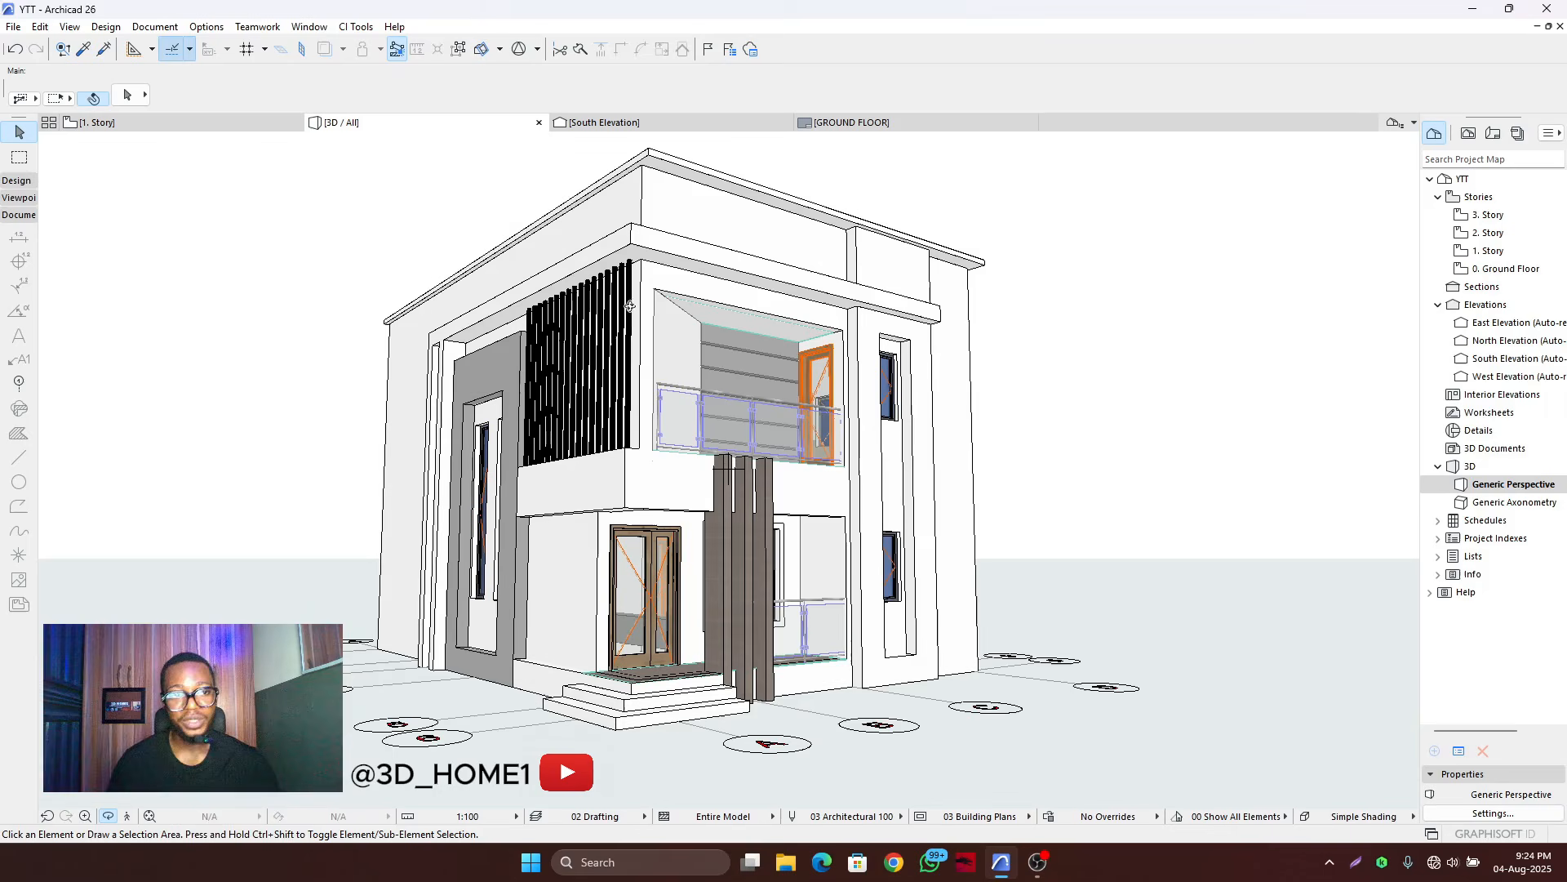
- Open the 1. Story floor plan and activate the Section tool
click(168, 126)
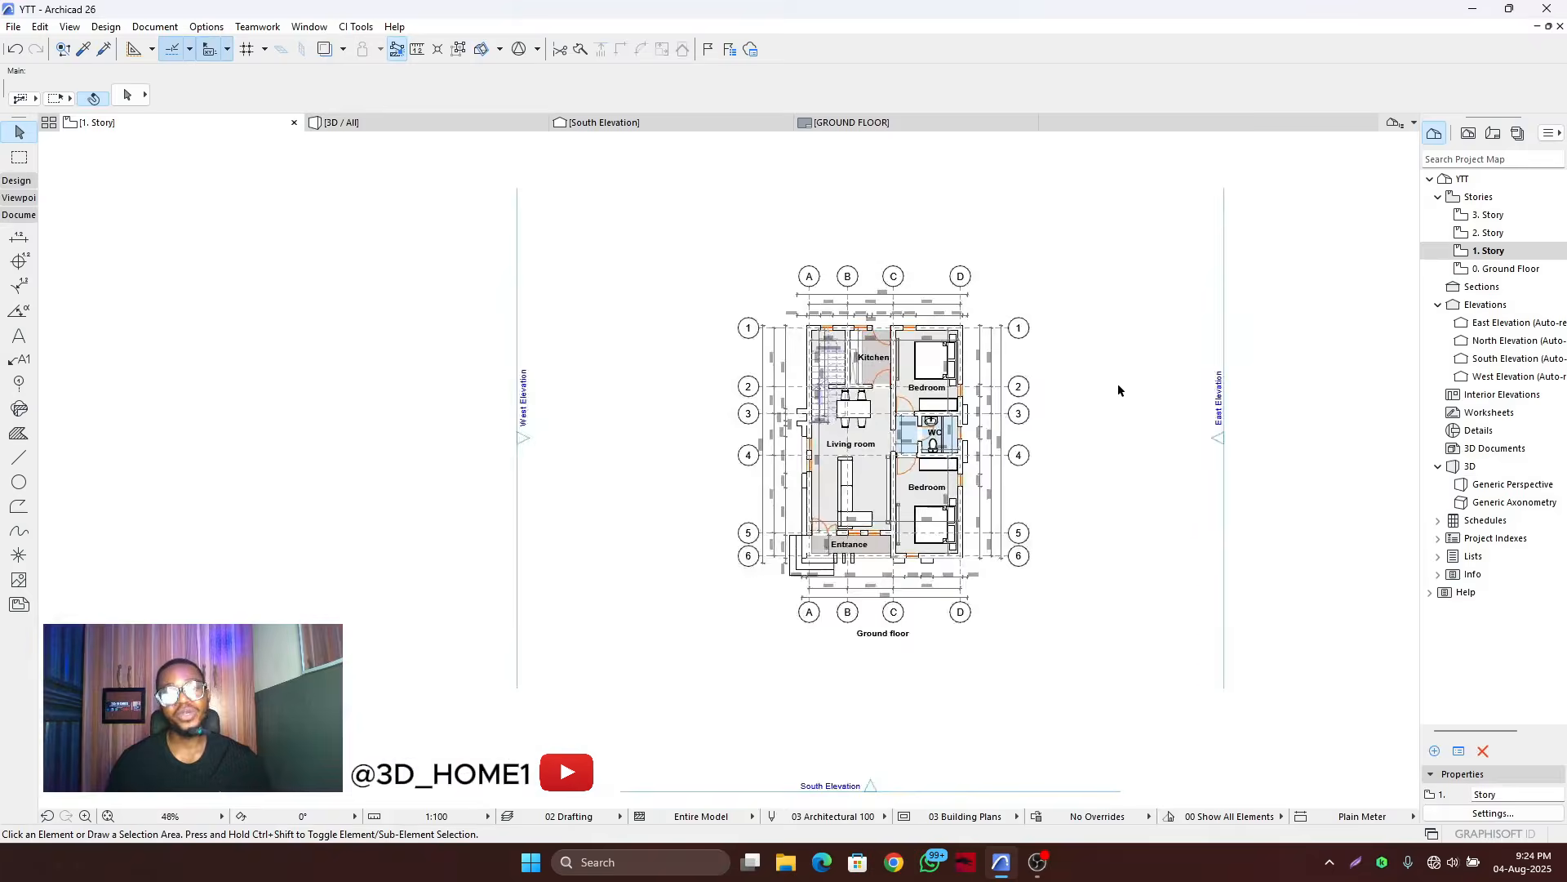
scroll(1119, 384, up, 4)
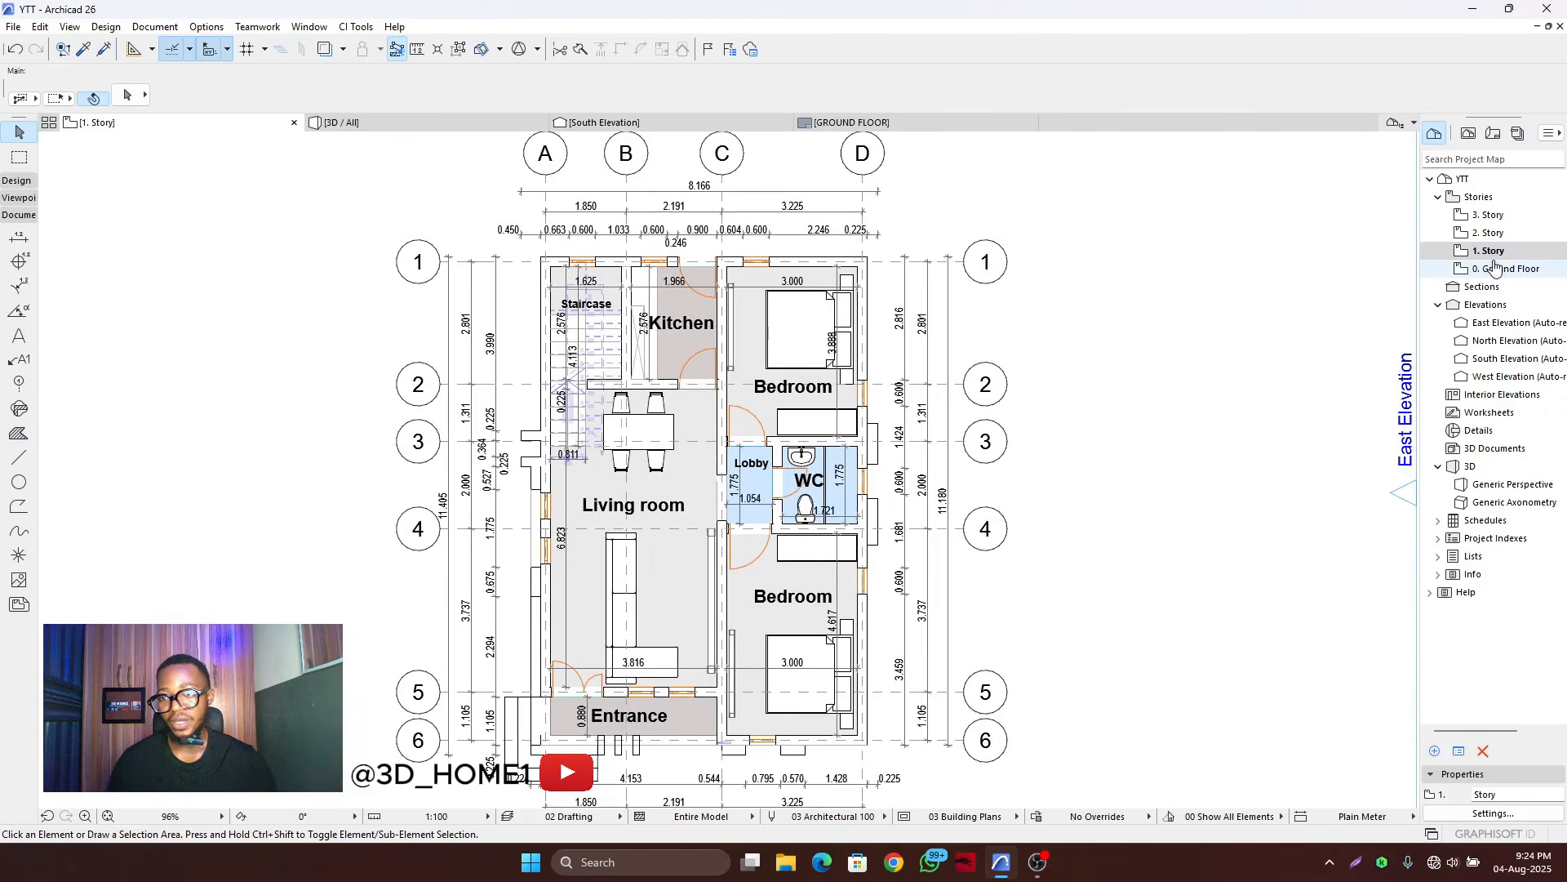
scroll(621, 356, down, 3)
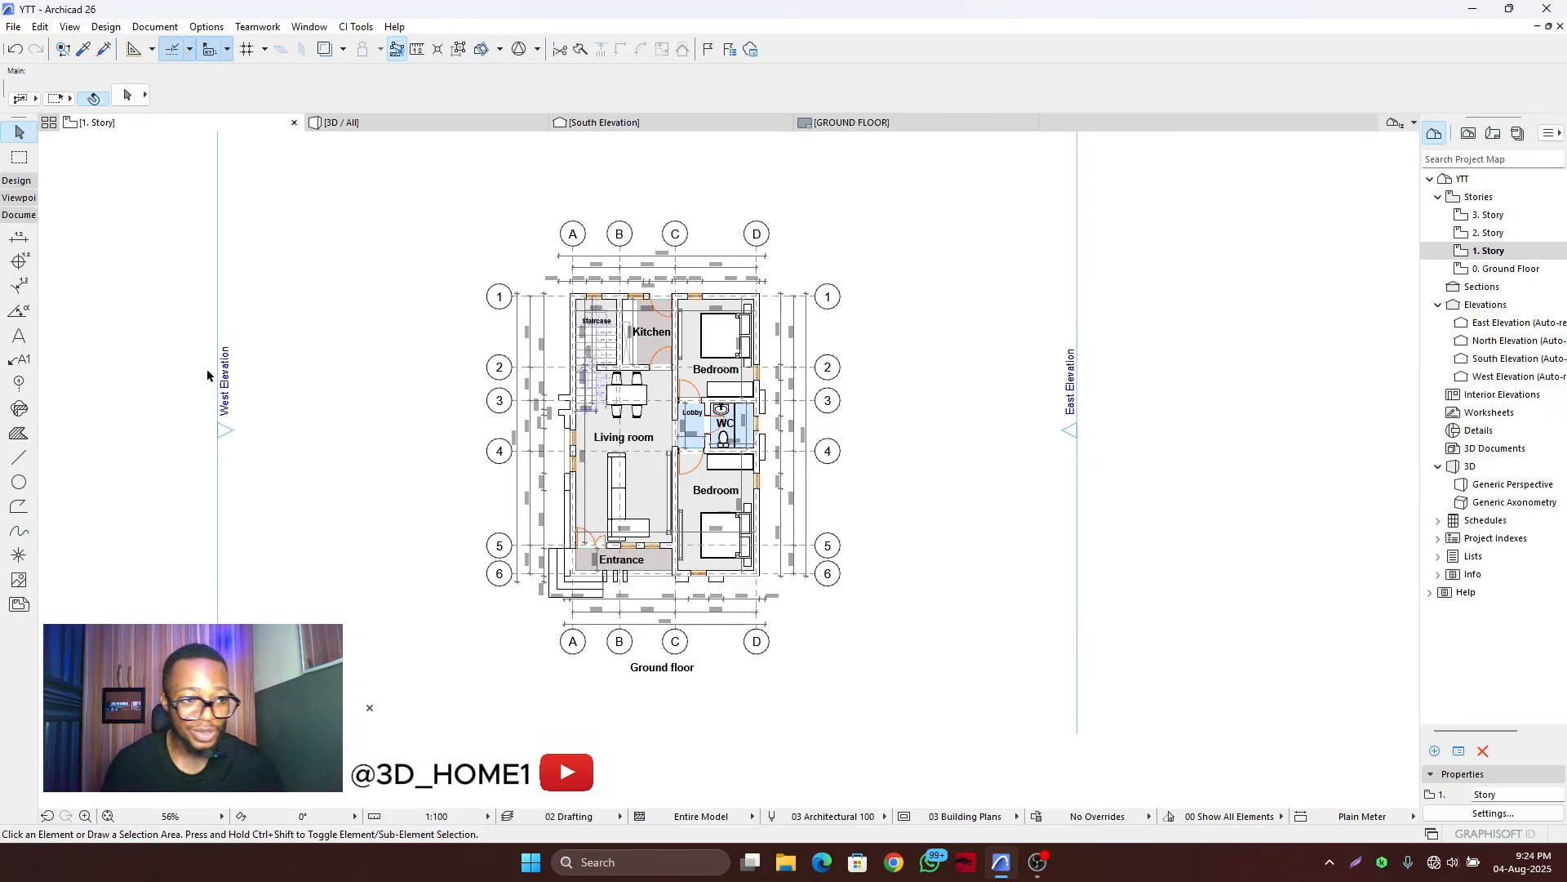
click(18, 199)
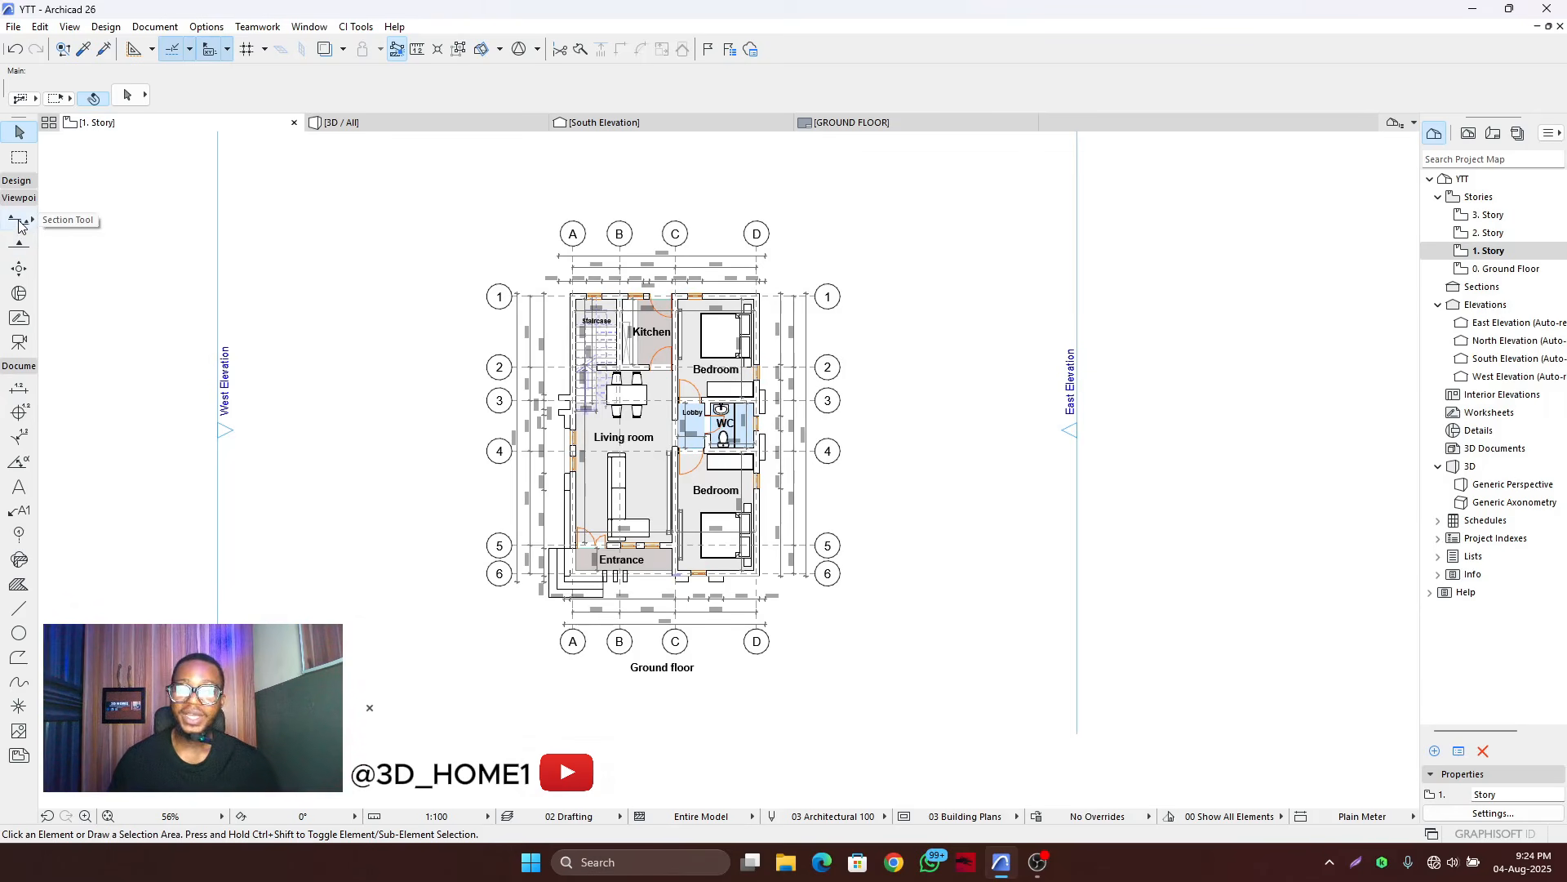
click(19, 222)
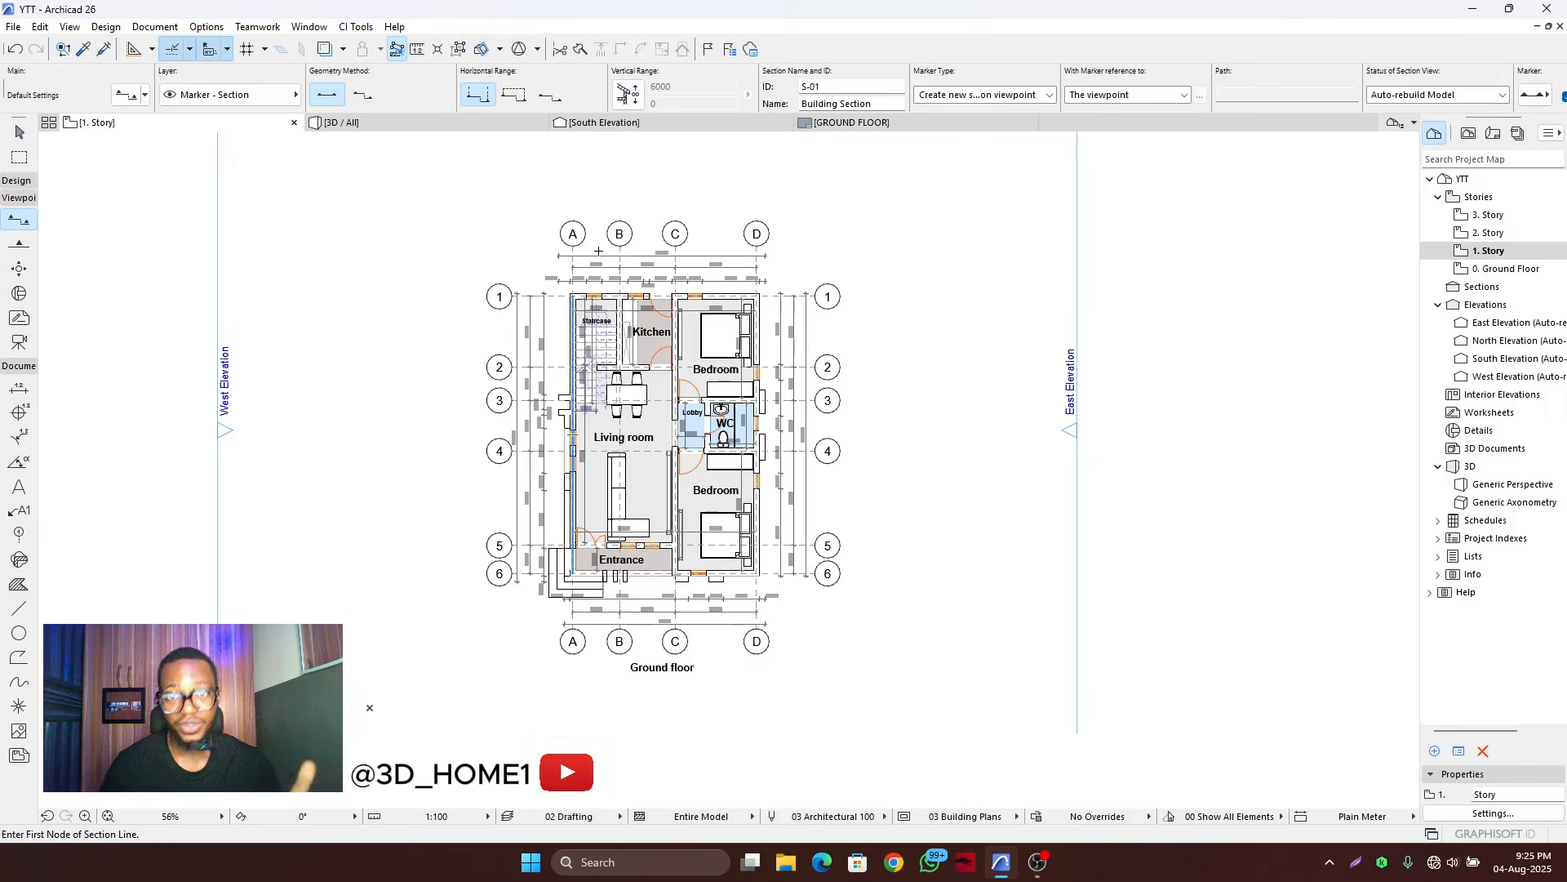
- Examine the floor plan around the staircase, living room and entrance to decide where the building section should cut
scroll(598, 251, up, 2)
scroll(611, 258, down, 2)
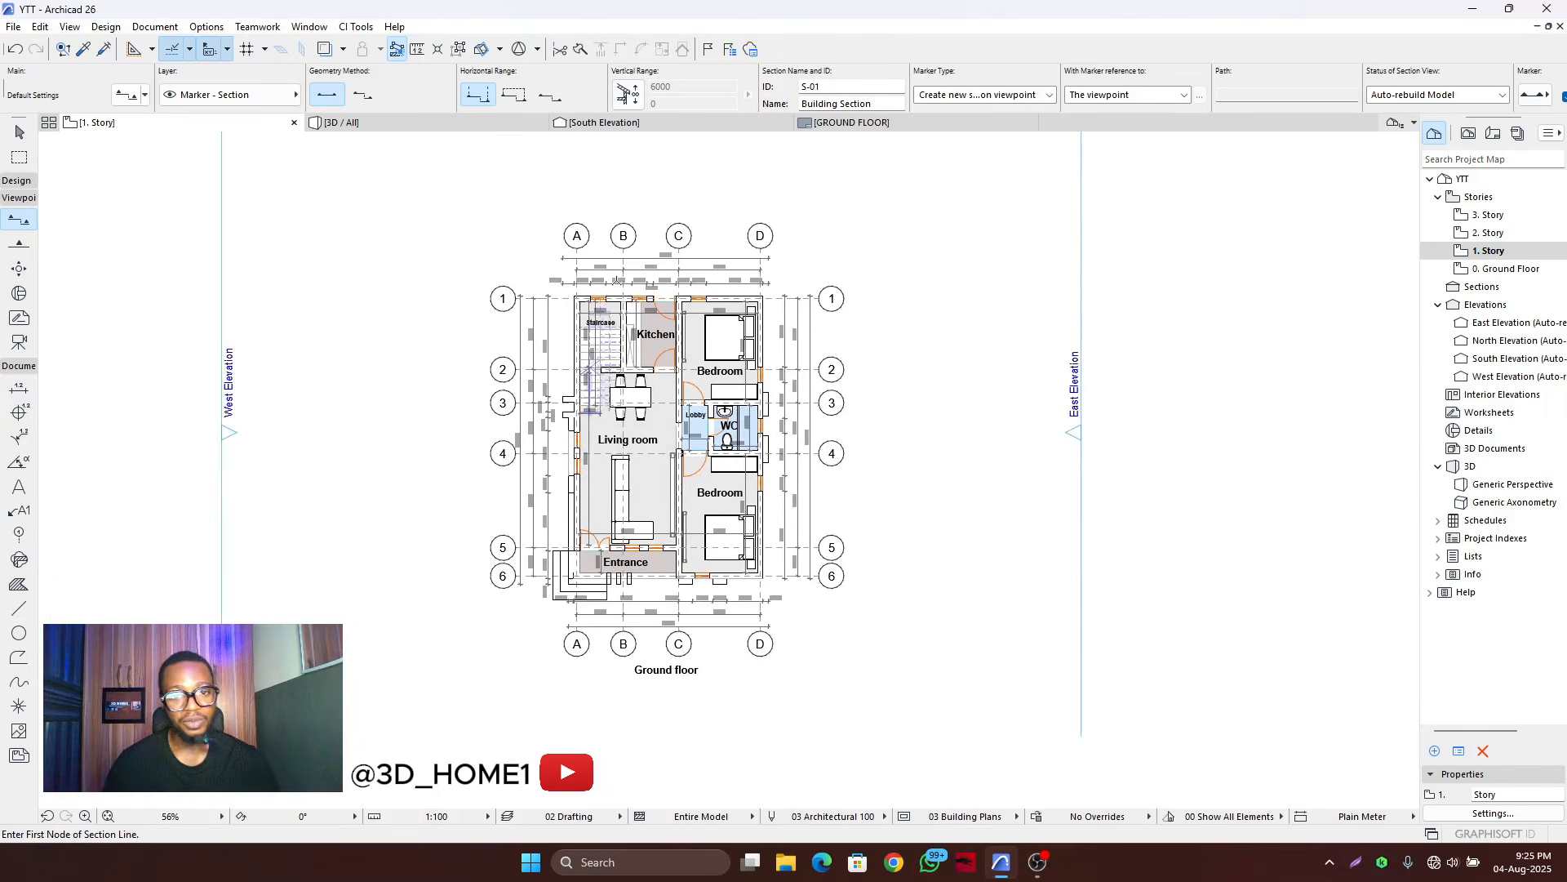
scroll(632, 367, up, 2)
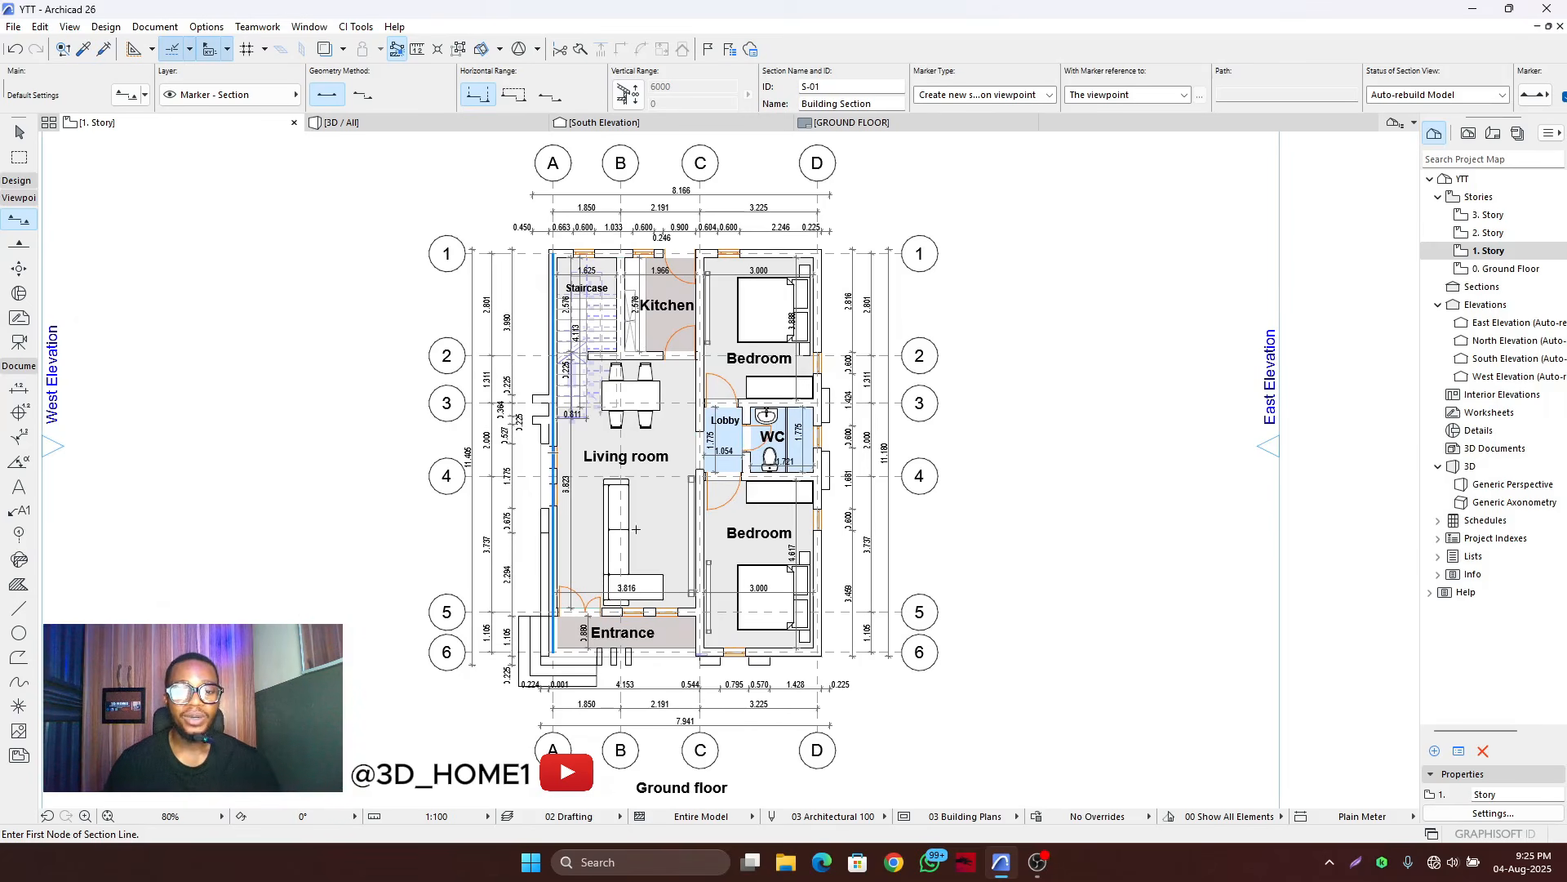
scroll(631, 526, down, 2)
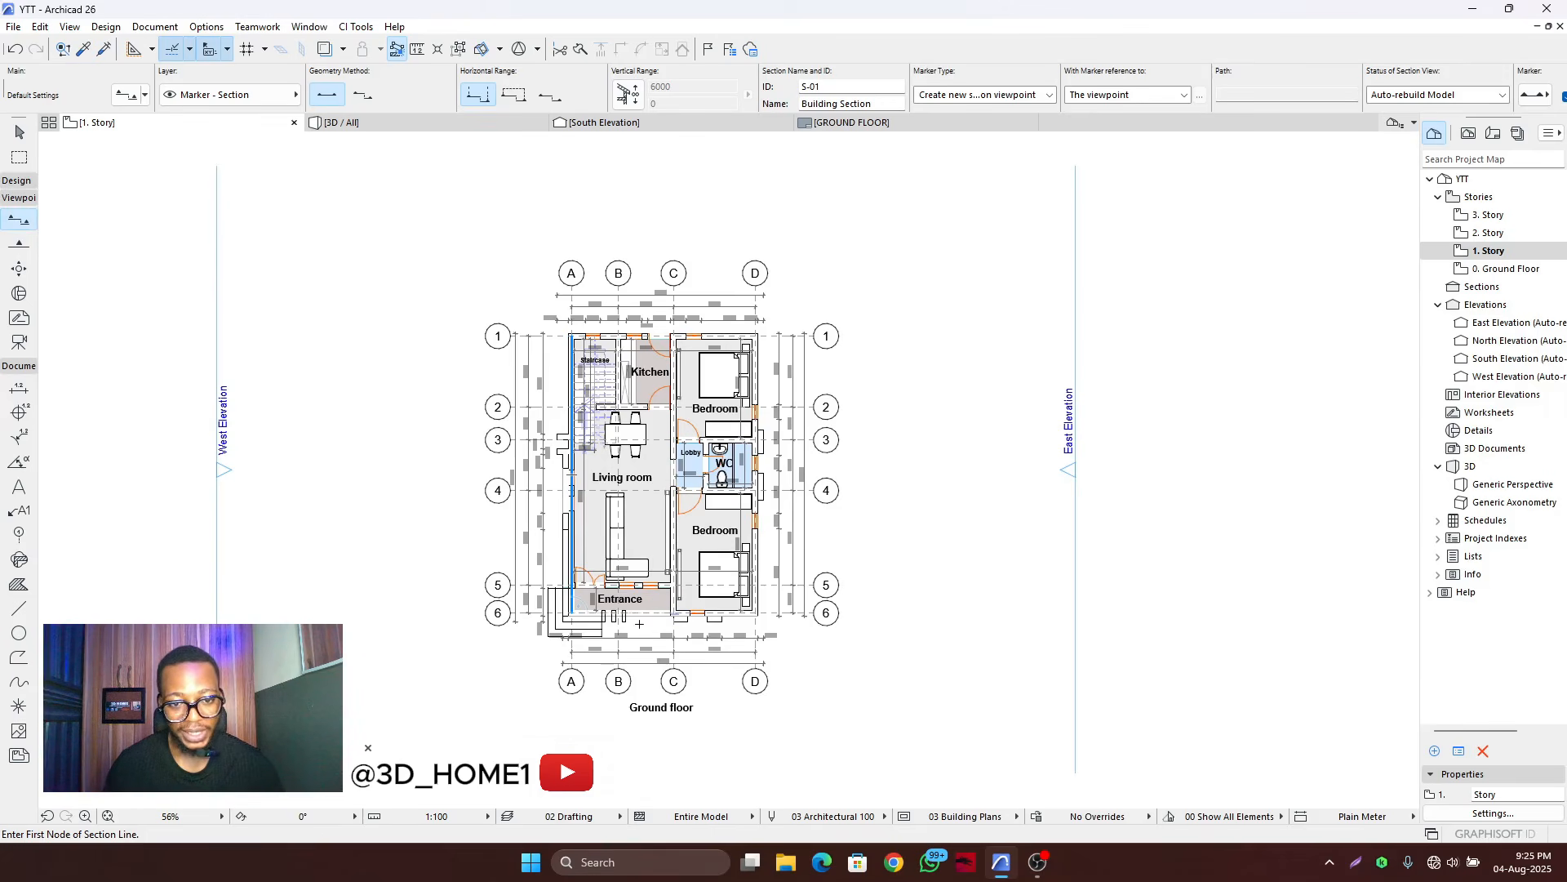
scroll(598, 384, up, 3)
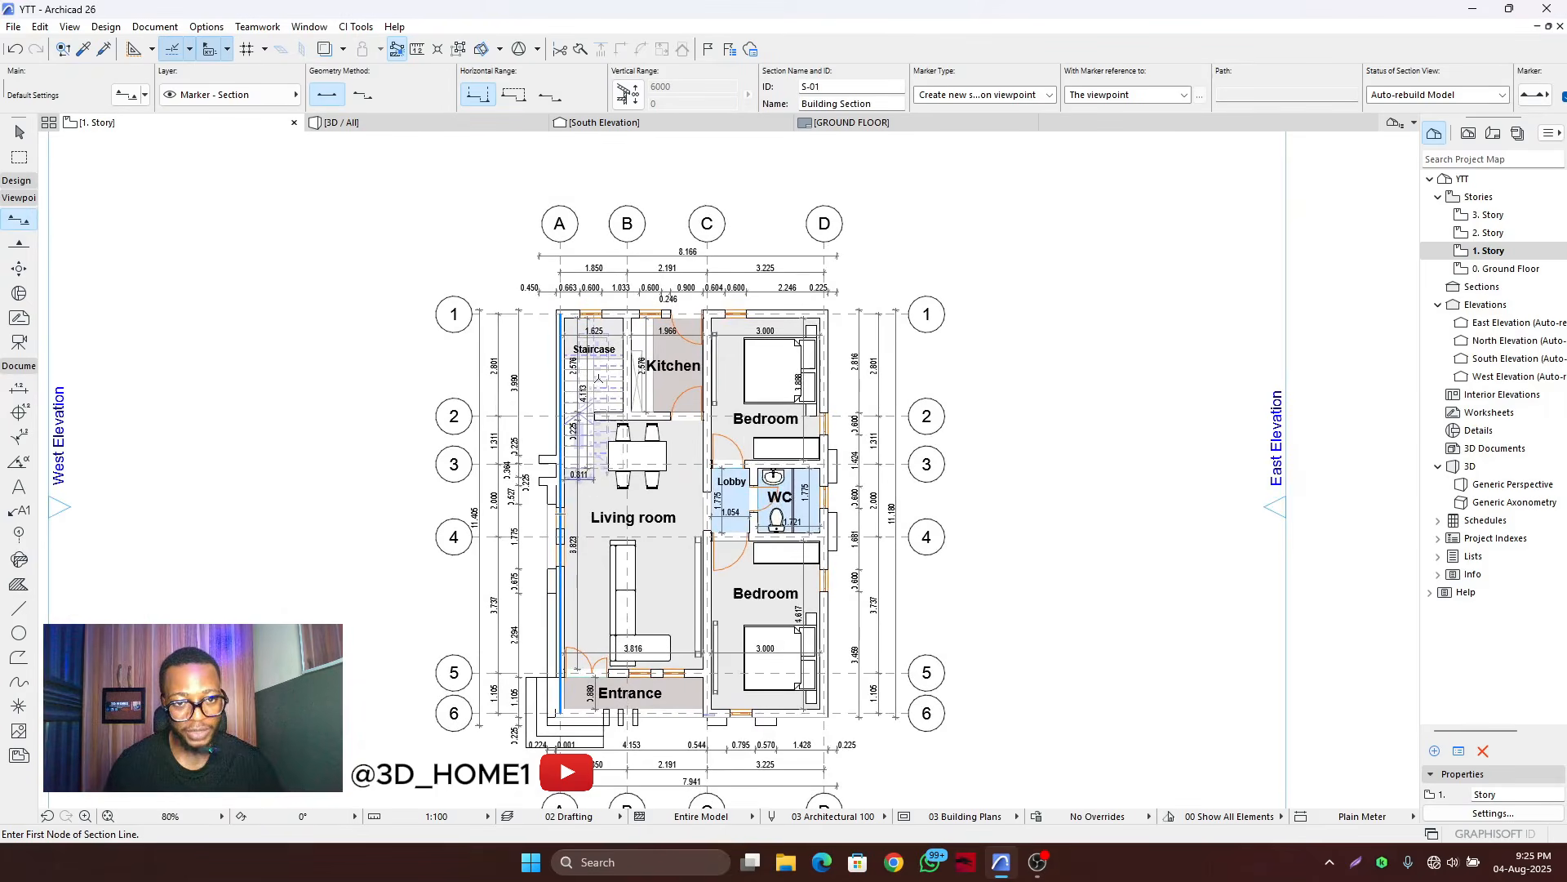
scroll(596, 398, down, 3)
scroll(605, 408, up, 3)
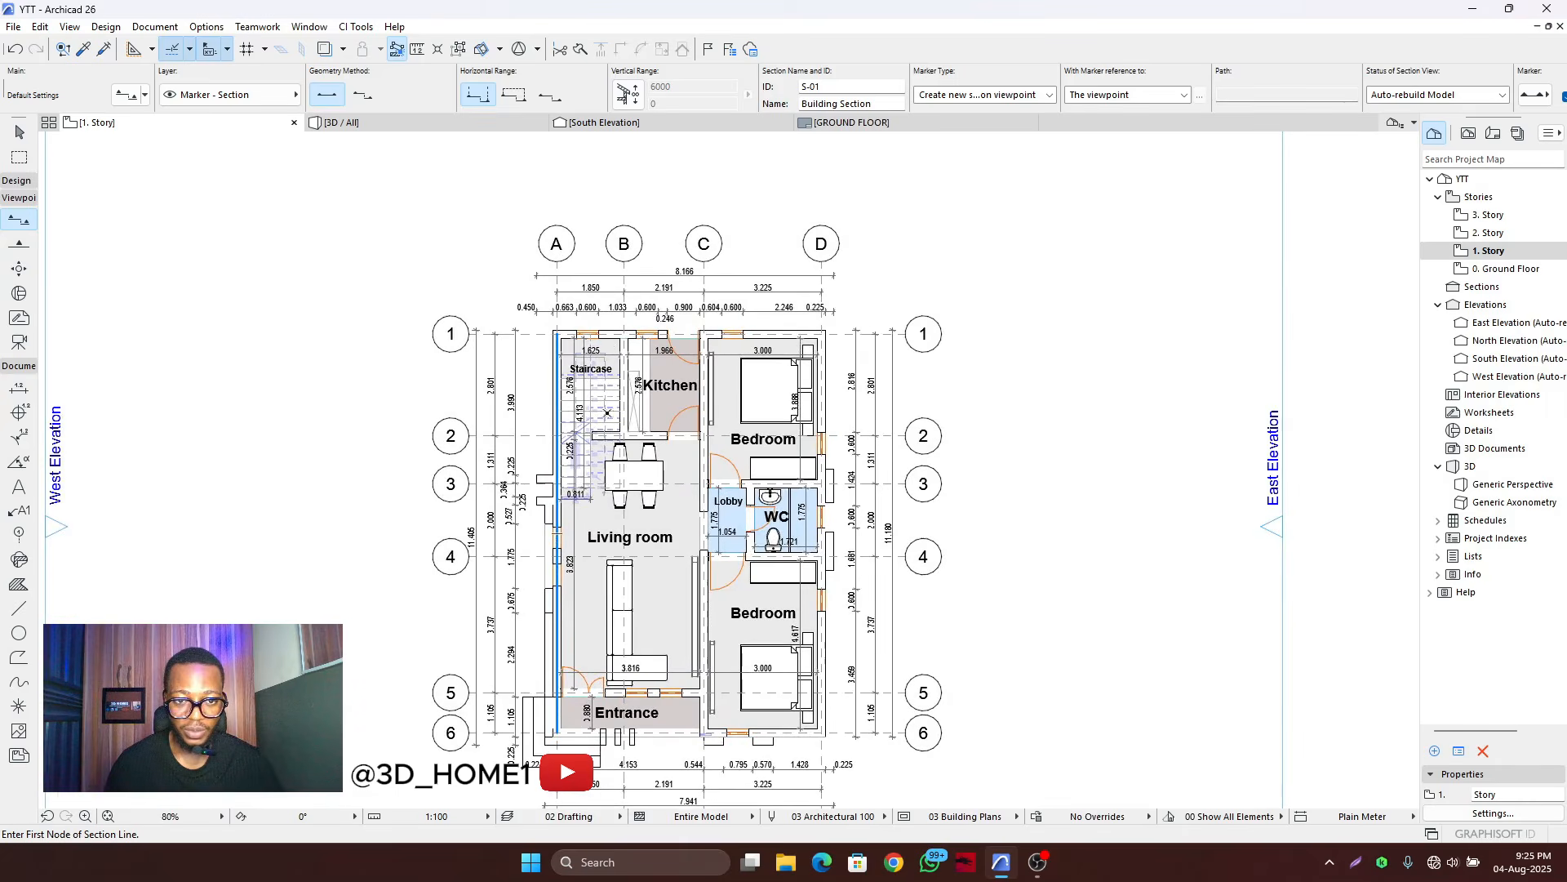
scroll(609, 269, down, 3)
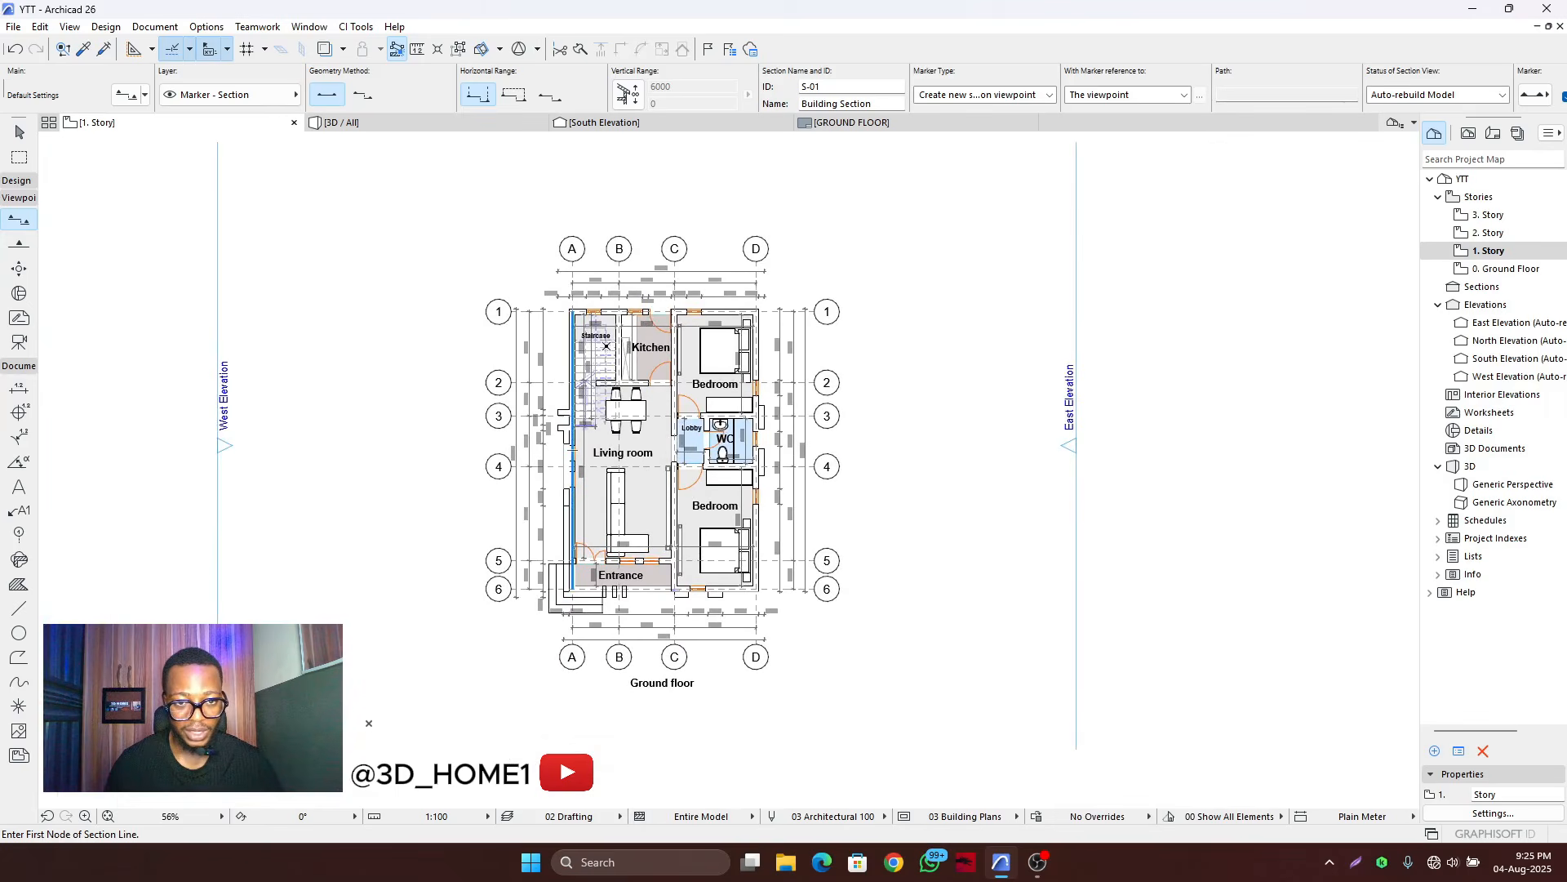
scroll(606, 346, up, 4)
scroll(609, 344, down, 3)
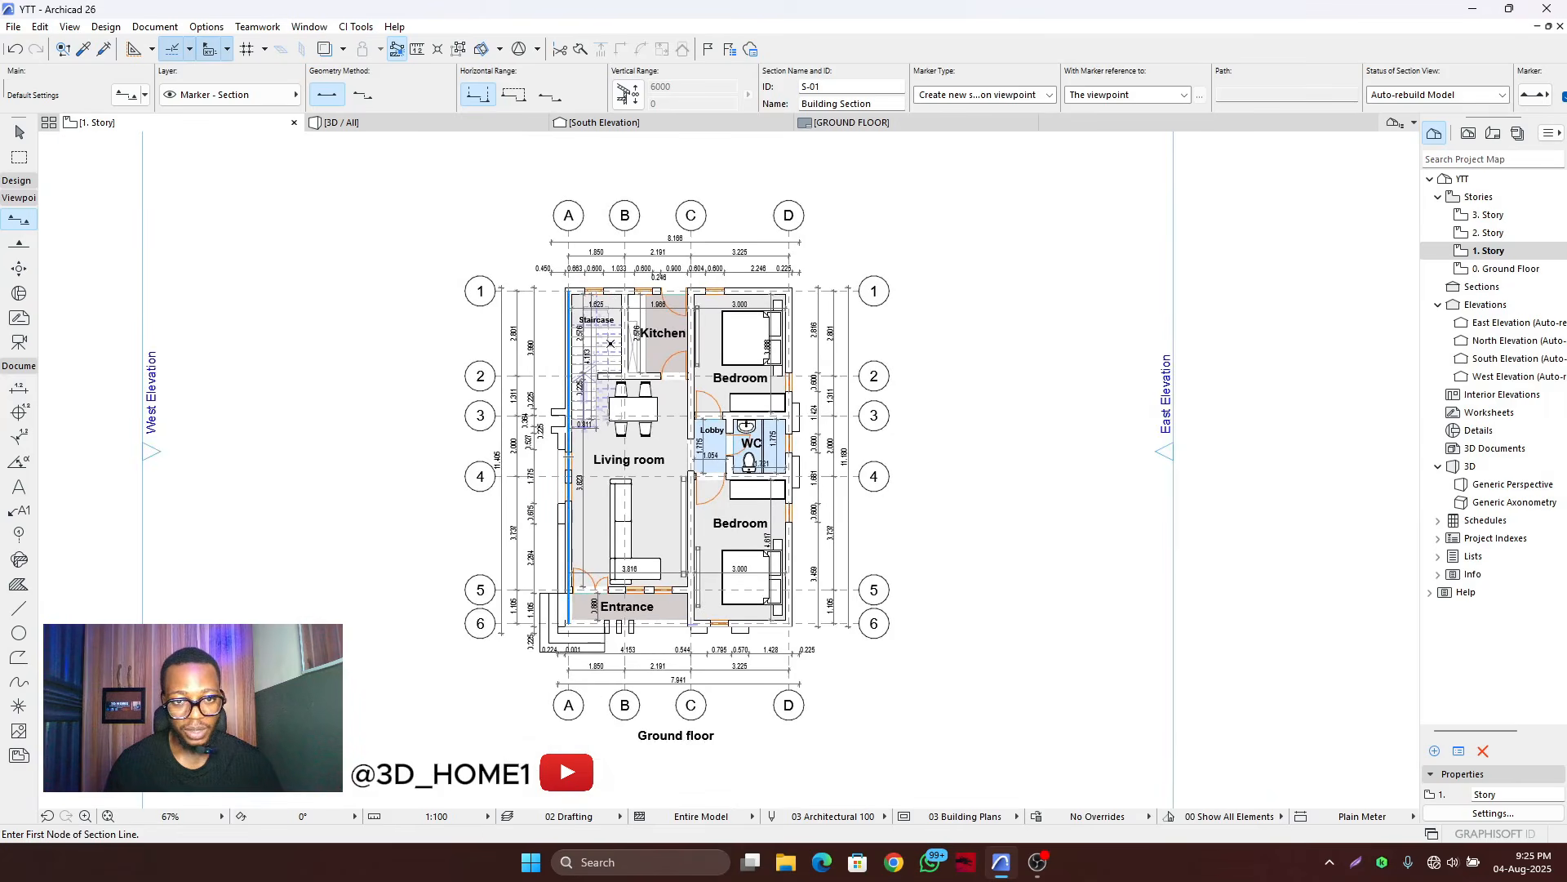
scroll(610, 343, up, 2)
scroll(608, 359, up, 2)
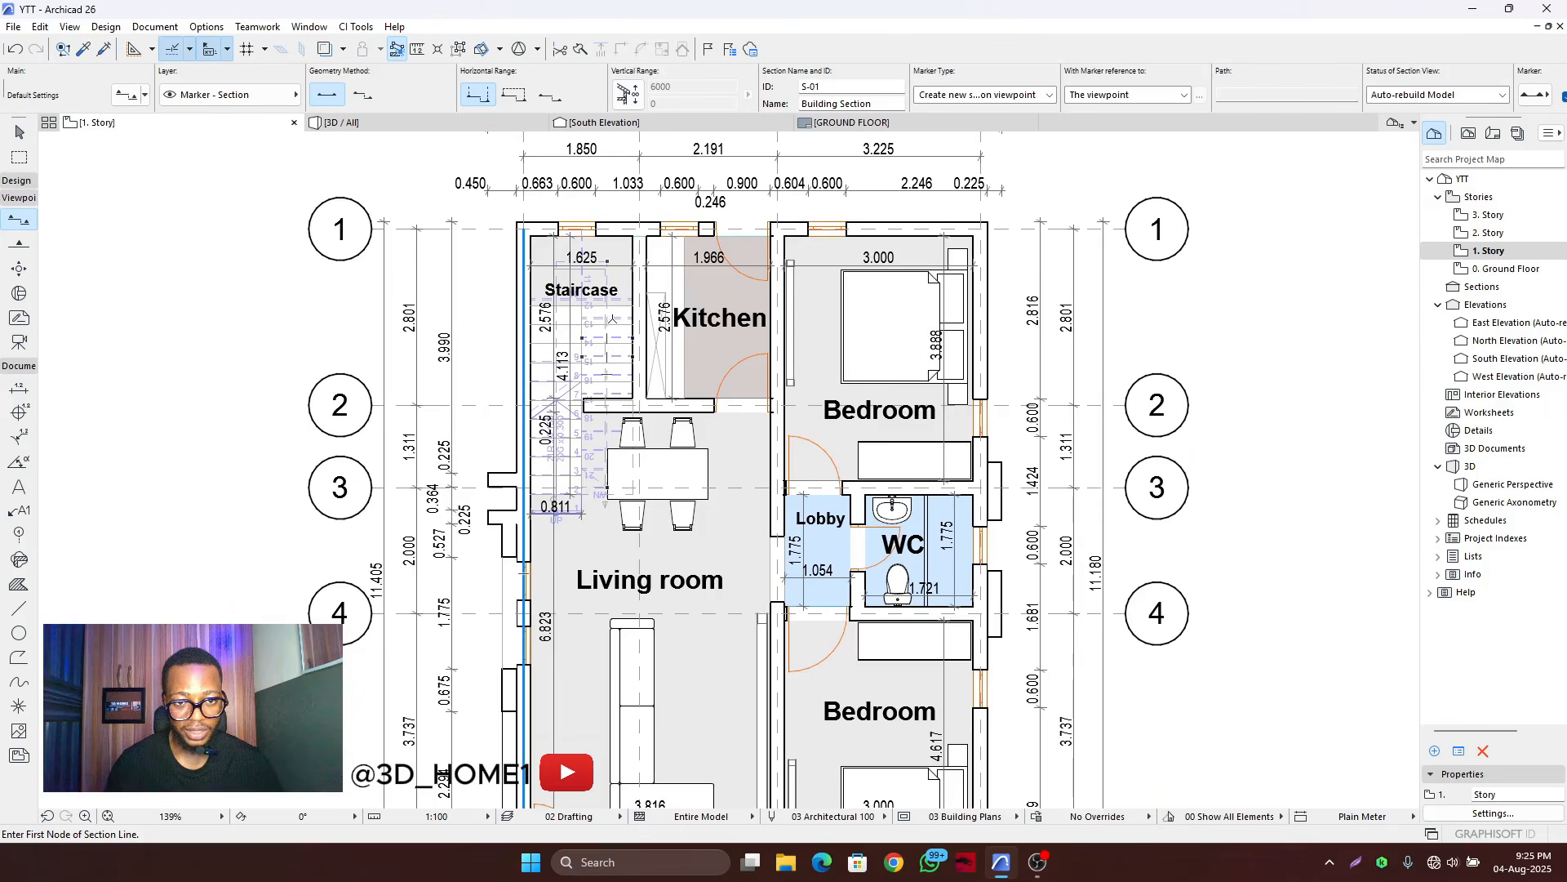
scroll(612, 320, down, 2)
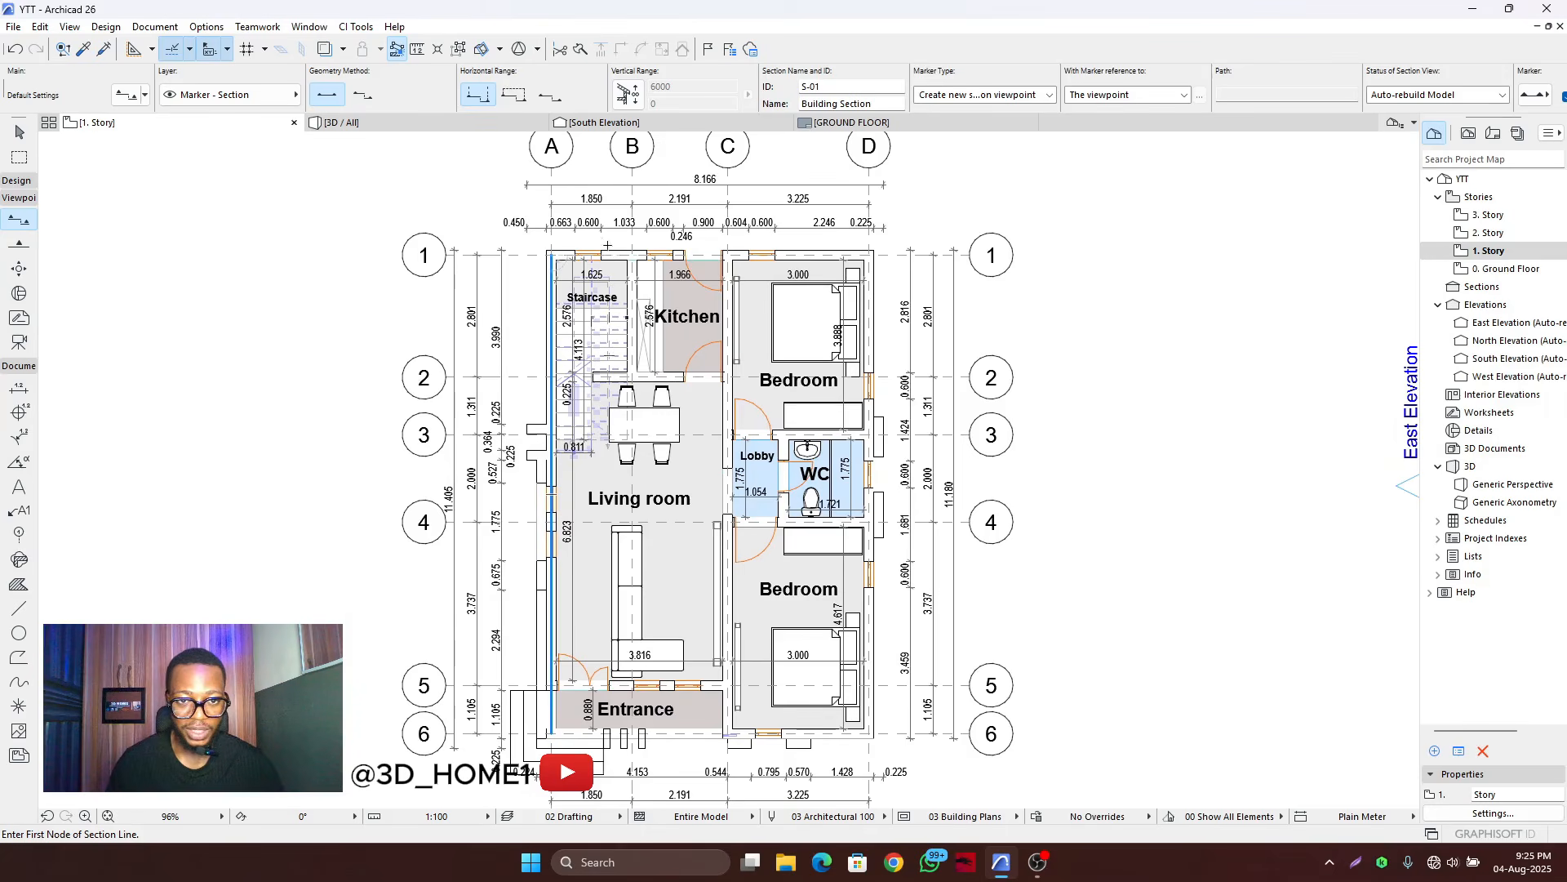
- Draw a straight vertical section line about 16430 mm long through the staircase, living room and entrance, extending past the grid bubbles at both ends
click(609, 175)
scroll(604, 425, down, 3)
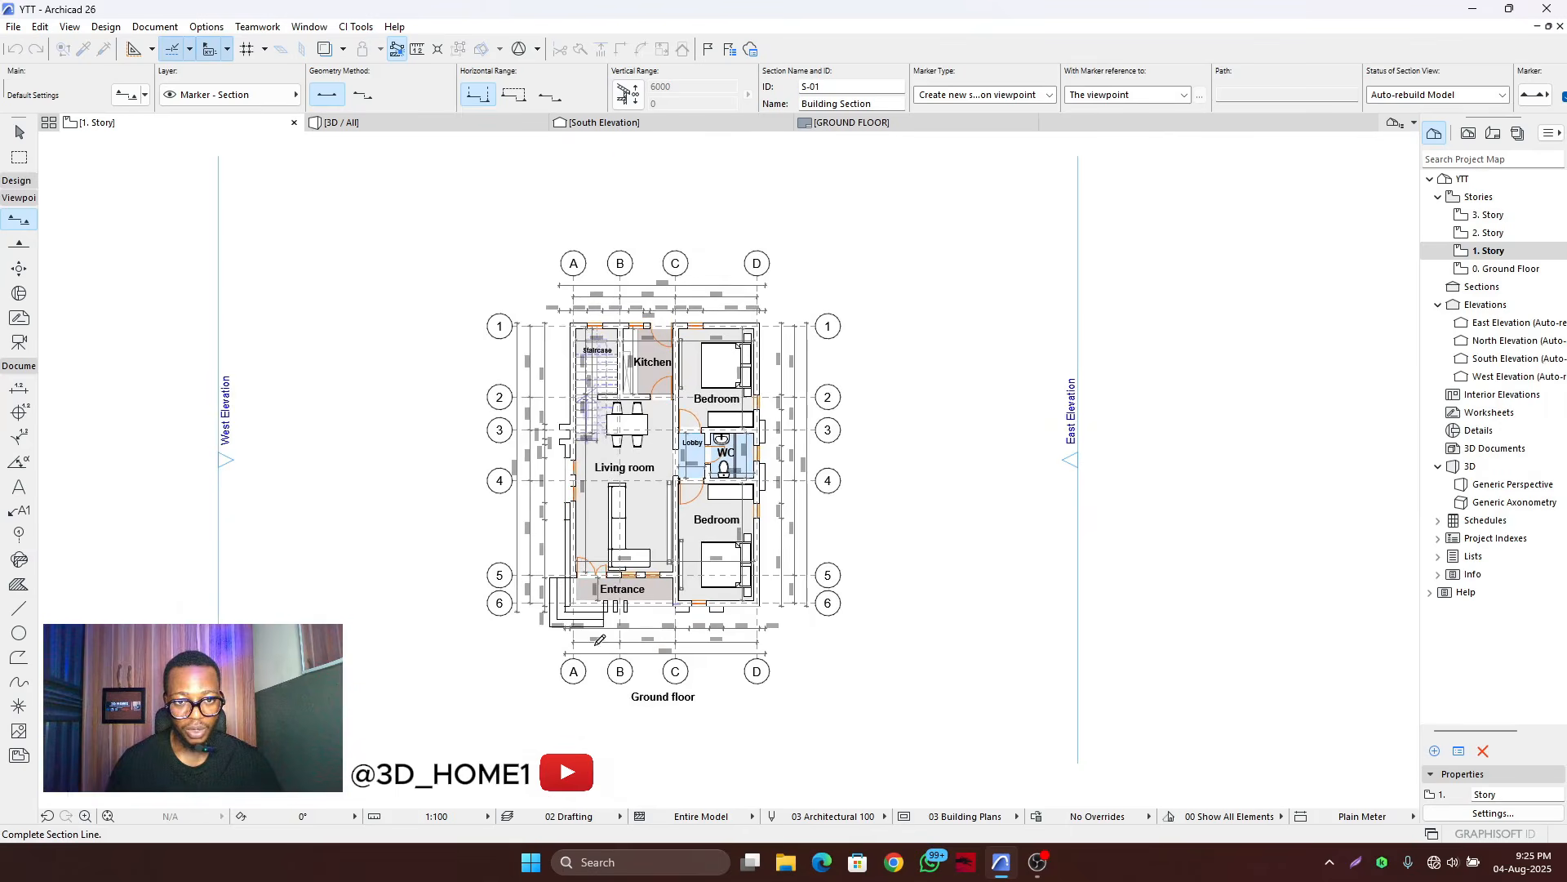
scroll(609, 694, up, 2)
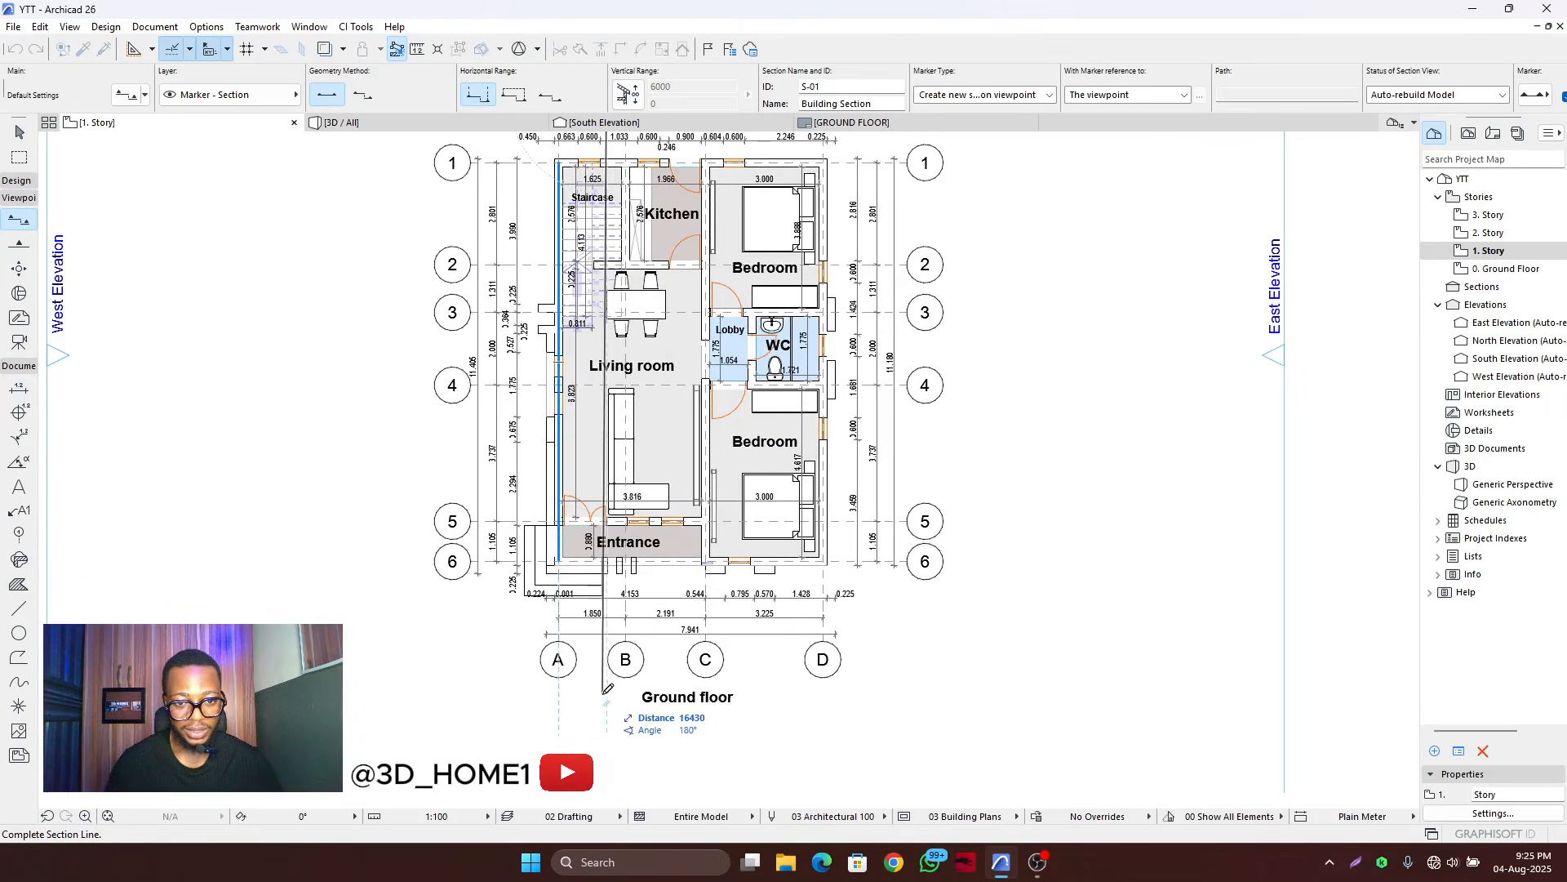
click(609, 692)
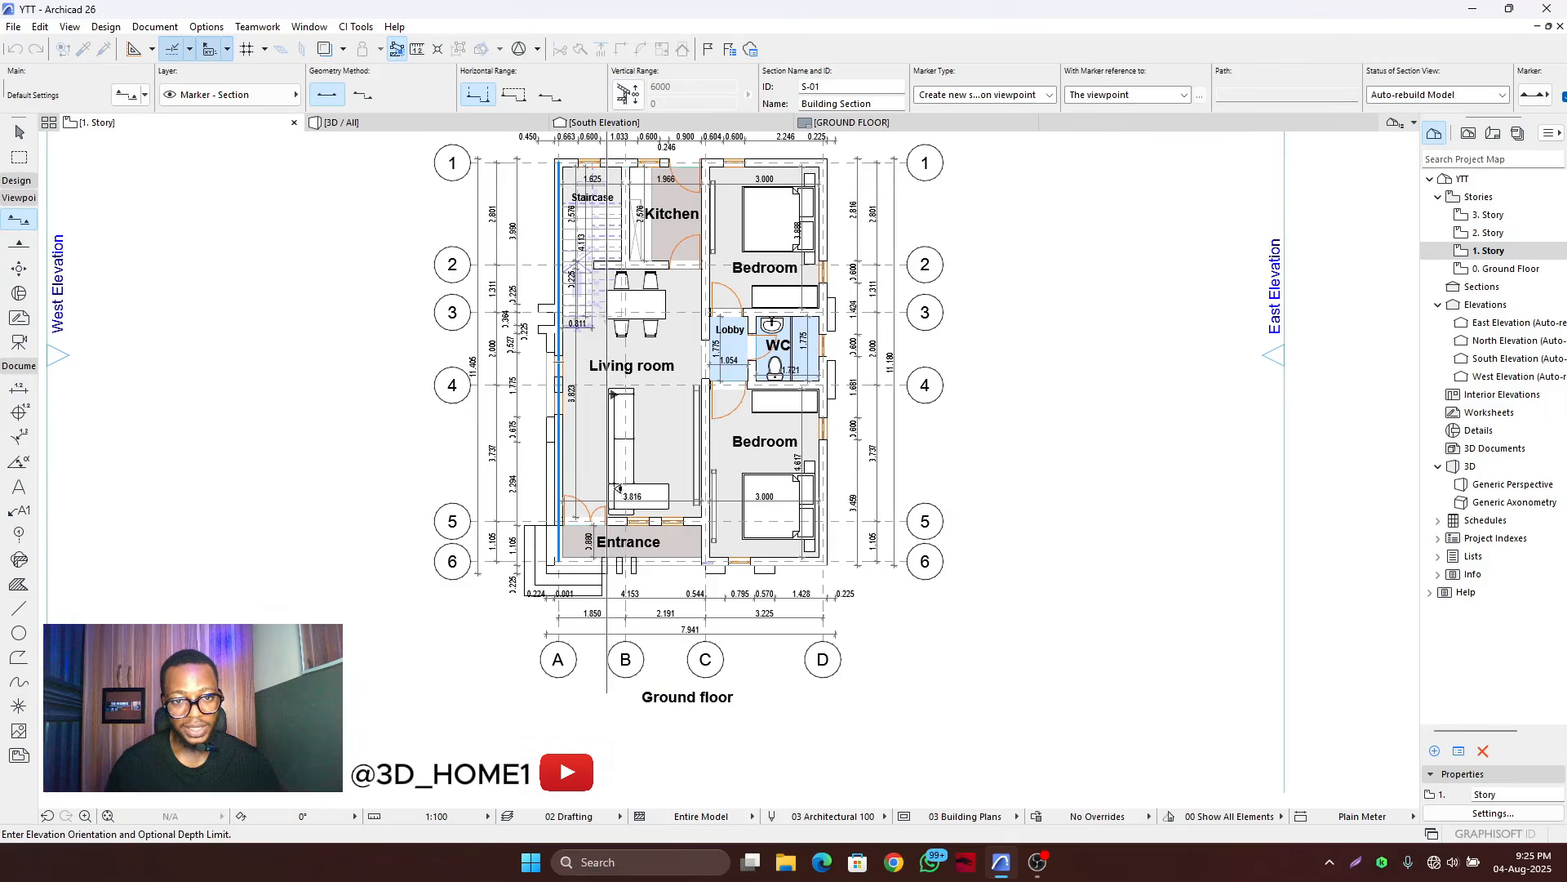
- Orient the section's viewing direction towards the bedrooms on the east side and finish placing it
scroll(608, 384, up, 6)
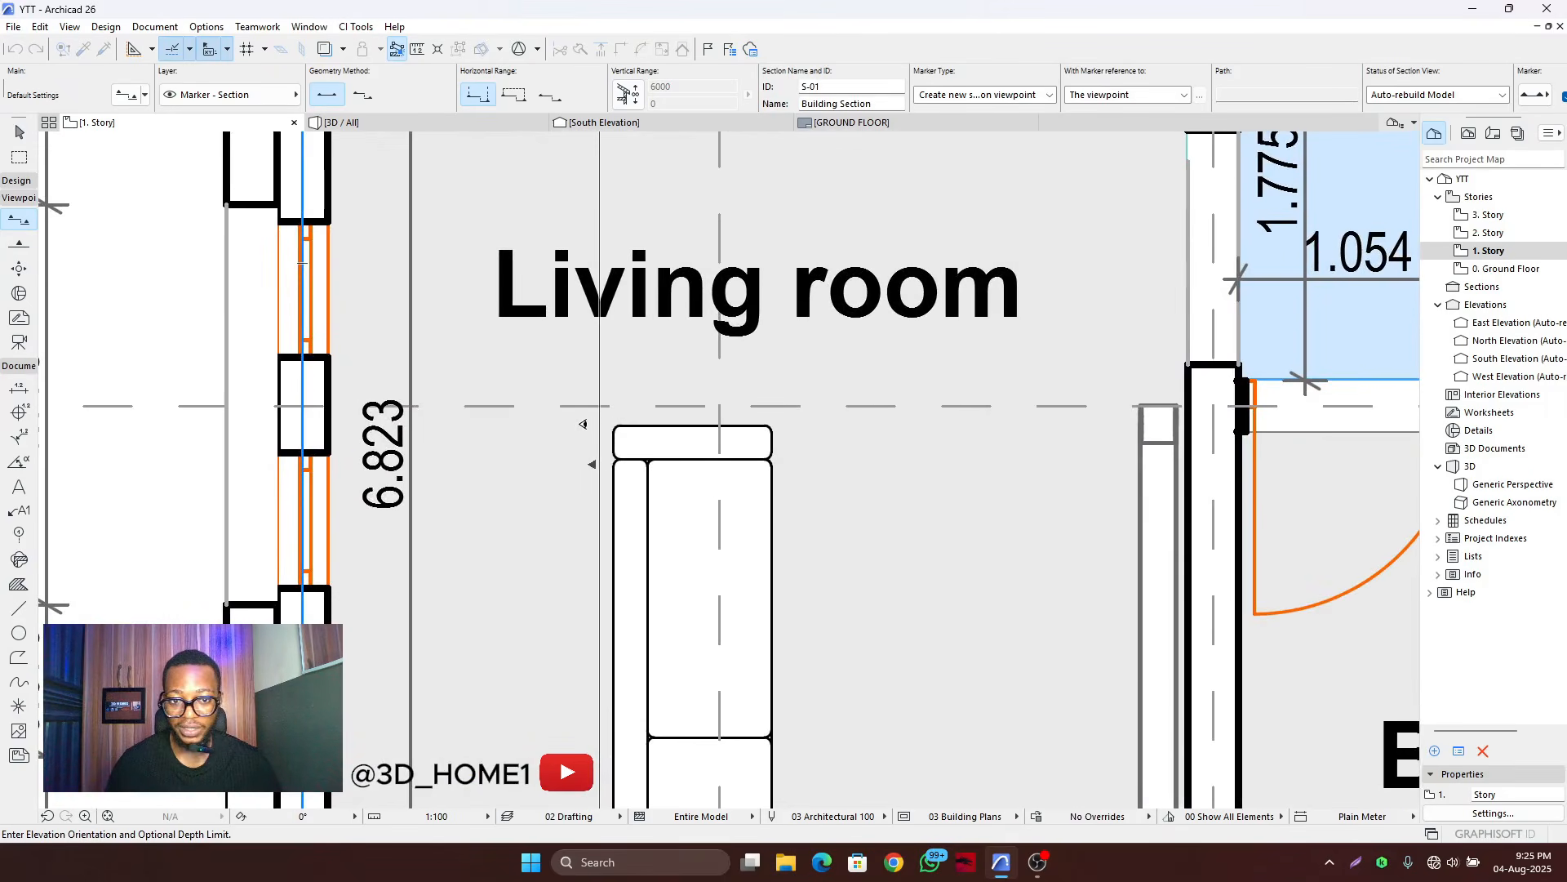
scroll(607, 424, down, 6)
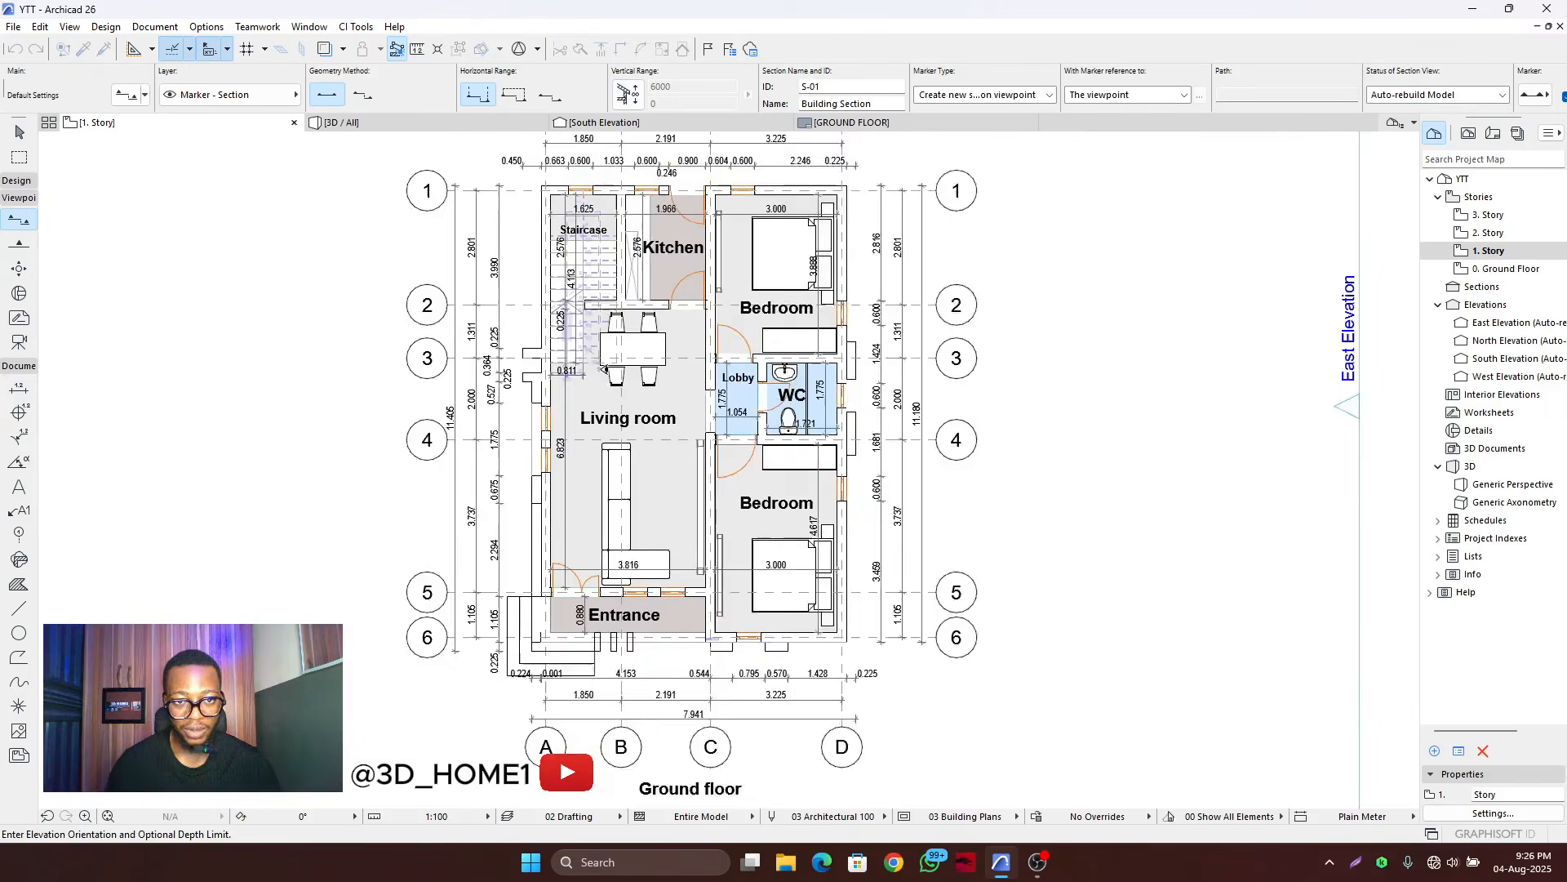
scroll(600, 245, down, 1)
scroll(572, 604, up, 4)
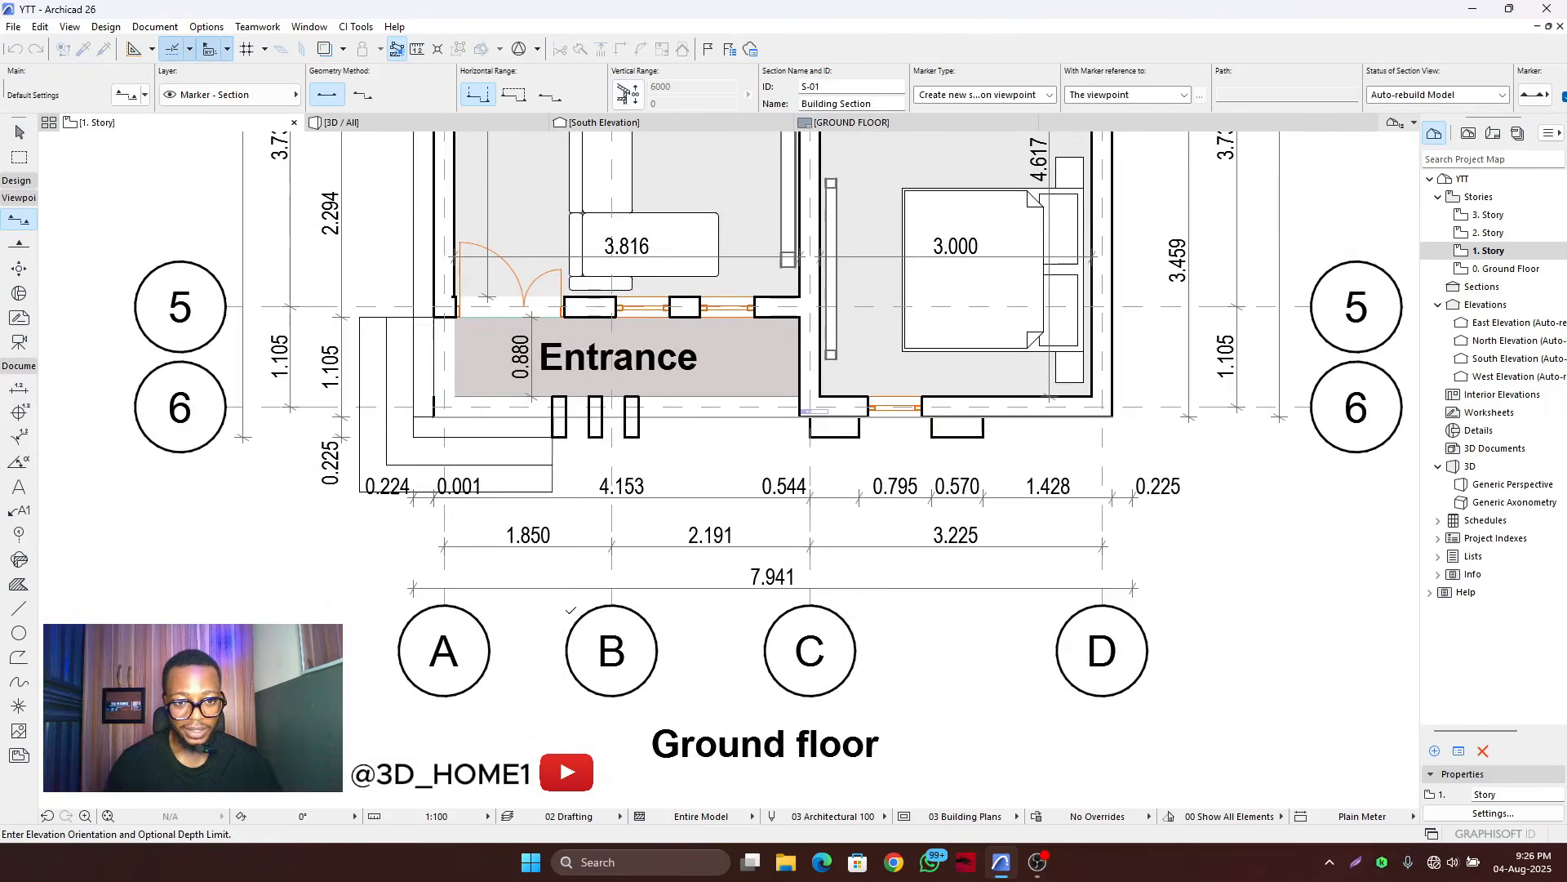
scroll(569, 668, down, 4)
scroll(555, 397, up, 5)
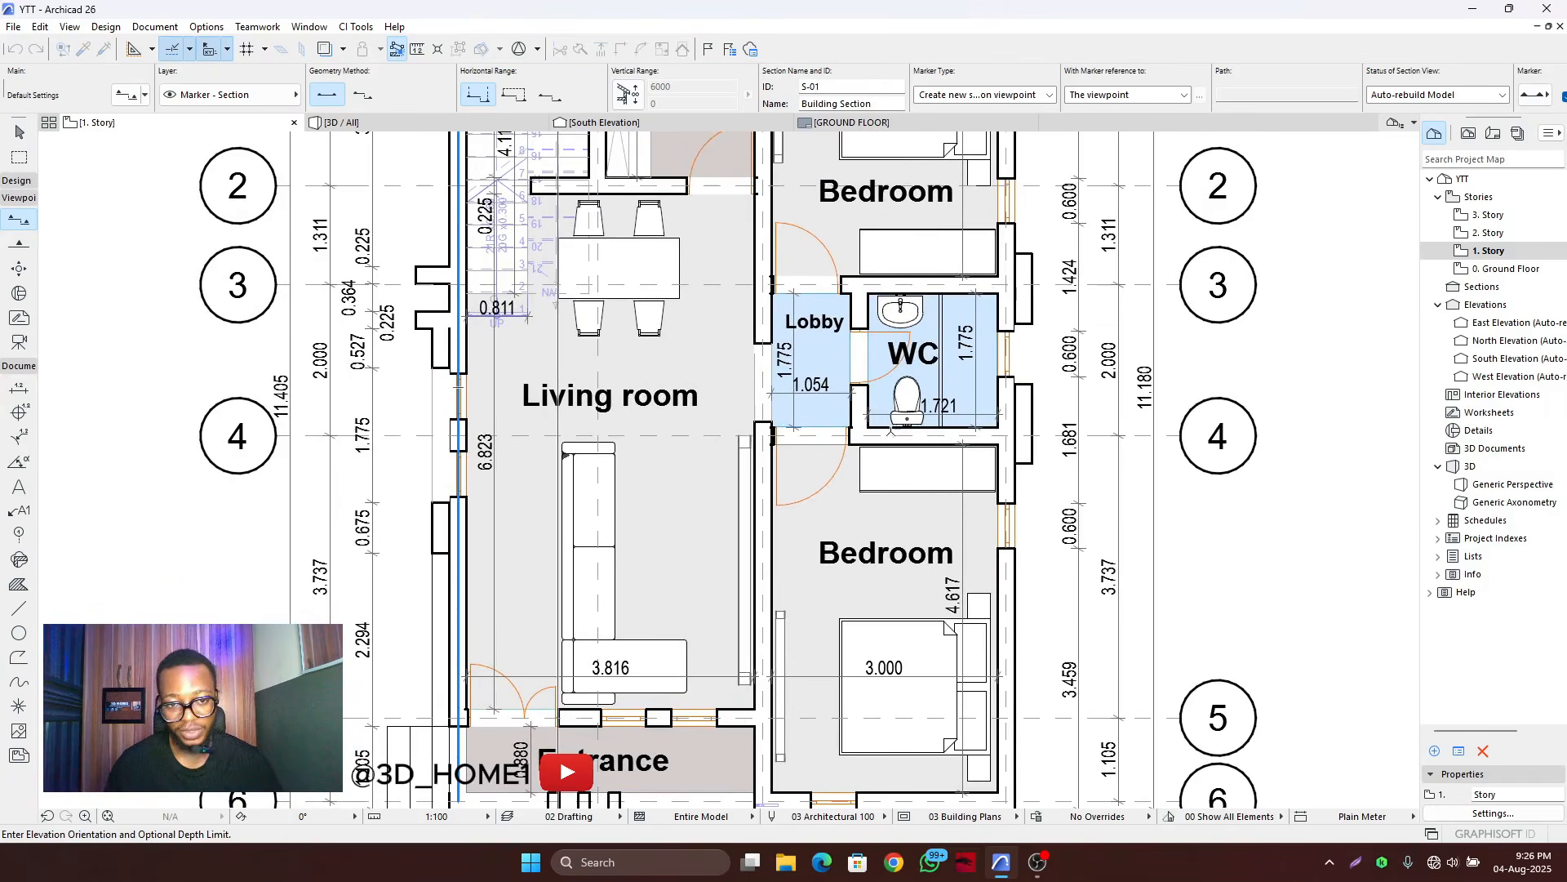
scroll(559, 453, up, 8)
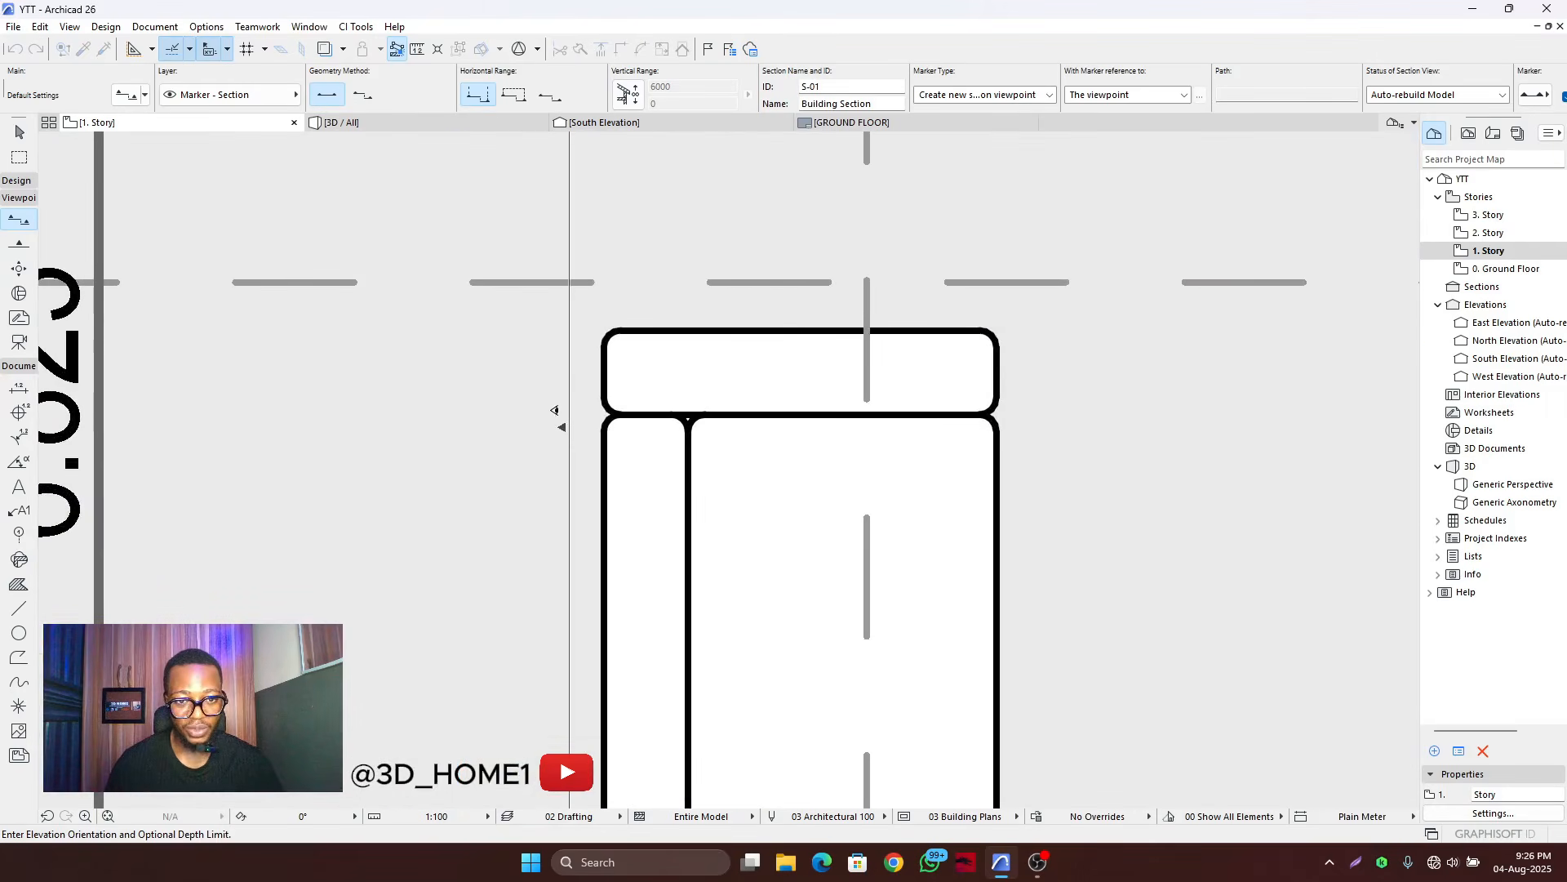
scroll(558, 418, up, 3)
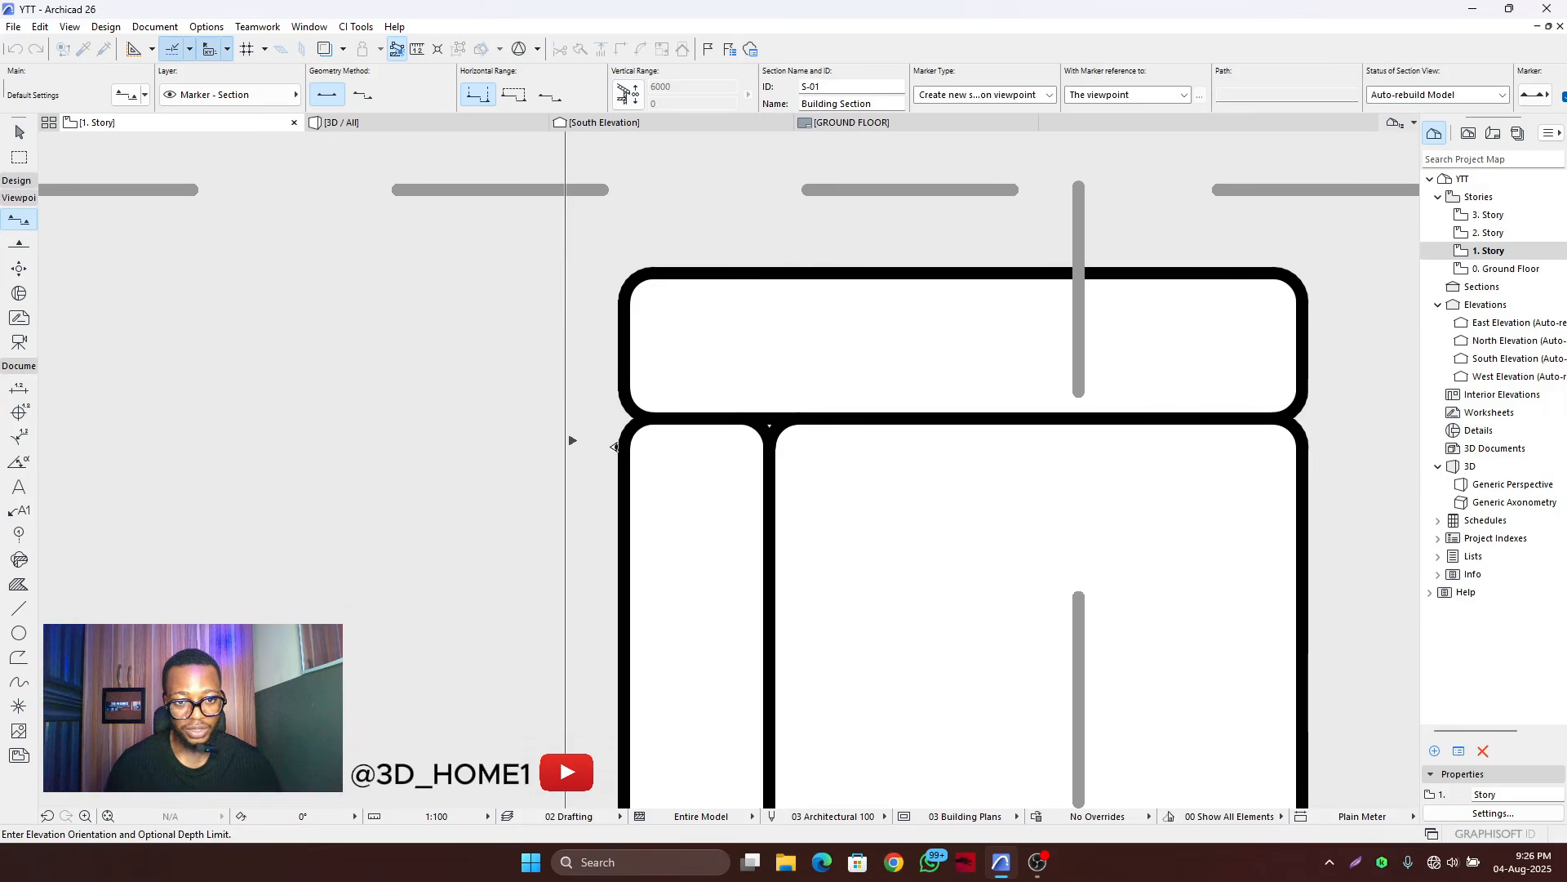
scroll(534, 412, down, 10)
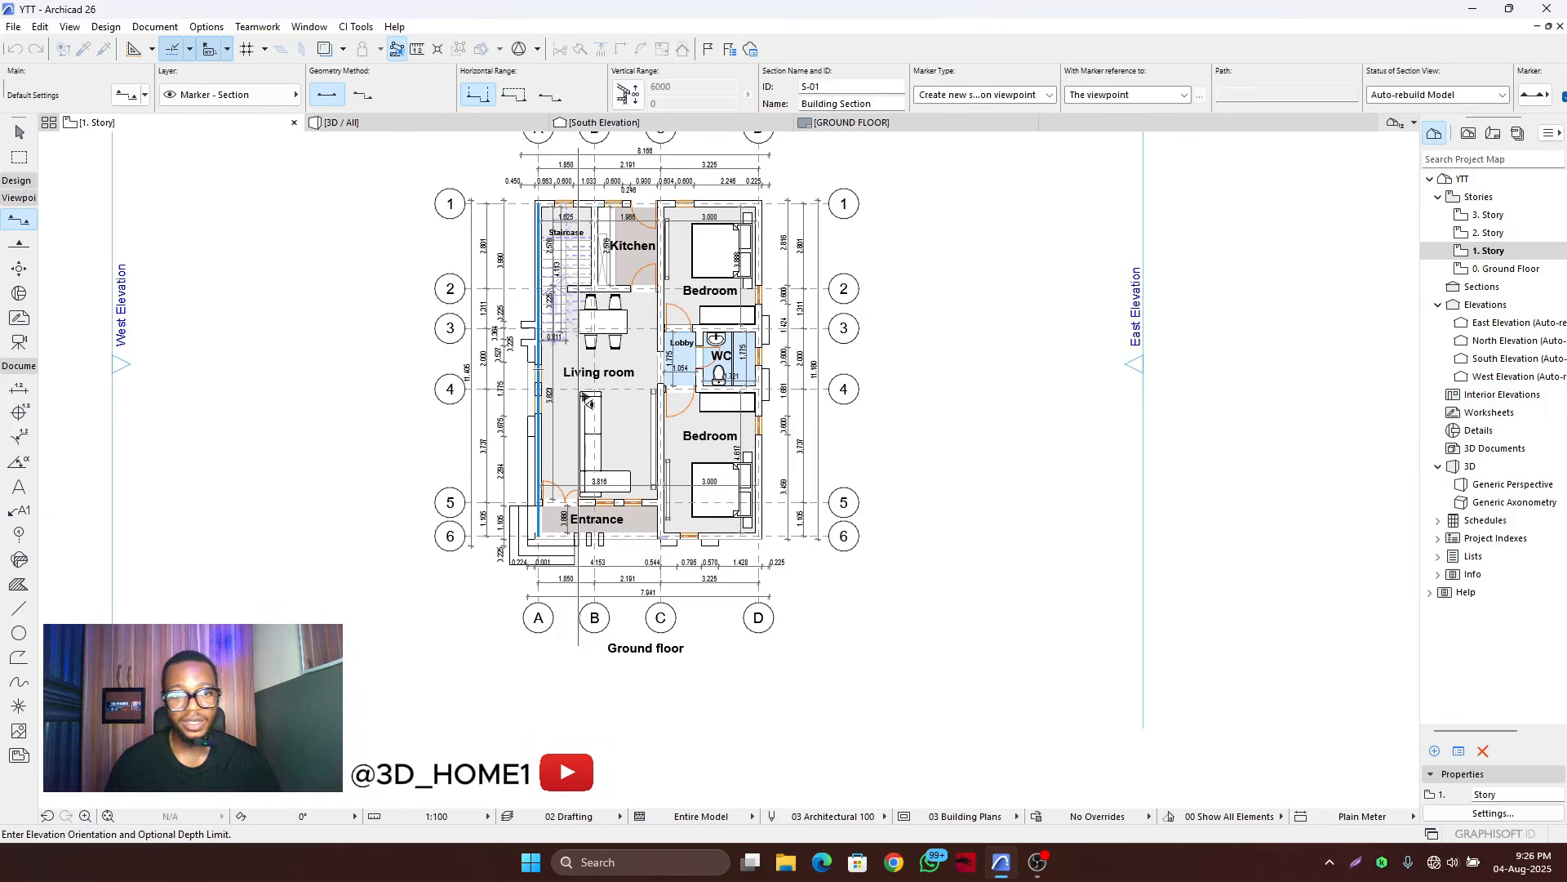
scroll(552, 400, up, 3)
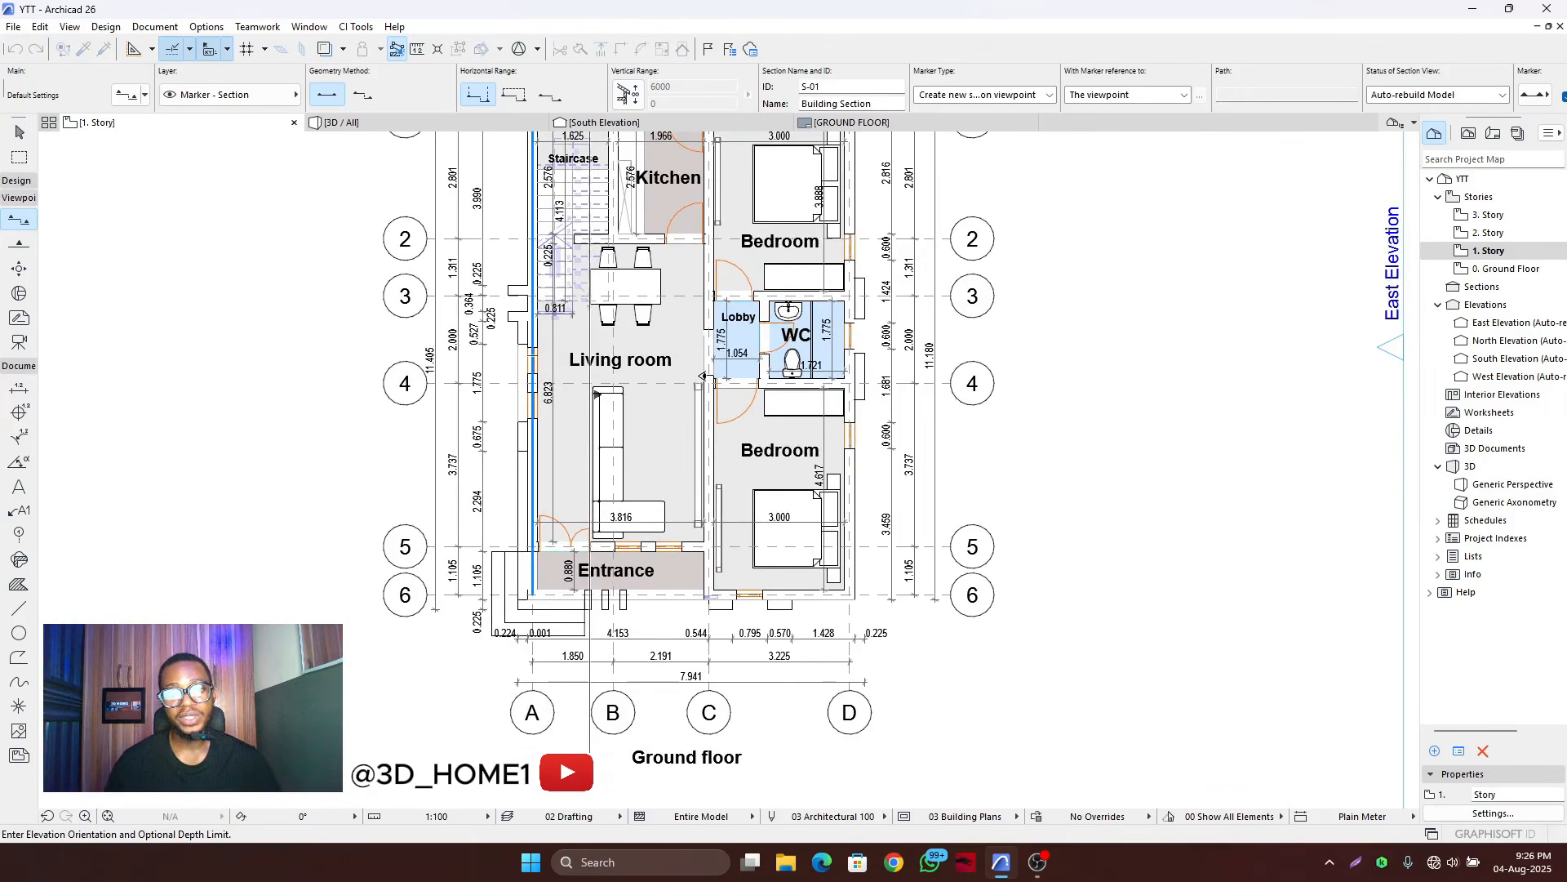
click(688, 365)
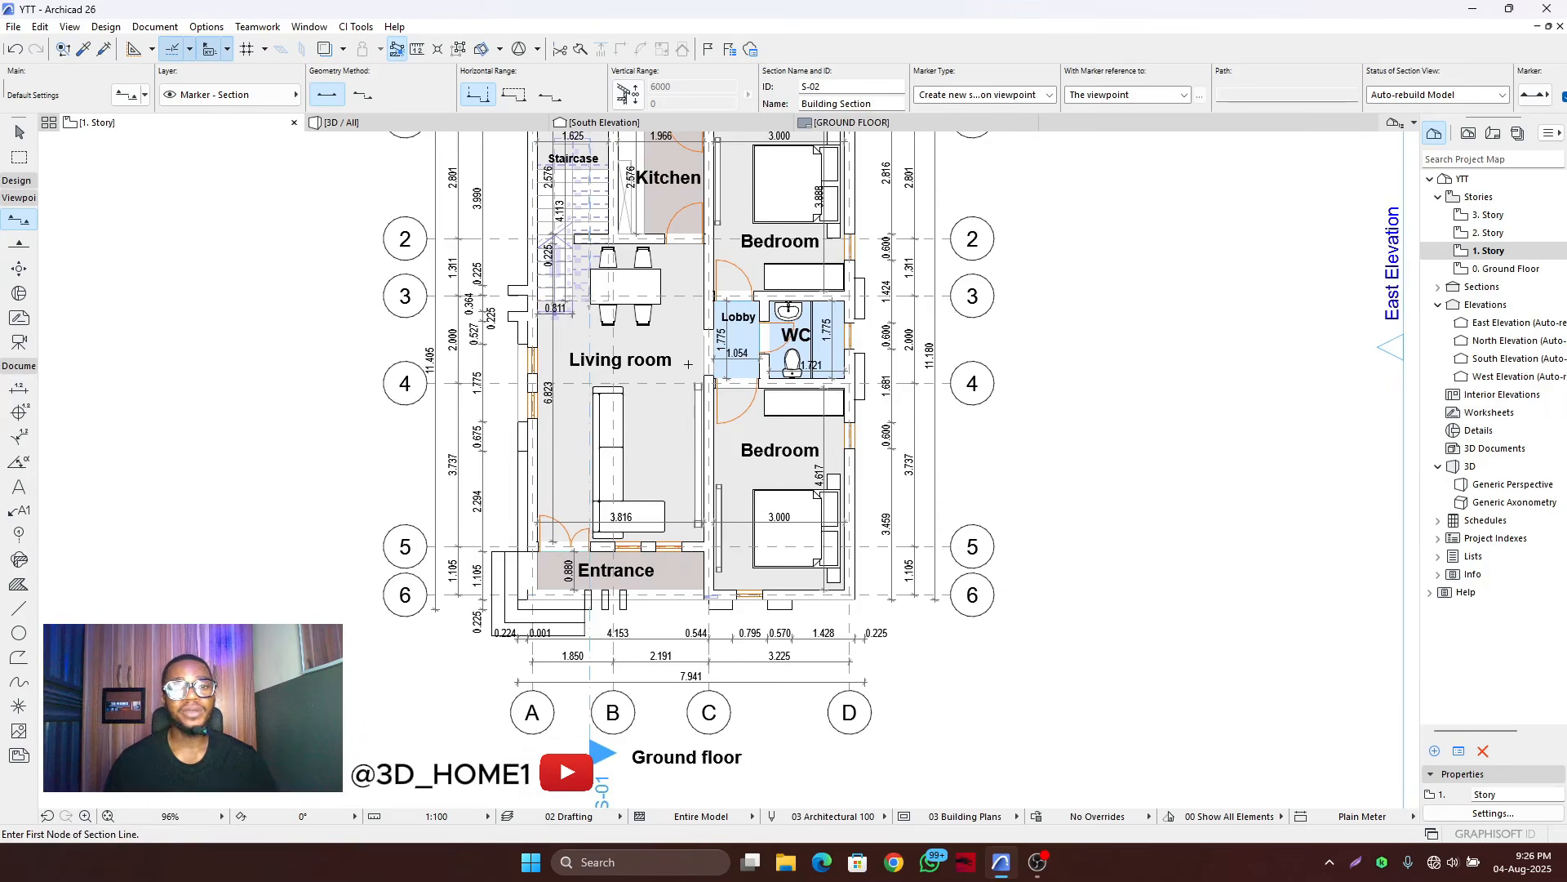
scroll(689, 364, down, 5)
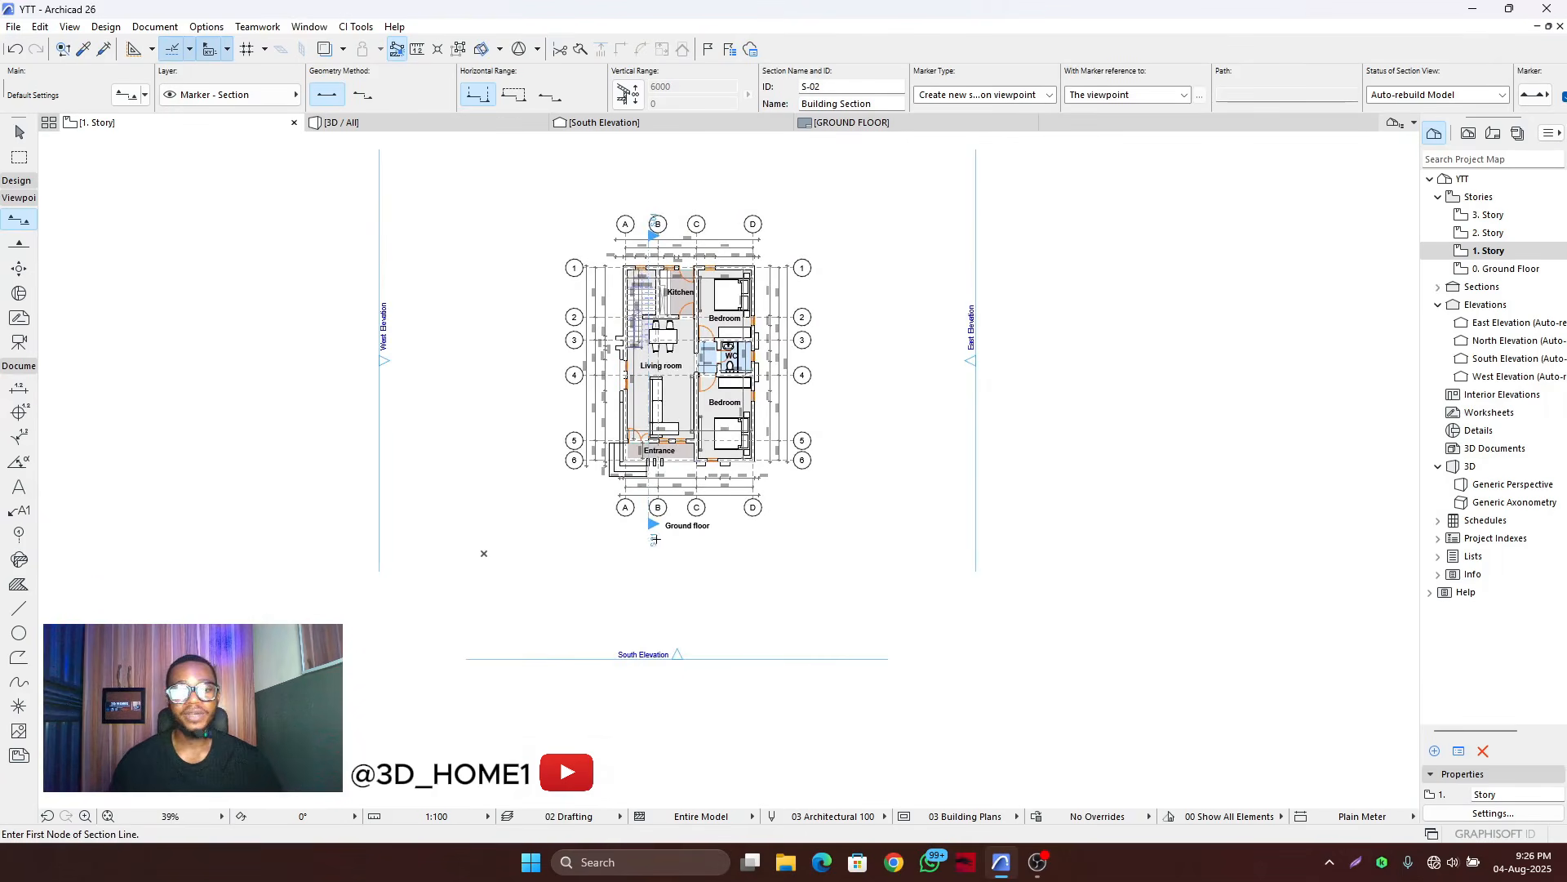
scroll(654, 538, up, 3)
scroll(654, 535, down, 4)
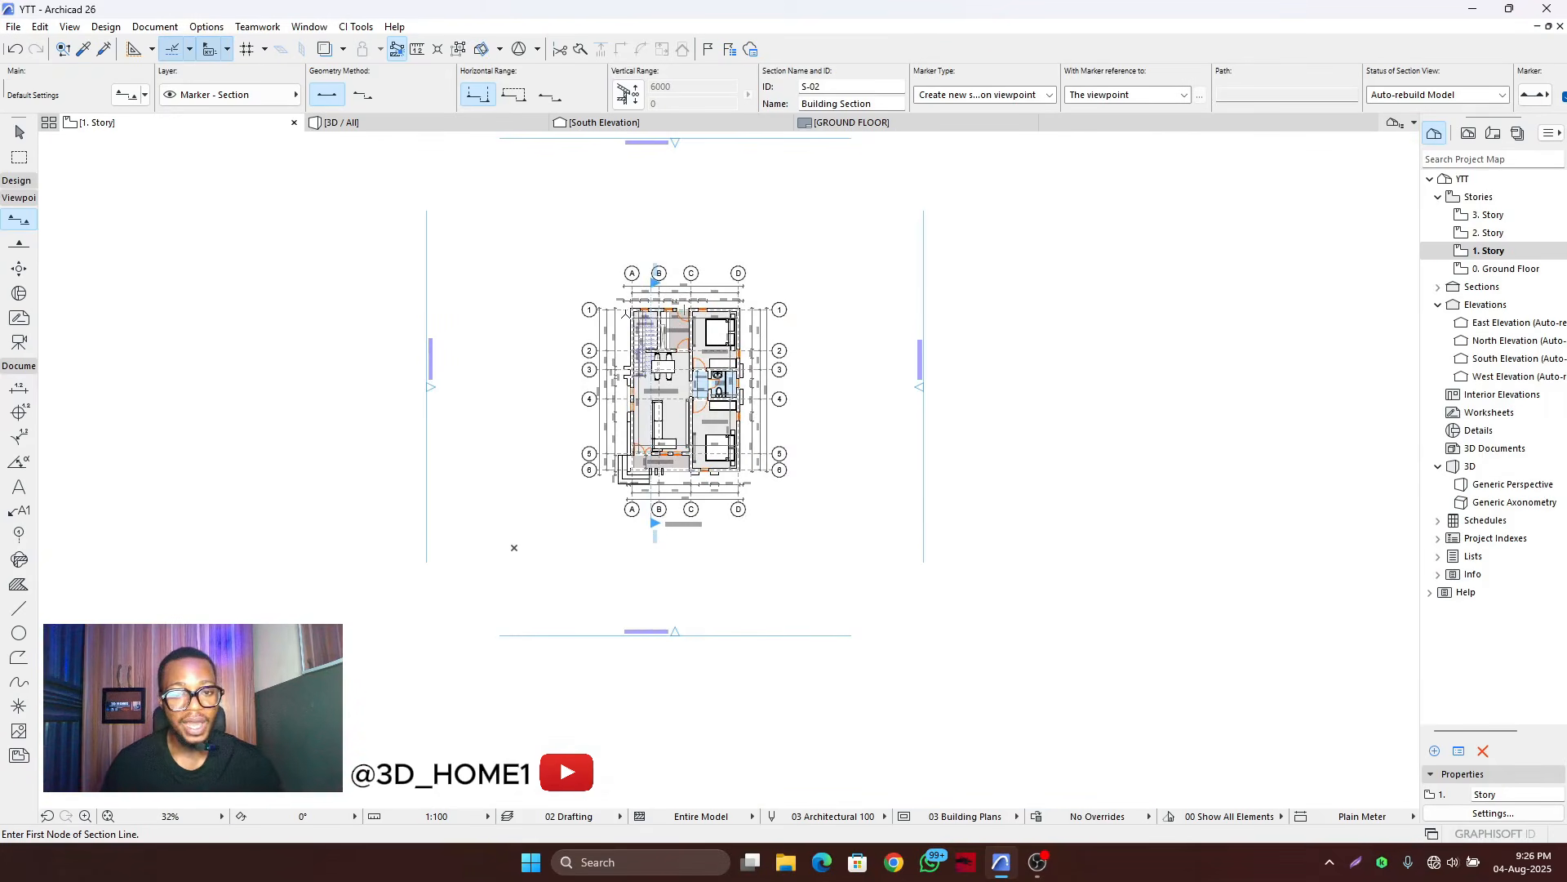
key(Escape)
- Open the S-01 building section from its marker using the current view settings
scroll(658, 282, up, 4)
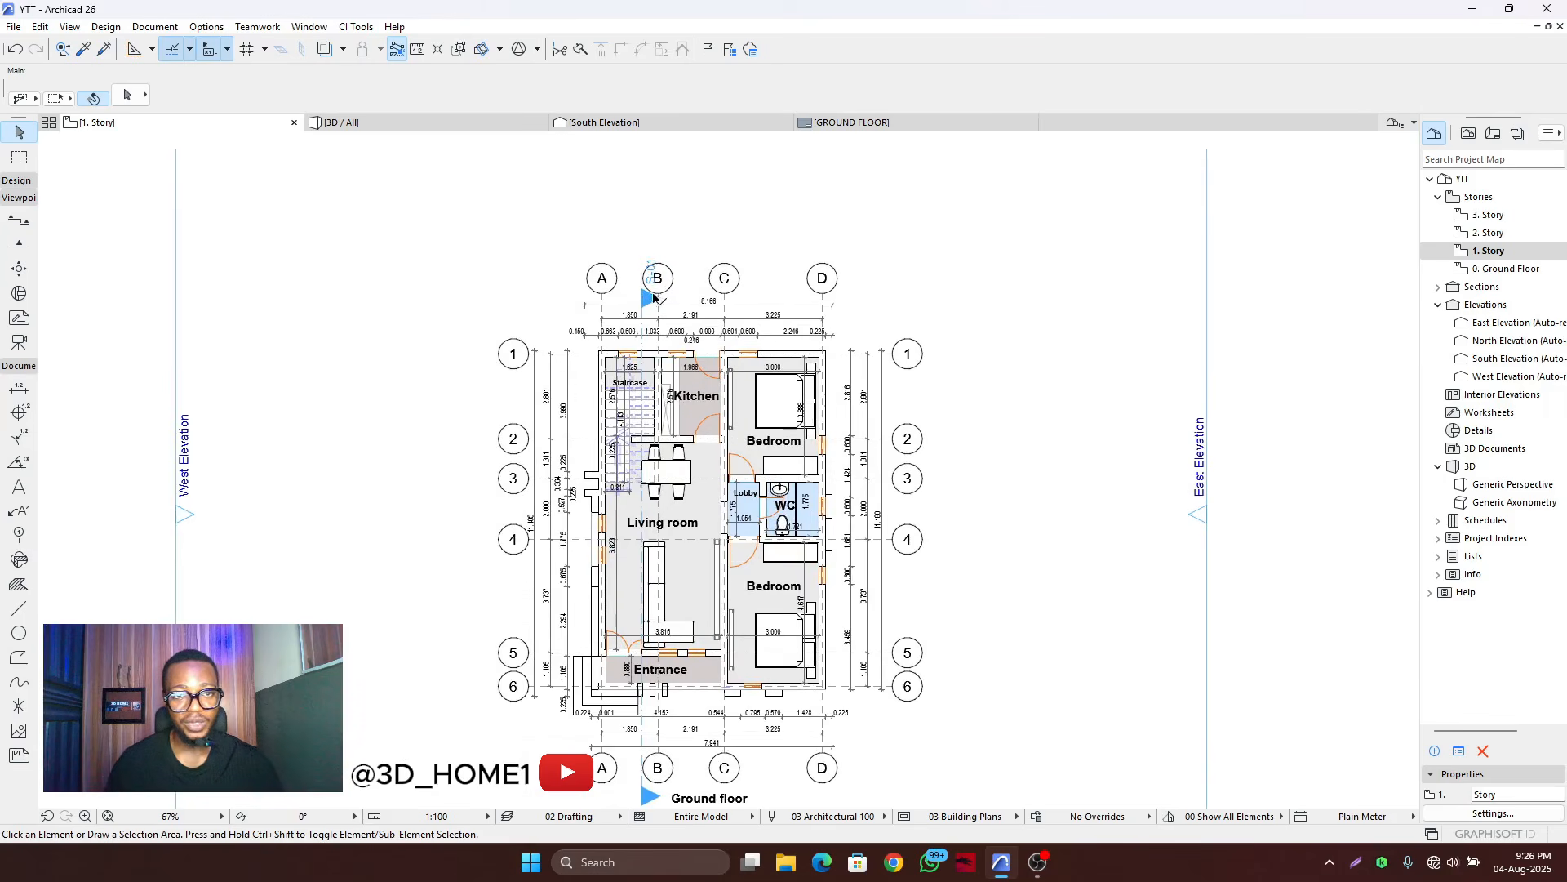
click(652, 299)
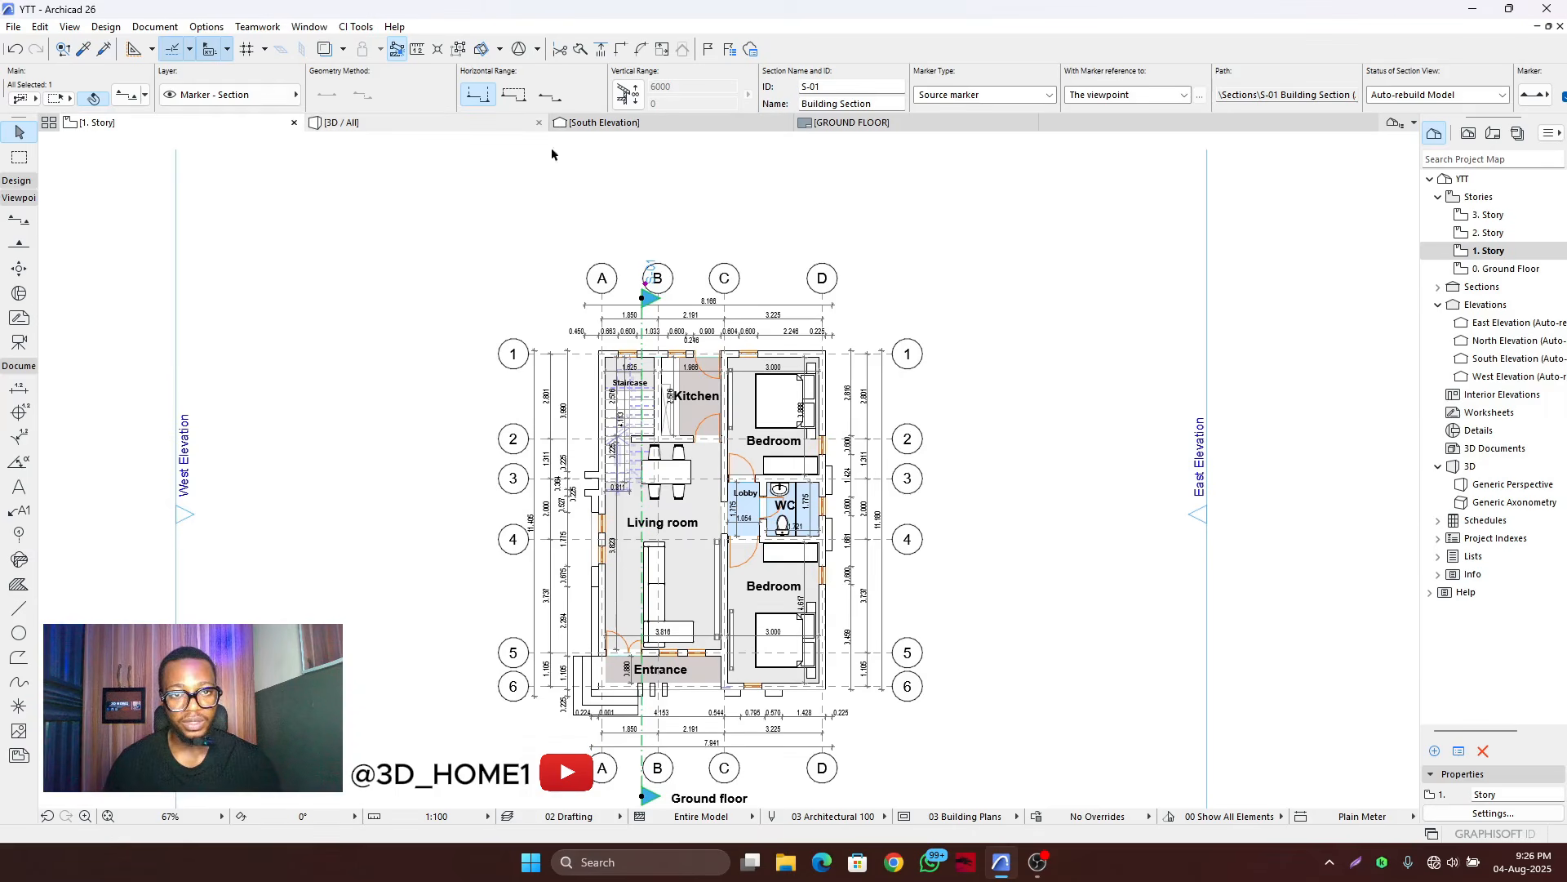
scroll(642, 288, up, 3)
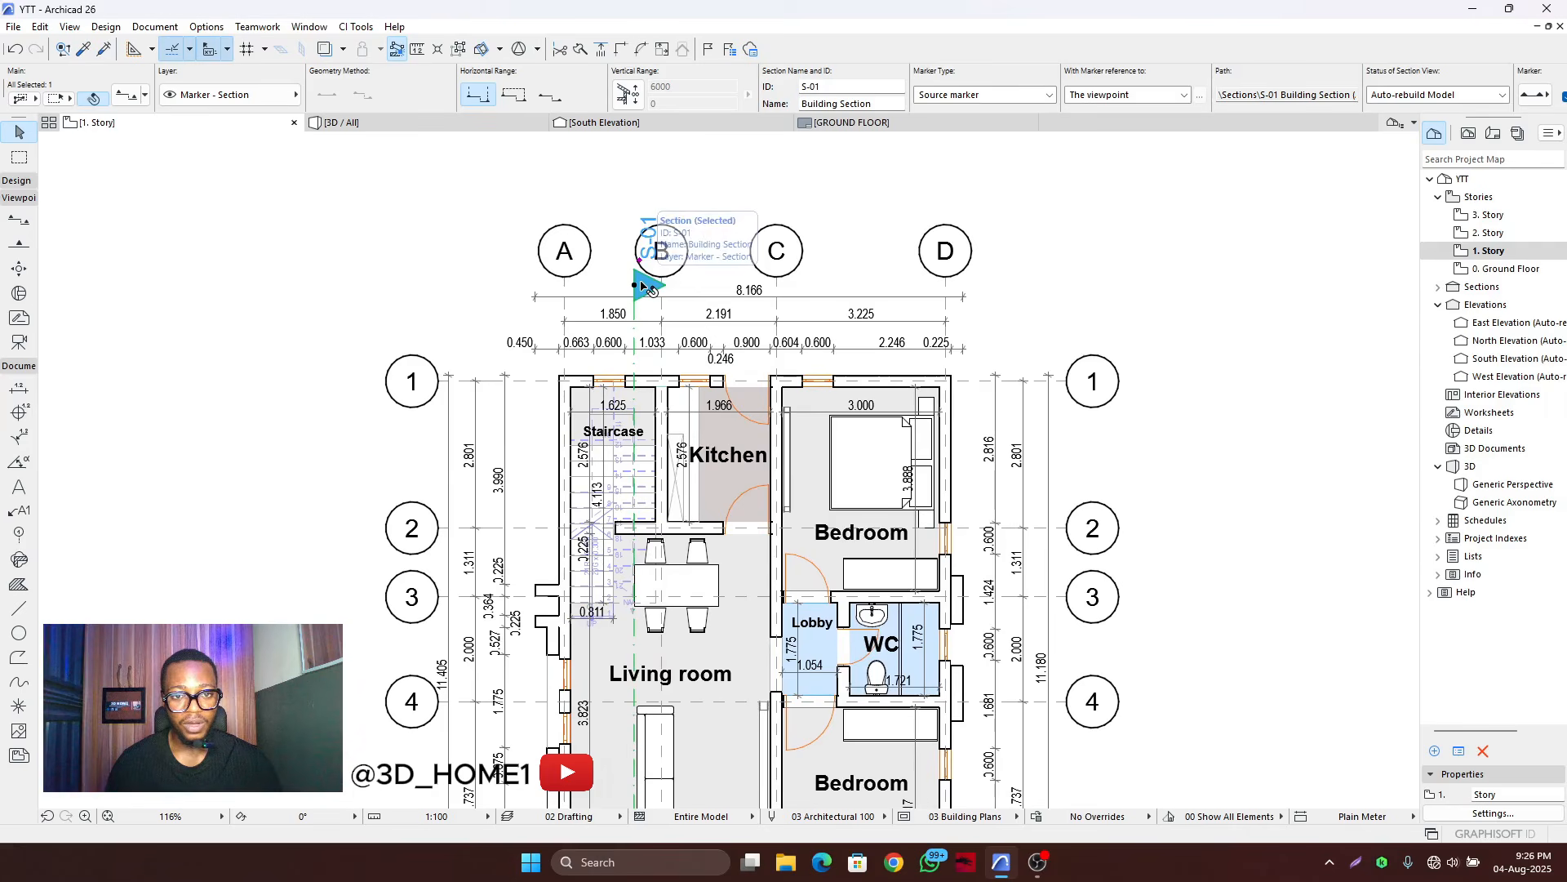
right_click(644, 289)
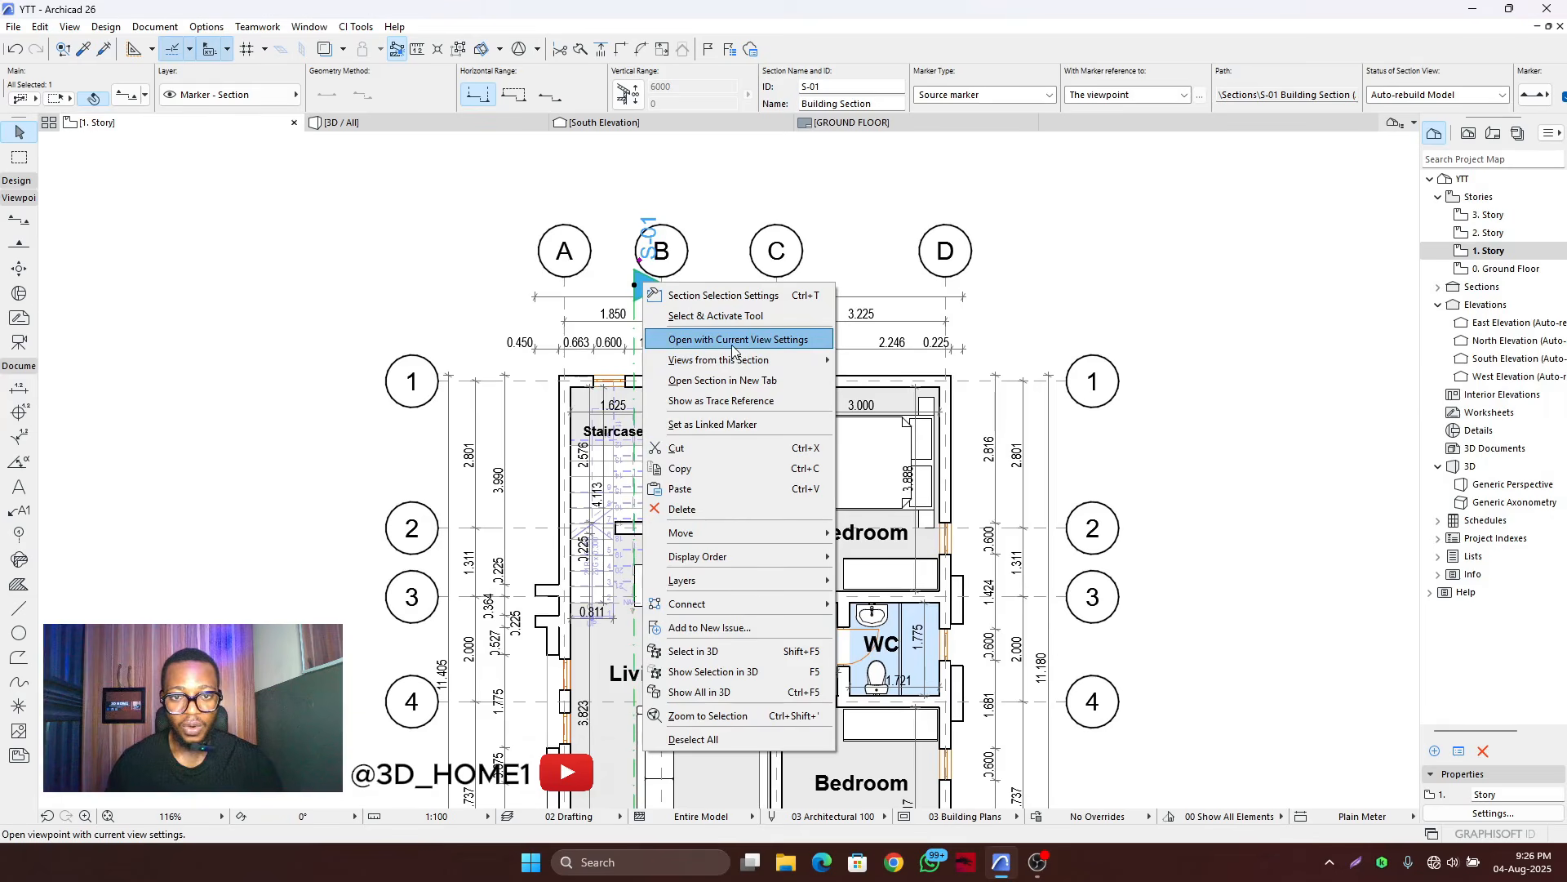
click(764, 342)
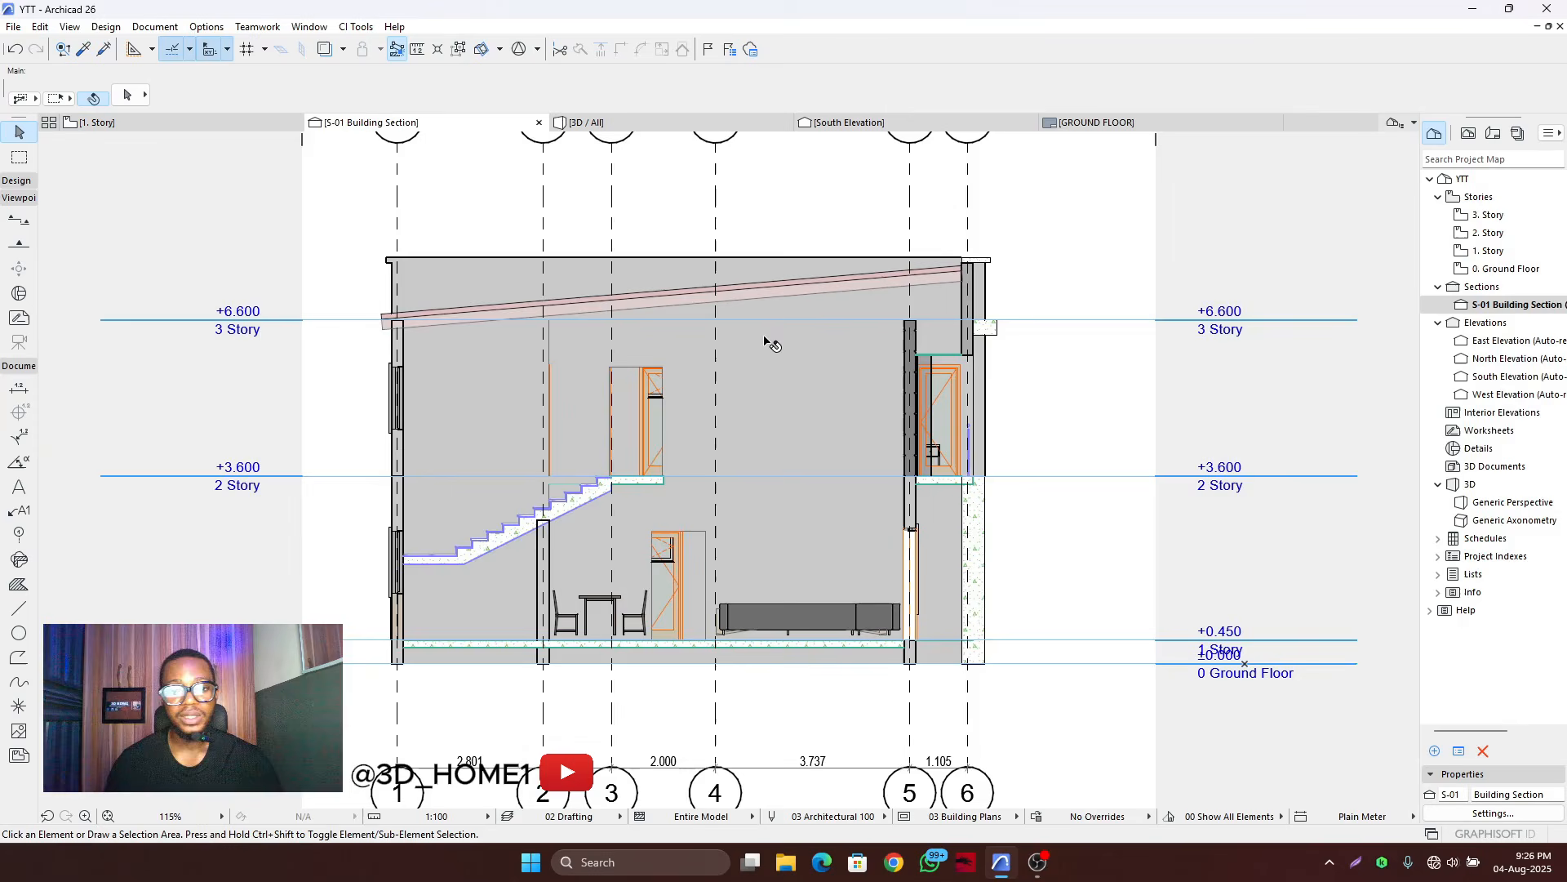
scroll(768, 347, down, 5)
scroll(772, 356, up, 1)
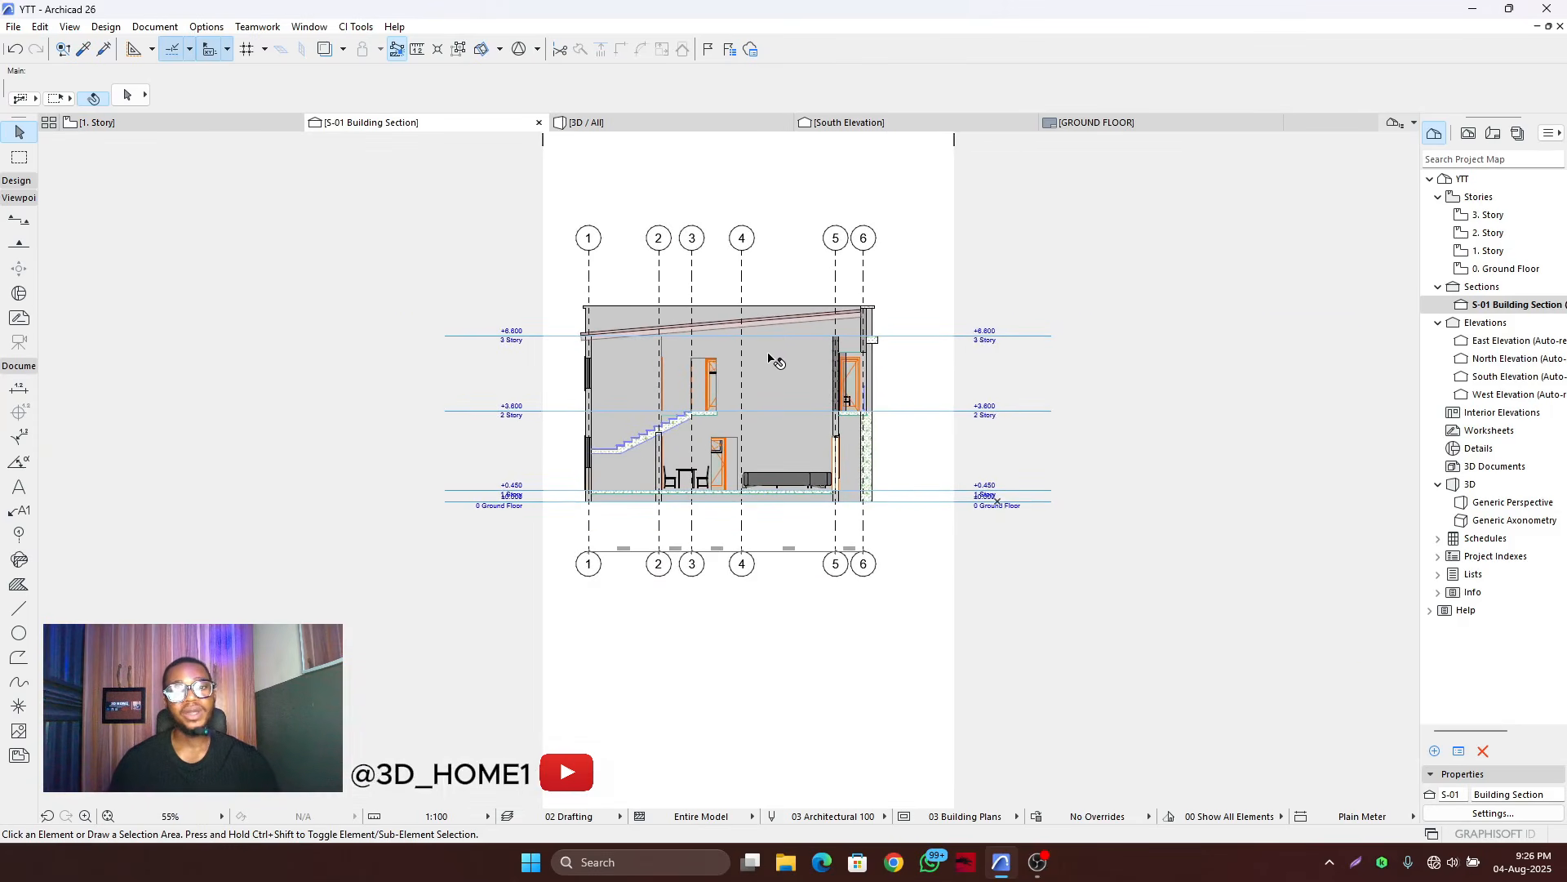
scroll(707, 324, up, 2)
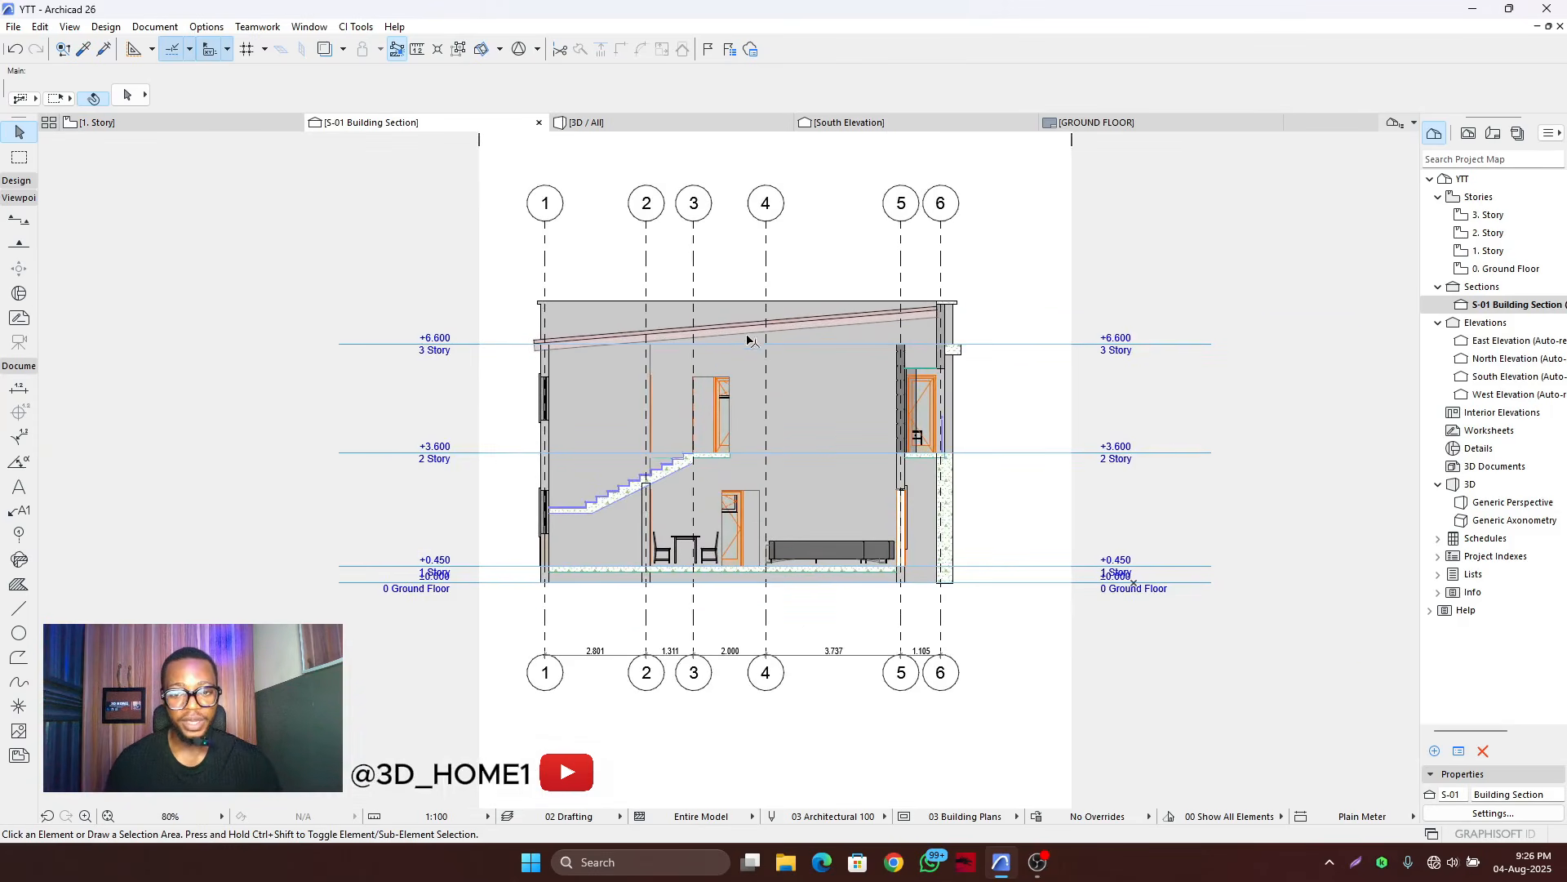
- Examine the S-01 building section, checking the staircase, landing slab, doors and roof across both floors
scroll(739, 348, up, 2)
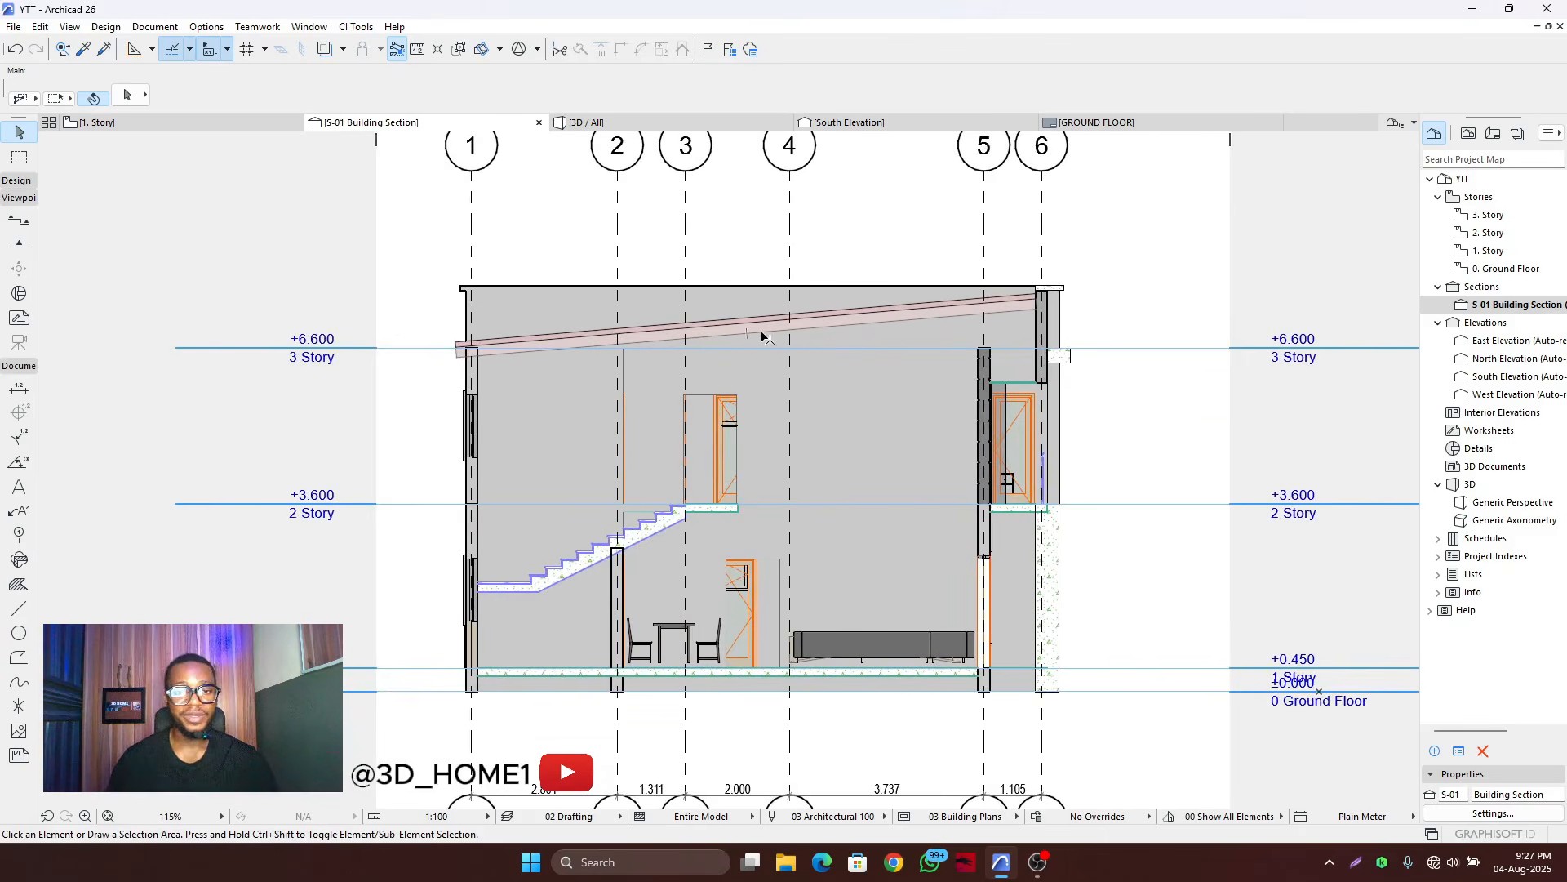
scroll(774, 366, down, 1)
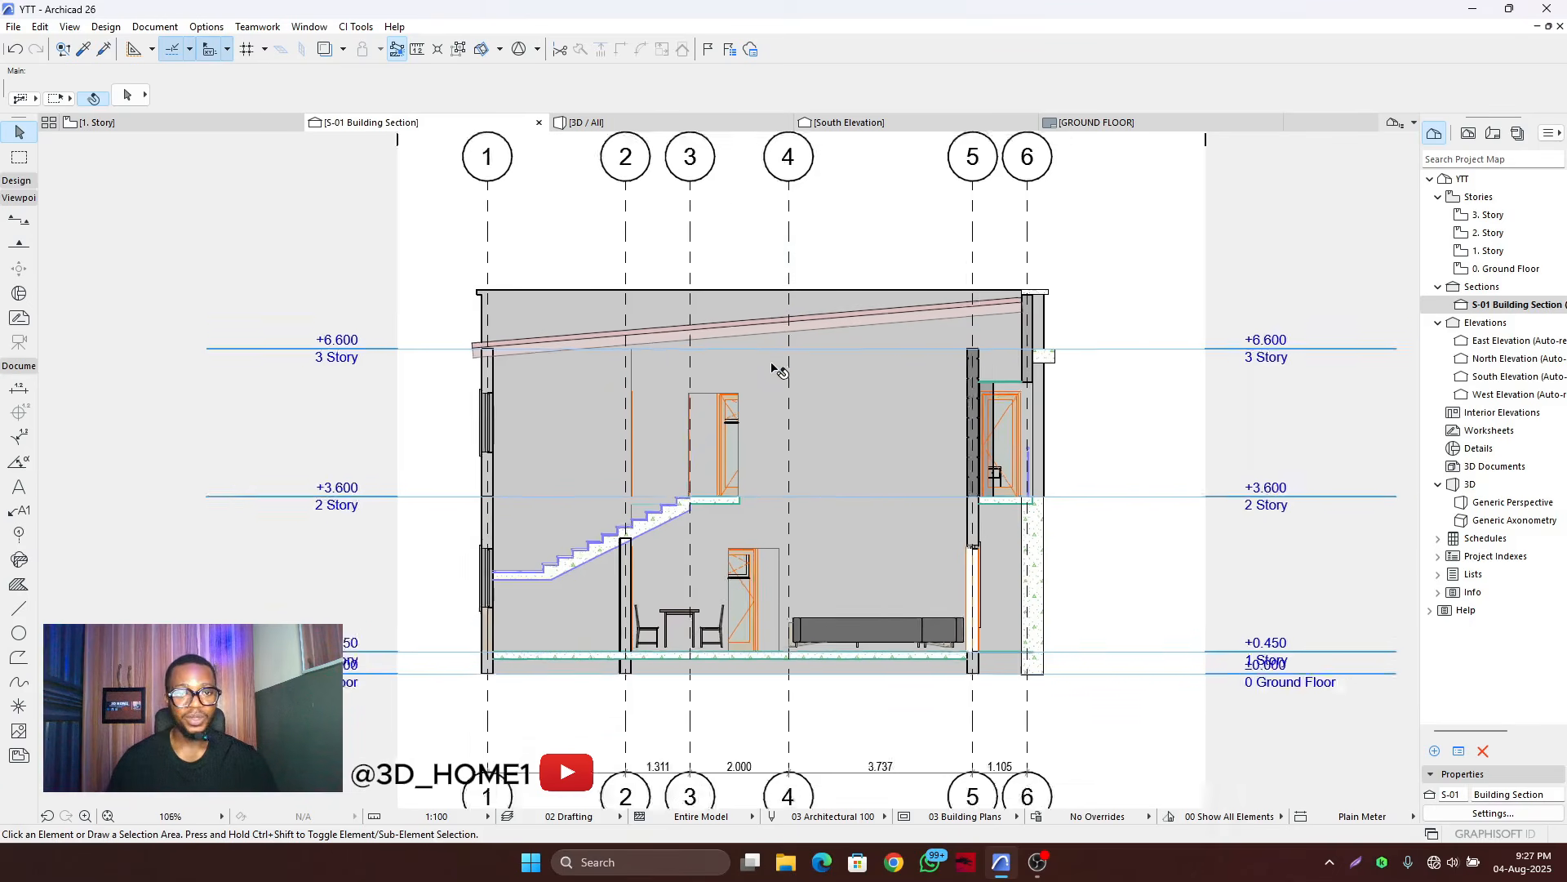
scroll(808, 365, up, 1)
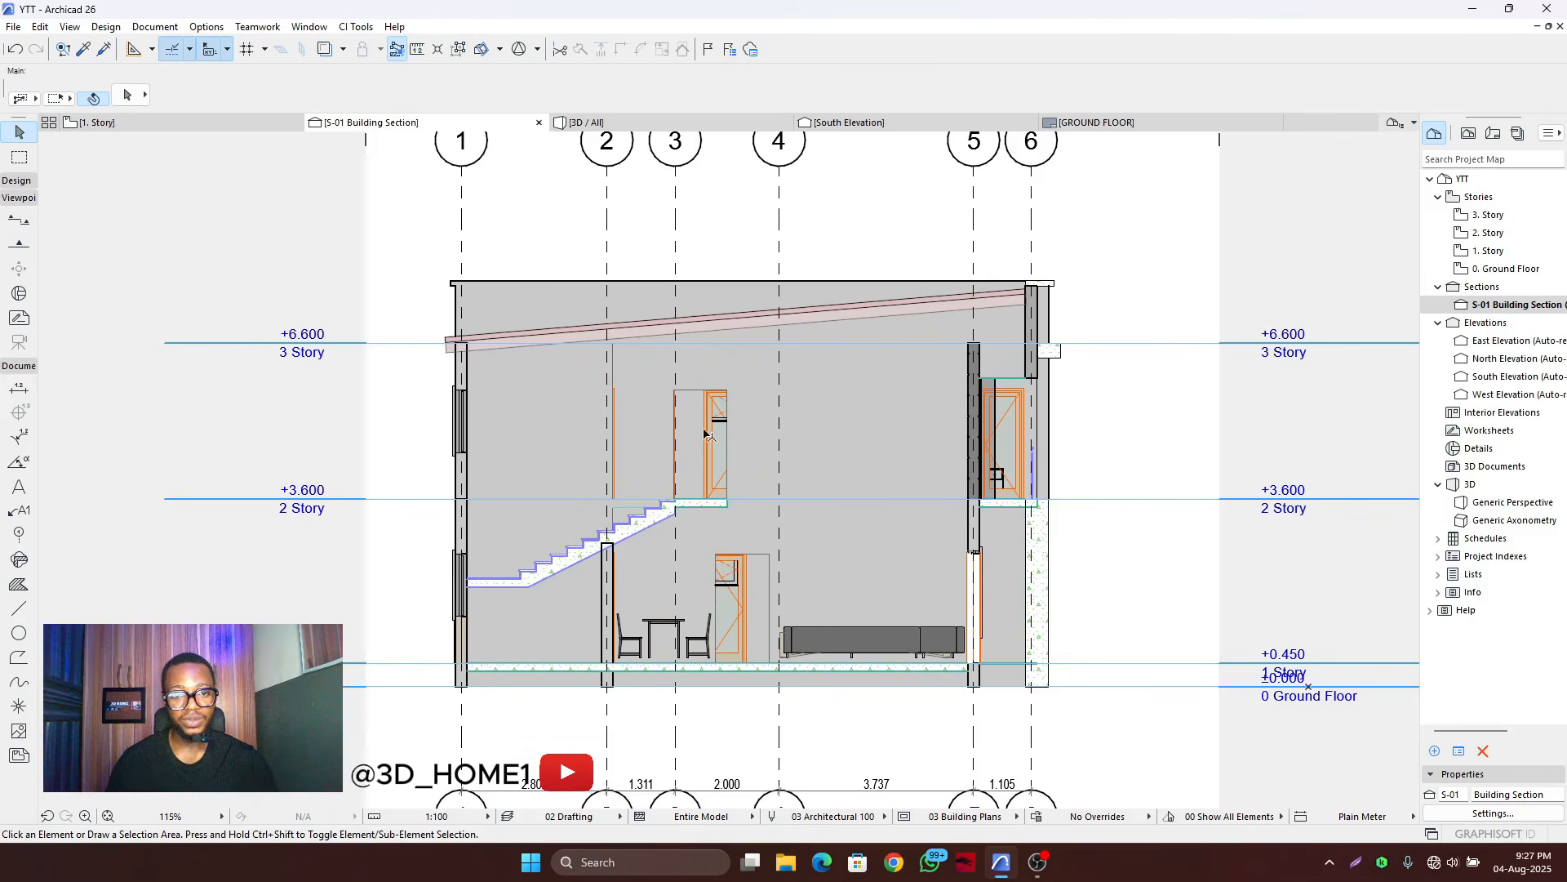
mouse_move(732, 430)
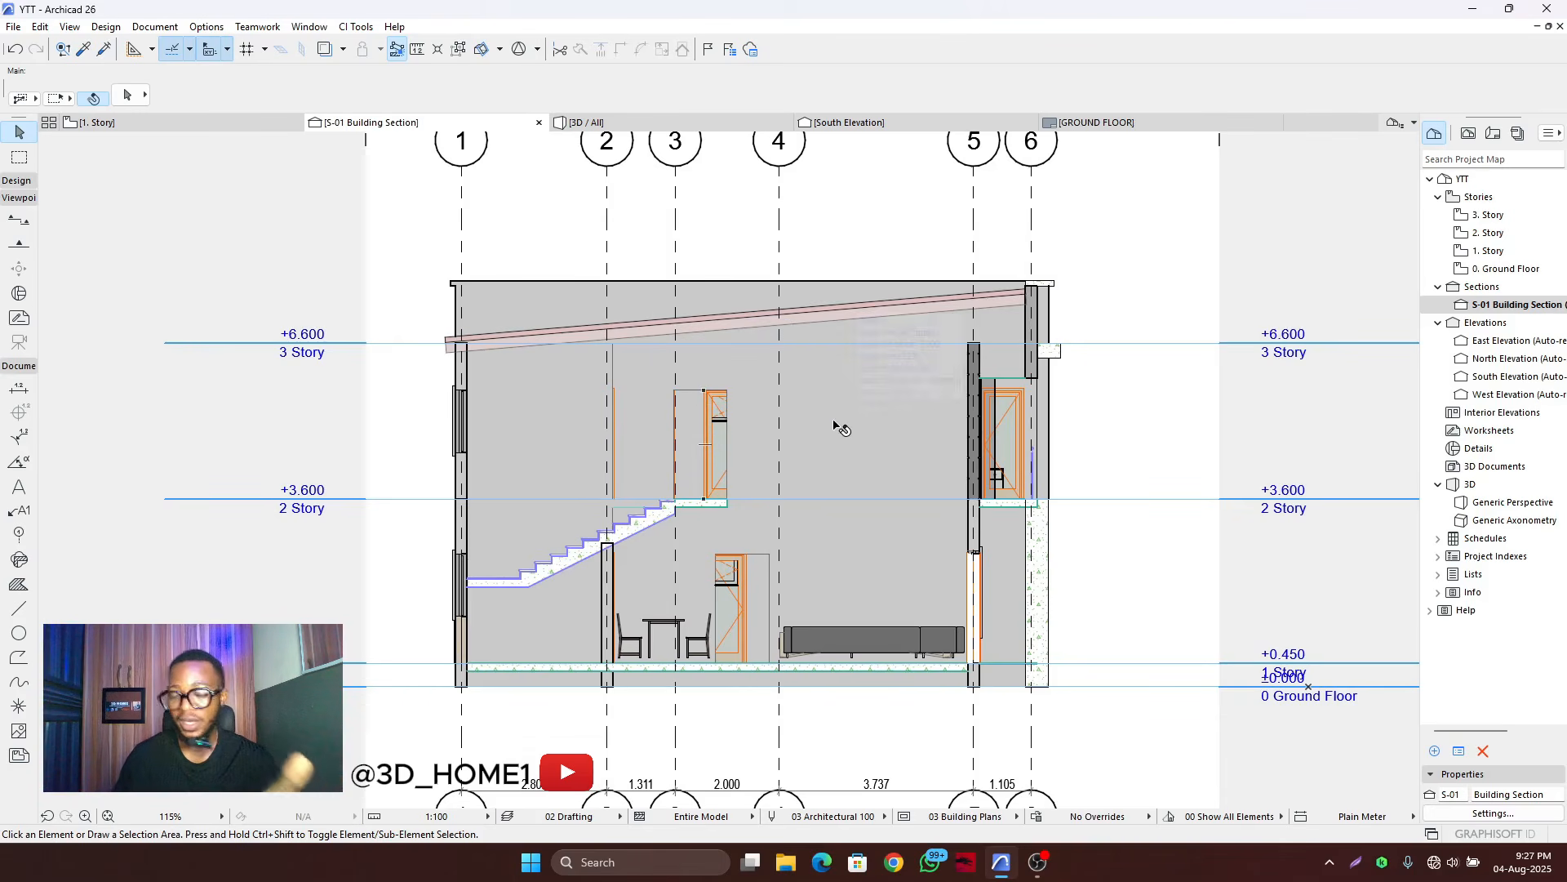
scroll(690, 469, up, 3)
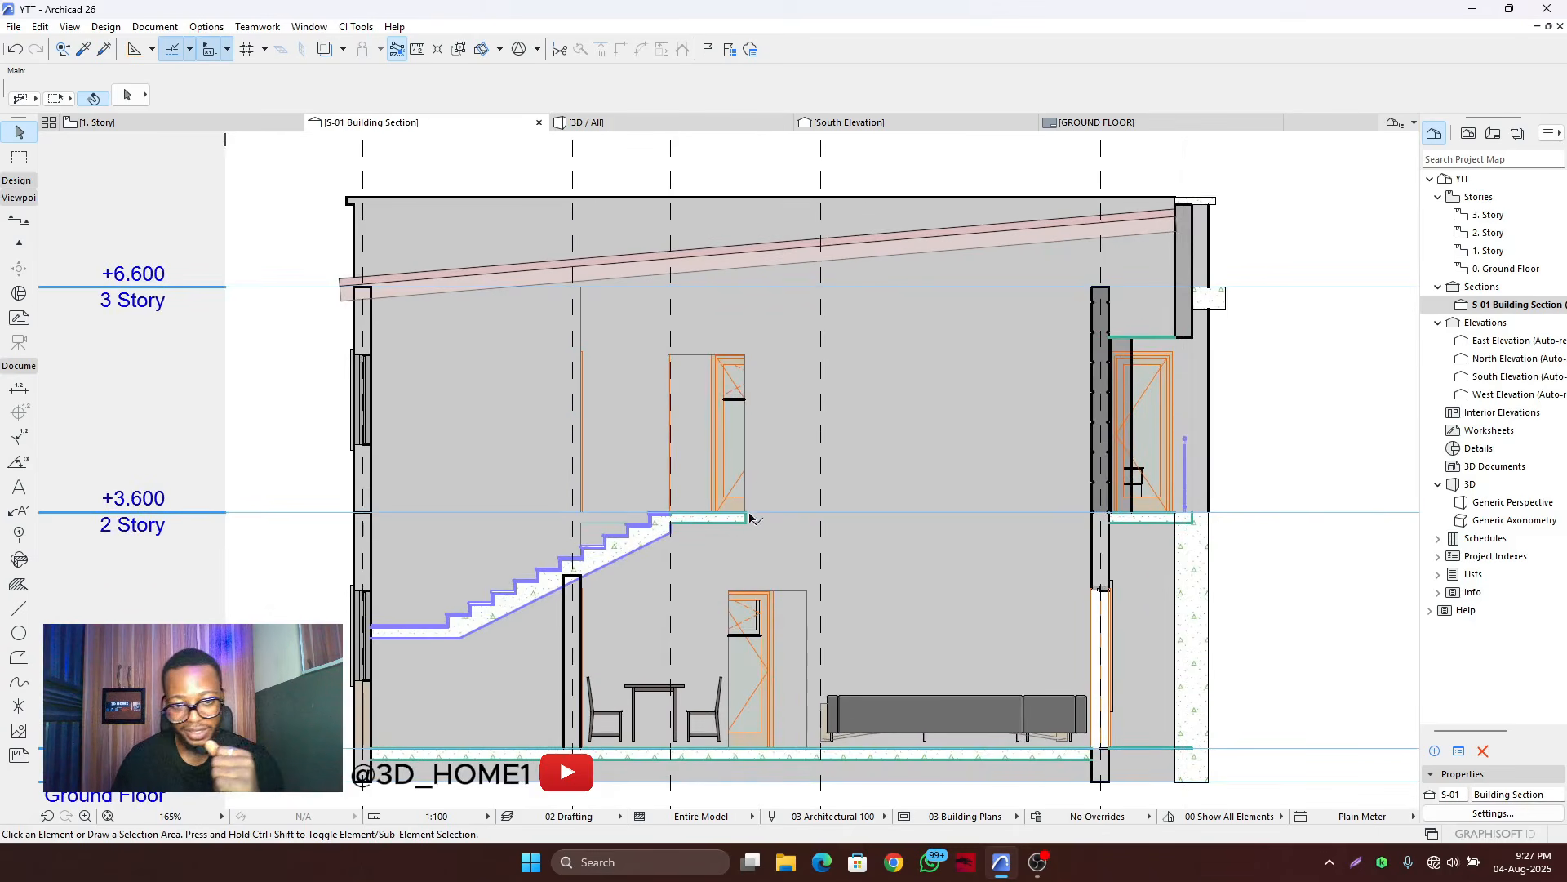
scroll(696, 509, down, 3)
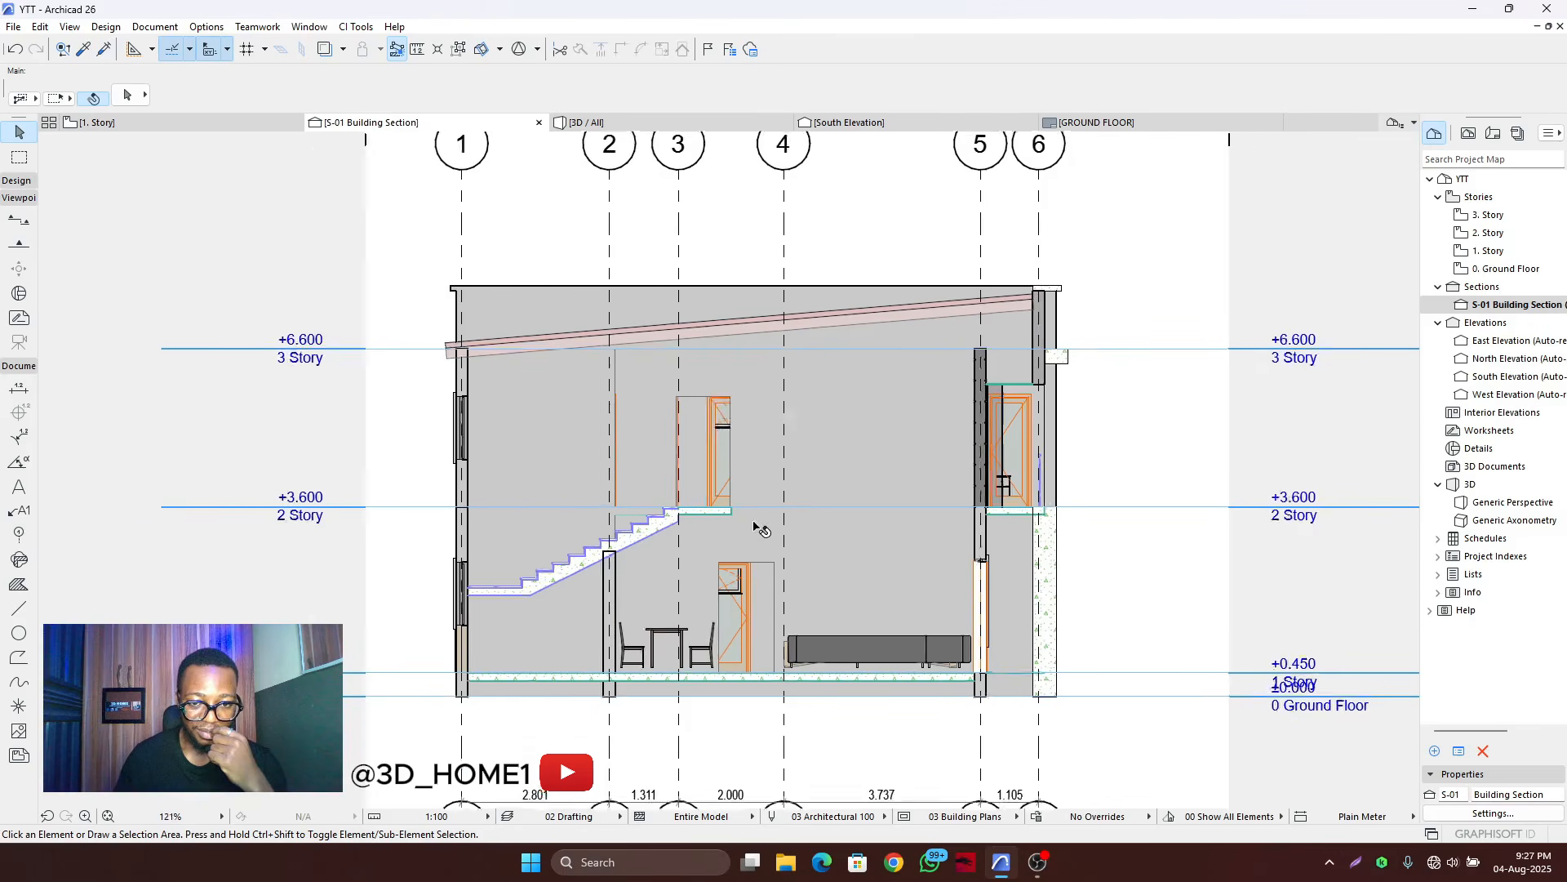
scroll(753, 524, up, 3)
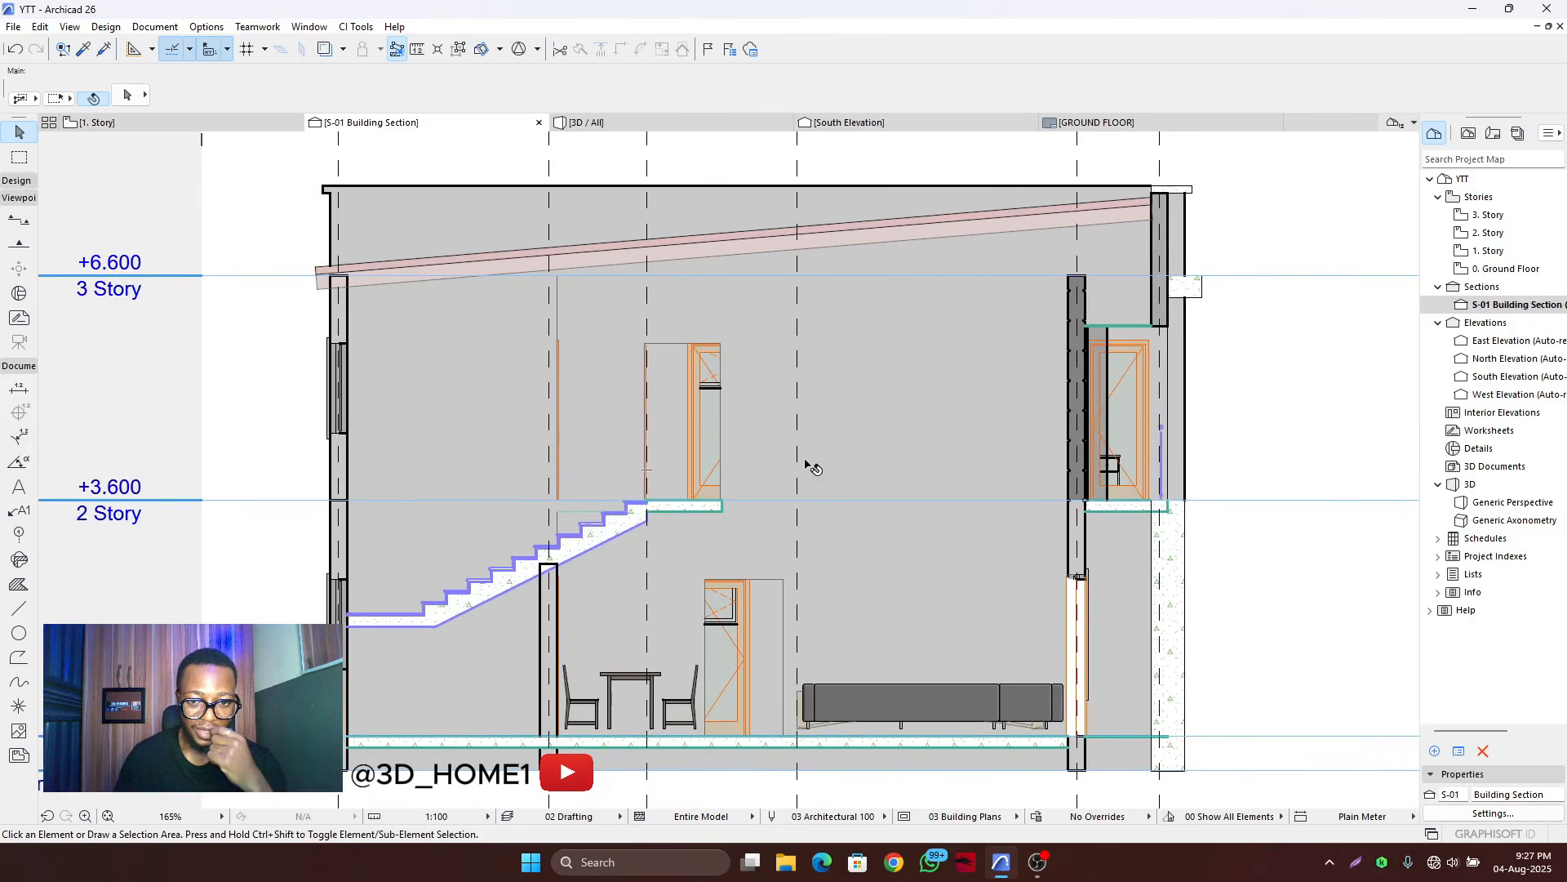
- Return to the 1. Story floor plan and check what the S-01 section line cuts from the staircase to the entrance
click(151, 121)
scroll(680, 373, down, 5)
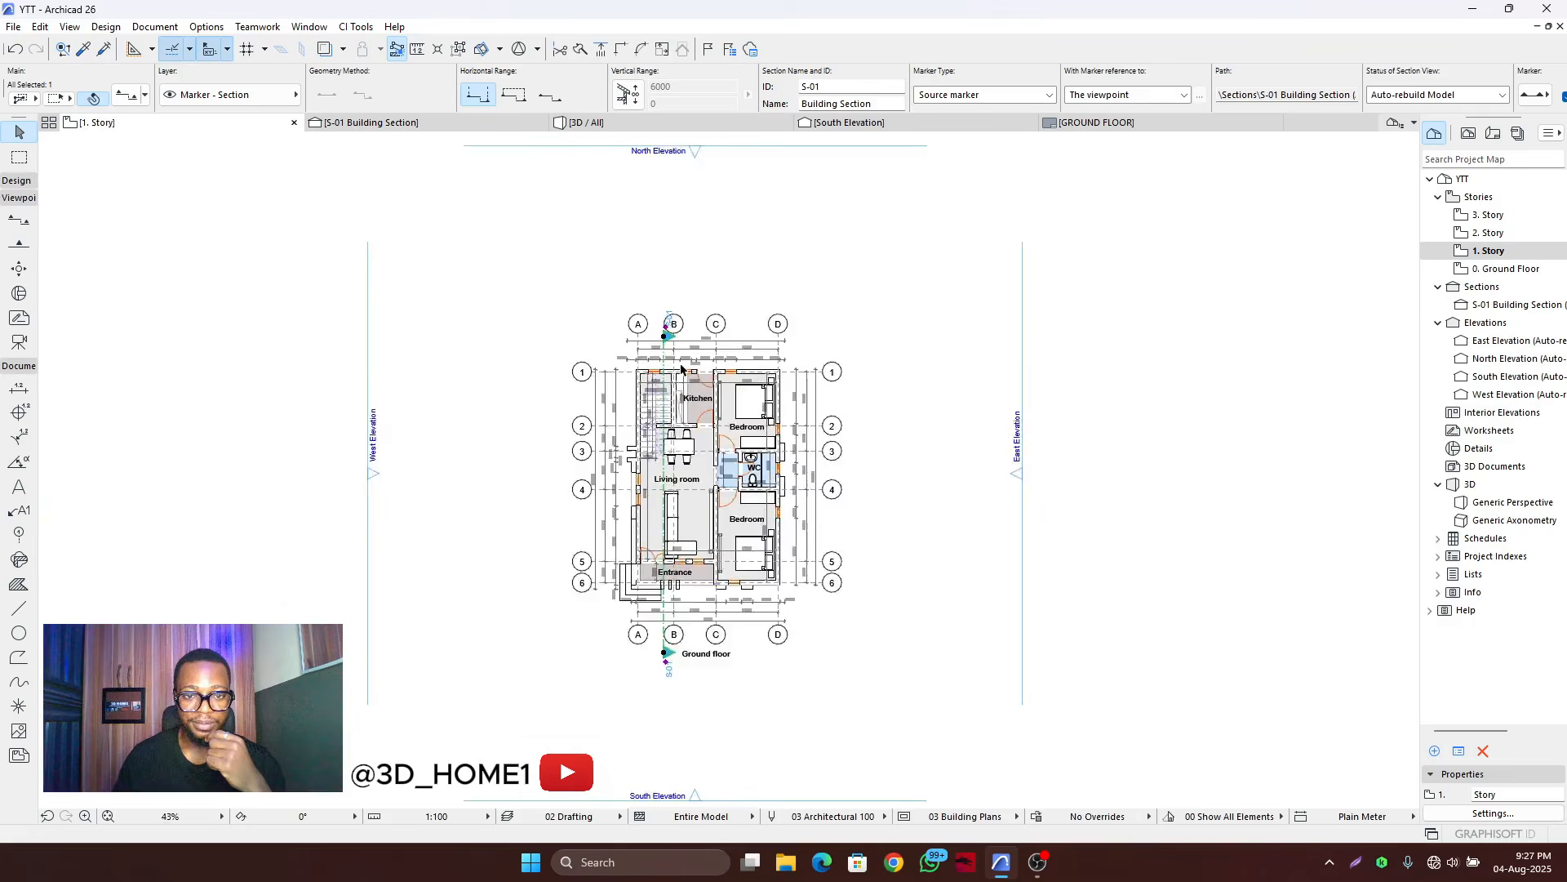
scroll(684, 447, up, 6)
scroll(686, 431, down, 3)
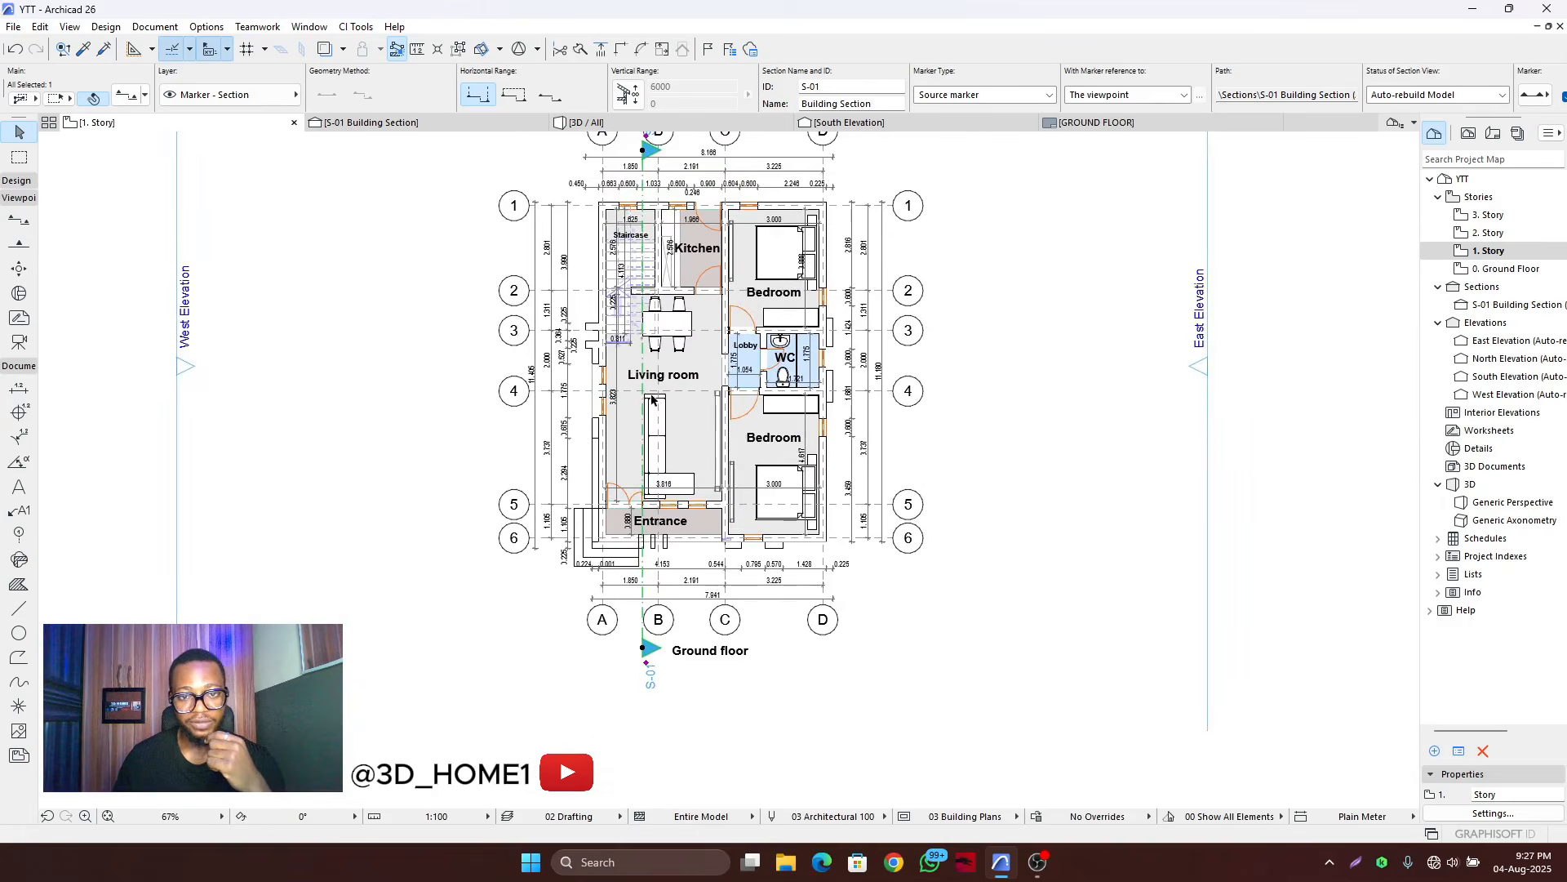
scroll(661, 360, up, 3)
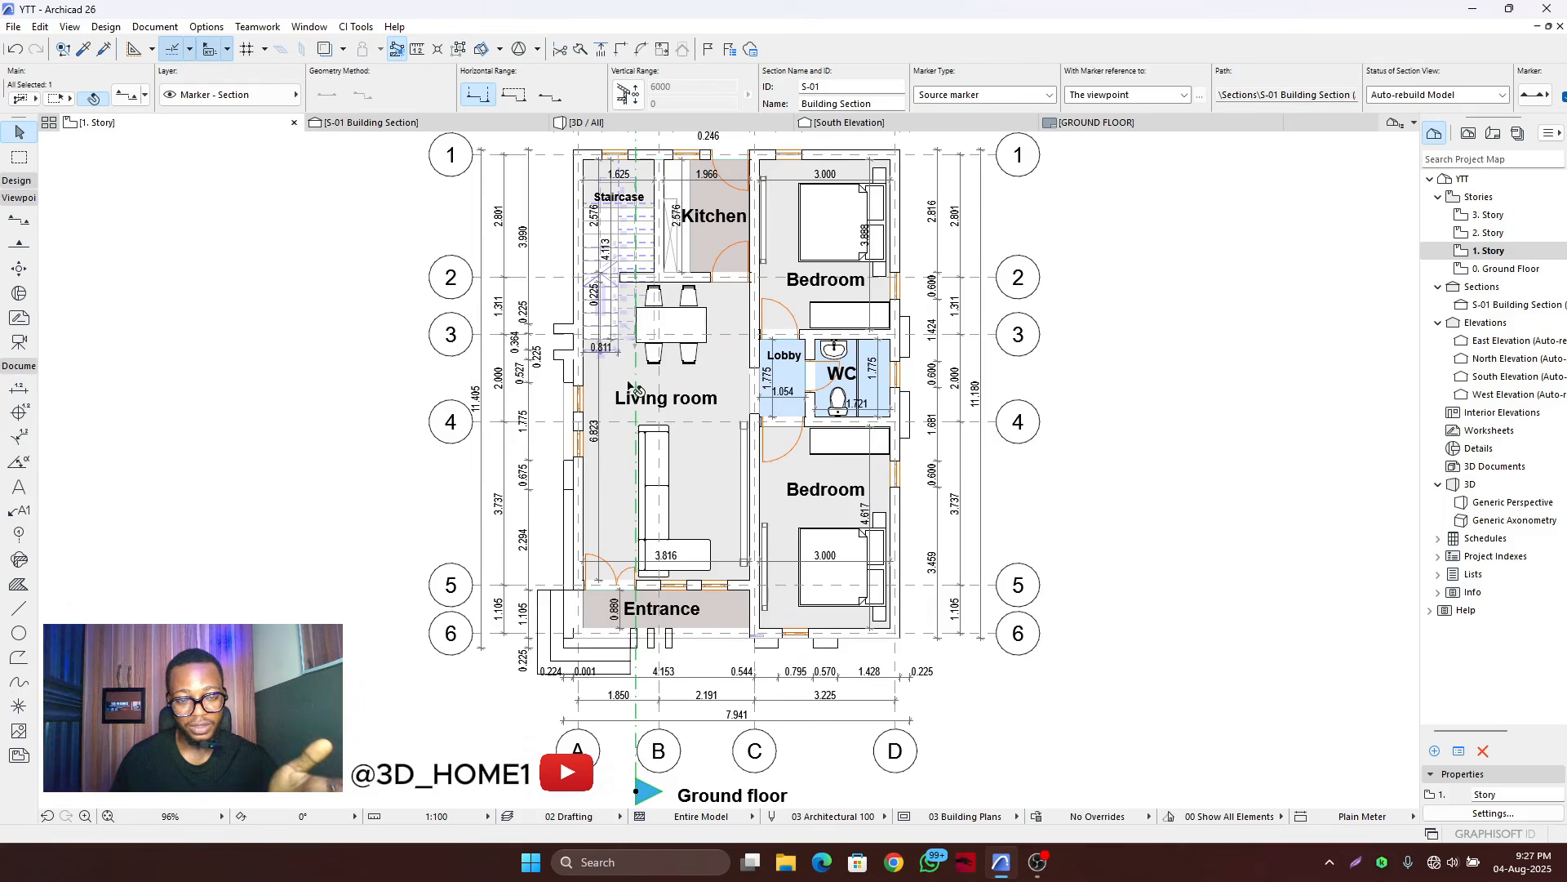
scroll(643, 384, up, 2)
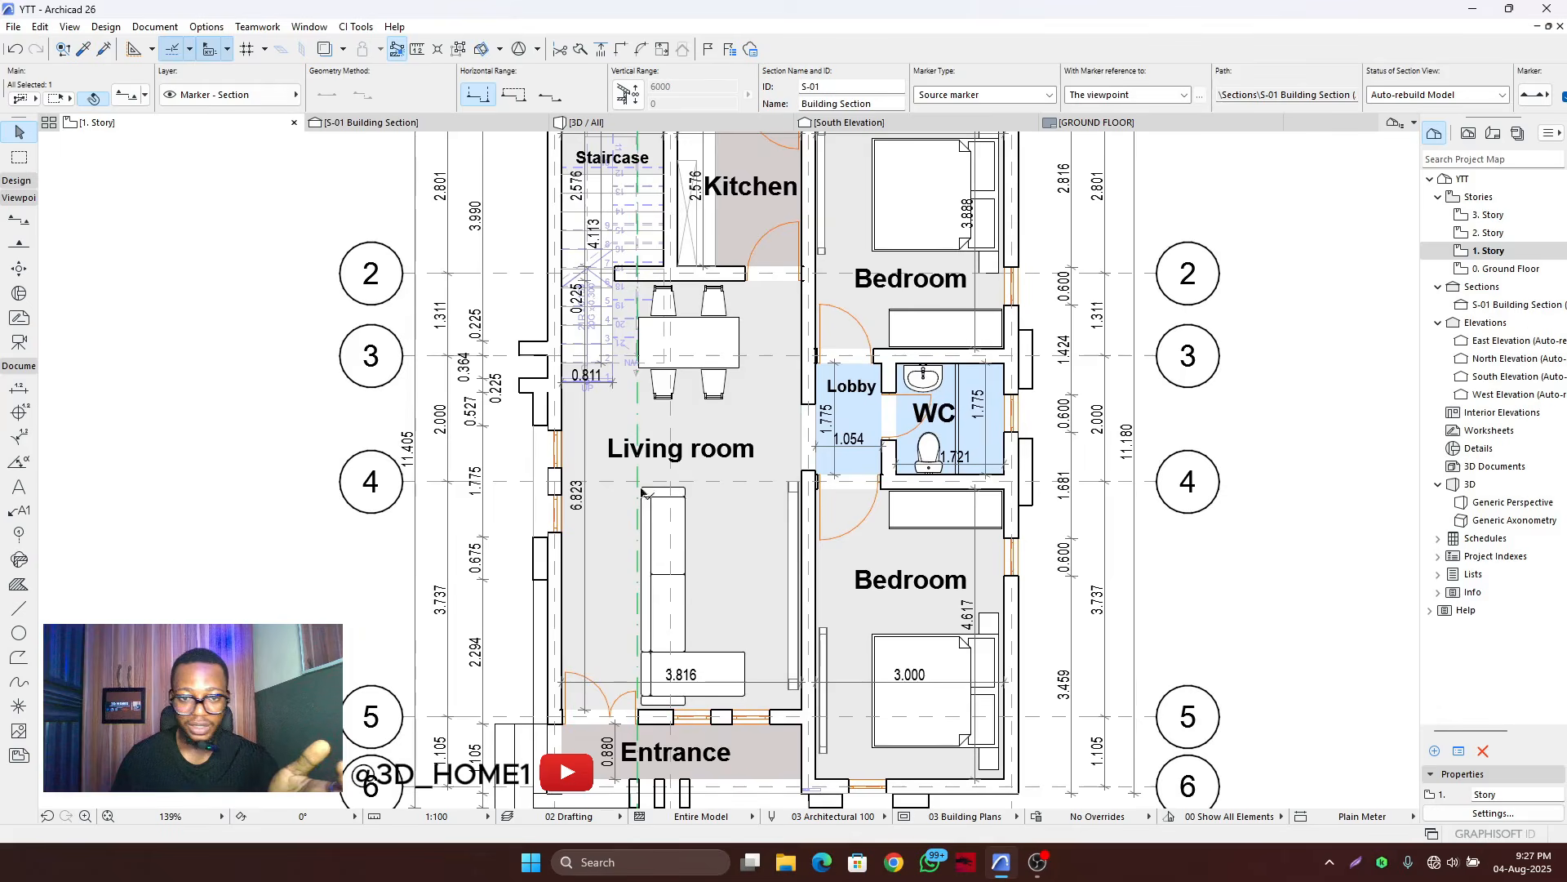
scroll(697, 372, down, 3)
scroll(710, 506, down, 1)
scroll(626, 381, up, 3)
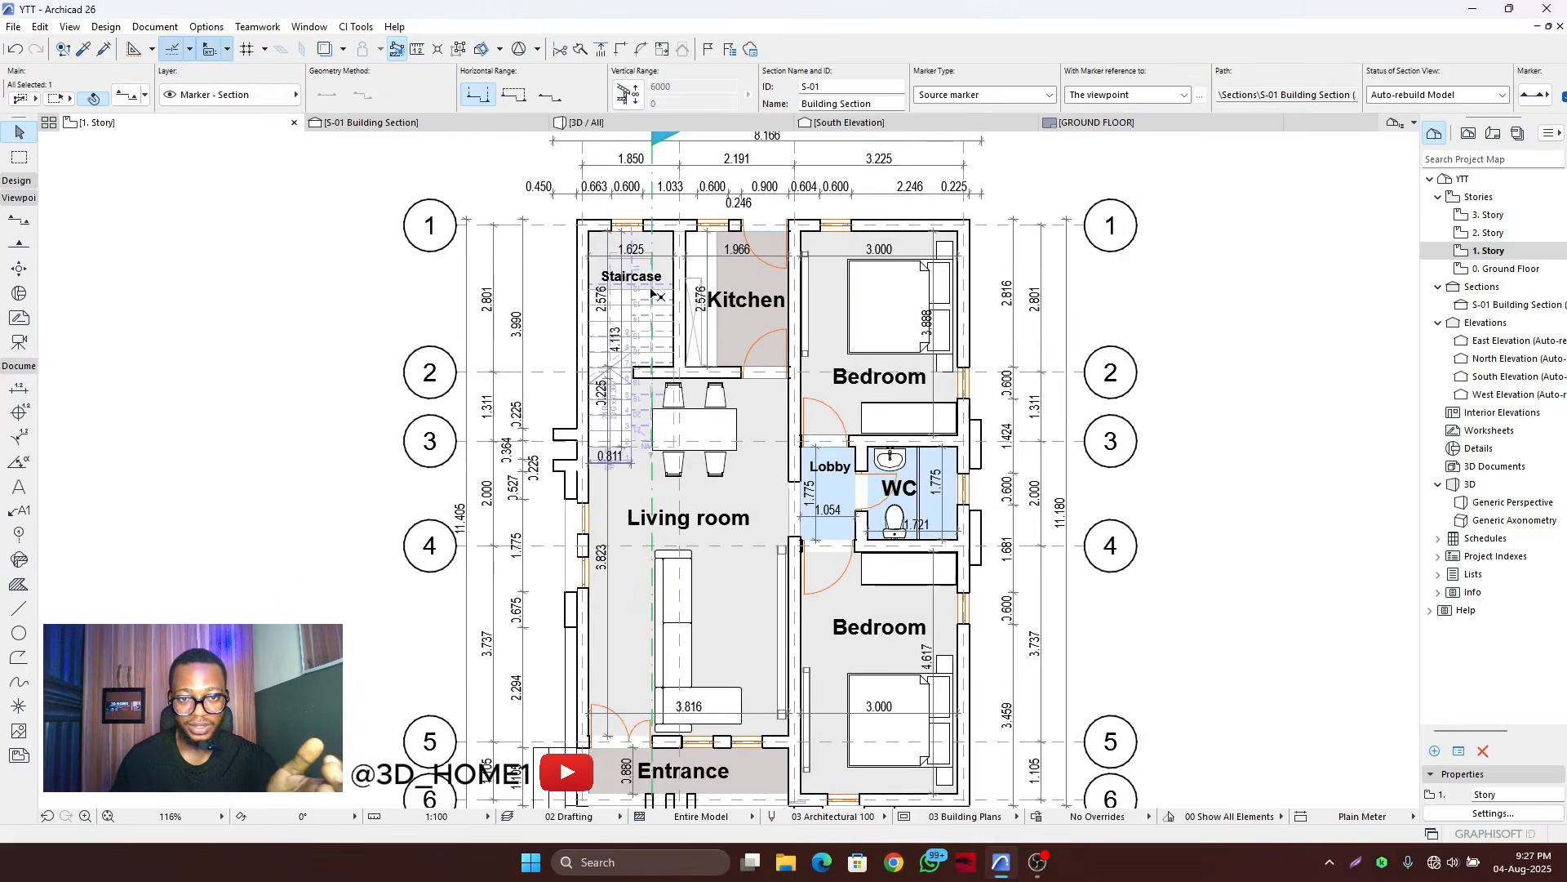
scroll(676, 359, down, 3)
- Open the 2. Story floor plan and examine where the section line passes through the staircase, landing and void
double_click(1488, 233)
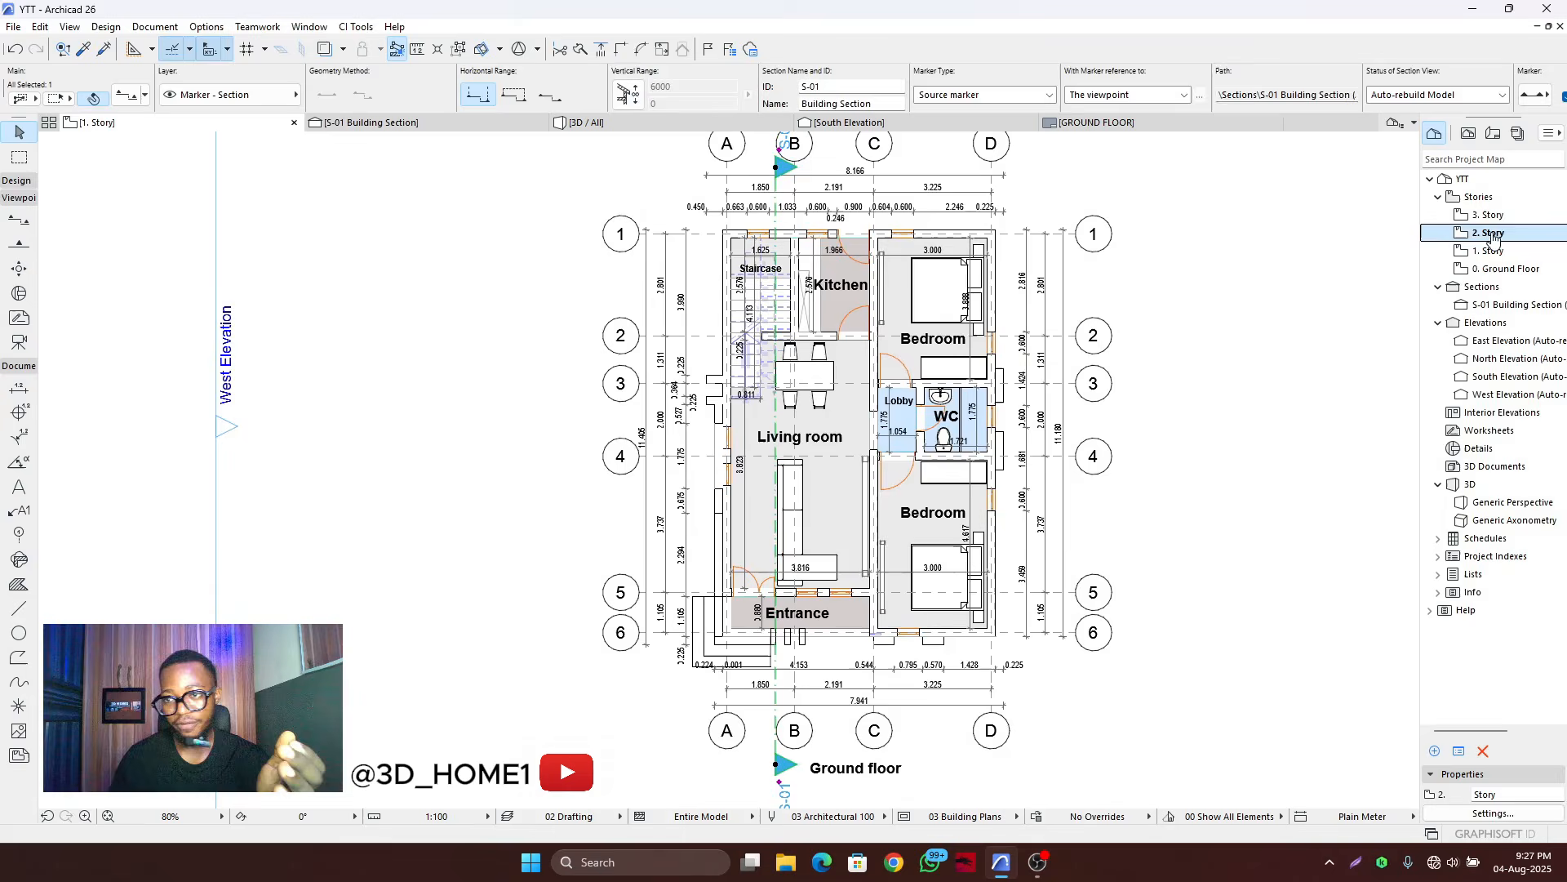
scroll(976, 430, up, 3)
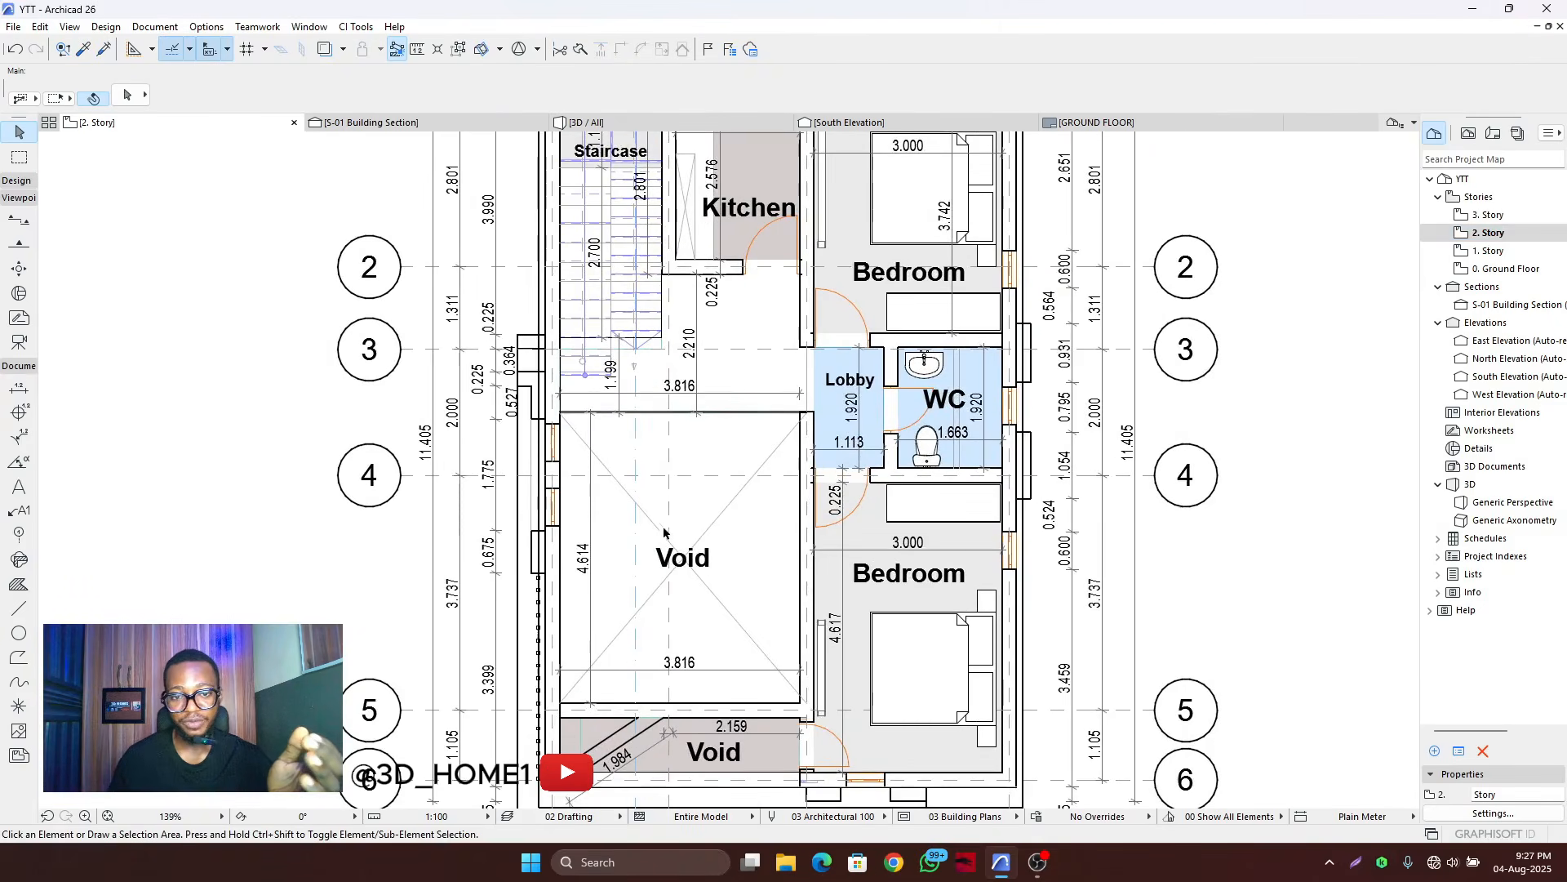
scroll(680, 497, down, 4)
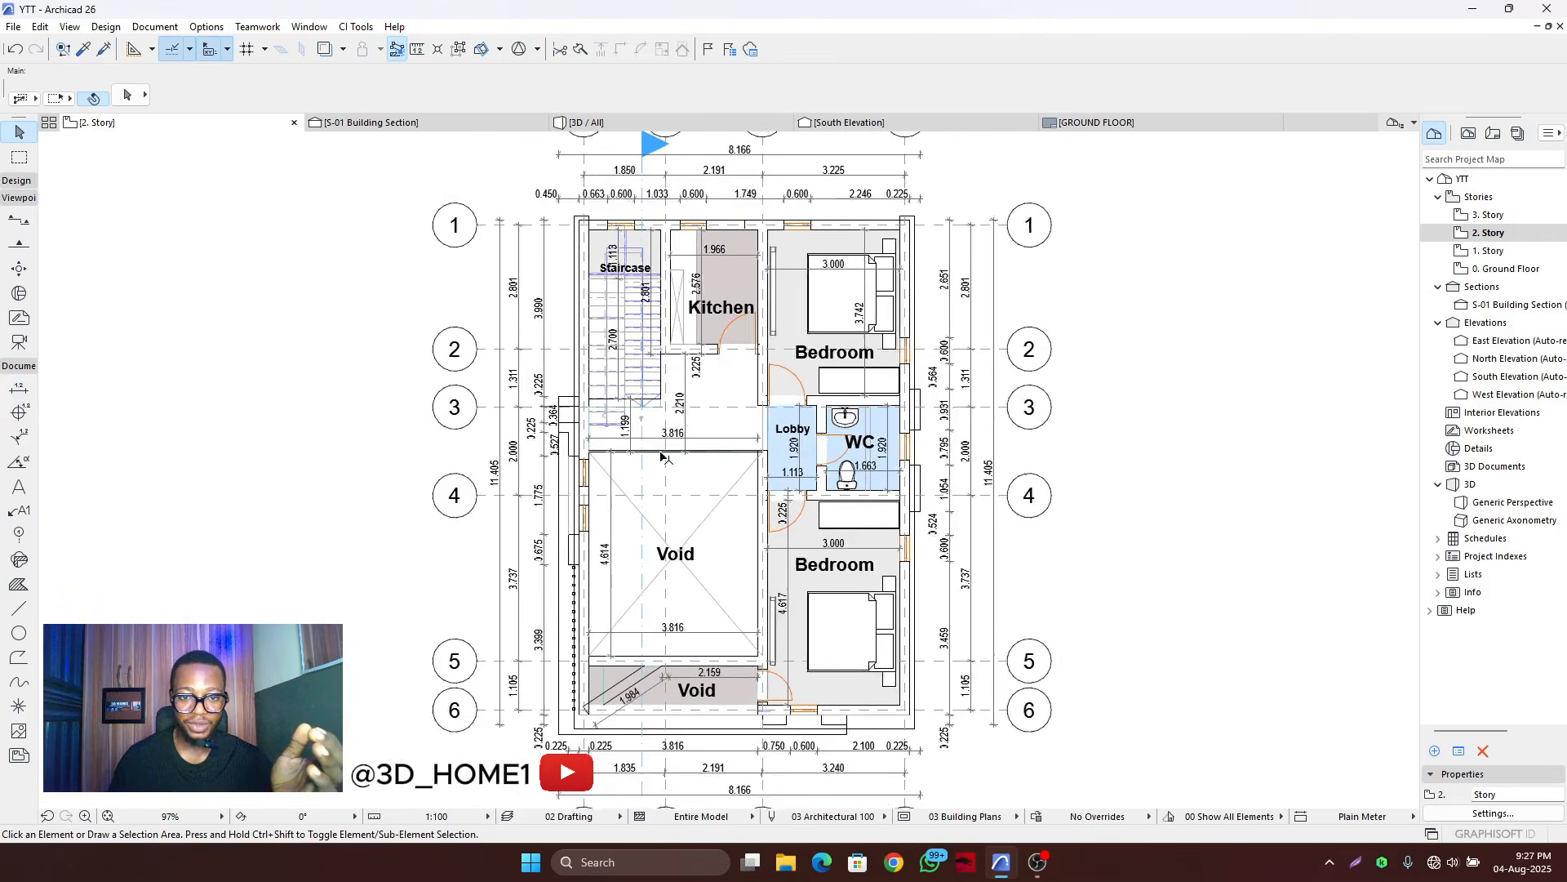
scroll(703, 451, up, 3)
scroll(703, 451, down, 1)
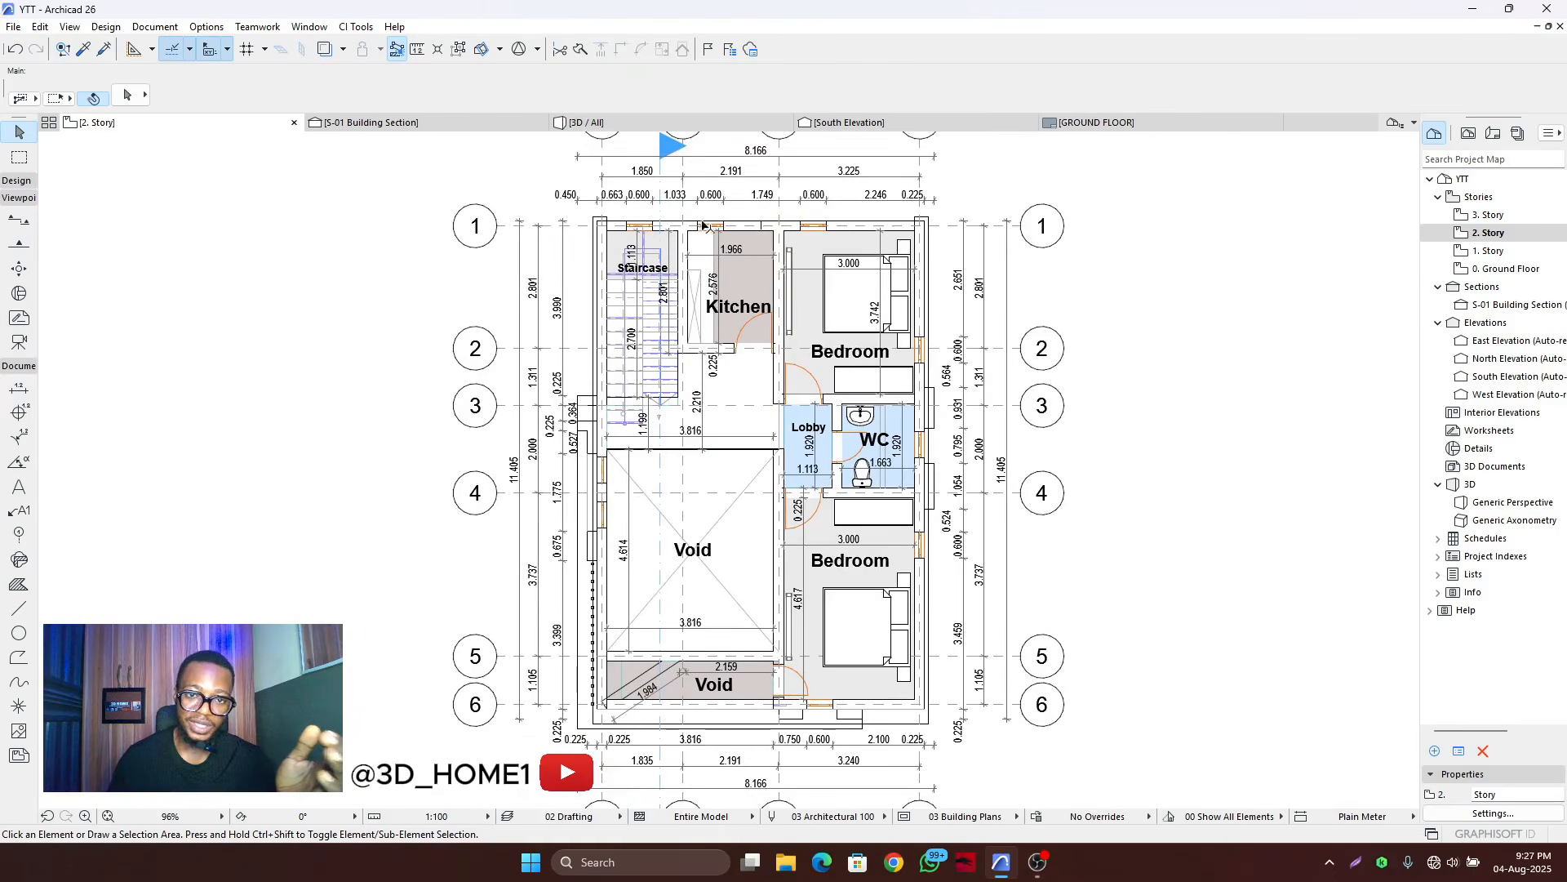
scroll(657, 367, up, 3)
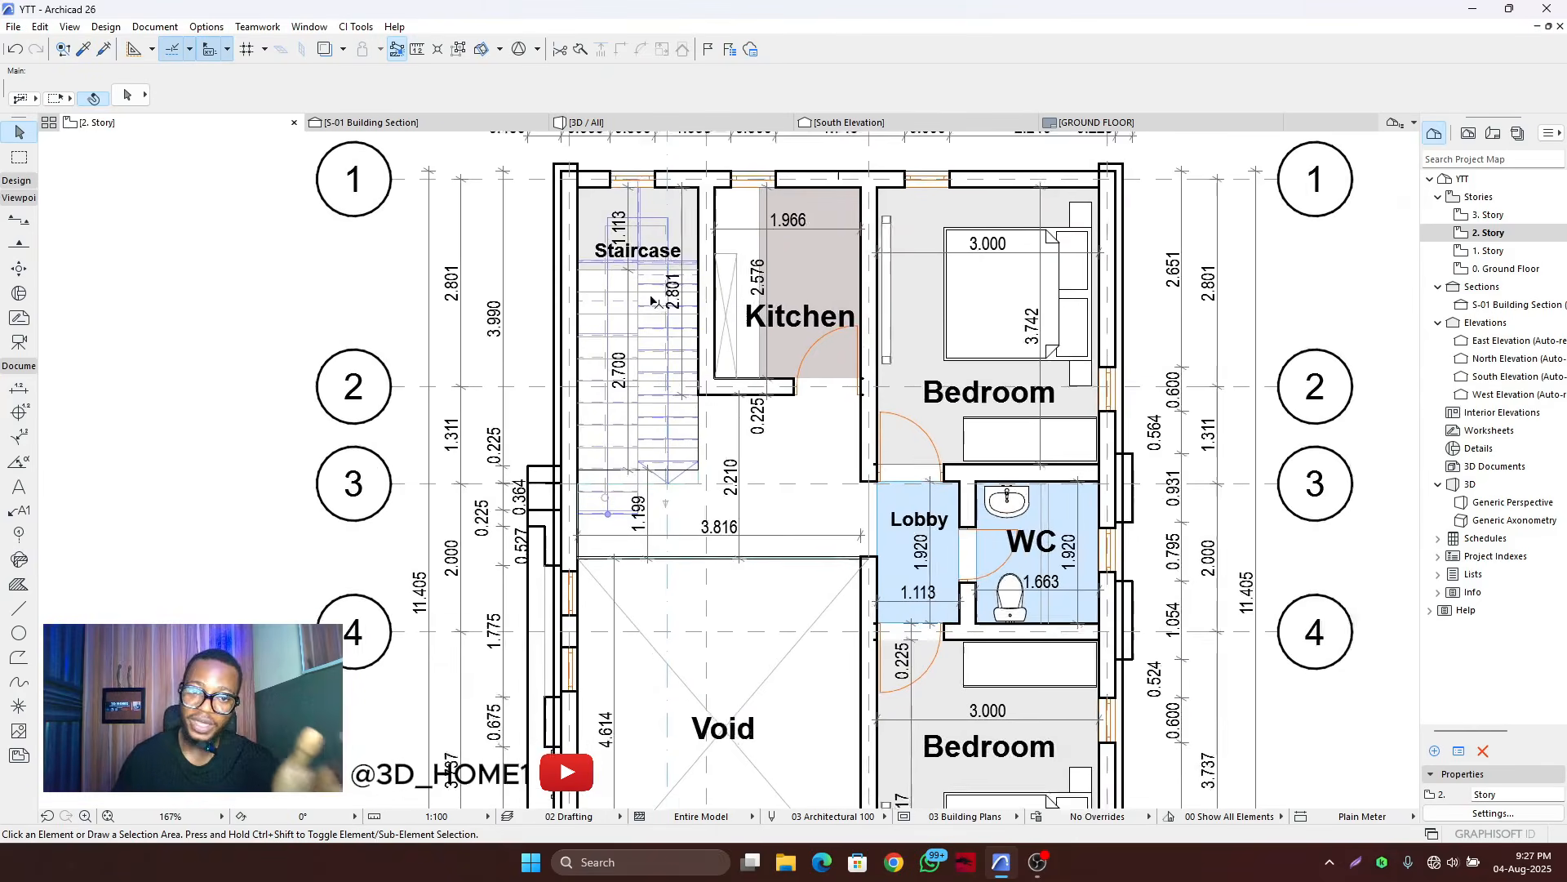
scroll(653, 423, down, 1)
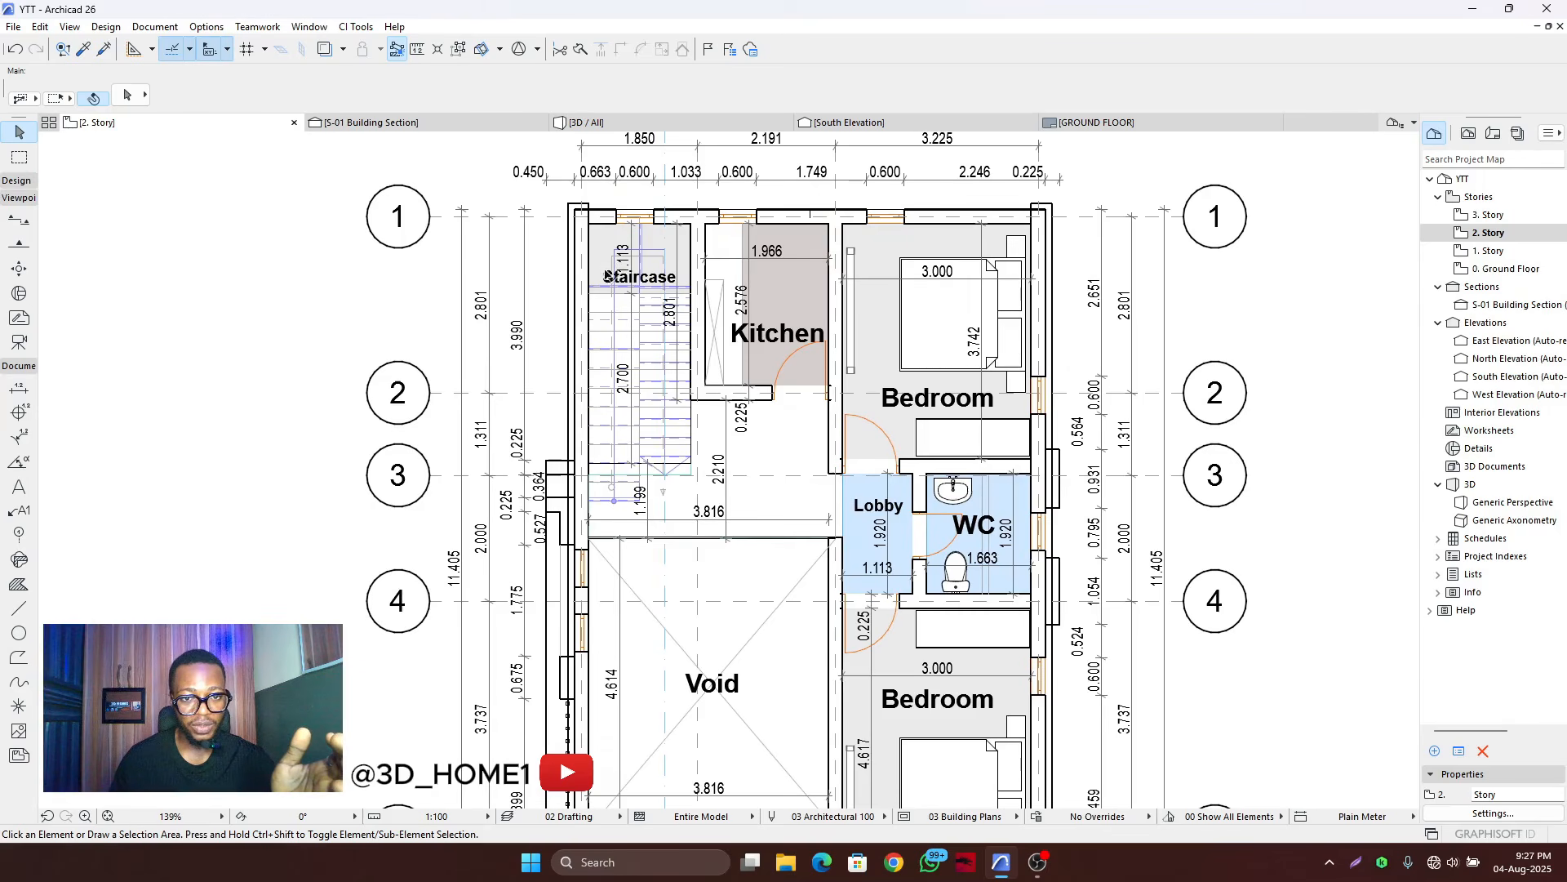
scroll(629, 470, up, 5)
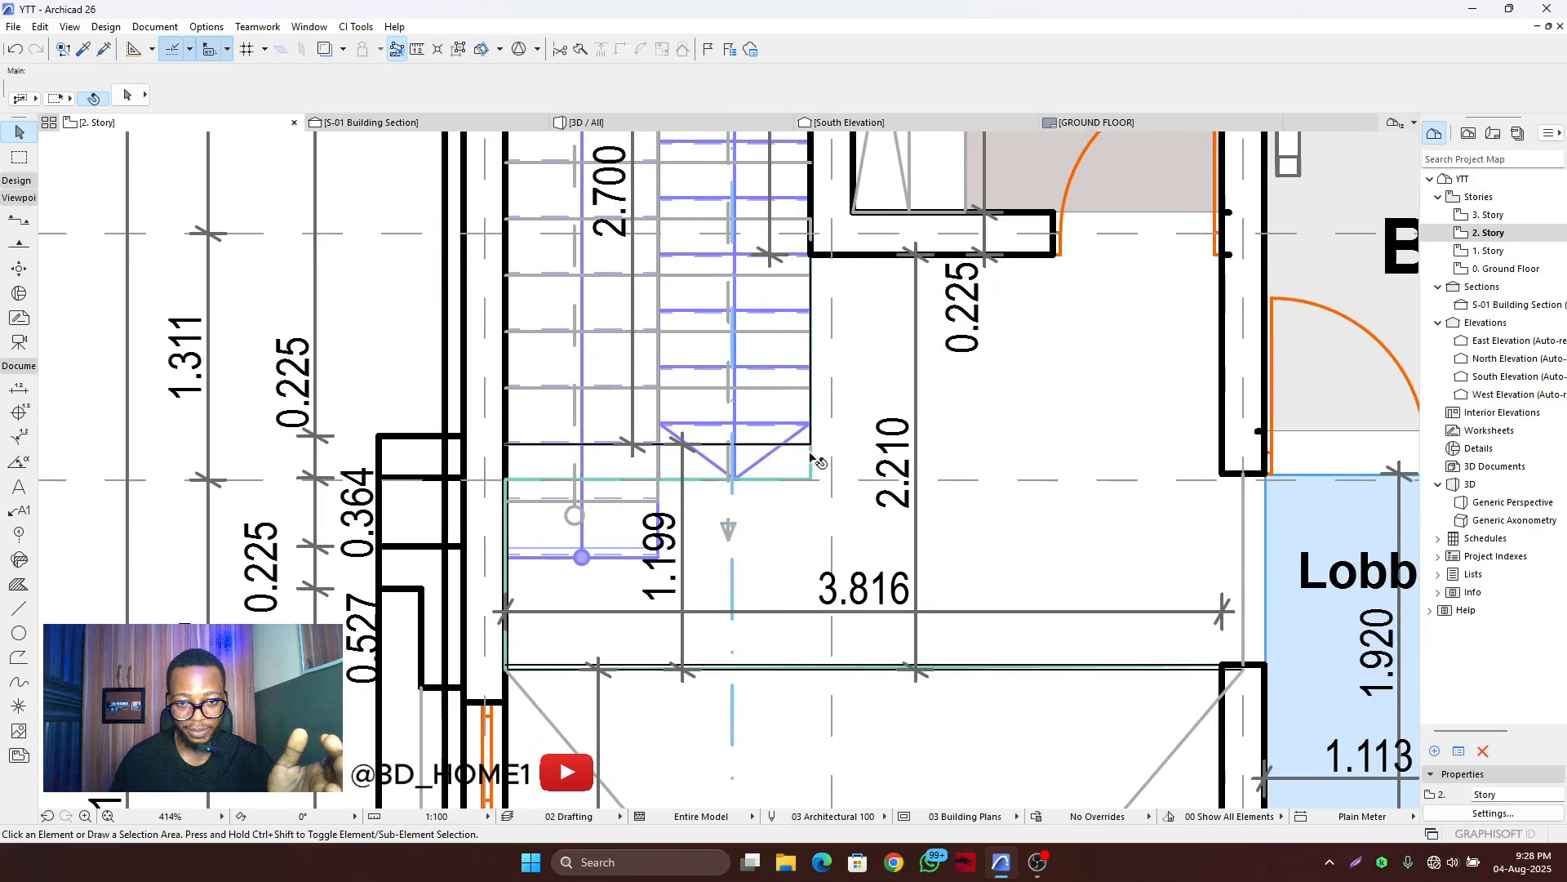
- Select the landing slab beside the staircase on 2. Story and inspect its outline against the section line
click(855, 416)
scroll(645, 555, down, 5)
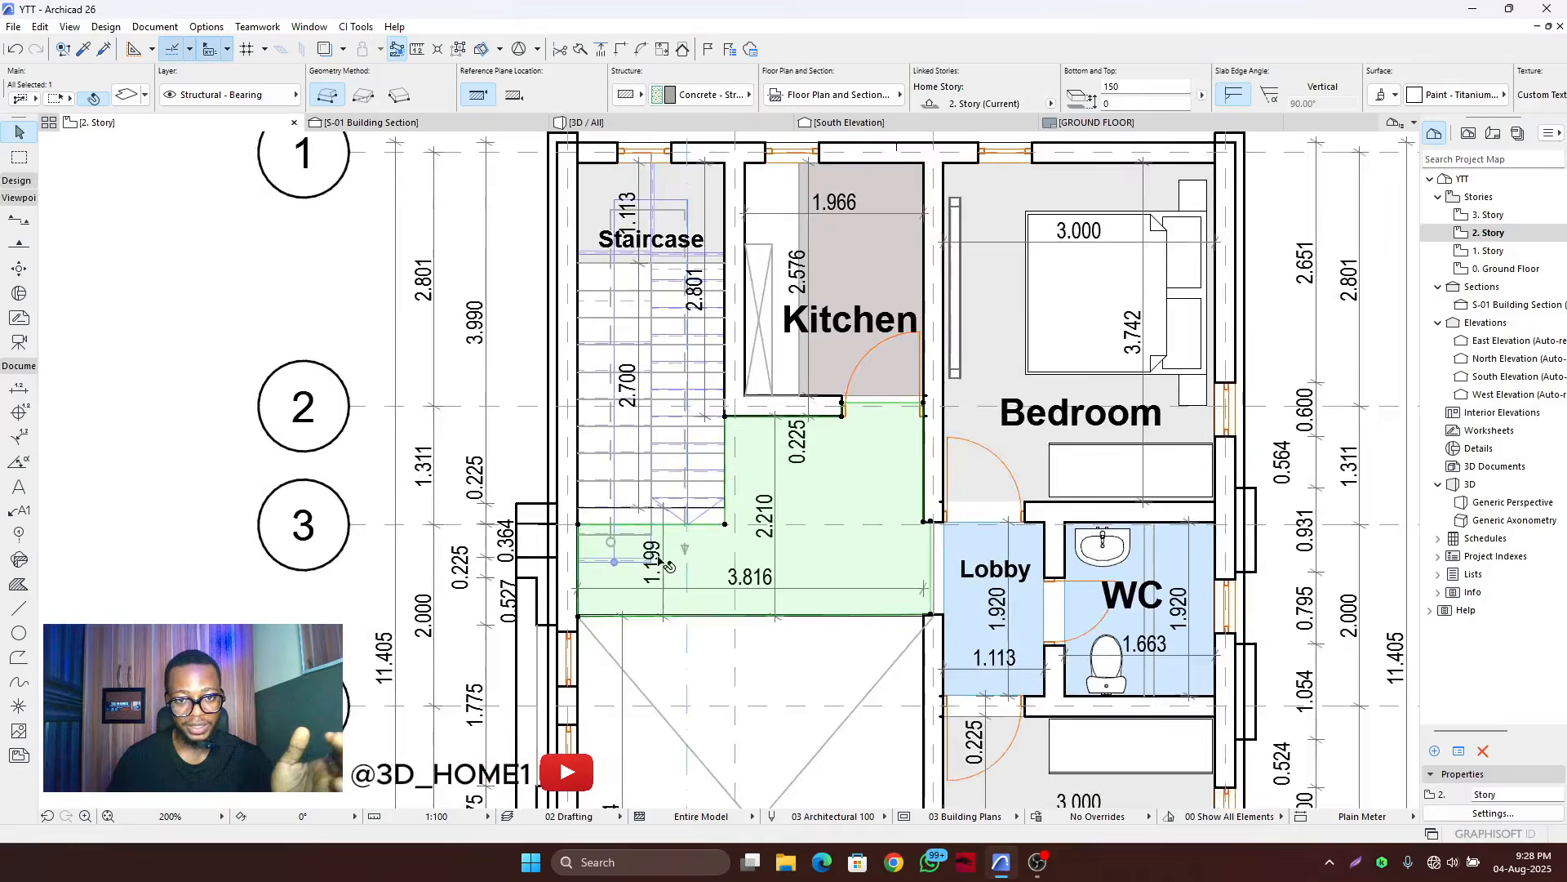
scroll(589, 557, up, 3)
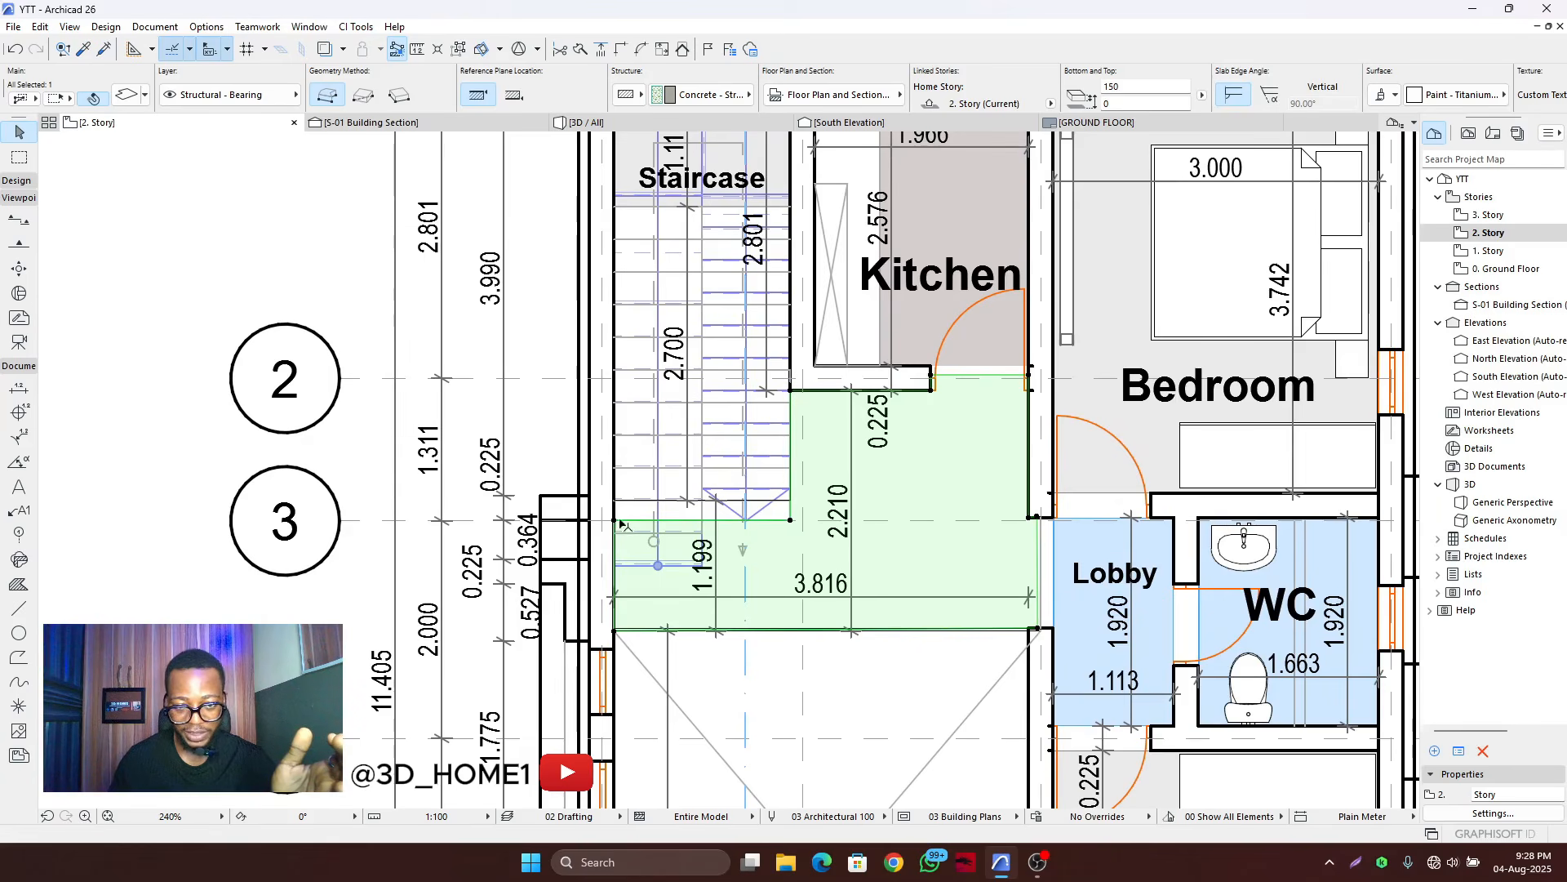
scroll(633, 563, down, 3)
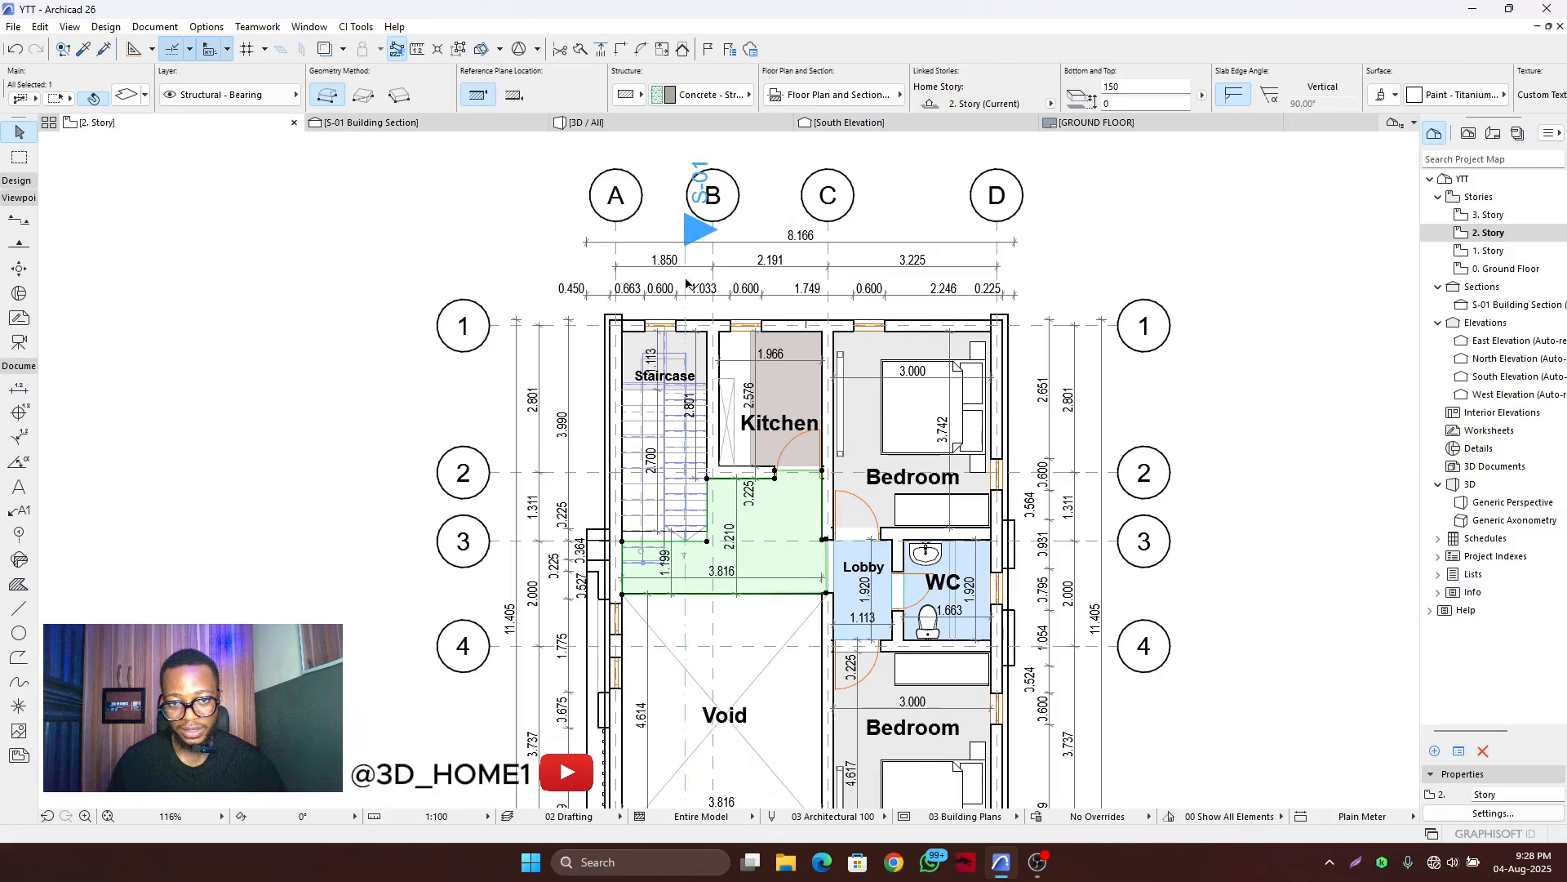
- Examine the whole first floor plan, comparing the rooms on the viewing side of the S-01 section line
scroll(857, 306, down, 2)
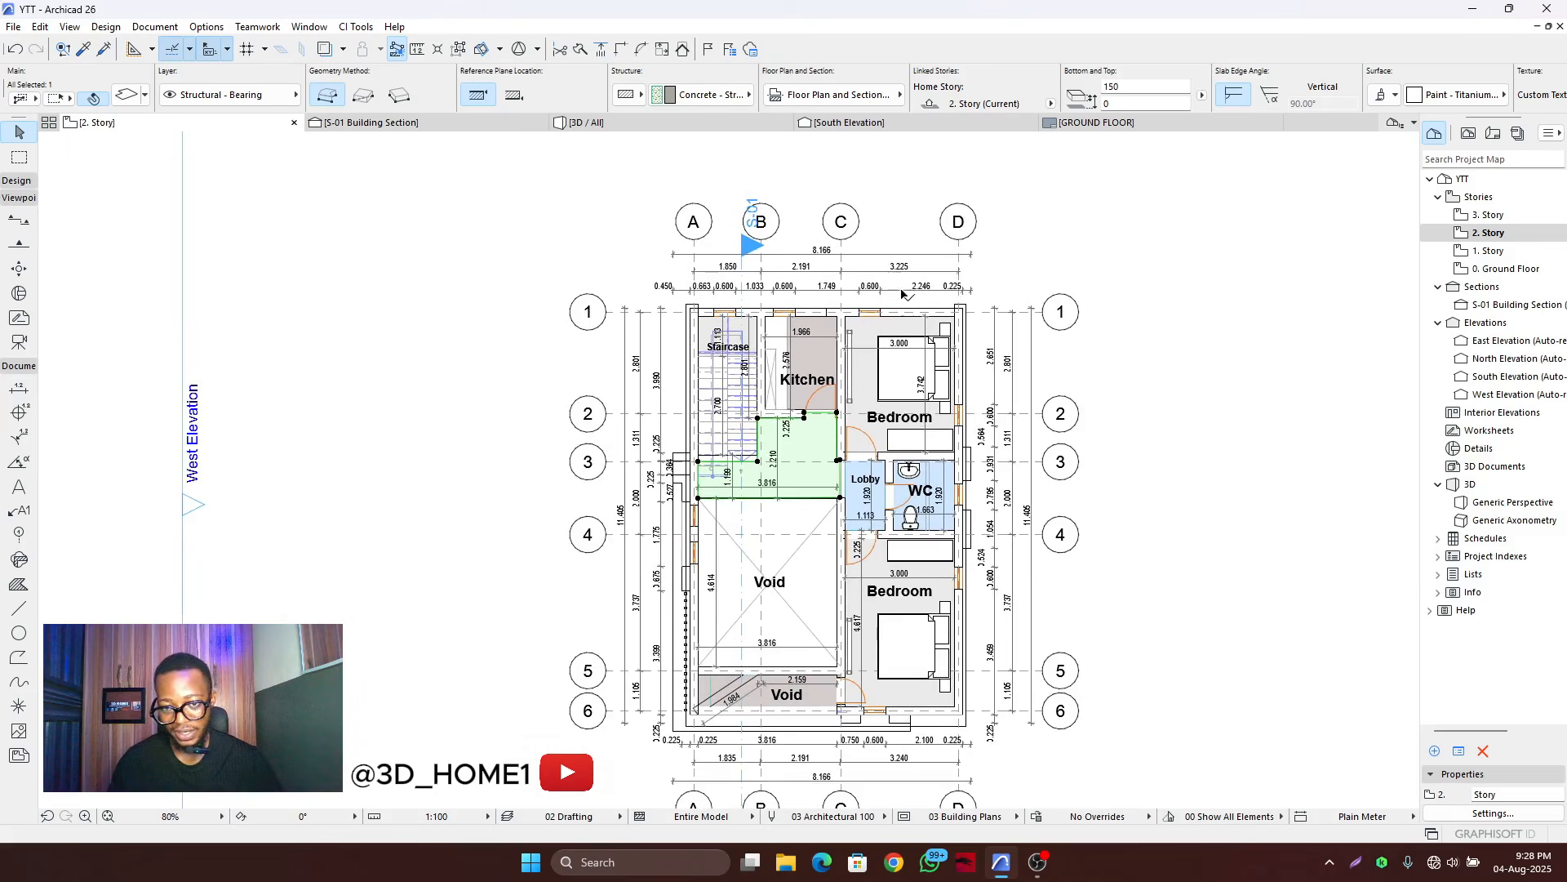
scroll(881, 420, up, 3)
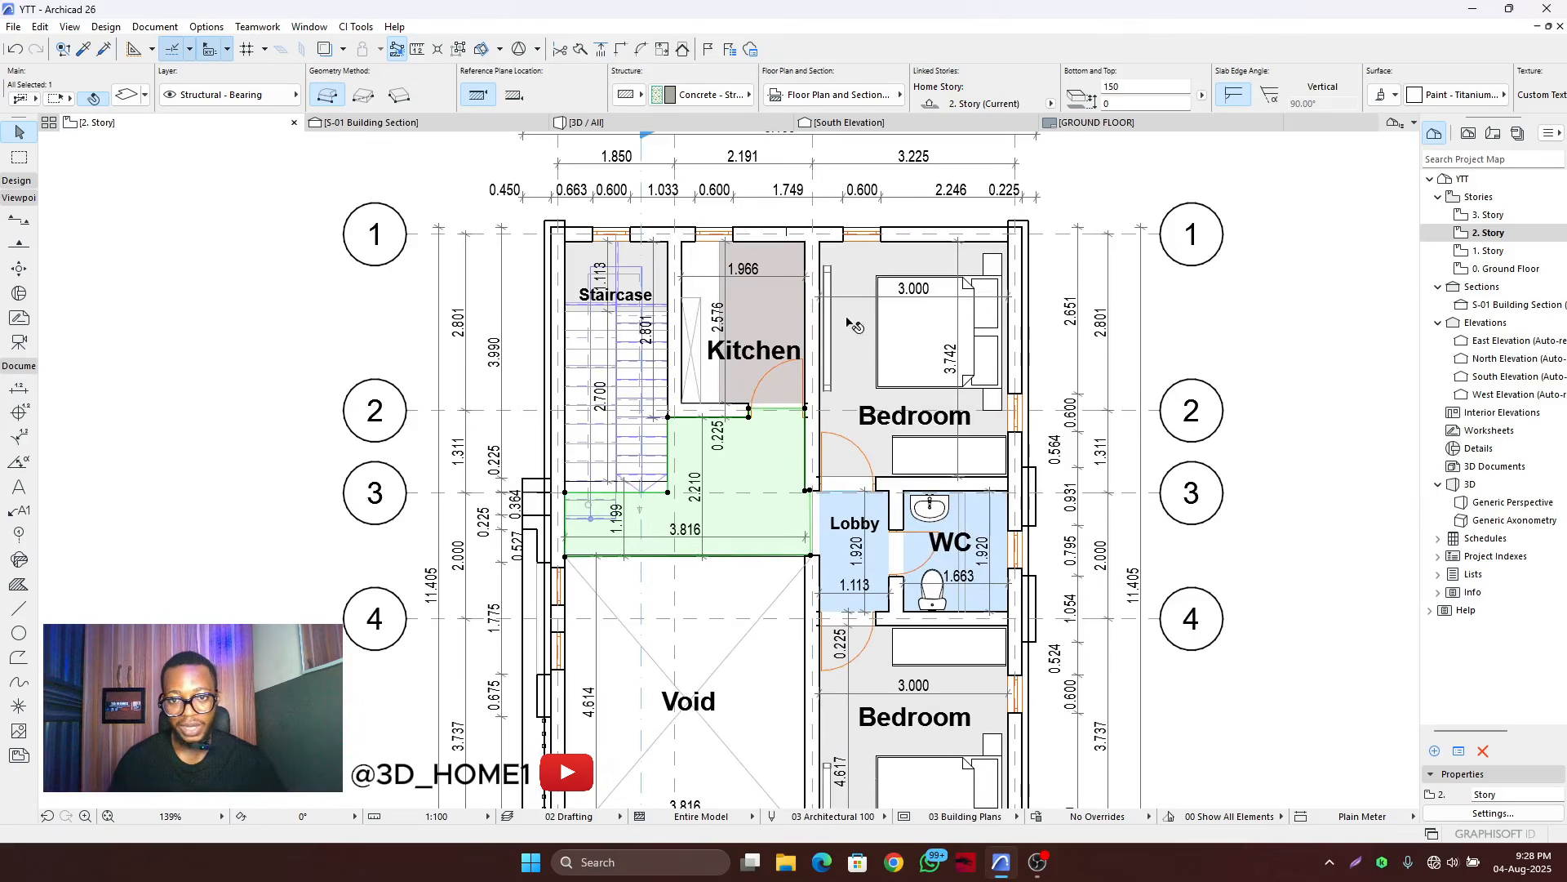
scroll(859, 326, down, 3)
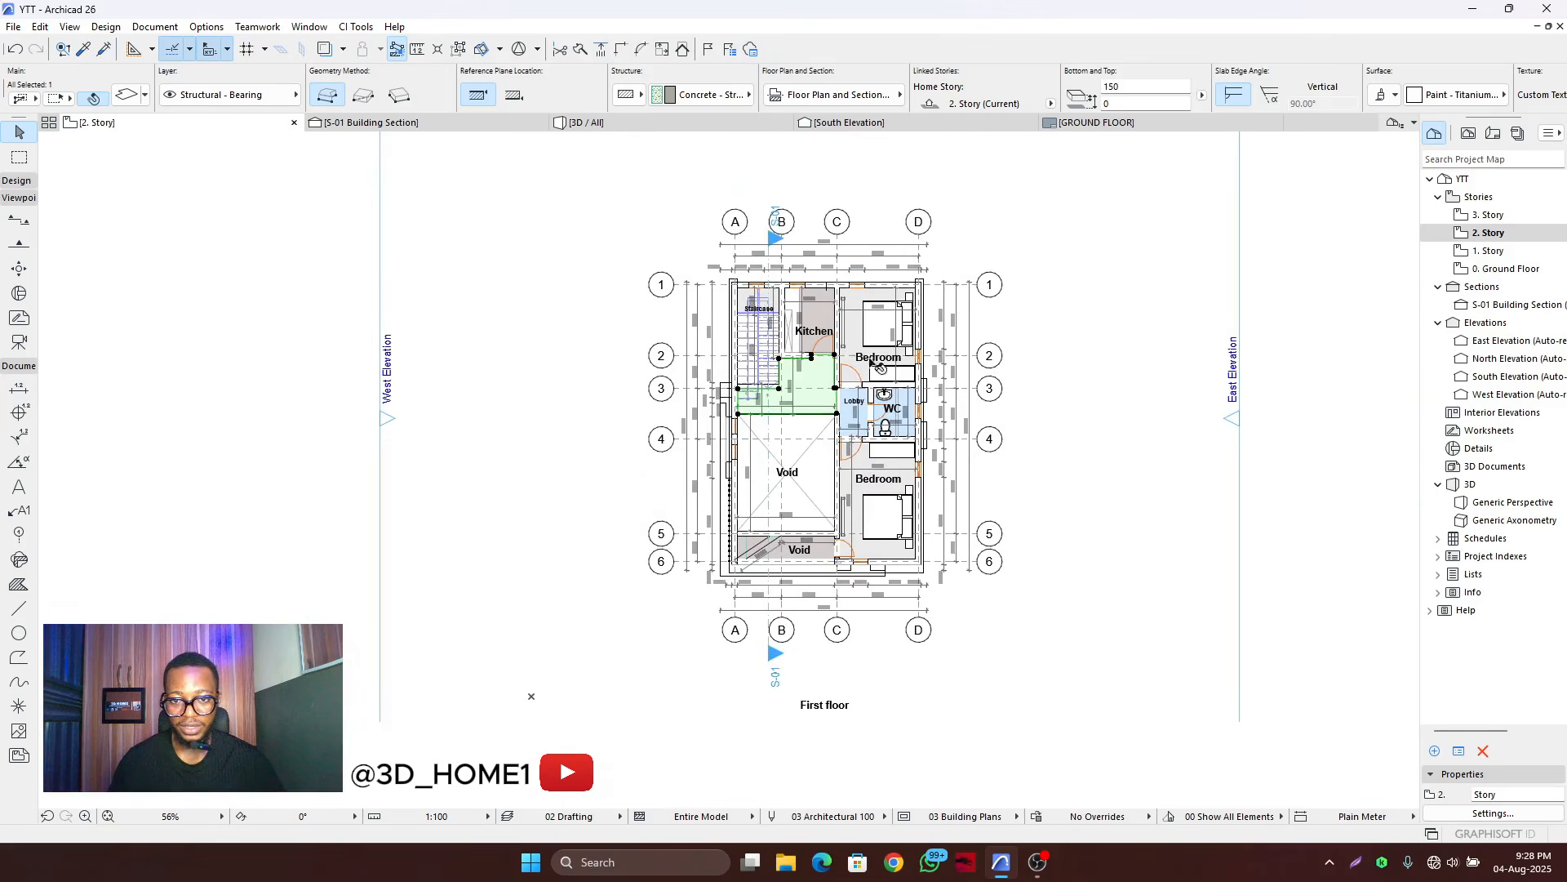
scroll(879, 367, up, 2)
scroll(882, 425, down, 2)
scroll(886, 472, up, 2)
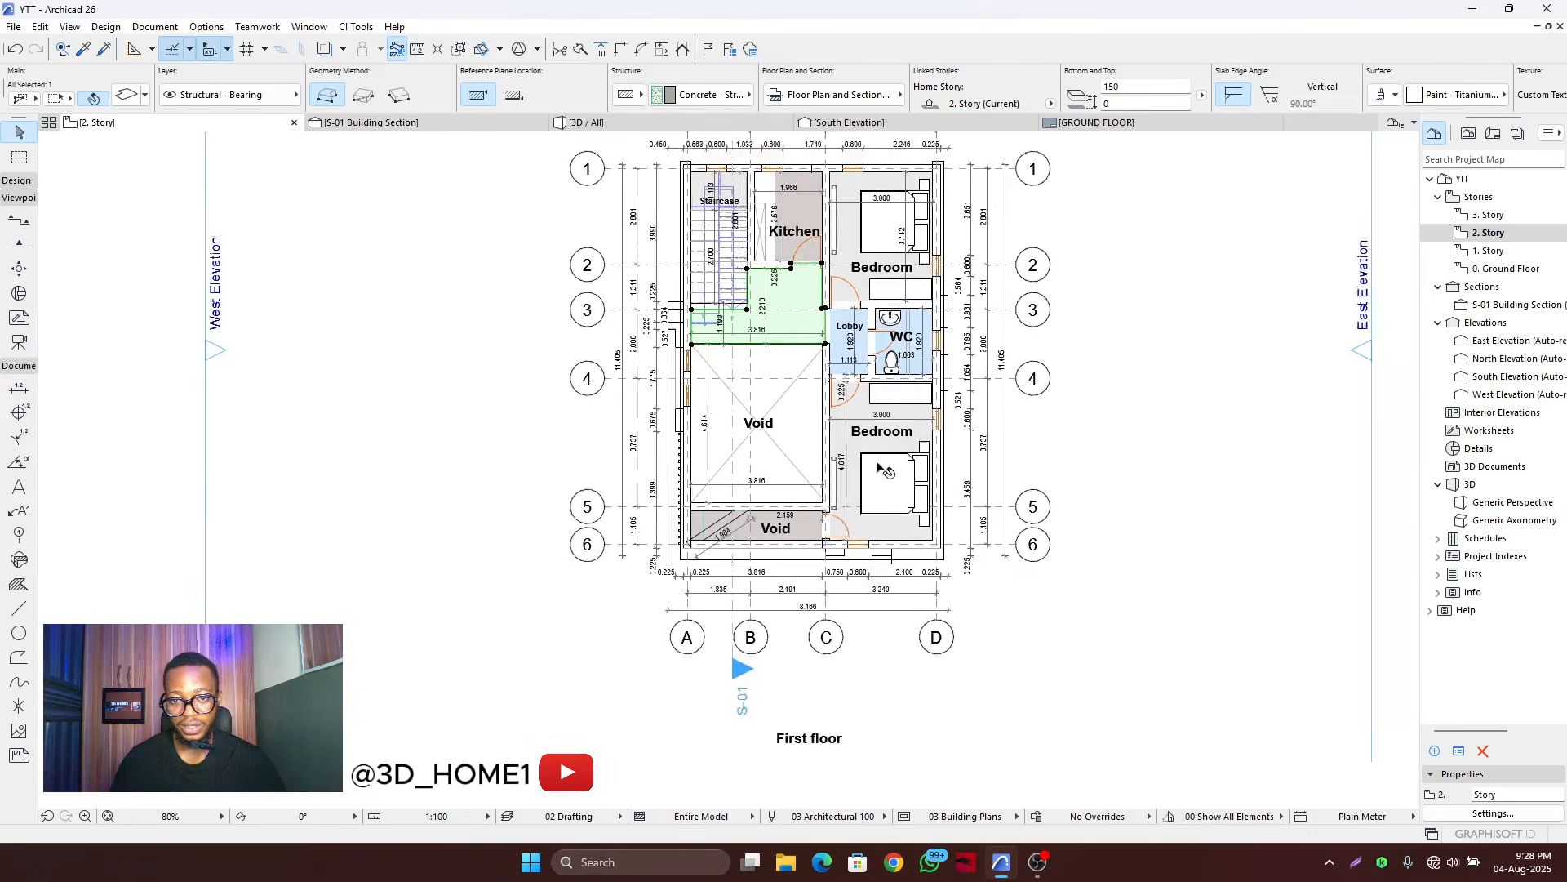
scroll(866, 238, down, 2)
scroll(859, 219, up, 3)
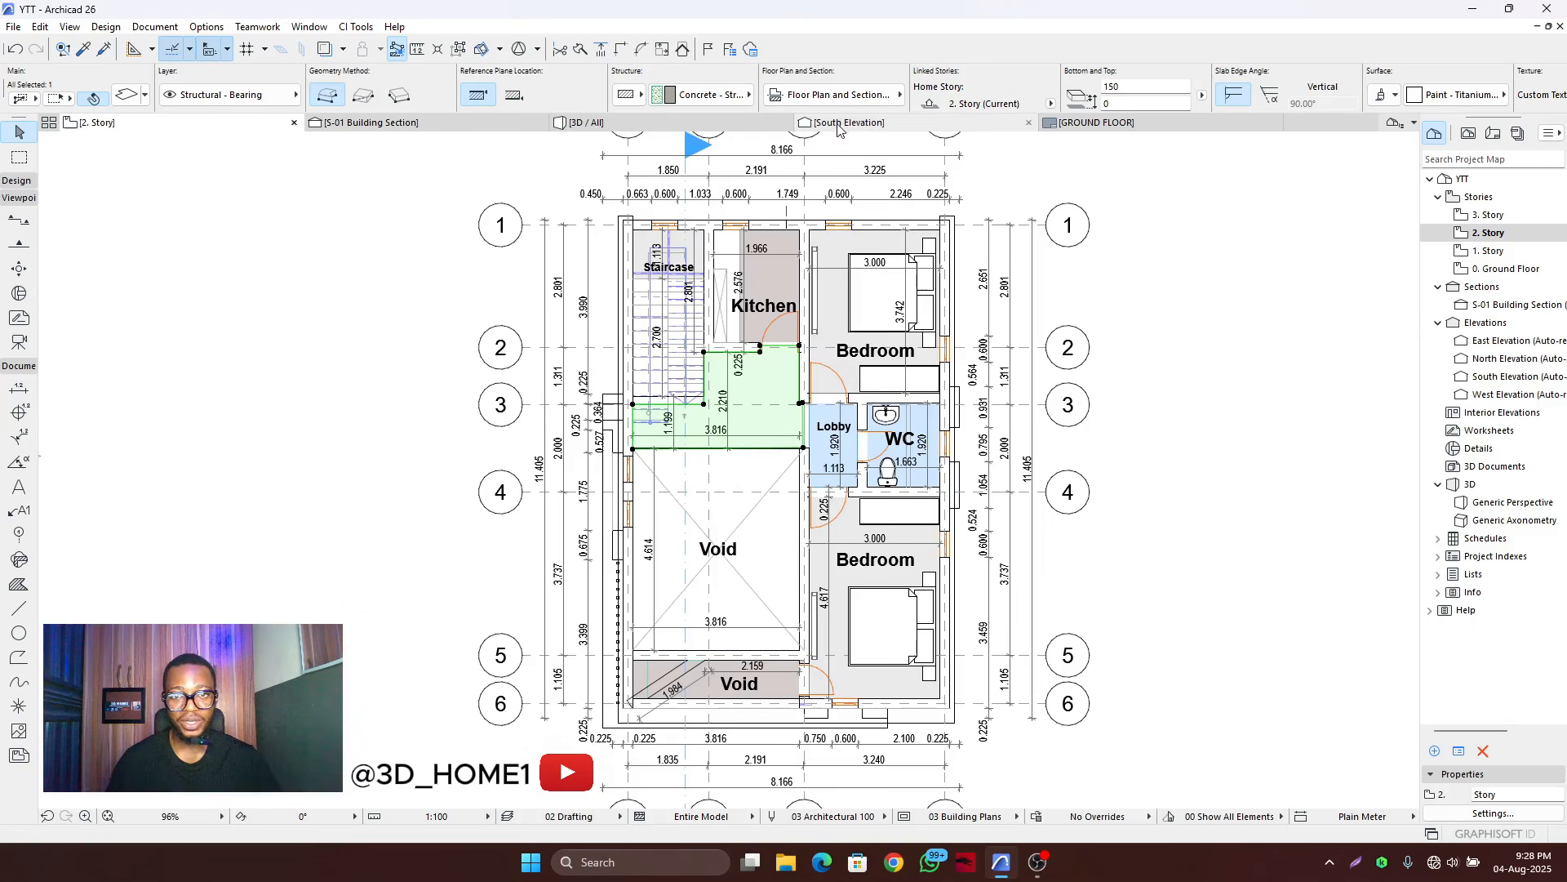
- Return to the S-01 building section and select the landing slab at the top of the stairs
click(366, 124)
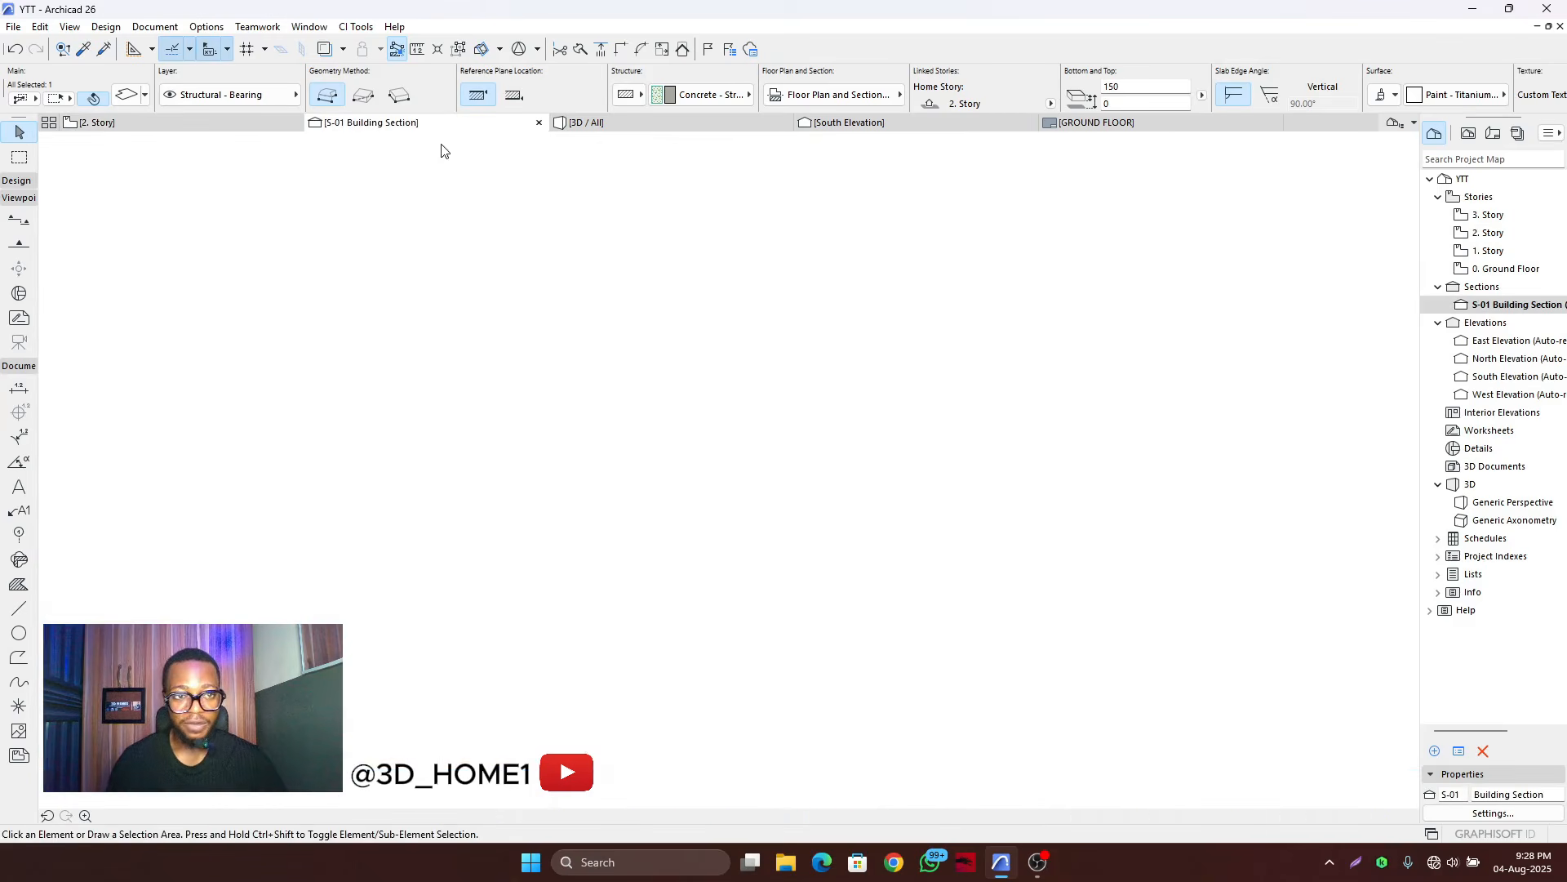
scroll(666, 350, up, 5)
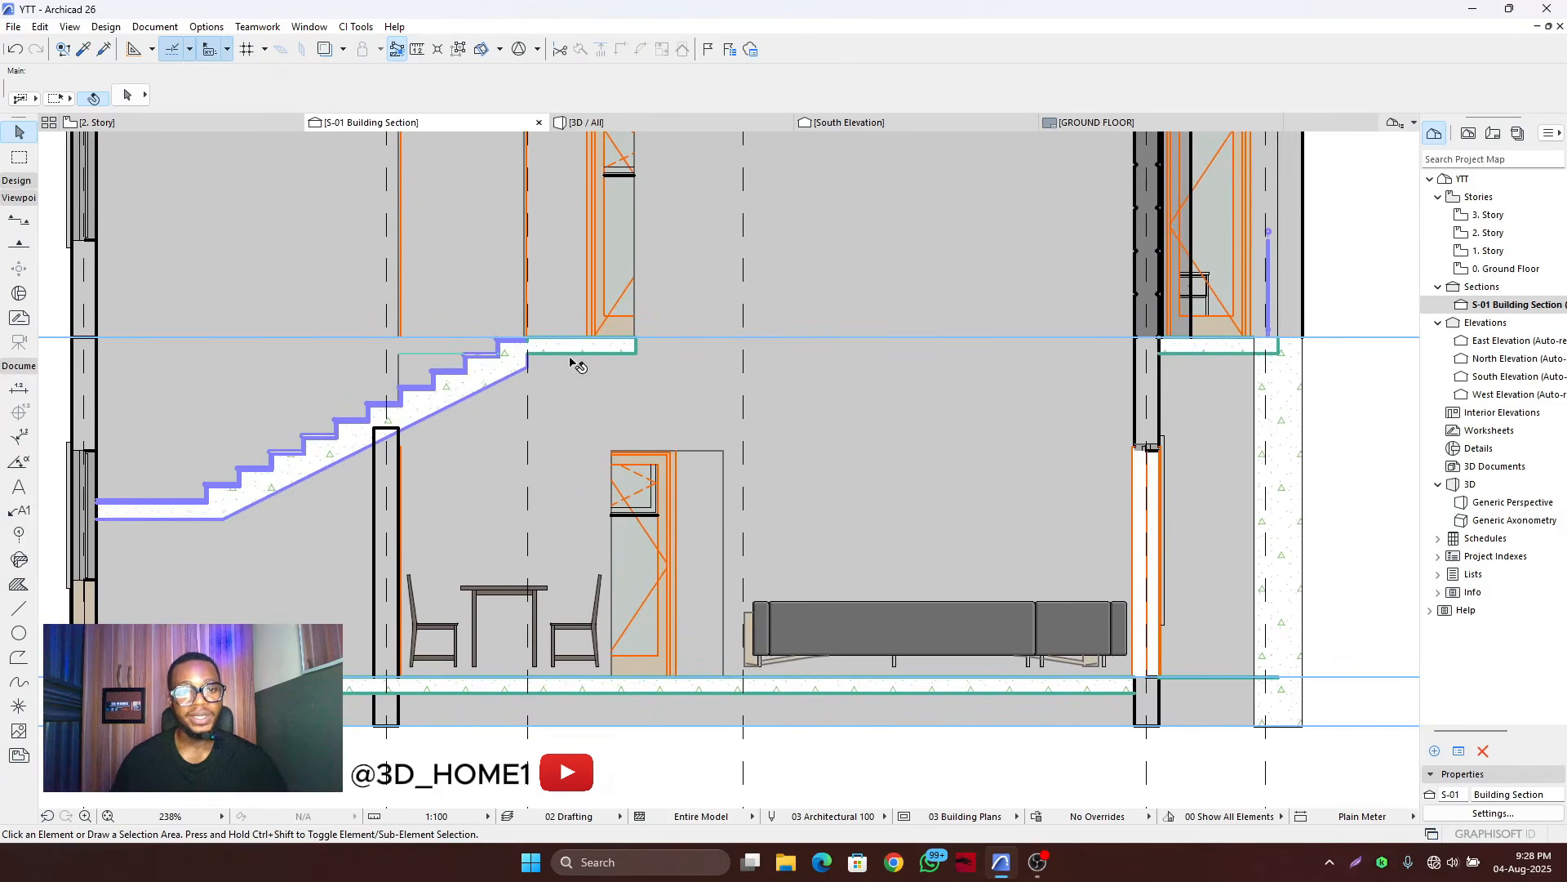
scroll(575, 369, down, 5)
scroll(580, 380, up, 5)
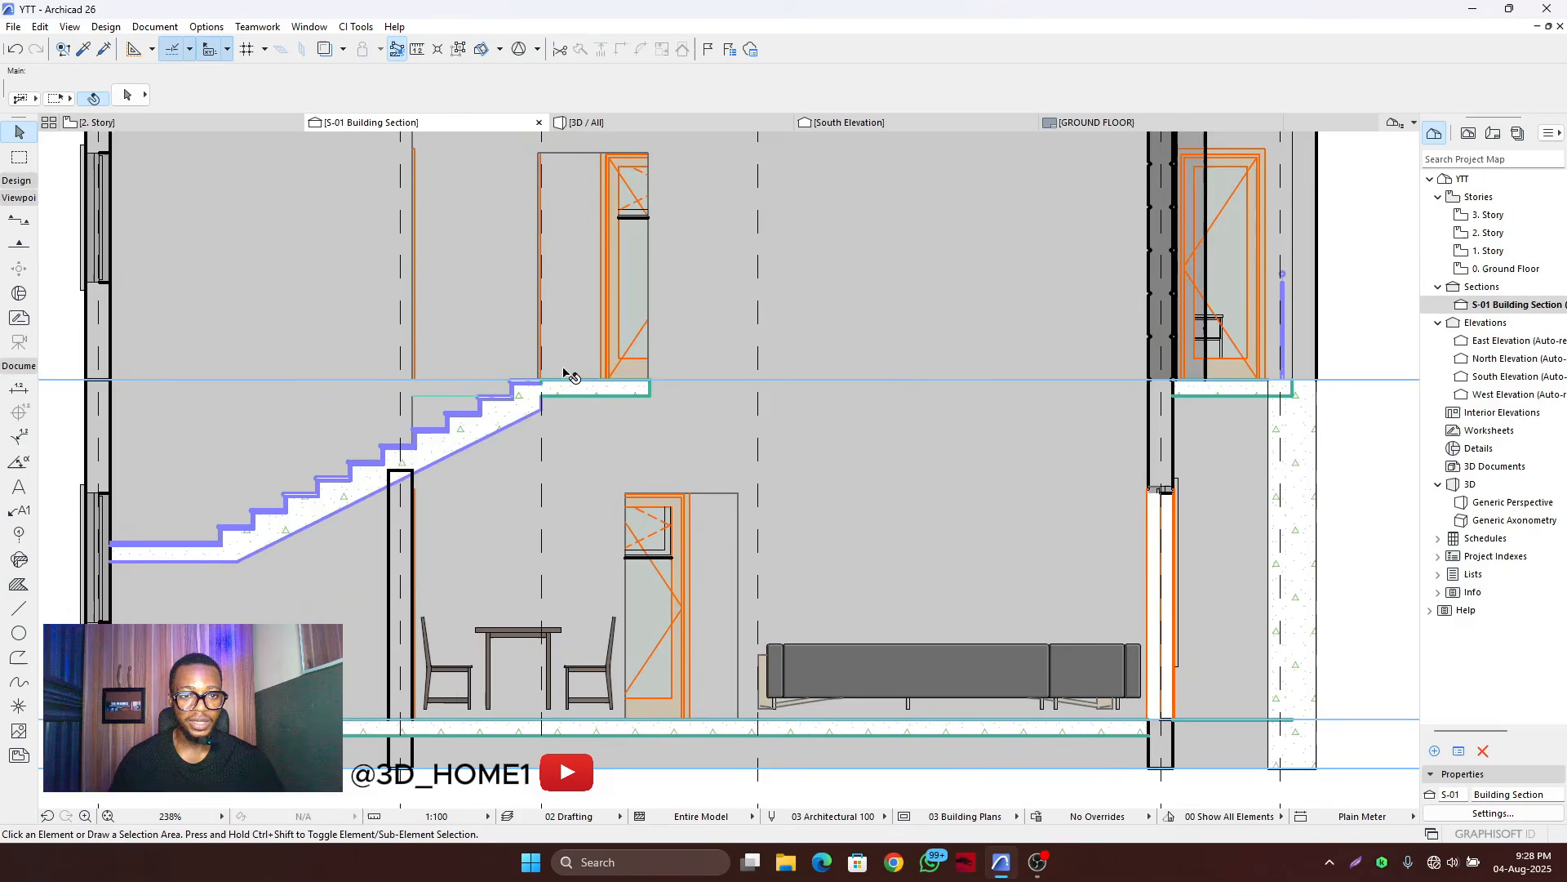
scroll(490, 390, up, 3)
click(488, 389)
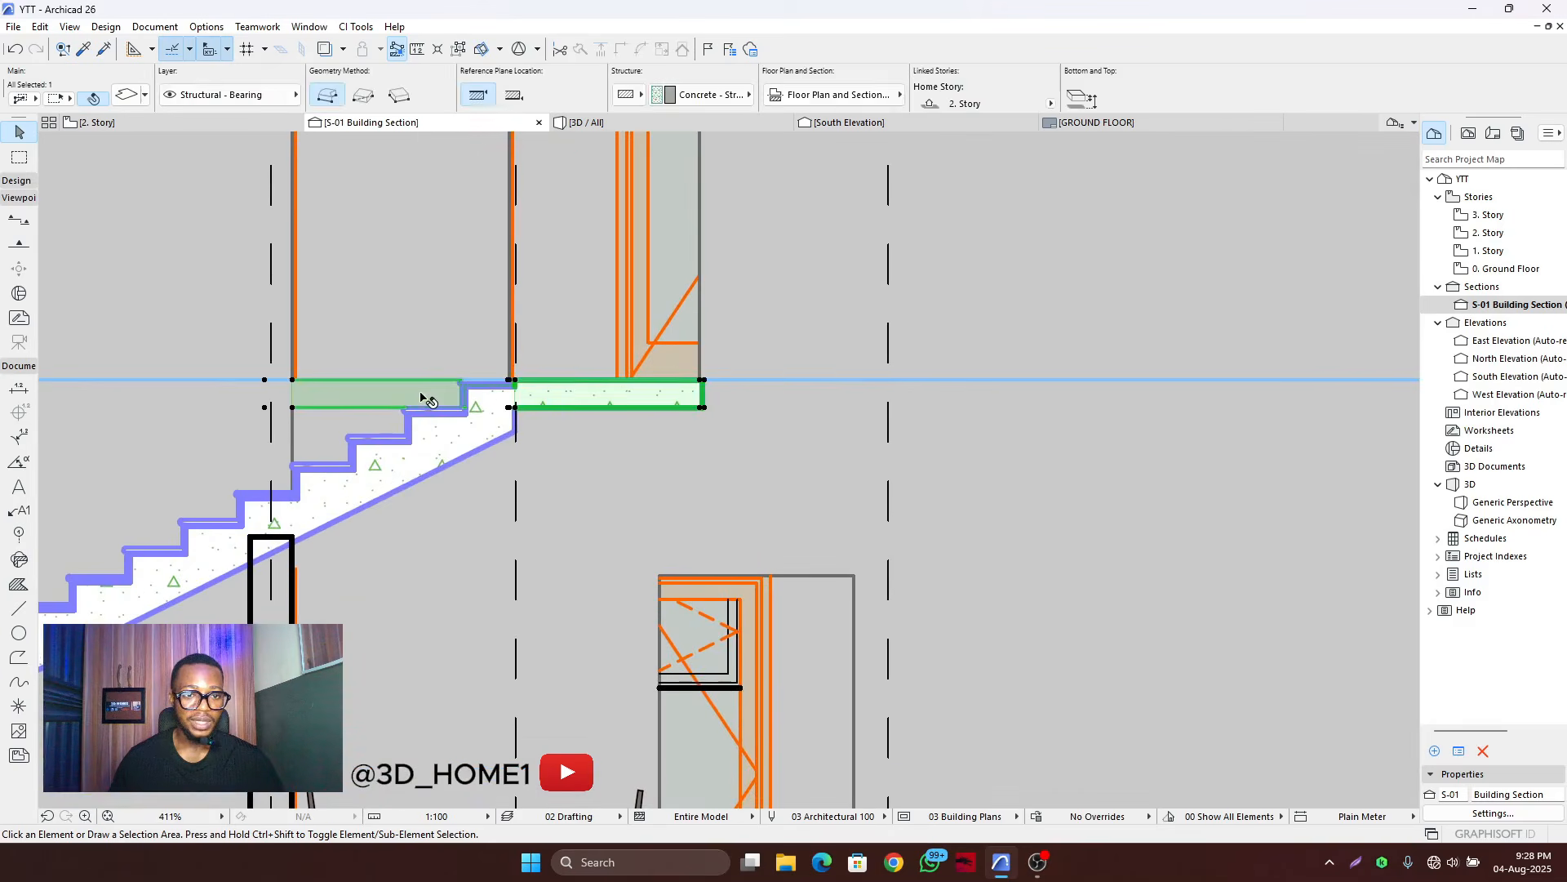
- Inspect the selected slab's cut and uncut parts where it meets the top steps, checking it against the whole section
scroll(538, 403, down, 4)
scroll(538, 403, up, 3)
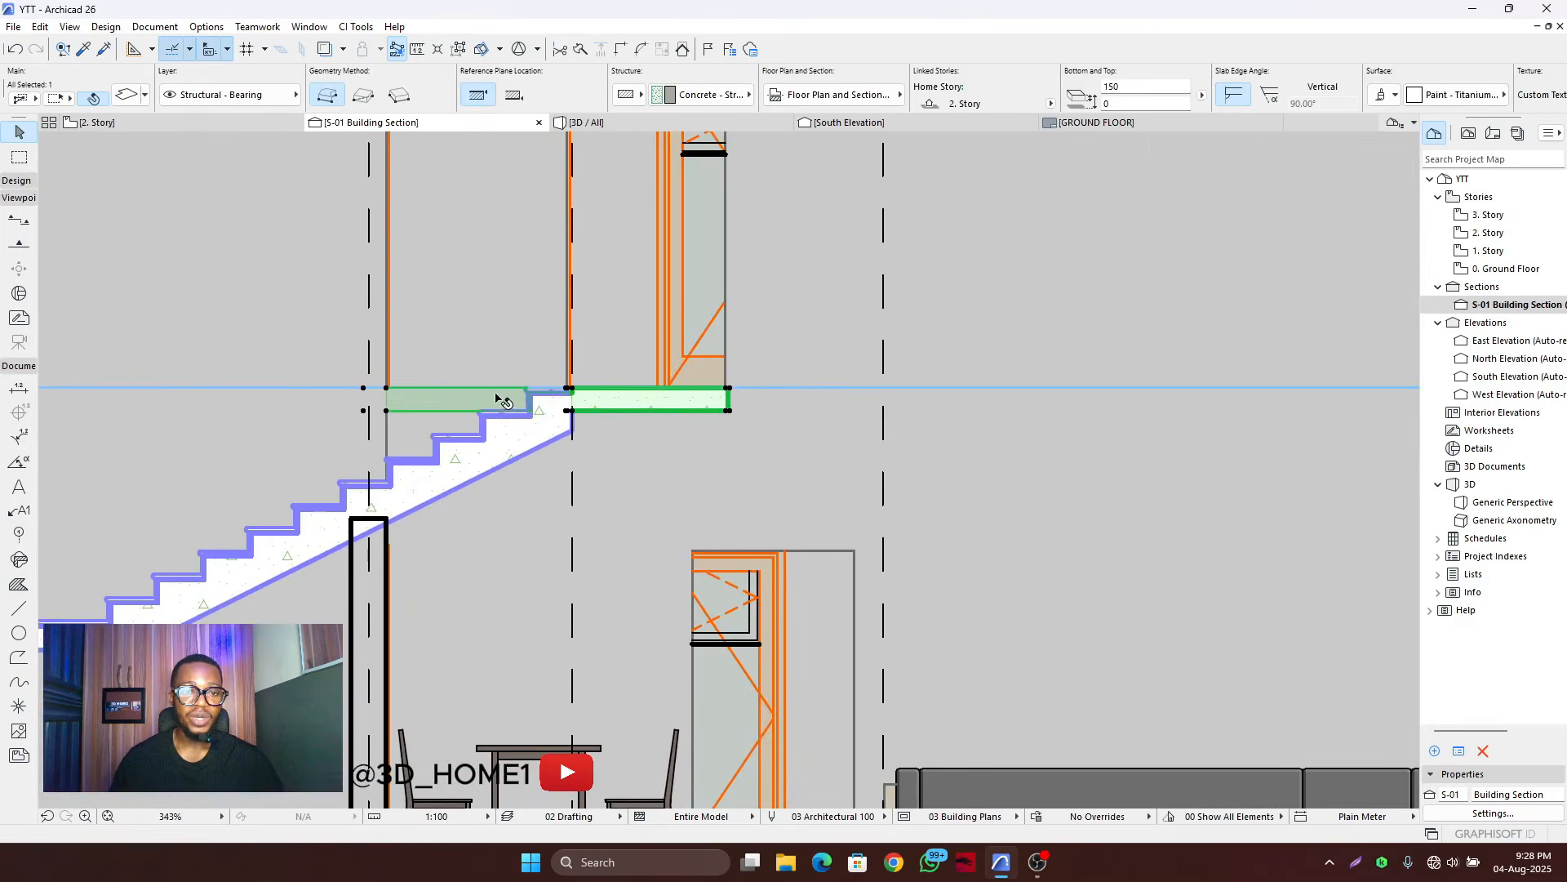
scroll(549, 400, up, 5)
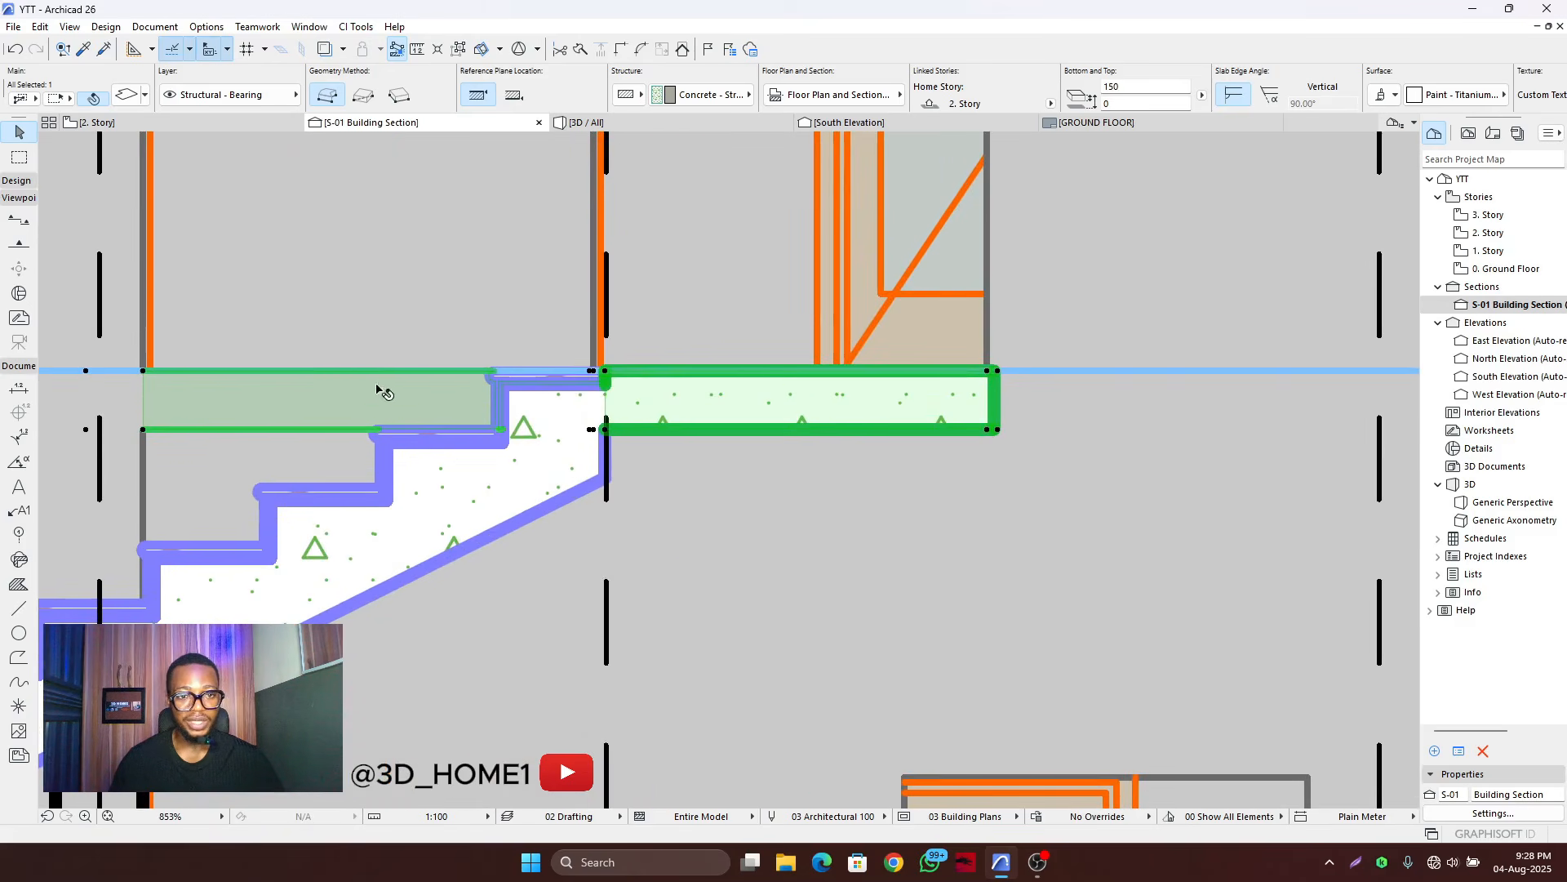
scroll(386, 393, up, 2)
scroll(338, 379, down, 2)
scroll(338, 378, down, 10)
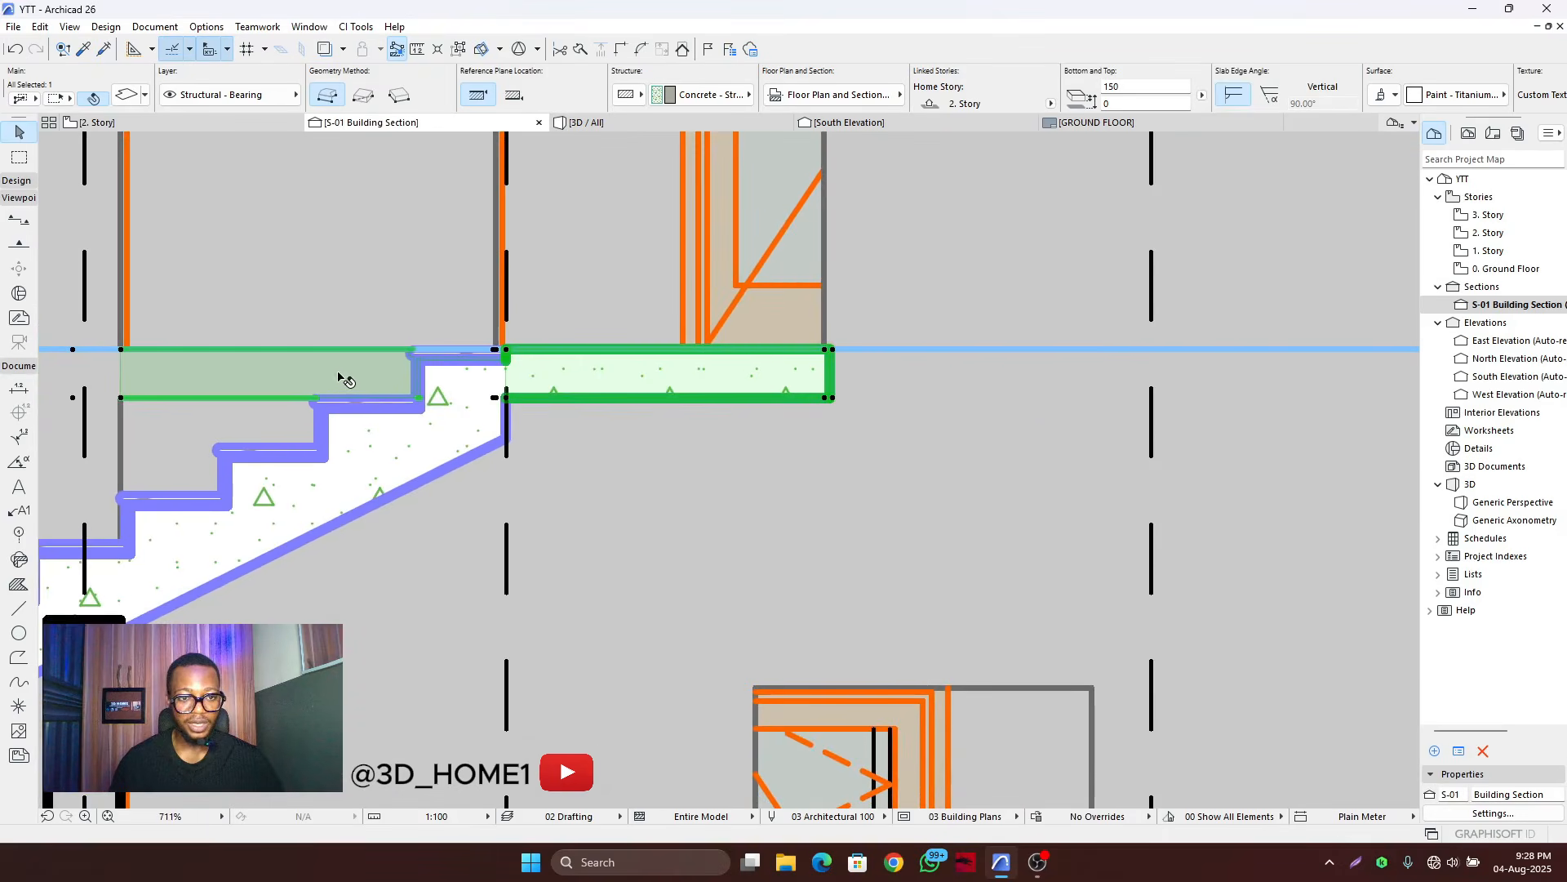
scroll(609, 440, down, 1)
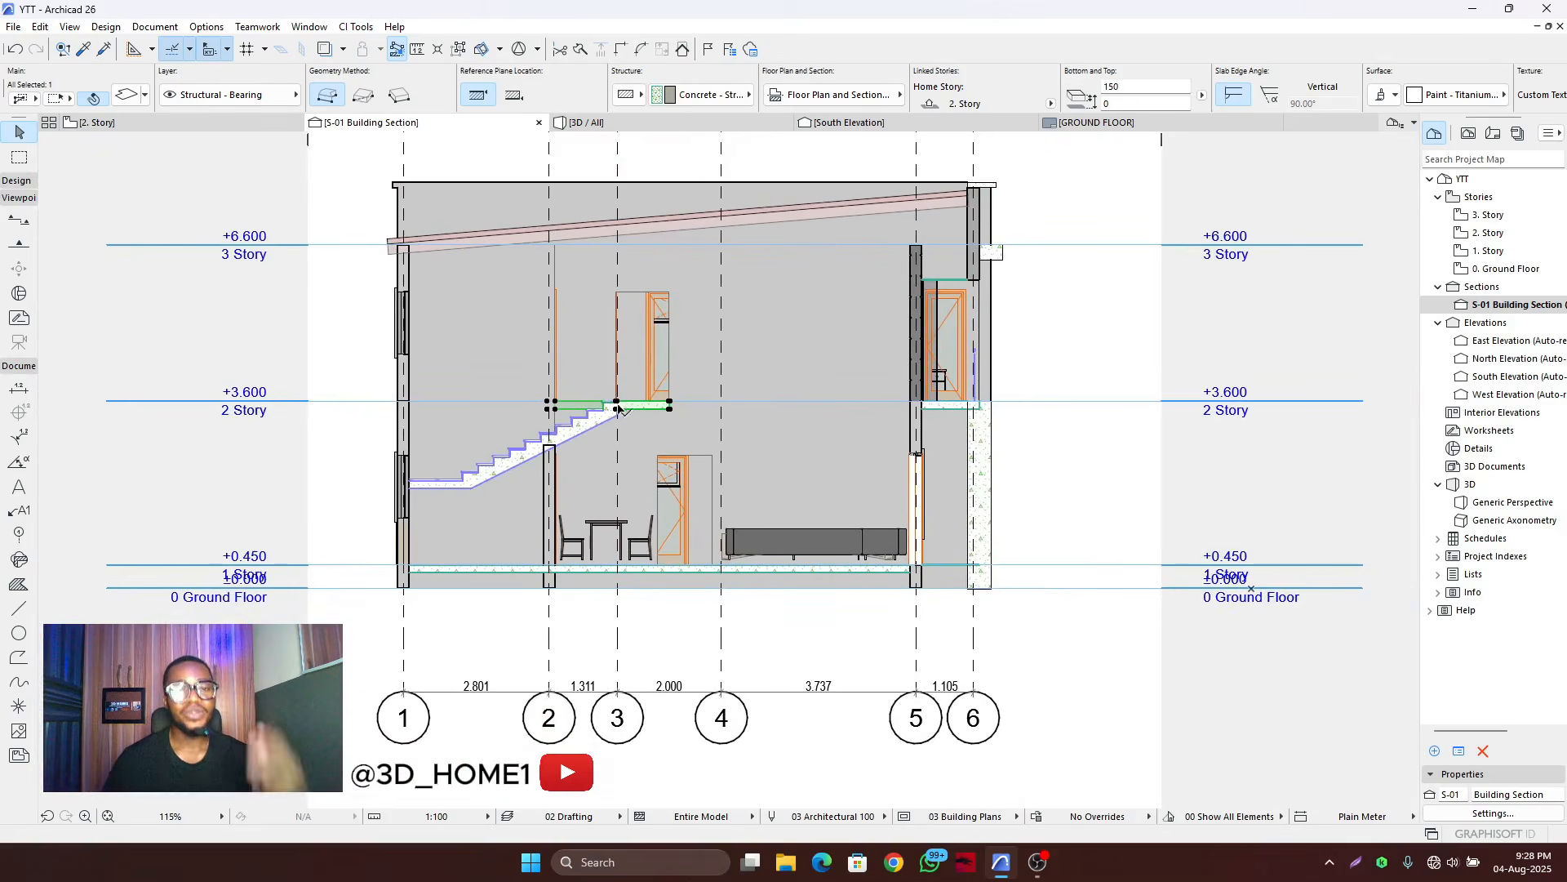
- Examine the whole S-01 building section from the roof to the ground floor, and clear the landing slab selection
scroll(558, 380, up, 3)
scroll(609, 379, down, 3)
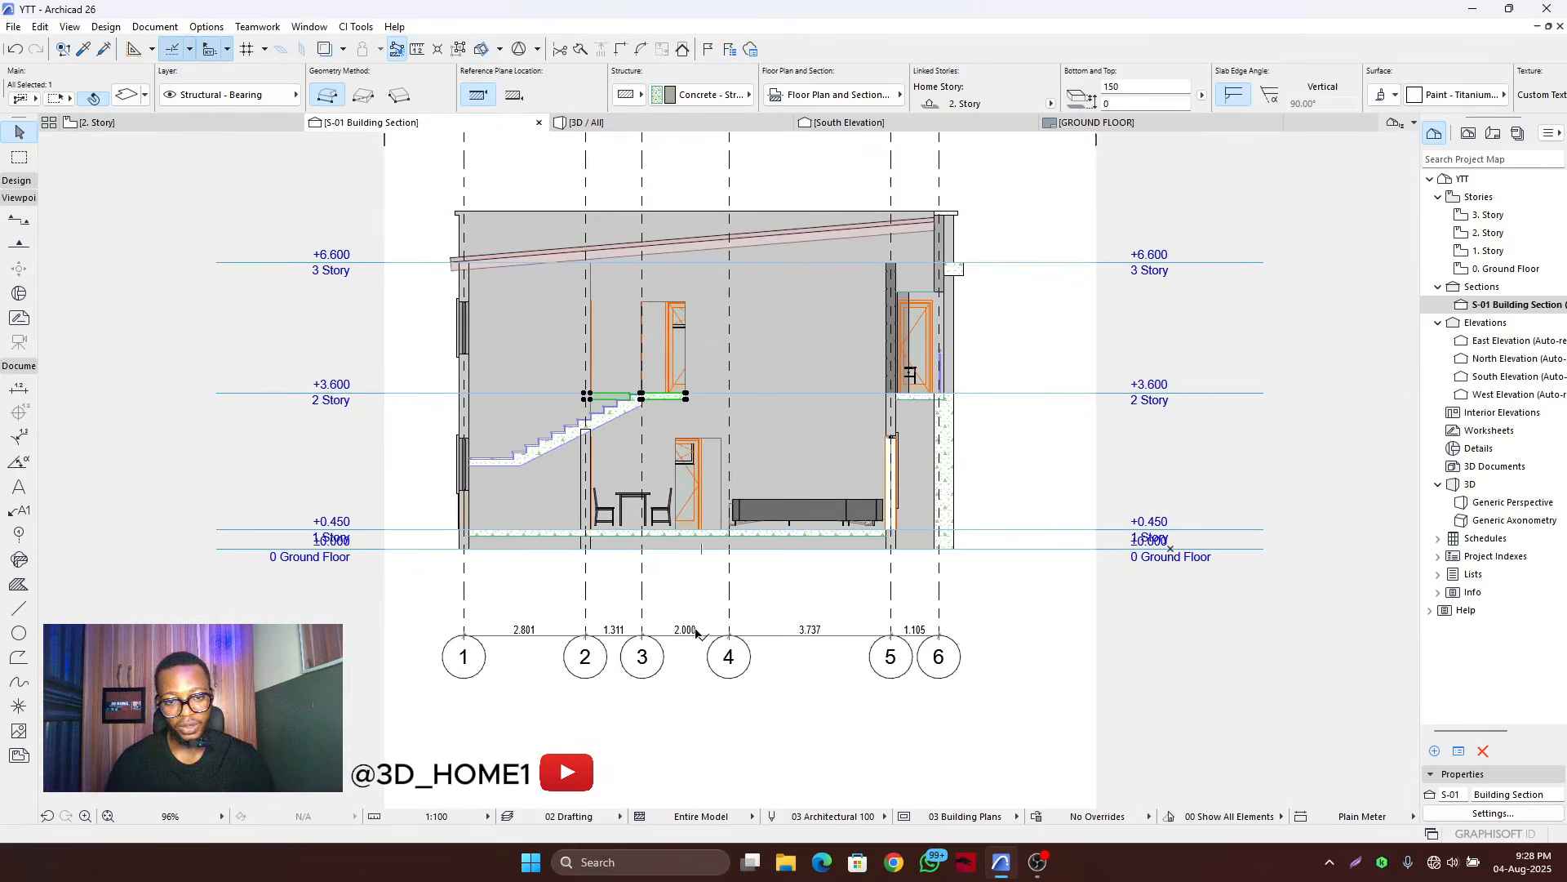
scroll(694, 645, up, 2)
scroll(708, 648, down, 2)
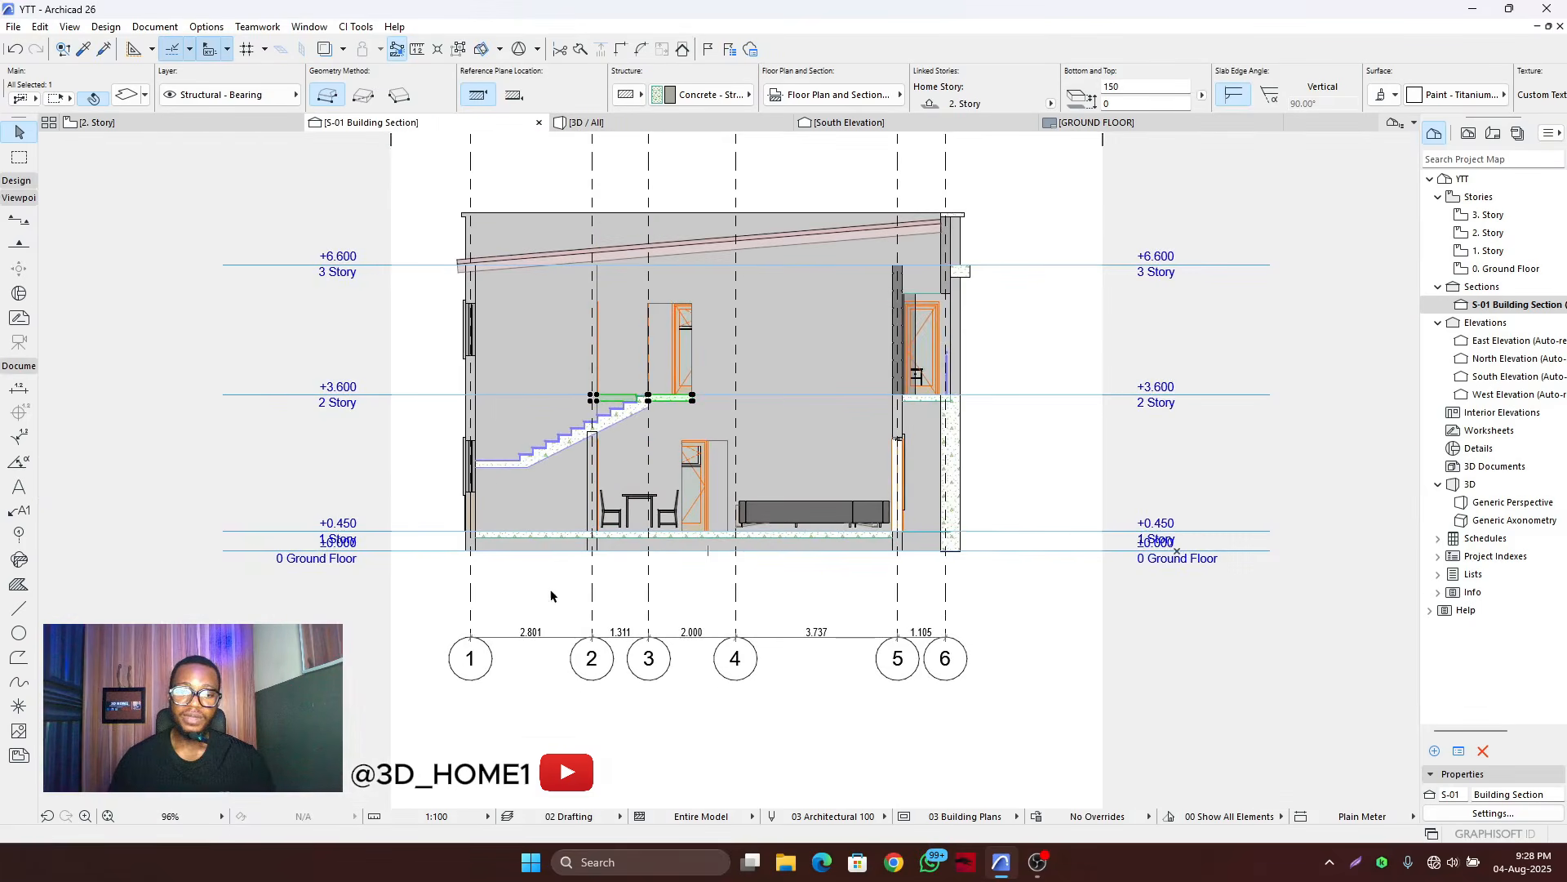
scroll(563, 571, up, 2)
scroll(645, 604, down, 2)
scroll(666, 620, down, 1)
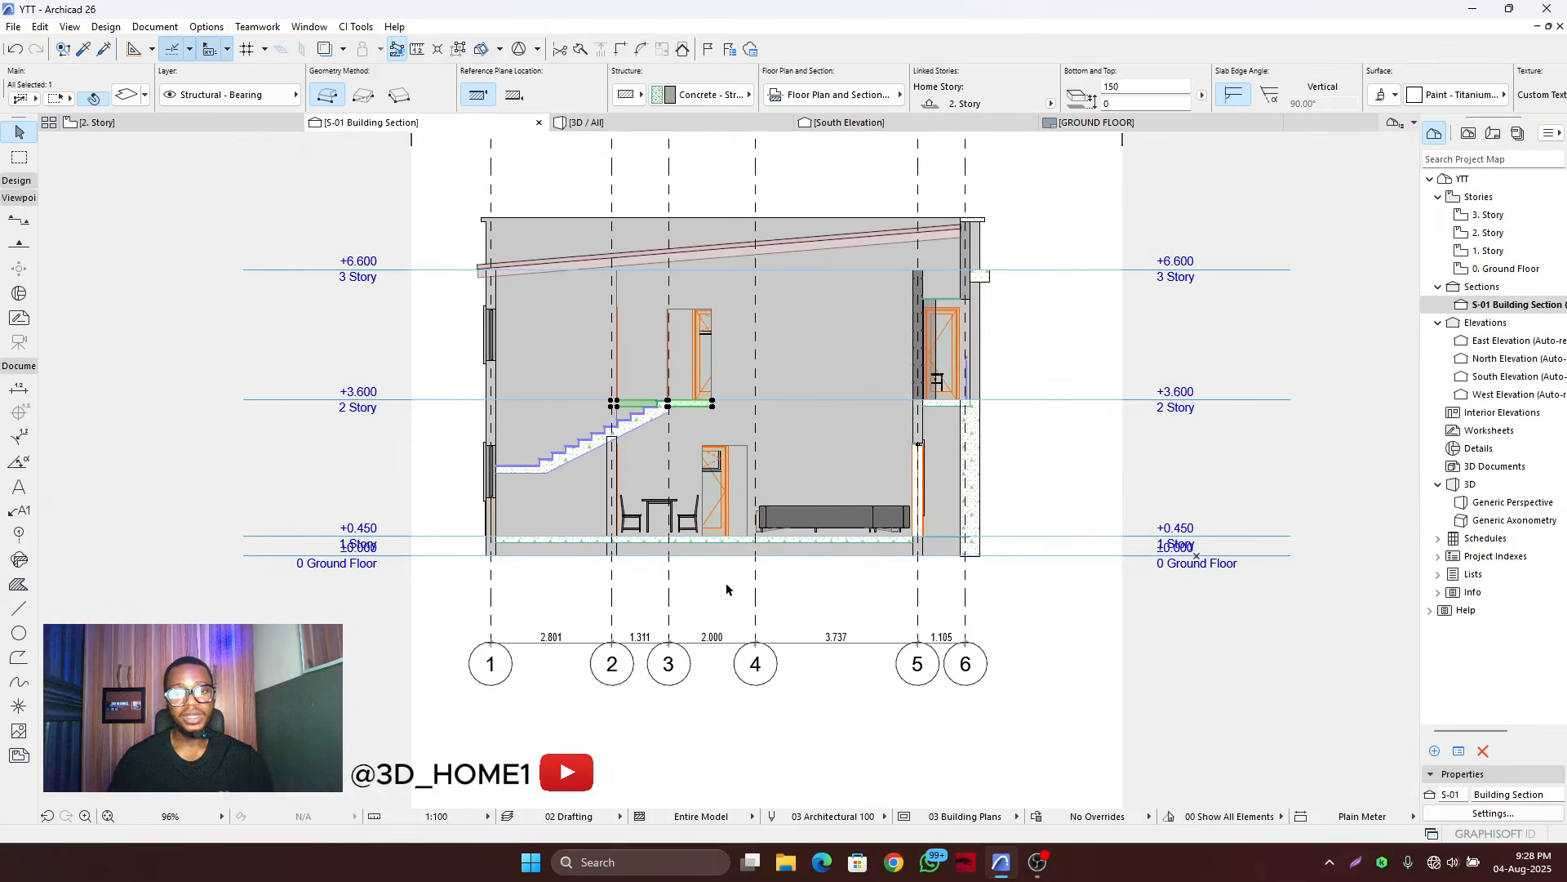
scroll(715, 580, down, 3)
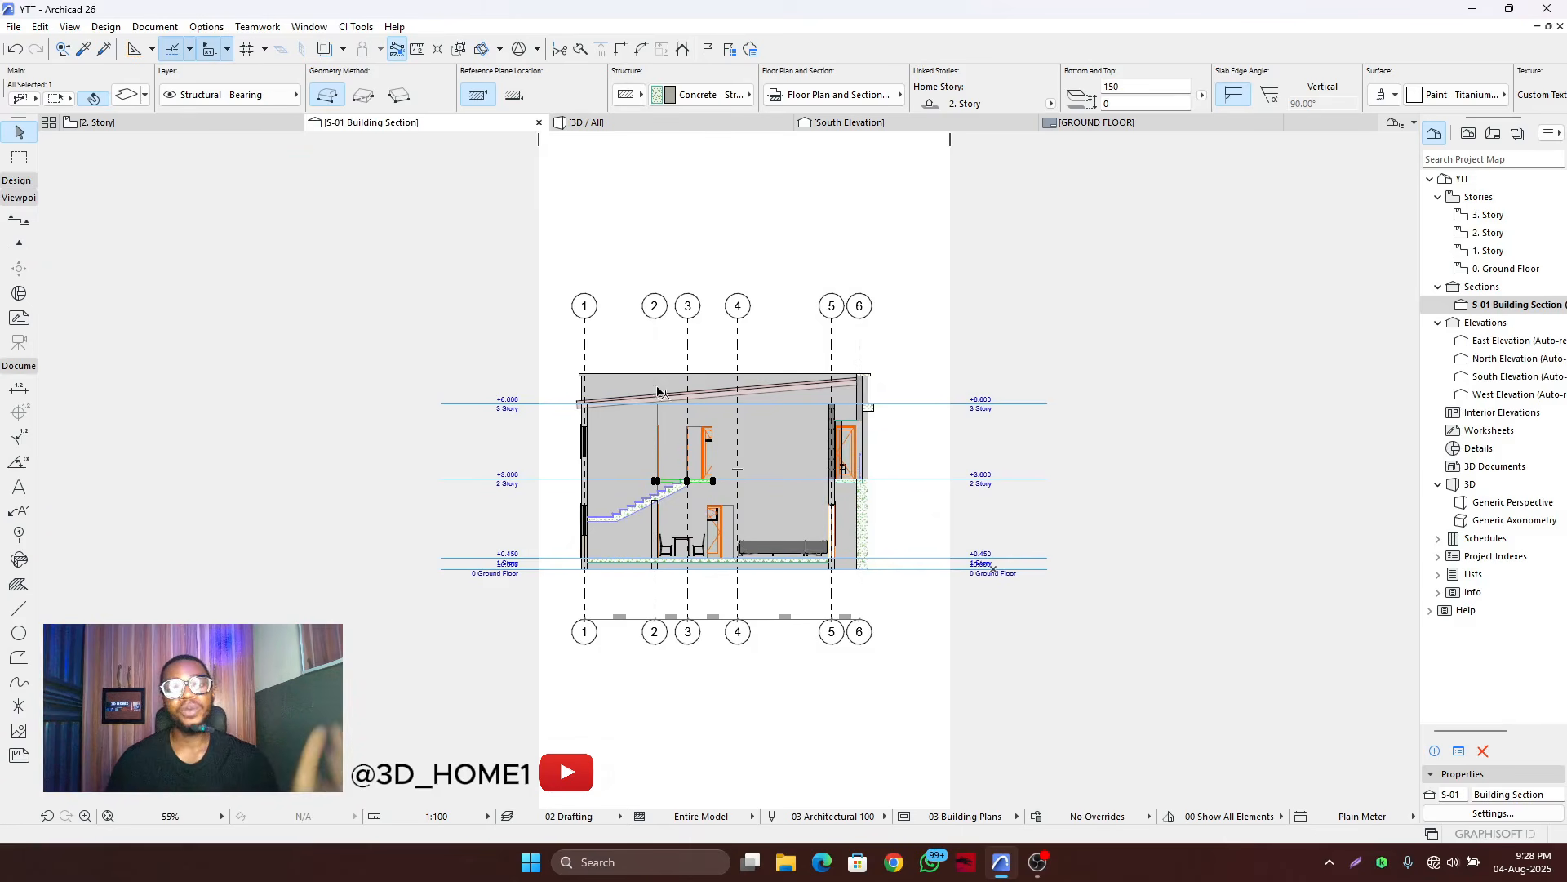
scroll(573, 418, up, 4)
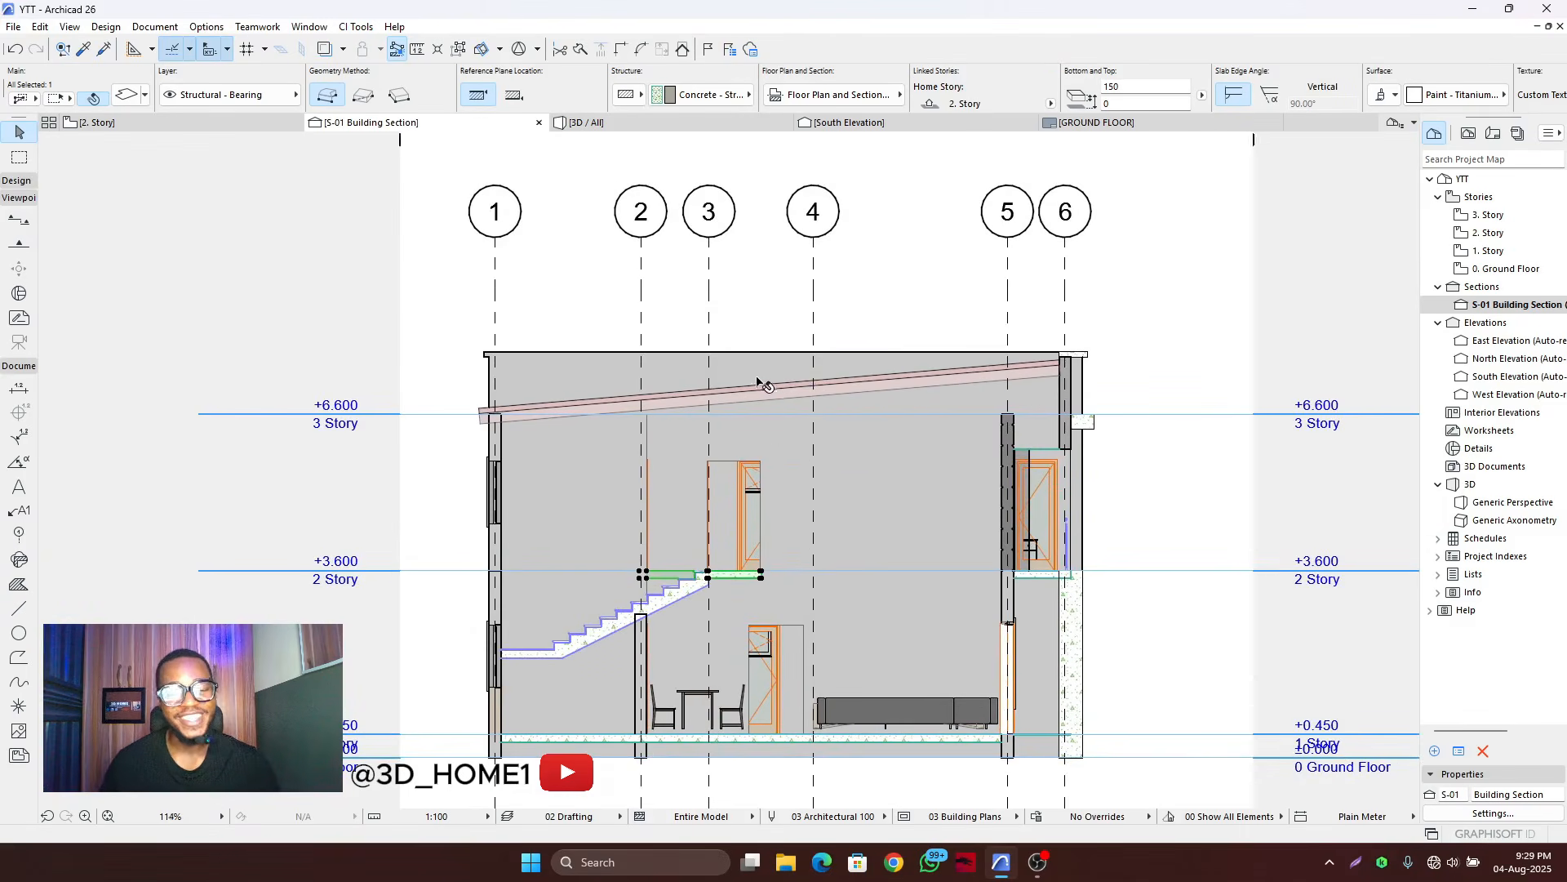
scroll(787, 481, down, 2)
click(791, 535)
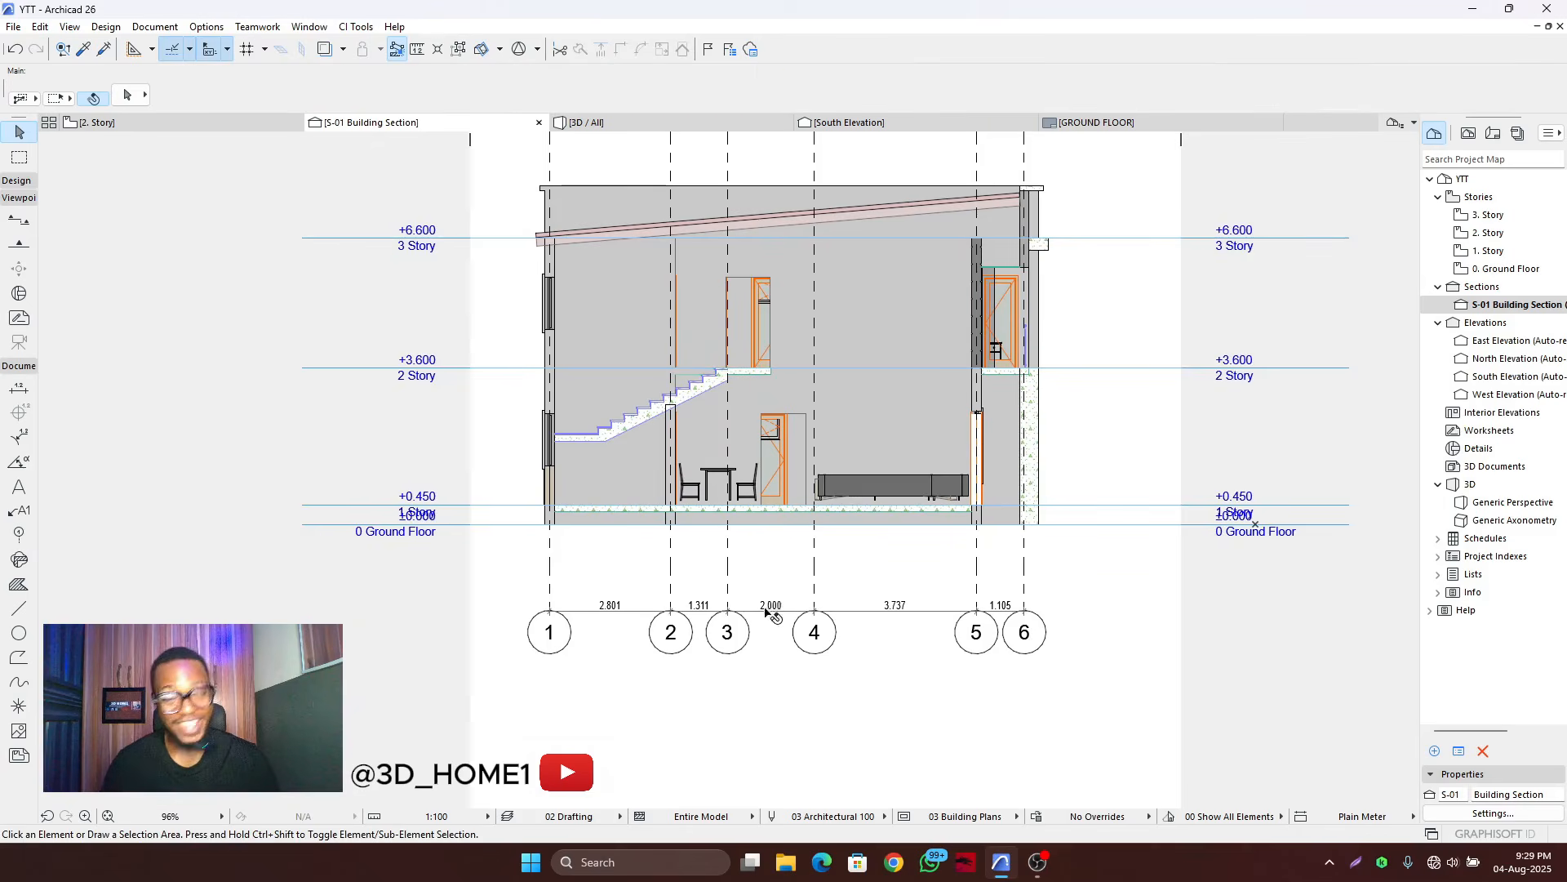
- Delete the dimension chain running between the lower grid bubbles of the section
scroll(767, 609, up, 3)
click(545, 614)
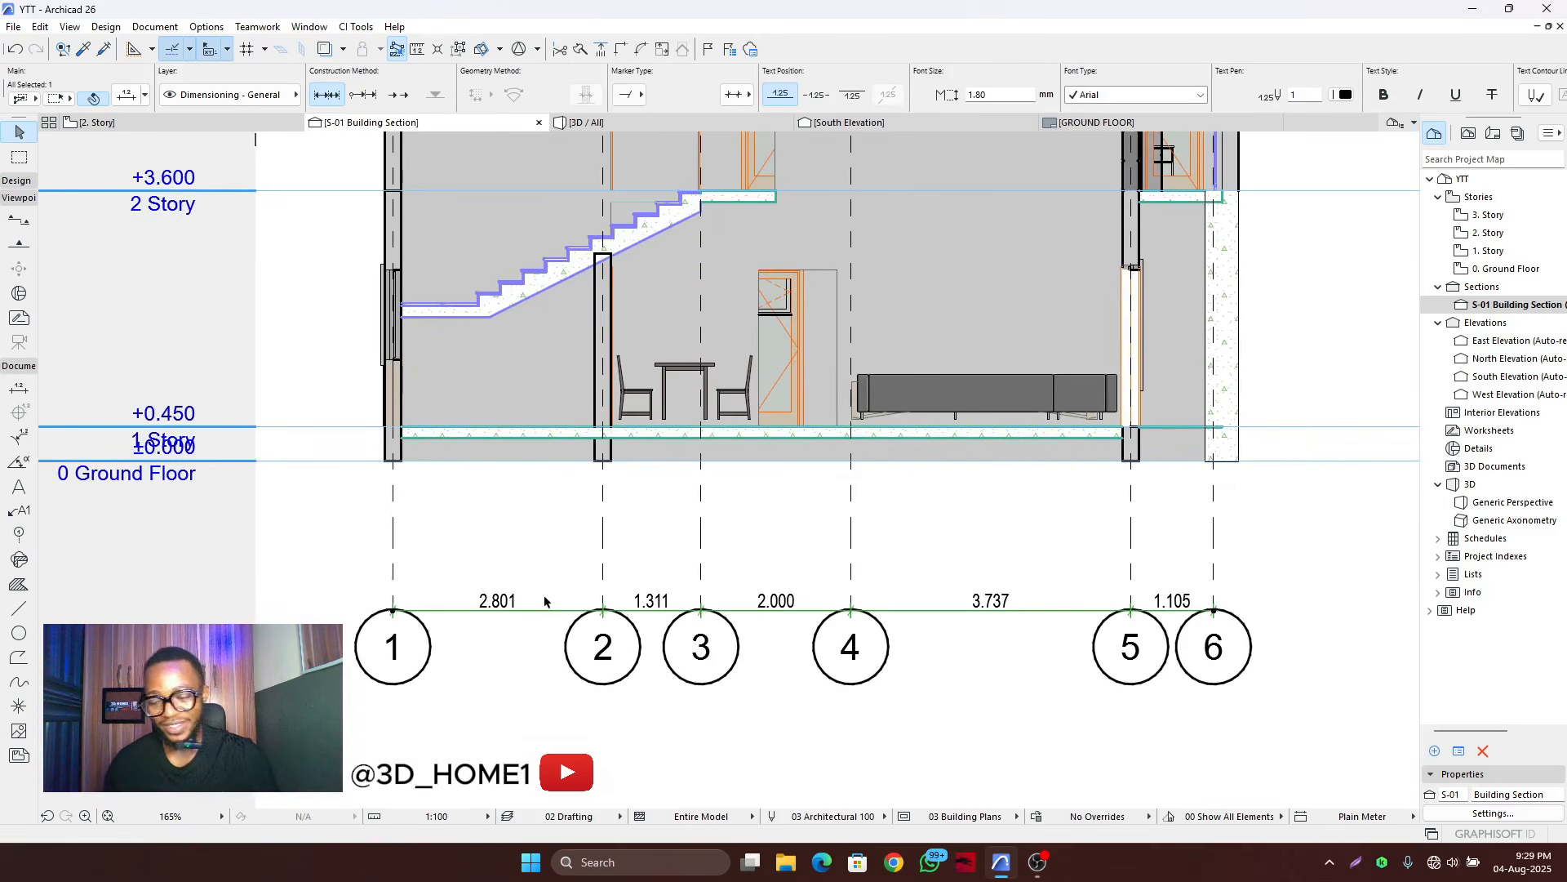
click(595, 589)
scroll(675, 614, down, 3)
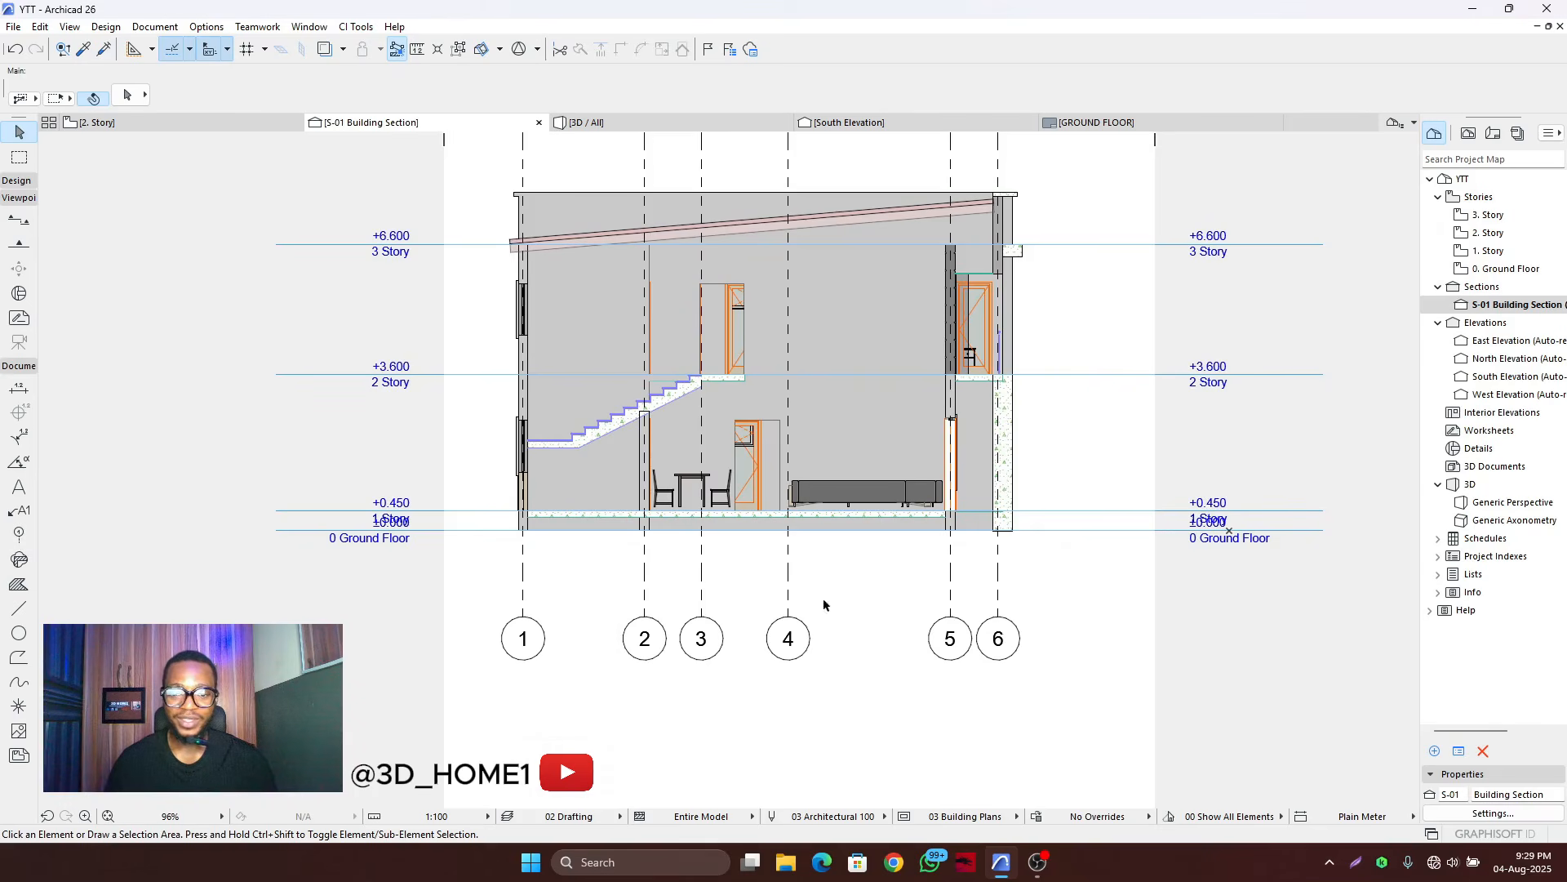
- Stretch the lower ends of grid lines 1 and 2 farther below the section, making each about 15 m long
click(527, 619)
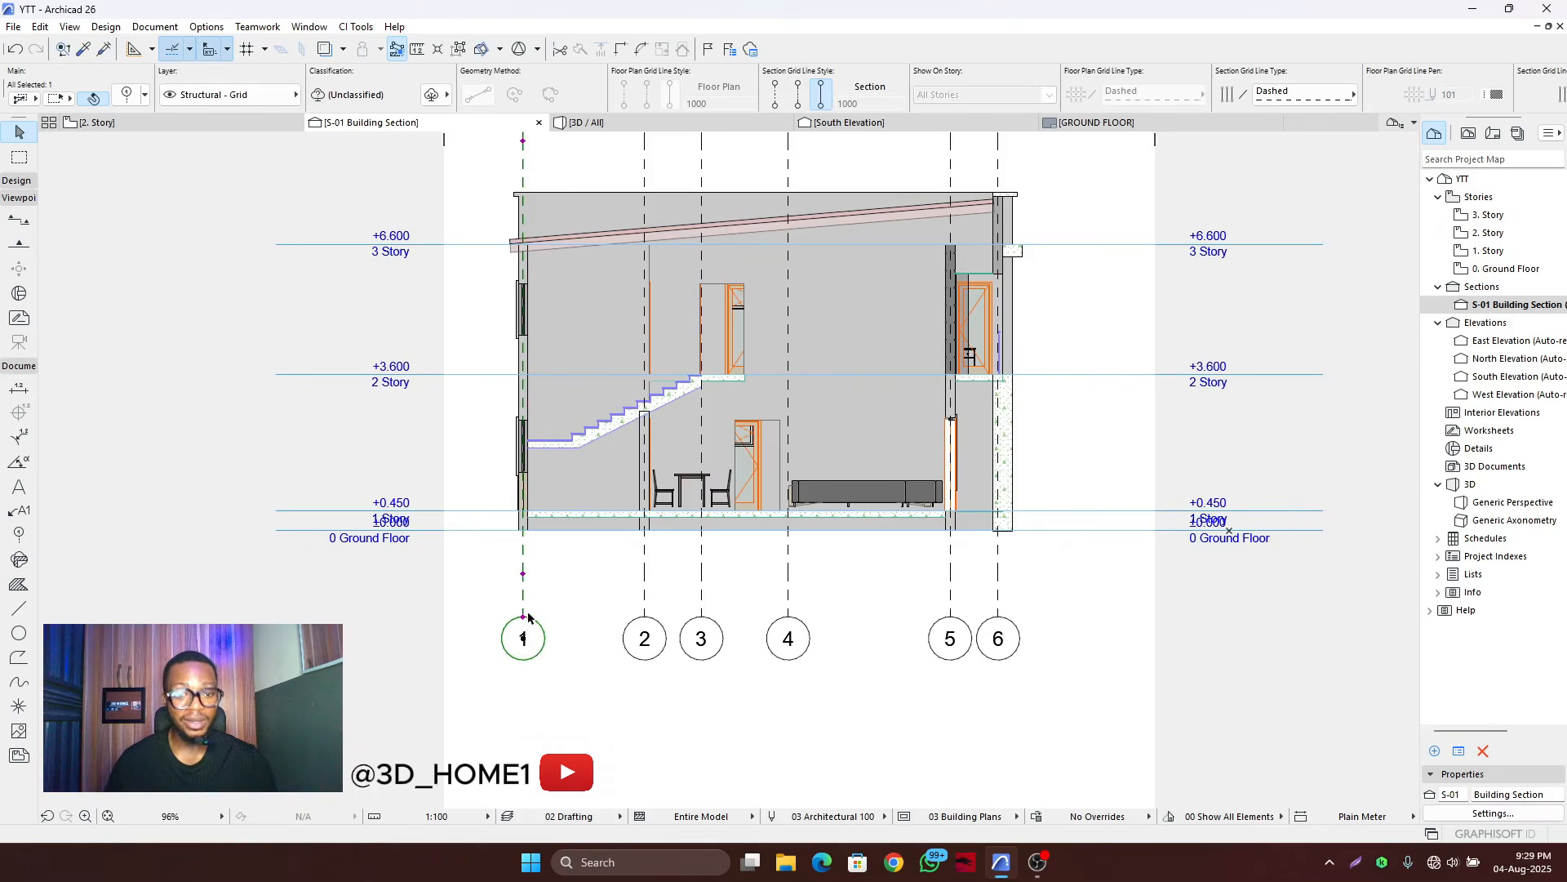
click(522, 619)
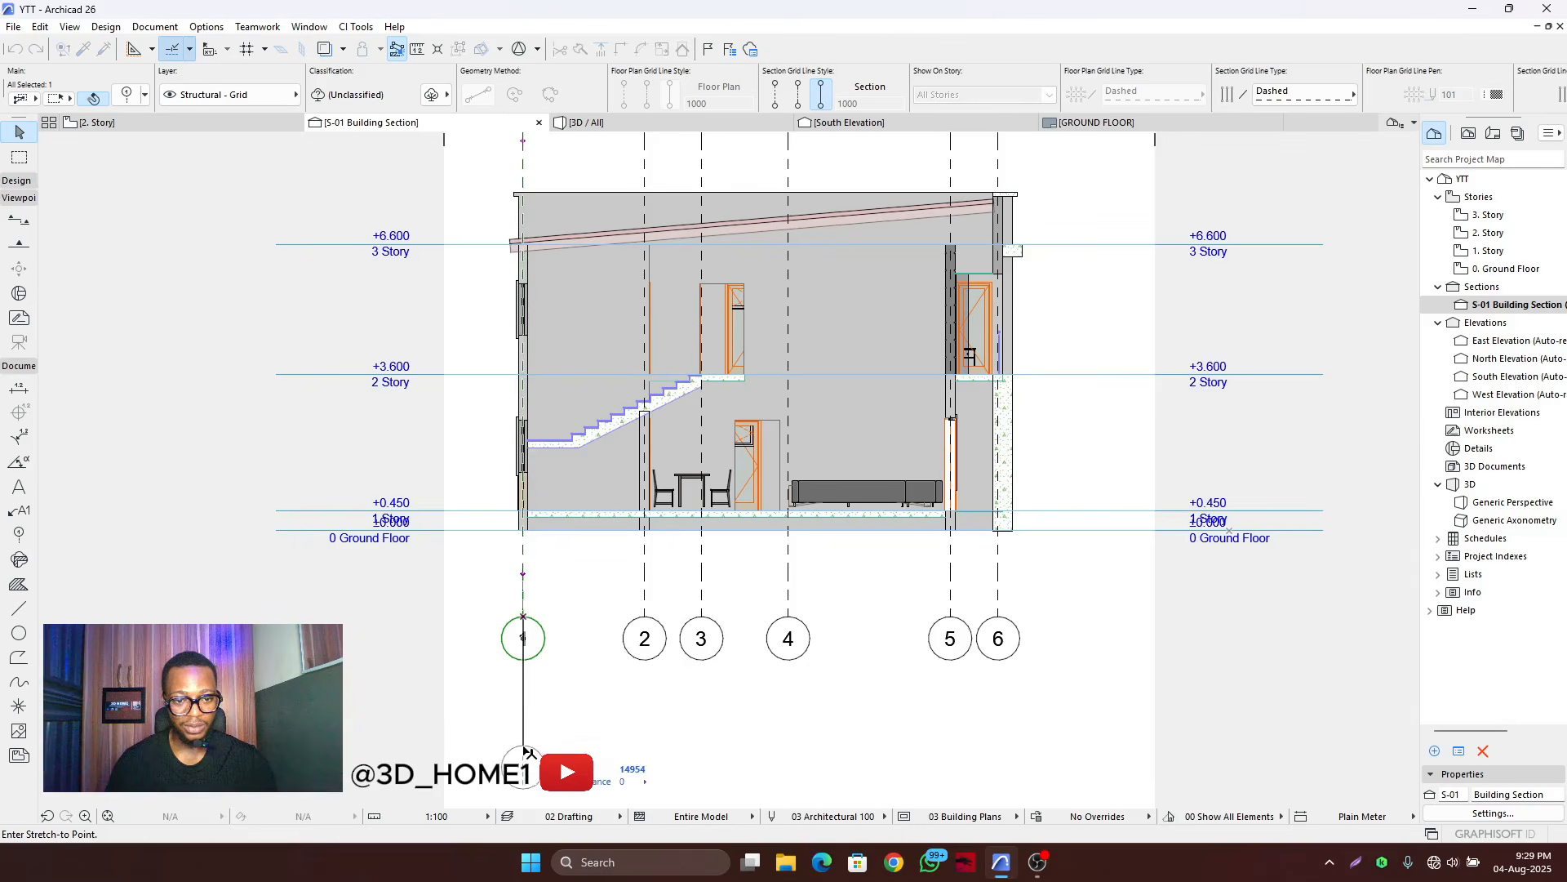
click(575, 723)
click(645, 618)
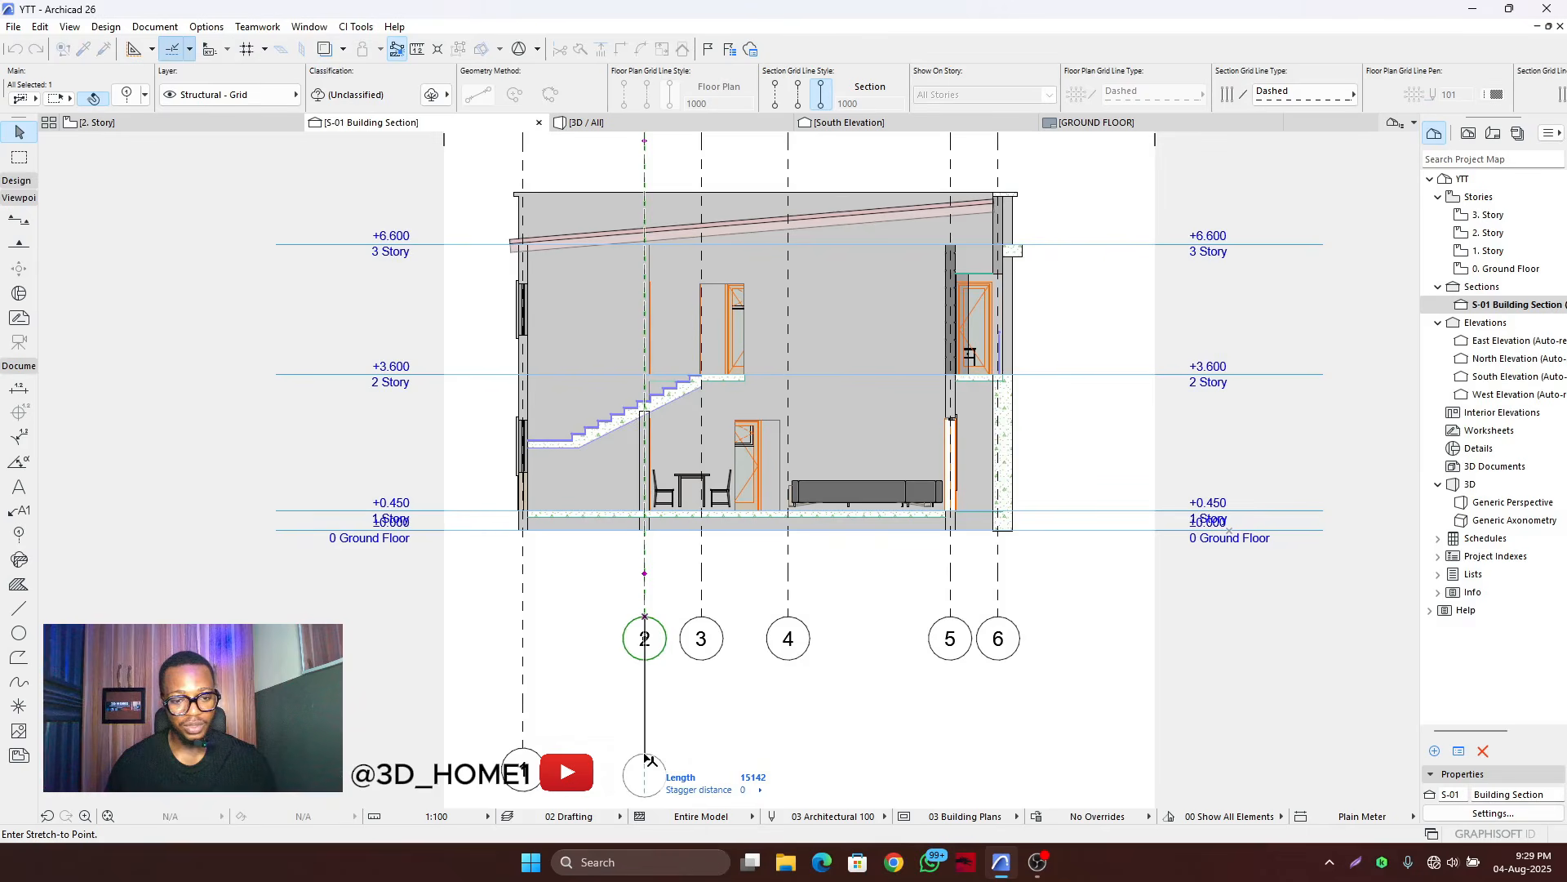
scroll(651, 760, down, 3)
scroll(640, 689, up, 3)
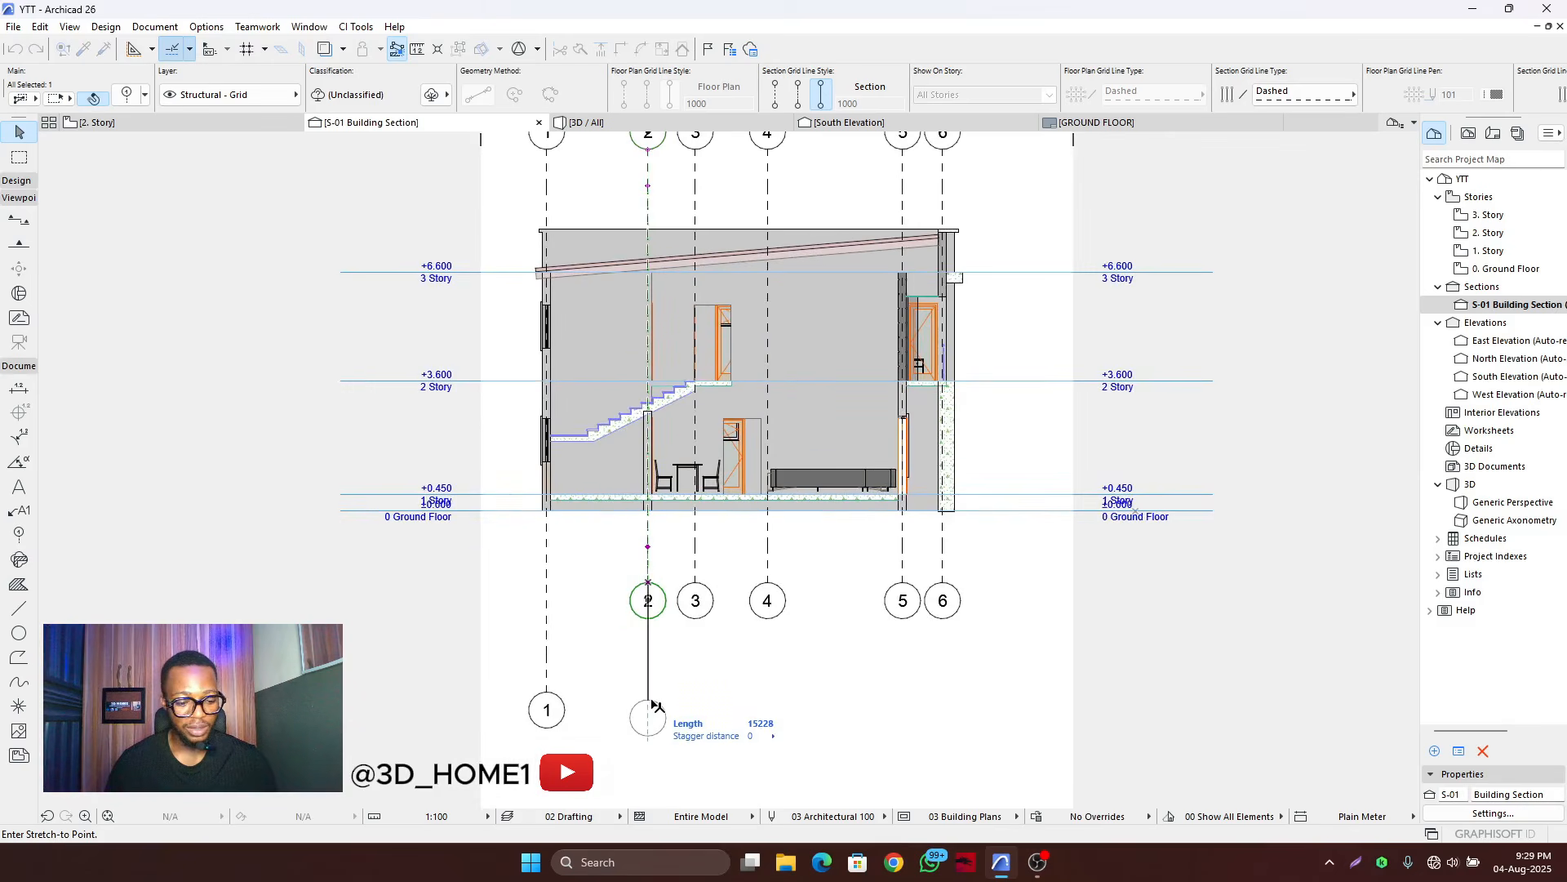
click(648, 692)
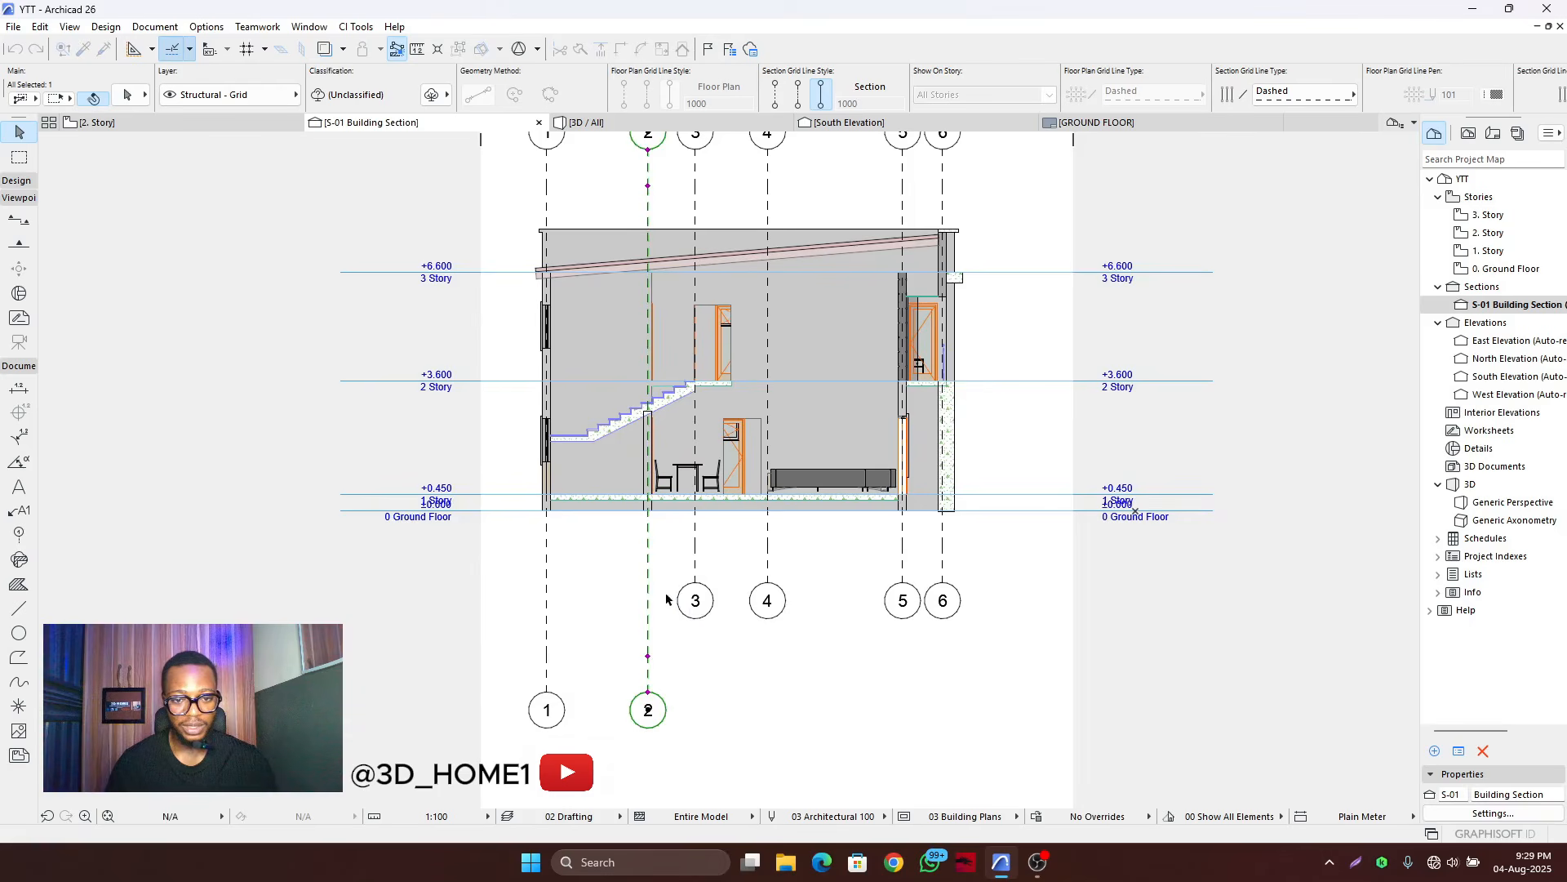
- Stretch the lower ends of grid lines 3, 4, 5 and 6 down to align with the bubbles of grid lines 1 and 2
click(695, 586)
click(696, 600)
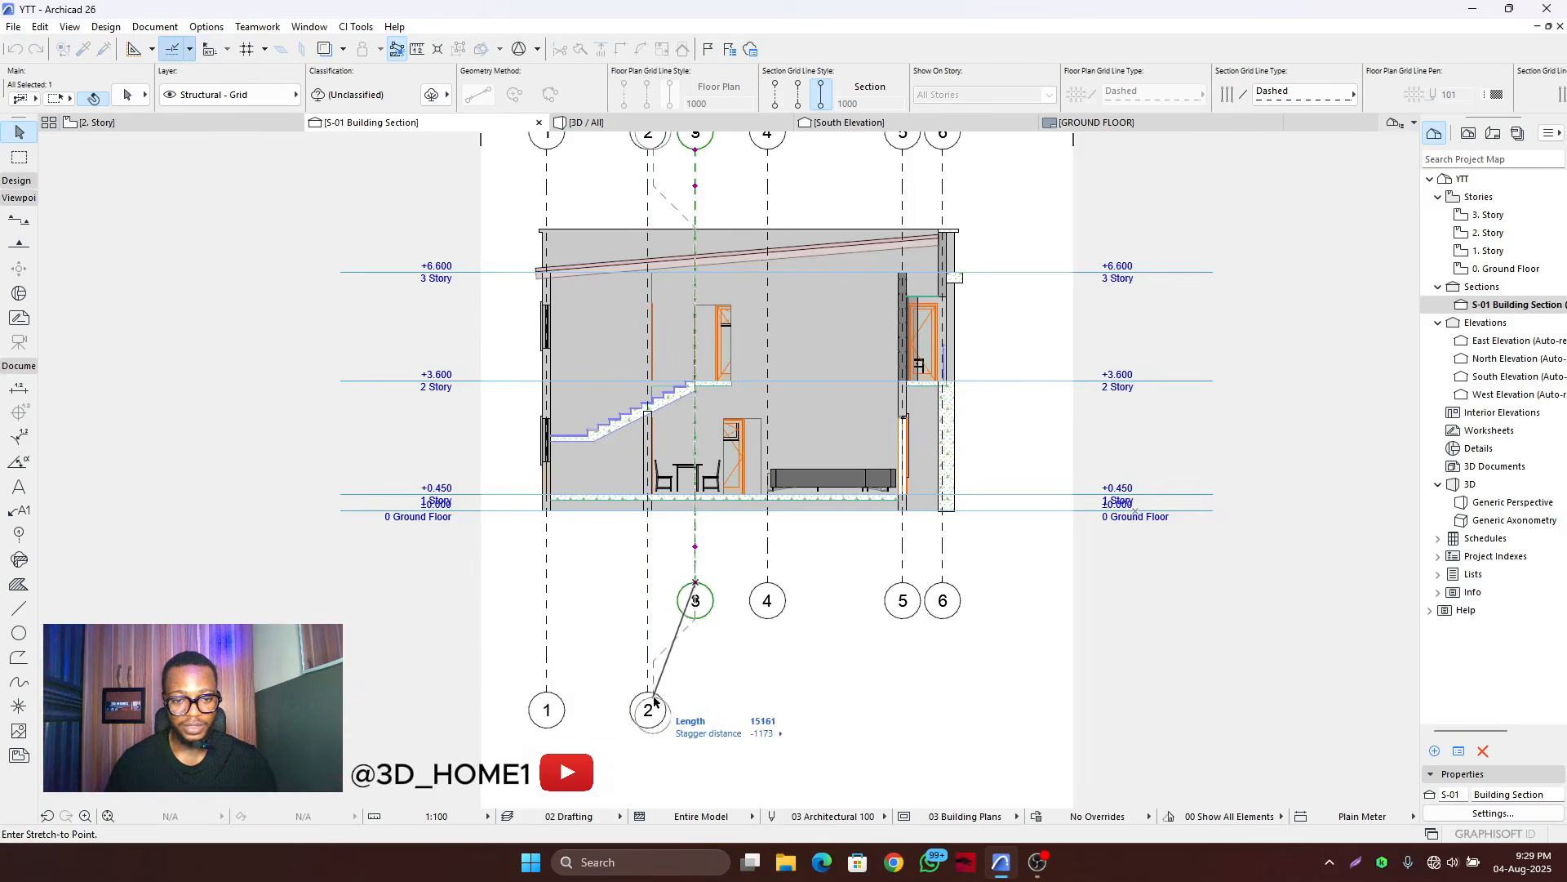
click(642, 700)
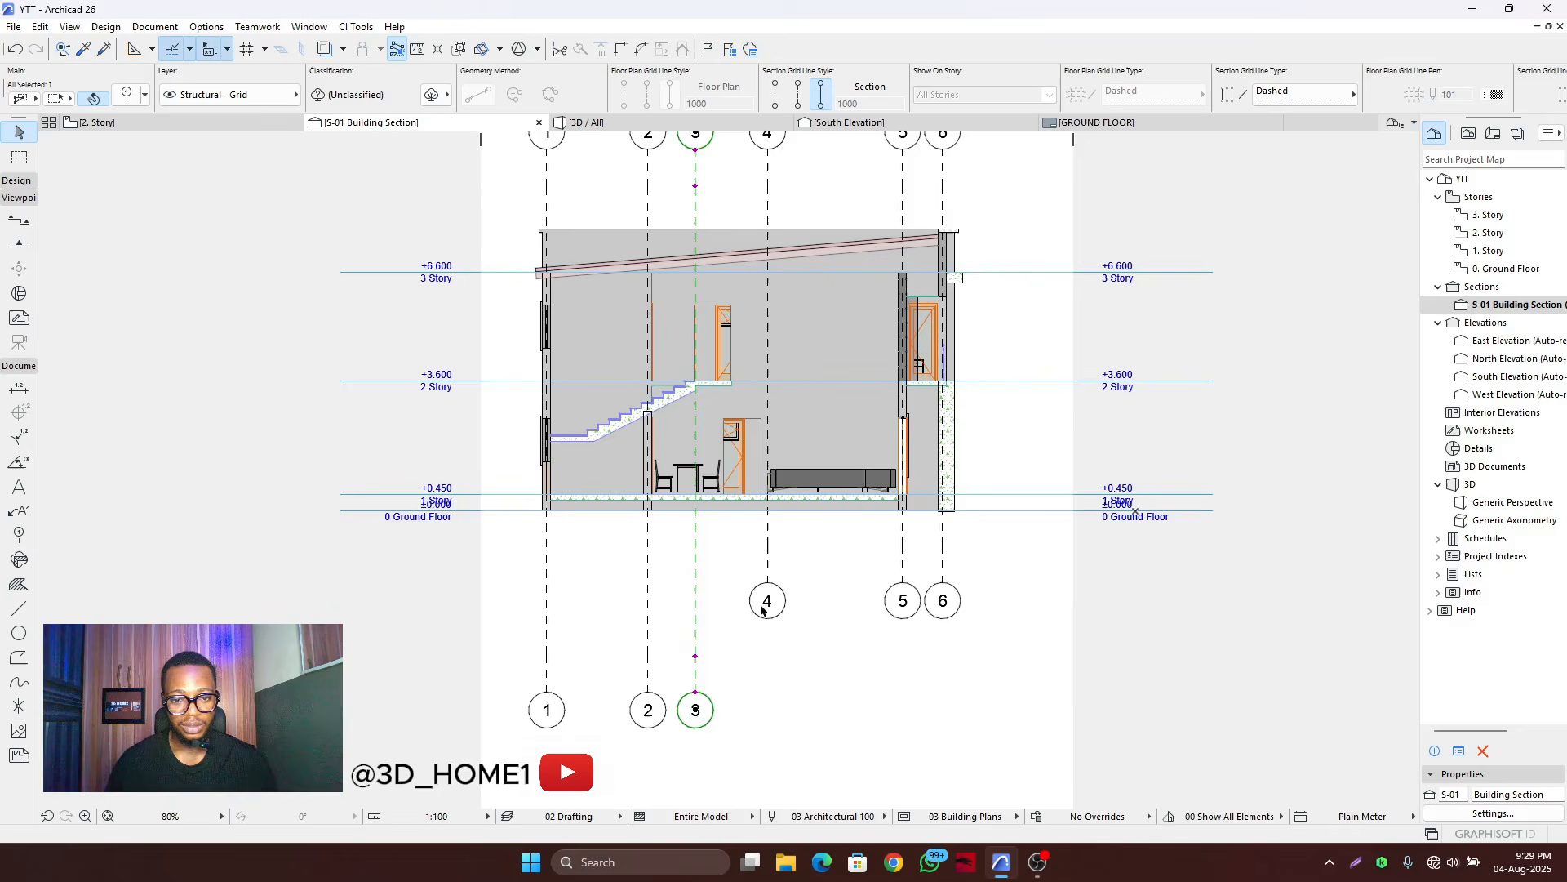
click(768, 583)
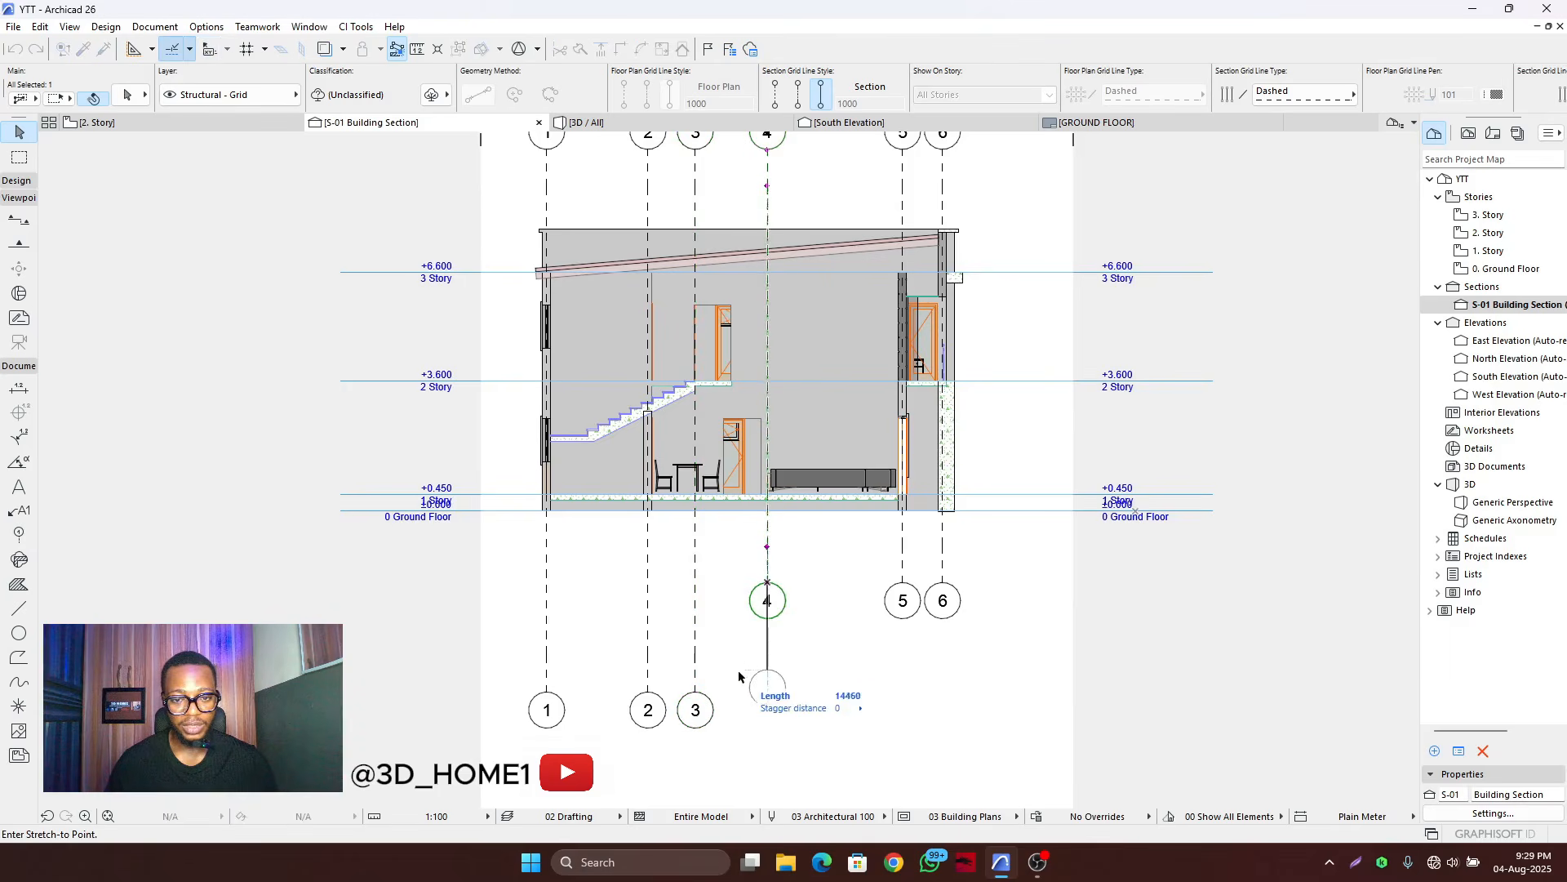
click(768, 702)
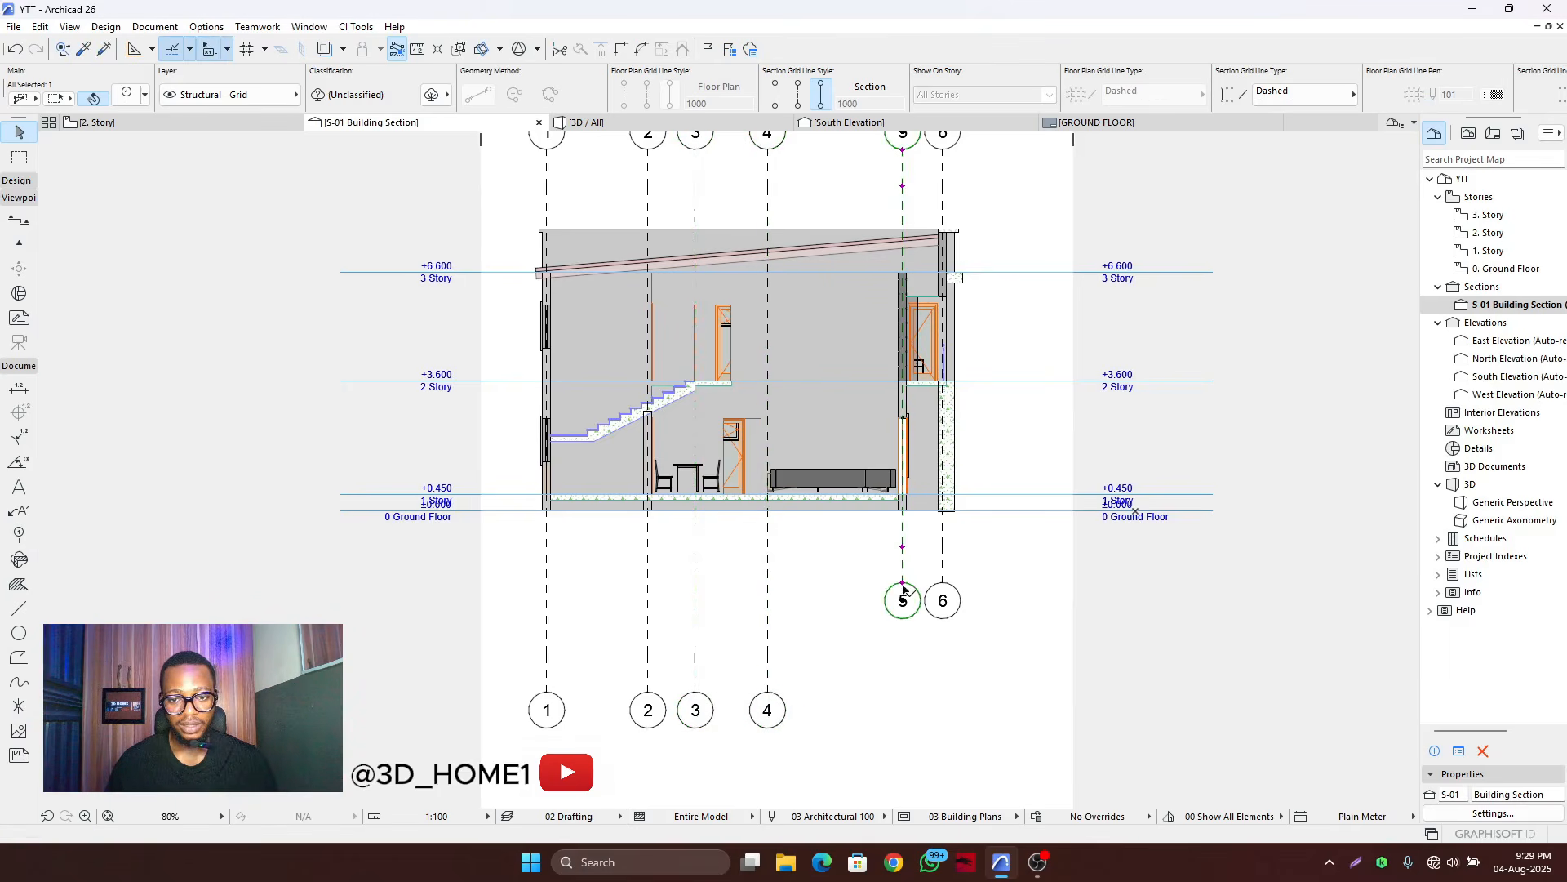
click(904, 587)
click(816, 700)
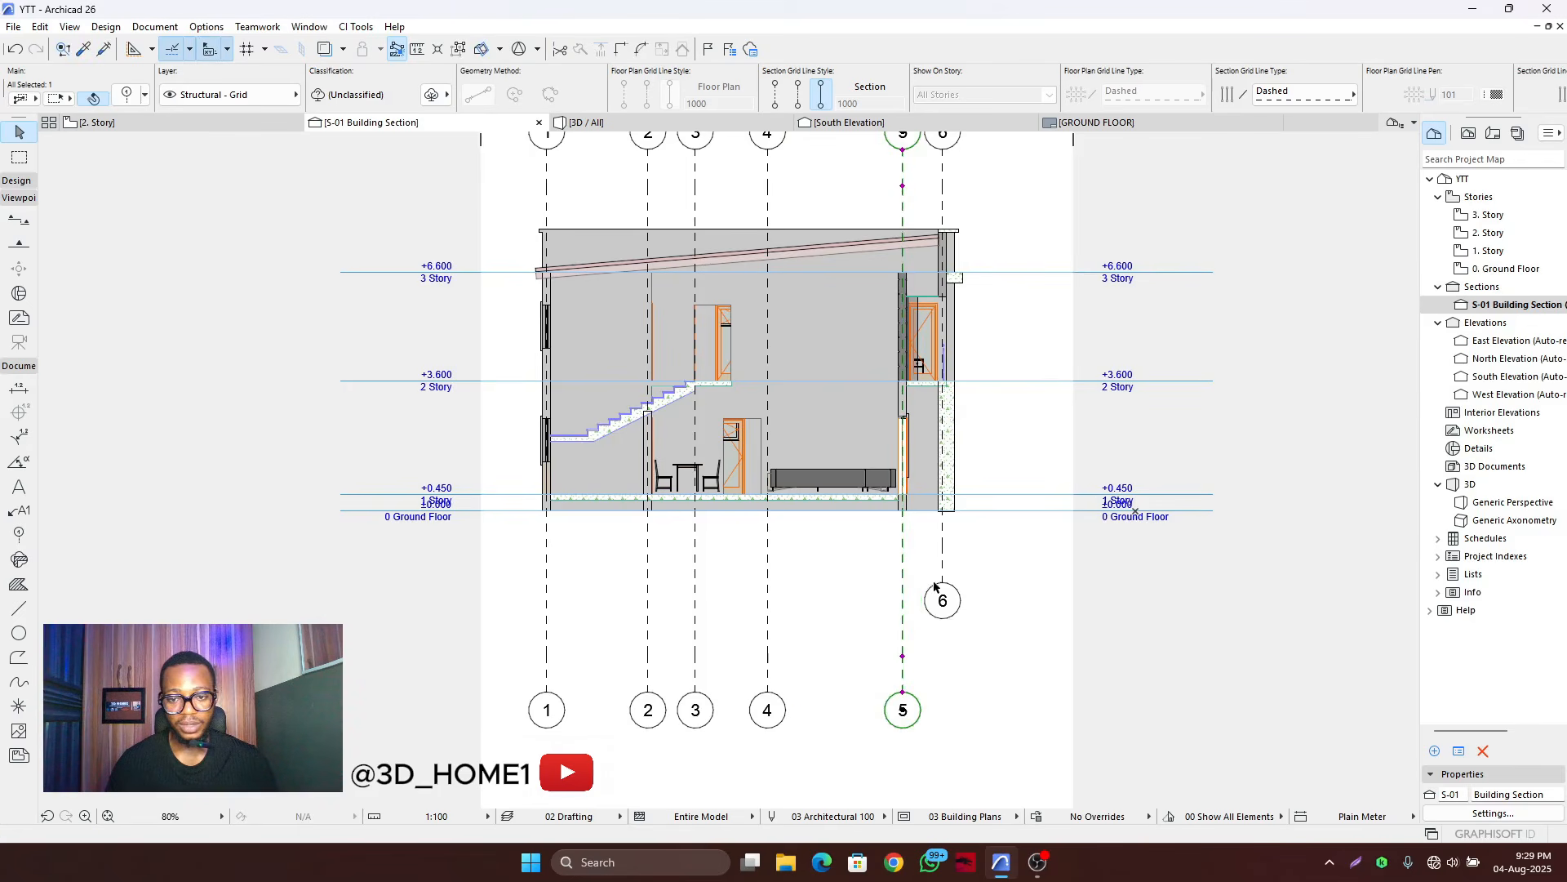
click(939, 585)
click(943, 583)
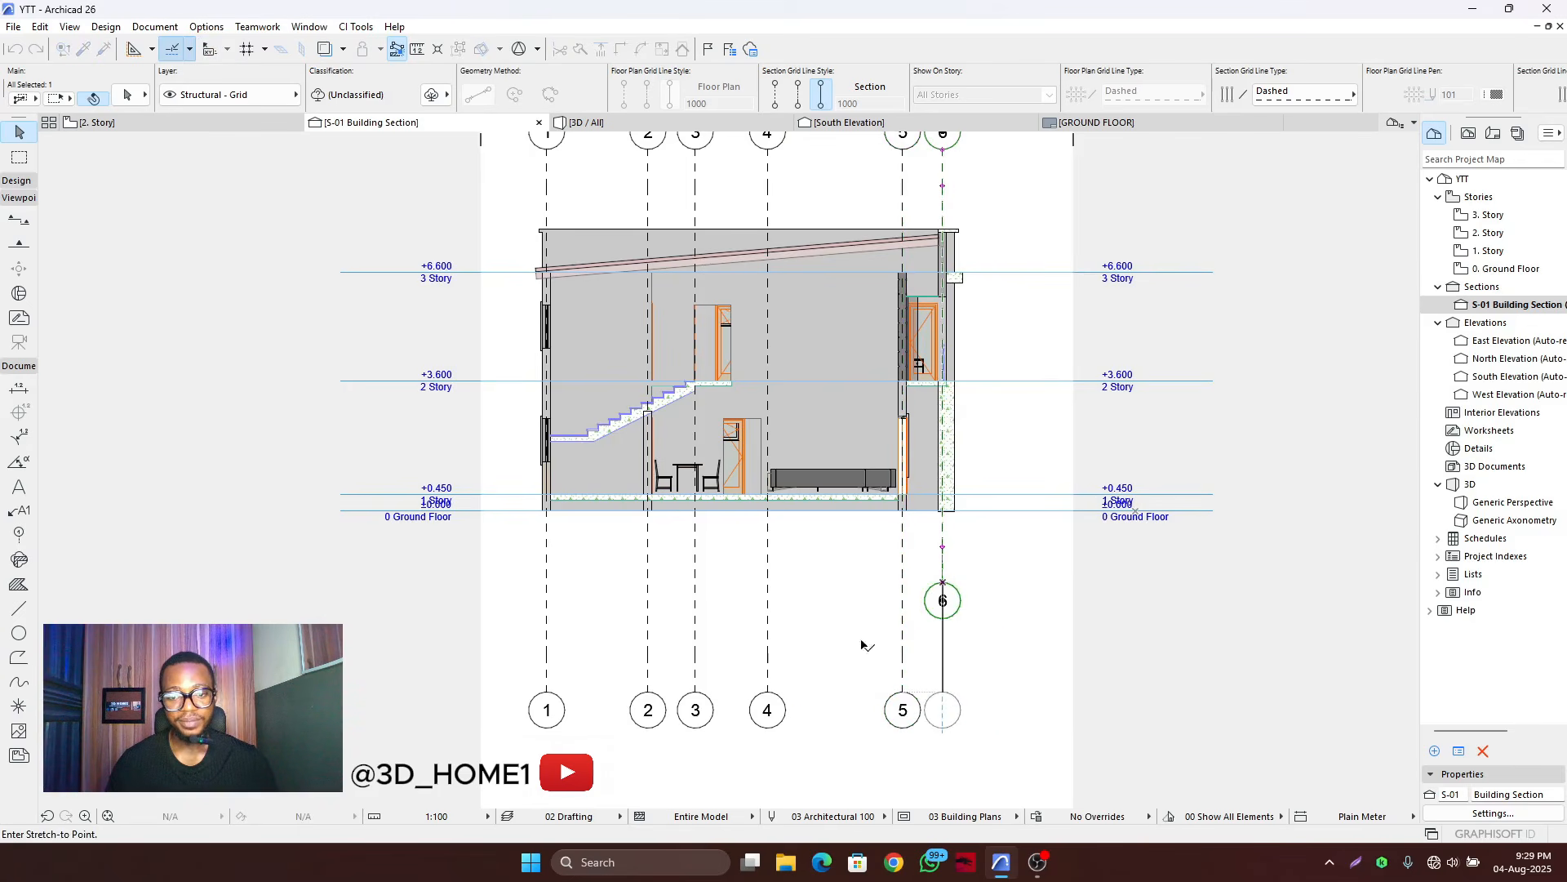
click(902, 693)
- Examine the section's roof, staircase and rooms against the grid lines above and below the building
scroll(682, 498, up, 6)
scroll(678, 539, down, 5)
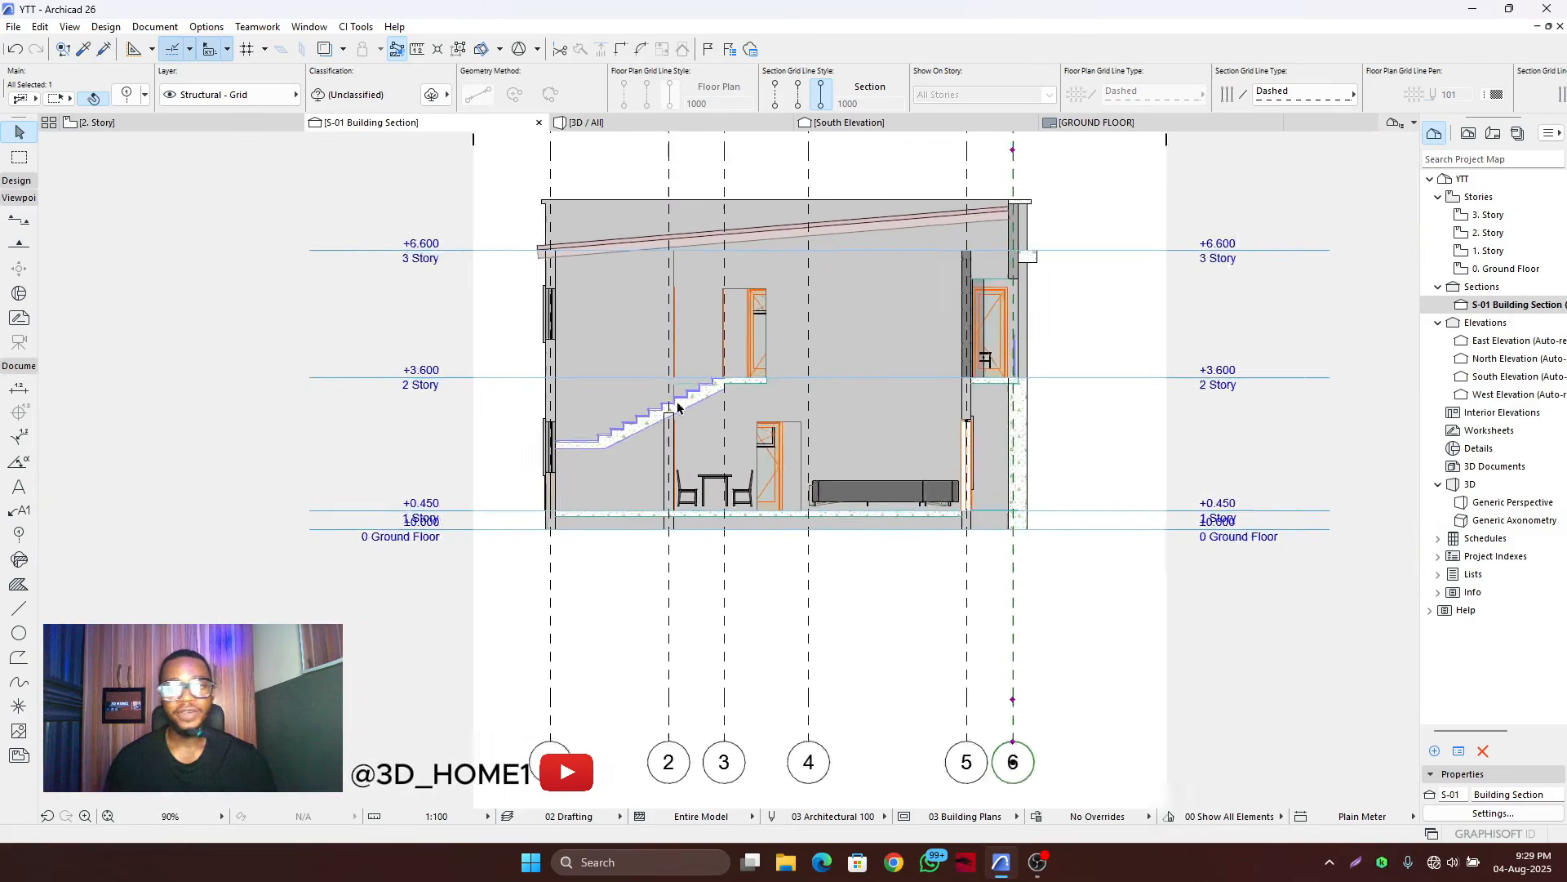
scroll(678, 405, down, 1)
scroll(849, 323, up, 5)
scroll(801, 433, down, 4)
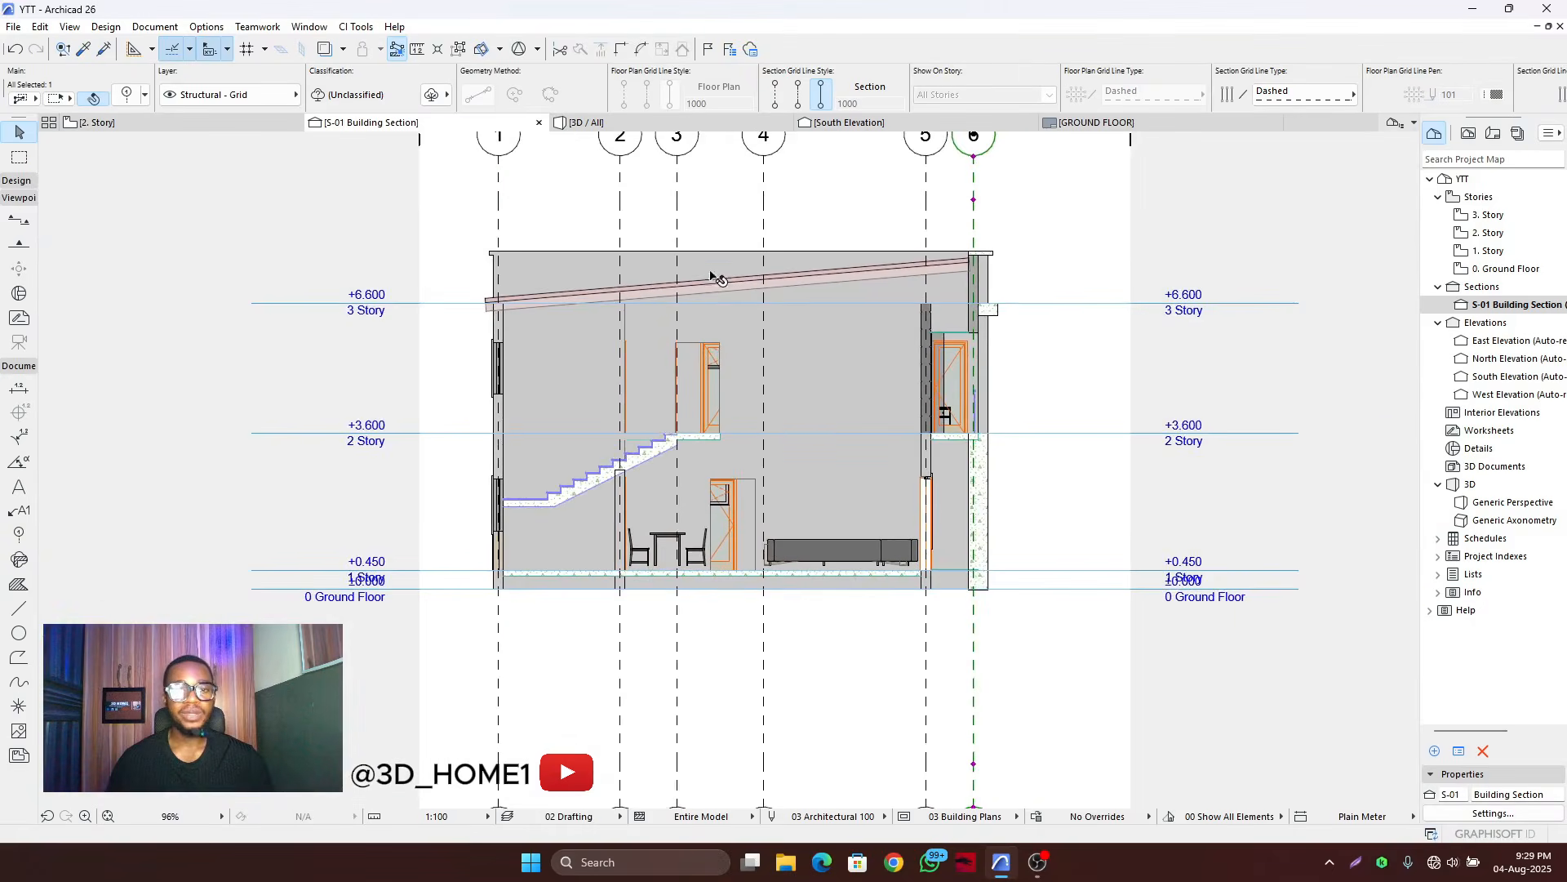
scroll(719, 278, up, 5)
scroll(865, 462, down, 3)
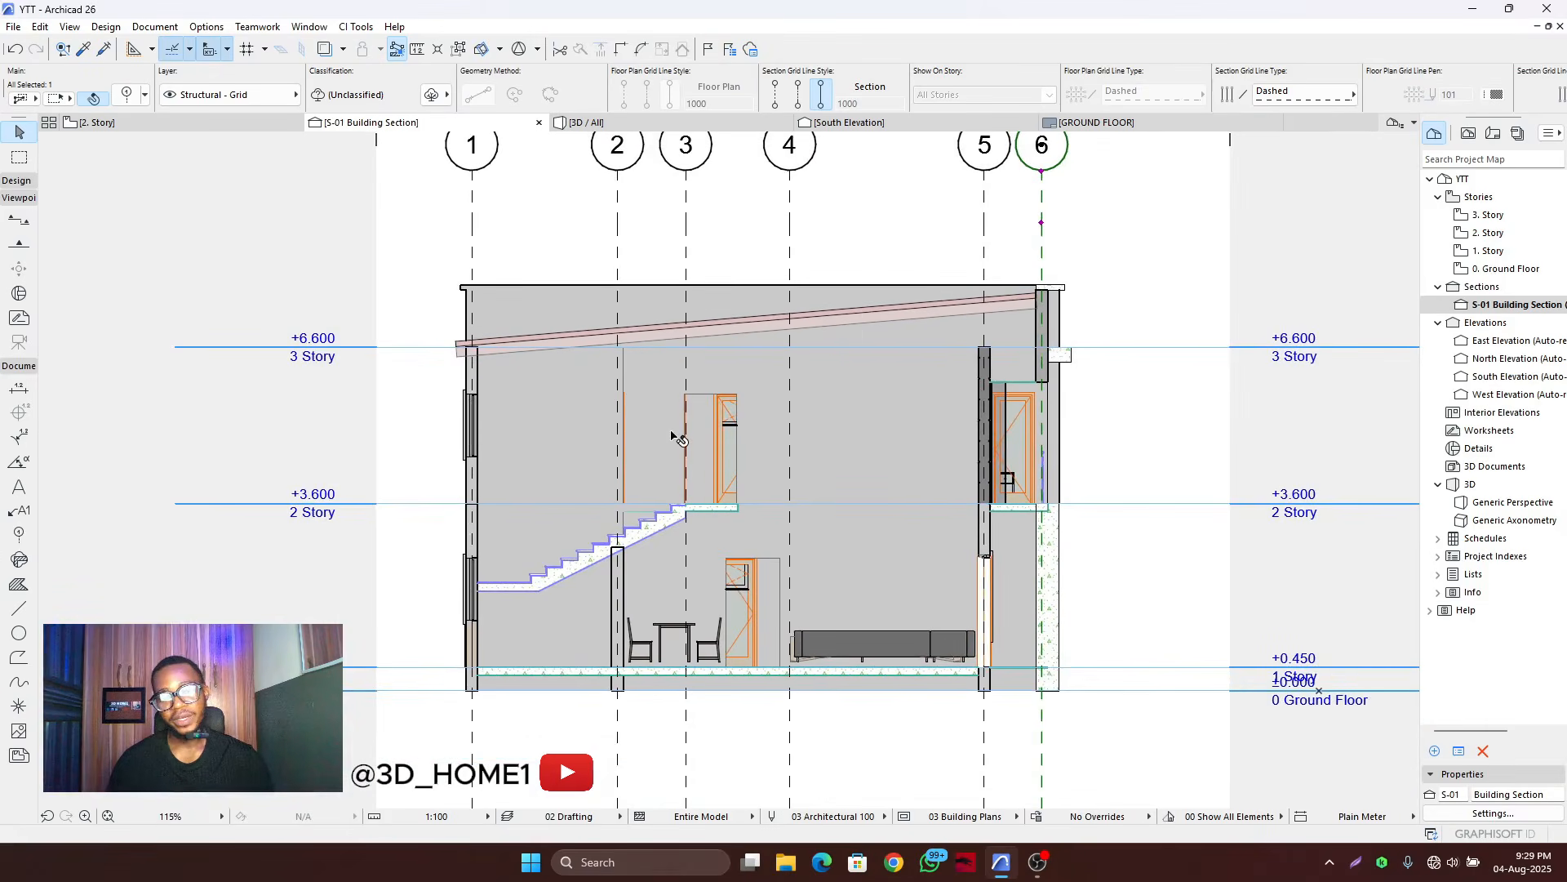
scroll(637, 431, up, 6)
scroll(542, 395, down, 4)
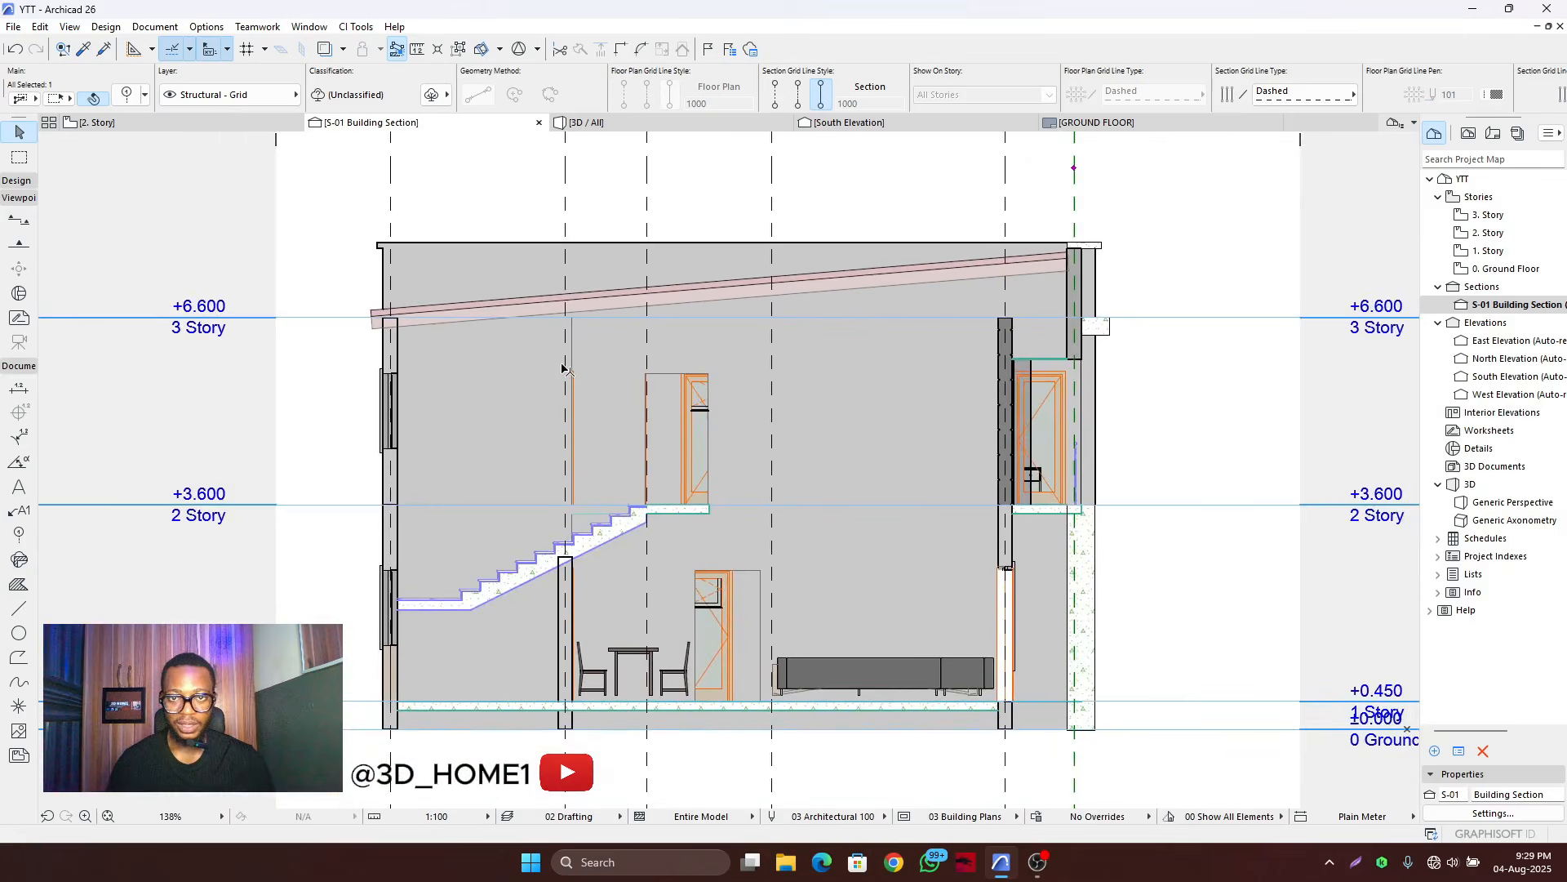
scroll(564, 369, down, 5)
scroll(694, 365, down, 3)
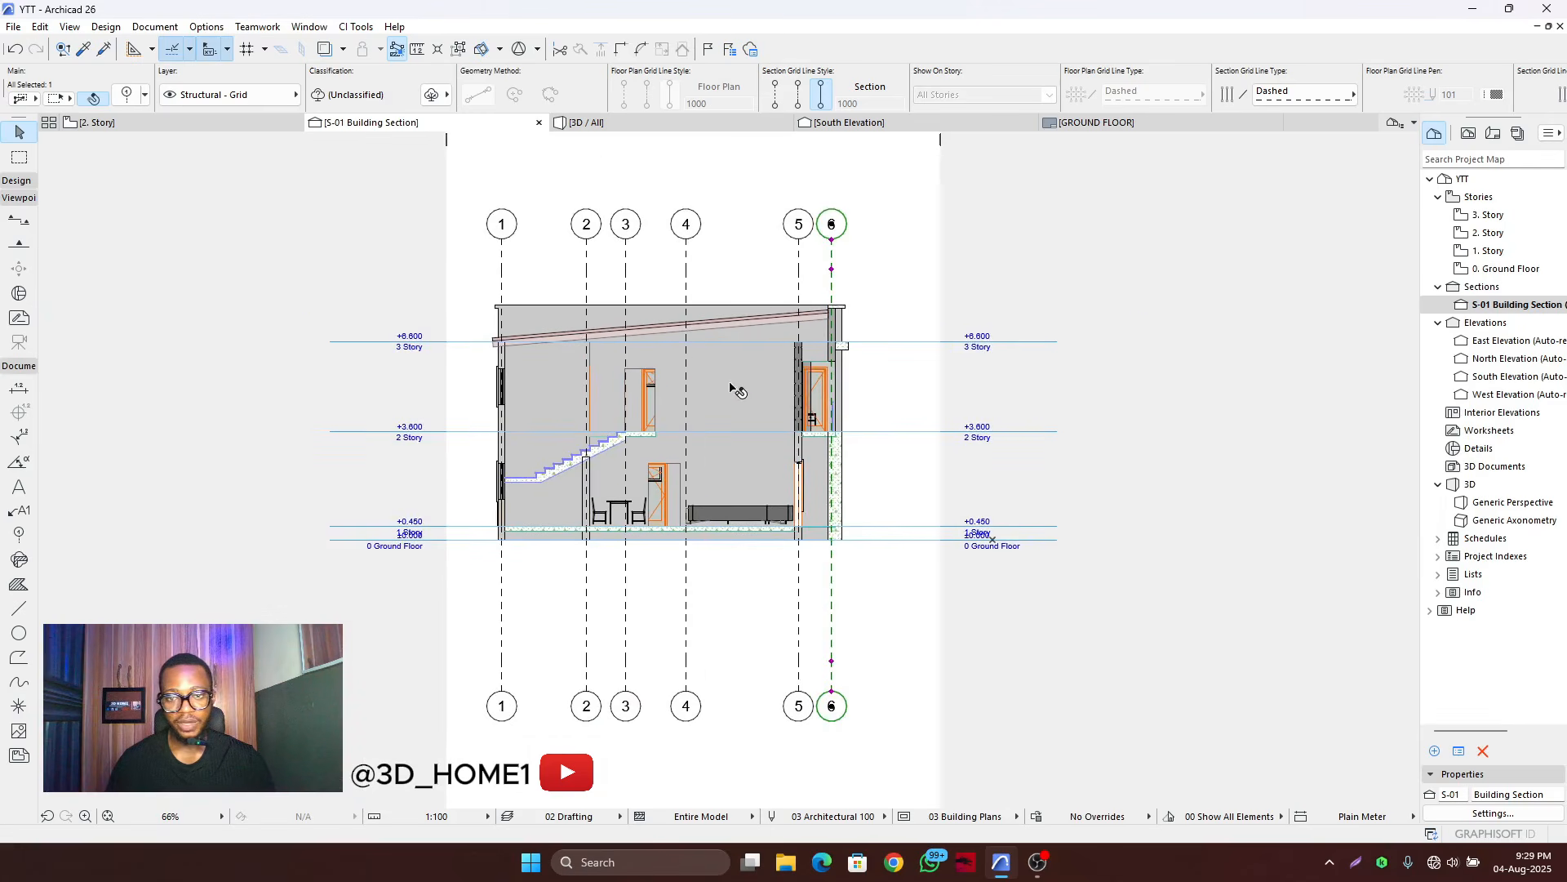
- Try the Uniform Surface - Color Fill, Non-Shaded option as the cut fill of the S-01 building section
right_click(1486, 304)
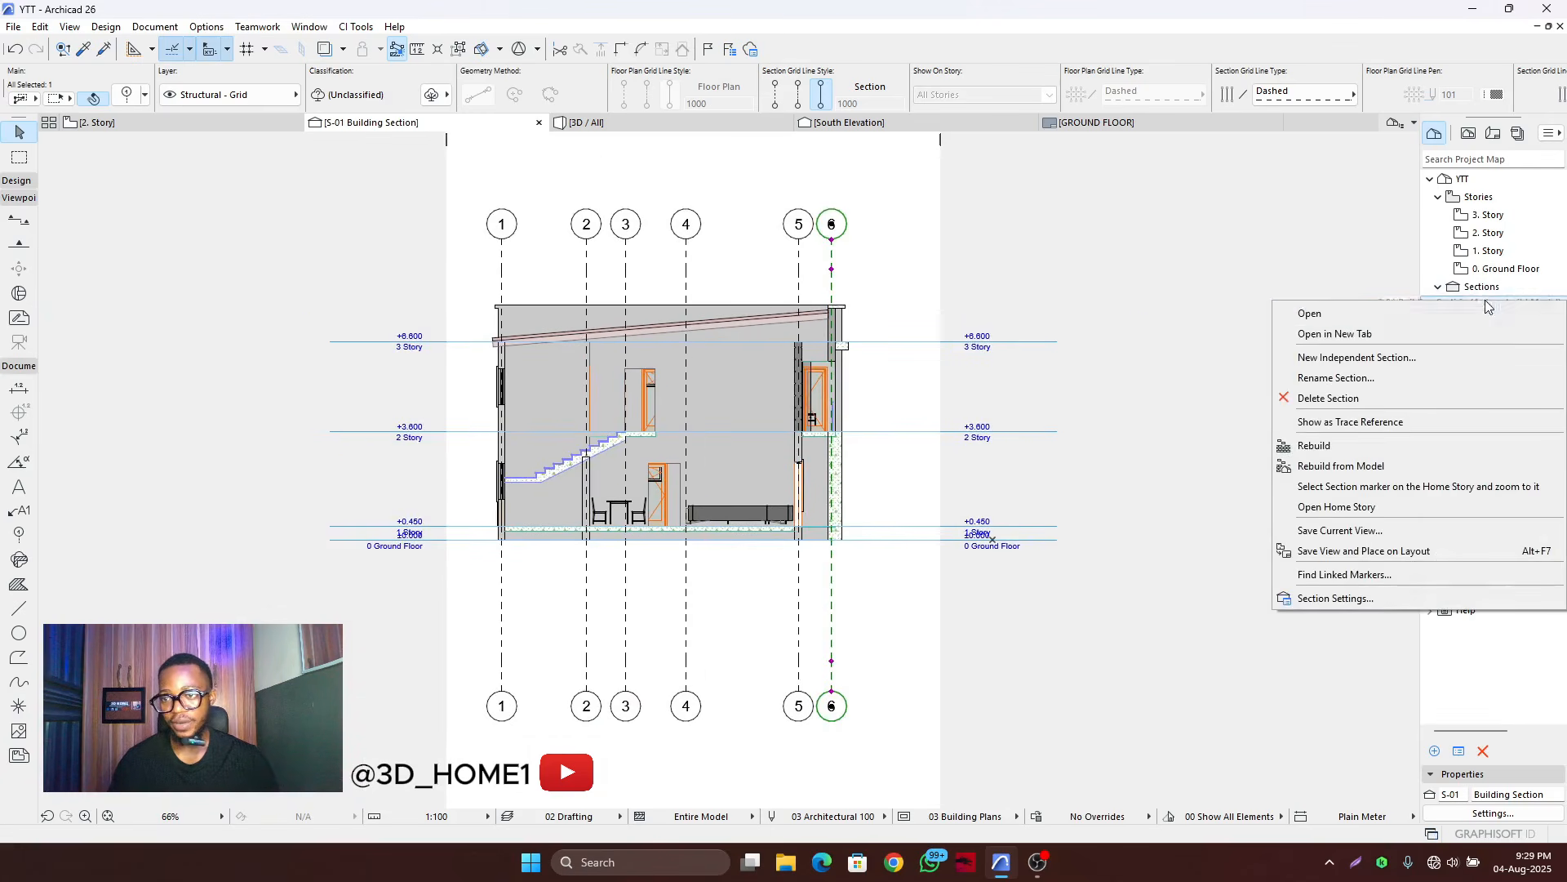
click(1336, 599)
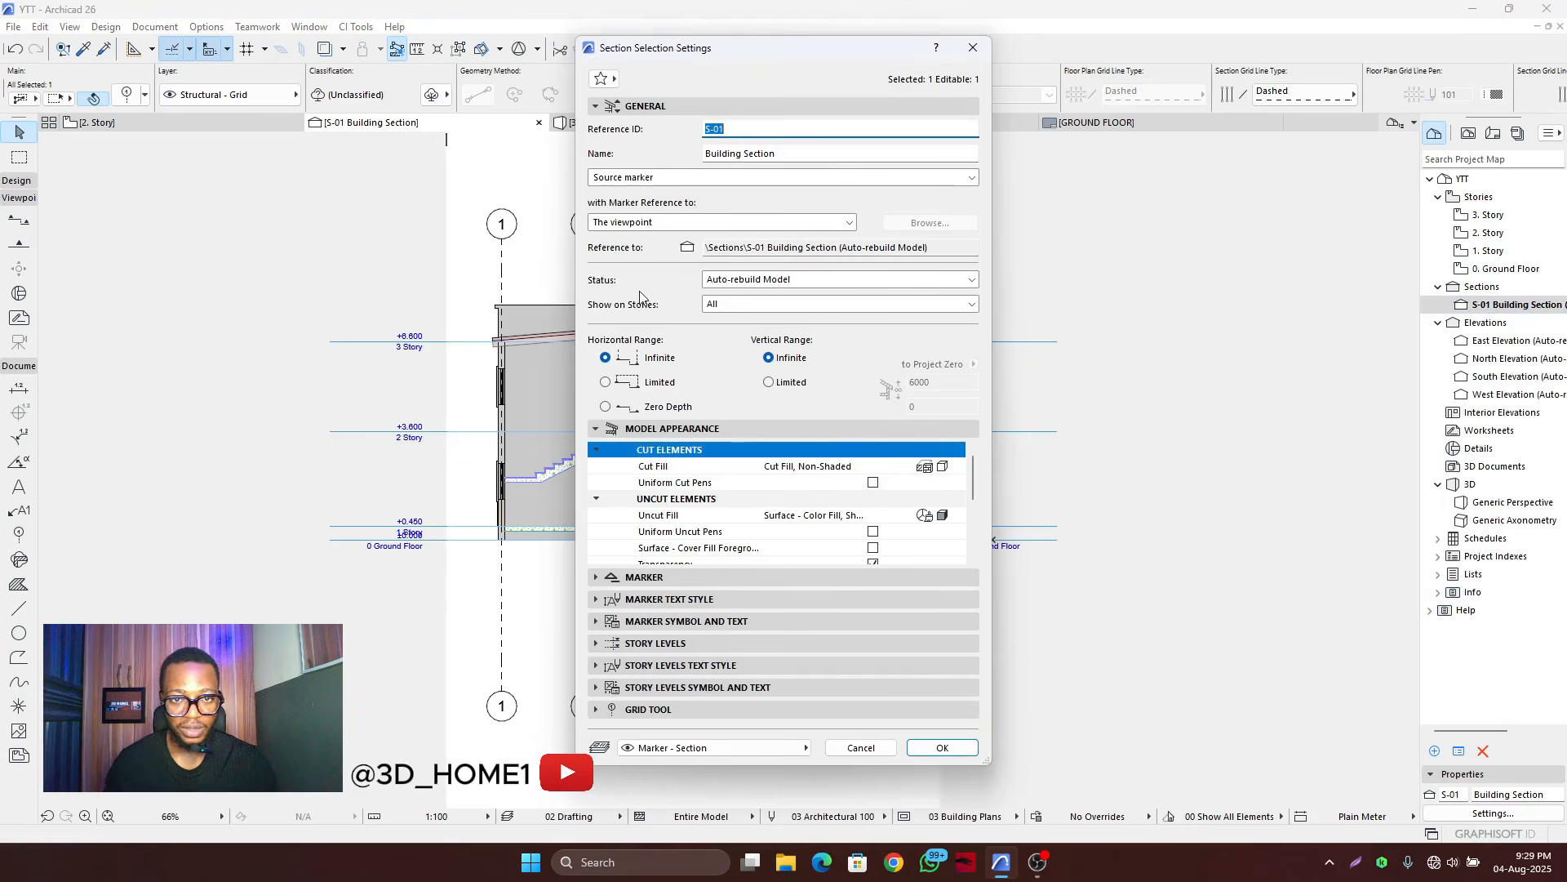
scroll(709, 478, down, 1)
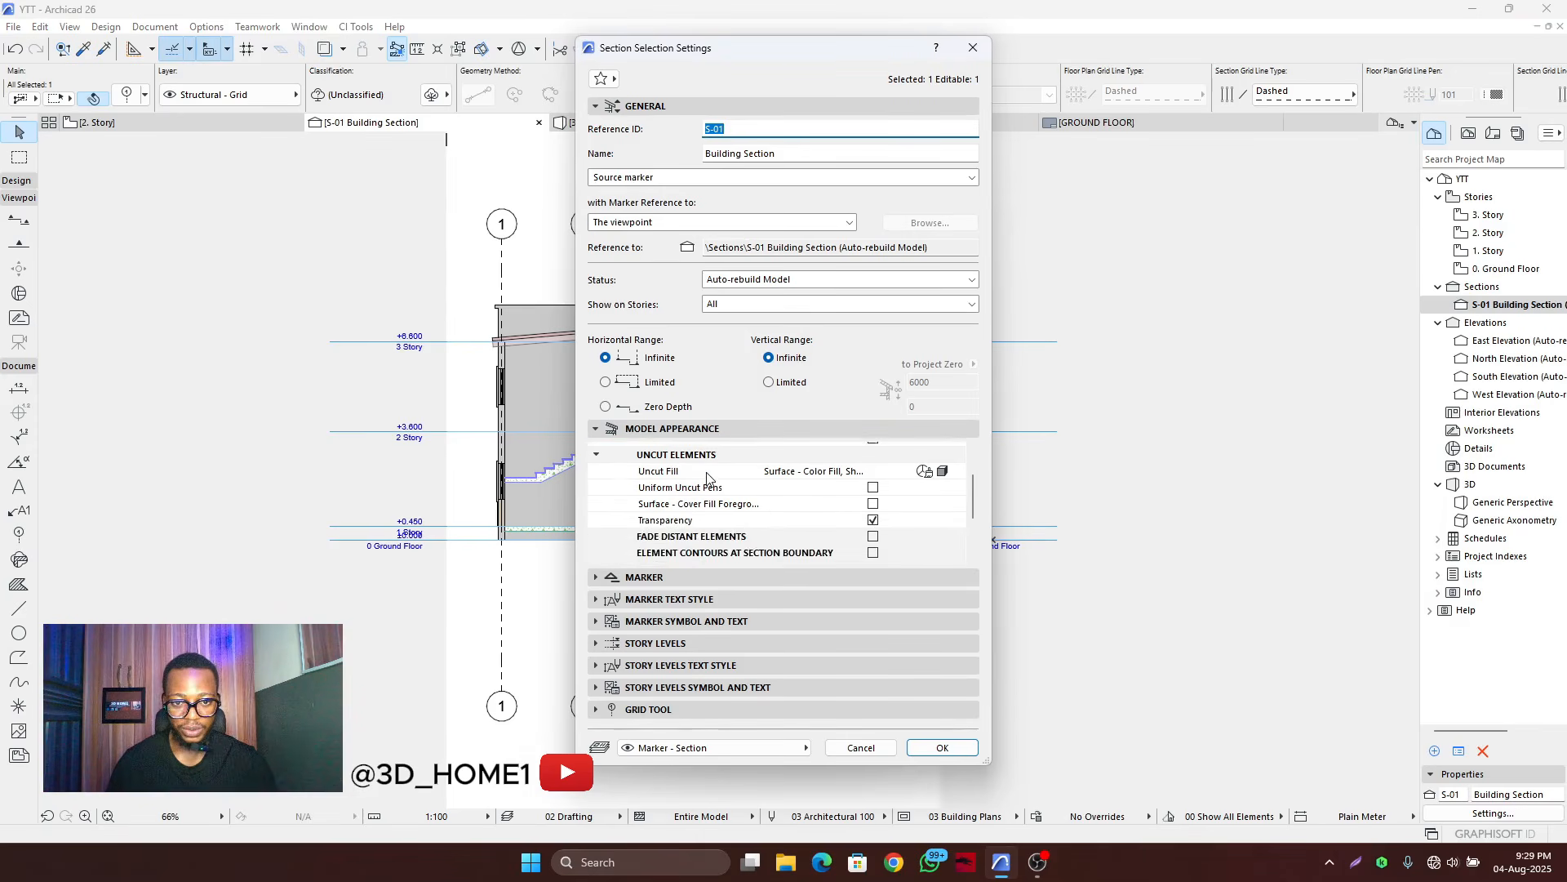
scroll(709, 478, up, 1)
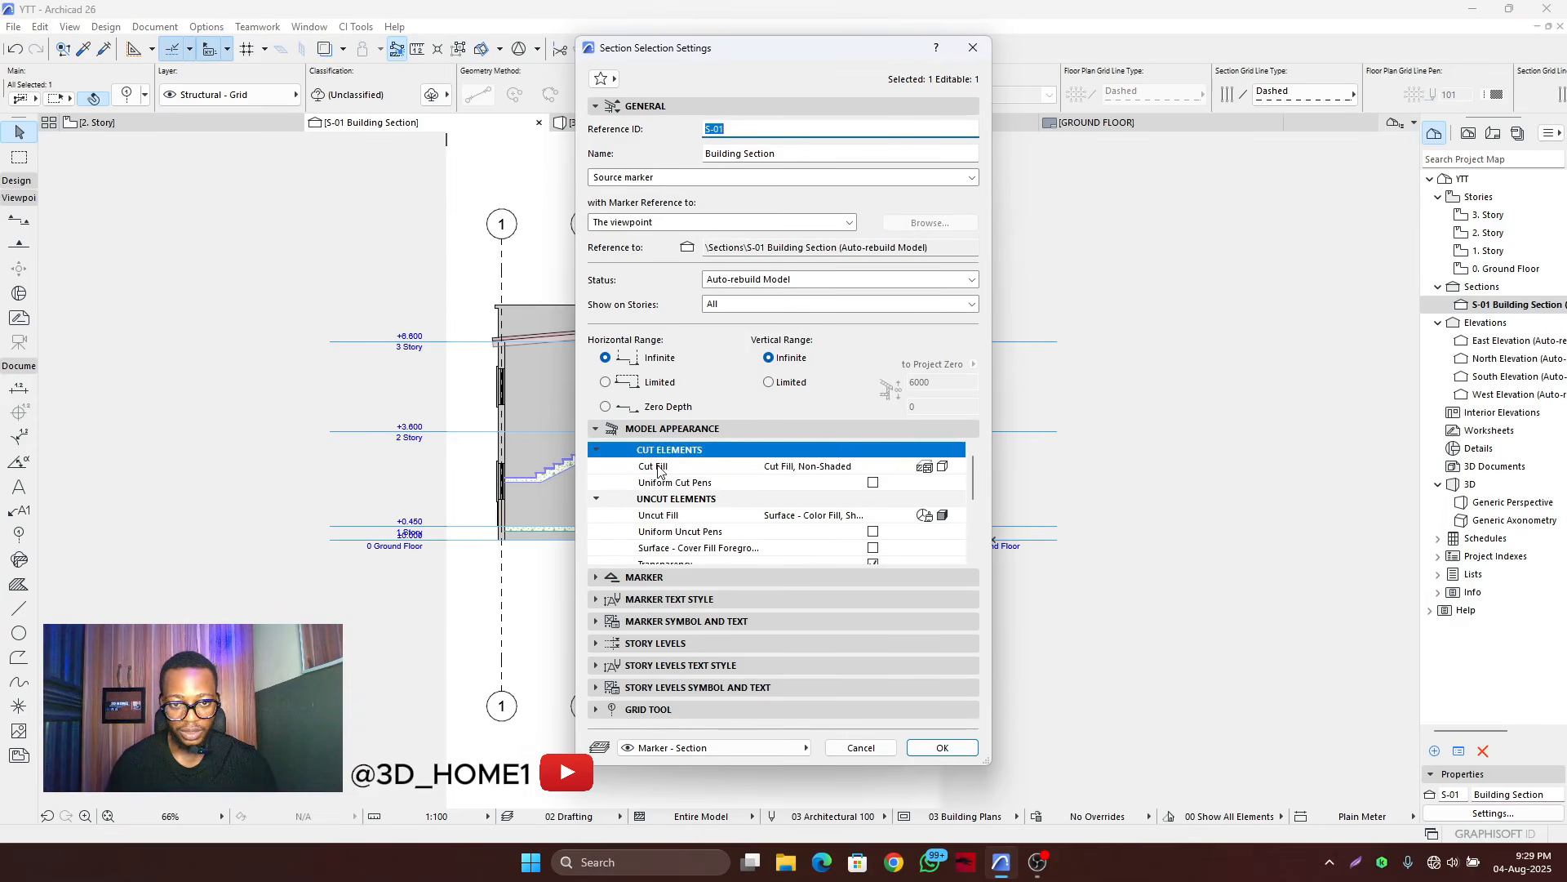
click(944, 468)
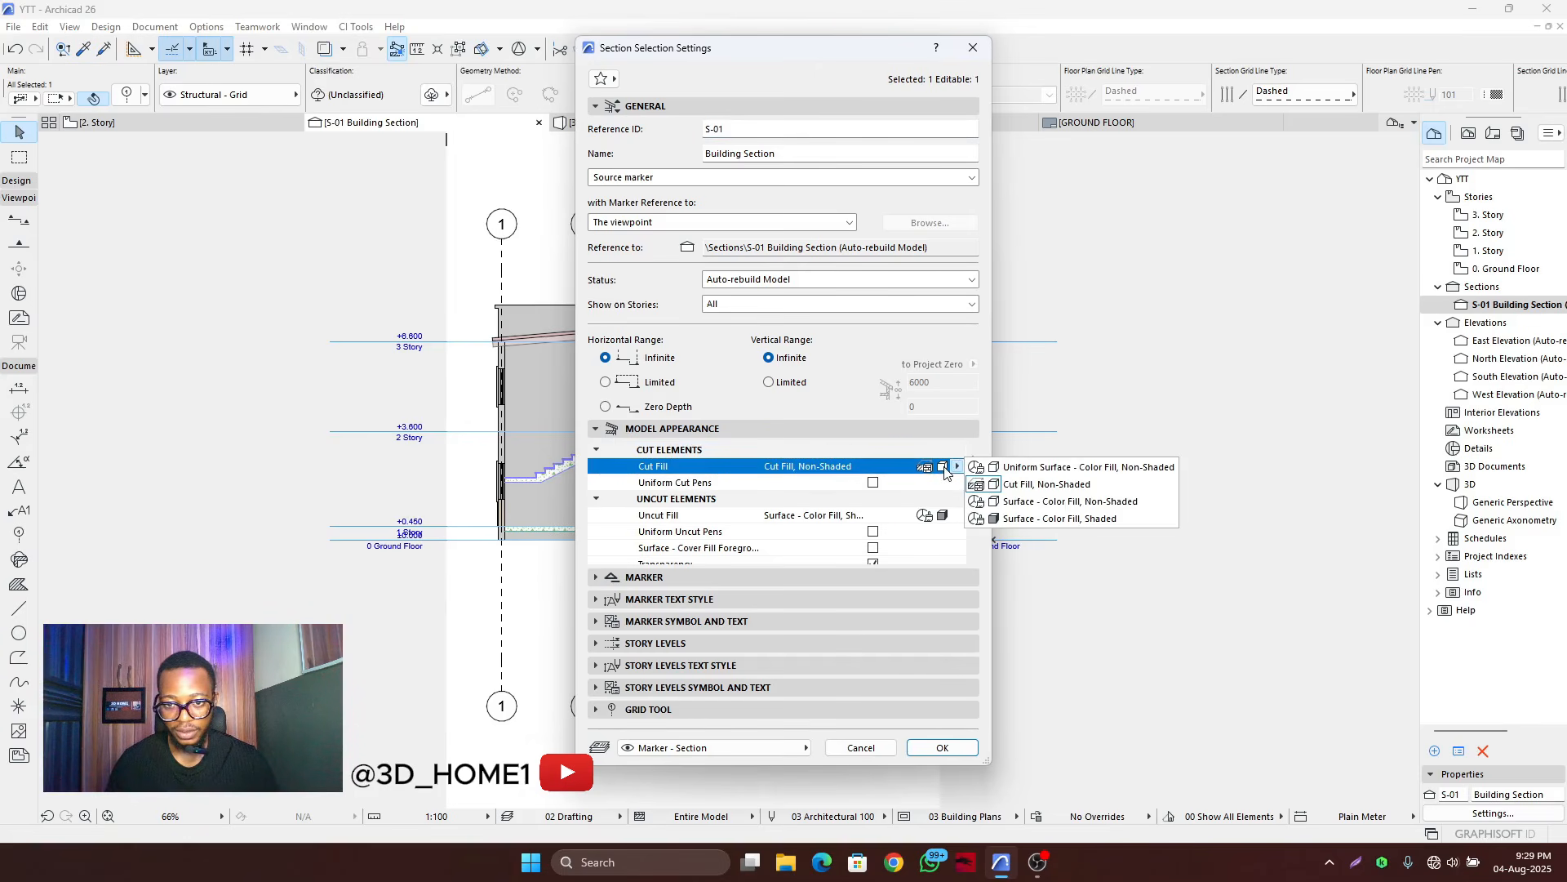
click(1070, 467)
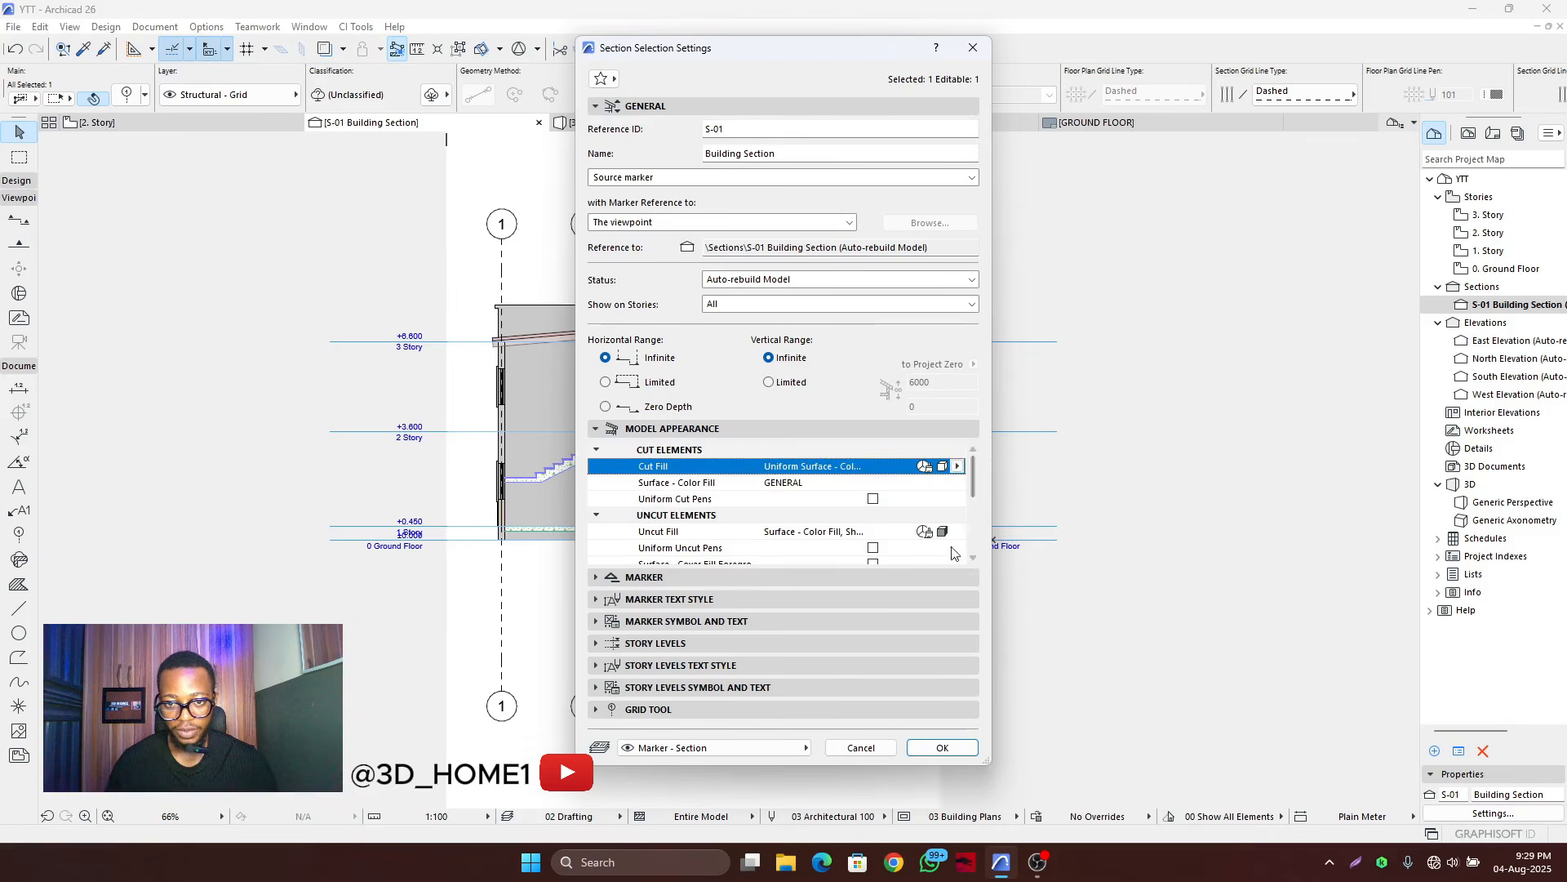
click(966, 740)
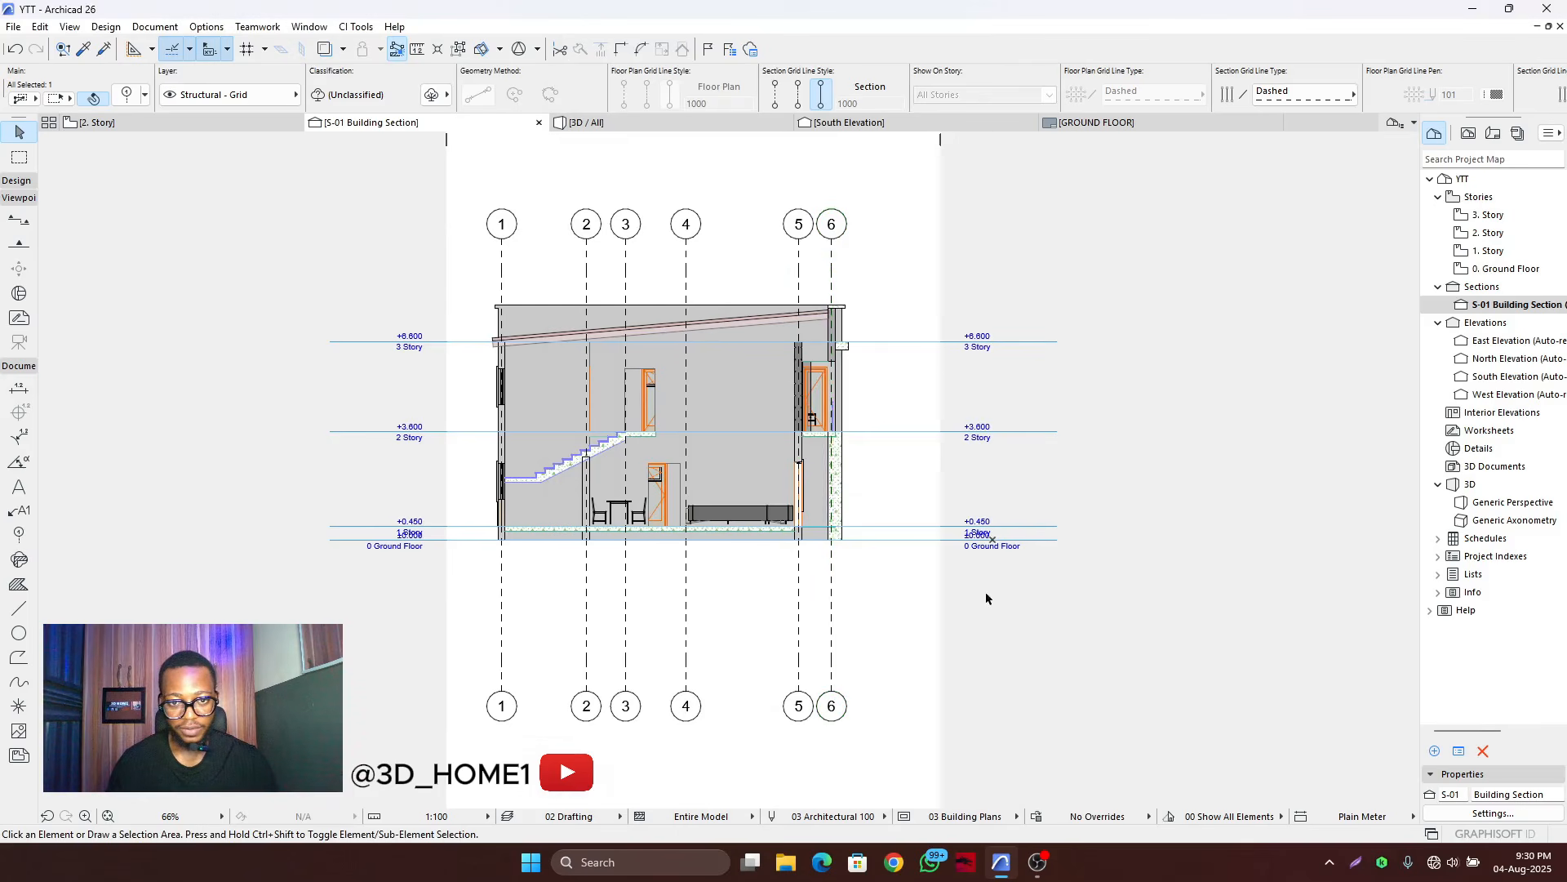
scroll(565, 370, up, 3)
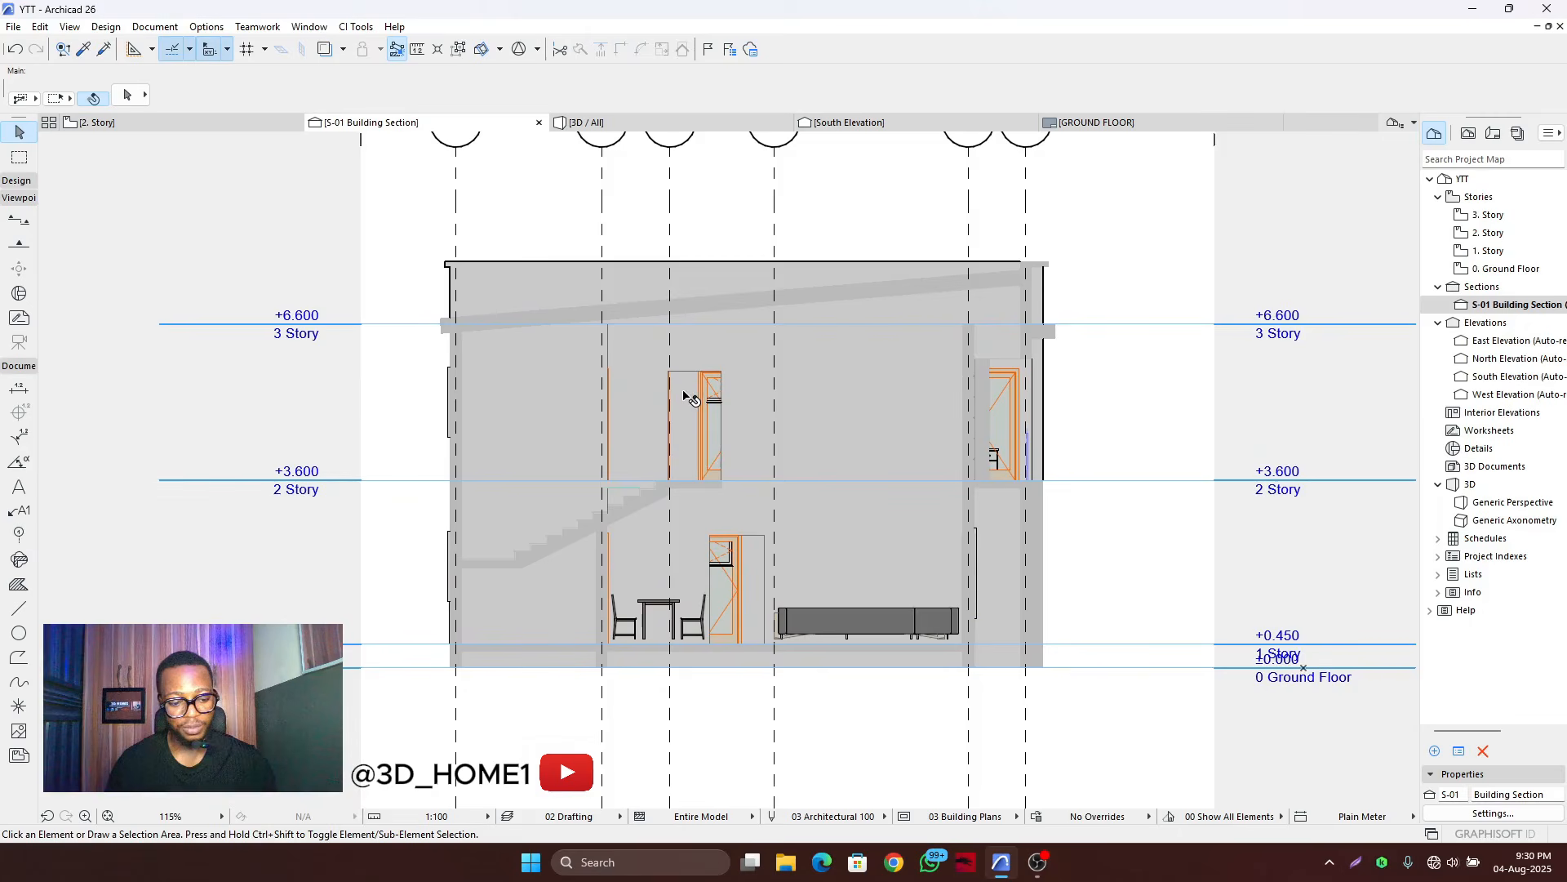
- Undo the cut fill change, passing through the 2. Story floor plan, and reopen the S-01 building section
key(F2)
click(1150, 422)
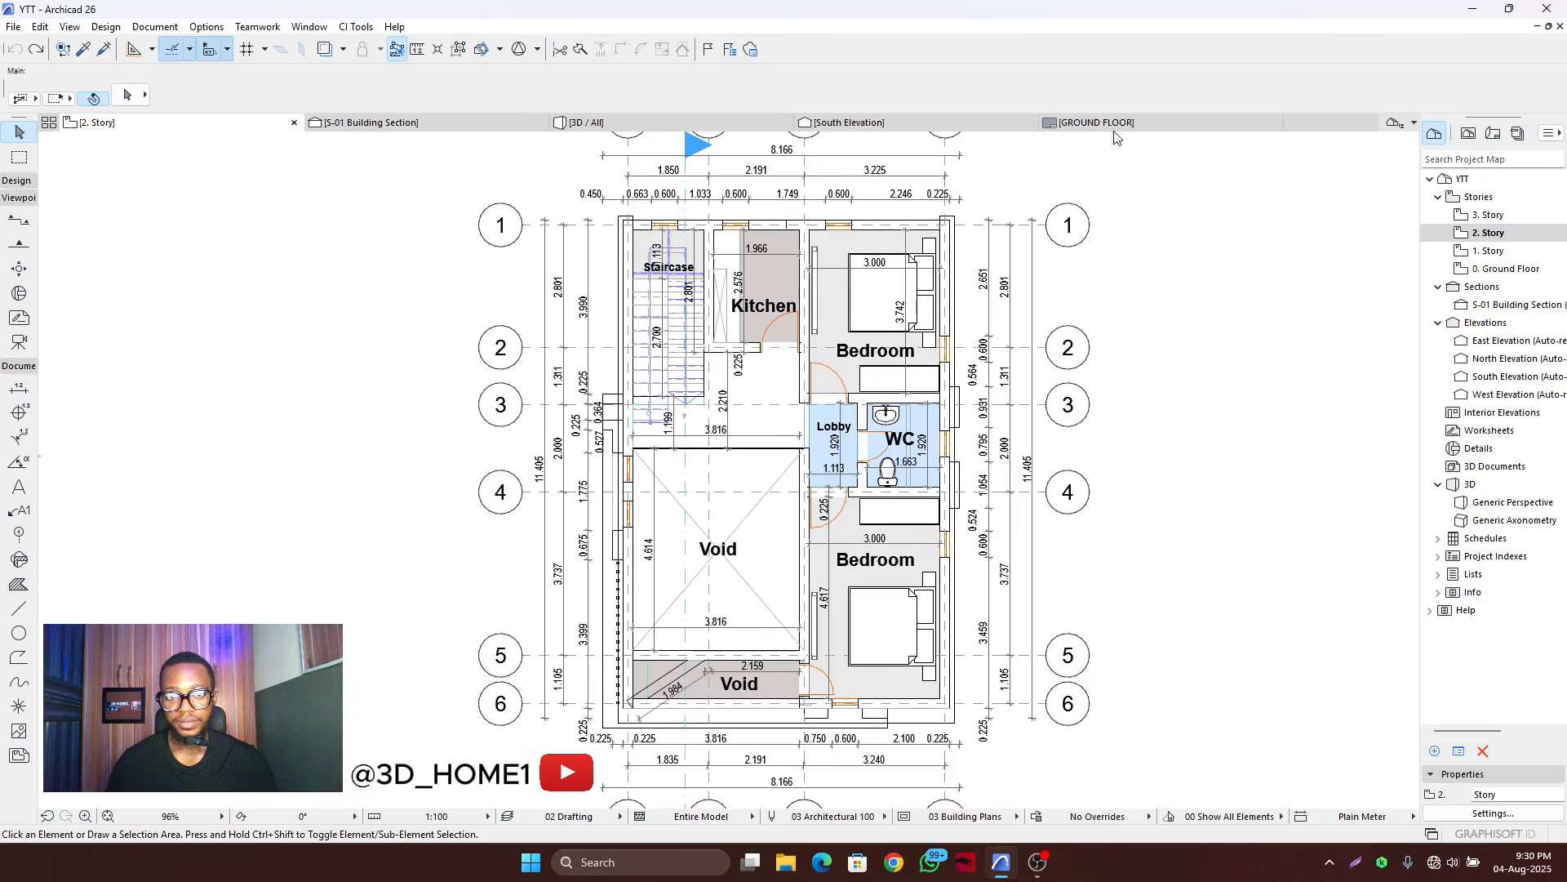
drag(1495, 306, 1499, 315)
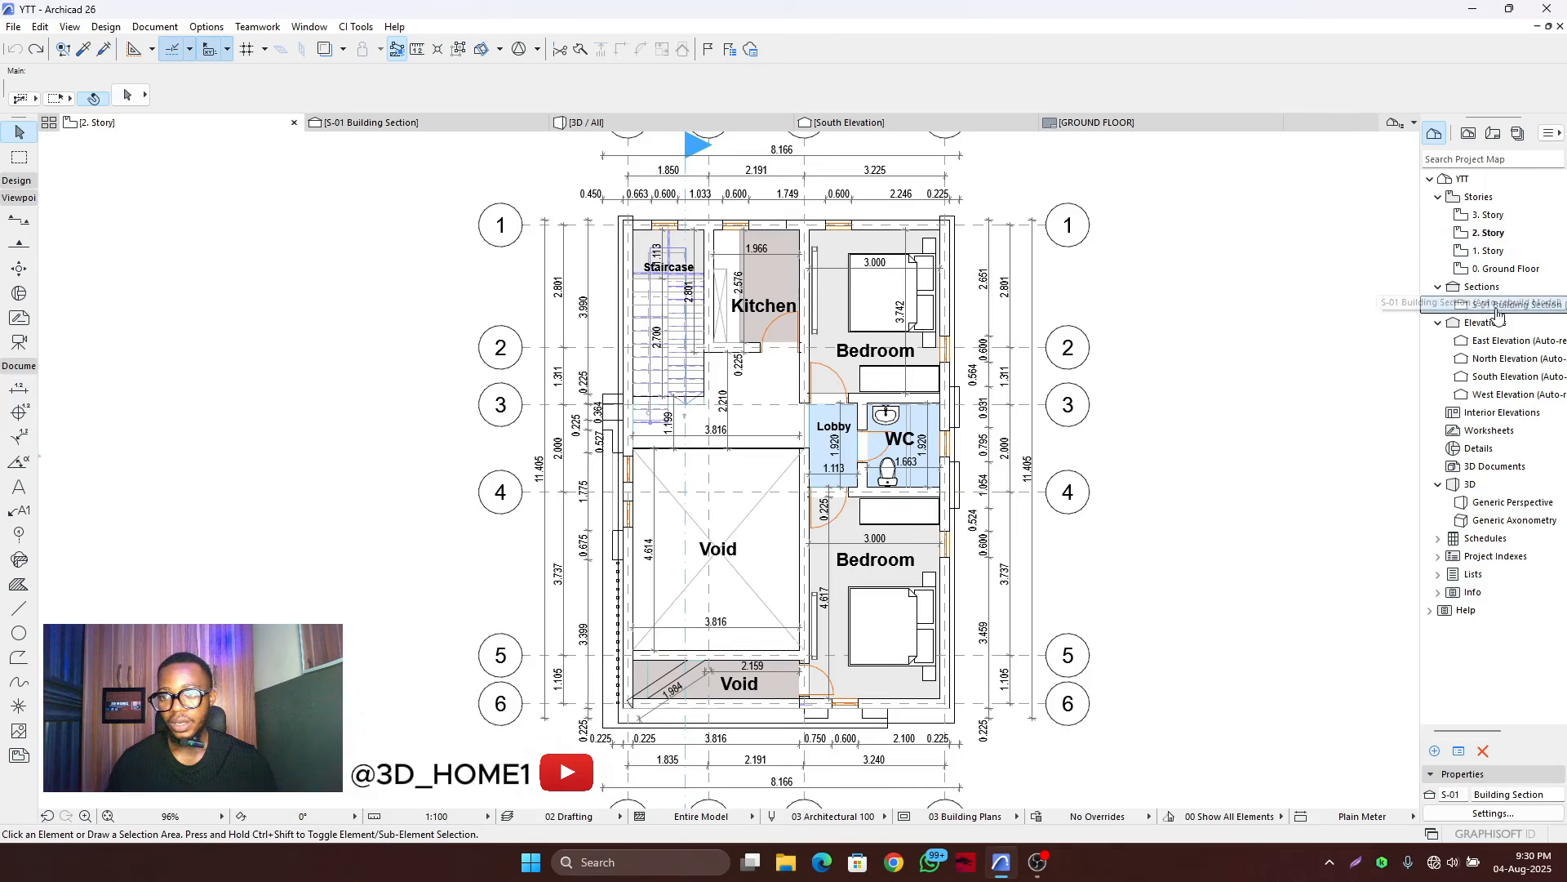
double_click(1499, 315)
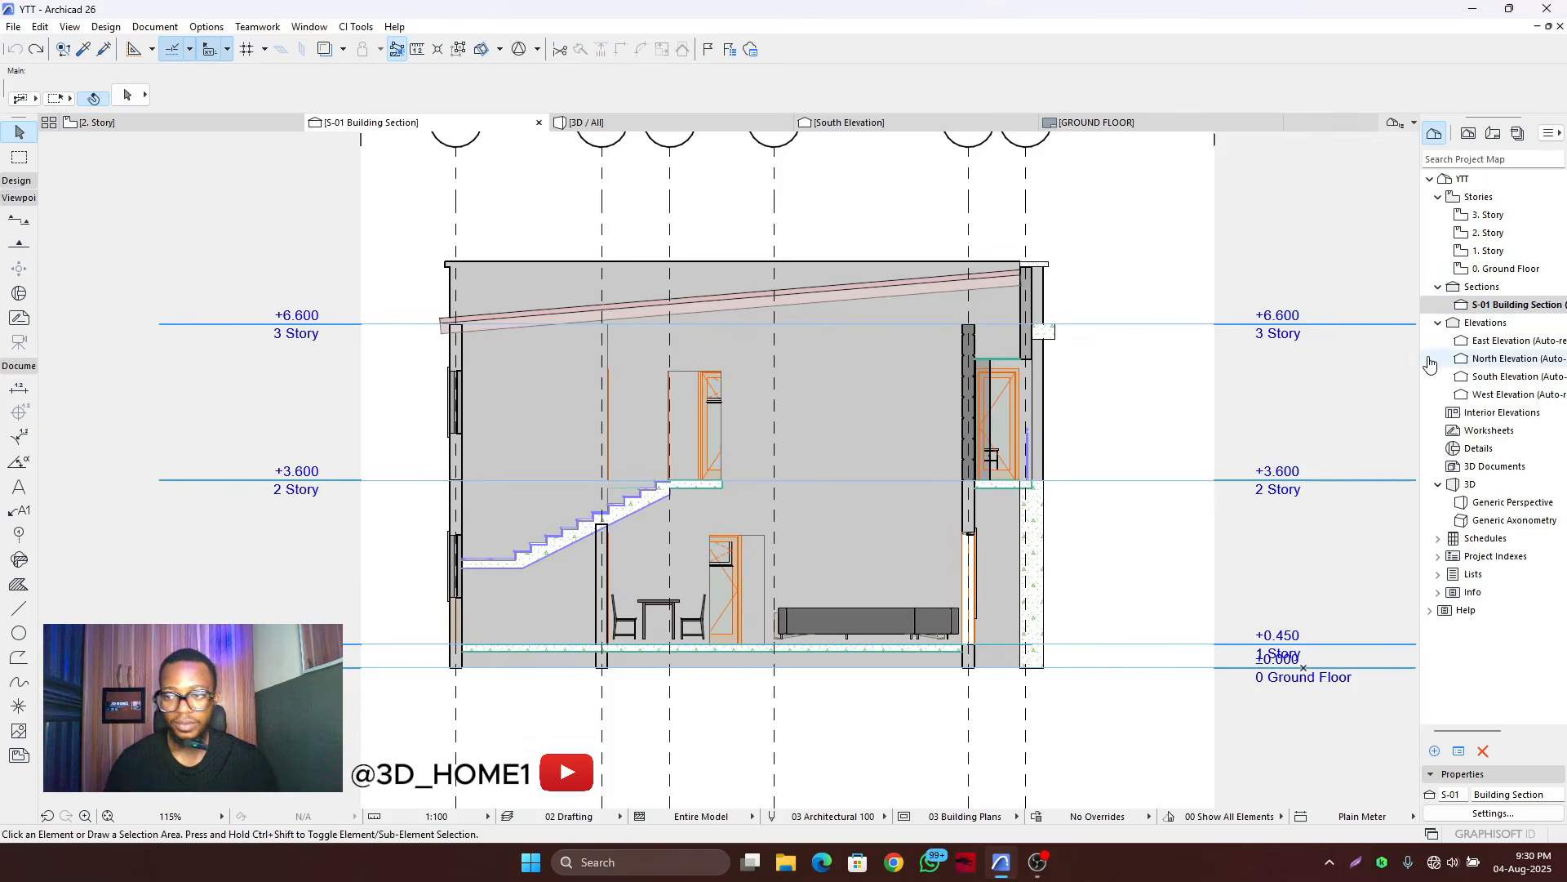
- Open the settings of the S-01 building section and review its cut fill choices and model appearance options
right_click(1510, 304)
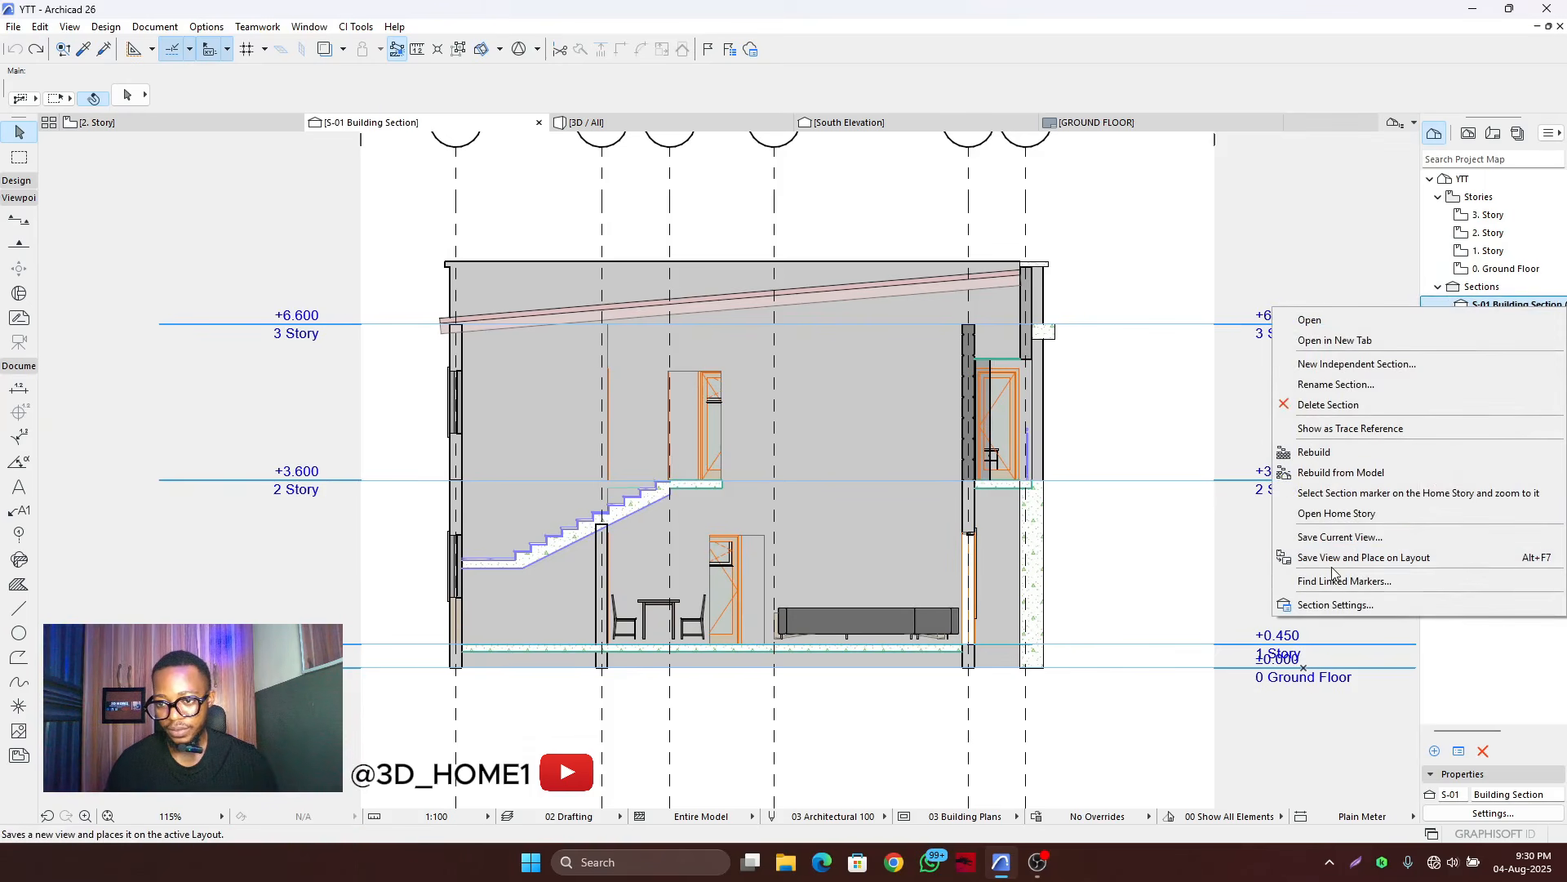
click(1336, 605)
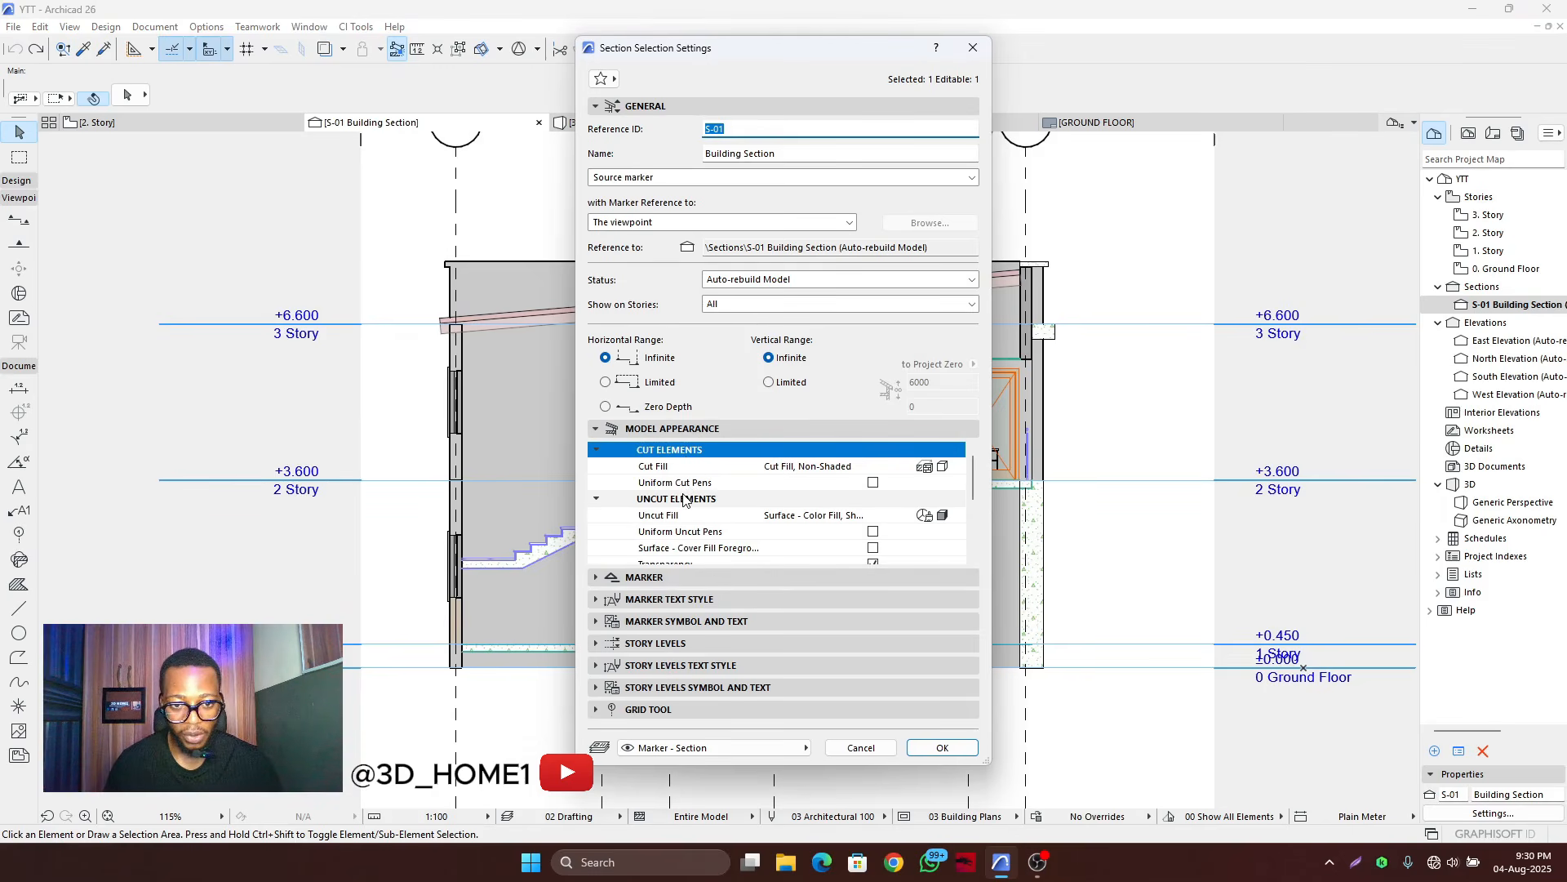
scroll(686, 500, down, 3)
scroll(808, 483, up, 3)
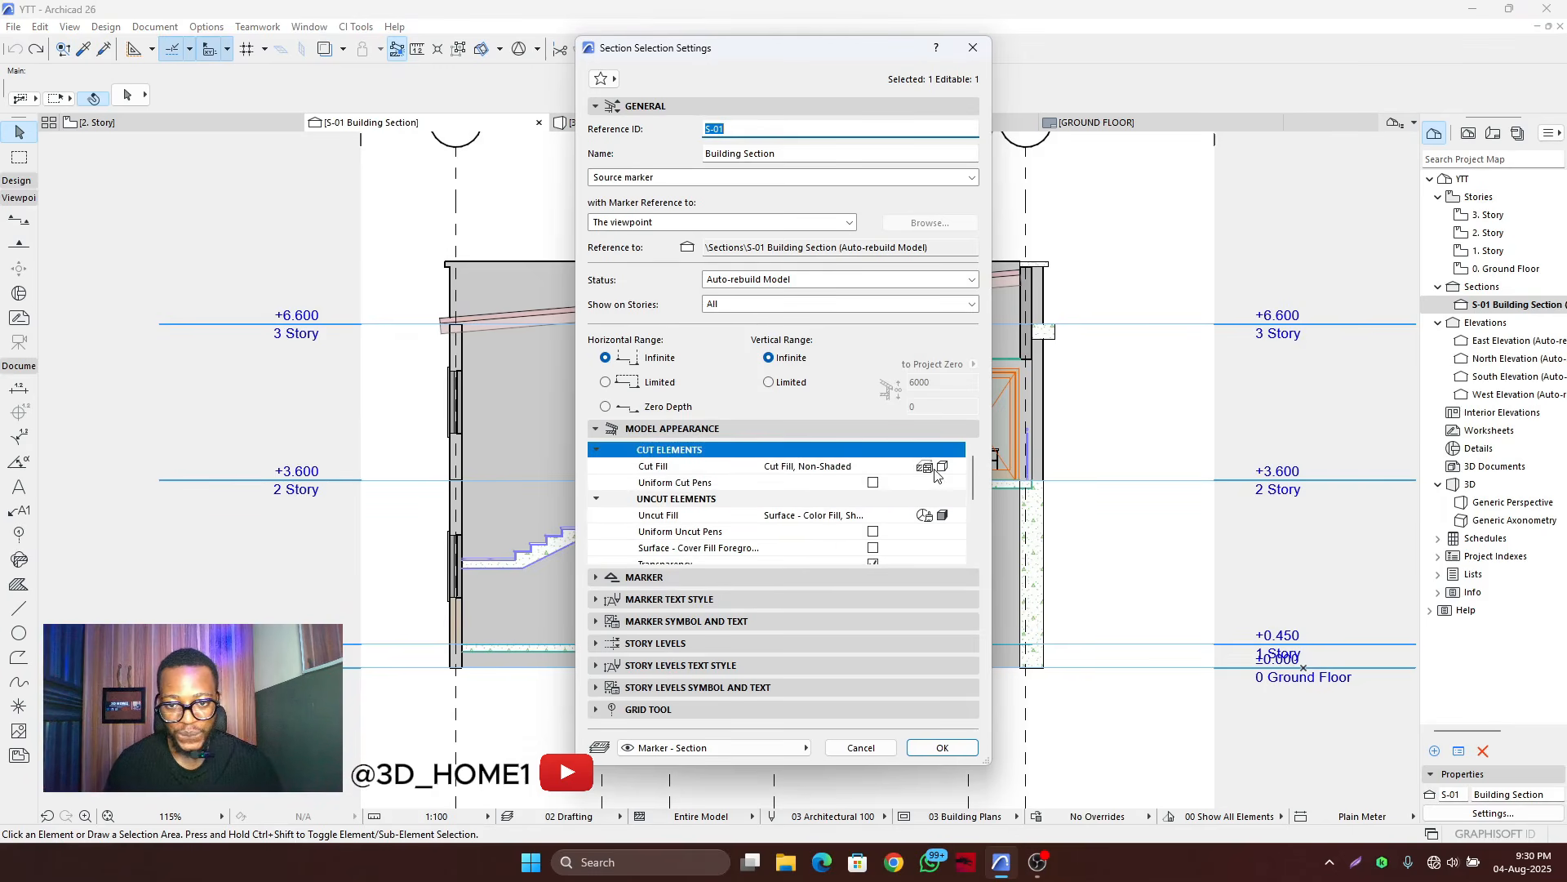
click(942, 468)
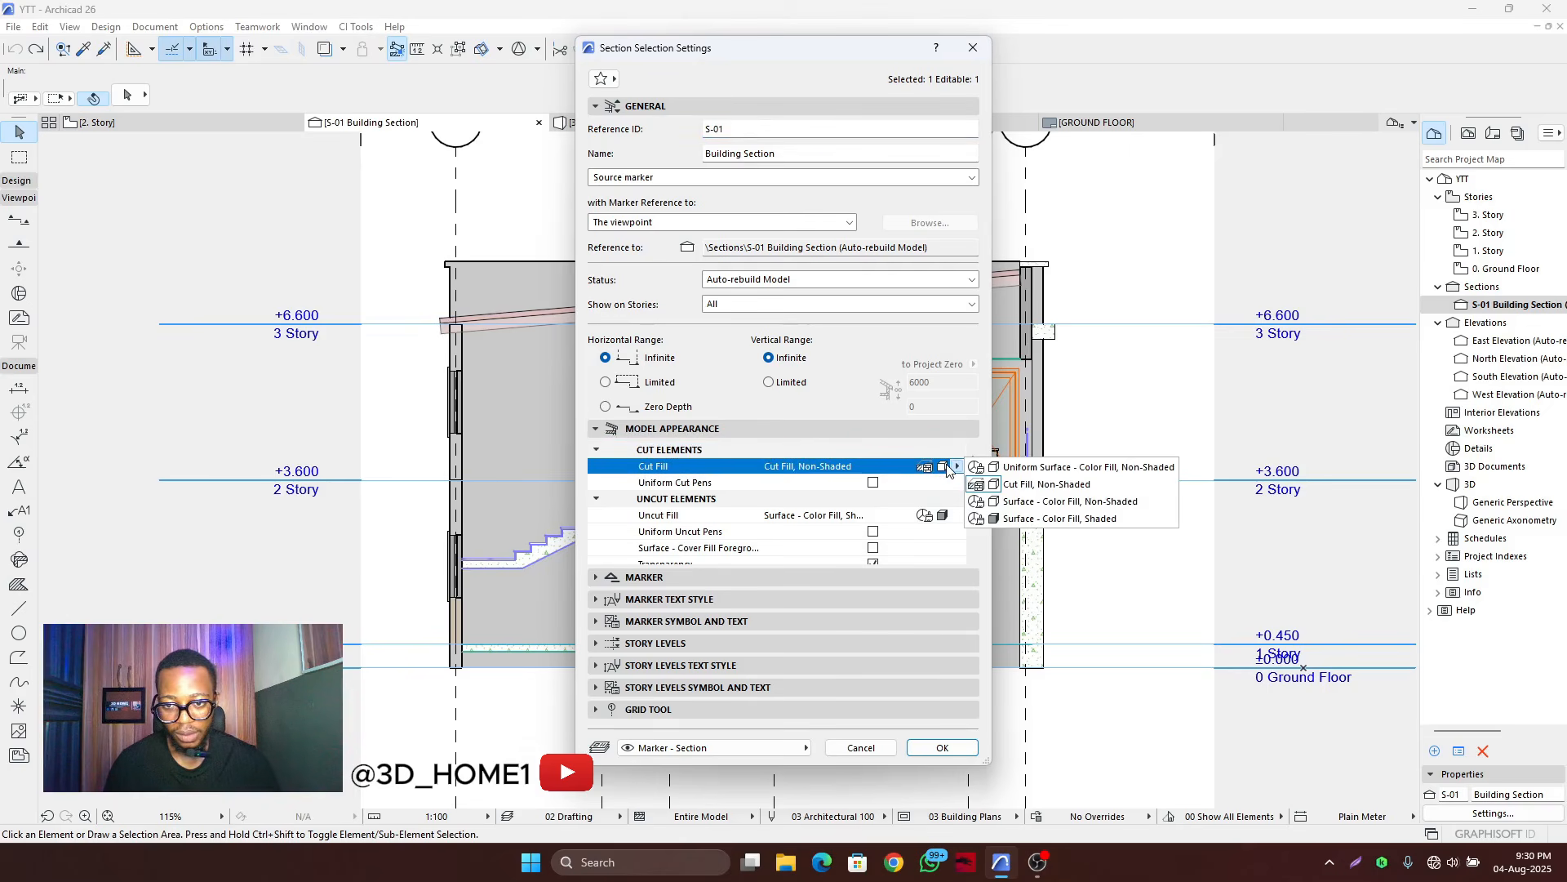
click(898, 499)
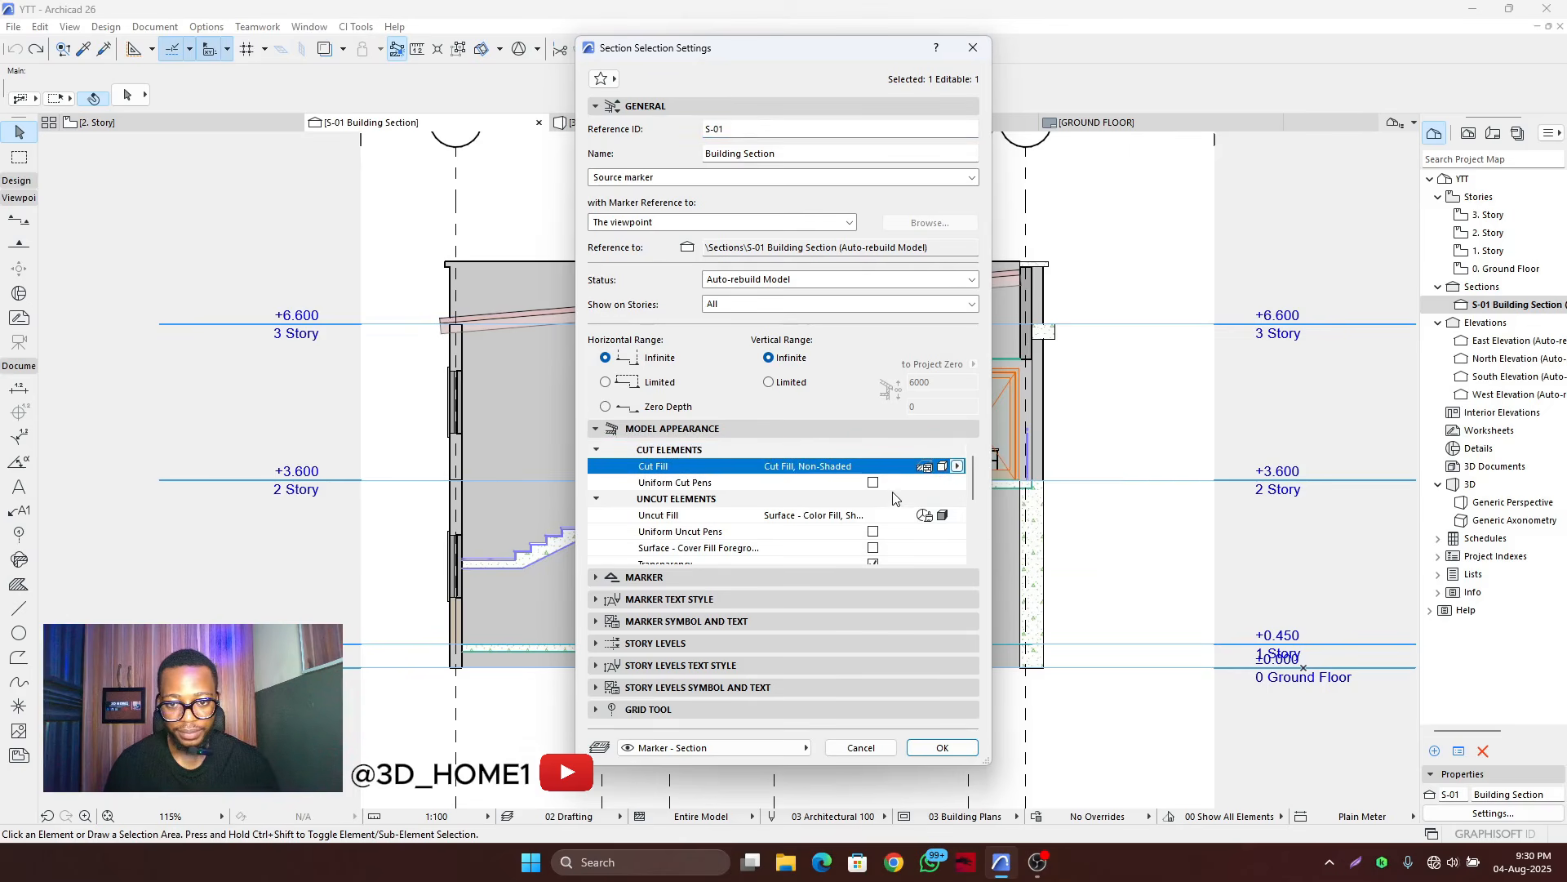
scroll(898, 499, down, 3)
scroll(775, 484, down, 1)
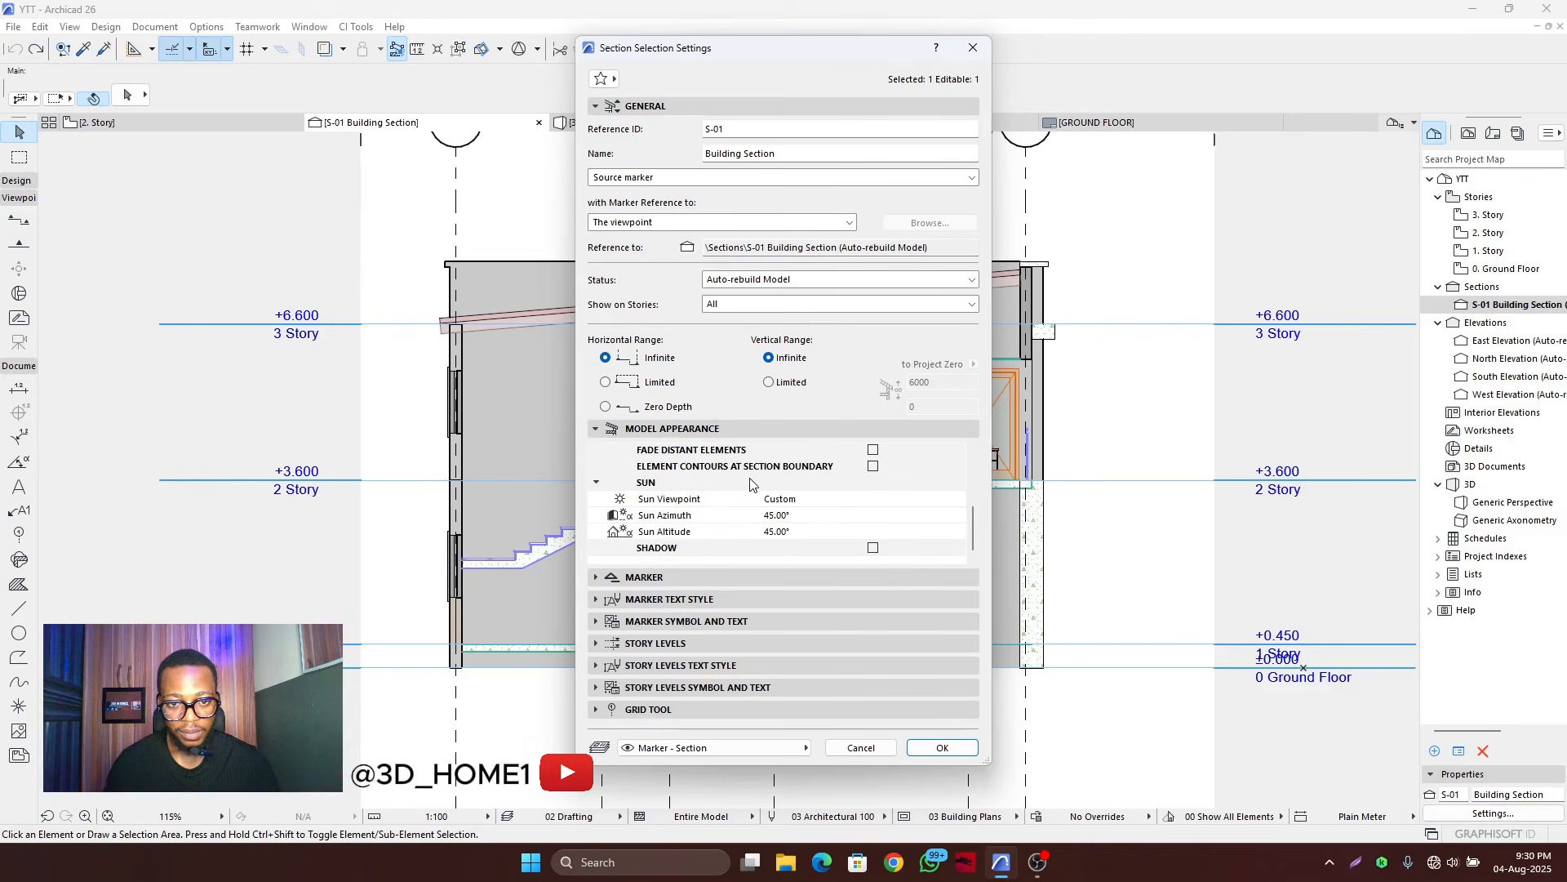
scroll(807, 502, up, 4)
scroll(734, 493, down, 3)
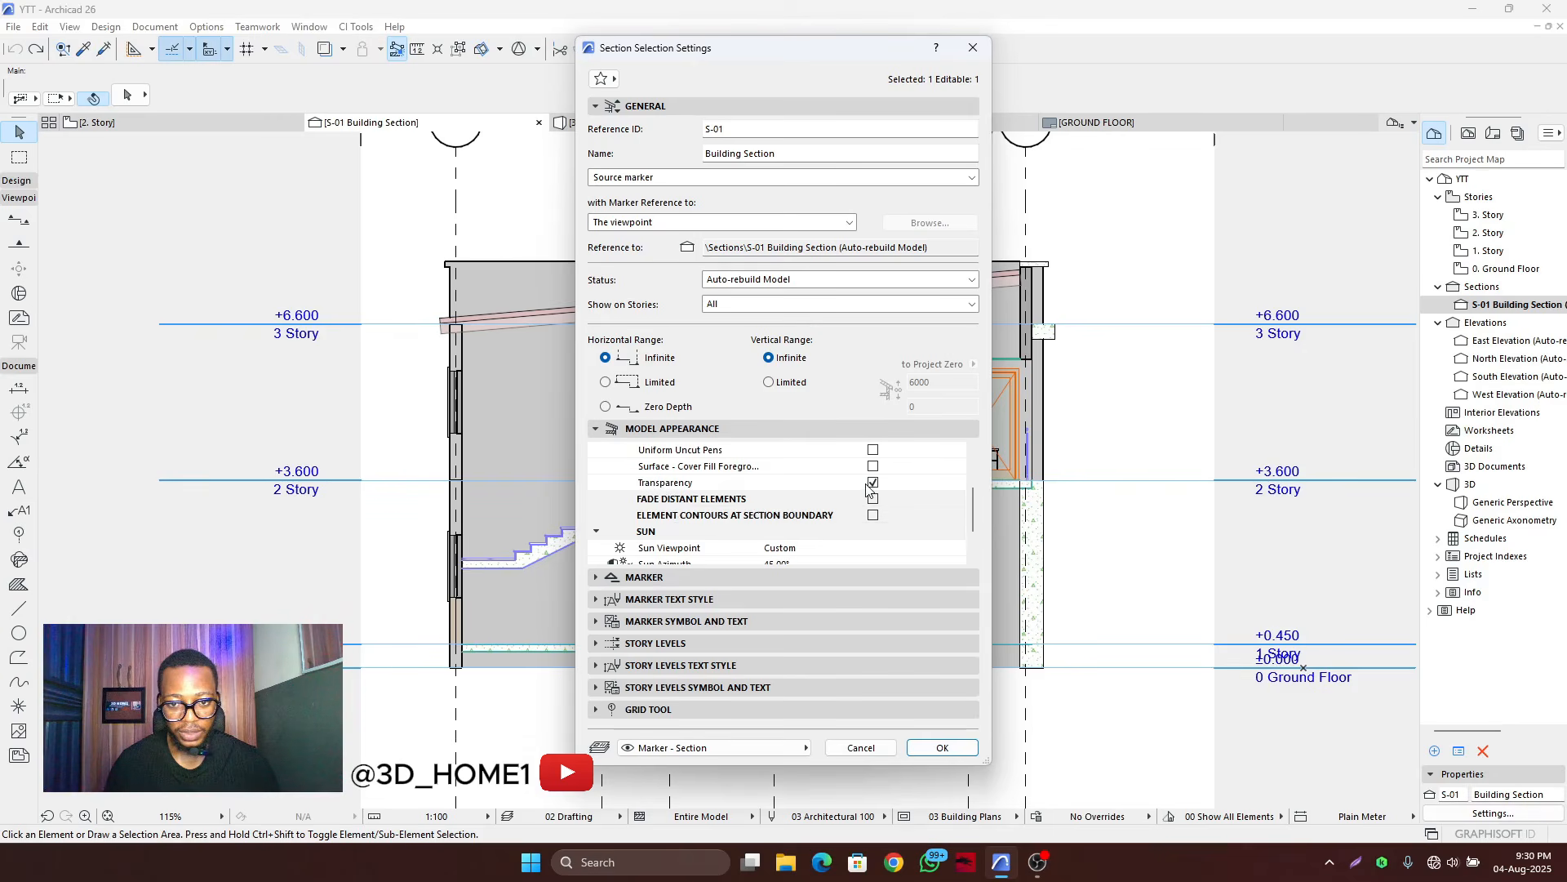
scroll(831, 480, down, 1)
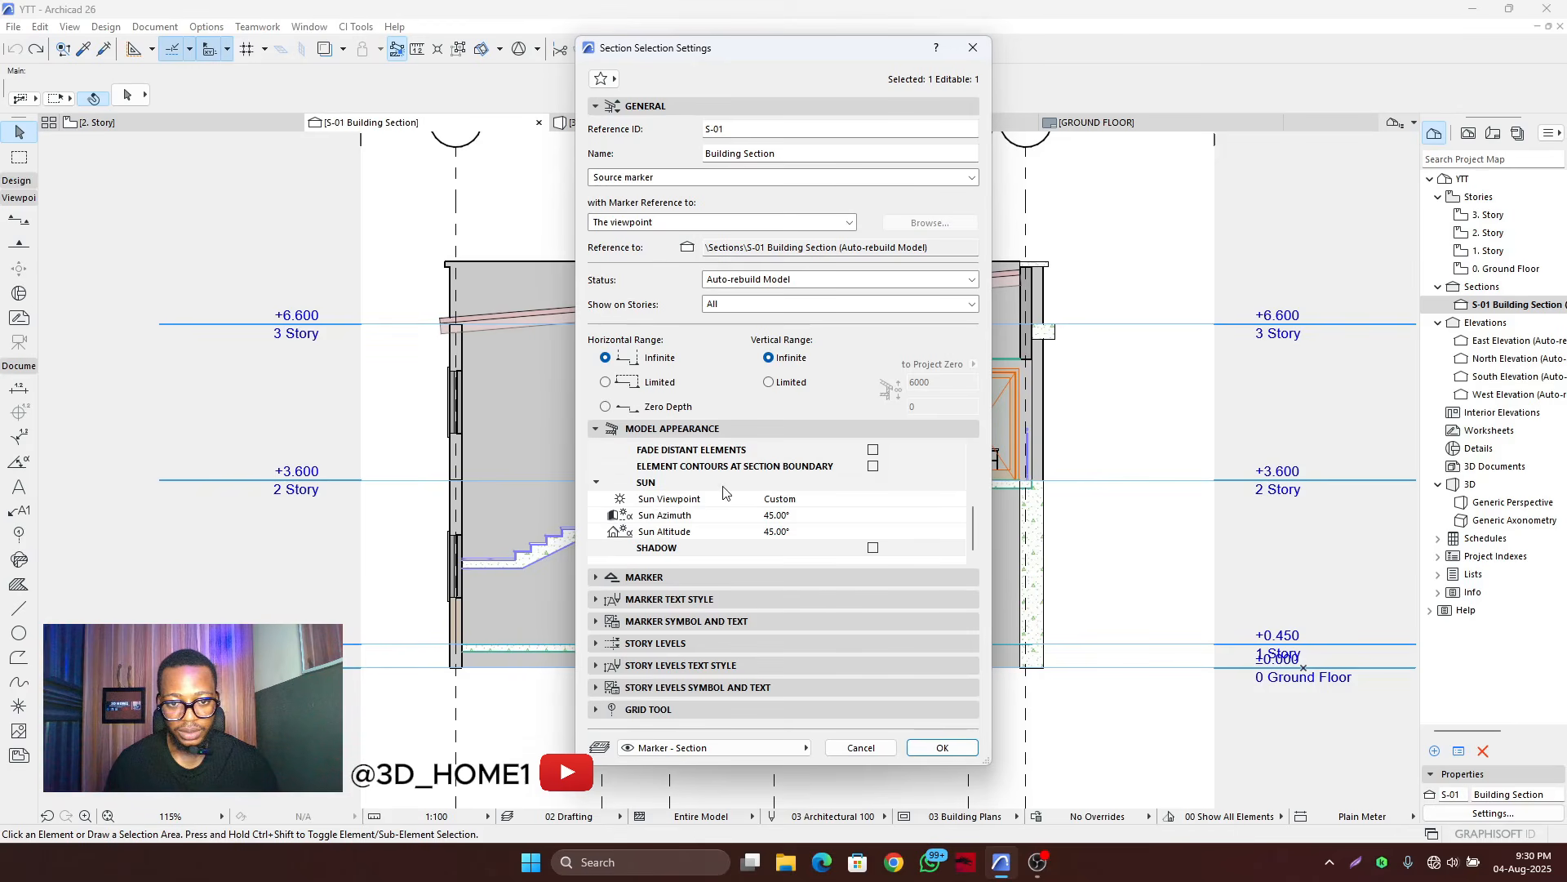
scroll(816, 506, up, 5)
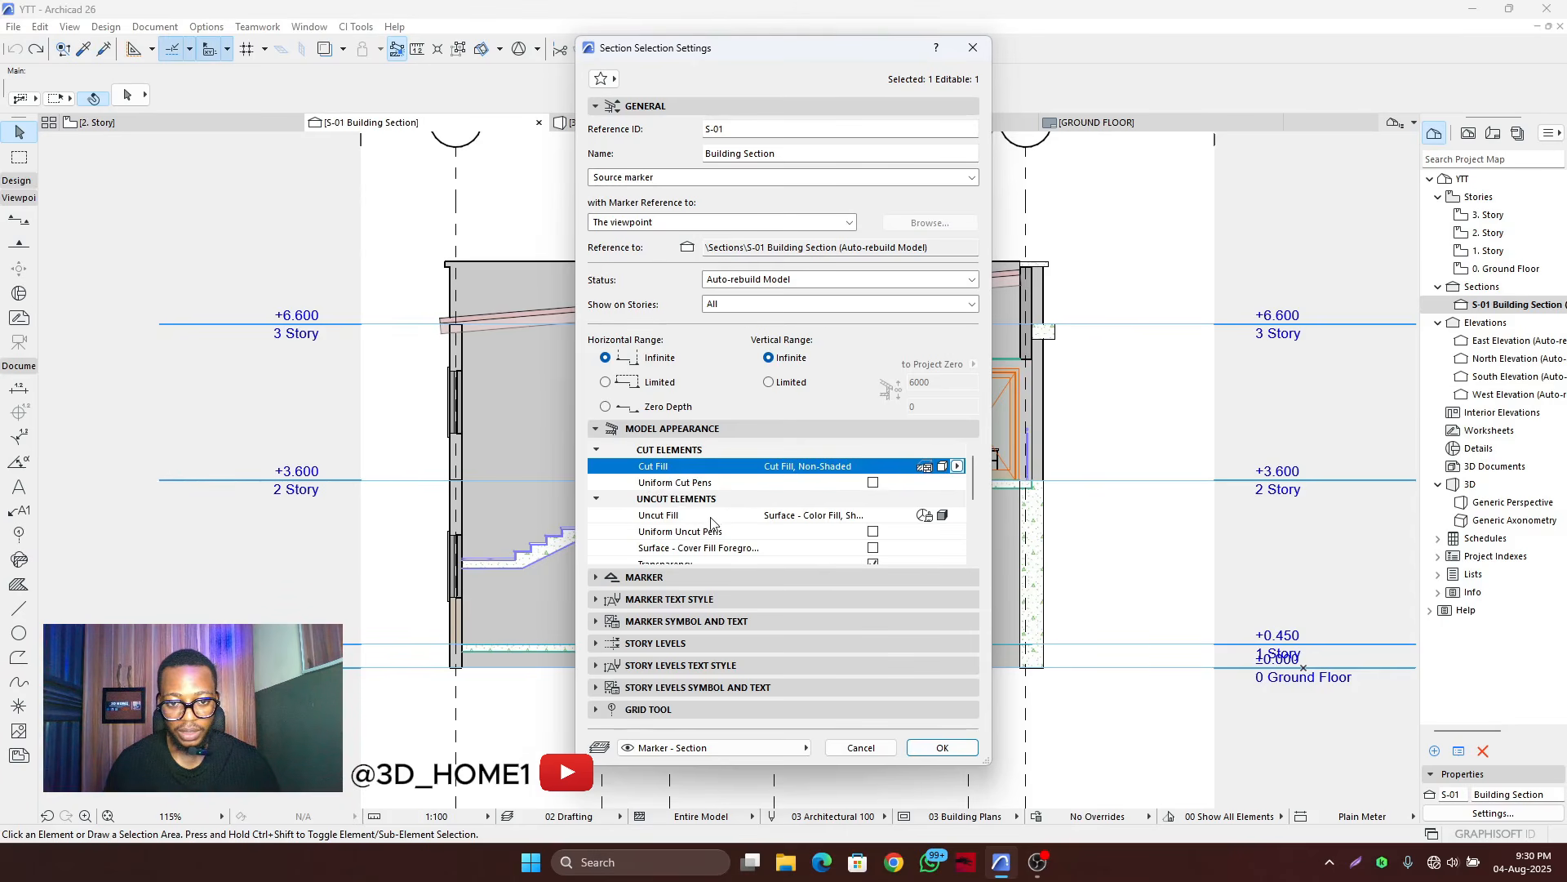
- Set the section's uncut fill to Uniform Pen - Color Fill, Non-Shaded and apply the settings
click(943, 516)
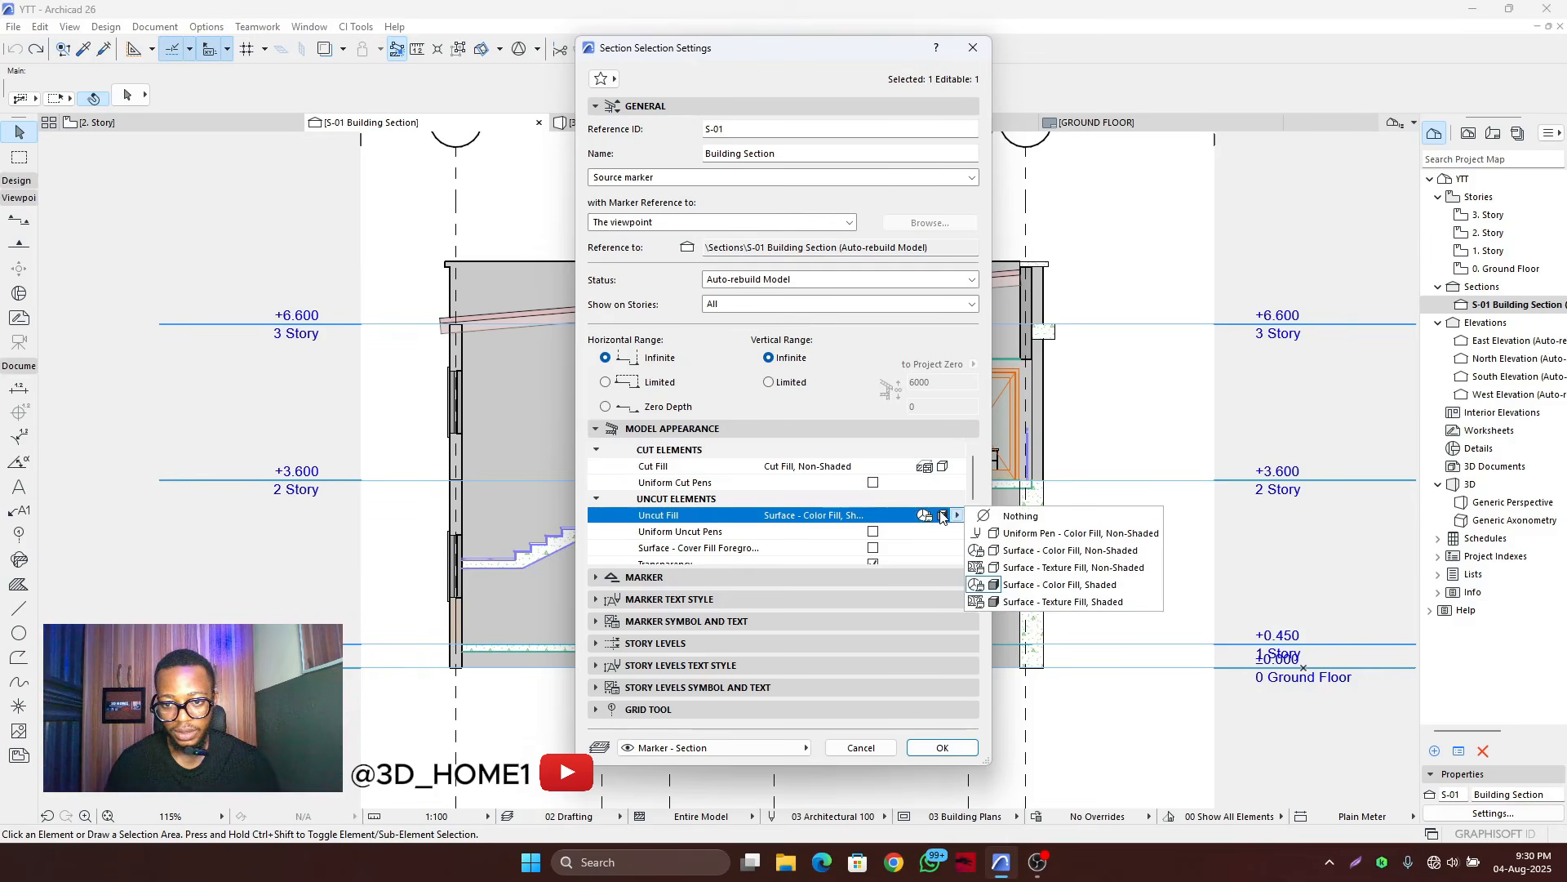
click(994, 515)
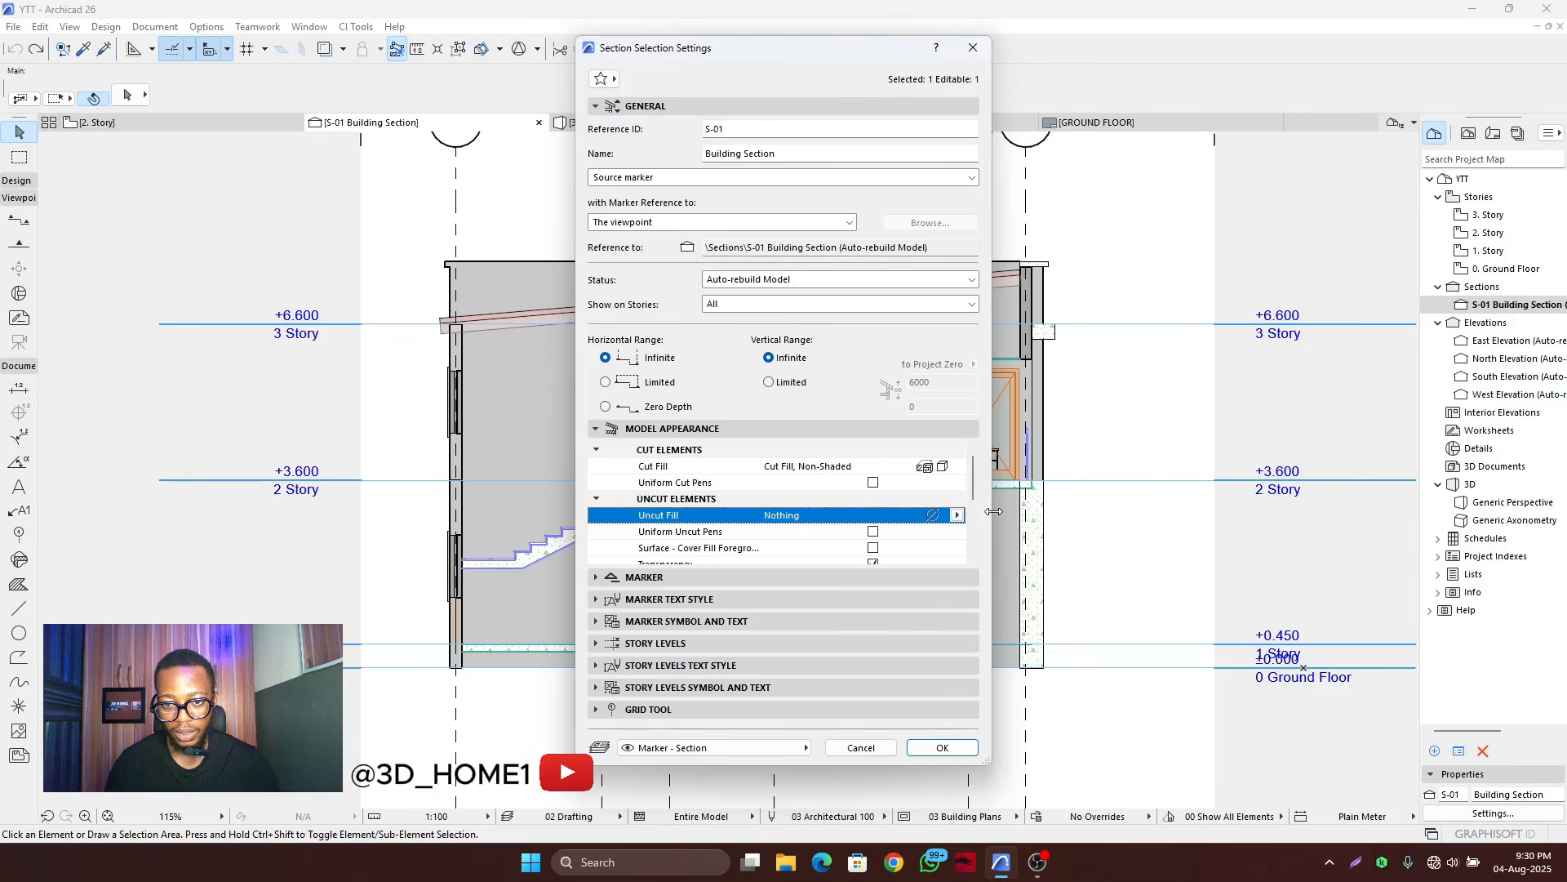
click(956, 515)
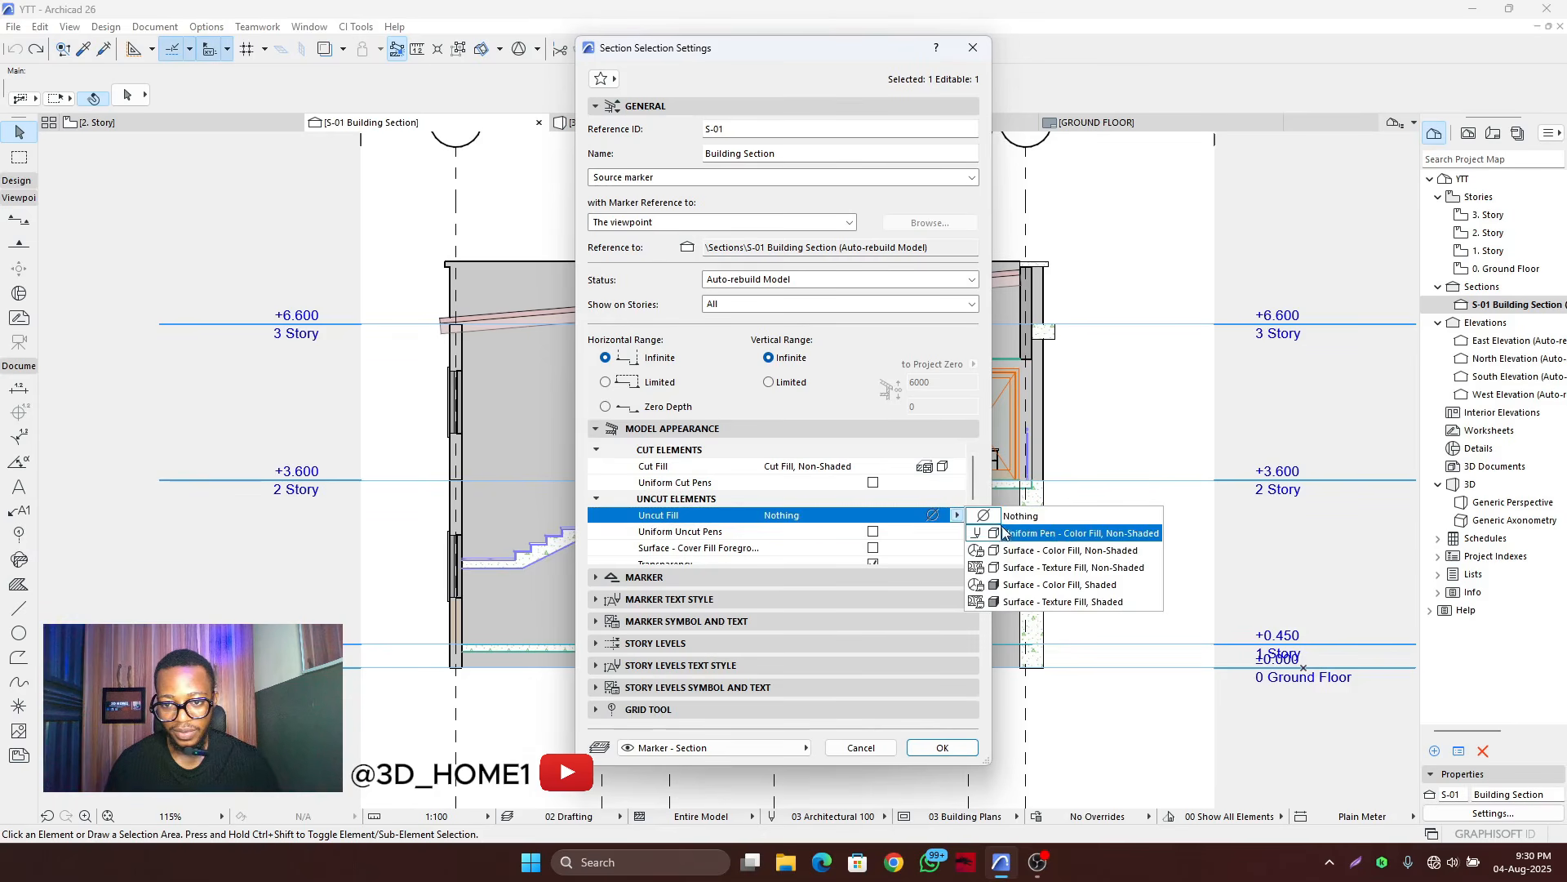
click(1028, 535)
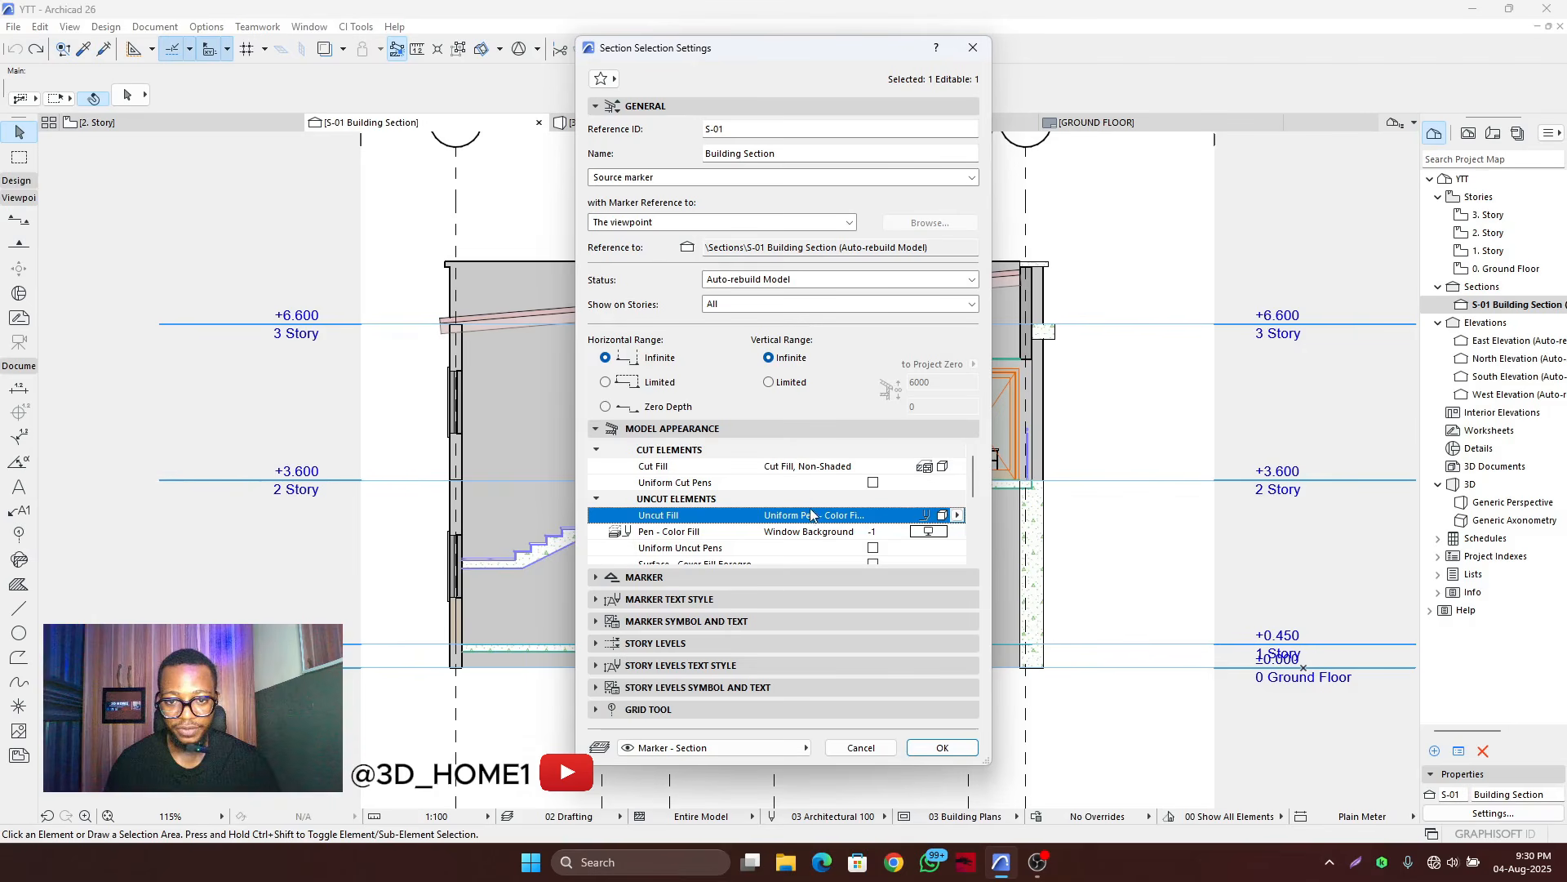
click(953, 515)
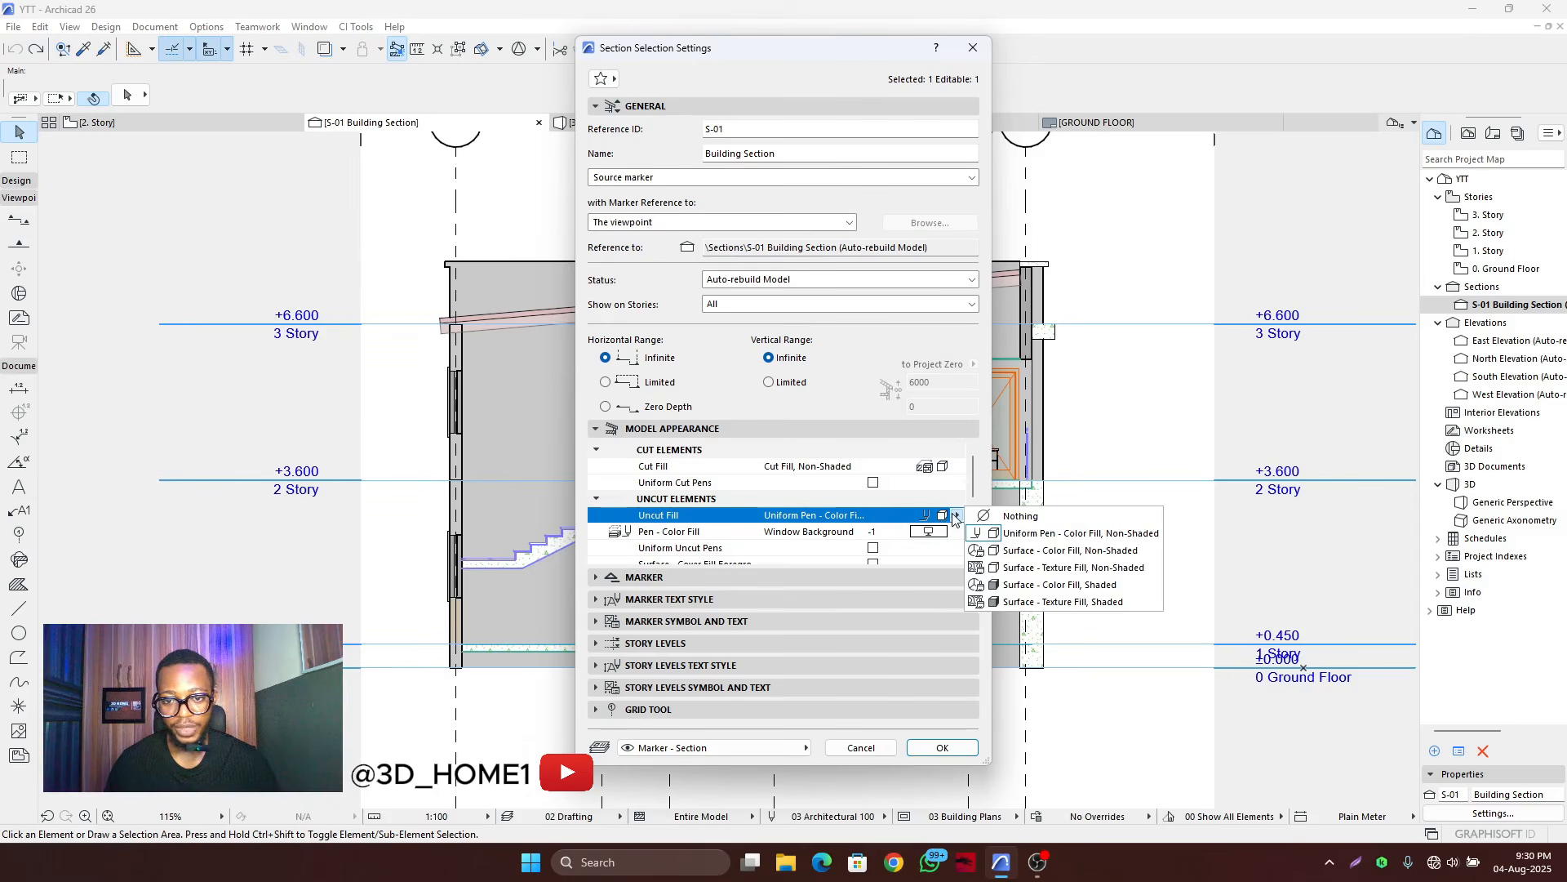
click(954, 515)
click(943, 748)
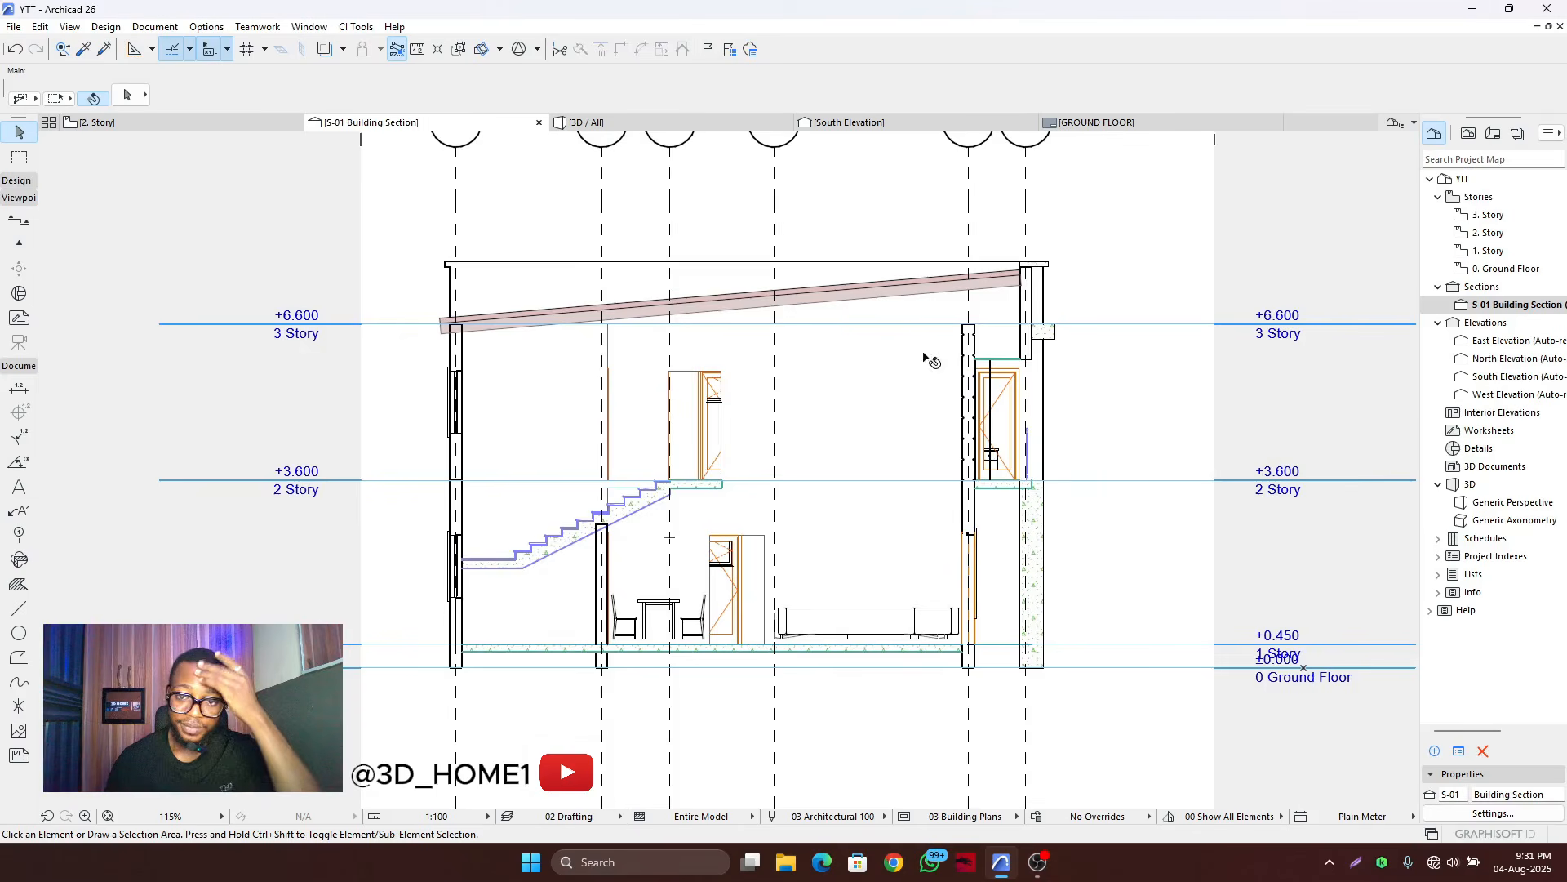
- Examine the section's roof, walls and the concrete column near grid line 6 with the new uncut fill
scroll(930, 354, up, 3)
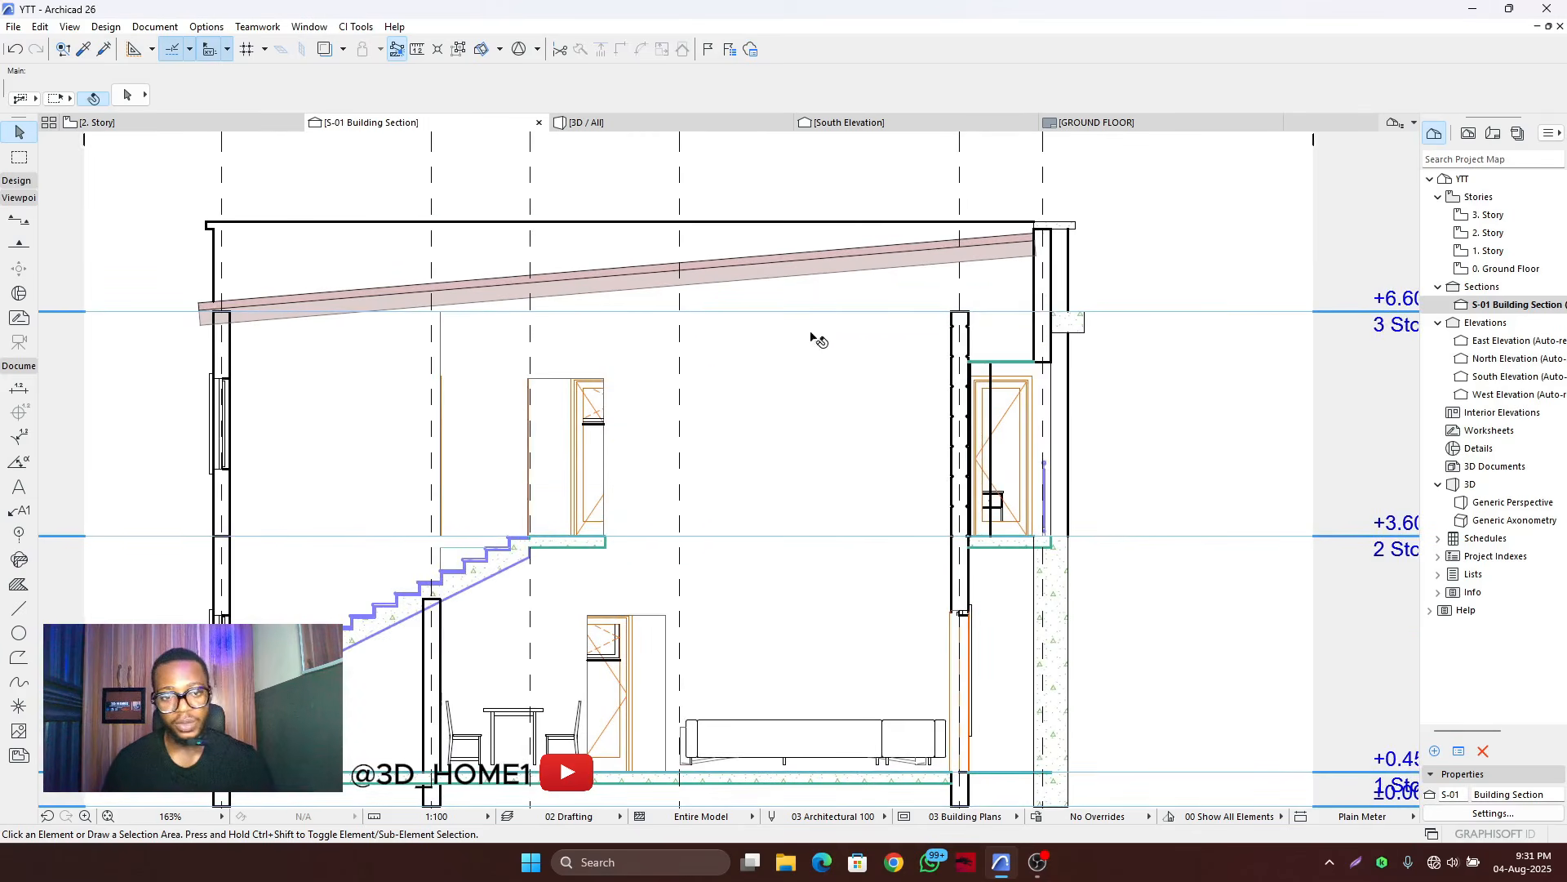
scroll(815, 384, down, 4)
scroll(931, 471, up, 5)
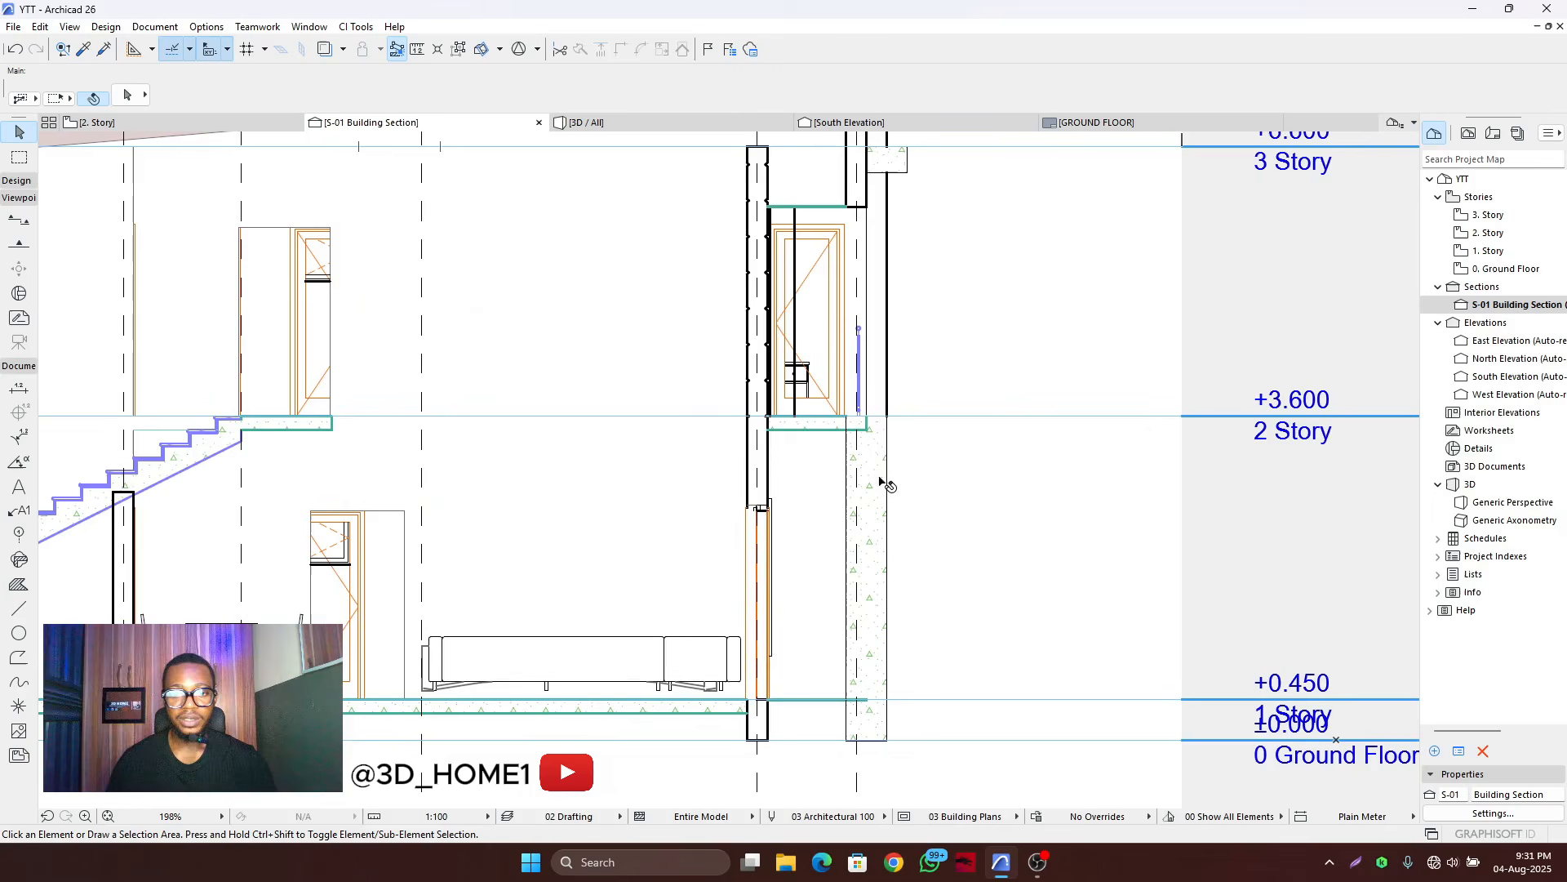
scroll(866, 494, down, 4)
scroll(867, 500, up, 4)
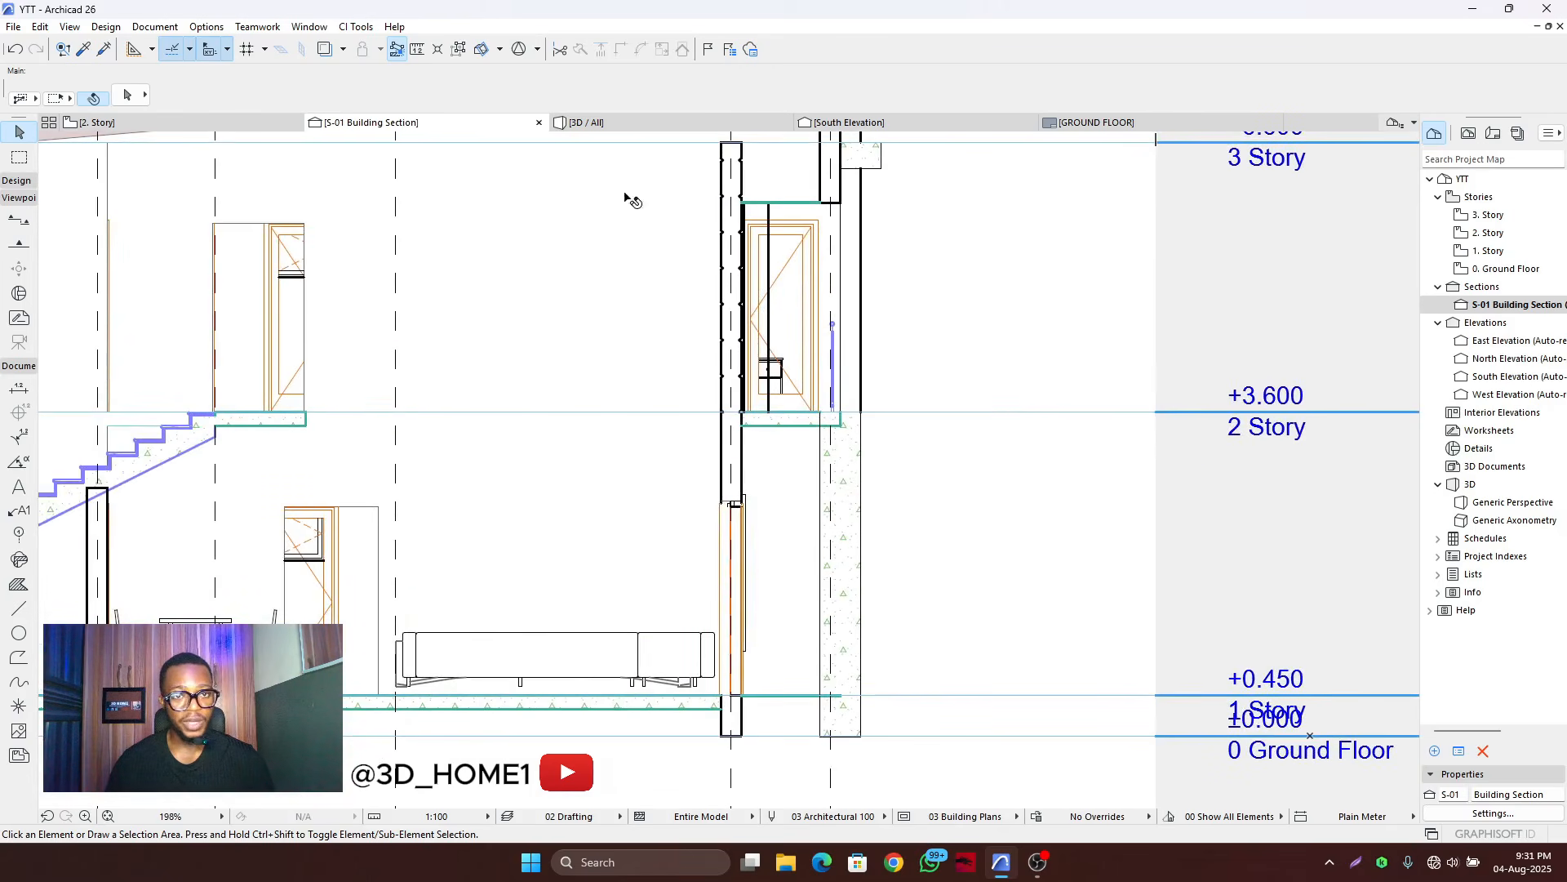
- Check the 3D view and the 2. Story plan, and examine where the section line crosses the entrance columns on the 1. Story plan
click(625, 124)
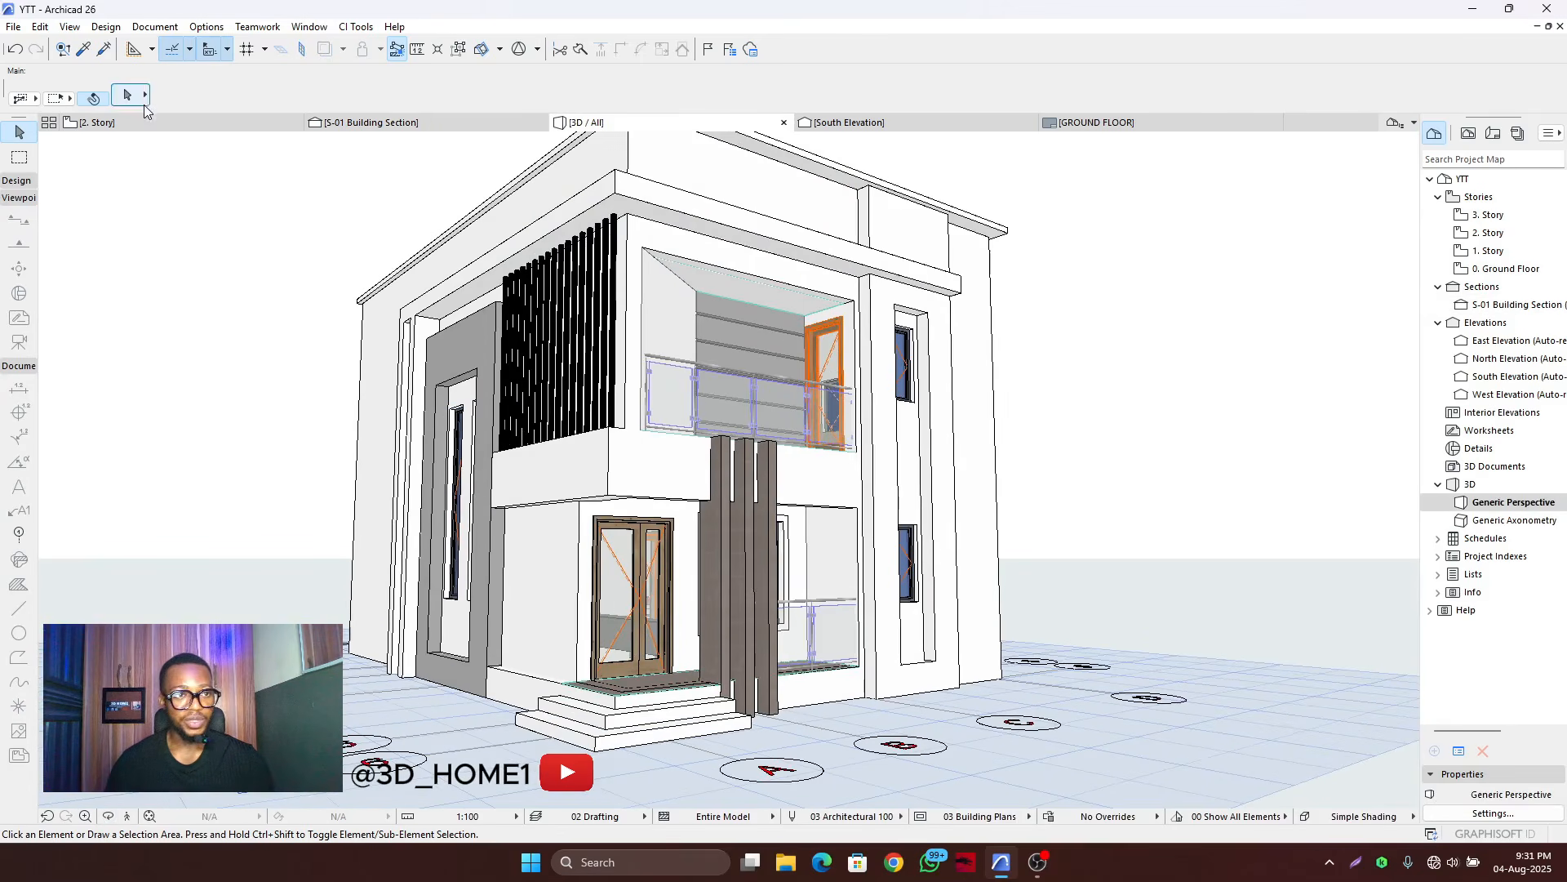
click(122, 122)
scroll(694, 473, down, 2)
scroll(690, 651, up, 4)
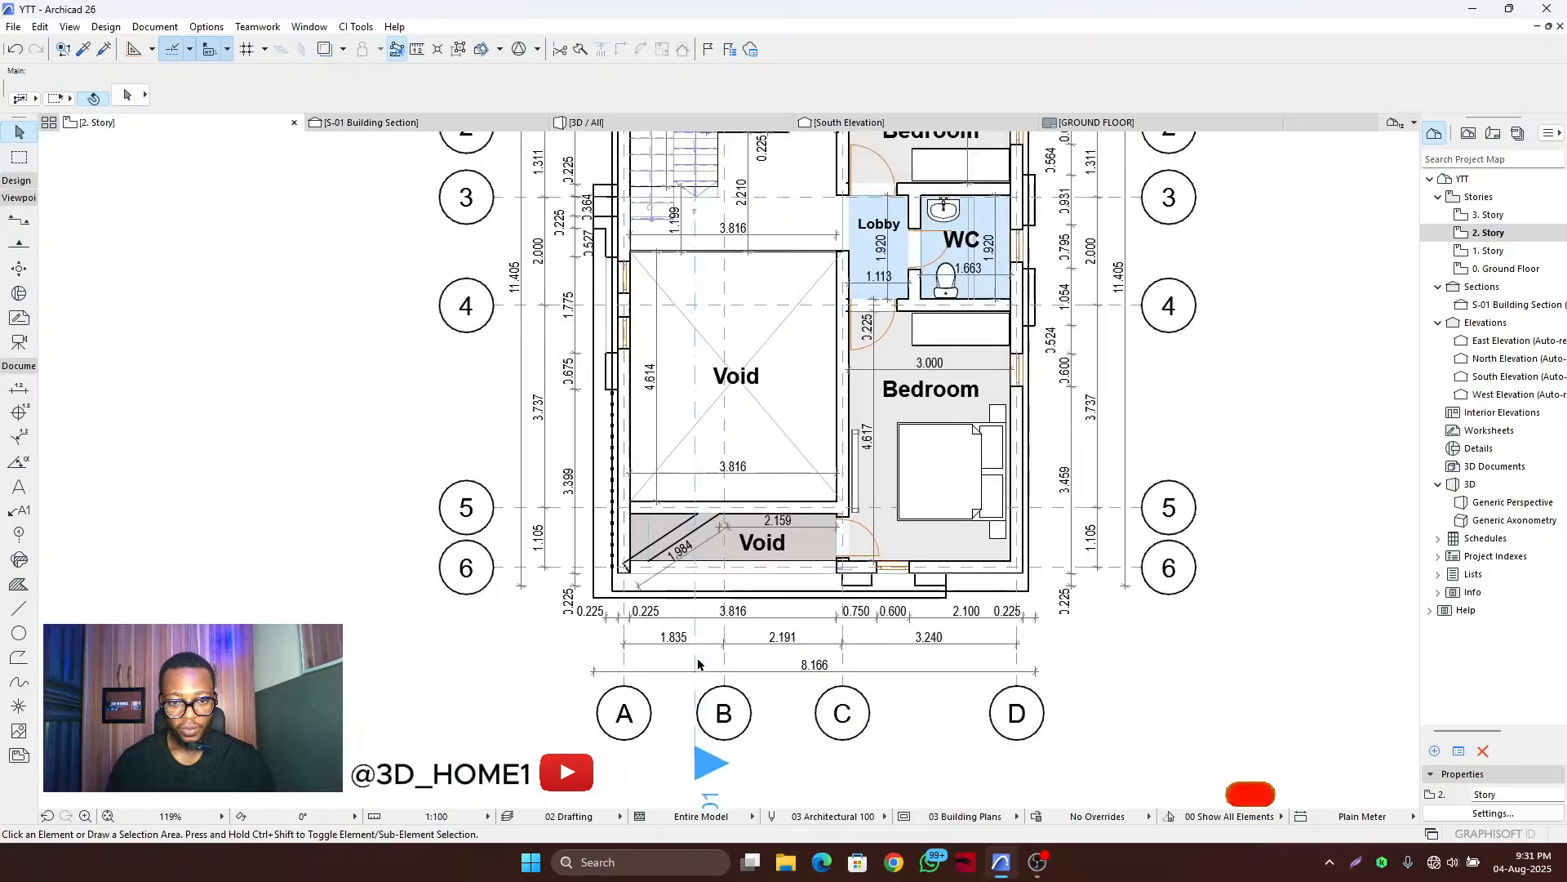
double_click(1494, 251)
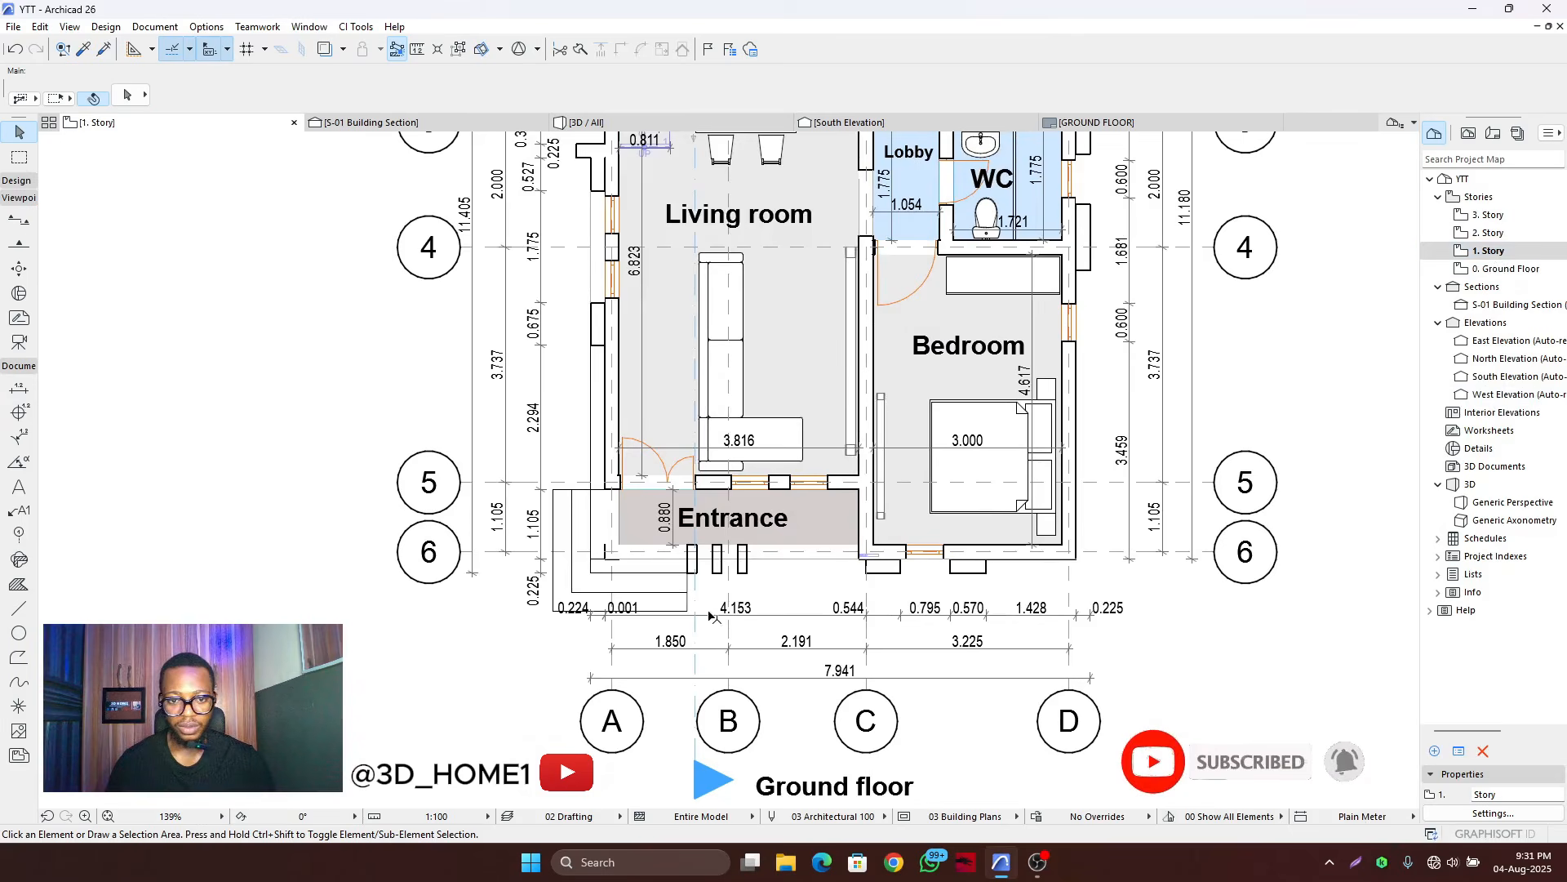
scroll(706, 583, up, 3)
scroll(686, 471, up, 2)
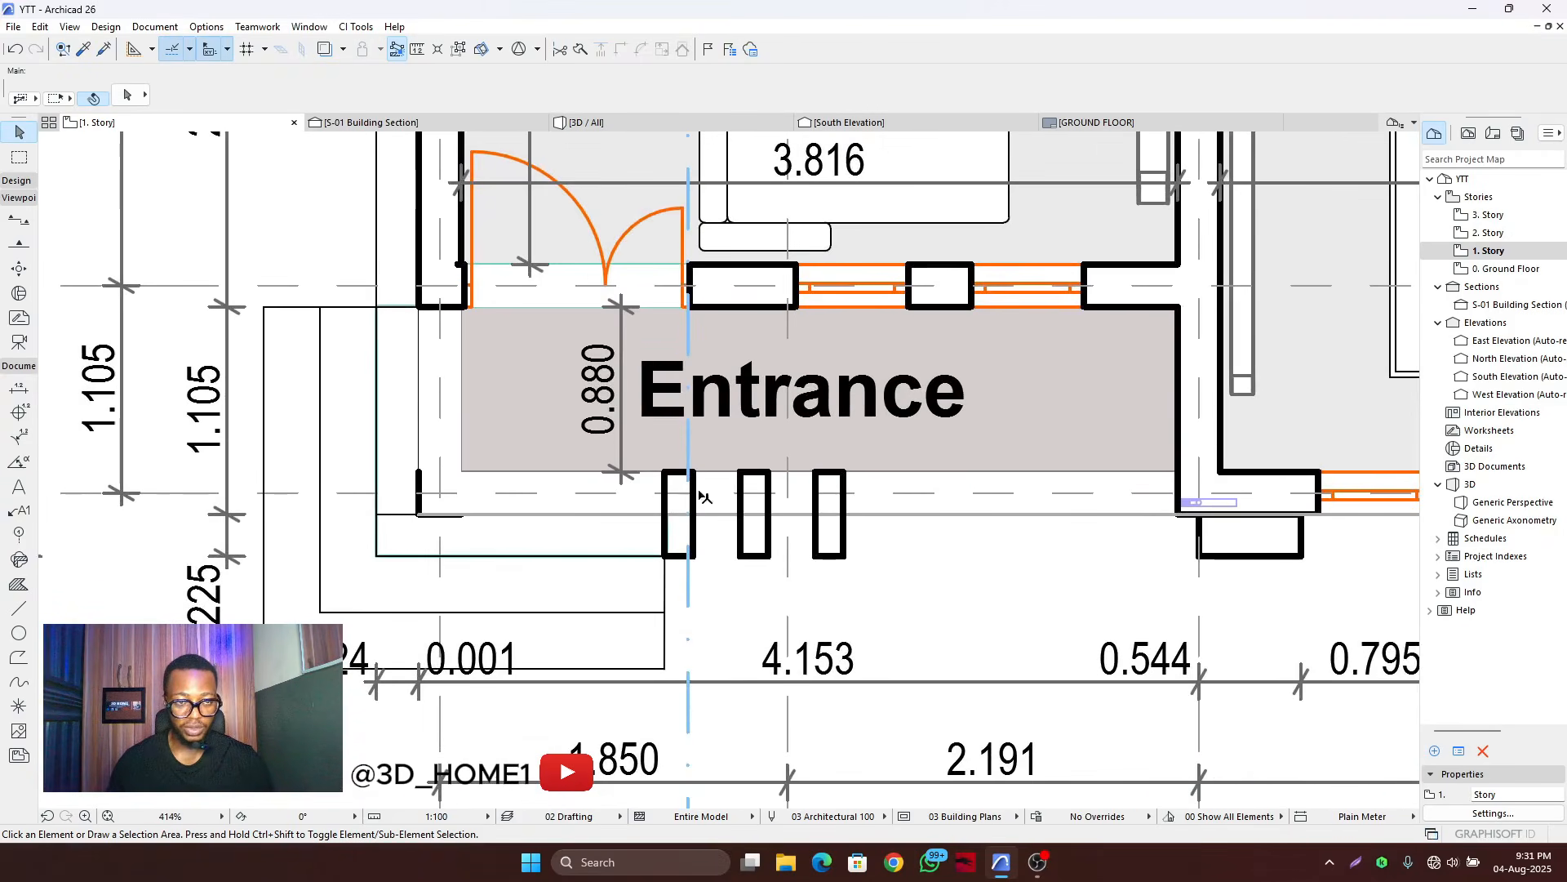
- Return to the S-01 building section and examine the entrance column near grid line 6, the staircase and the overall drawing
click(371, 122)
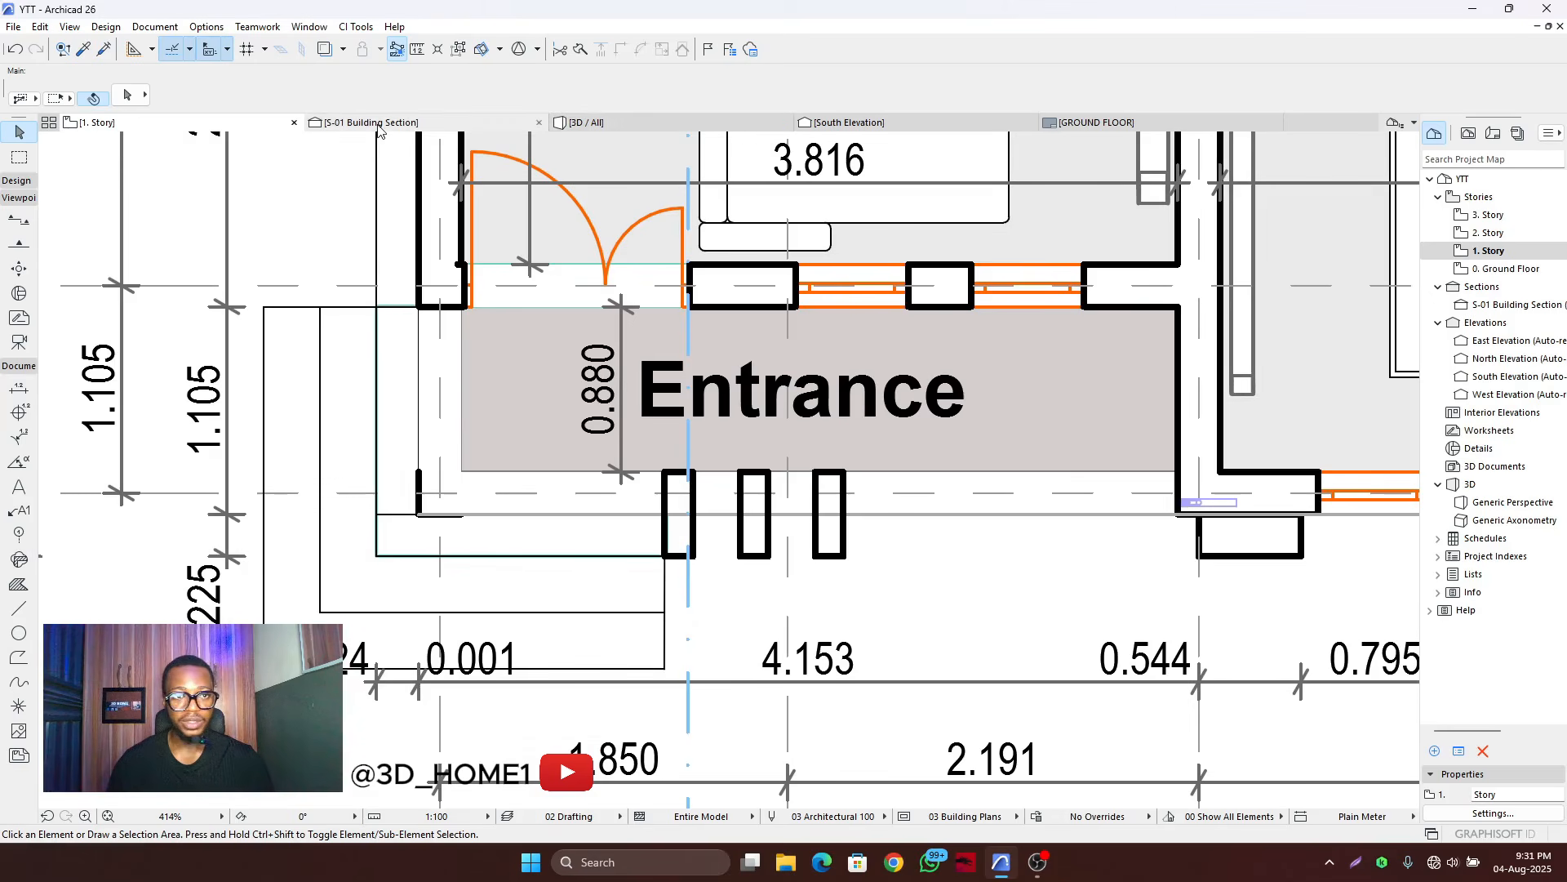
scroll(796, 506, up, 2)
scroll(801, 486, up, 3)
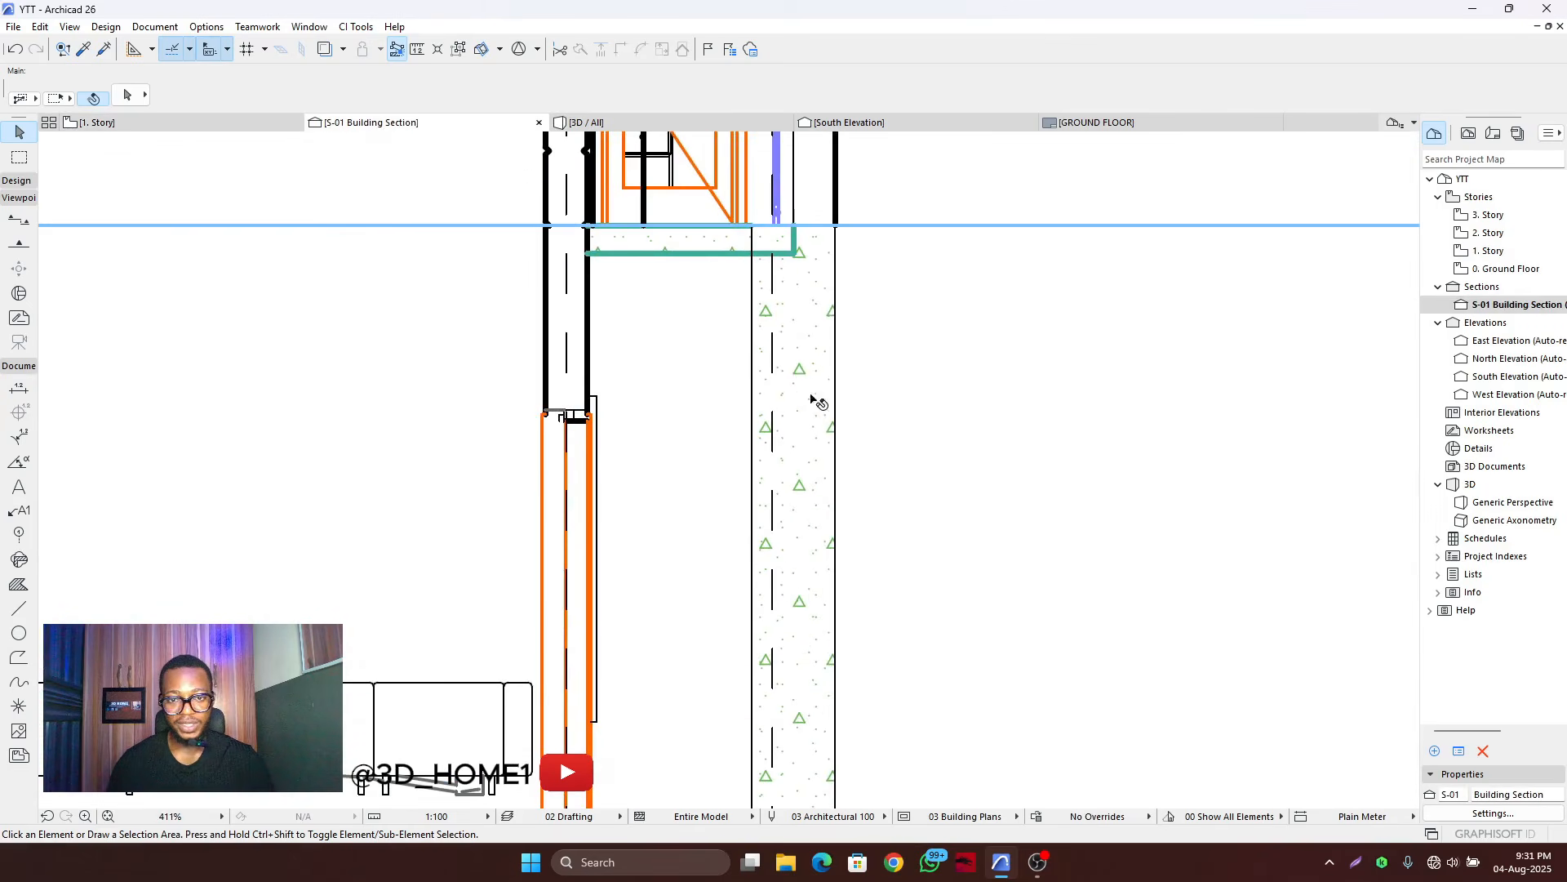
scroll(788, 393, down, 5)
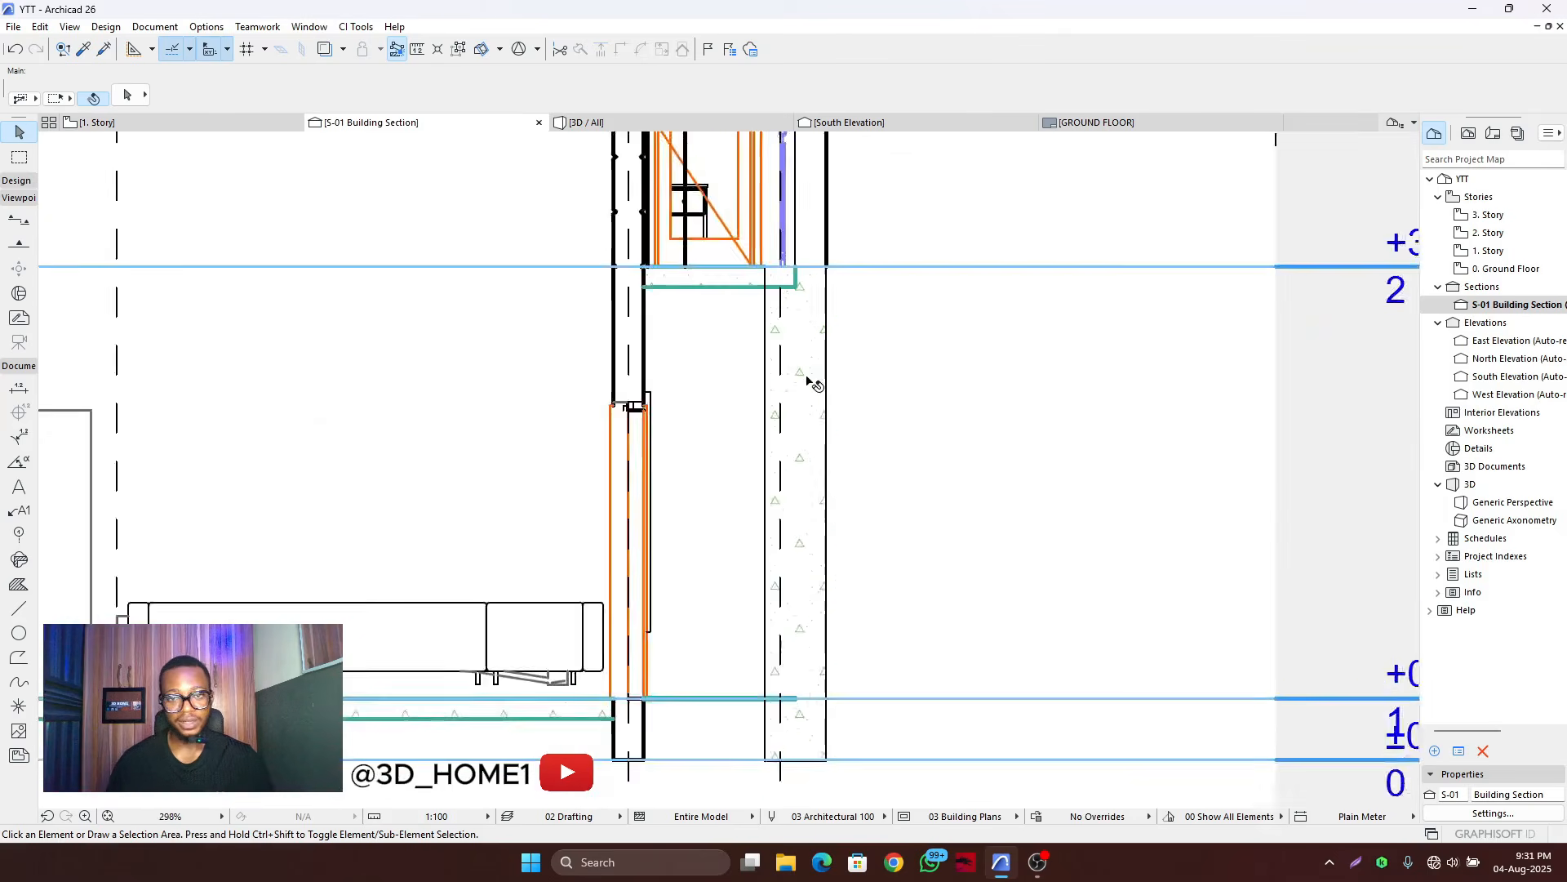
scroll(792, 486, down, 6)
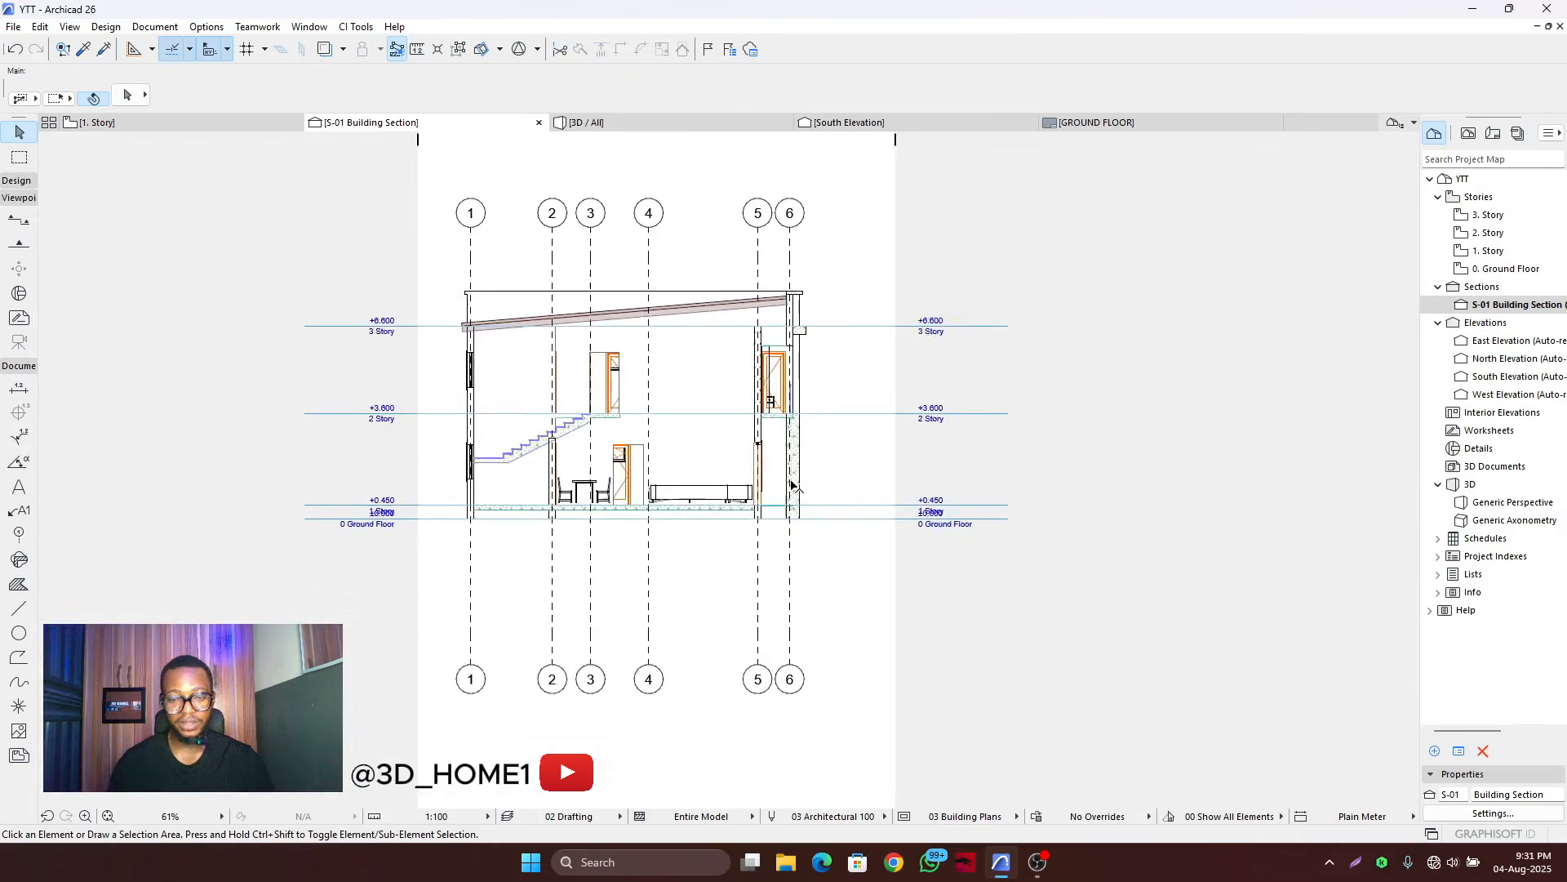
scroll(791, 458, up, 4)
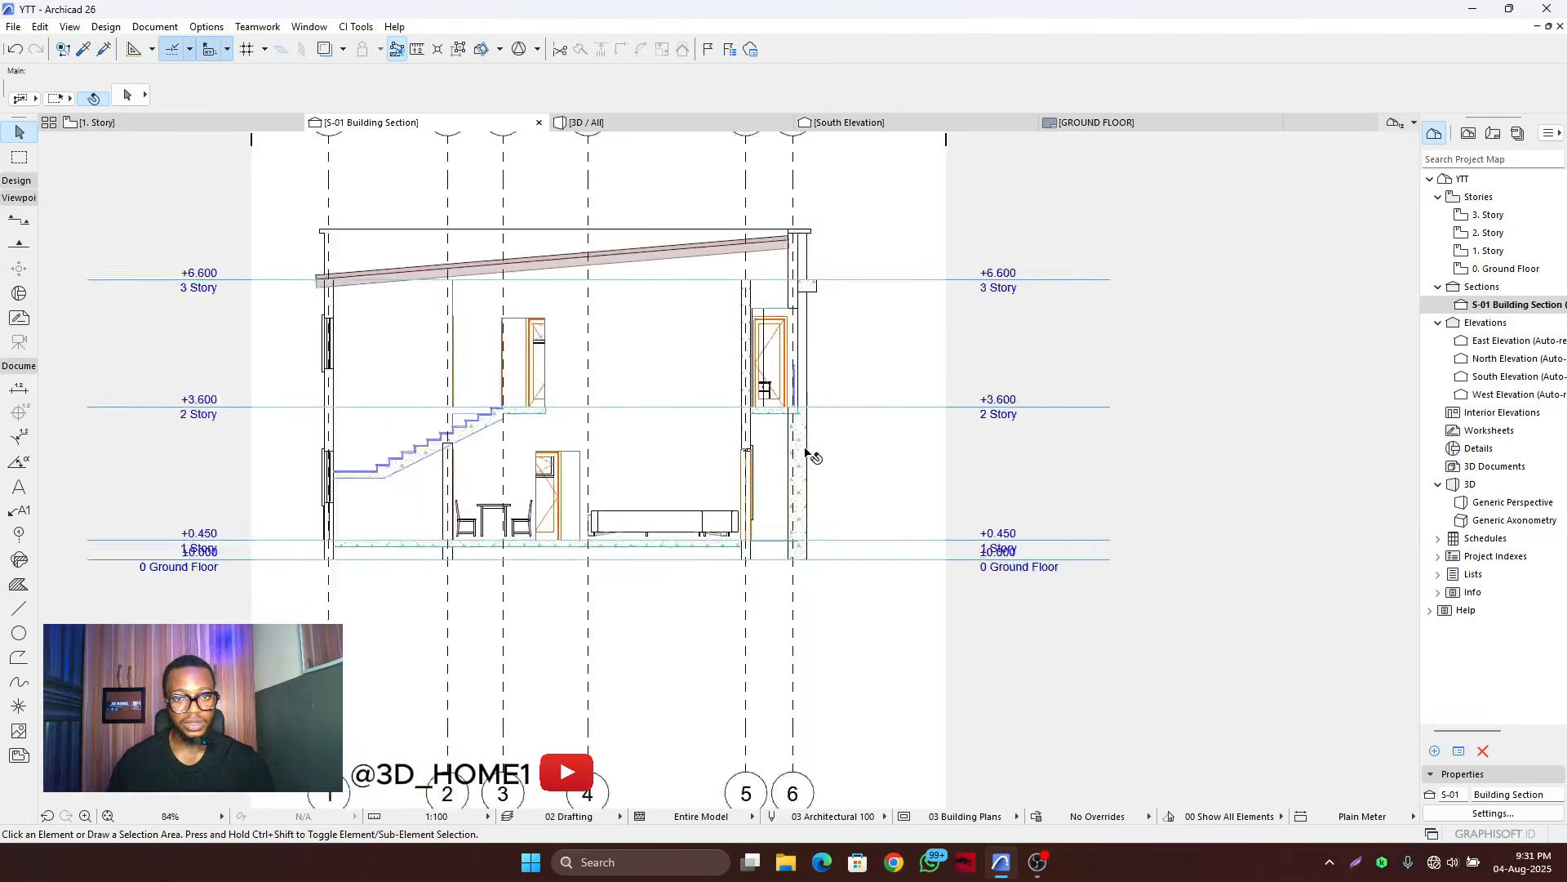
scroll(549, 389, down, 3)
scroll(1193, 535, up, 5)
scroll(1171, 522, up, 3)
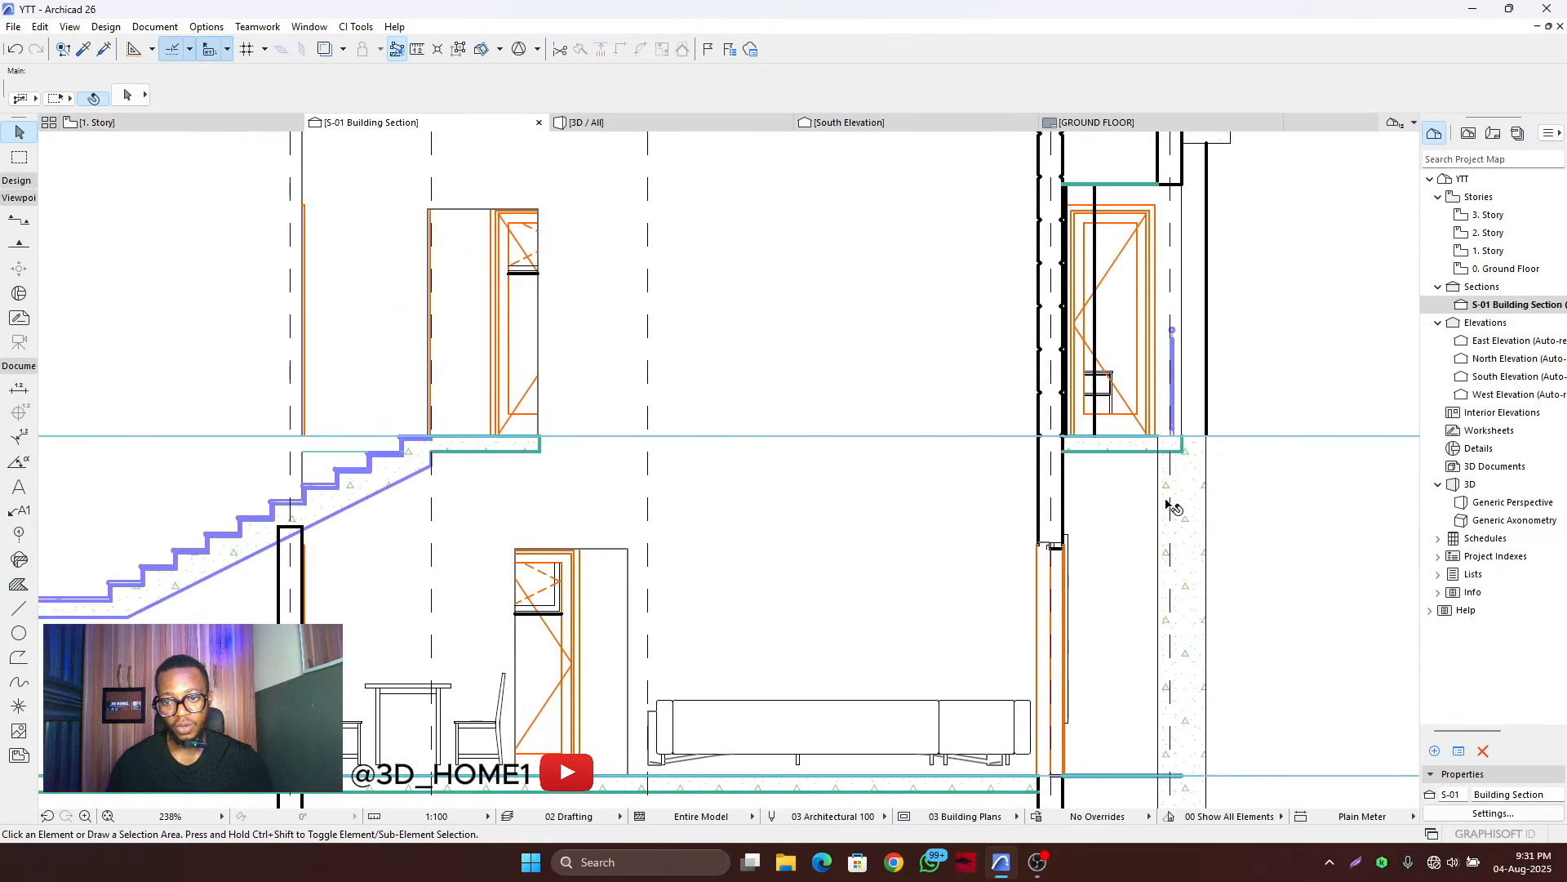
scroll(718, 408, down, 3)
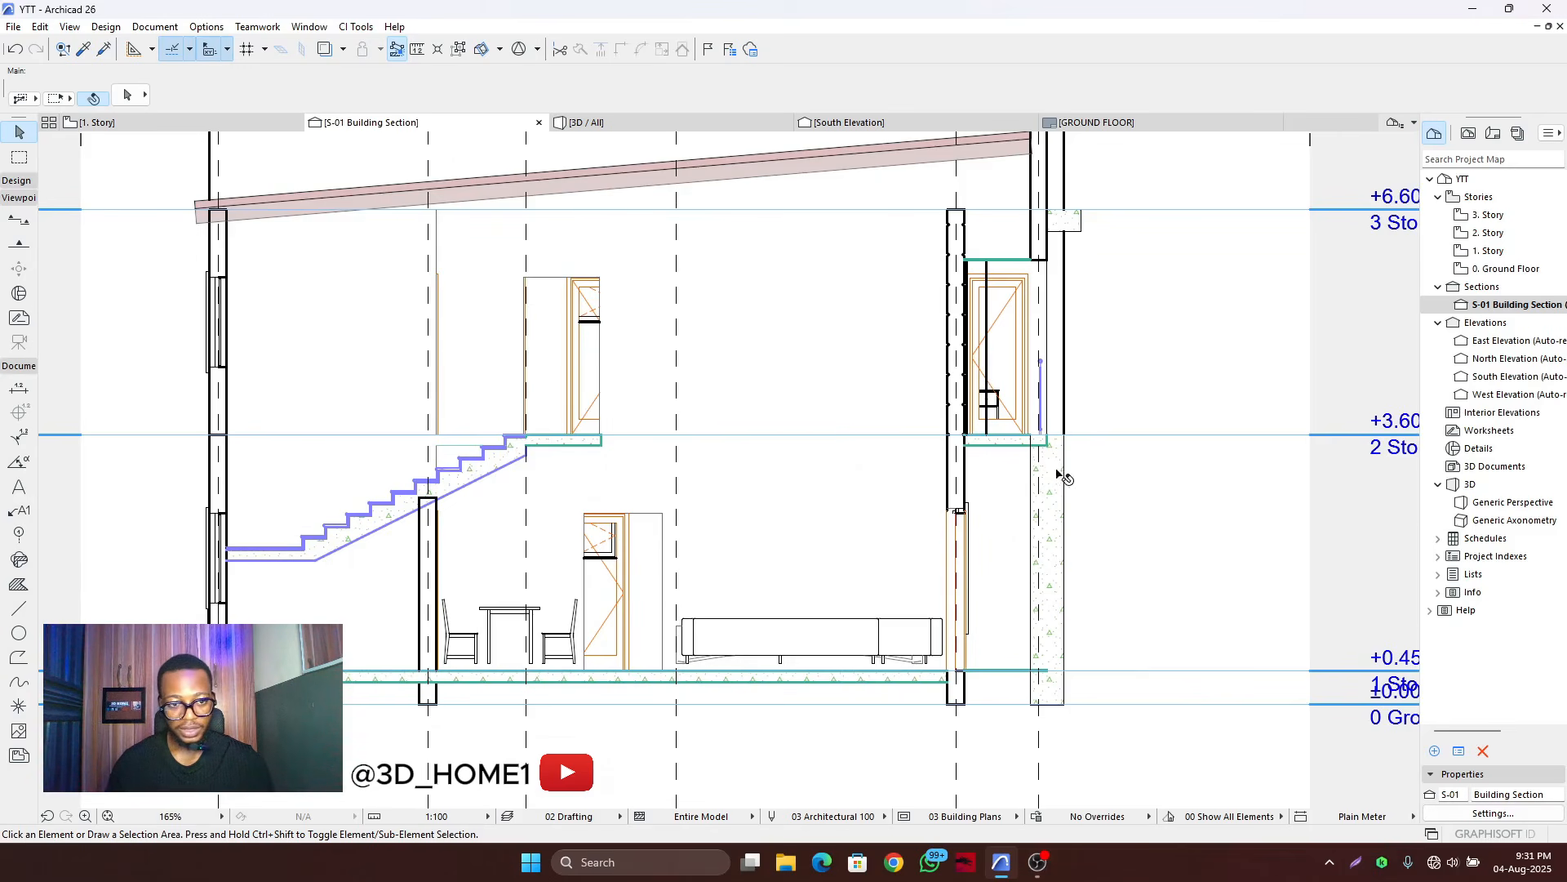
scroll(1059, 473, down, 1)
scroll(498, 506, up, 4)
scroll(523, 482, down, 5)
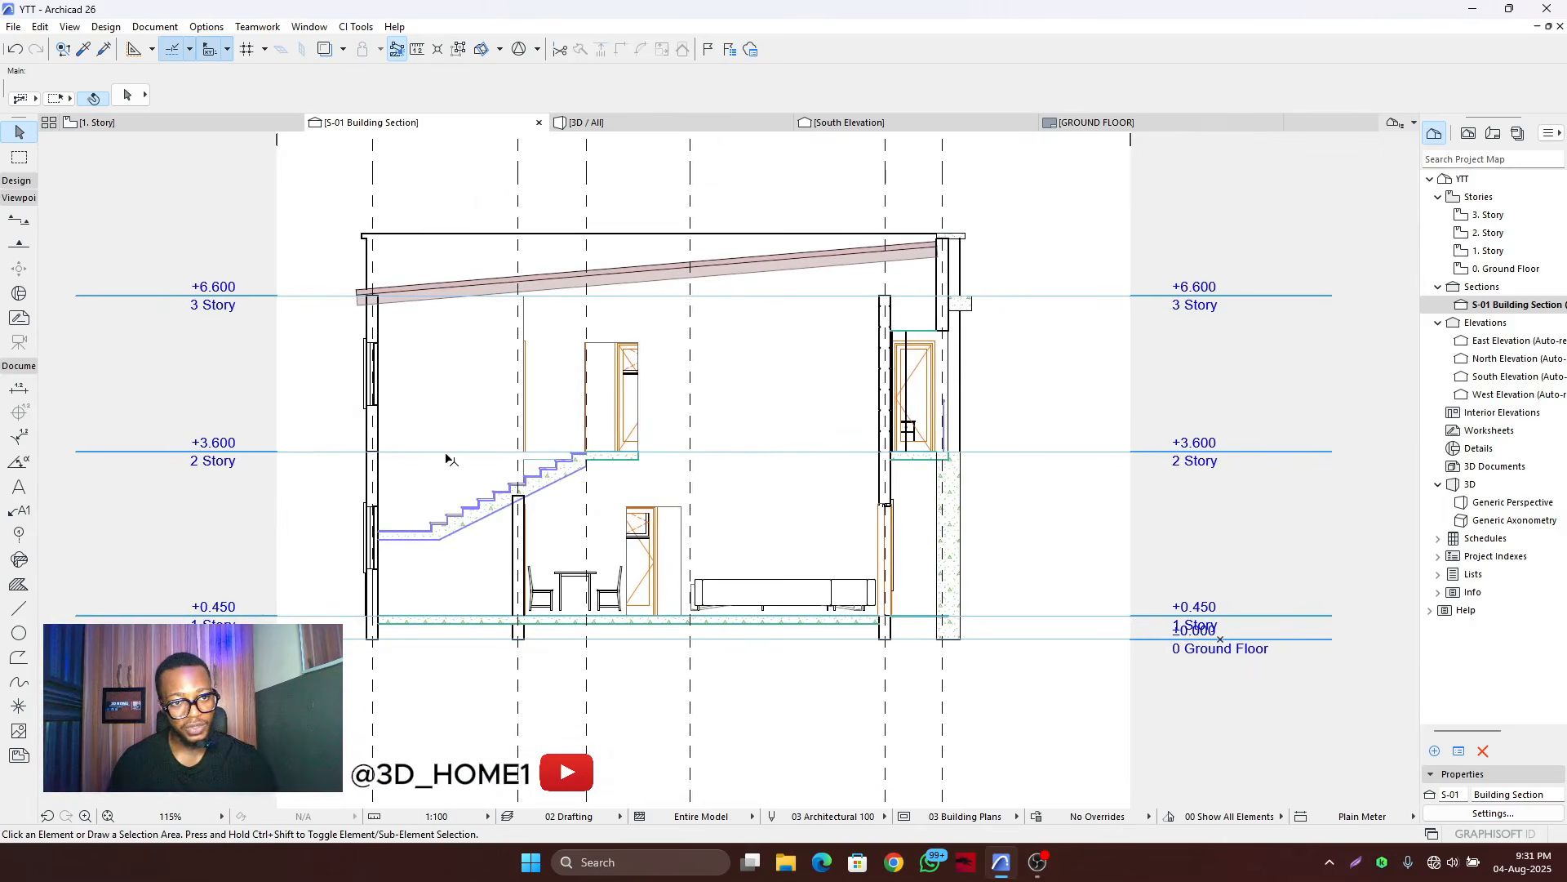
scroll(447, 460, down, 3)
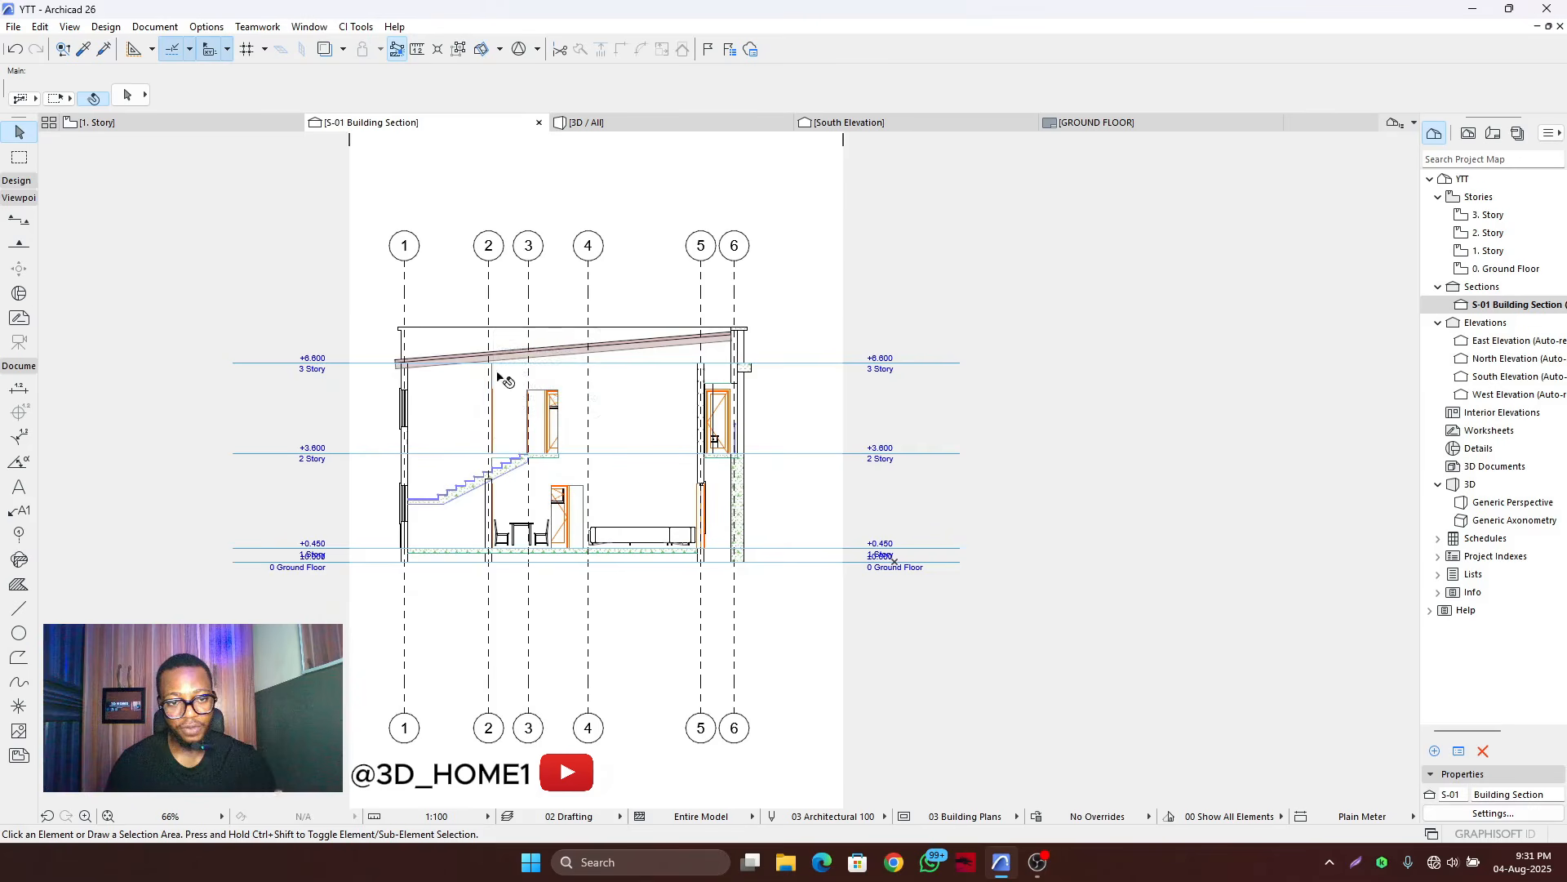
scroll(490, 372, up, 3)
scroll(700, 449, down, 3)
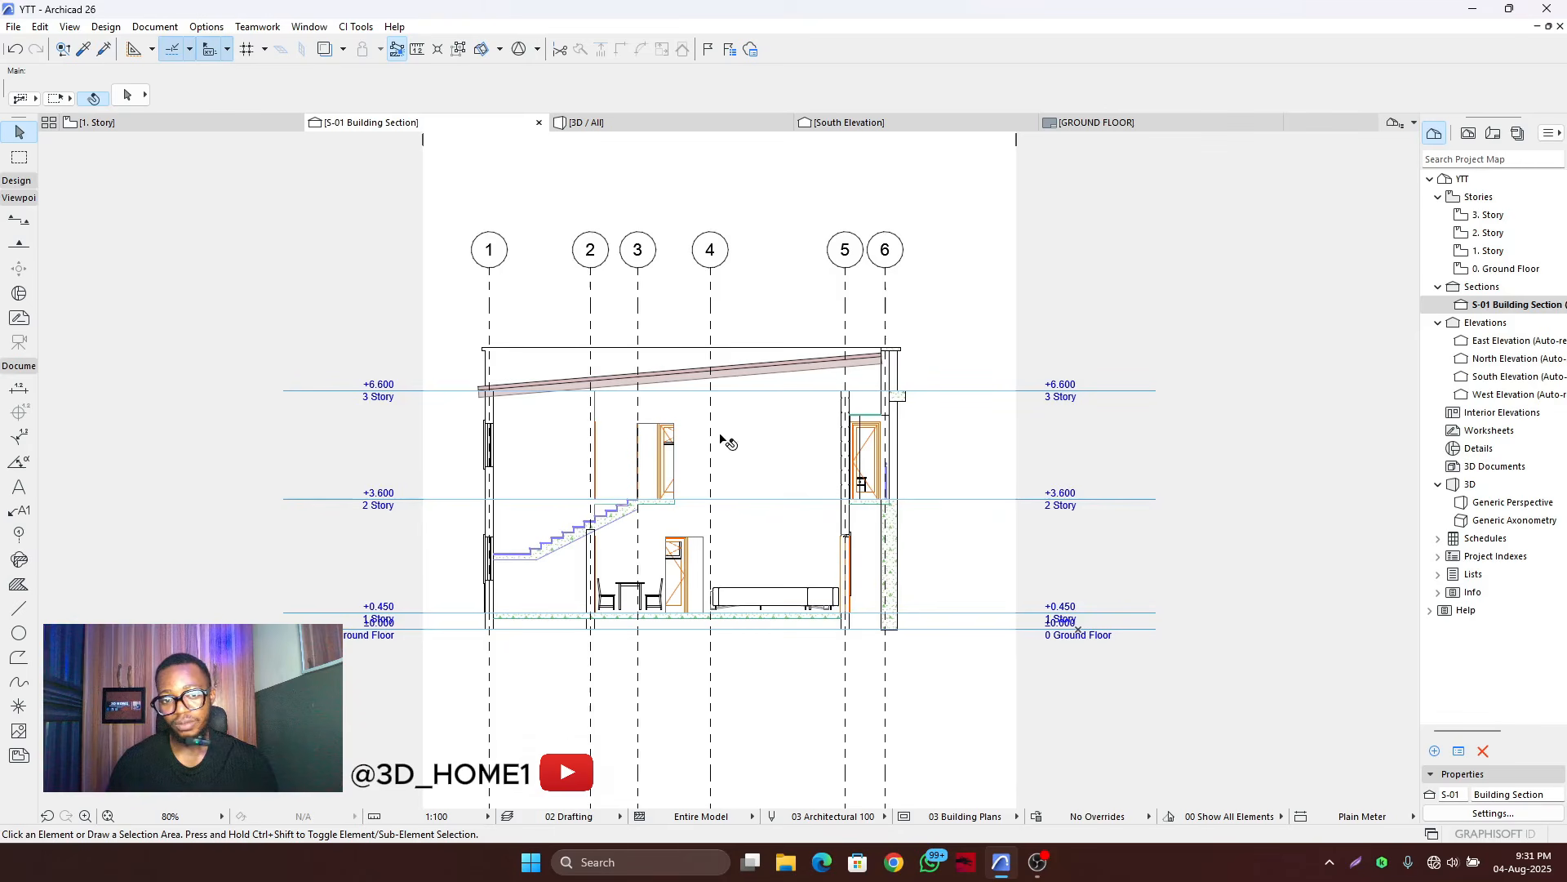
scroll(685, 432, up, 2)
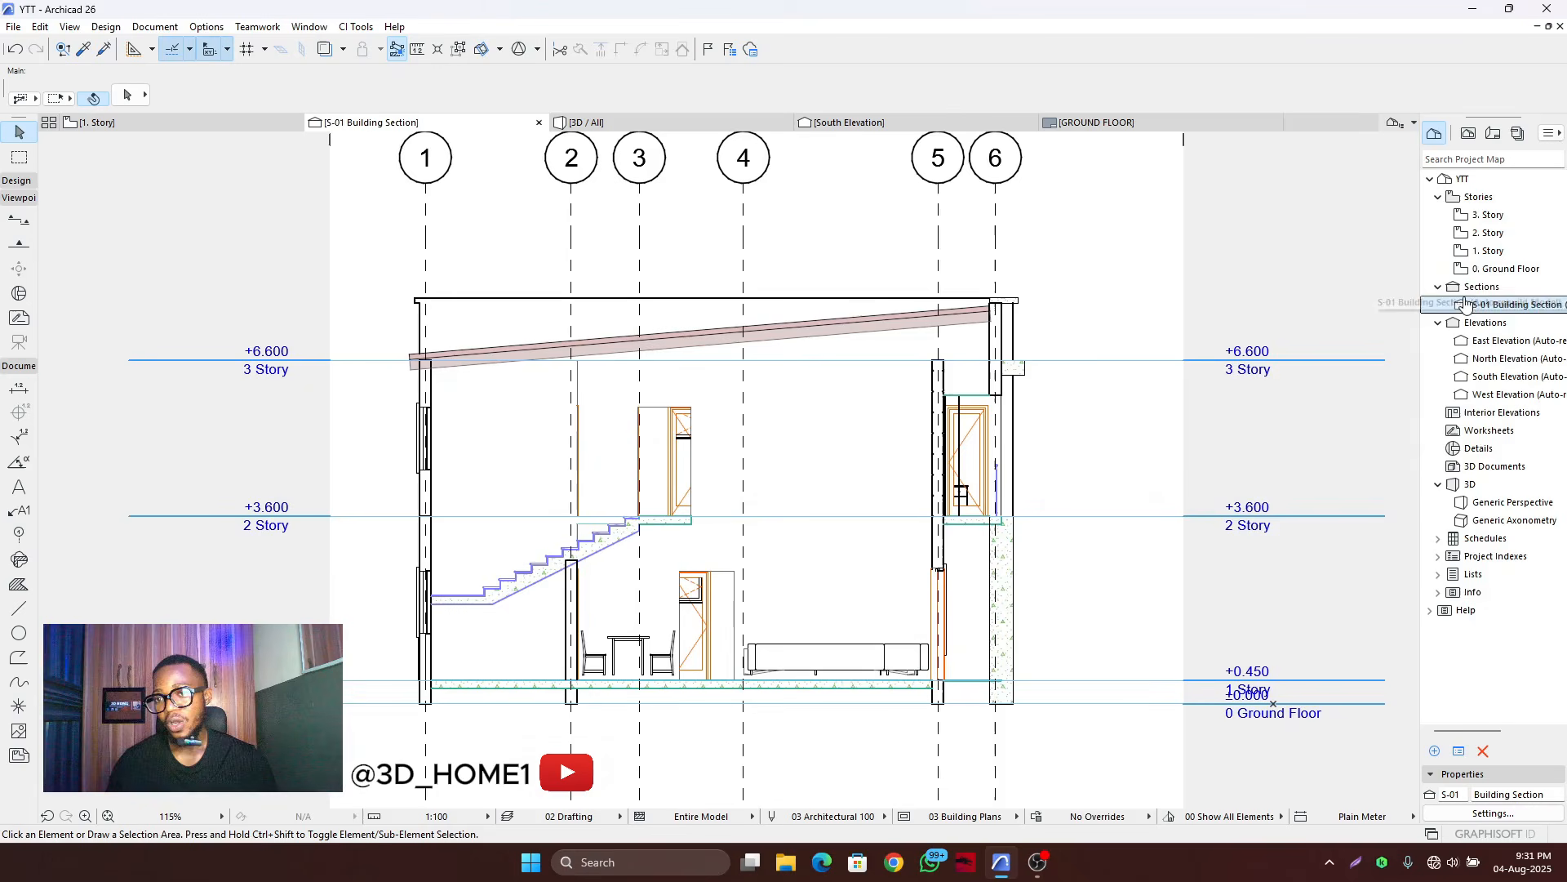
- Reapply Uniform Pen - Color Fill, Non-Shaded as the uncut fill of the S-01 building section
right_click(1506, 304)
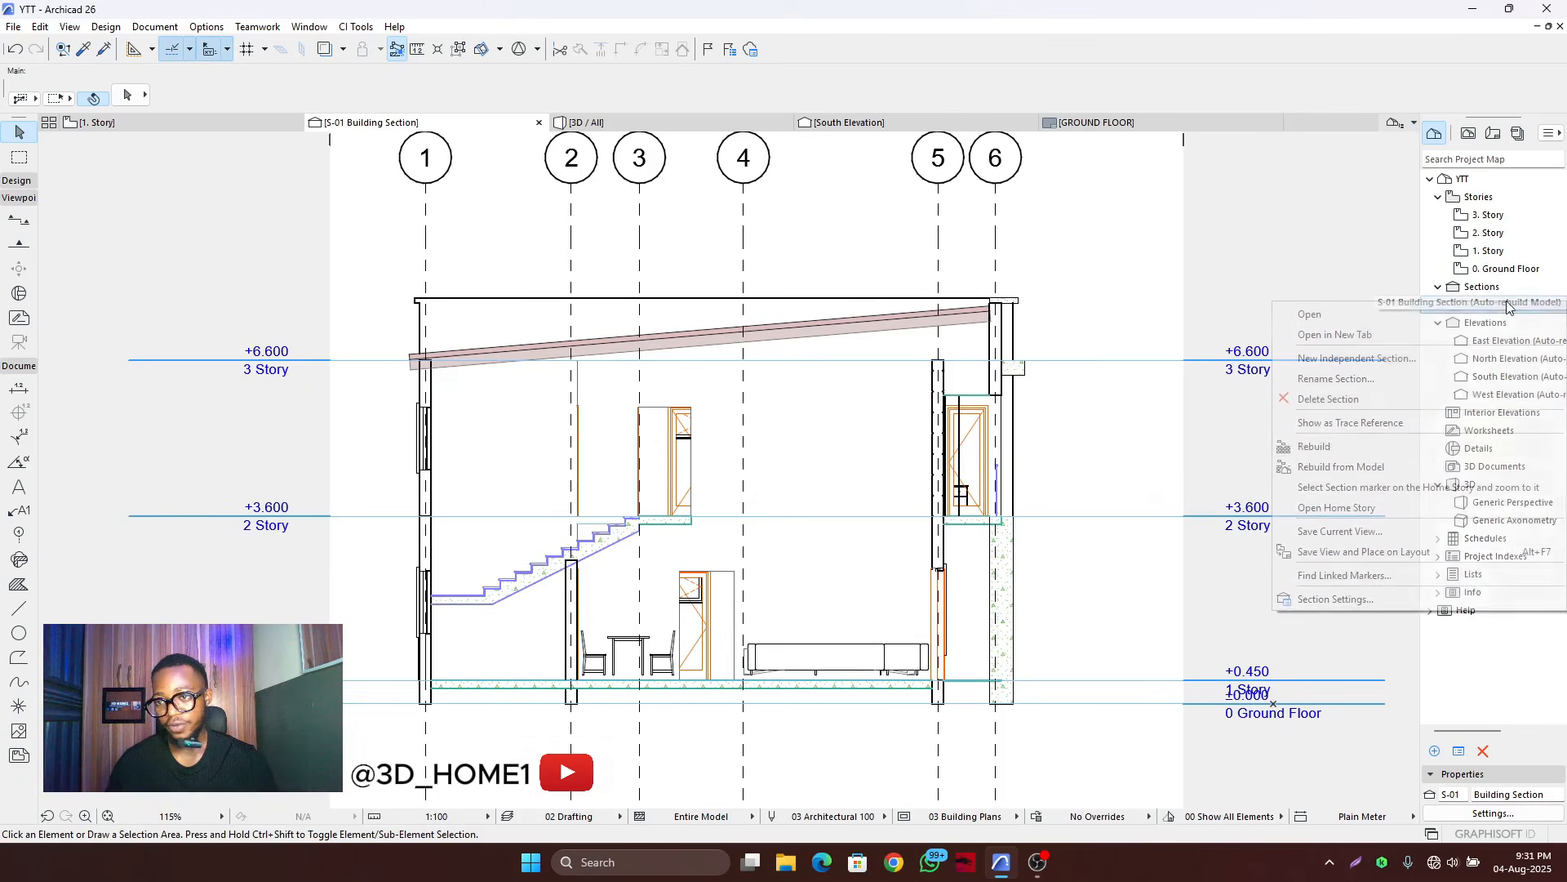
click(1323, 599)
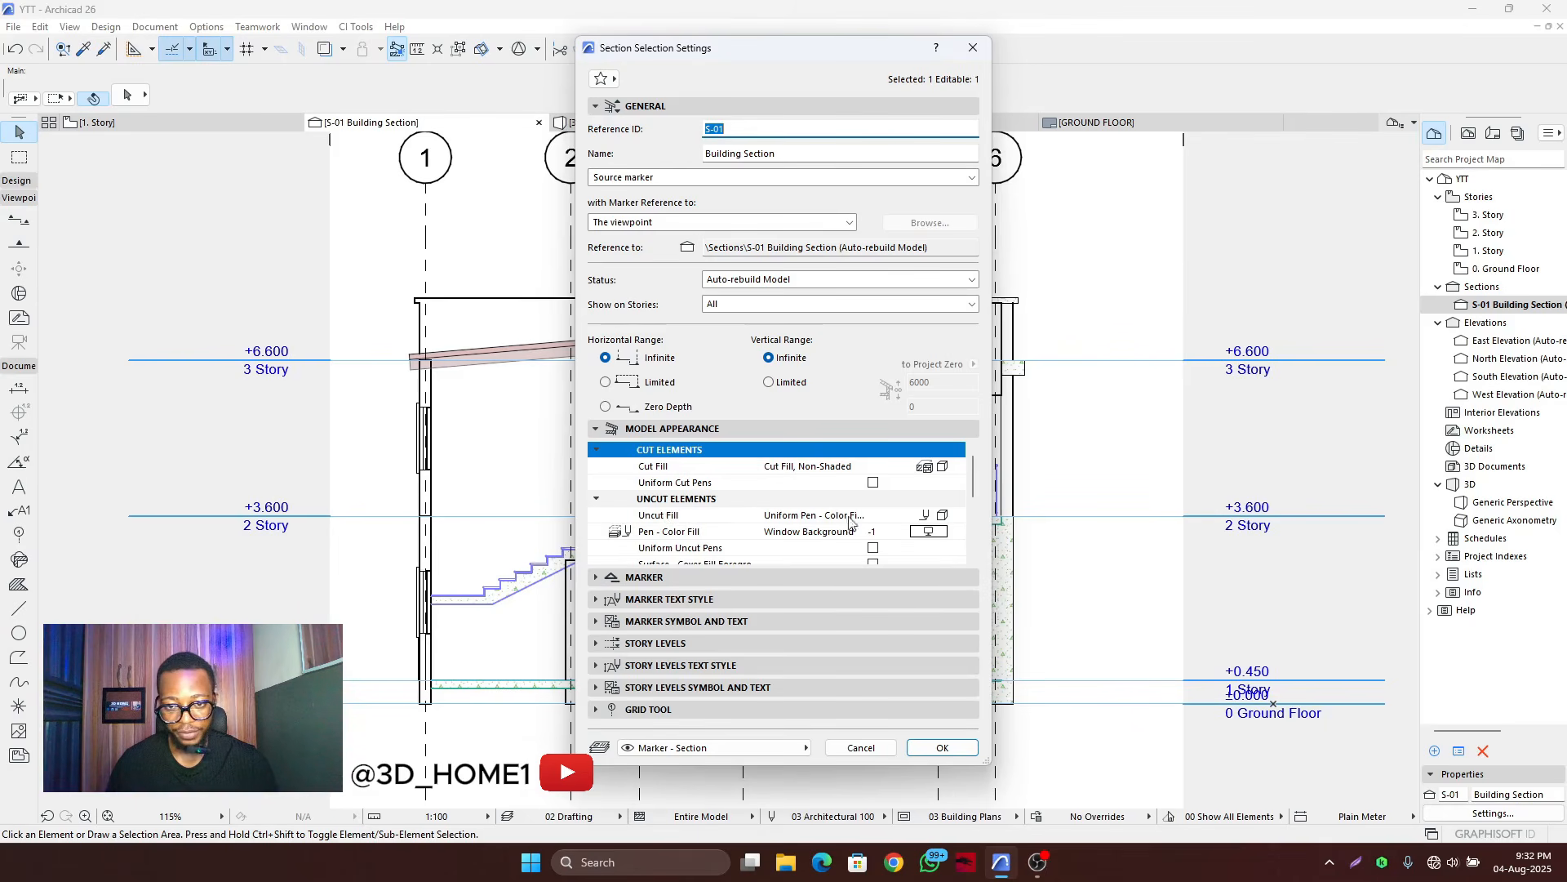
click(943, 516)
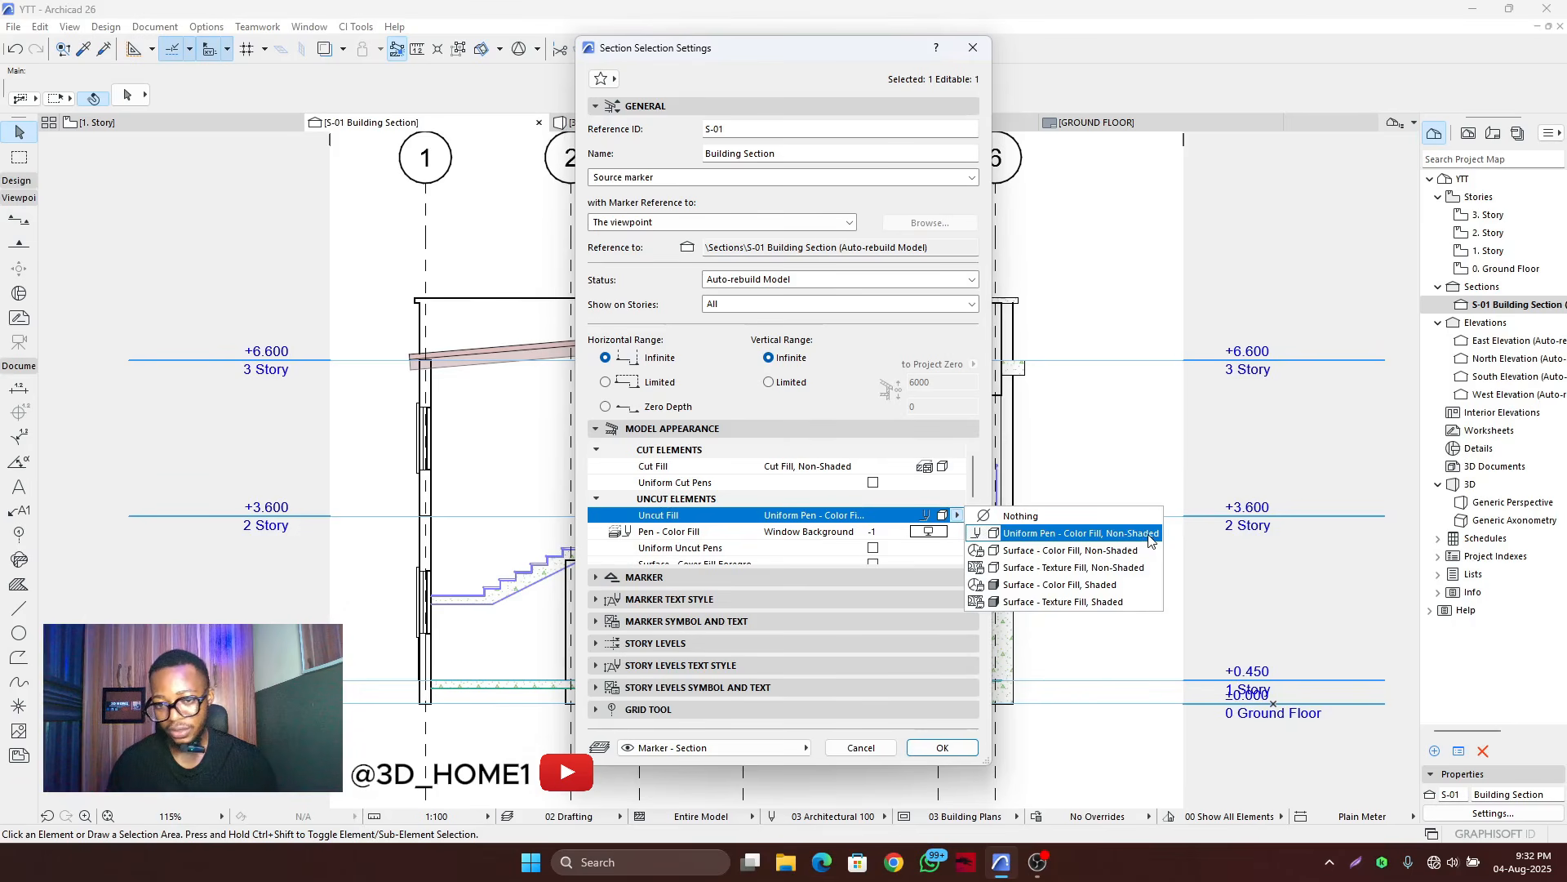
click(1125, 533)
click(955, 748)
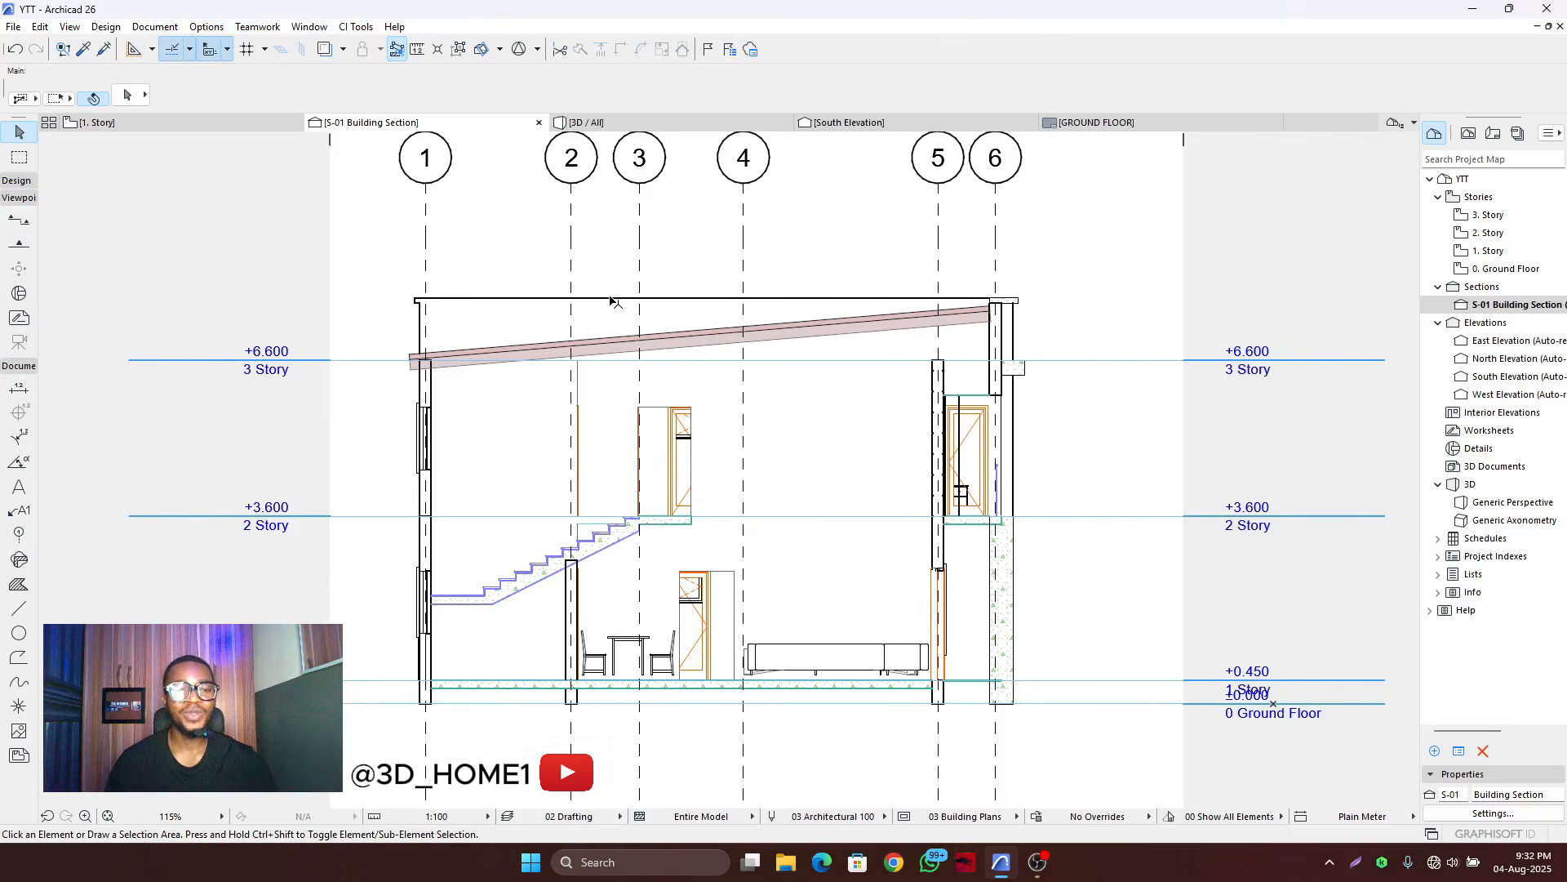
- Change the sloped roof to a basic Timber - Roof structure with a thickness of 25 mm
scroll(653, 304, up, 4)
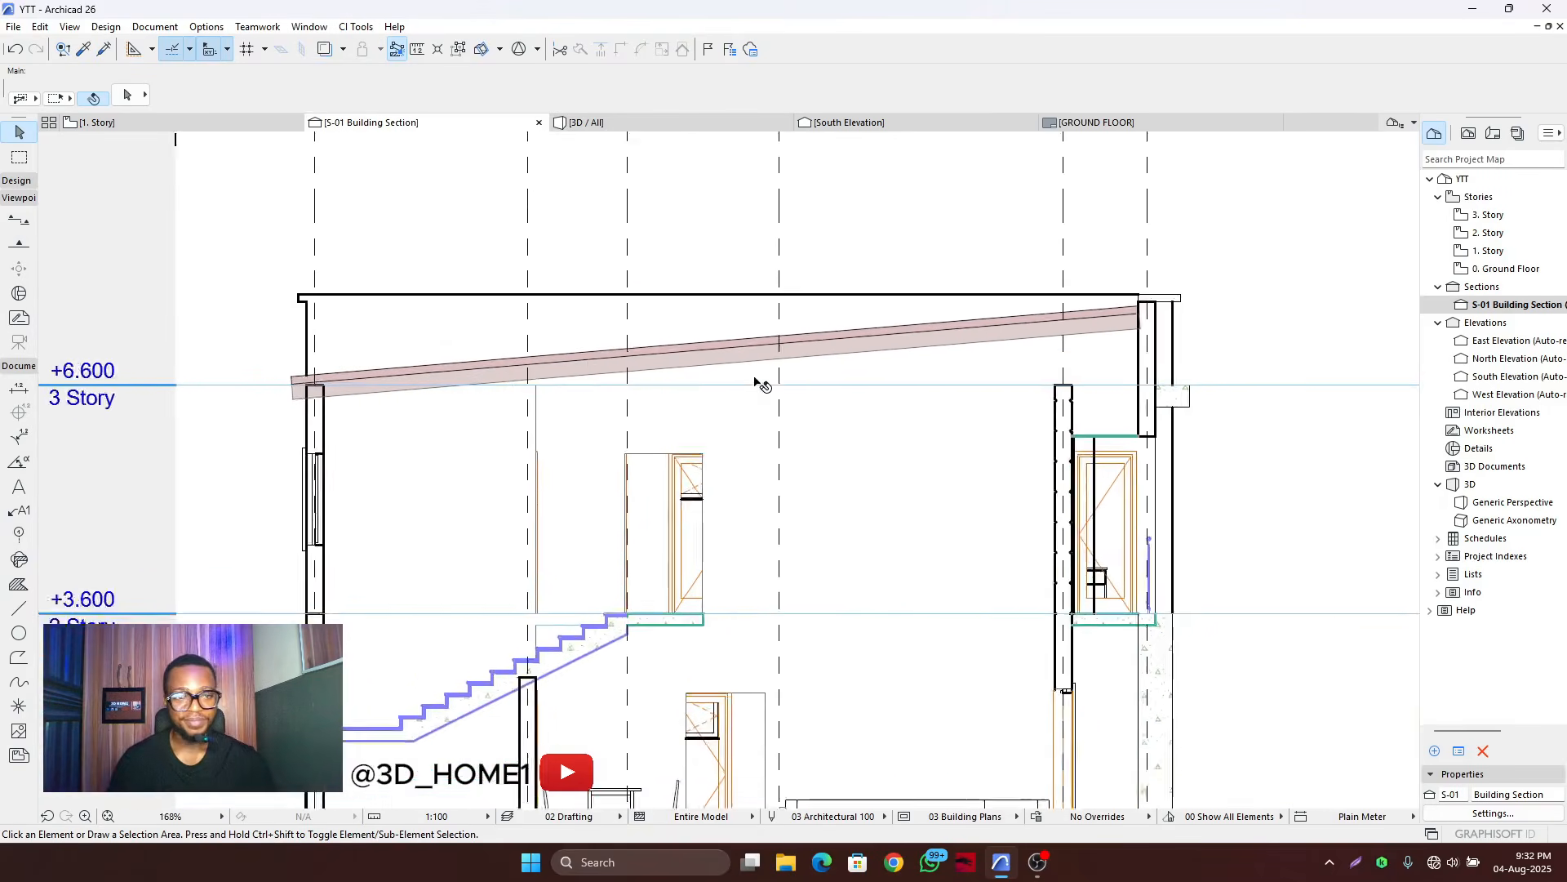
scroll(755, 380, down, 2)
scroll(784, 339, down, 6)
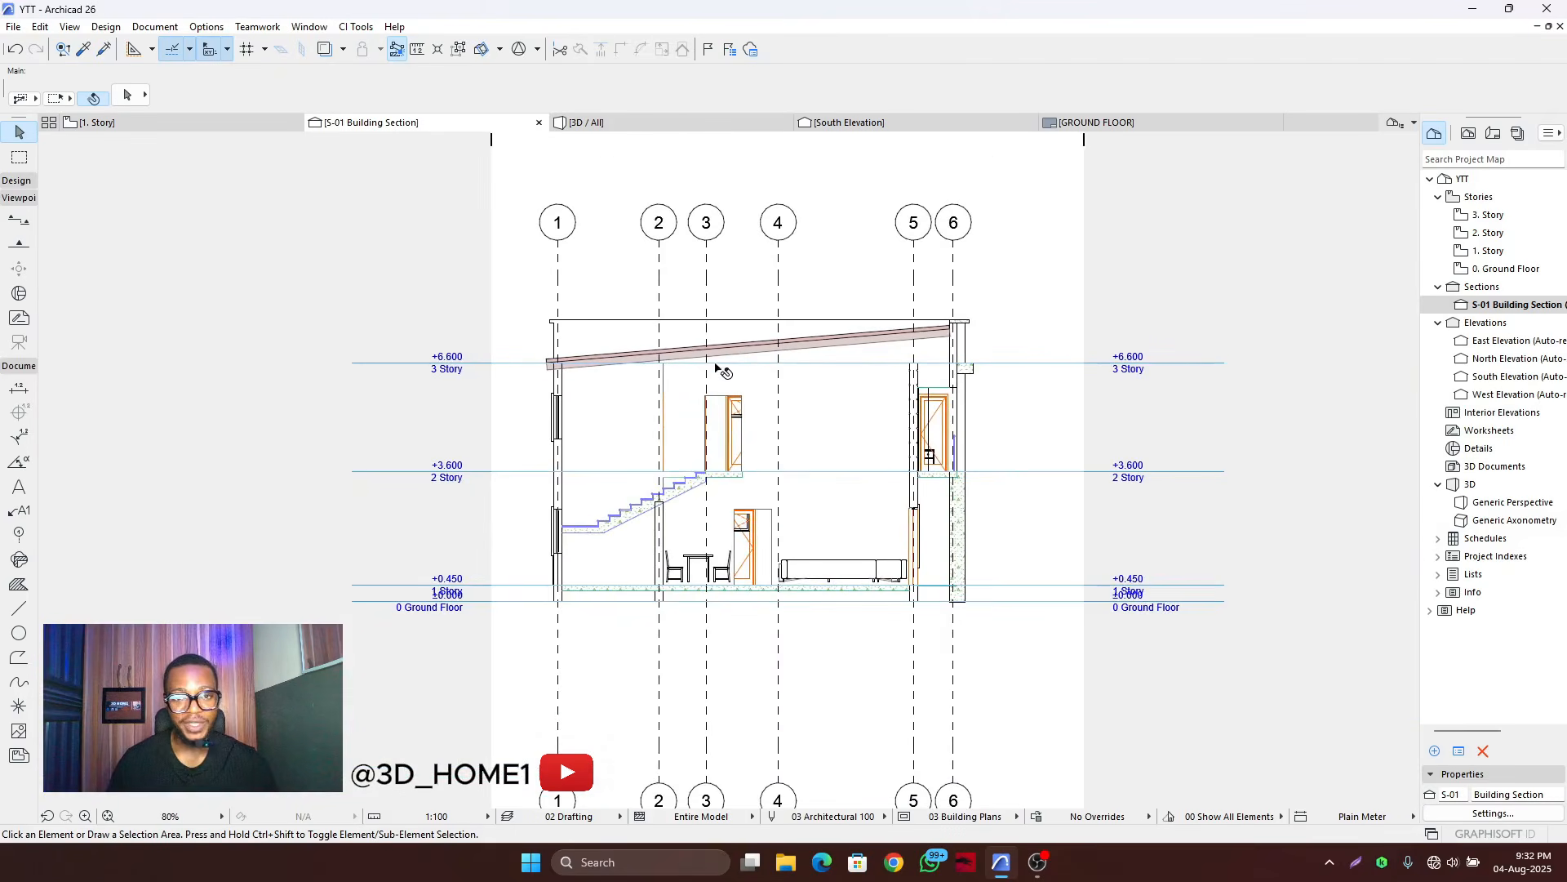
scroll(707, 352, up, 11)
click(619, 356)
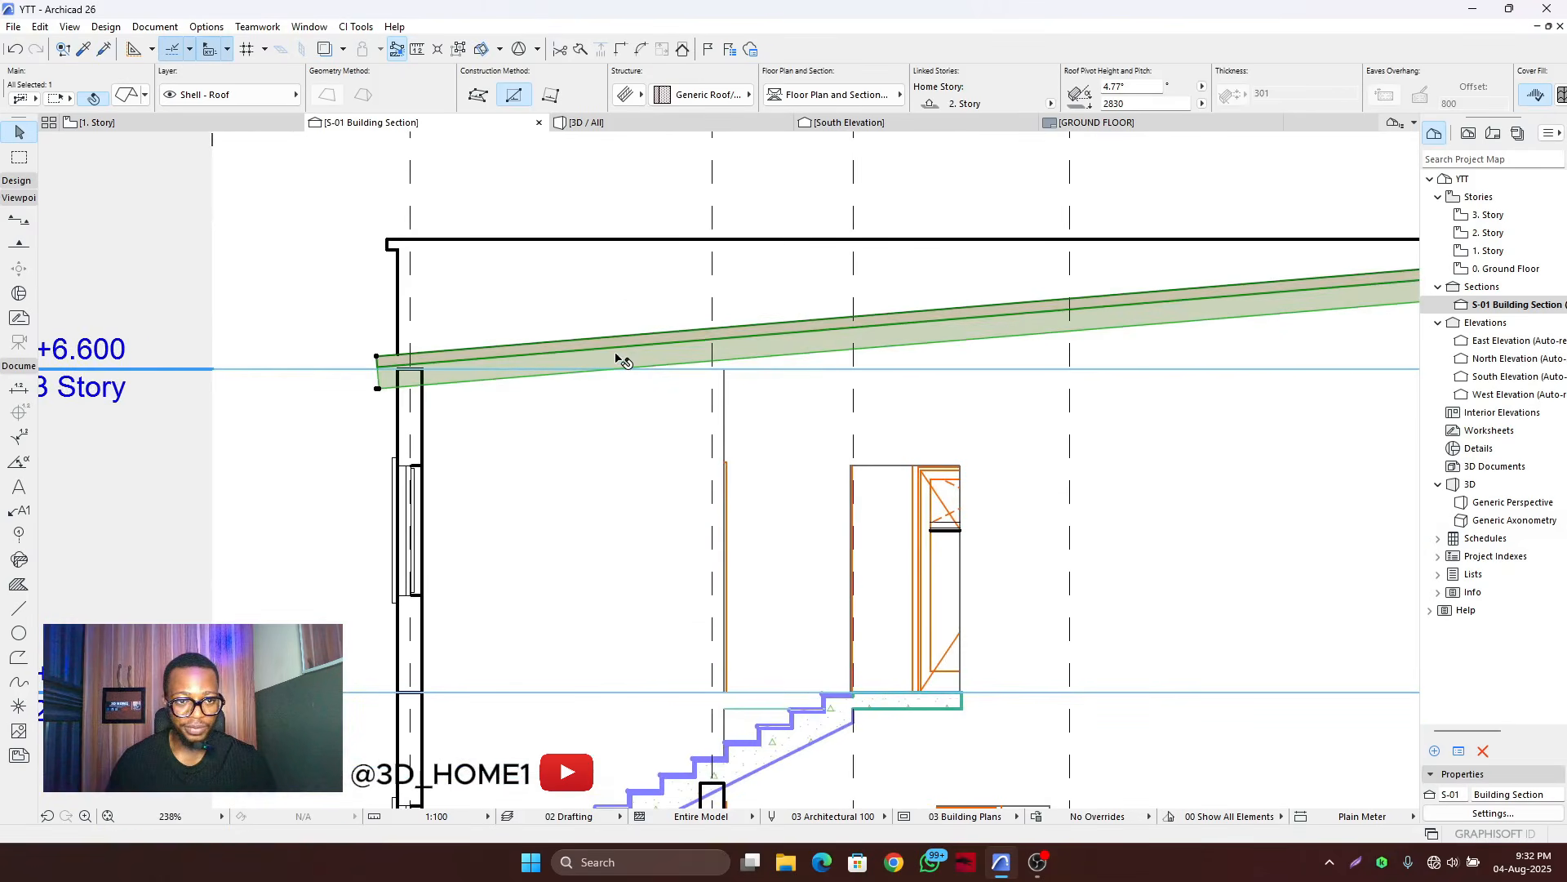
click(127, 95)
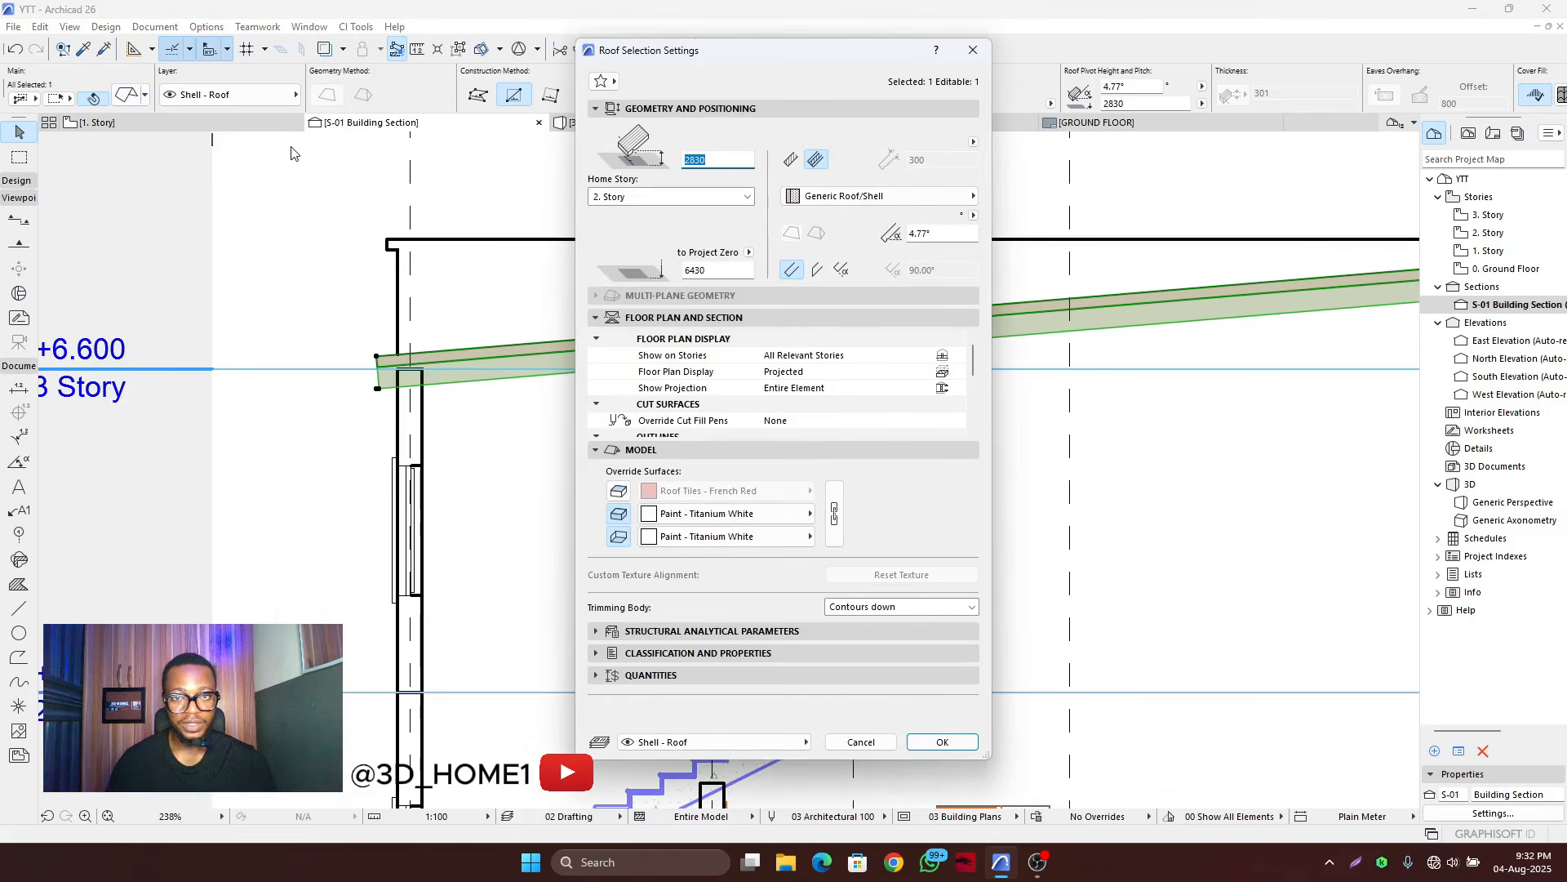
click(792, 161)
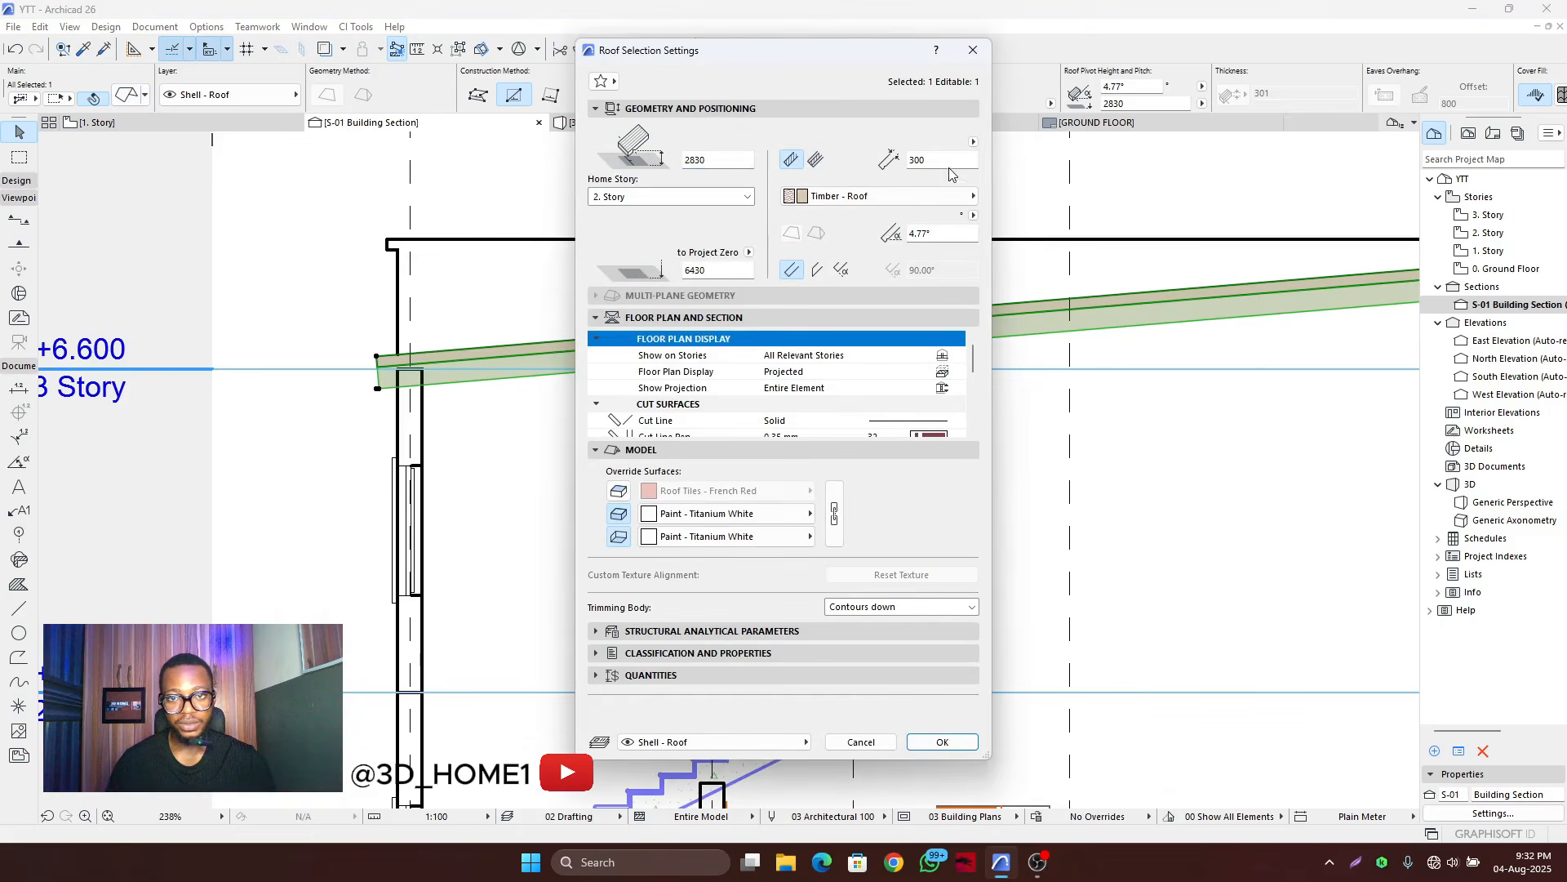
text(25)
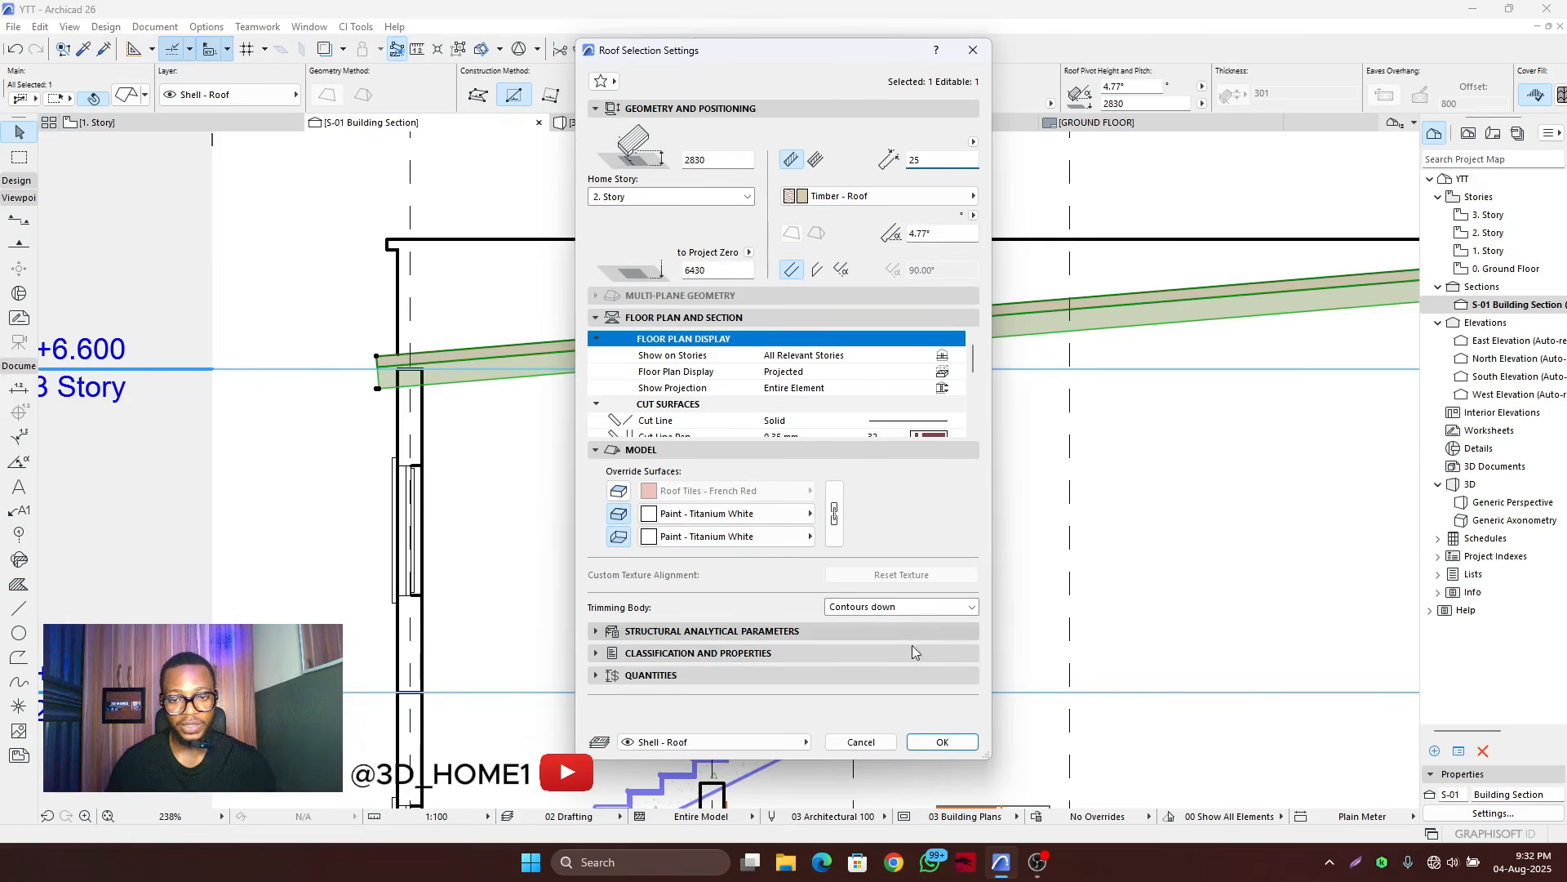
click(942, 742)
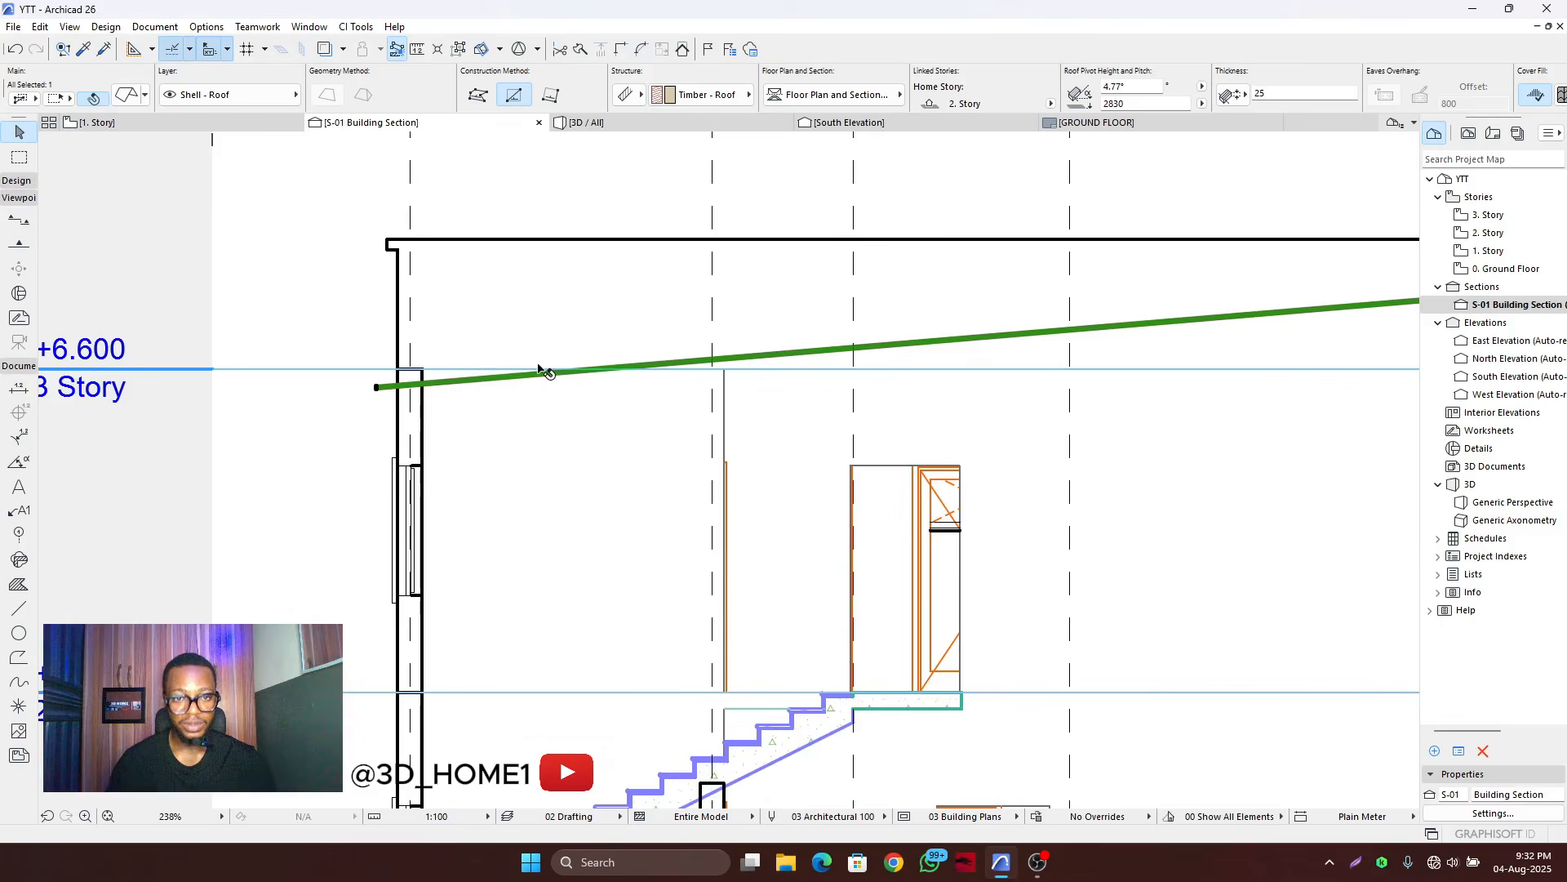
- Raise the sloped roof by about 150 mm so its low end meets the wall top at the 3 Story level
scroll(489, 372, up, 5)
scroll(522, 406, down, 6)
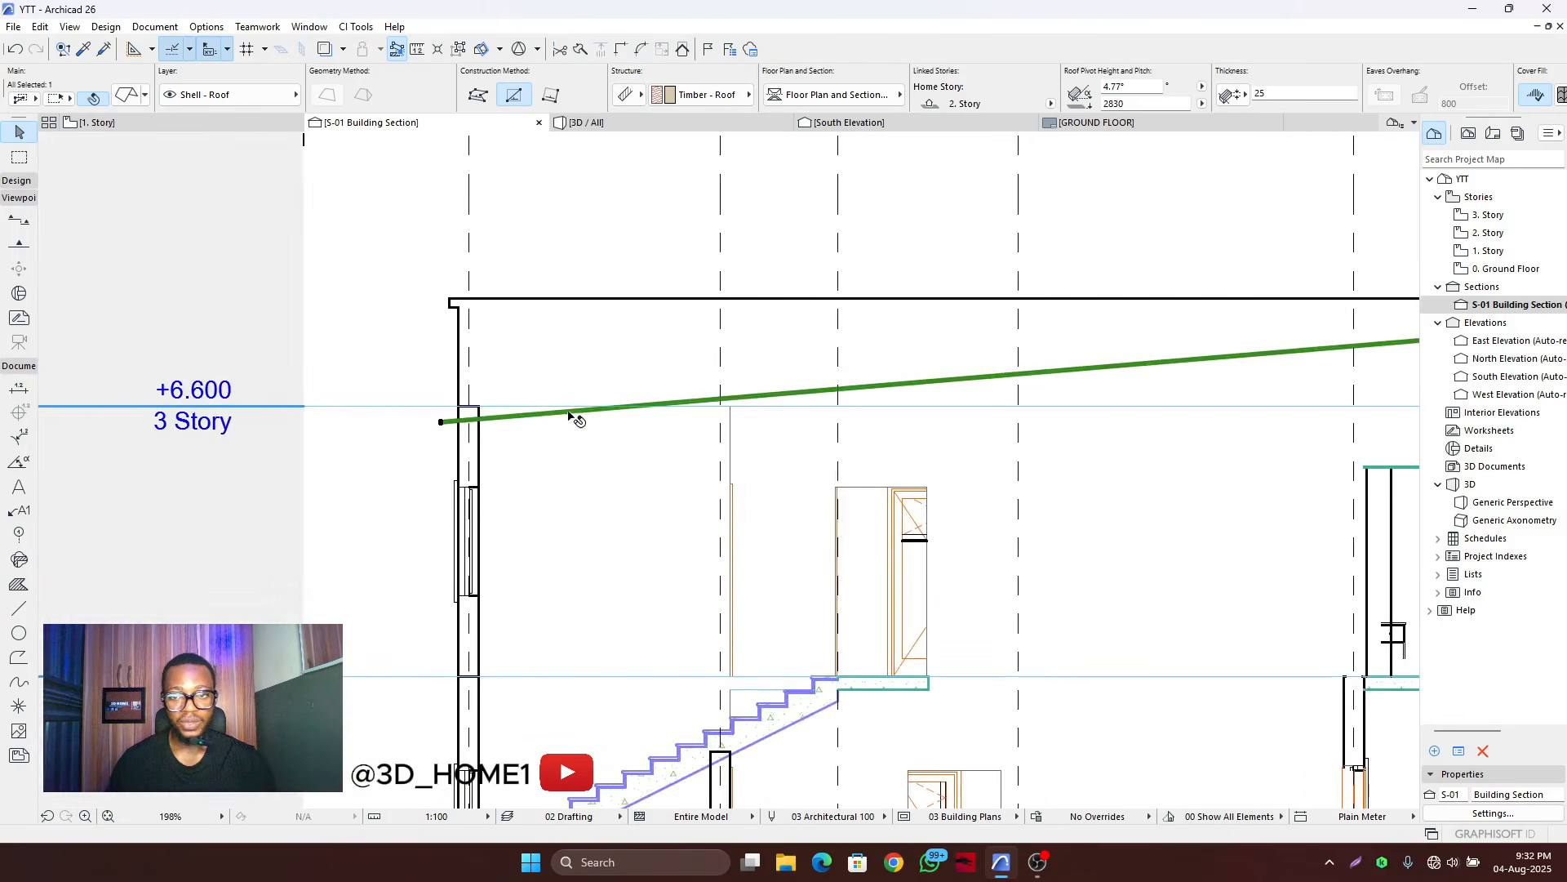
scroll(923, 383, up, 3)
scroll(434, 437, up, 4)
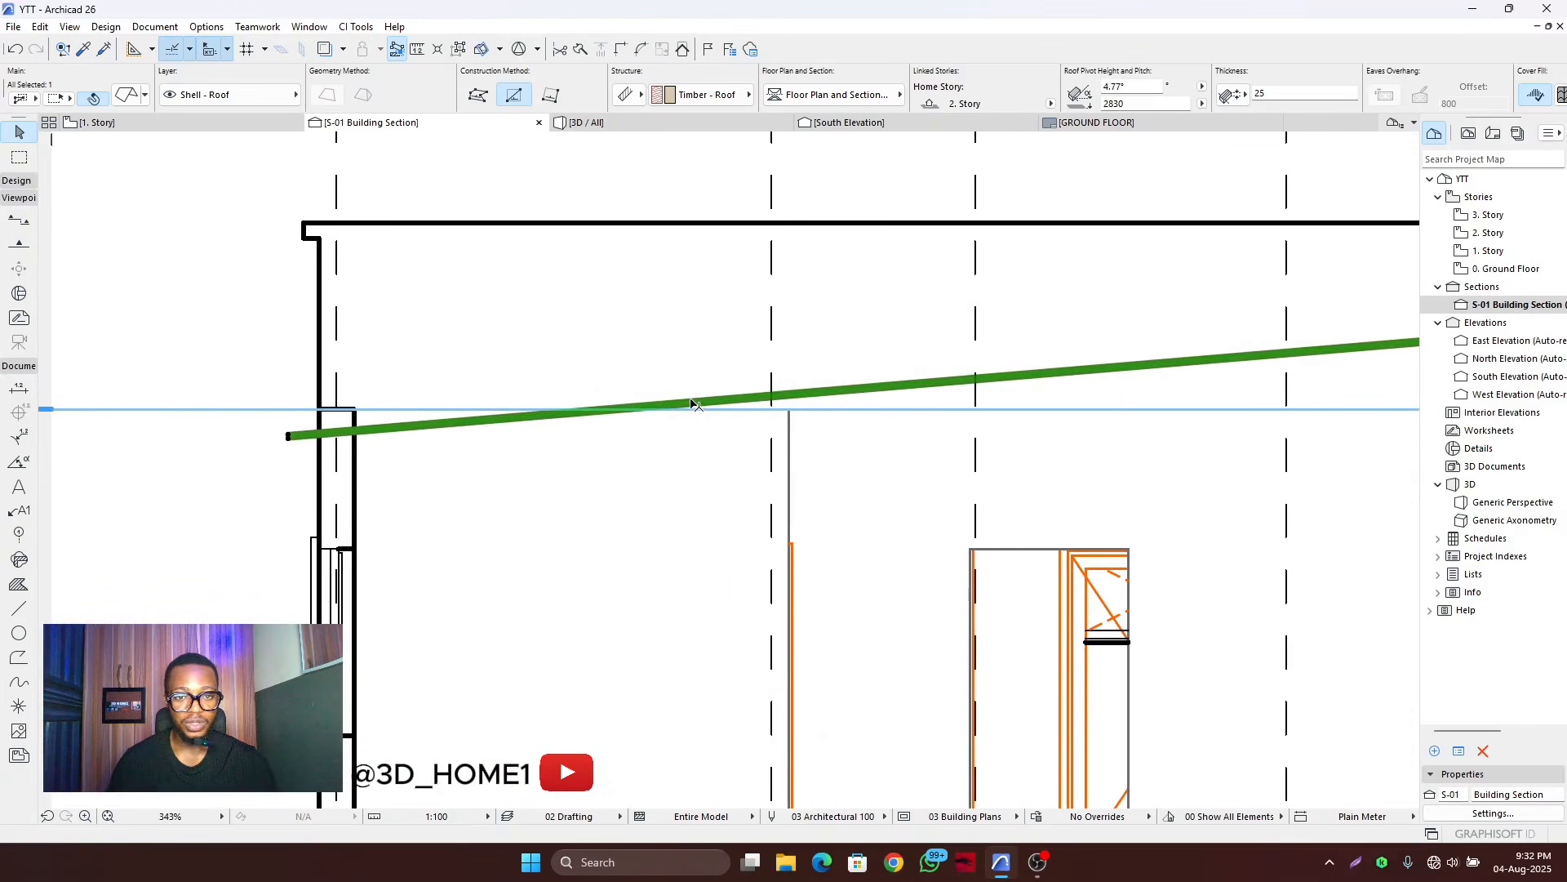
click(694, 404)
click(696, 381)
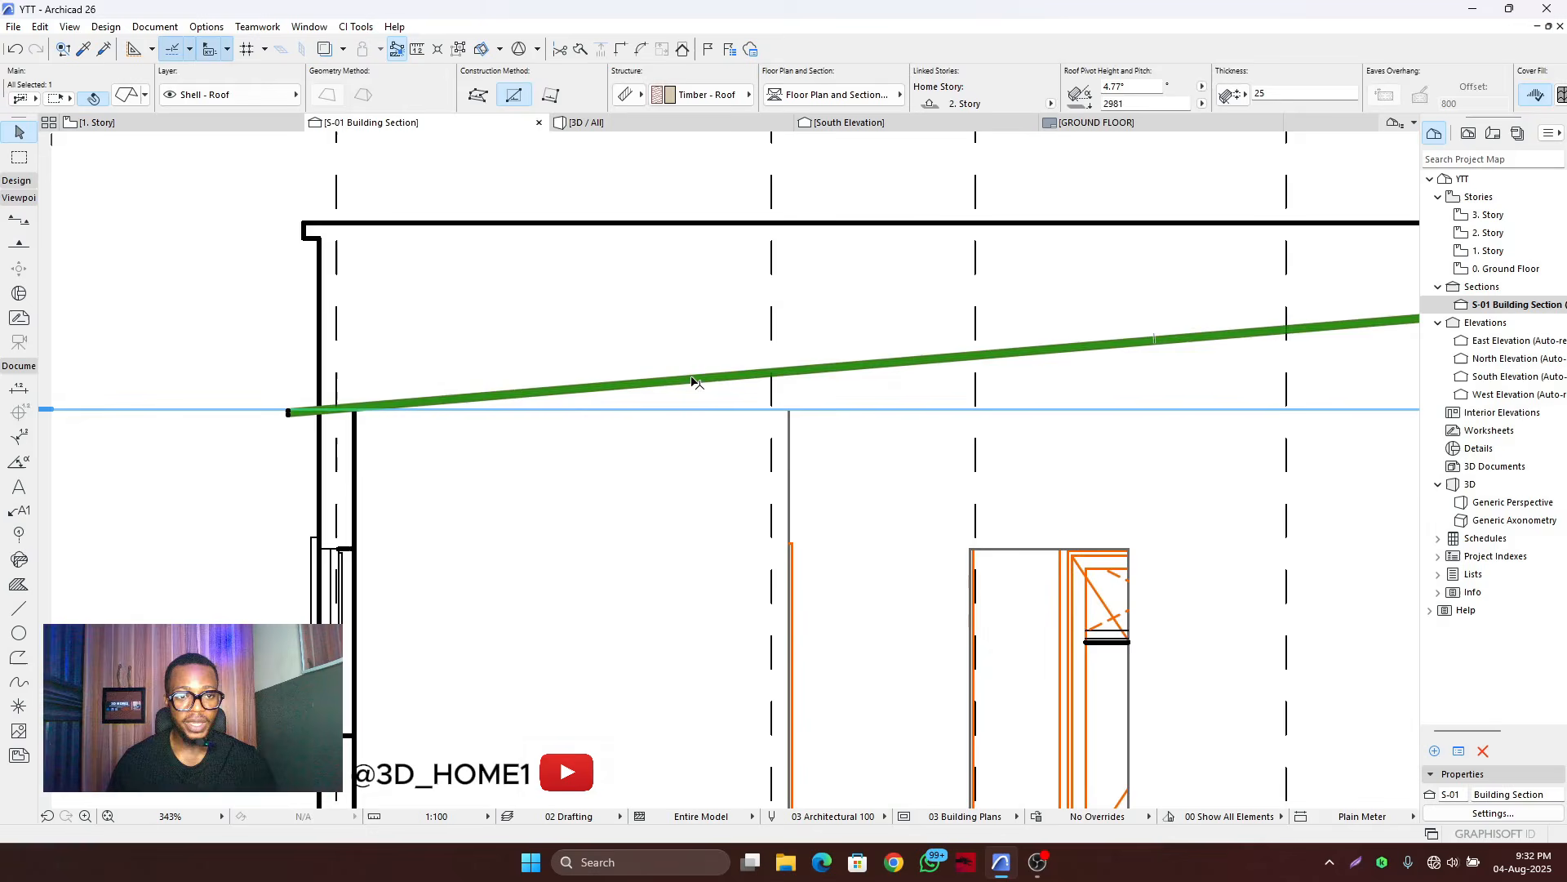
key(Escape)
- Examine the whole section with the raised roof, and the junction of the 1. Story slab with the walls
scroll(696, 381, down, 5)
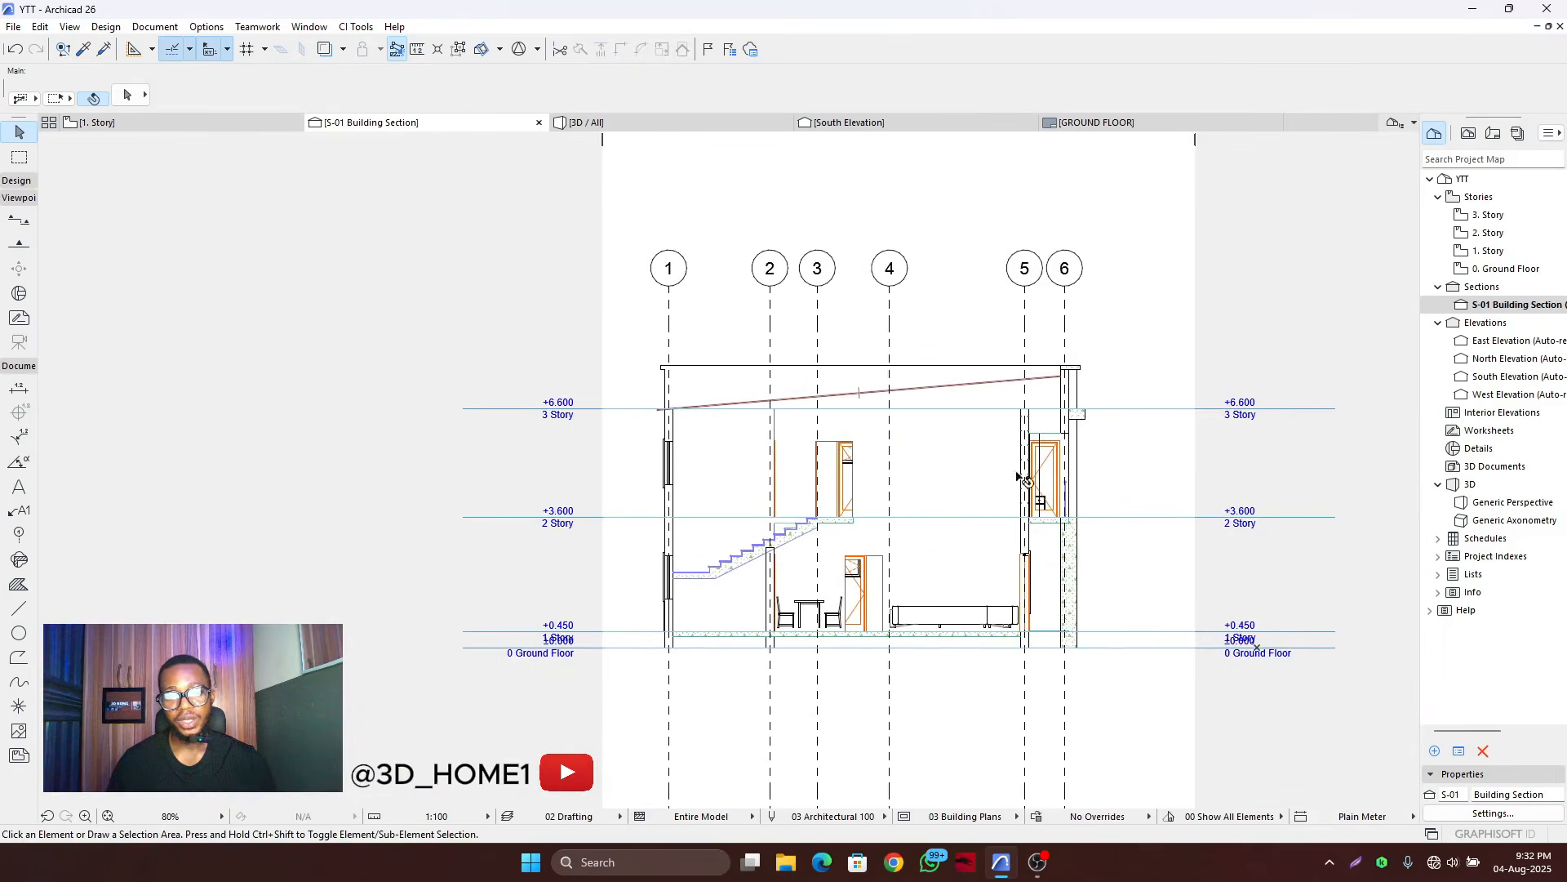
scroll(1020, 478, up, 4)
scroll(817, 351, down, 4)
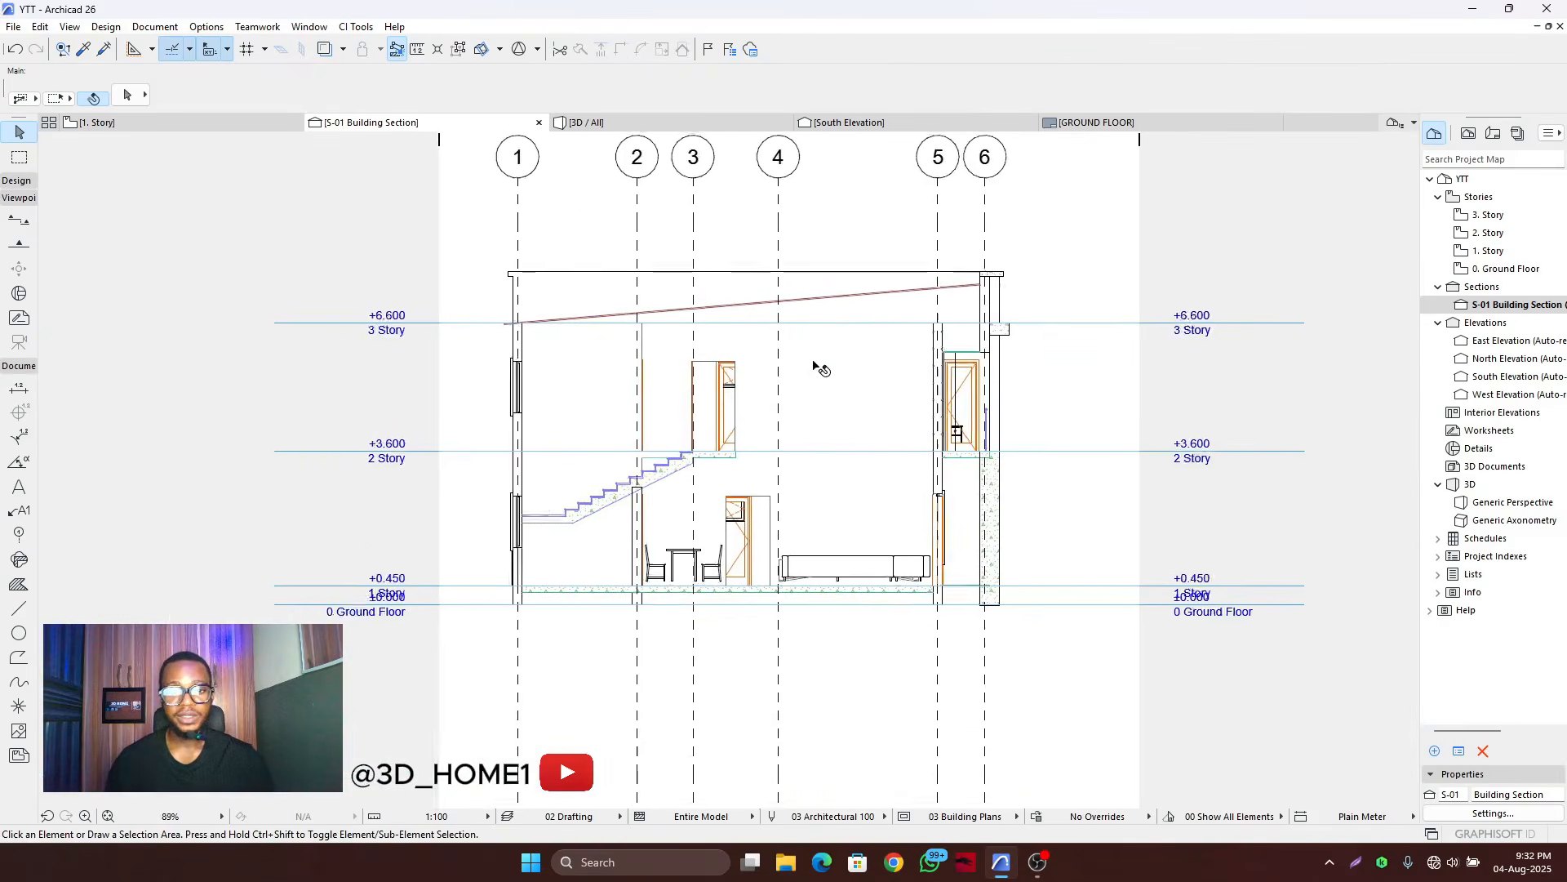
scroll(683, 532, up, 3)
scroll(596, 532, up, 3)
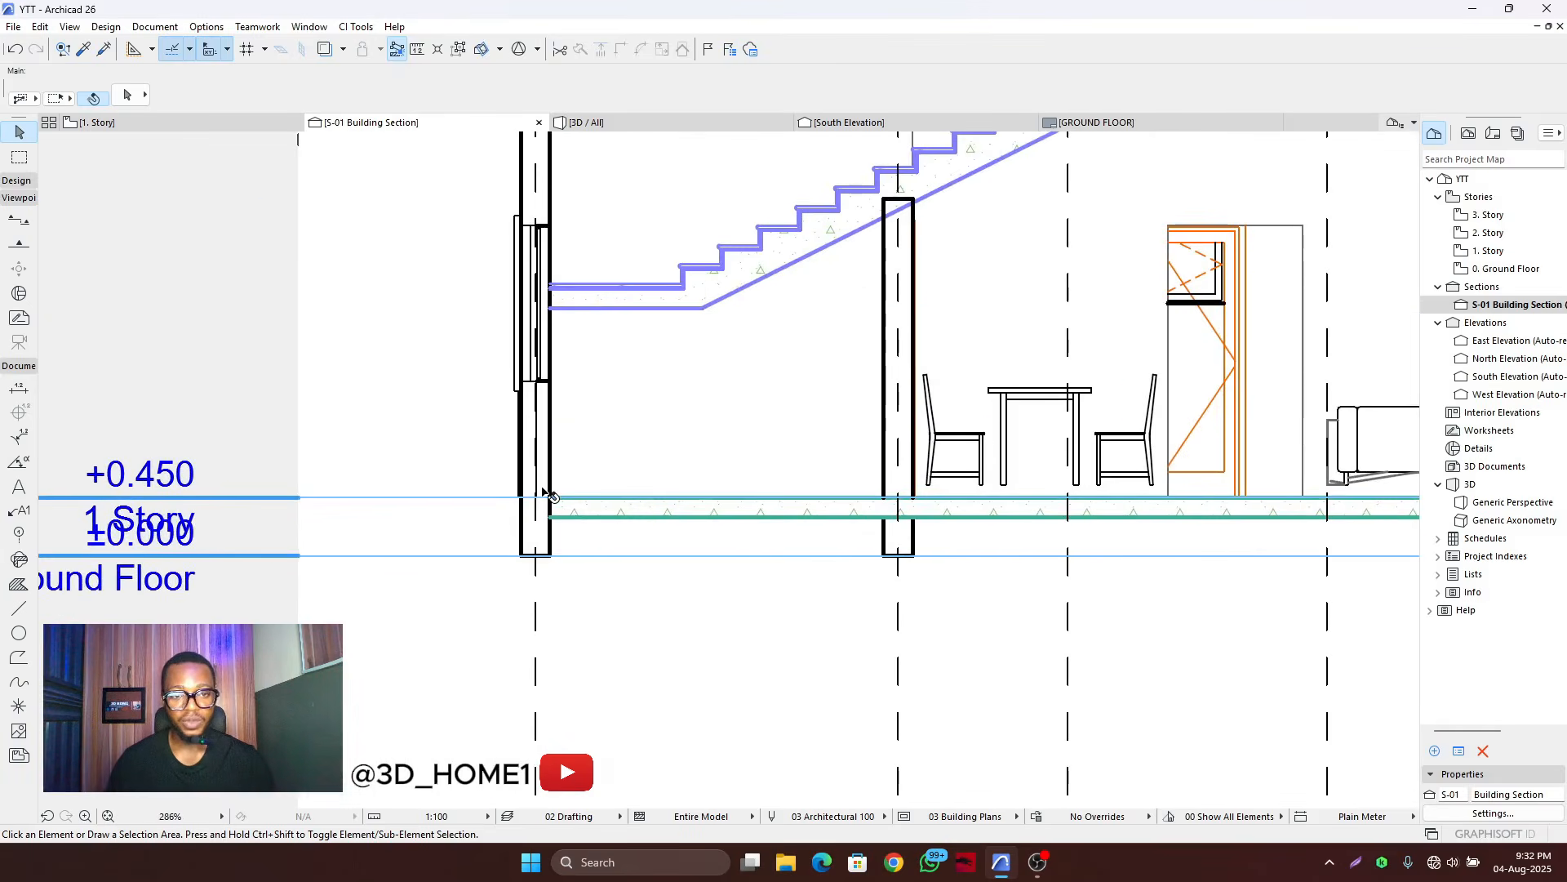
scroll(560, 513, down, 1)
scroll(555, 511, up, 2)
scroll(554, 511, up, 1)
scroll(571, 507, down, 2)
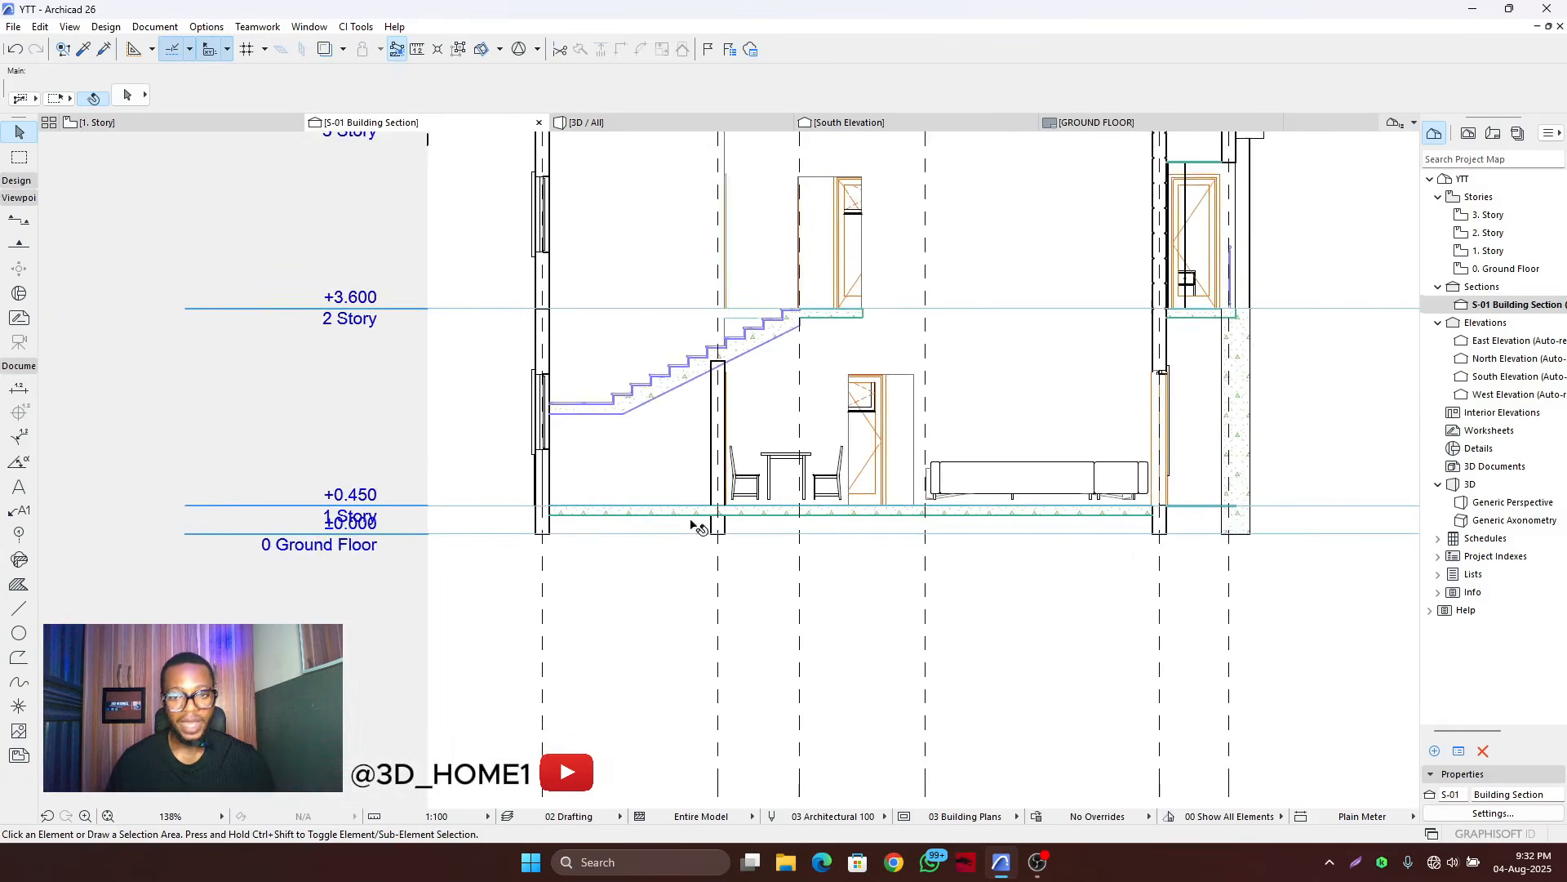
scroll(699, 525, up, 3)
scroll(694, 502, down, 2)
scroll(530, 502, up, 3)
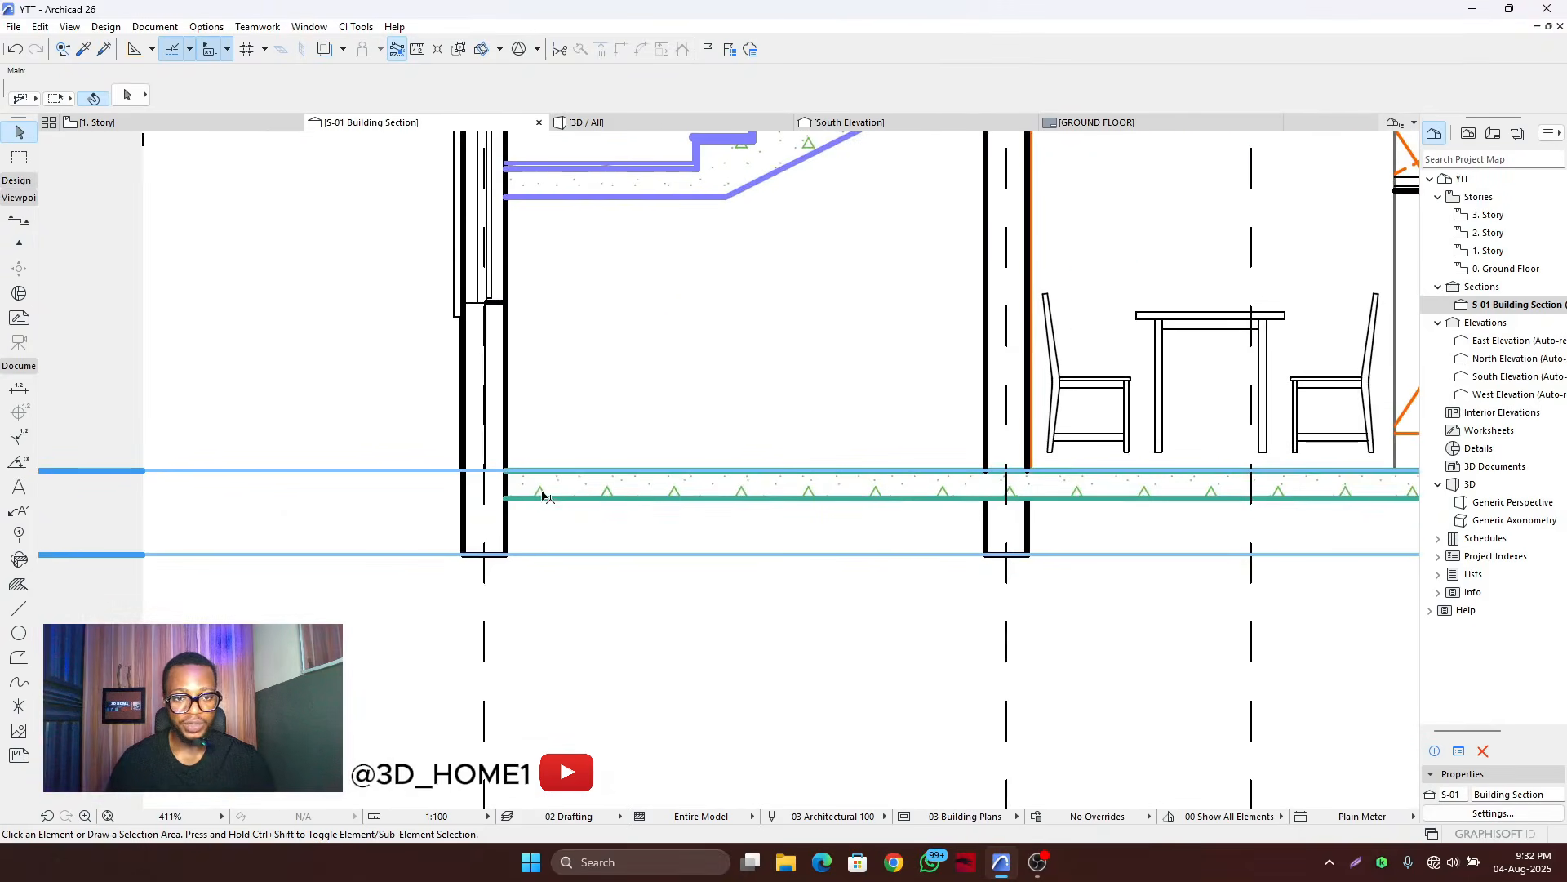
- Select the 1. Story concrete slab and examine its end at the grid line 1 wall and its full extent
click(540, 495)
scroll(522, 502, up, 4)
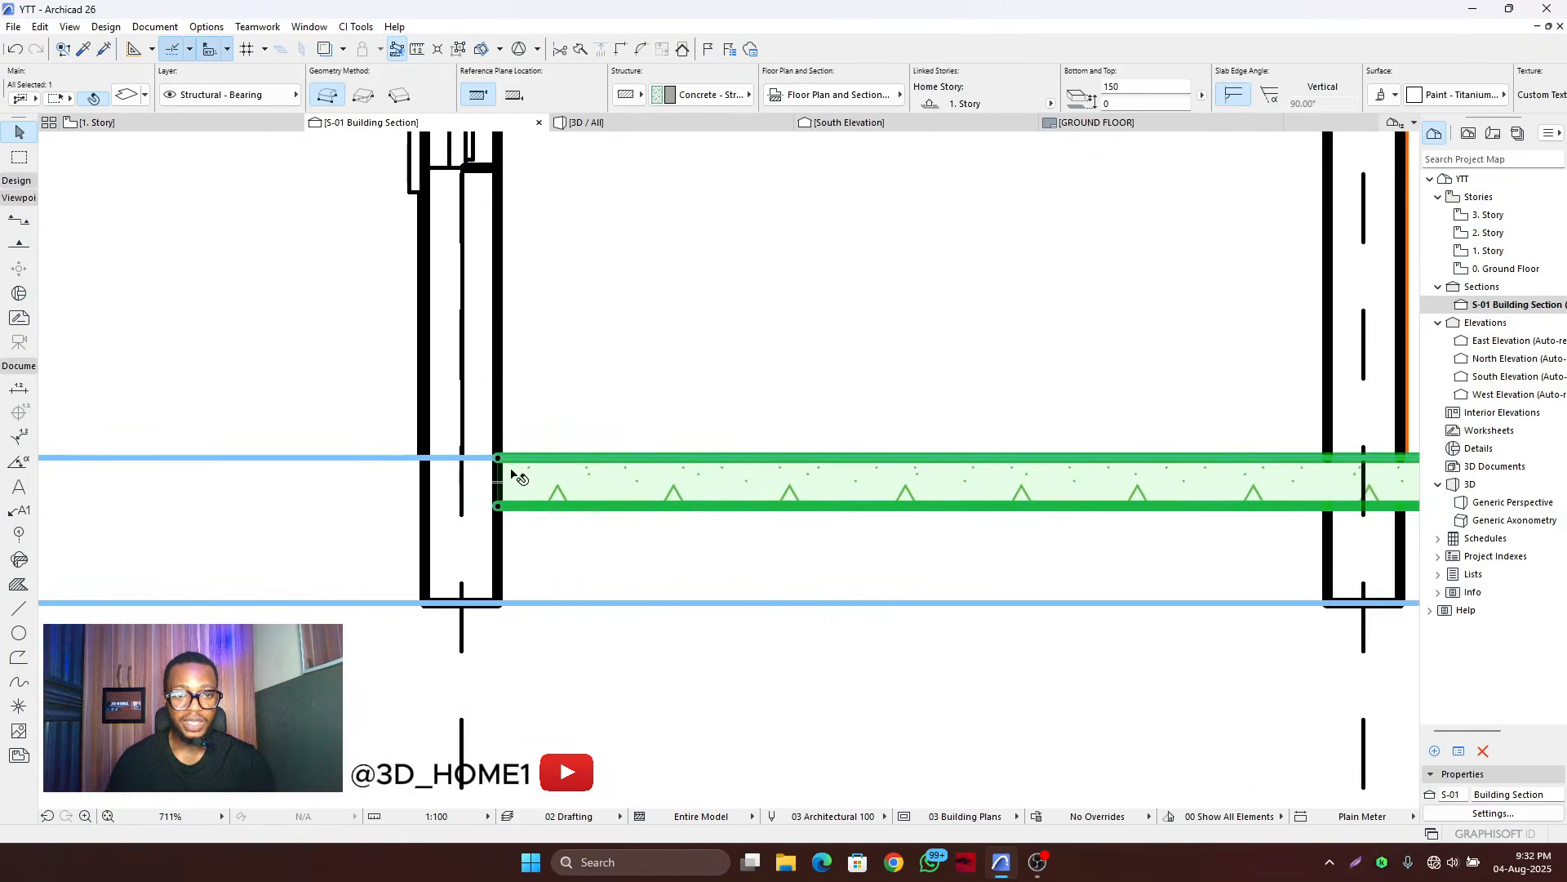
scroll(395, 476, down, 6)
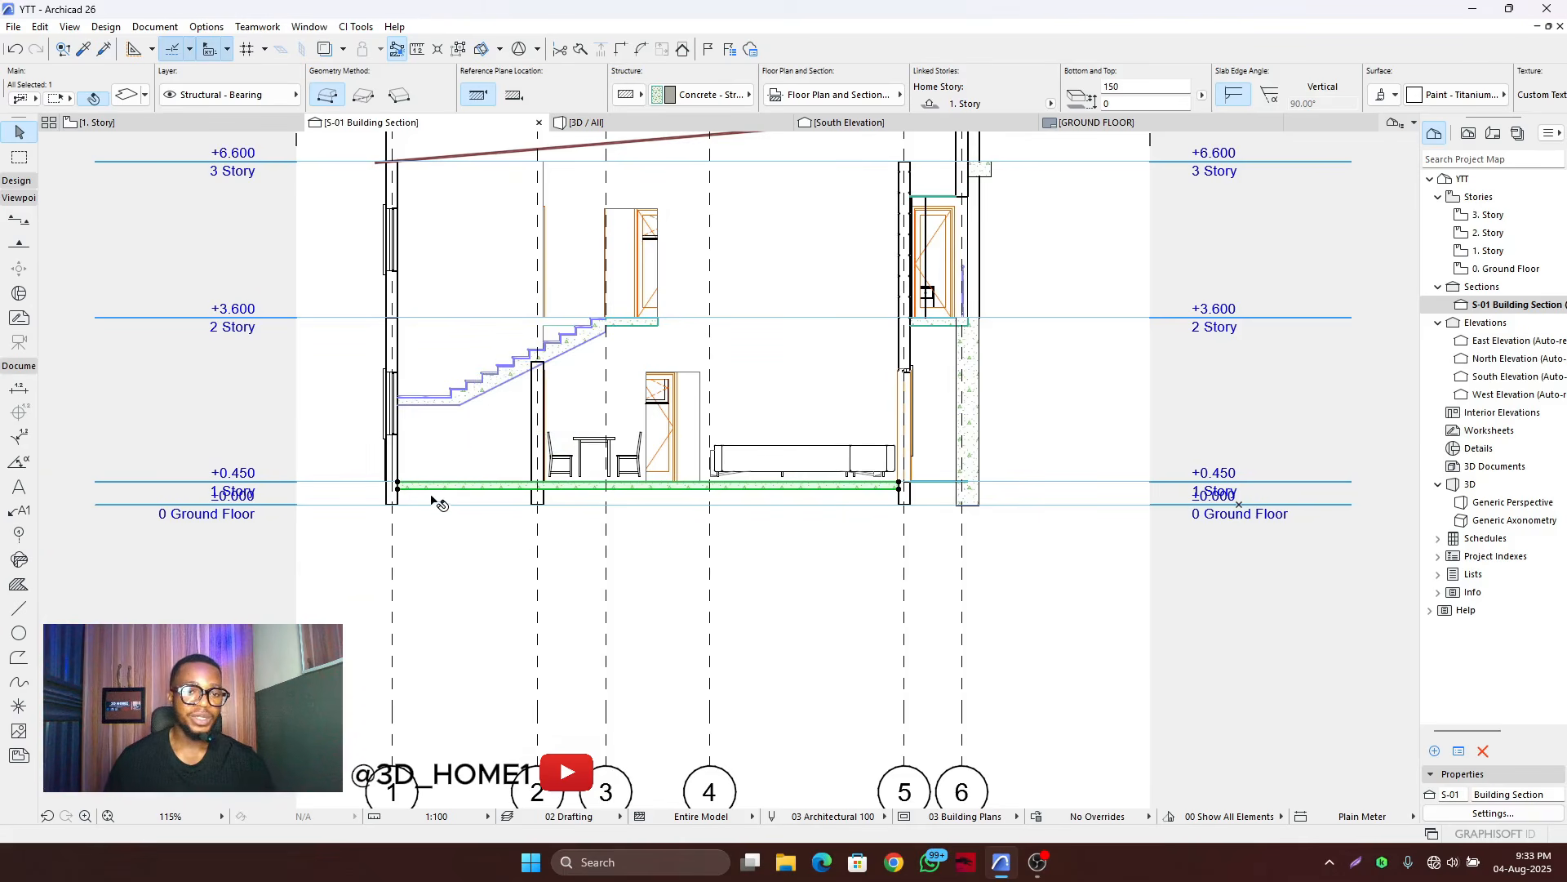
scroll(397, 499, down, 2)
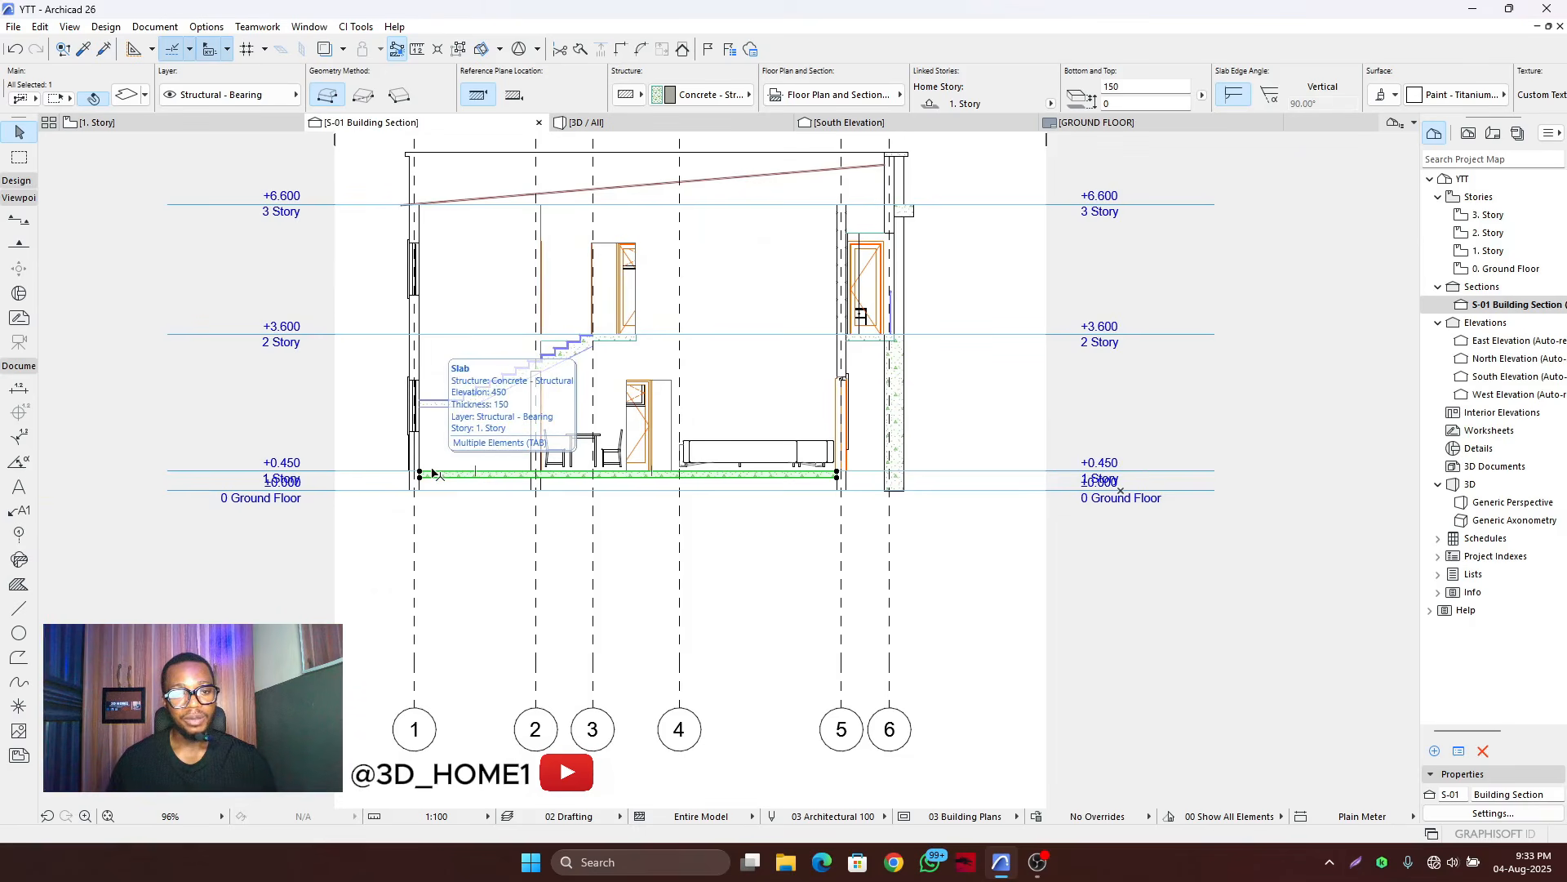
scroll(369, 439, up, 3)
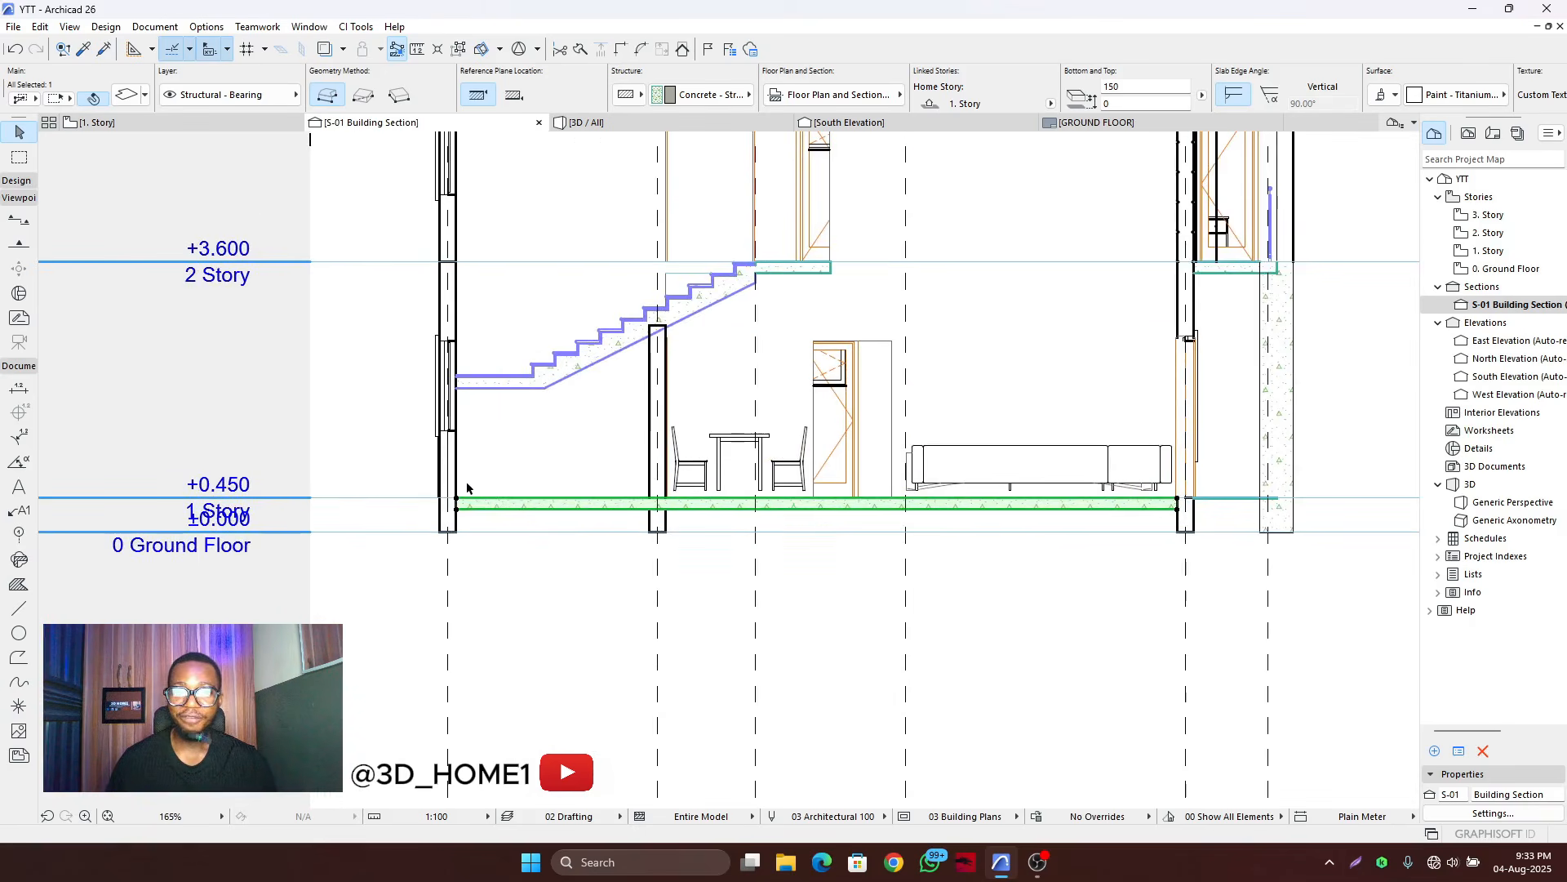
scroll(658, 601, down, 3)
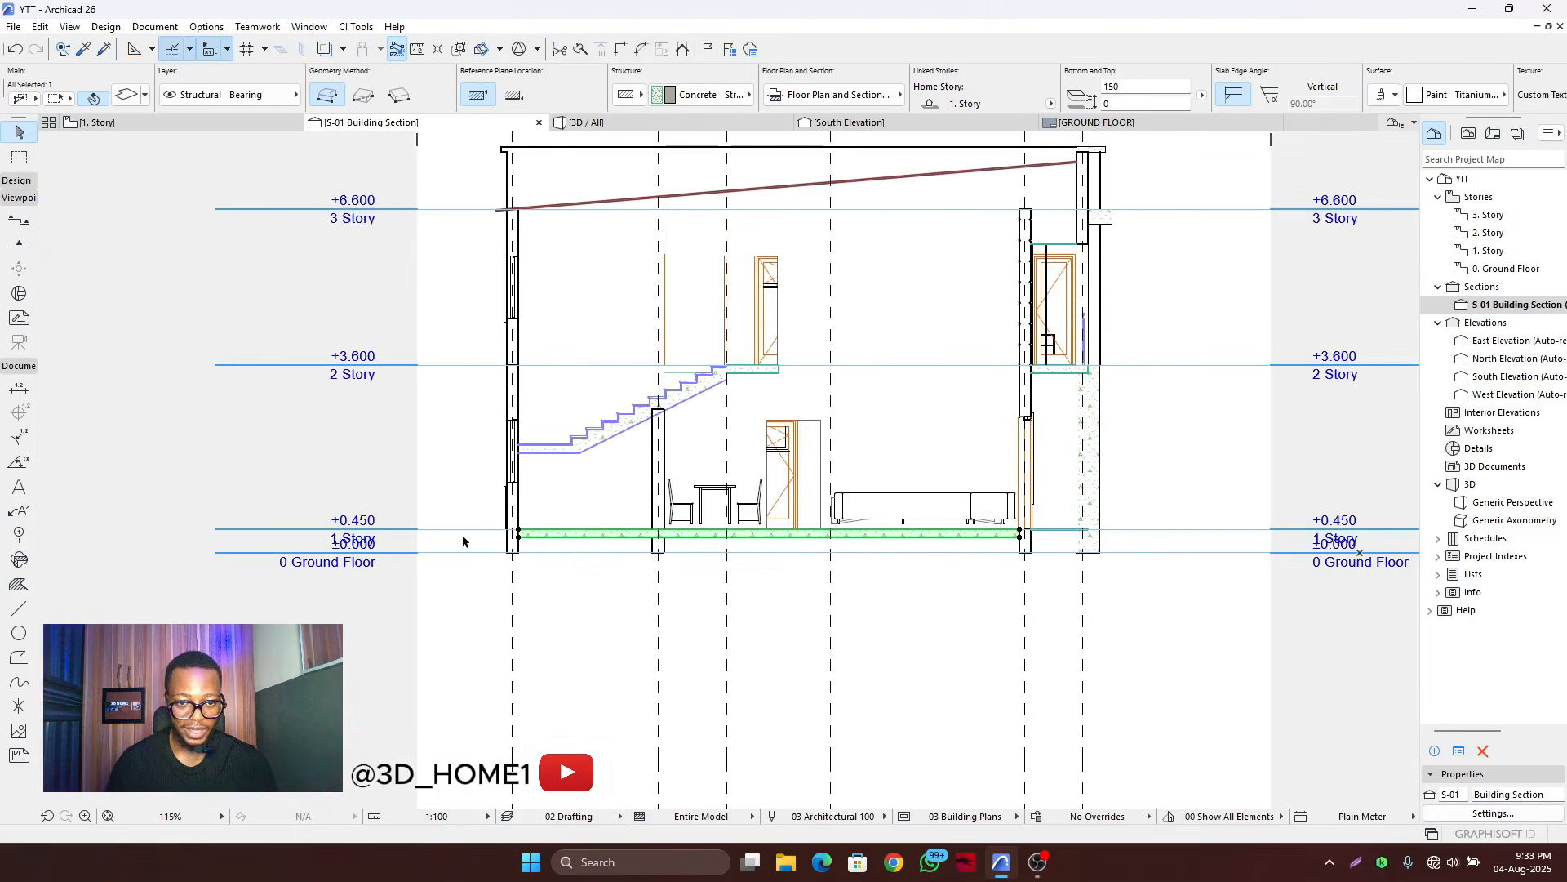
- Orbit the house exterior in the 3D view, and return to the S-01 section to examine its floor slab and wall bases
click(586, 122)
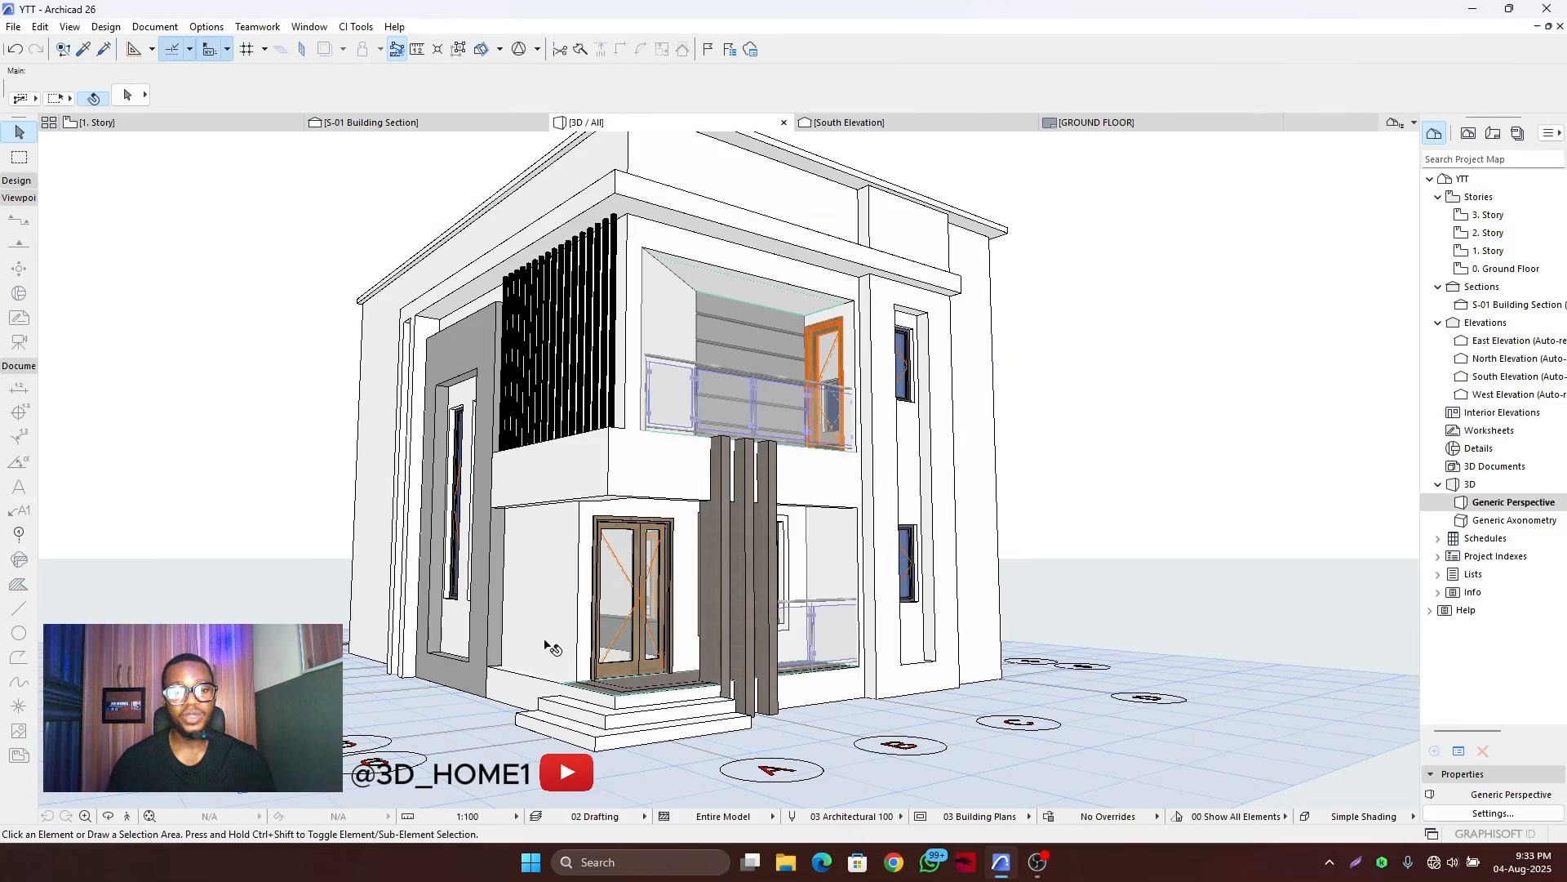
key(o)
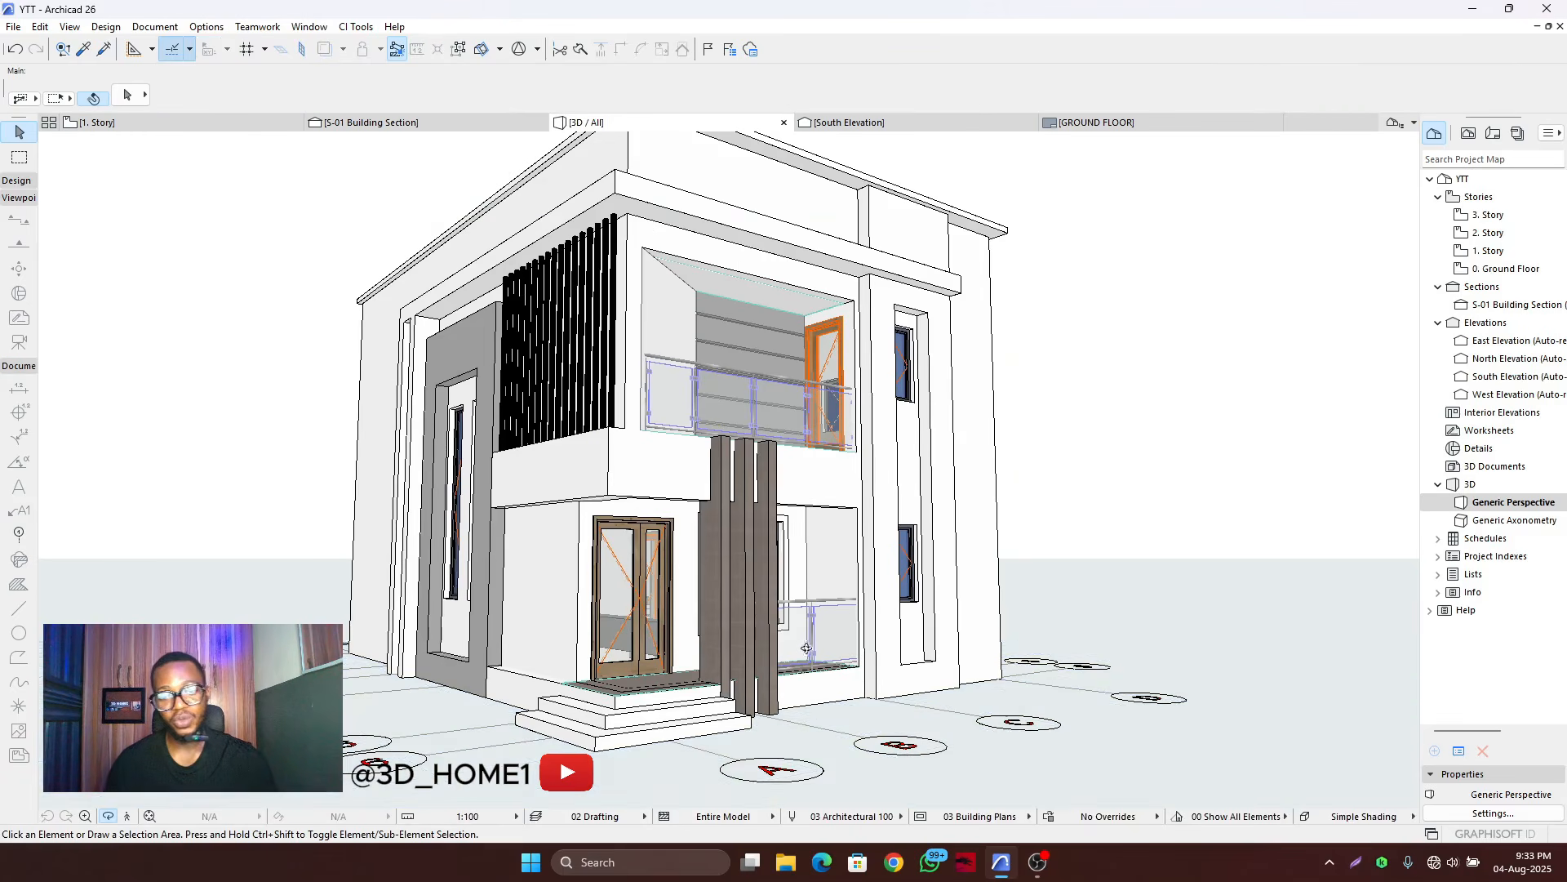
drag(945, 596, 277, 557)
drag(898, 523, 986, 557)
scroll(608, 620, up, 5)
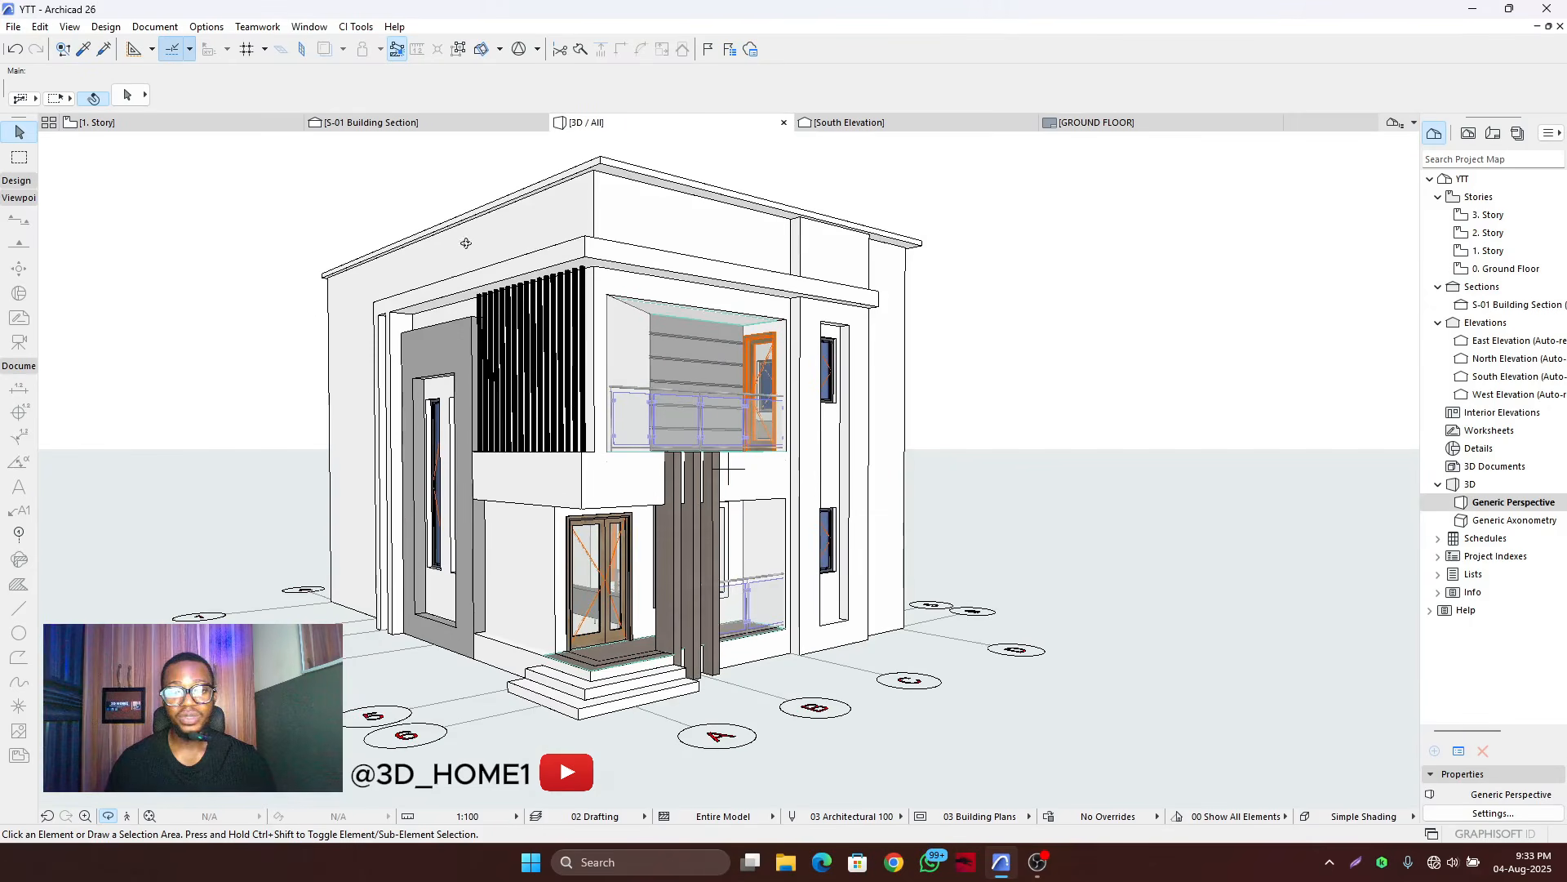
click(258, 127)
click(364, 122)
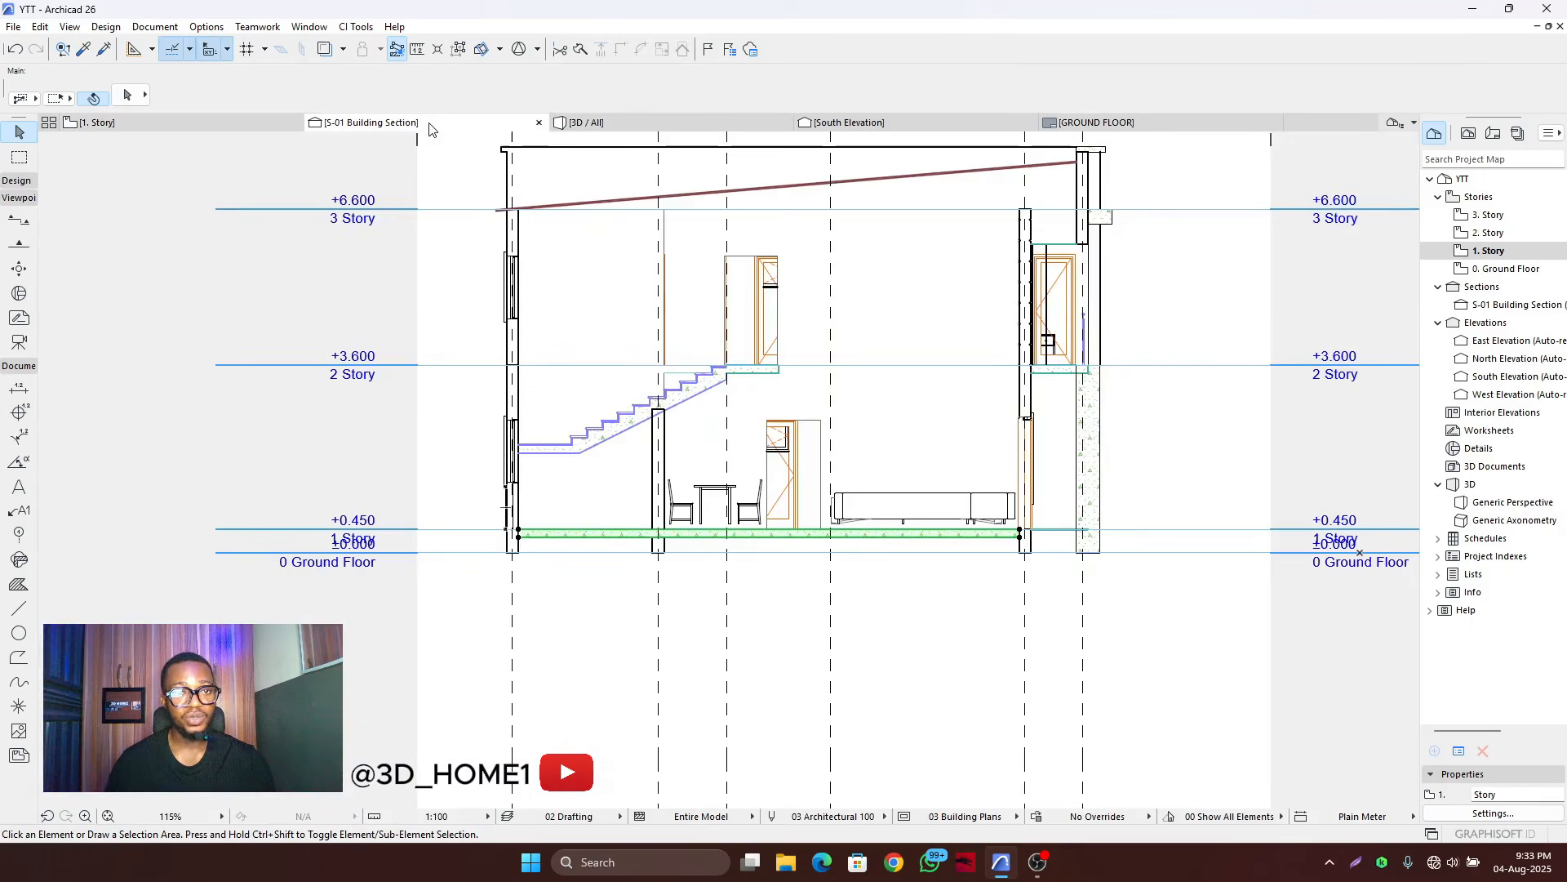
scroll(759, 527, up, 2)
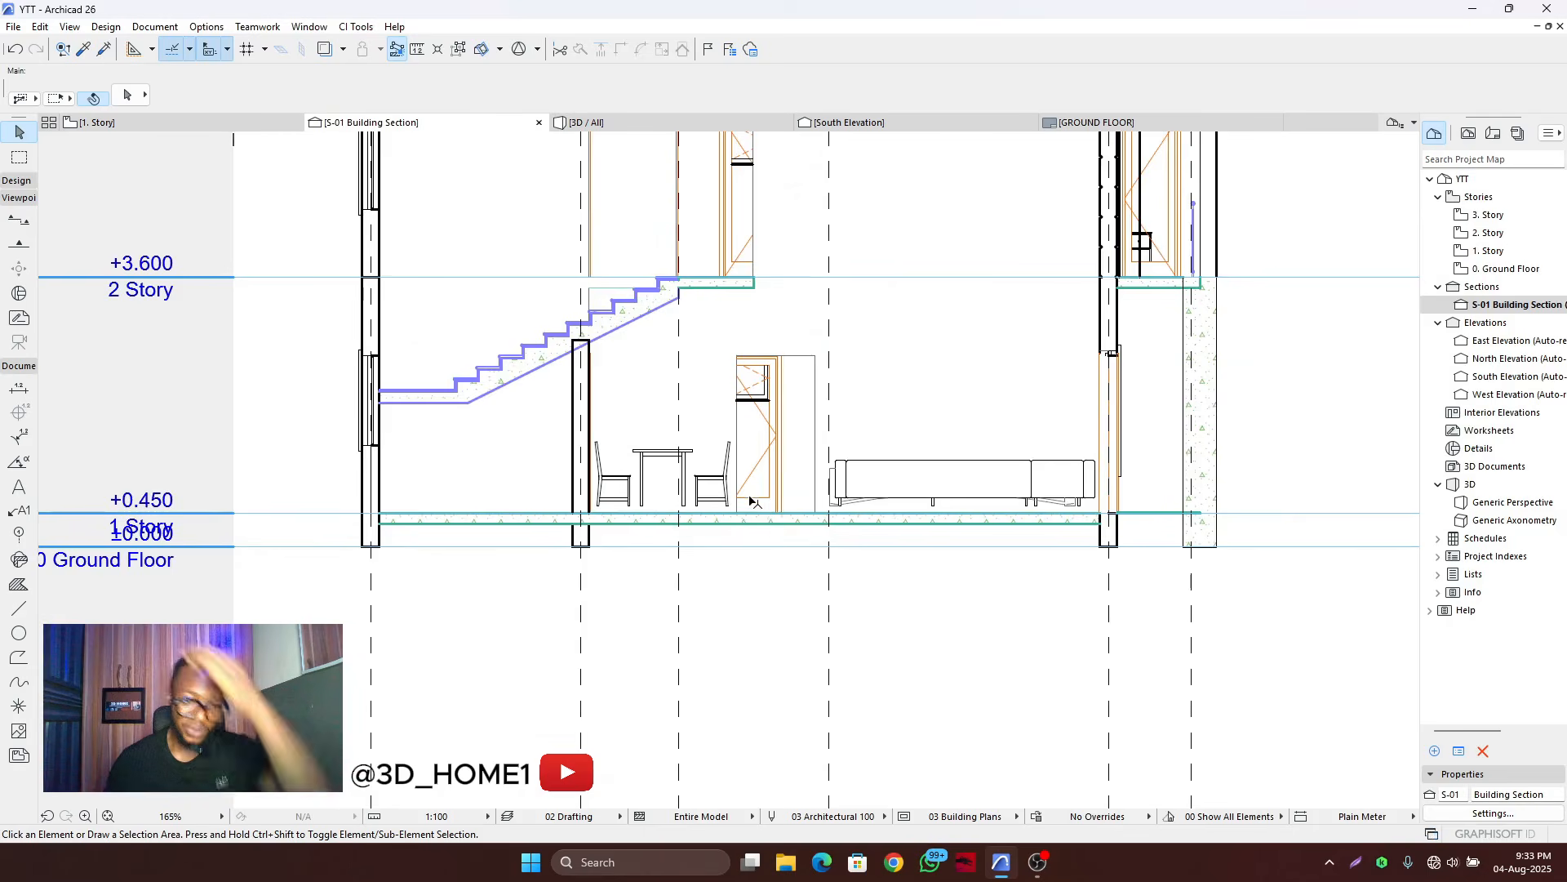
scroll(749, 497, up, 1)
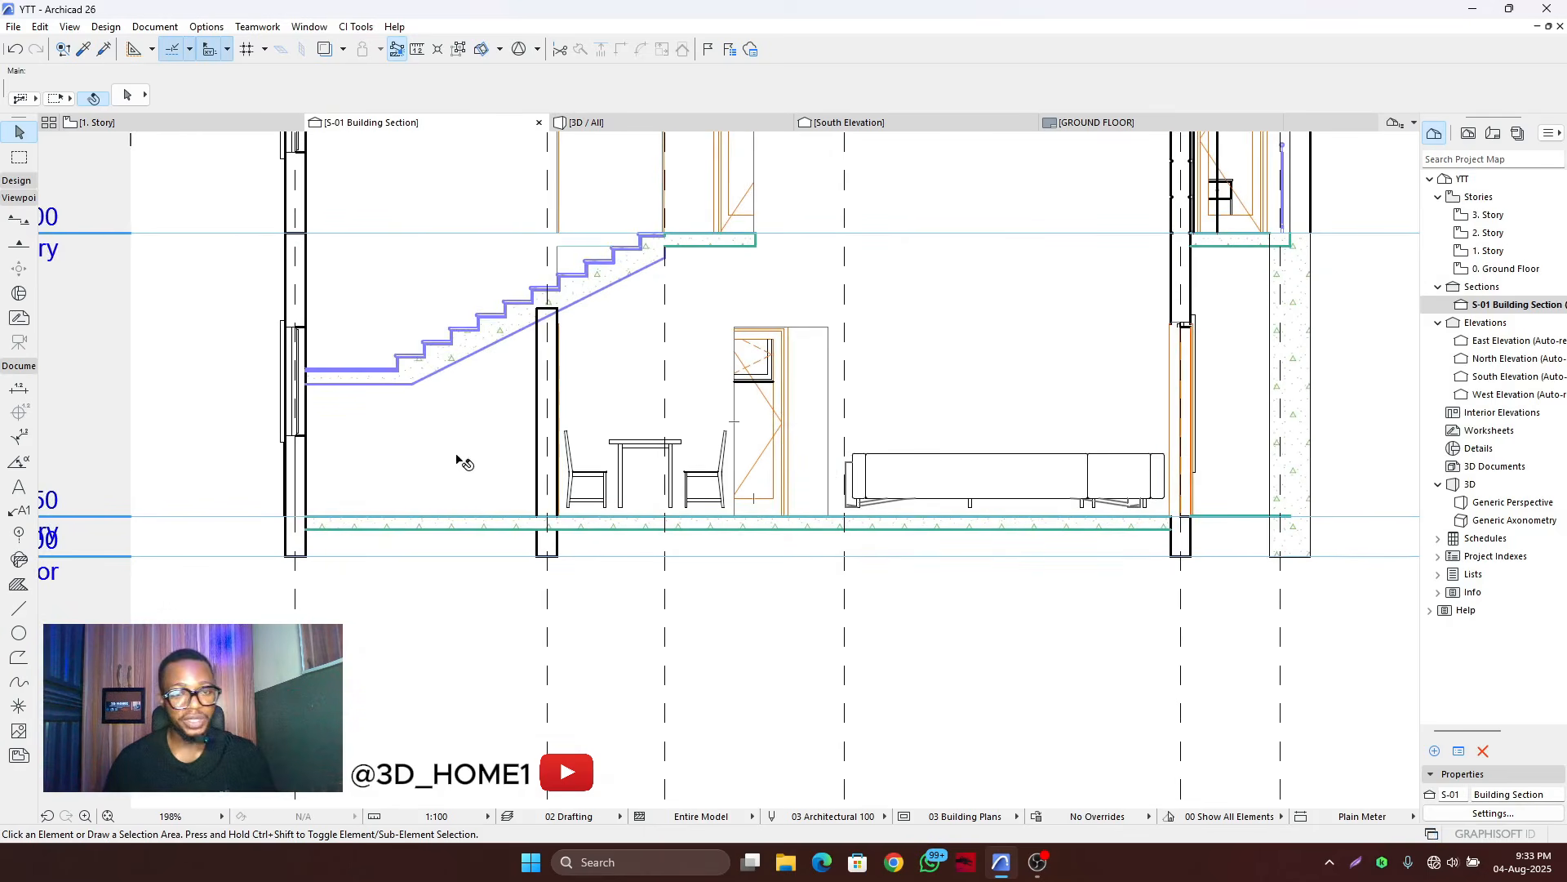
scroll(507, 465, down, 2)
scroll(317, 504, up, 2)
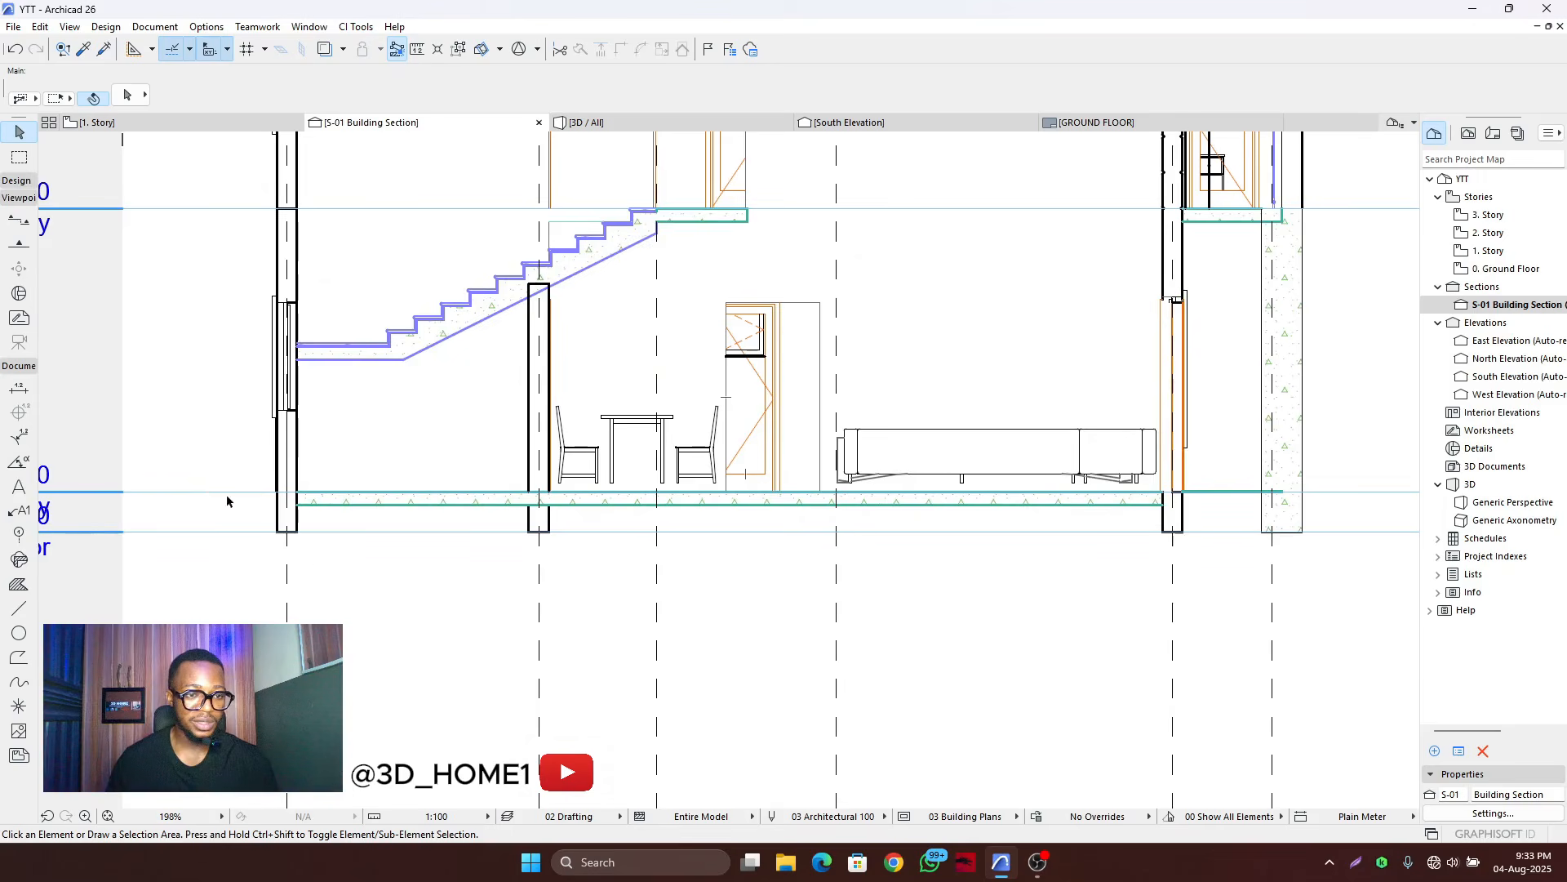
scroll(339, 530, down, 2)
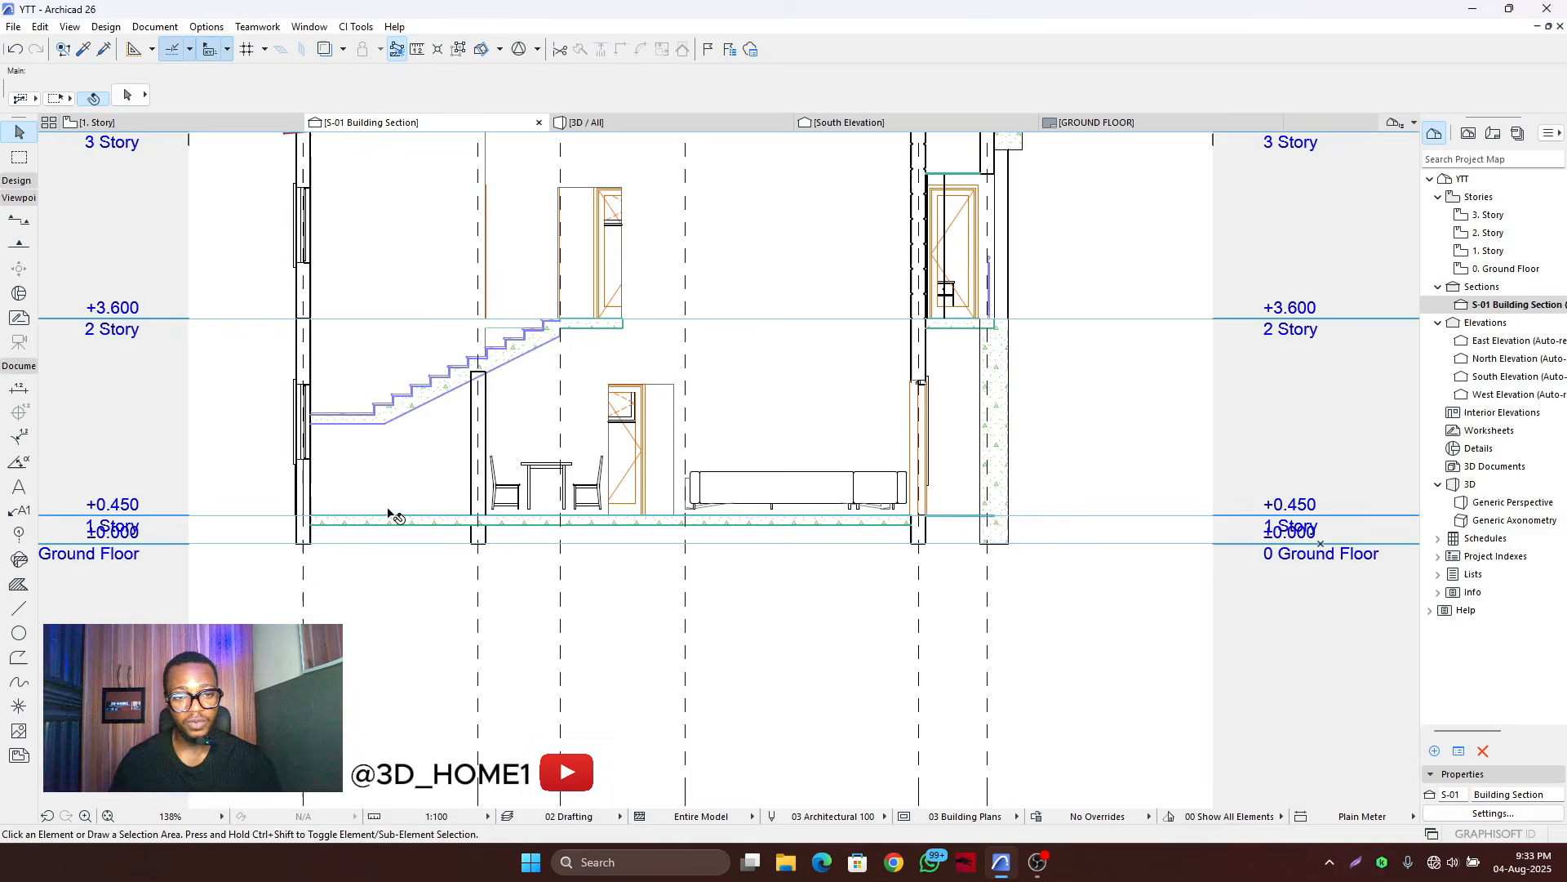
- Draw a rectangular drafting fill about 10730 mm by 132 mm over the 1. Story slab, from the grid line 1 wall's inner face to the concrete column
click(18, 586)
scroll(483, 515, up, 10)
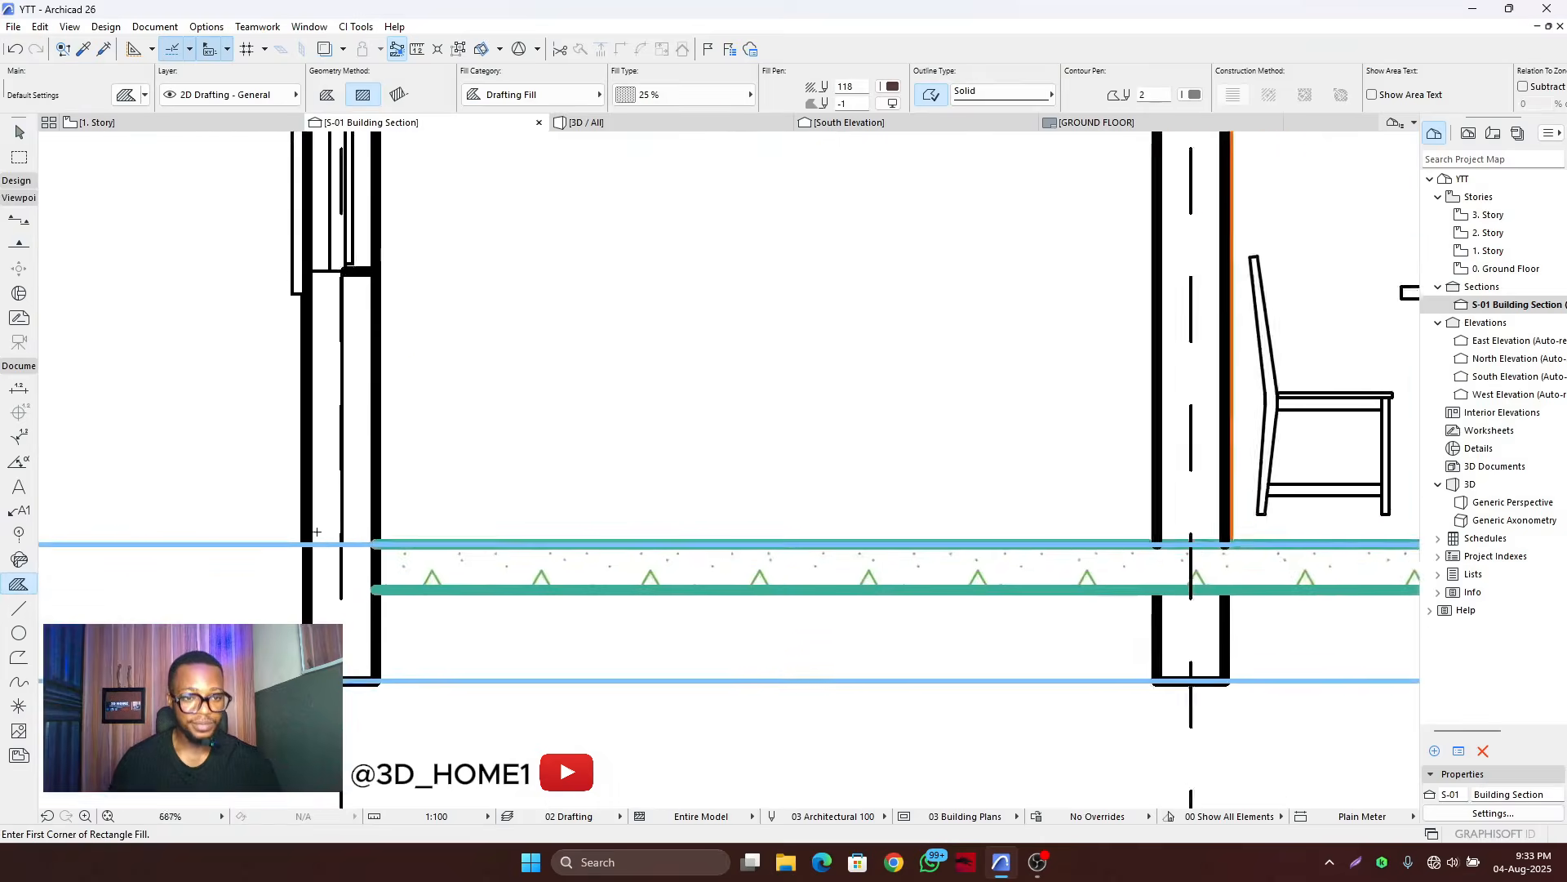
click(404, 545)
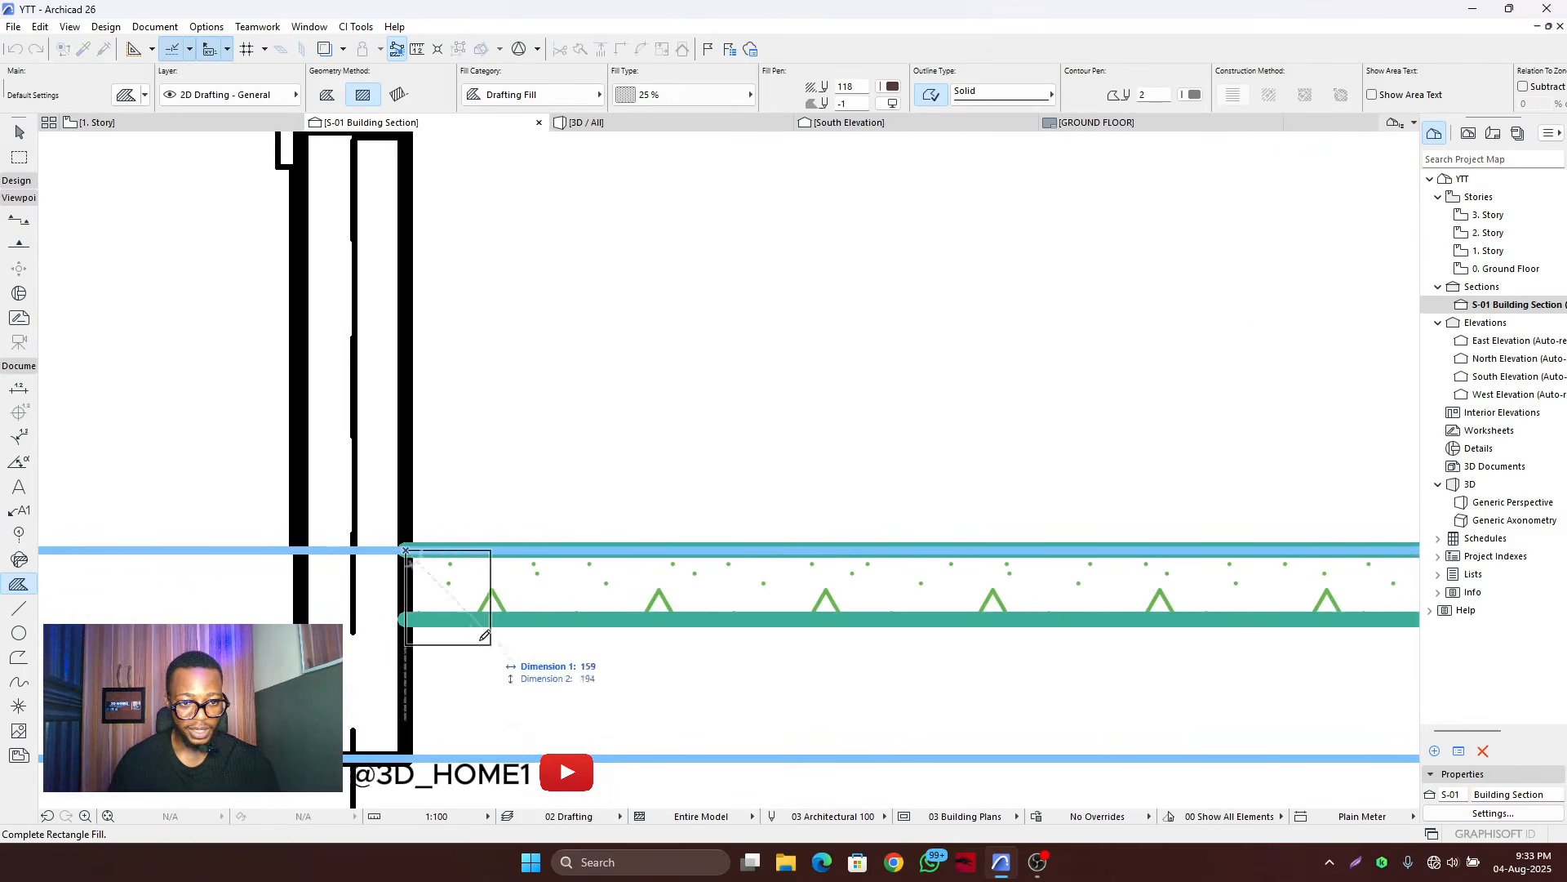
scroll(266, 612, down, 8)
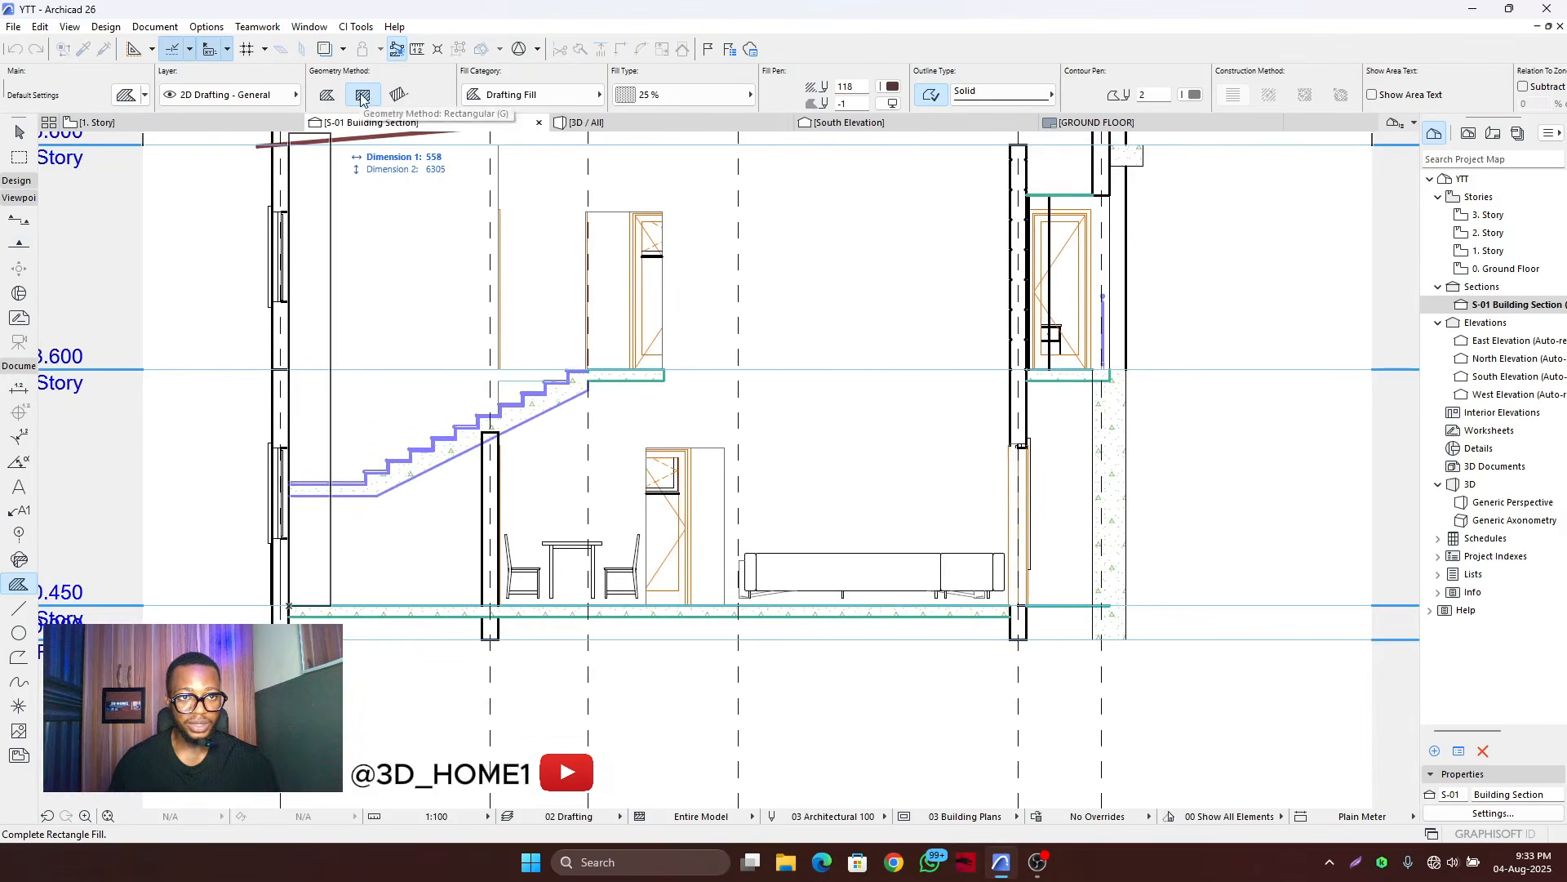
scroll(1102, 612, up, 5)
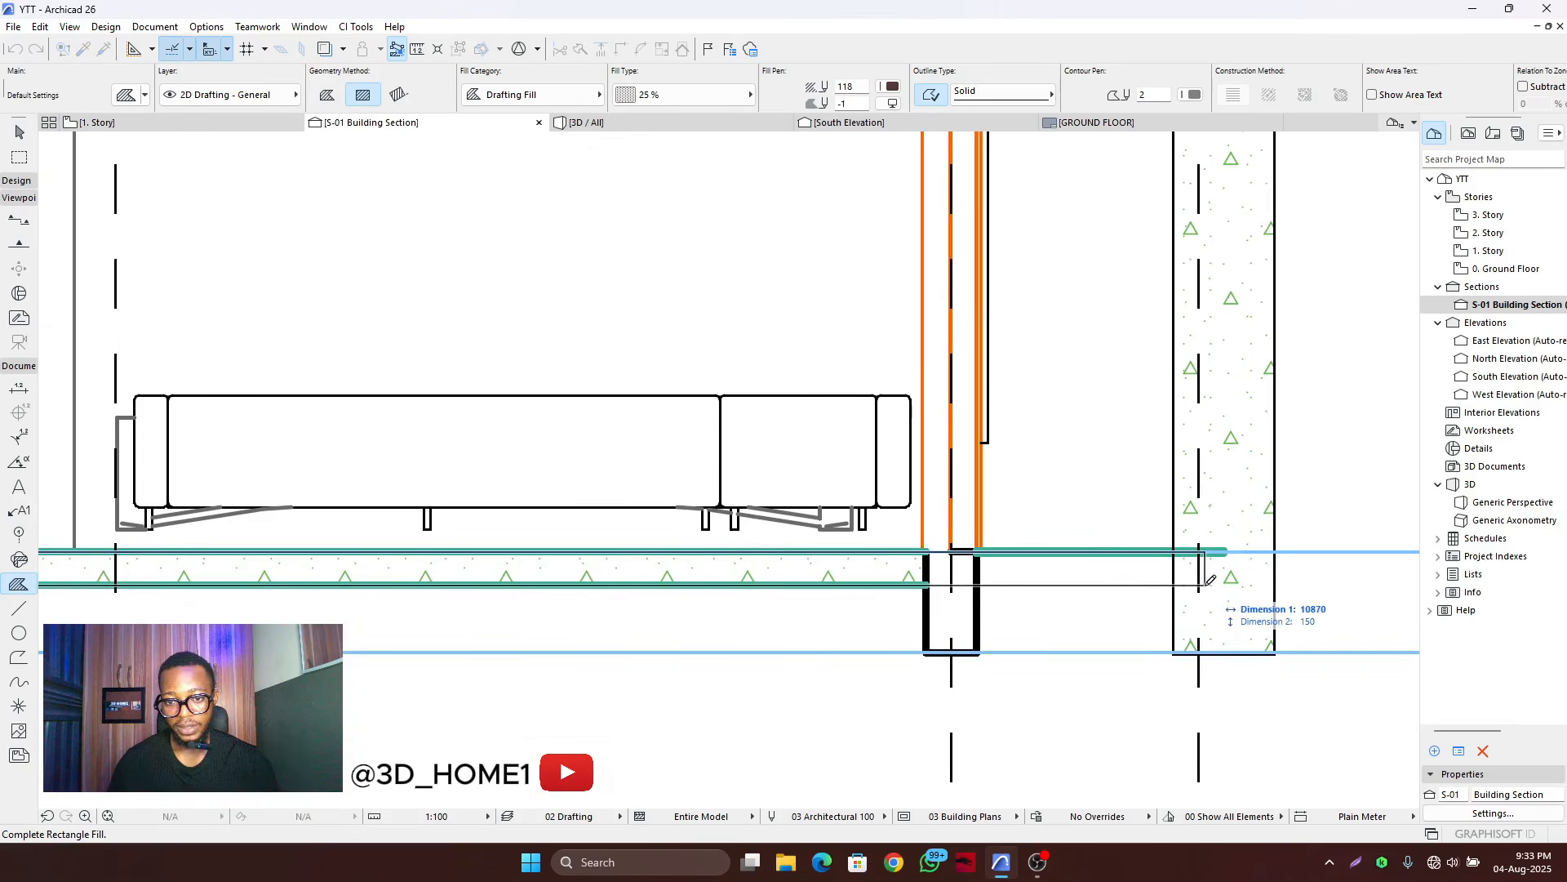
scroll(1219, 578, down, 2)
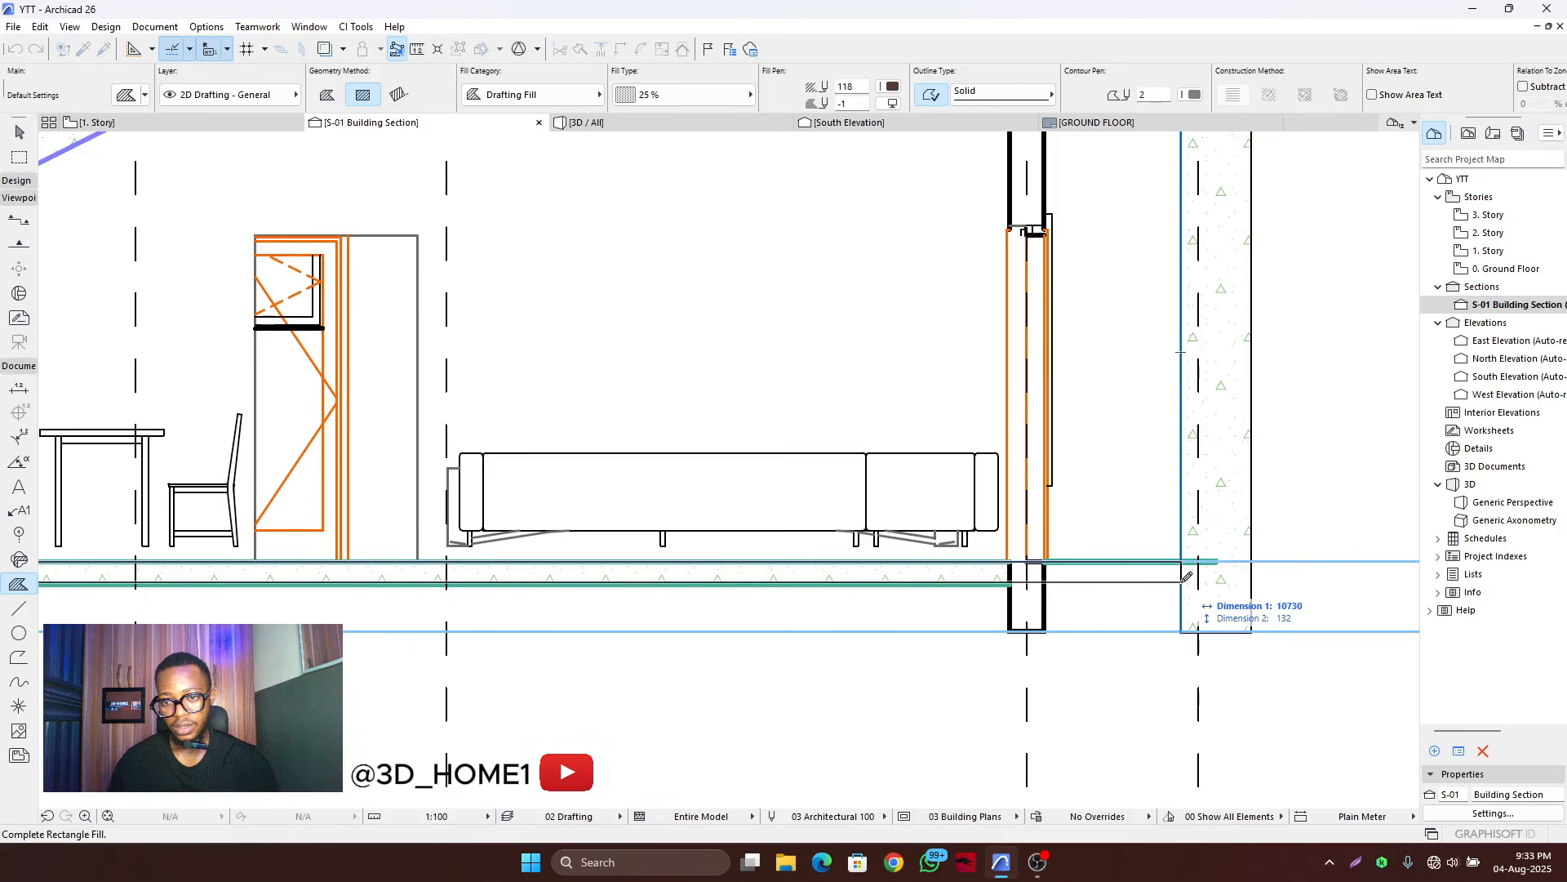
click(1181, 582)
scroll(1181, 581, down, 4)
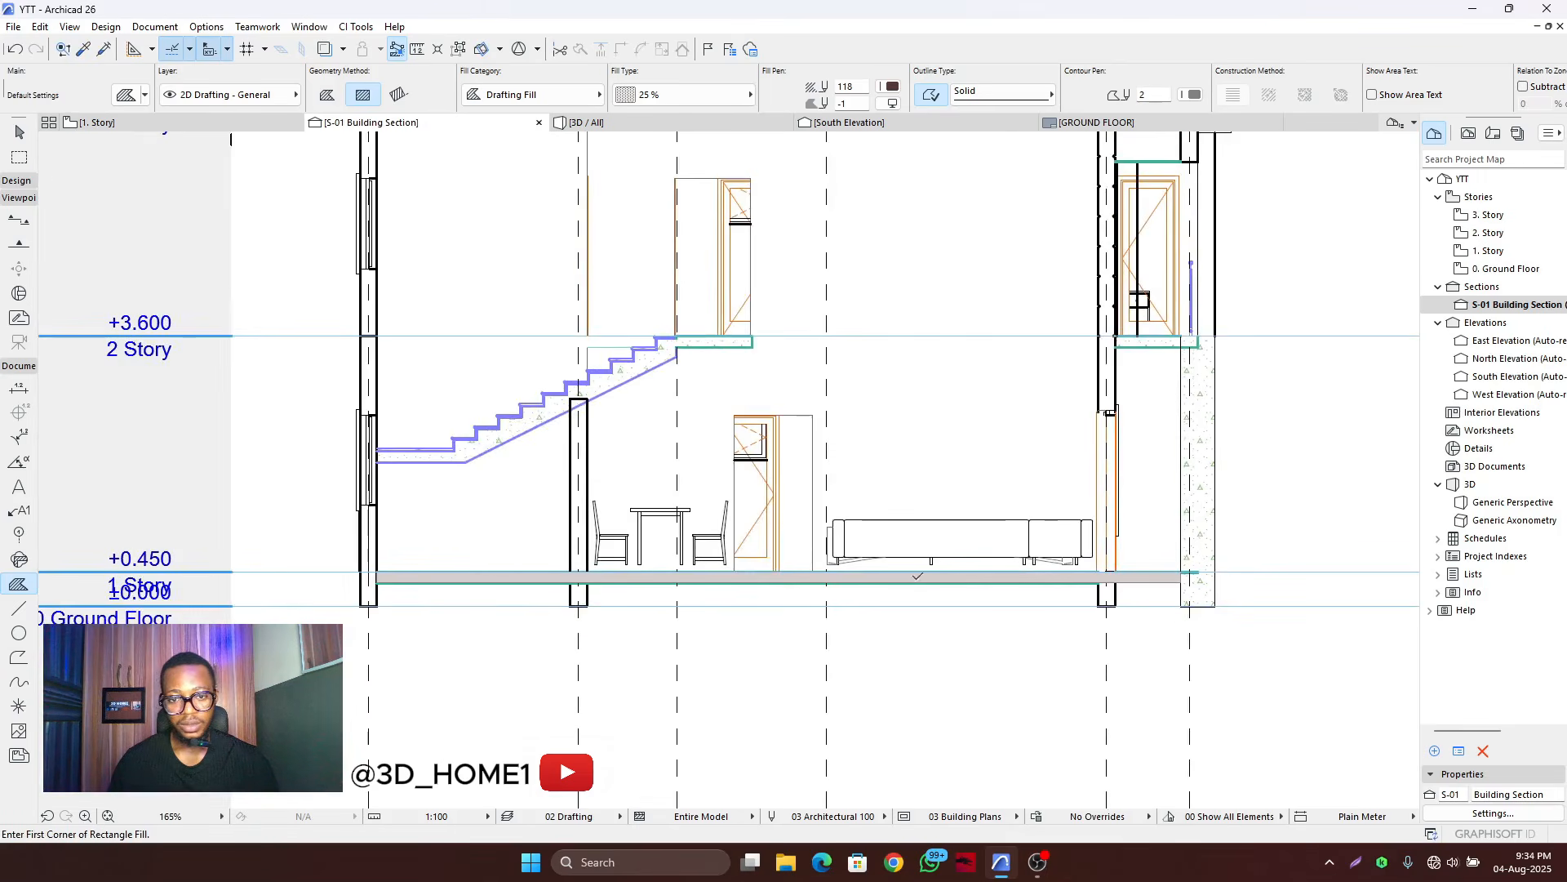
scroll(326, 581, up, 2)
key(Escape)
- Offset the slab fill's lower edge to the slab's underside and its end edge to the outer face of the grid line 1 wall
scroll(377, 617, up, 5)
click(585, 529)
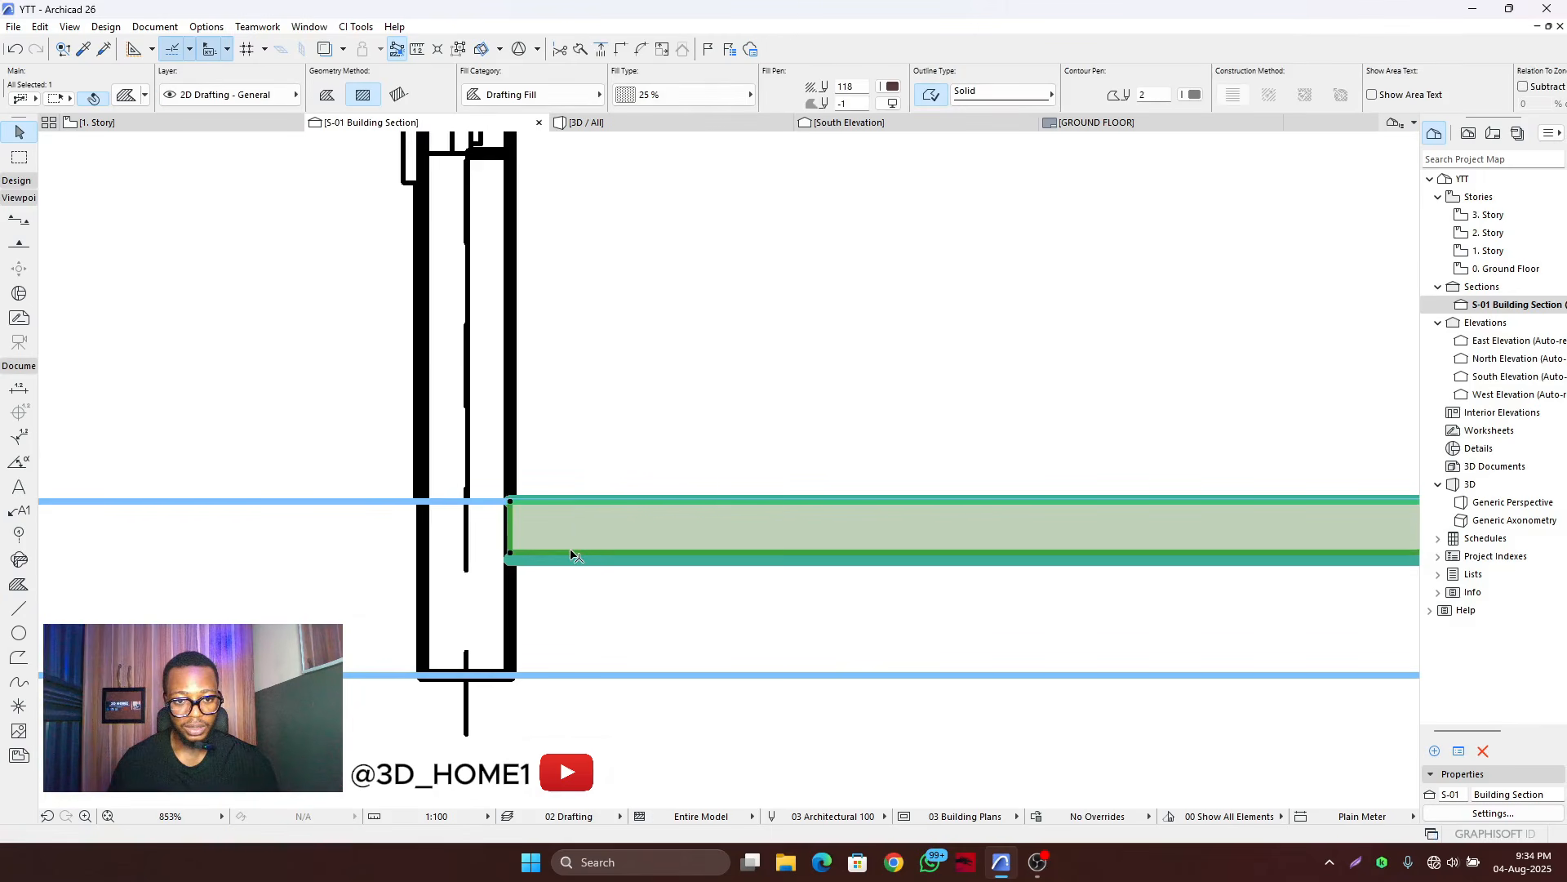
click(572, 554)
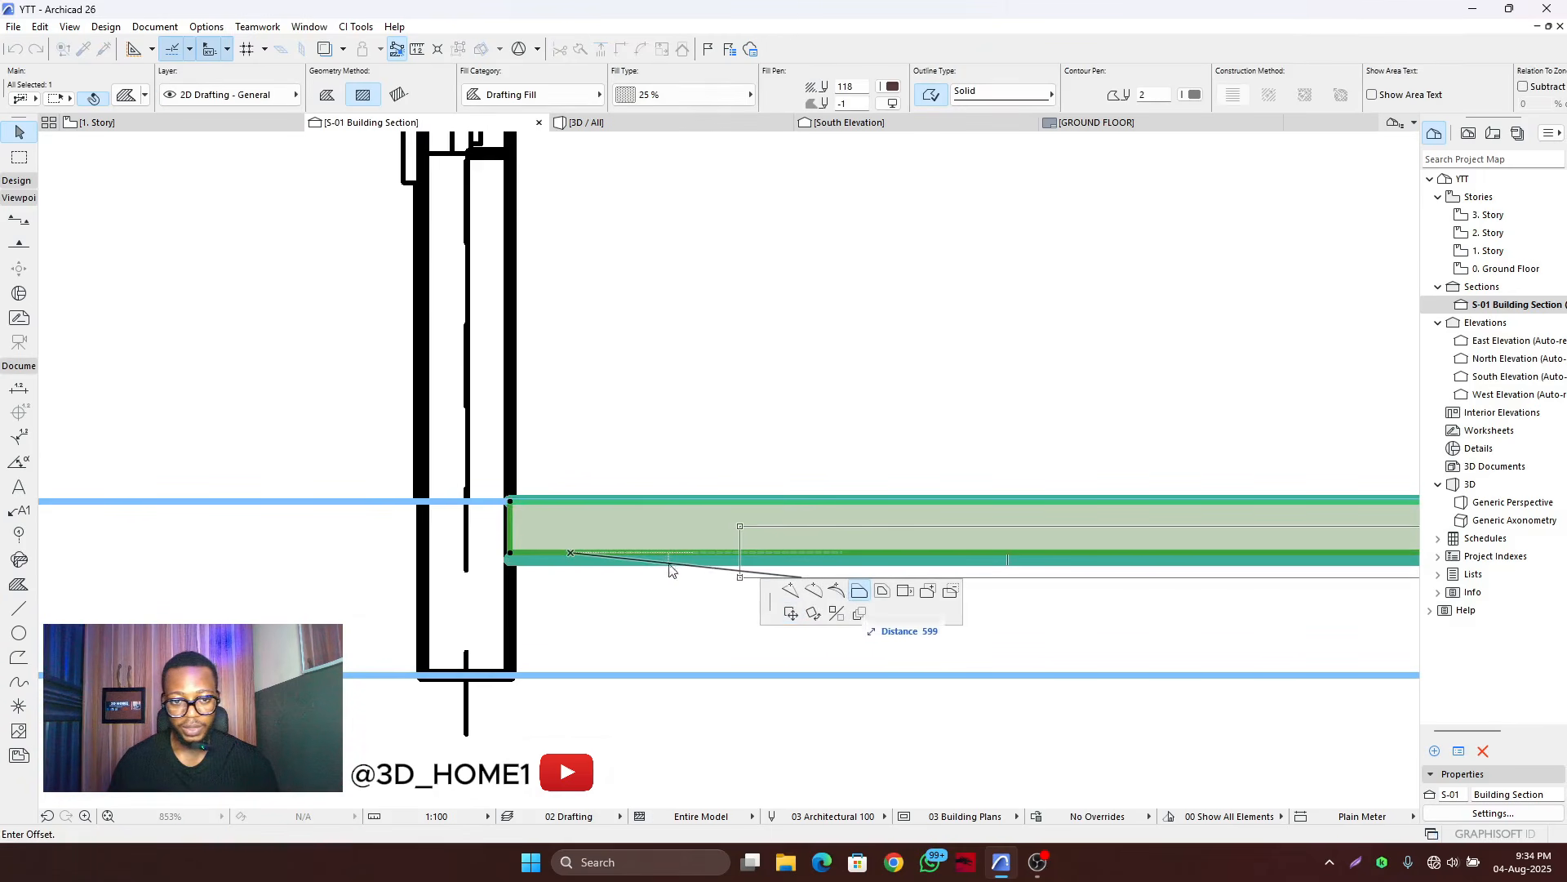
key(Escape)
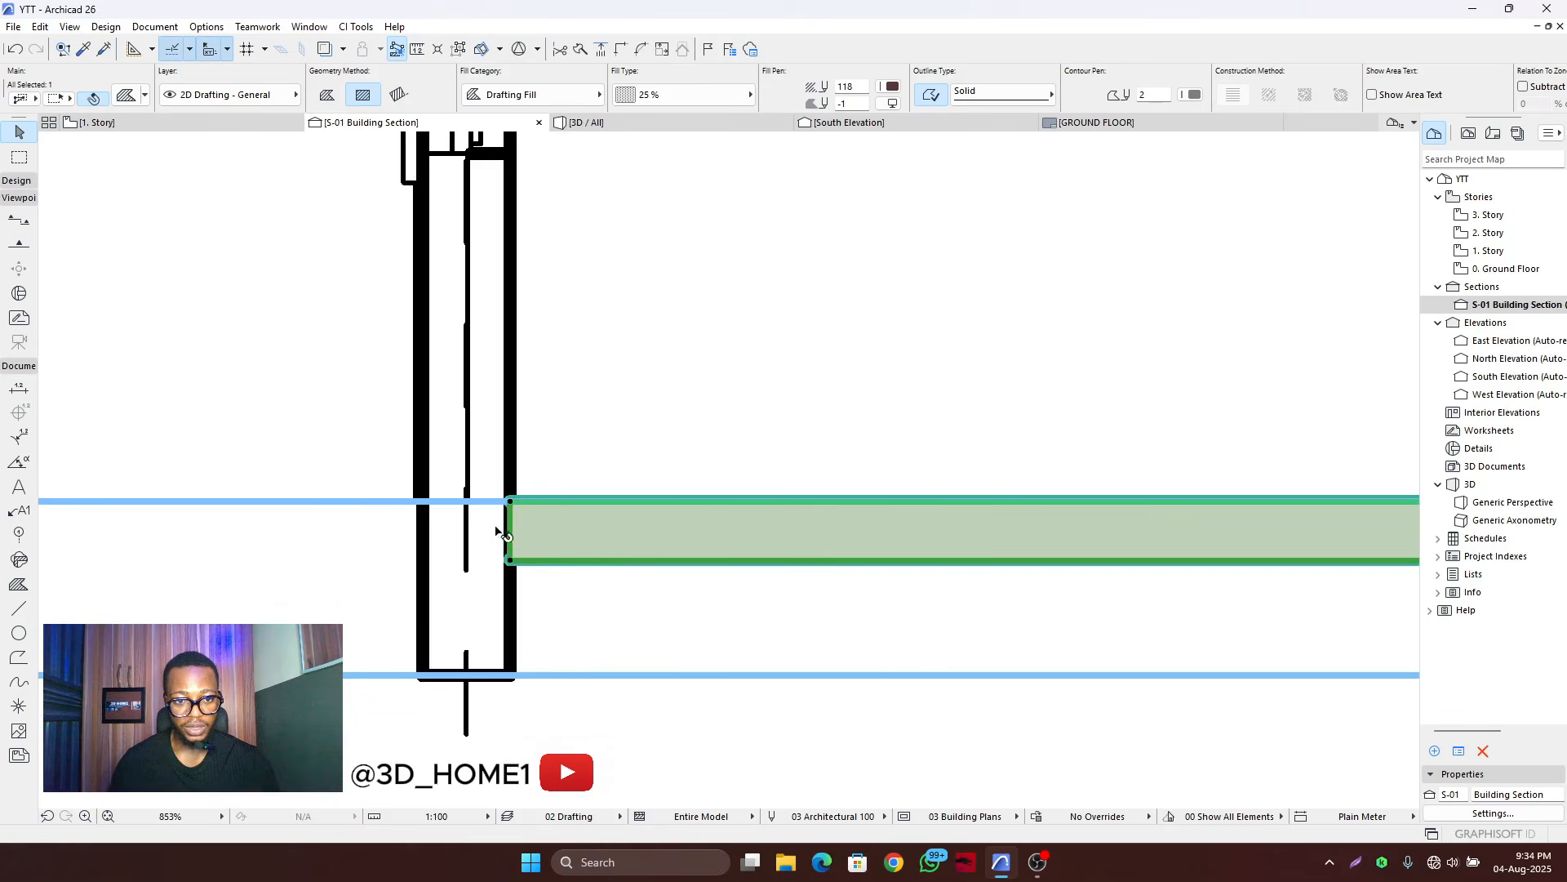
click(506, 536)
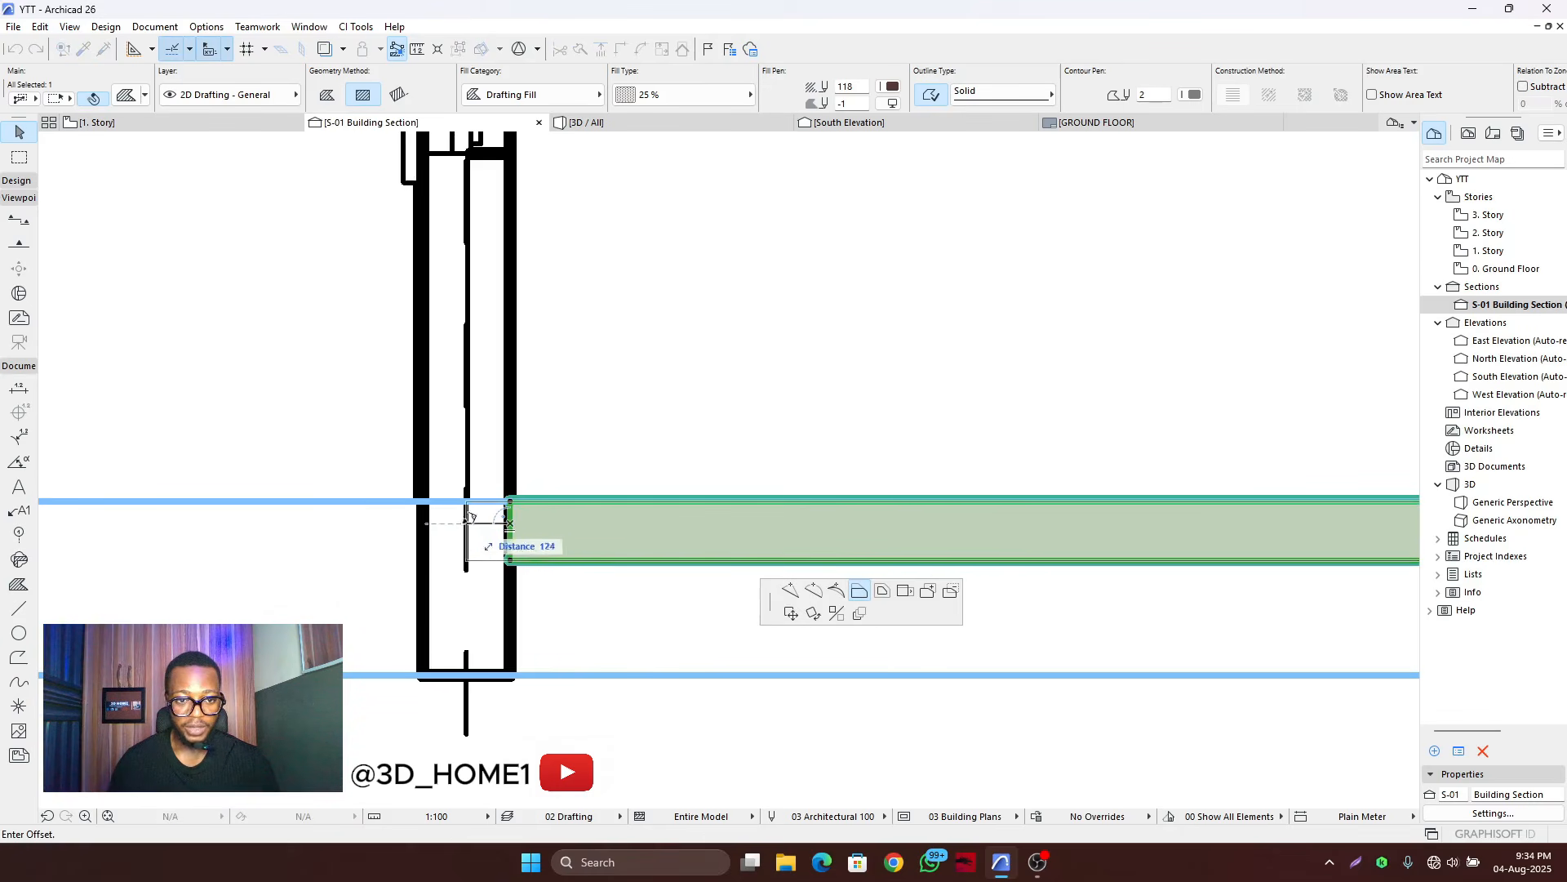
click(423, 506)
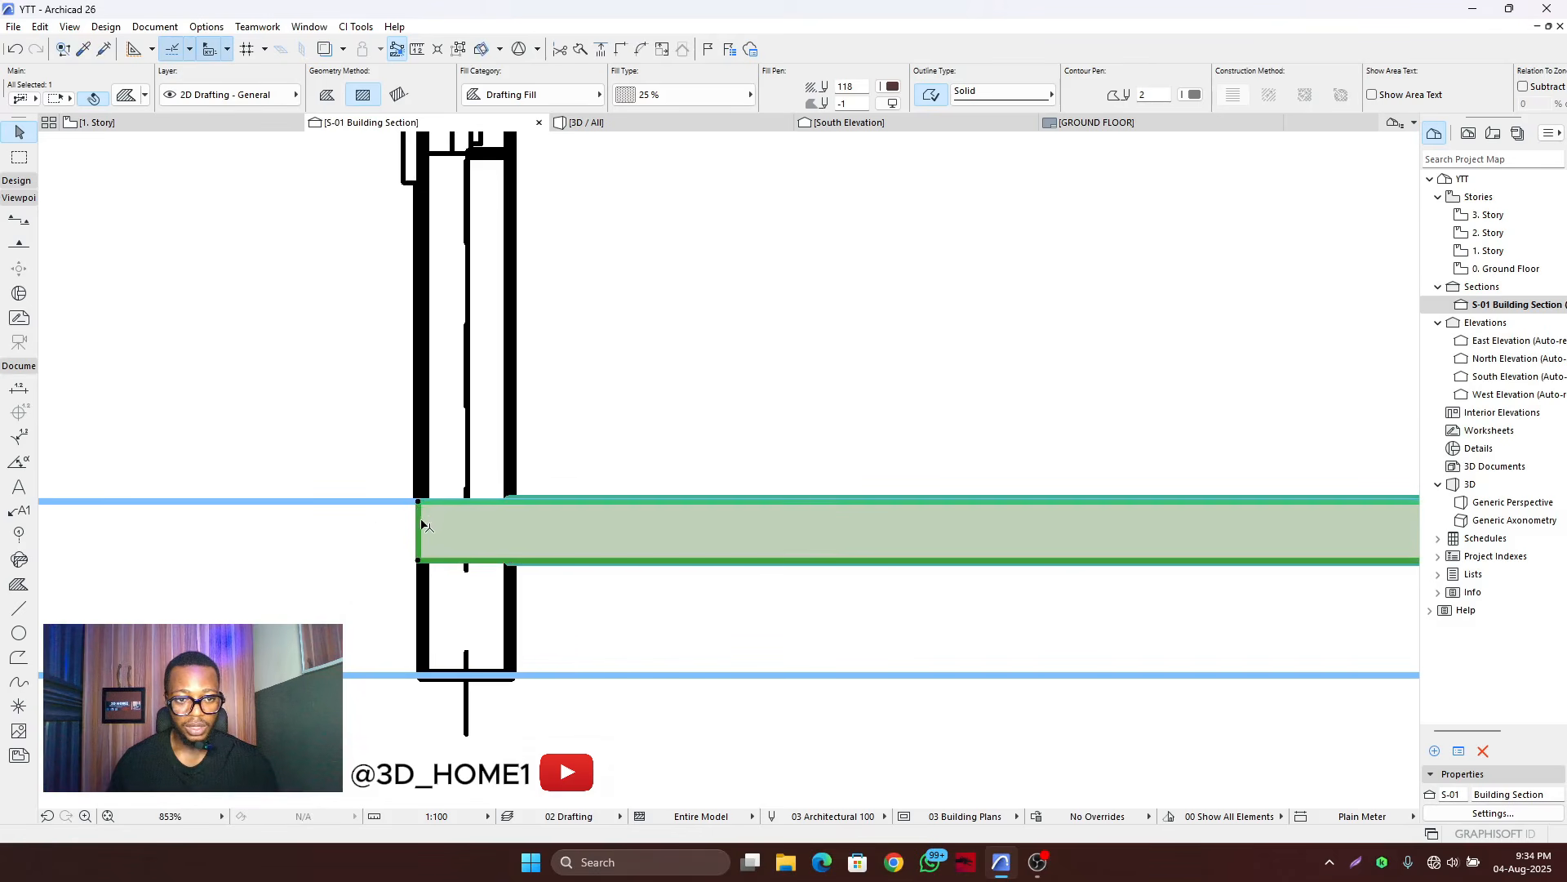
- Examine the extended slab fill at the grid line 1 wall and along its full length across the section
scroll(459, 532, down, 6)
scroll(408, 541, down, 3)
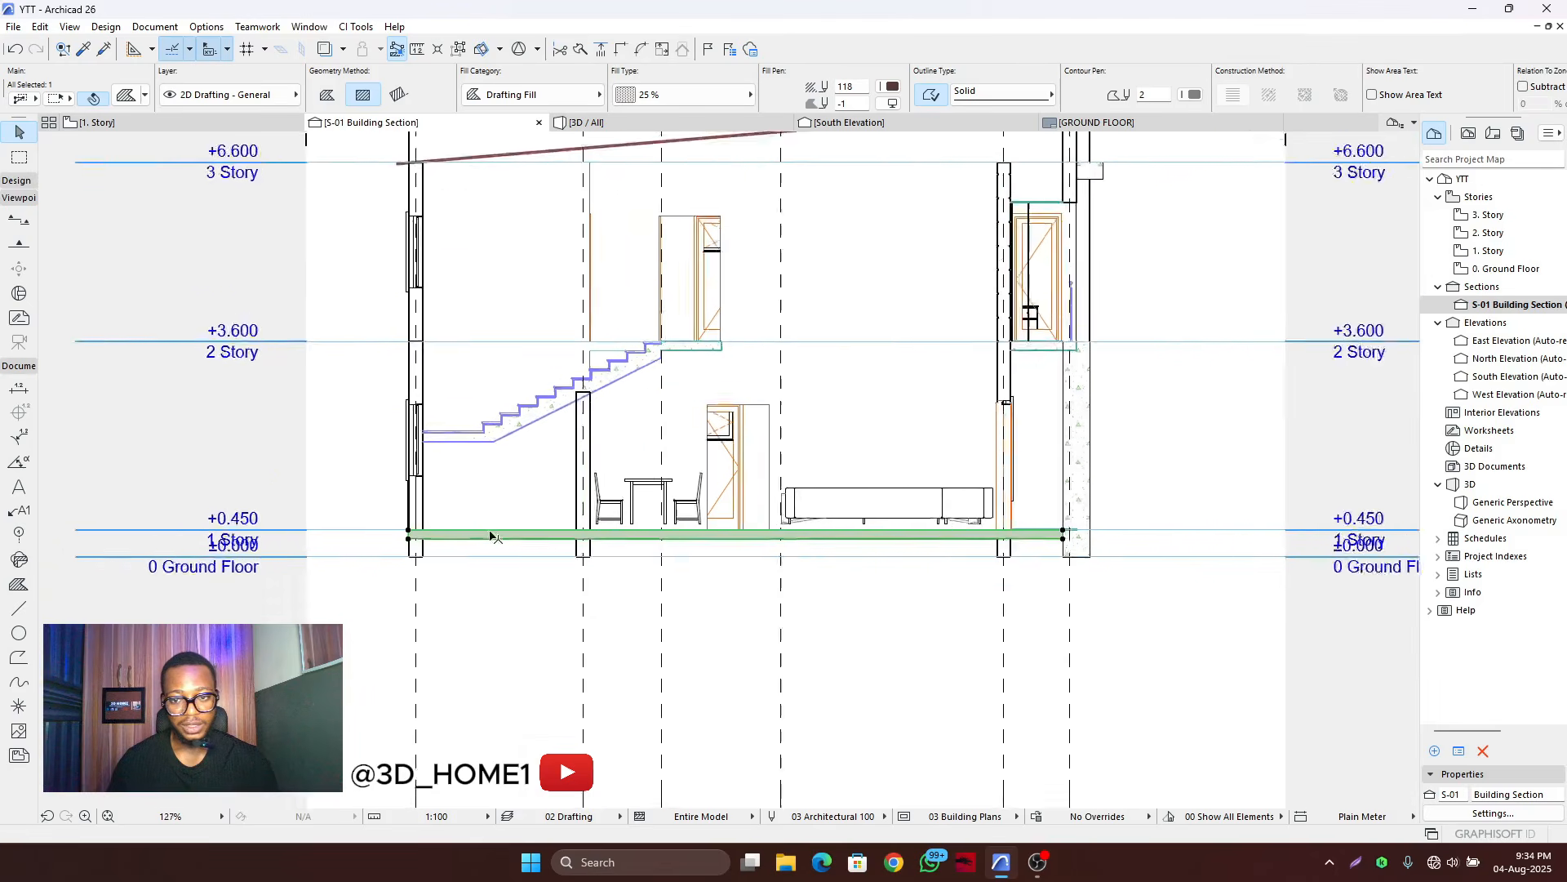
scroll(522, 547, up, 6)
scroll(490, 555, up, 4)
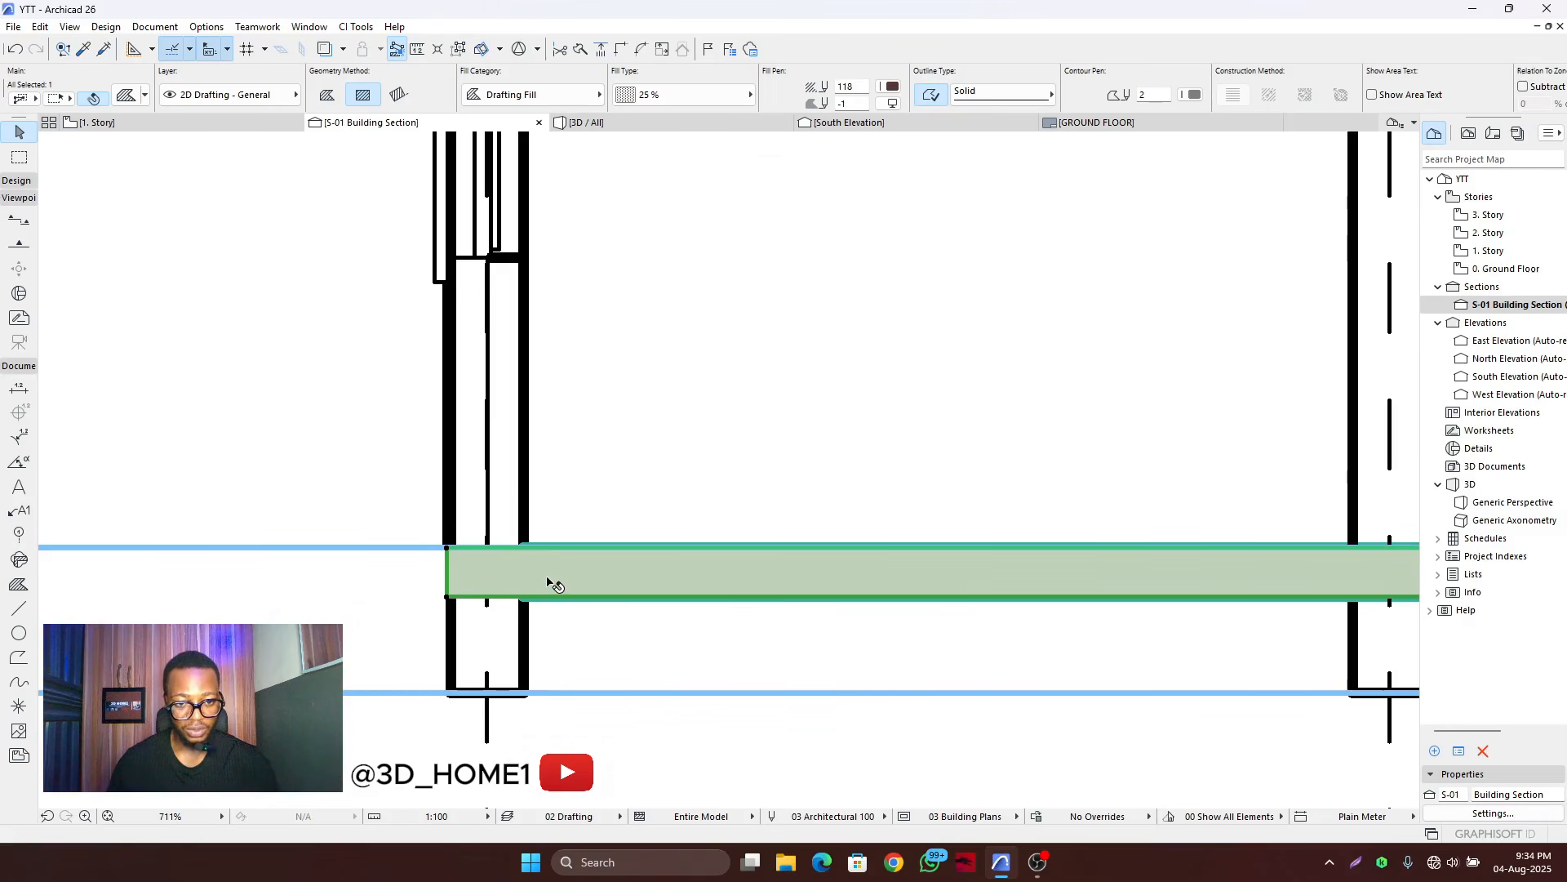
scroll(555, 578, up, 3)
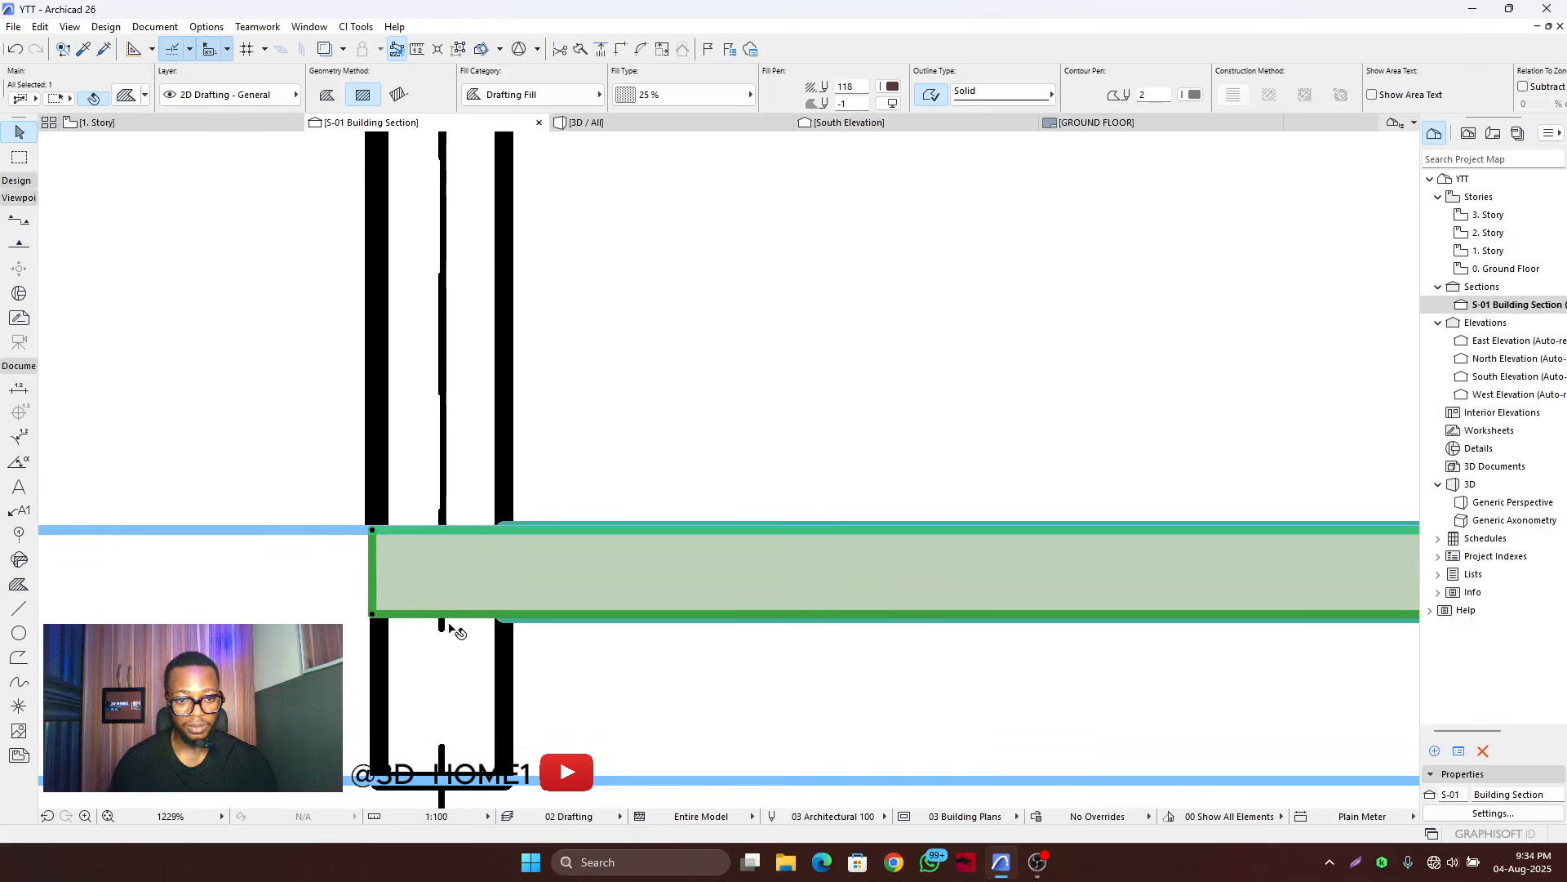
scroll(455, 629, down, 3)
scroll(458, 580, up, 3)
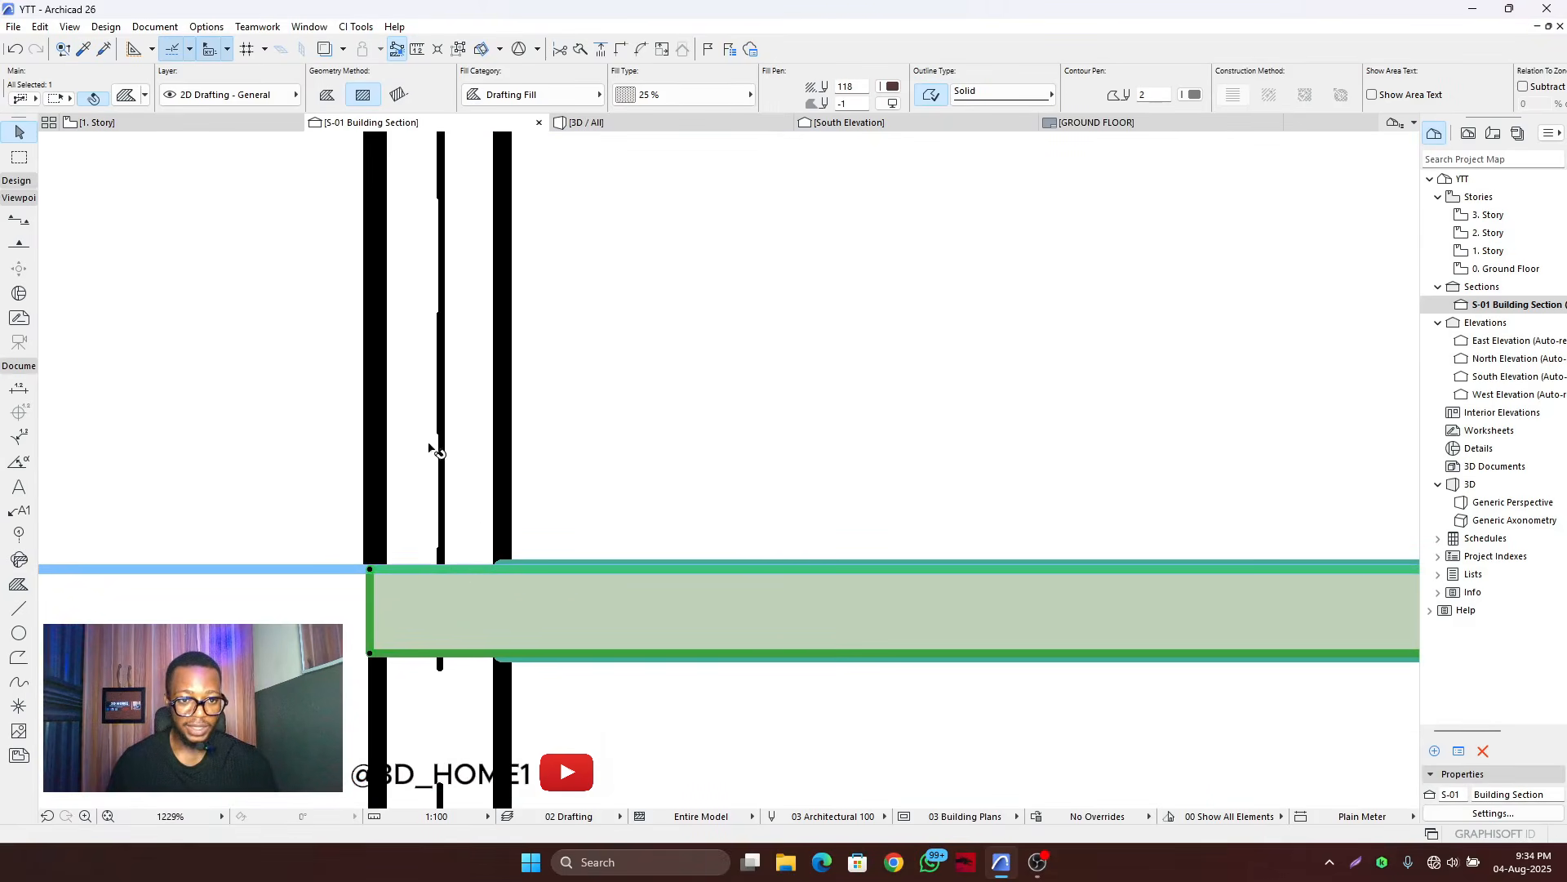
scroll(424, 620, down, 3)
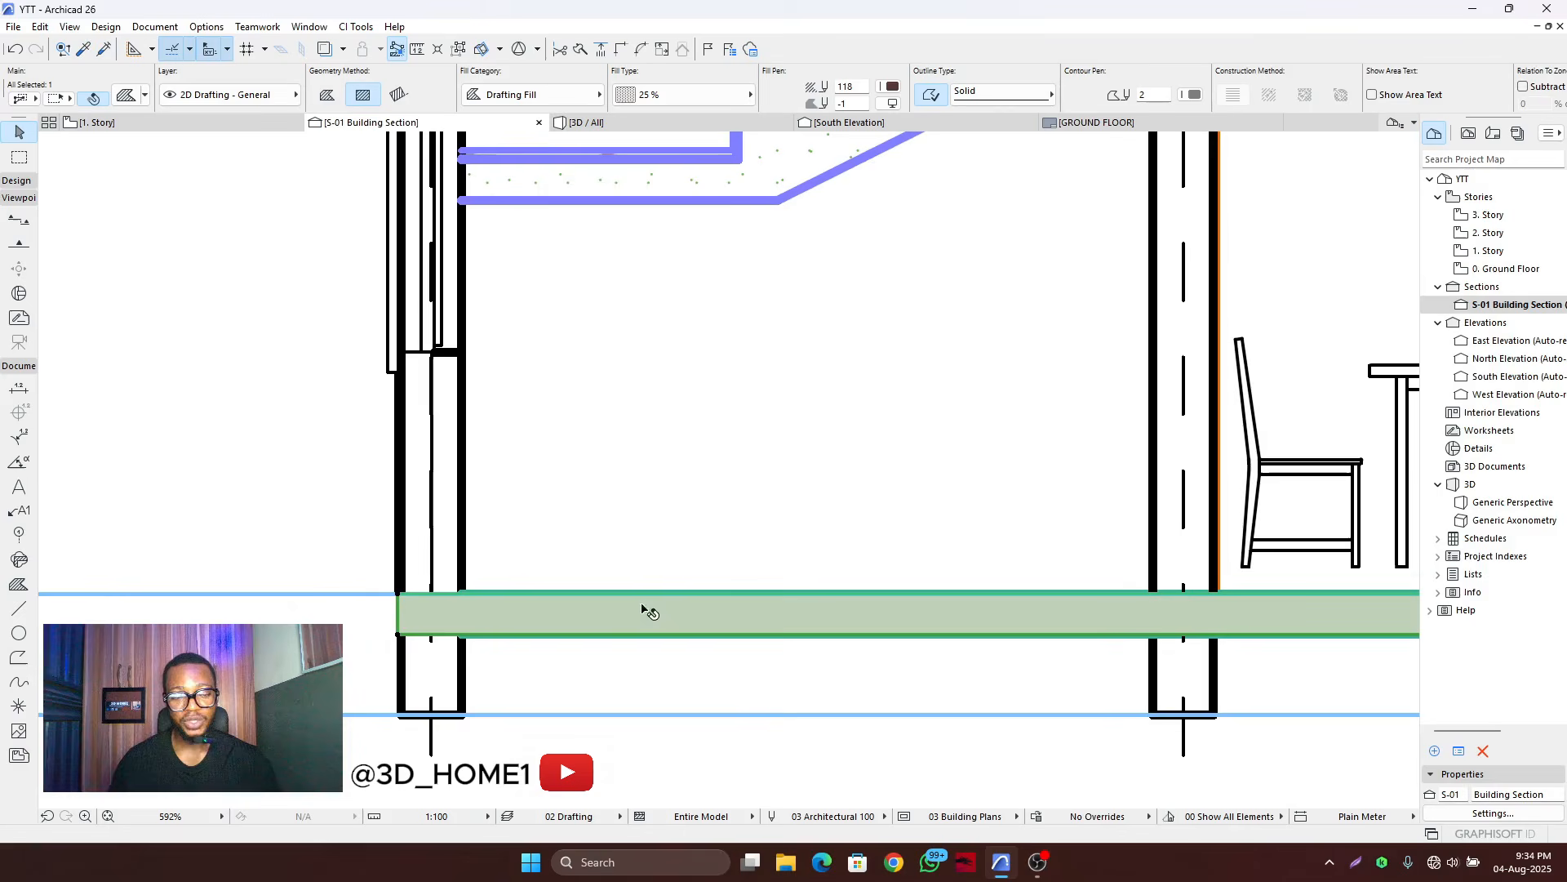
scroll(424, 604, down, 5)
scroll(490, 608, up, 5)
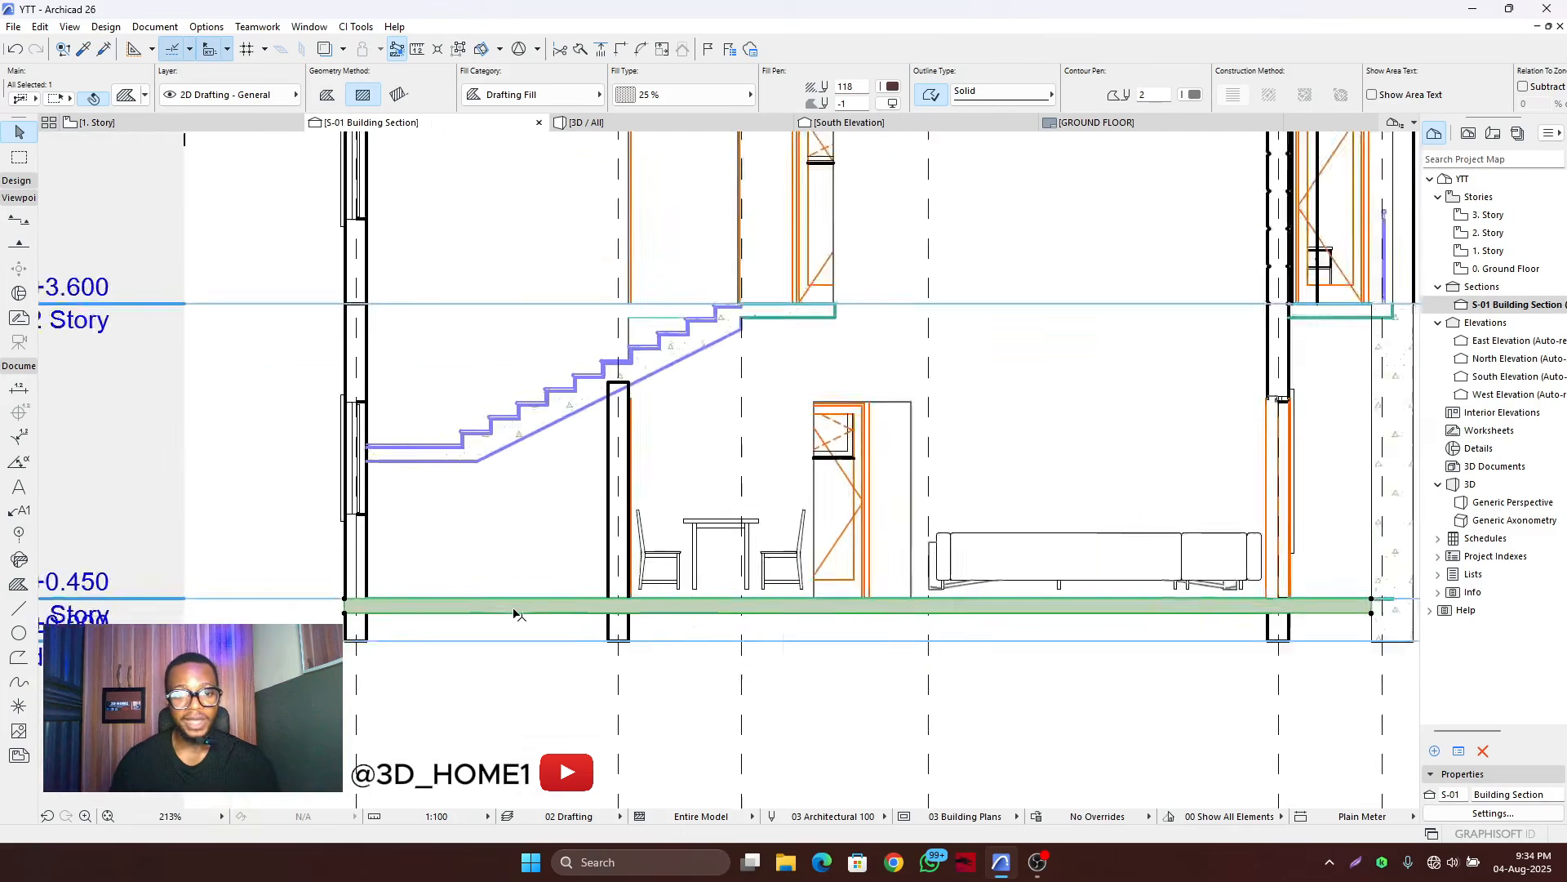
click(473, 602)
click(450, 603)
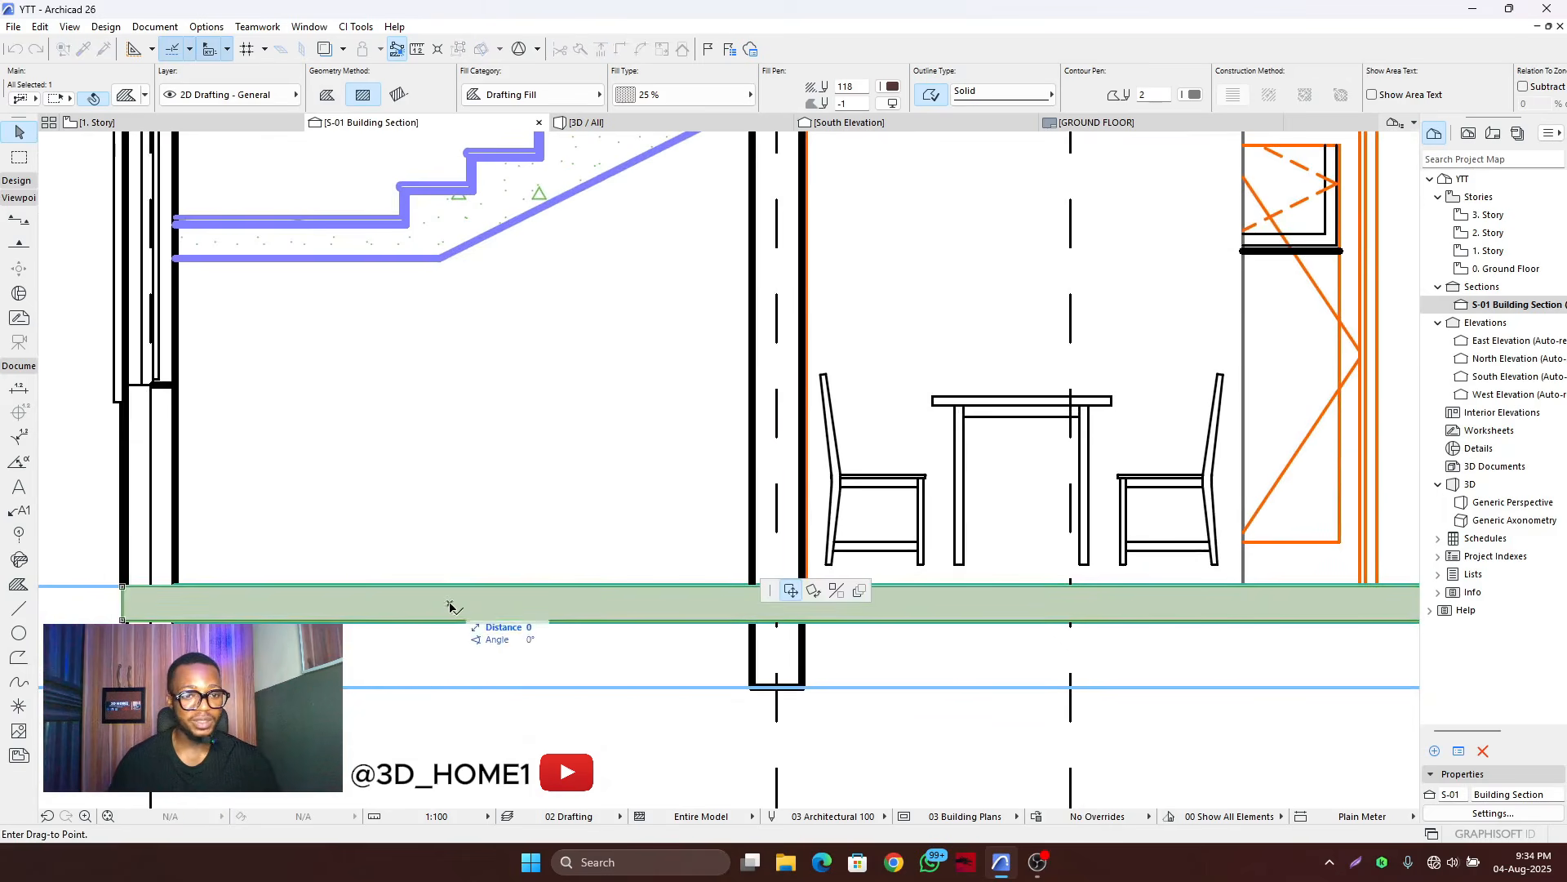
key(Escape)
click(429, 586)
key(Escape)
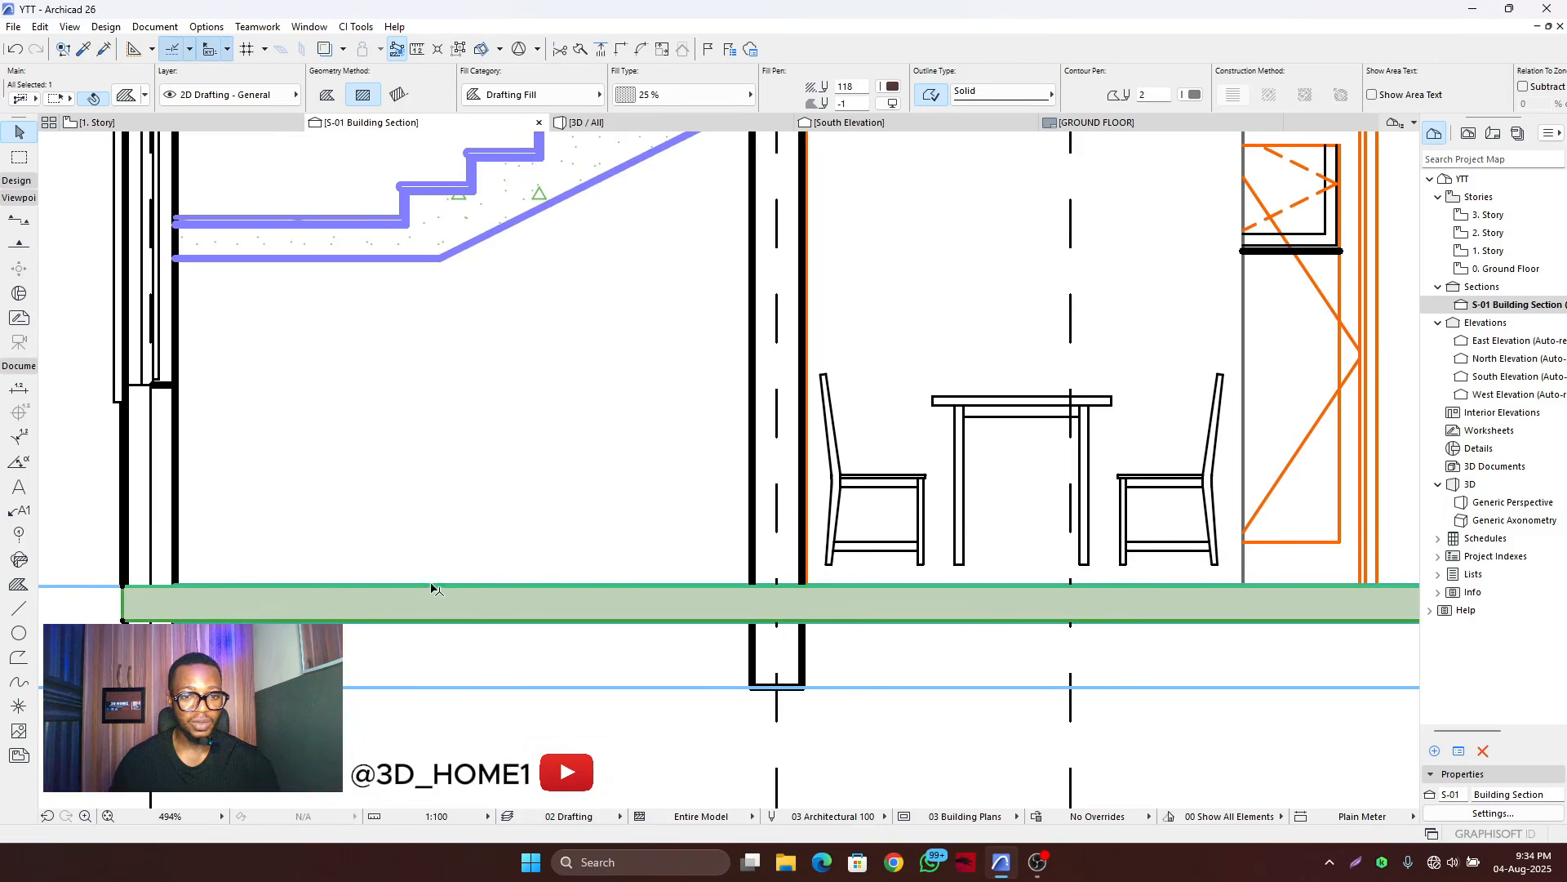
click(447, 564)
click(417, 614)
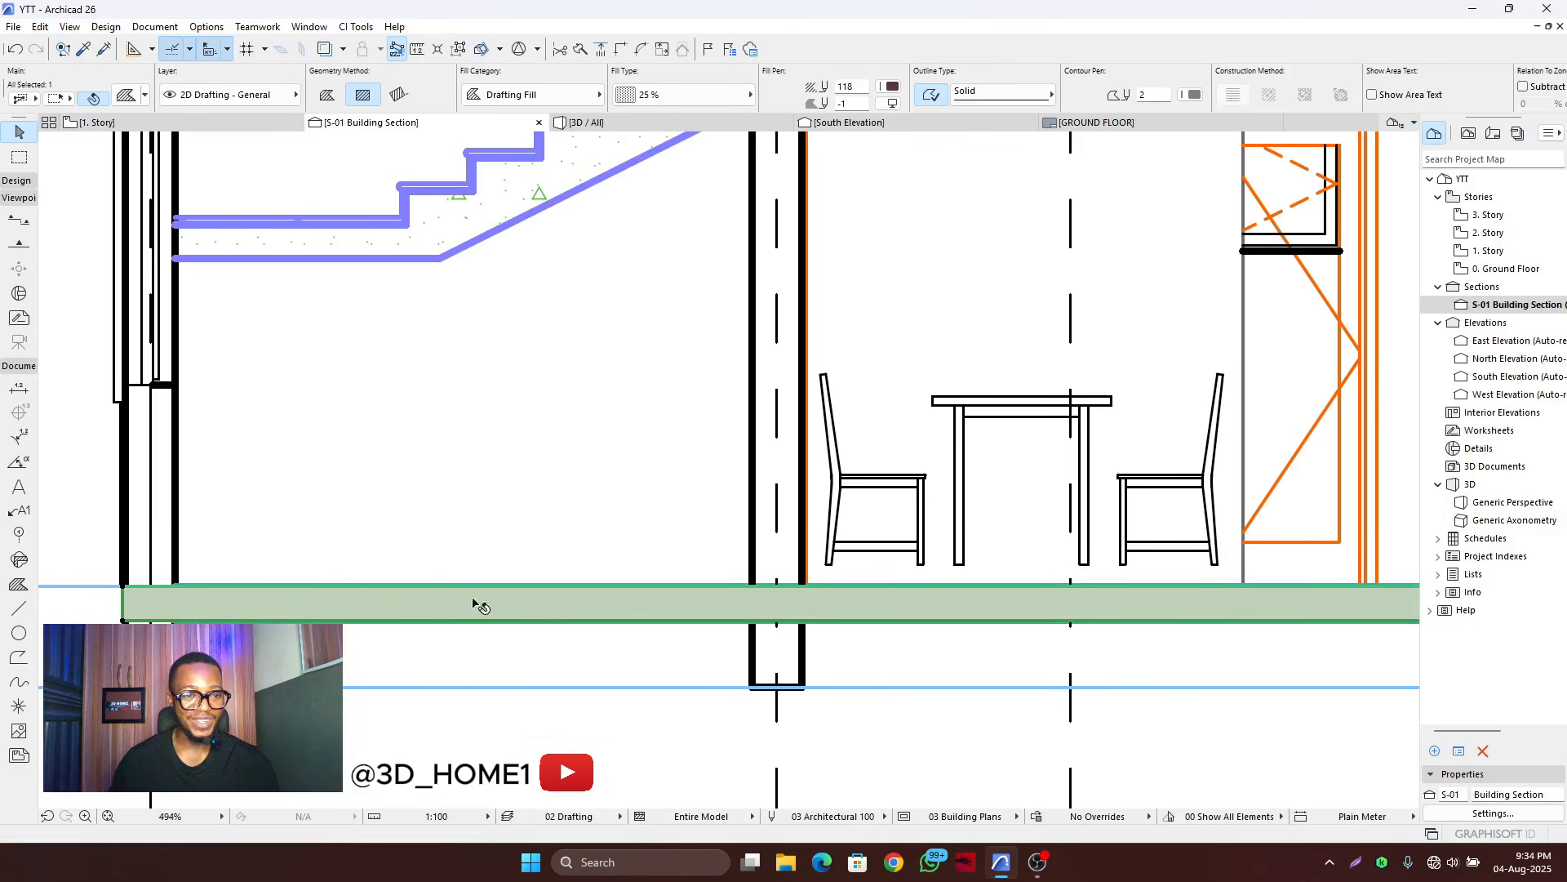
click(128, 95)
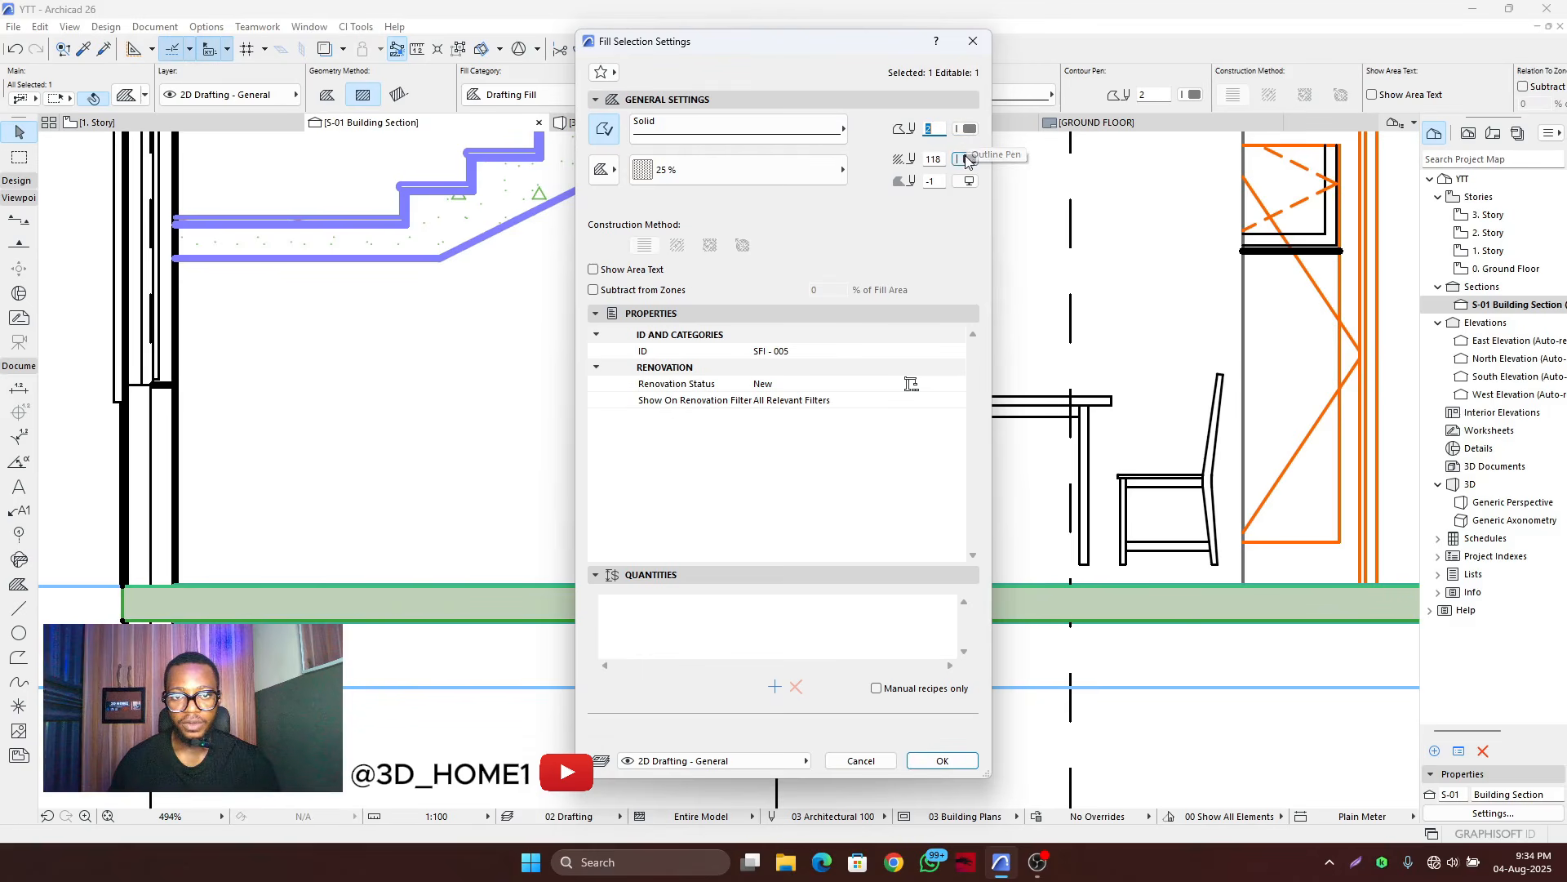
key(Escape)
- Change the outline pen of the 1. Story slab fill to pen 1 and deselect the fill
scroll(562, 539, down, 4)
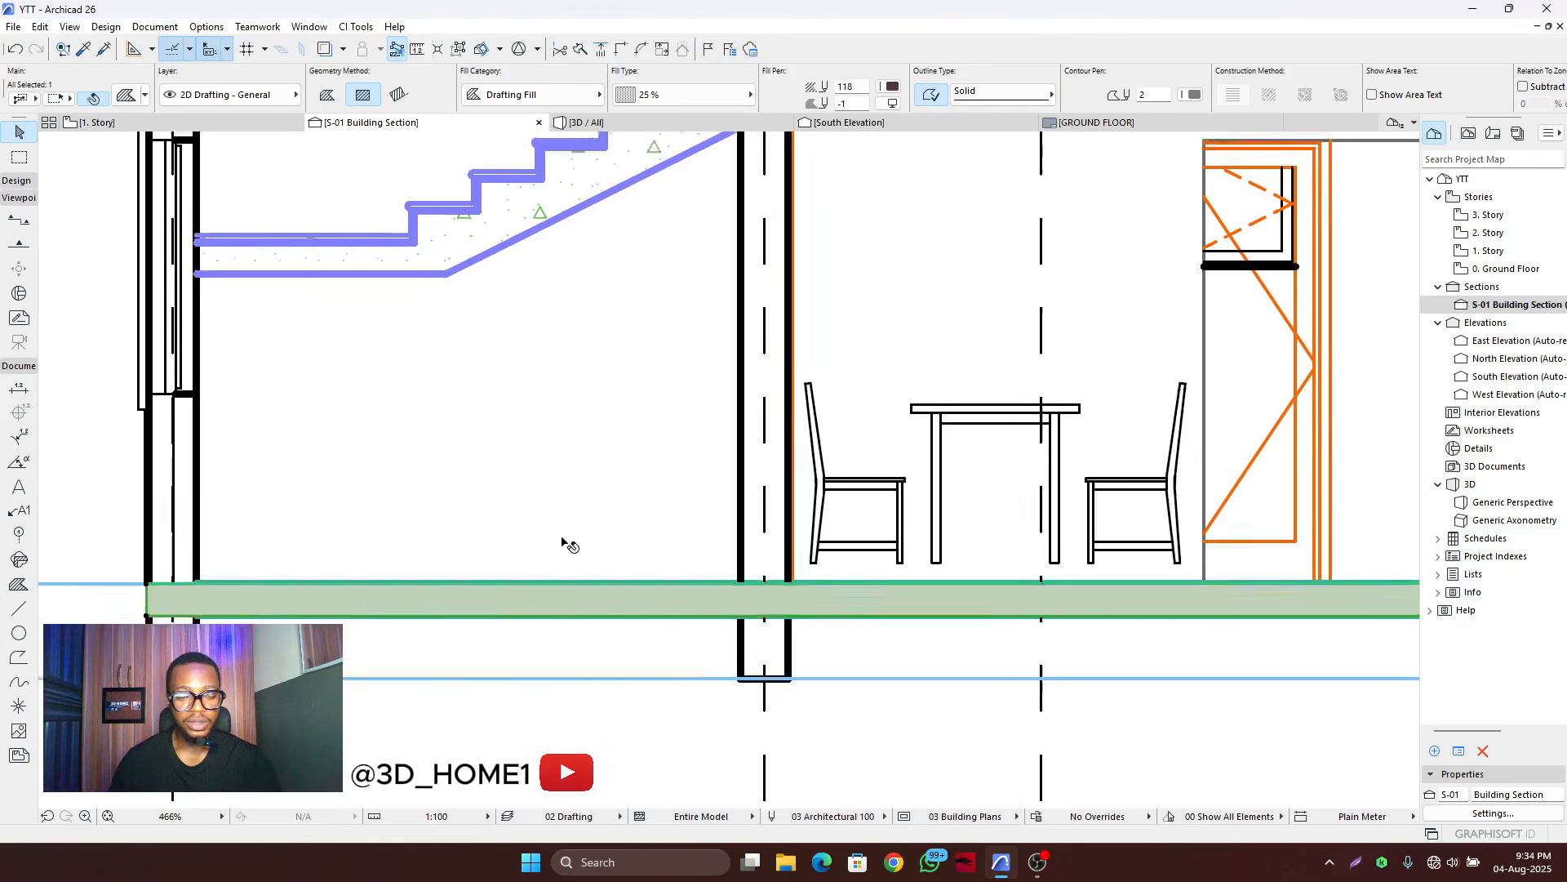
scroll(602, 541, down, 4)
scroll(683, 577, up, 3)
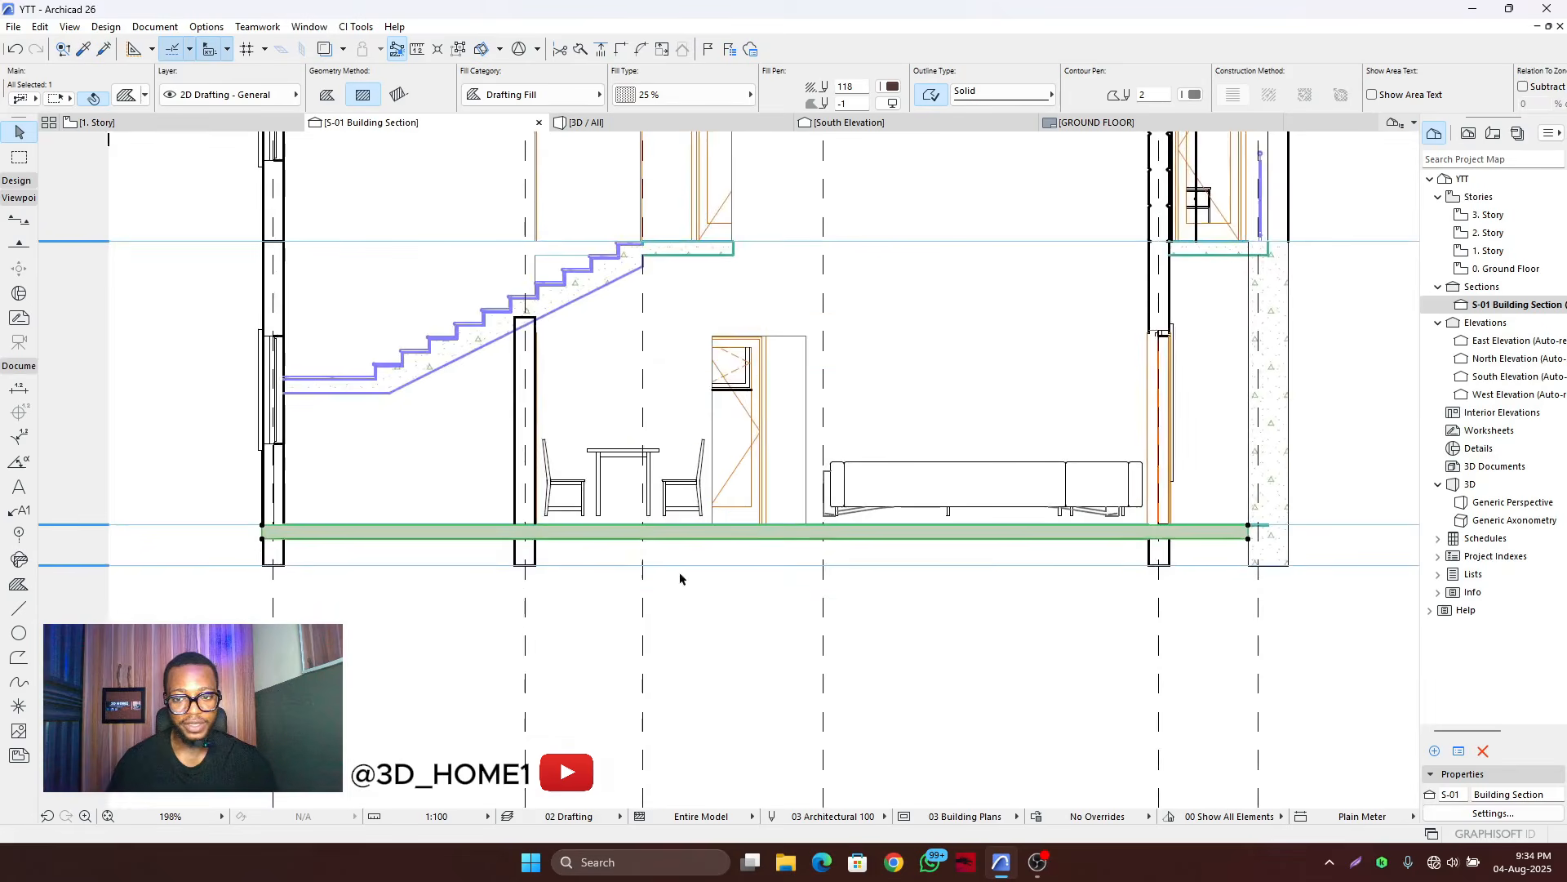
scroll(494, 564, up, 6)
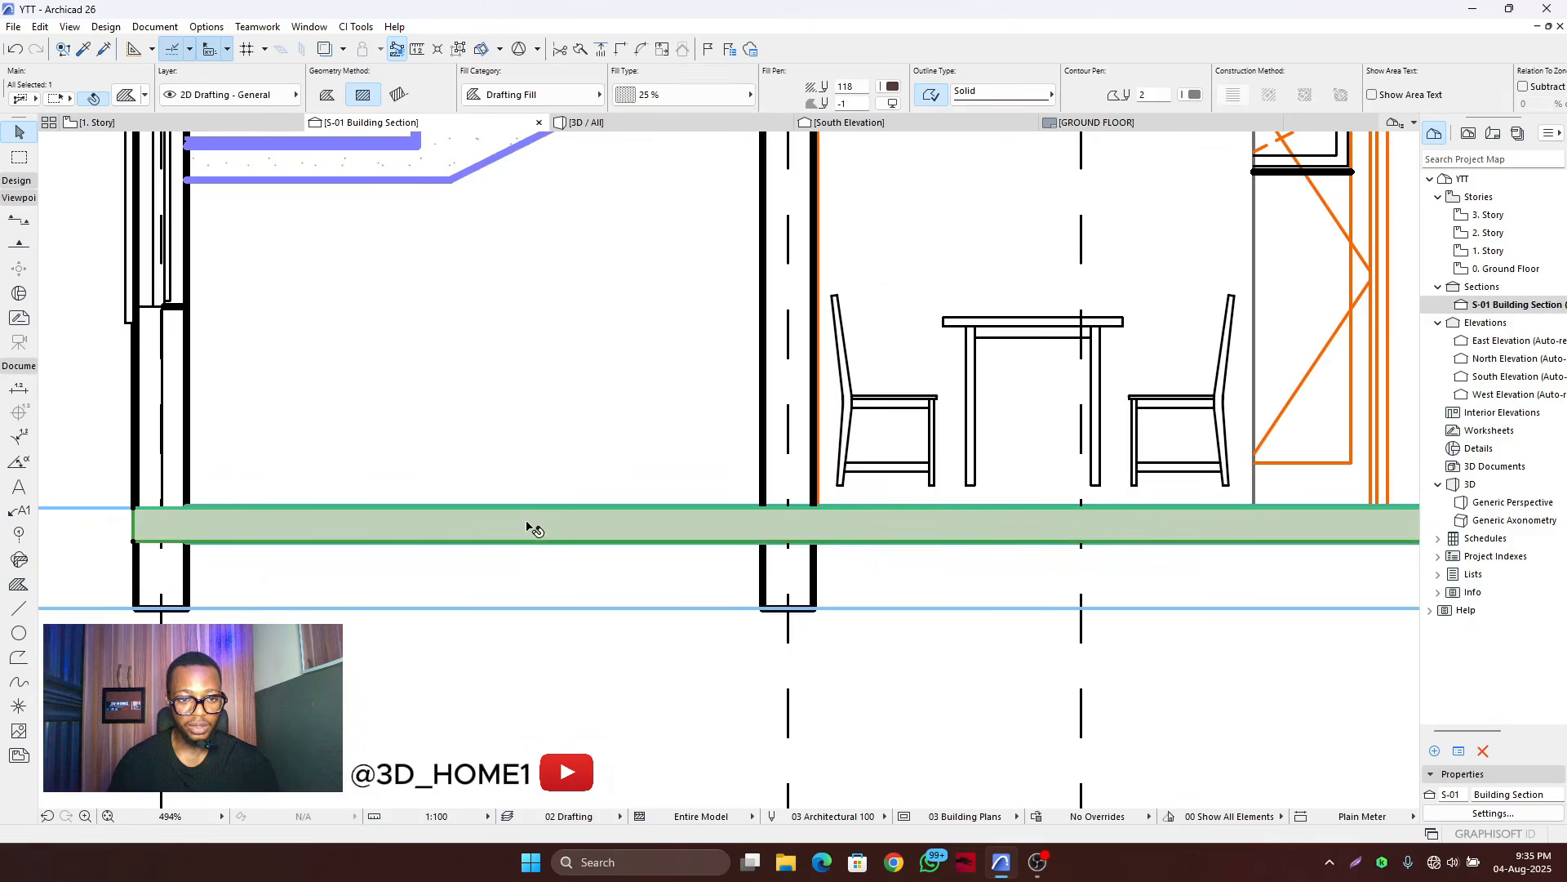
click(669, 397)
scroll(584, 514, up, 4)
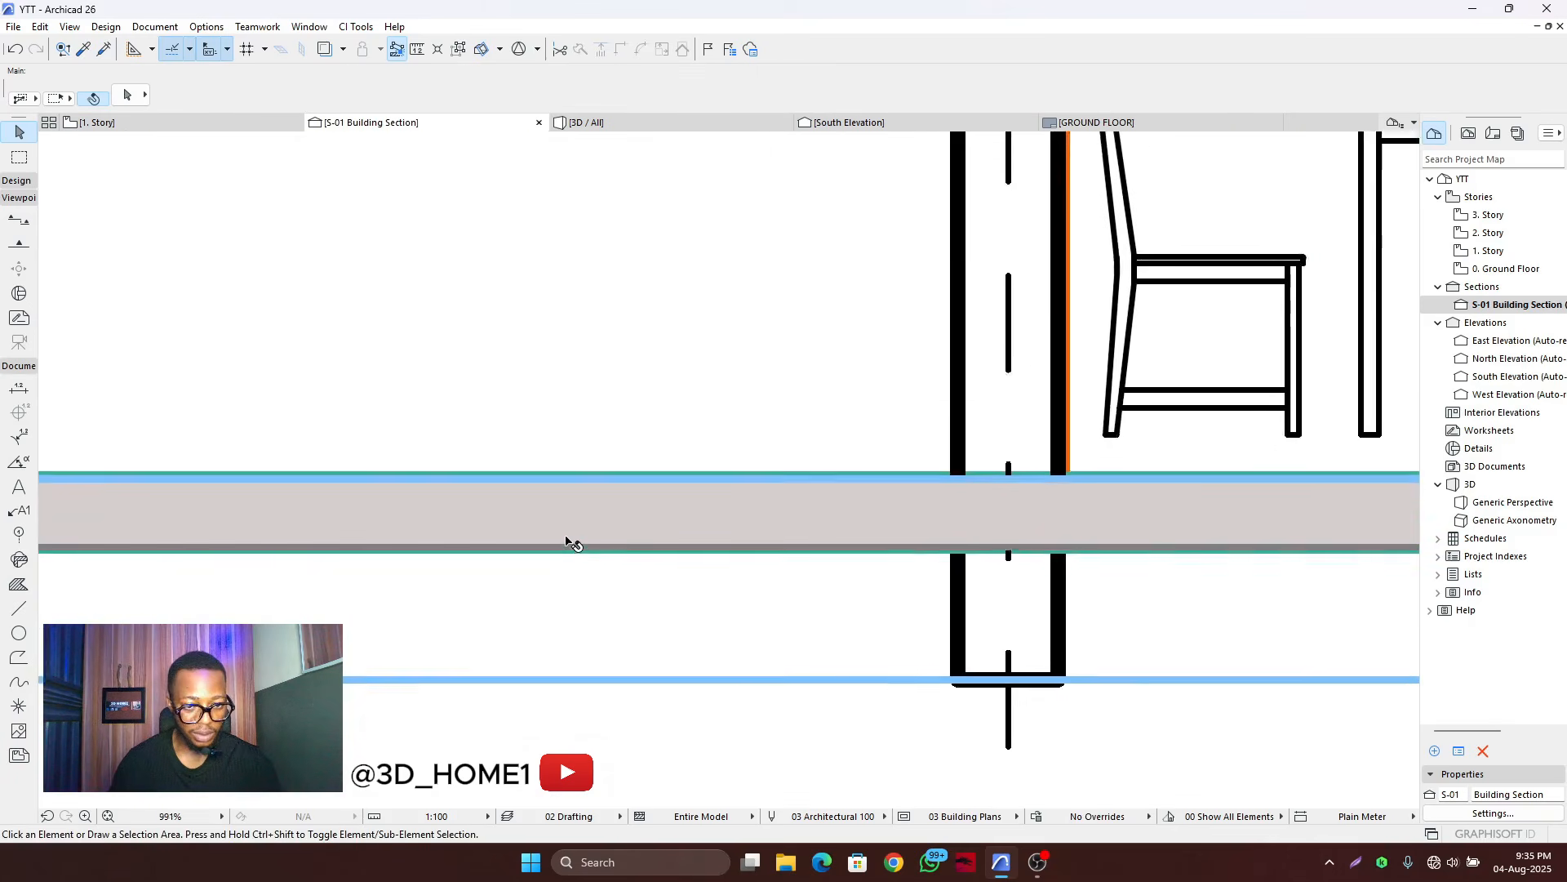
click(618, 511)
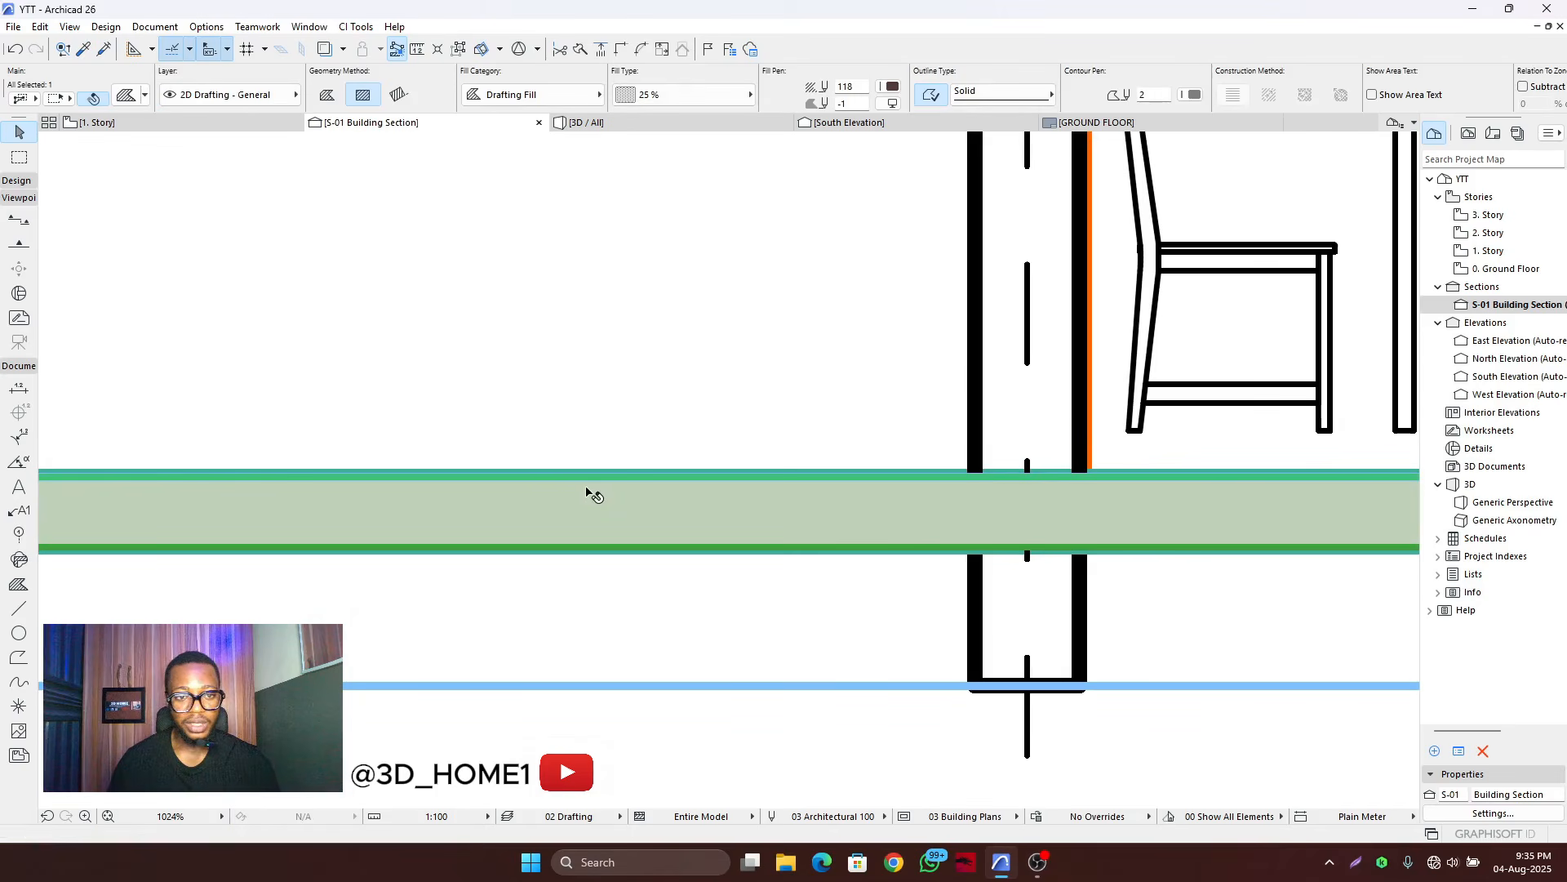
key(ctrl+t)
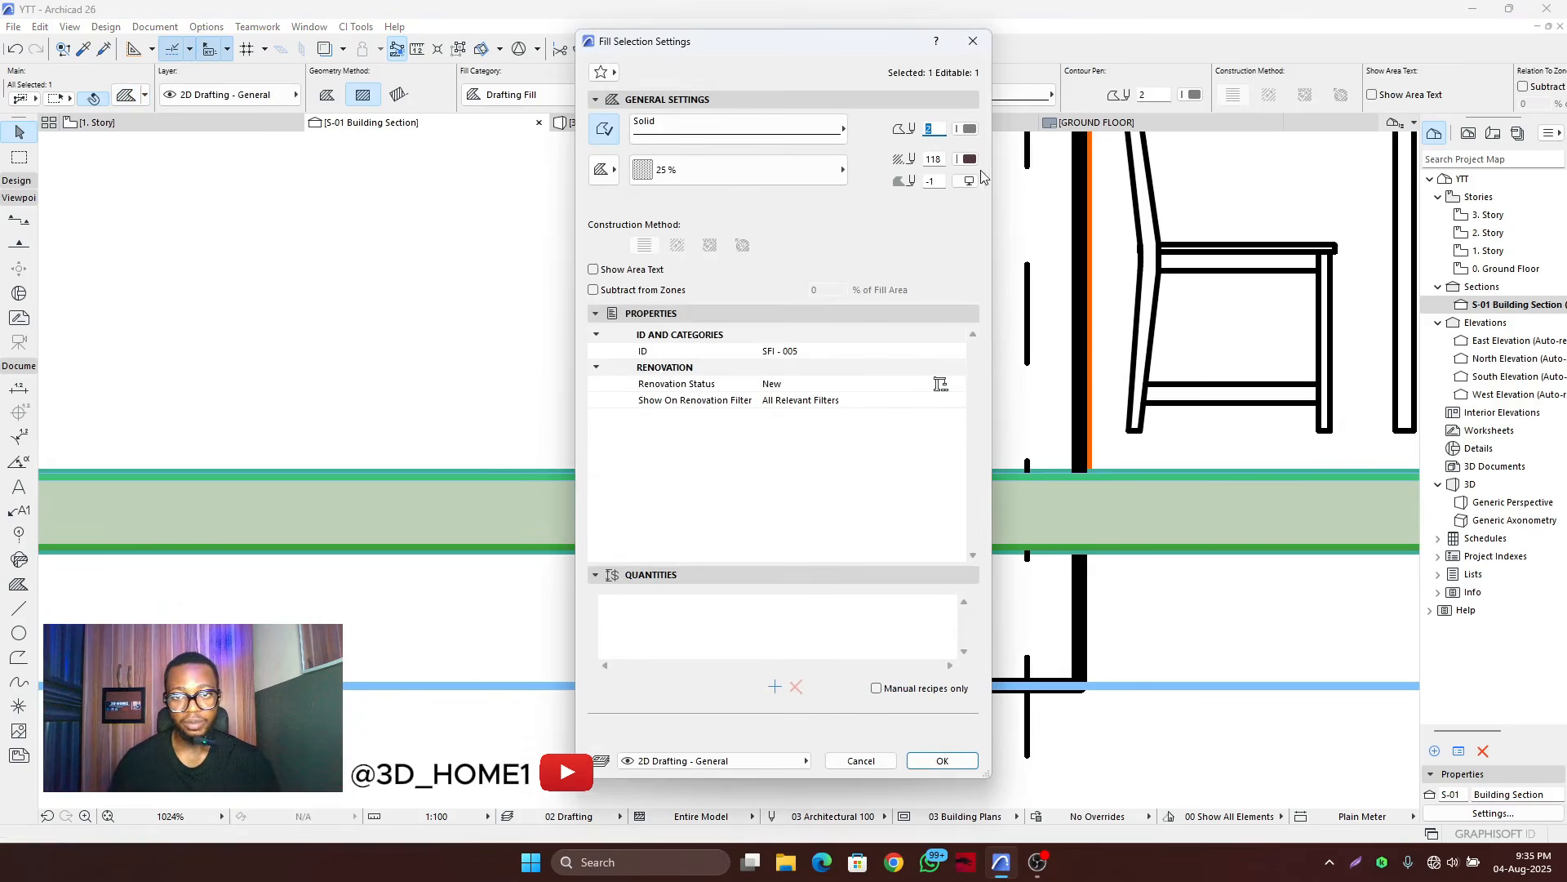
click(967, 129)
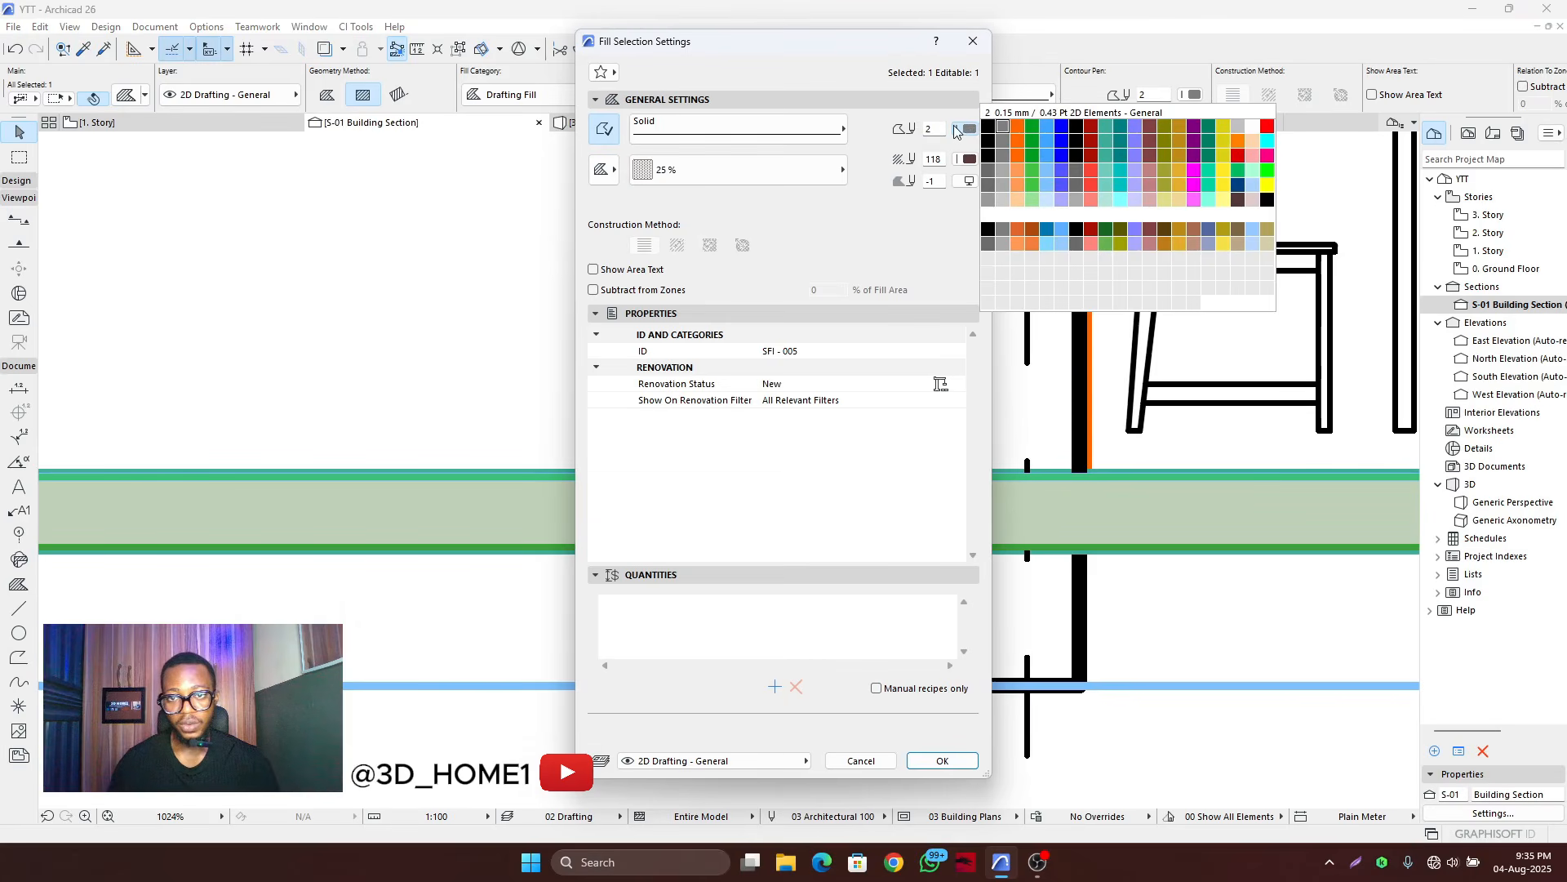
click(988, 127)
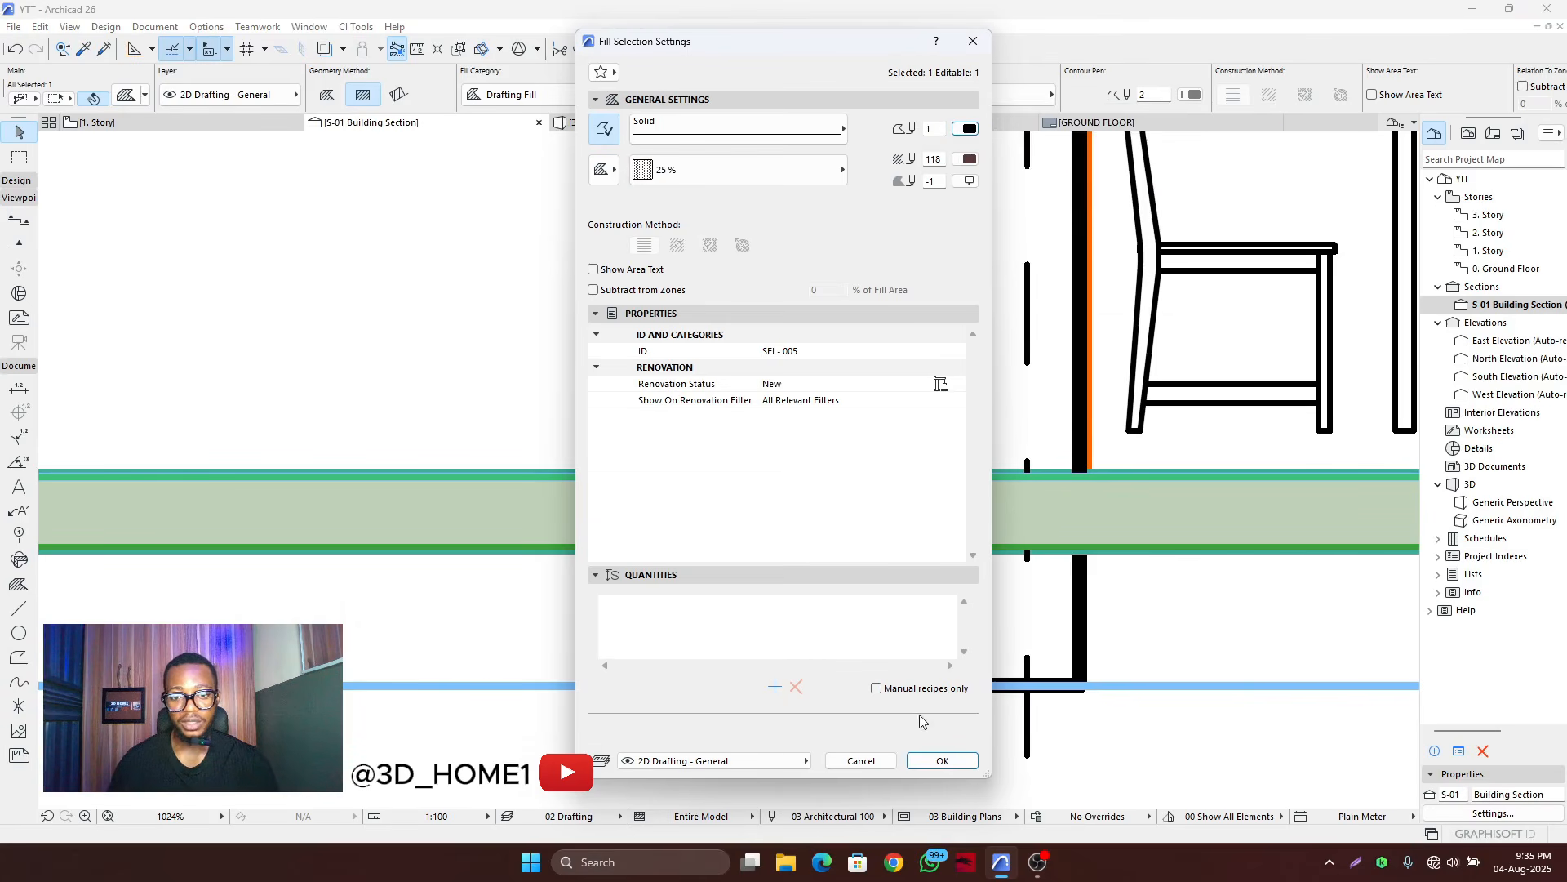
click(942, 760)
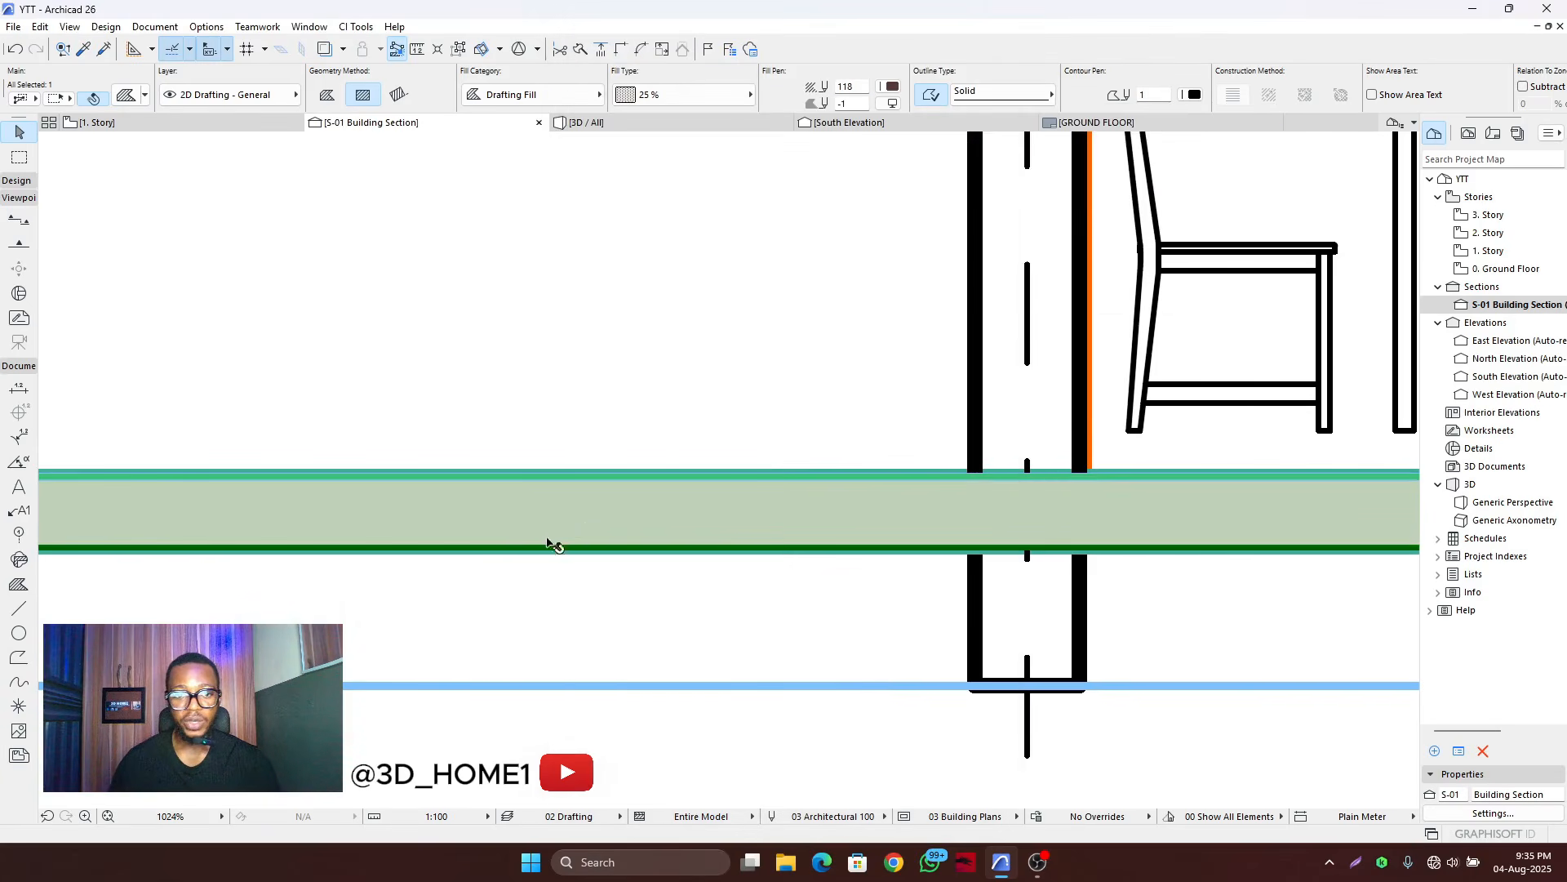
click(717, 375)
- Inspect the fill's new outline at the grid line 1 wall and change the slab fill's category to Cut Fill
scroll(651, 564, down, 8)
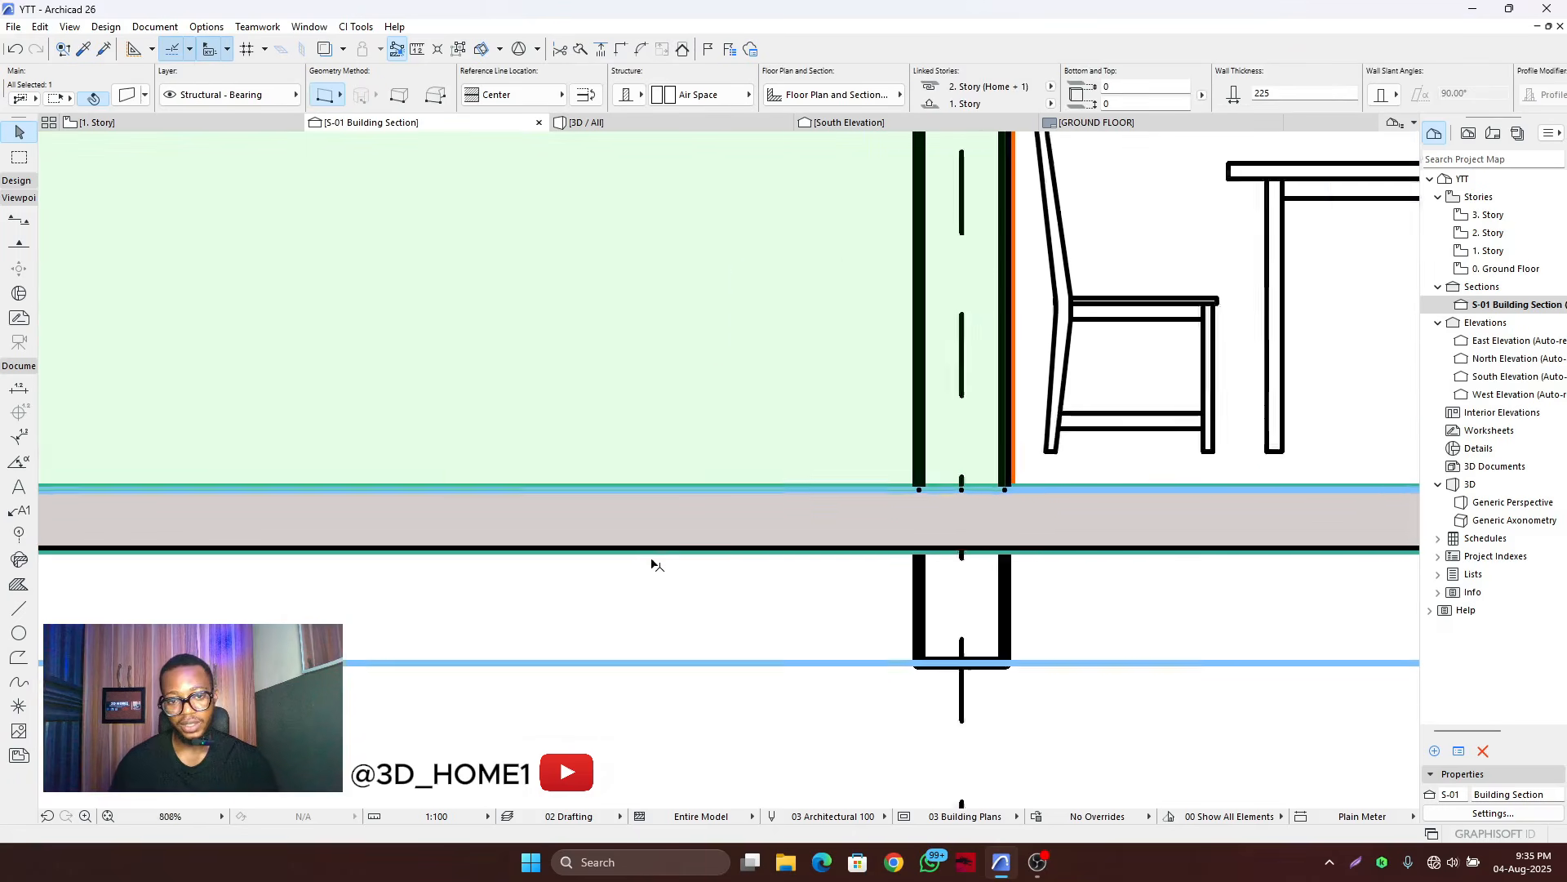
scroll(602, 574, up, 7)
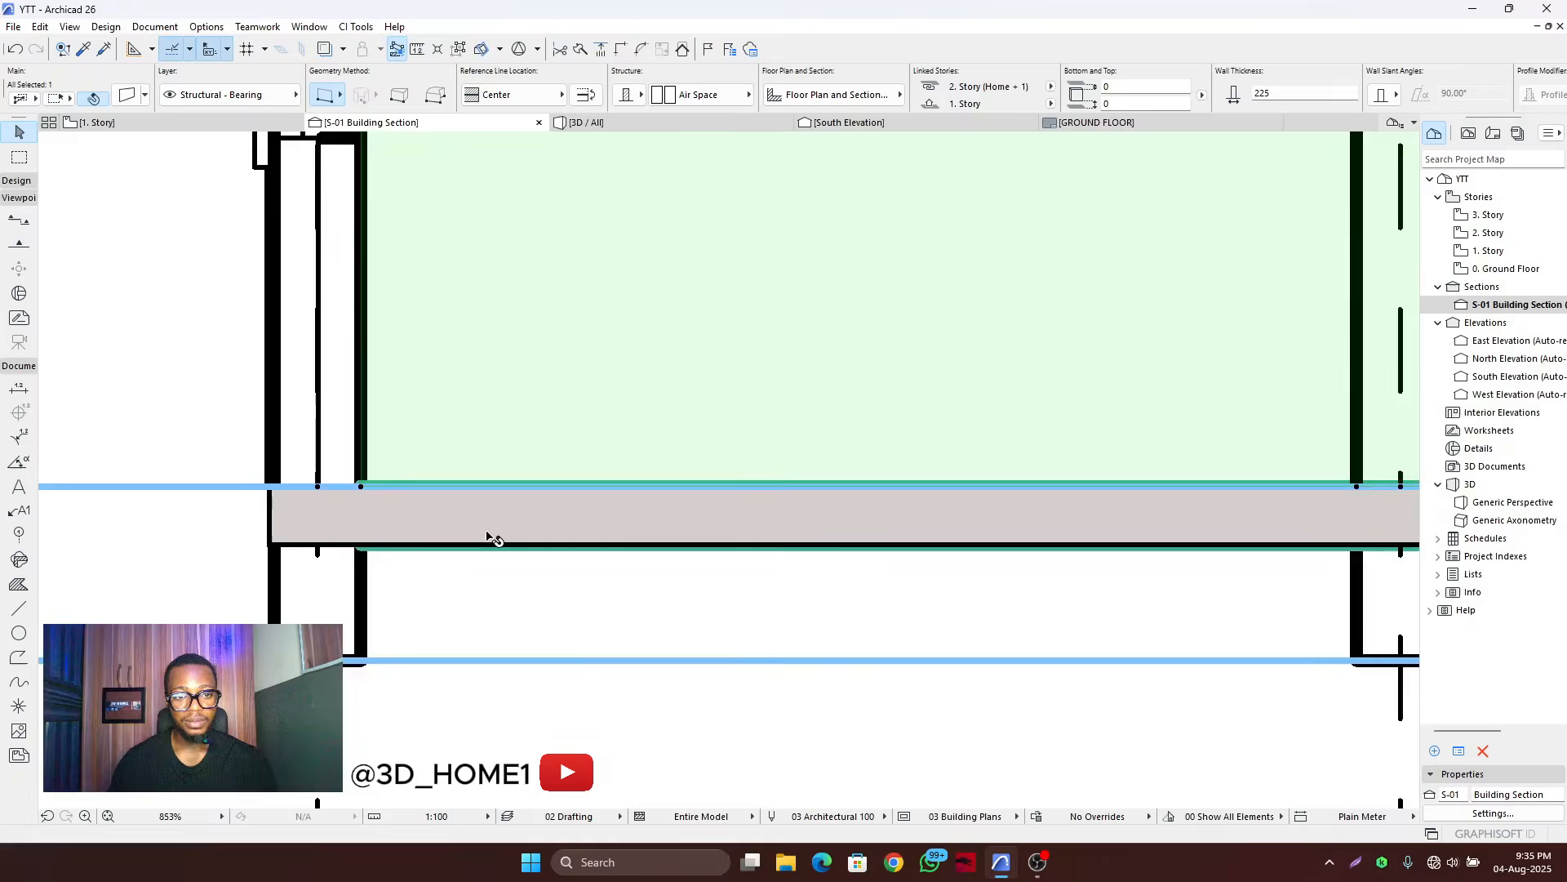
scroll(482, 535, up, 3)
scroll(490, 568, down, 3)
click(535, 544)
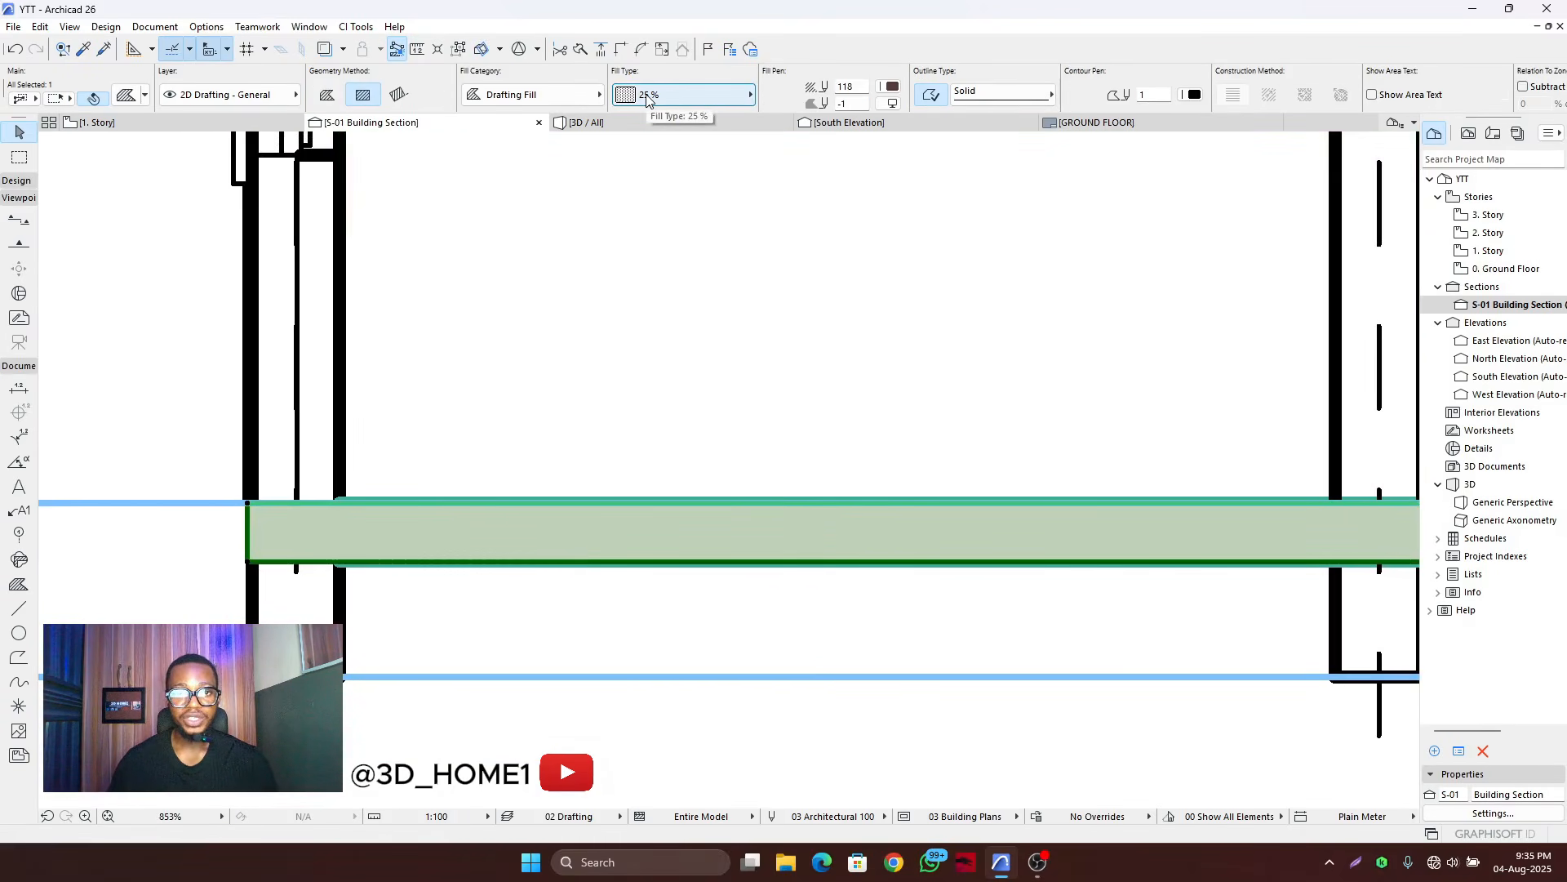
click(585, 99)
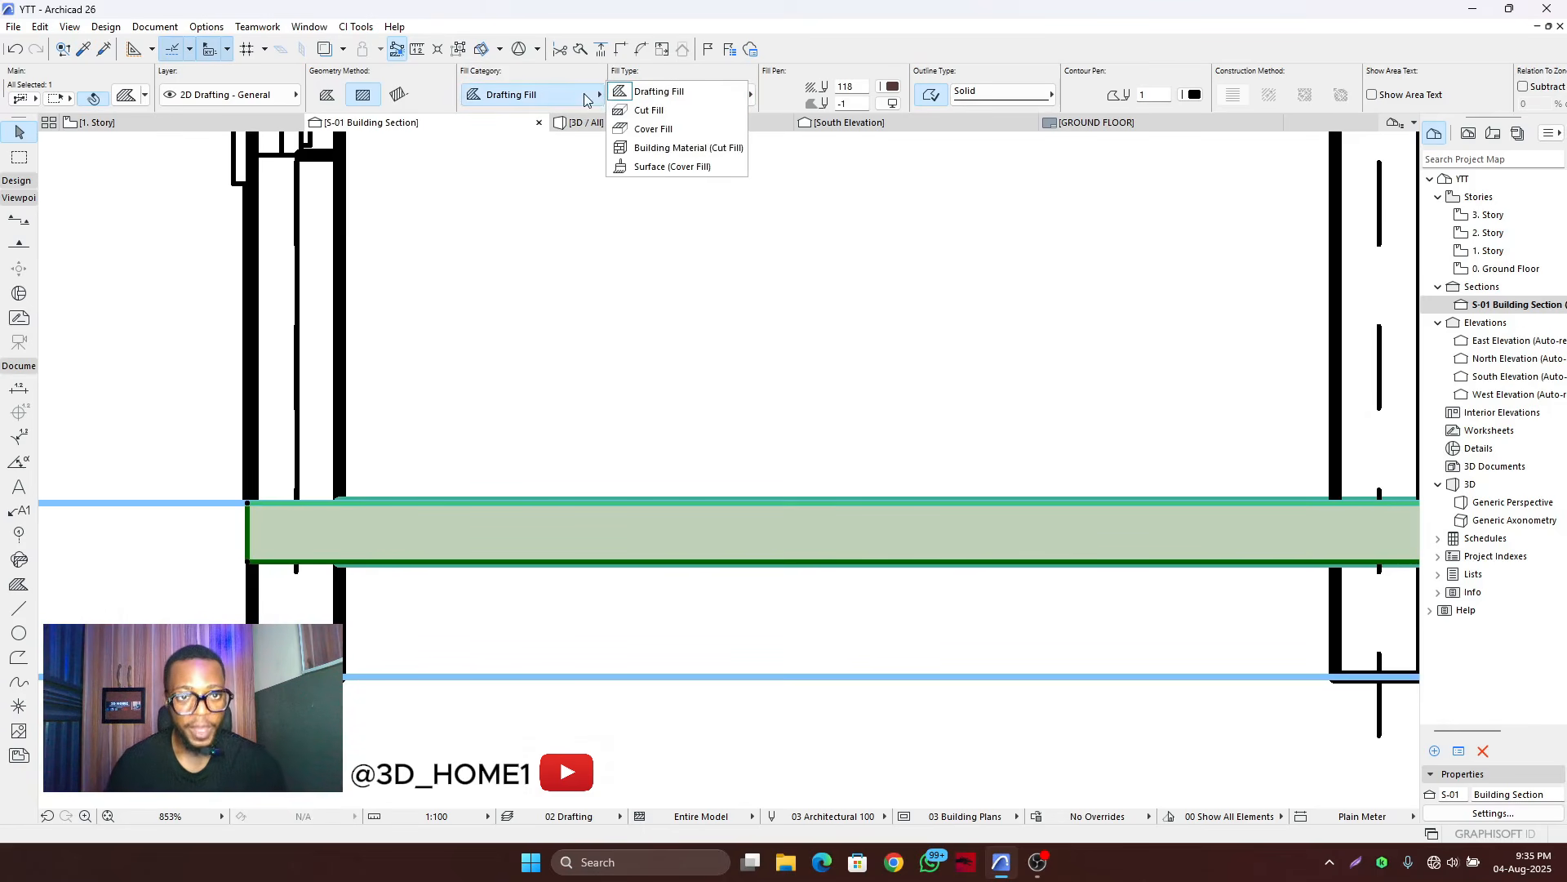
click(651, 111)
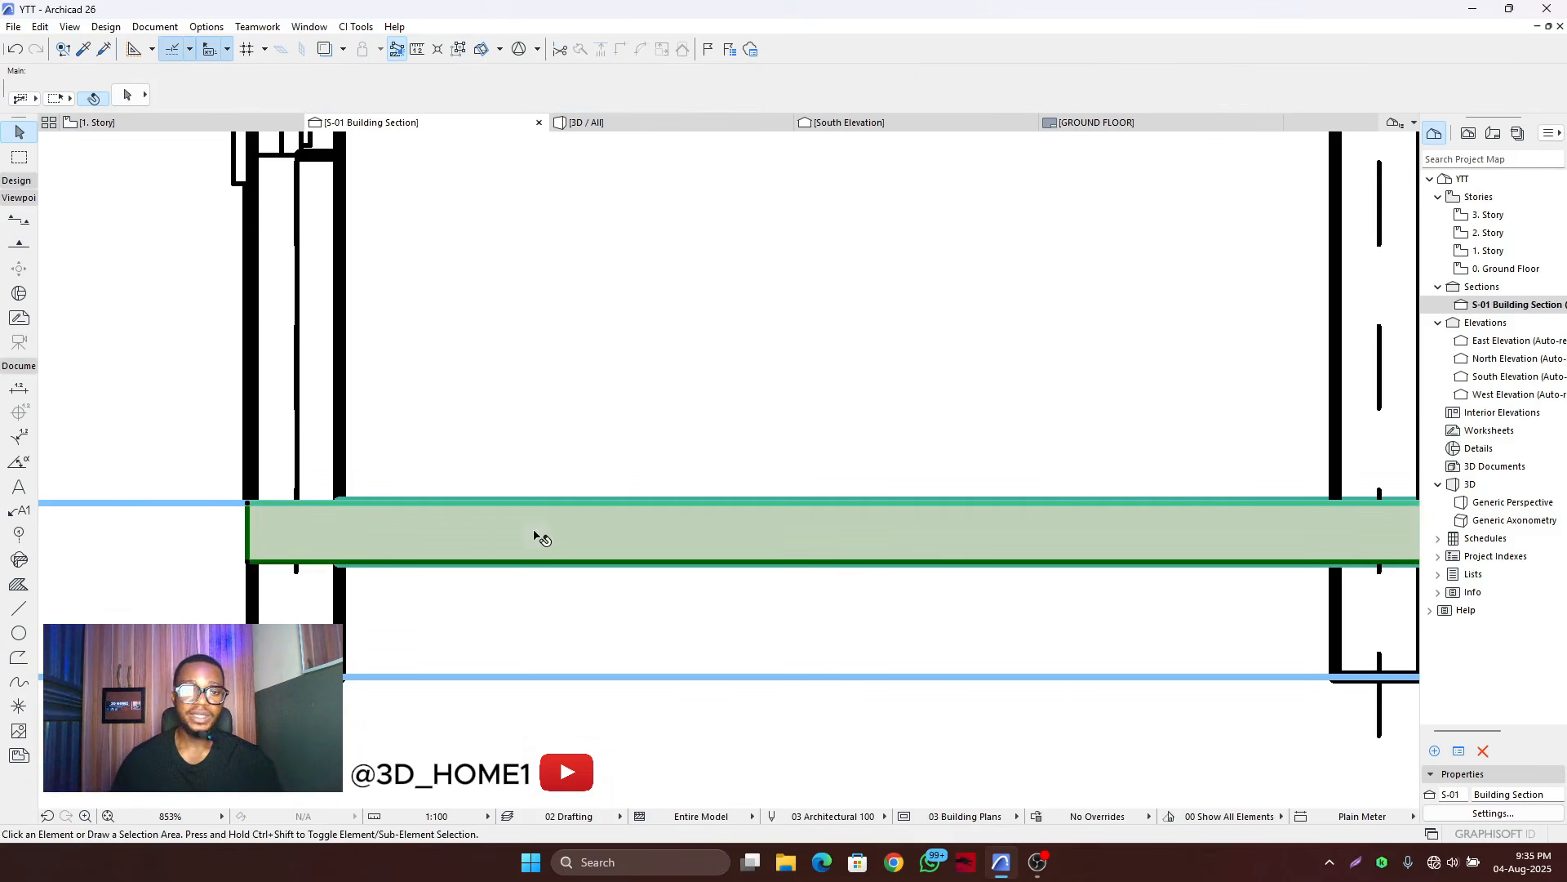
- Change the 1. Story slab fill's category to Drafting Fill and browse its available fill types
click(653, 95)
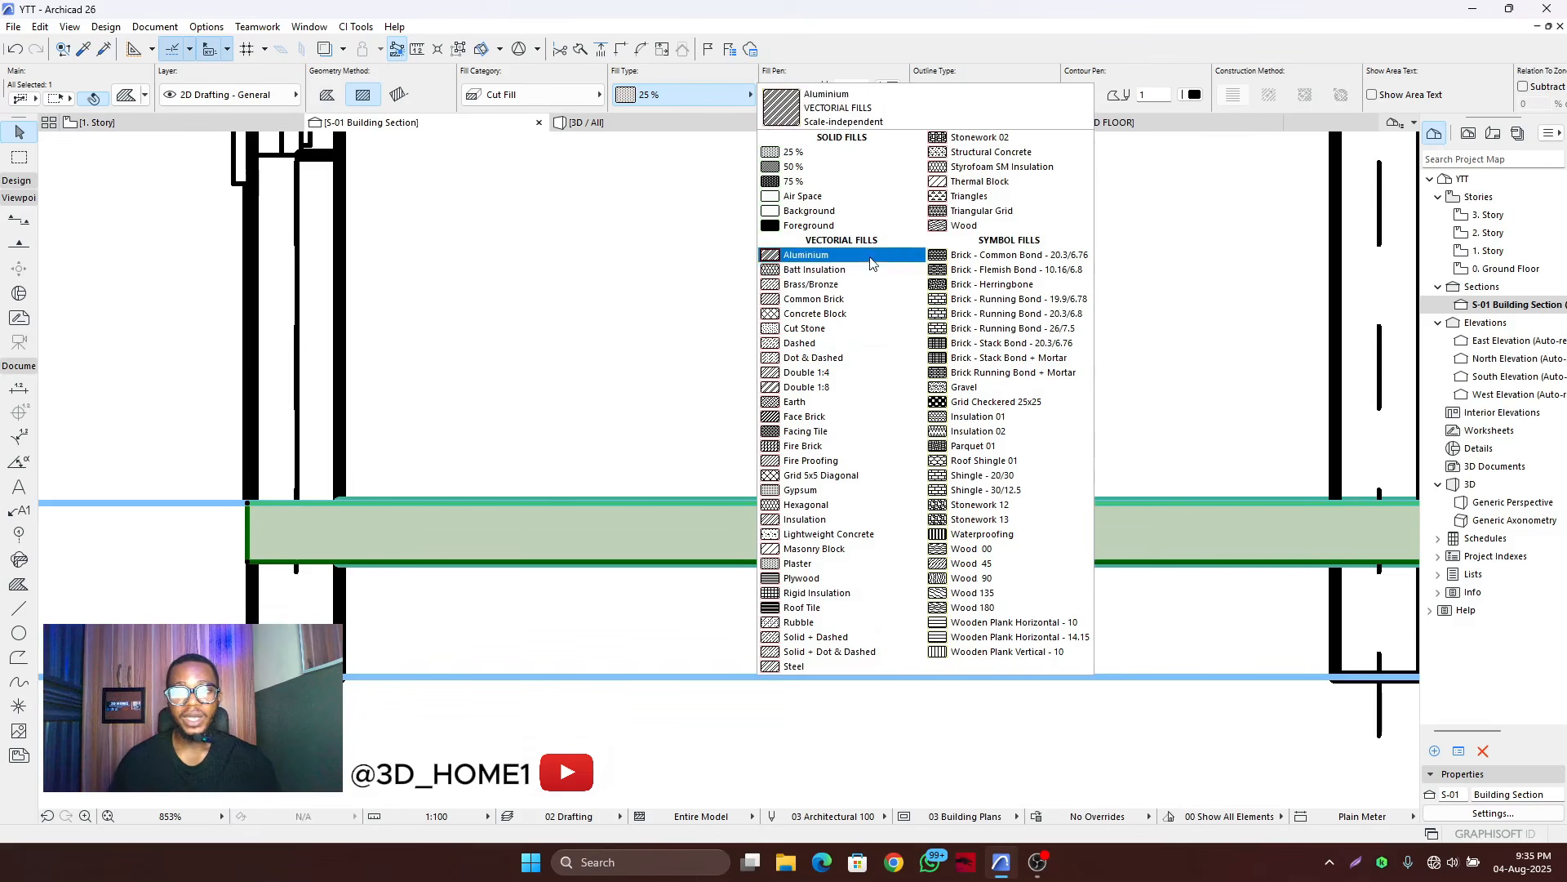
key(Escape)
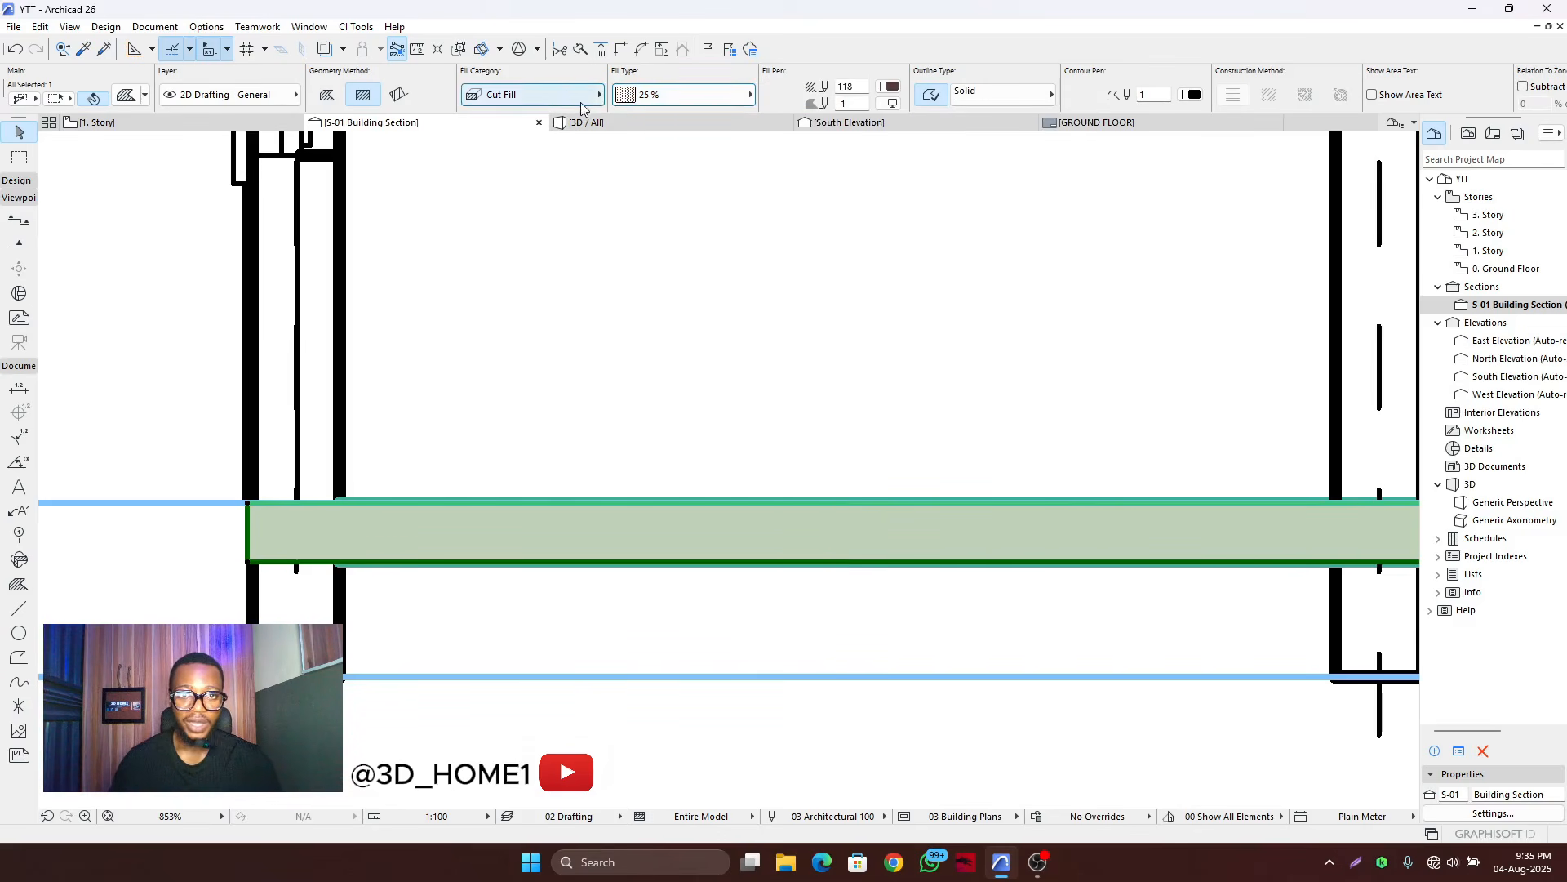
click(539, 96)
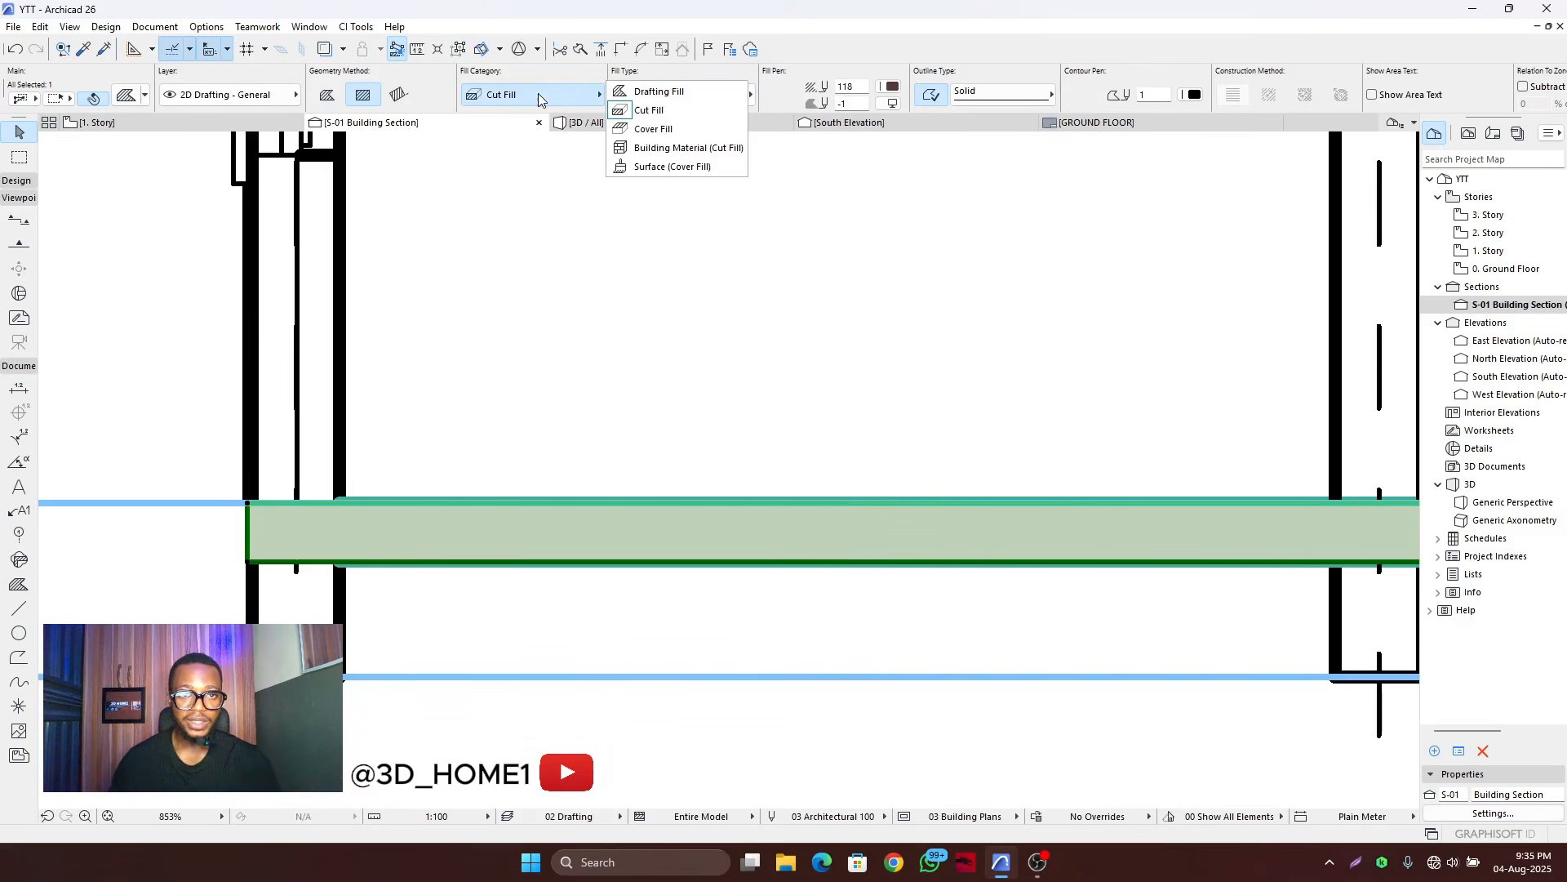
click(682, 96)
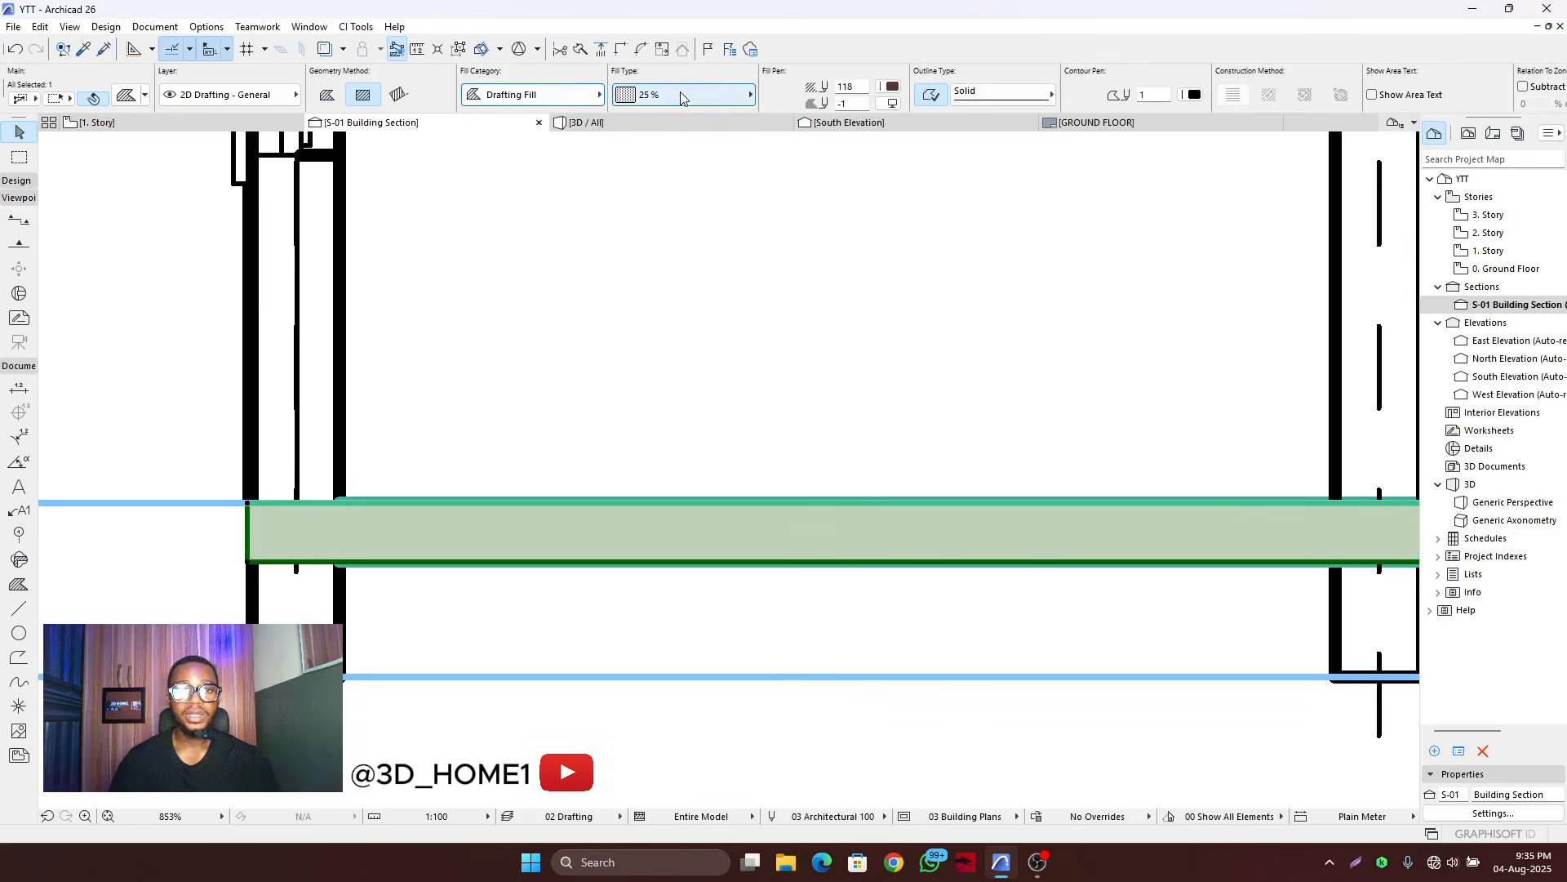
click(666, 95)
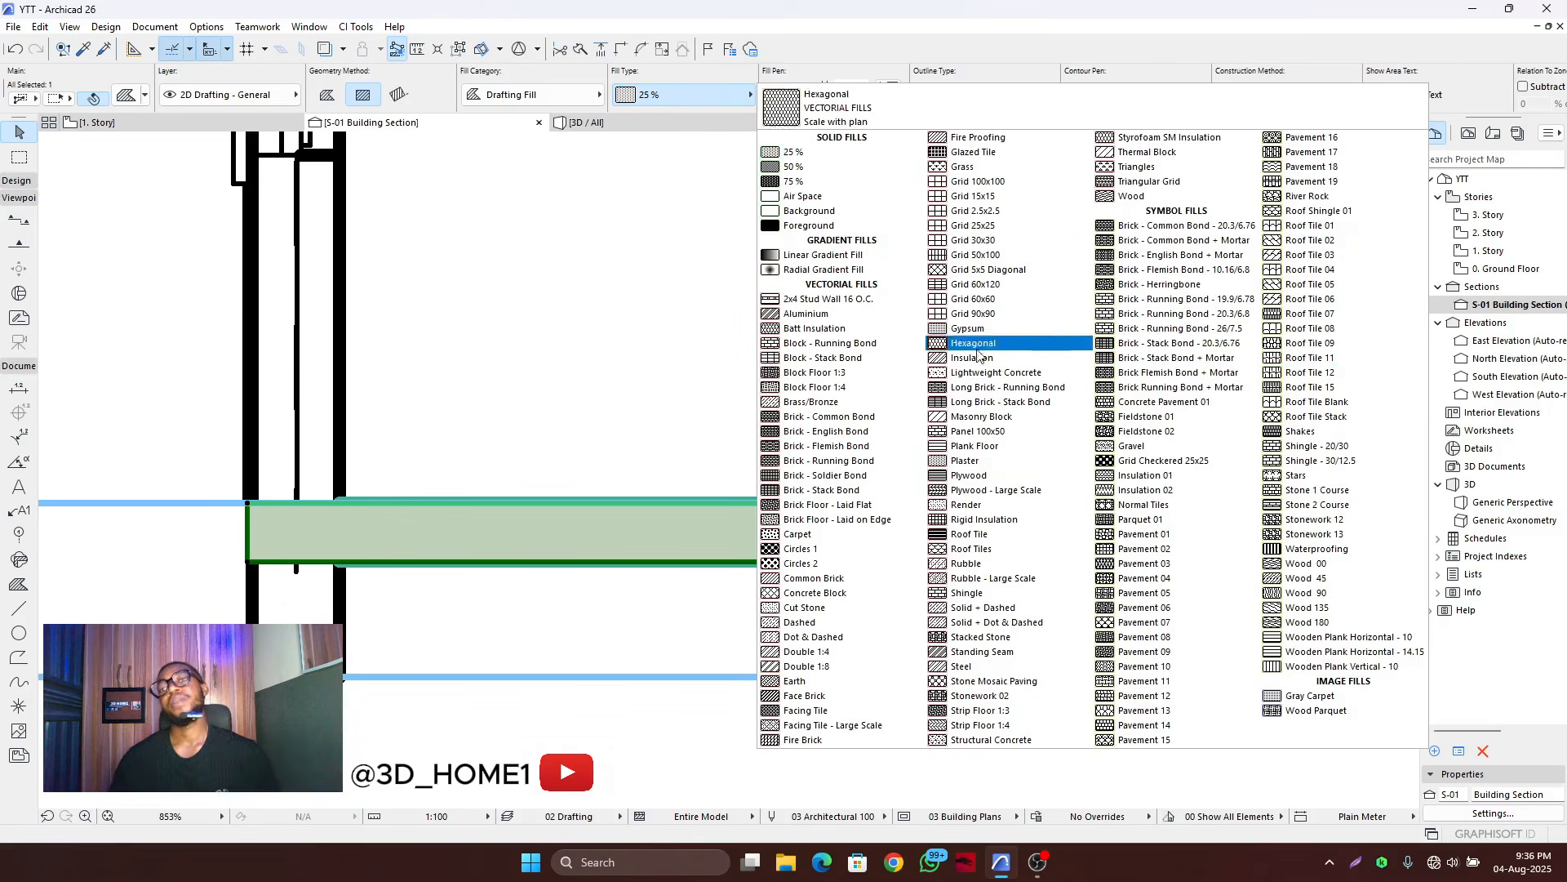
key(Escape)
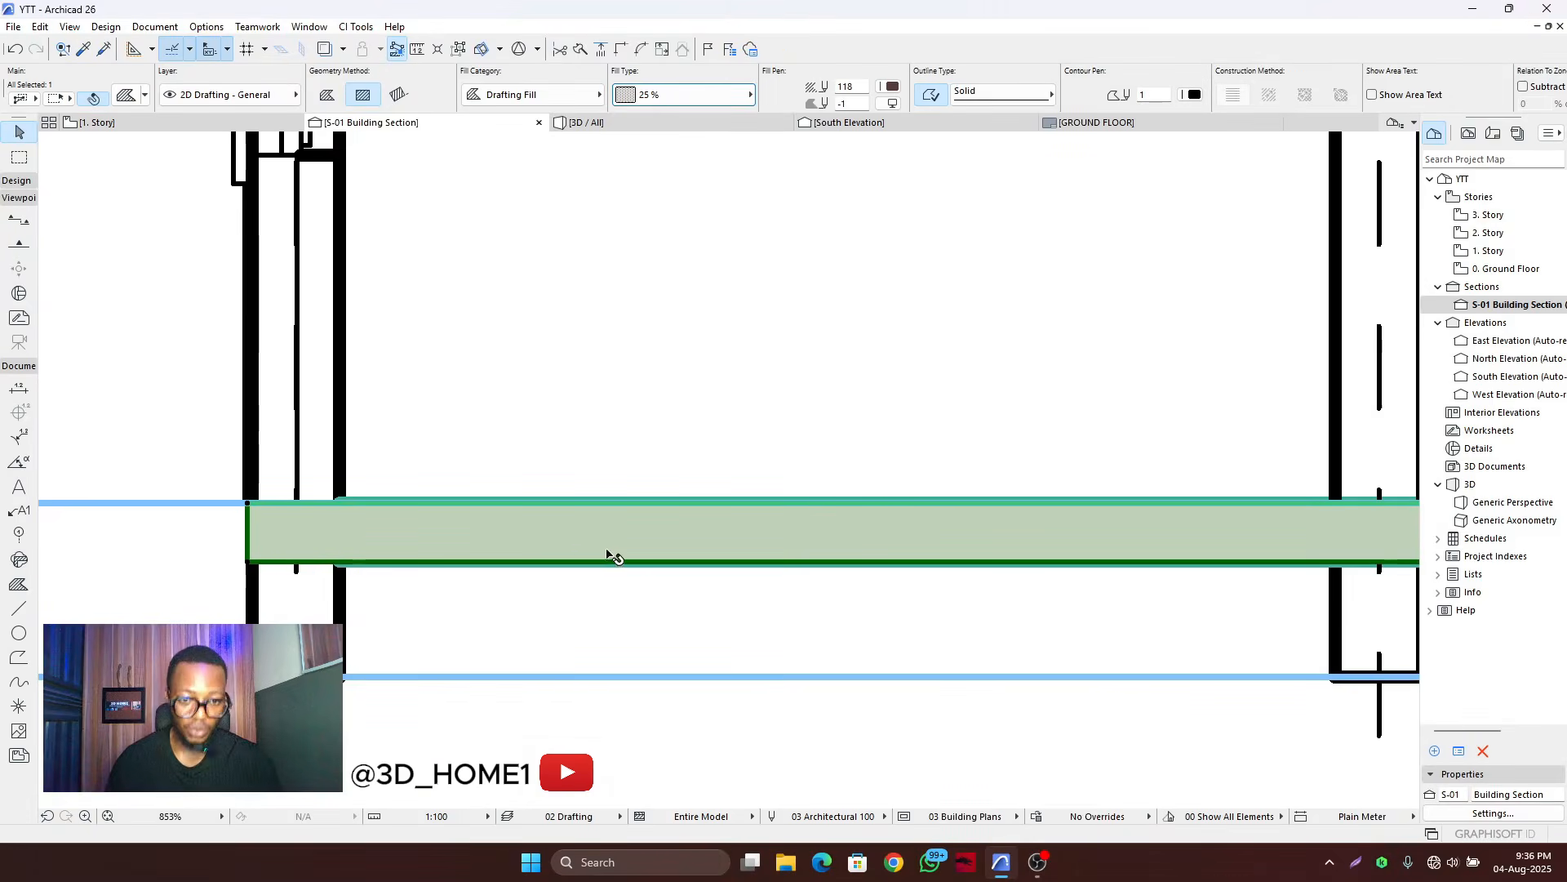
- Set the 1. Story slab fill's type to Structural Concrete and deselect the fill
scroll(609, 555, down, 8)
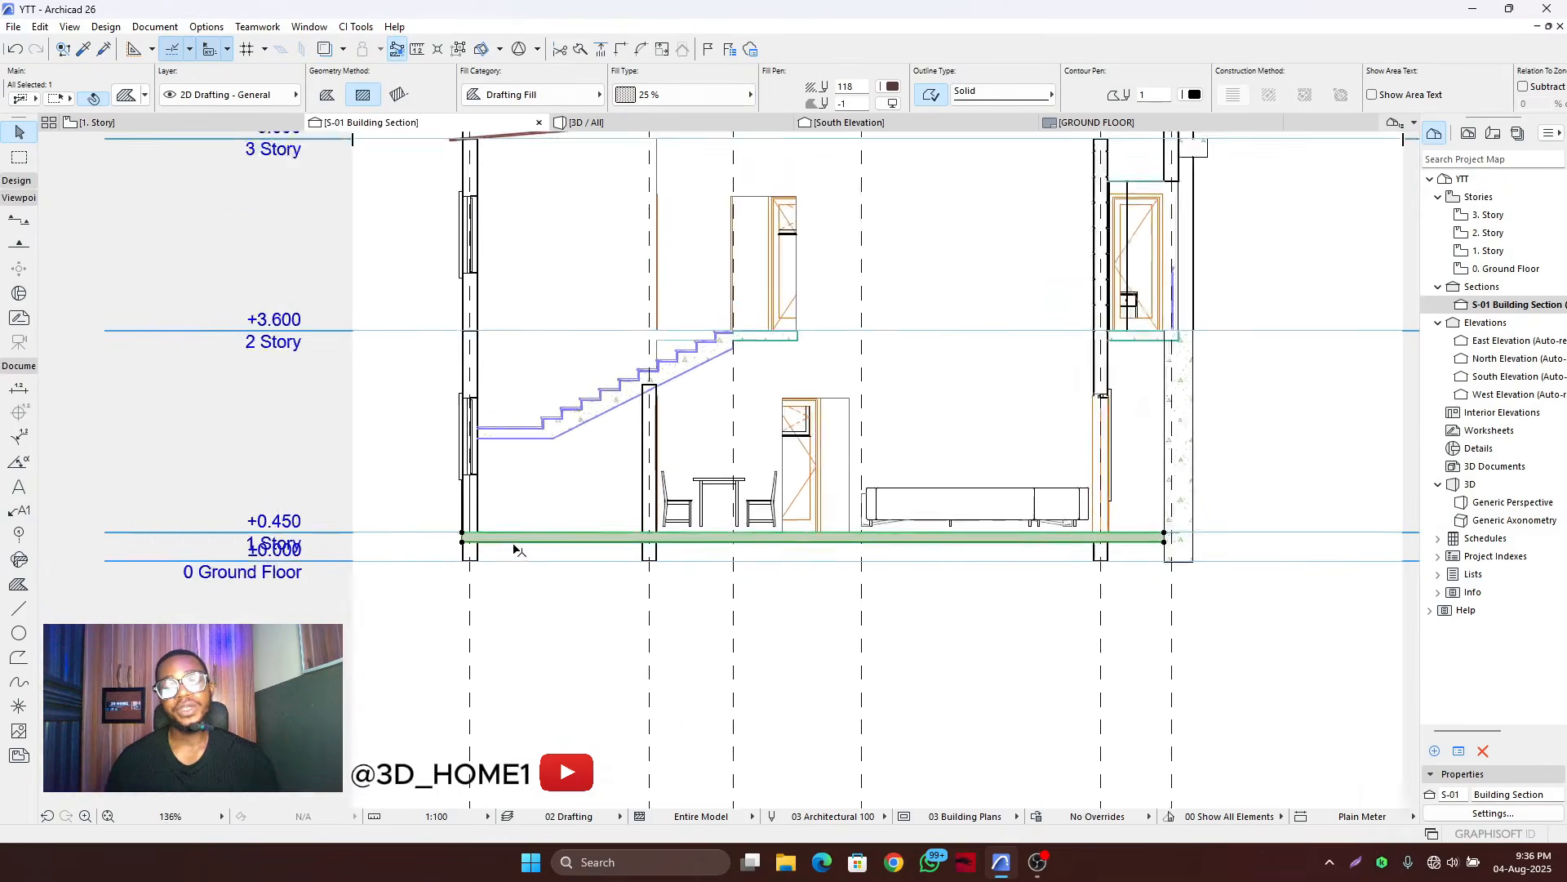
scroll(514, 548, down, 2)
scroll(531, 543, up, 3)
scroll(538, 539, down, 3)
scroll(556, 535, up, 3)
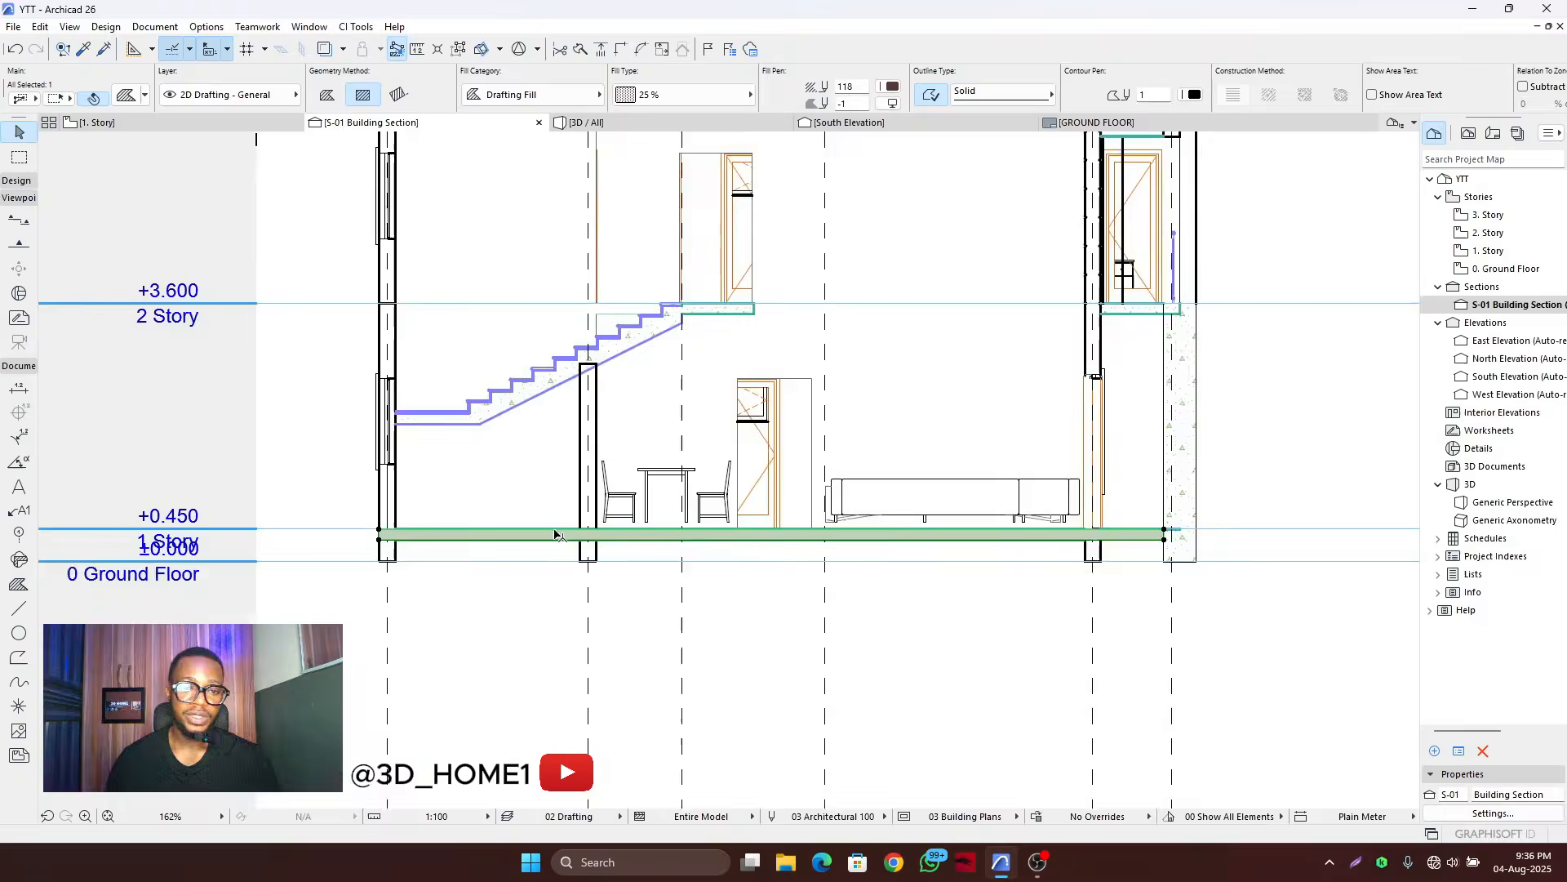
scroll(555, 535, up, 3)
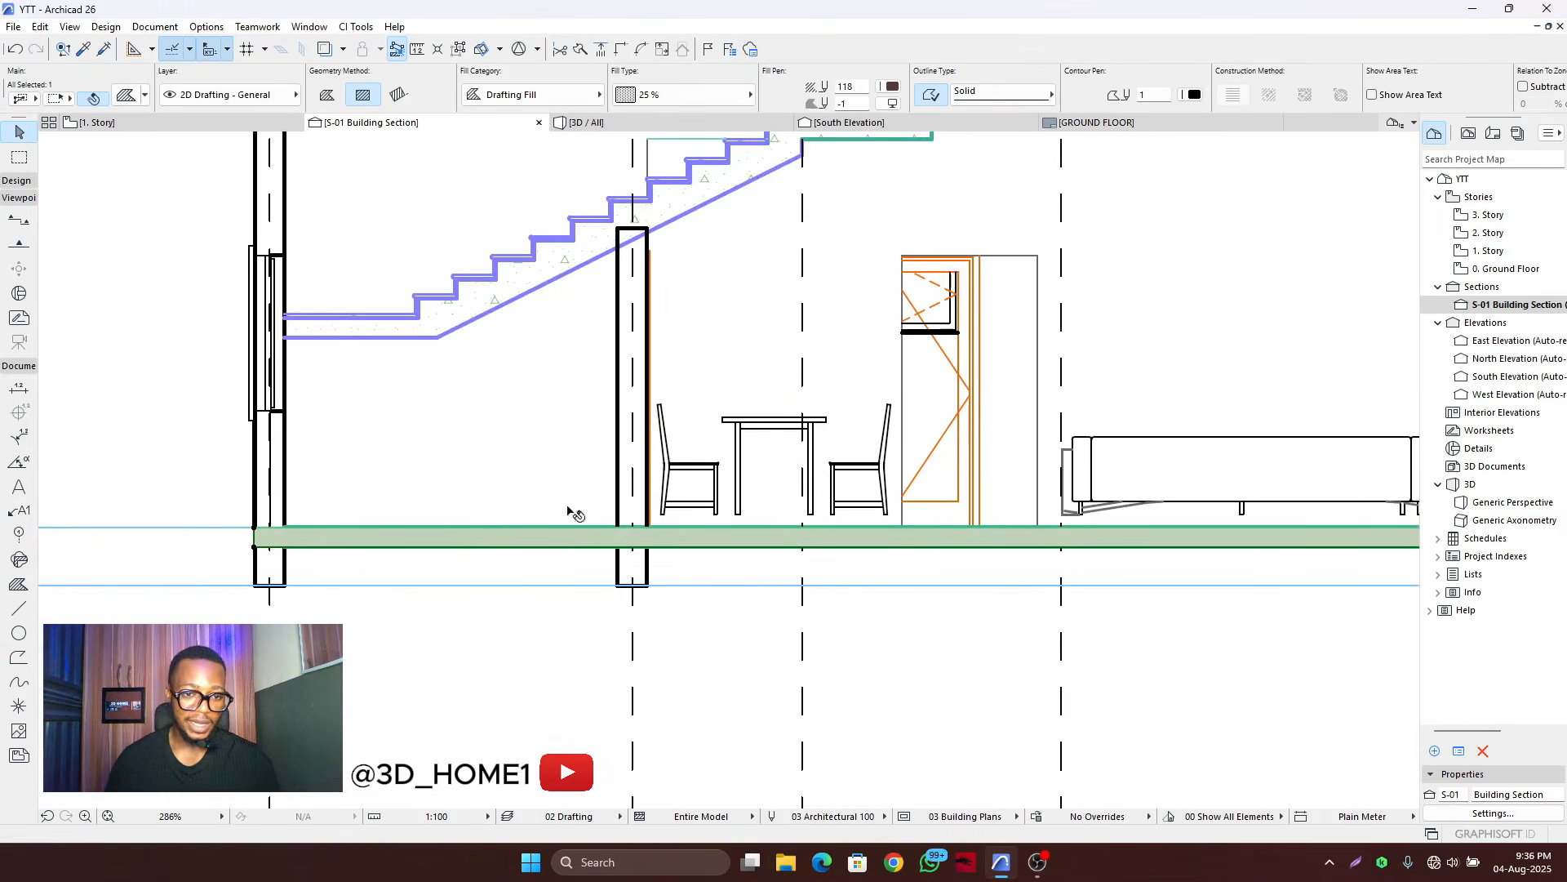
click(678, 94)
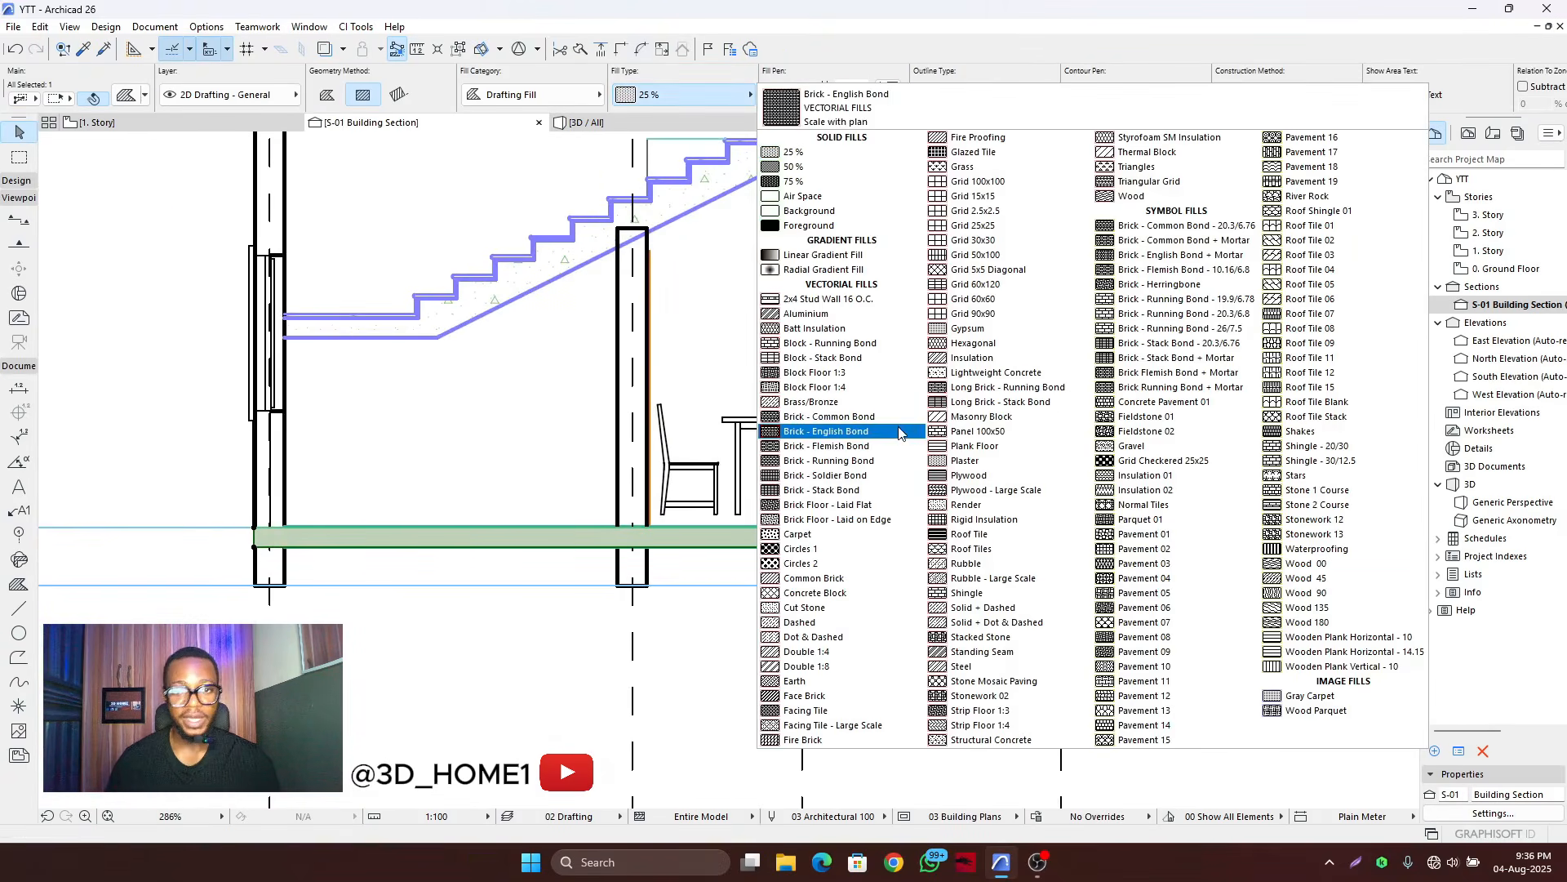
click(992, 740)
click(766, 653)
- Set the slab fill's pattern pen to the orange pen 3
scroll(713, 610, down, 5)
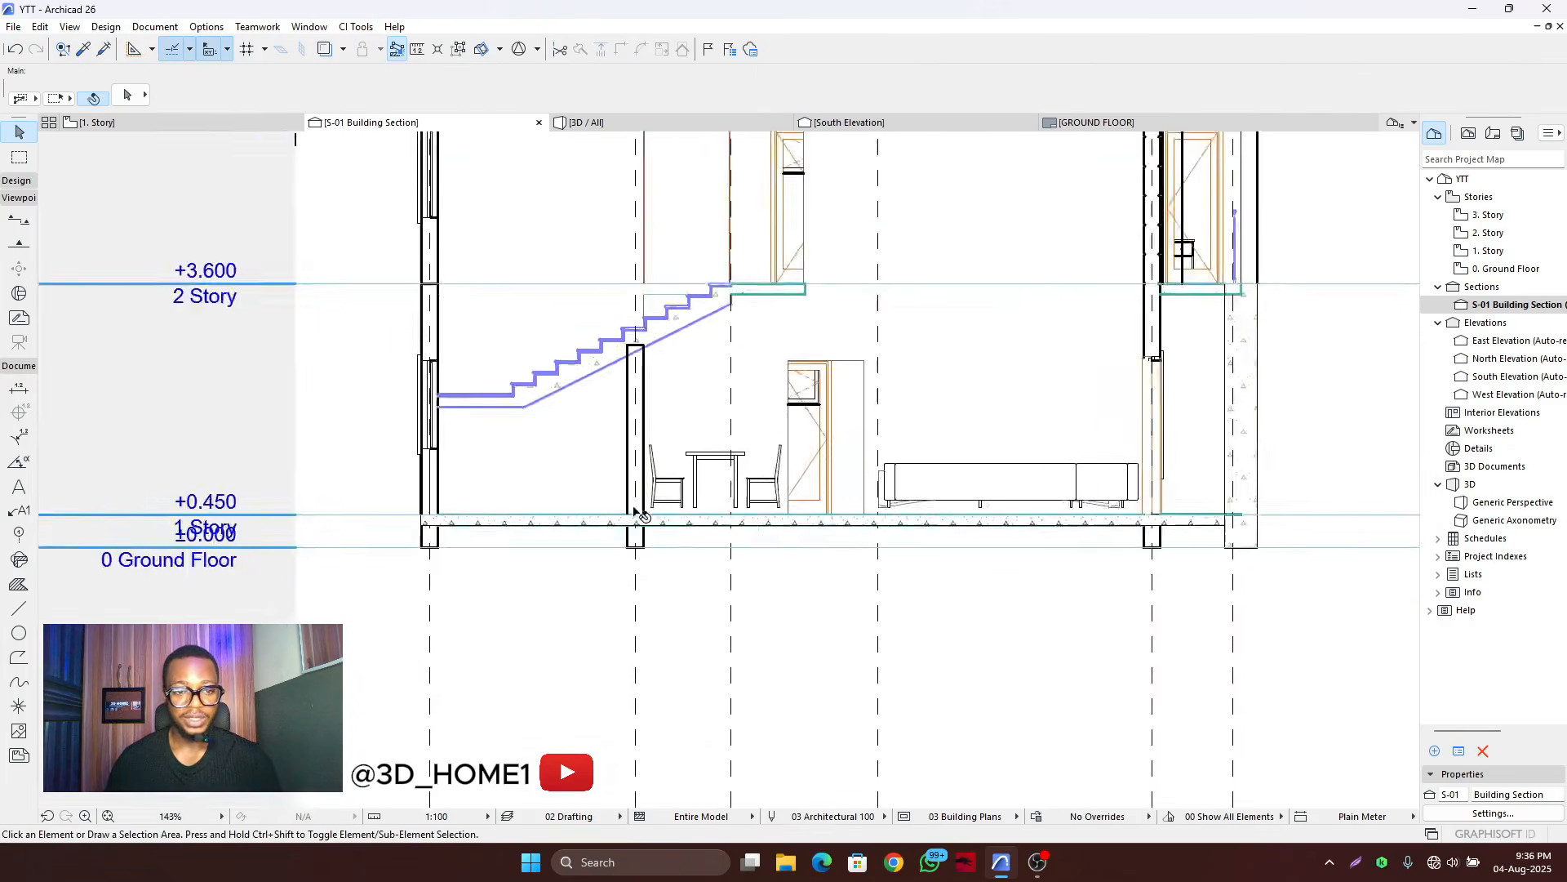
scroll(854, 526, up, 5)
scroll(1036, 532, up, 10)
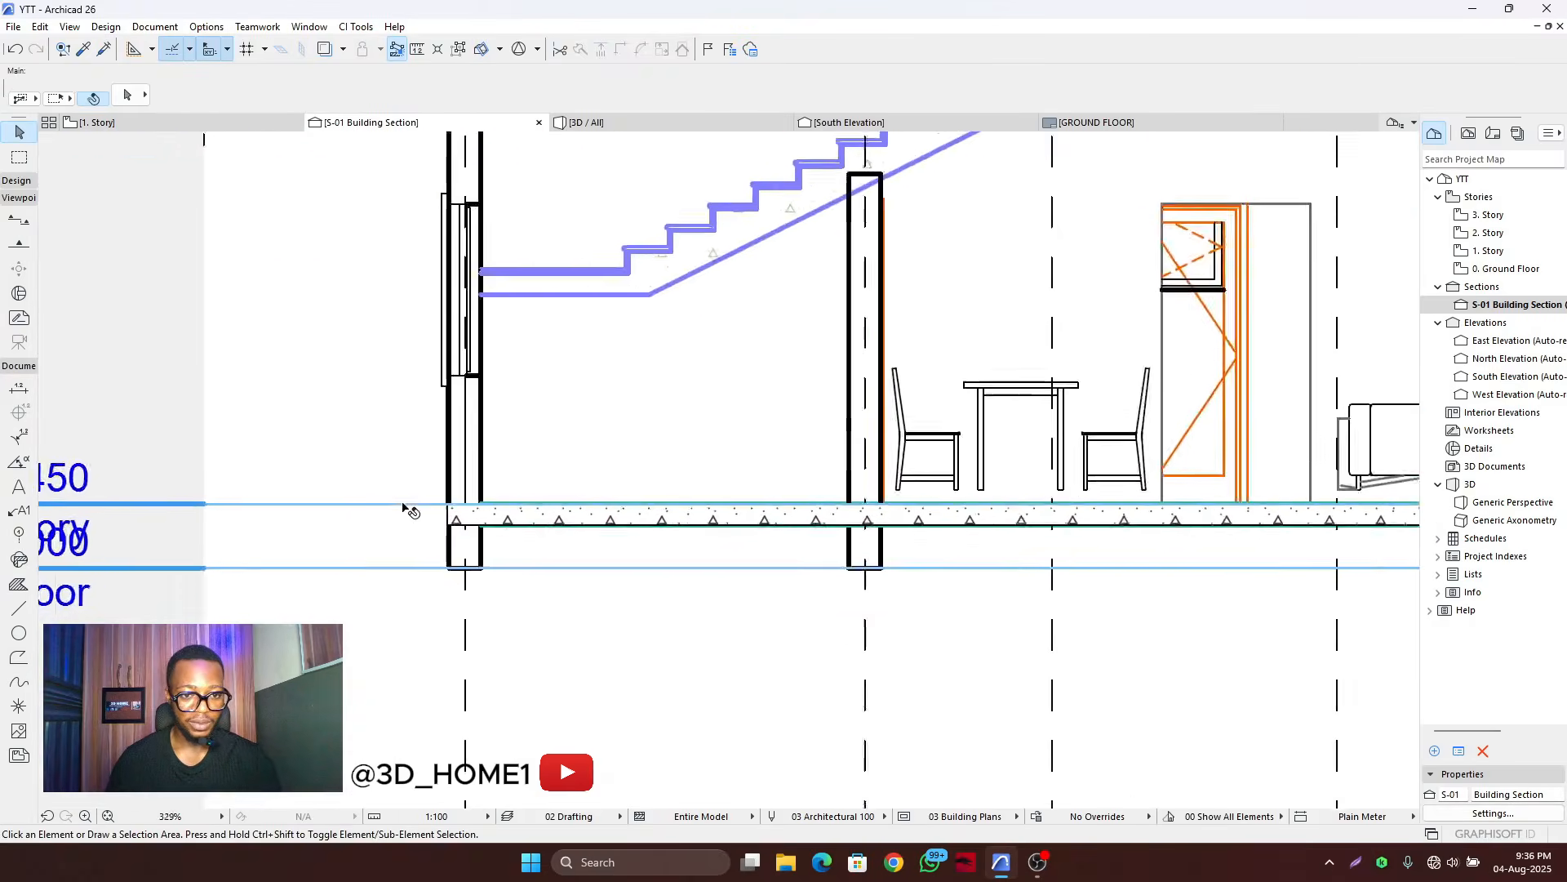
click(734, 488)
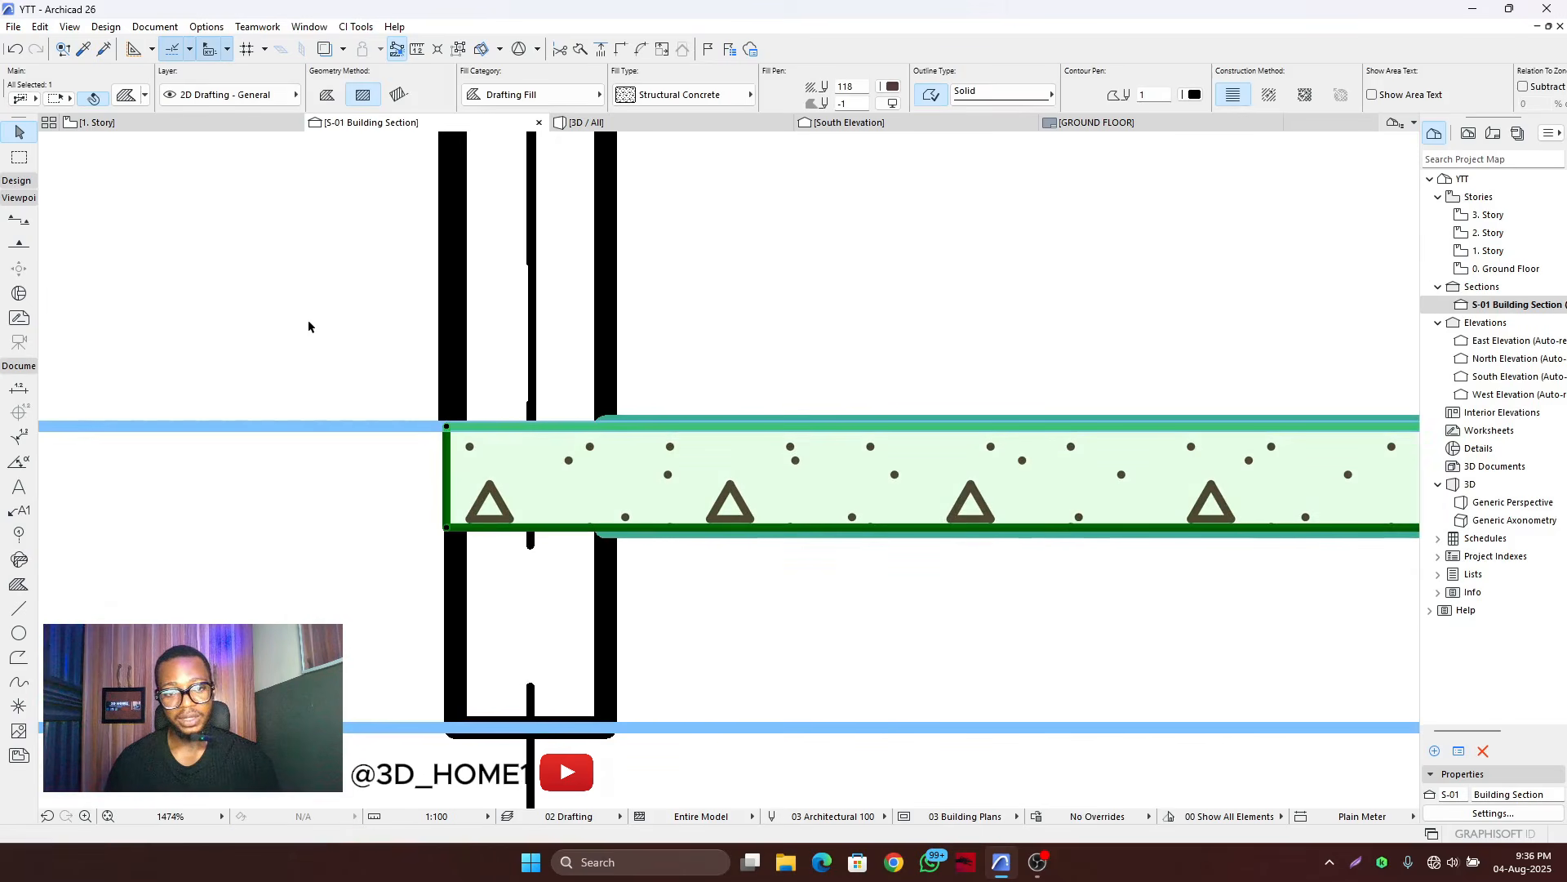
click(127, 95)
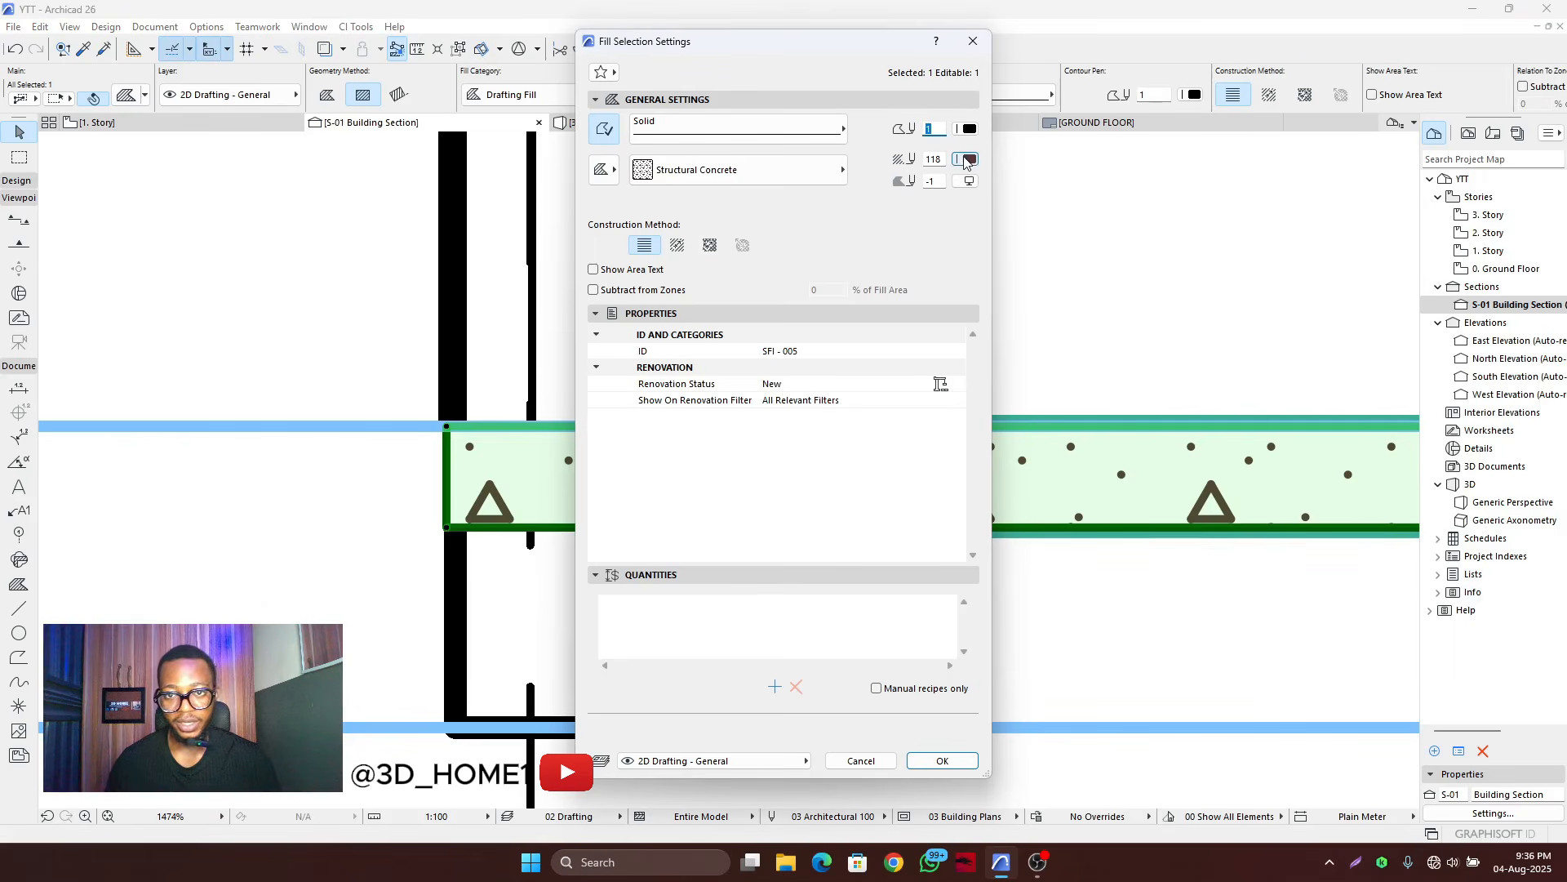
click(969, 160)
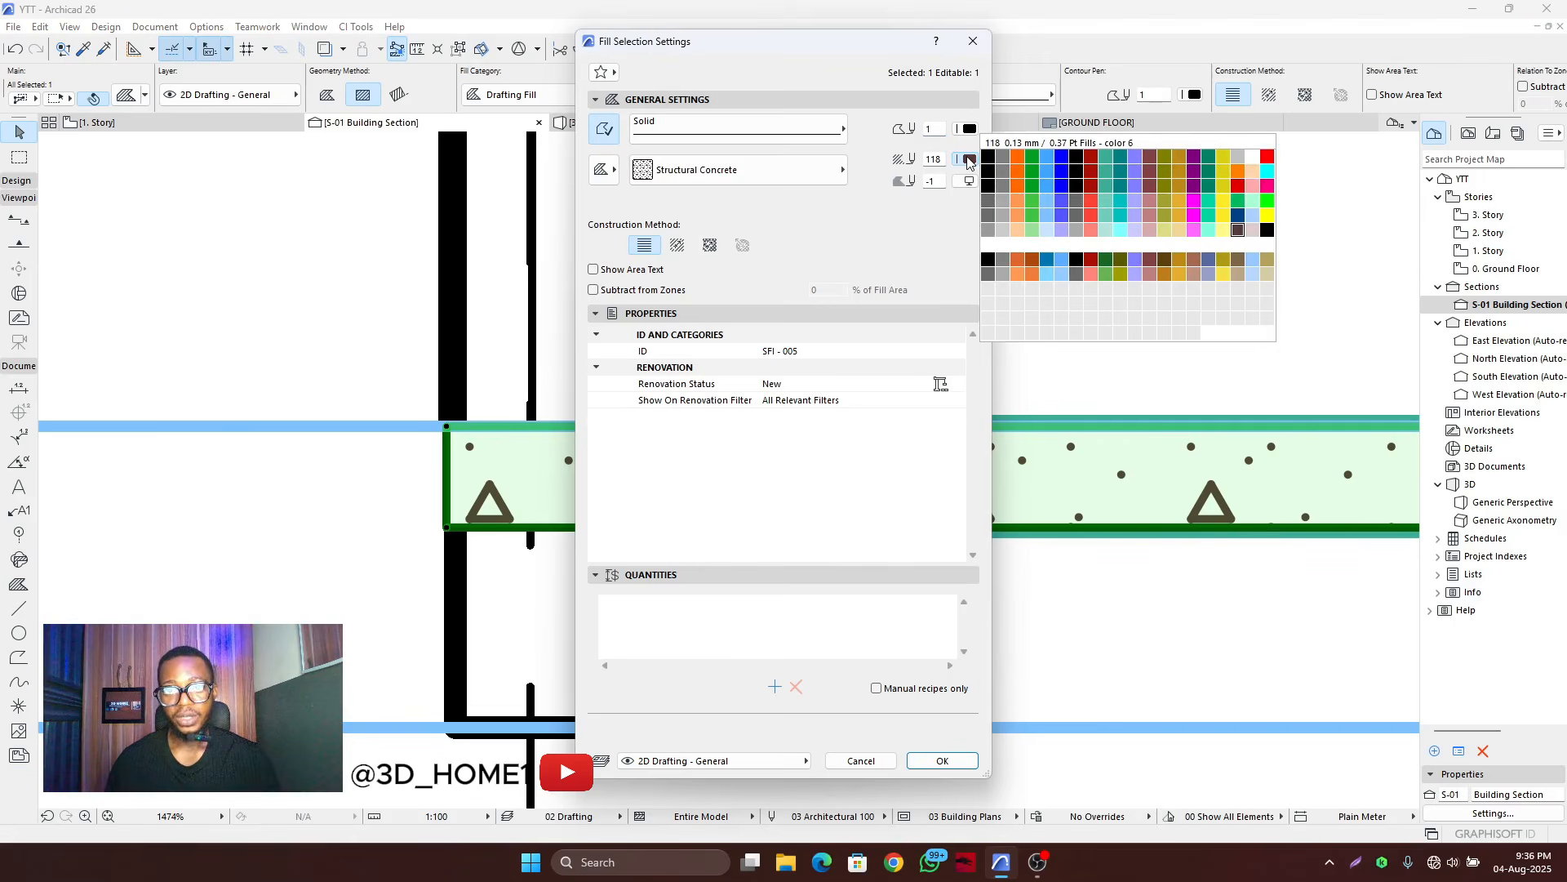
click(1018, 157)
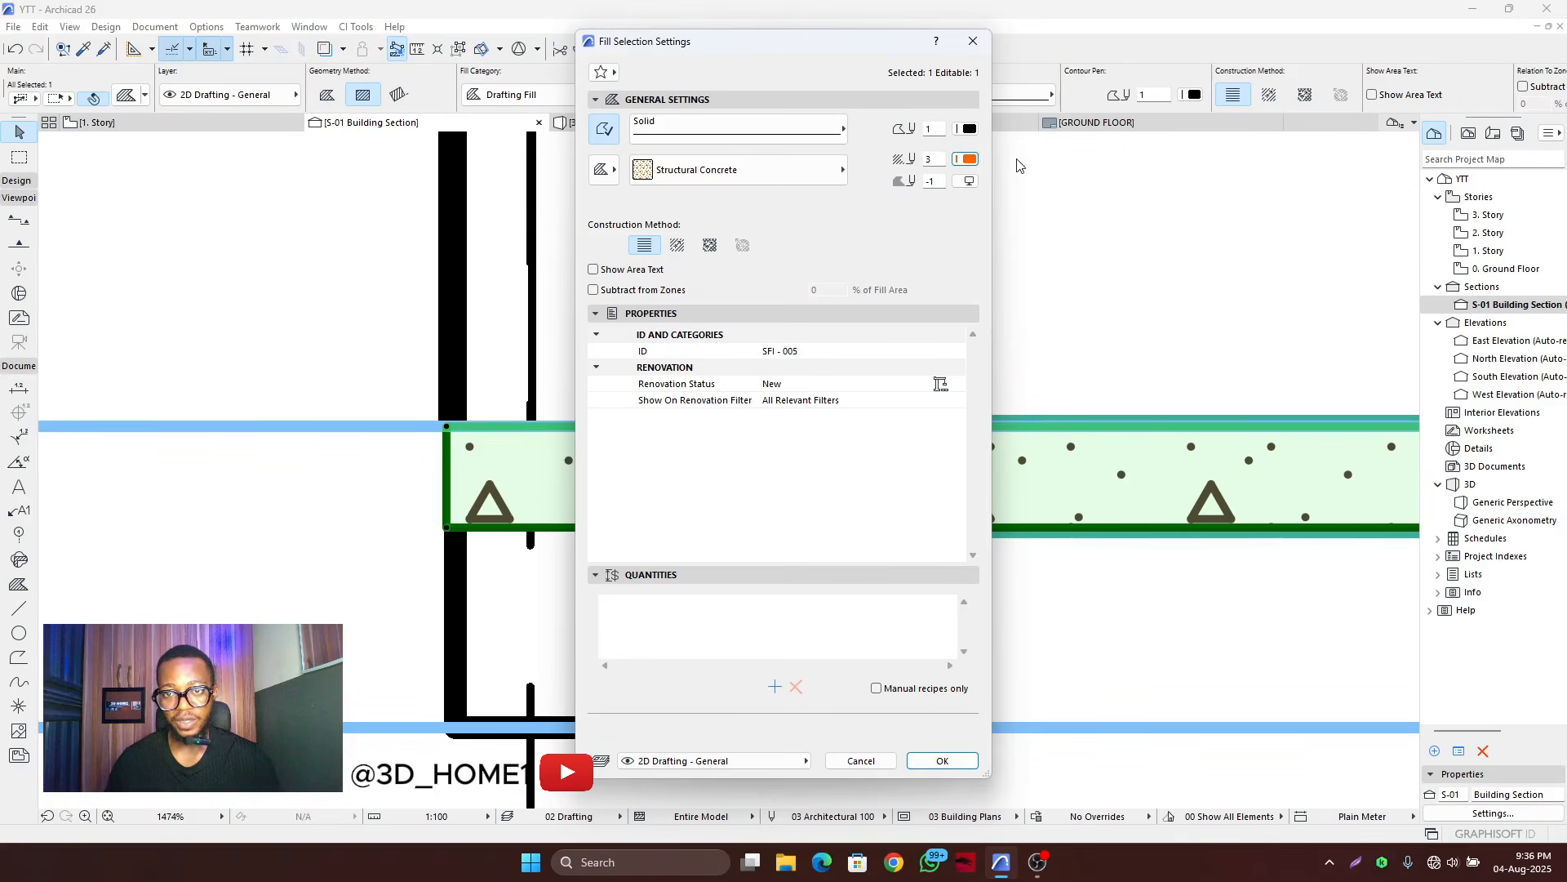
click(942, 761)
- Change the Structural Concrete slab fill's pattern pen to the black pen 1 and deselect the fill
scroll(739, 537, down, 6)
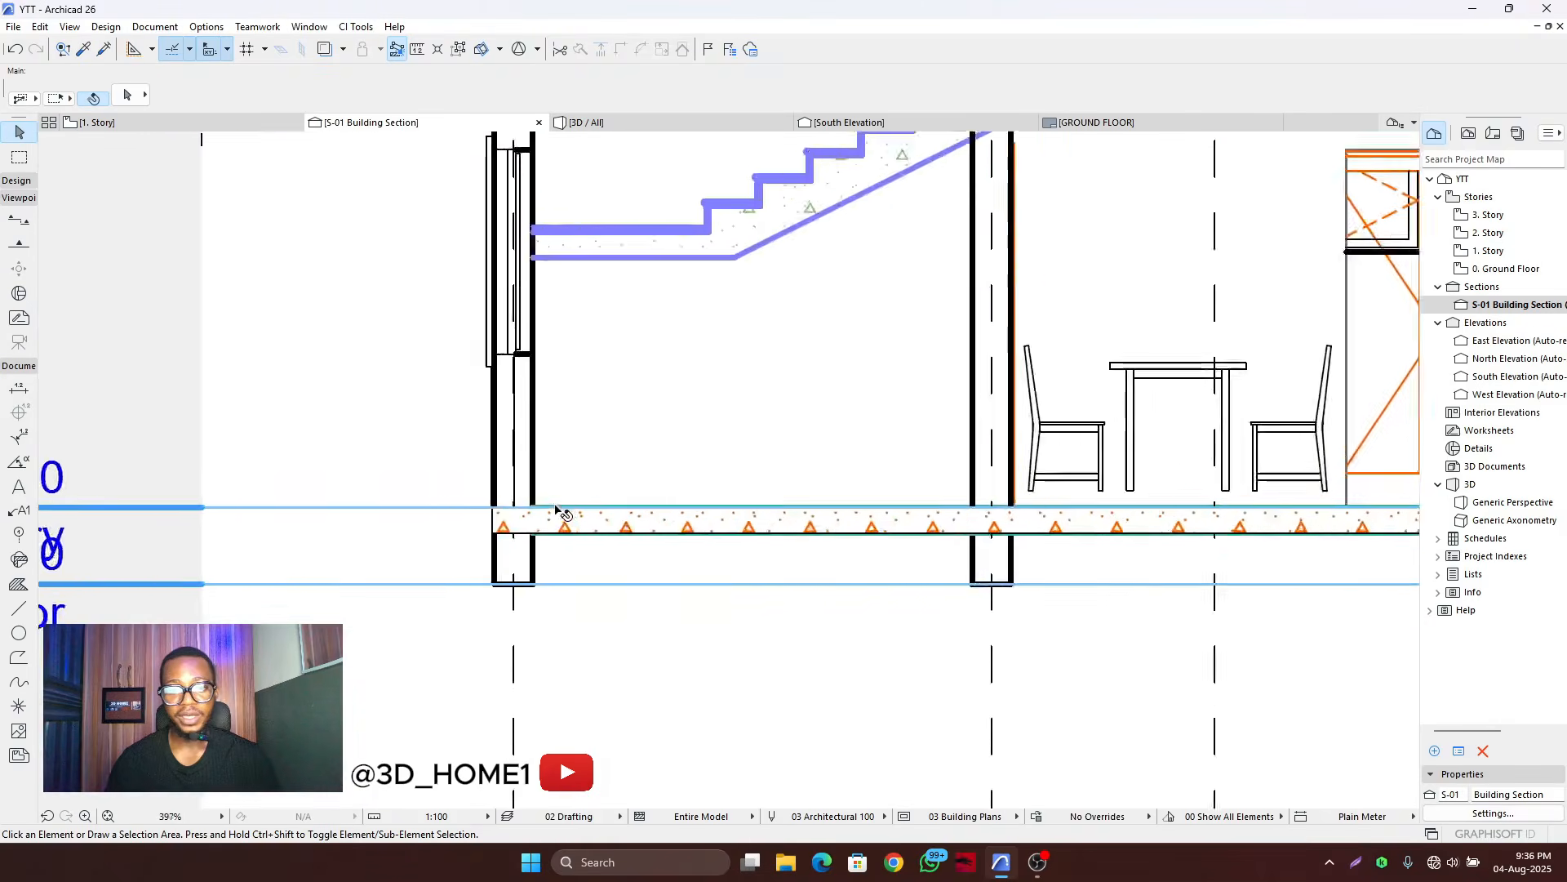
scroll(563, 512, up, 4)
click(539, 531)
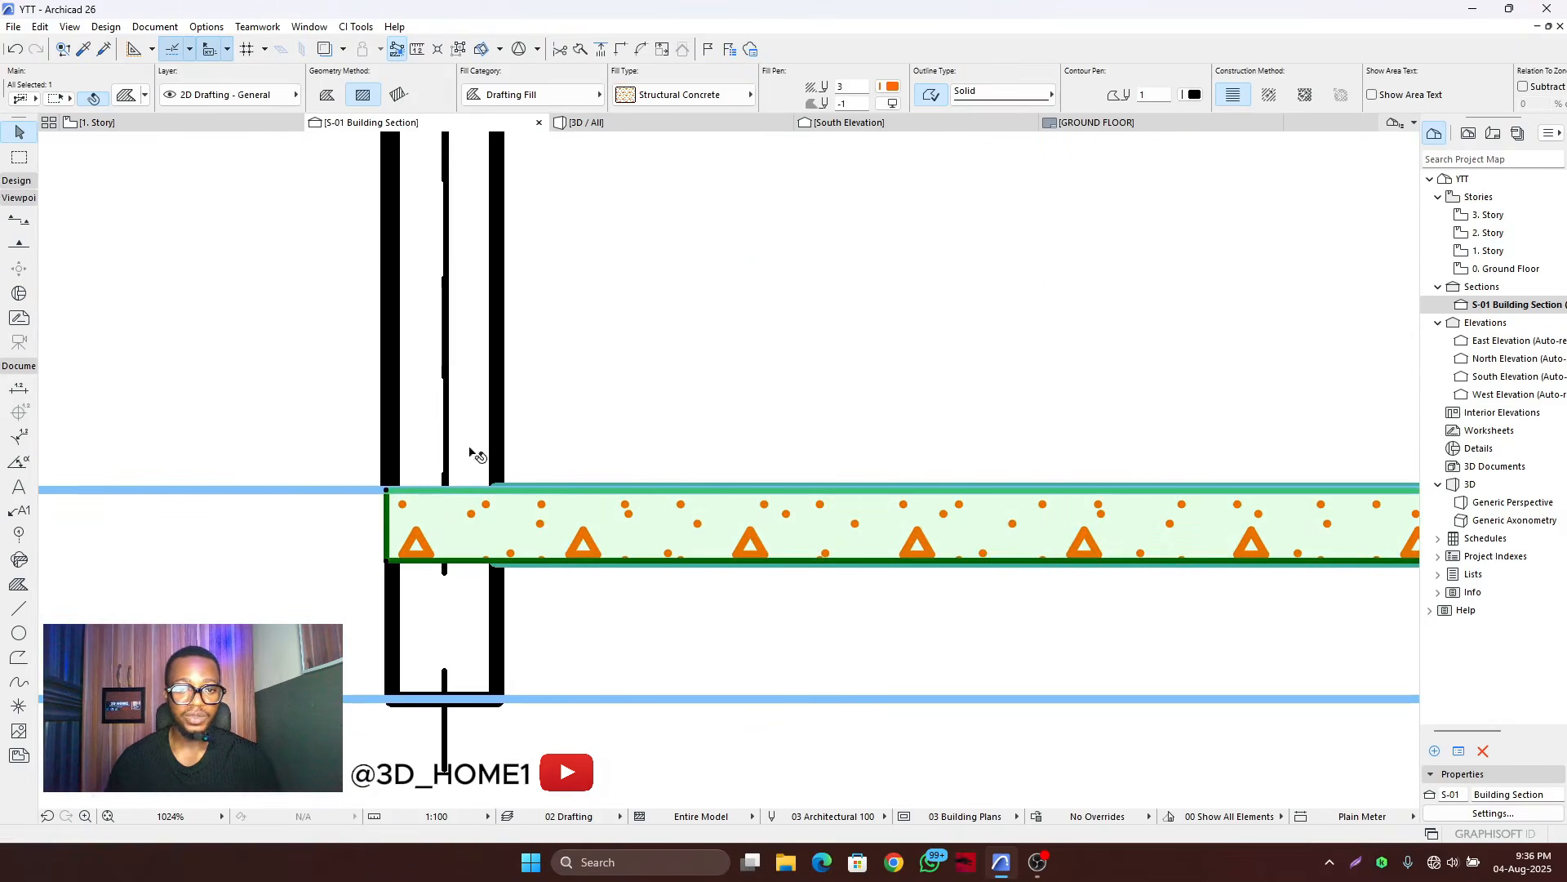
click(129, 96)
click(968, 159)
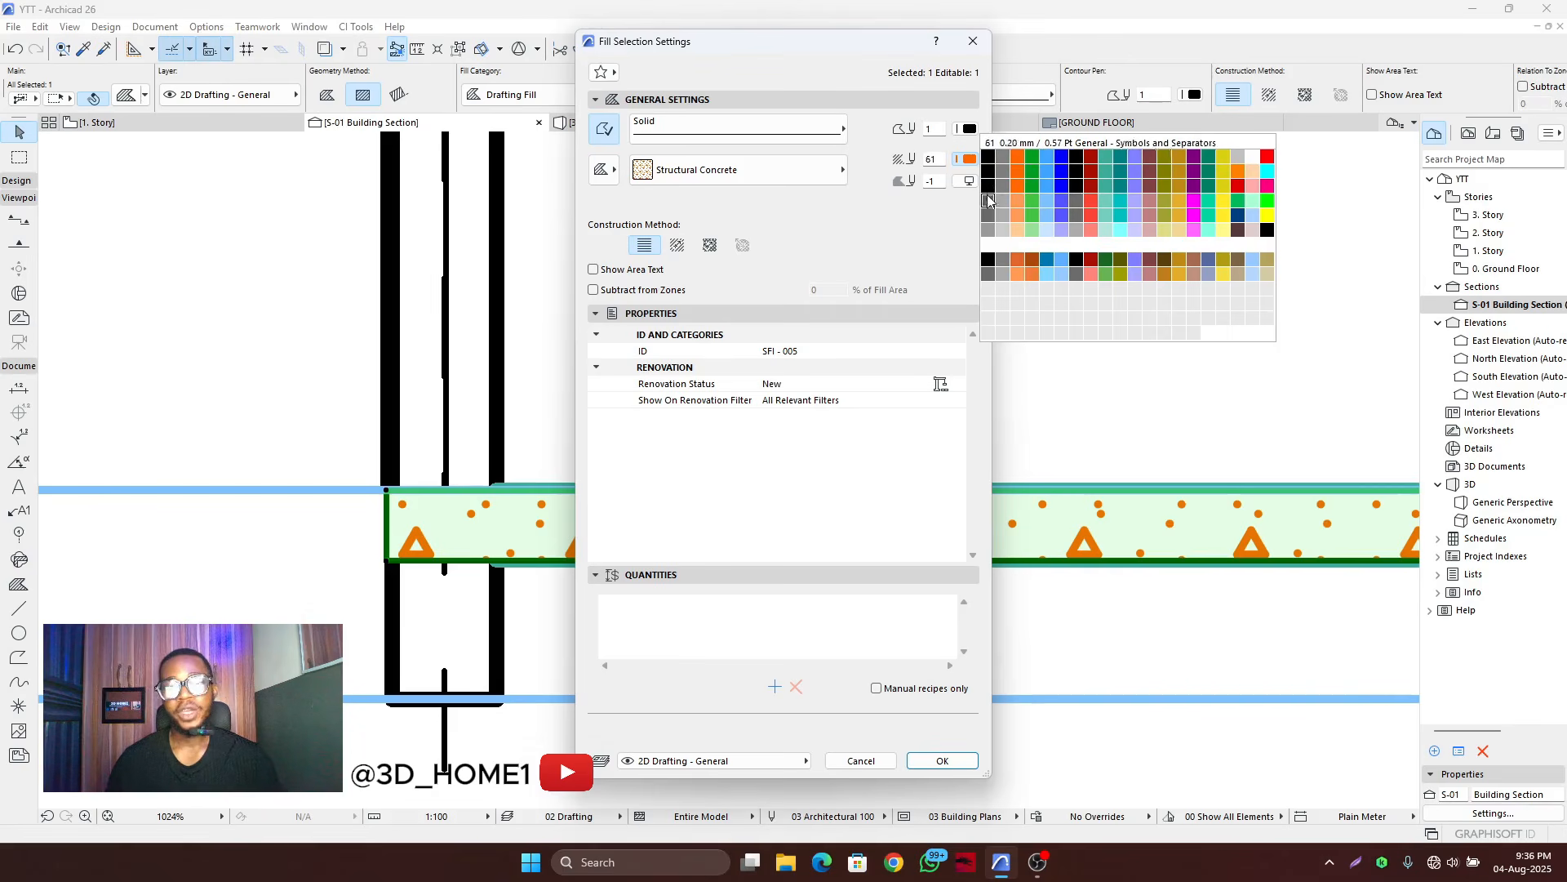
click(988, 159)
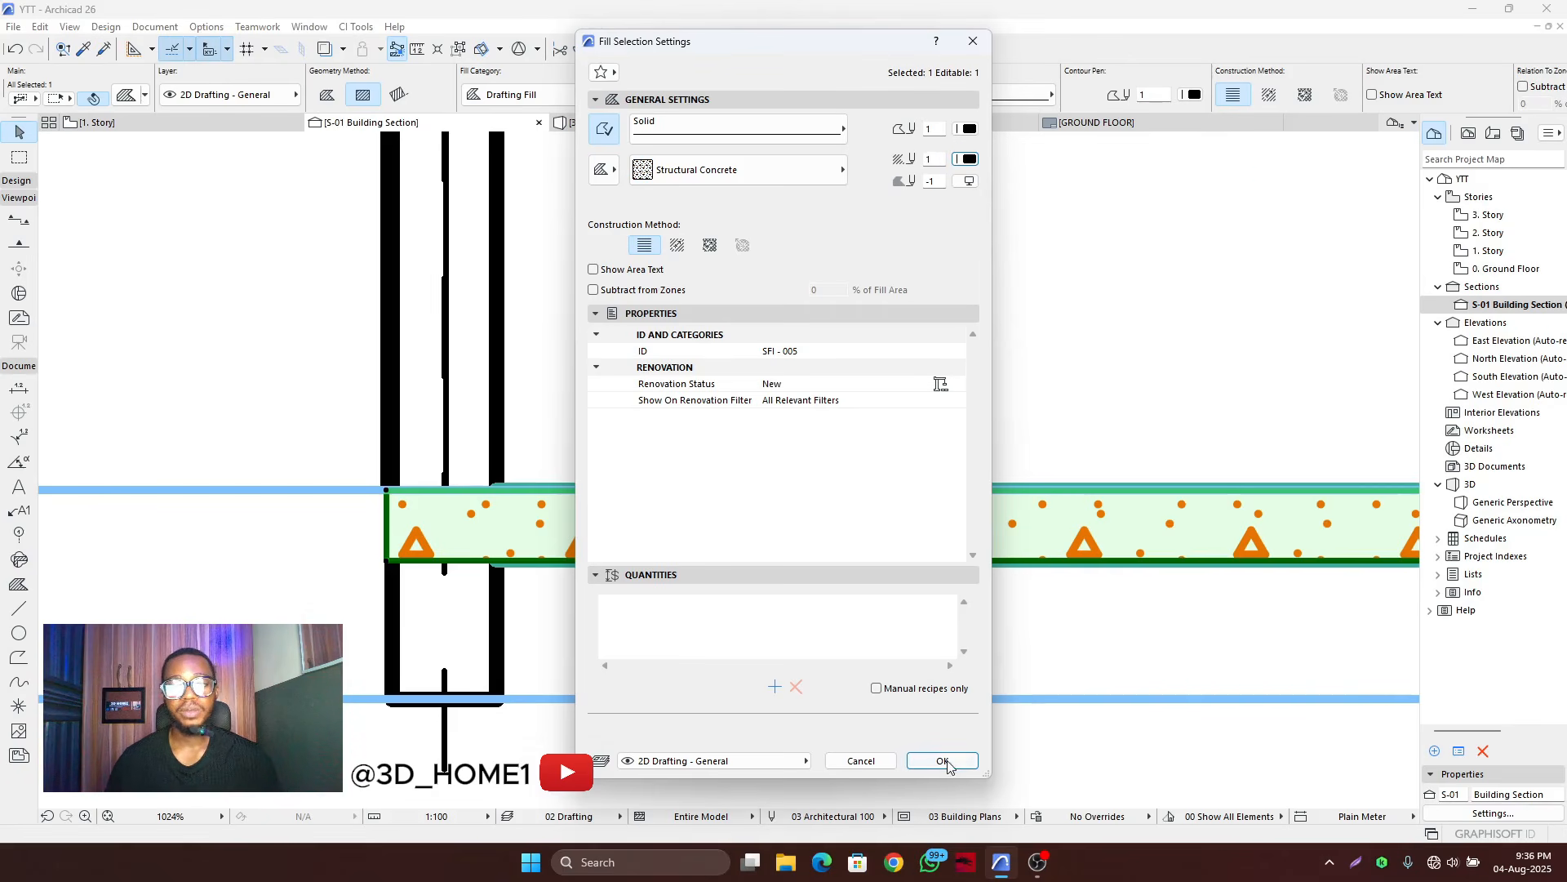
click(942, 760)
click(569, 471)
- Examine the slab's Structural Concrete hatch across the section and close up at the grid line 1 and 2 walls
scroll(569, 471, down, 2)
scroll(462, 506, down, 8)
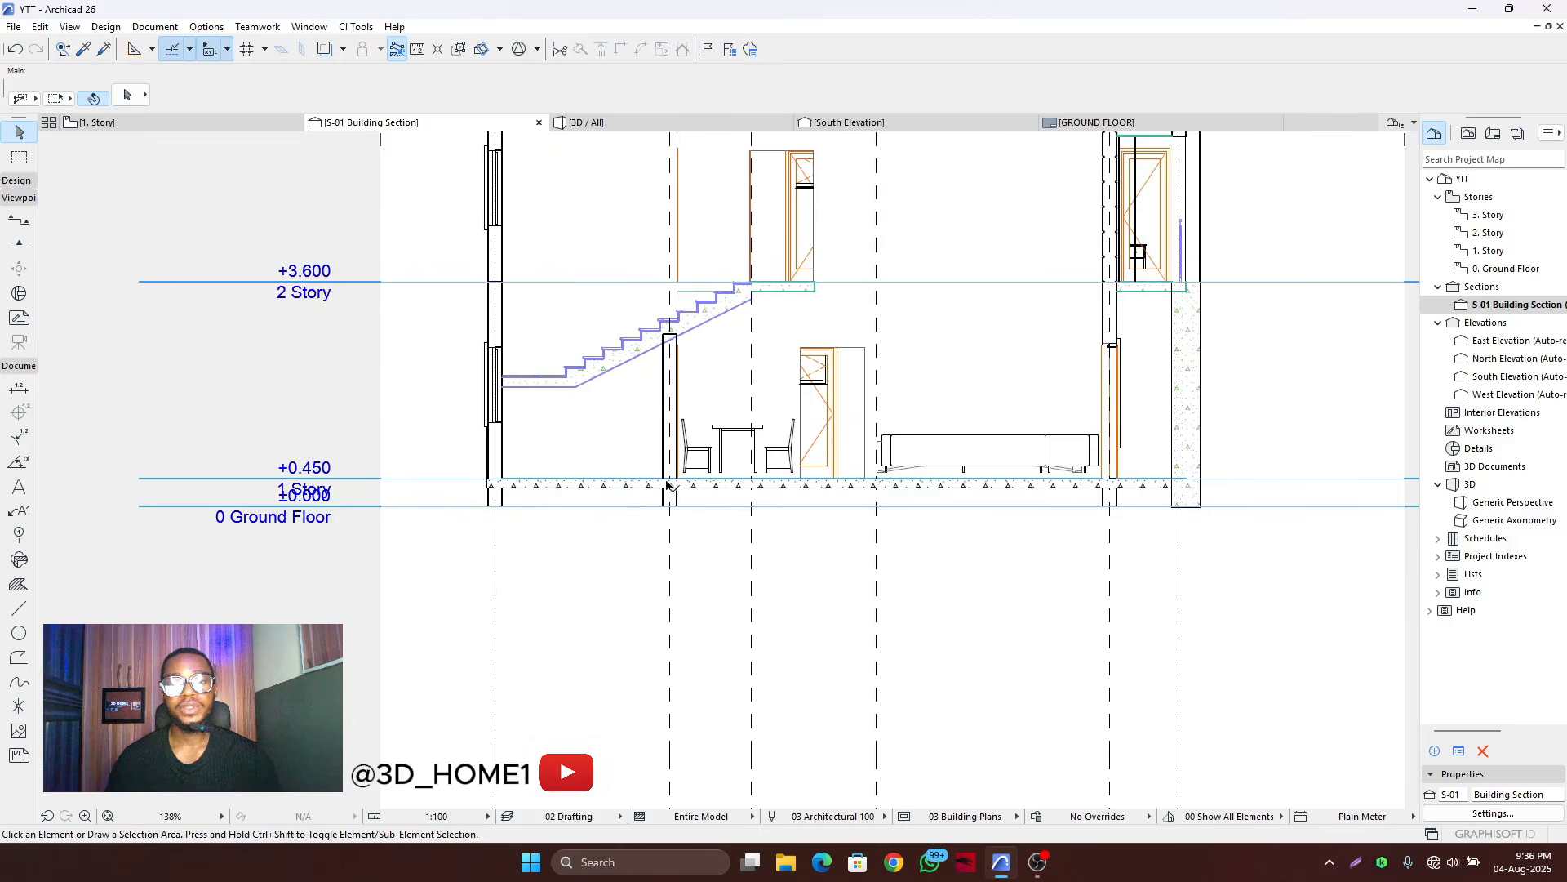
scroll(668, 486, up, 2)
scroll(665, 498, down, 3)
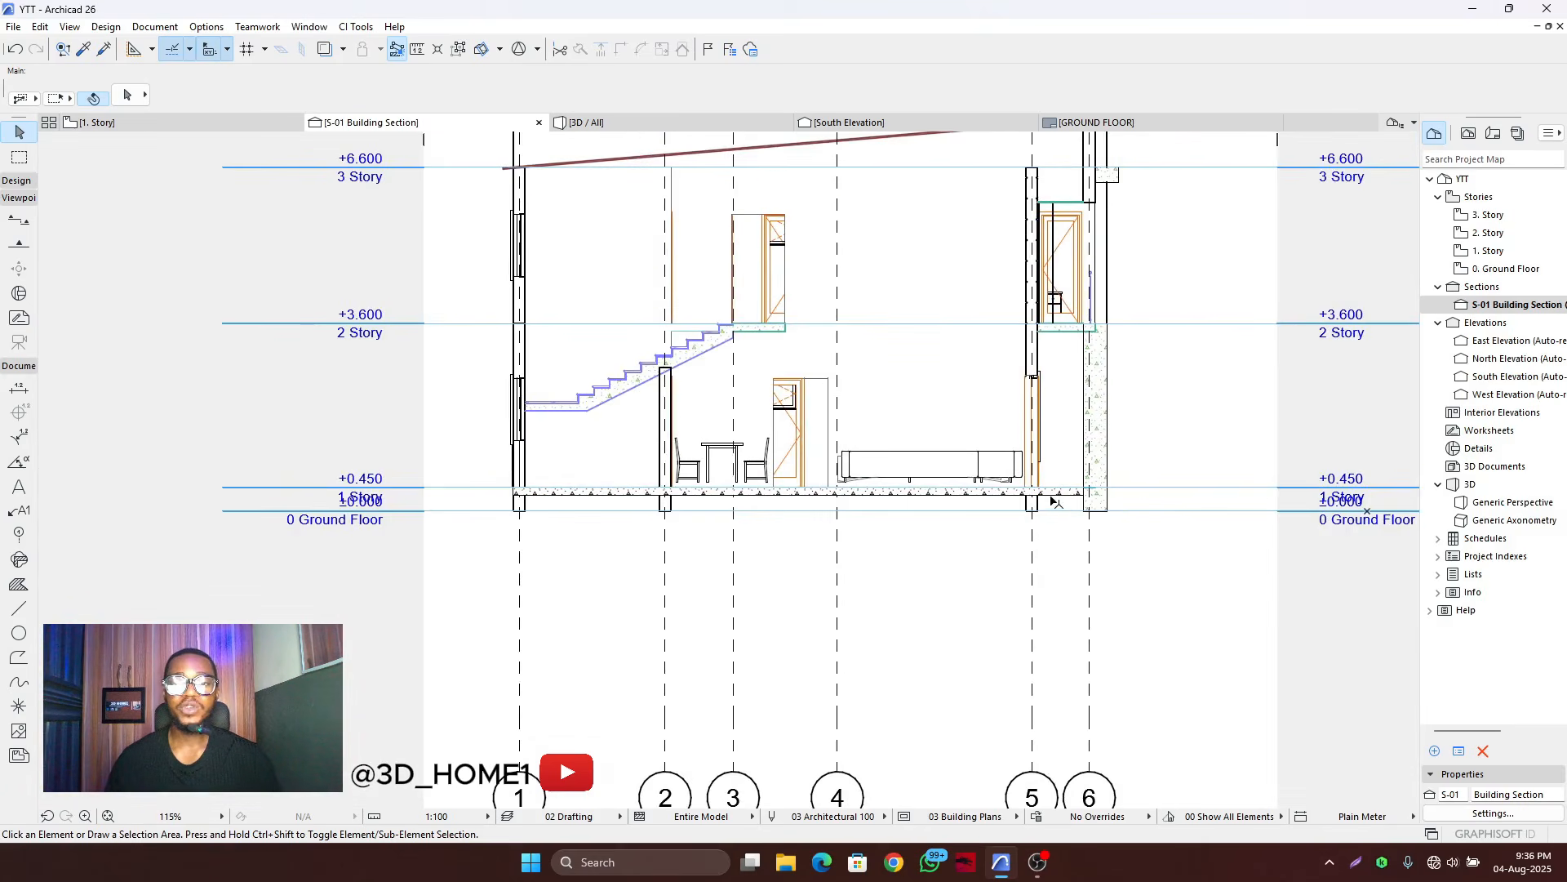
scroll(441, 484, up, 5)
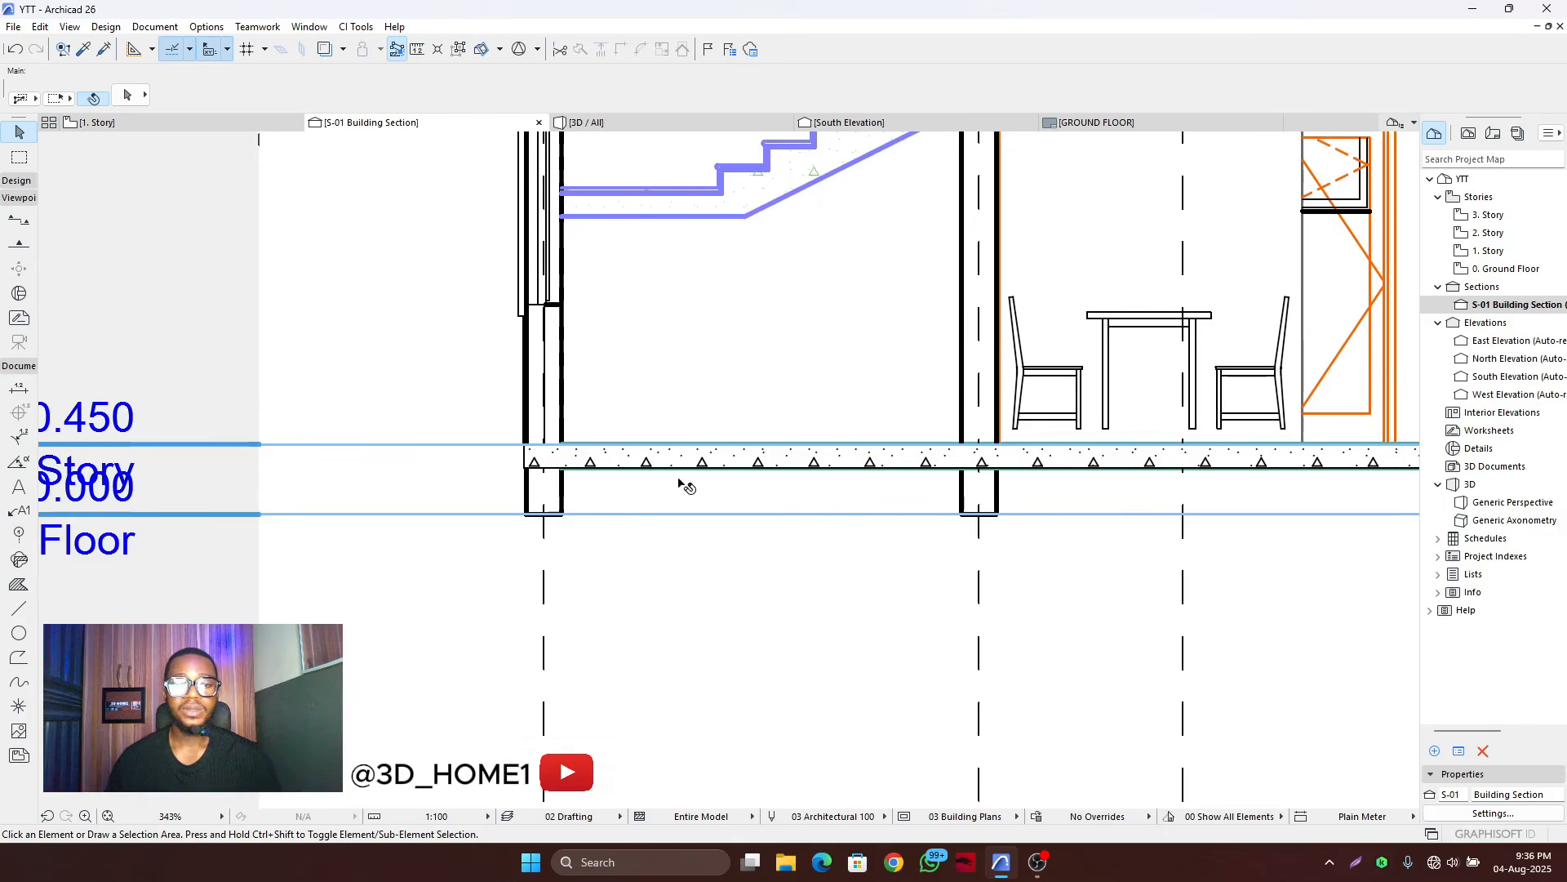
scroll(402, 513, down, 4)
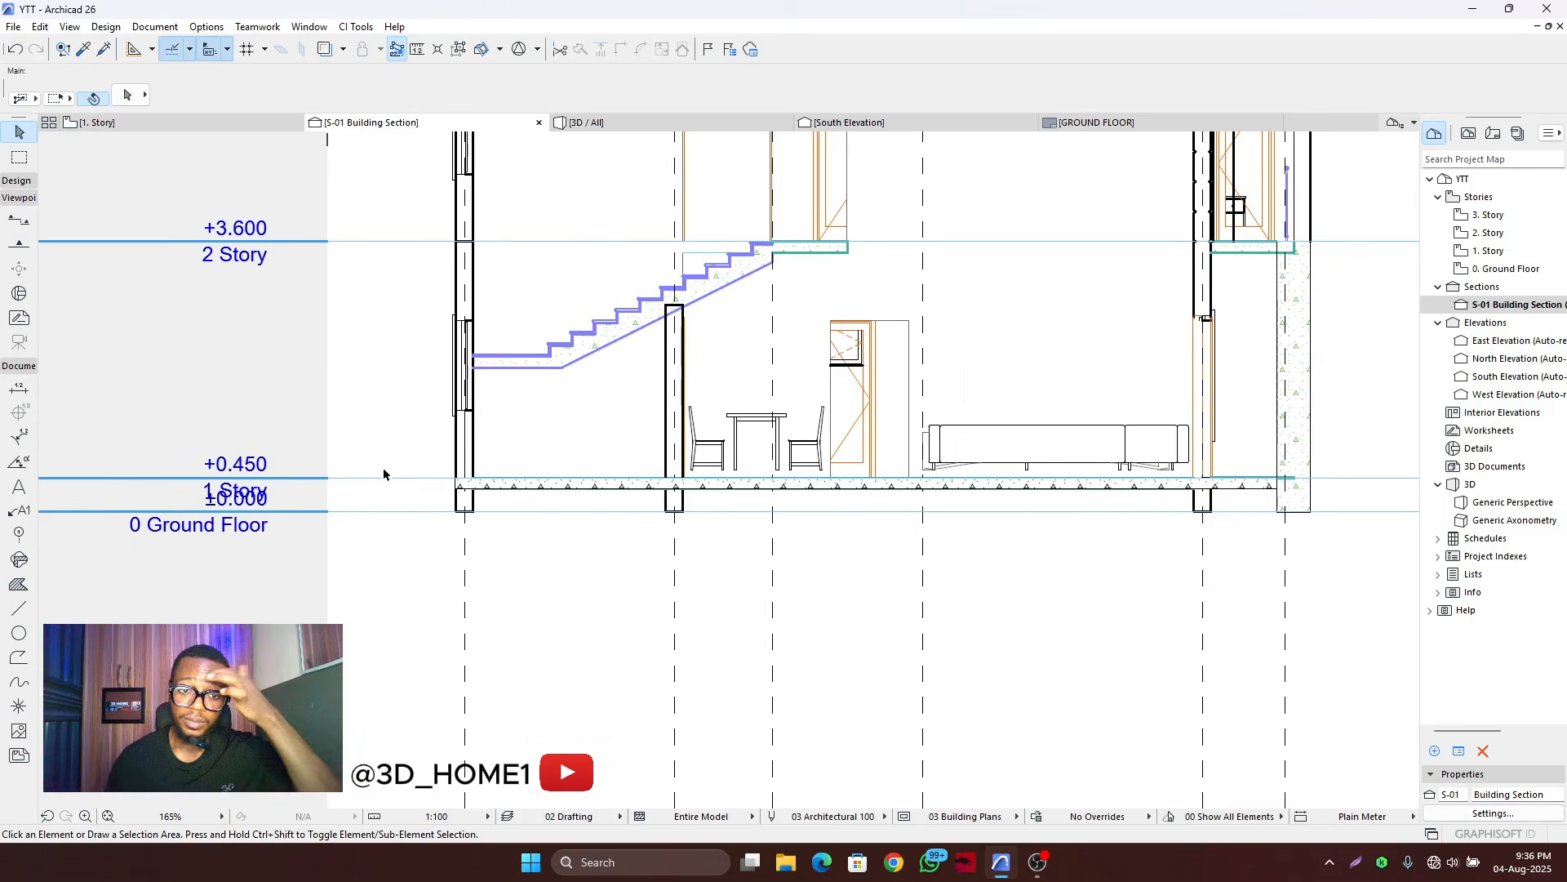
scroll(473, 518, up, 2)
scroll(481, 520, down, 3)
scroll(441, 465, up, 5)
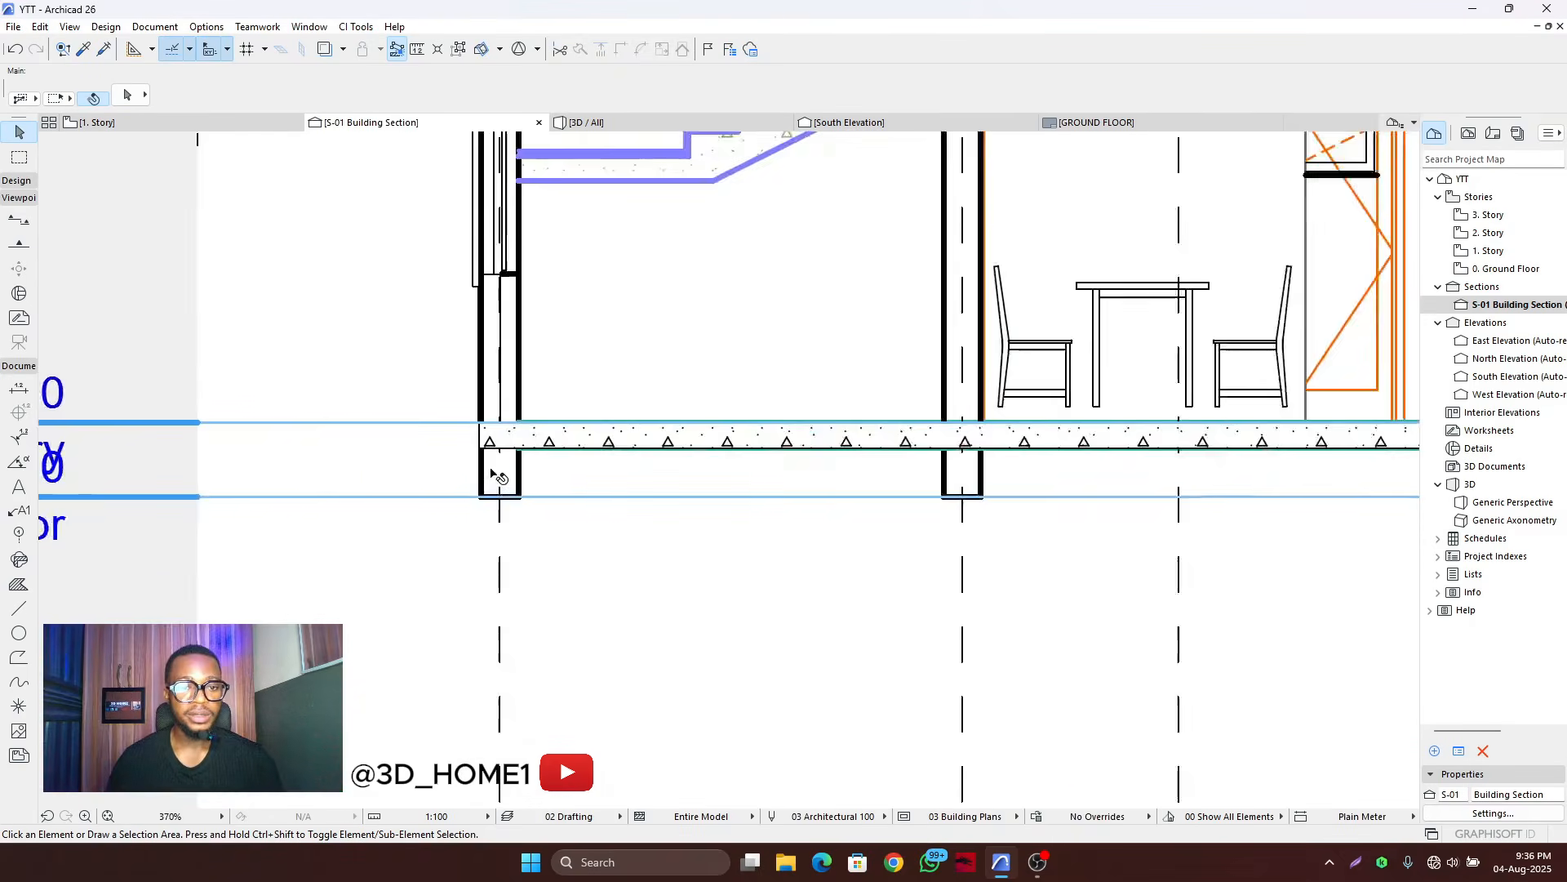
scroll(539, 490, down, 4)
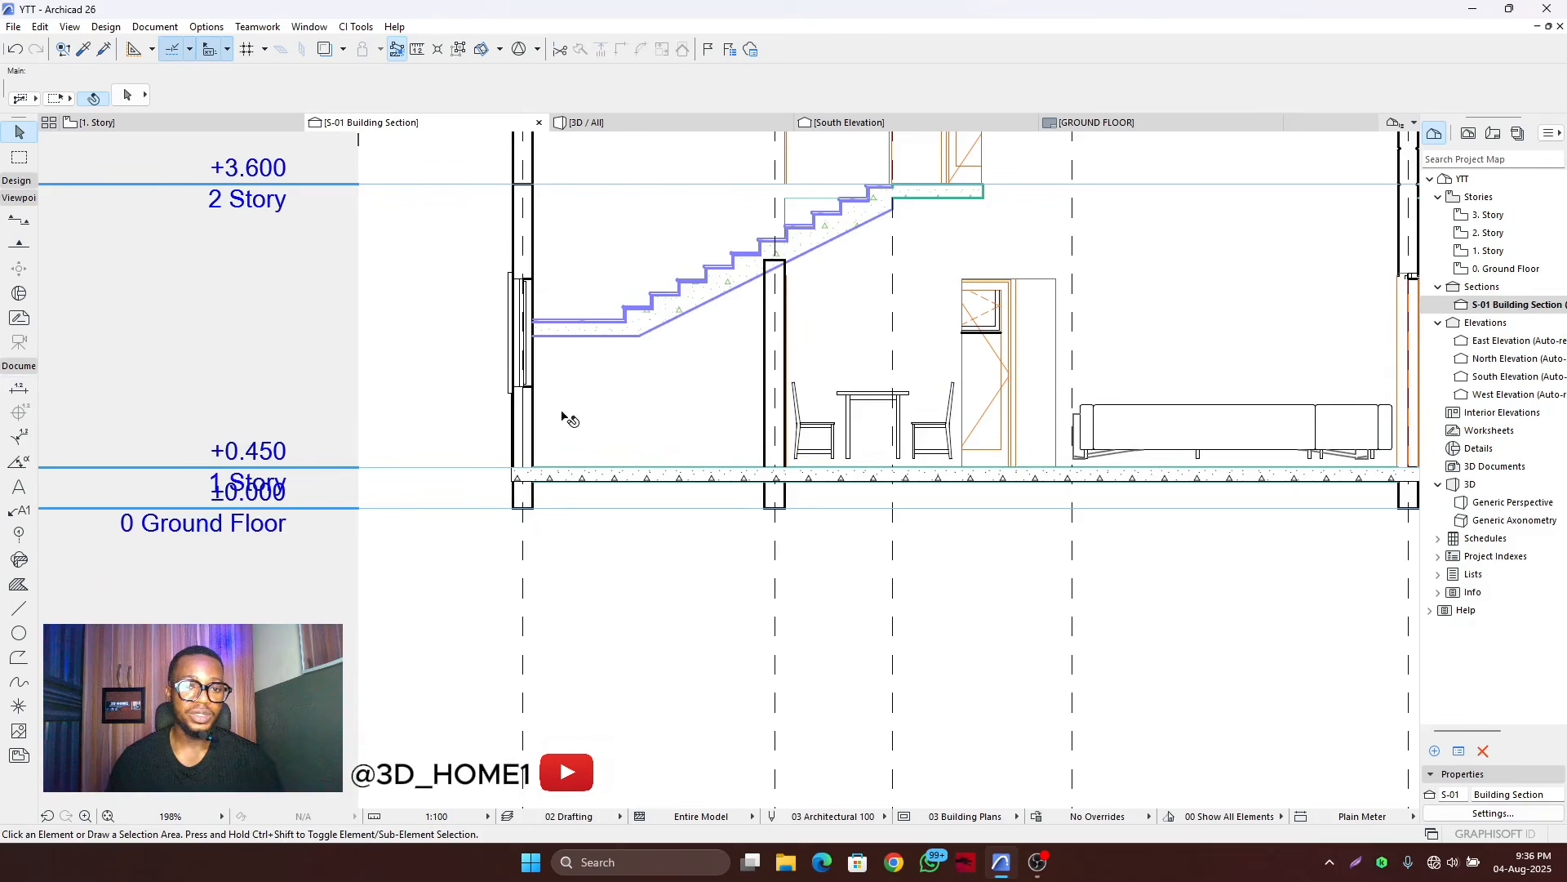
- Draw a 25 % rectangular fill between the grid line 1 and 2 walls, from the slab's underside to the ground floor level
click(20, 586)
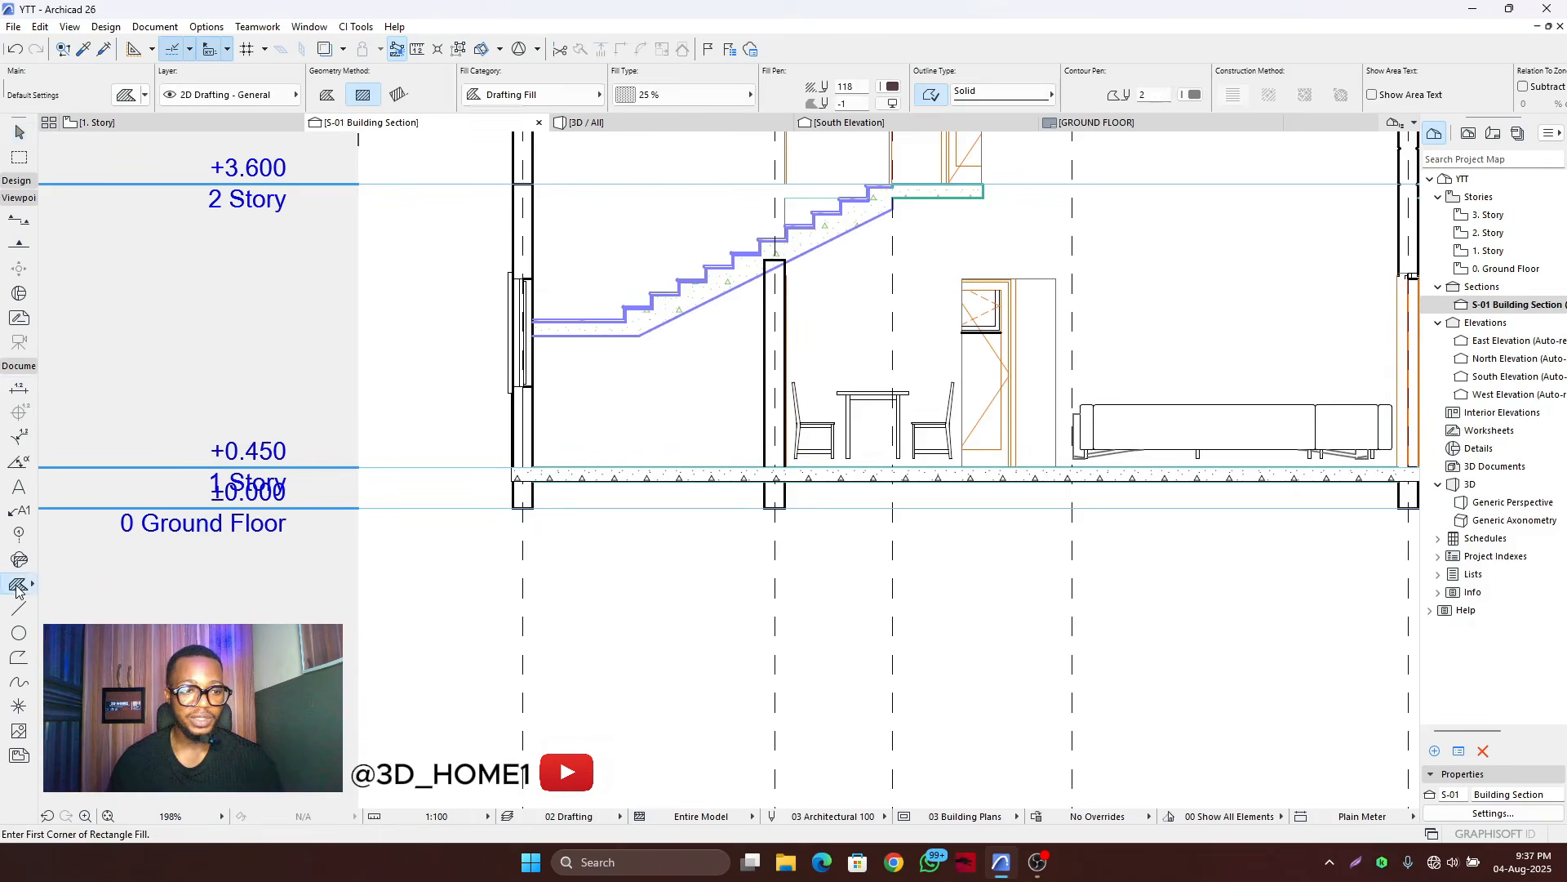
scroll(522, 475, up, 5)
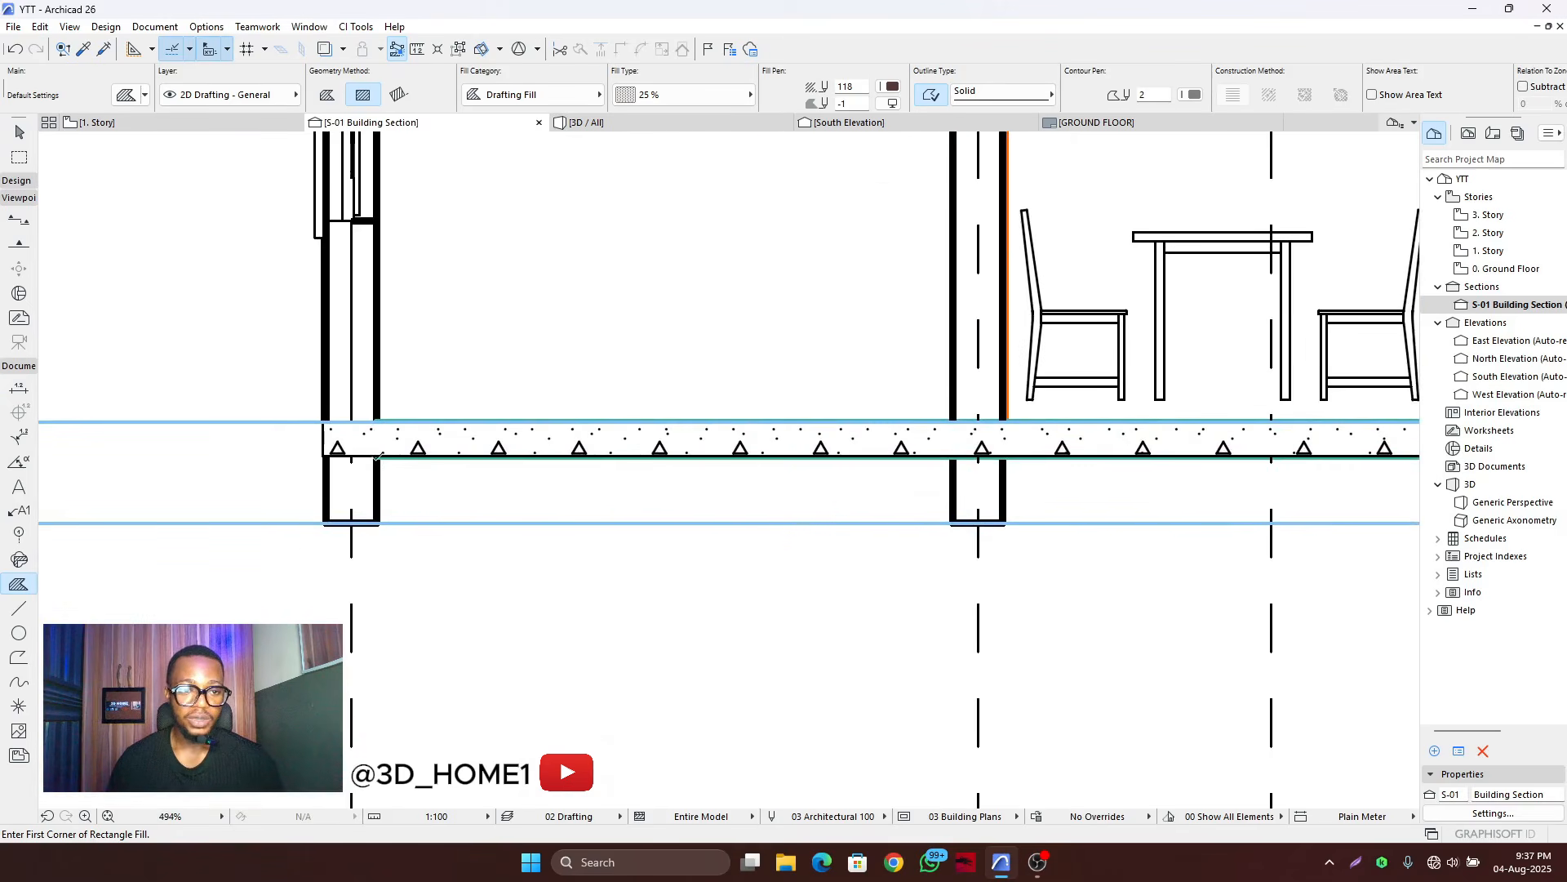
click(377, 458)
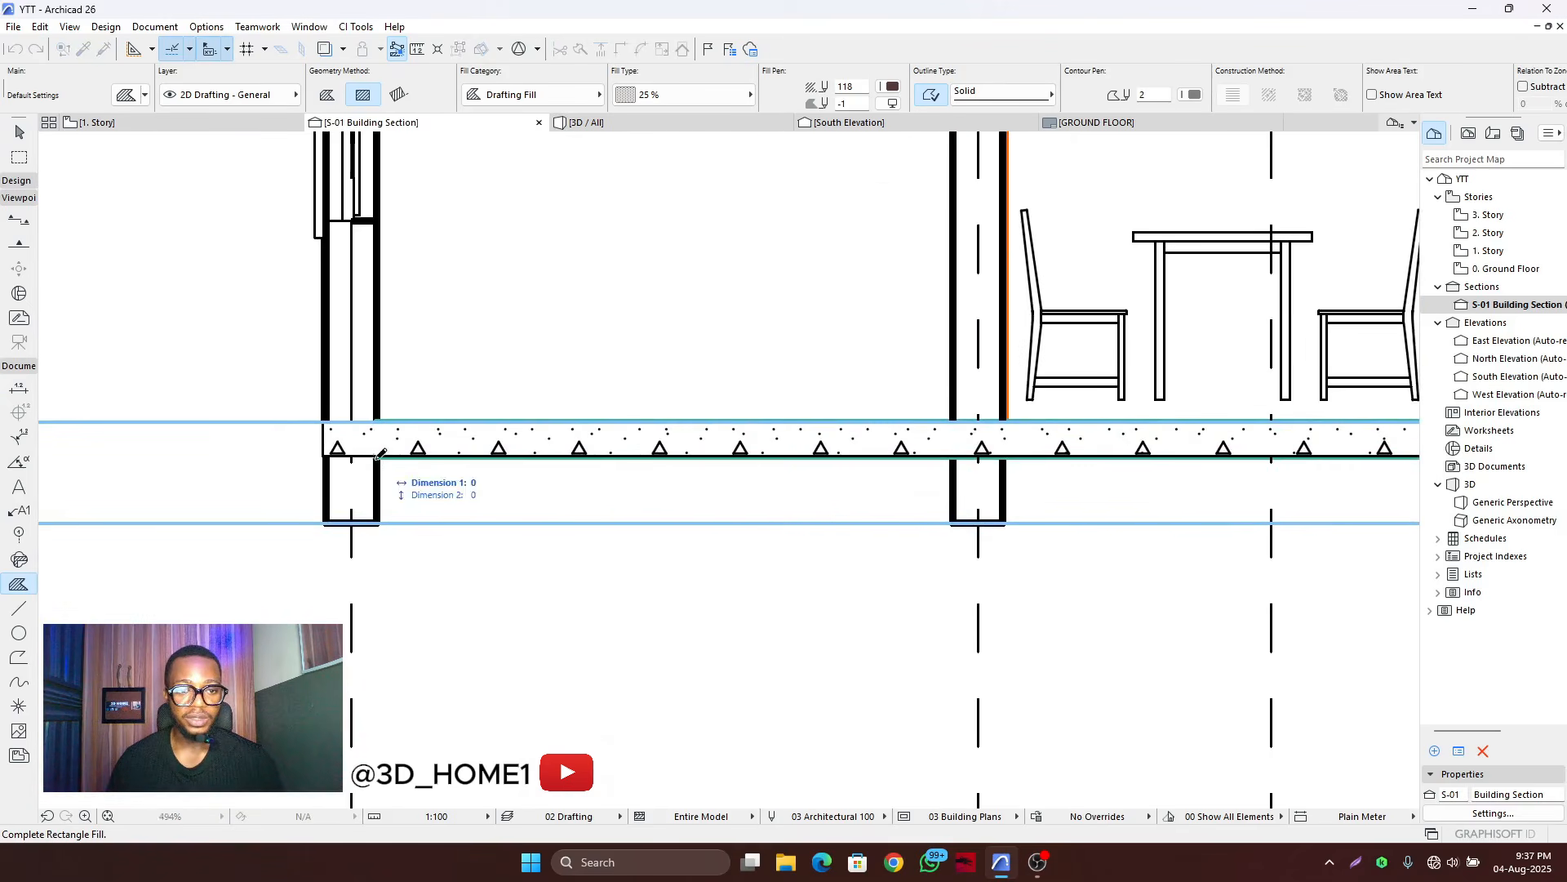
click(957, 516)
- Abandon a second rectangular fill started at the grid line 2 wall and delete the 25 % fill beneath the slab
scroll(326, 490, down, 3)
scroll(503, 464, up, 2)
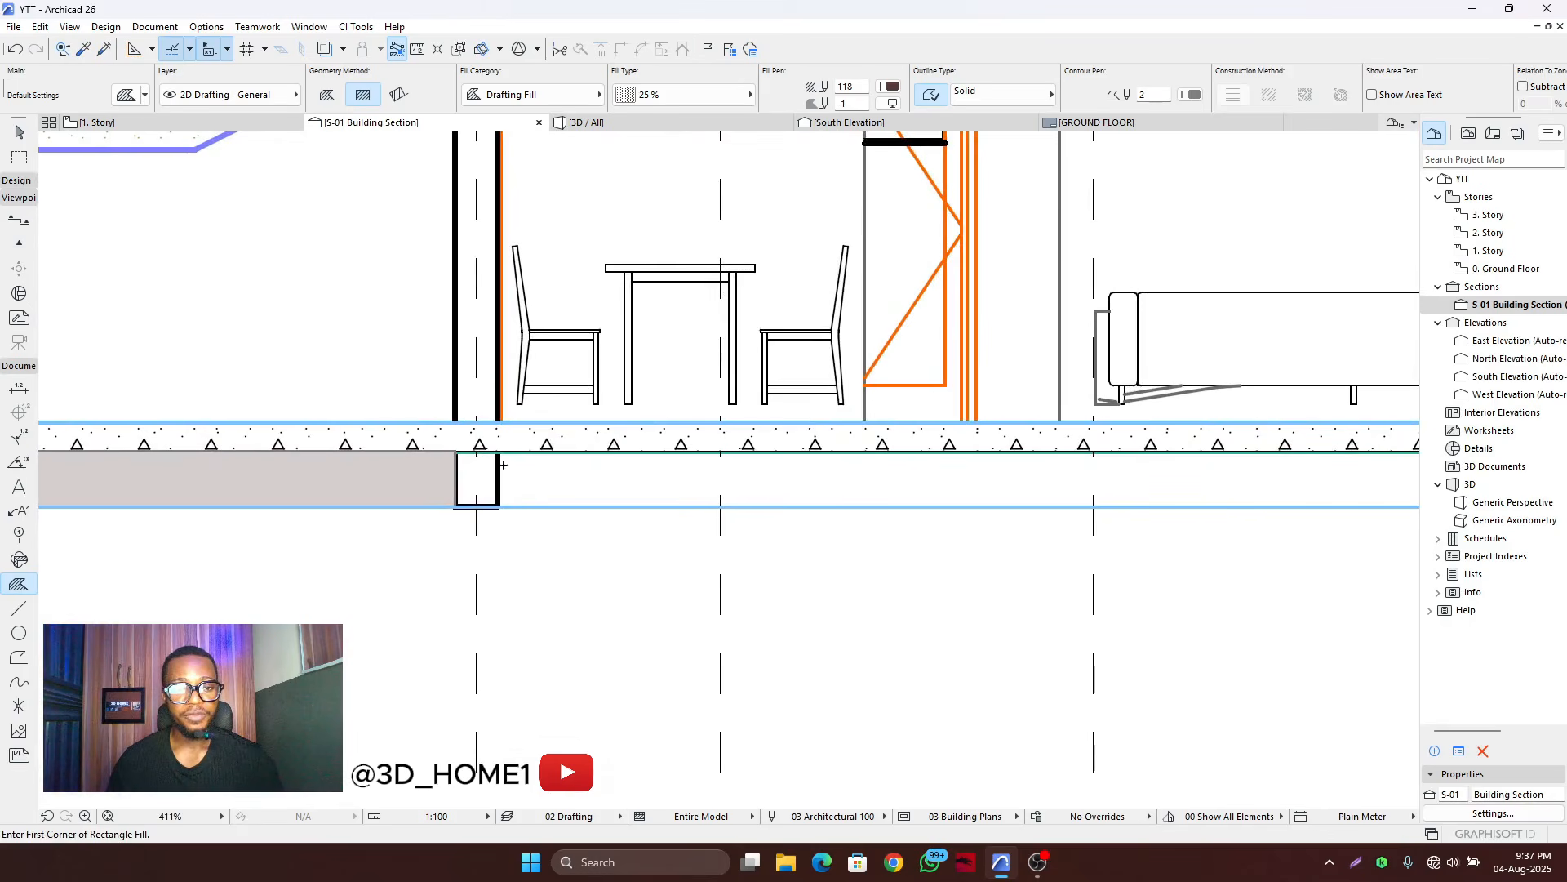
click(498, 452)
scroll(534, 505, down, 3)
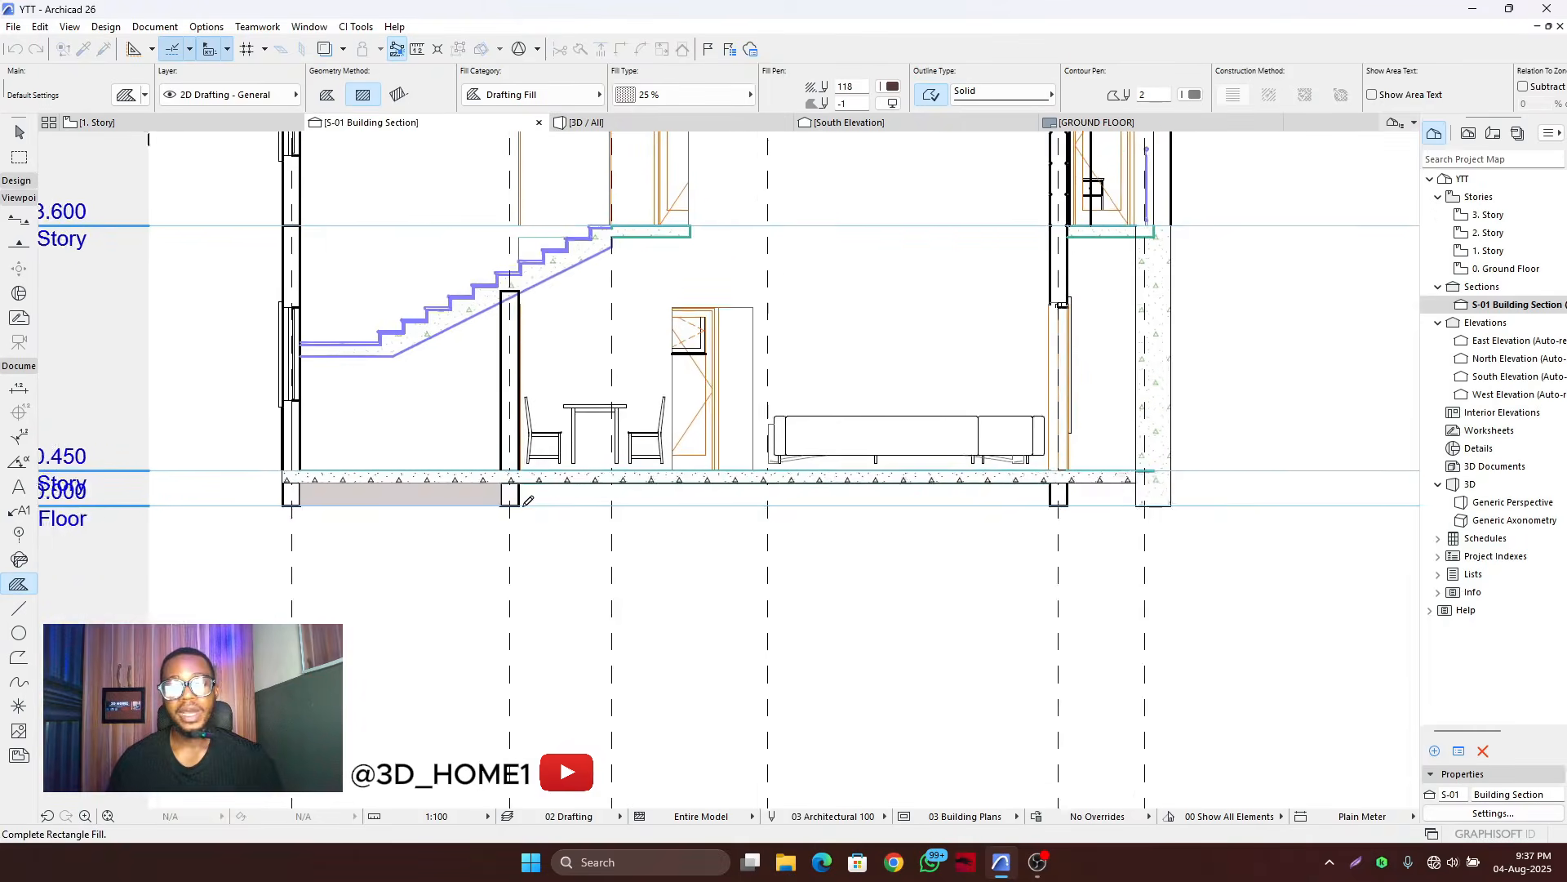
key(Escape)
key(Escape)
click(392, 495)
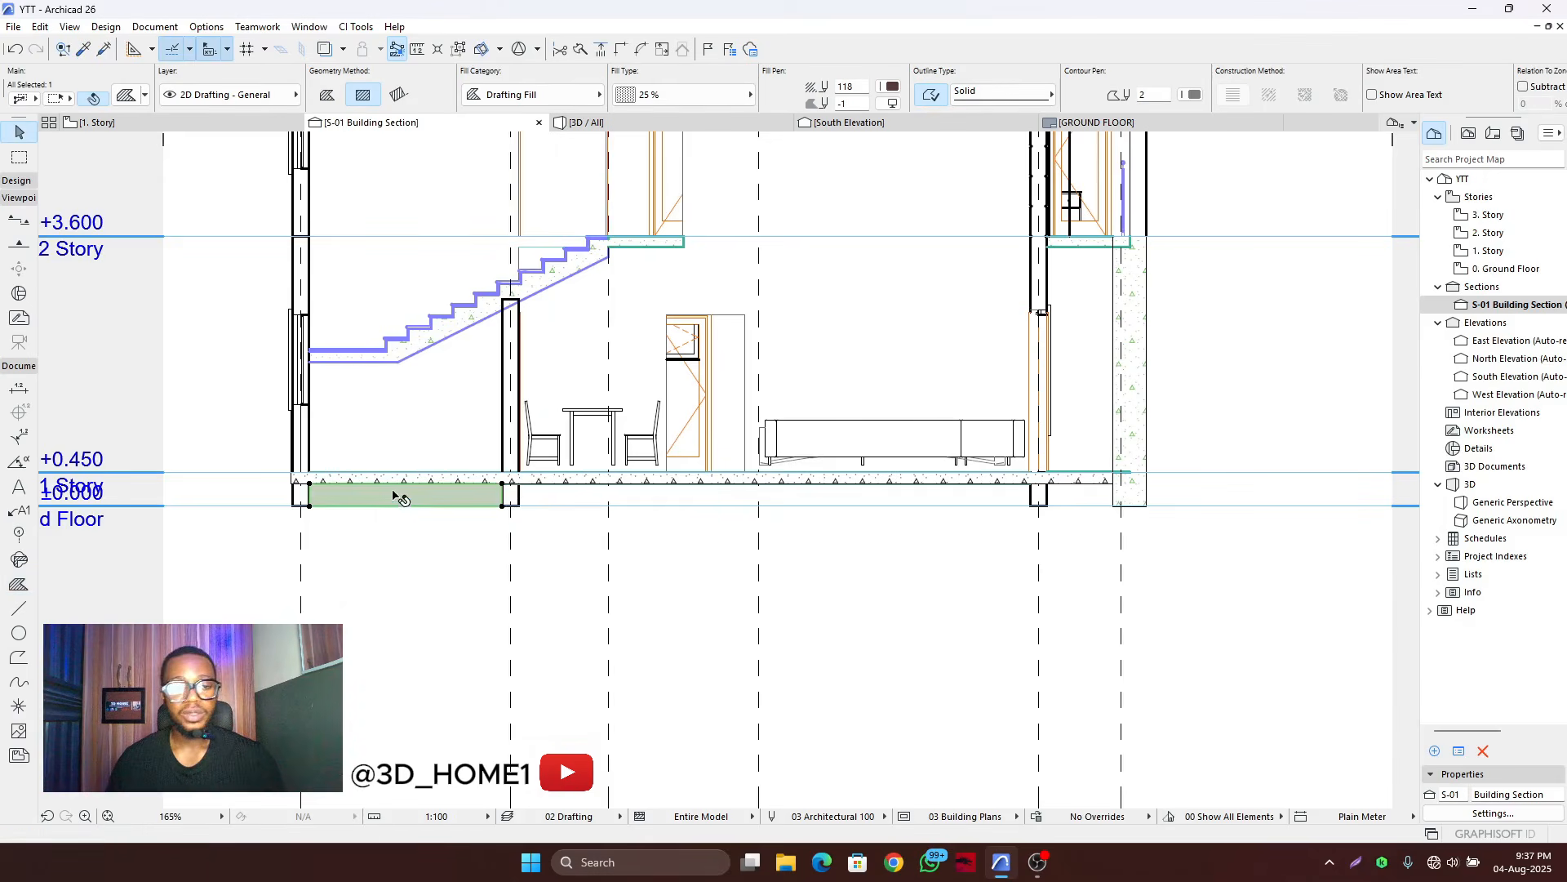
key(Delete)
- Draw a Gravel rectangular fill between the grid line 1 and 2 walls, from the slab's underside to the ground floor level
click(19, 584)
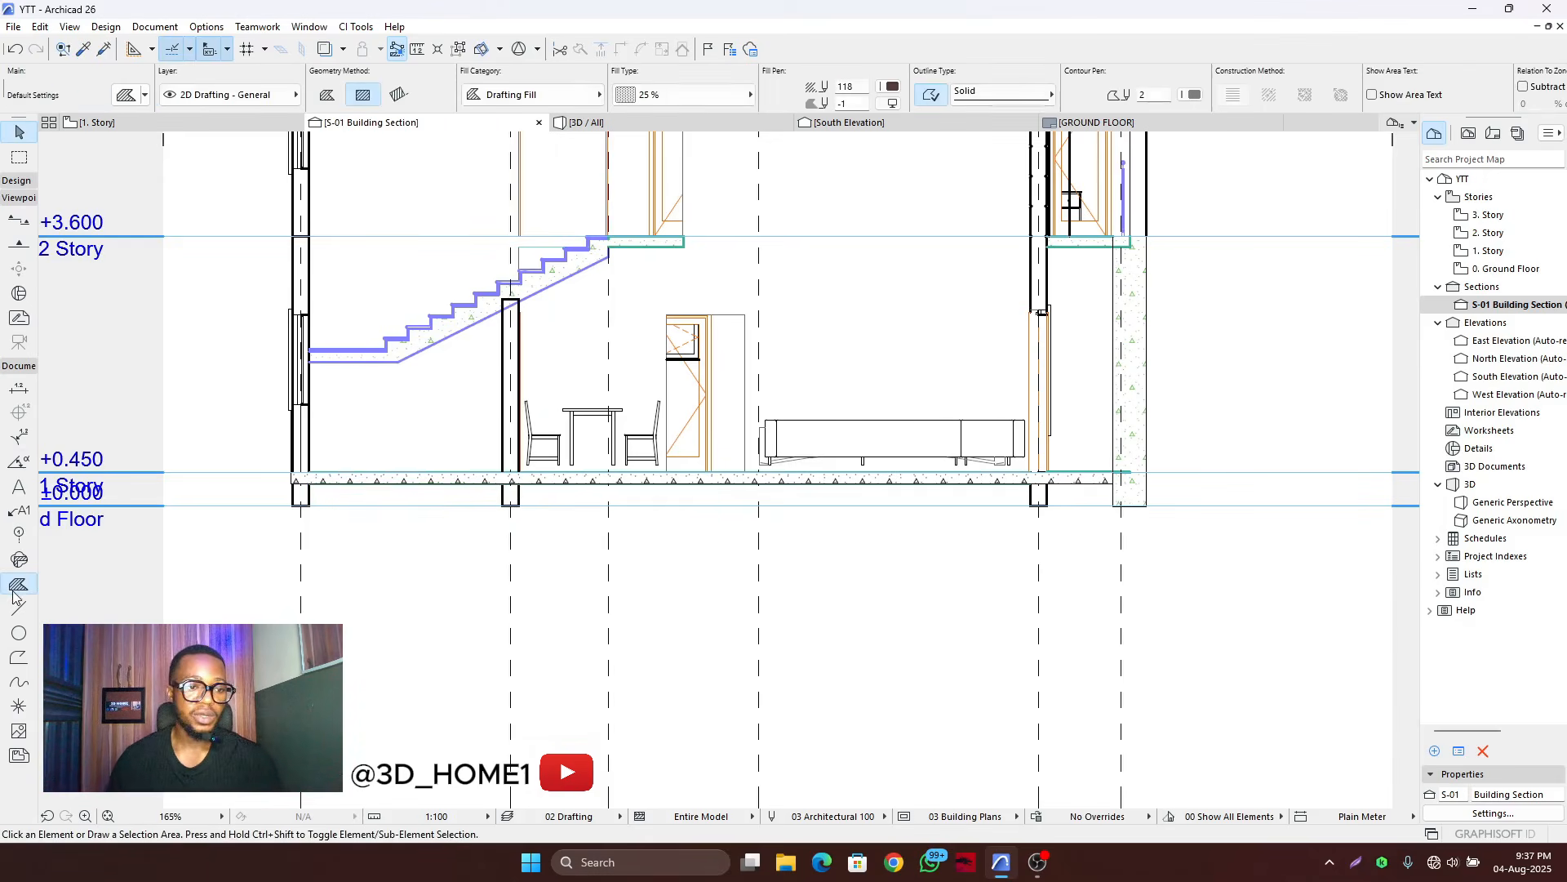
click(658, 92)
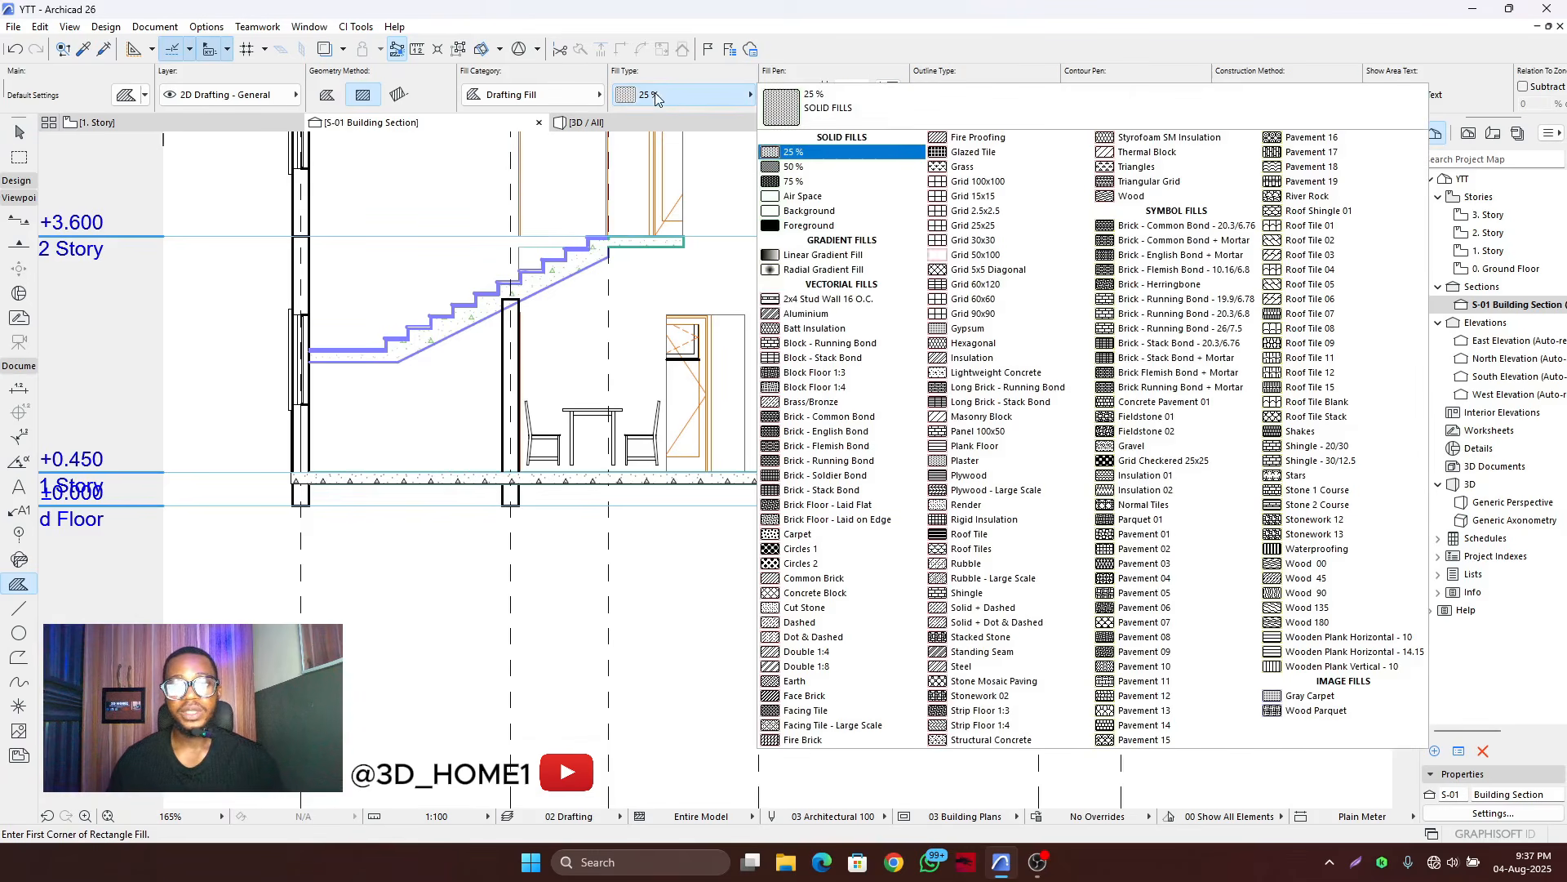
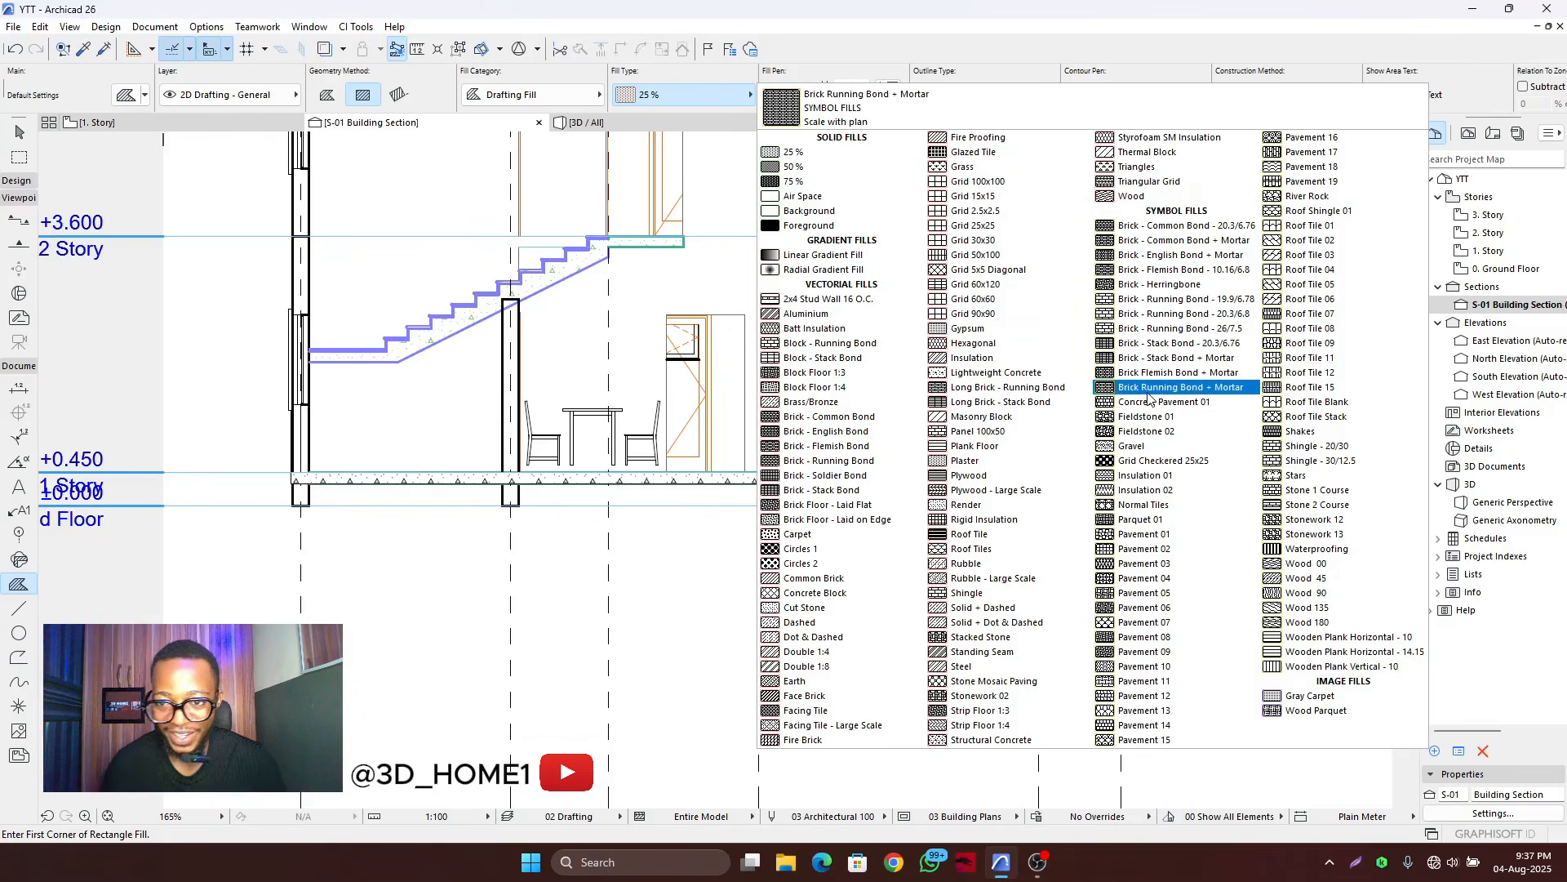
click(1136, 449)
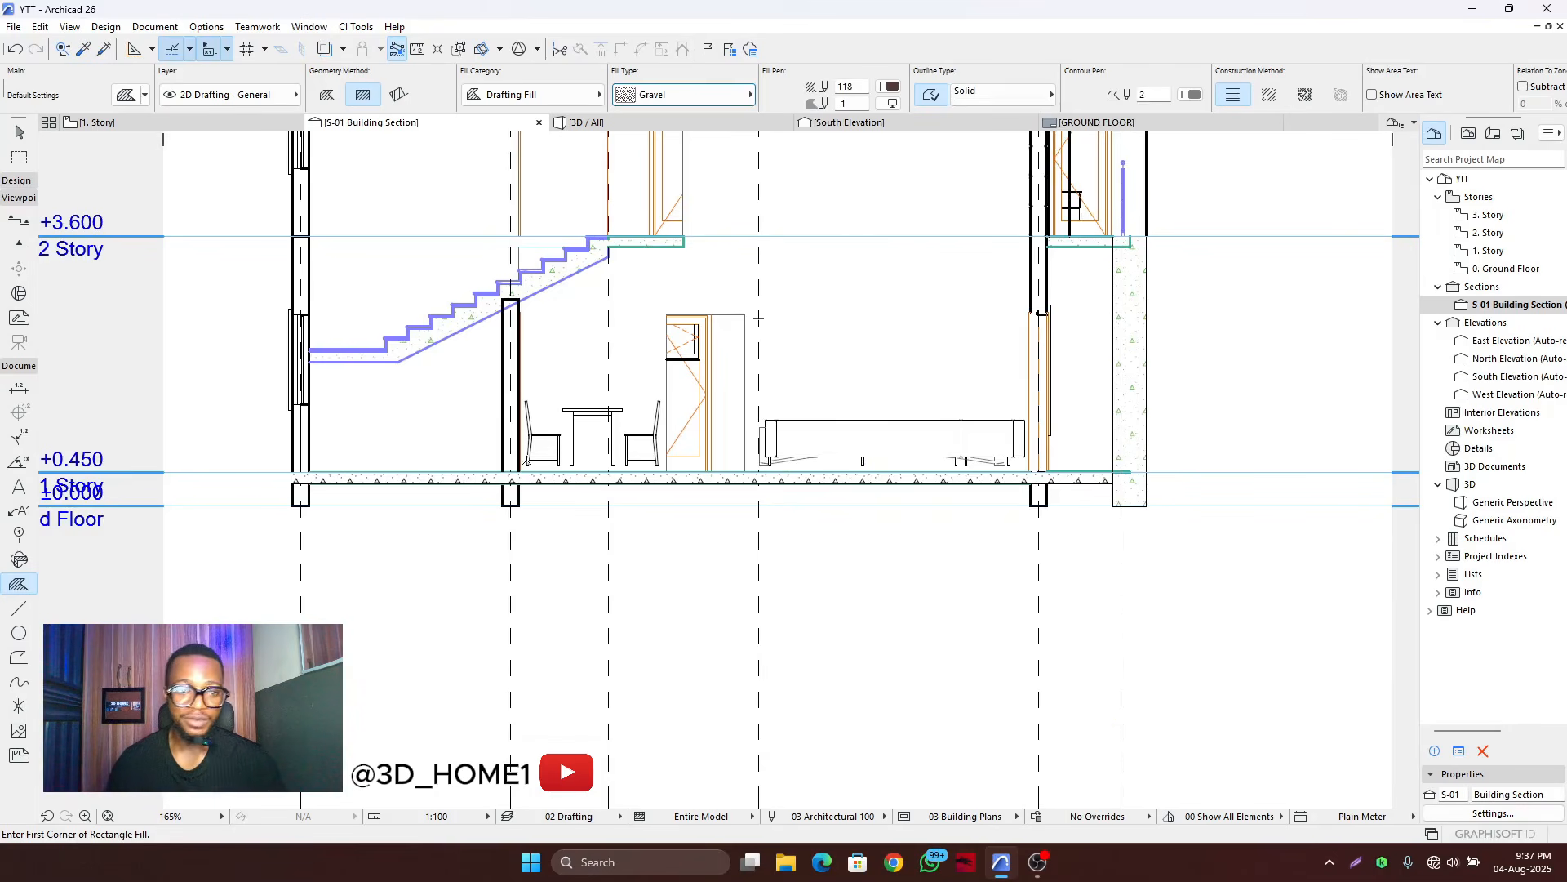
scroll(310, 486, up, 6)
click(283, 454)
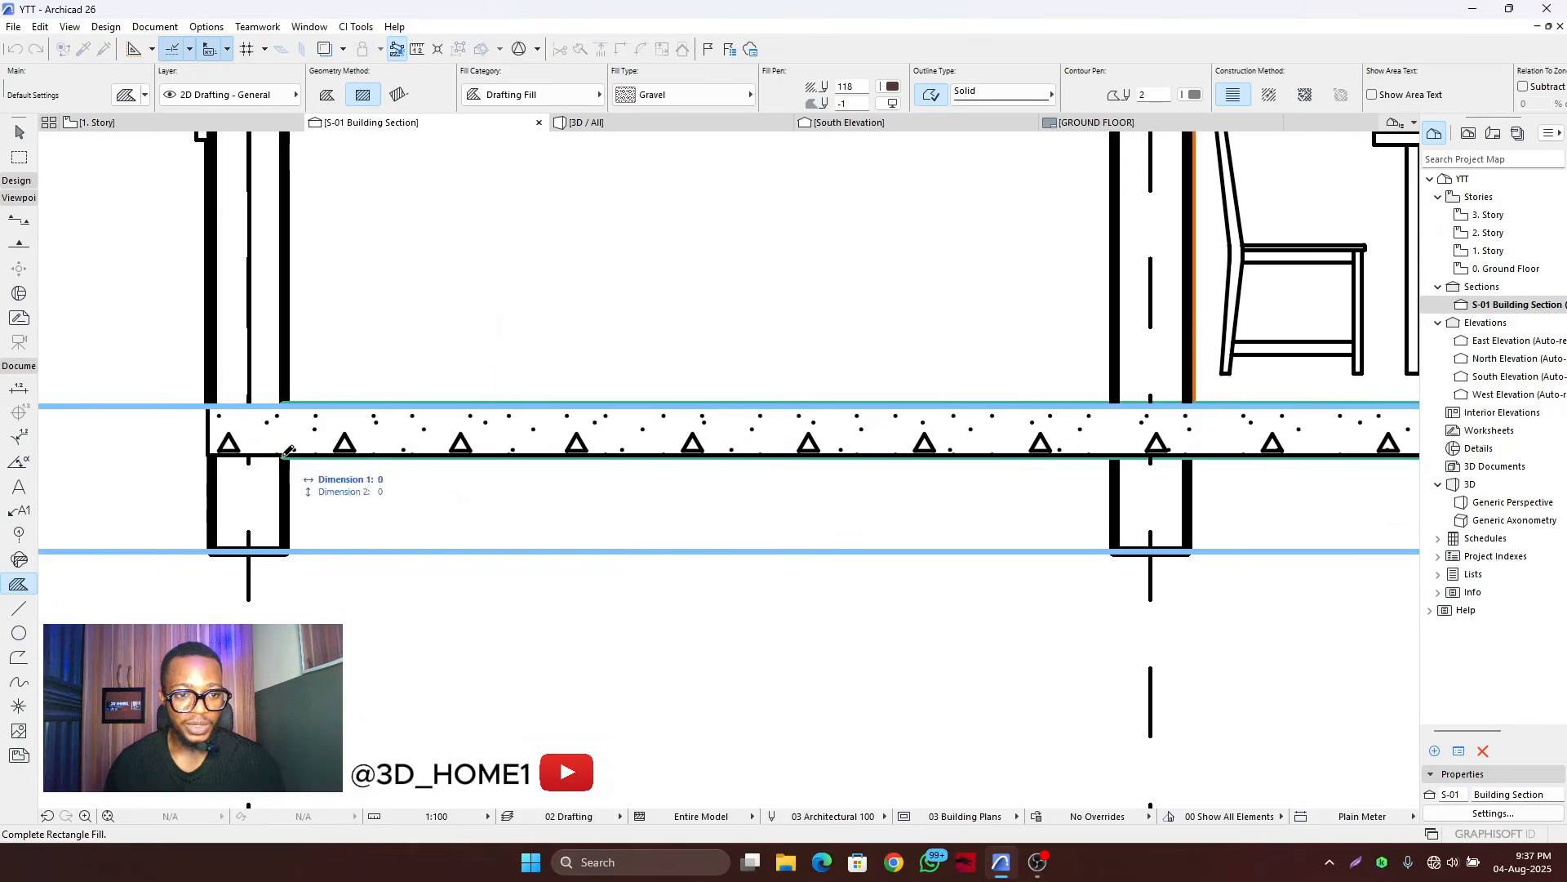
scroll(457, 477, down, 2)
click(841, 510)
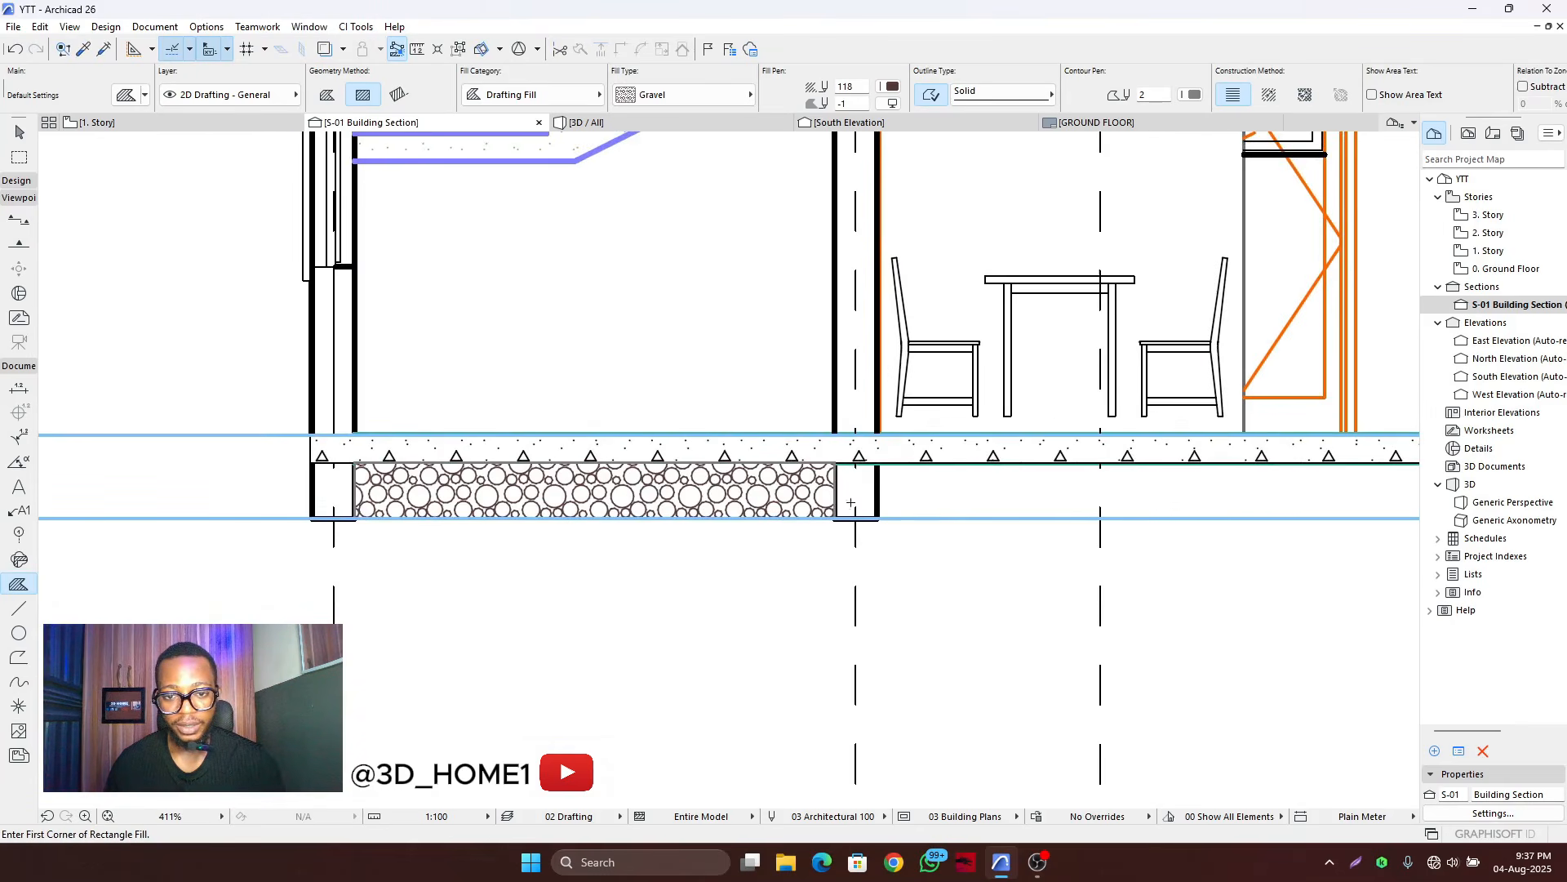
- Draw a Gravel rectangular fill beneath the slab from the grid line 2 wall to the grid line 5 wall
click(878, 465)
scroll(878, 464, down, 5)
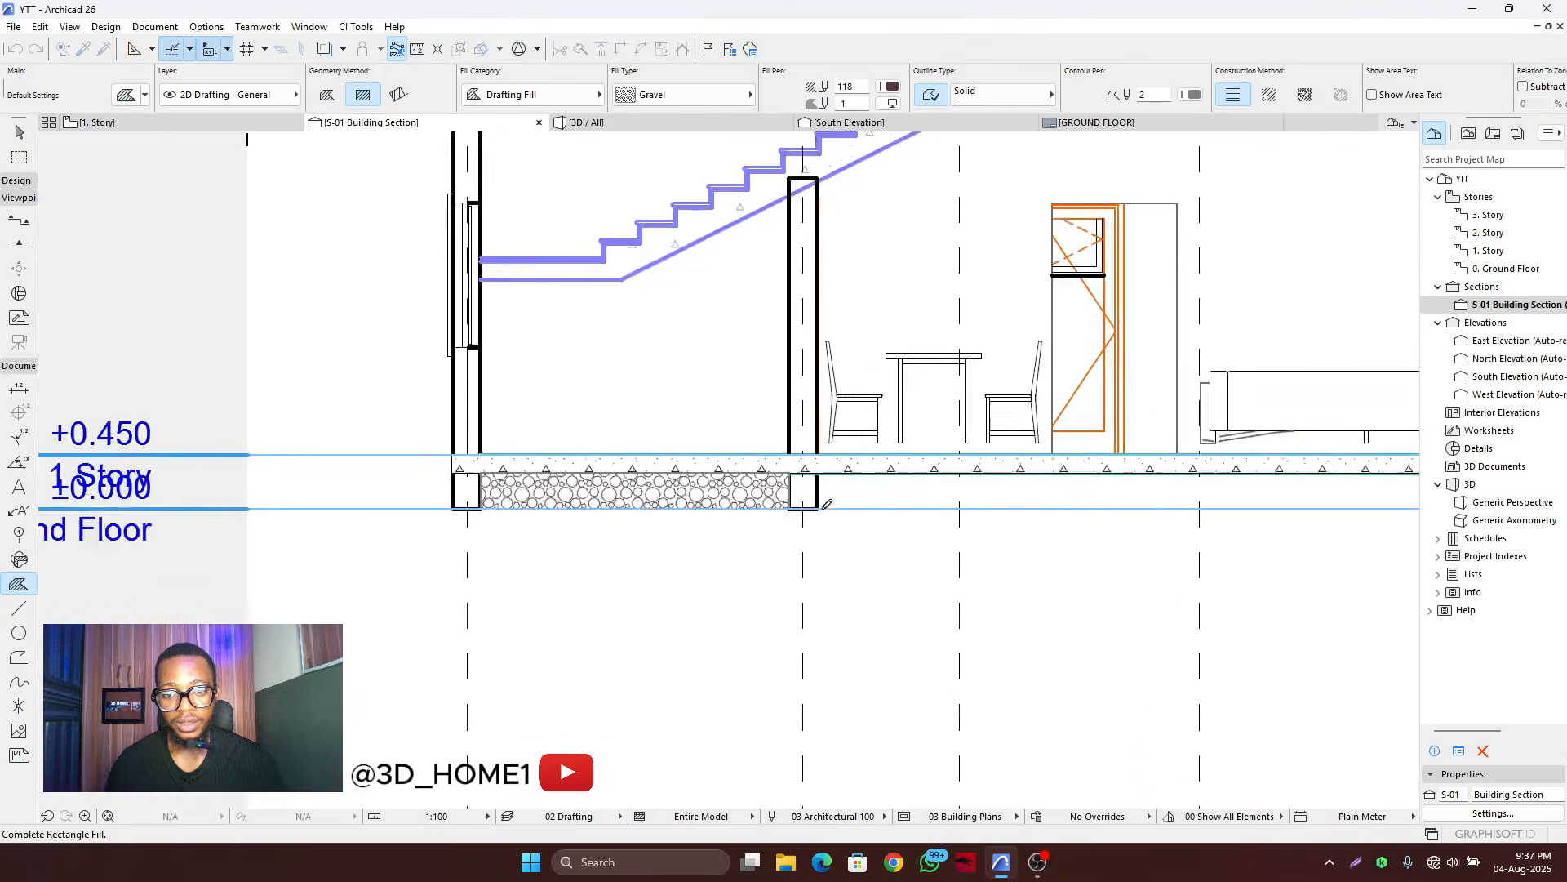
scroll(929, 496, up, 4)
scroll(929, 496, up, 4)
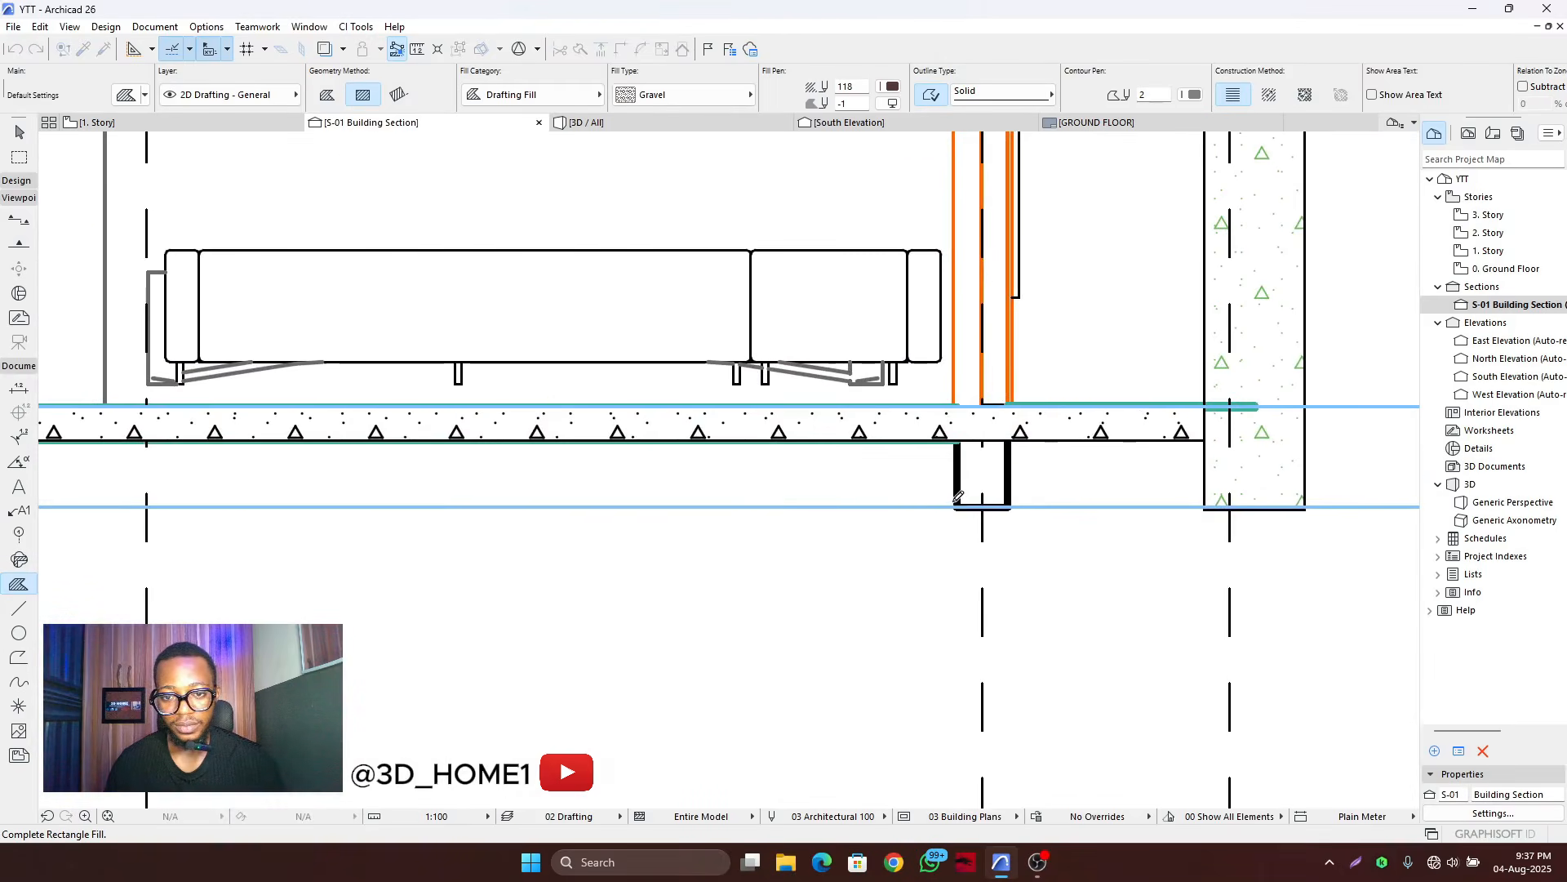
click(974, 496)
- Draw a Gravel rectangular fill beneath the slab between the grid line 5 wall and the grid line 6 column, and end the fill command
click(1010, 441)
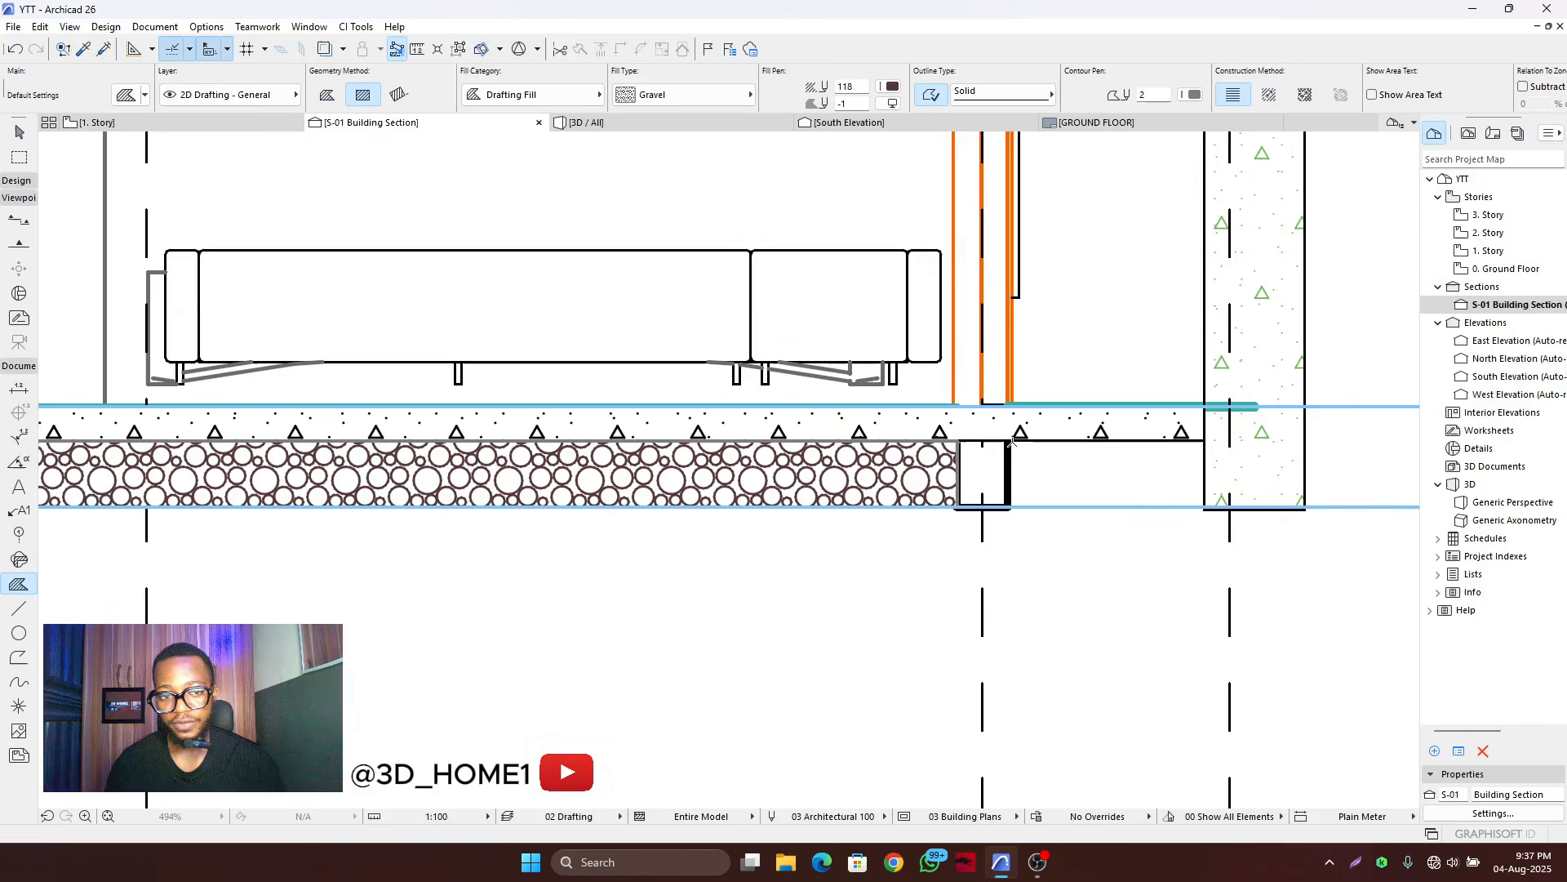
click(1207, 507)
scroll(955, 506, down, 5)
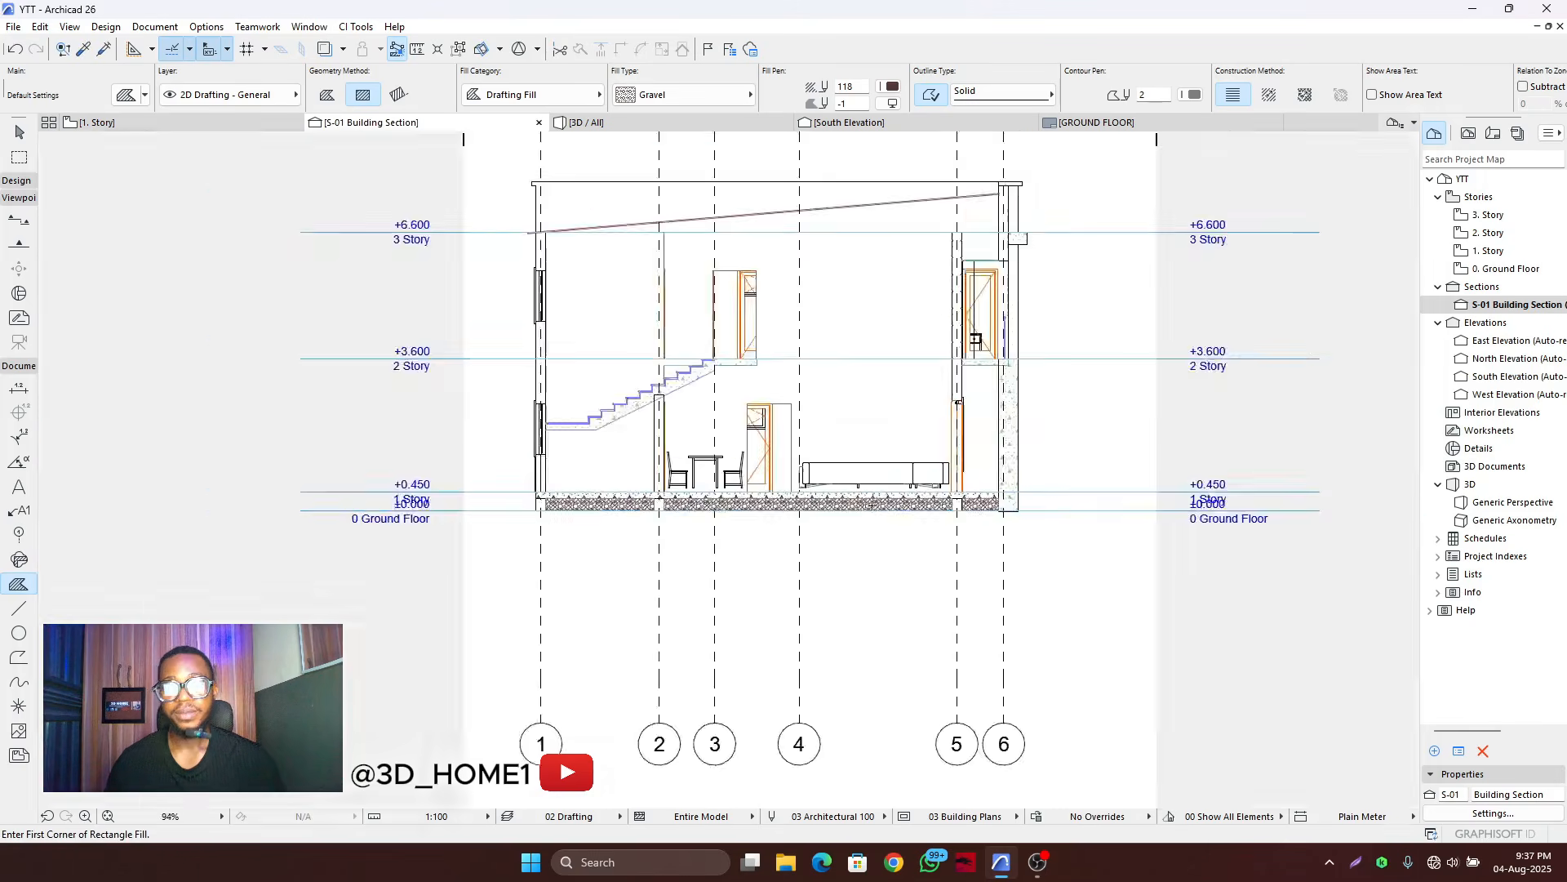
key(Escape)
- Examine the Gravel fills beneath the slab and the wall bases across the whole section
scroll(616, 514, up, 5)
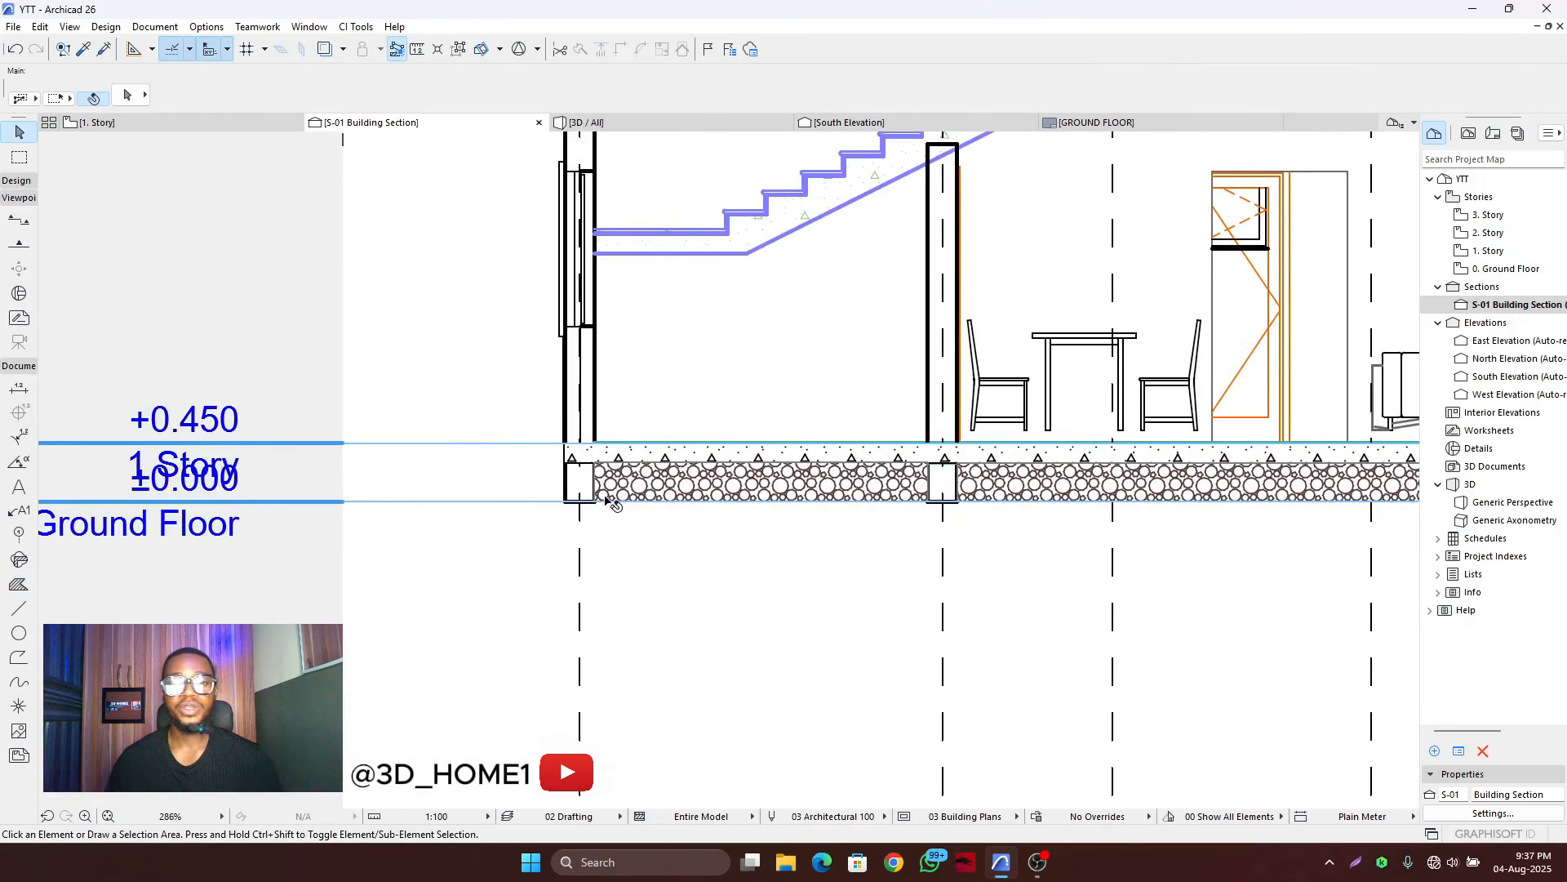
scroll(613, 504, down, 6)
scroll(600, 488, up, 3)
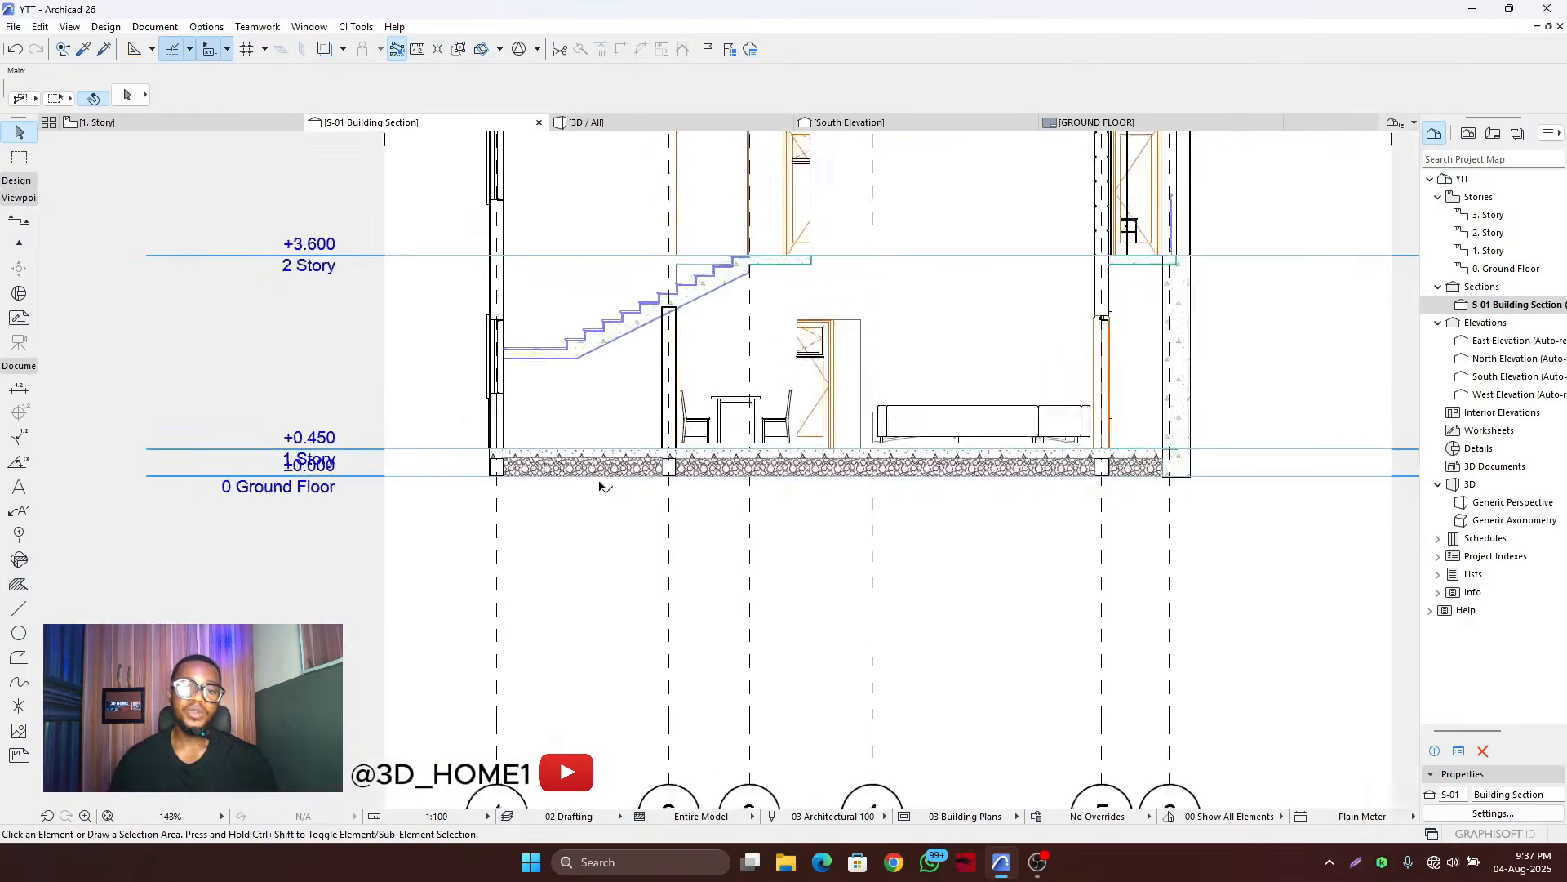
scroll(600, 488, up, 4)
scroll(522, 498, down, 1)
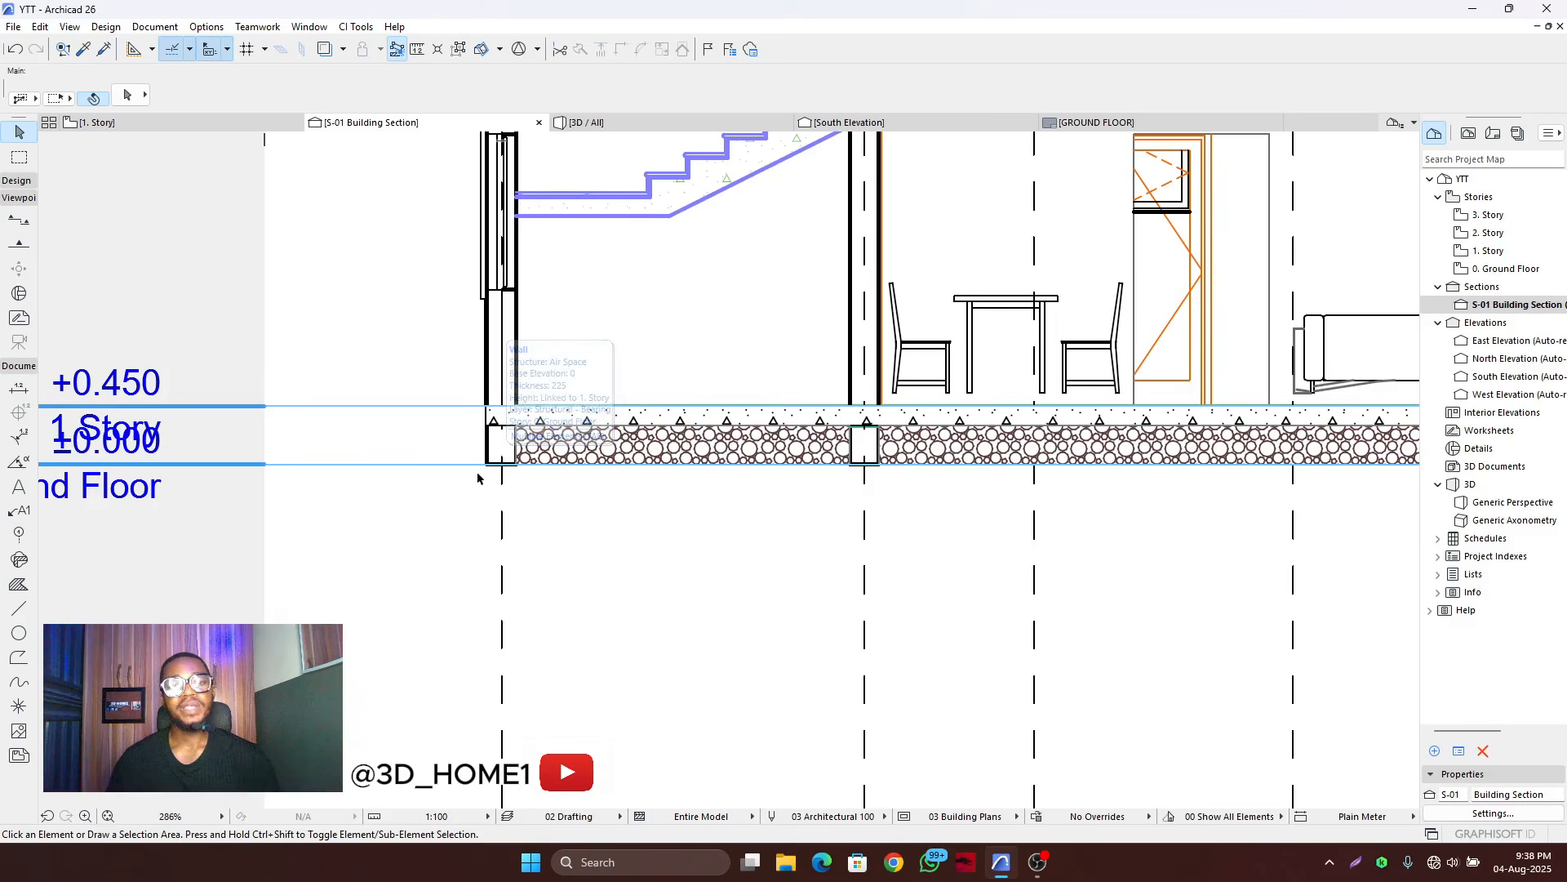
scroll(481, 479, down, 2)
scroll(602, 476, down, 4)
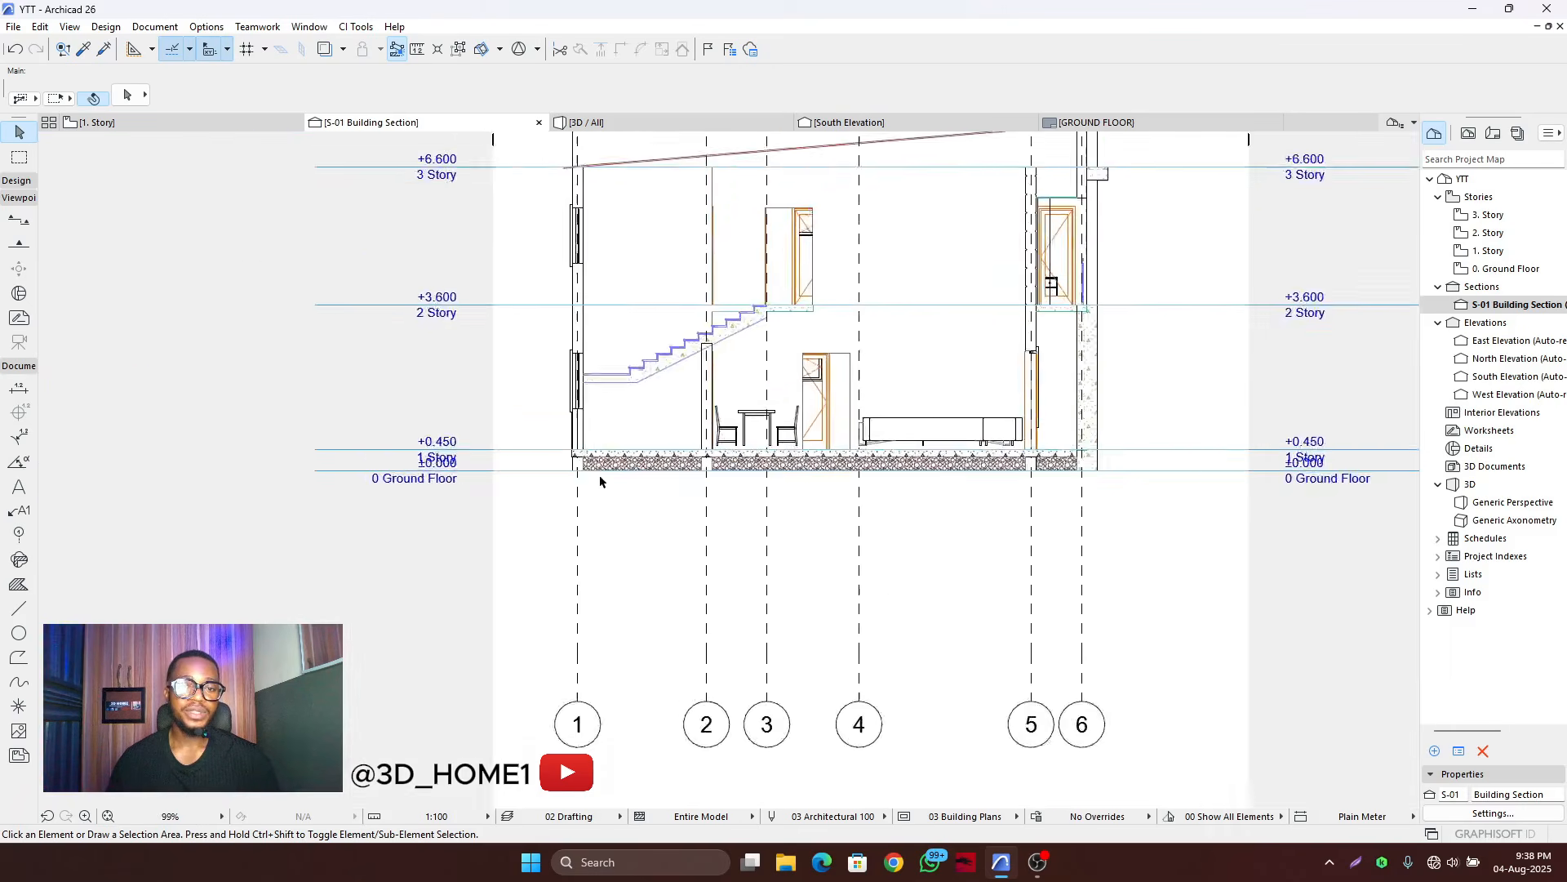
scroll(637, 473, up, 4)
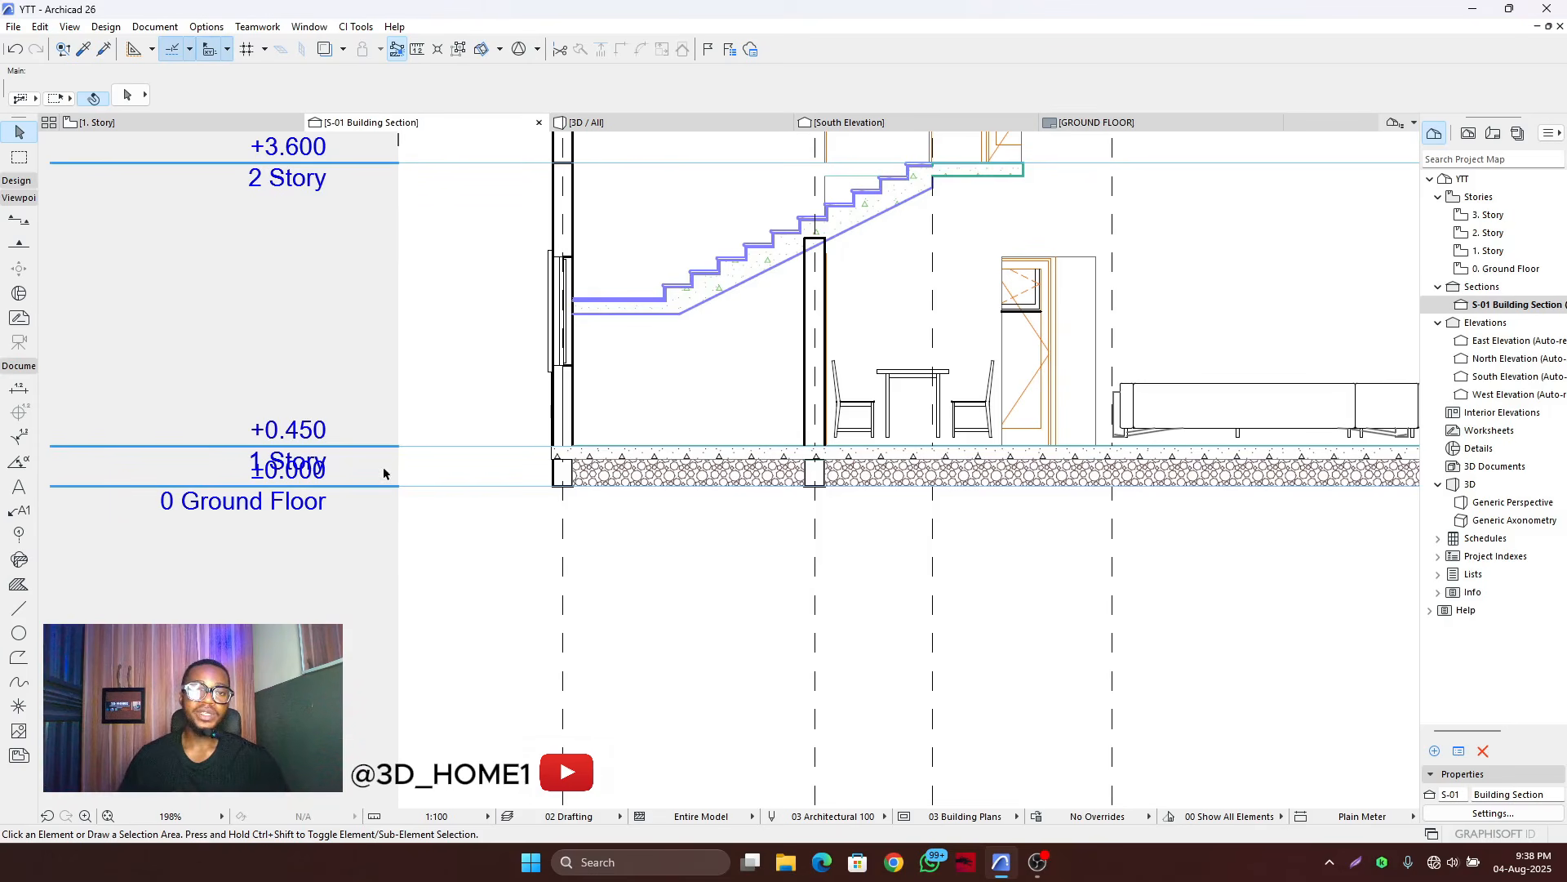
scroll(384, 474, down, 6)
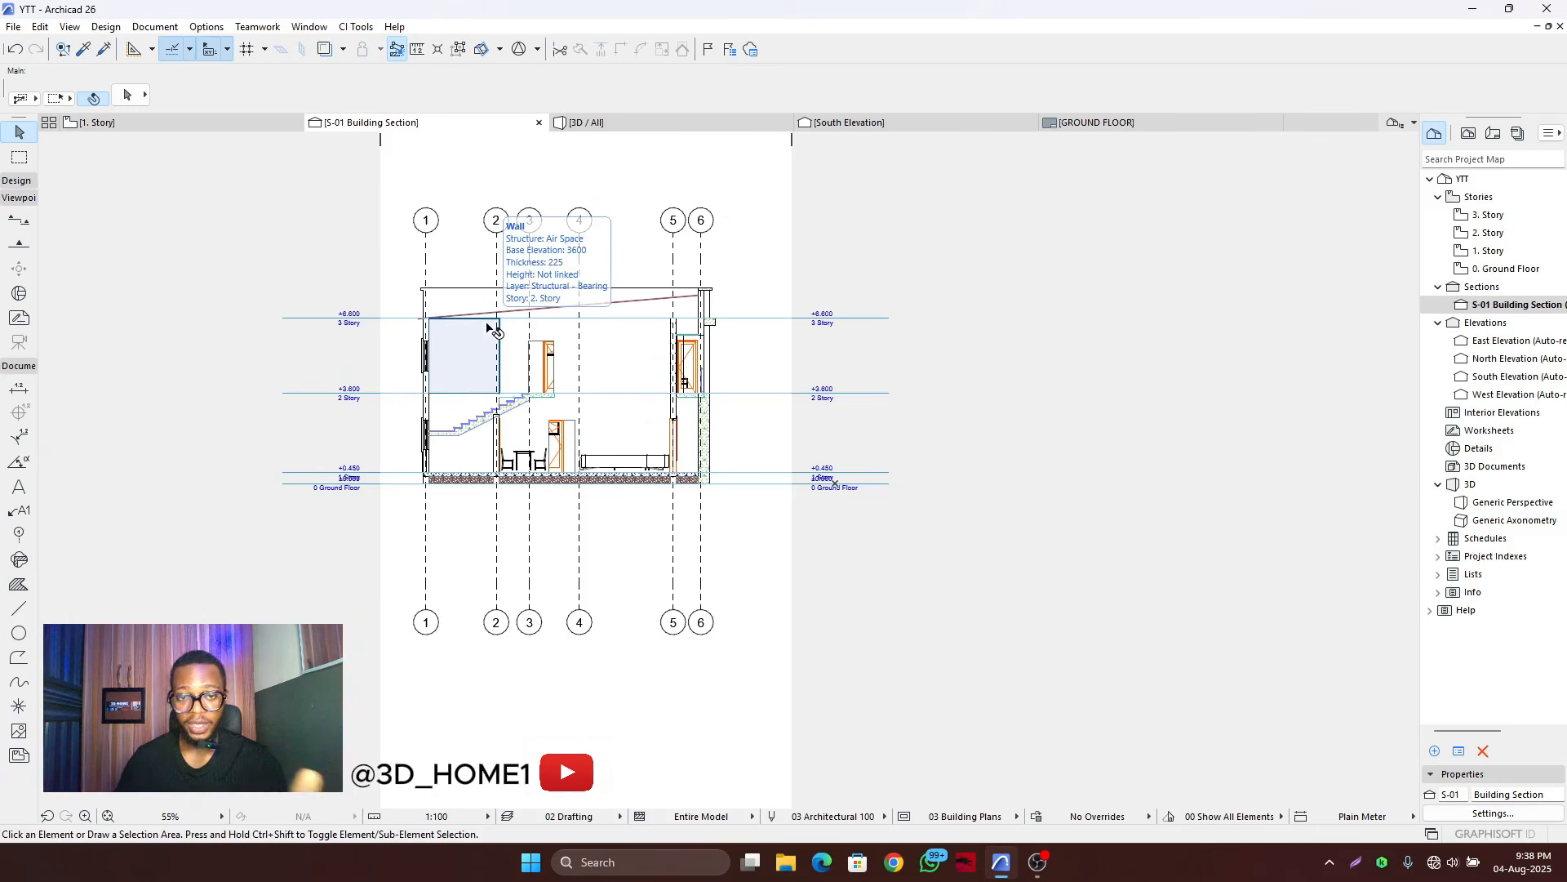
scroll(410, 499, up, 1)
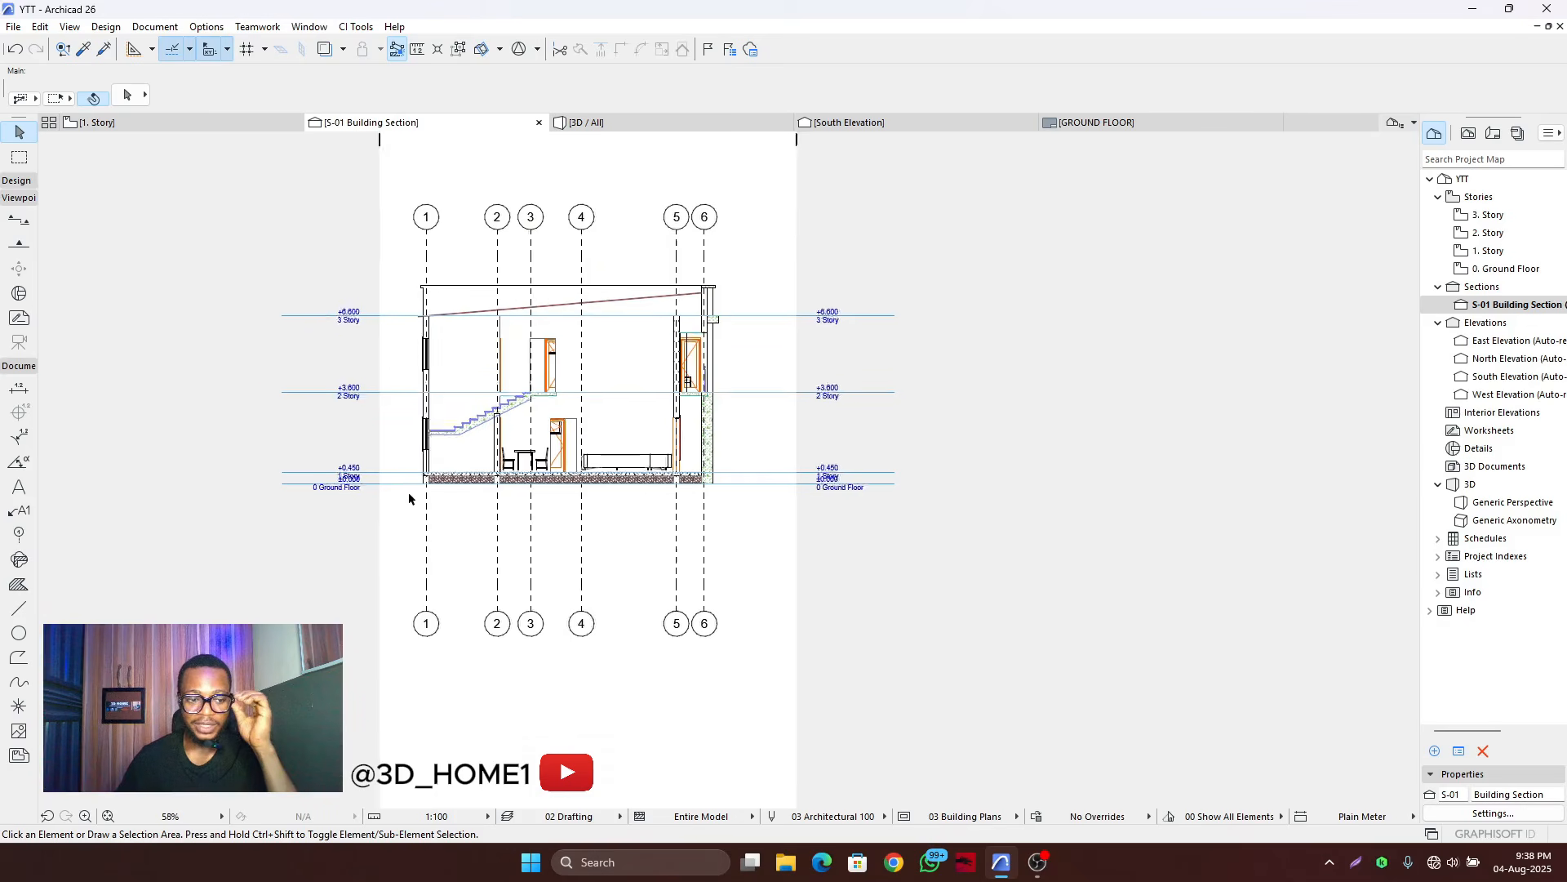
scroll(409, 499, up, 2)
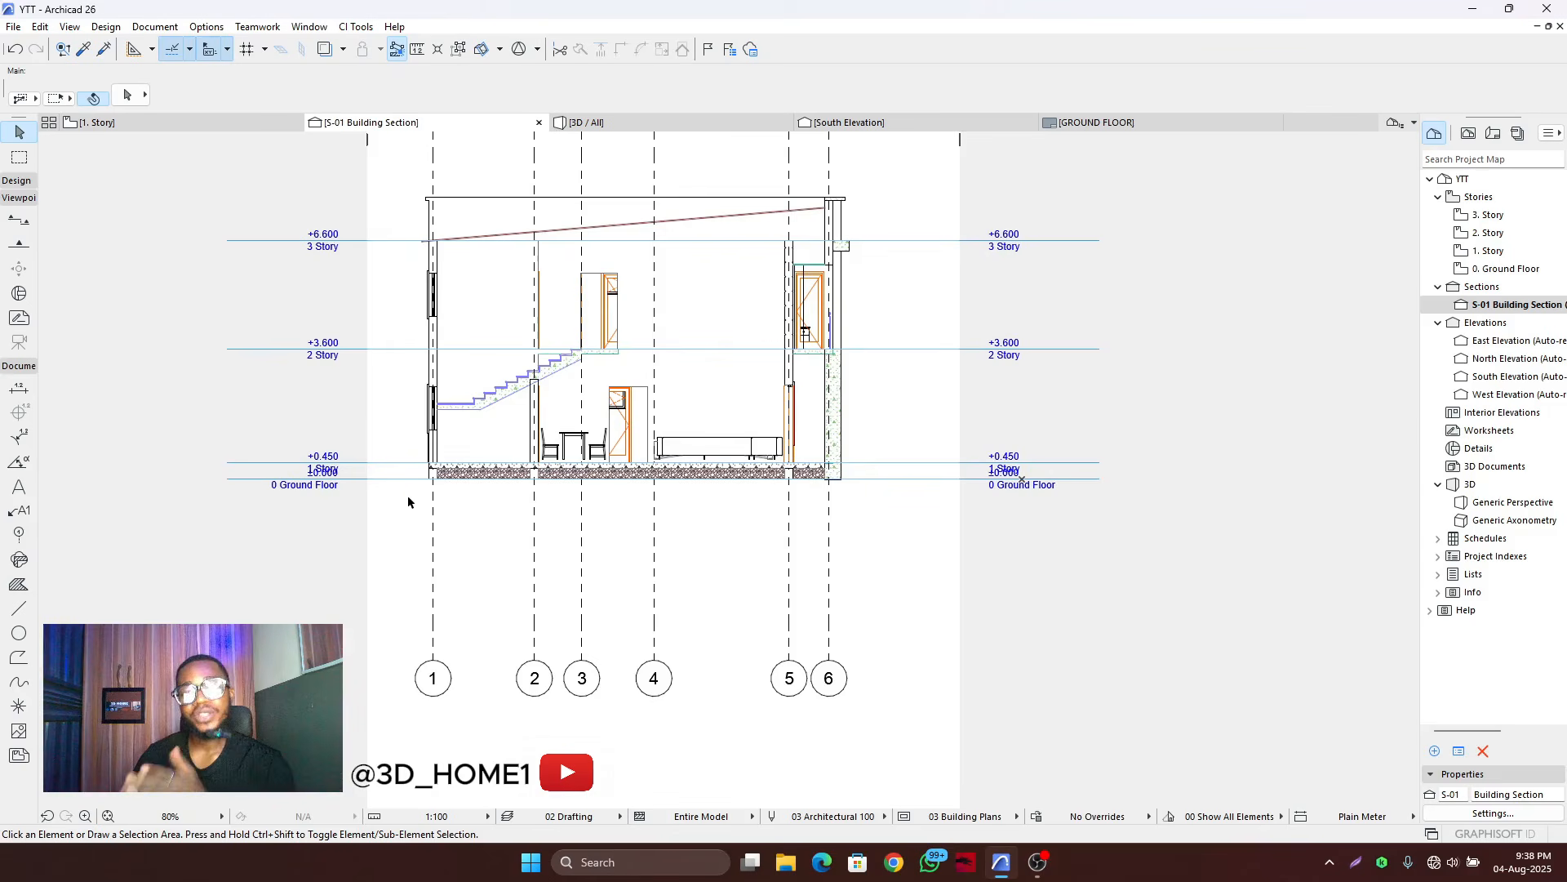
scroll(488, 490, up, 3)
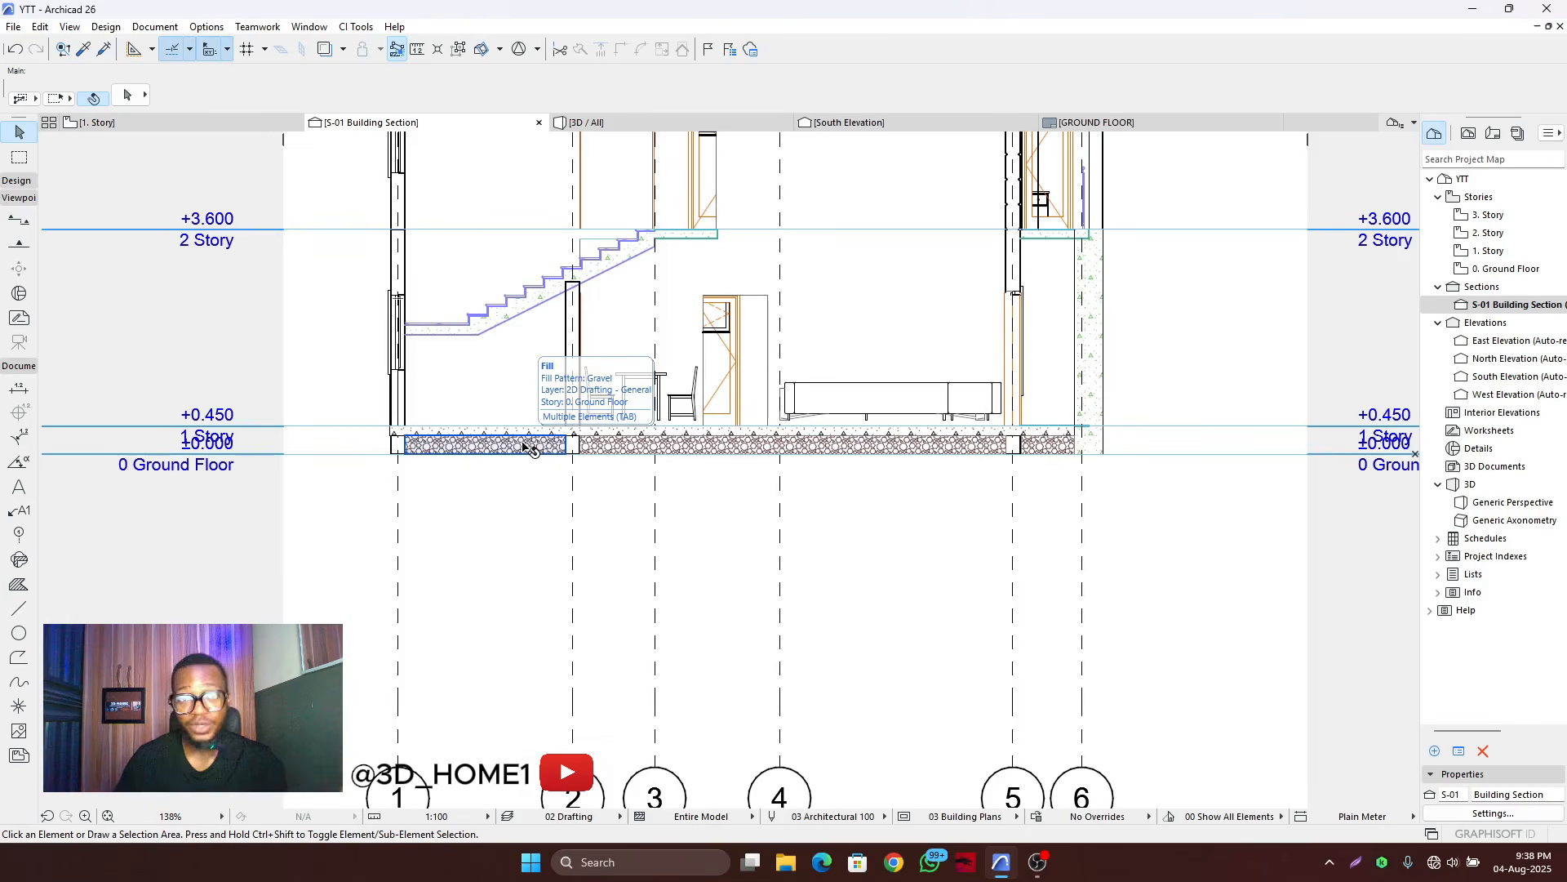
scroll(527, 447, down, 2)
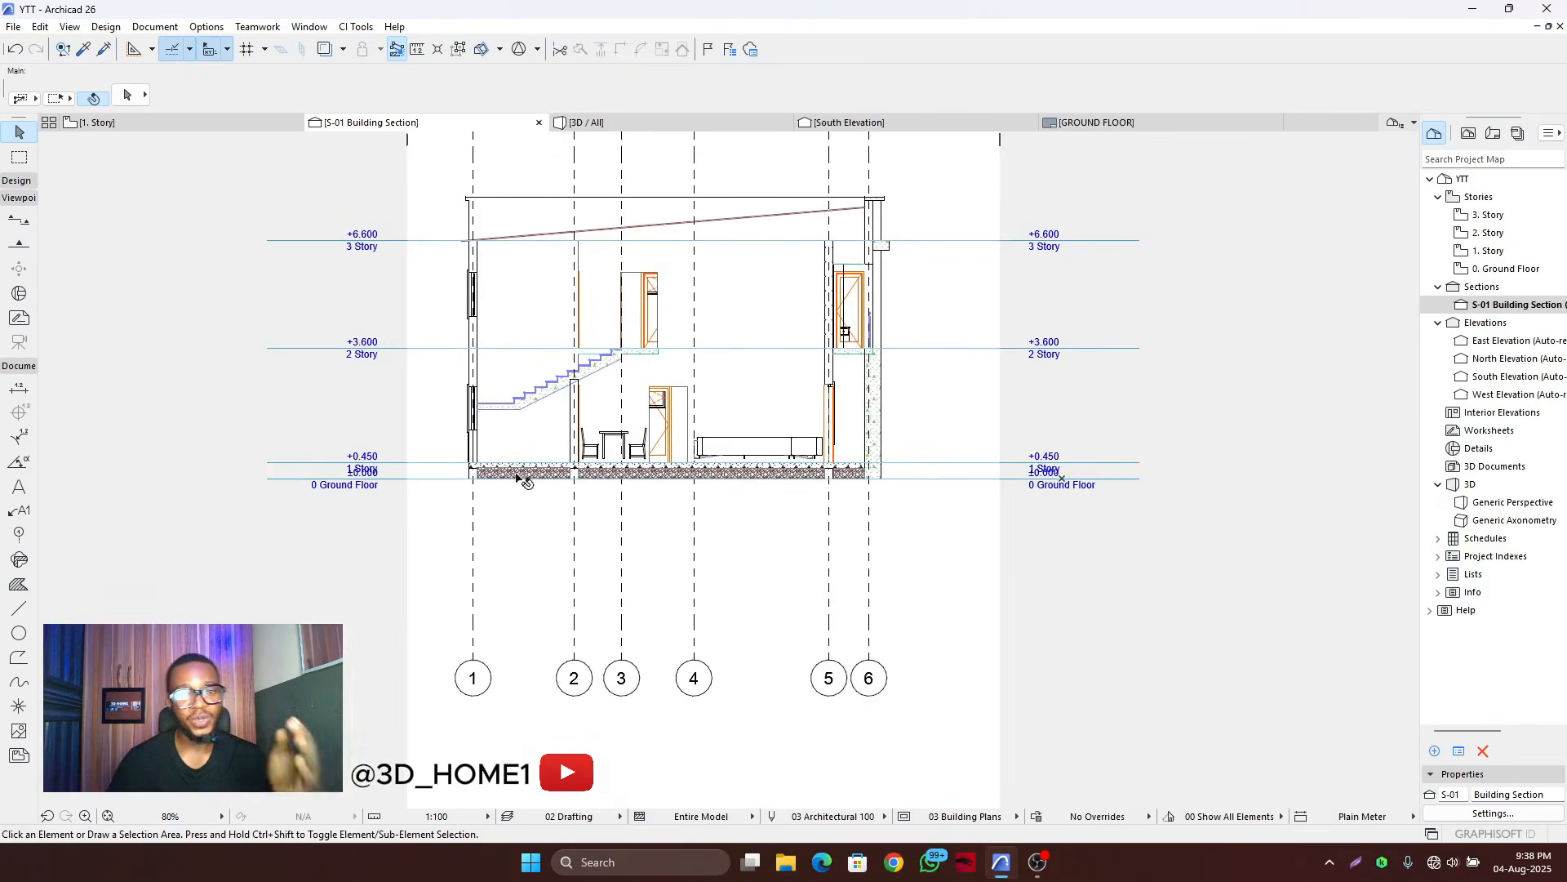
scroll(525, 479, up, 2)
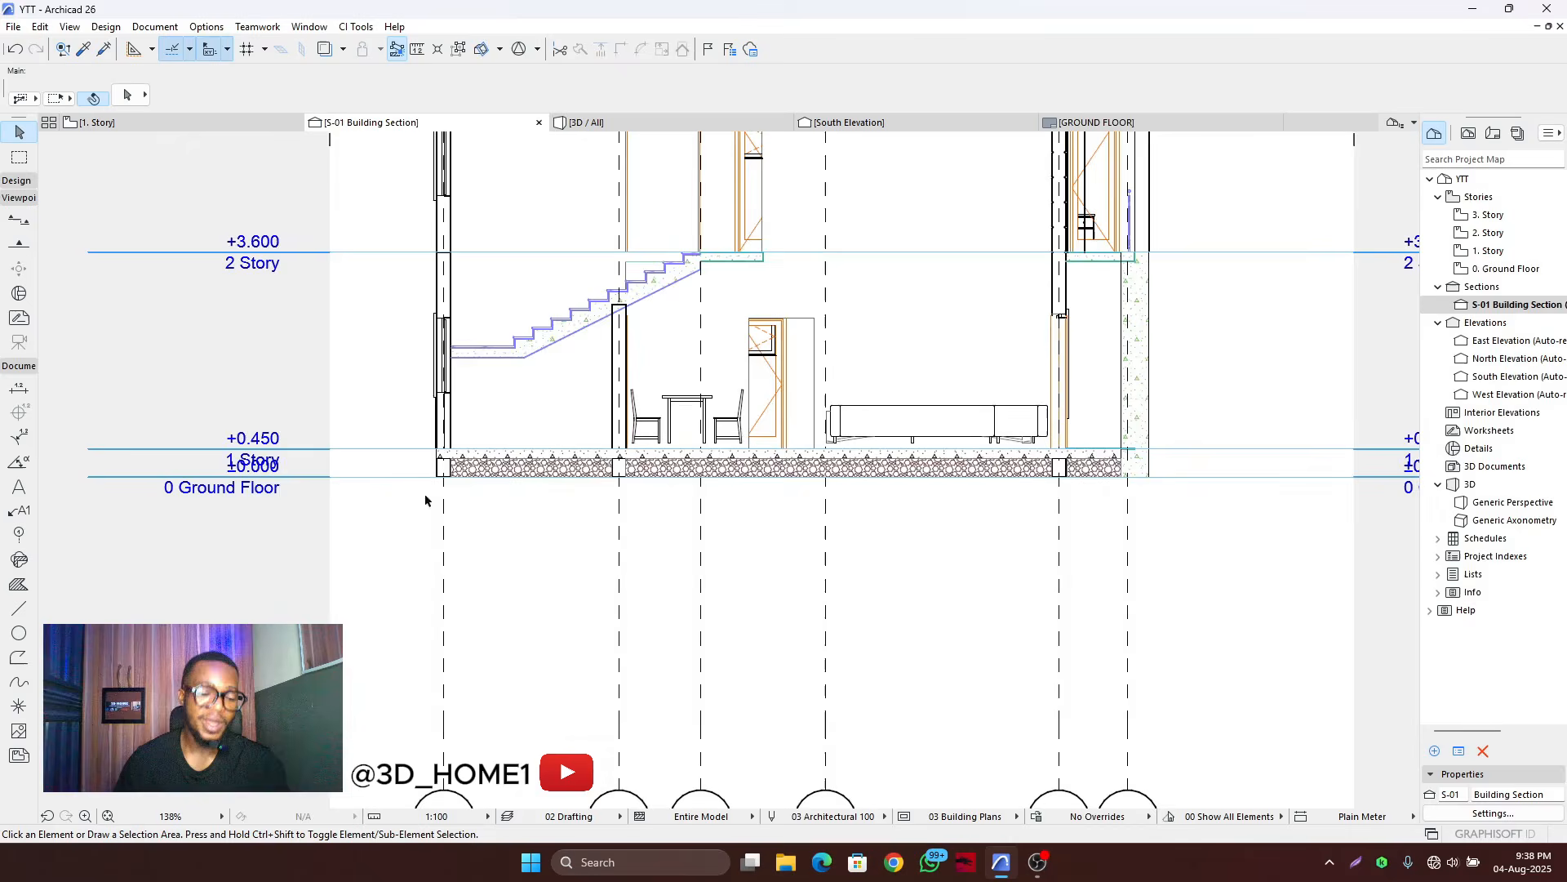
scroll(424, 496, up, 2)
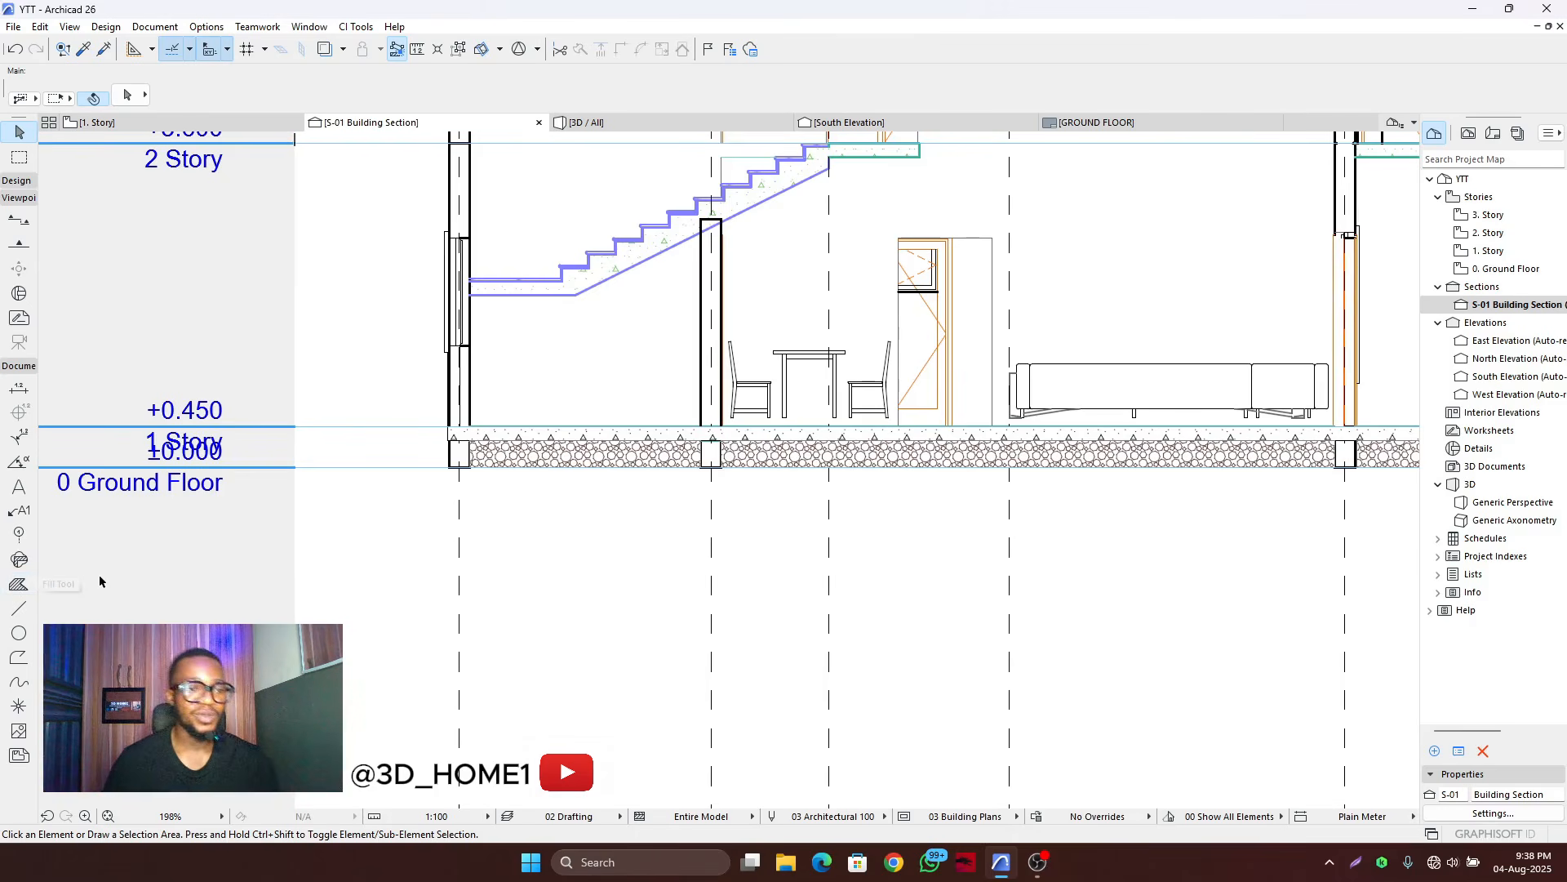
- Draw a rectangular fill about 226 mm wide and 1160 mm deep beneath the slab at the grid line 1 wall
click(16, 588)
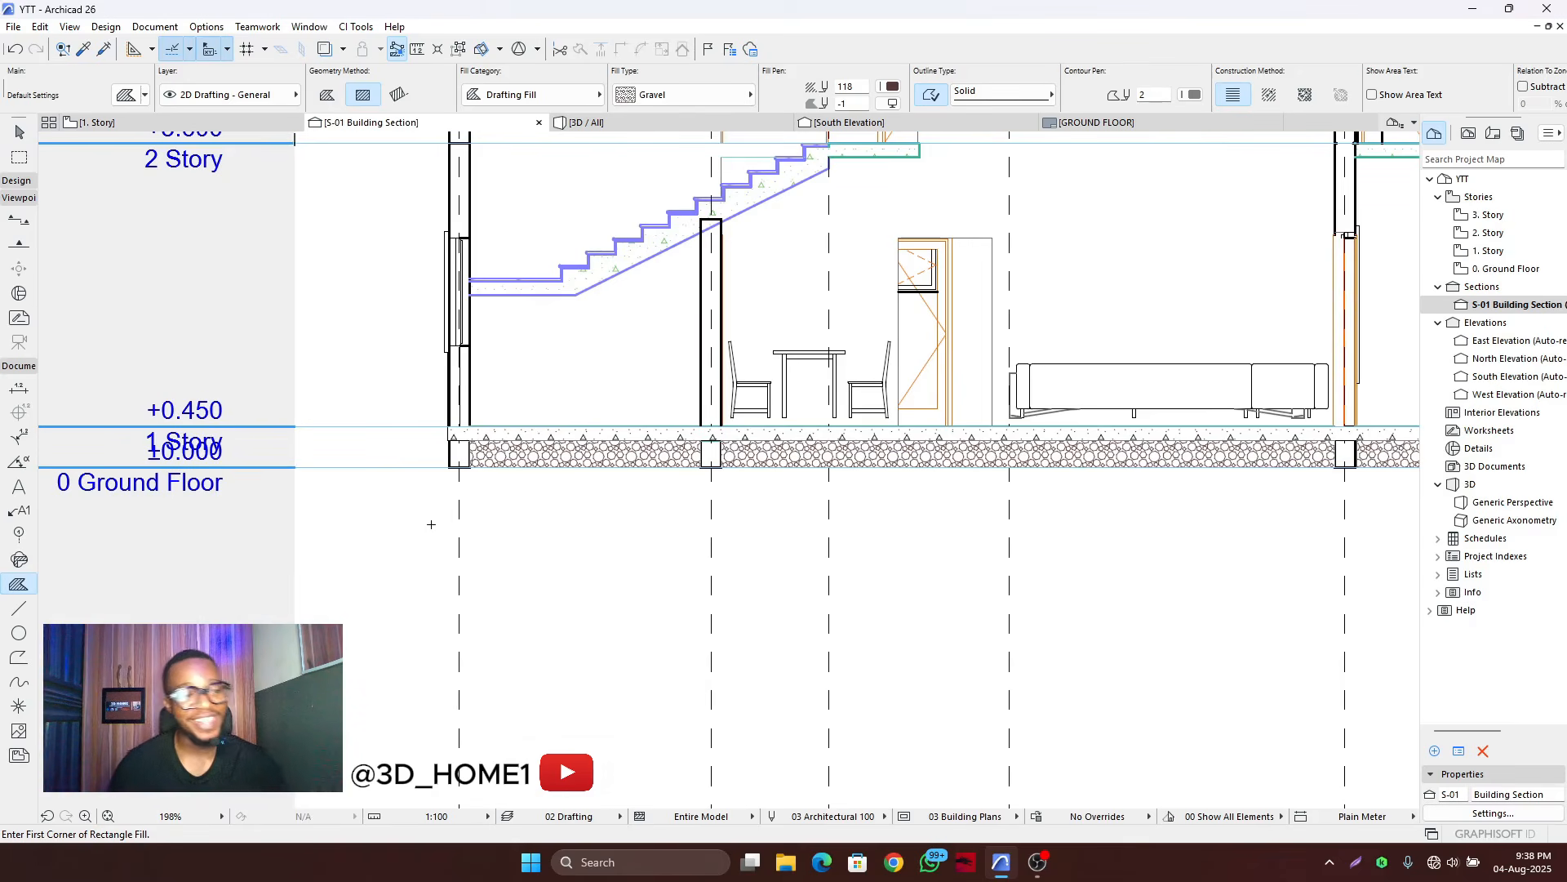
scroll(421, 518, down, 5)
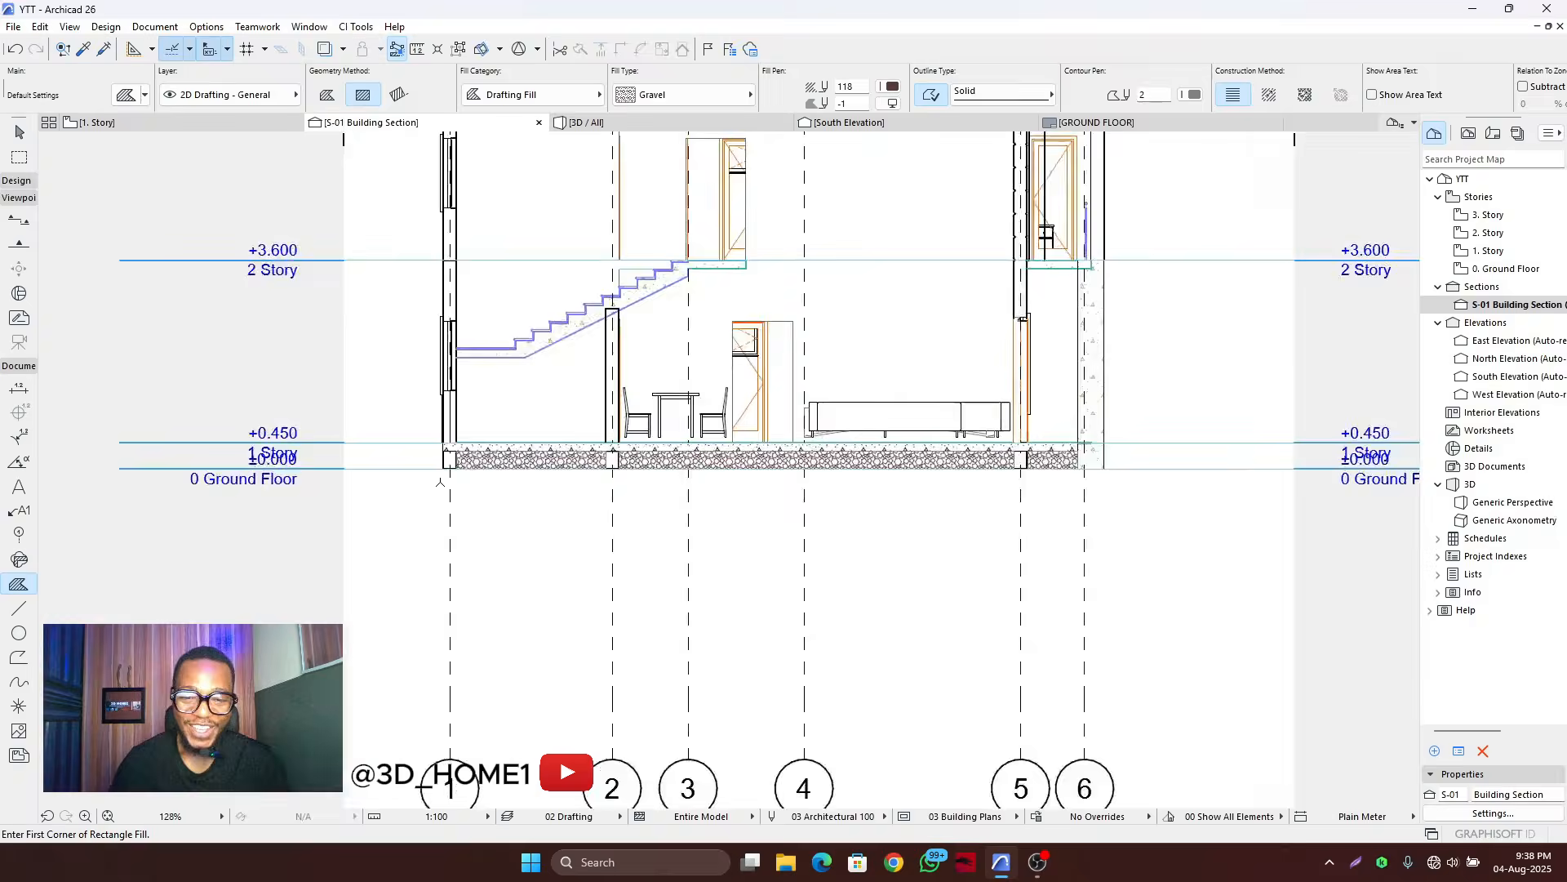
scroll(468, 479, up, 6)
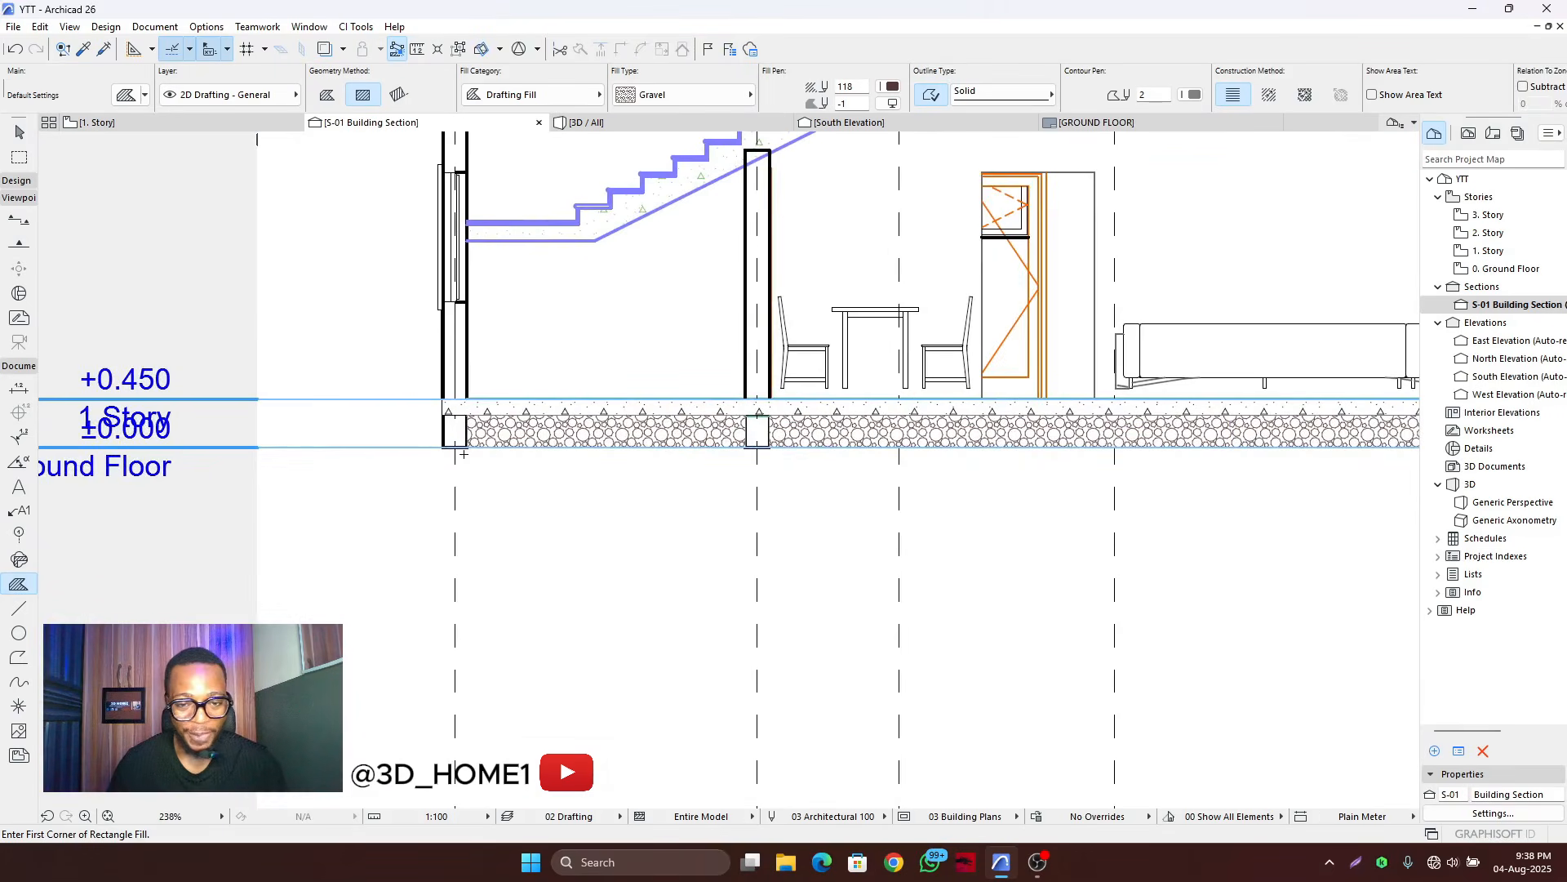
scroll(445, 454, up, 4)
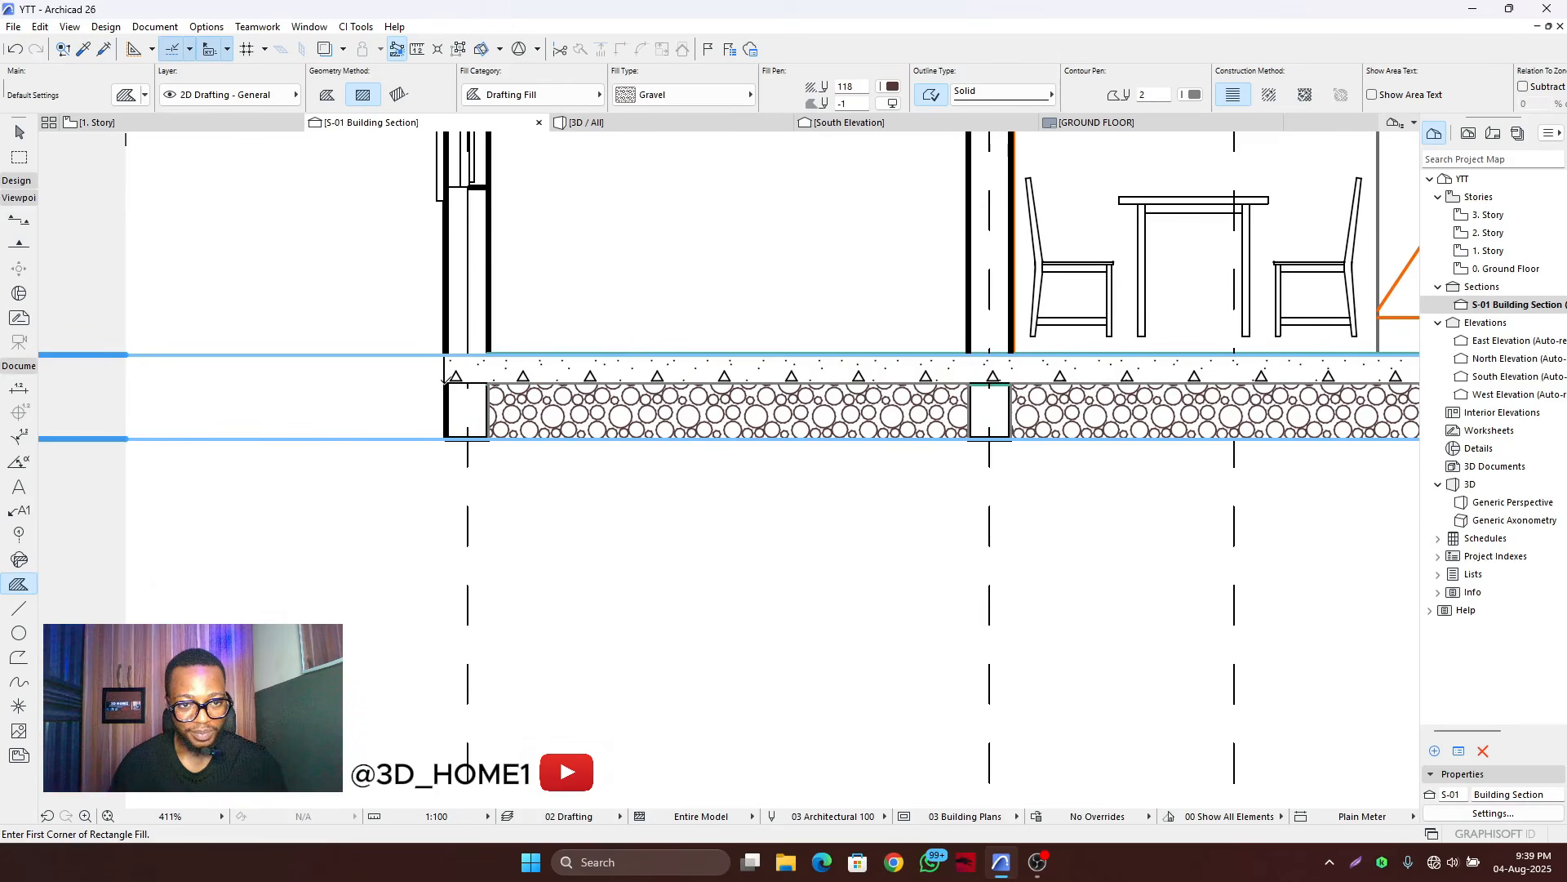
click(444, 377)
scroll(483, 467, down, 3)
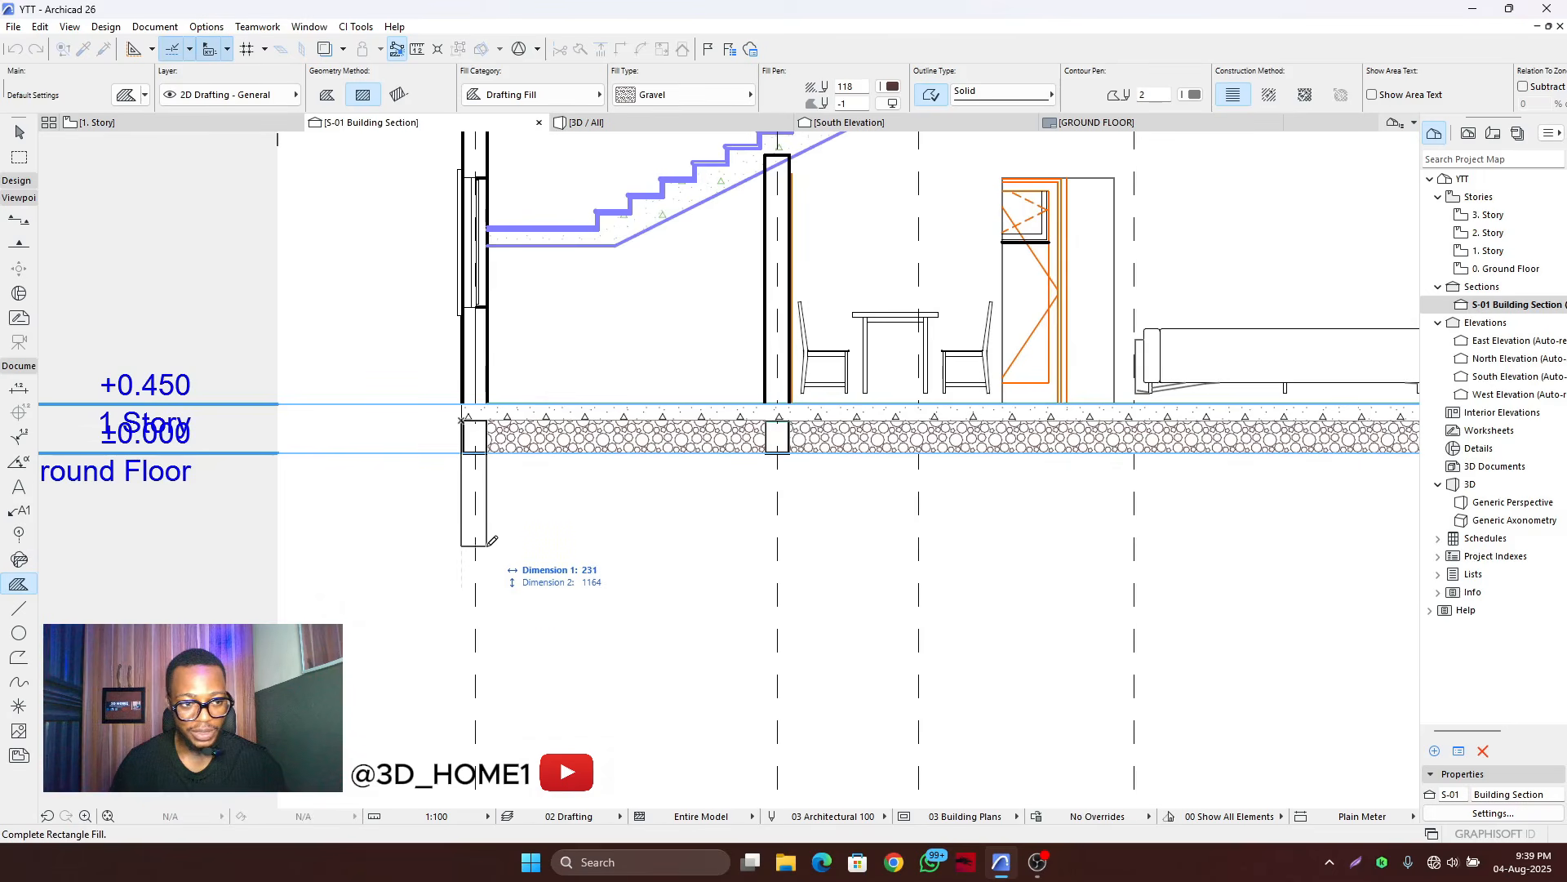
scroll(493, 542, up, 3)
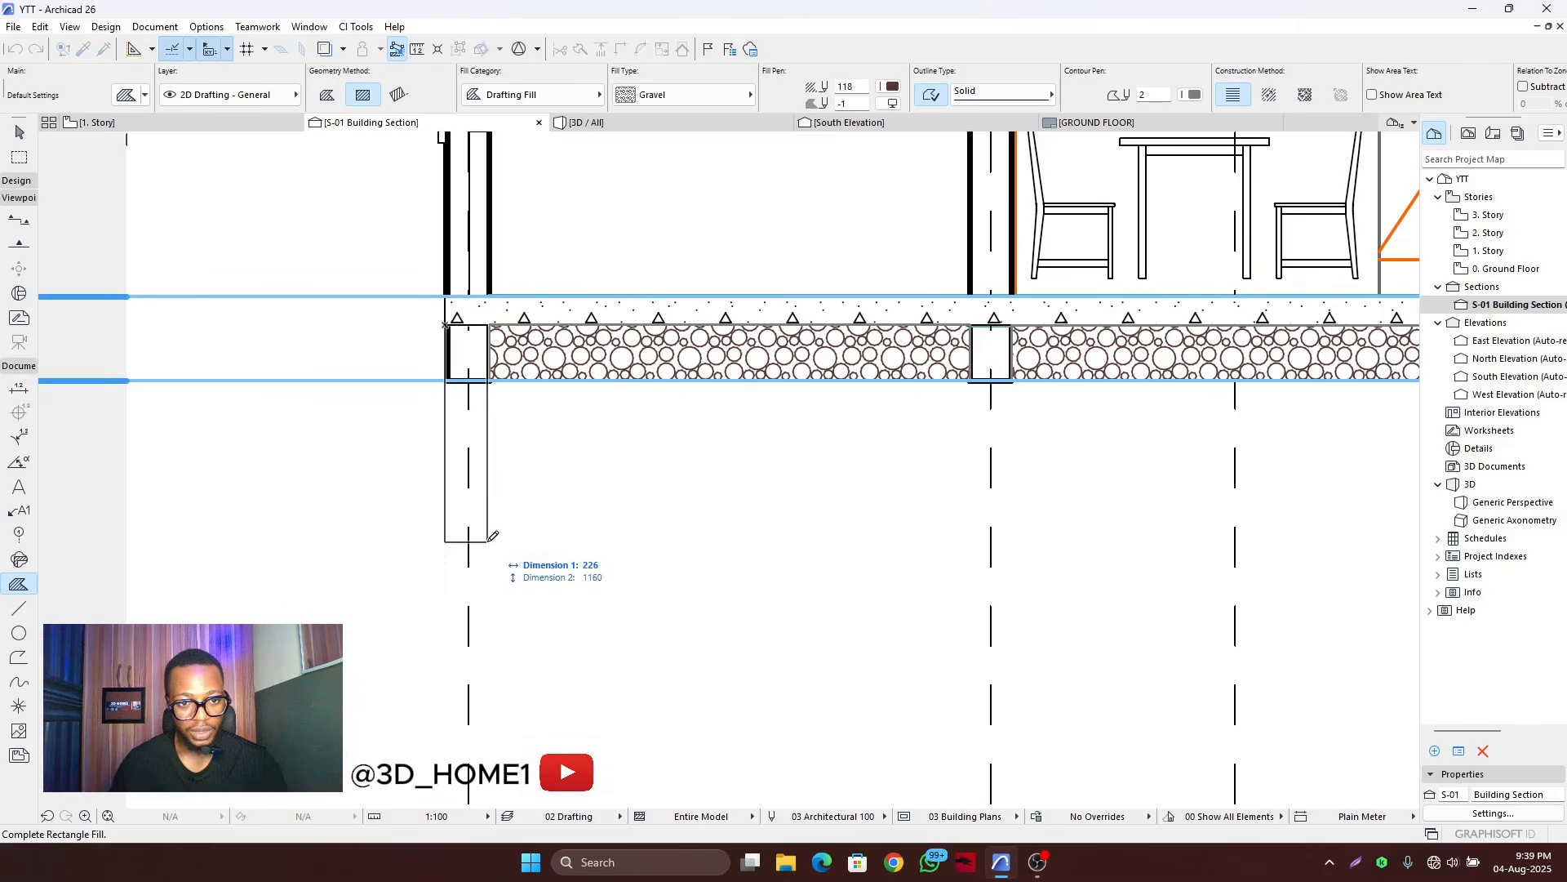
click(488, 539)
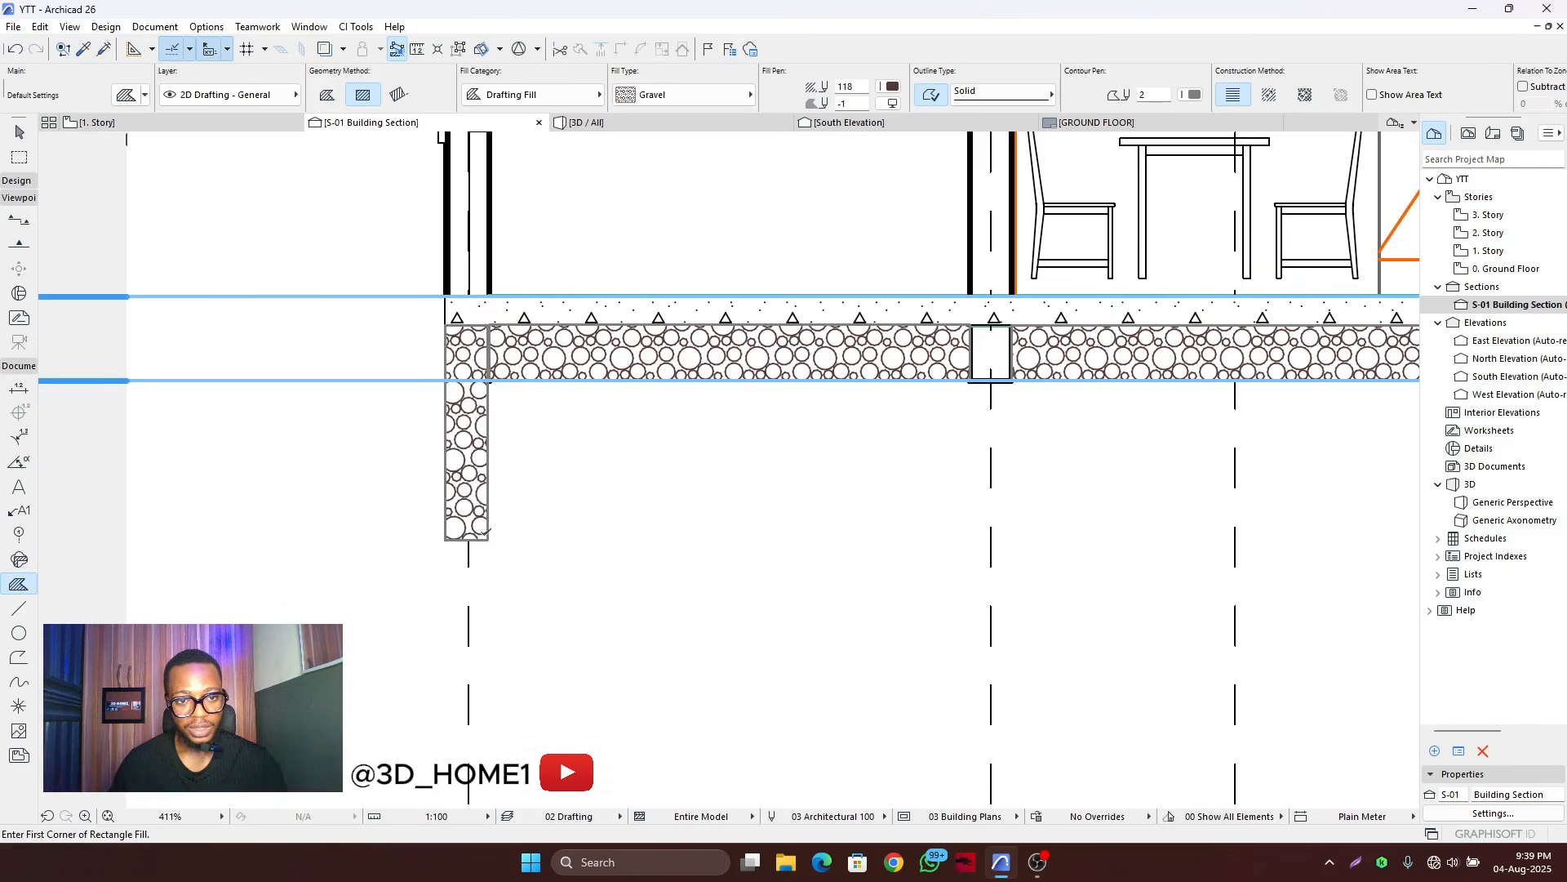
key(Escape)
- Change the fill type of the foundation wall fill at grid line 1 to Concrete Block and deselect it
click(475, 449)
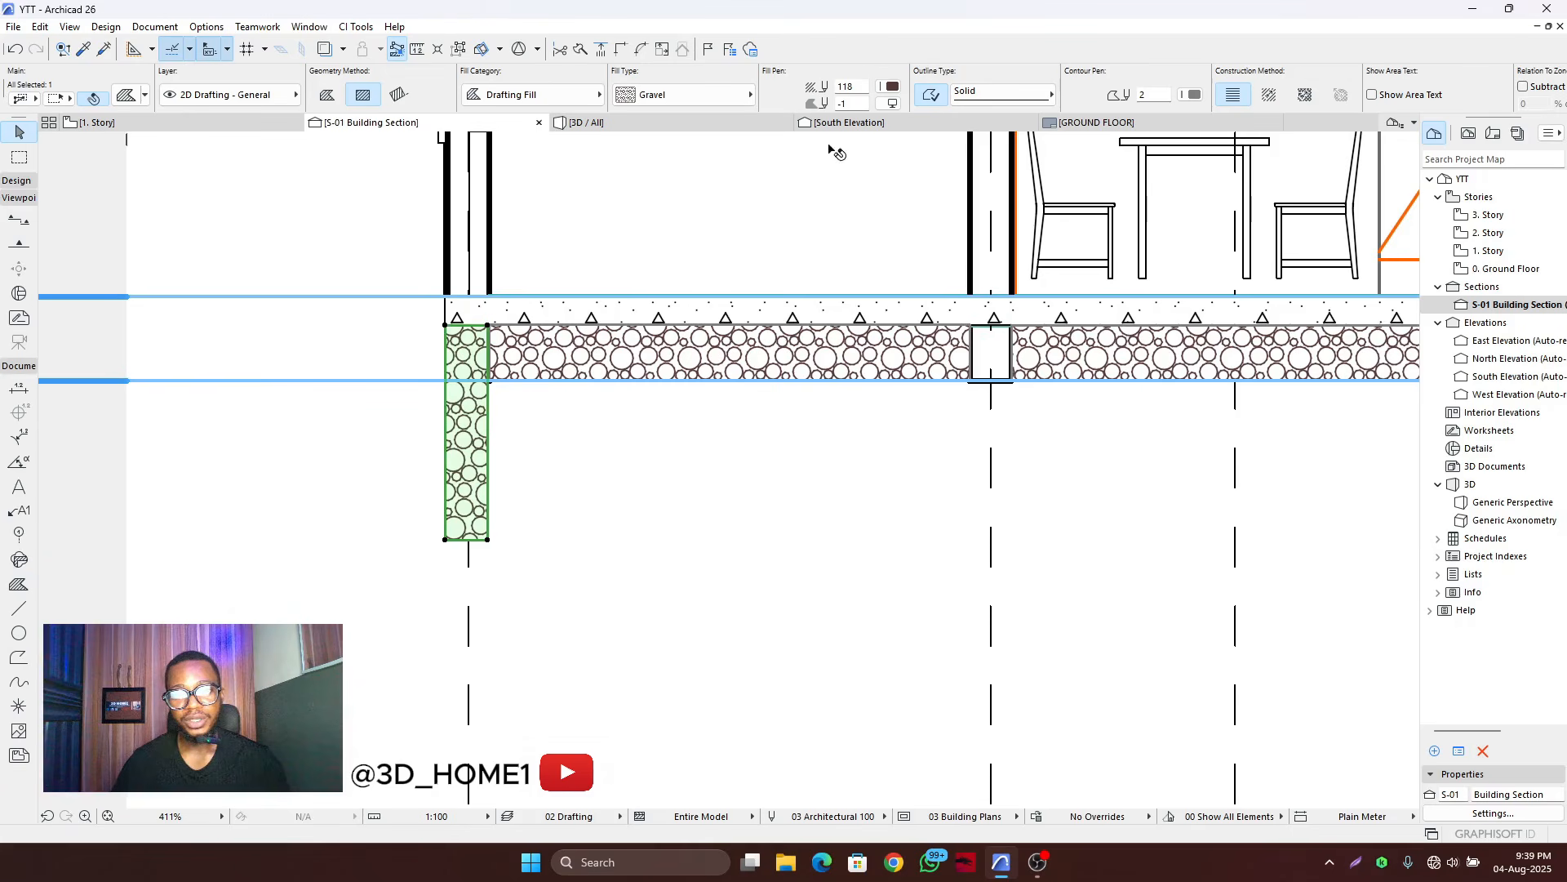
click(891, 89)
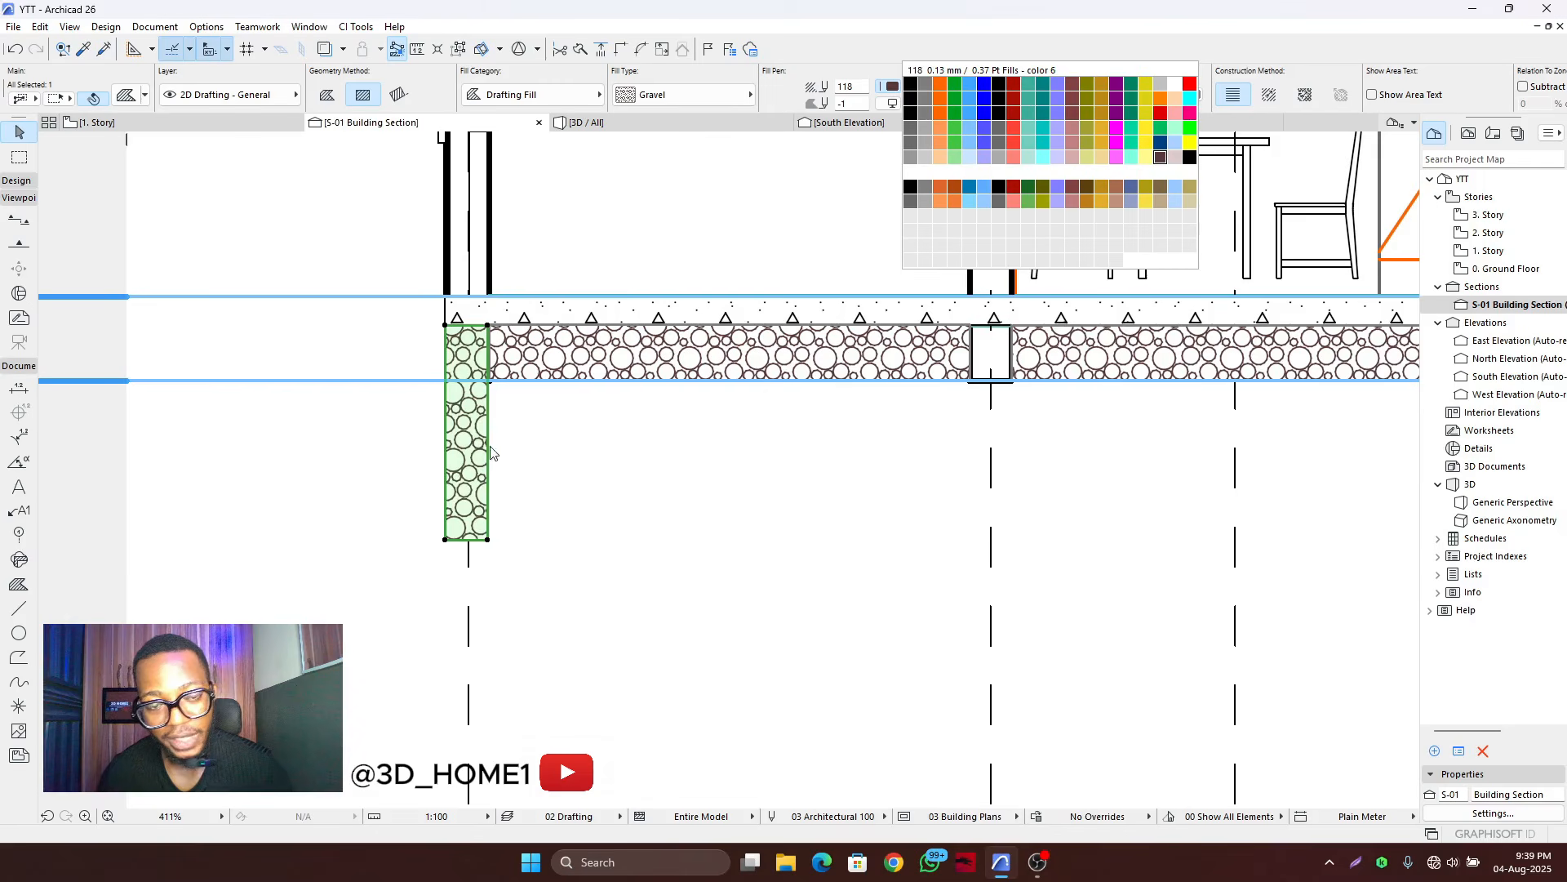
click(730, 366)
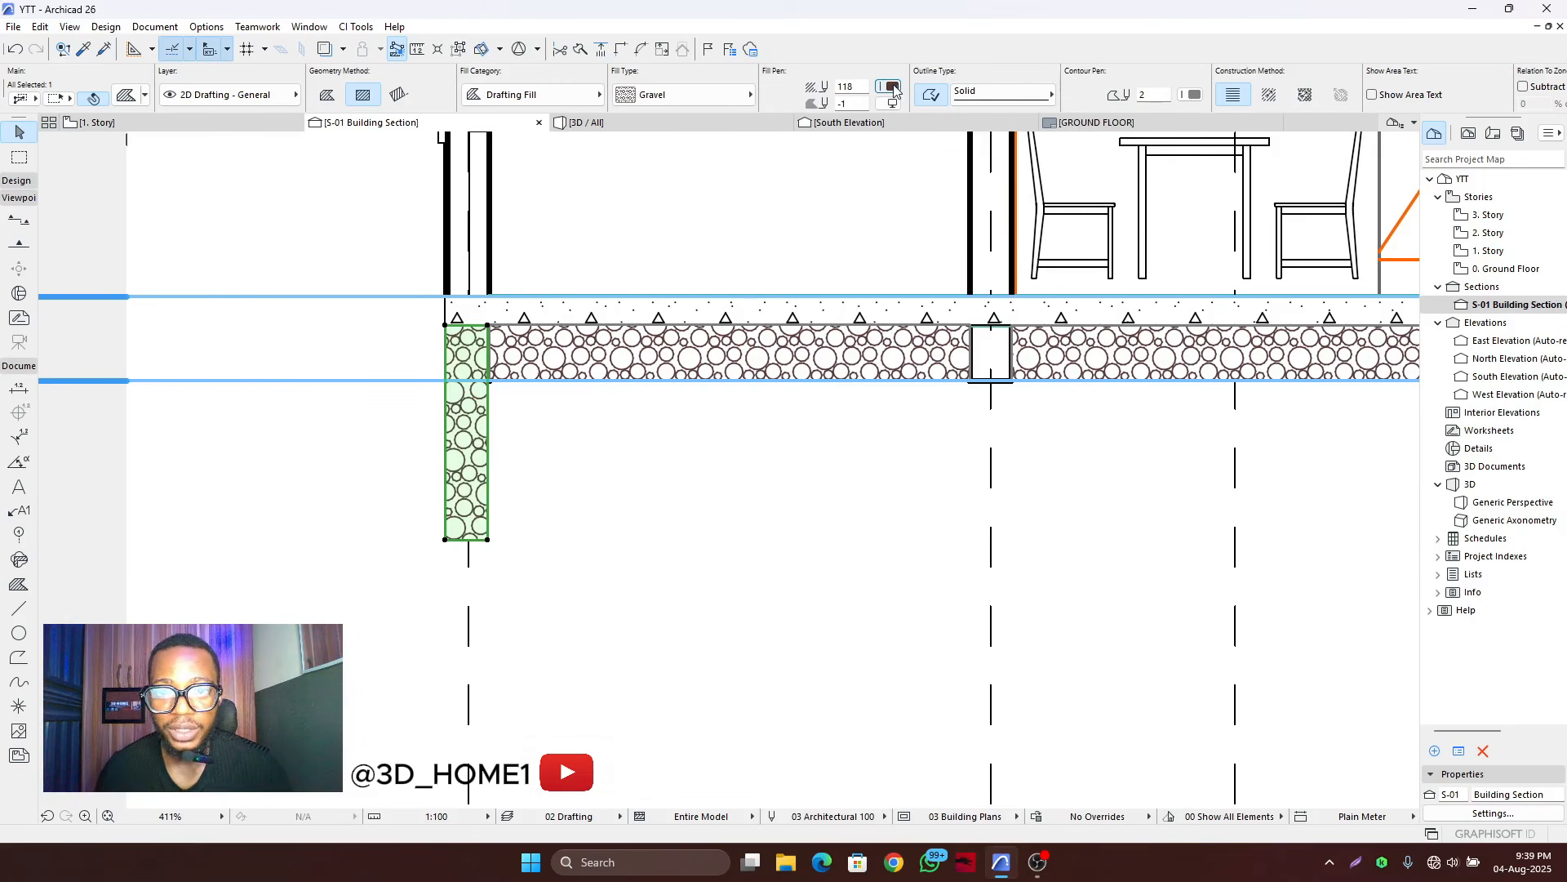
click(655, 98)
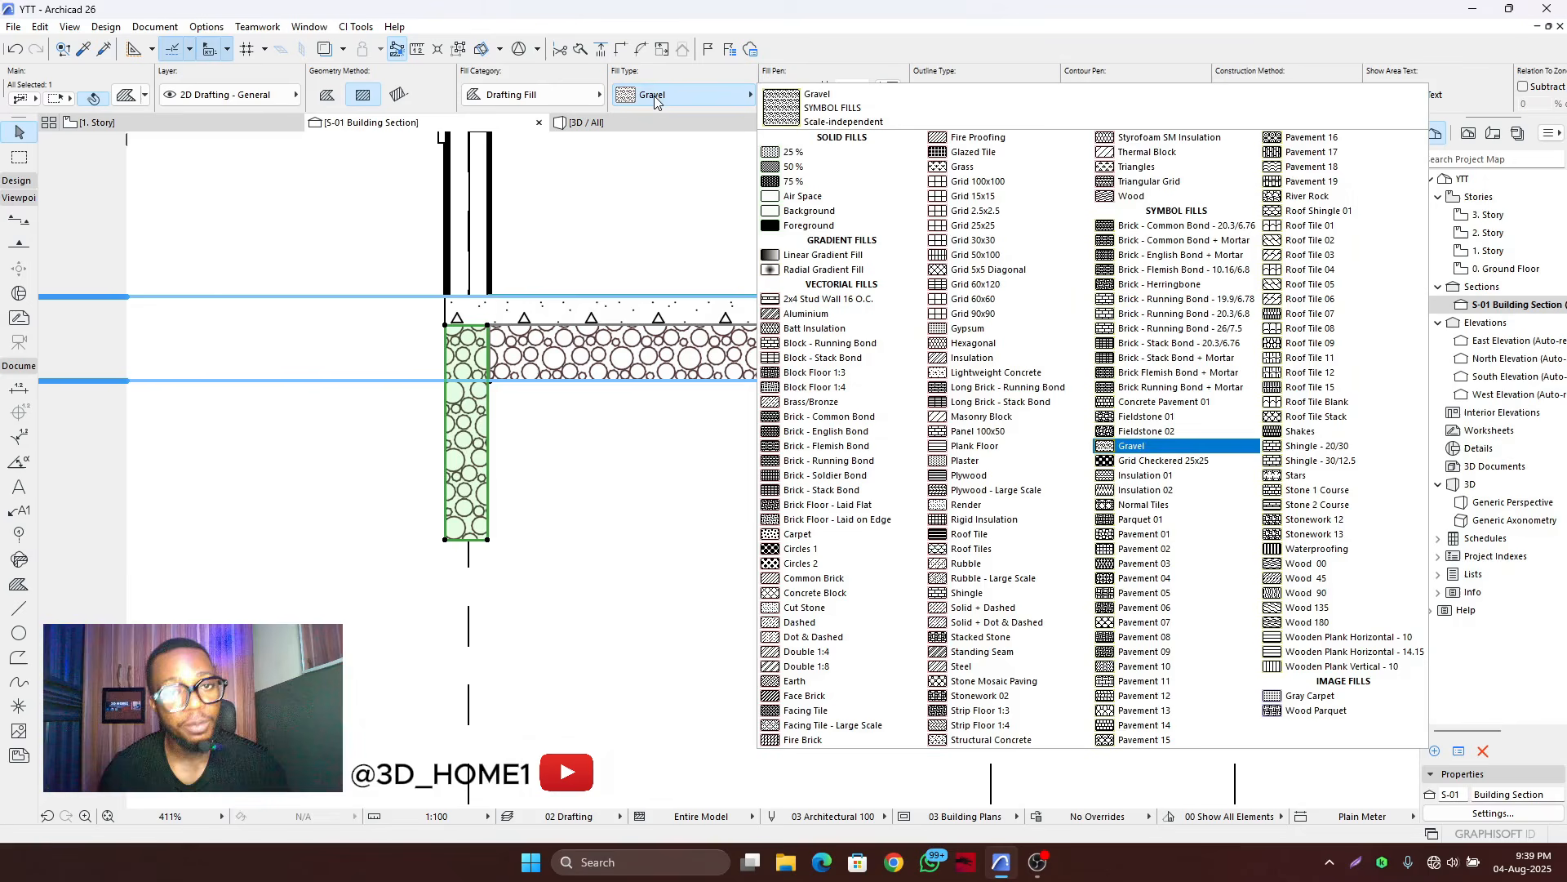
click(775, 593)
click(575, 448)
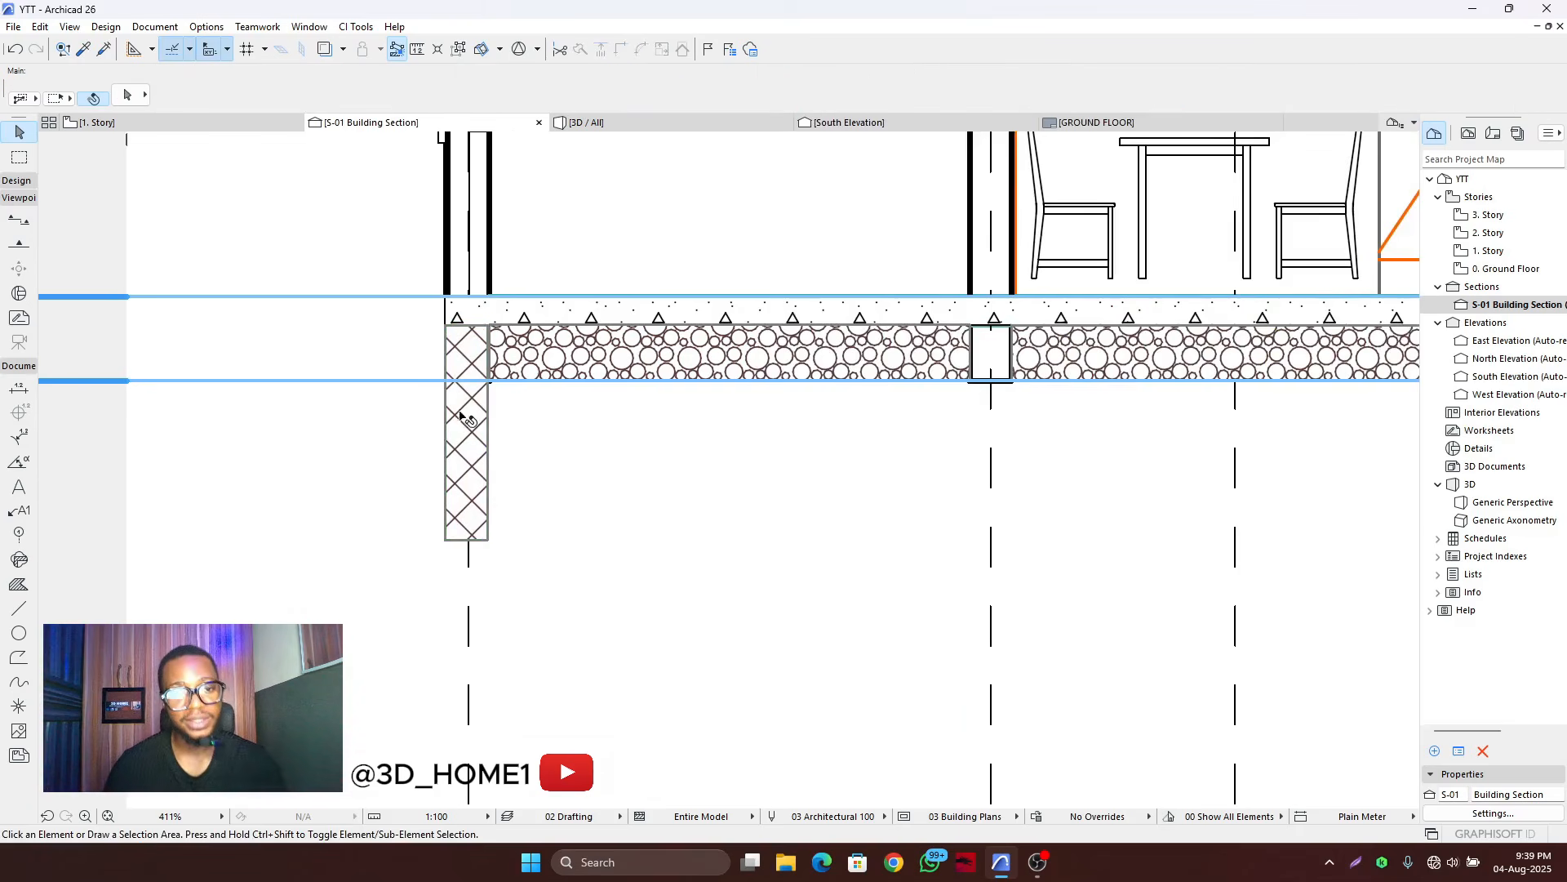
scroll(490, 424, down, 6)
scroll(555, 449, up, 6)
scroll(605, 416, up, 2)
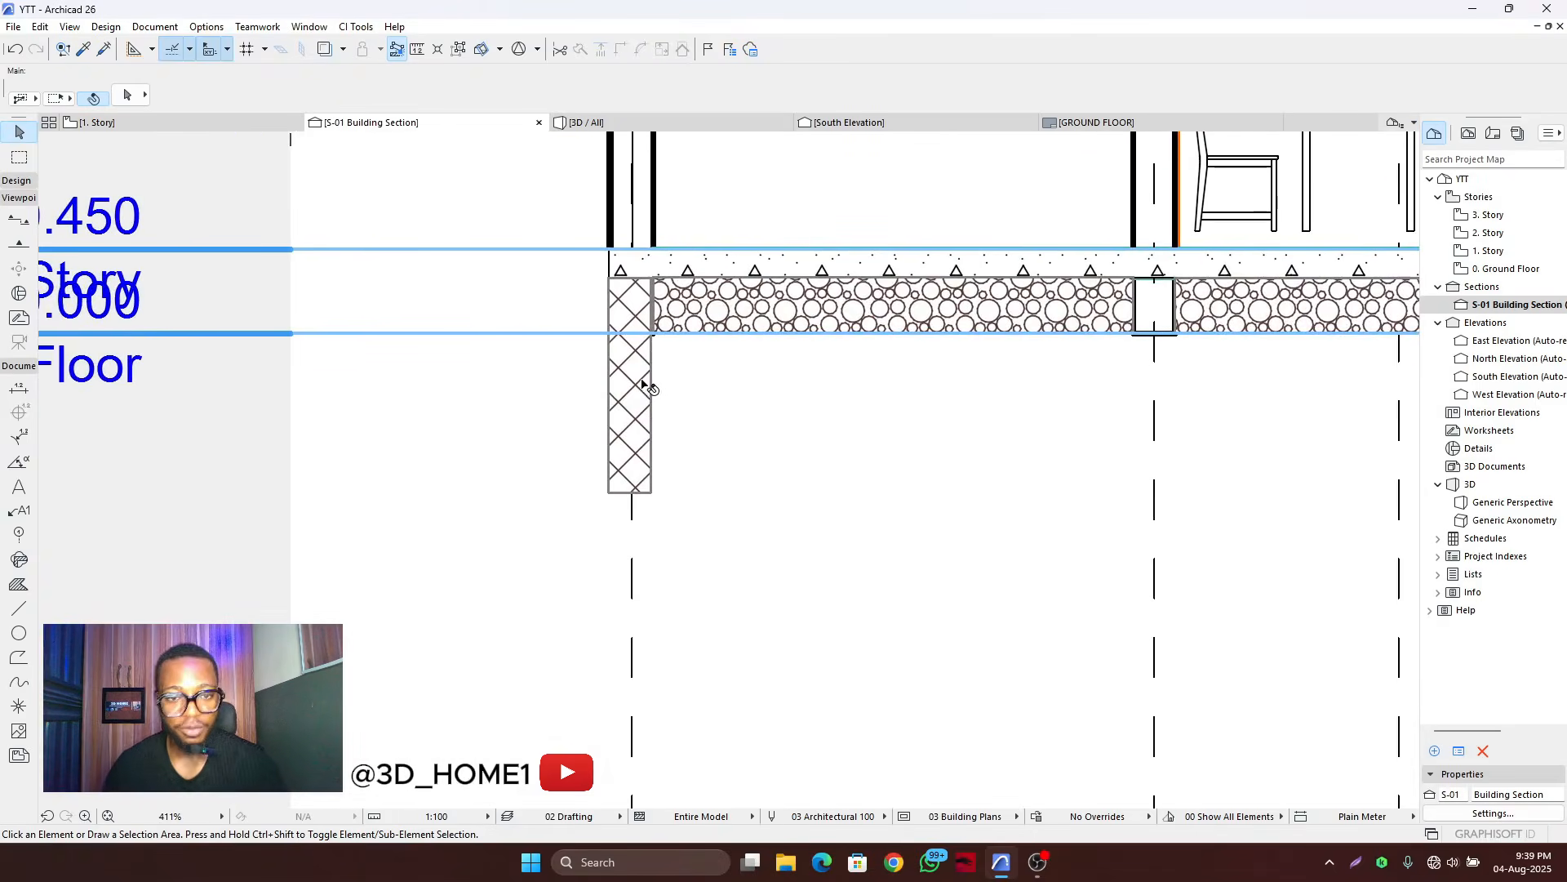
- Set the contour pen of the Concrete Block foundation wall fill at grid line 1 to pen 1 and deselect it
click(641, 378)
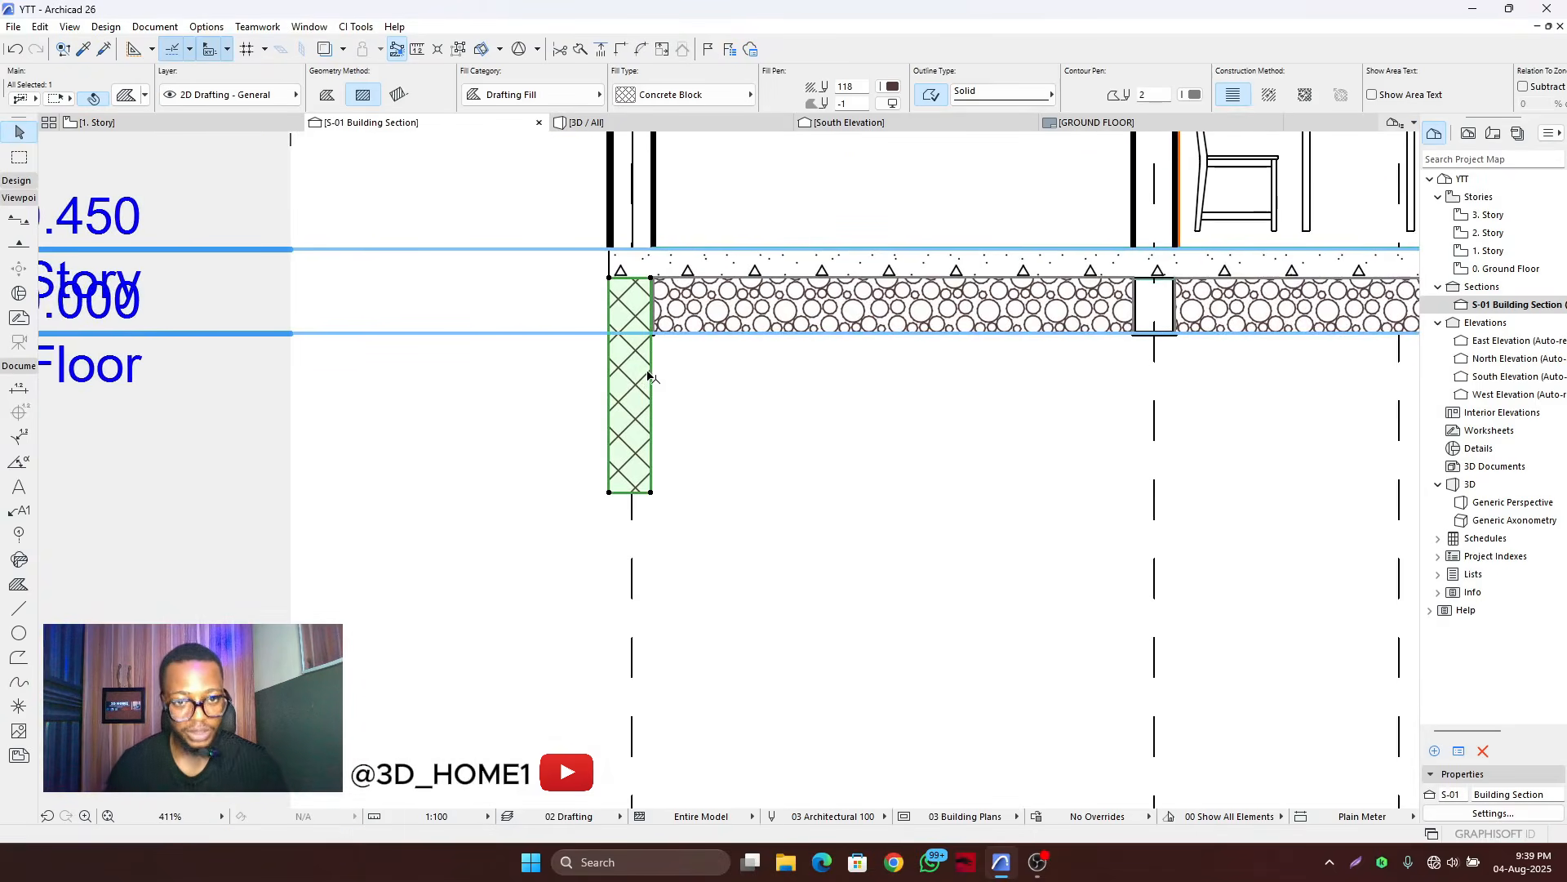
click(663, 98)
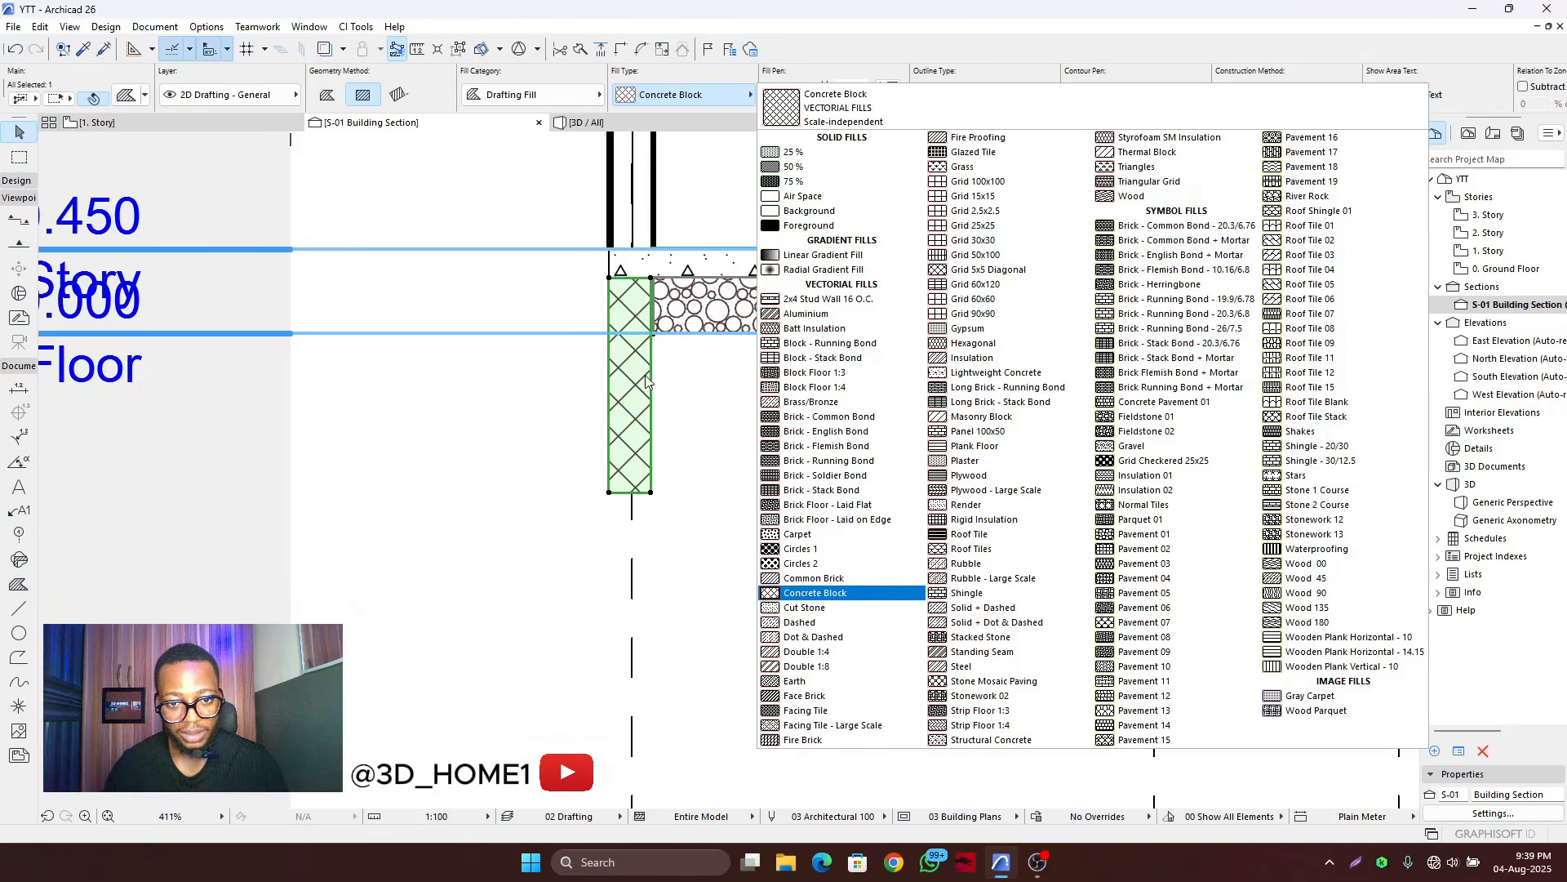
click(665, 382)
scroll(539, 393, down, 3)
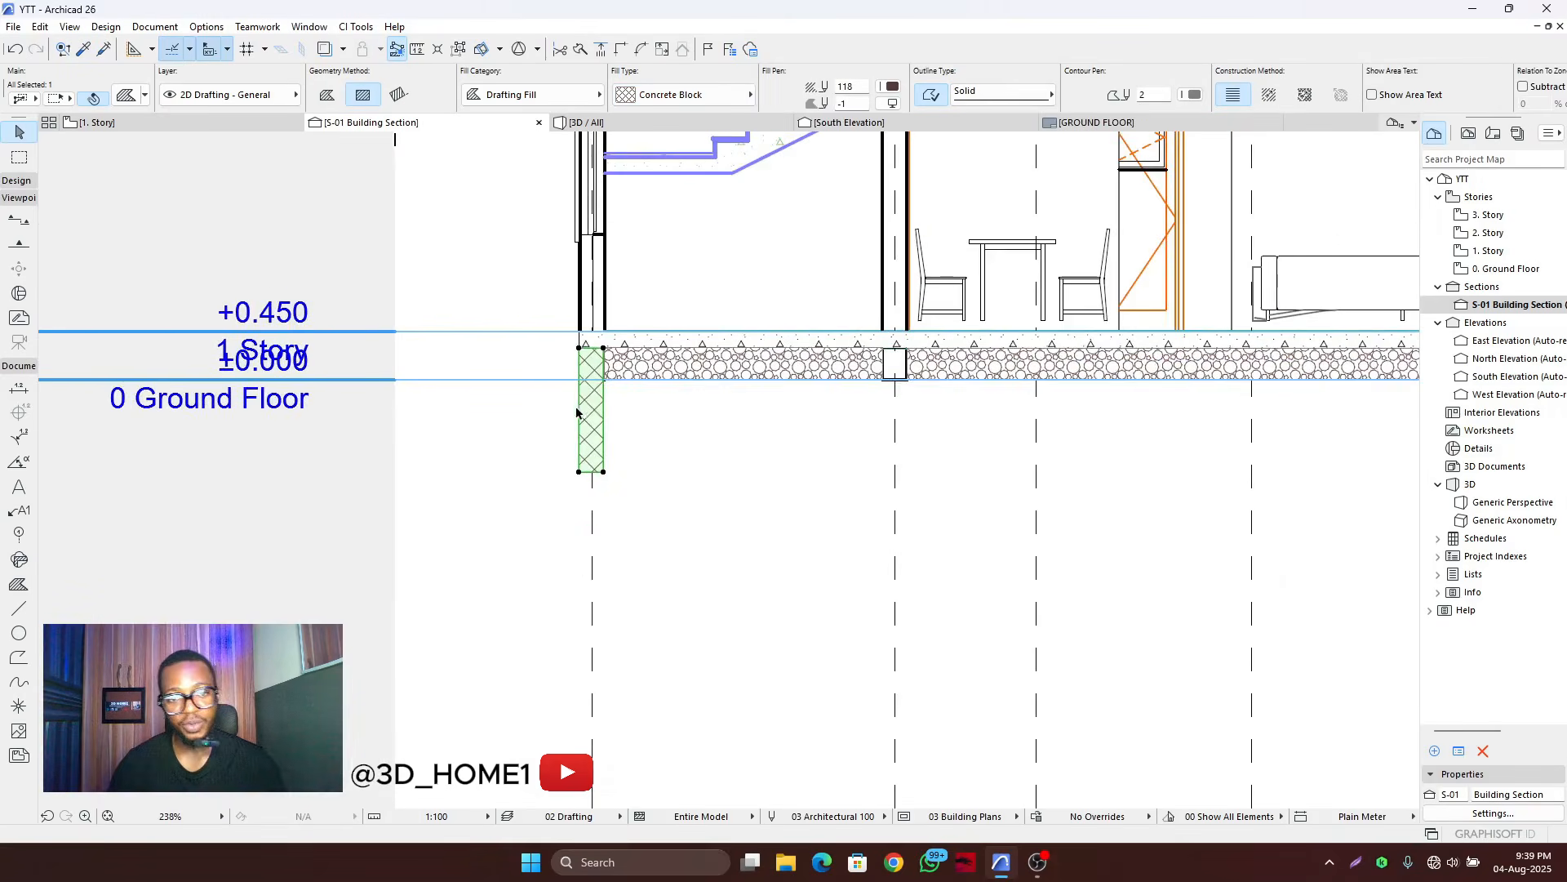
scroll(620, 439, up, 3)
scroll(596, 422, up, 2)
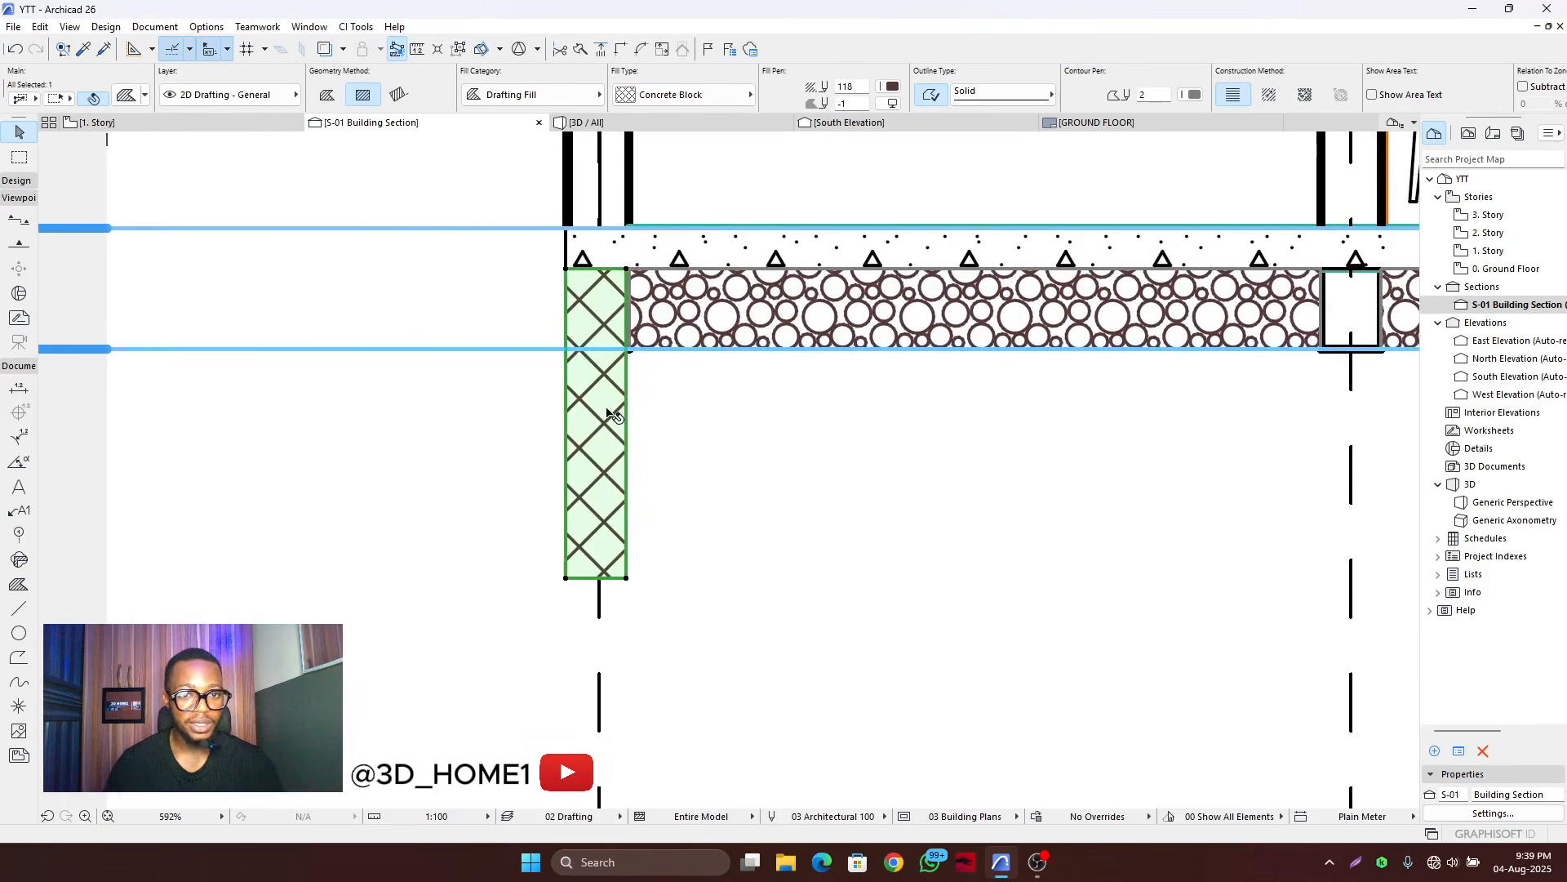
click(126, 95)
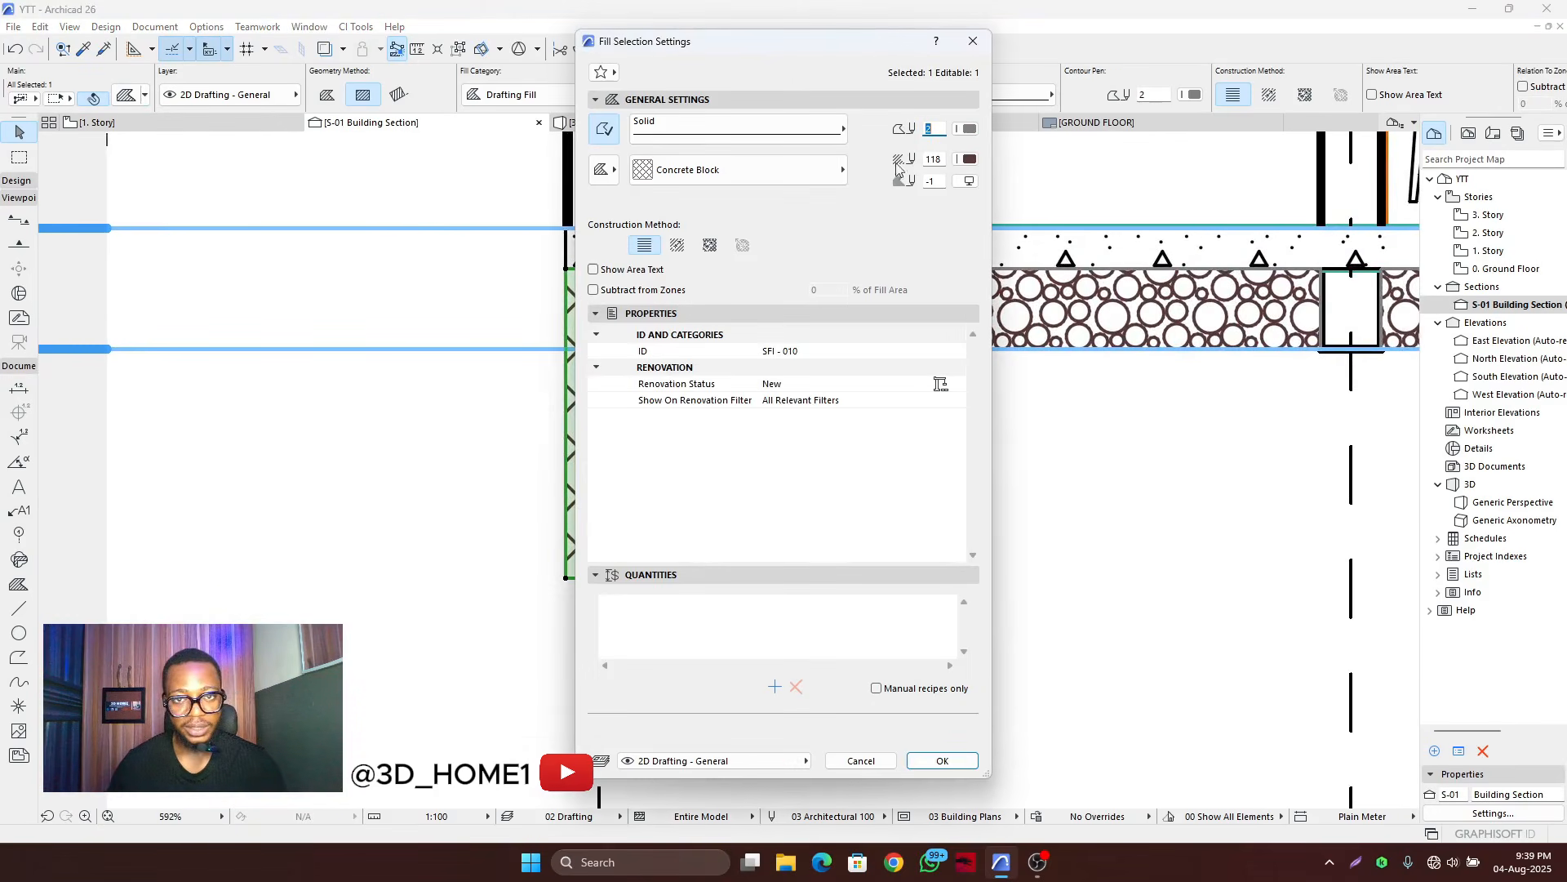
click(969, 159)
click(969, 154)
click(969, 128)
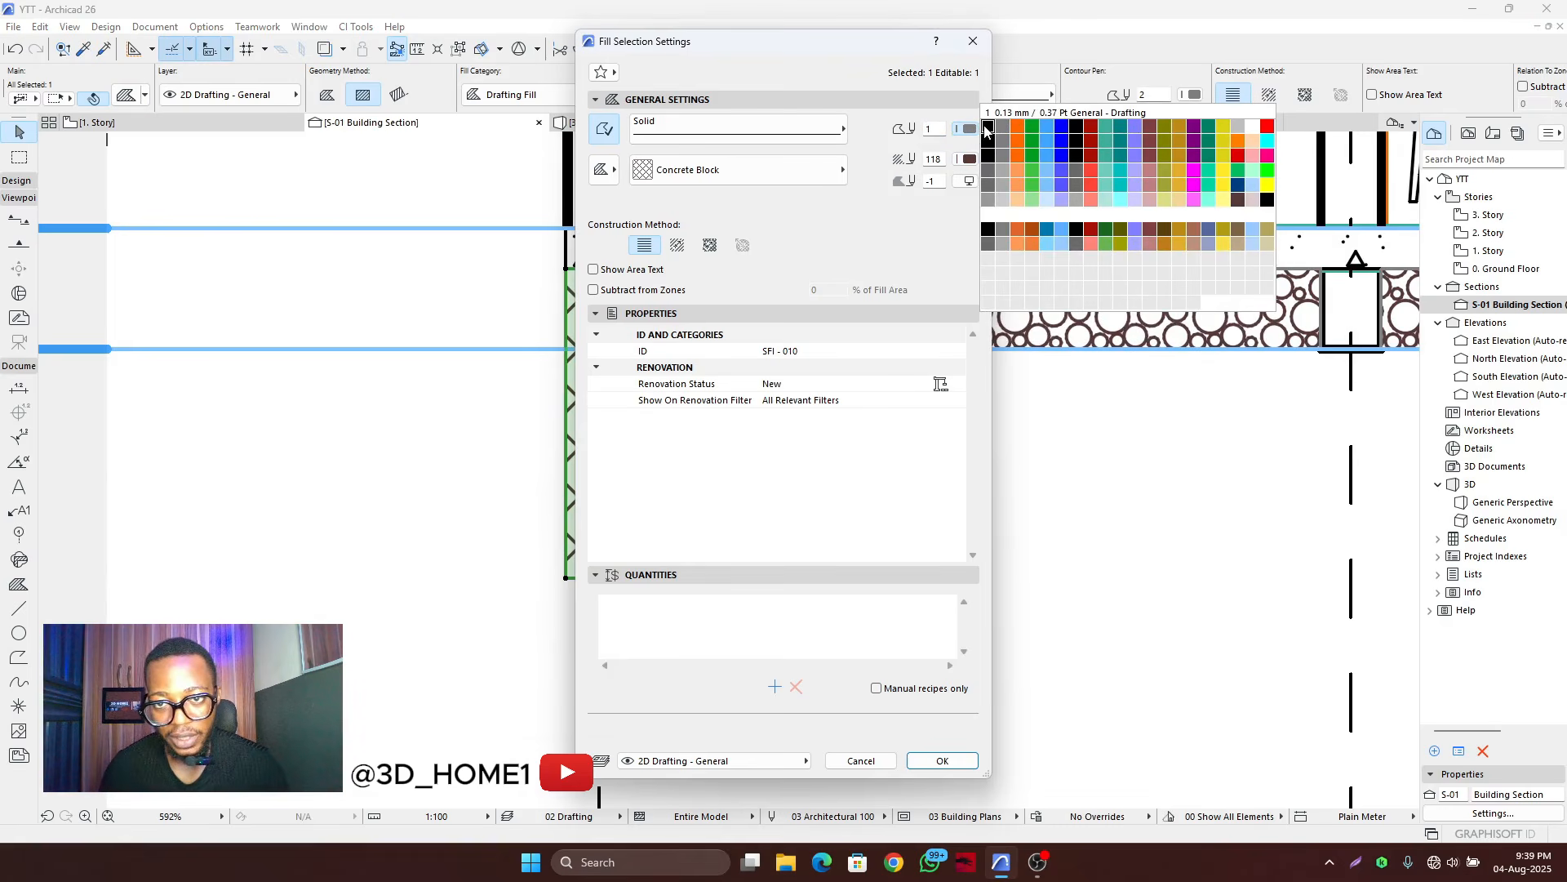
click(988, 128)
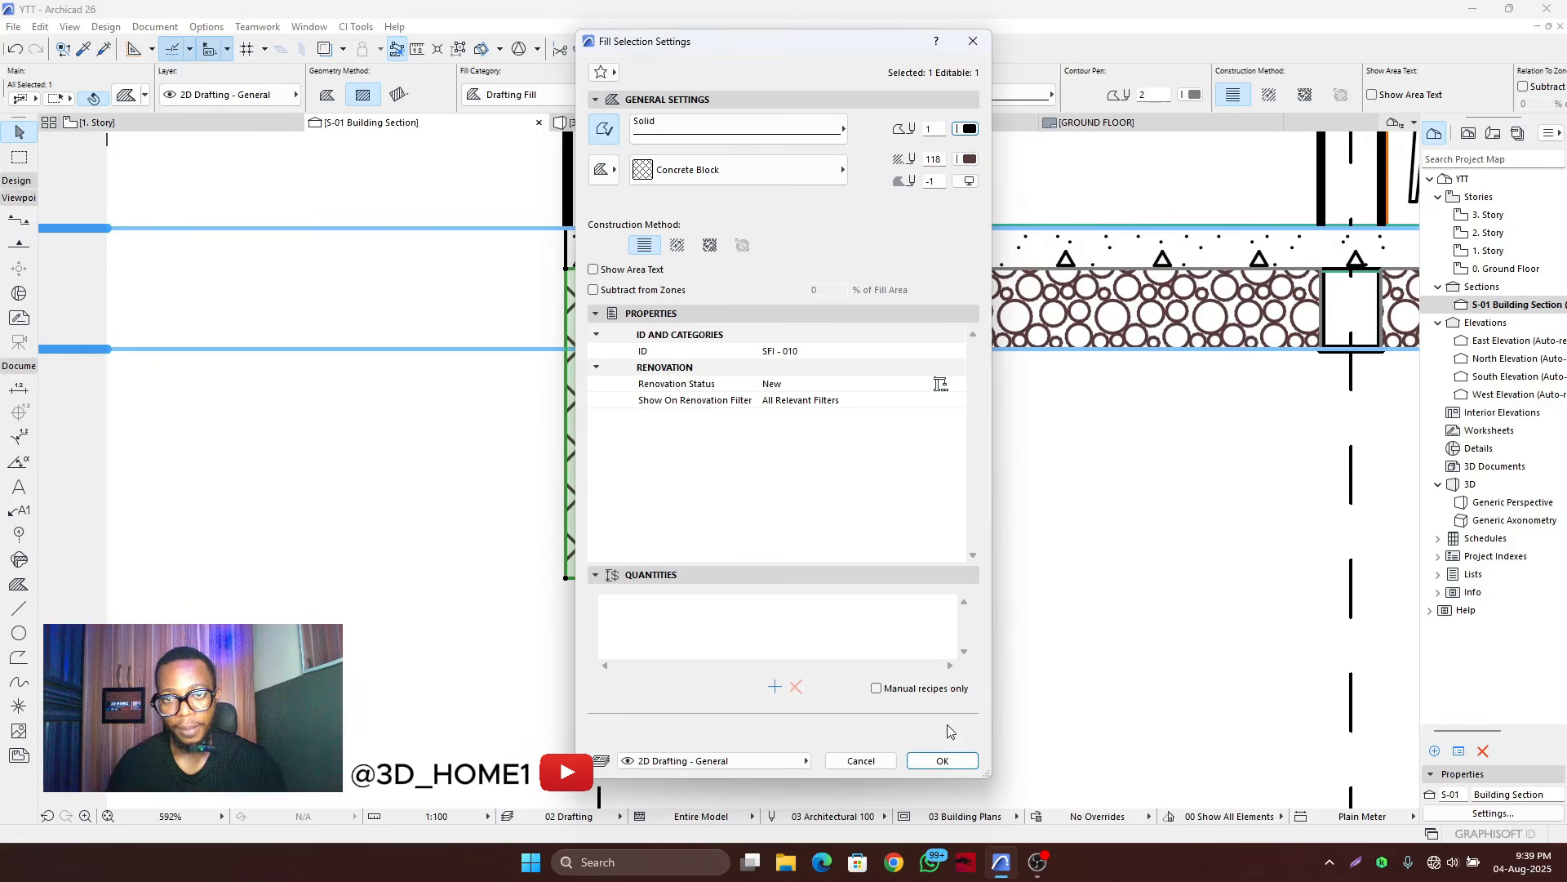
click(943, 762)
click(662, 577)
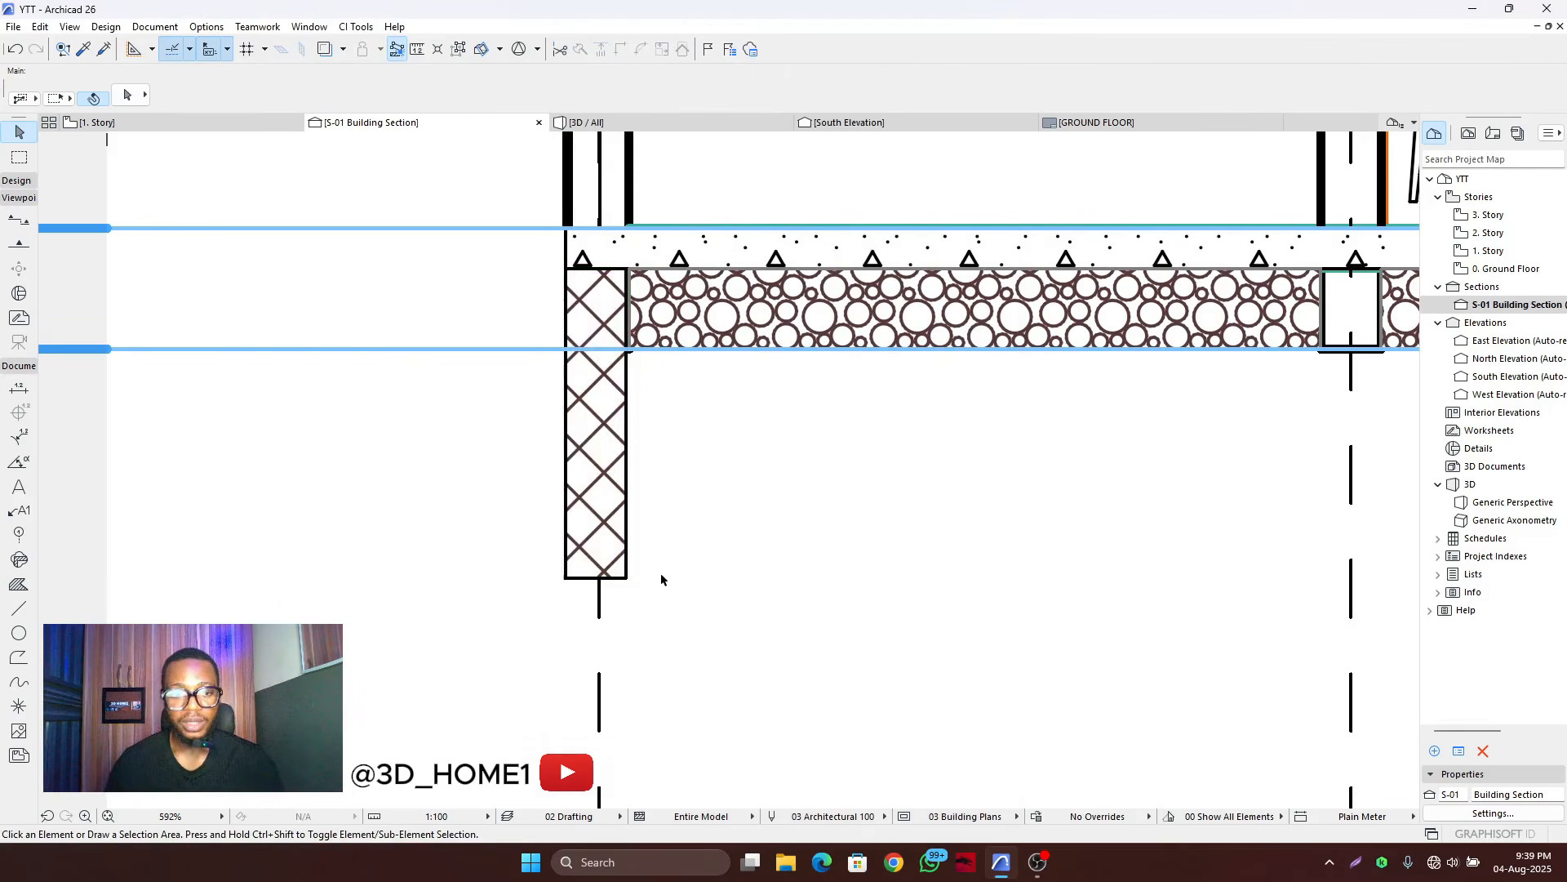
- Examine the foundation wall, gravel and slab fills and their line weights across the section
scroll(608, 541, down, 5)
scroll(608, 540, down, 2)
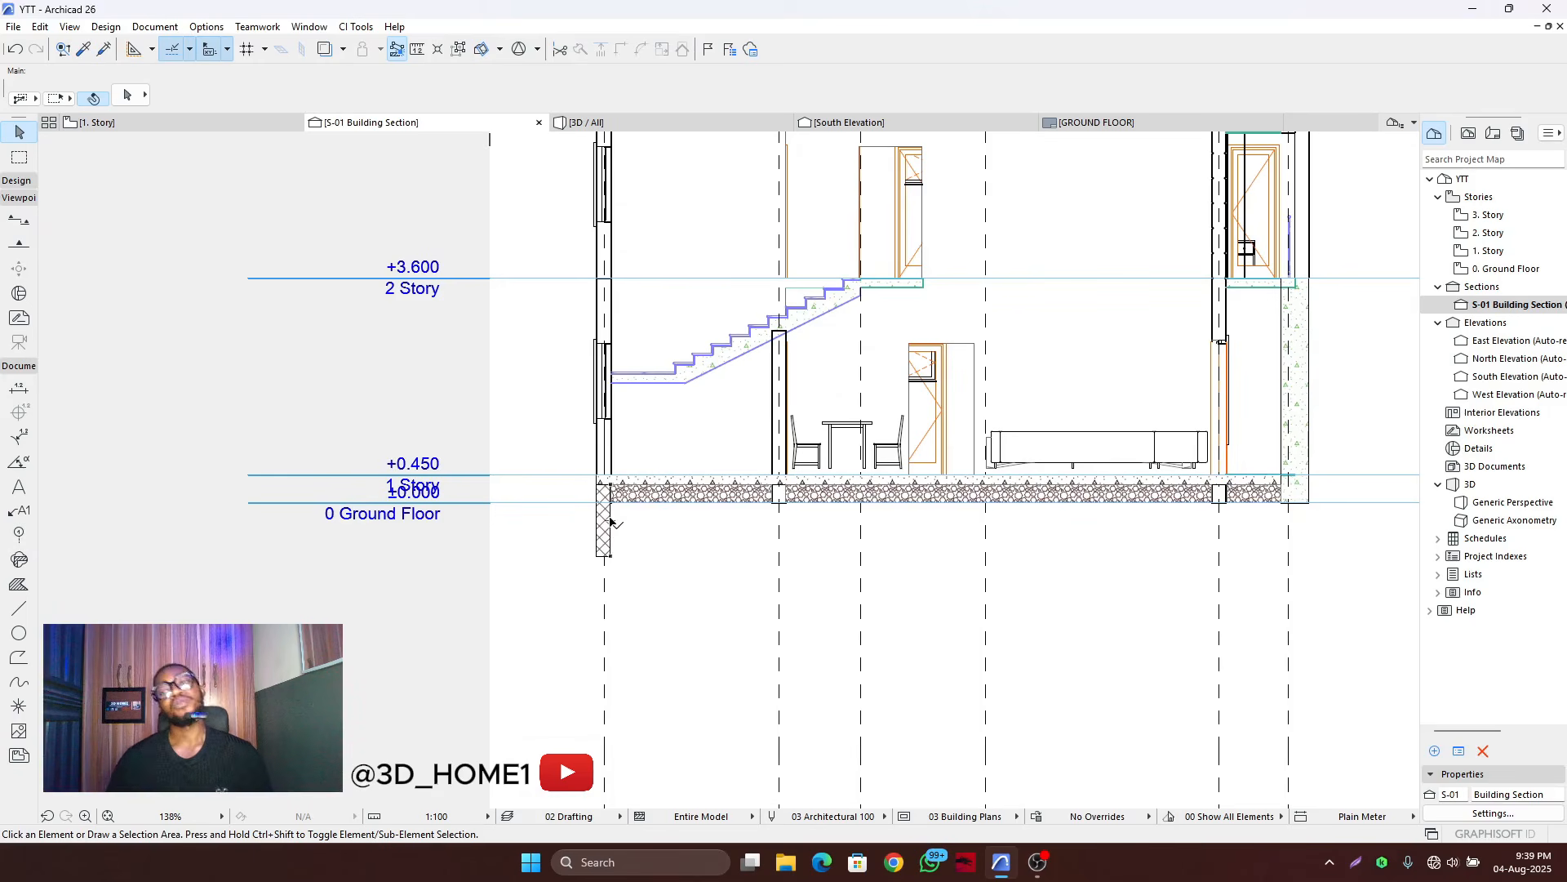
scroll(606, 516, up, 2)
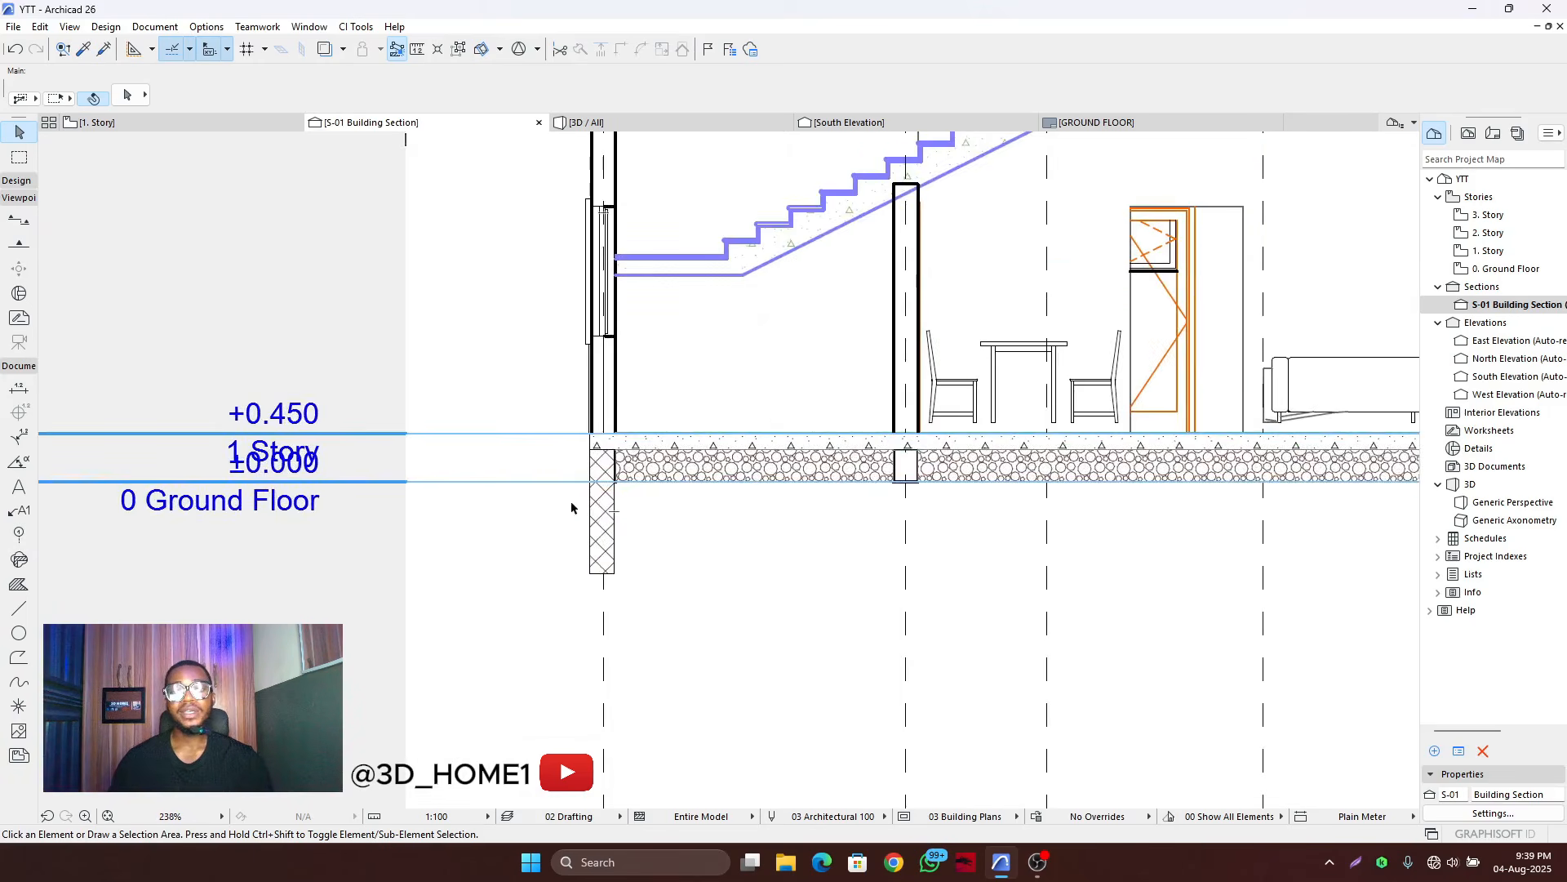
scroll(571, 508, down, 2)
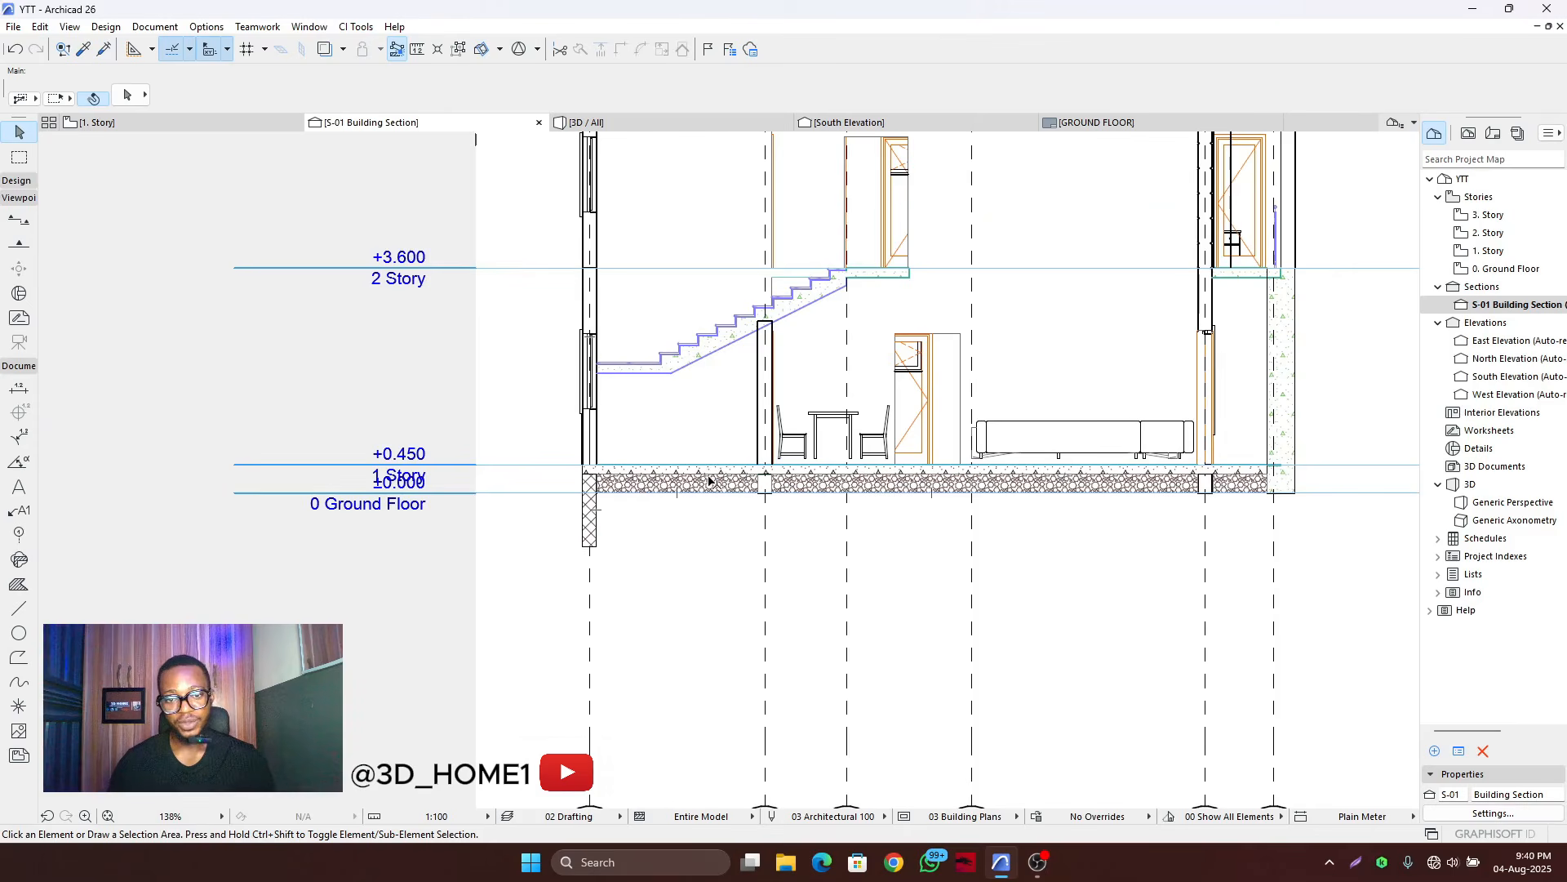
scroll(708, 482, up, 1)
scroll(702, 478, down, 1)
scroll(653, 473, up, 3)
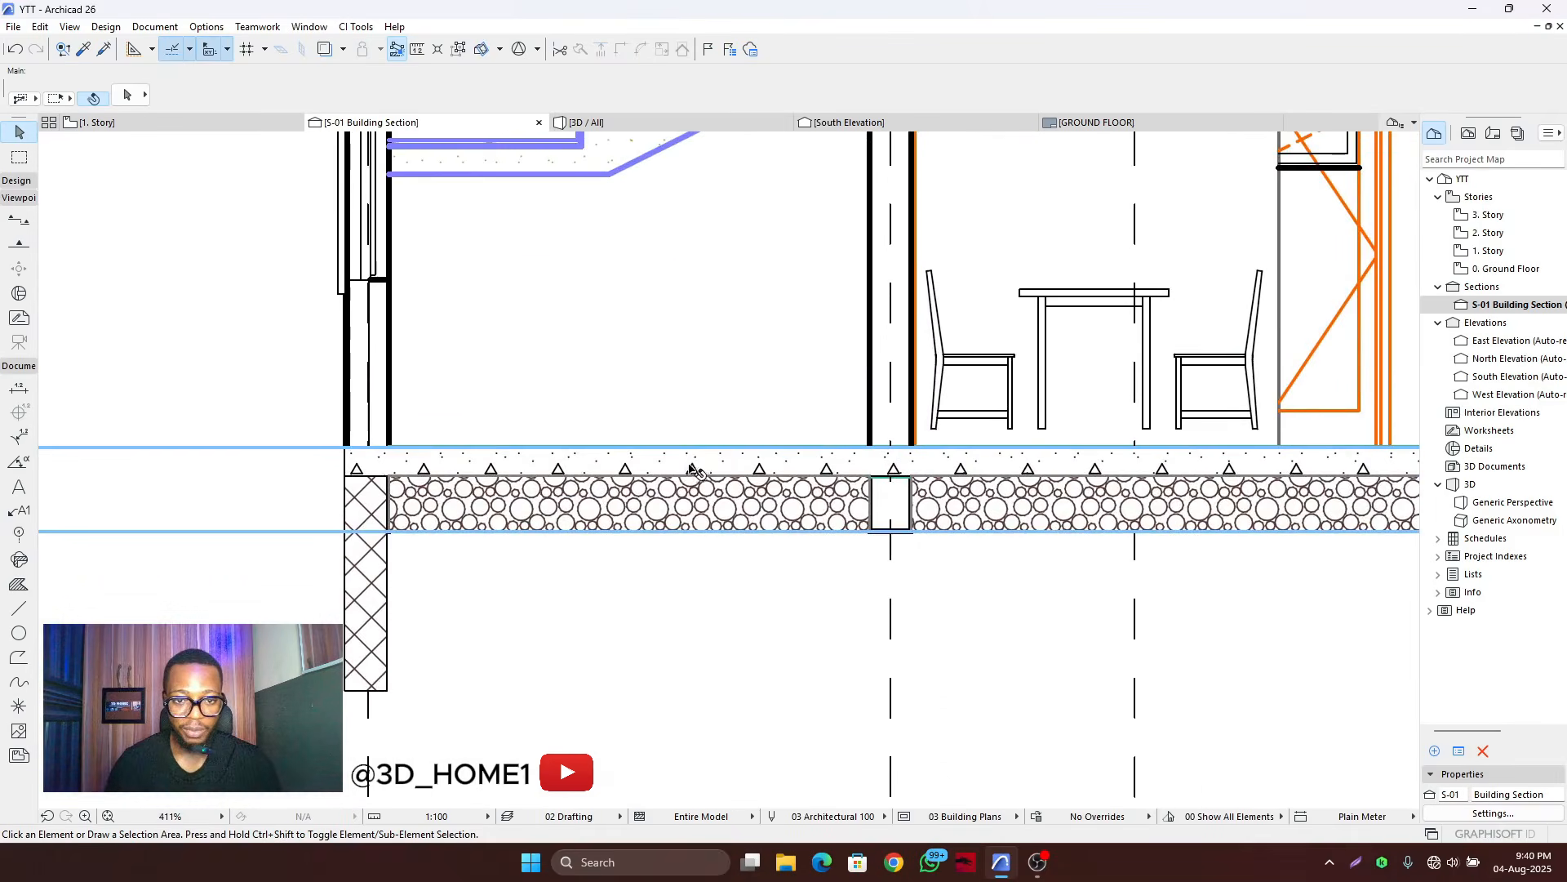
scroll(562, 488, down, 2)
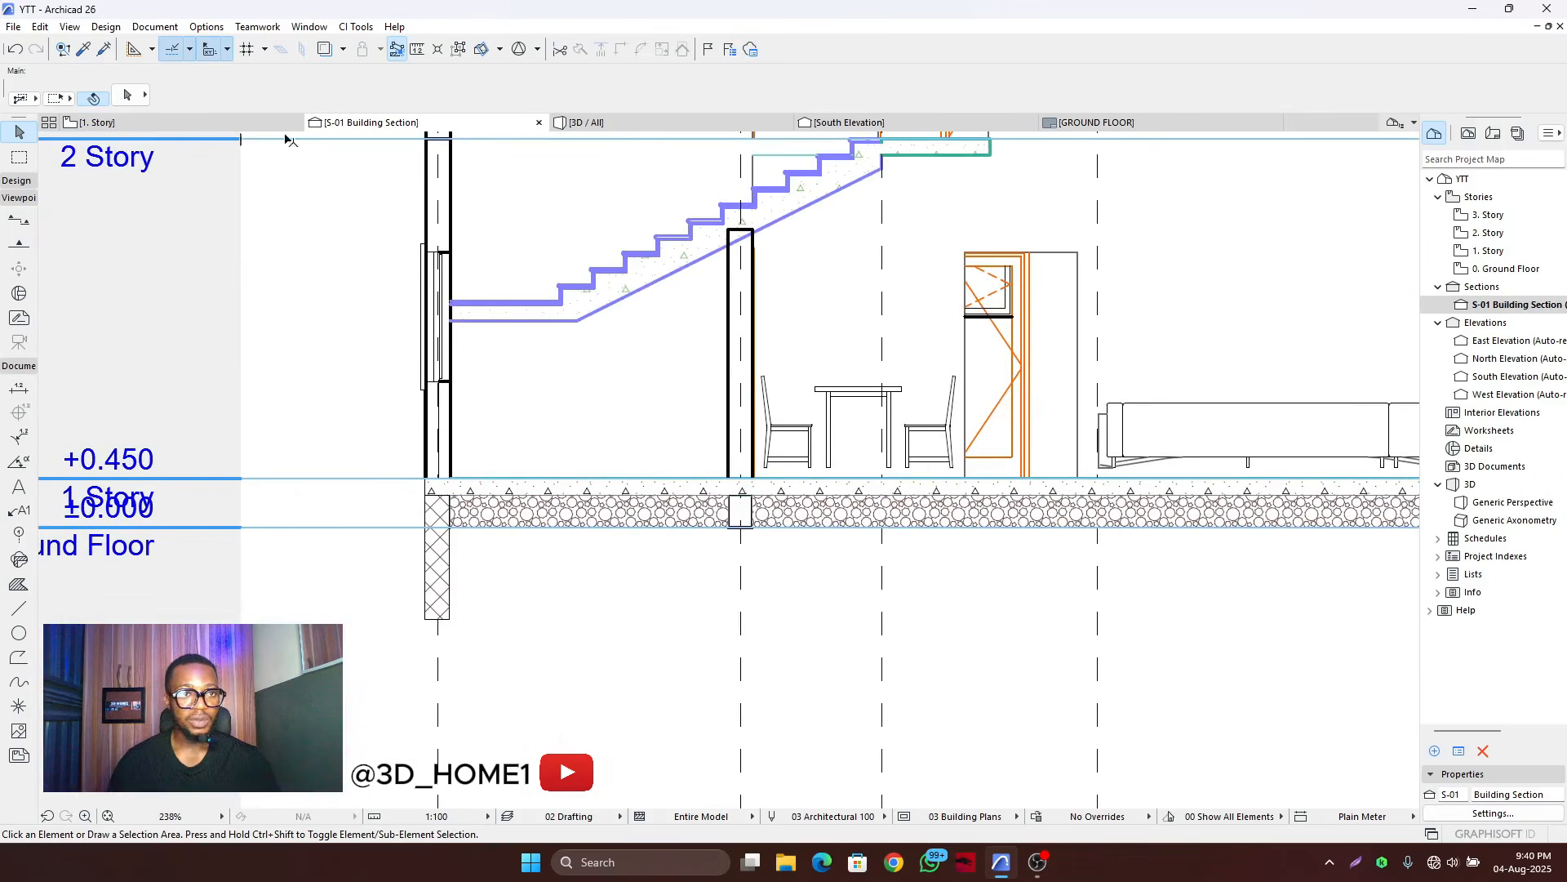
- In the model views' pen and color settings, set the weight of pen 120 to 0.75 mm
click(204, 27)
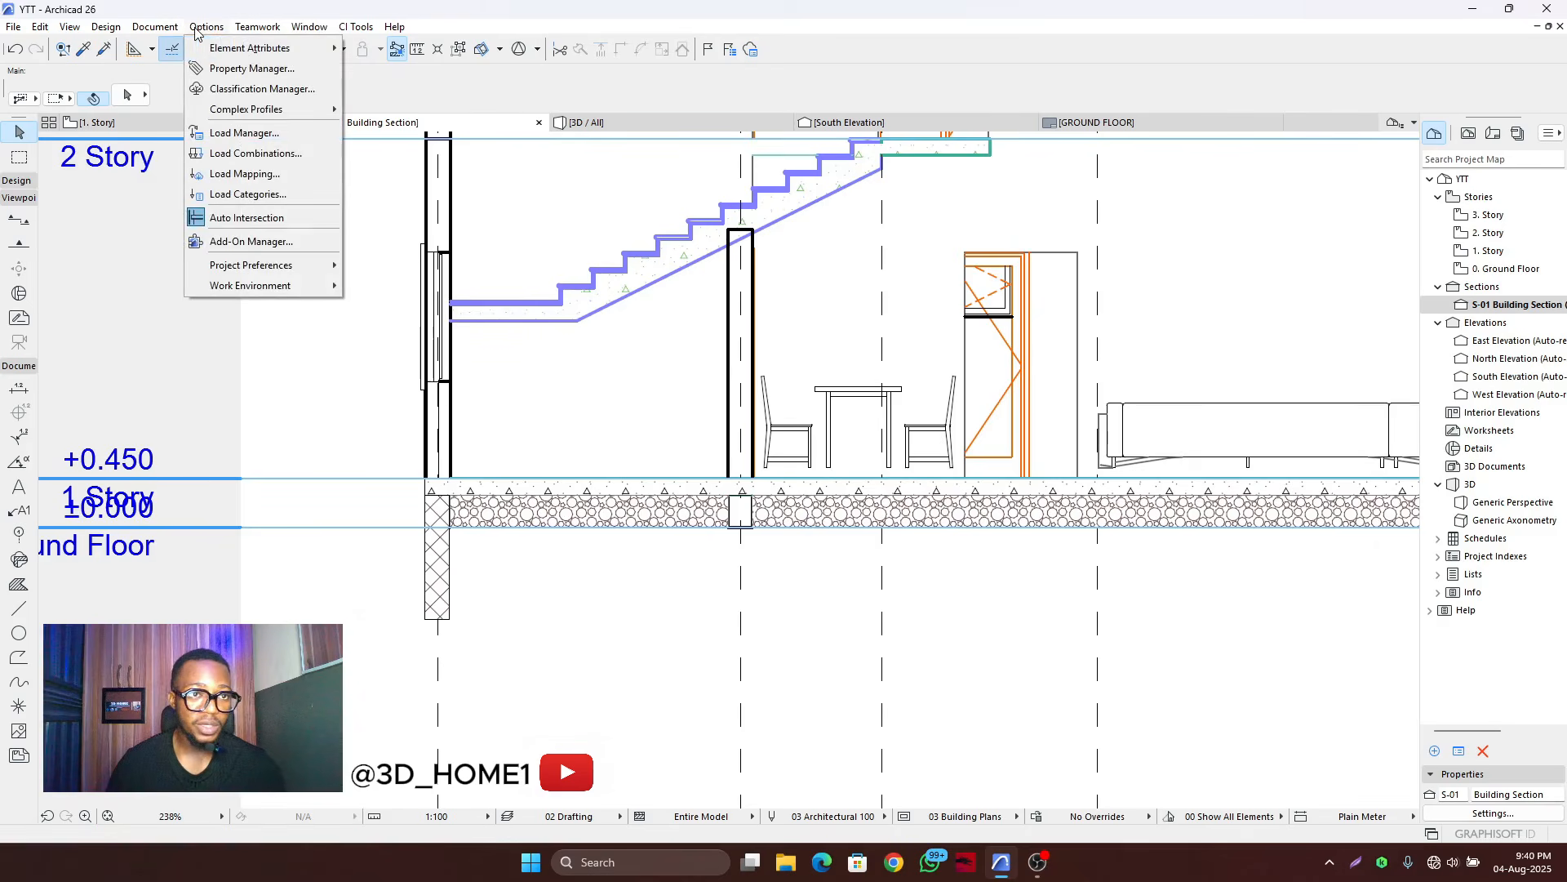
mouse_move(298, 57)
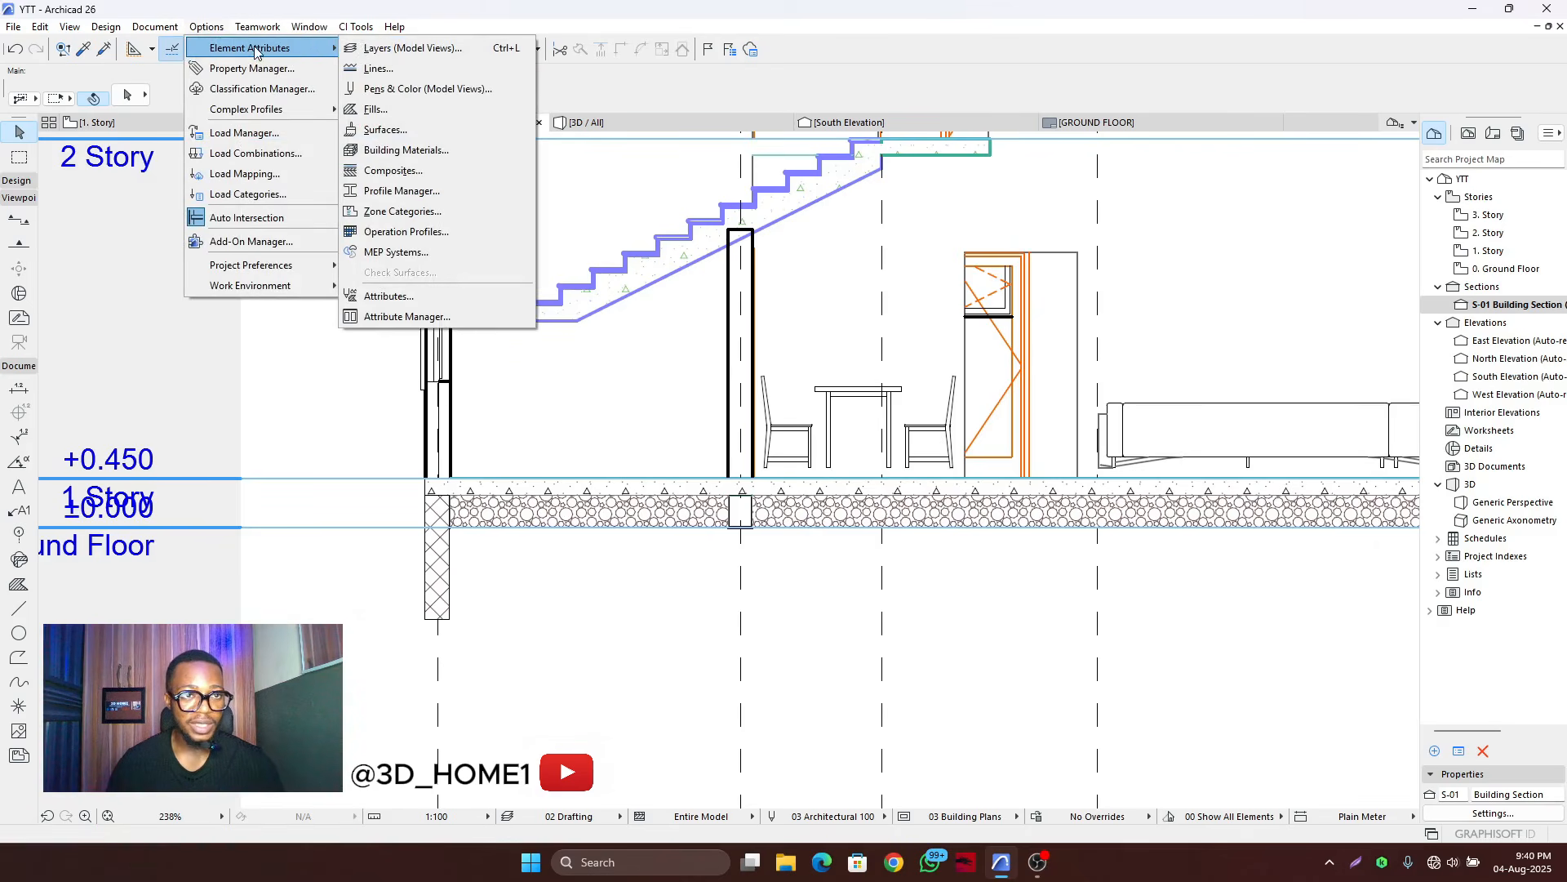
click(411, 90)
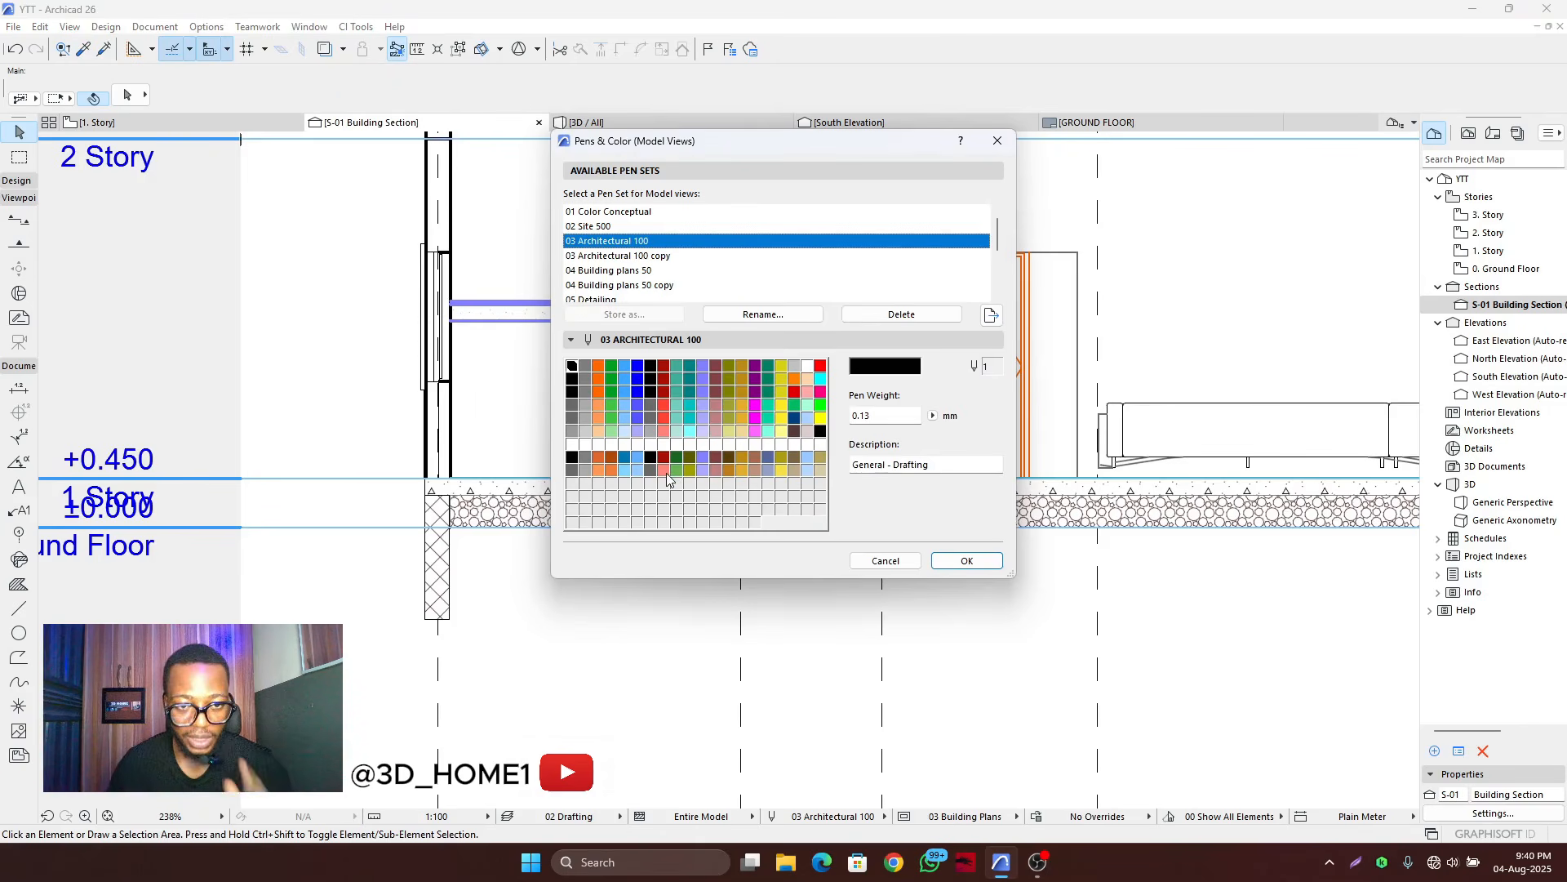
click(820, 431)
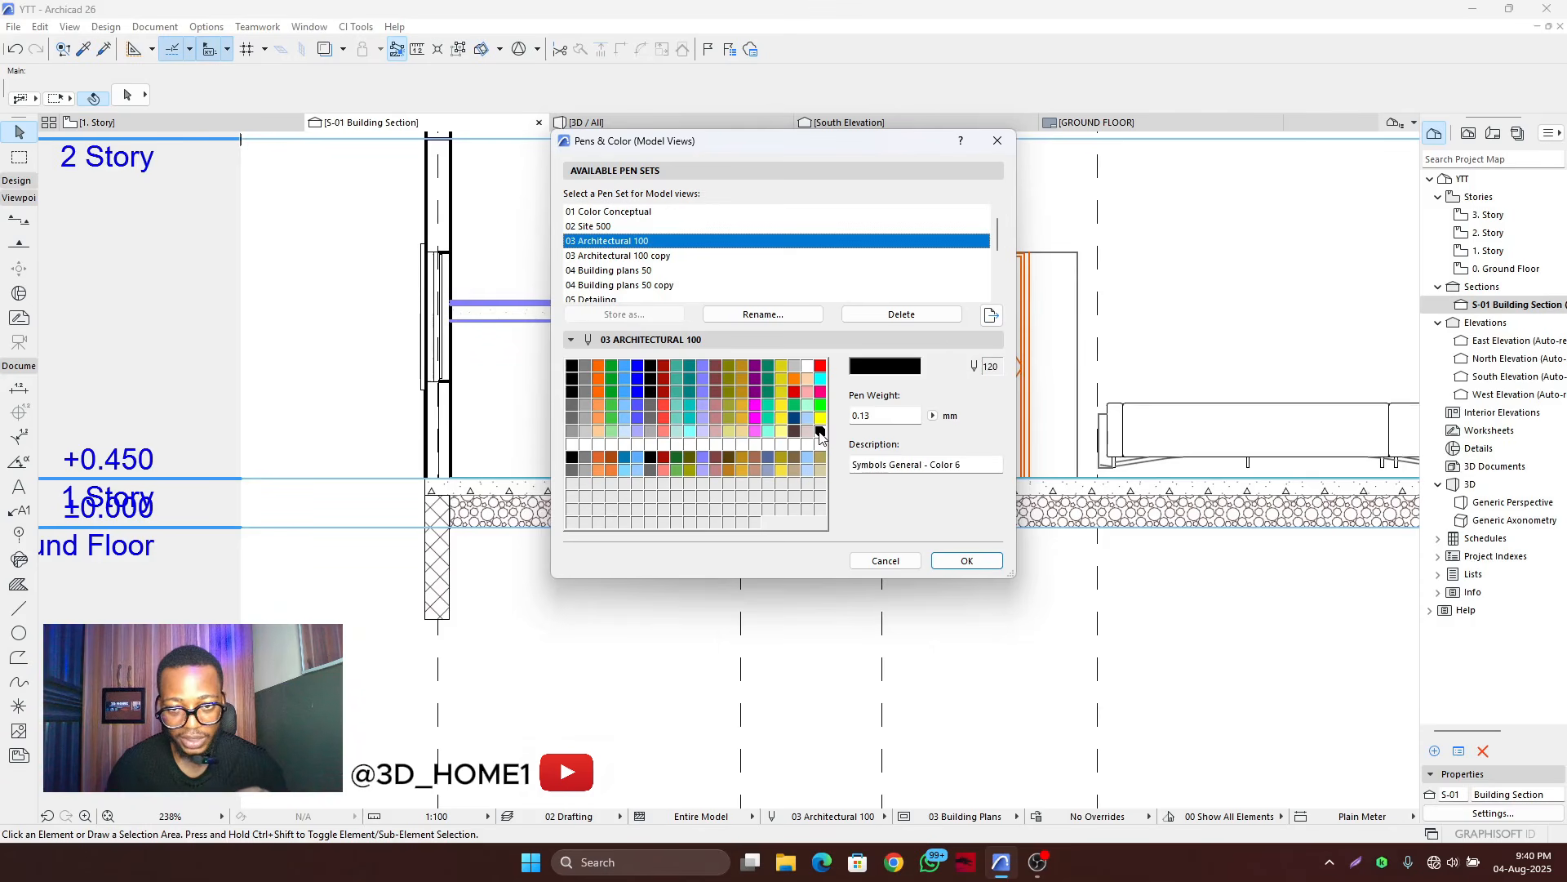
click(870, 416)
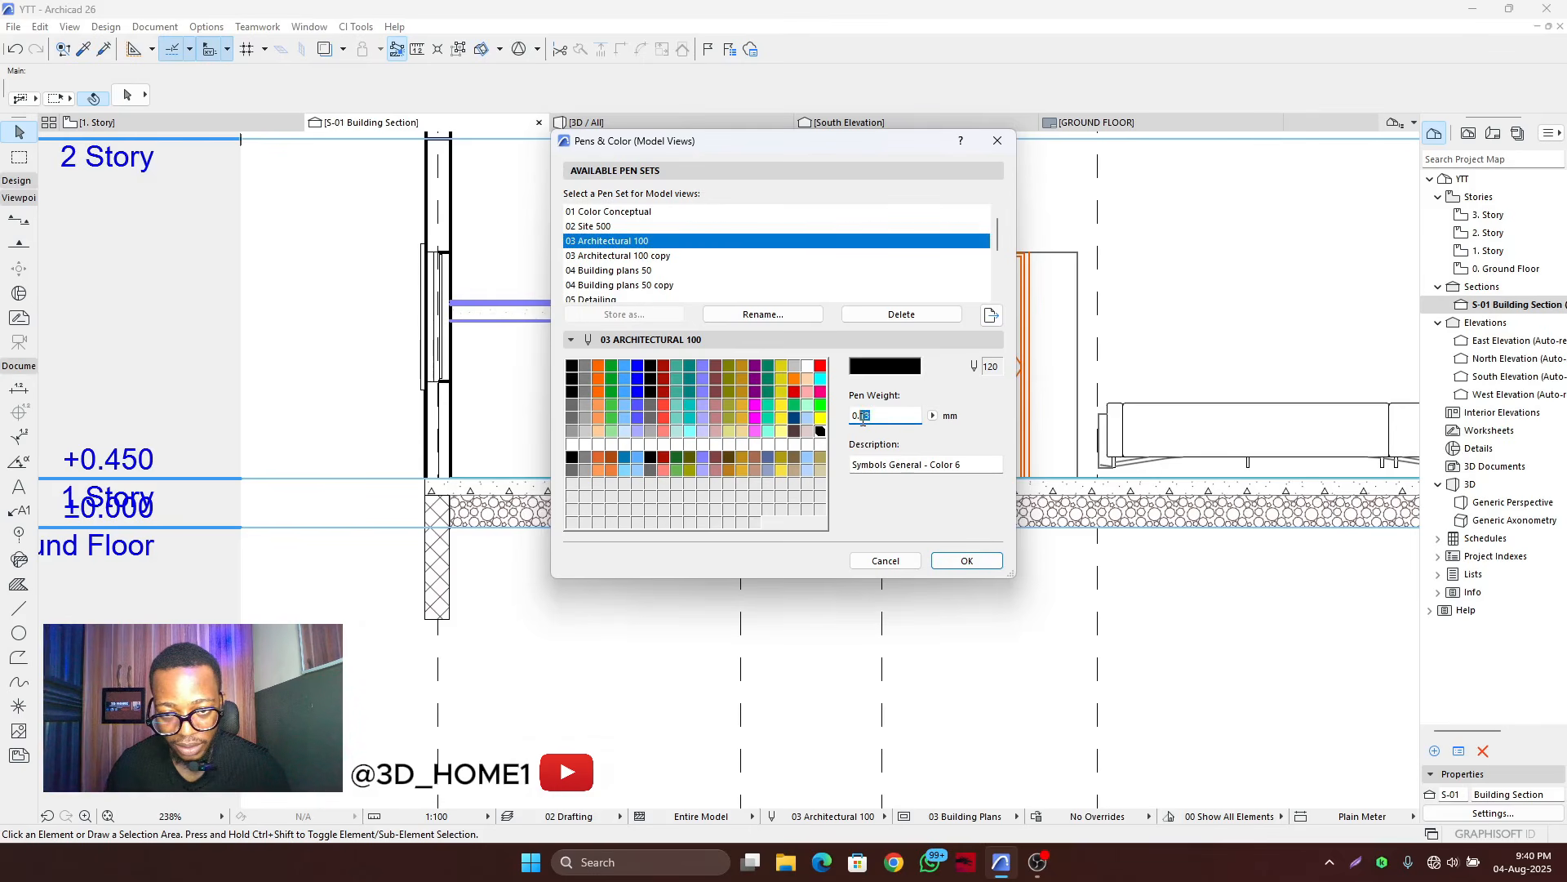
text(0.7)
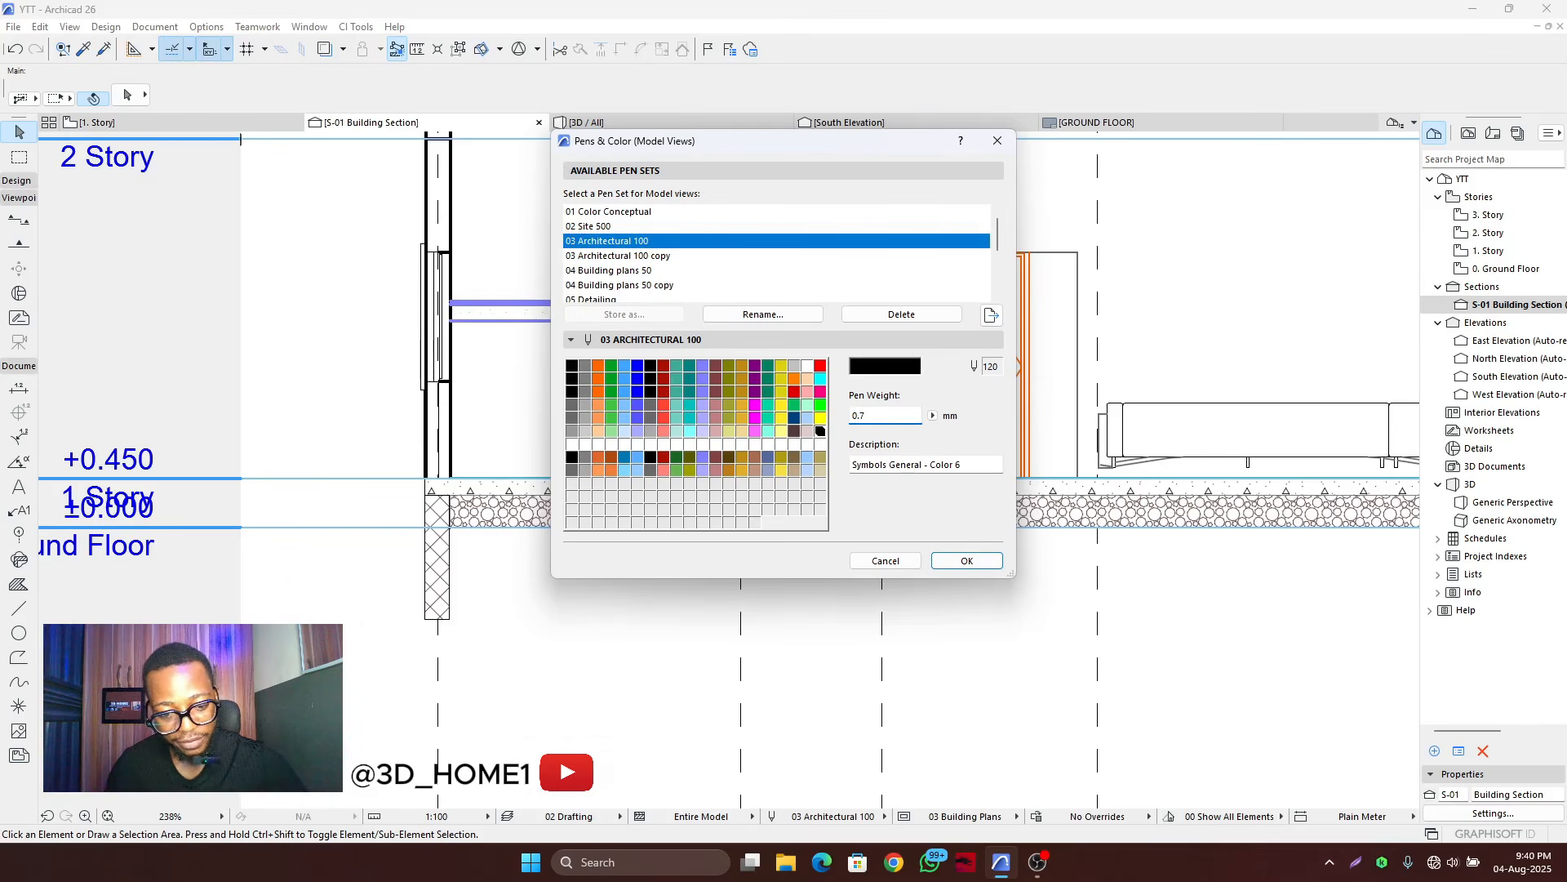
text(5)
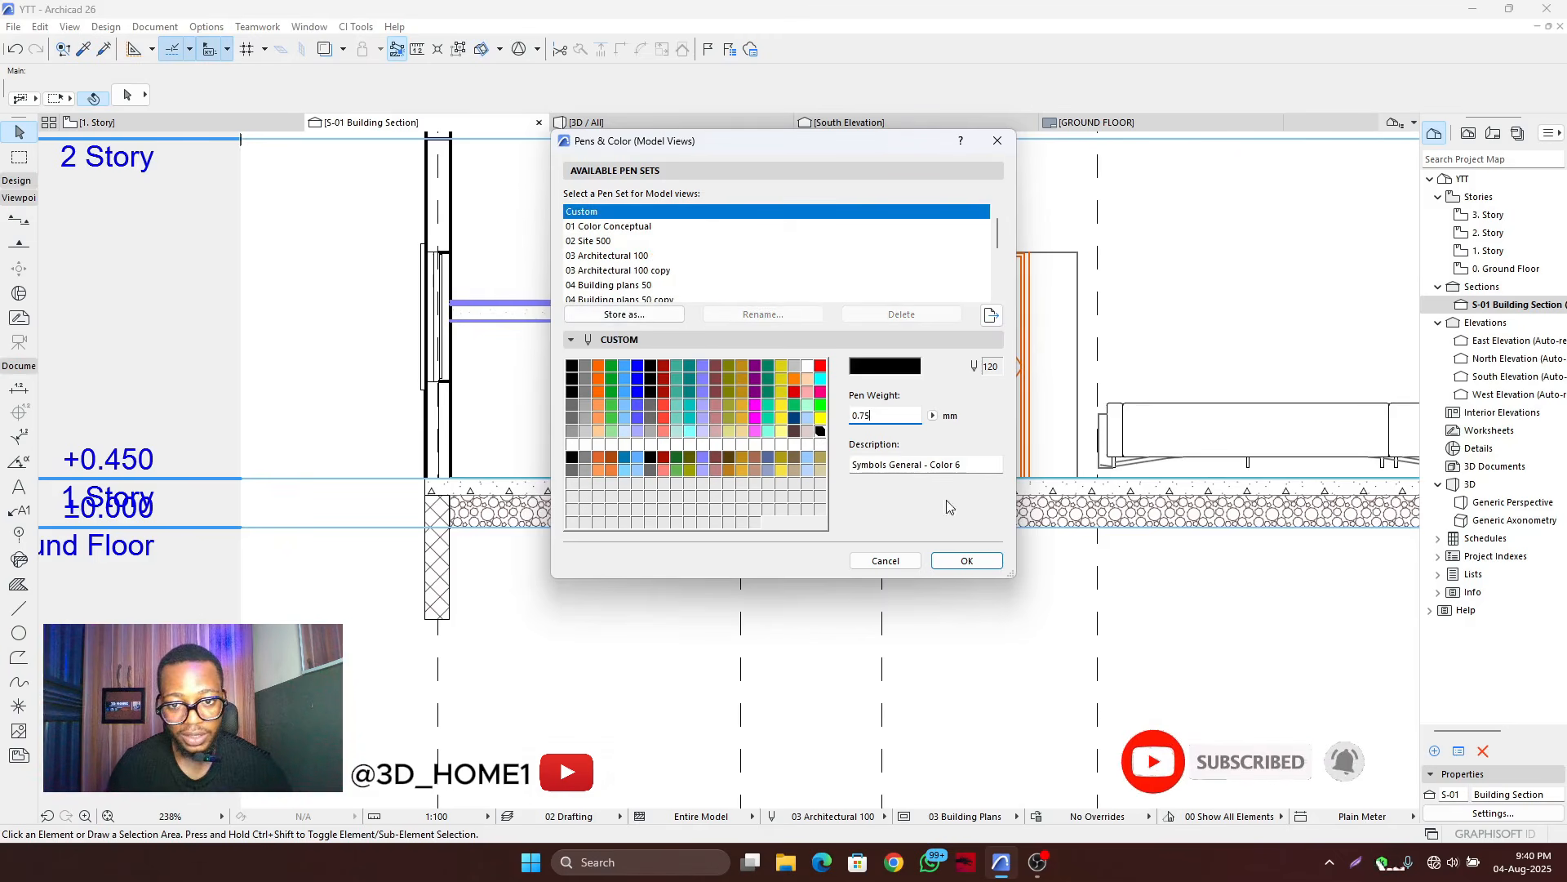
- Store the modified pen set as 03 Architectural 100 copy, replacing the existing set of that name, and apply it
click(625, 315)
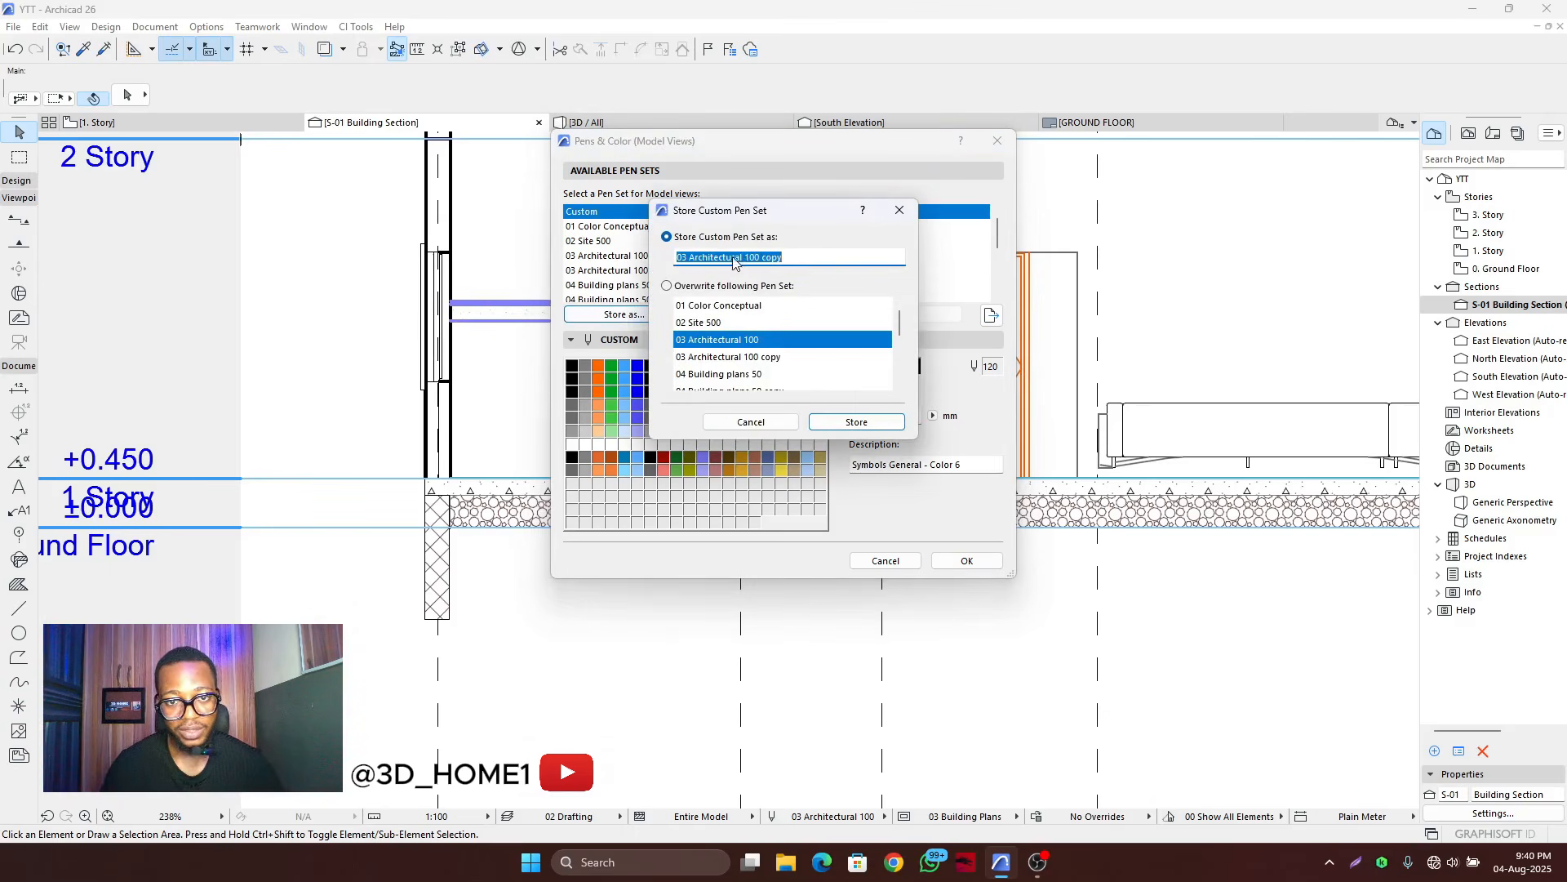
click(866, 427)
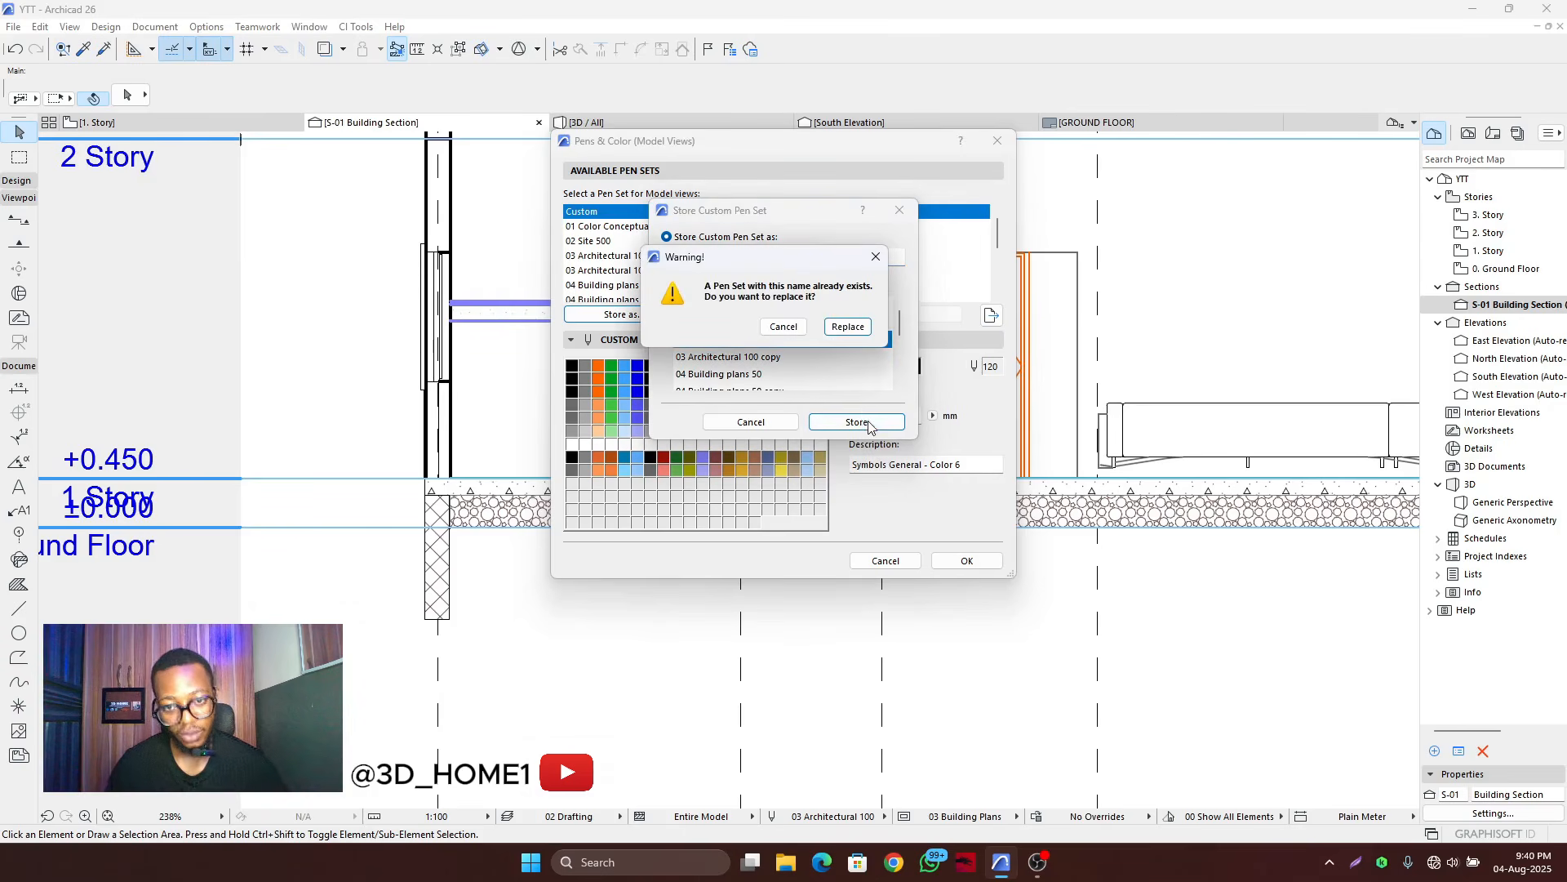
click(846, 327)
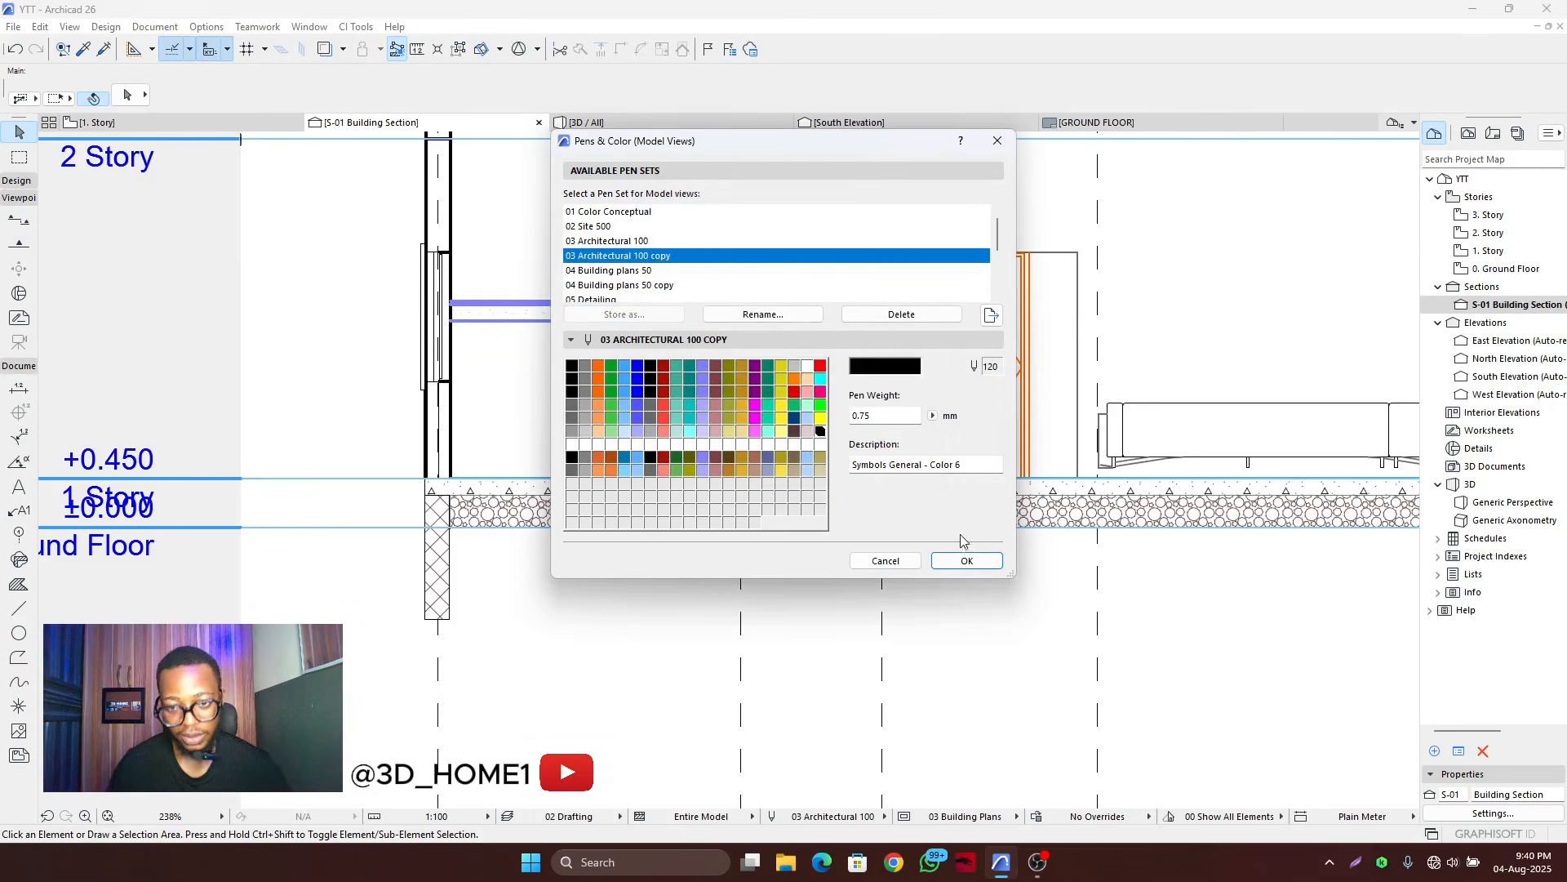
click(965, 560)
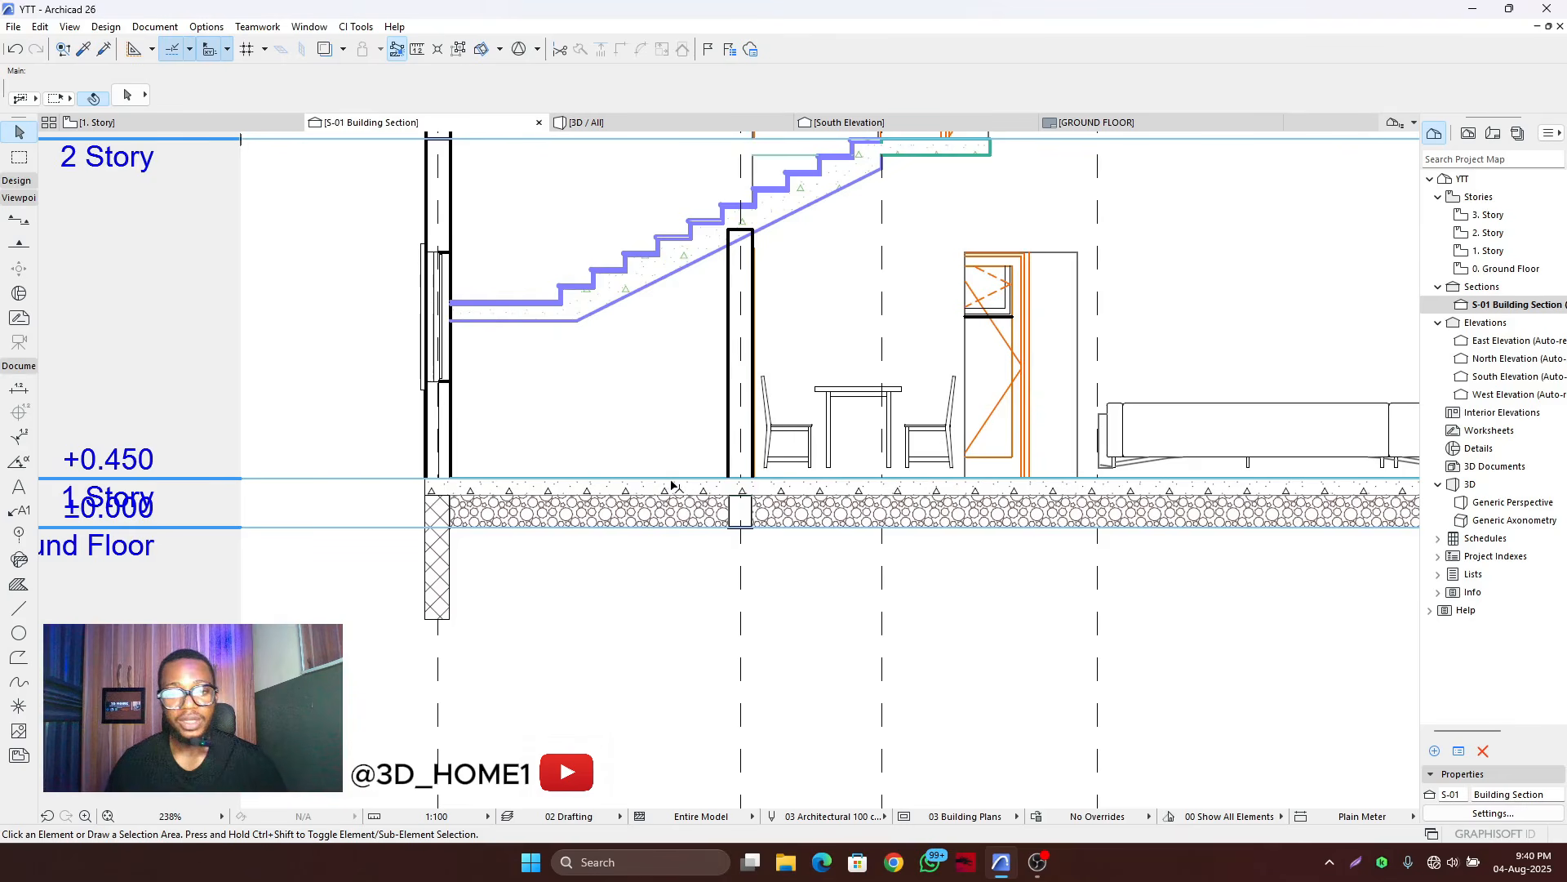
- Set the contour pen of the Structural Concrete slab fill to pen 120 and deselect it
click(686, 494)
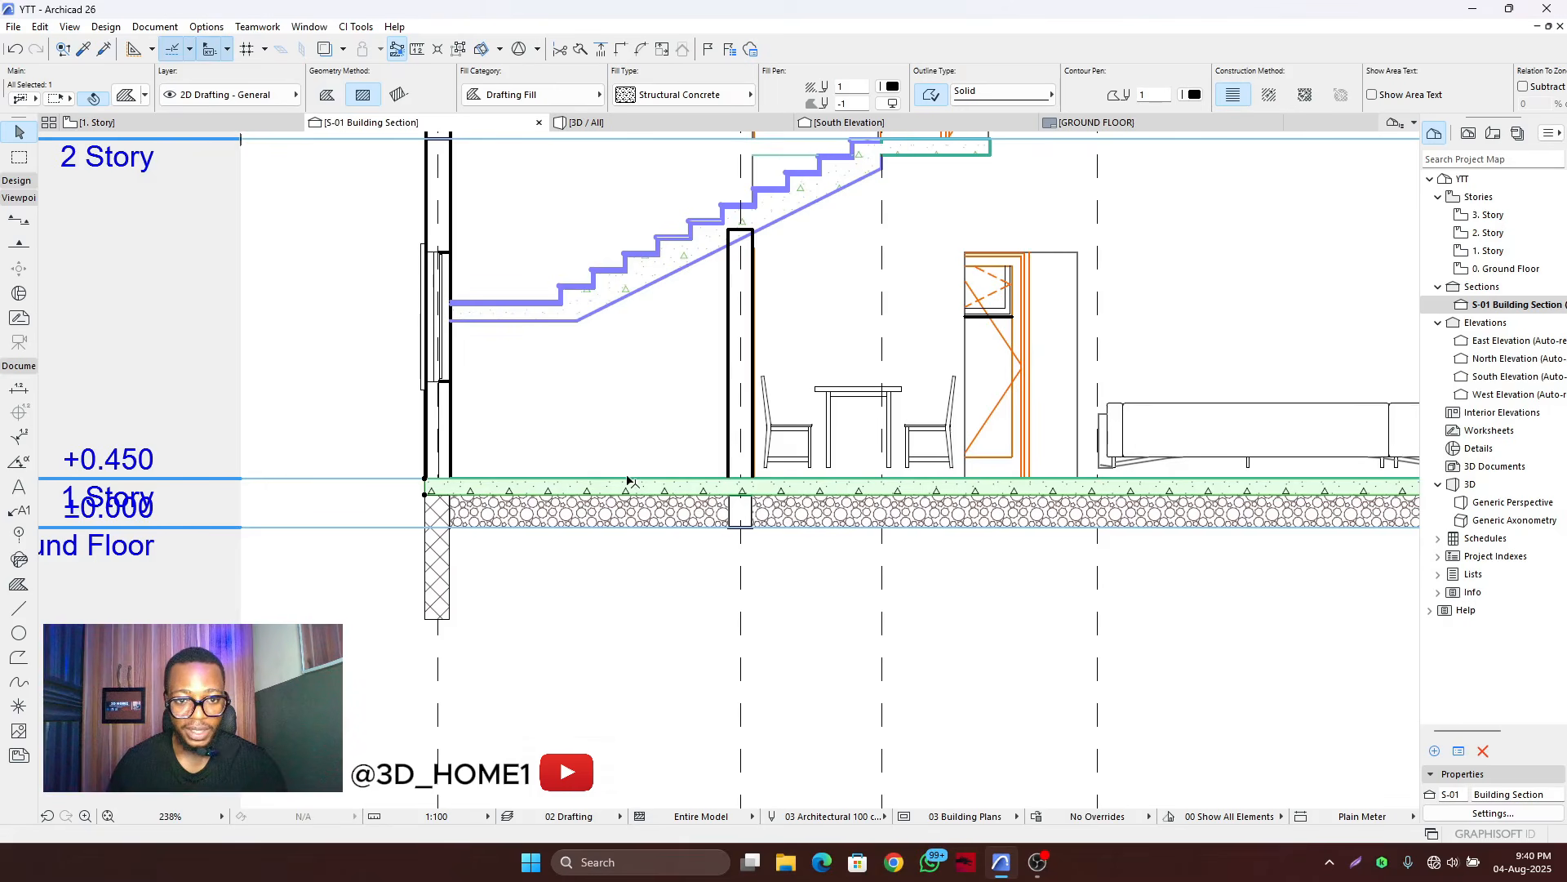
mouse_move(589, 124)
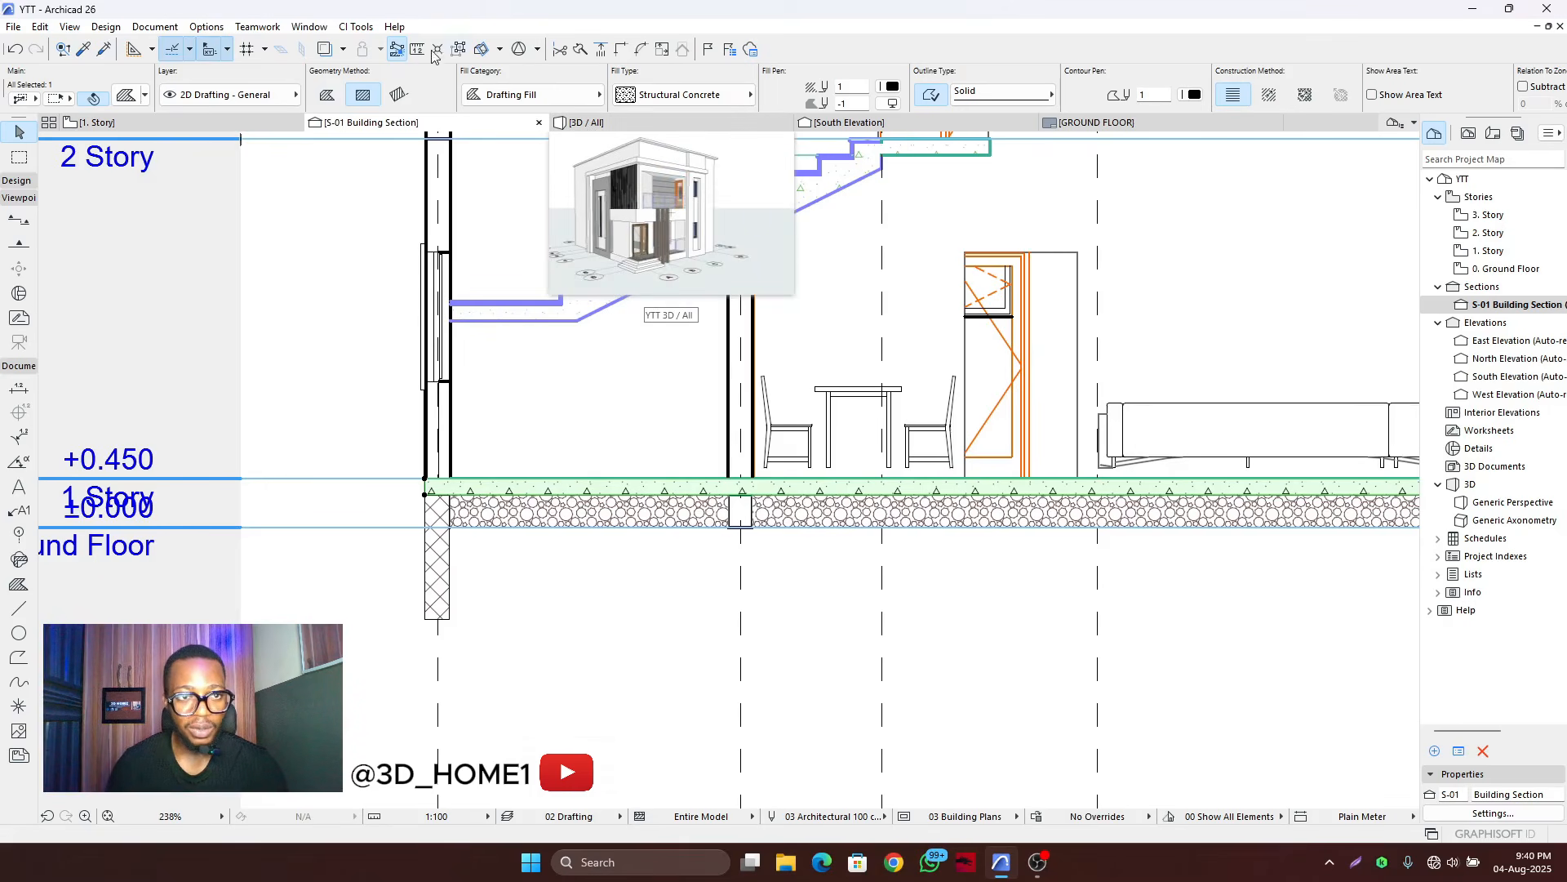
click(128, 95)
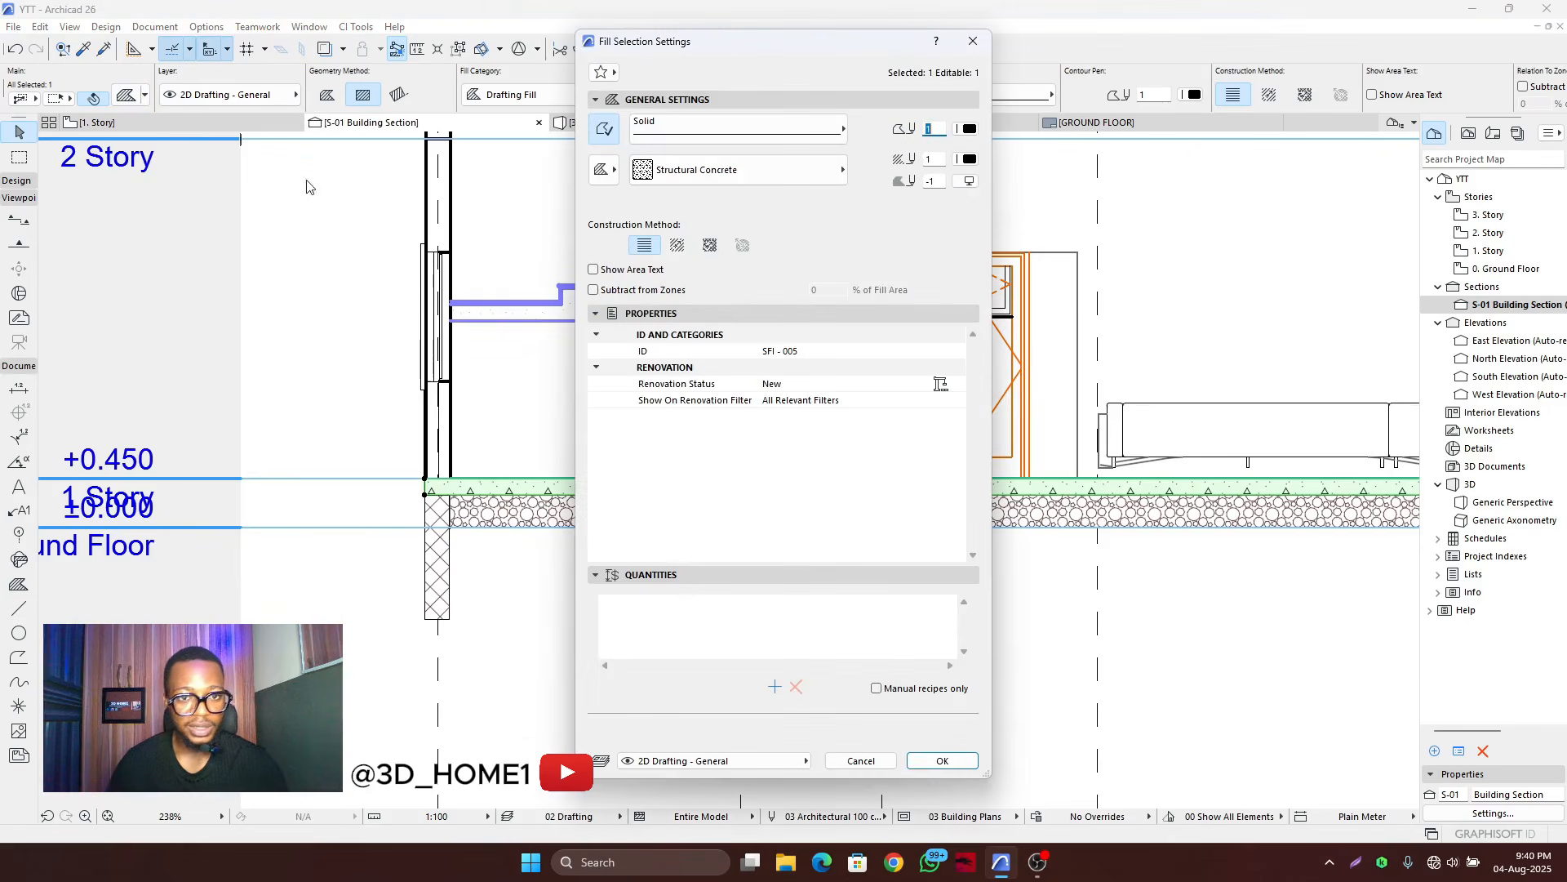
click(969, 128)
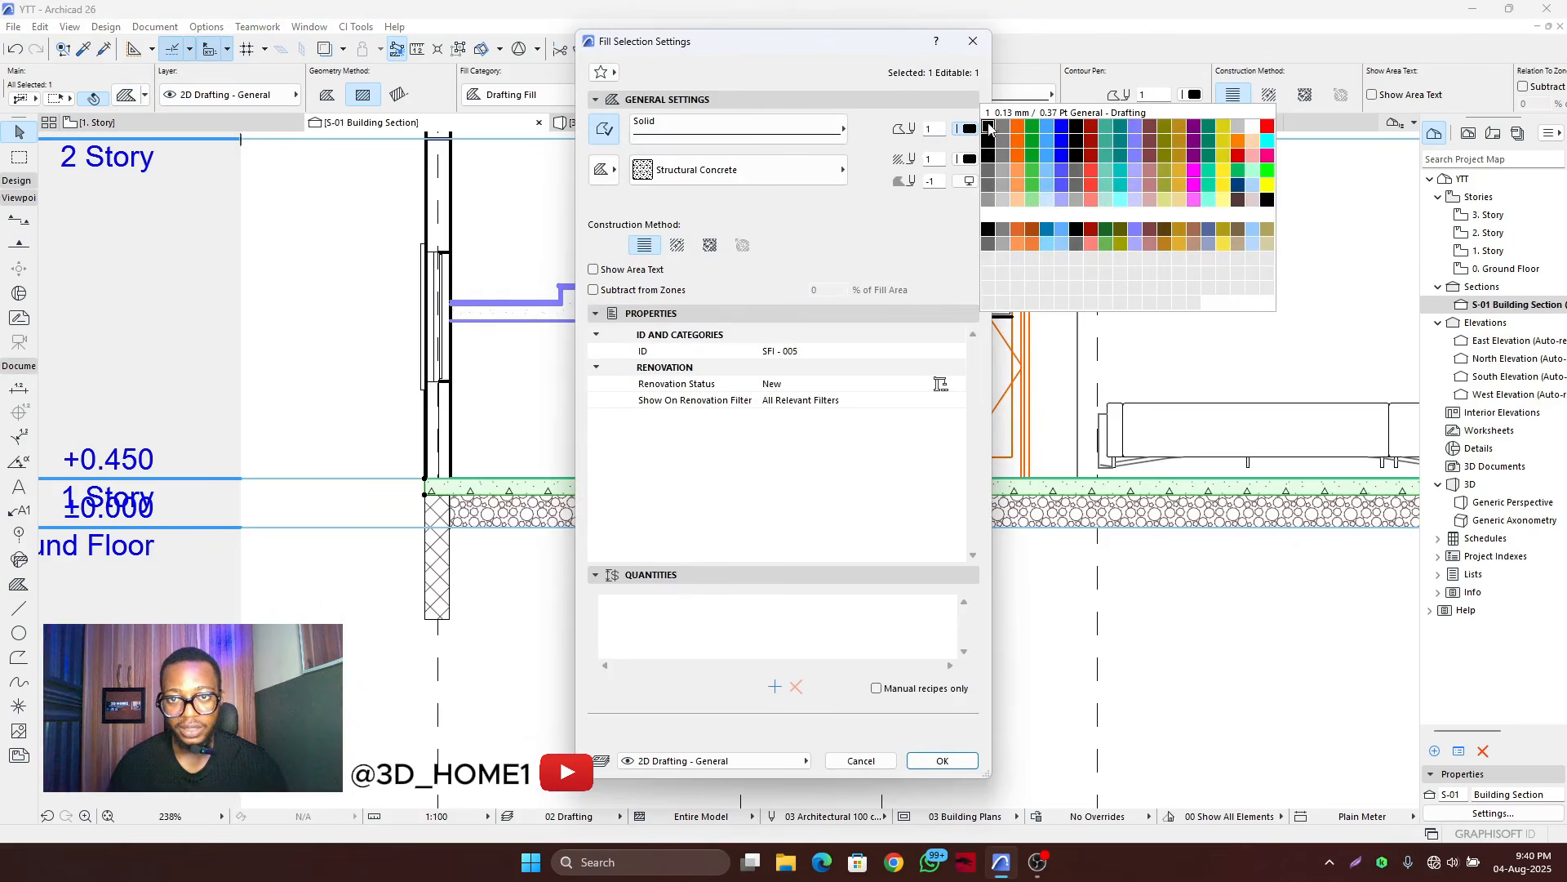
click(1266, 199)
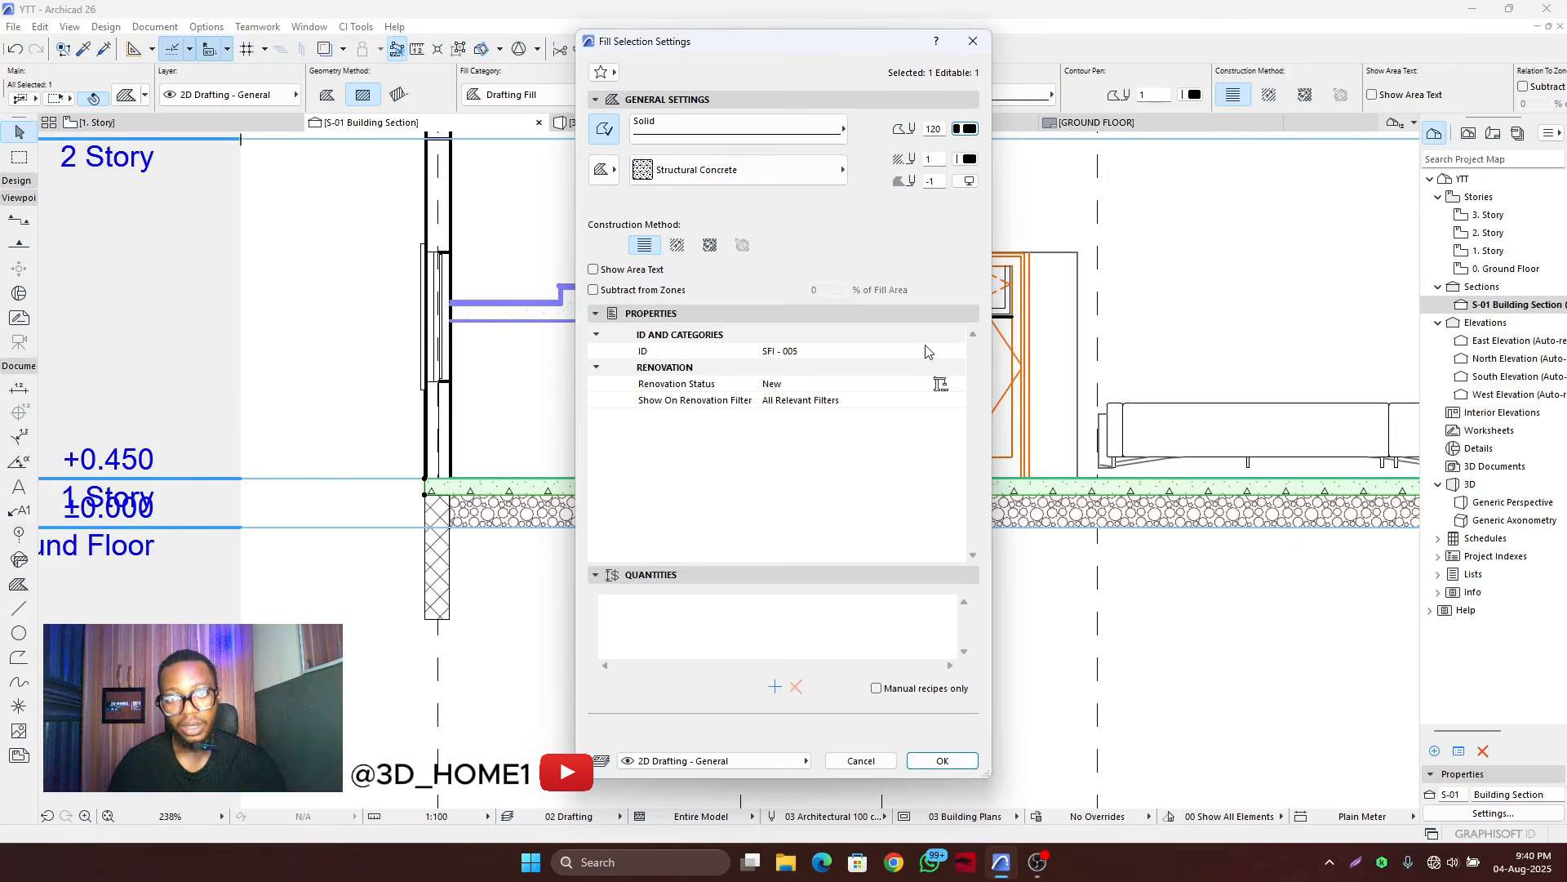
click(941, 760)
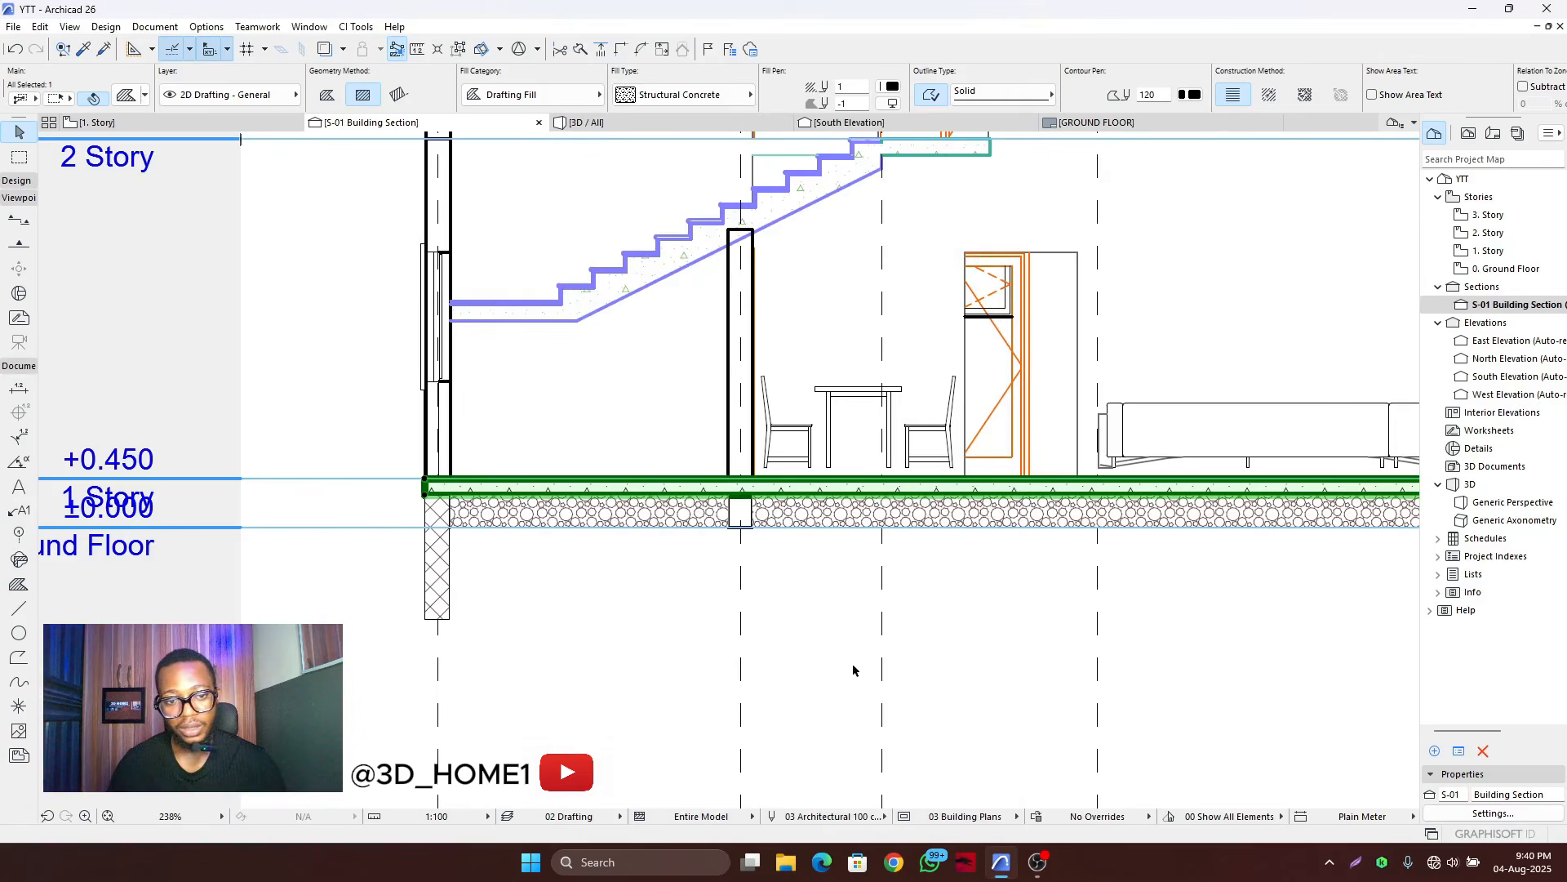
click(756, 585)
- Set the contour pen of the Concrete Block foundation wall fill at grid line 1 to pen 120 and deselect it
scroll(451, 502, up, 7)
scroll(448, 500, down, 9)
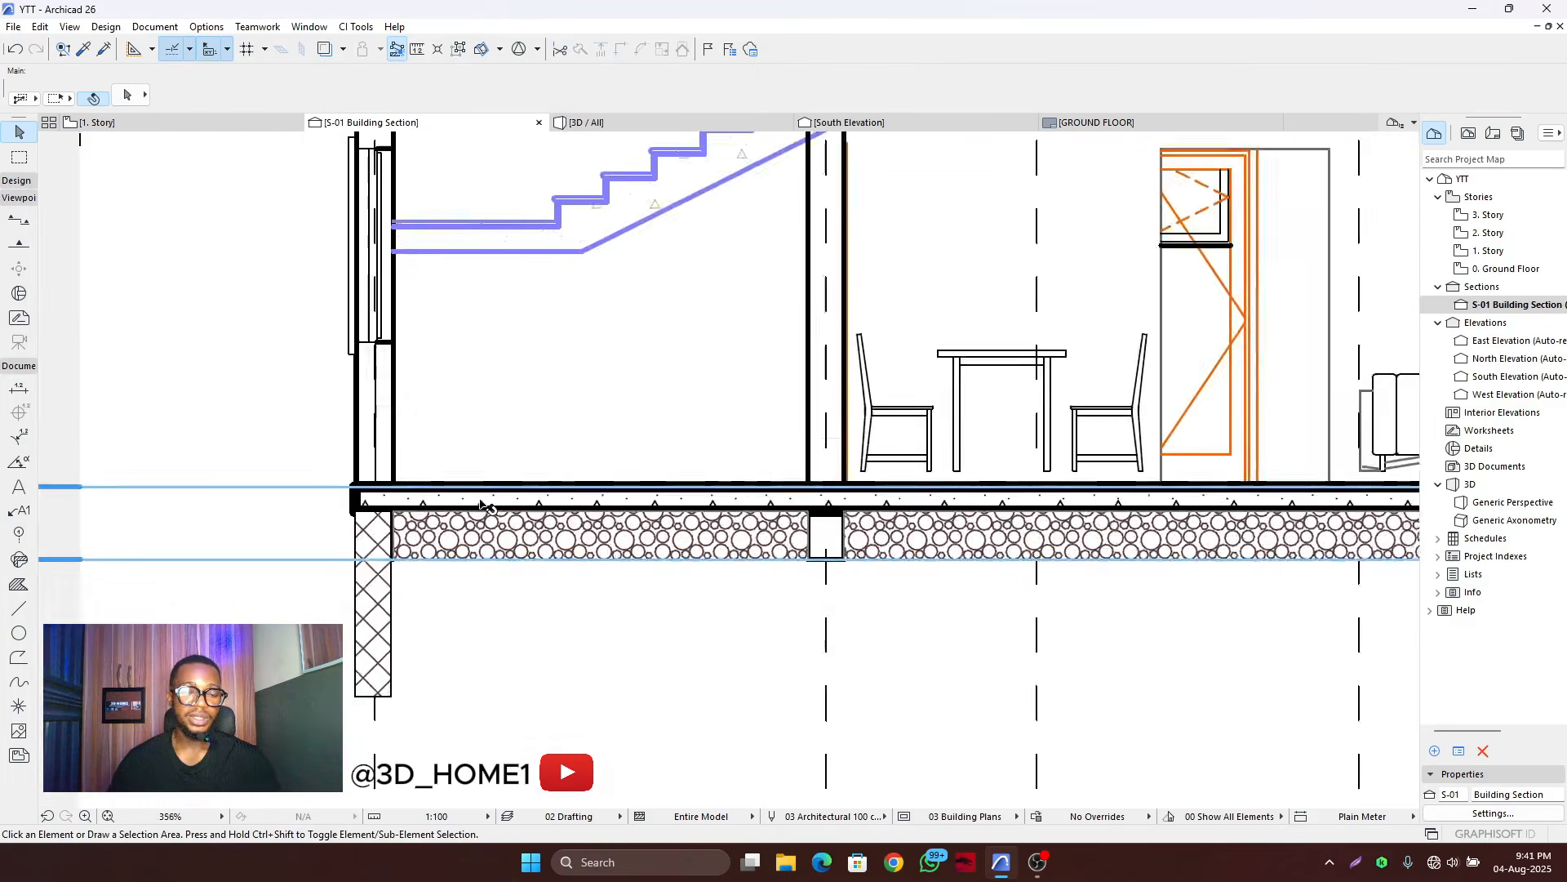
scroll(672, 553, down, 4)
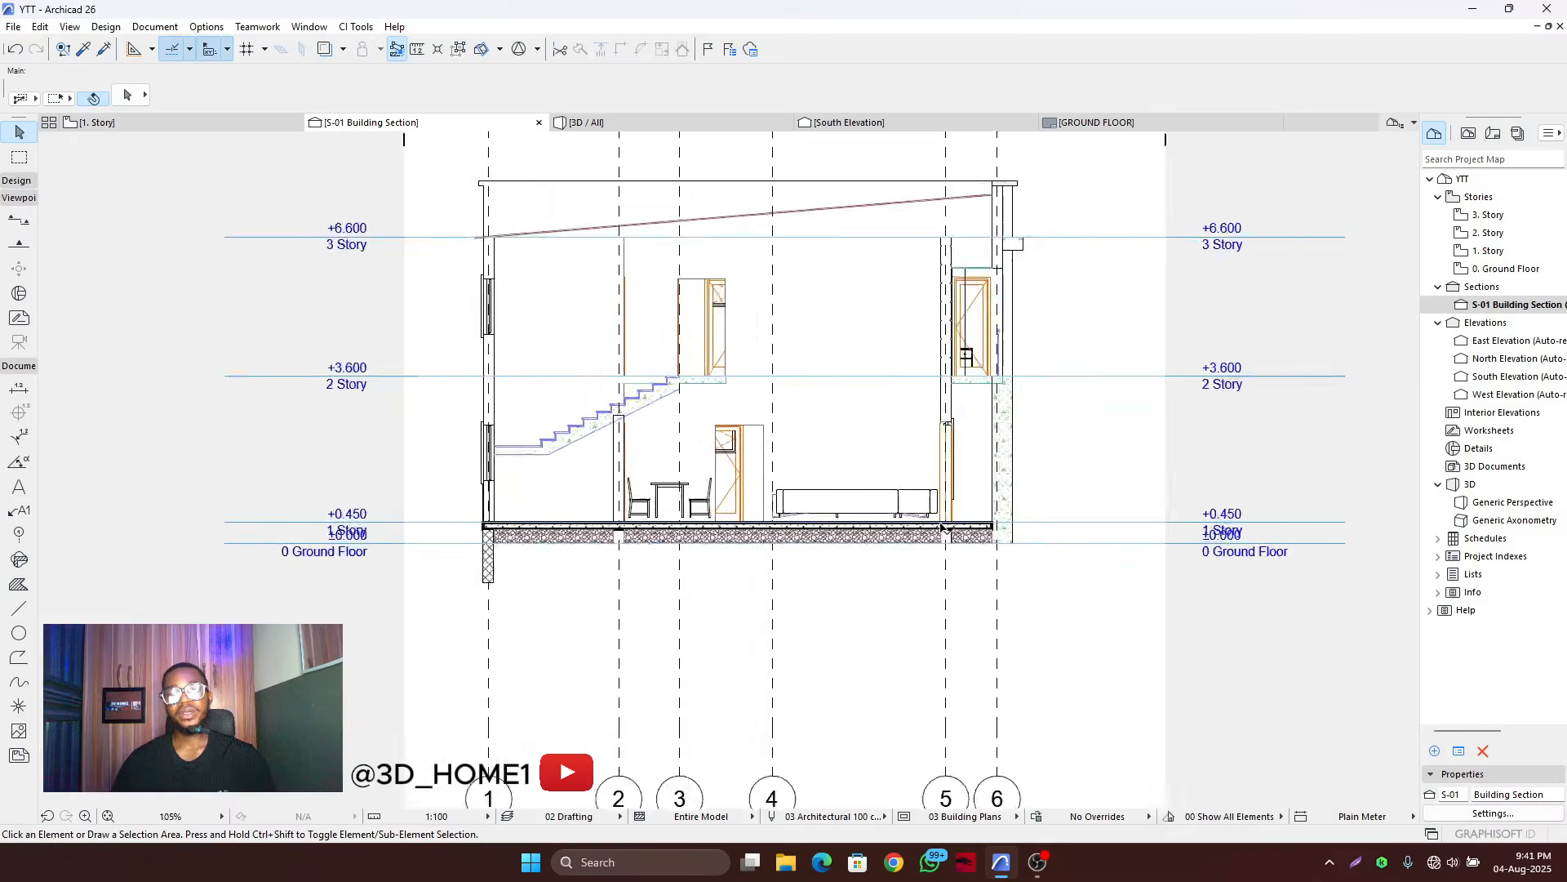
scroll(972, 539, up, 6)
scroll(972, 539, down, 4)
scroll(445, 643, up, 6)
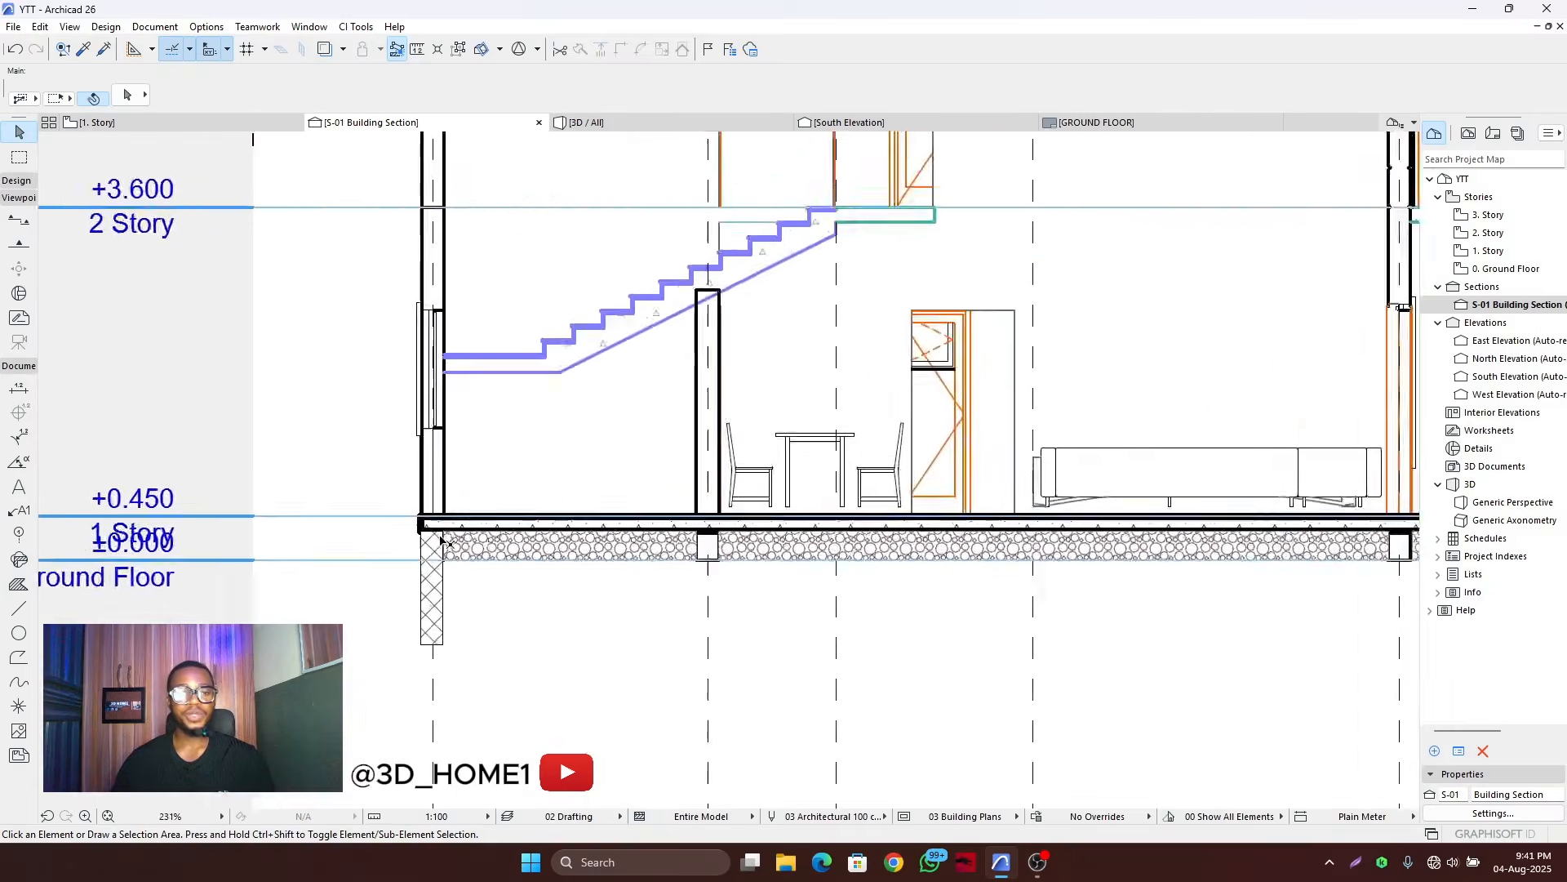
click(449, 647)
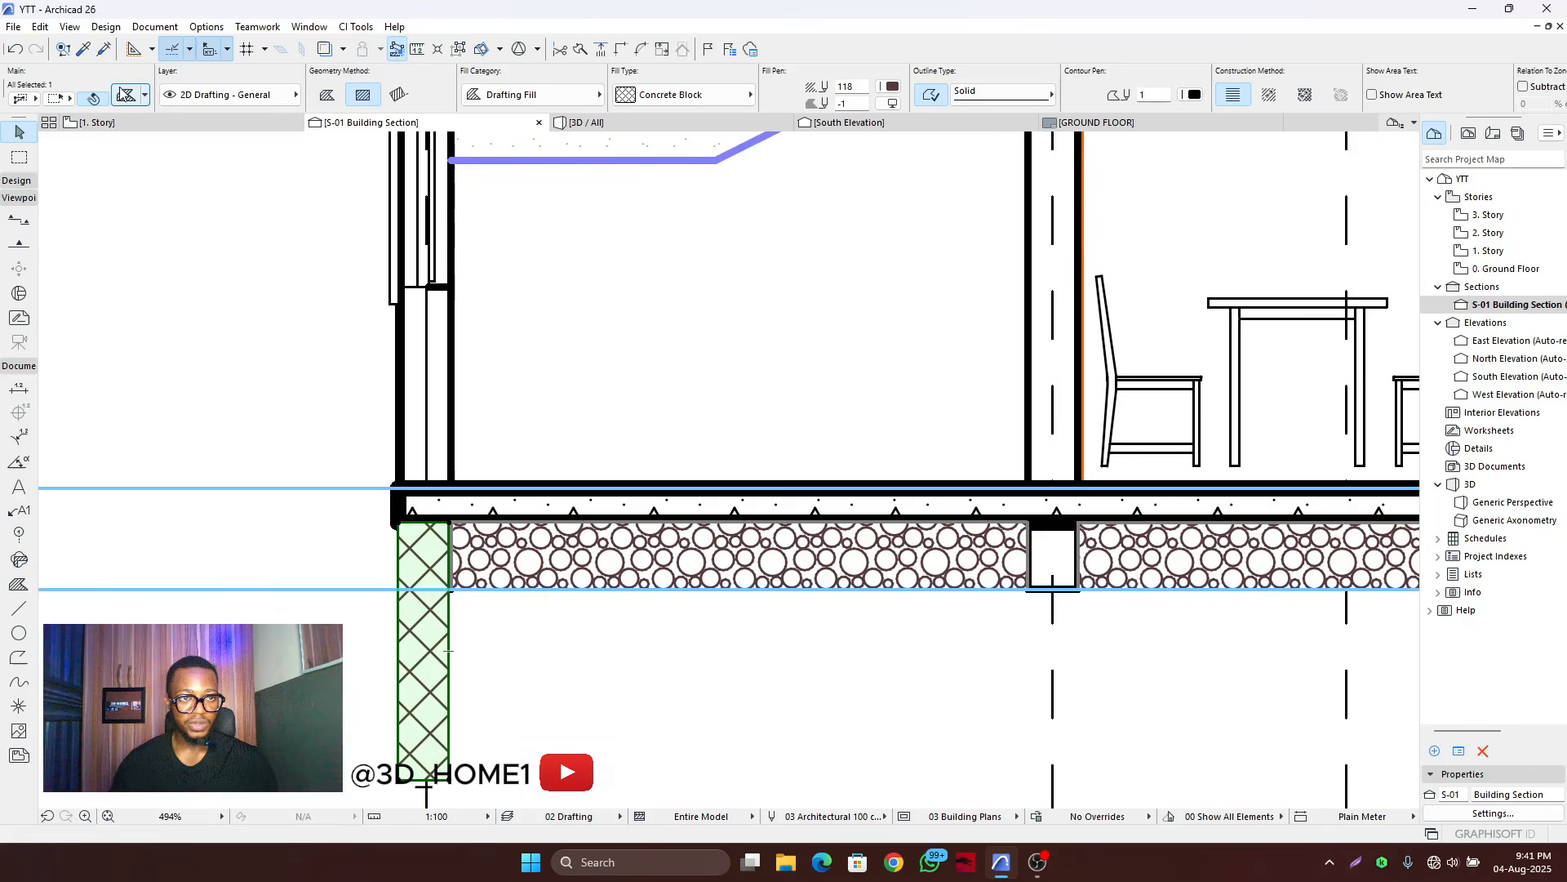
key(ctrl+t)
click(969, 128)
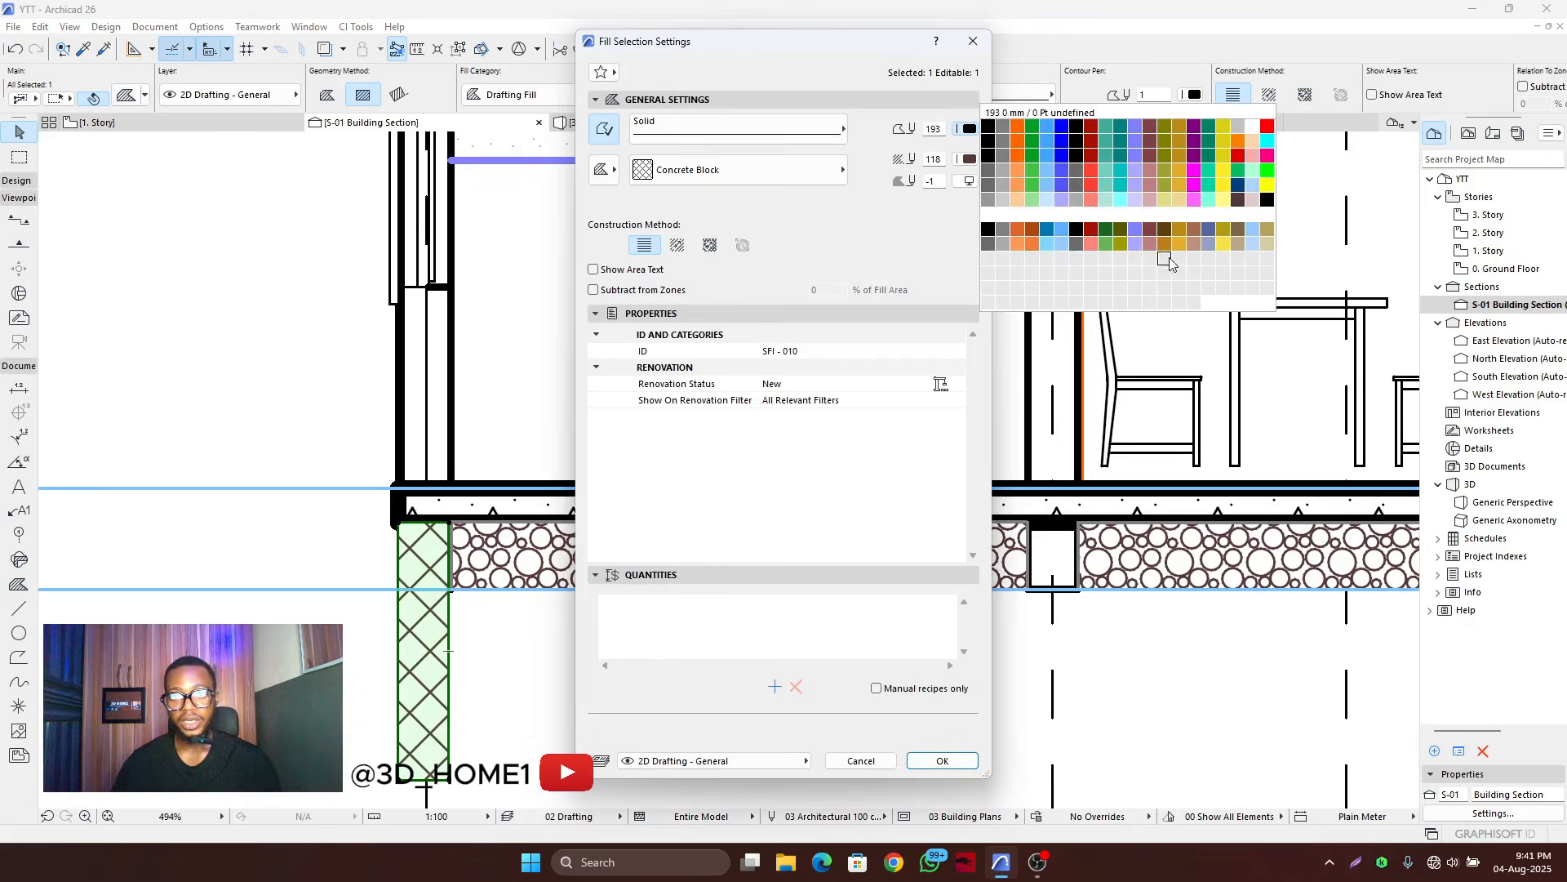
click(1268, 201)
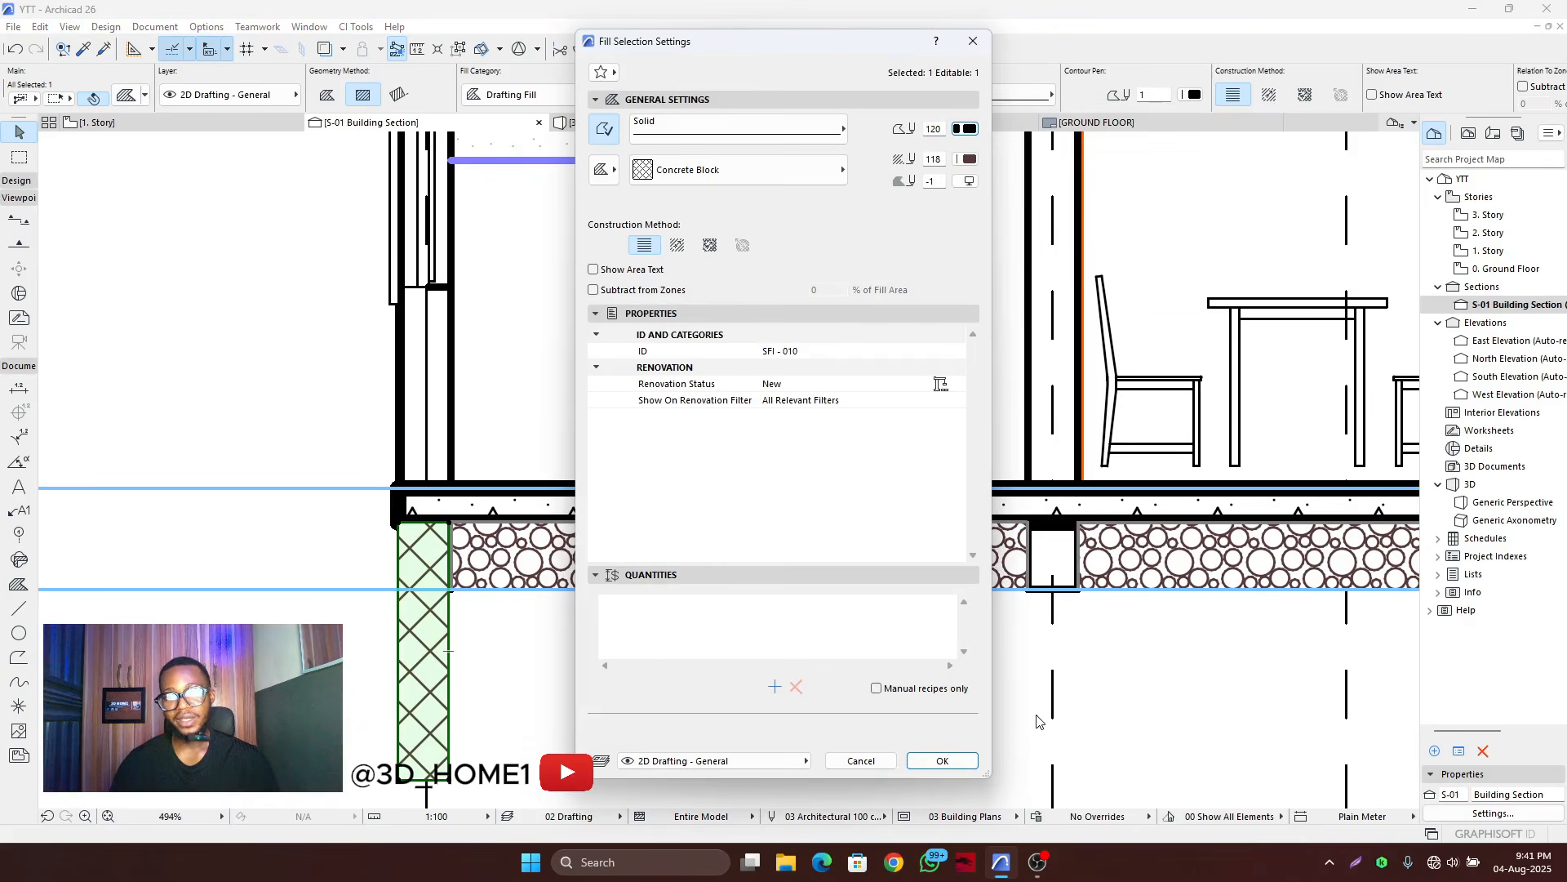
click(943, 761)
click(678, 683)
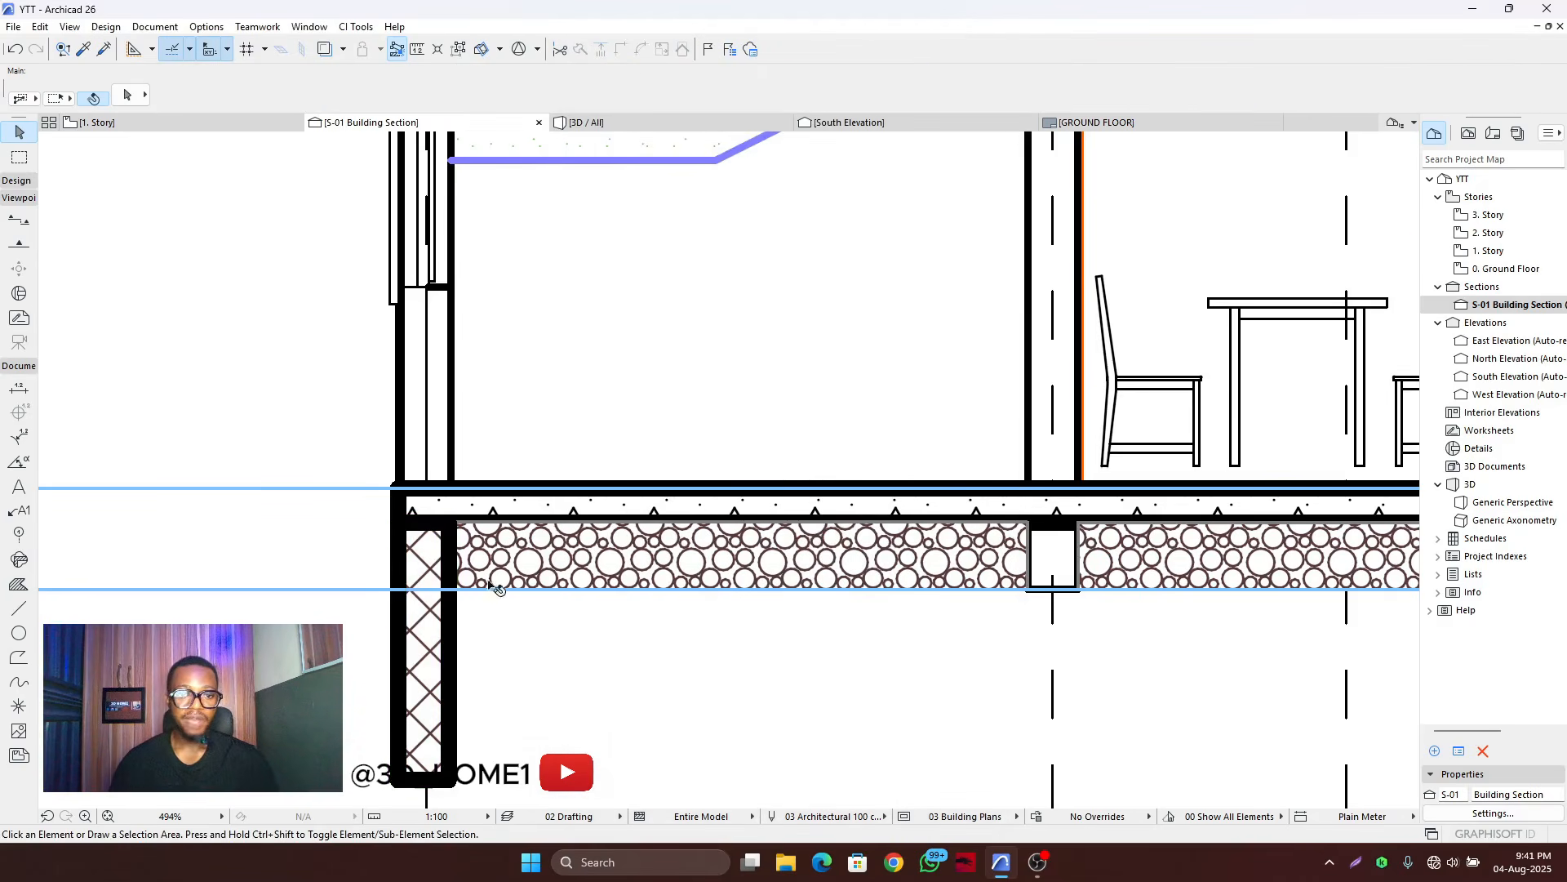
- Examine the contour weights of the foundation wall, slab and gravel fills at overall and close-up scale
scroll(478, 567, down, 5)
scroll(471, 565, down, 2)
scroll(436, 585, down, 1)
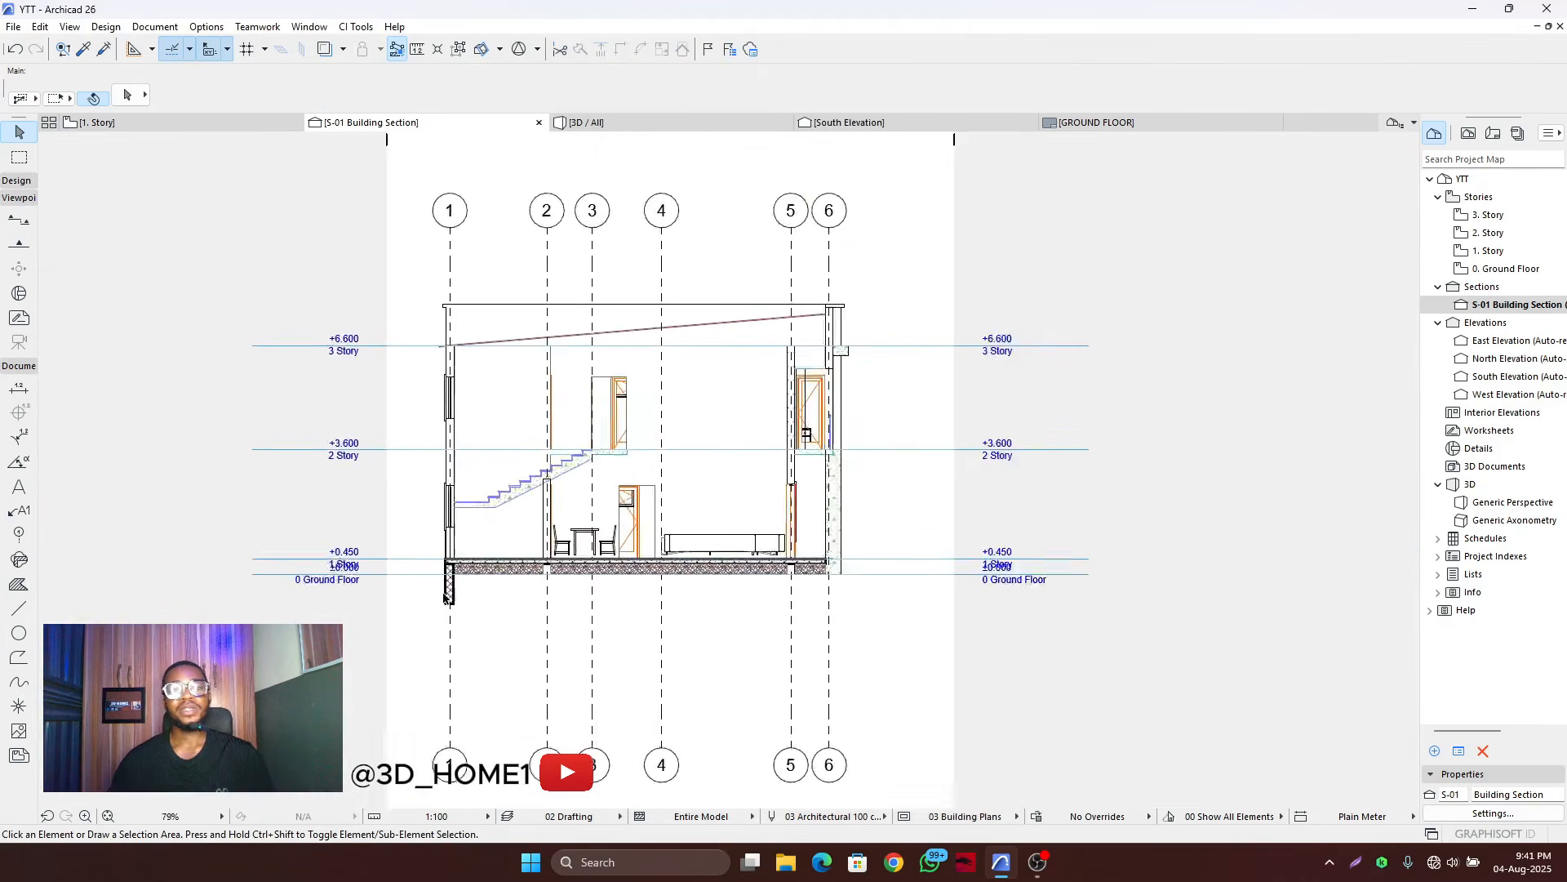
scroll(482, 556, up, 4)
scroll(490, 546, down, 2)
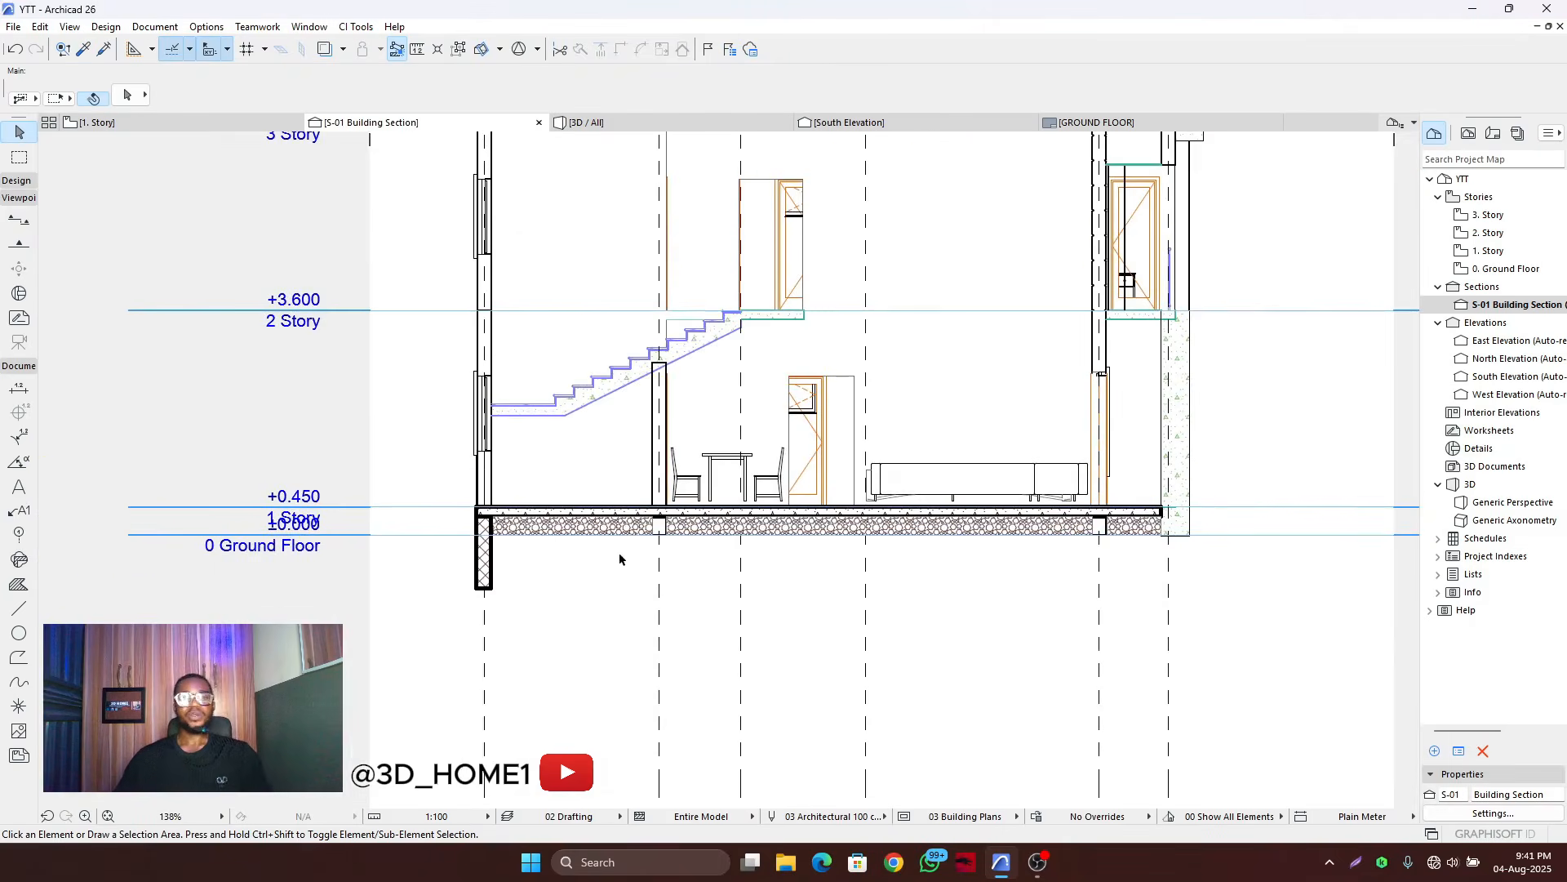
scroll(619, 560, up, 4)
scroll(448, 651, down, 2)
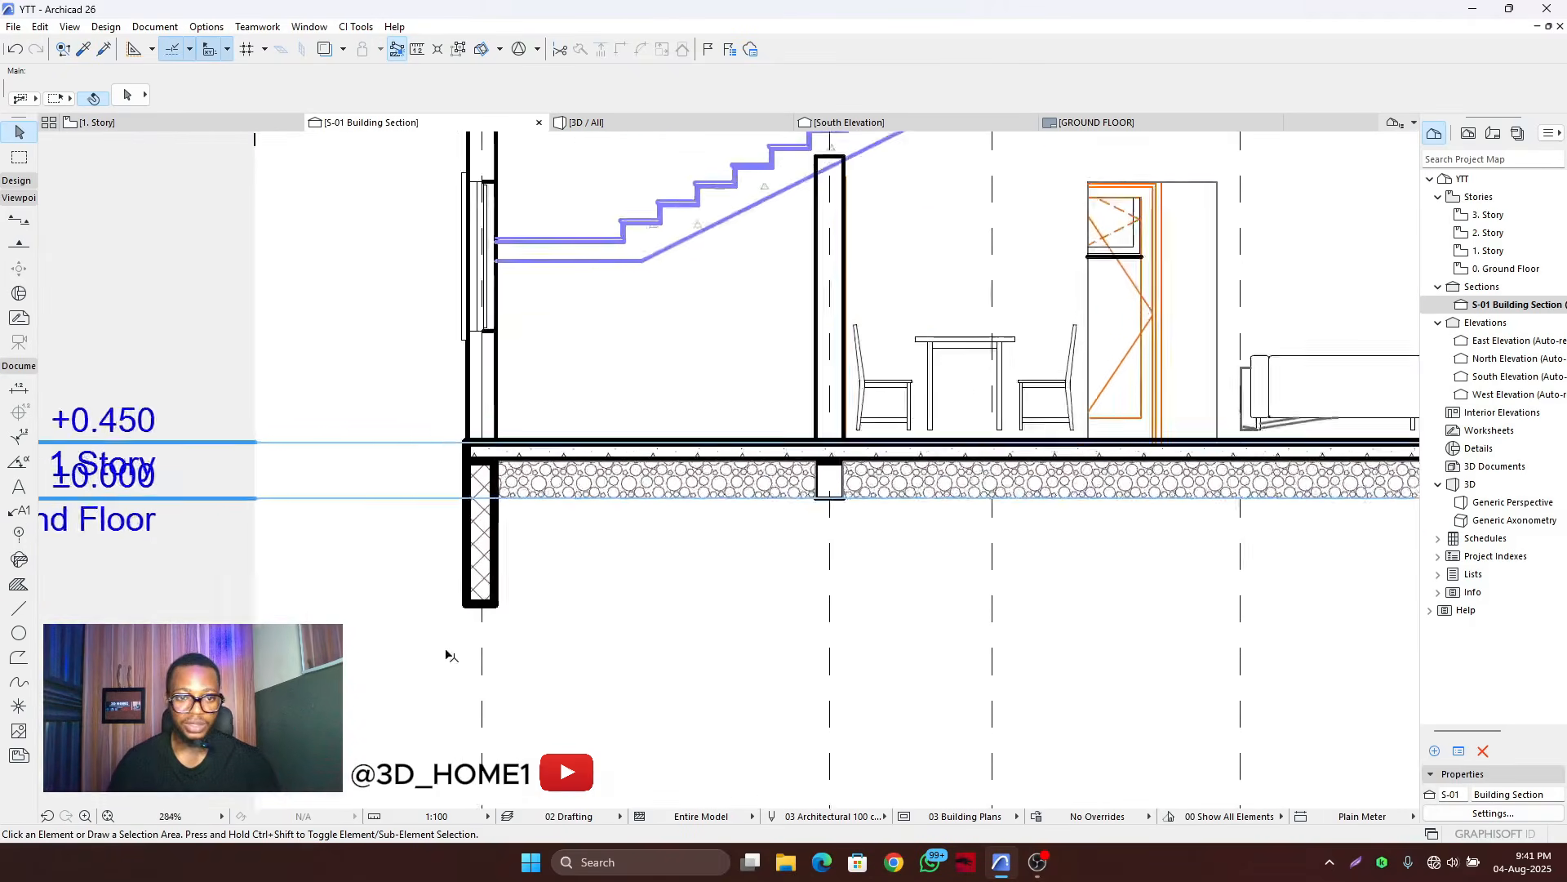
scroll(481, 596, up, 1)
scroll(486, 589, down, 1)
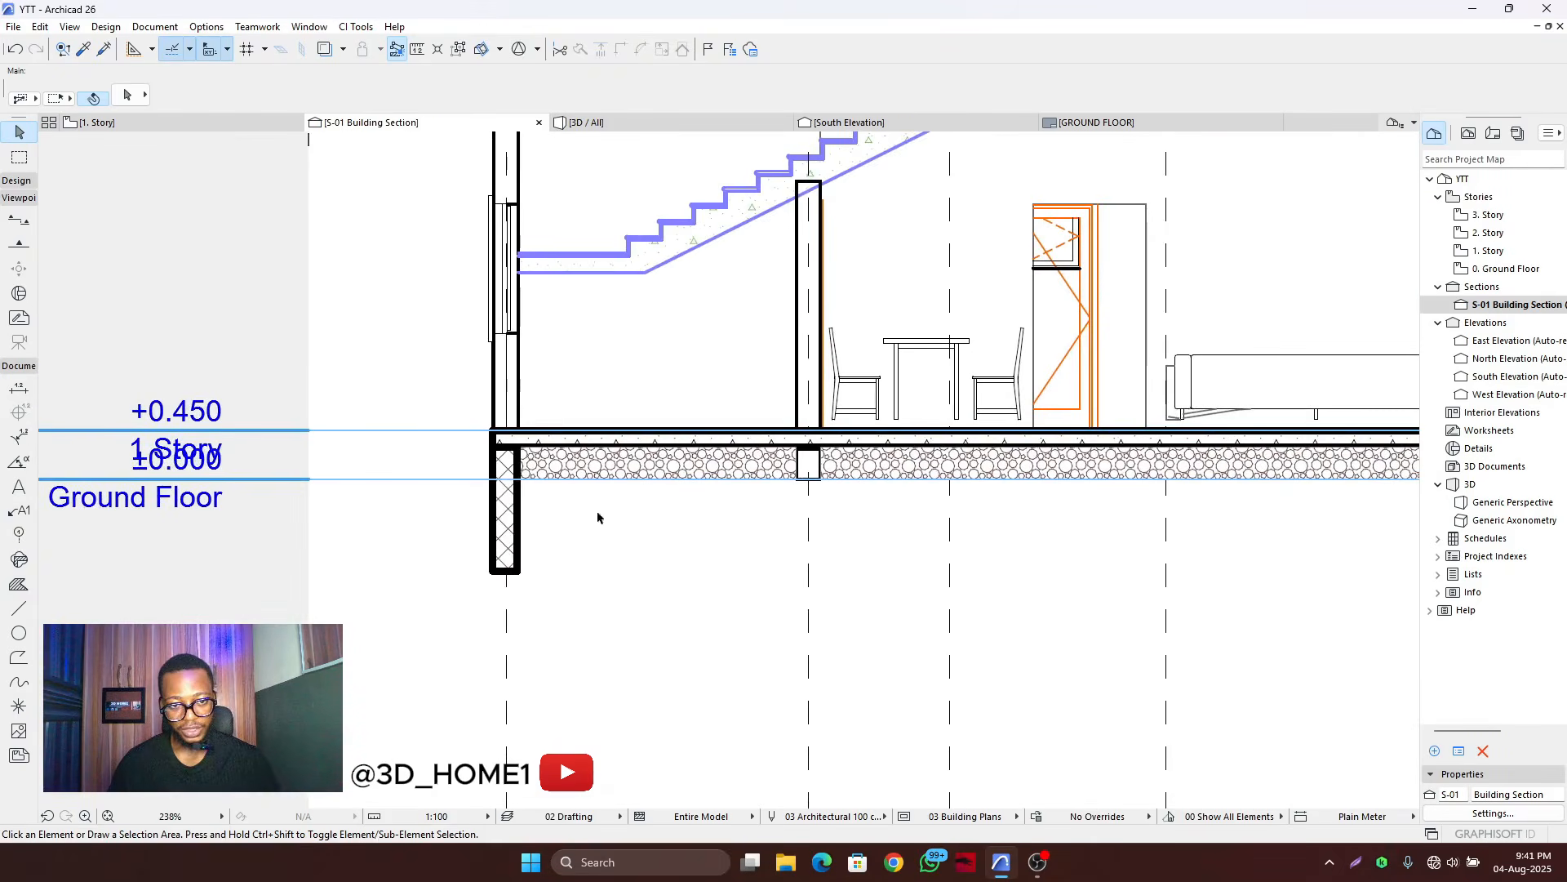
scroll(1088, 514, down, 2)
scroll(1061, 512, up, 1)
scroll(1045, 510, down, 1)
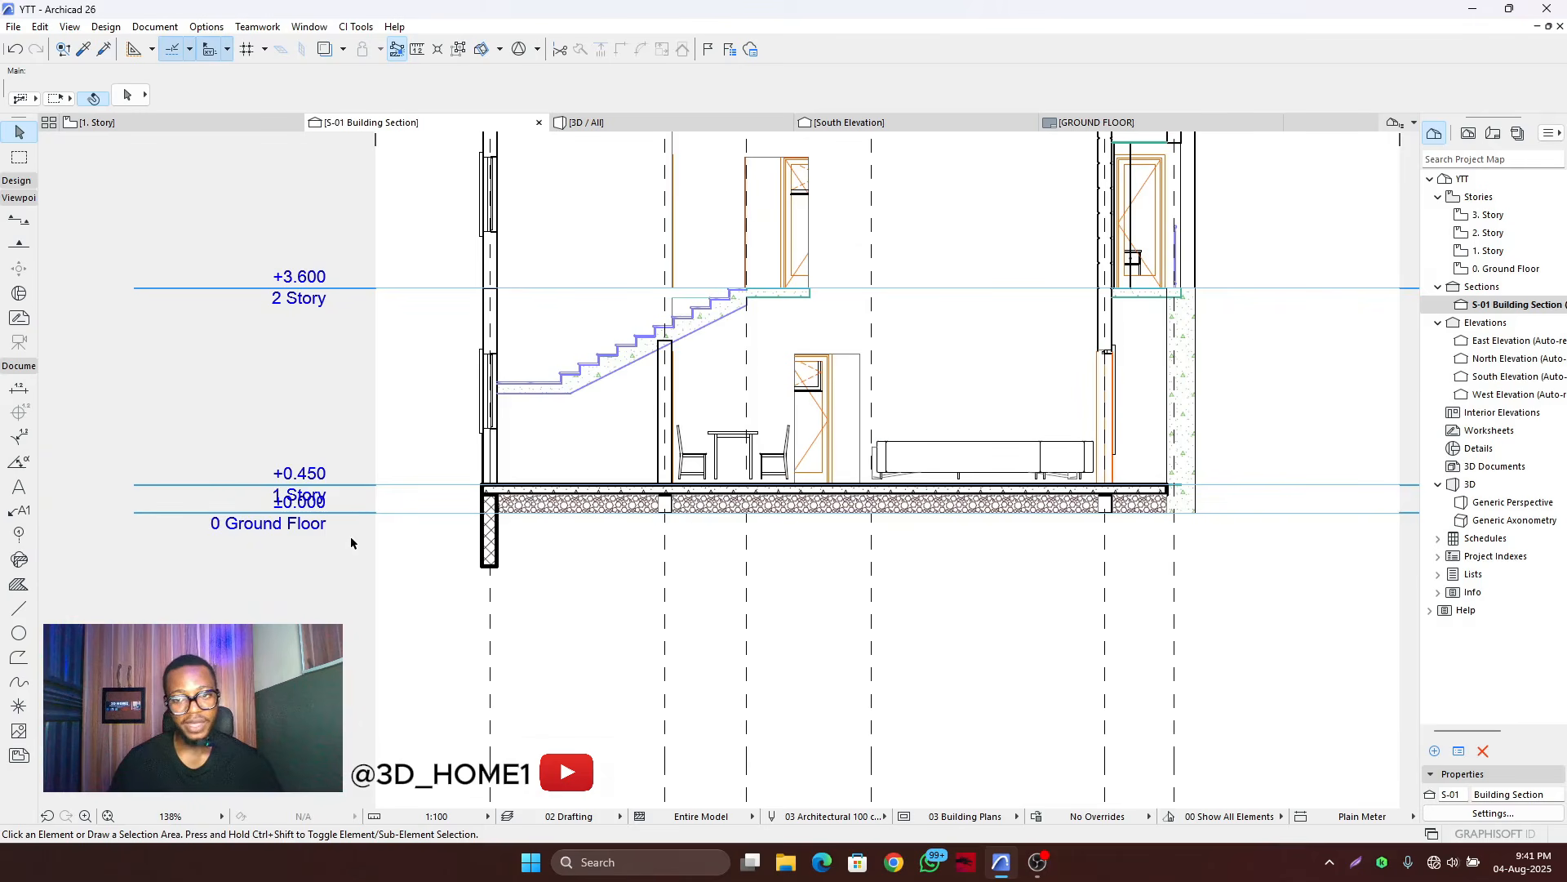
scroll(482, 535, up, 6)
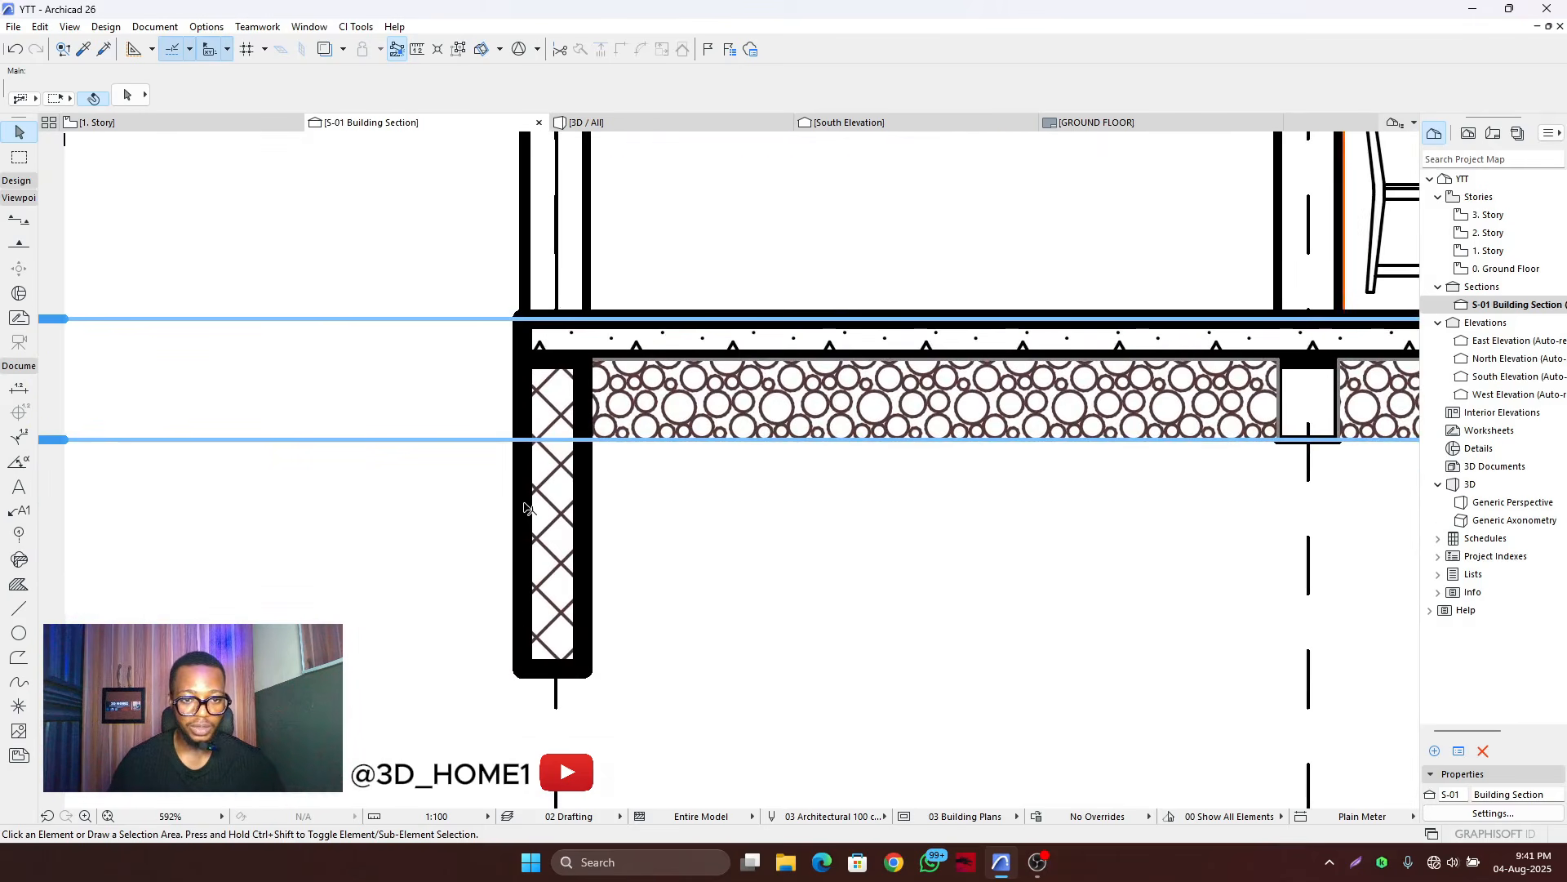
scroll(529, 510, down, 4)
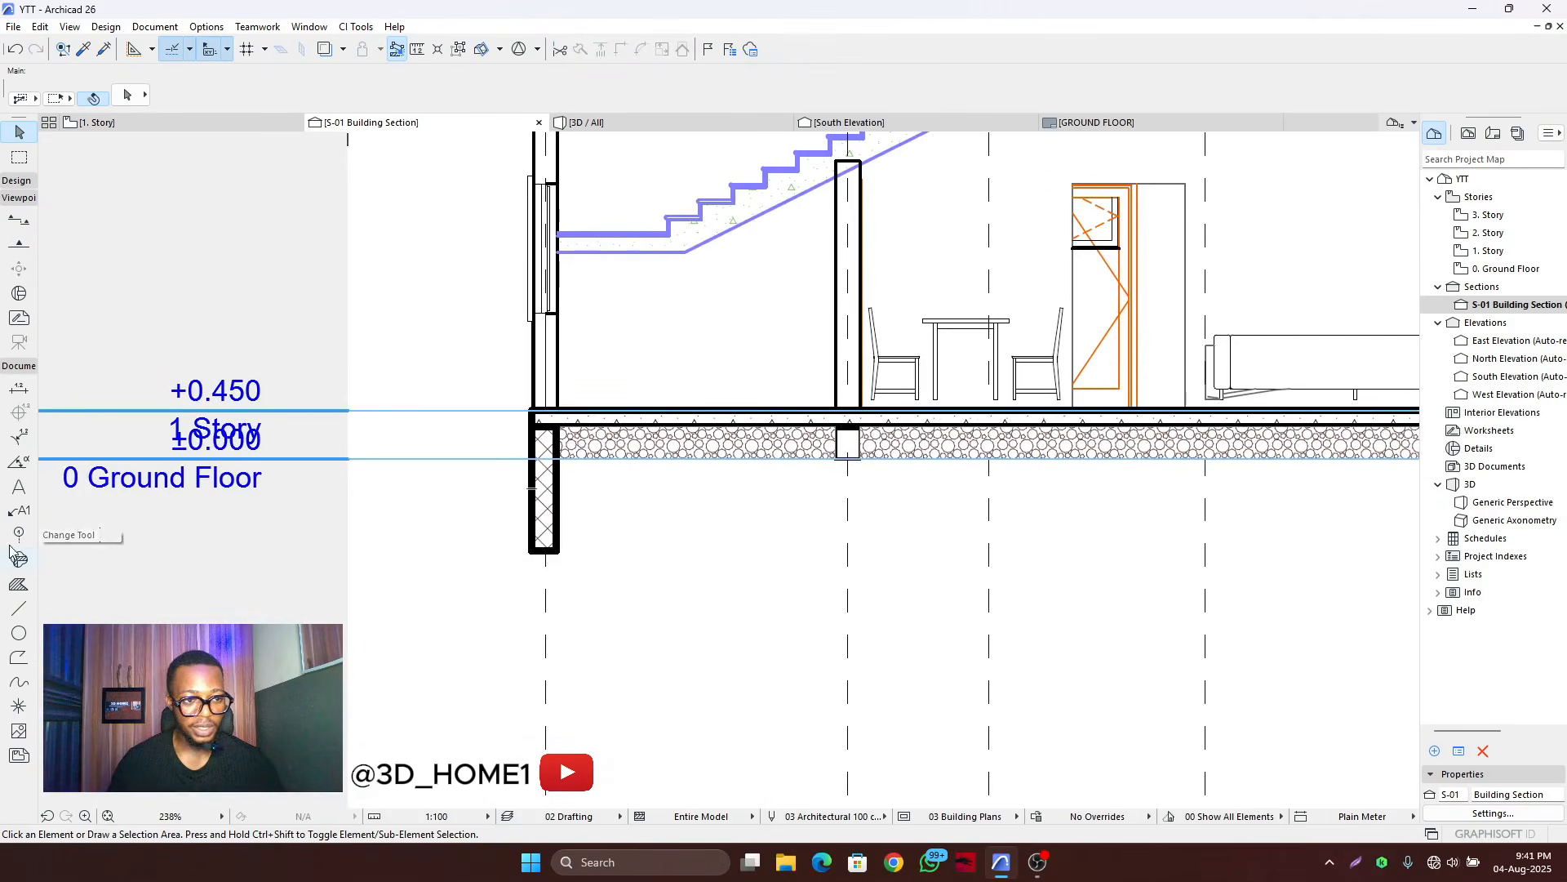
- Copy the Concrete Block foundation wall fill vertically downward along grid line 1, leaving a small gap beneath the original
click(555, 513)
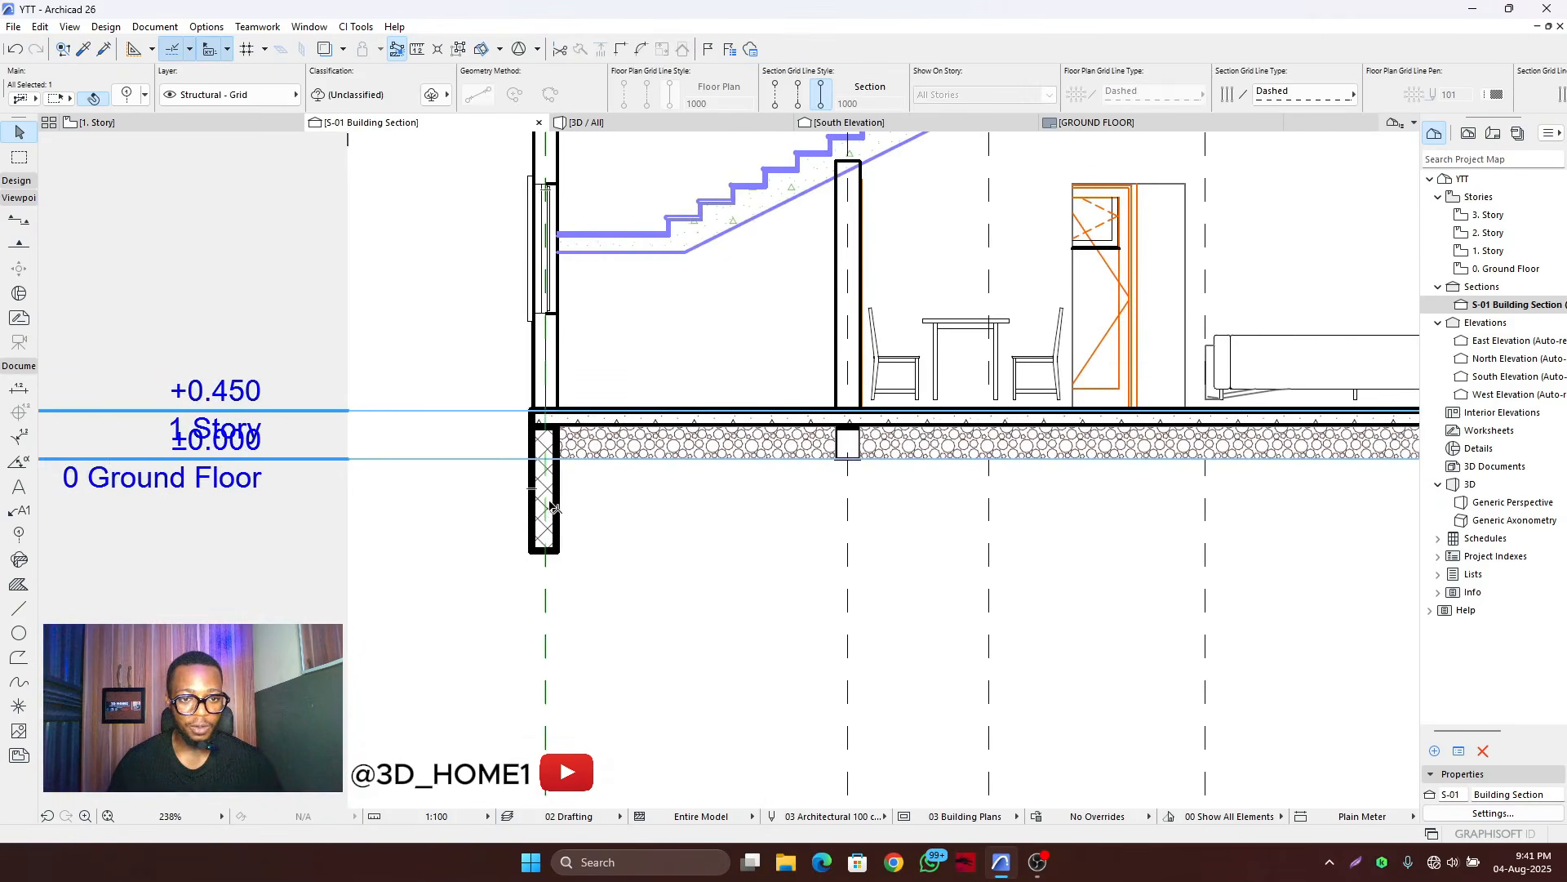
click(555, 485)
key(ctrl)
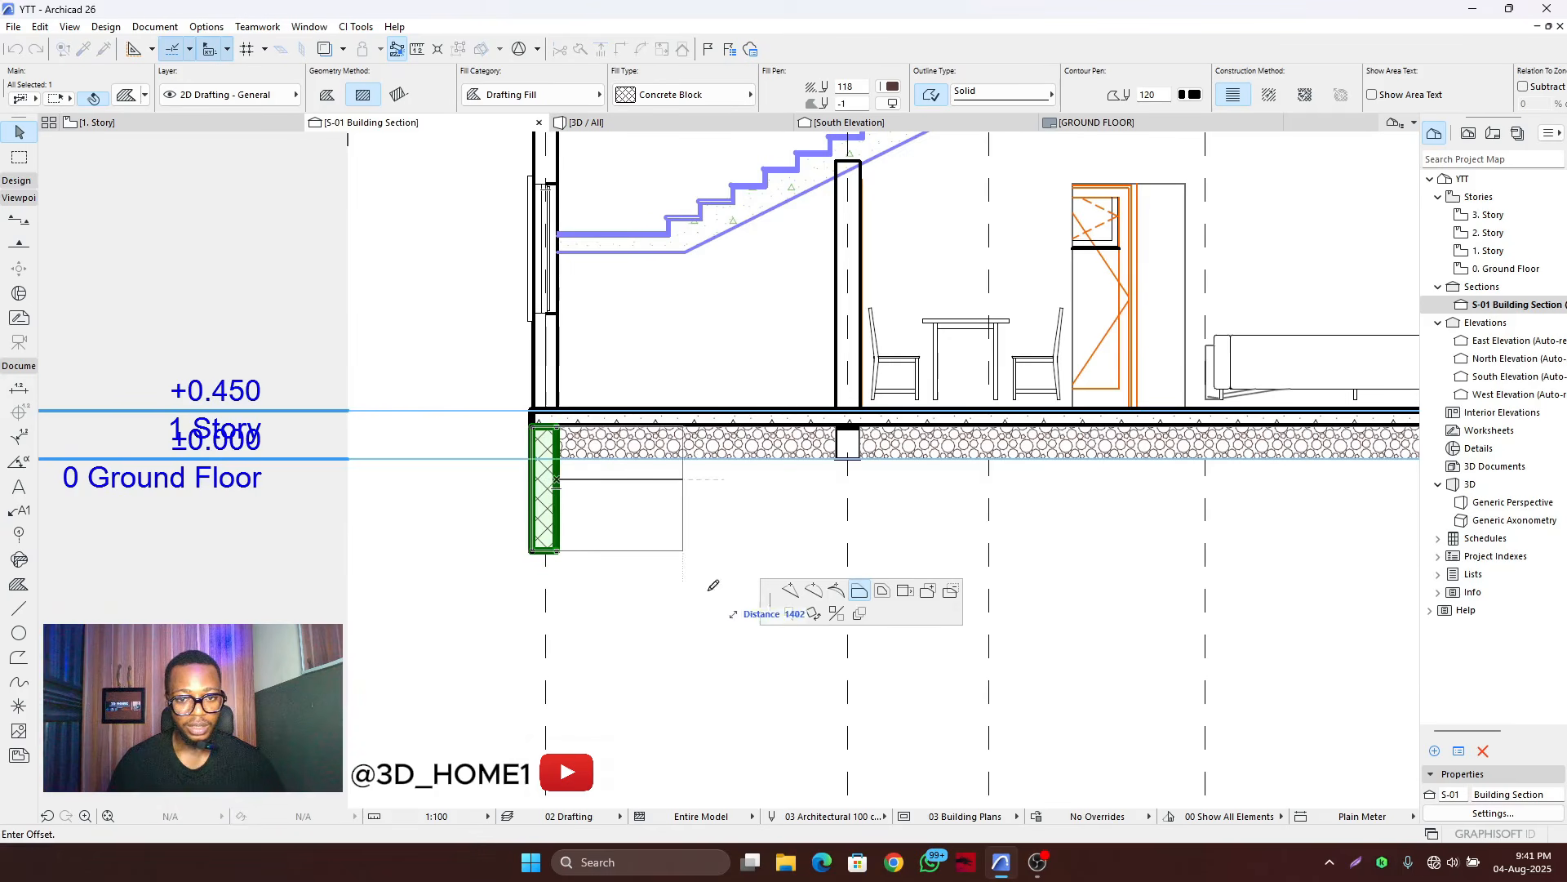
click(558, 633)
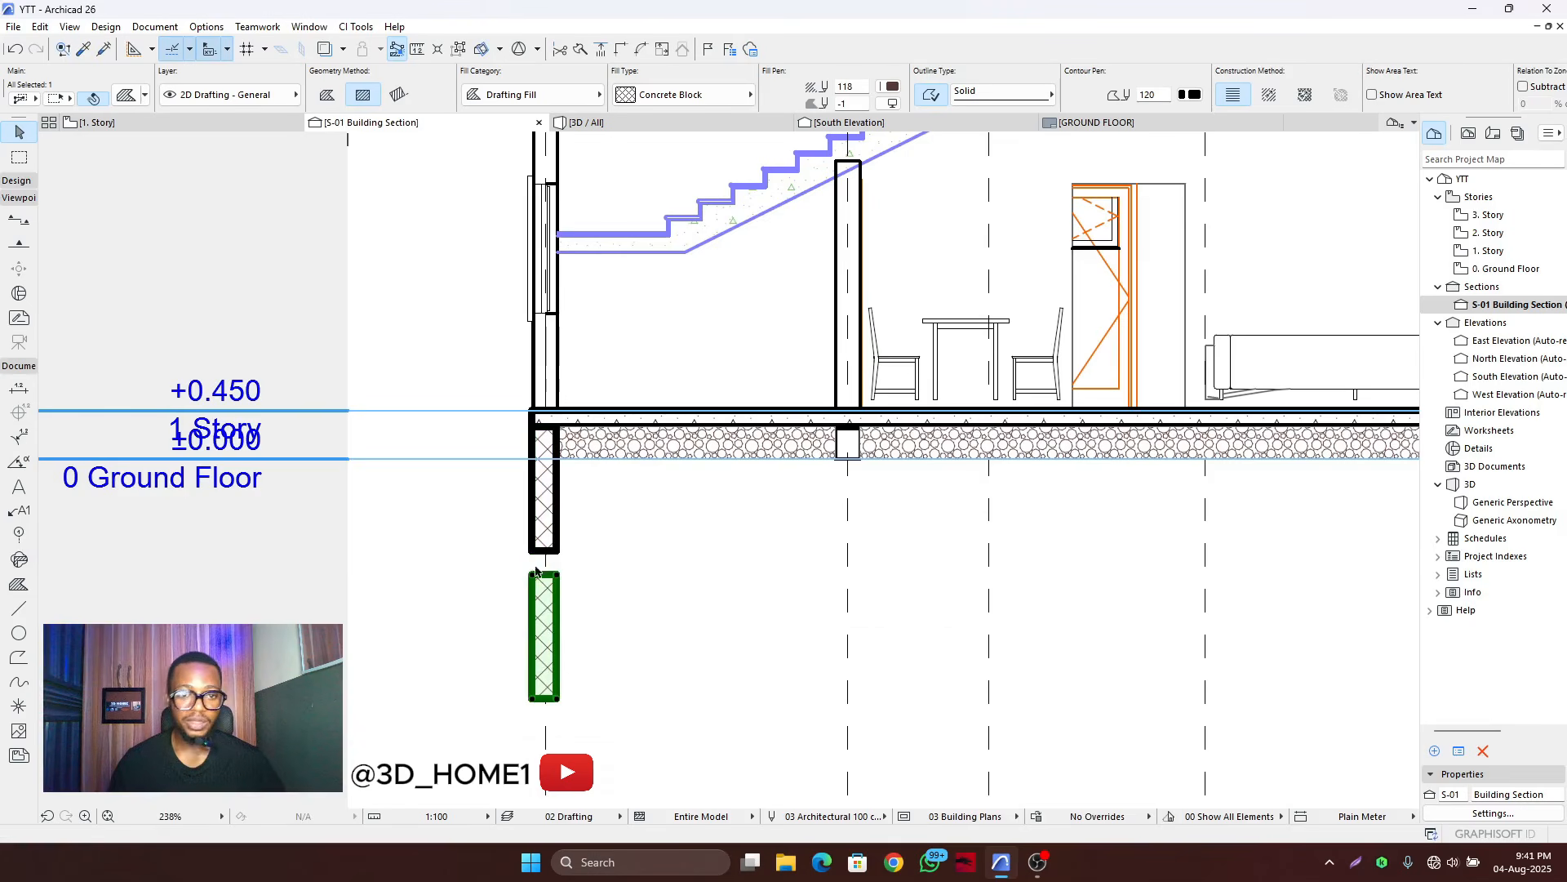
- Shorten the copied Concrete Block fill by offsetting its bottom edge upward, then deselect it
scroll(536, 569, down, 6)
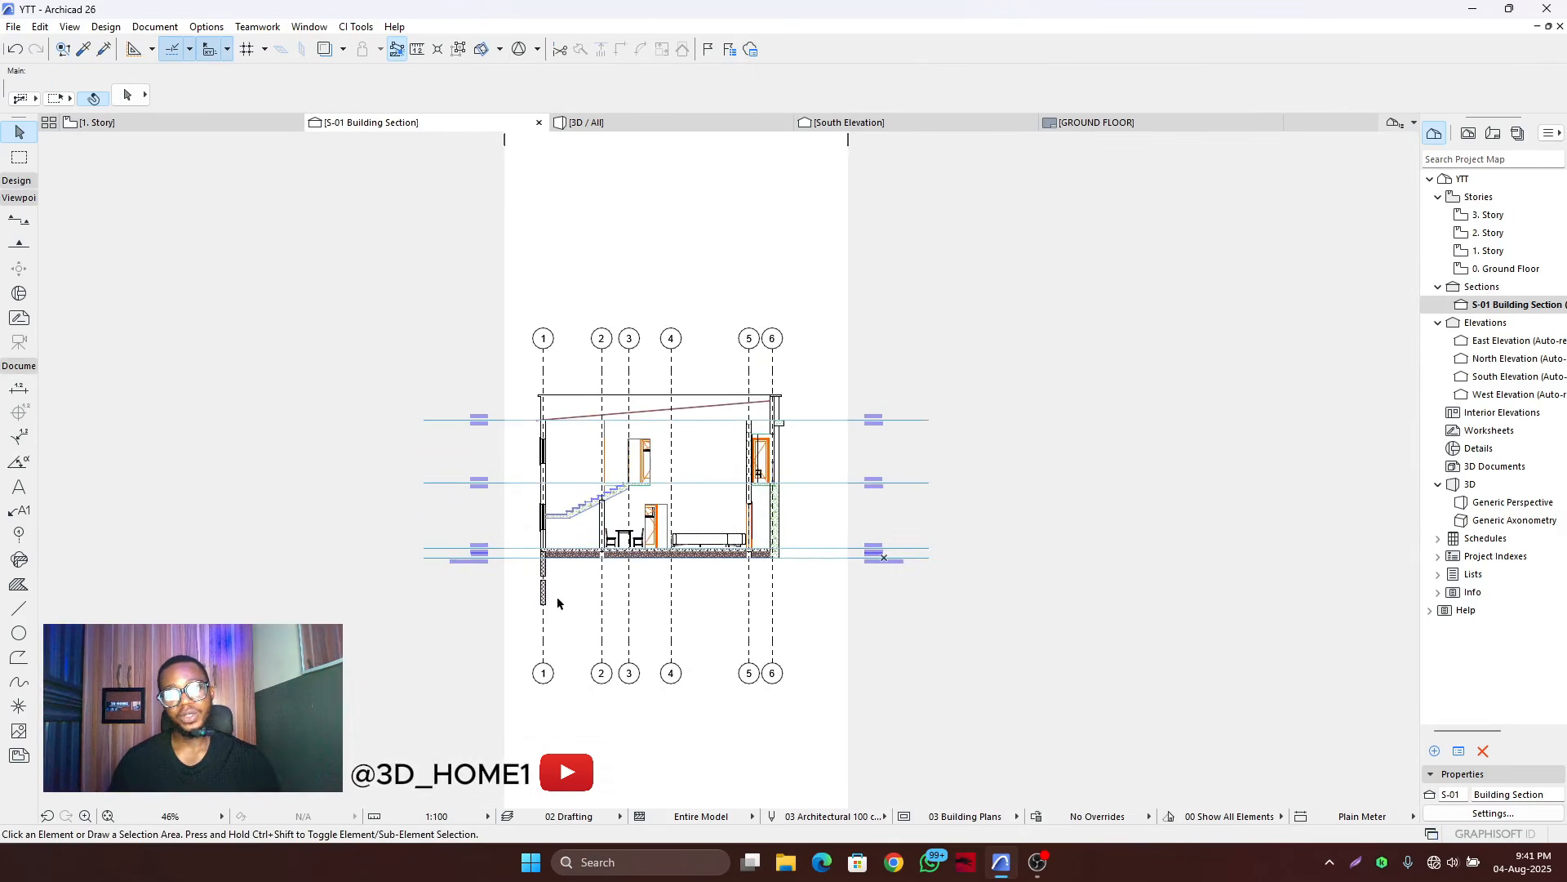
scroll(562, 598, up, 8)
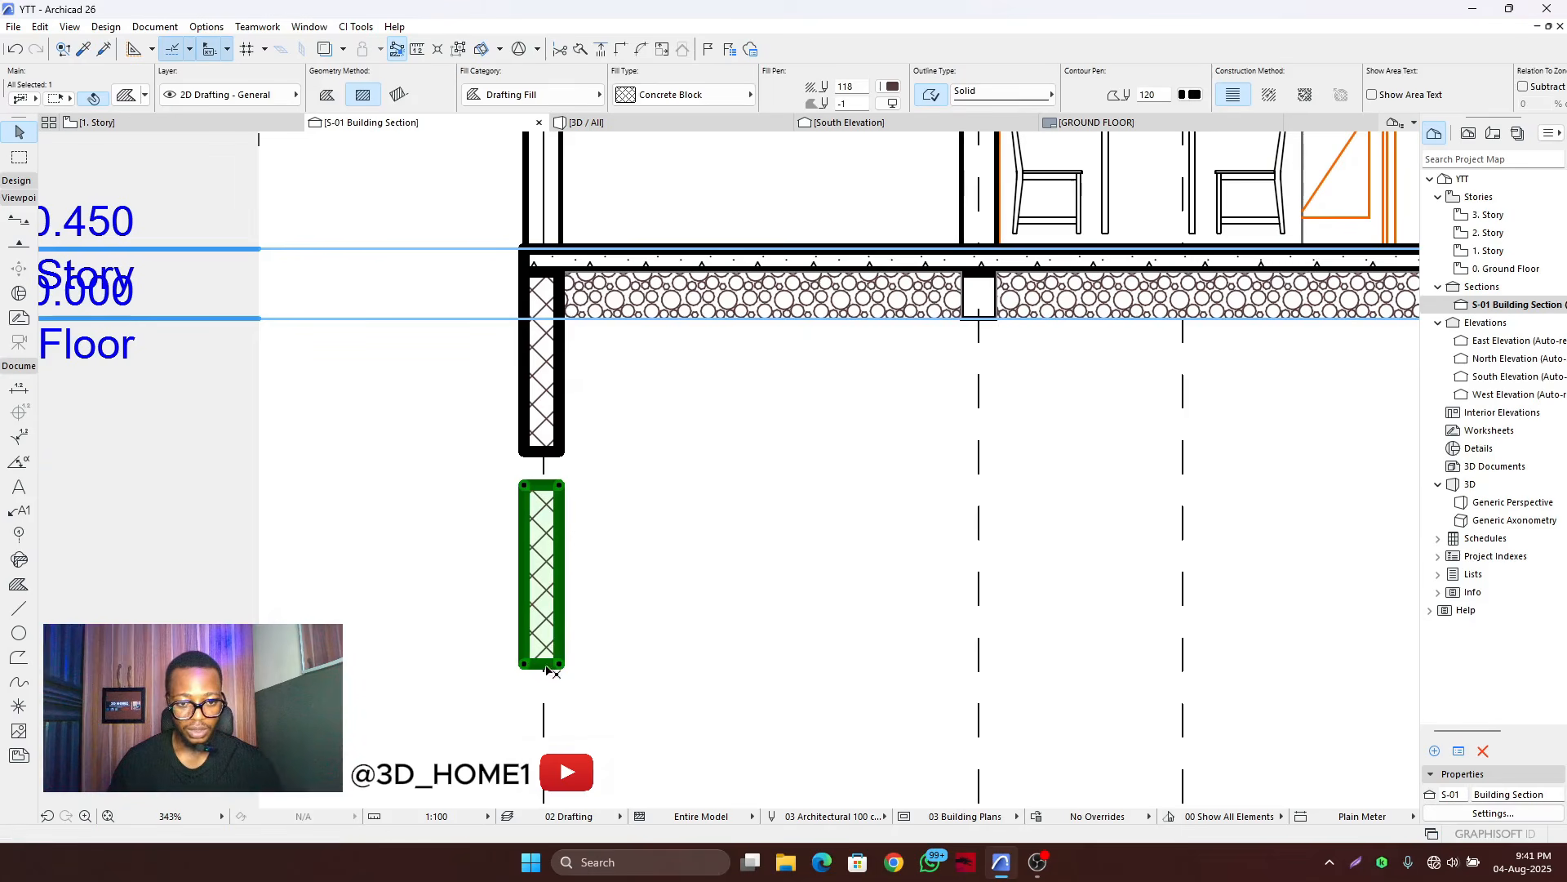
click(547, 663)
click(862, 593)
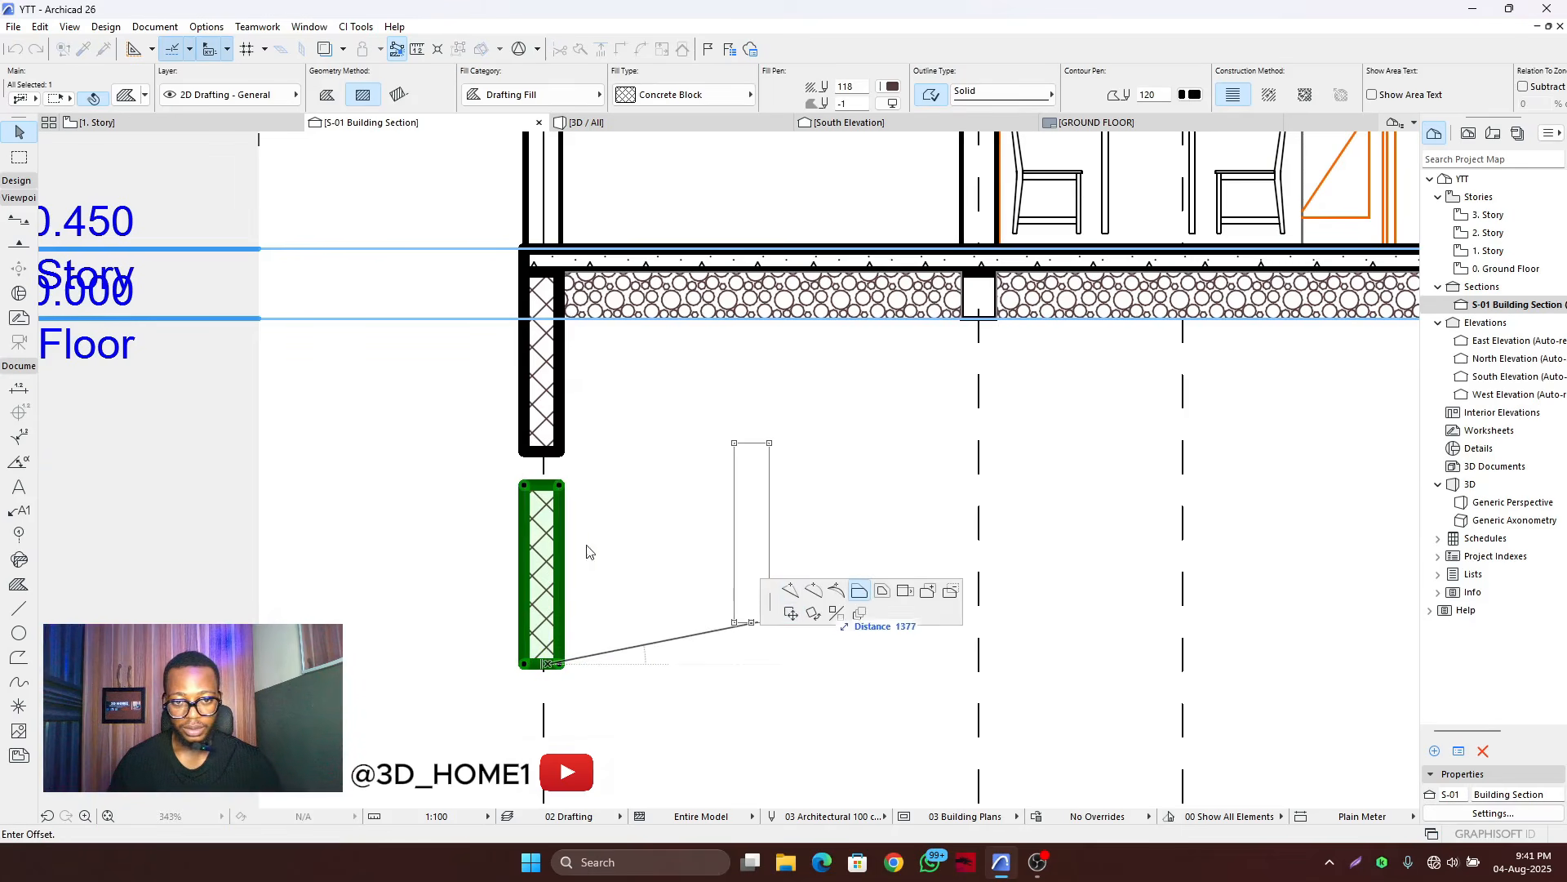
click(559, 542)
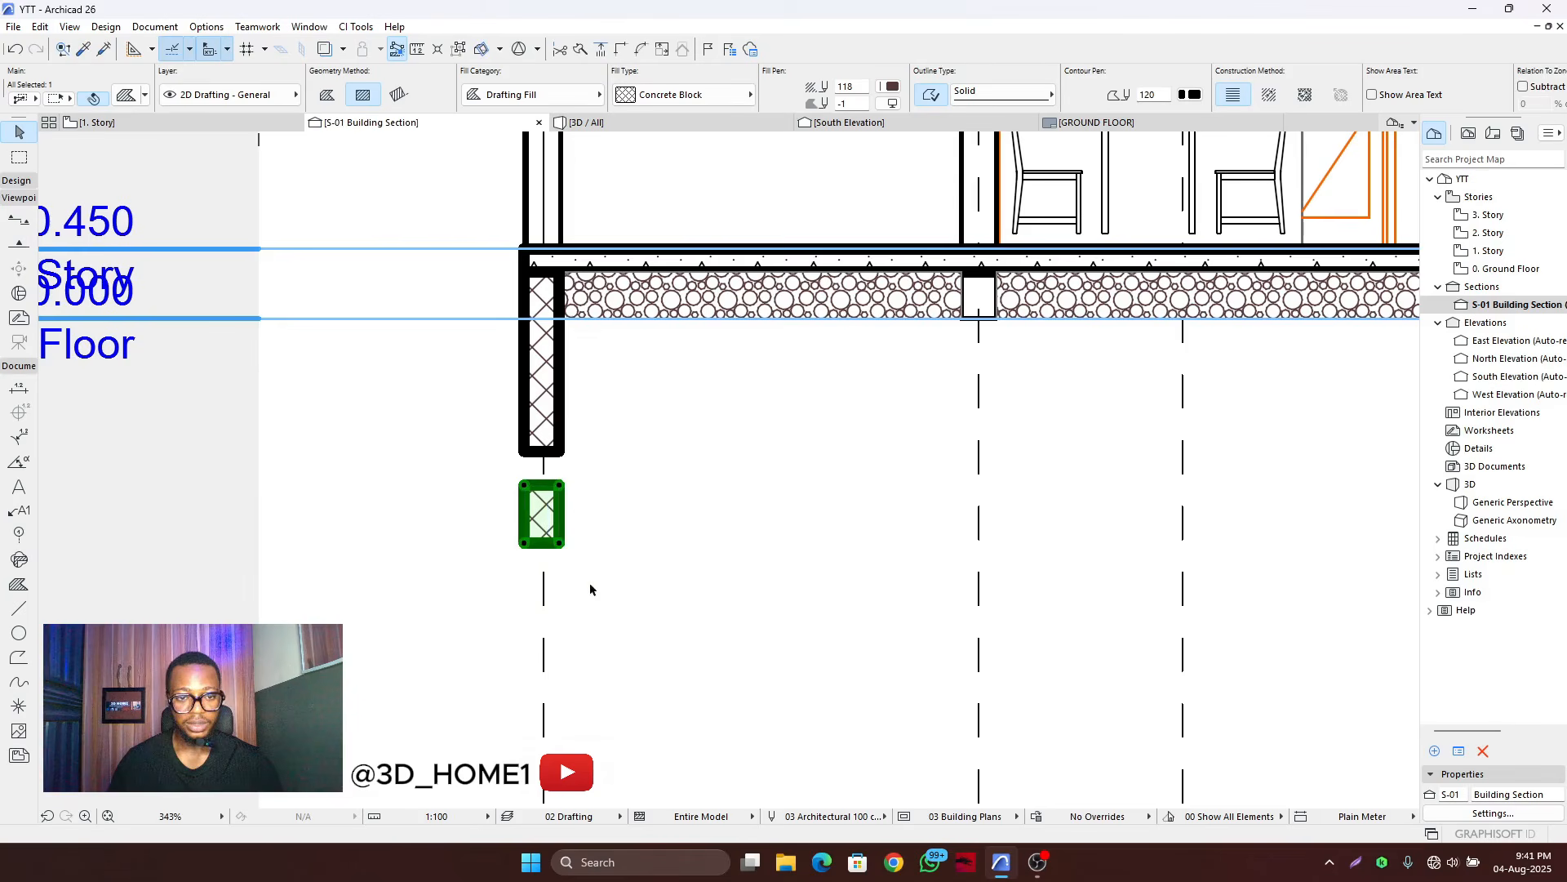
key(Escape)
- Draw a 225 mm horizontal line outward to the right from the short block fill's lower right corner
scroll(594, 590, down, 1)
middle_drag(533, 596, 581, 595)
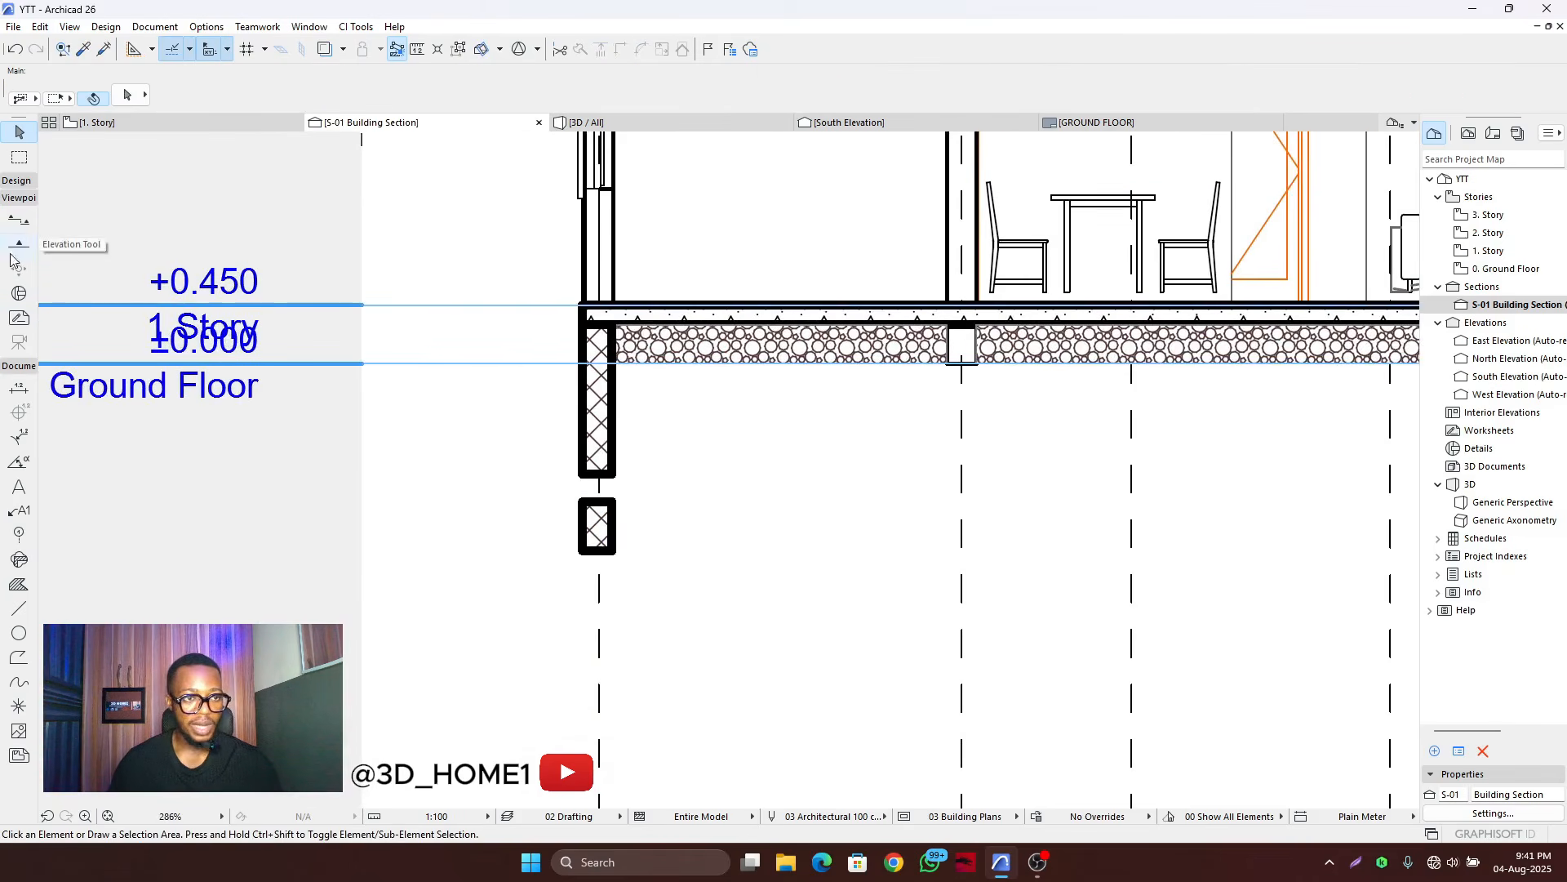
click(18, 608)
scroll(577, 563, up, 5)
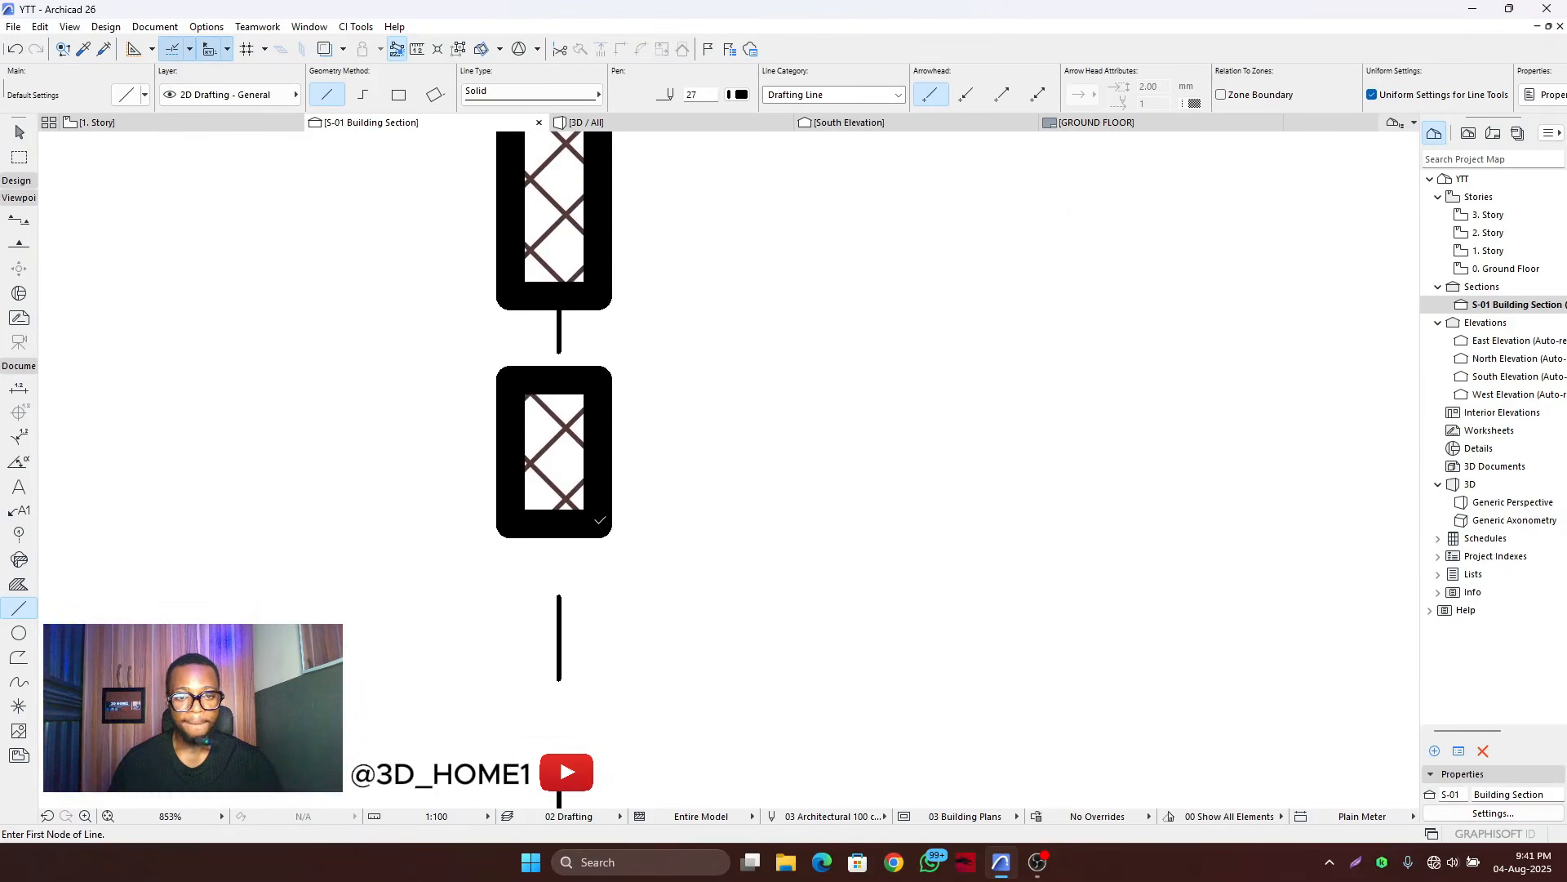
click(598, 523)
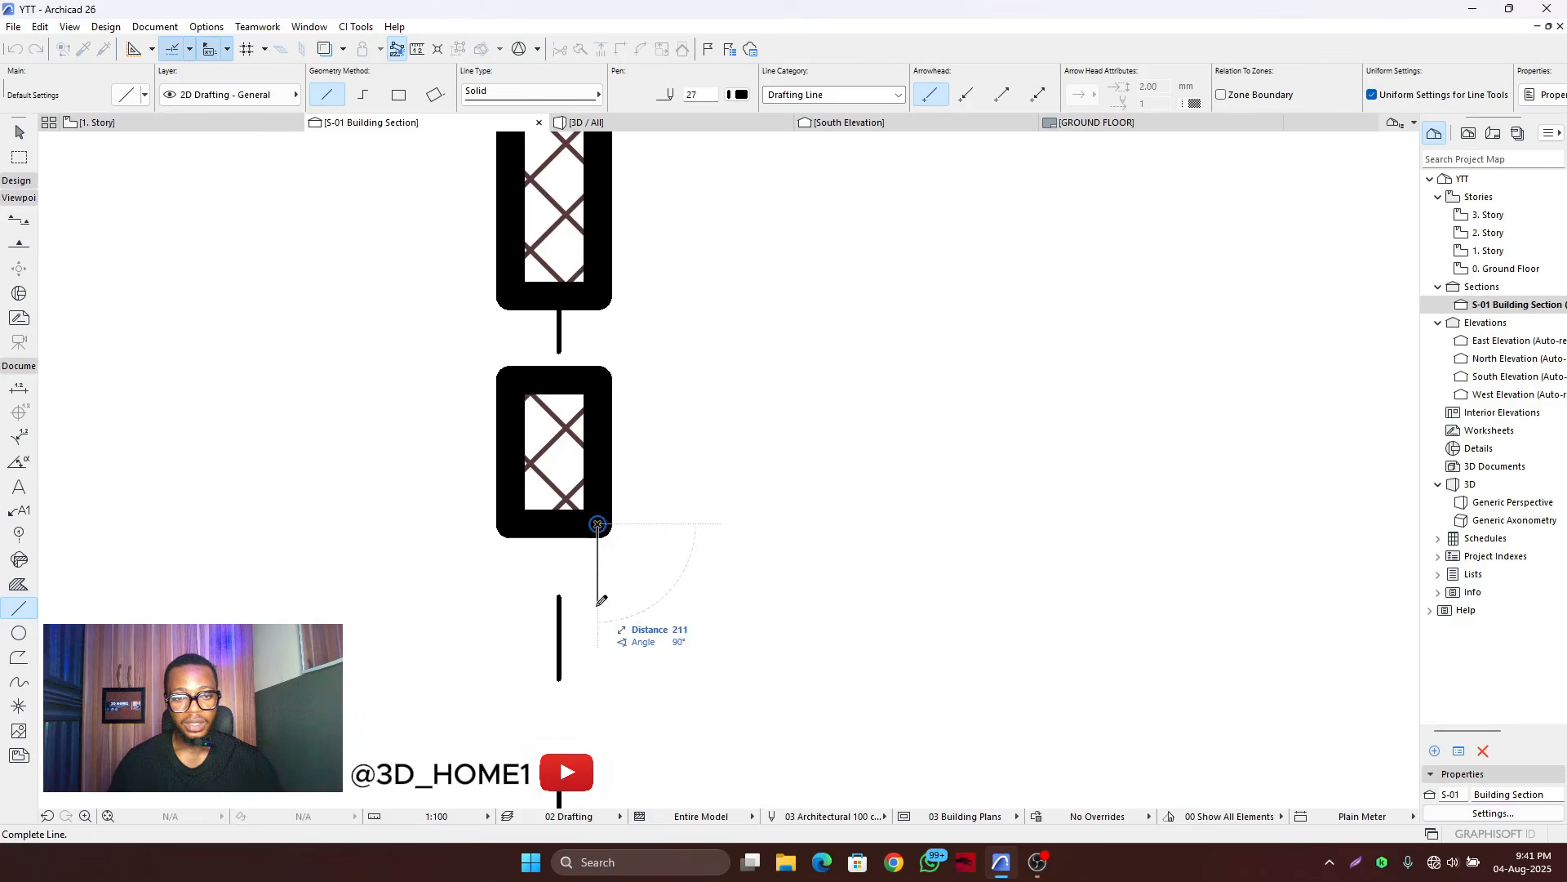
scroll(602, 596, down, 1)
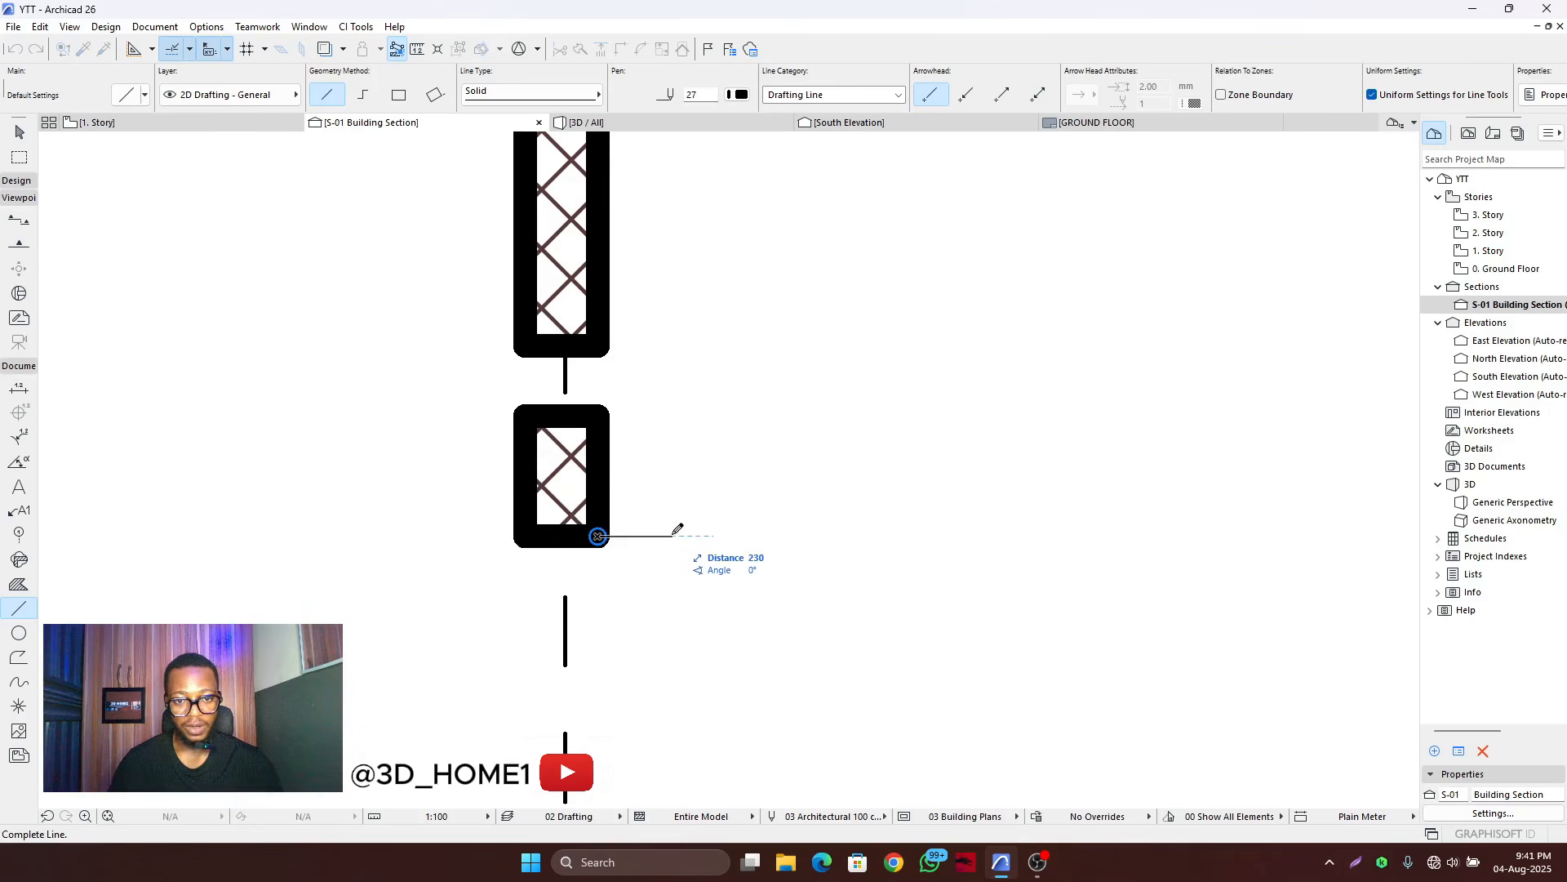
text(225)
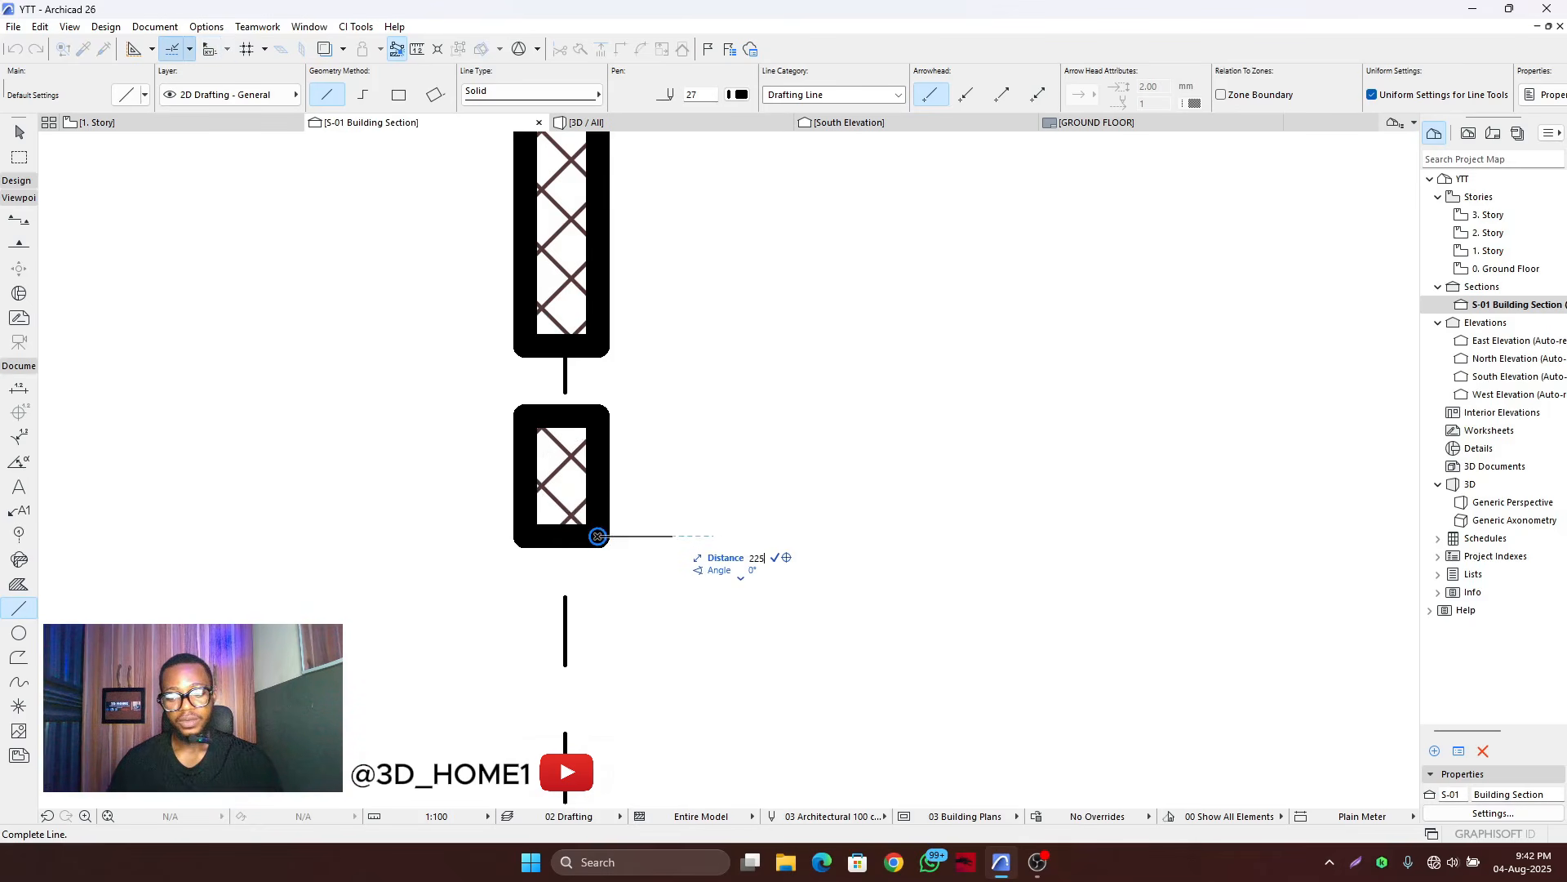
key(Return)
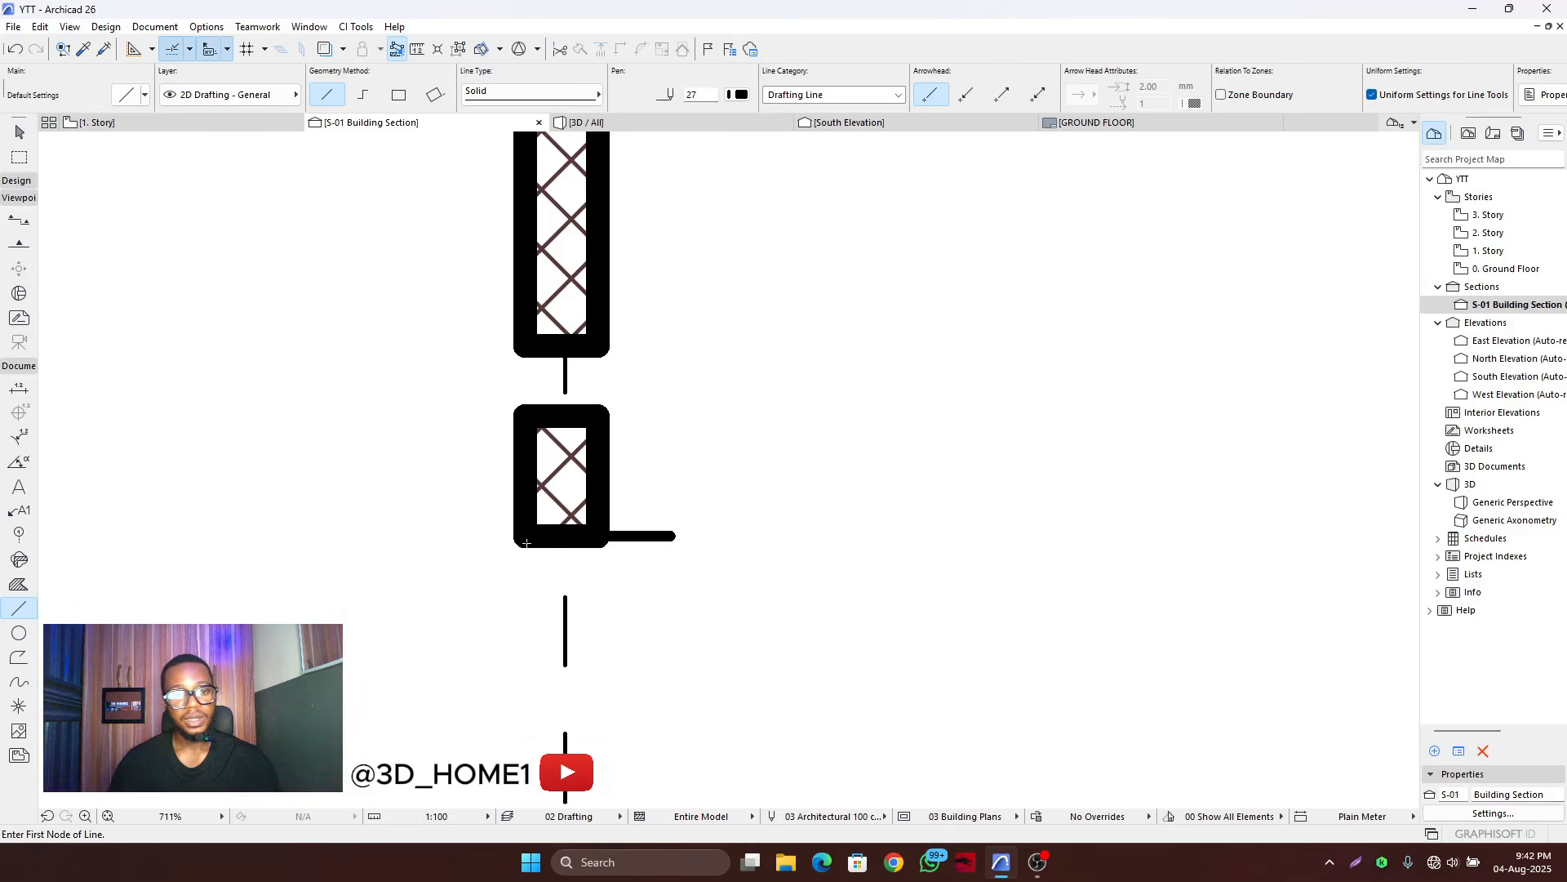
- Draw a matching 225 mm horizontal line outward to the left from the short block fill's lower left corner
click(525, 537)
text(225)
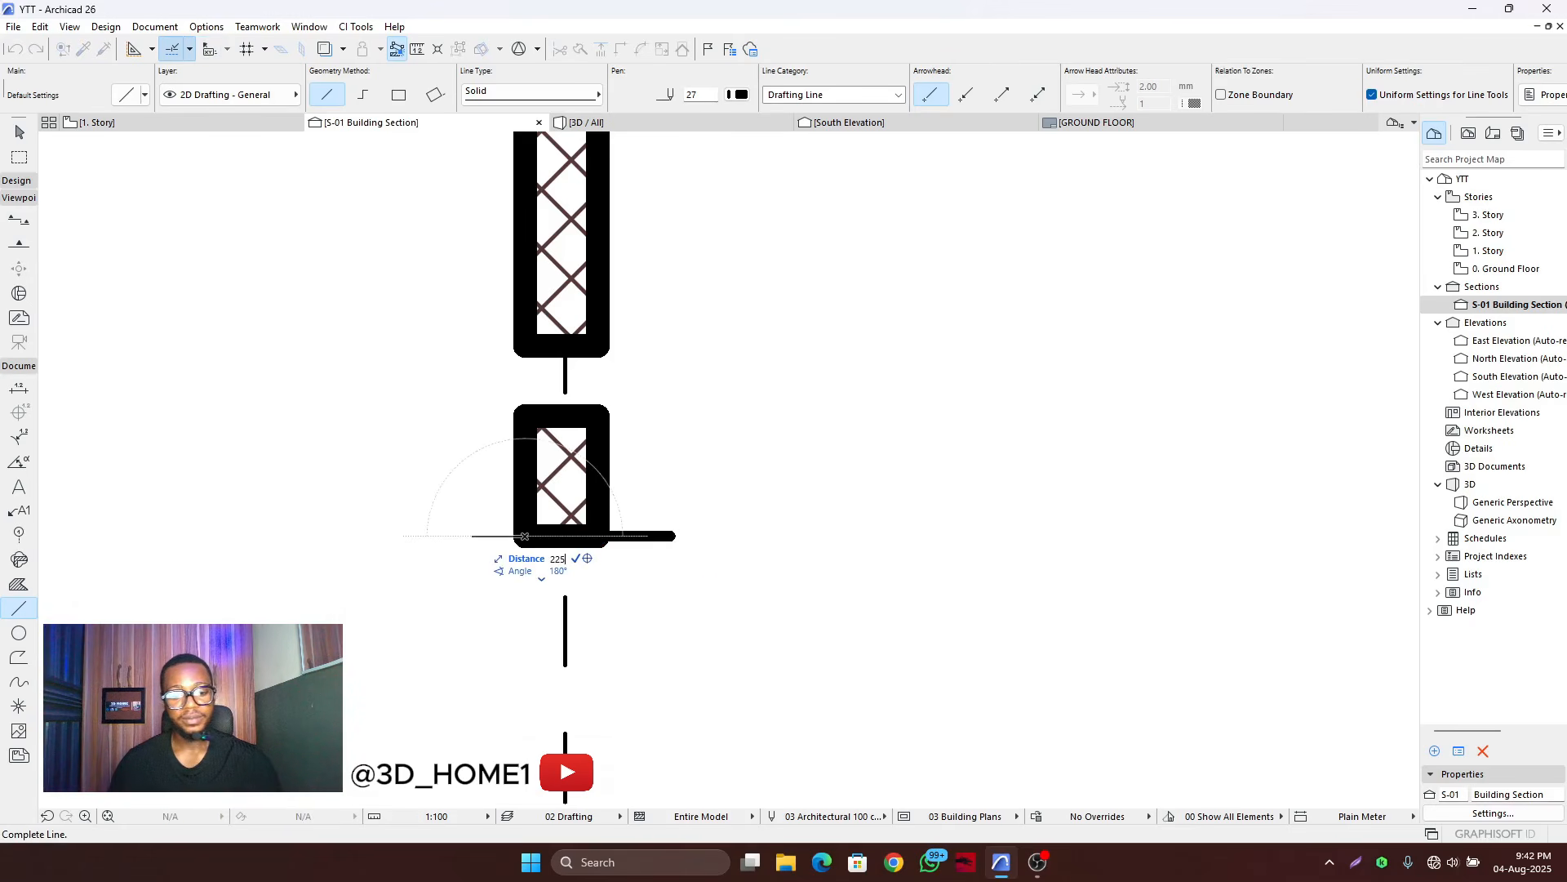
key(Return)
click(19, 132)
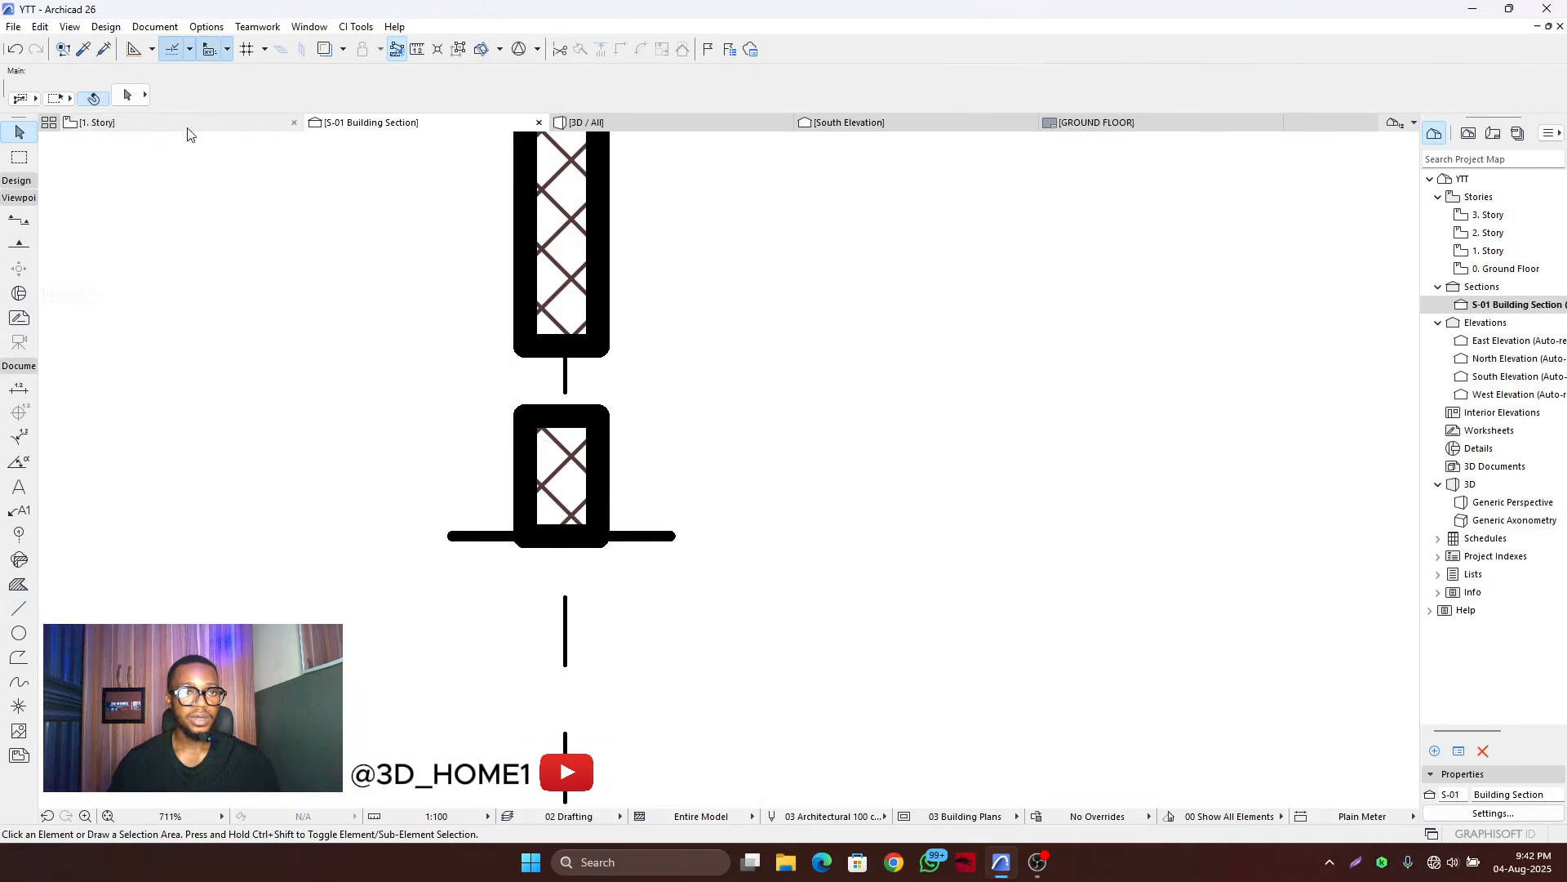
- Draw a 675 mm wide rectangular Gravel fill for the footing, starting from the outer end of the left line
click(19, 584)
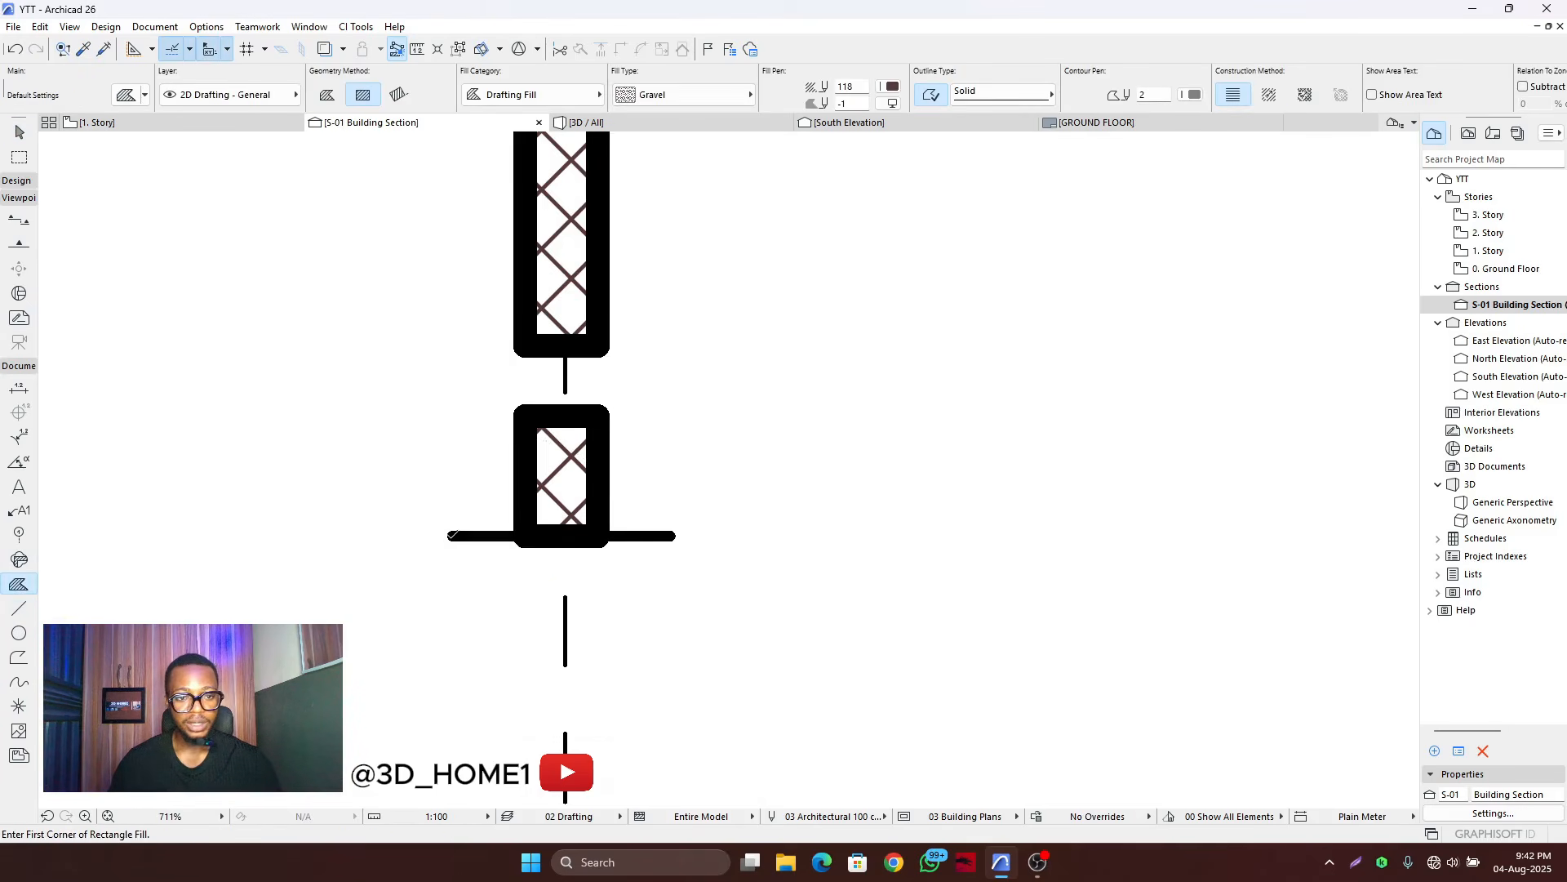
click(452, 536)
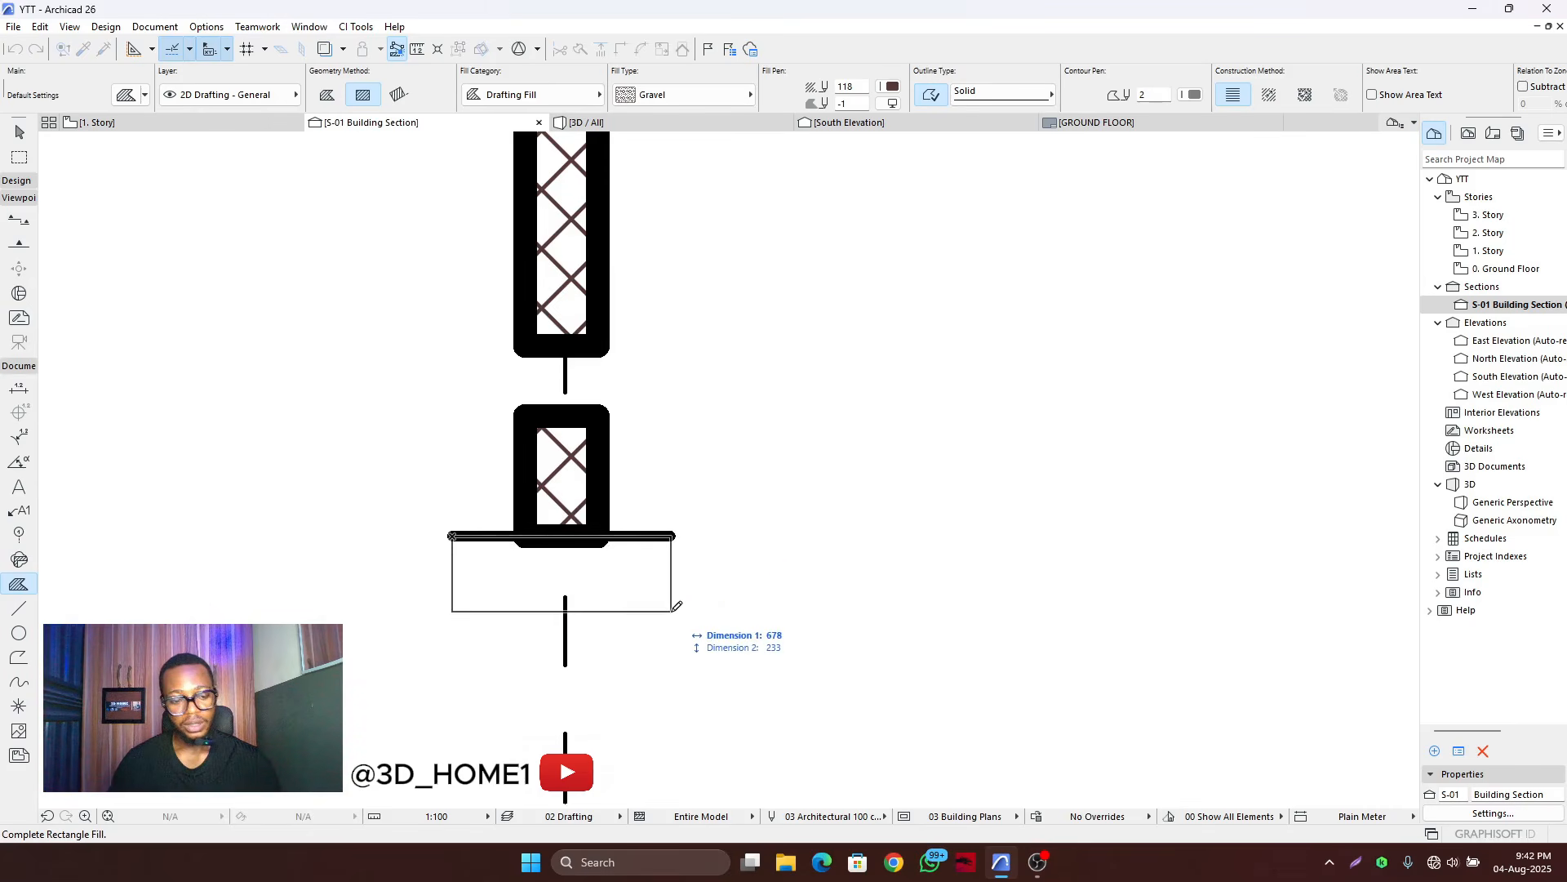
text(67)
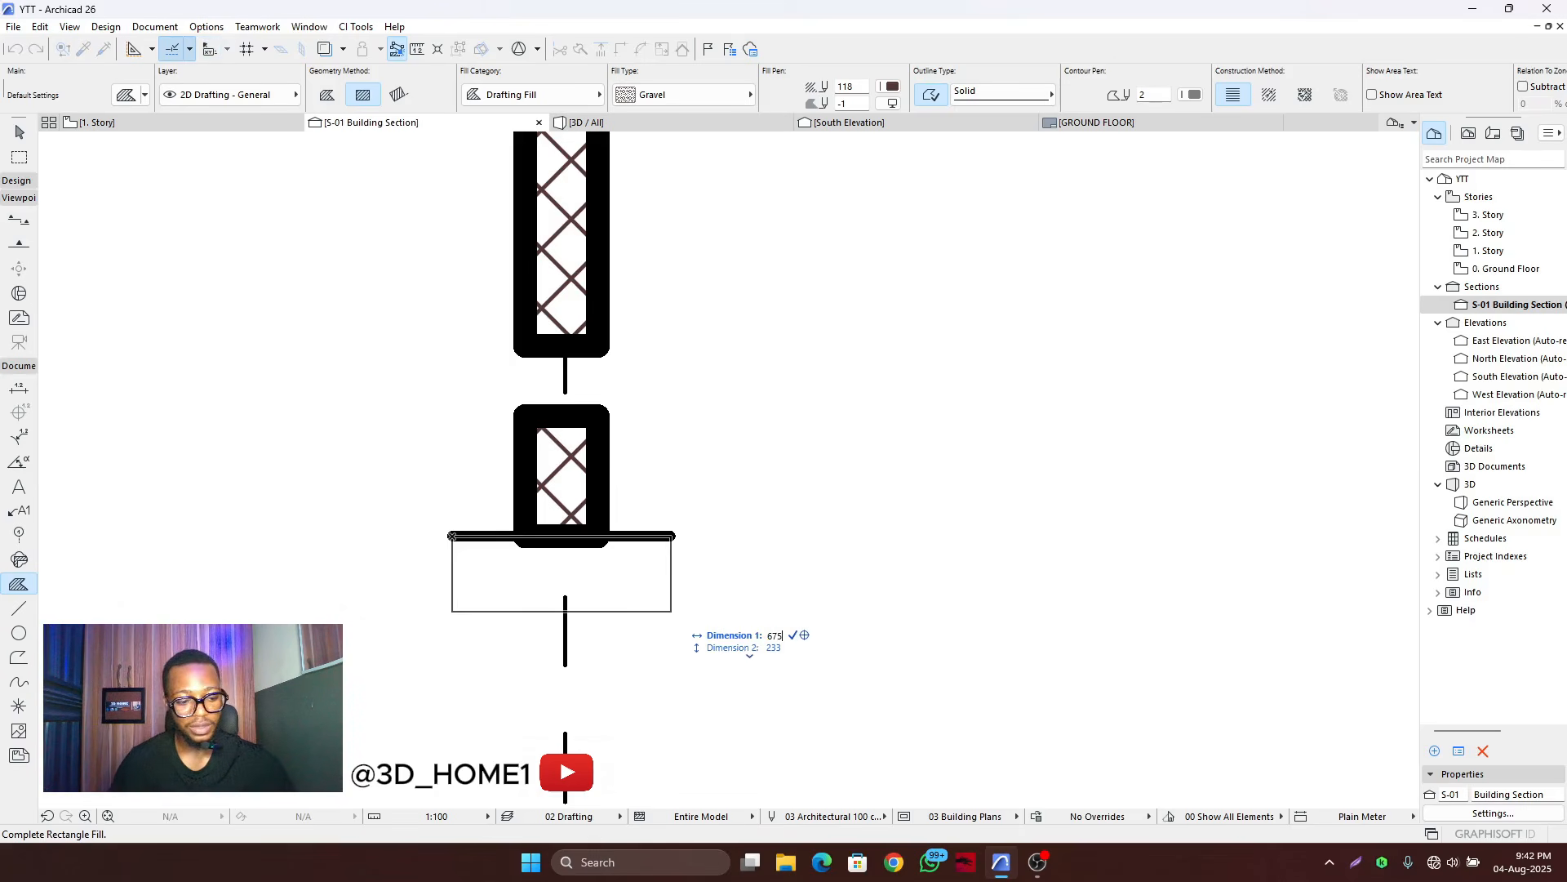
key(Tab)
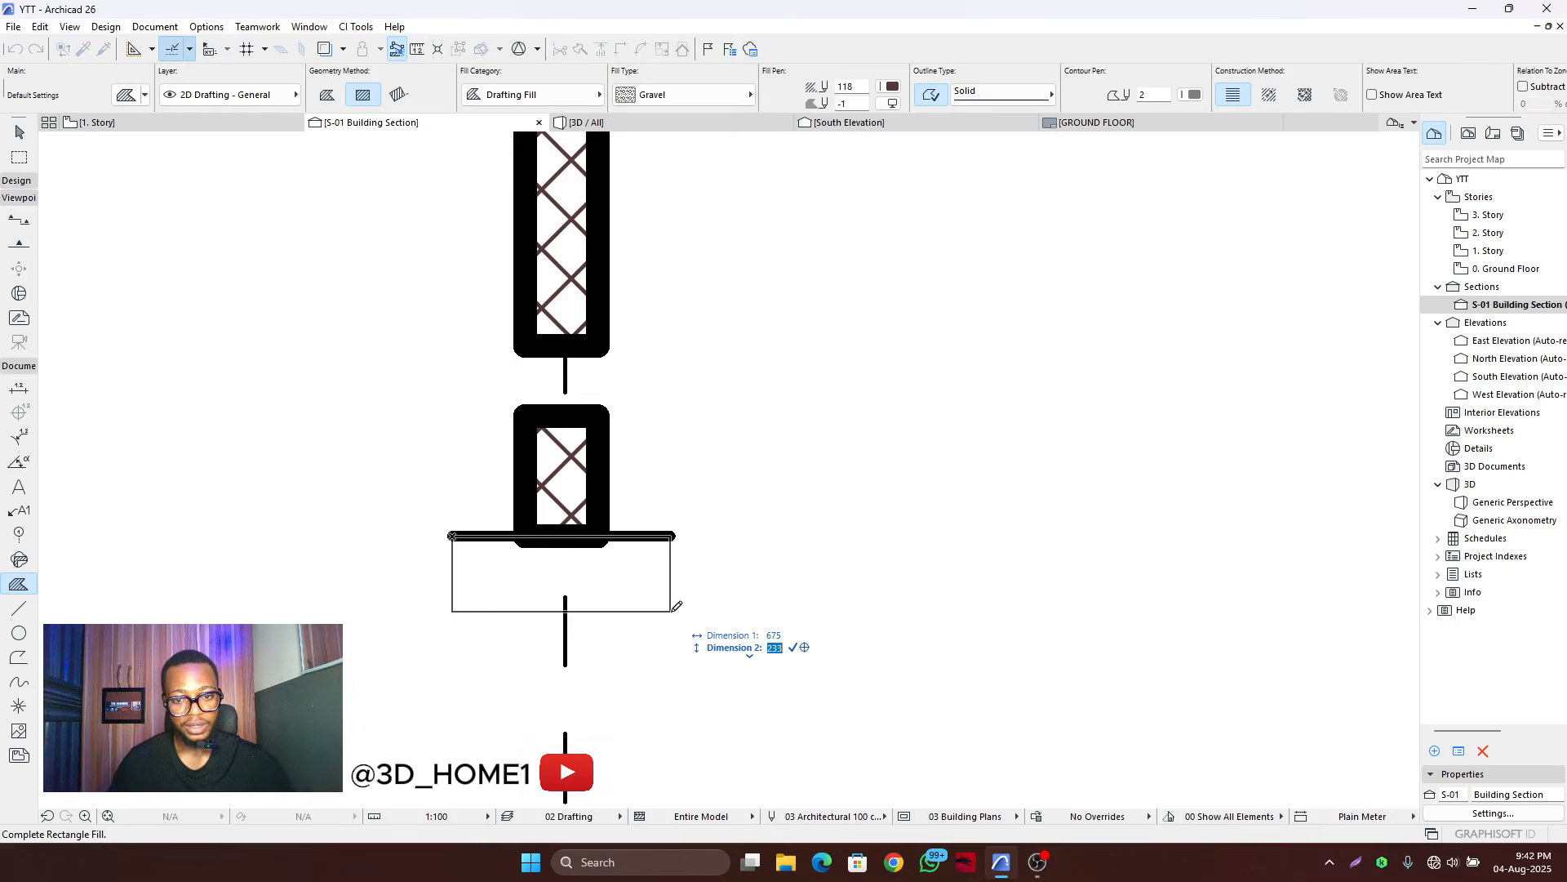
key(Return)
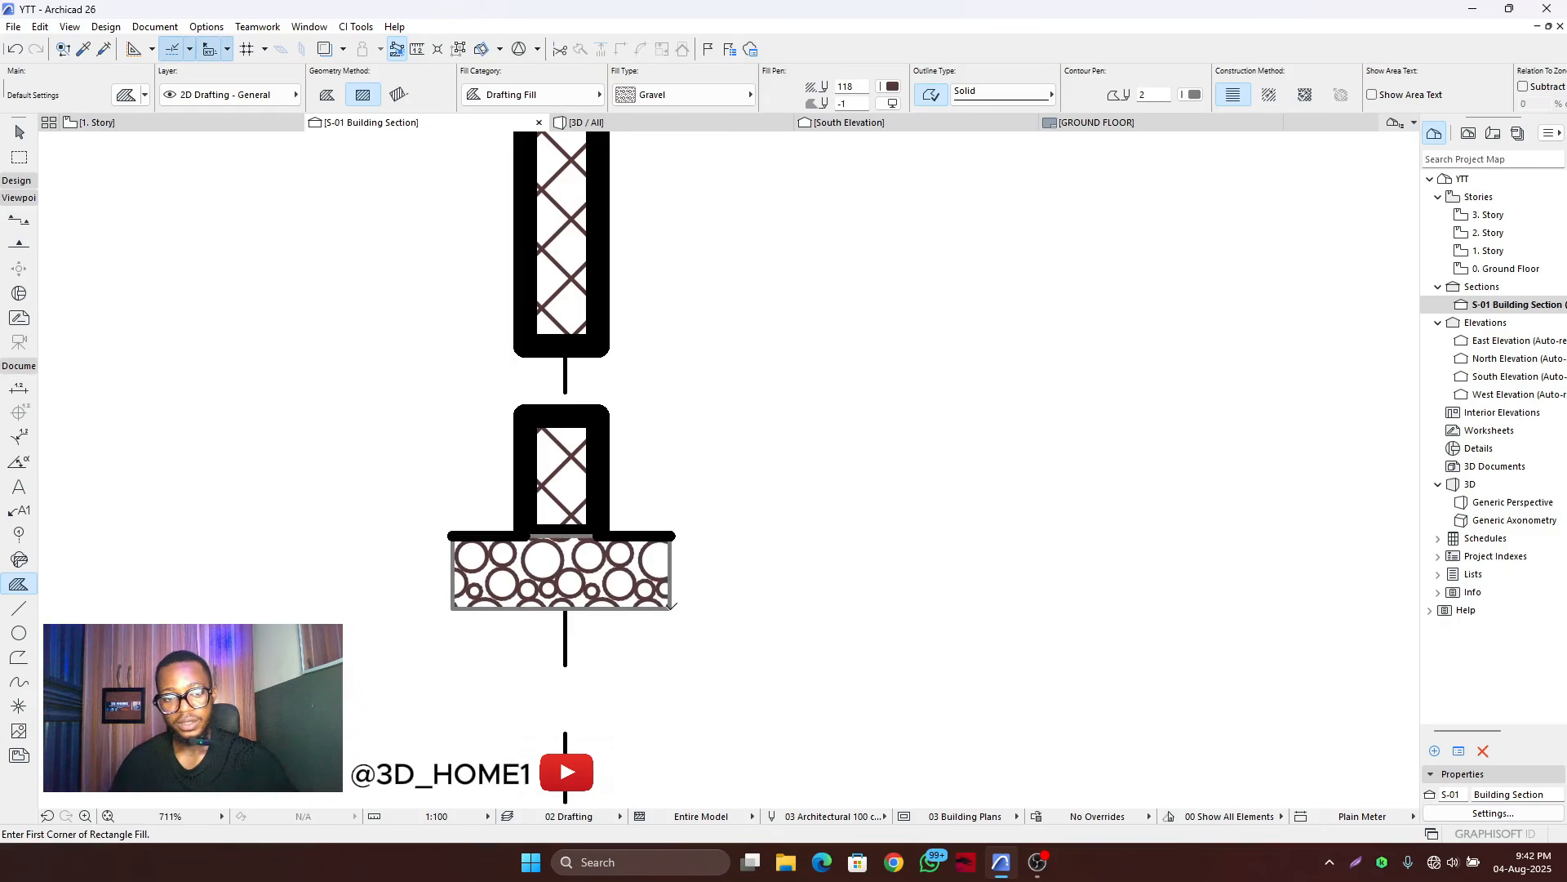
key(Escape)
- Delete the two horizontal helper lines on either side of the short block fill's base
click(674, 537)
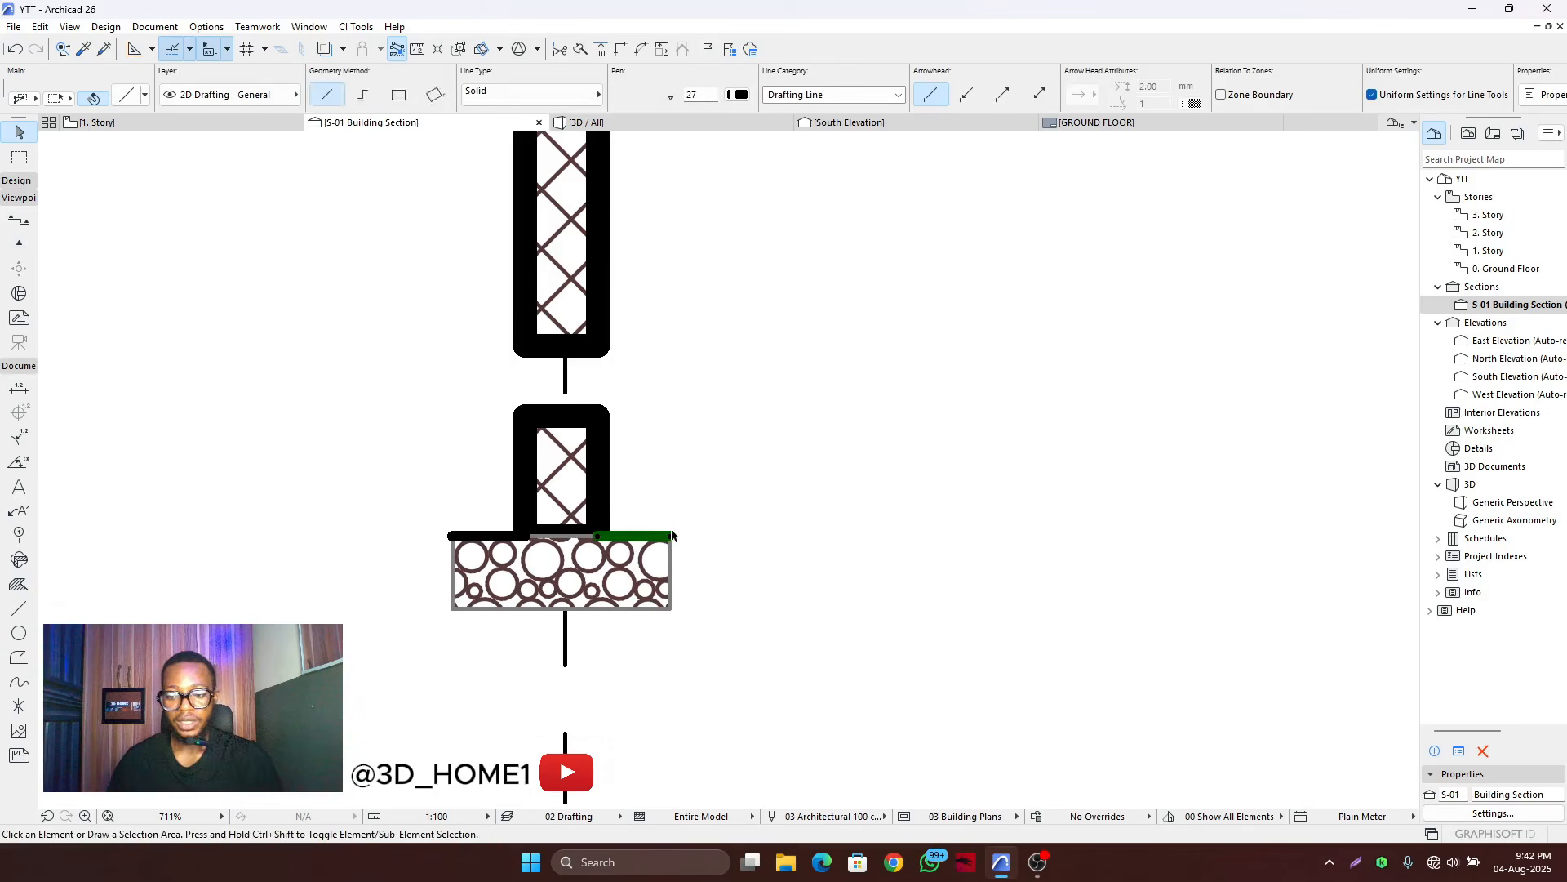
key(Delete)
click(484, 537)
key(Delete)
- Change the footing fill's type from Gravel to Structural Concrete
click(541, 575)
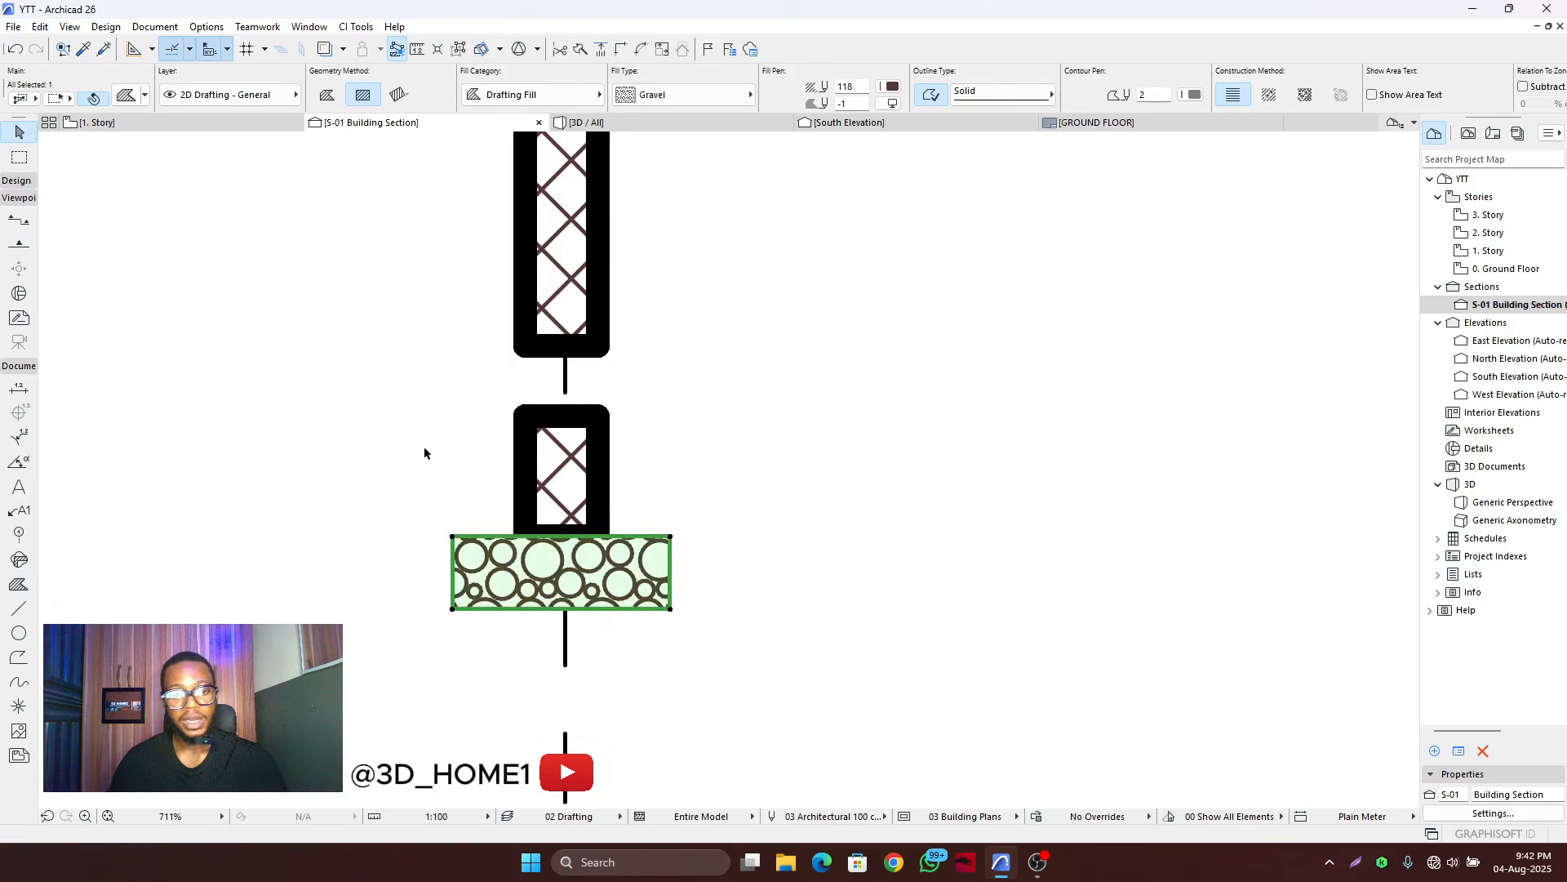
scroll(533, 514, down, 4)
scroll(543, 526, up, 4)
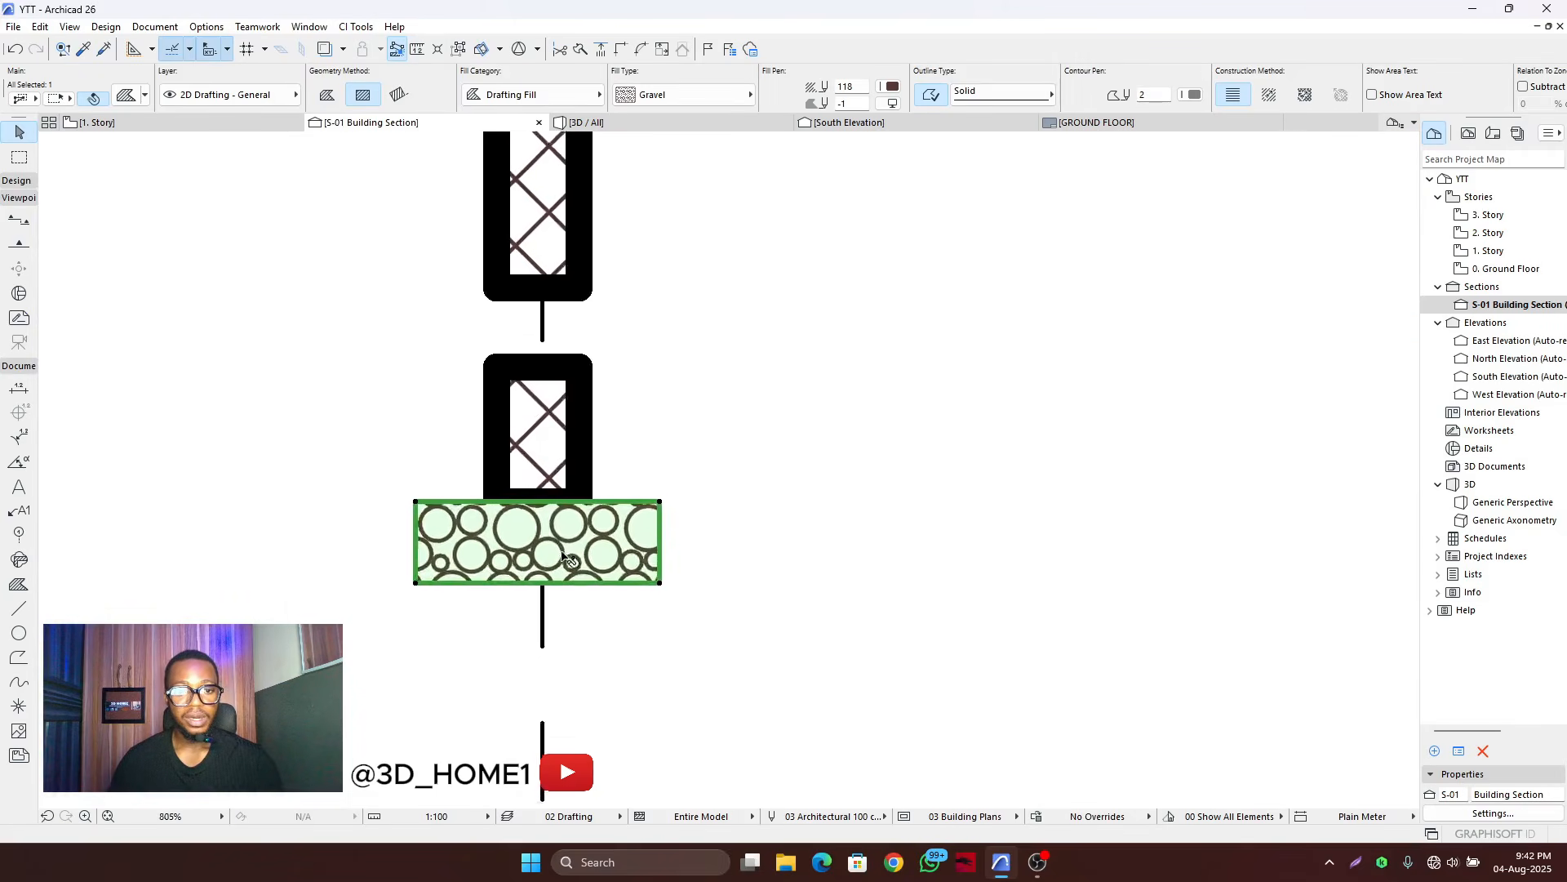
scroll(559, 534, down, 2)
scroll(560, 535, down, 3)
scroll(563, 538, up, 5)
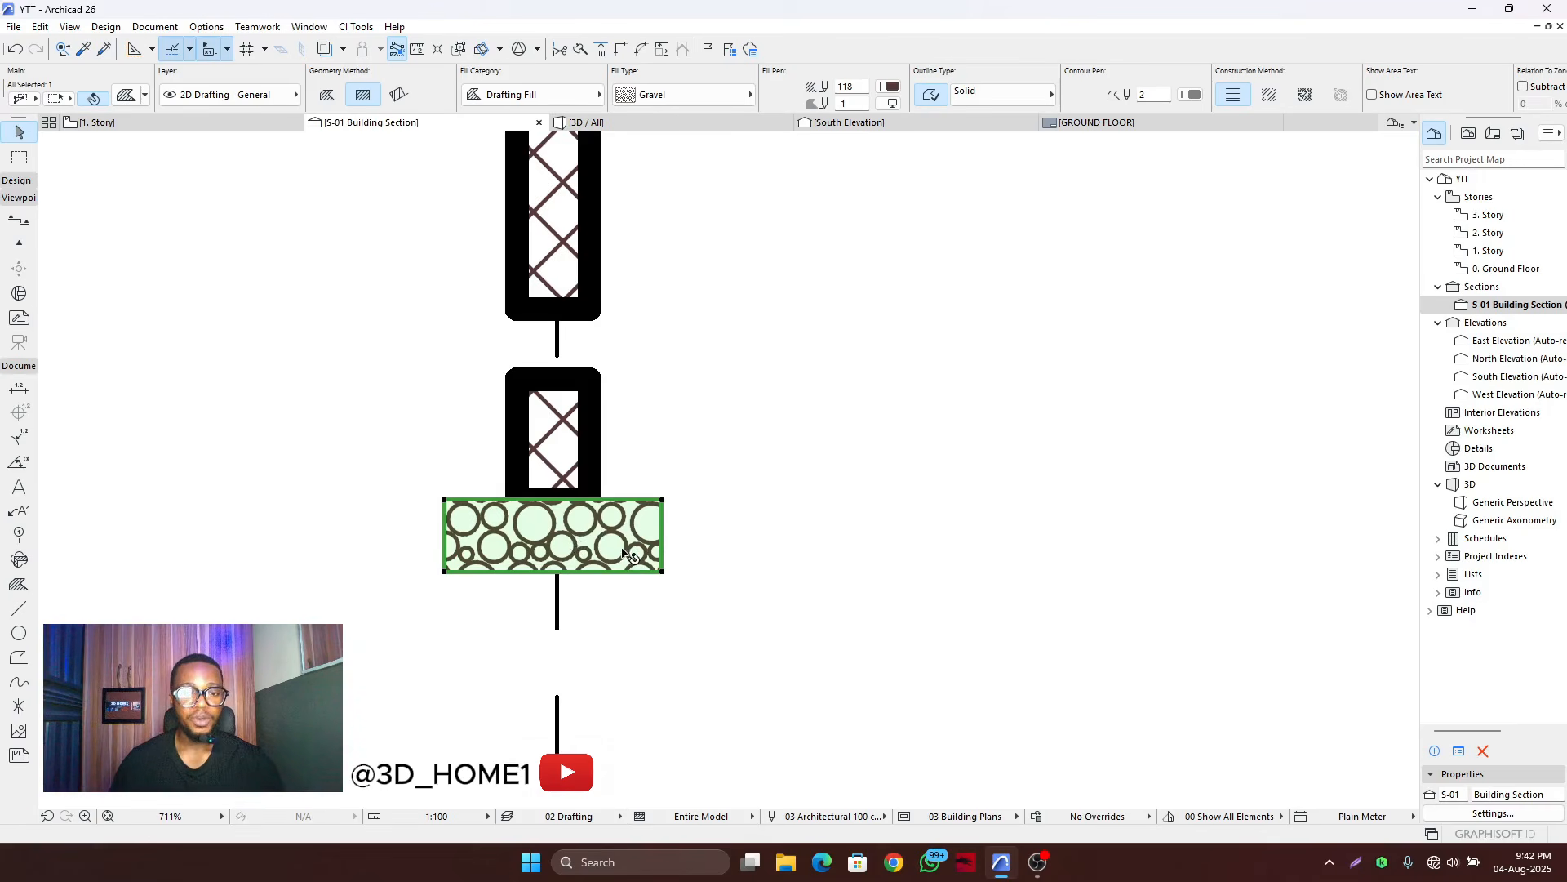
click(667, 96)
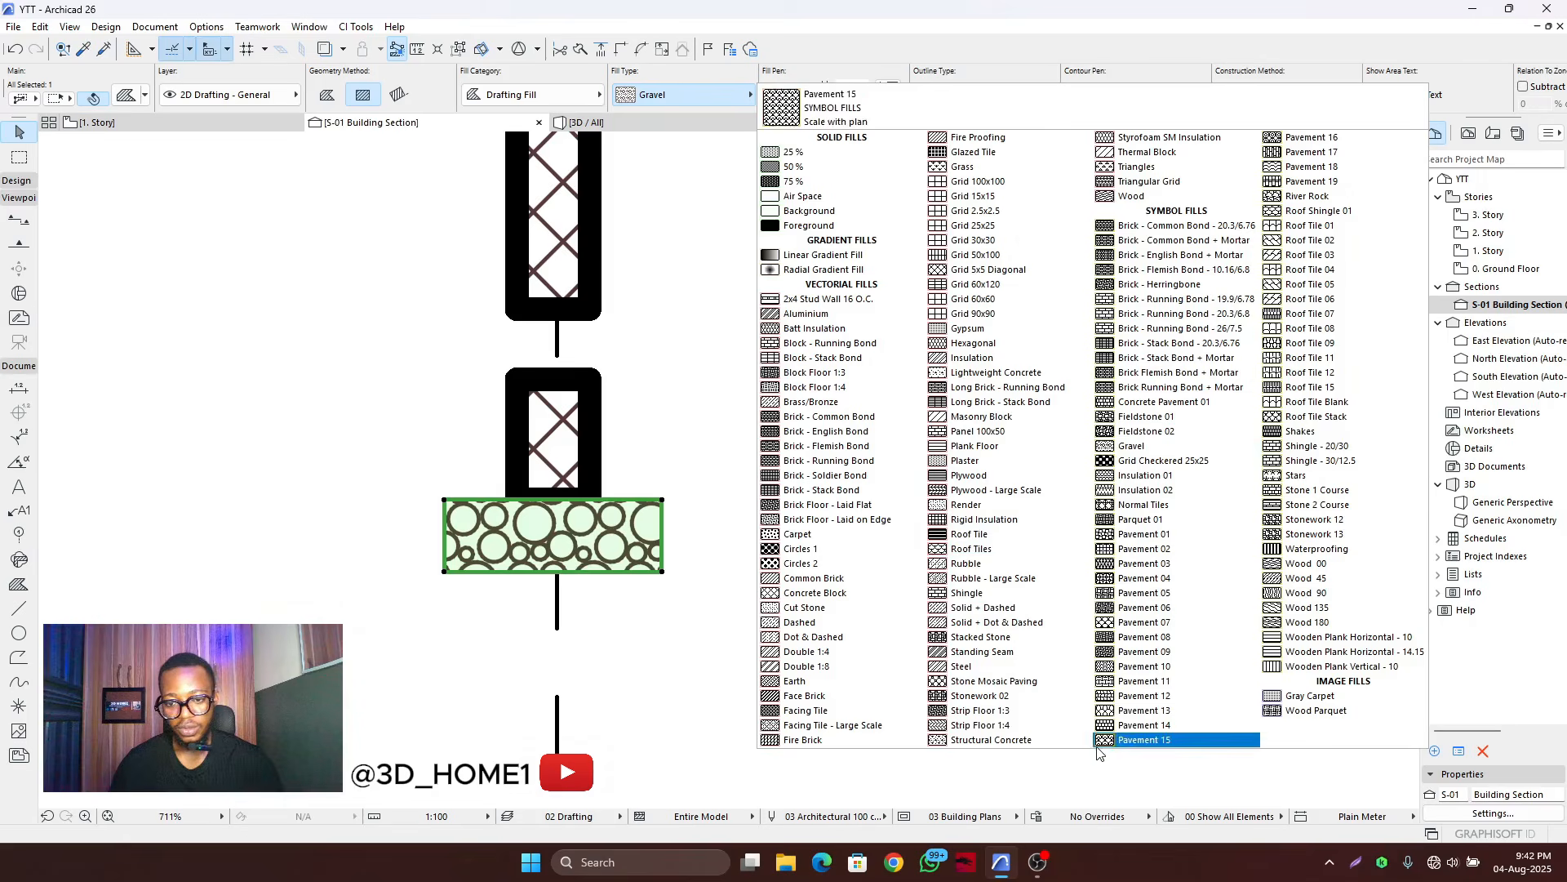
click(986, 741)
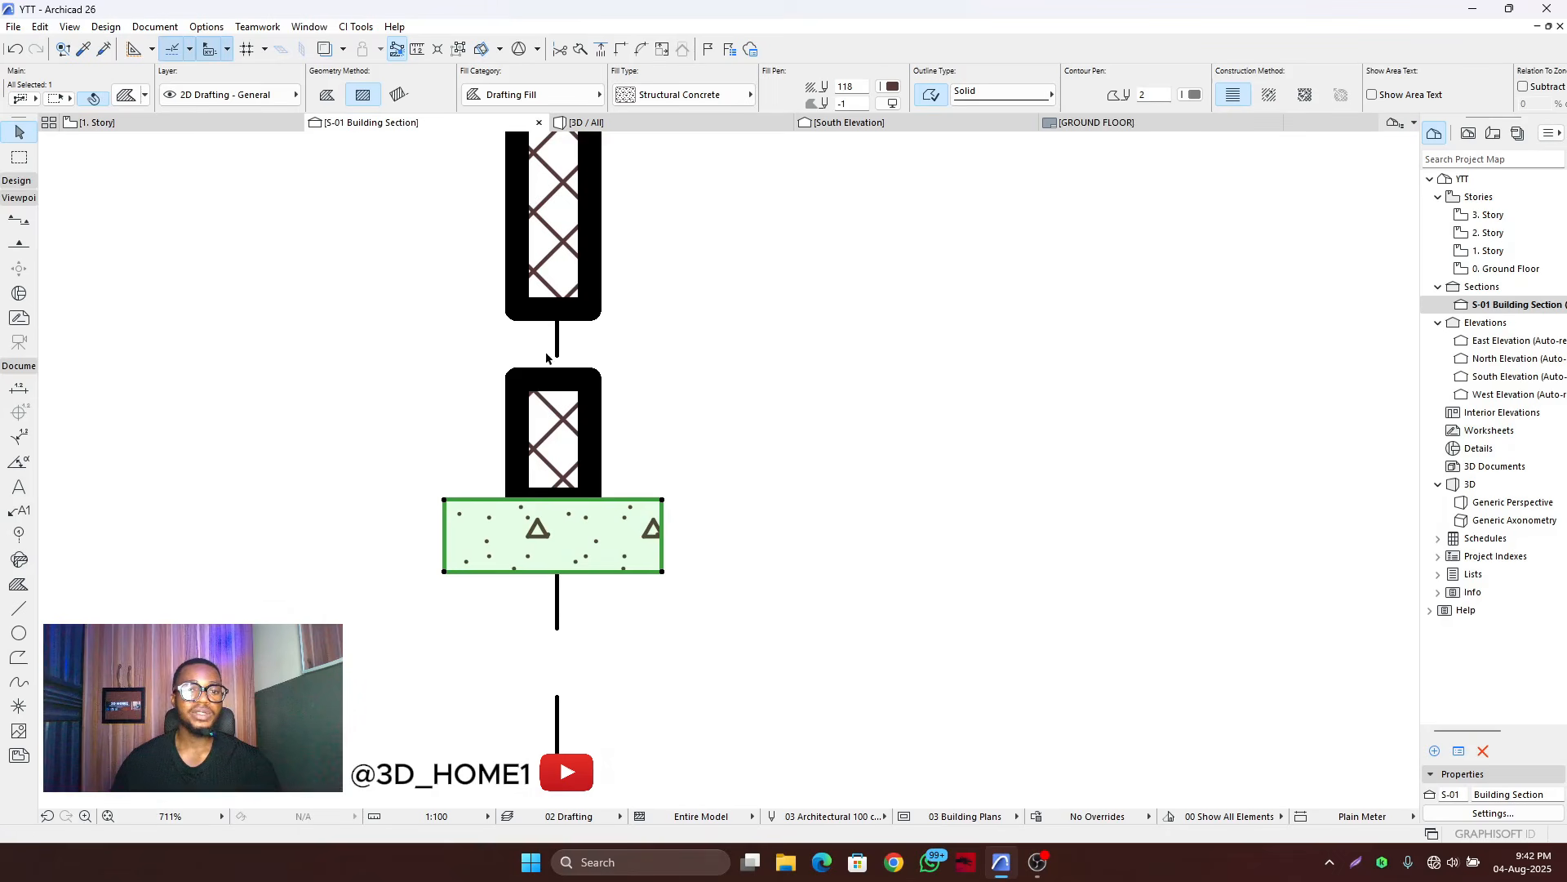
- Set the footing fill's contour pen to 120 in its selection settings
click(124, 100)
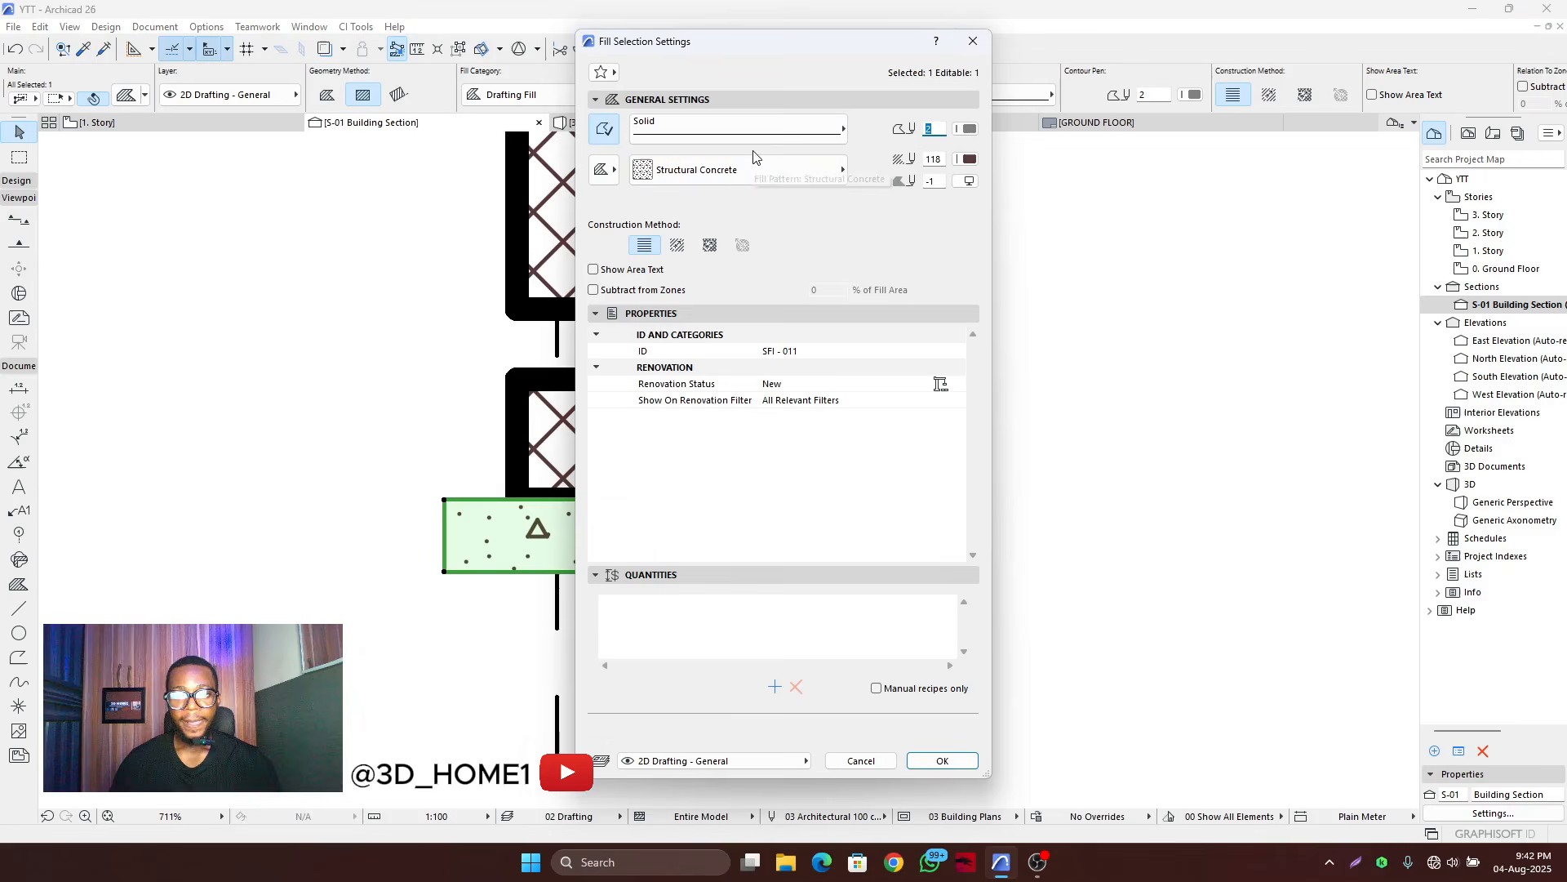
click(784, 129)
click(804, 135)
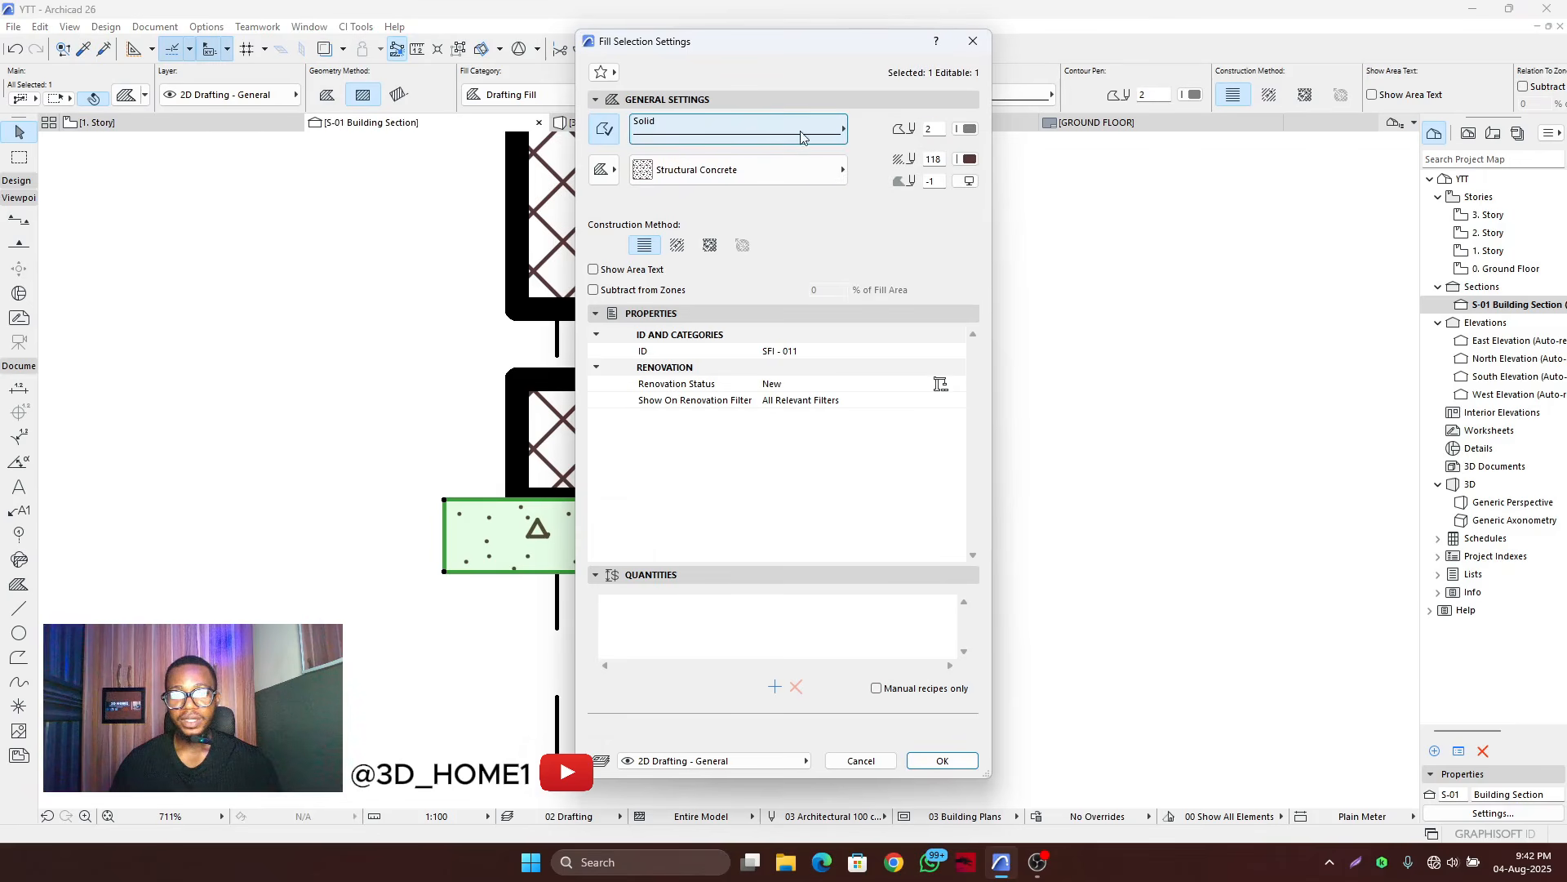
click(967, 130)
click(1268, 203)
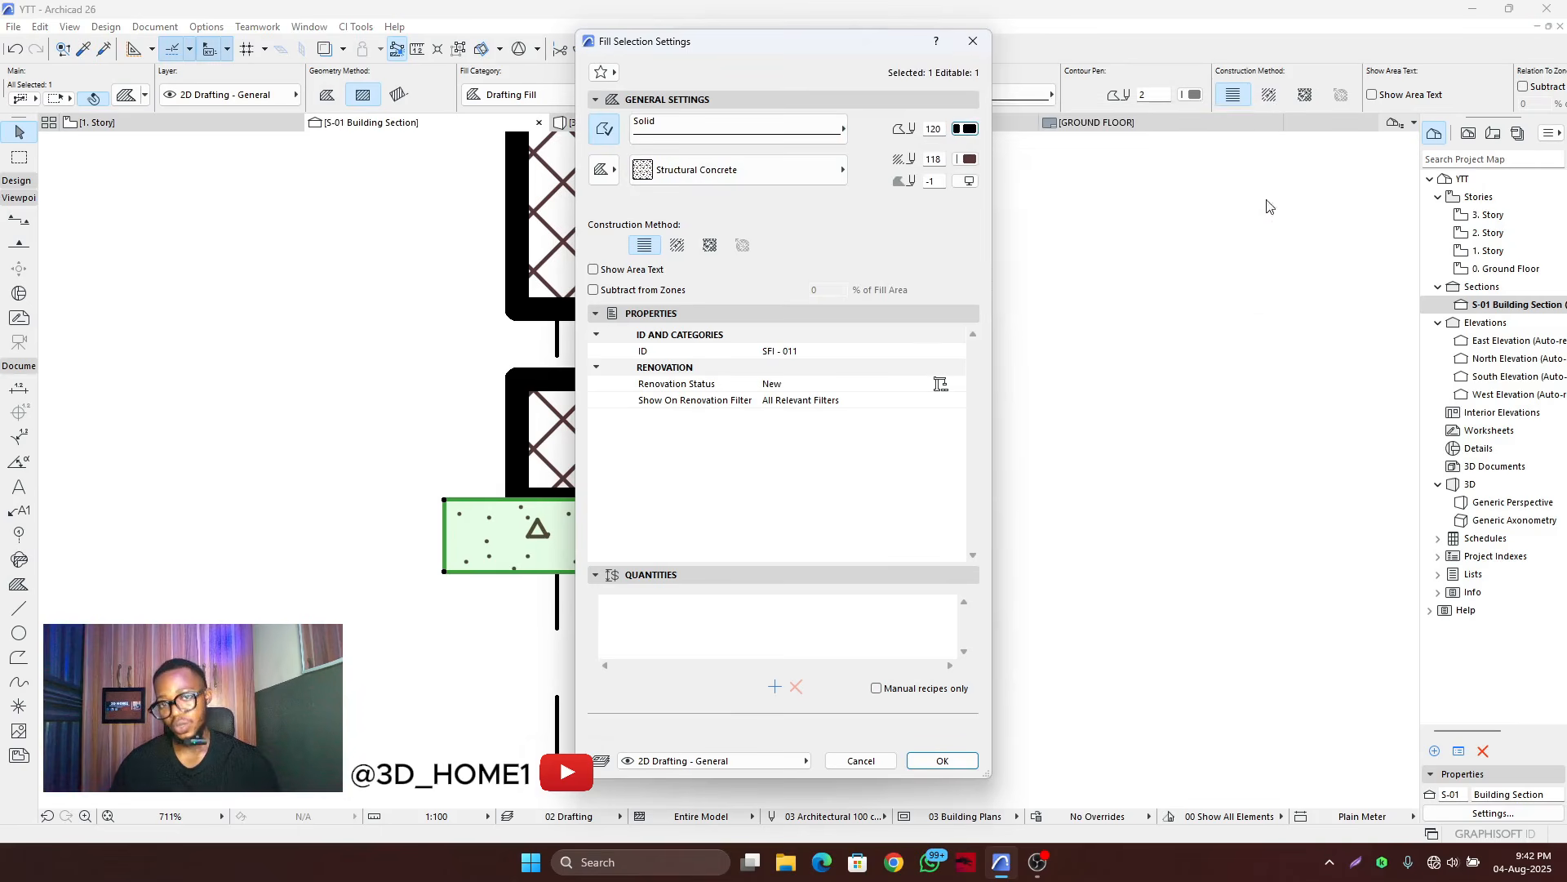
click(942, 761)
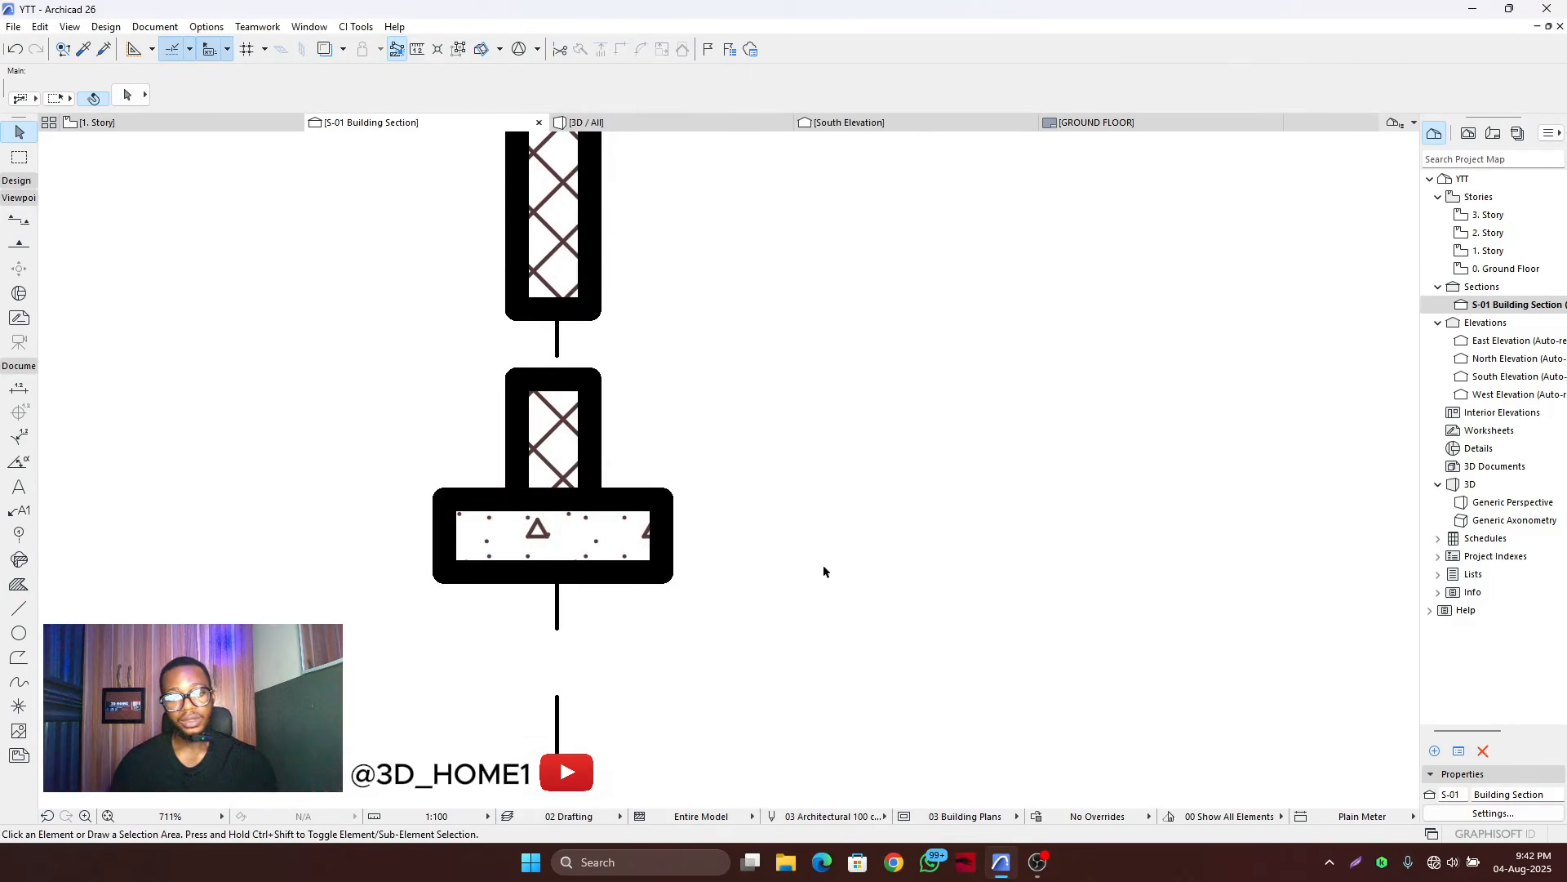
- Copy the foundation wall, short block and footing fills from grid line 1 to beneath the wall at grid line 2
scroll(490, 559, down, 10)
scroll(487, 558, up, 3)
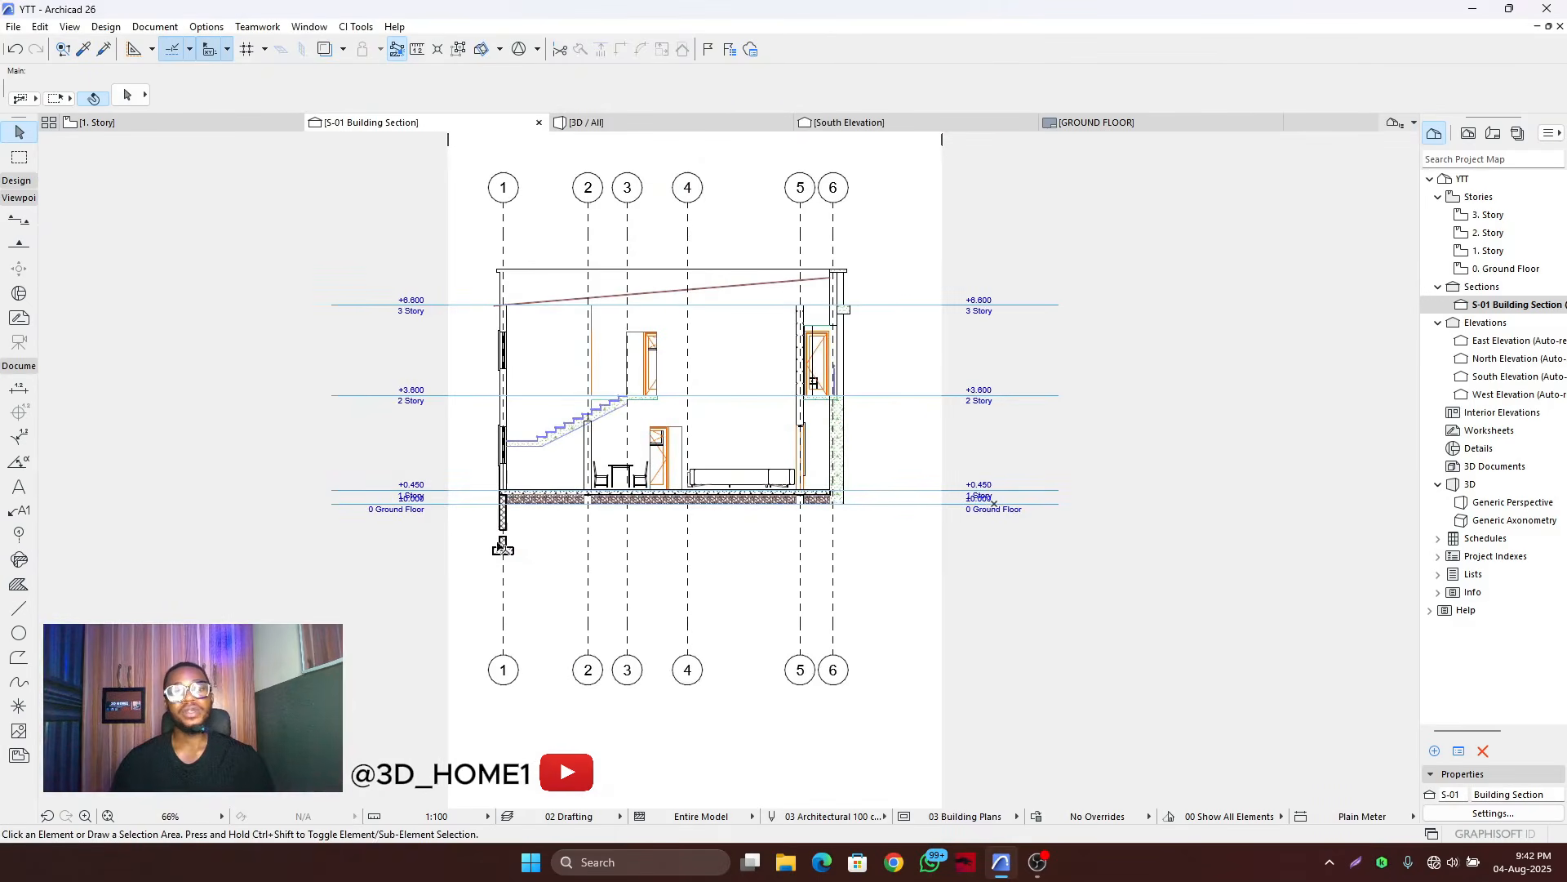
scroll(486, 556, up, 5)
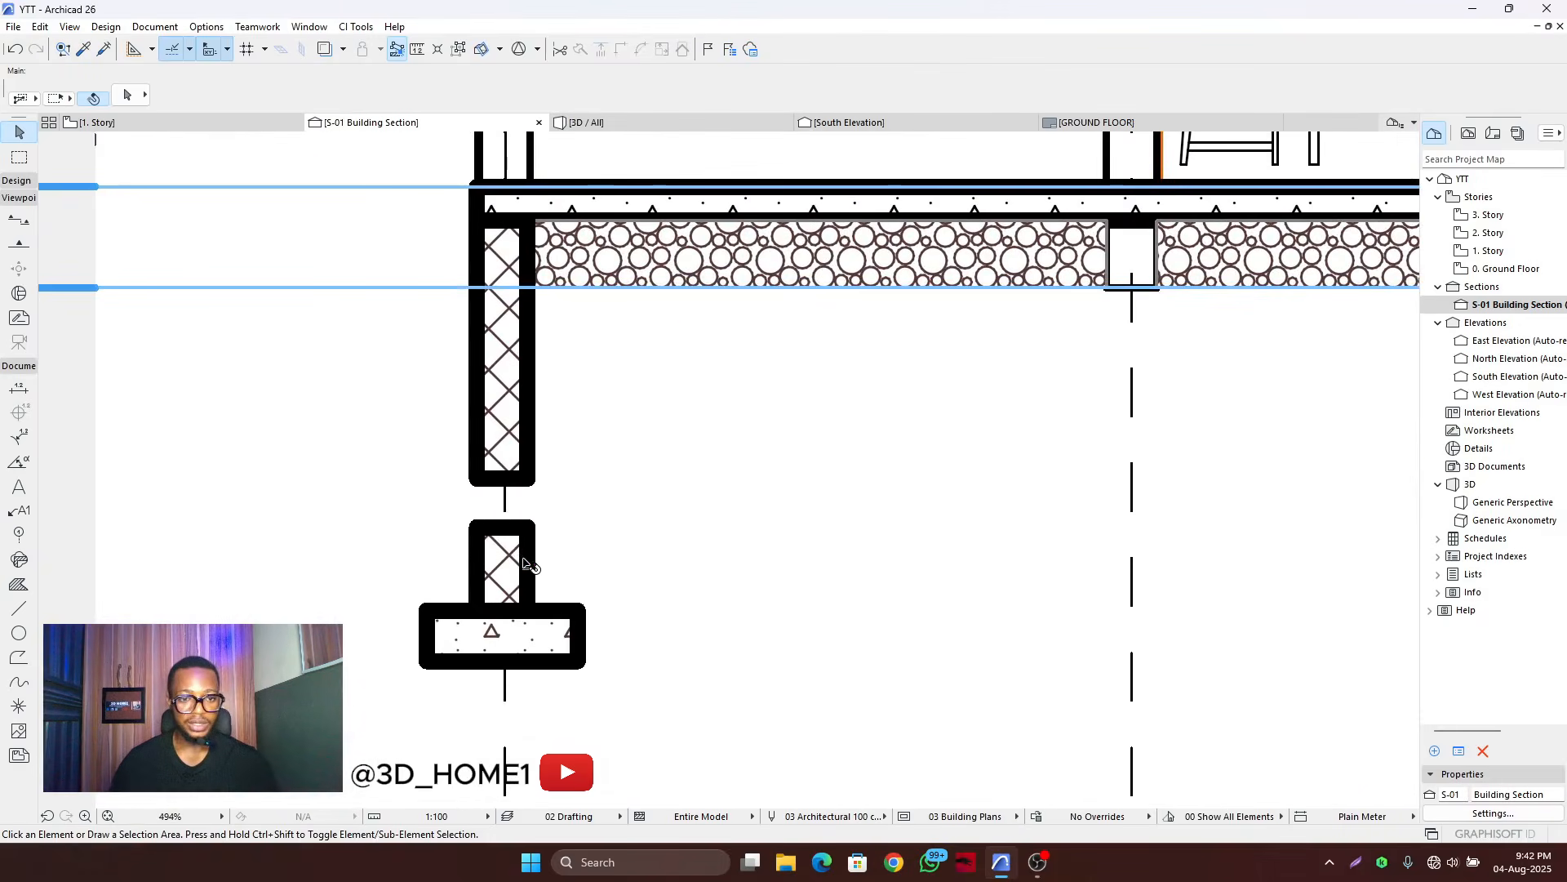
click(527, 563)
shift+click(570, 634)
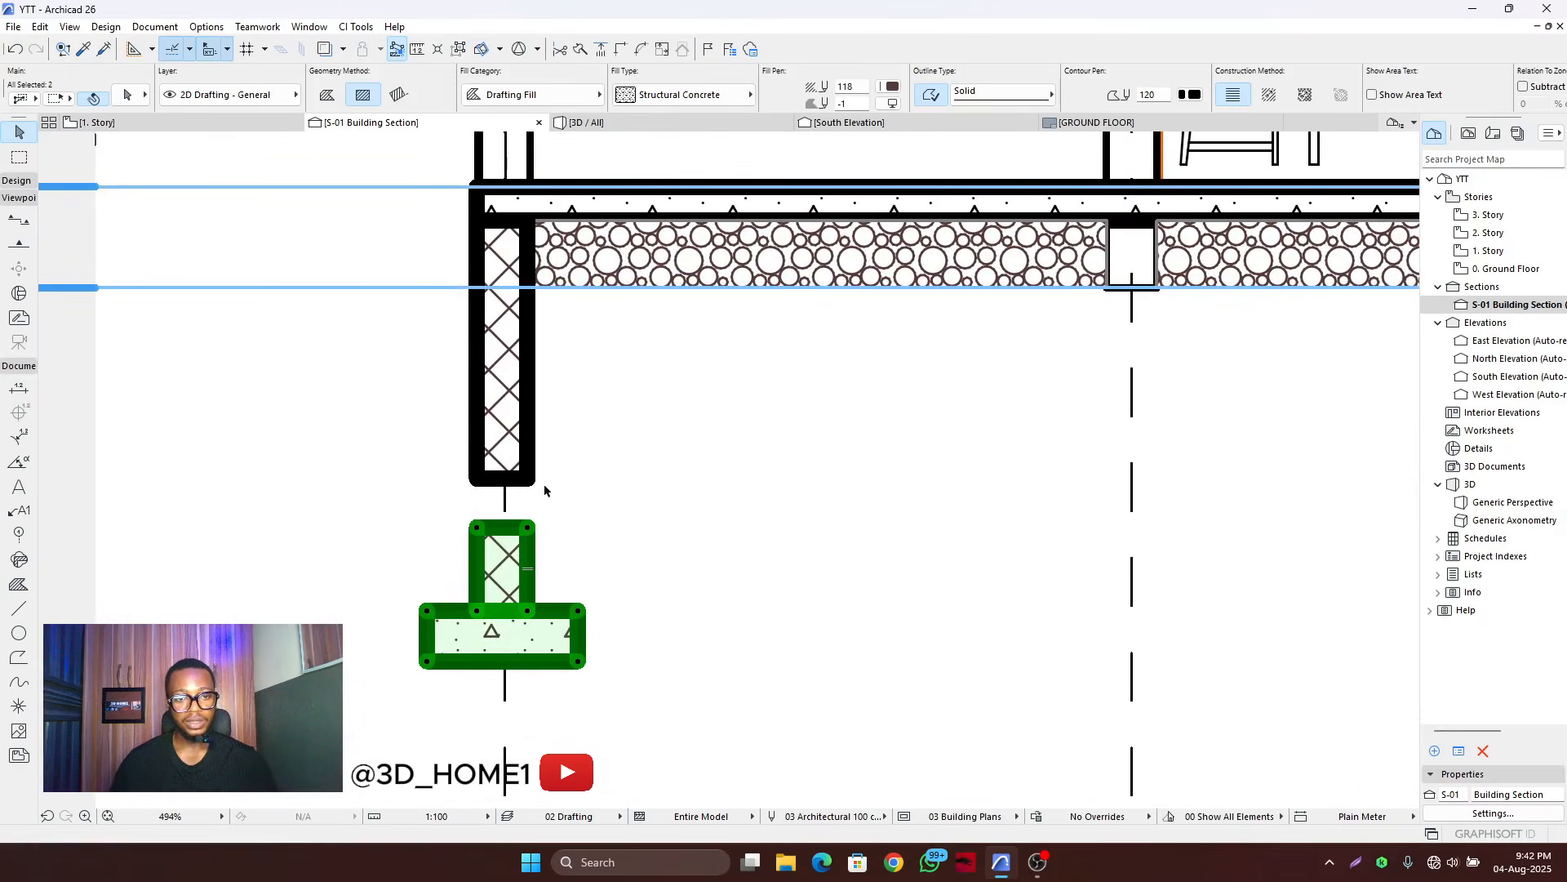
shift+click(527, 415)
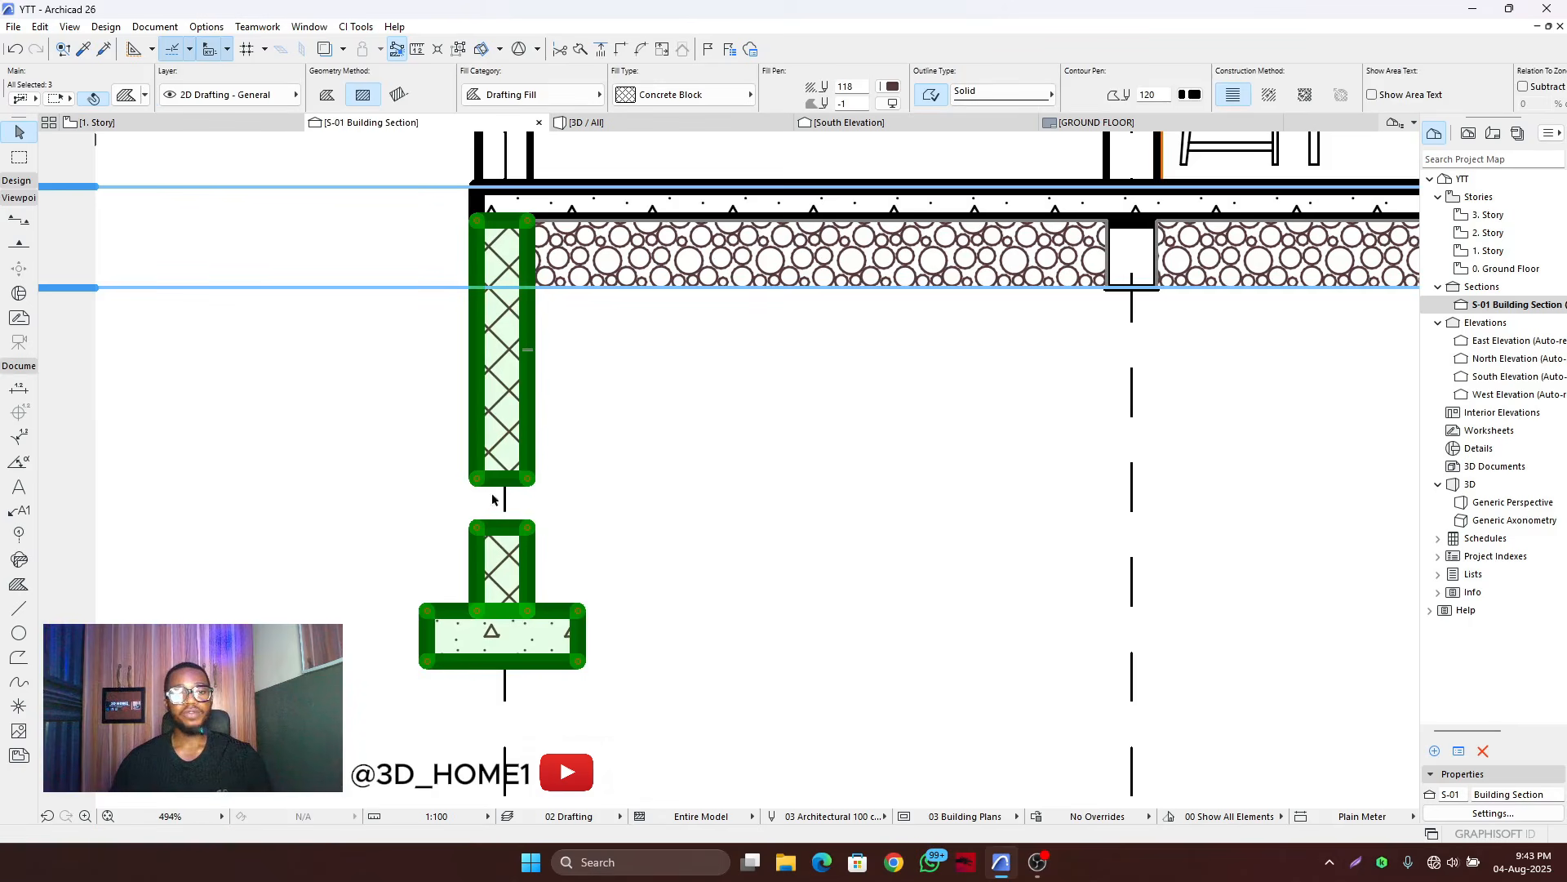
scroll(474, 557, down, 4)
scroll(488, 393, up, 7)
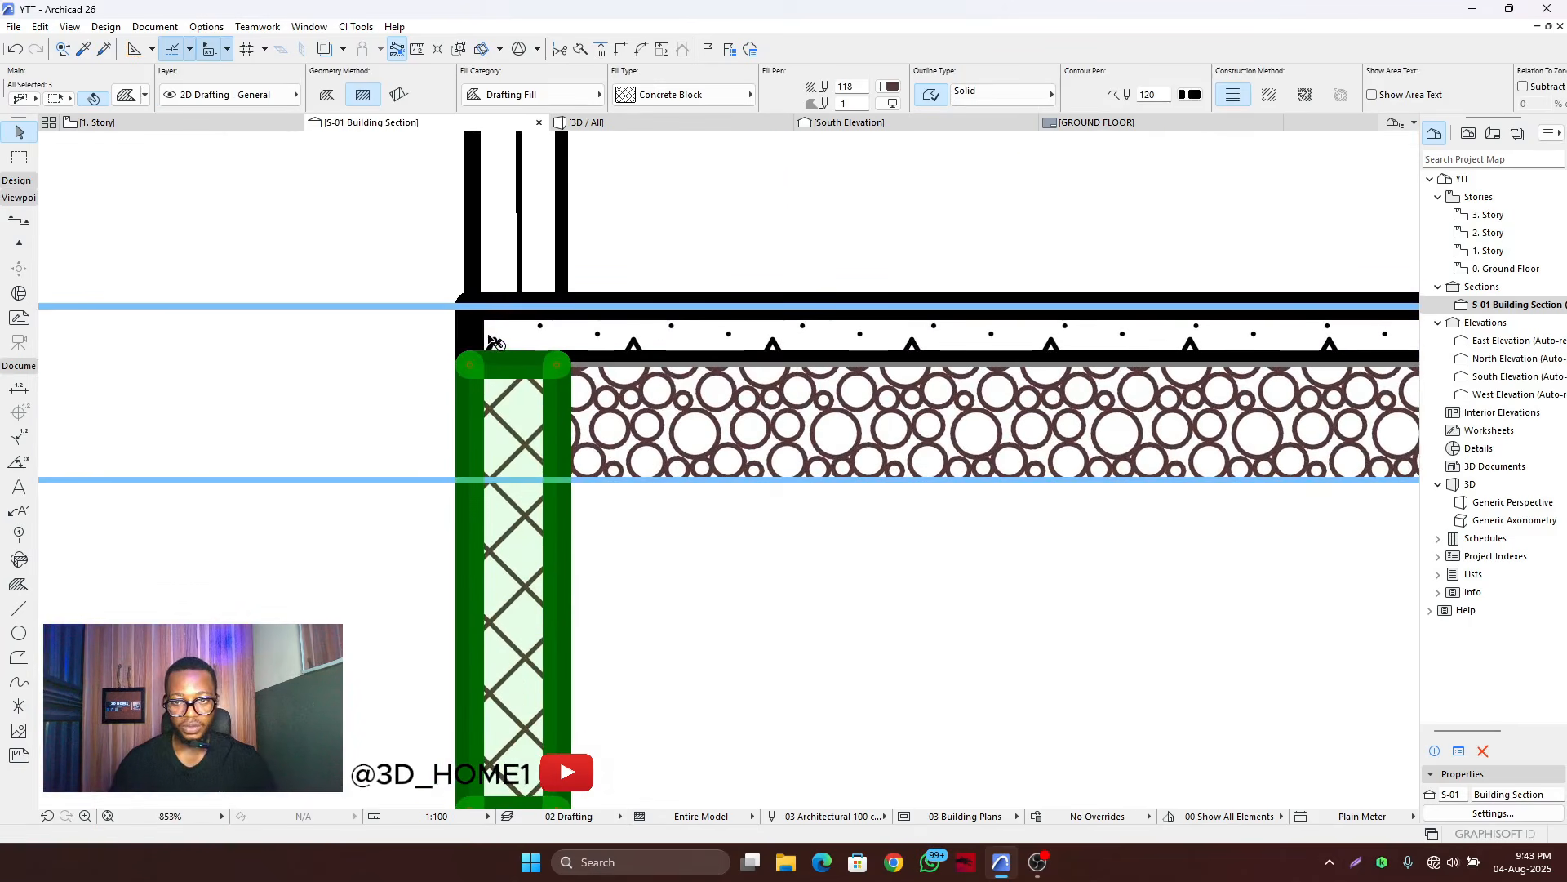
click(470, 365)
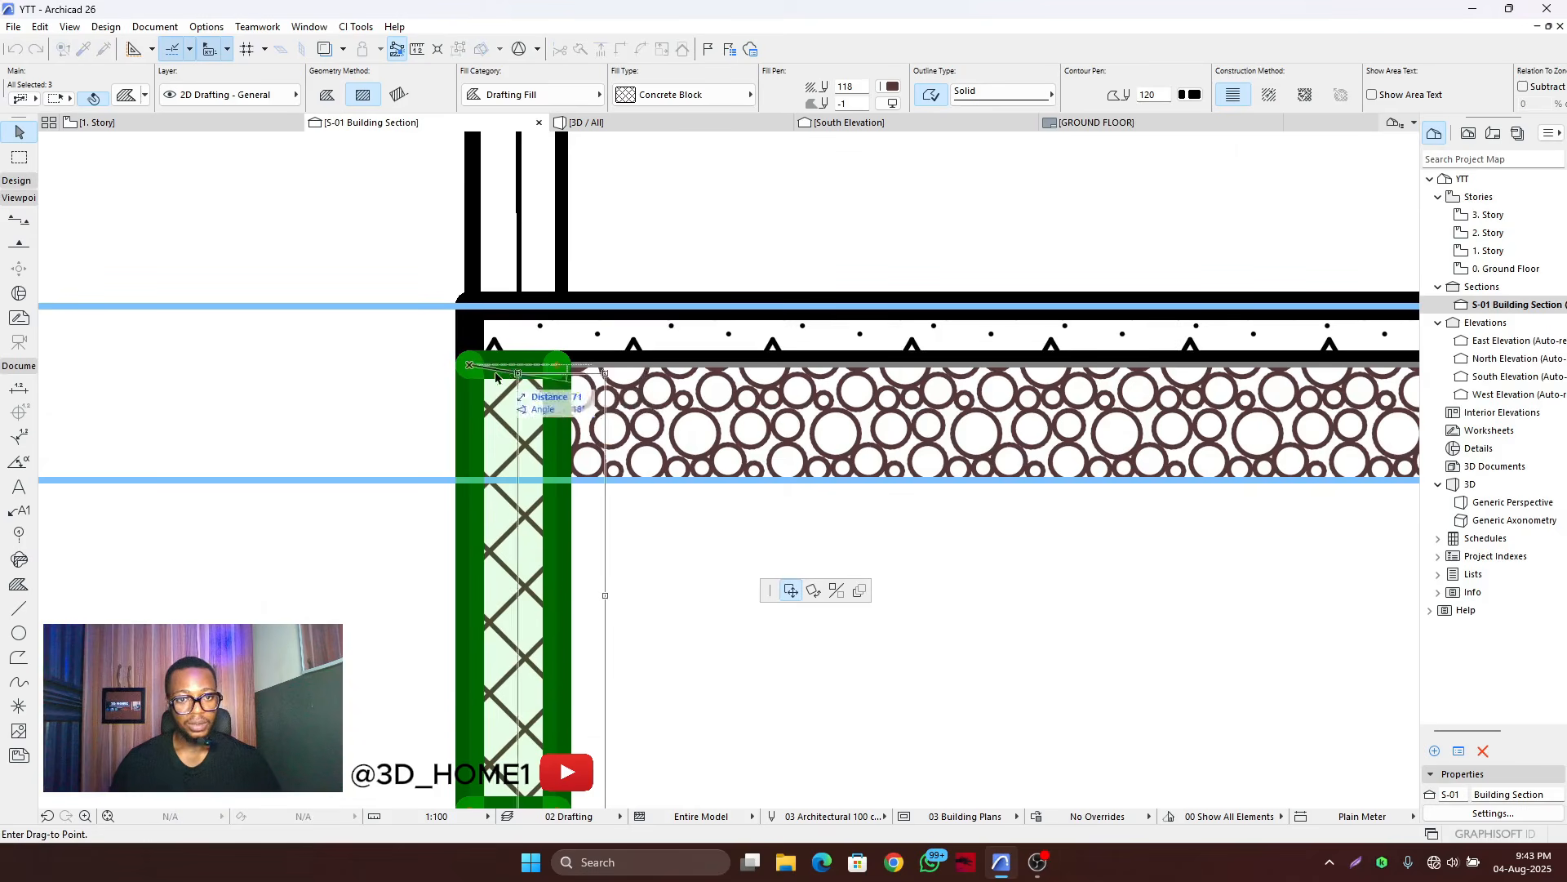
scroll(299, 398, down, 4)
scroll(939, 378, up, 2)
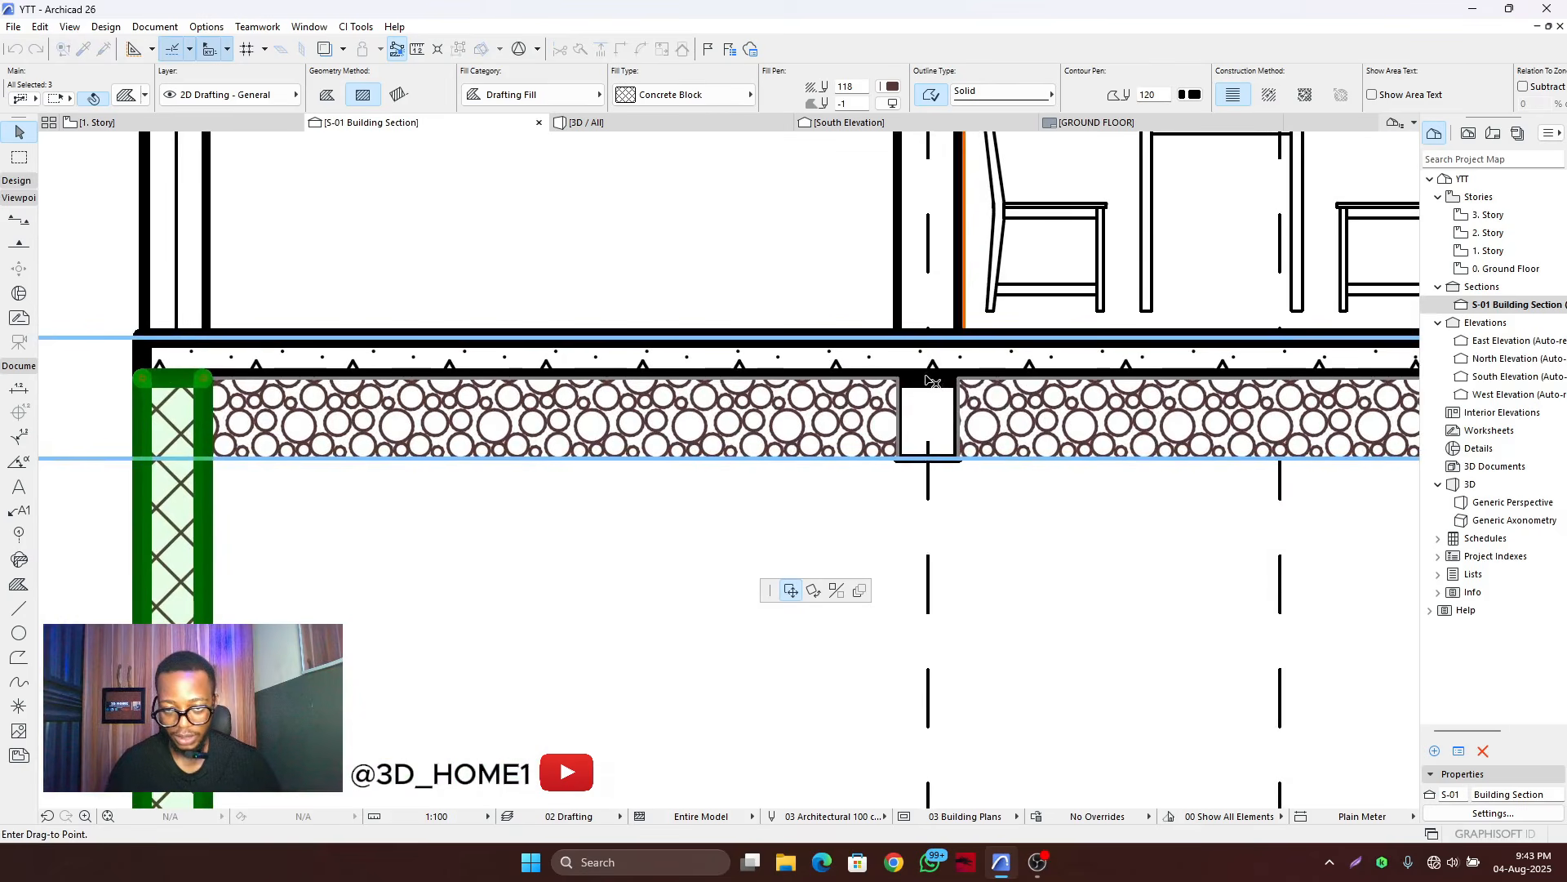
key(ctrl)
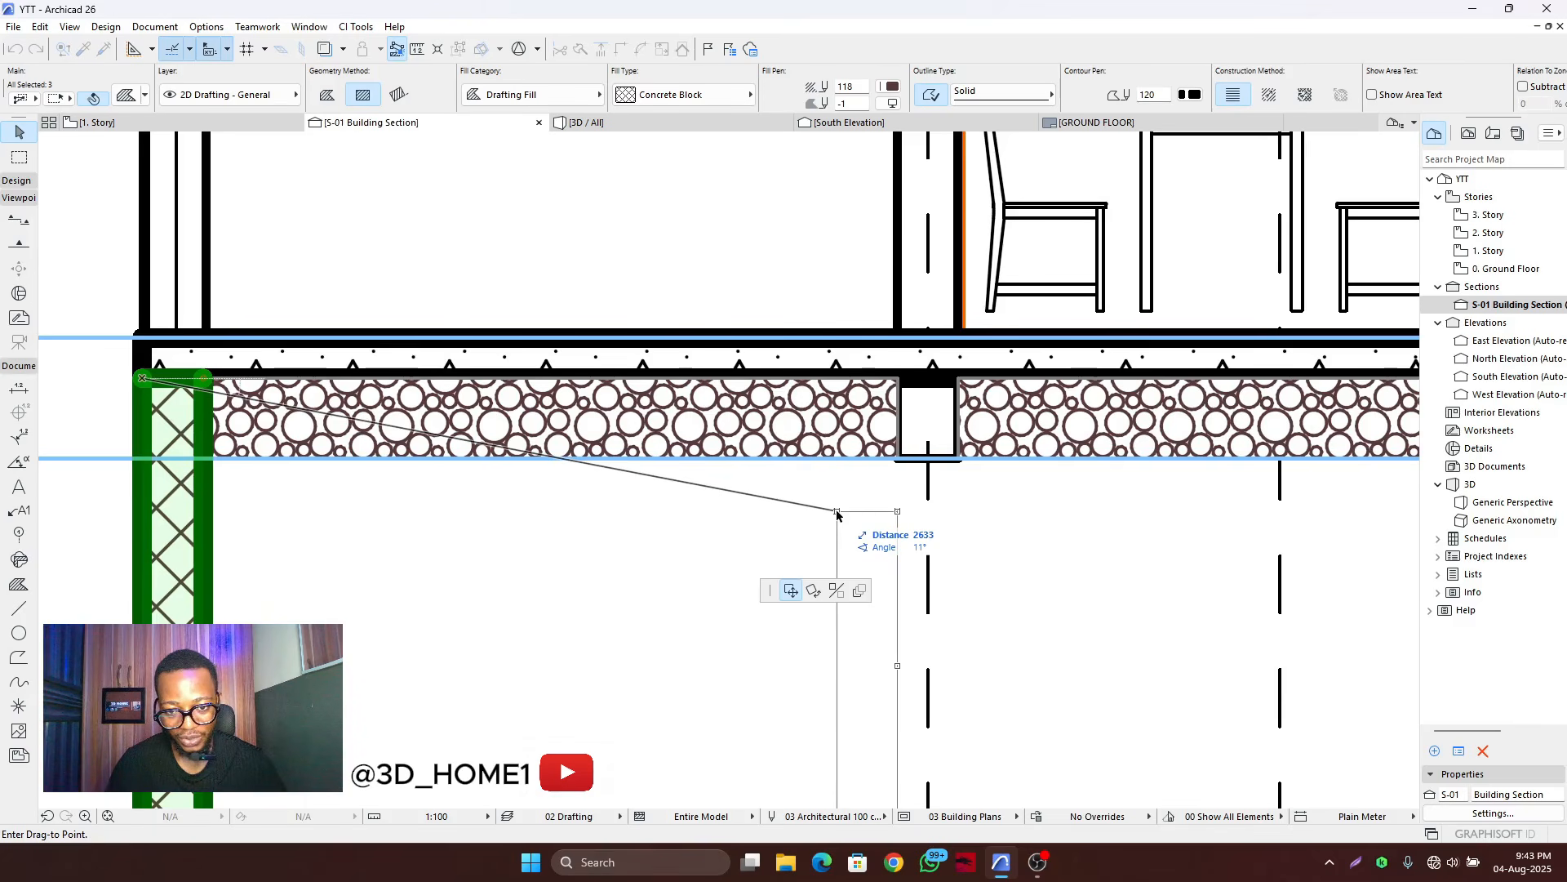
click(898, 379)
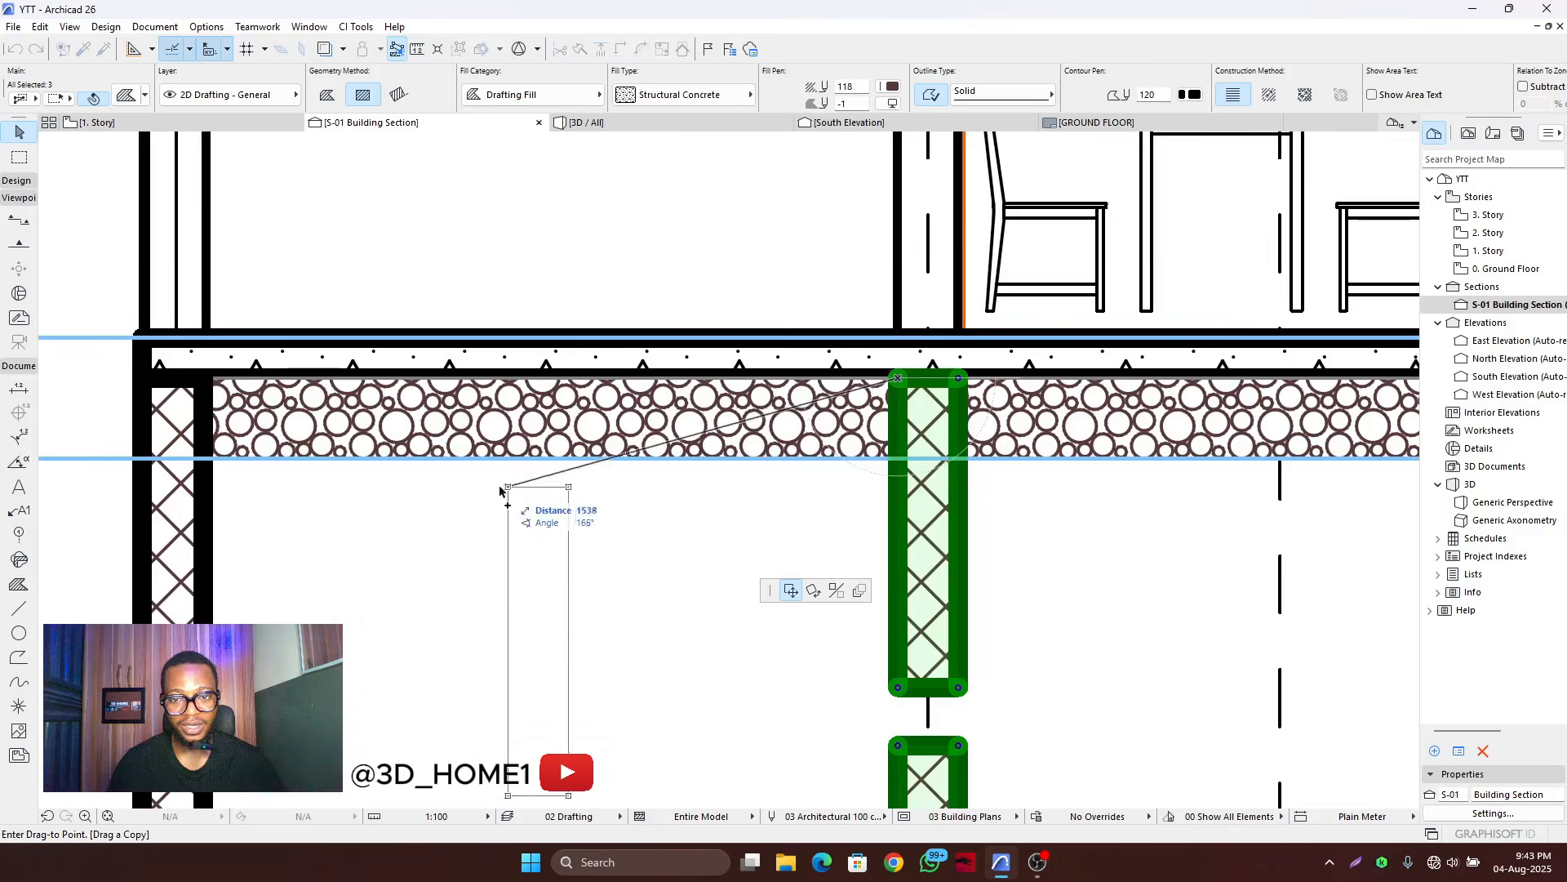
- Place another copy of the foundation wall and footing fills beneath the wall at grid line 5, 7048 mm further along the slab's underside
scroll(489, 494, down, 5)
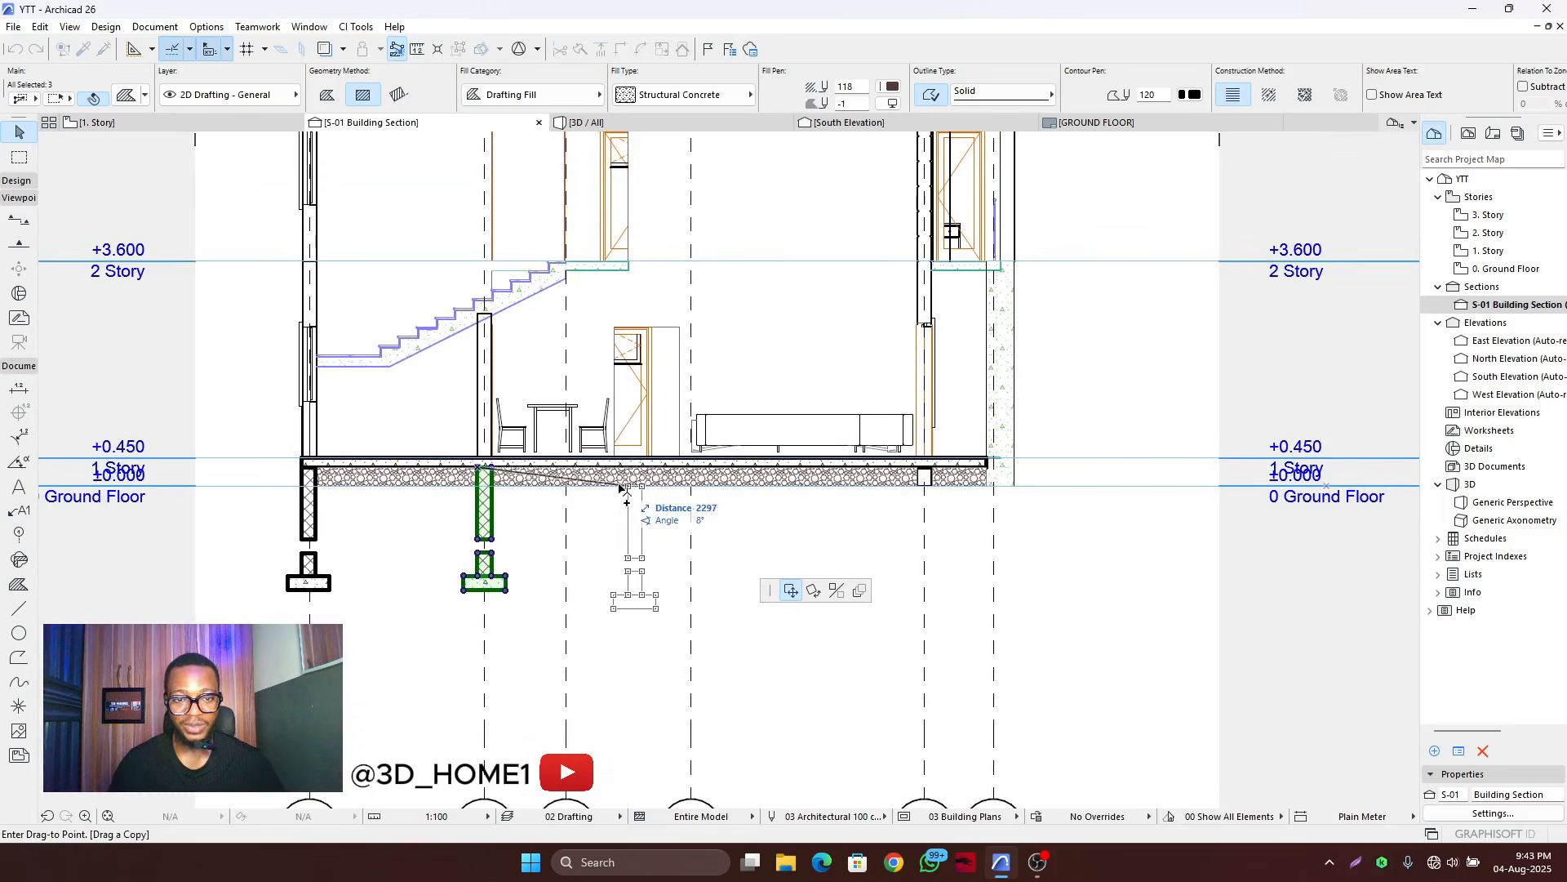
scroll(941, 462, up, 4)
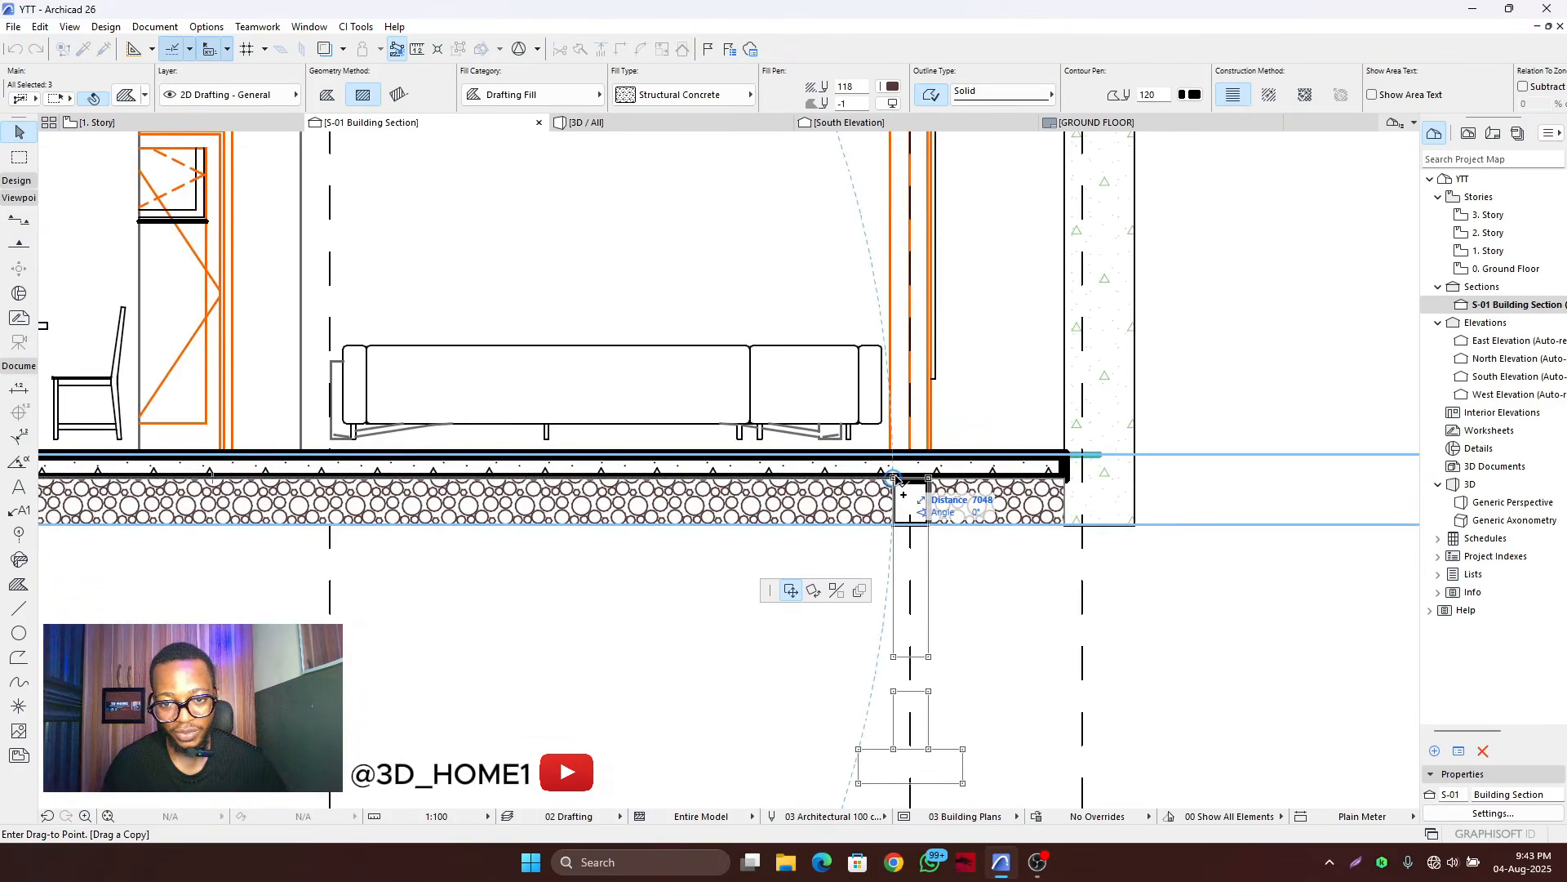
click(894, 478)
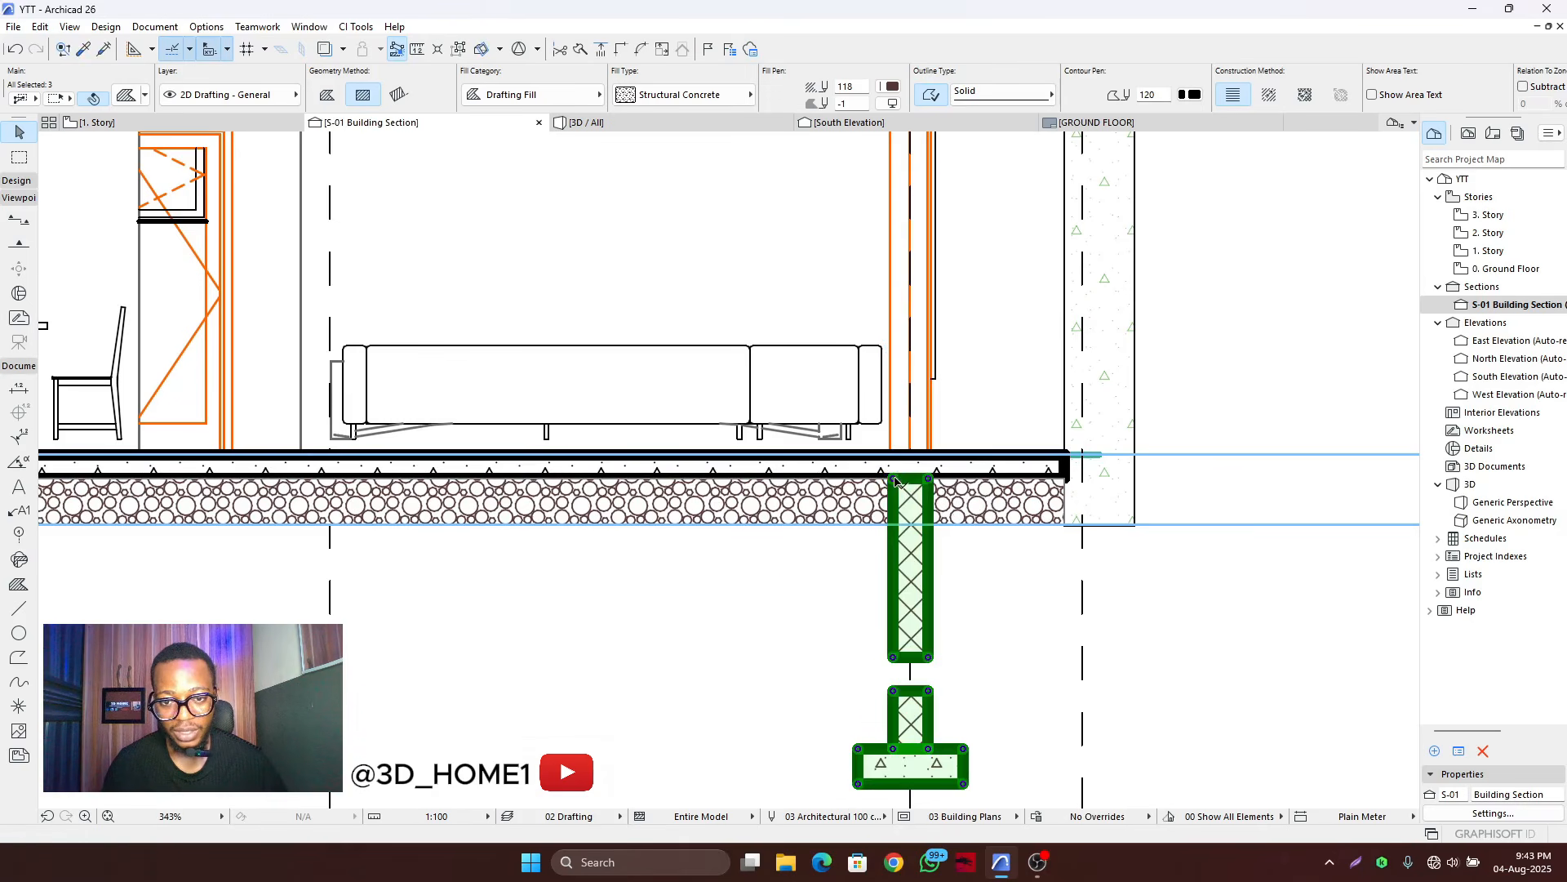
click(895, 478)
scroll(1003, 480, down, 3)
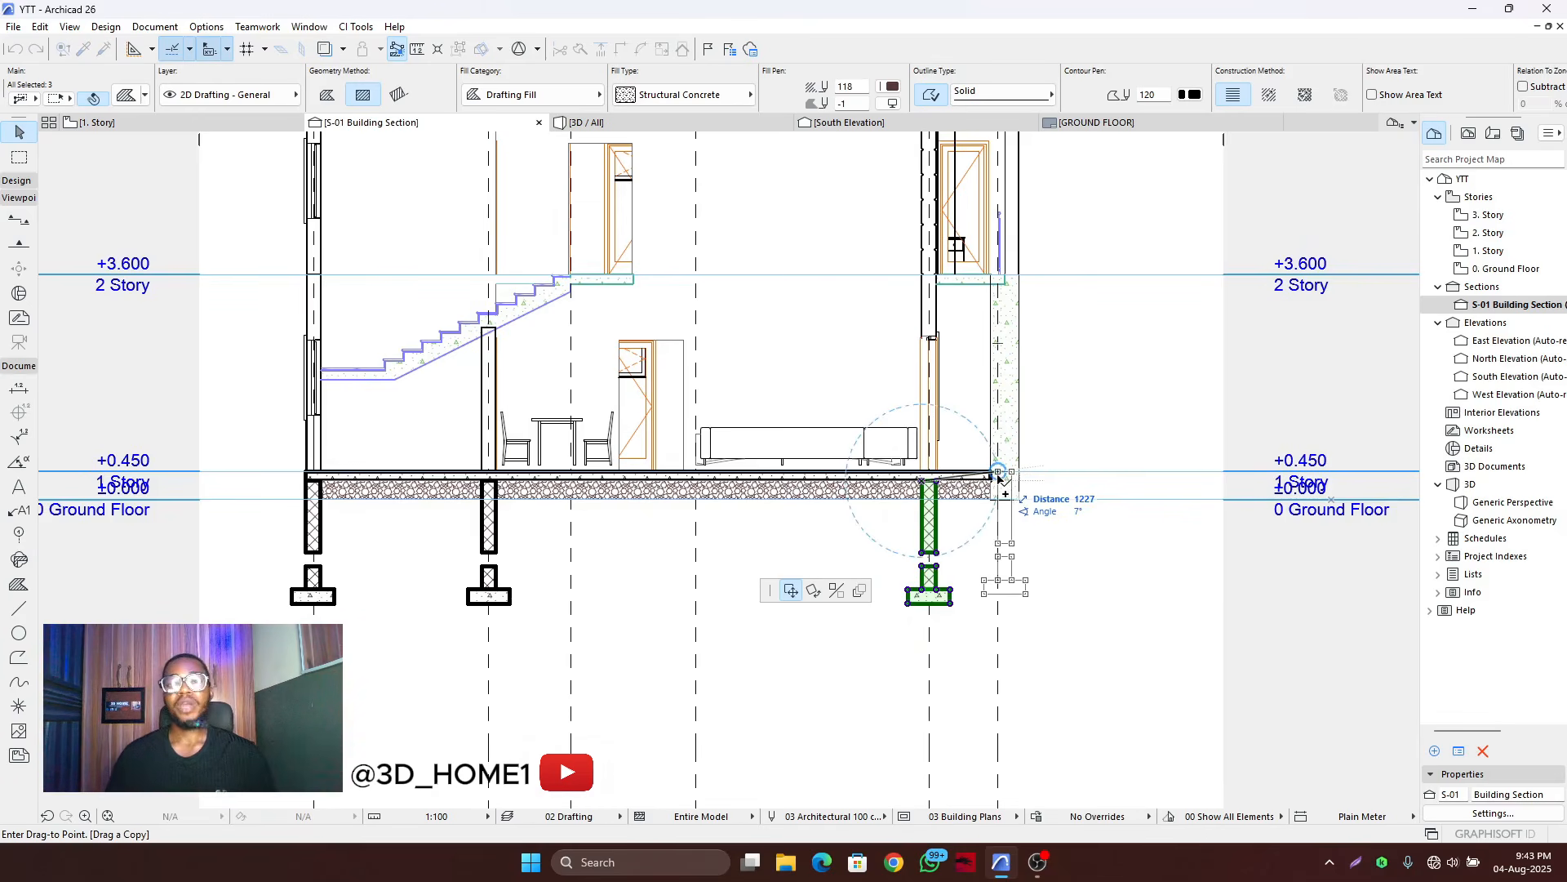
scroll(999, 476, down, 3)
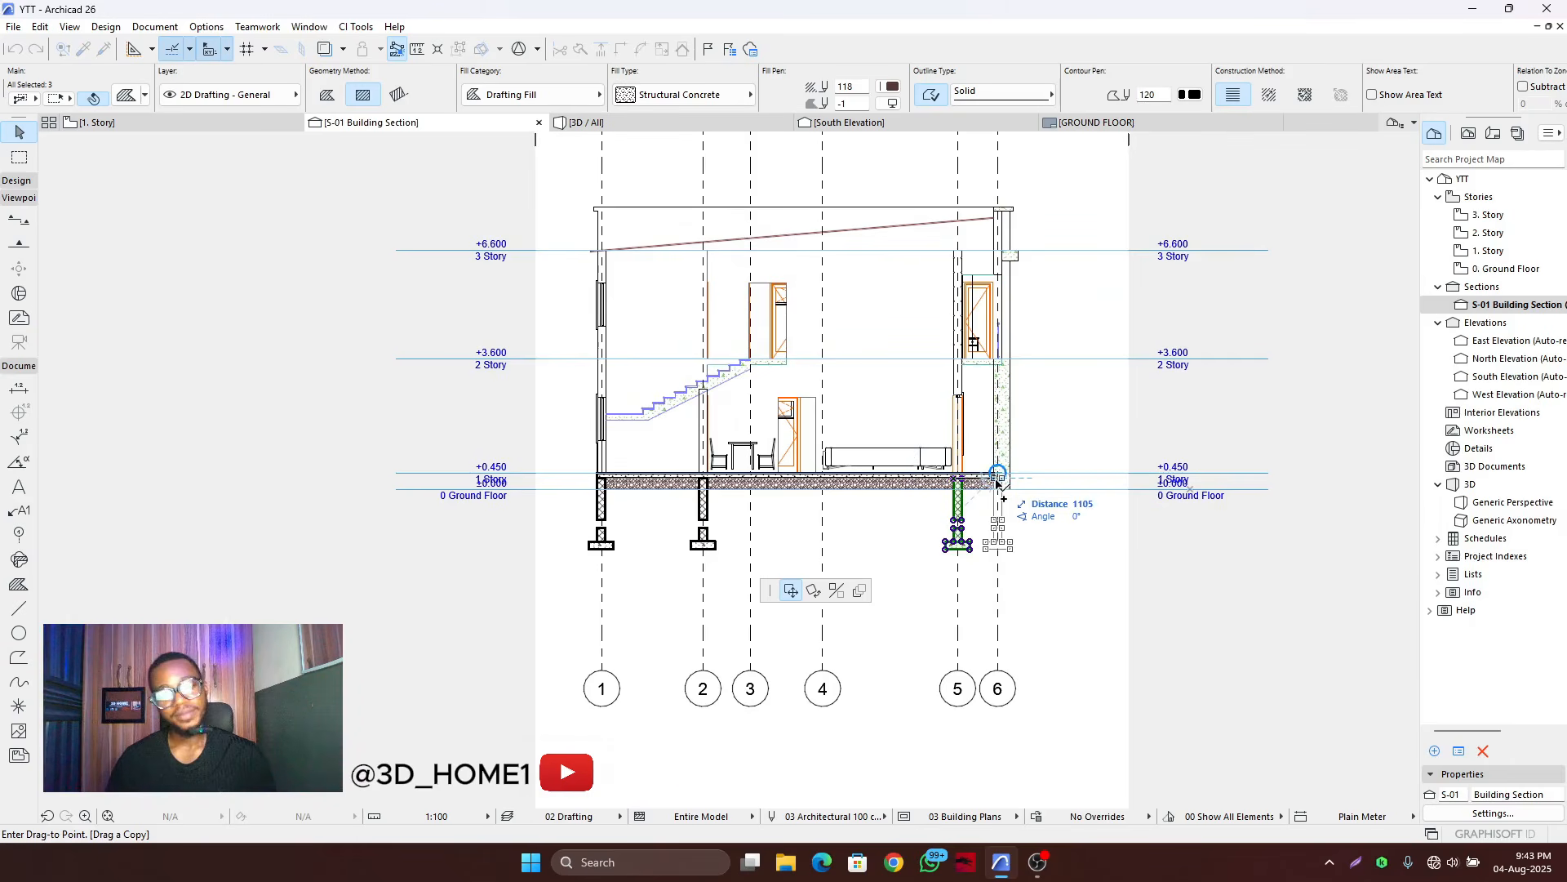
key(Escape)
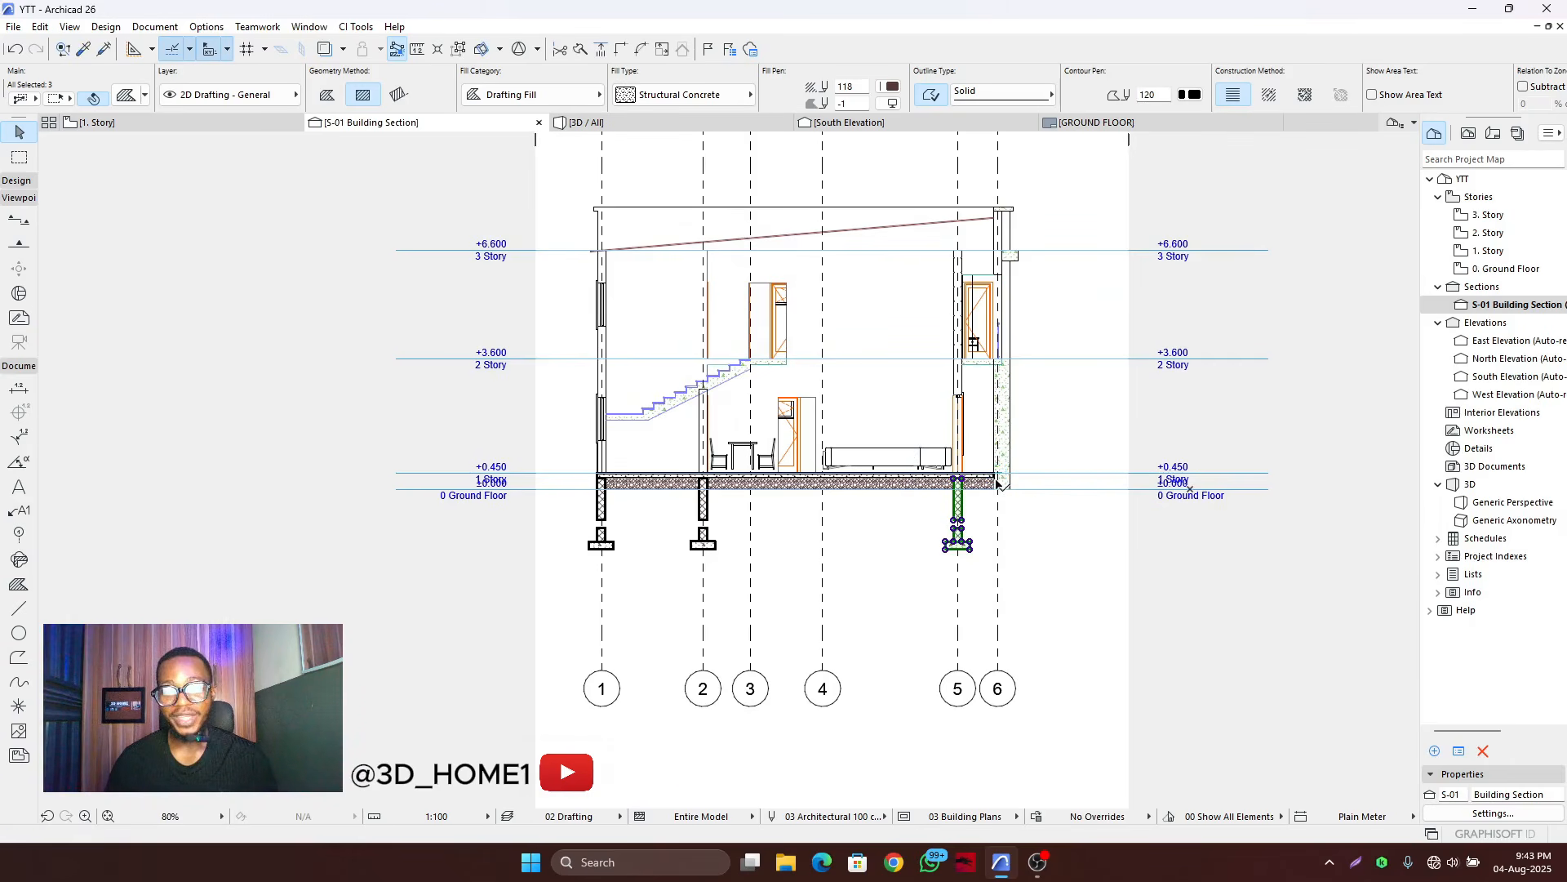
key(Escape)
- Try to stretch the bottom edge of the tall concrete element at grid line 6 downward, then deselect it
scroll(1004, 480, up, 4)
scroll(1000, 457, down, 3)
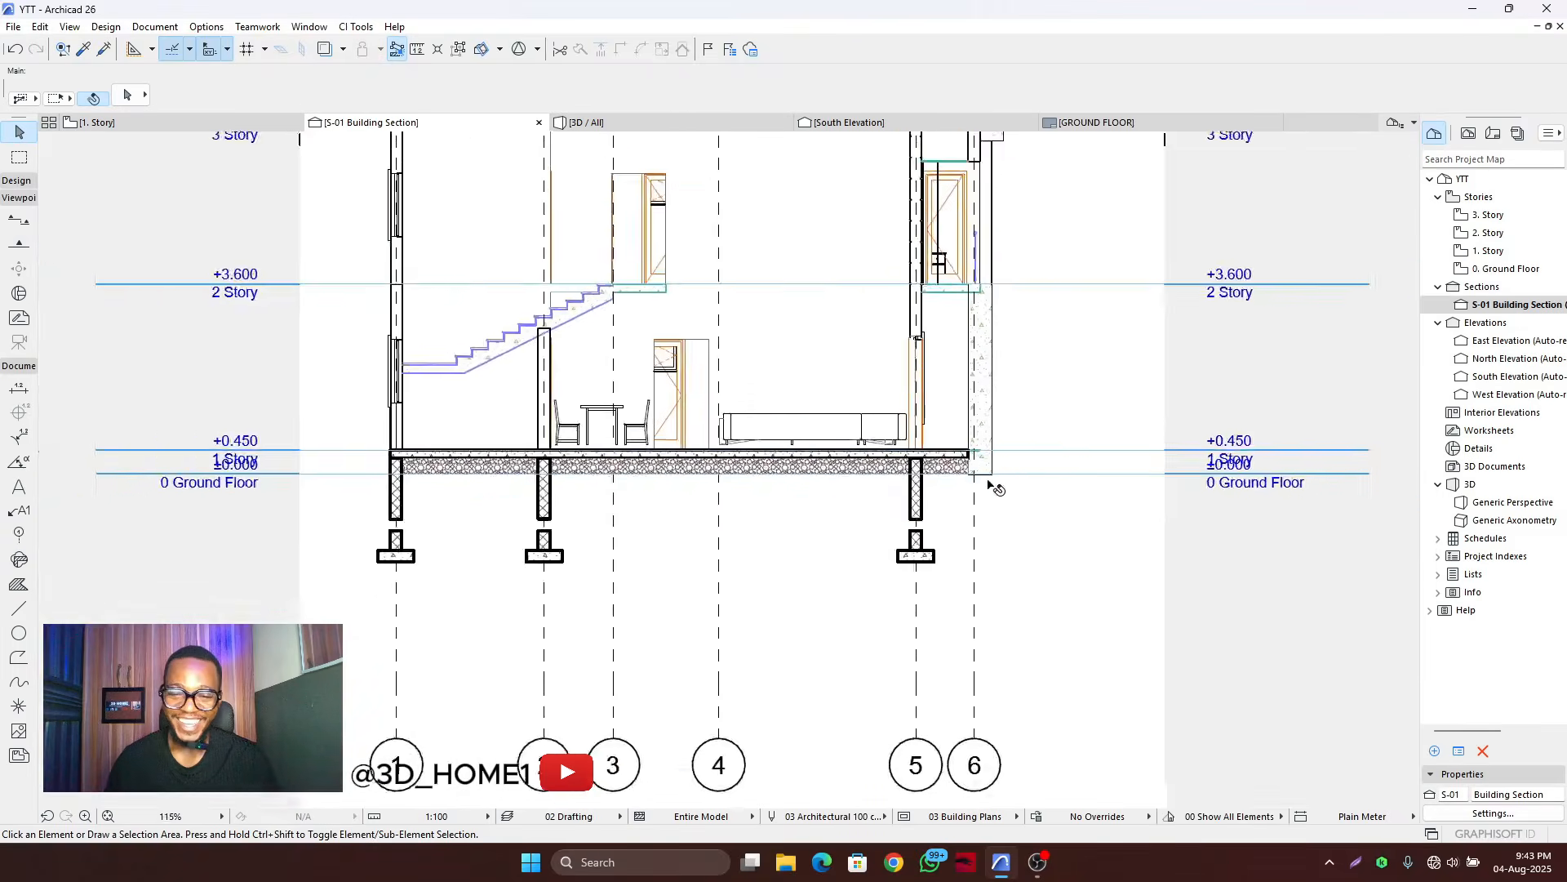
scroll(992, 445, up, 7)
click(996, 446)
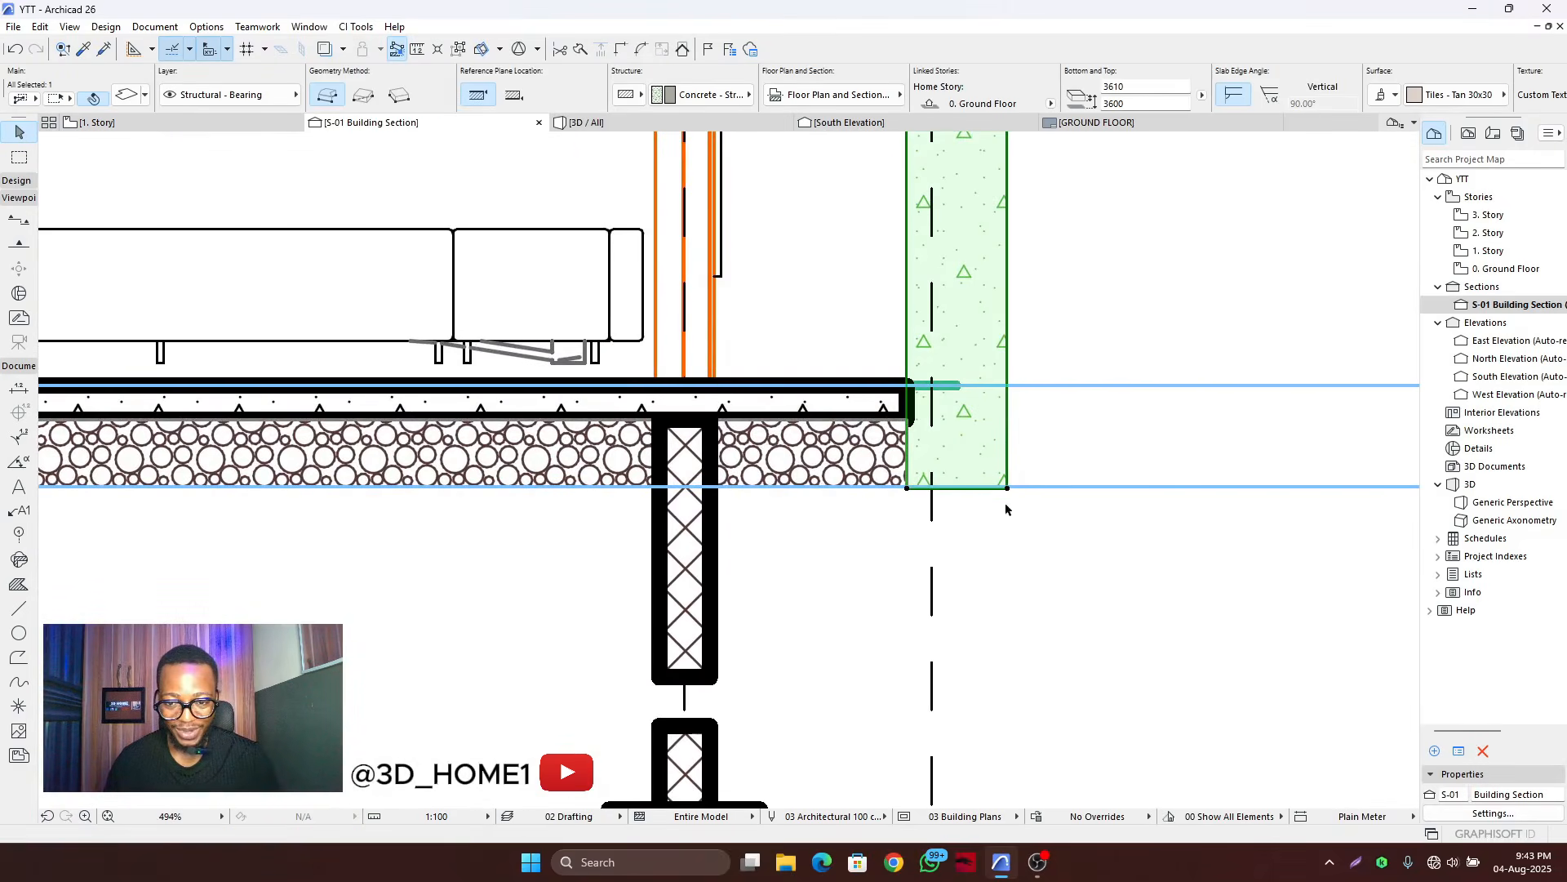
scroll(927, 465, down, 3)
scroll(963, 473, up, 2)
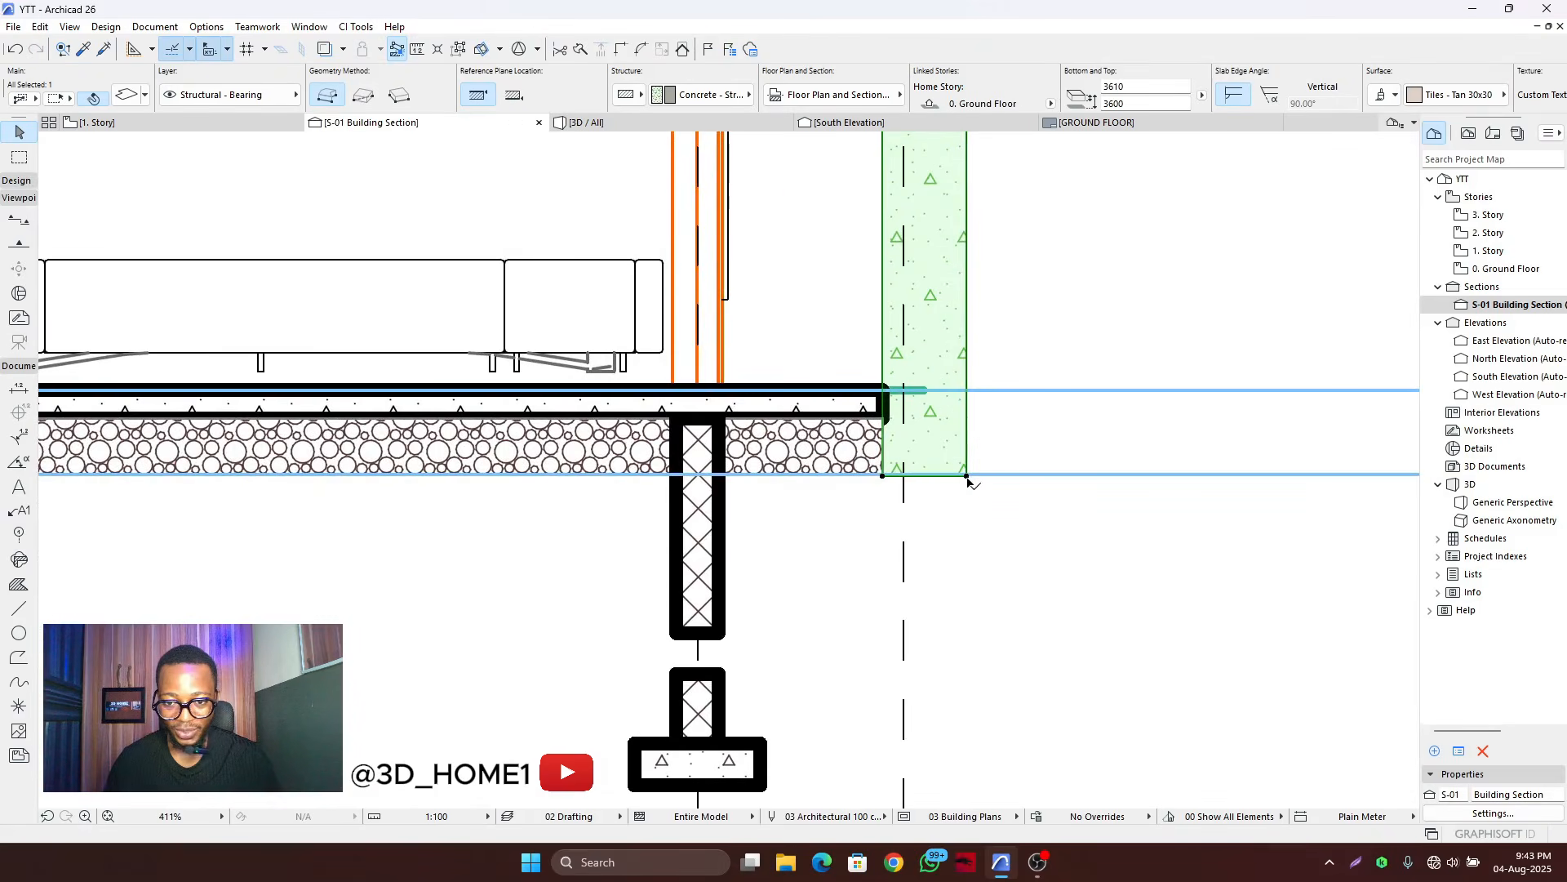
click(967, 476)
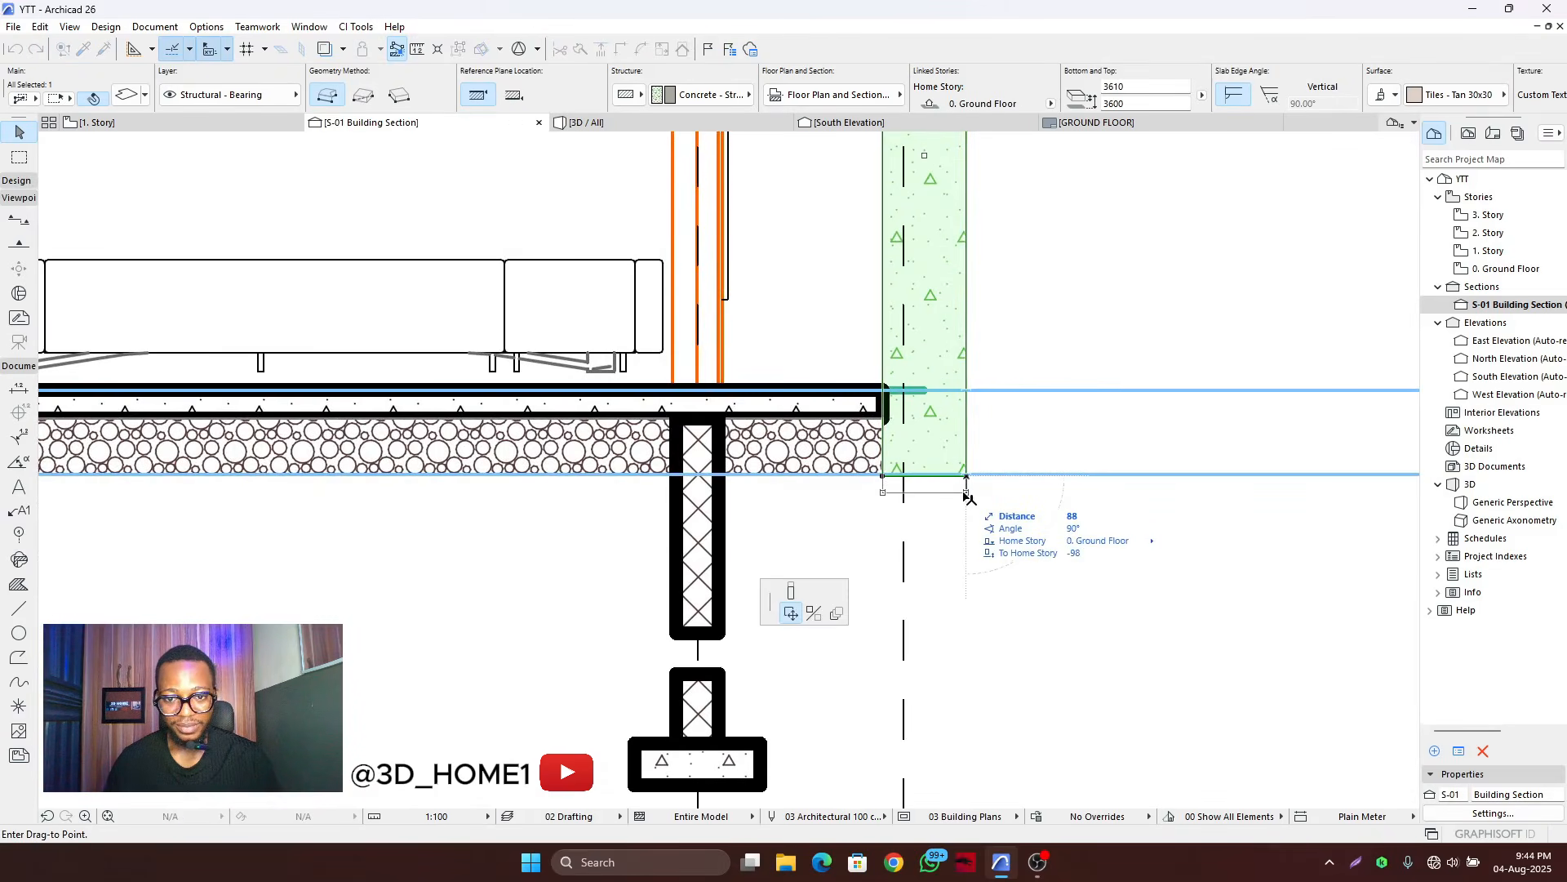
click(966, 474)
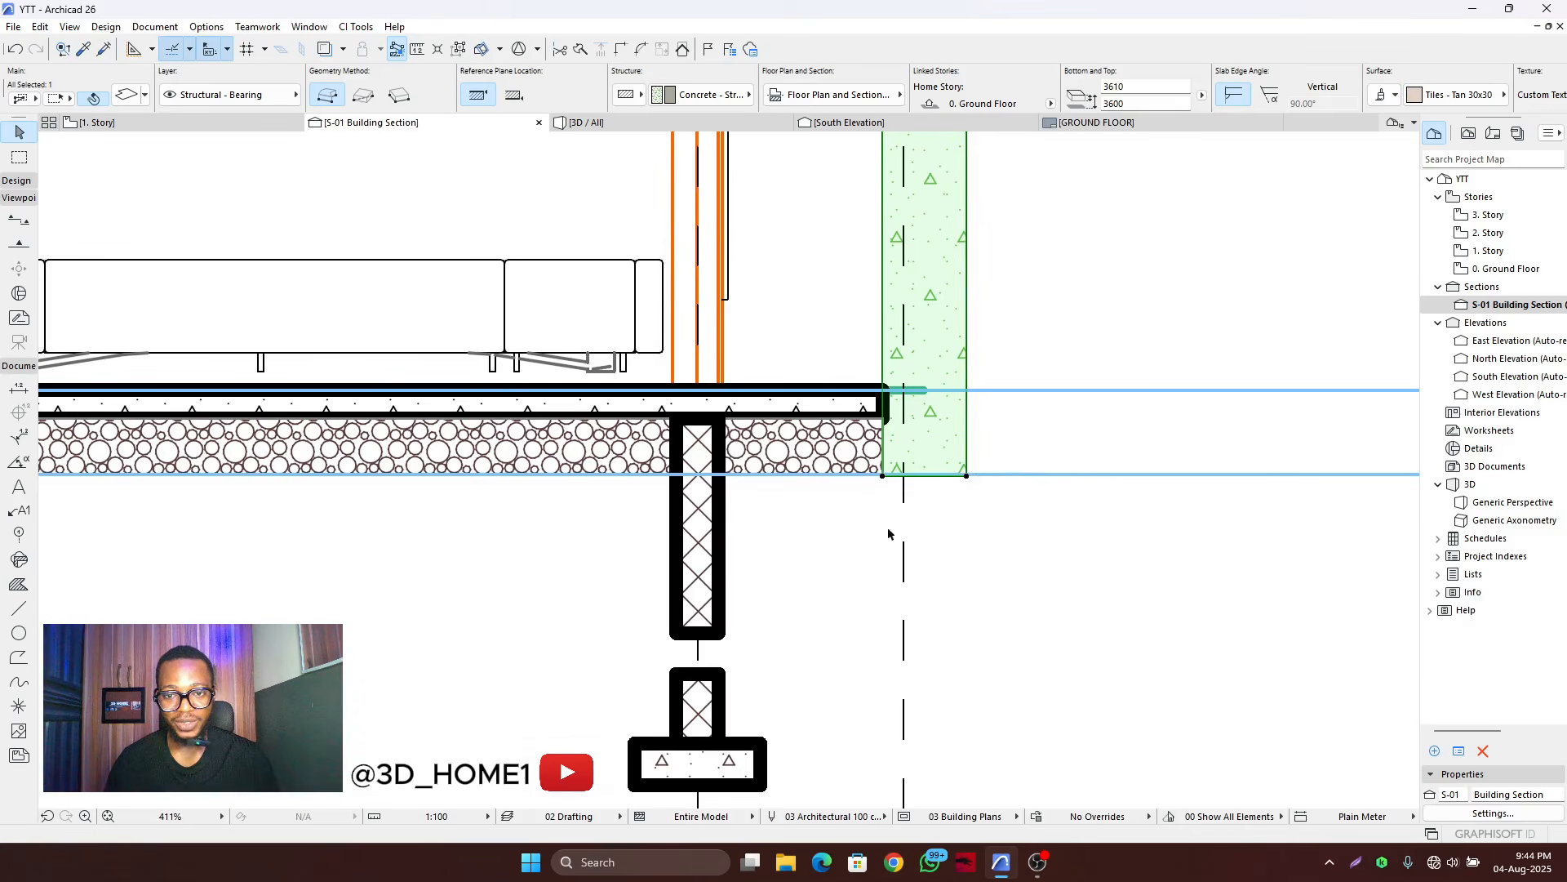
scroll(881, 533, down, 5)
click(944, 463)
scroll(704, 354, down, 4)
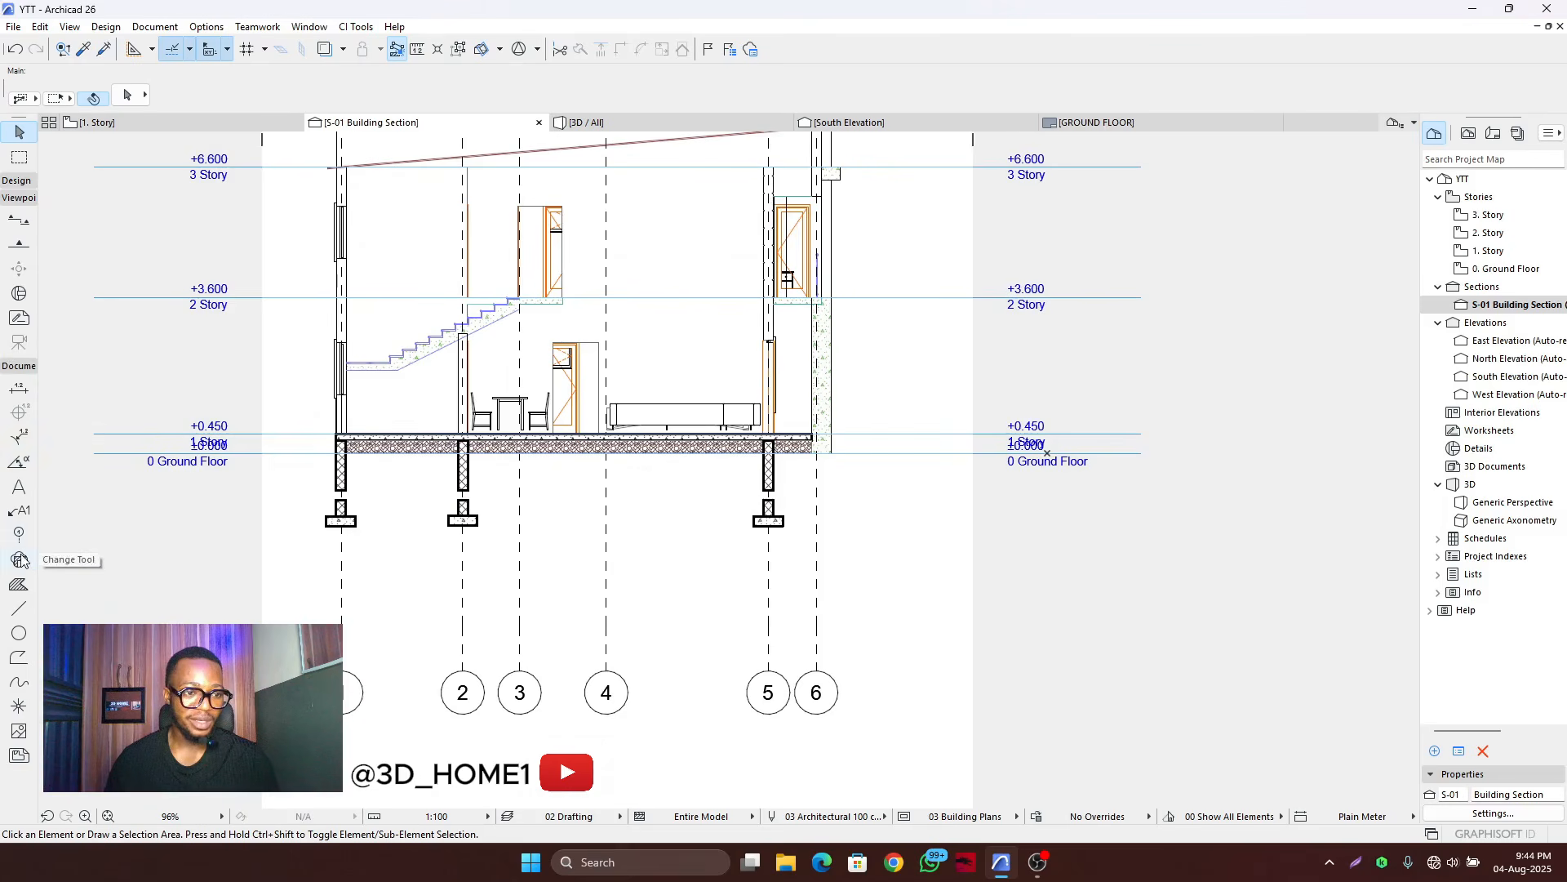
- Start a polygonal Gravel fill along the 2 Story level with a 1560 mm edge from the grid 5 wall's inner face to the outer concrete face
click(18, 584)
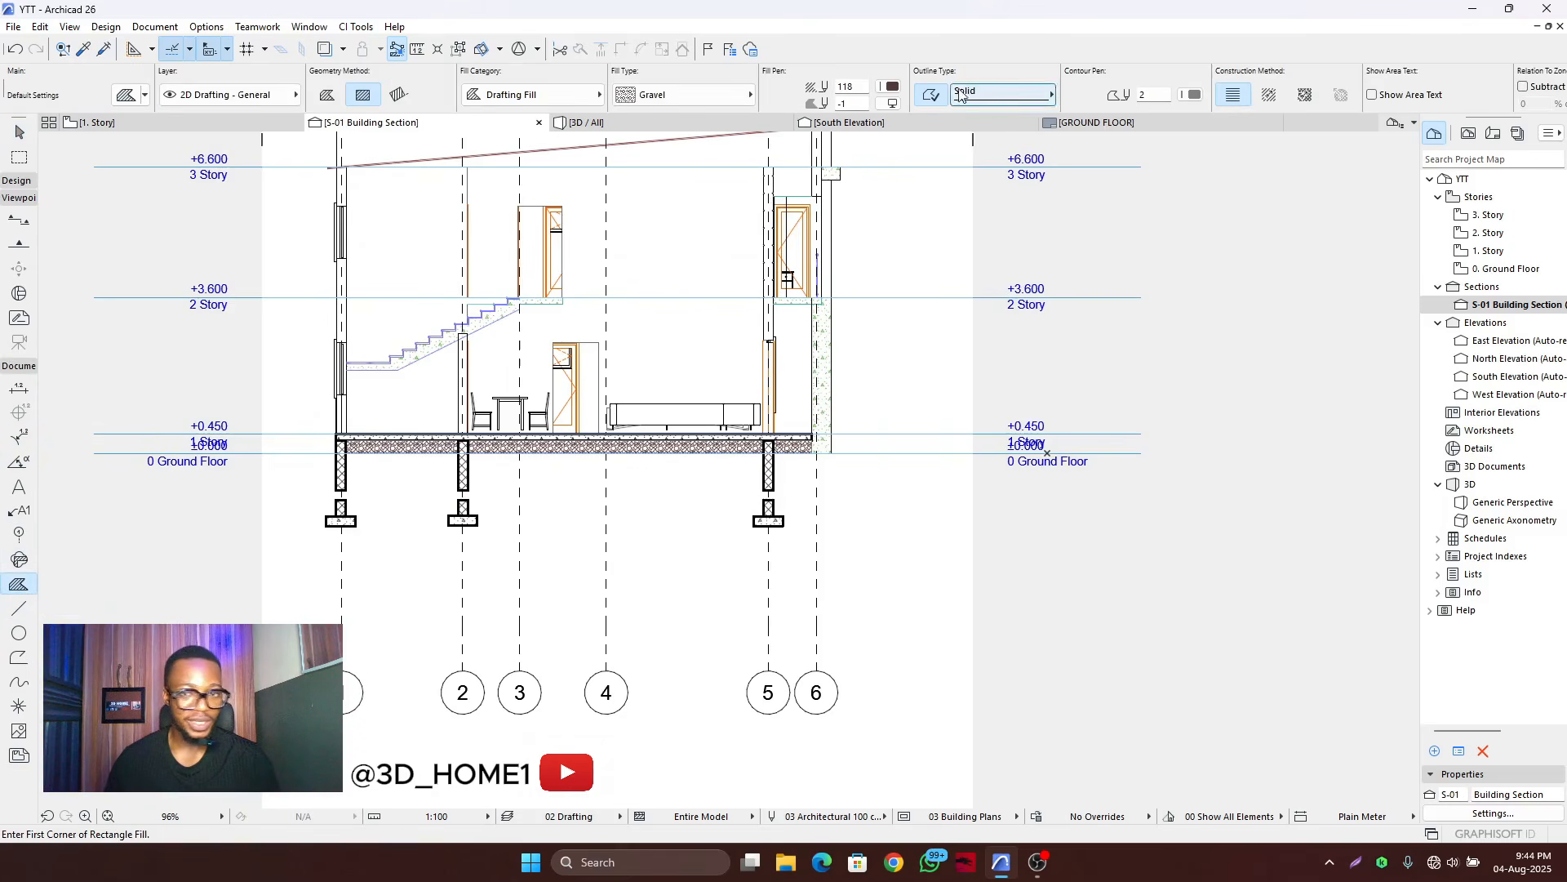
scroll(857, 163, up, 4)
scroll(715, 395, up, 12)
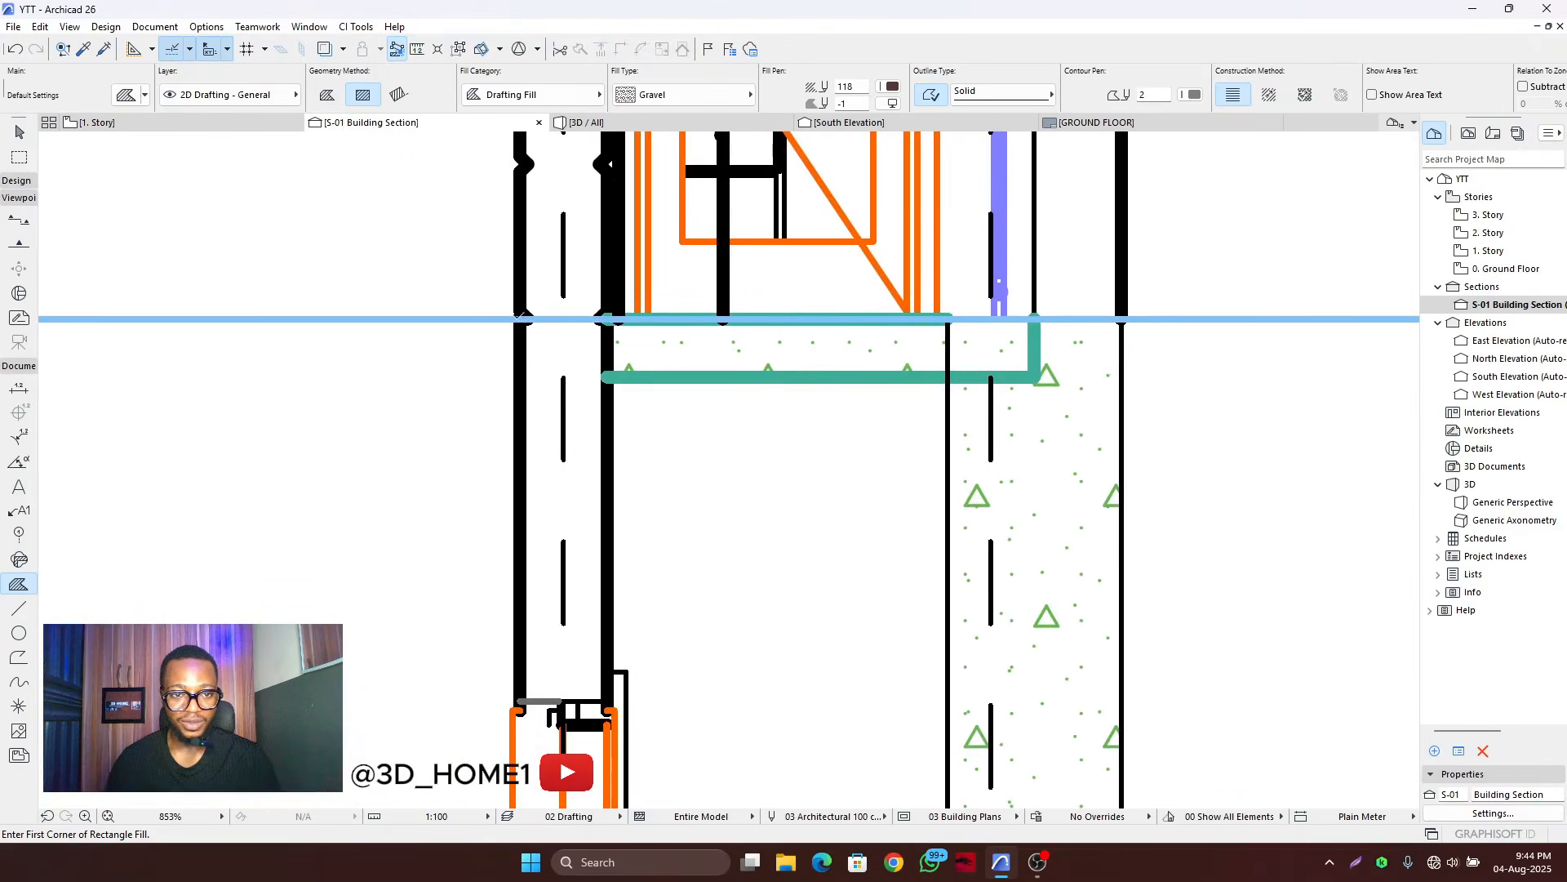
click(518, 319)
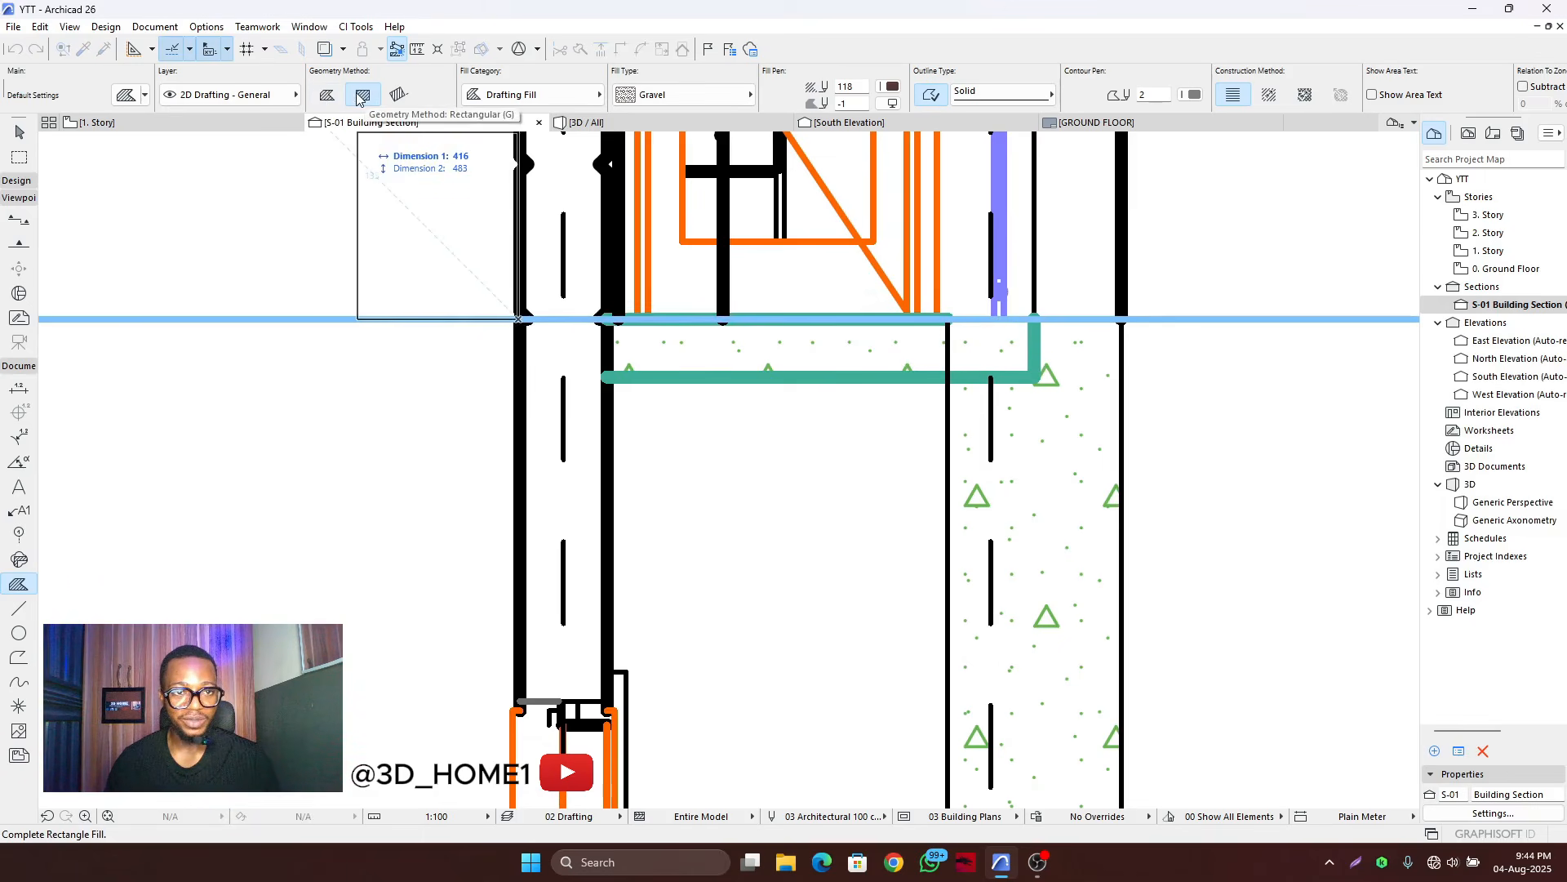
click(324, 96)
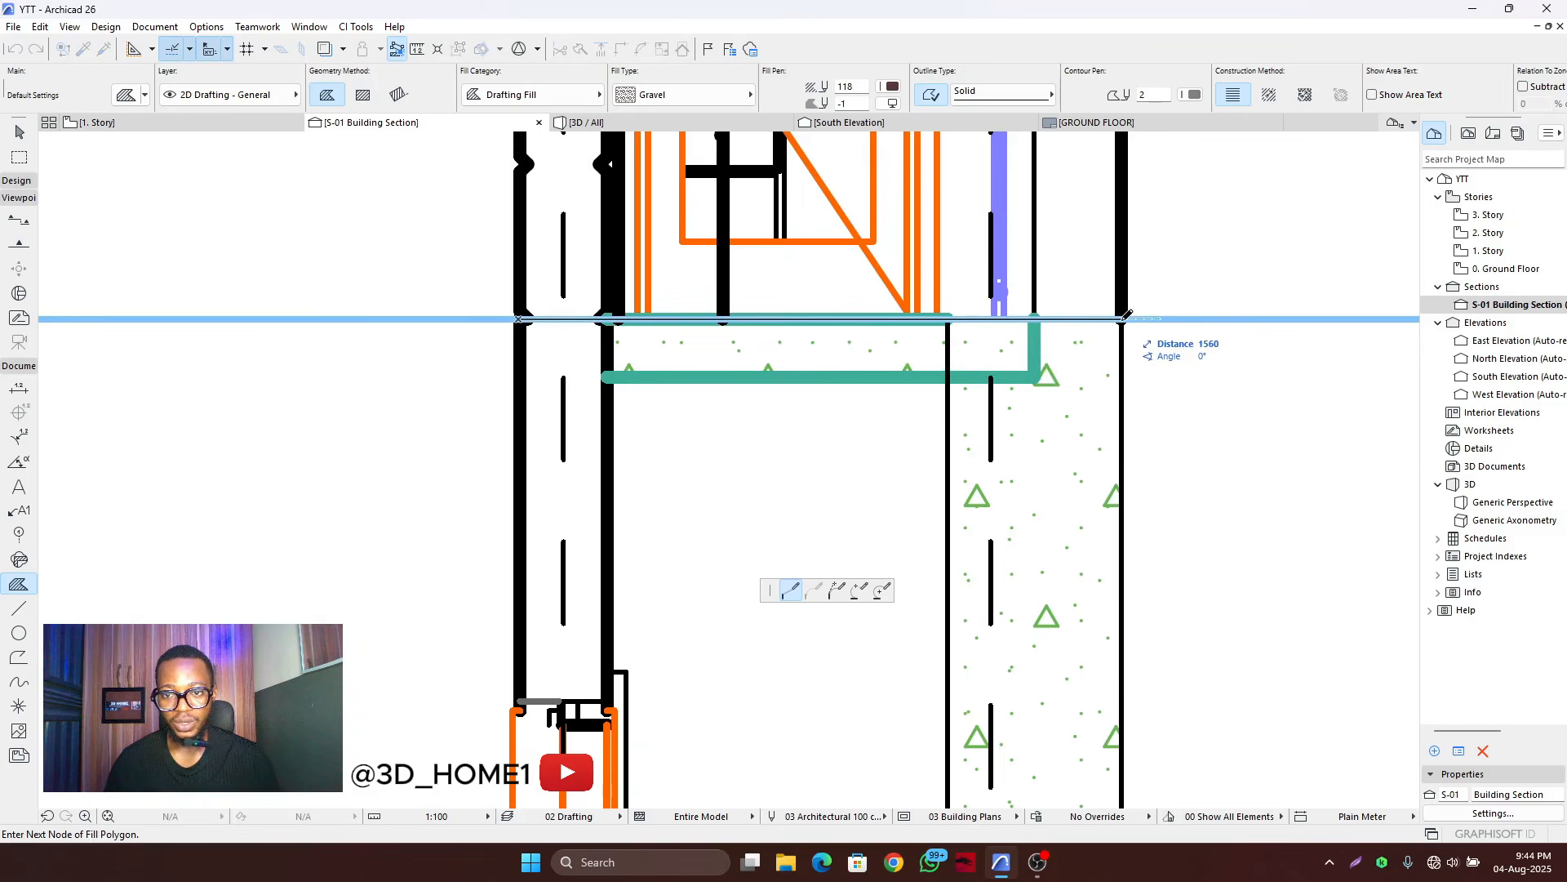
click(1123, 319)
scroll(1116, 378, down, 9)
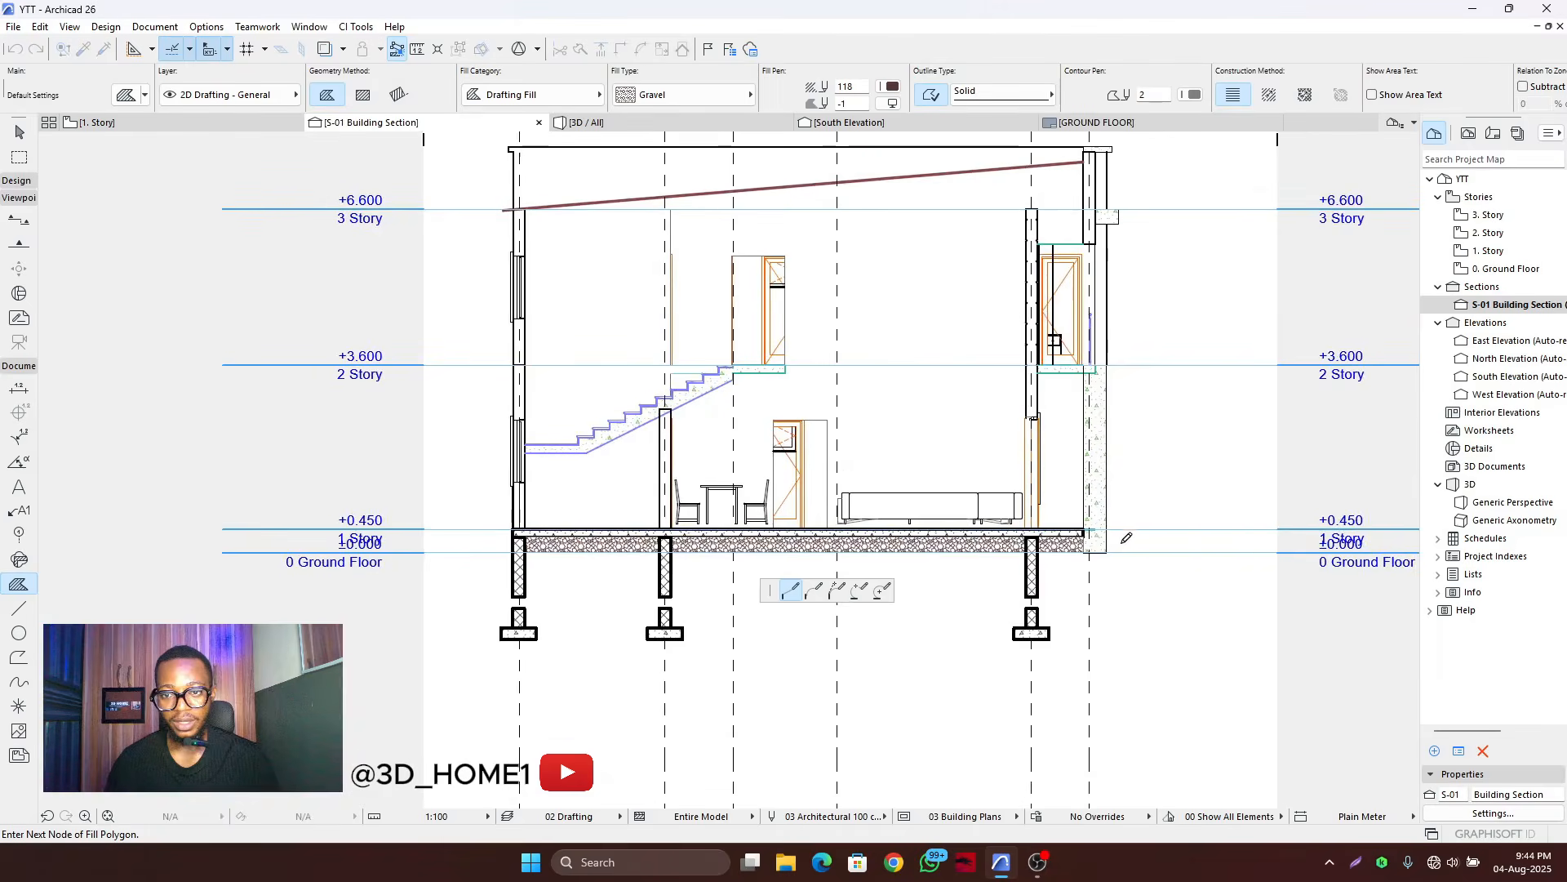
- Finish the fill polygon around the column at grid line 6 and the 2 Story slab reaching the wall at grid line 5
scroll(1117, 569, up, 3)
scroll(1117, 569, up, 4)
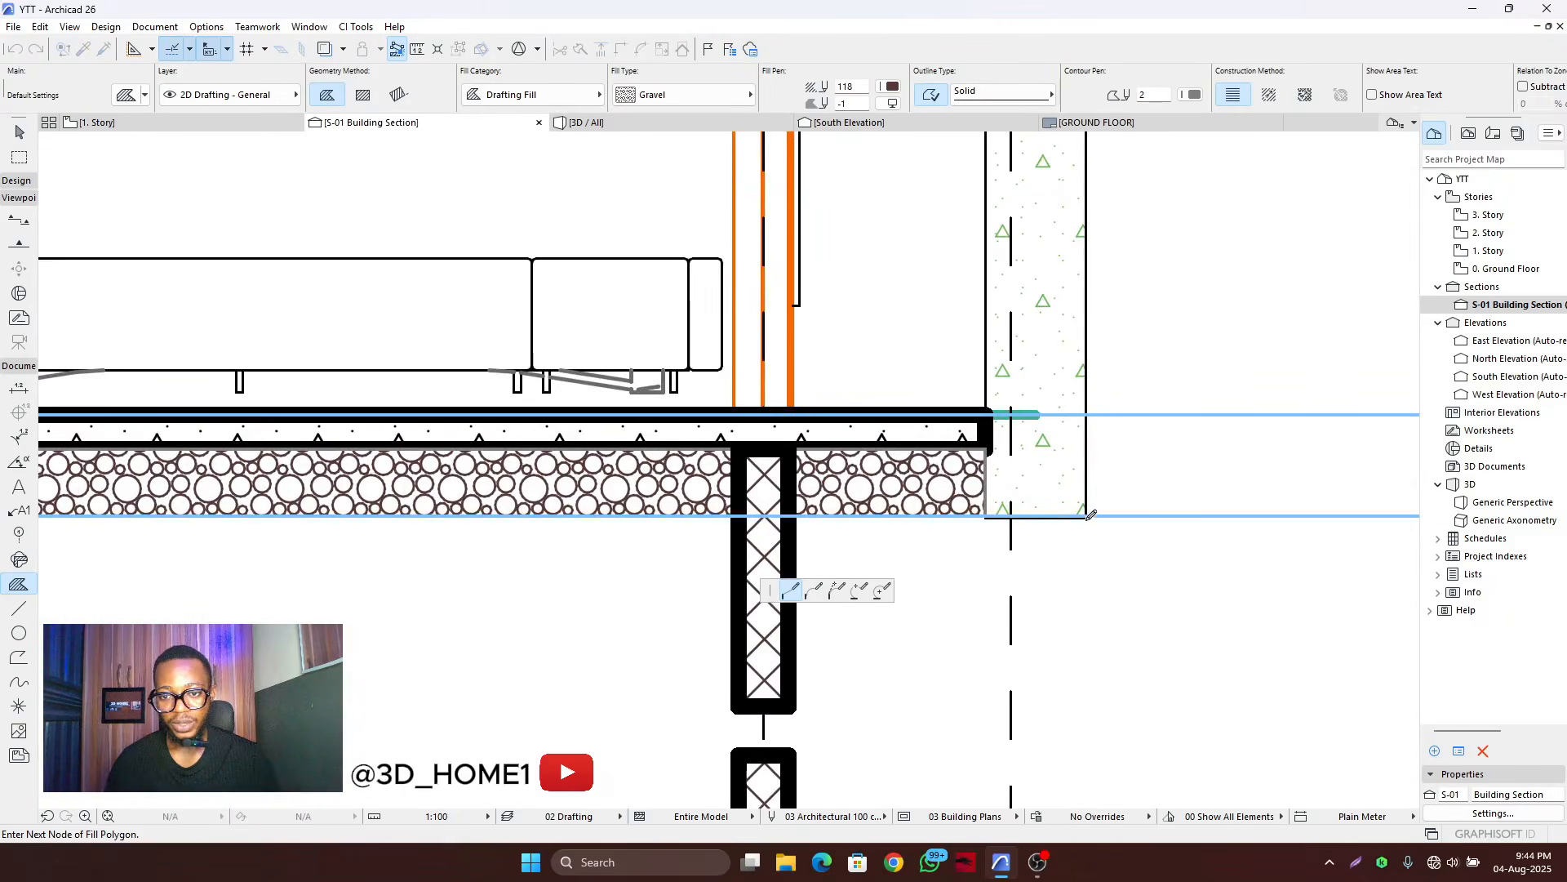
click(989, 516)
scroll(988, 516, down, 4)
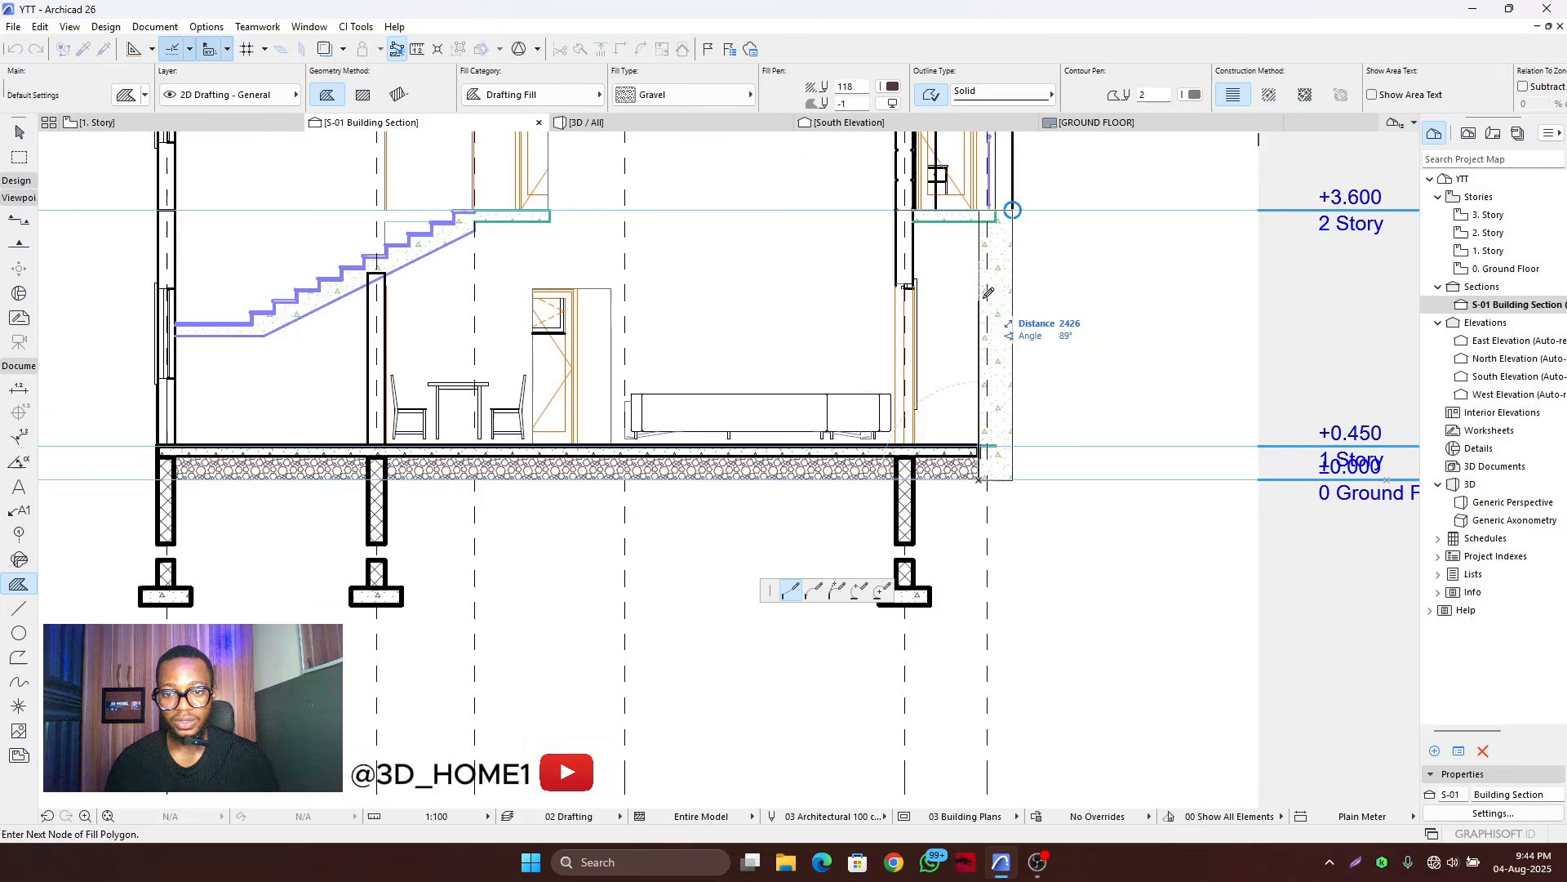
scroll(989, 220, up, 4)
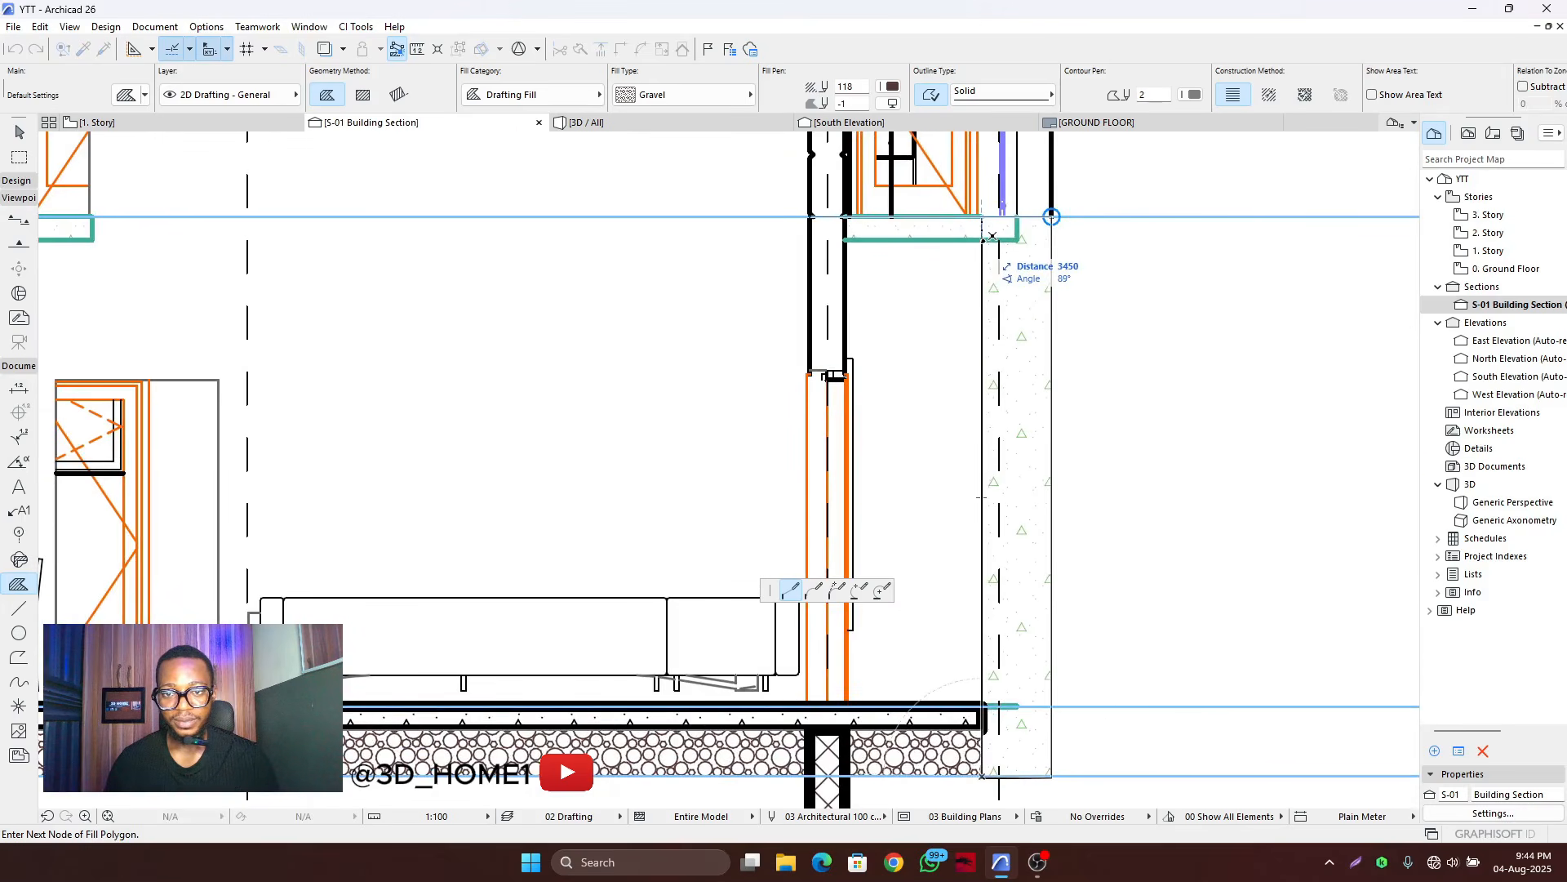
click(985, 237)
click(811, 240)
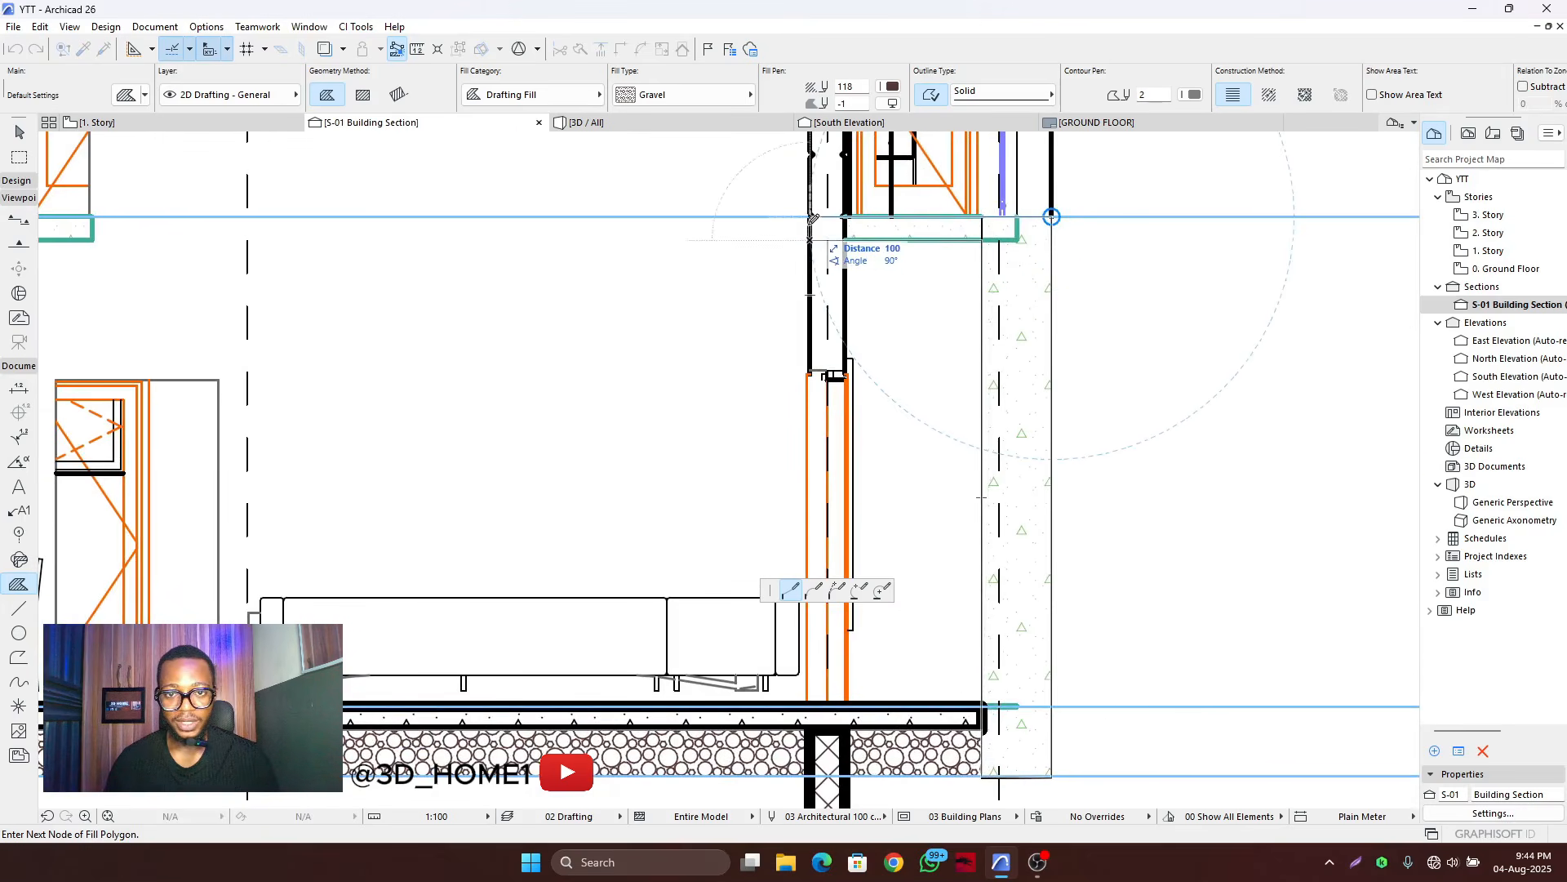
double_click(812, 217)
key(Escape)
scroll(892, 308, down, 8)
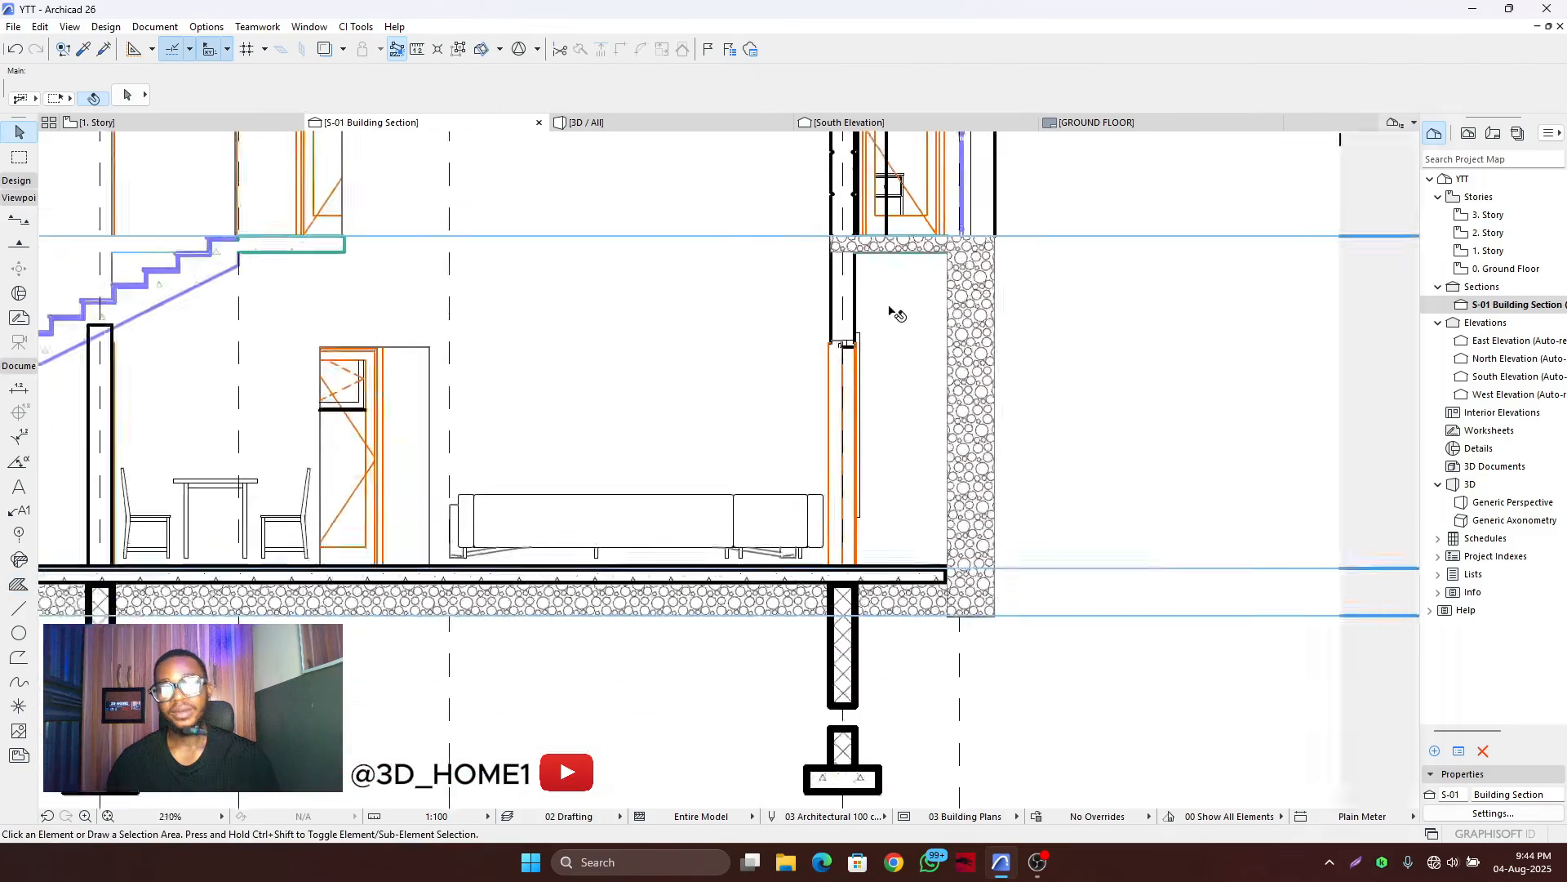
- Change the fill type of the new column-and-slab fill to Structural Concrete
scroll(935, 359, up, 7)
scroll(925, 351, up, 1)
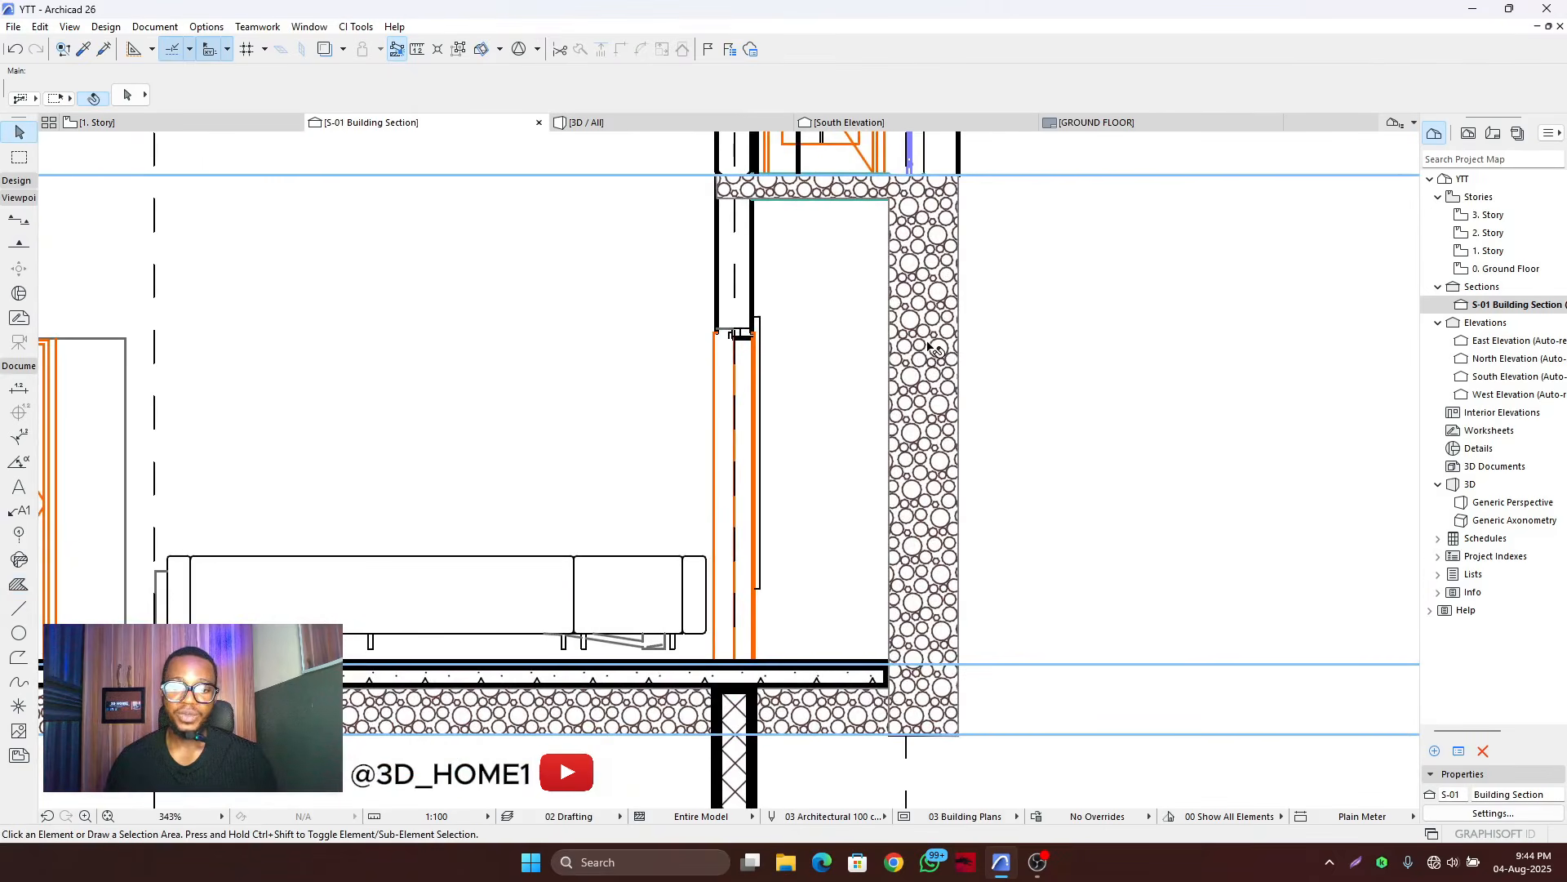
click(923, 359)
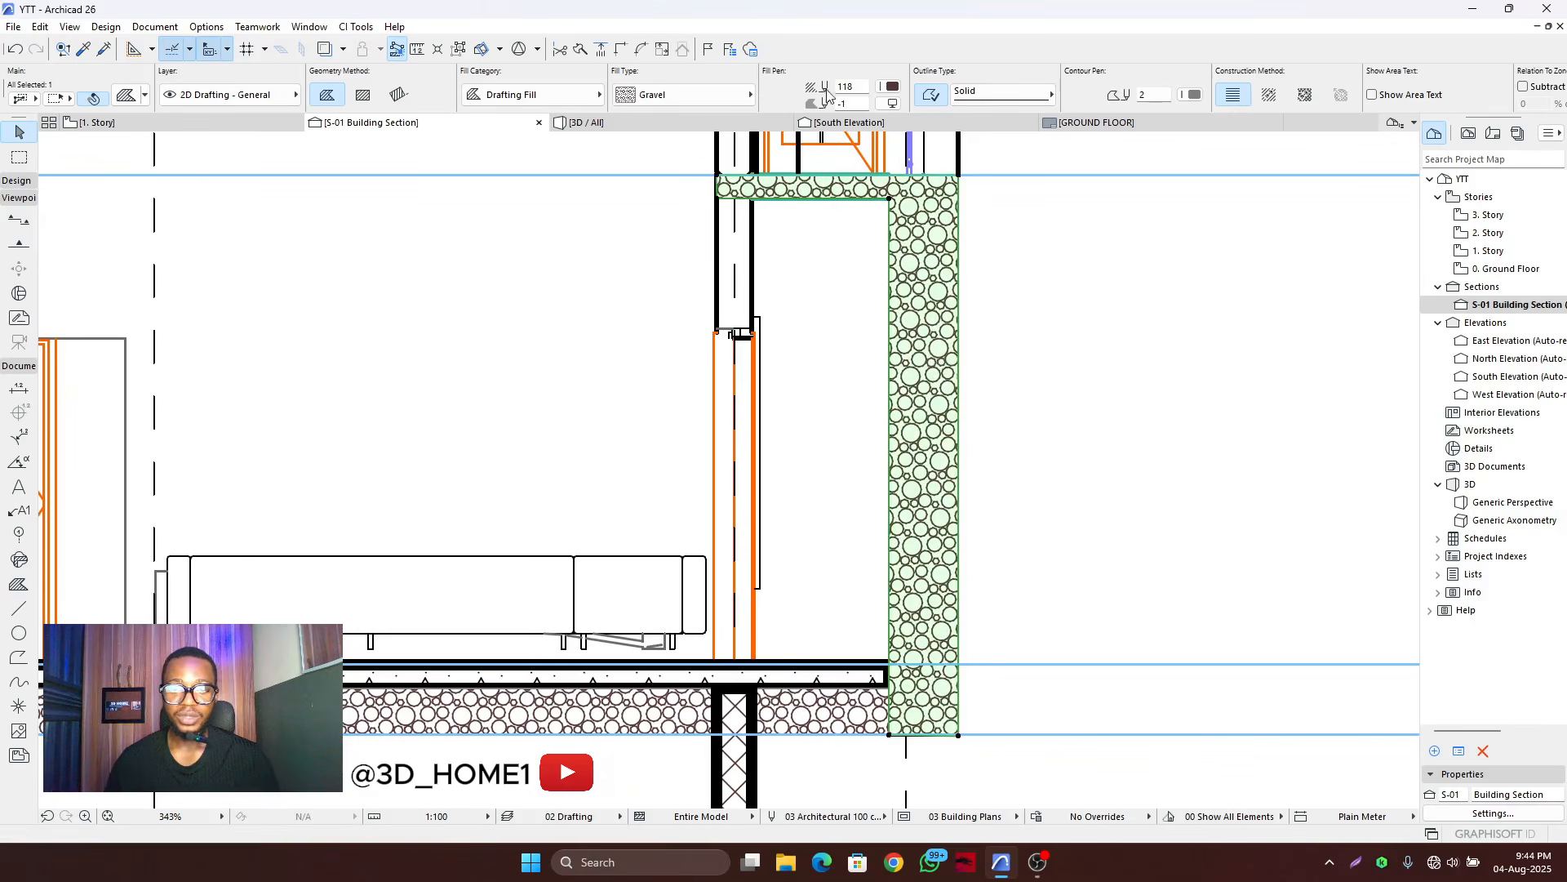
click(685, 97)
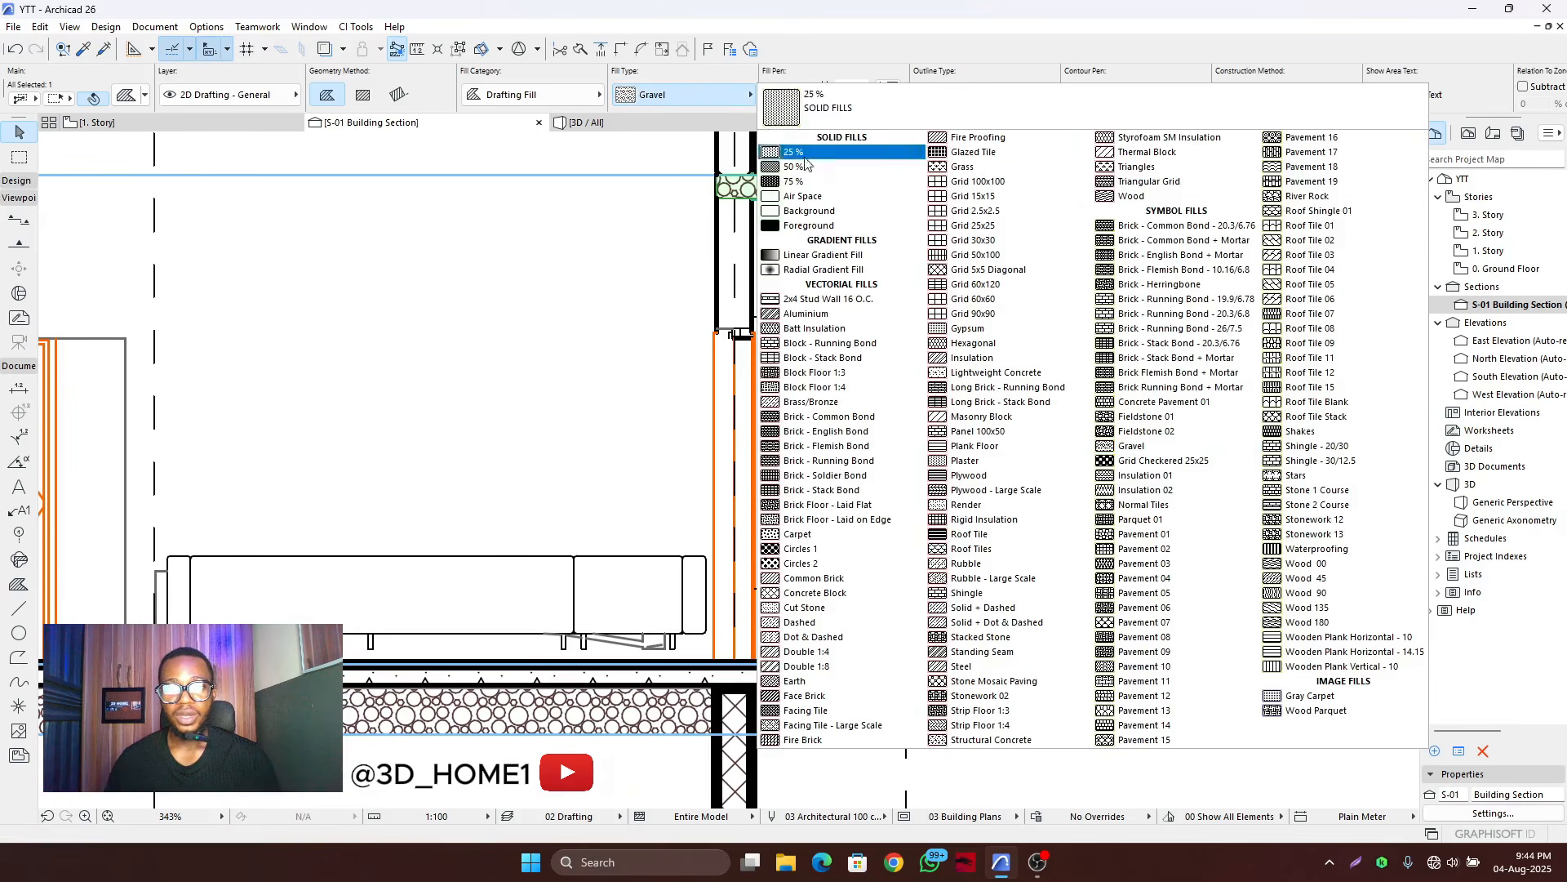
click(1025, 740)
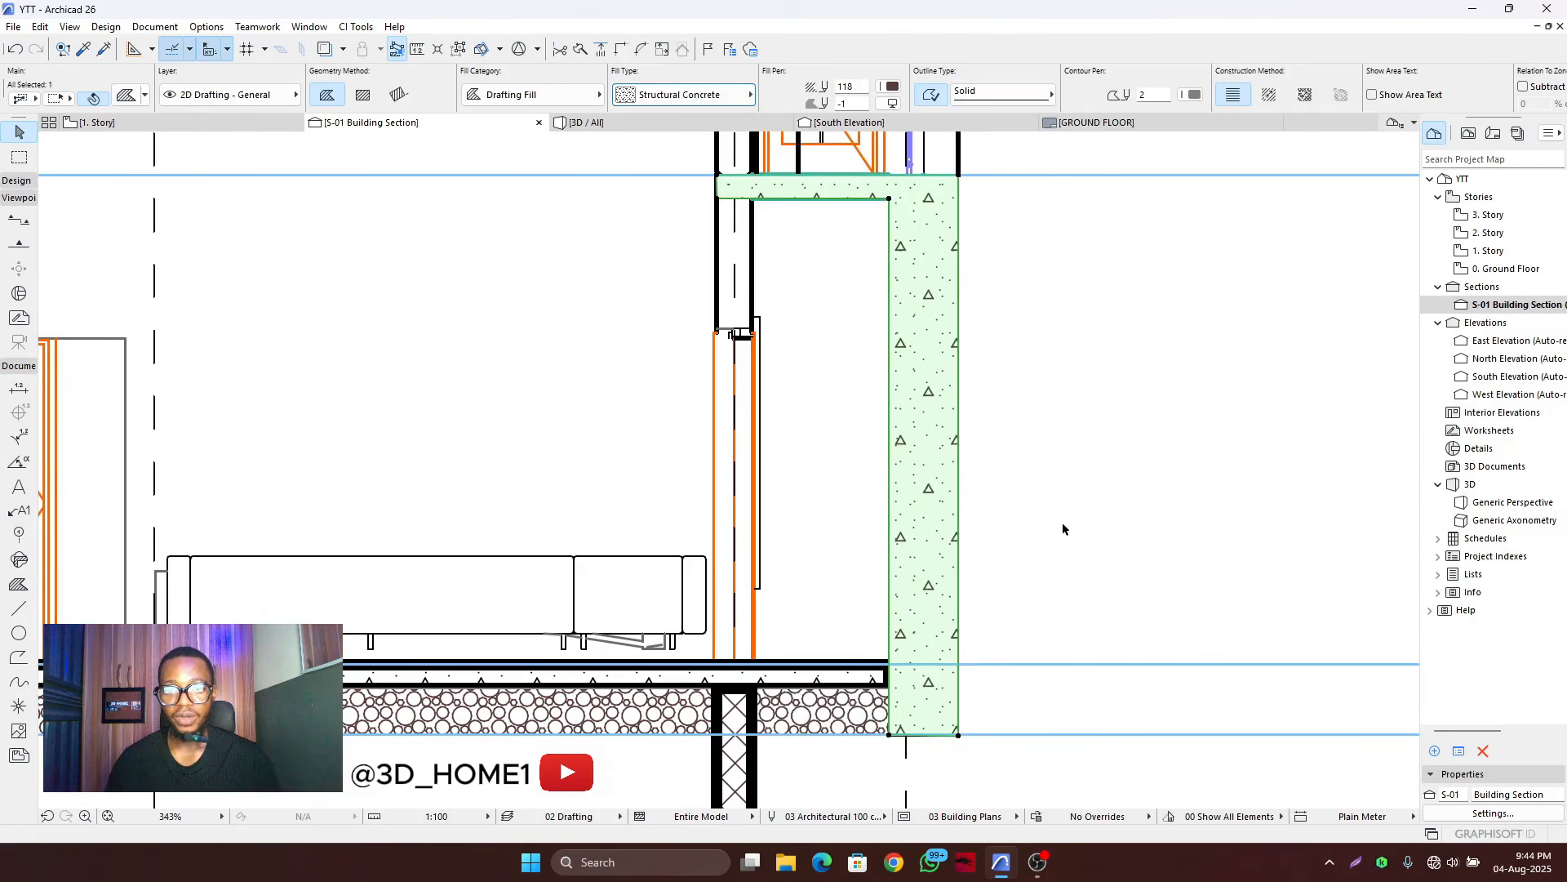
click(1067, 516)
scroll(909, 523, down, 8)
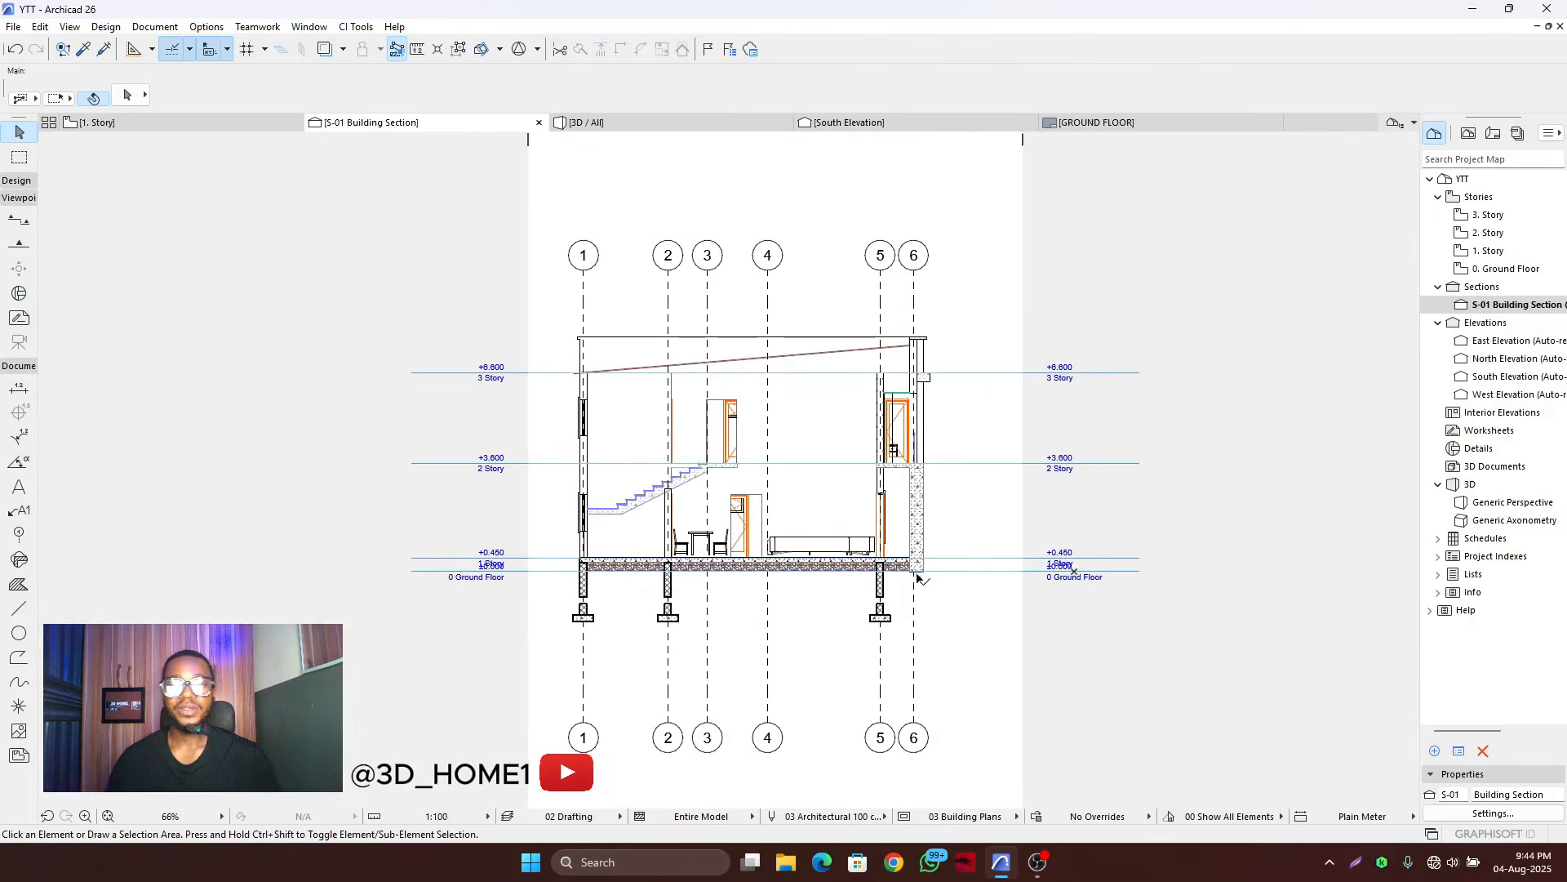
scroll(918, 578, up, 4)
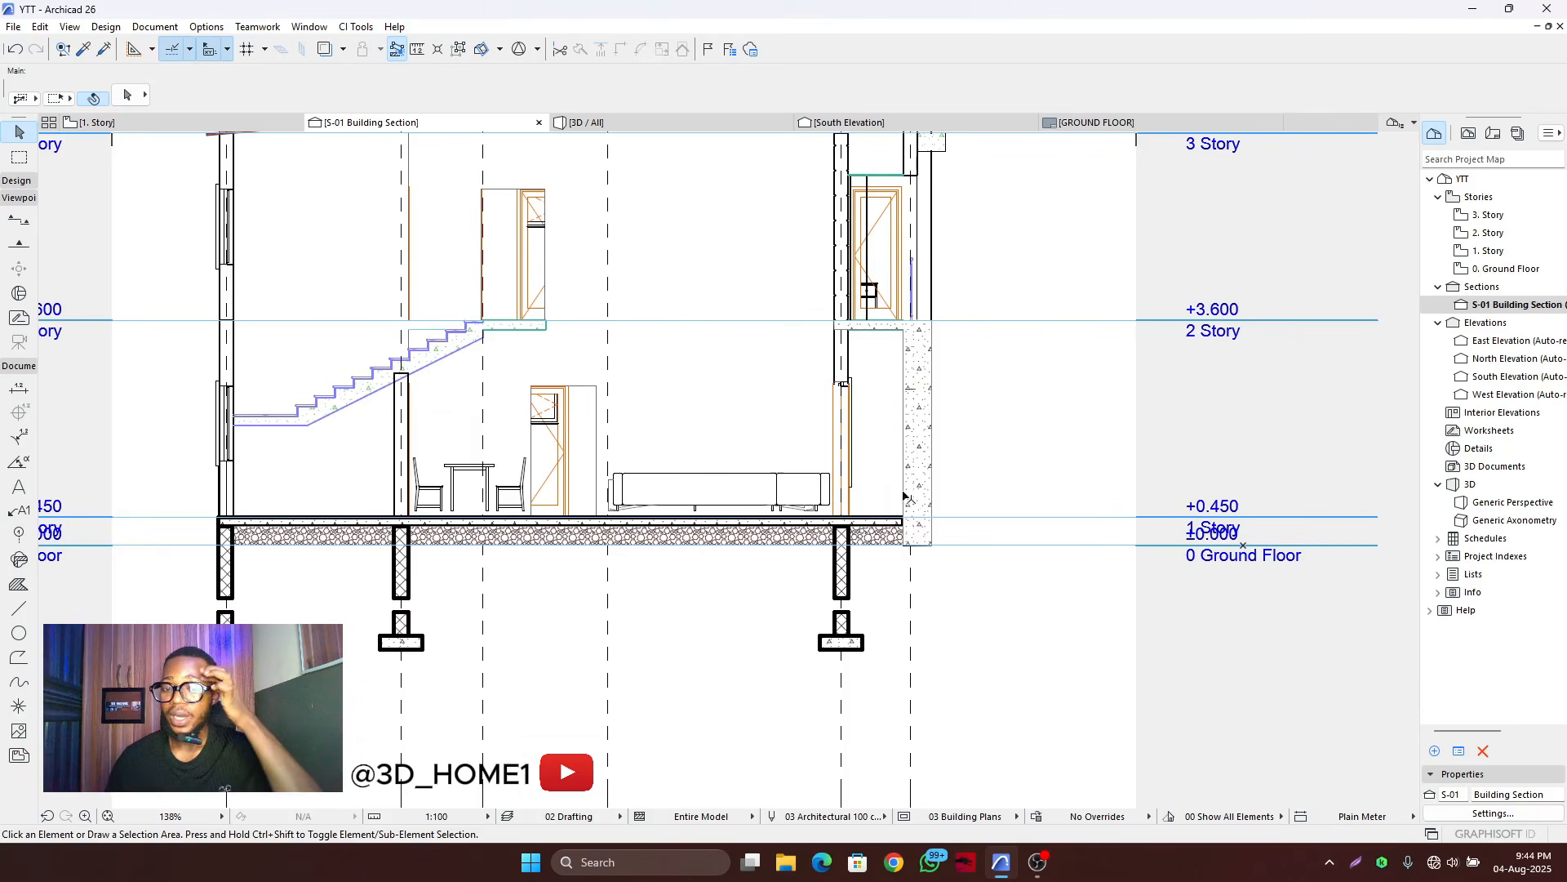
scroll(905, 496, up, 3)
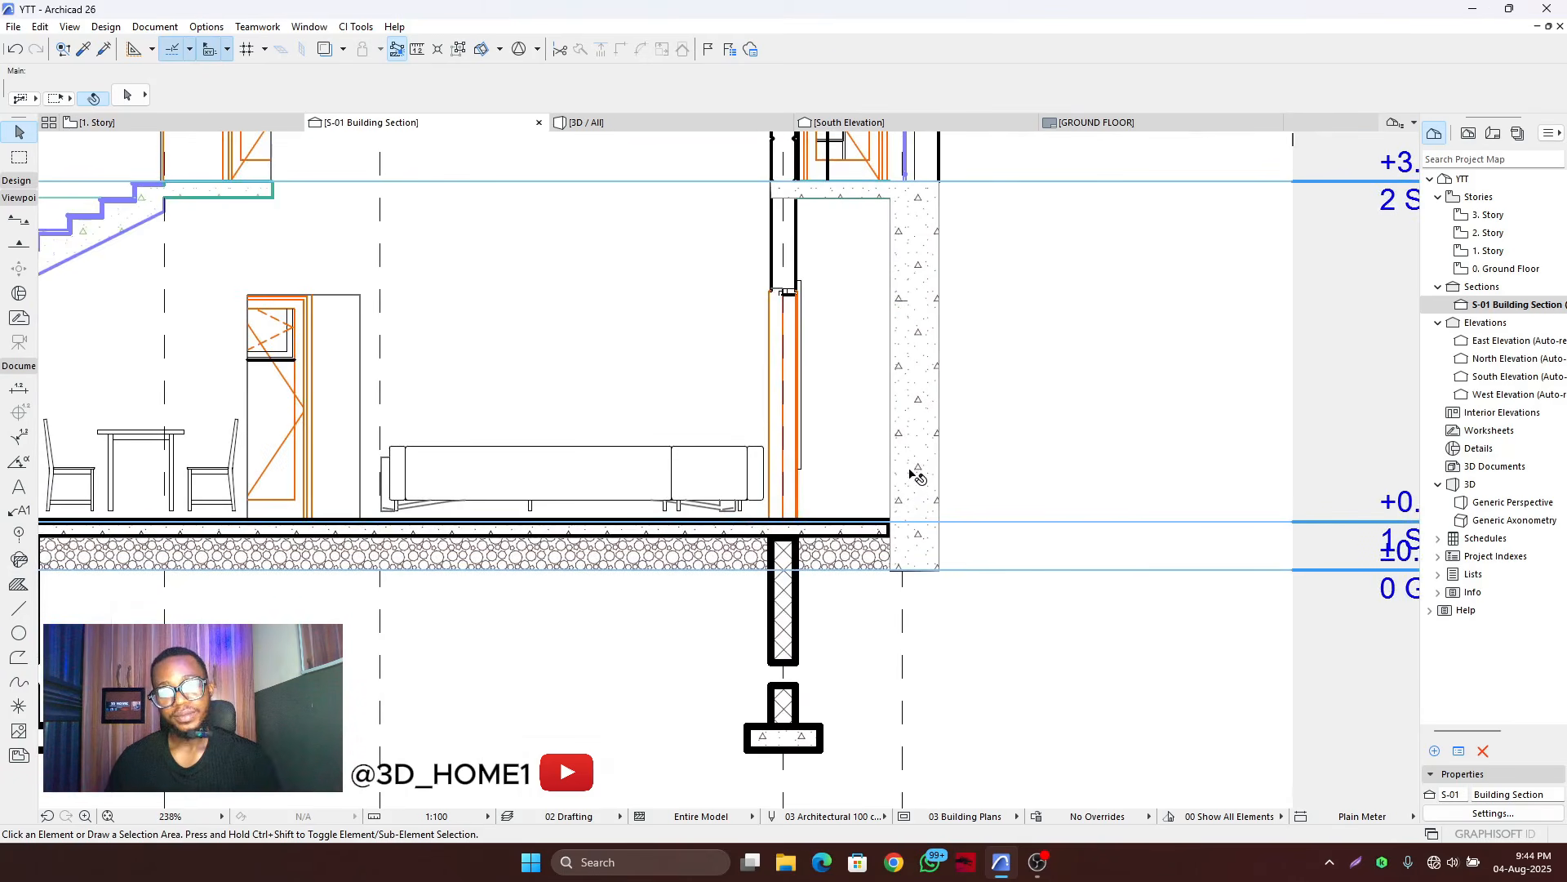
scroll(906, 480, down, 7)
scroll(898, 490, up, 7)
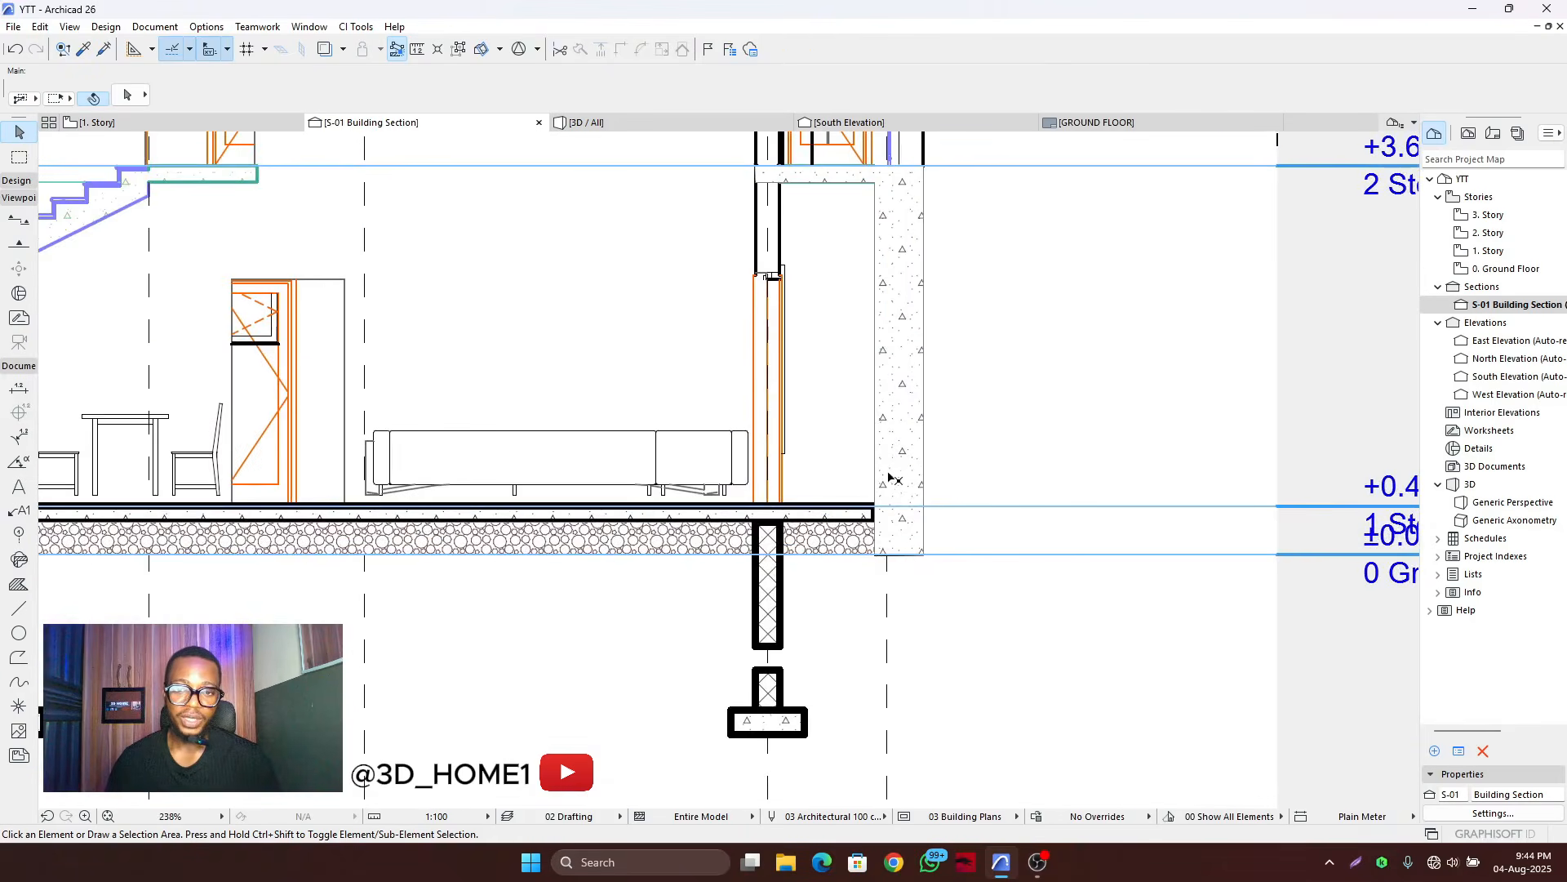
click(893, 449)
scroll(853, 537, down, 4)
key(Escape)
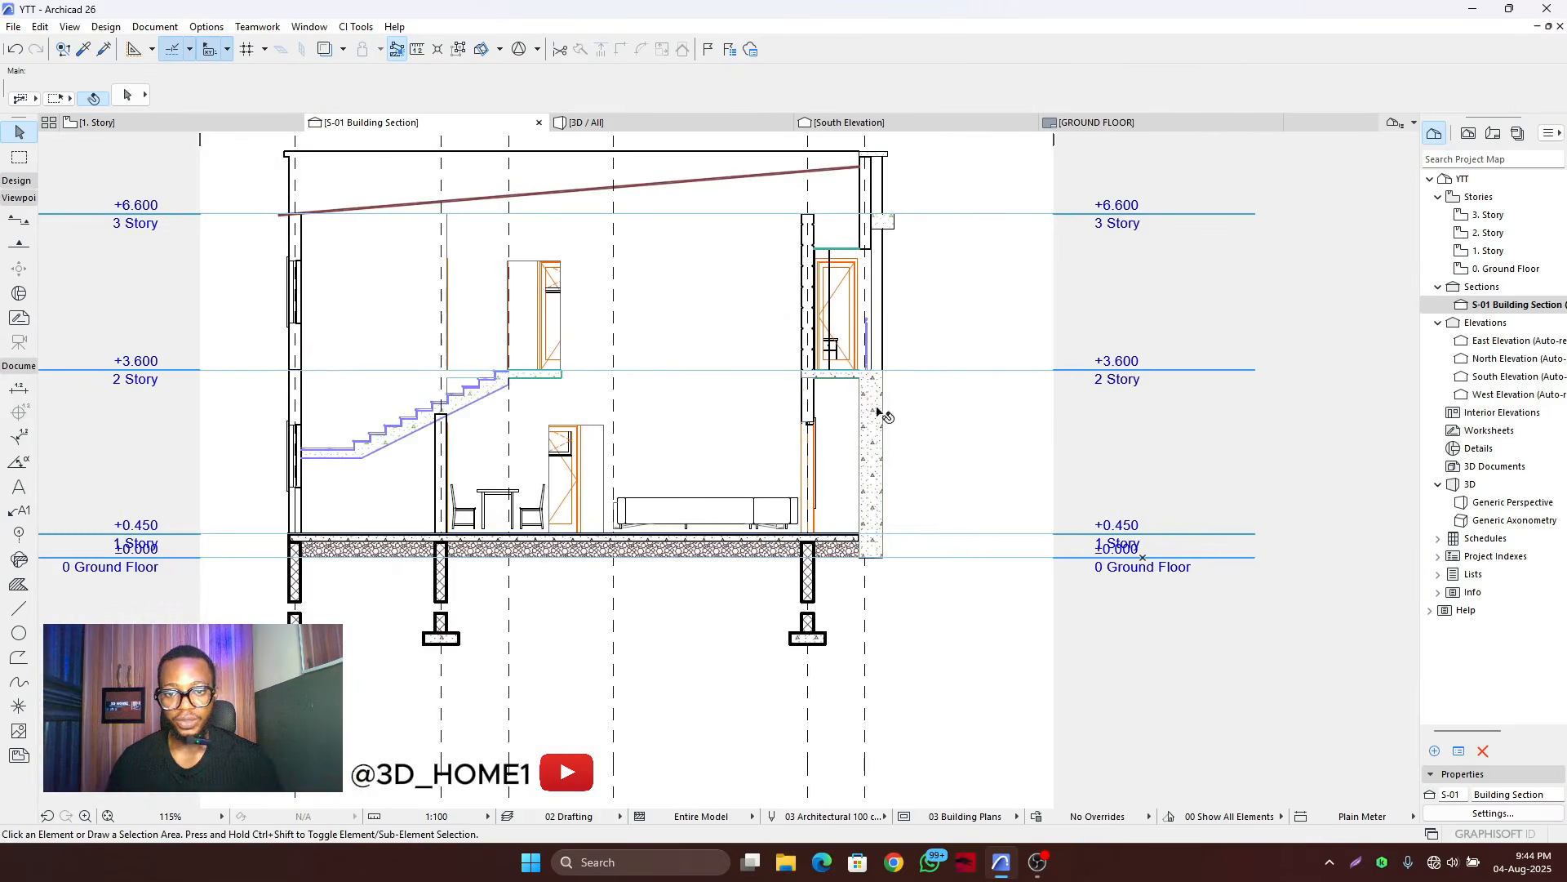
- Set the contour pen of the column-and-slab concrete fill to 120
scroll(874, 400, up, 3)
scroll(875, 406, up, 2)
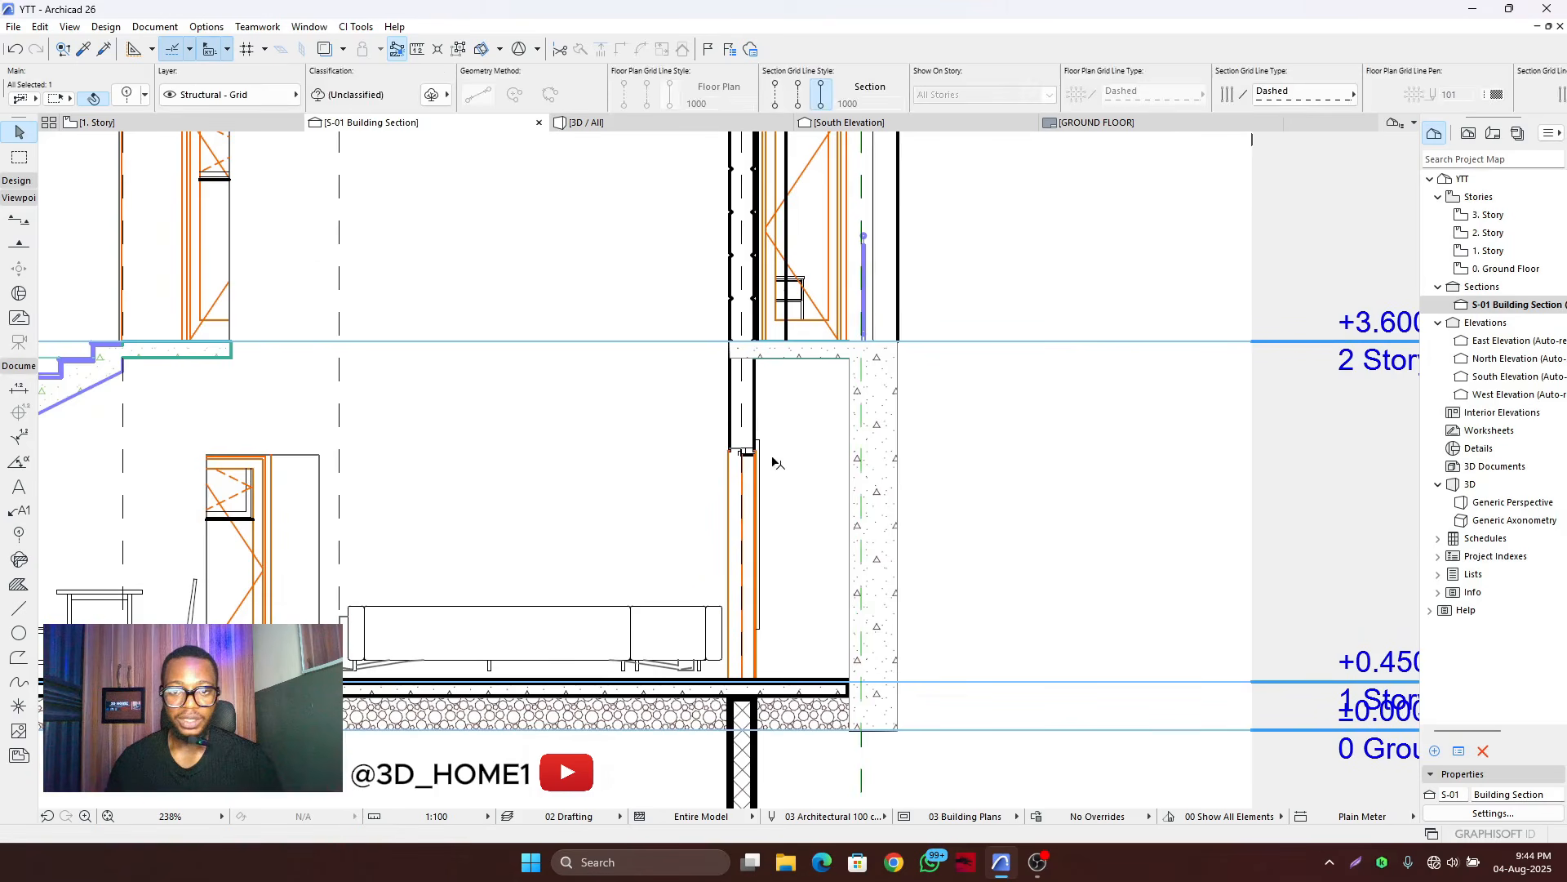
click(877, 462)
click(124, 97)
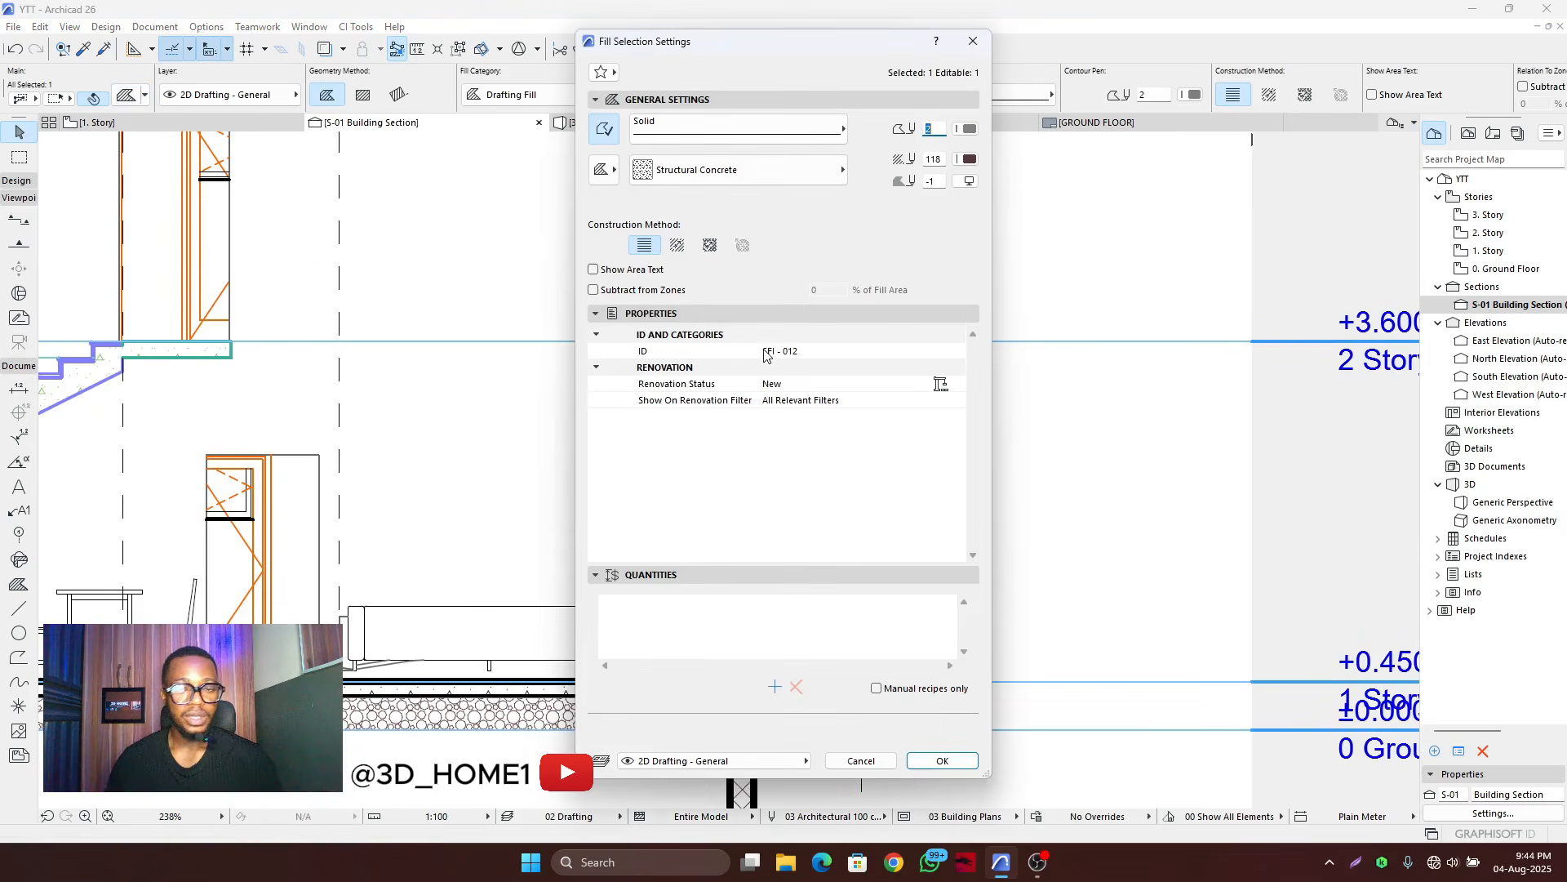
click(968, 128)
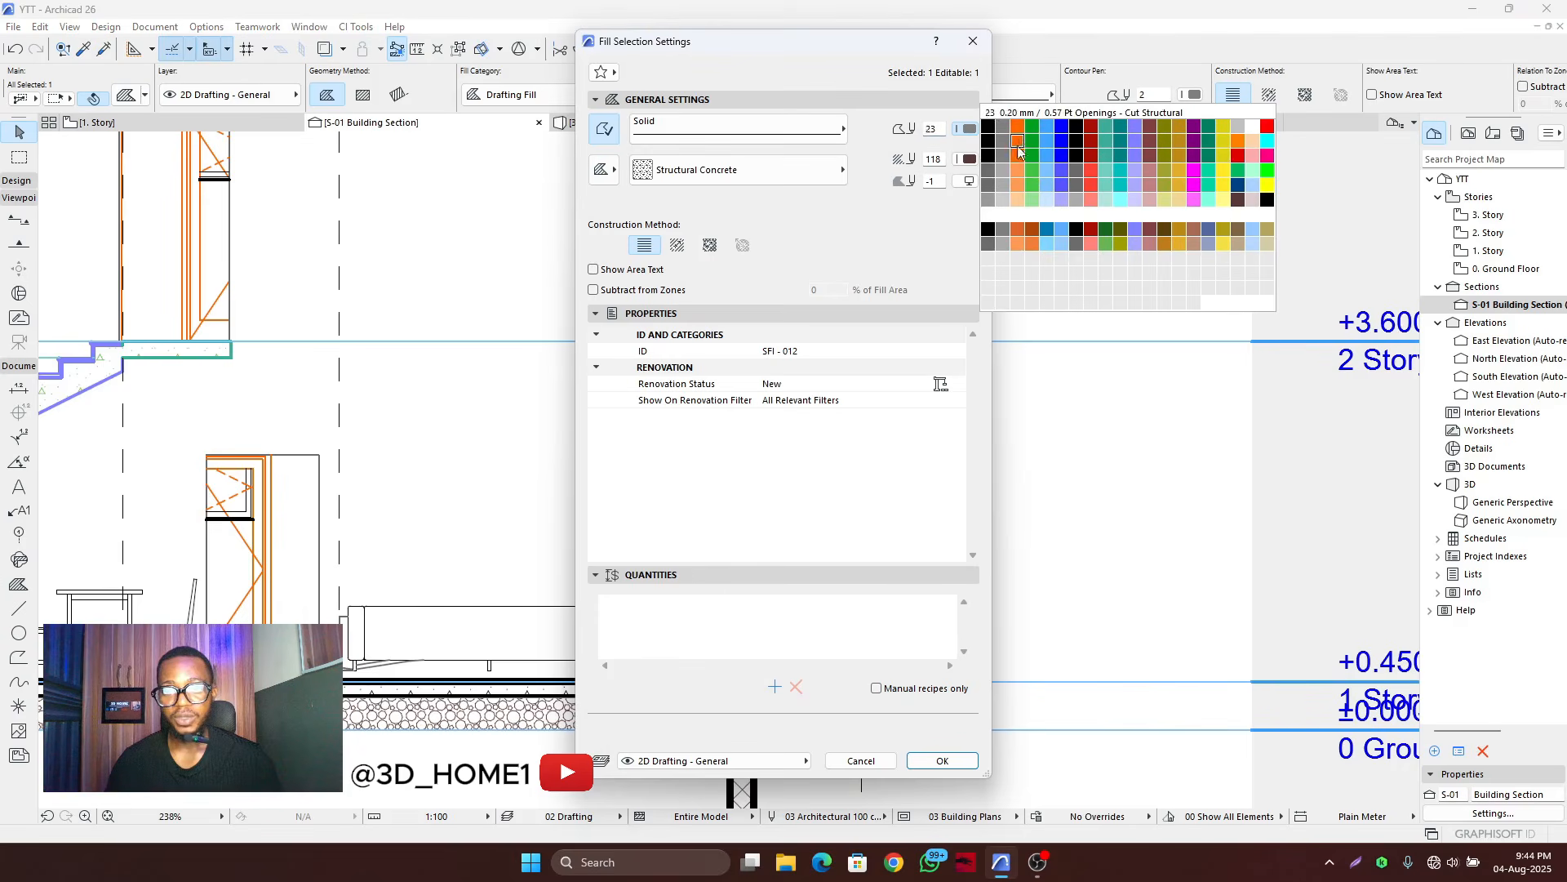
click(1264, 199)
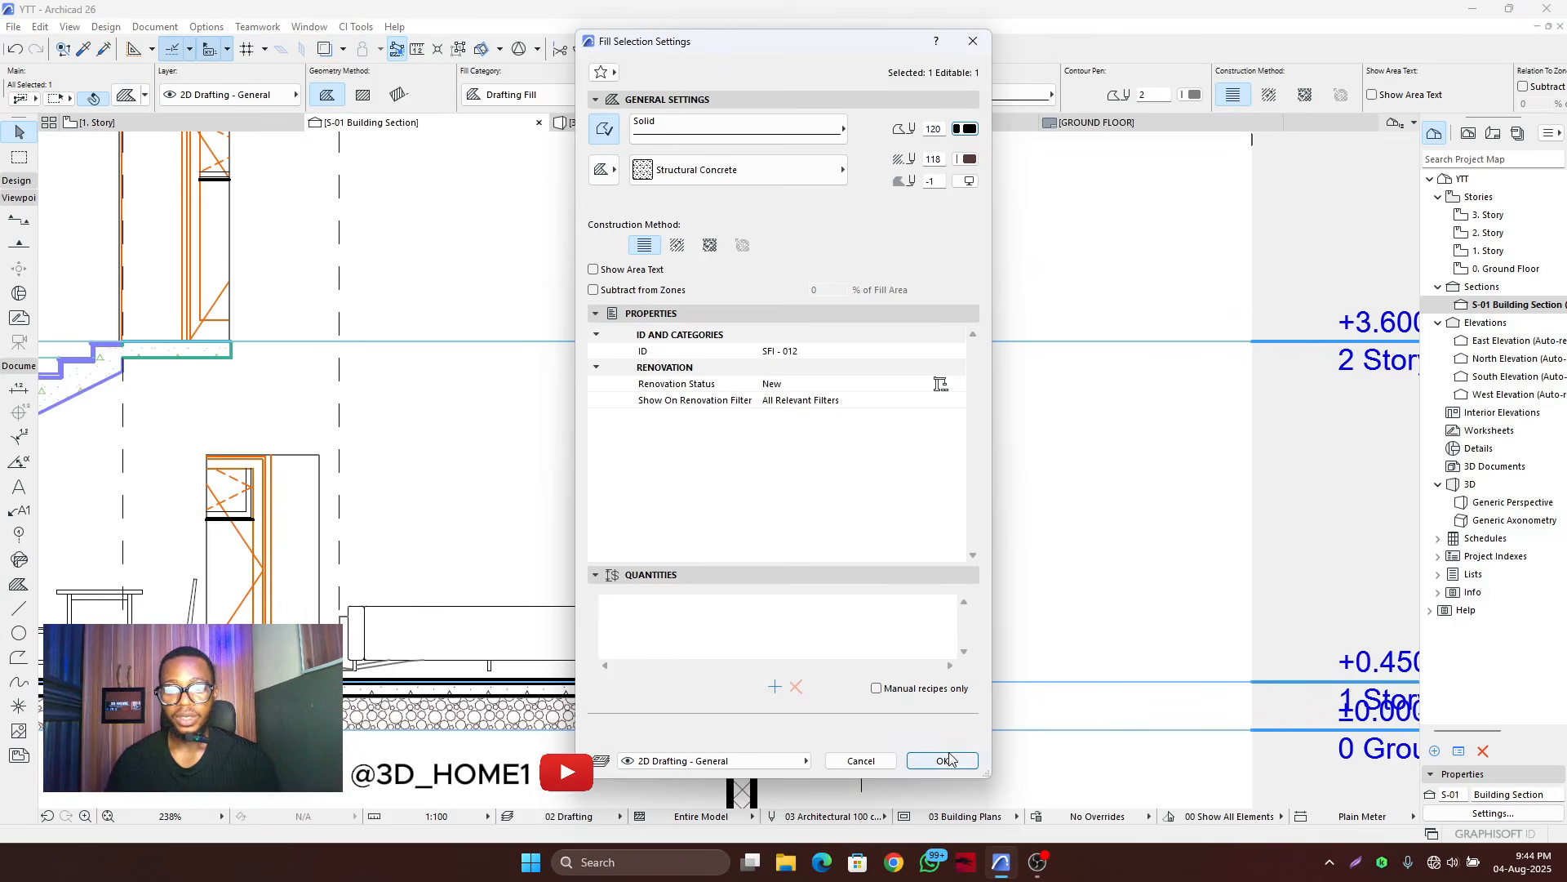
click(943, 760)
click(1047, 480)
scroll(1041, 506, down, 5)
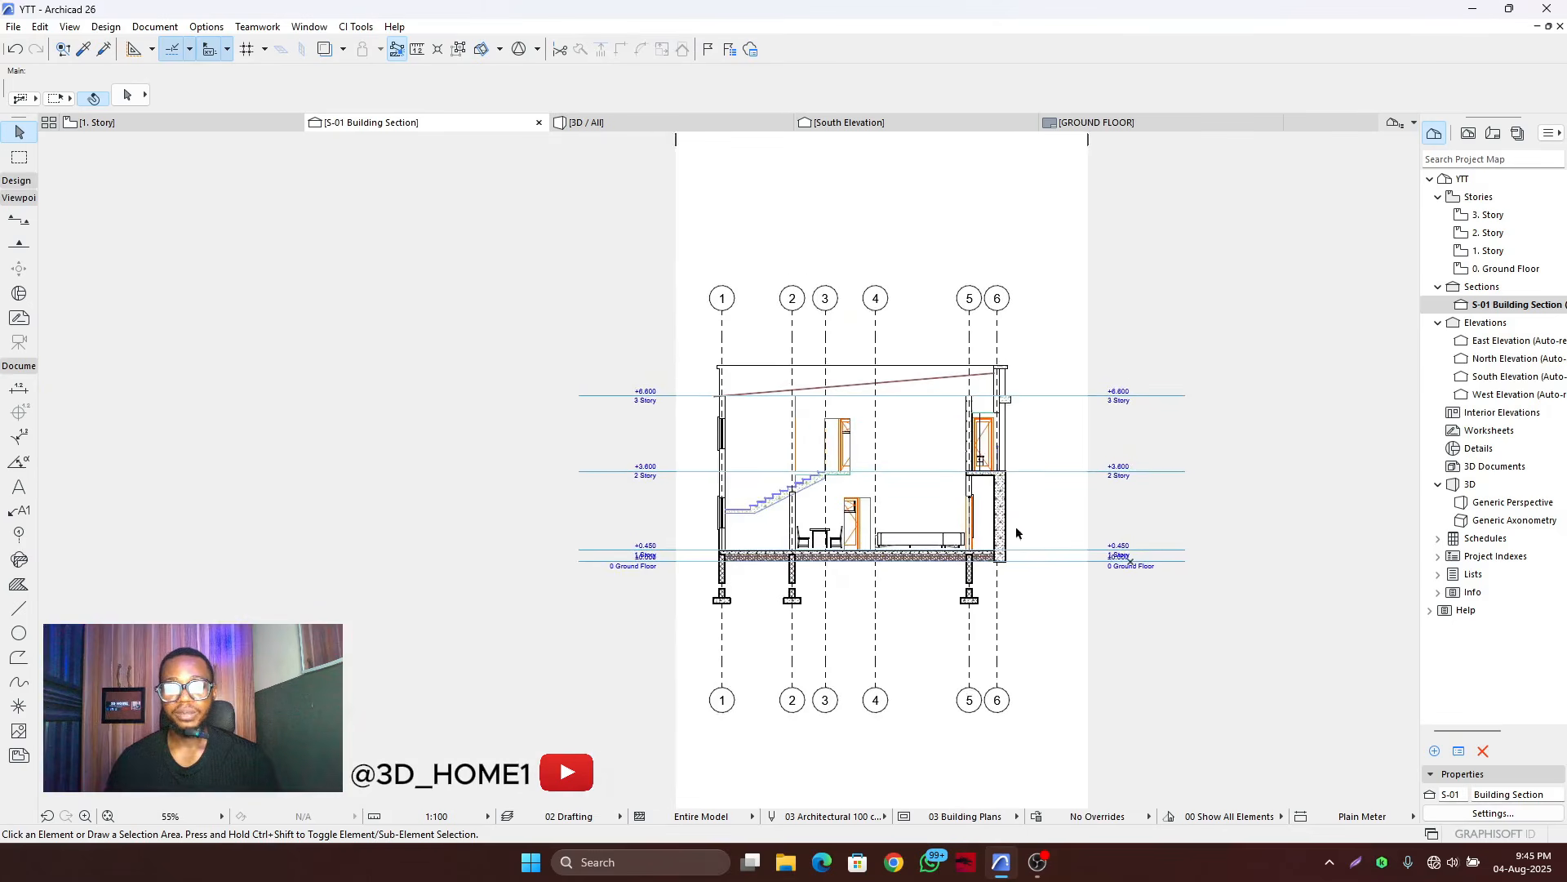
scroll(1016, 532, up, 5)
scroll(996, 389, down, 3)
scroll(972, 437, up, 2)
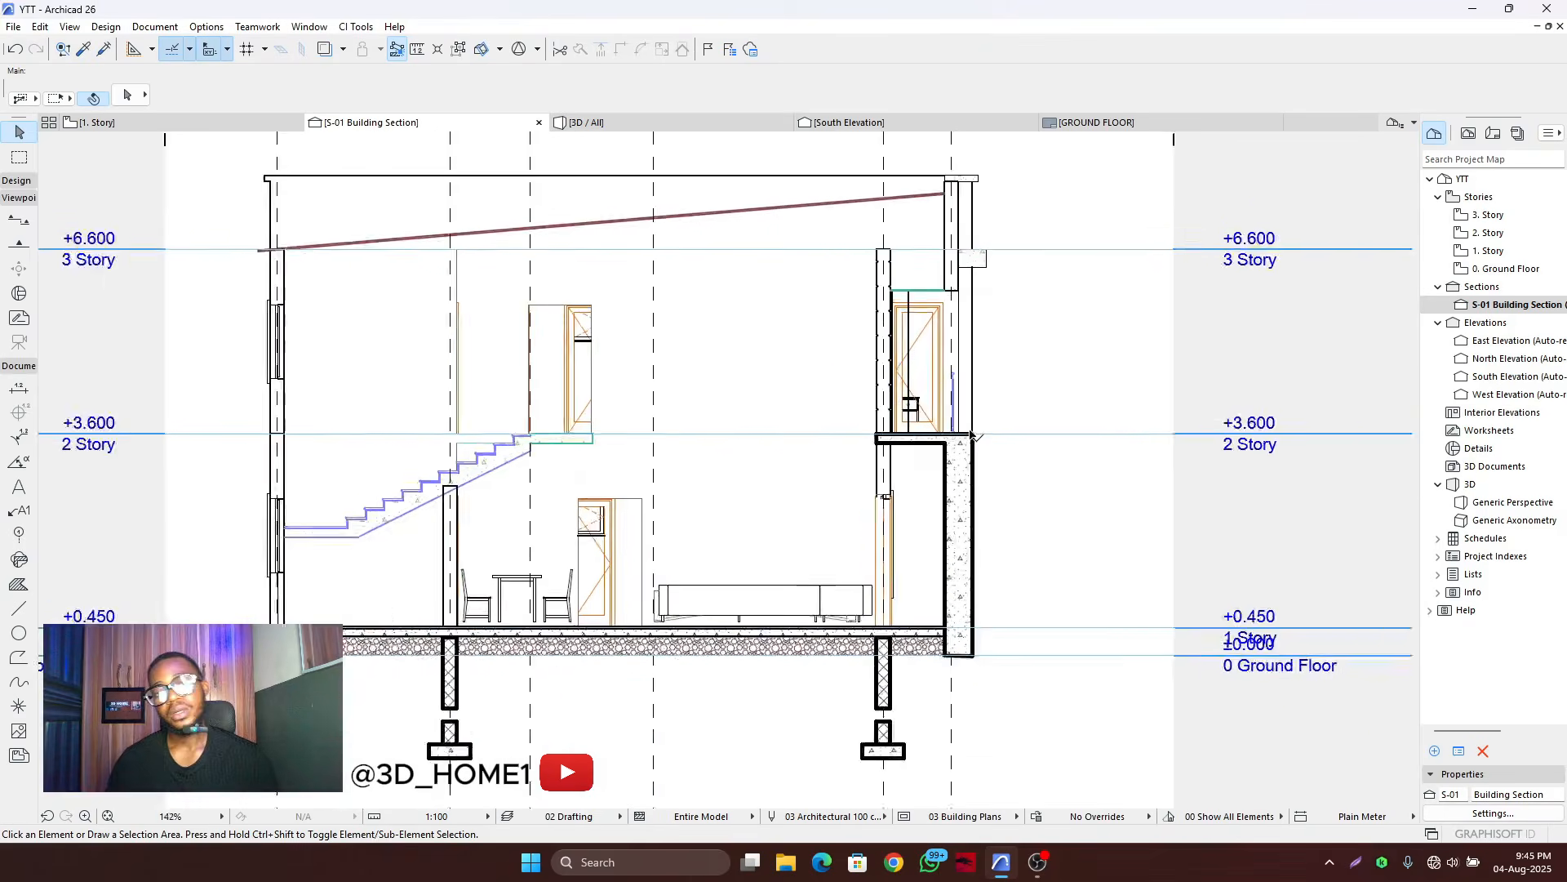
scroll(971, 437, down, 2)
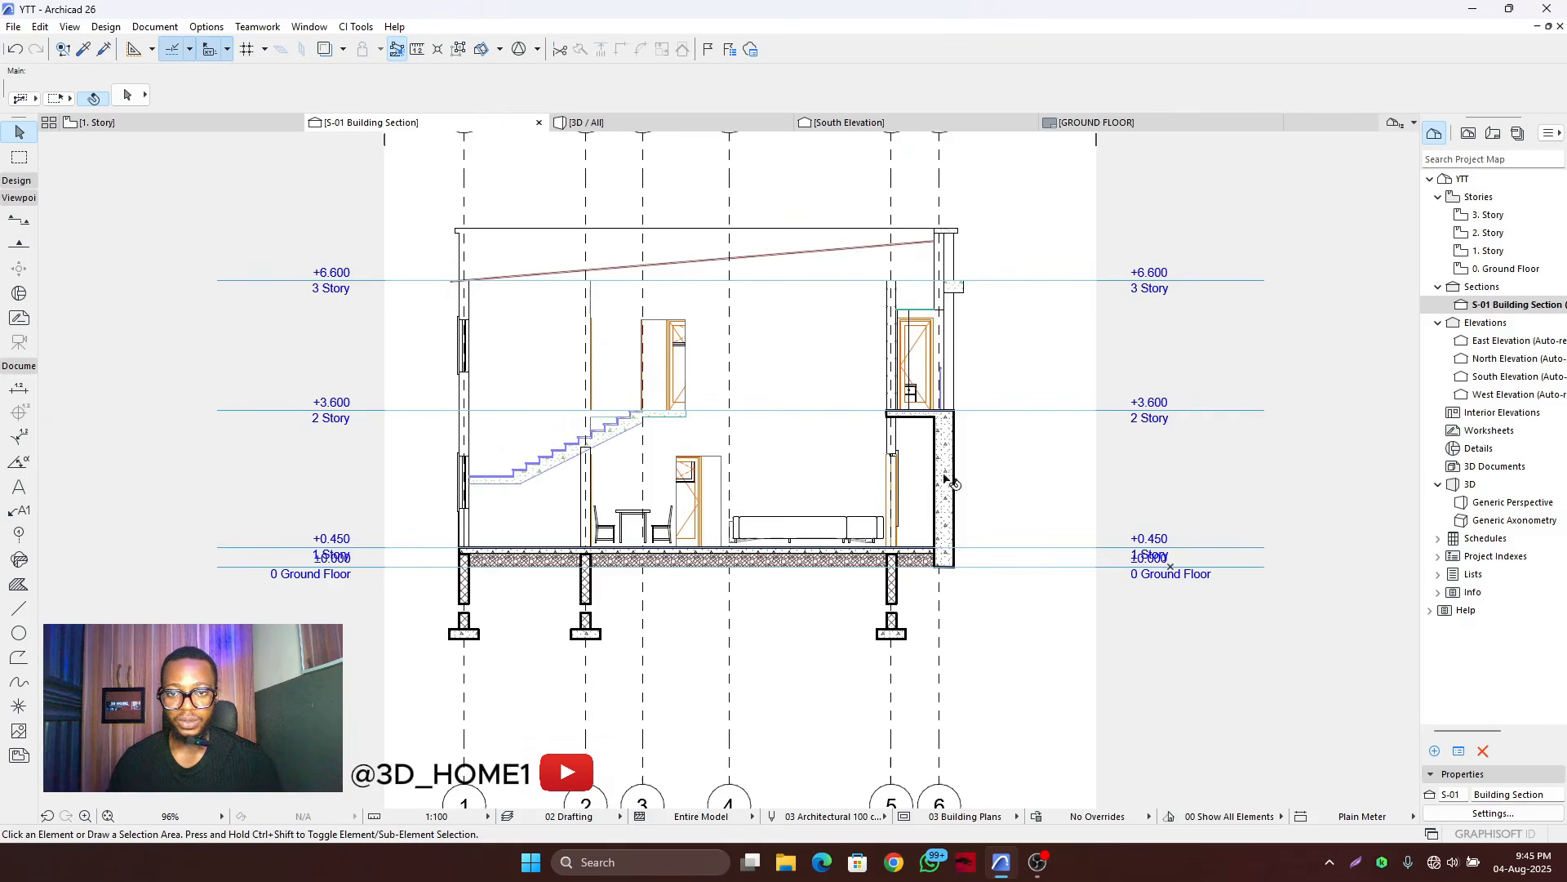
scroll(947, 478, up, 3)
scroll(952, 404, down, 3)
scroll(947, 409, up, 3)
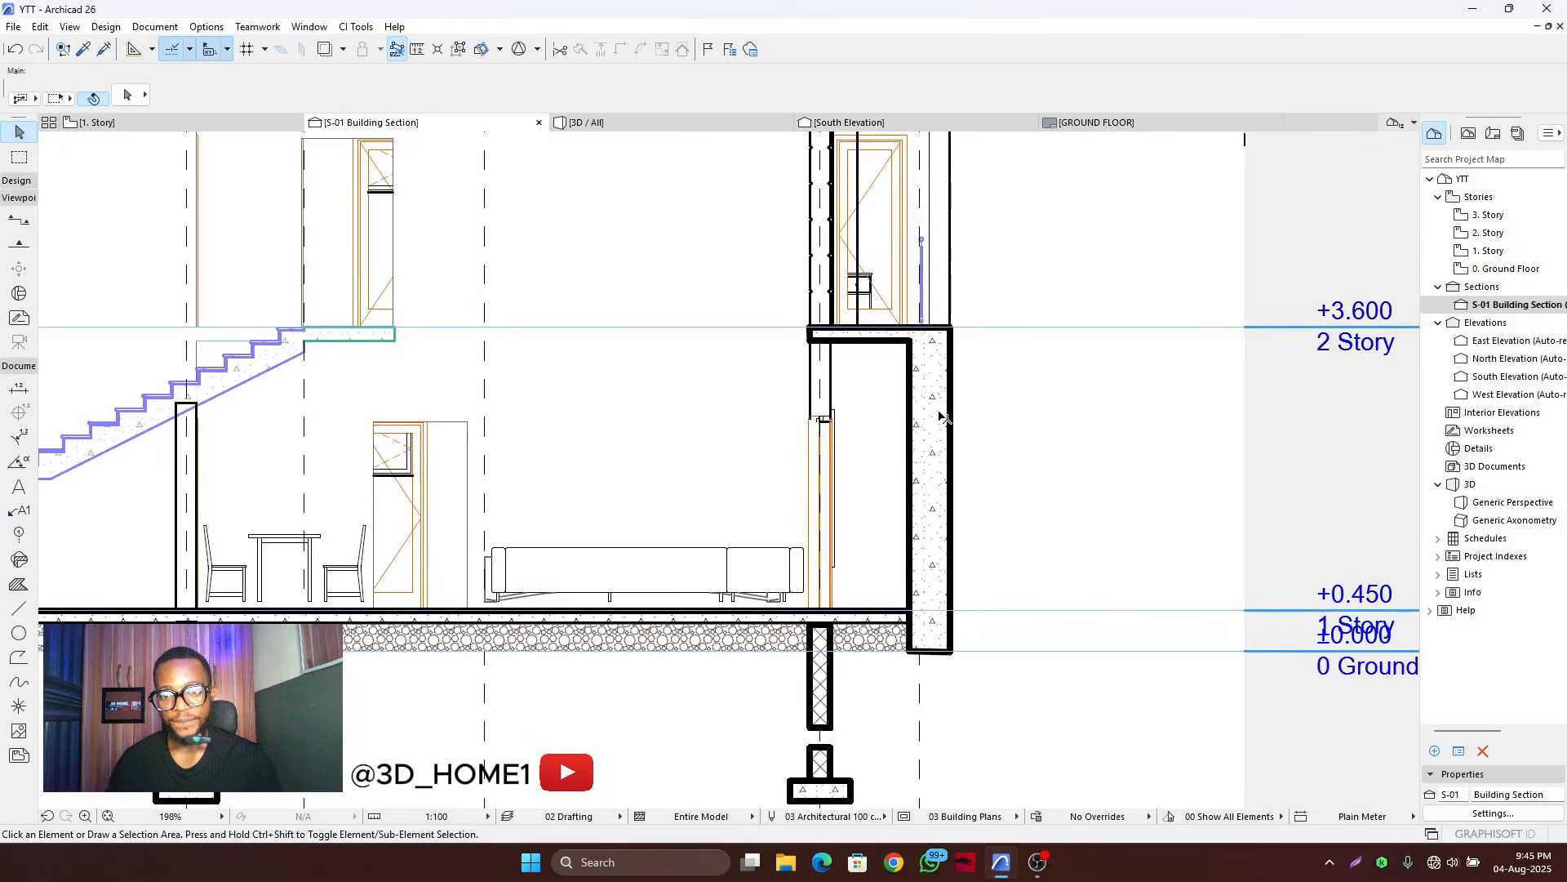
- Offset the bottom edge of the concrete column fill downward by about 400 mm below the ground floor level
scroll(939, 482, down, 1)
scroll(914, 490, up, 4)
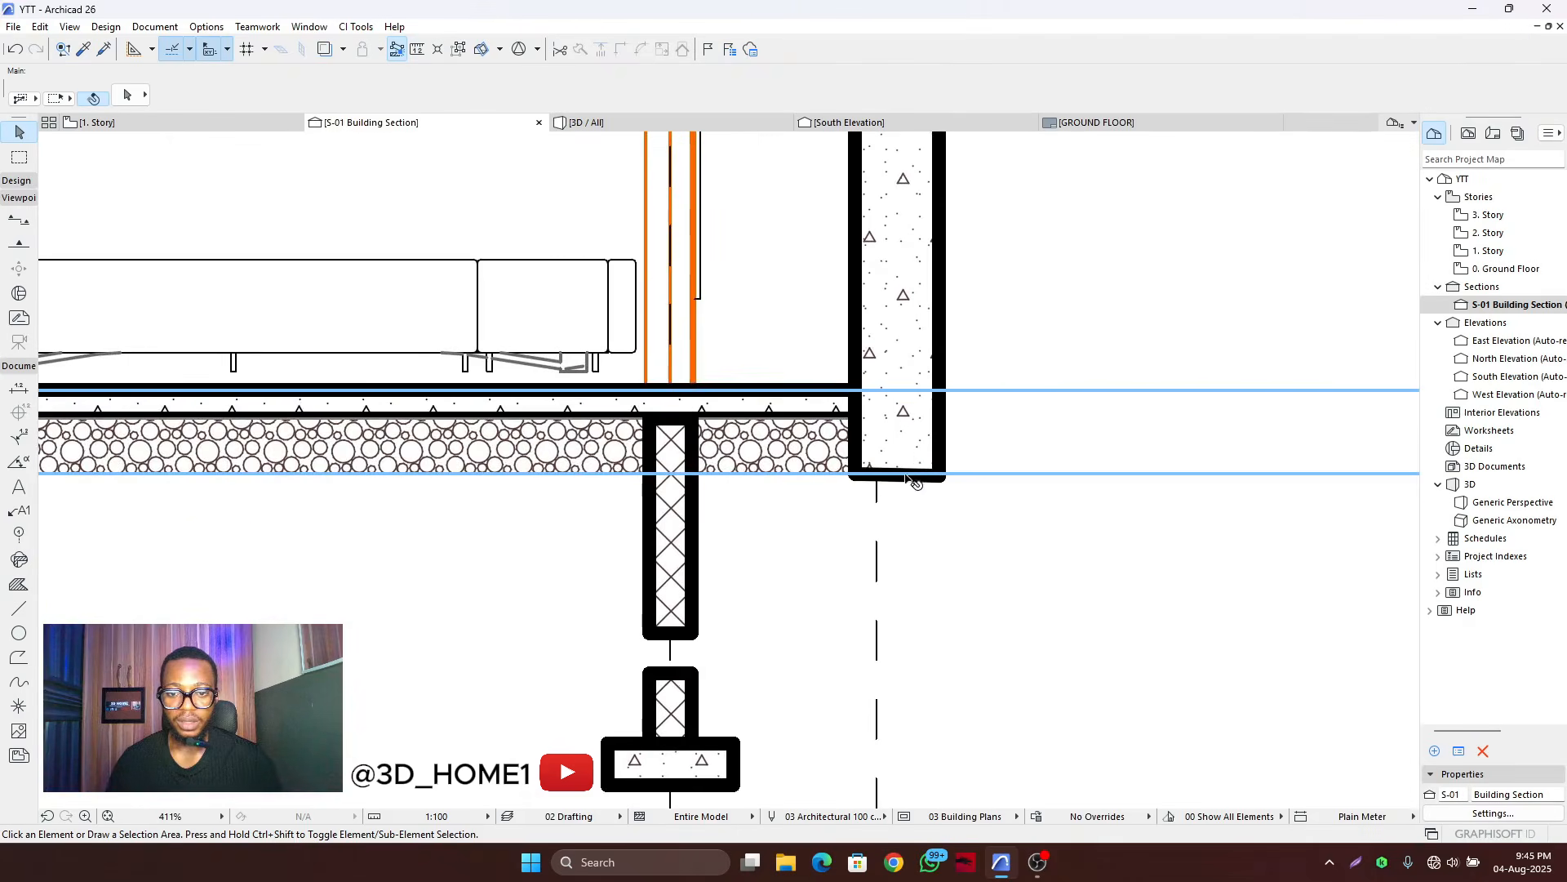
click(939, 465)
click(896, 476)
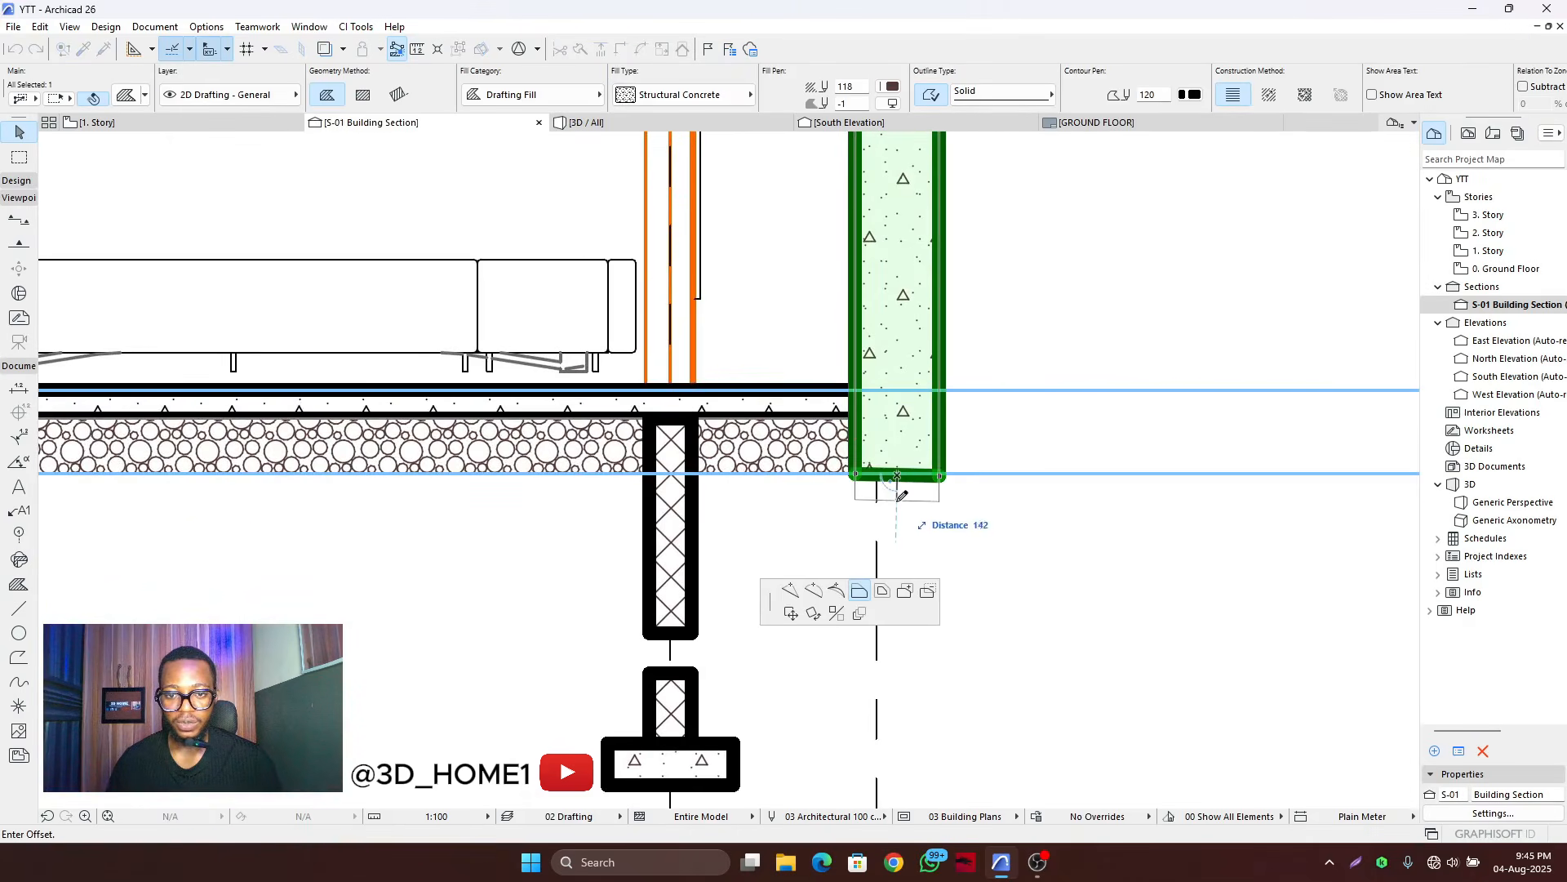
scroll(899, 539, down, 3)
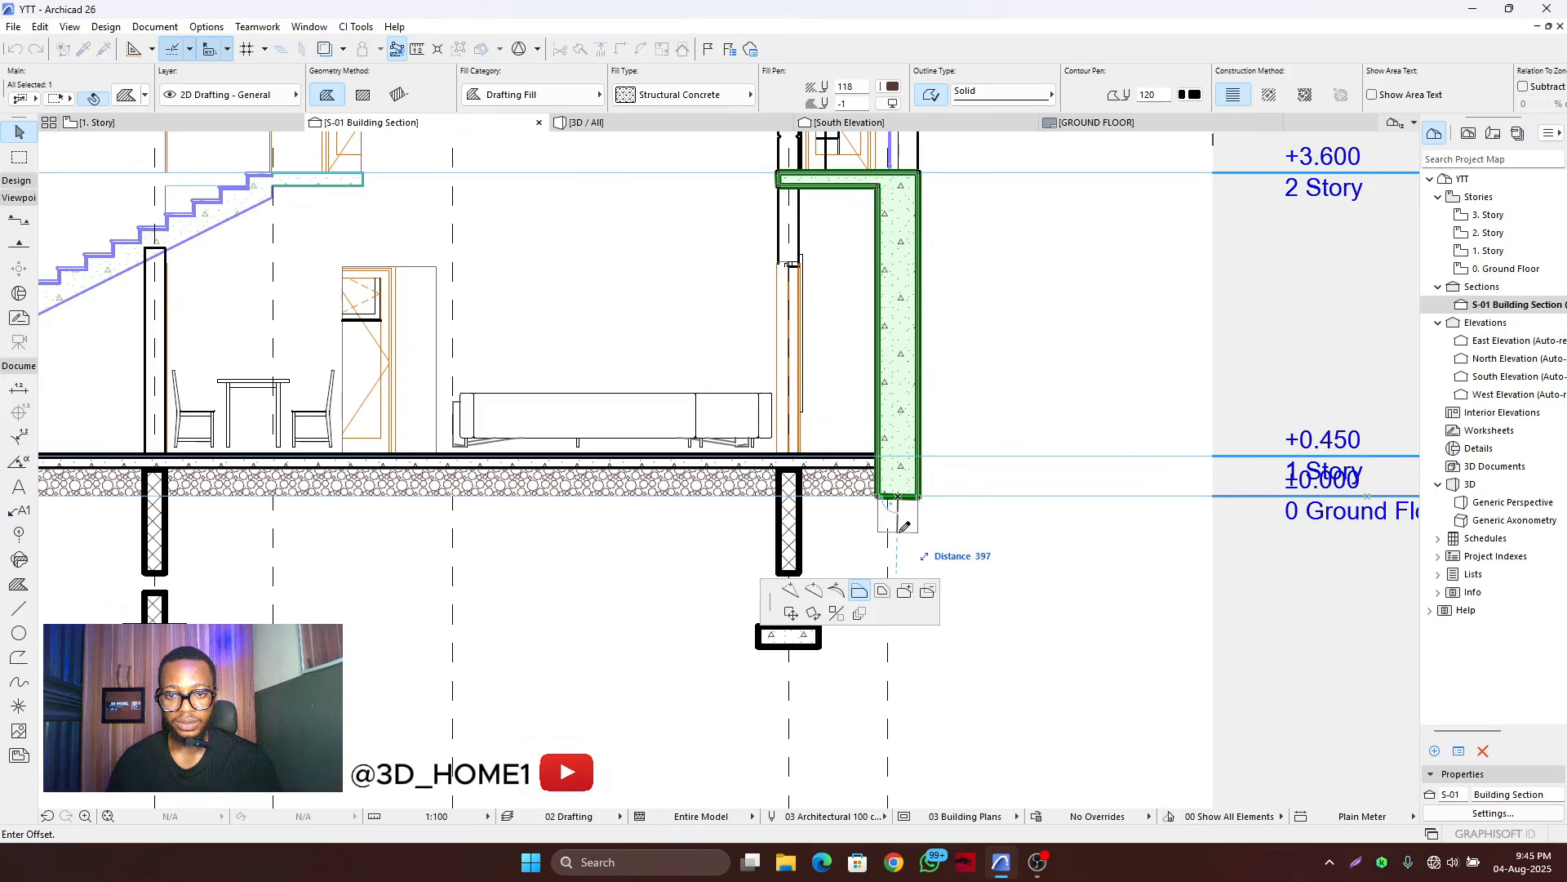
click(901, 534)
key(Escape)
scroll(901, 536, down, 3)
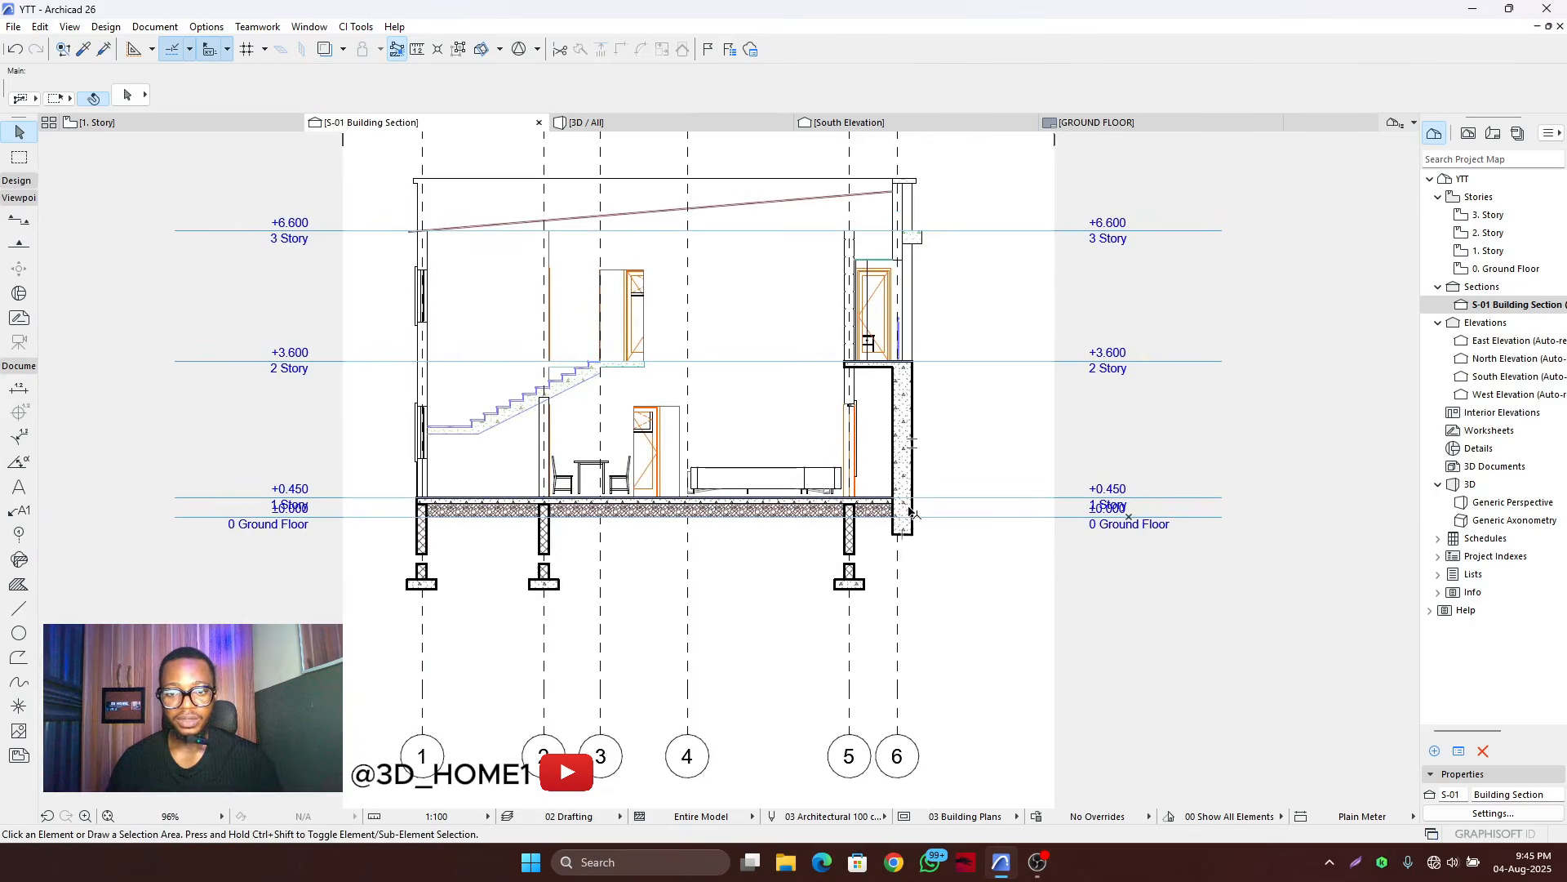
- Draw 600 mm horizontal lines outward from both bottom corners of the concrete column fill
scroll(882, 547, up, 5)
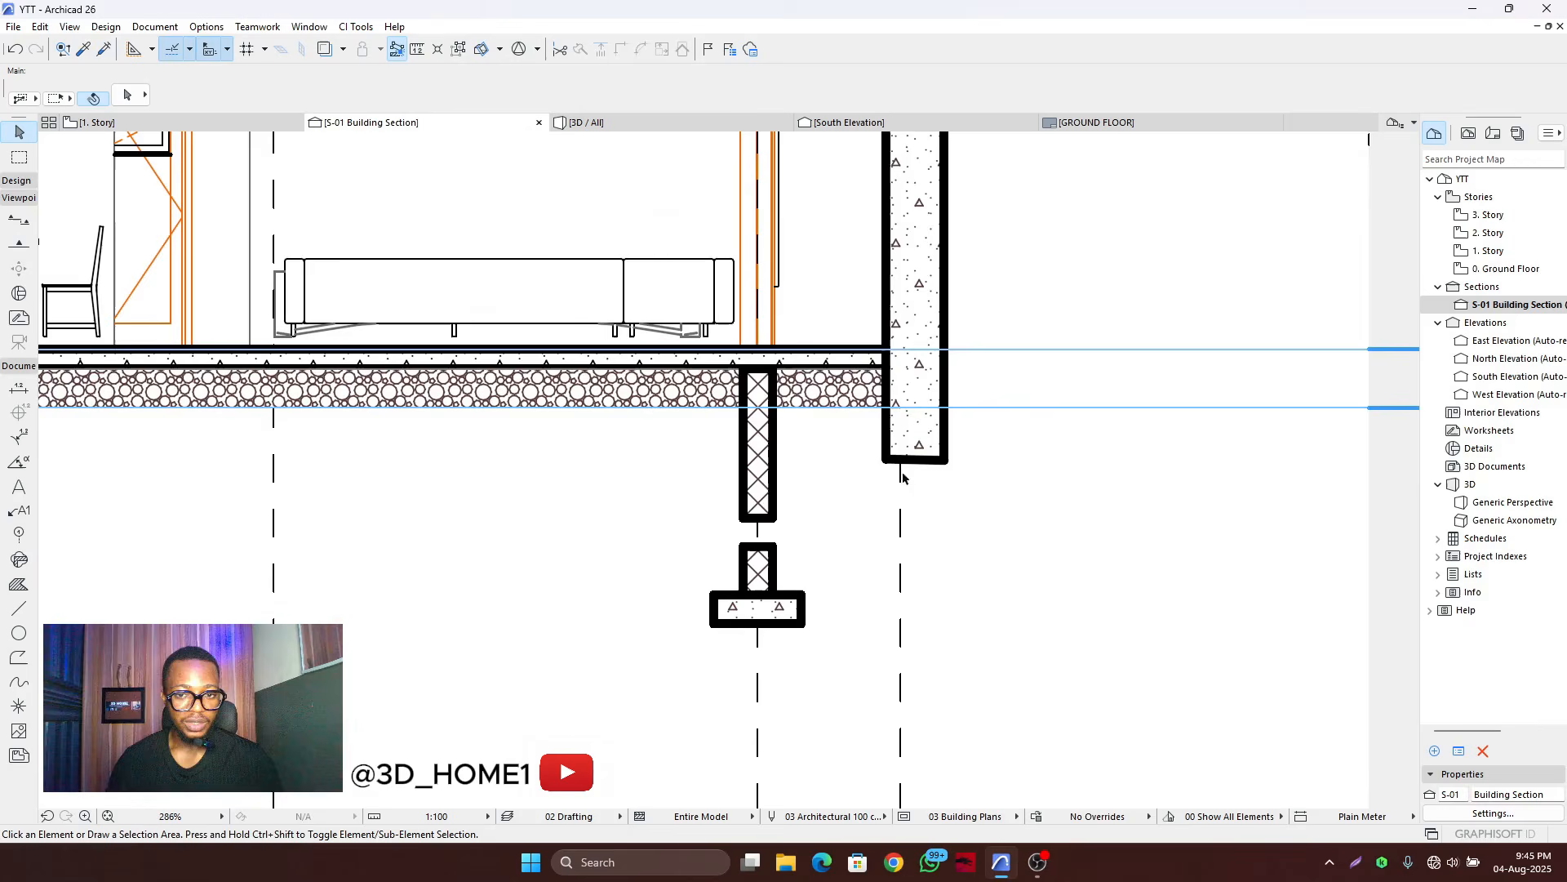
click(18, 608)
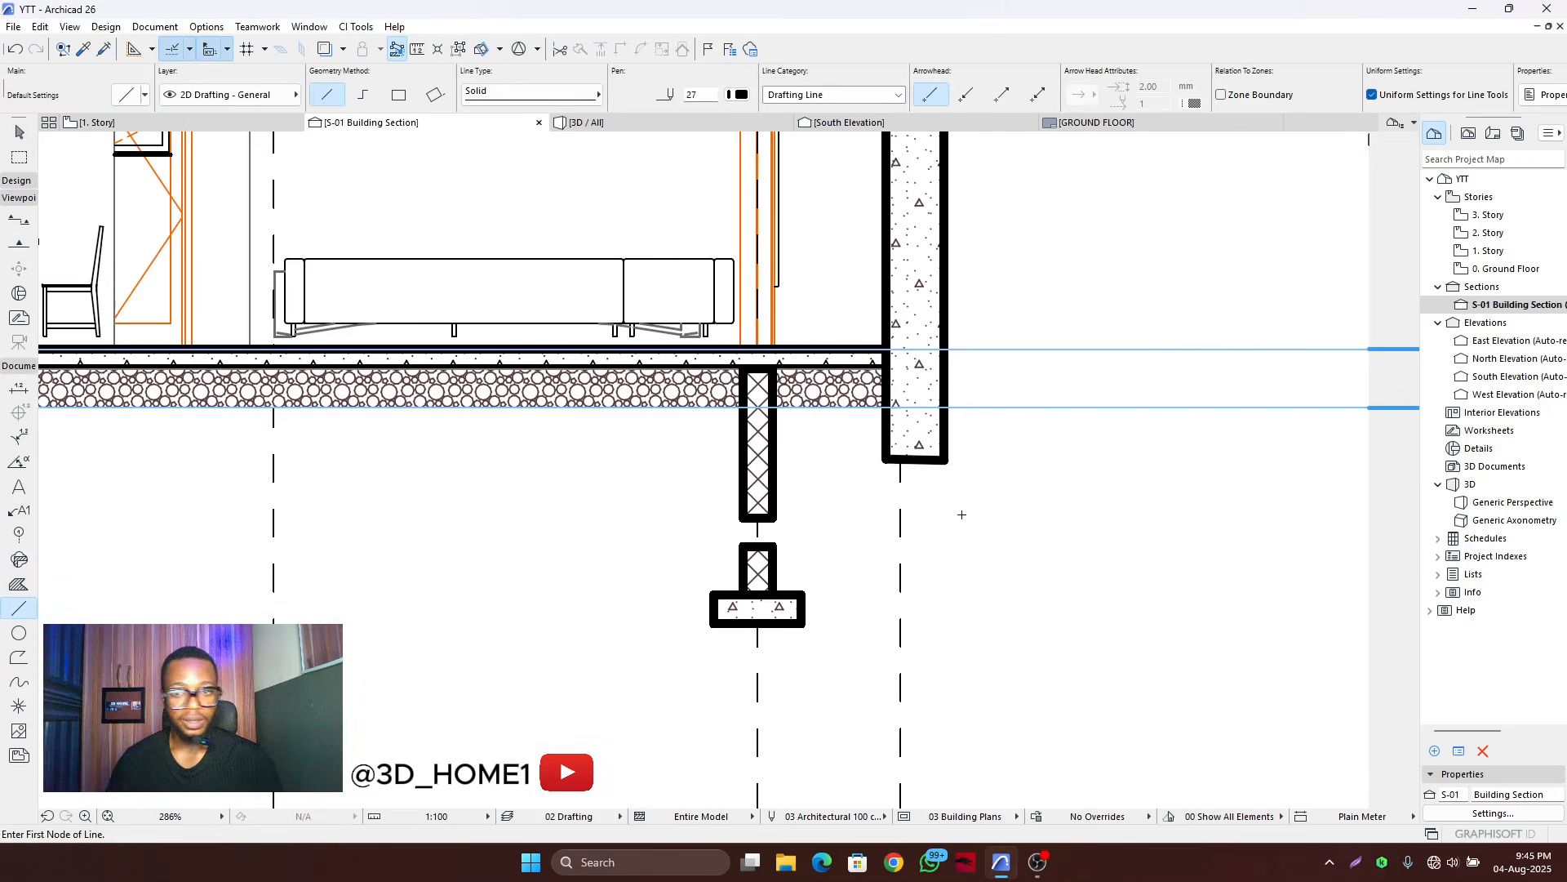
scroll(960, 510, up, 2)
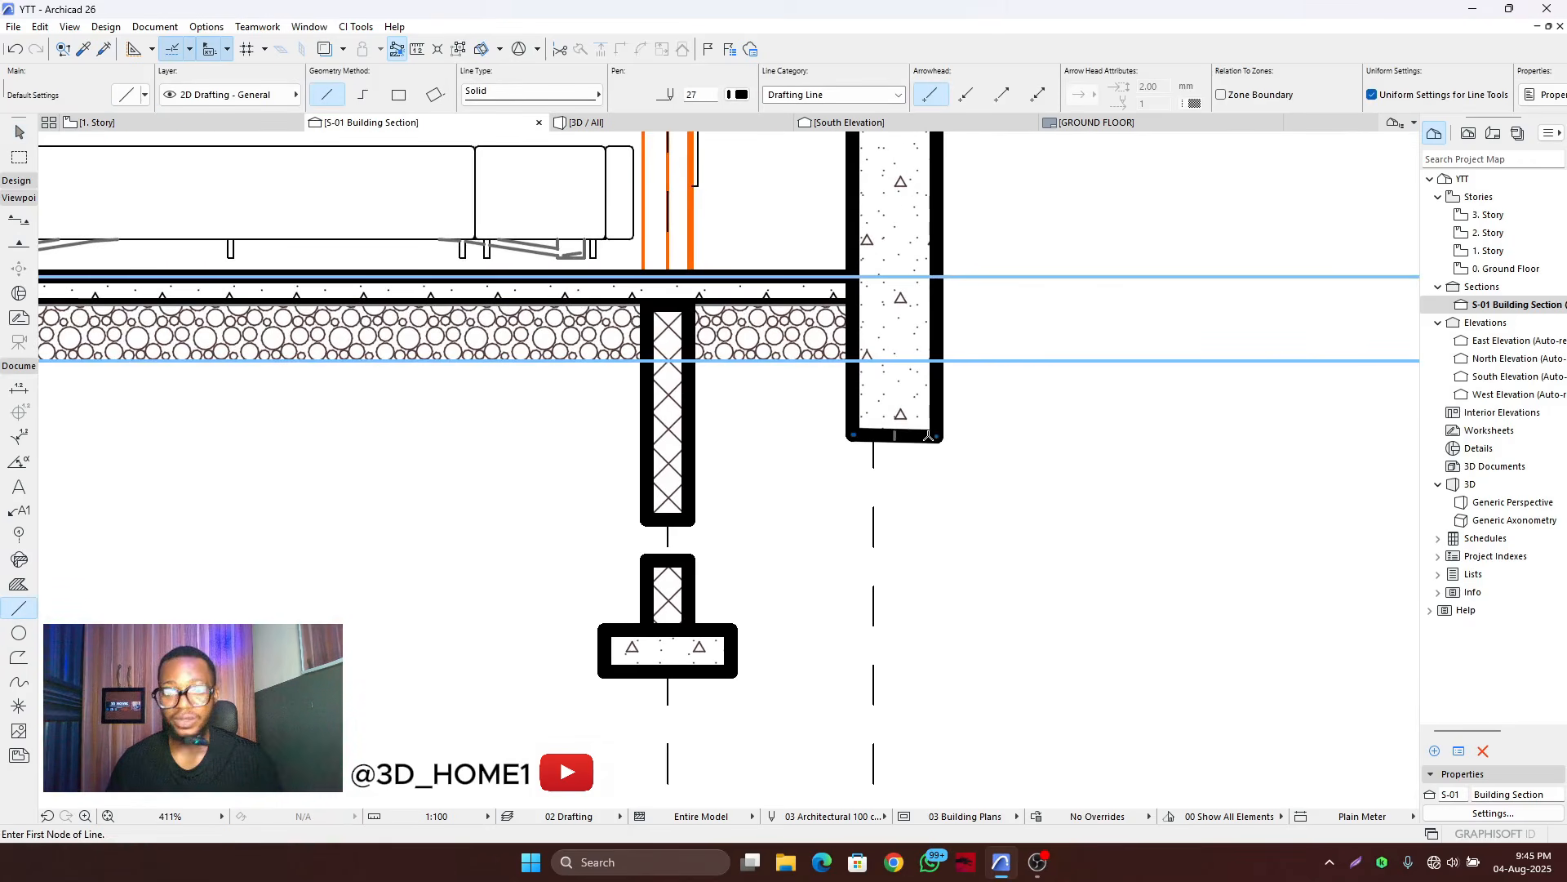
click(928, 436)
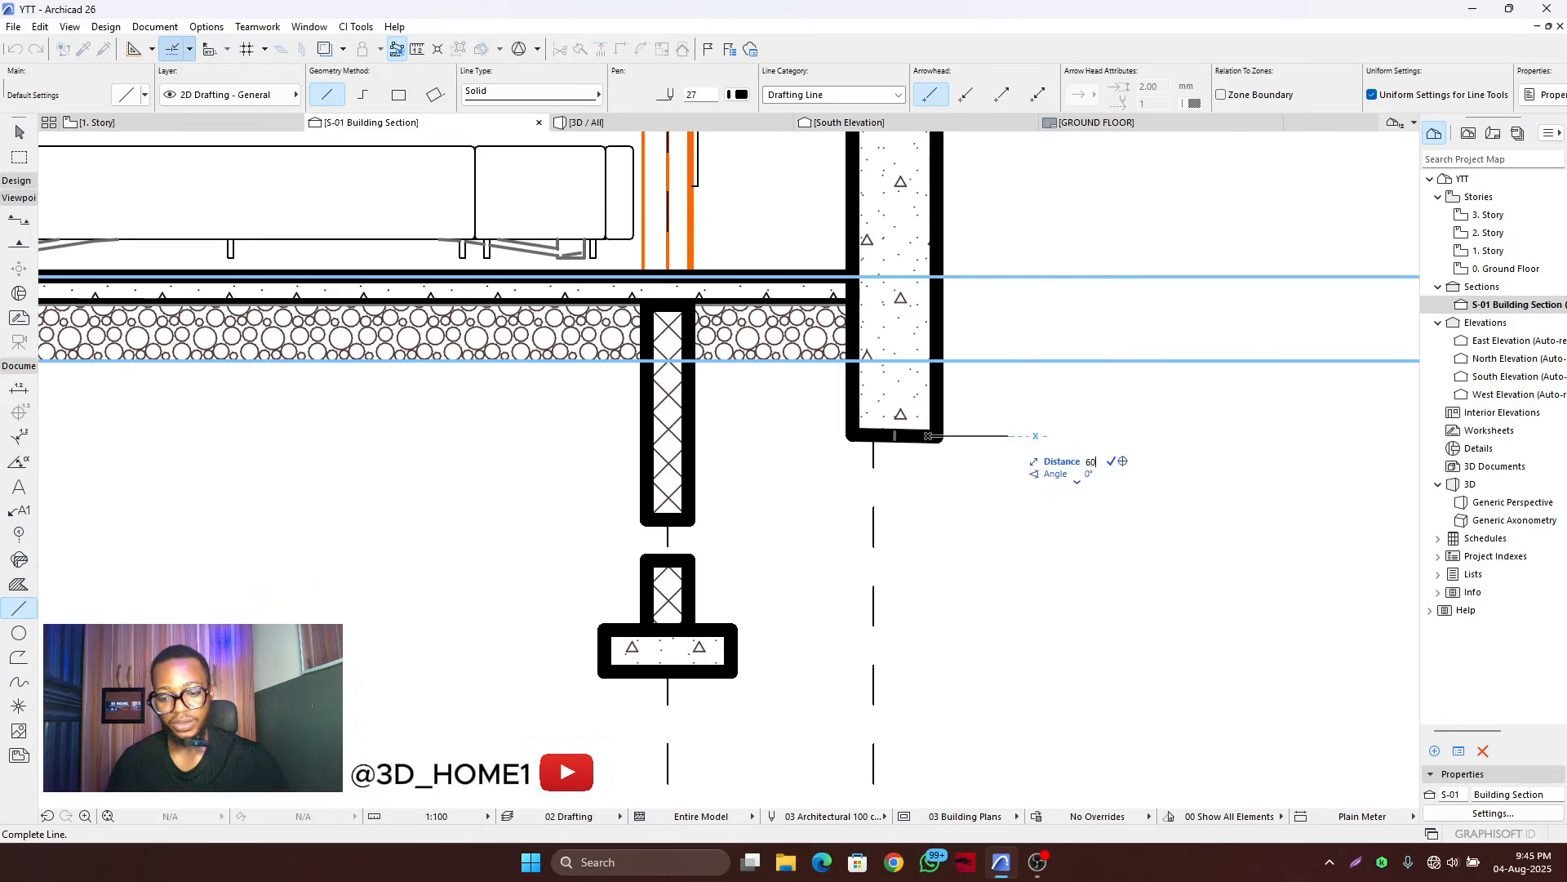
click(1041, 435)
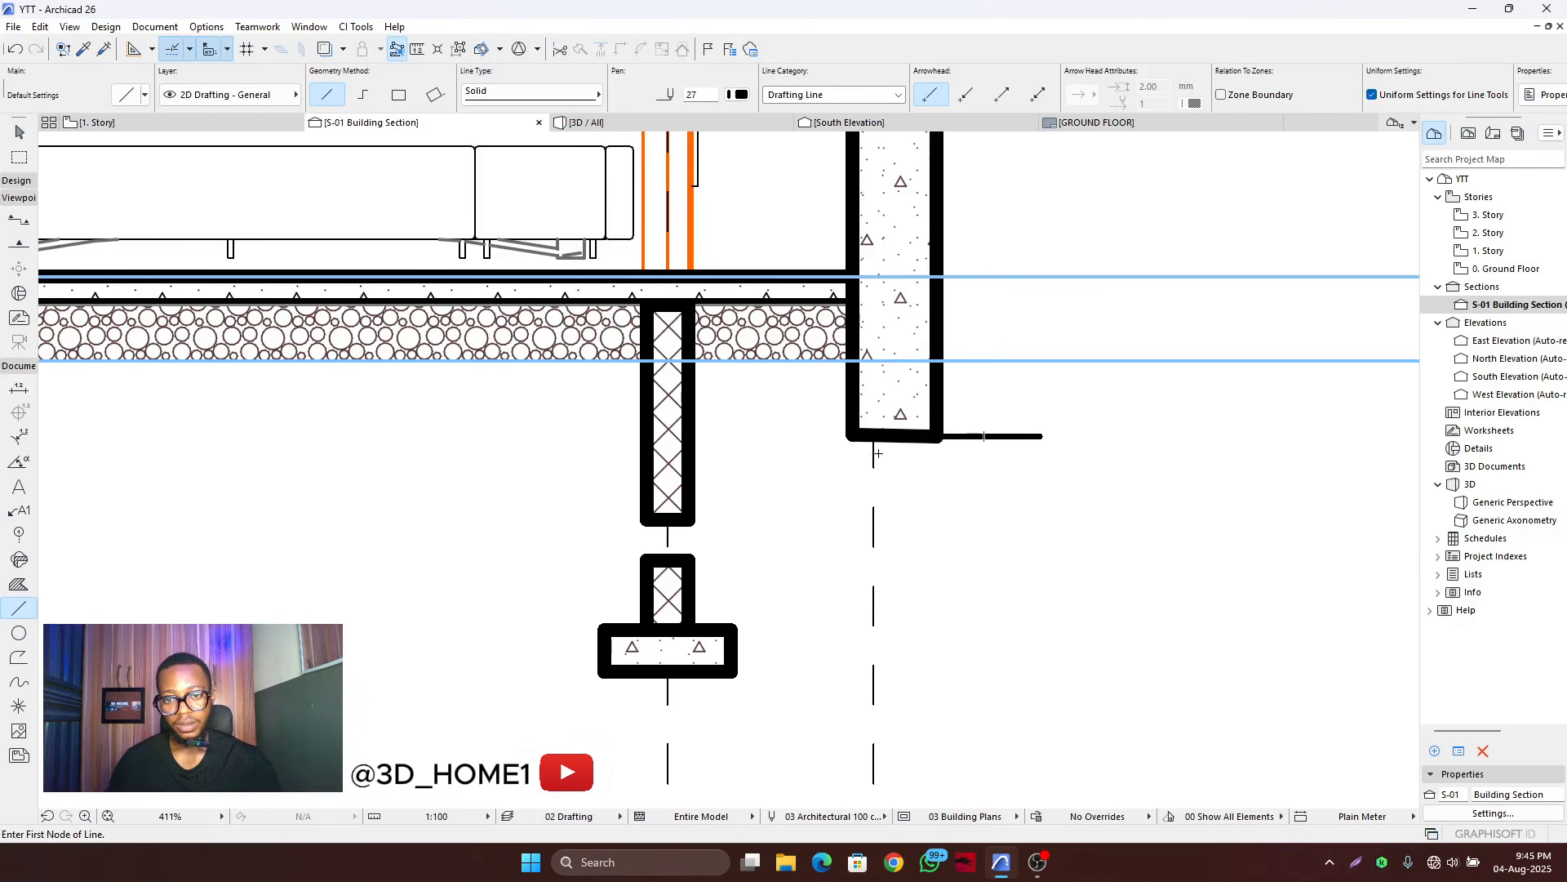
click(852, 434)
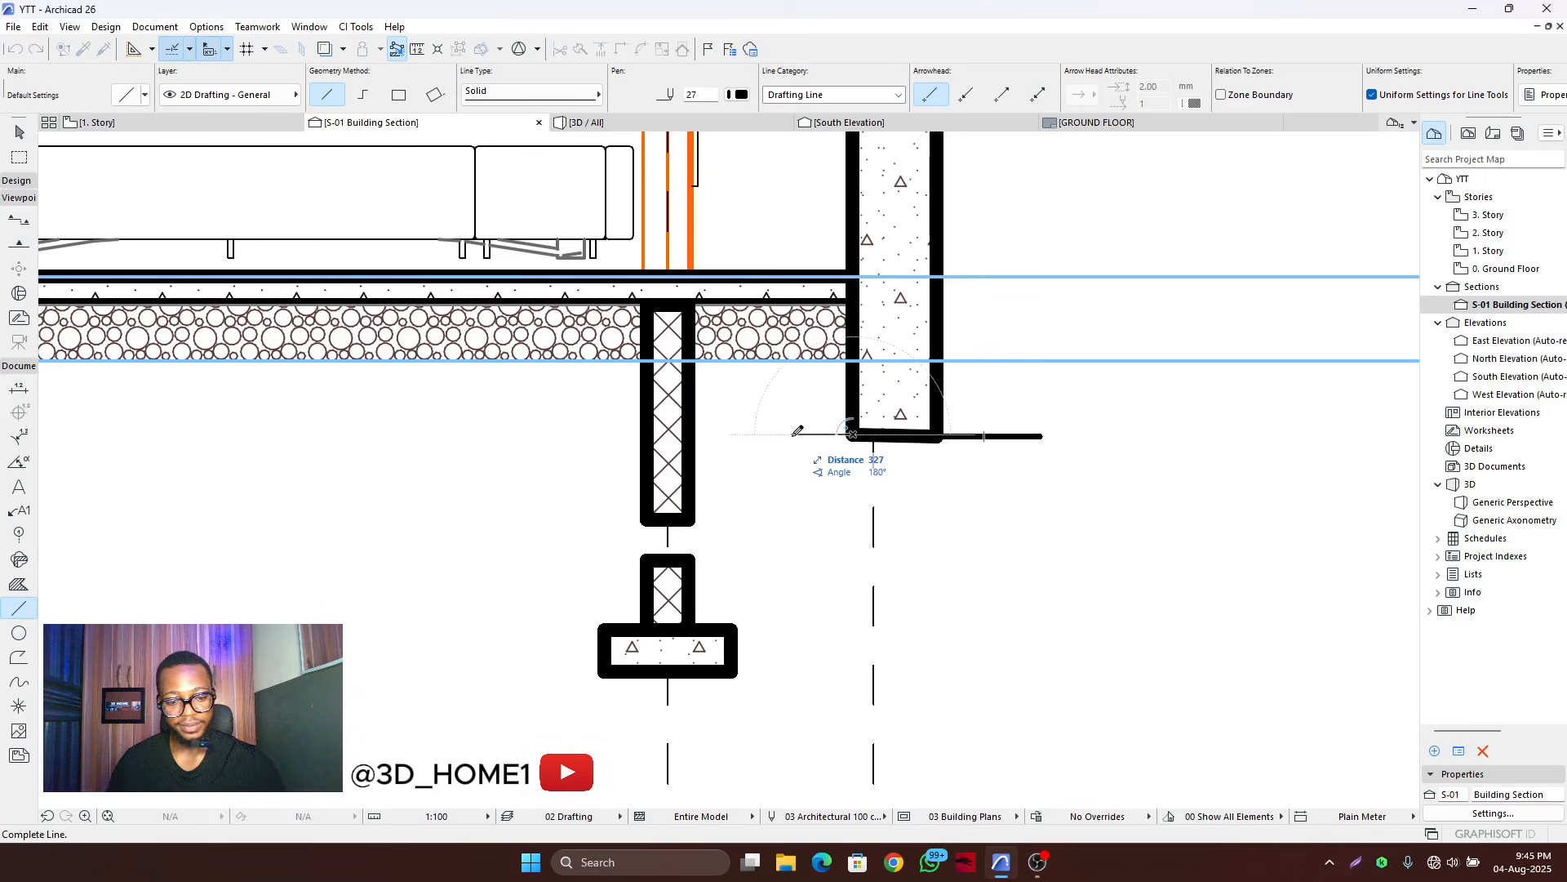
click(741, 433)
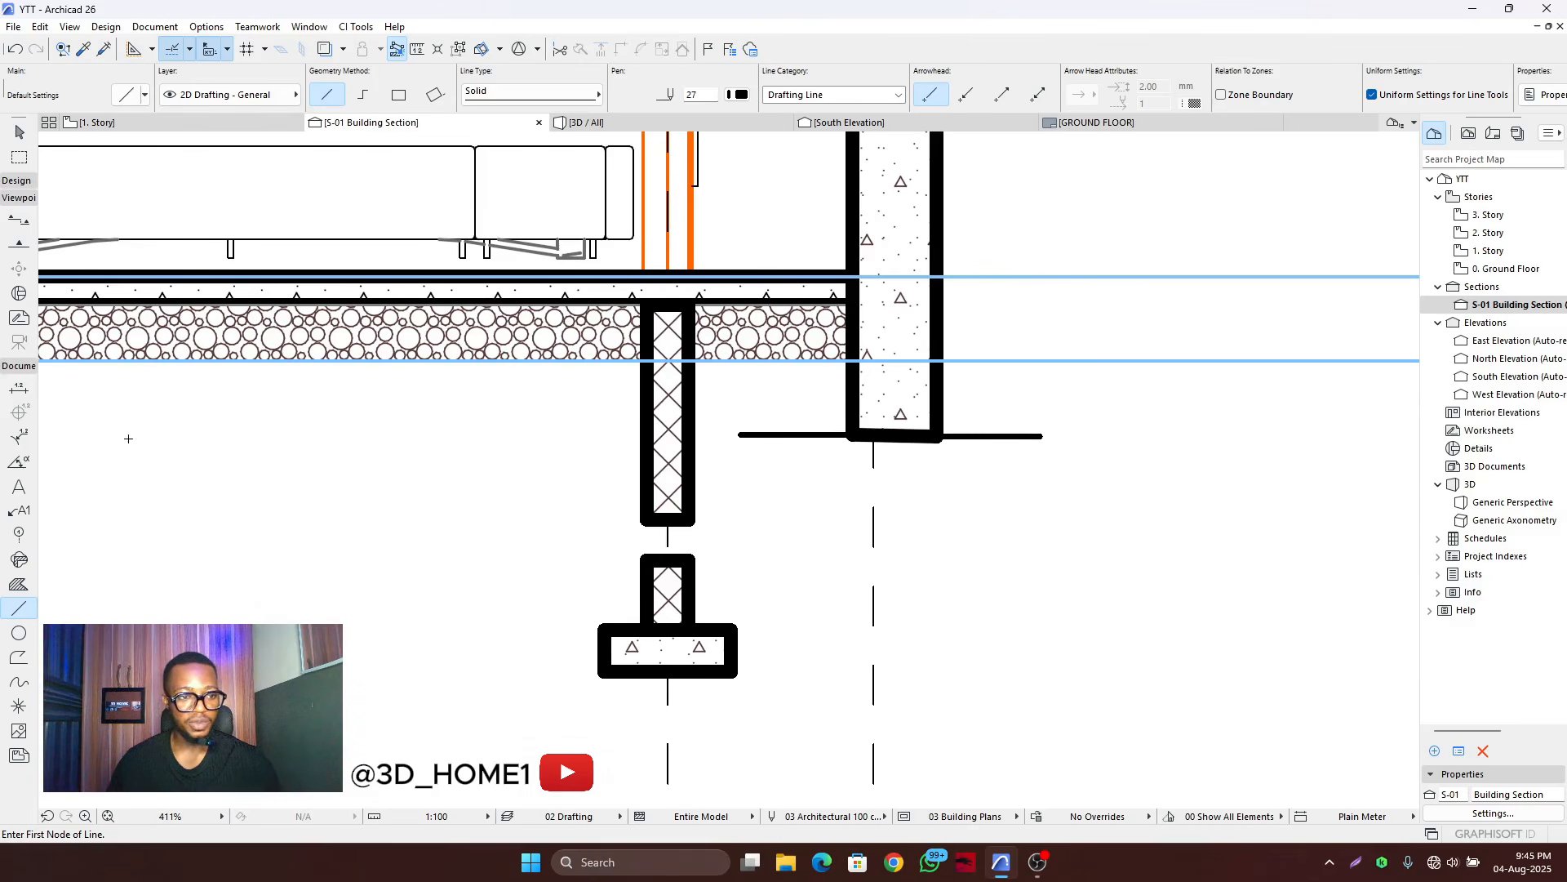
- Draw a rectangular 2D fill about 1612 mm wide and 225 mm deep directly beneath the concrete column as its footing
click(18, 585)
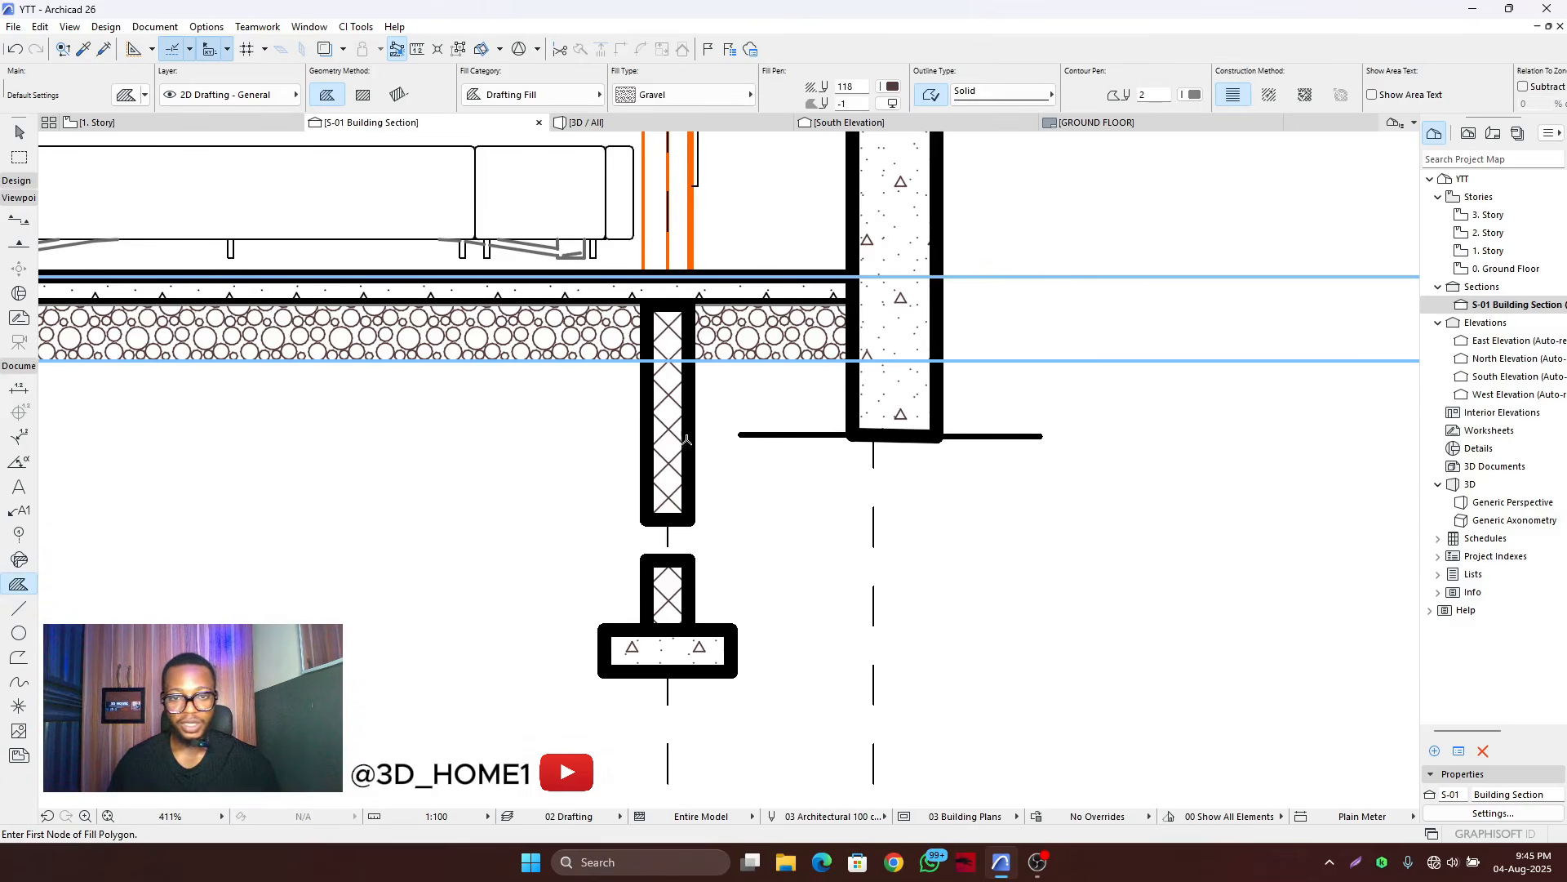
click(363, 95)
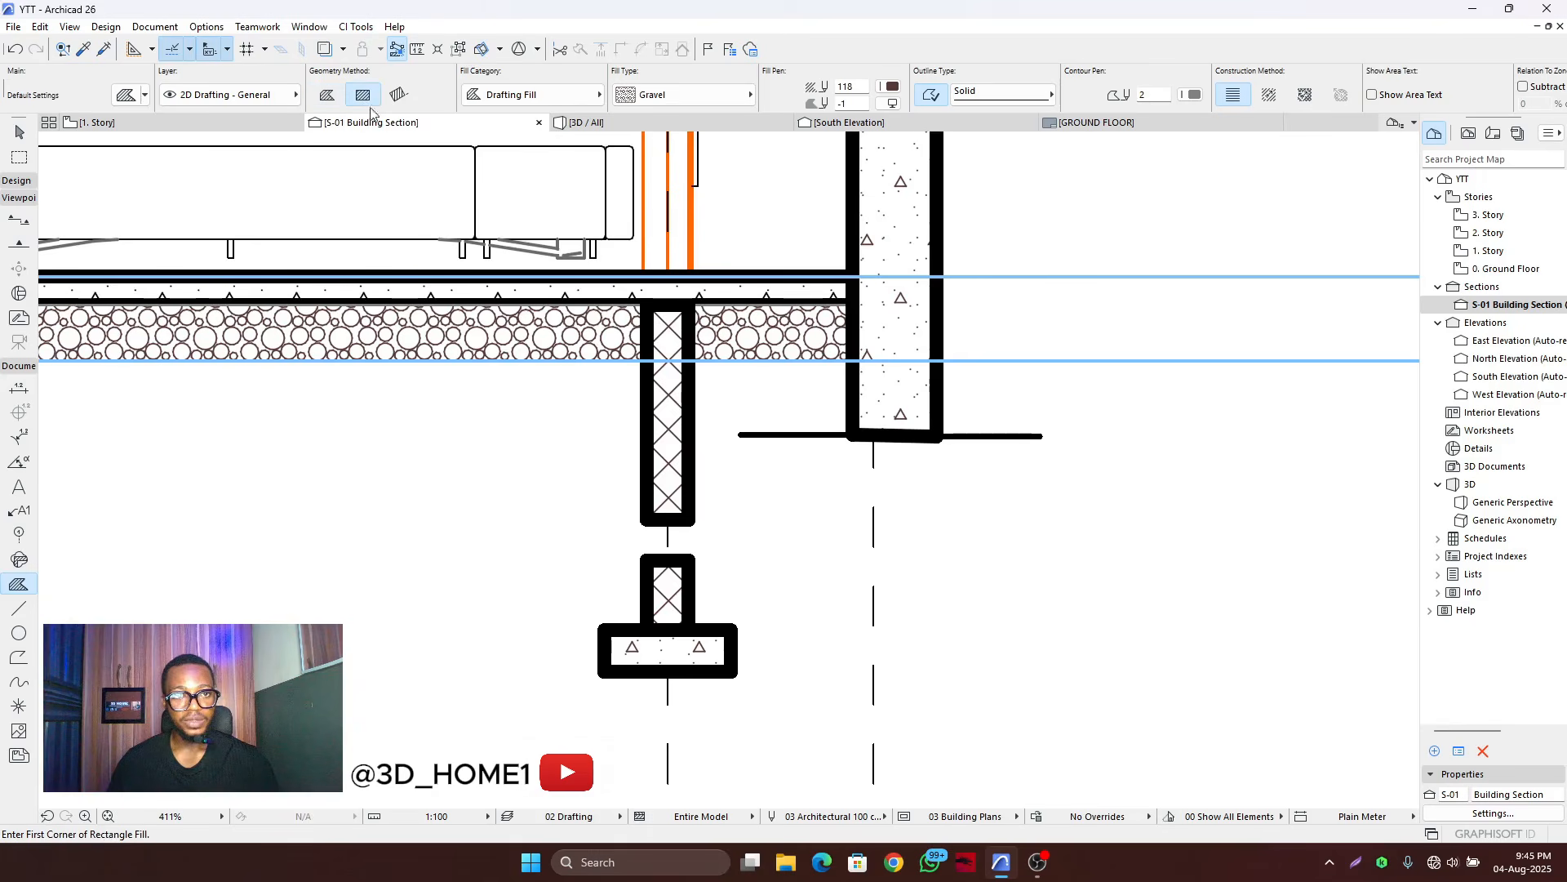
click(742, 433)
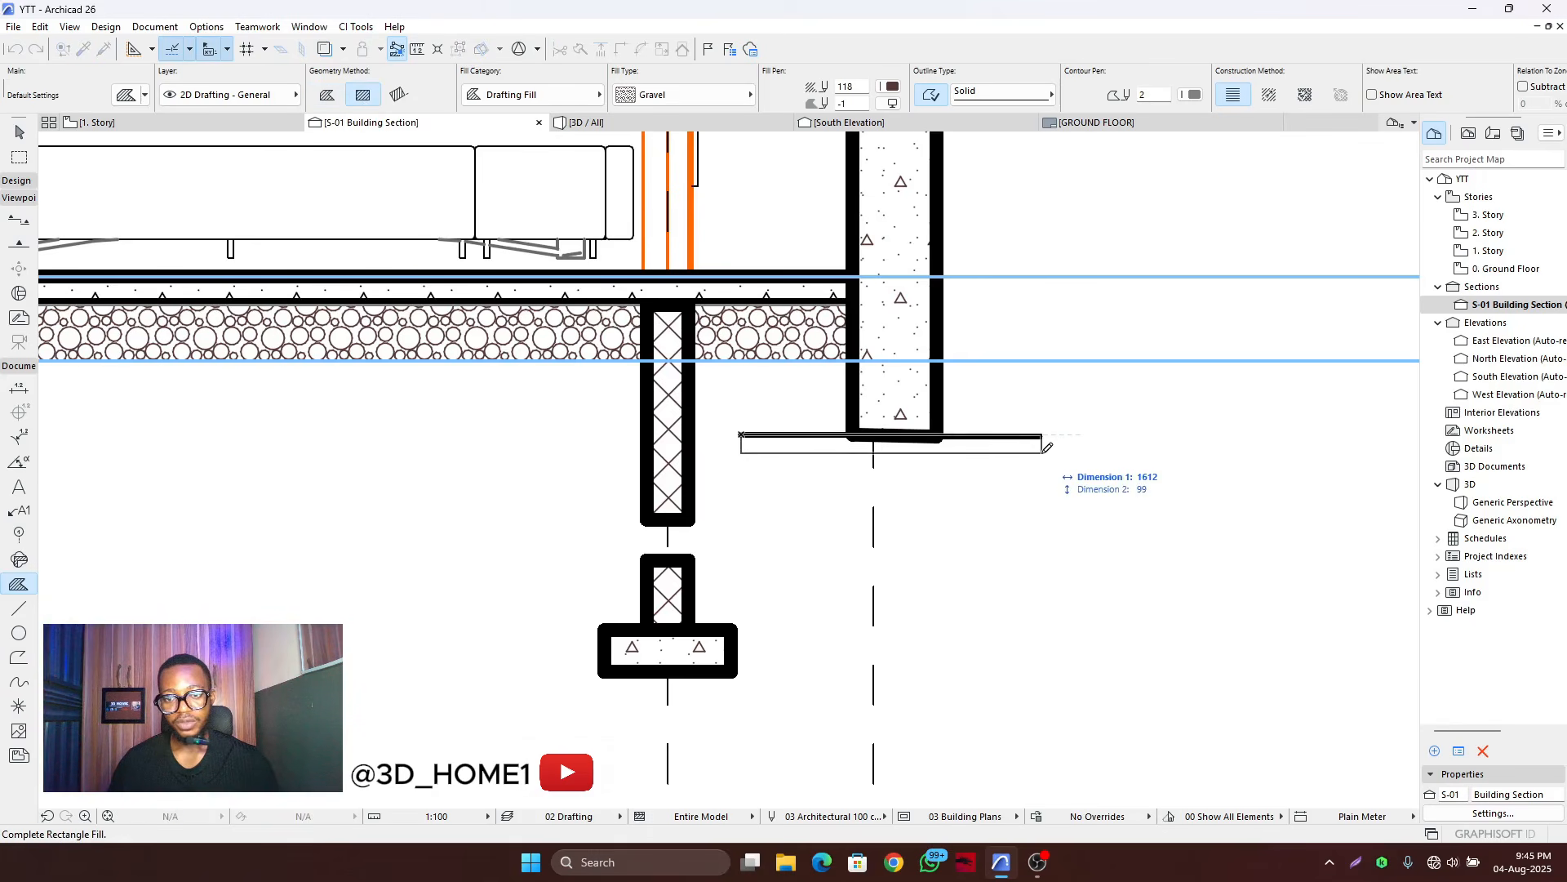
key(Tab)
key(Tab)
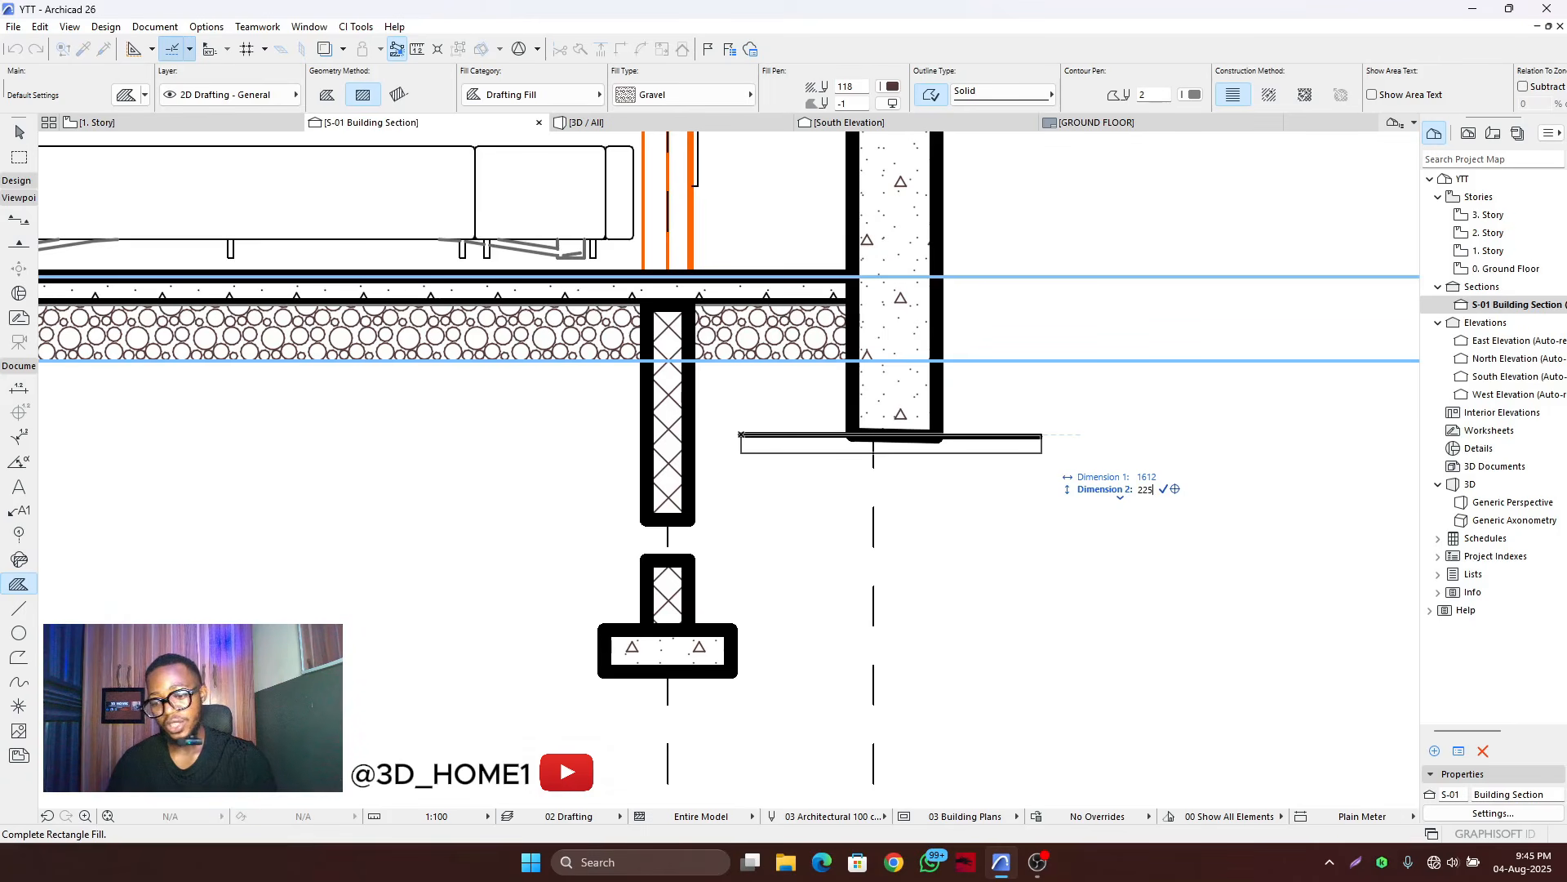
key(Return)
key(Escape)
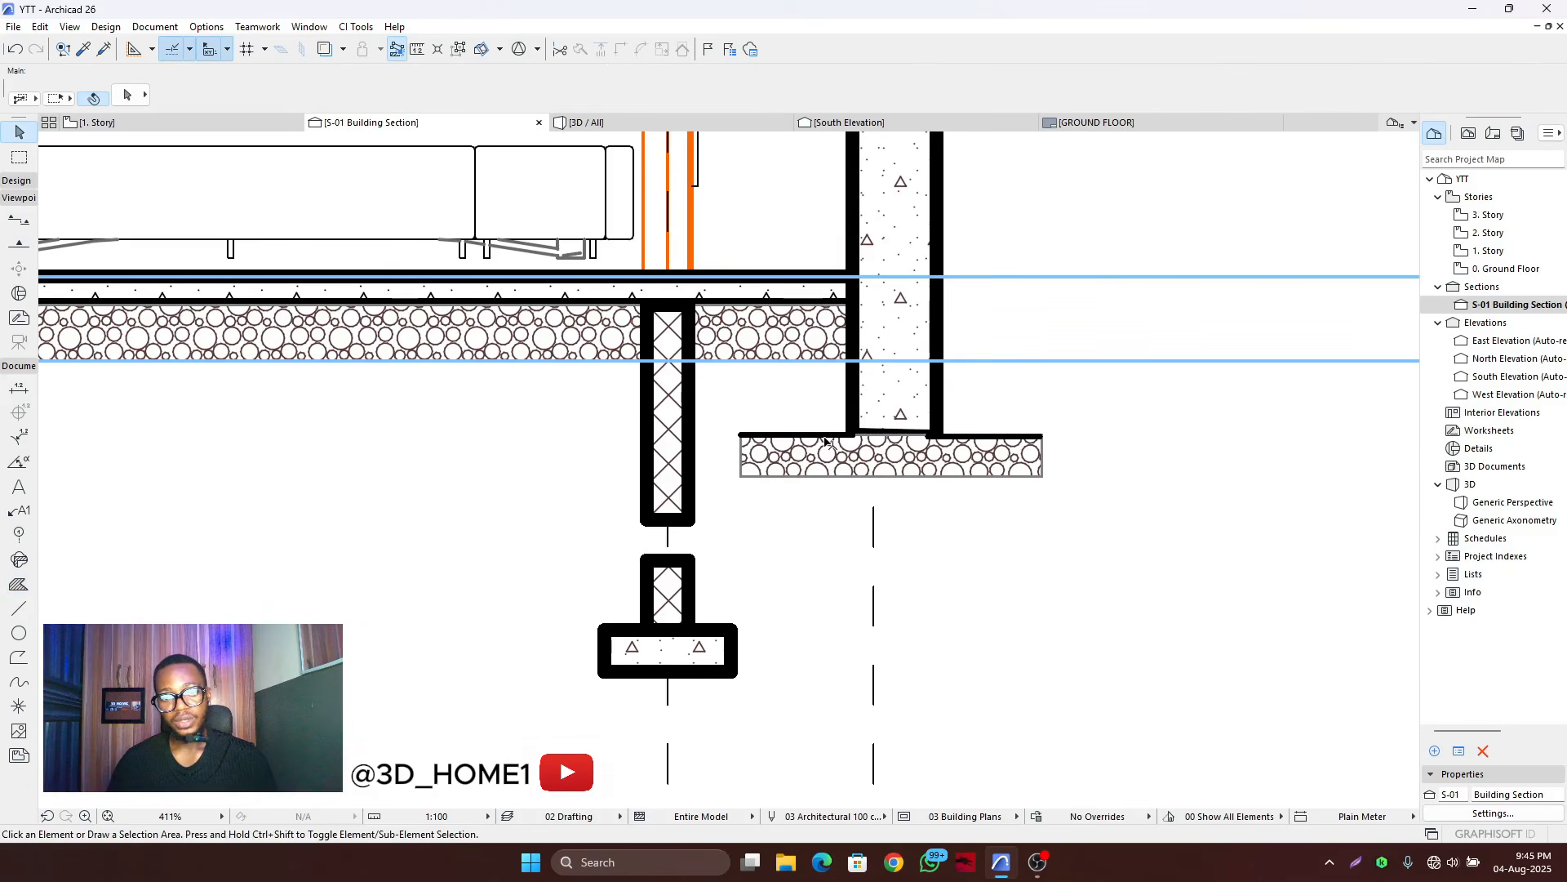
- Delete the two horizontal guide lines extending outward from the bottom corners of the concrete column
click(823, 435)
key(Delete)
click(957, 439)
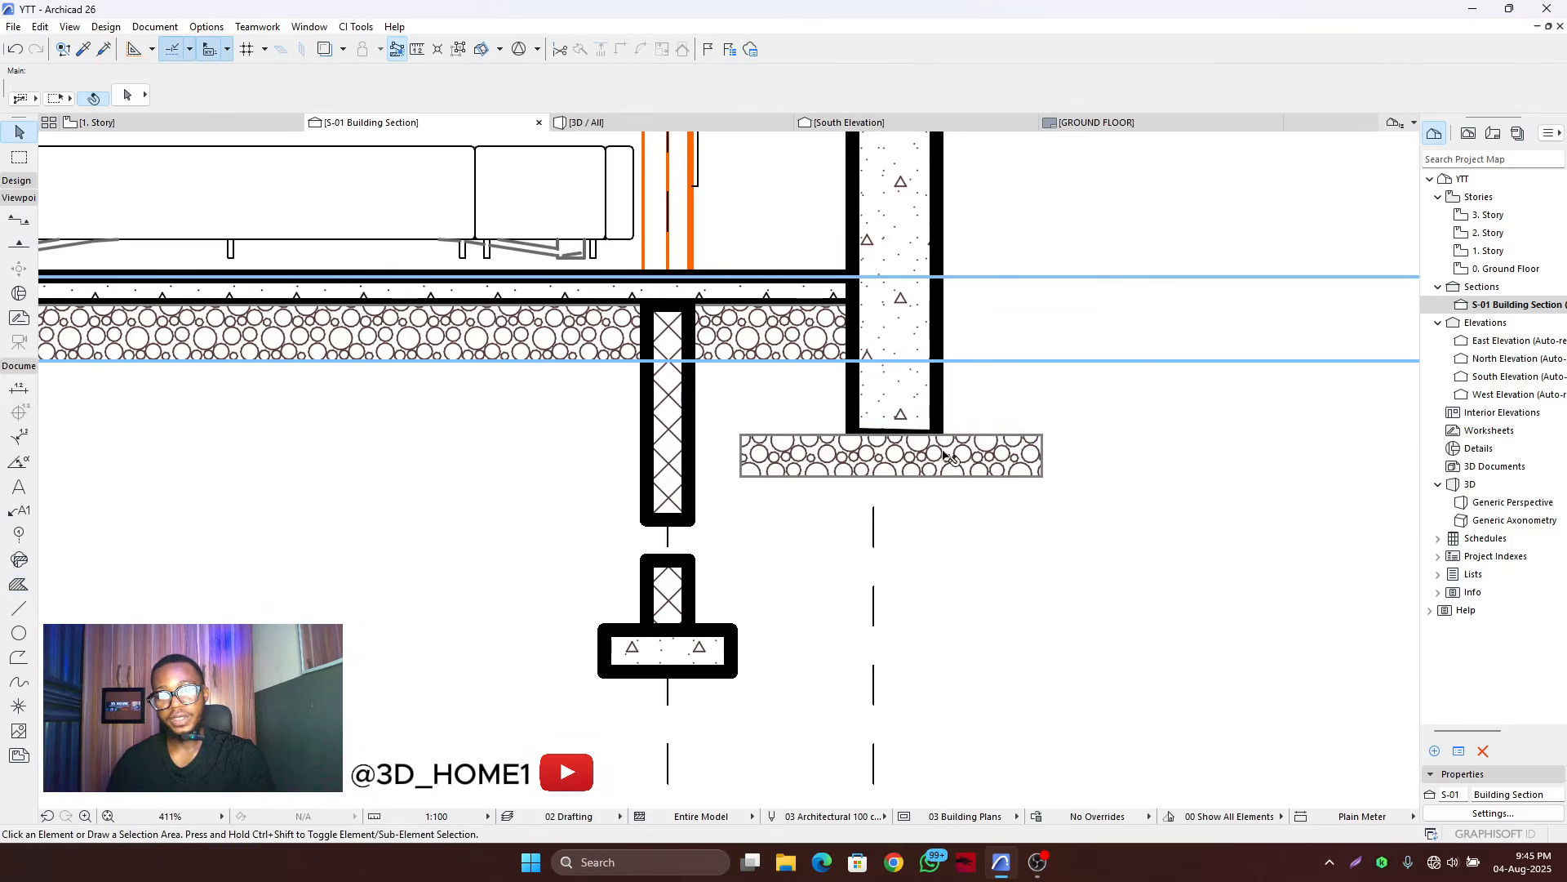
- Change the column footing fill to Structural Concrete and set its contour pen to 120
click(686, 94)
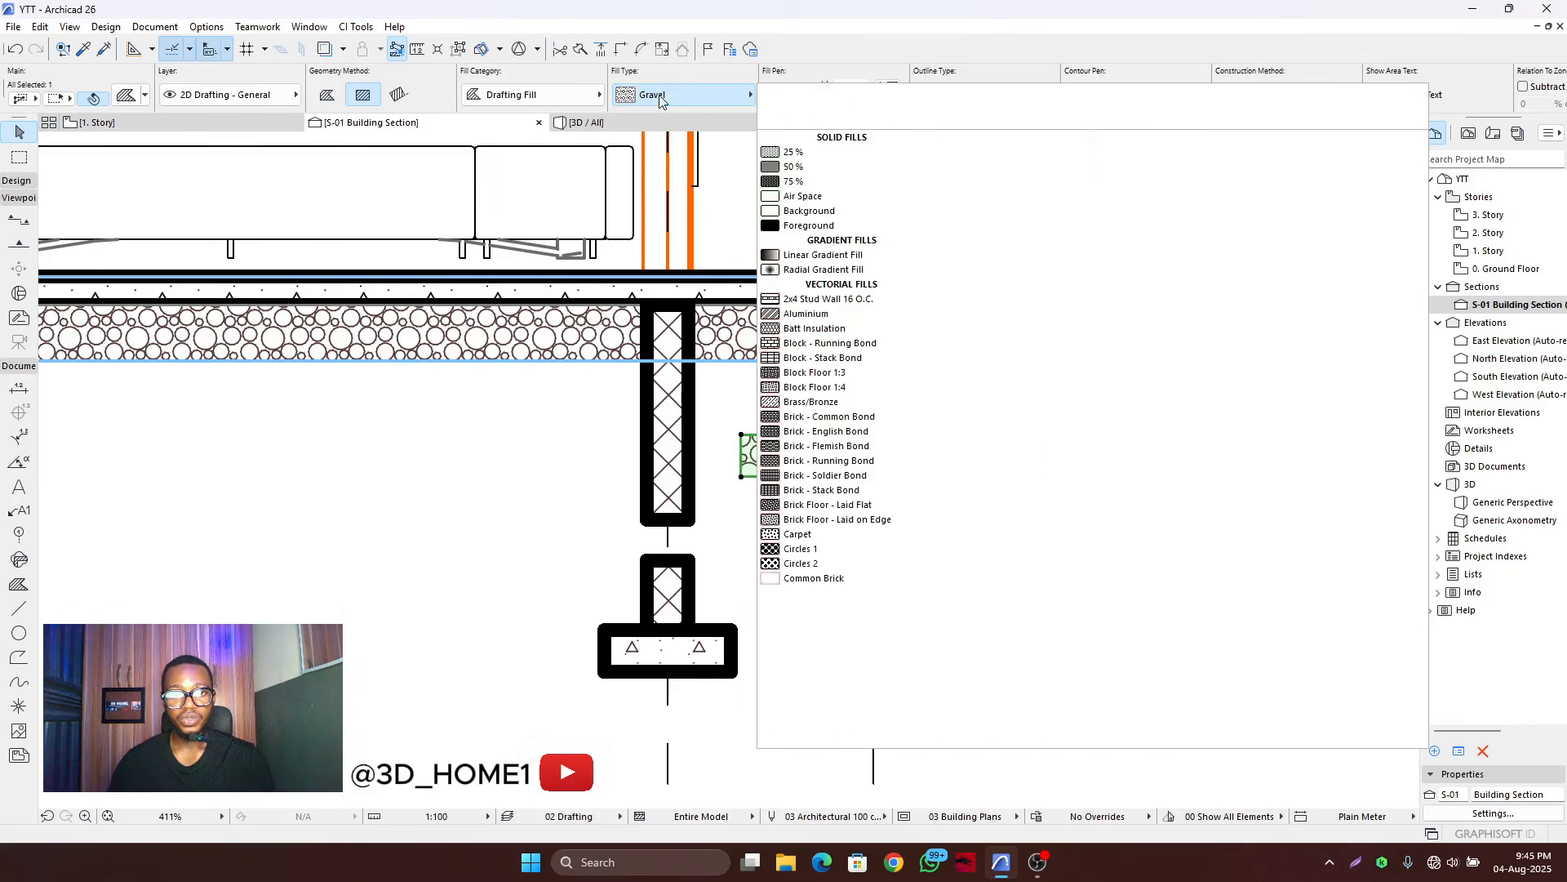
click(1041, 741)
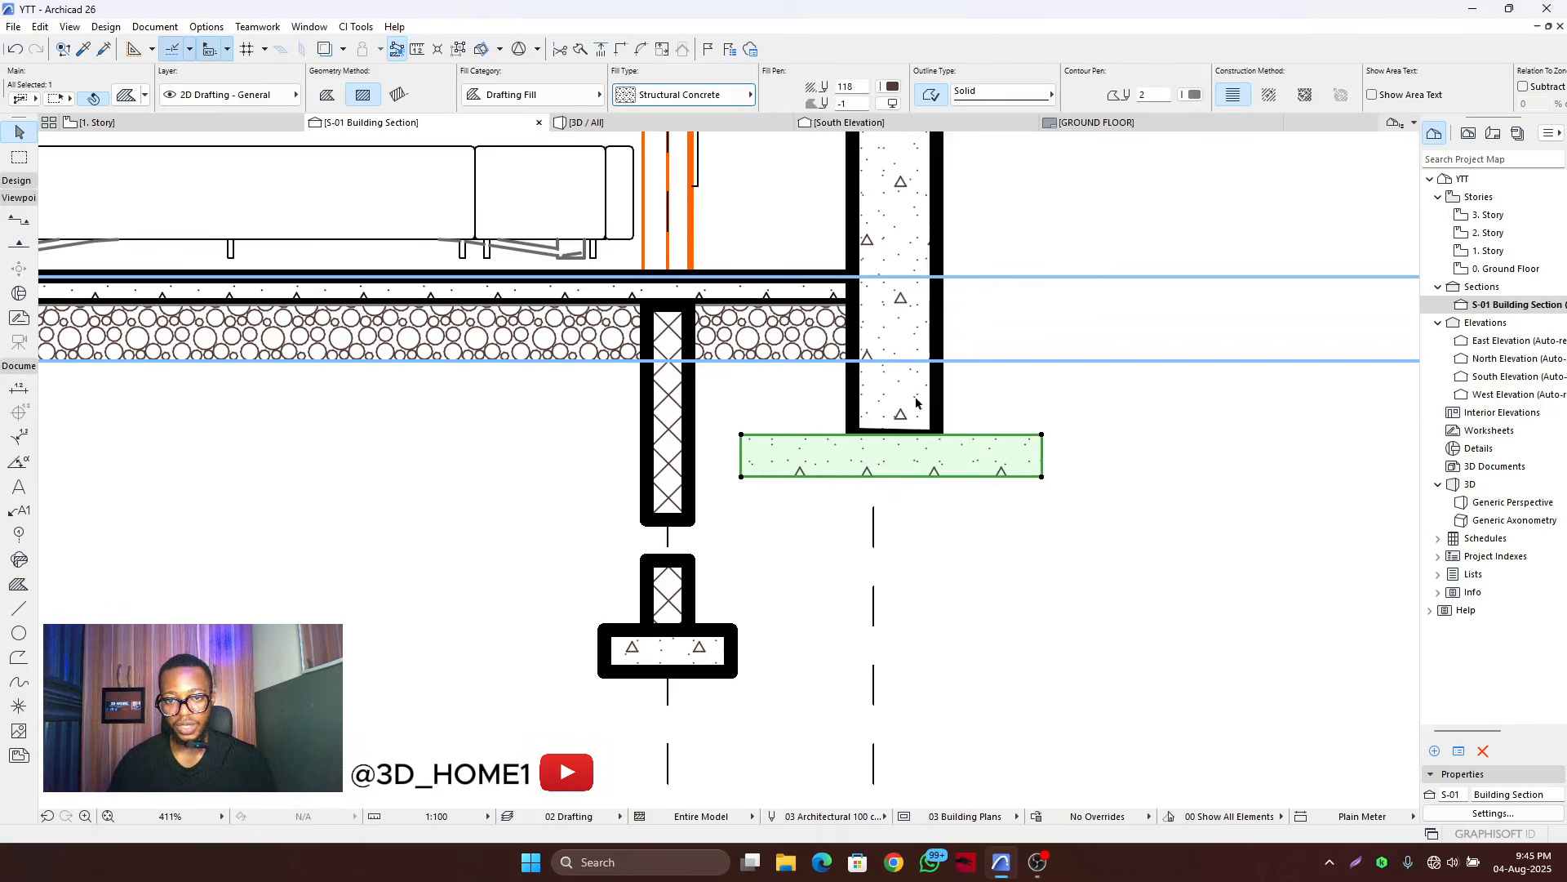
click(138, 95)
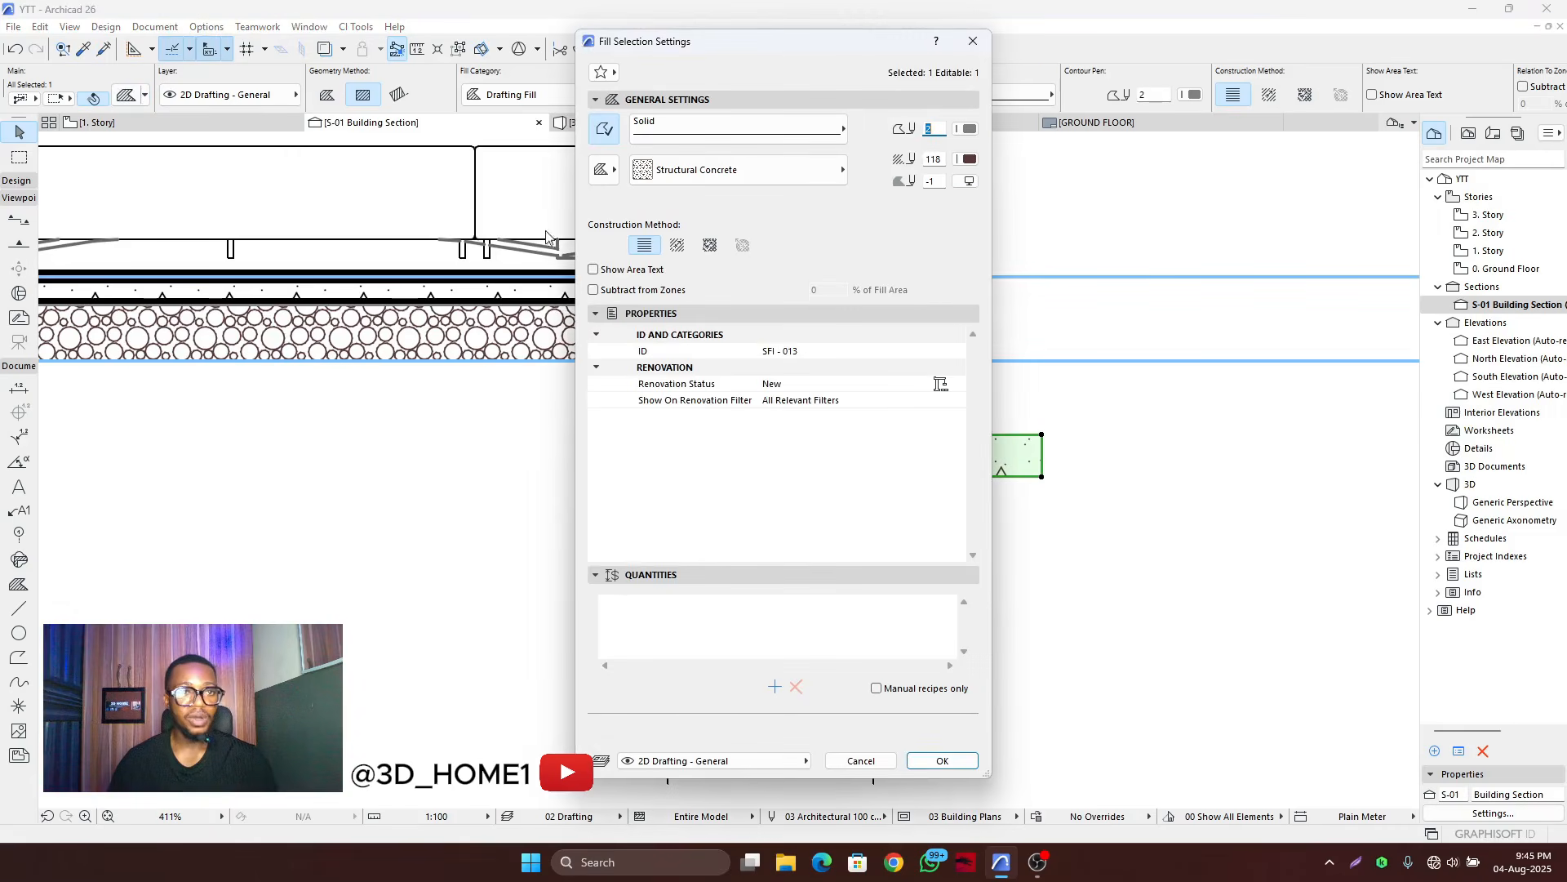
click(968, 129)
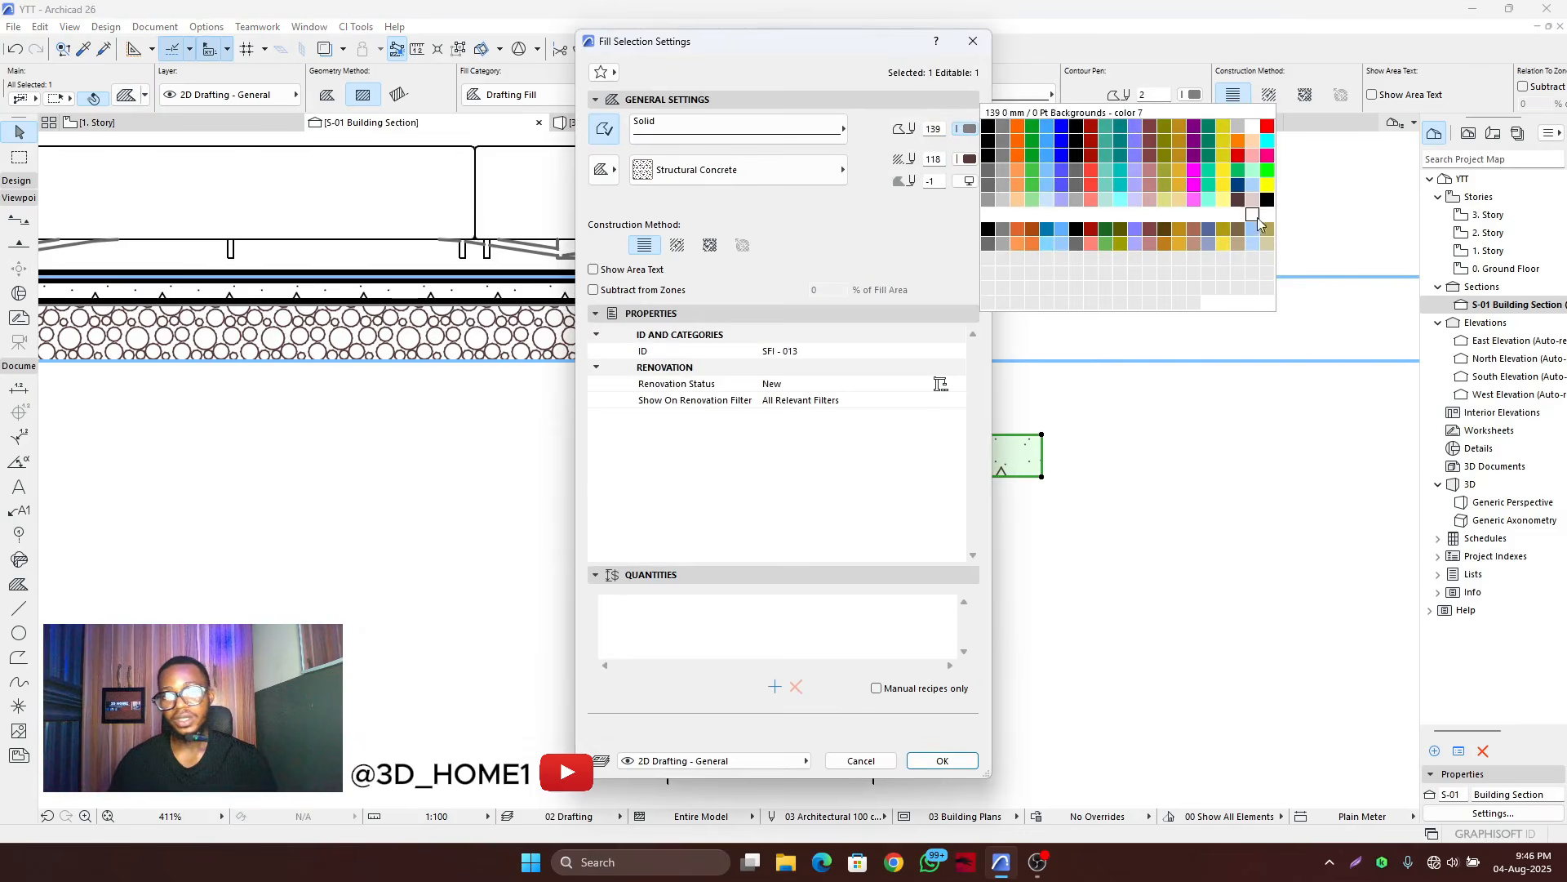
click(1185, 278)
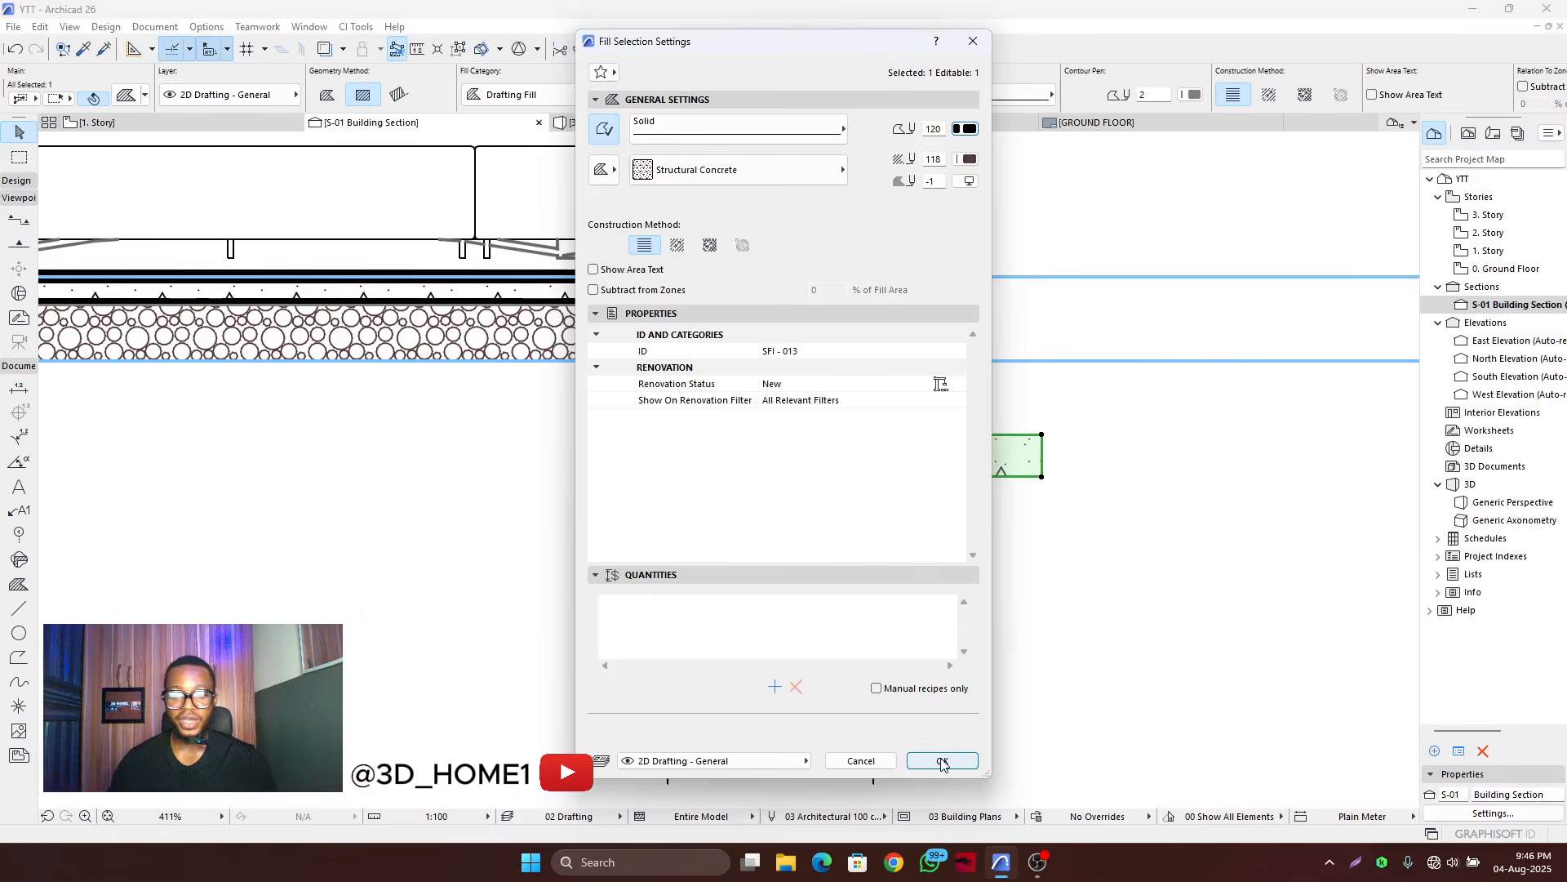
click(942, 761)
click(997, 566)
- Examine the whole section, checking the new column footing, the floor slab junction and the foundations along the grid lines
scroll(992, 568, down, 6)
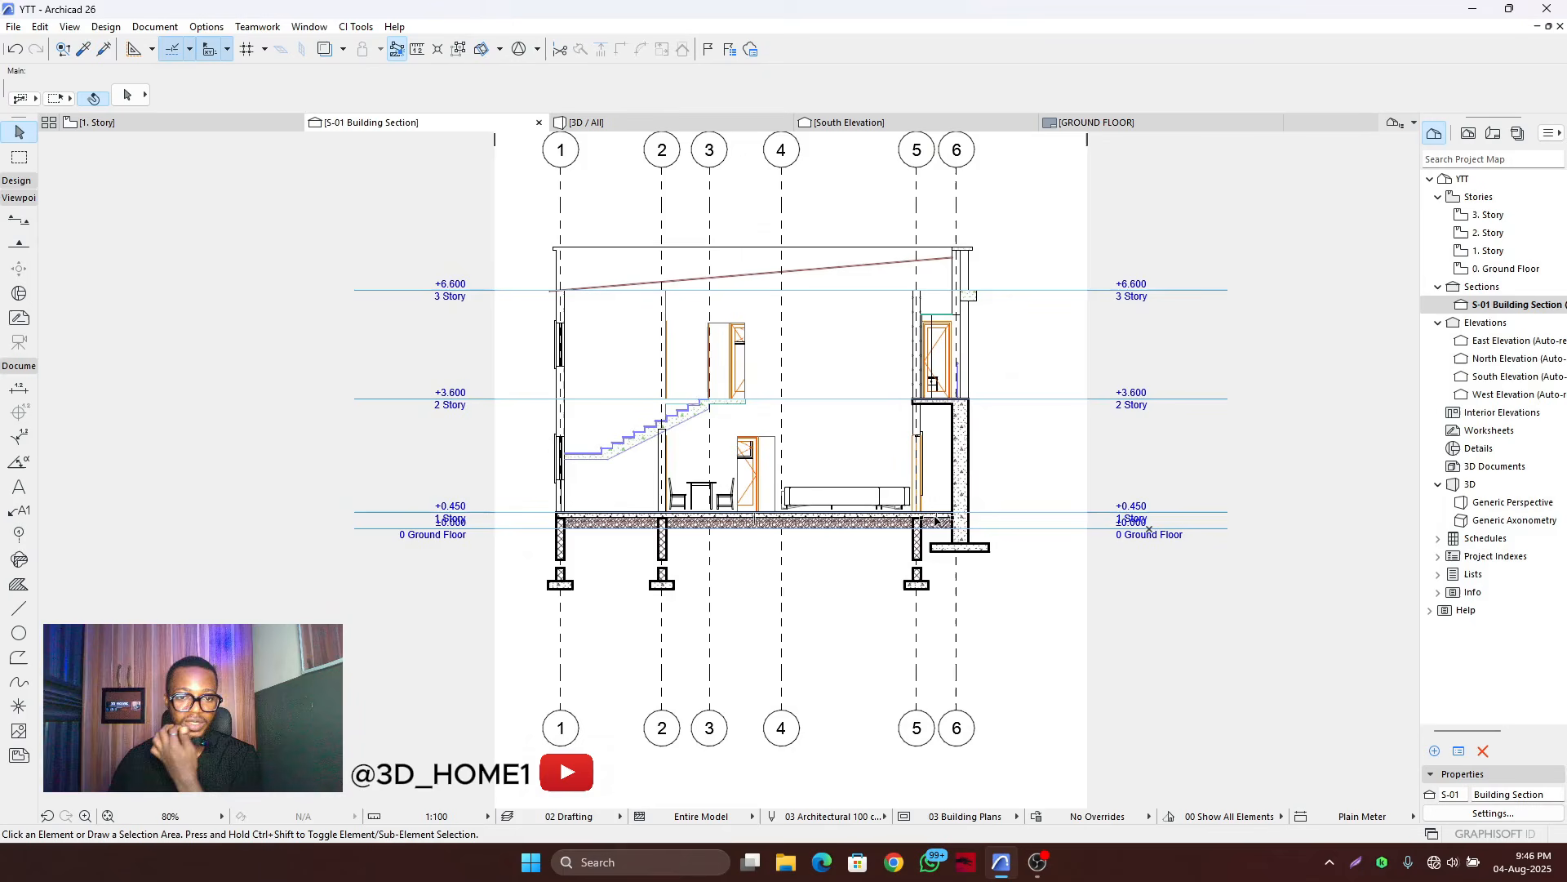
scroll(830, 484, up, 2)
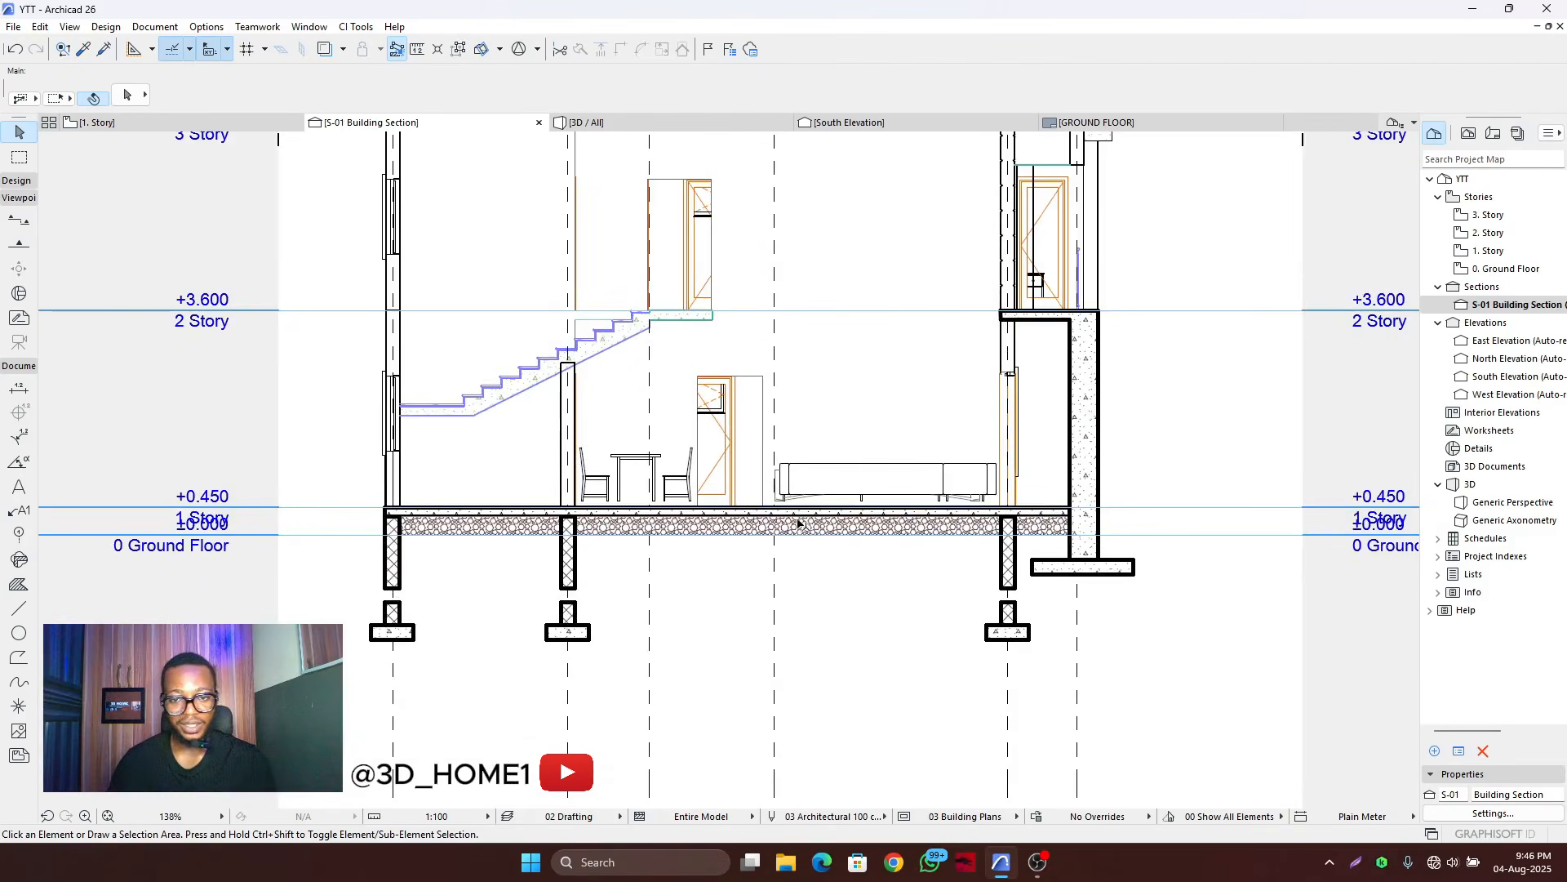
scroll(816, 563, down, 4)
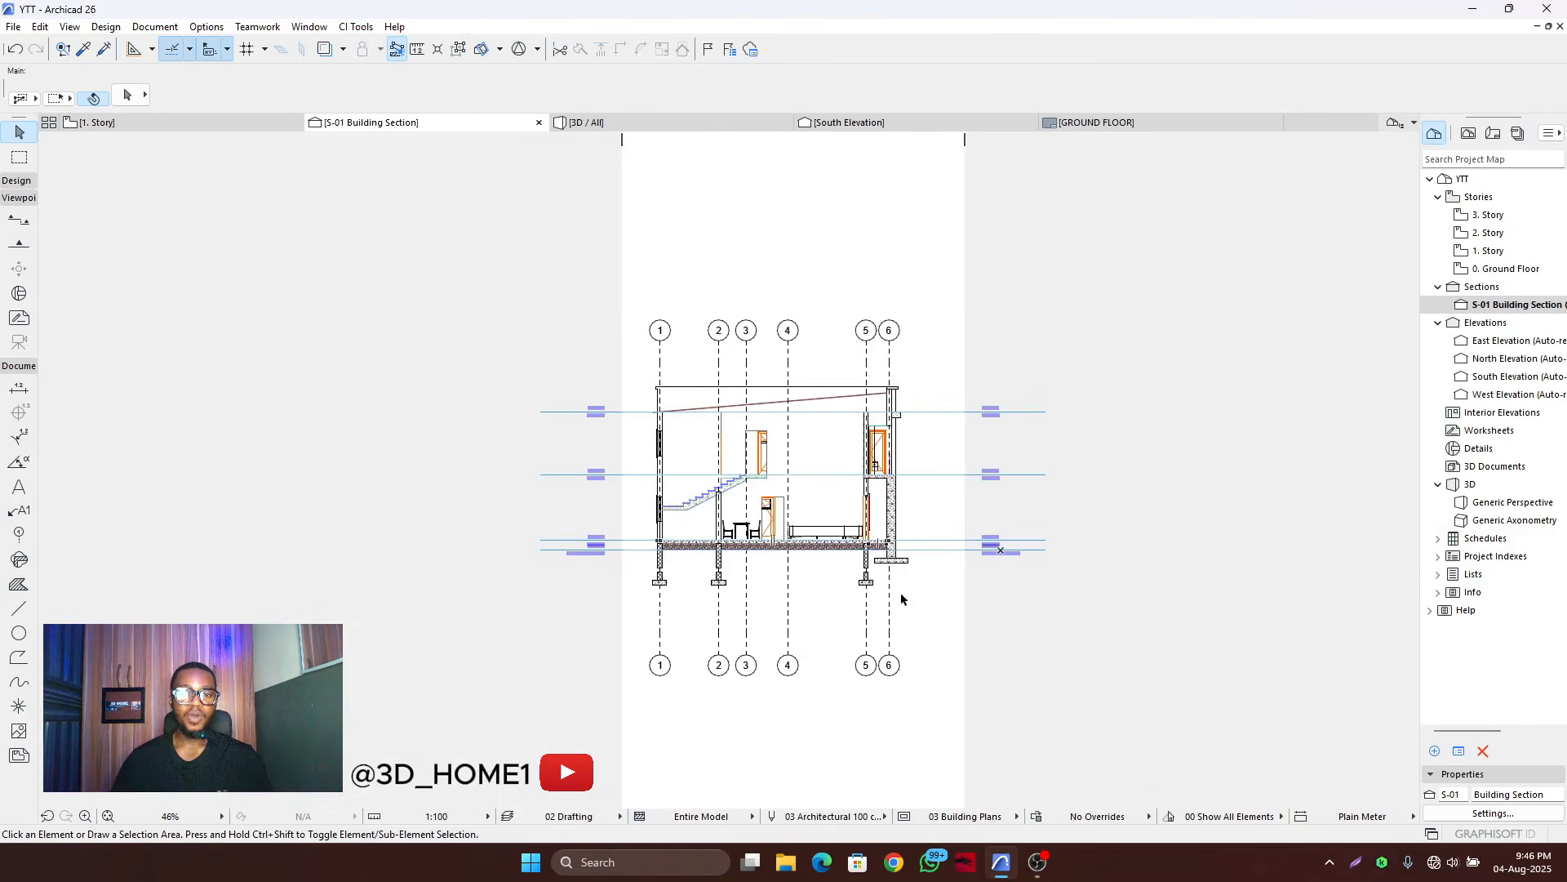
scroll(816, 571, up, 3)
scroll(805, 555, down, 2)
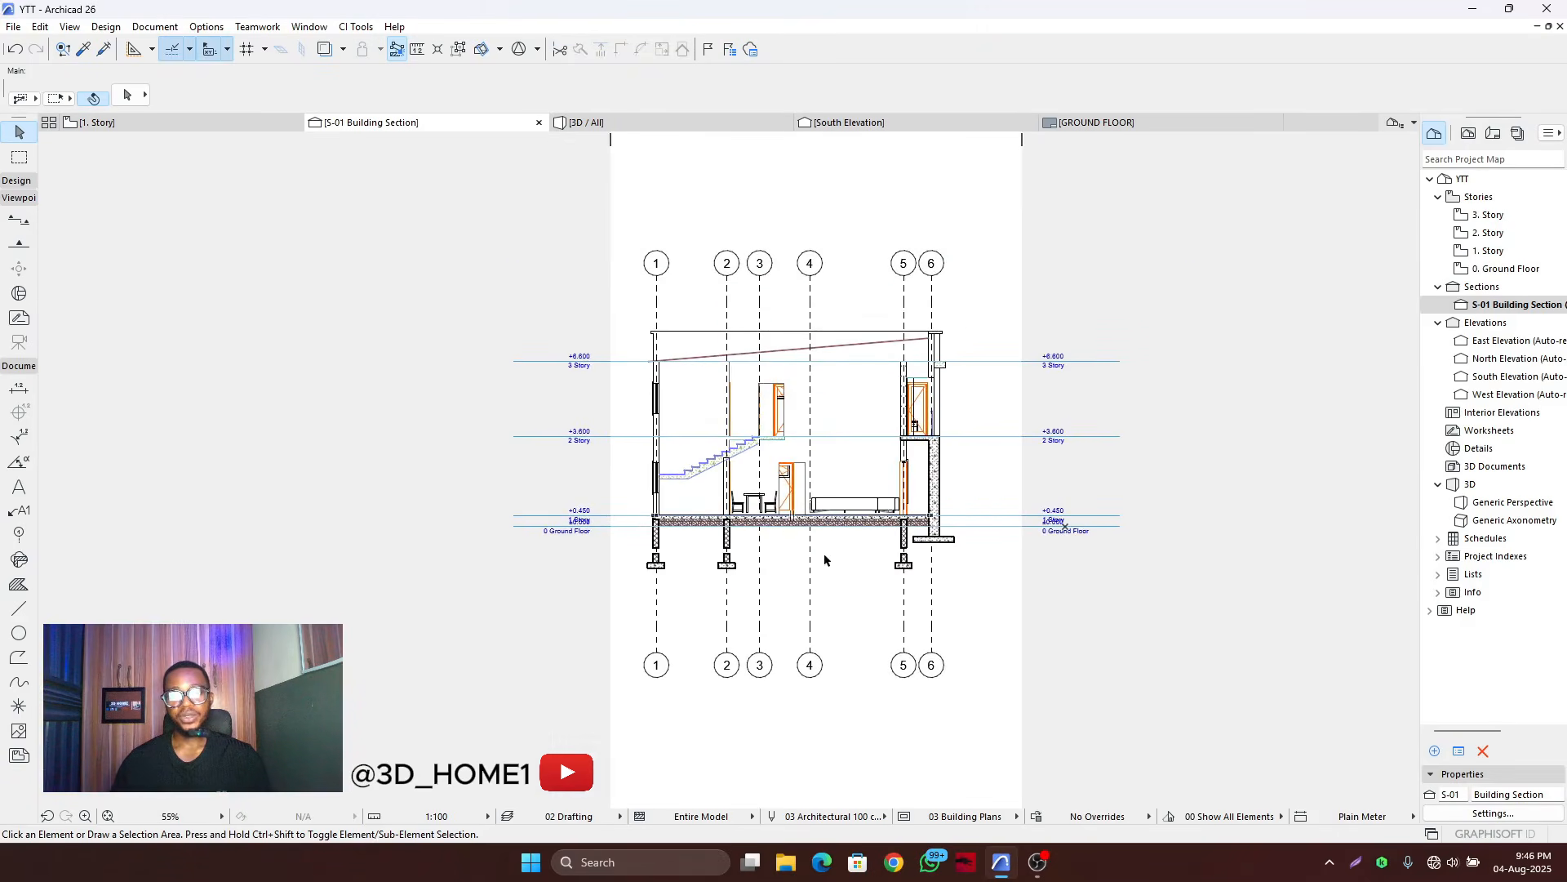
scroll(878, 537, up, 4)
scroll(943, 539, down, 1)
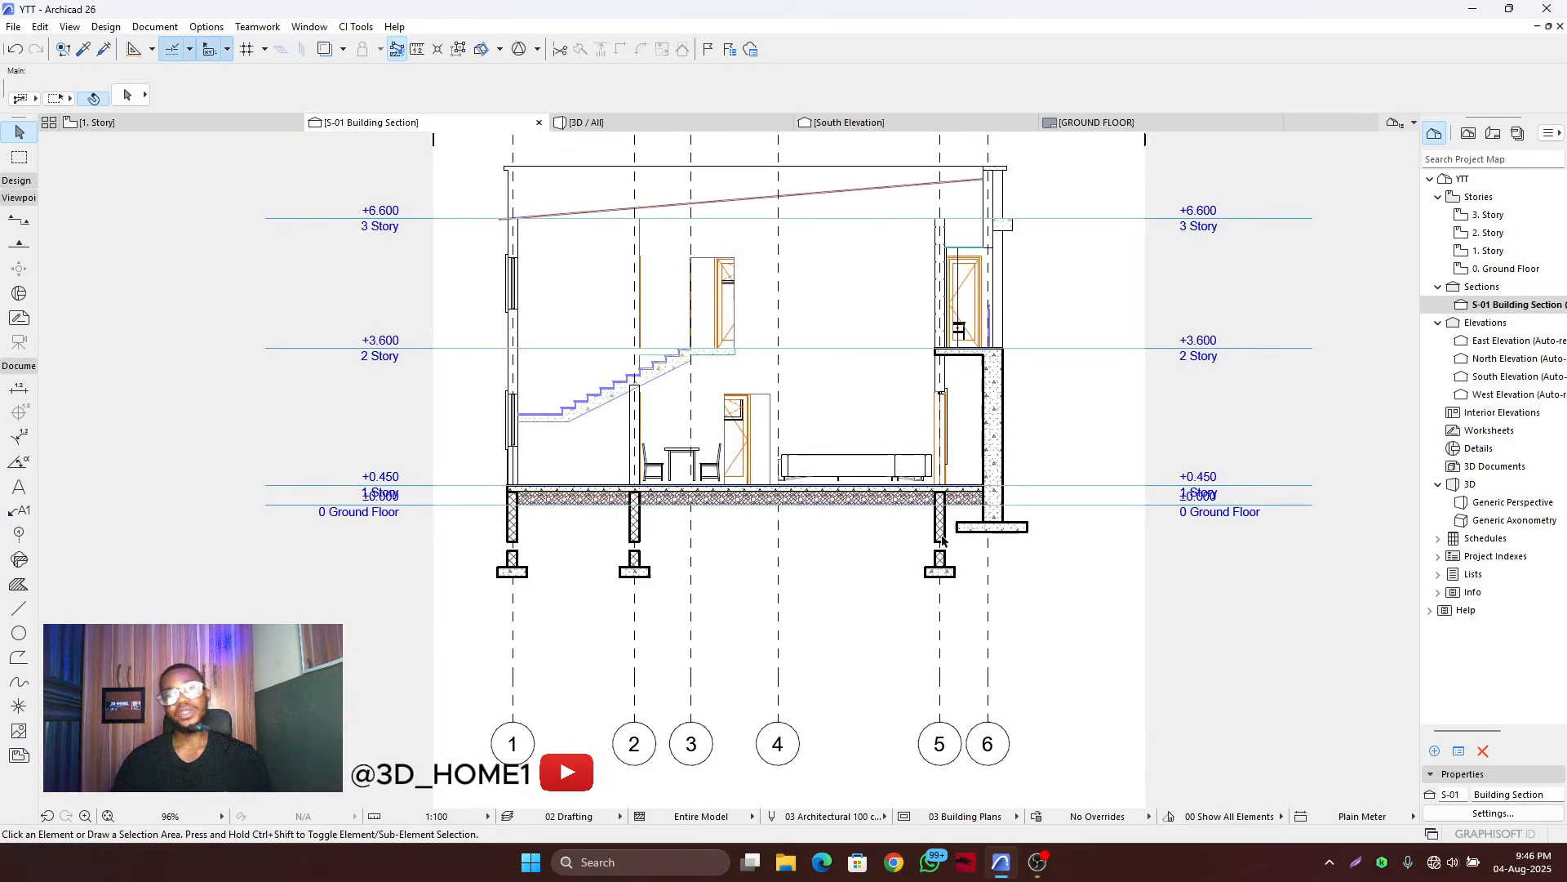
scroll(867, 538, down, 3)
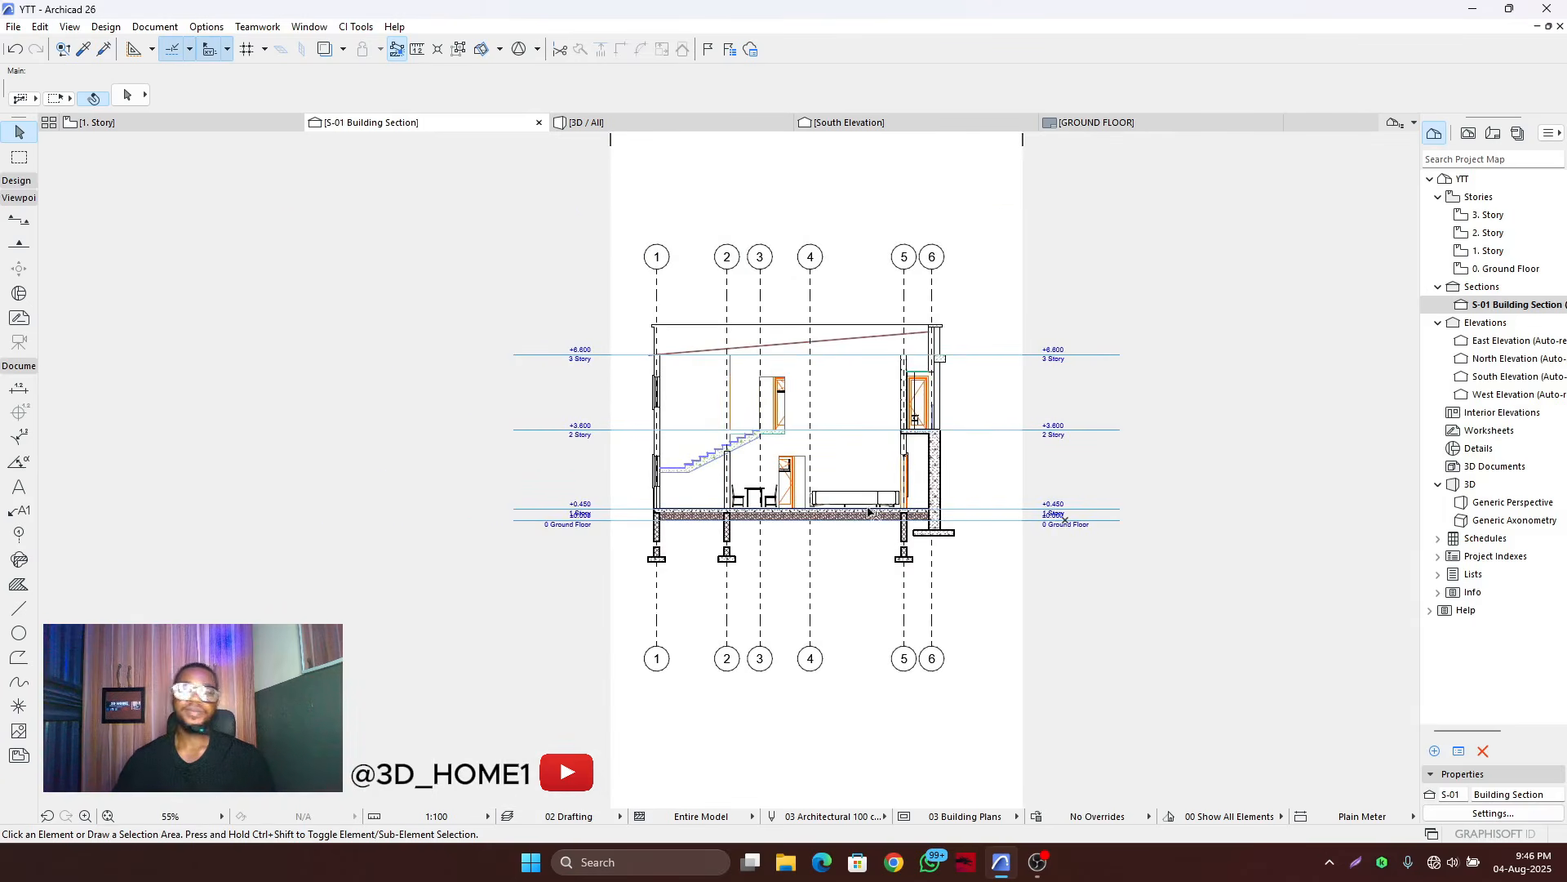
scroll(870, 512, up, 5)
scroll(1053, 420, up, 3)
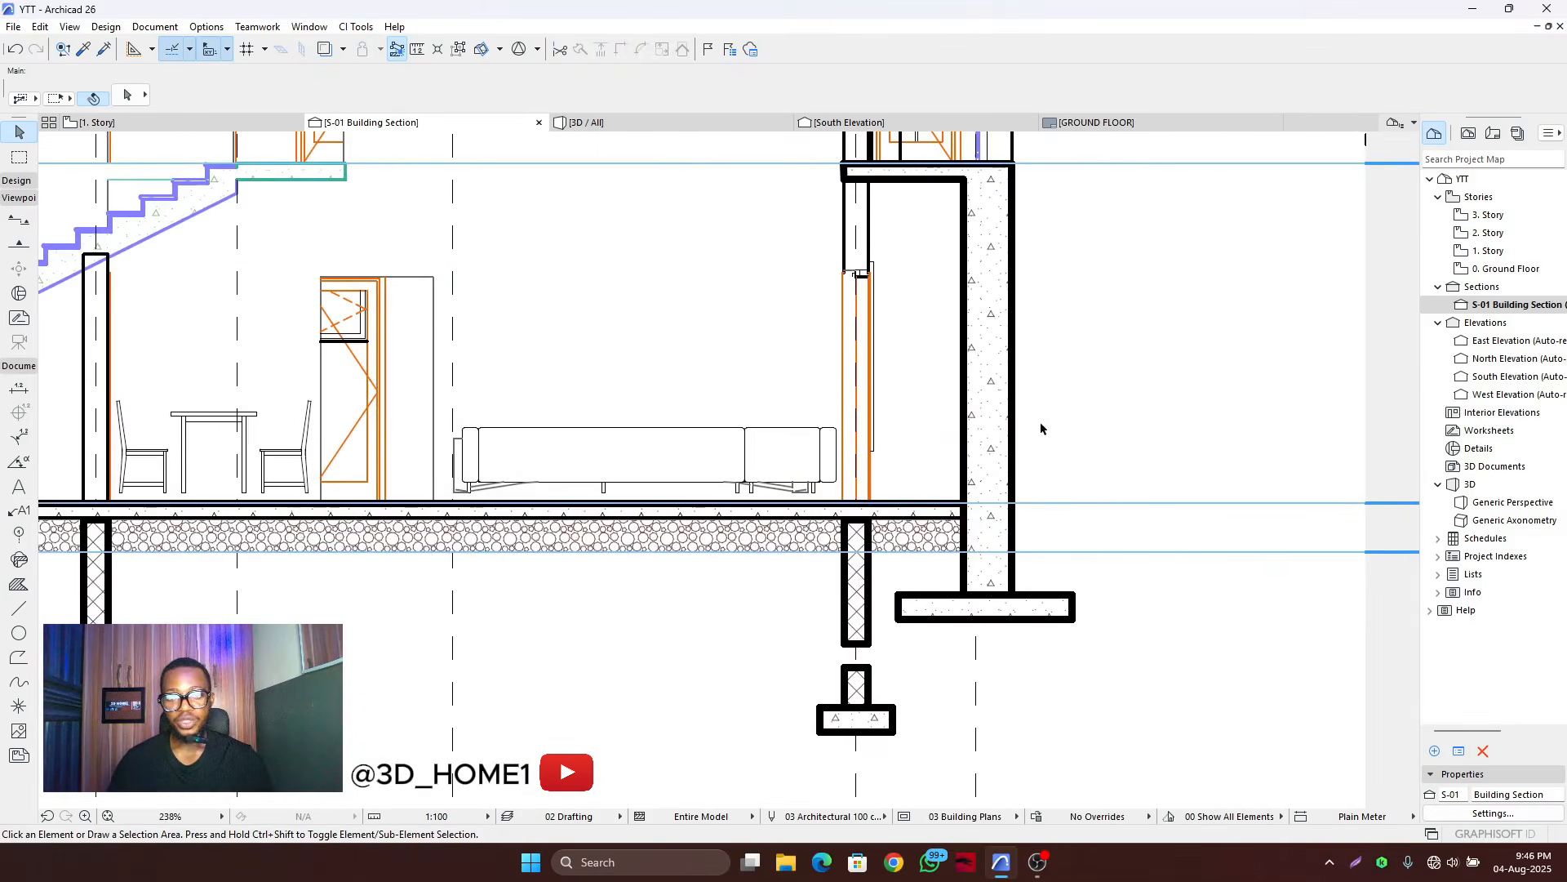
scroll(1022, 448, down, 3)
scroll(996, 480, up, 7)
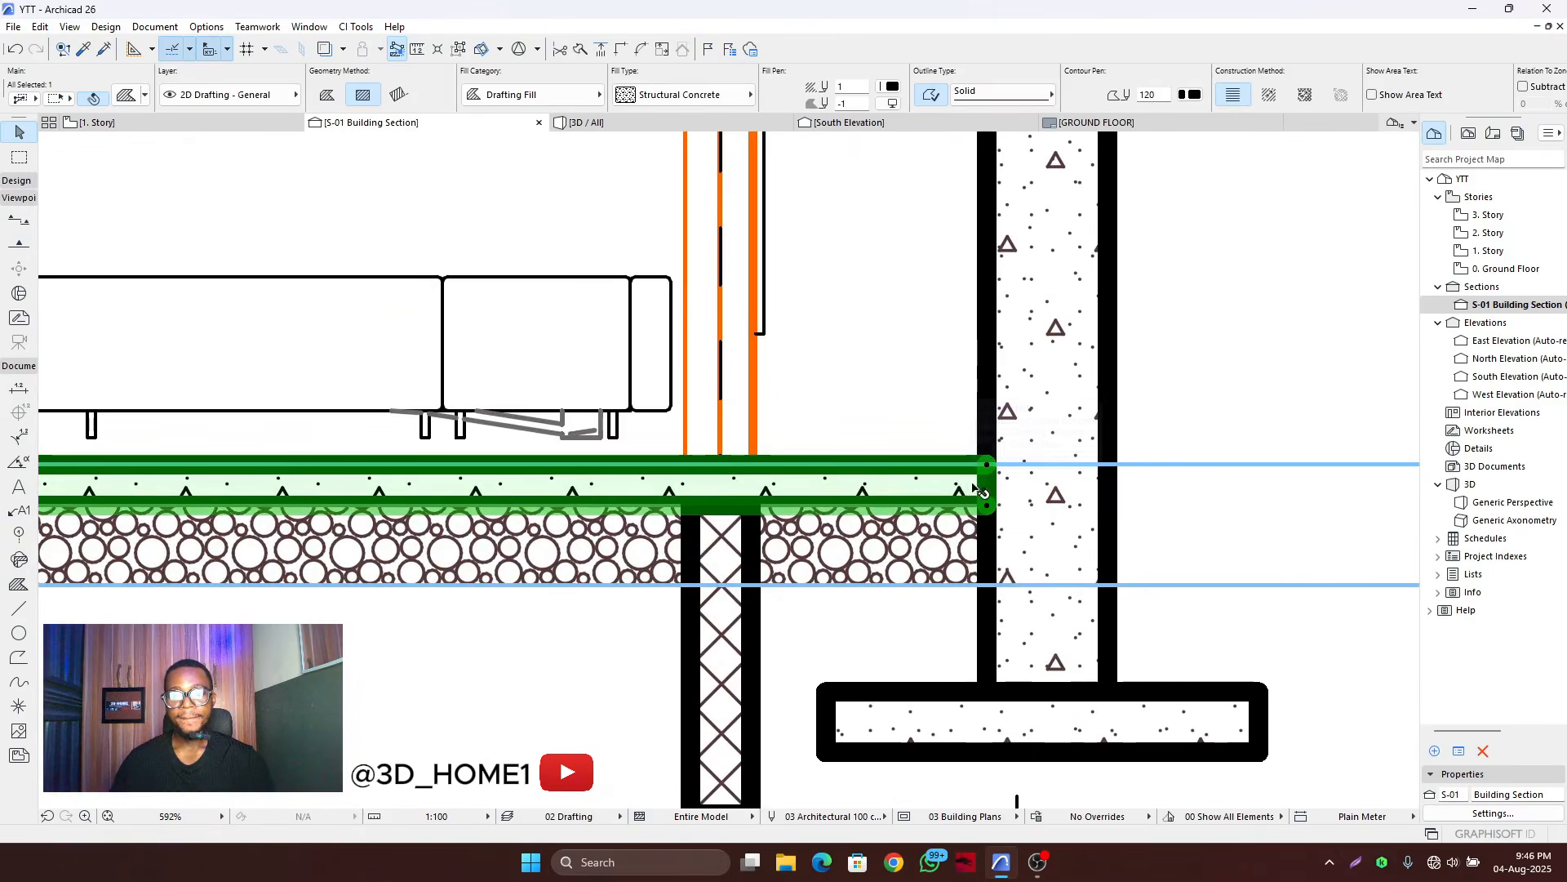
scroll(1053, 500, down, 4)
scroll(1053, 499, down, 6)
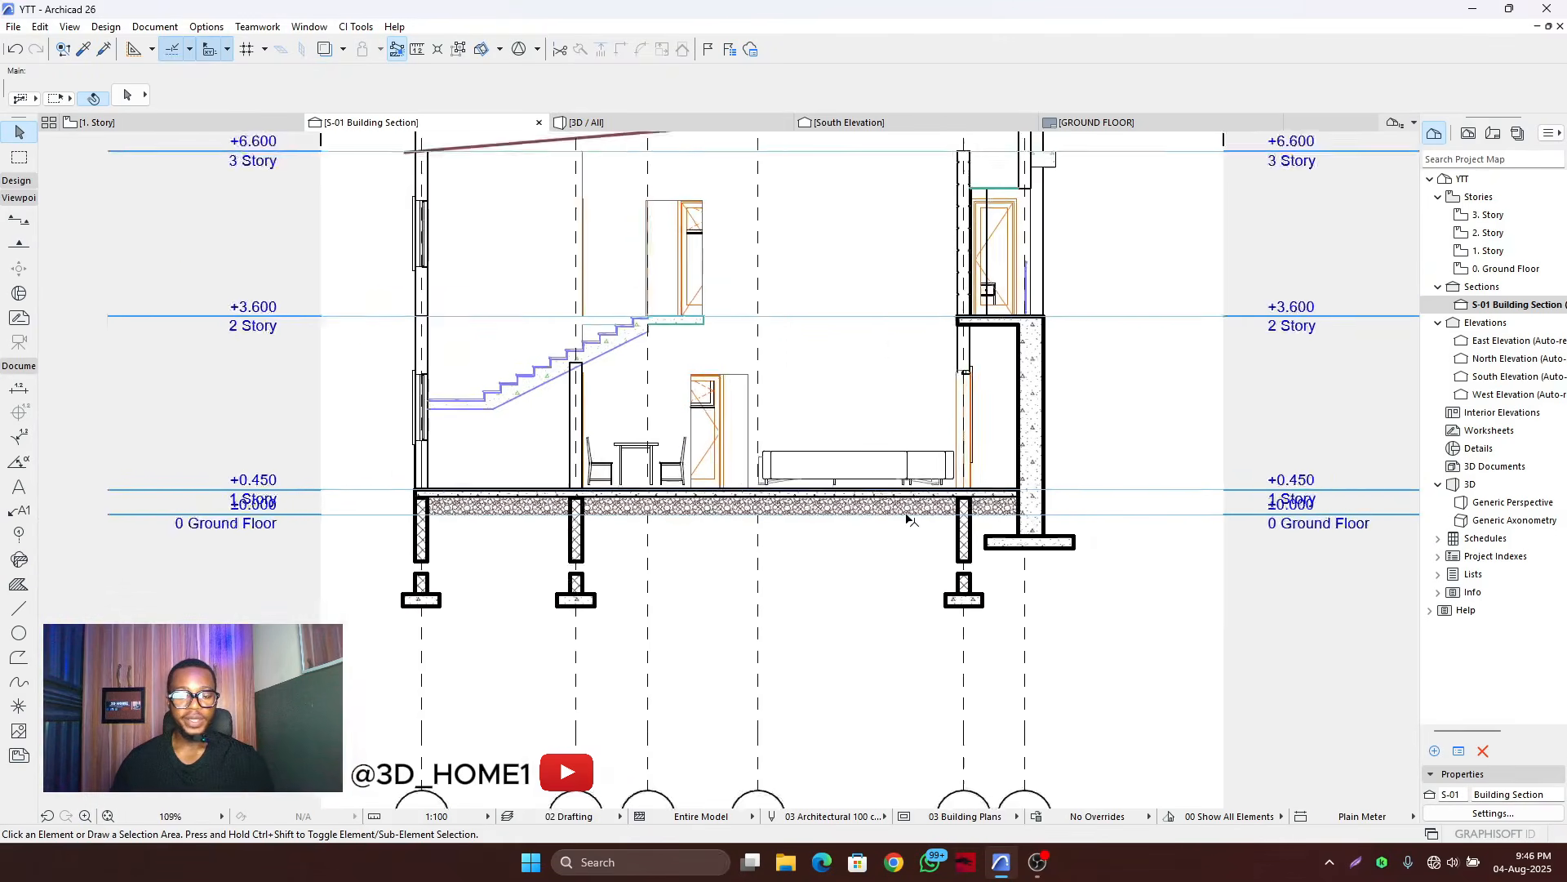
scroll(651, 506, up, 3)
scroll(651, 506, up, 2)
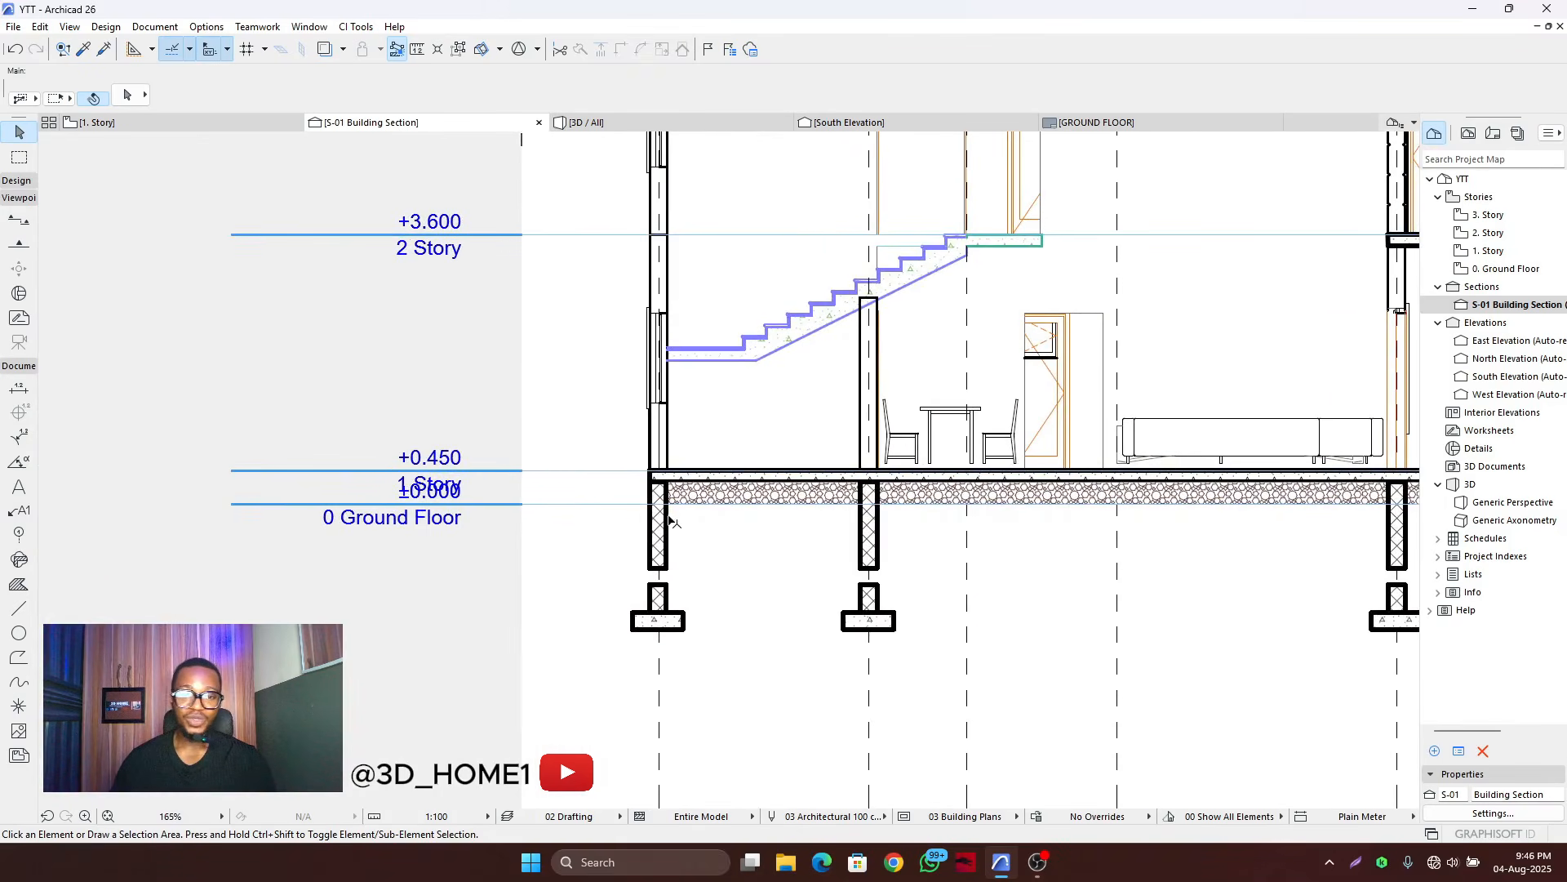
scroll(622, 515, down, 7)
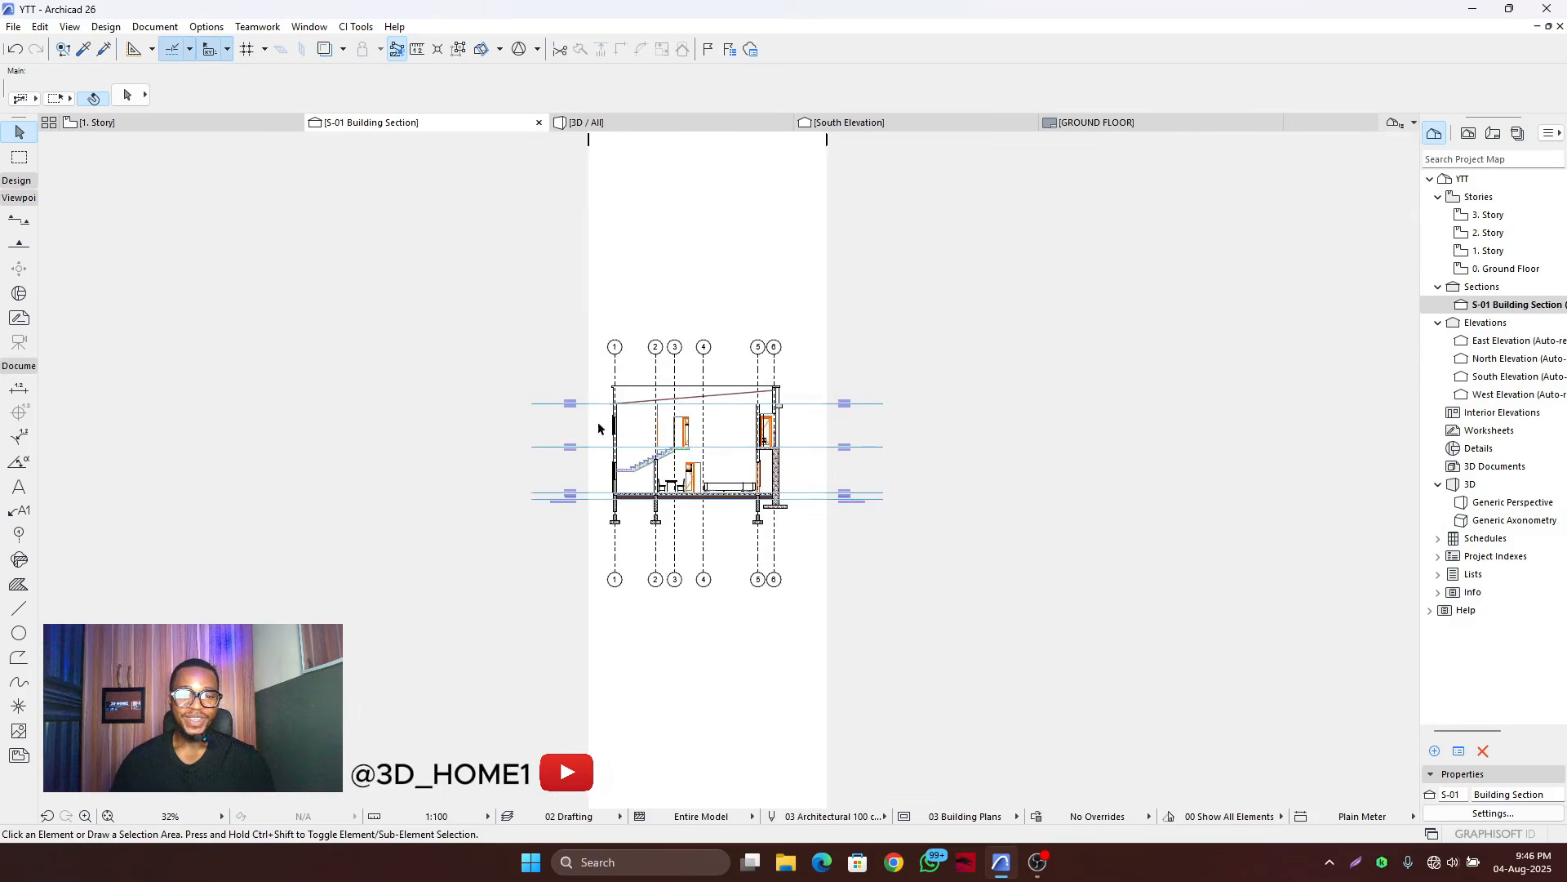
- Extend the section's horizontal limits outward on both sides of the building
click(589, 386)
click(495, 390)
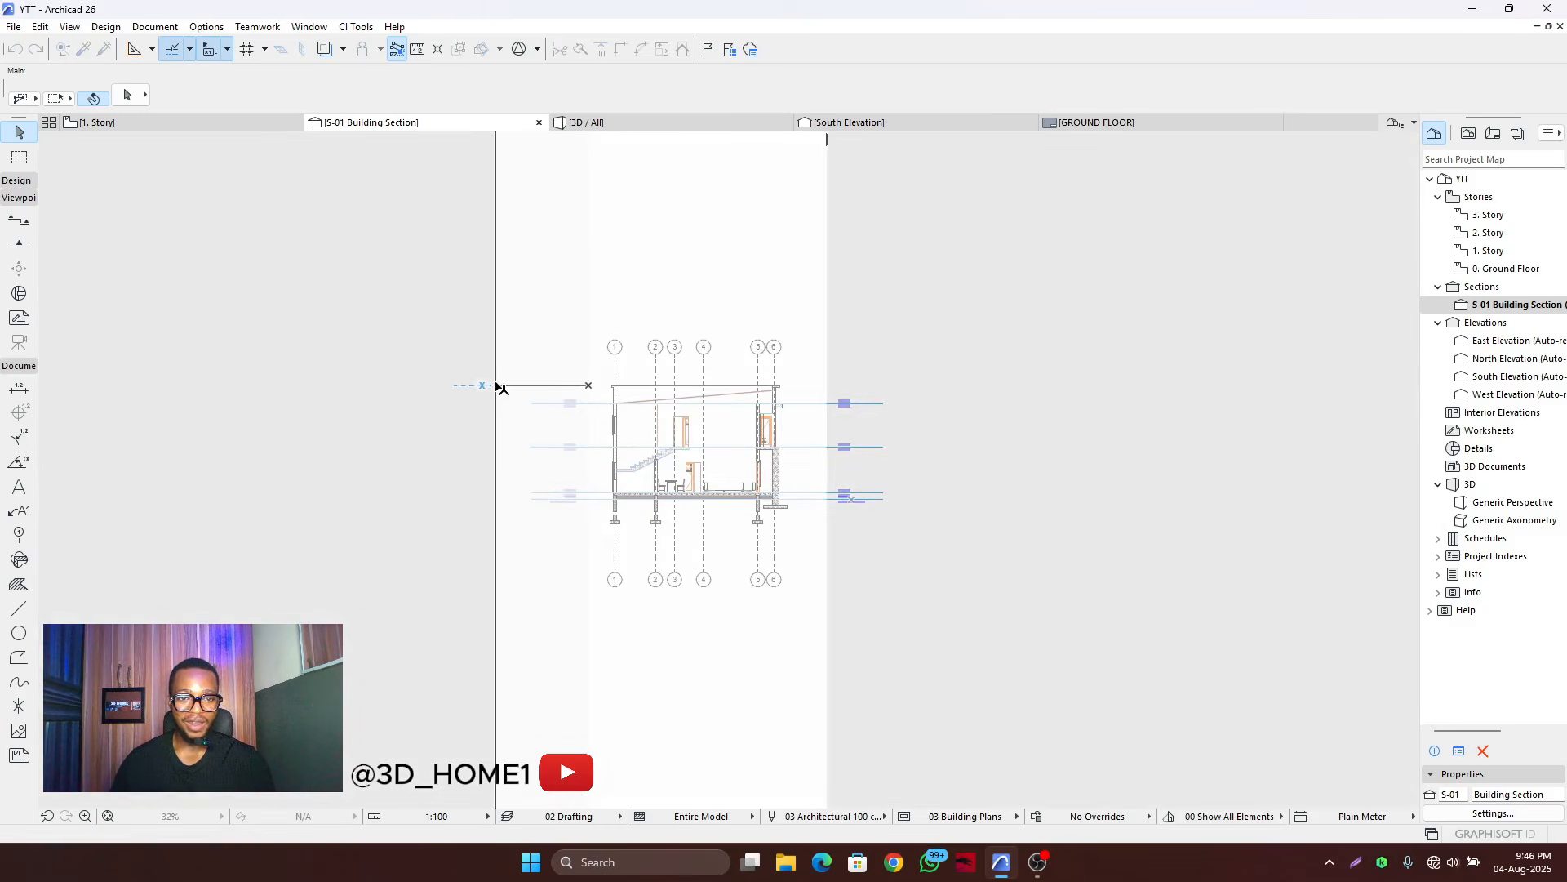
click(827, 390)
click(937, 390)
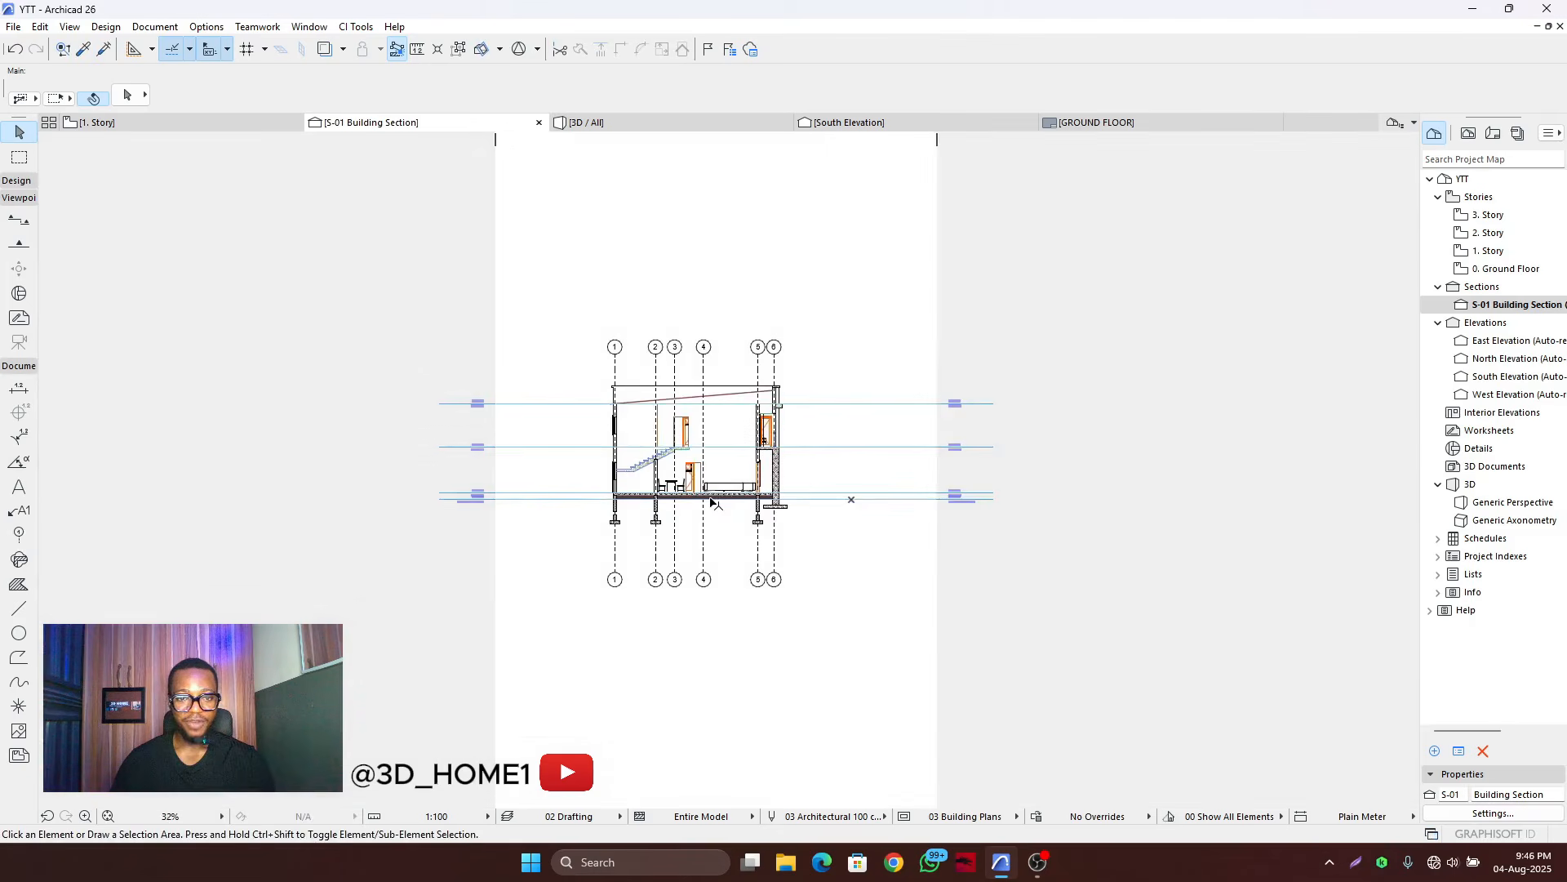
- Draw a horizontal ground line with pen 120 at the 0 Ground Floor level, from the grid 1 foundation wall outward toward the section limit
scroll(700, 501, up, 5)
scroll(699, 501, up, 1)
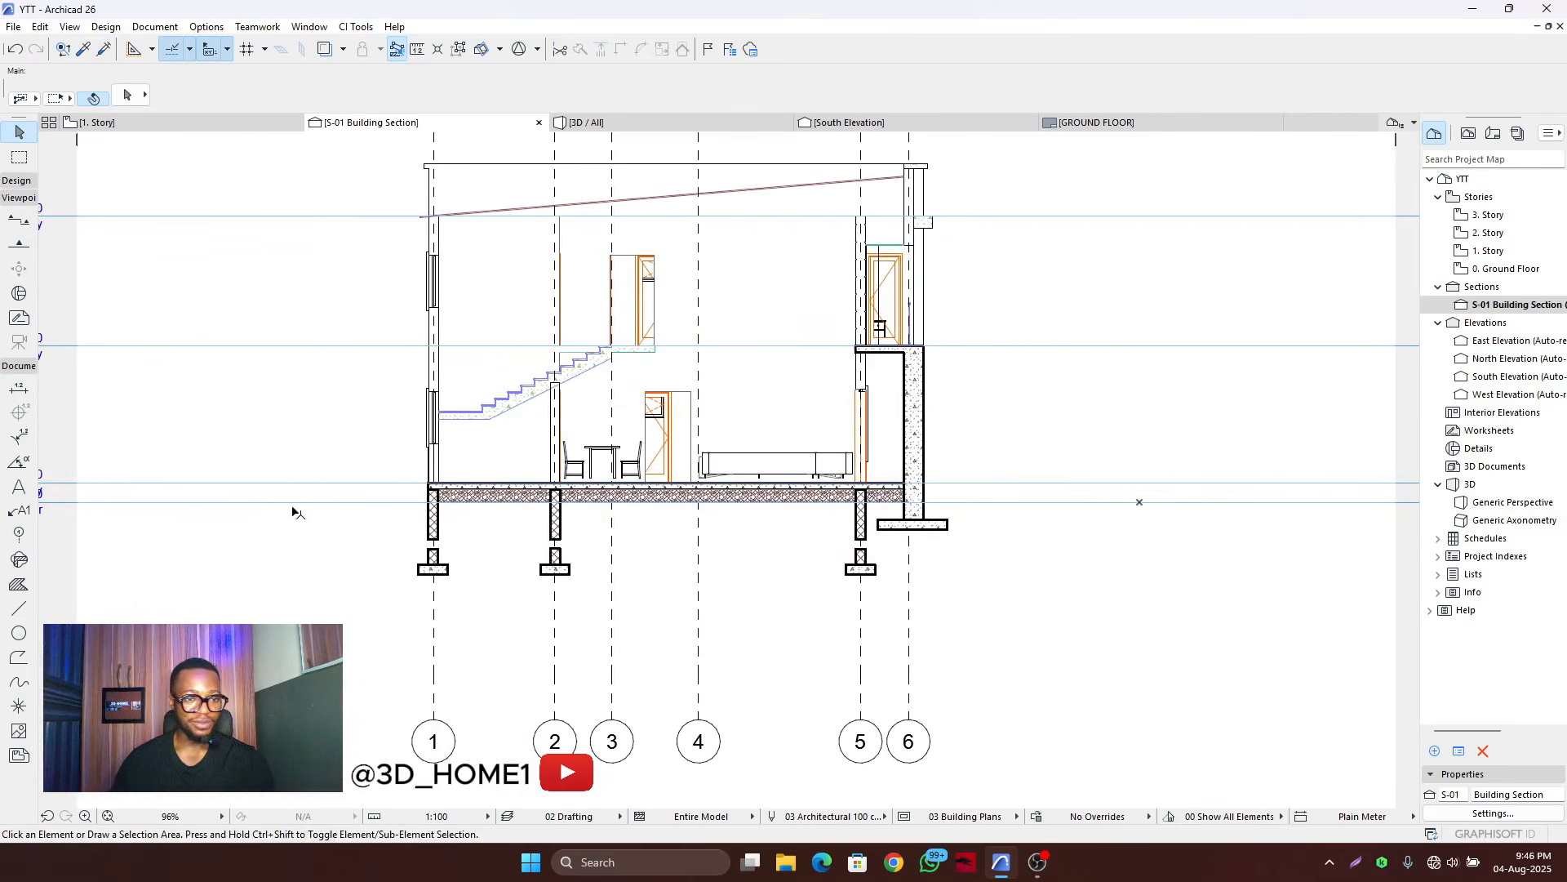
click(19, 610)
click(739, 94)
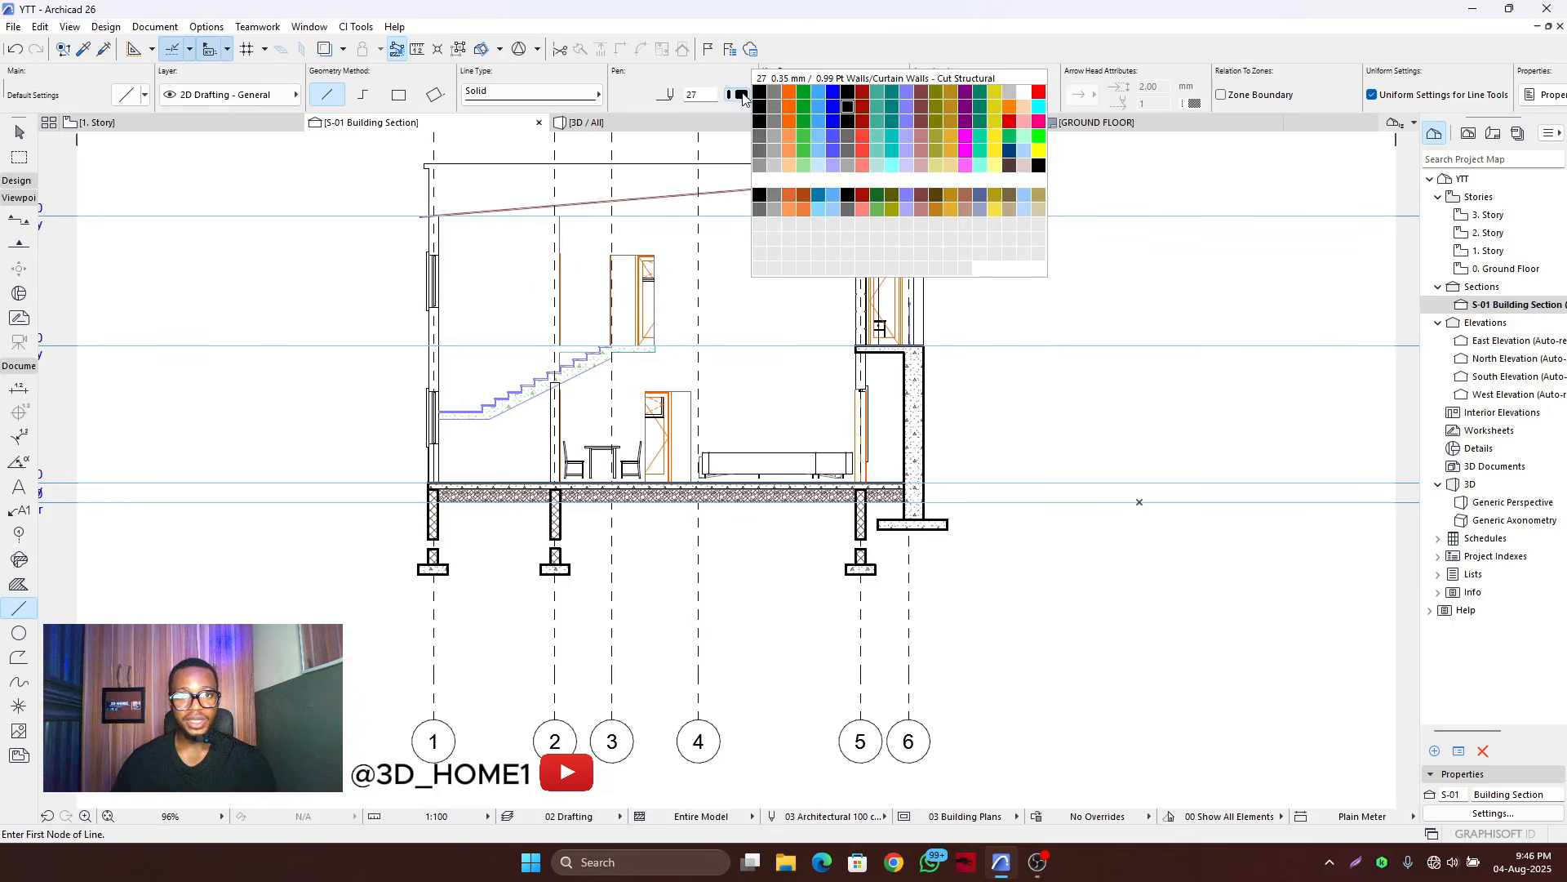
click(1021, 156)
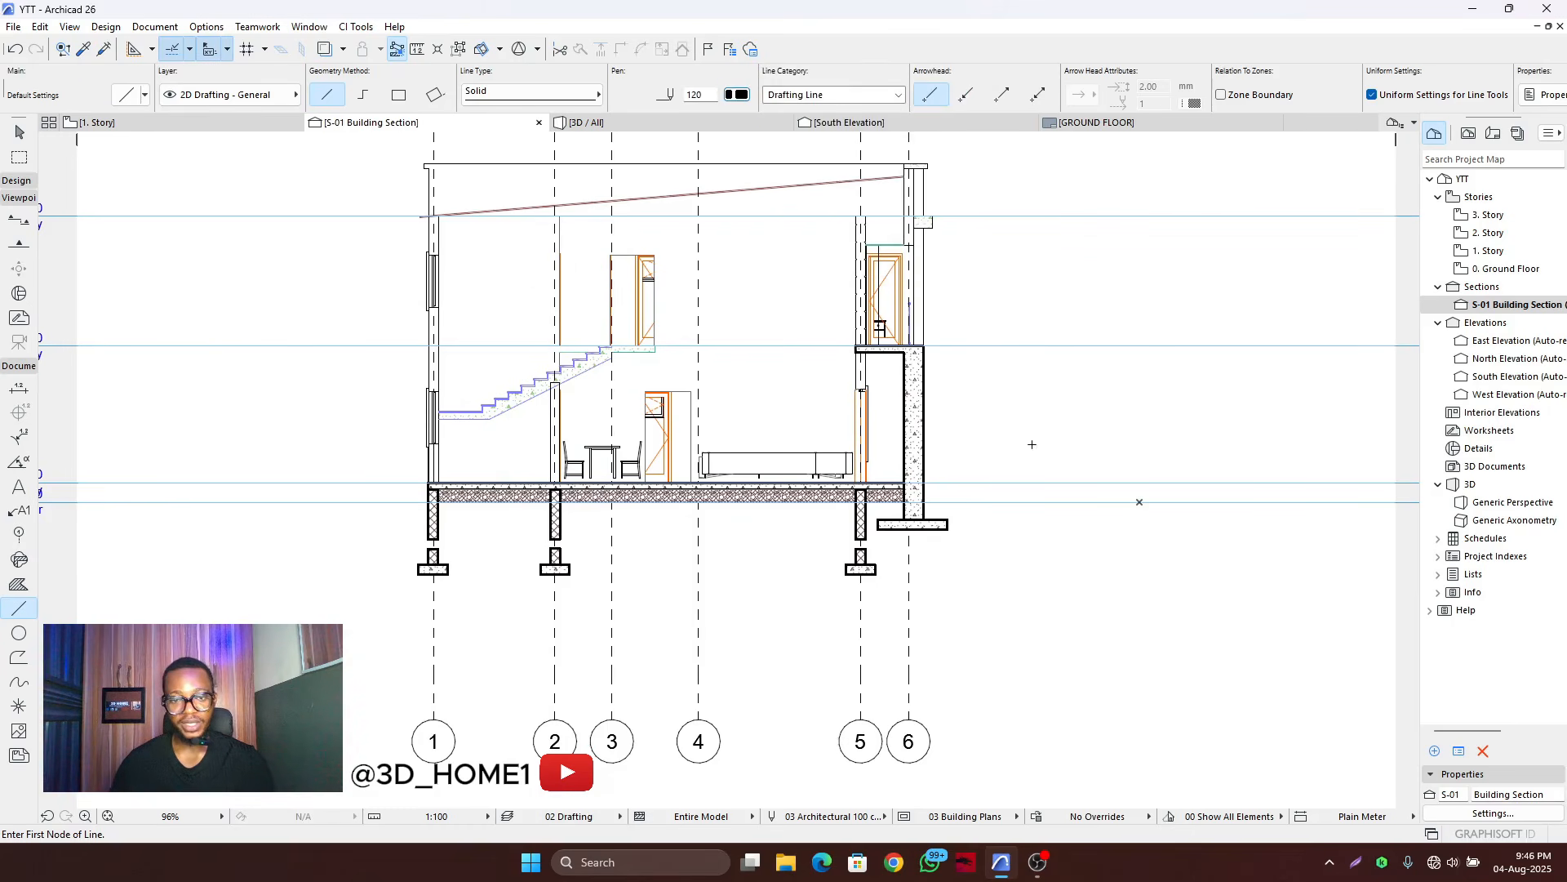
scroll(465, 494, up, 6)
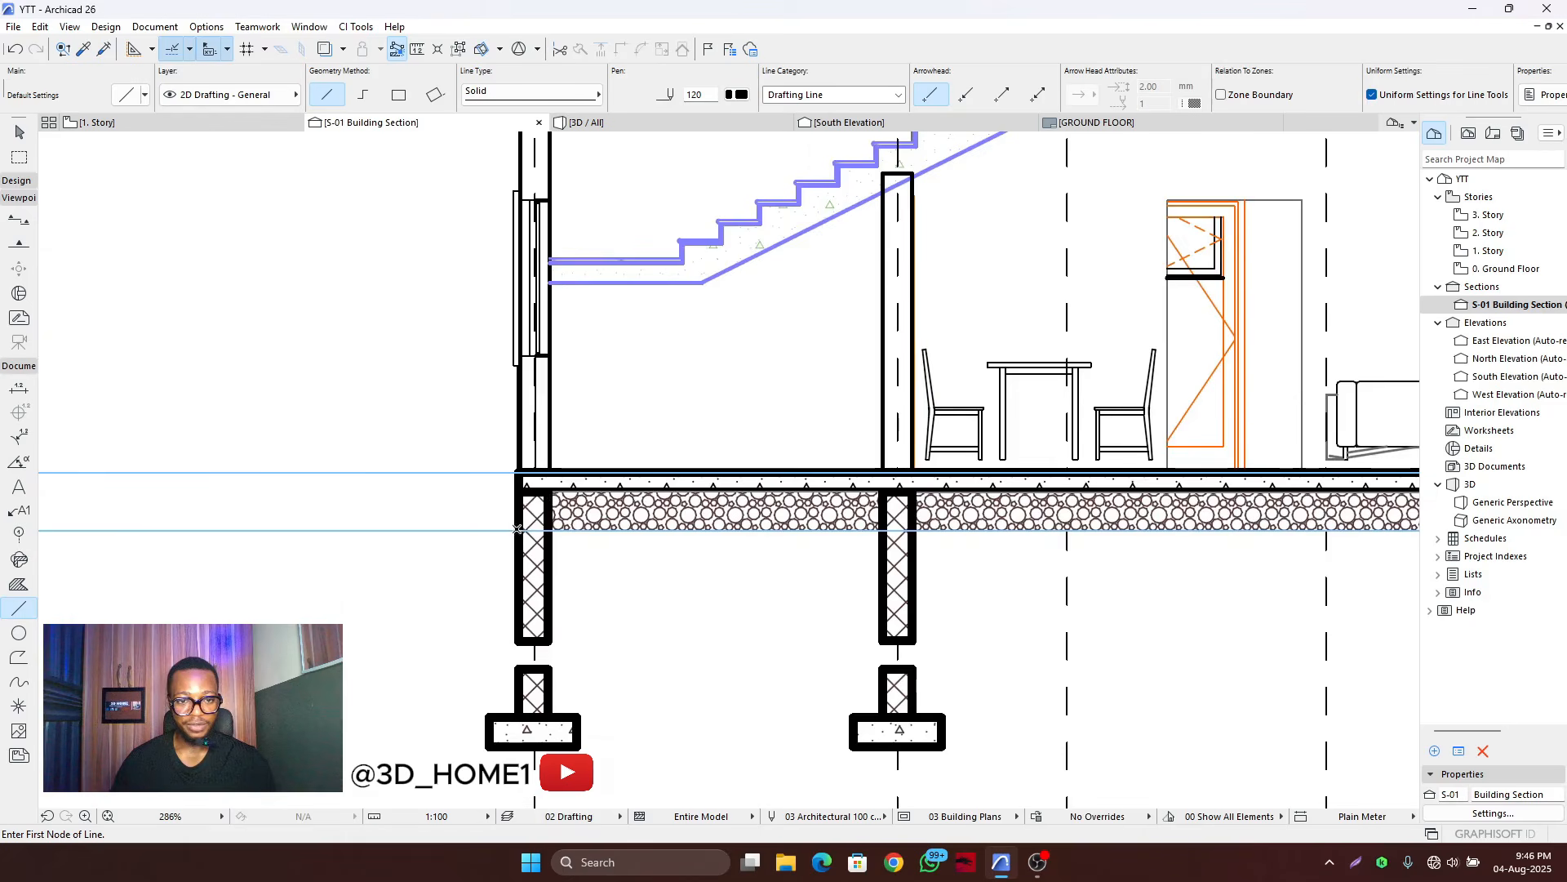
click(519, 531)
scroll(771, 524, down, 5)
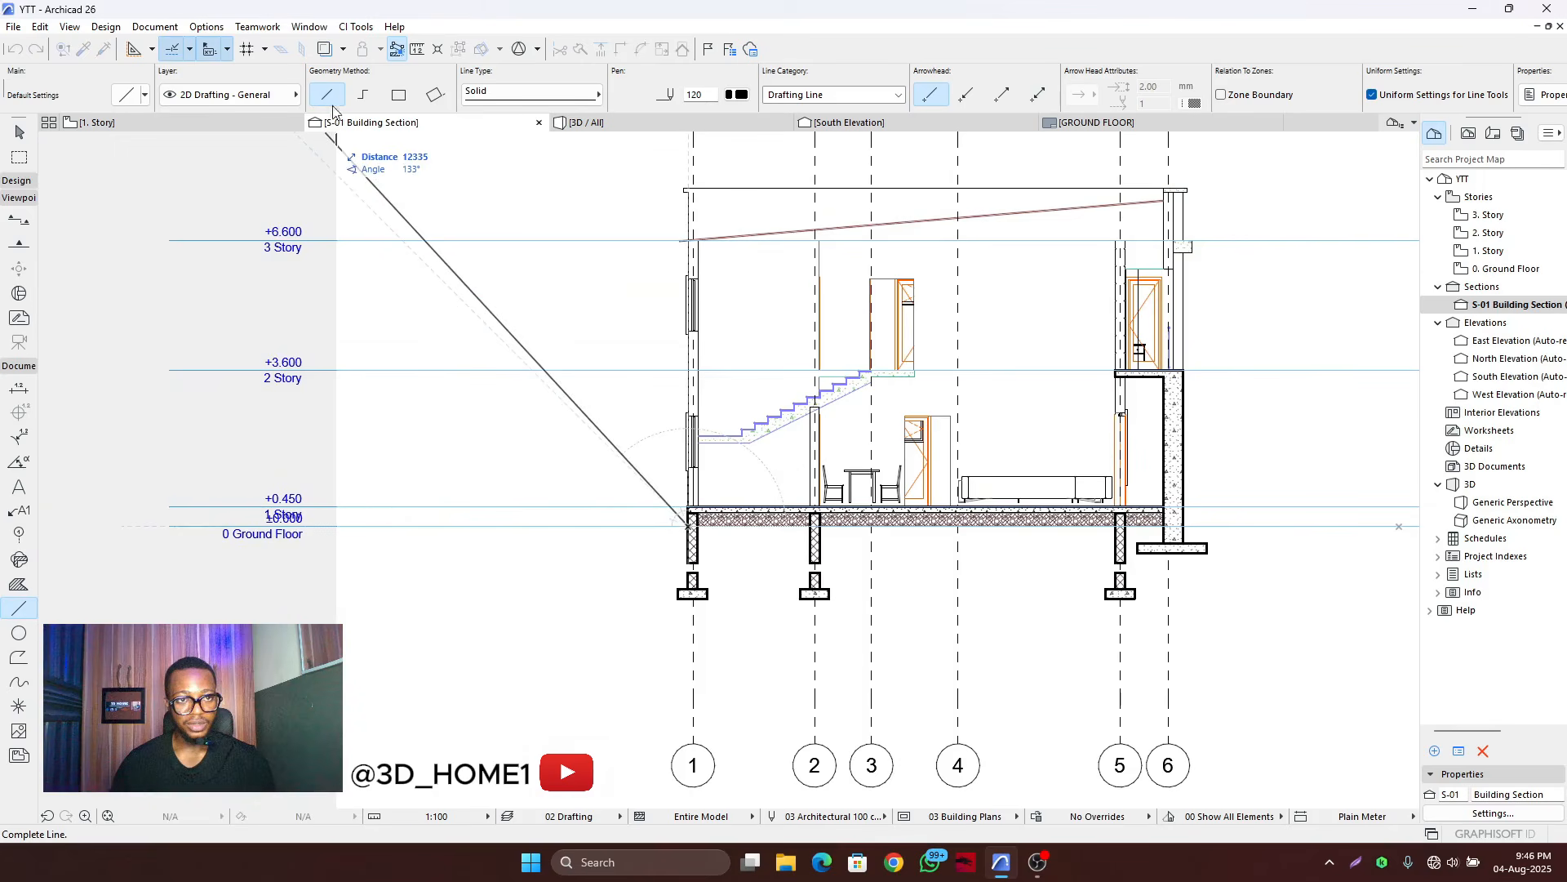
click(351, 525)
- Draw a matching horizontal ground line at the 0 Ground Floor level from the outer face of the grid 6 column outward
scroll(538, 531, down, 2)
scroll(1061, 489, up, 5)
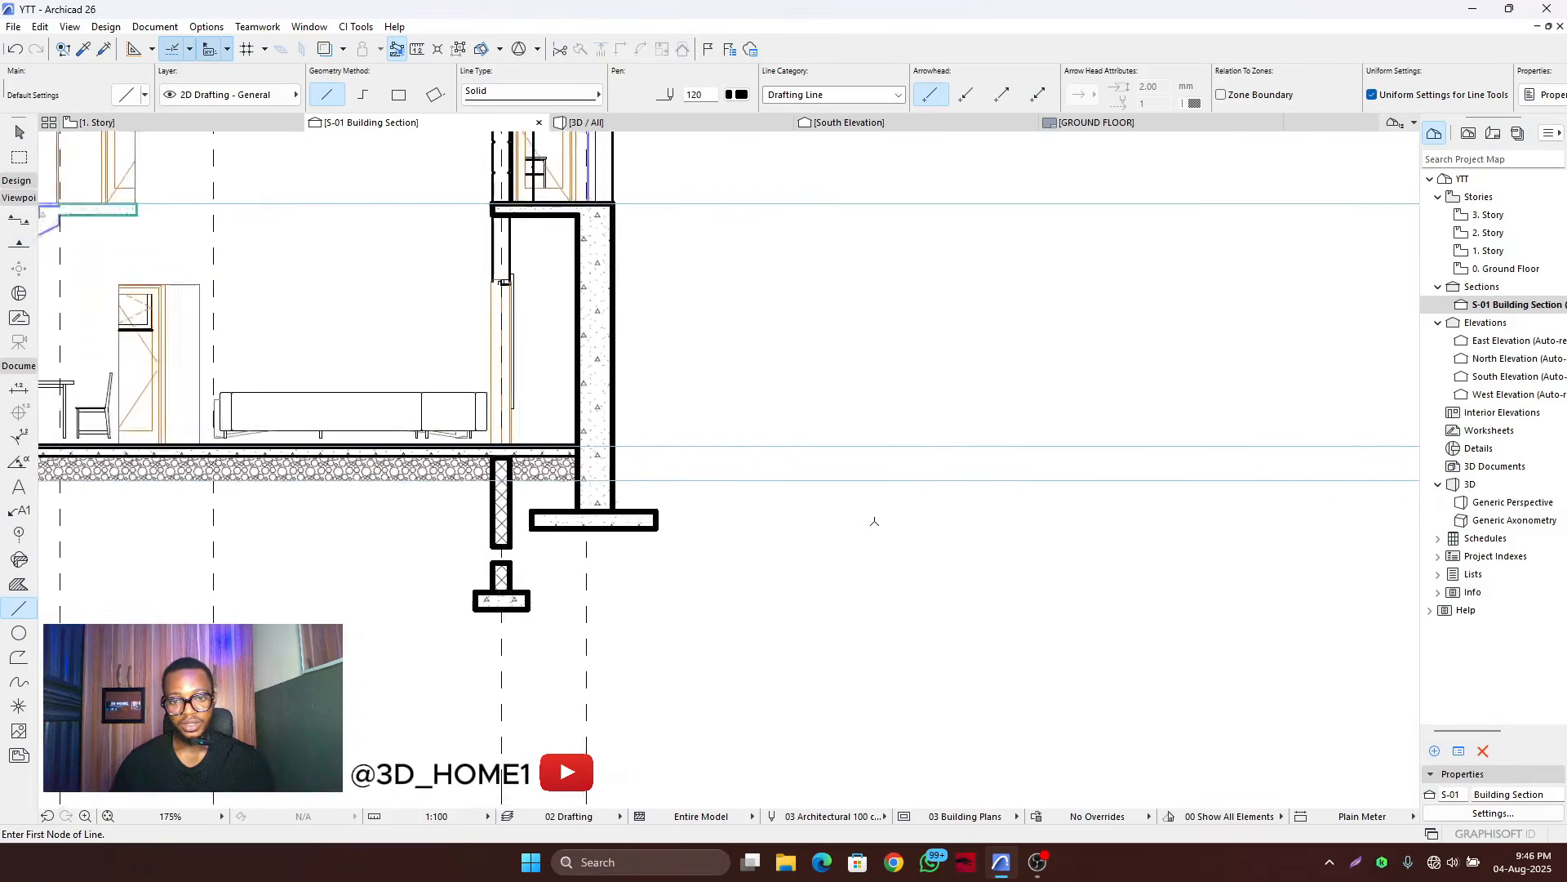
click(547, 468)
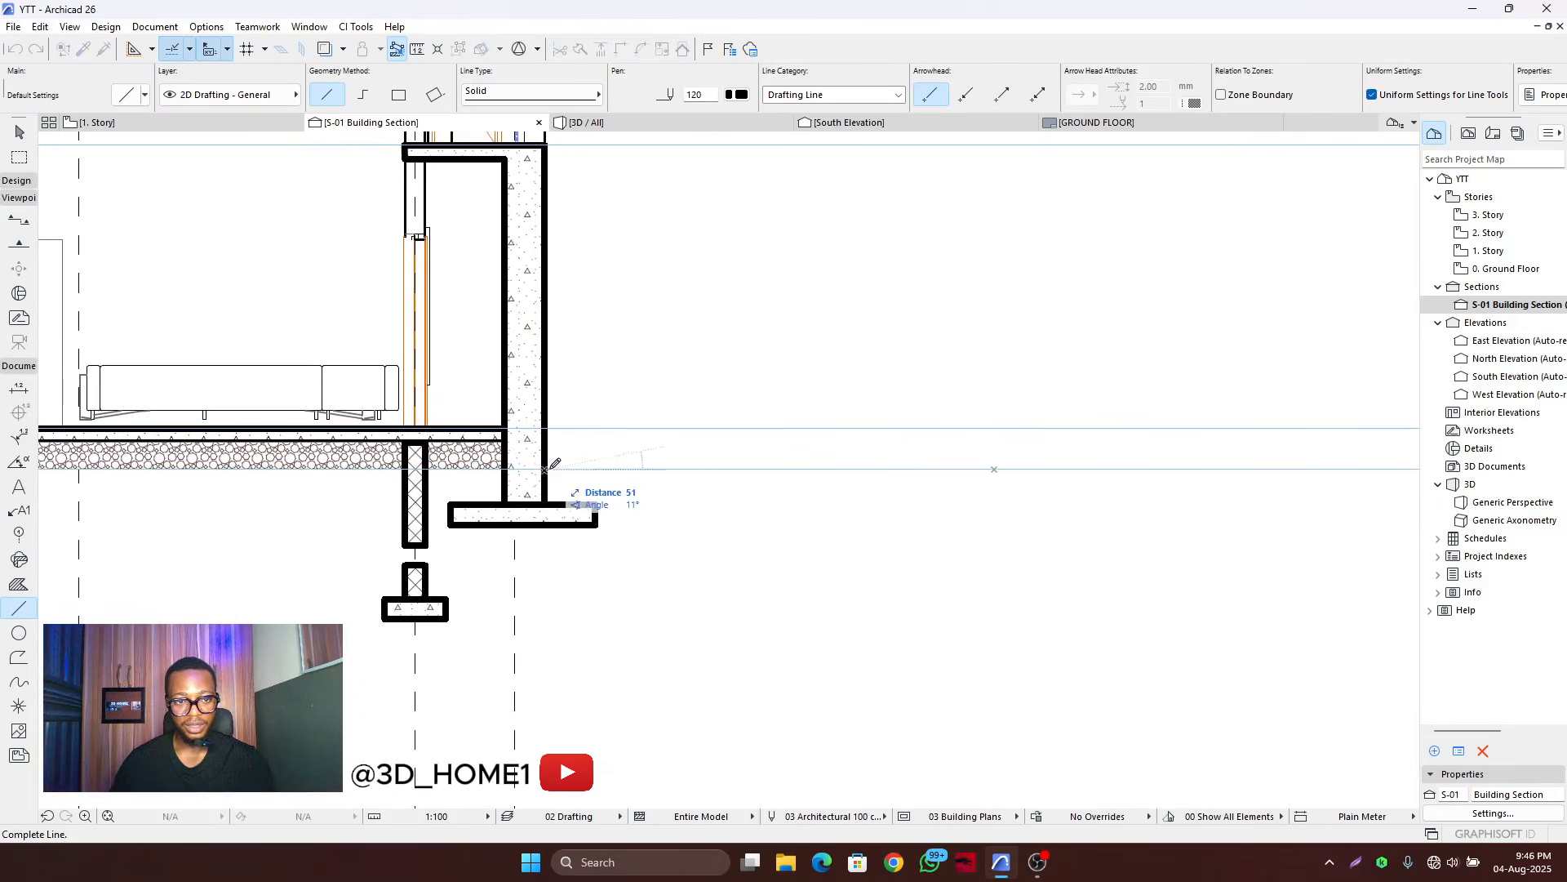
scroll(547, 469, down, 3)
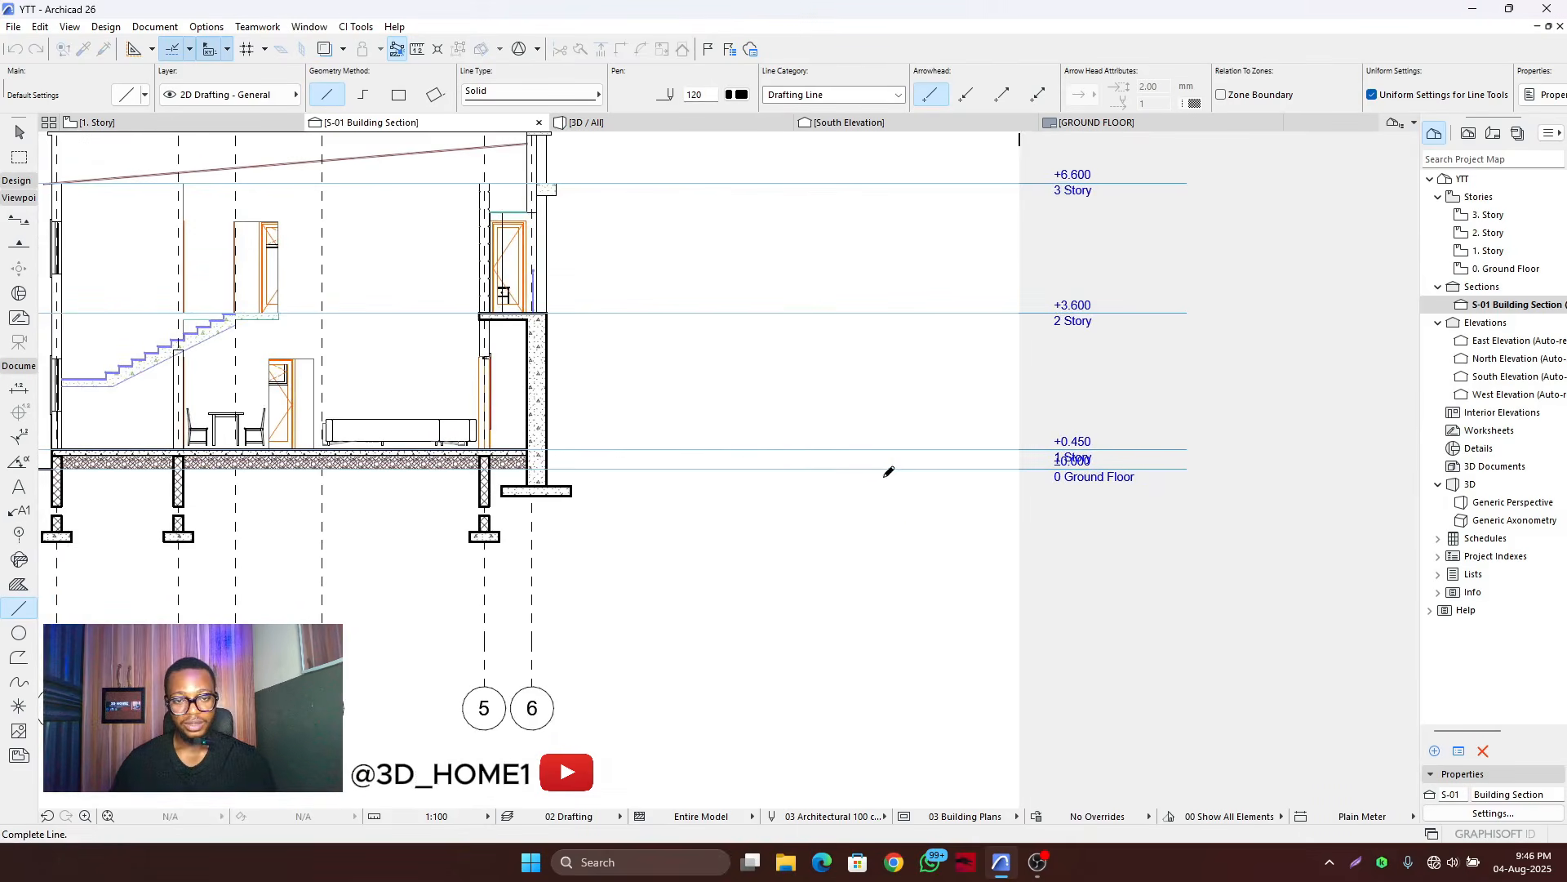
click(936, 468)
scroll(992, 492, down, 4)
key(Escape)
- Check the ground lines on both sides of the building where they meet the foundation wall and the column
scroll(614, 500, up, 5)
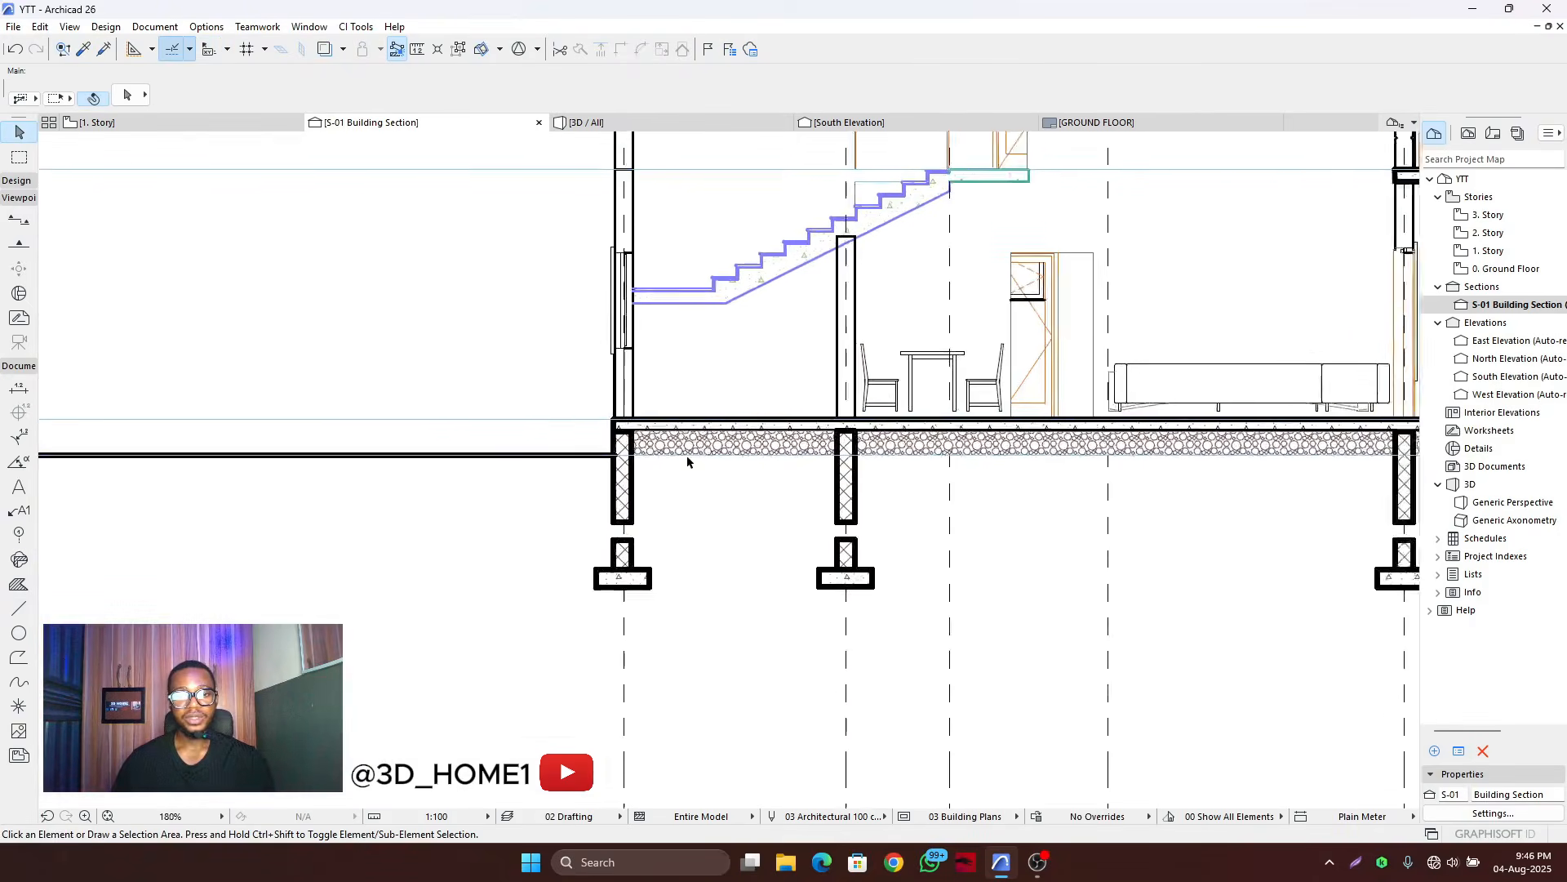
scroll(560, 472, down, 2)
scroll(527, 494, up, 1)
scroll(527, 494, down, 1)
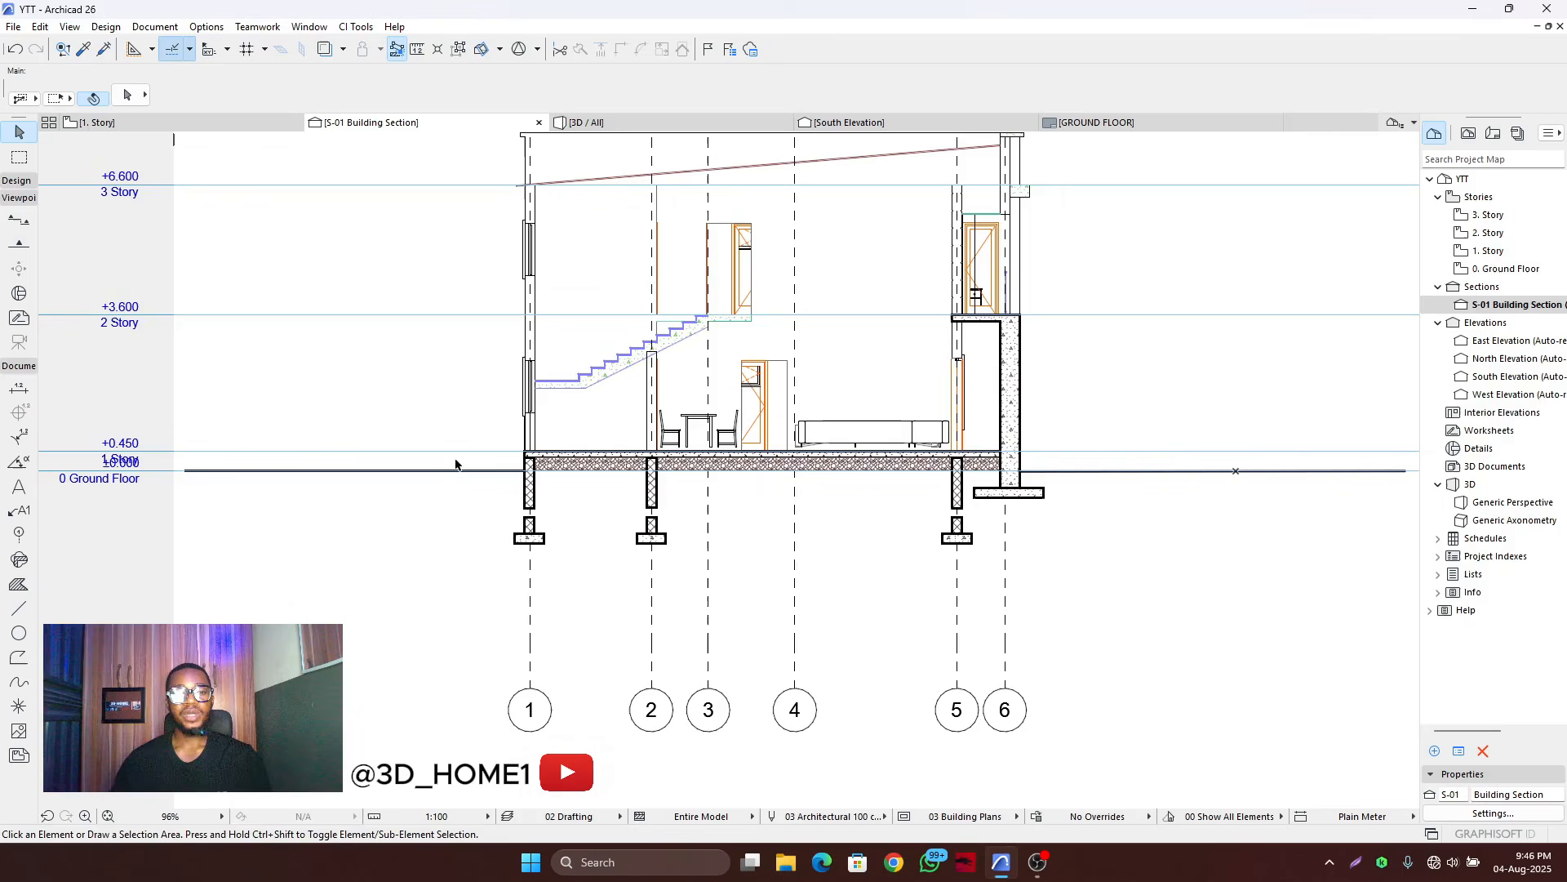
scroll(441, 467, down, 2)
scroll(865, 482, up, 3)
scroll(853, 488, down, 1)
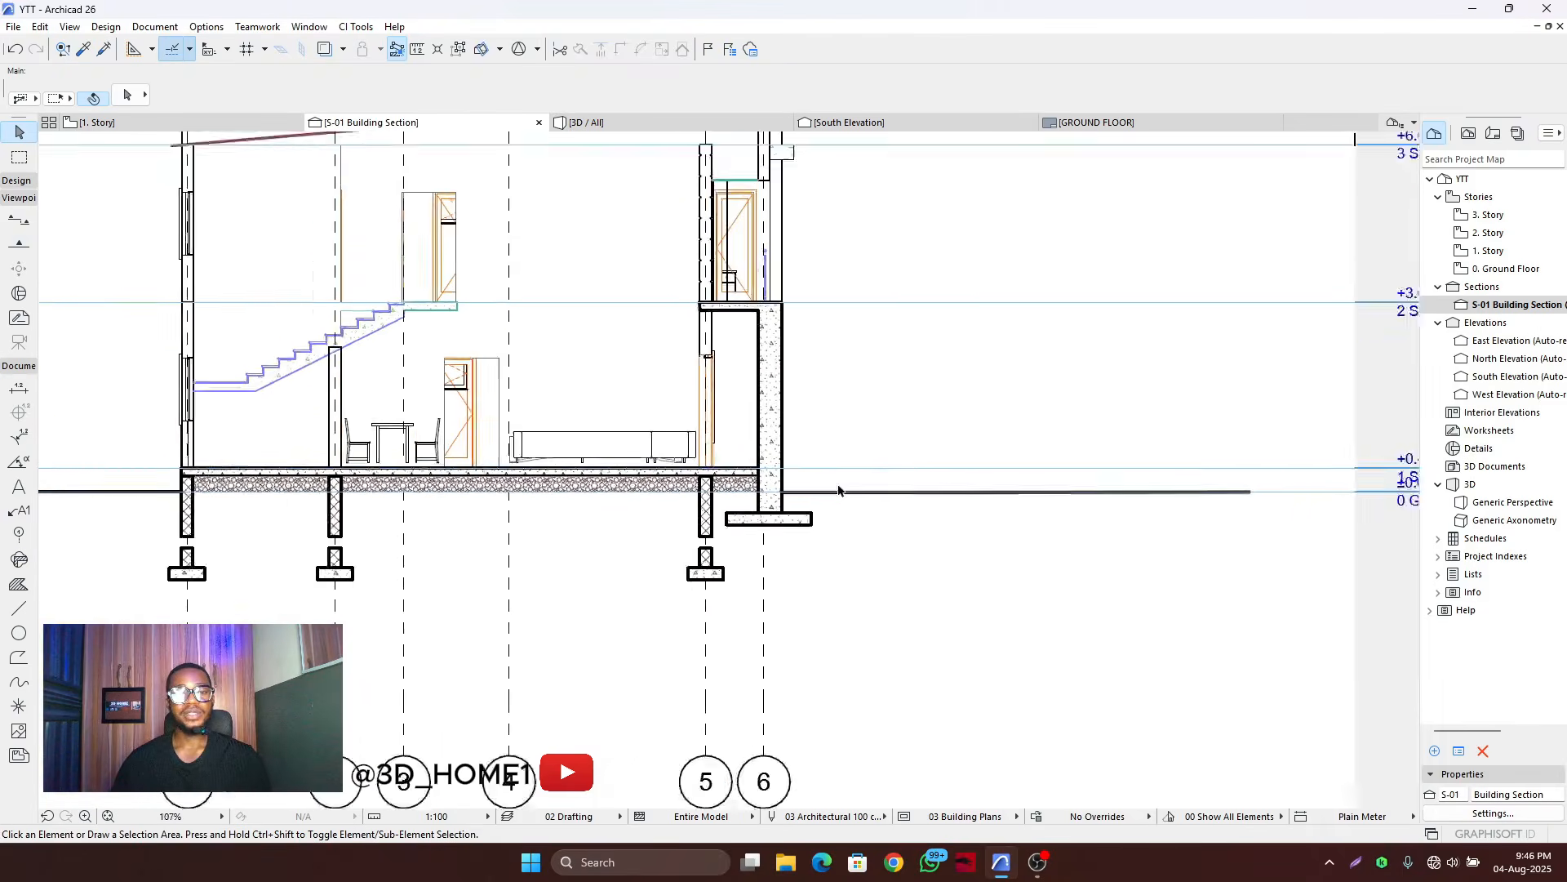
scroll(843, 487, down, 2)
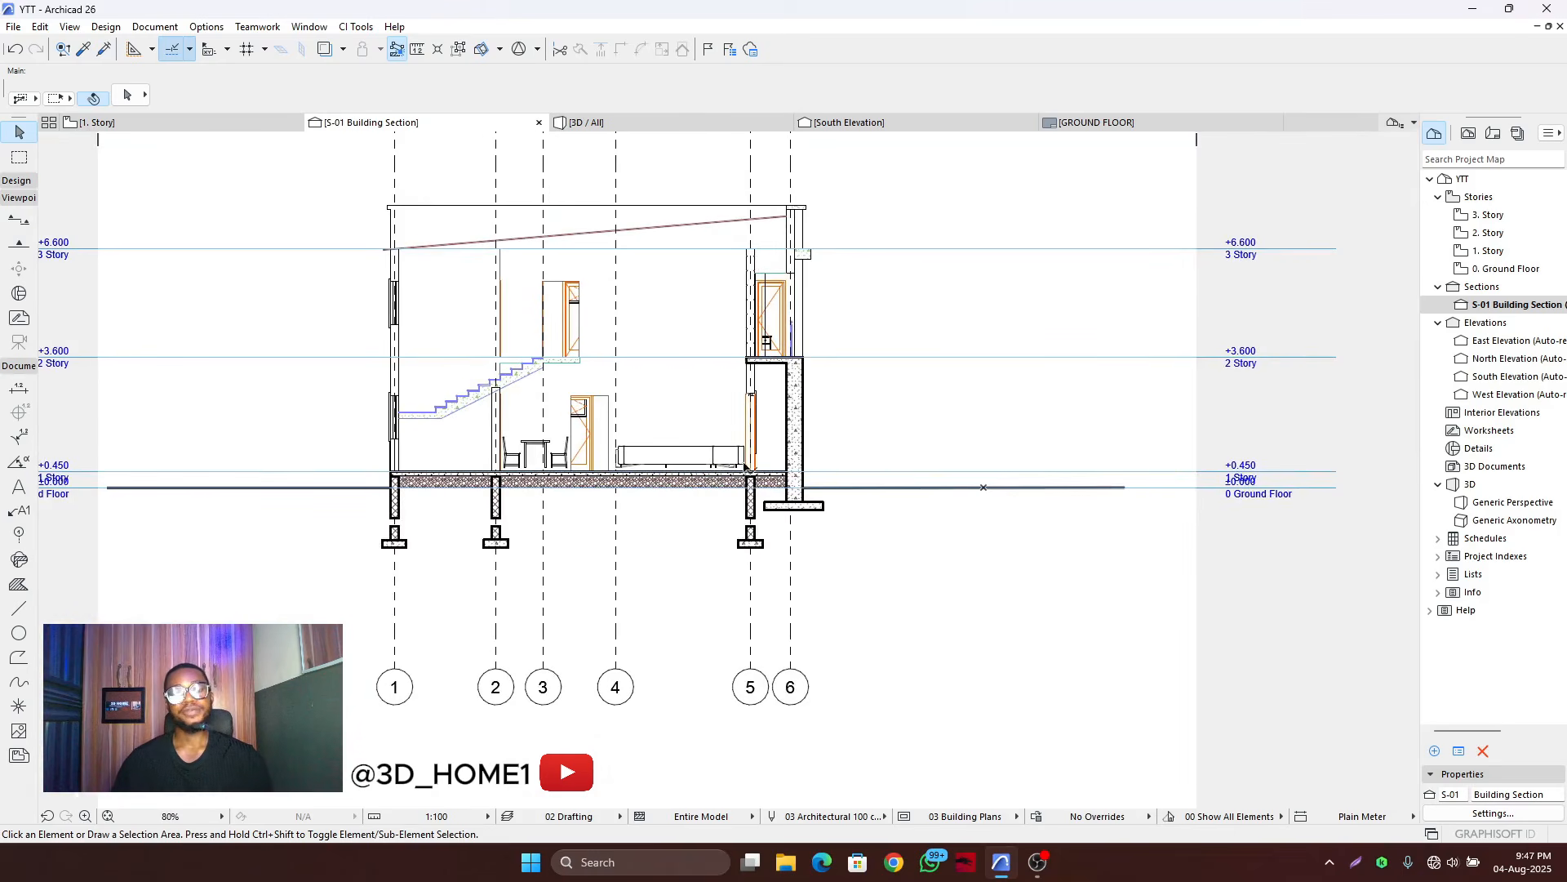
scroll(745, 467, down, 1)
scroll(747, 472, up, 3)
scroll(752, 482, down, 2)
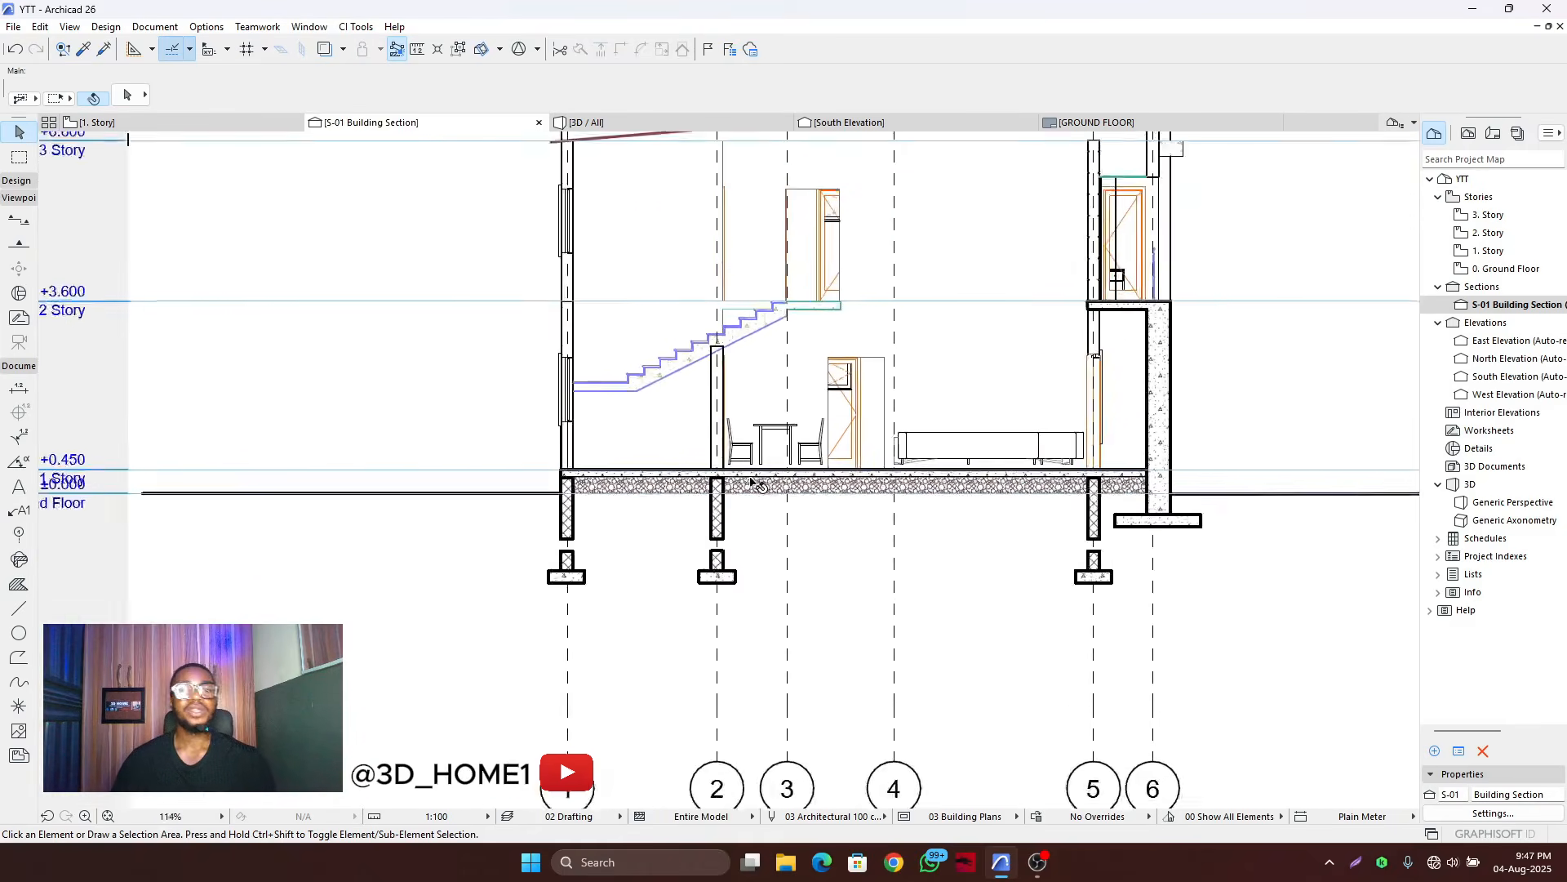
scroll(752, 483, down, 1)
scroll(824, 488, up, 2)
scroll(359, 527, down, 2)
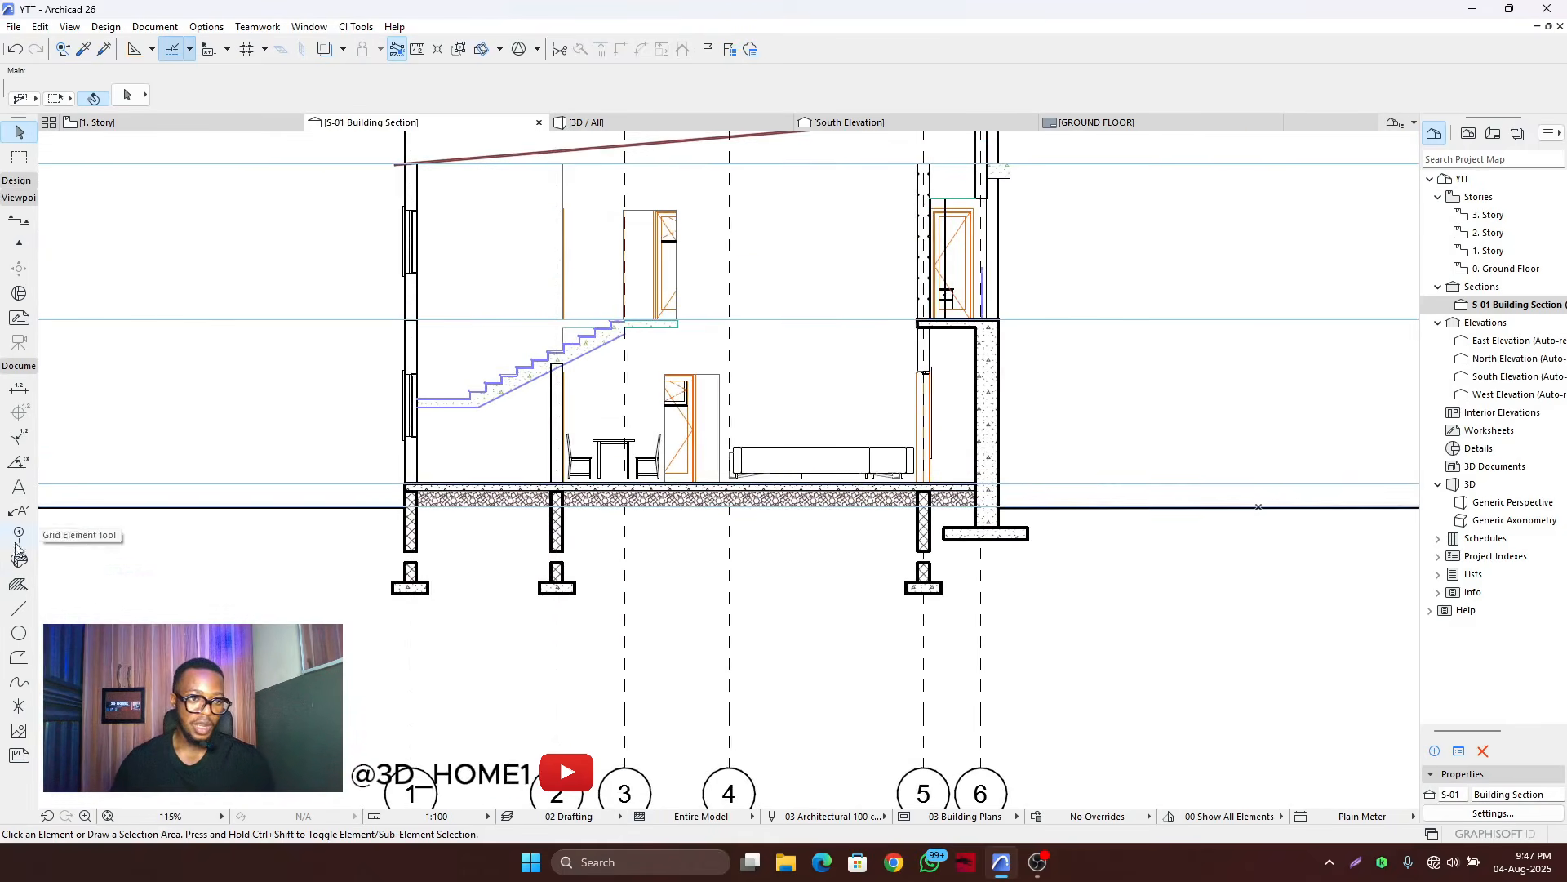
click(19, 583)
scroll(355, 500, up, 3)
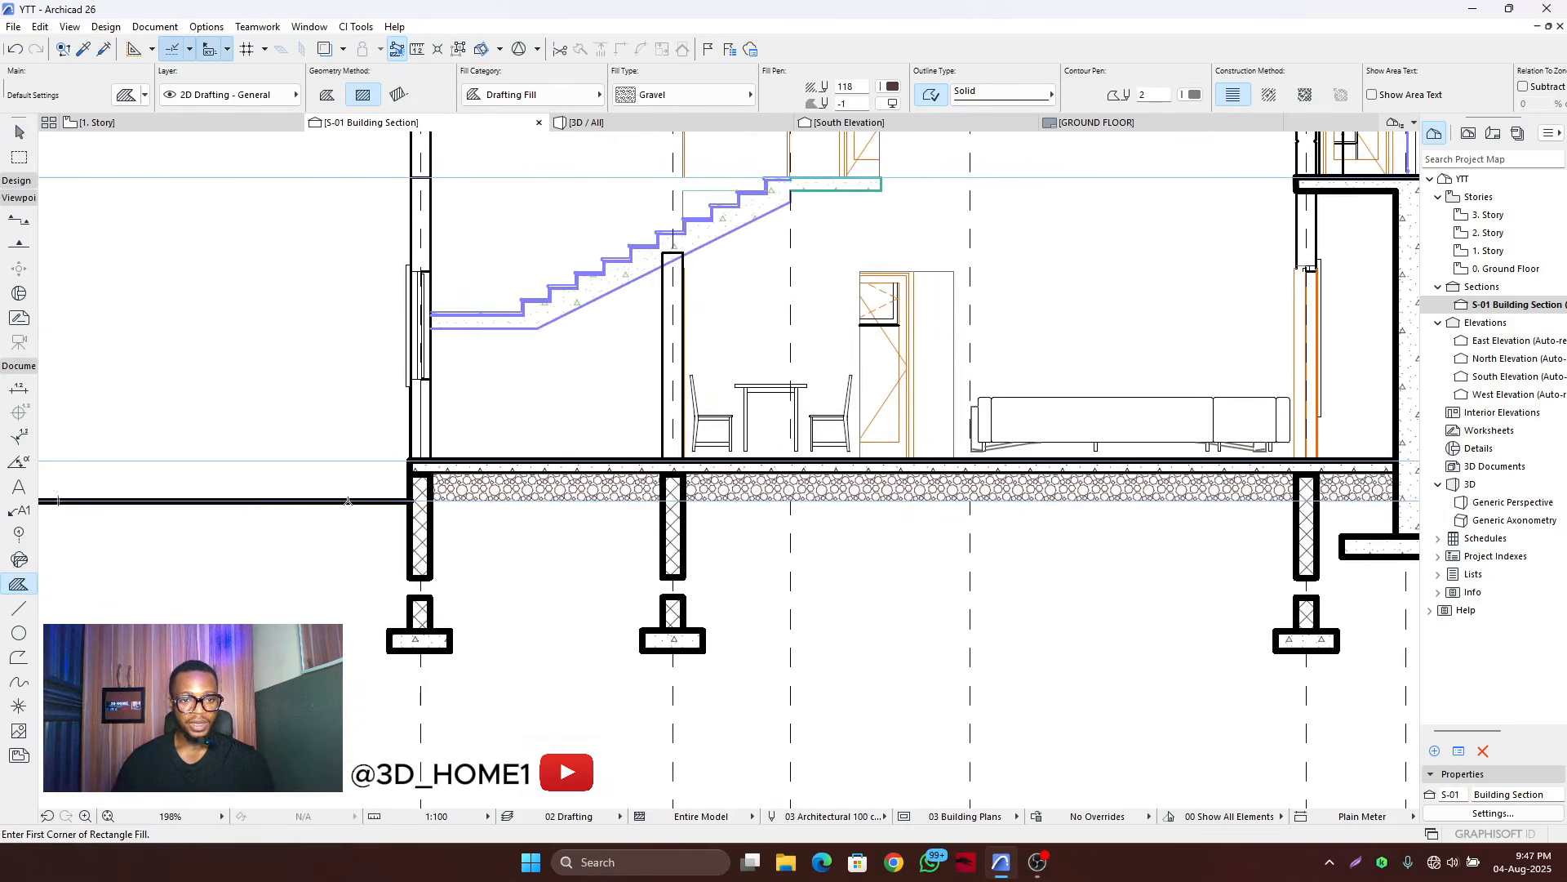
scroll(349, 501, down, 2)
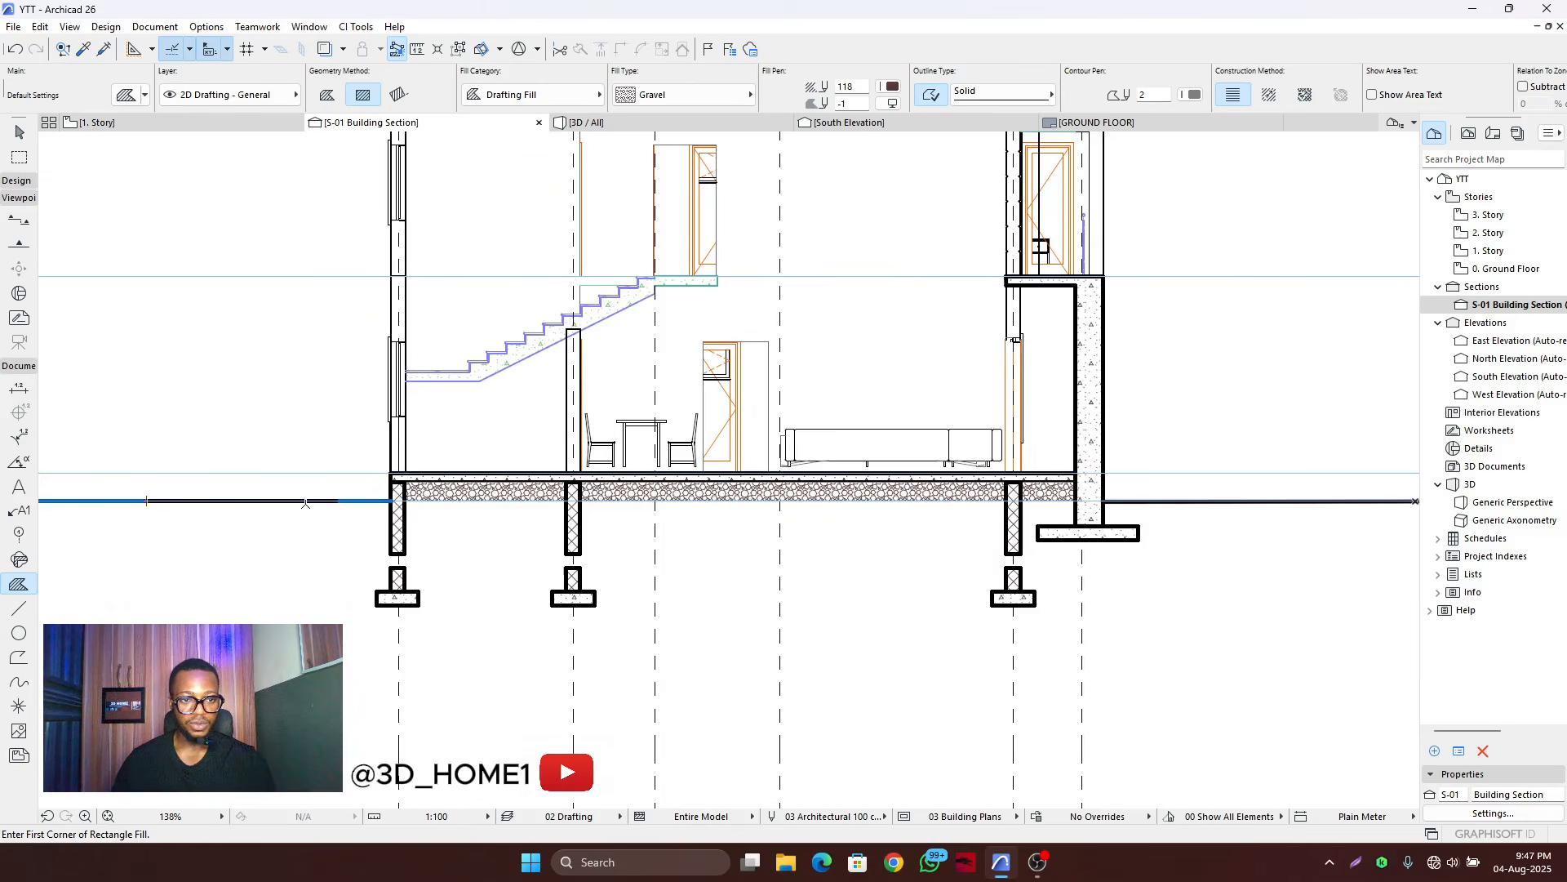
click(216, 501)
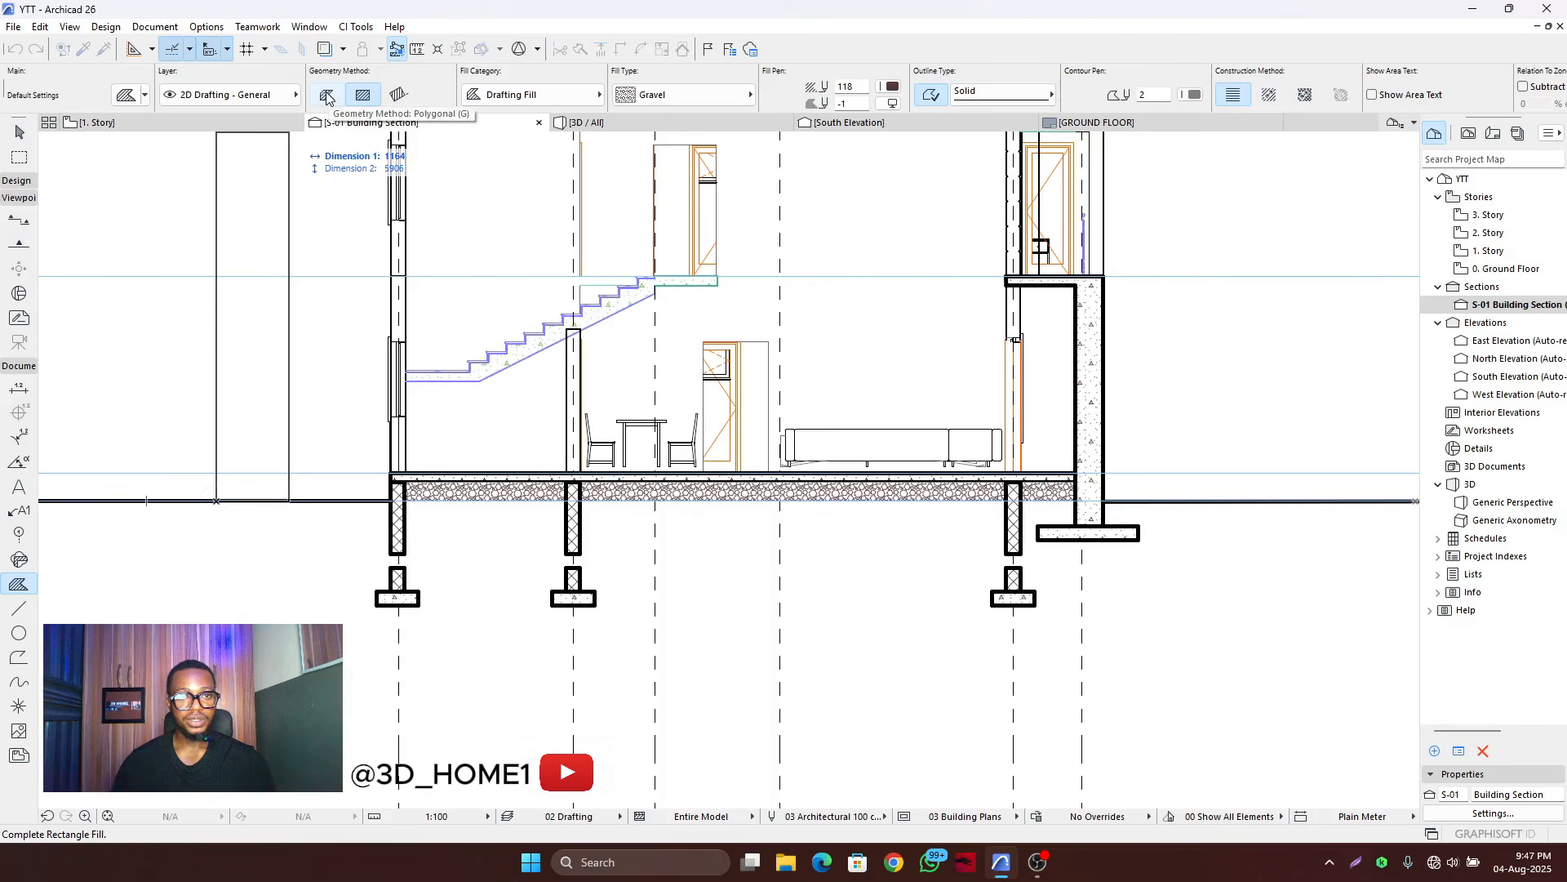
click(326, 95)
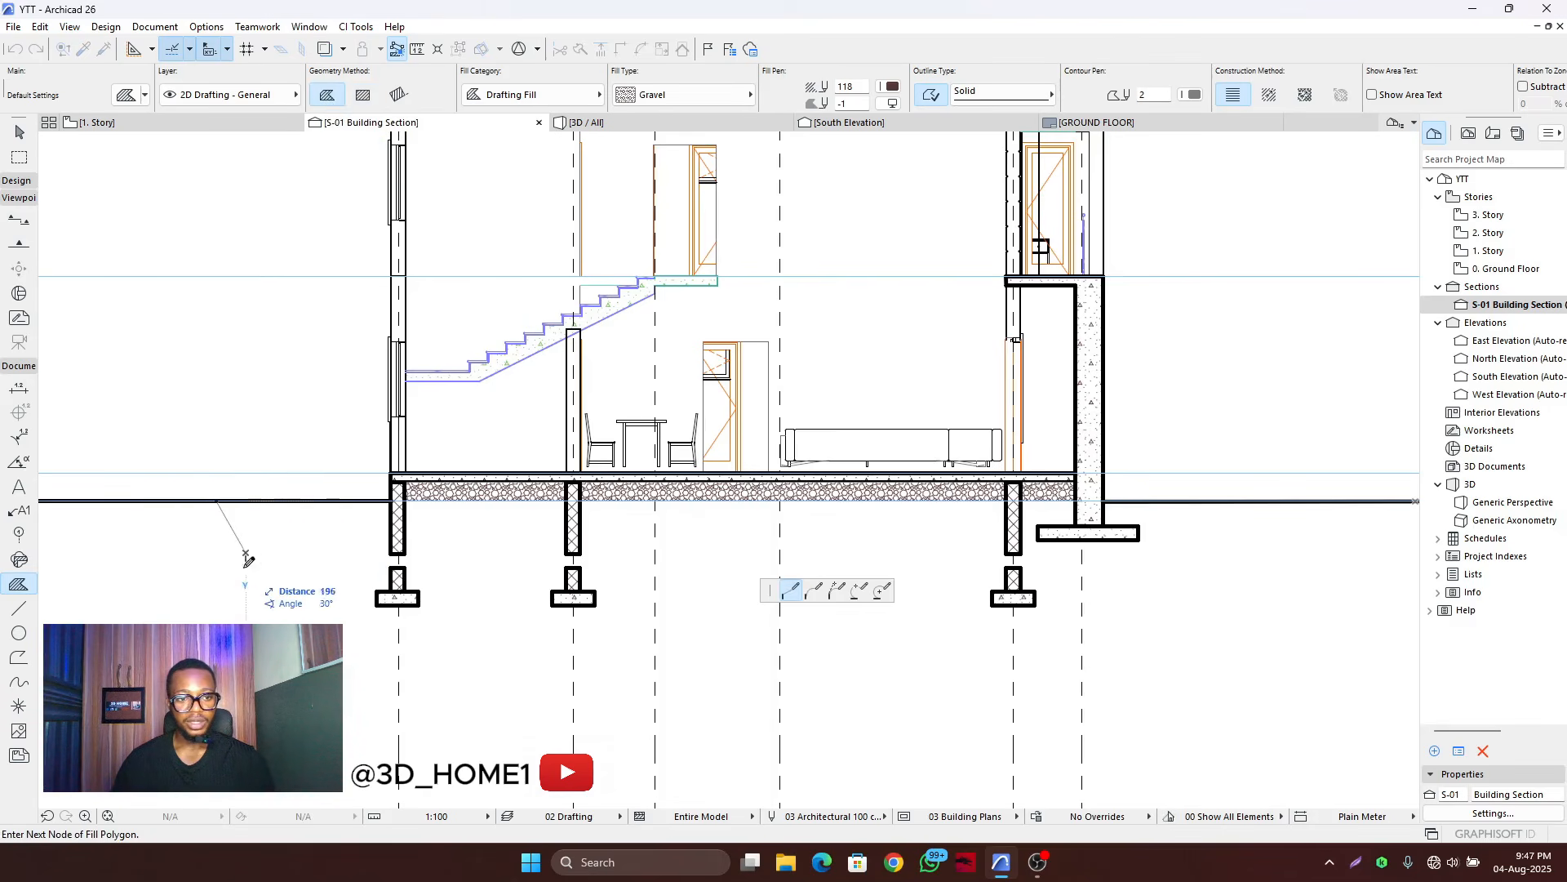
click(262, 621)
click(428, 641)
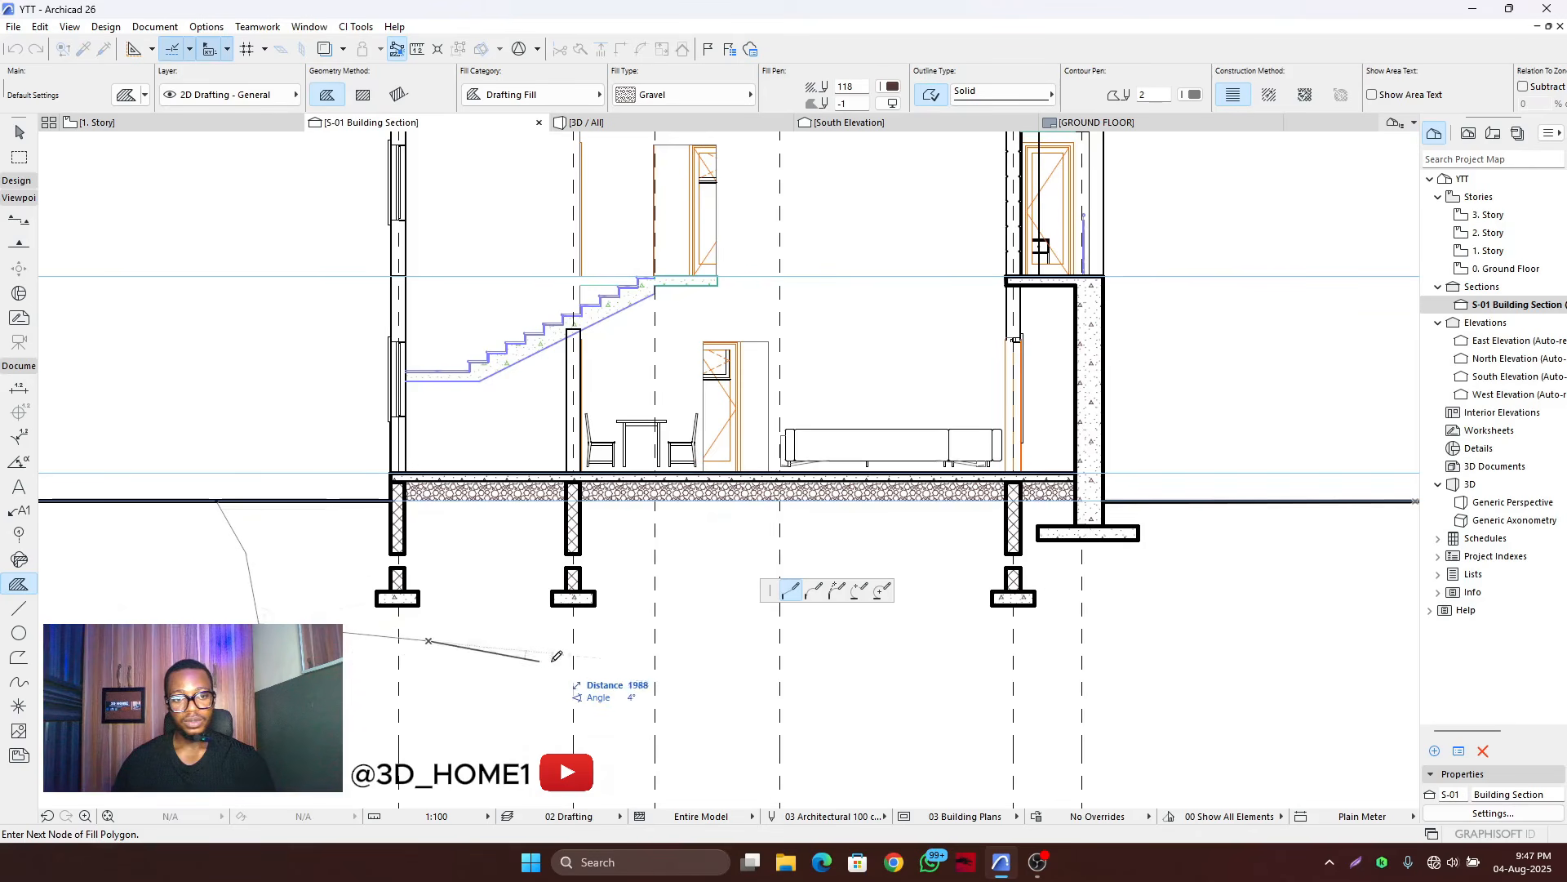
click(671, 624)
click(721, 575)
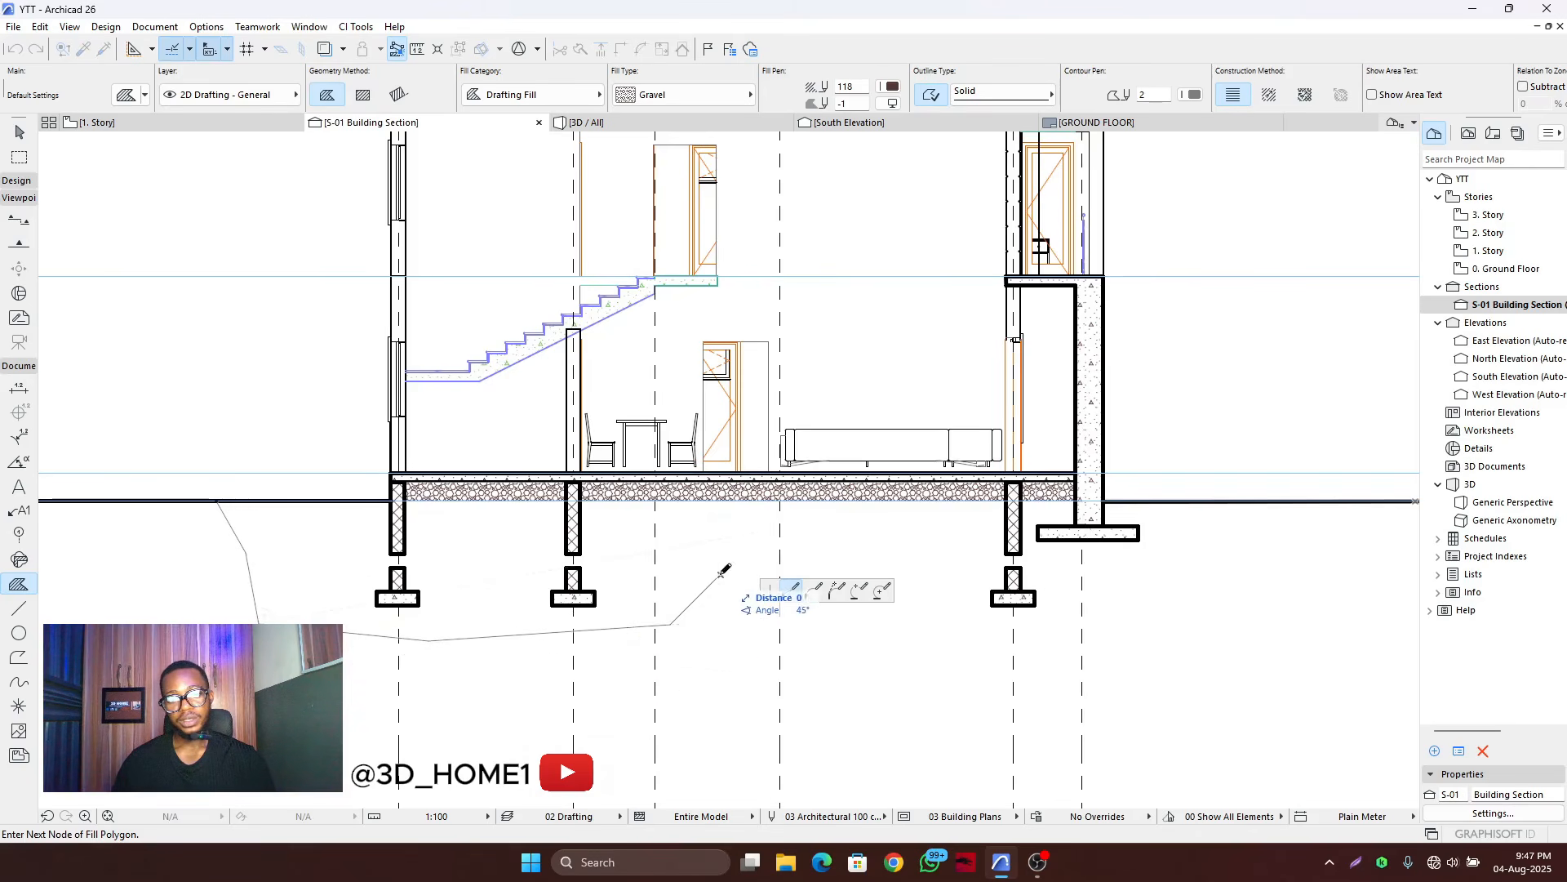
click(904, 608)
scroll(906, 608, down, 4)
scroll(817, 629, up, 3)
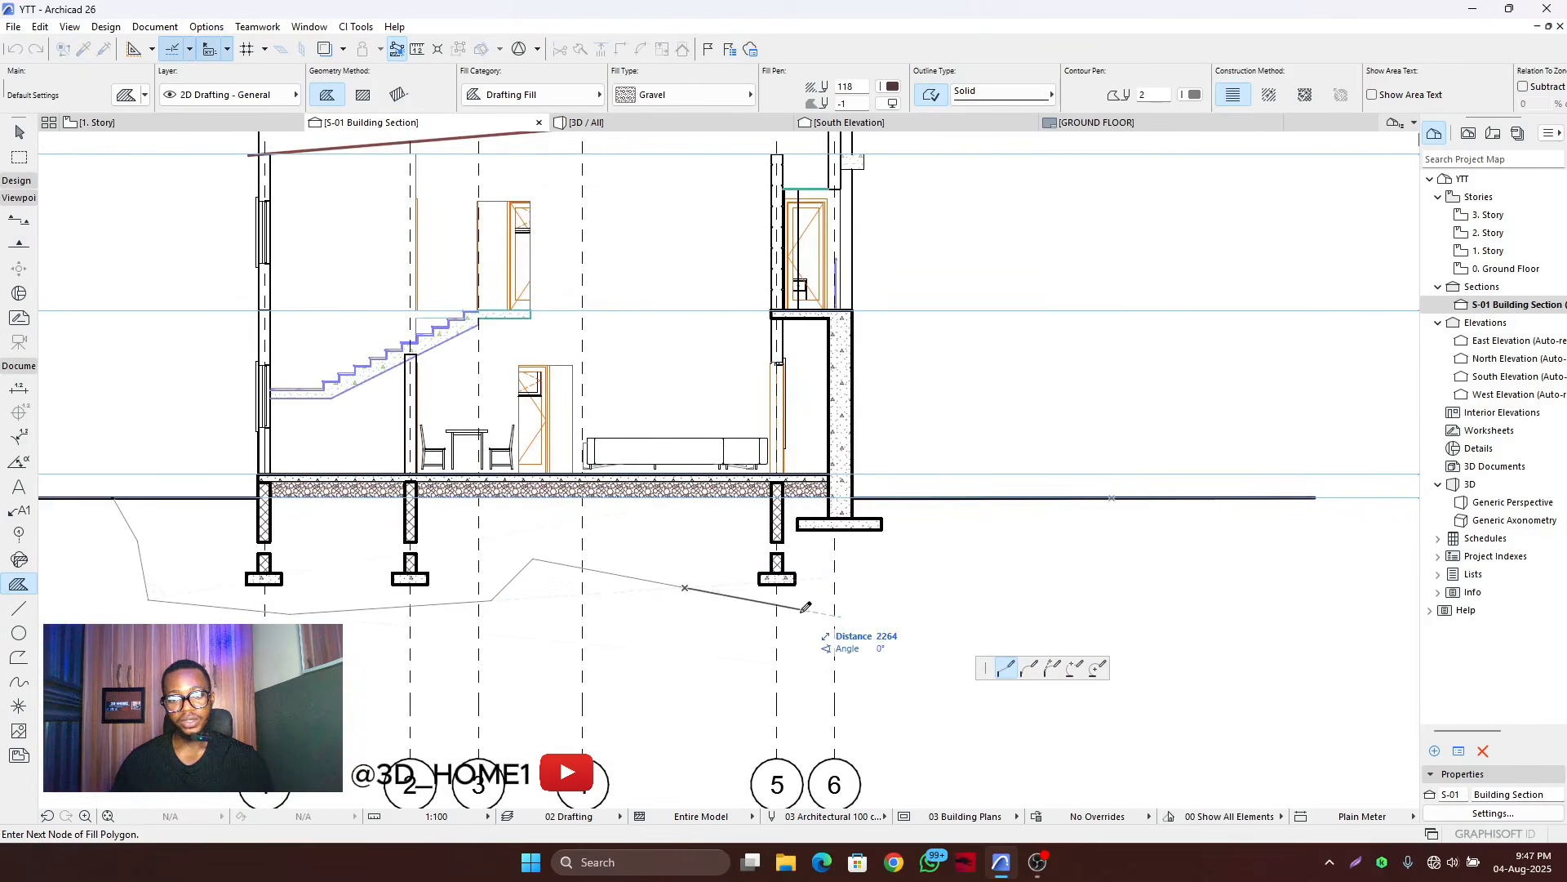
click(796, 602)
click(856, 565)
click(899, 549)
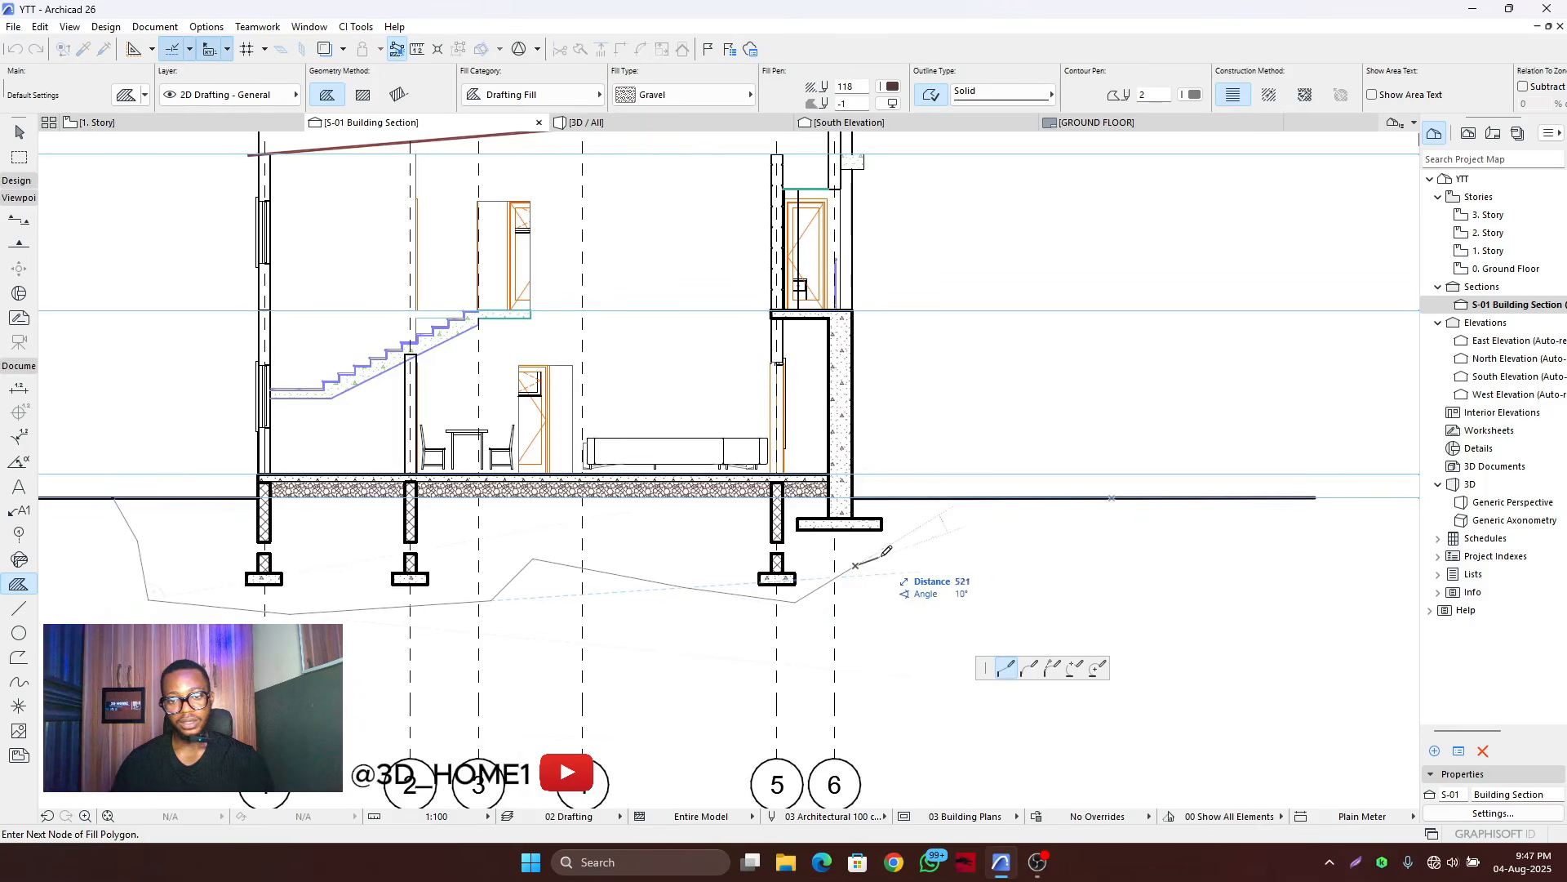
scroll(931, 494, up, 3)
scroll(938, 488, up, 1)
click(931, 500)
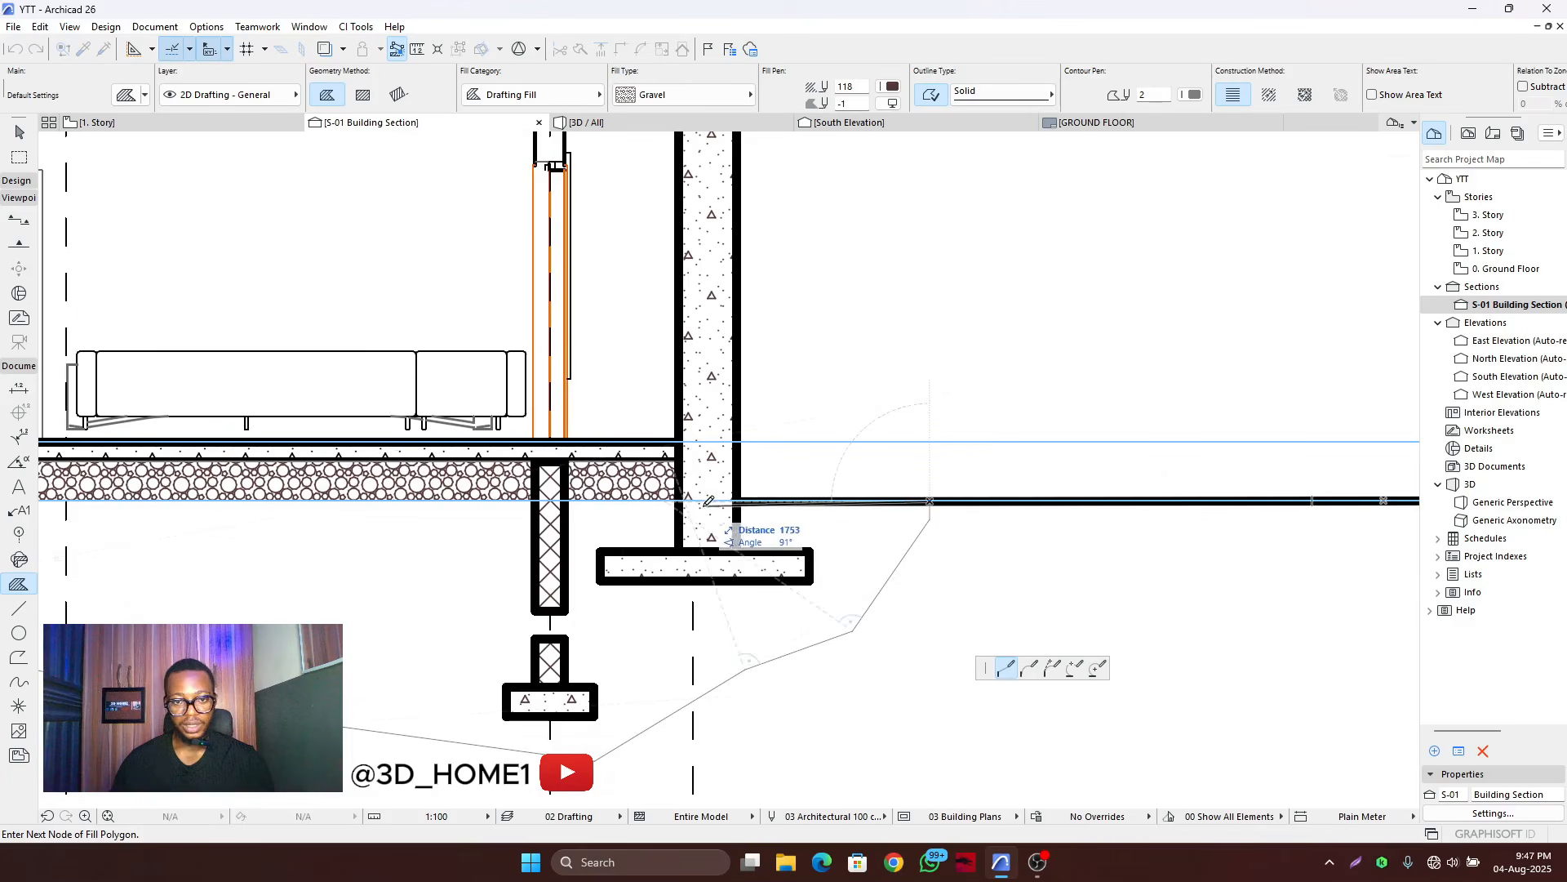
click(737, 501)
click(737, 552)
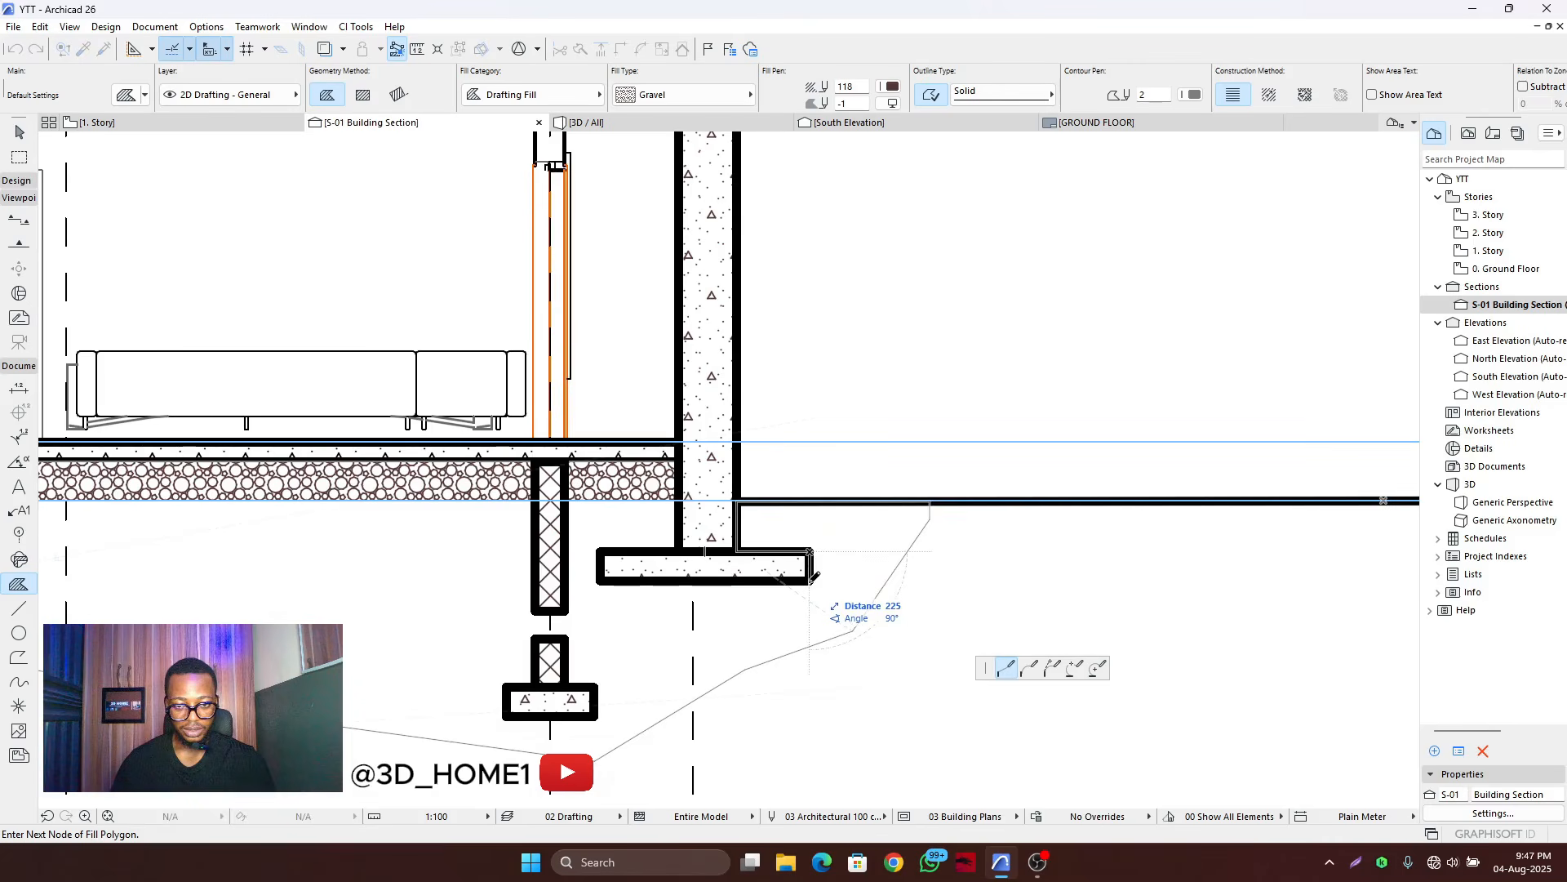
click(810, 580)
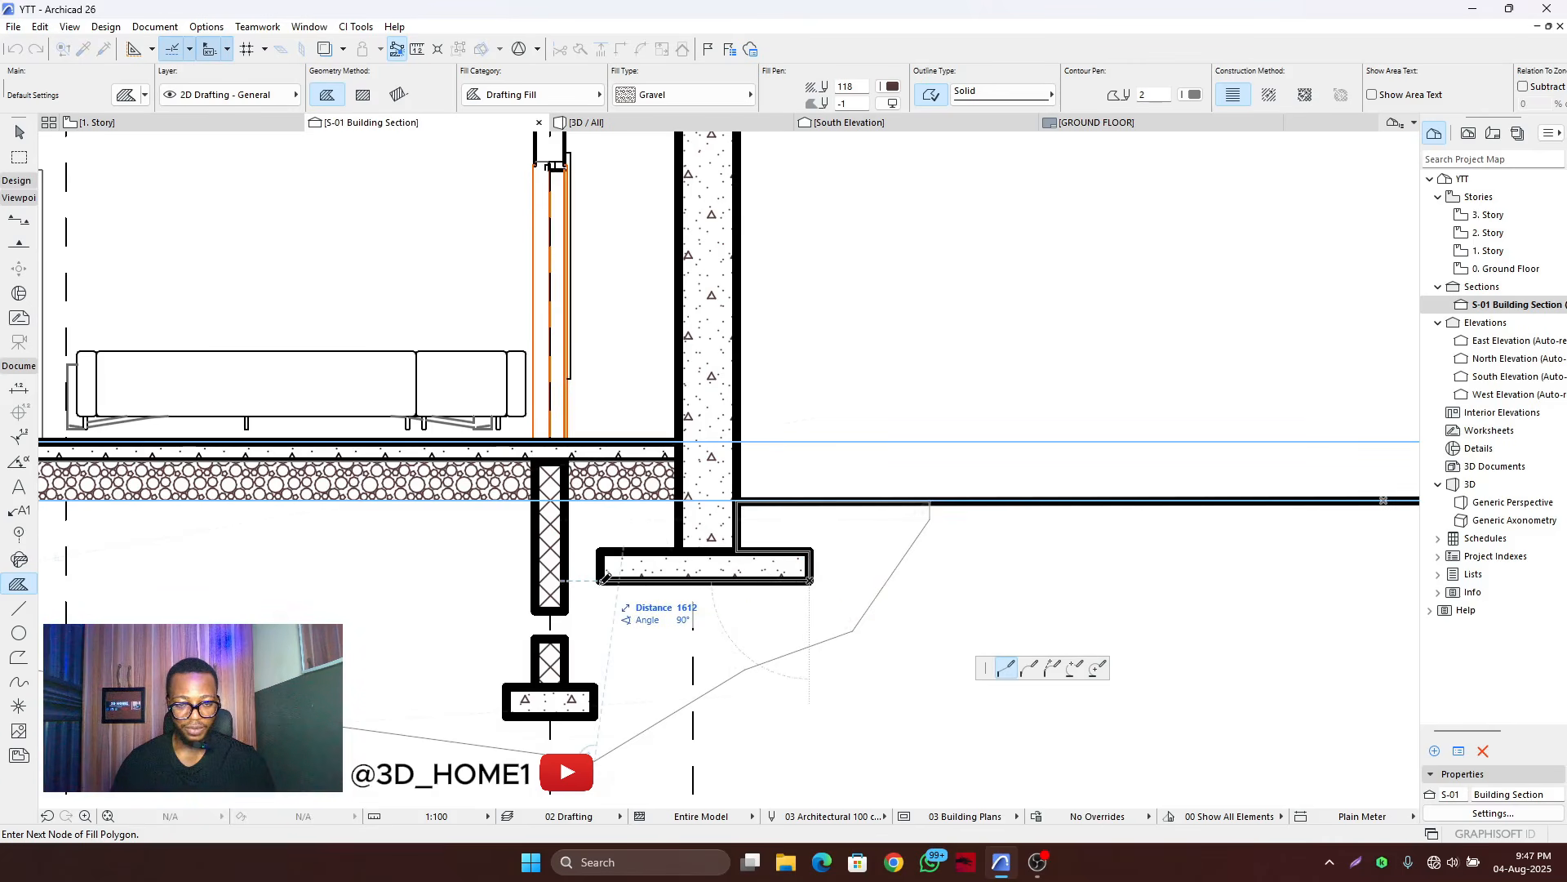
scroll(804, 576, down, 3)
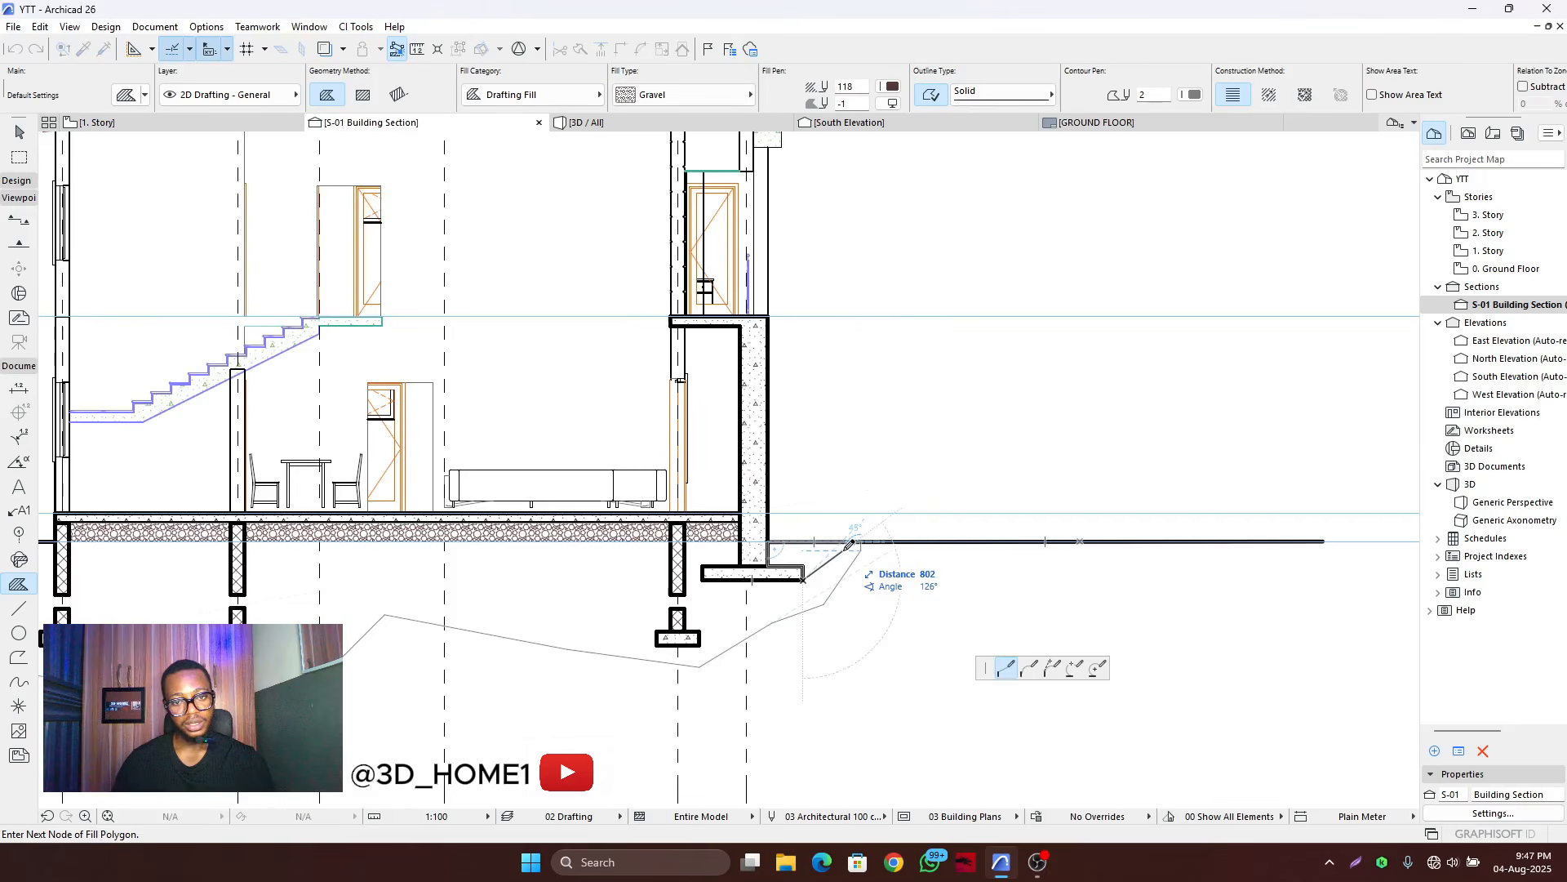
key(Escape)
- Draw a horizontal line with pen 1 at the 0 Ground Floor level beneath the gravel, from the grid 1 foundation wall to the grid 2 foundation wall
scroll(881, 545, down, 4)
scroll(490, 543, up, 9)
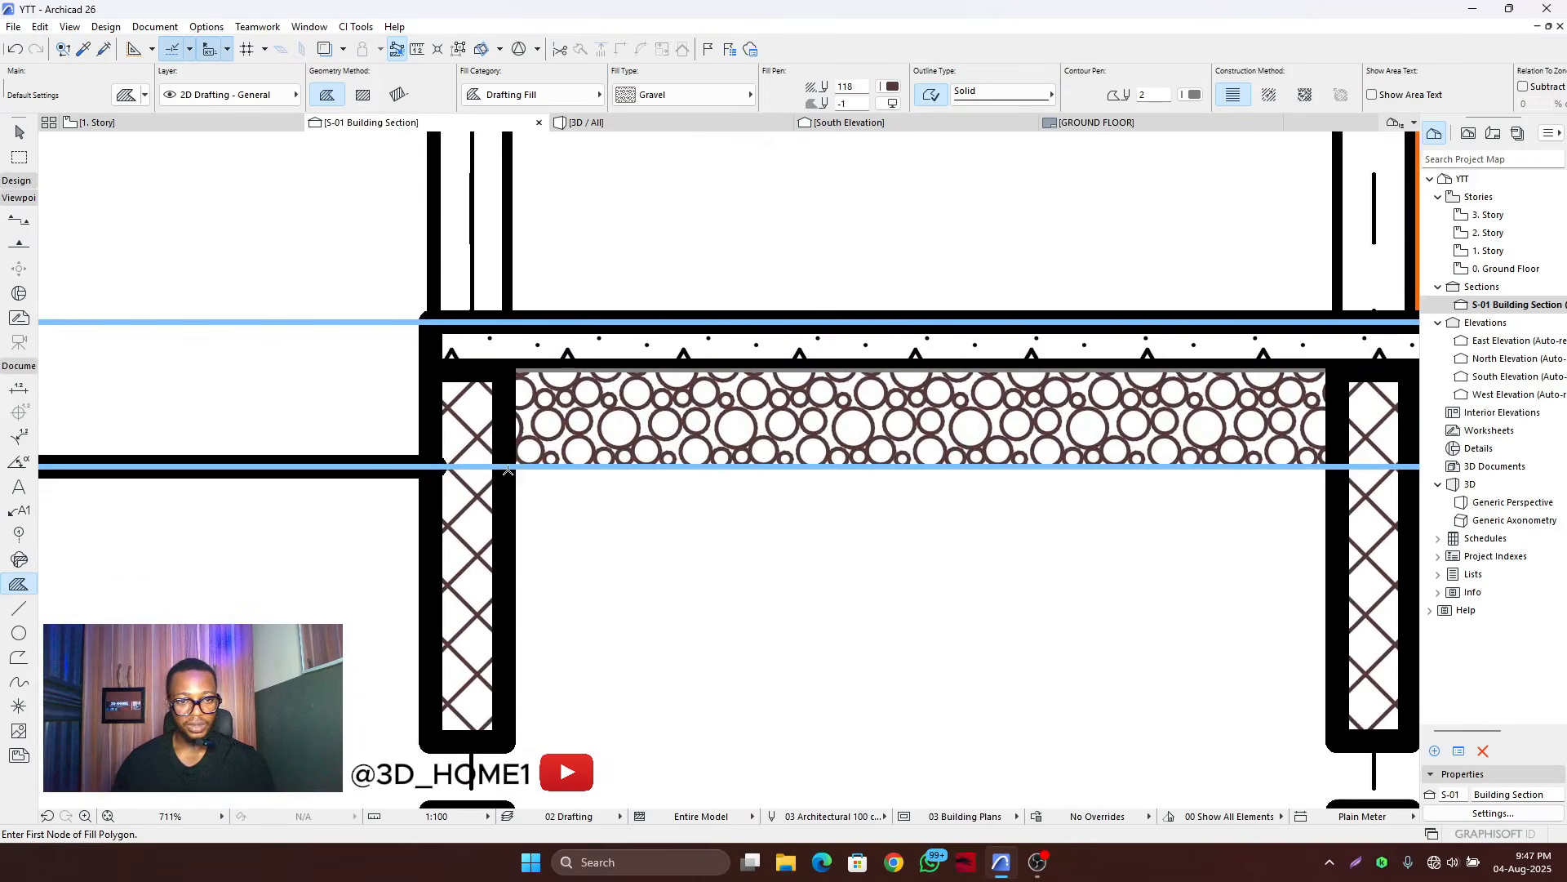
click(18, 608)
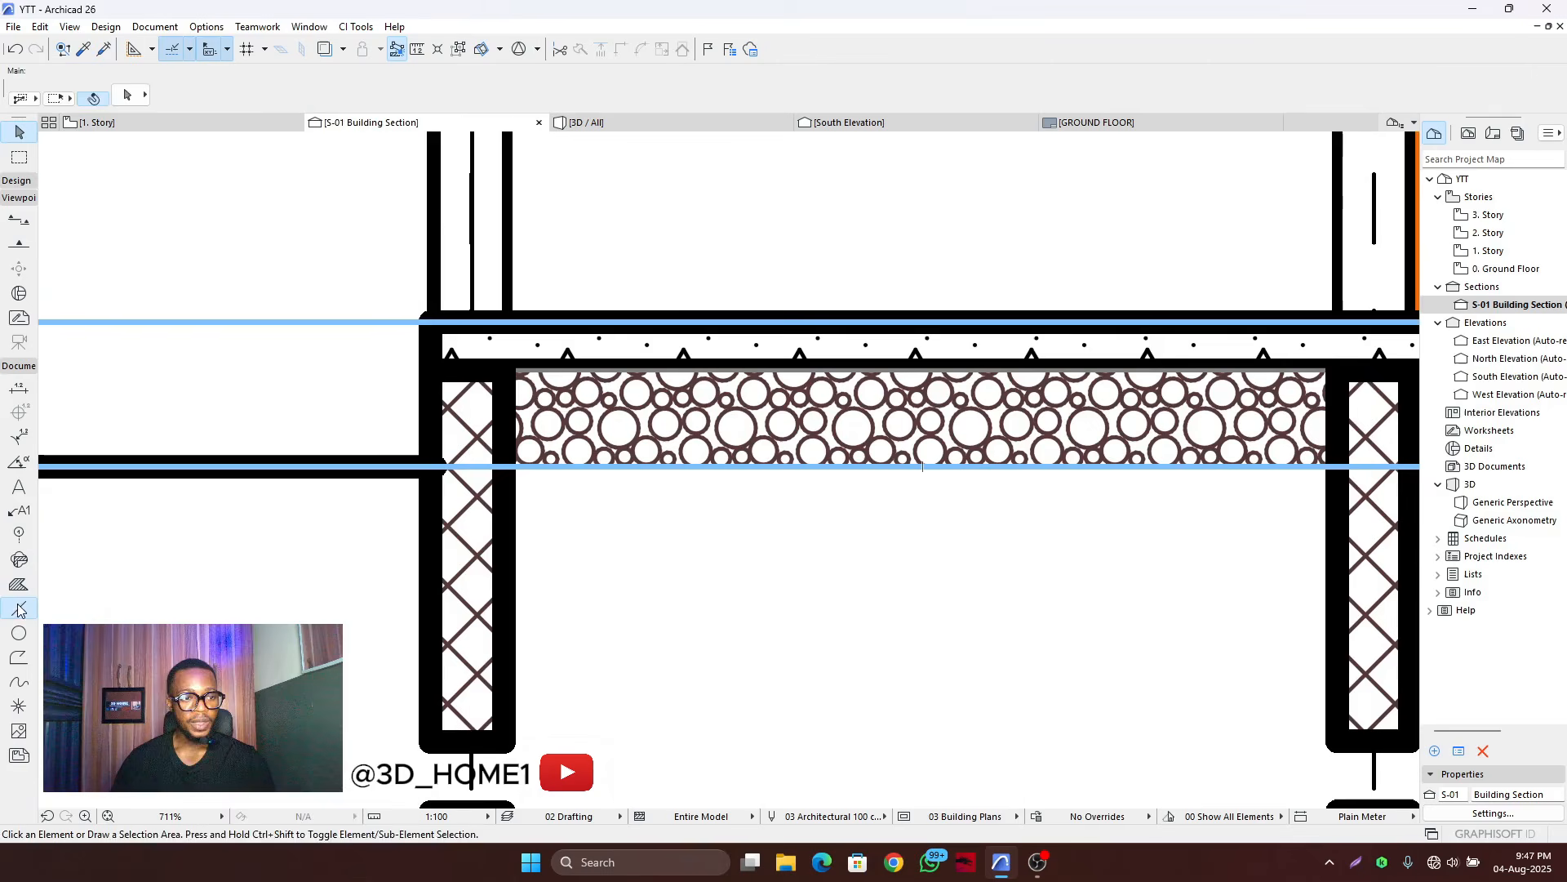
click(730, 96)
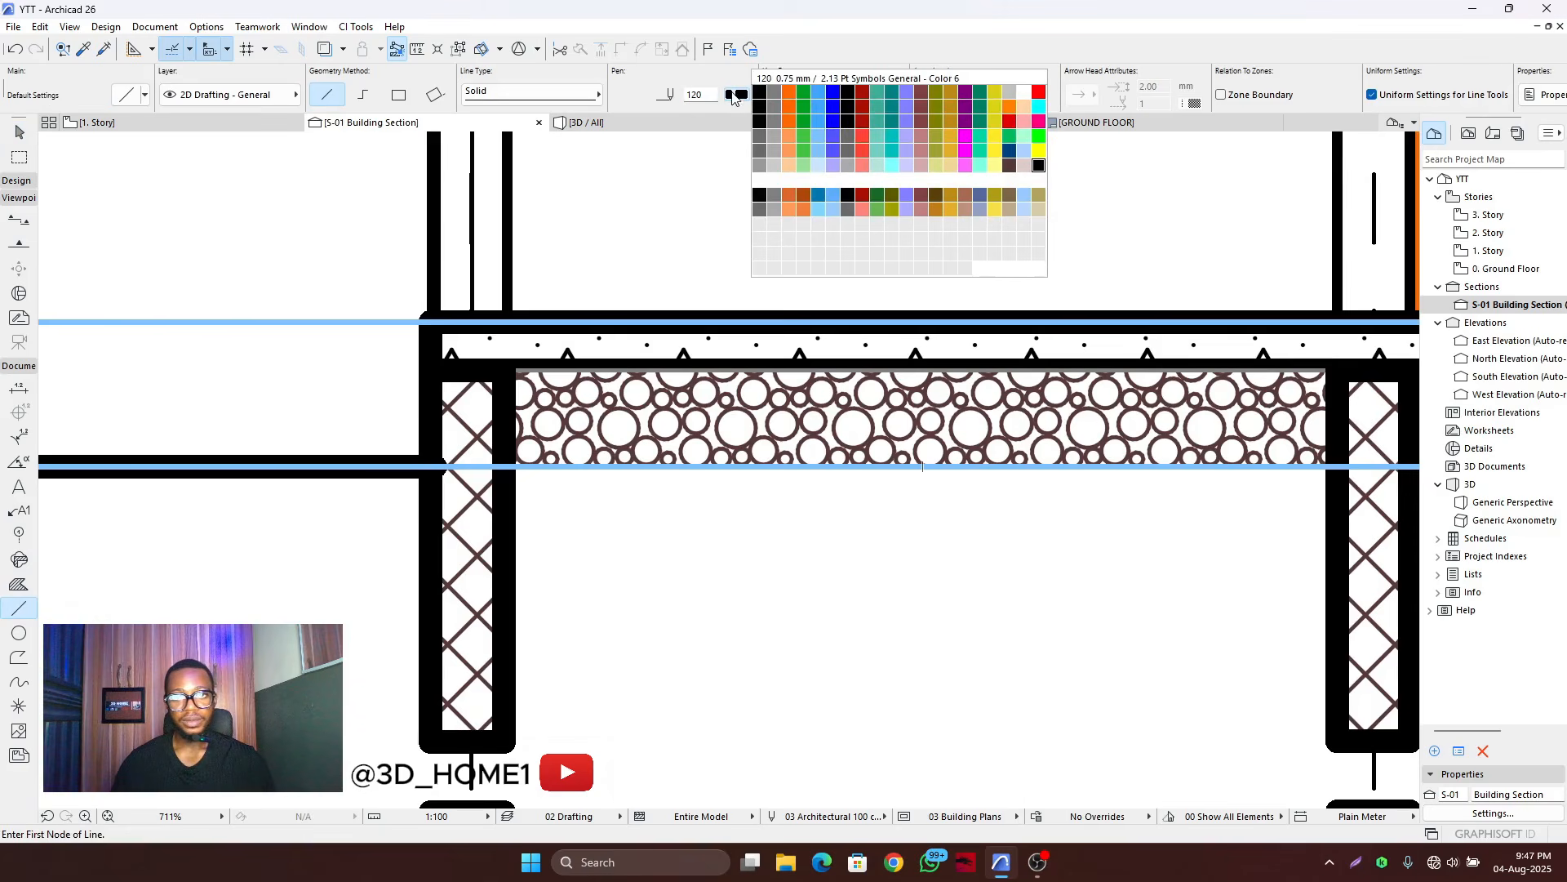
click(766, 103)
scroll(552, 457, down, 4)
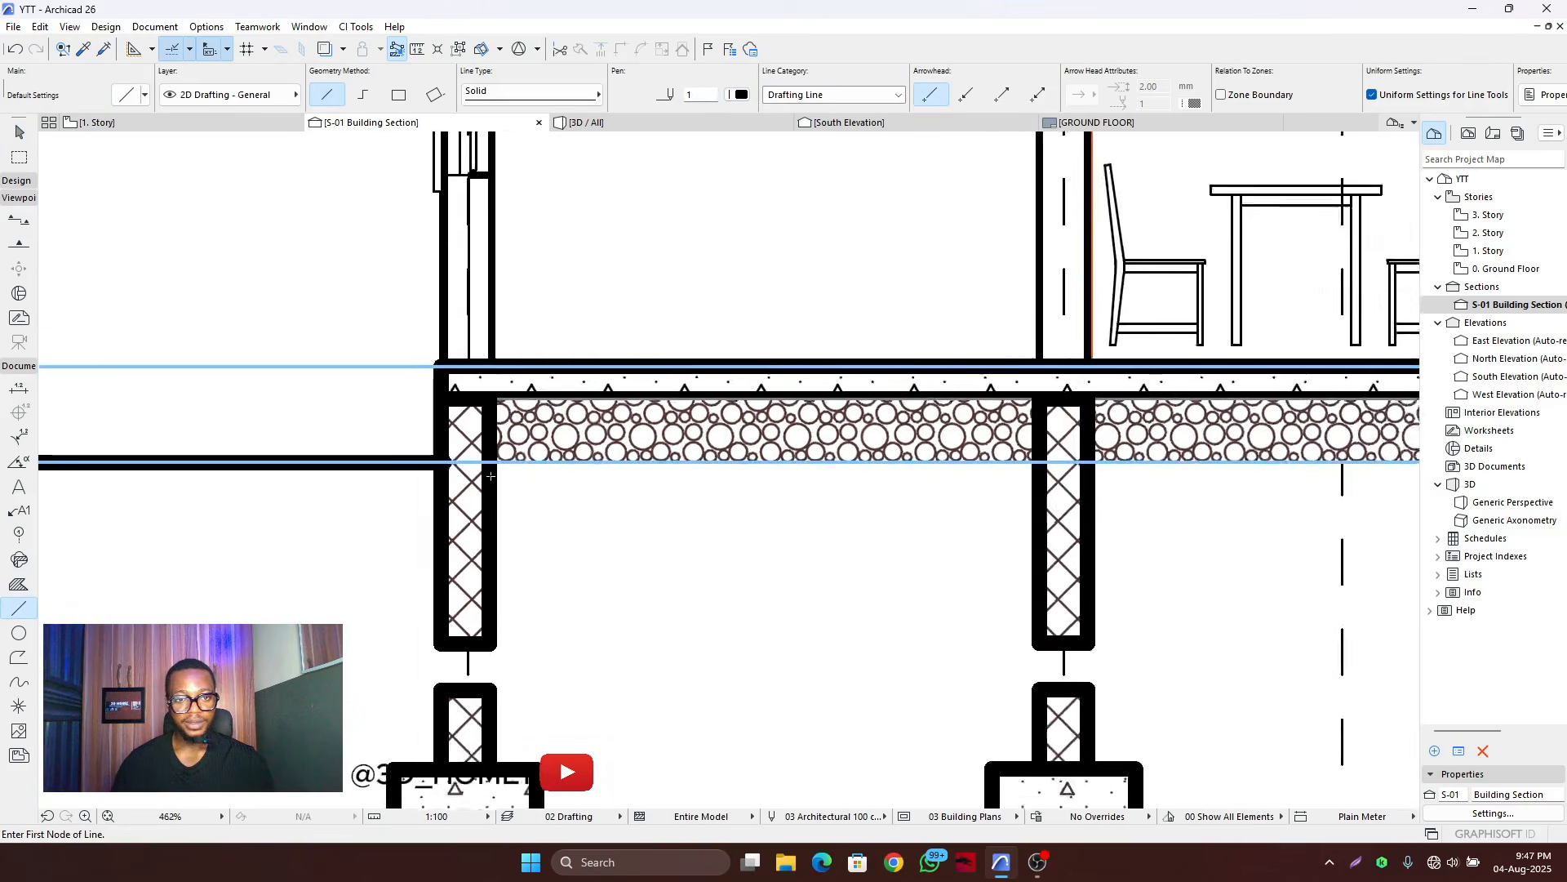
scroll(482, 439, up, 5)
click(479, 439)
scroll(479, 441, down, 3)
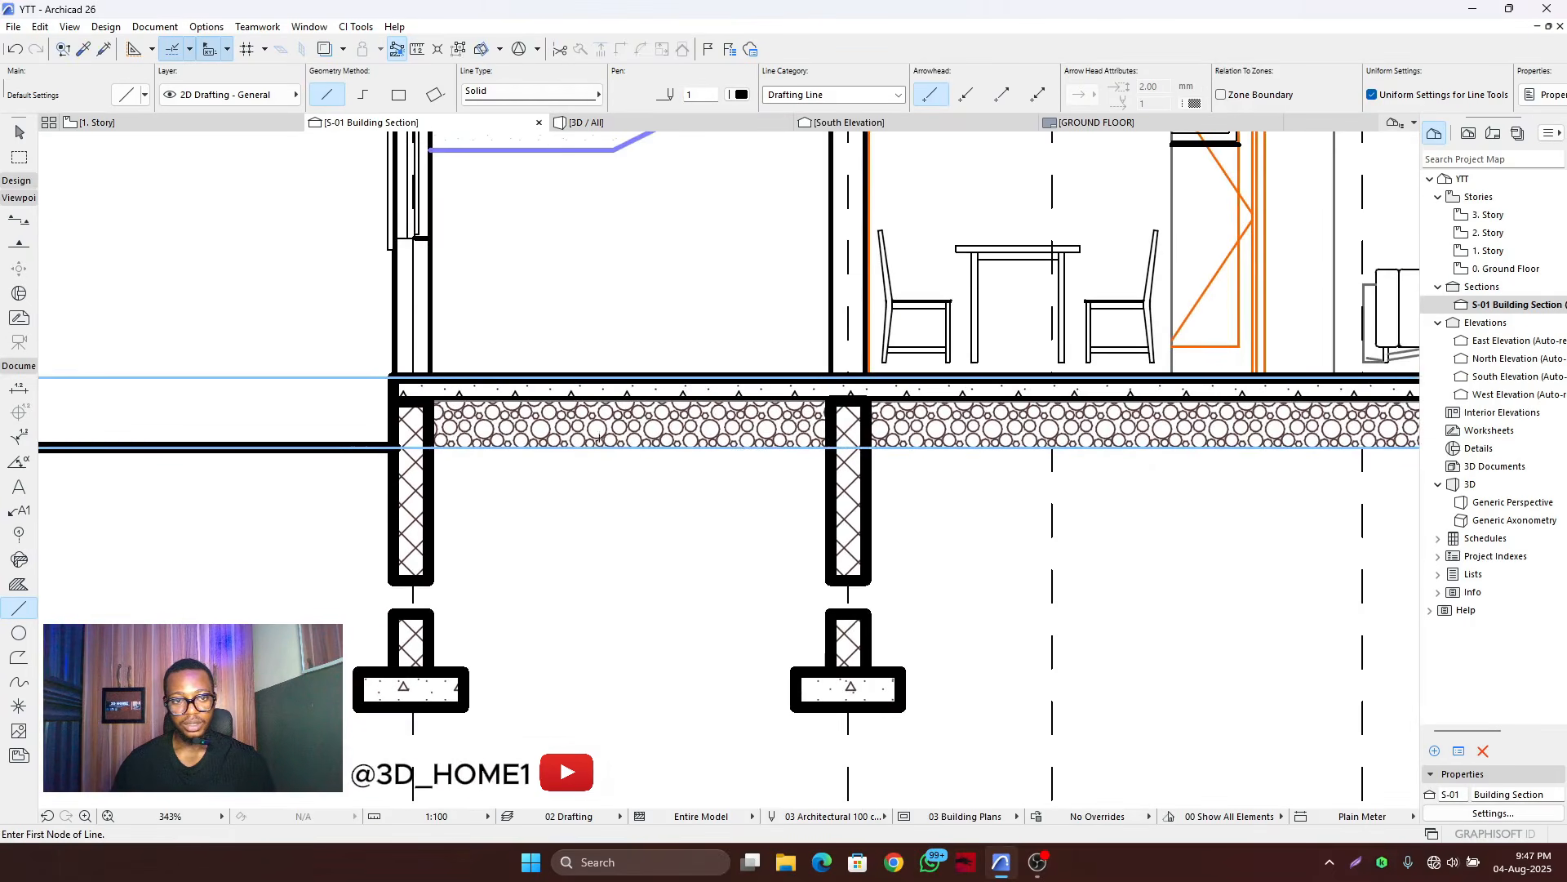
scroll(408, 455, up, 3)
scroll(403, 459, down, 3)
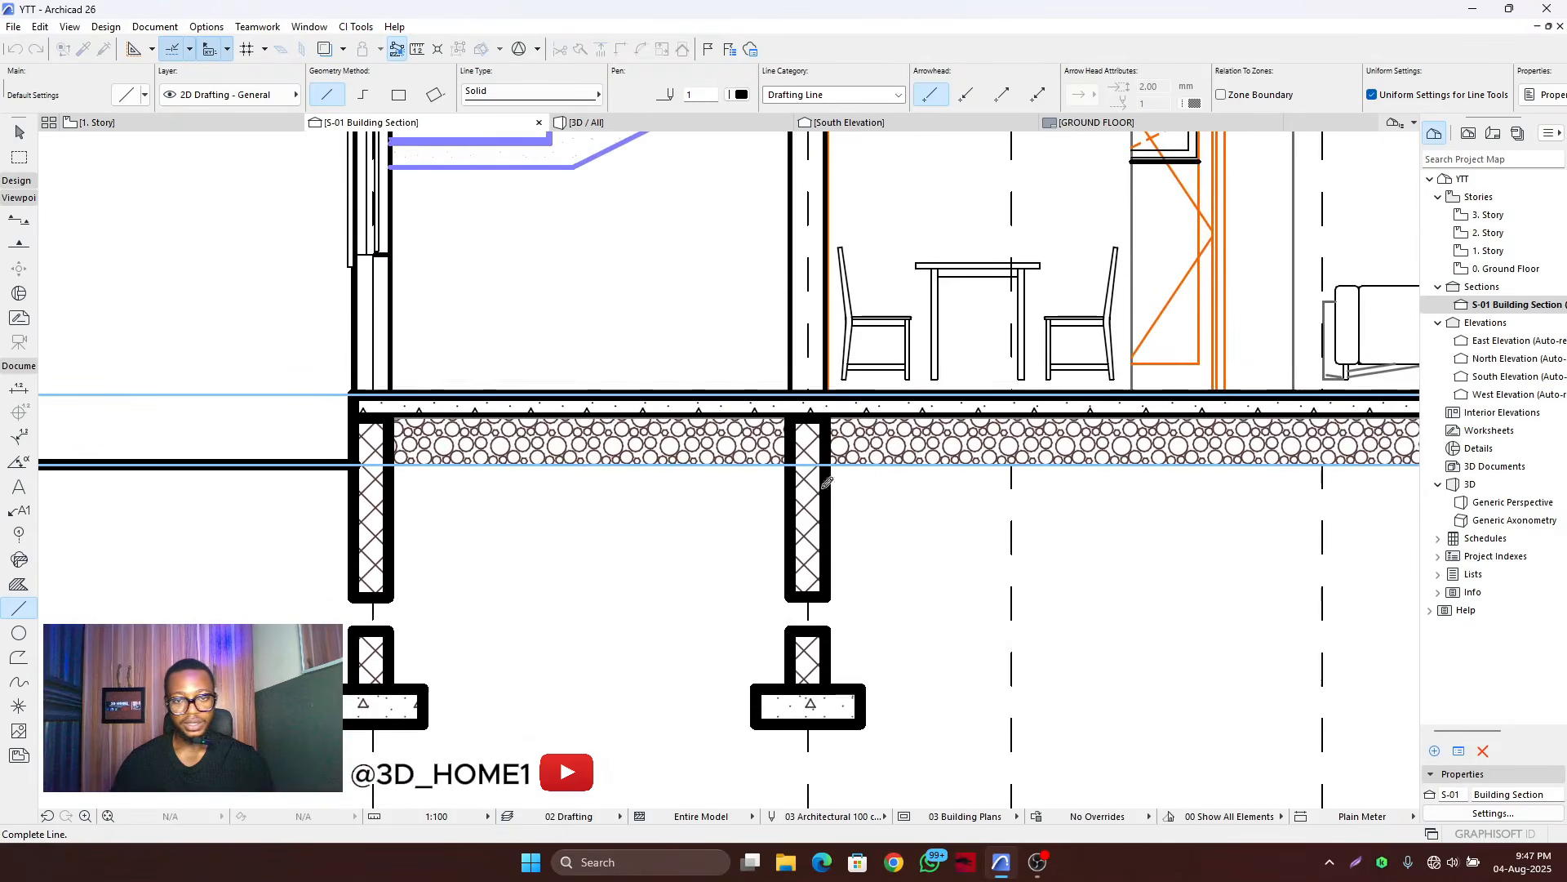
click(799, 463)
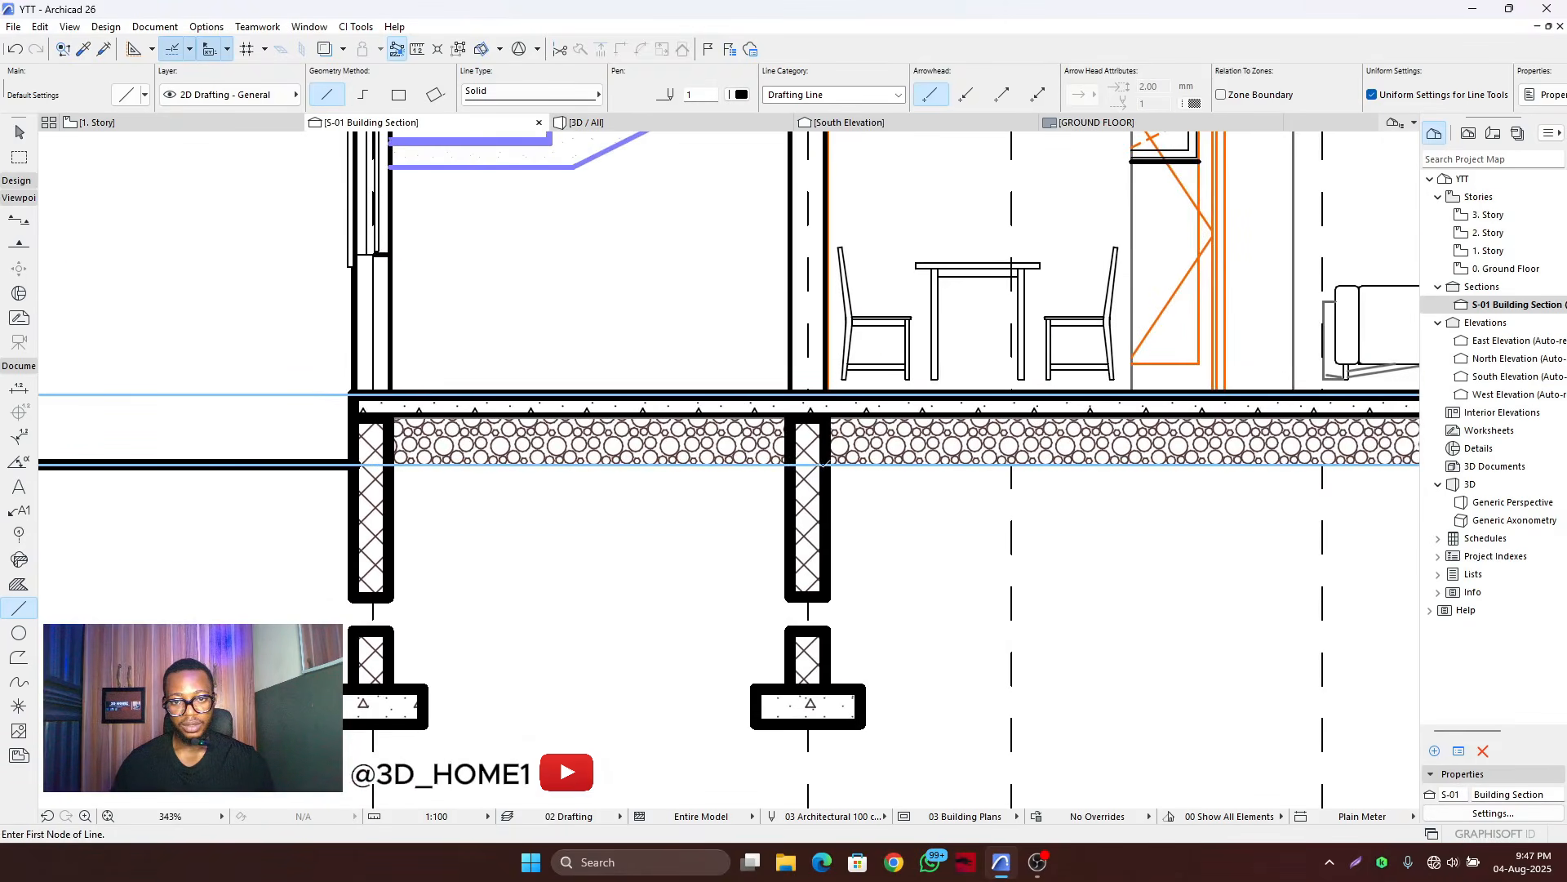
- Draw a horizontal line along the underside of the gravel from the grid 2 foundation wall to the grid 5 foundation wall
click(824, 464)
scroll(483, 467, down, 3)
scroll(965, 467, up, 3)
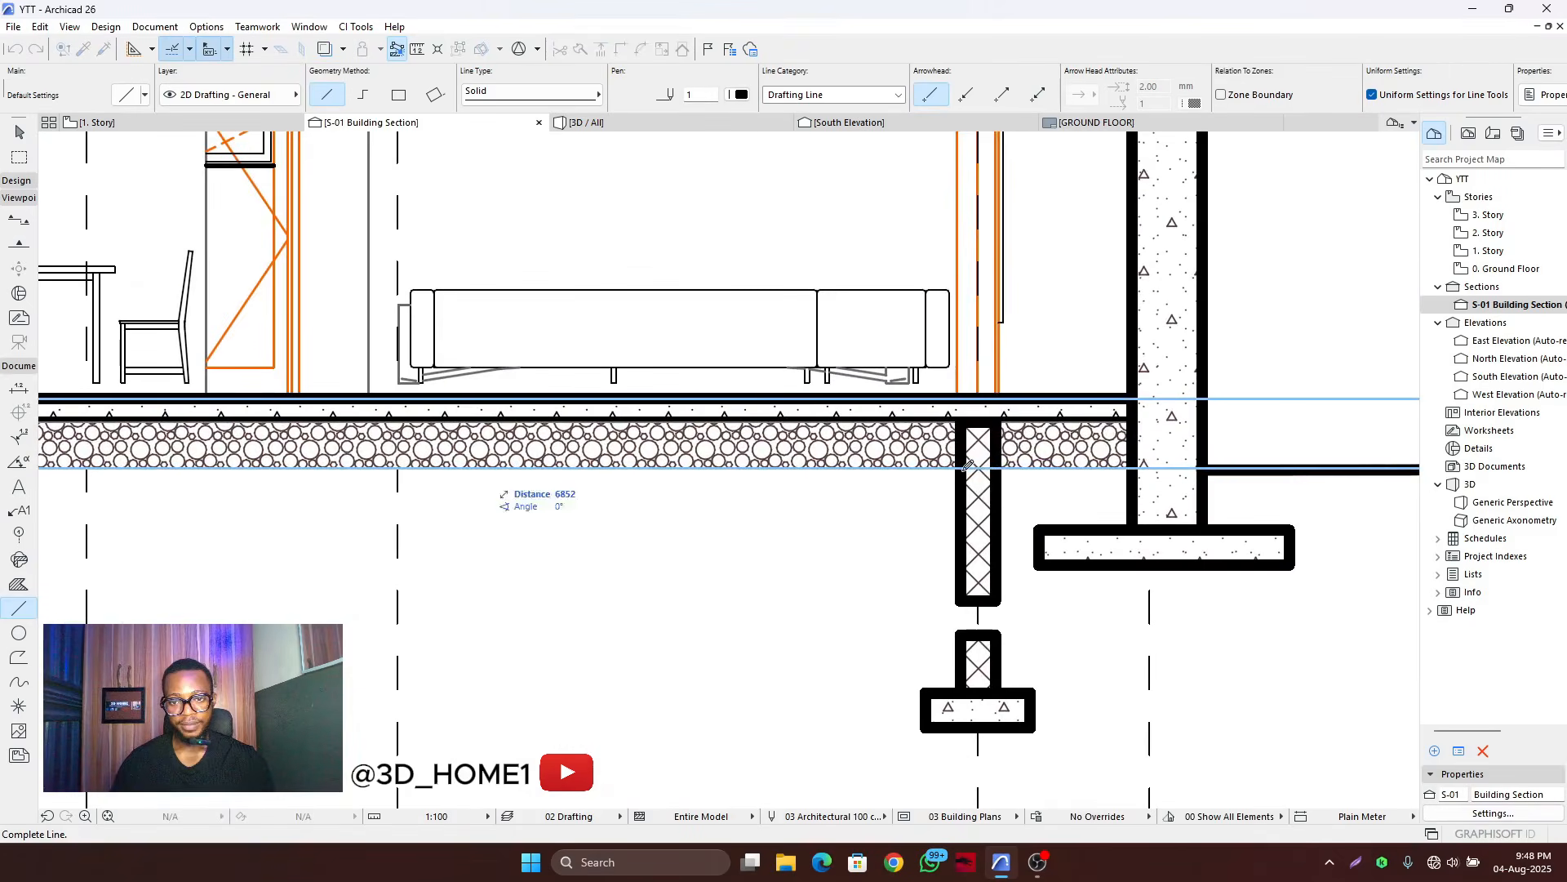
click(966, 464)
- Draw a horizontal line along the underside of the gravel from the grid 5 foundation wall to the inner face of the grid 6 column
scroll(775, 464, down, 3)
scroll(685, 464, up, 2)
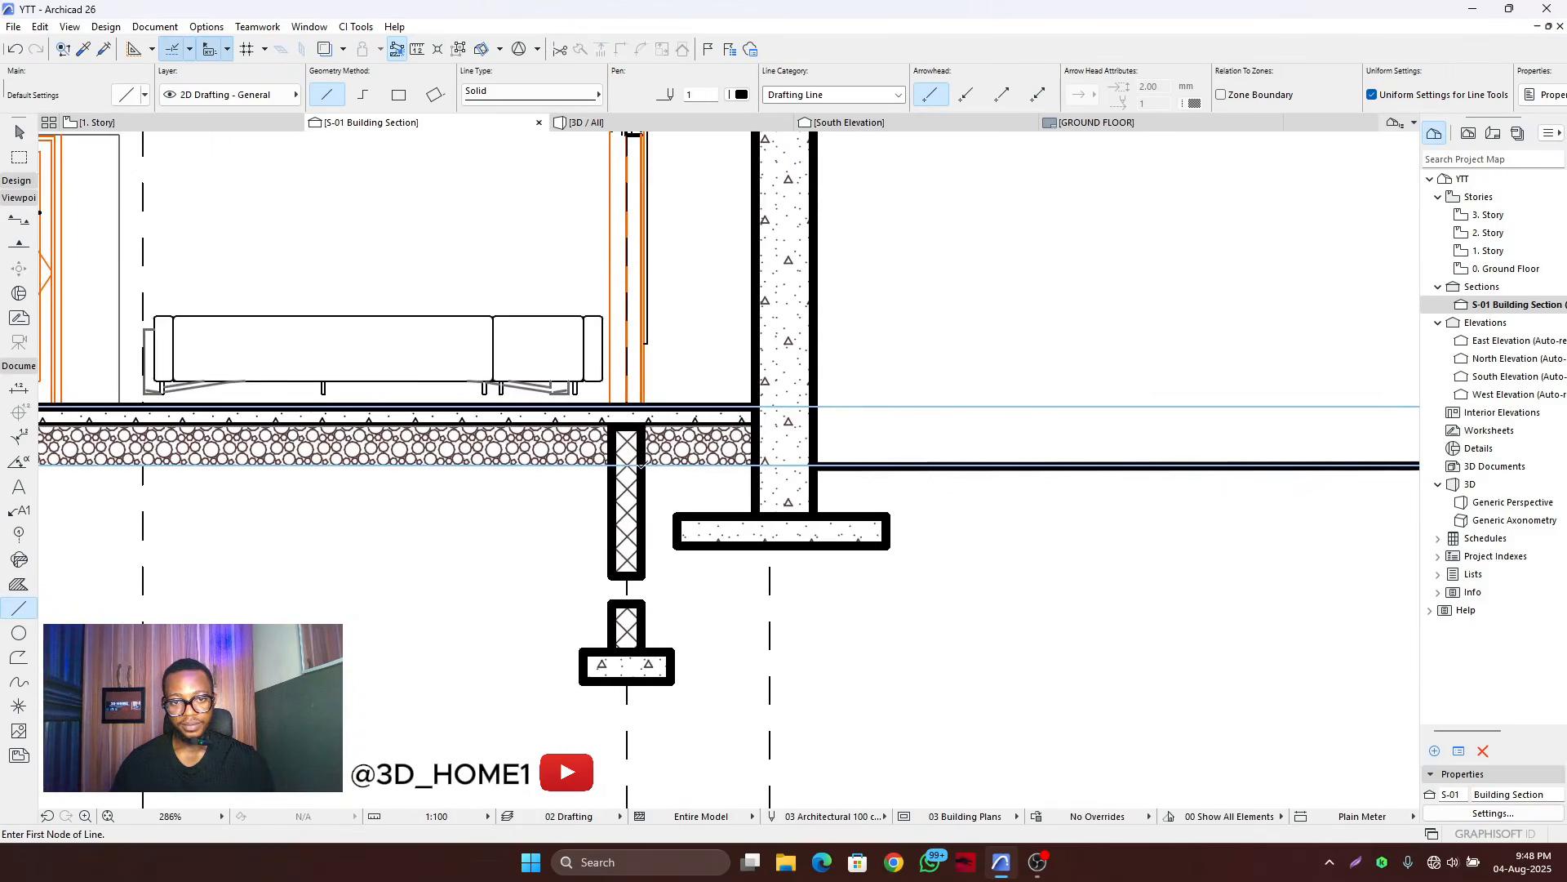
click(641, 464)
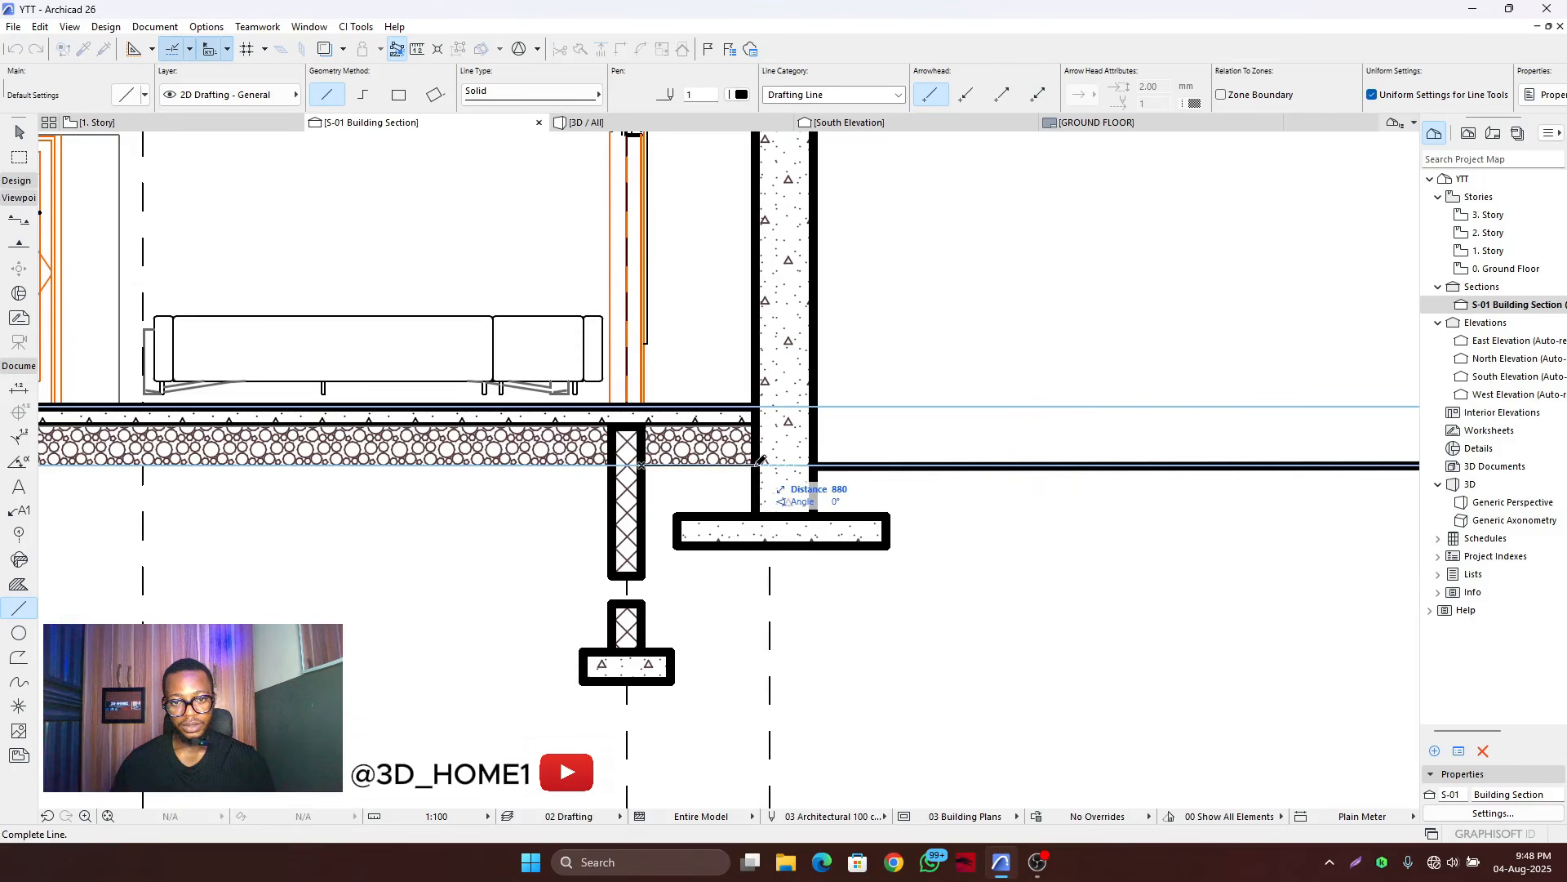
click(761, 459)
scroll(761, 460, down, 3)
scroll(400, 498, up, 3)
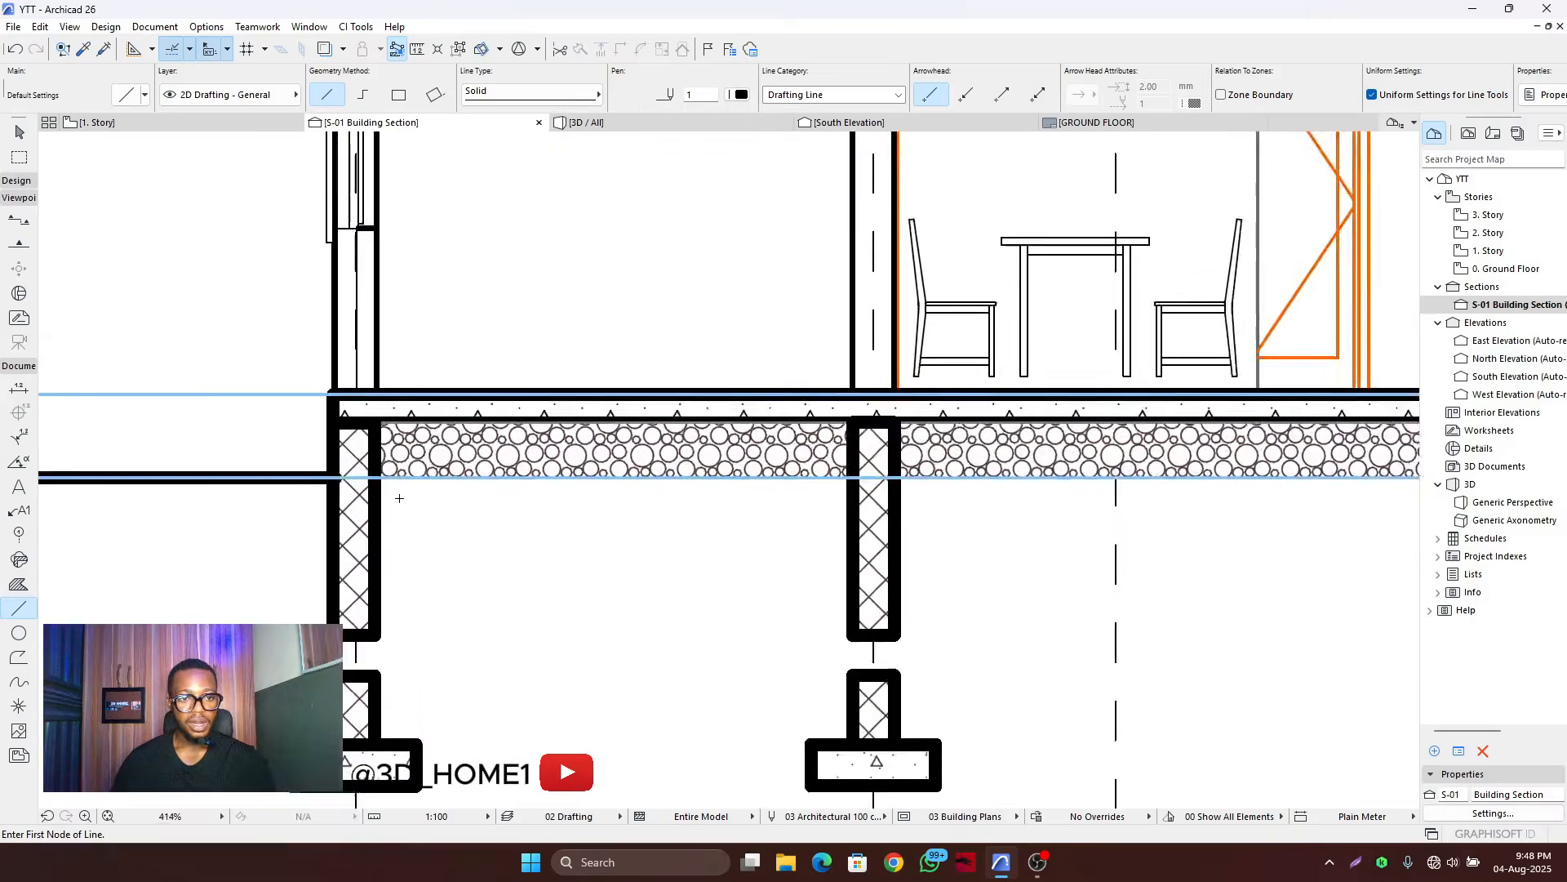
scroll(399, 498, up, 3)
key(Escape)
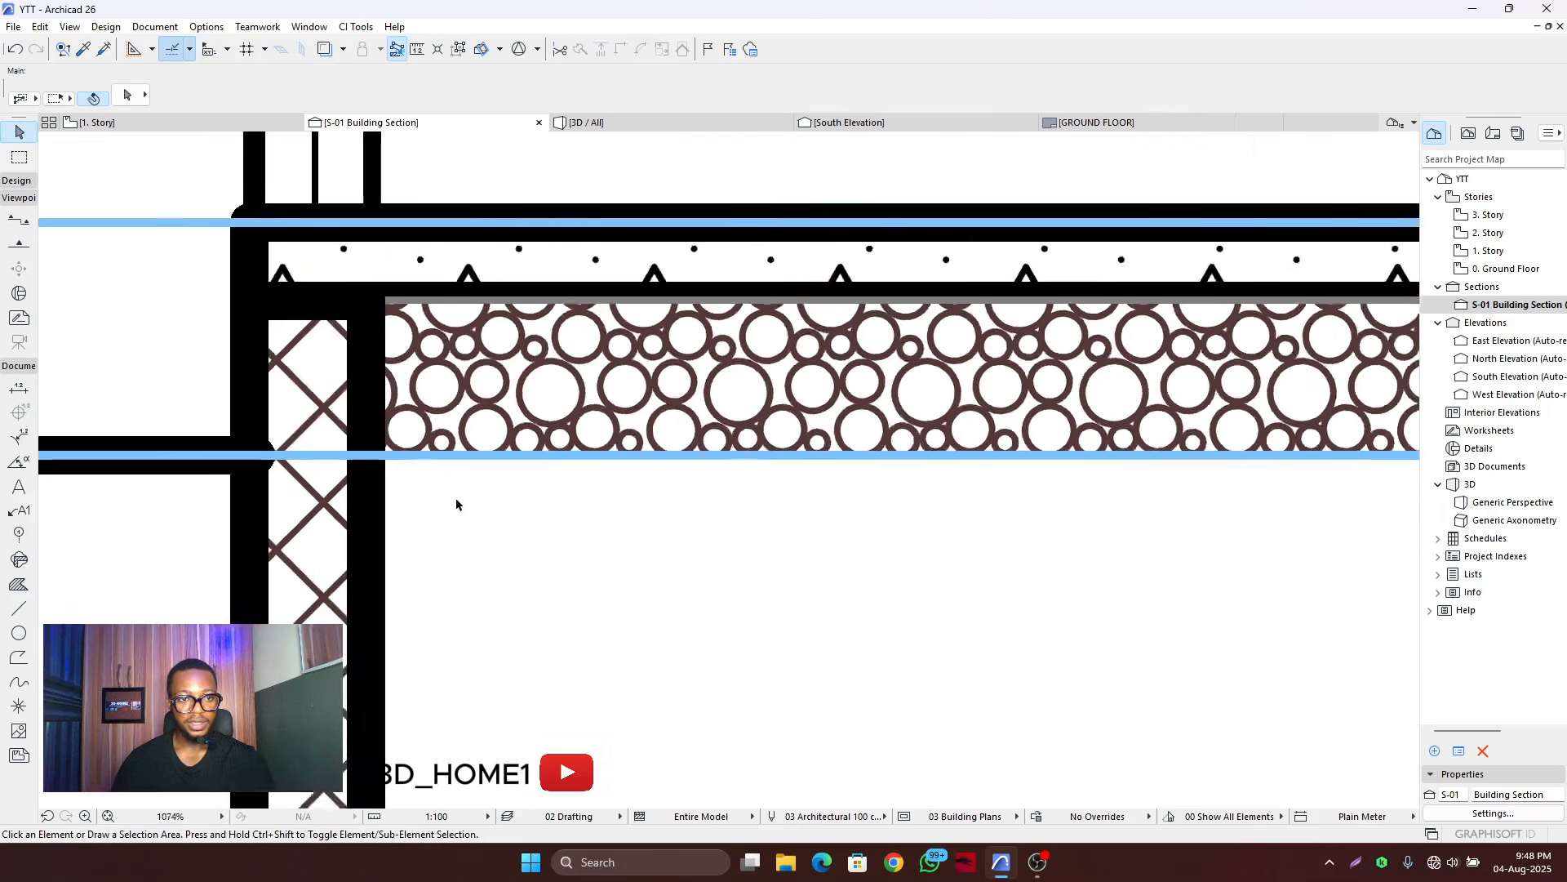
scroll(457, 504, down, 4)
click(19, 608)
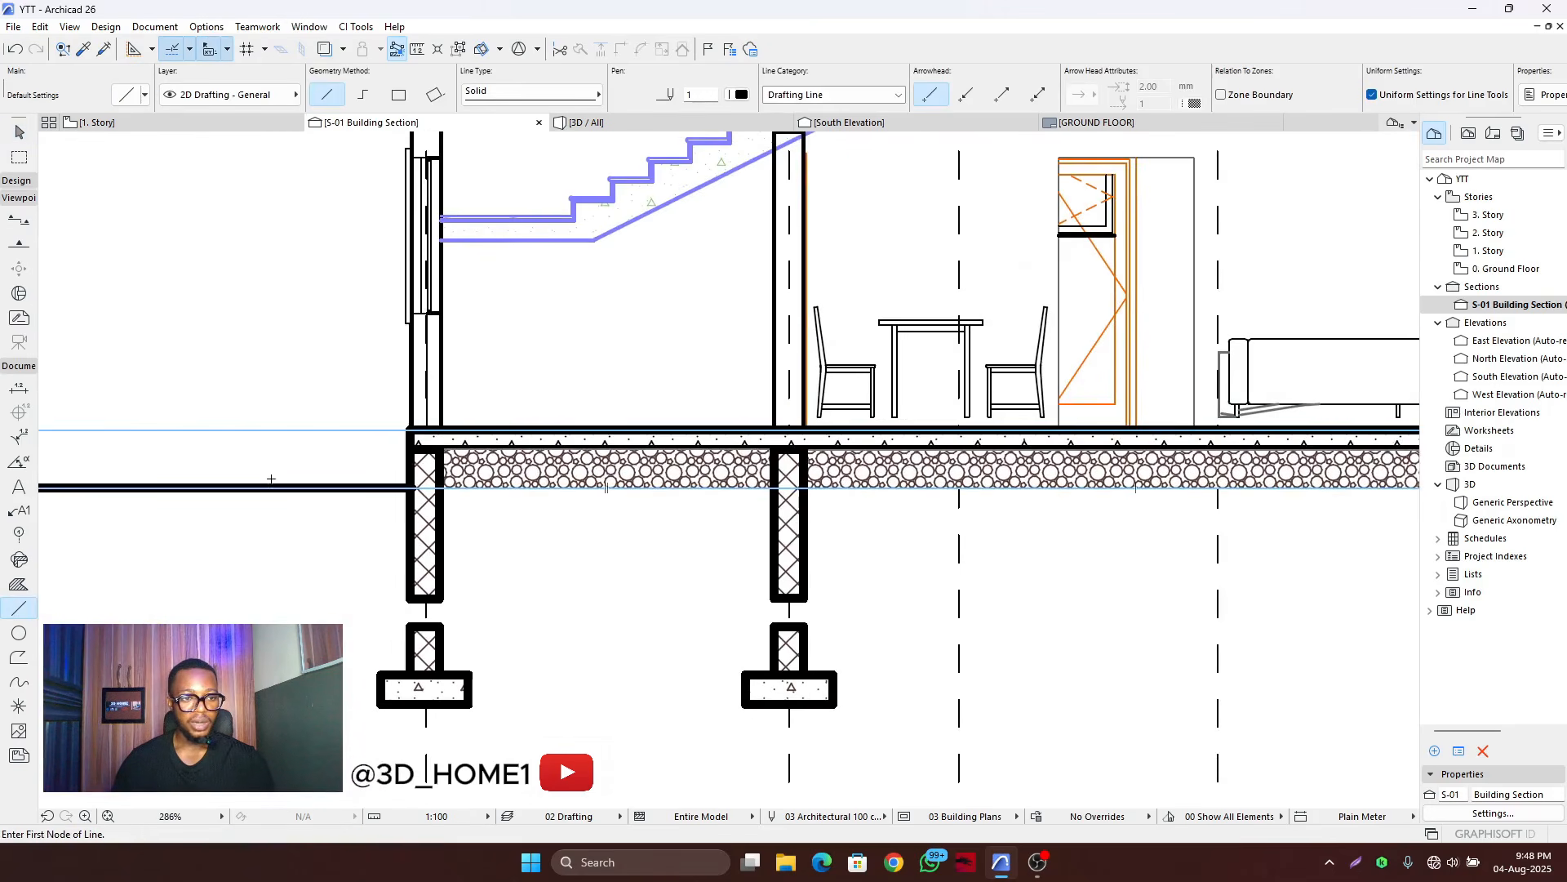
click(189, 487)
click(242, 584)
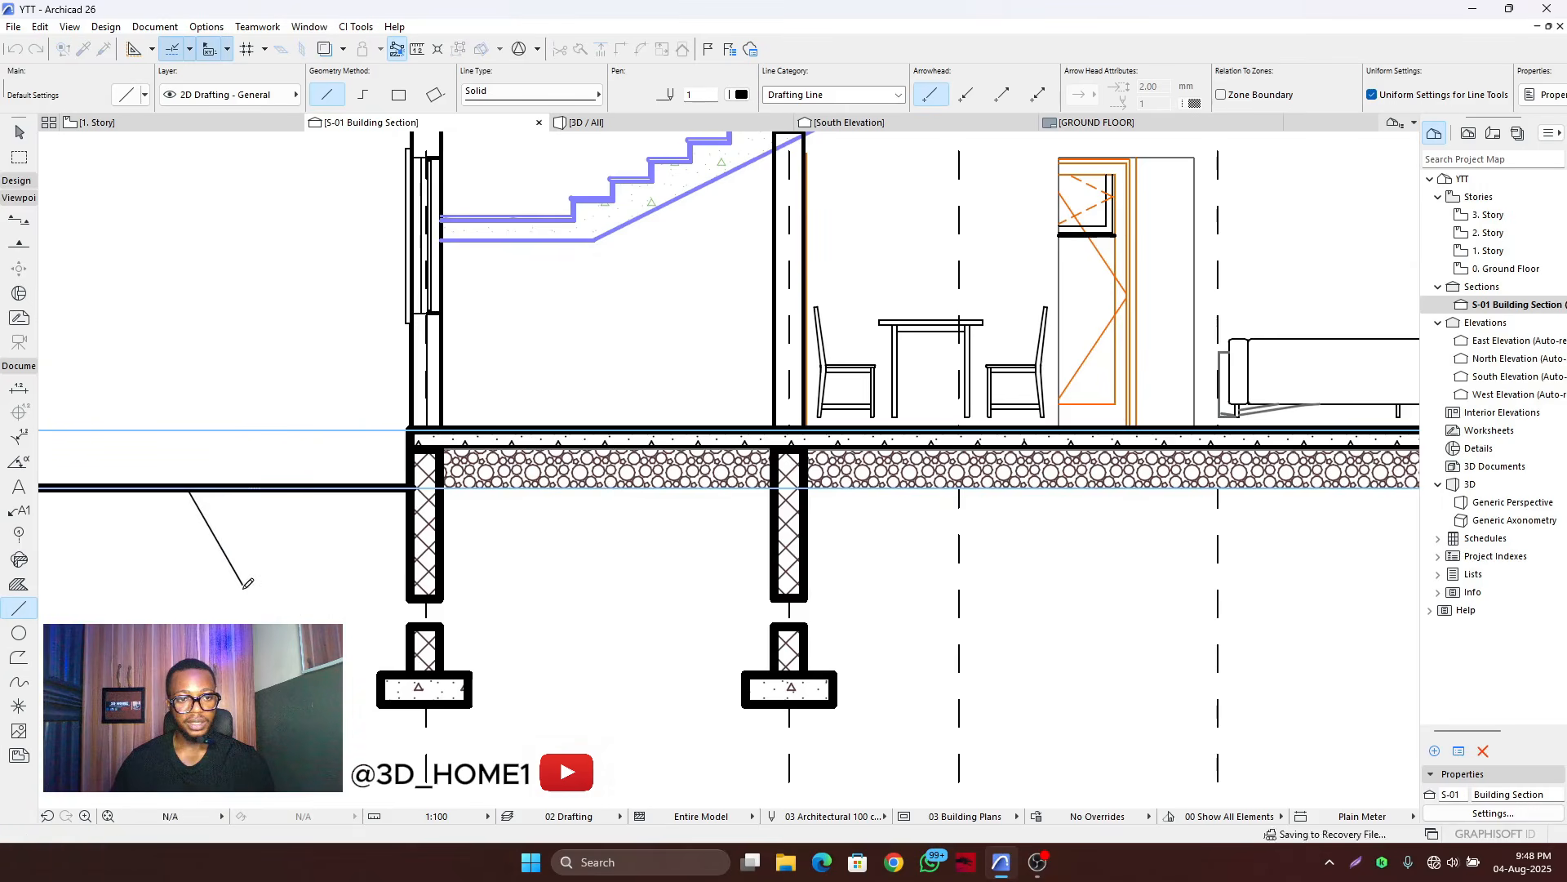
key(Escape)
key(ctrl+z)
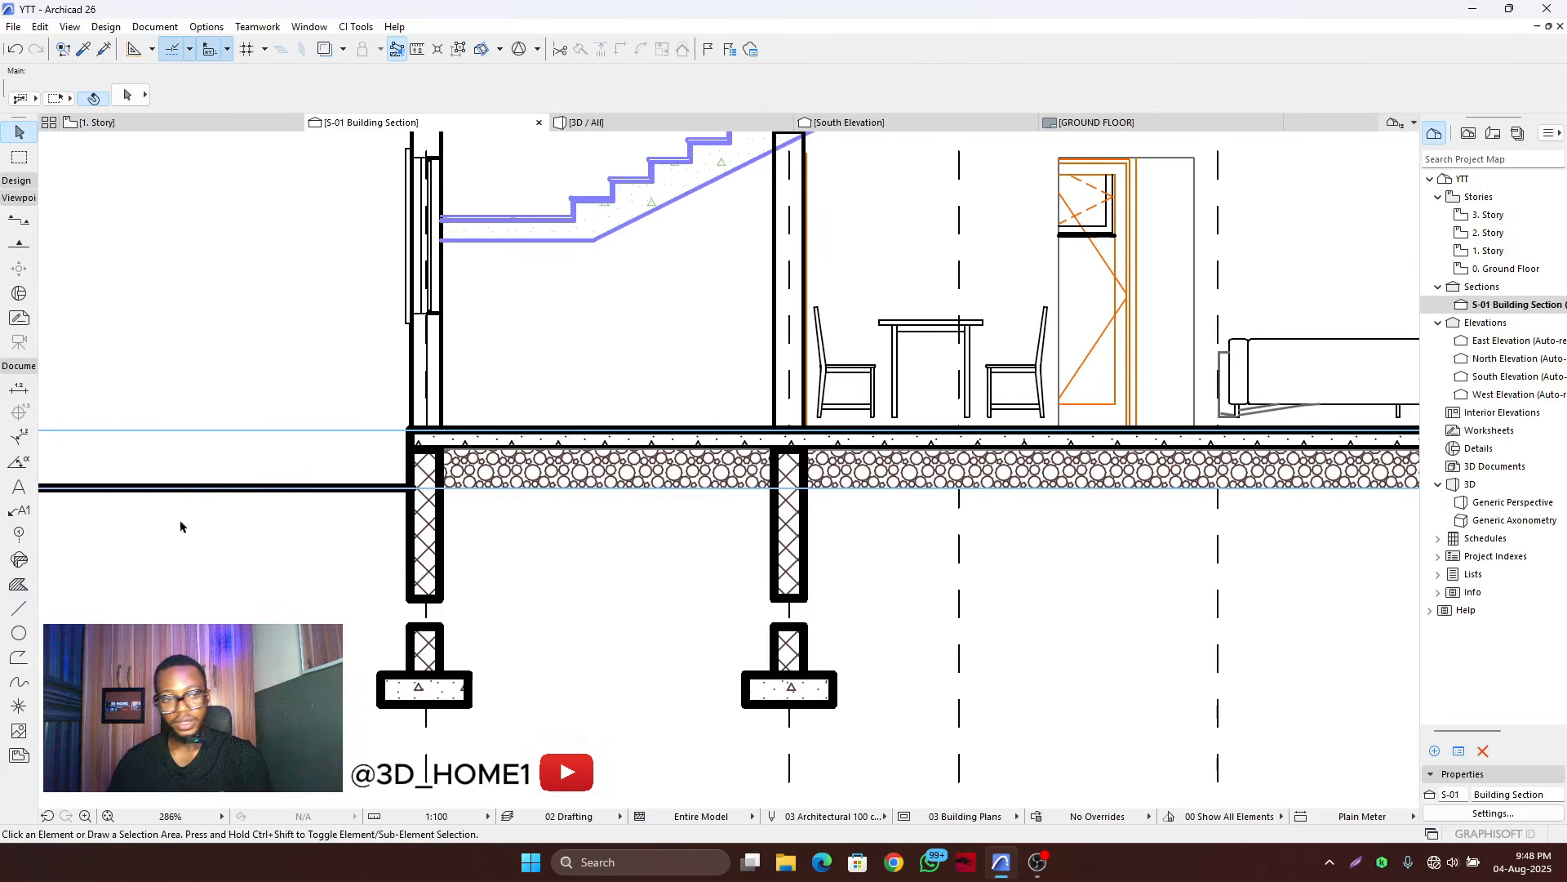
- Start an irregular chained polyline from the ground line outside grid 1, descending around that footing and continuing beneath the grid 2 footing
click(19, 610)
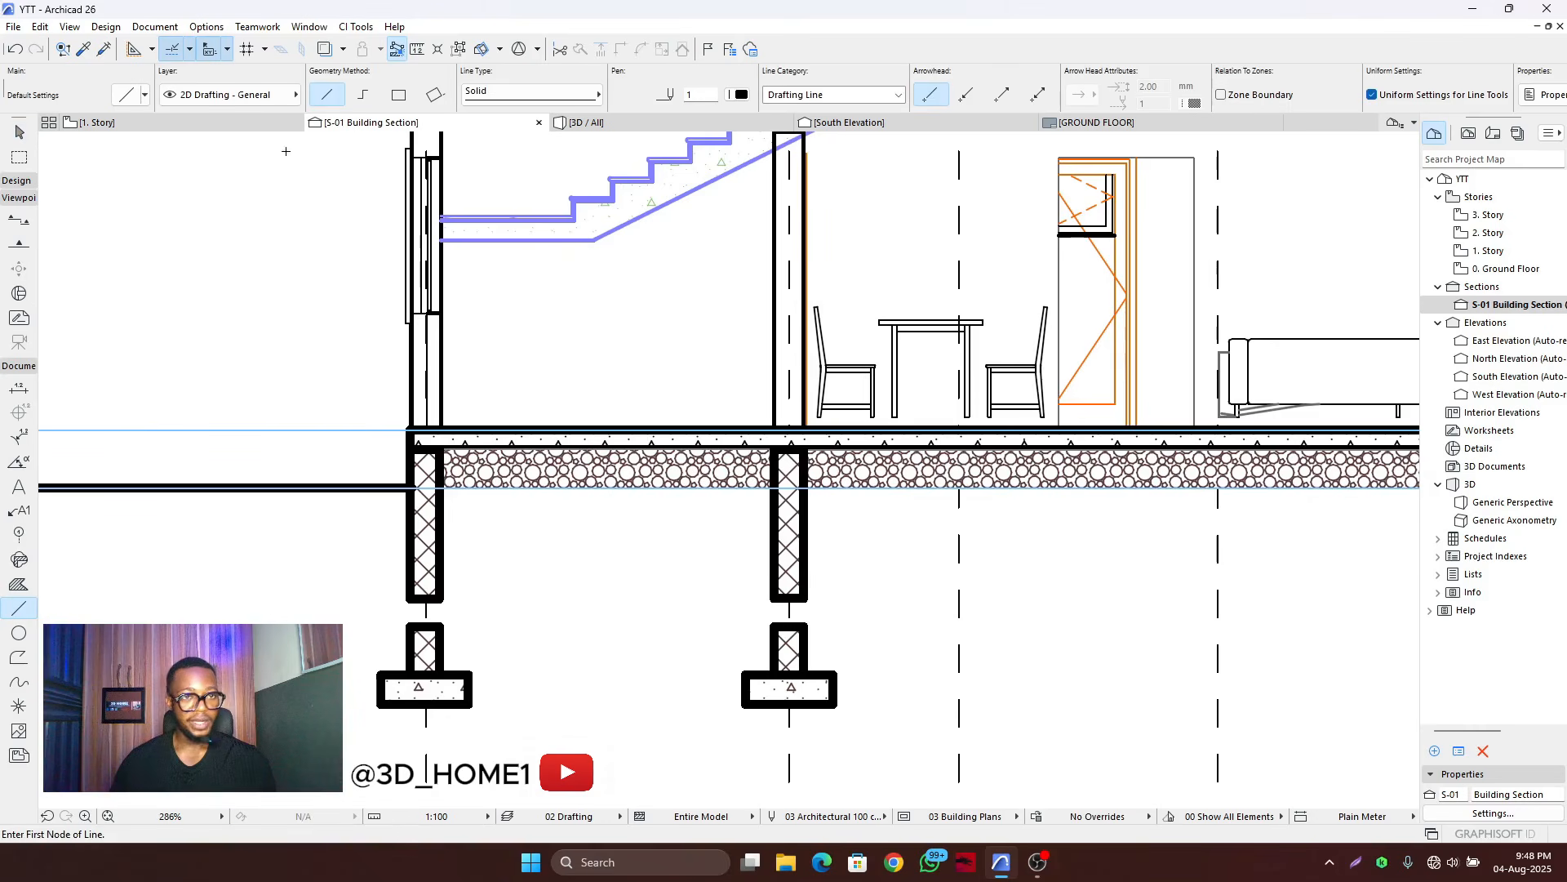
click(365, 94)
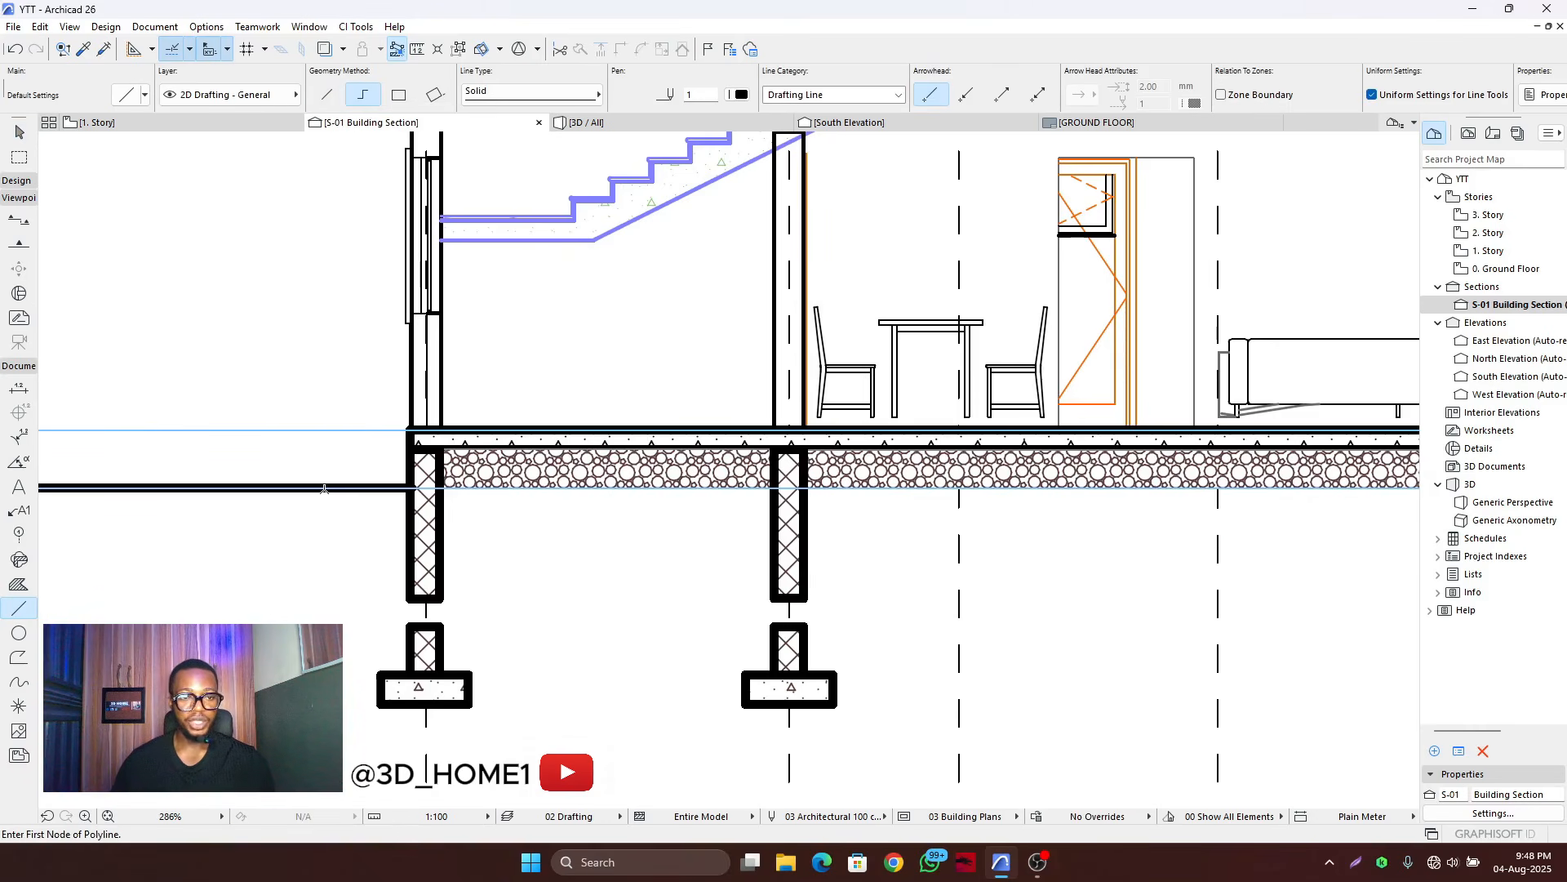
click(292, 488)
scroll(277, 563, down, 3)
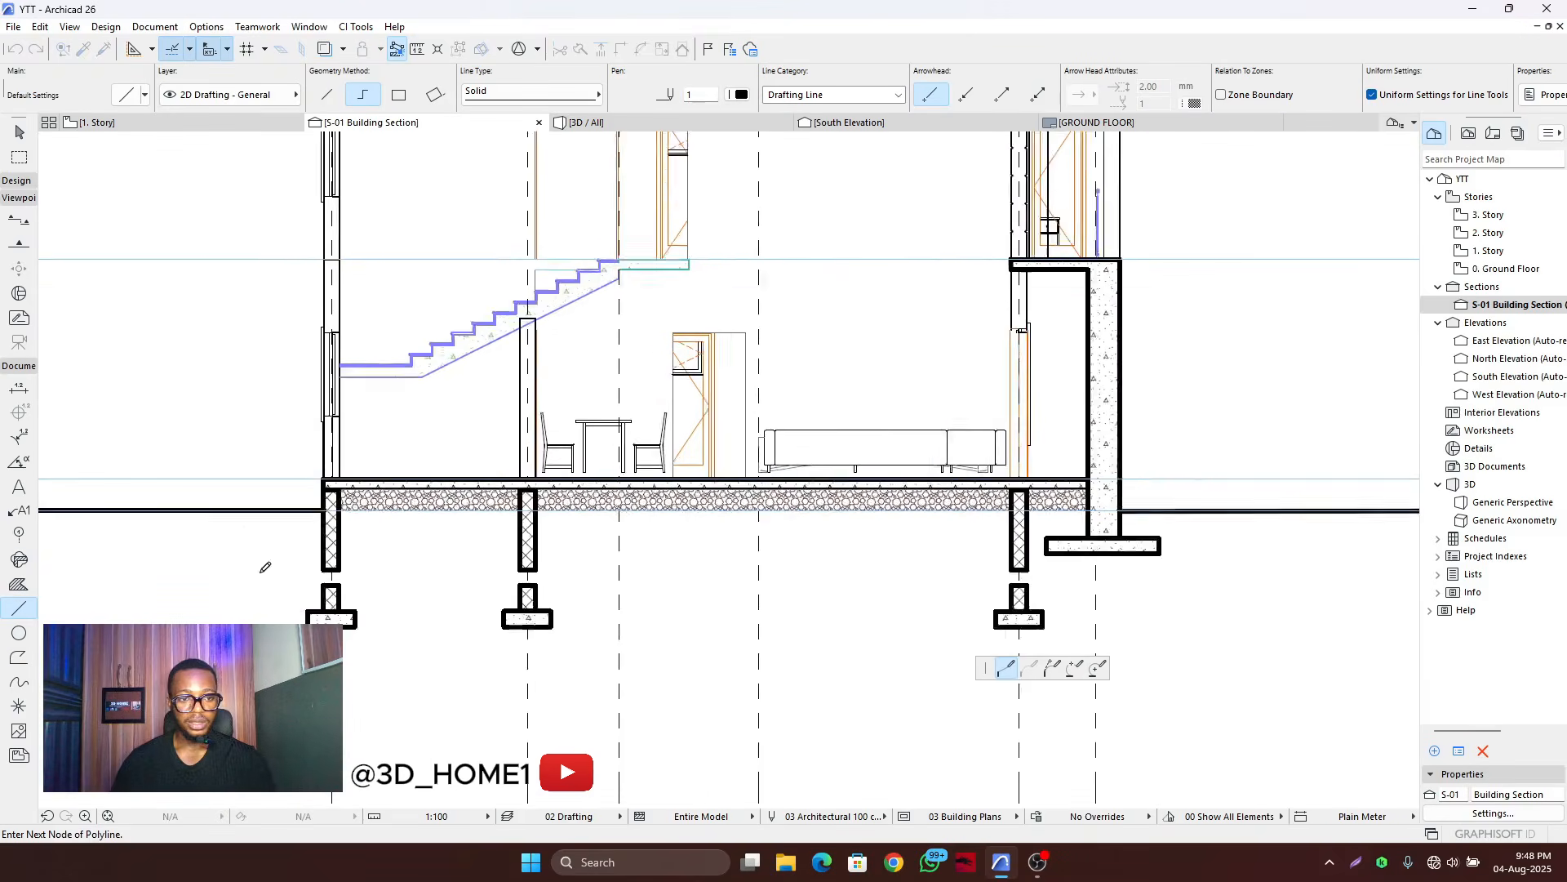
click(269, 562)
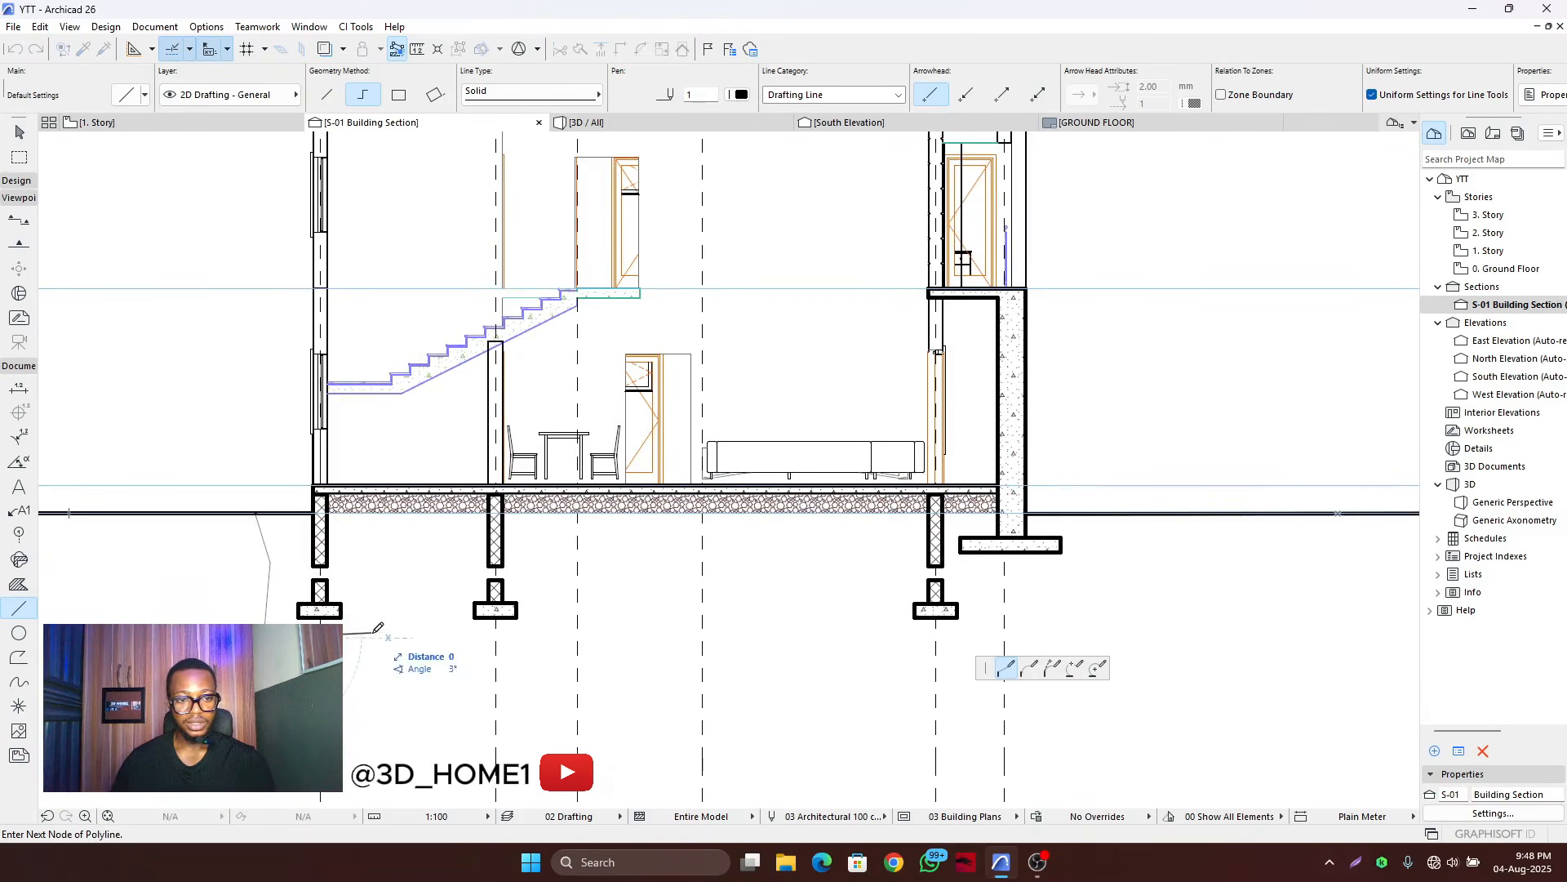
click(459, 684)
click(642, 603)
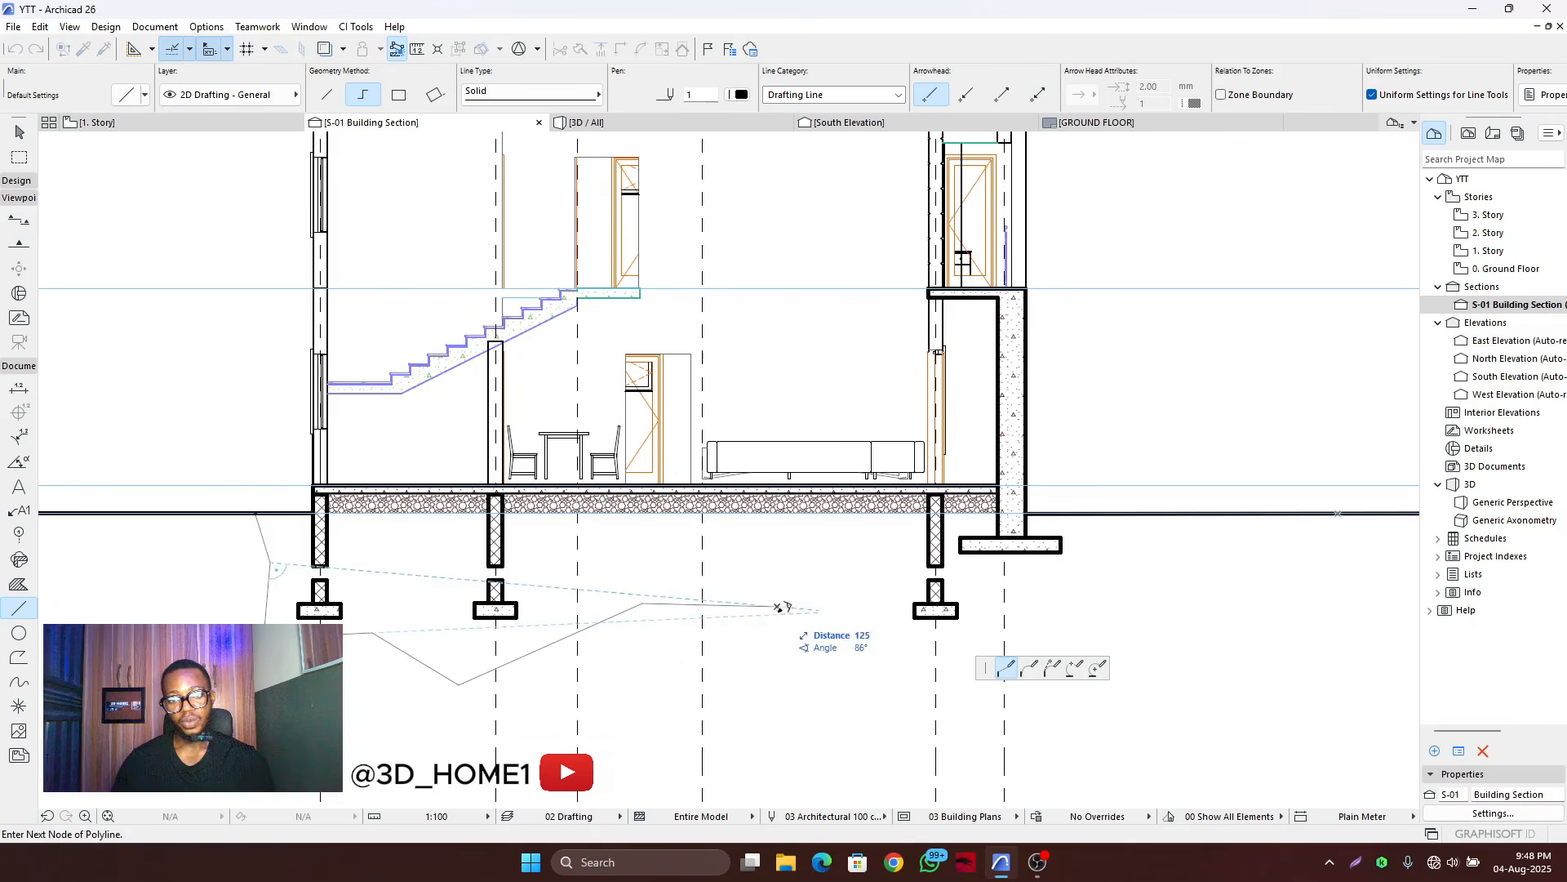
- Continue the irregular polyline beneath the grid 5 and grid 6 footings and end it on the ground line outside the grid 6 column
scroll(1032, 643, up, 1)
scroll(1032, 643, up, 3)
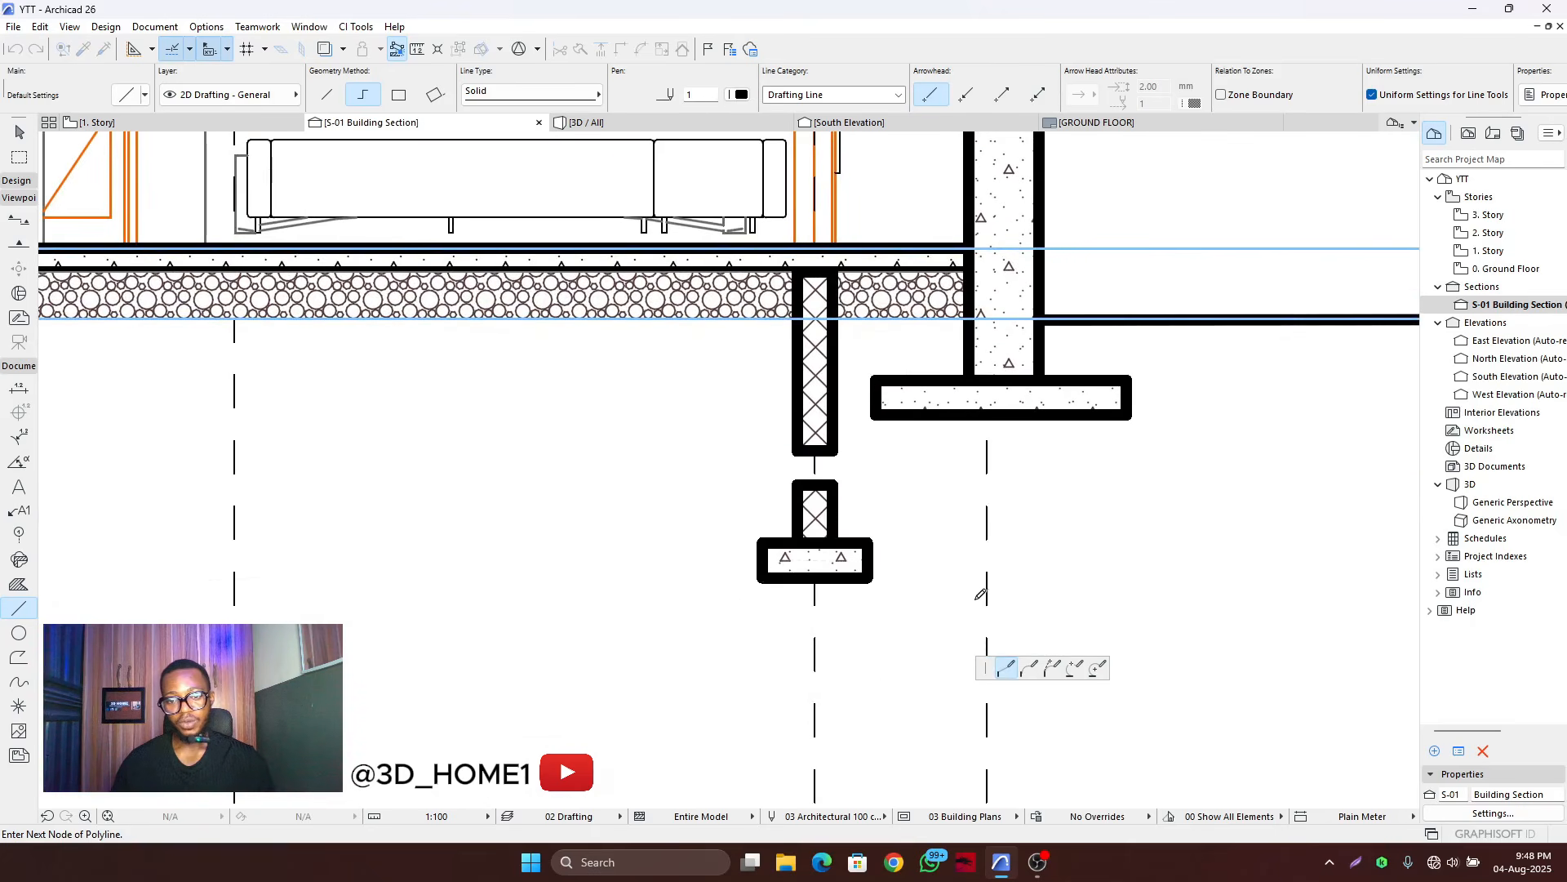
click(934, 588)
click(1079, 517)
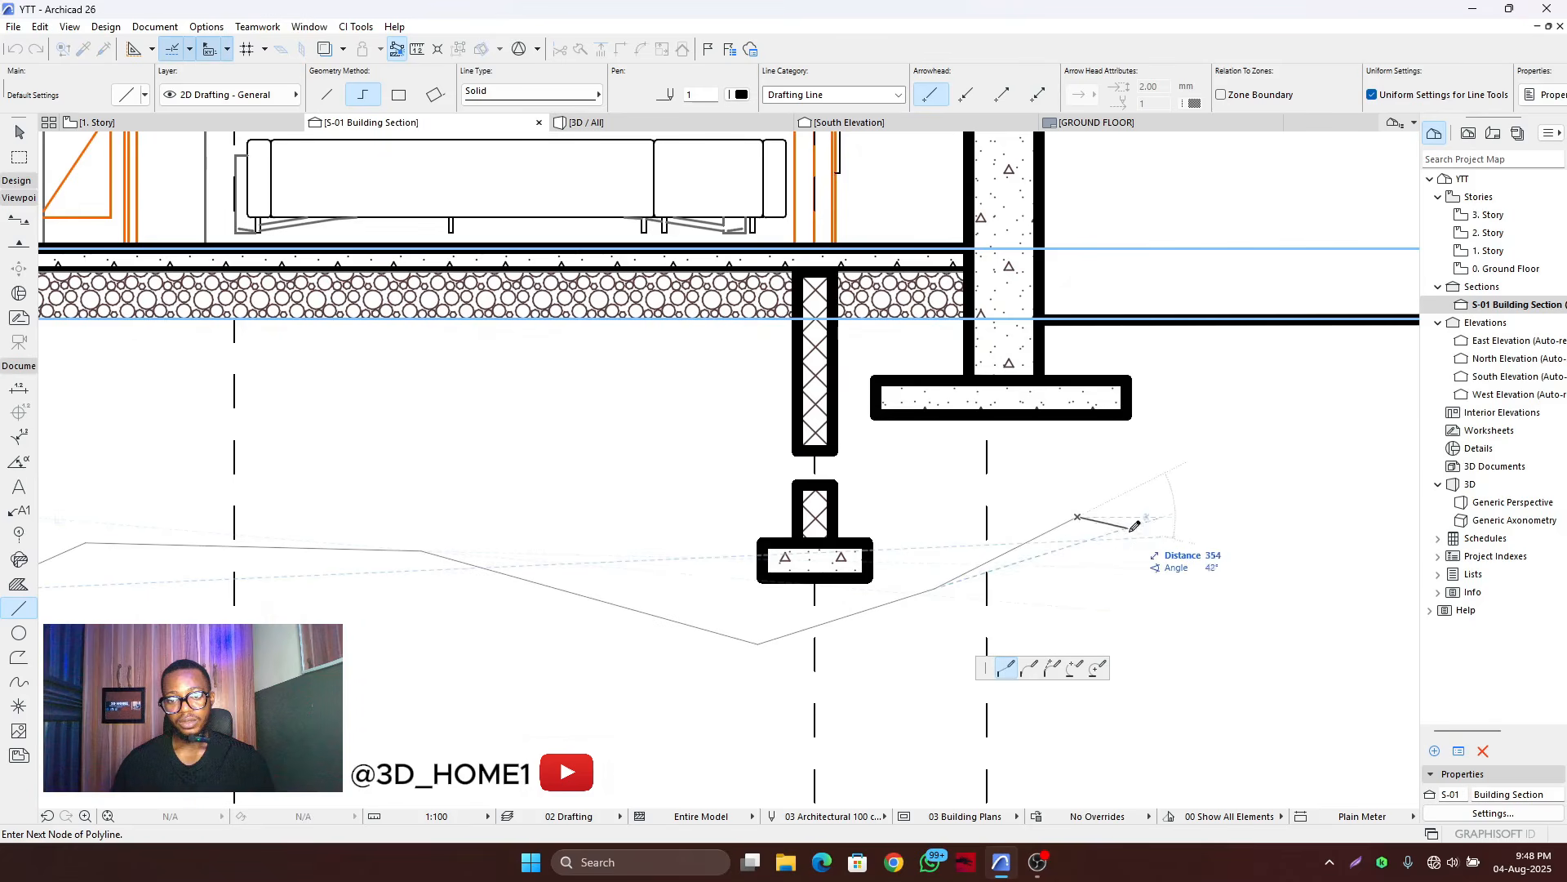
click(1143, 530)
scroll(606, 550, down, 4)
scroll(888, 510, up, 2)
click(919, 484)
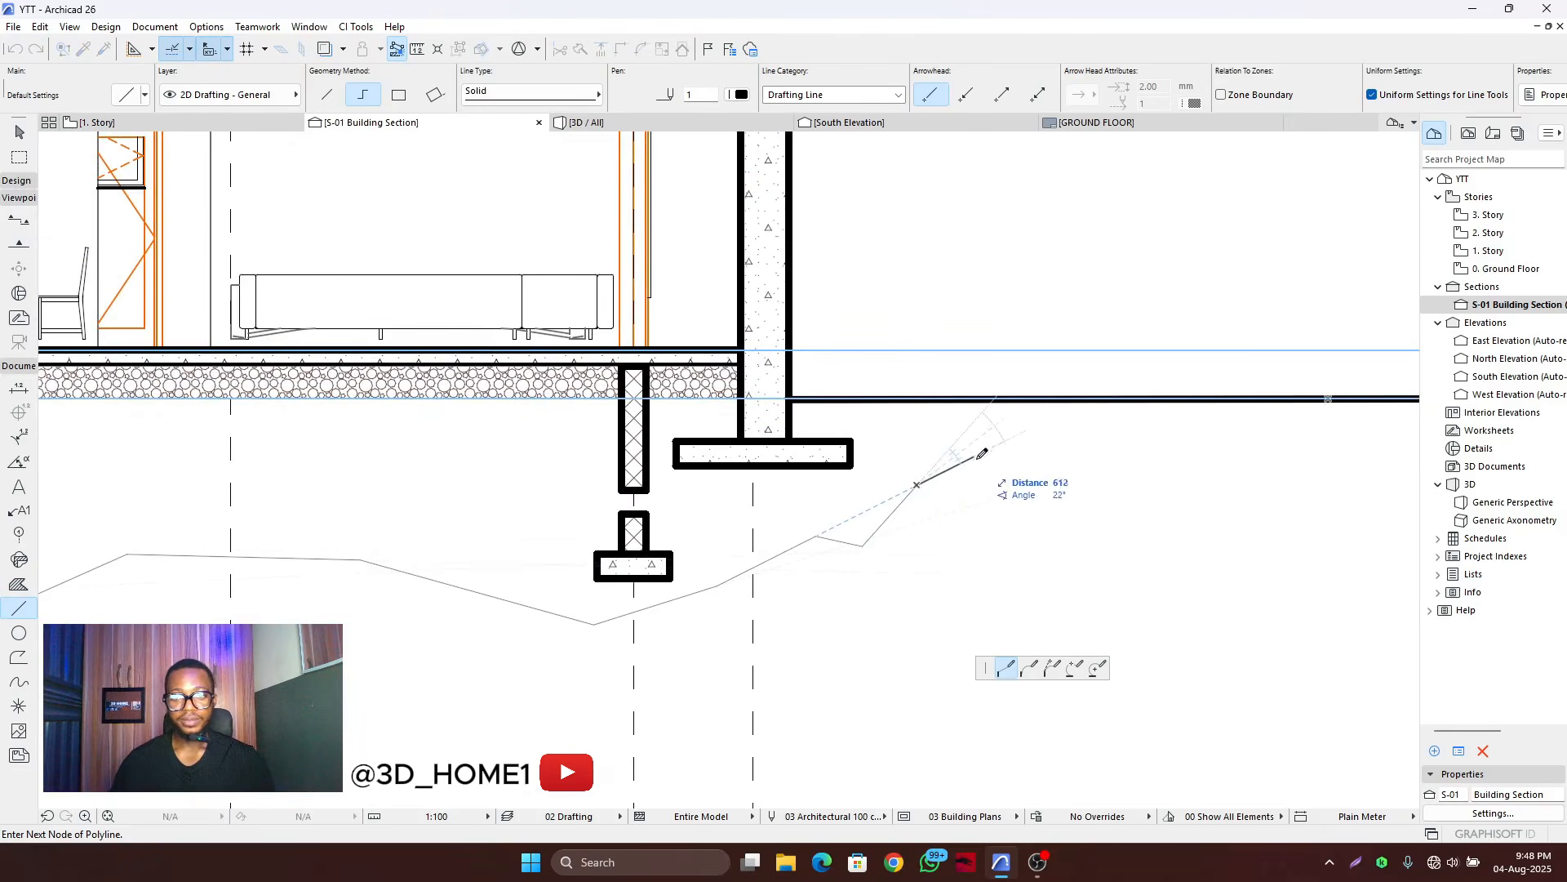
click(980, 453)
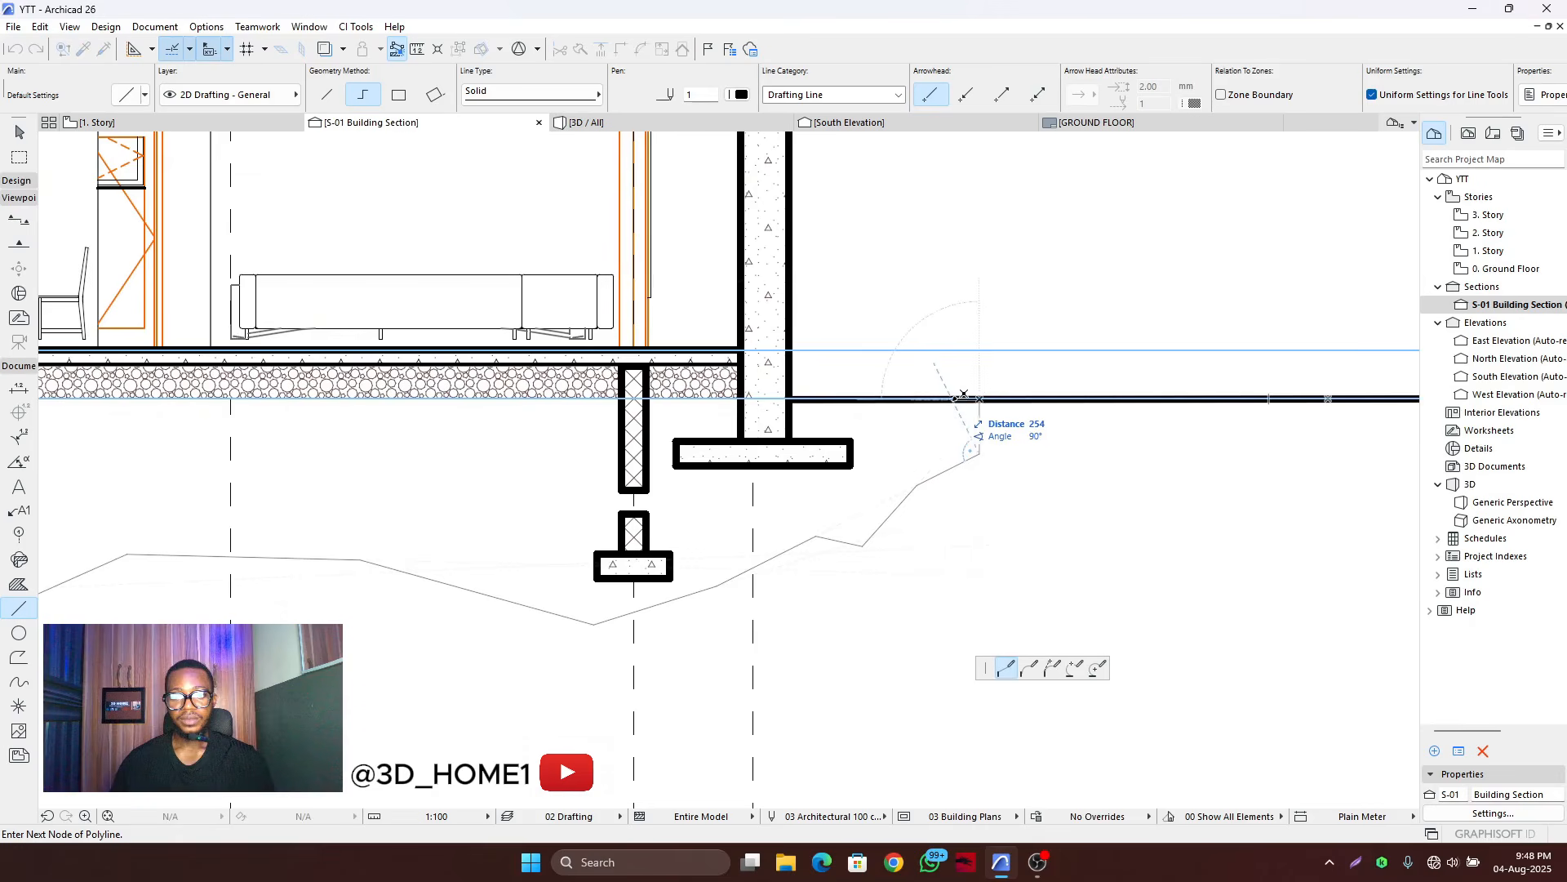
click(980, 398)
right_click(967, 413)
click(1006, 585)
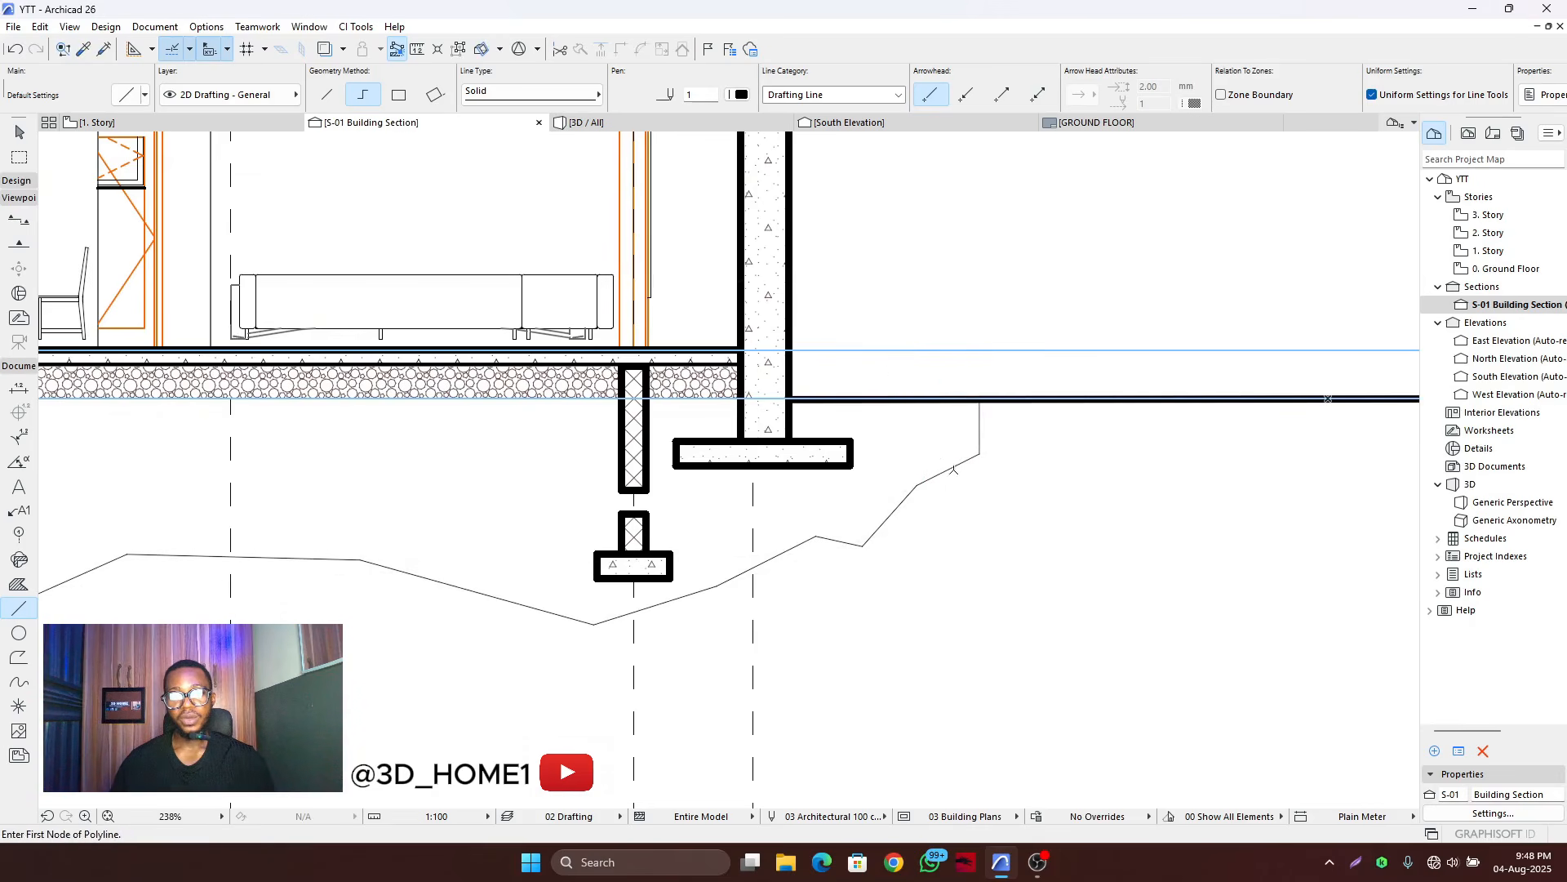
key(Escape)
- Try to fill the closed earth boundary beneath the building with the Gravel fill, and undo it
scroll(962, 474, down, 6)
scroll(776, 482, up, 3)
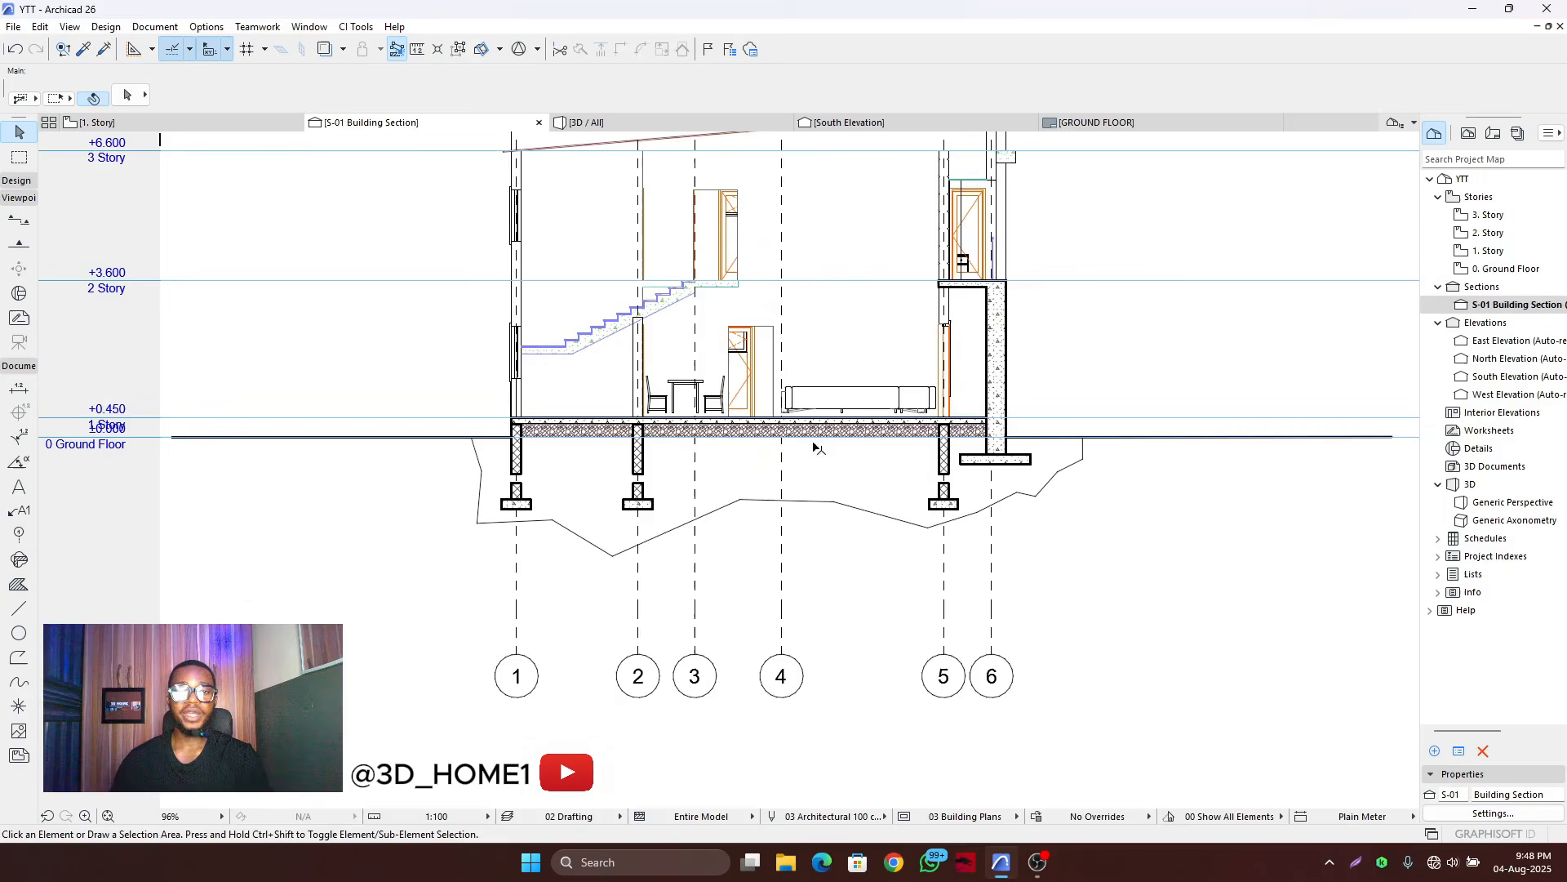
scroll(790, 486, down, 2)
scroll(764, 472, up, 2)
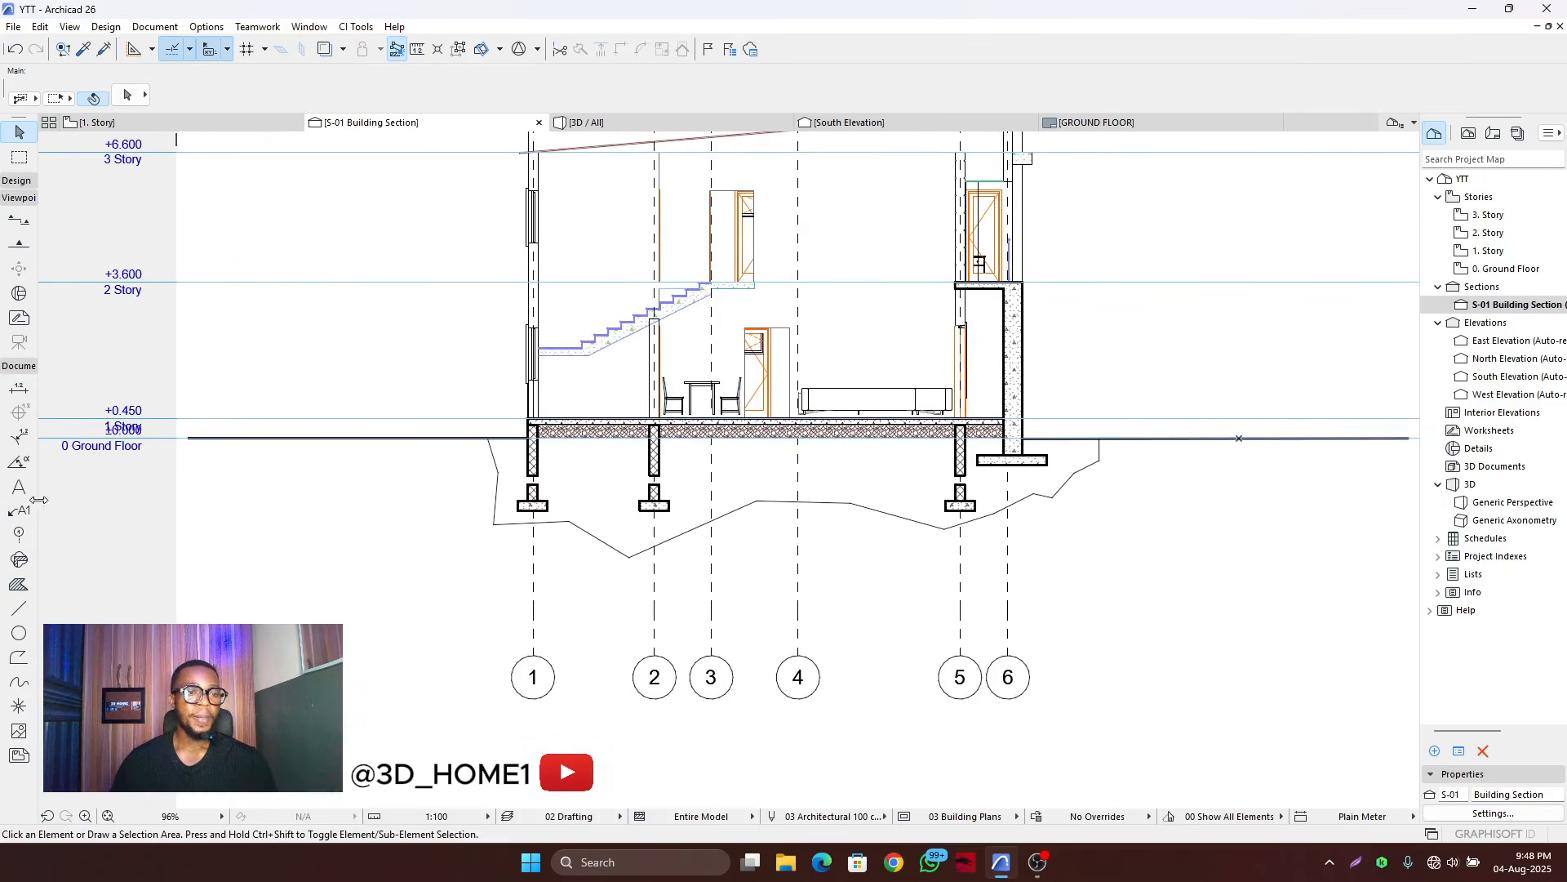
click(19, 584)
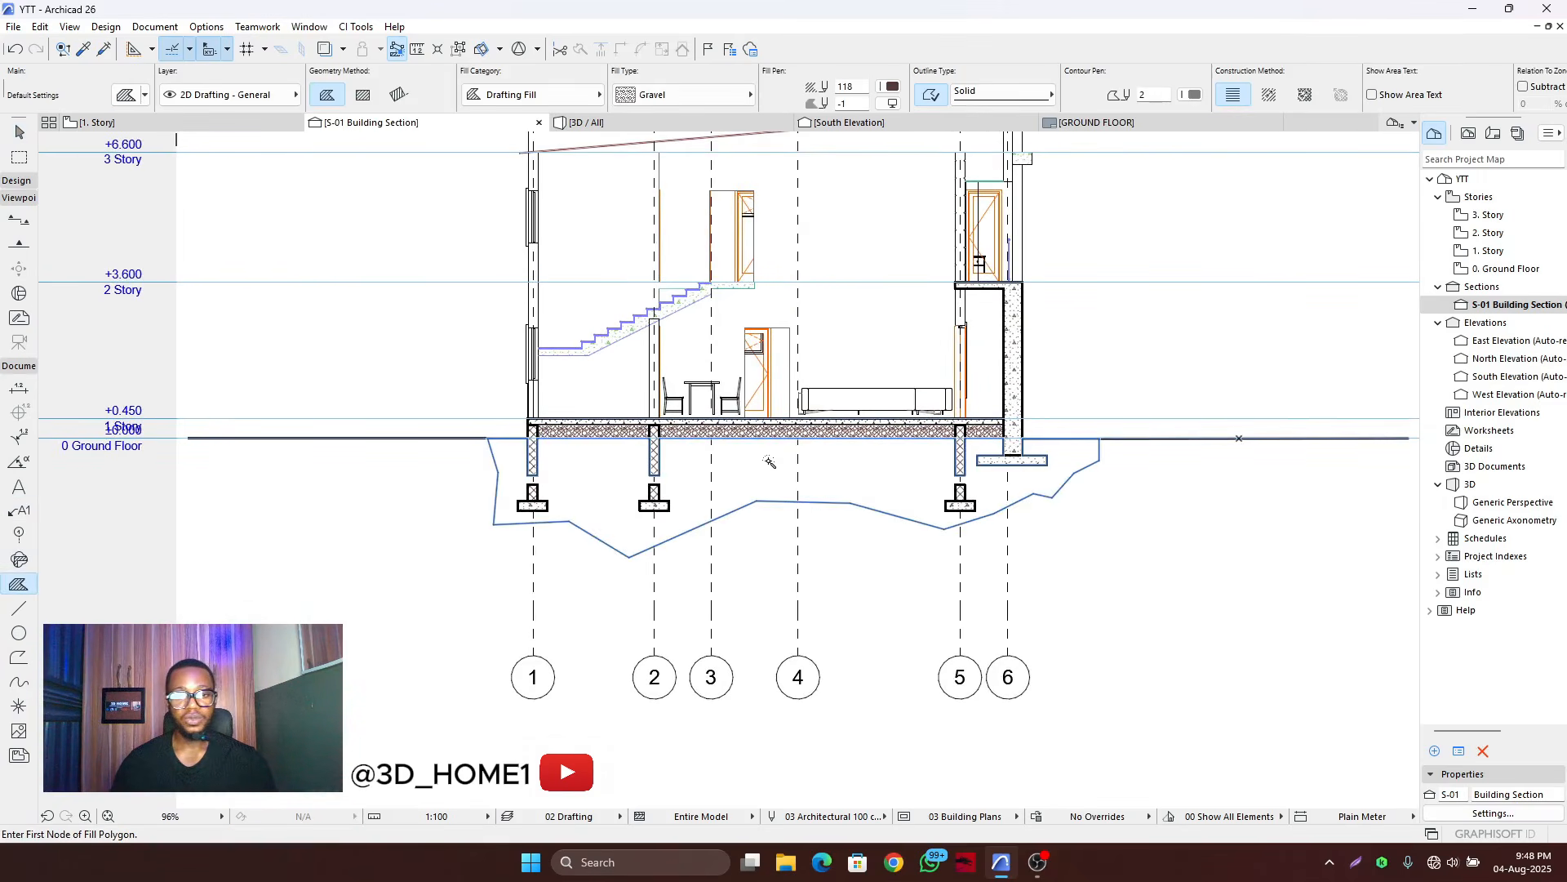
scroll(742, 471, up, 3)
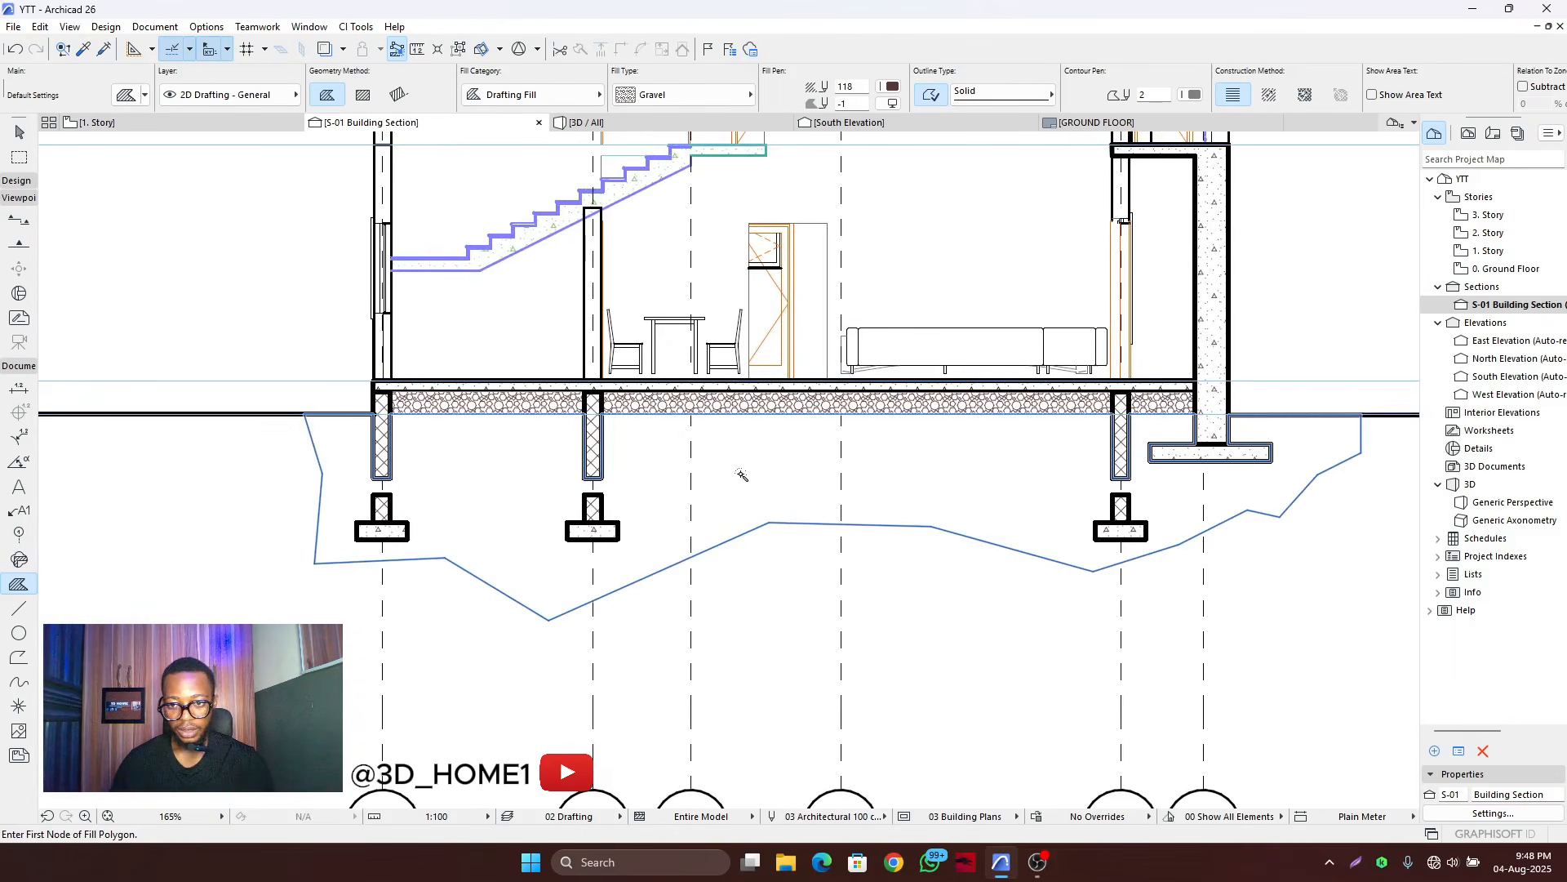
scroll(743, 475, up, 2)
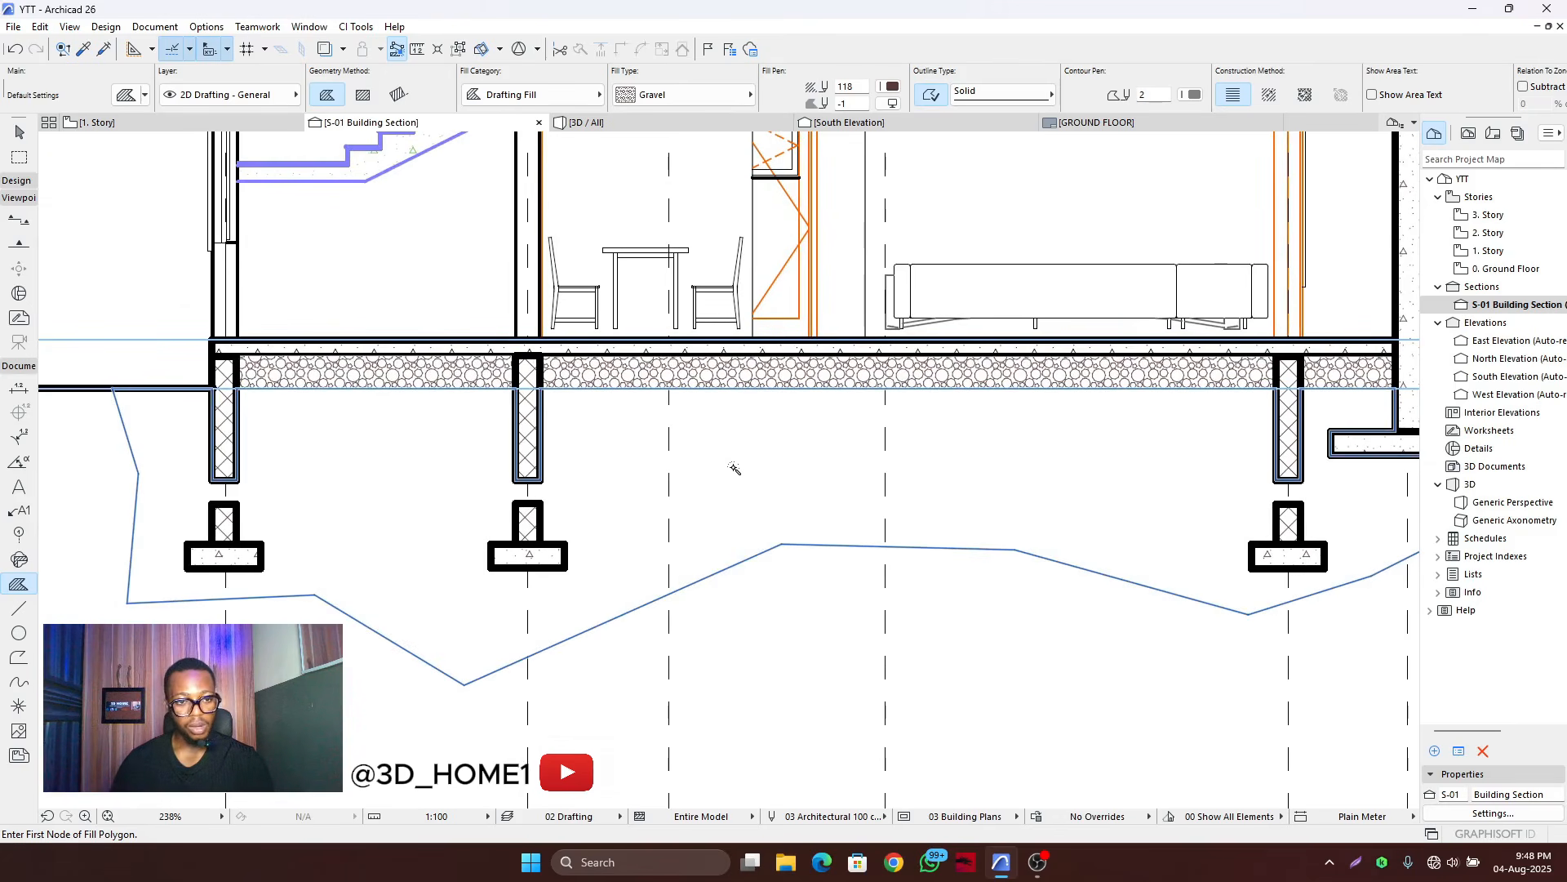
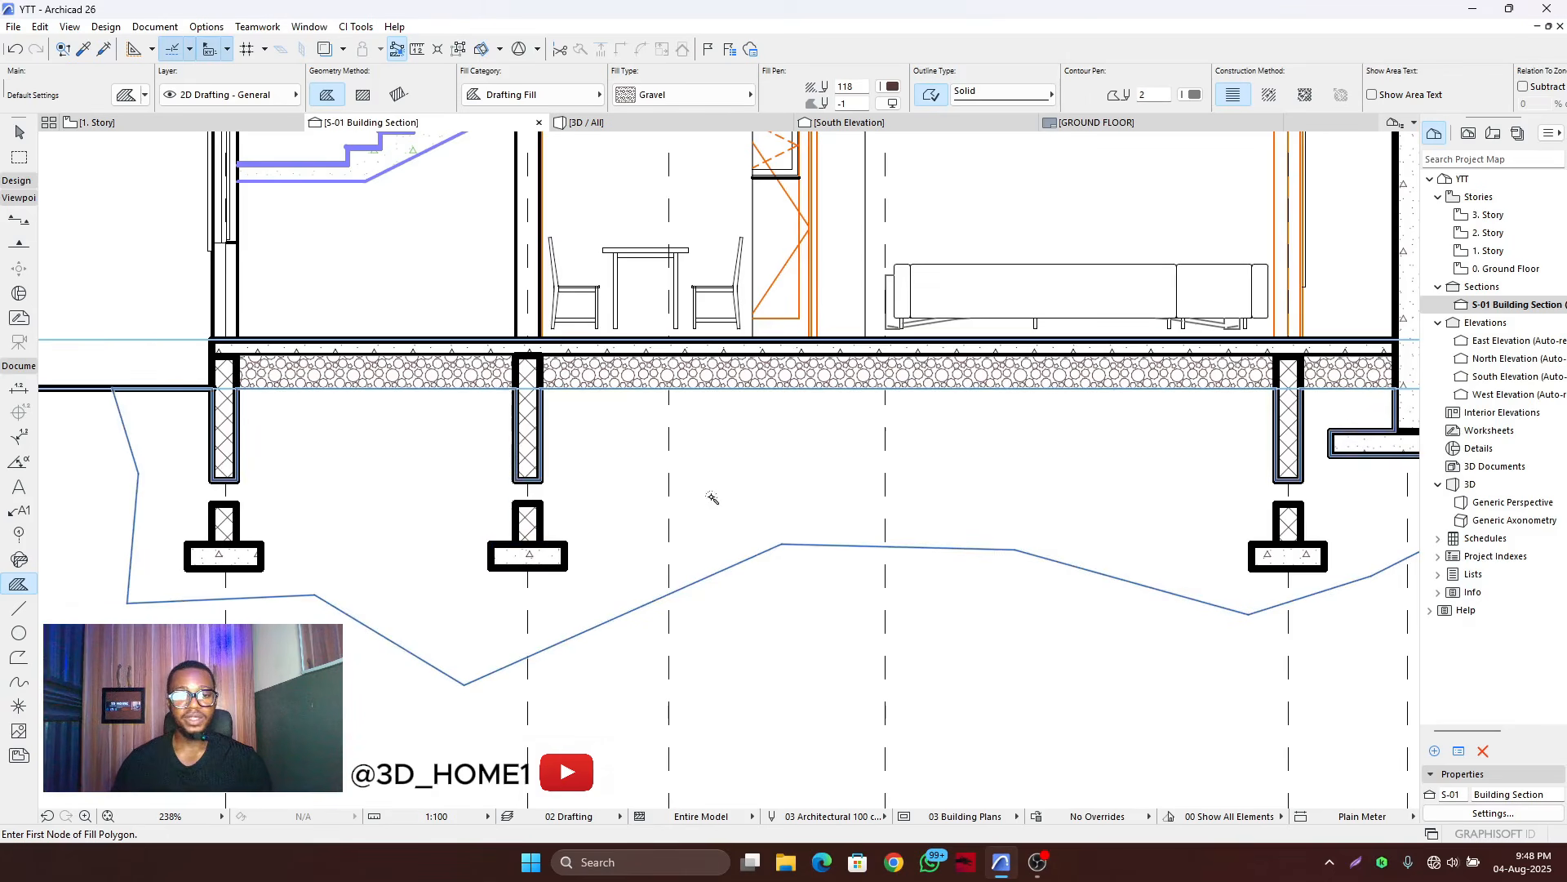
click(717, 496)
scroll(686, 490, down, 2)
scroll(644, 508, down, 1)
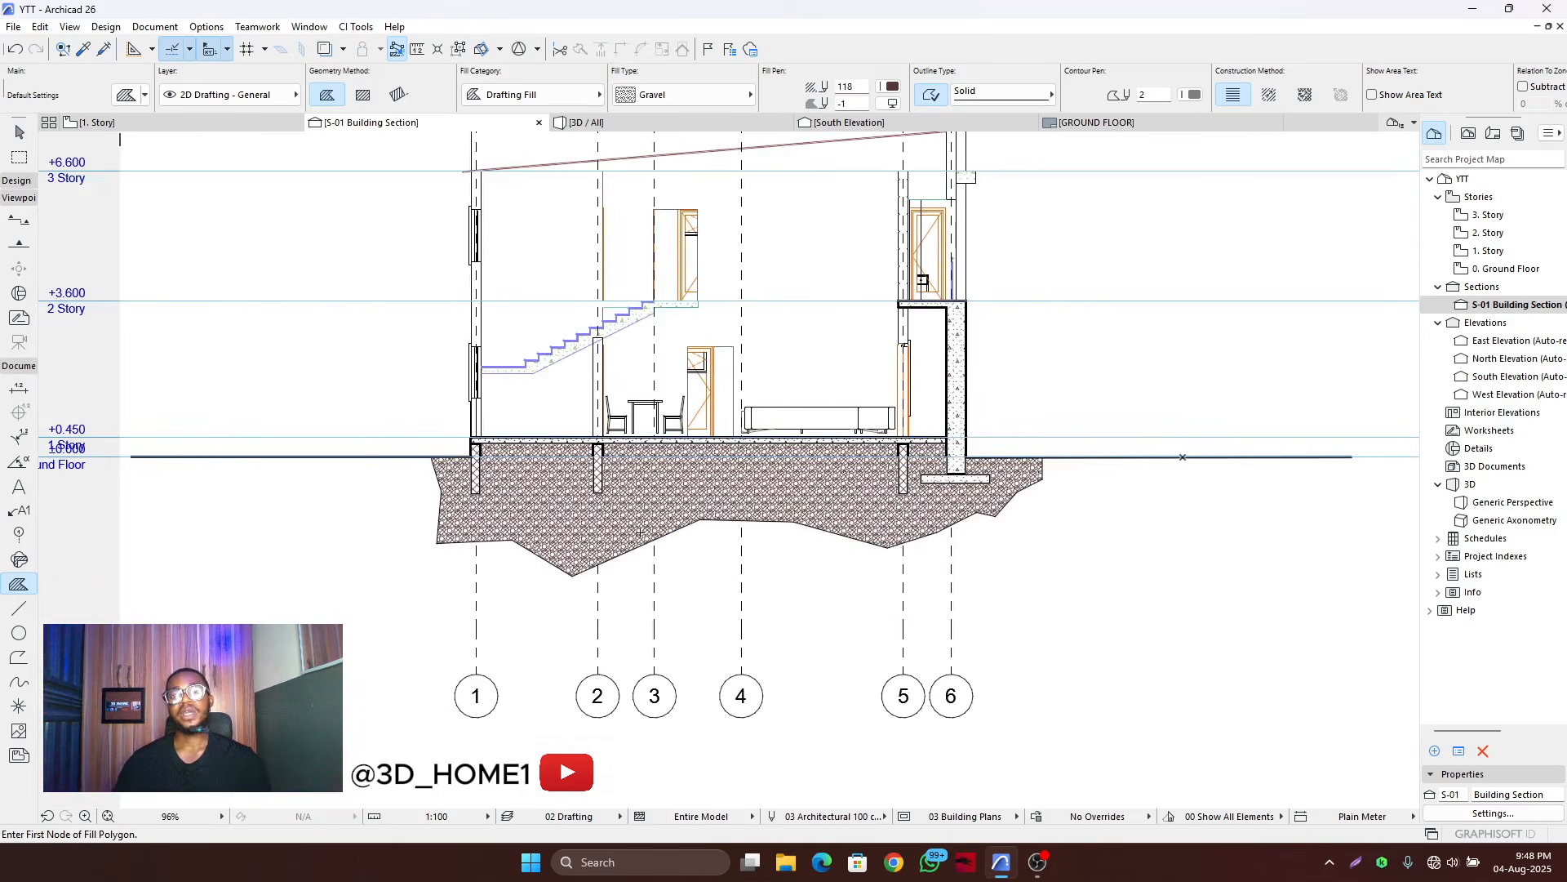
scroll(604, 494, up, 3)
key(ctrl+z)
key(Escape)
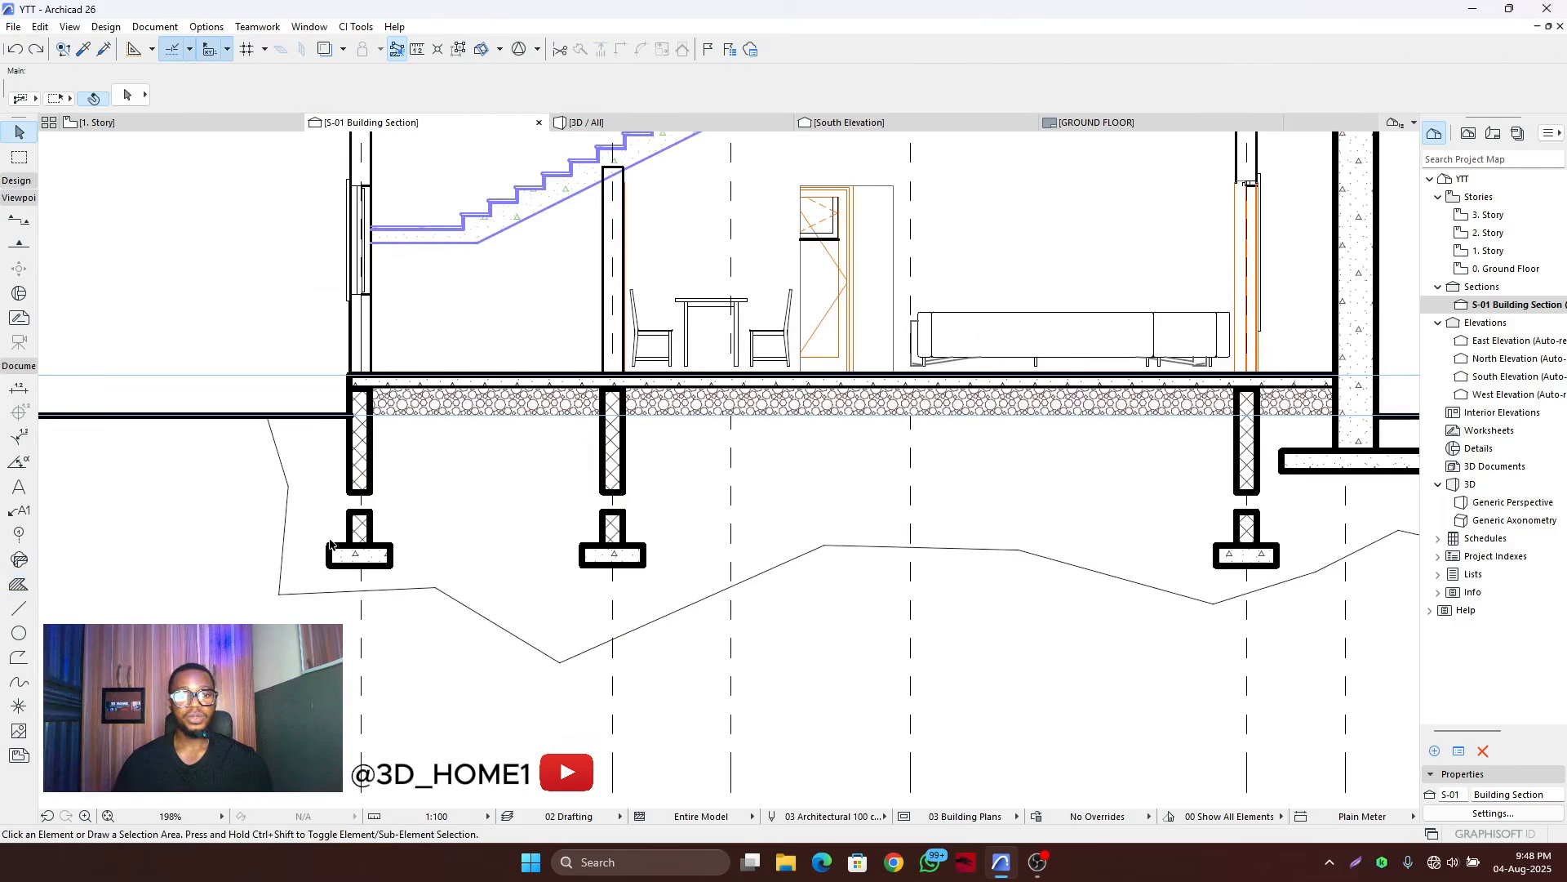
- Trace a closed pen 1 polyline around the grid 1 strip footing and the short wall stub standing on it
scroll(294, 542, up, 3)
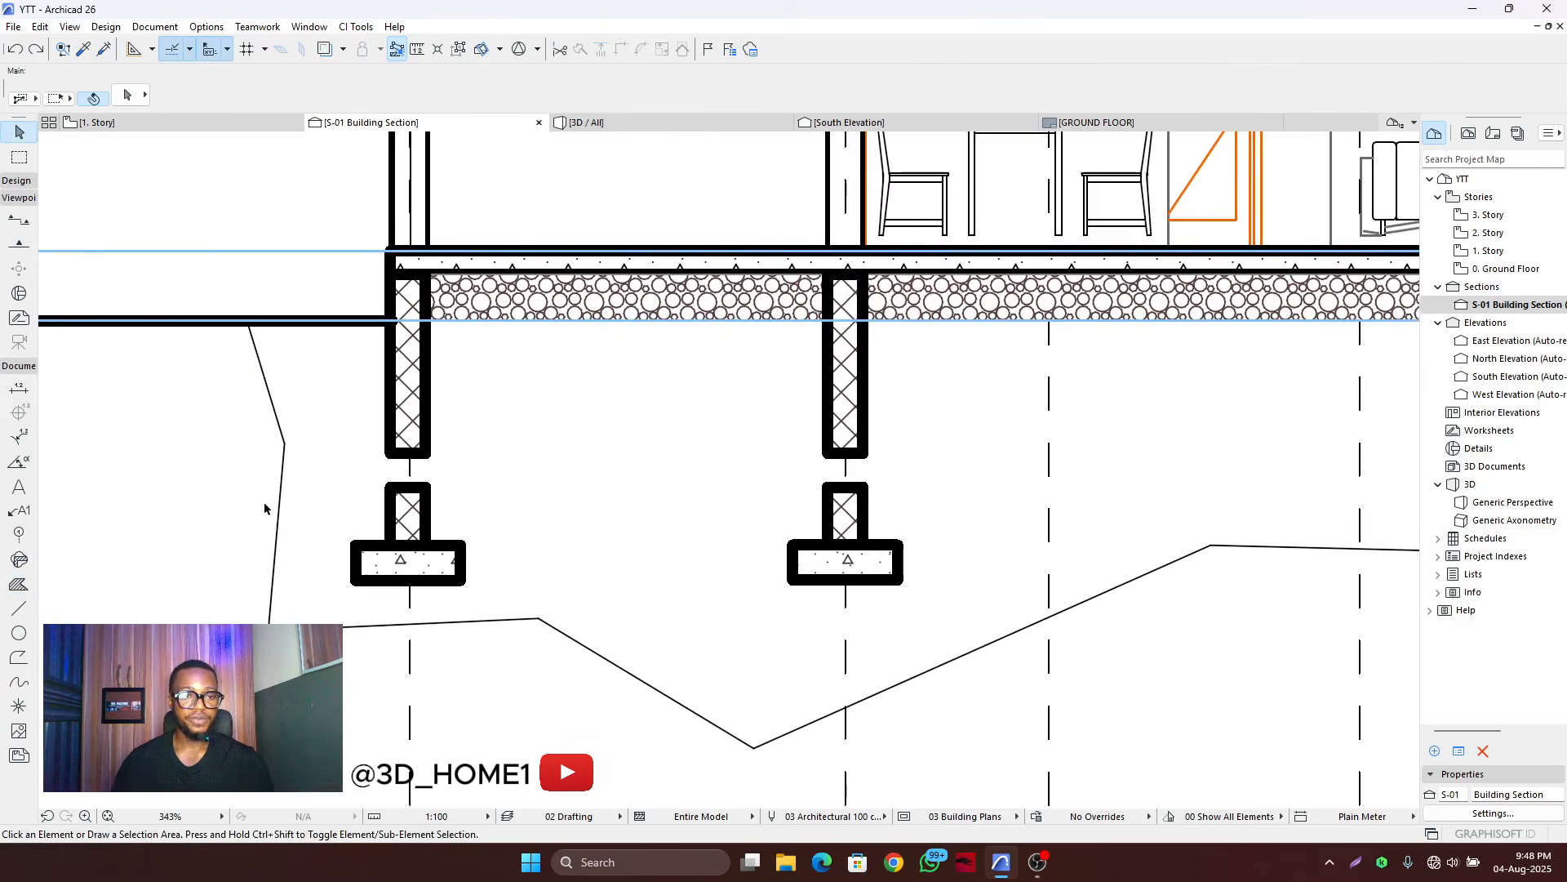
click(20, 611)
scroll(334, 569, up, 3)
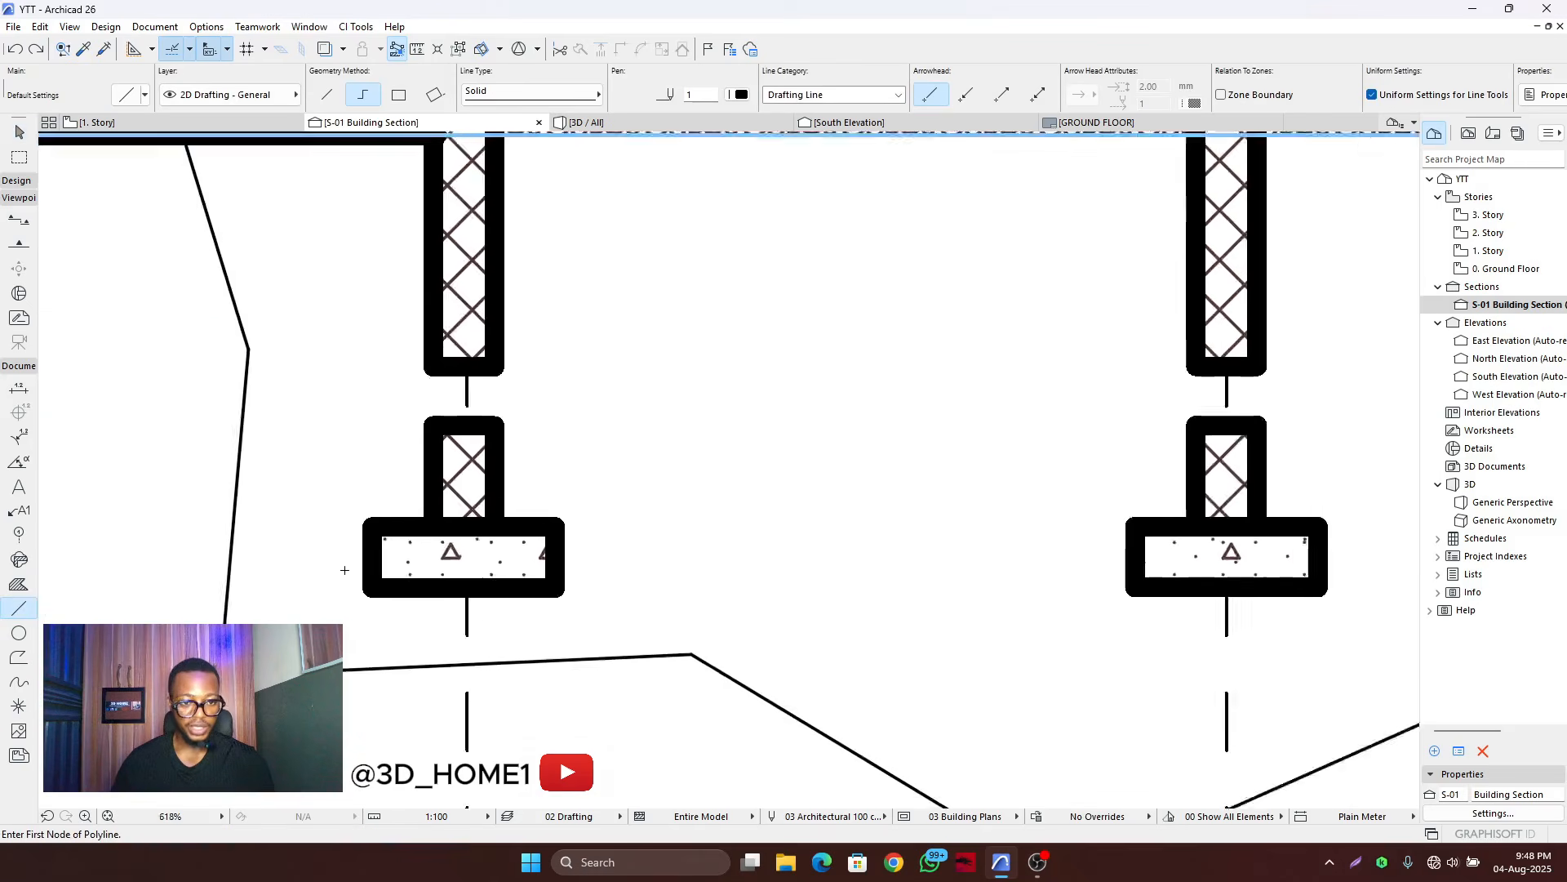
click(375, 599)
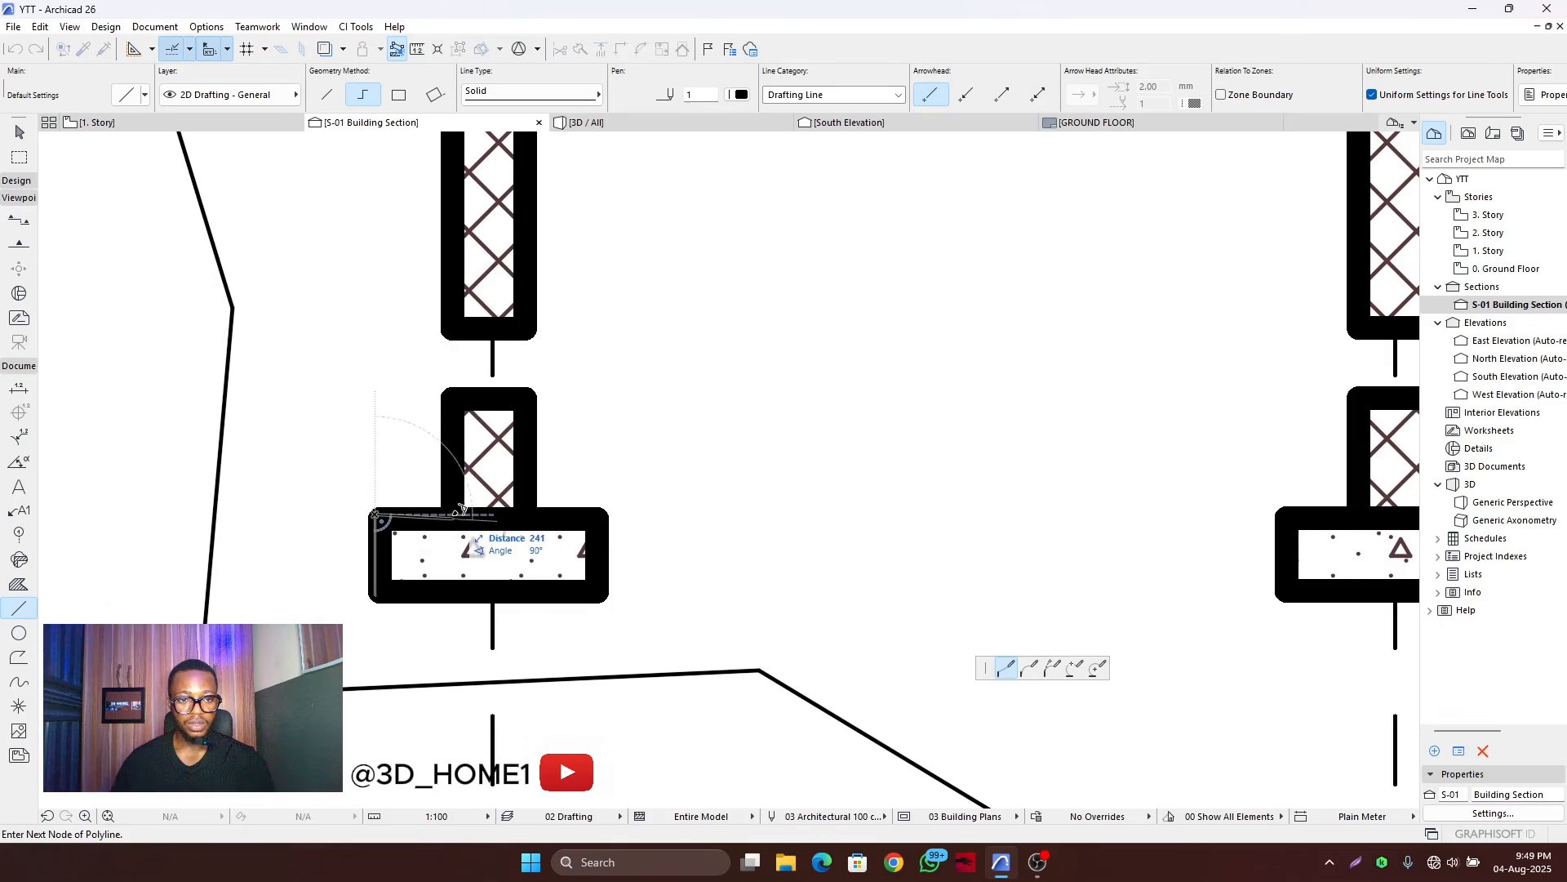
click(452, 516)
click(452, 394)
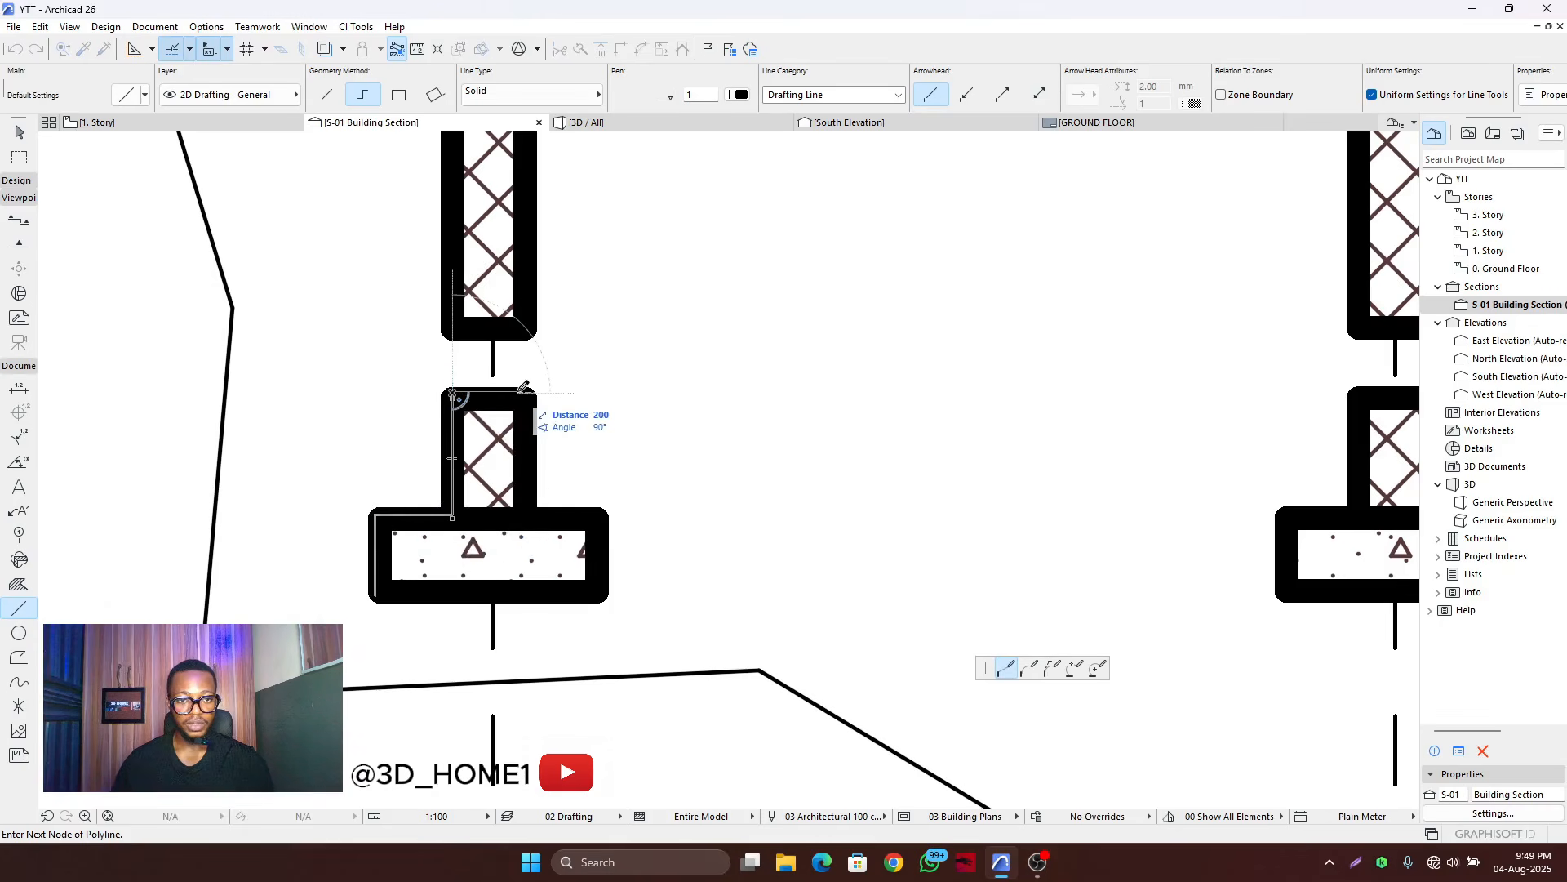
click(525, 393)
click(525, 518)
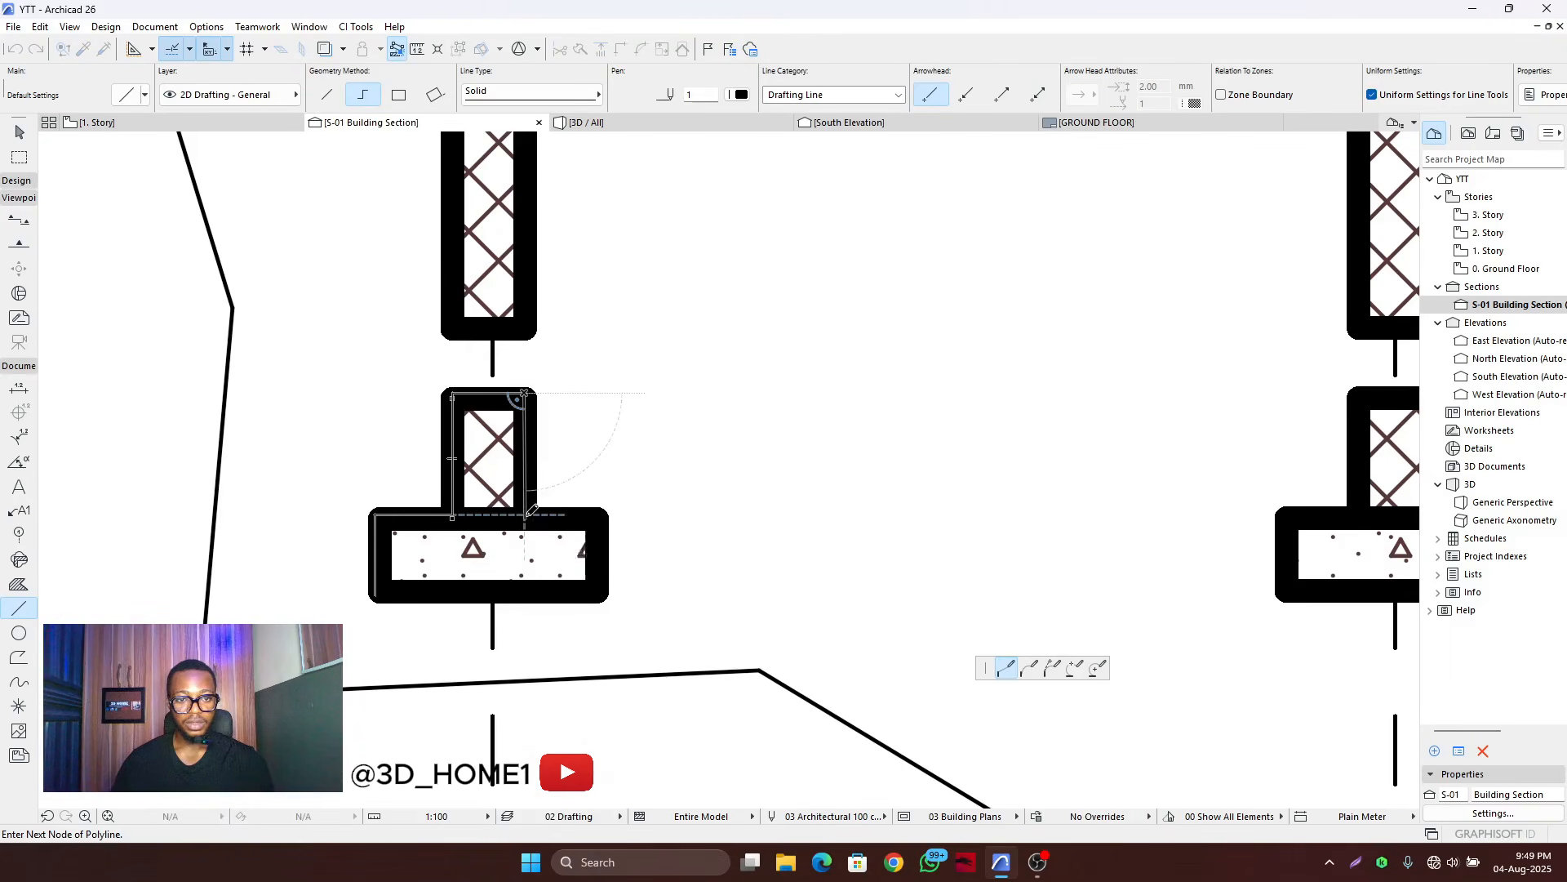
click(598, 517)
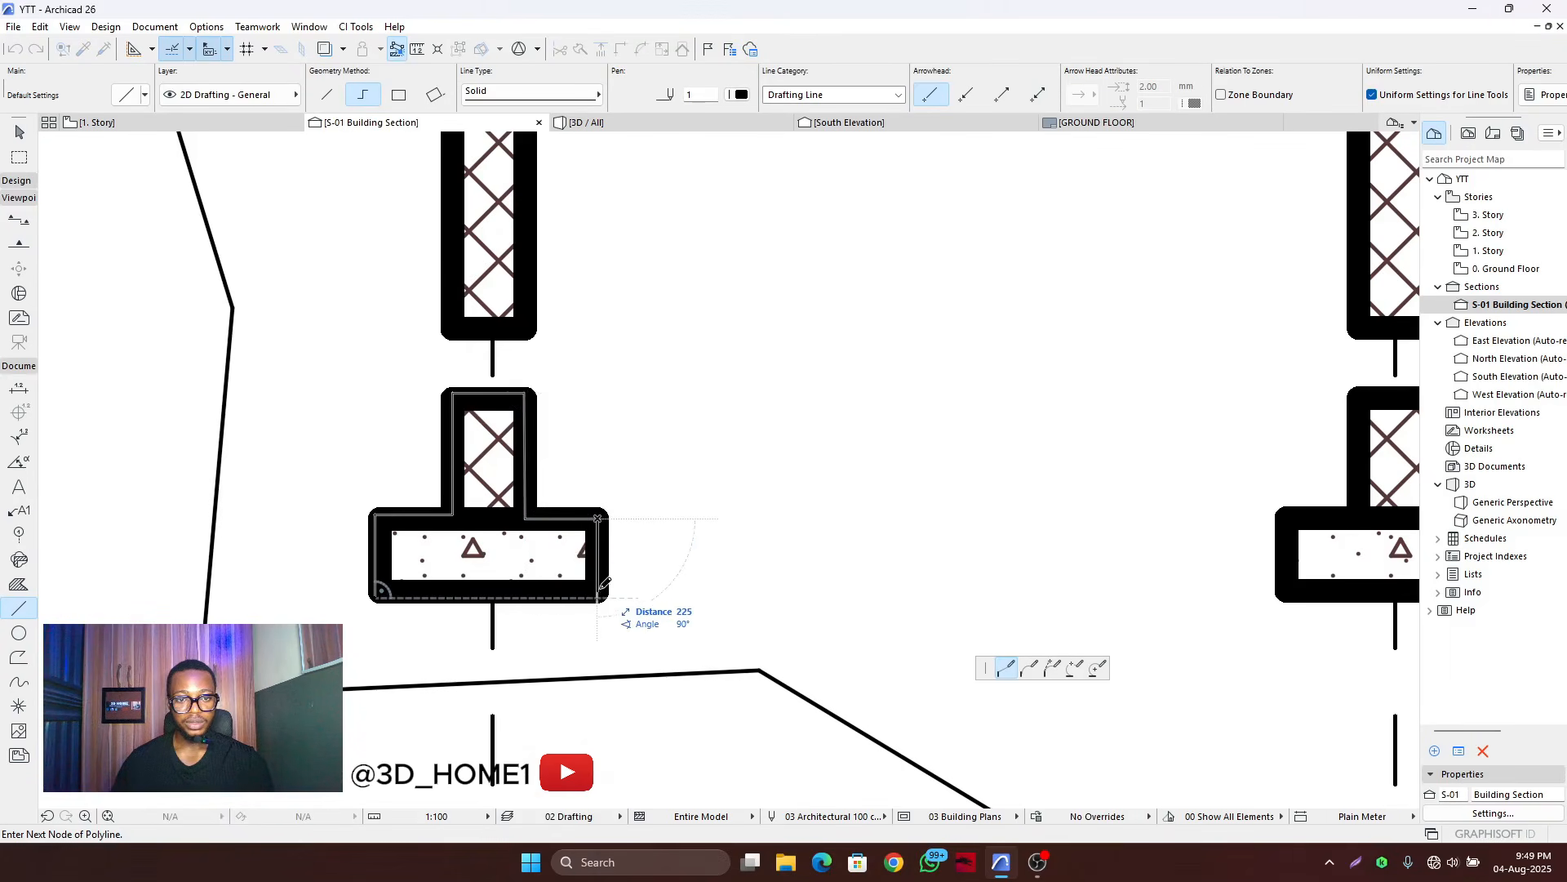
click(598, 597)
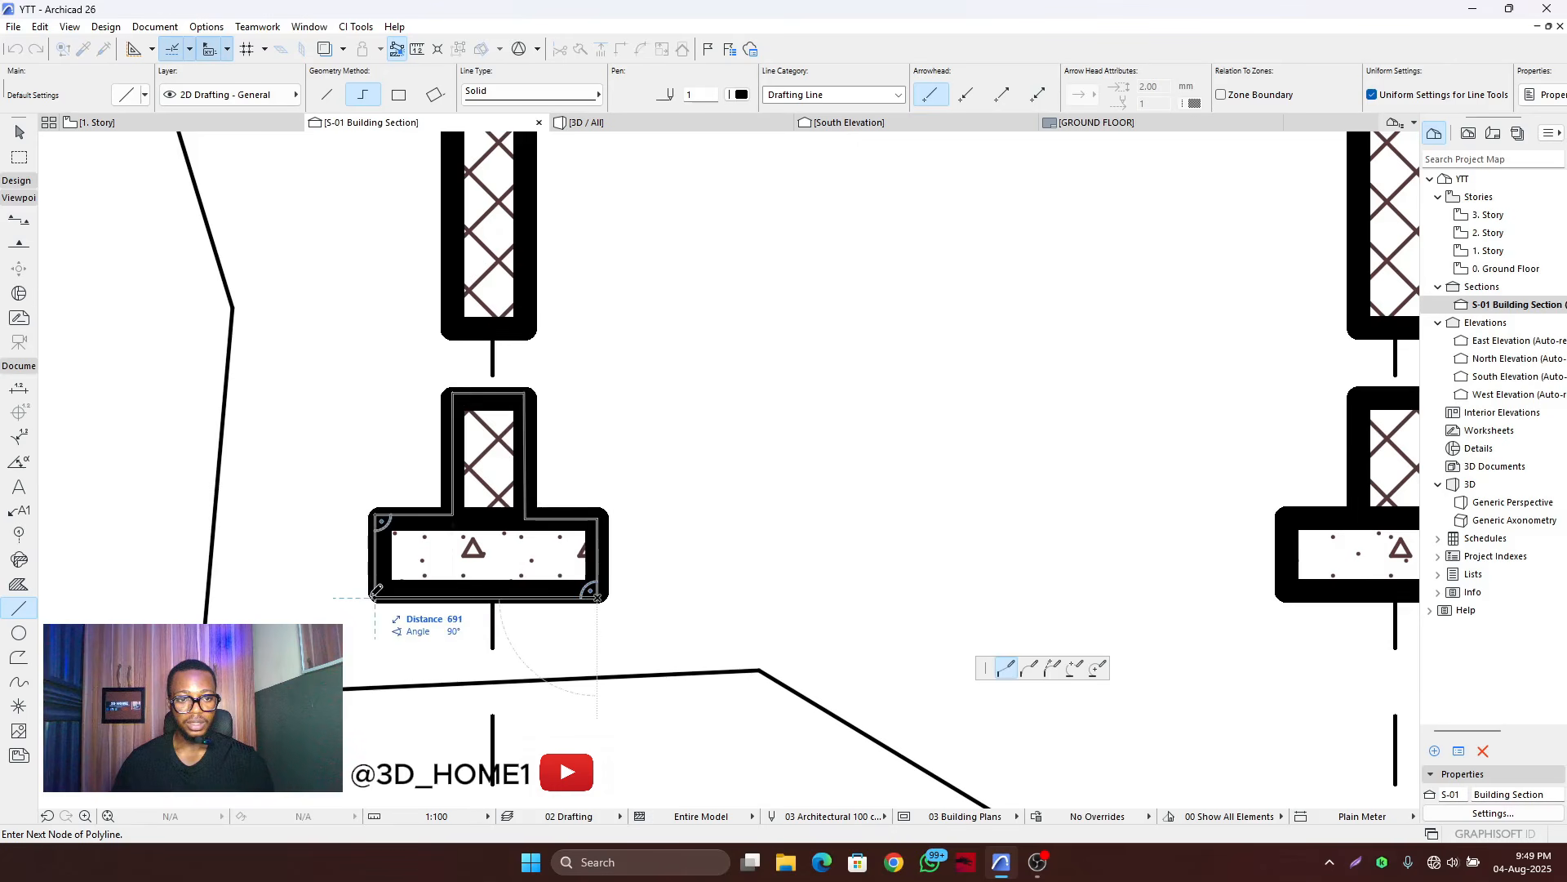
click(376, 597)
scroll(382, 589, down, 5)
key(Escape)
scroll(472, 552, down, 5)
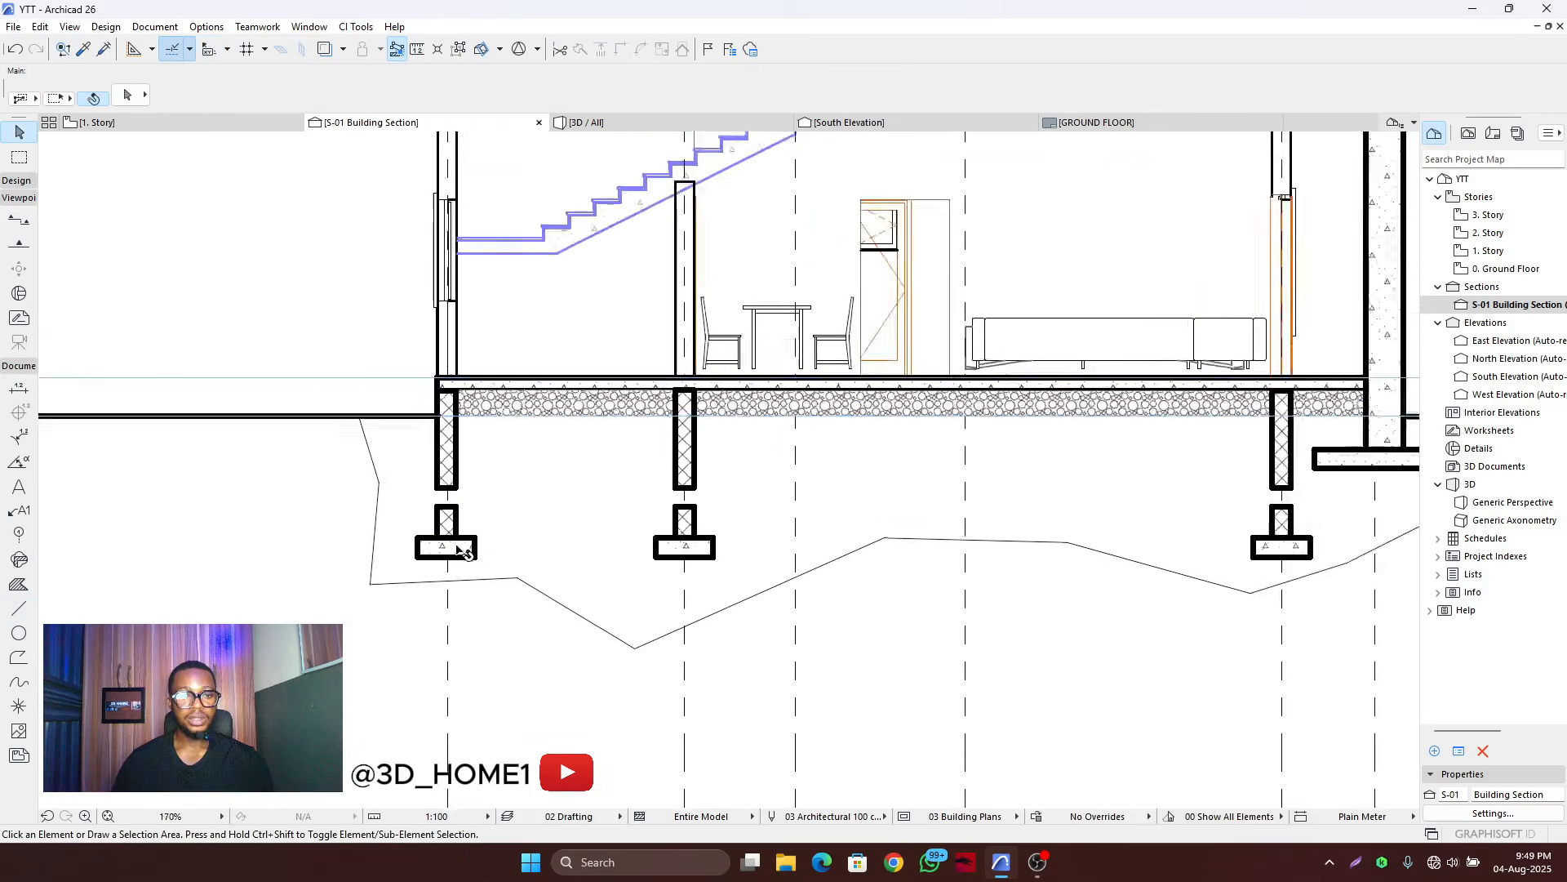
- Try the Gravel fill again inside the earth boundary around the outlined grid 1 footing, and undo it
click(18, 584)
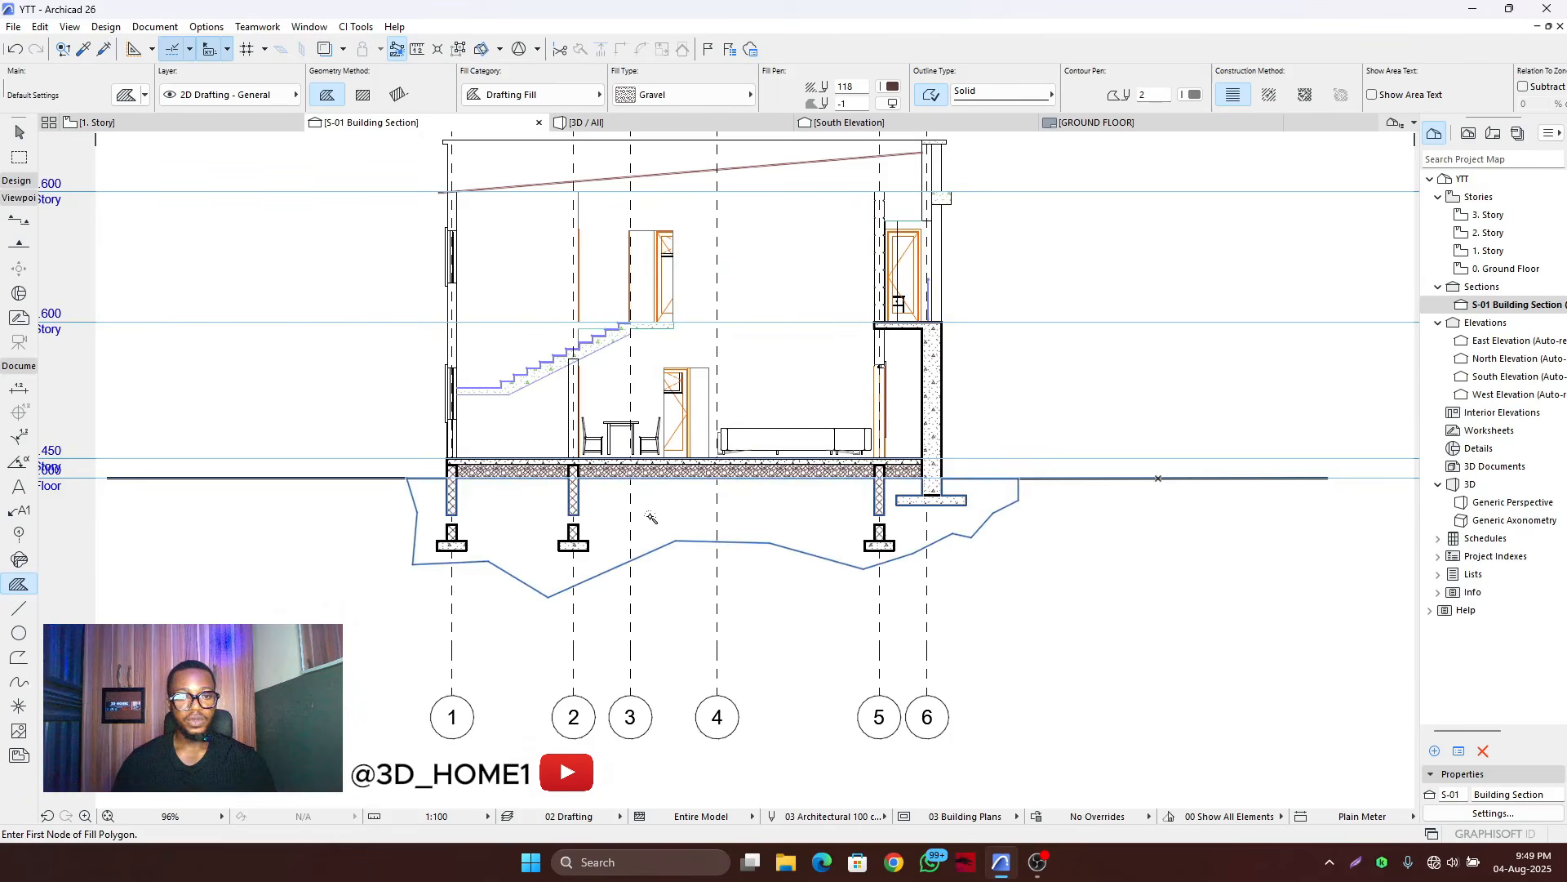
scroll(649, 518, up, 4)
scroll(563, 539, up, 4)
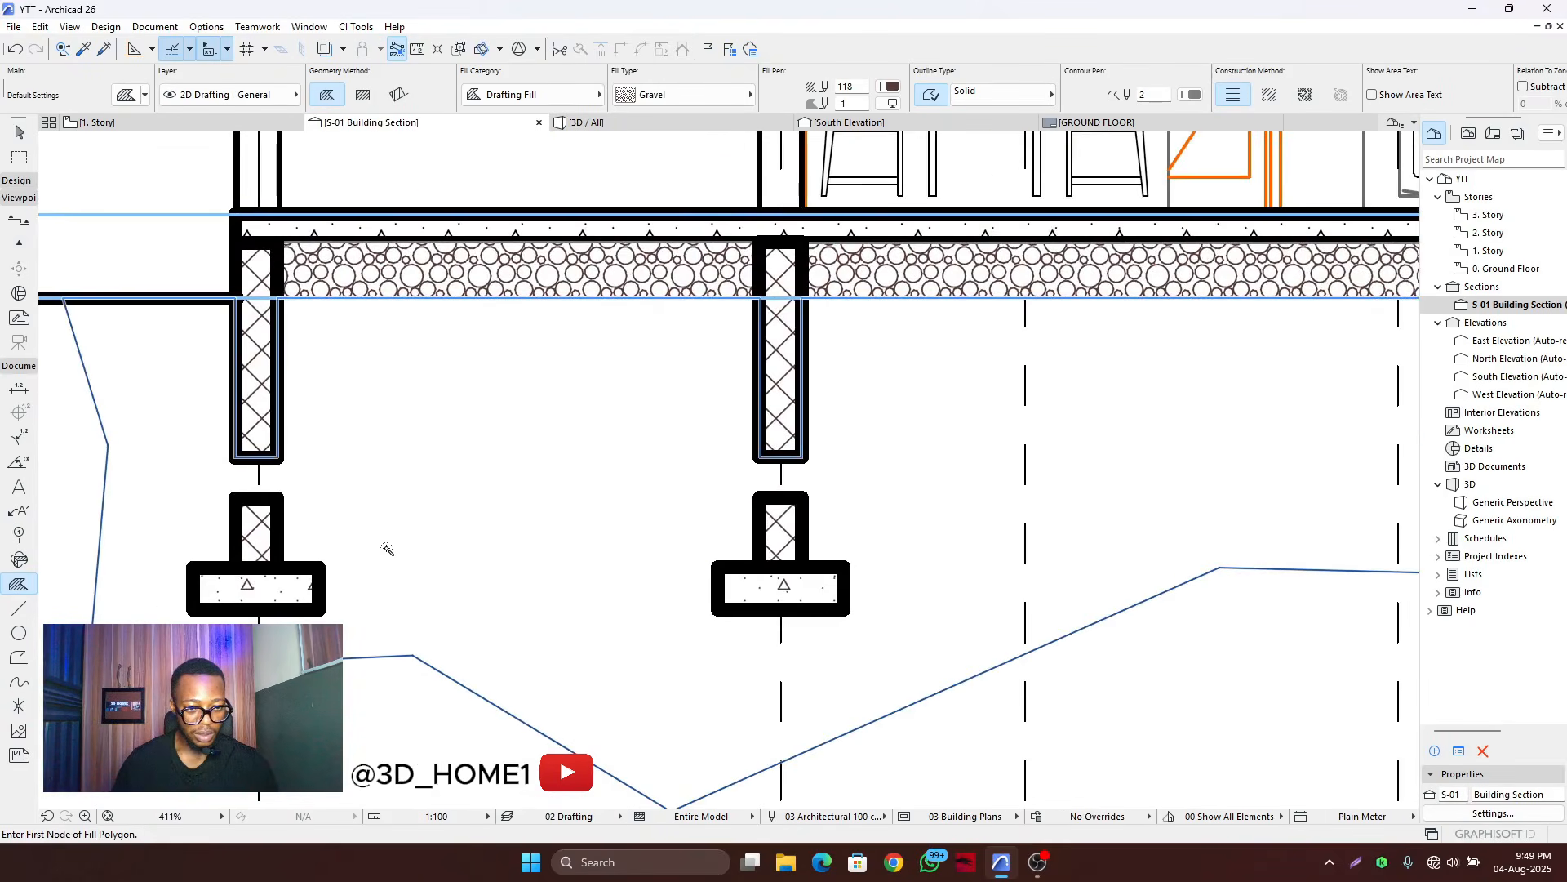
click(415, 533)
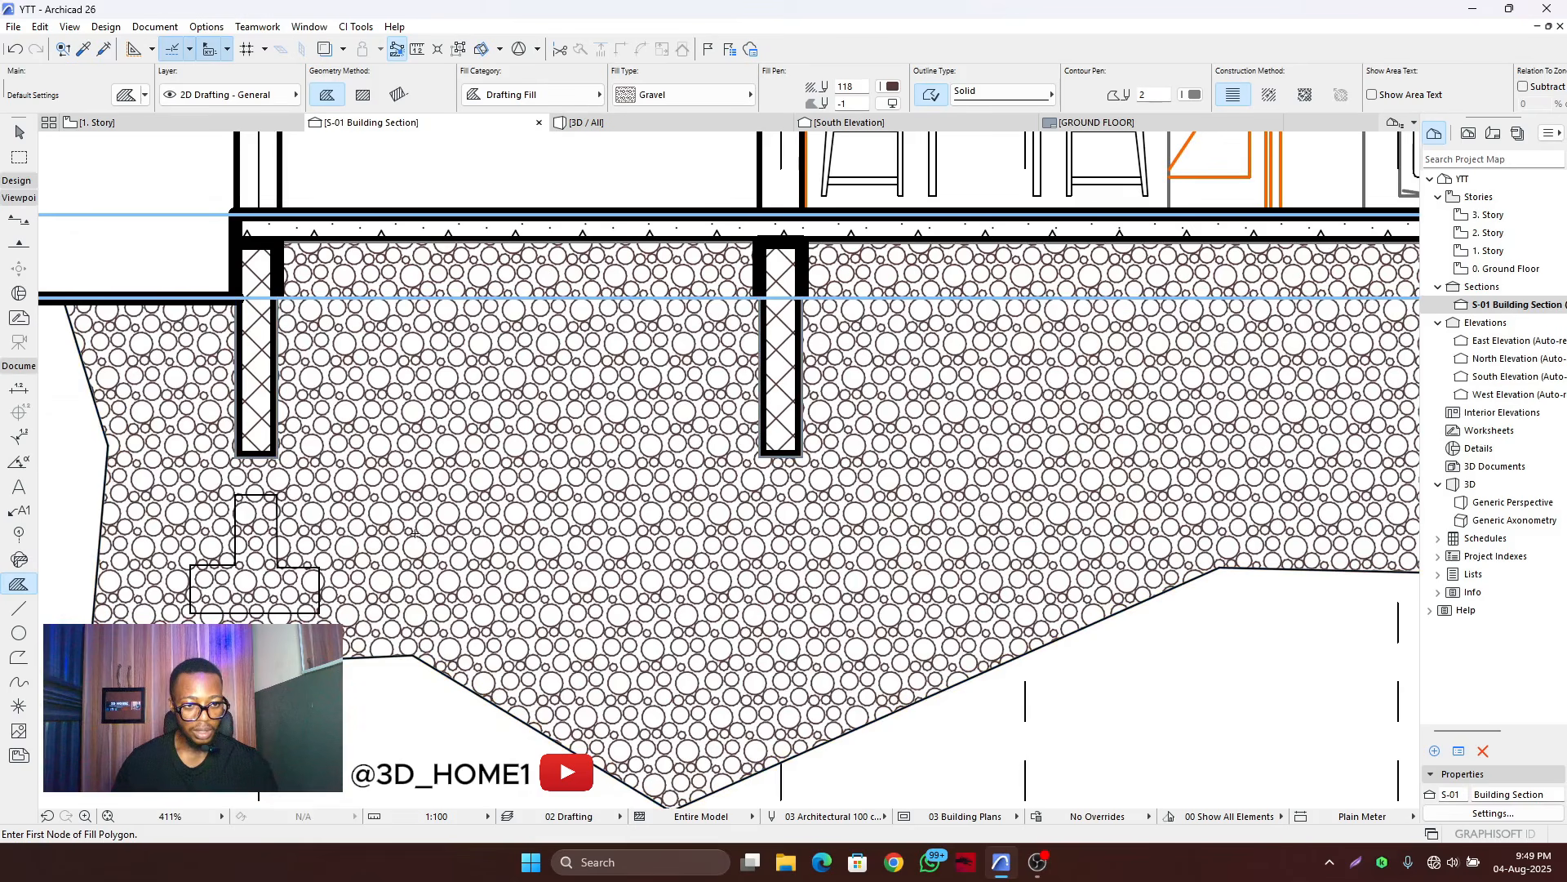
key(ctrl+z)
key(Escape)
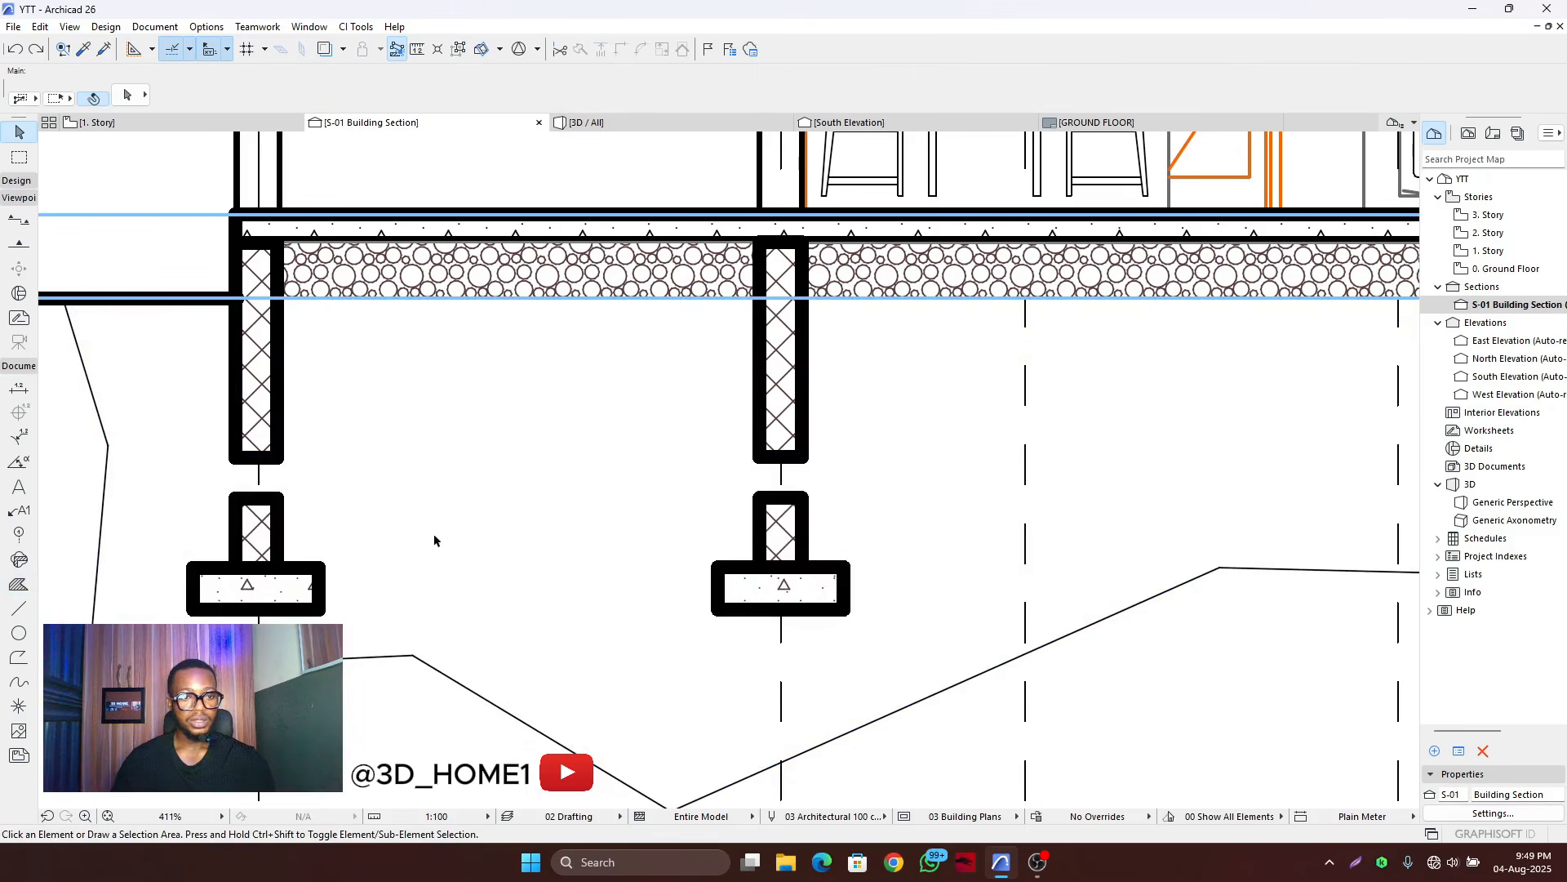
scroll(441, 542, down, 3)
click(275, 501)
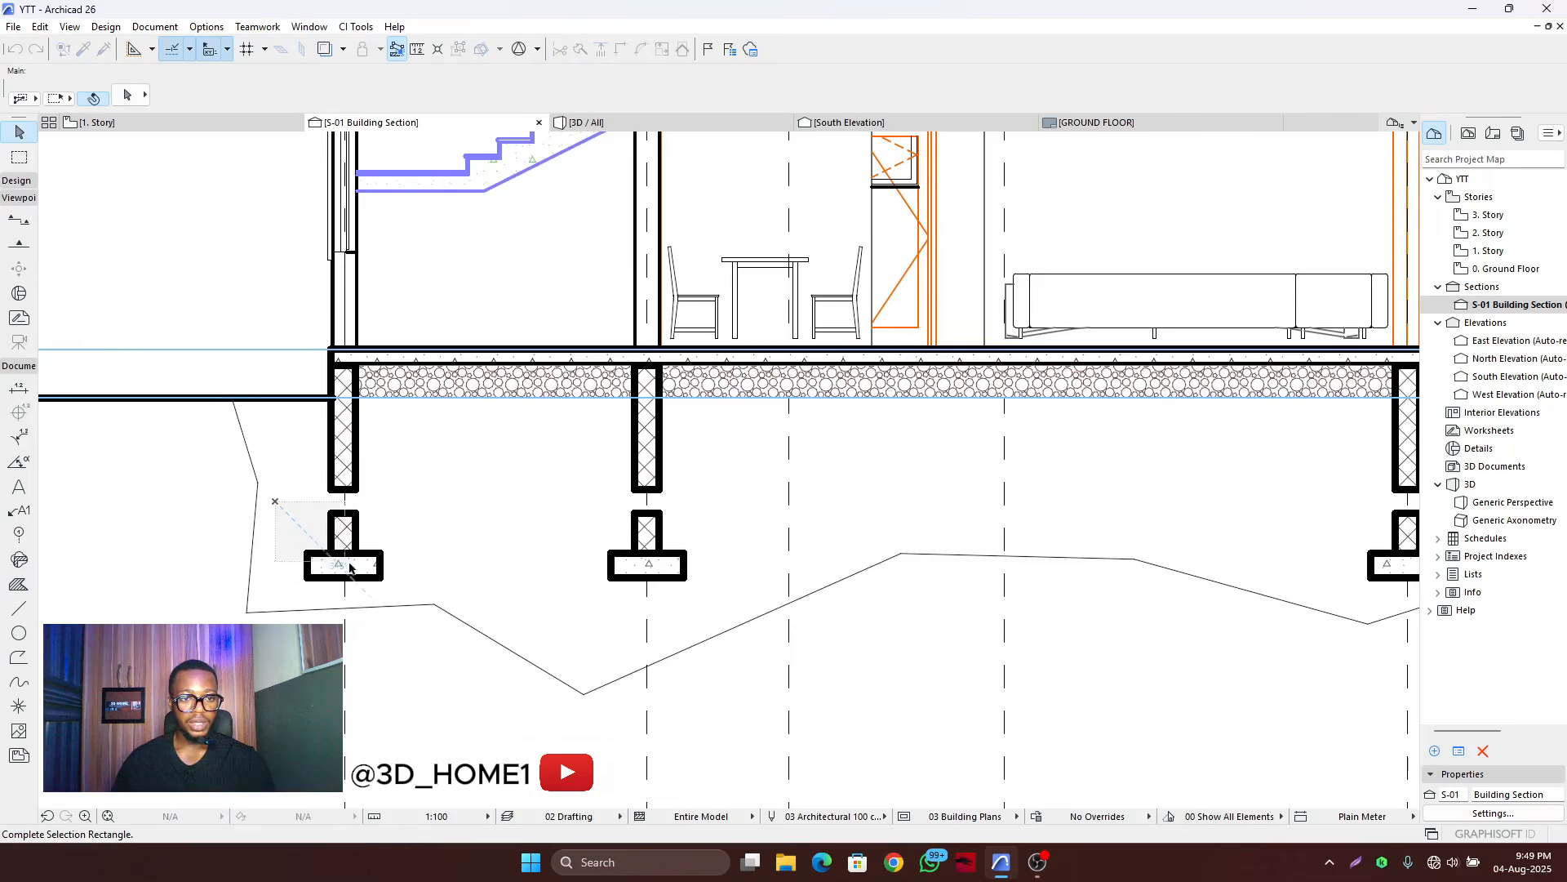
click(400, 595)
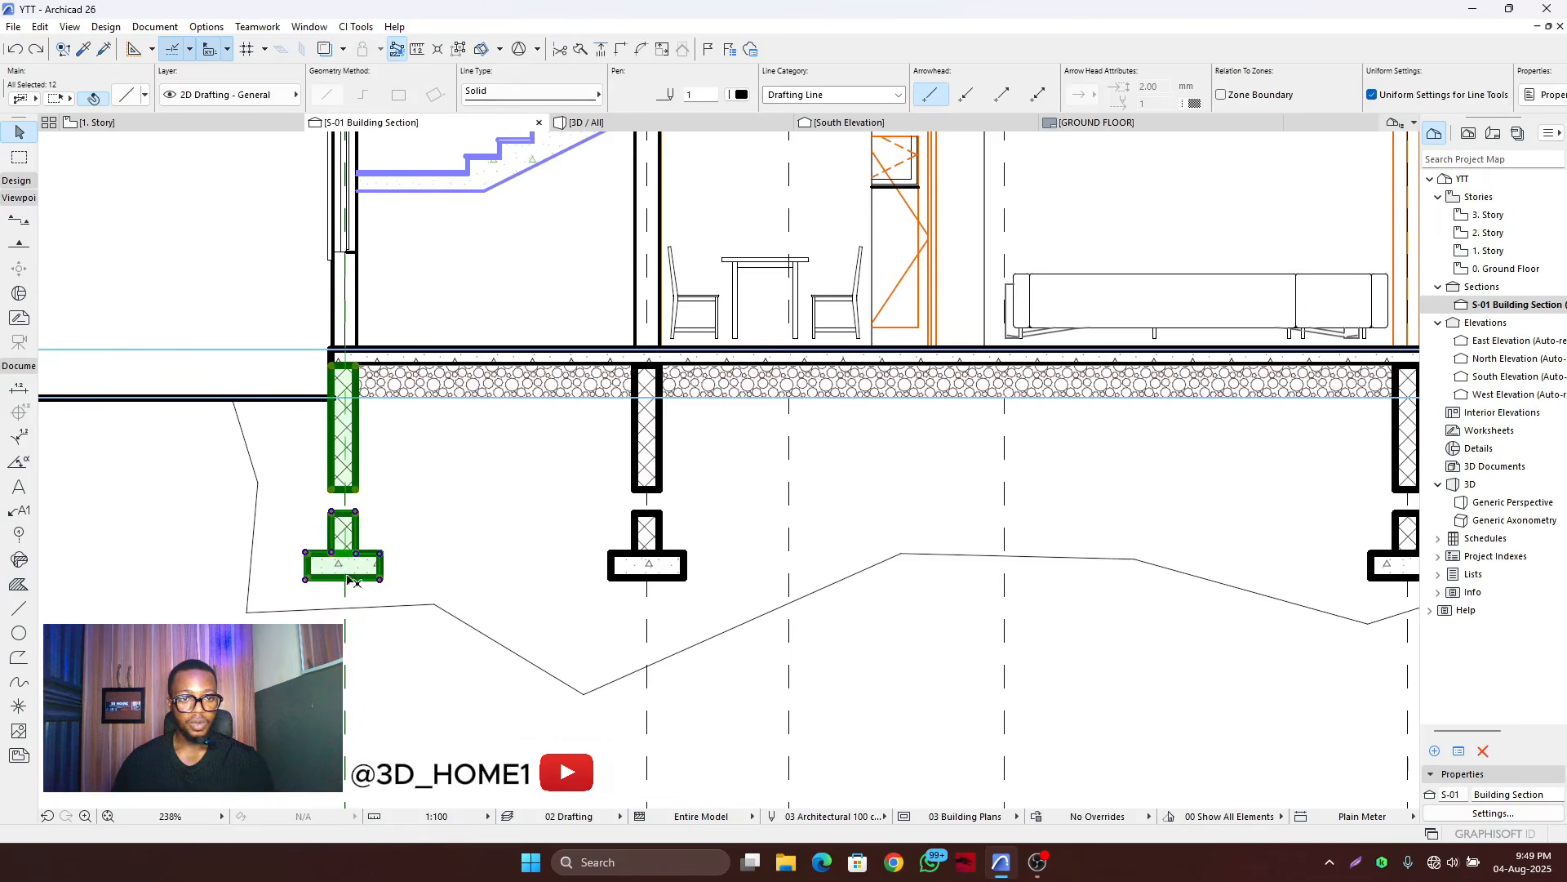
click(345, 507)
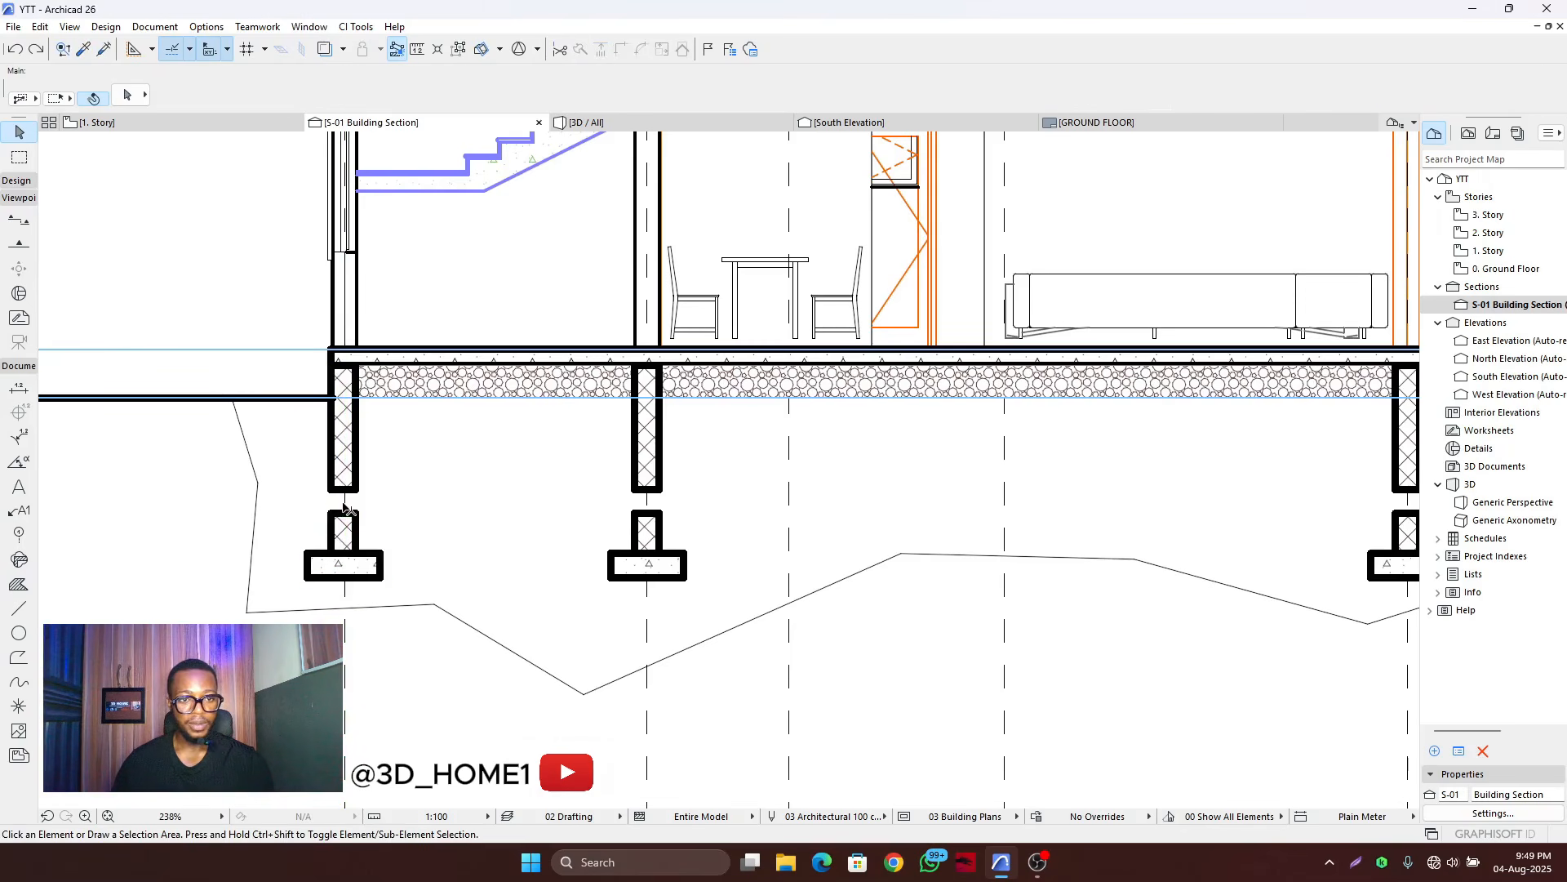
- Copy the grid 1 foundation wall and footing fills to the empty area below the ground line outside the building
click(349, 460)
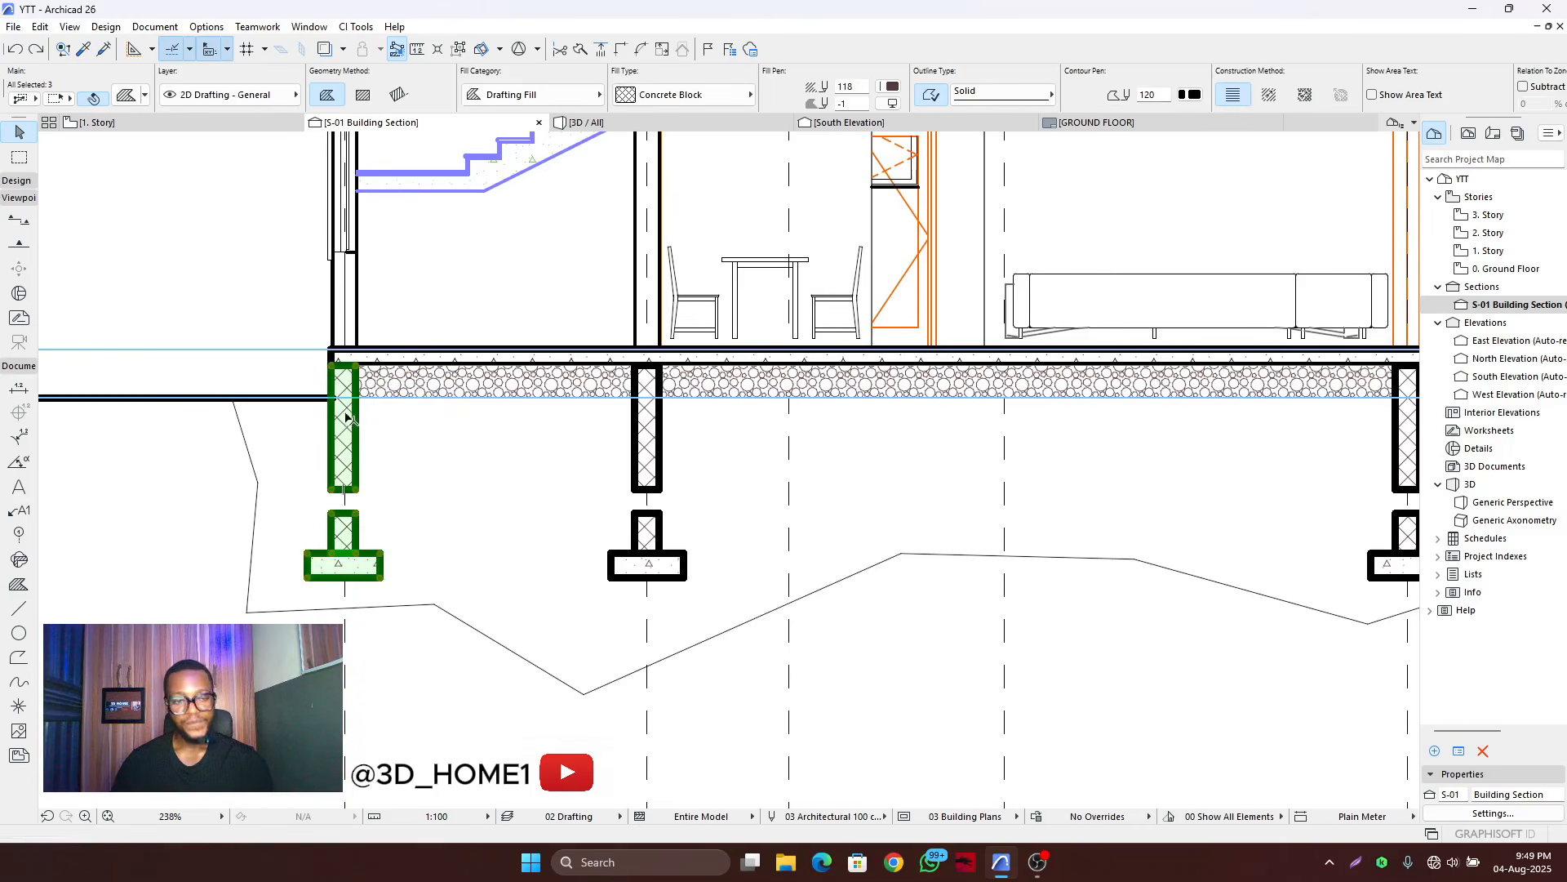
scroll(350, 416, down, 3)
scroll(346, 411, up, 4)
key(ctrl+d)
click(358, 364)
key(ctrl)
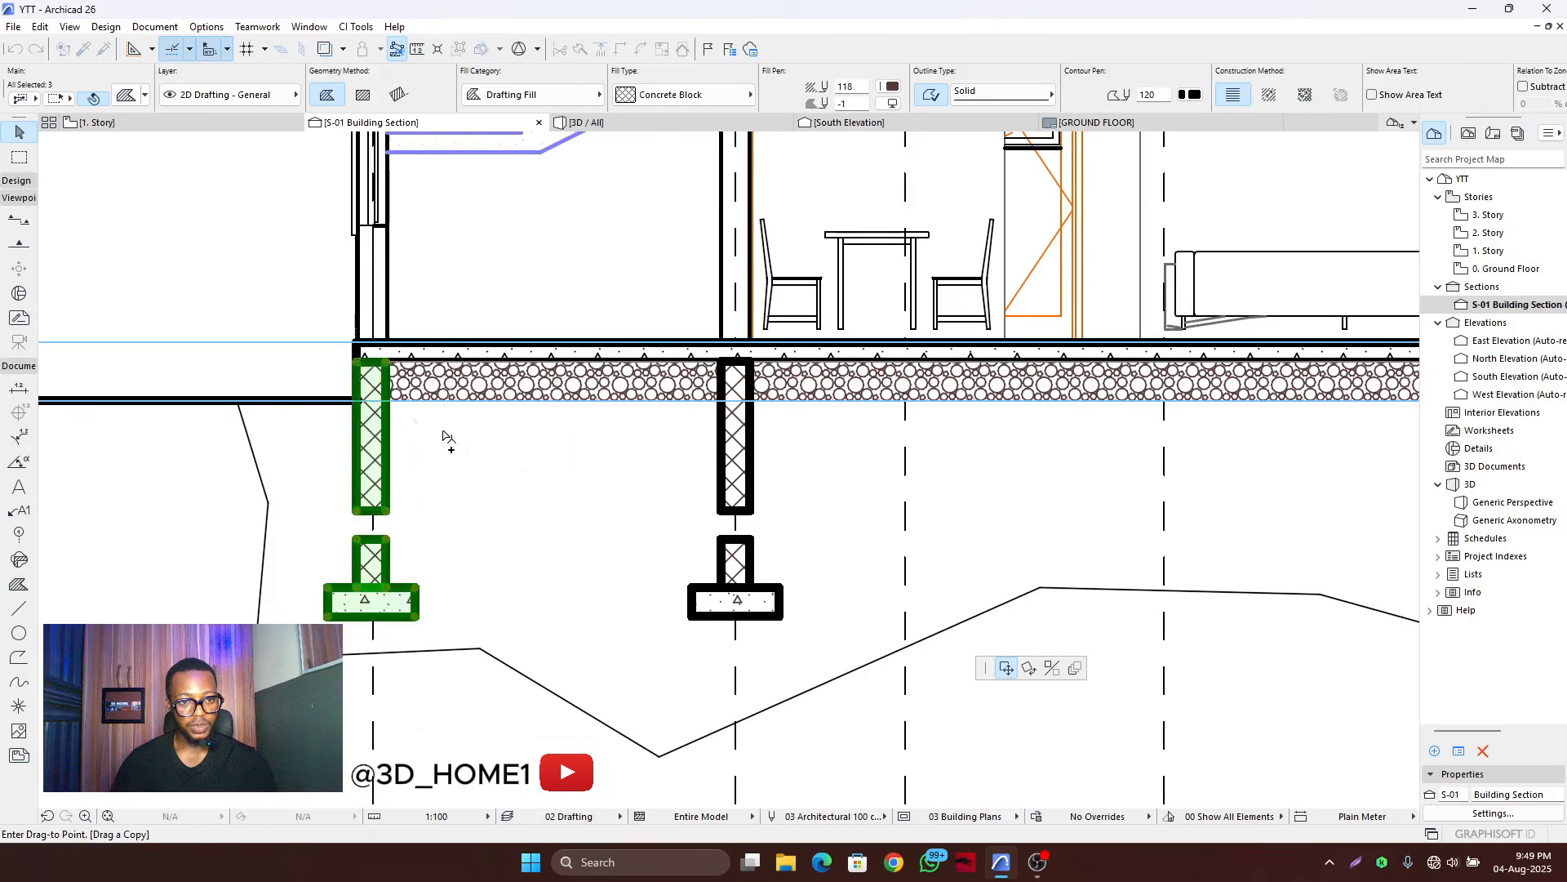
scroll(444, 435, down, 4)
click(180, 606)
key(Escape)
scroll(418, 476, up, 3)
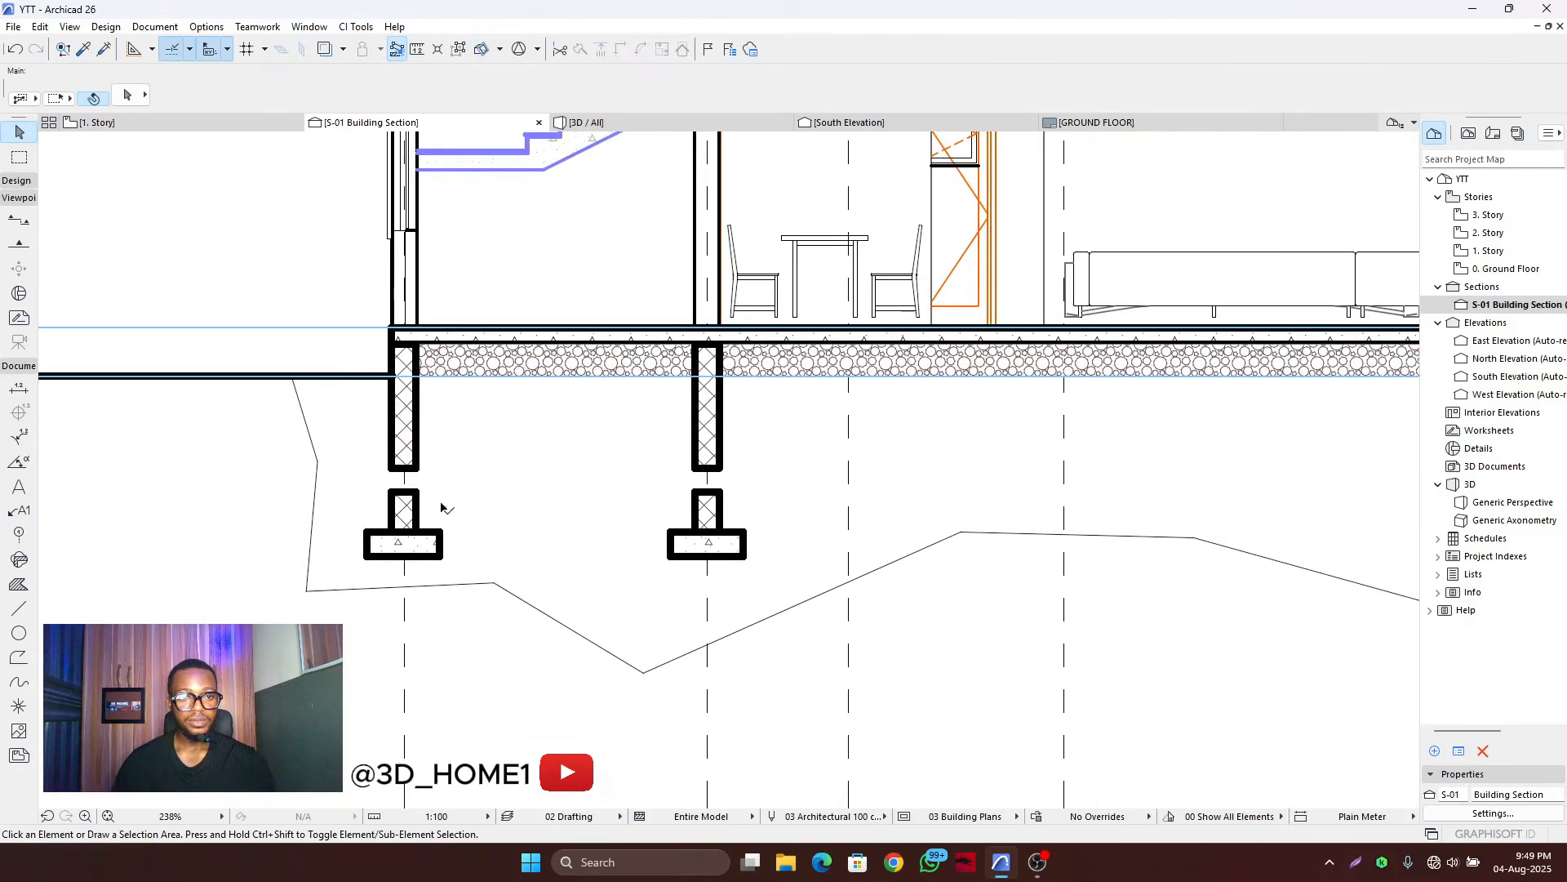
- Try the Gravel fill inside the earth boundary beneath the building and look through the alternative fill types
scroll(441, 508, down, 3)
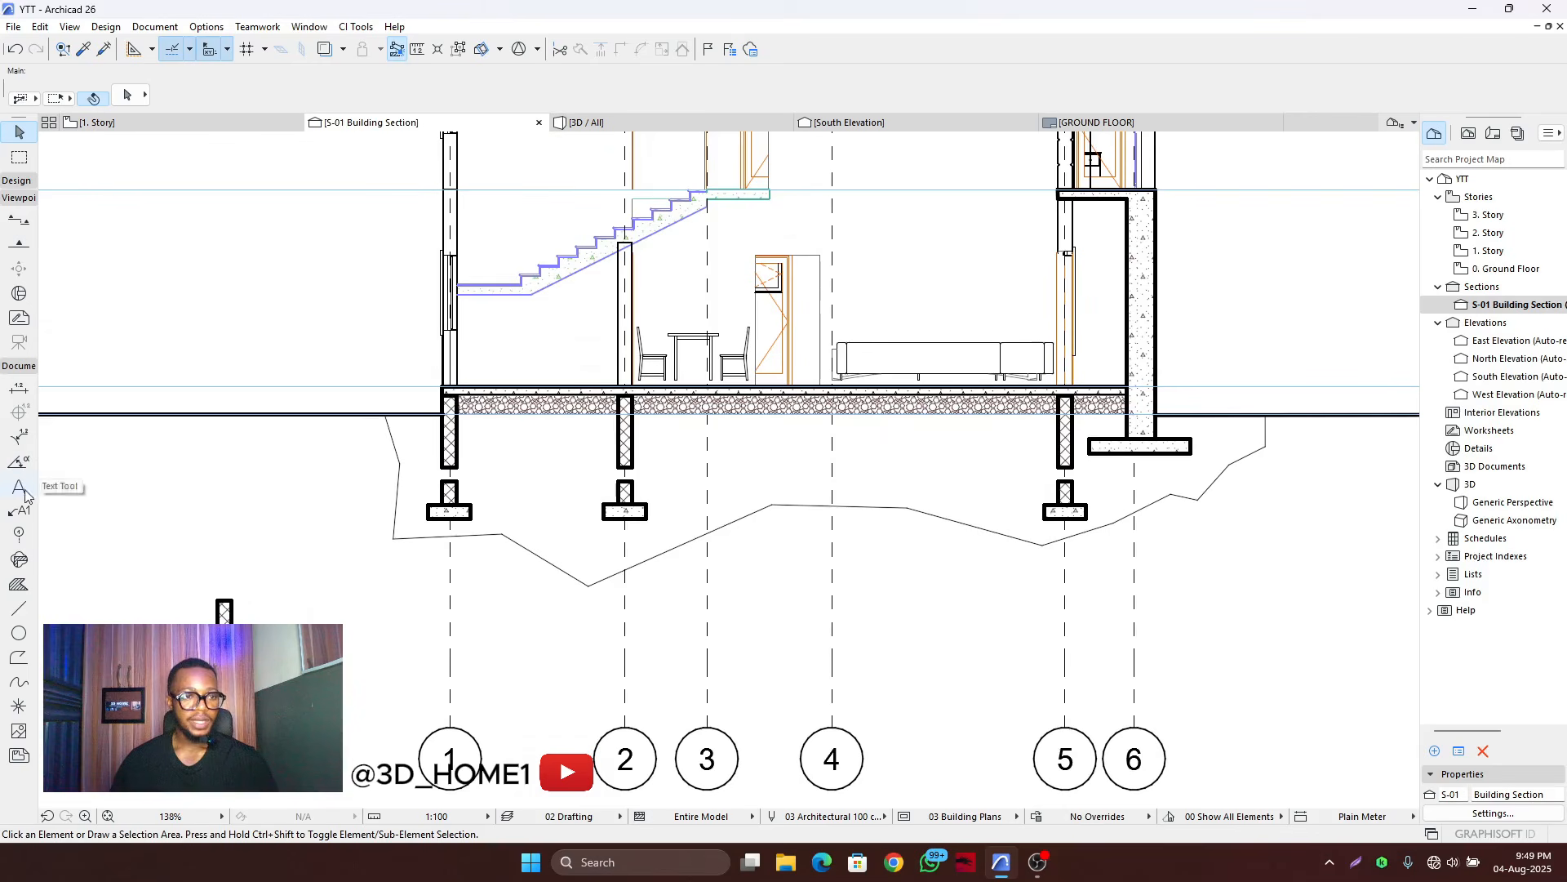
click(19, 584)
click(544, 487)
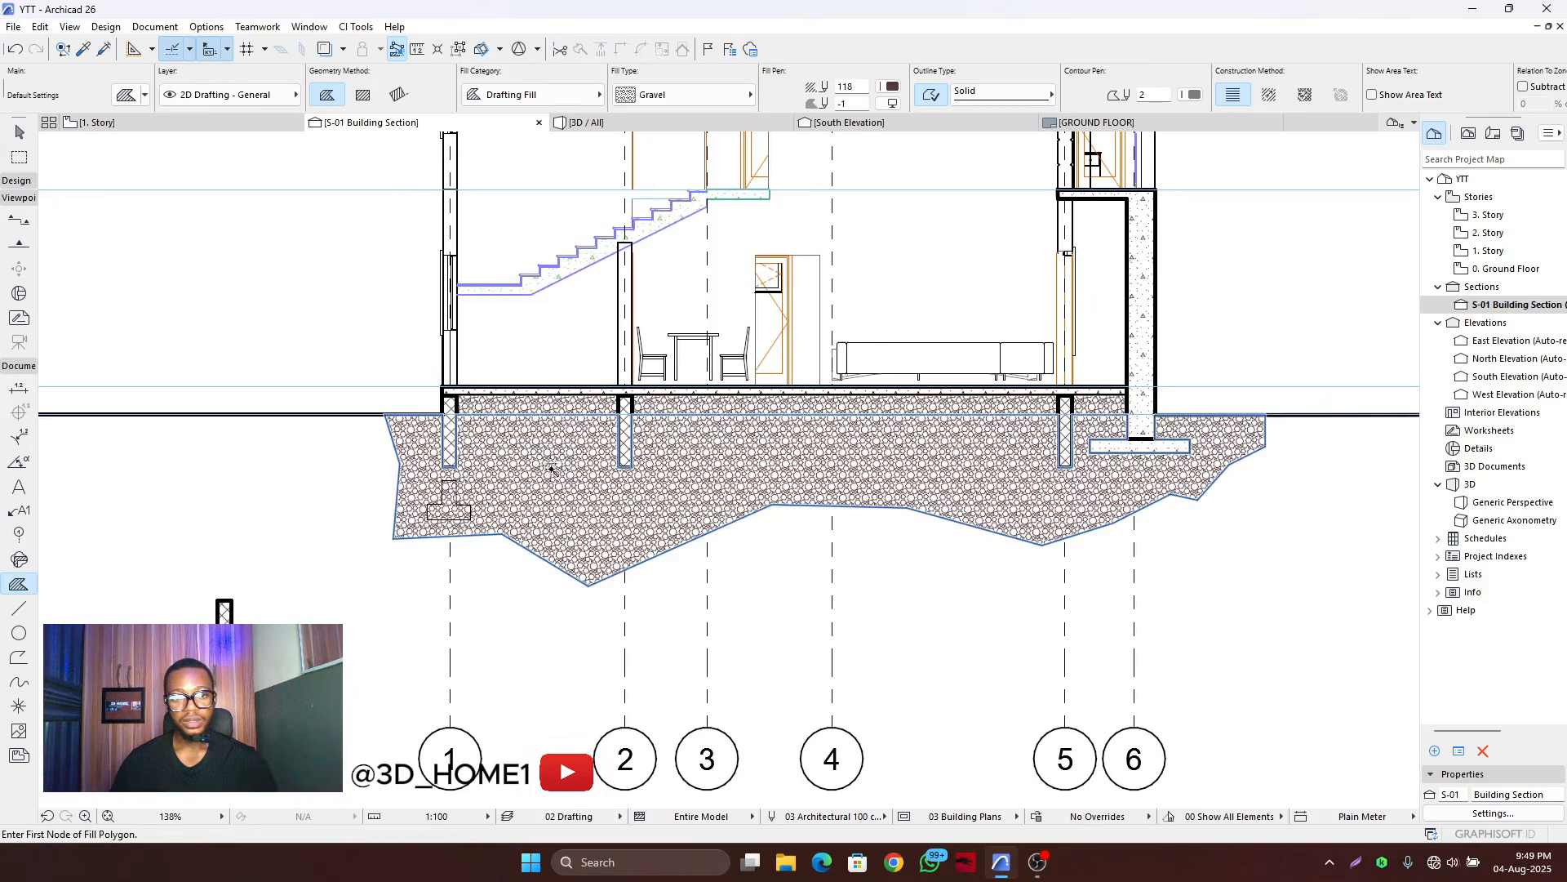
key(Escape)
scroll(817, 450, up, 3)
click(767, 479)
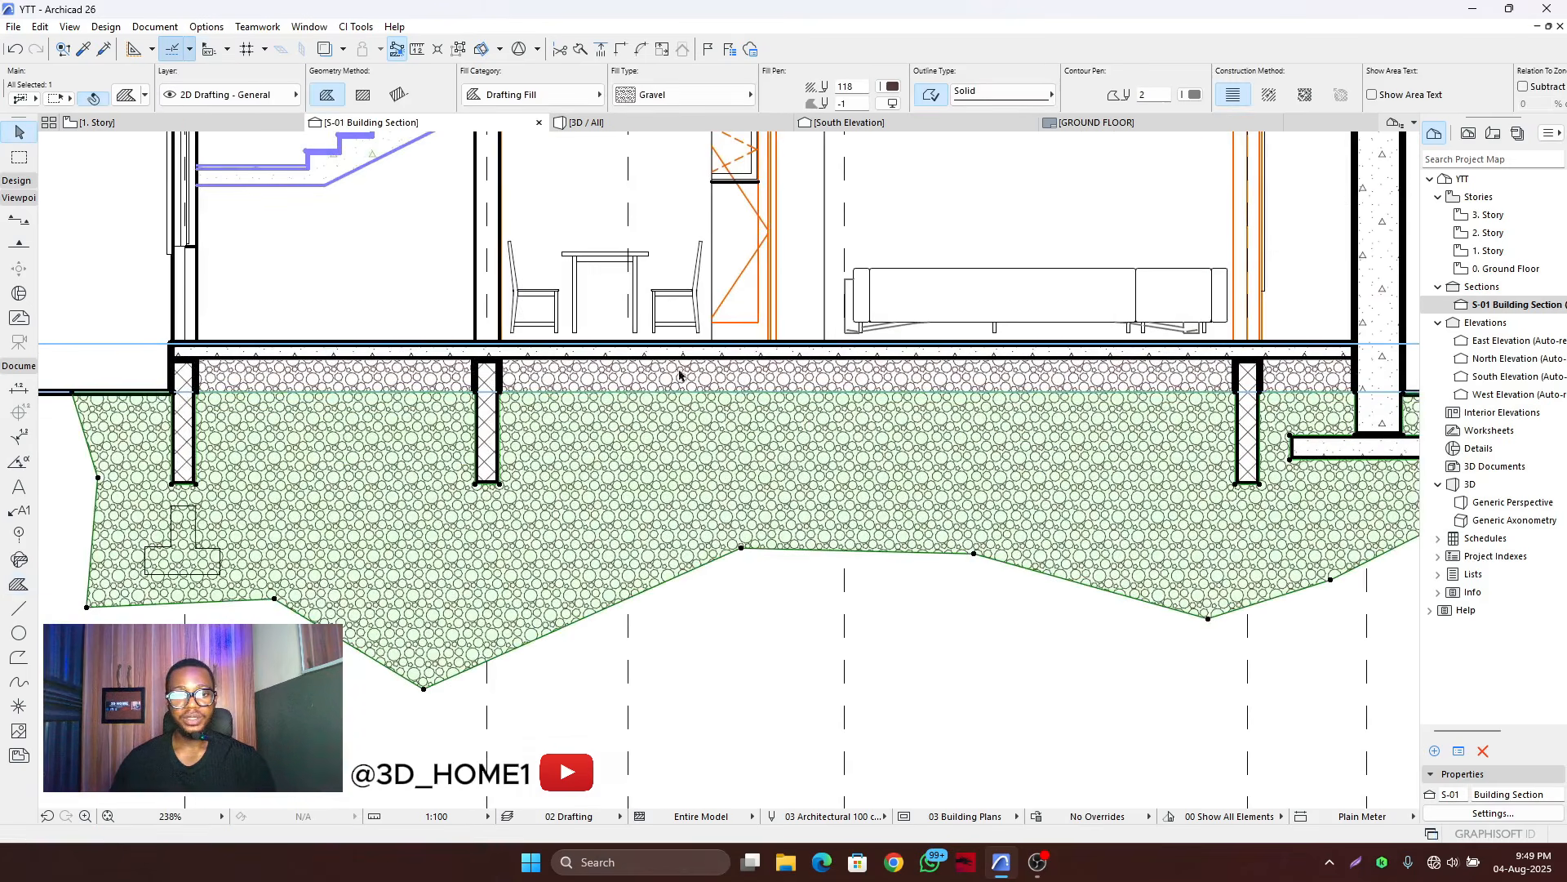
click(684, 95)
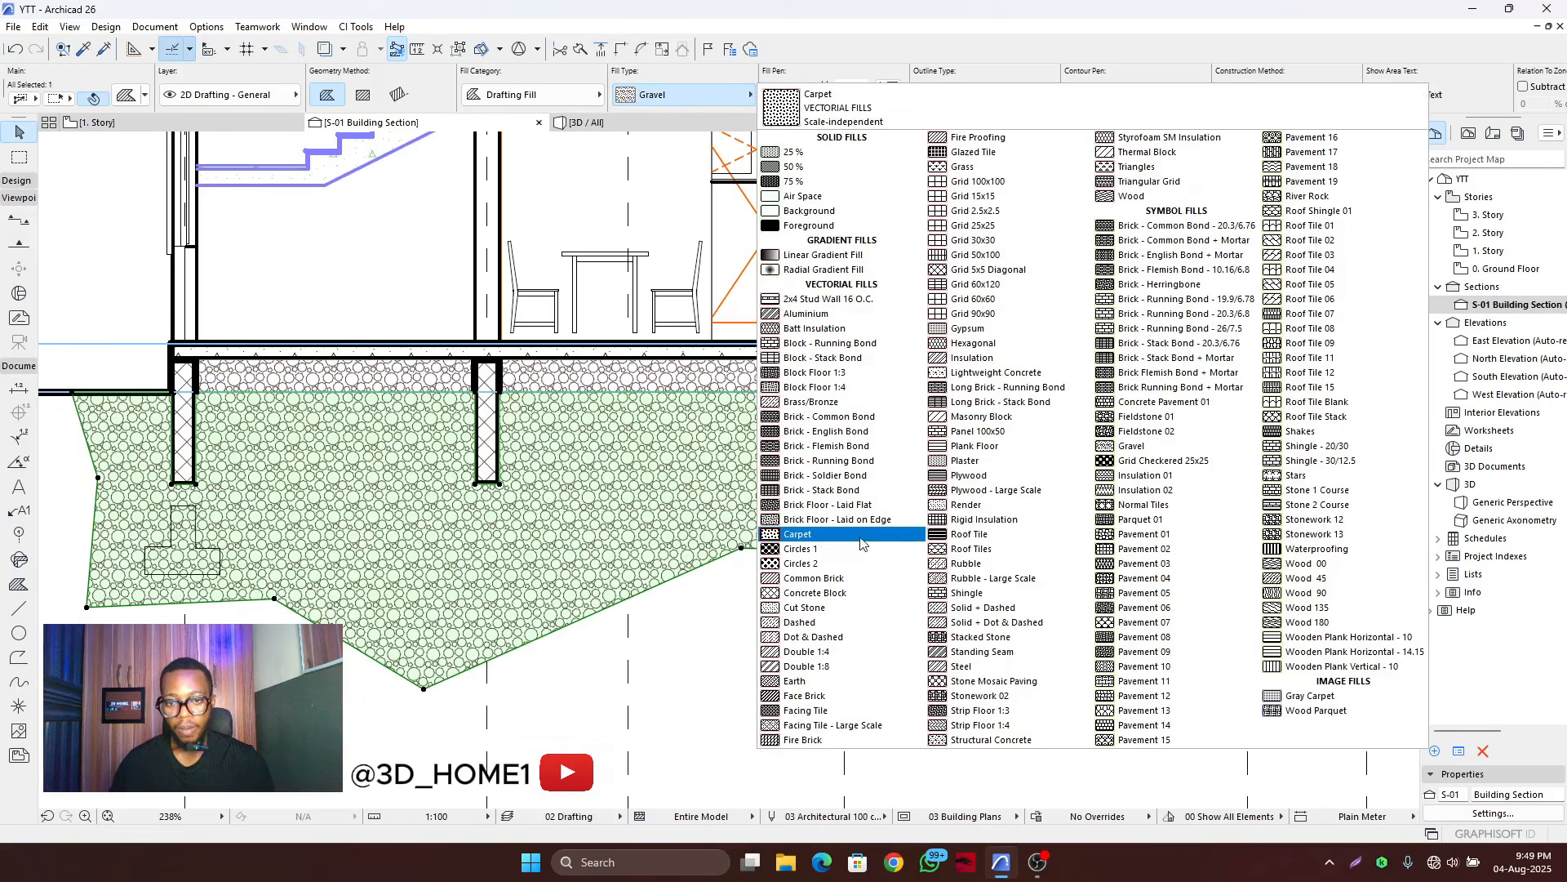
click(315, 555)
key(Escape)
- Delete the Gravel fill from the earth boundary and the traced outline around the grid 1 footing
click(243, 527)
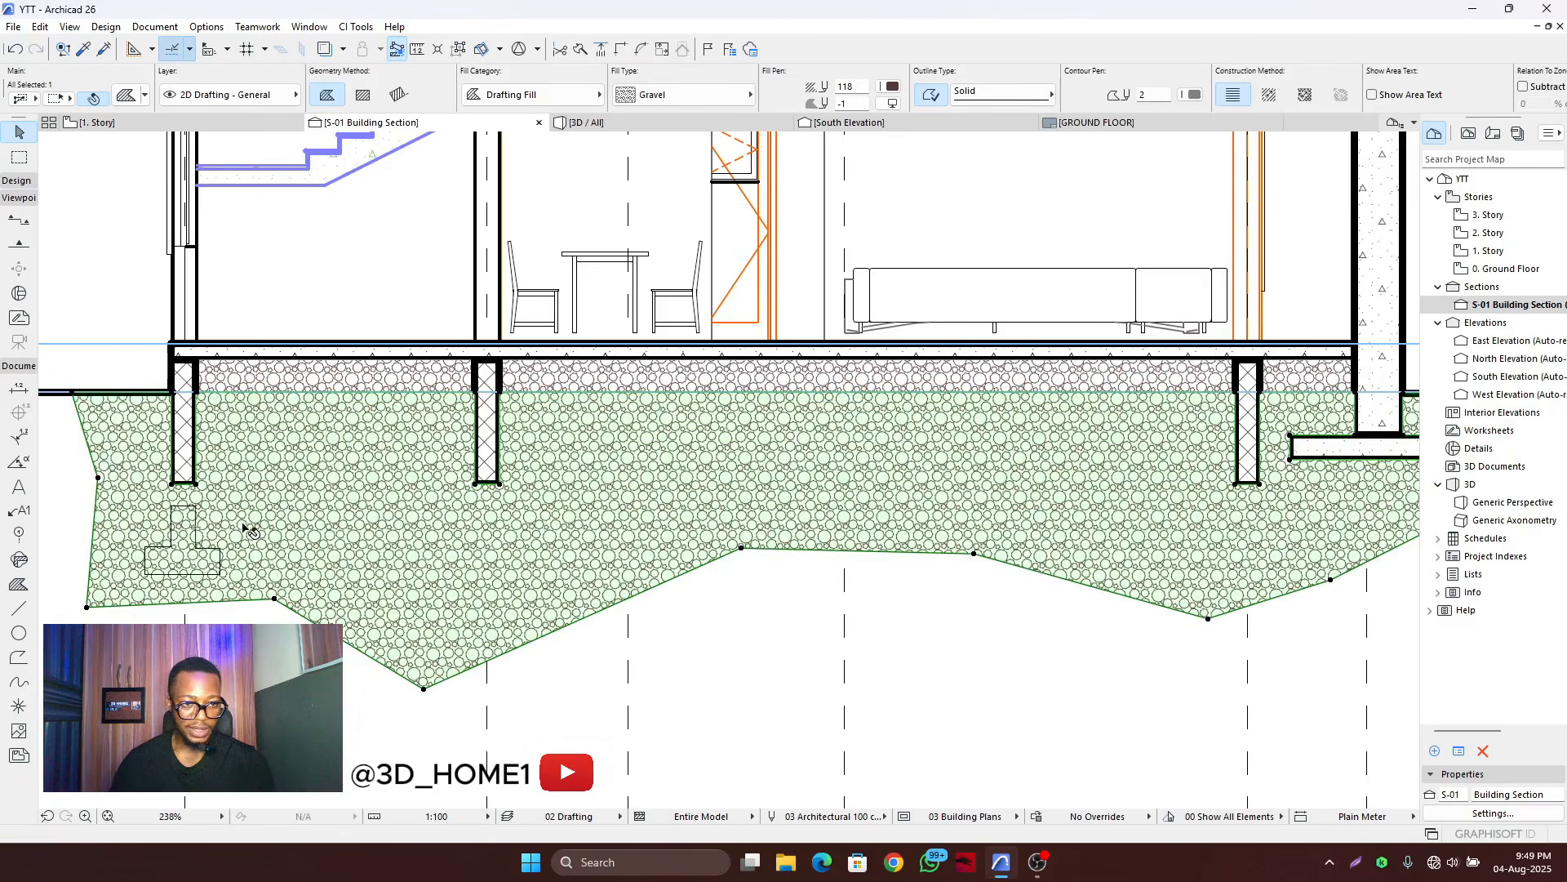
key(Delete)
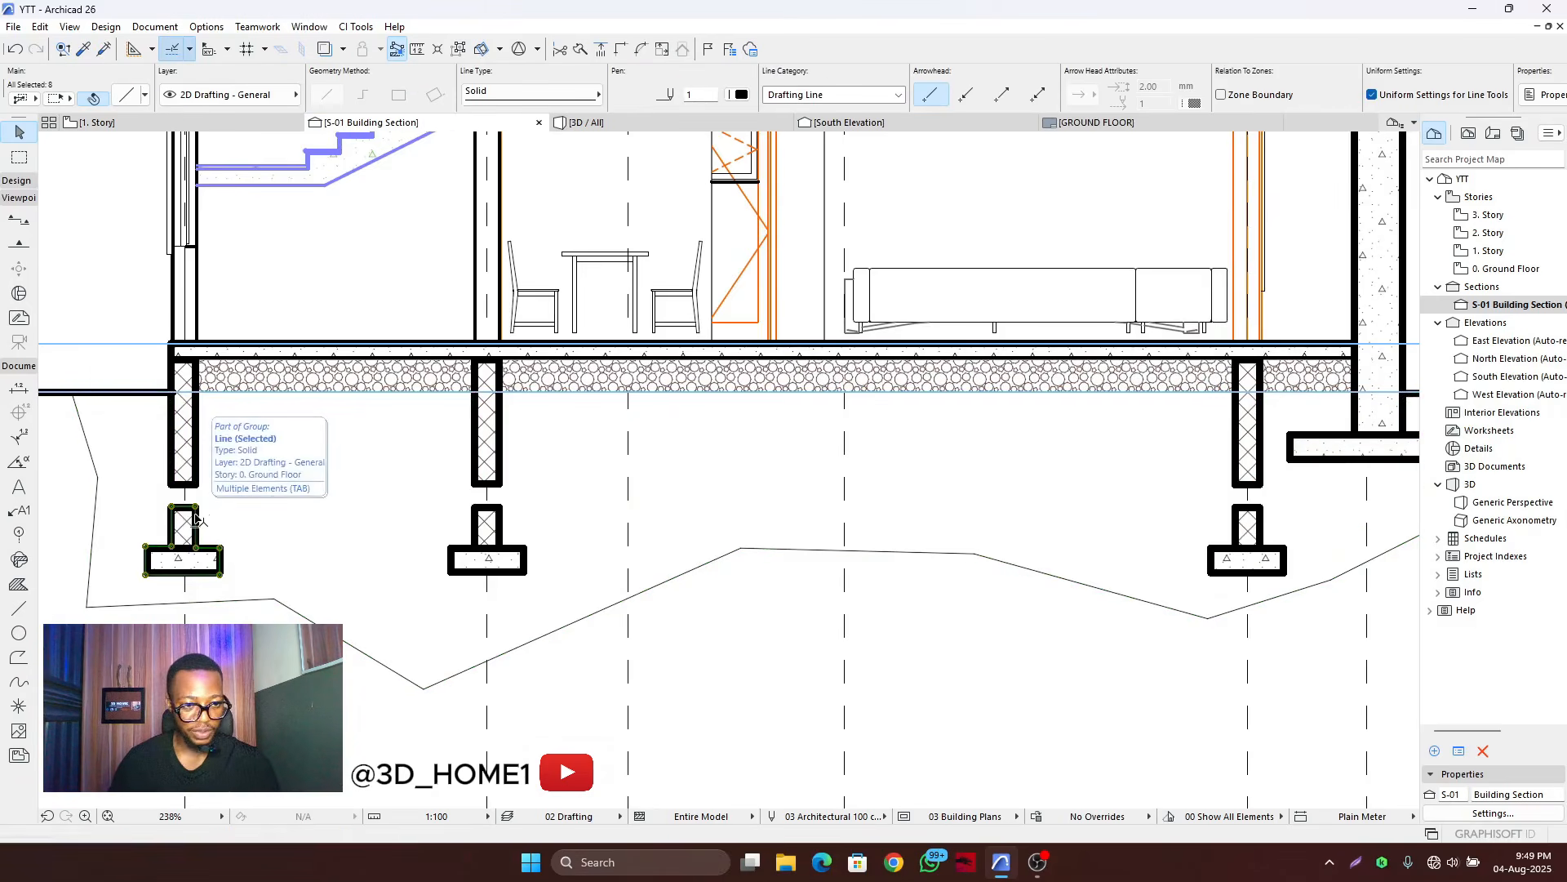
scroll(261, 499, down, 3)
scroll(298, 498, down, 2)
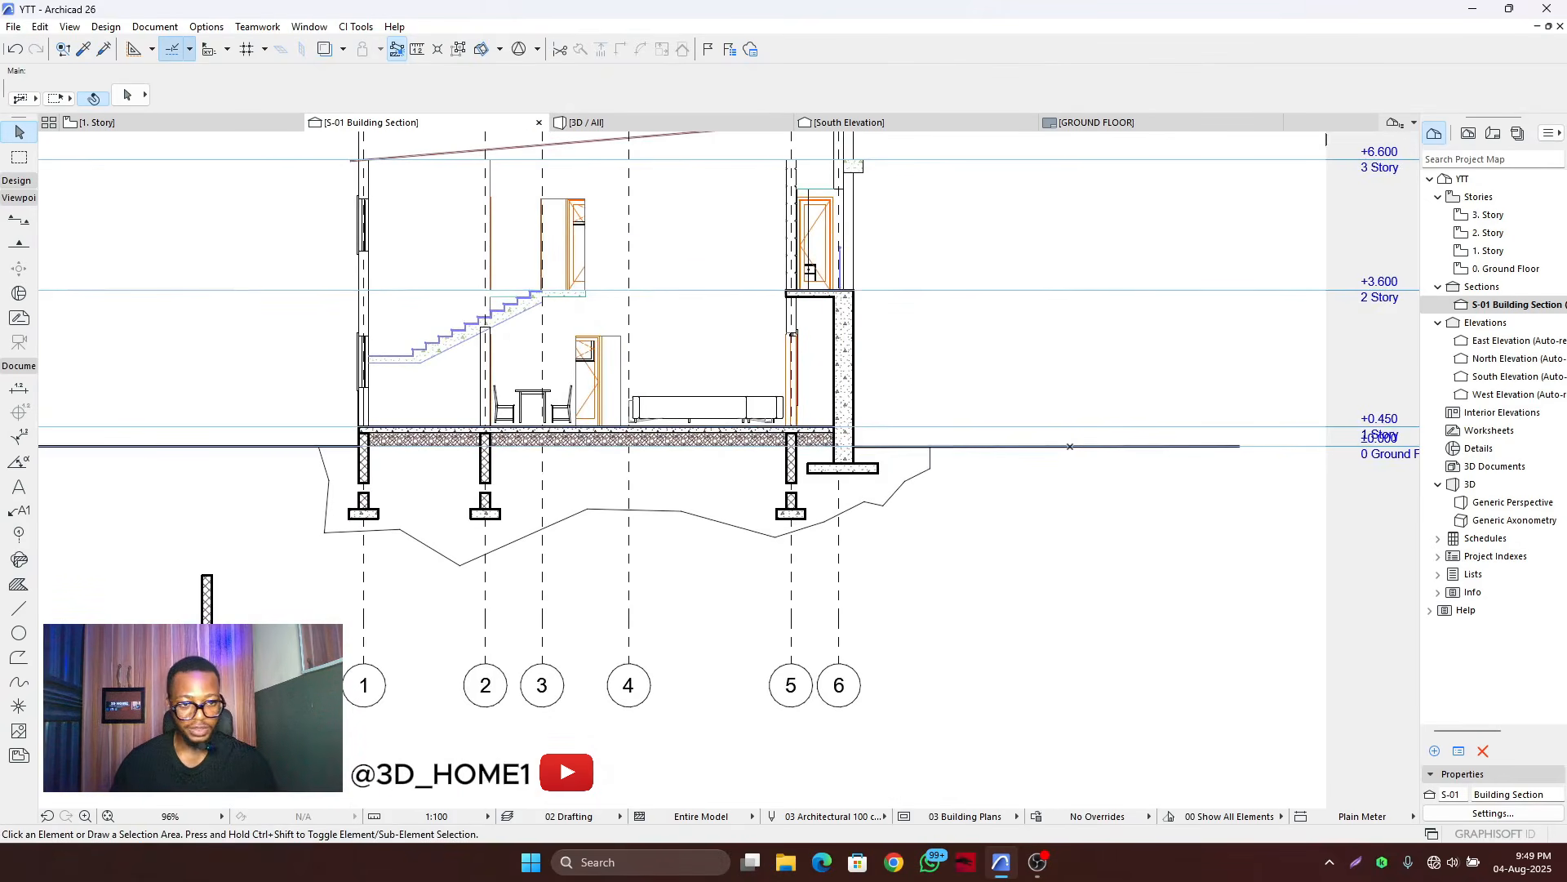
- Fill the closed earth boundary beneath the building automatically with the current Gravel drafting fill
scroll(312, 524, up, 3)
scroll(532, 524, down, 2)
scroll(549, 558, up, 1)
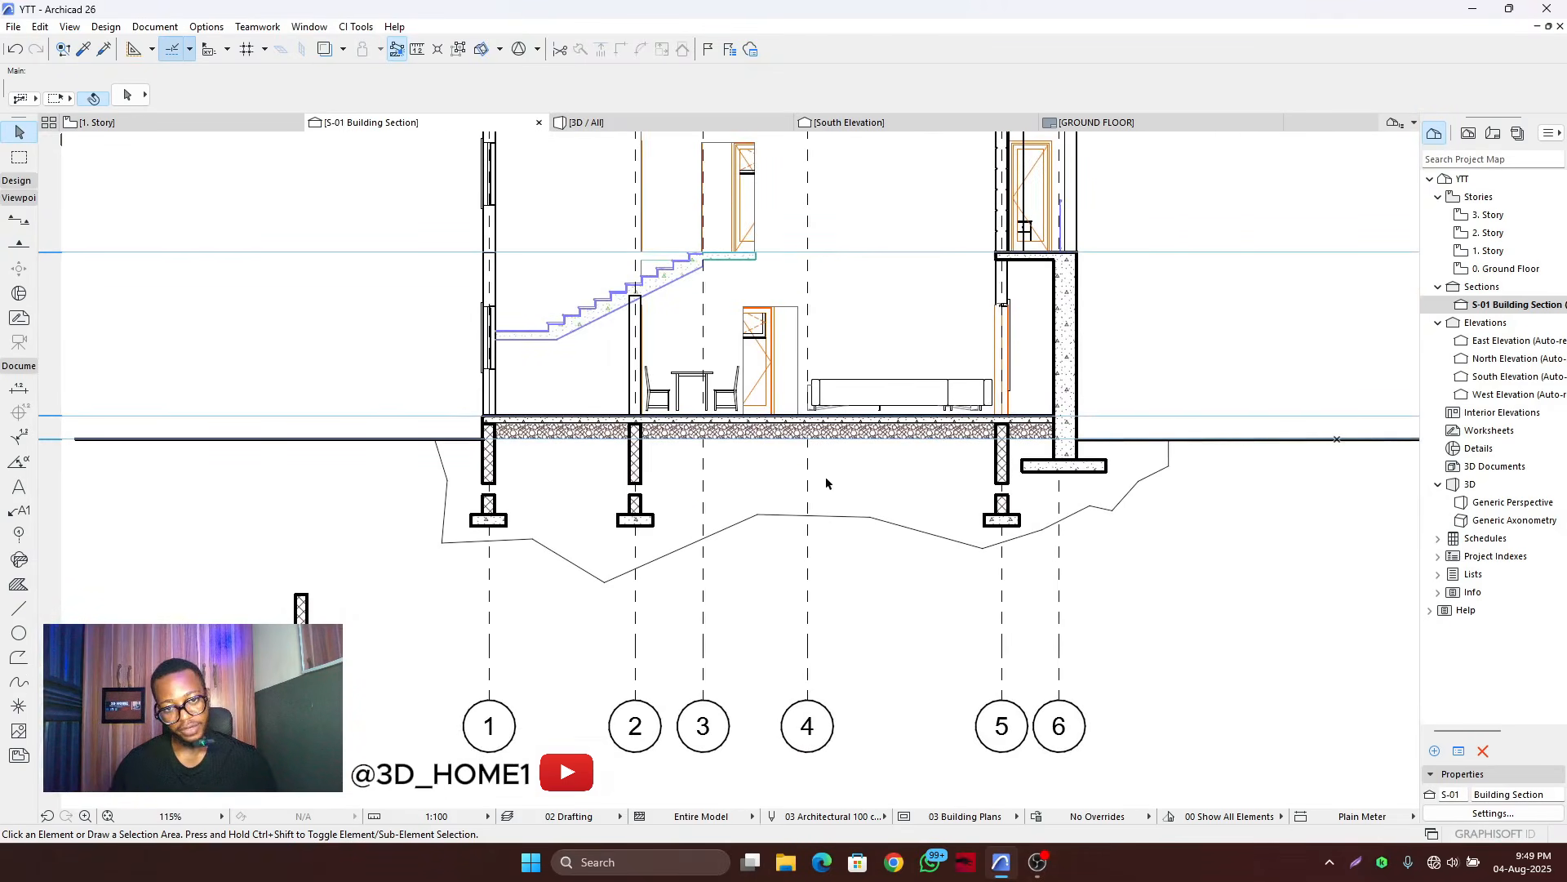
scroll(574, 503, up, 3)
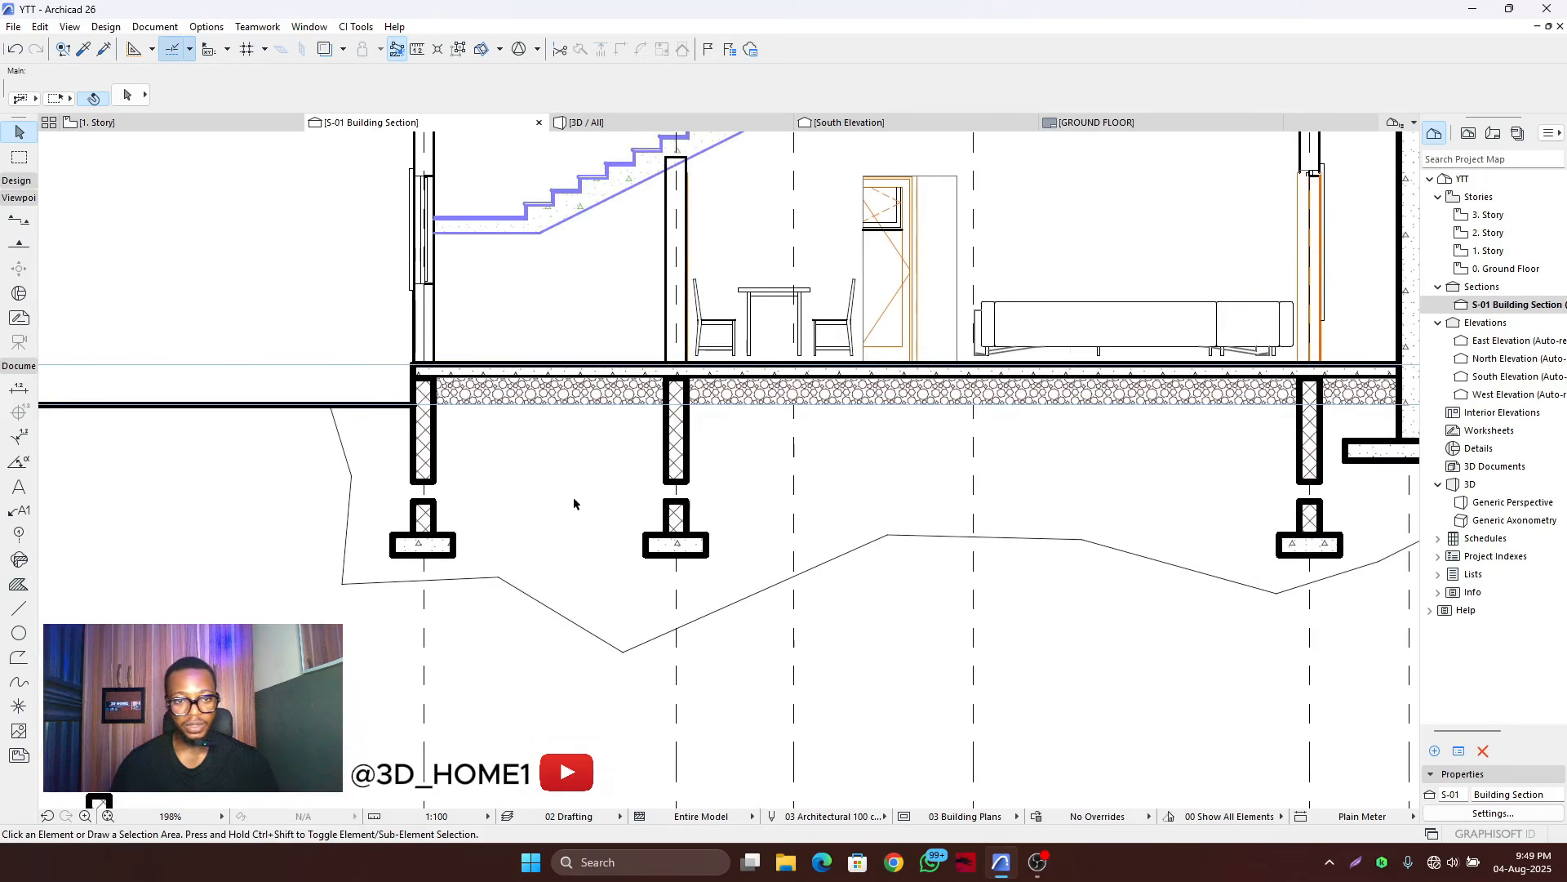
click(19, 584)
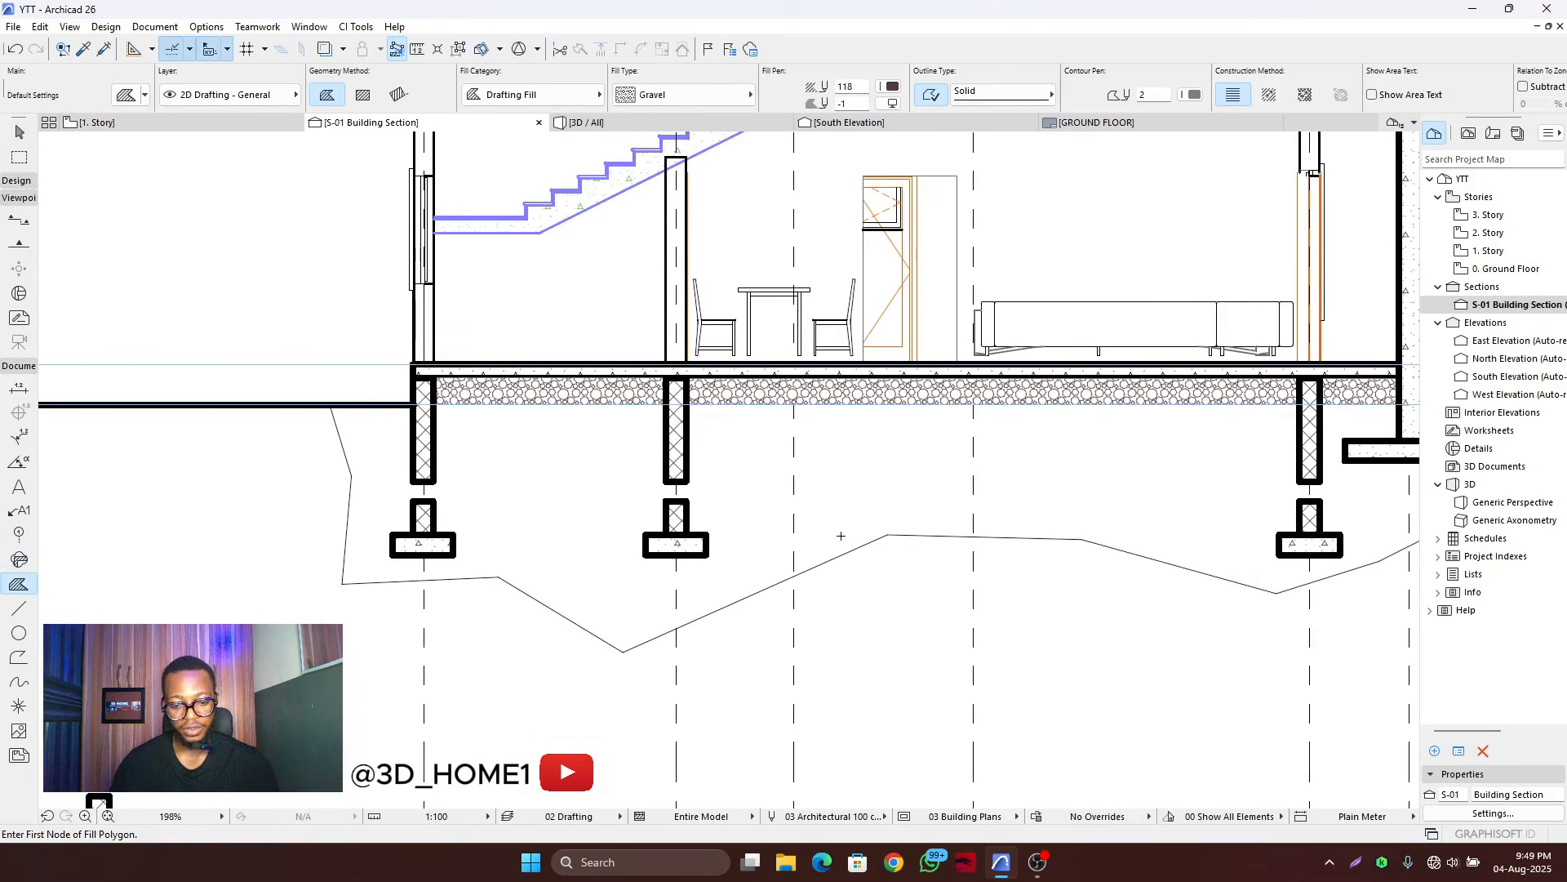
key(space)
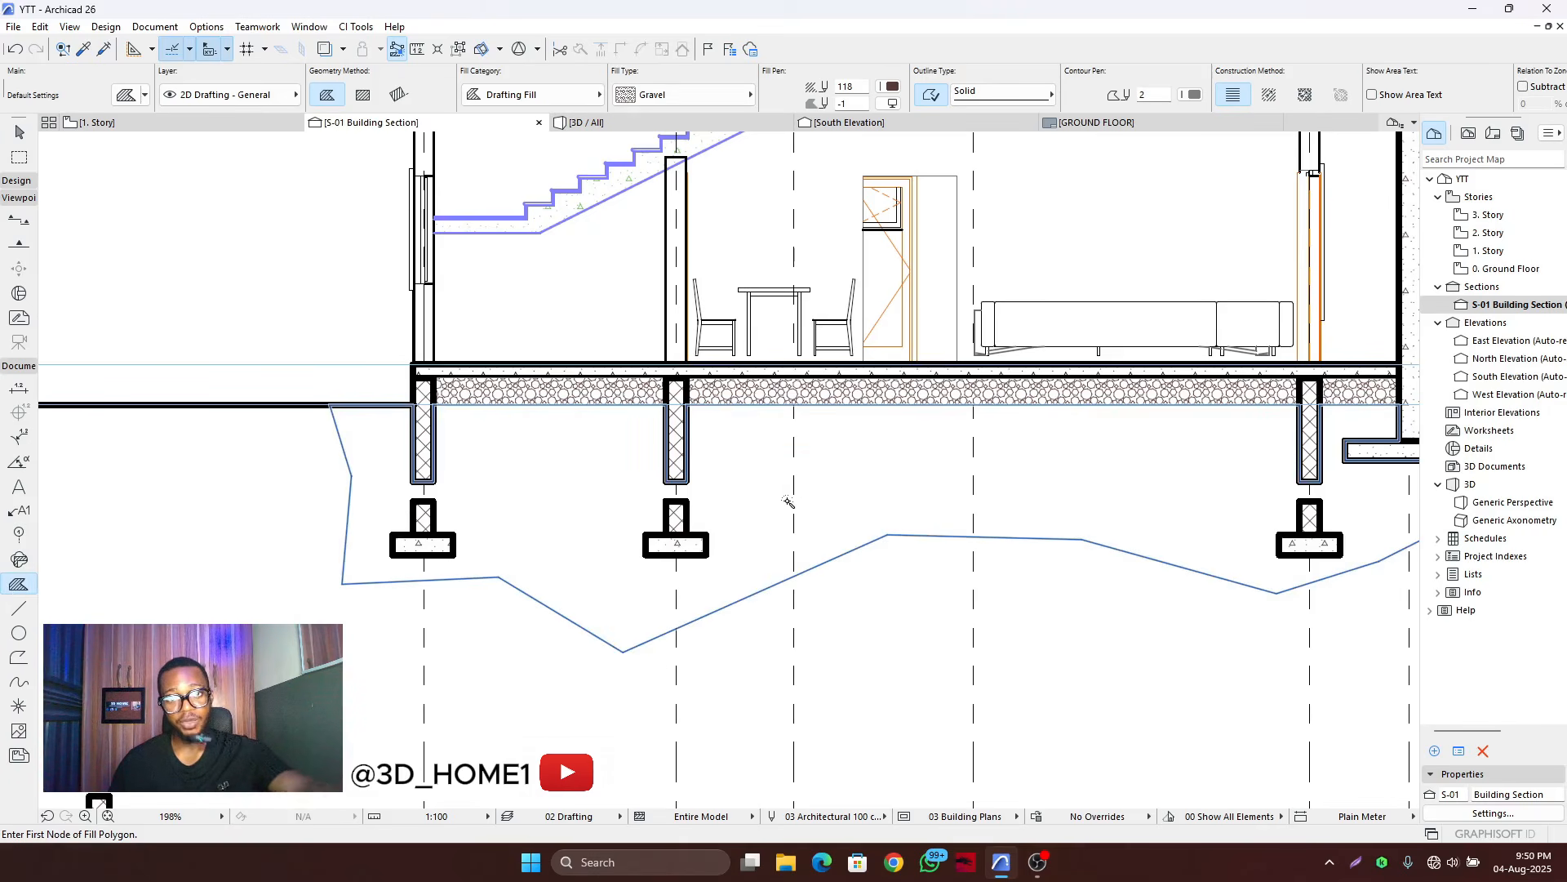
click(768, 498)
key(Escape)
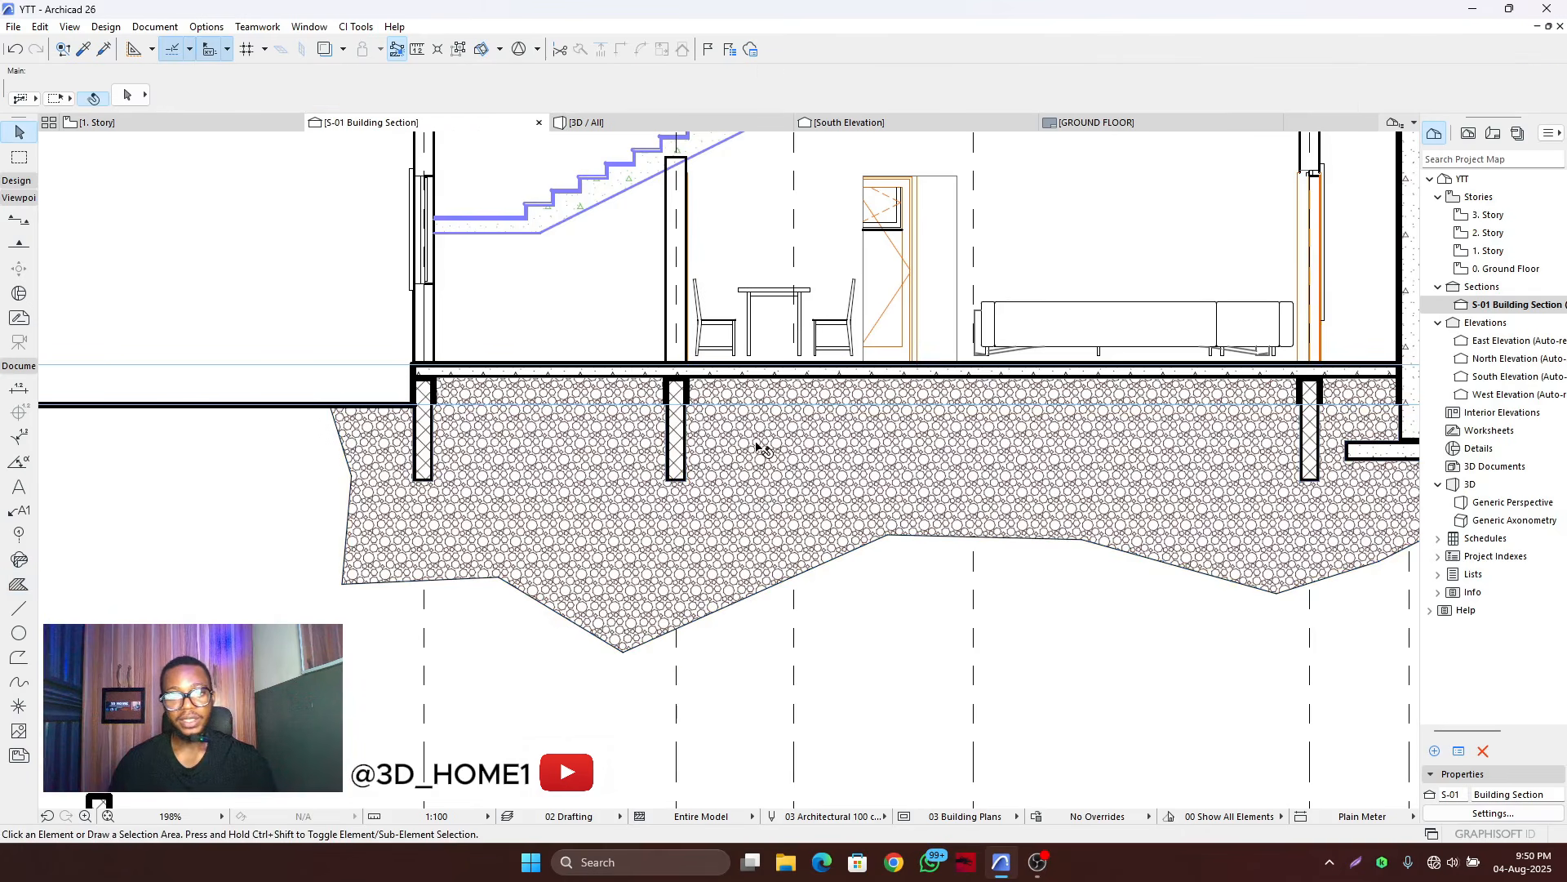
- Change the fill type of the irregular ground area beneath the building to Earth
click(758, 447)
click(686, 94)
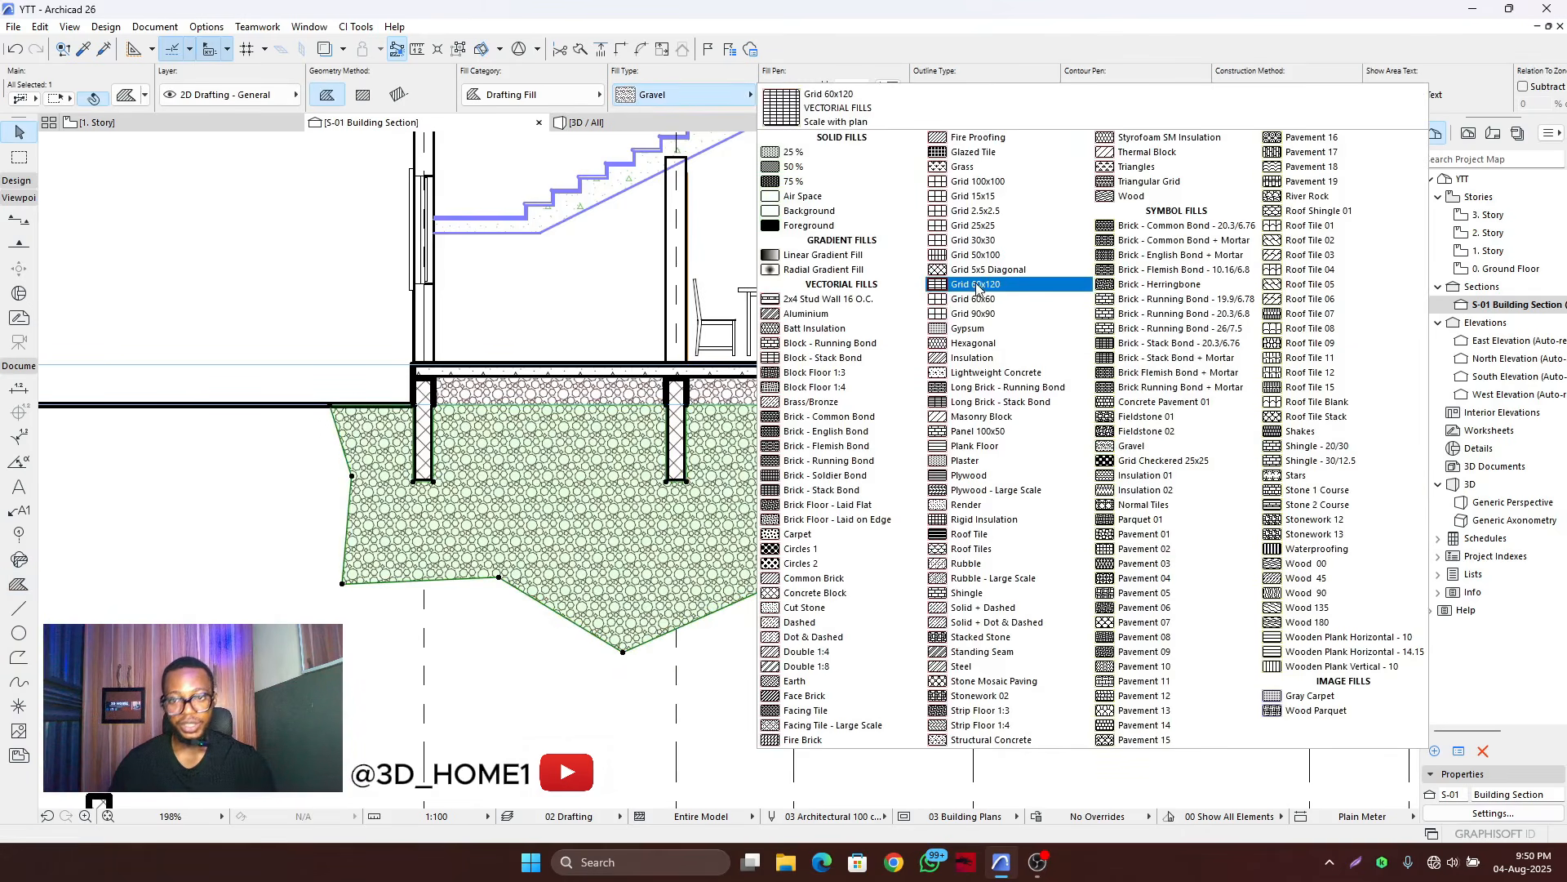
click(795, 681)
key(Escape)
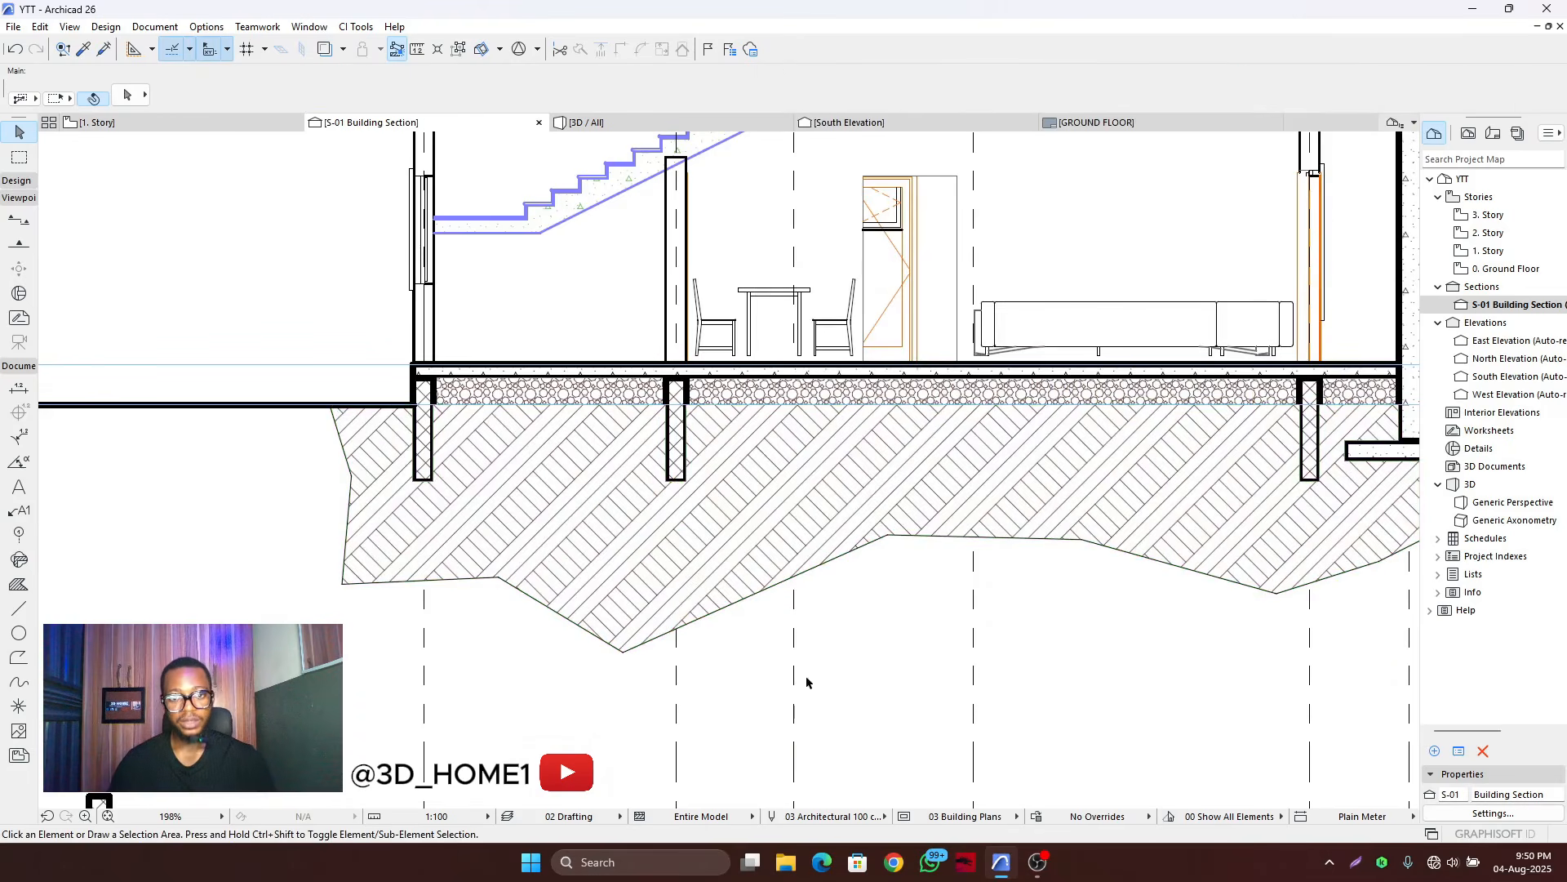
- Set the fill foreground pen of the three gravel fills beneath the floor slab to 61
scroll(571, 620, down, 6)
scroll(580, 625, up, 6)
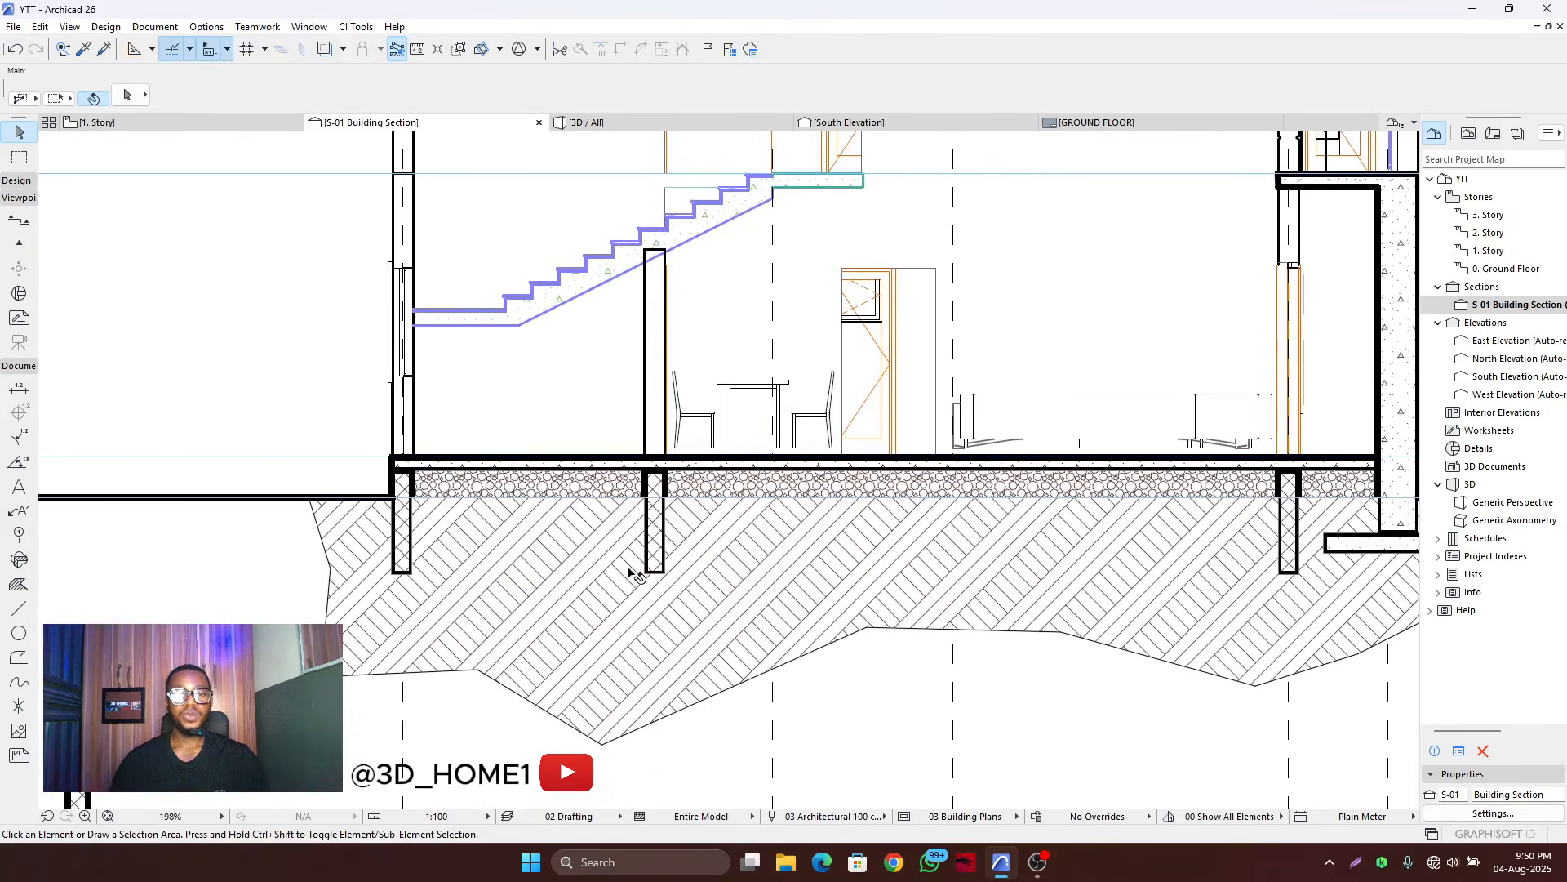
scroll(667, 527, up, 5)
click(573, 462)
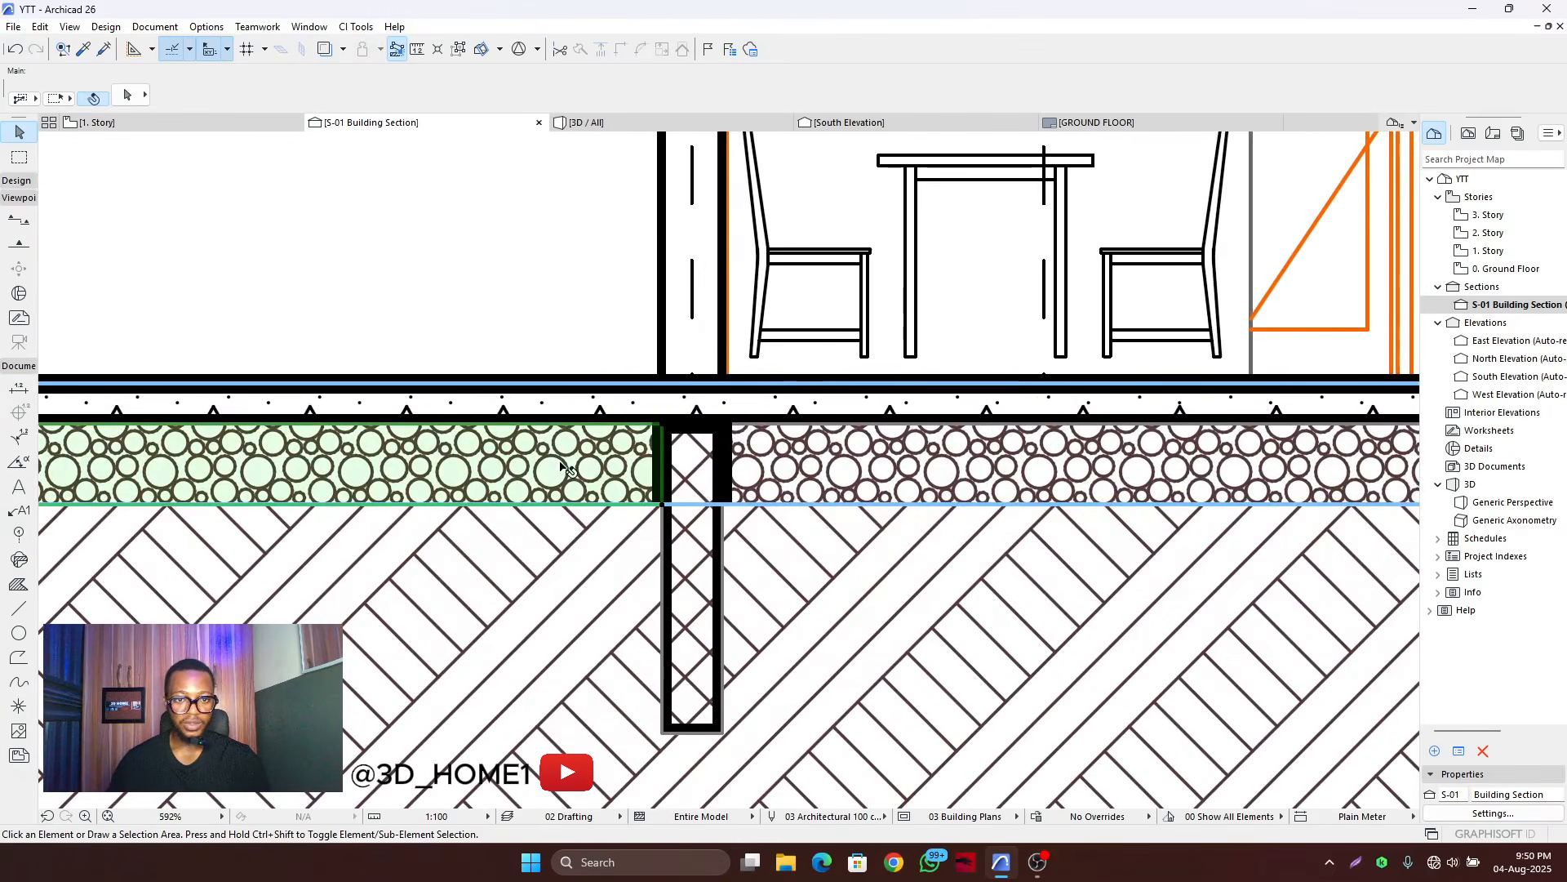
scroll(604, 512, down, 5)
shift+click(977, 490)
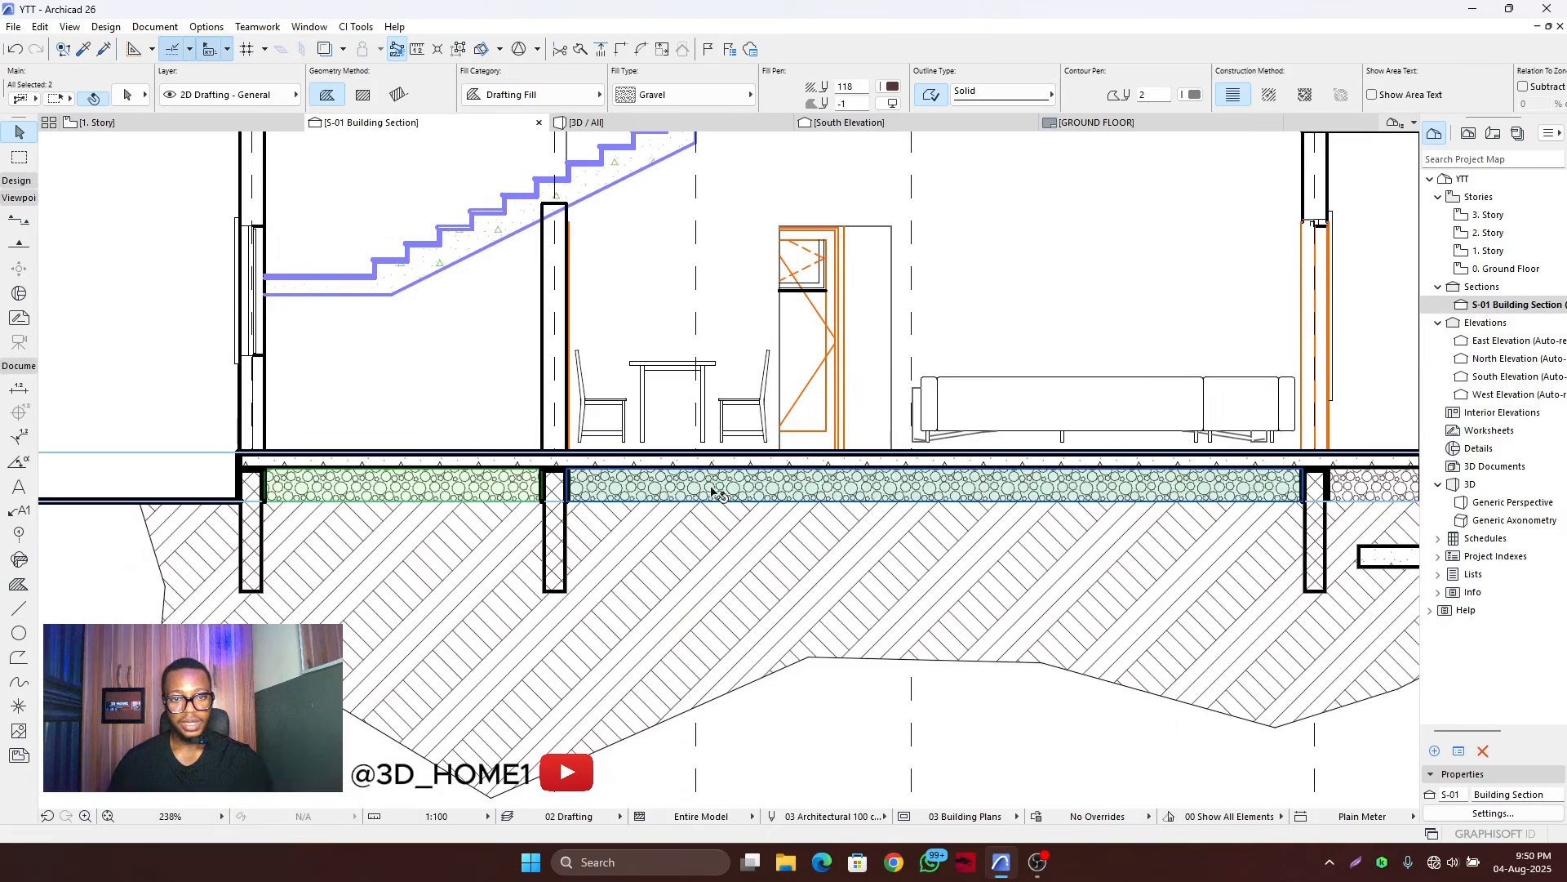
scroll(977, 511, down, 6)
scroll(976, 510, up, 5)
scroll(945, 525, down, 3)
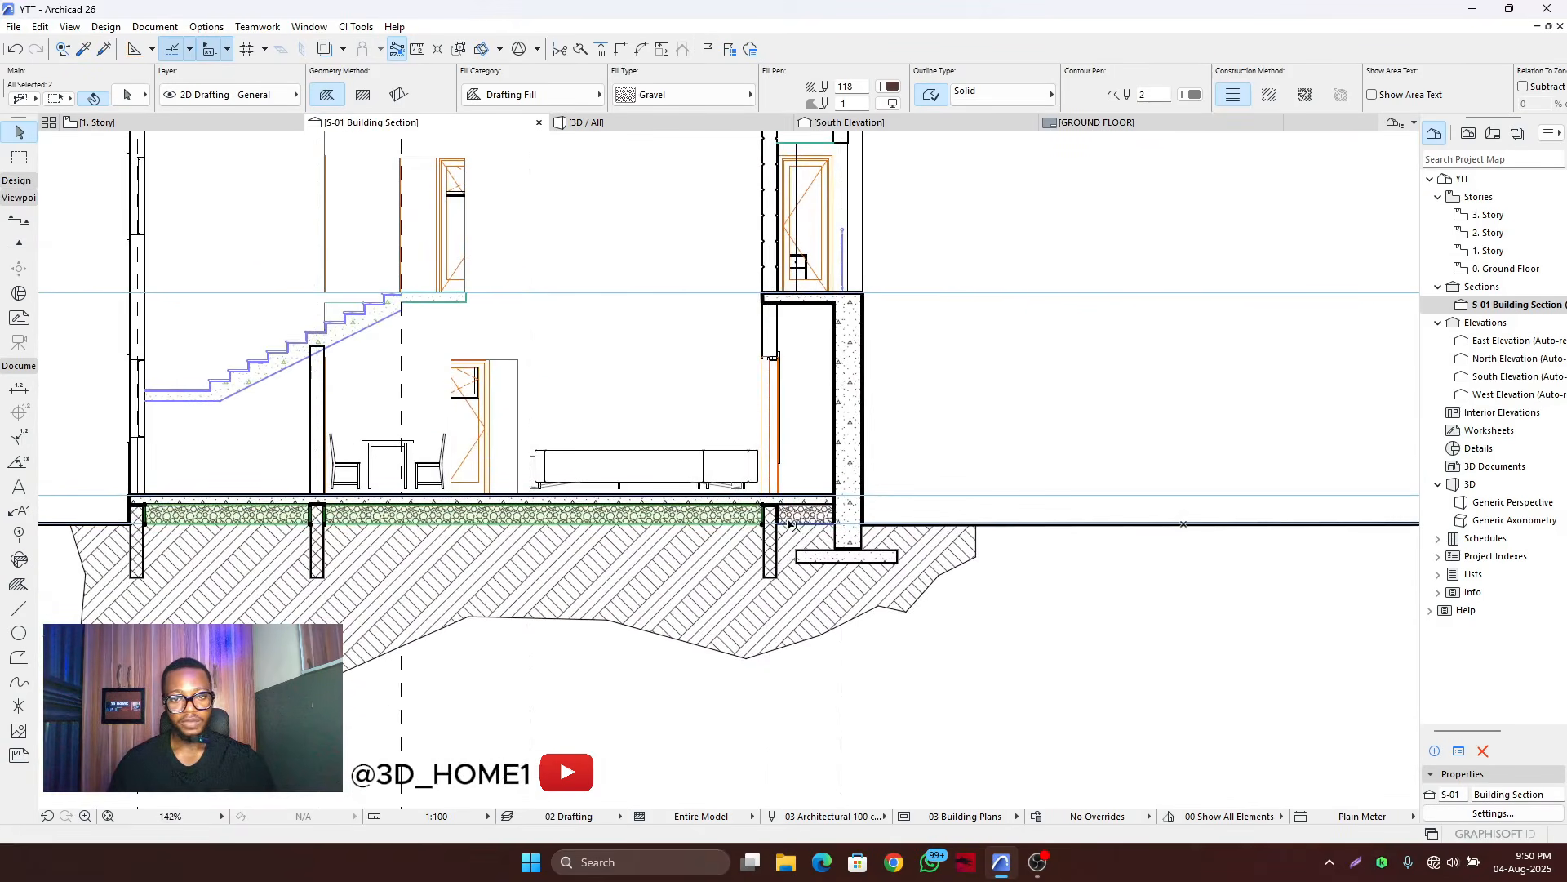
click(140, 103)
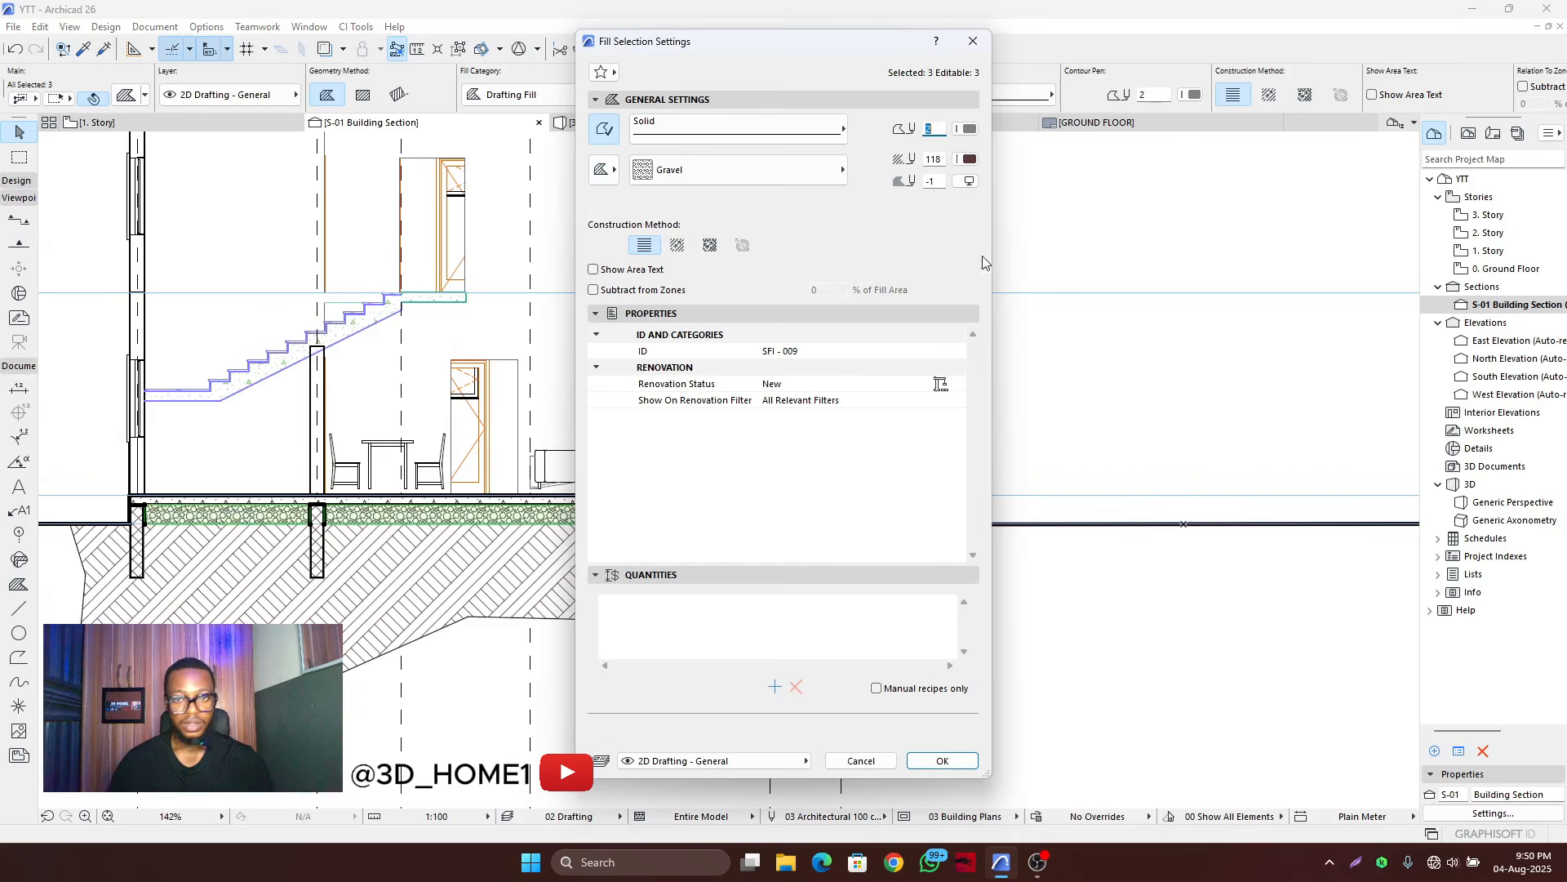
click(968, 160)
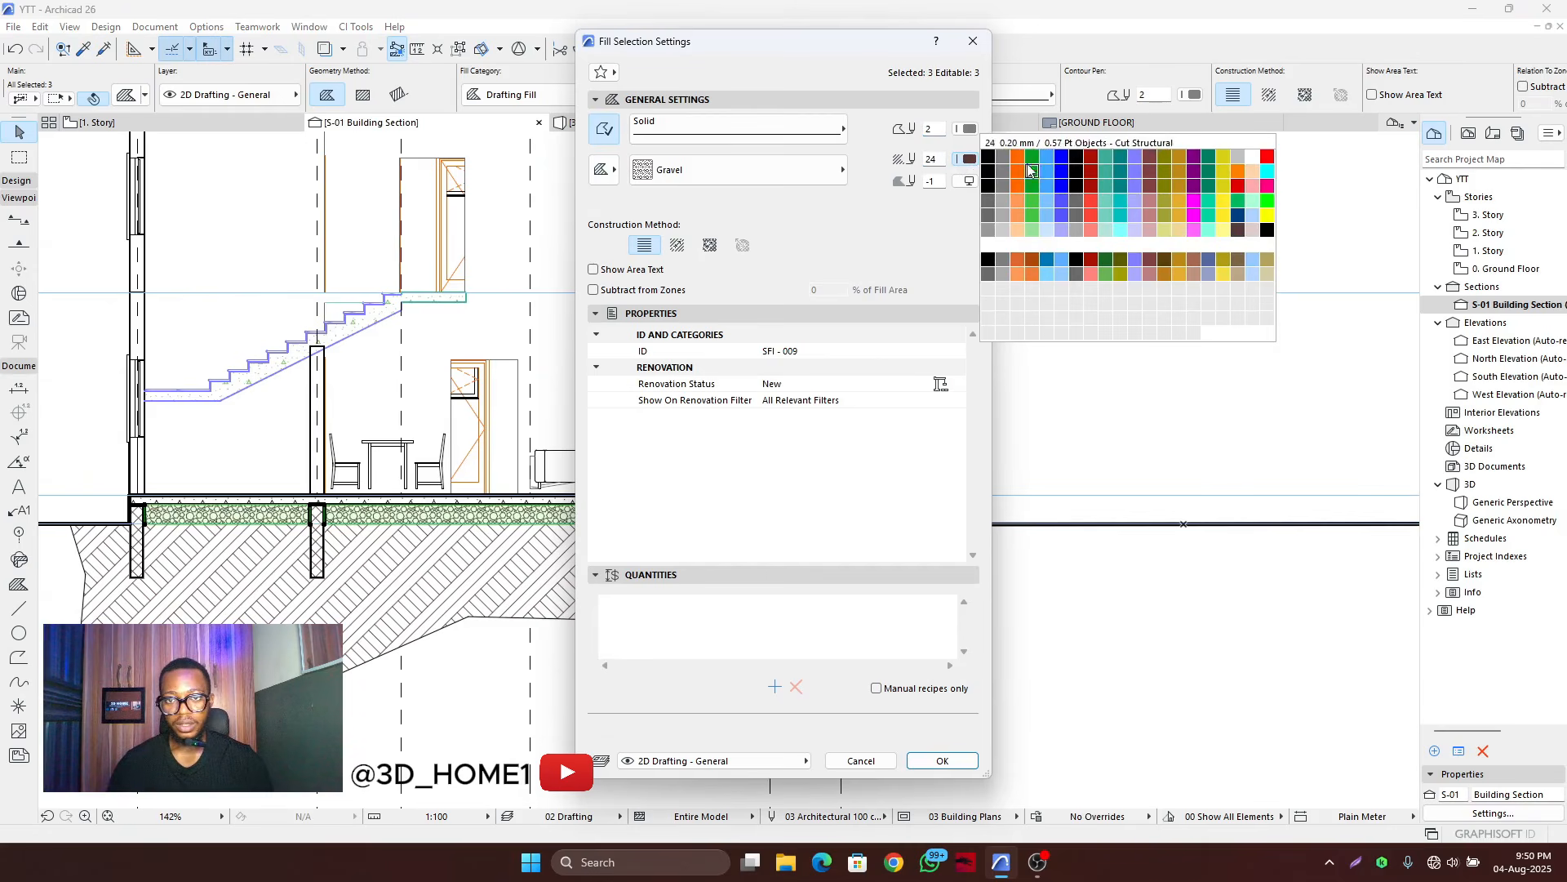
click(987, 203)
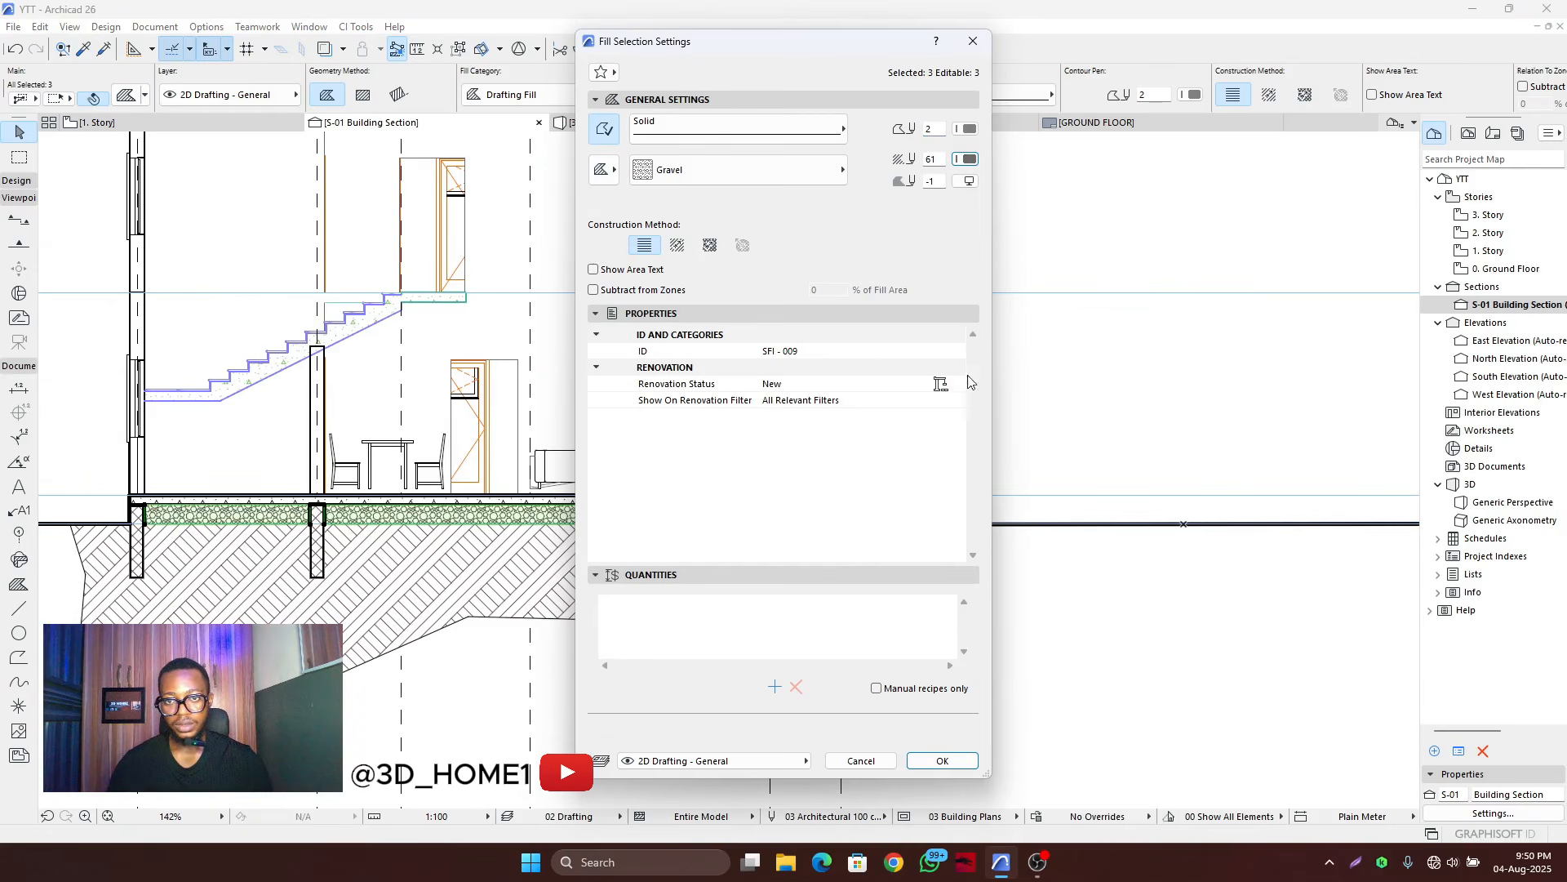
click(942, 760)
click(947, 747)
- Set the fill foreground pen of the Earth fill beneath the building to brown pen 144
scroll(967, 424, up, 3)
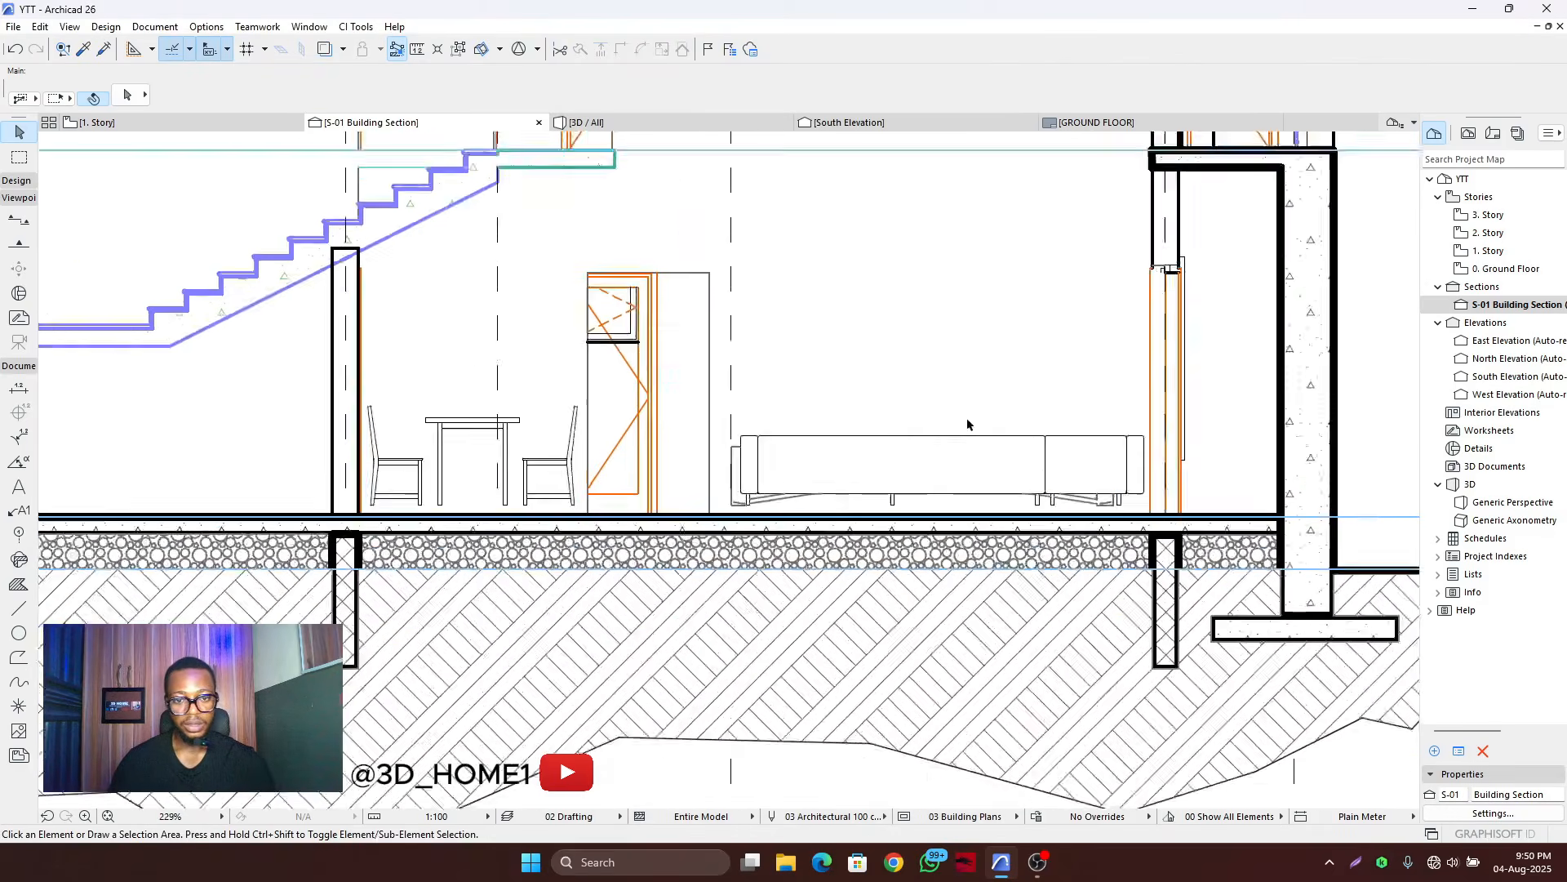
scroll(612, 536, down, 5)
scroll(601, 511, up, 5)
click(602, 511)
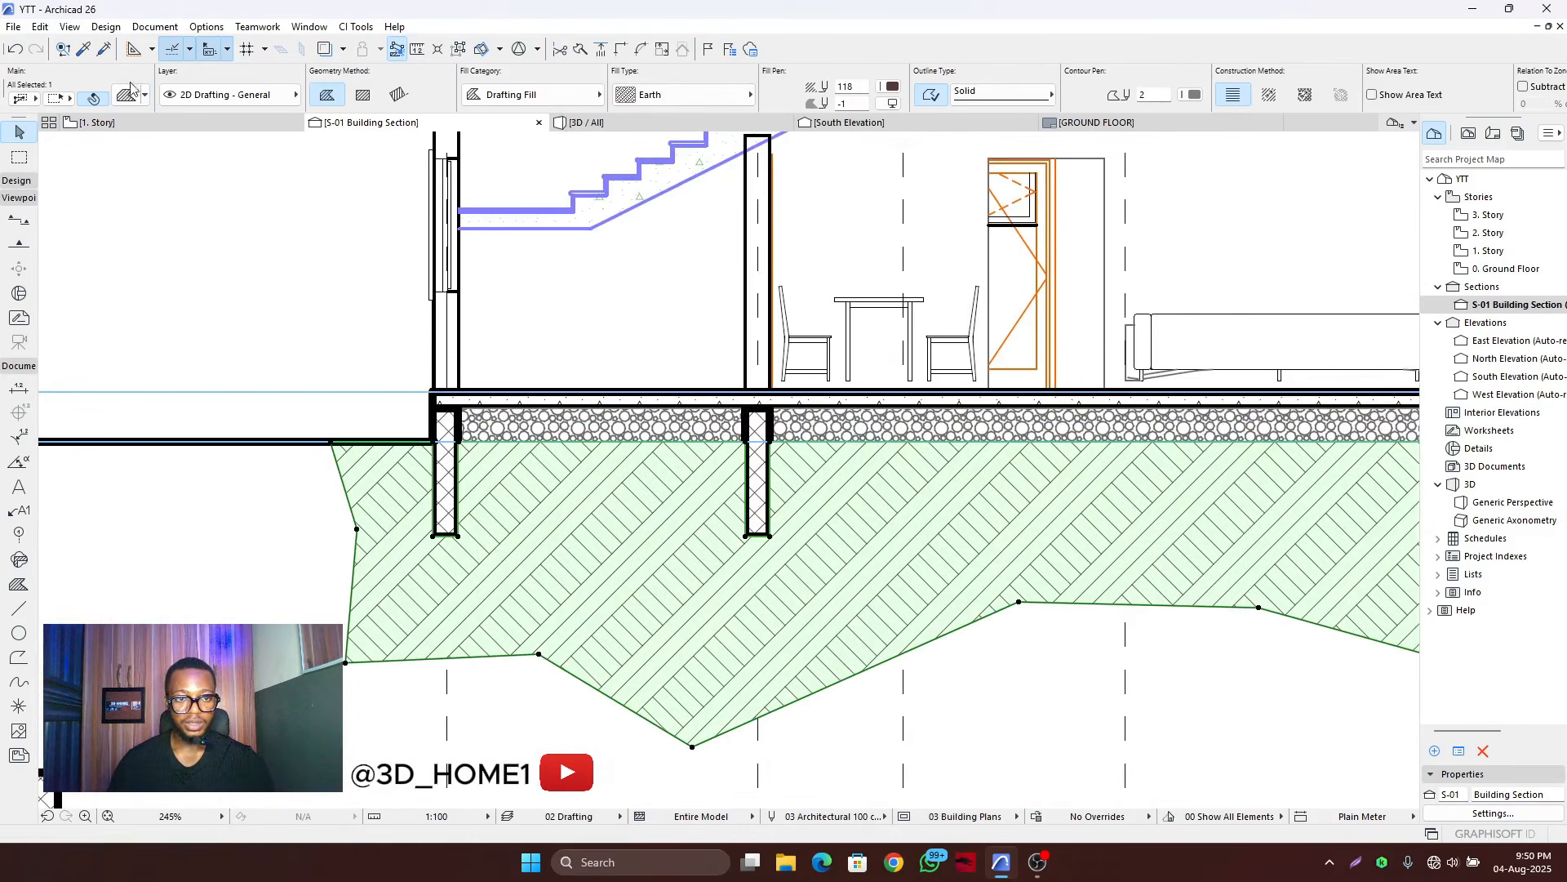
click(121, 90)
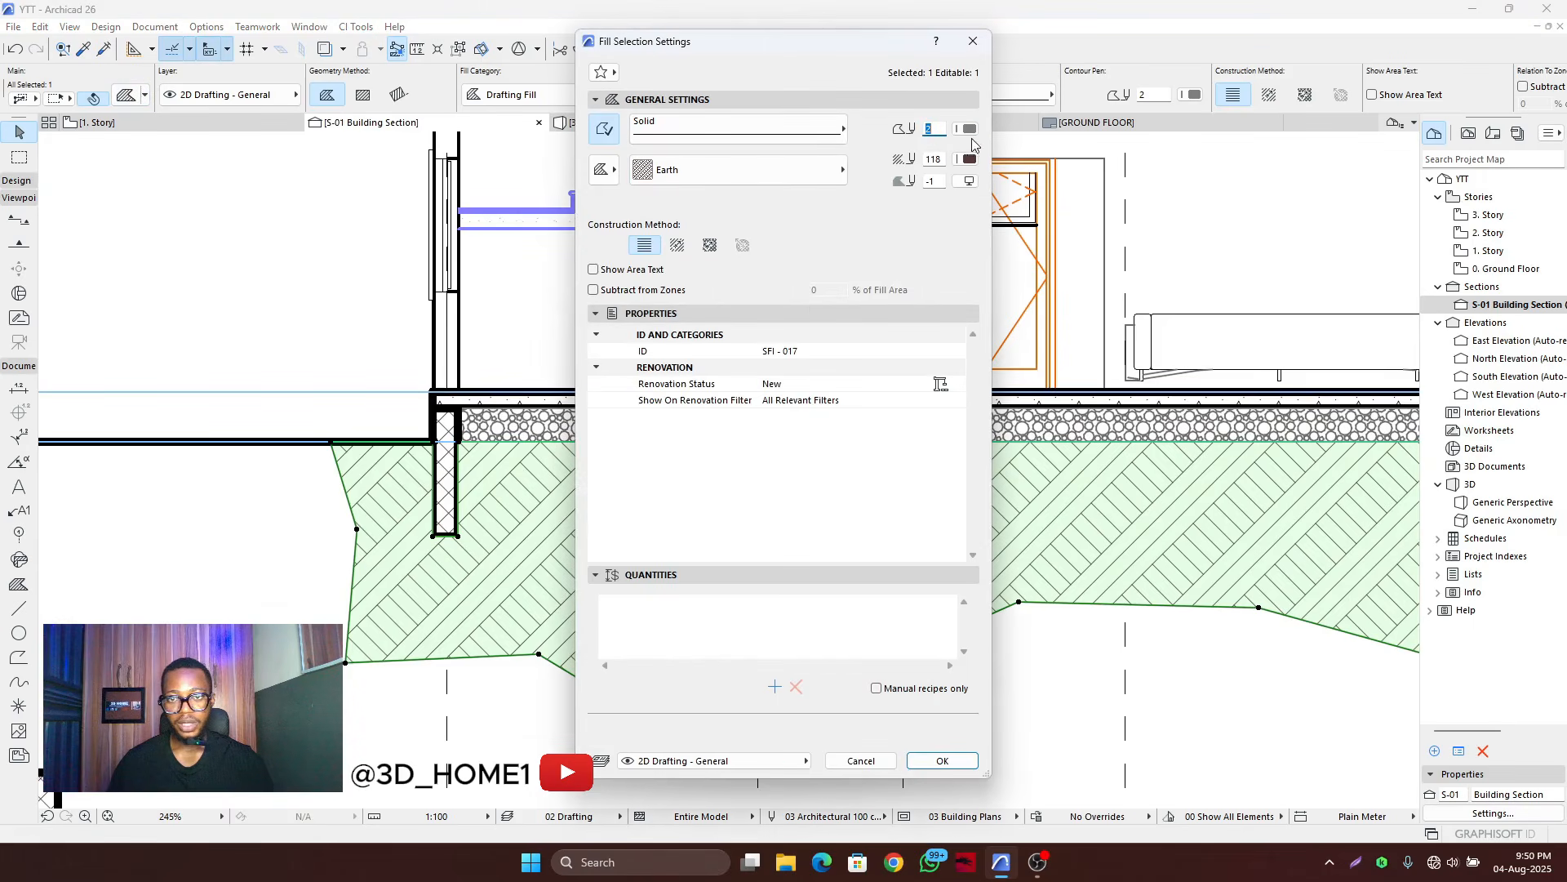
click(968, 159)
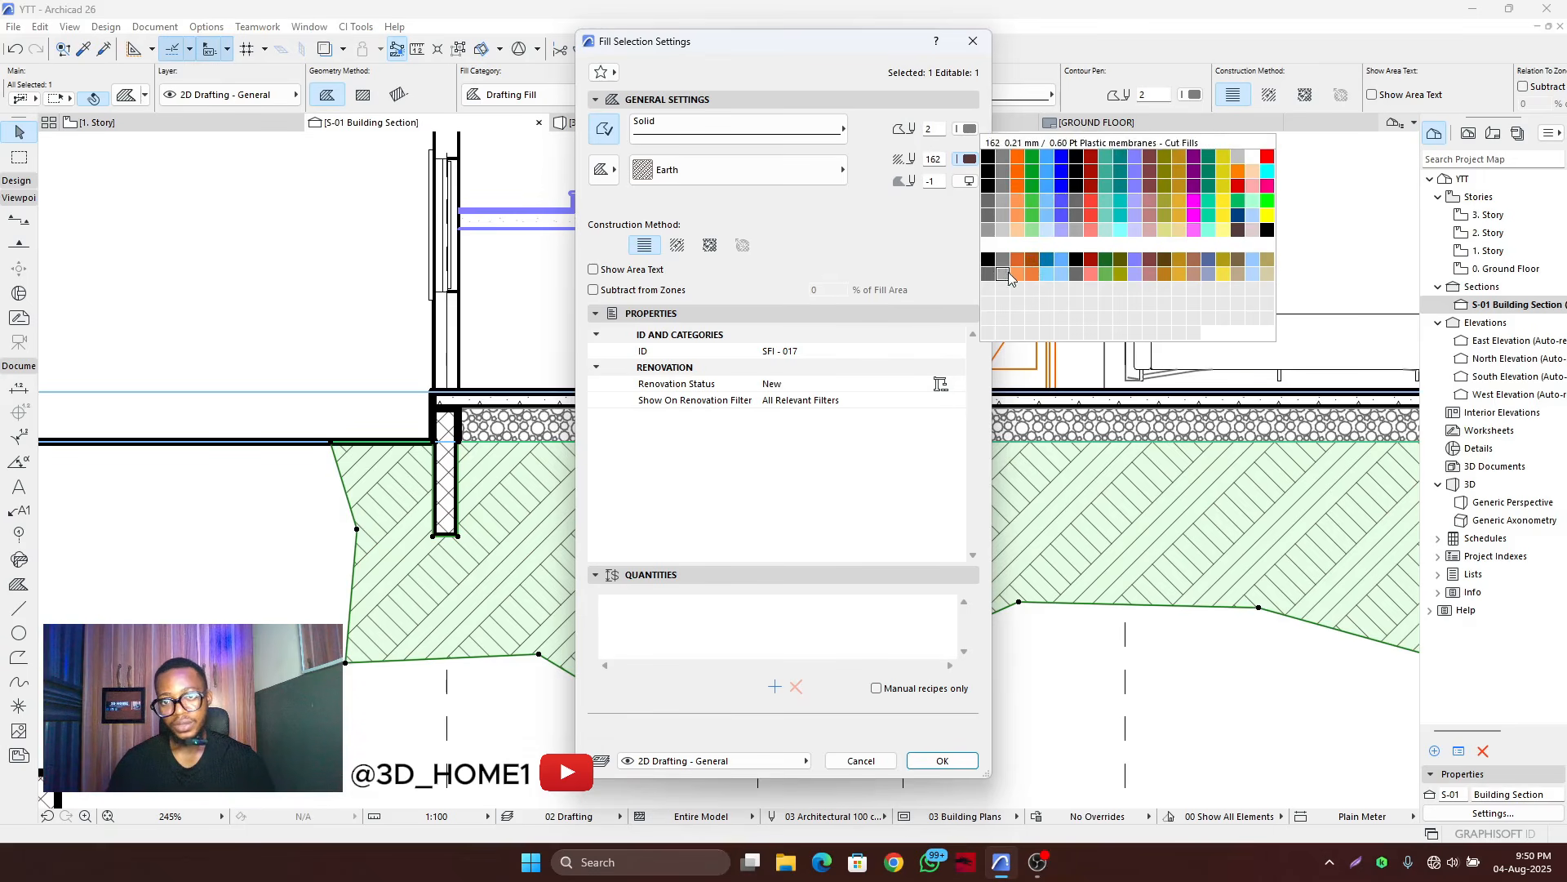
click(1033, 261)
click(960, 759)
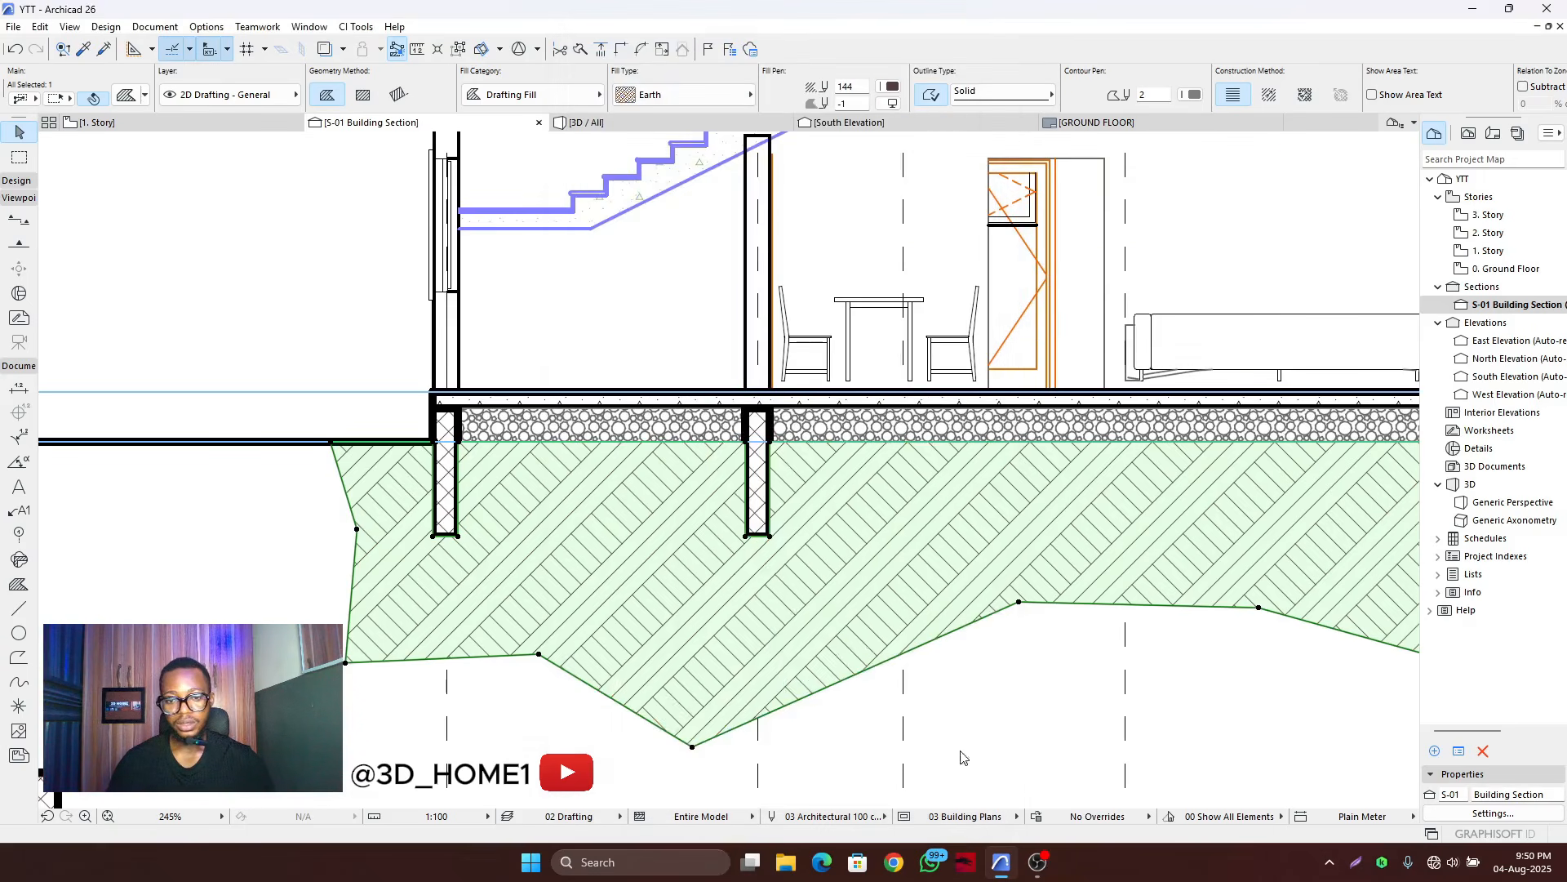
scroll(473, 609, down, 6)
scroll(462, 562, up, 5)
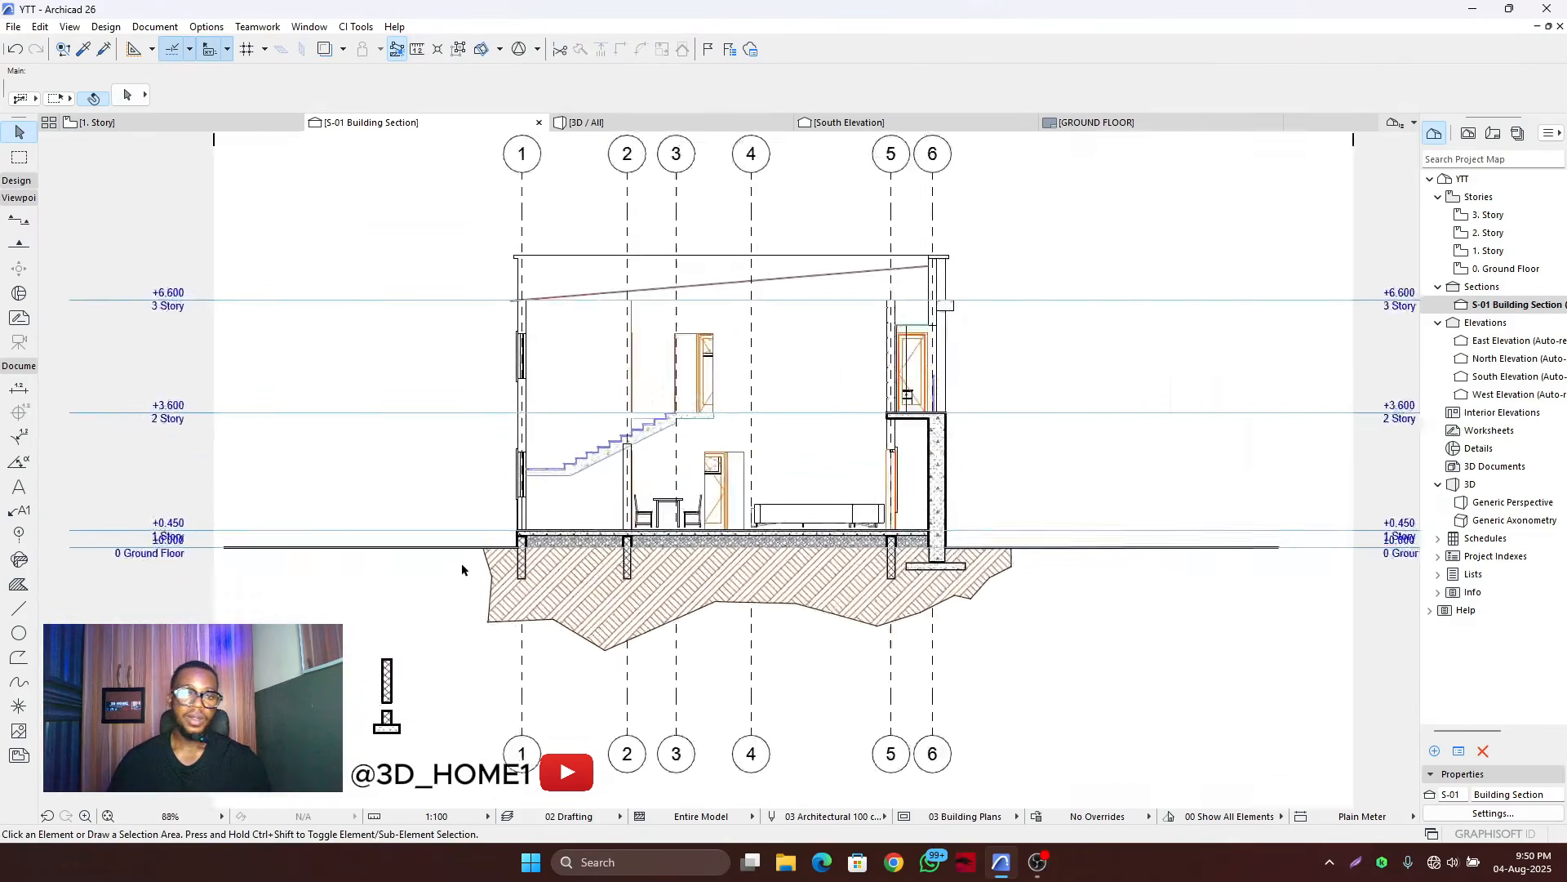
- Copy the spare three-part foundation wall and footing fill group onto the foundation wall at grid 1, aligned at its top corner
scroll(584, 620, down, 3)
scroll(469, 723, up, 1)
scroll(469, 723, up, 1)
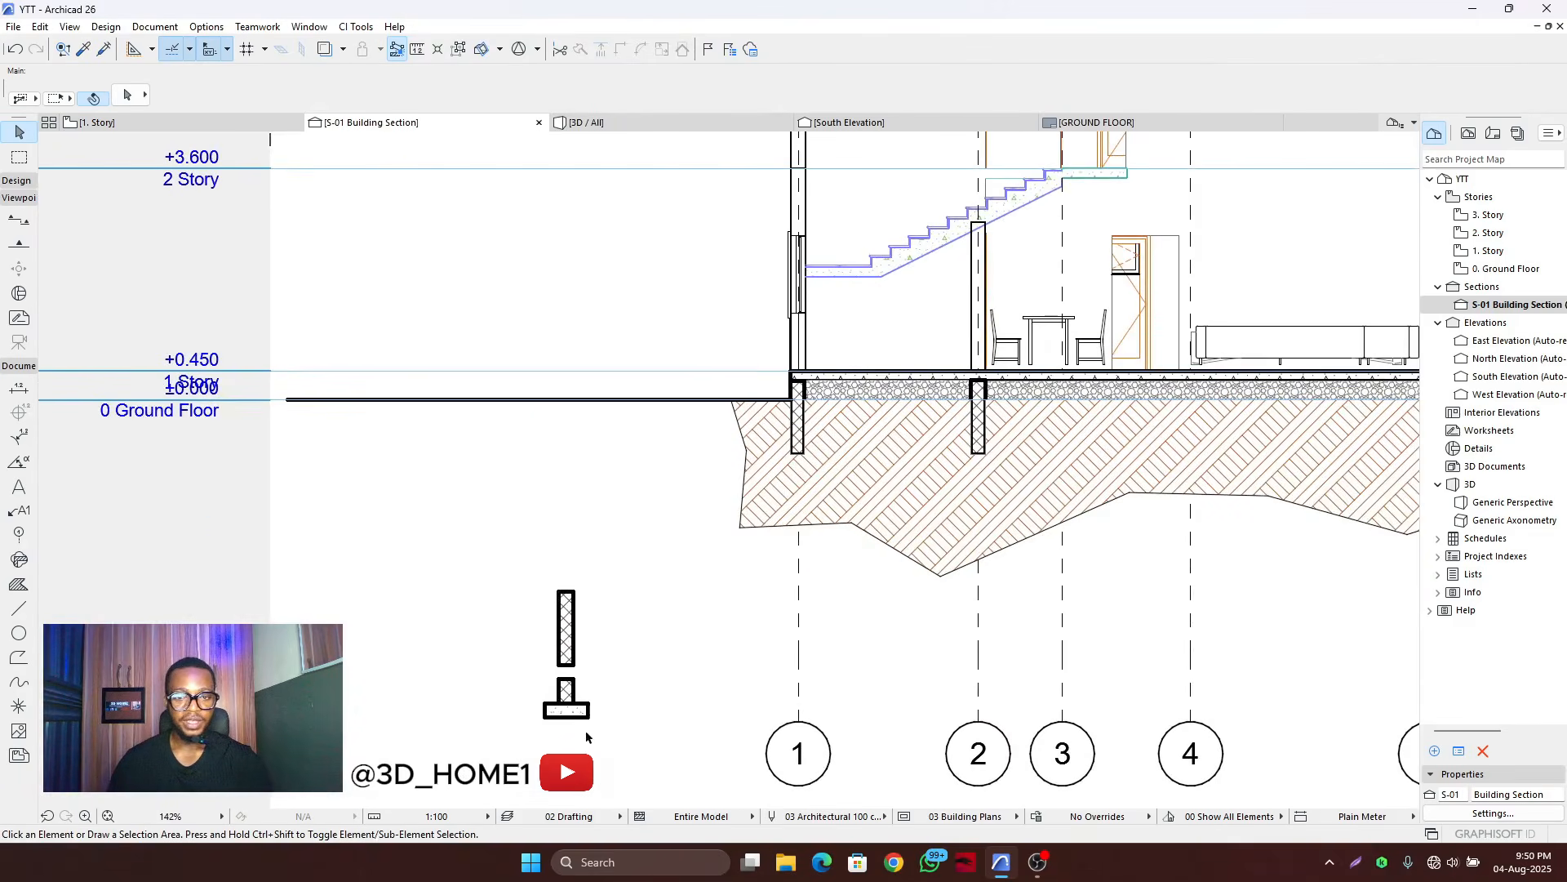
click(566, 609)
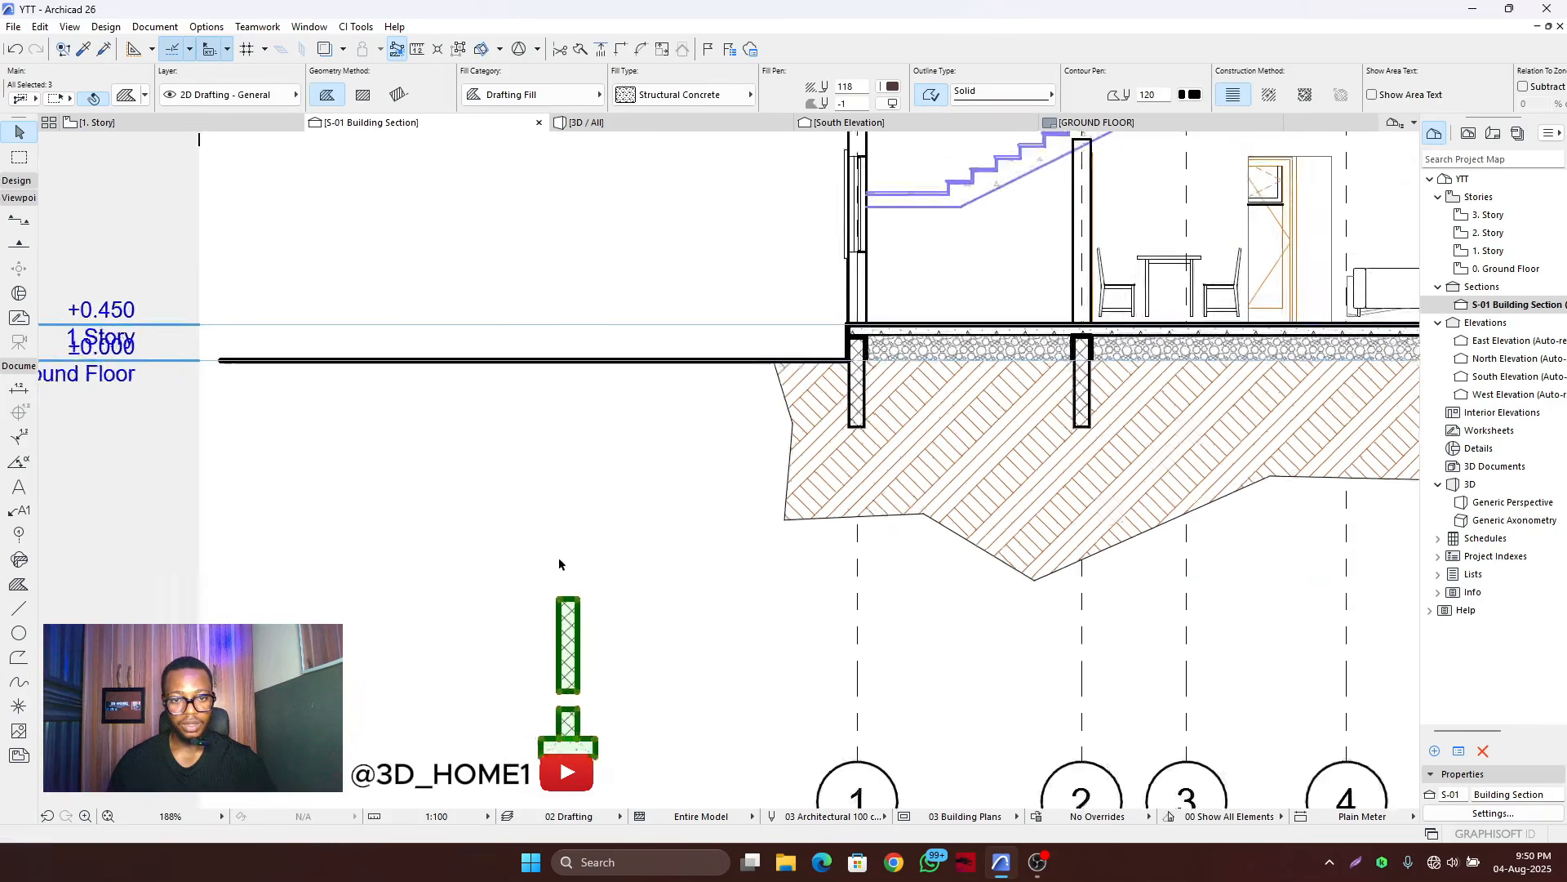
scroll(565, 588, up, 4)
click(561, 660)
scroll(621, 633, down, 4)
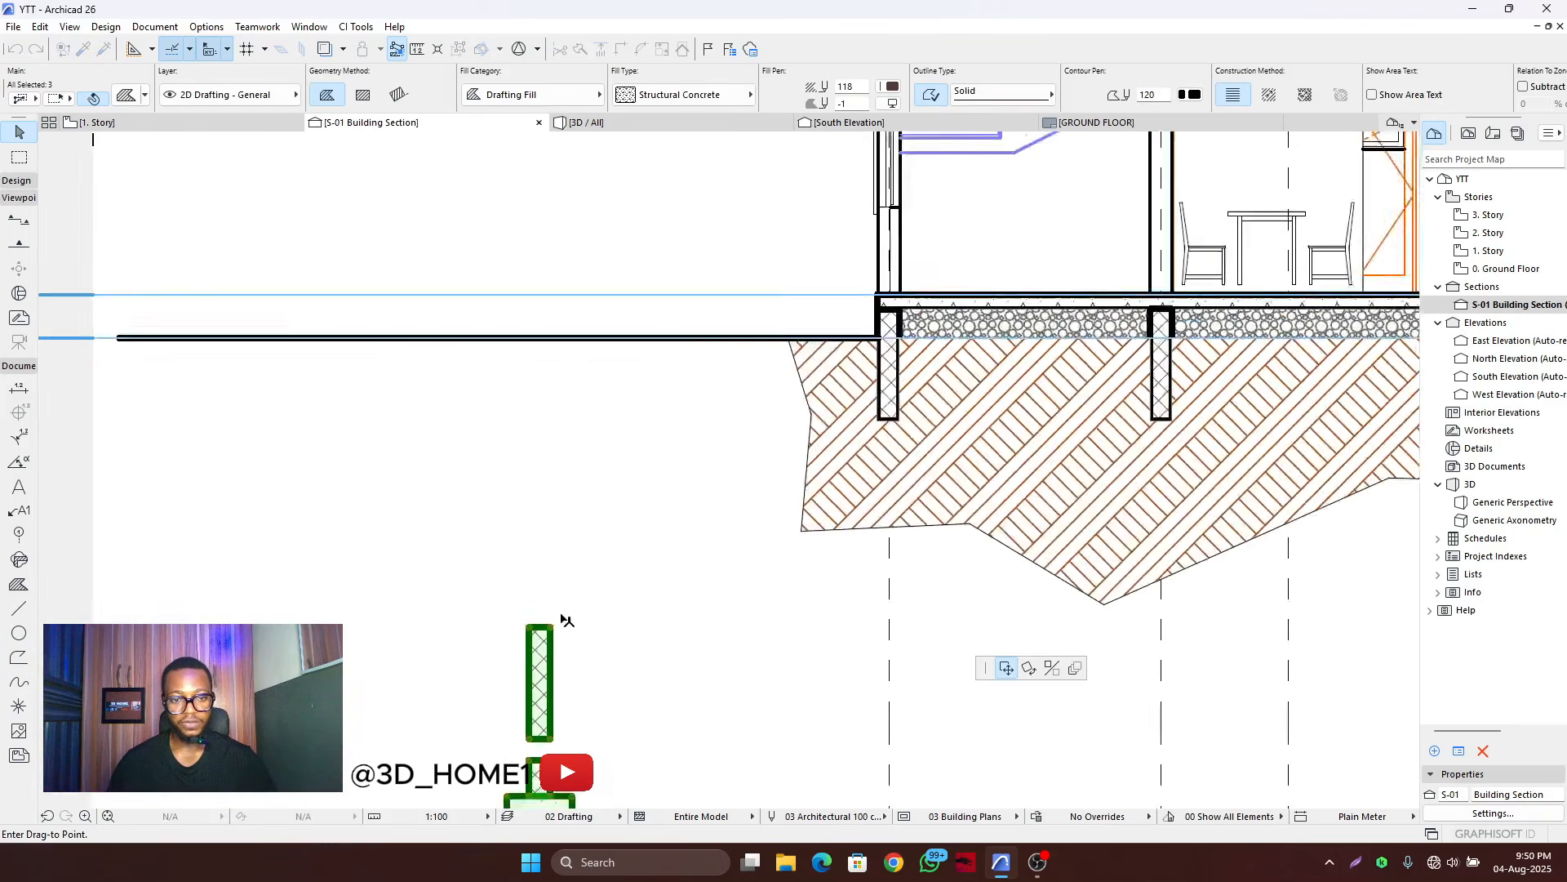
key(ctrl)
scroll(808, 455, up, 3)
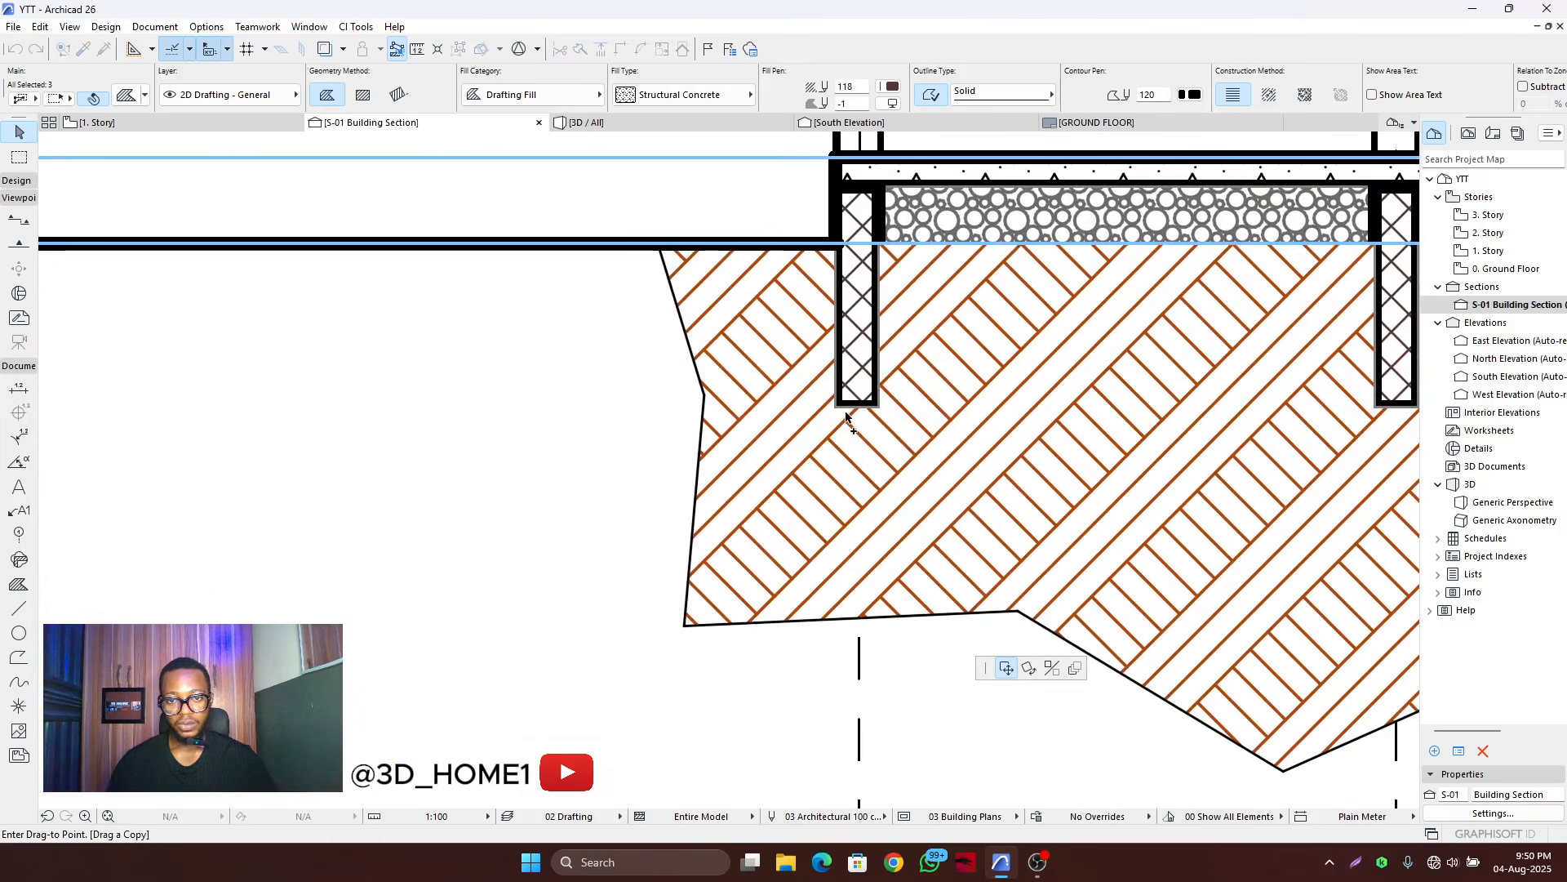
scroll(816, 429, down, 2)
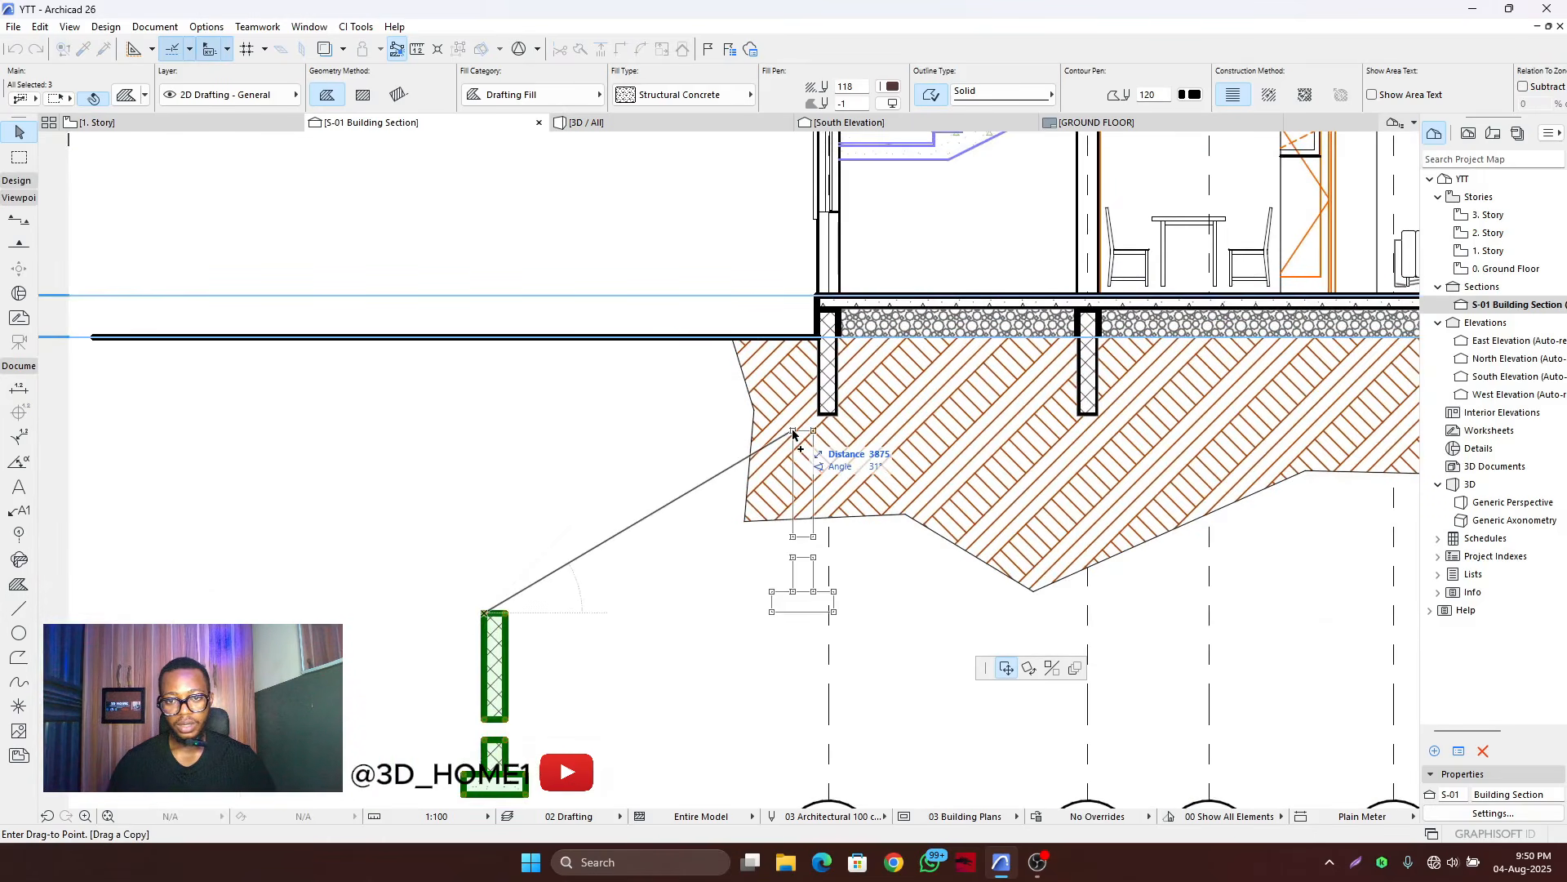
scroll(770, 435, down, 2)
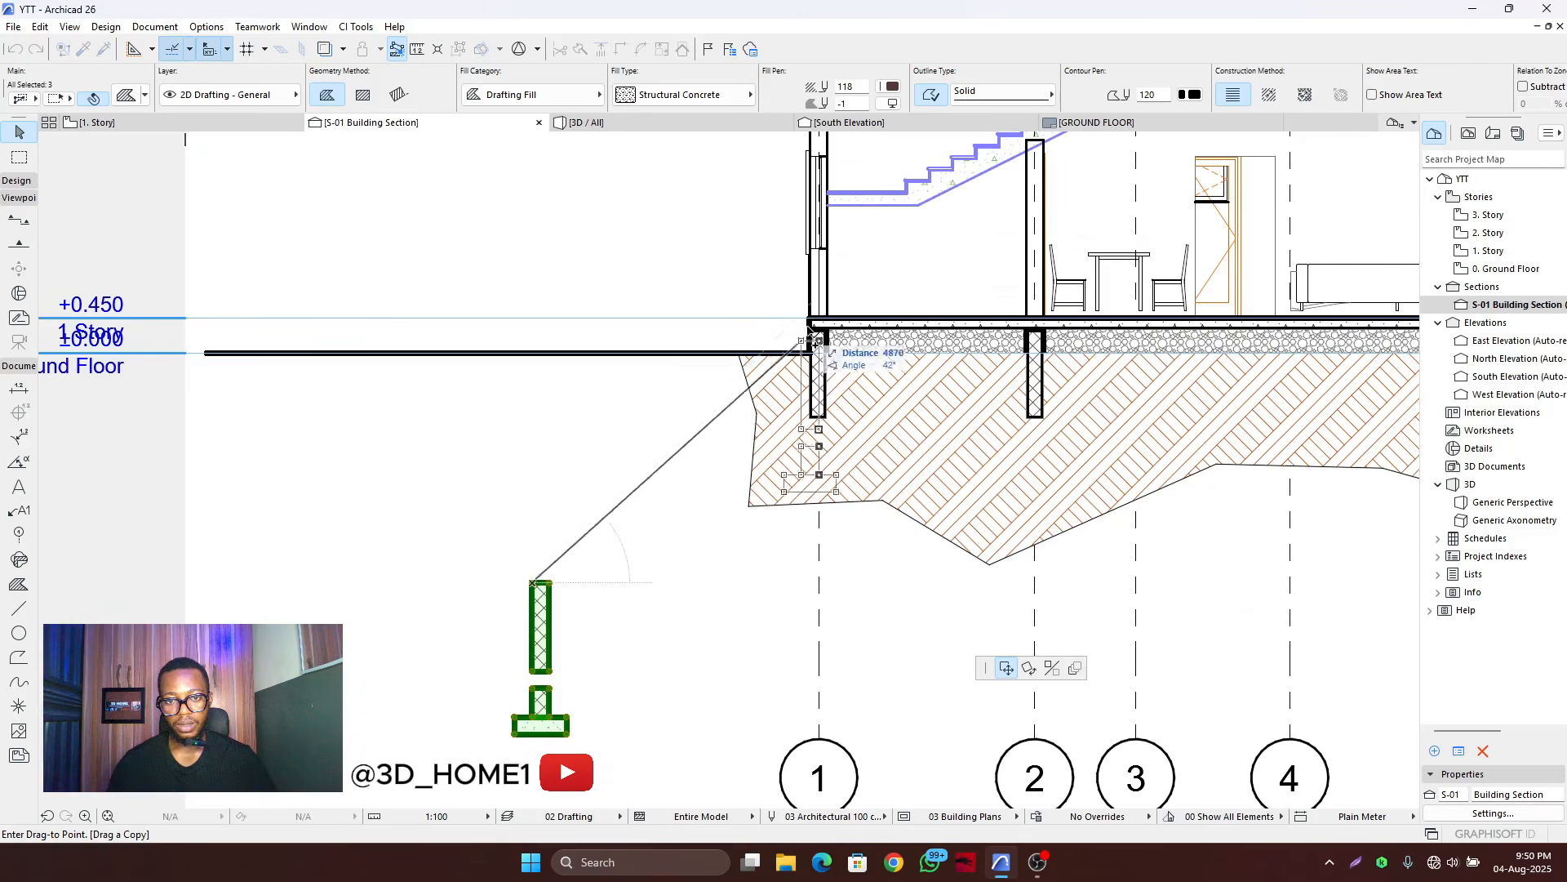
scroll(808, 343, up, 5)
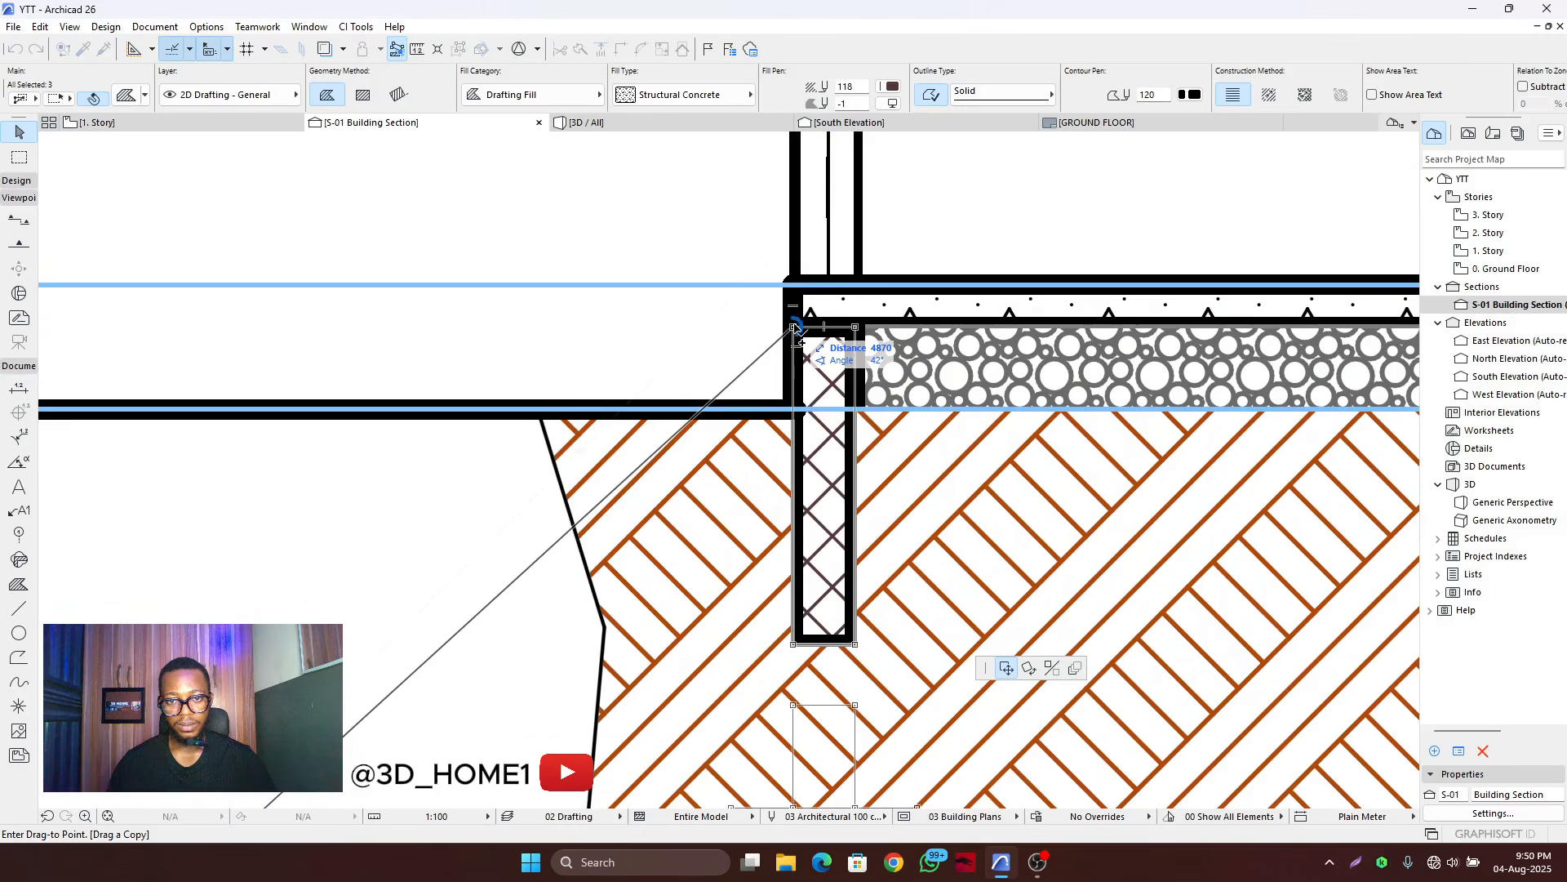
click(796, 327)
scroll(796, 327, down, 3)
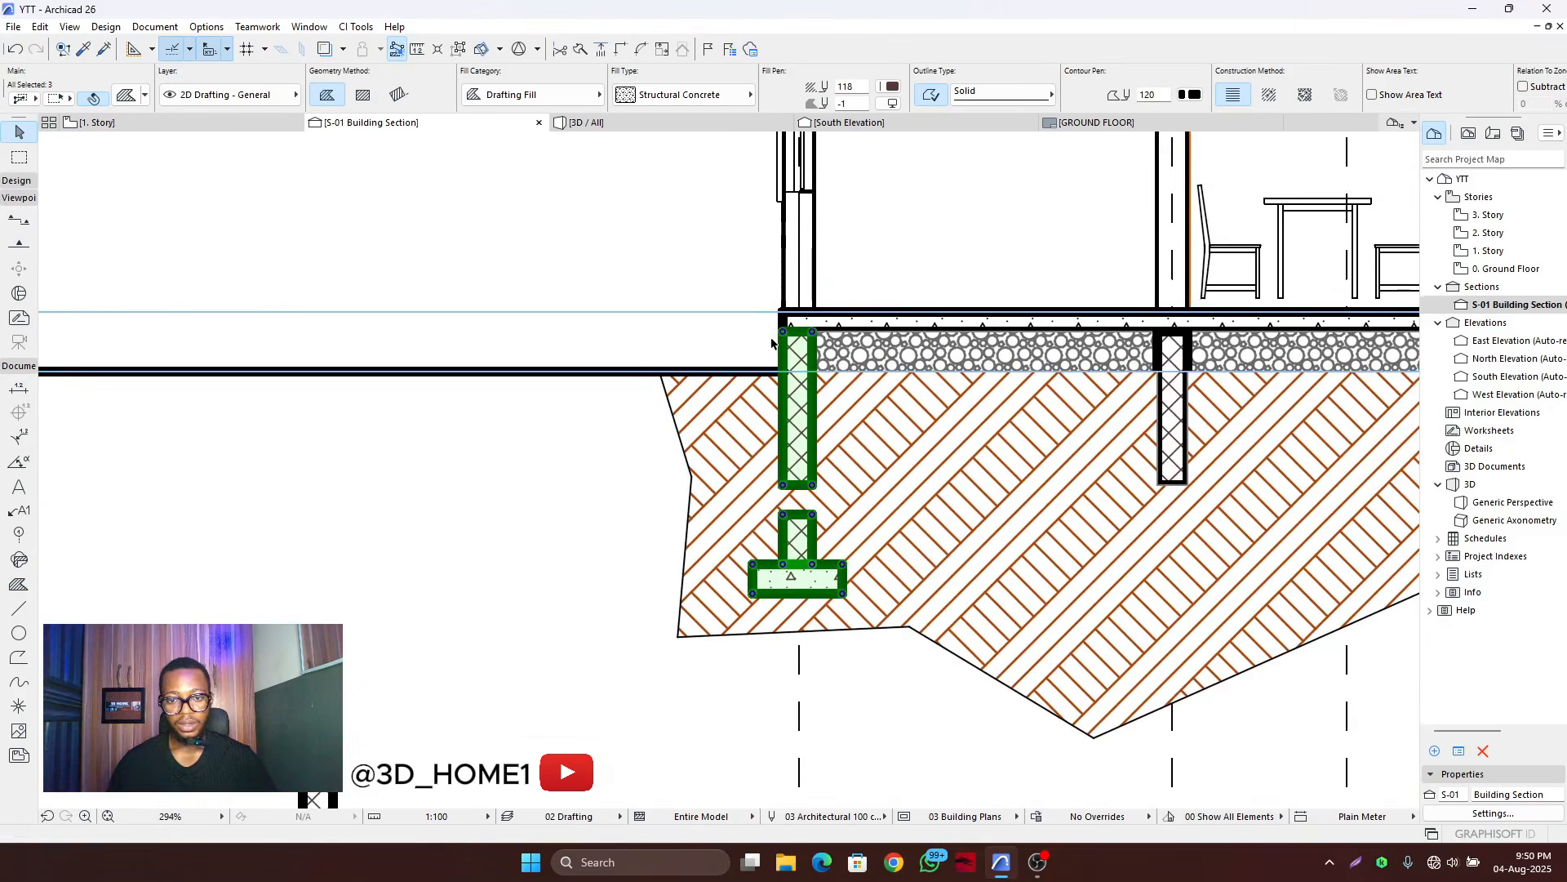
- Copy the selected foundation and footing fill group from grid 1 onto the foundation wall at grid 2
scroll(787, 347, up, 3)
key(ctrl+shift+d)
click(777, 322)
scroll(523, 343, down, 4)
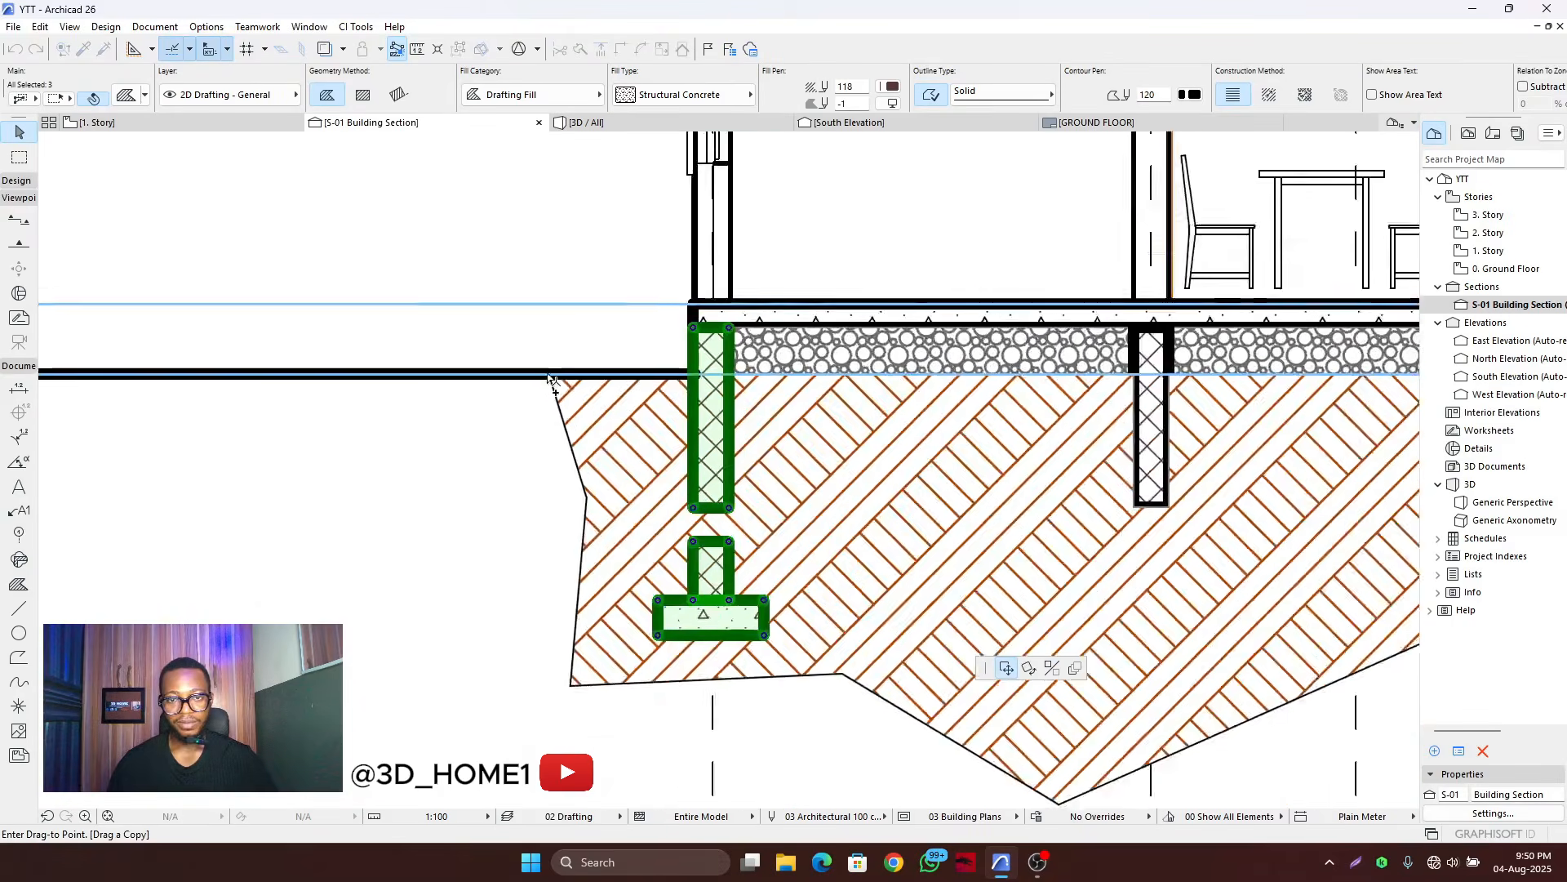
scroll(971, 339, up, 5)
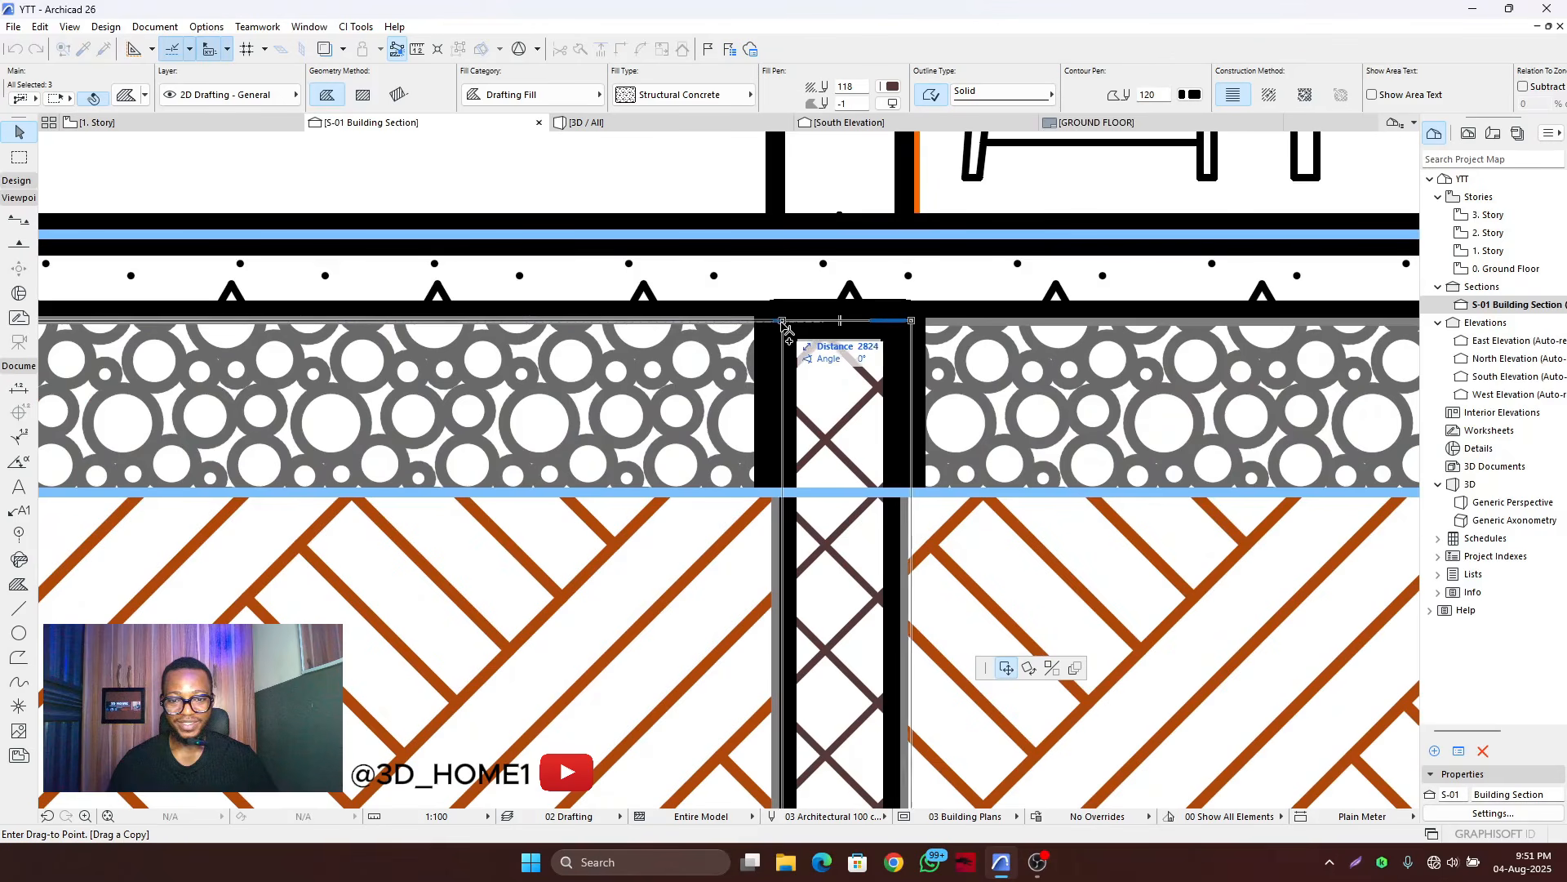
scroll(592, 363, down, 6)
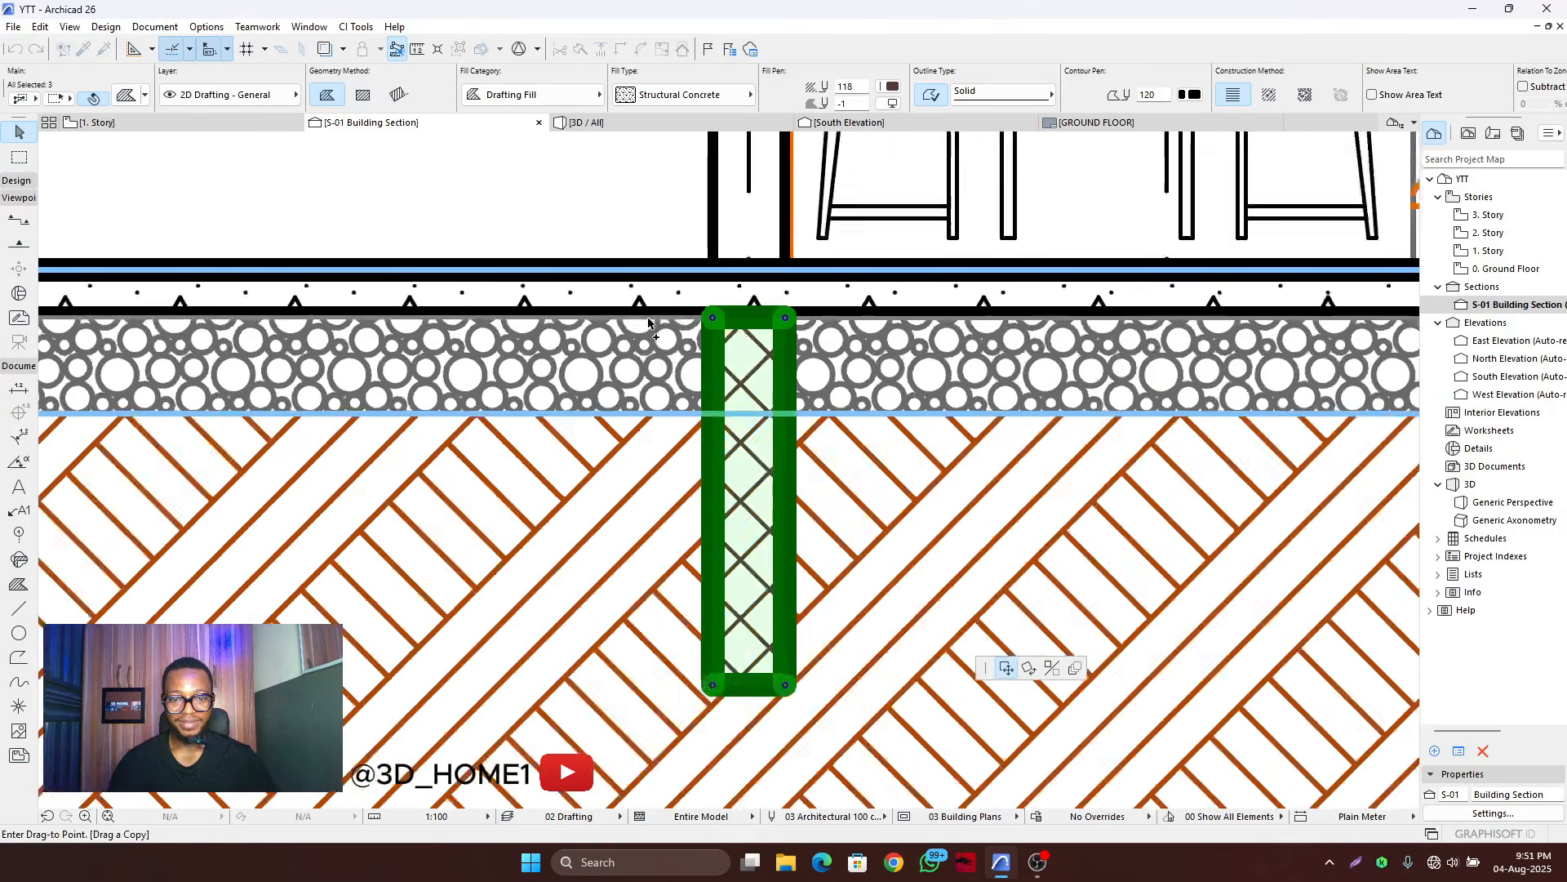
- Copy the foundation and footing fill group from grid 2 onto the foundation wall at grid 5 and clear the selection
scroll(592, 363, down, 2)
scroll(790, 335, up, 8)
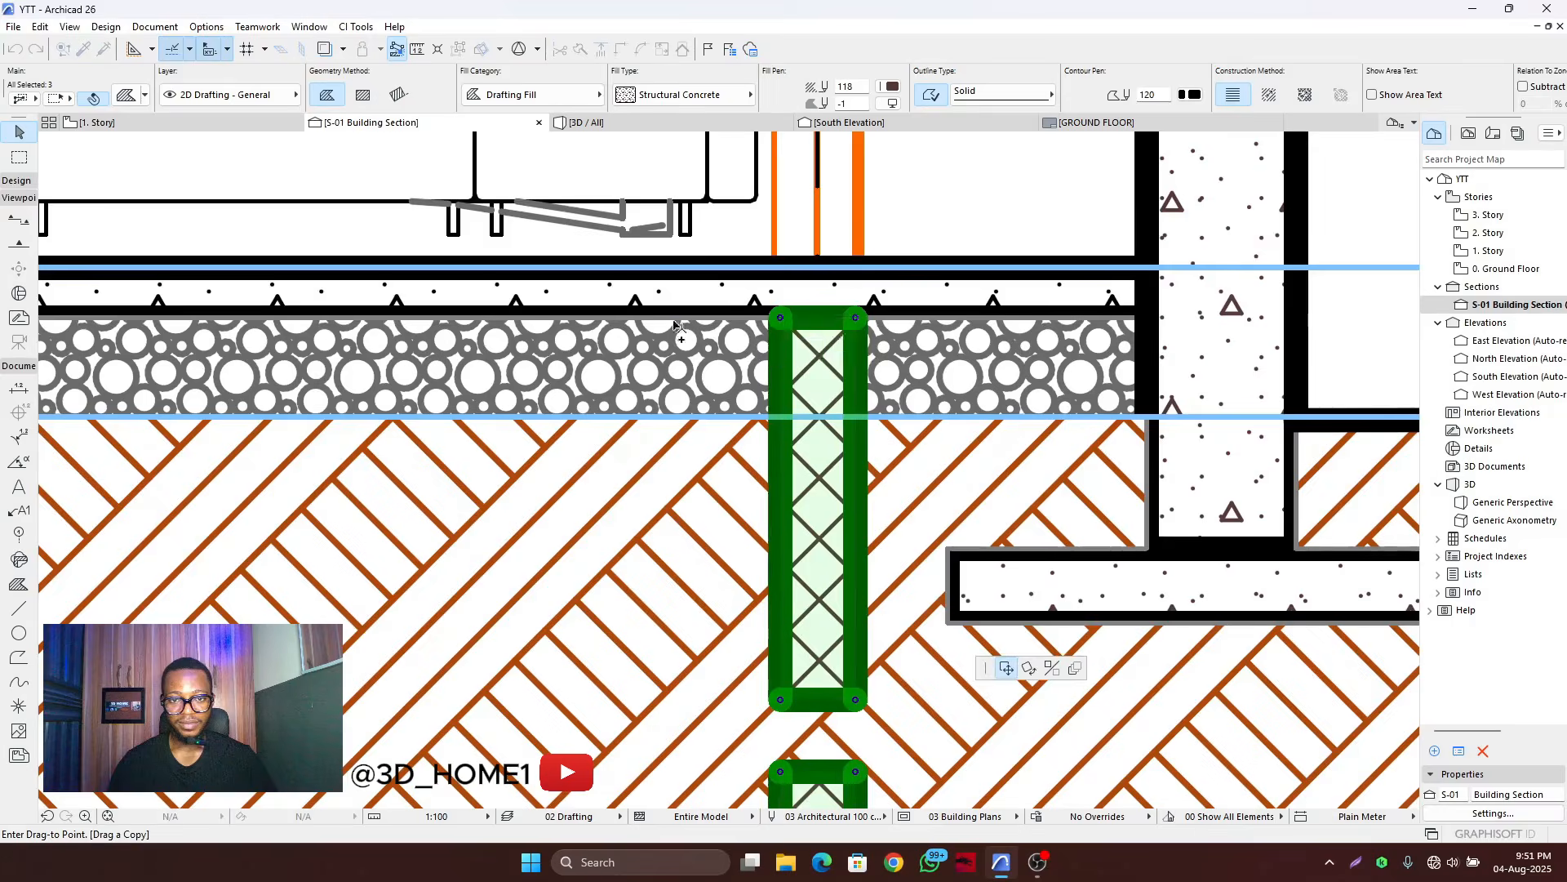
scroll(880, 356, down, 4)
scroll(962, 360, down, 4)
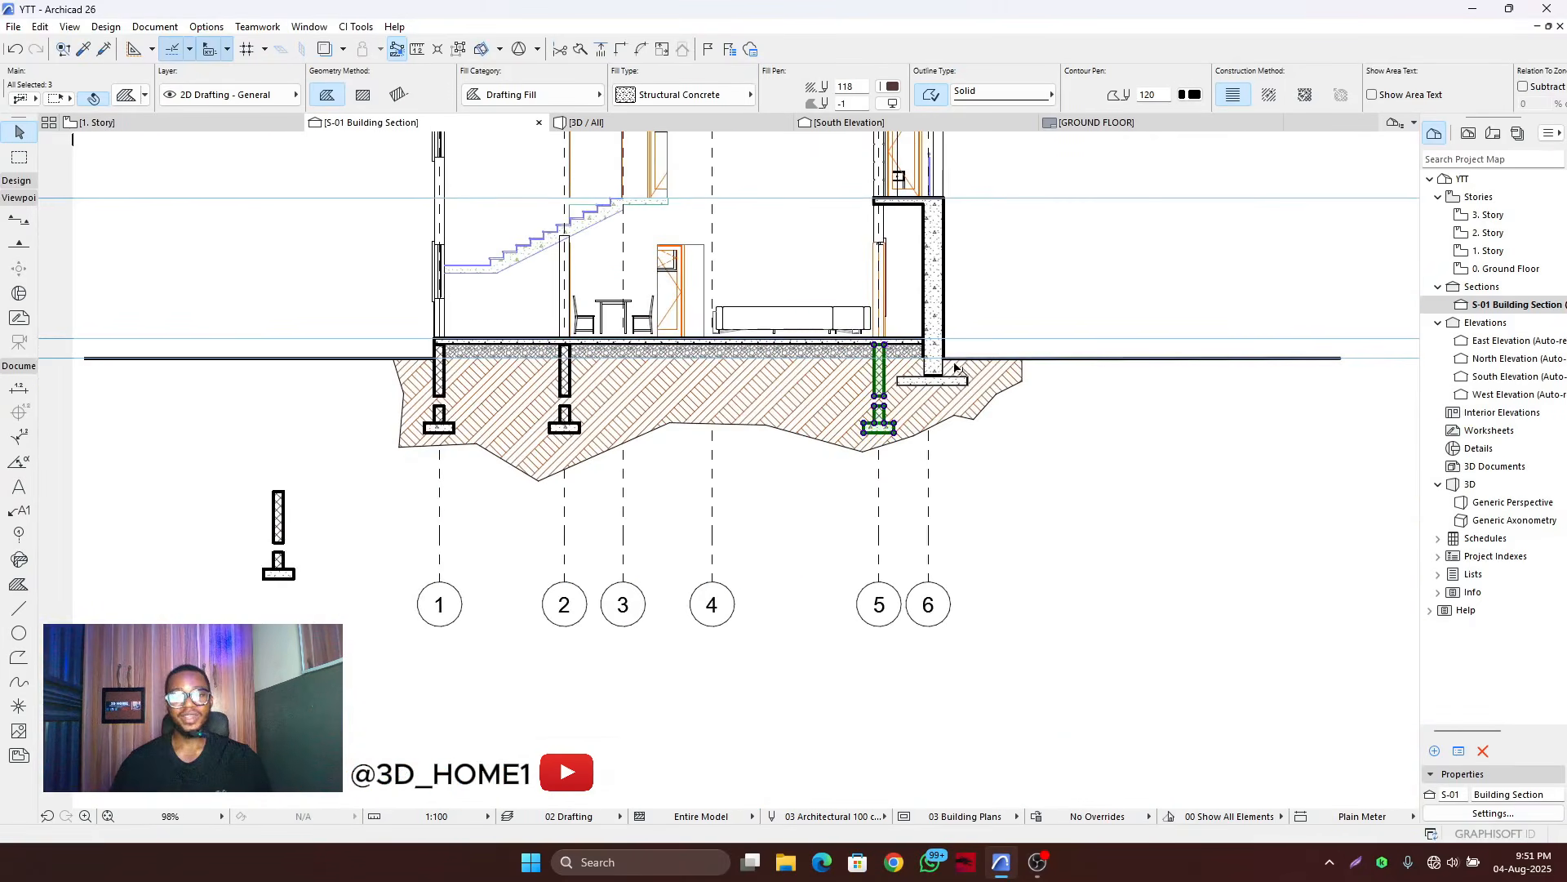
key(Escape)
key(Escape)
- Delete the spare foundation and footing fill group lying outside the building section
scroll(718, 457, down, 3)
scroll(457, 491, up, 5)
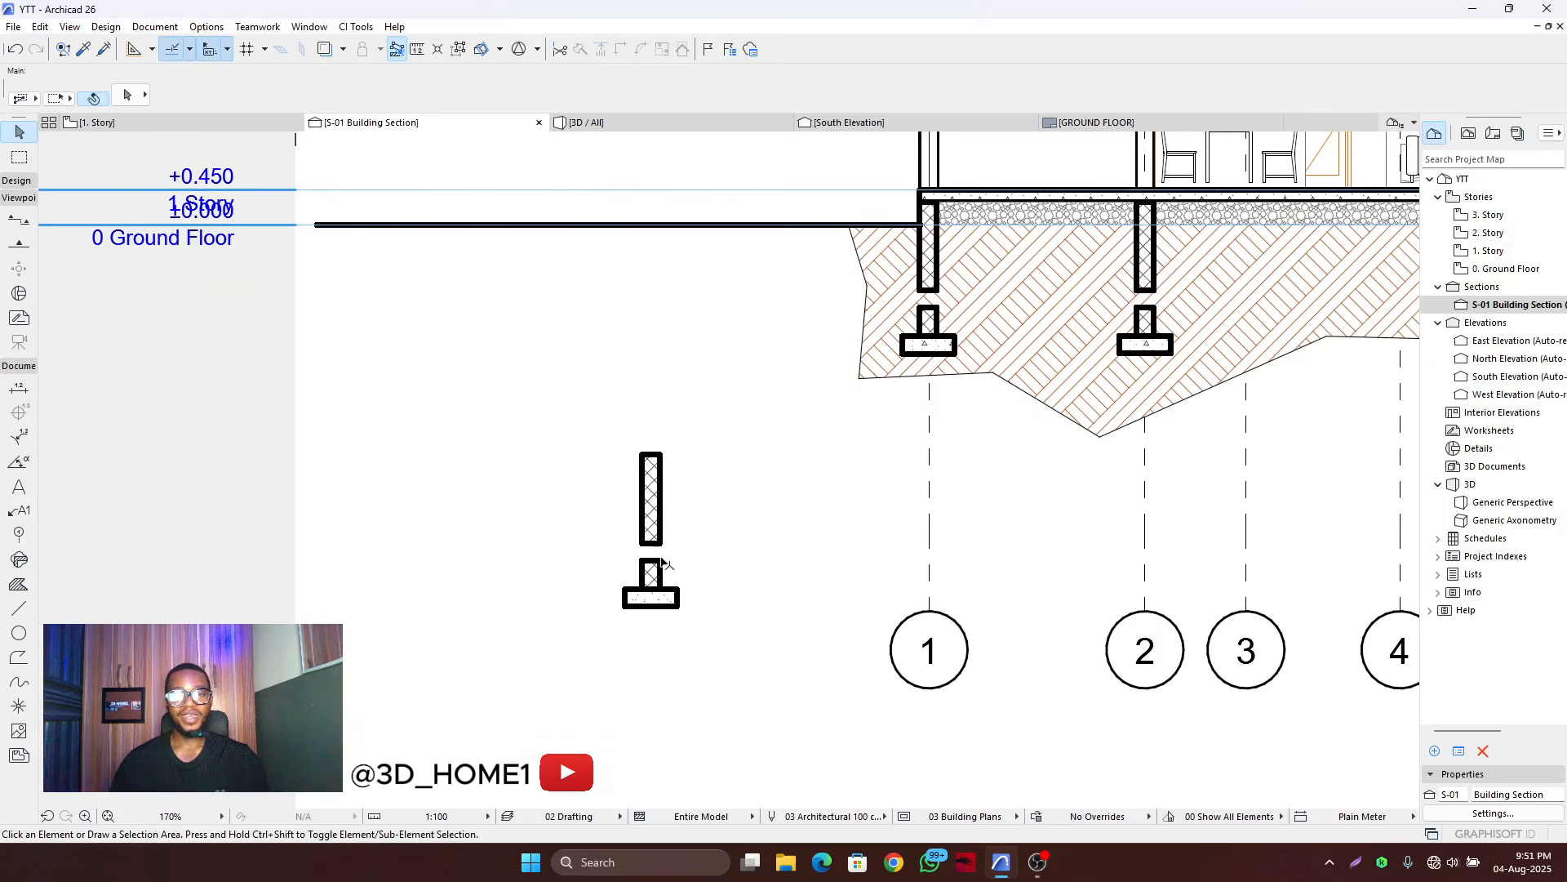
drag(686, 641, 558, 447)
key(Delete)
scroll(574, 423, down, 4)
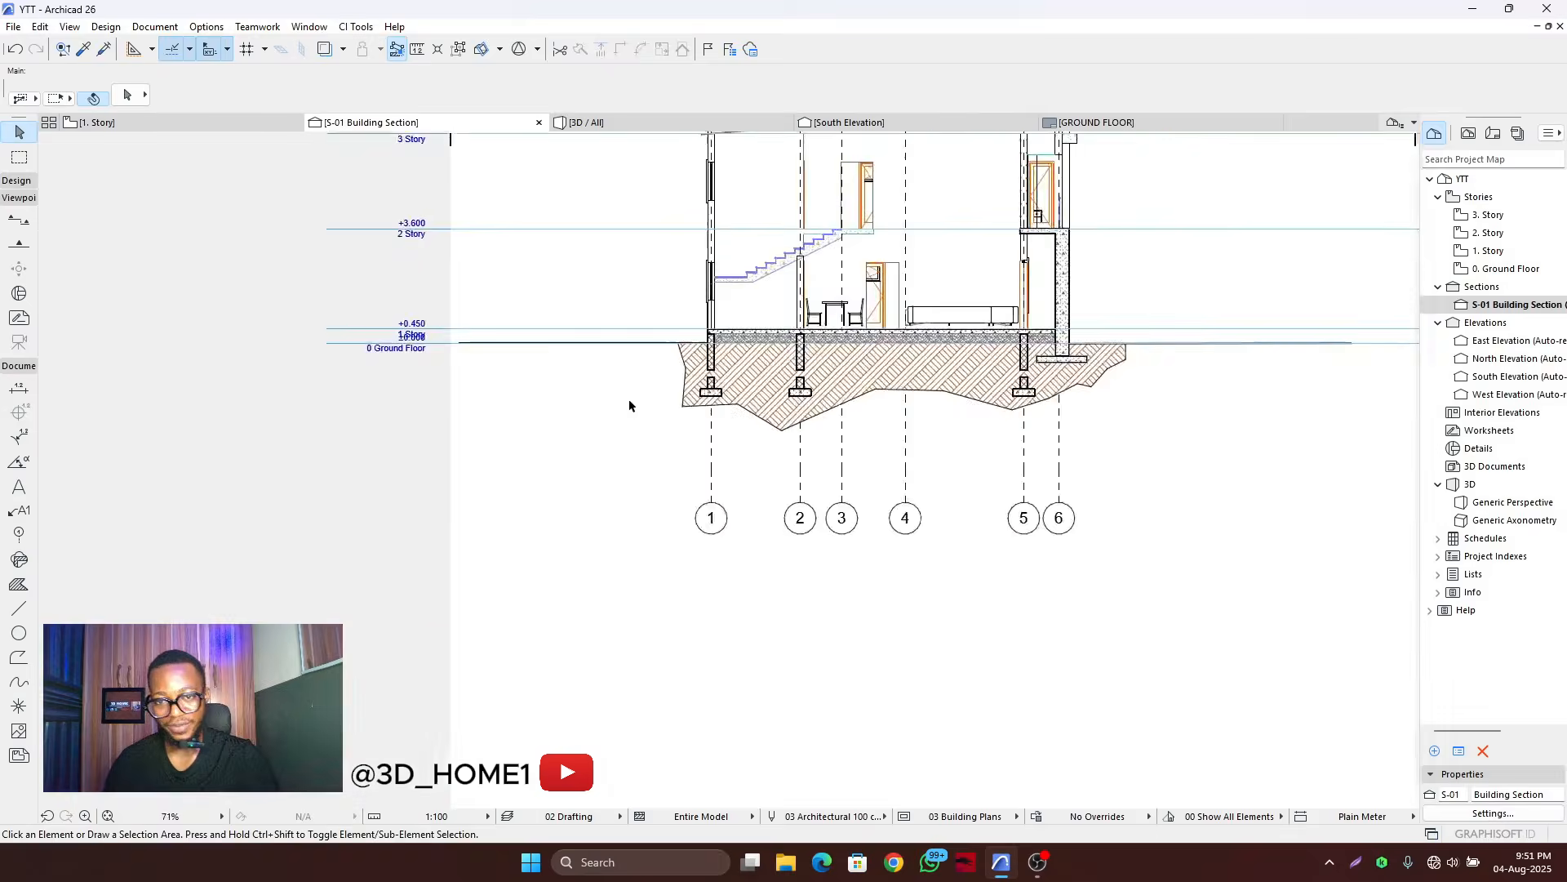
- Examine the footings in the earth fill and the overall building section for remaining problems
scroll(630, 402, up, 6)
scroll(843, 339, up, 4)
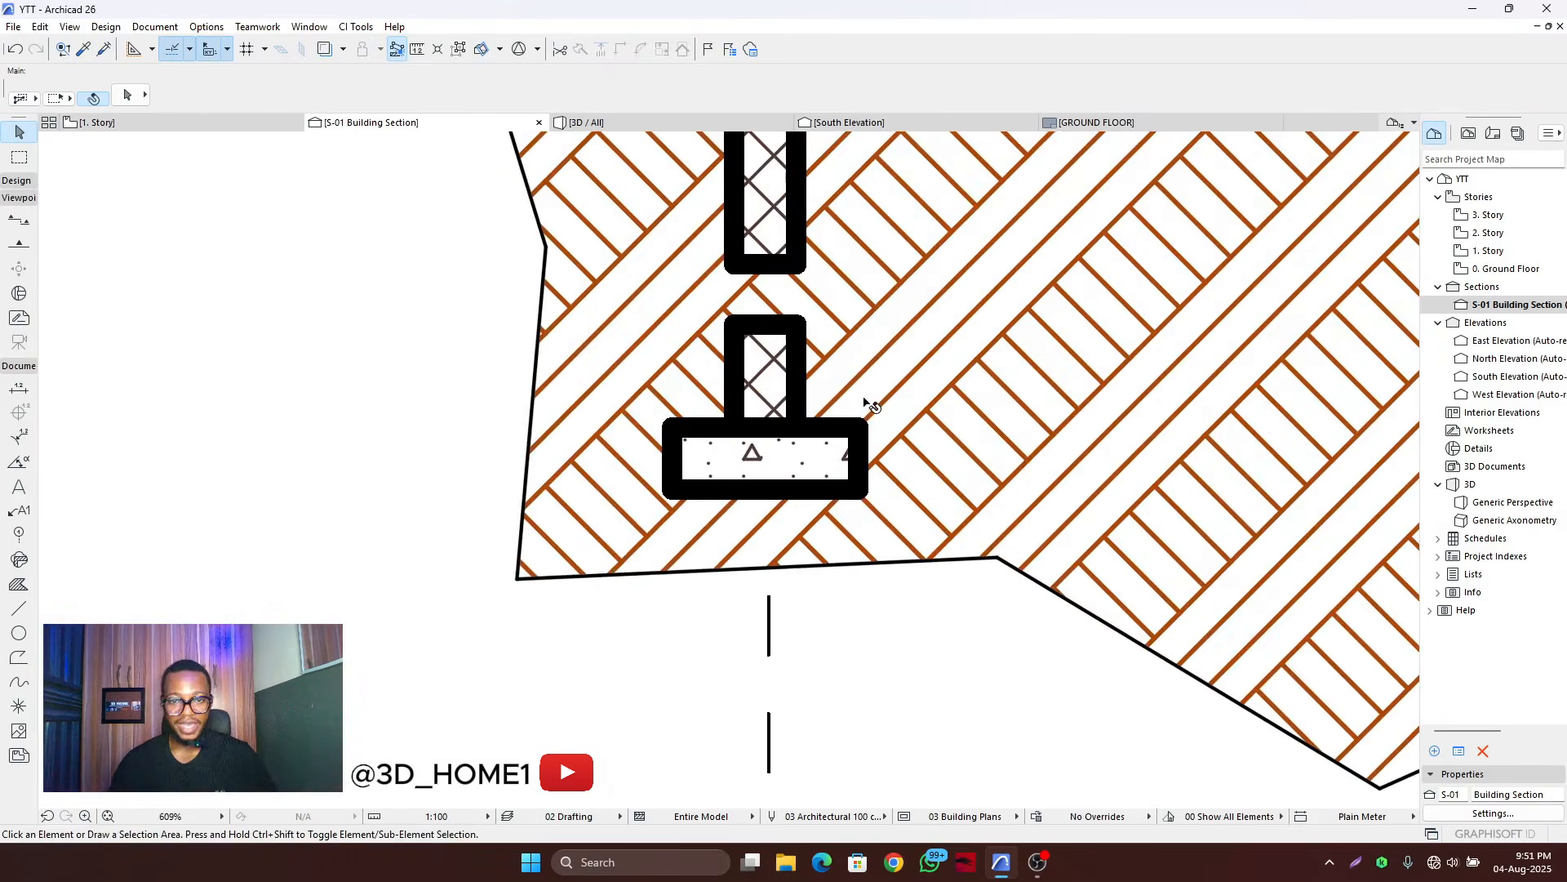
scroll(855, 377, down, 11)
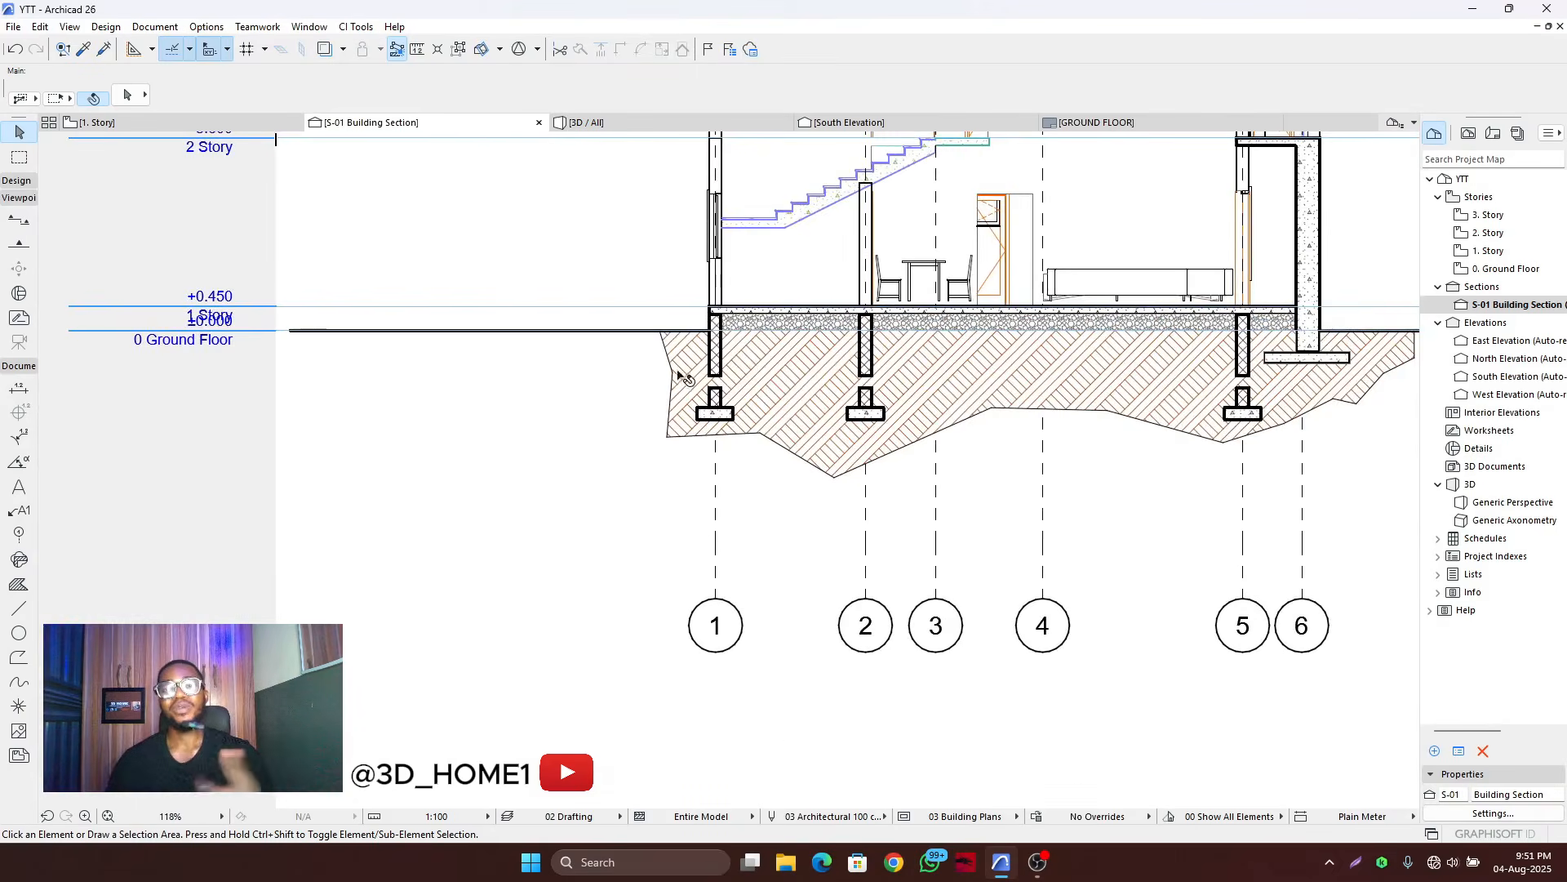
scroll(915, 288, up, 3)
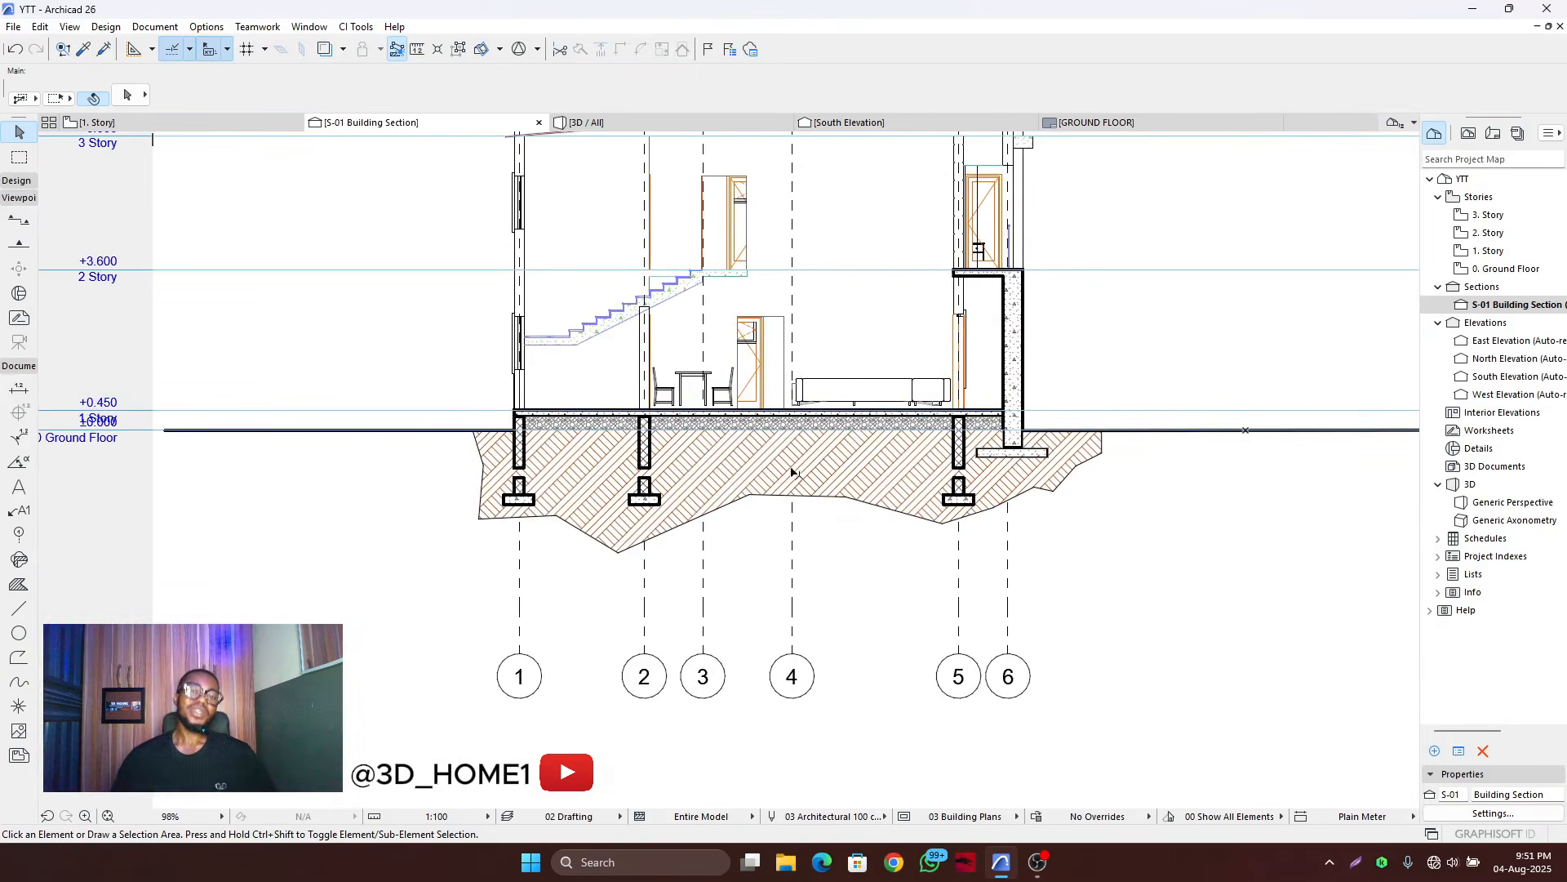
scroll(832, 511, down, 5)
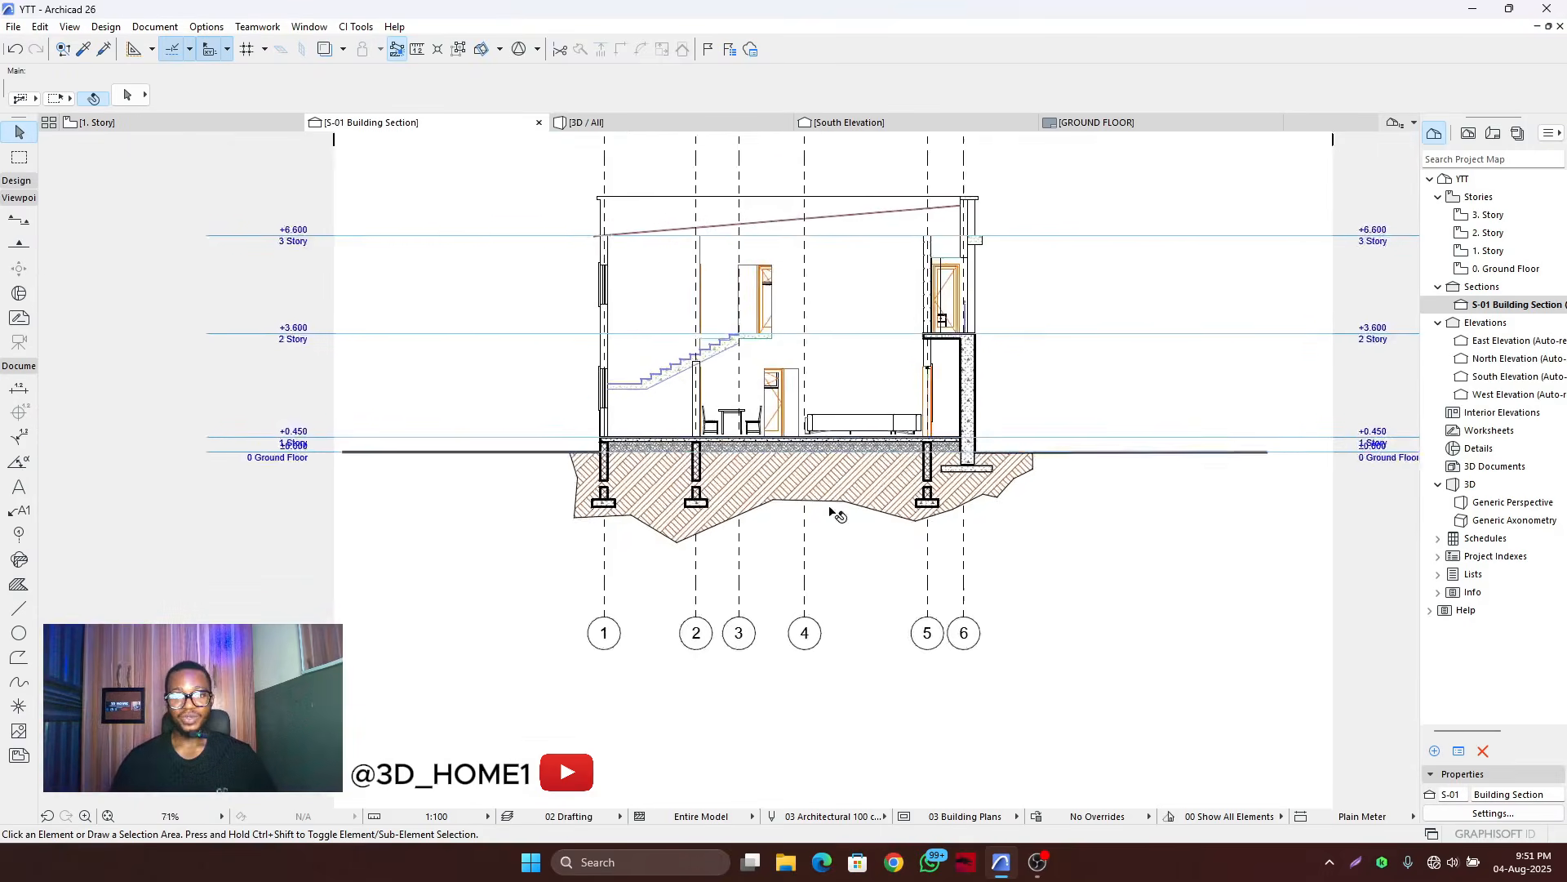
scroll(790, 398, up, 3)
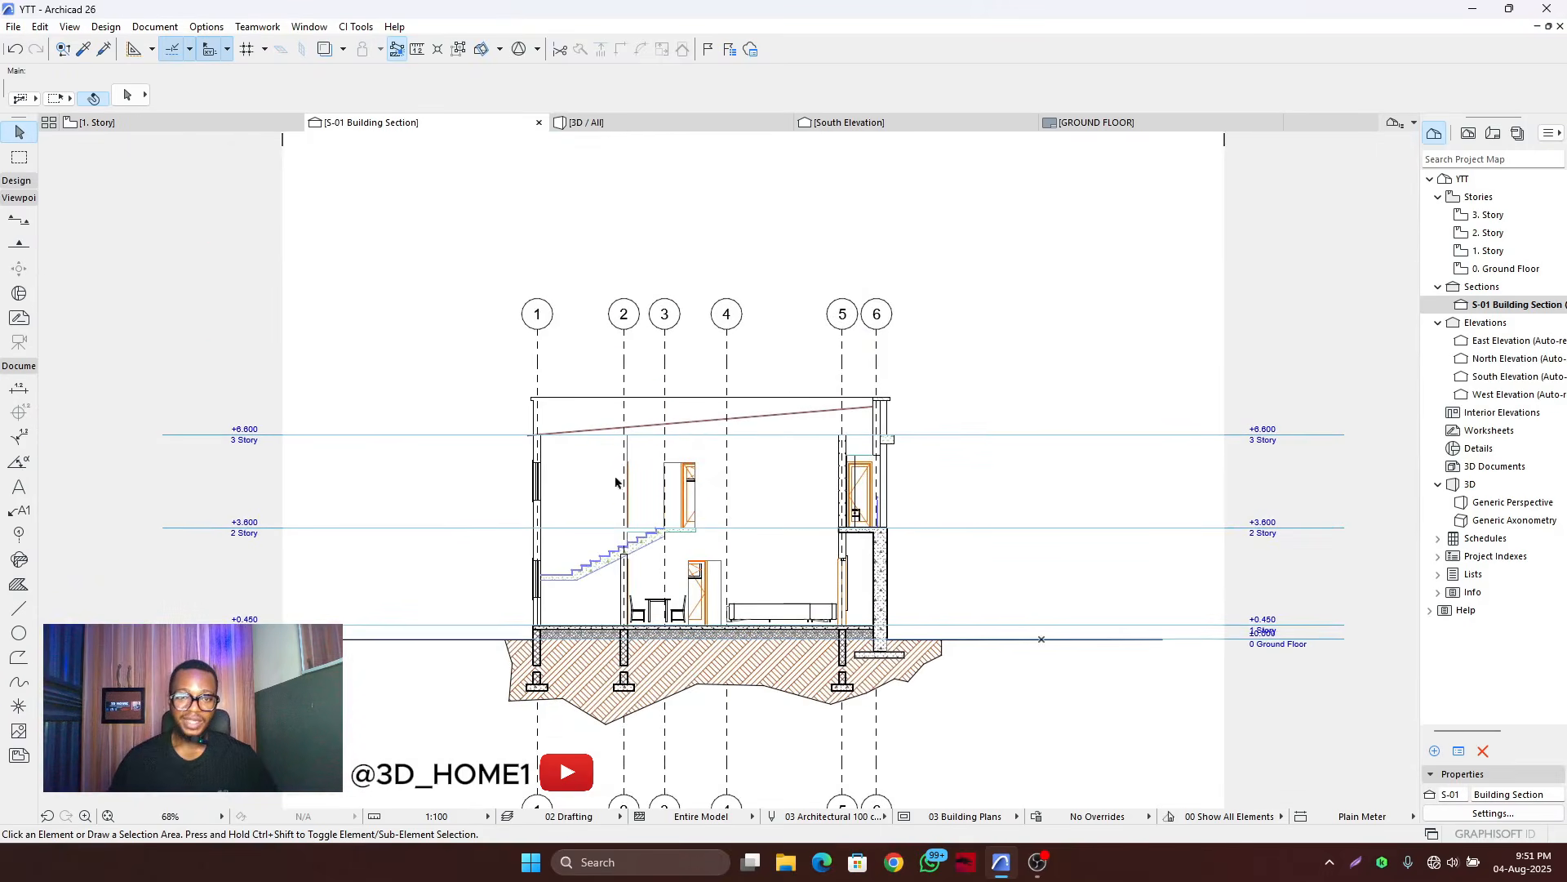
scroll(625, 490, up, 3)
scroll(702, 604, down, 3)
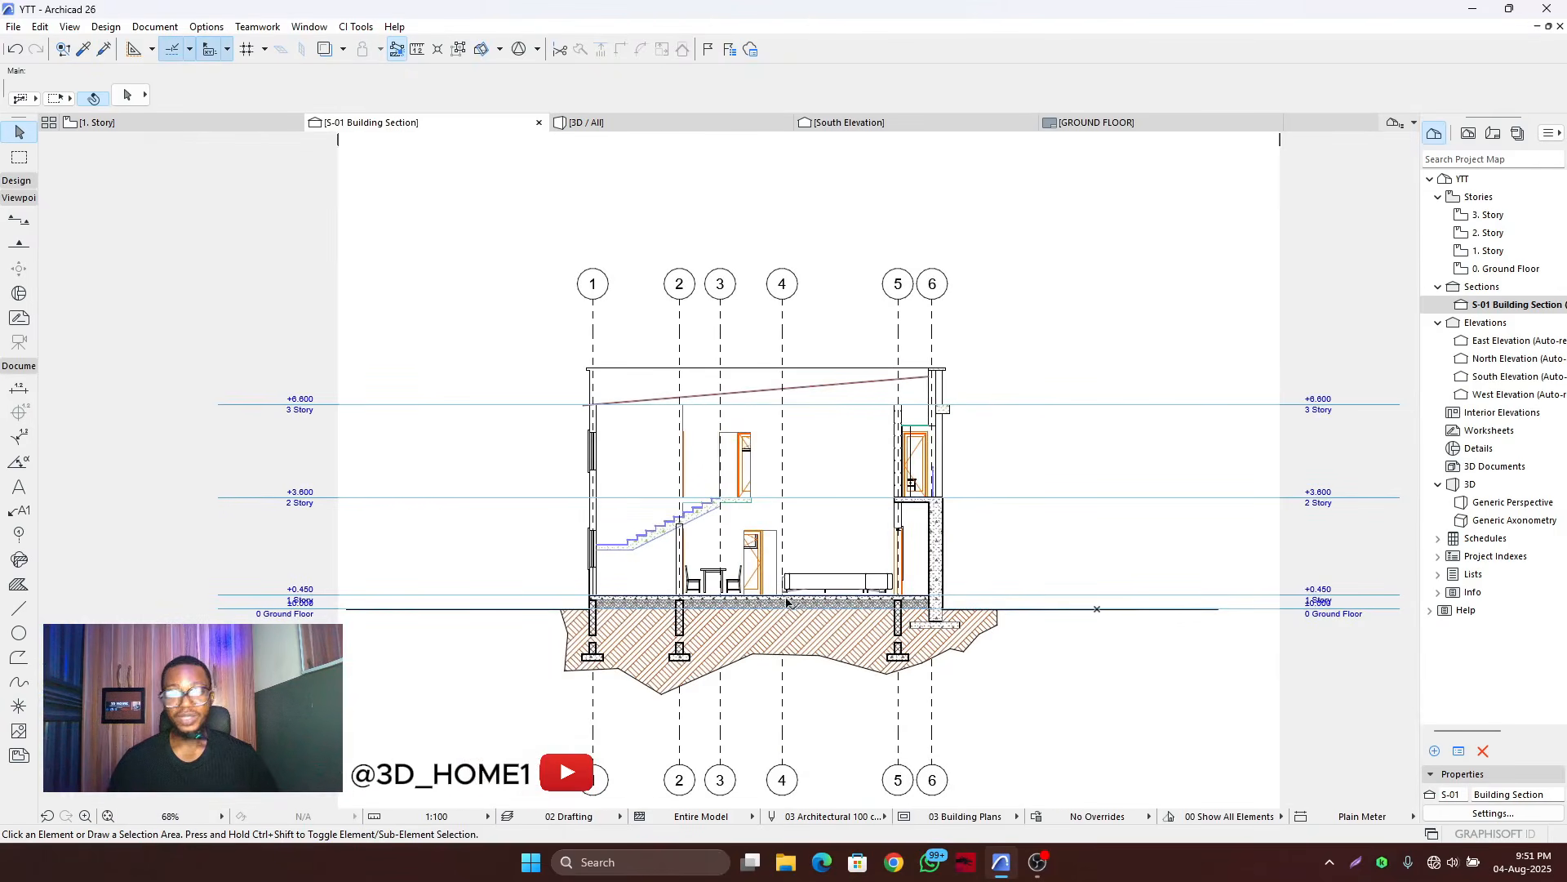
scroll(762, 602, up, 2)
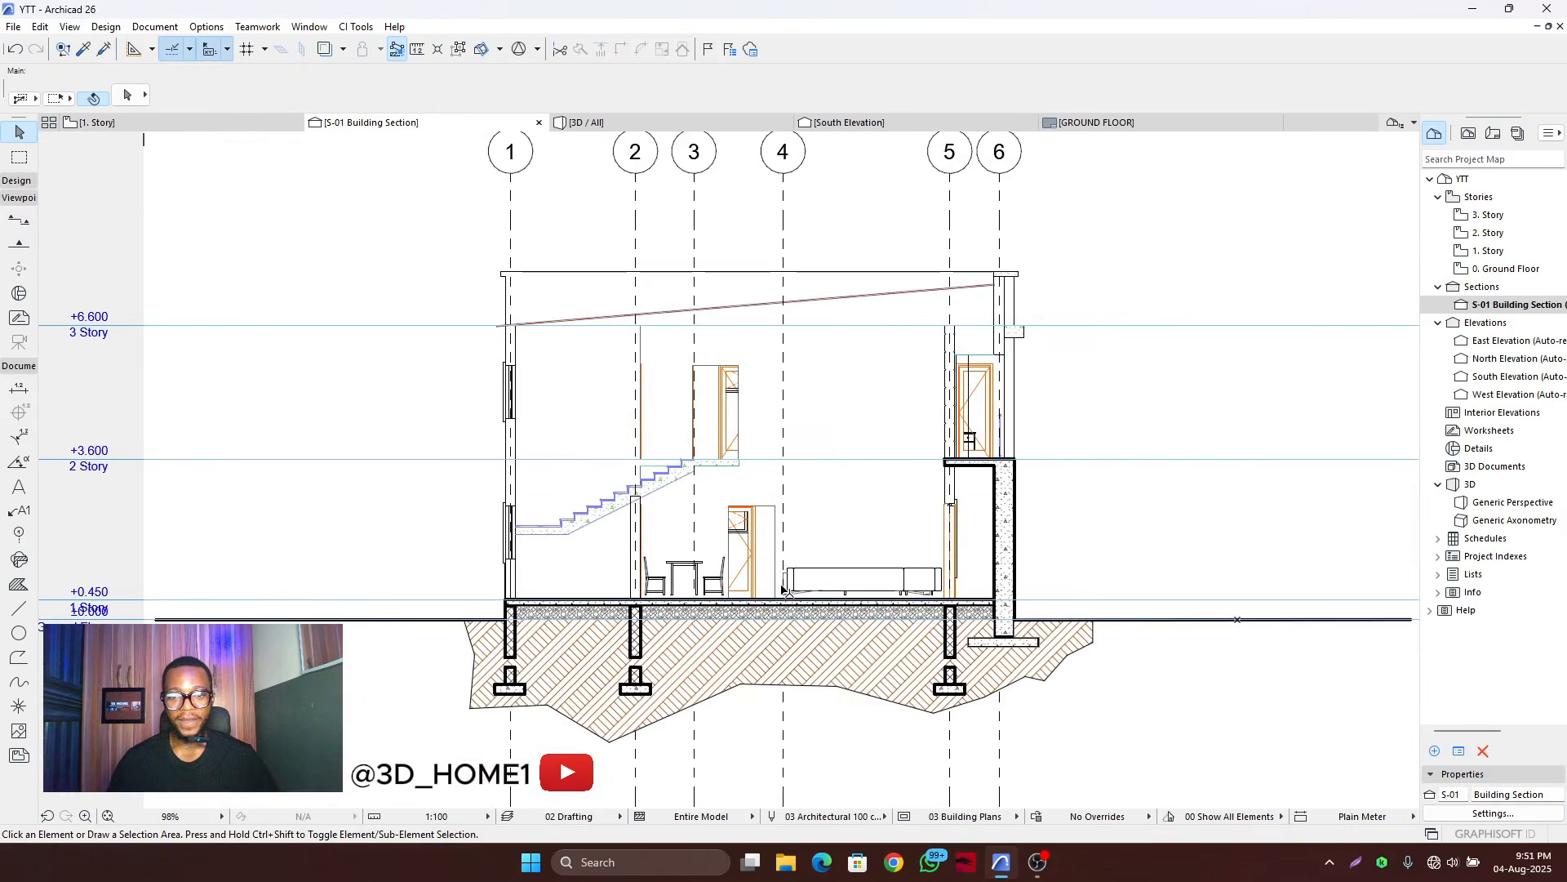
- Lower the top of the wall at grid 2 so that it meets the underside of the stair
scroll(645, 554, up, 8)
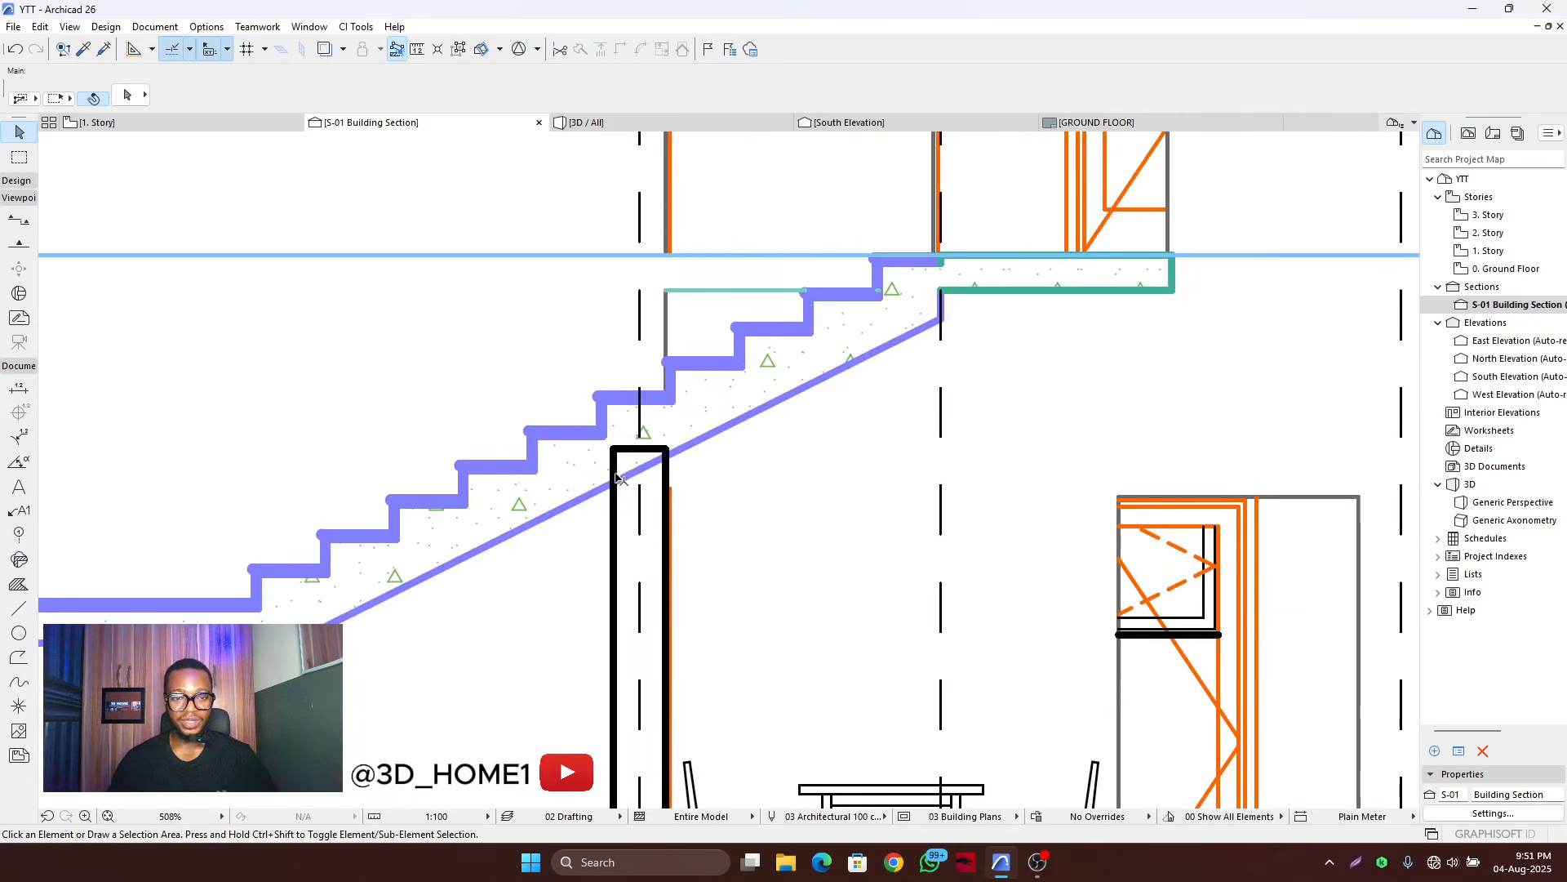
click(620, 456)
key(Escape)
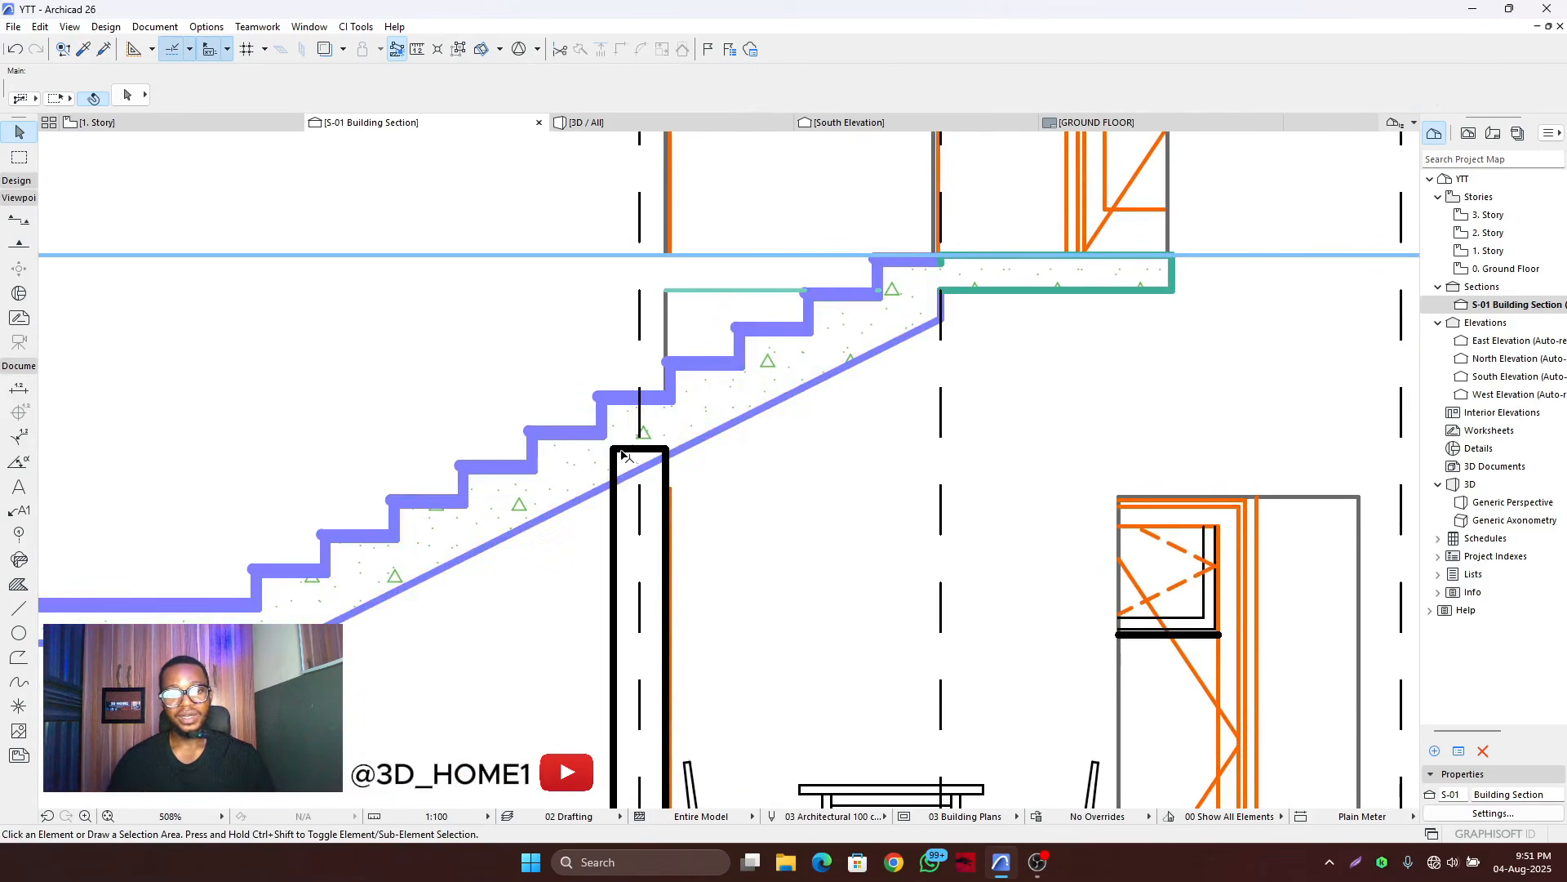
click(615, 448)
scroll(629, 451, up, 3)
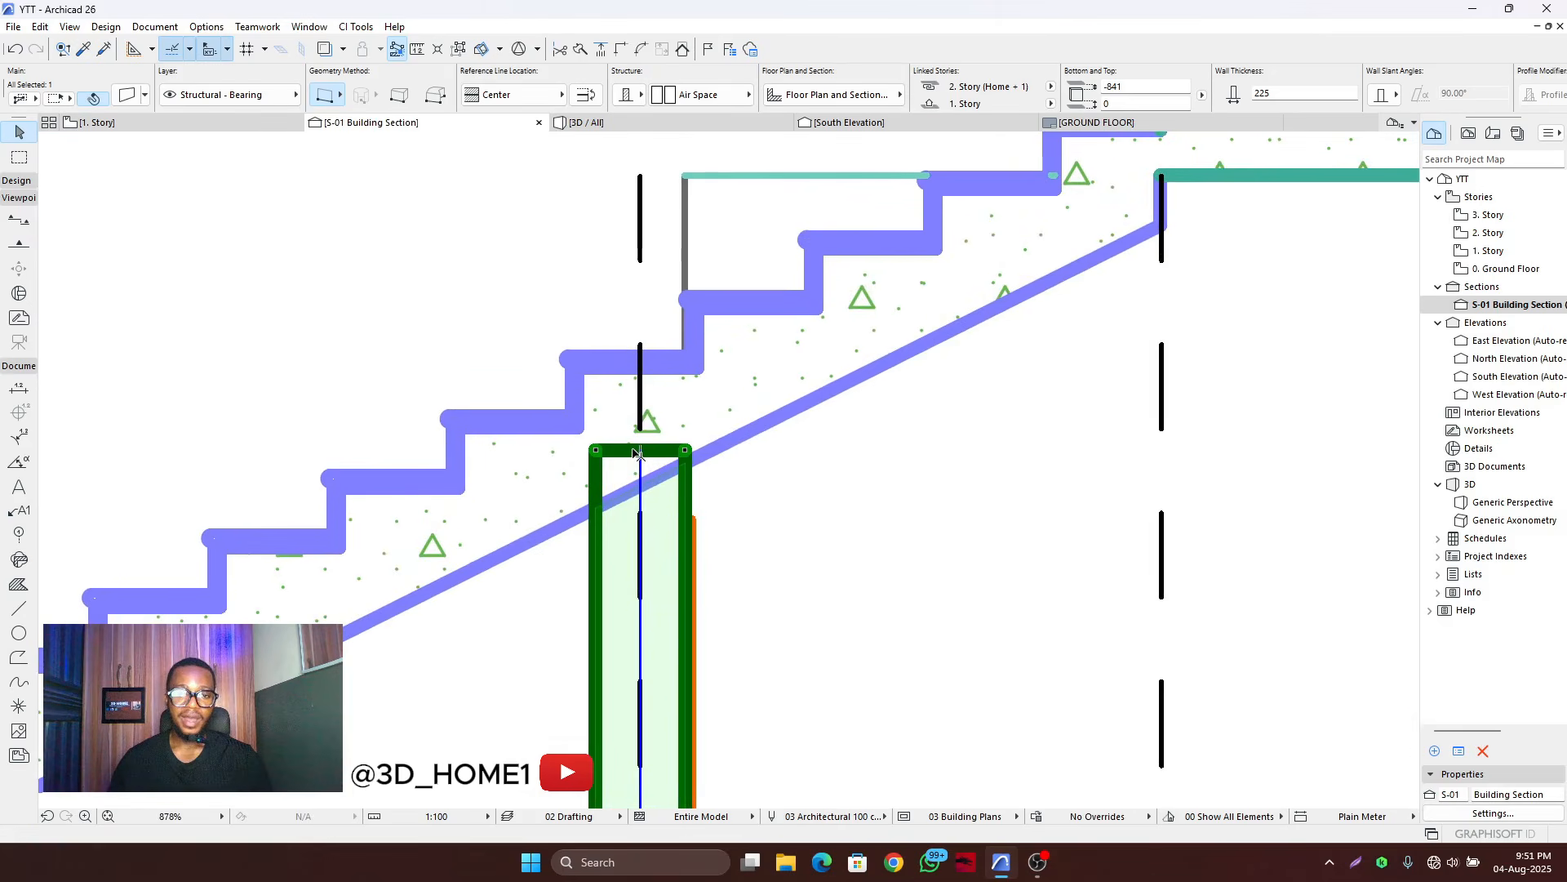
click(641, 450)
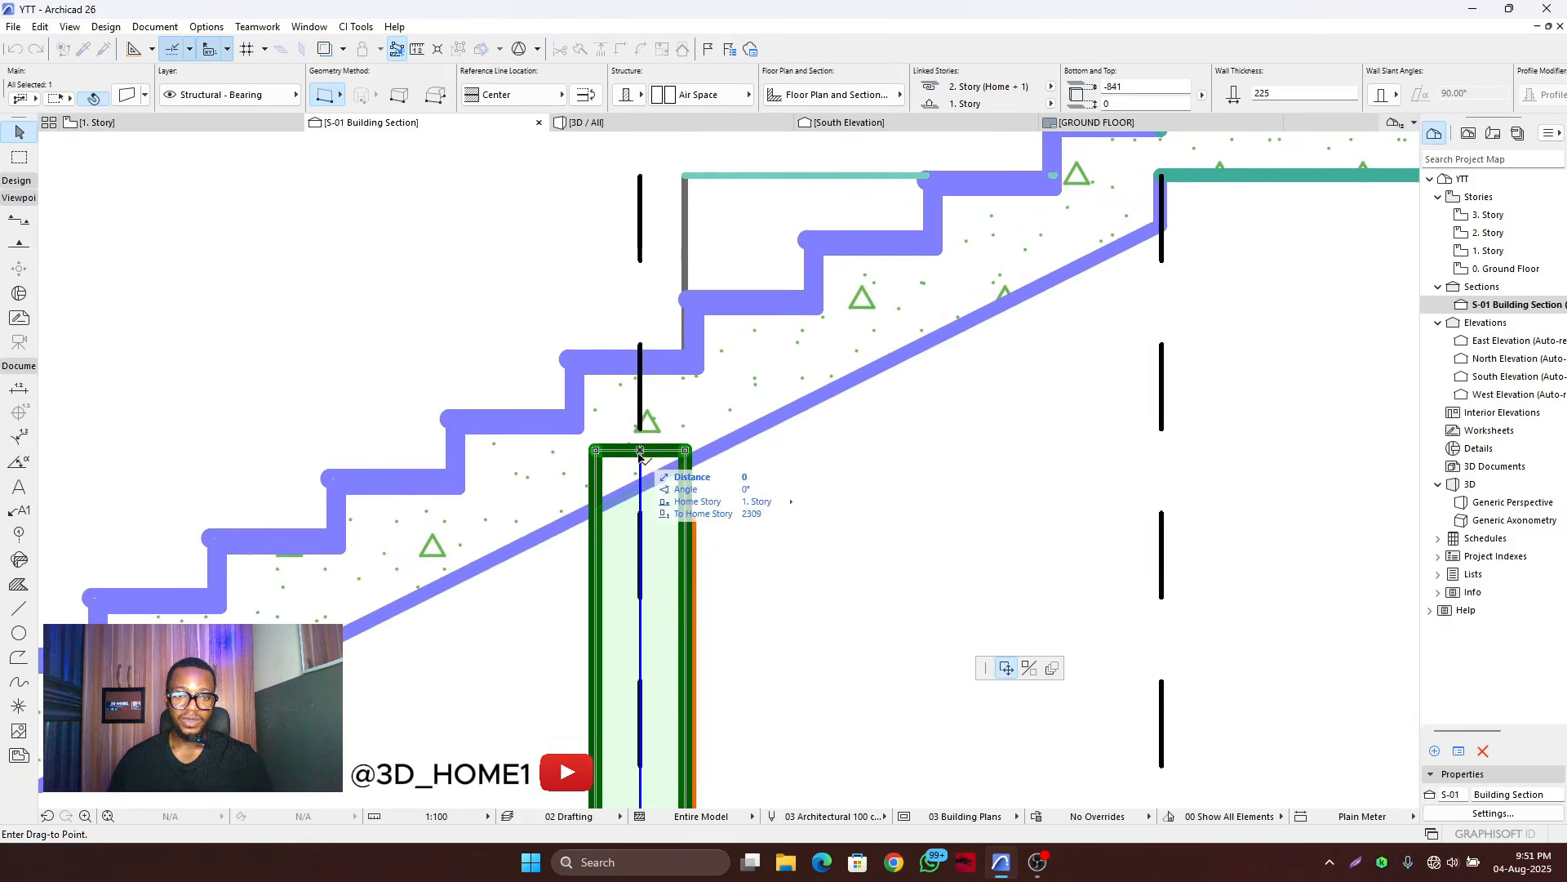
click(641, 513)
key(Escape)
scroll(681, 488, down, 8)
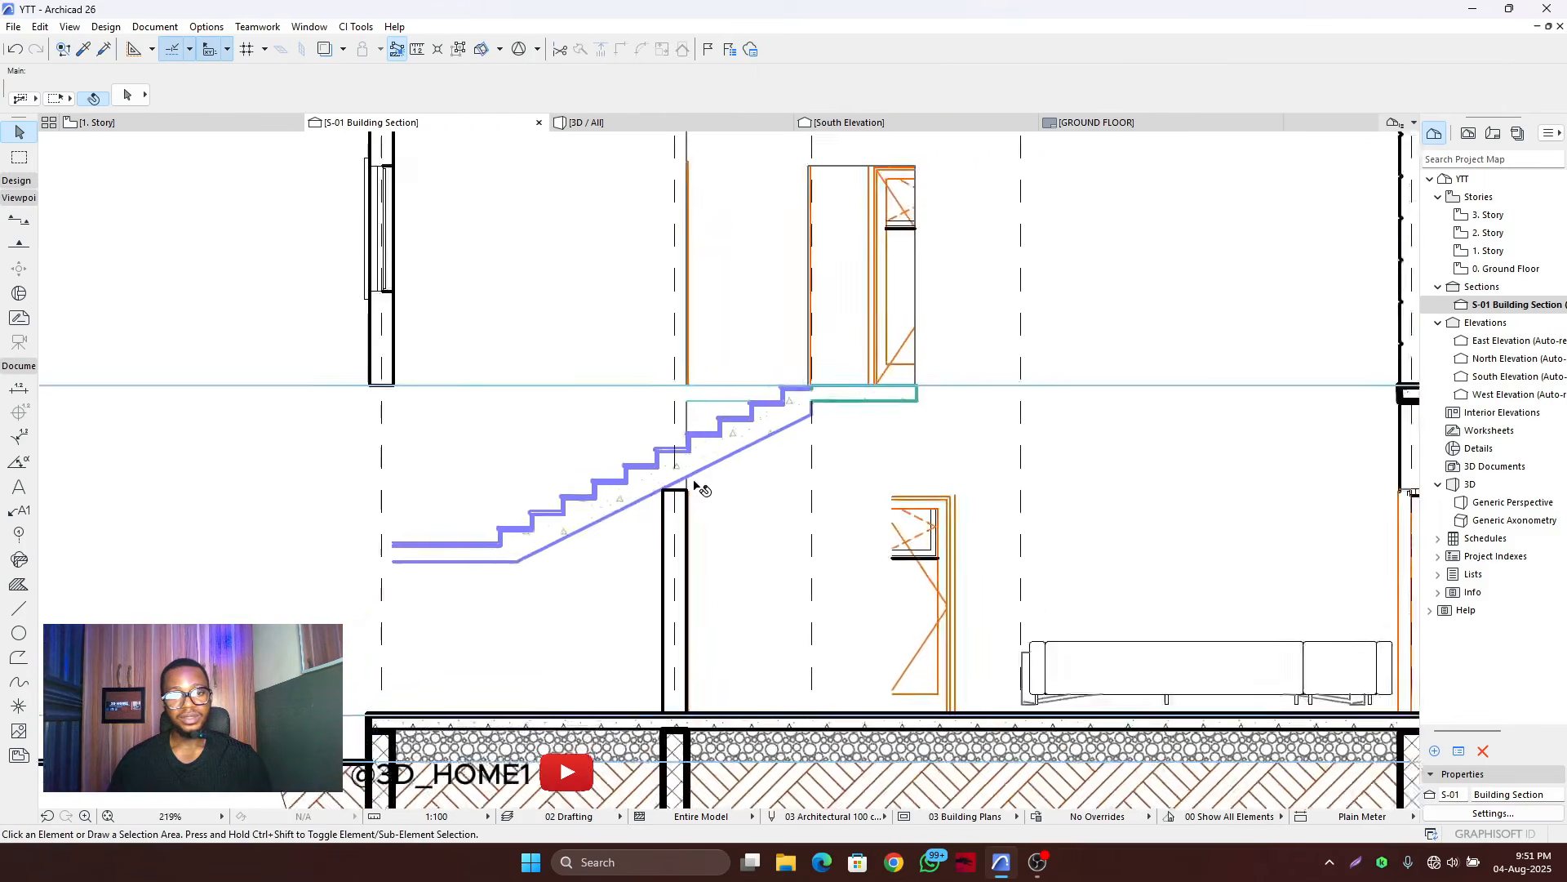
- Set the height offset of the dining set and the sofa to 0 so they stand on the floor slab
scroll(727, 498, up, 2)
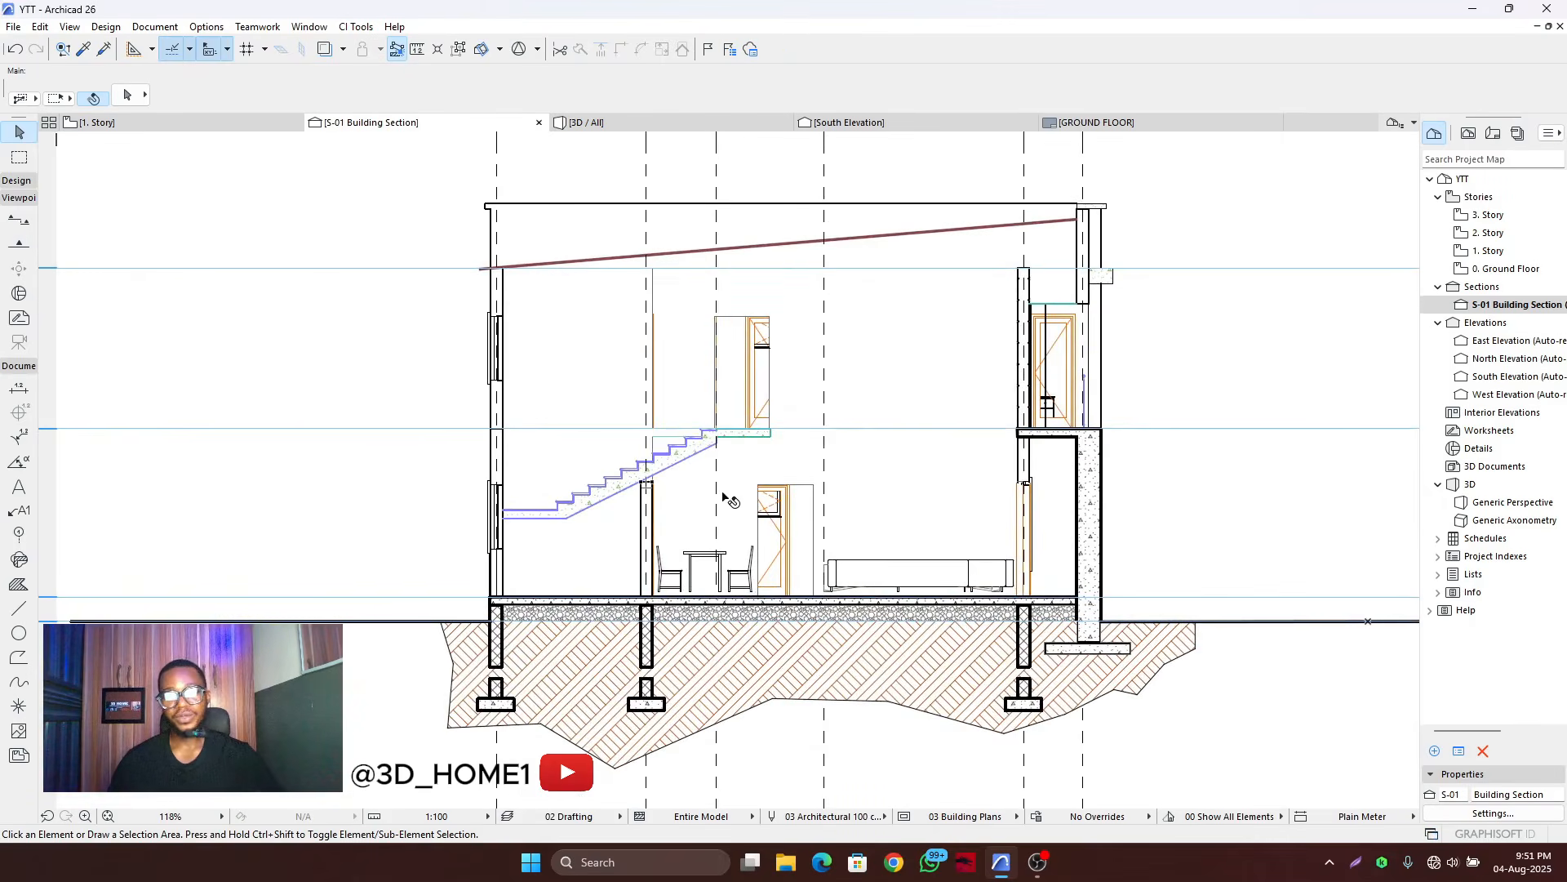
scroll(585, 457, up, 3)
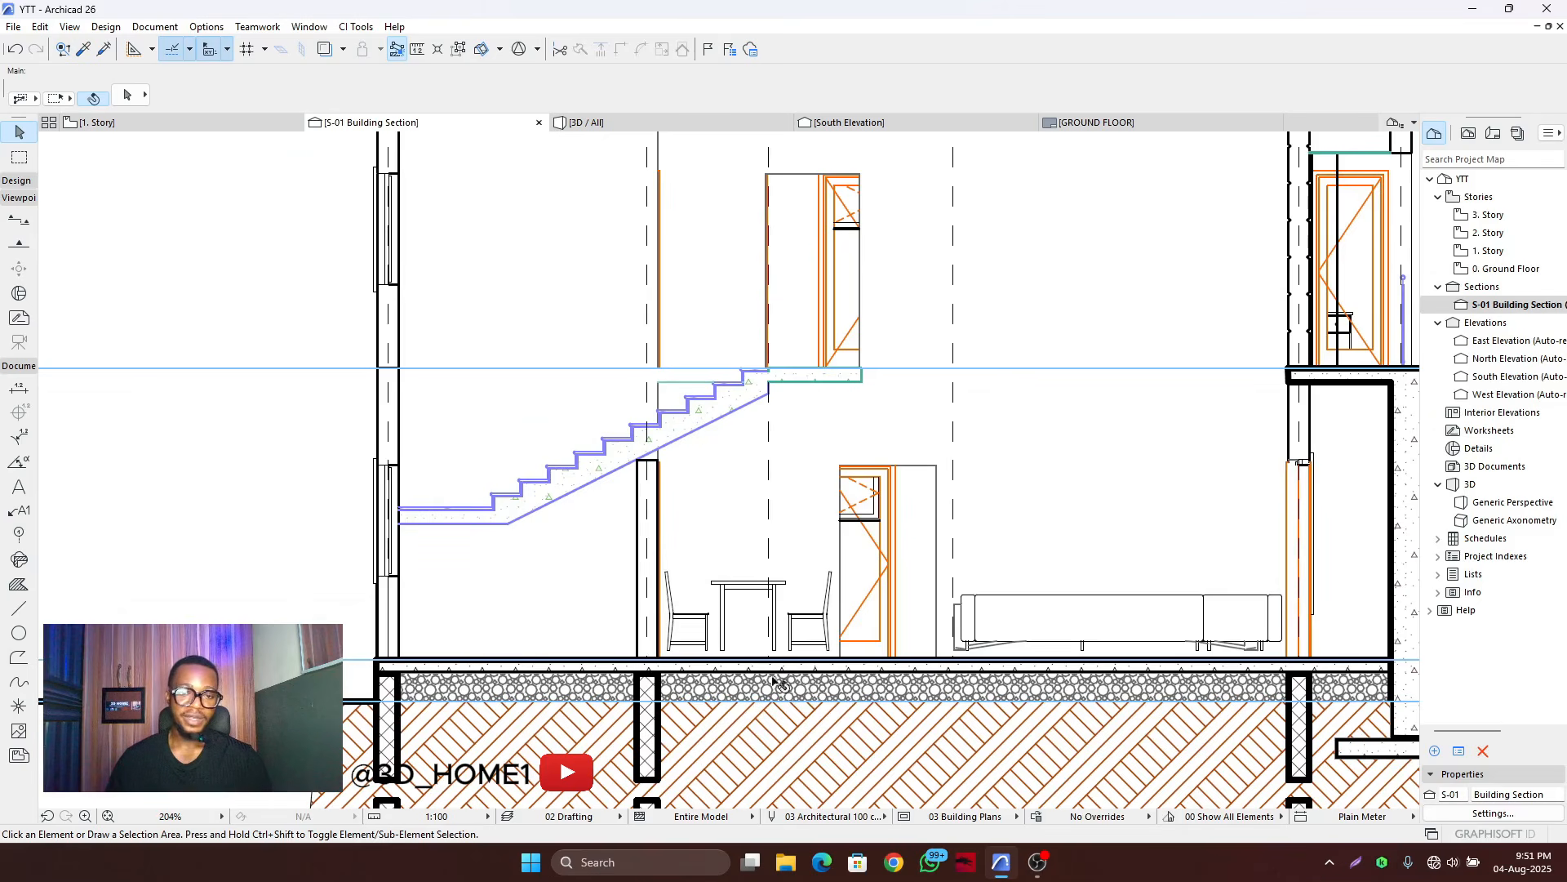
scroll(676, 366, down, 4)
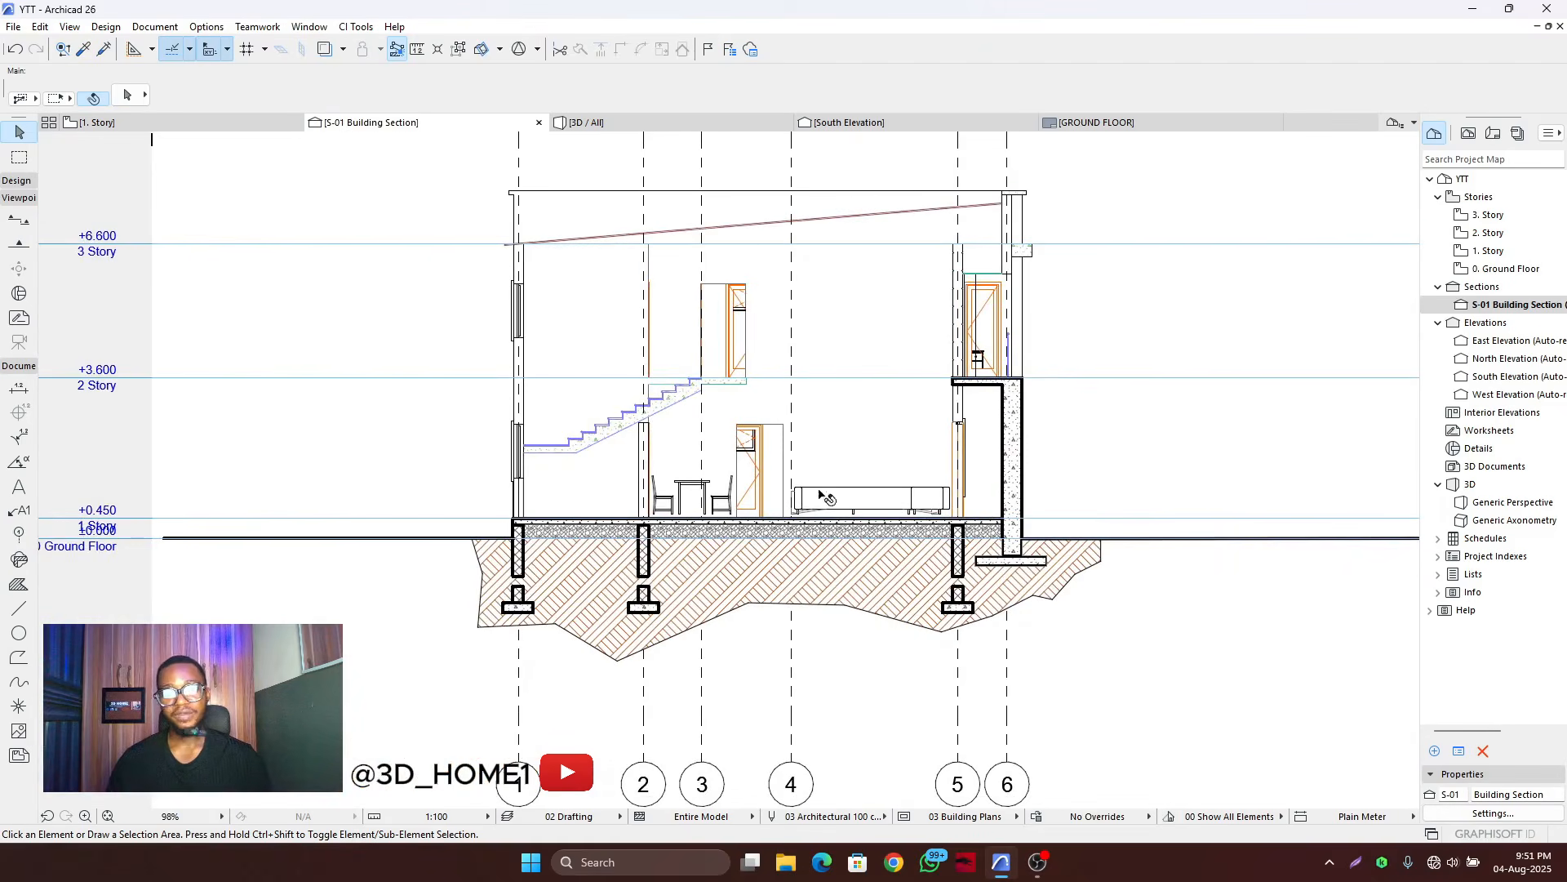
click(673, 506)
click(672, 506)
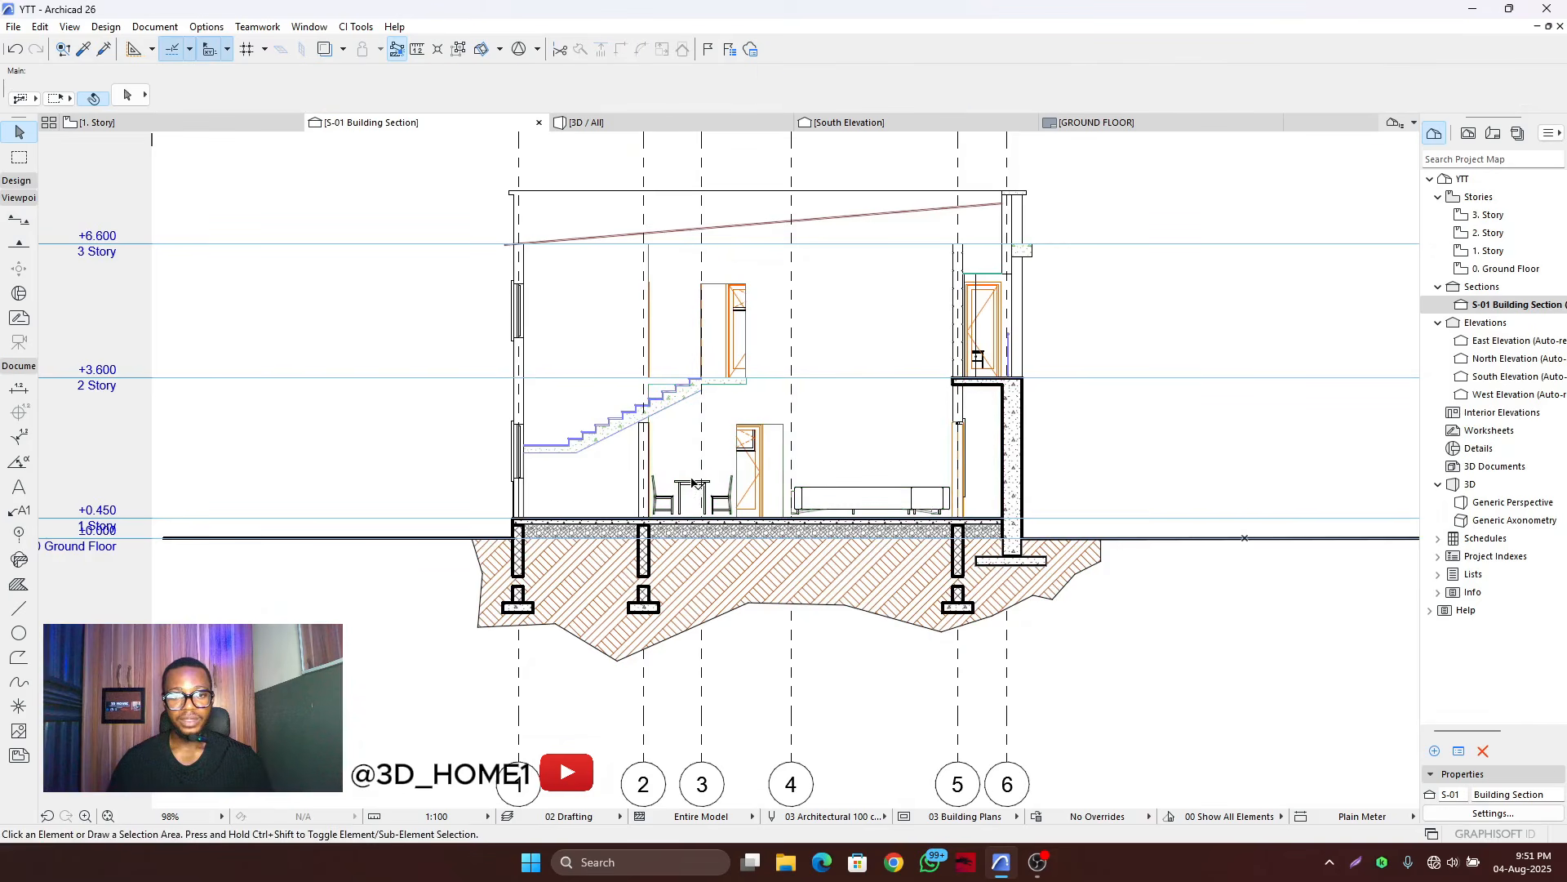
shift+click(890, 500)
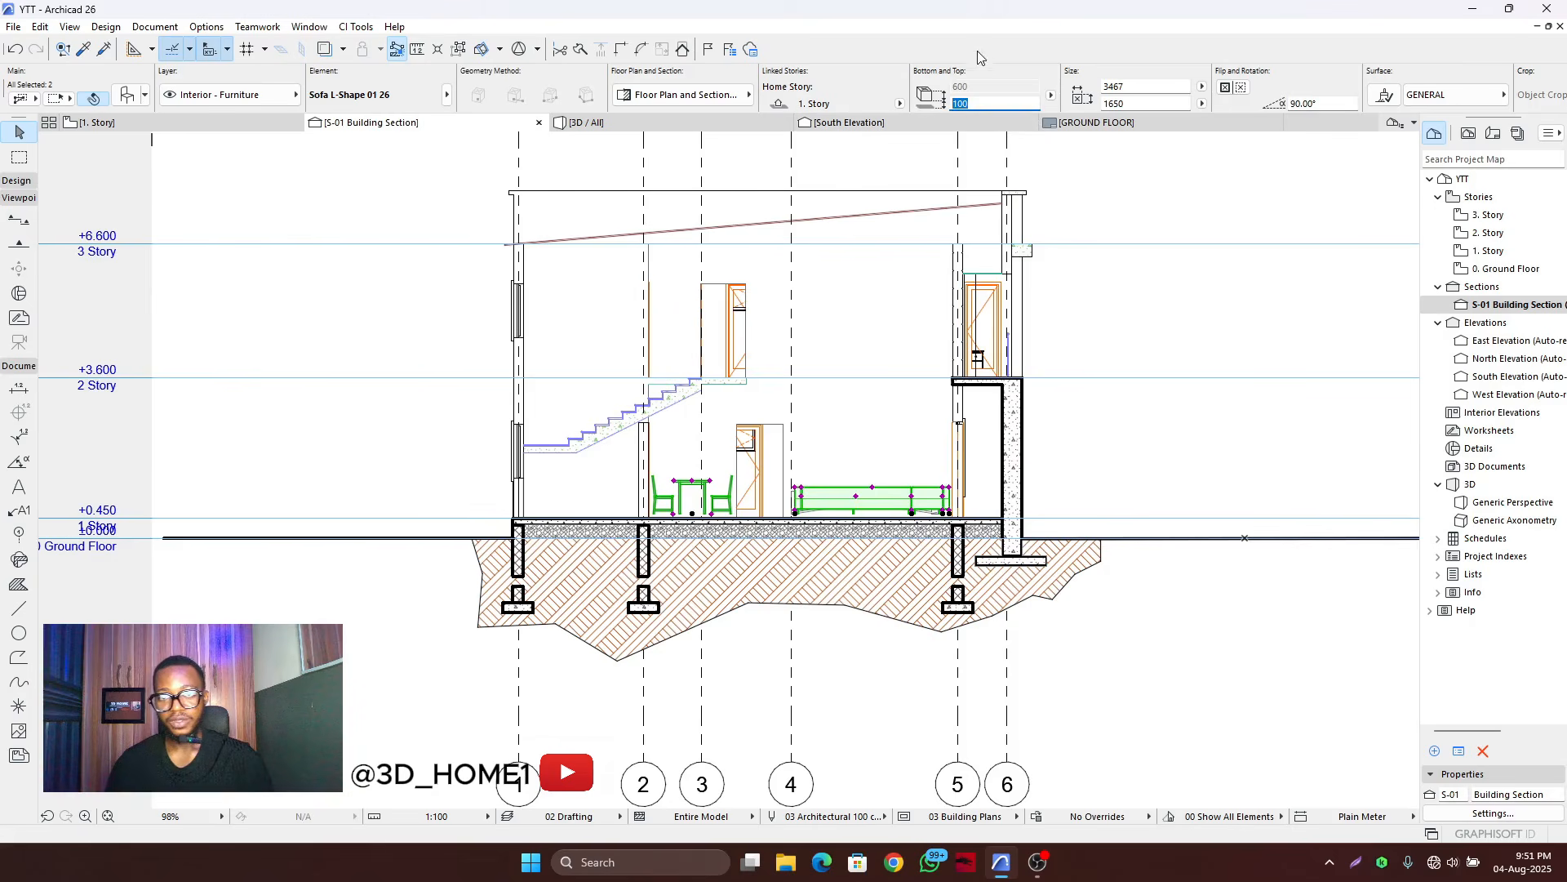
scroll(730, 539, up, 5)
scroll(912, 481, up, 1)
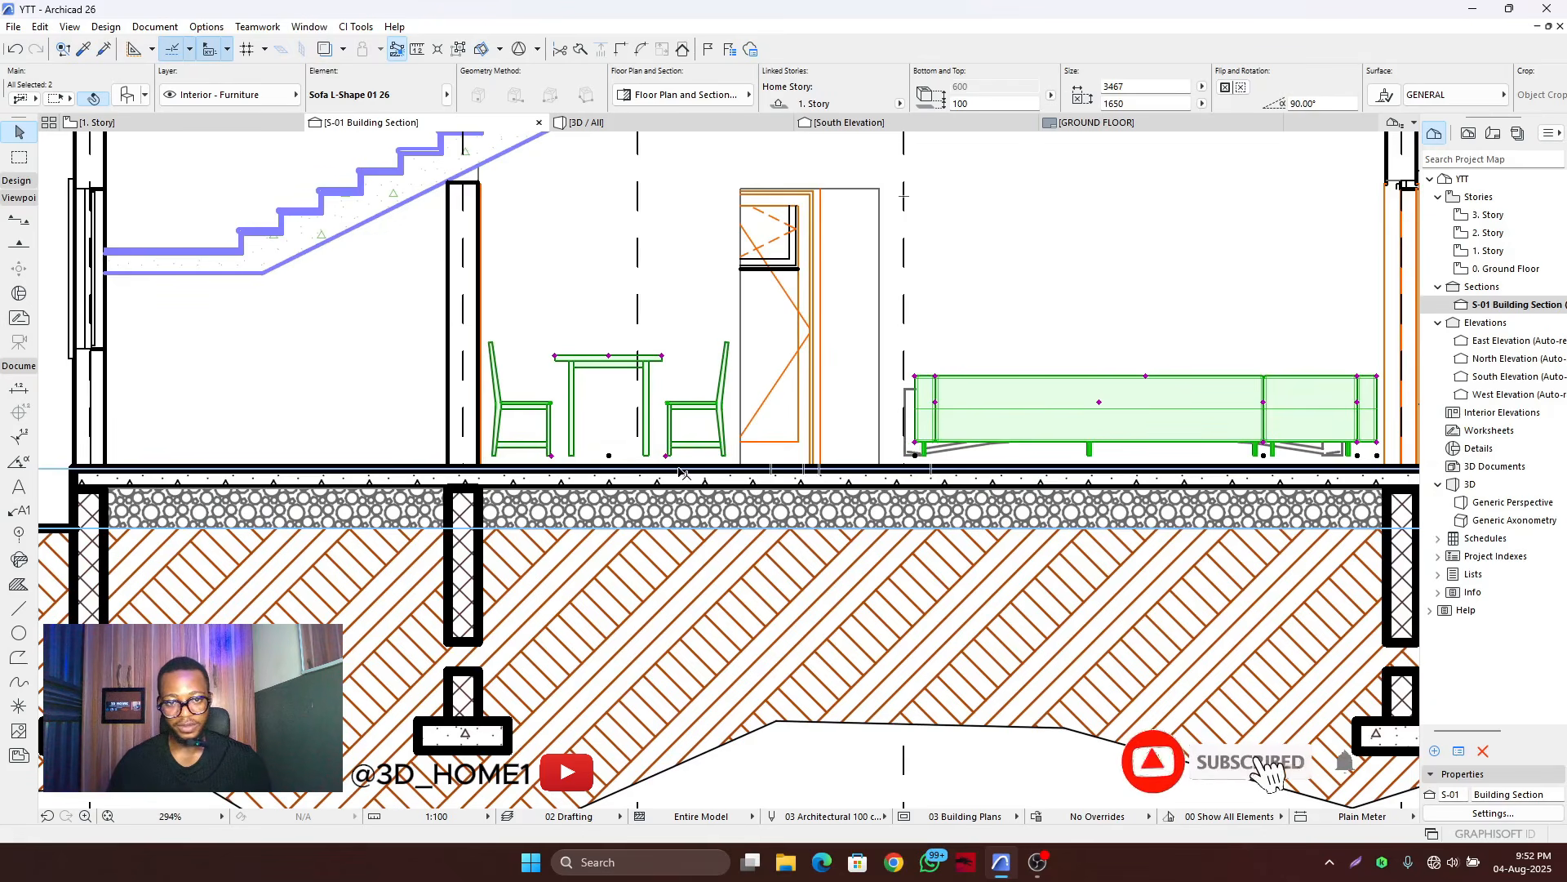
scroll(683, 472, down, 2)
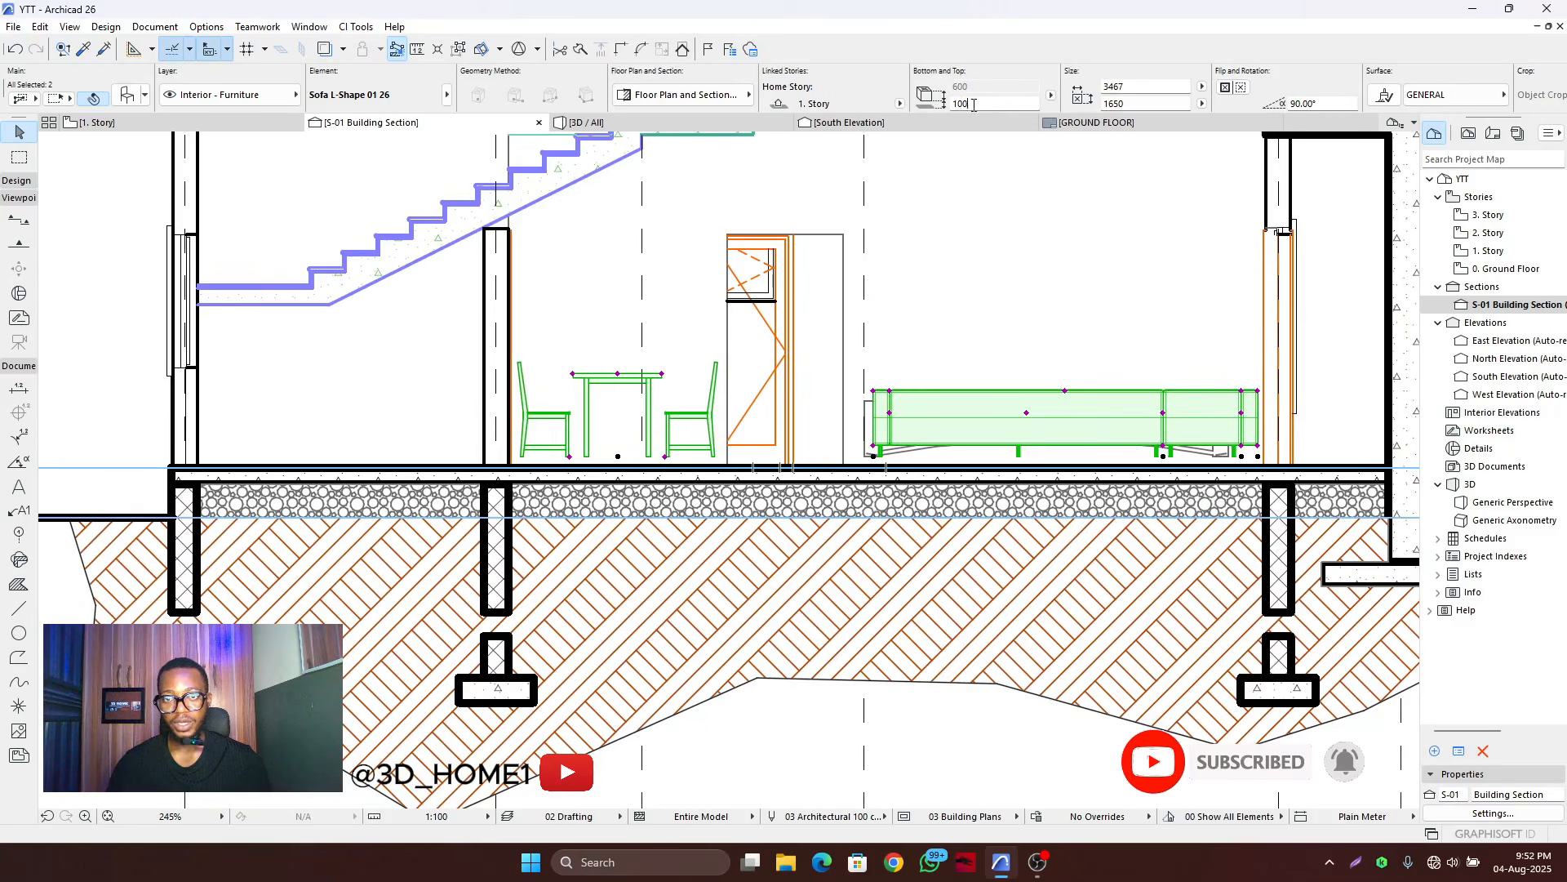
double_click(974, 104)
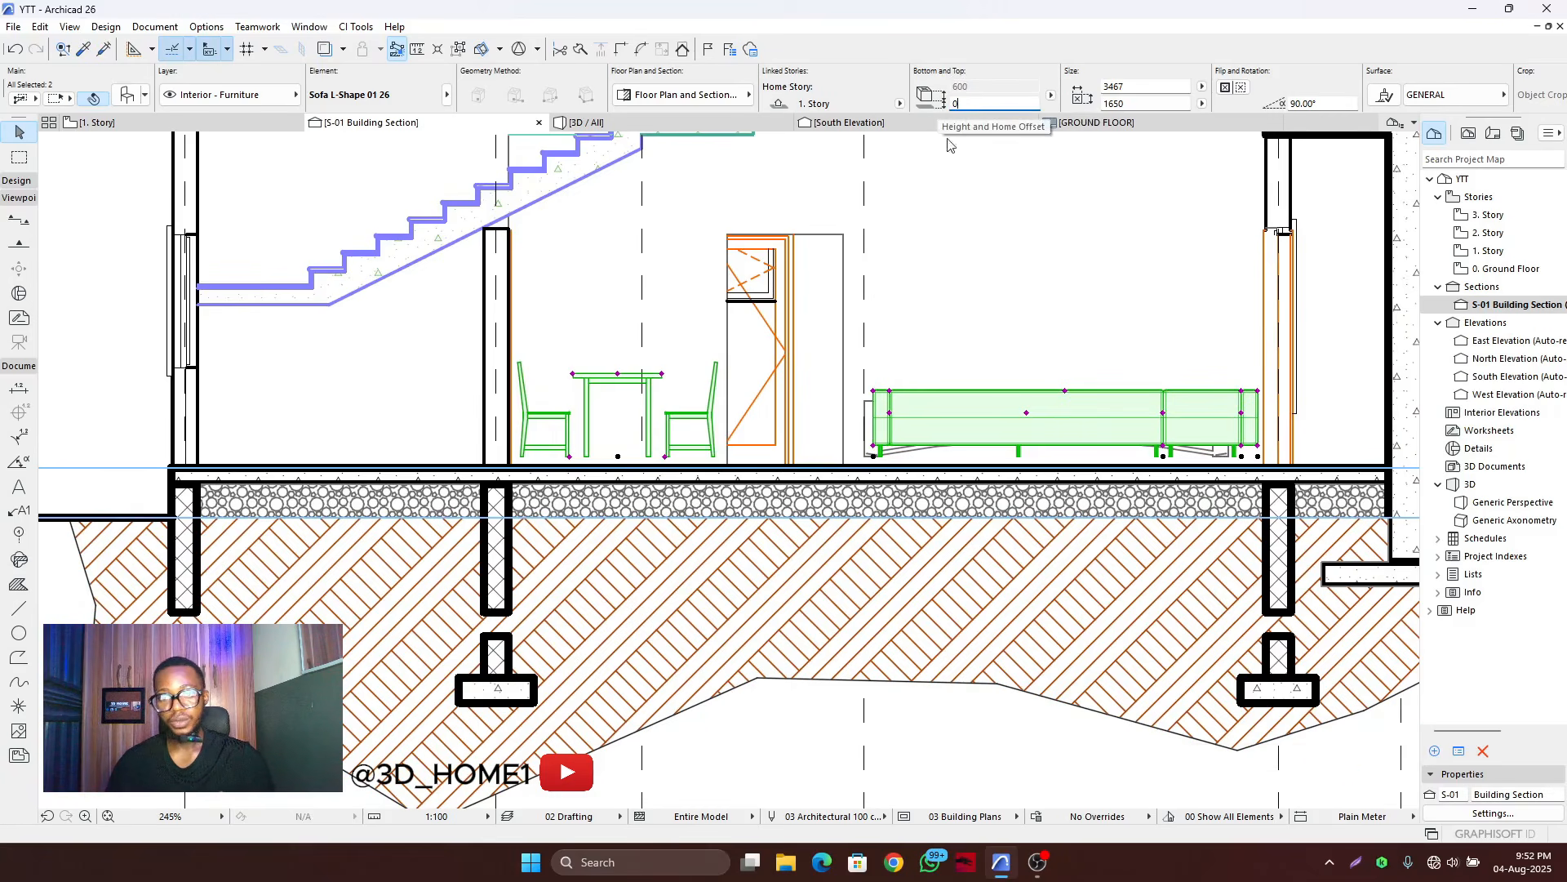
text(0)
key(Return)
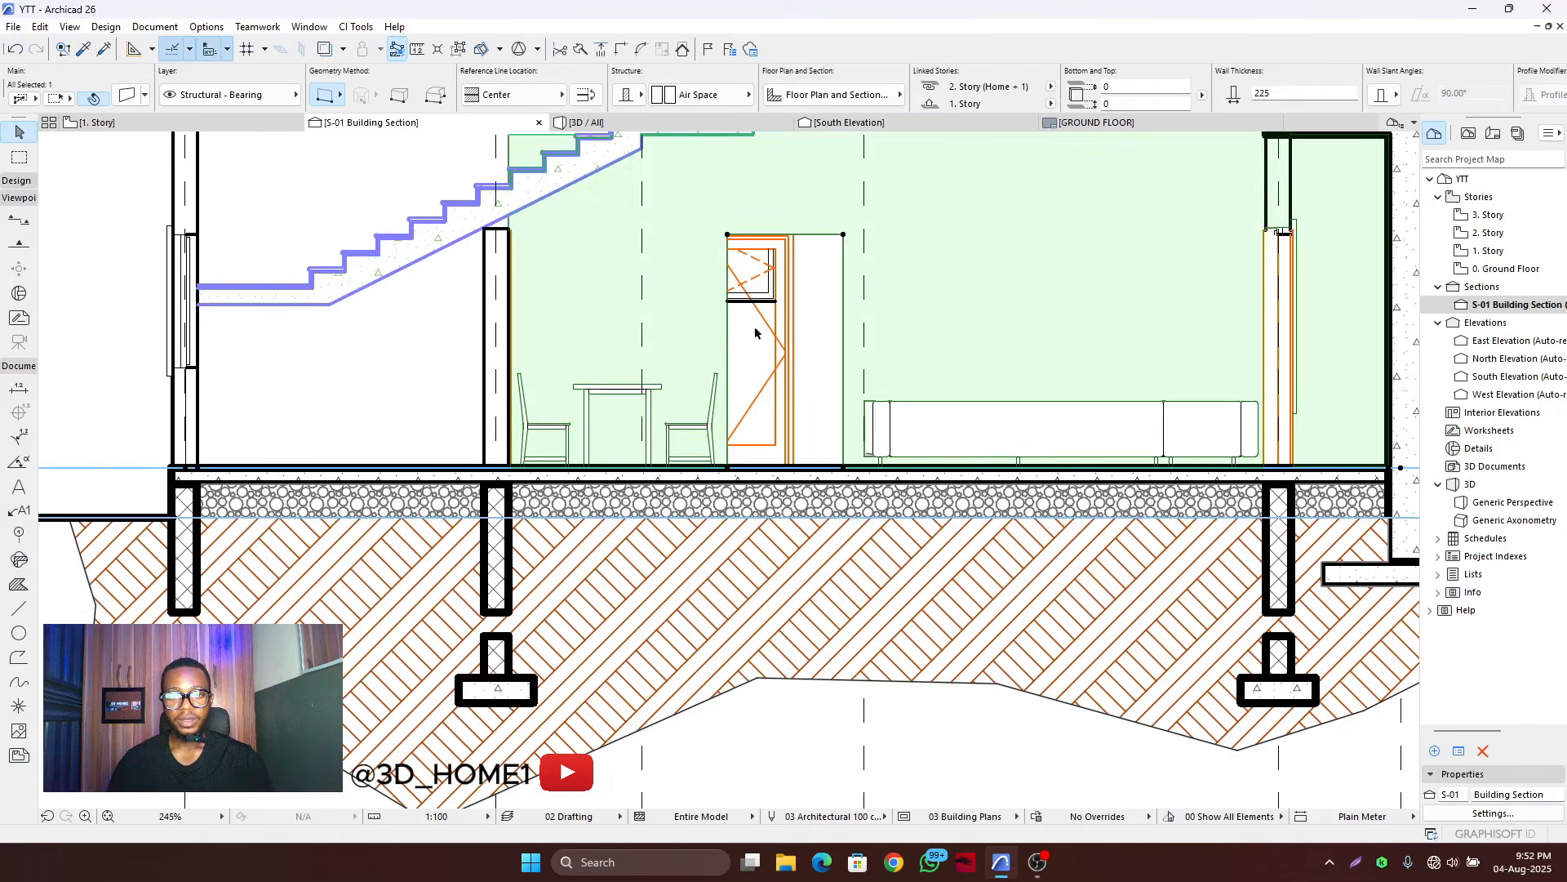
key(Escape)
scroll(653, 383, down, 4)
scroll(636, 421, up, 5)
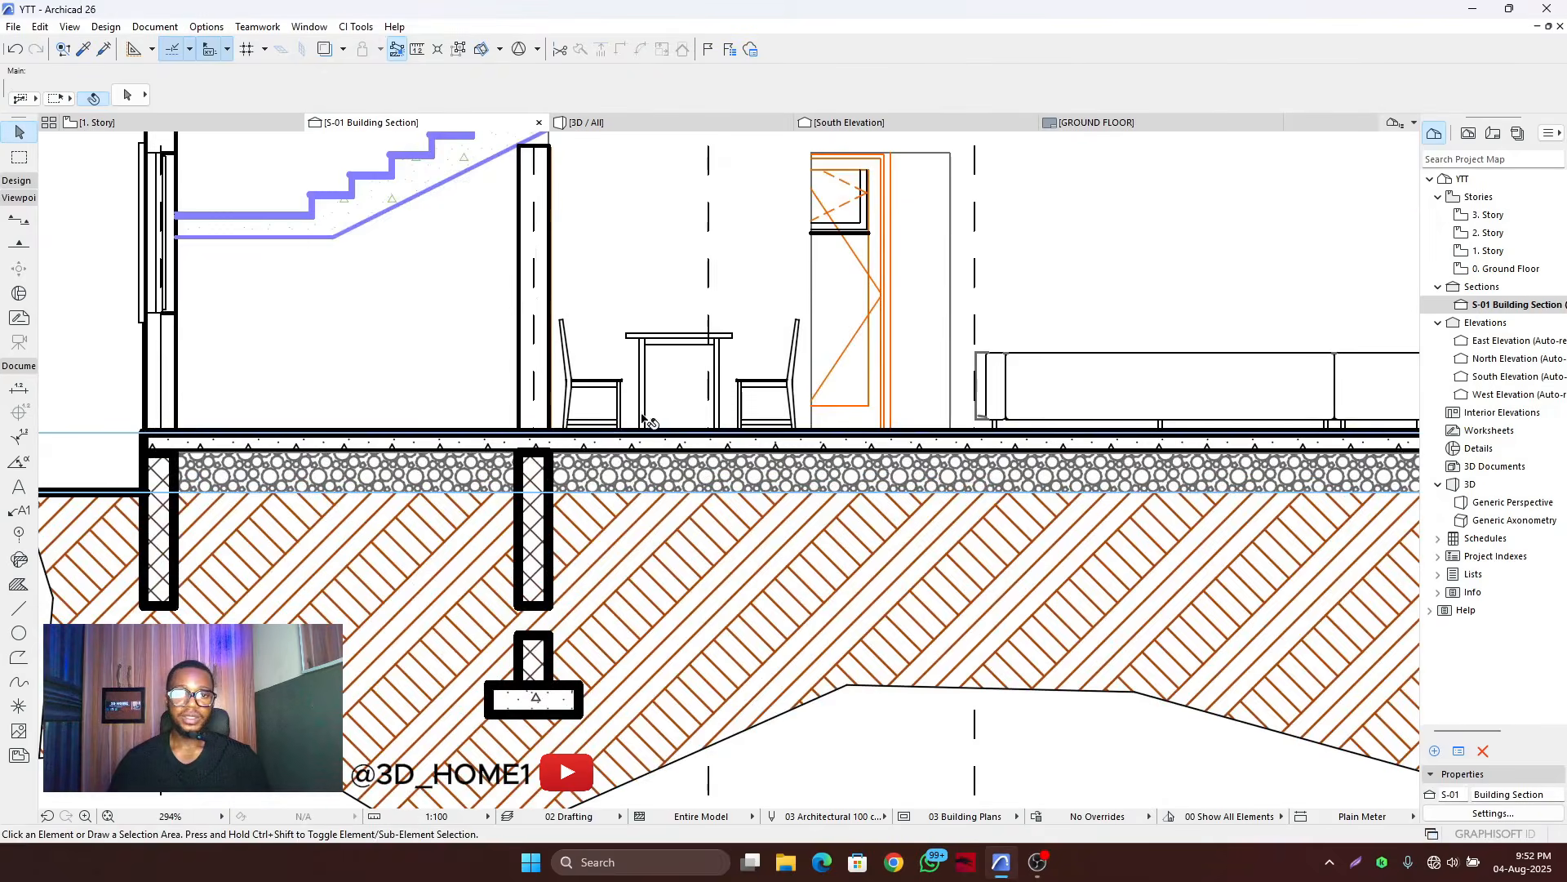
- Set the monolithic stair's cut line pen to pen 1 and its uncut line pen to black
scroll(645, 425, down, 6)
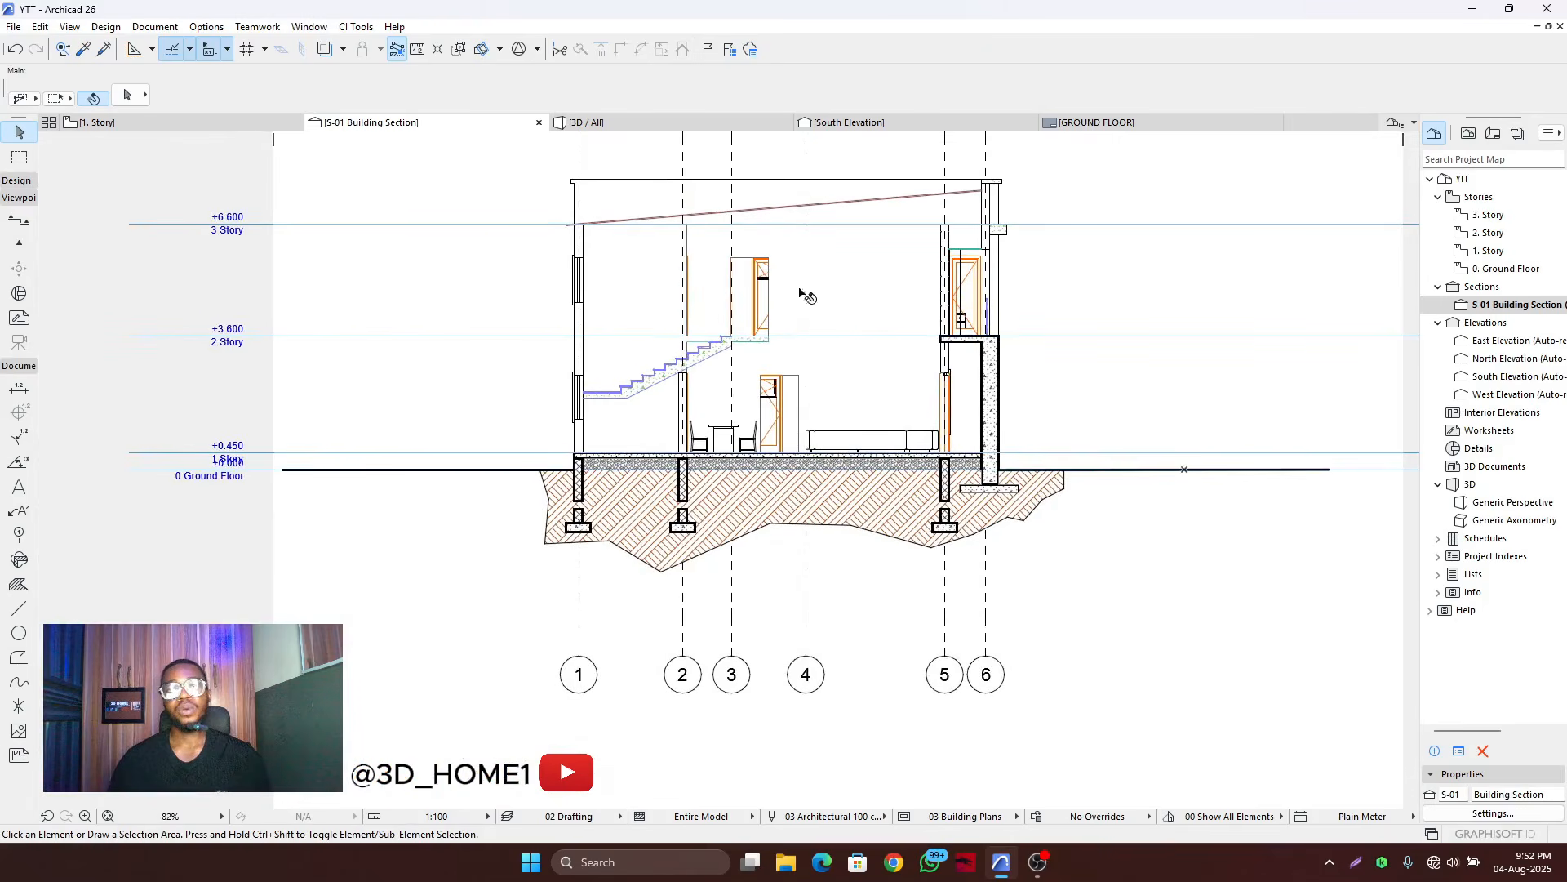
scroll(762, 263, up, 2)
scroll(712, 382, up, 6)
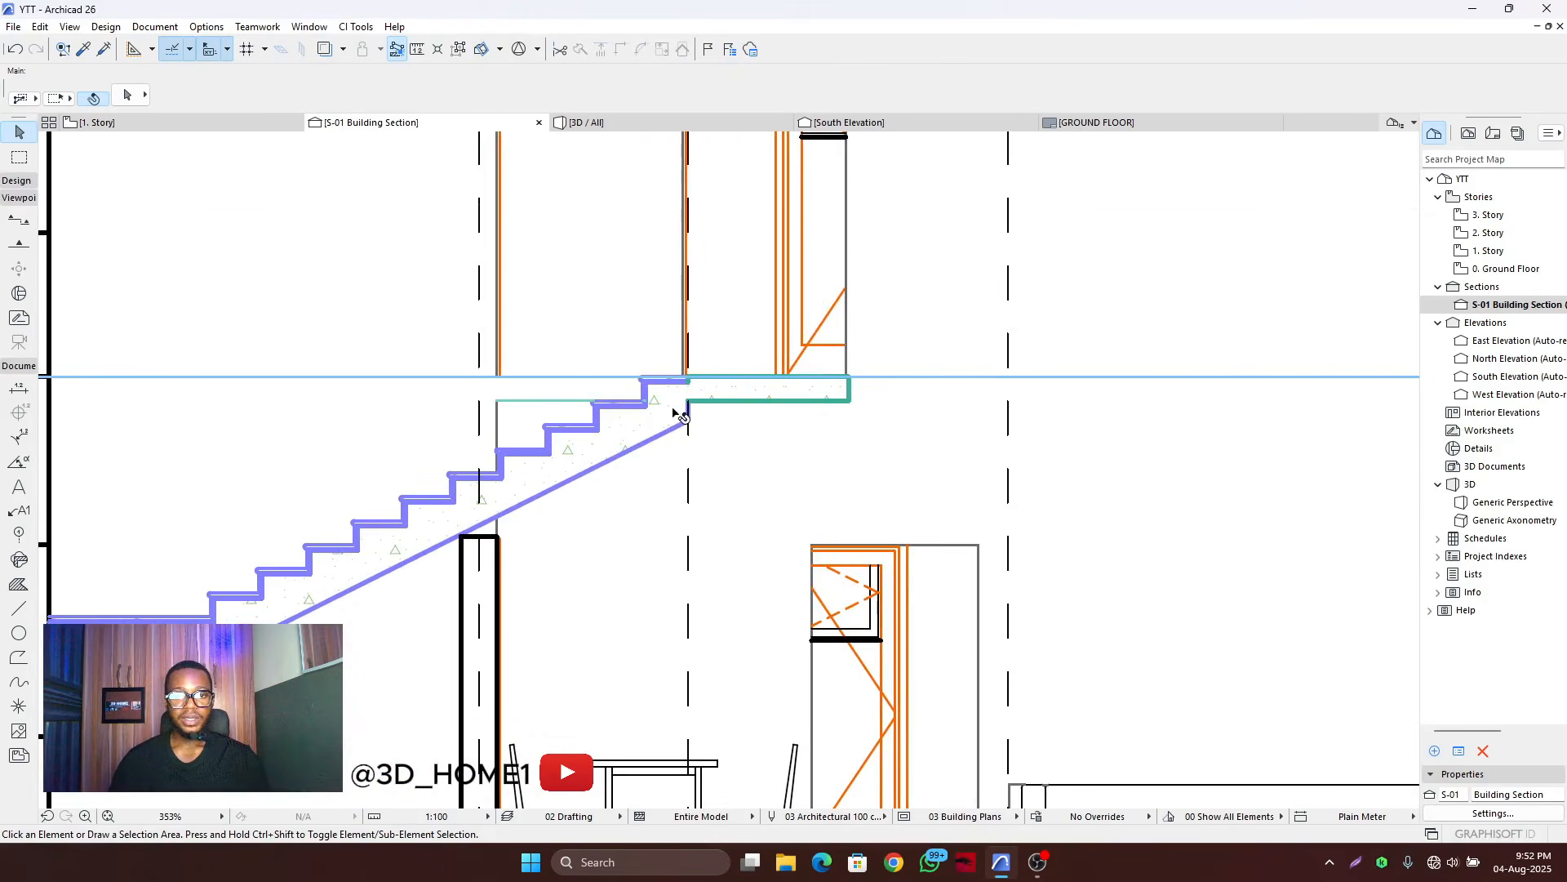
click(681, 416)
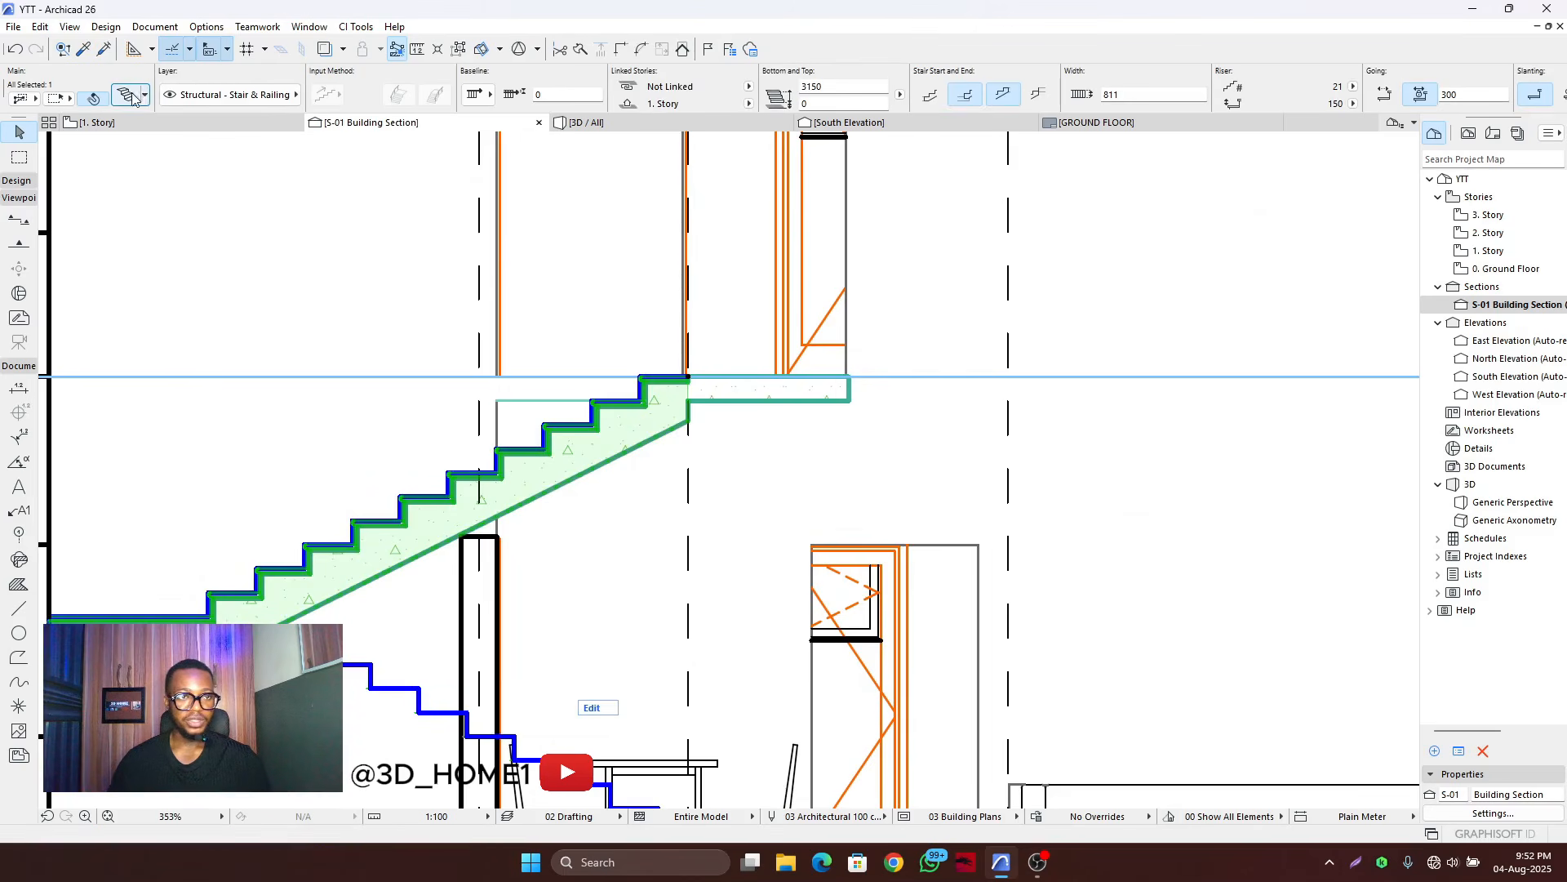
click(131, 95)
click(1014, 433)
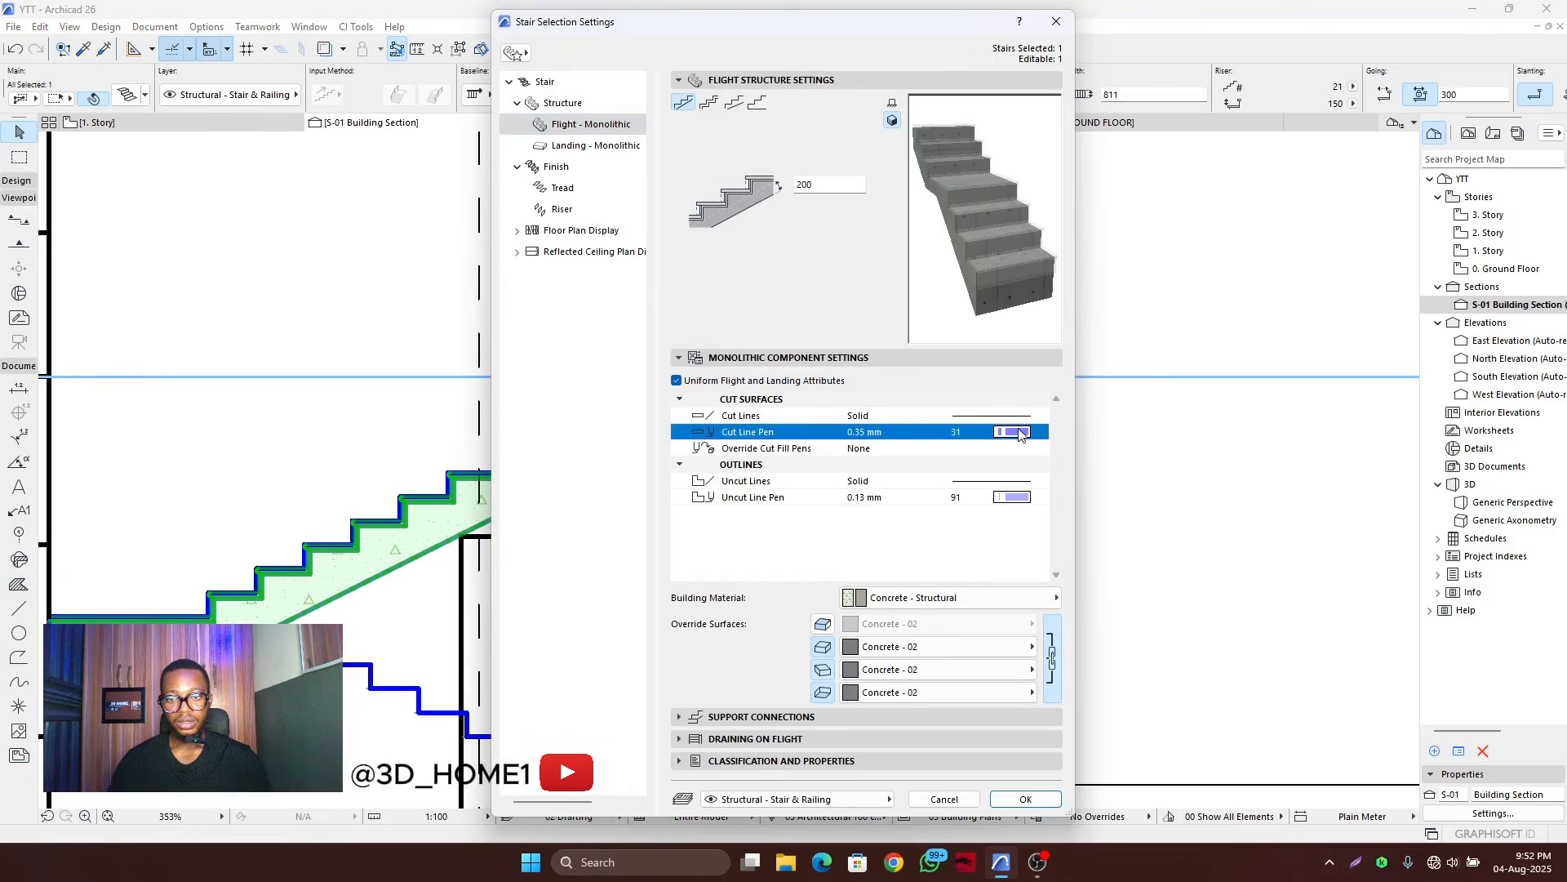
click(1053, 436)
click(1014, 508)
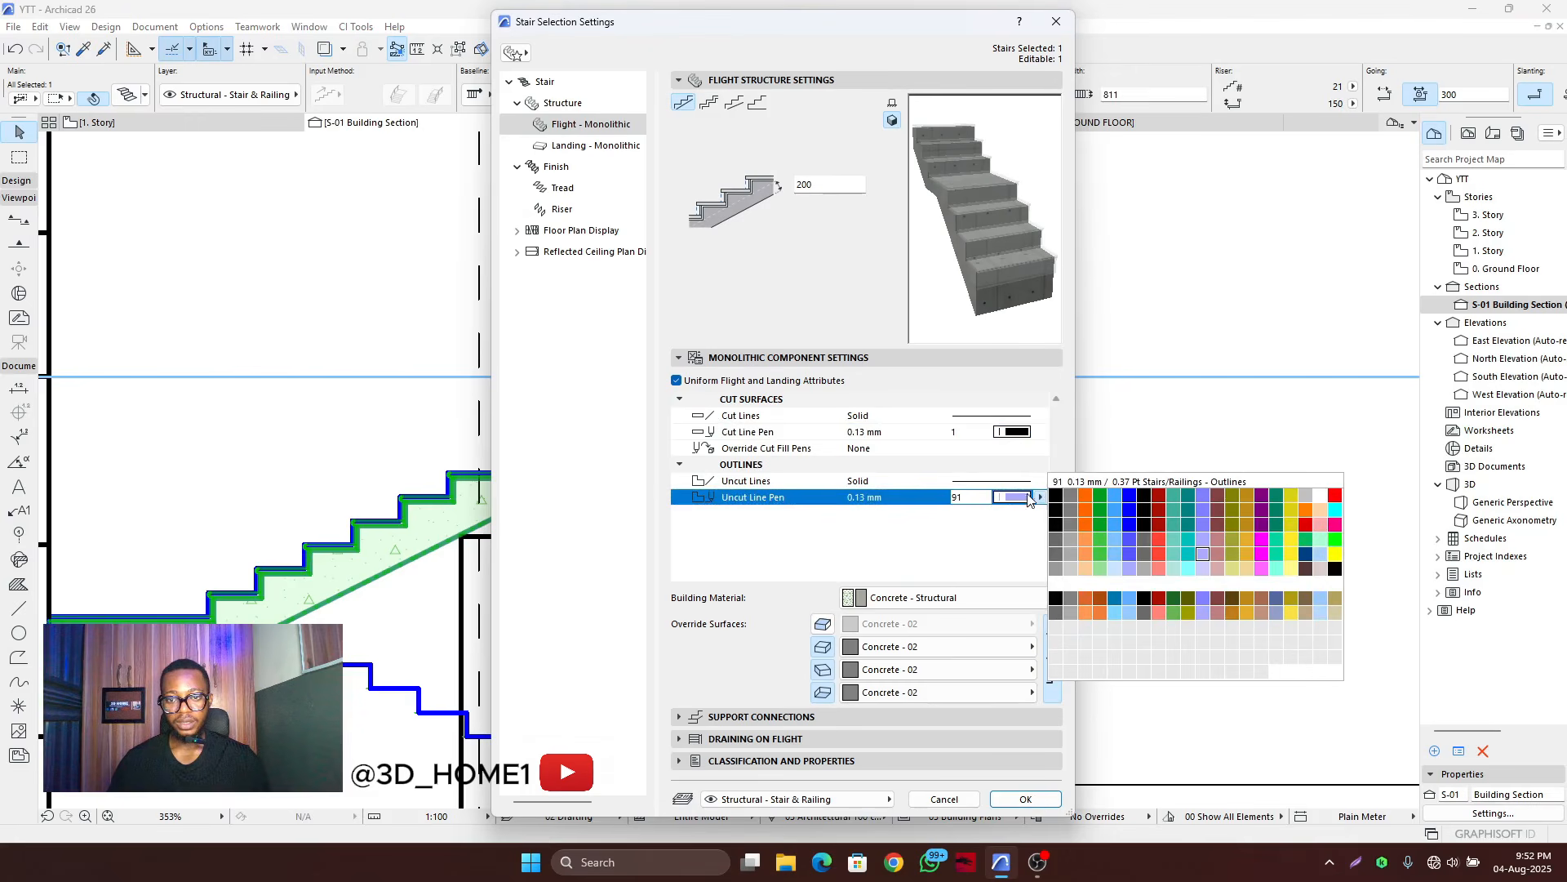
click(1047, 483)
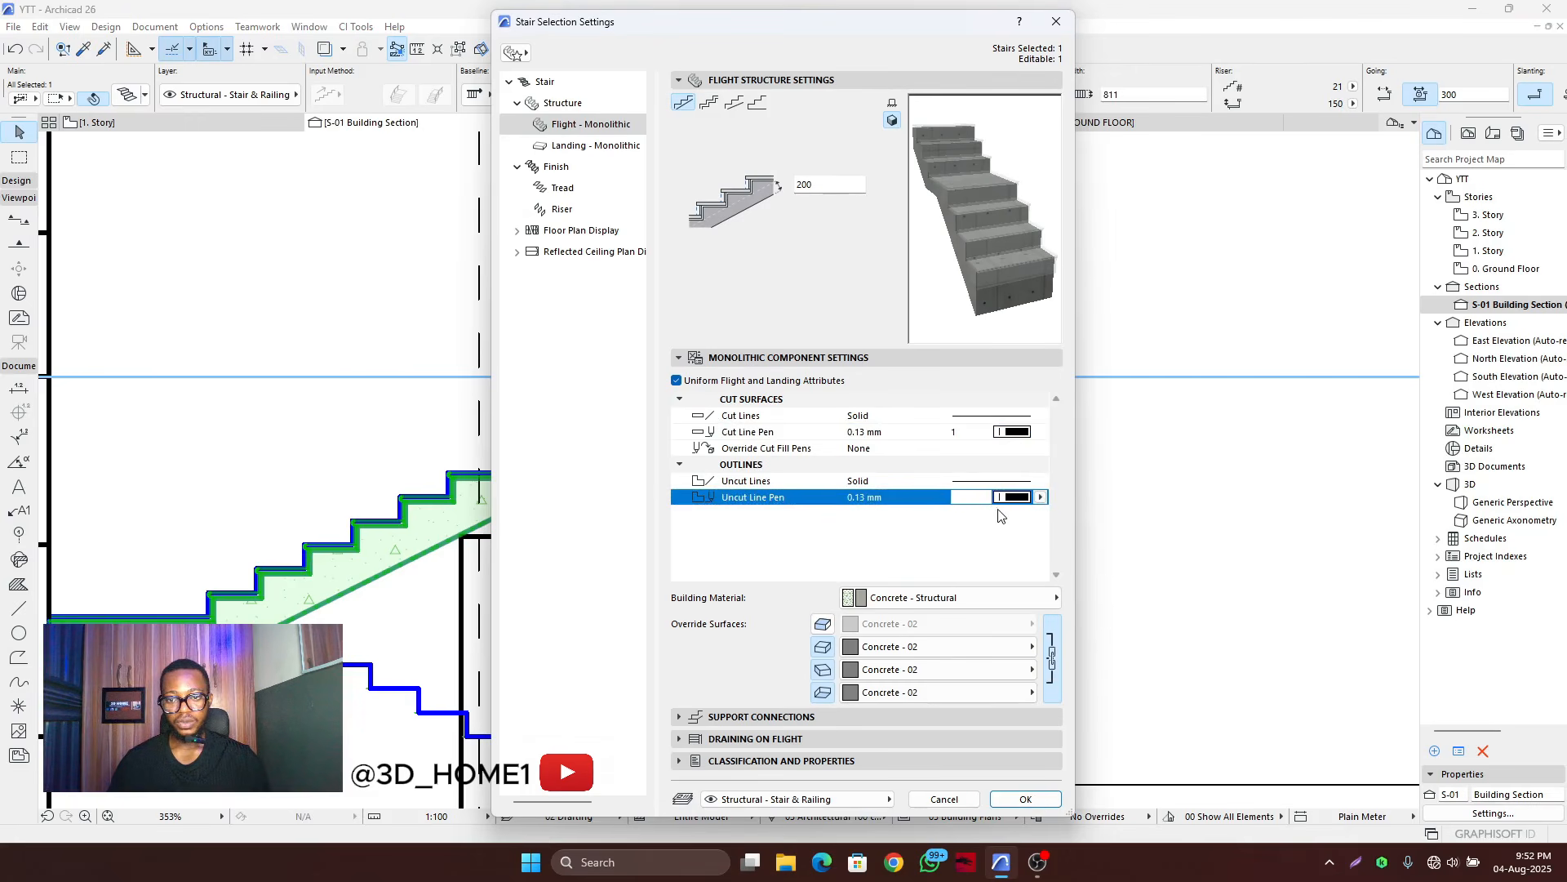
click(1025, 799)
scroll(737, 544, down, 4)
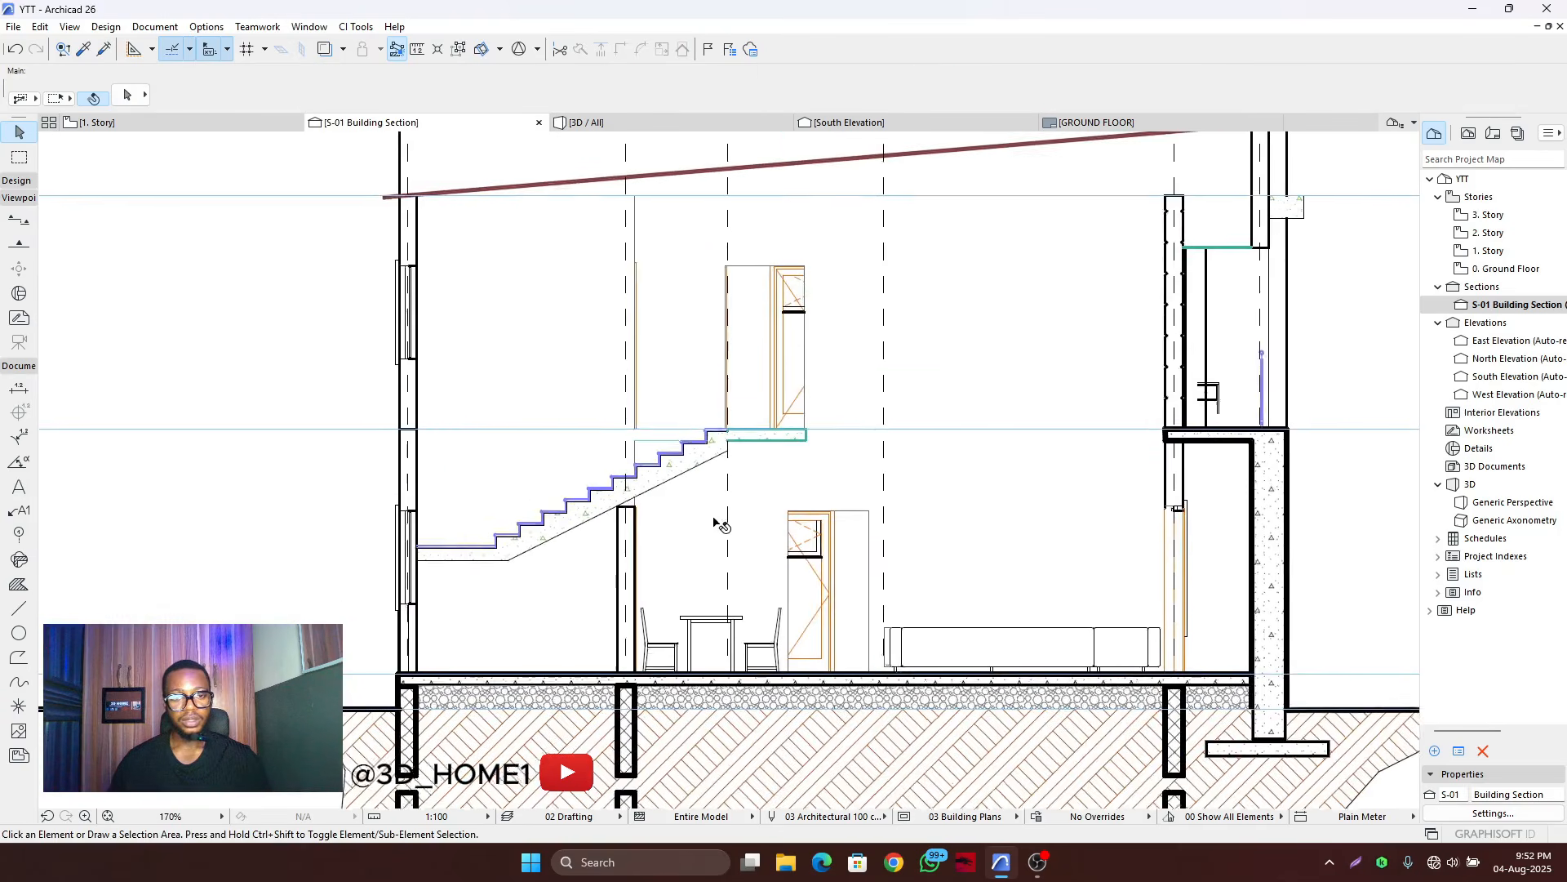
- Examine the stair, the wall beneath it and the upper floor of the building section for missing detail
scroll(718, 517, up, 4)
scroll(566, 472, down, 4)
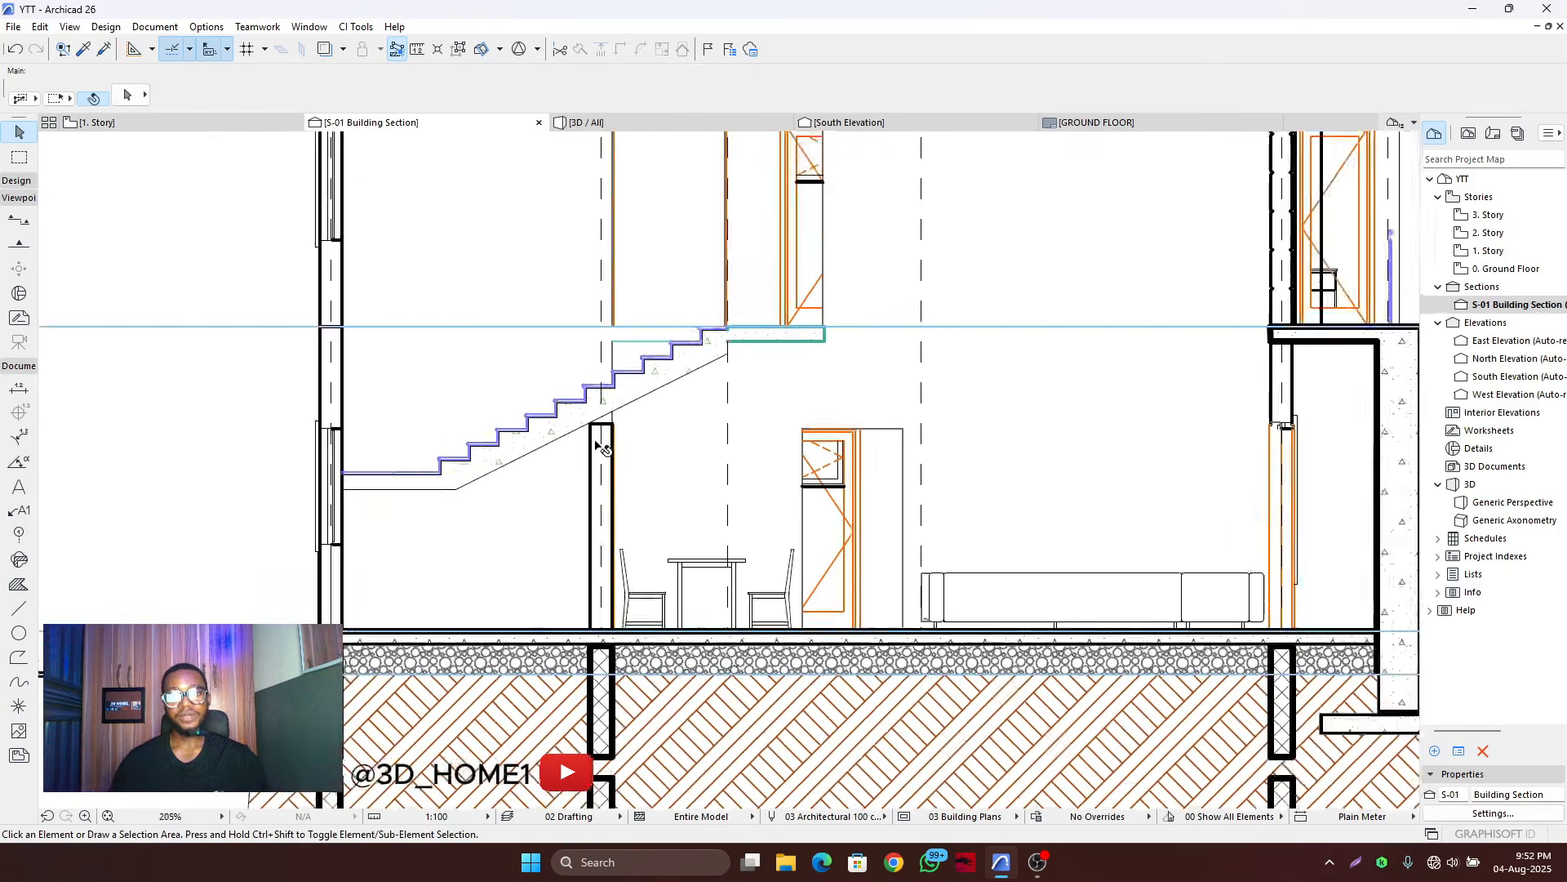
scroll(657, 422, up, 3)
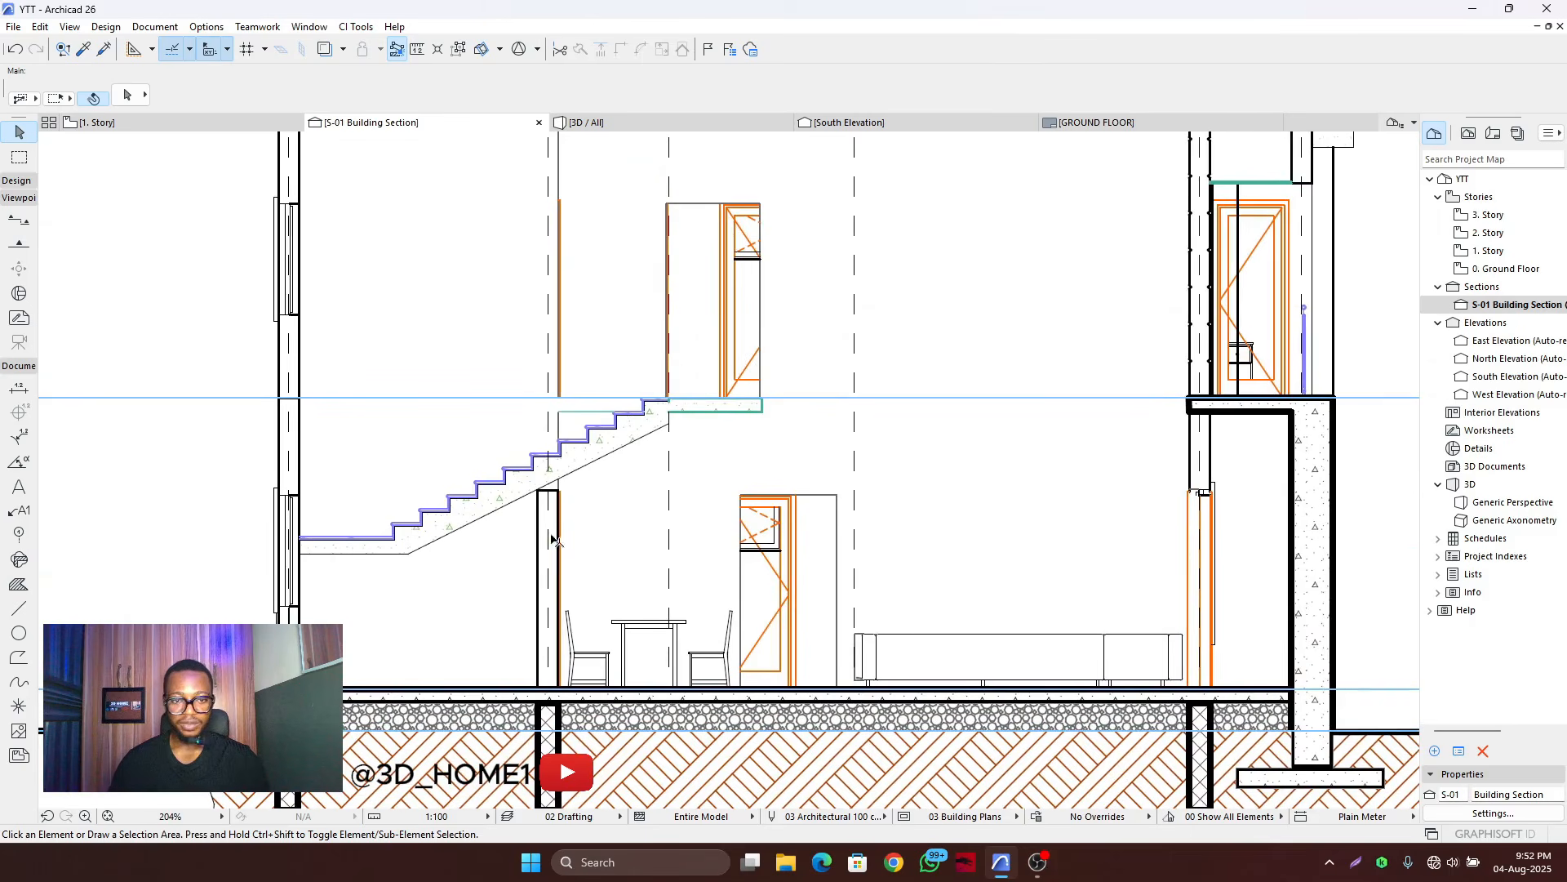
scroll(550, 585, down, 2)
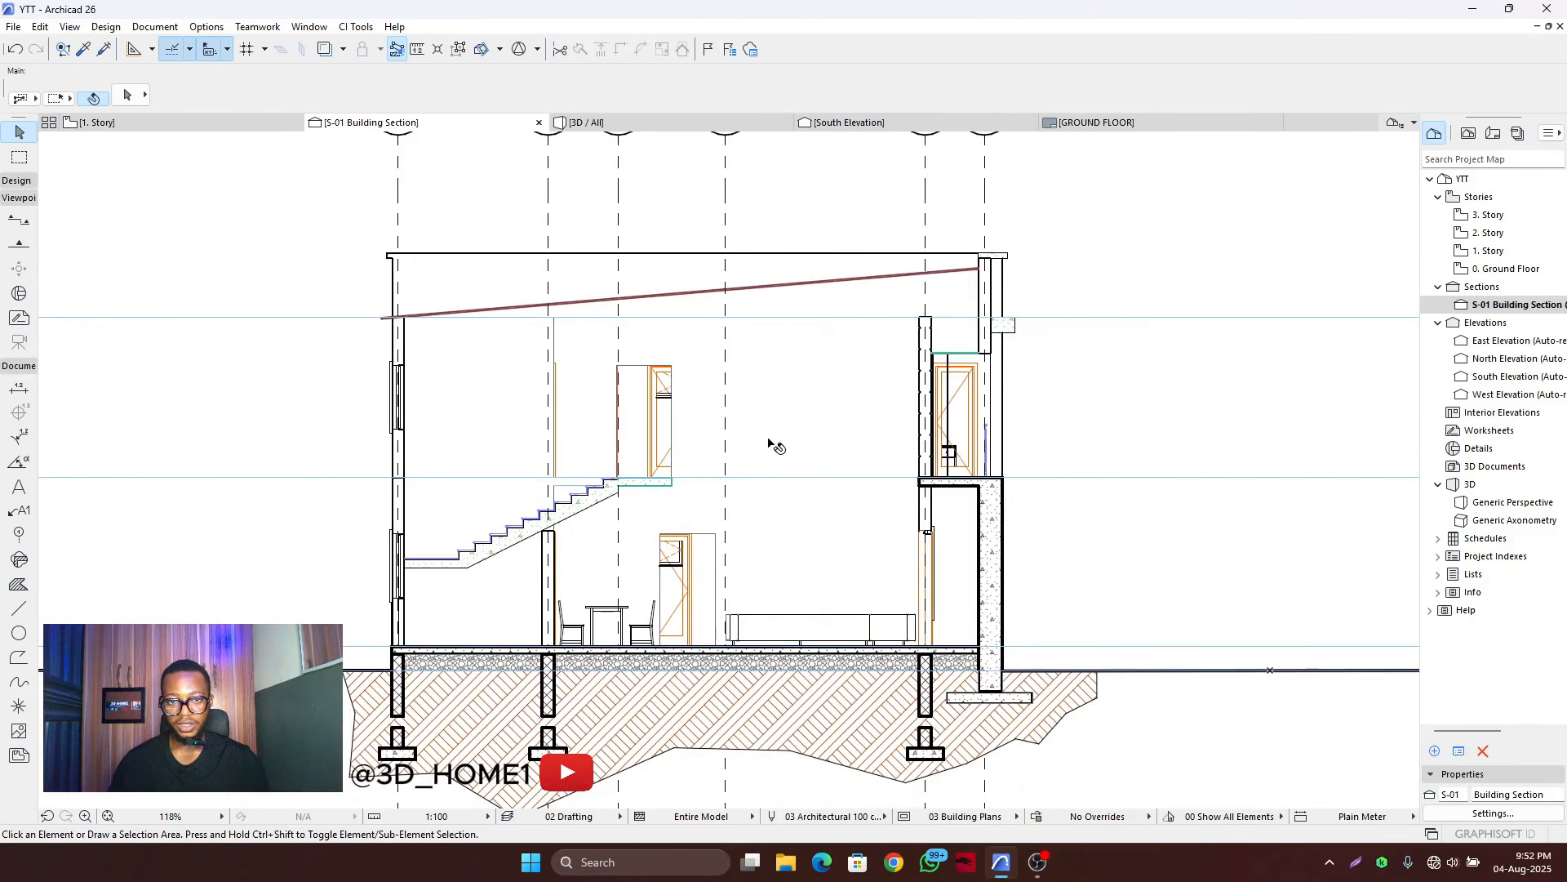
scroll(637, 443, up, 2)
scroll(676, 446, down, 2)
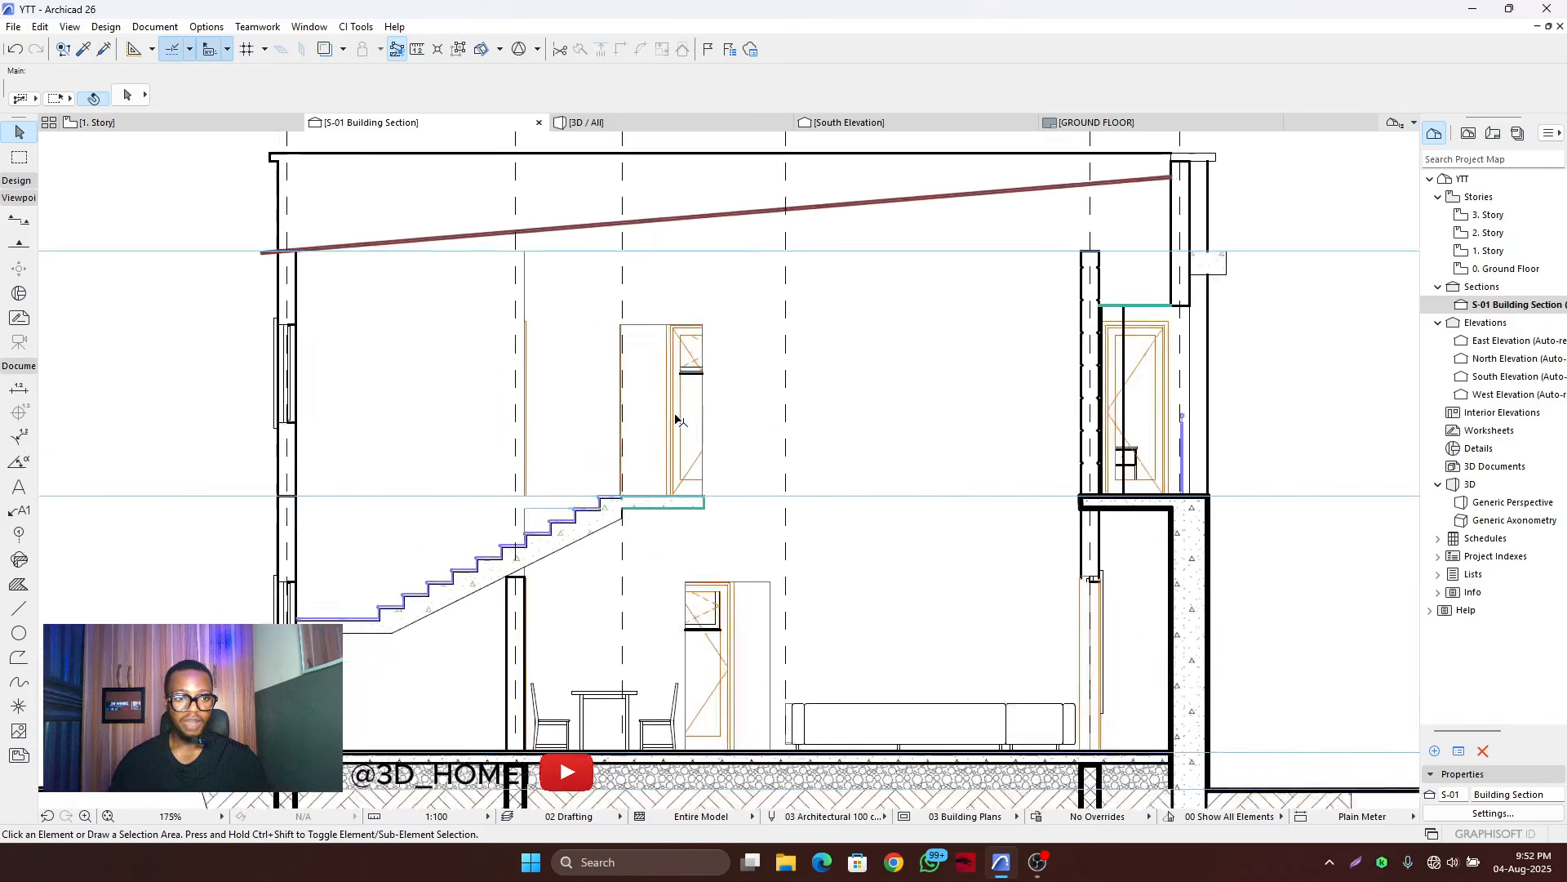
scroll(614, 459, up, 2)
scroll(606, 457, down, 3)
- Configure the default fill as Structural Concrete with contour pen 1 and foreground fill pen 1
scroll(672, 490, up, 5)
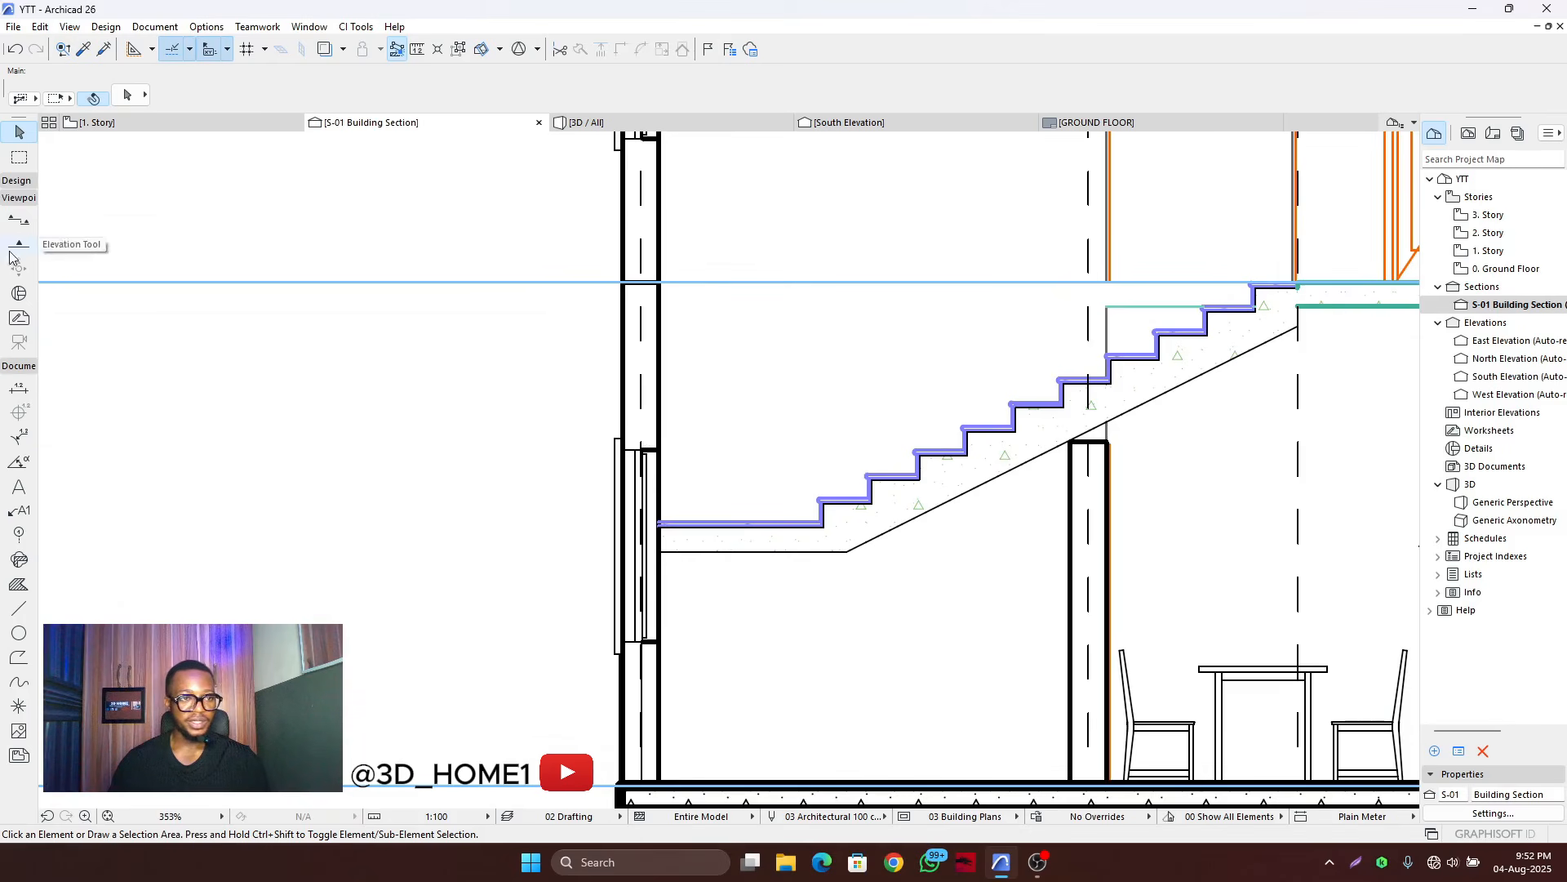
click(15, 587)
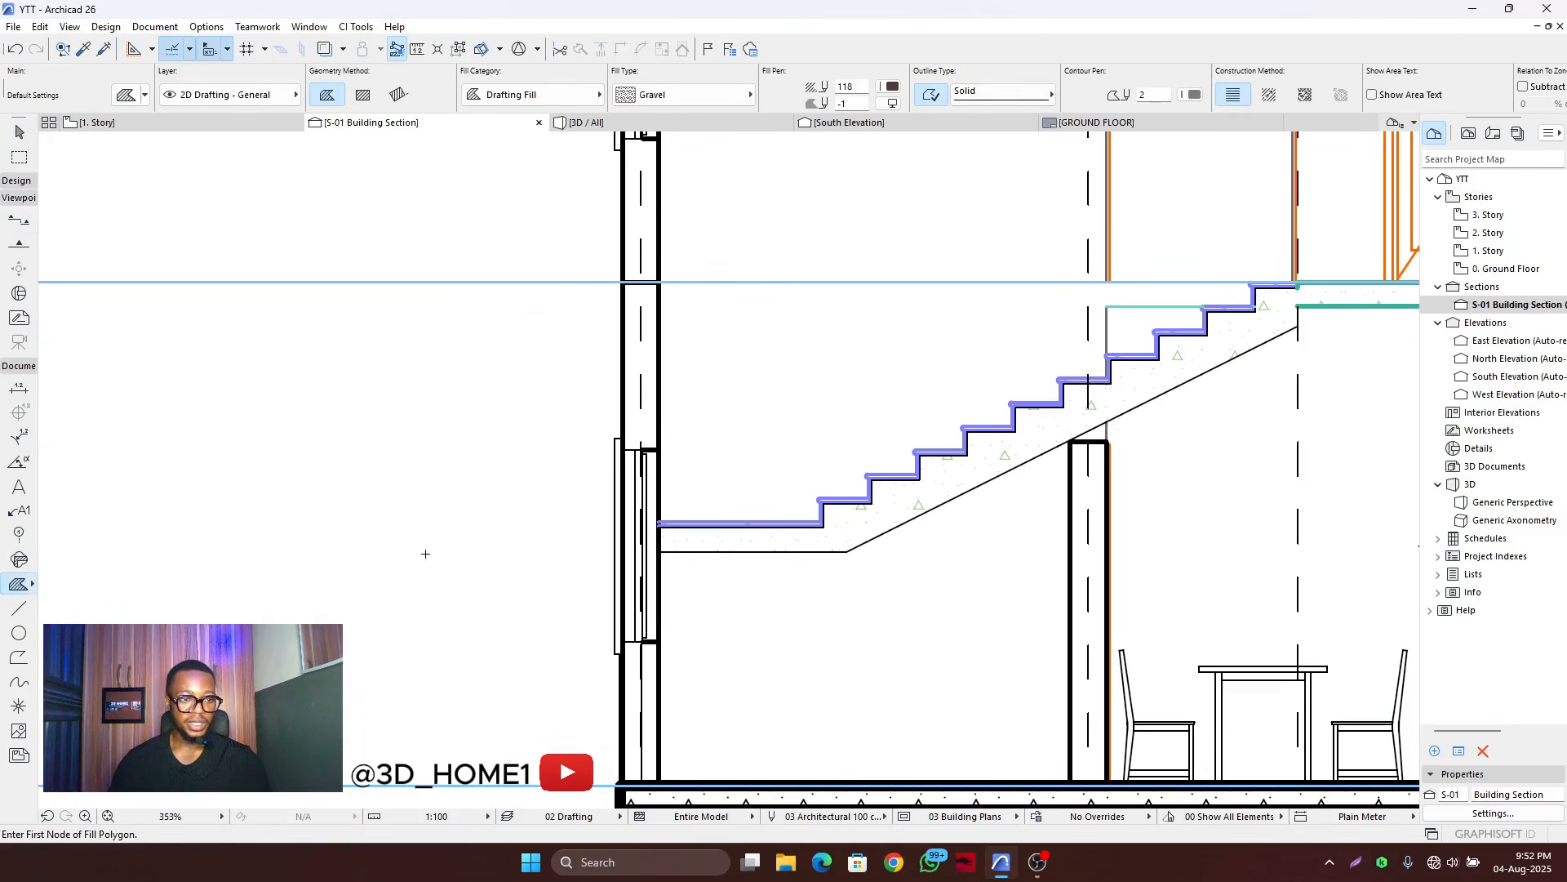
click(686, 93)
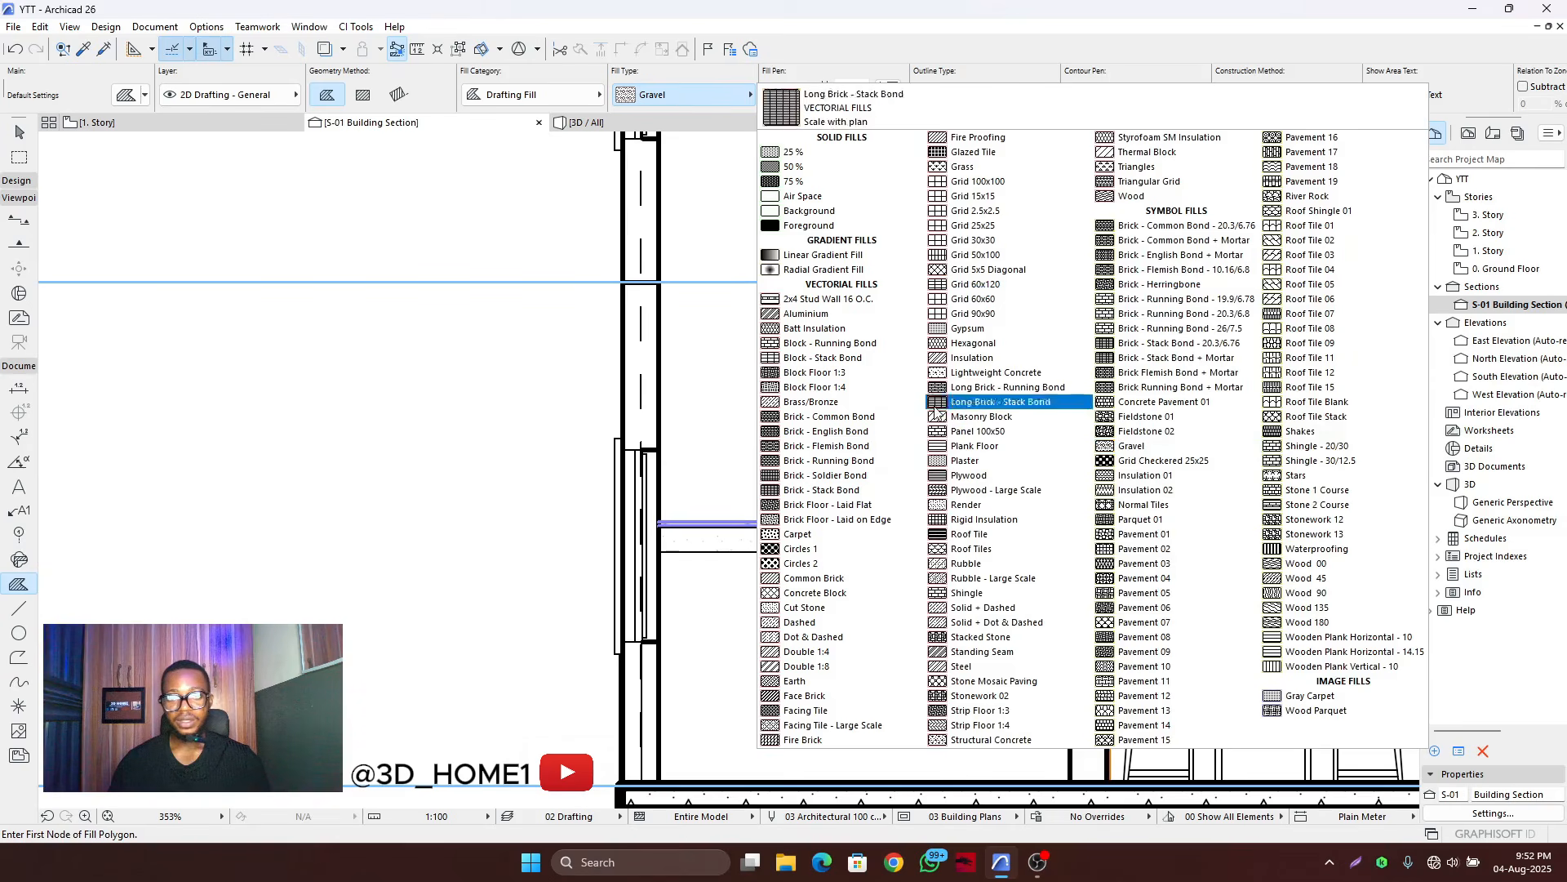
click(1003, 740)
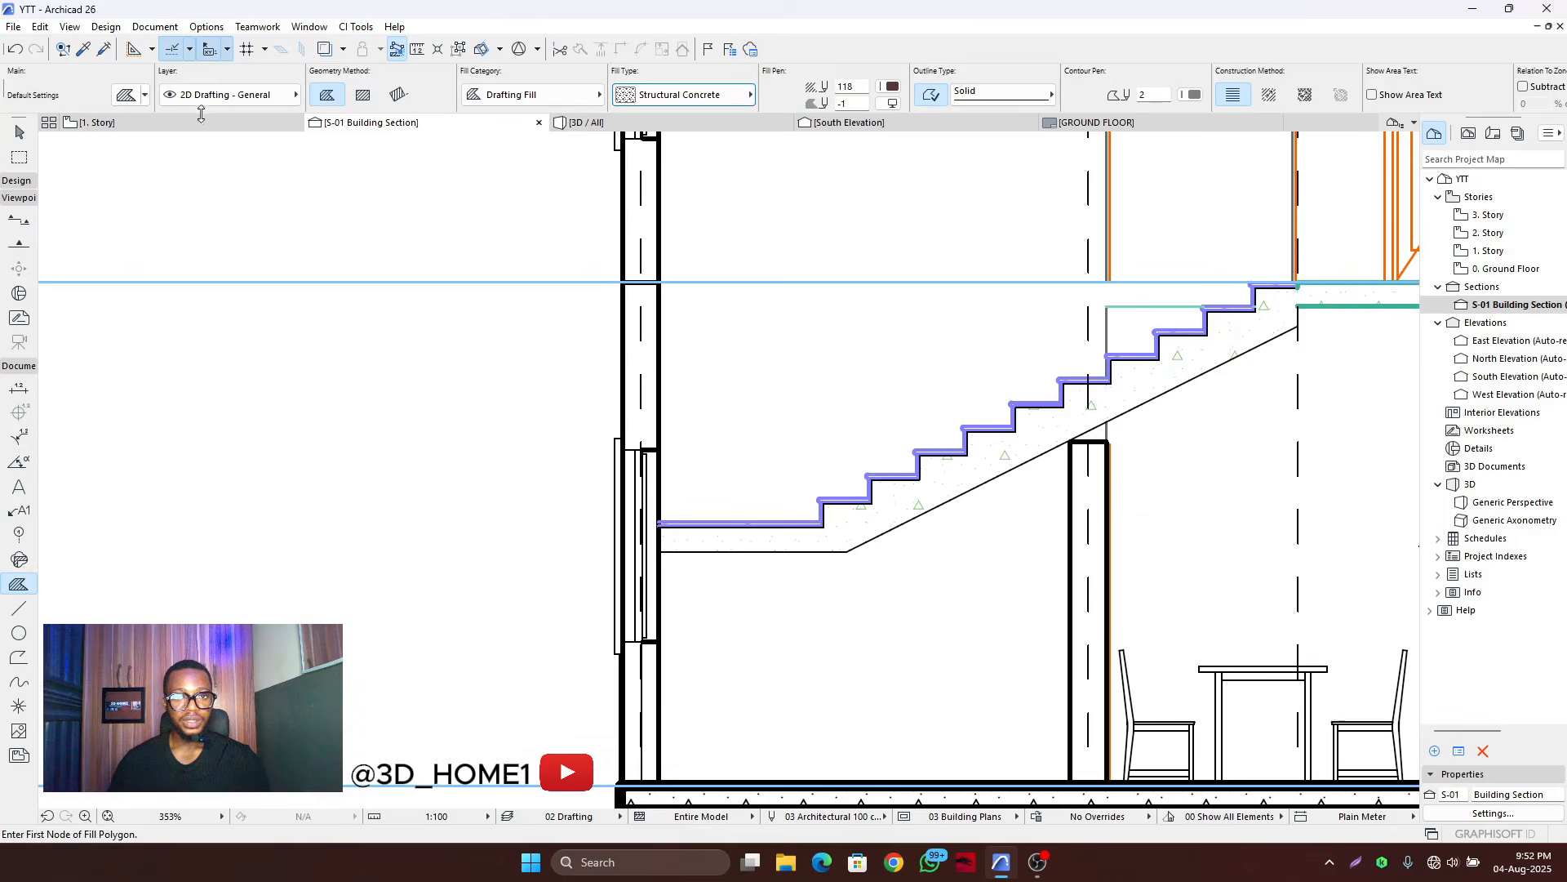
click(127, 94)
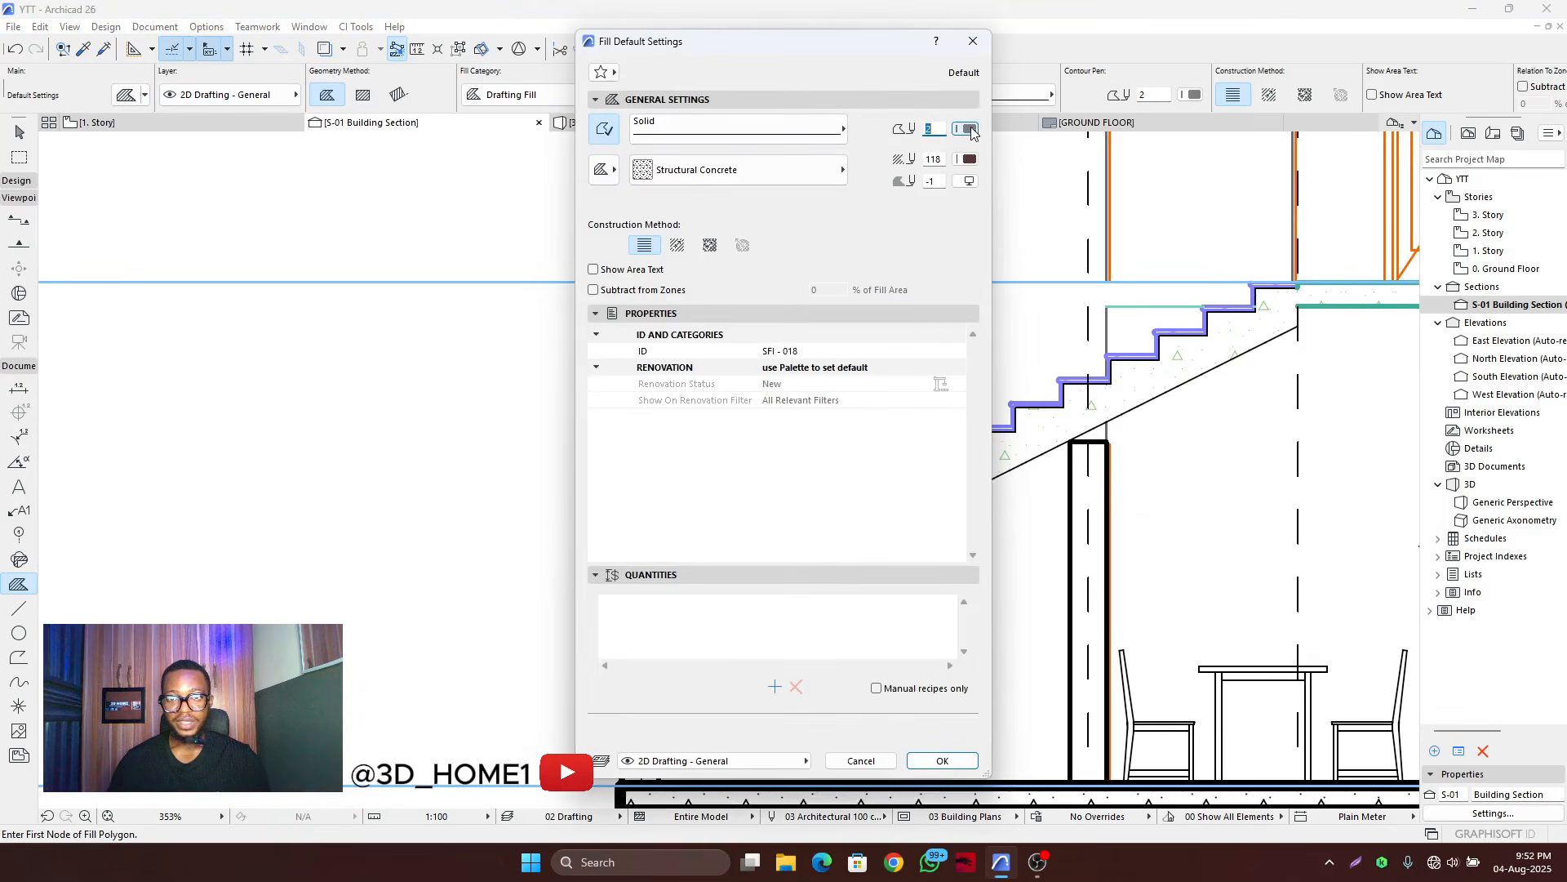
click(968, 131)
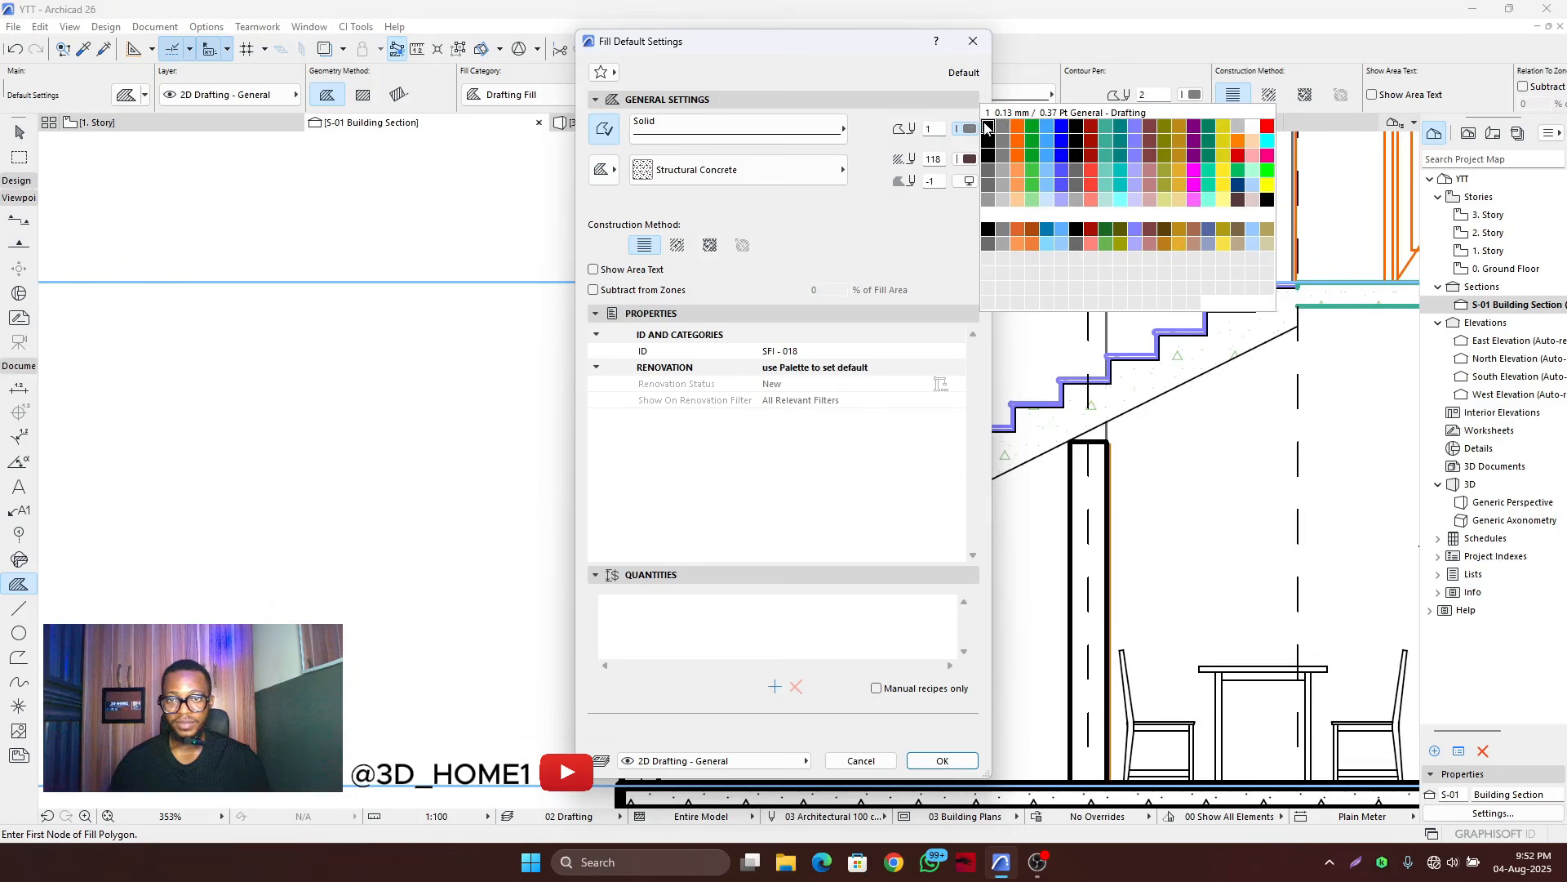
click(988, 129)
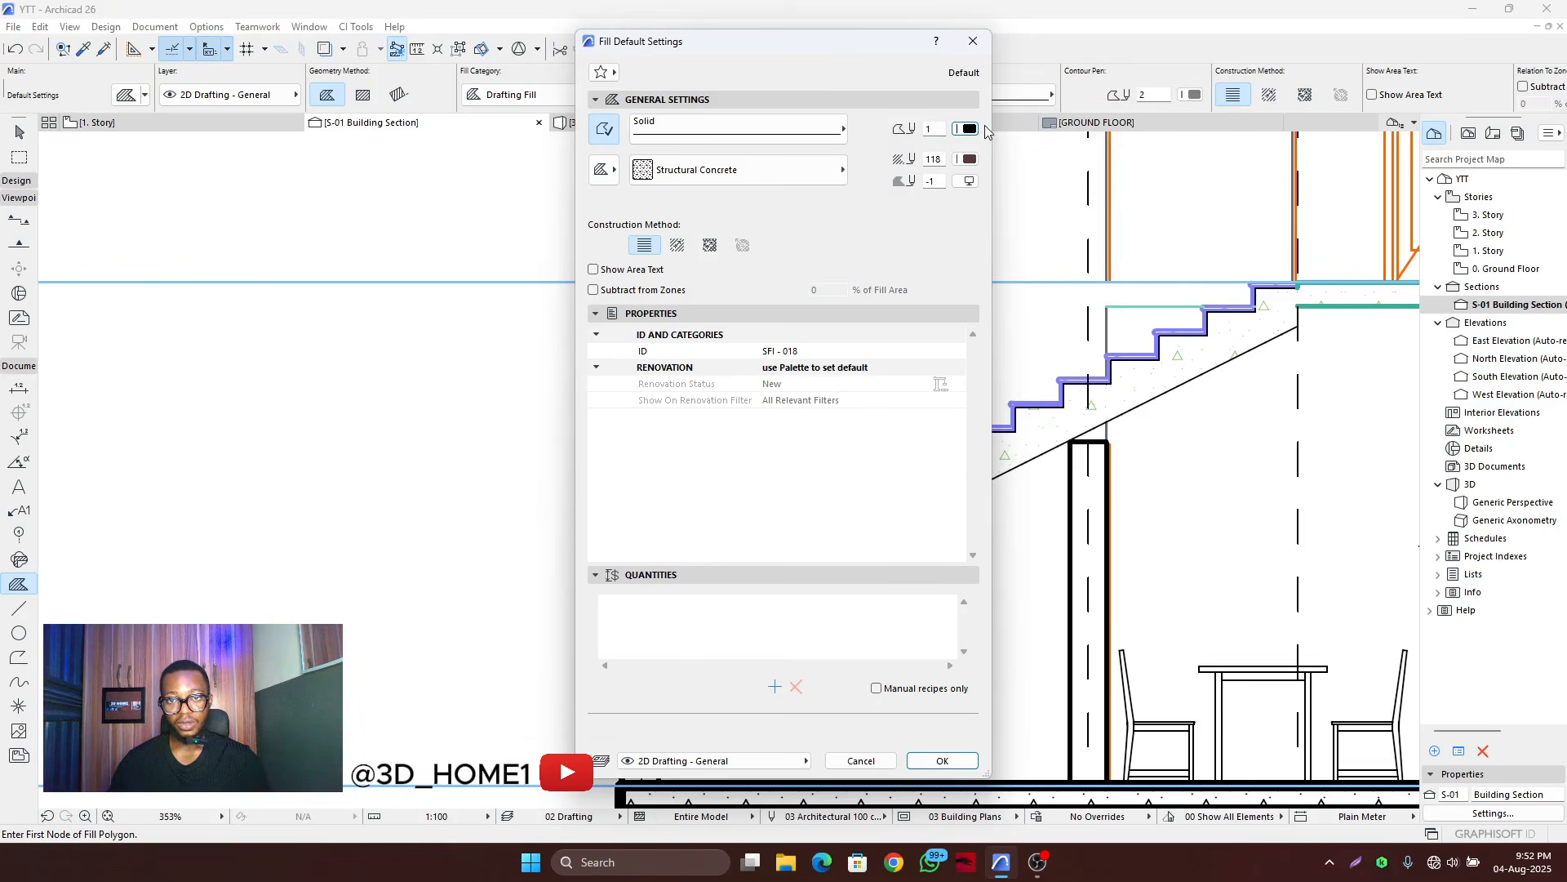
click(970, 160)
click(984, 147)
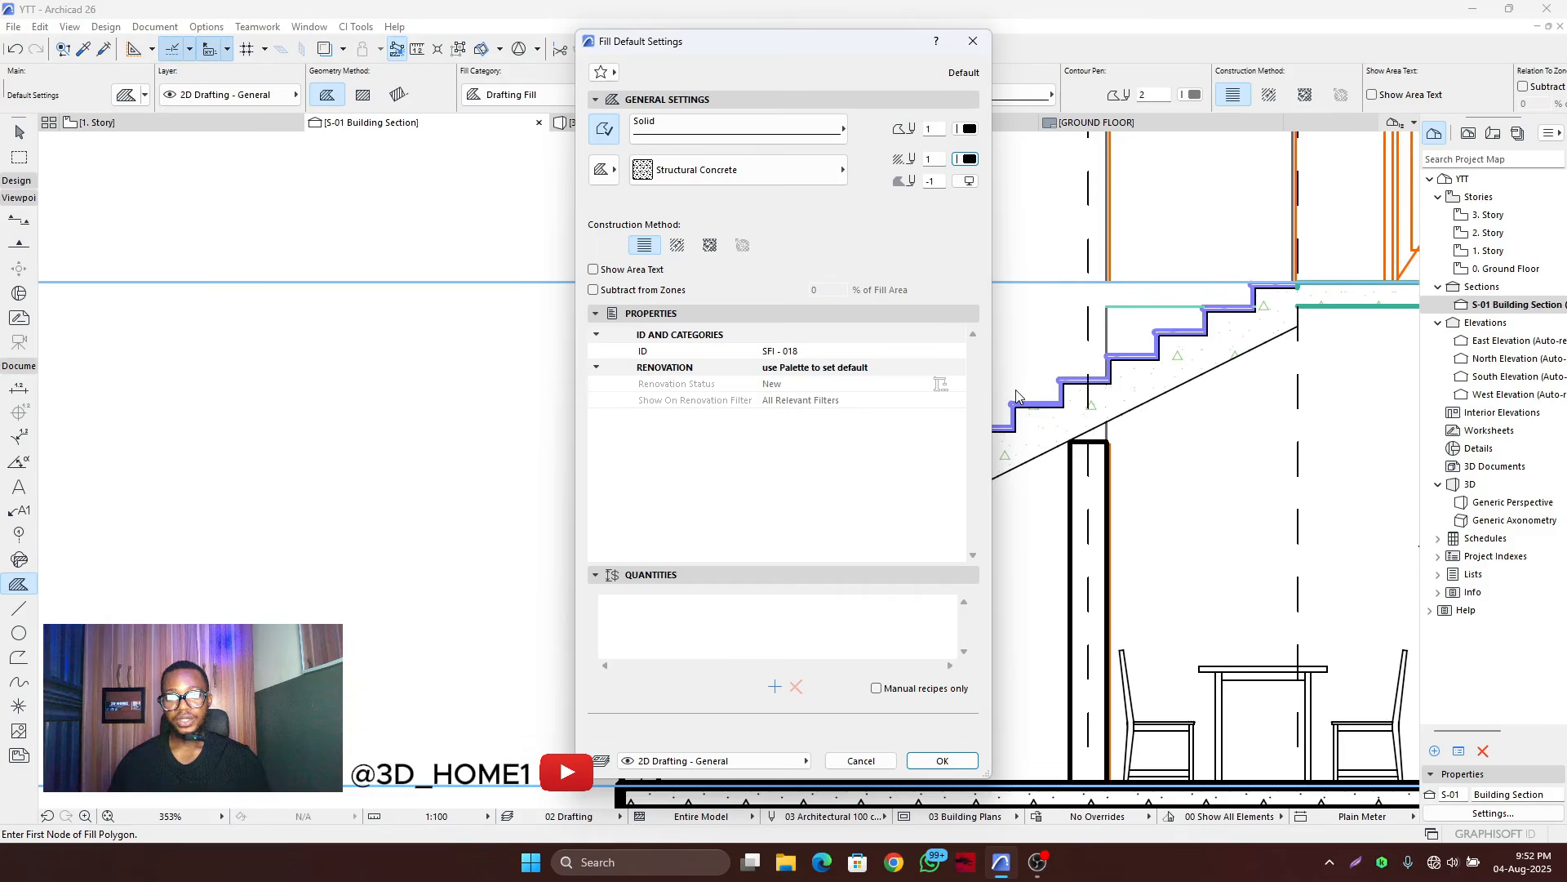
click(942, 760)
- Draw a 225 by 225 mm rectangular Structural Concrete fill as lintel above the lower window in the wall at grid 1
scroll(619, 446, up, 5)
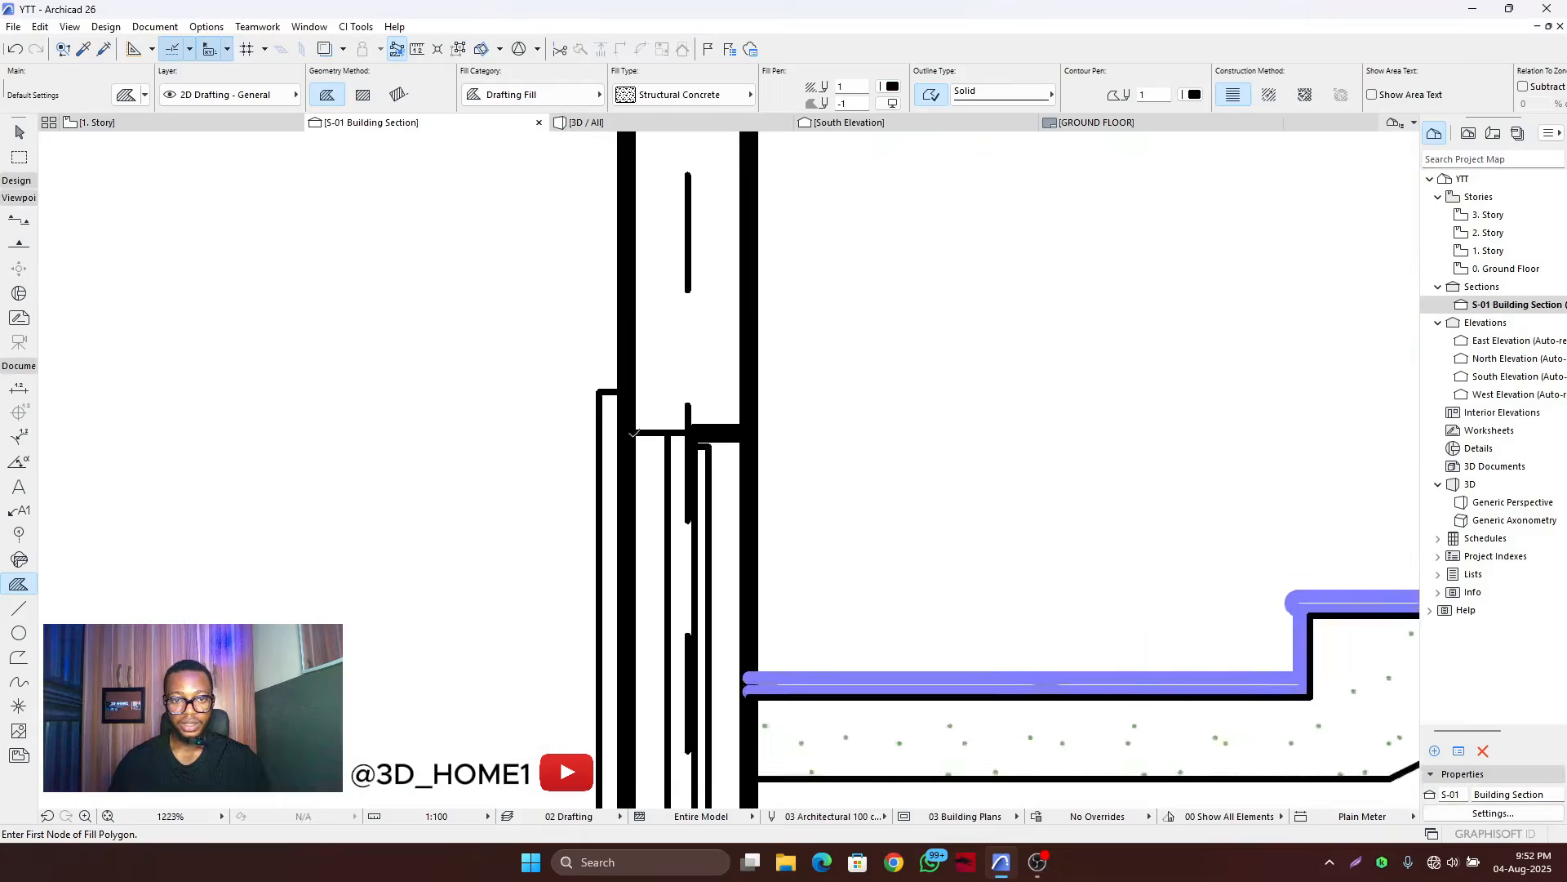
click(626, 430)
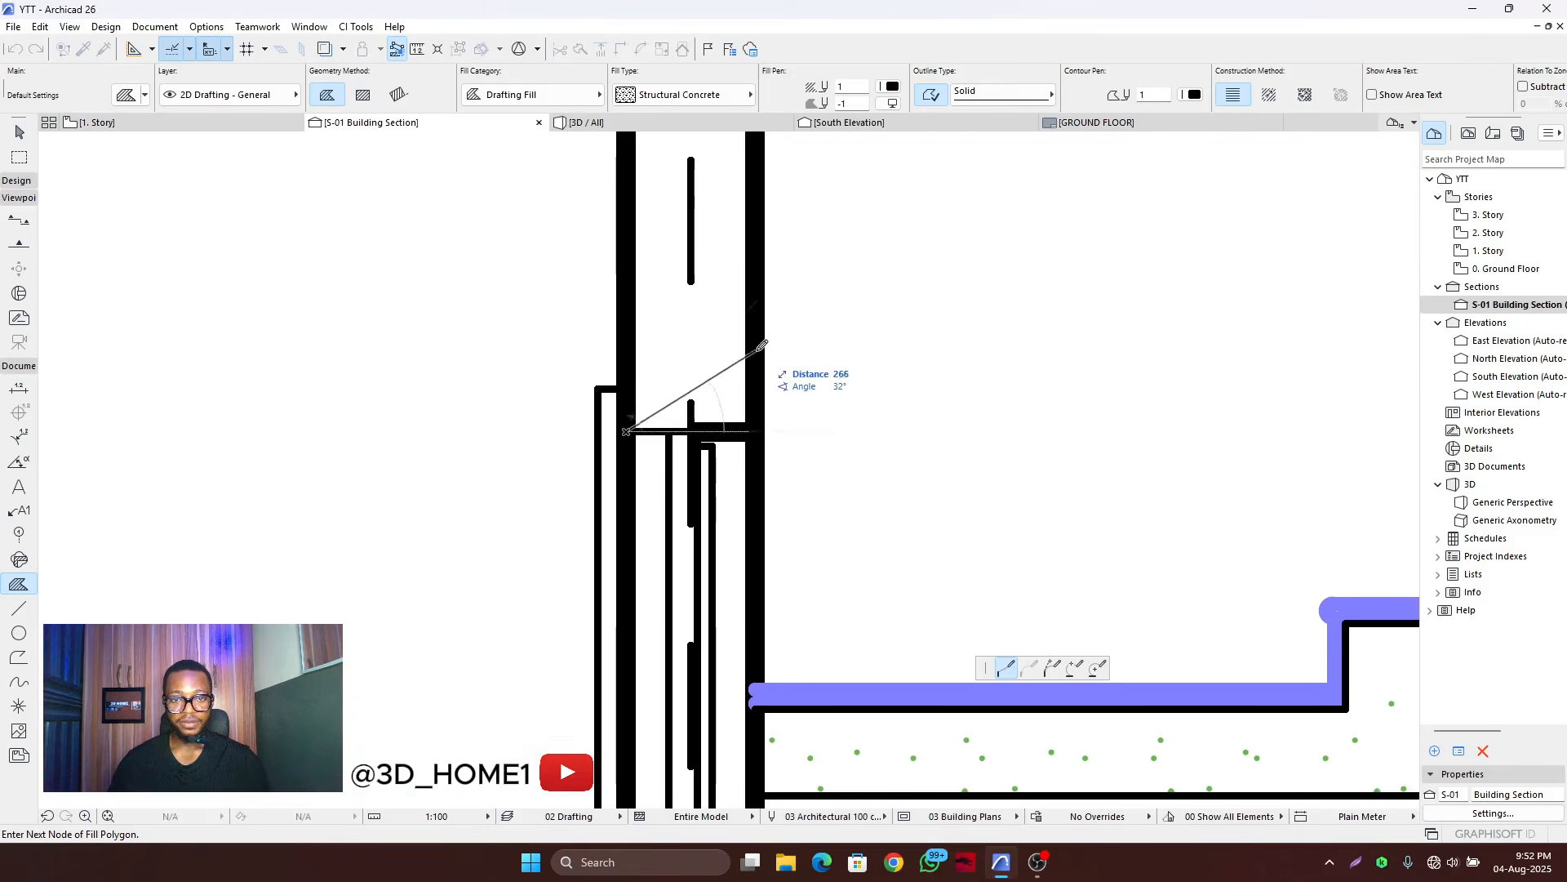
click(364, 97)
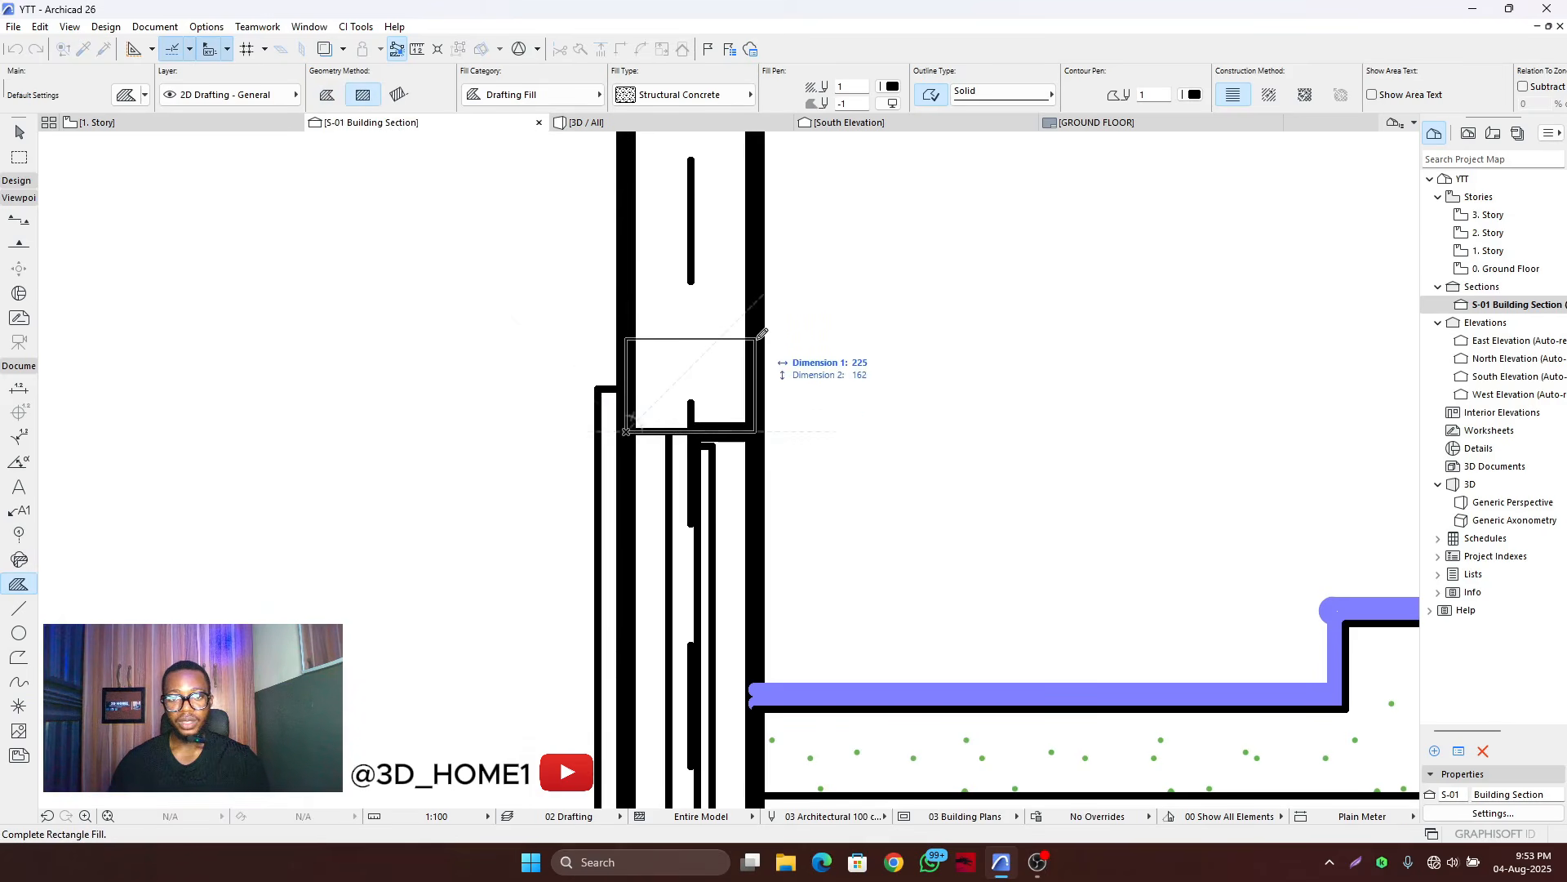
text(2)
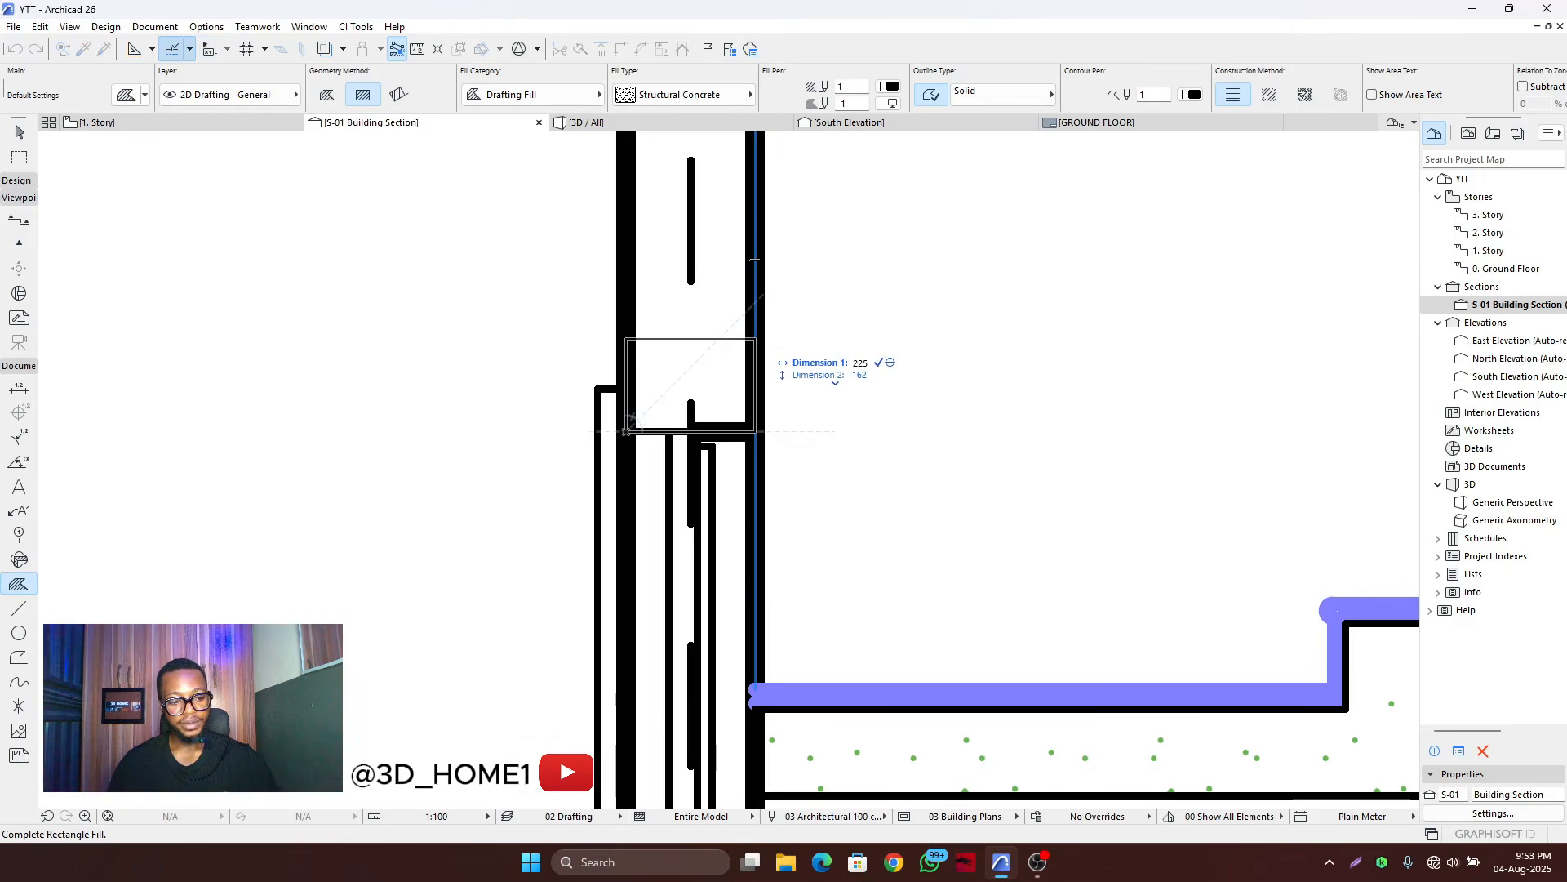
key(Tab)
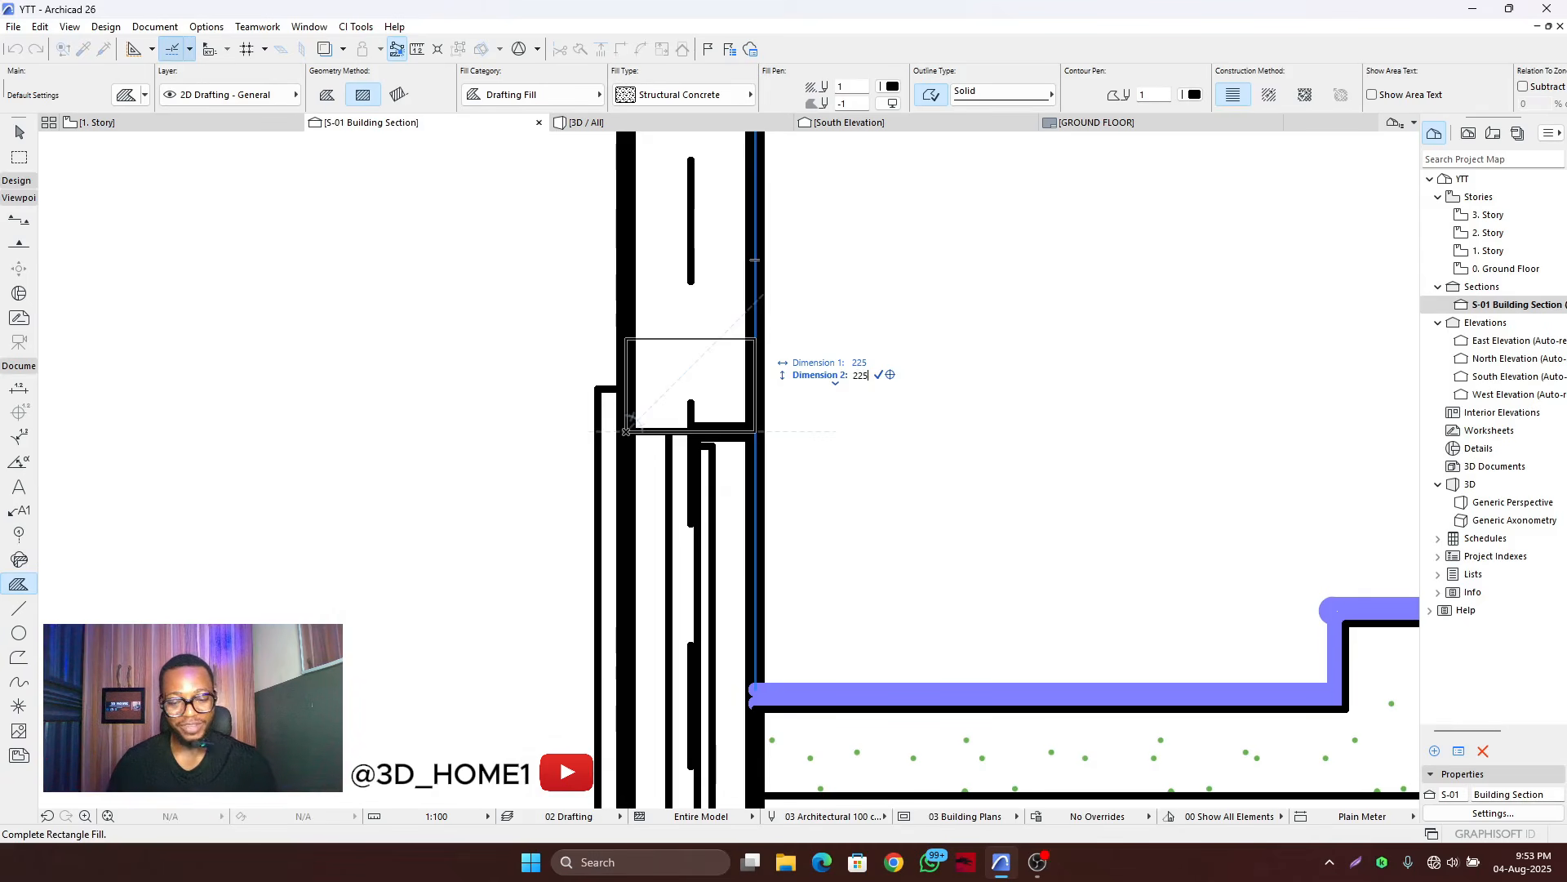
key(Return)
scroll(645, 360, down, 5)
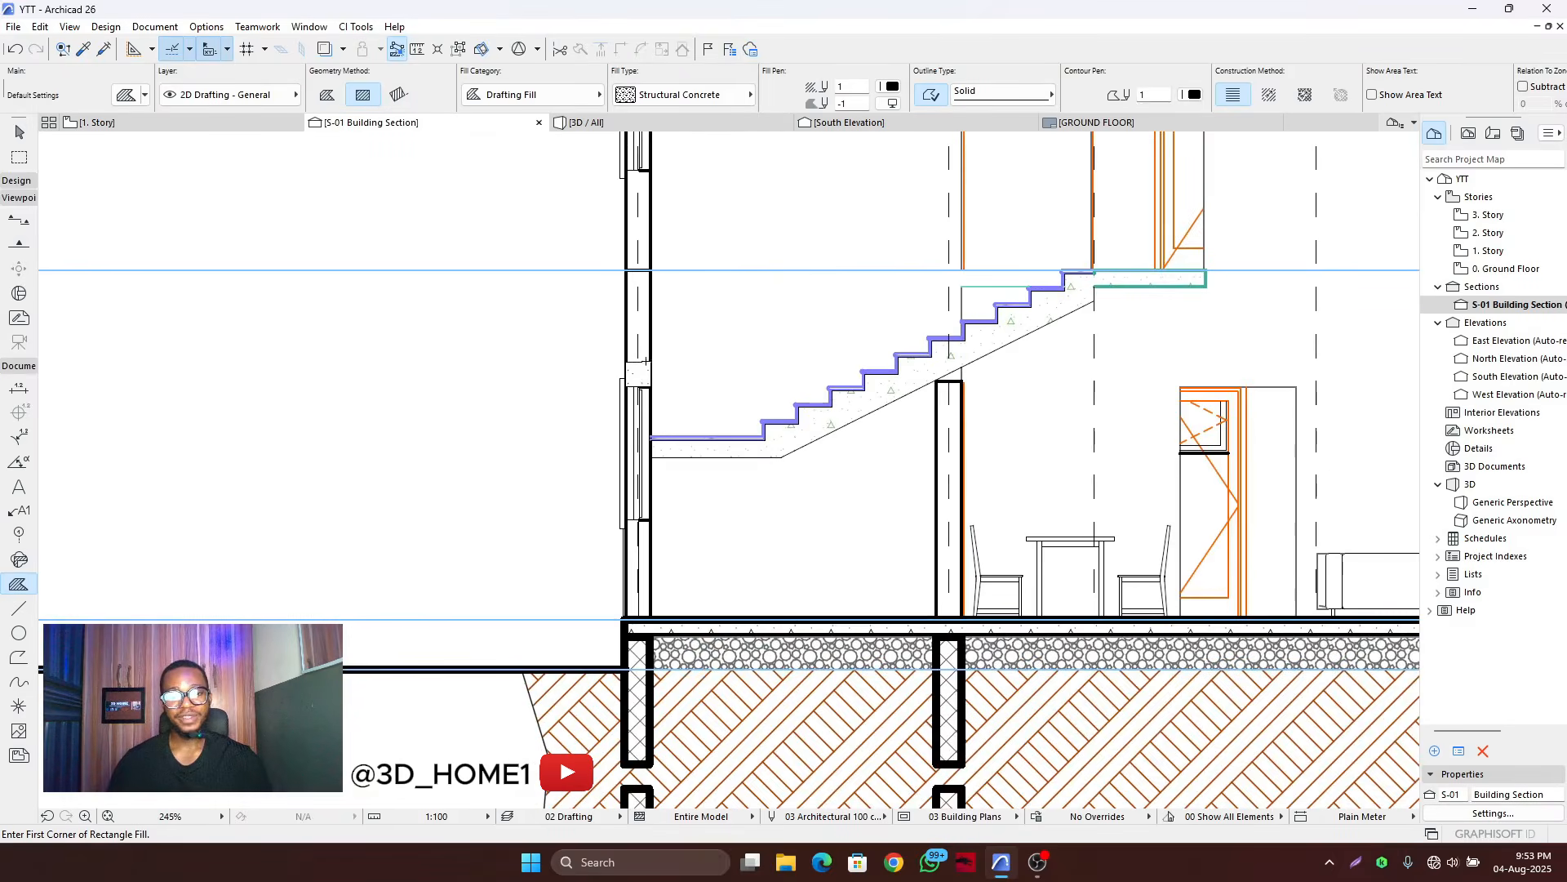
- Try foreground fill pen 120 on the lintel fill above the lower window at grid 1 and restore pen 1
key(Escape)
scroll(633, 378, up, 5)
click(659, 350)
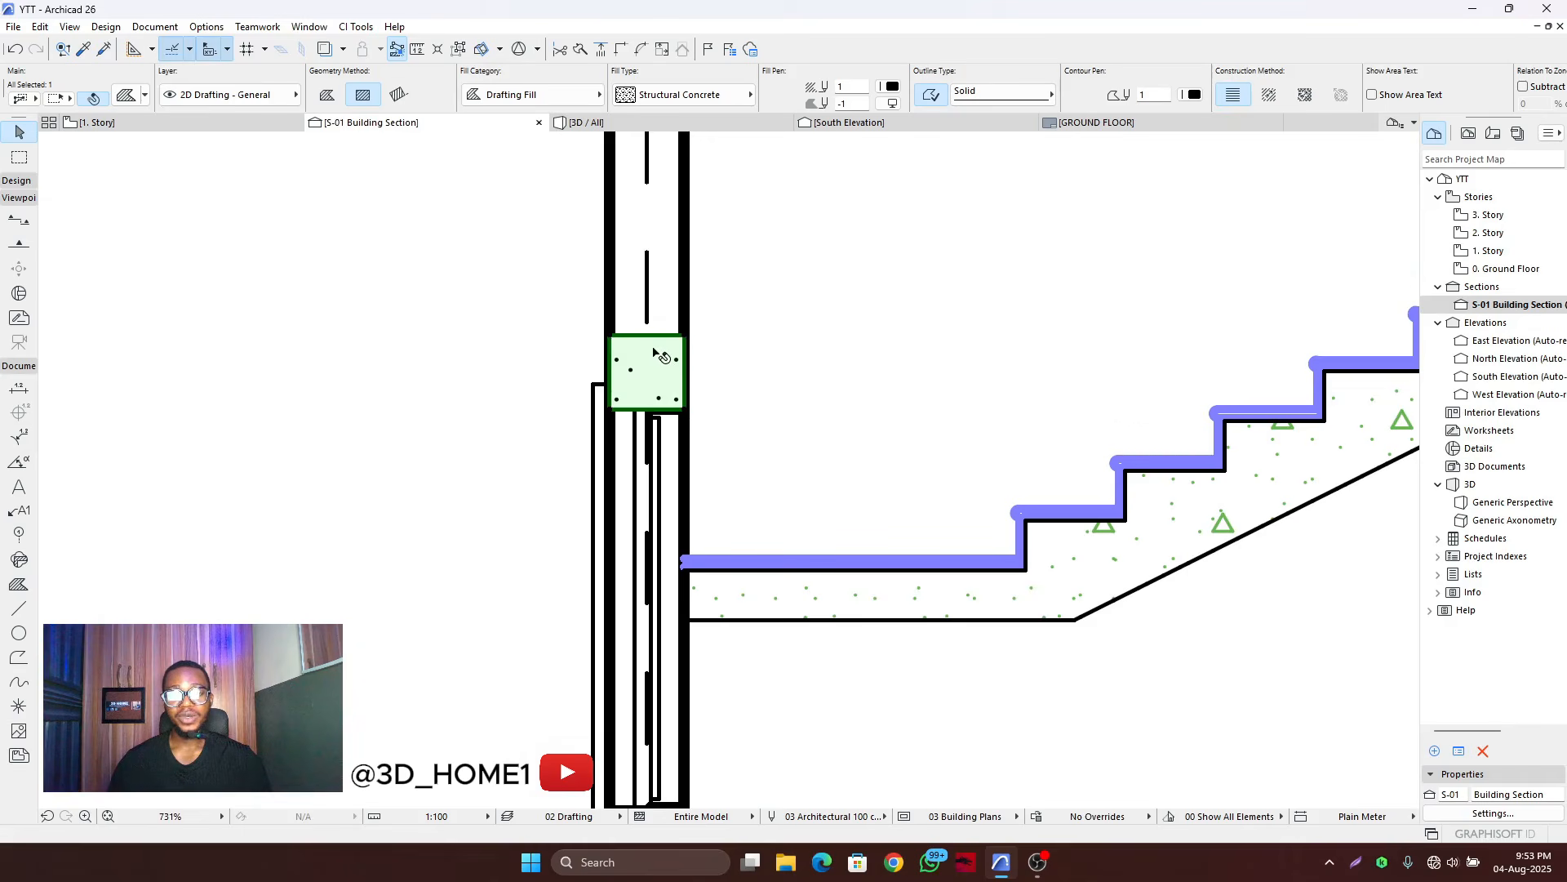
click(890, 87)
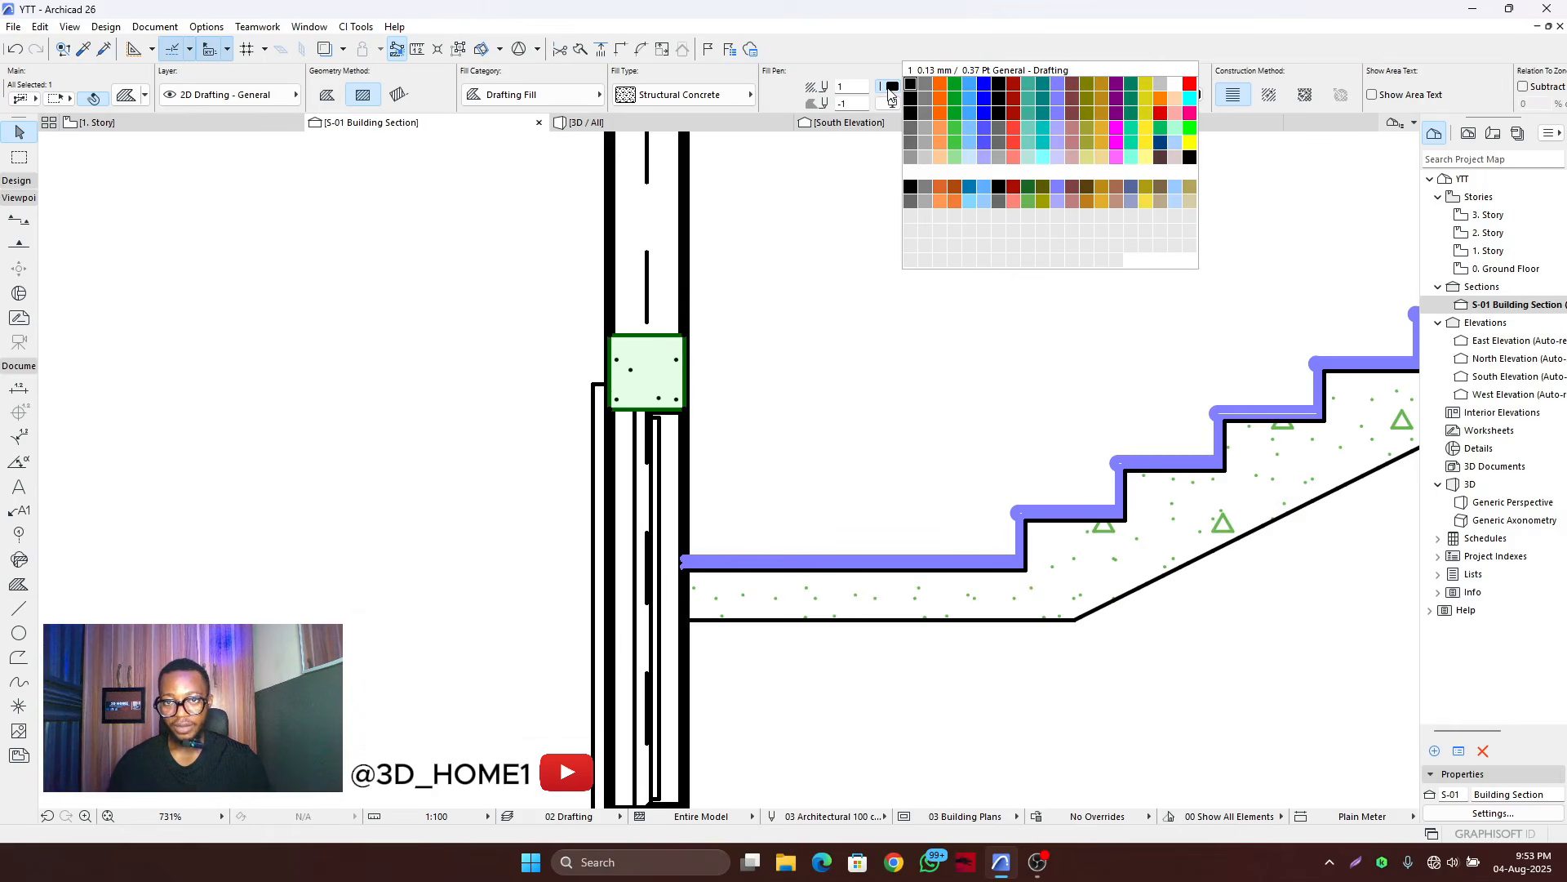
click(1189, 158)
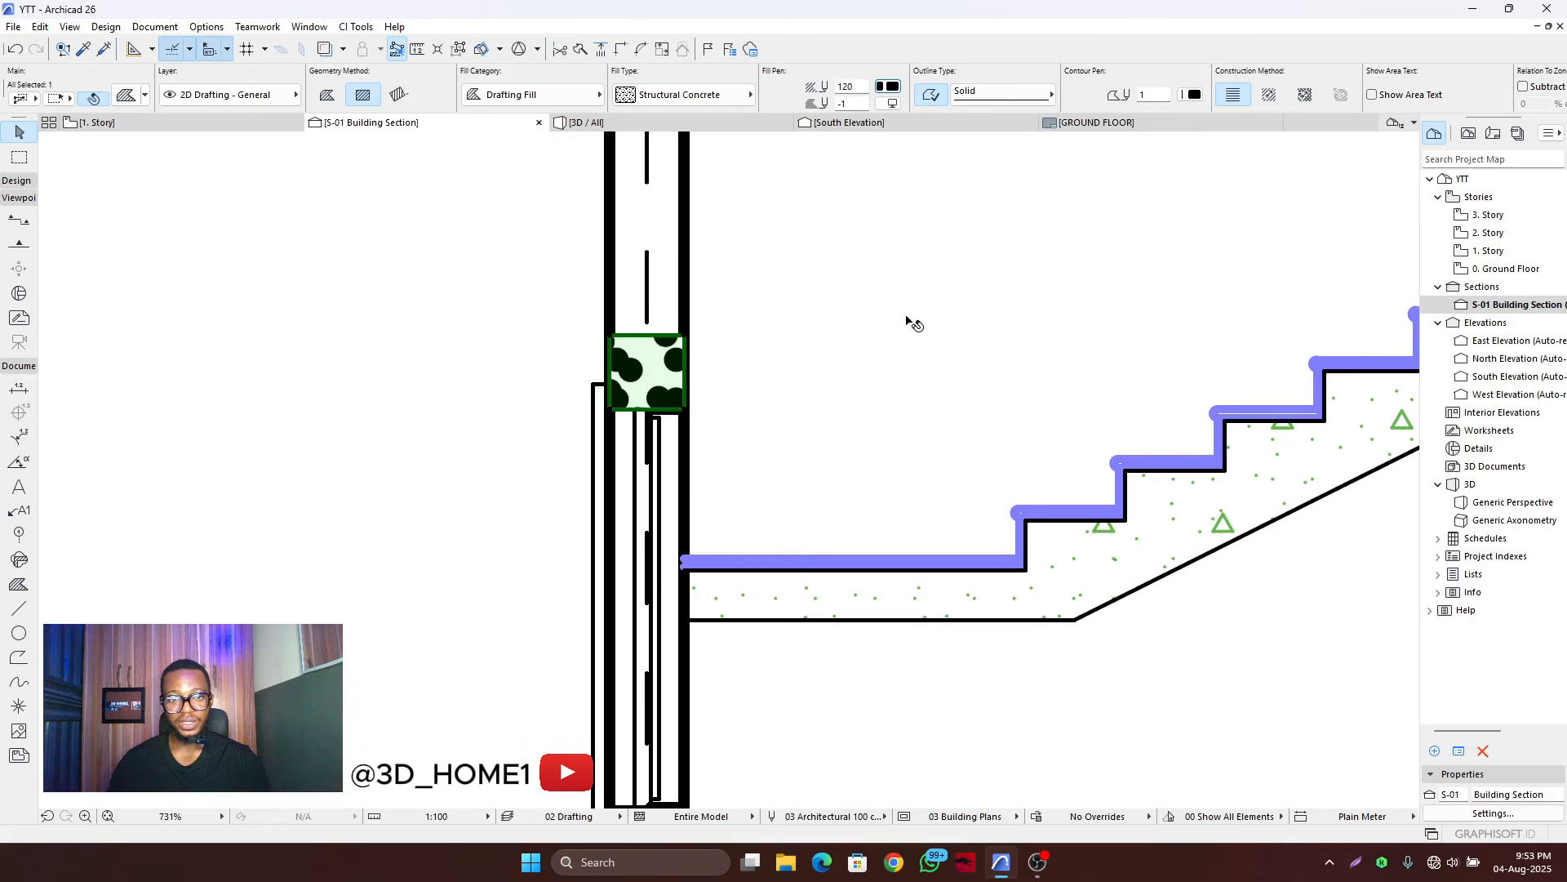
click(887, 104)
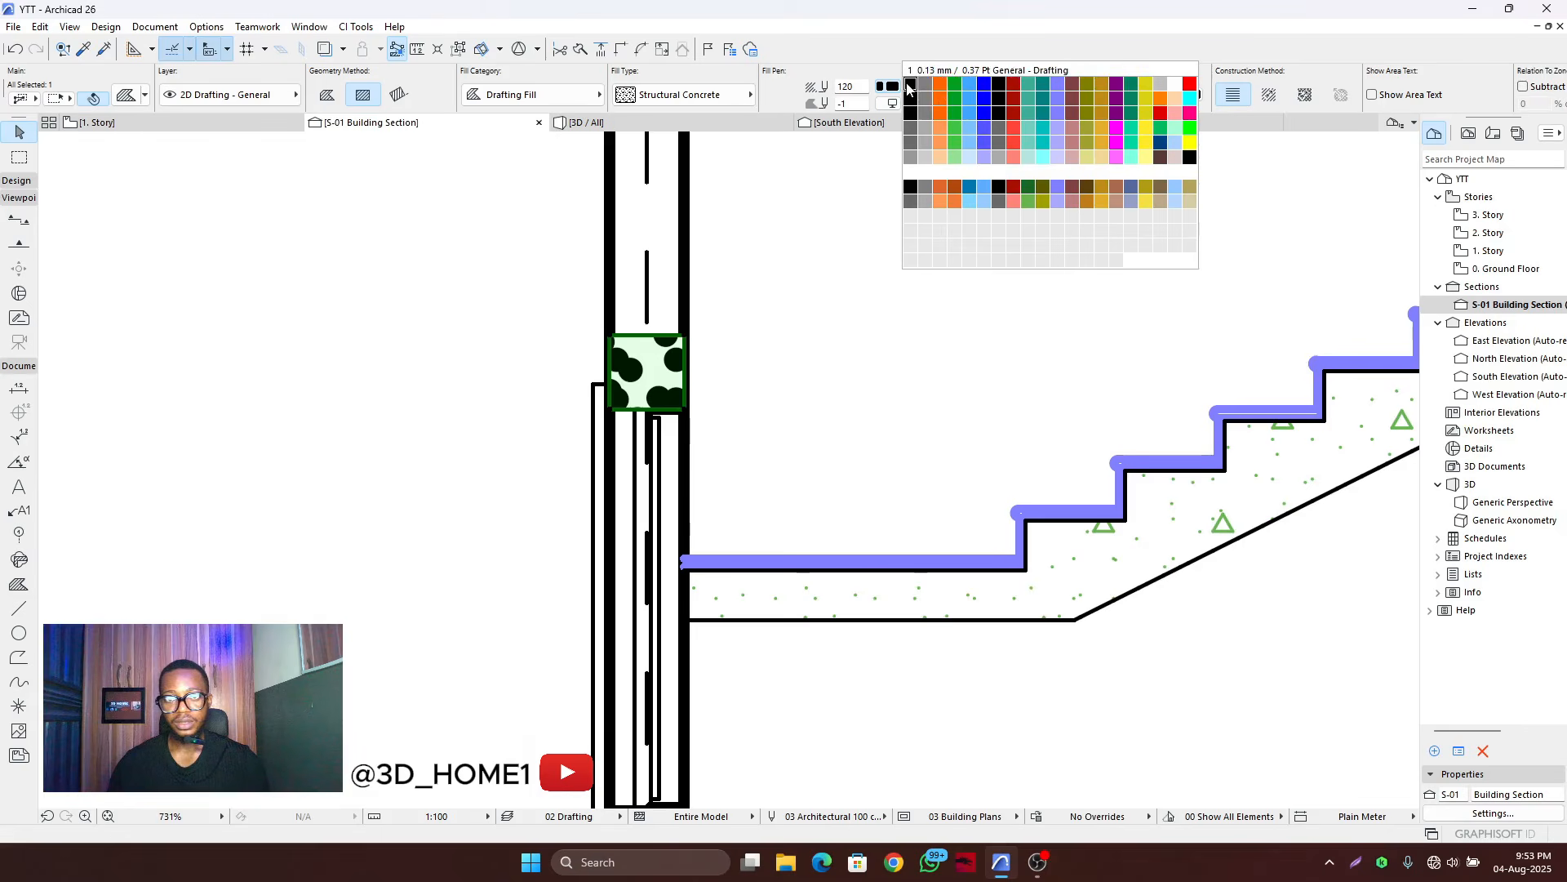
click(952, 105)
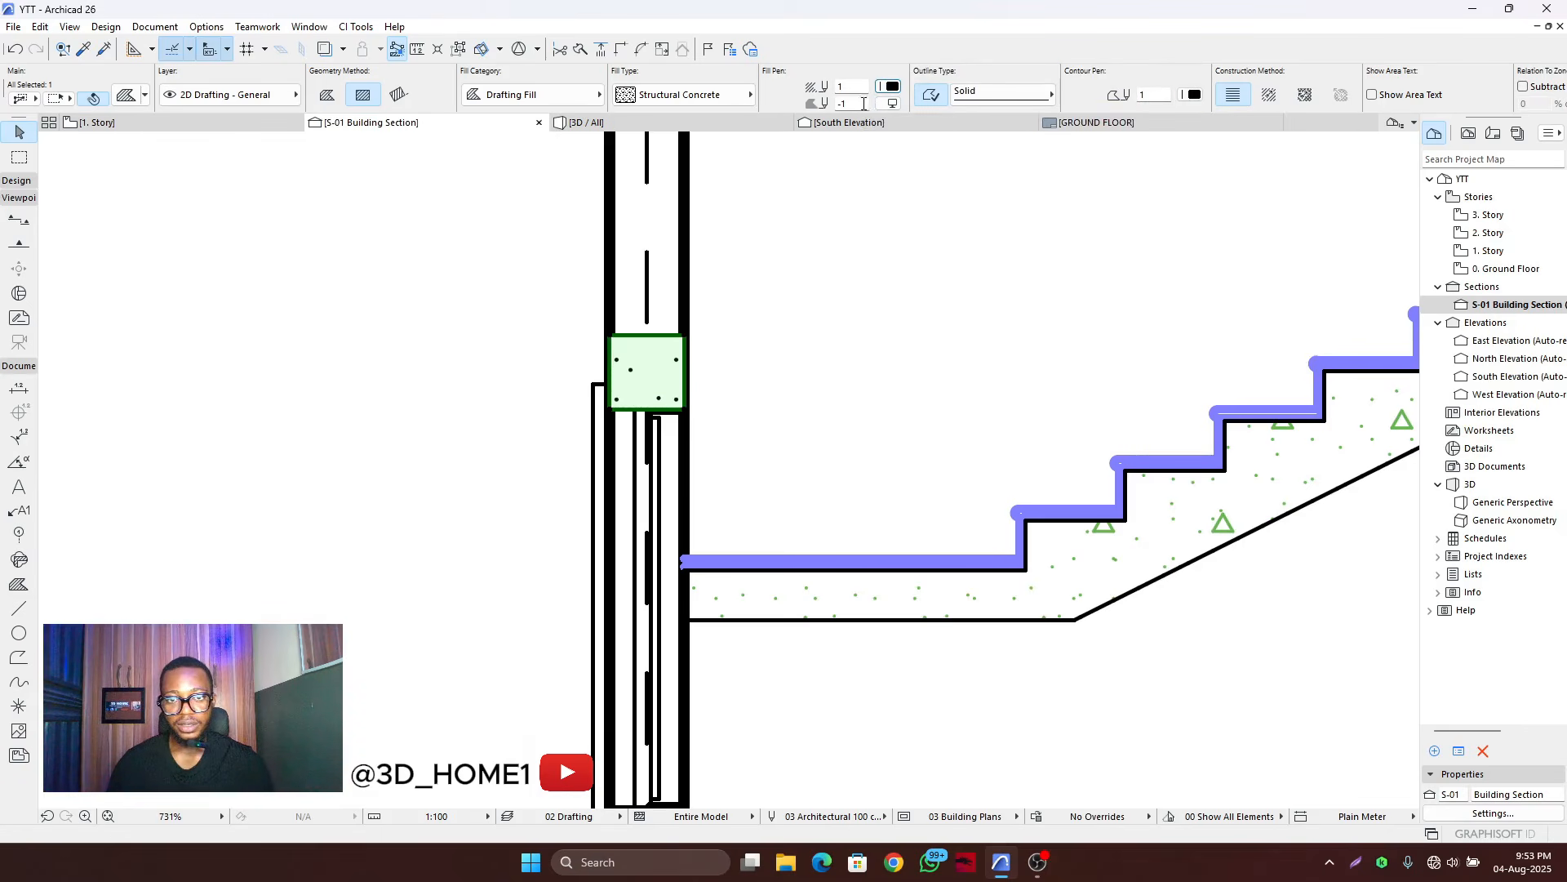
key(Escape)
scroll(605, 337, down, 5)
scroll(605, 336, down, 5)
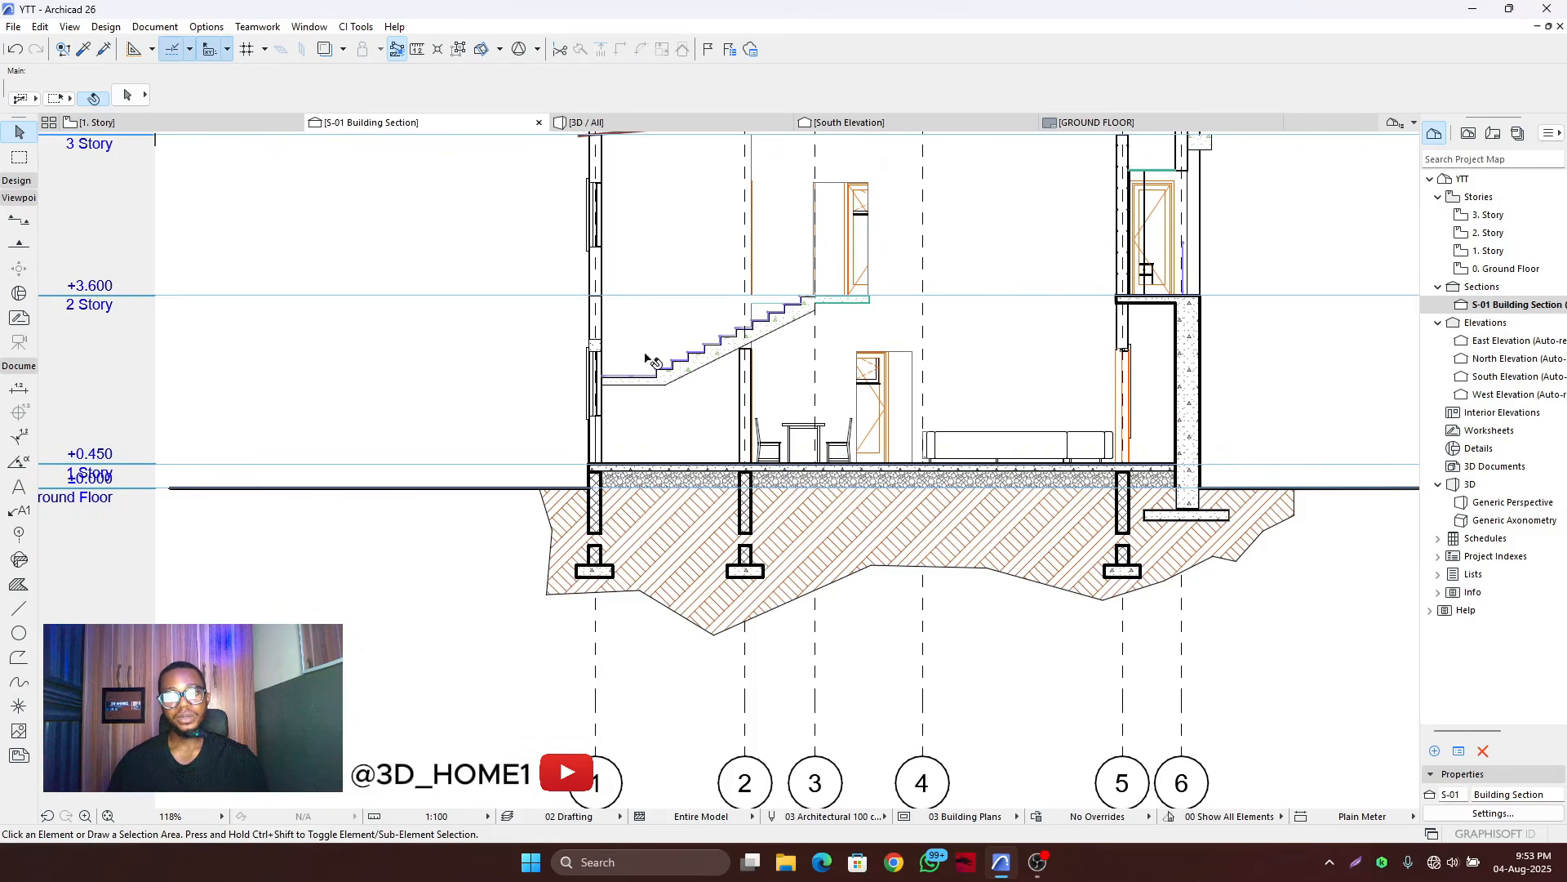
- Copy the lintel fill about 1949 mm straight up to the lower end of the upper-floor window at grid 1
scroll(591, 324, up, 7)
click(618, 398)
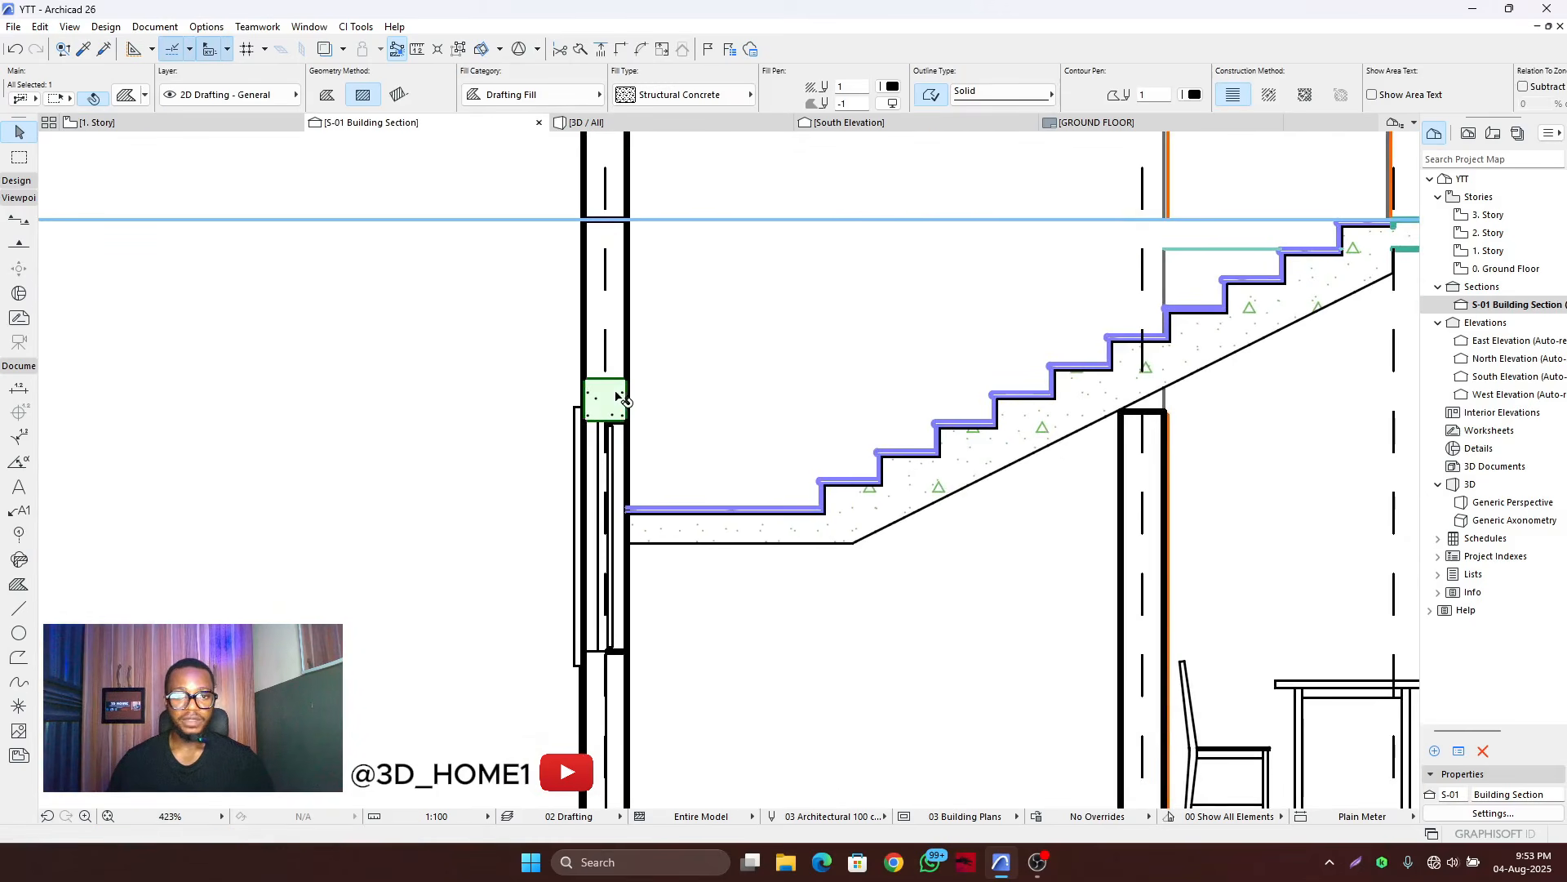
click(613, 392)
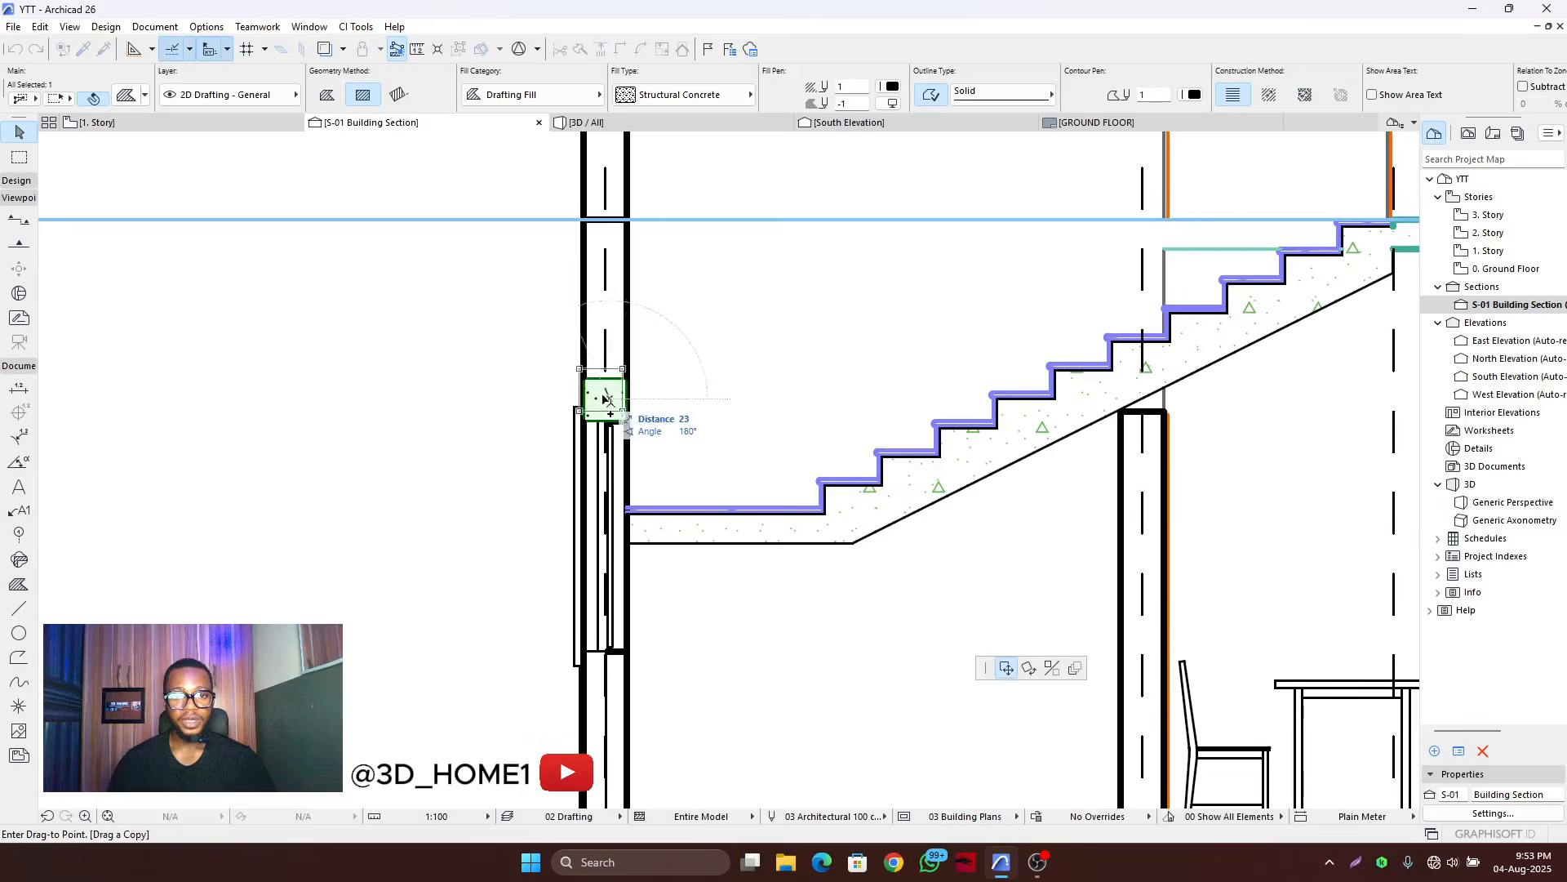
scroll(614, 326, down, 5)
scroll(614, 217, up, 4)
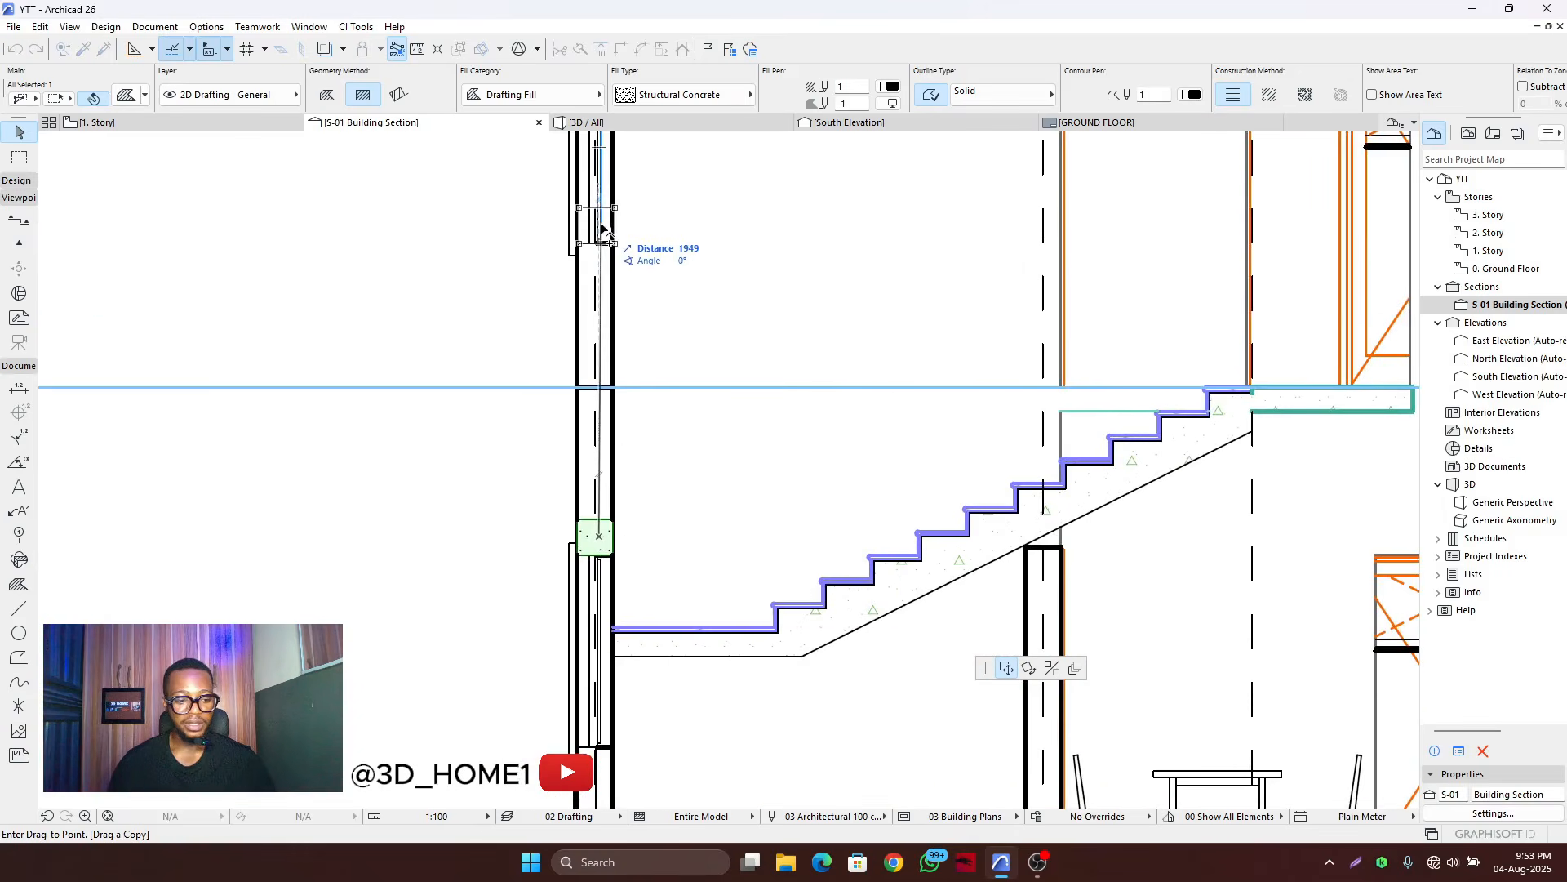
click(606, 231)
scroll(500, 311, down, 4)
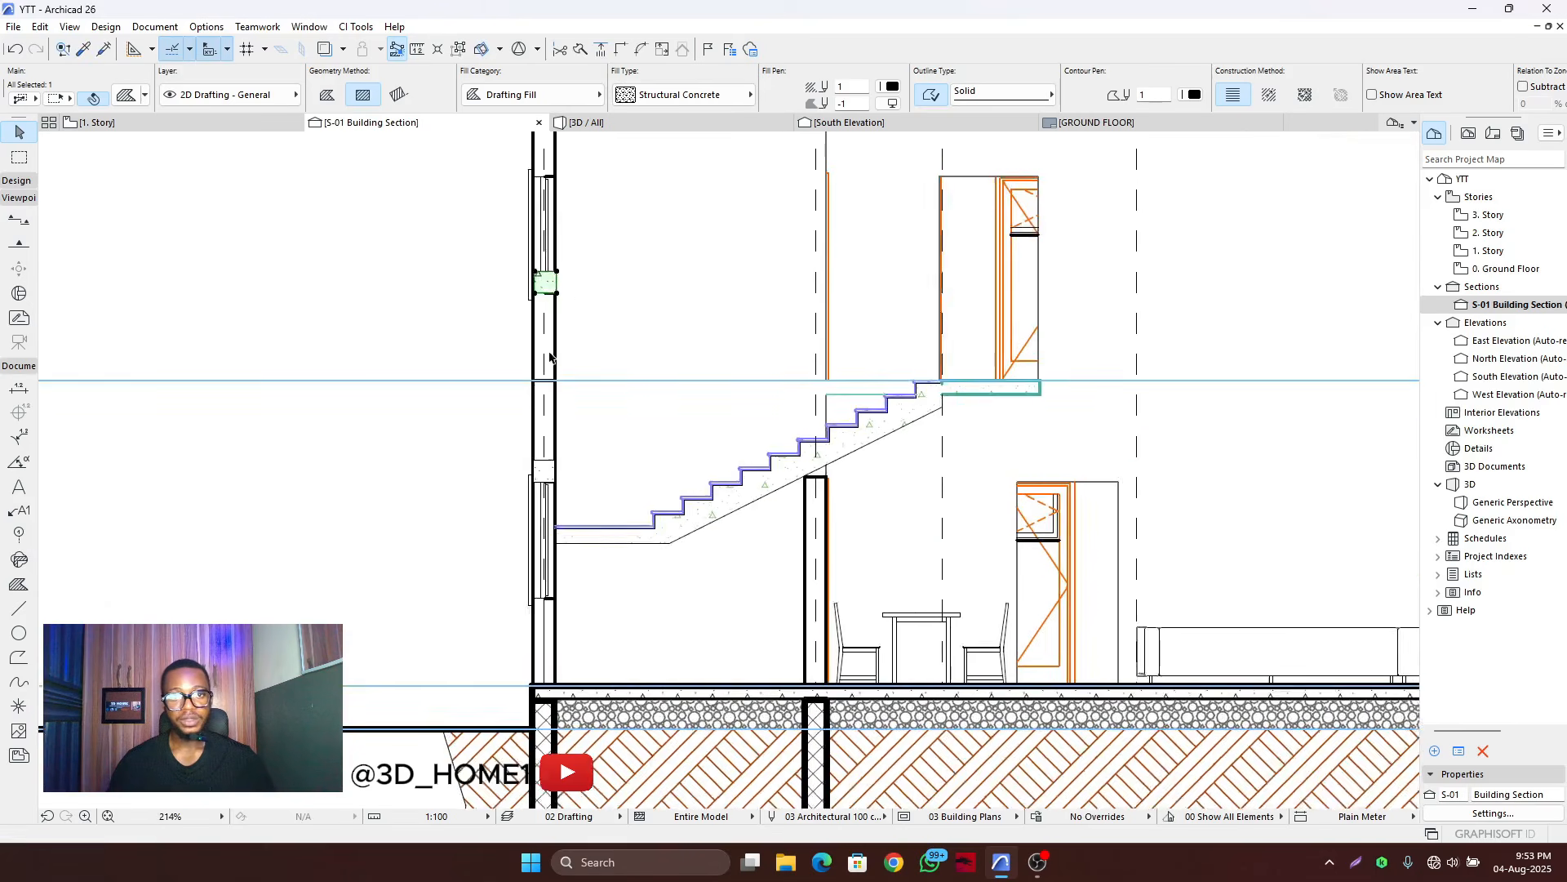
- Shift the copied fill at the upper window horizontally so it lines up with the wall at grid 1
scroll(546, 289, up, 5)
scroll(547, 289, up, 3)
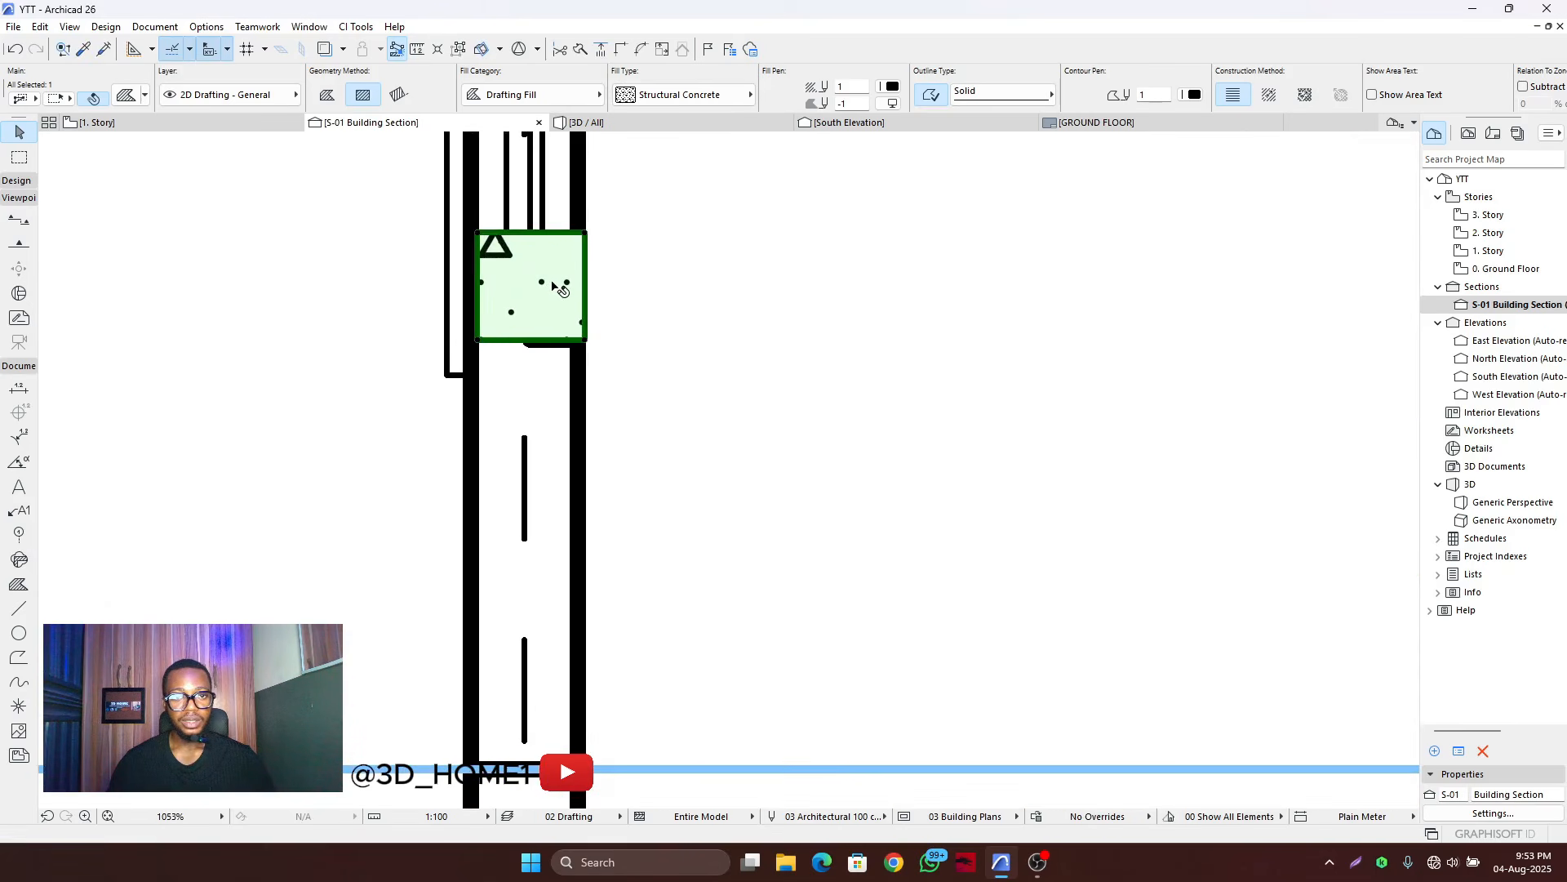
click(561, 289)
click(546, 285)
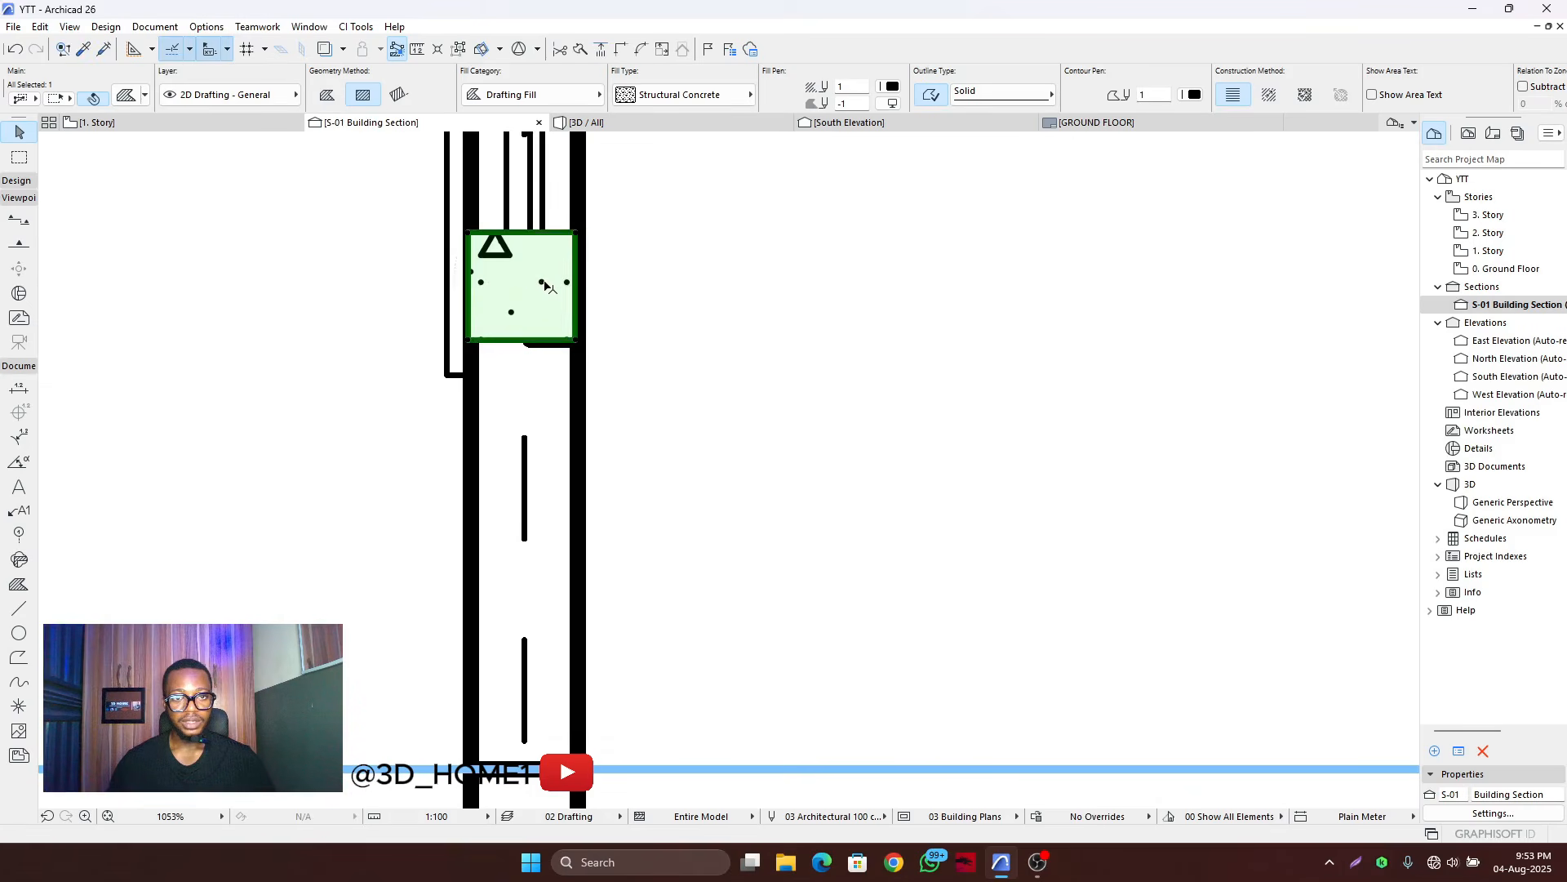
- Copy the Structural Concrete fill from the upper window to the bottom end of the upper wall at grid 6
click(546, 284)
click(562, 289)
click(564, 292)
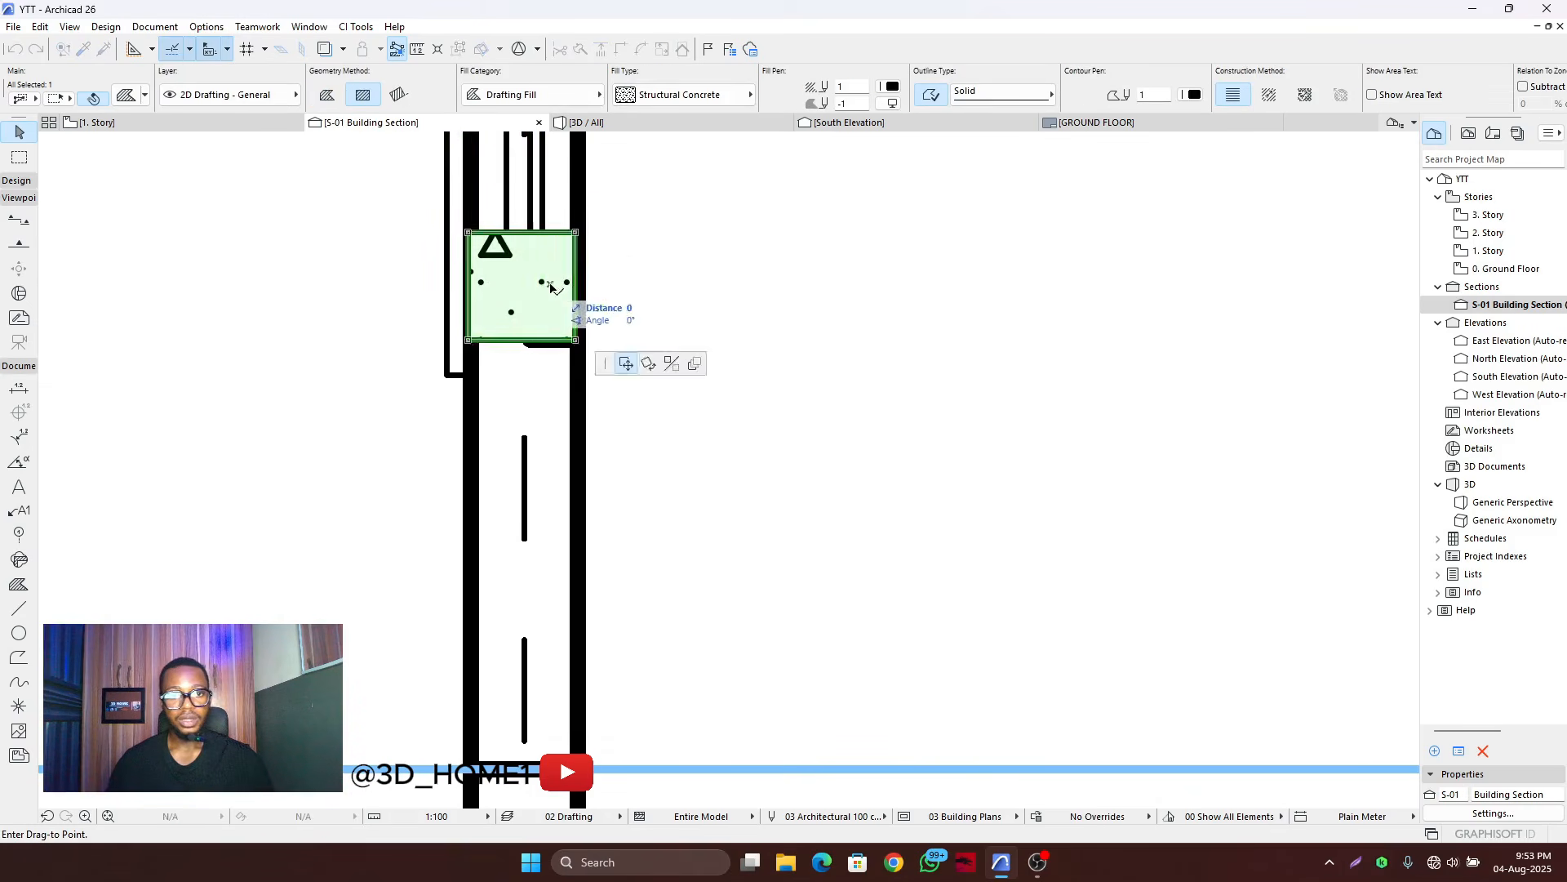
scroll(423, 369, down, 6)
scroll(423, 369, down, 2)
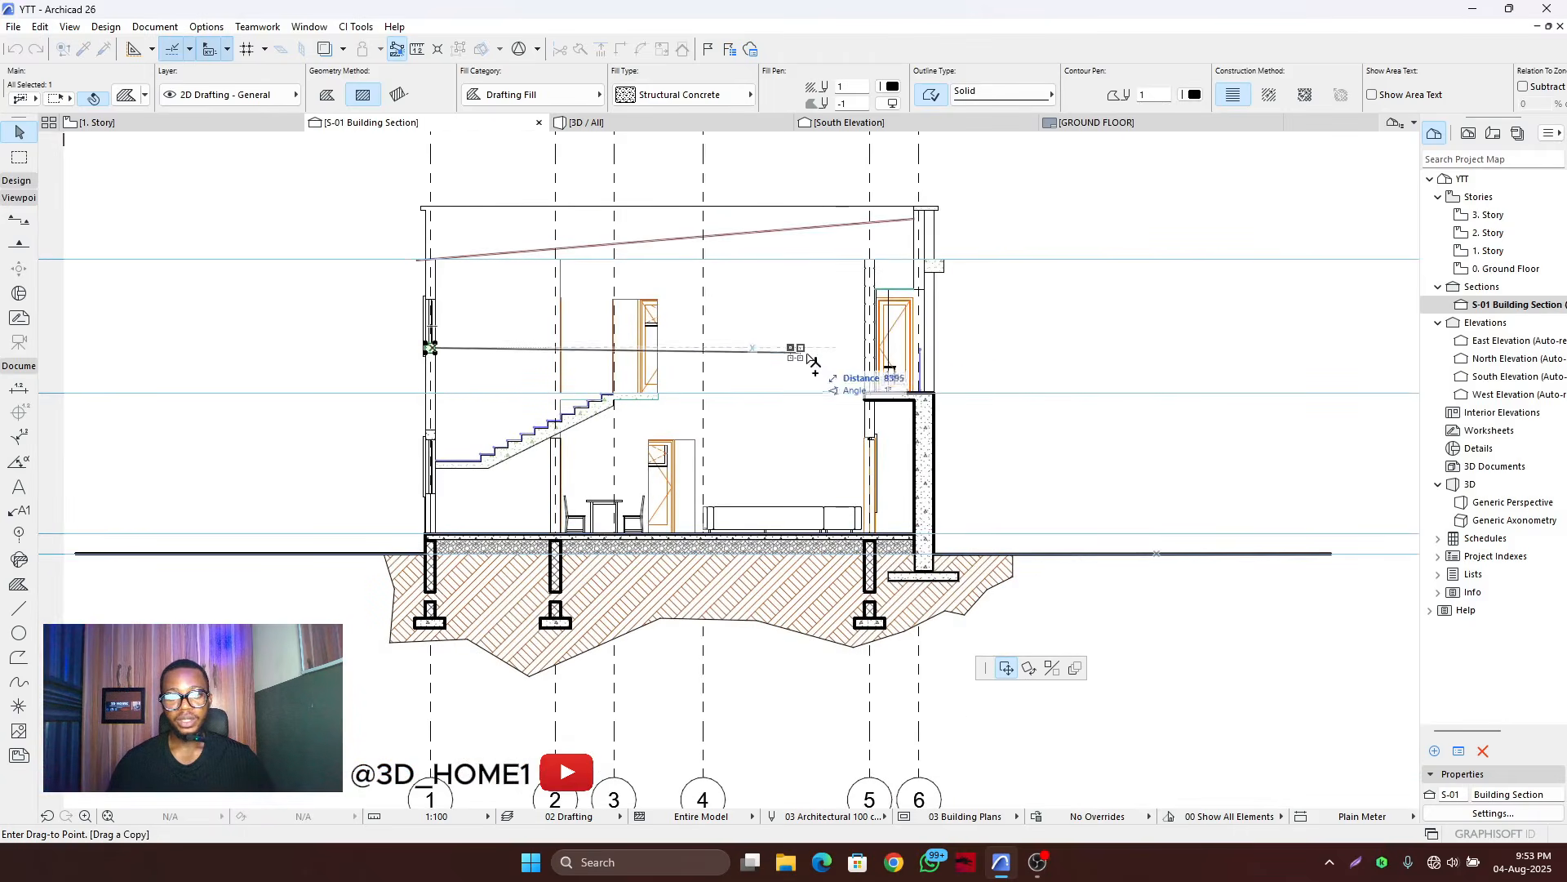
scroll(945, 309, up, 1)
scroll(941, 307, up, 2)
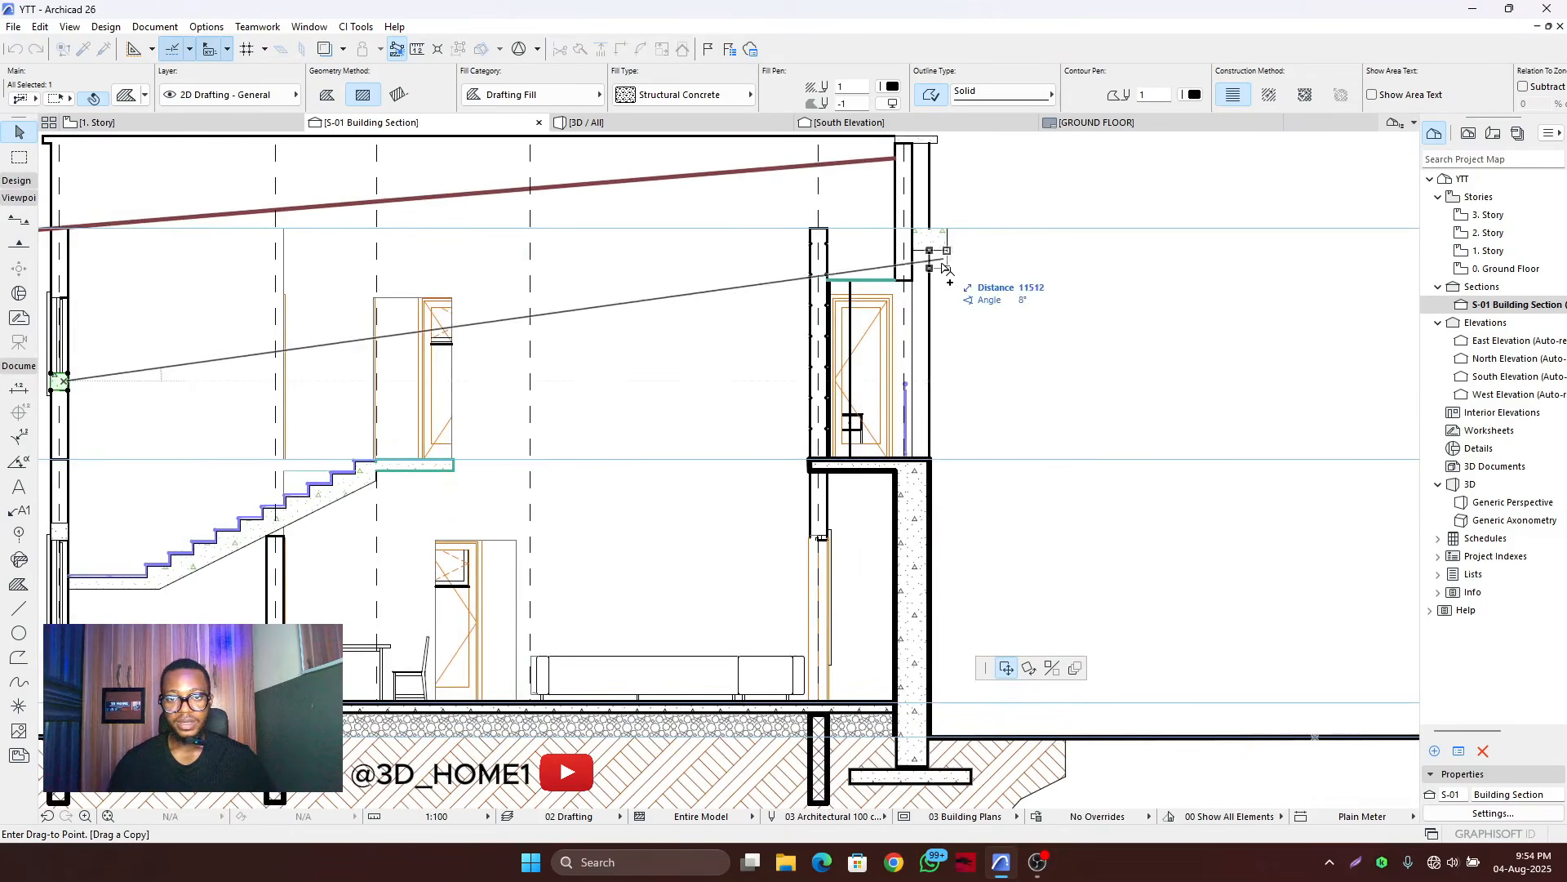
scroll(931, 301, up, 4)
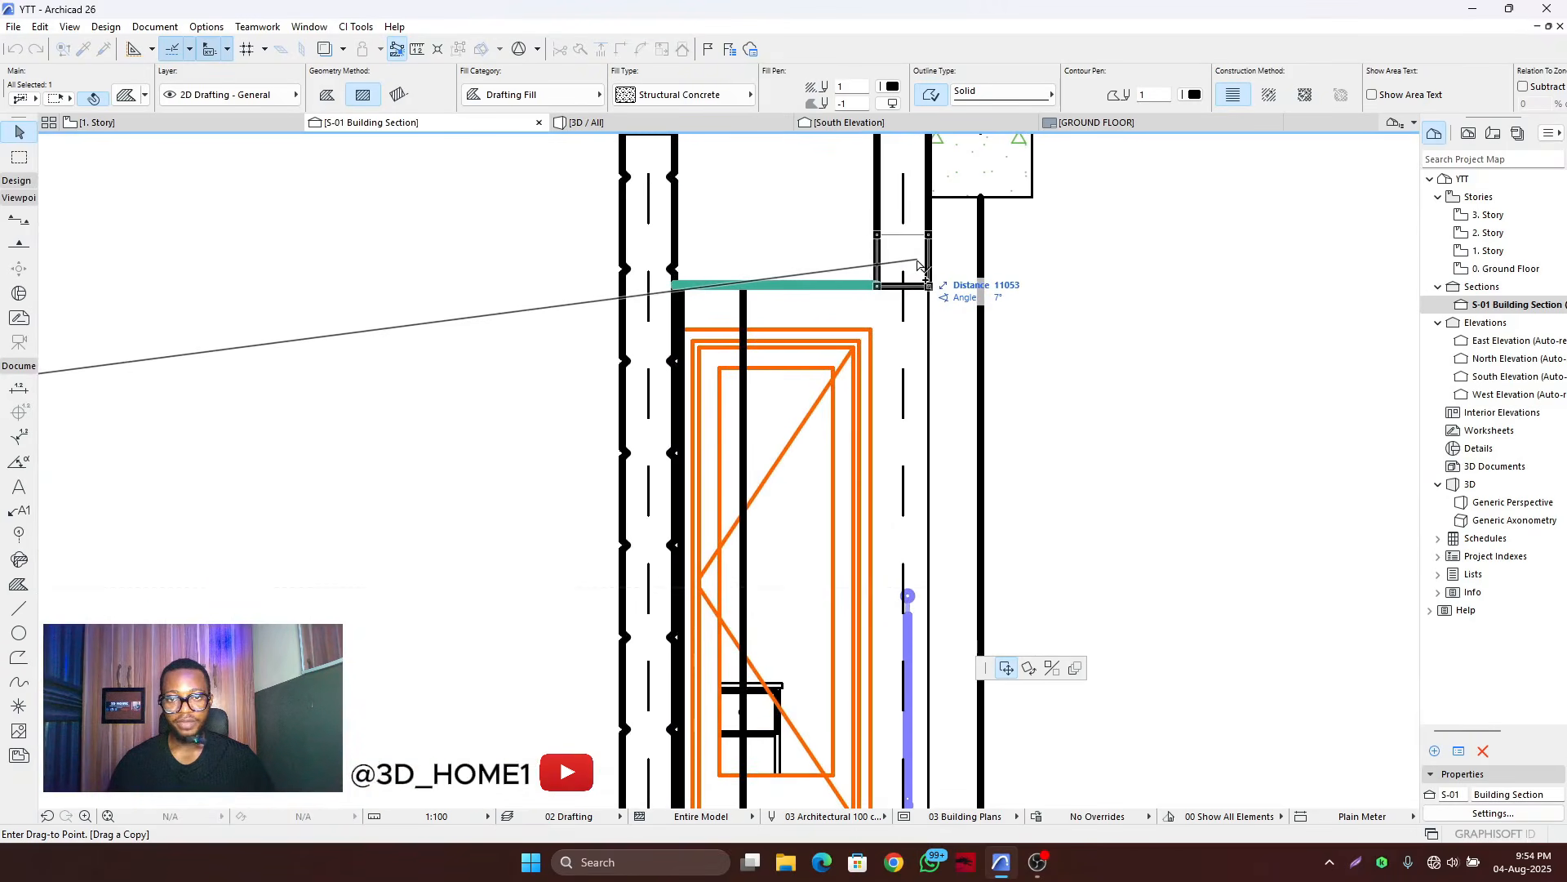
click(926, 282)
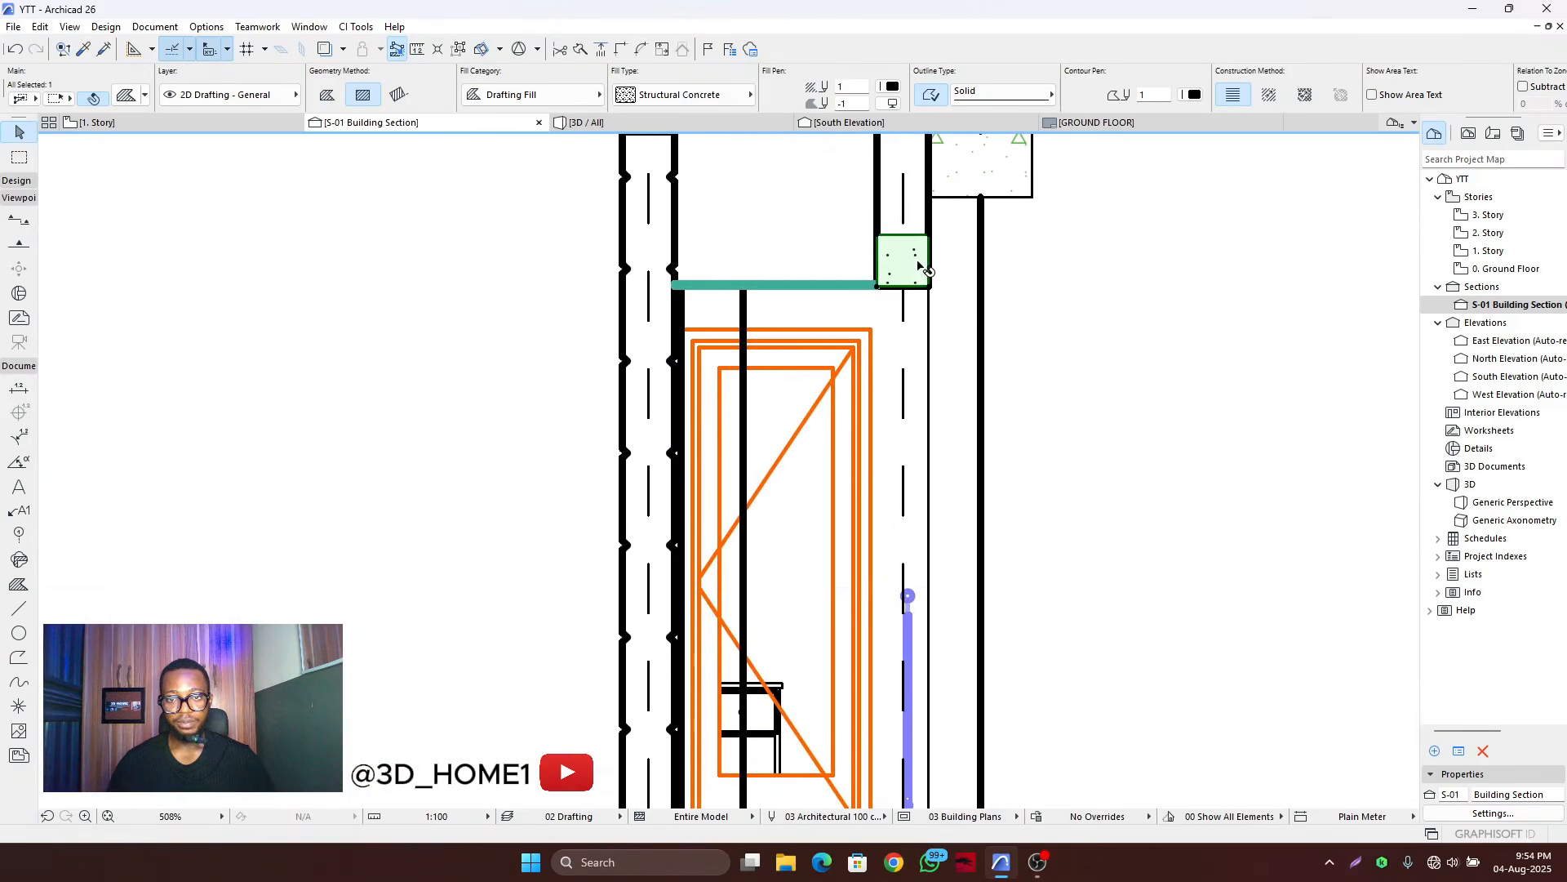
- Copy the lintel fill from grid 6 to the wall at grid 5, directly above the lower-floor door opening
scroll(996, 335, down, 4)
scroll(1000, 337, down, 3)
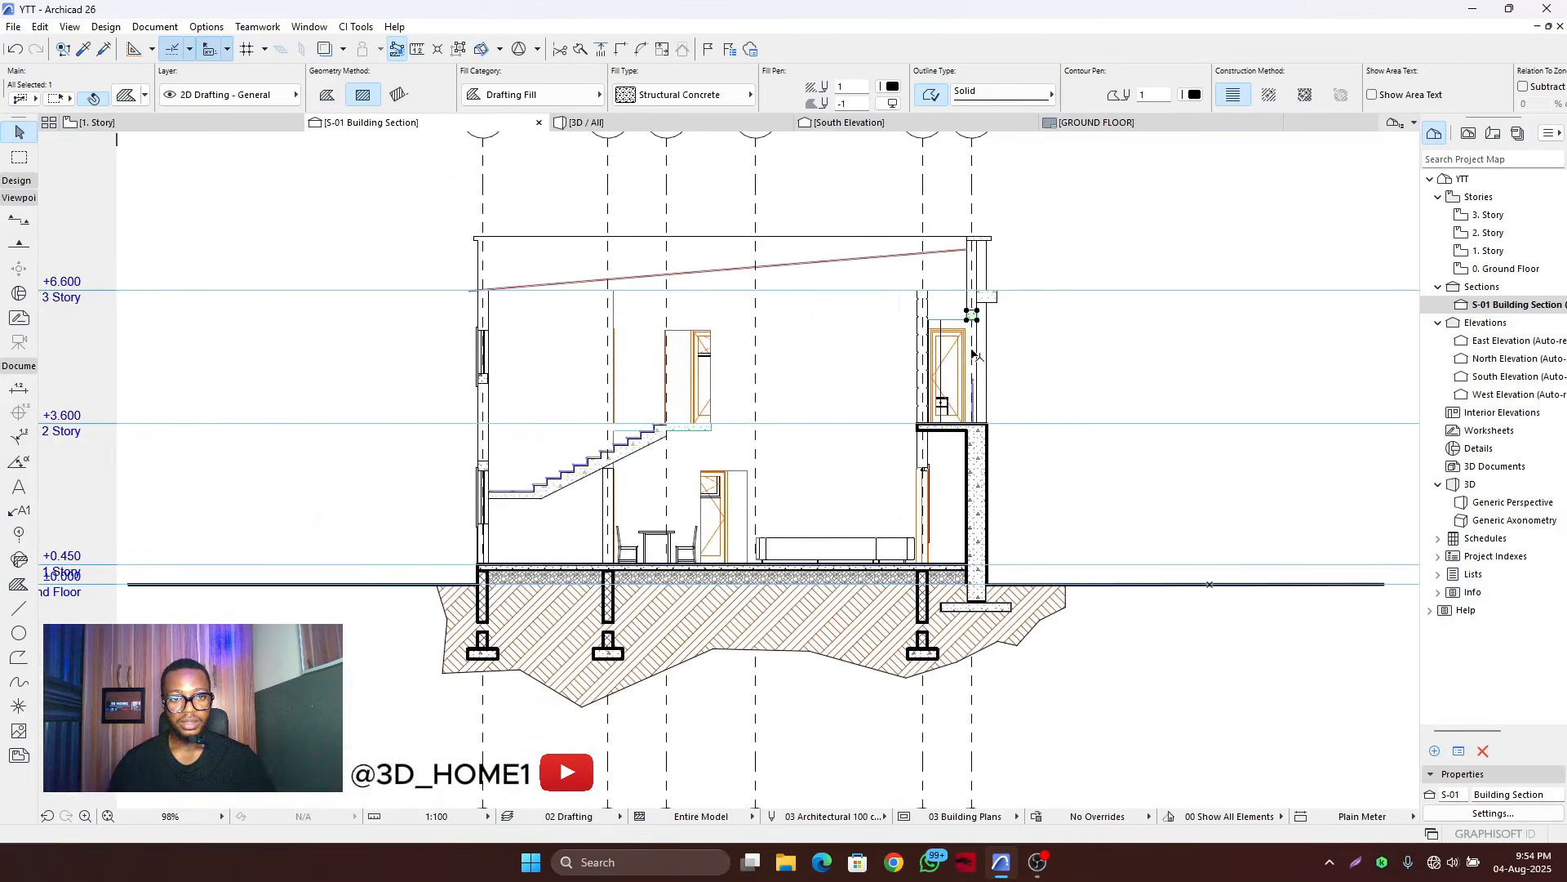
scroll(972, 351, up, 4)
scroll(970, 351, down, 5)
scroll(700, 285, up, 3)
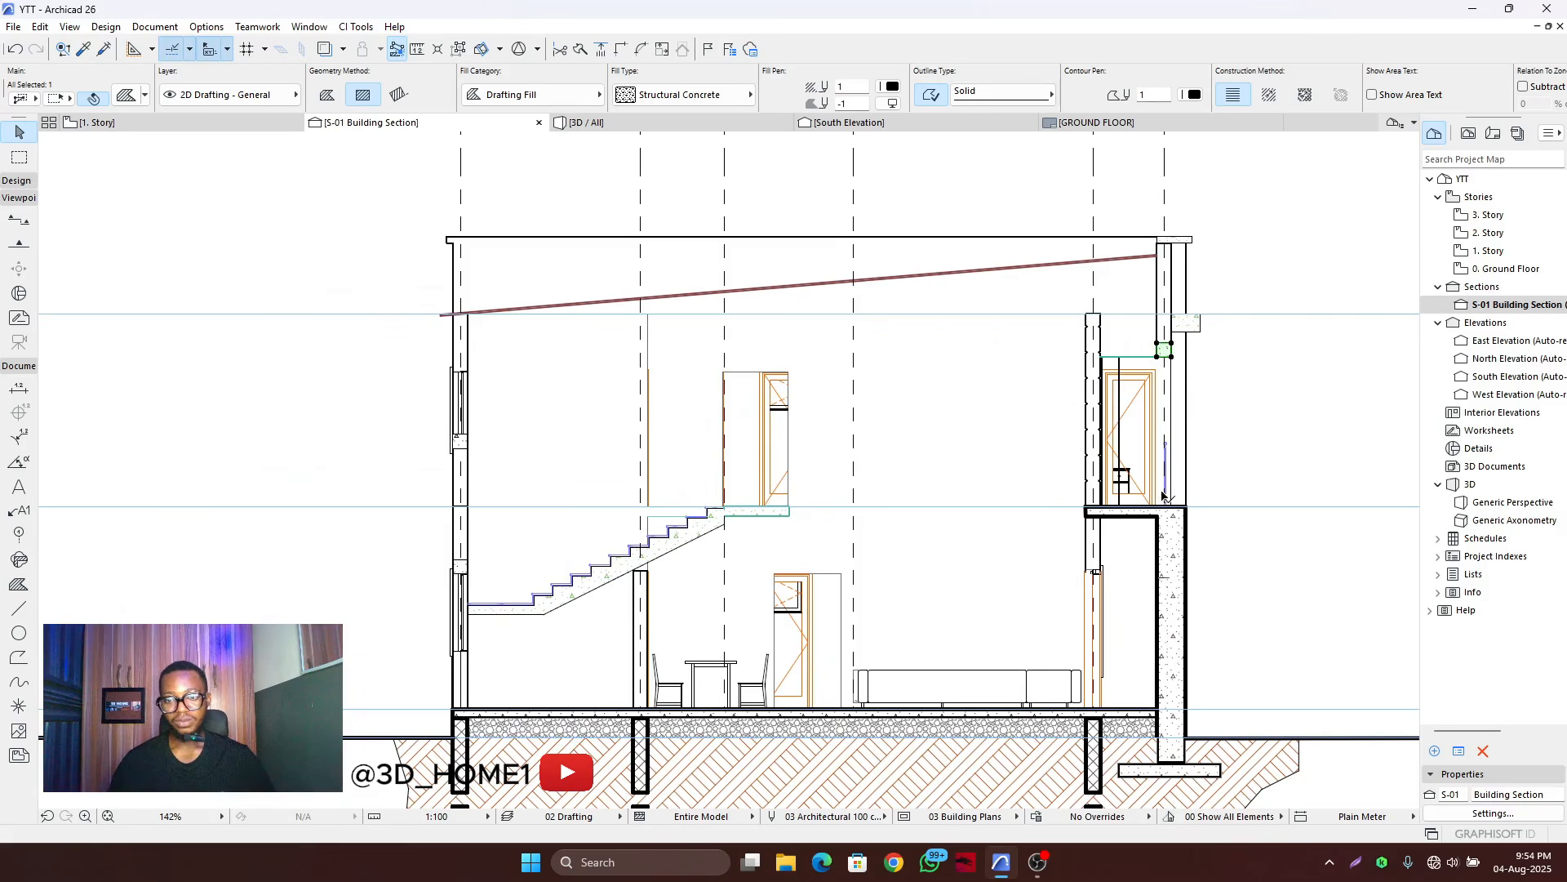
scroll(1098, 539, up, 4)
scroll(968, 543, down, 4)
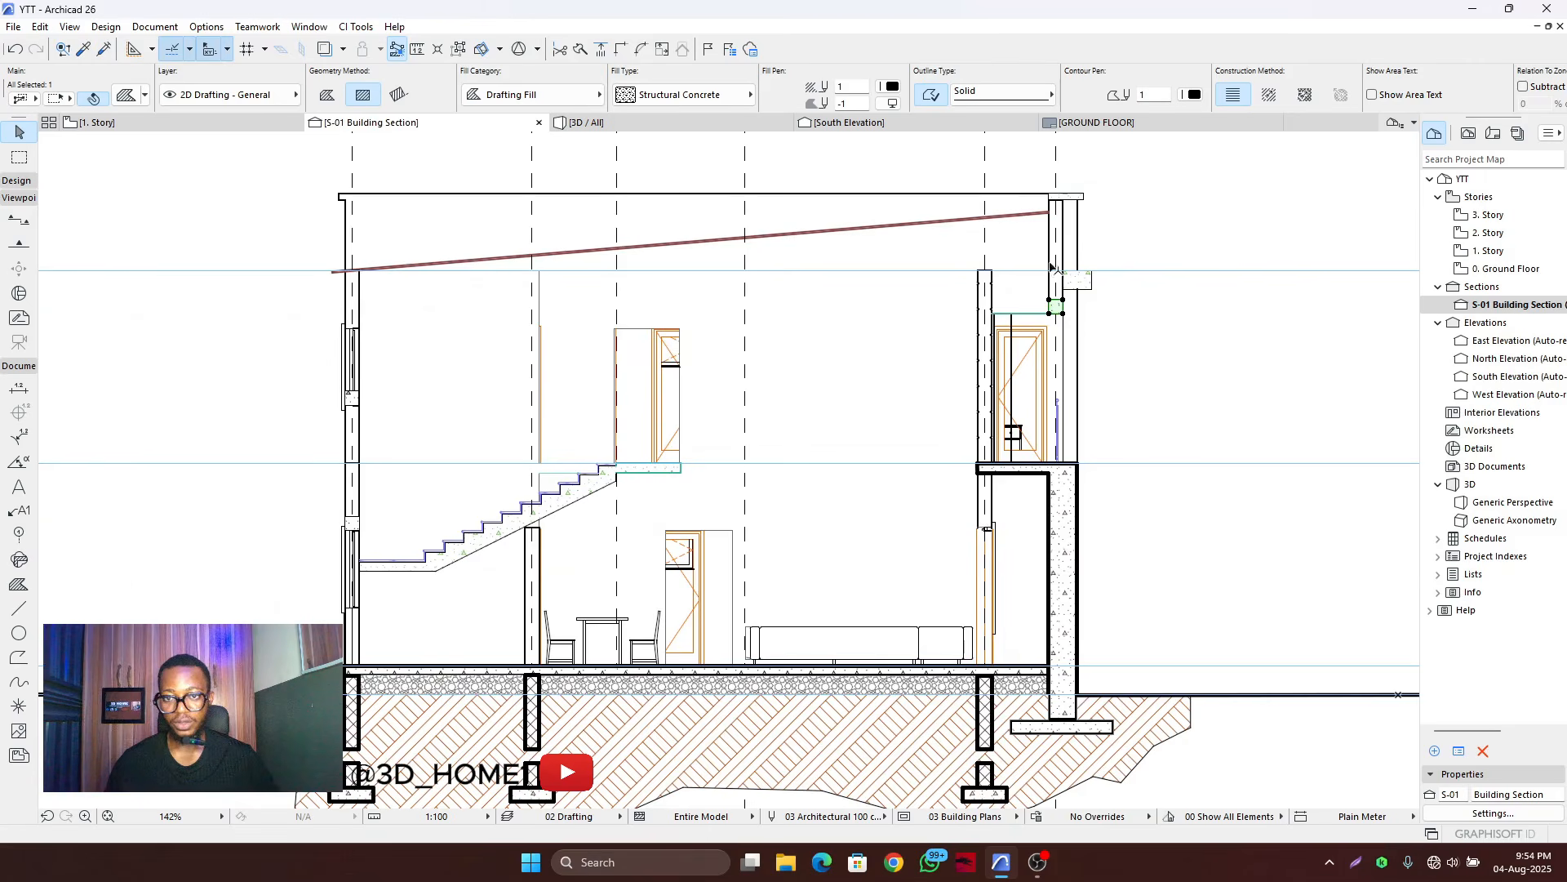
scroll(1053, 268, up, 3)
click(1052, 331)
scroll(1051, 331, down, 3)
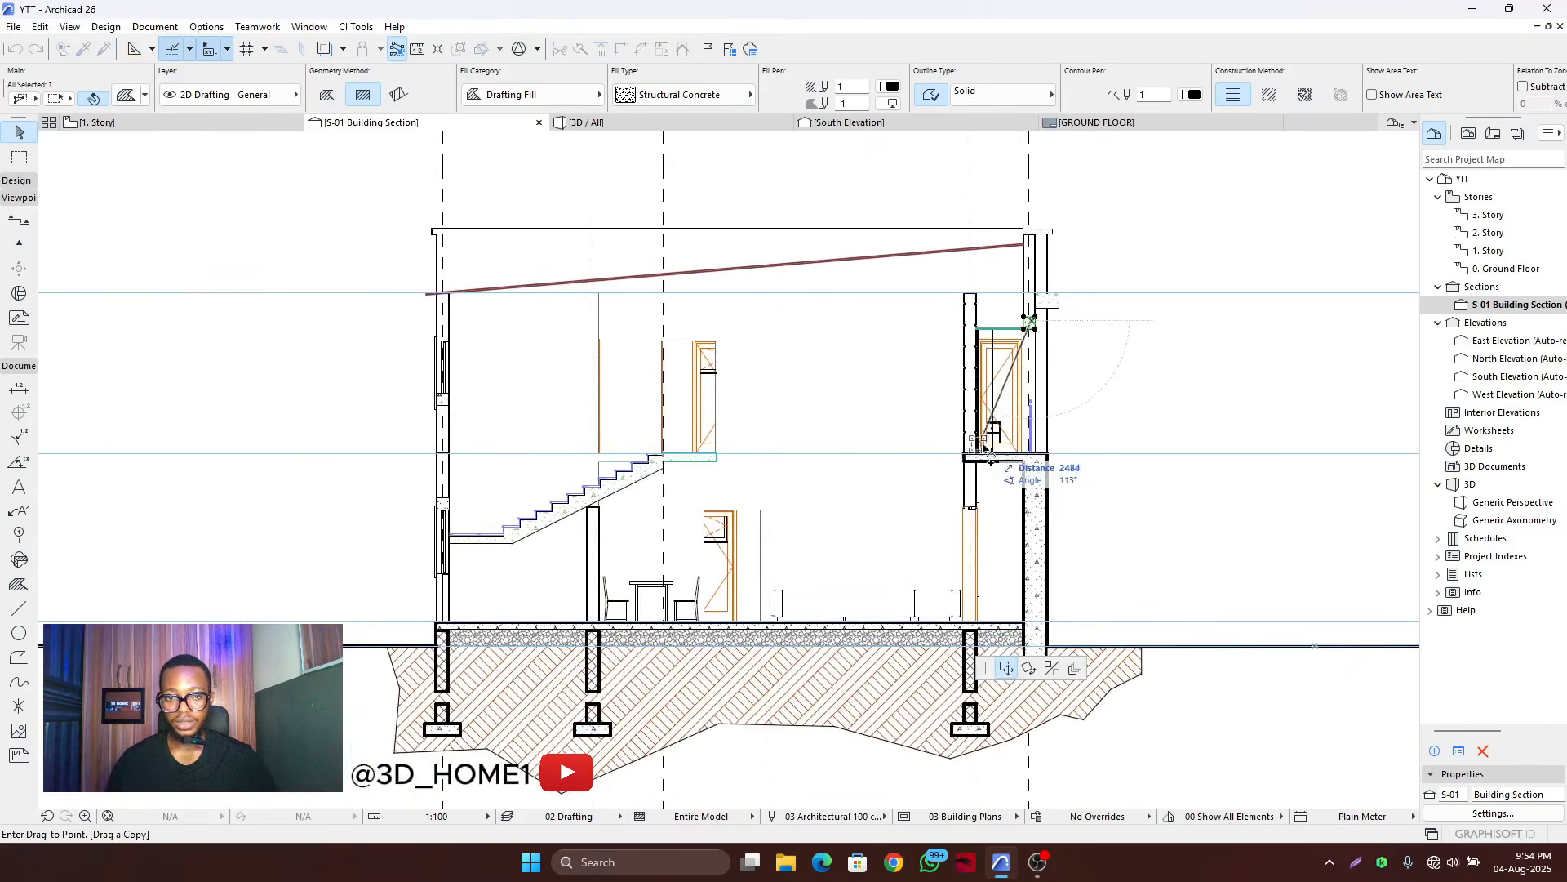
scroll(988, 451, up, 4)
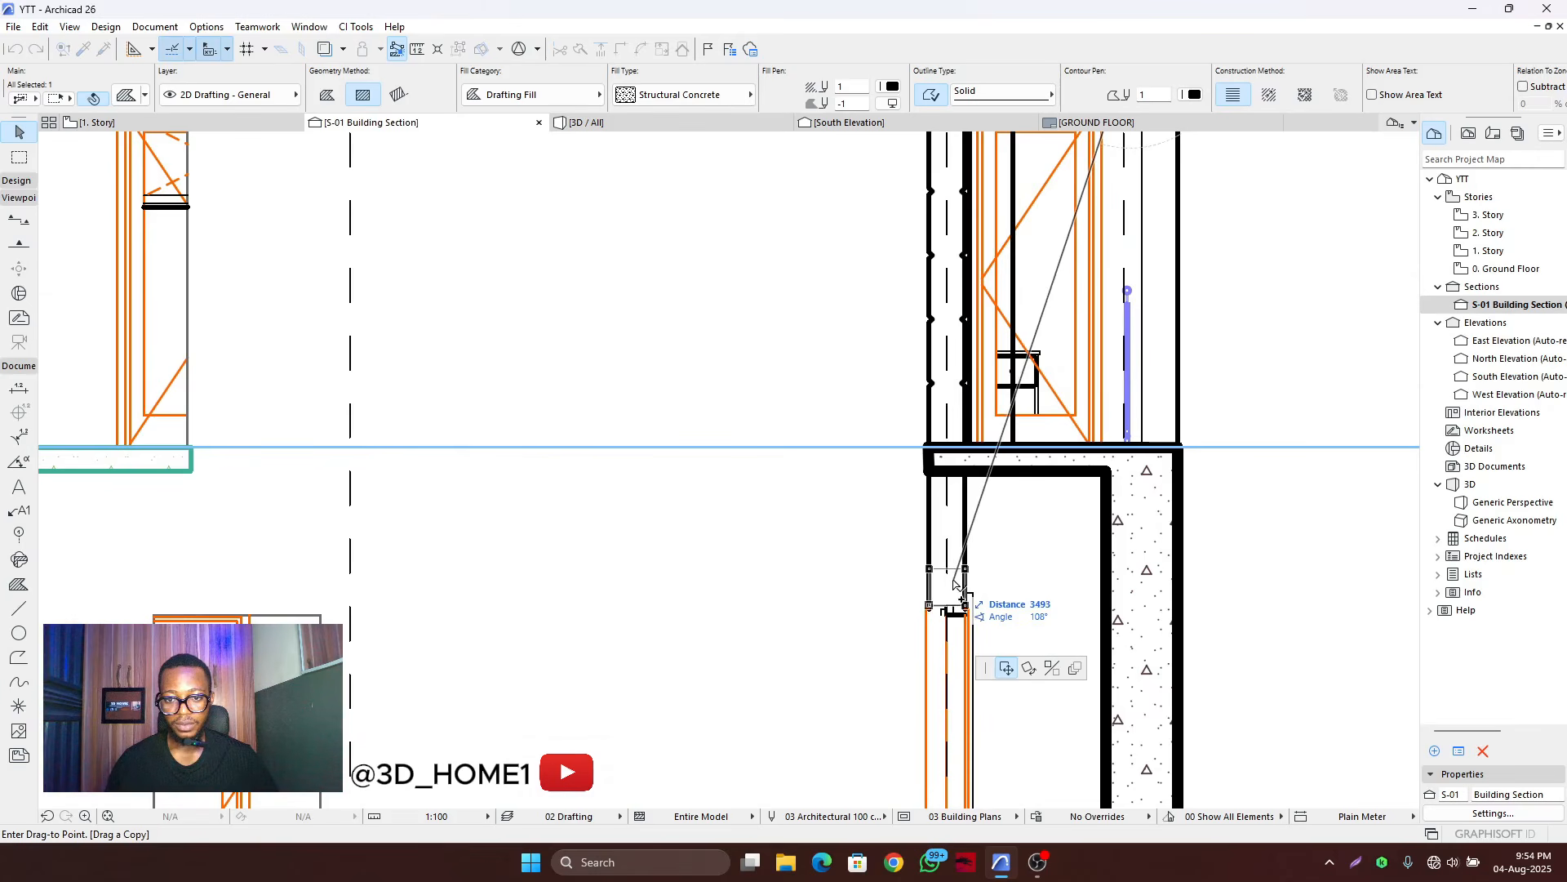
click(954, 582)
scroll(861, 413, down, 8)
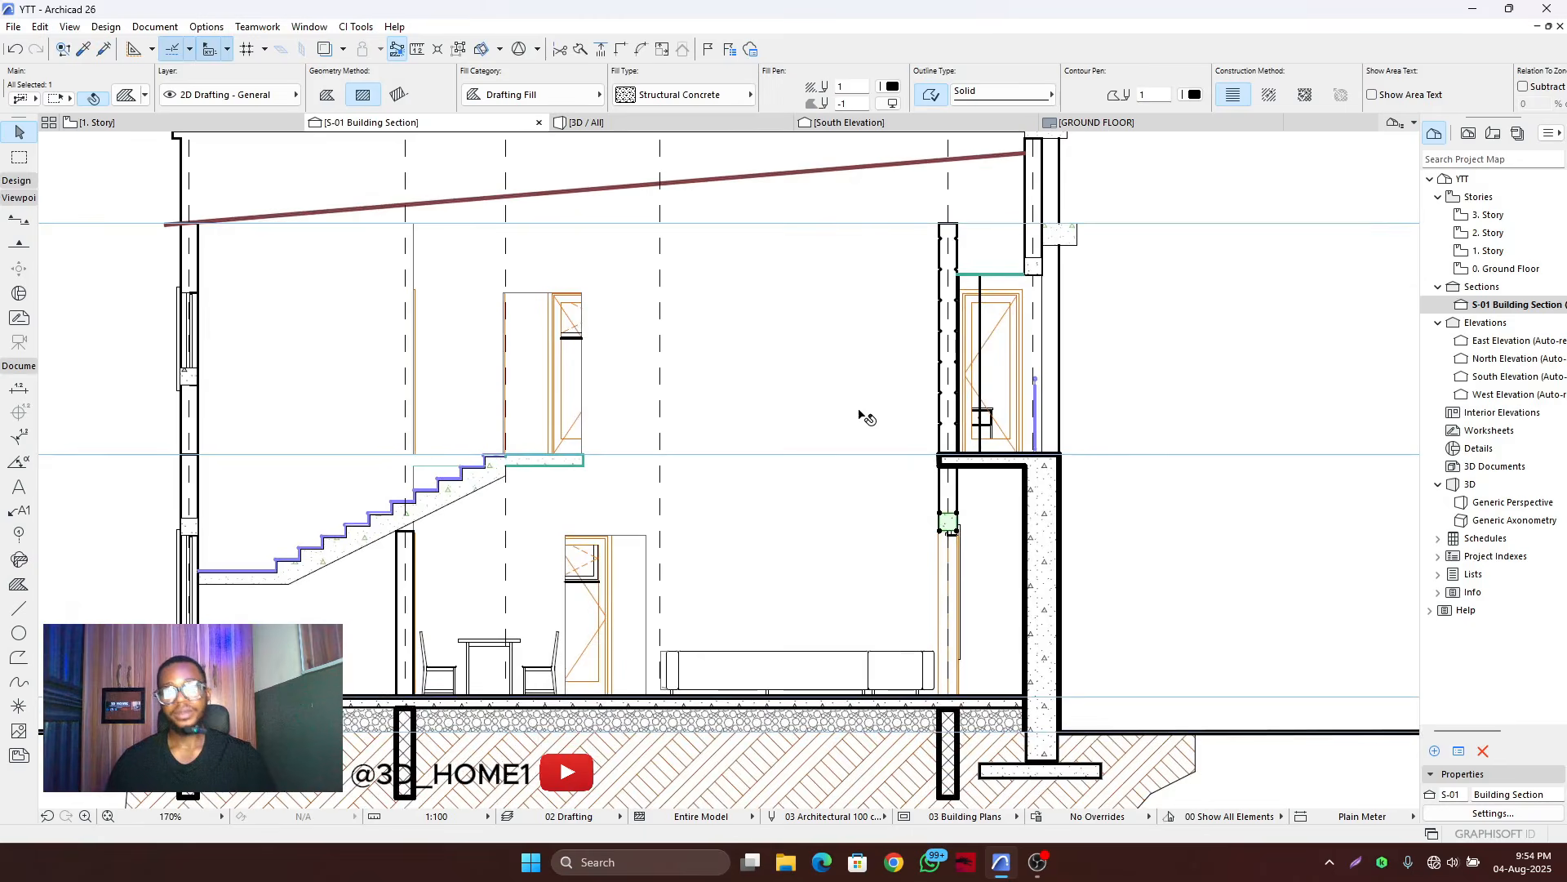
key(Escape)
scroll(821, 382, up, 4)
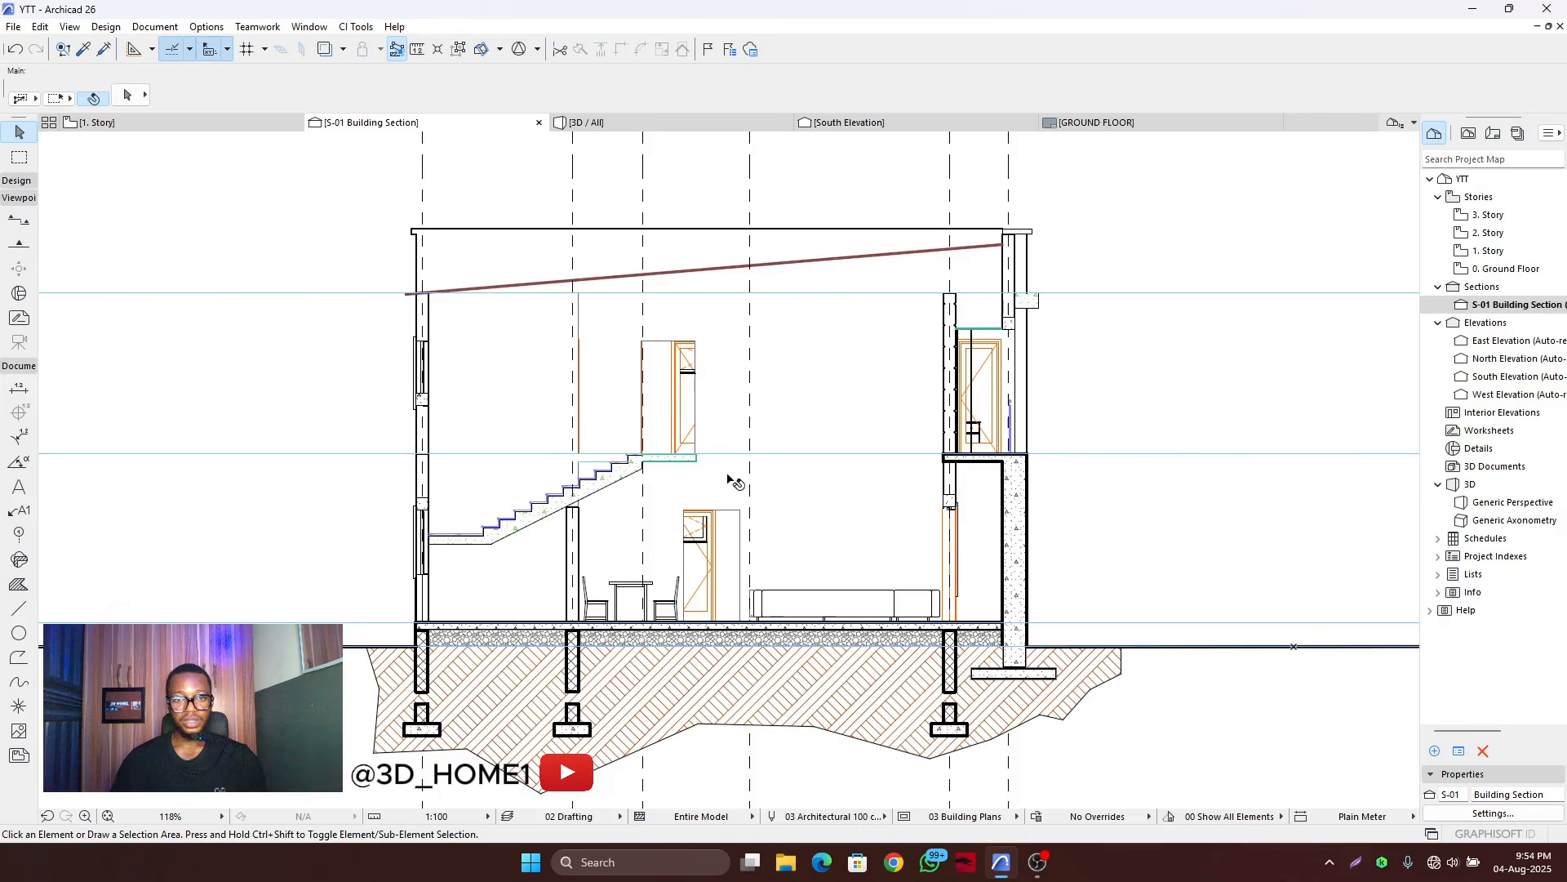
scroll(719, 474, up, 4)
scroll(734, 428, down, 3)
scroll(743, 438, up, 7)
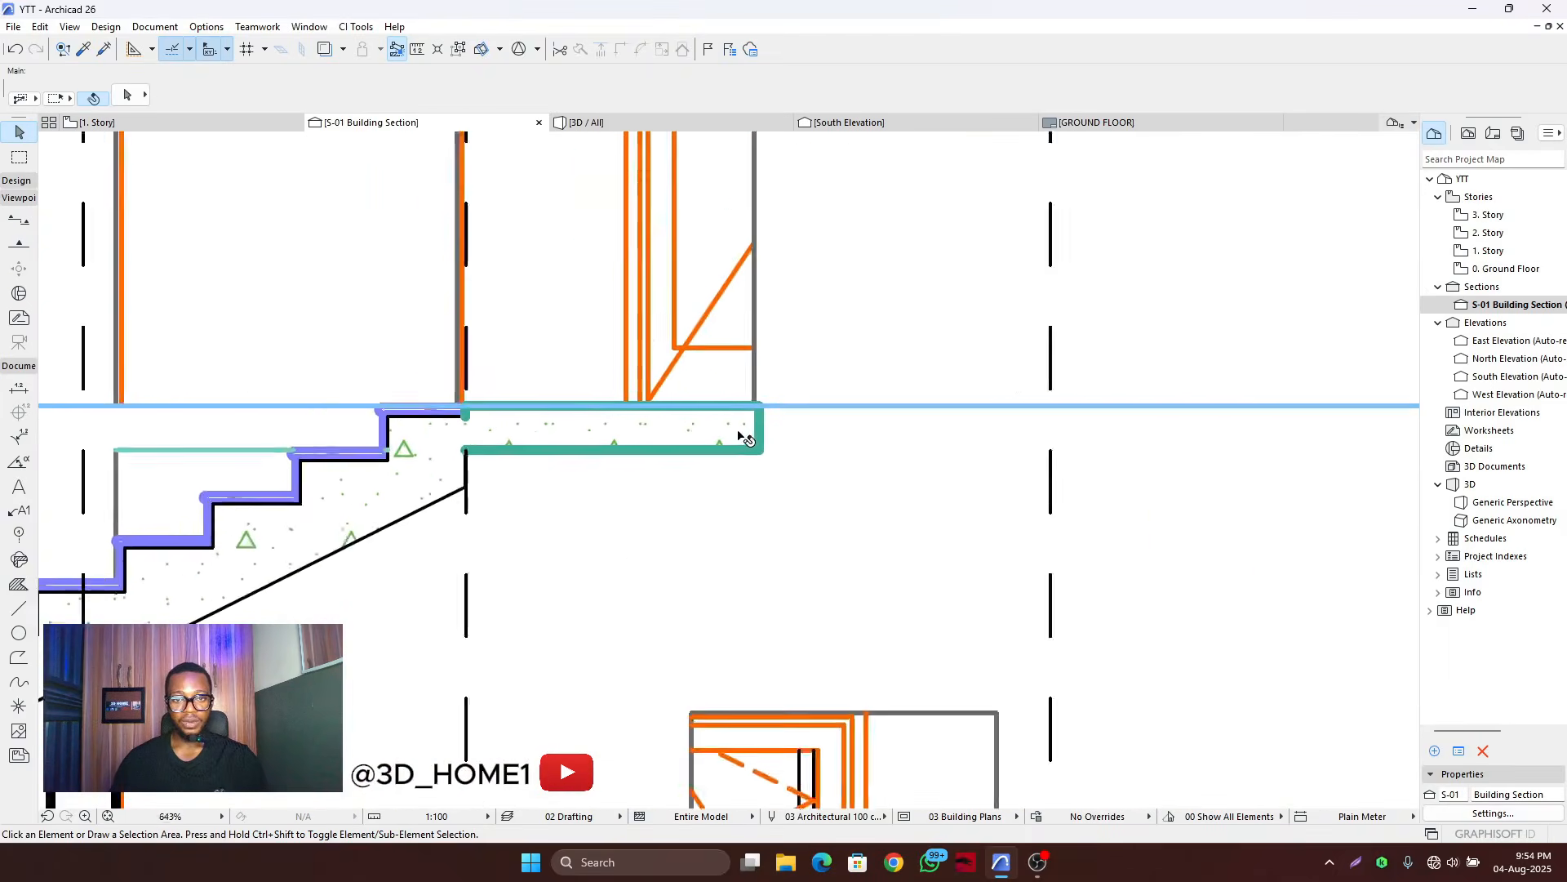
scroll(745, 438, up, 2)
click(759, 436)
scroll(767, 433, down, 3)
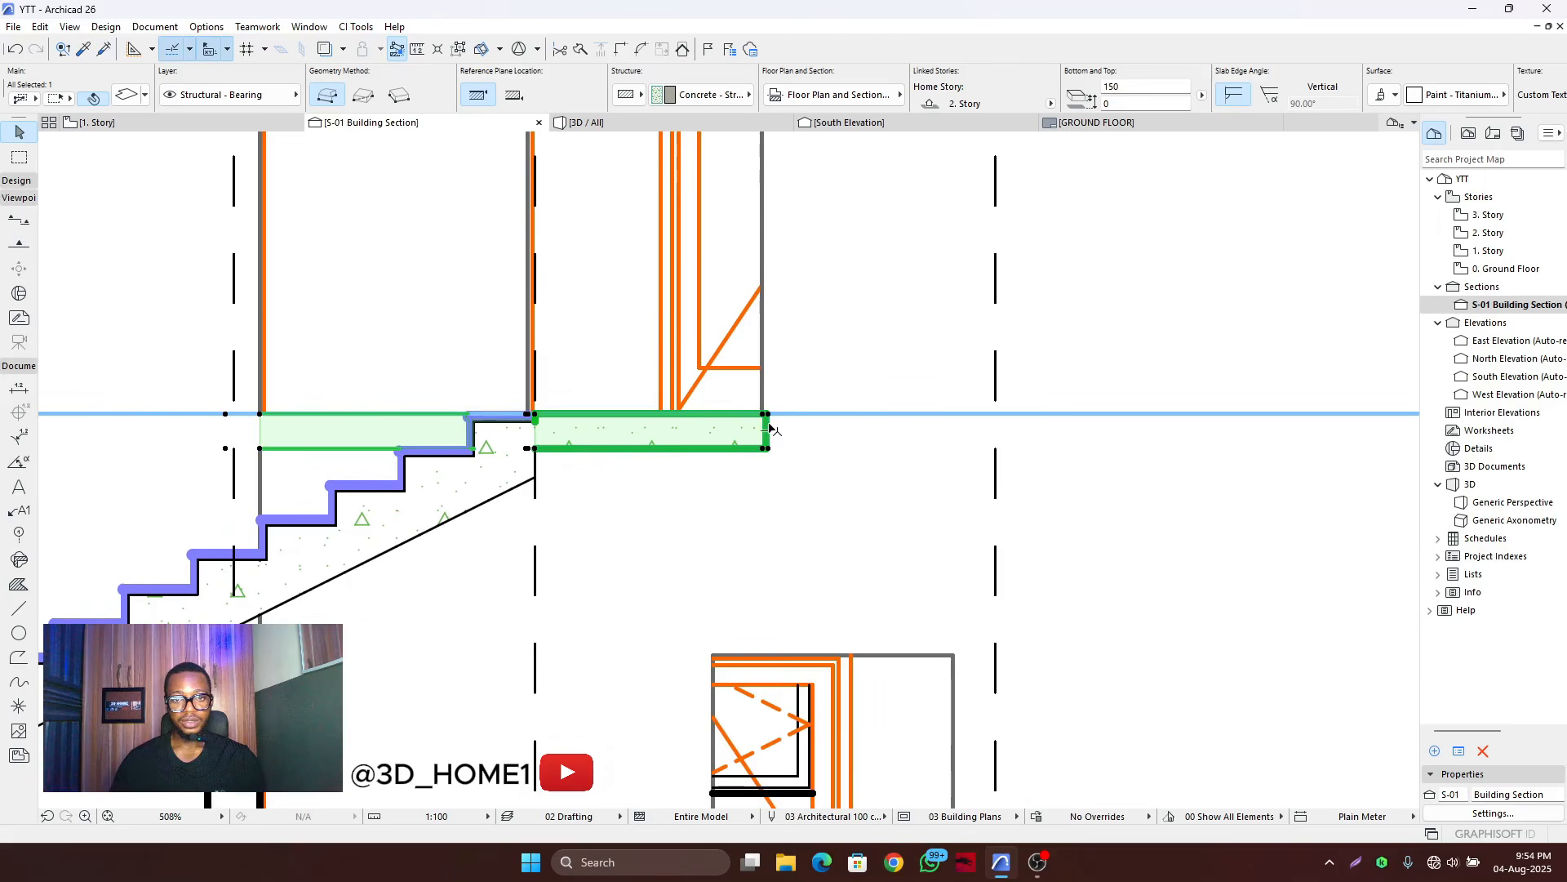
scroll(772, 428, up, 3)
click(767, 416)
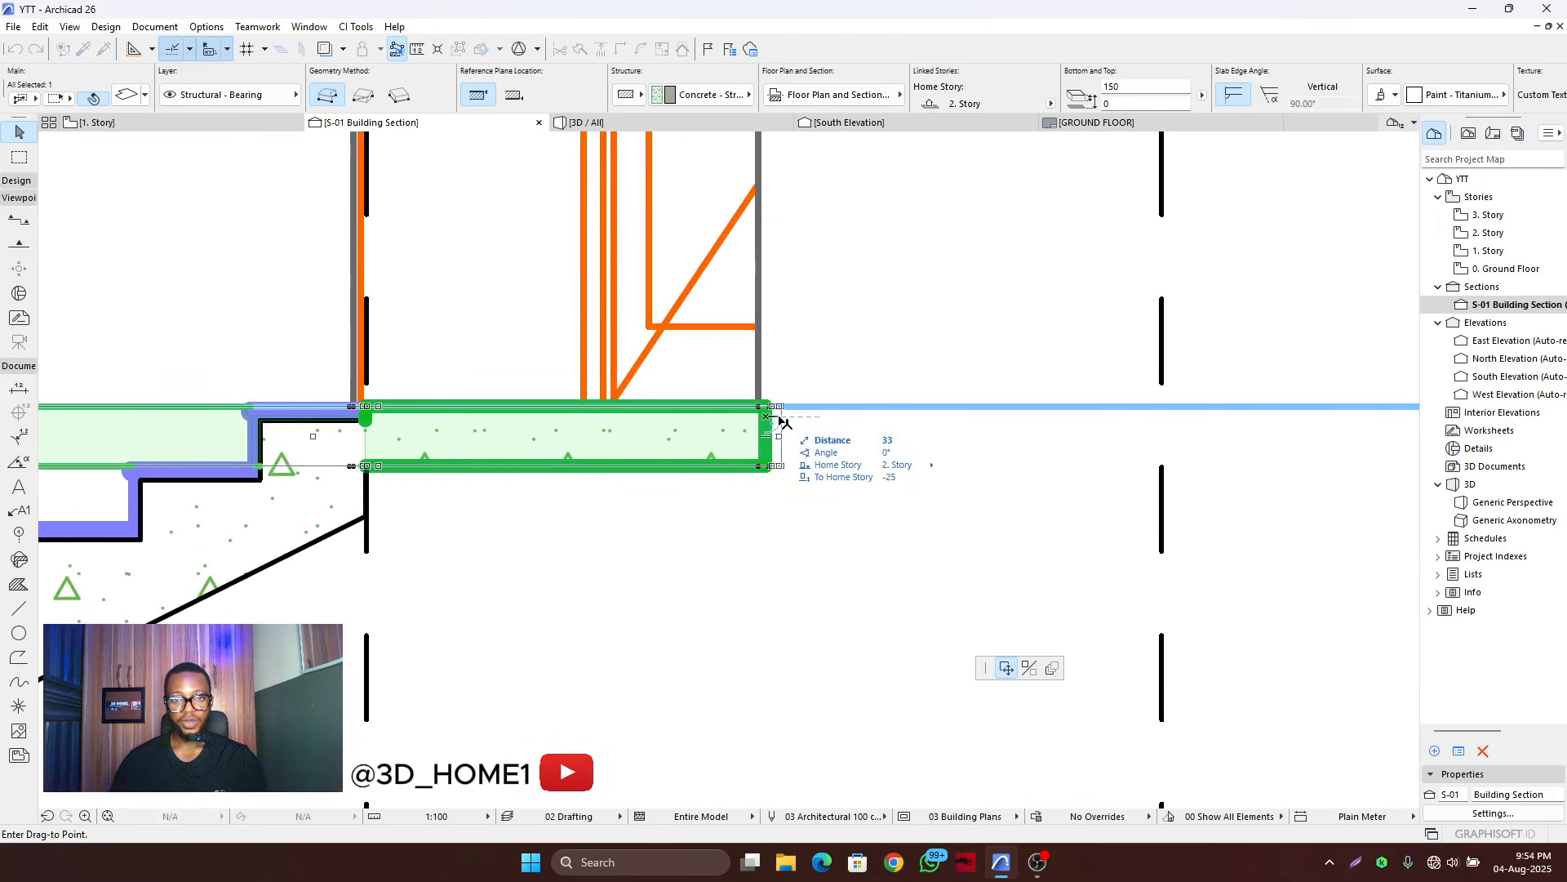
click(767, 415)
click(768, 408)
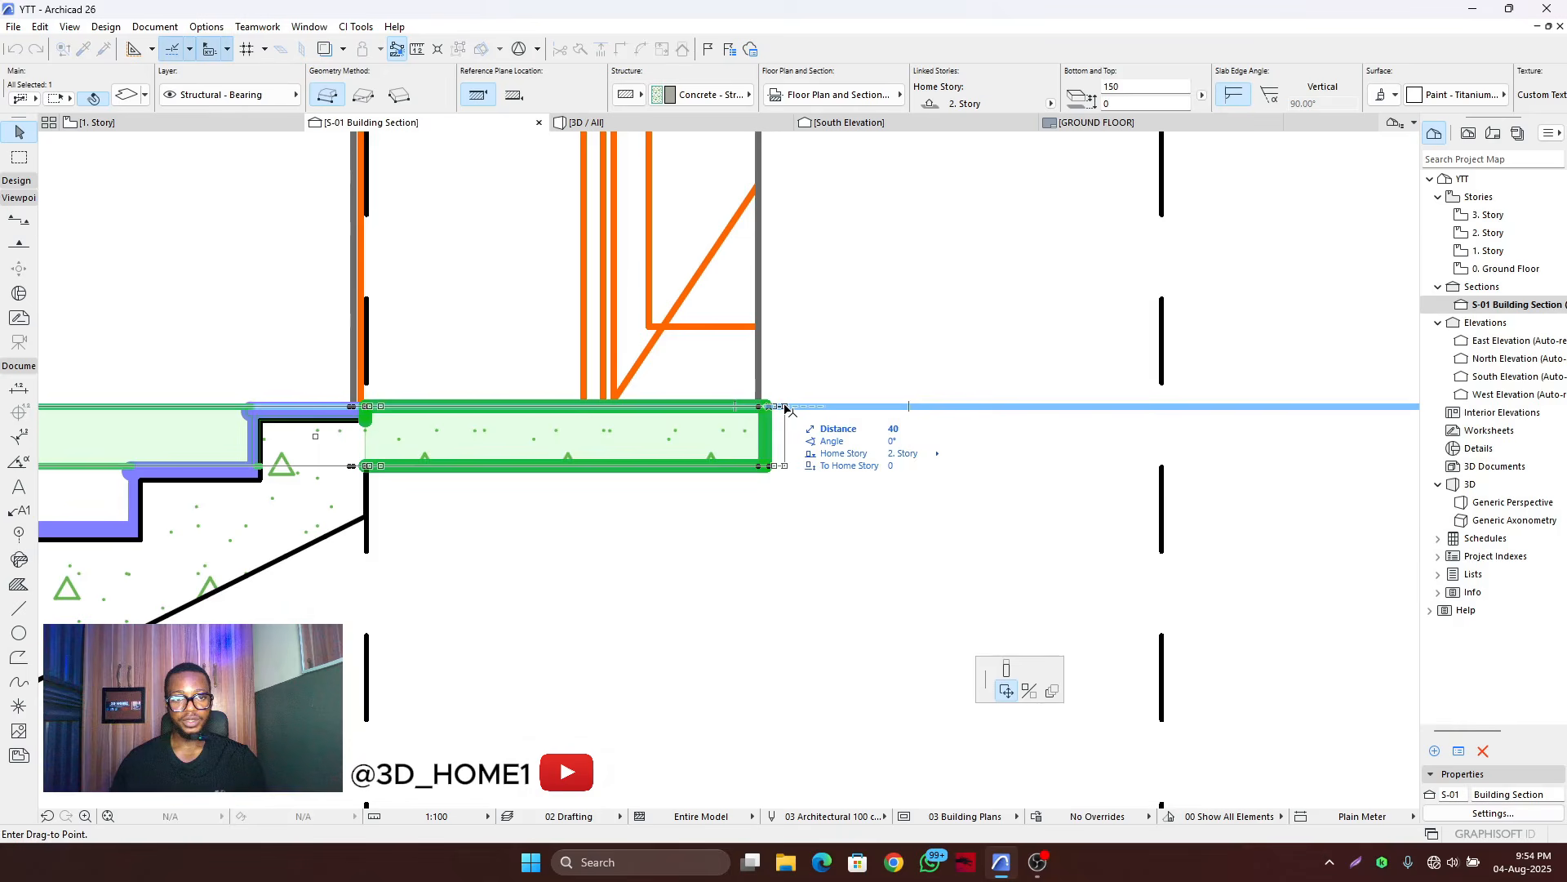
key(Escape)
key(Escape)
scroll(766, 428, down, 3)
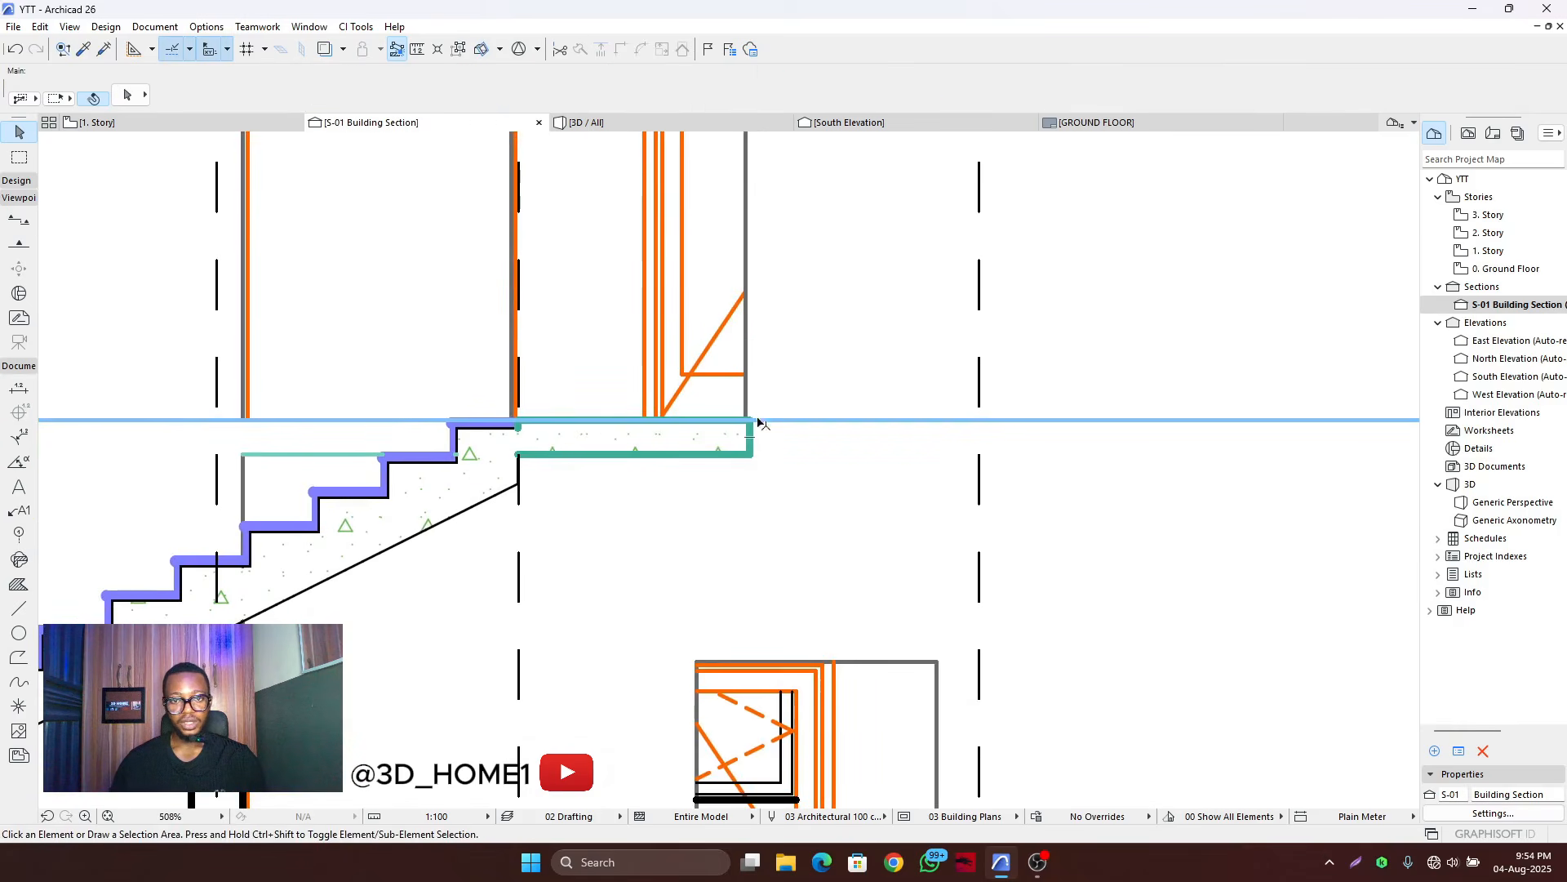
- On the 2. Story plan, offset the concrete slab's edge beside the large Void slightly outward toward the void
double_click(1488, 233)
scroll(756, 457, down, 5)
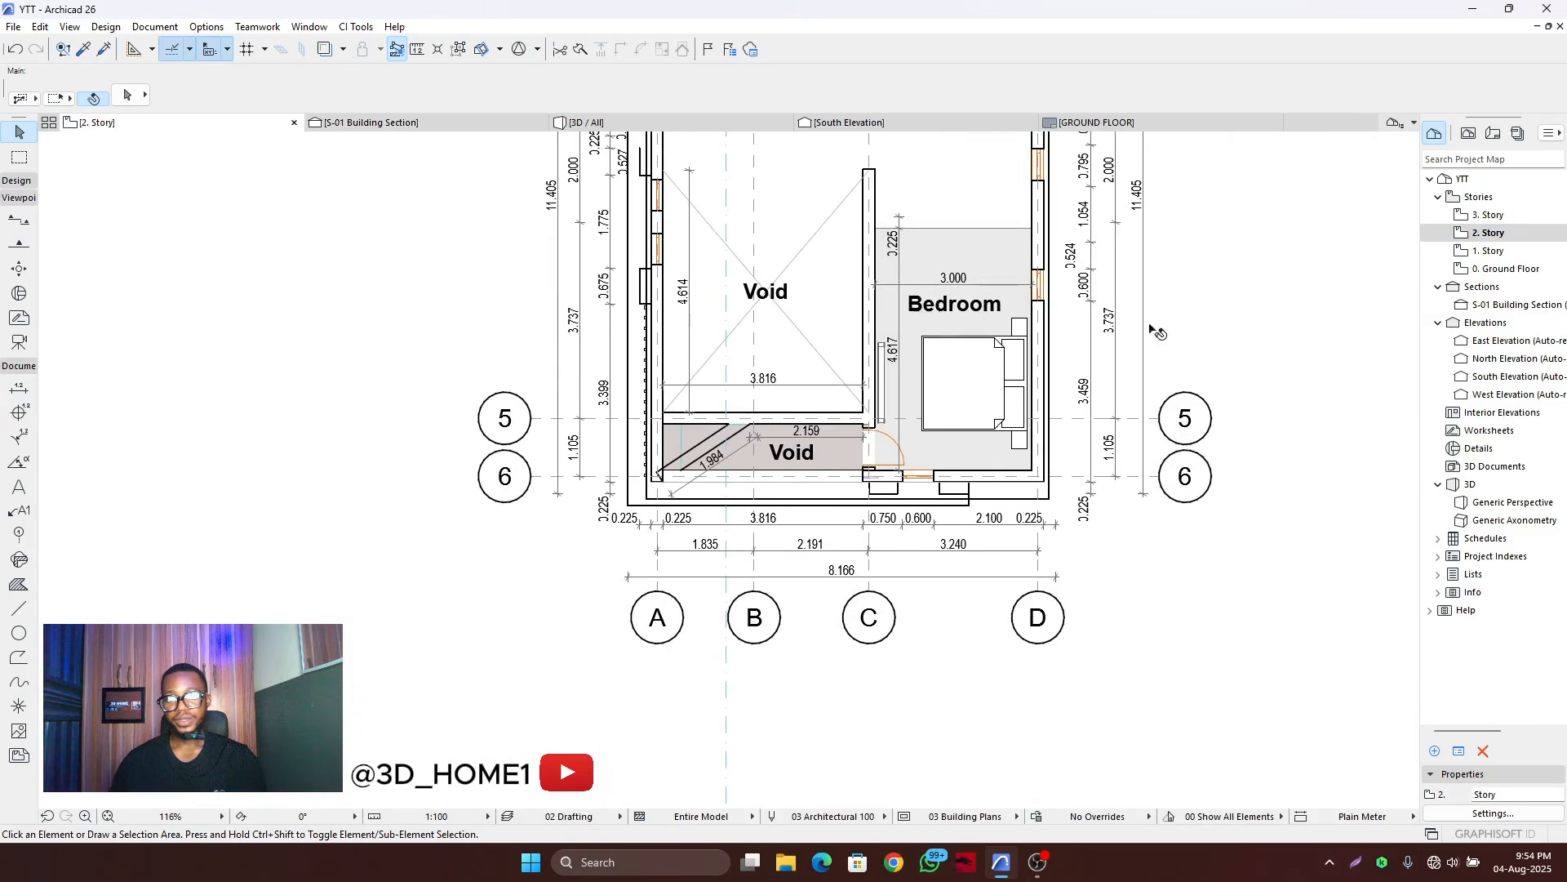
scroll(866, 341, down, 2)
scroll(739, 166, up, 6)
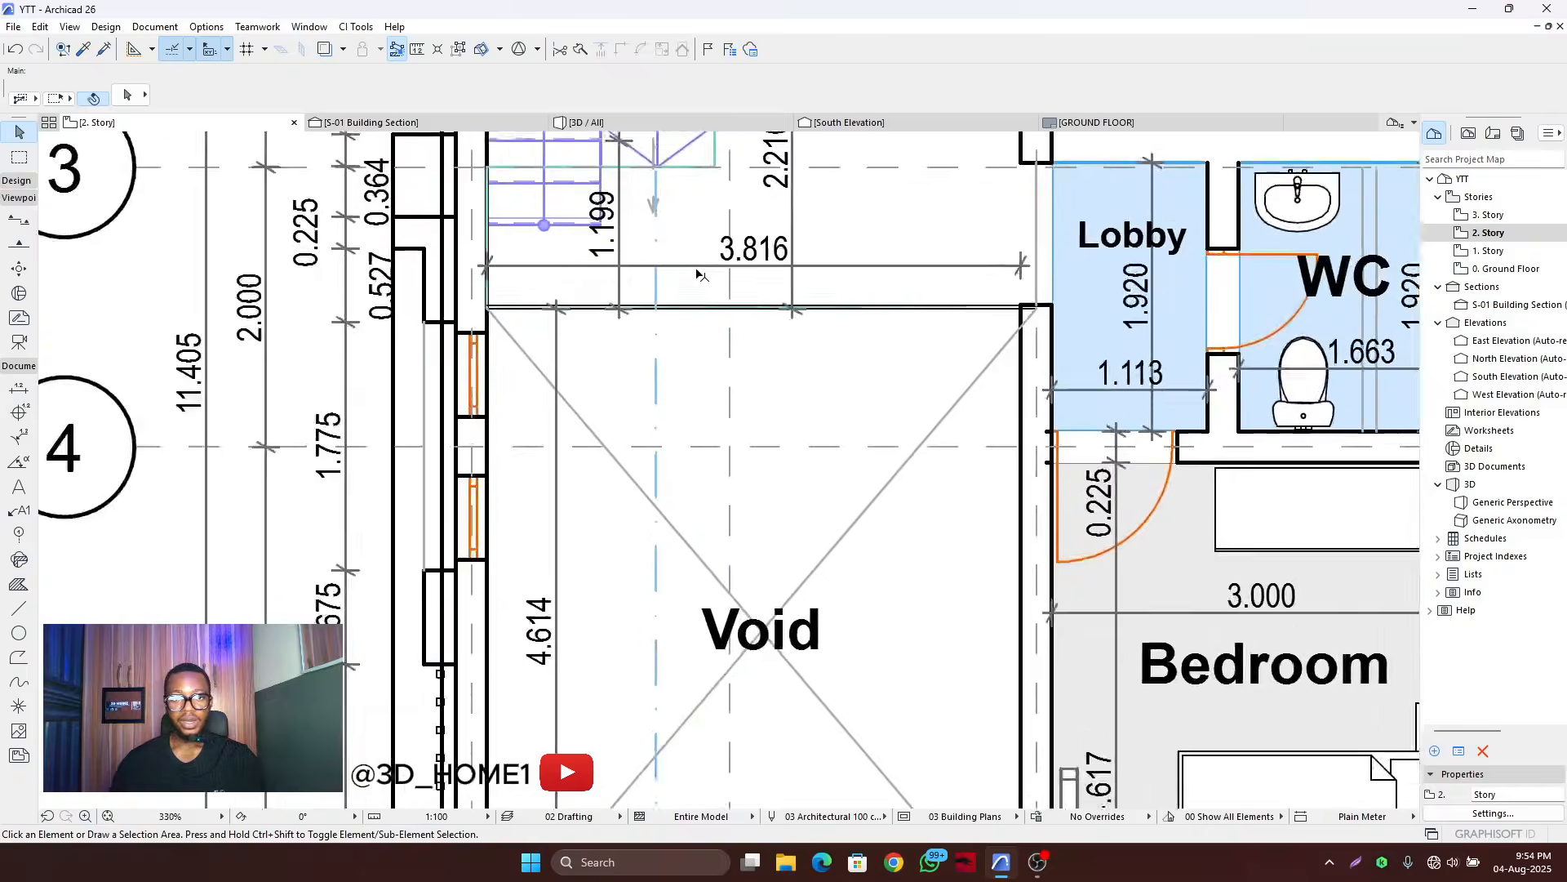
click(740, 165)
scroll(690, 311, up, 2)
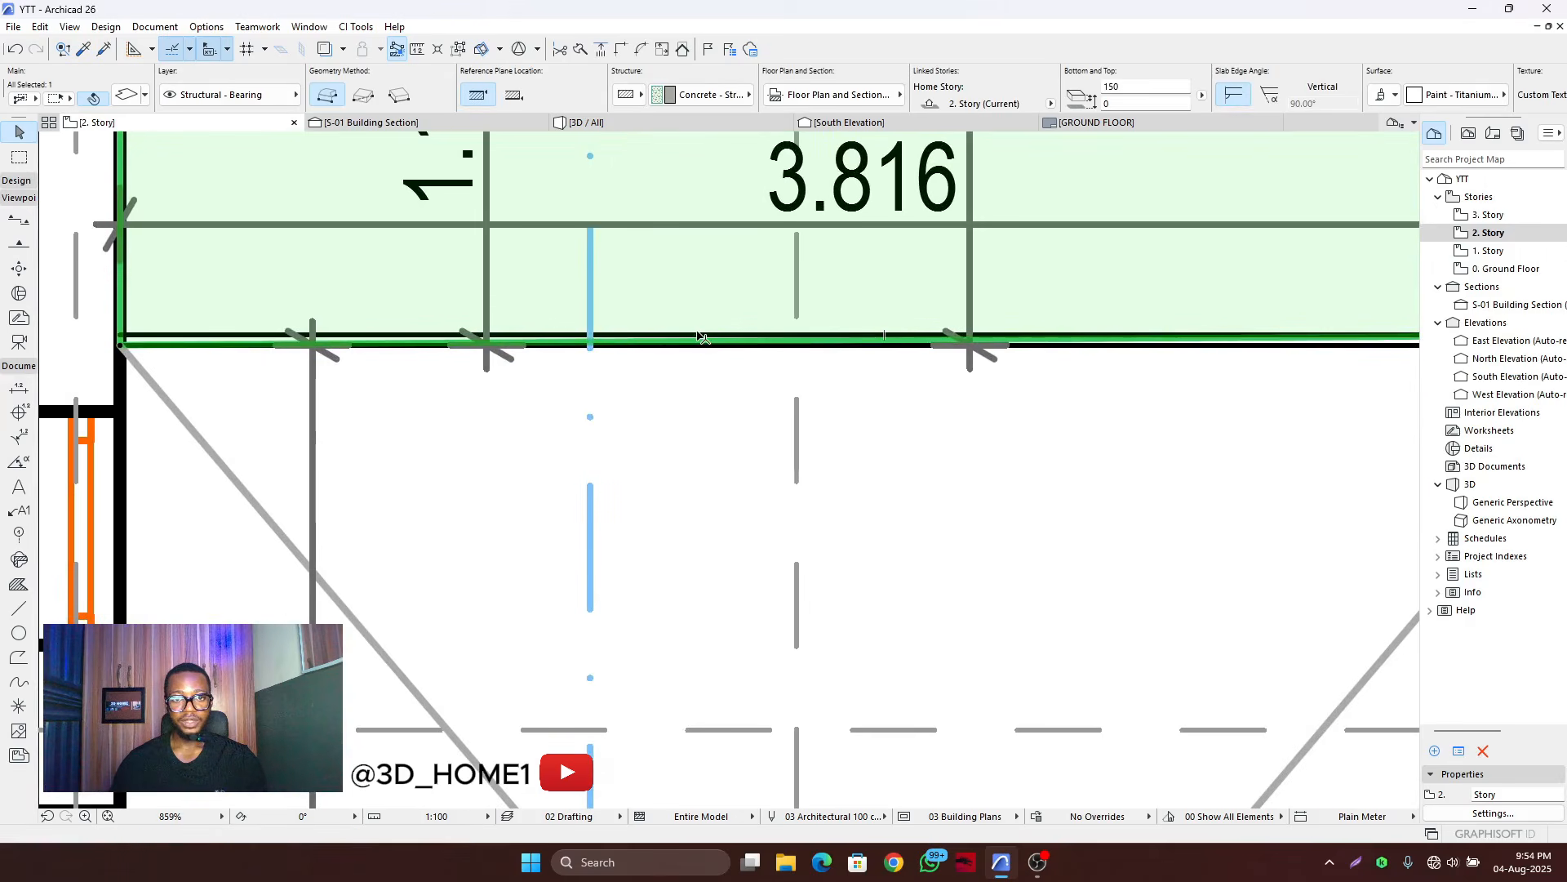
click(696, 342)
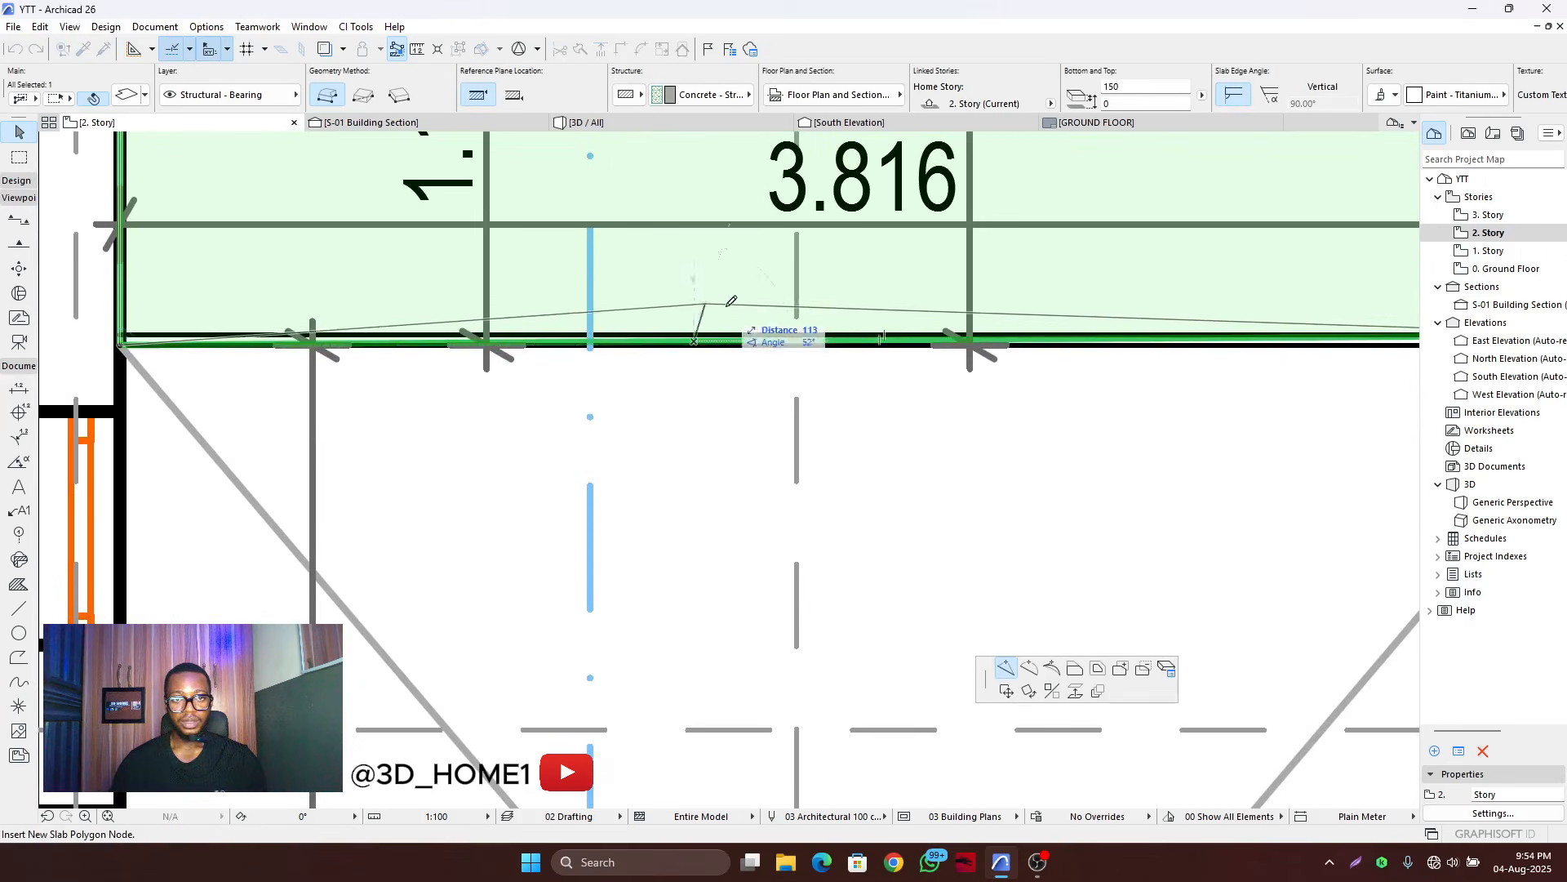
click(1074, 668)
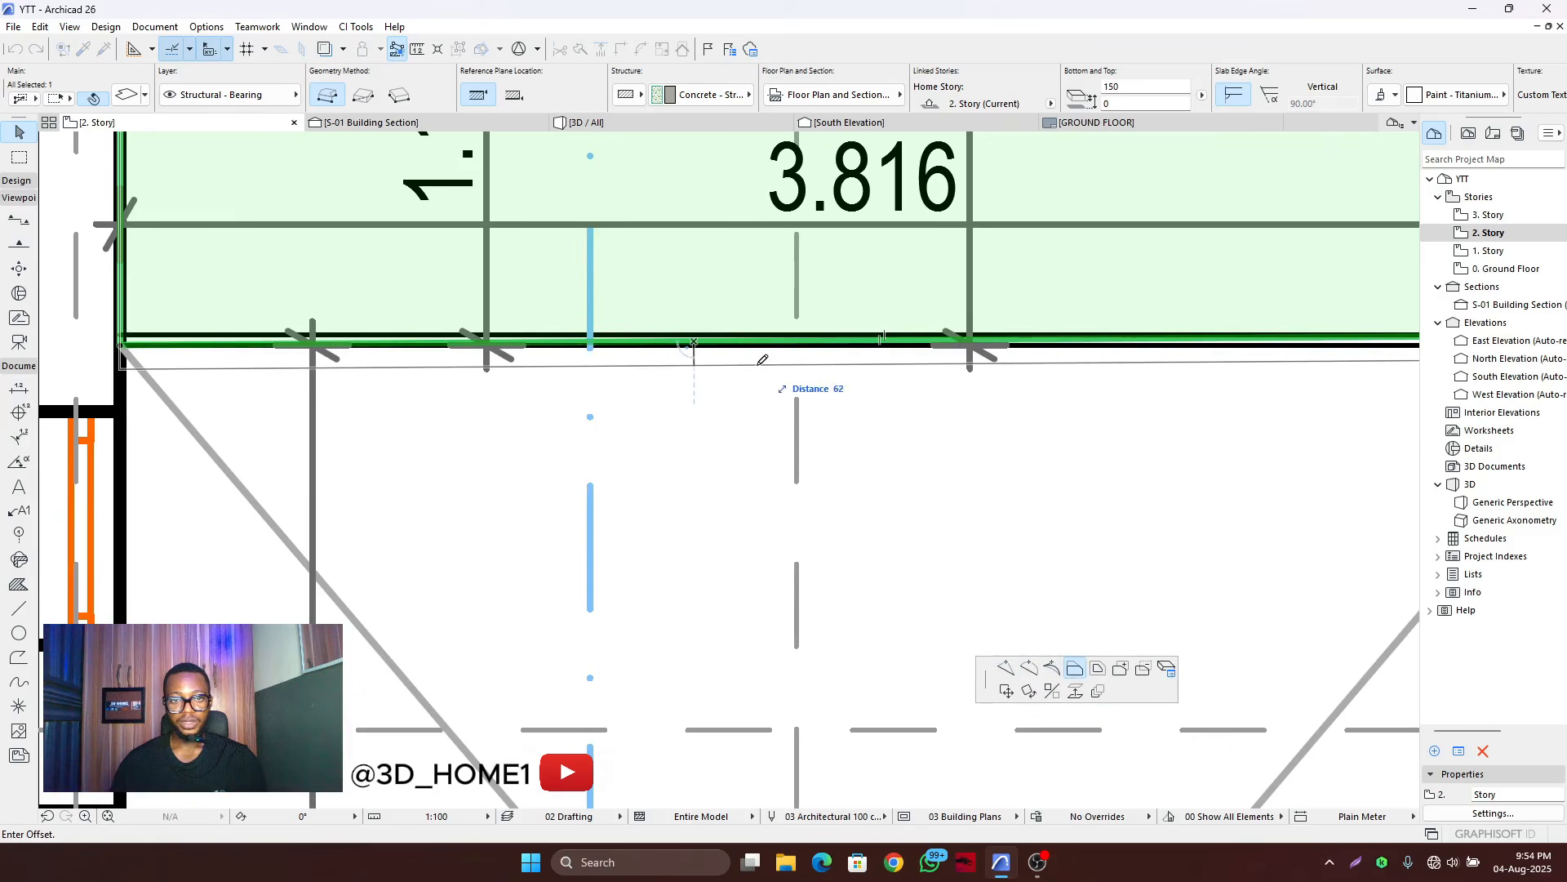
click(734, 360)
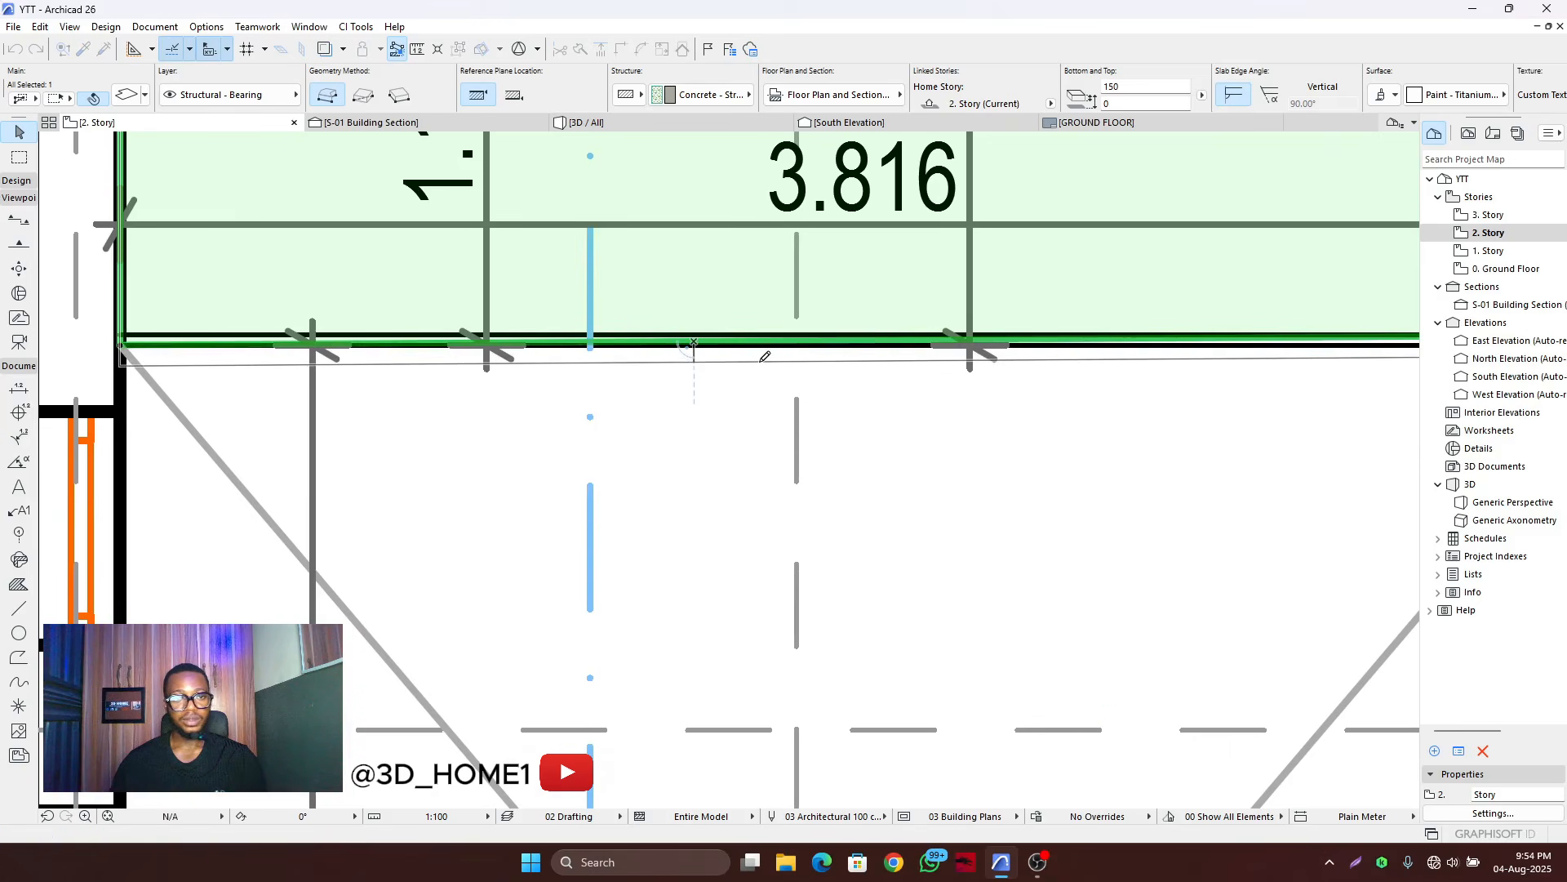
- Deselect the slab and load the Glass Paneled Railing favorite for placing a new railing
key(Escape)
scroll(496, 418, down, 3)
scroll(415, 361, up, 2)
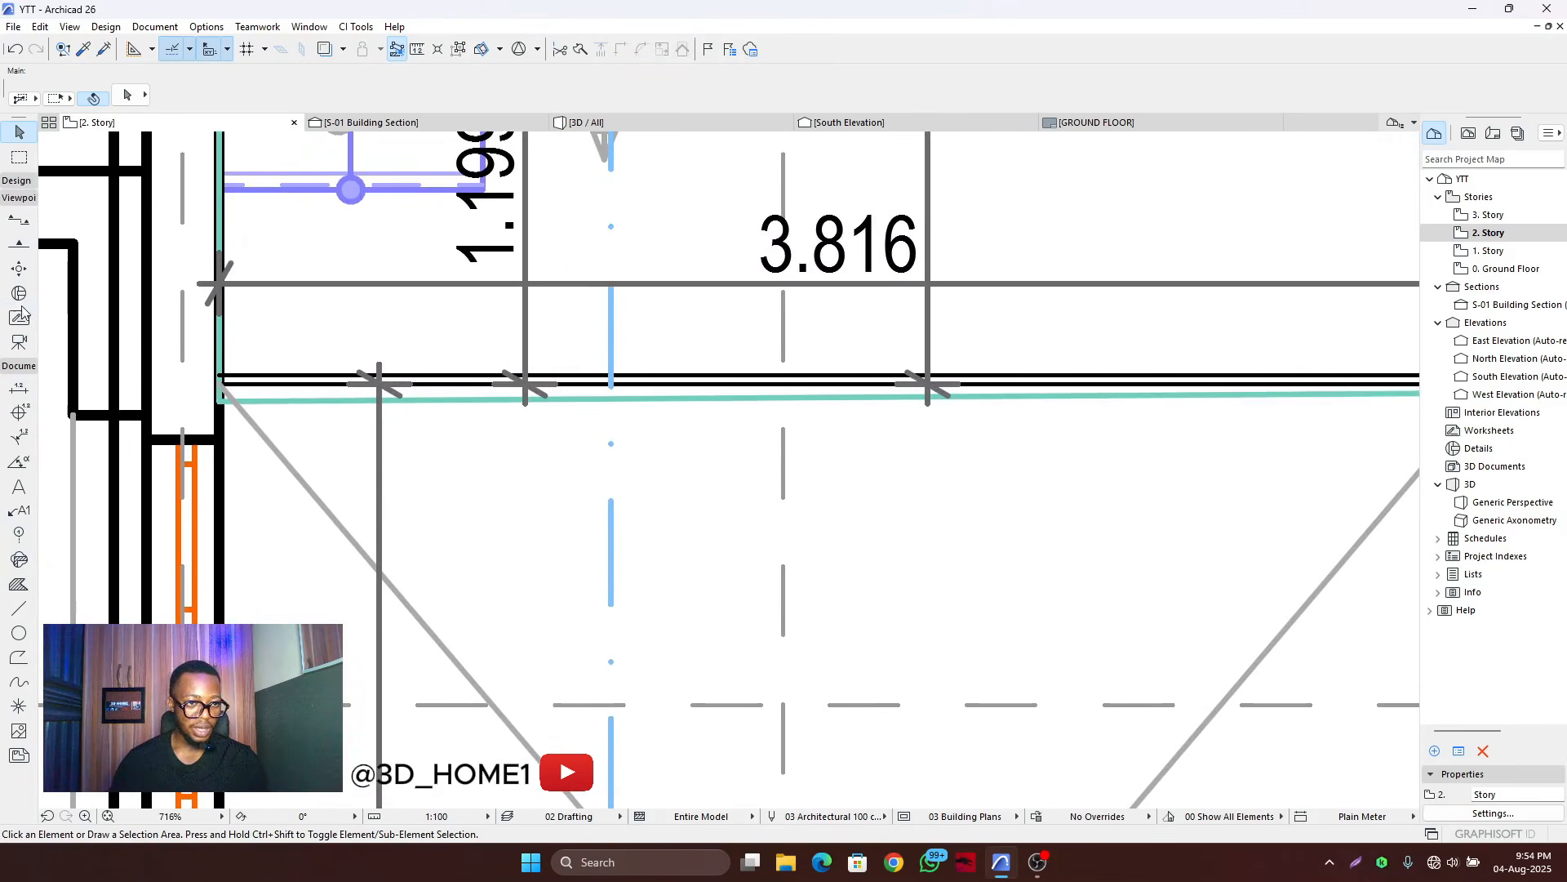
click(17, 181)
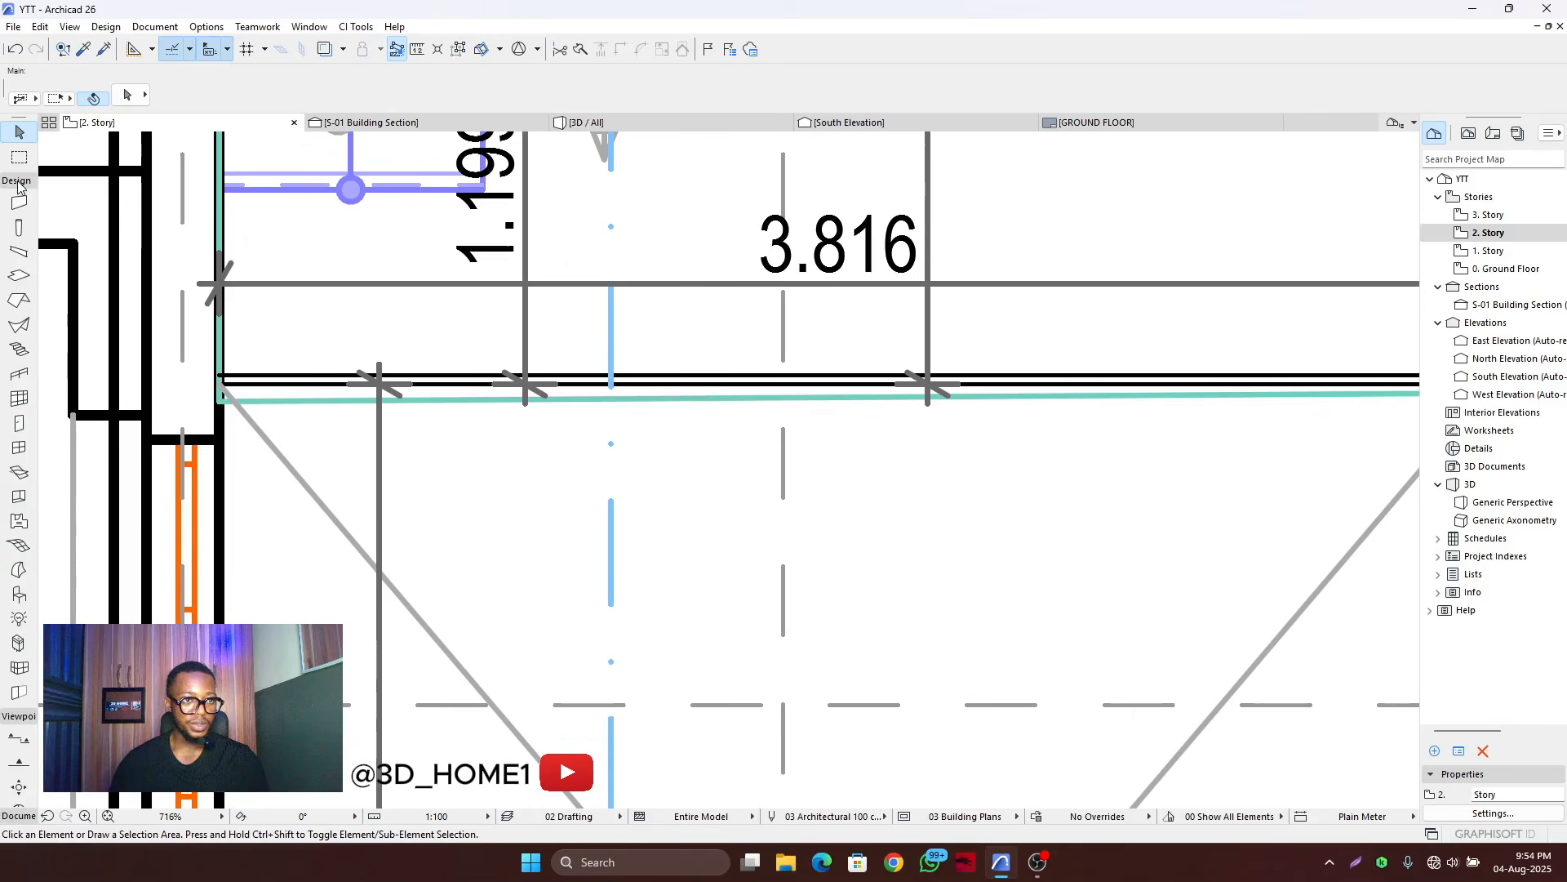
right_click(20, 374)
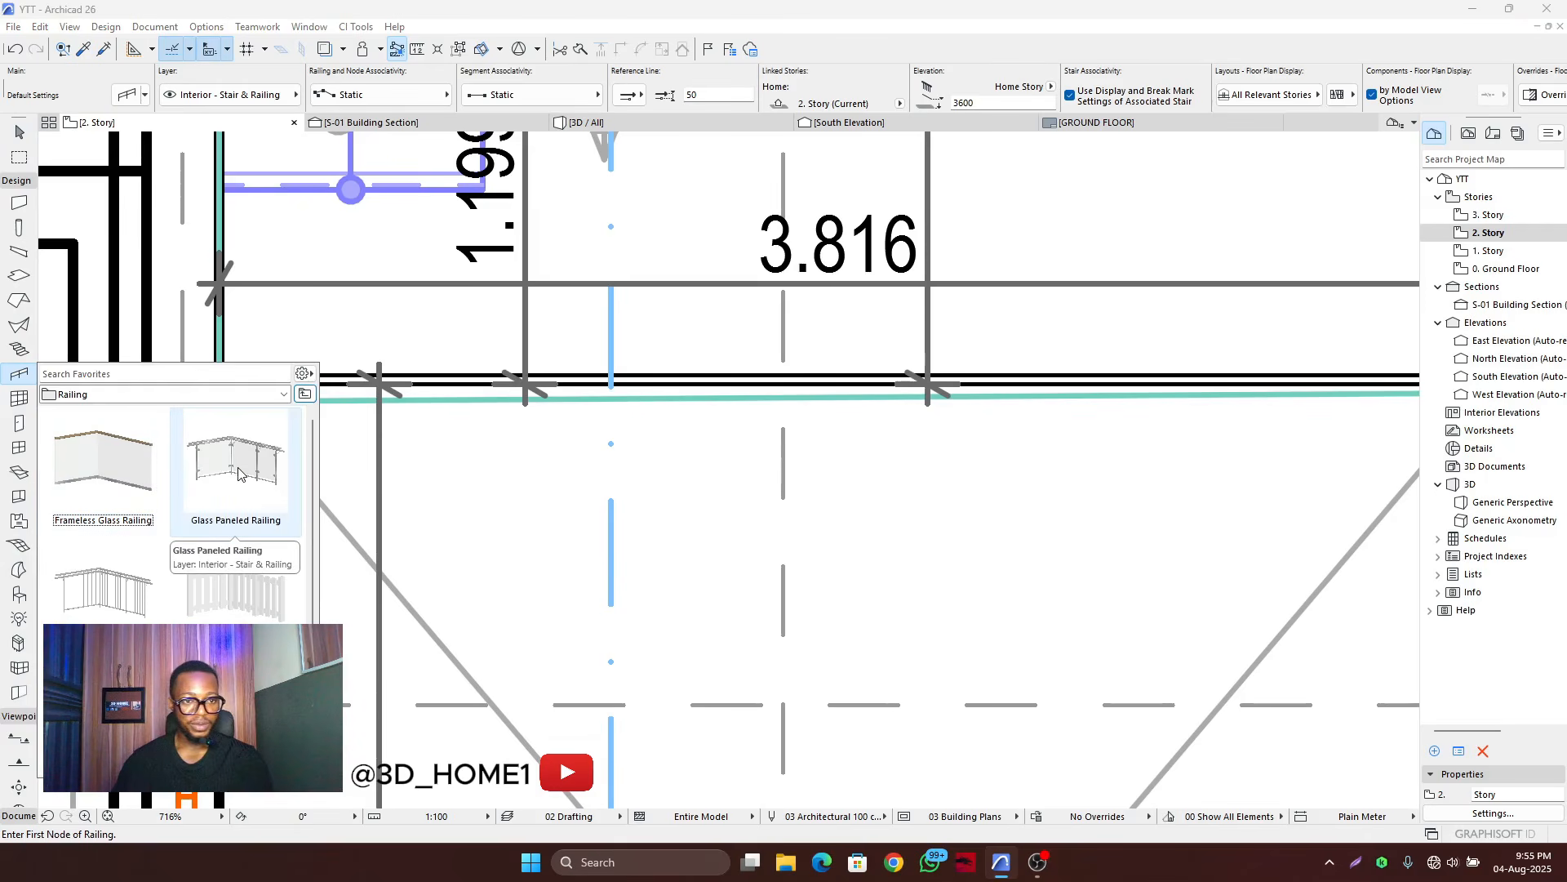
click(235, 464)
double_click(235, 462)
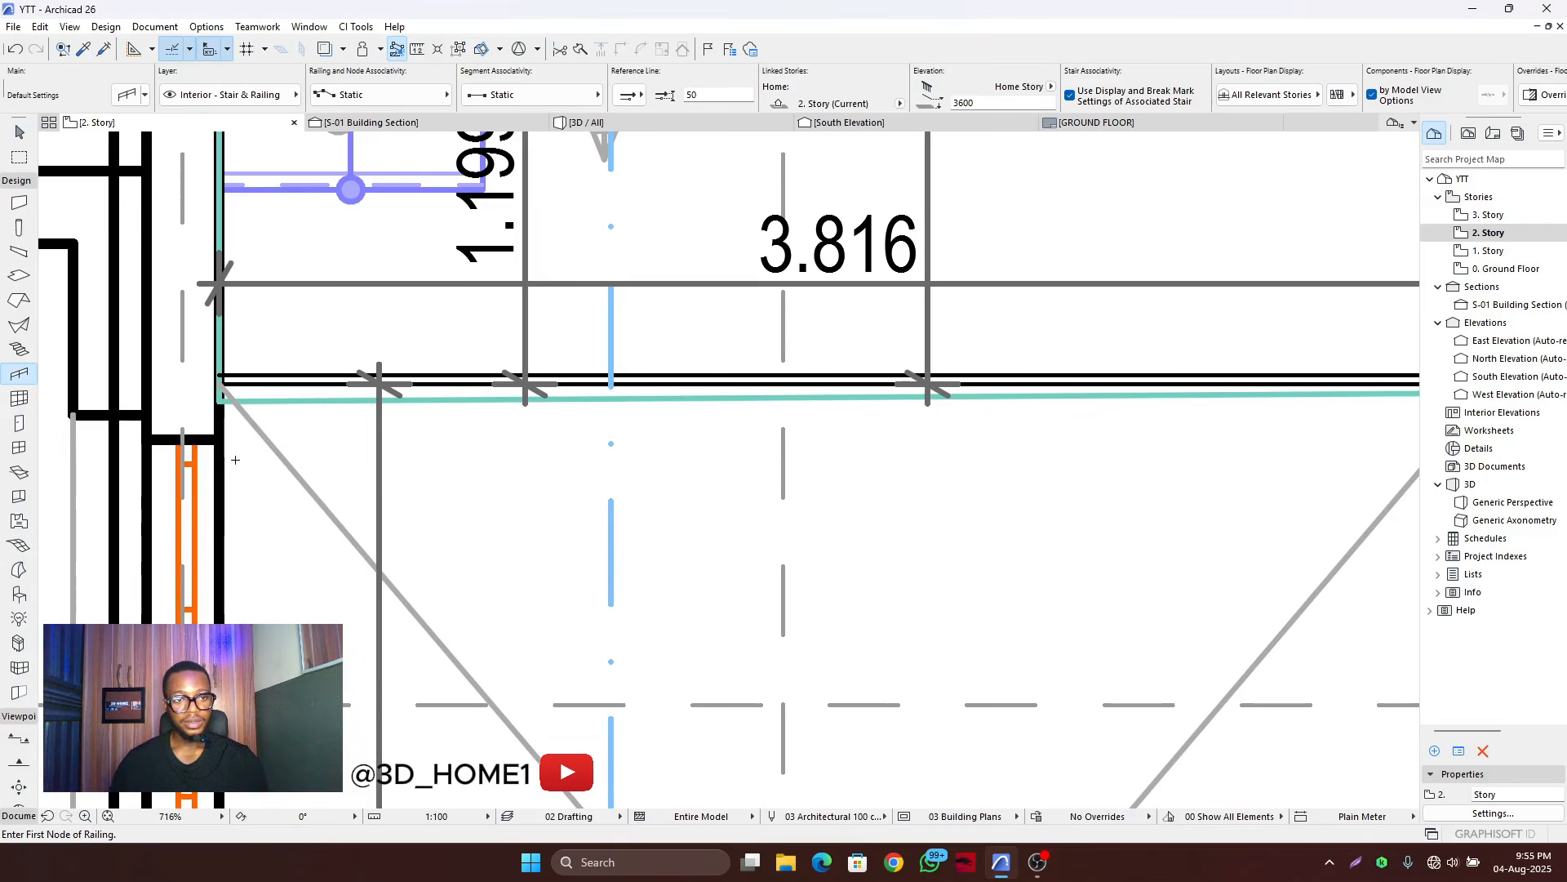
- Draw the railing along the slab edge beside the large Void, wall to wall, about 3809 mm long
scroll(239, 378, up, 4)
click(239, 378)
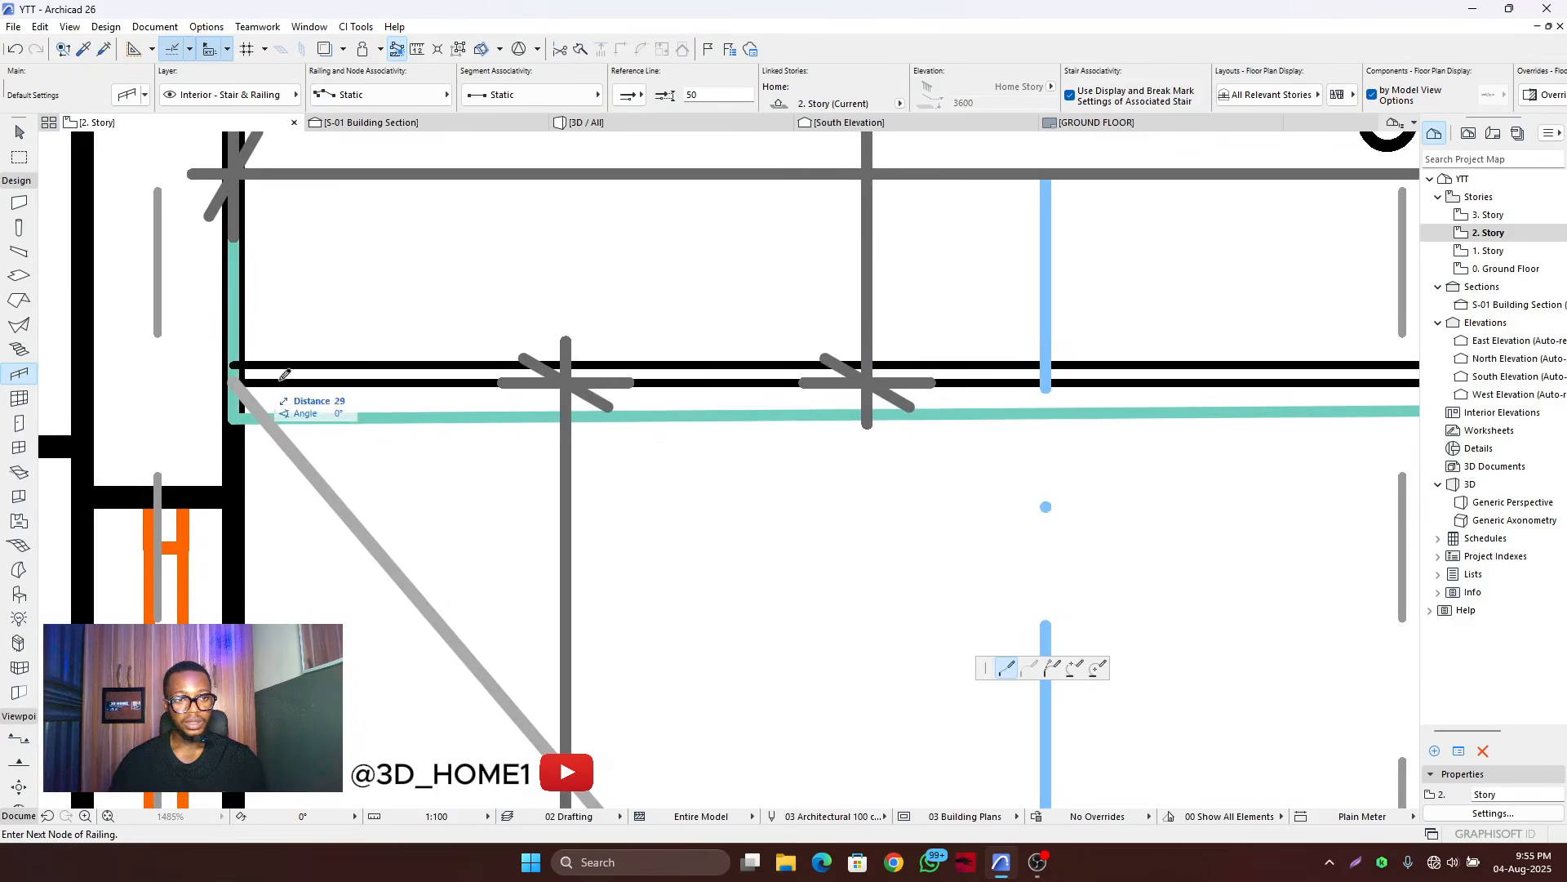
scroll(239, 382, down, 6)
scroll(649, 406, up, 10)
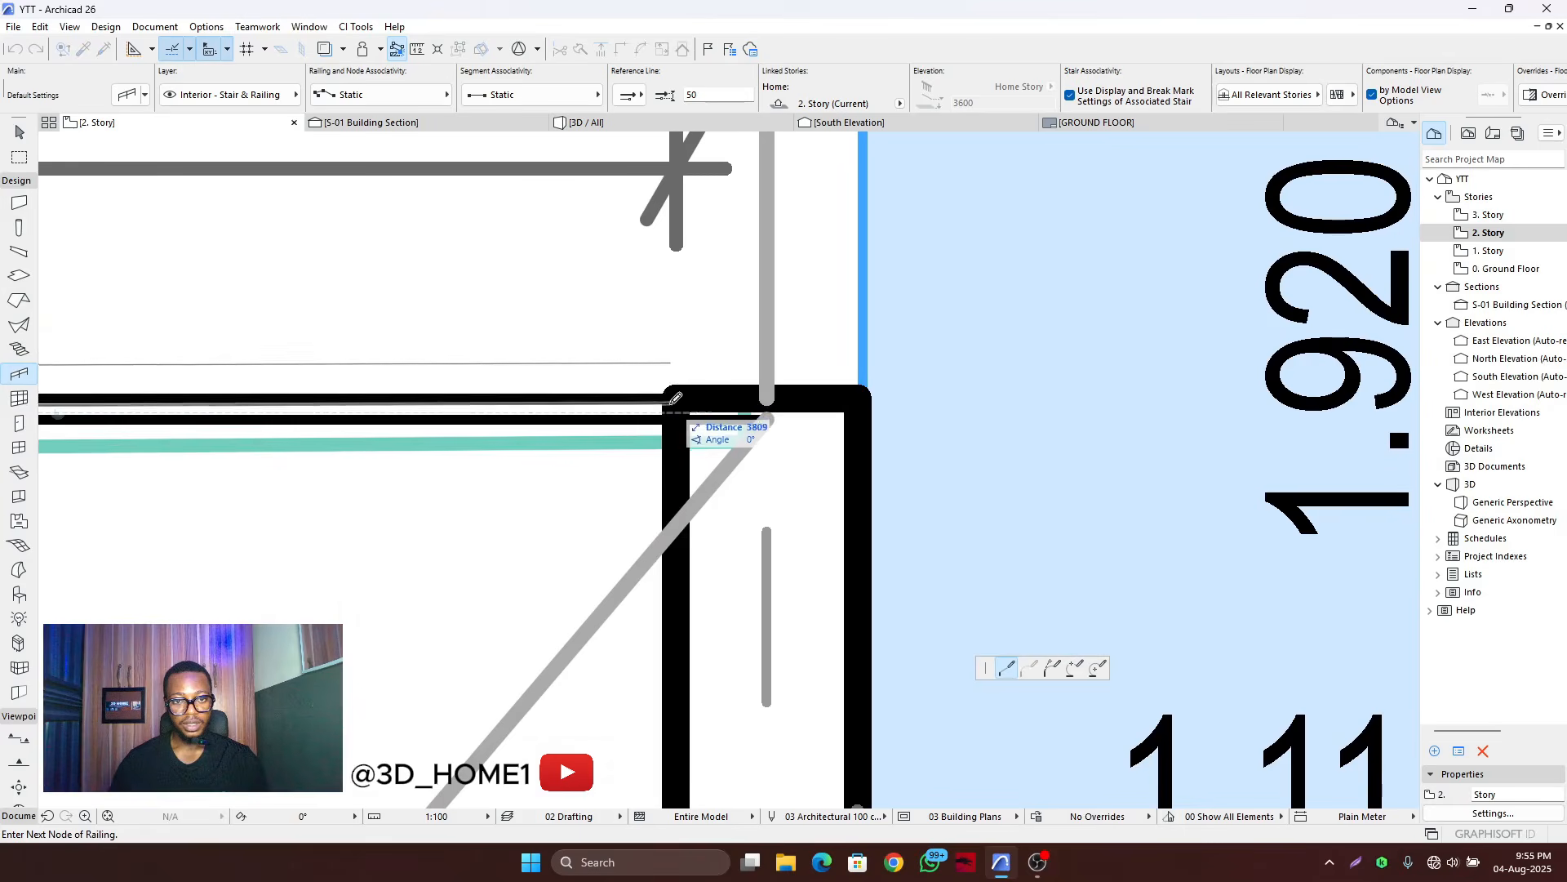
right_click(671, 396)
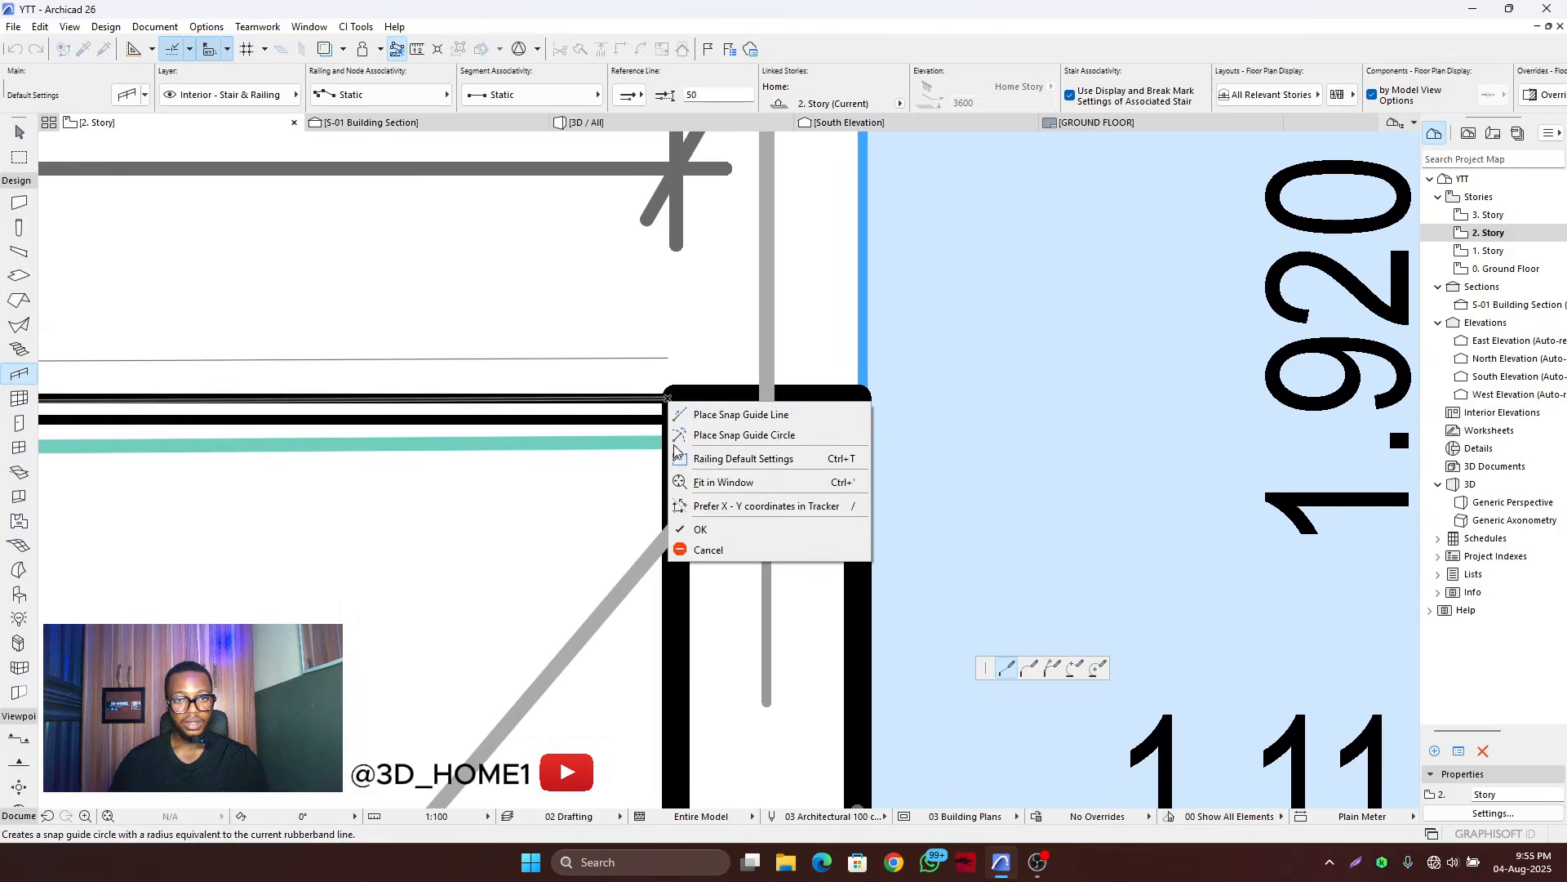
click(694, 529)
click(857, 345)
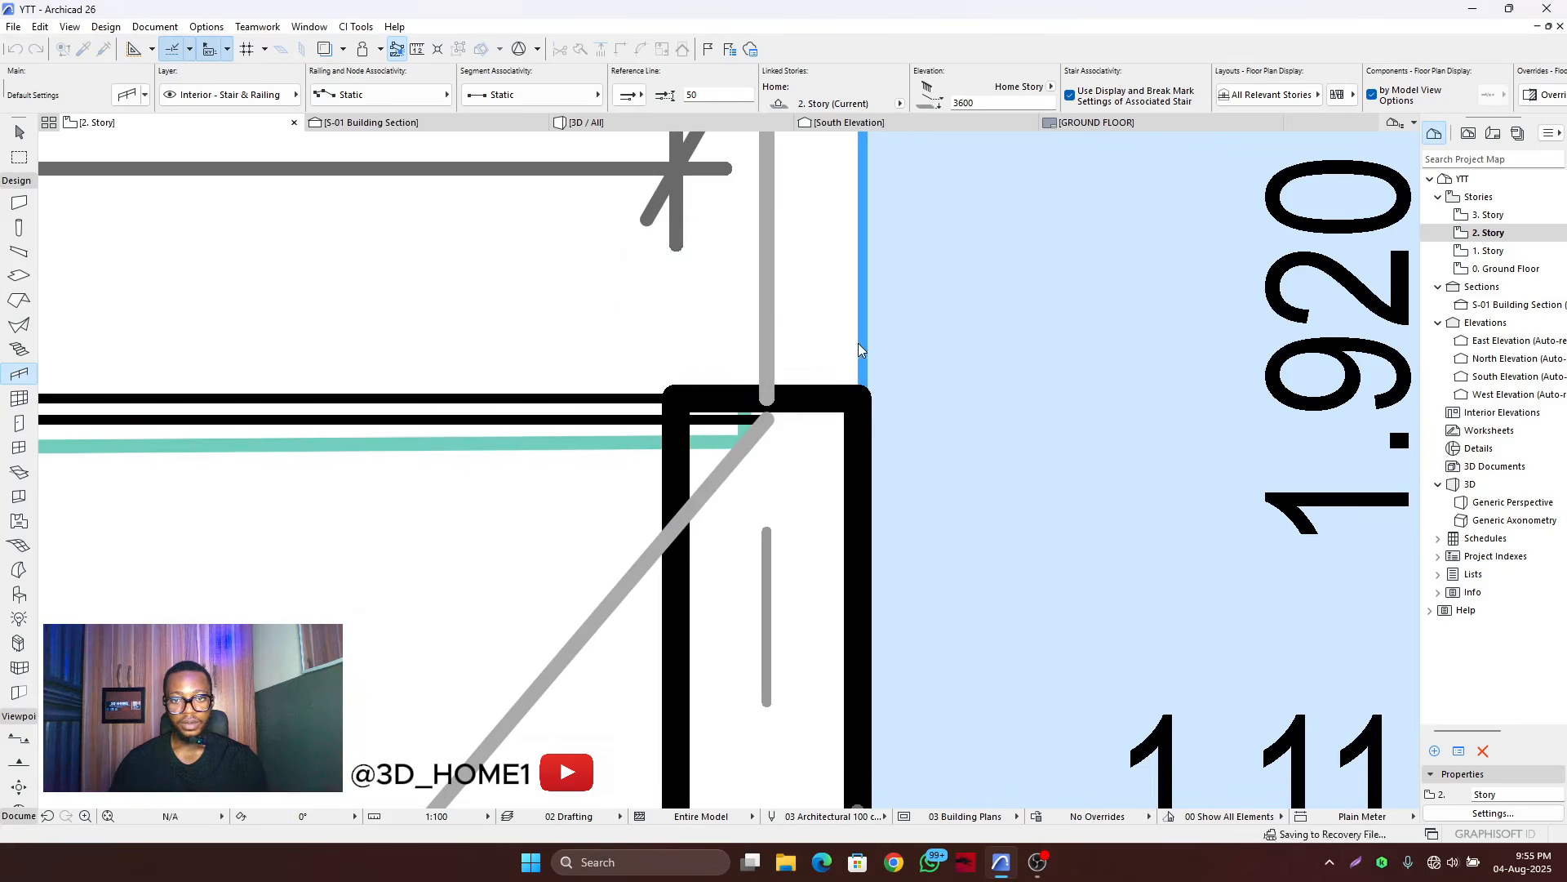
scroll(817, 432, down, 6)
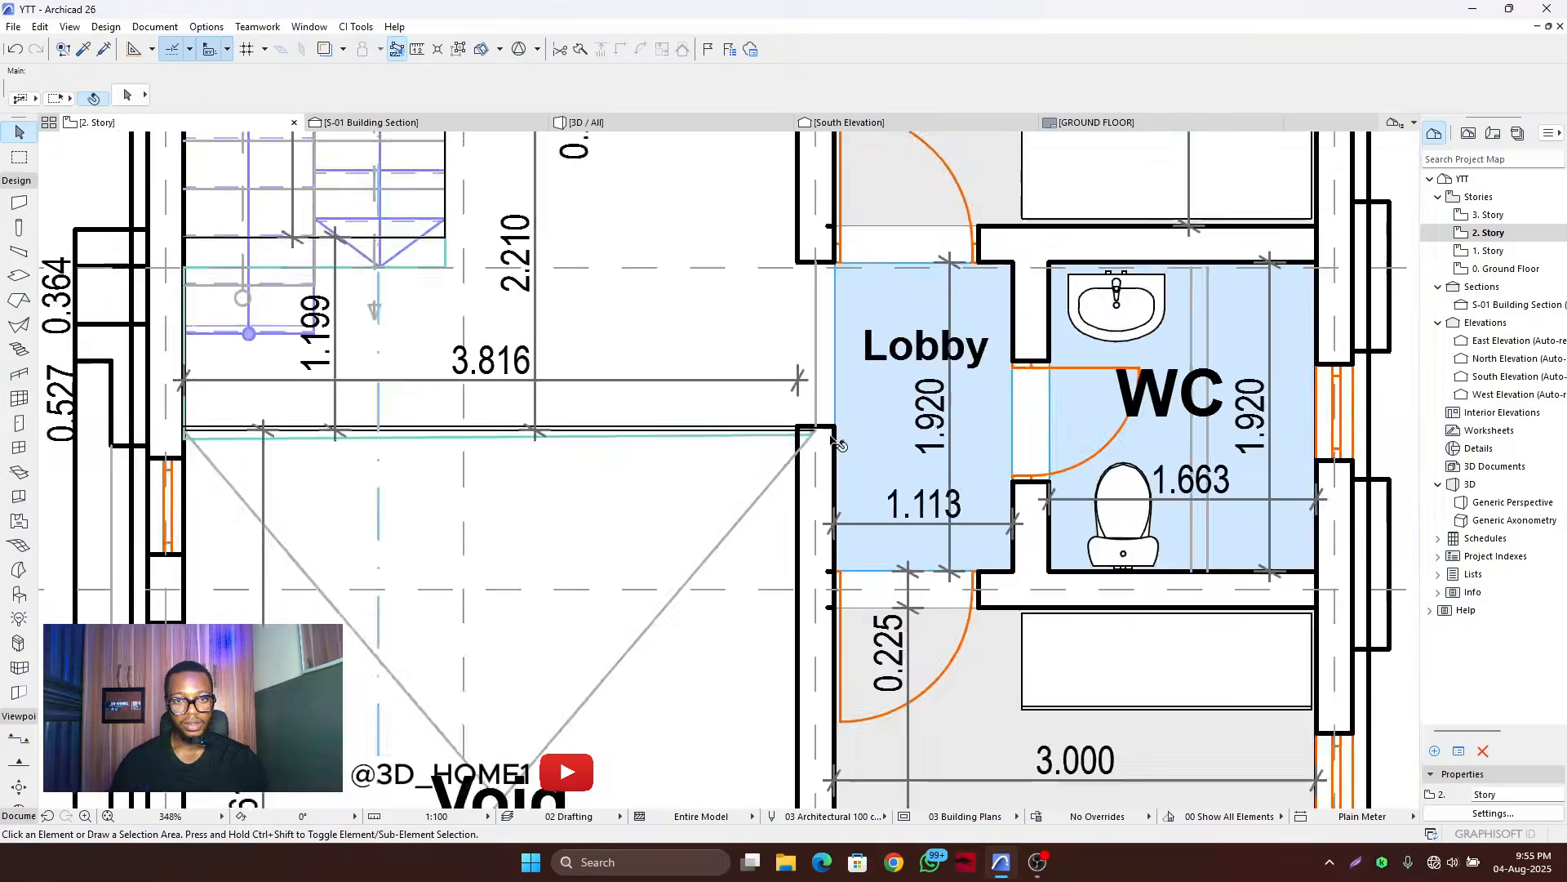
click(432, 435)
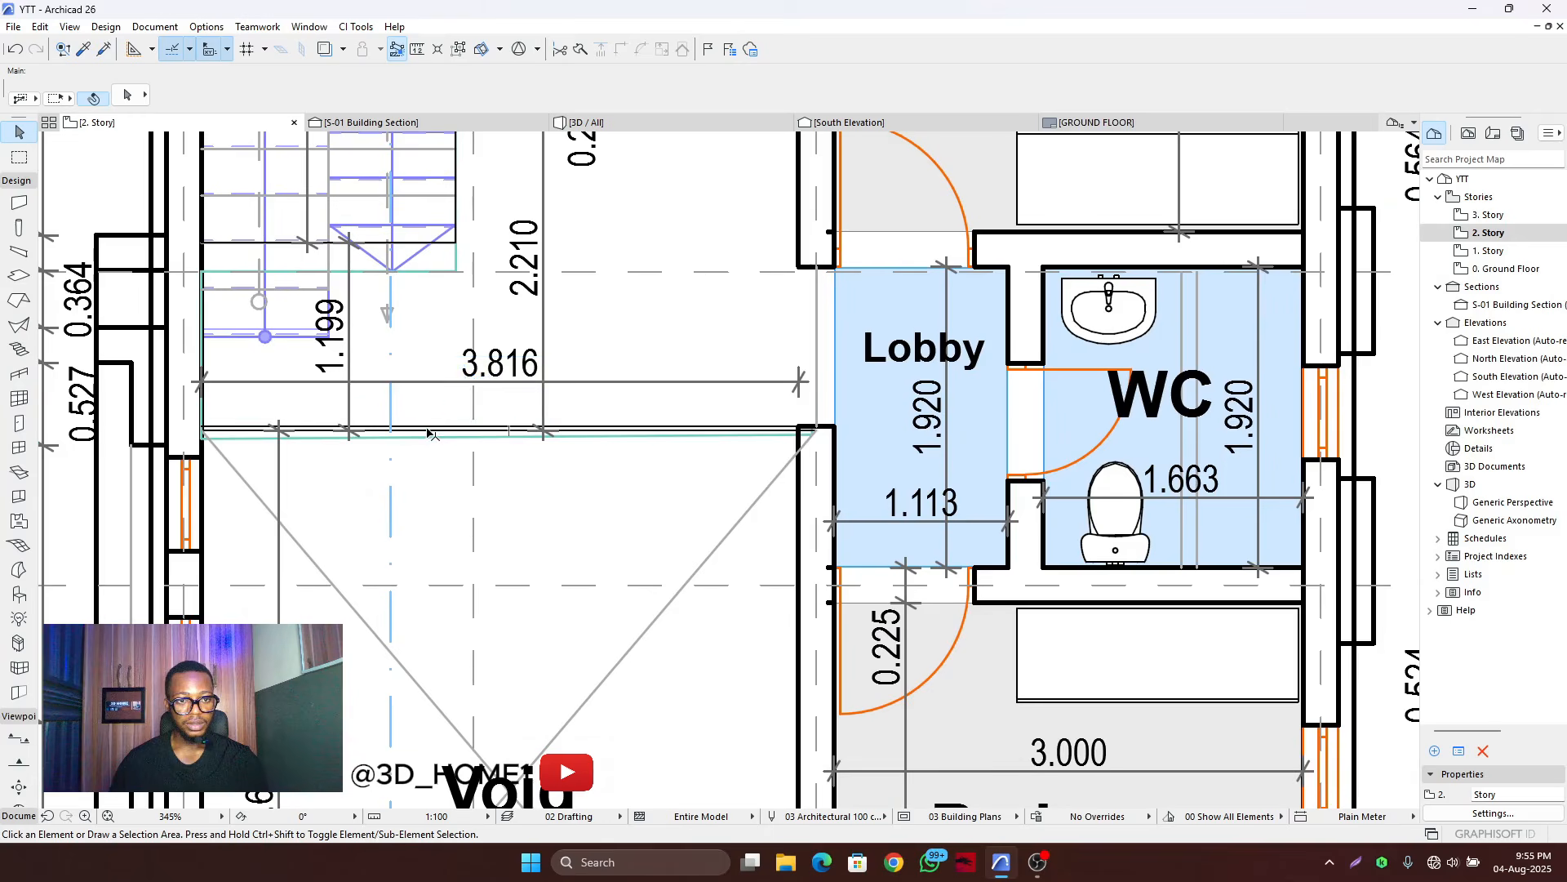
key(Escape)
click(429, 431)
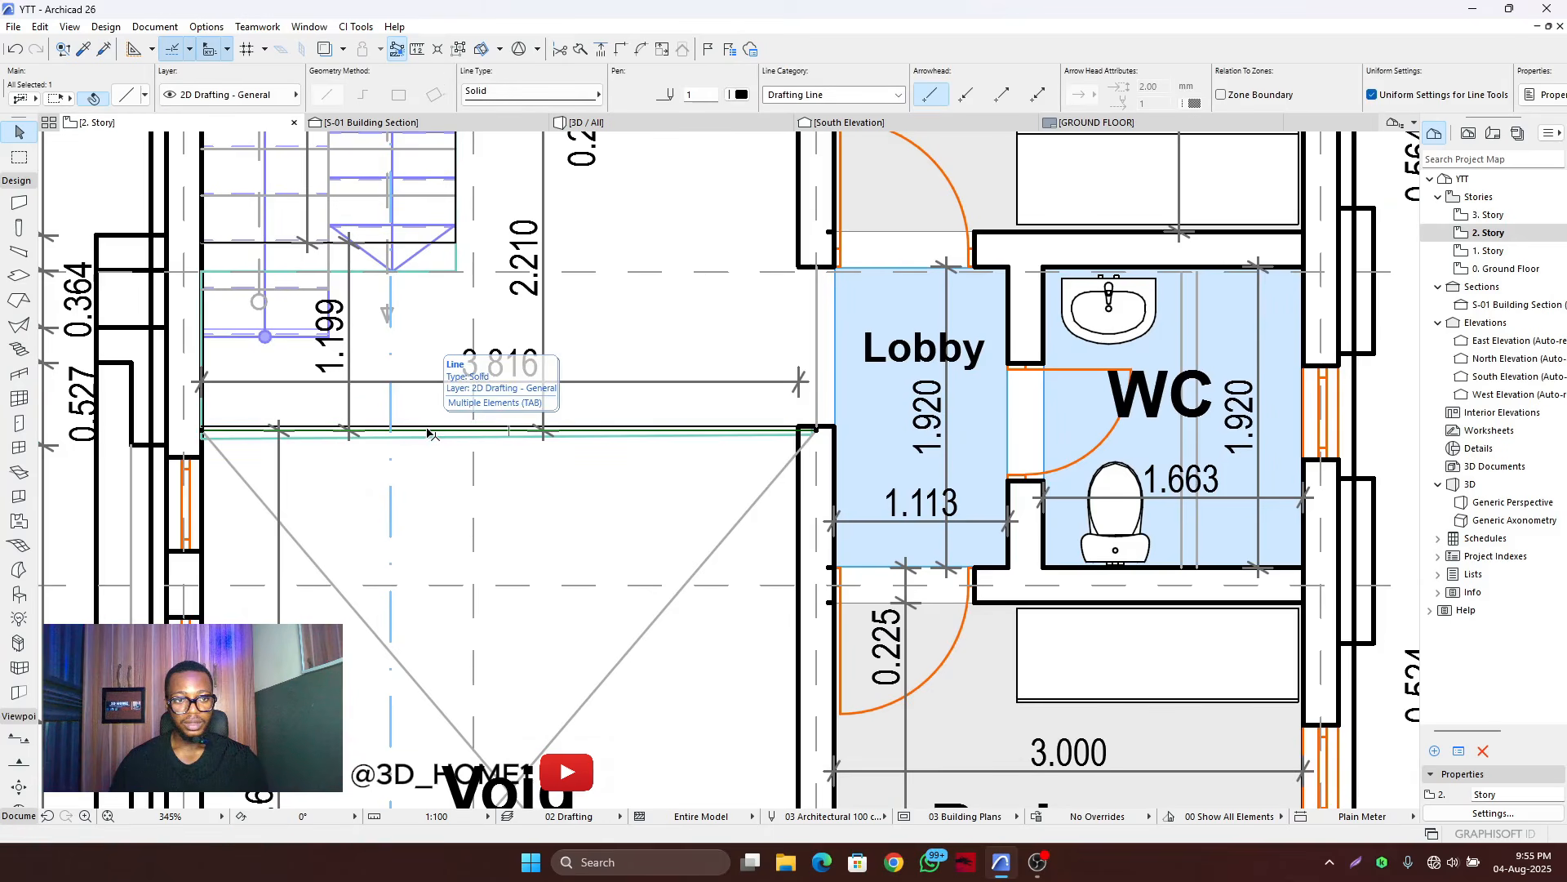
click(558, 212)
- Examine the new railing's height and position in the 3D model, from the interior and from above the roof
click(663, 122)
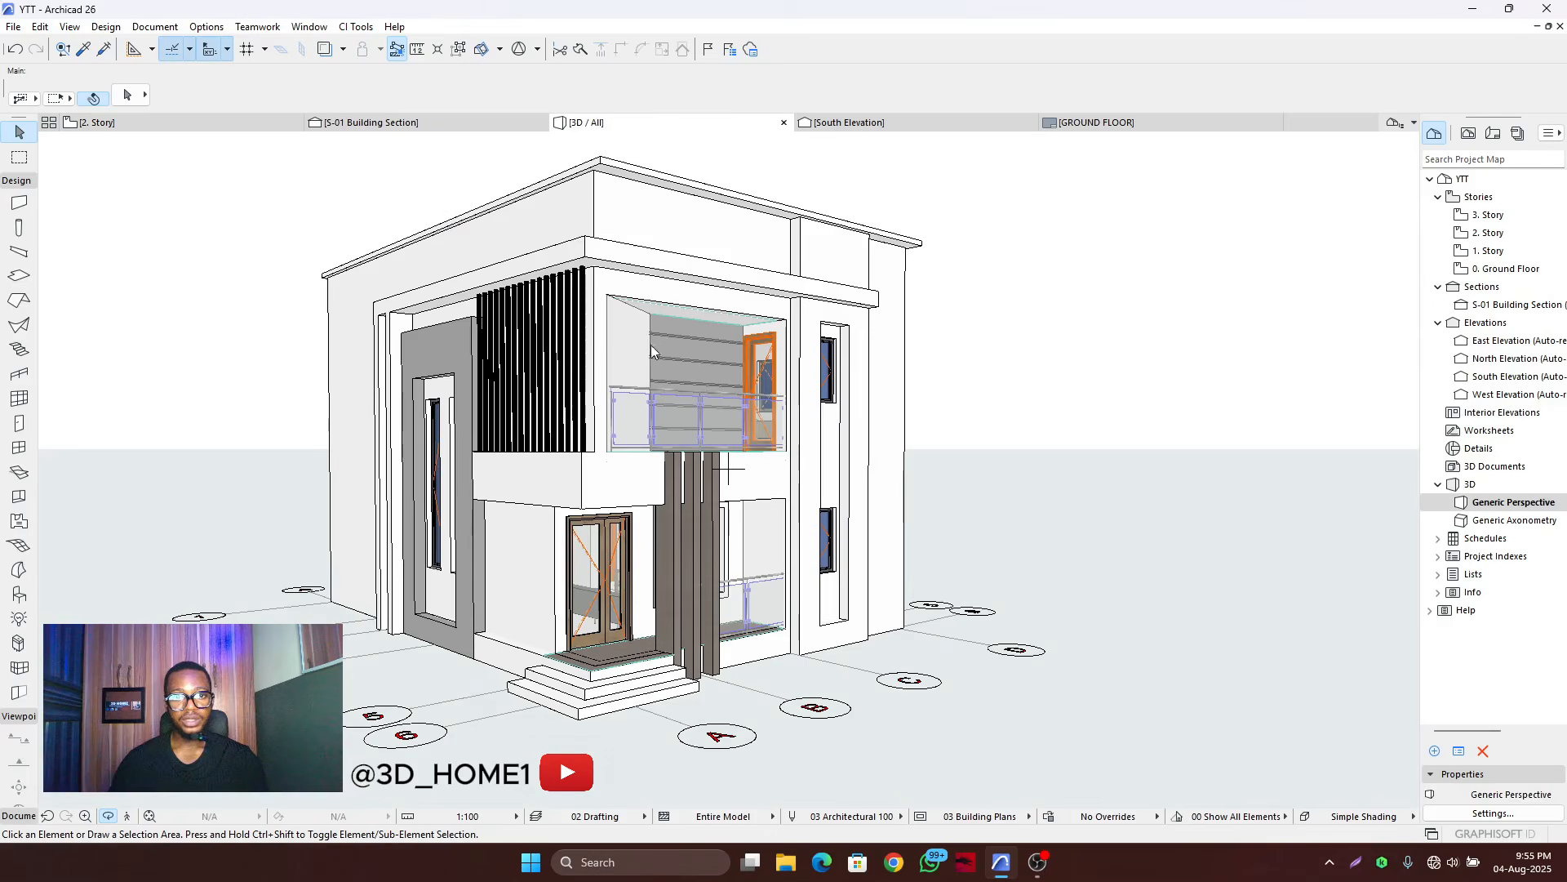
scroll(555, 530, up, 6)
scroll(555, 529, up, 5)
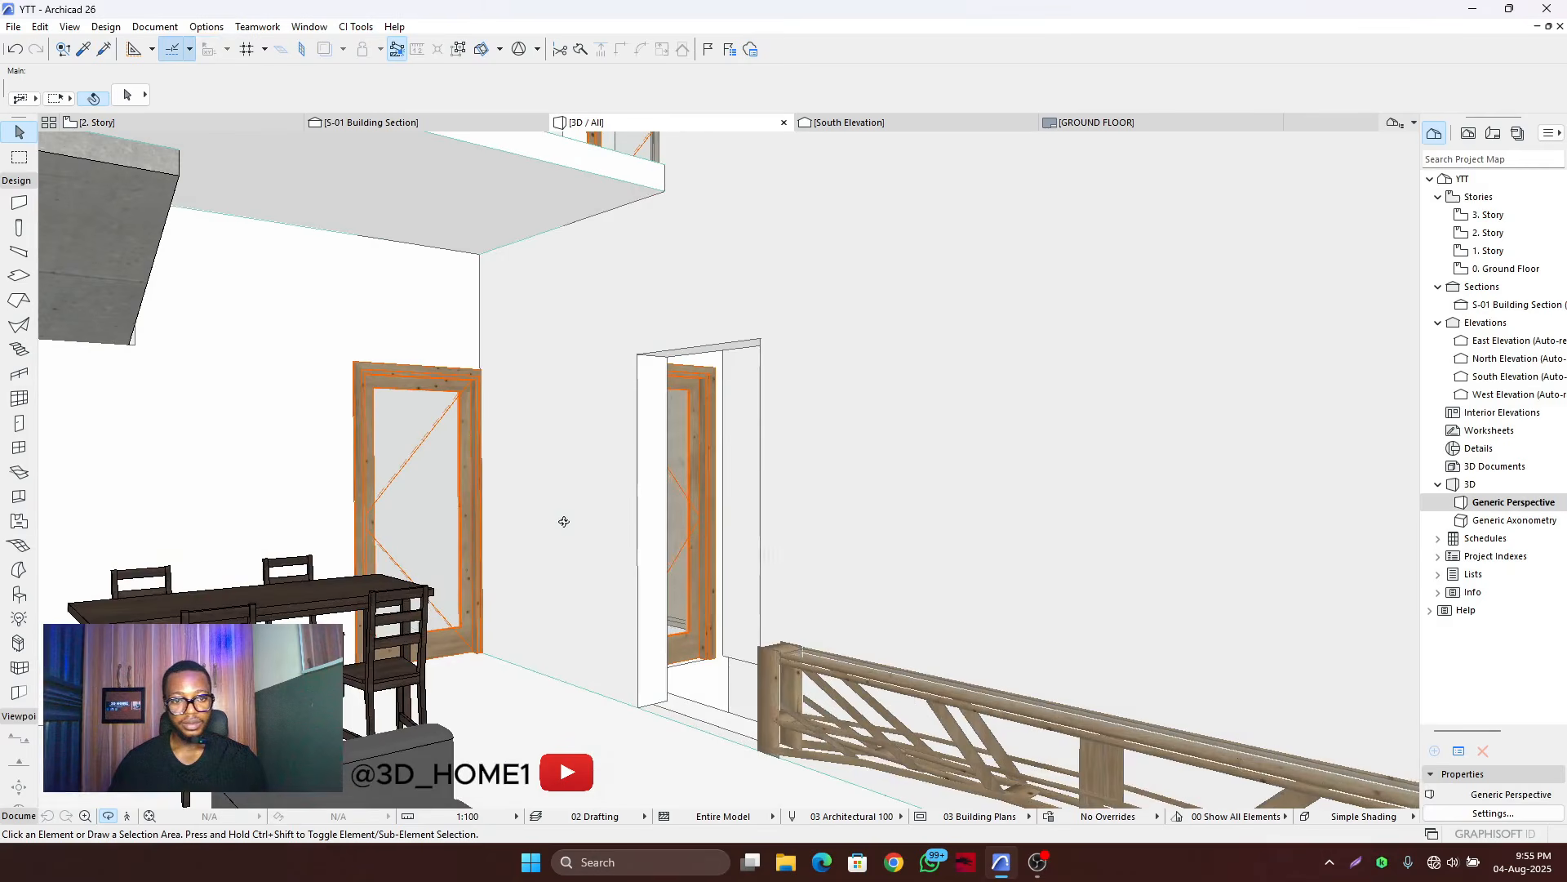
scroll(545, 476, down, 3)
scroll(541, 412, up, 6)
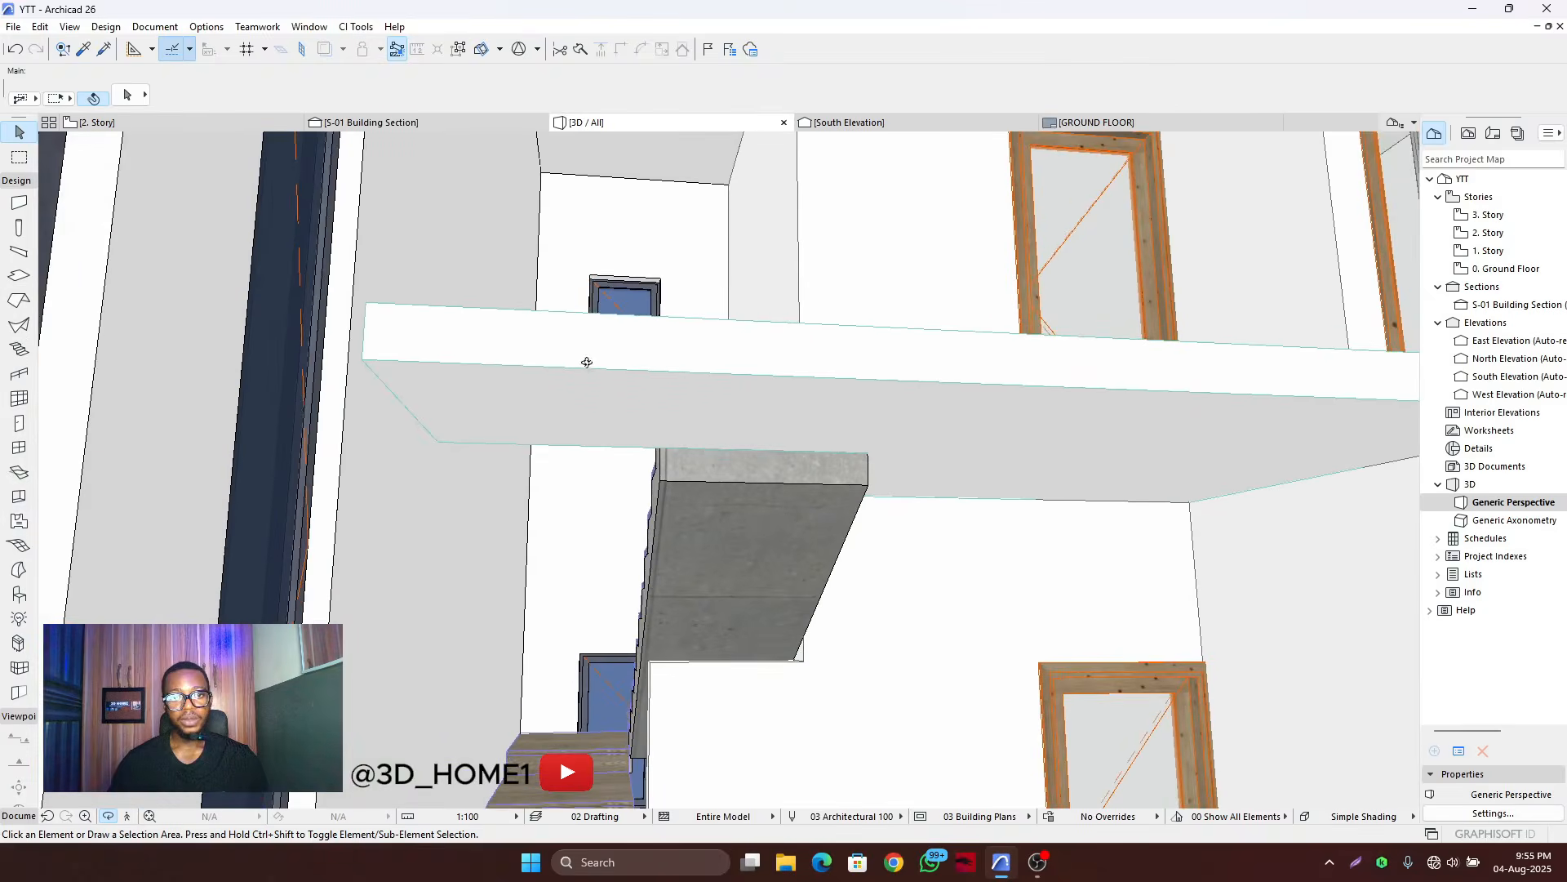
shift+middle_drag(587, 363, 892, 416)
scroll(731, 461, up, 5)
scroll(893, 416, down, 8)
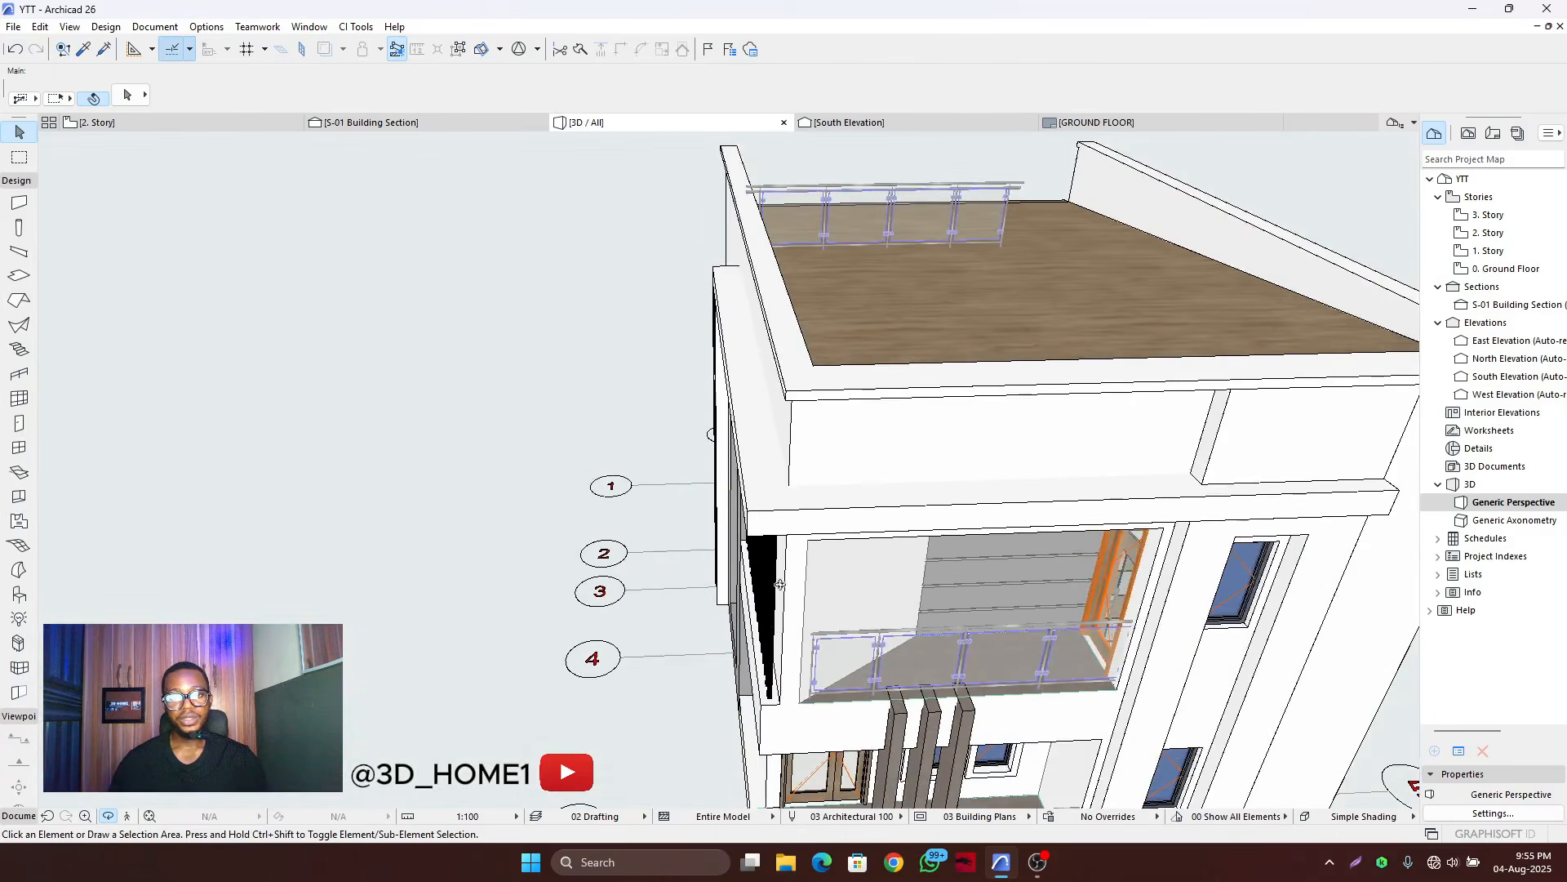
shift+middle_drag(869, 596, 931, 493)
scroll(991, 490, up, 2)
scroll(686, 475, down, 5)
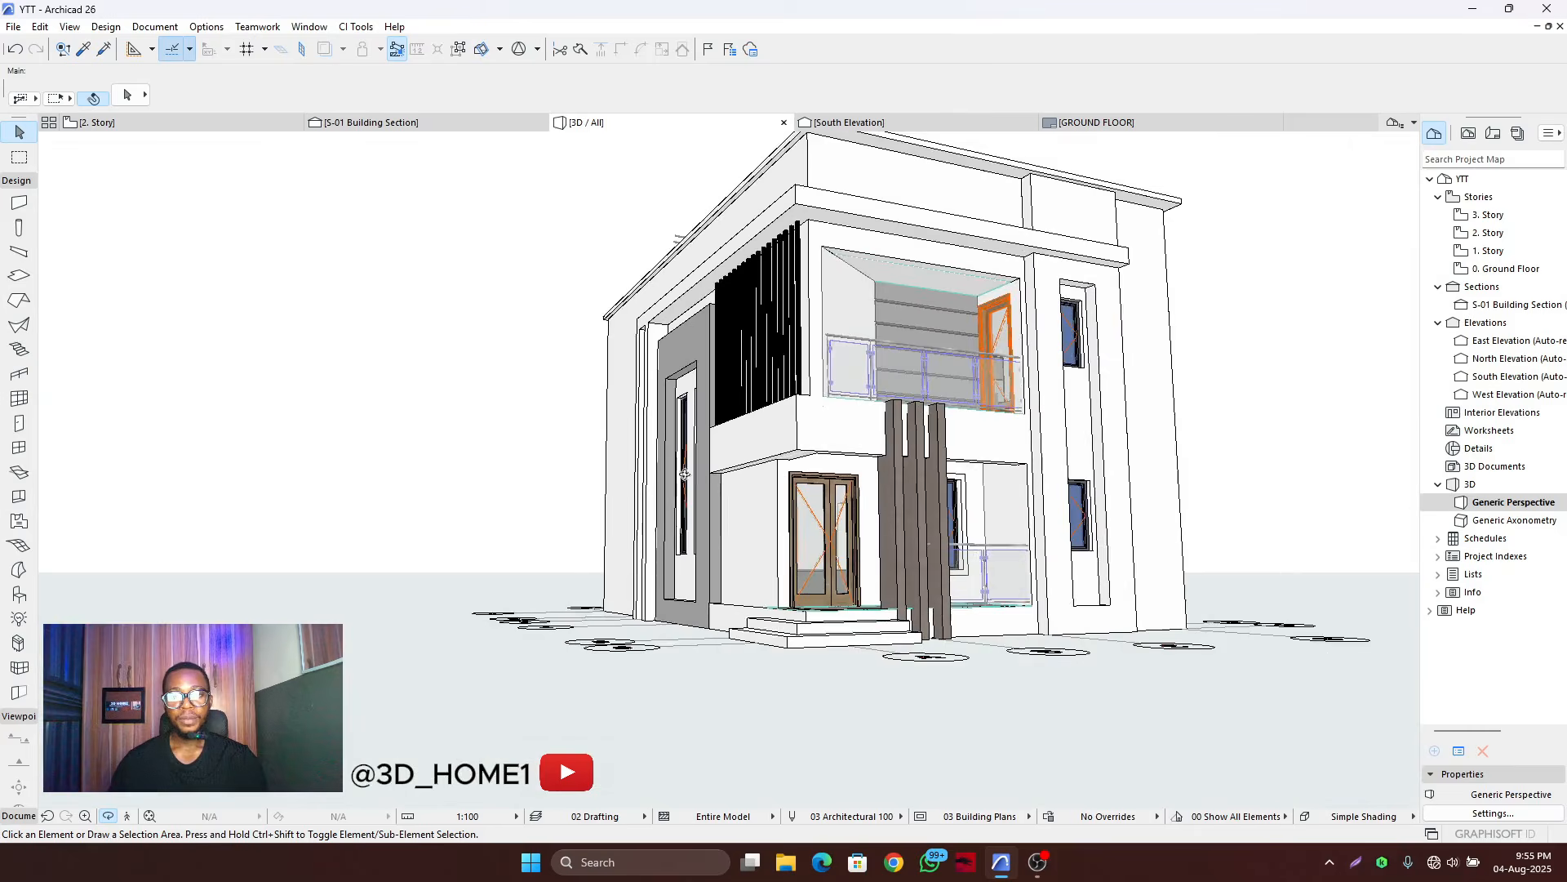
shift+middle_drag(684, 475, 817, 318)
scroll(808, 305, up, 5)
scroll(808, 305, up, 1)
click(811, 301)
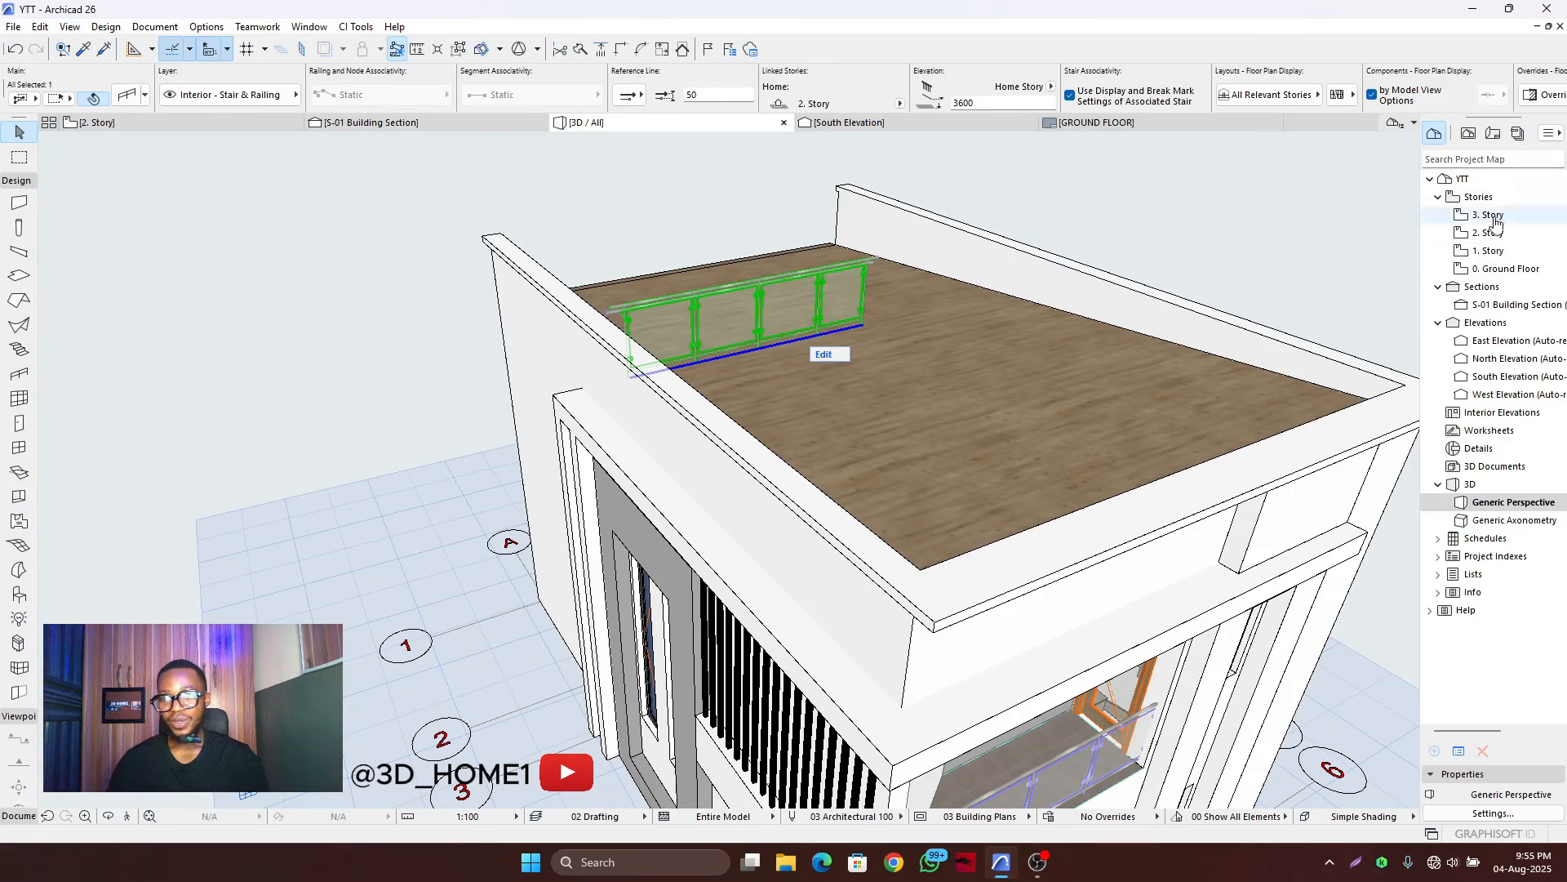
scroll(498, 260, down, 1)
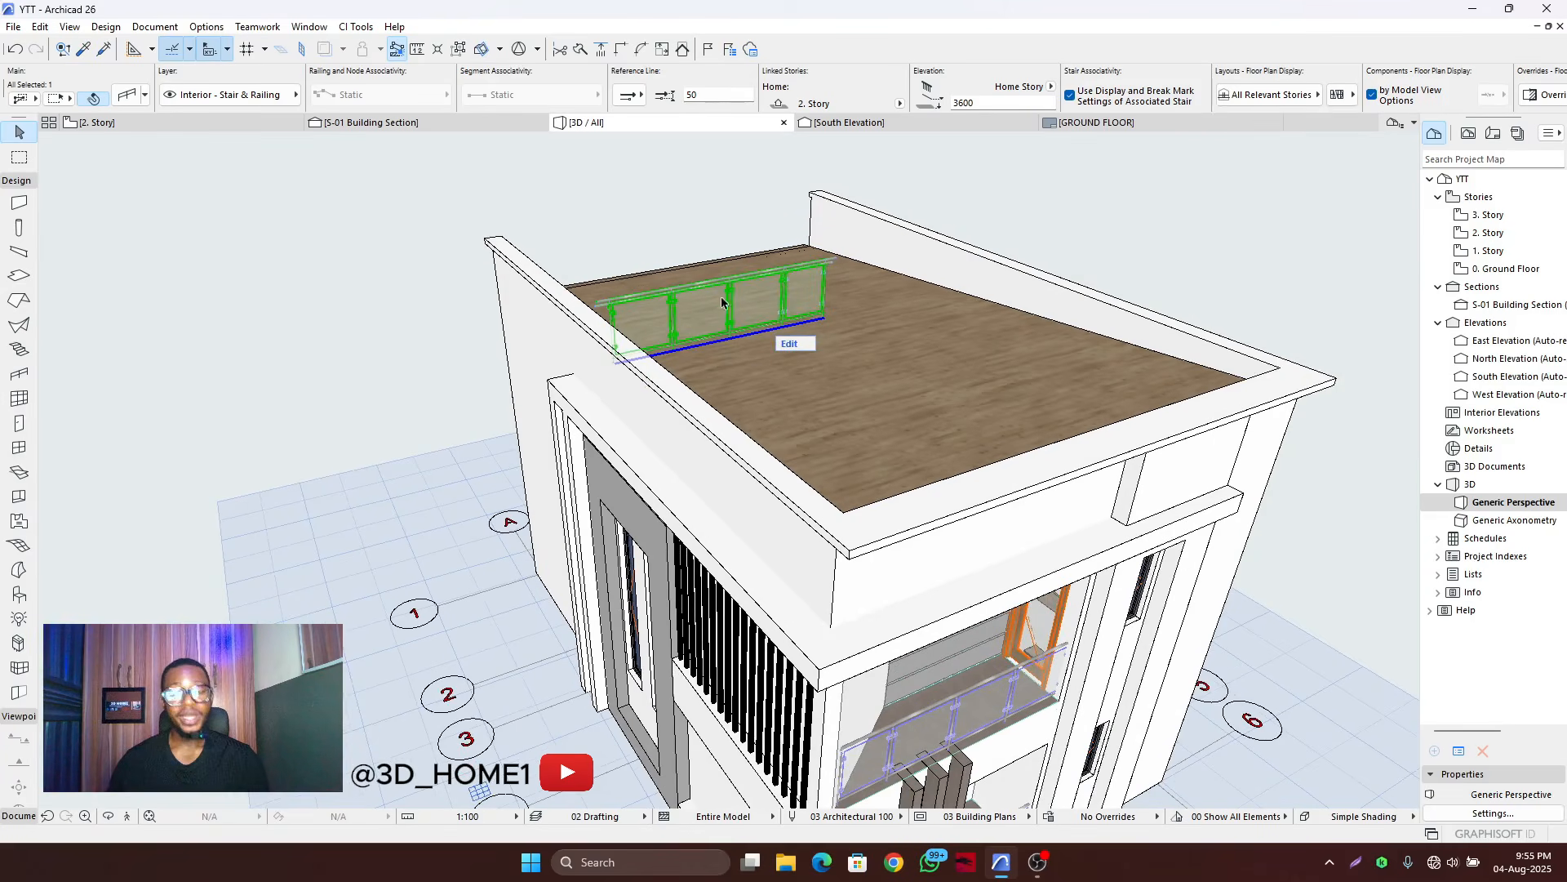
- In section S-01, move the glass railing down onto the edge of the 2. Story slab near the stair landing
click(372, 122)
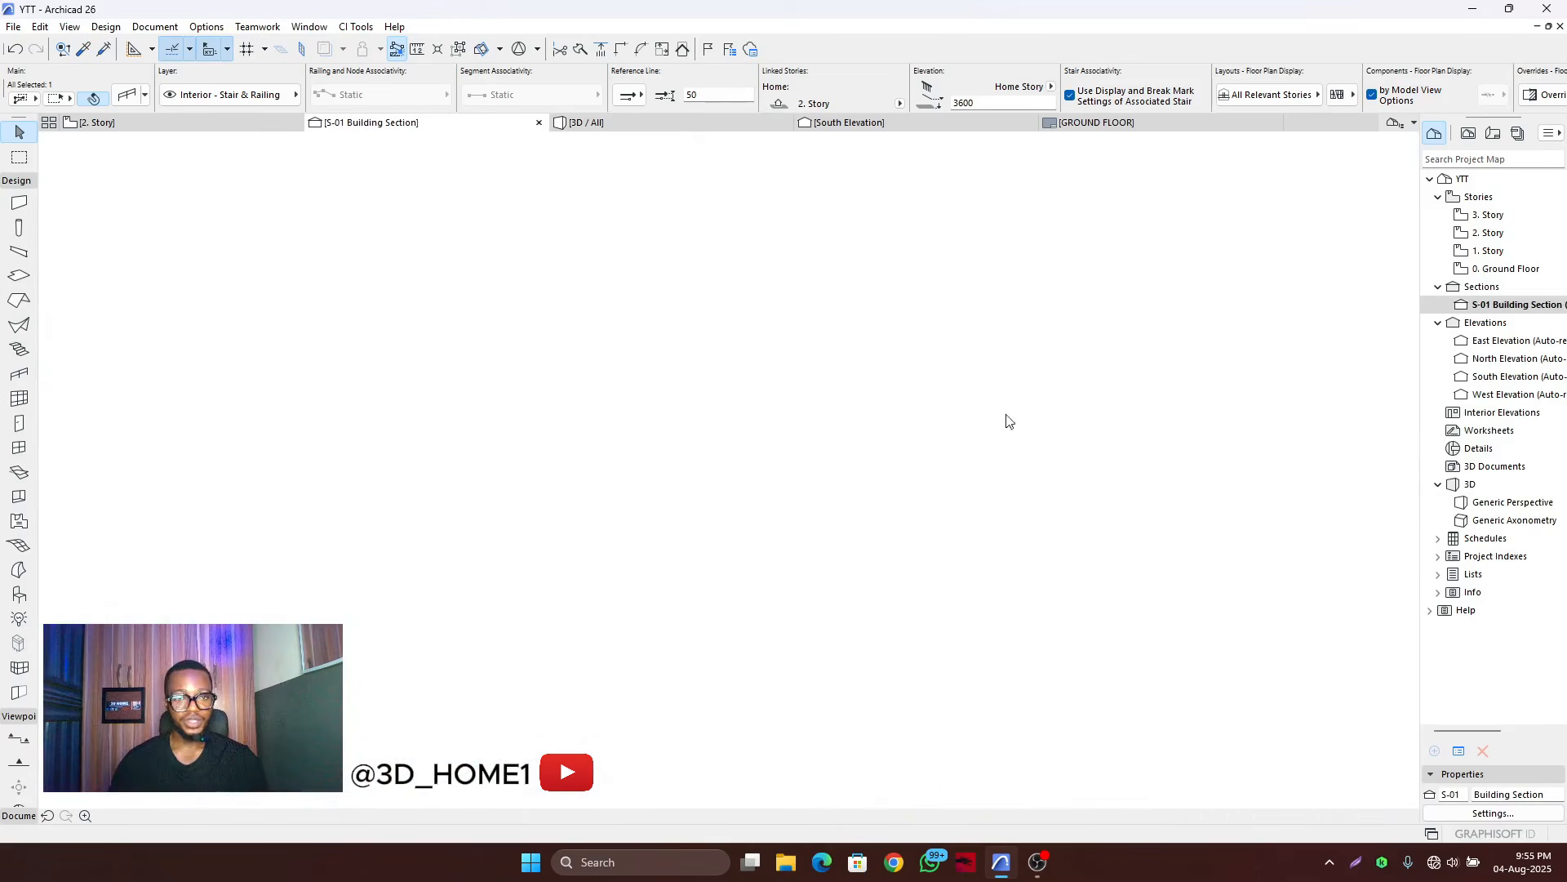
scroll(746, 506, down, 3)
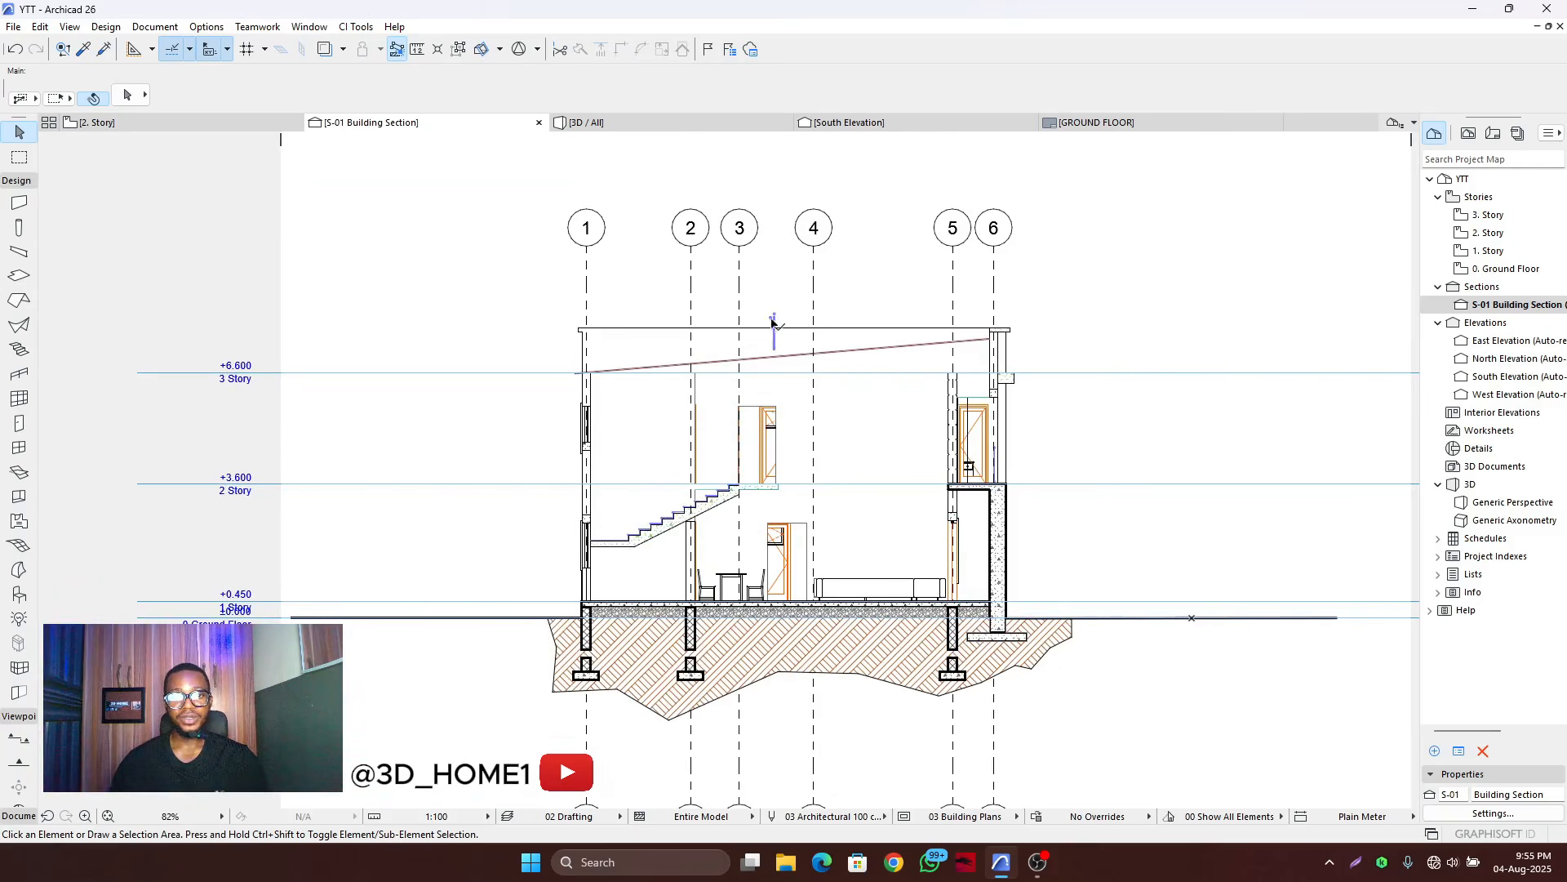
scroll(757, 362, up, 6)
click(757, 371)
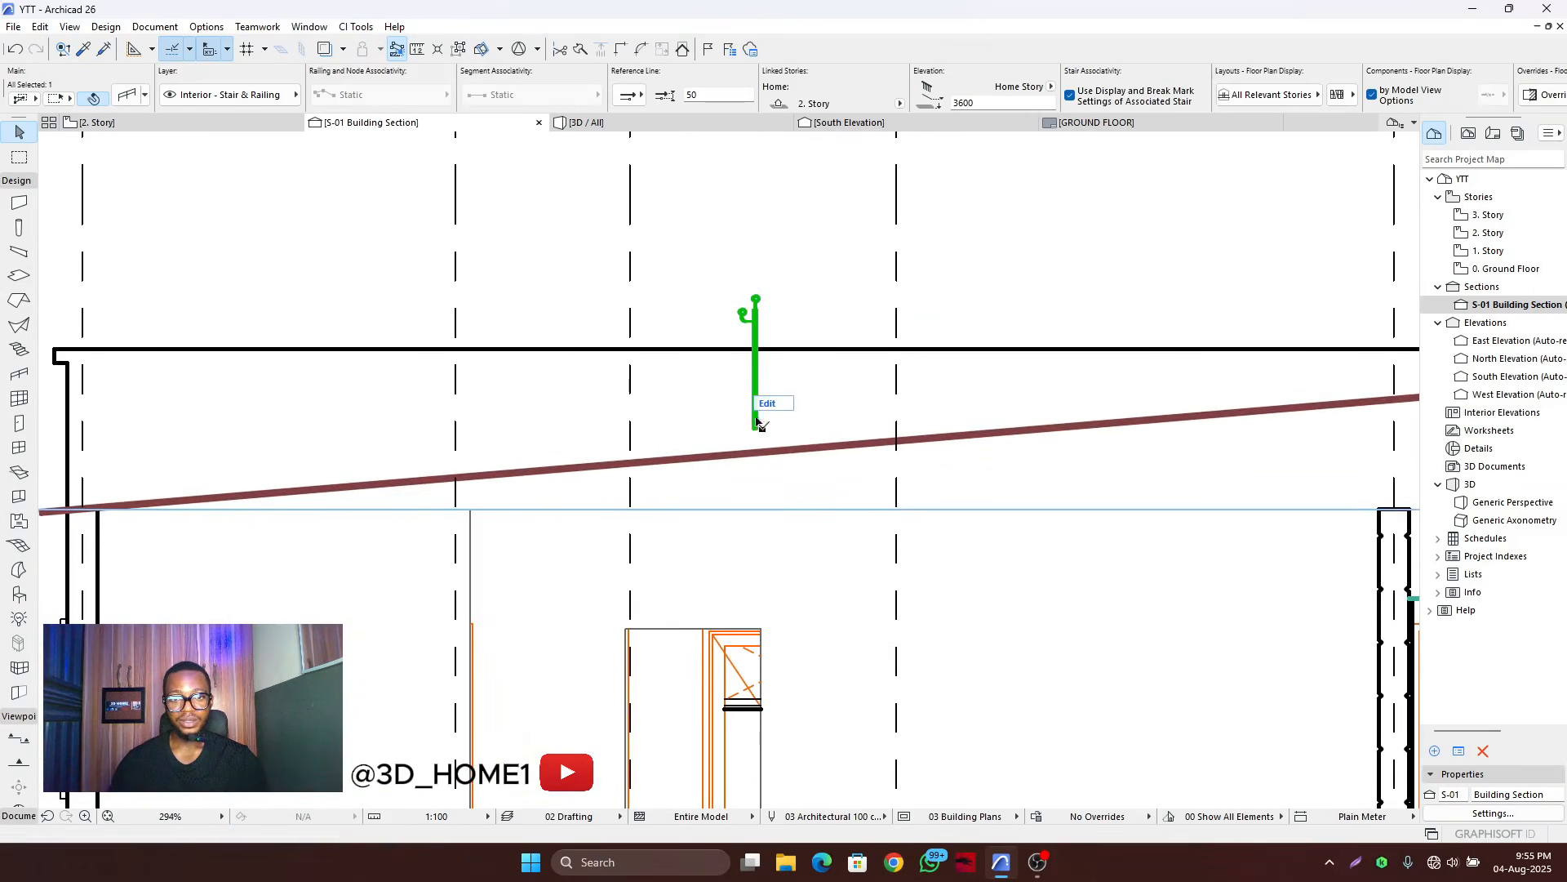
click(757, 384)
scroll(755, 490, down, 5)
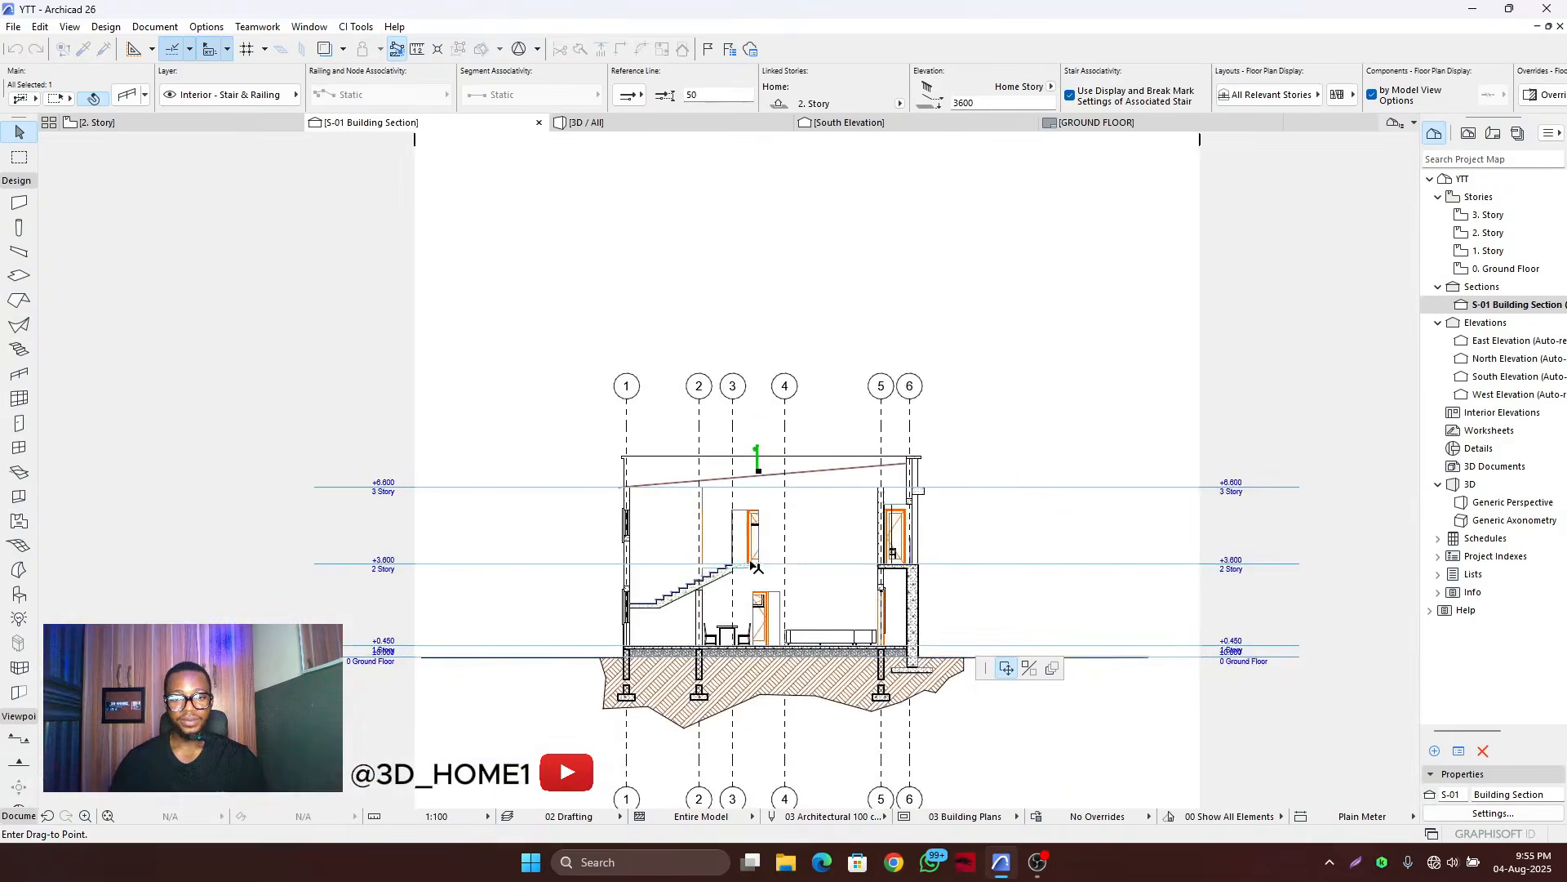
scroll(762, 577, up, 2)
scroll(784, 539, up, 5)
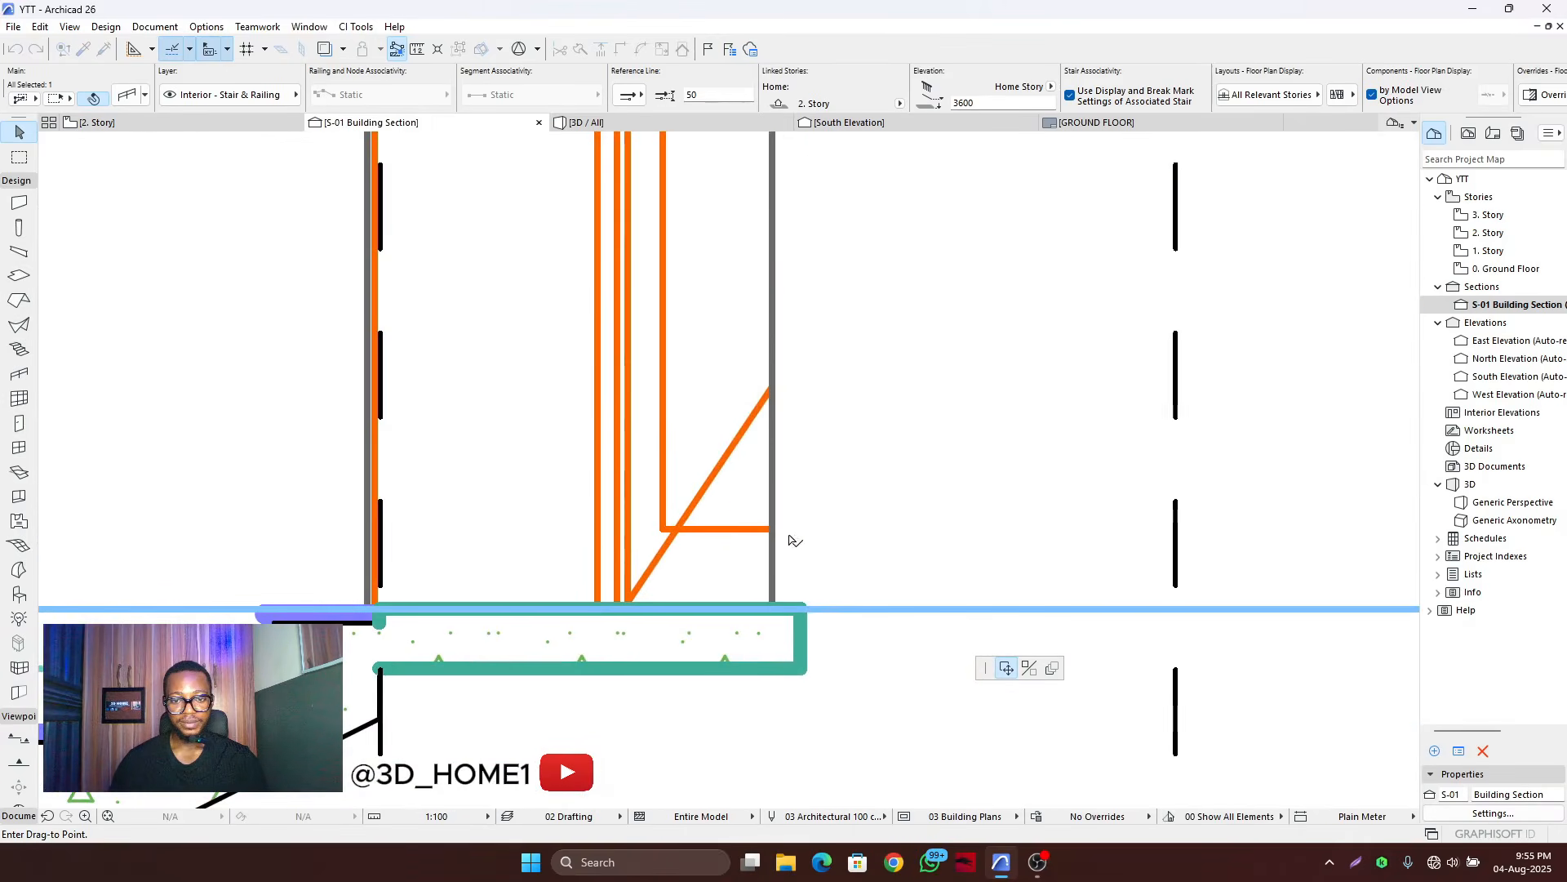
click(798, 470)
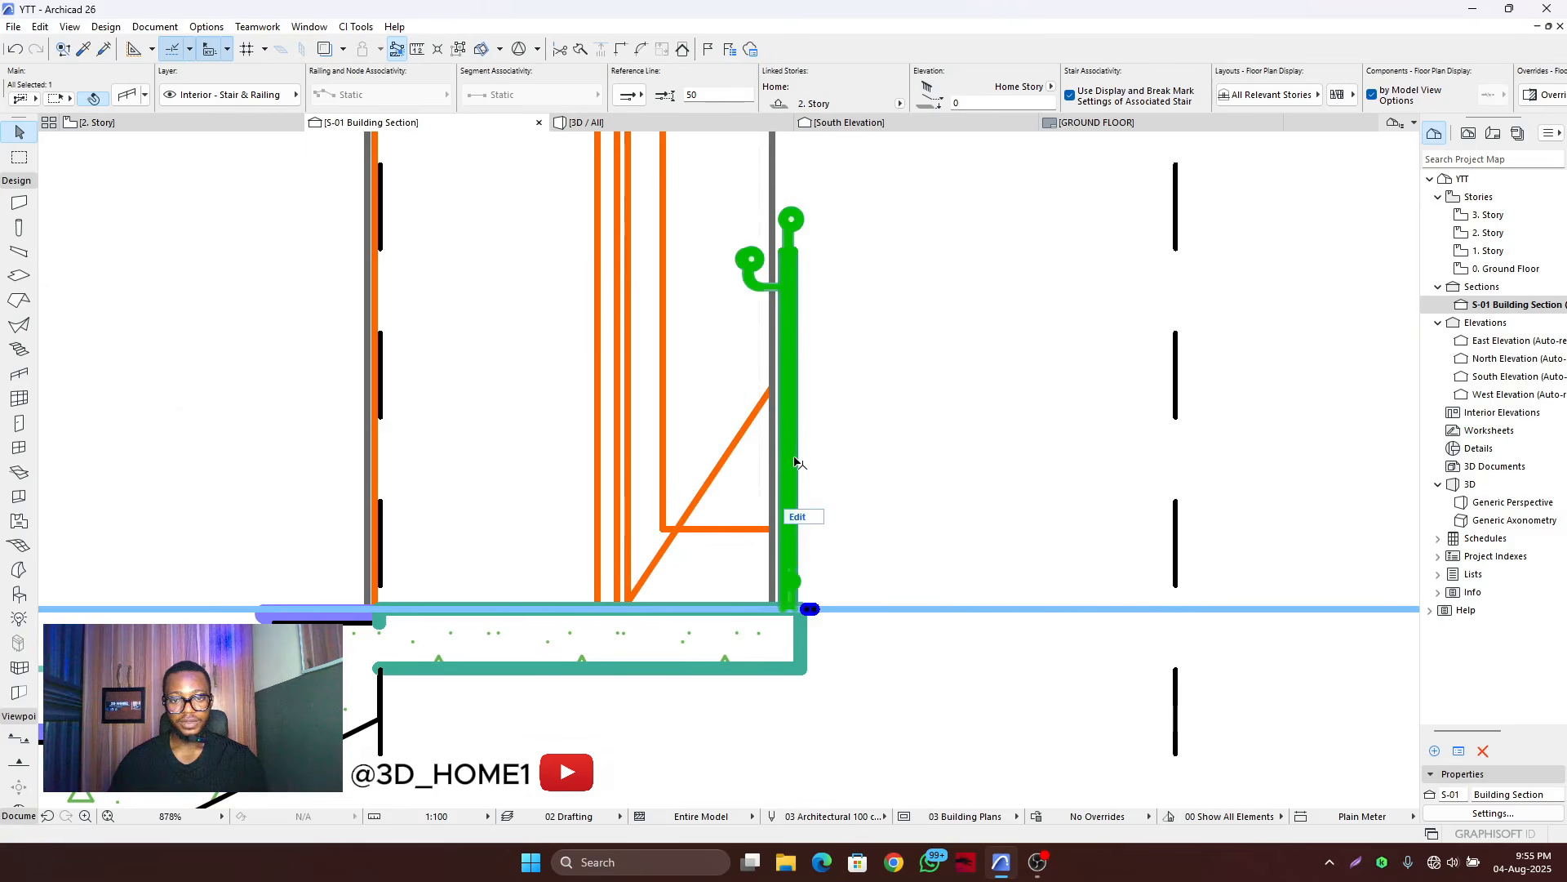
click(833, 478)
scroll(804, 461, down, 3)
scroll(796, 392, up, 2)
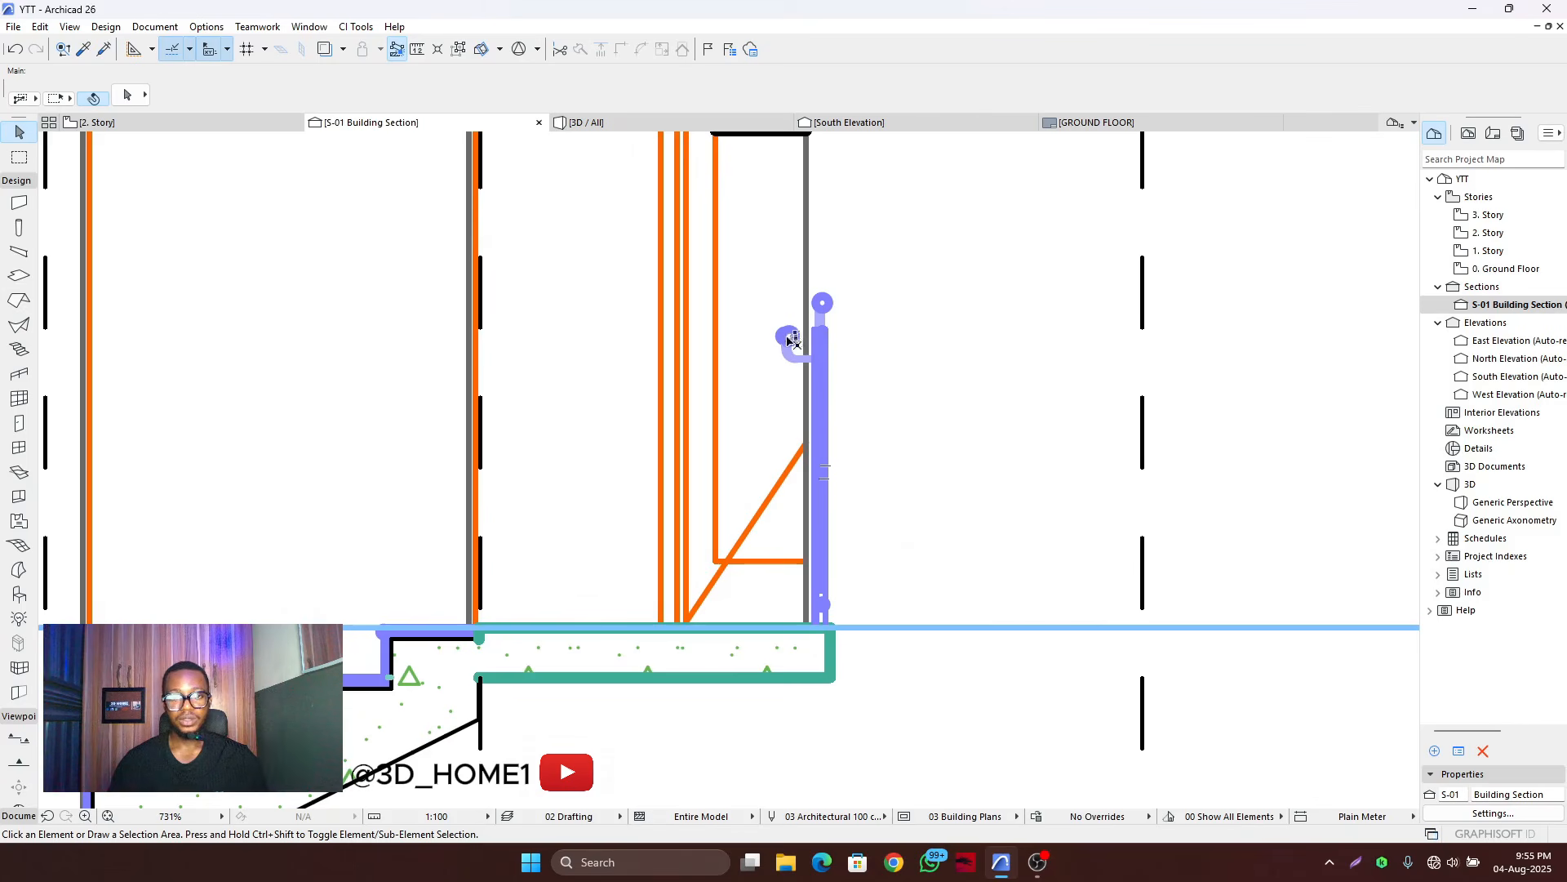
- In the 3D view, delete the lower handrail from the glass railing beside the void, keeping the toprail
click(619, 122)
scroll(719, 530, up, 6)
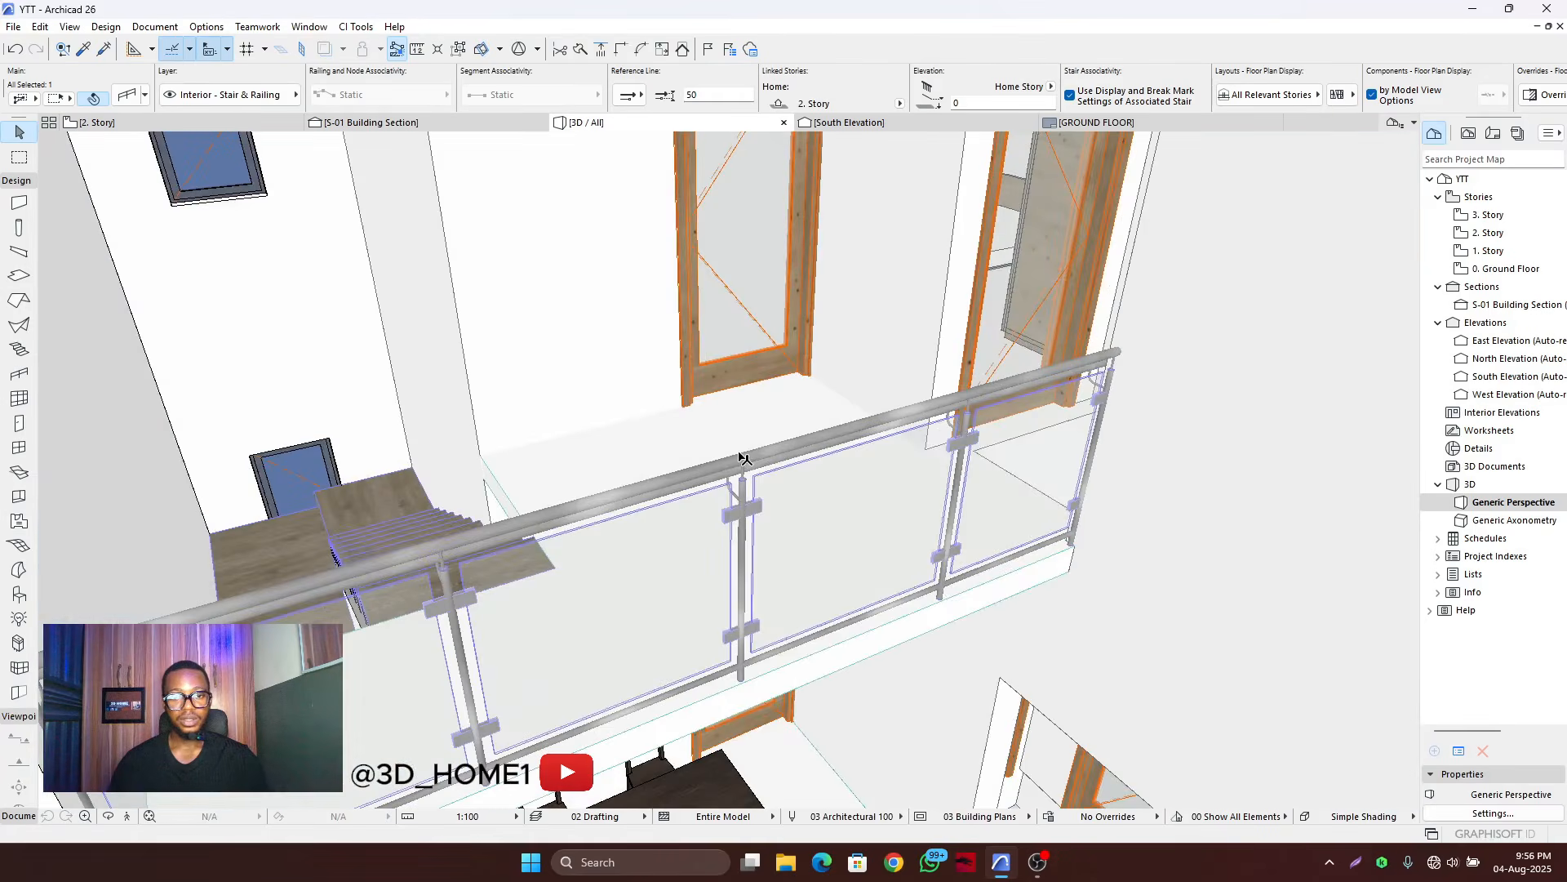
scroll(743, 457, up, 3)
shift+middle_drag(729, 464, 781, 373)
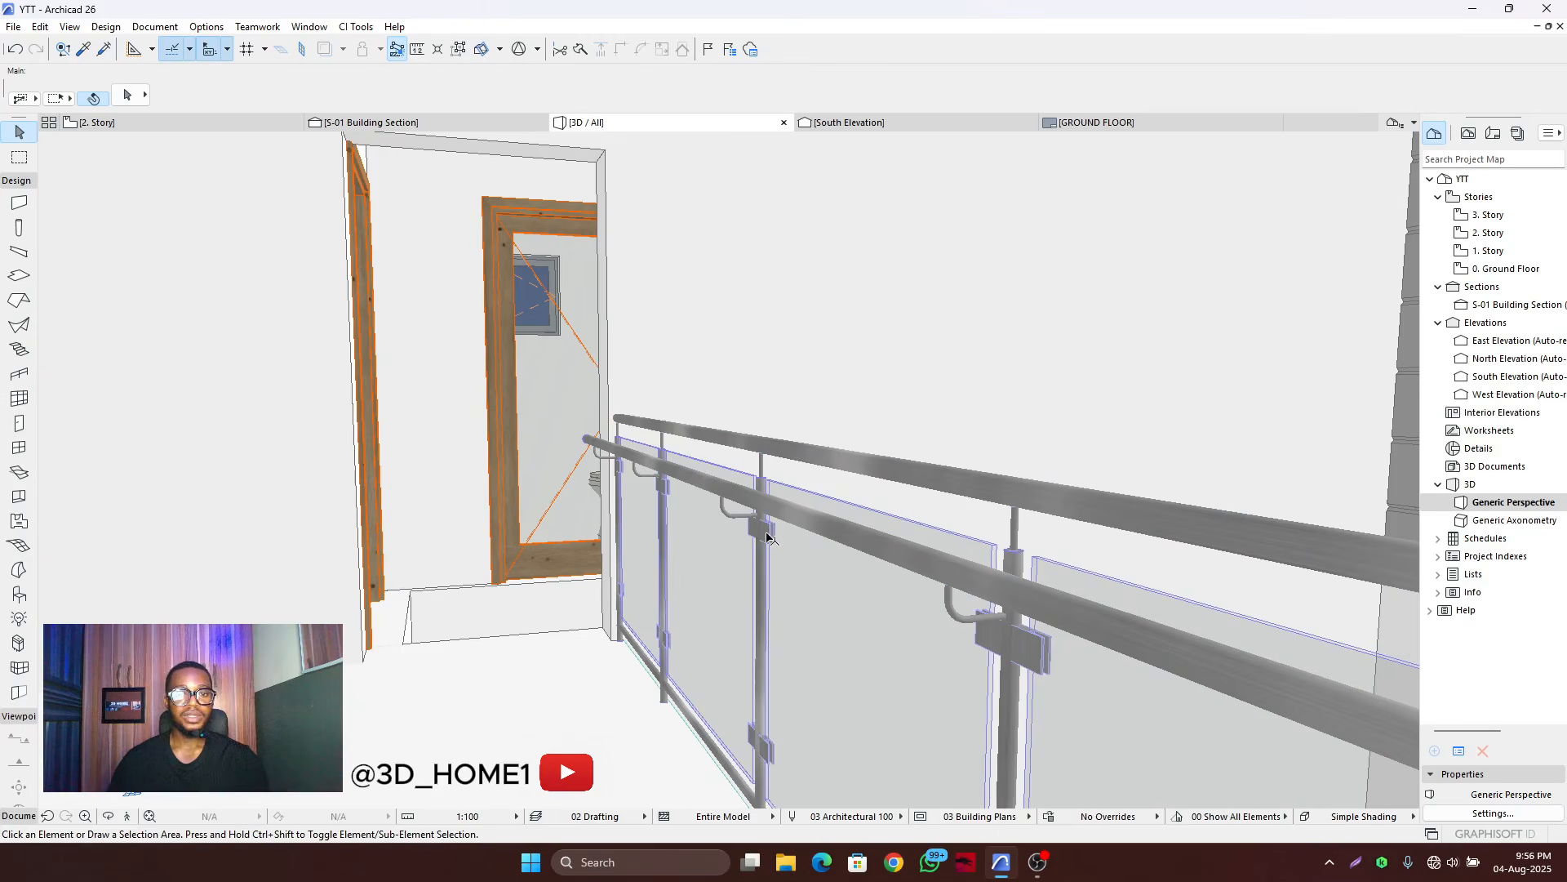
click(126, 98)
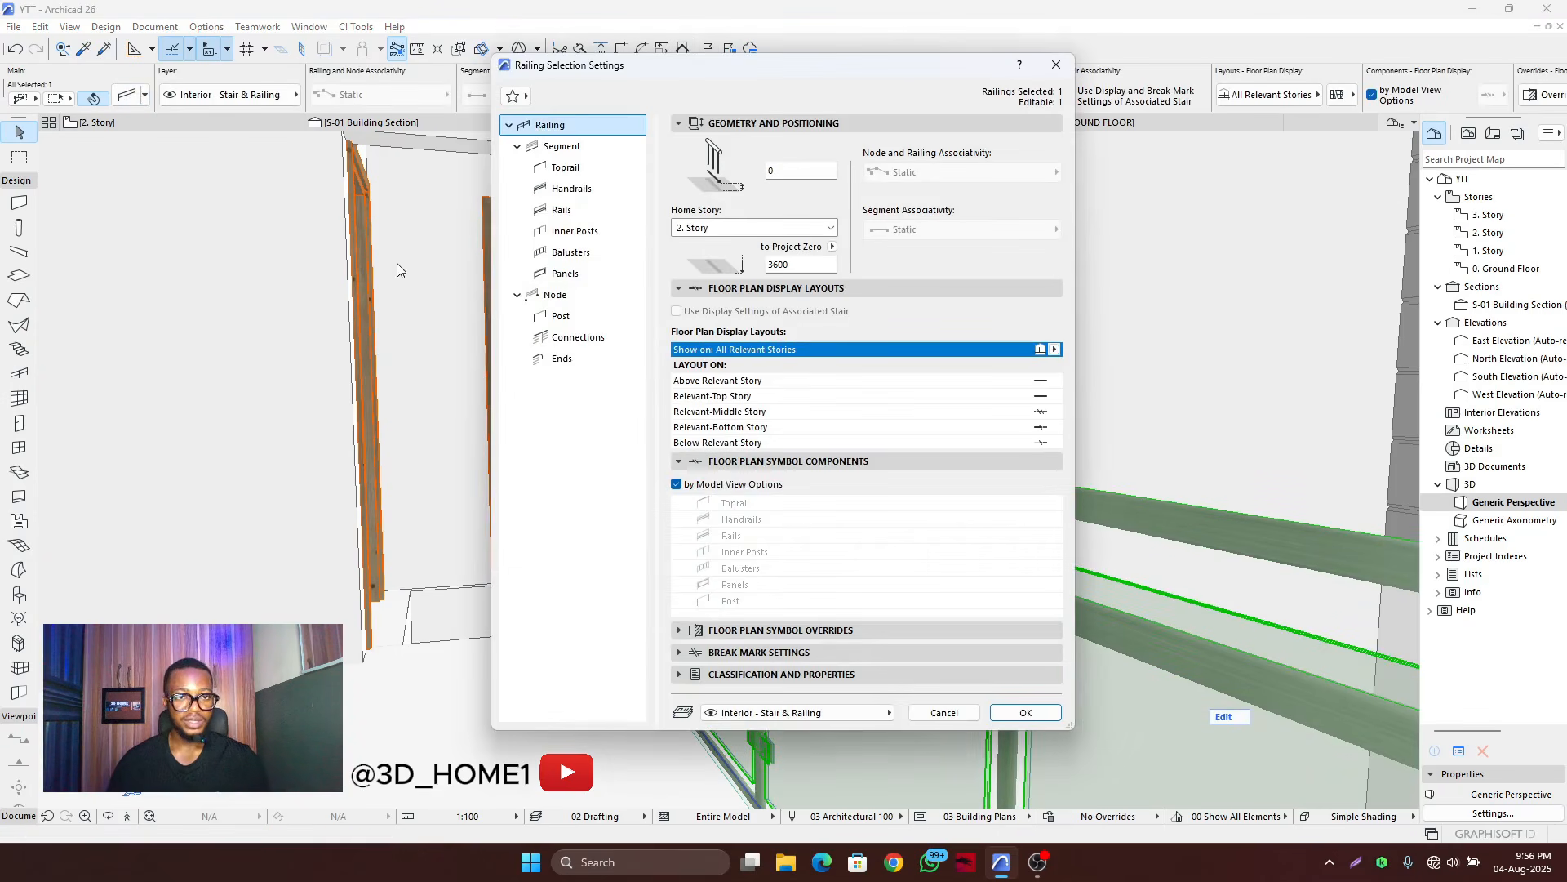
click(563, 149)
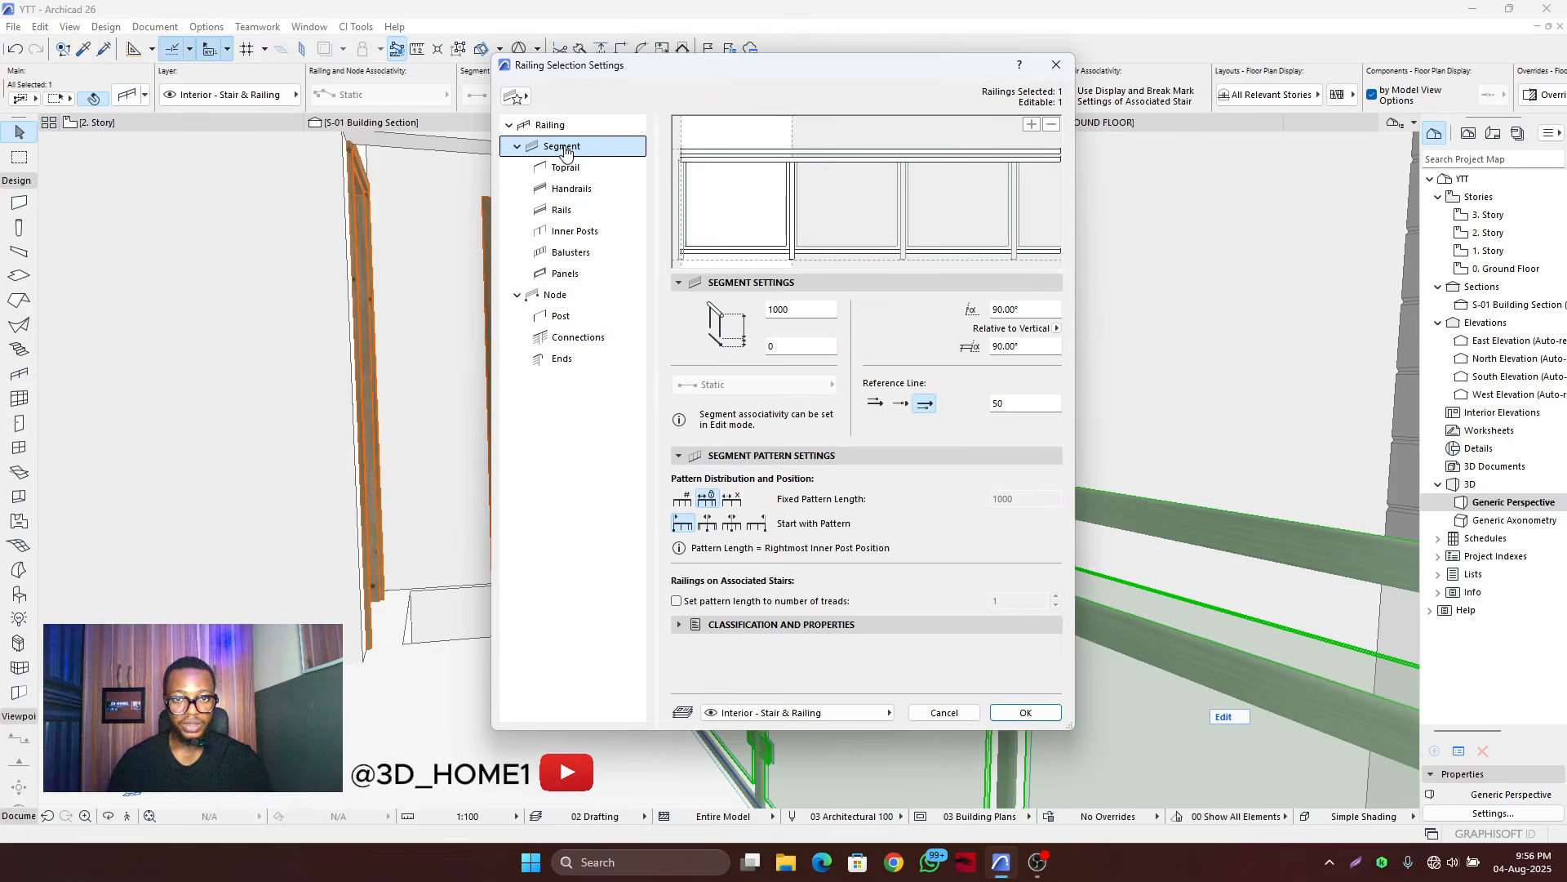
click(720, 160)
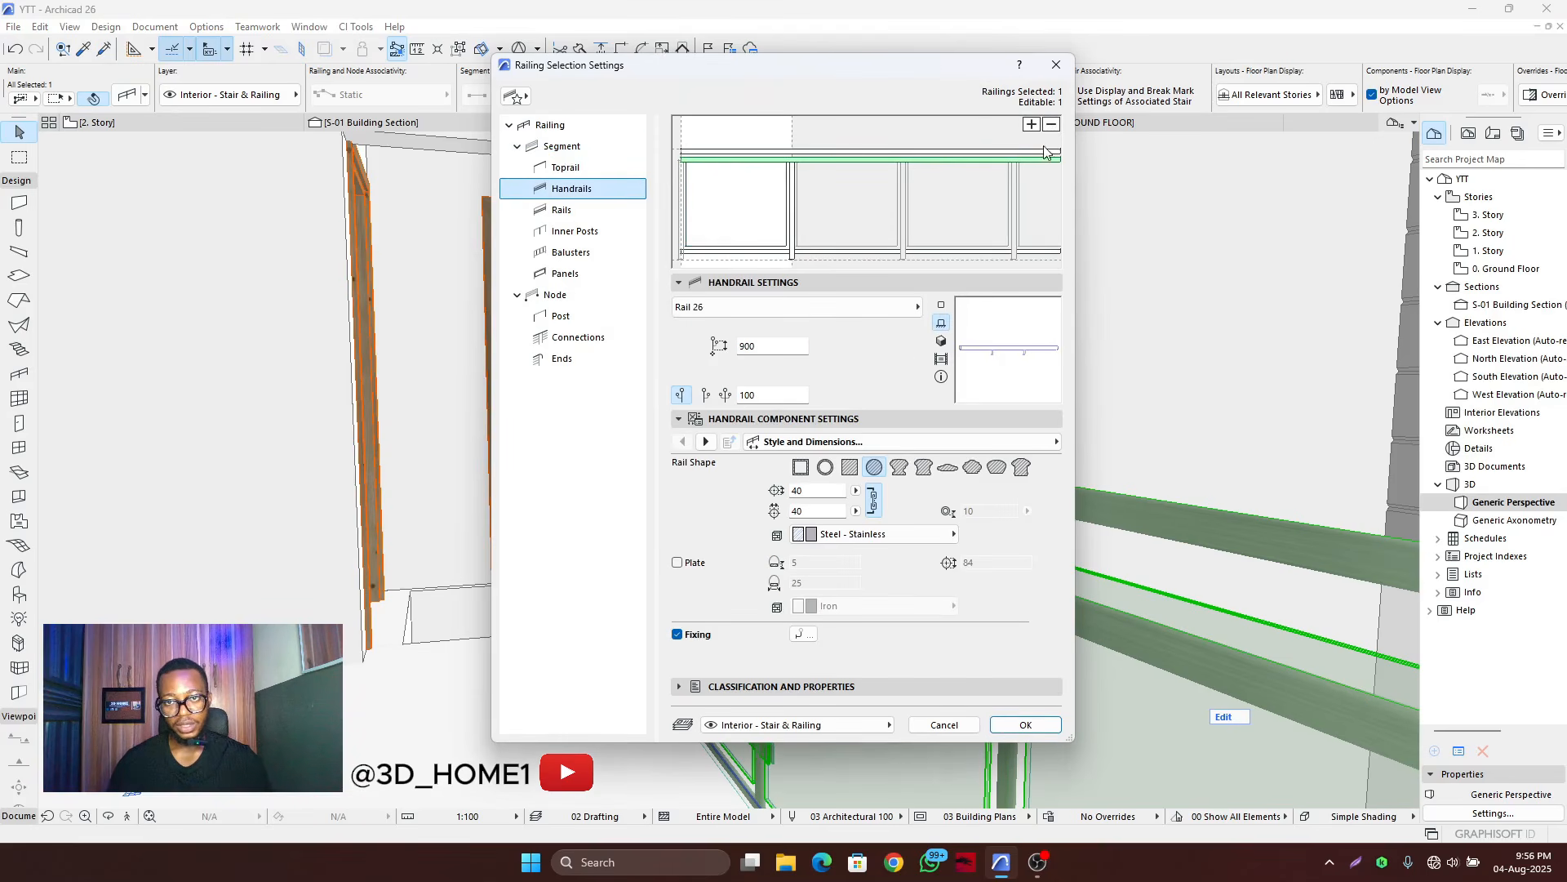
click(1052, 127)
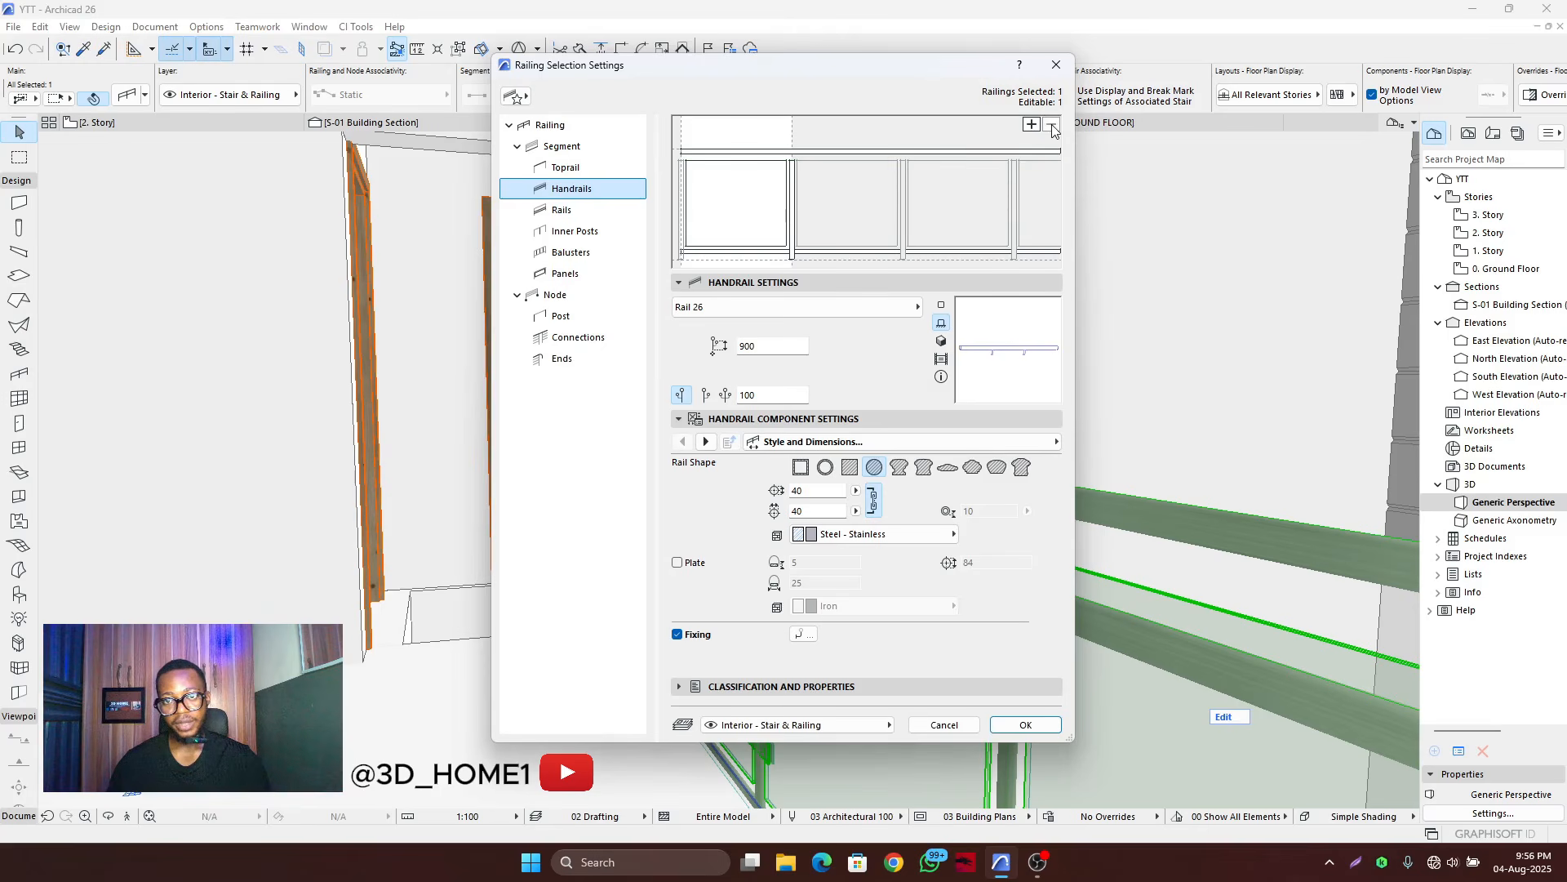
click(1039, 728)
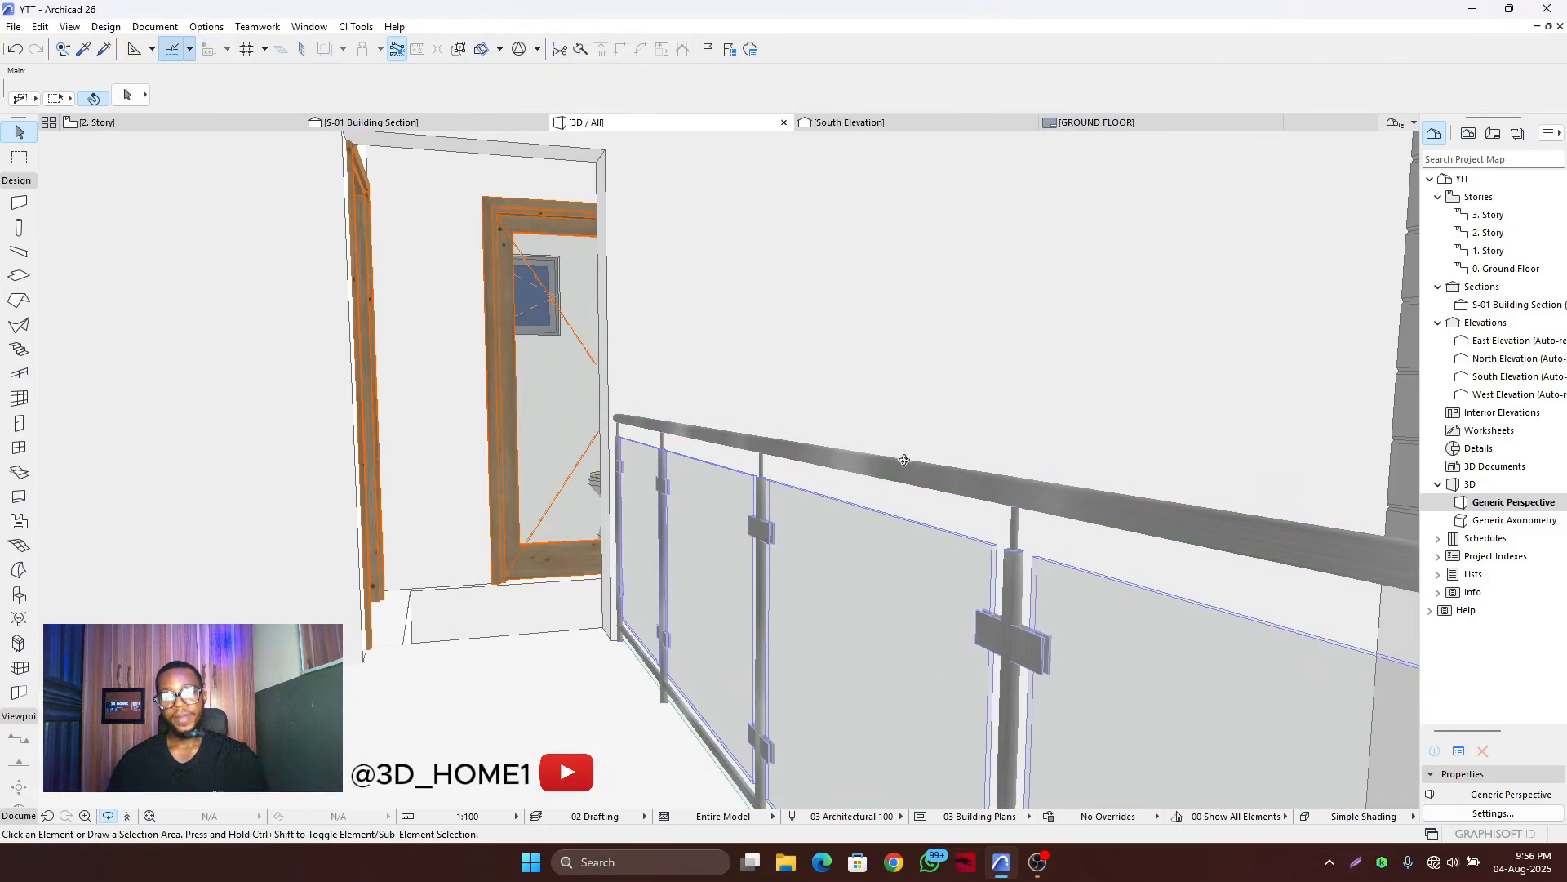
- Review the modified railing and the building exterior in 3D, and return to the full S-01 section
mouse_move(905, 459)
shift+middle_down()
mouse_move(596, 482)
mouse_move(521, 468)
shift+middle_up()
mouse_move(1044, 633)
shift+middle_down()
mouse_move(776, 593)
mouse_move(640, 479)
shift+middle_up()
shift+middle_drag(607, 575, 501, 710)
mouse_move(730, 468)
shift+middle_down()
mouse_move(606, 591)
mouse_move(456, 601)
shift+middle_up()
mouse_move(884, 479)
shift+middle_down()
mouse_move(735, 523)
mouse_move(843, 568)
mouse_move(824, 539)
mouse_move(861, 482)
mouse_move(930, 478)
mouse_move(940, 461)
shift+middle_up()
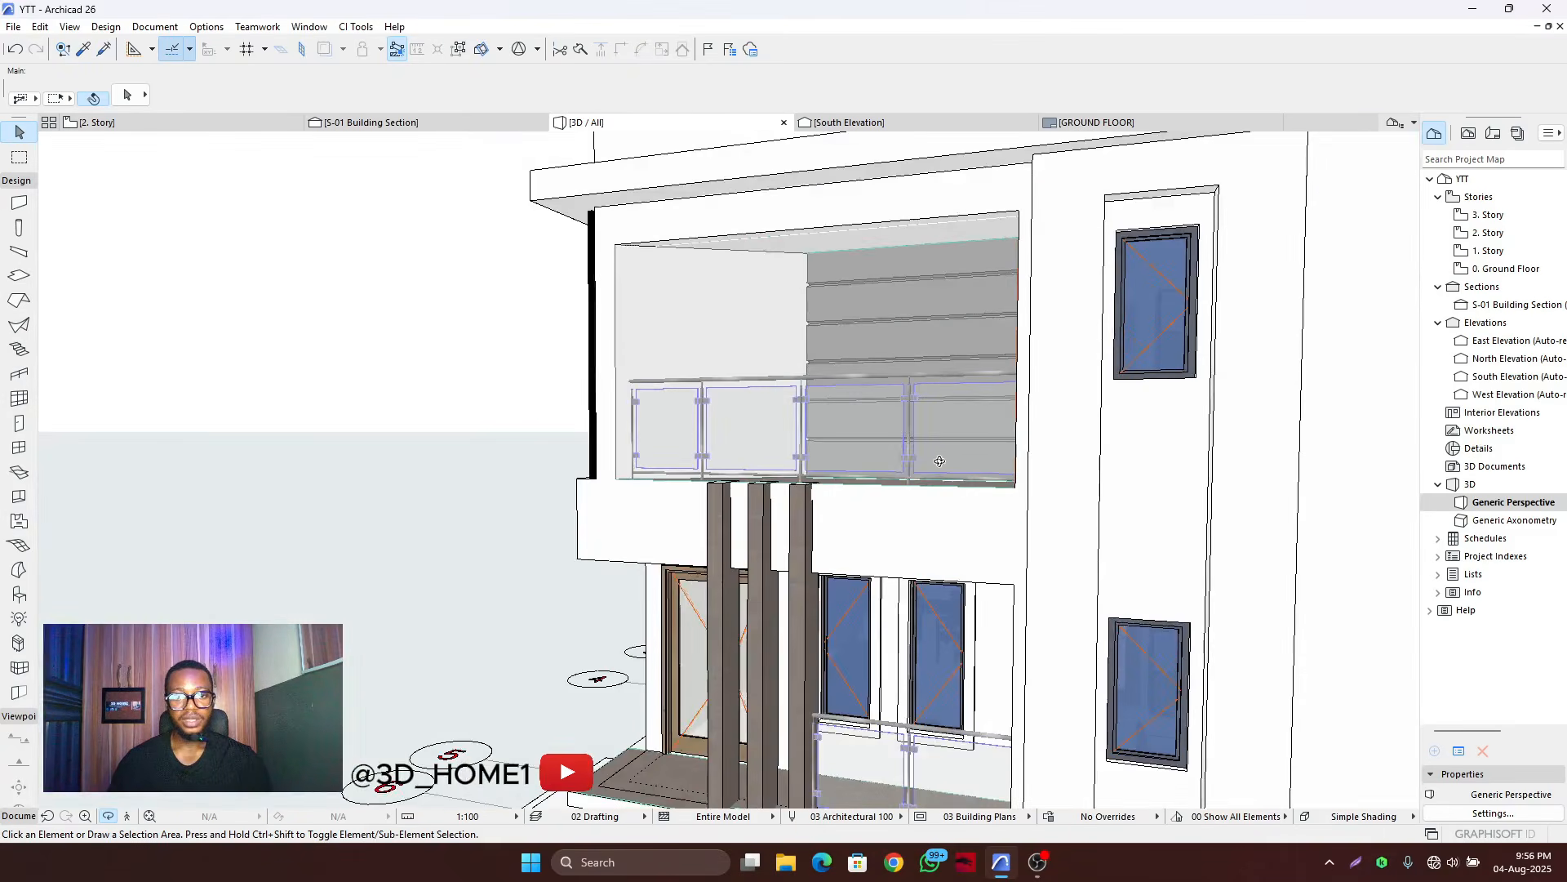
scroll(939, 461, down, 5)
shift+middle_drag(742, 493, 923, 523)
click(368, 121)
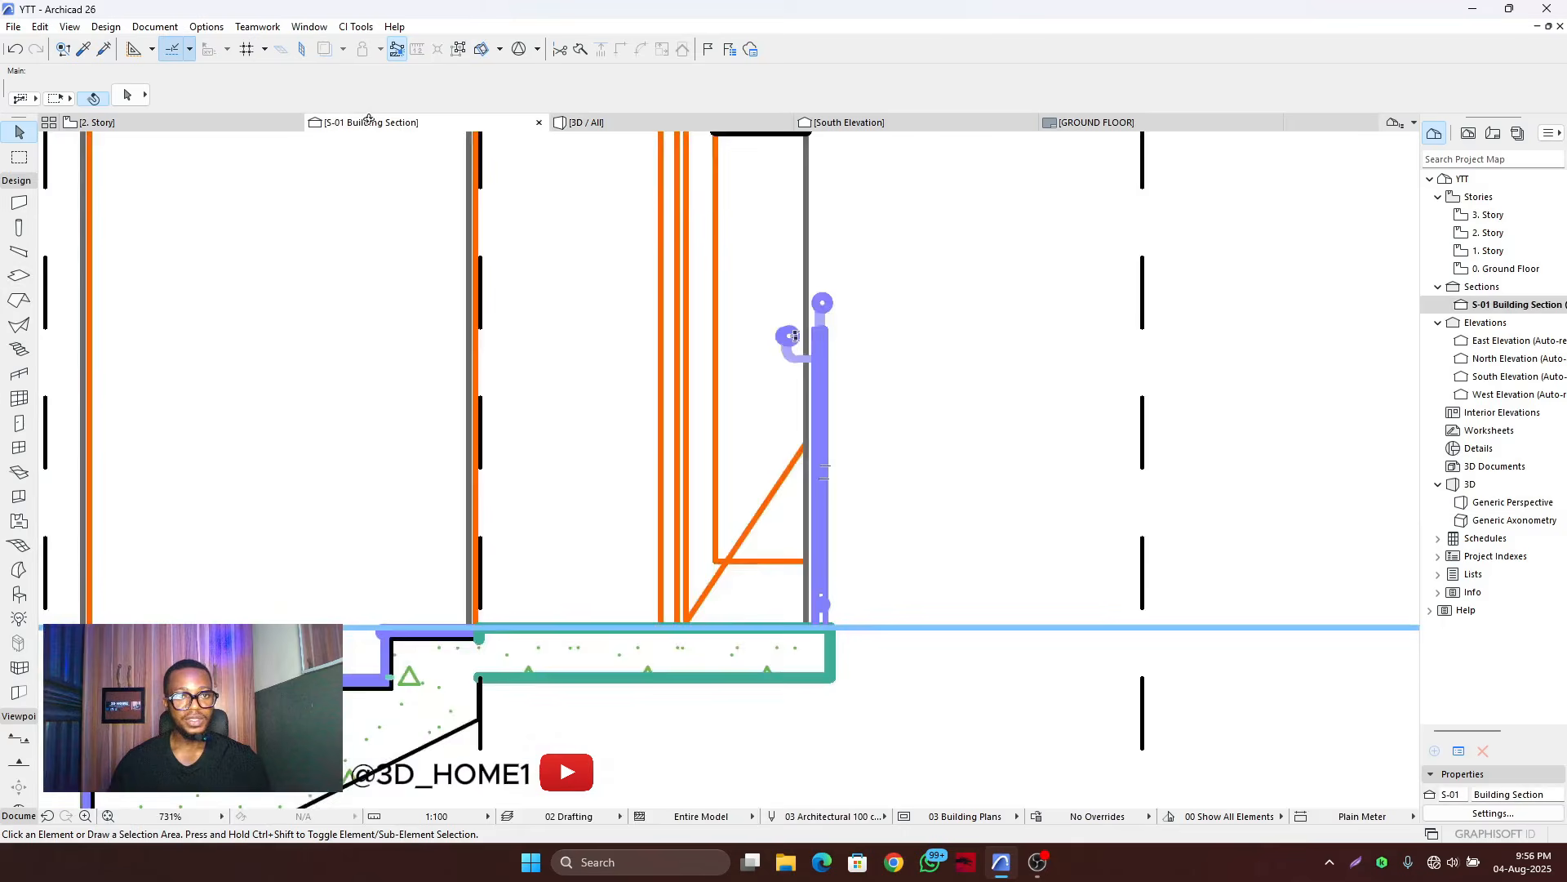
scroll(711, 499, down, 10)
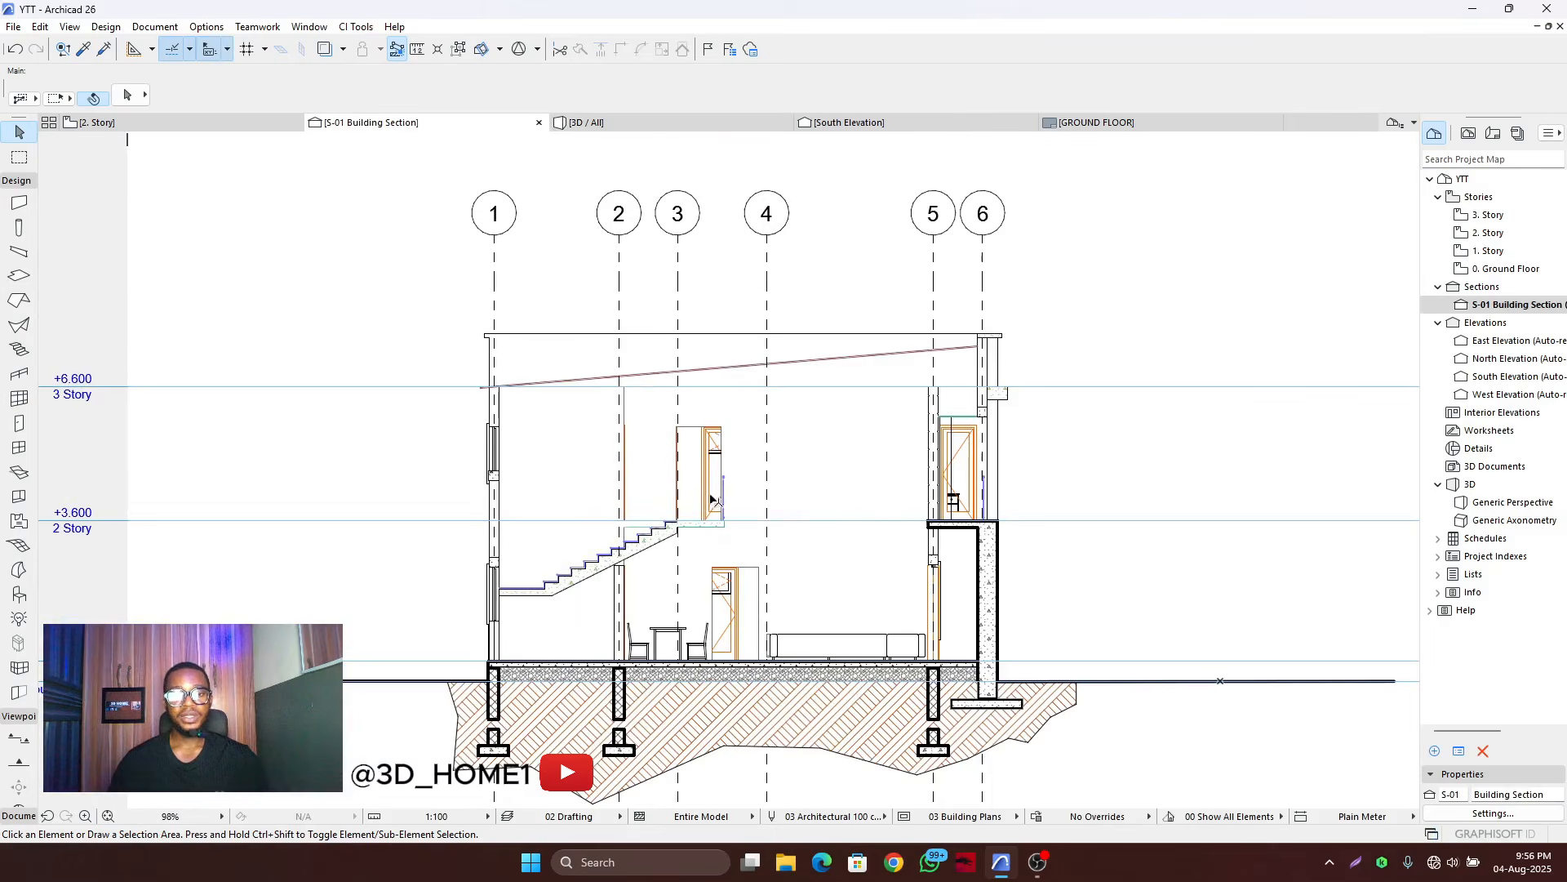
- Examine the stairs, doors and railing in section S-01 up close and in the full view
scroll(711, 500, up, 2)
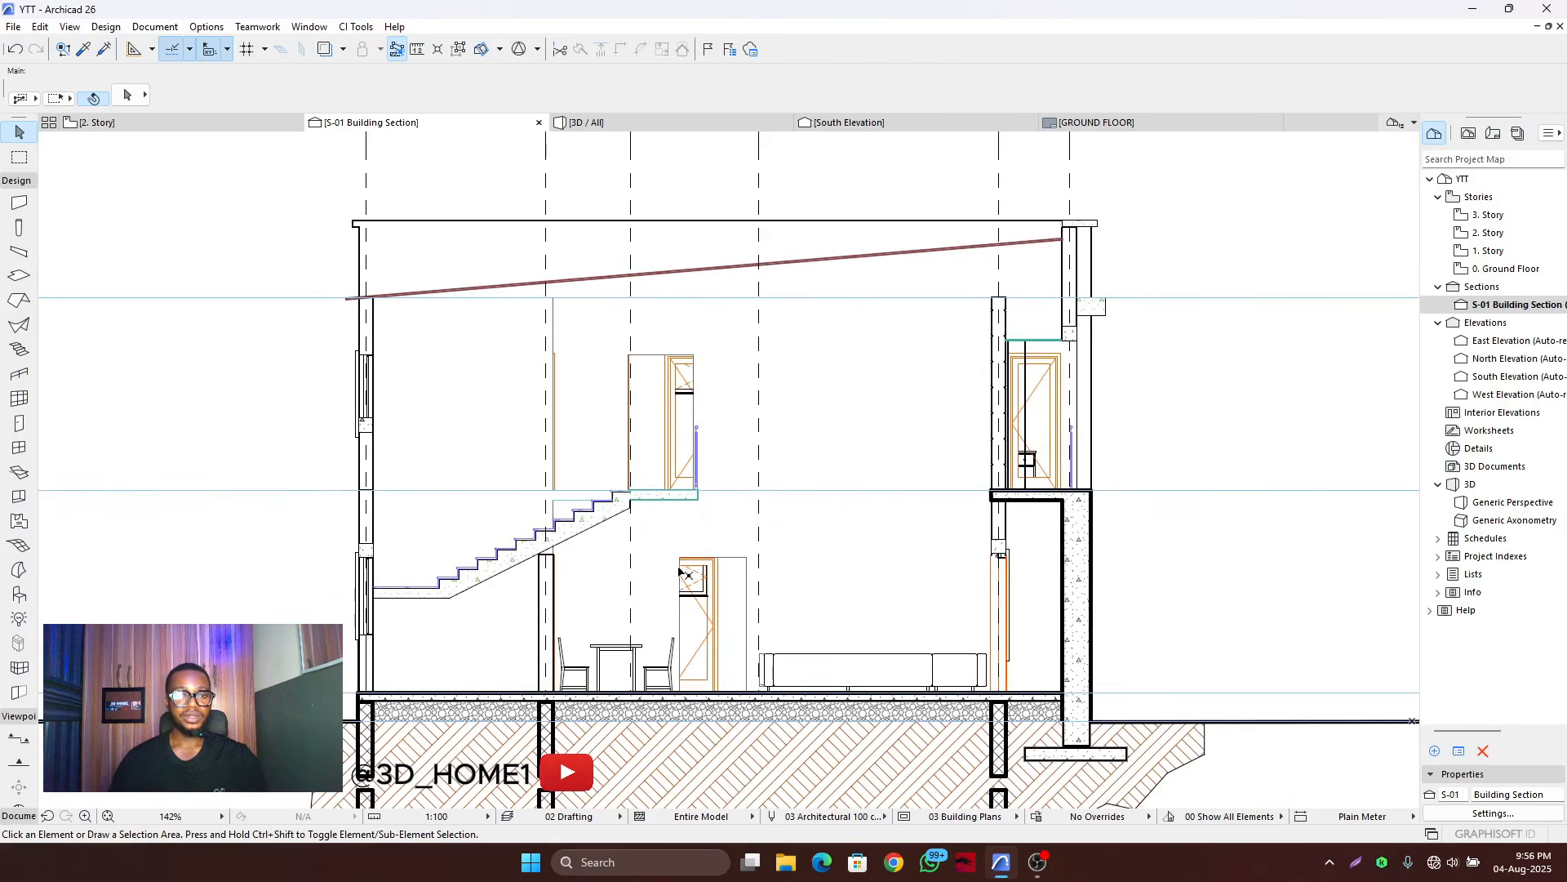
scroll(729, 478, up, 2)
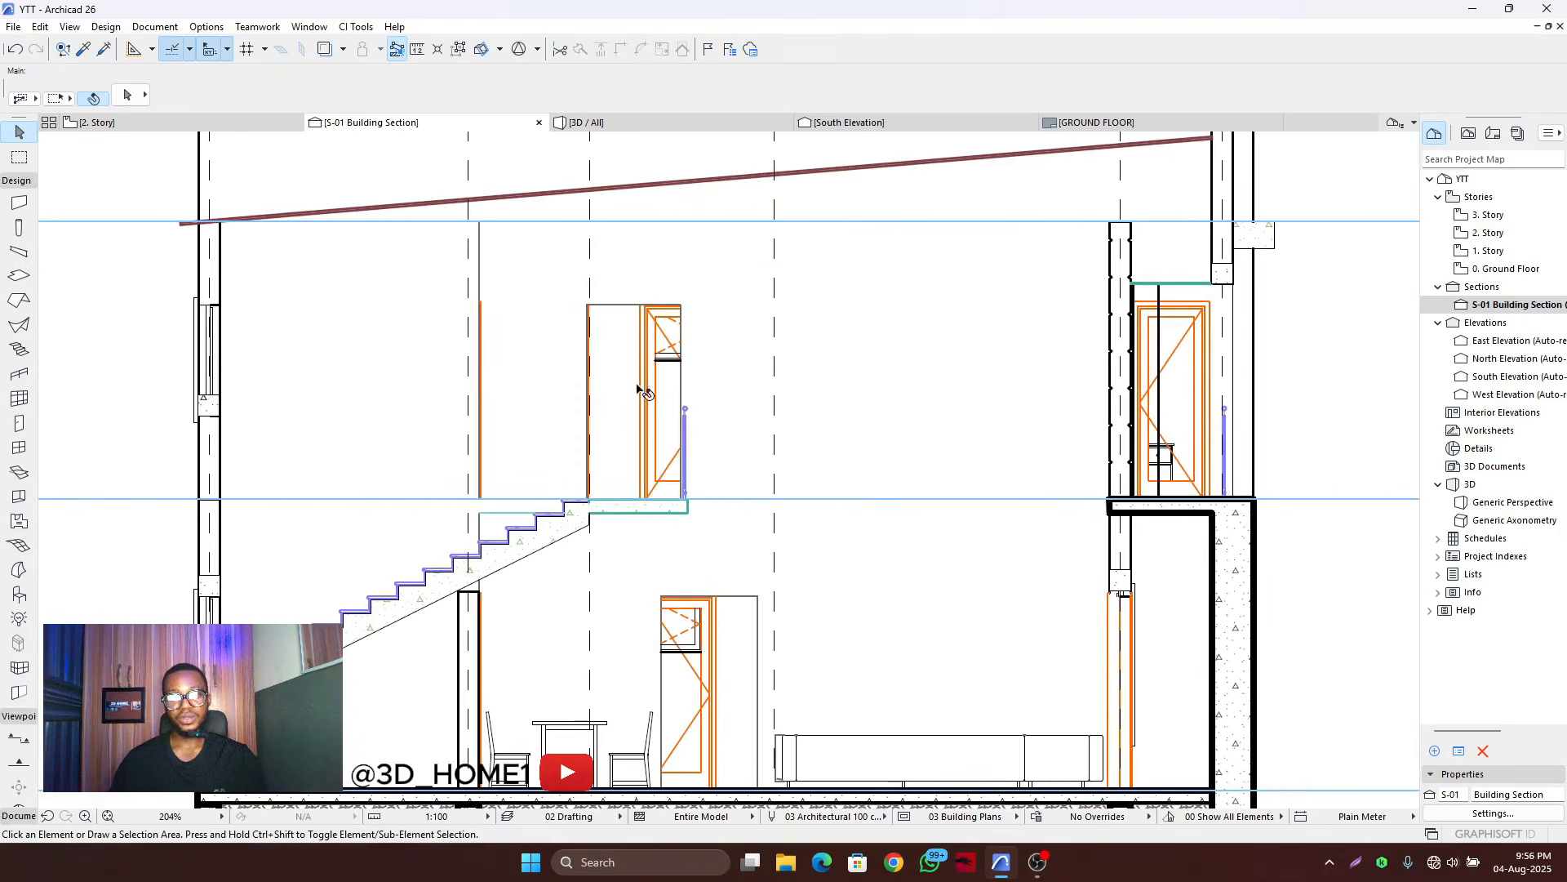
scroll(651, 393, down, 4)
scroll(667, 581, up, 3)
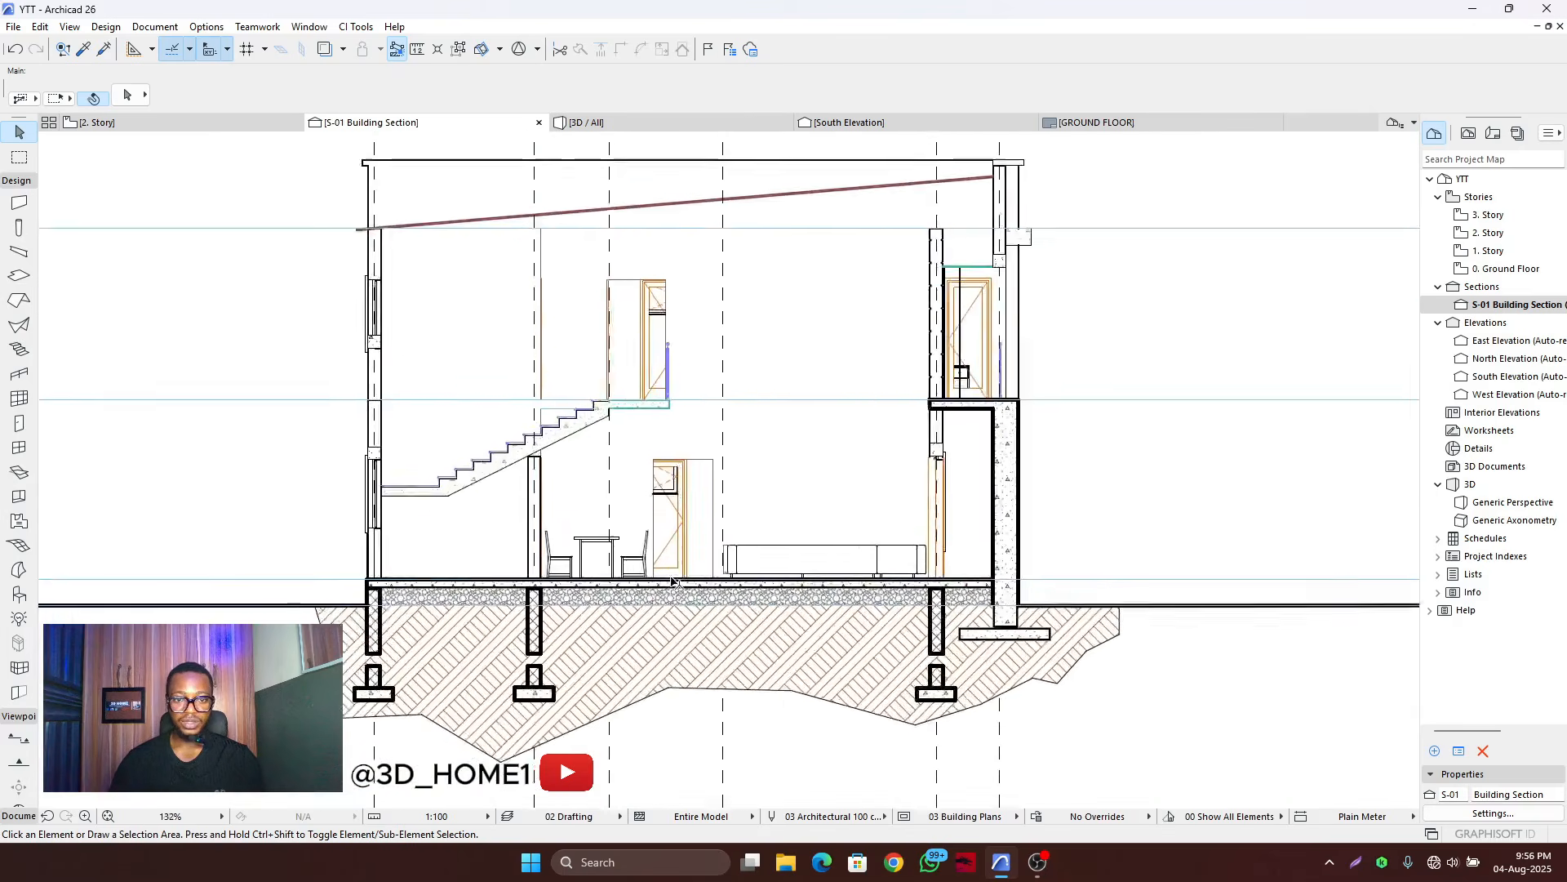
scroll(679, 472, down, 2)
scroll(680, 472, up, 3)
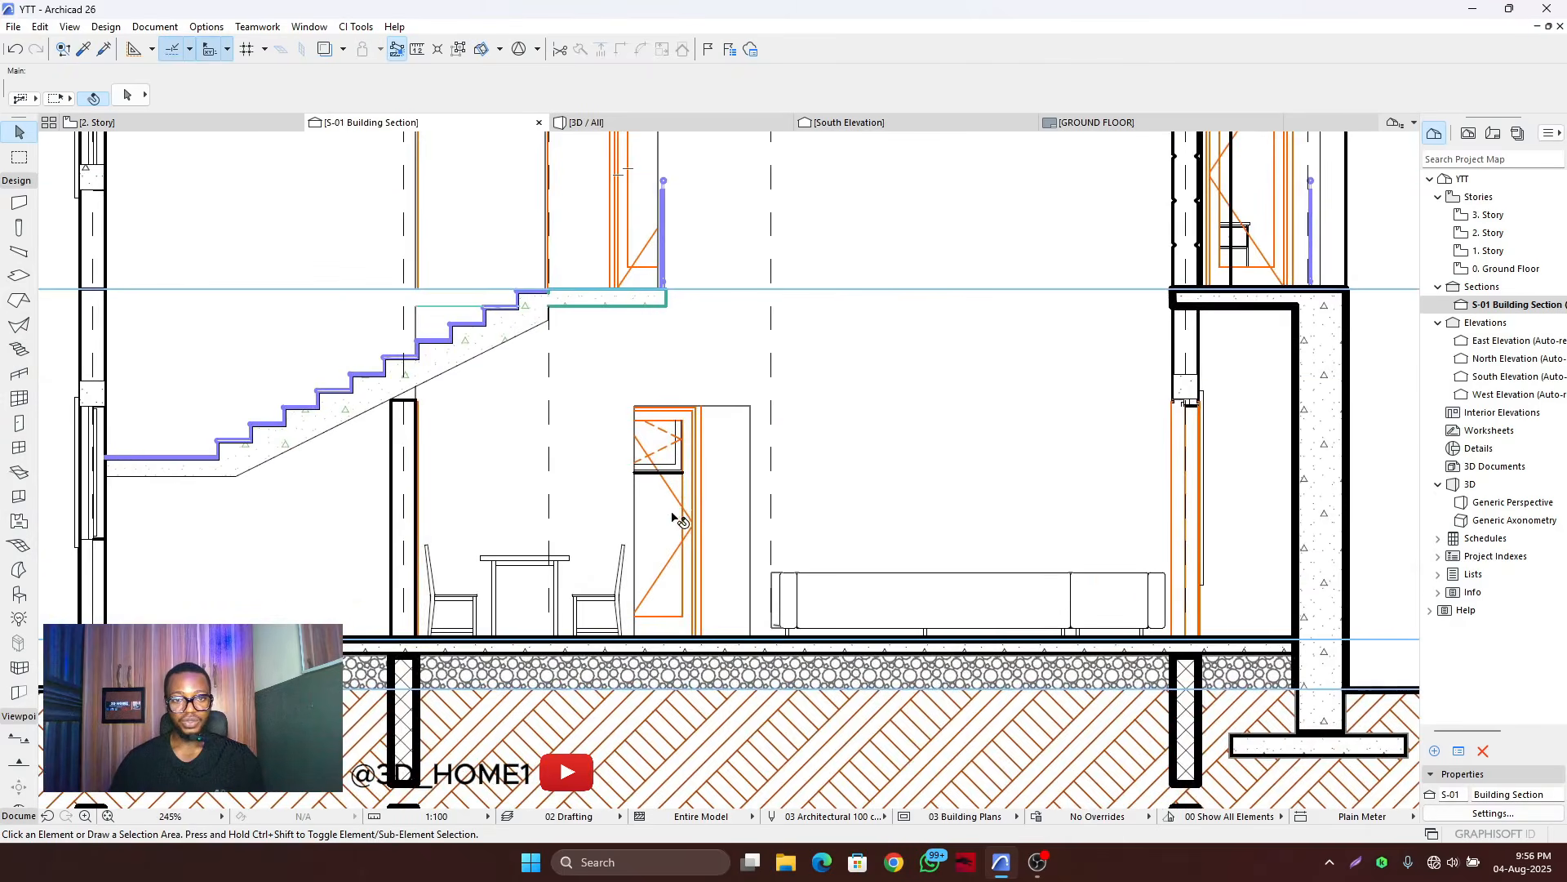
scroll(674, 519, down, 2)
scroll(661, 353, up, 2)
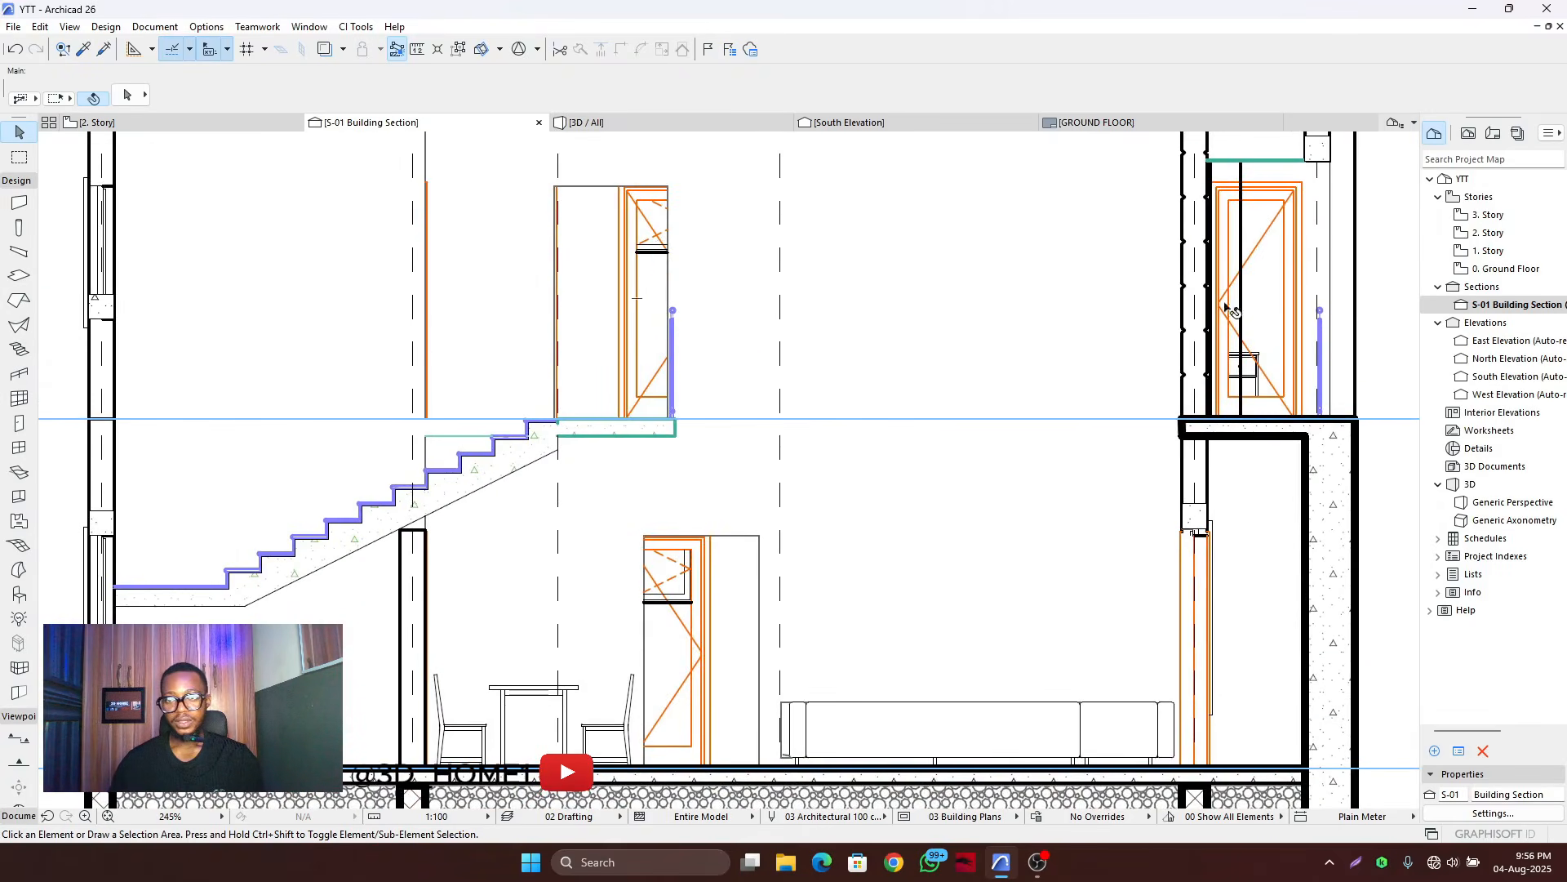
scroll(1278, 362, down, 4)
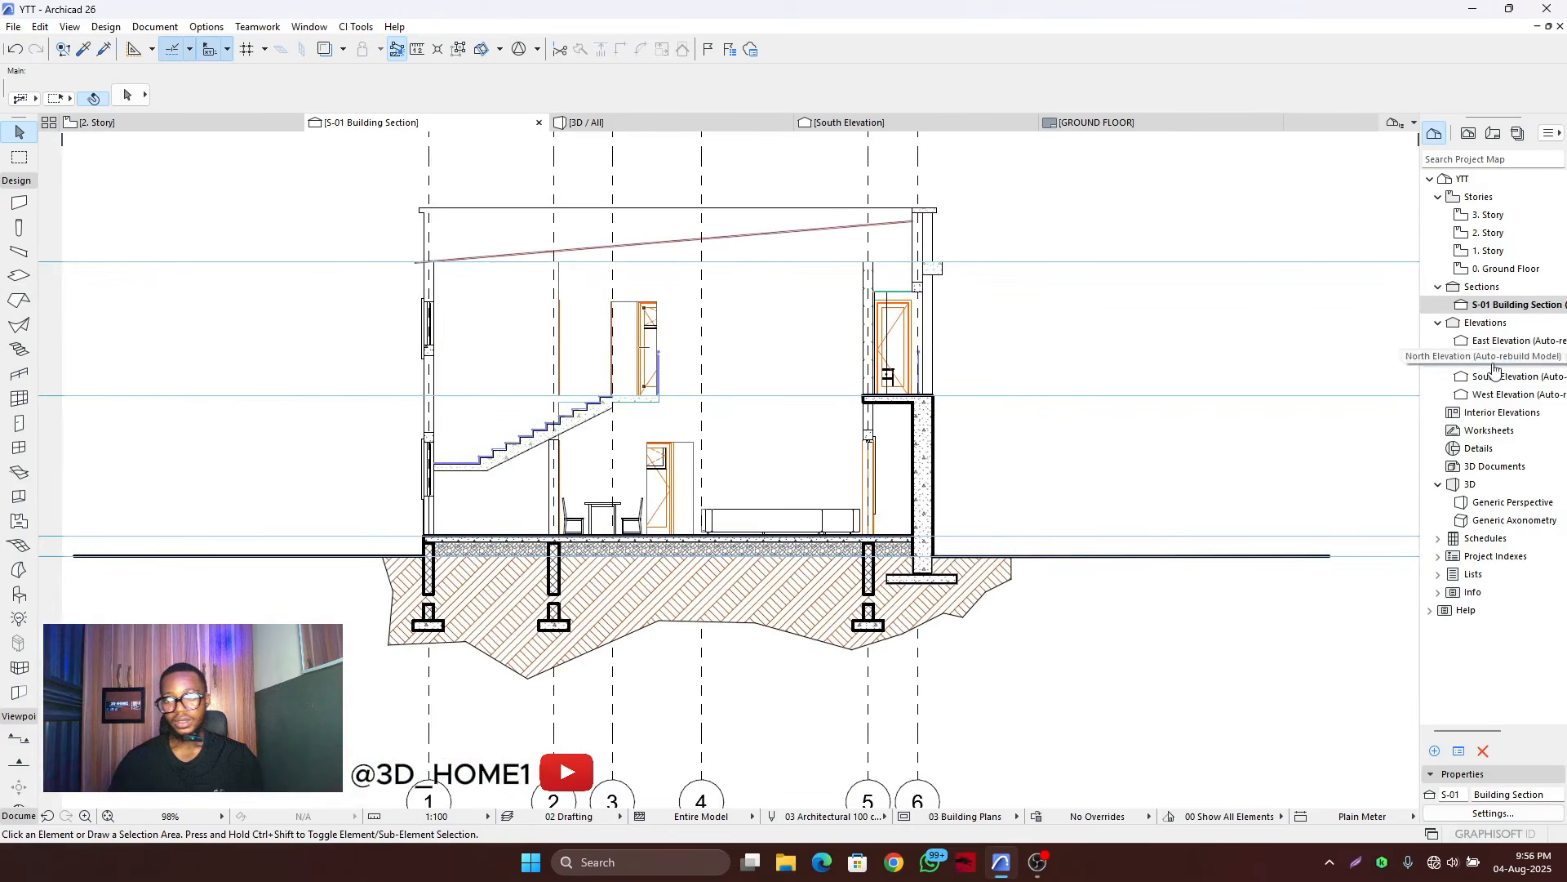
scroll(1007, 397, up, 3)
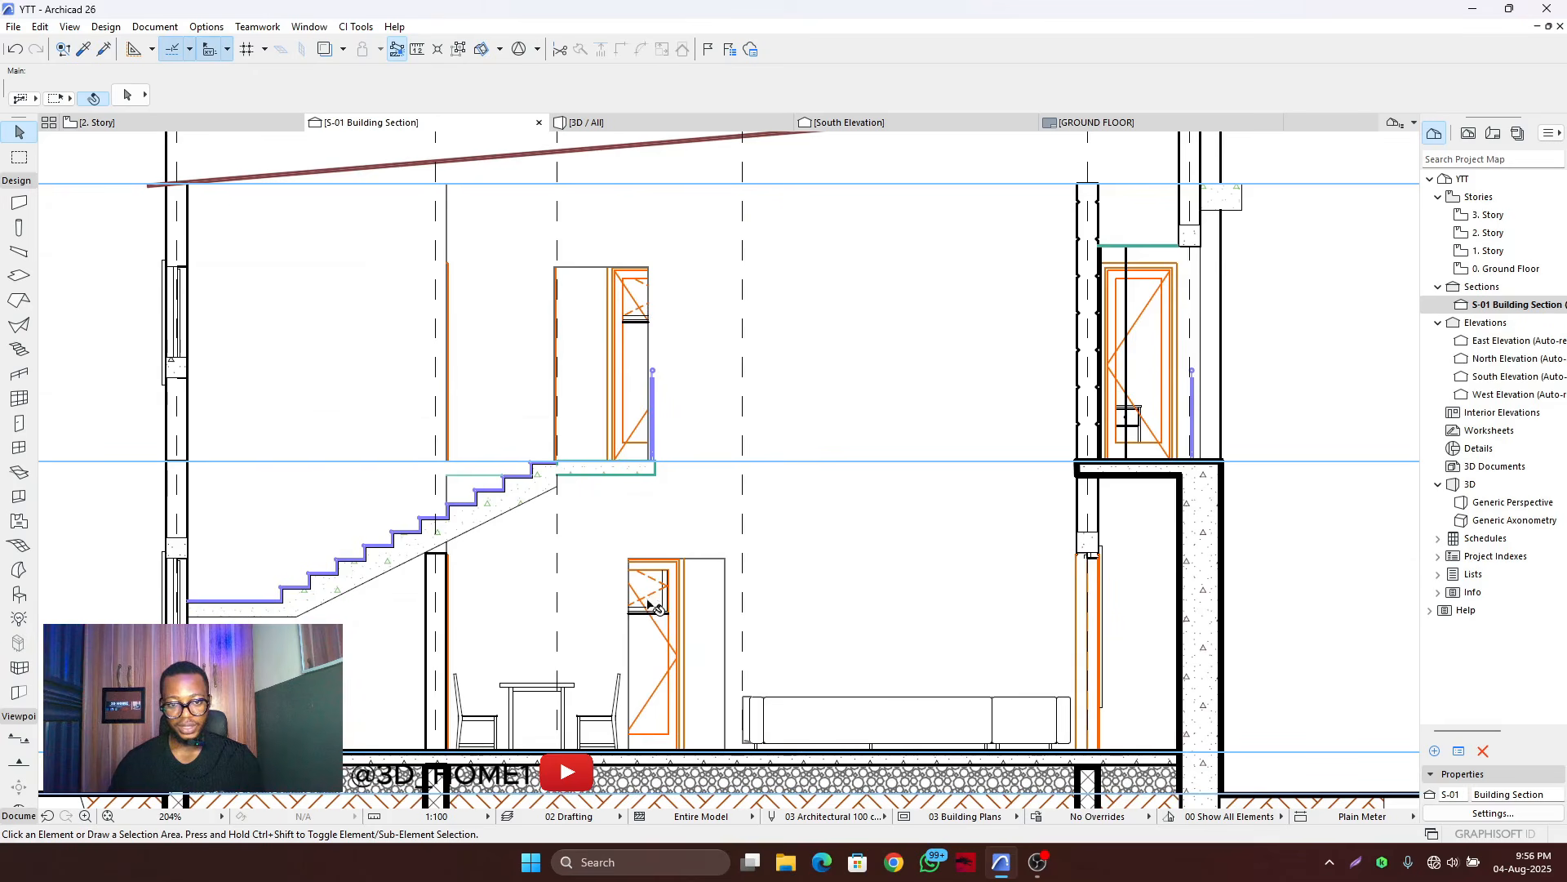
- Turn off Transparency for uncut elements in the settings of section S-01
right_click(1497, 308)
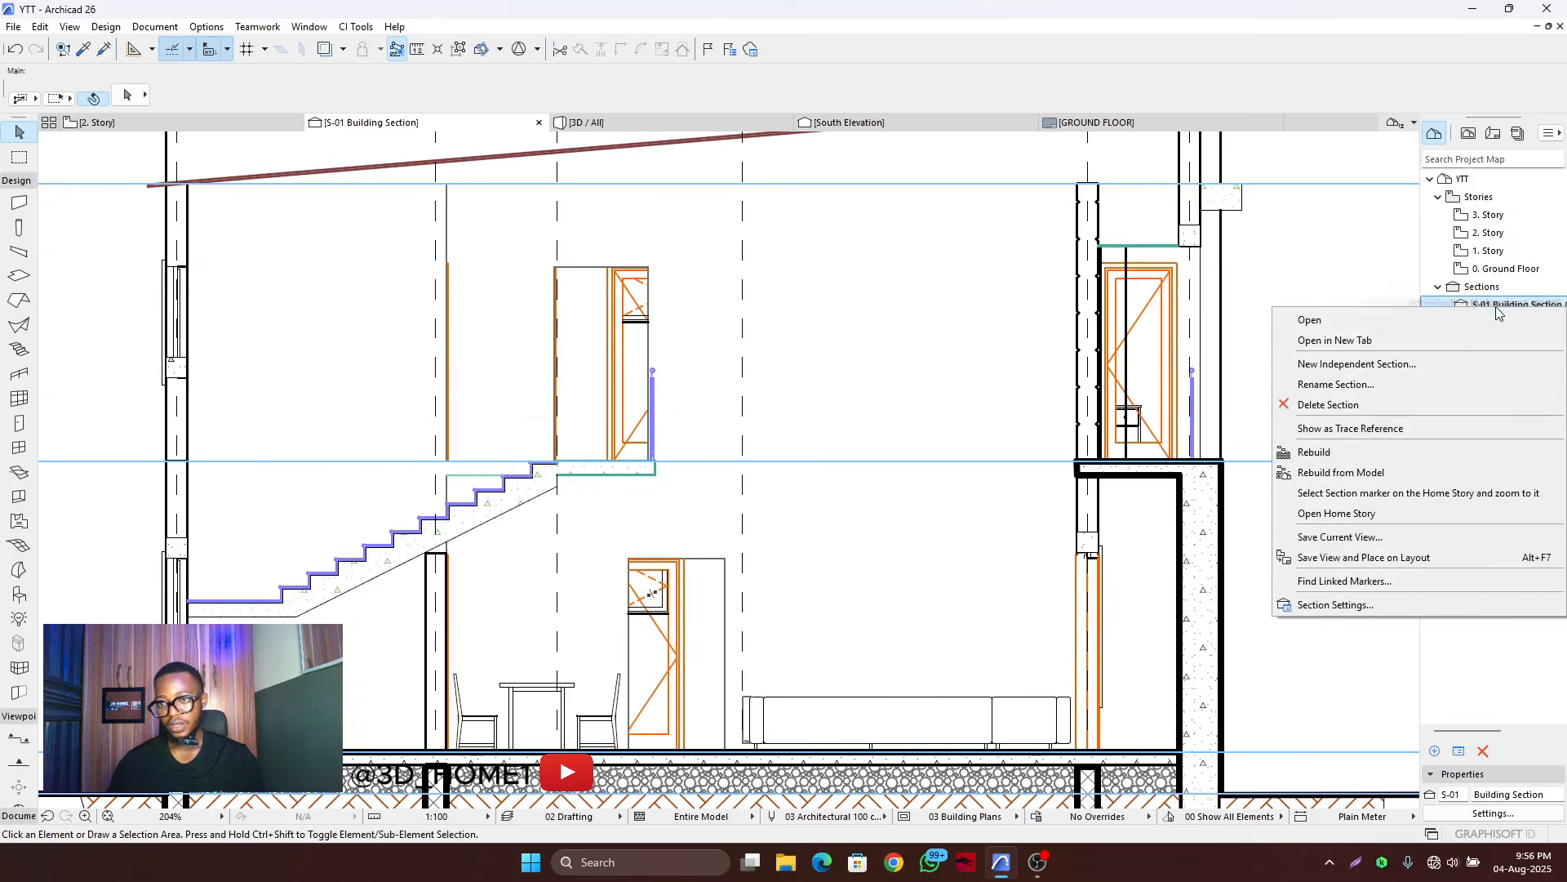
click(1326, 604)
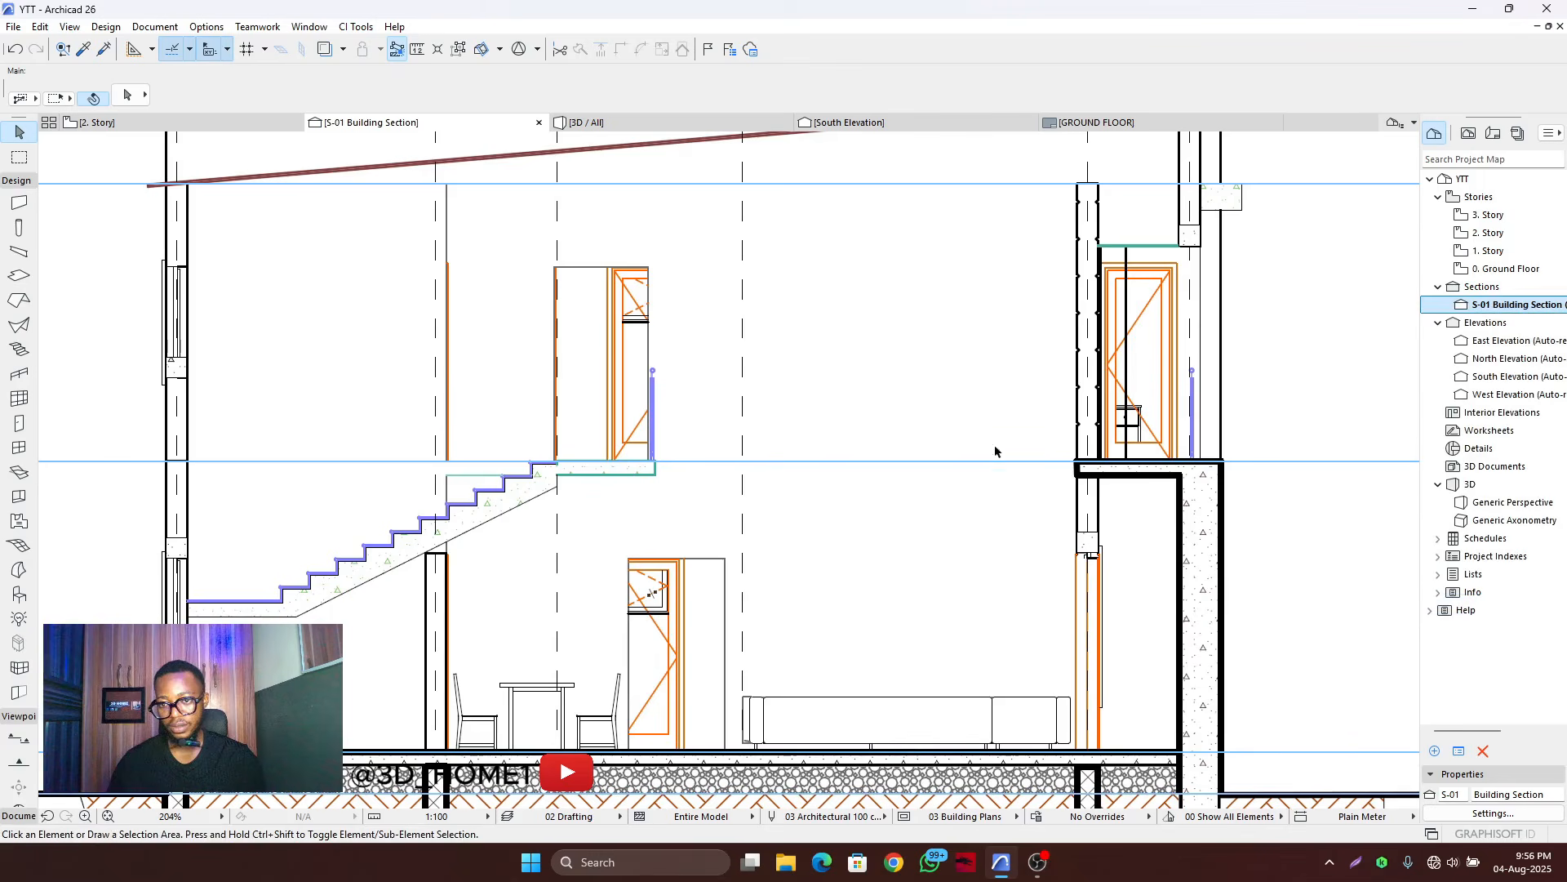
scroll(755, 515, down, 1)
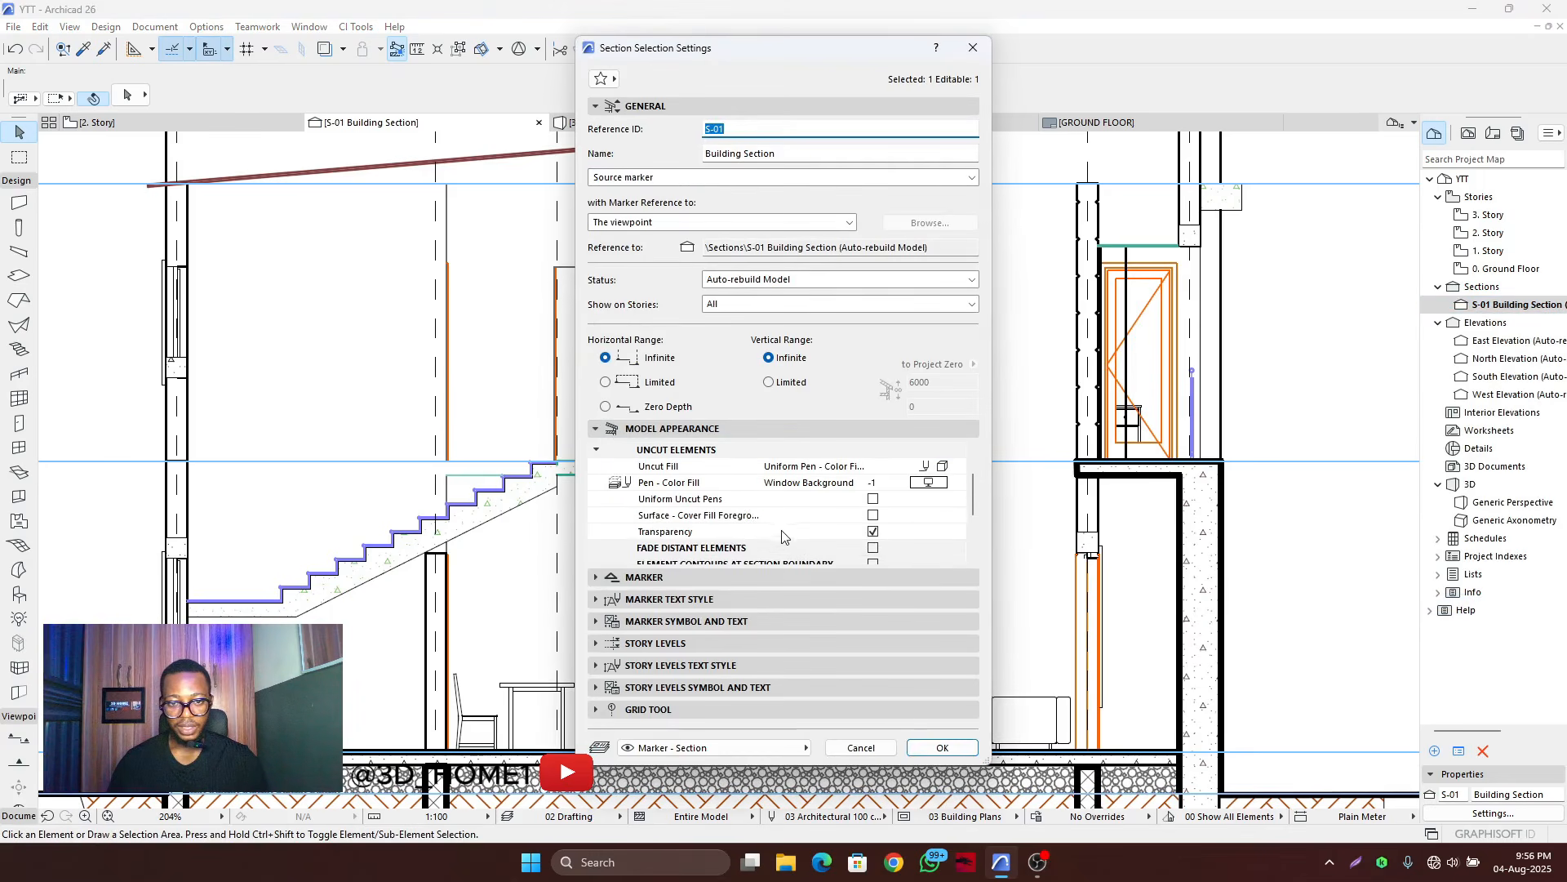
scroll(767, 527, down, 1)
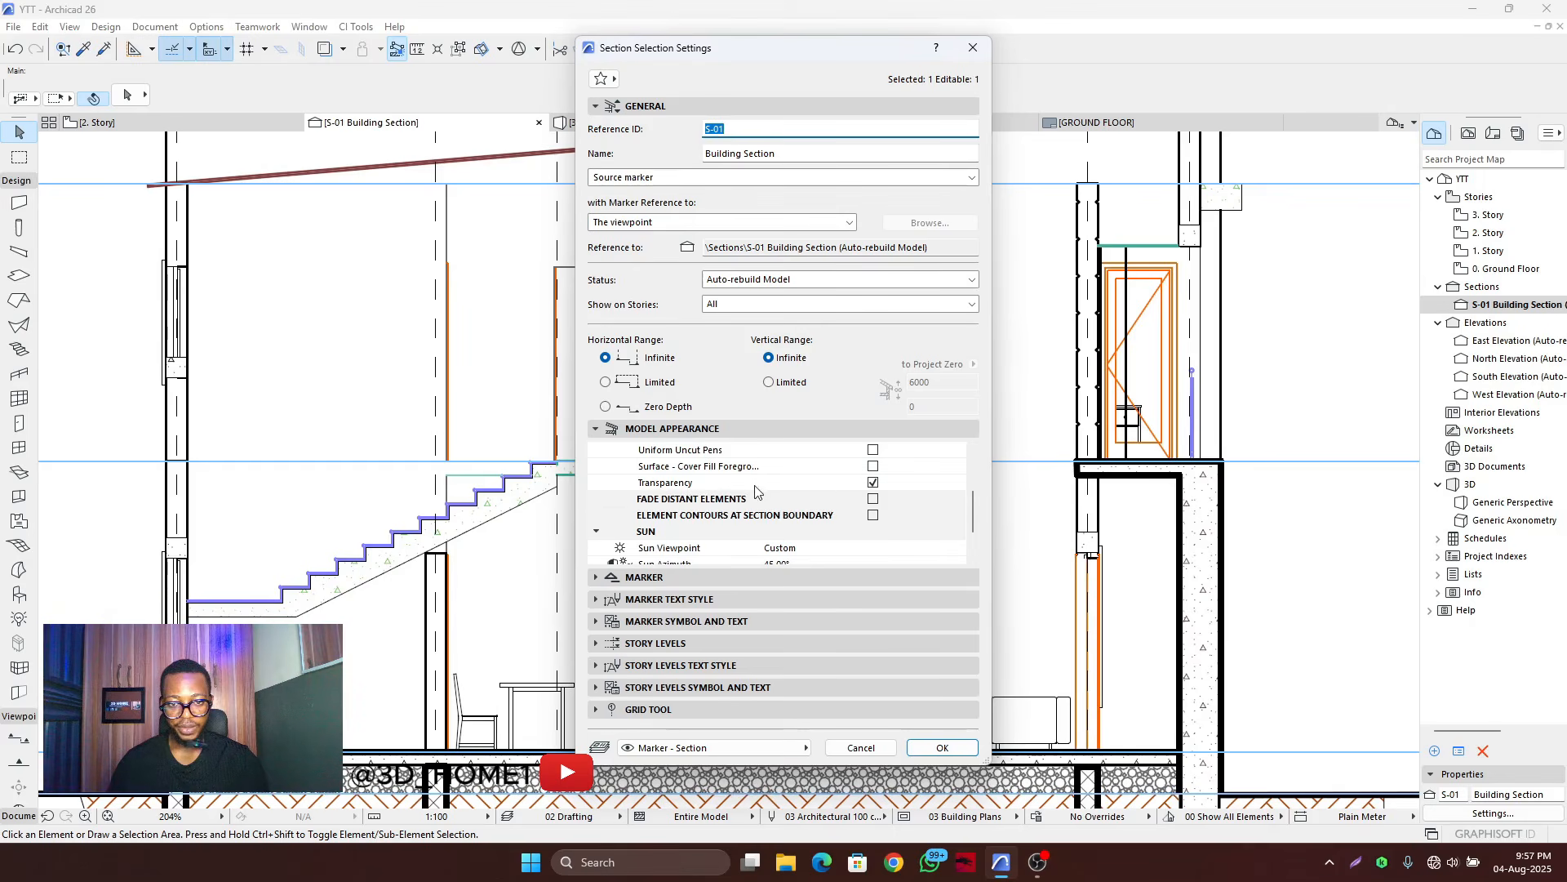
click(874, 483)
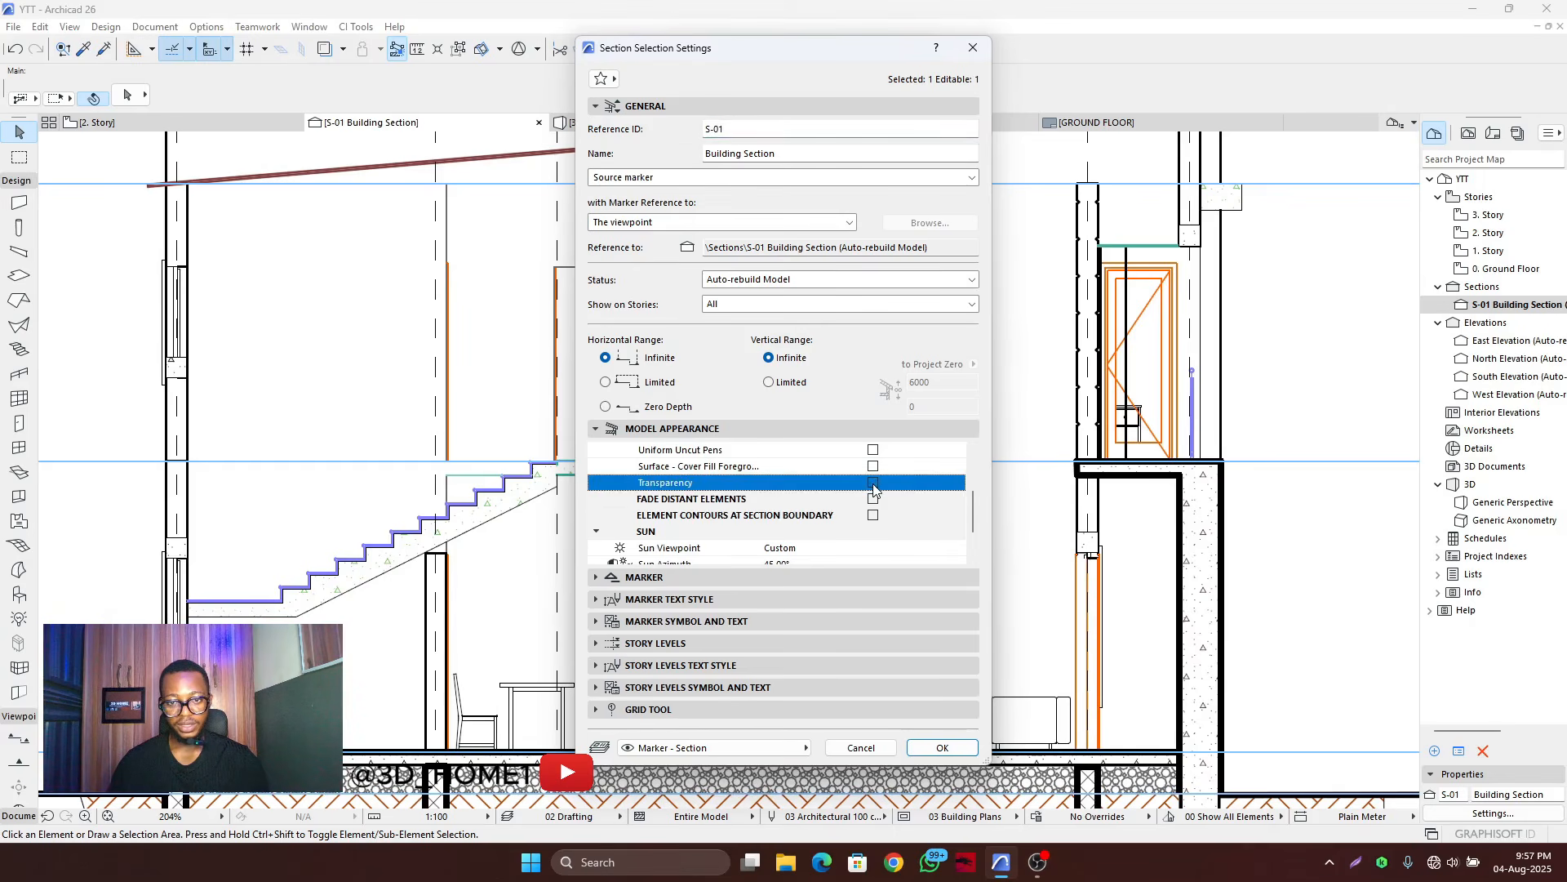
click(942, 748)
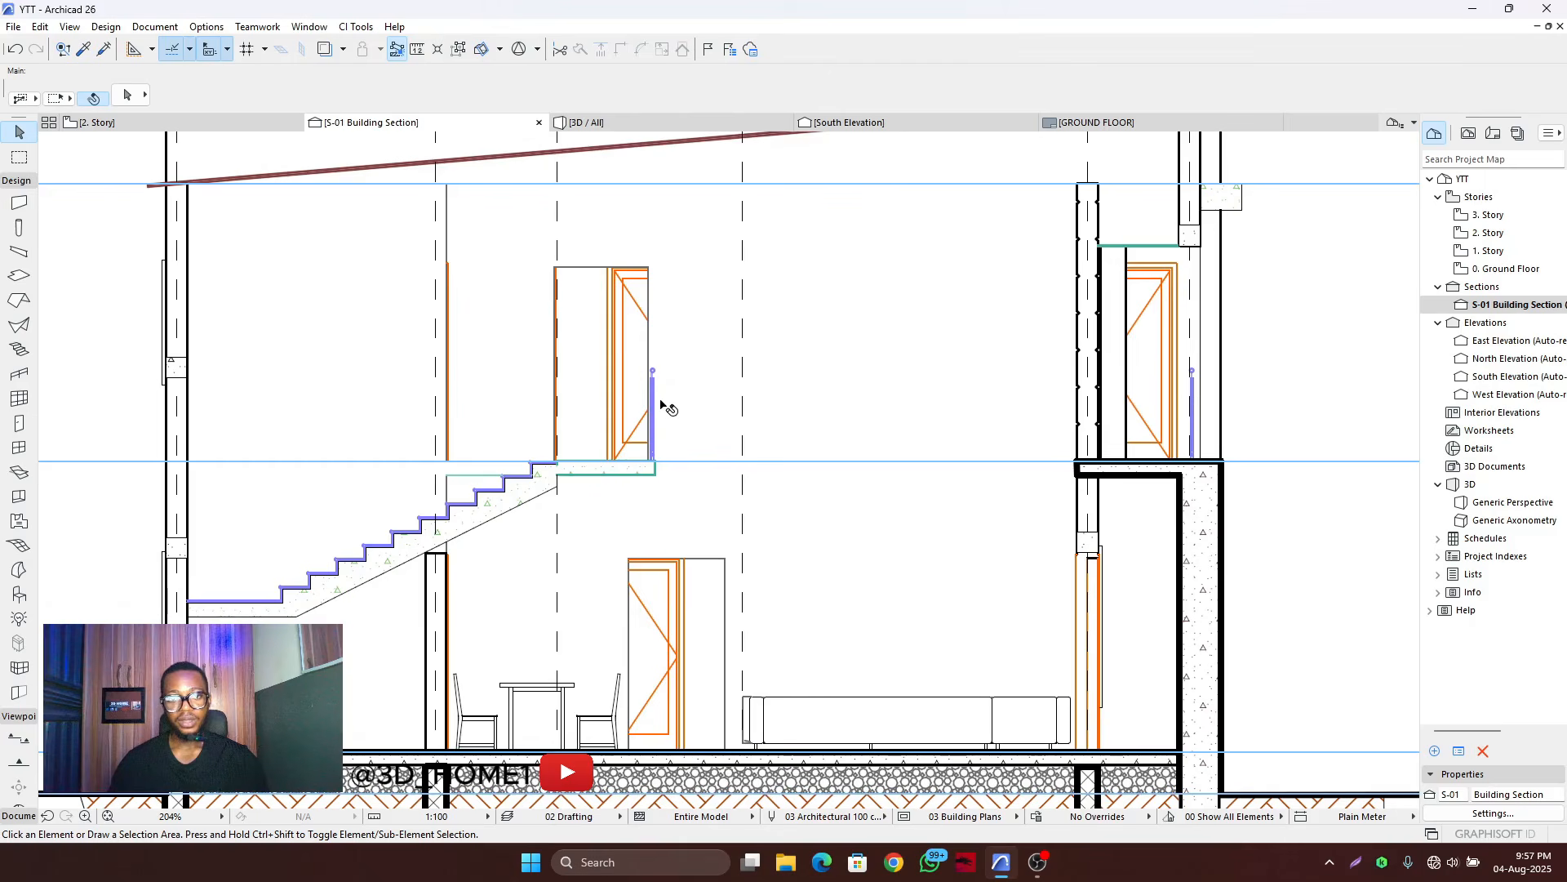
scroll(629, 305, down, 5)
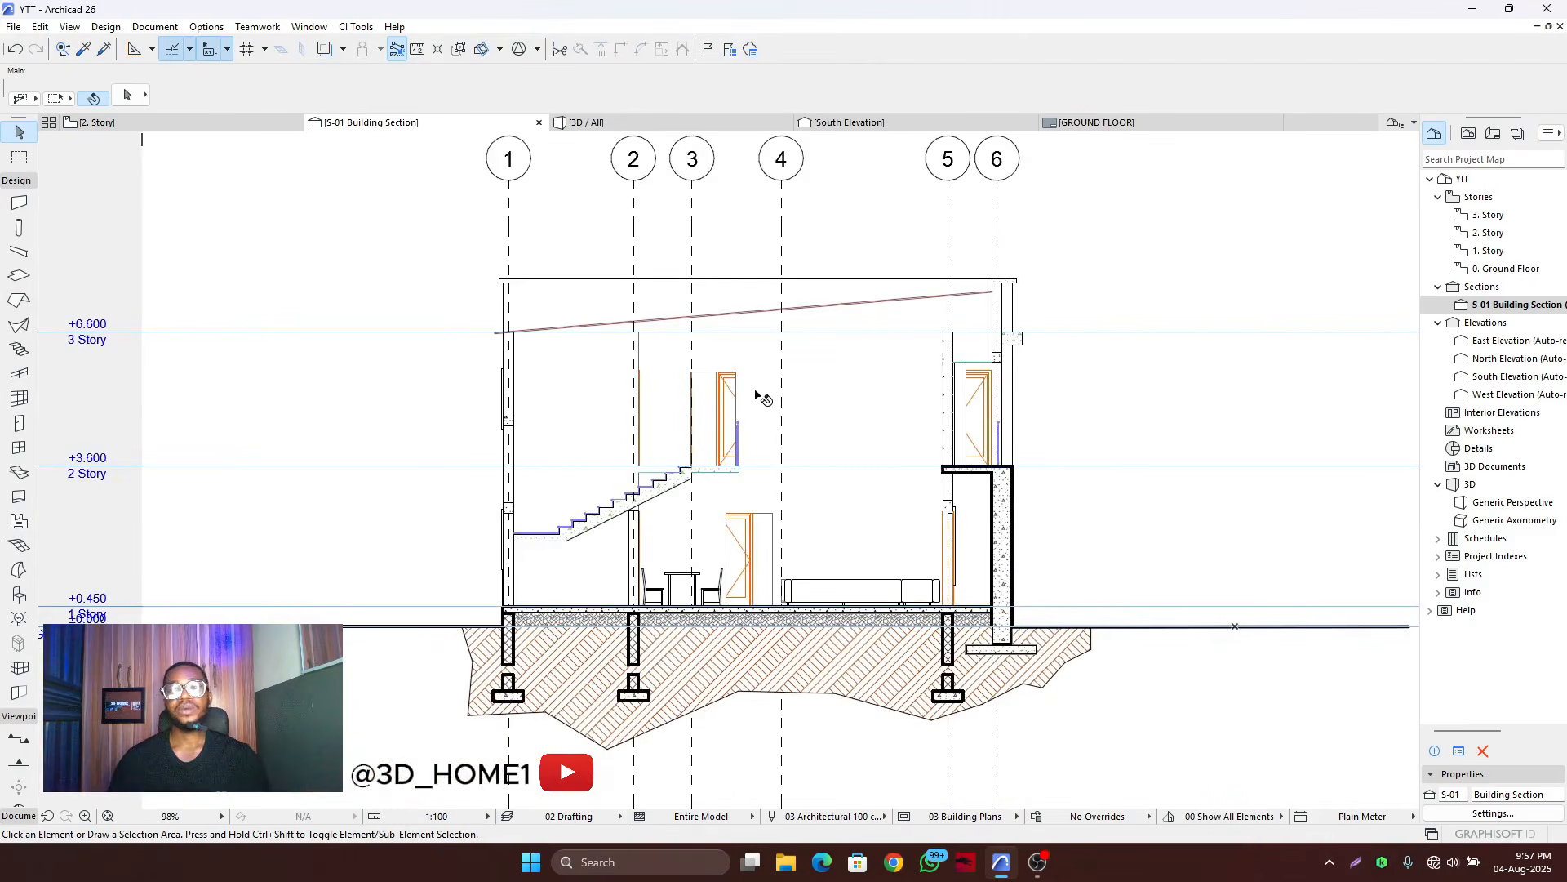
scroll(731, 413, up, 6)
scroll(689, 400, down, 4)
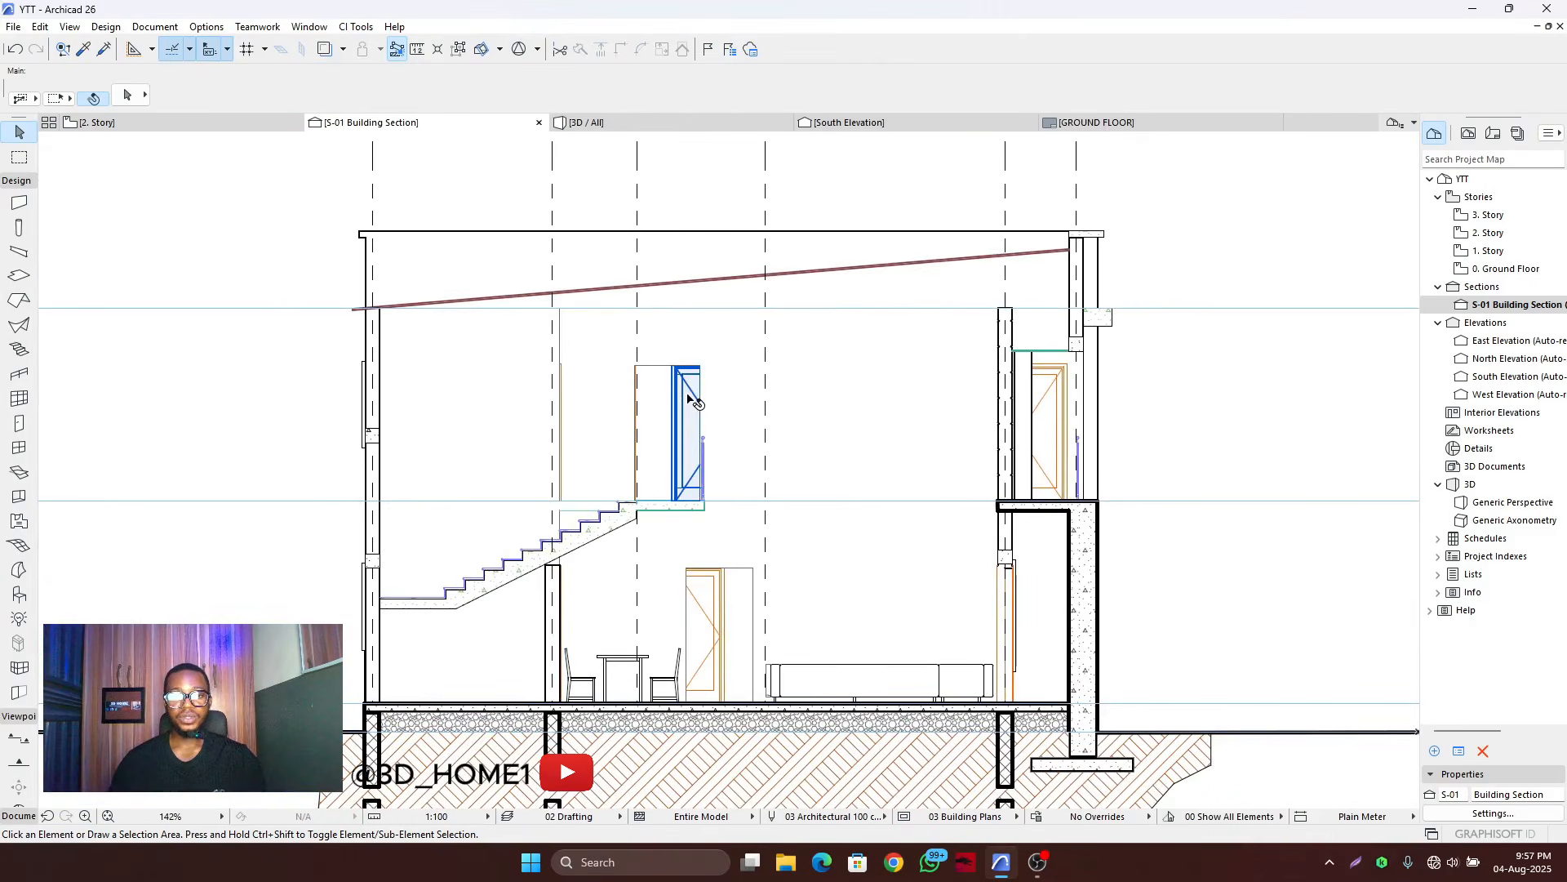
- Select the two upper floor doors and the lower door in section S-01, and set their Frame Pen to 1 (0.13 mm)
click(690, 400)
shift+click(1053, 400)
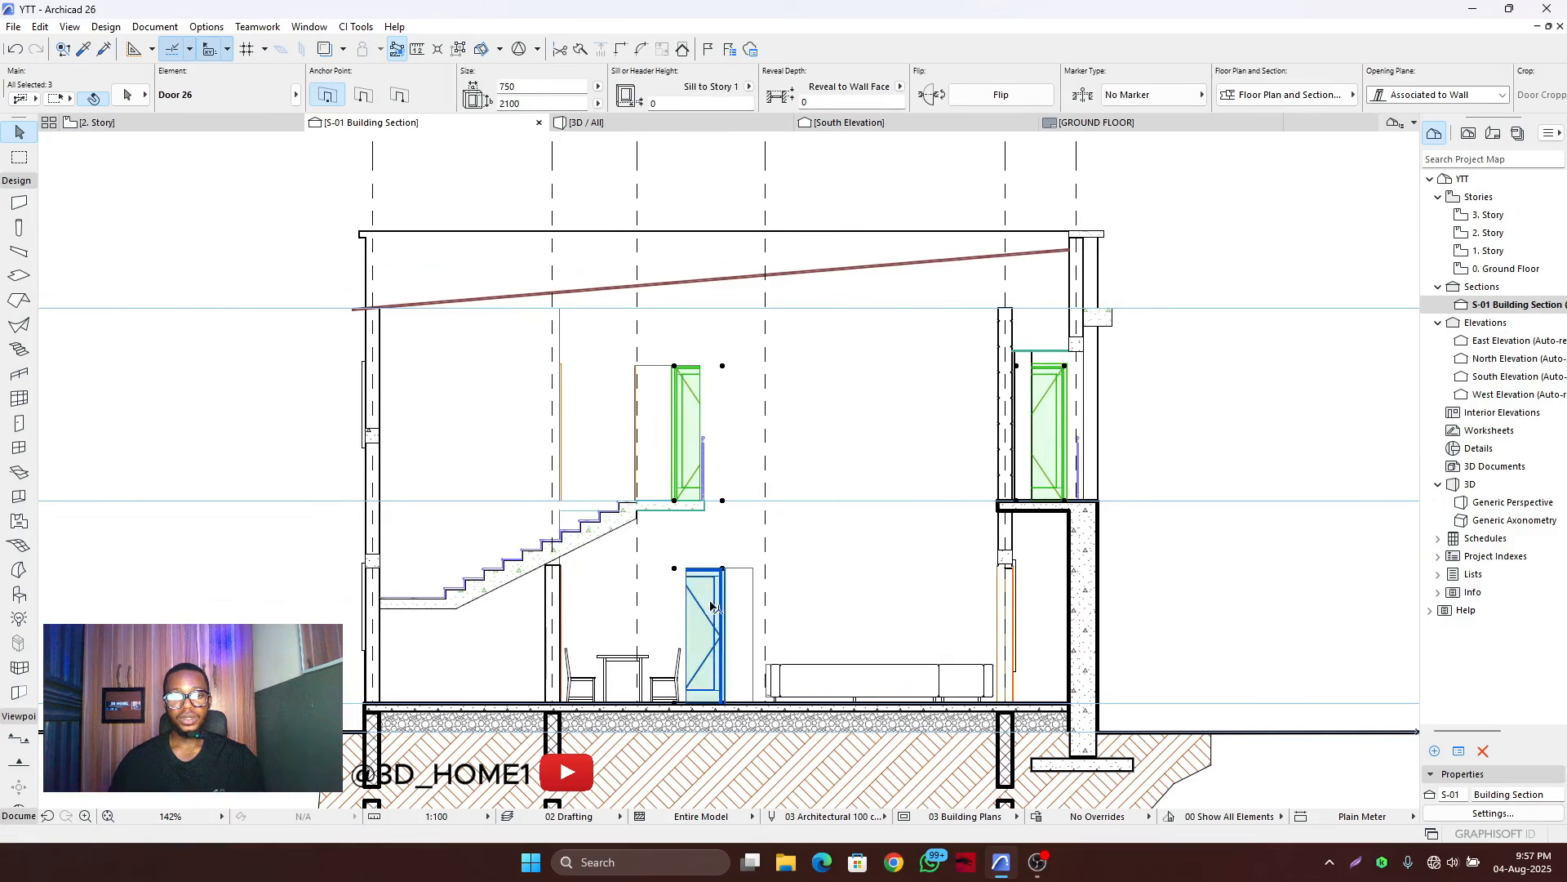
shift+click(748, 604)
scroll(768, 413, up, 3)
scroll(661, 409, down, 3)
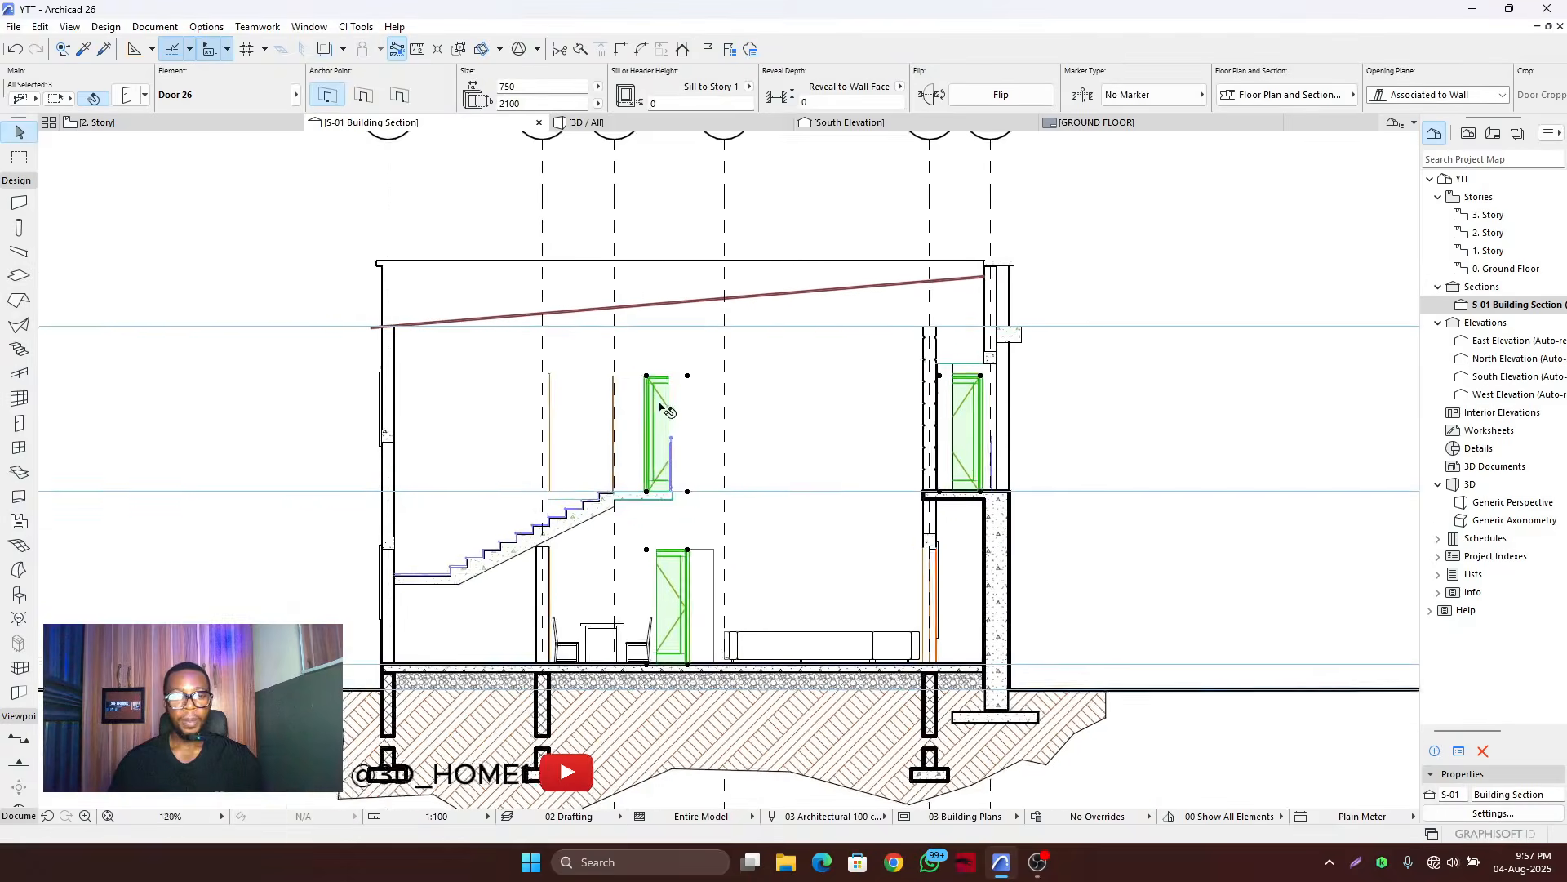
scroll(661, 409, up, 3)
scroll(637, 408, down, 2)
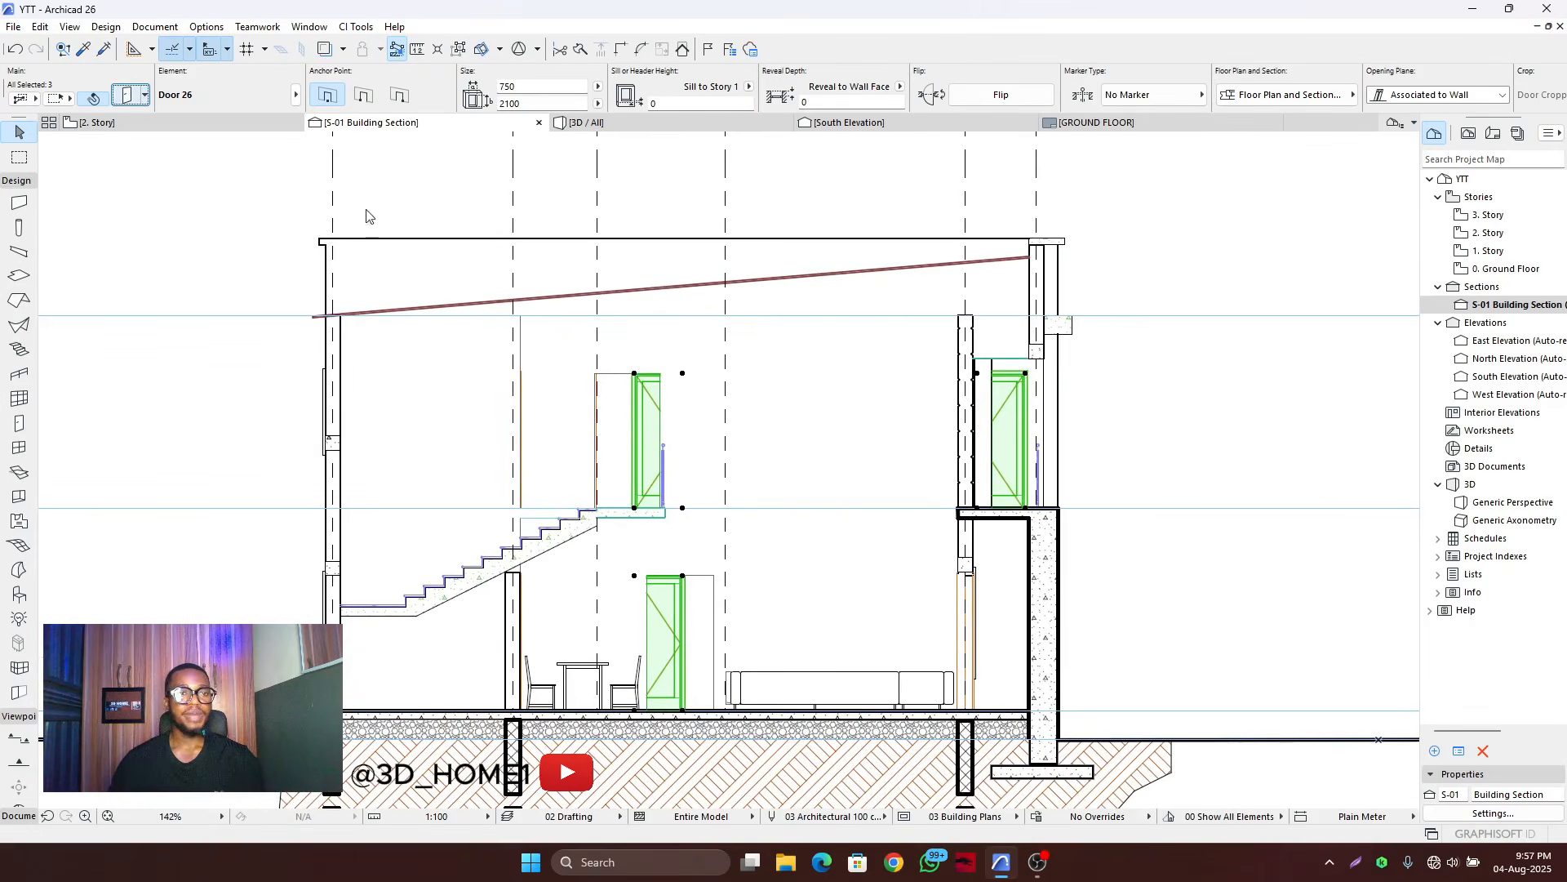
key(ctrl+t)
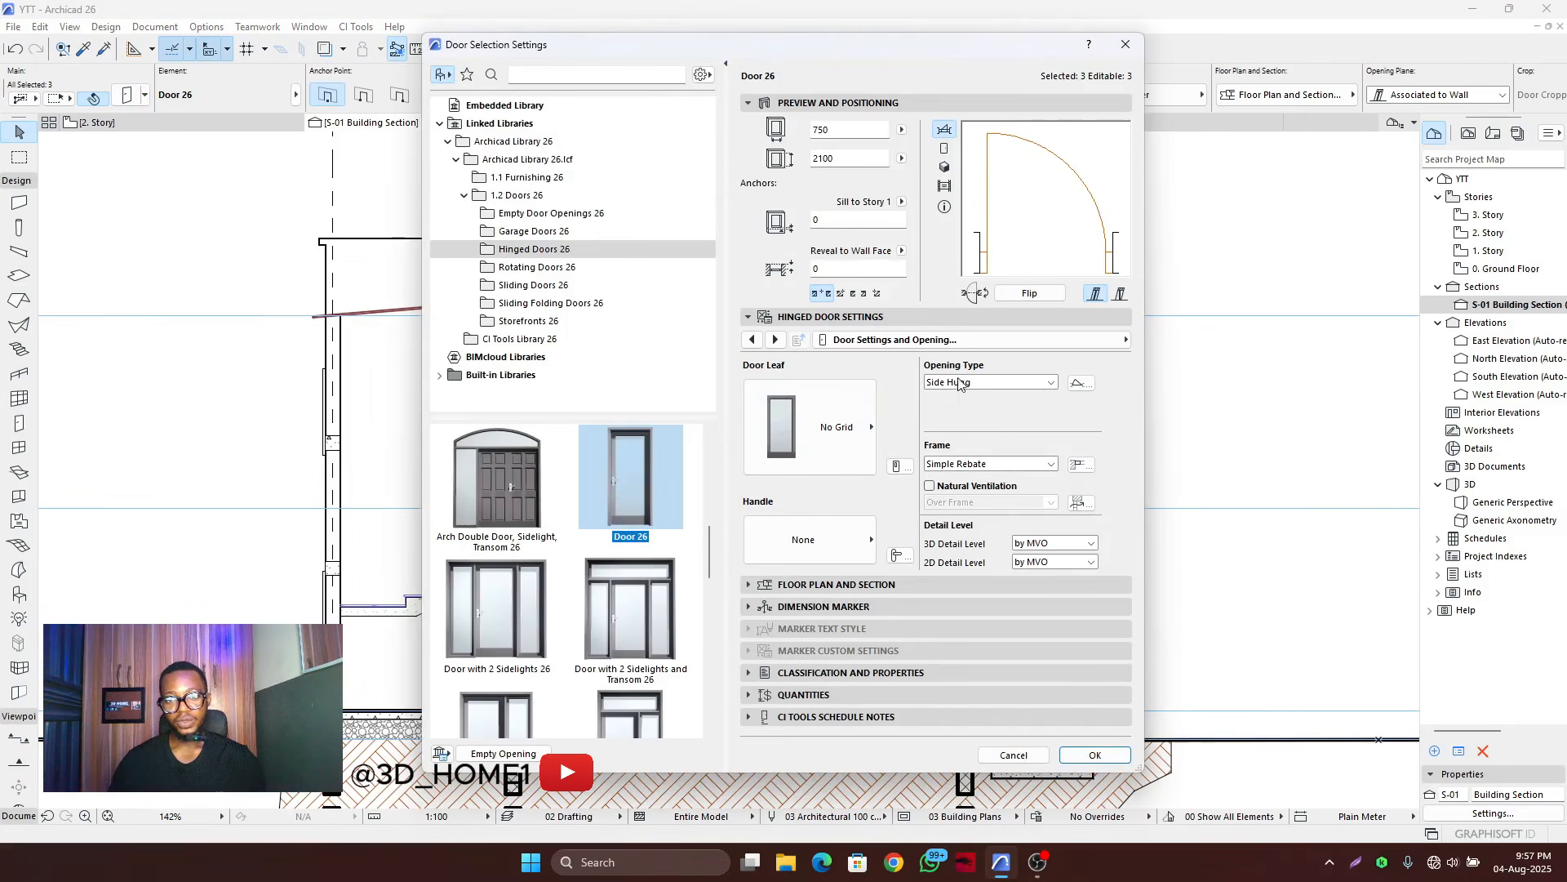
click(1127, 340)
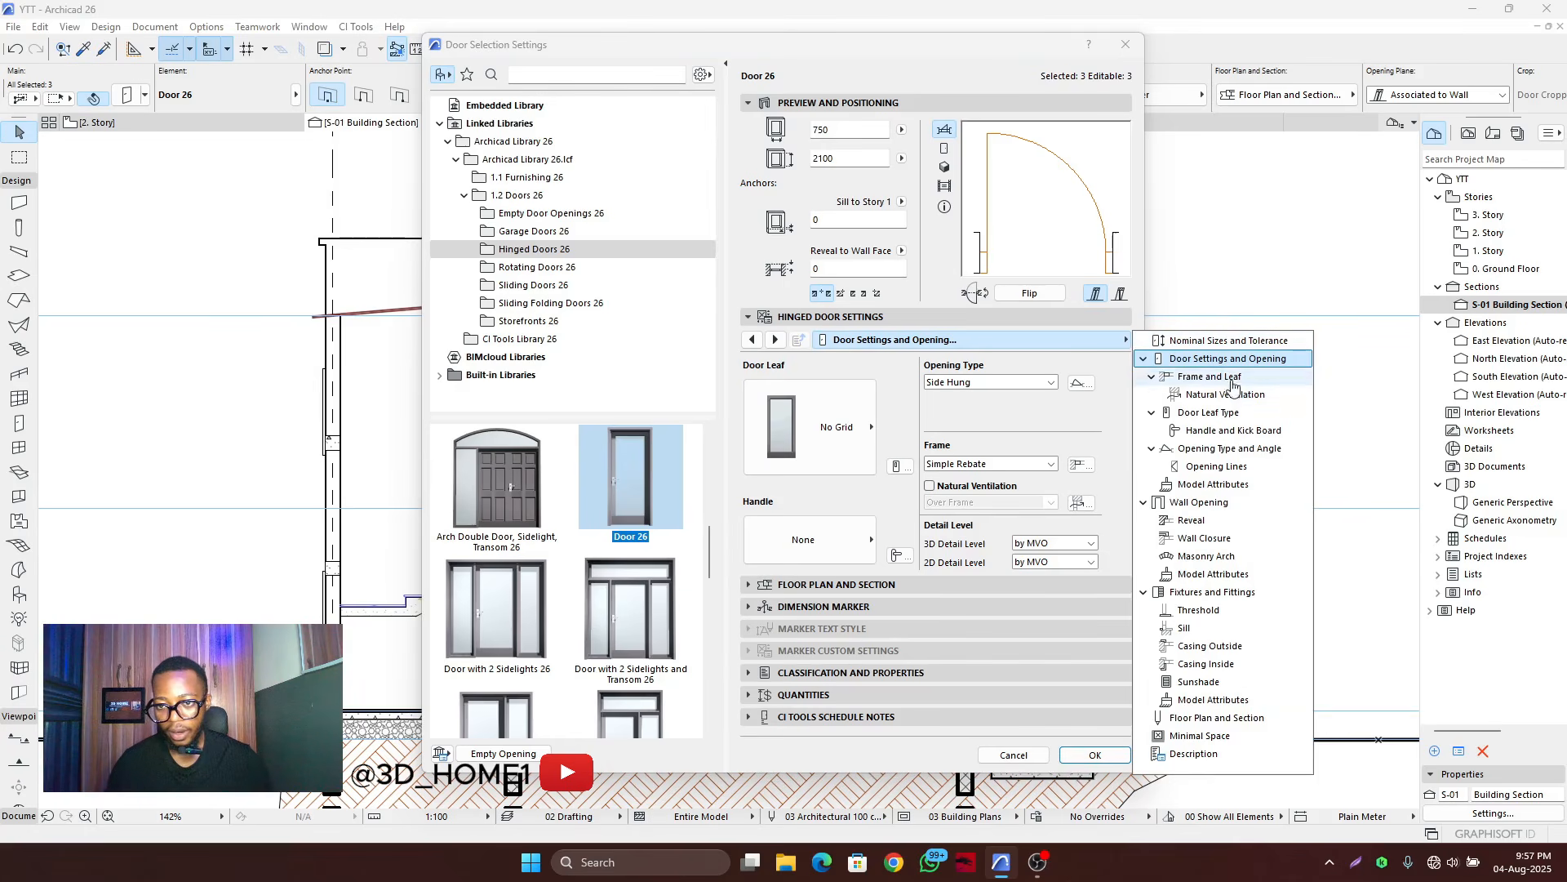
click(1213, 486)
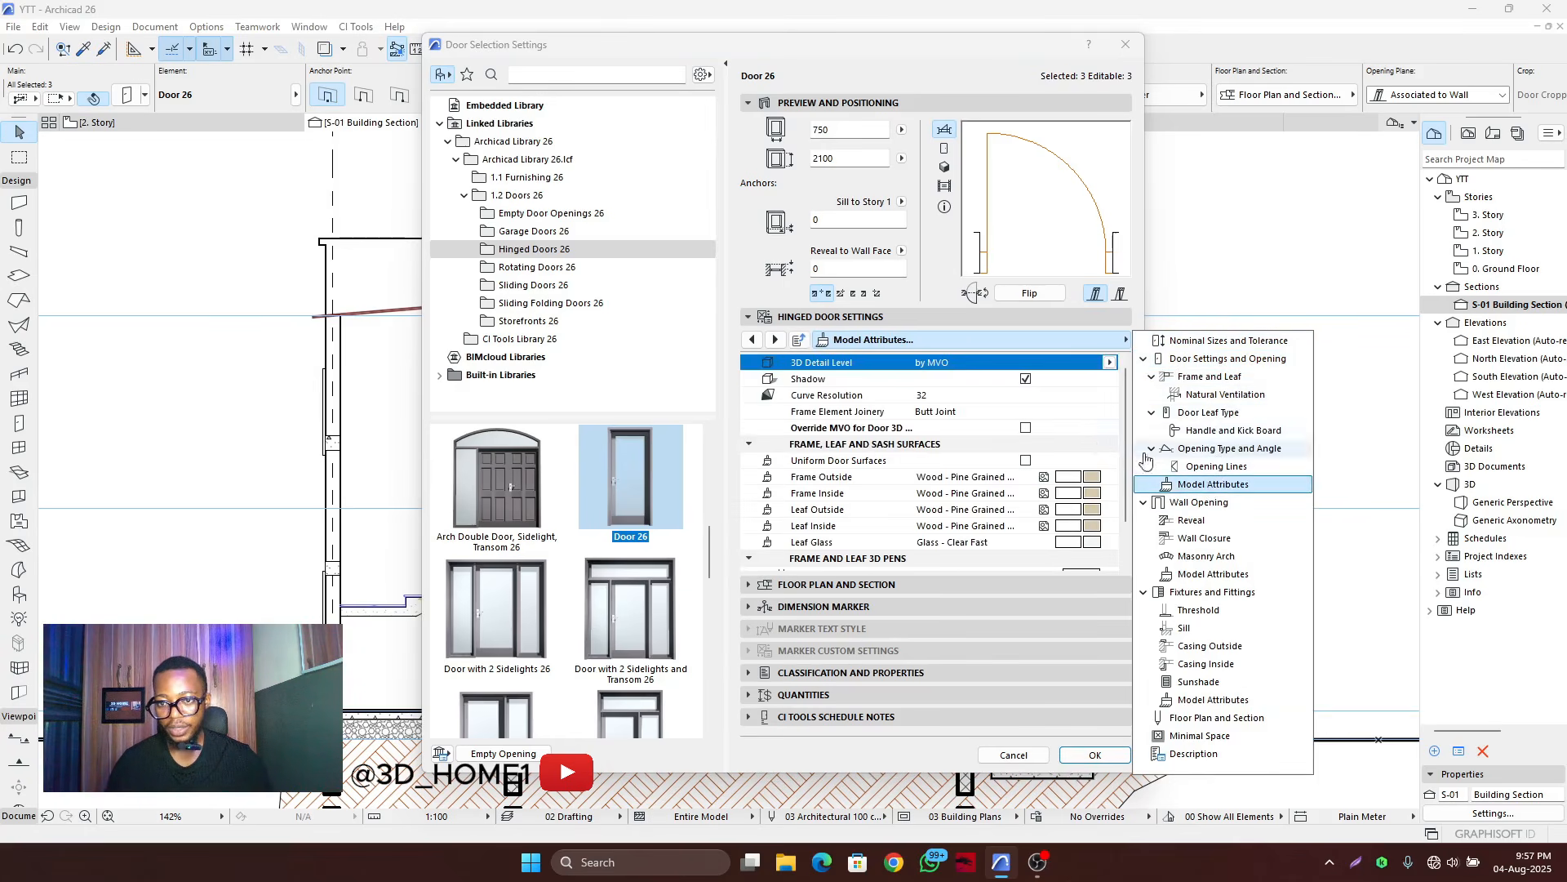
scroll(1054, 449, down, 3)
click(1088, 527)
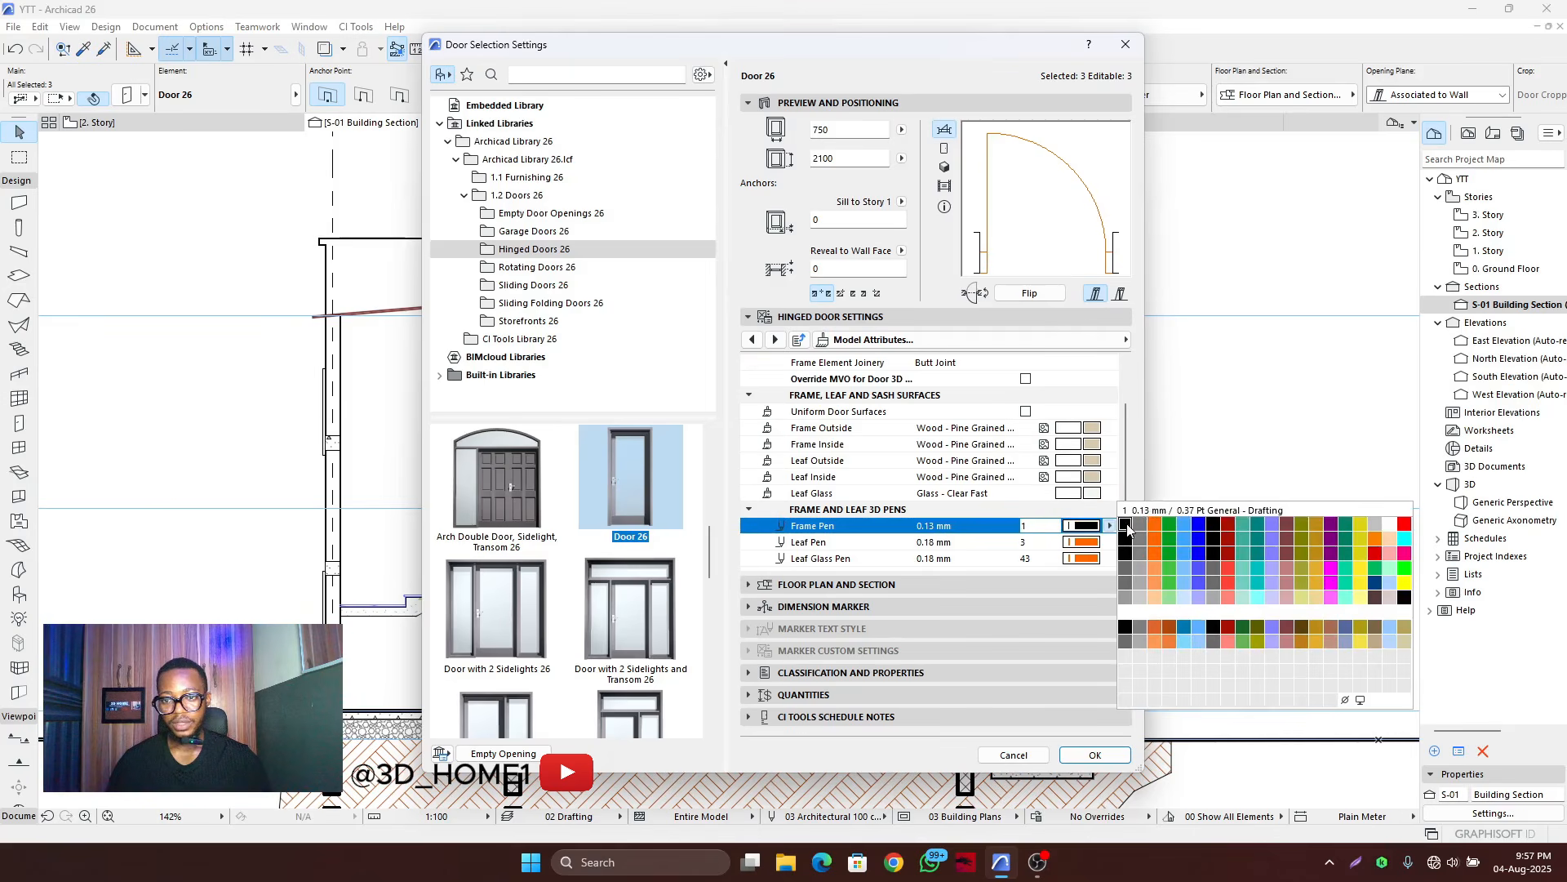
click(1126, 525)
- Set the three doors' Leaf Pen and Leaf Glass Pen to 1 (0.13 mm) and apply the door settings
click(1084, 543)
click(1125, 542)
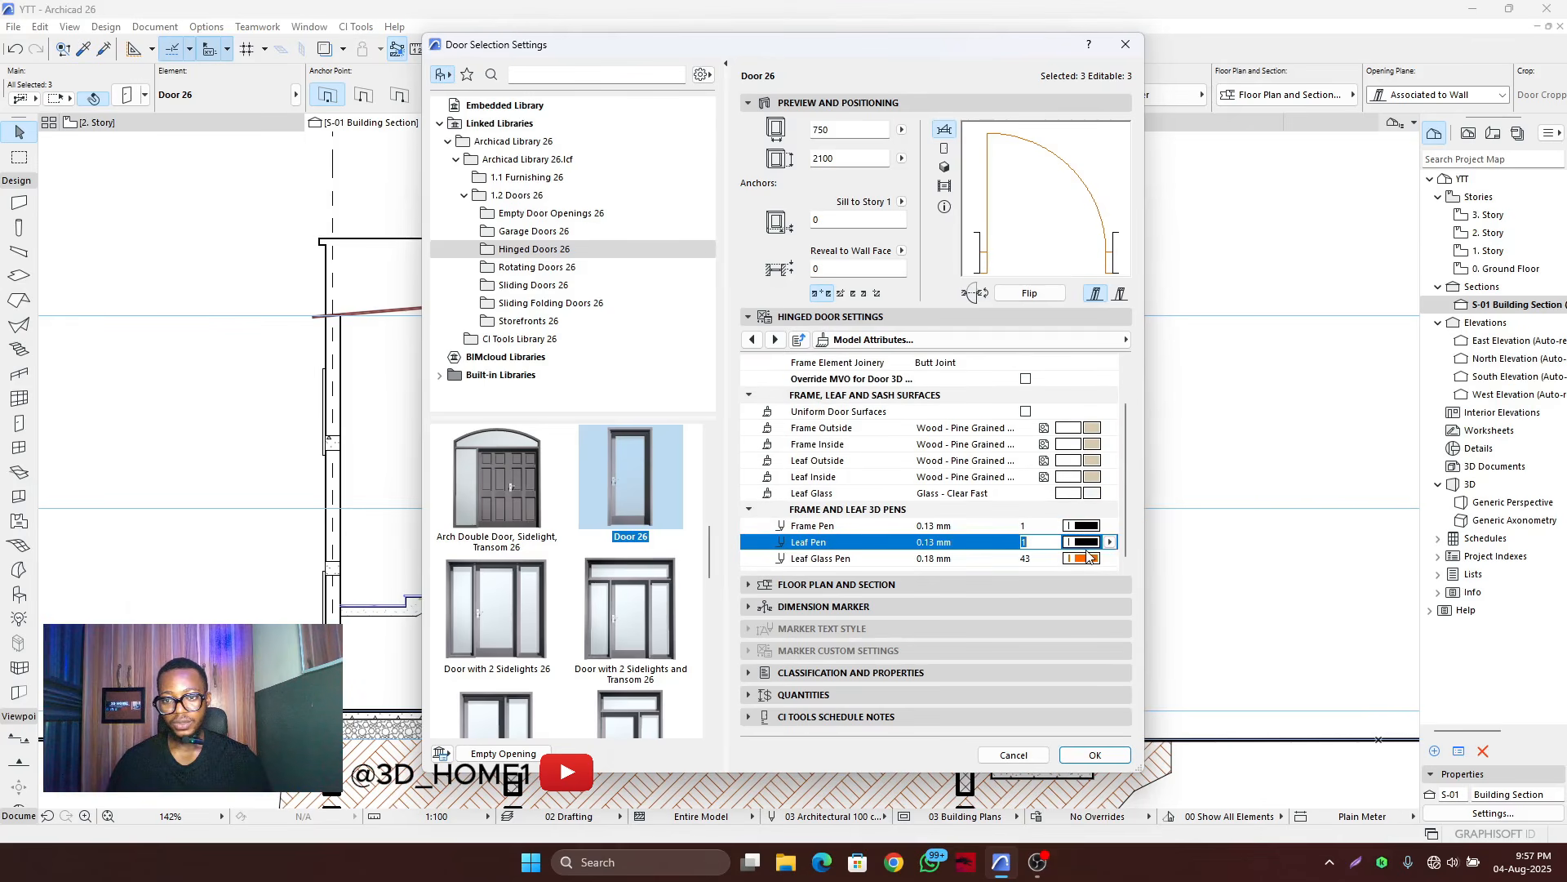
click(1084, 559)
click(1124, 560)
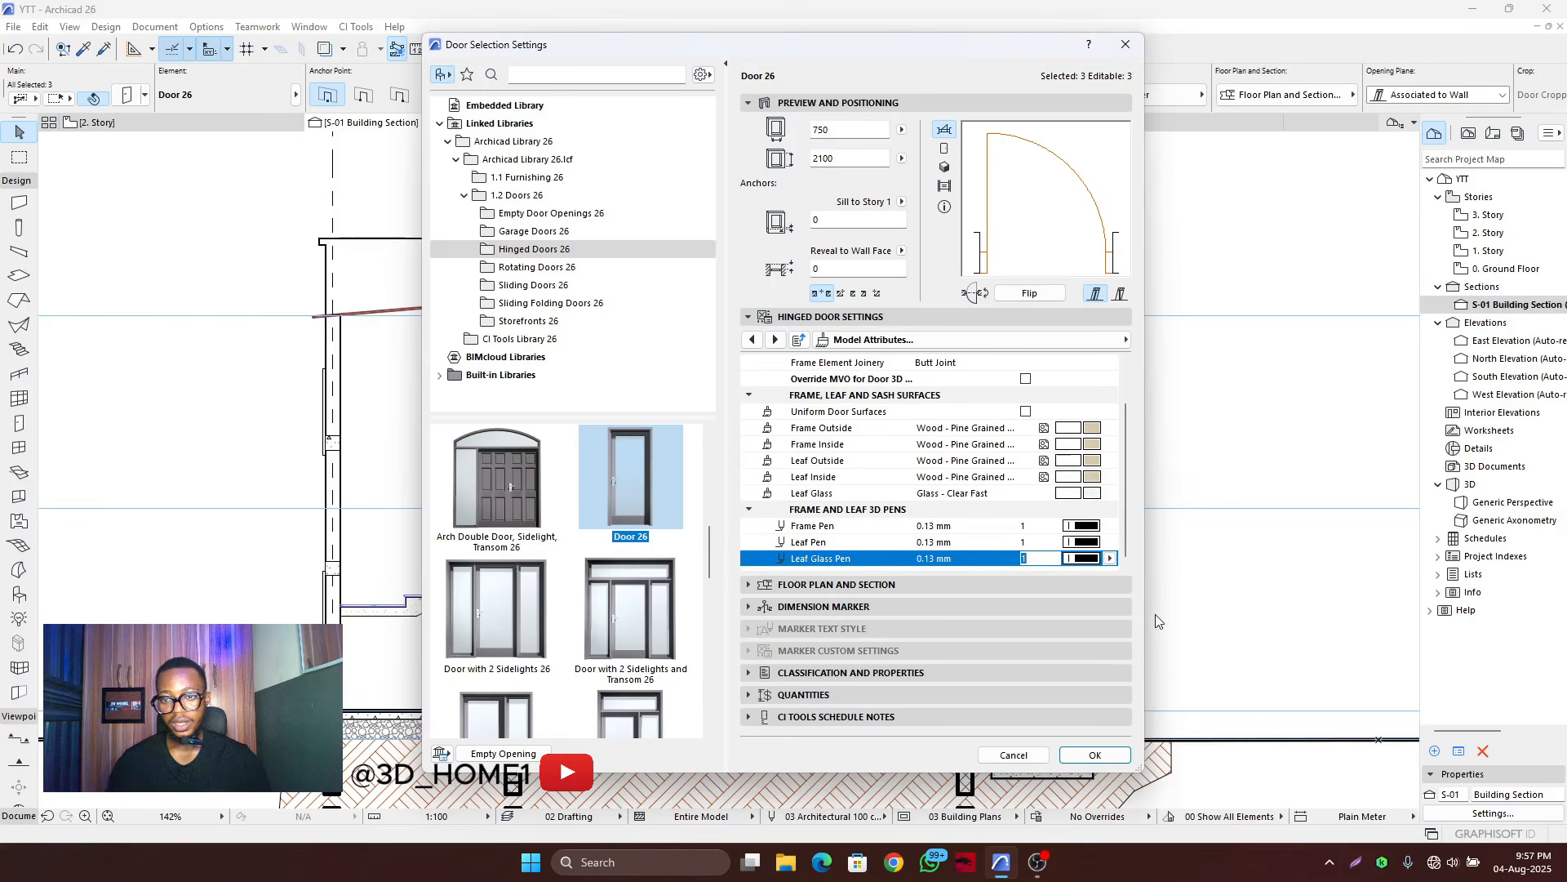
click(1095, 756)
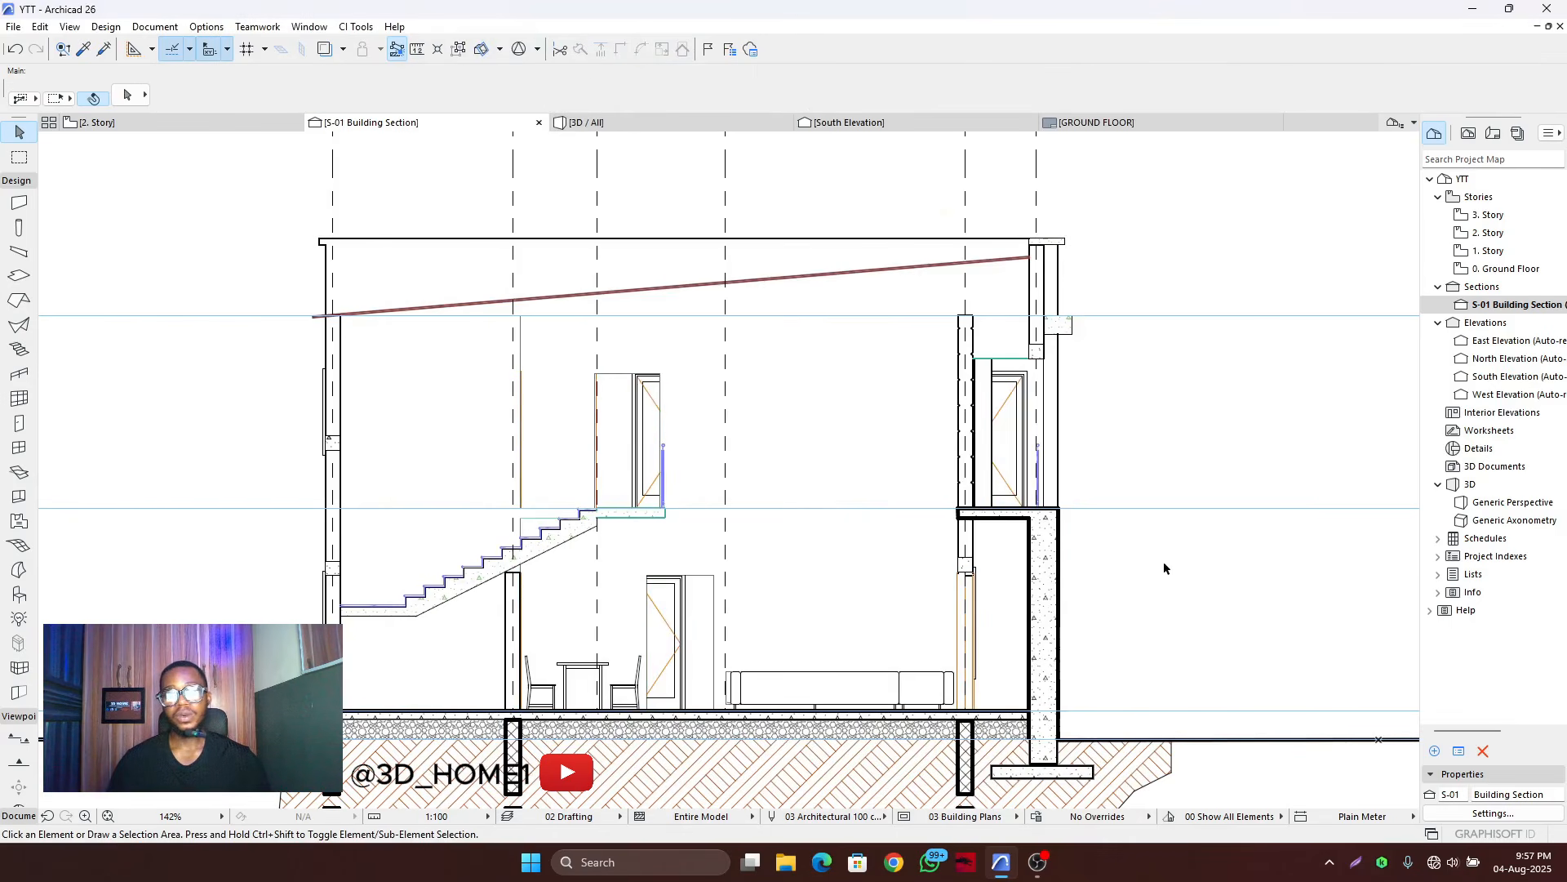
- Reselect the three doors and check their model attributes and available hinged door setting pages, leaving the values as they are
scroll(861, 441, up, 3)
scroll(713, 486, down, 5)
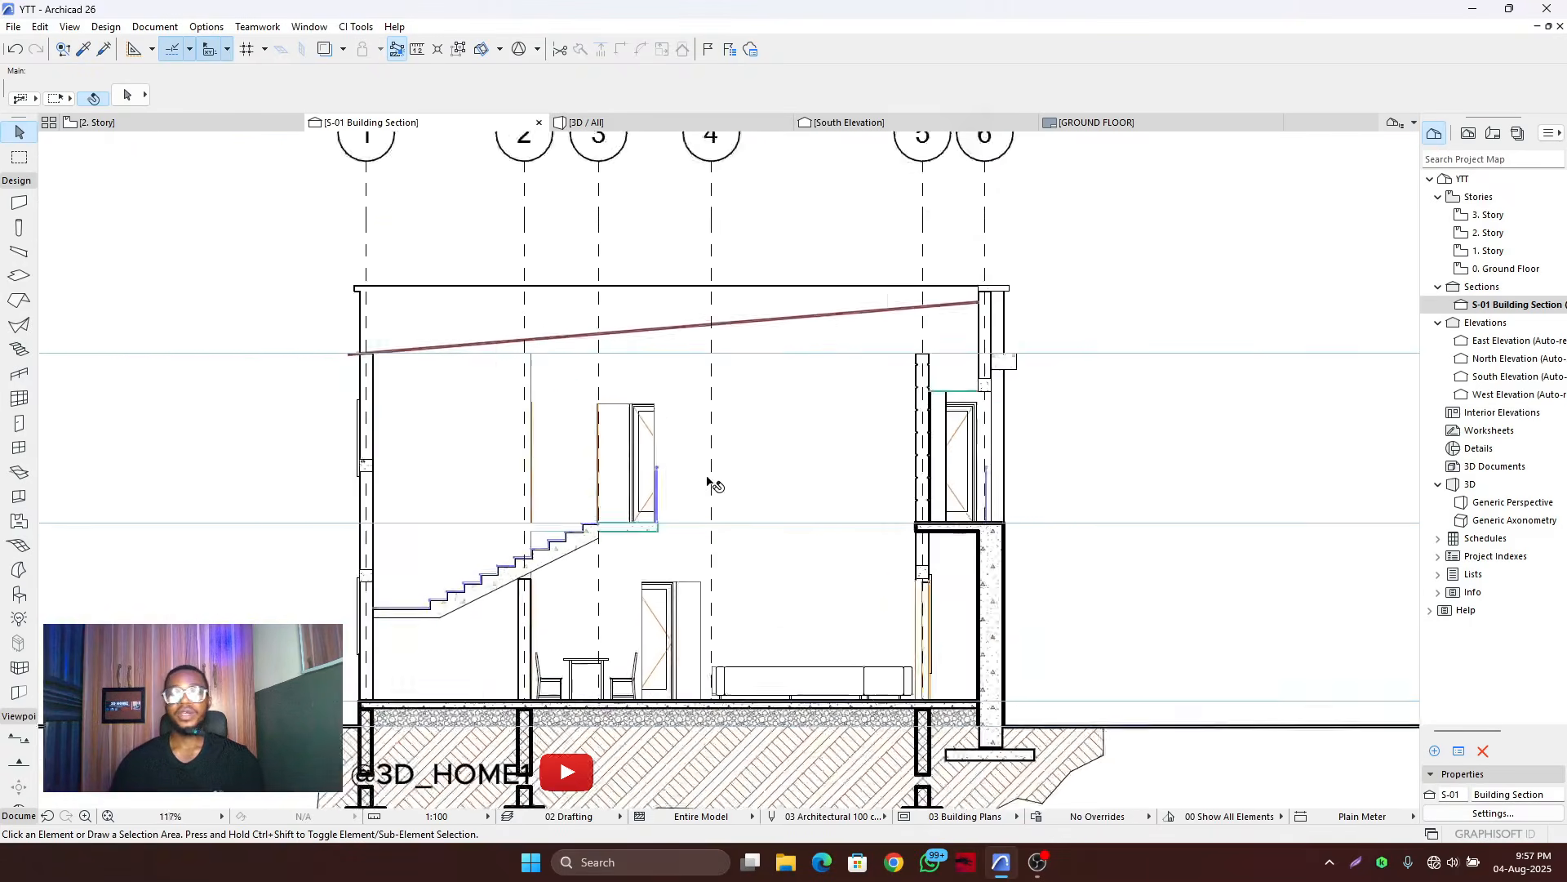
scroll(665, 444, up, 3)
click(662, 451)
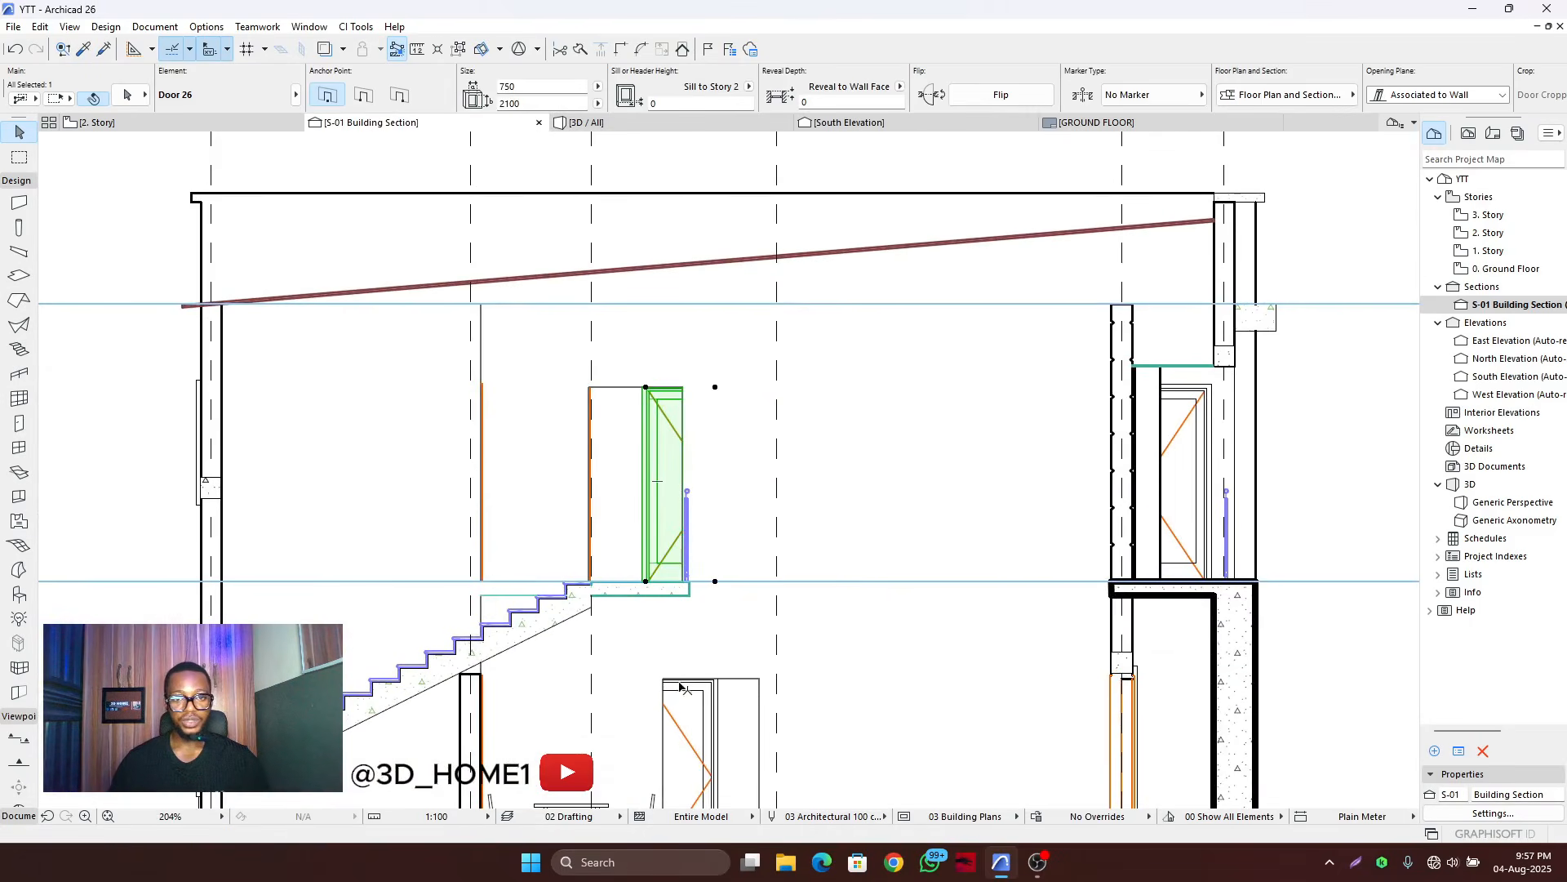
shift+click(707, 703)
shift+click(1186, 462)
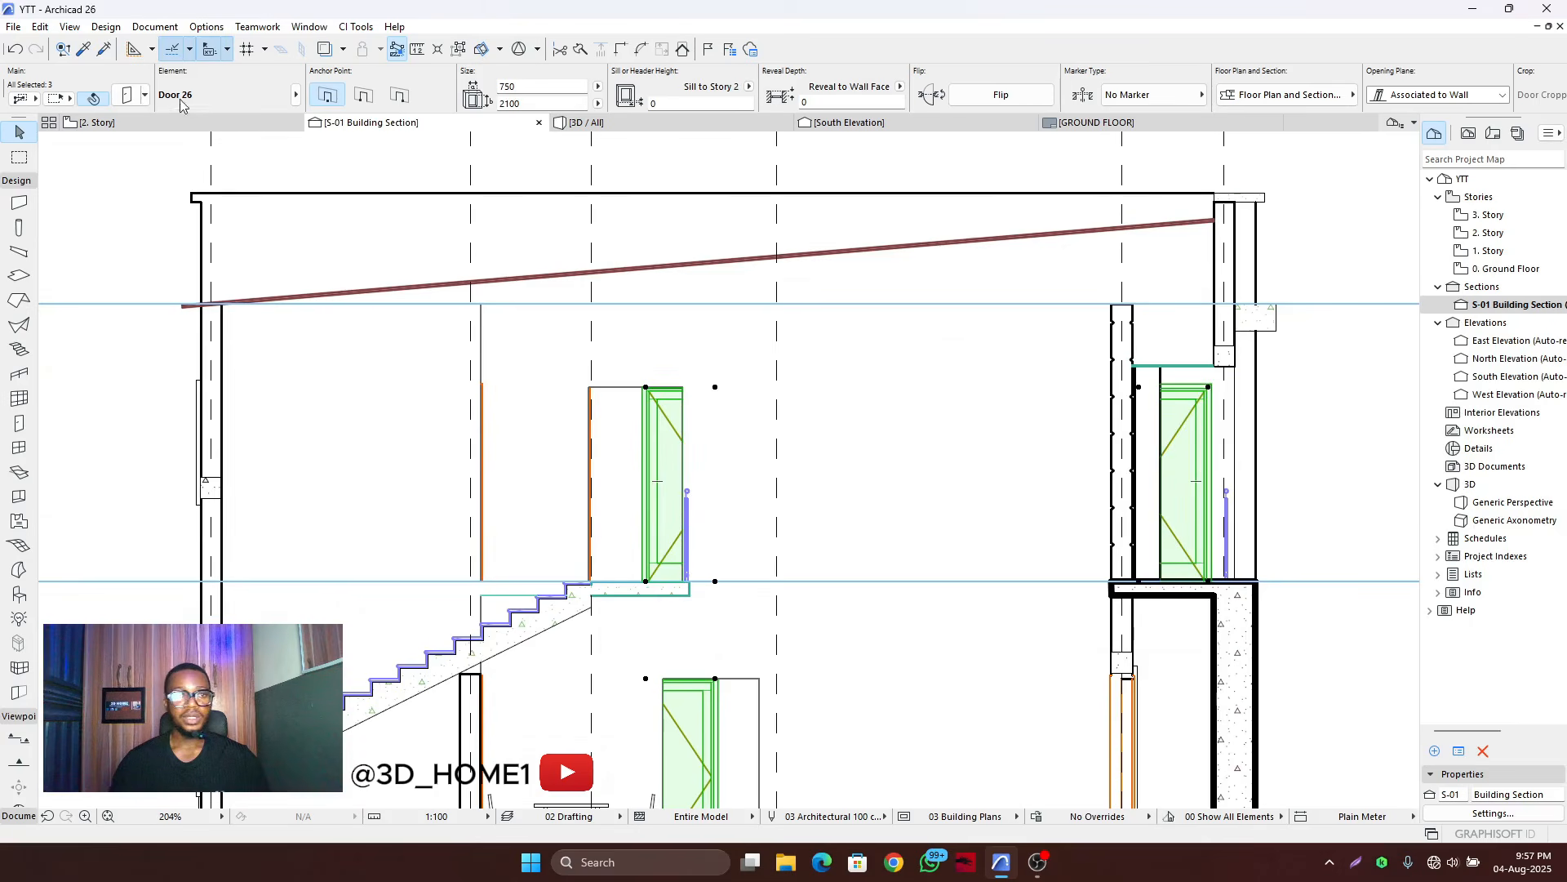
key(ctrl+t)
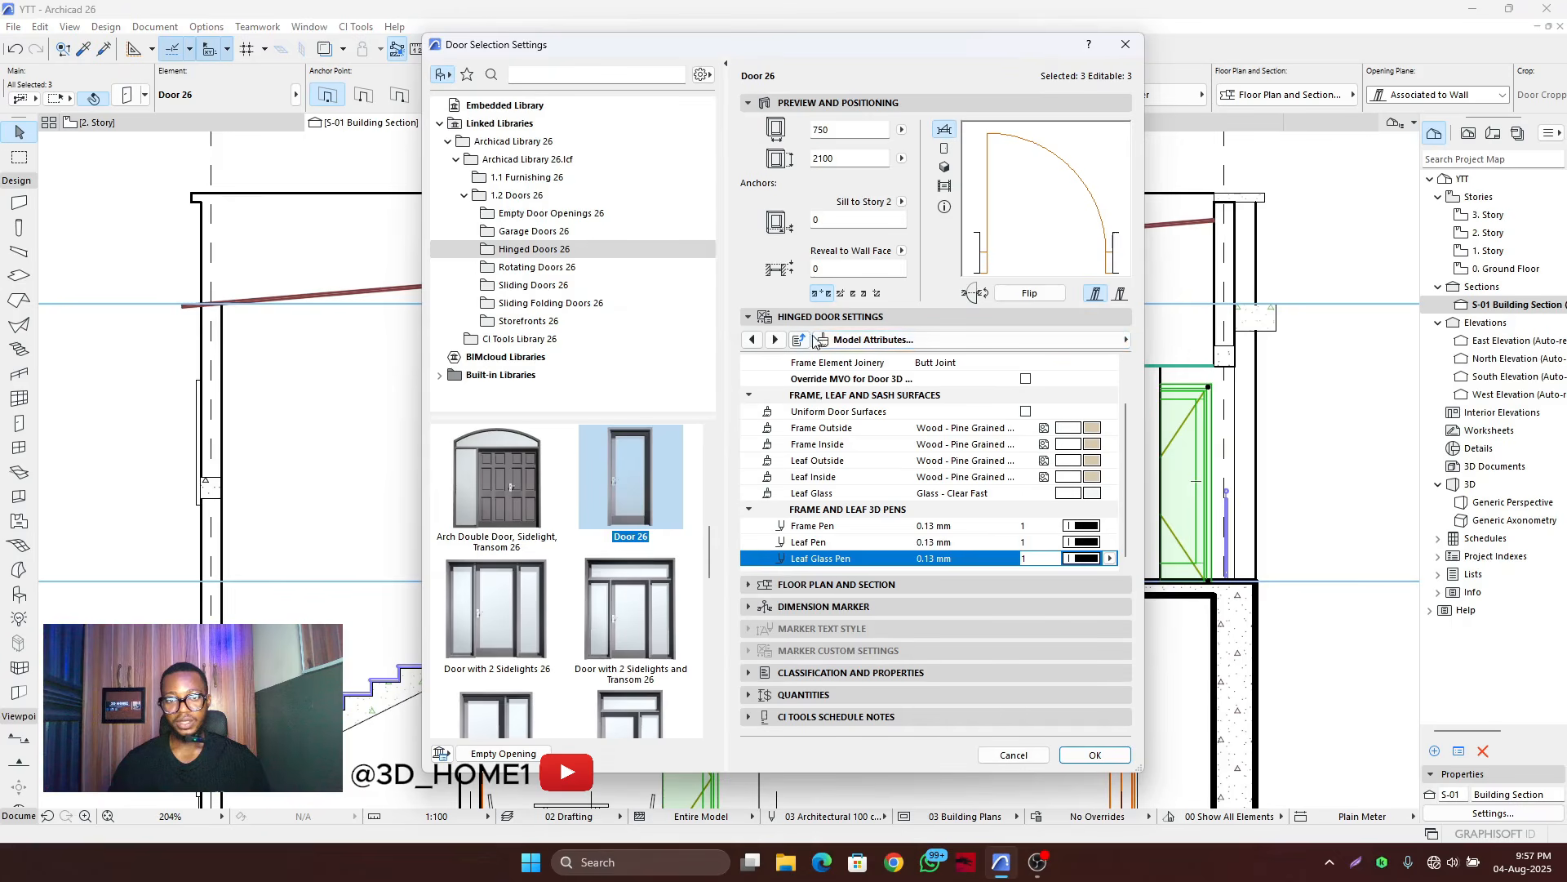
click(1124, 340)
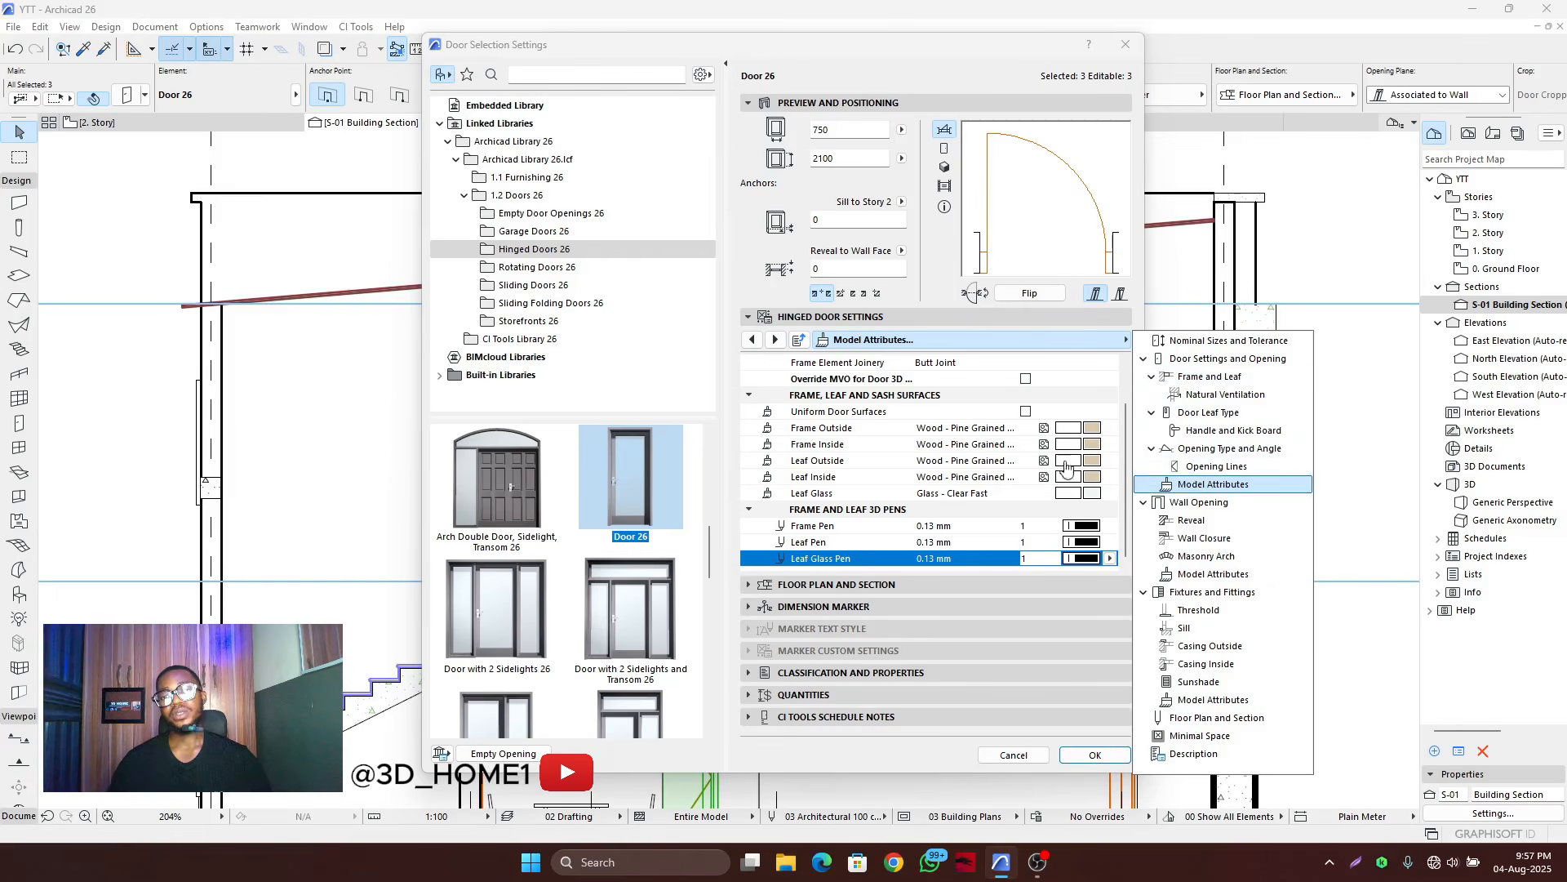
click(1032, 482)
click(1095, 754)
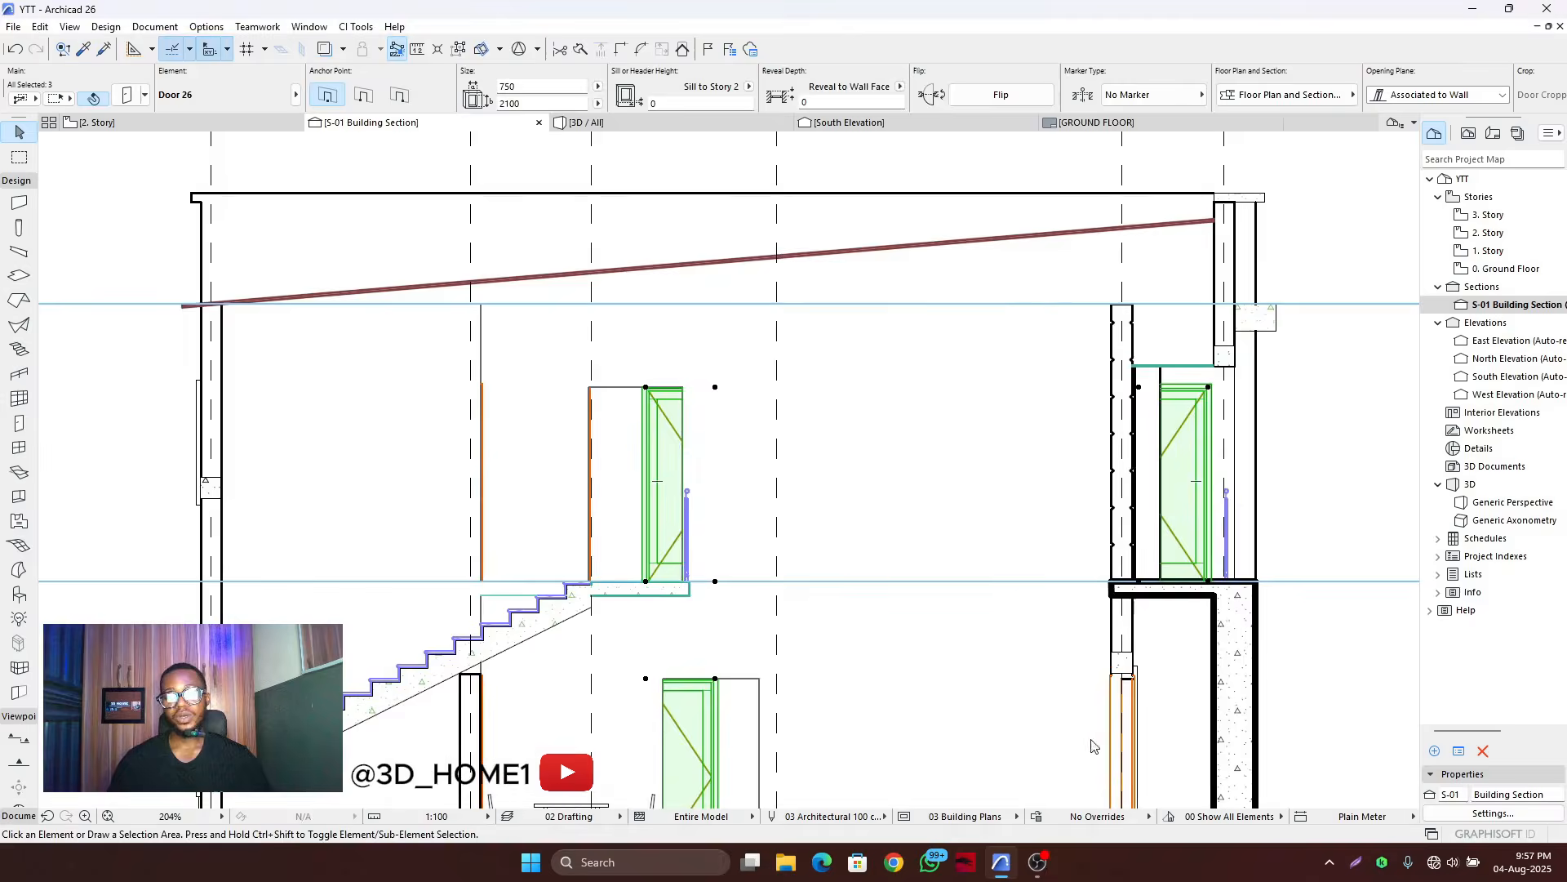
key(Escape)
- Review the full S-01 section, and take a closer look at the sloped roof and upper floor
scroll(719, 277, down, 4)
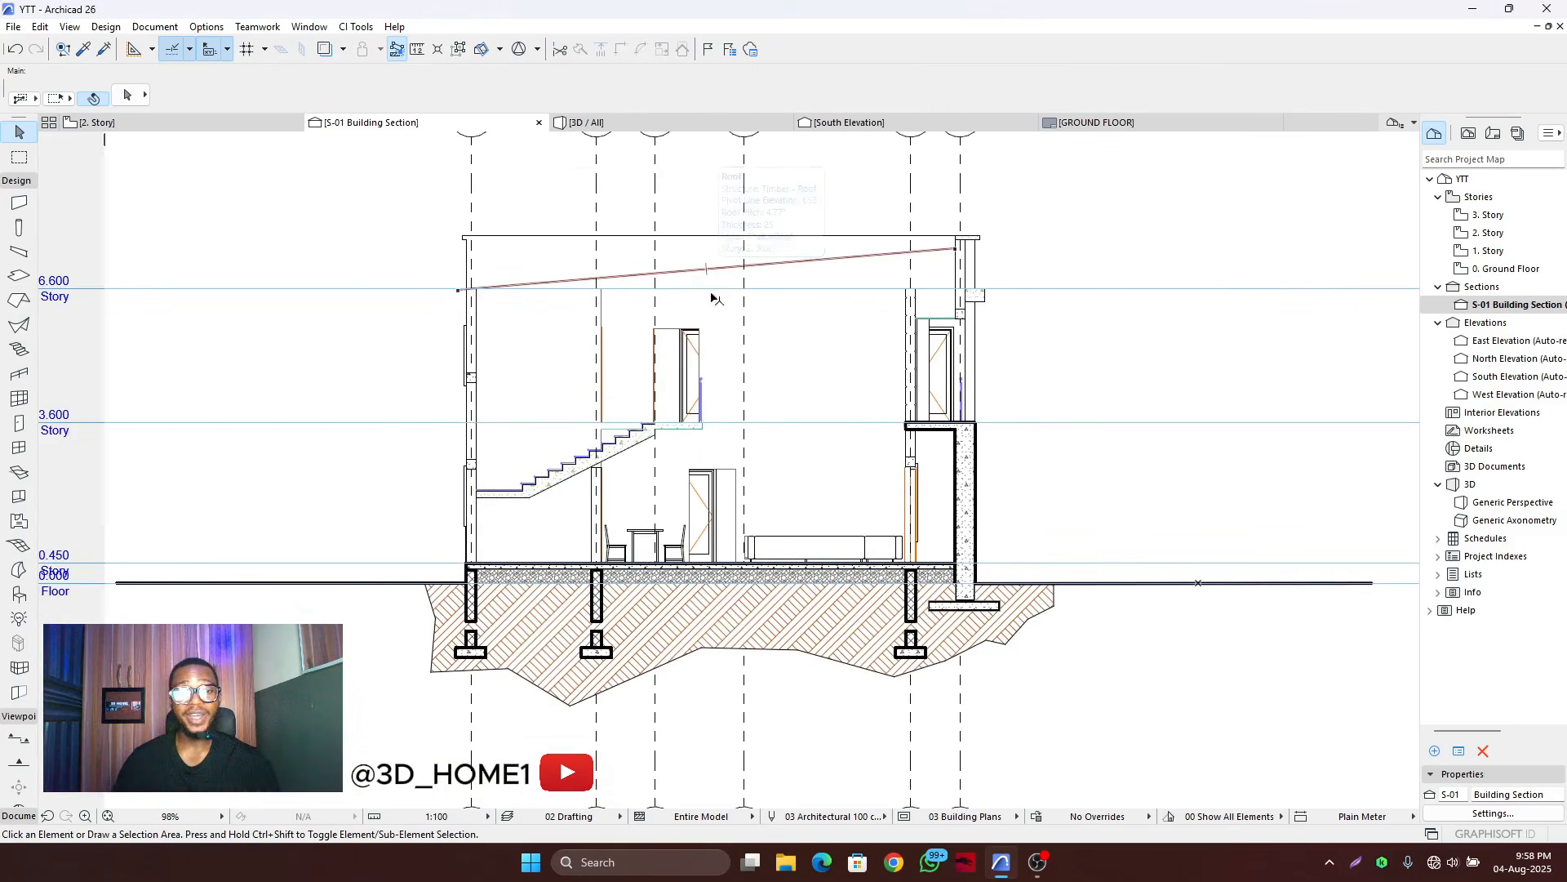
scroll(837, 282, down, 2)
scroll(837, 281, up, 4)
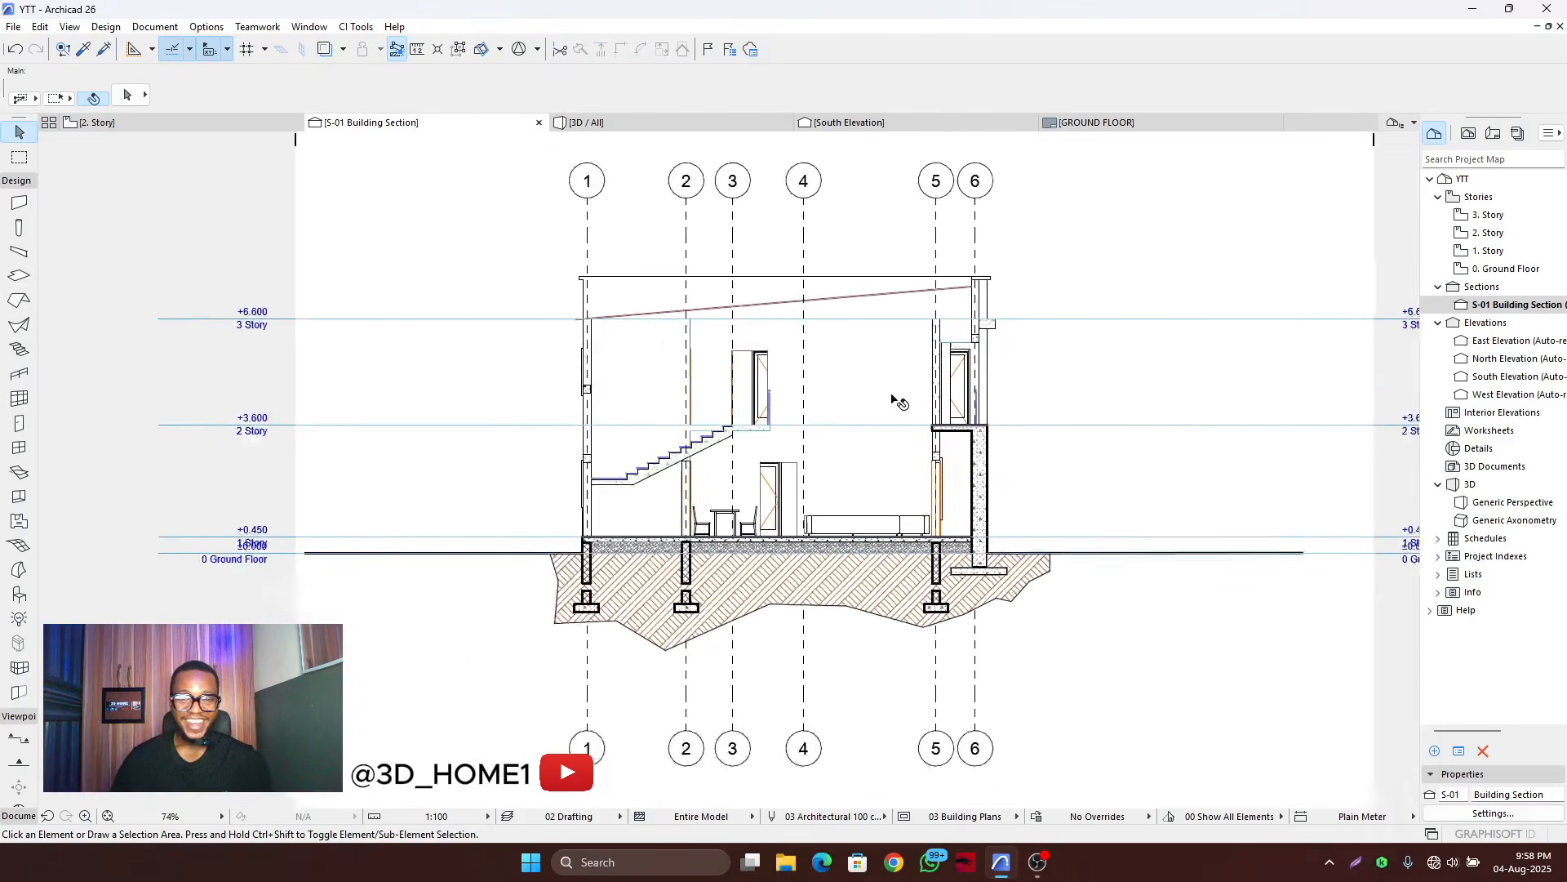
scroll(1044, 307, up, 1)
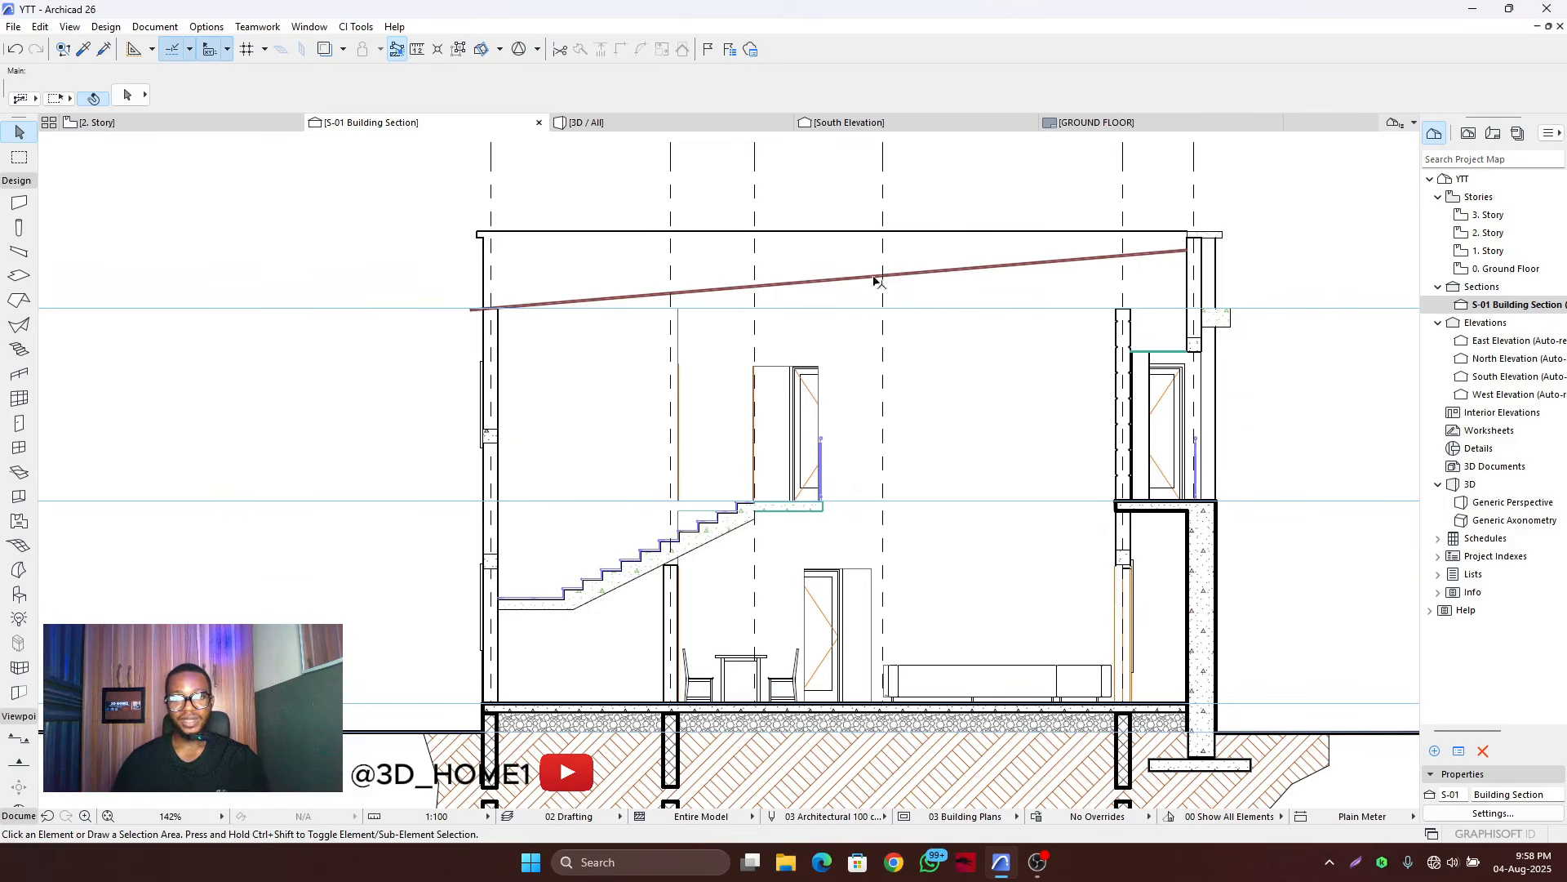
scroll(822, 287, up, 2)
scroll(846, 286, down, 2)
scroll(903, 277, up, 2)
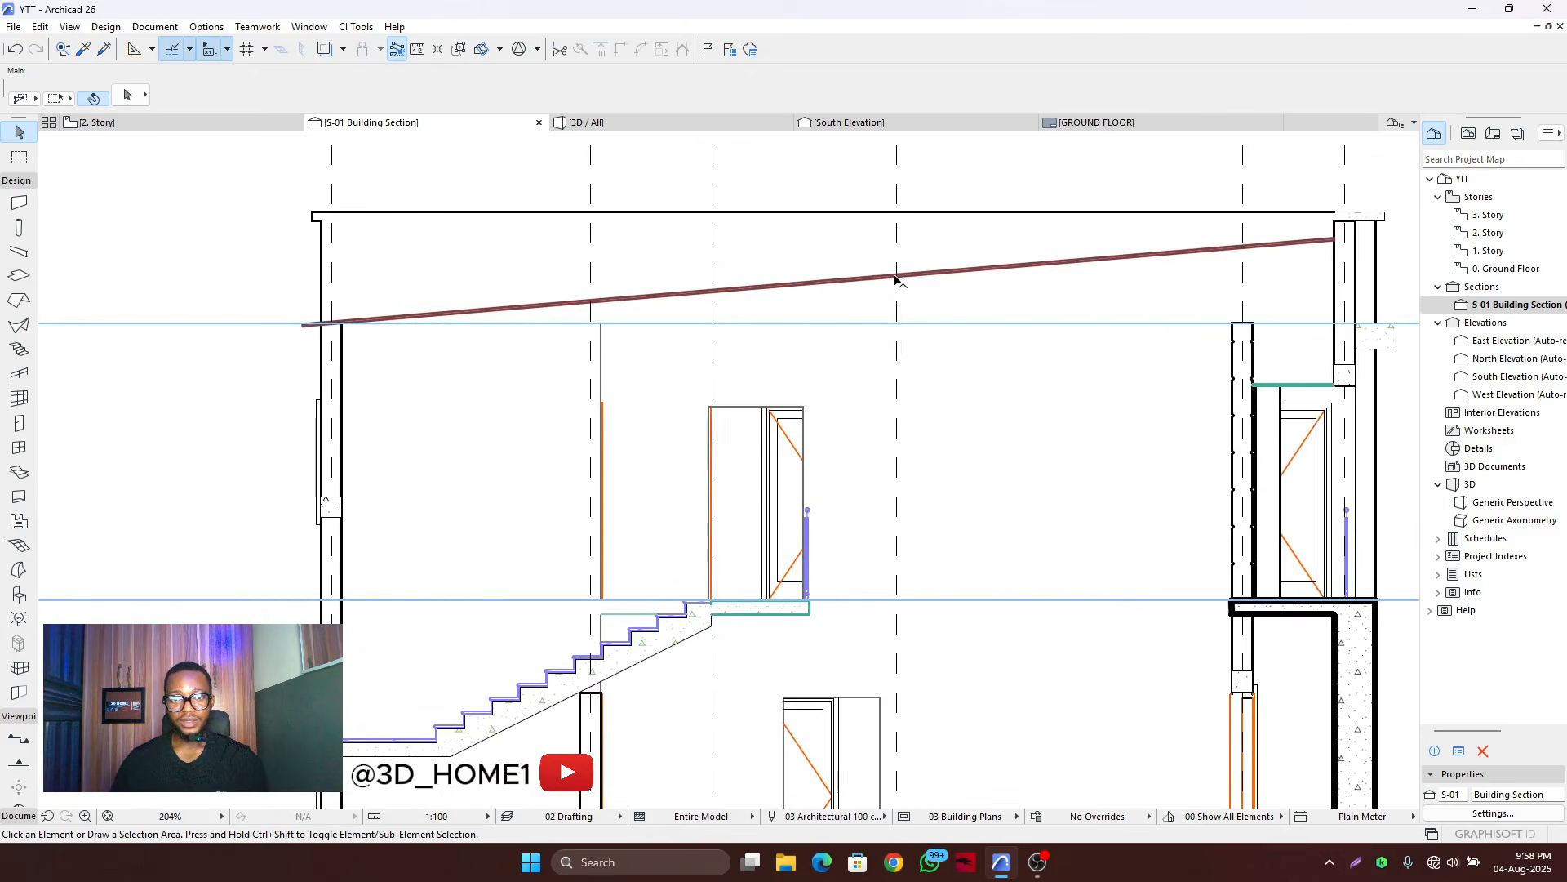
- Inspect the sloped timber roof in section S-01, checking its settings and how its ends meet the walls
click(949, 272)
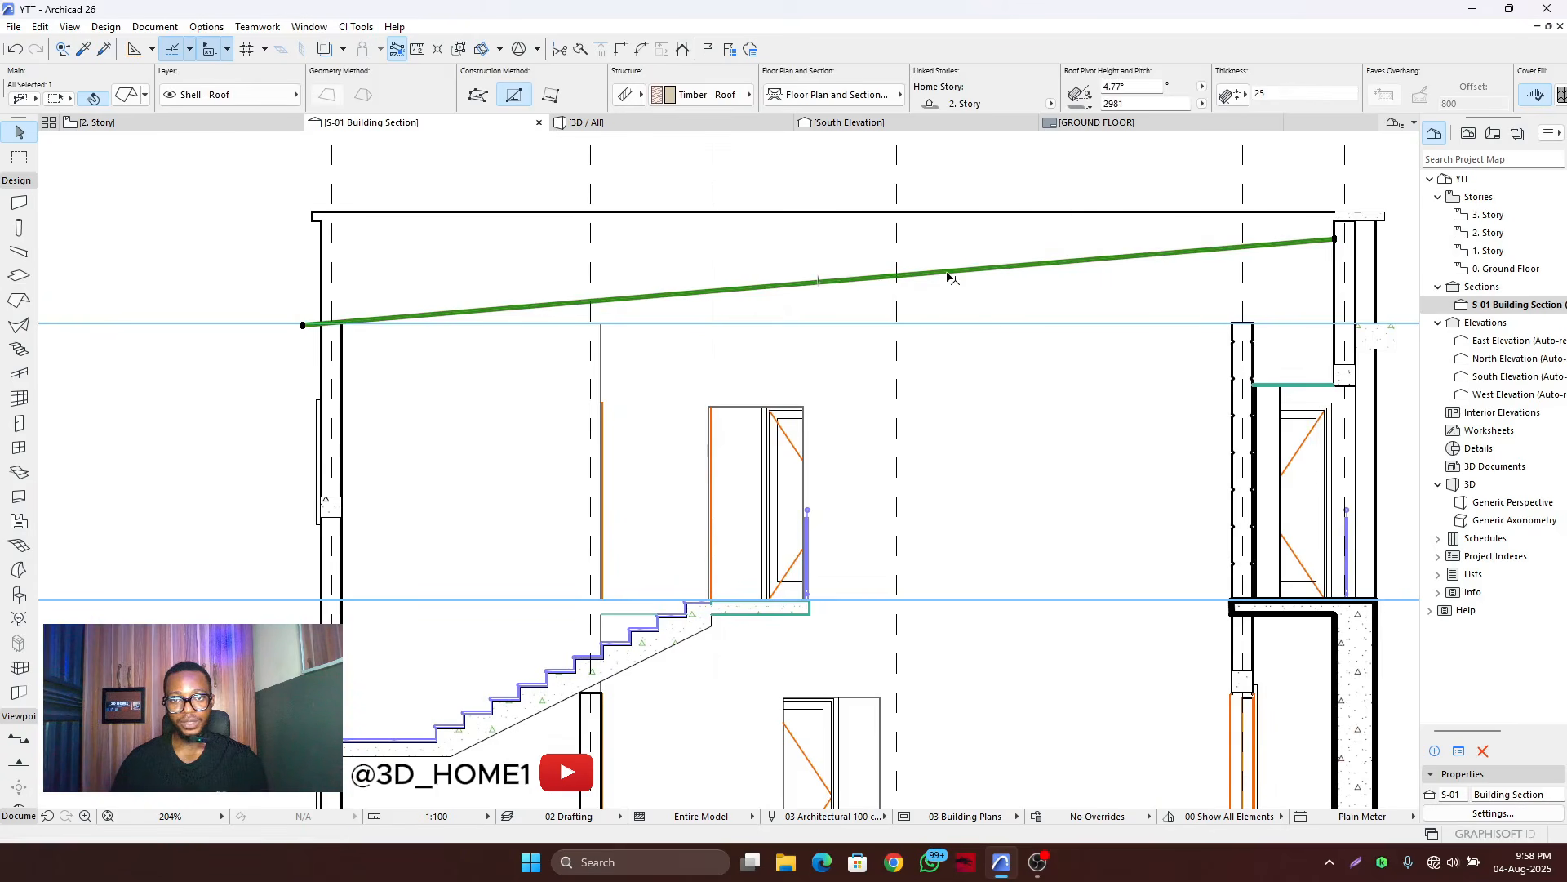
click(948, 275)
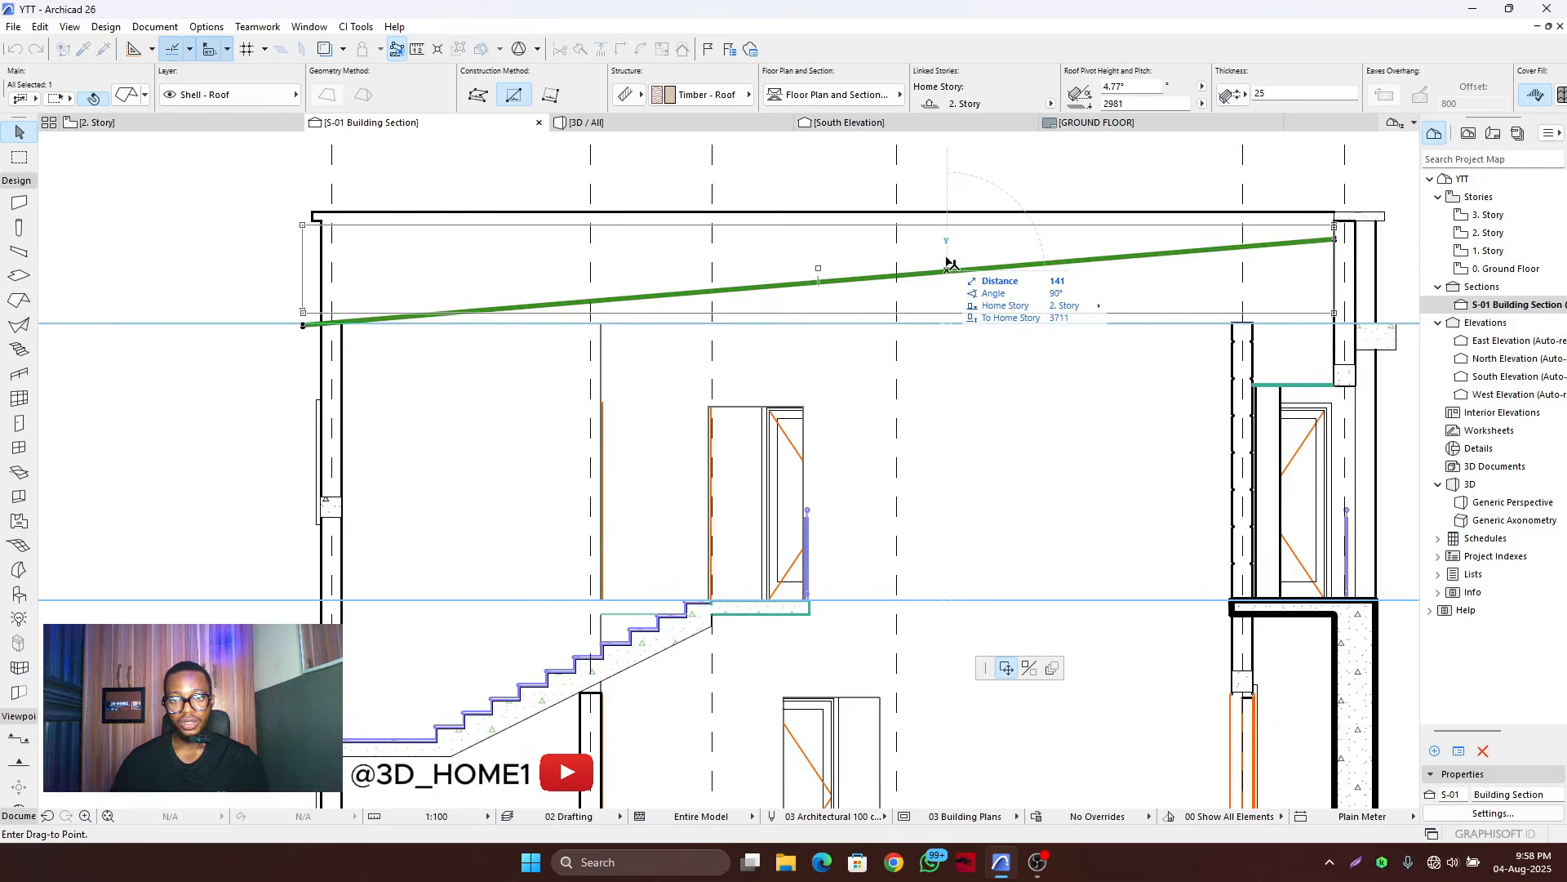
key(Escape)
key(Escape)
scroll(841, 300, down, 3)
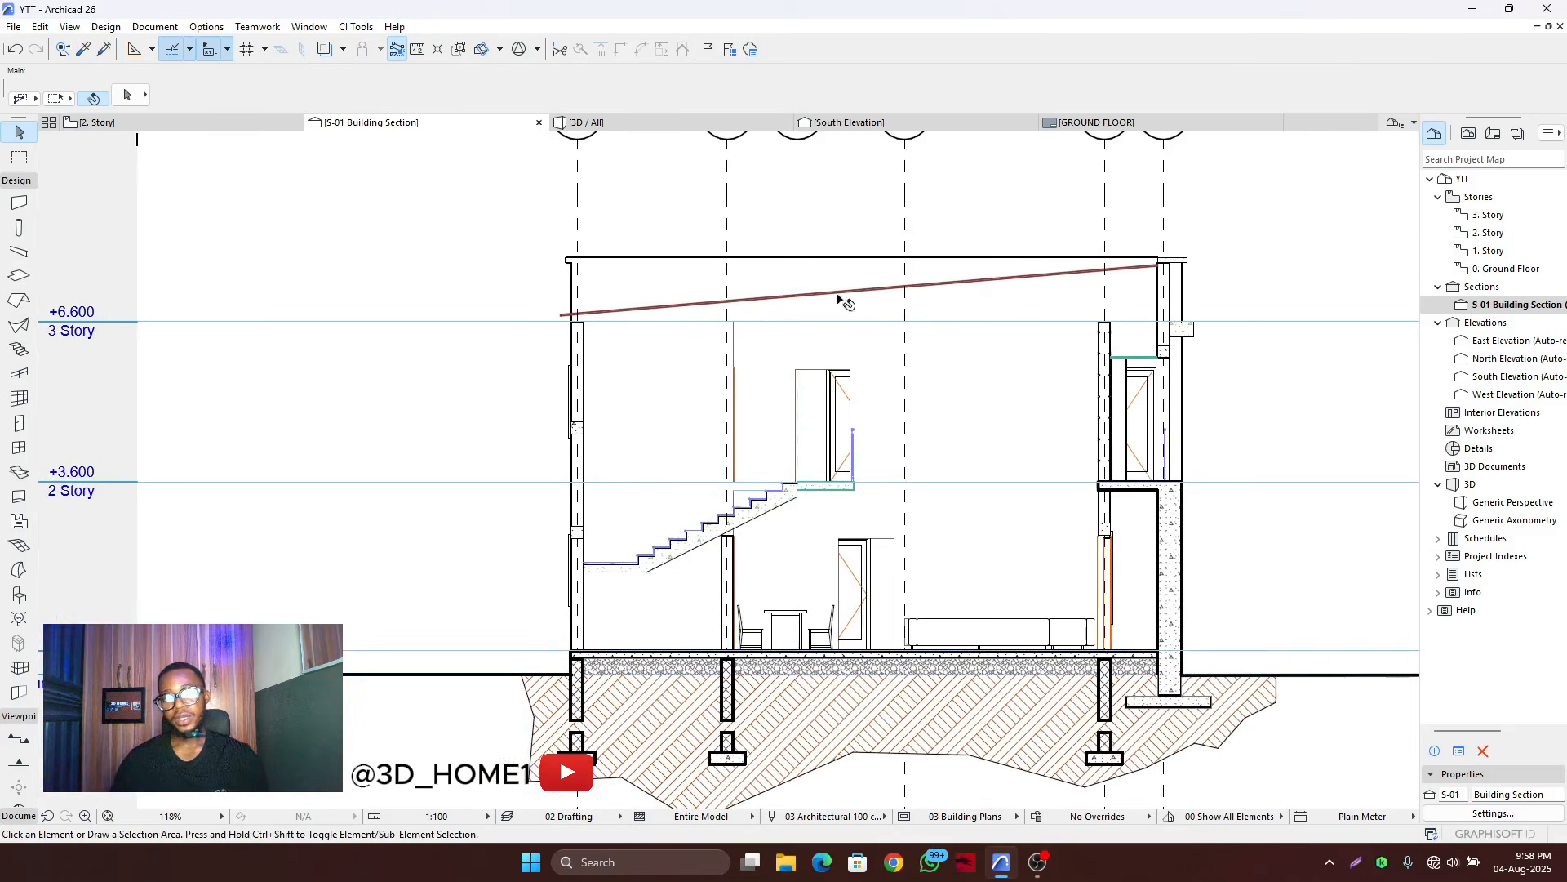
scroll(601, 341, up, 3)
scroll(596, 303, down, 3)
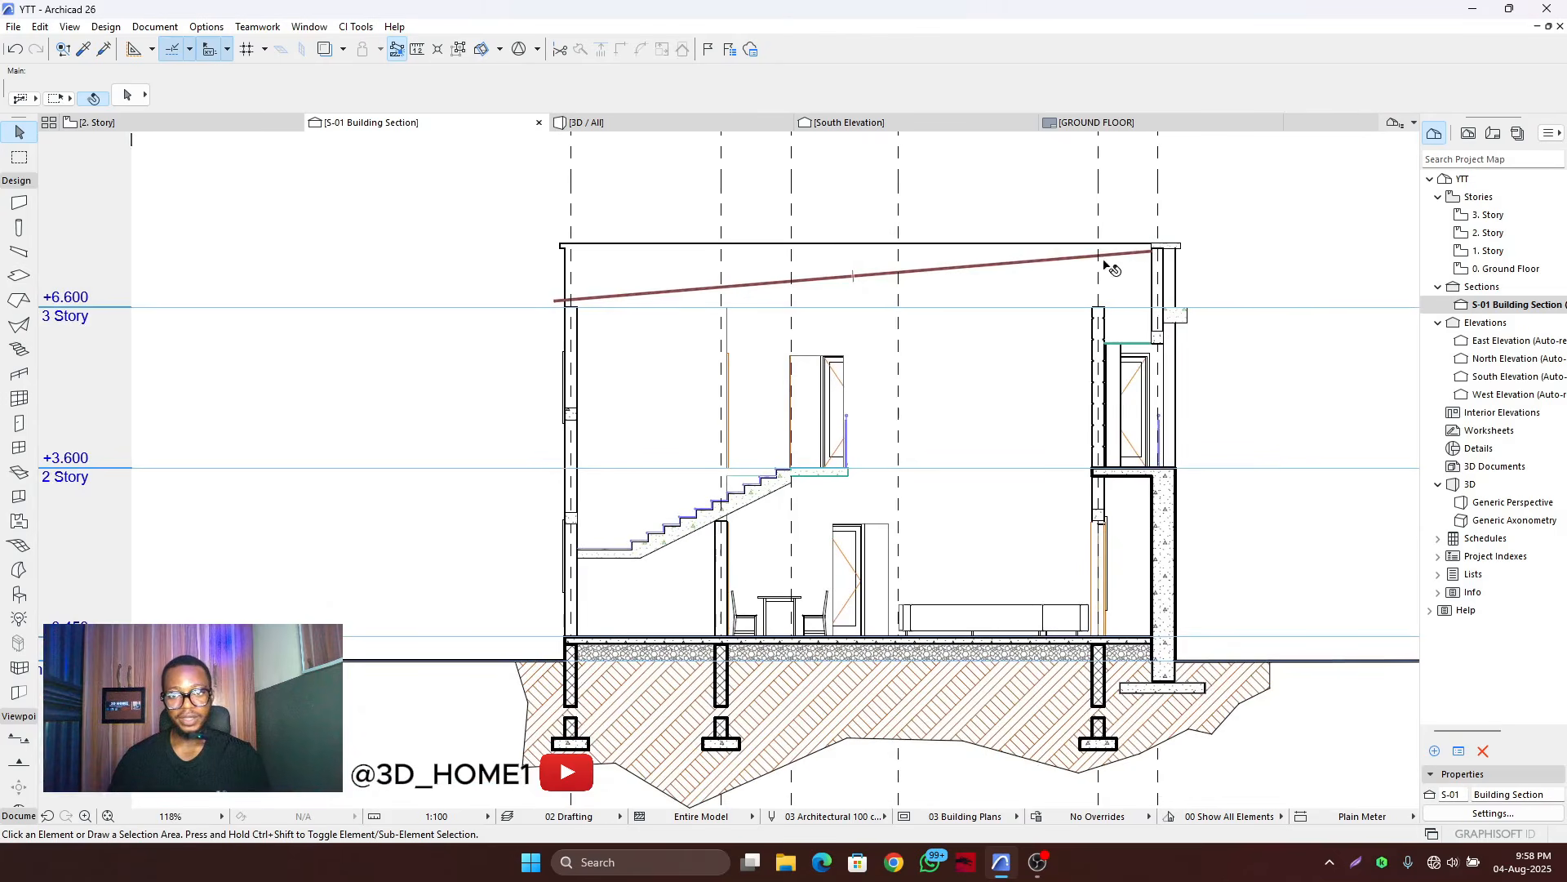
scroll(865, 284, up, 3)
scroll(1086, 256, up, 1)
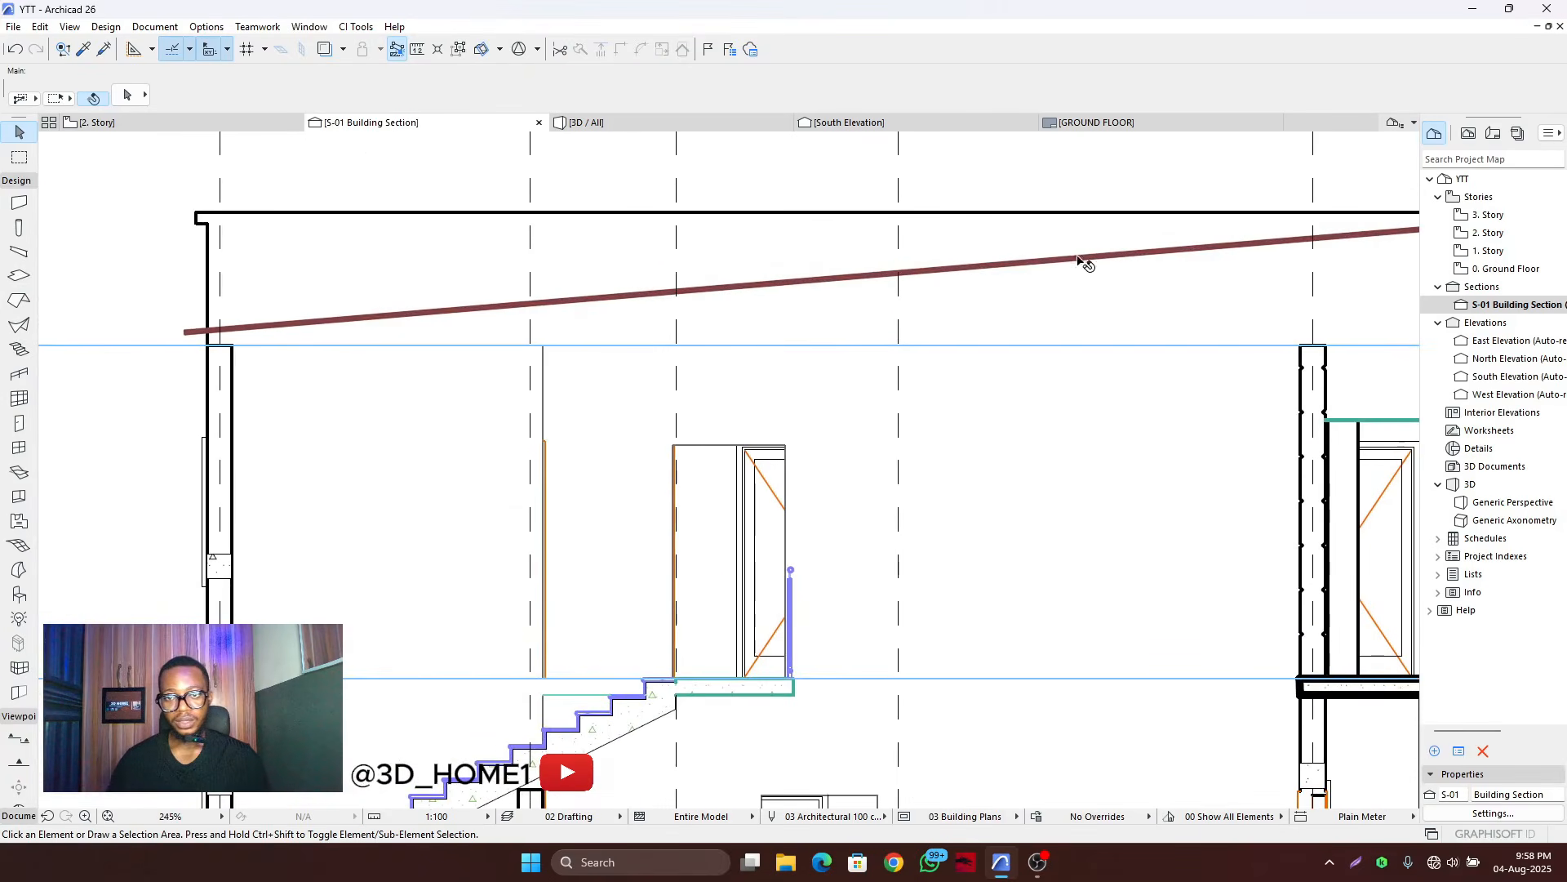
scroll(1036, 272, down, 1)
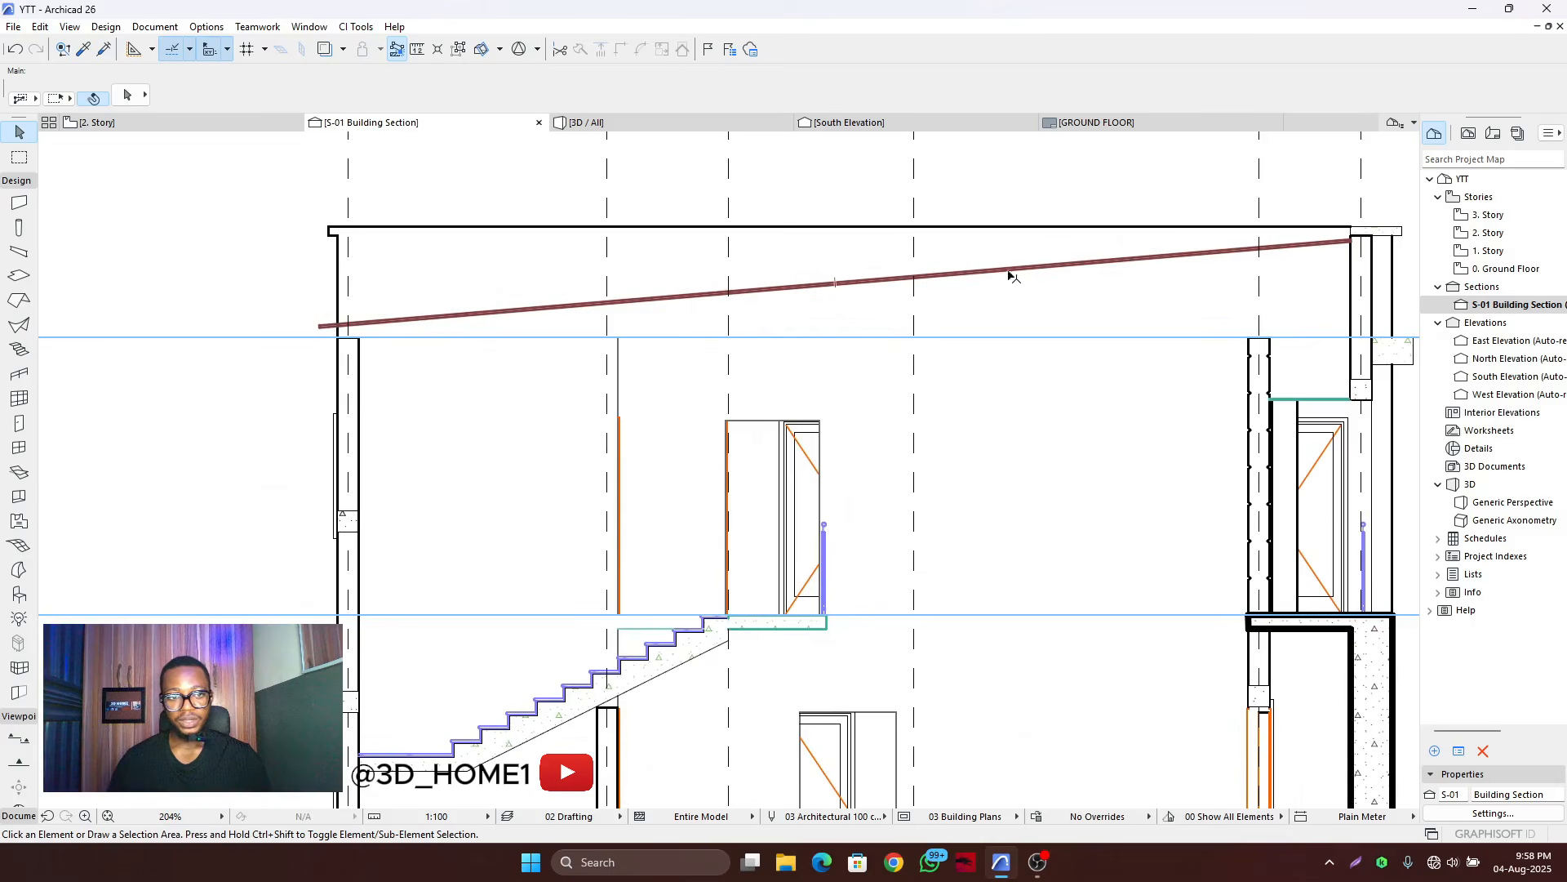
scroll(1012, 276, down, 2)
scroll(1123, 332, up, 1)
scroll(846, 374, down, 3)
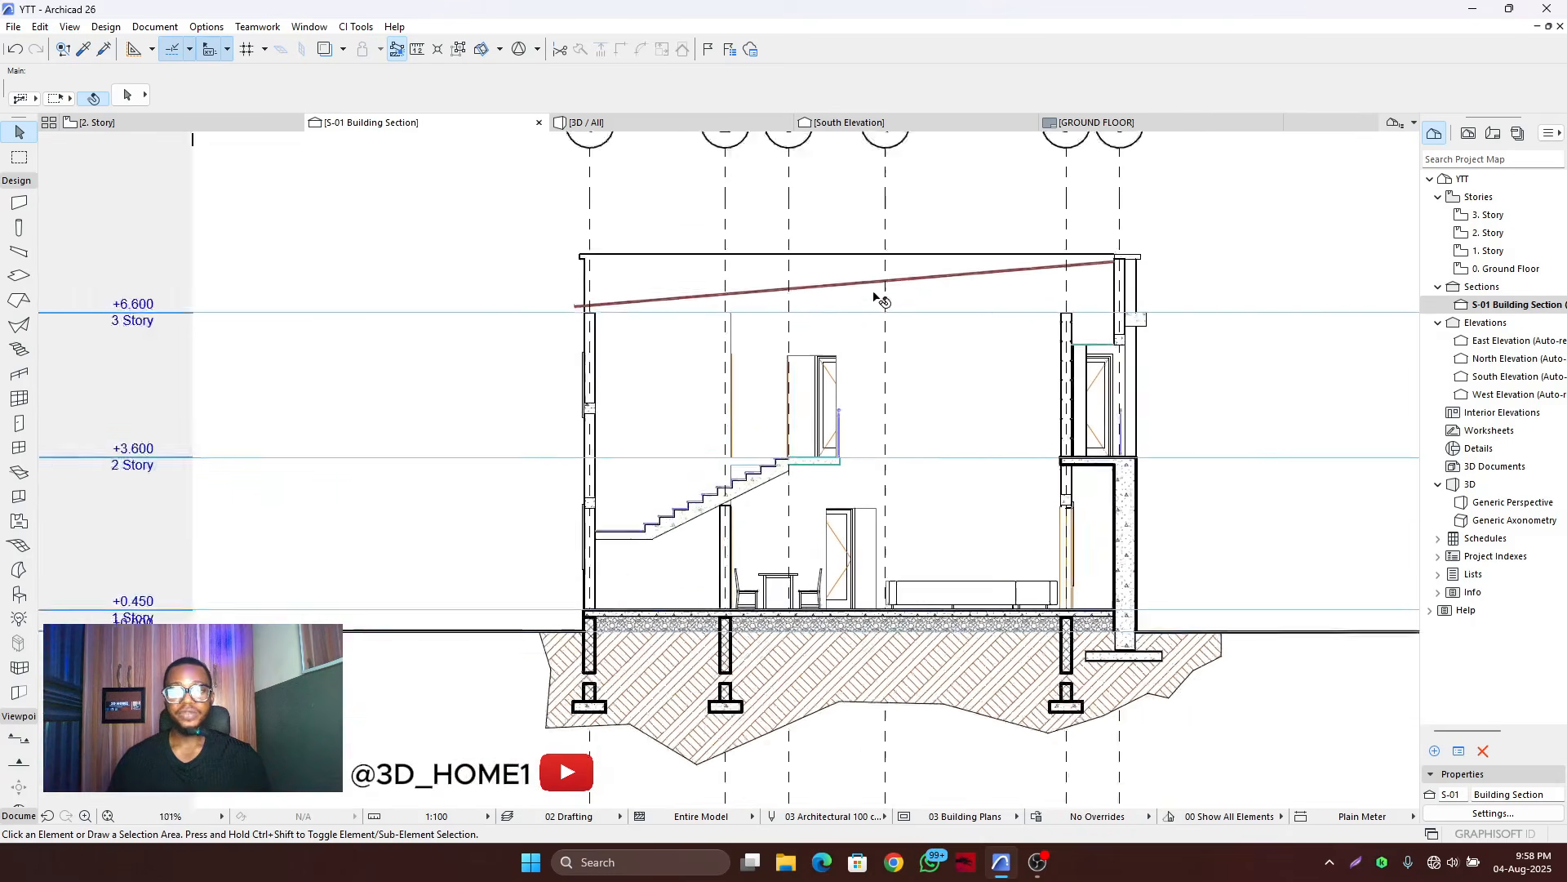
scroll(875, 298, down, 1)
scroll(882, 317, up, 2)
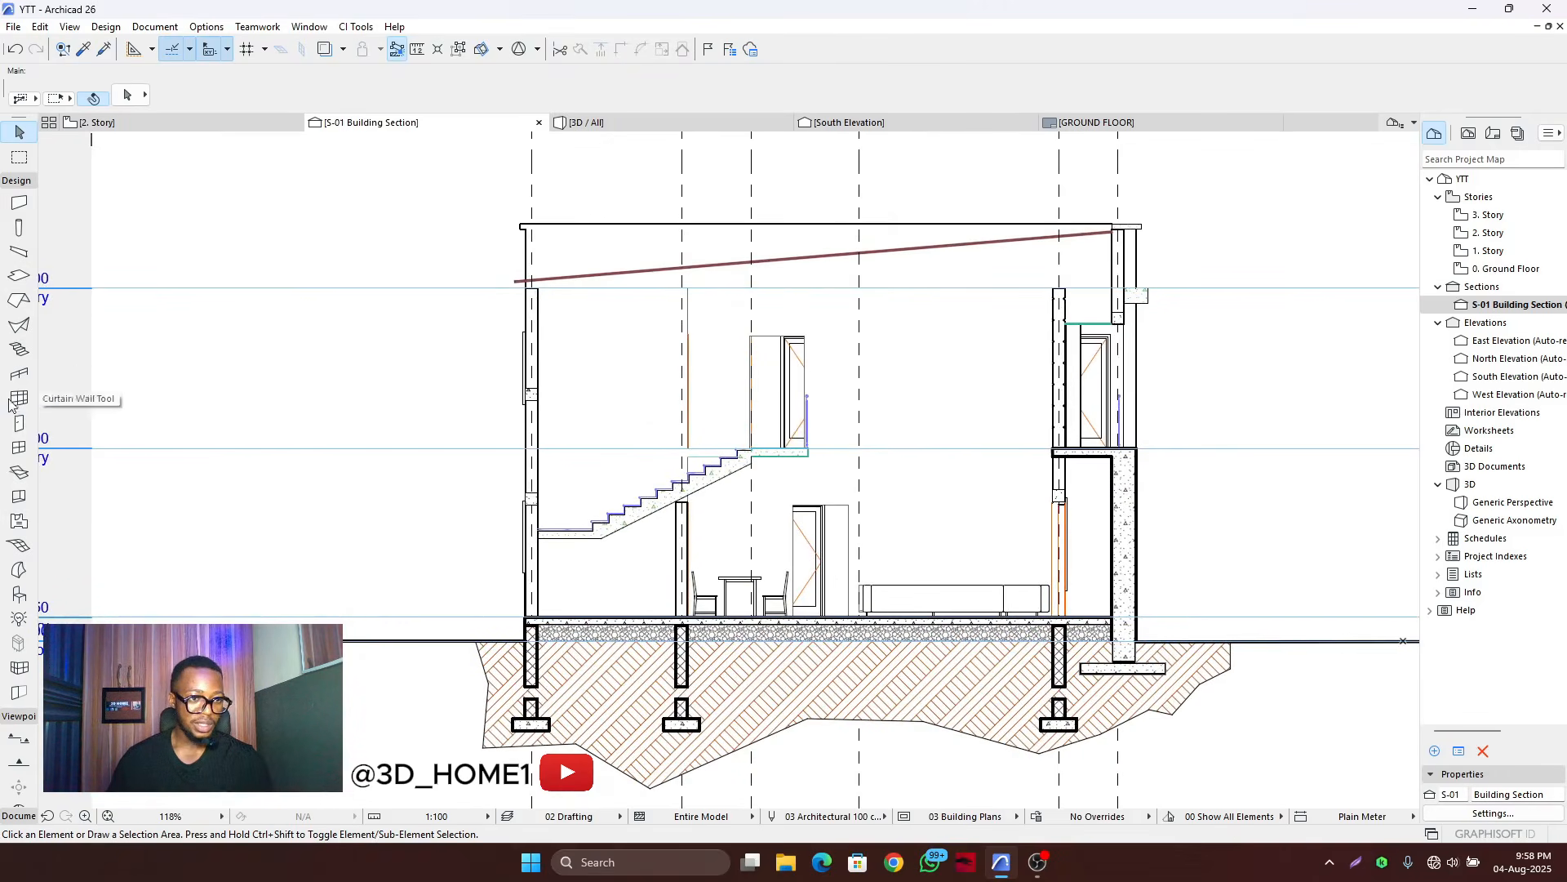
- Add a text label reading "Living room" above the sofa on the lower floor of section S-01
click(18, 716)
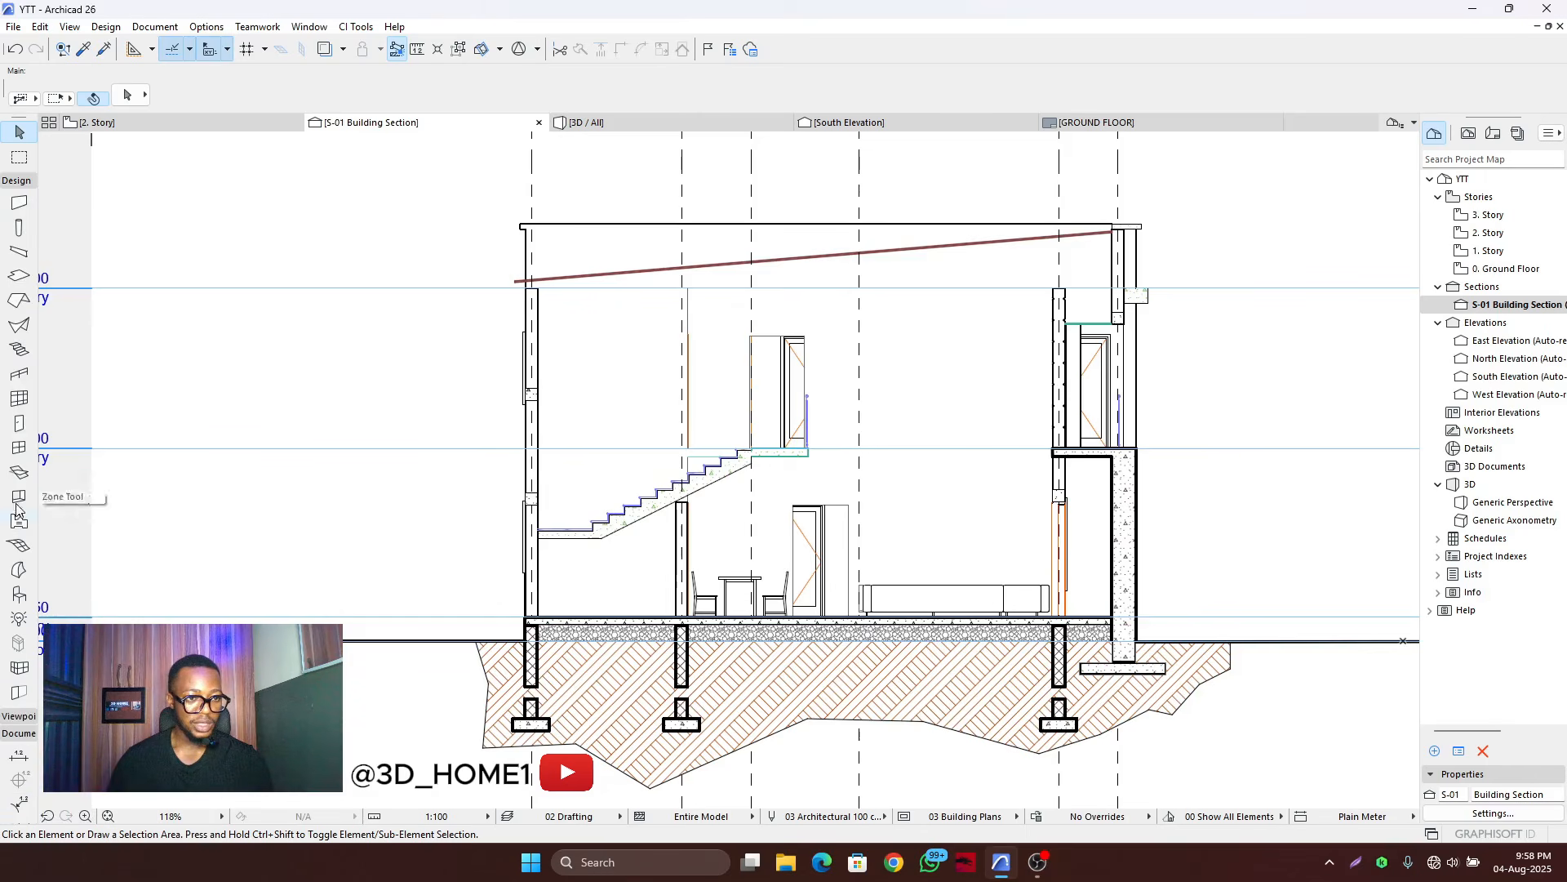
click(16, 181)
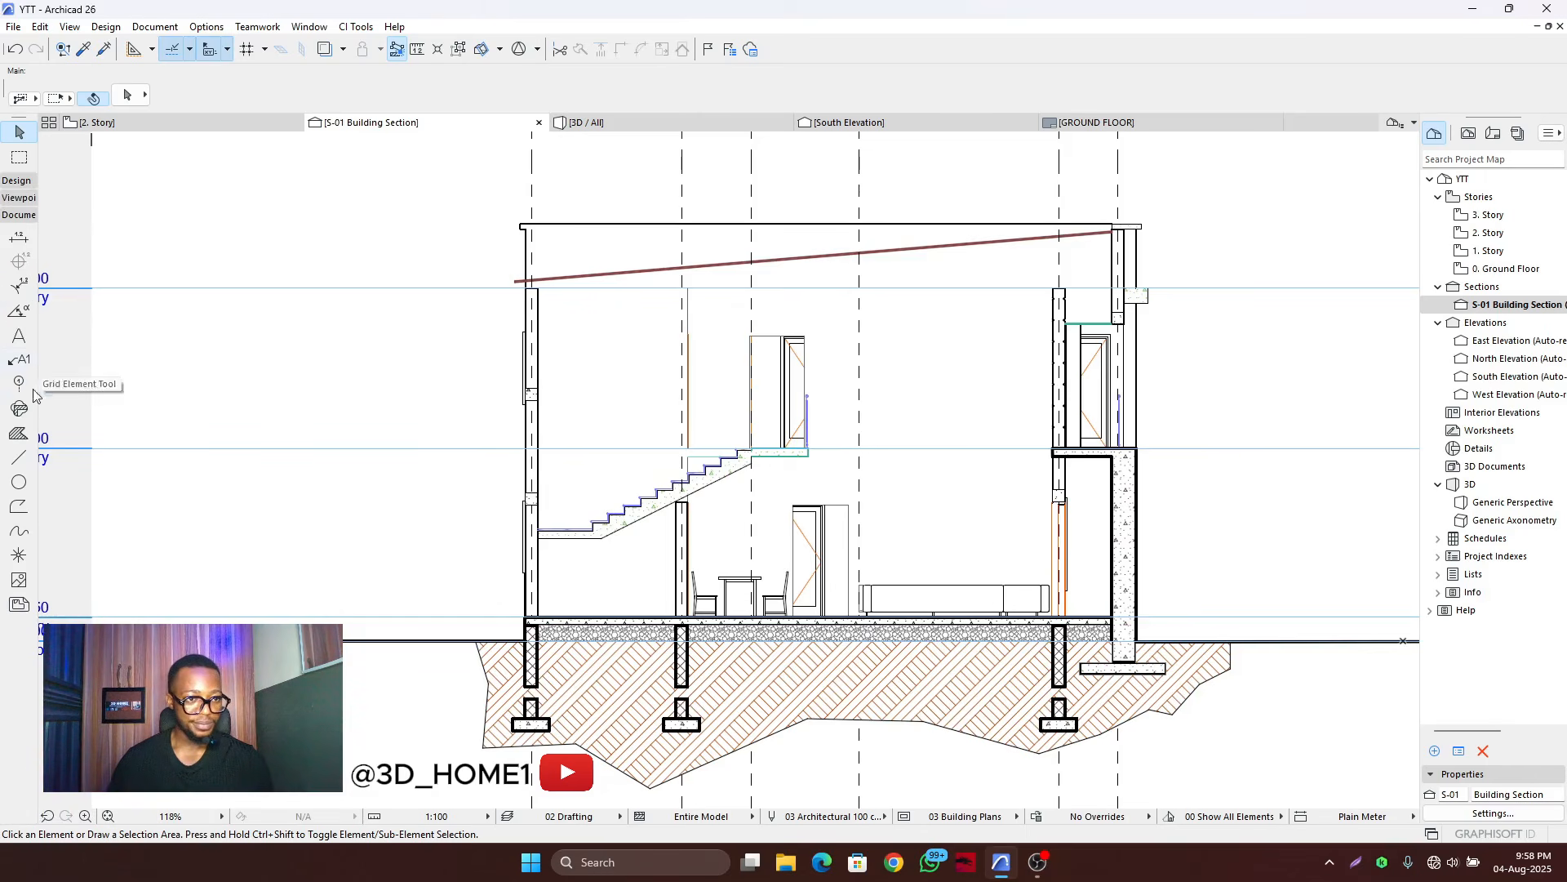
click(18, 334)
scroll(865, 496, up, 3)
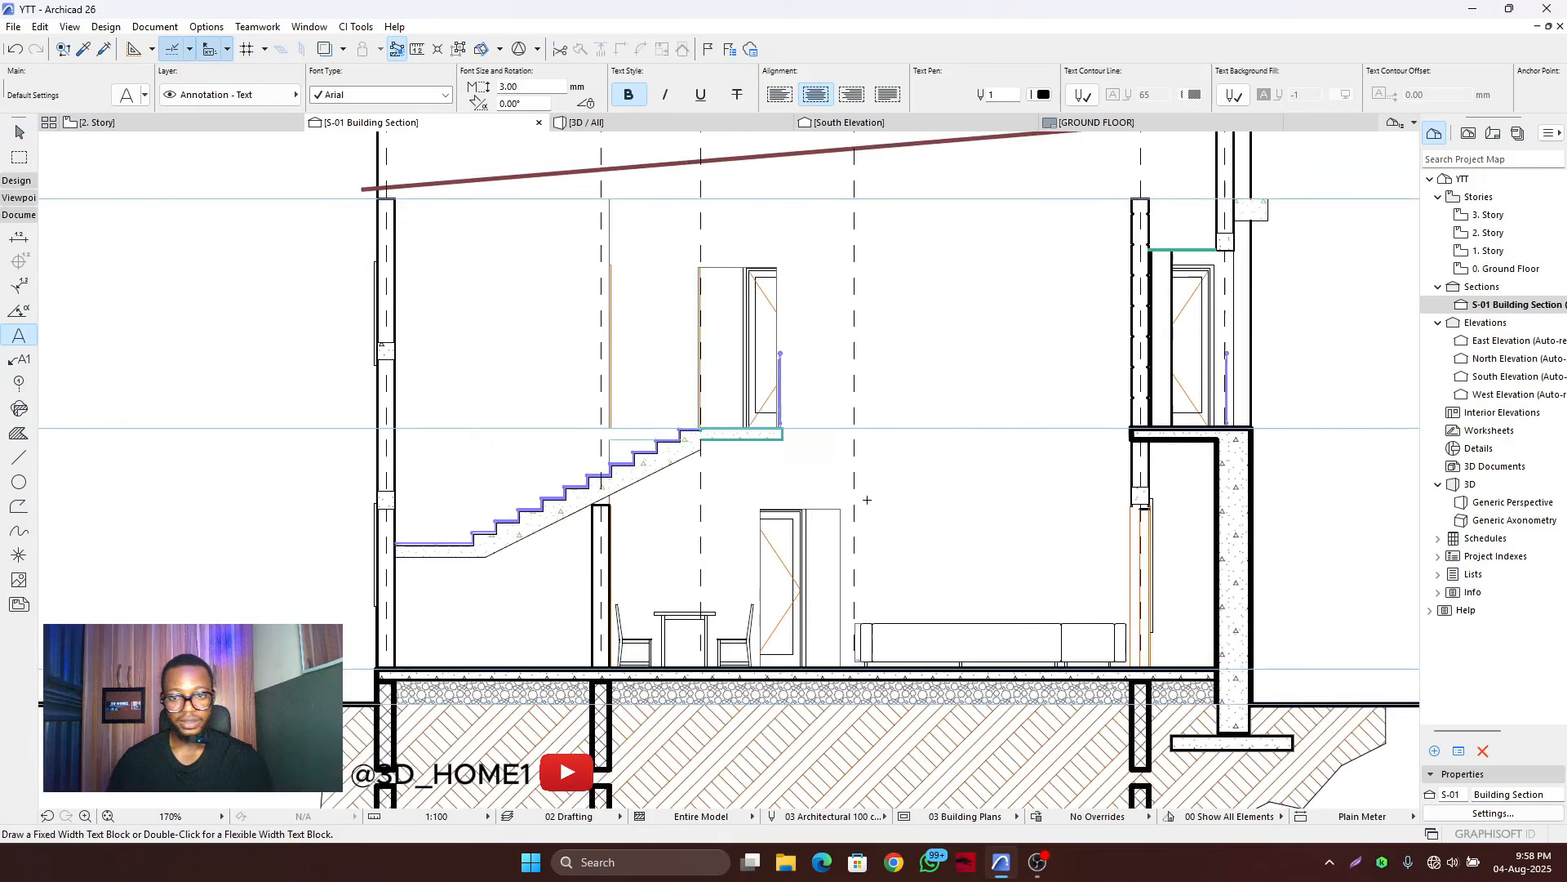
click(900, 477)
click(1093, 509)
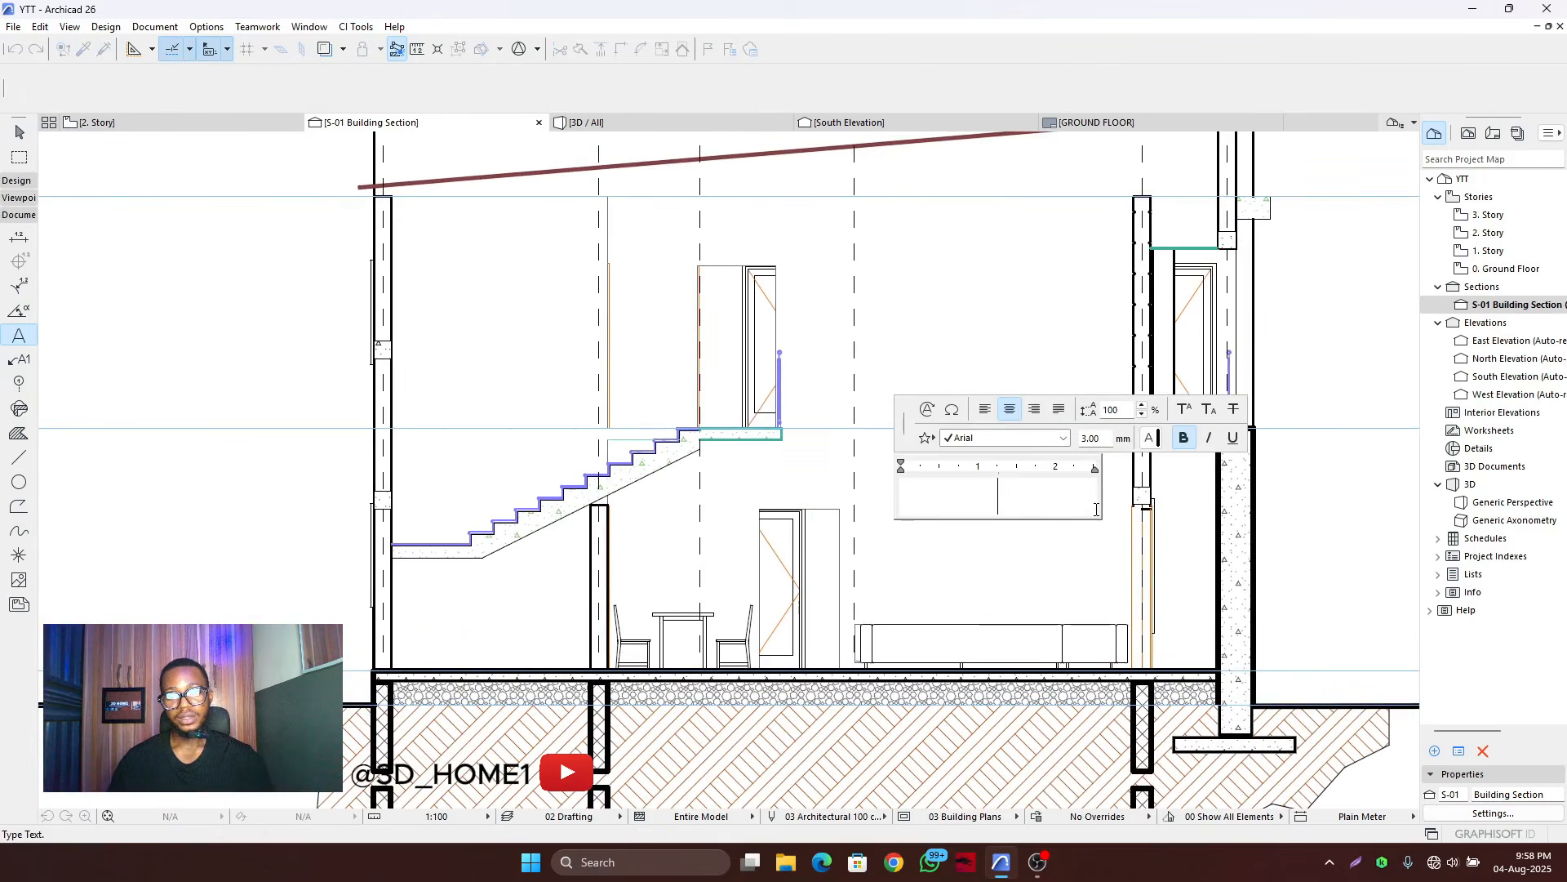
text(L)
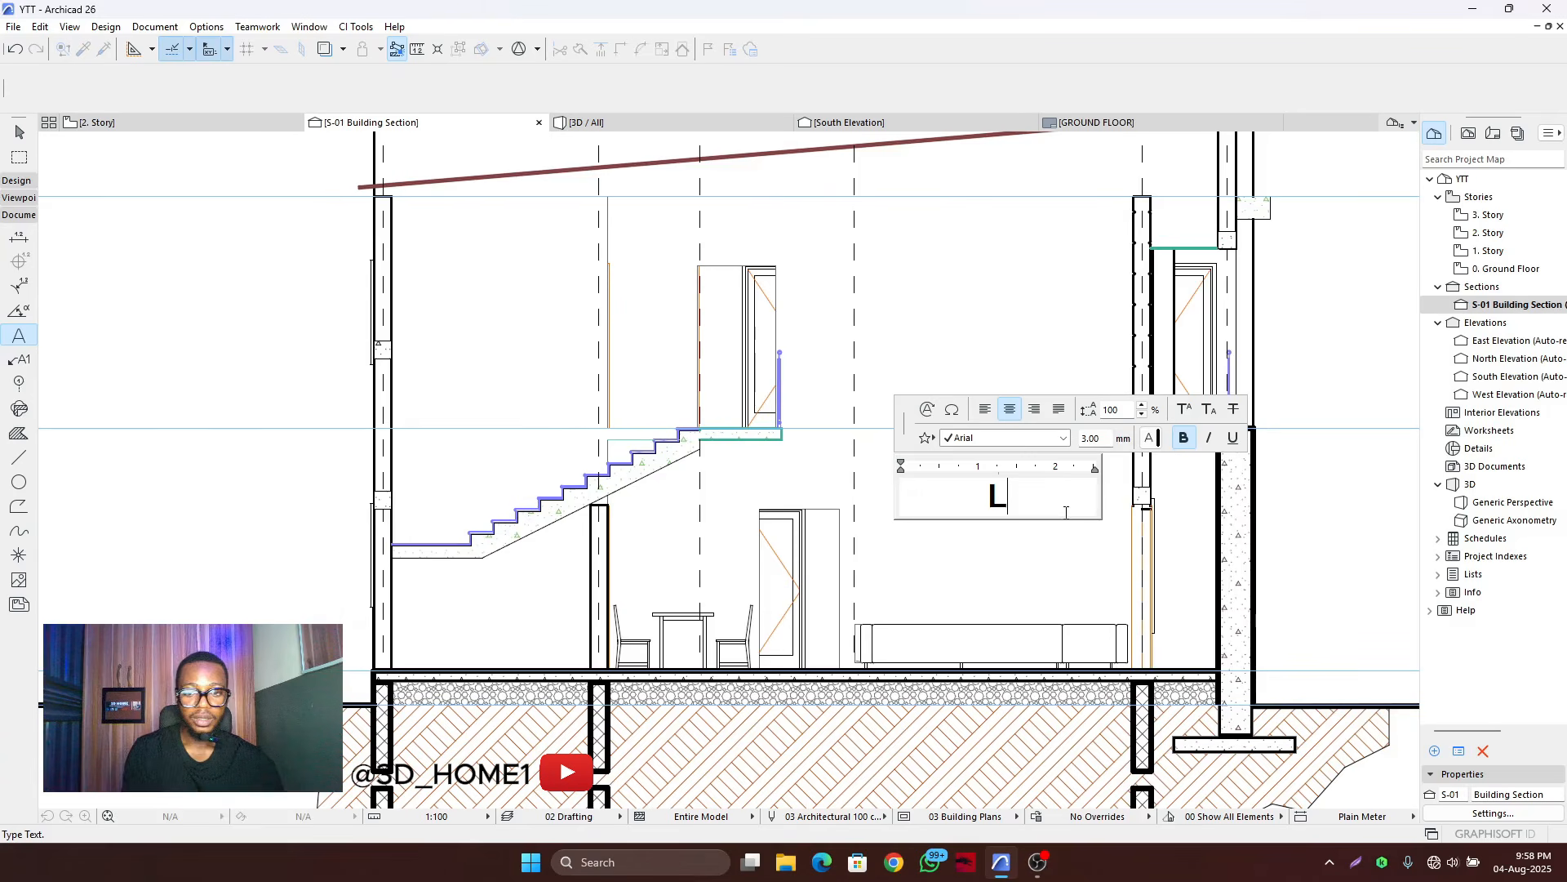
text(ivin)
key(BackSpace)
text(v)
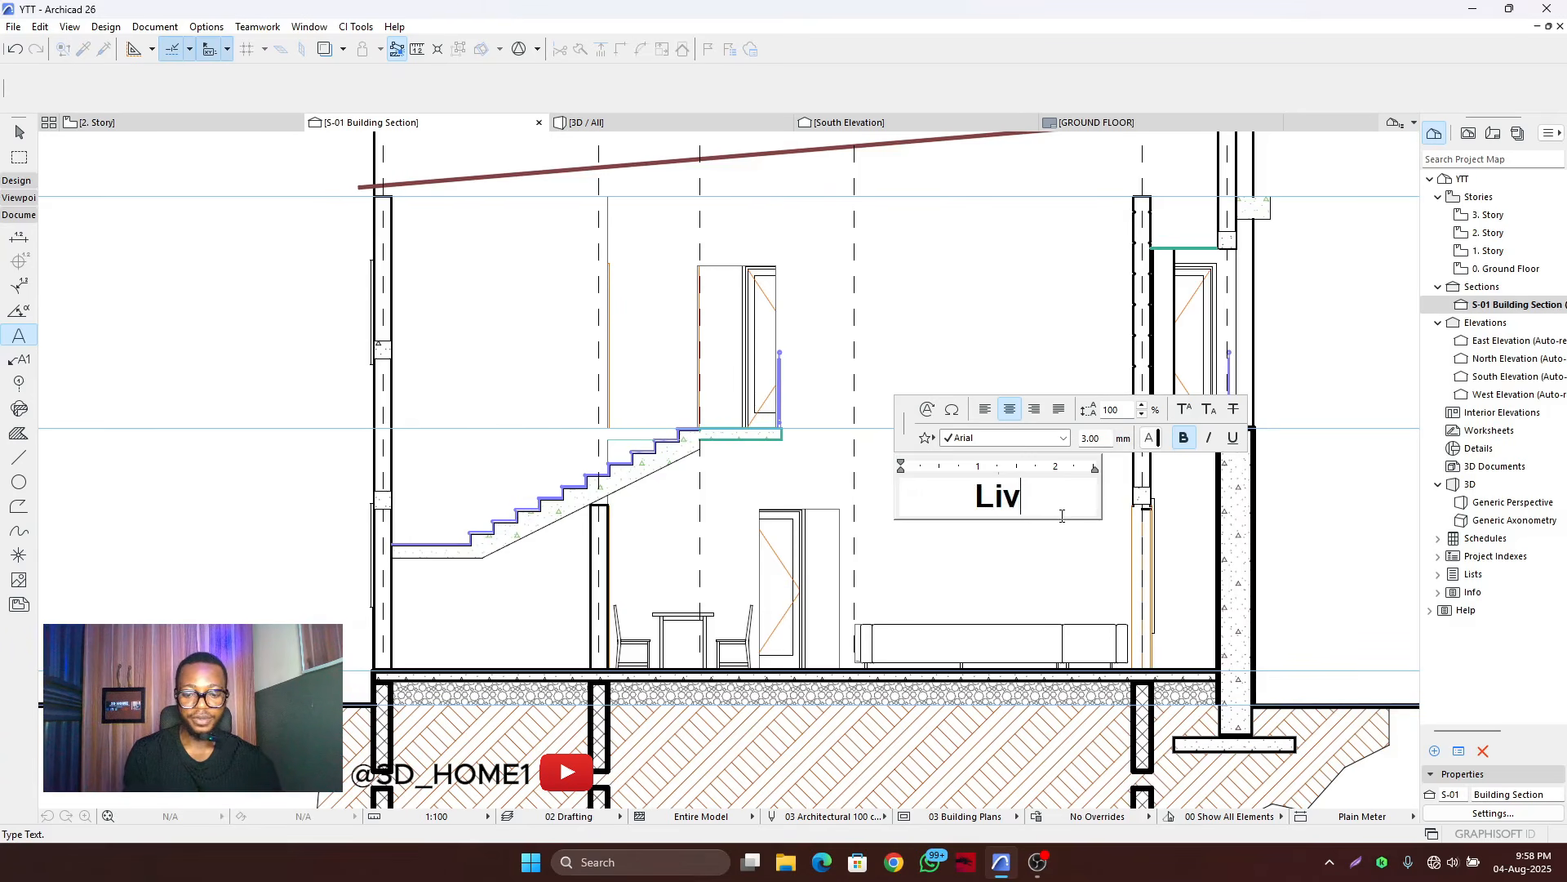
text(ing rp)
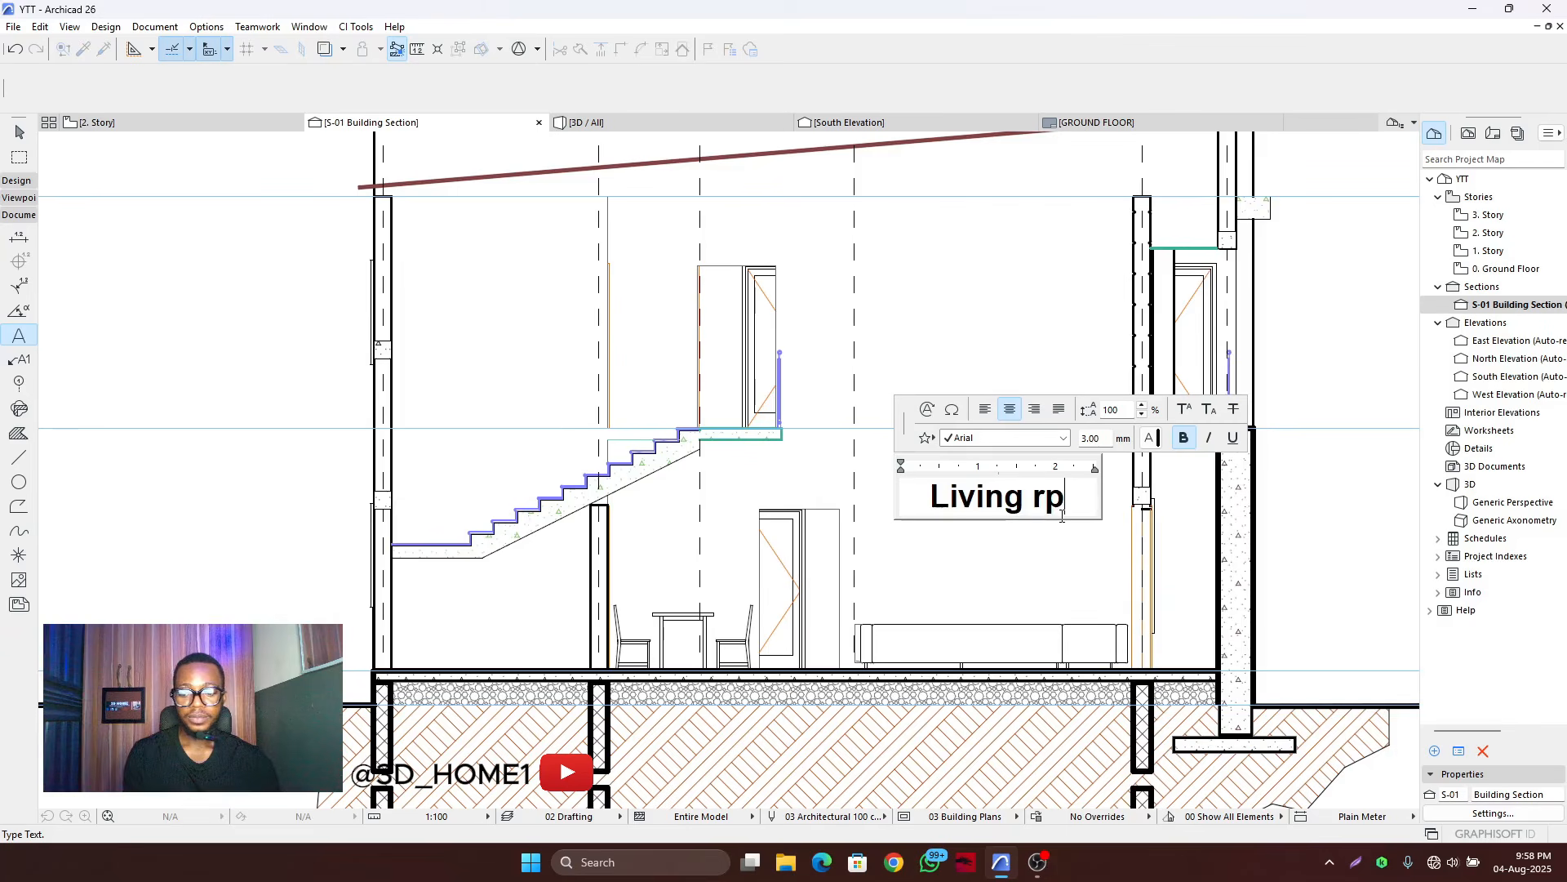
key(BackSpace)
text(oom)
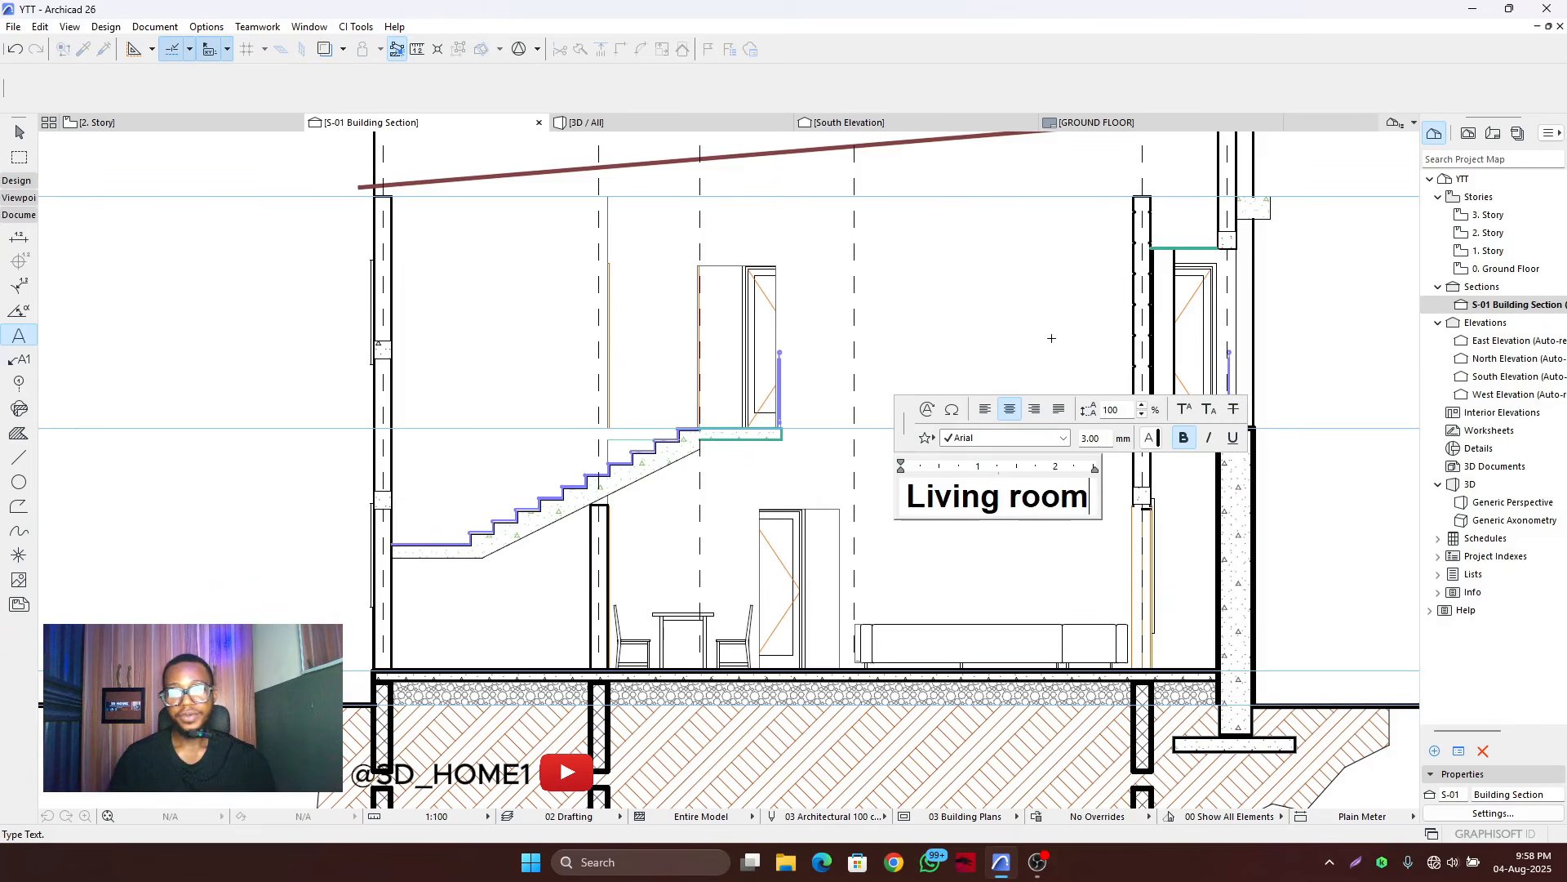
click(1001, 280)
key(Escape)
- Move the "Living room" label up toward grid line 4, just below the 2 Story level line
click(991, 496)
drag(993, 496, 972, 488)
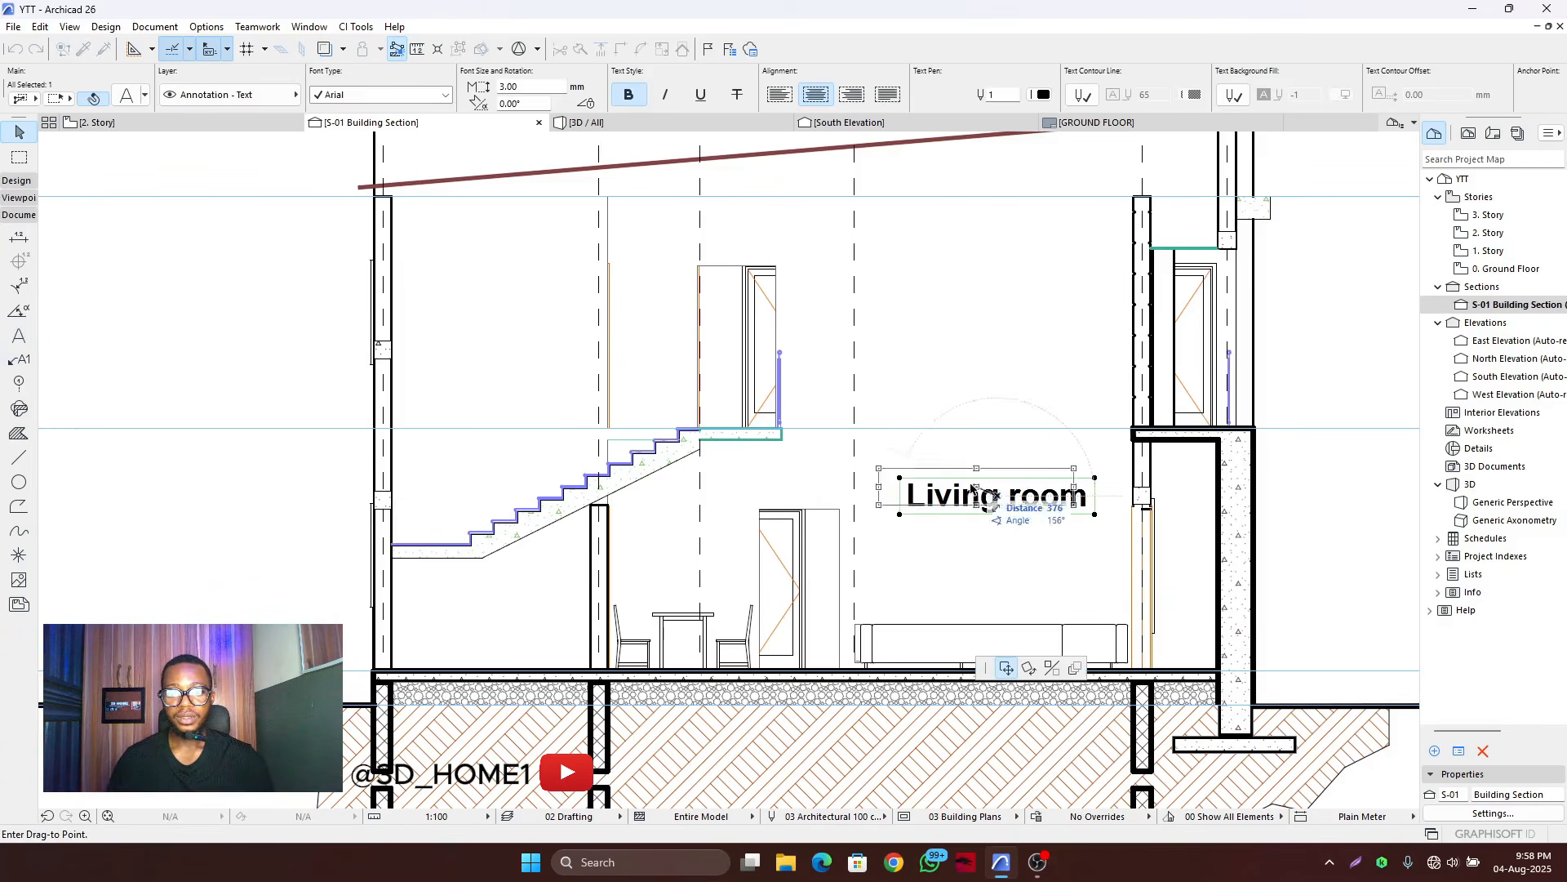
click(951, 461)
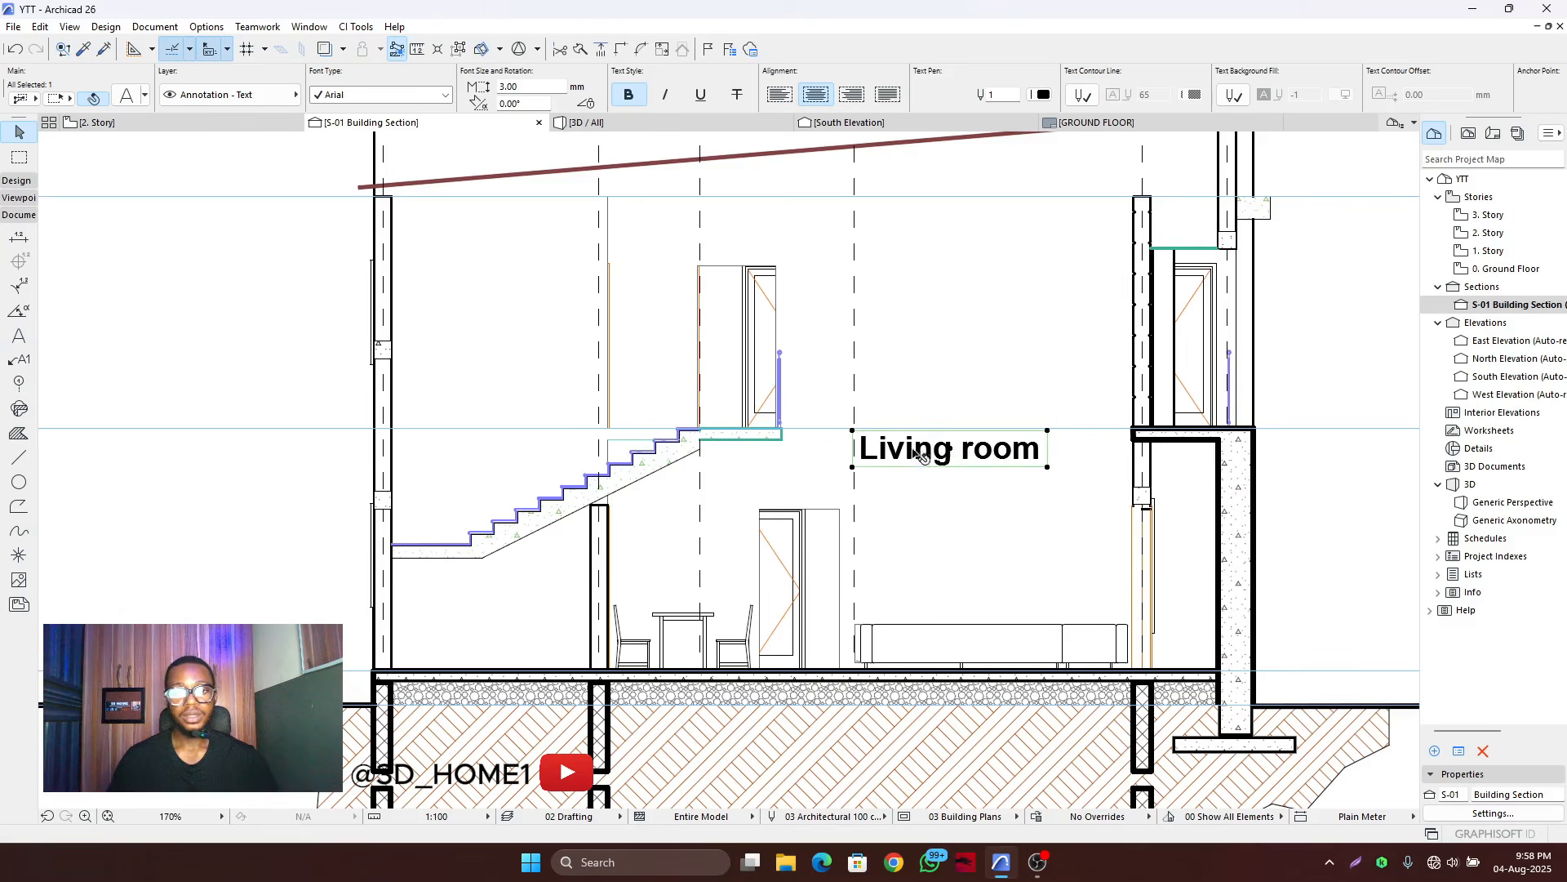
- Copy the "Living room" label to the space above the stairs and change the copy's text to "Staircase"
click(951, 455)
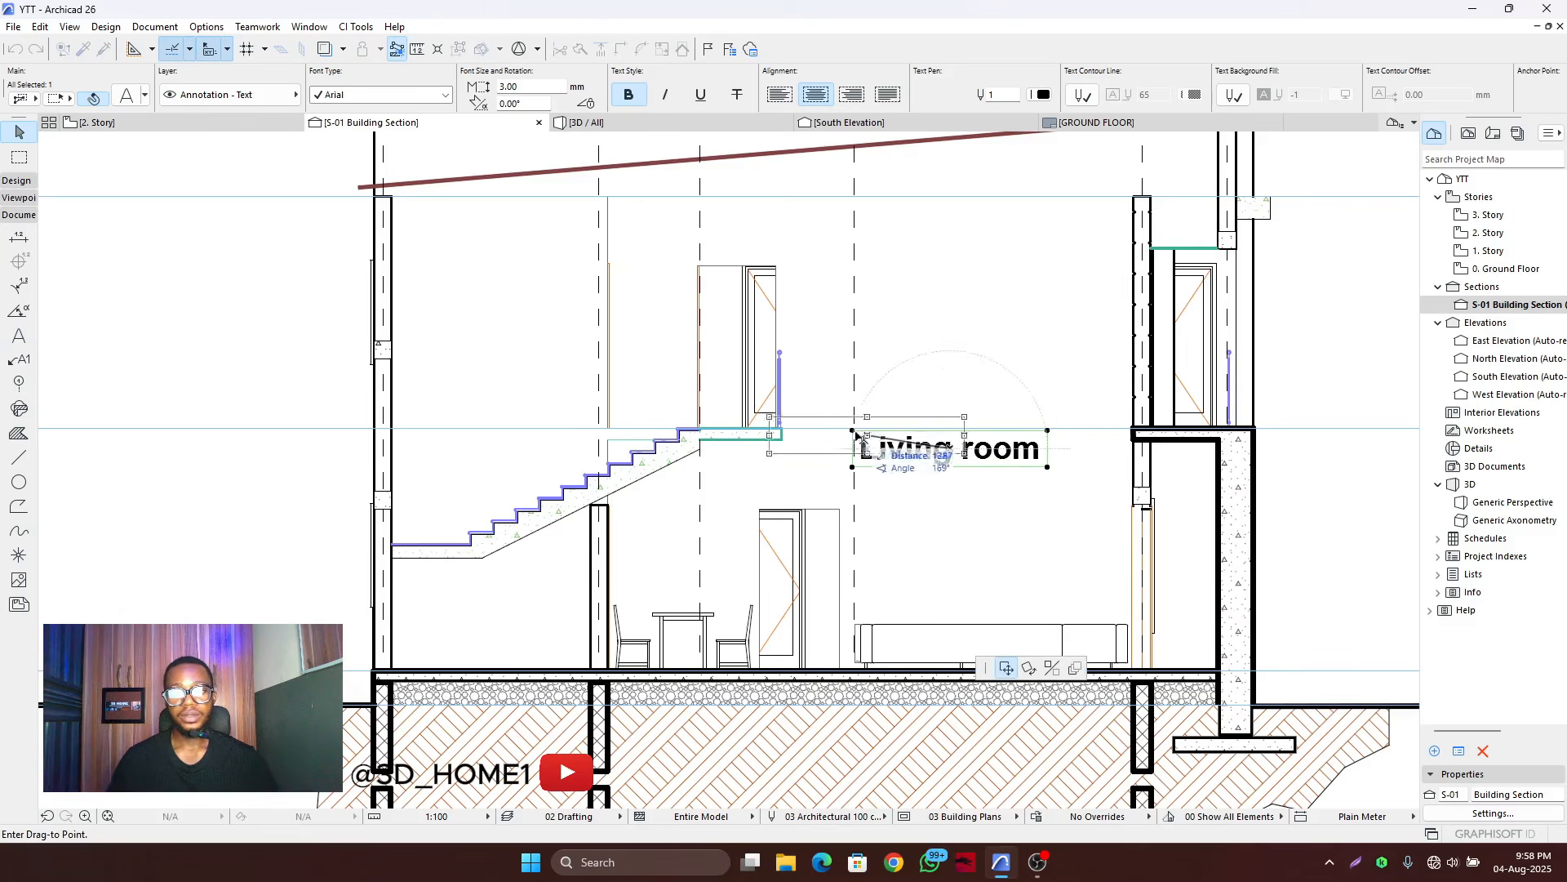
ctrl+click(547, 374)
double_click(584, 374)
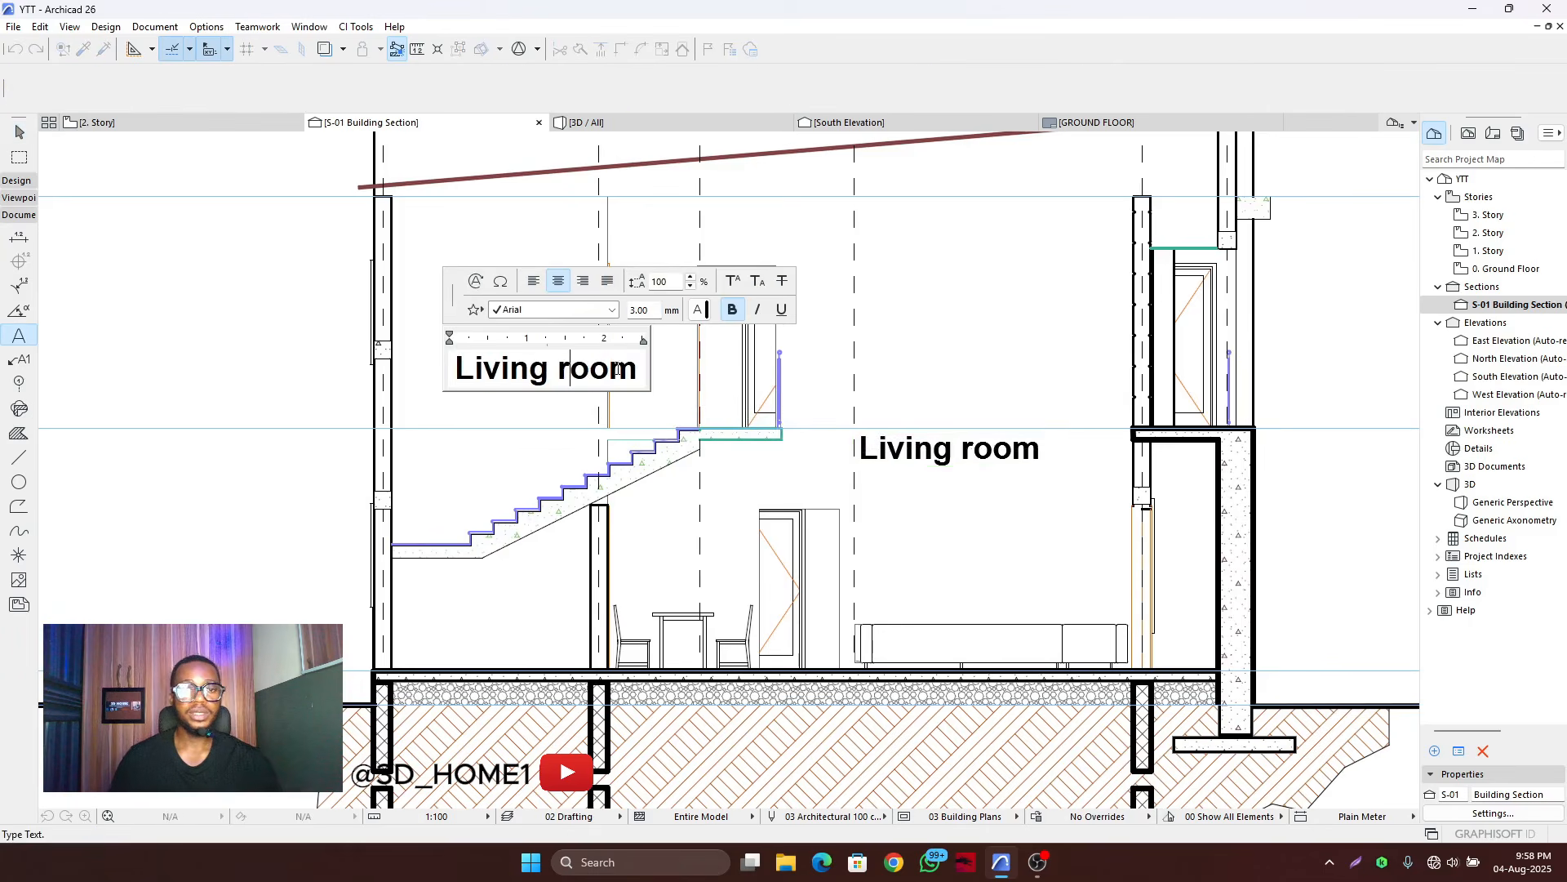
drag(639, 371, 392, 330)
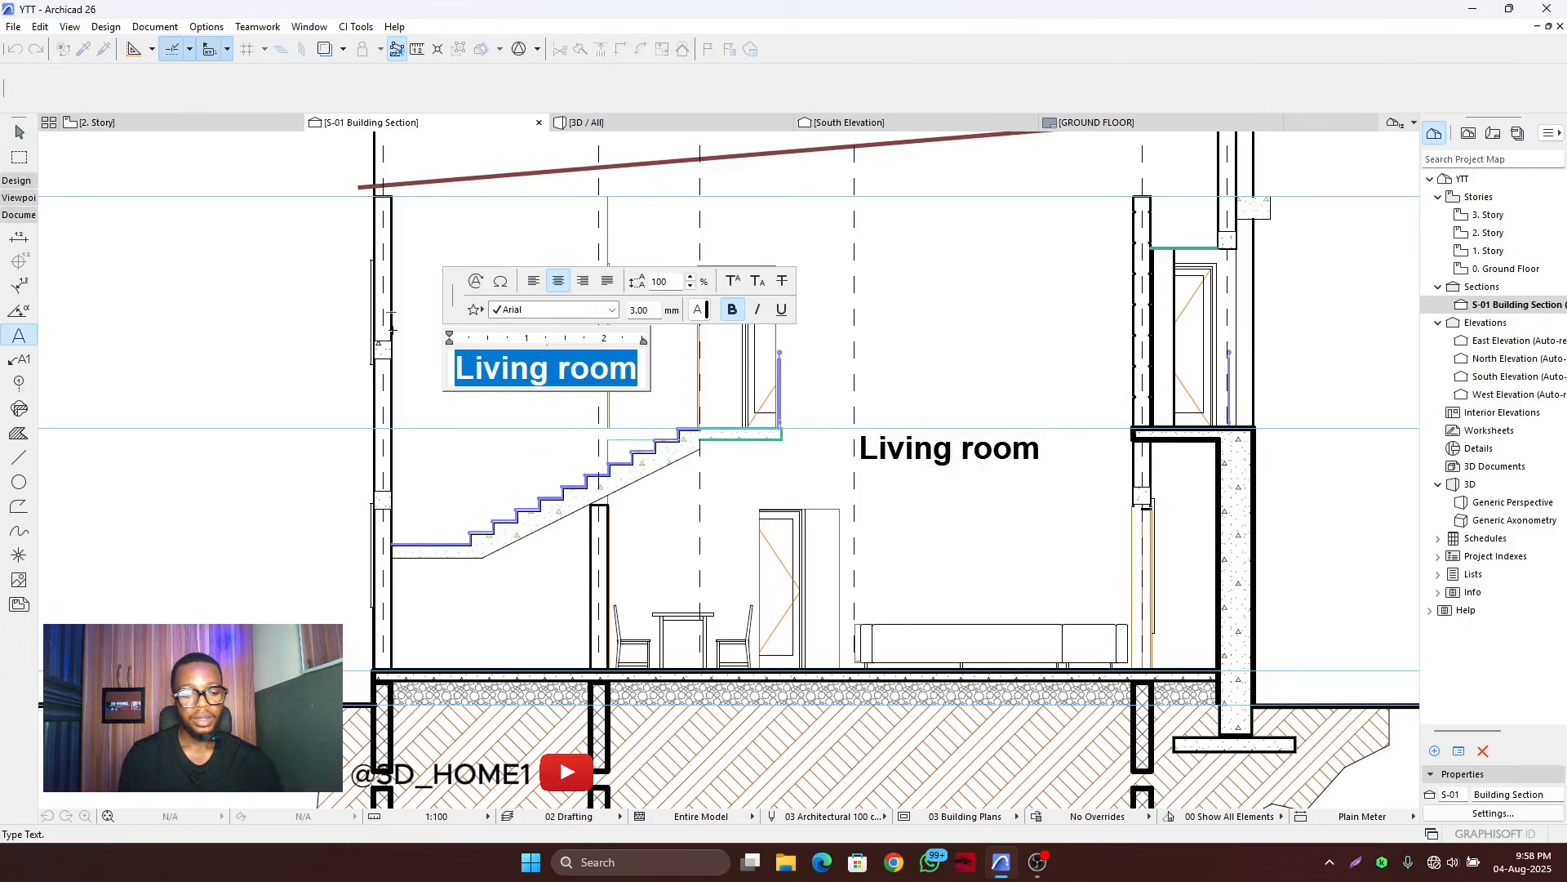
text(Stair)
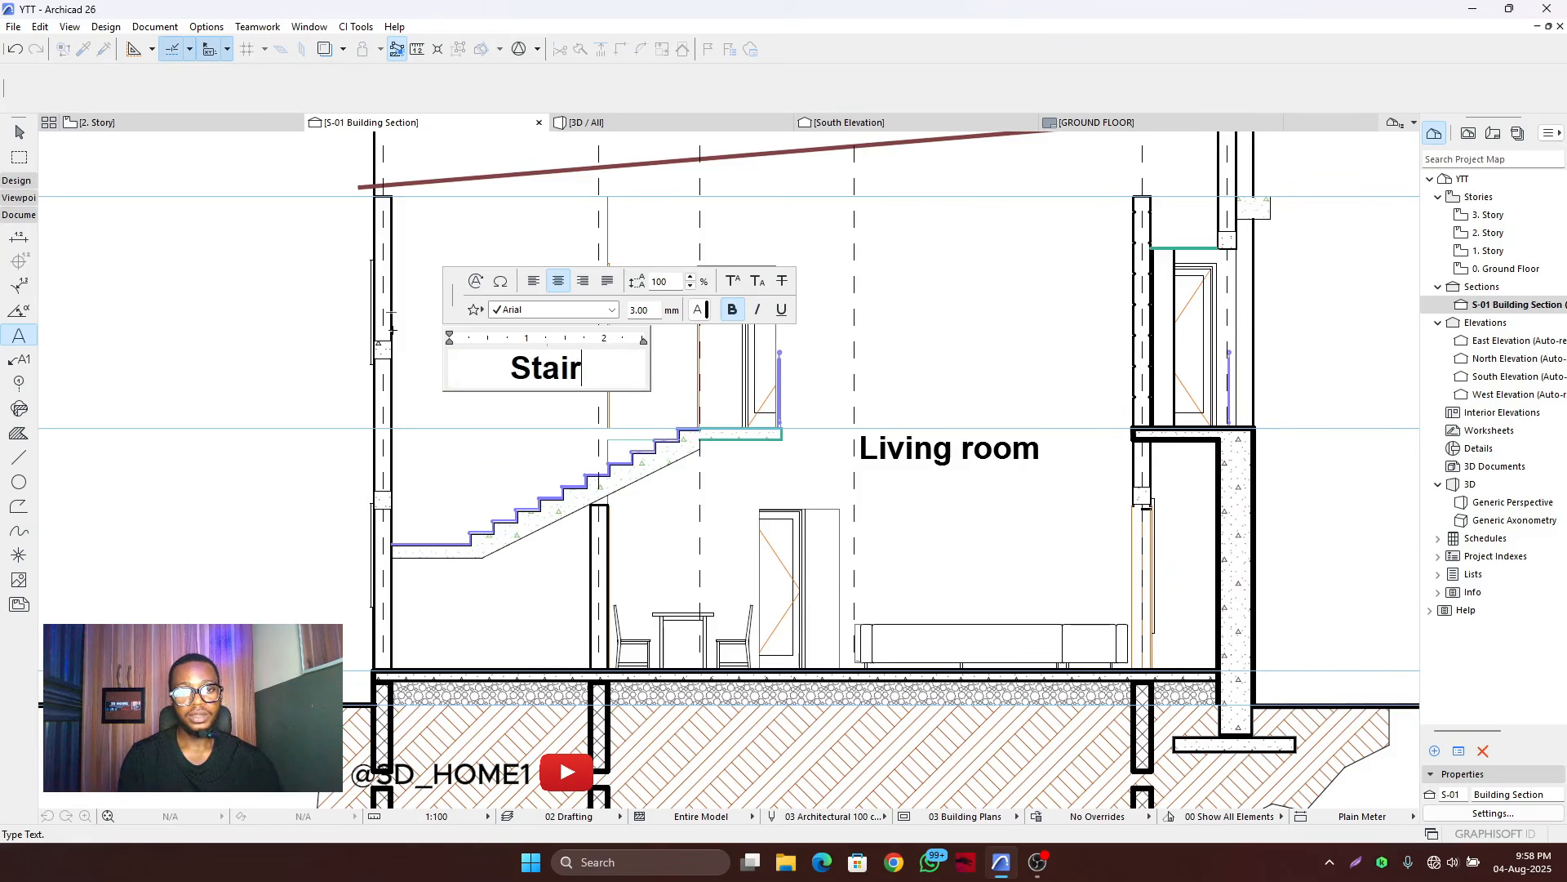
text(case)
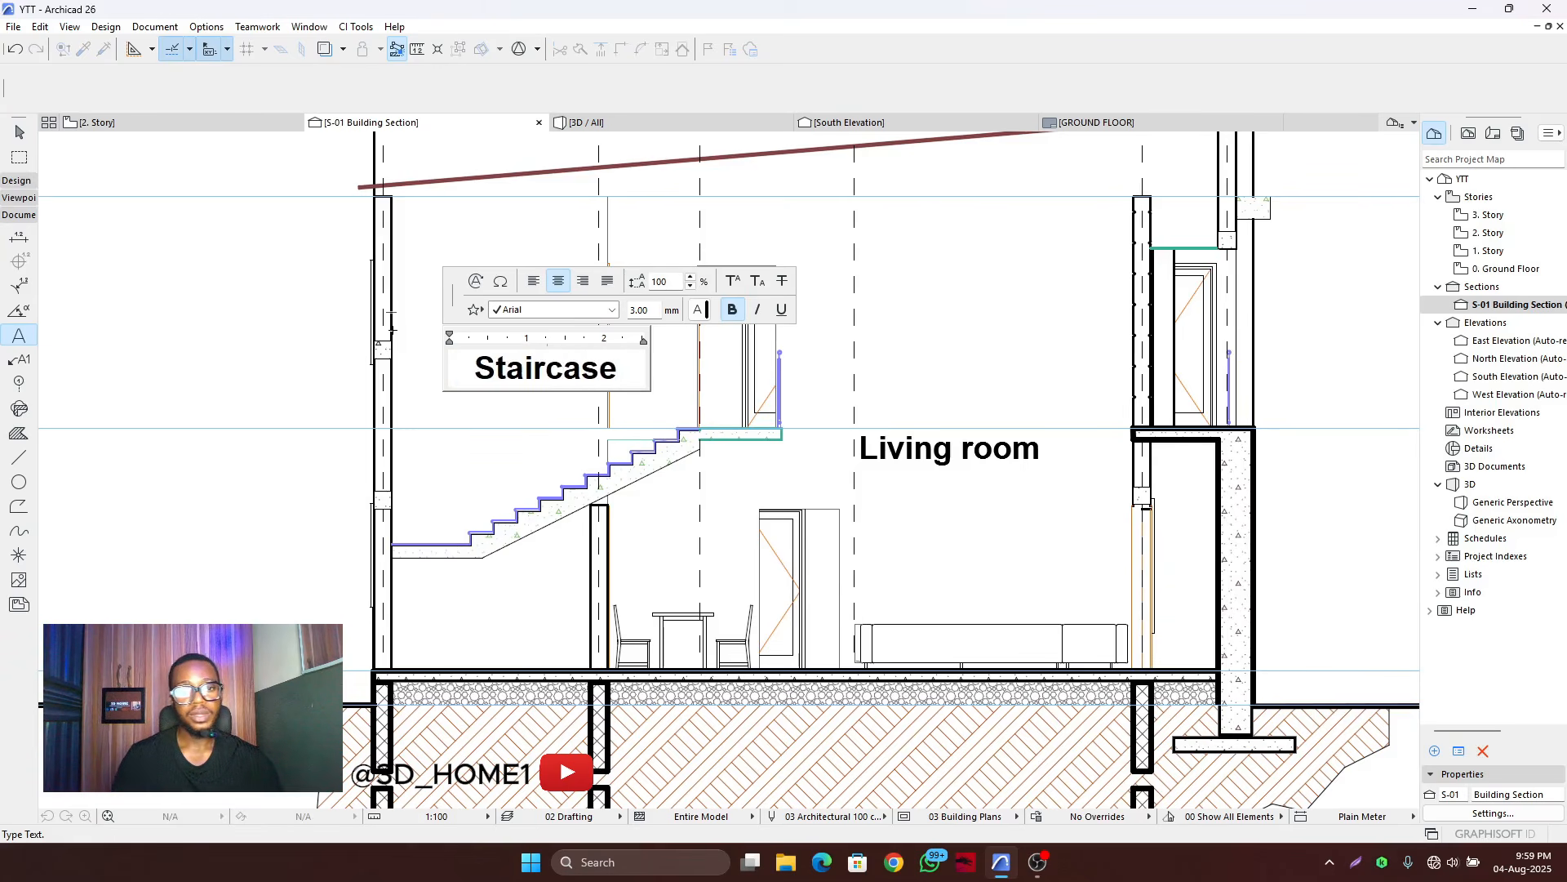
click(1008, 335)
click(991, 336)
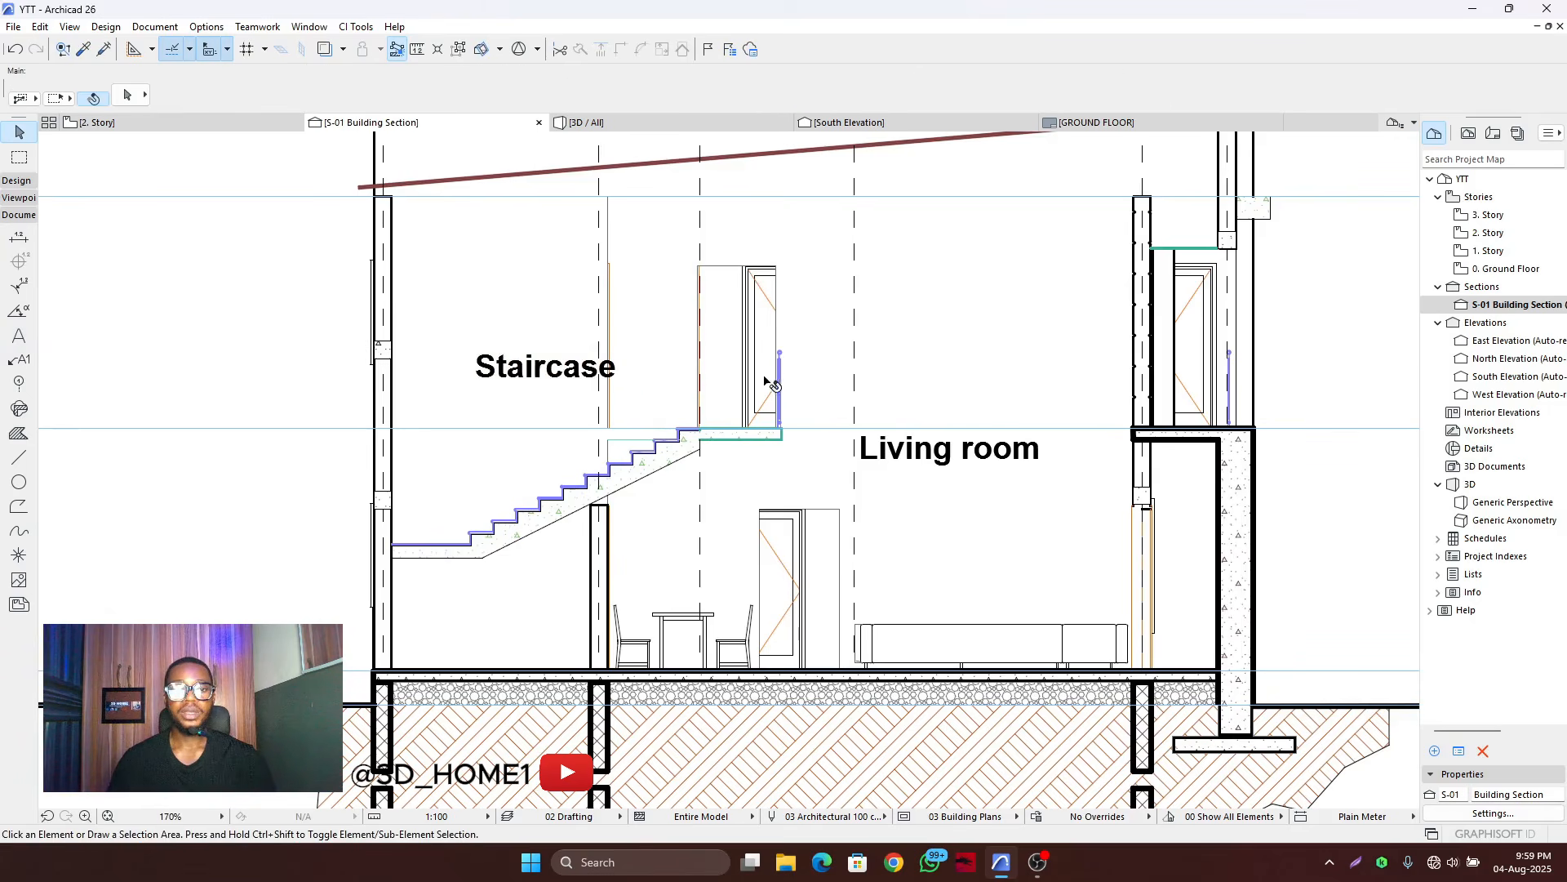
- Copy the "Staircase" label to the space above the dining table and change the copy's text to "Dining"
scroll(770, 388, down, 4)
scroll(665, 437, up, 3)
click(642, 343)
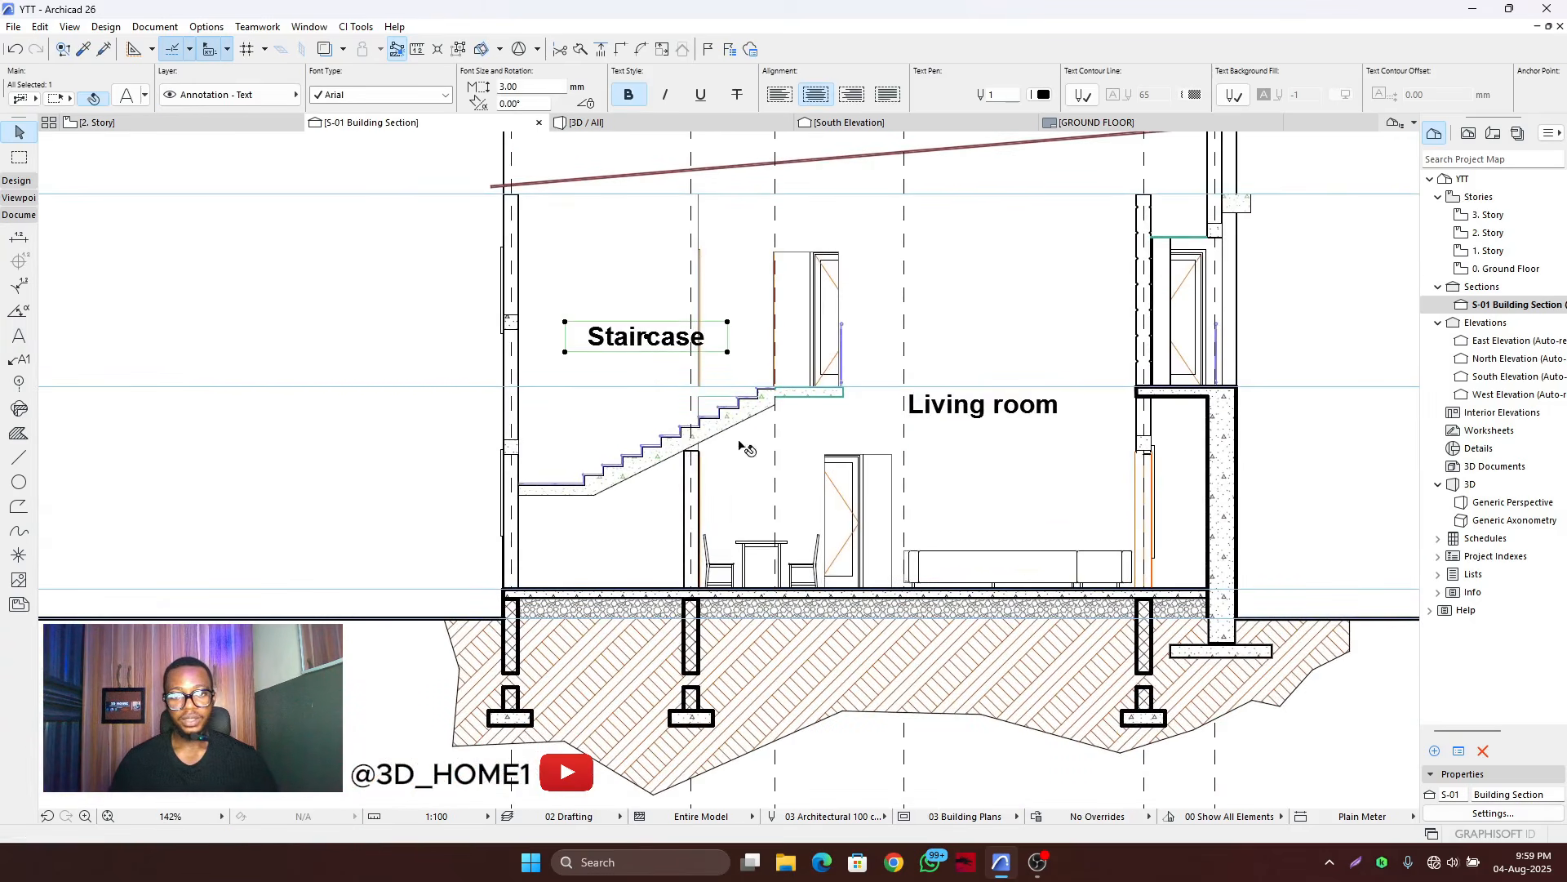
ctrl+drag(647, 339, 784, 508)
scroll(784, 508, up, 3)
double_click(783, 504)
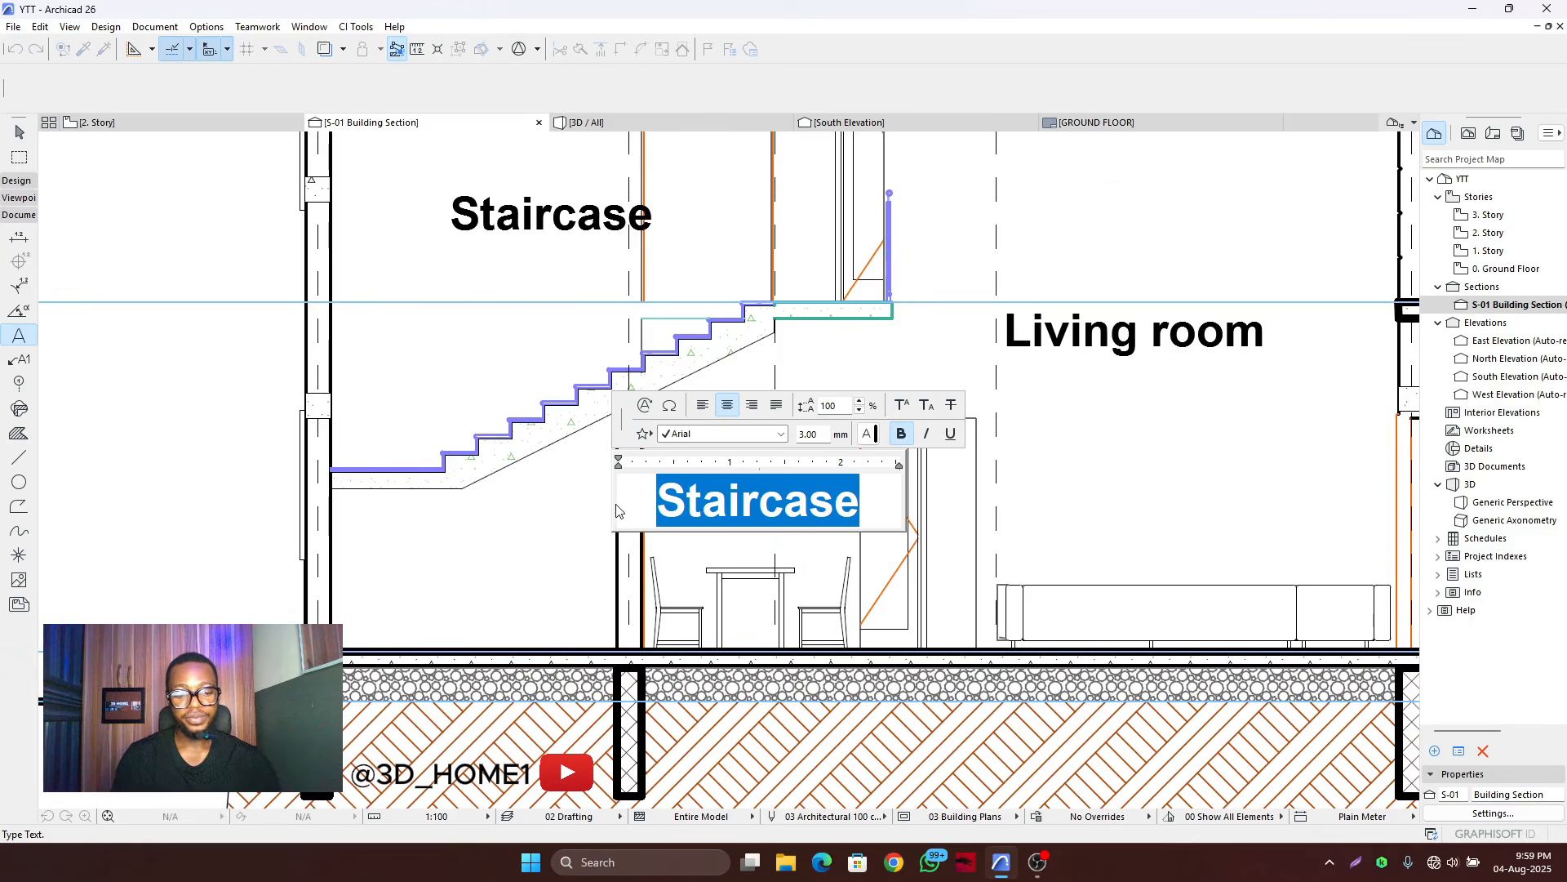
text(Din)
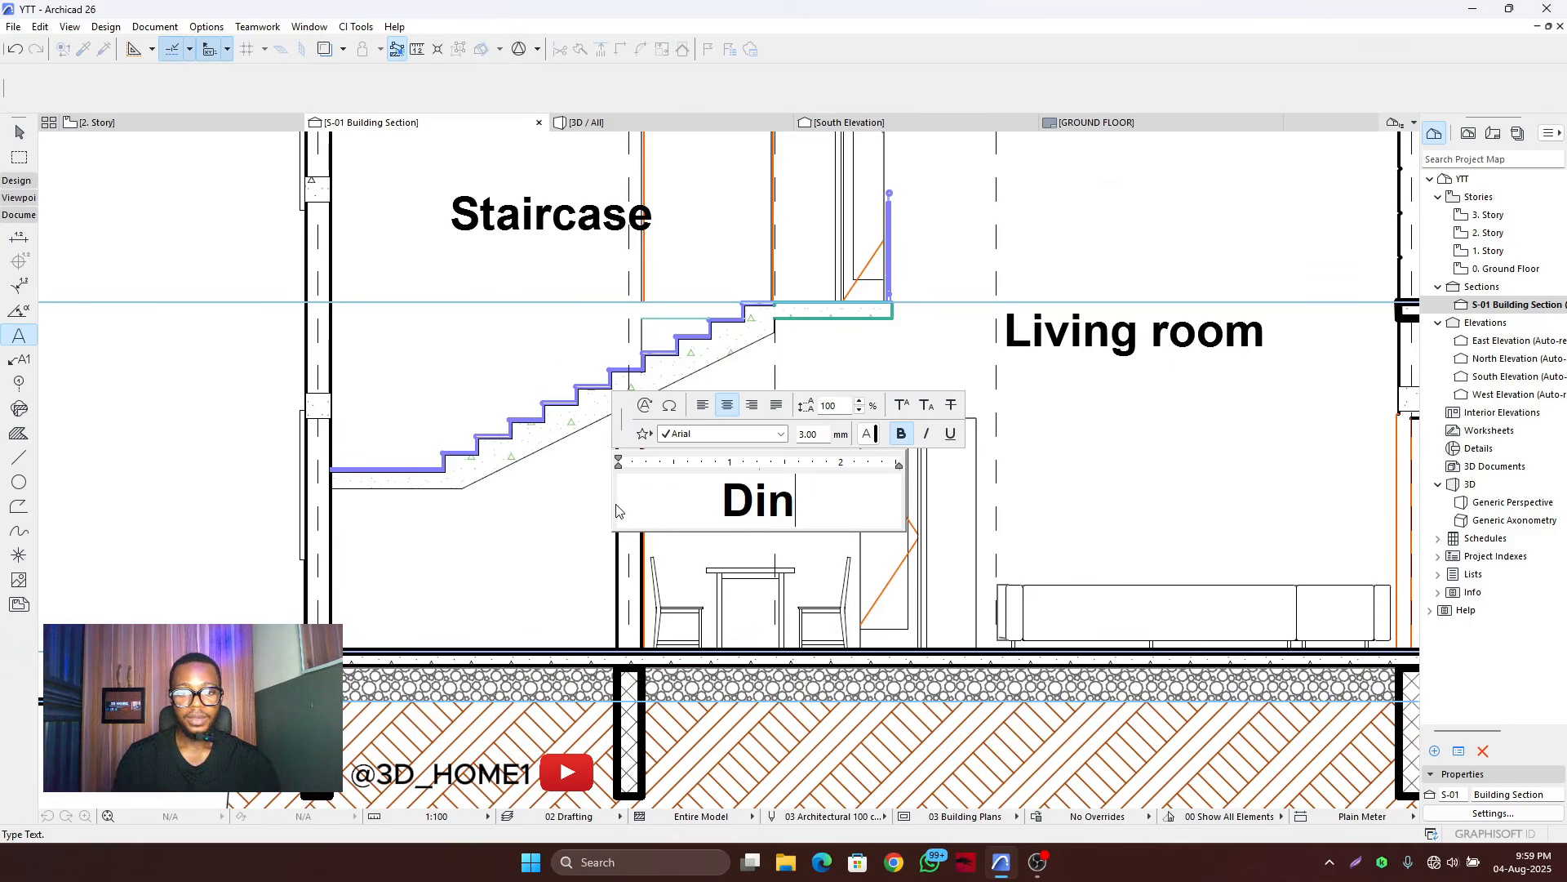
text(ing)
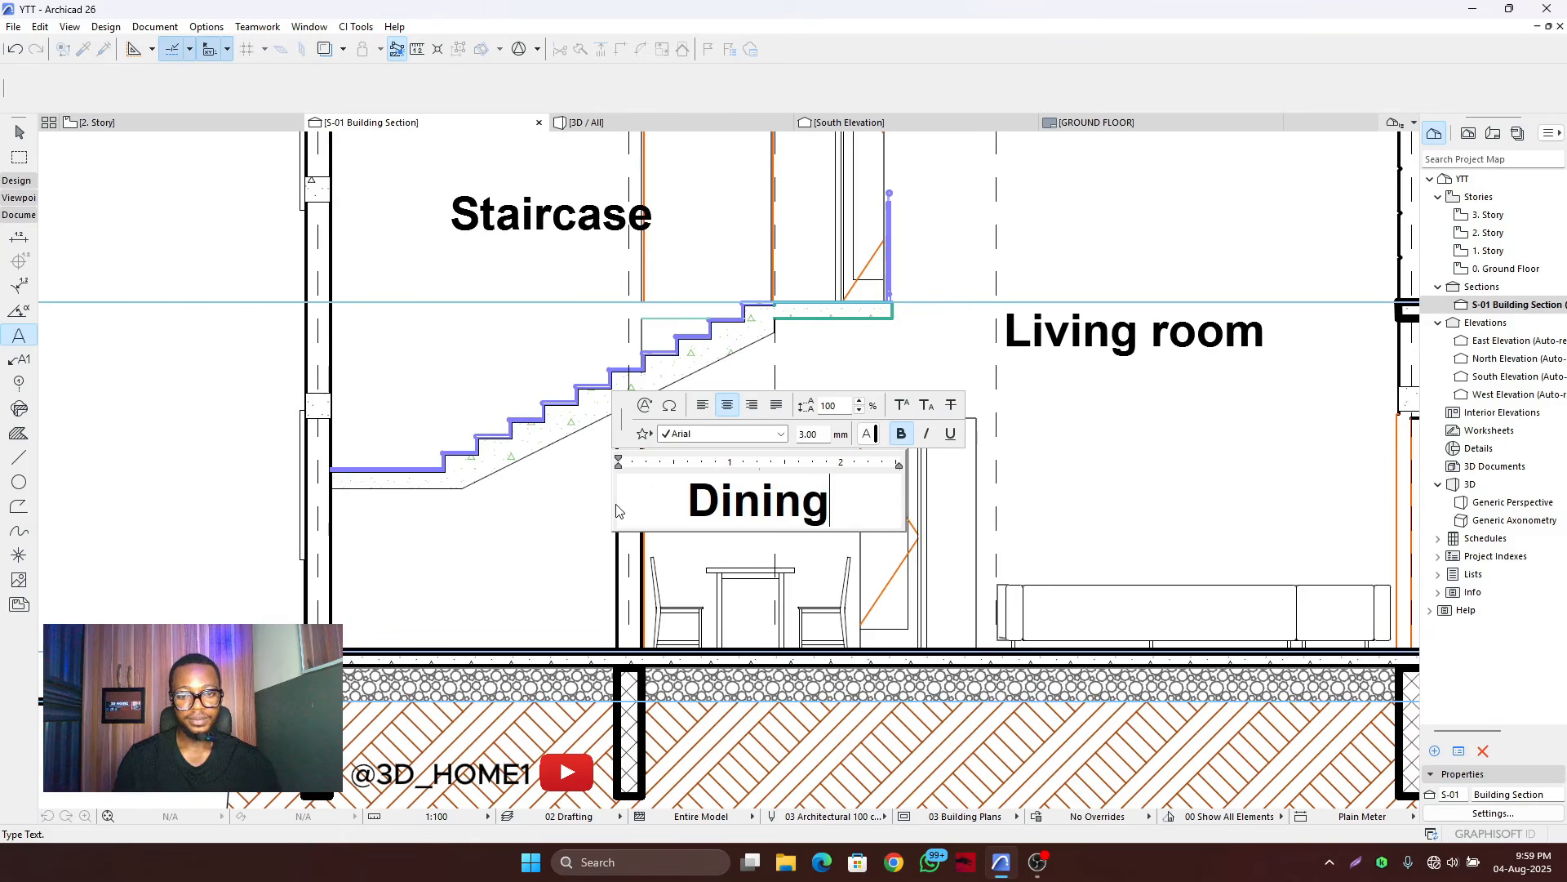
key(Escape)
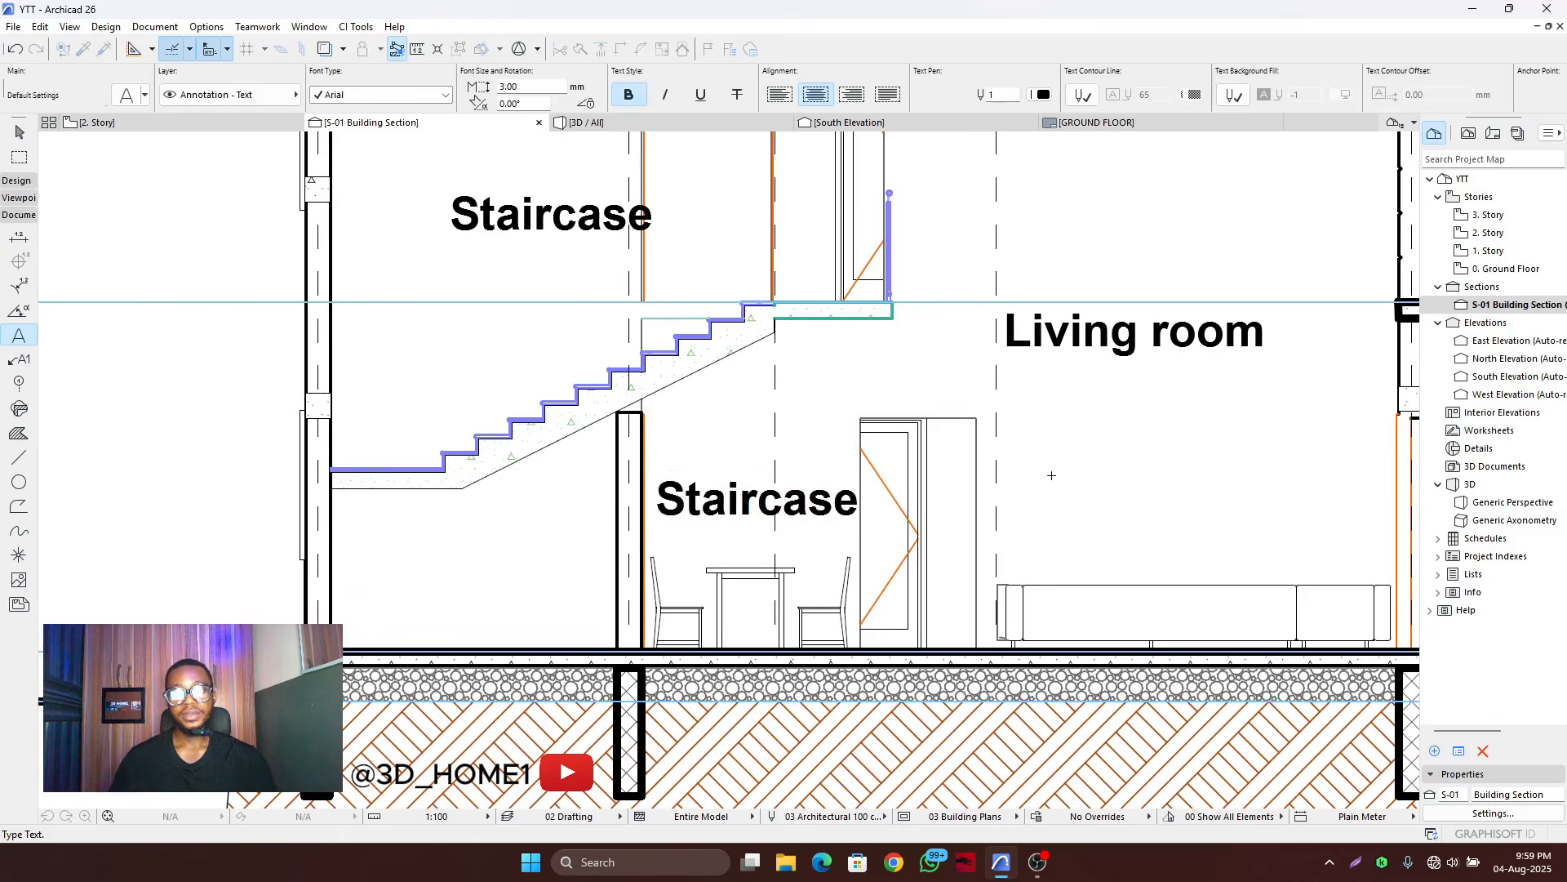
scroll(739, 525, down, 5)
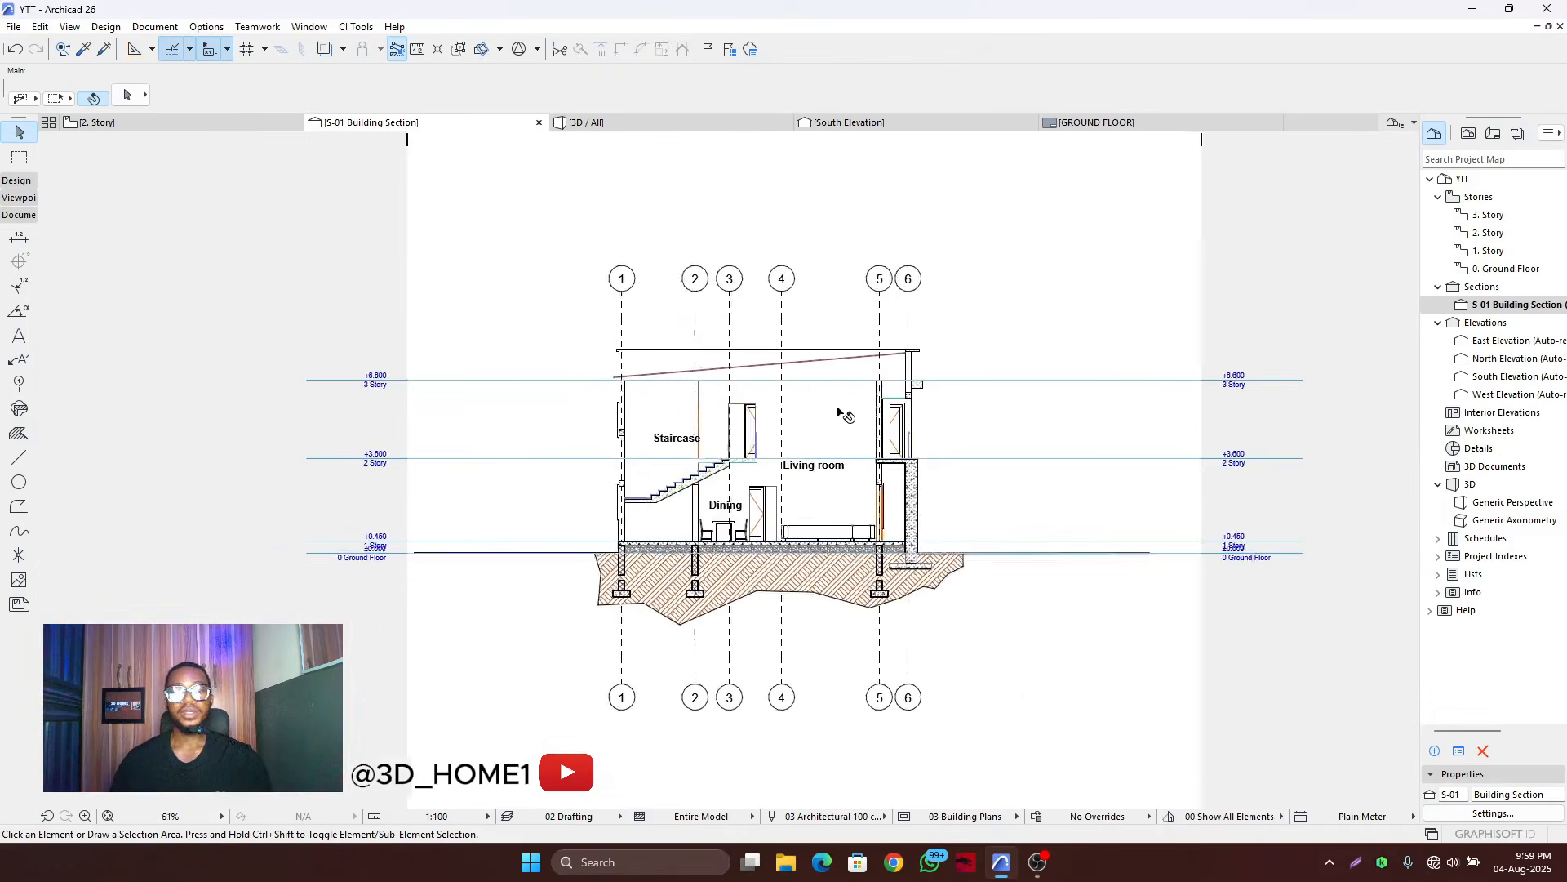
scroll(816, 416, up, 6)
scroll(984, 369, down, 2)
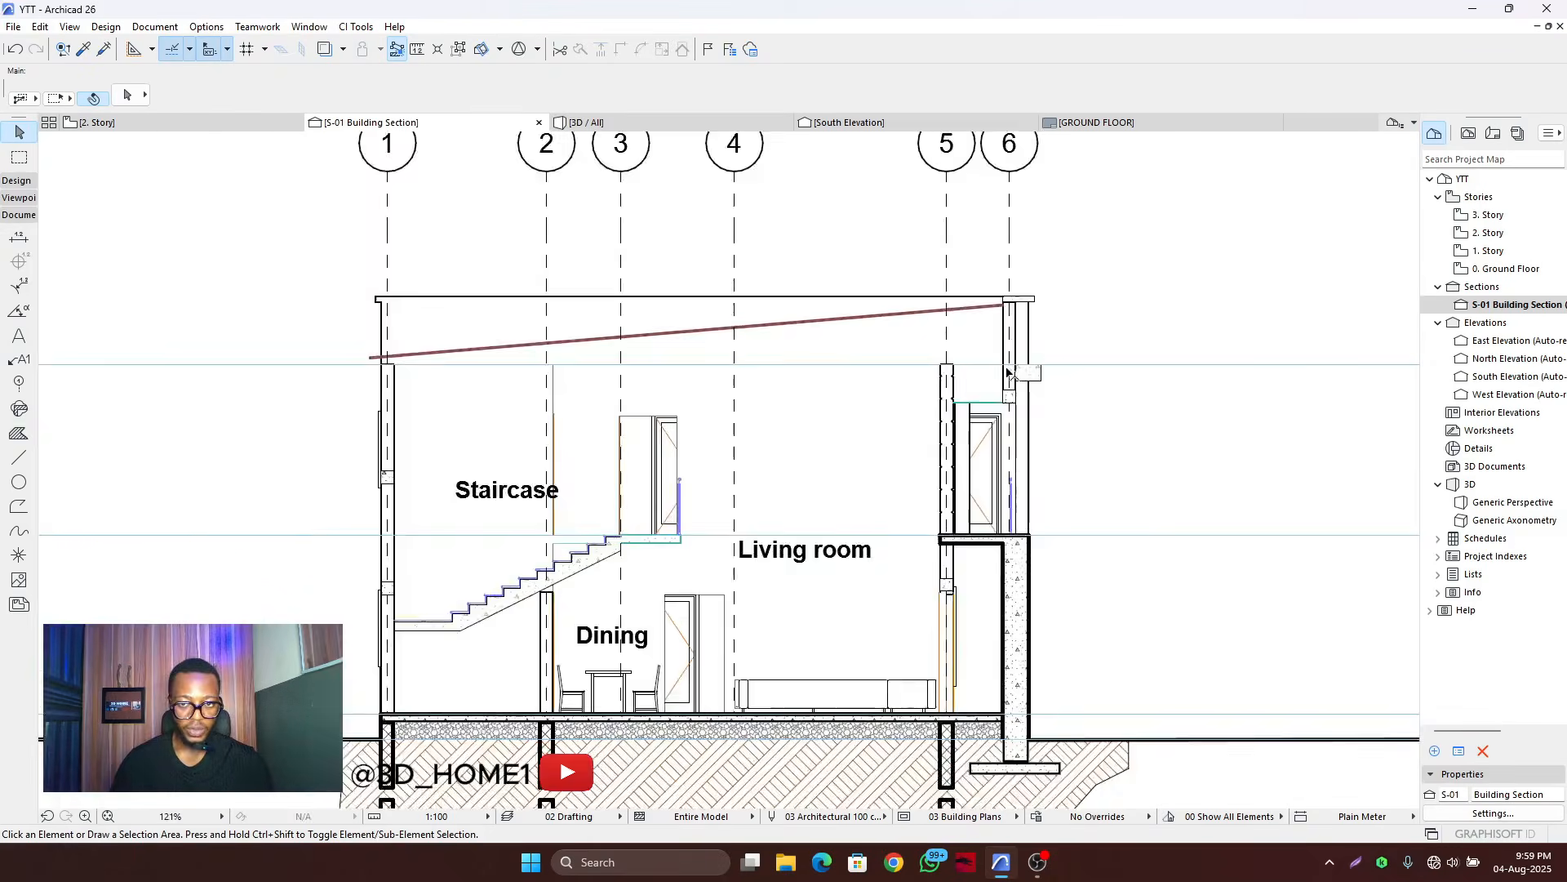
scroll(683, 378, up, 3)
scroll(636, 370, down, 2)
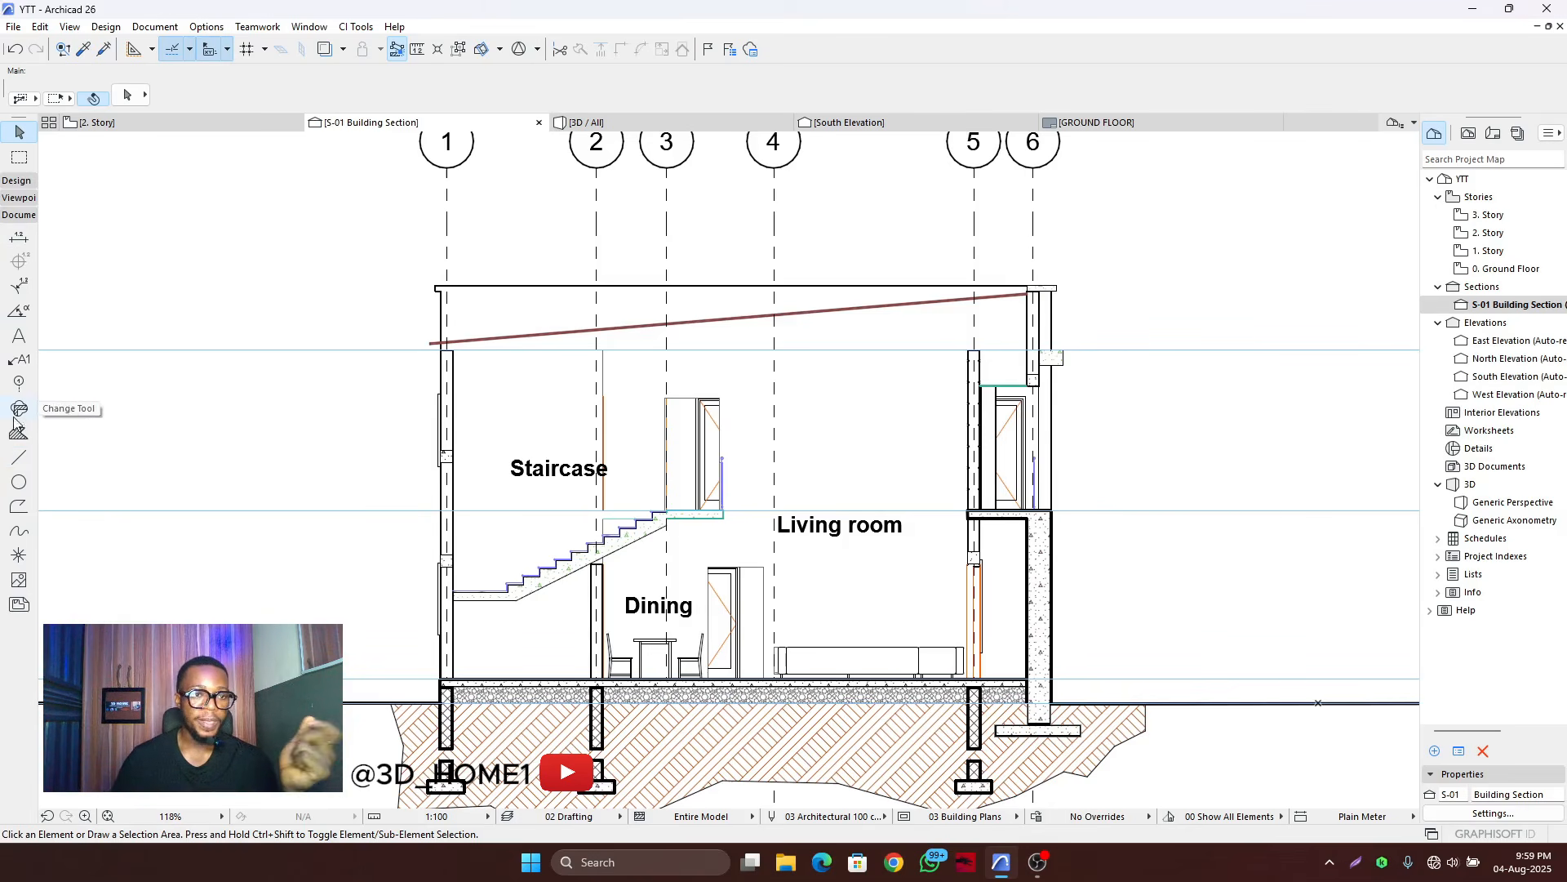
click(17, 461)
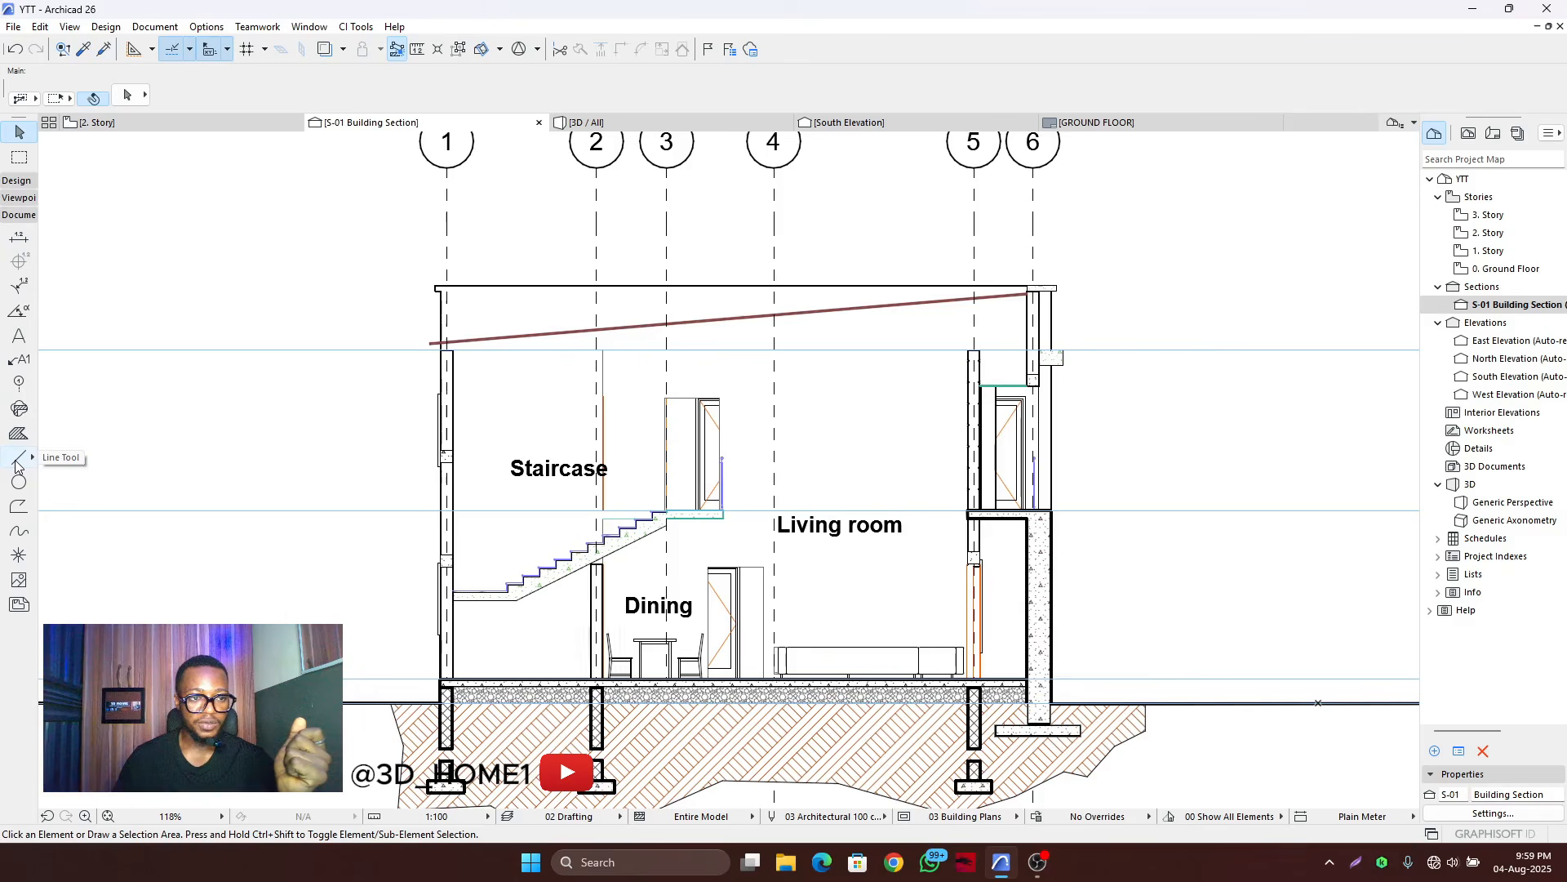
click(397, 94)
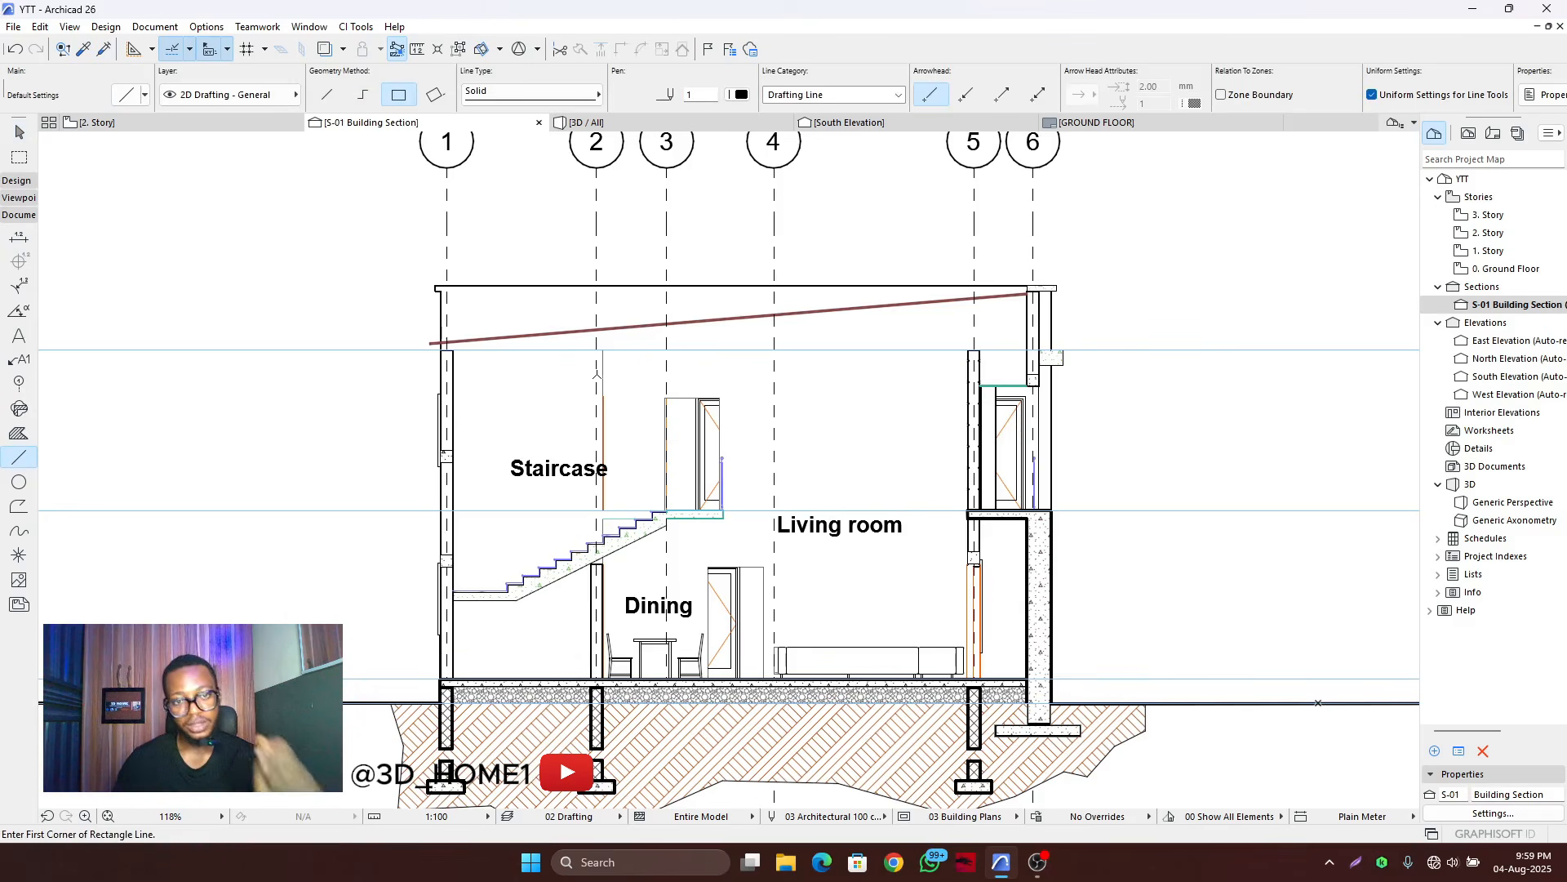
scroll(597, 377, up, 6)
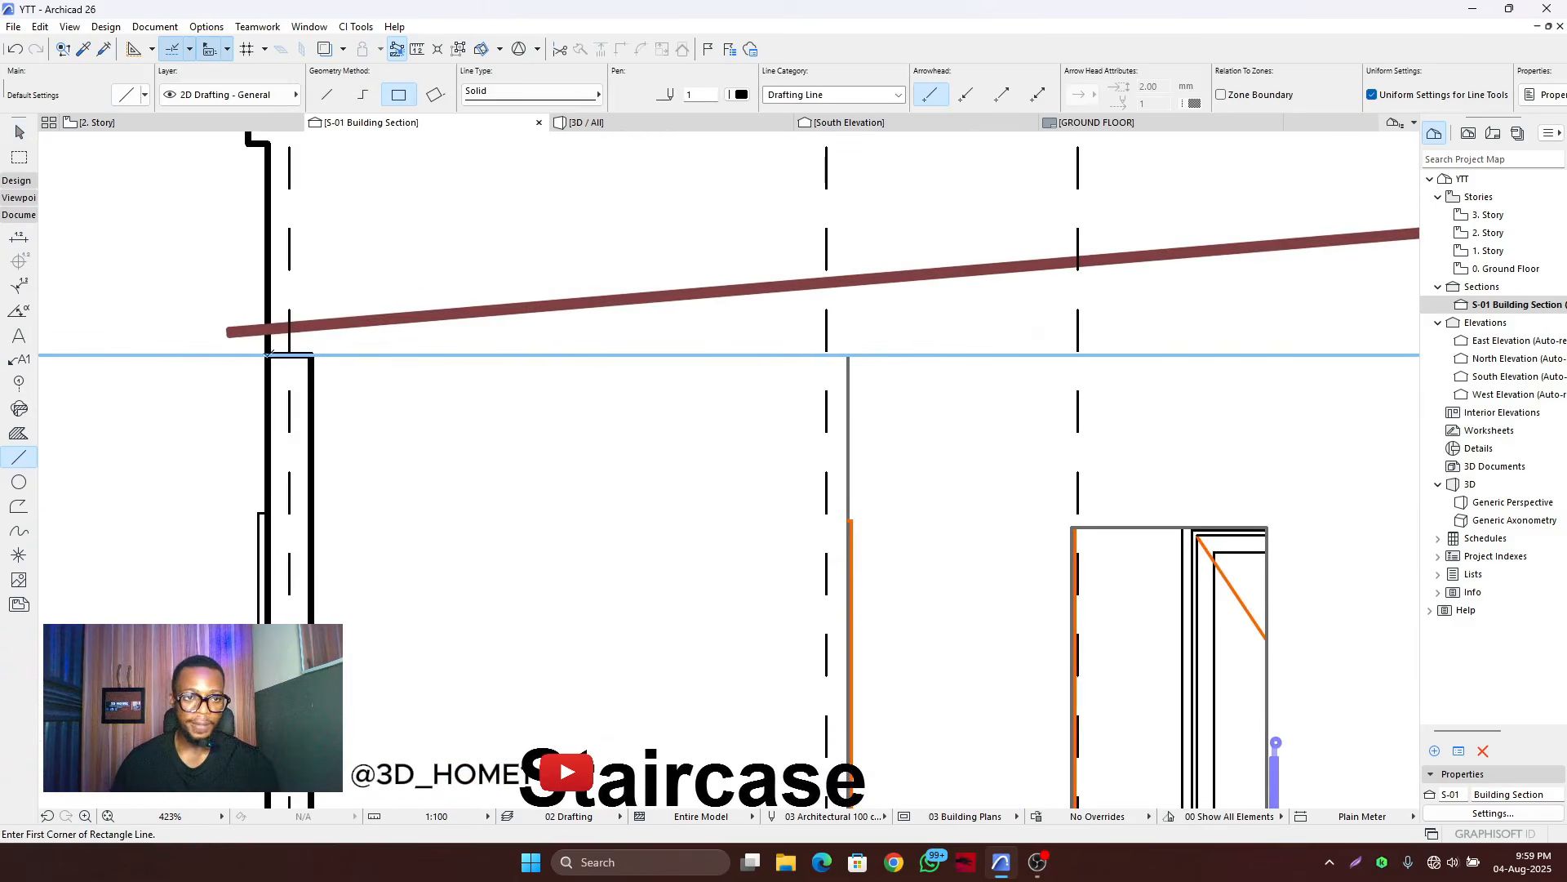
click(268, 354)
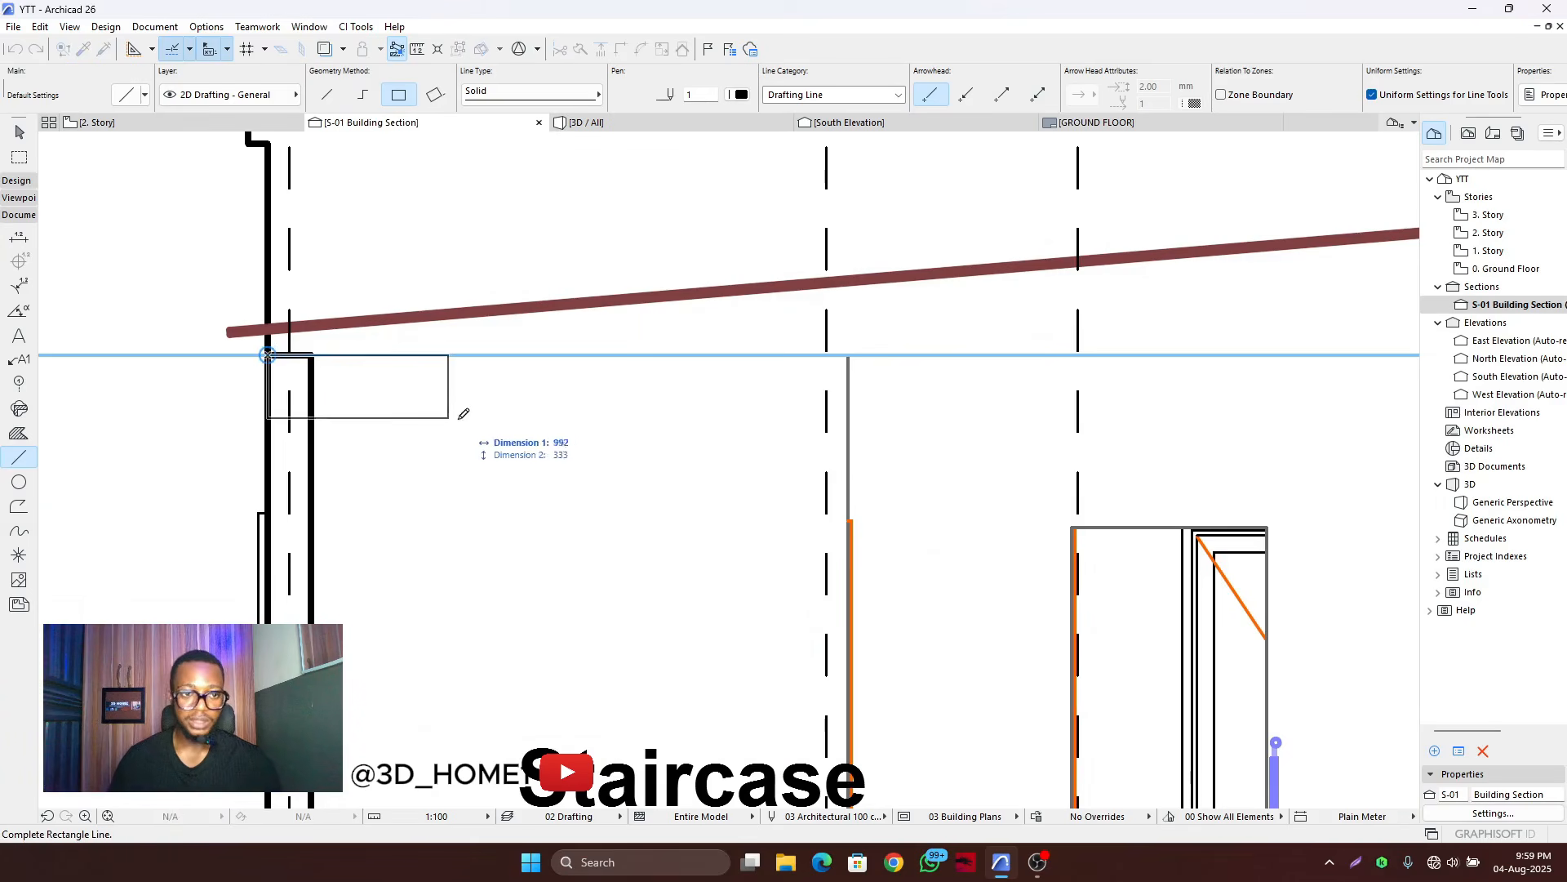
scroll(613, 392, down, 5)
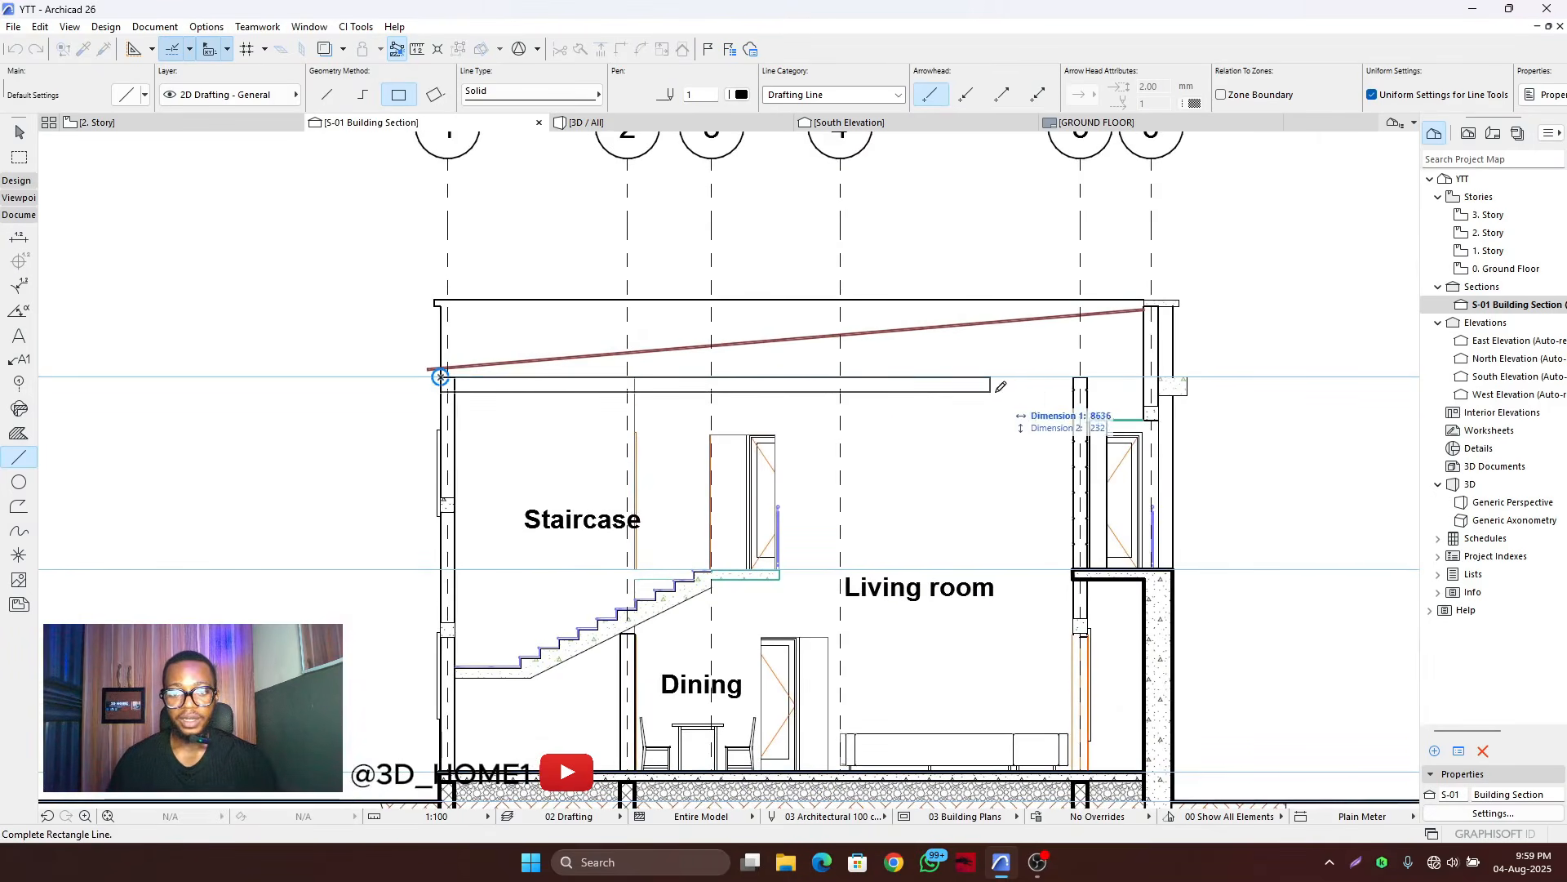
click(11, 460)
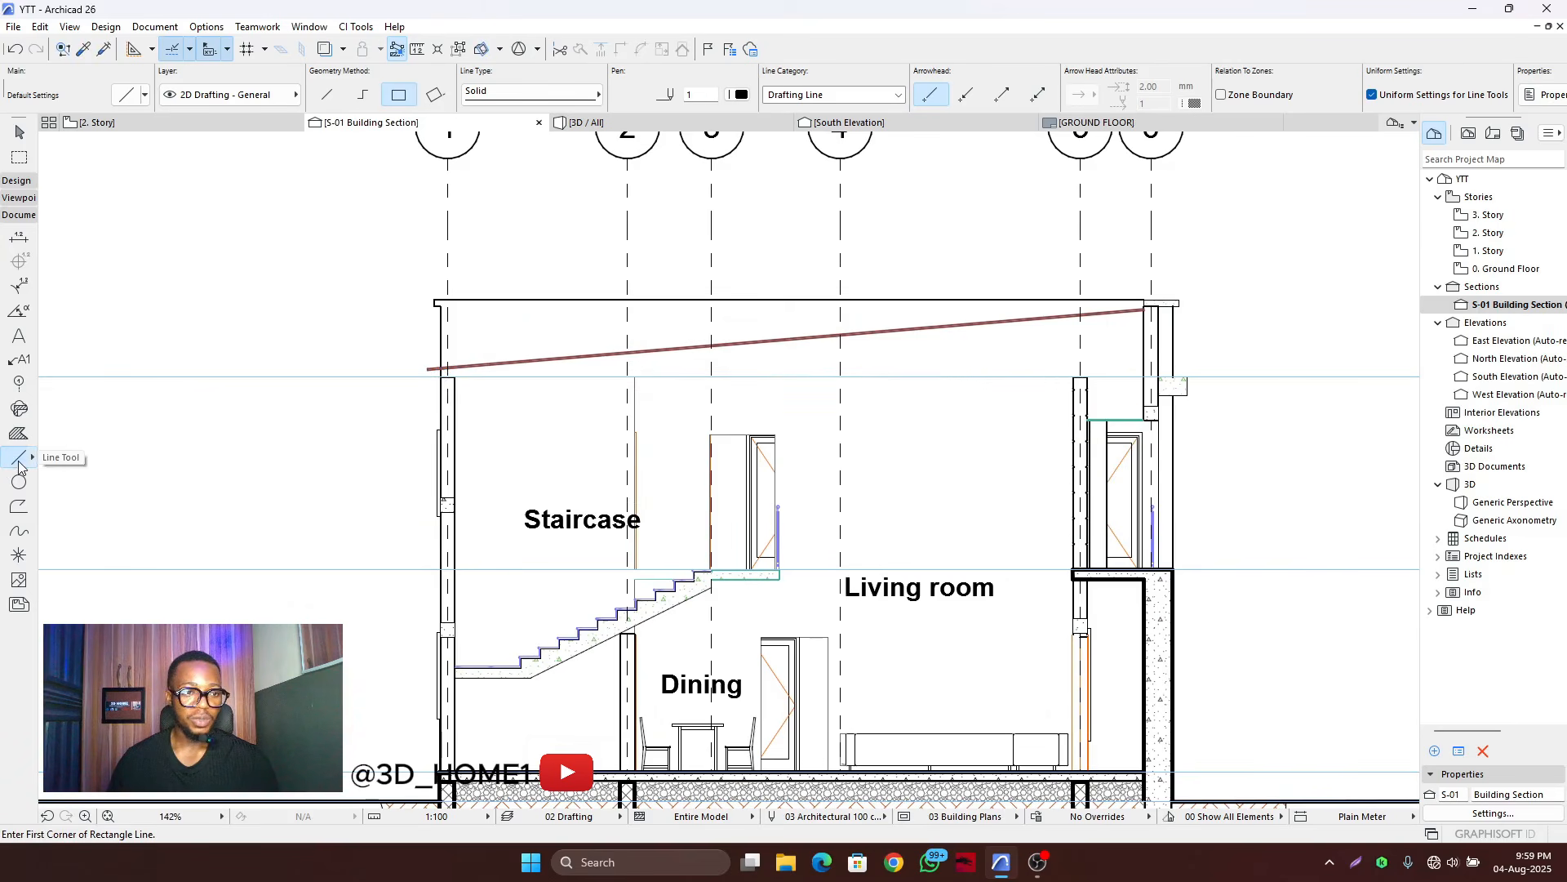
scroll(808, 574, up, 4)
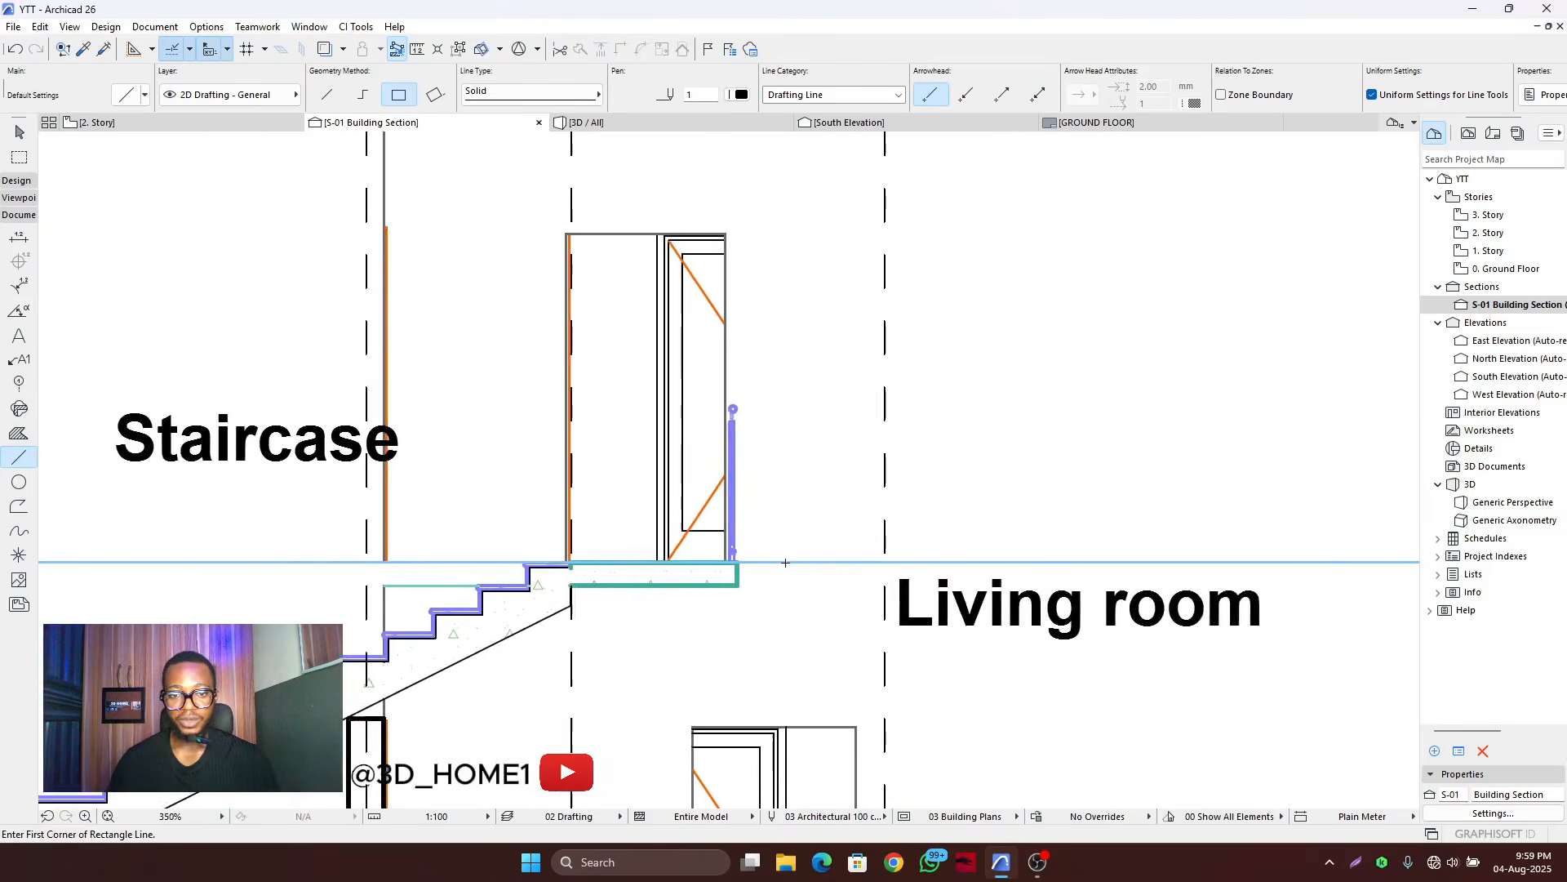
click(785, 561)
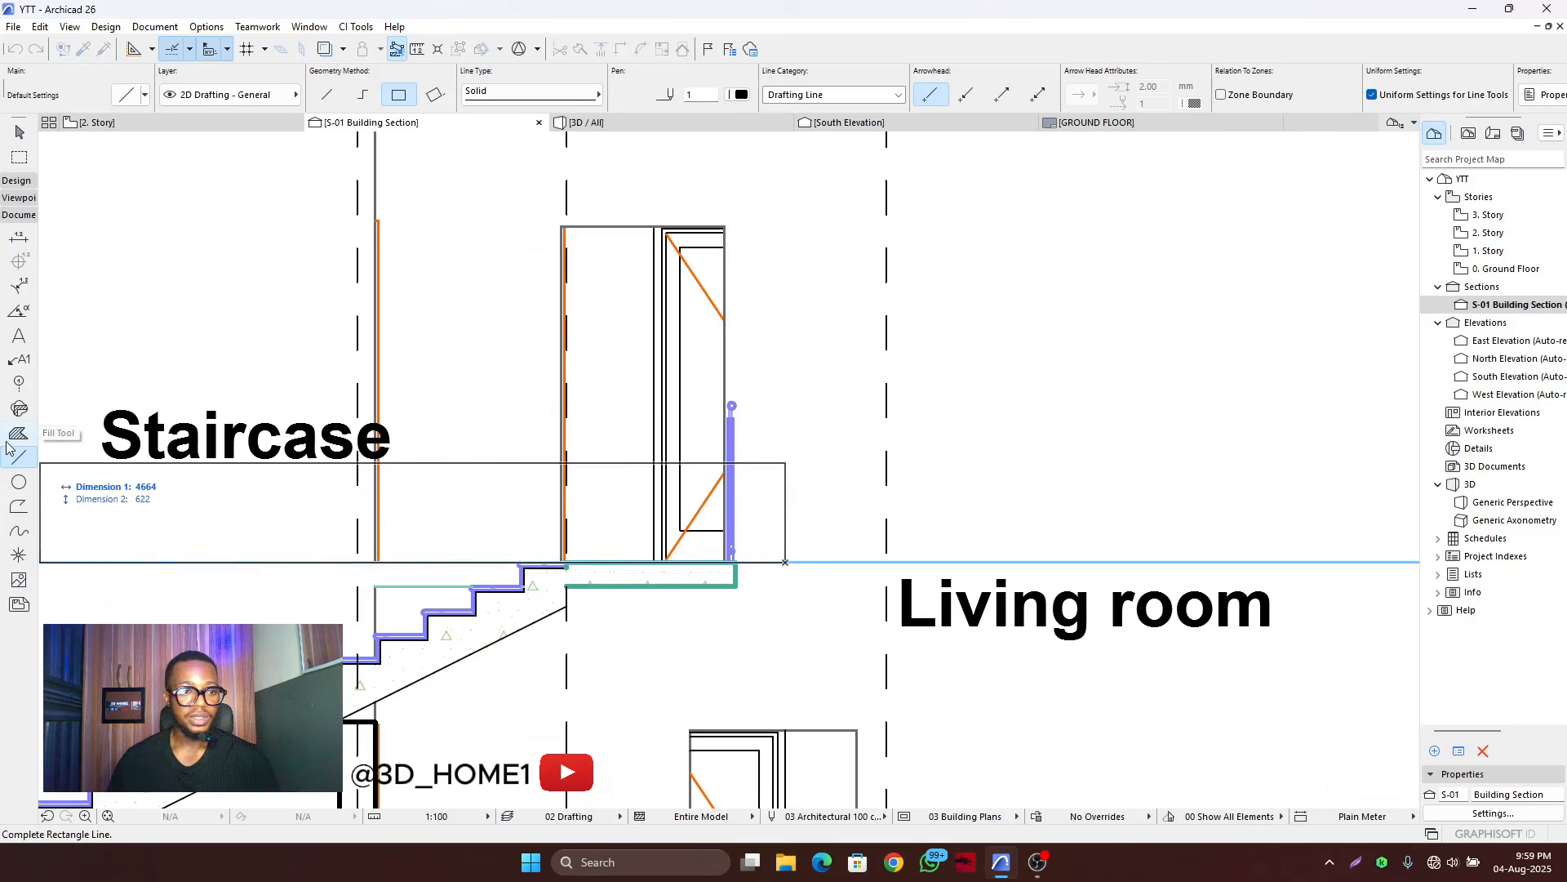
key(Escape)
- Draw a single vertical line 3000 mm up from the 2 Story level line, between the landing railing and grid line 4
click(326, 94)
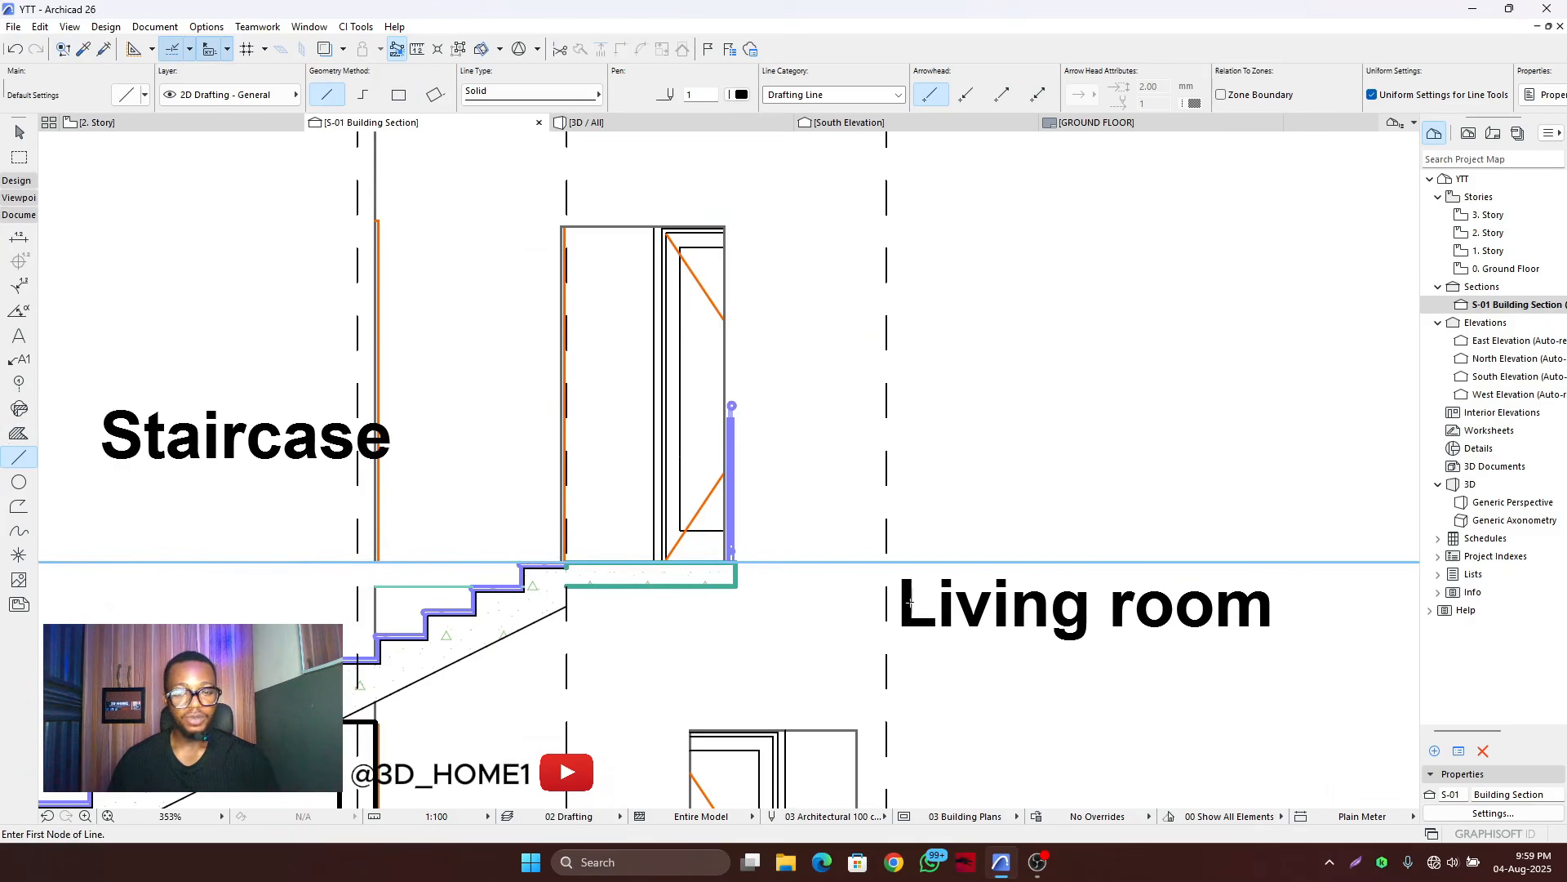
click(816, 562)
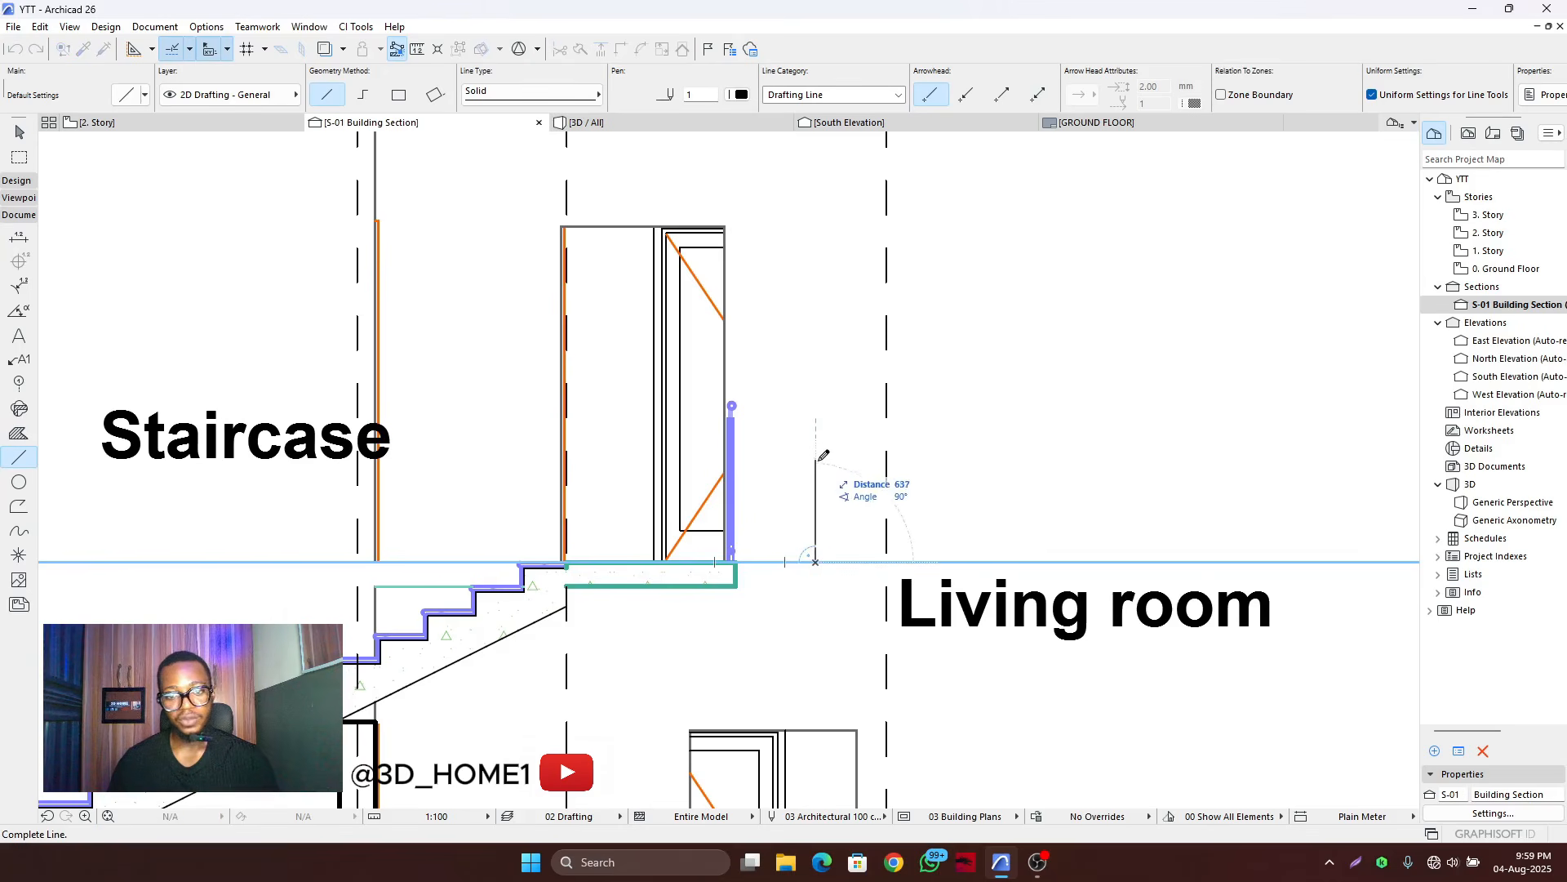
text(3)
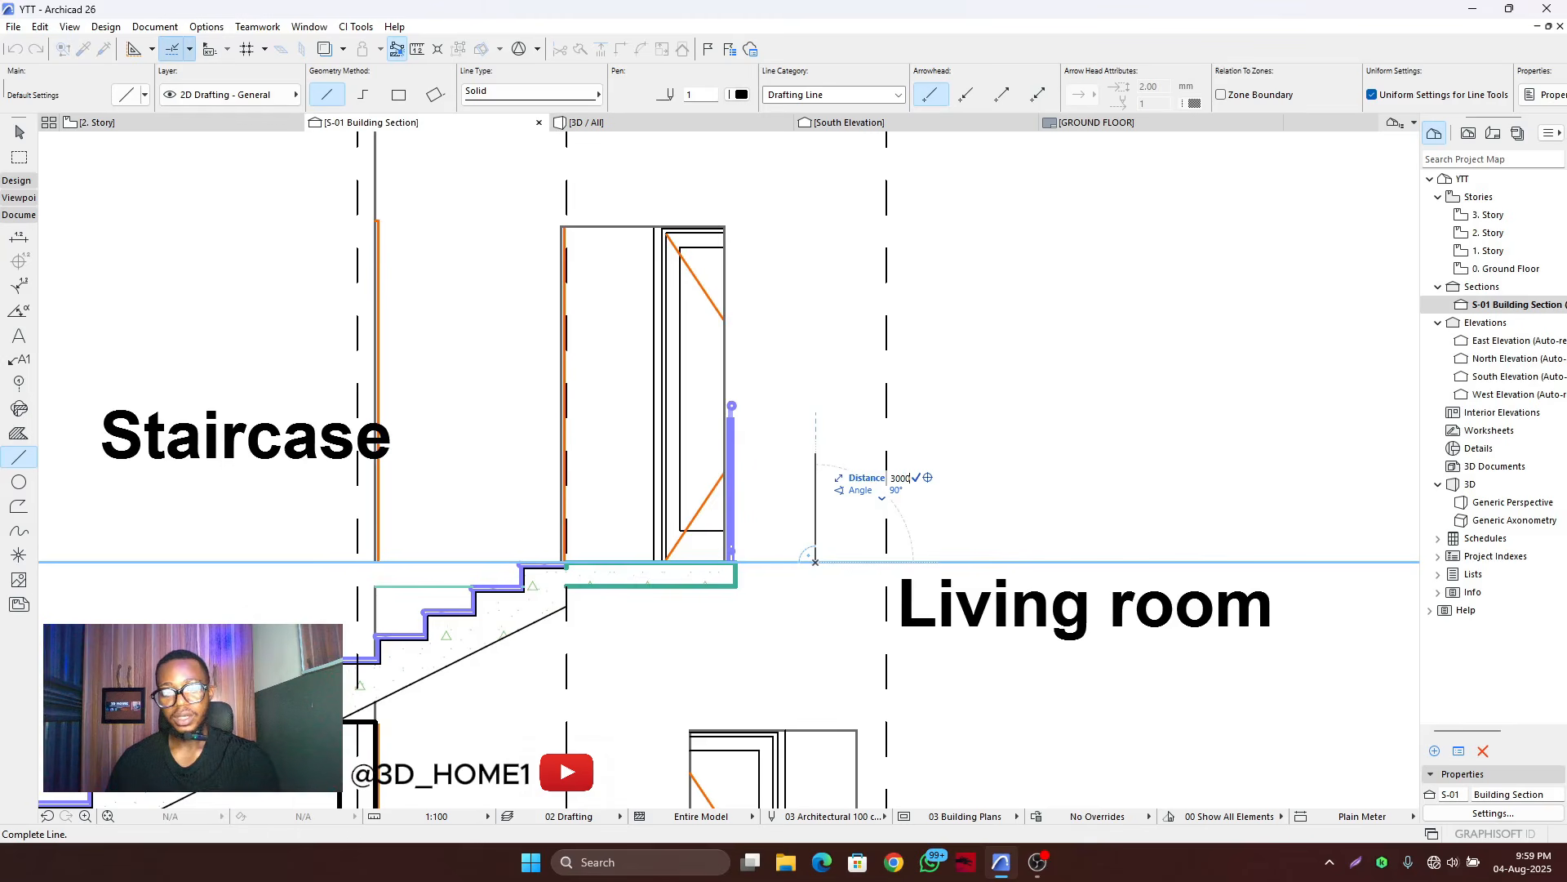
text(000)
key(Return)
scroll(837, 334, down, 5)
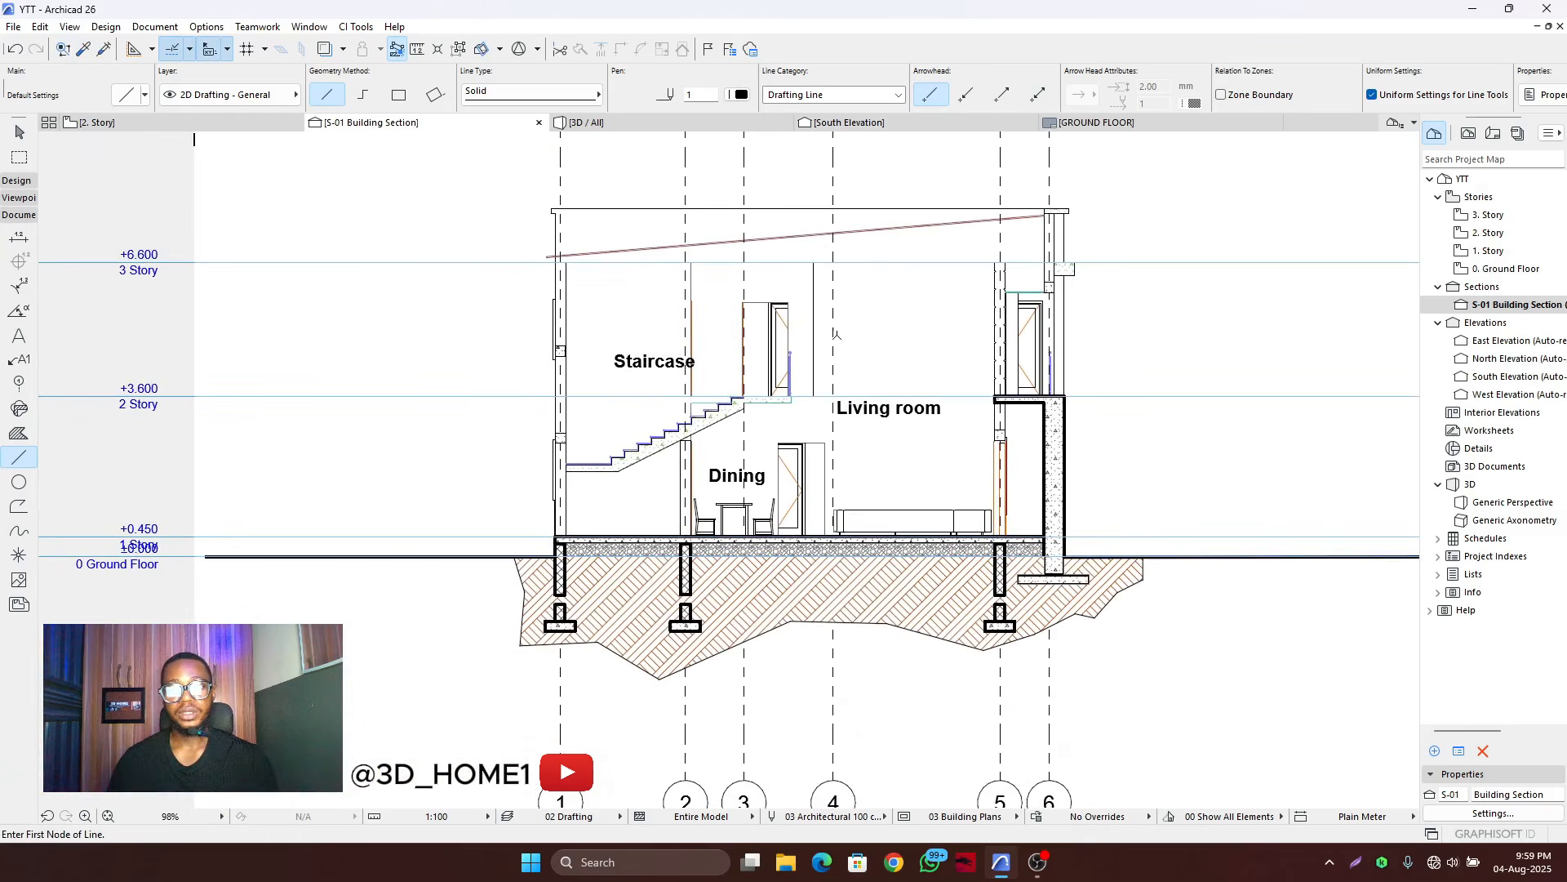
- Activate the Line tool with the rectangular geometry method in the building section
scroll(898, 245, up, 3)
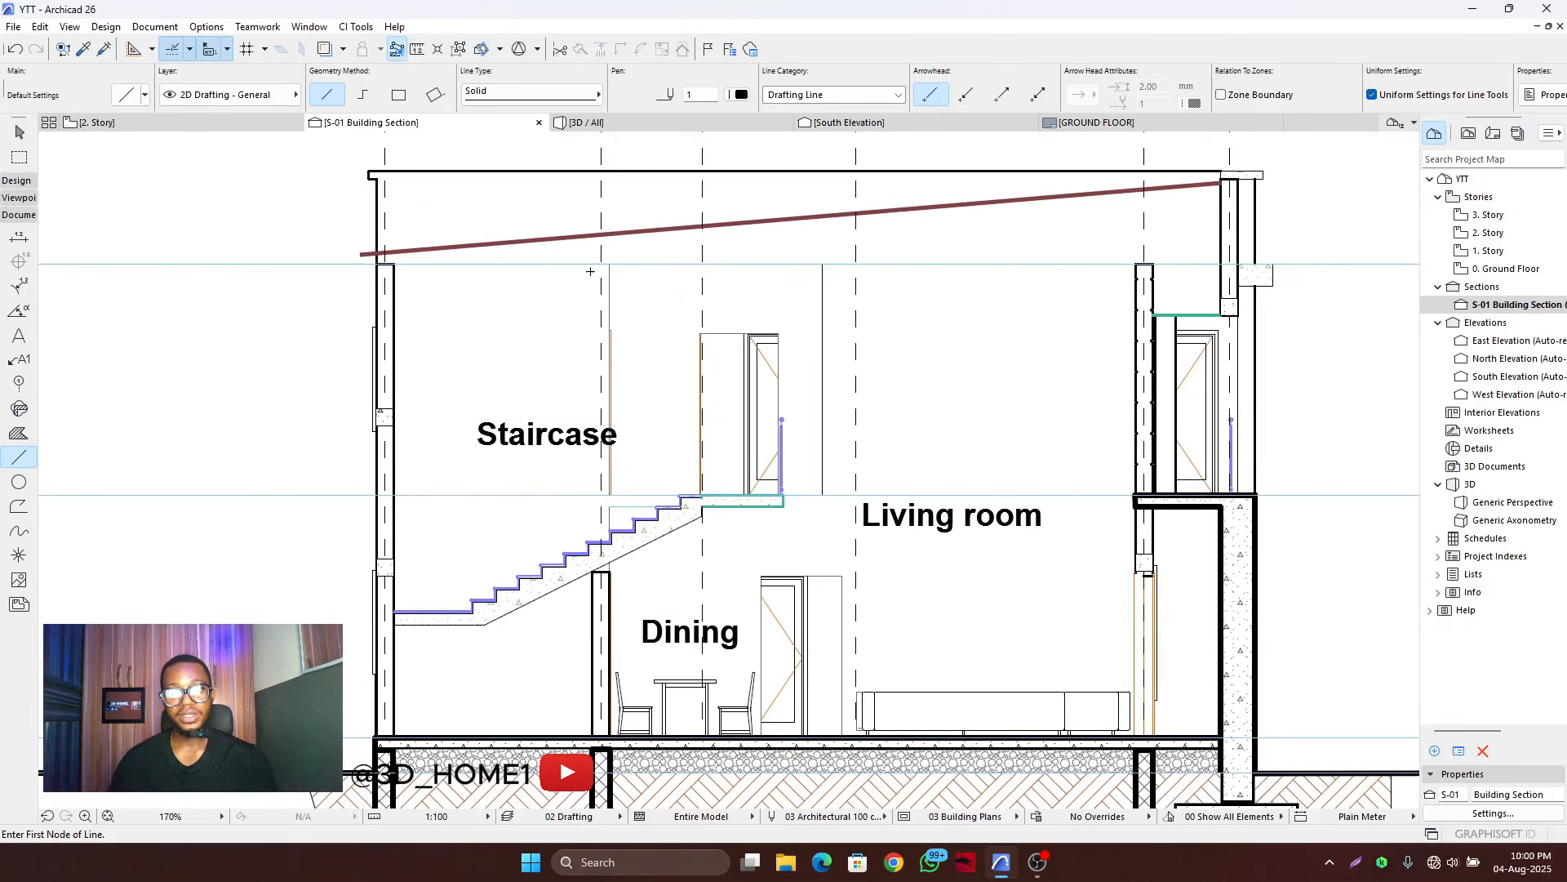
key(Escape)
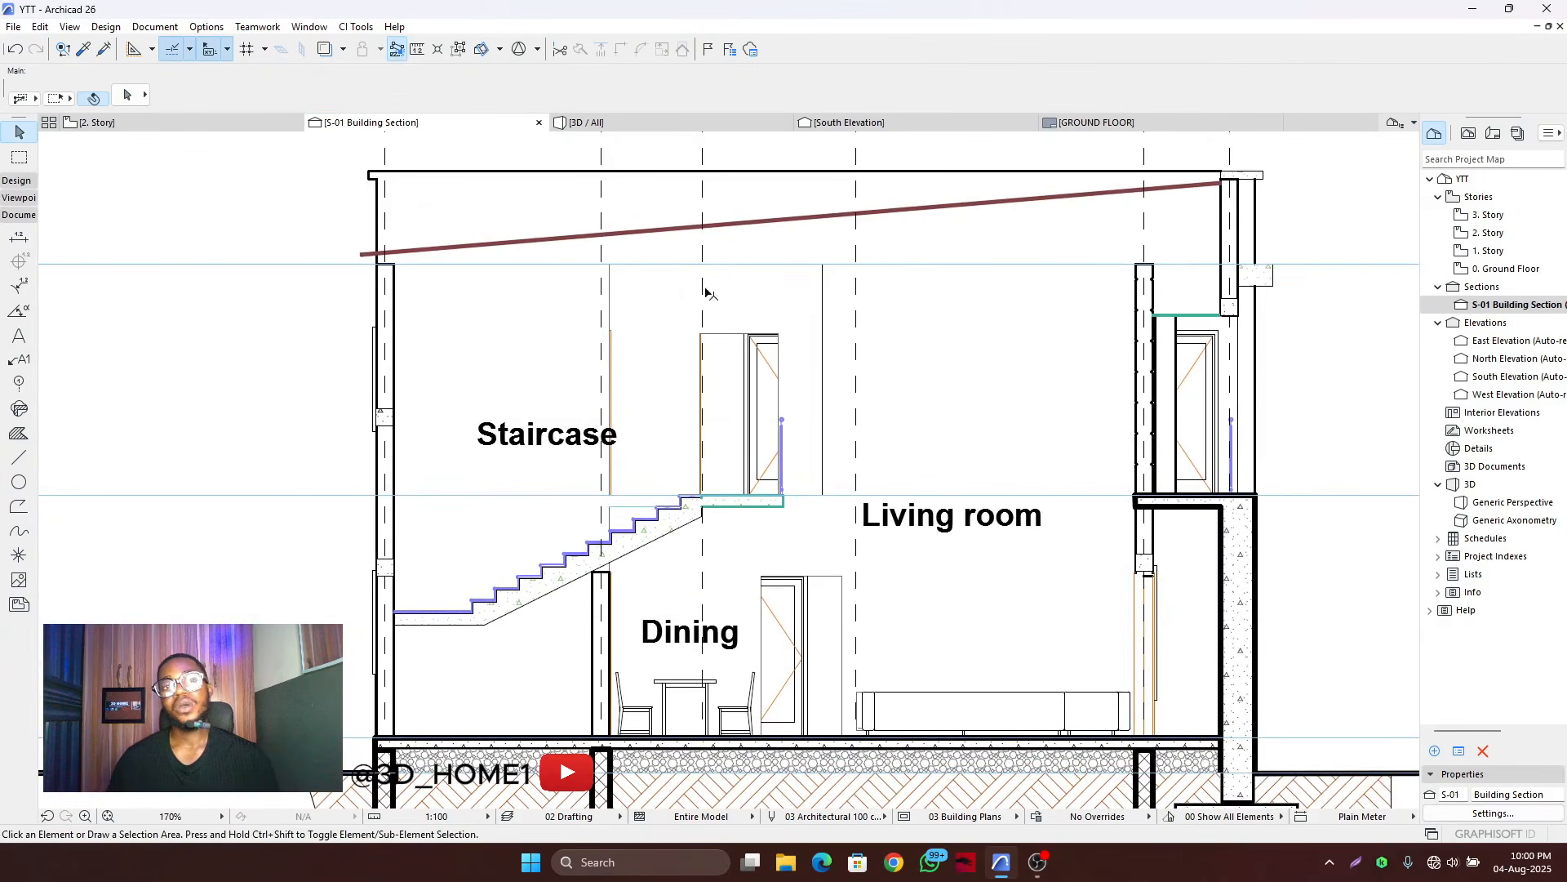
scroll(892, 308, up, 2)
scroll(858, 381, down, 2)
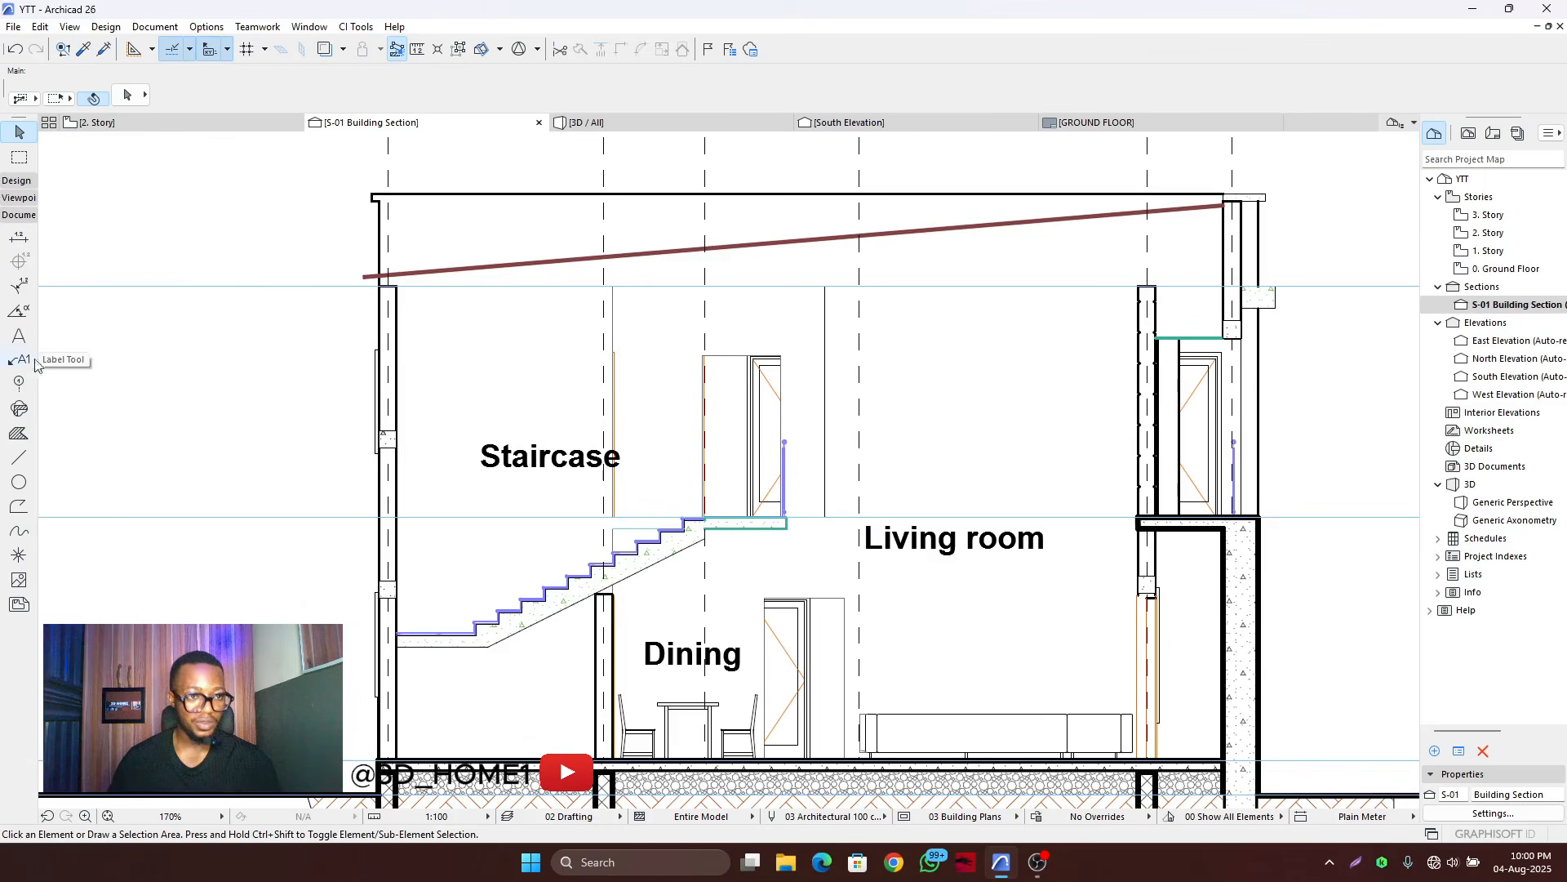
click(18, 459)
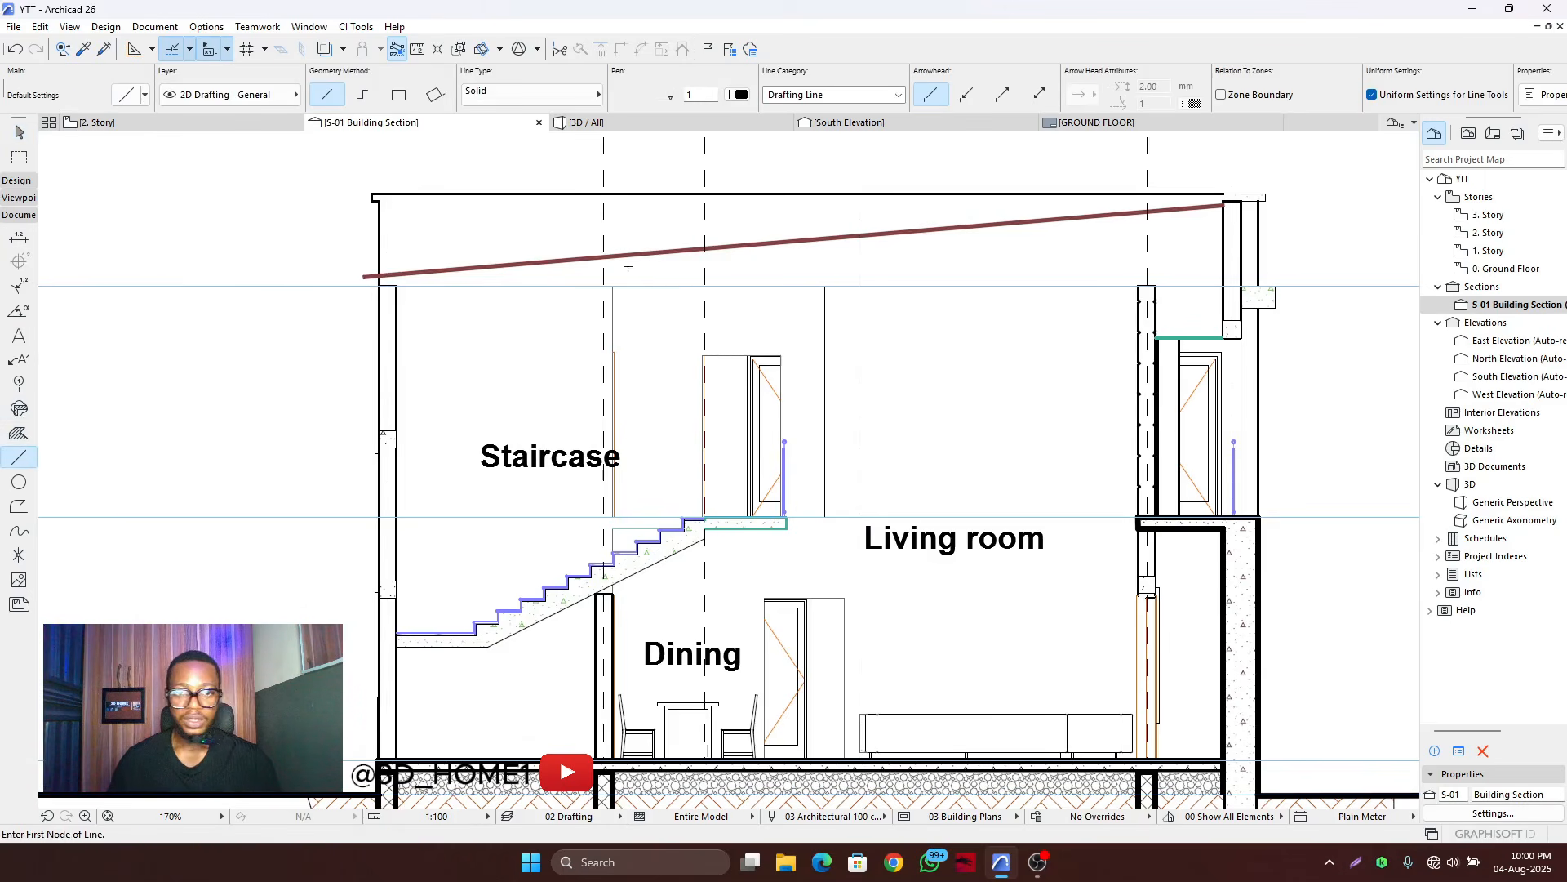
click(398, 96)
- Try to draw a rectangle from the staircase wall's outer top corner, entering 150 for its first dimension
scroll(388, 278, up, 3)
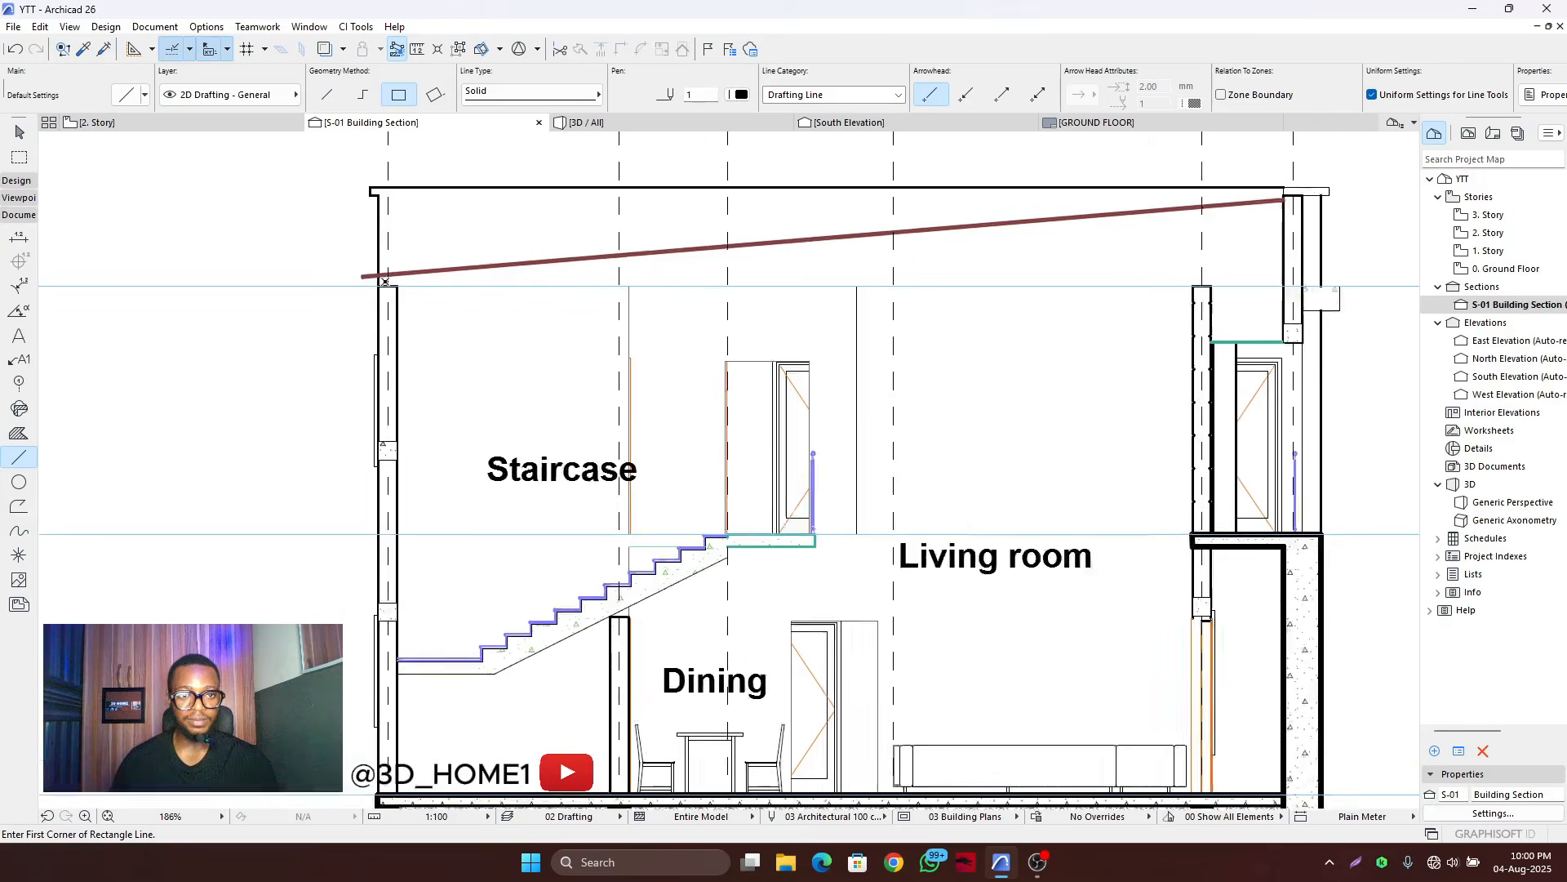
scroll(384, 280, down, 3)
scroll(367, 284, up, 4)
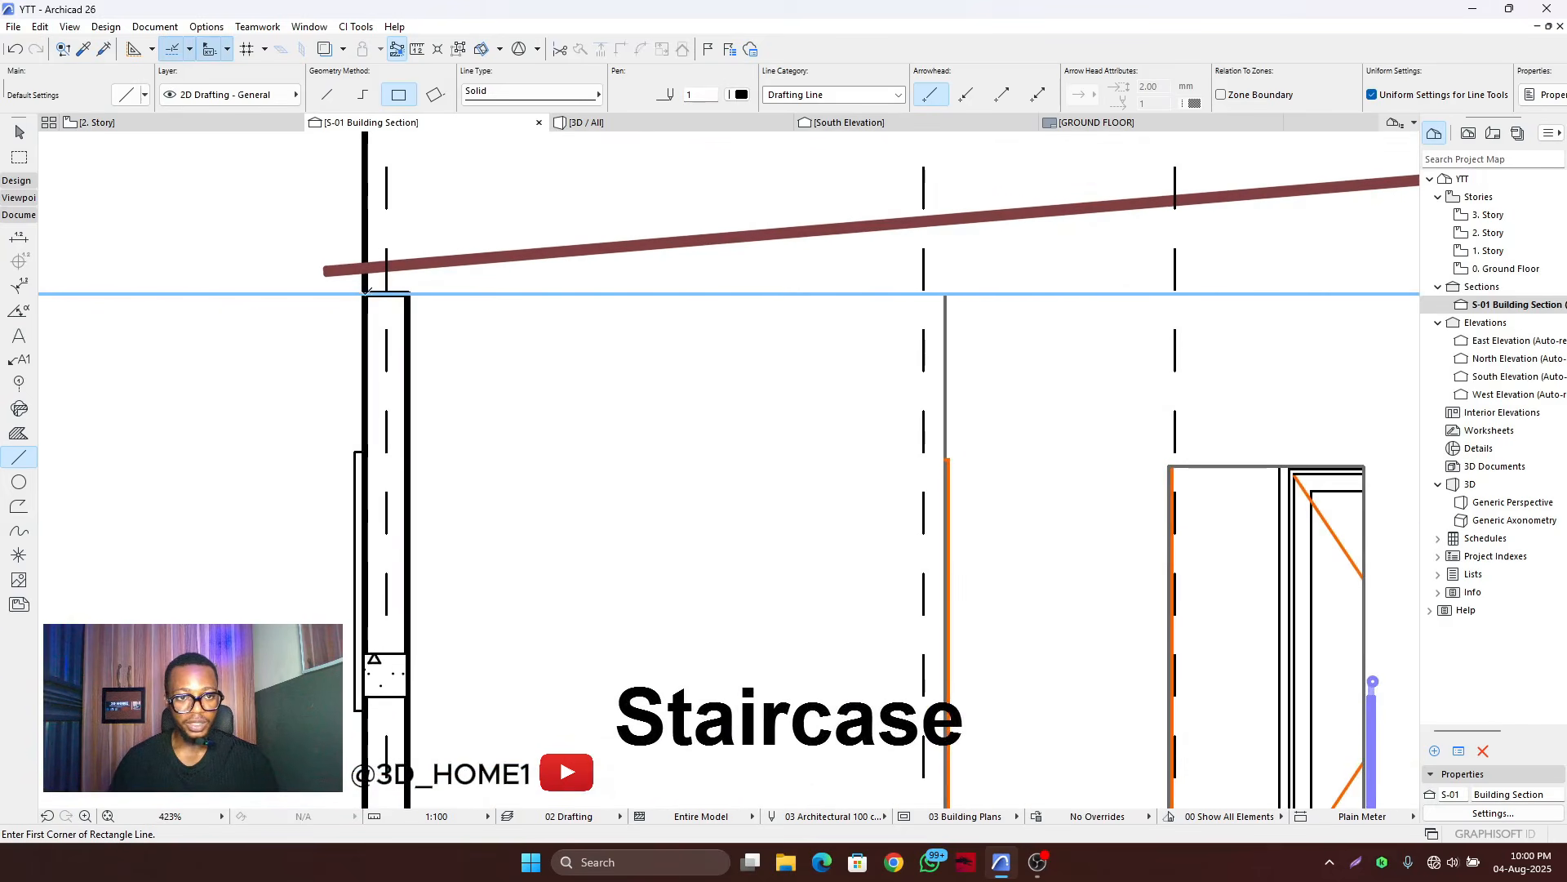
click(365, 291)
scroll(858, 280, down, 5)
scroll(992, 282, up, 2)
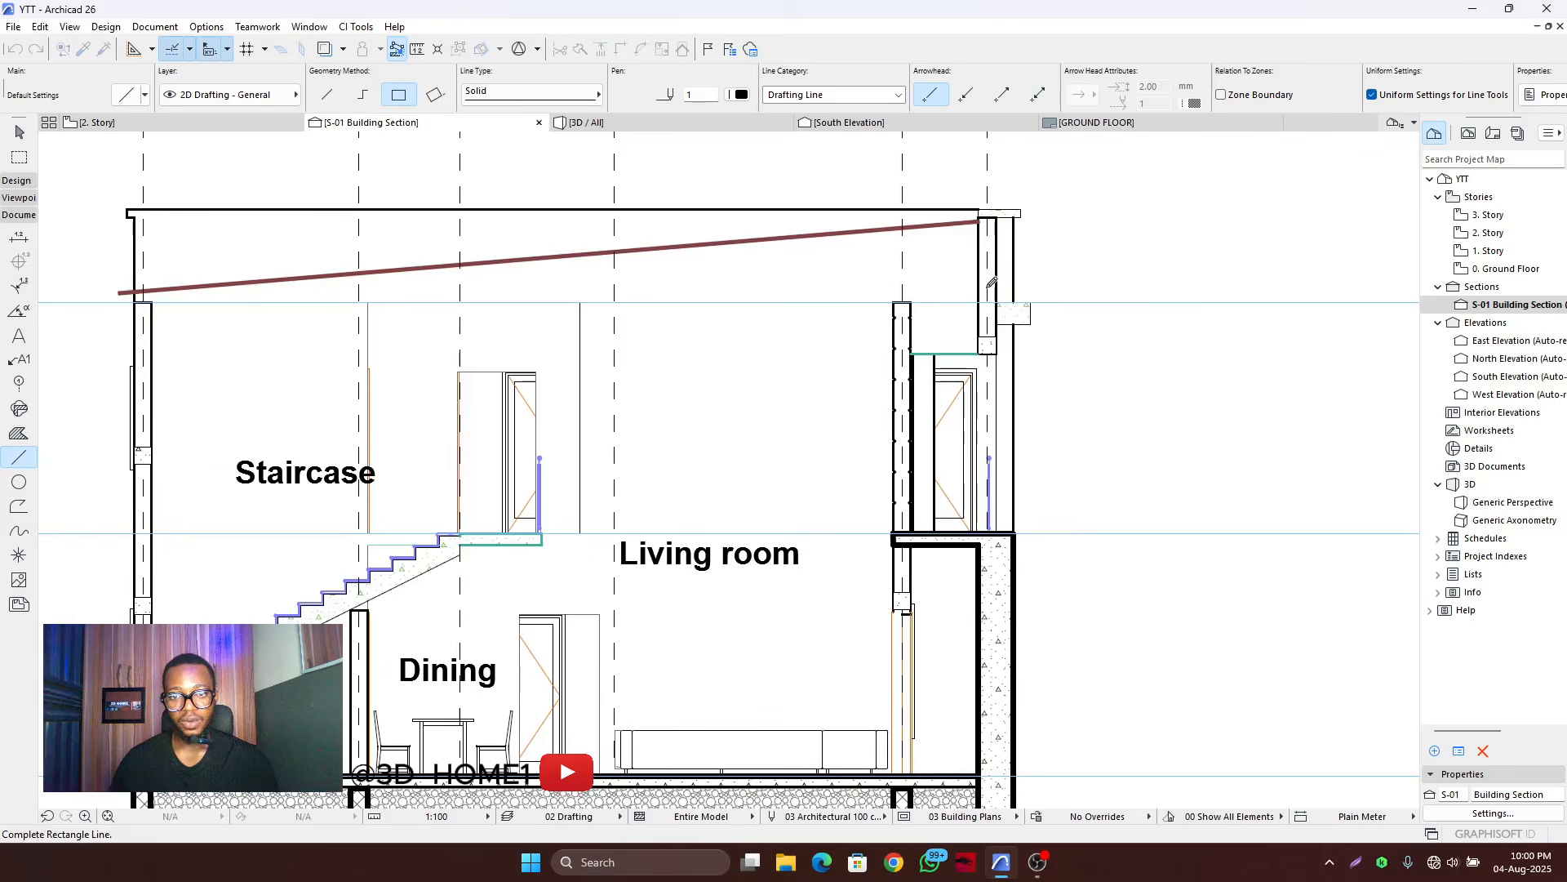
scroll(992, 282, up, 3)
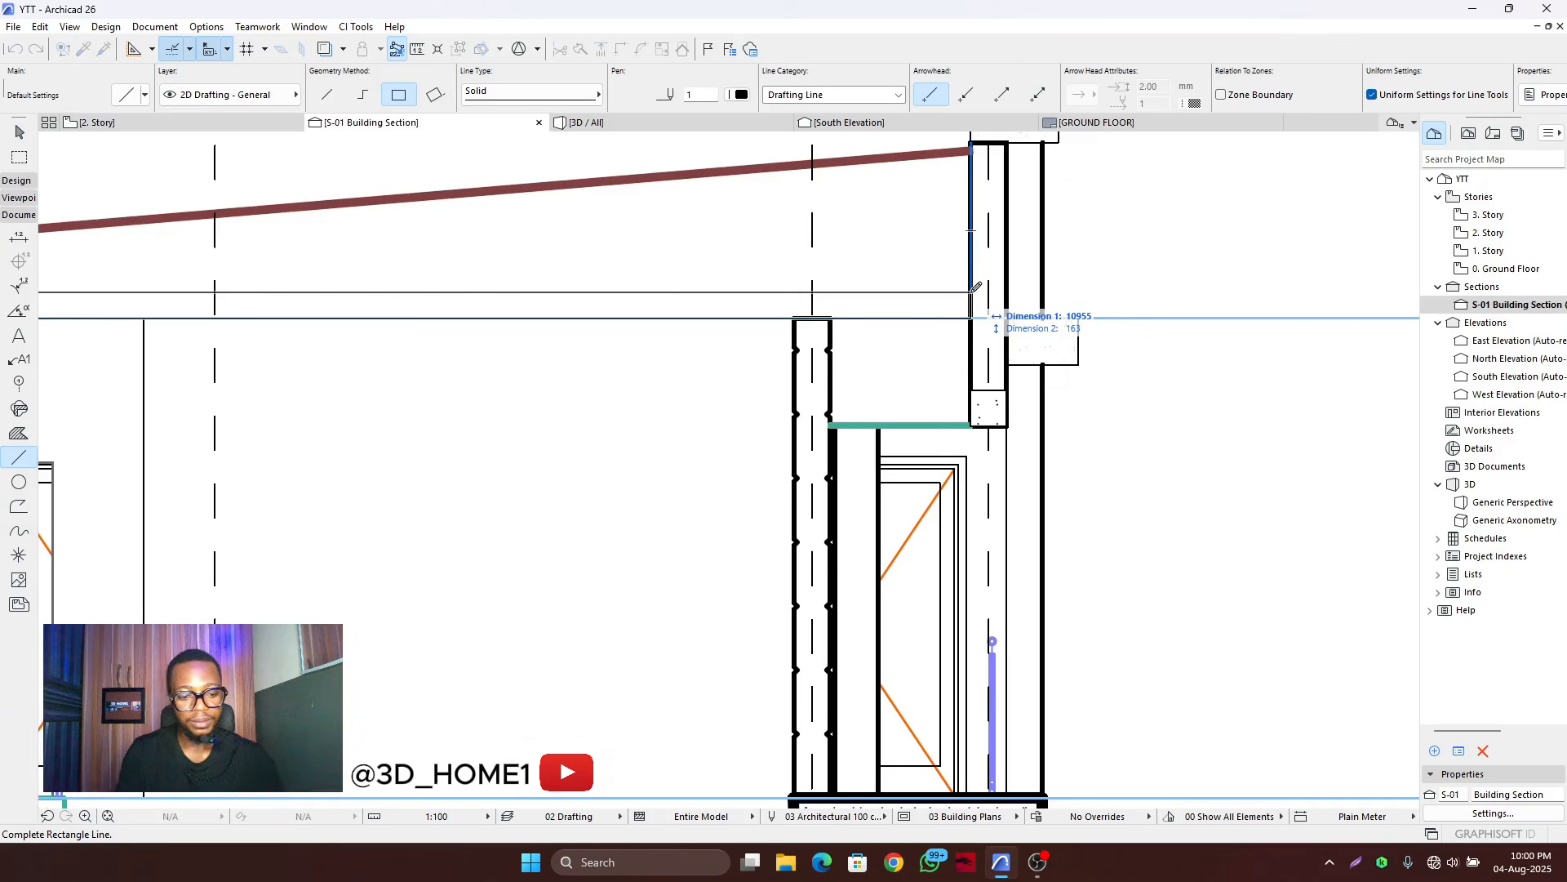
text(150)
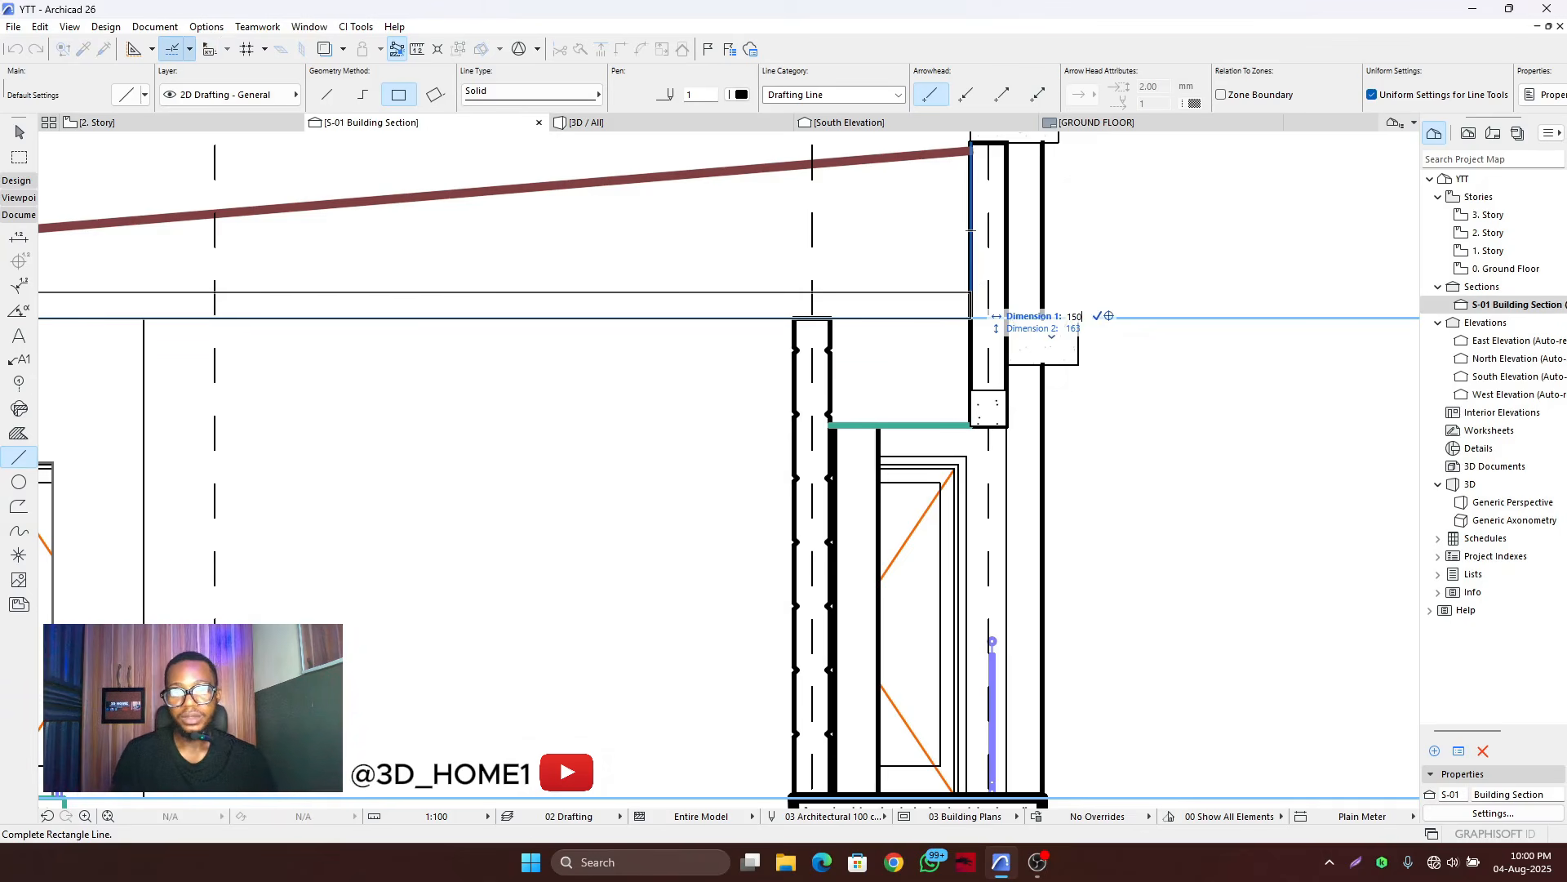
key(Return)
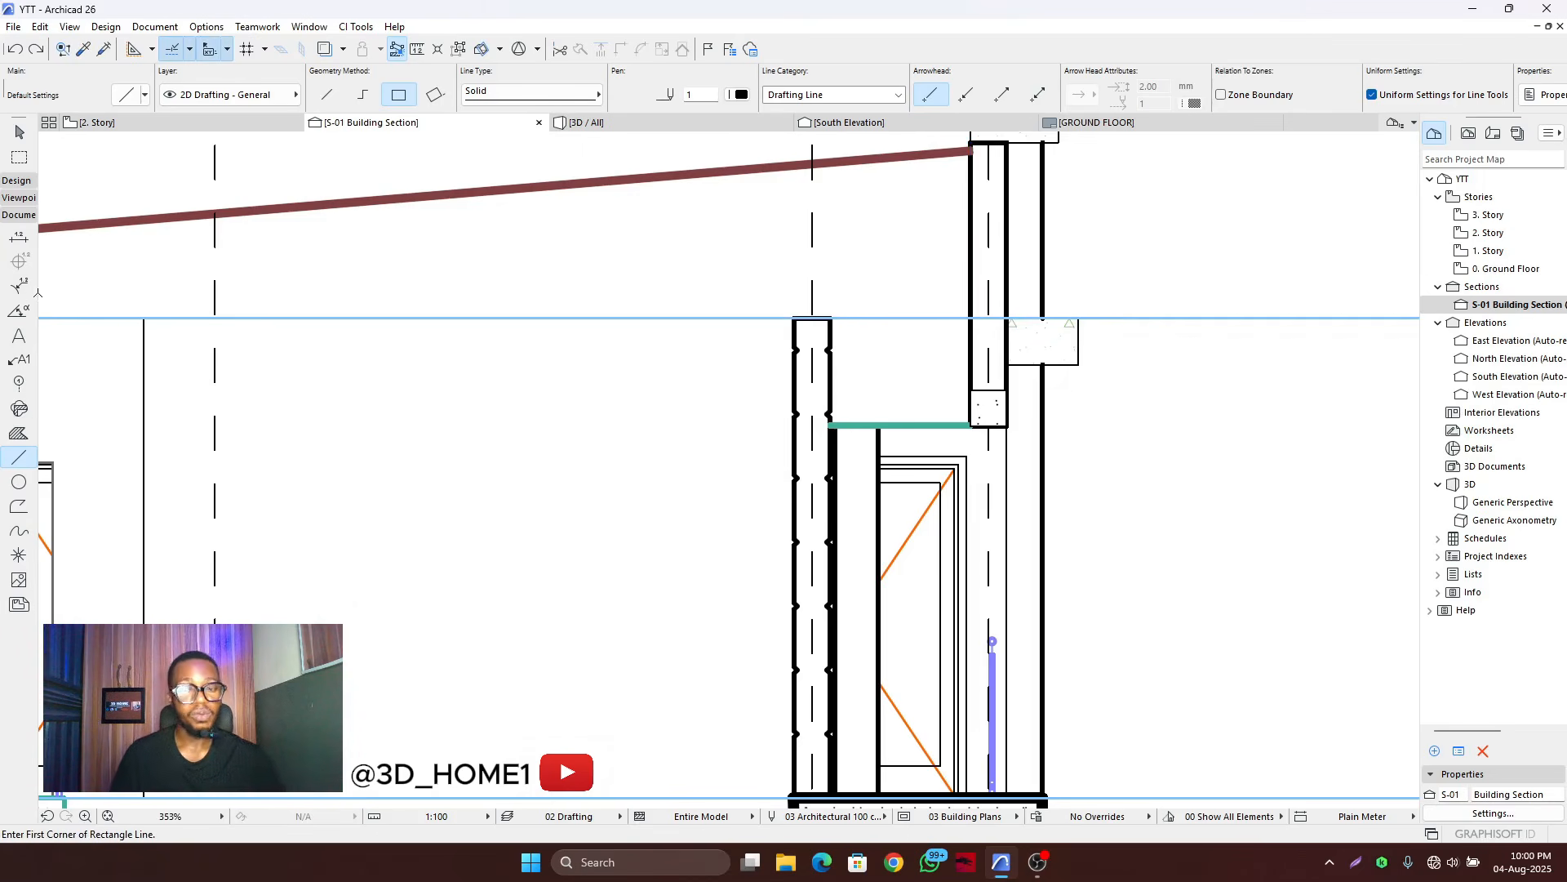
- Draw a rectangle at the 3 Story level from the staircase wall's outer corner to the far parapet's inner face, about 10955 mm long and 150 mm high
scroll(732, 442, down, 10)
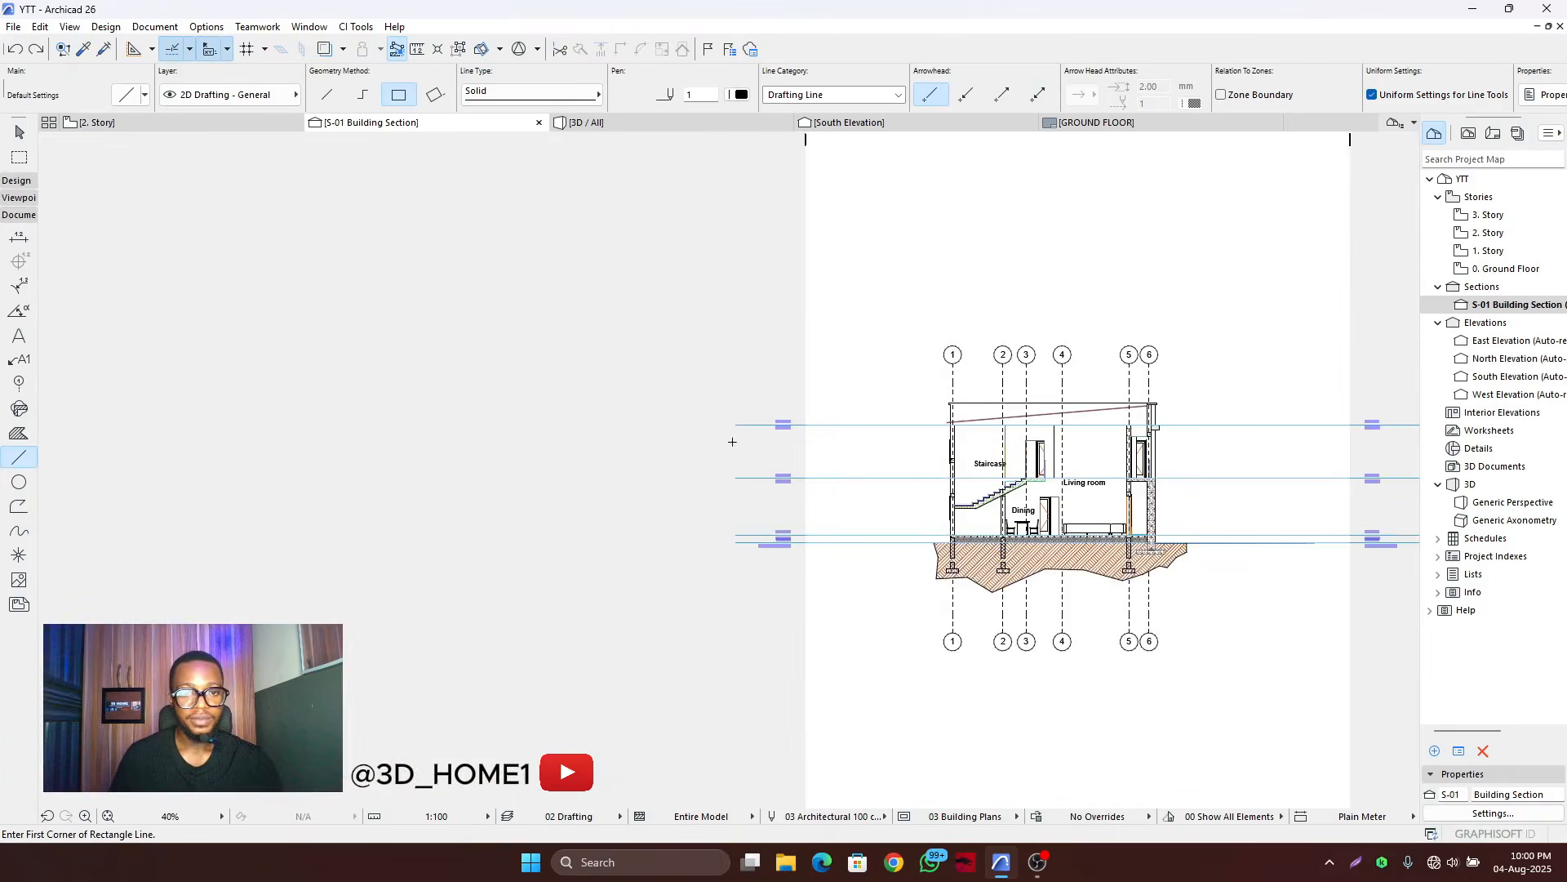
scroll(1061, 474, up, 10)
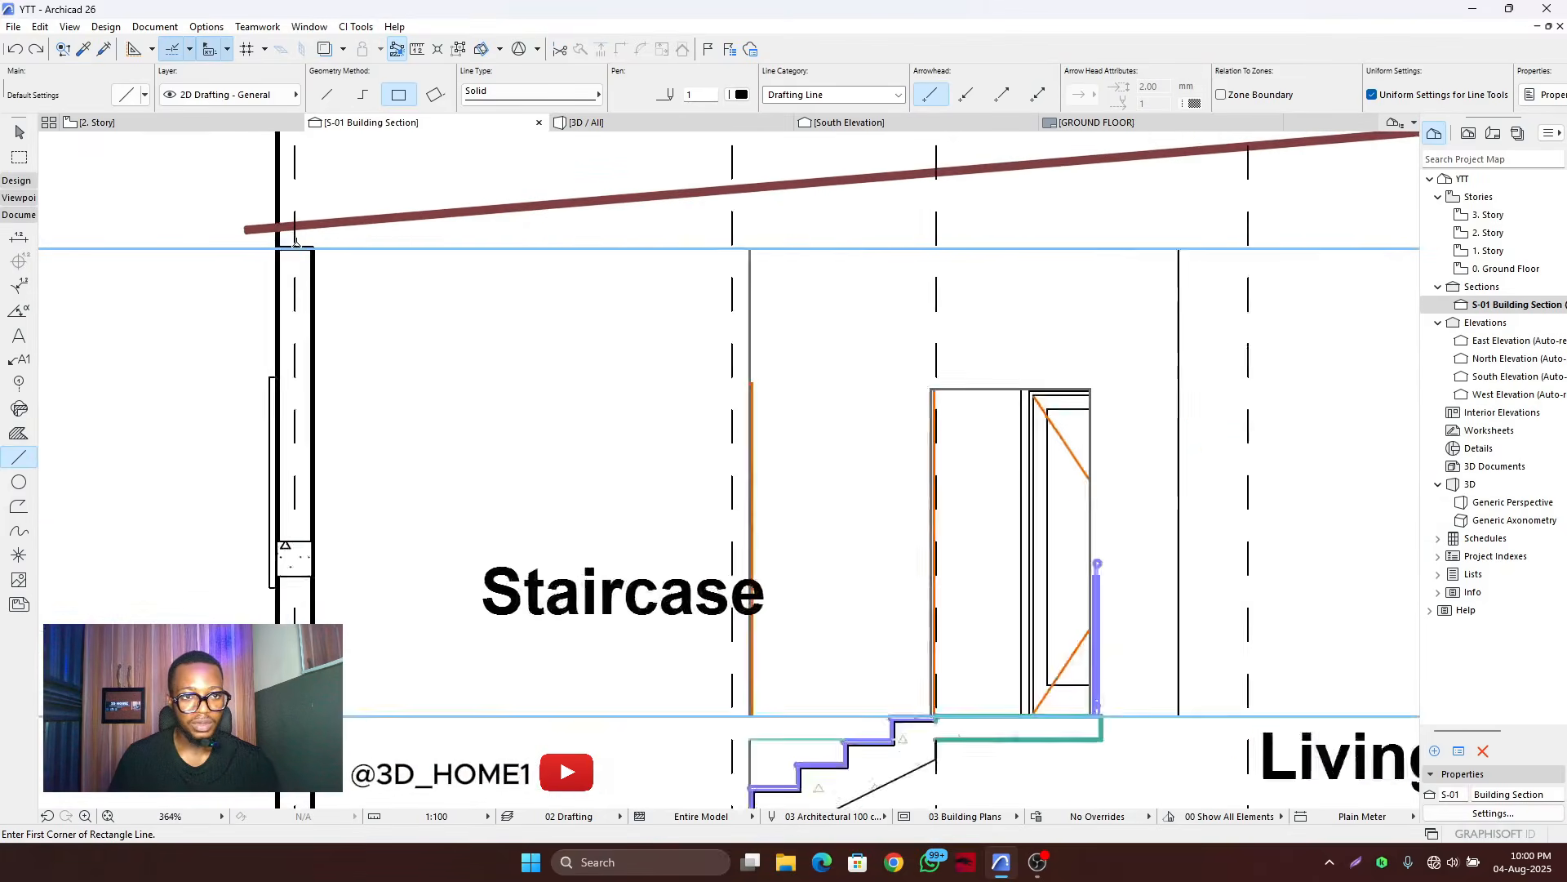
click(277, 246)
scroll(281, 245, down, 4)
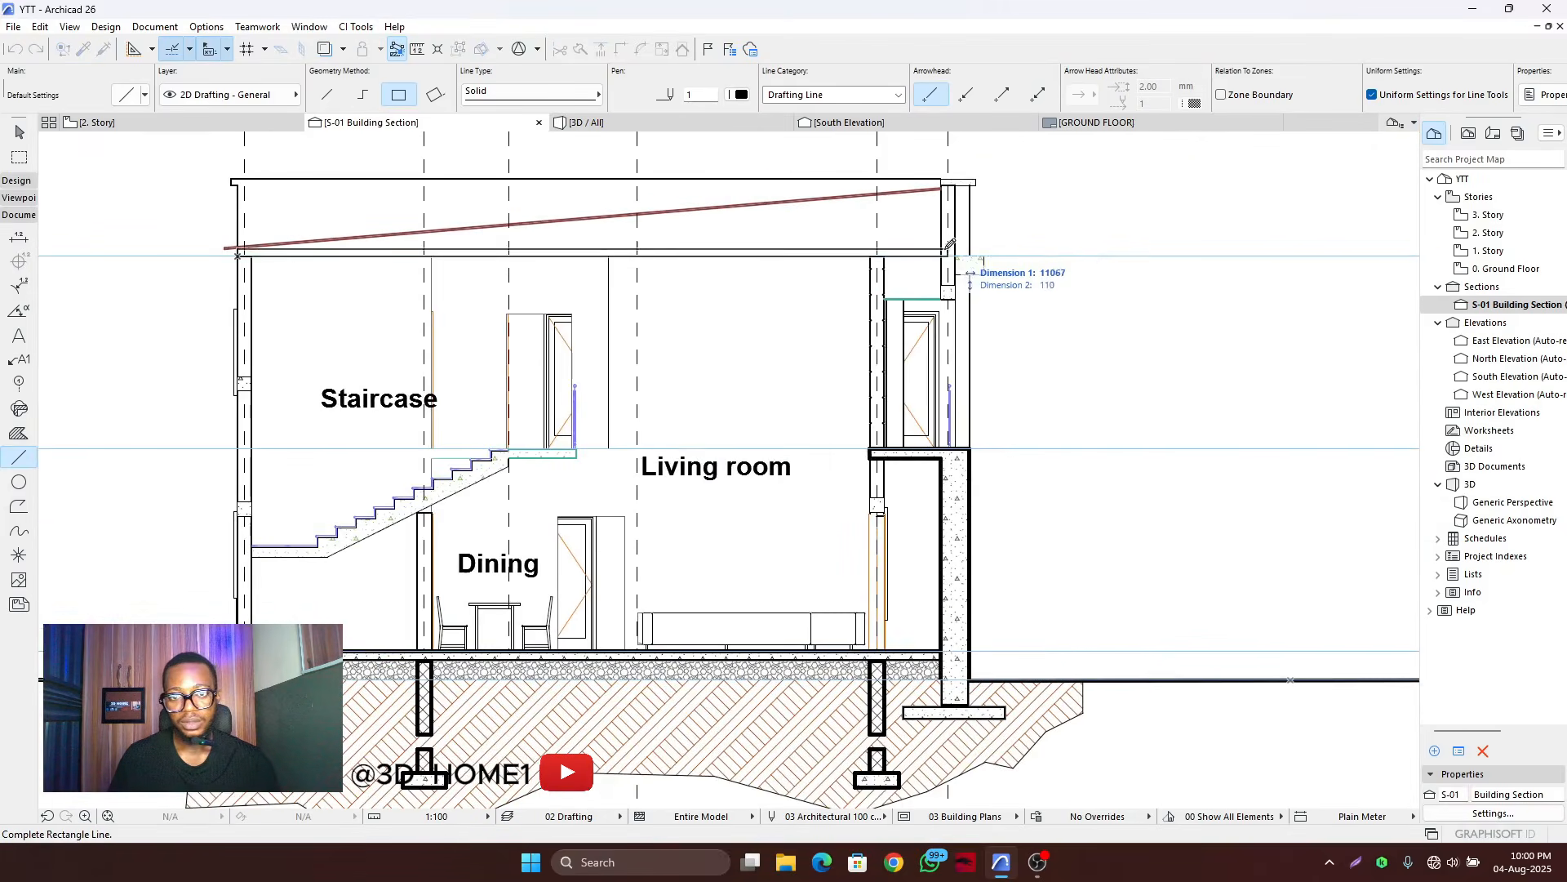
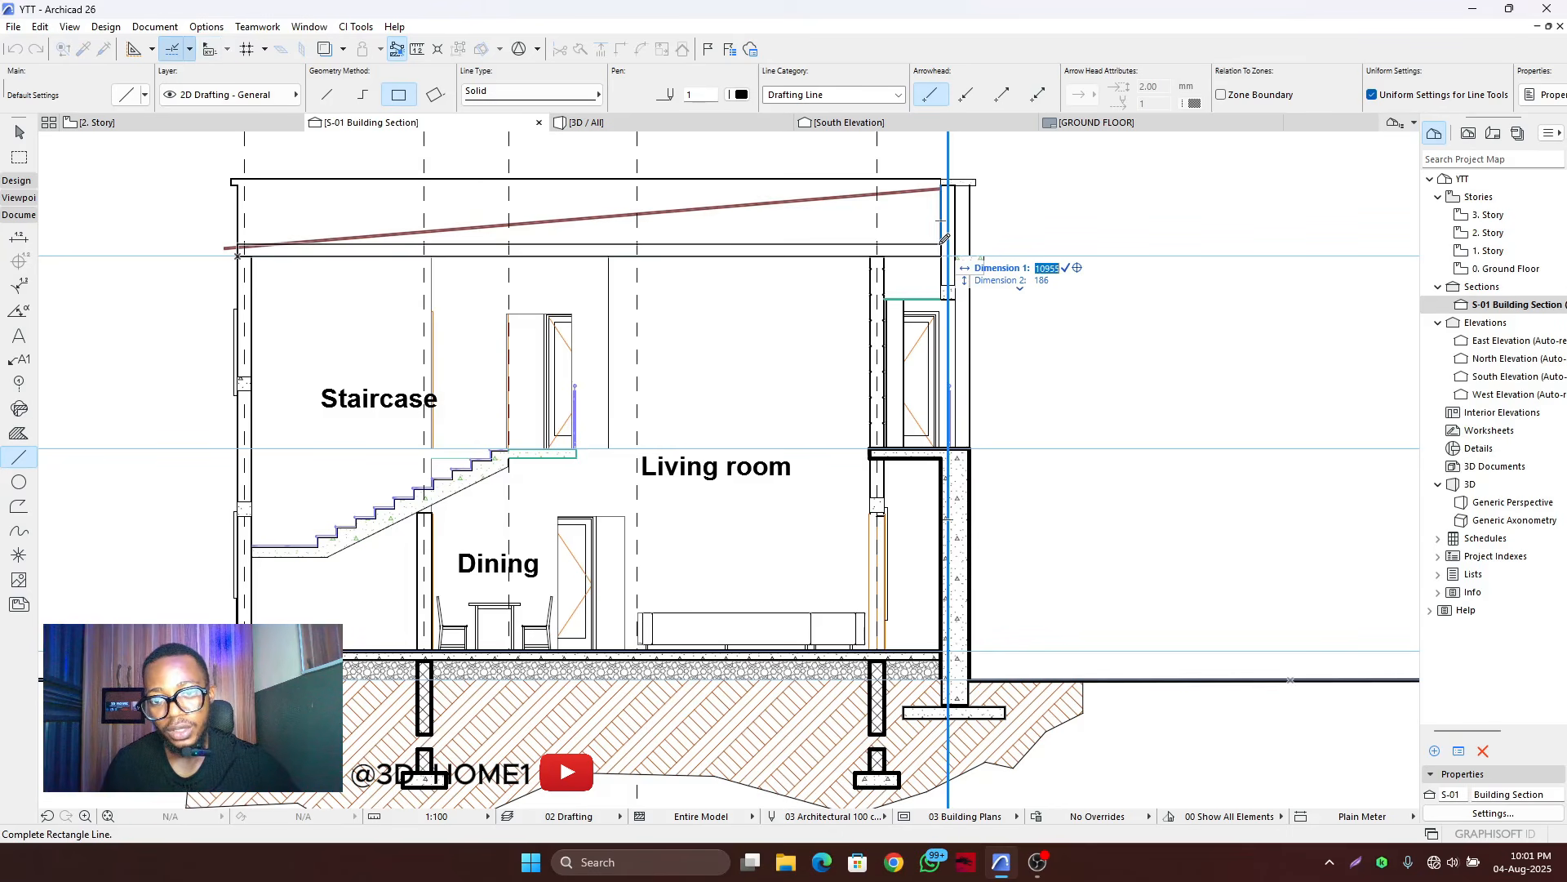
key(Tab)
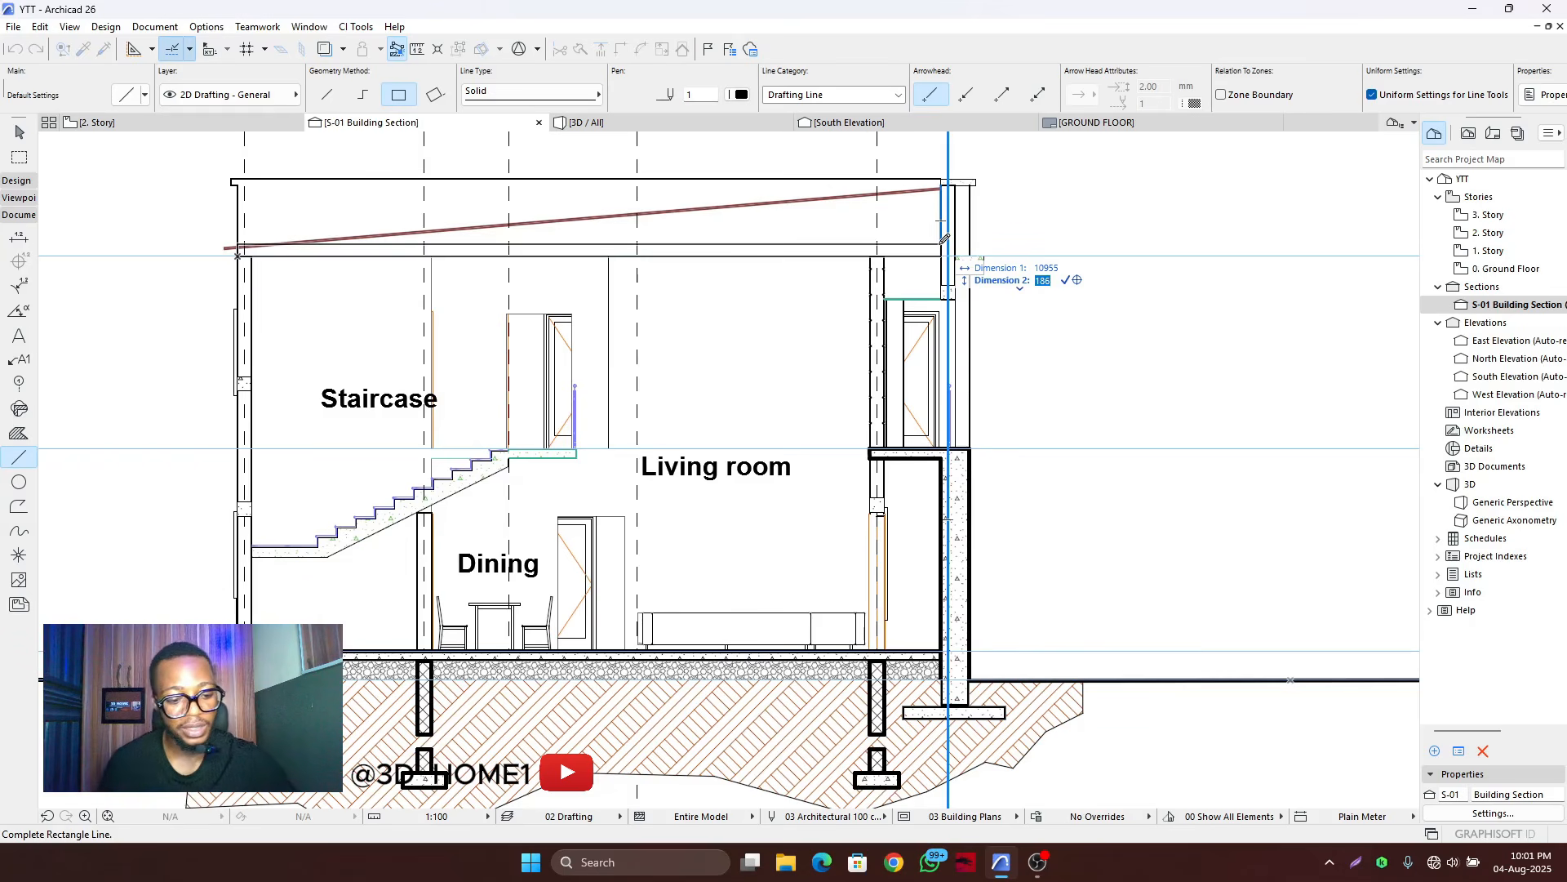
text(150)
key(Return)
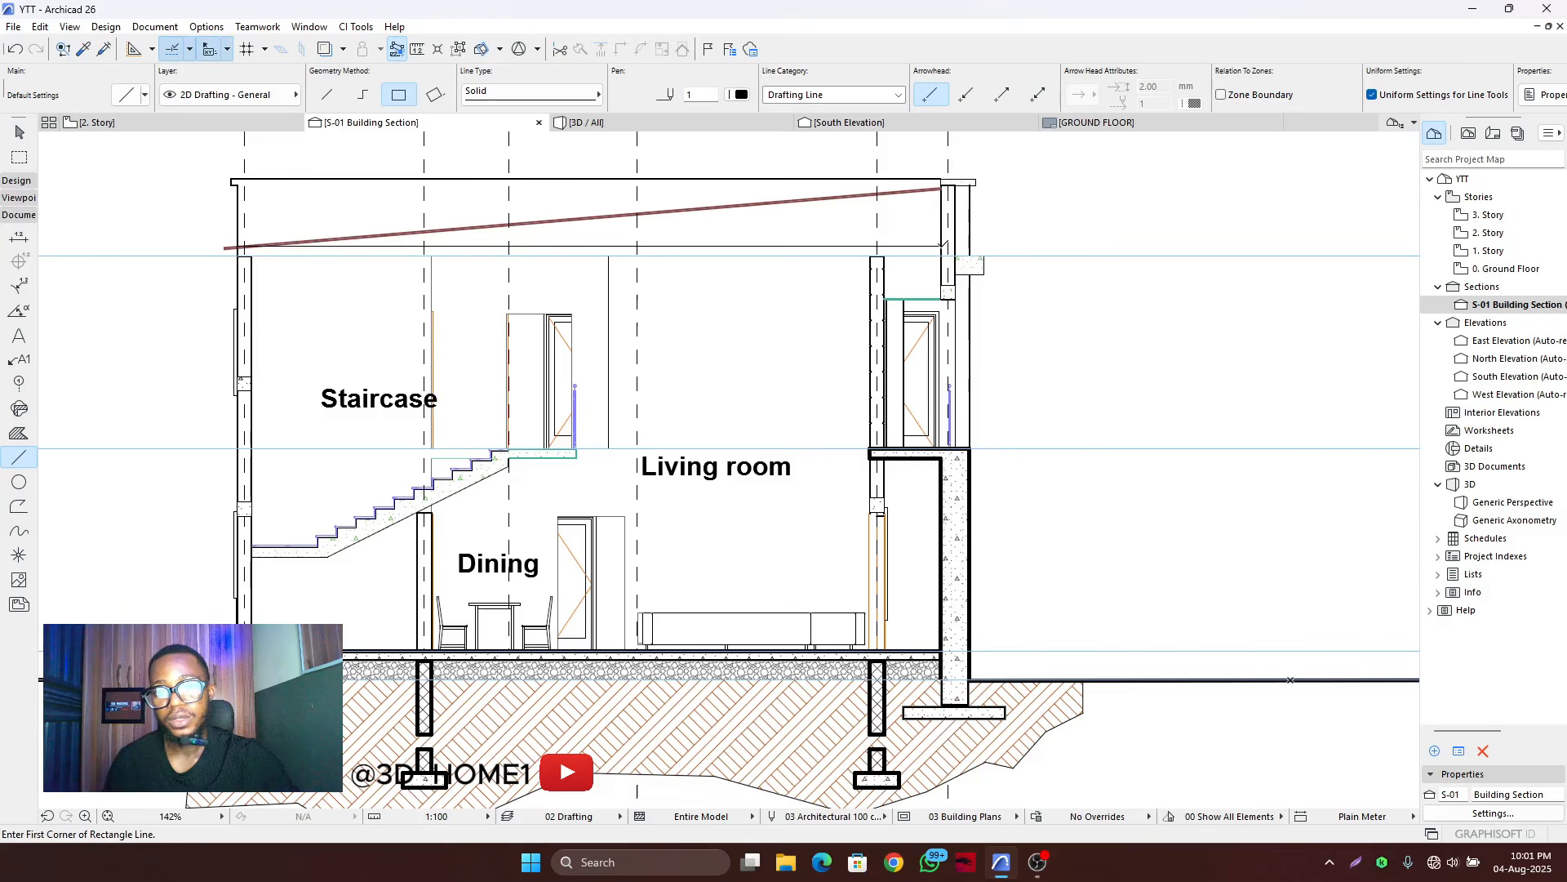
scroll(745, 243, up, 3)
key(Escape)
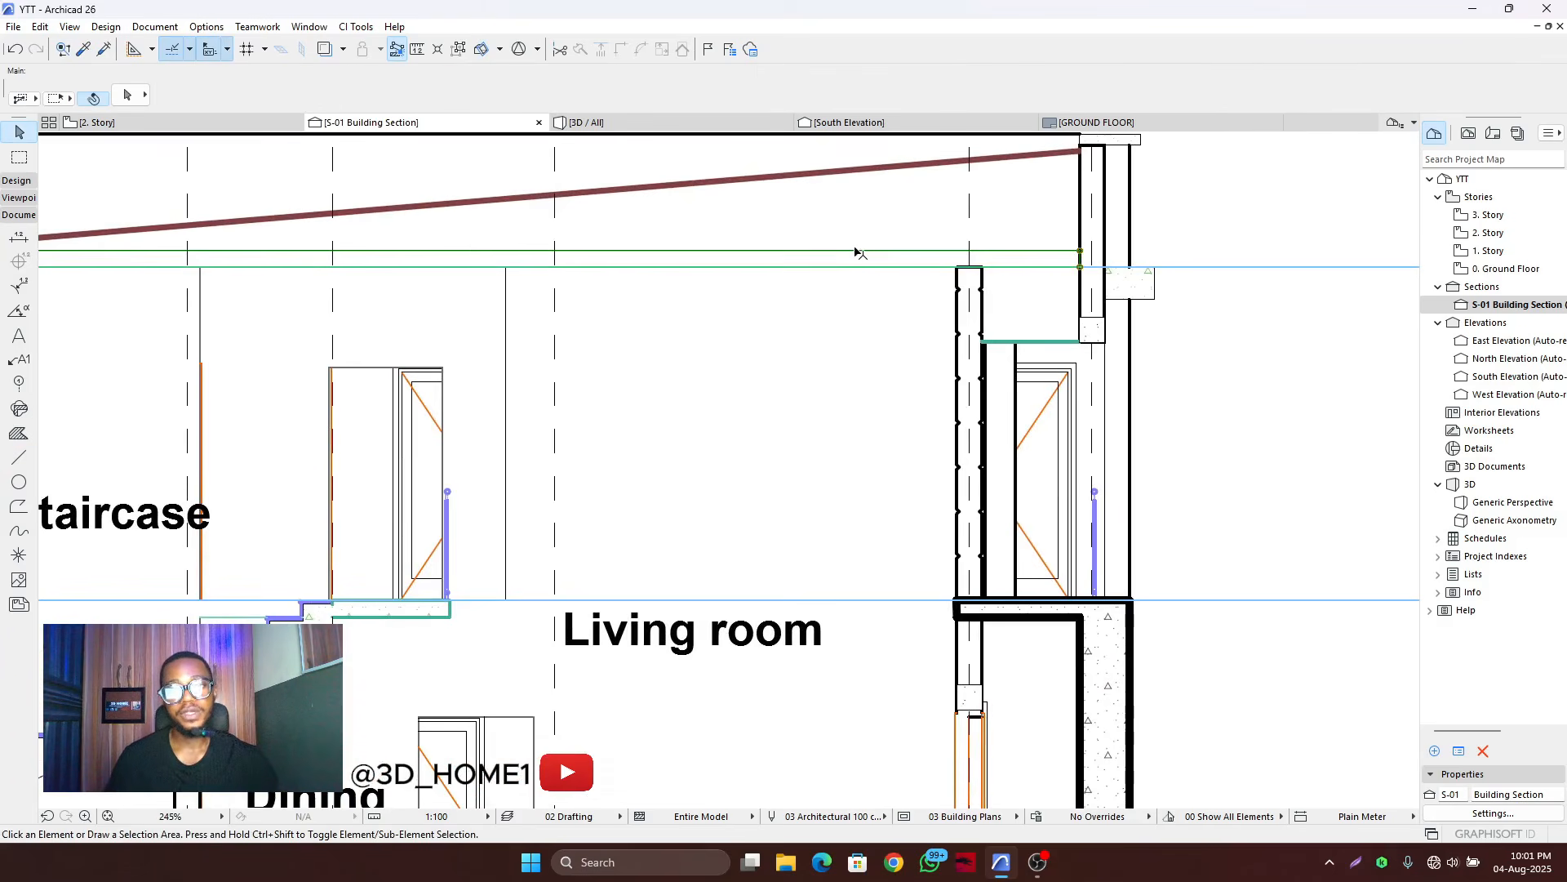
- Select the four lines of the long rectangle under the roof and give them a heavy black pen
click(855, 251)
scroll(864, 258, down, 6)
key(Escape)
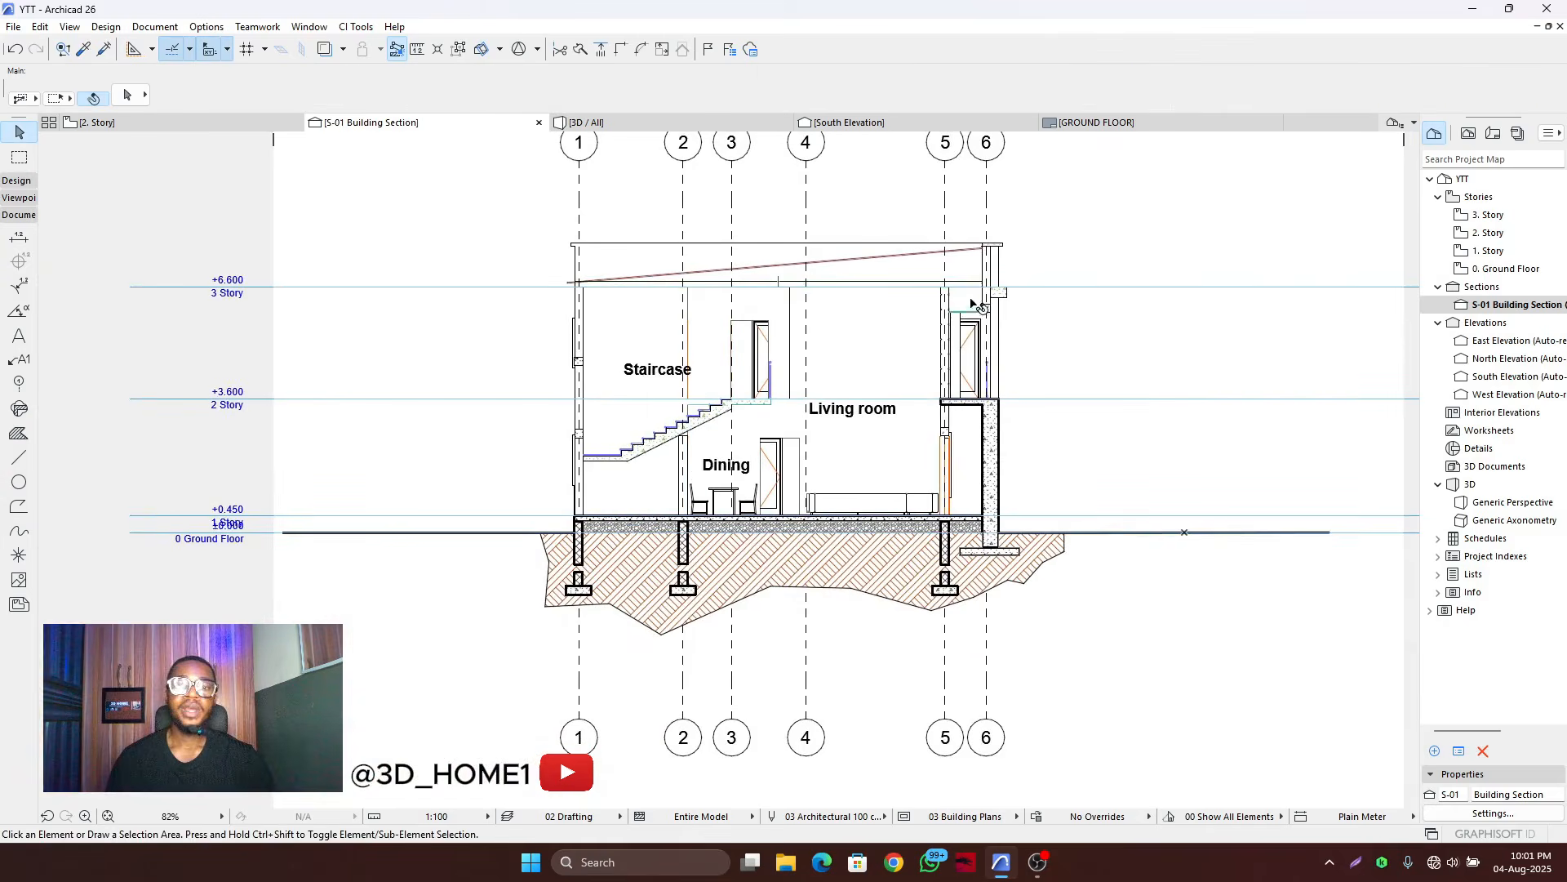
scroll(909, 282, up, 3)
click(918, 288)
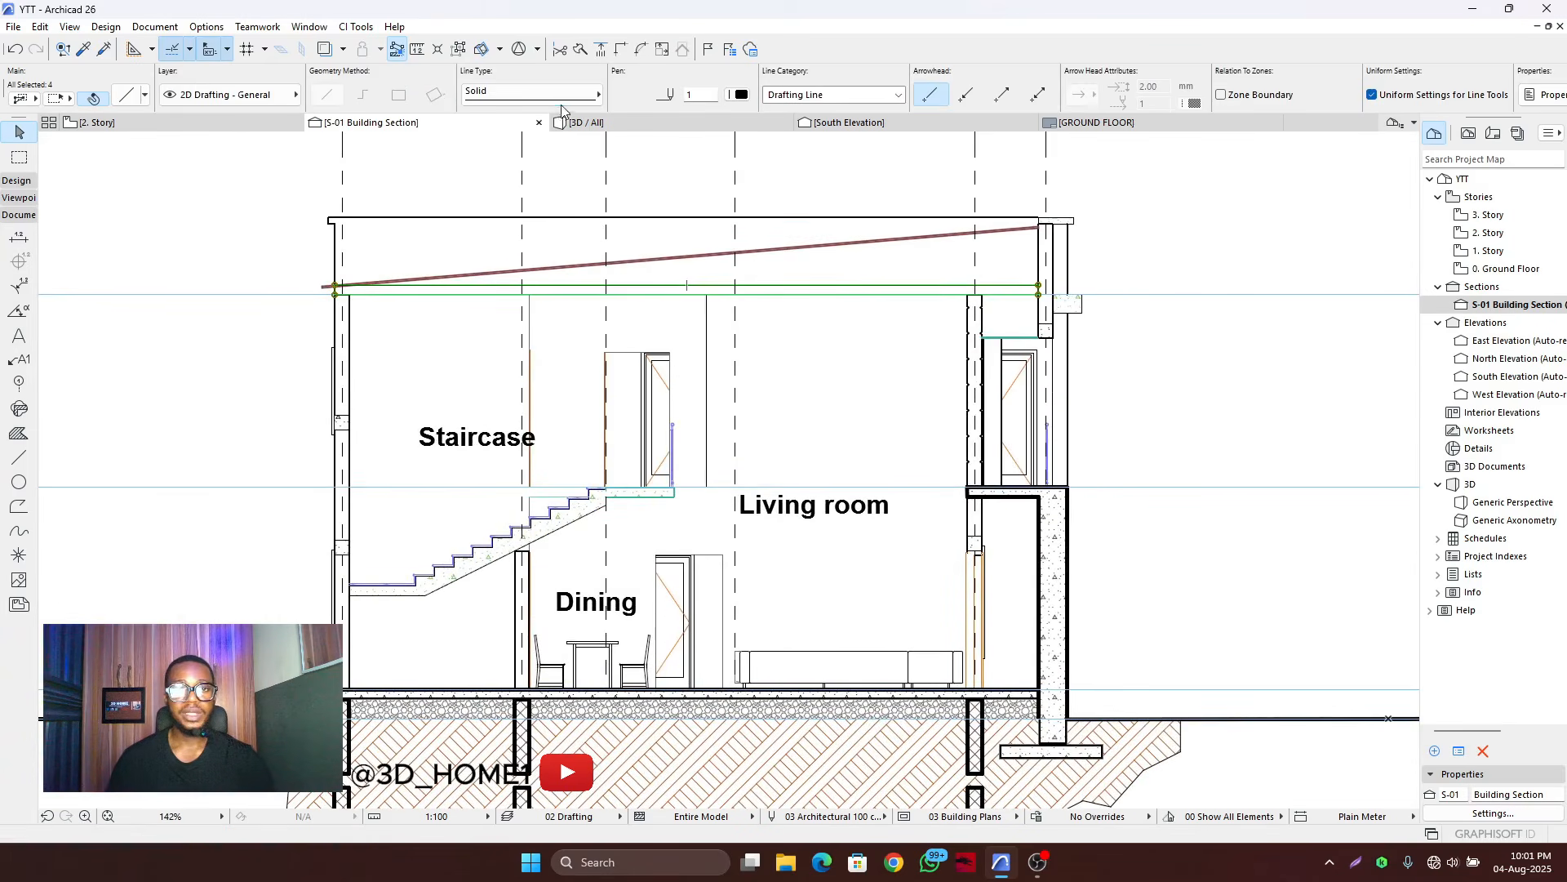
click(742, 95)
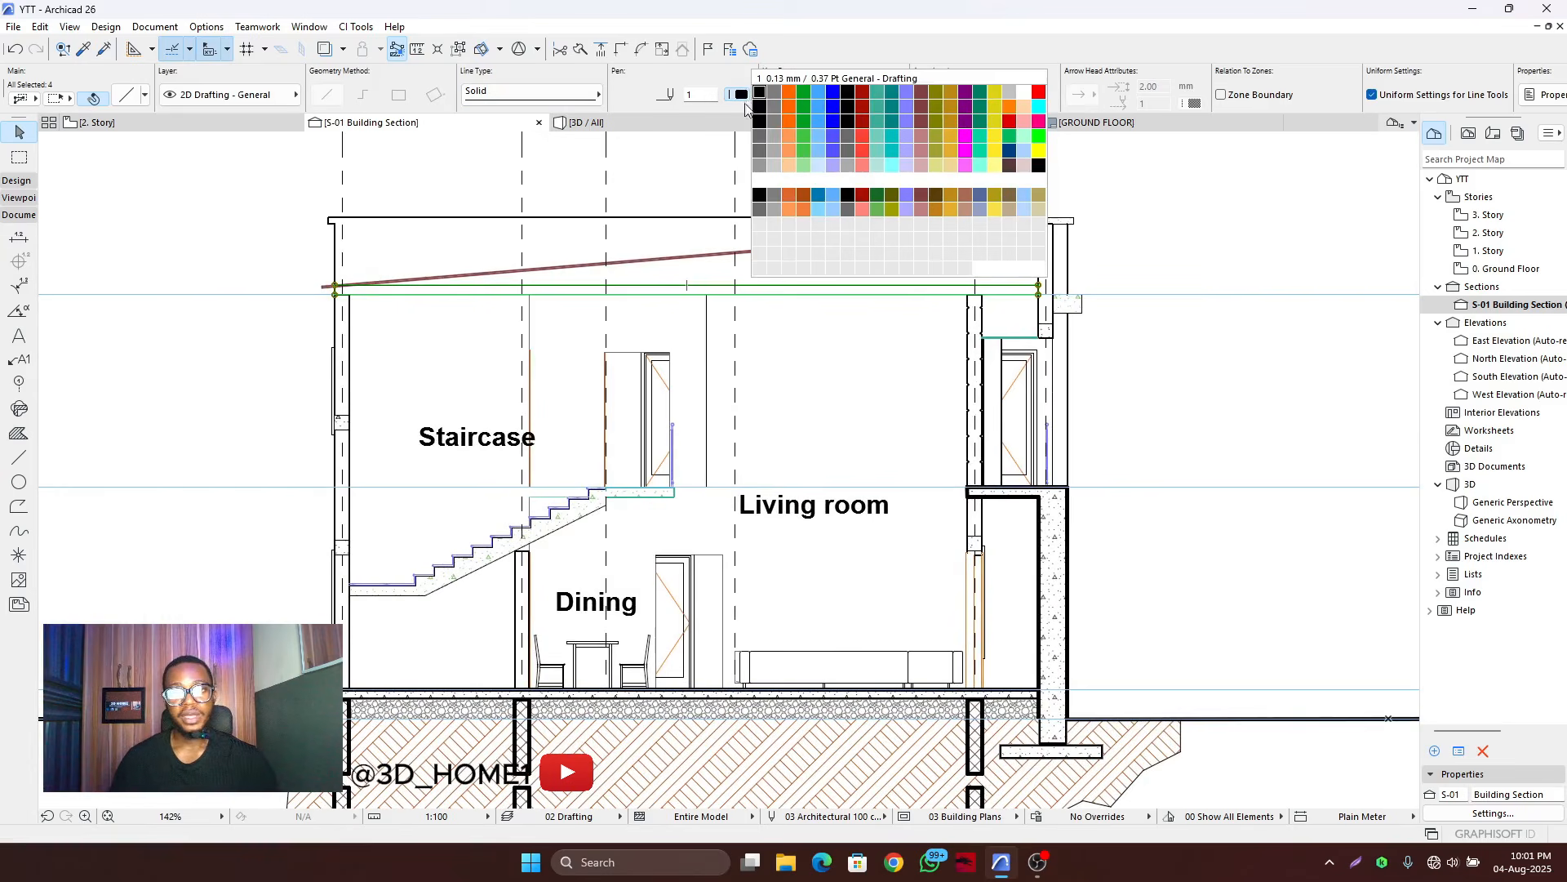
click(1030, 173)
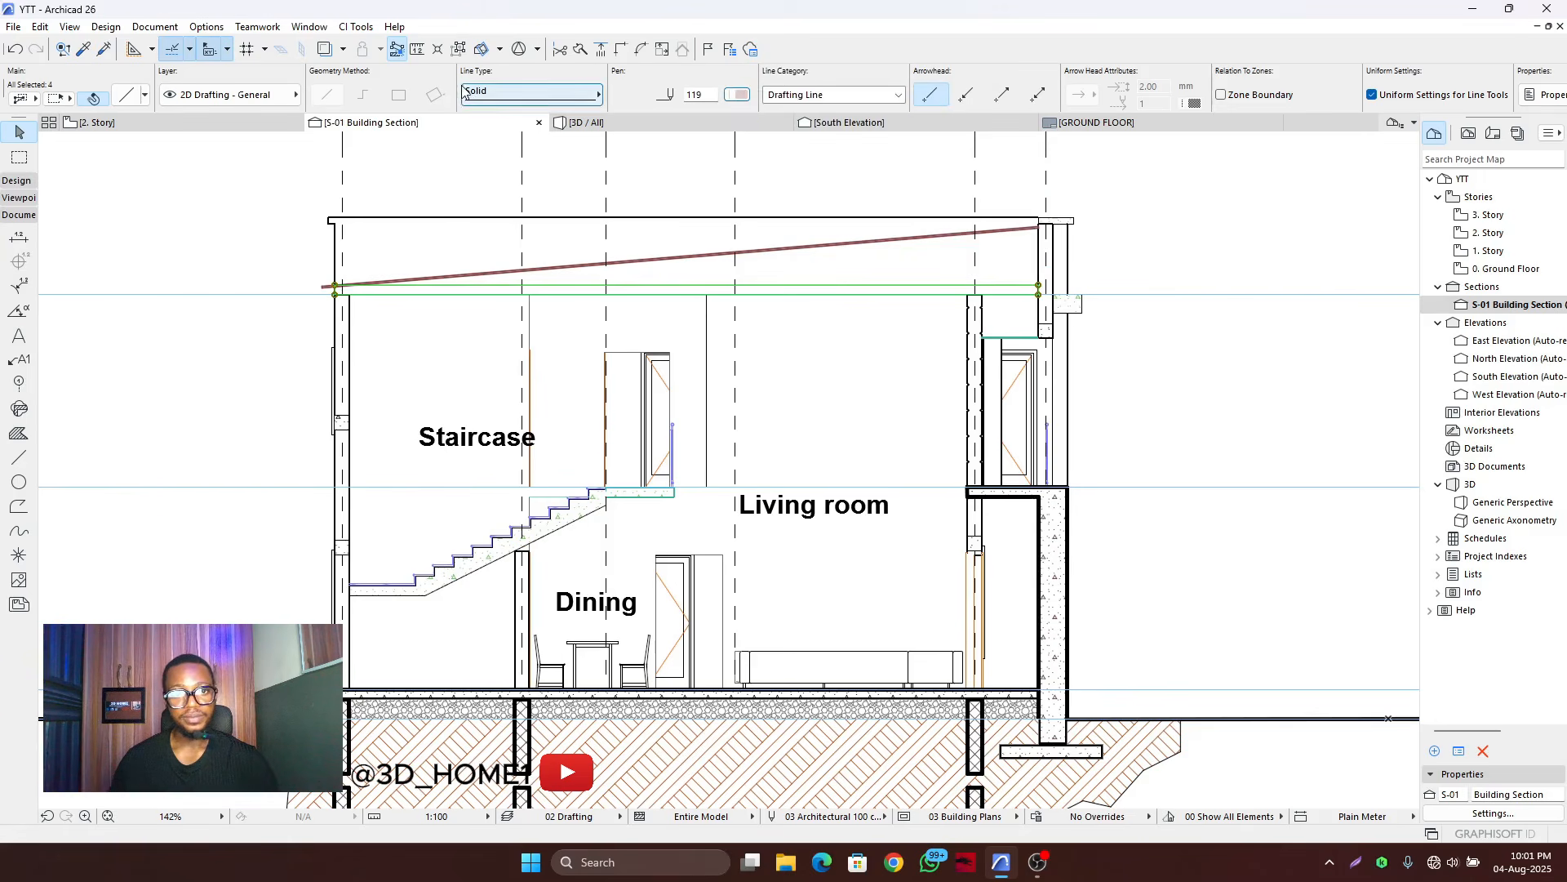
click(740, 95)
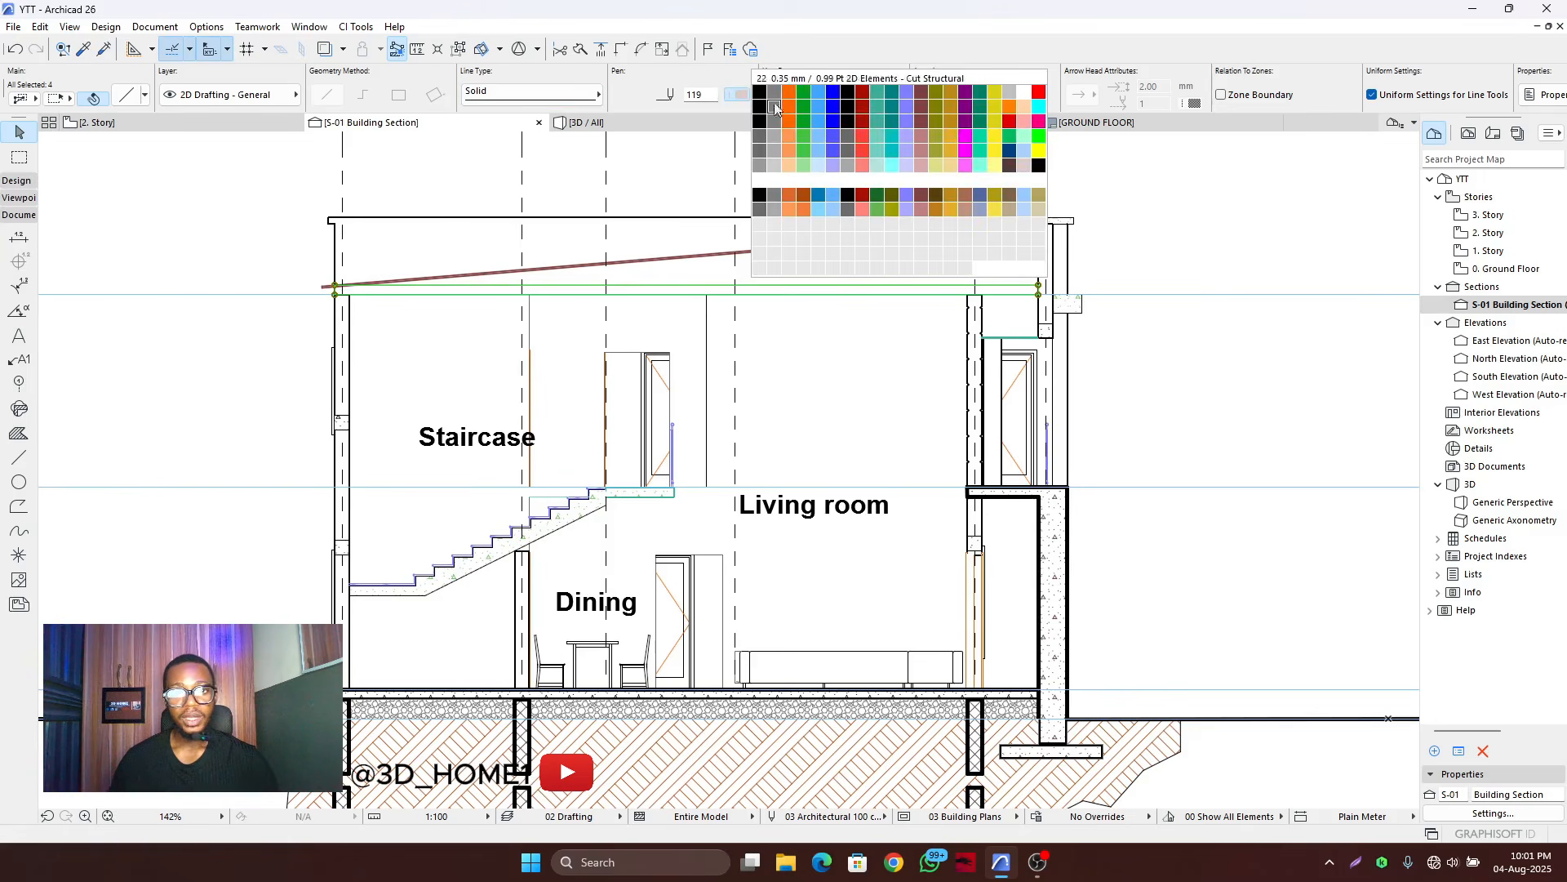
click(1040, 168)
click(1139, 240)
scroll(1094, 261, down, 4)
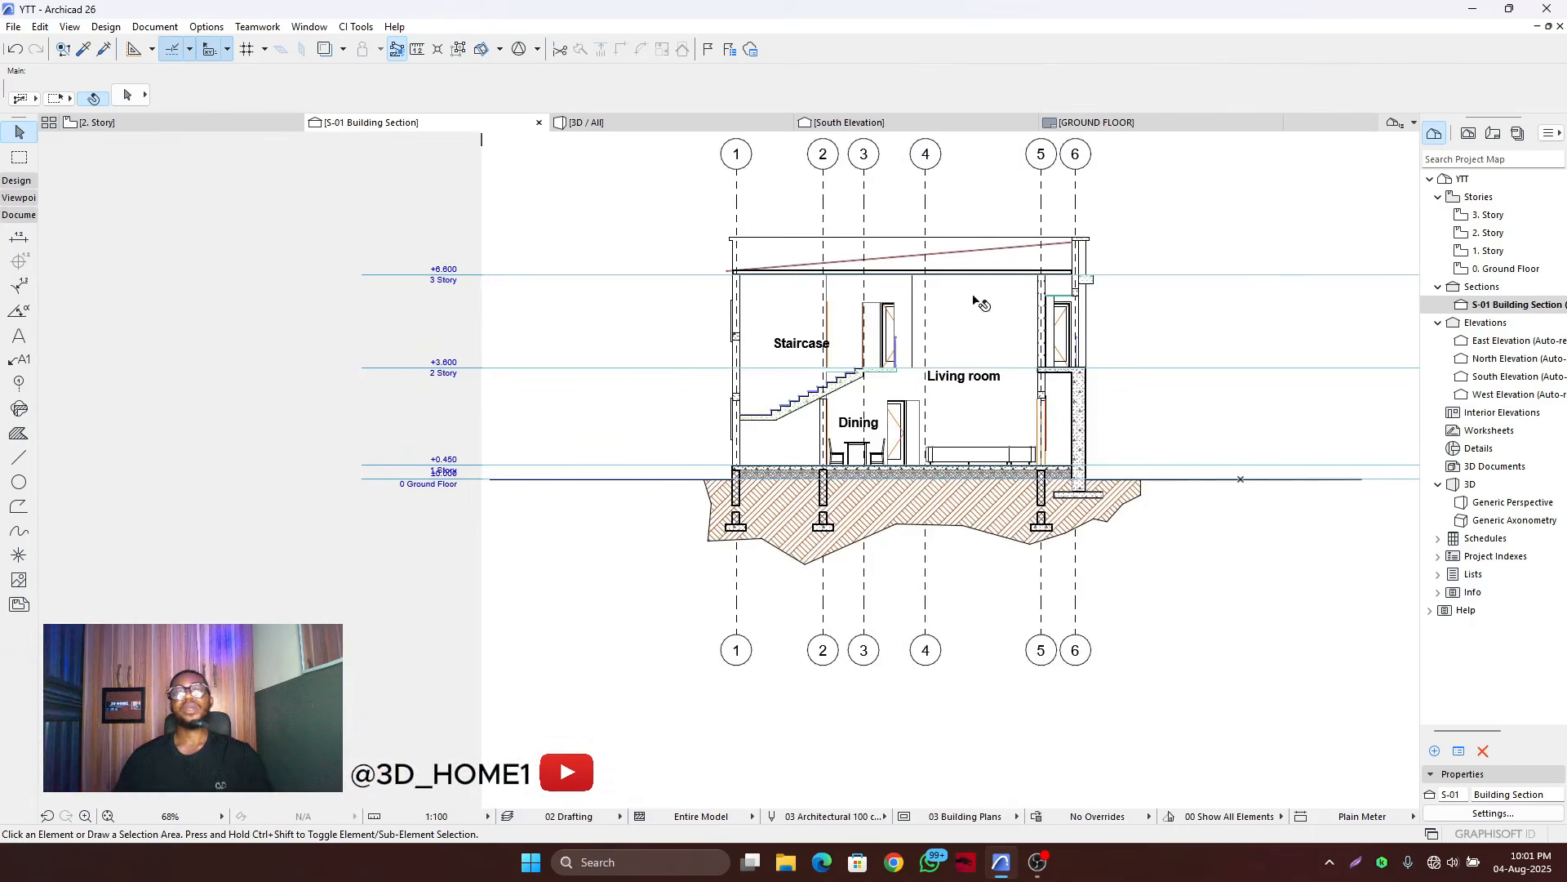
scroll(979, 302, up, 4)
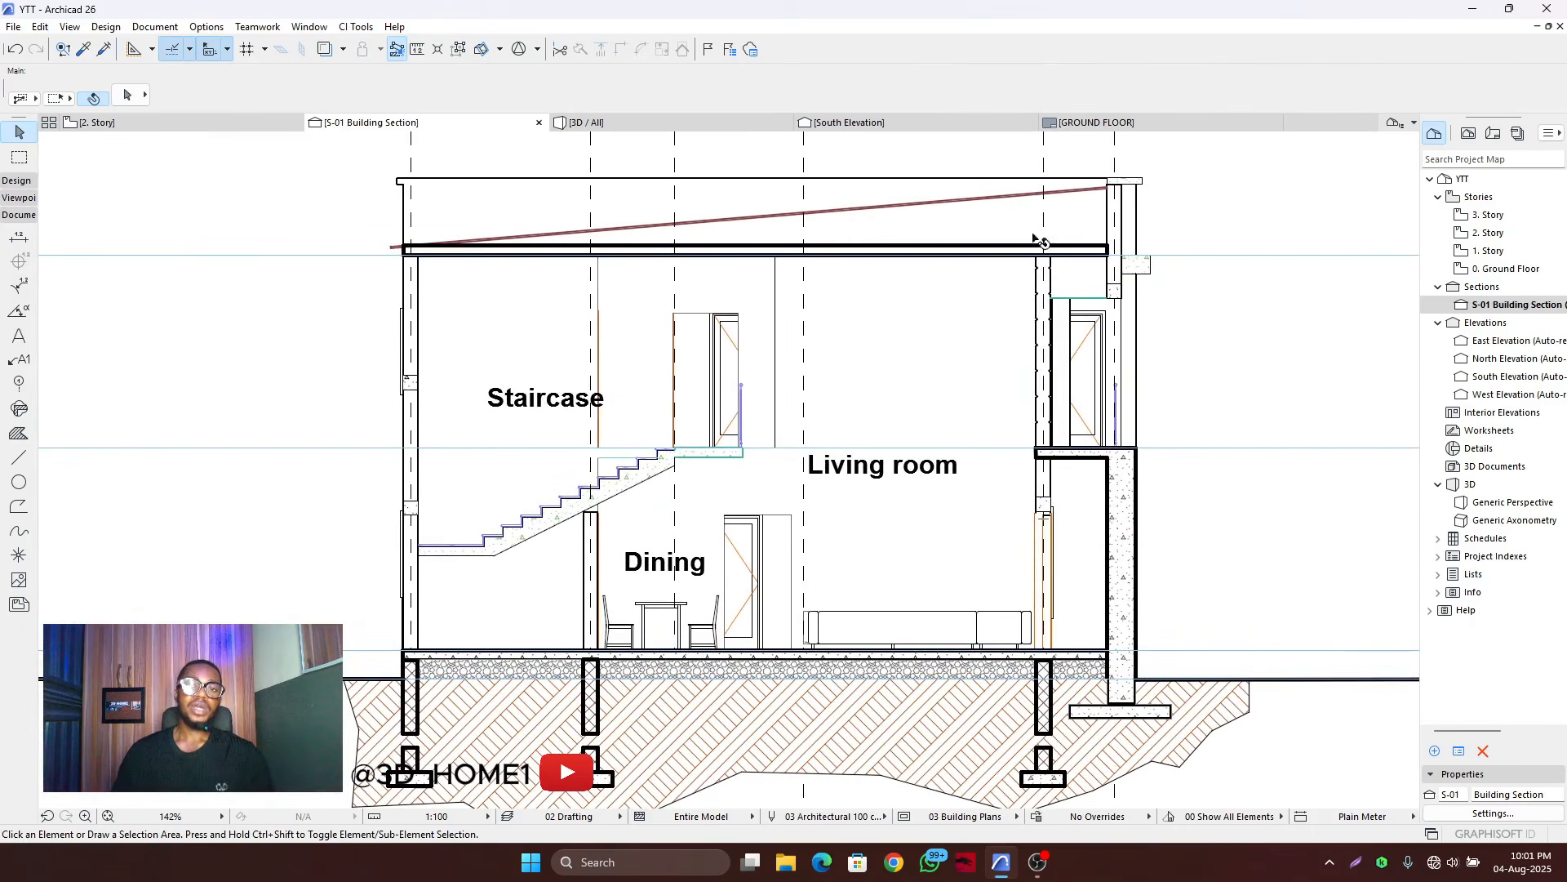
scroll(665, 227, up, 3)
scroll(717, 235, down, 2)
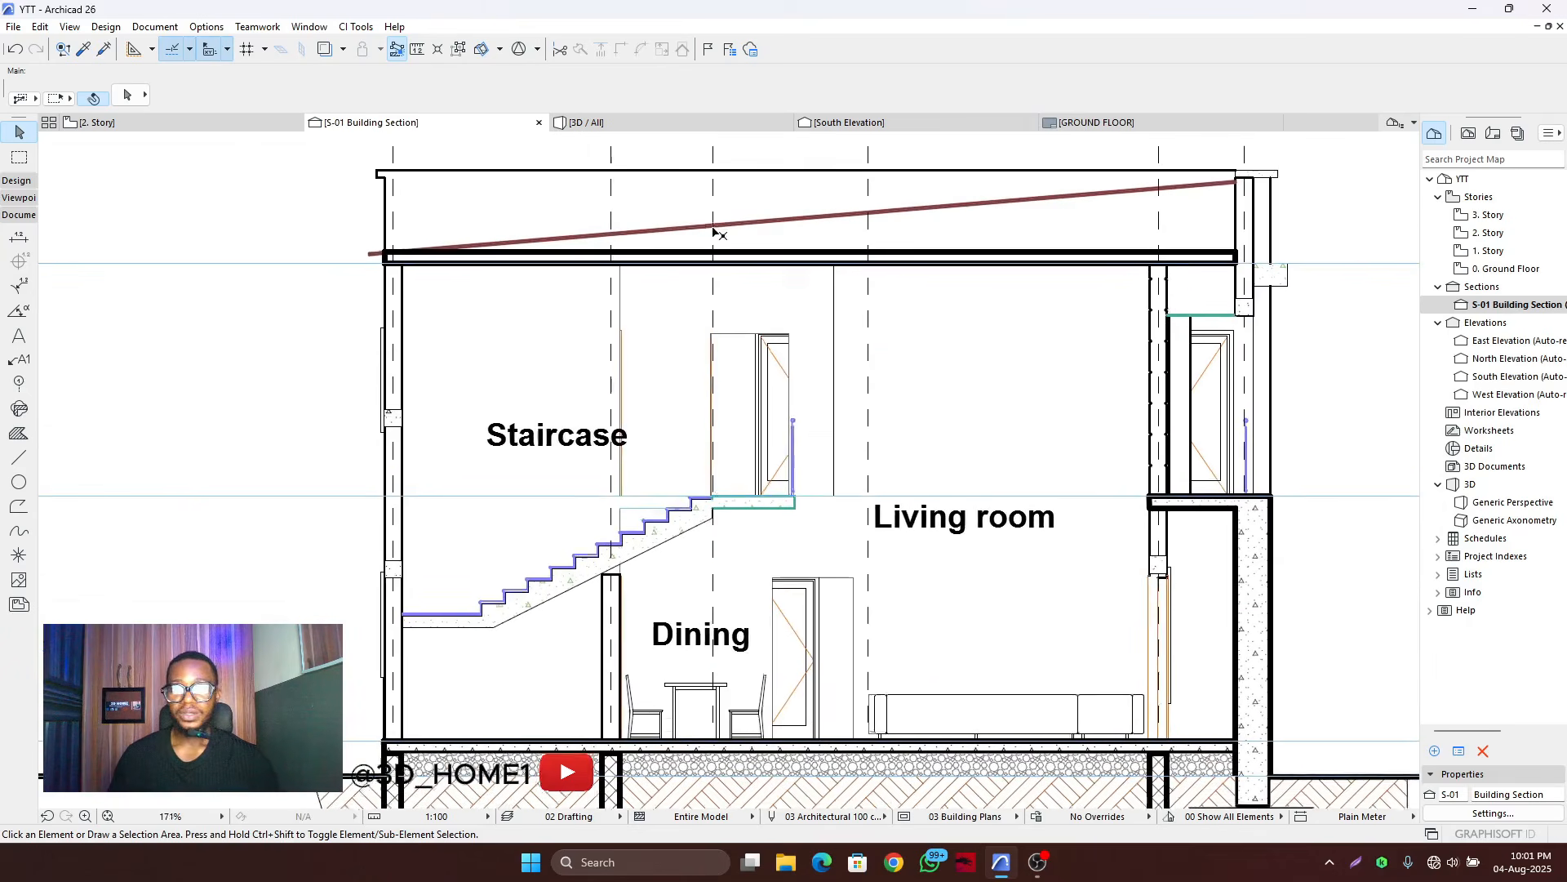
scroll(624, 231, up, 4)
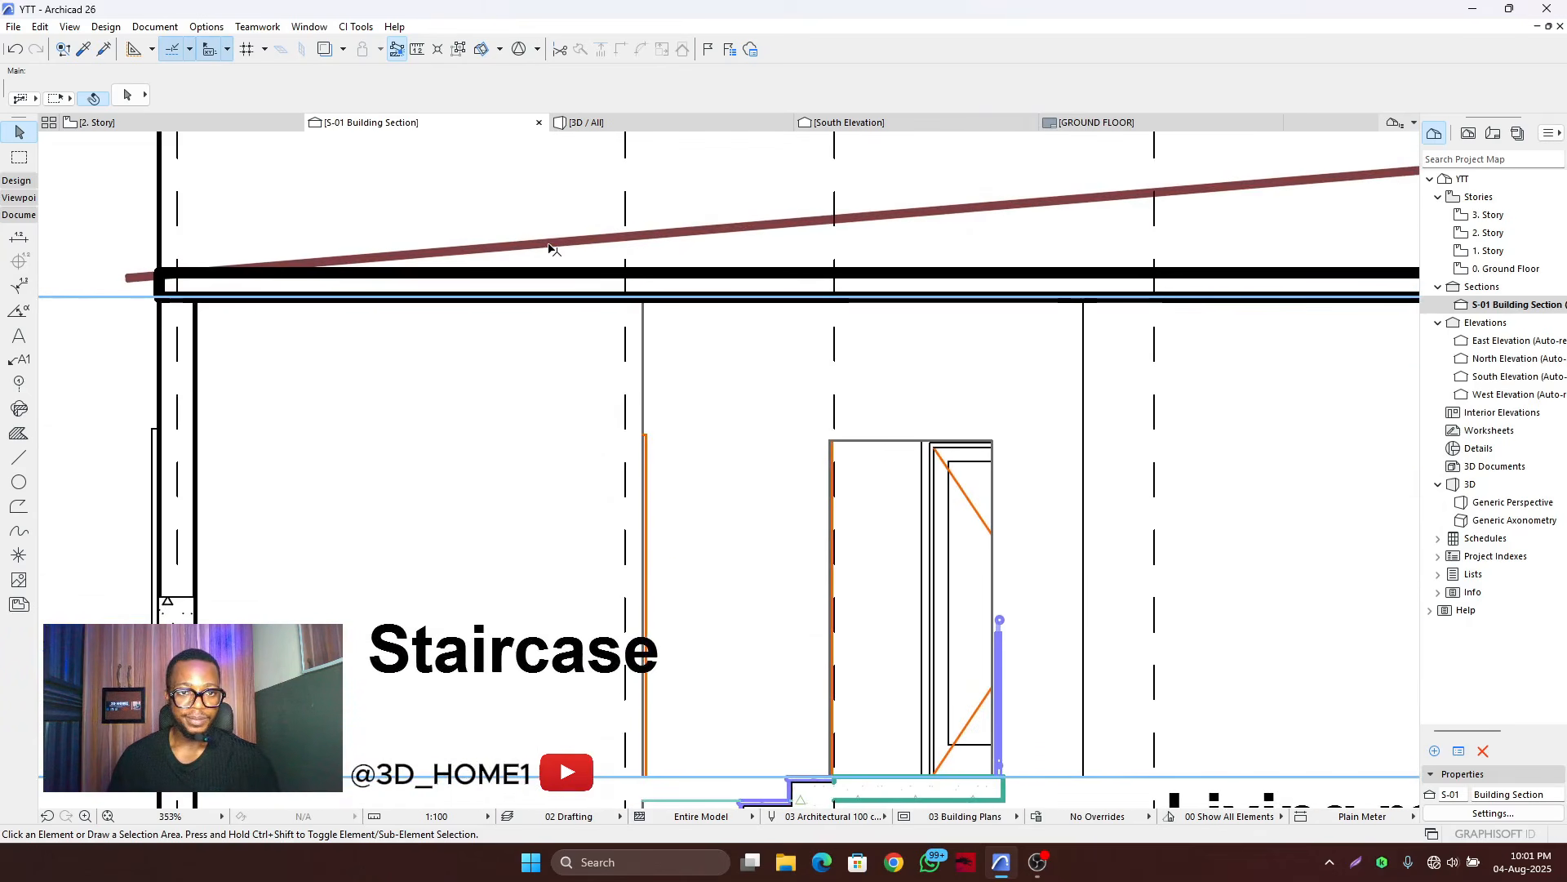
click(550, 246)
click(549, 246)
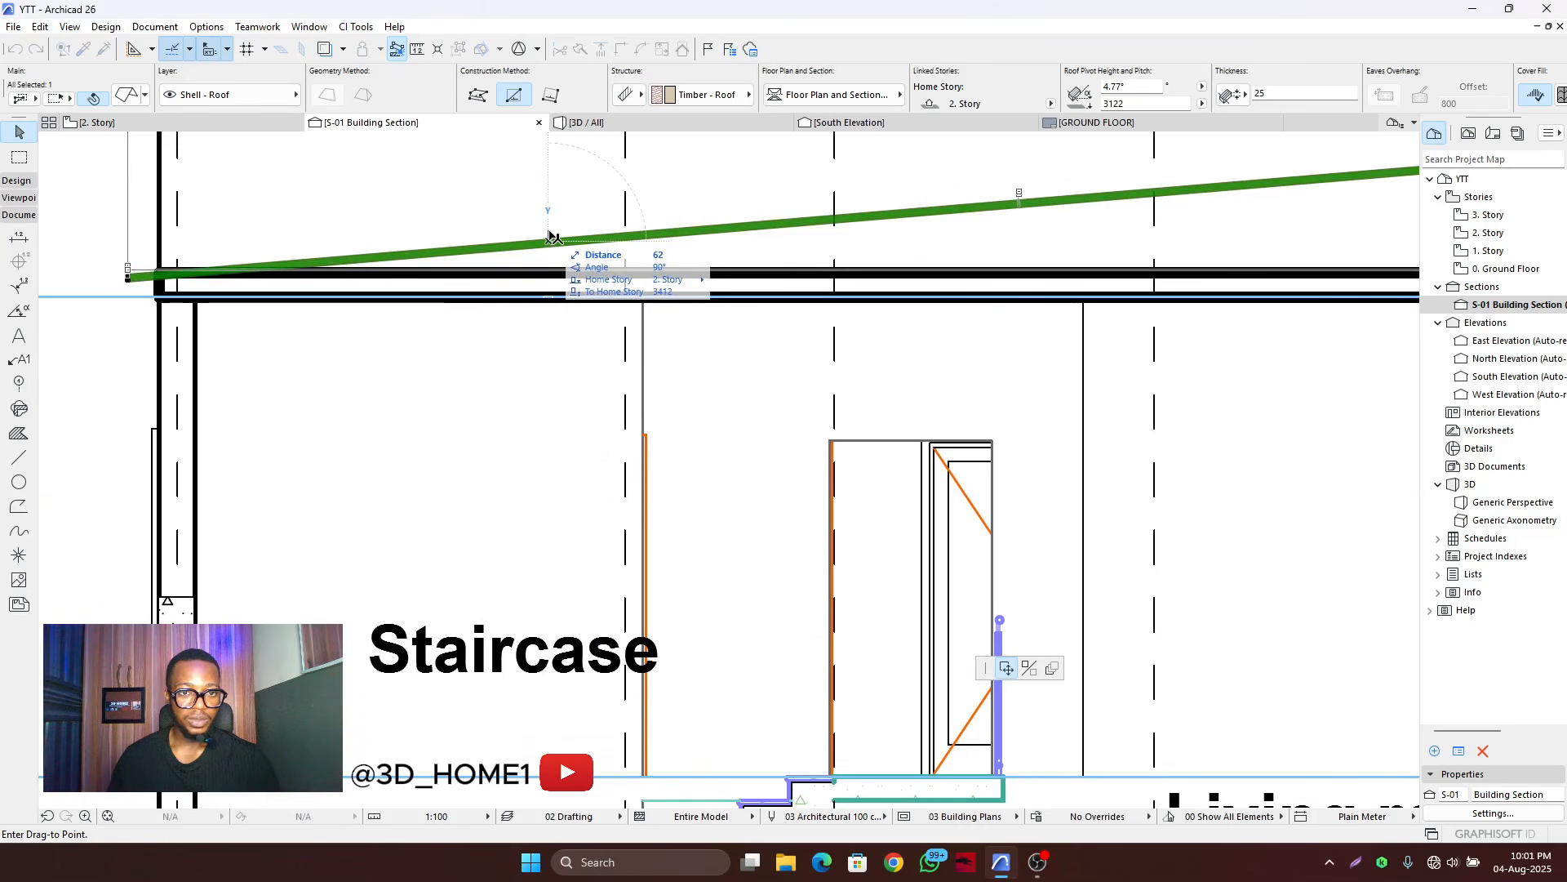
key(Escape)
key(Escape)
scroll(523, 269, down, 4)
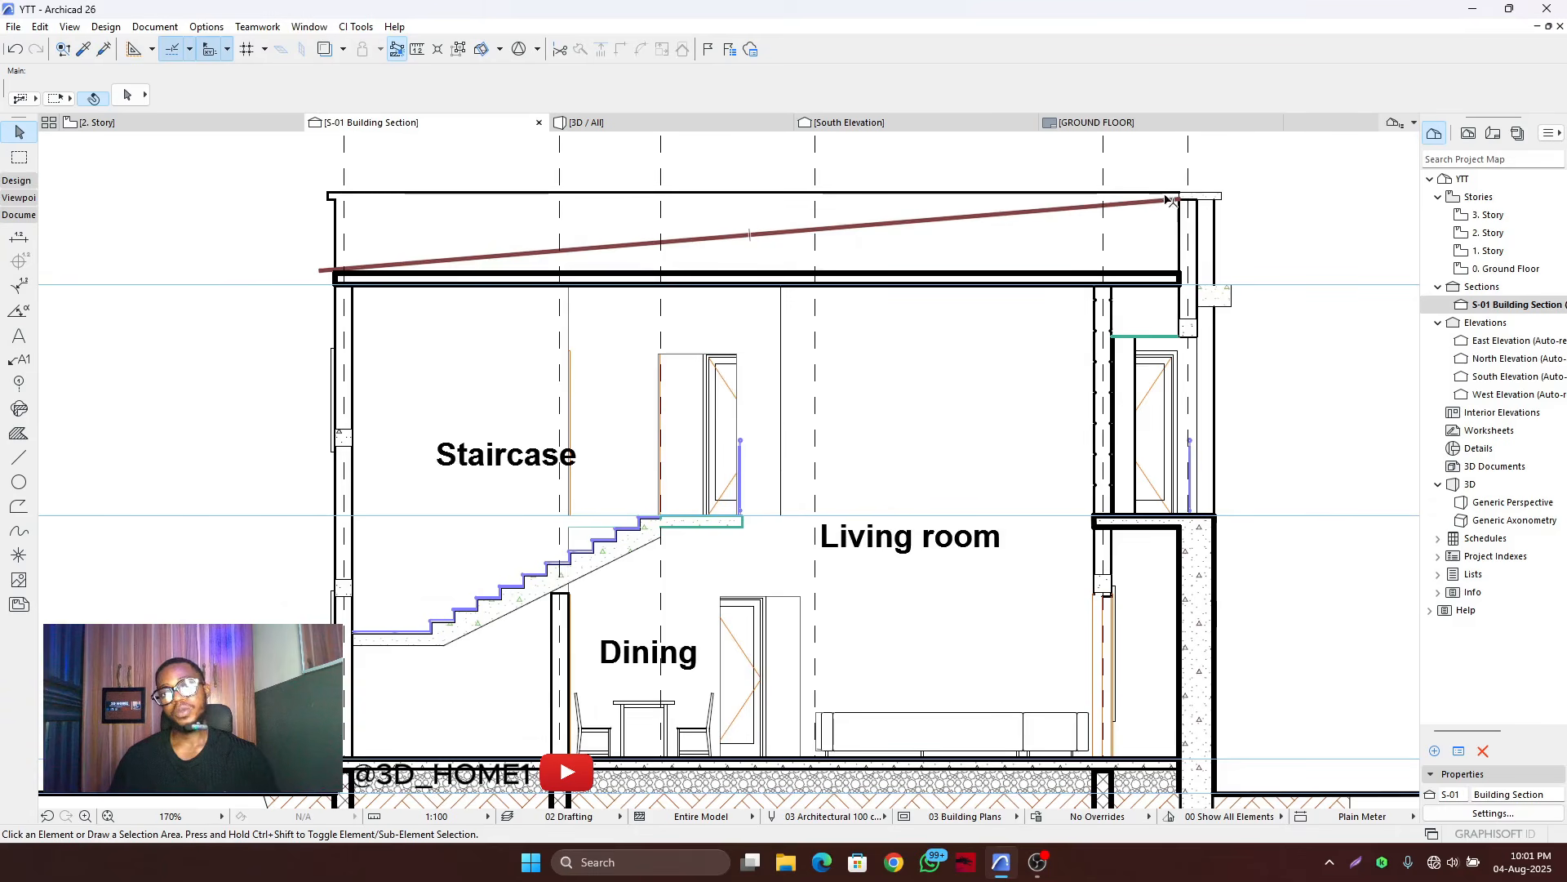
- Examine how the sloping roof meets the parapet and the long rectangle beneath it in the building section
scroll(1211, 214, up, 3)
scroll(1142, 204, down, 5)
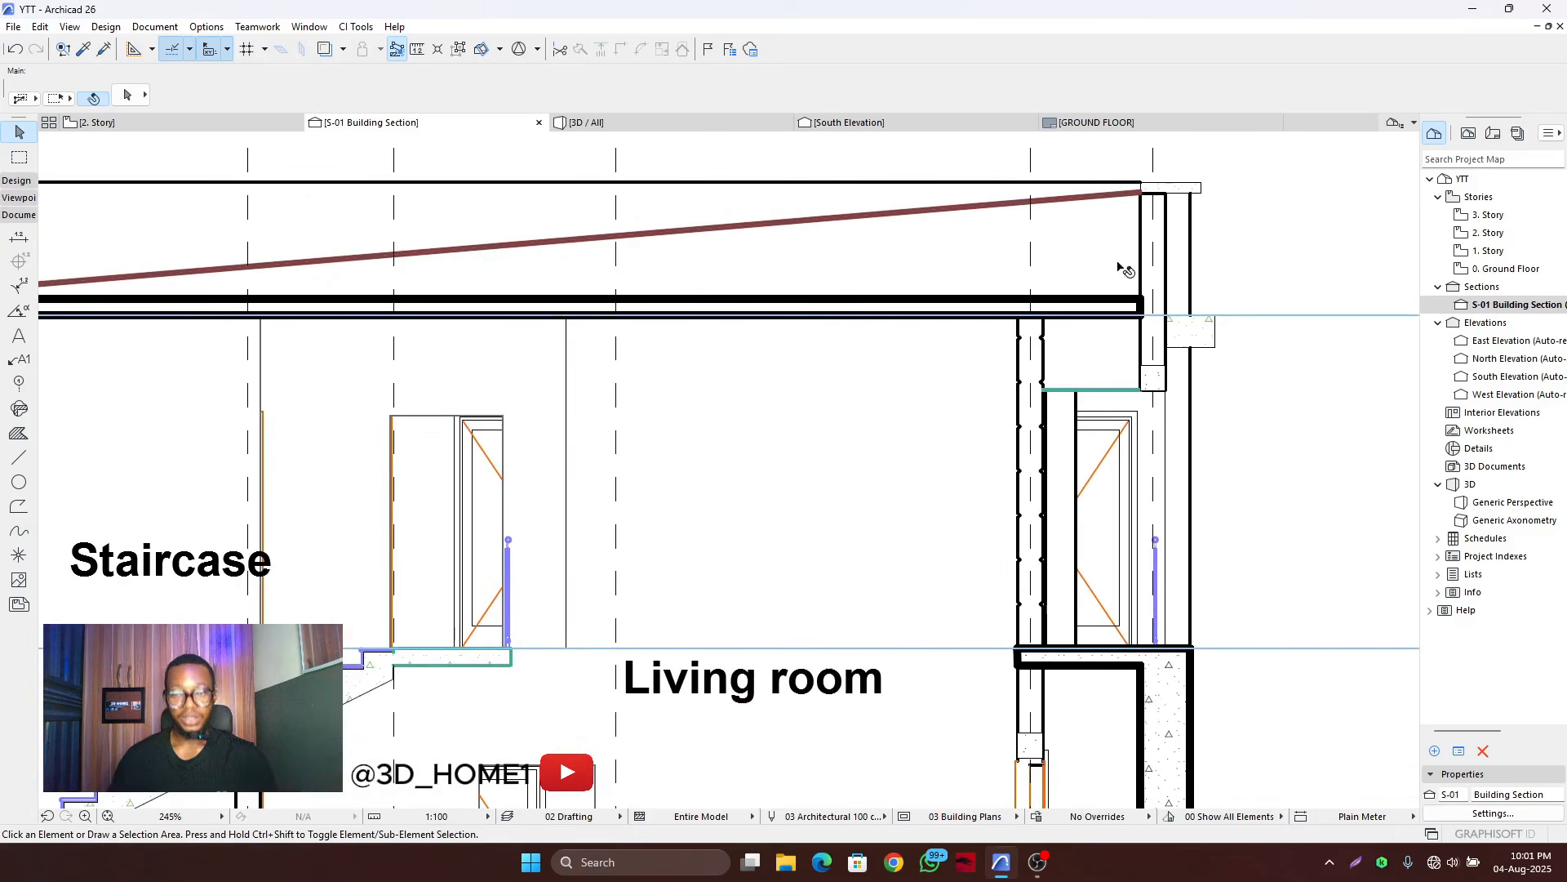
scroll(976, 294, down, 3)
scroll(909, 321, up, 3)
scroll(630, 340, down, 3)
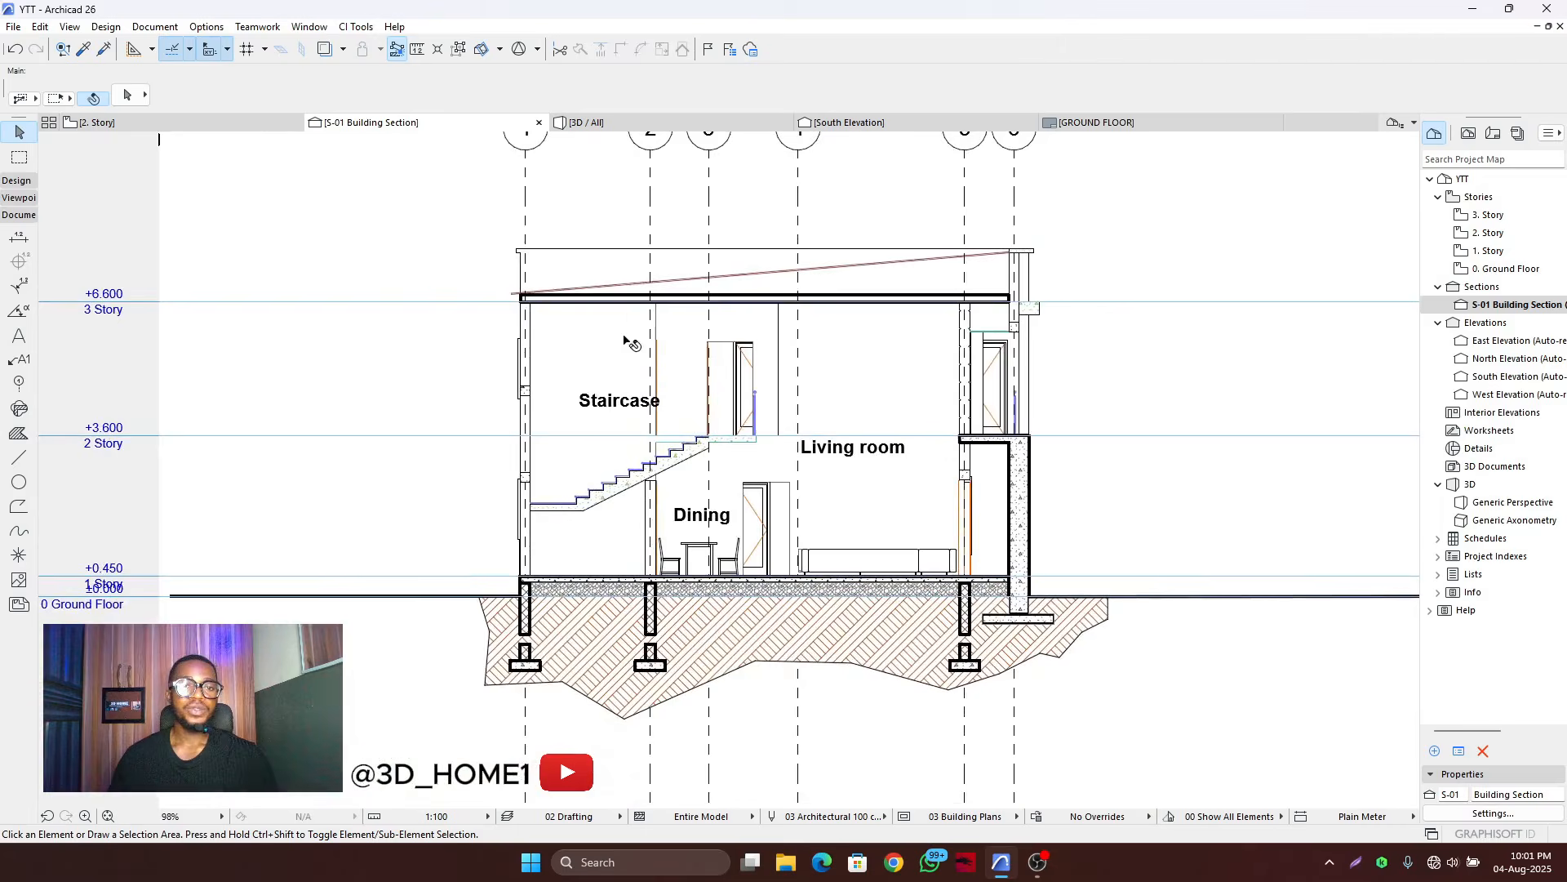
scroll(422, 307, up, 4)
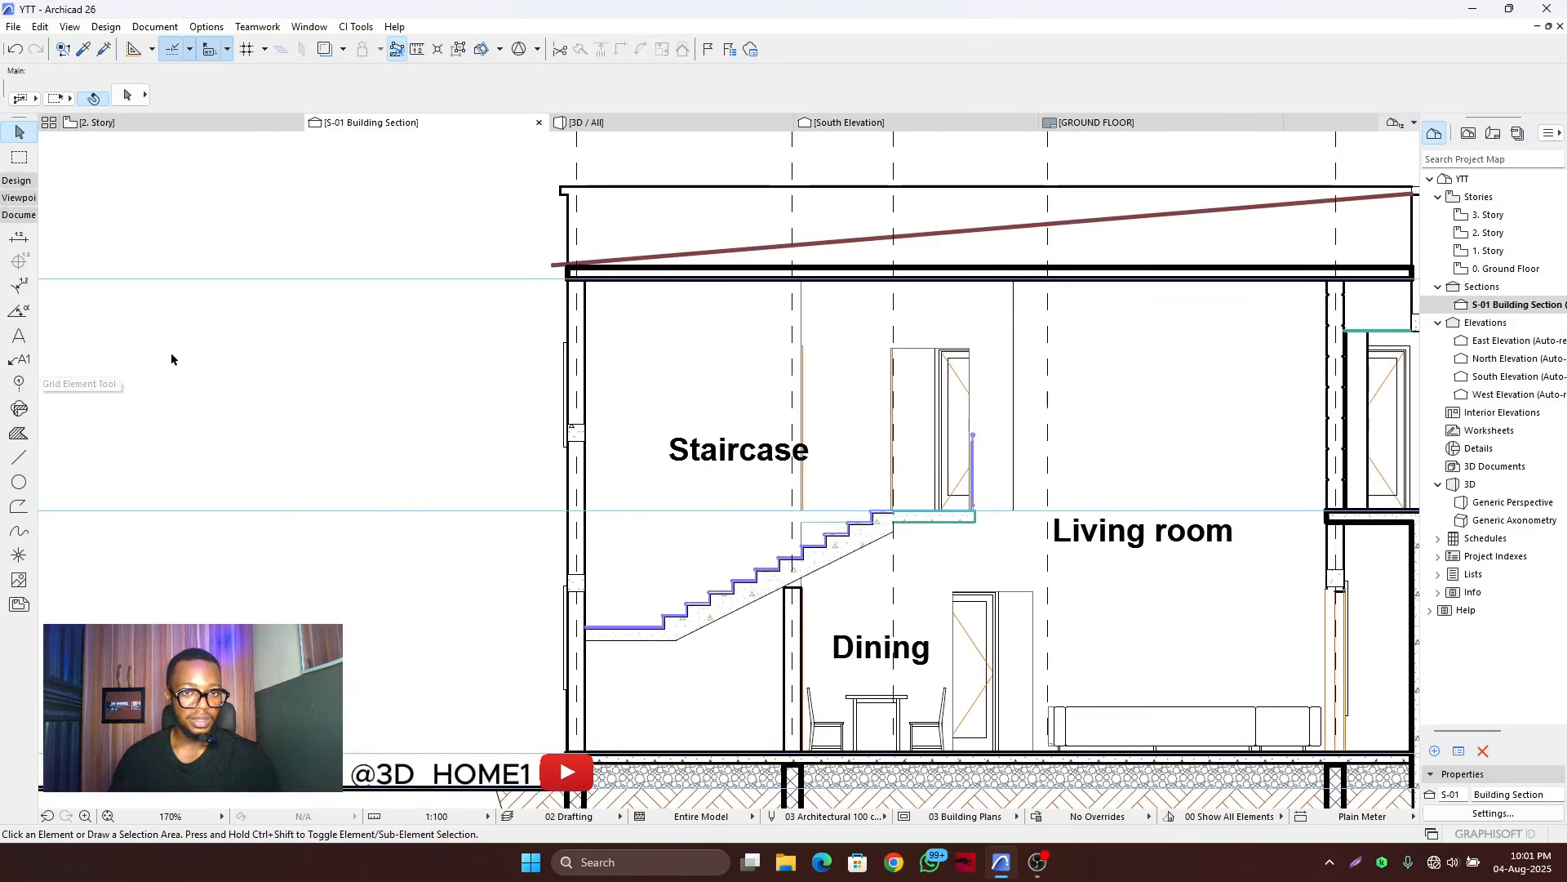
scroll(275, 361, down, 3)
scroll(618, 307, up, 3)
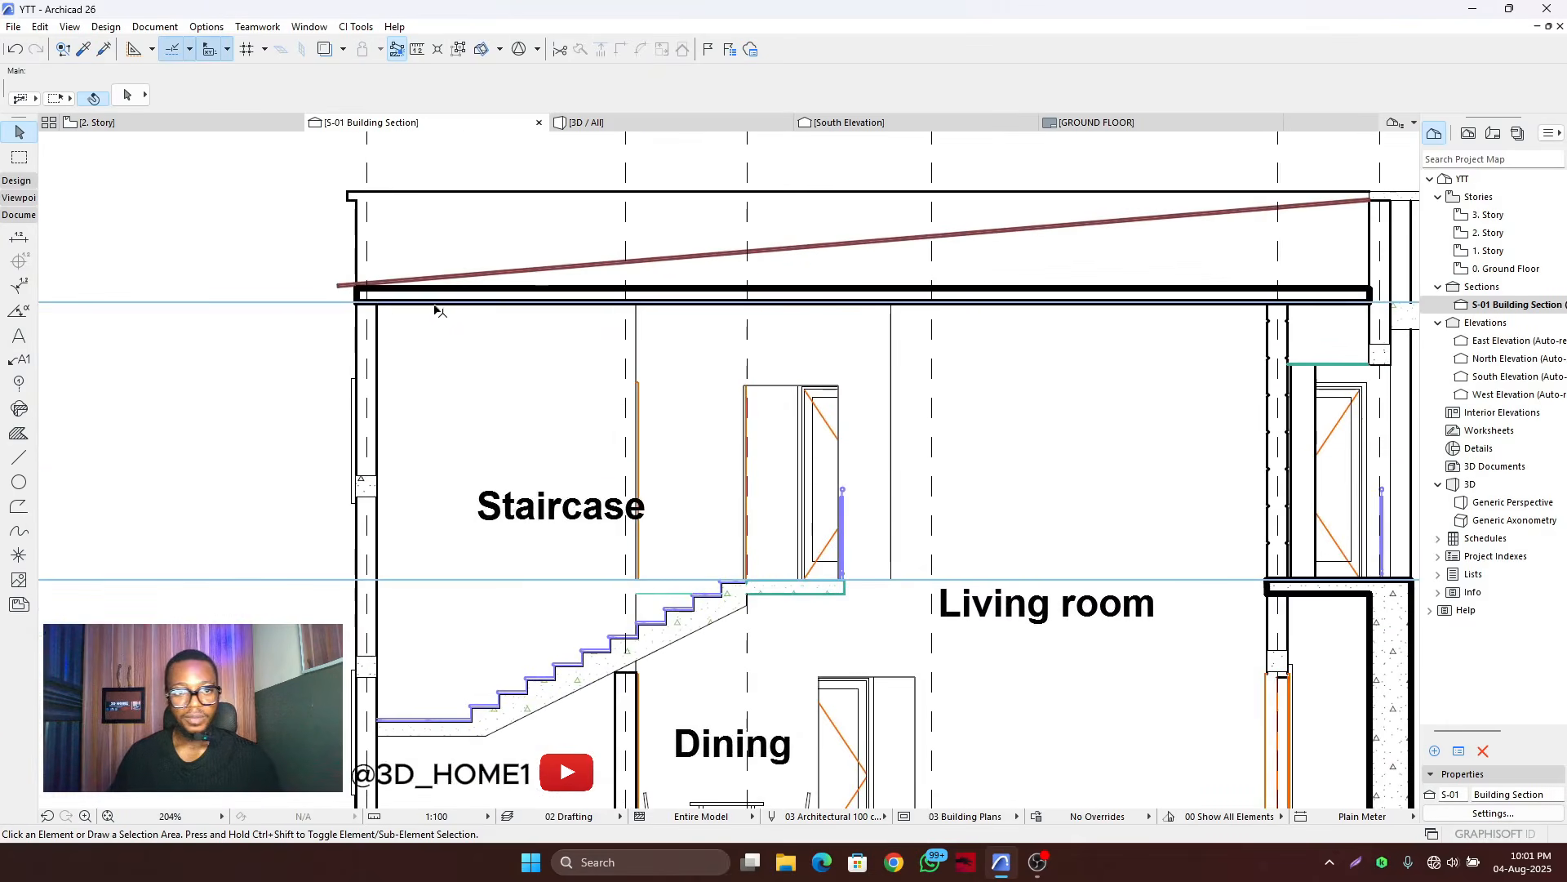
scroll(432, 305, down, 3)
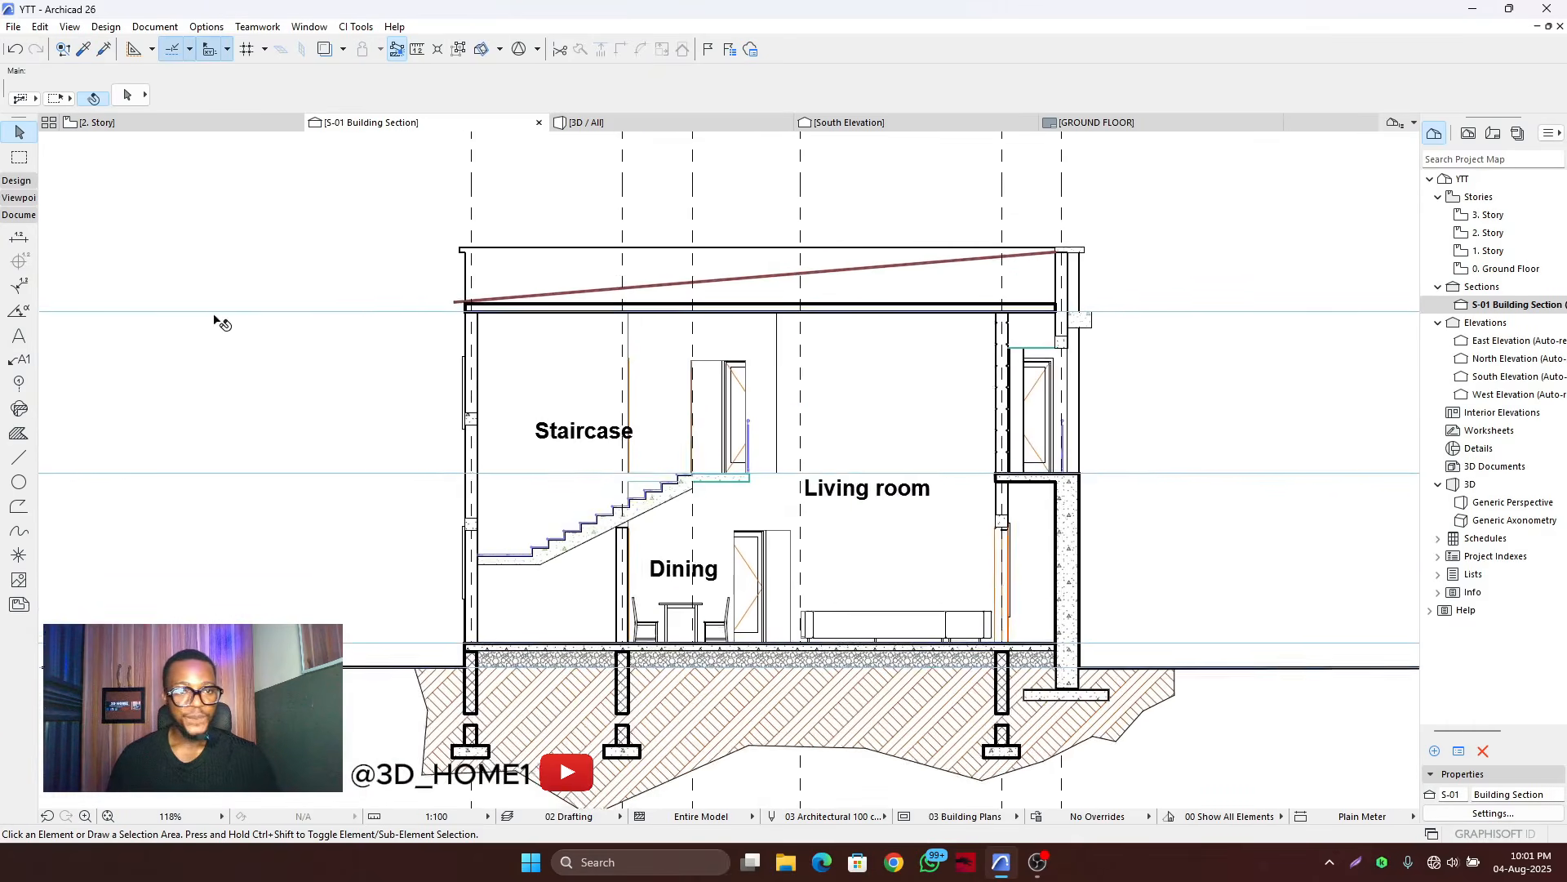
click(14, 462)
scroll(917, 217, up, 2)
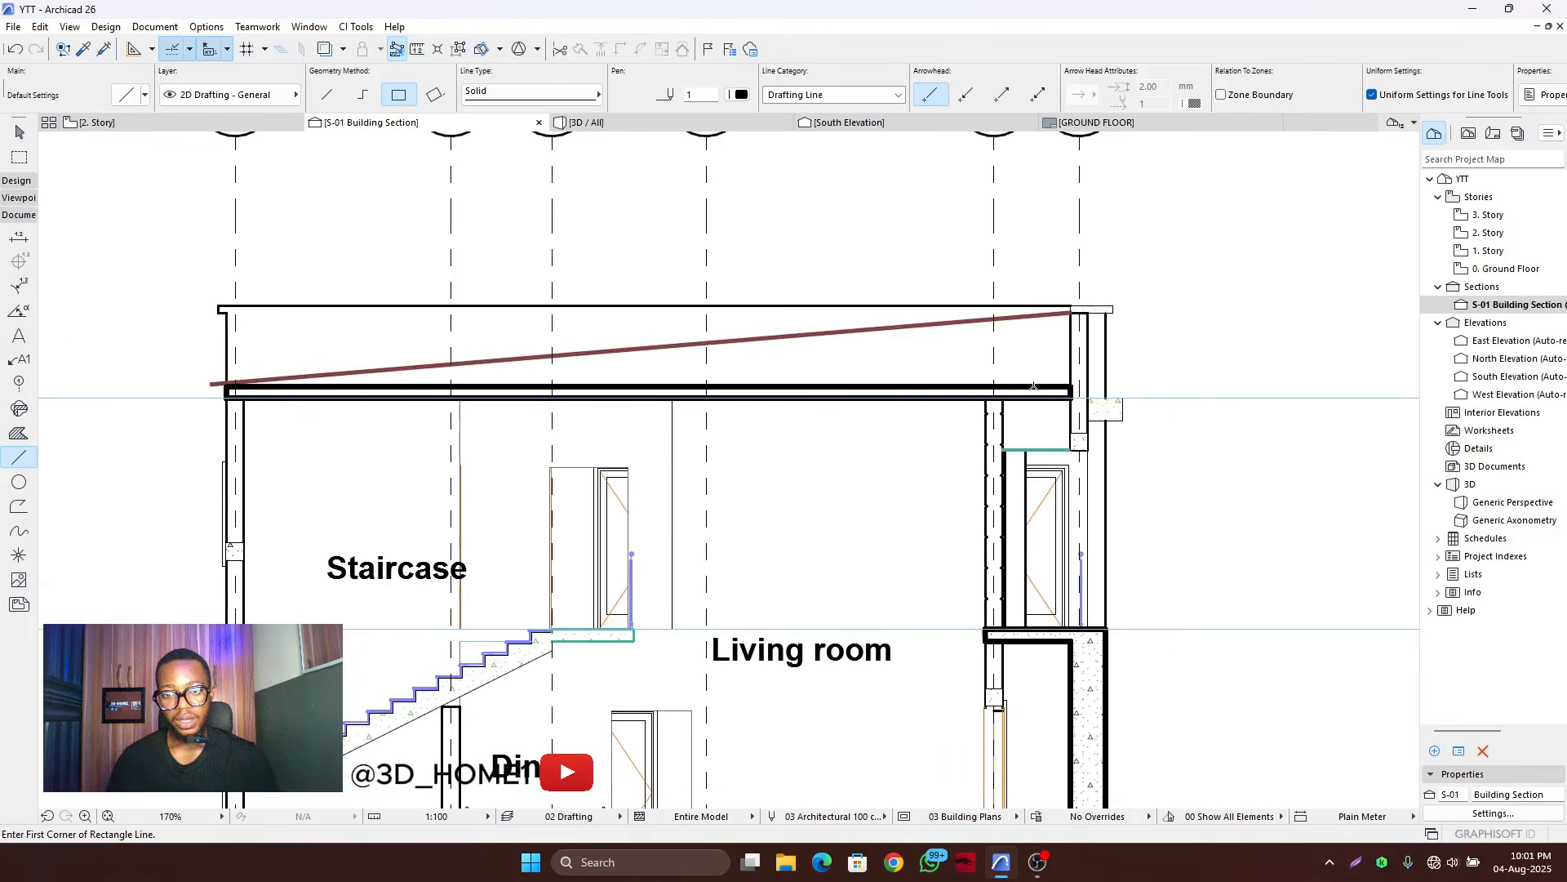
scroll(1049, 388, down, 3)
scroll(1048, 387, up, 8)
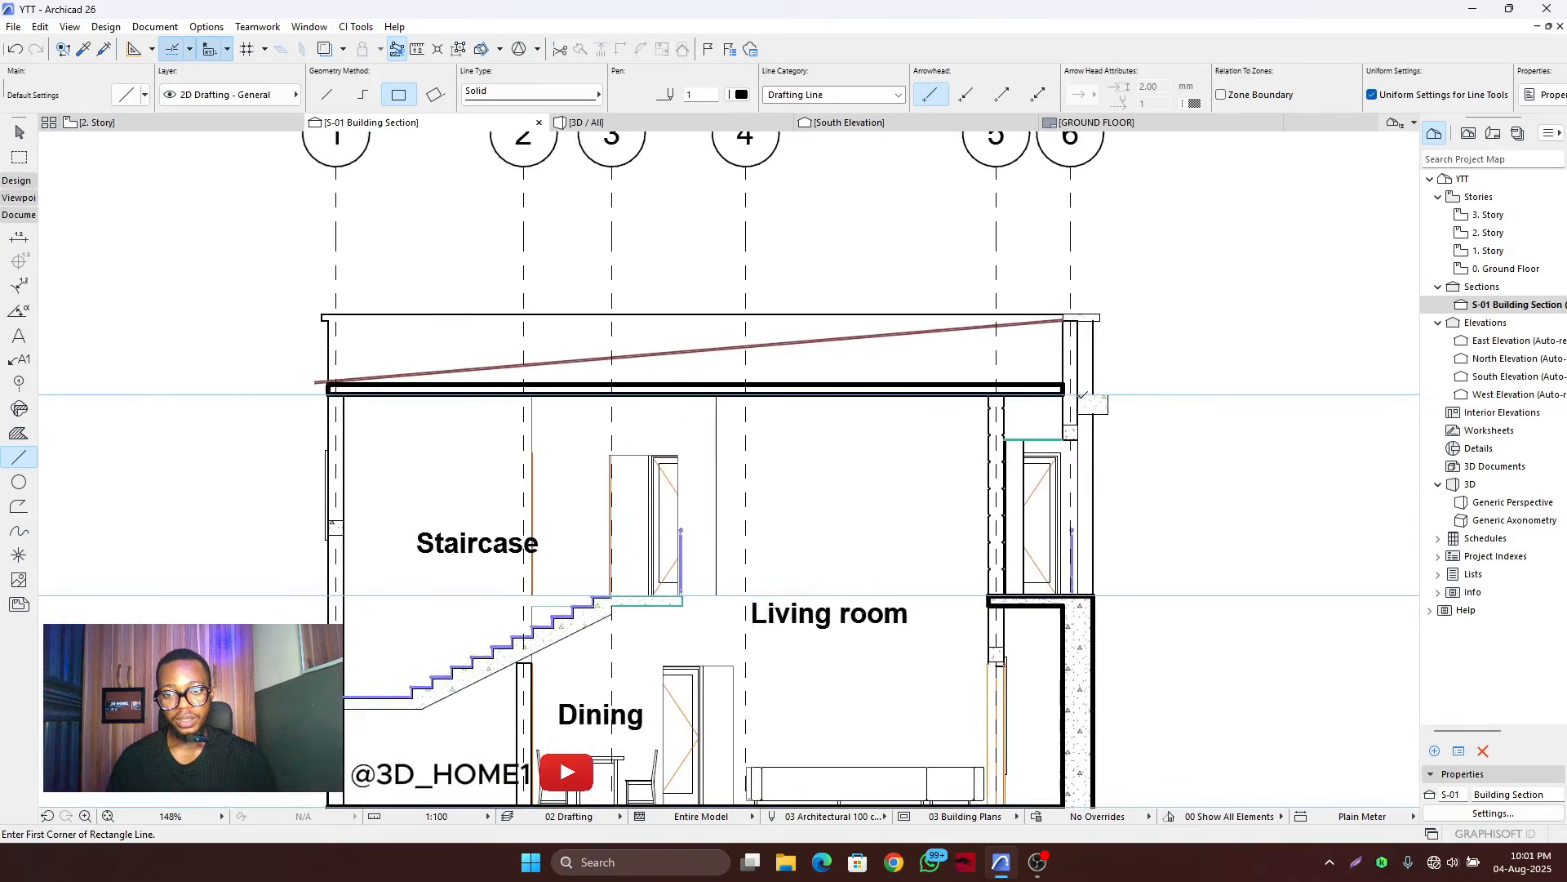
key(Escape)
click(1042, 381)
key(Escape)
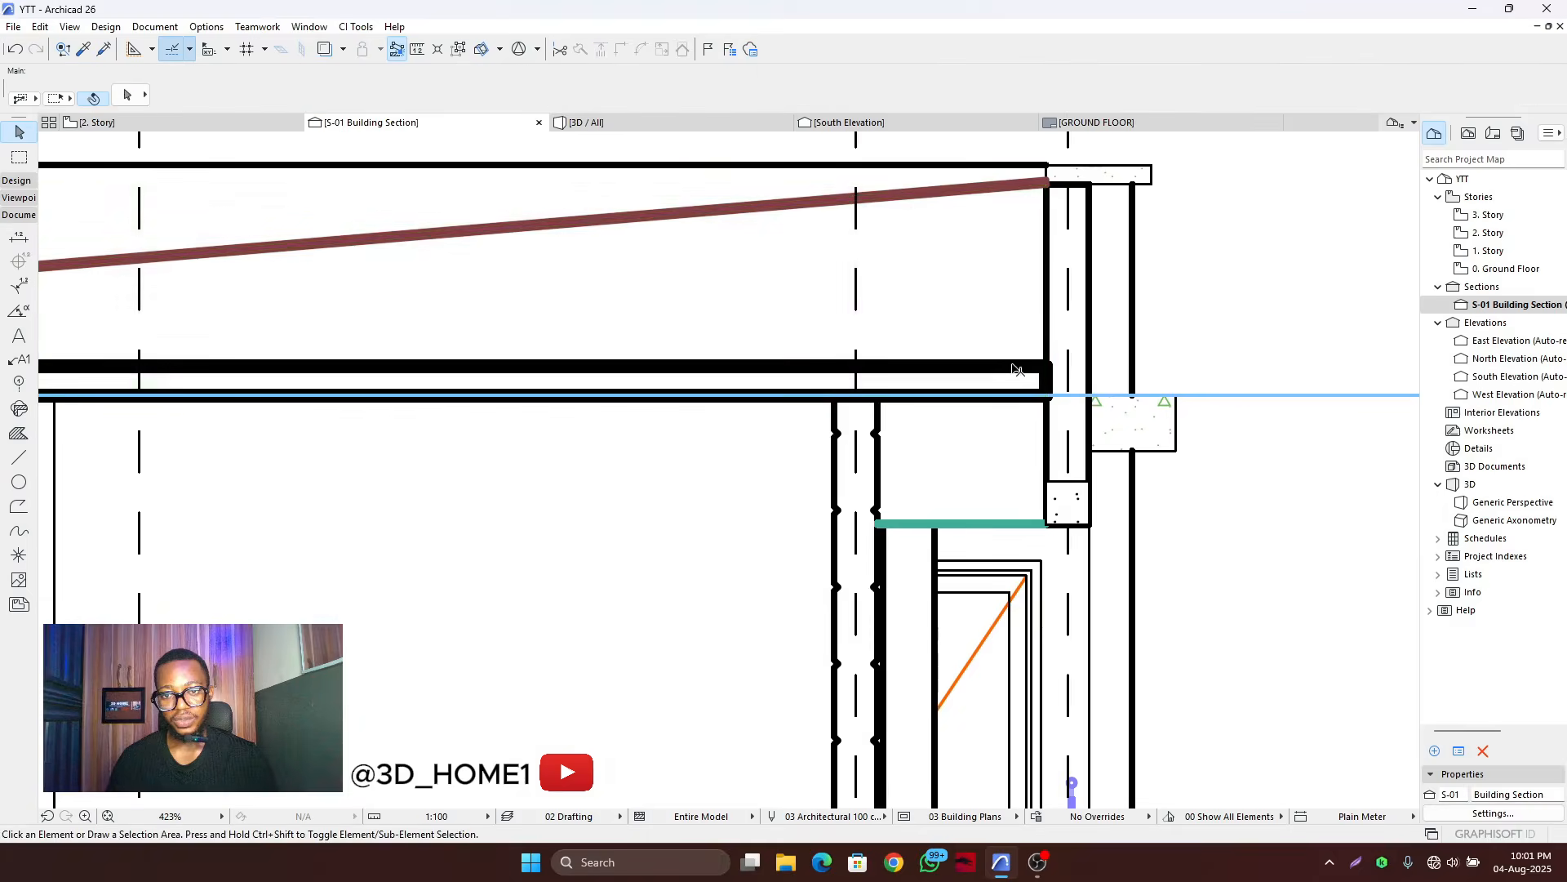
- Move the long rectangle under the roof slightly towards the outside of the far parapet
click(1050, 377)
scroll(1054, 377, up, 6)
click(1036, 384)
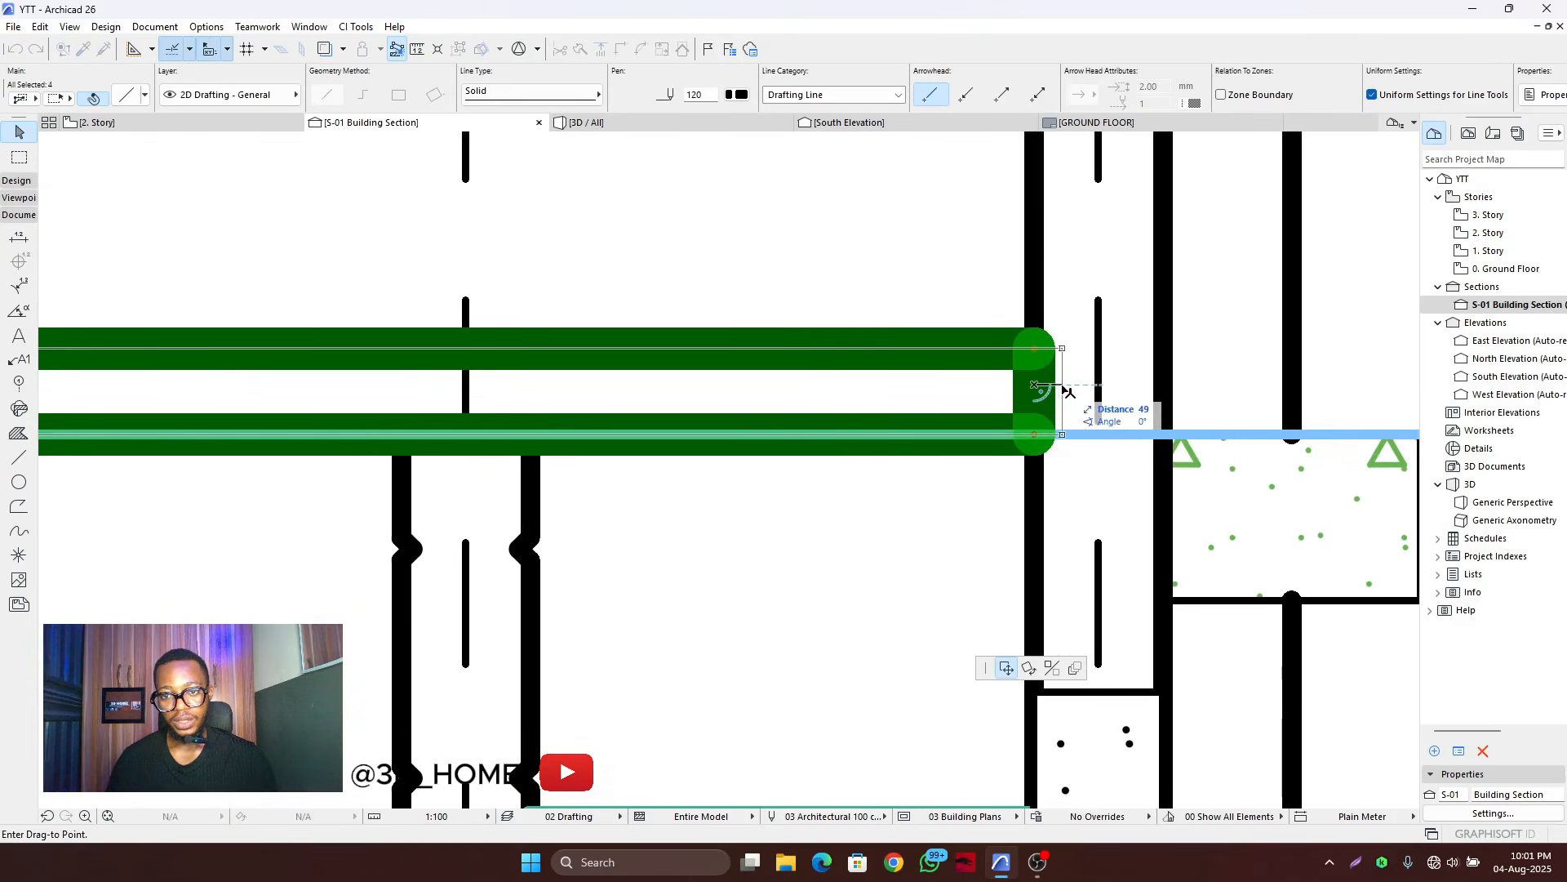
click(1070, 392)
key(Escape)
scroll(1057, 392, down, 12)
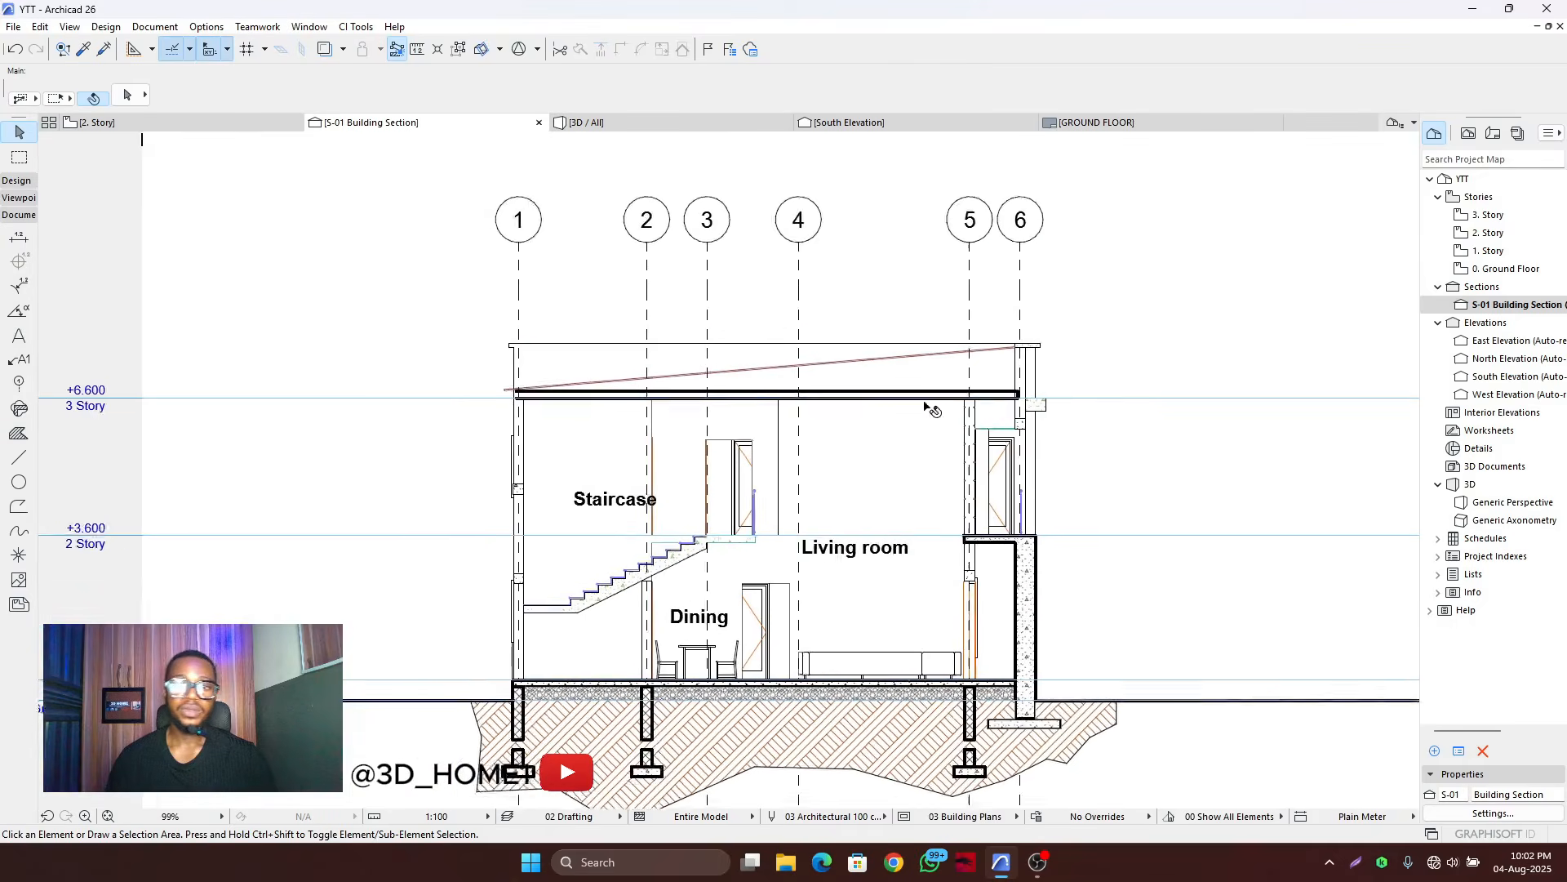
- Move the long rectangle so its end lines up with the staircase wall's outer face
scroll(544, 407, up, 10)
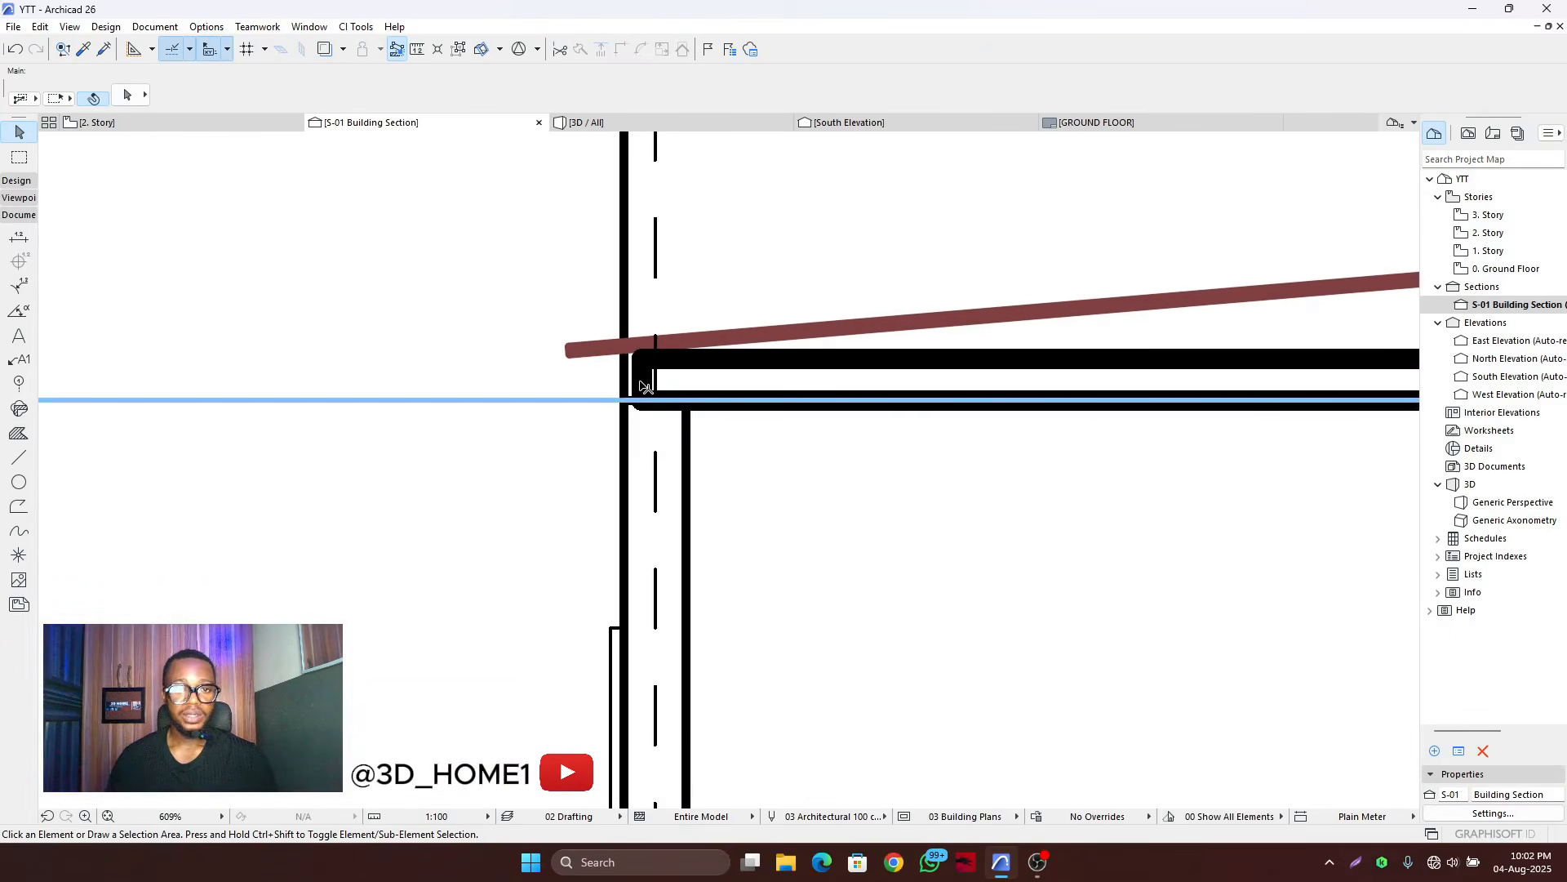
click(645, 386)
click(642, 379)
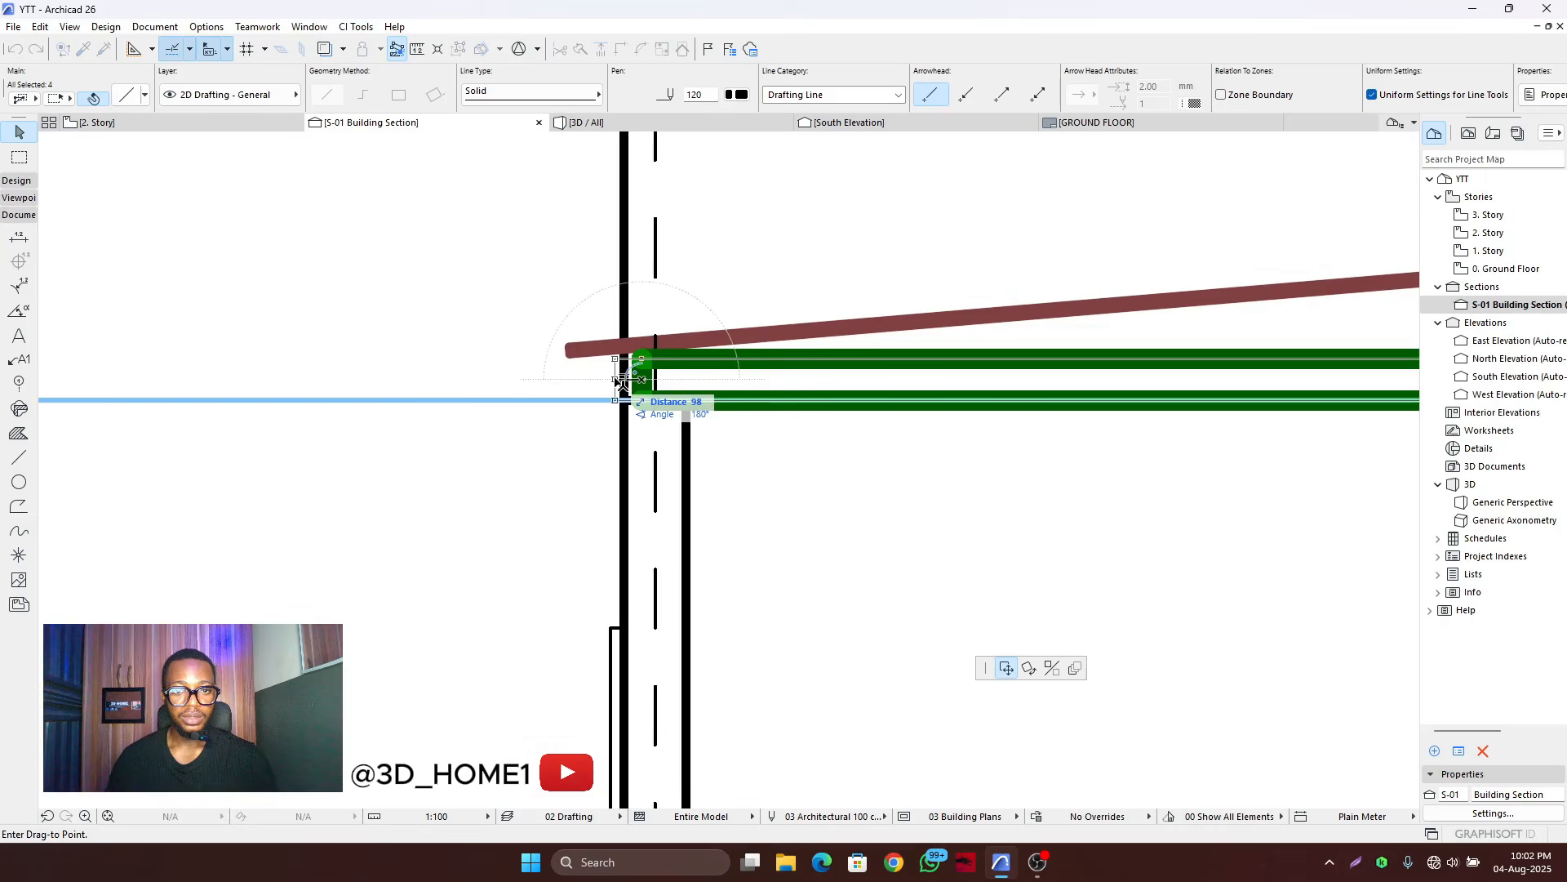
click(627, 382)
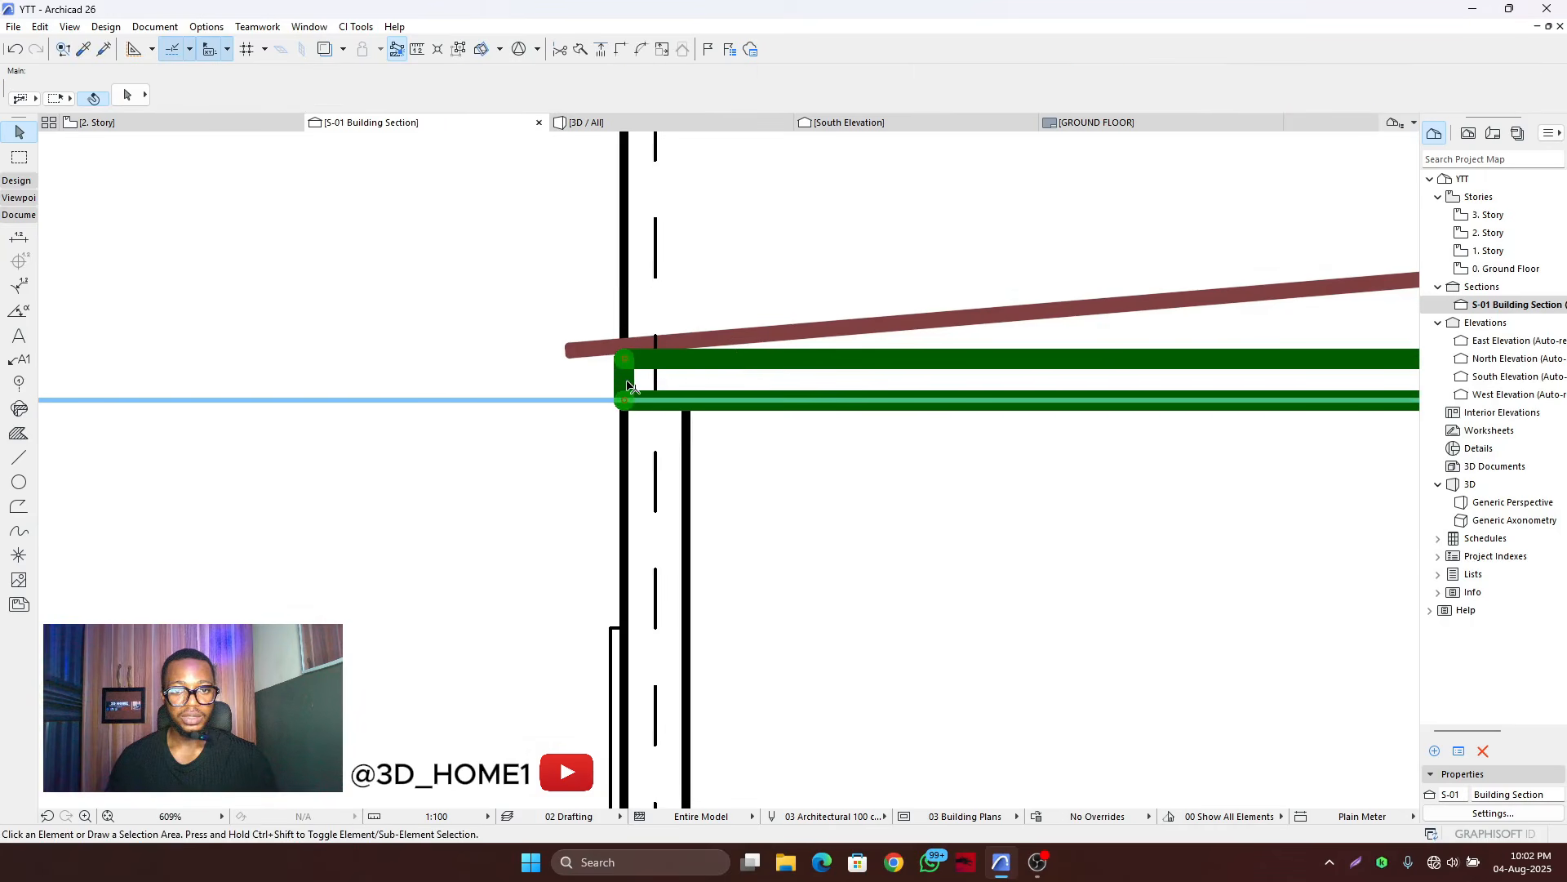
key(Escape)
scroll(604, 382, down, 10)
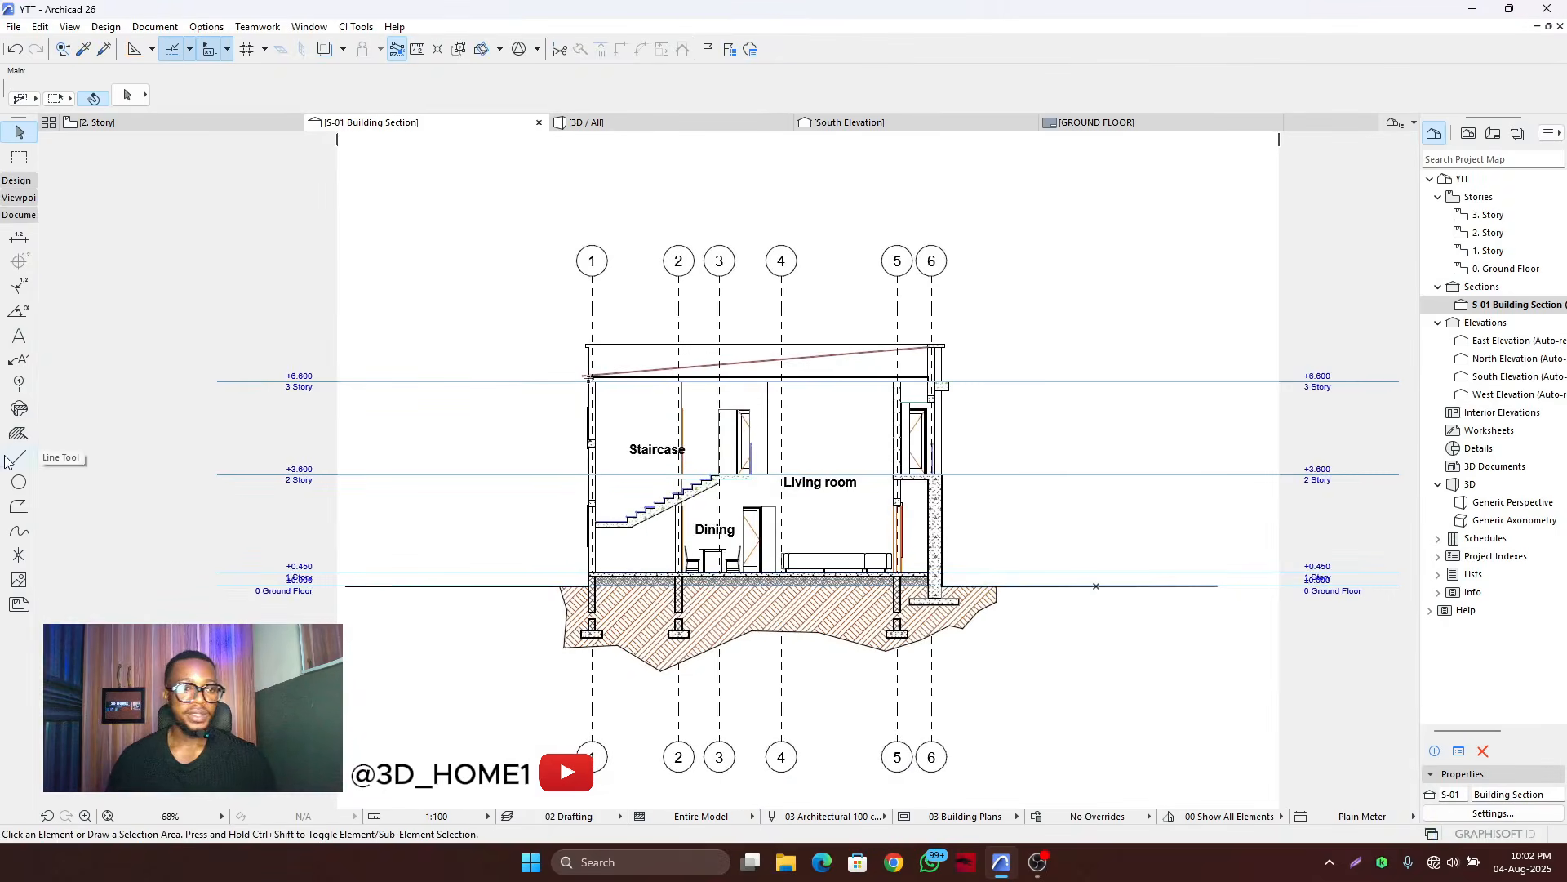
- Draw a narrow upright rectangle against the far parapet, from the long rectangle's top corner up to the sloping roof, about 930 mm high
click(19, 457)
scroll(826, 356, up, 4)
scroll(482, 400, up, 9)
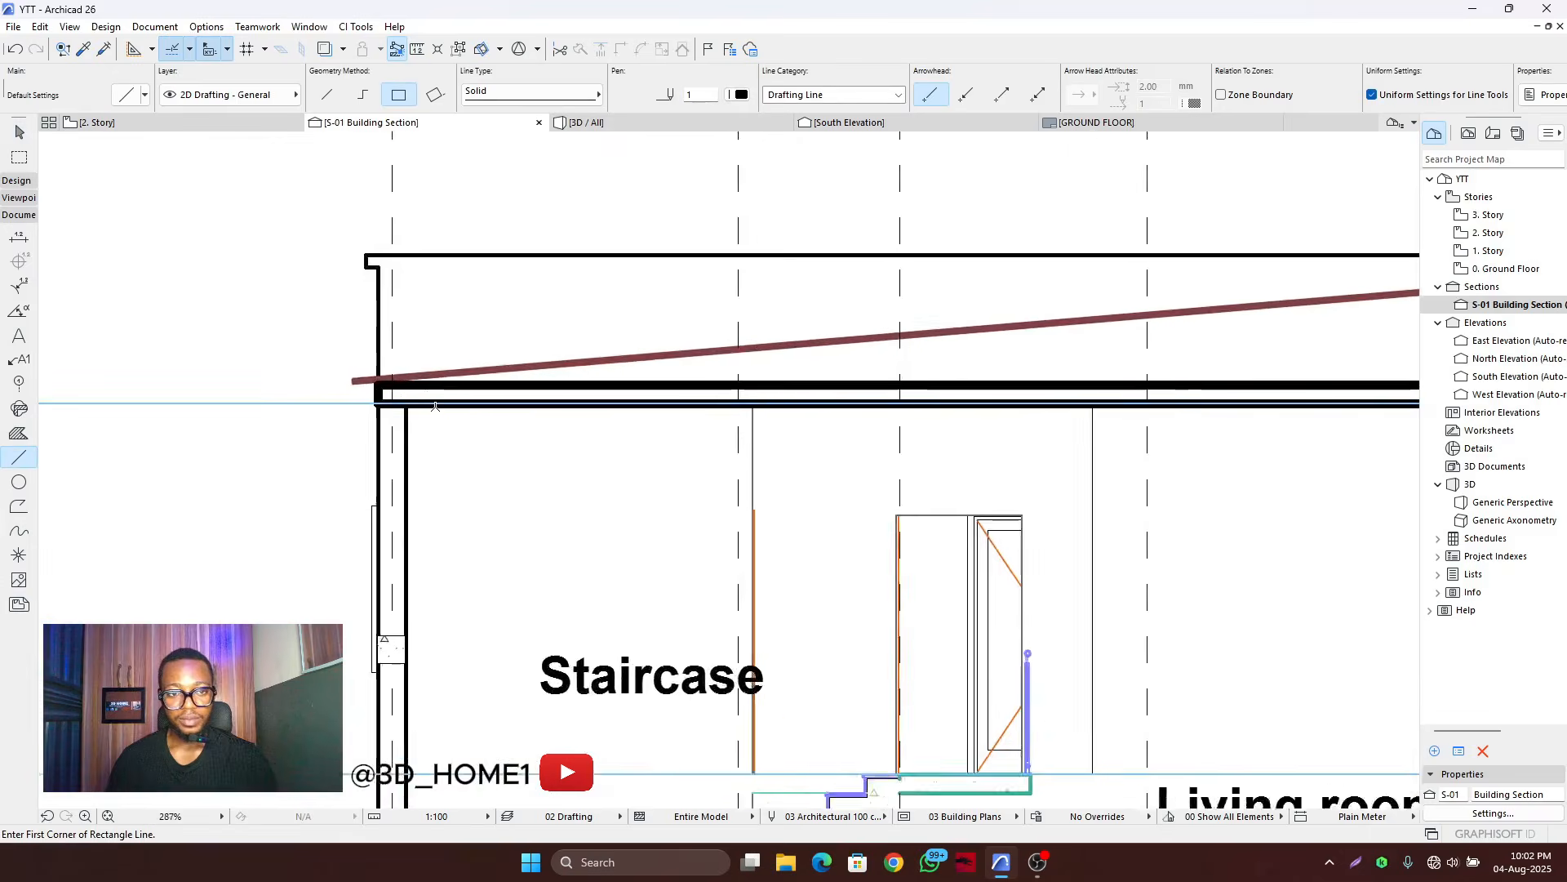
scroll(893, 394, down, 8)
scroll(893, 395, down, 1)
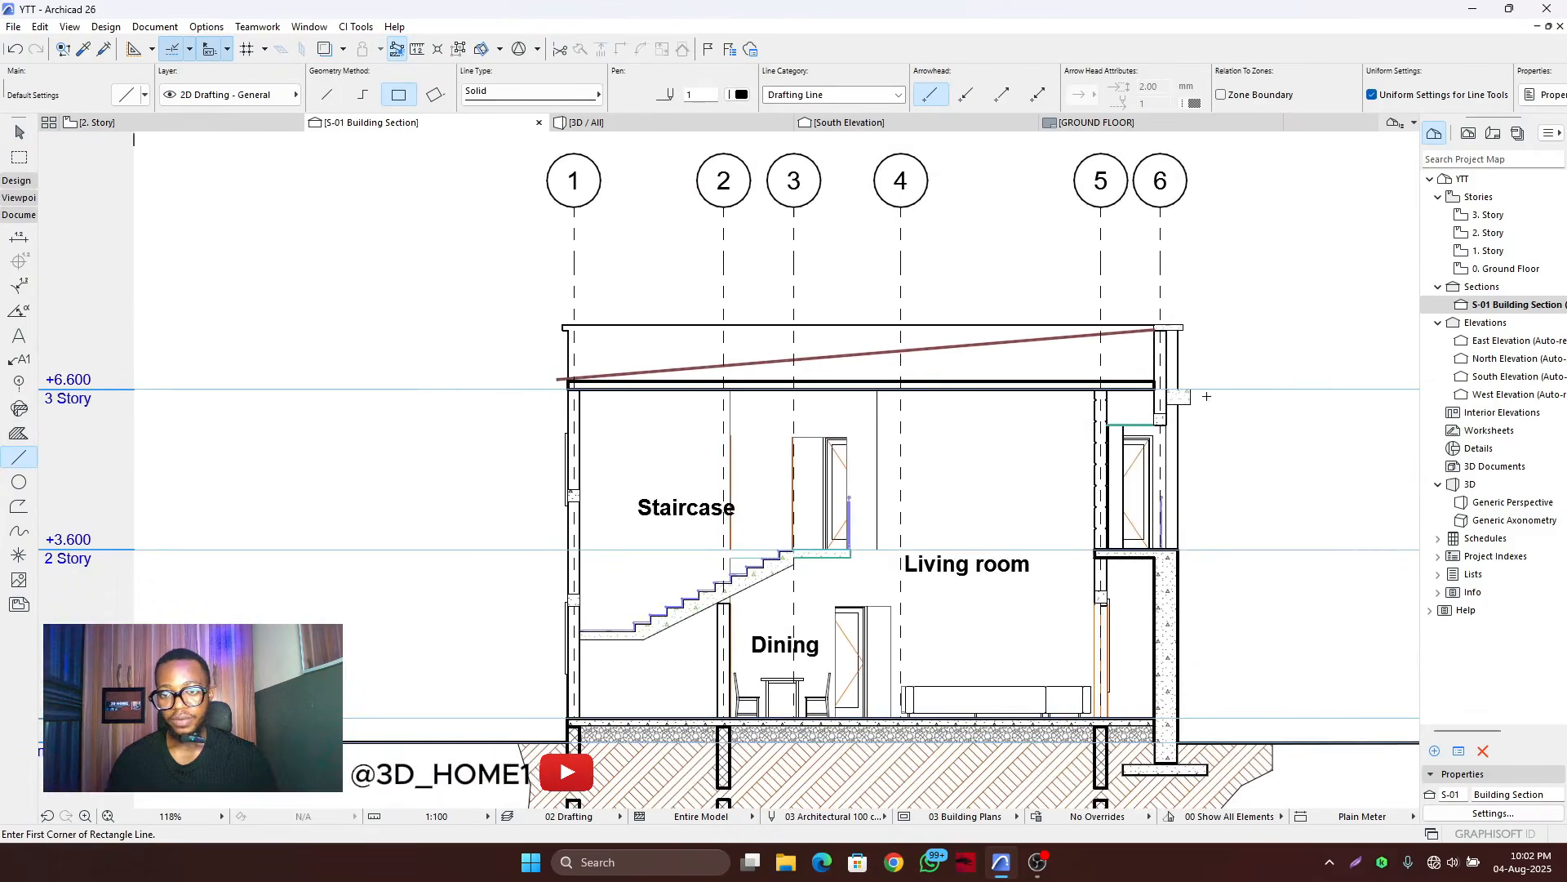
scroll(1125, 365, up, 7)
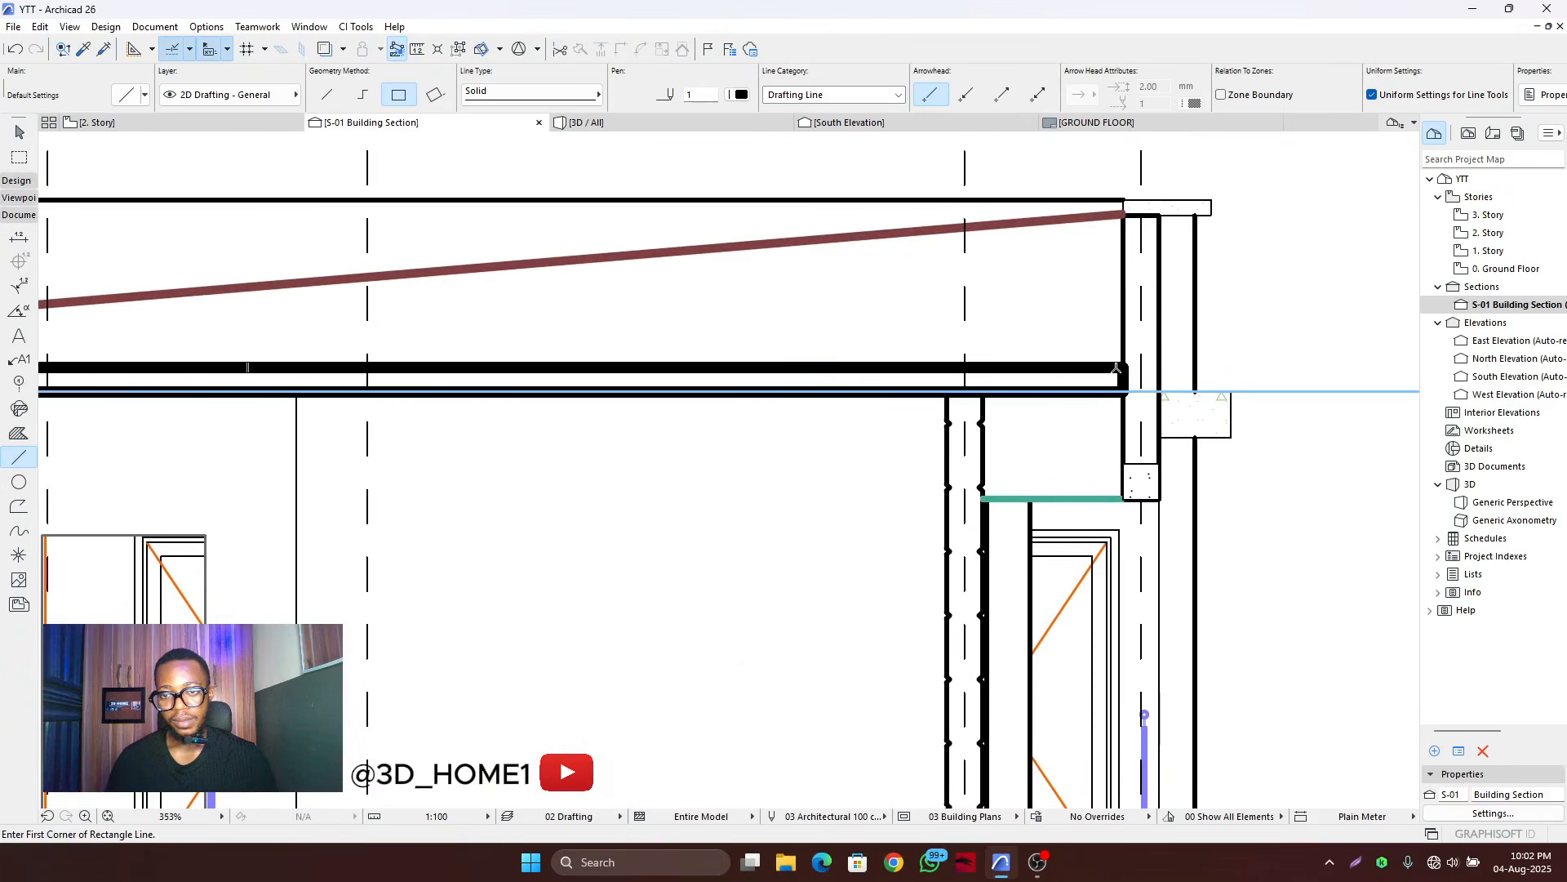
click(1123, 366)
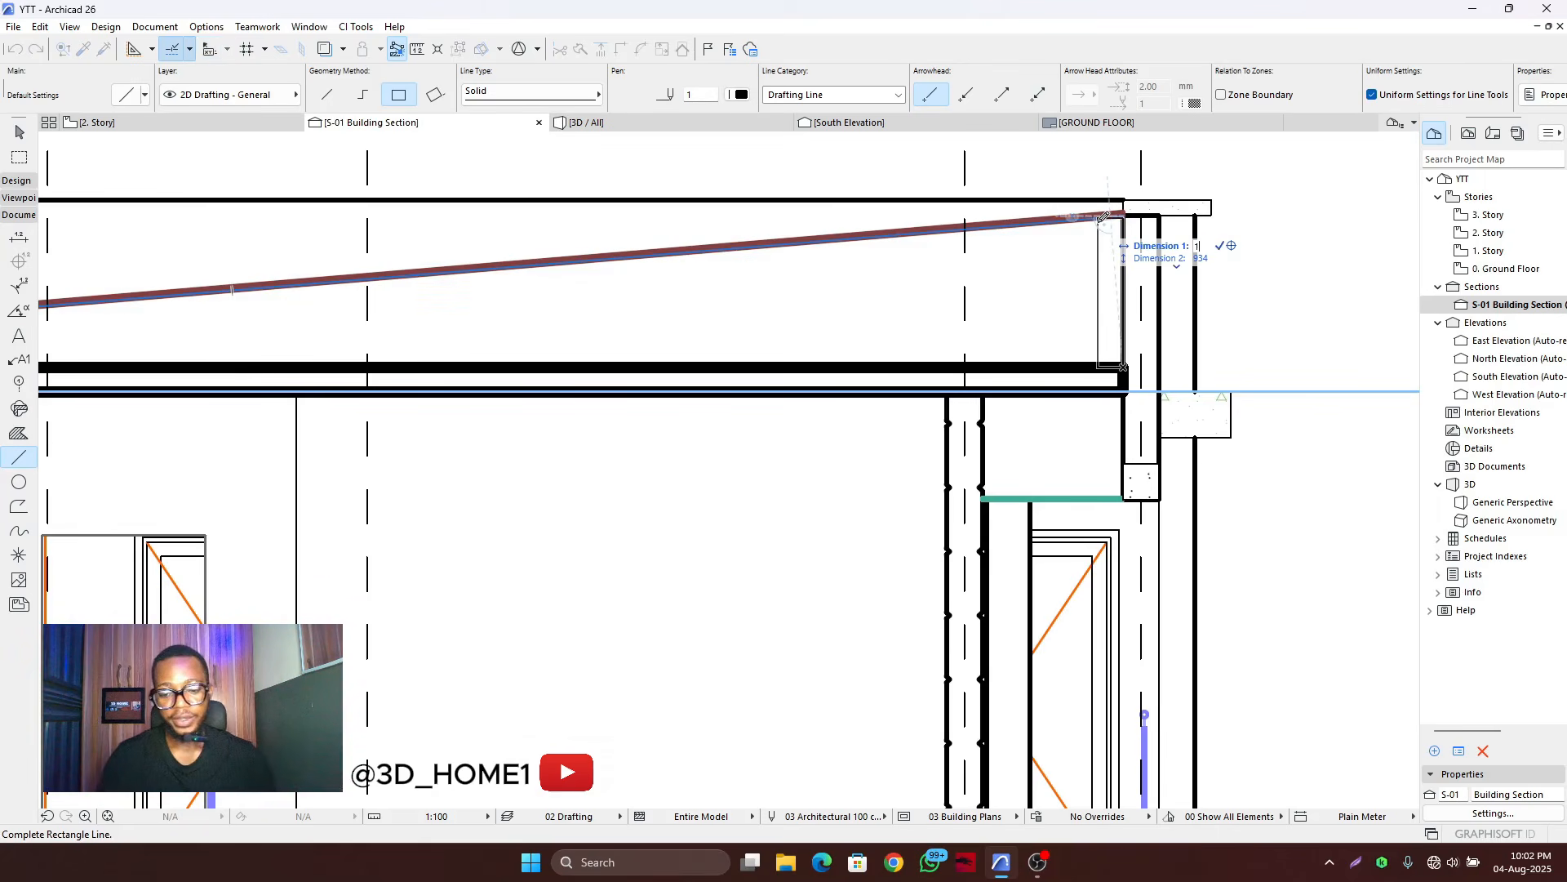
key(Return)
key(Escape)
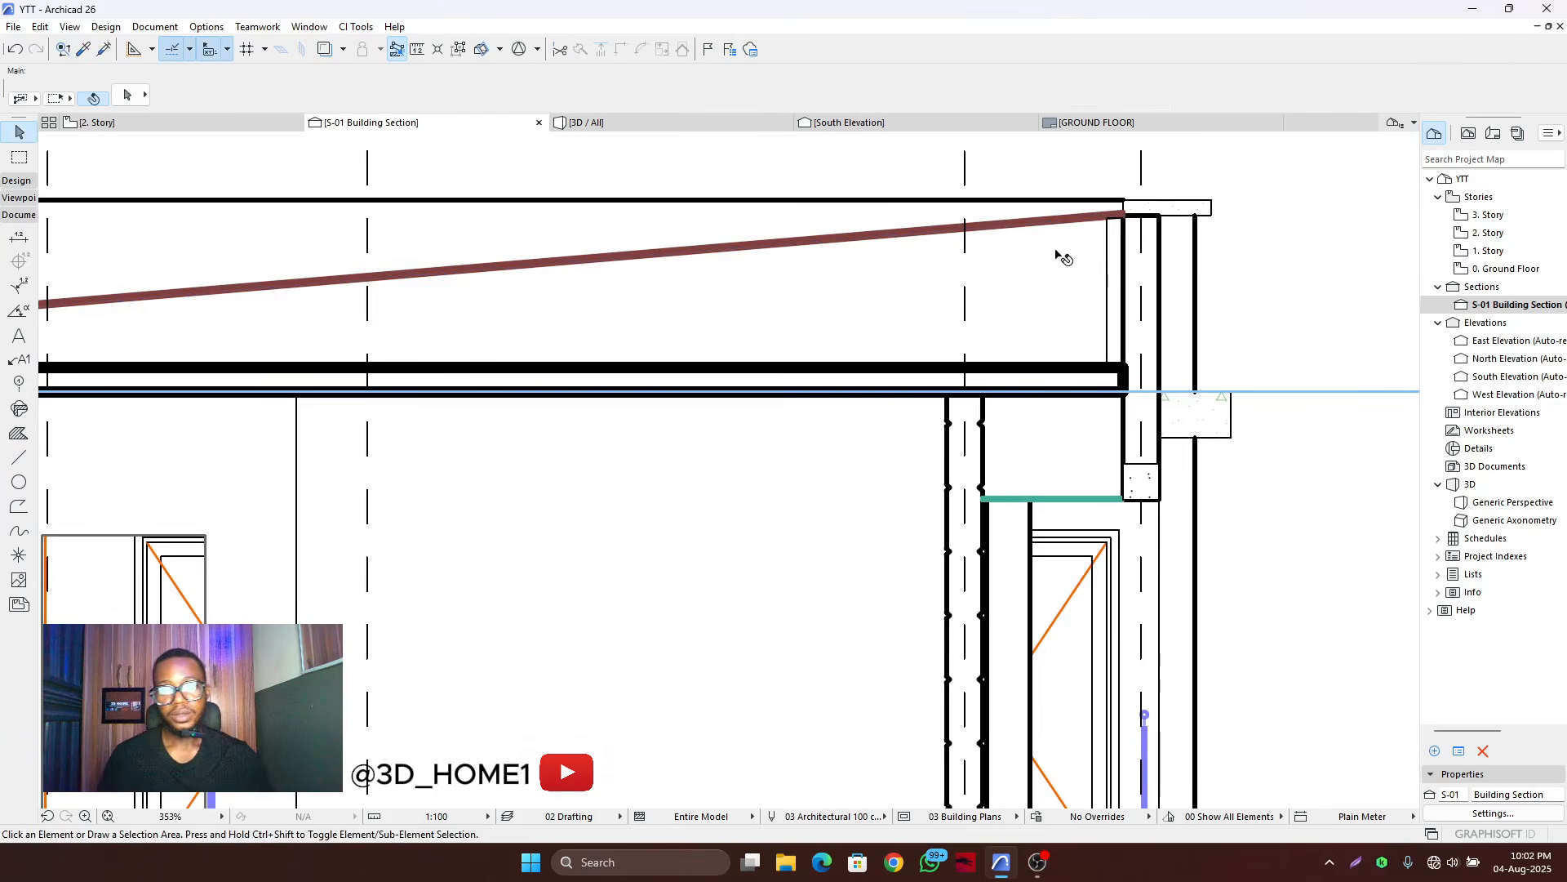
- Draw a single vertical line about 1939 mm long from the narrow rectangle's base up past the sloping roof
scroll(1109, 270, down, 4)
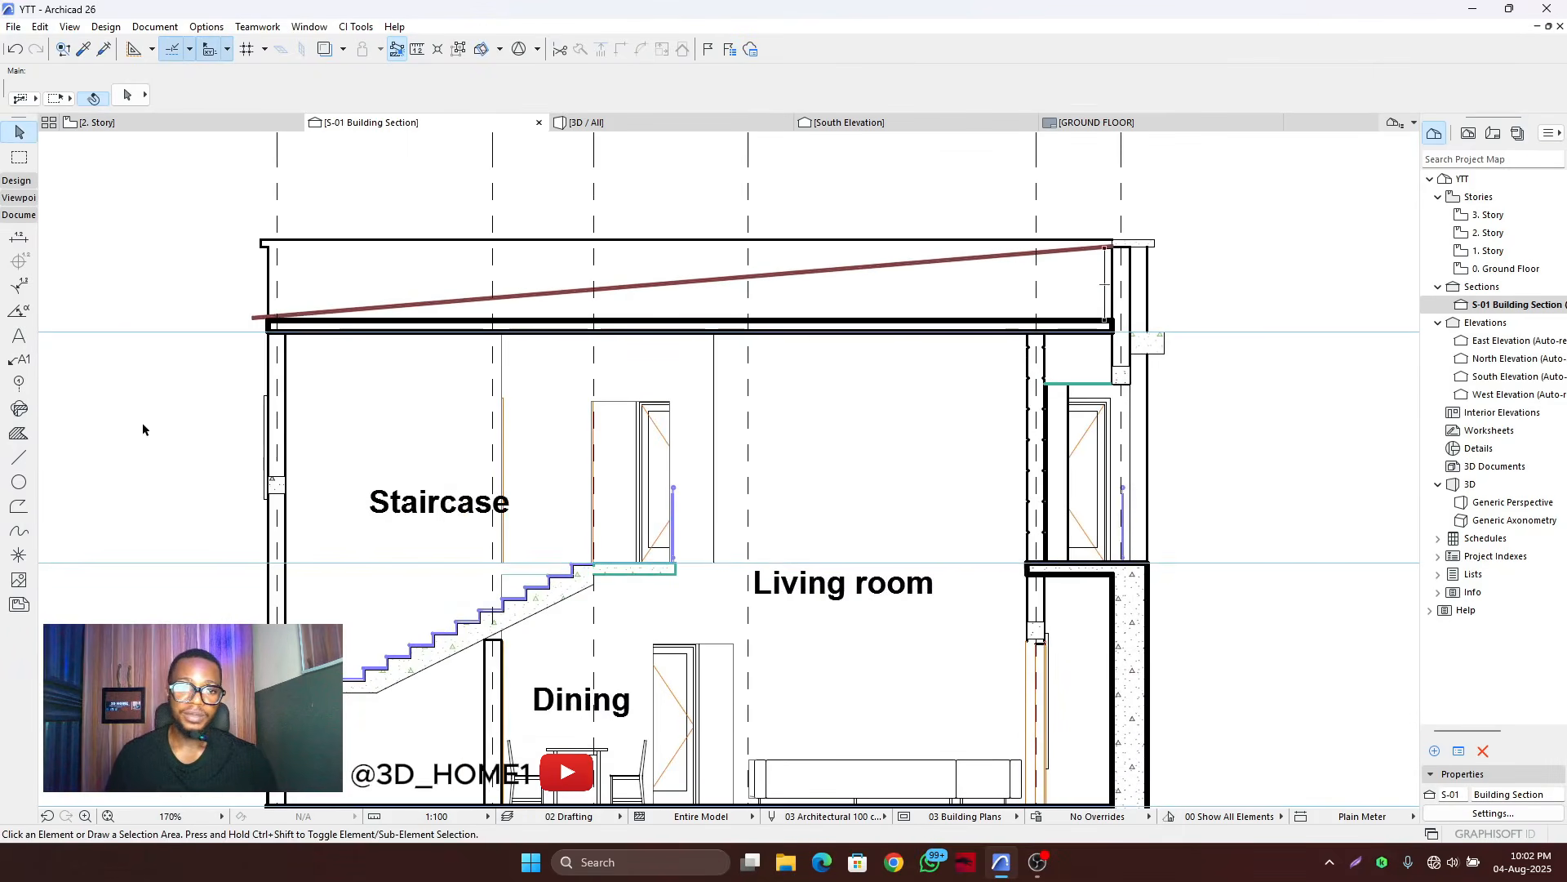
click(19, 457)
scroll(1069, 318, up, 4)
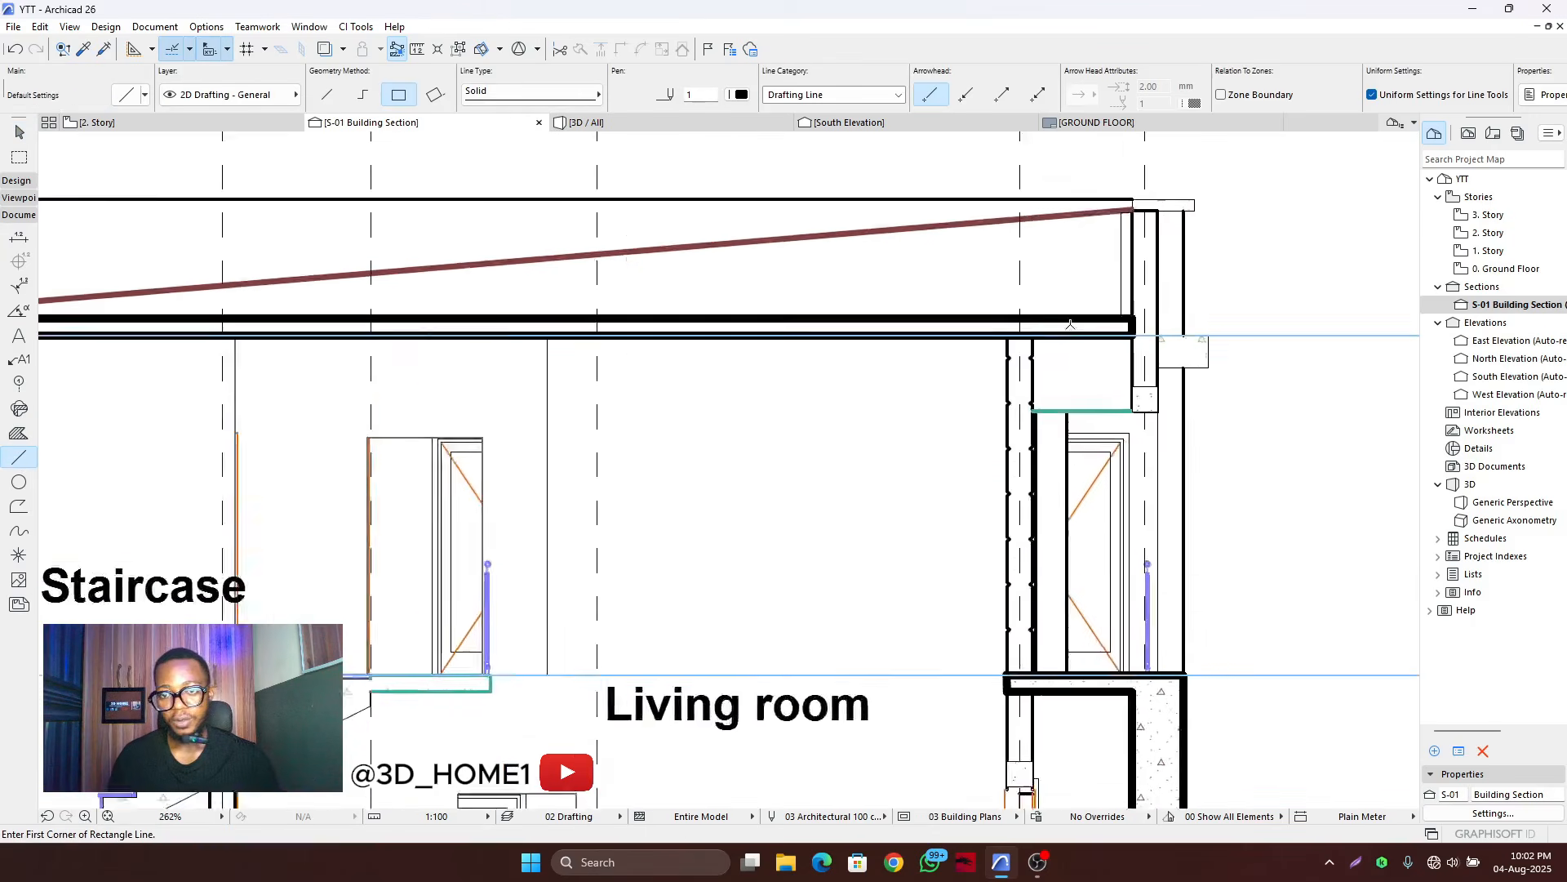
click(1153, 316)
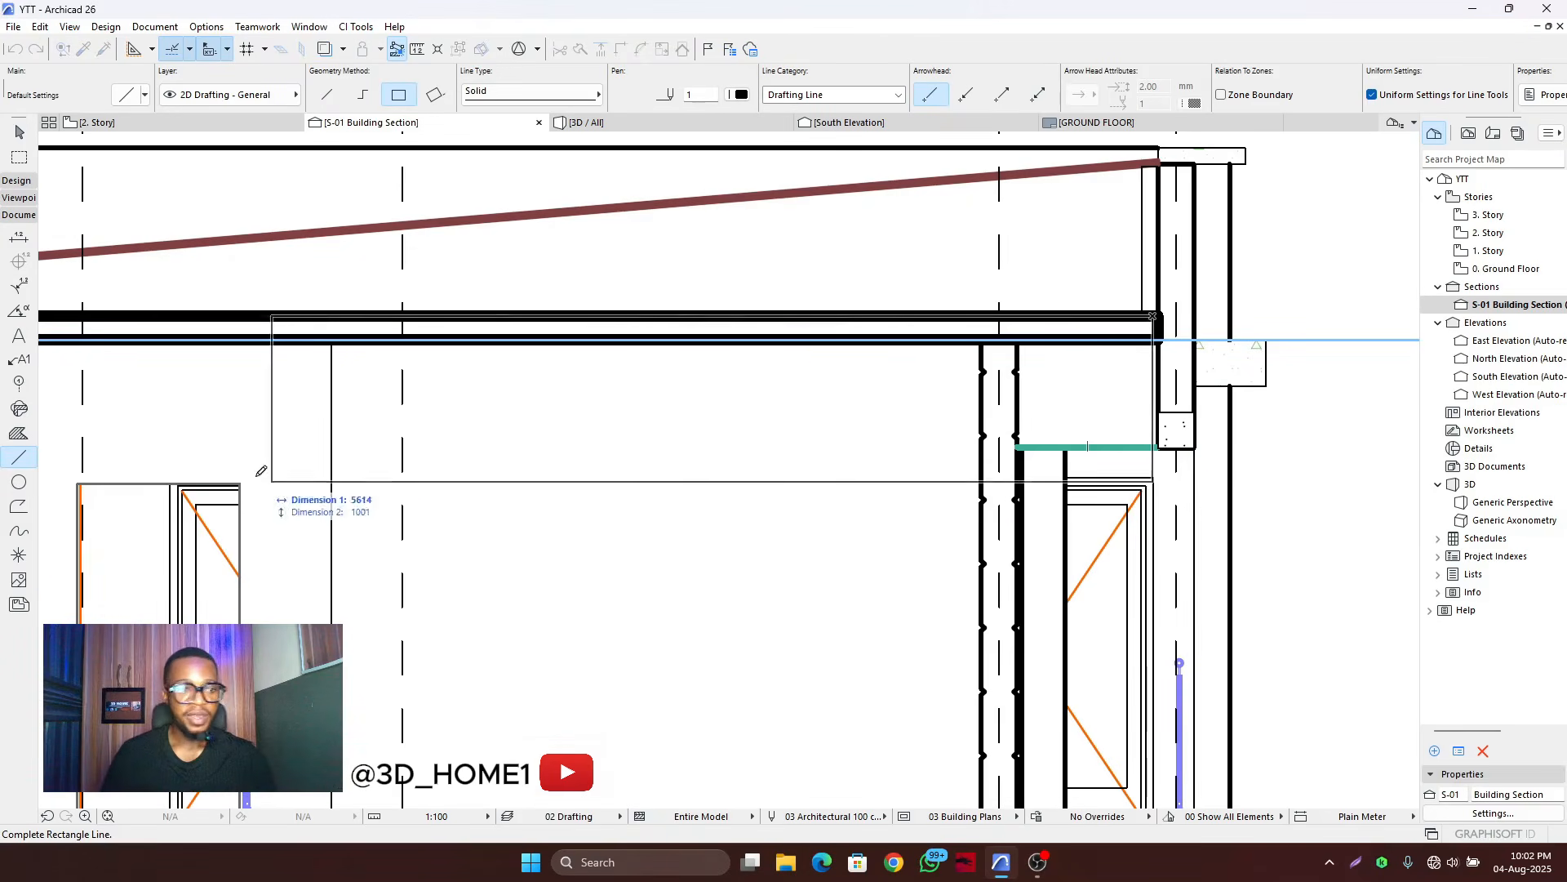
click(326, 94)
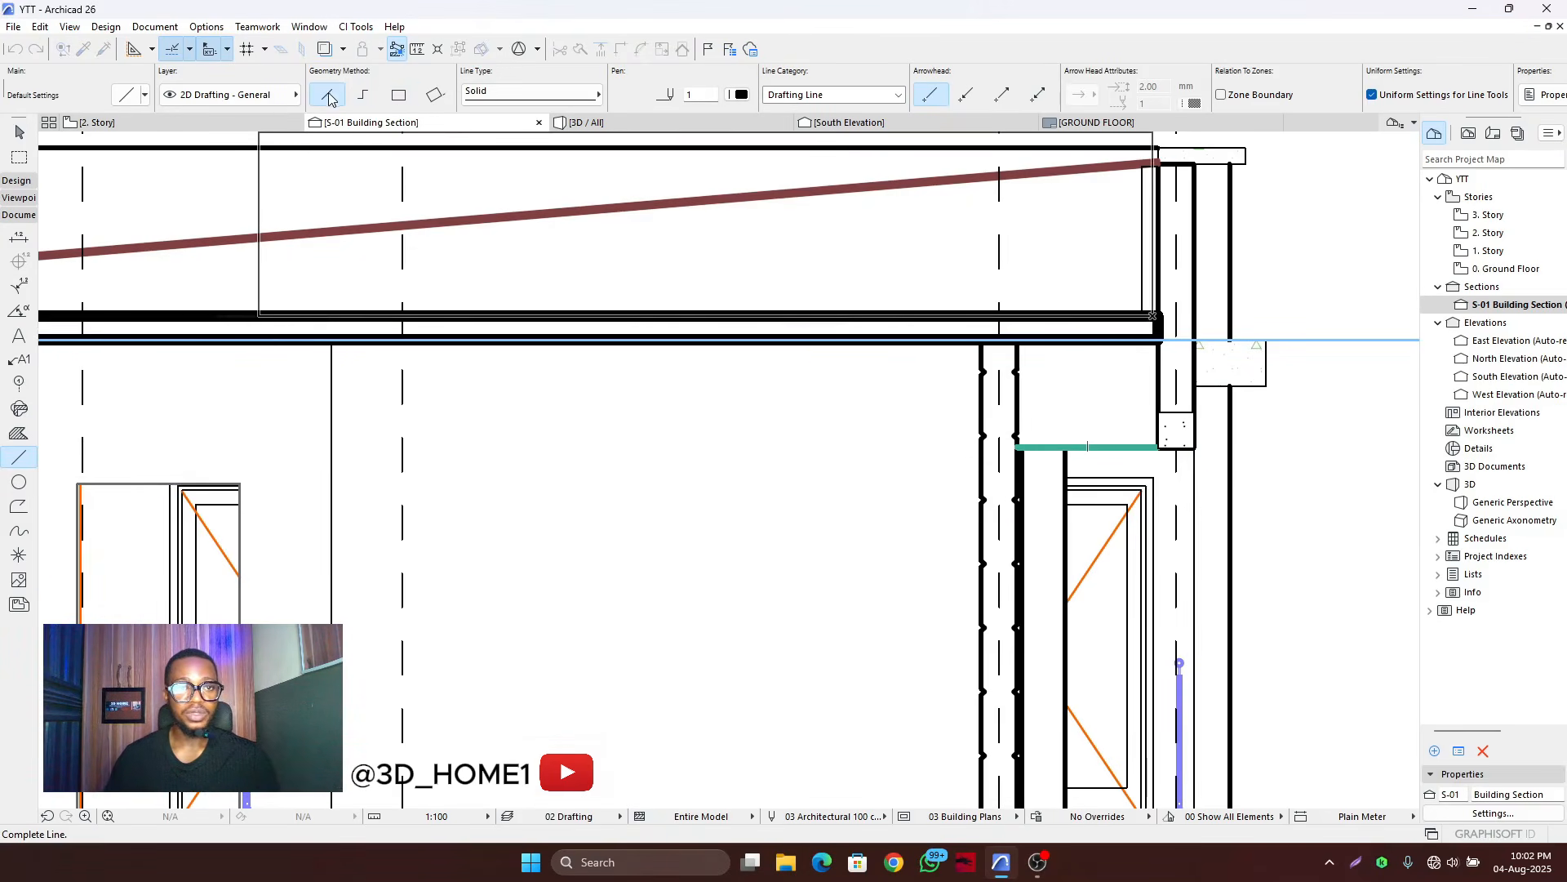
scroll(961, 582, down, 2)
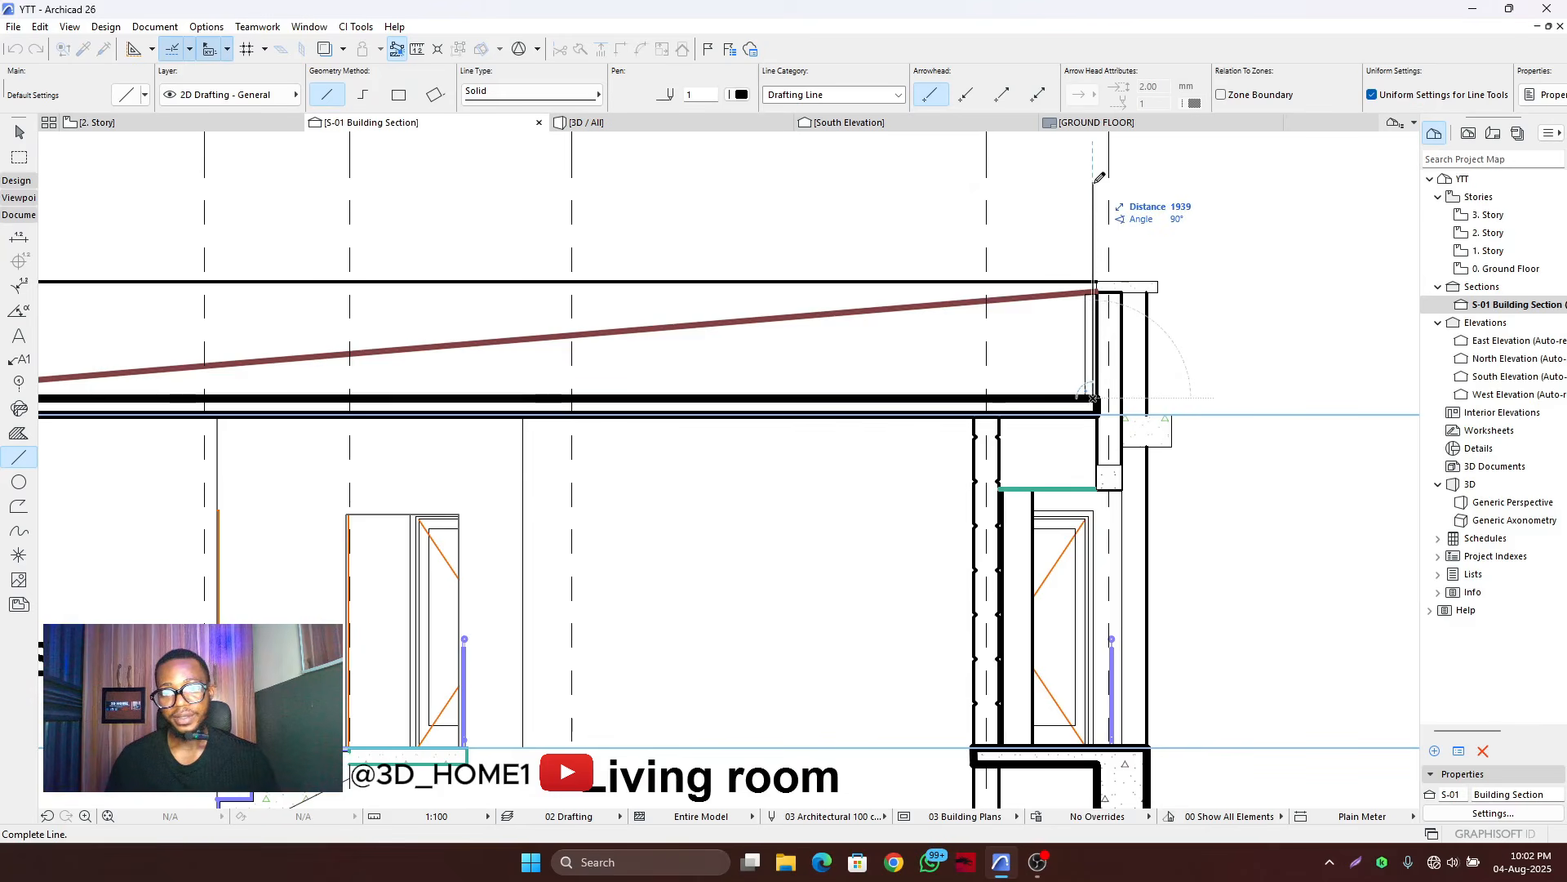
click(1098, 174)
key(Escape)
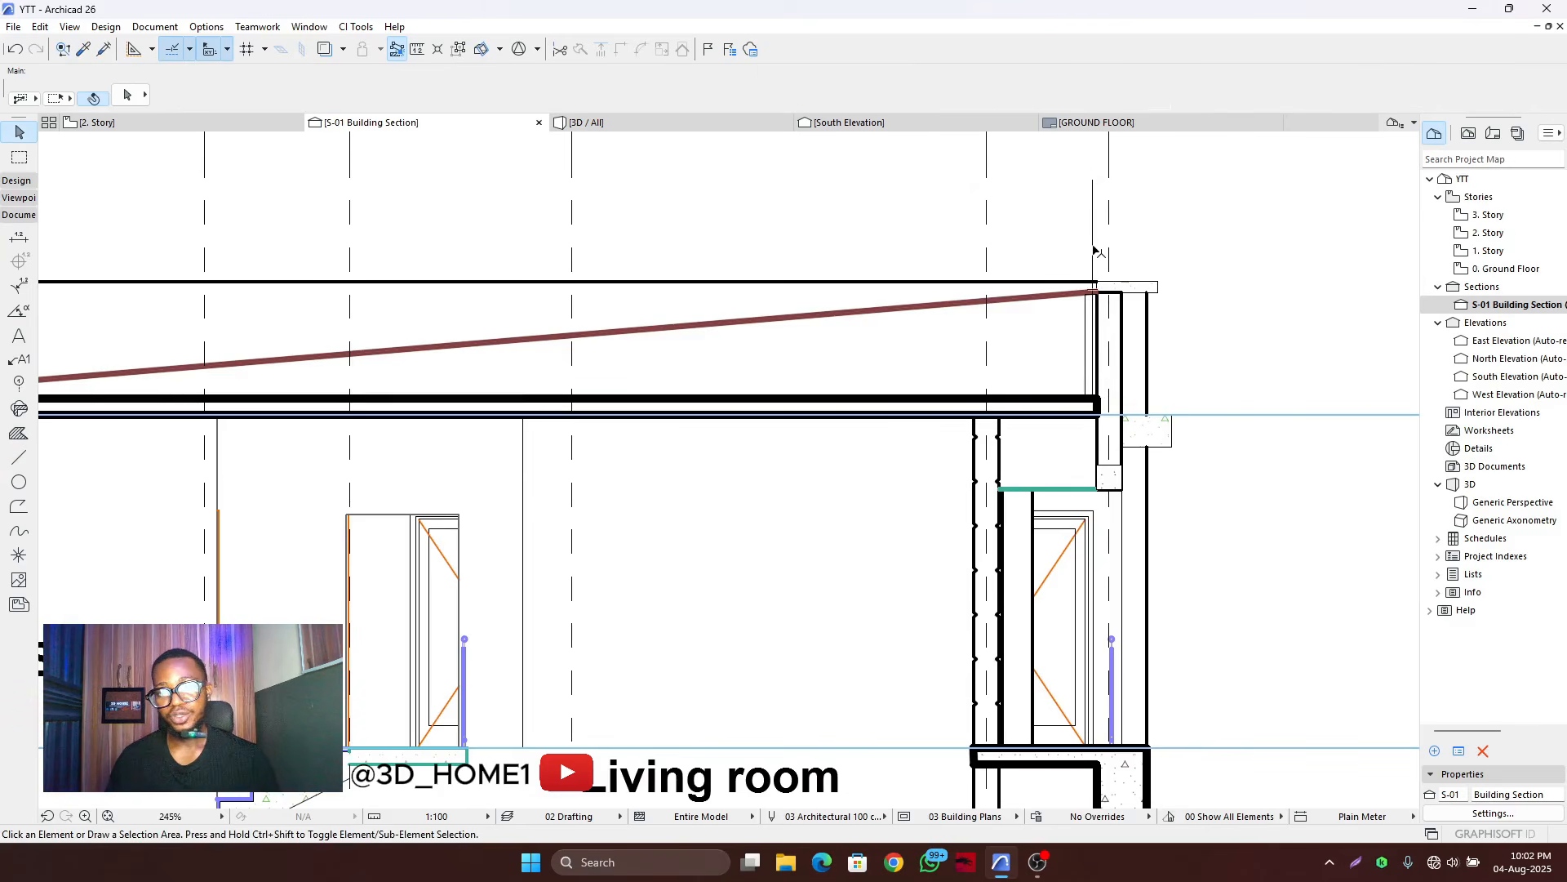
- Multiply the vertical line horizontally towards the staircase wall with Increment and Spread at 1200 mm spacing, making eight copies
scroll(1098, 252, up, 1)
click(1094, 250)
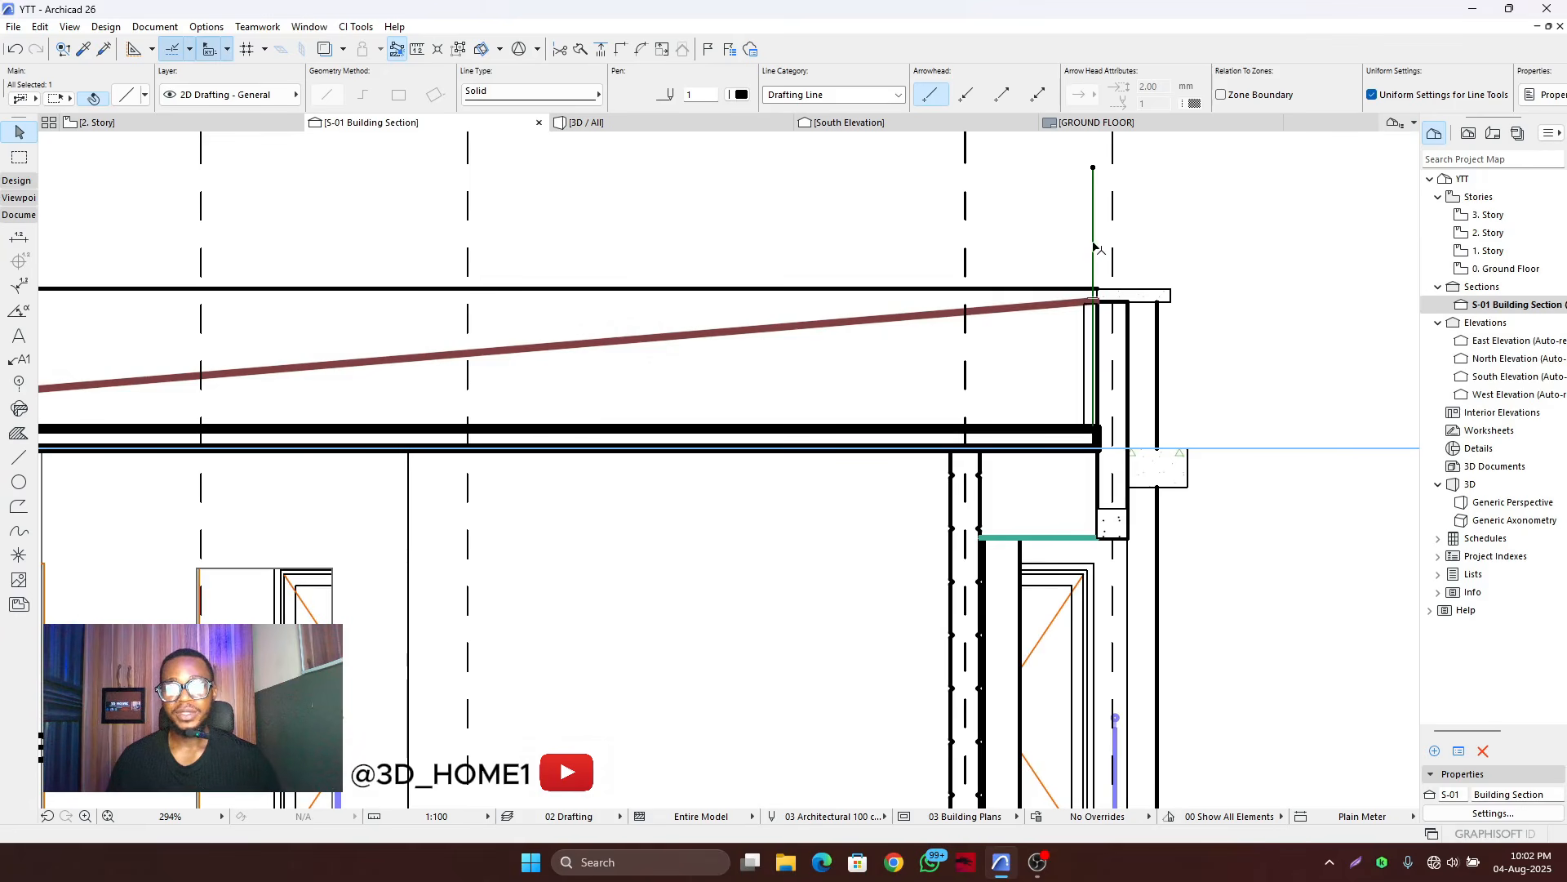
click(1094, 244)
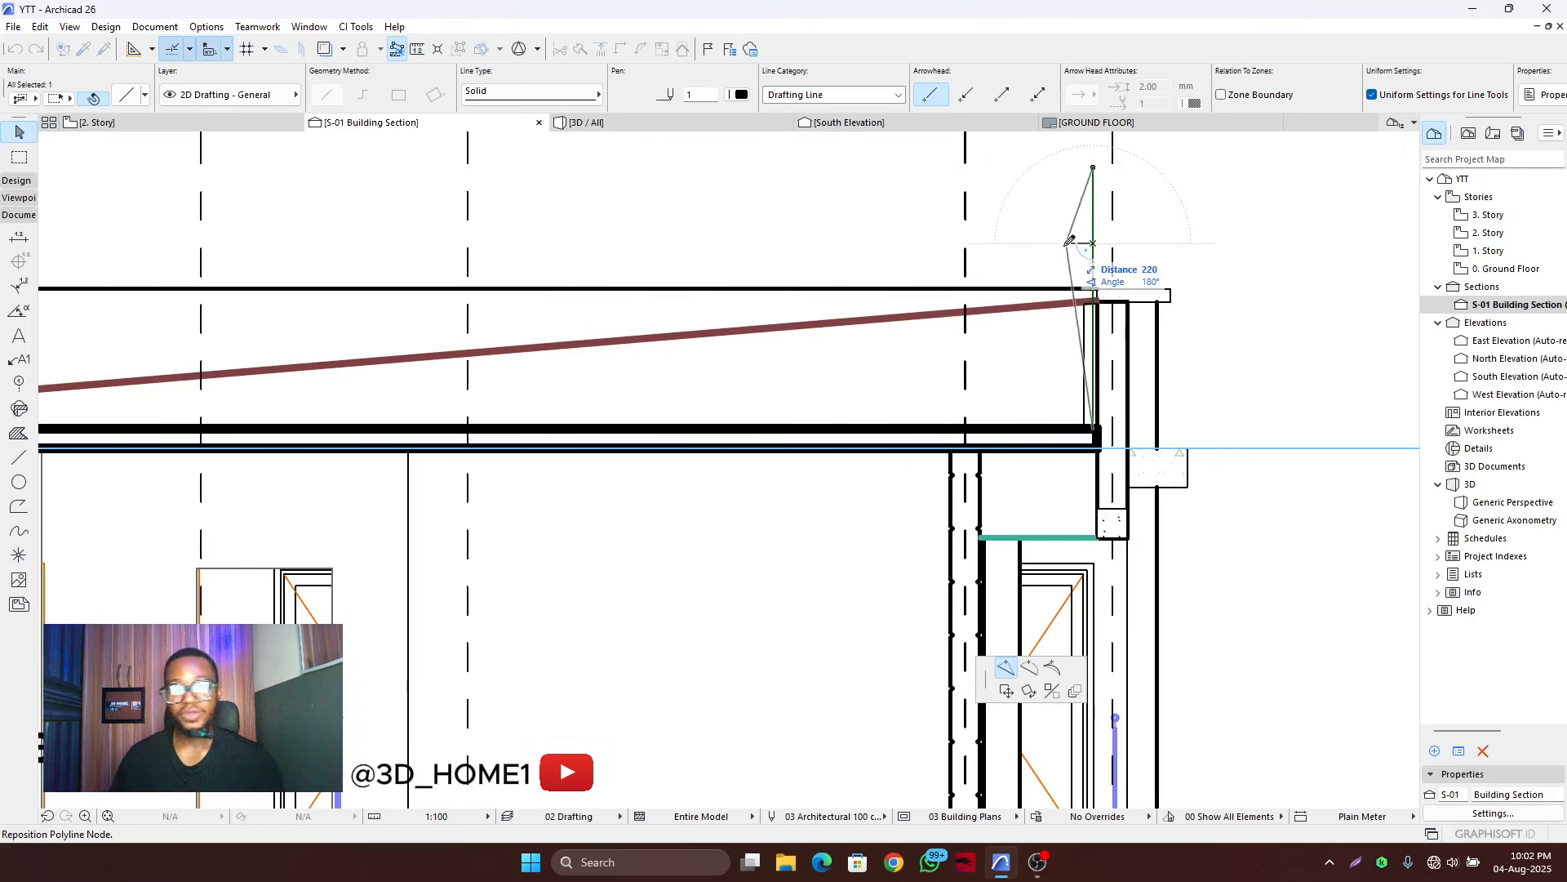
scroll(1066, 244, down, 2)
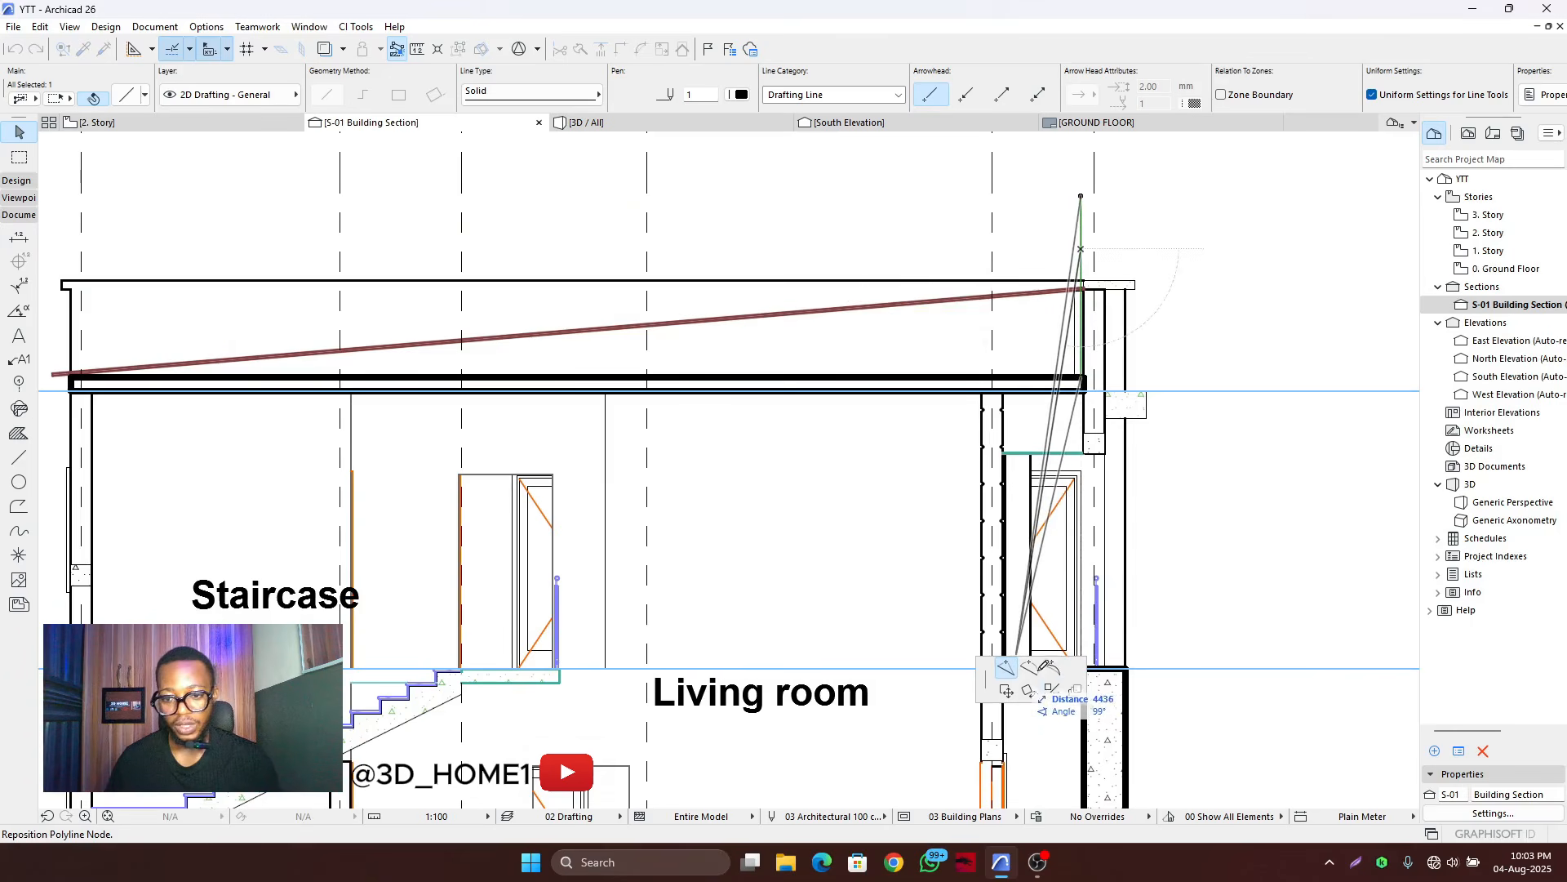
click(1074, 692)
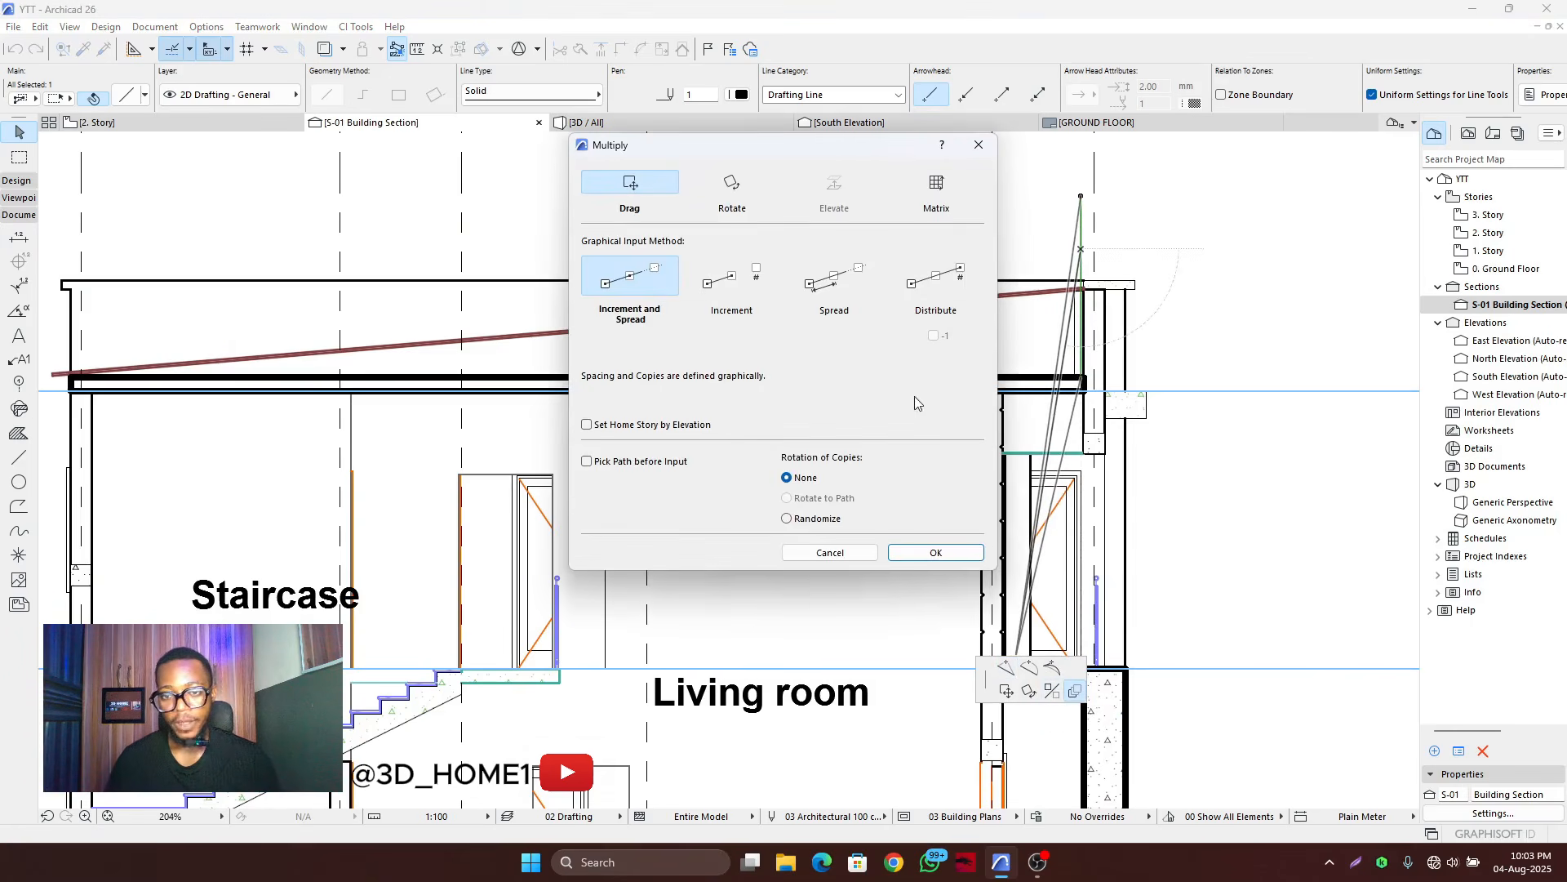
click(929, 554)
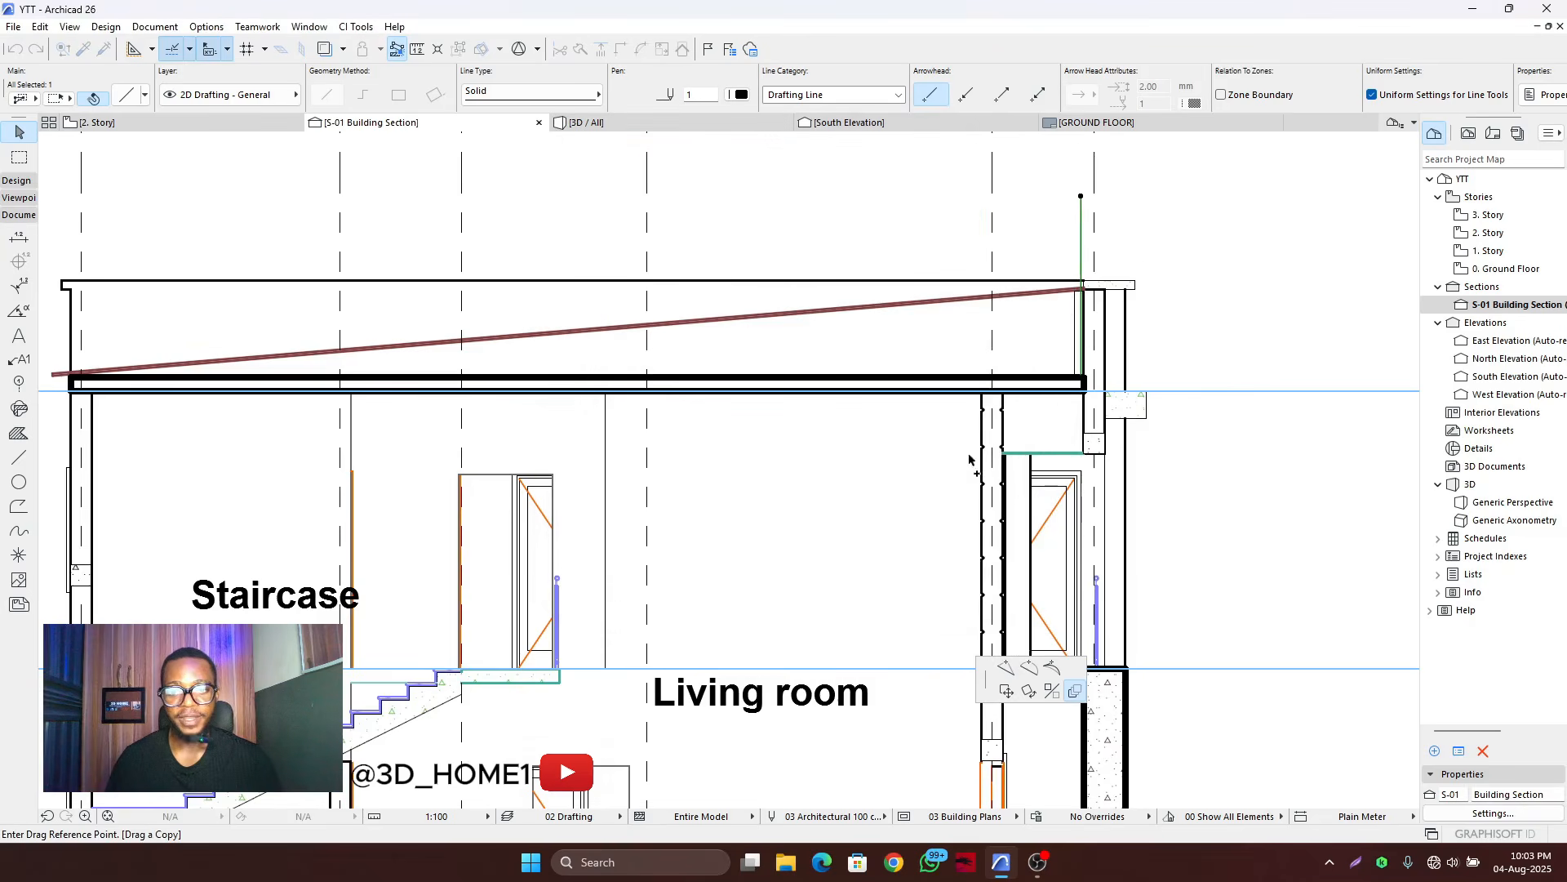
click(1081, 269)
text(1)
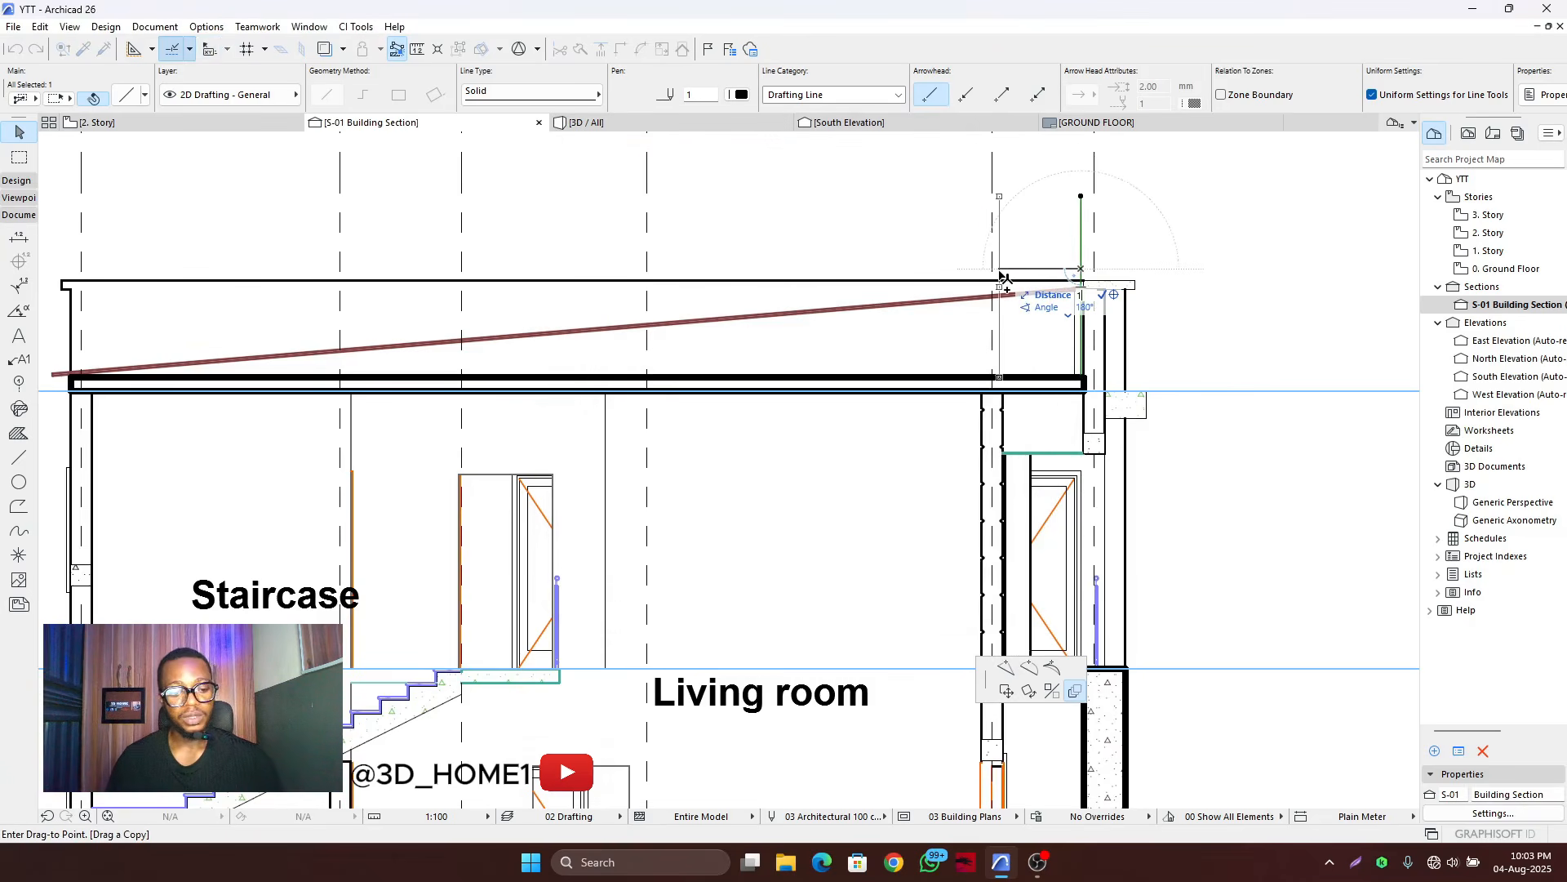
text(200)
key(Return)
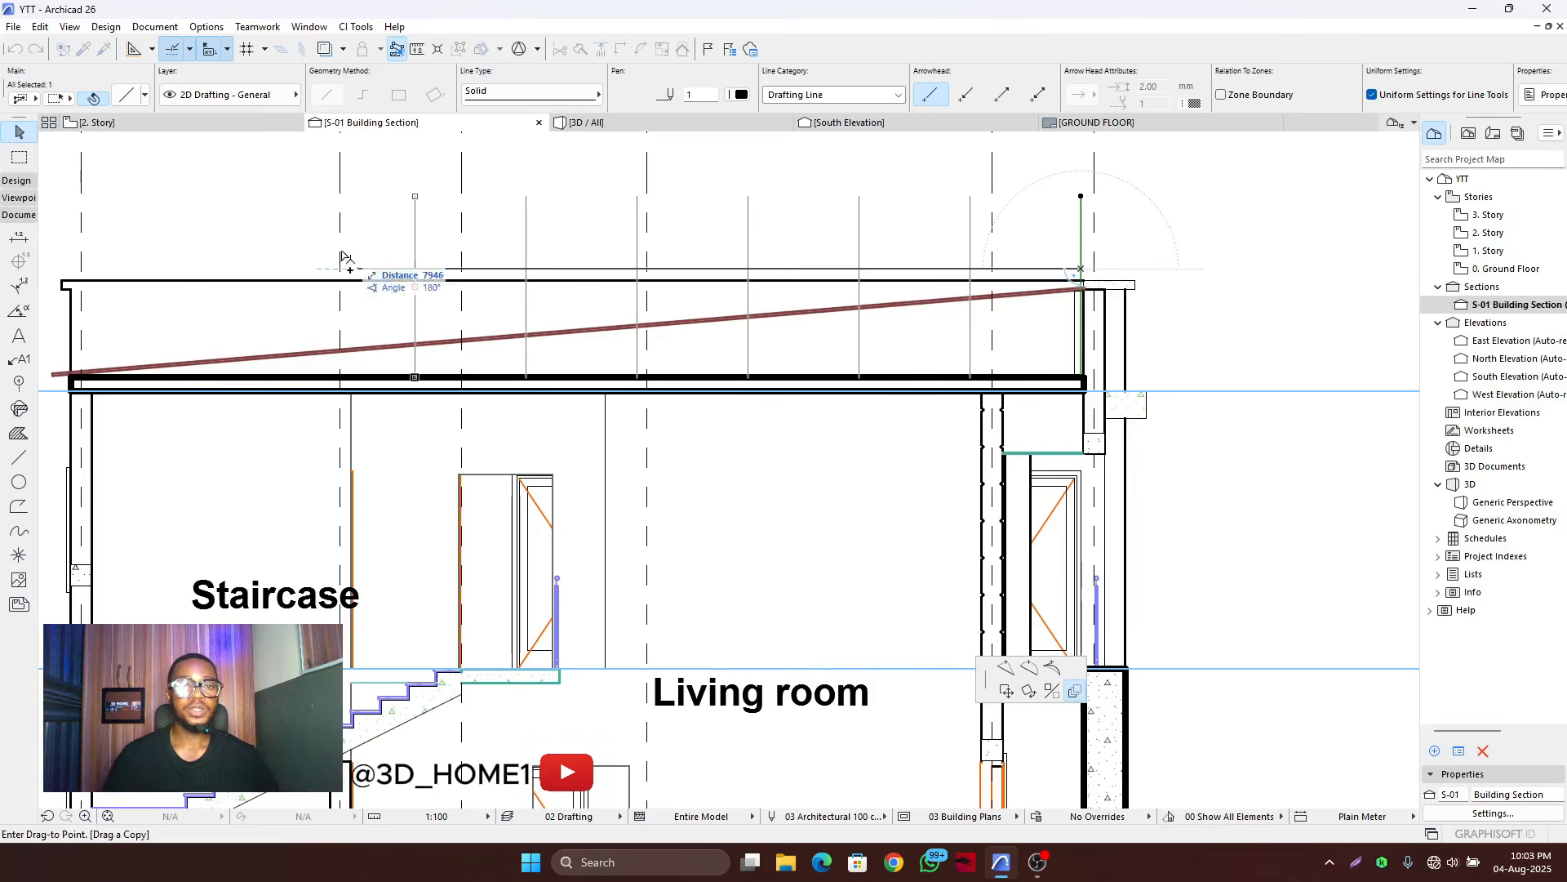
click(109, 242)
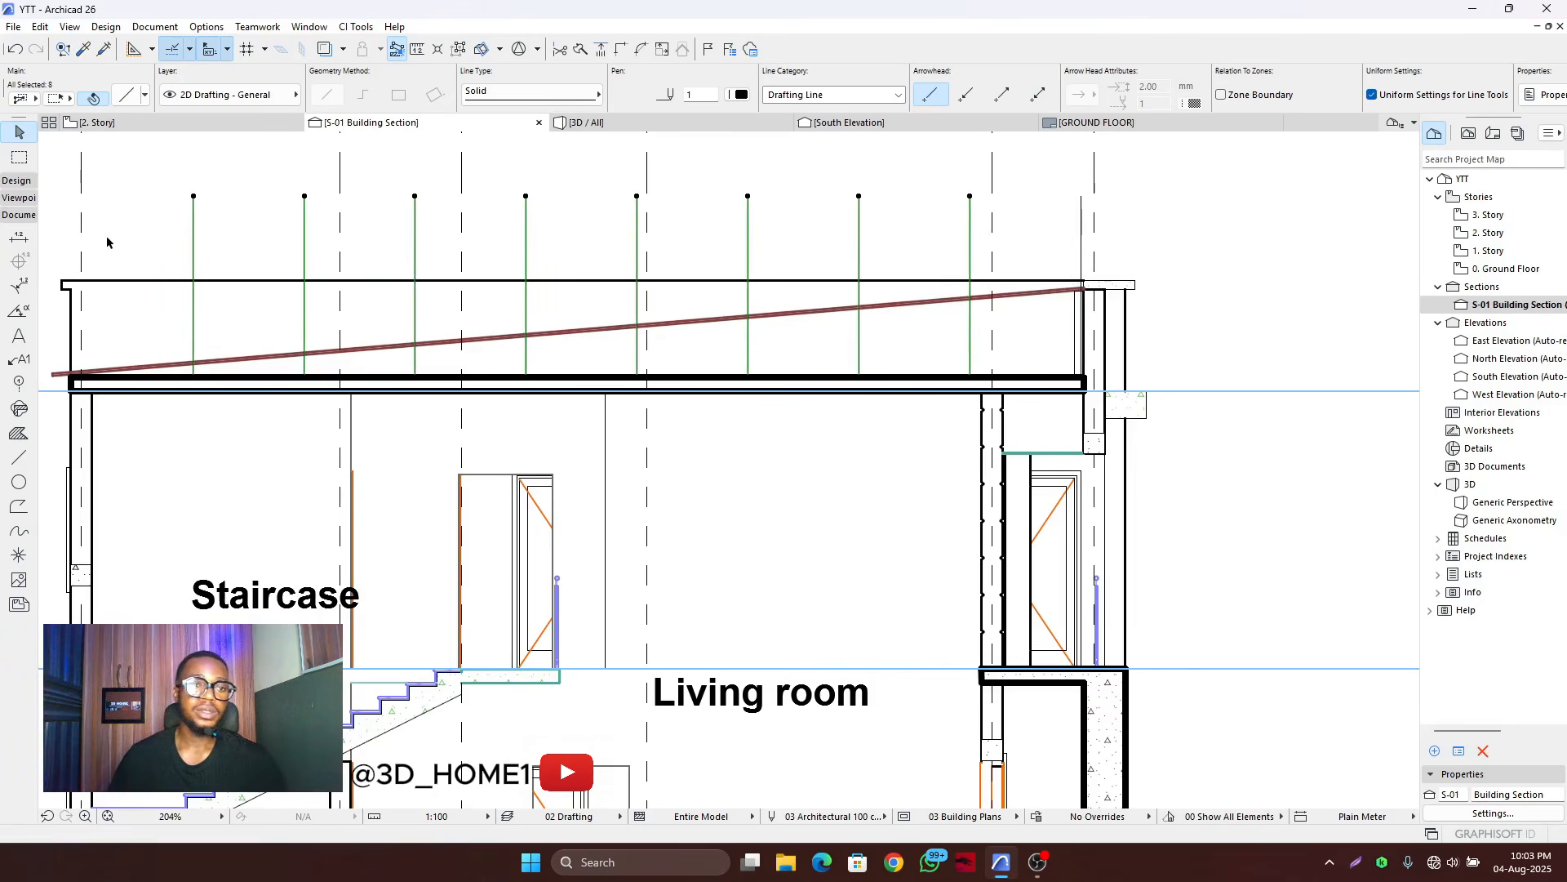
click(1077, 327)
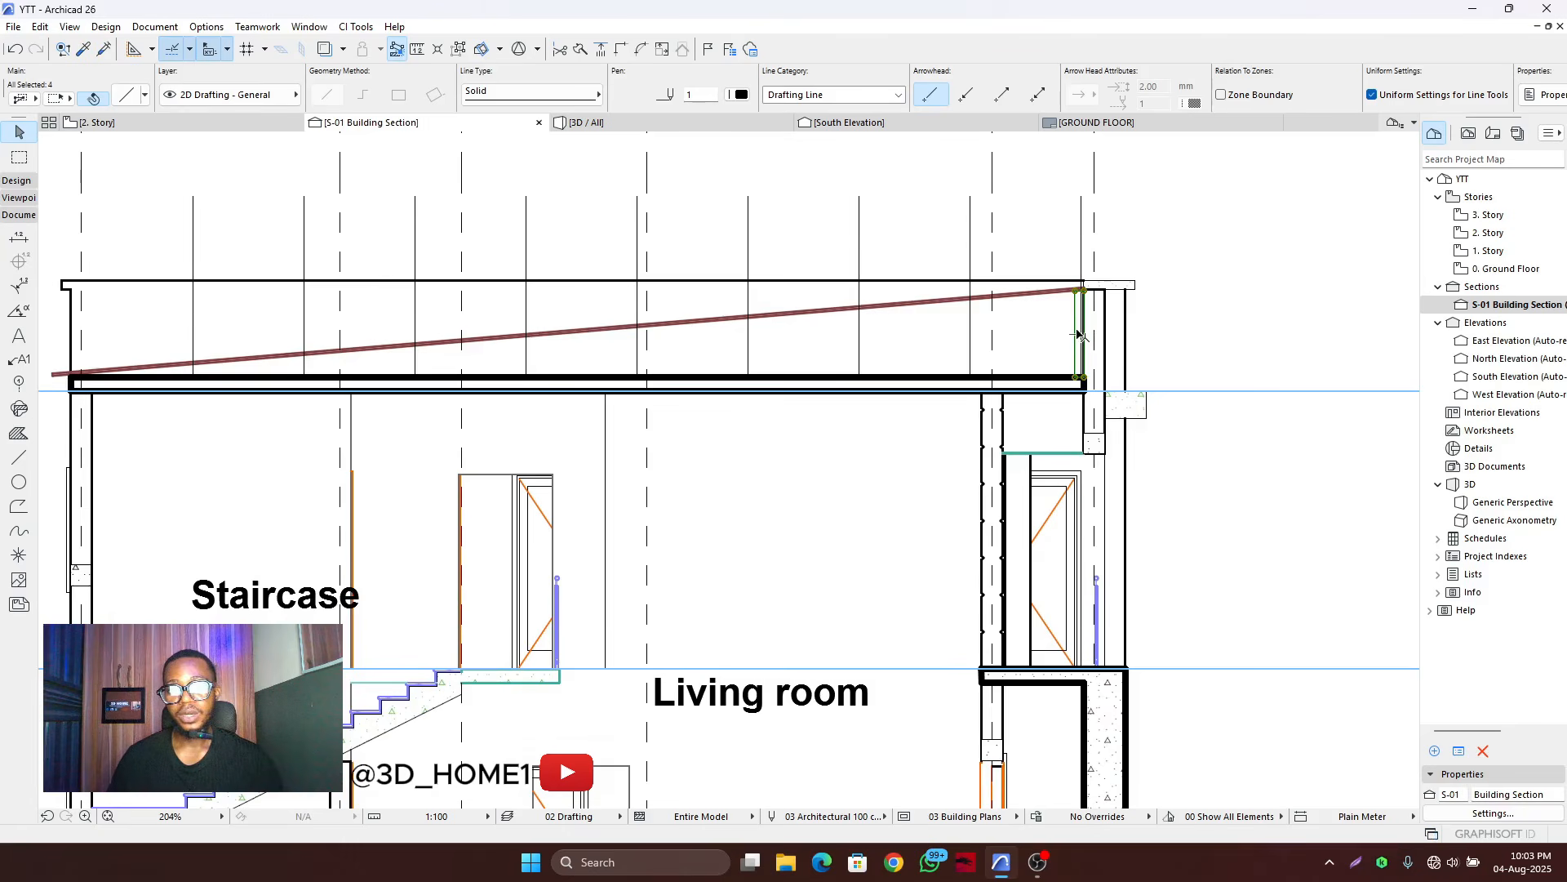
scroll(1077, 335, up, 3)
click(1073, 333)
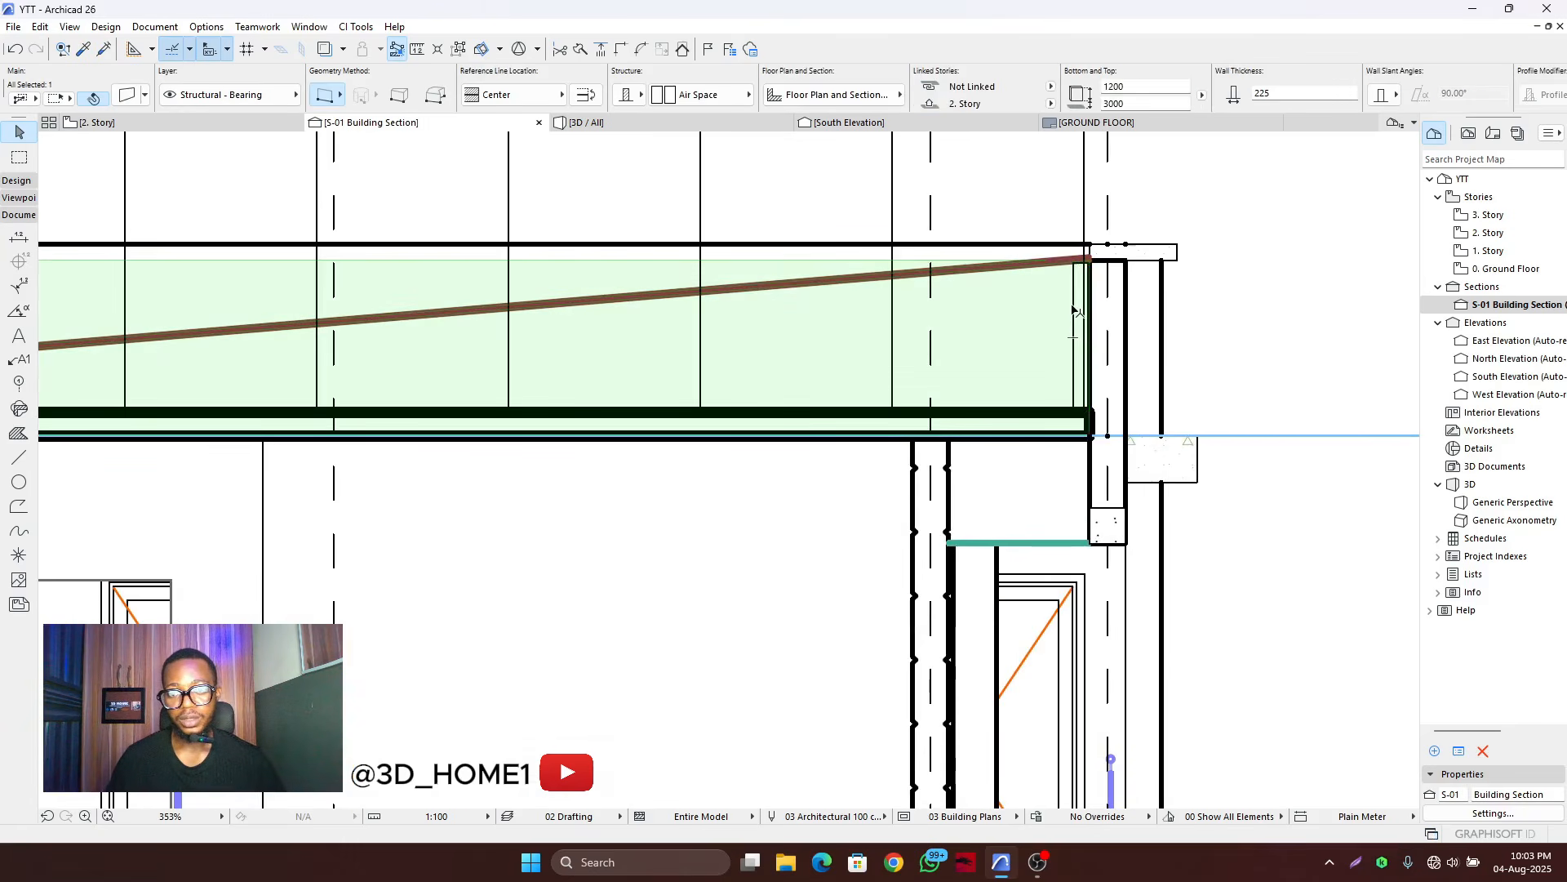
click(1074, 310)
click(1073, 307)
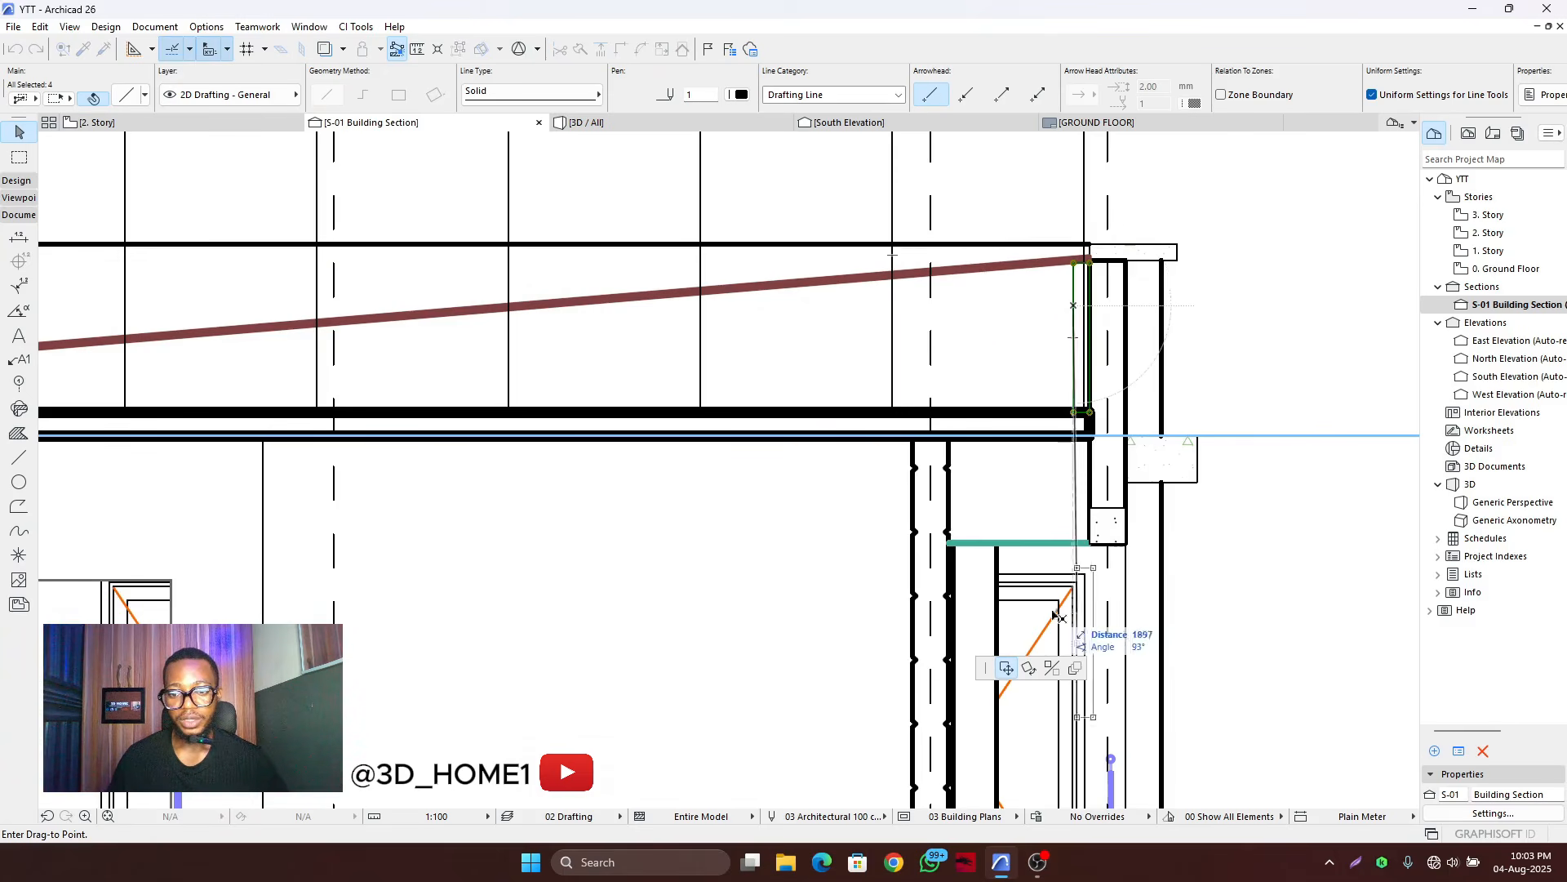
click(1074, 668)
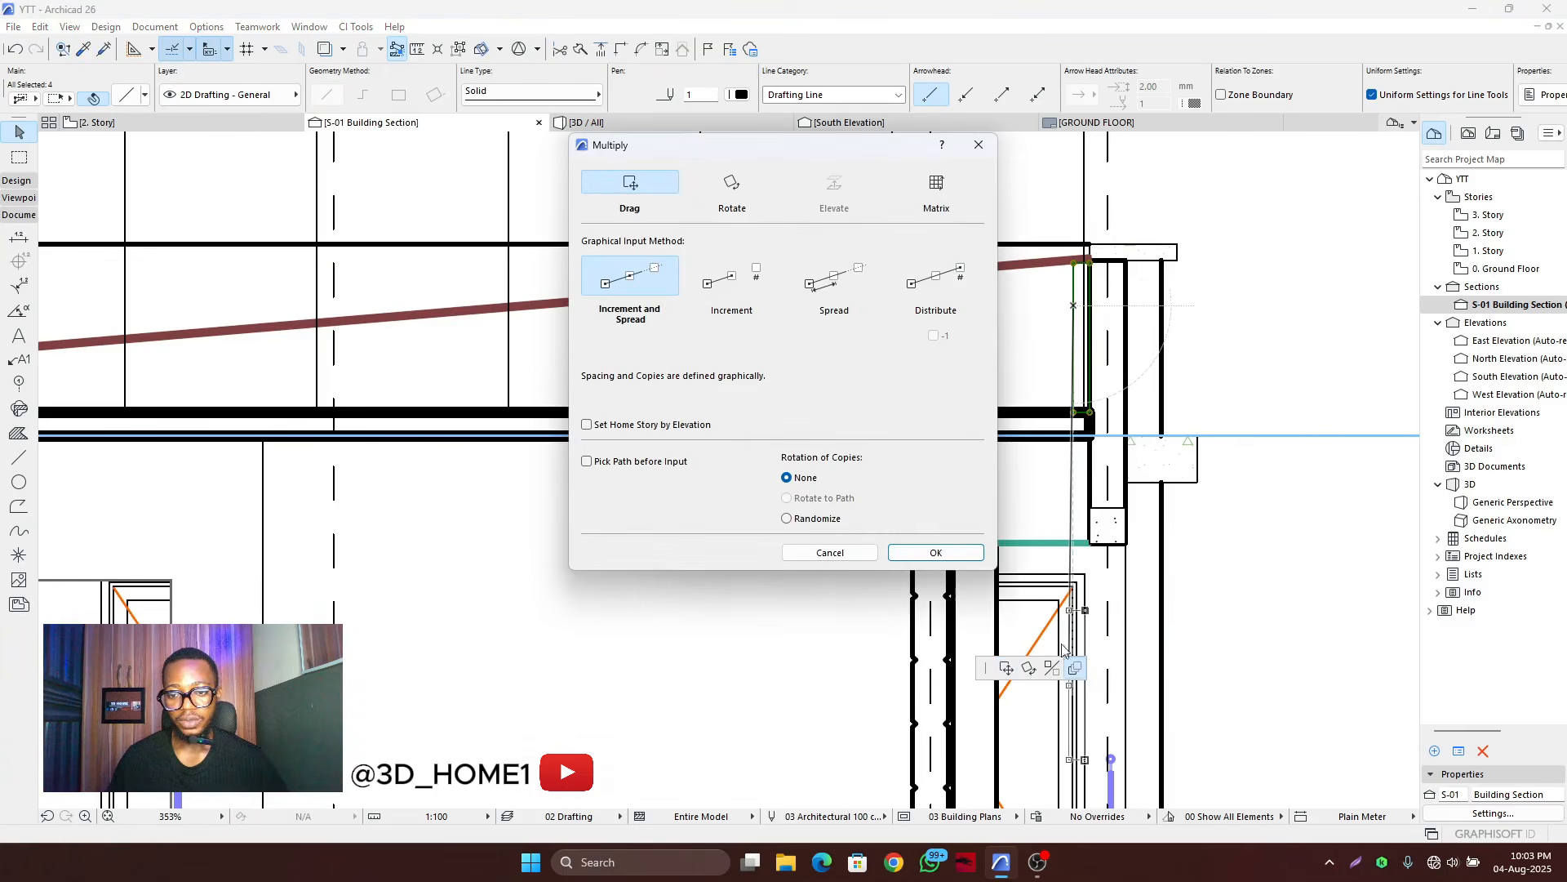
click(916, 554)
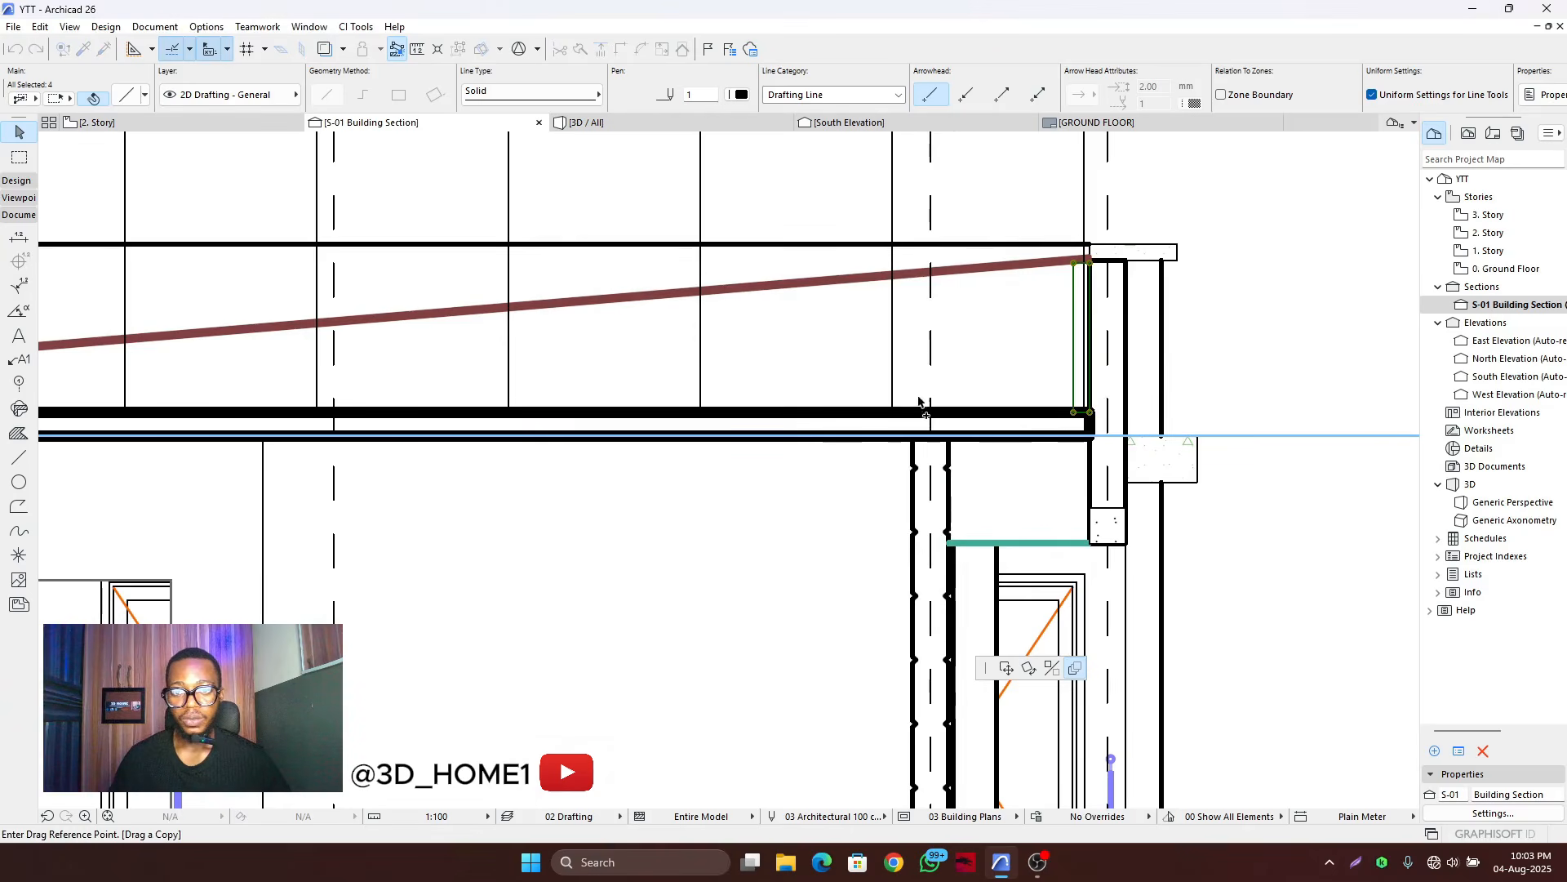
click(1073, 317)
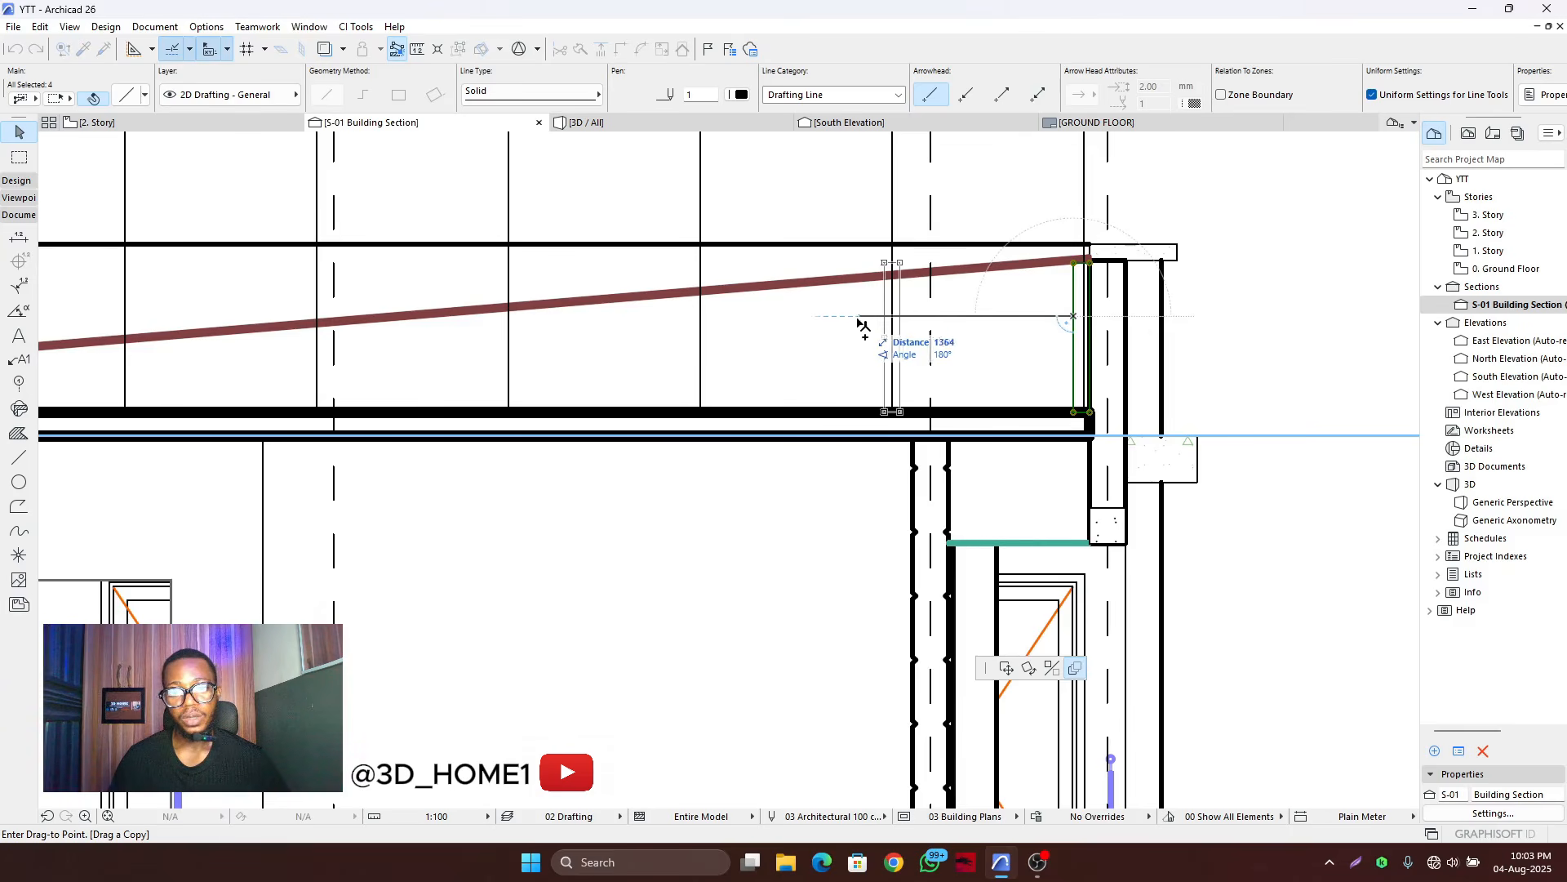
scroll(909, 343, down, 3)
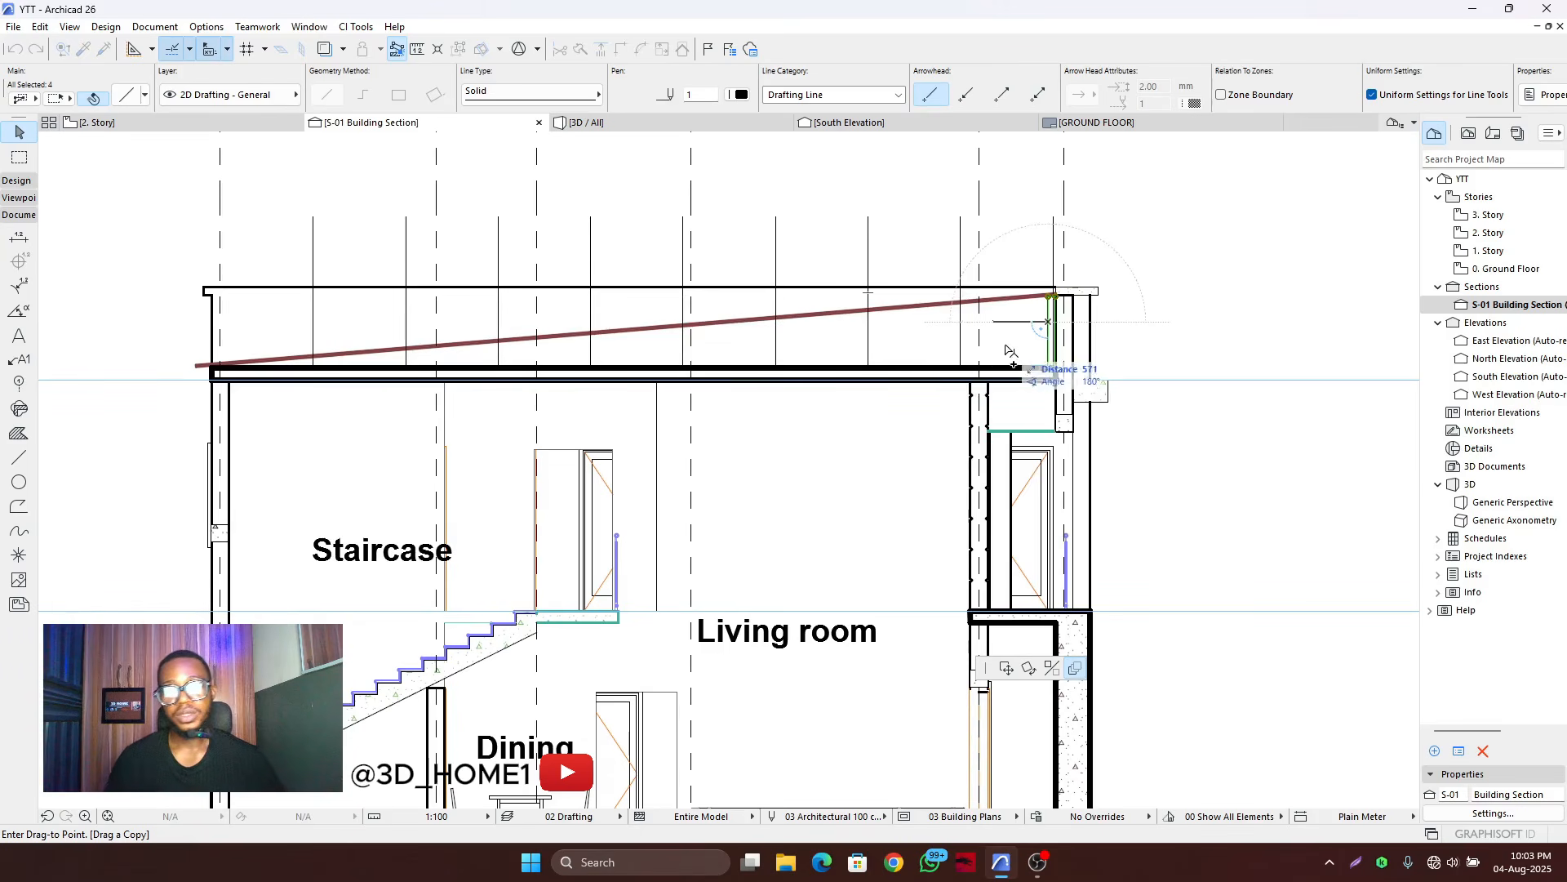
scroll(1025, 347, up, 3)
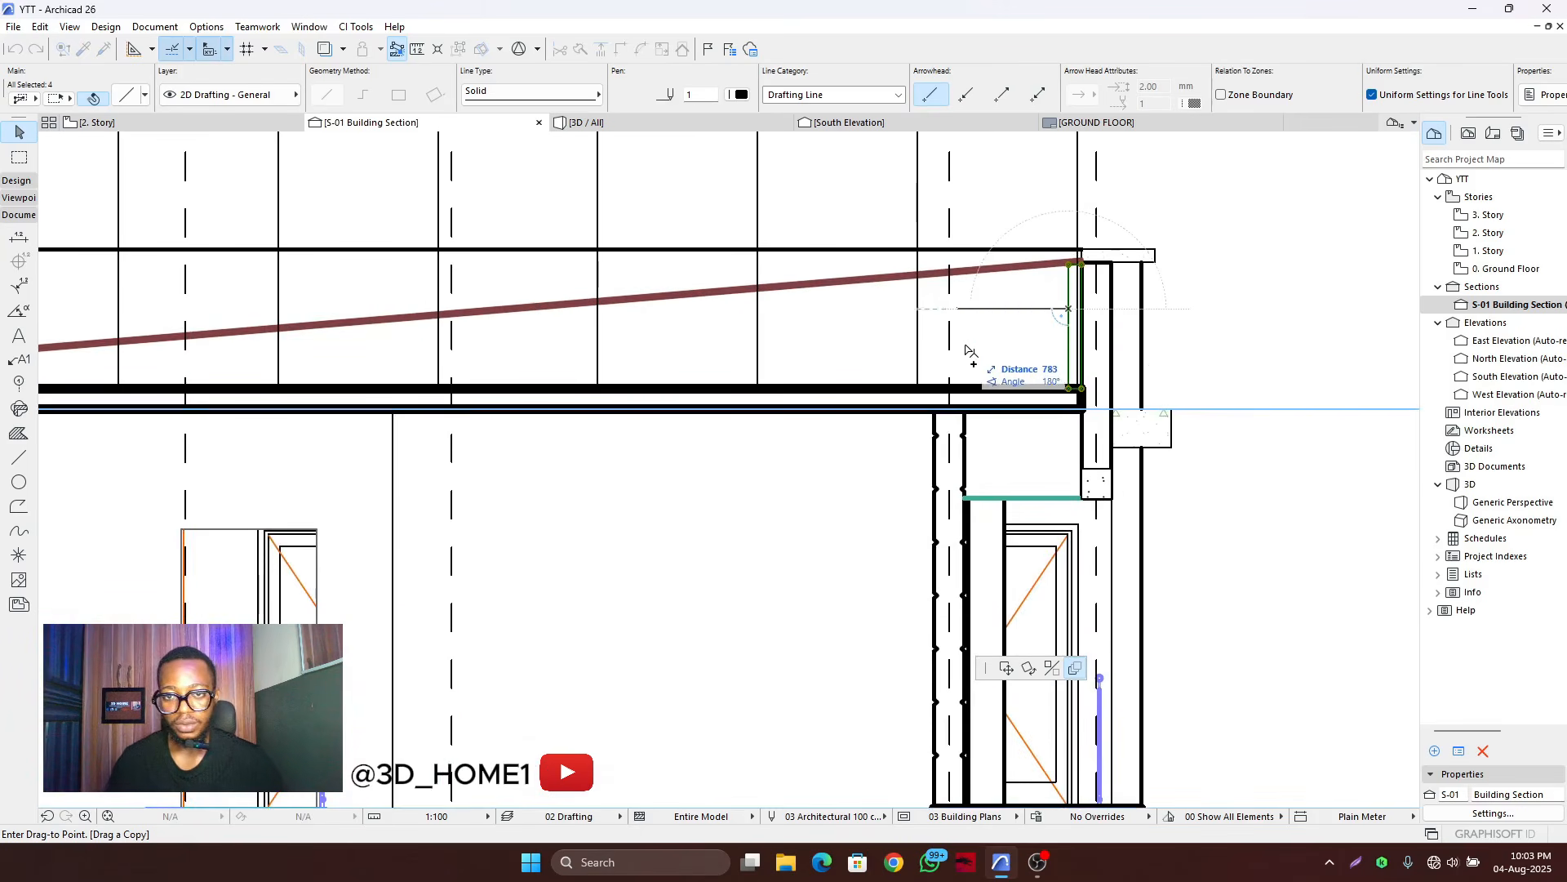
key(Escape)
- Copy the narrow upright rectangle from the far parapet onto the adjacent vertical guide line, centring it on that line
click(1067, 311)
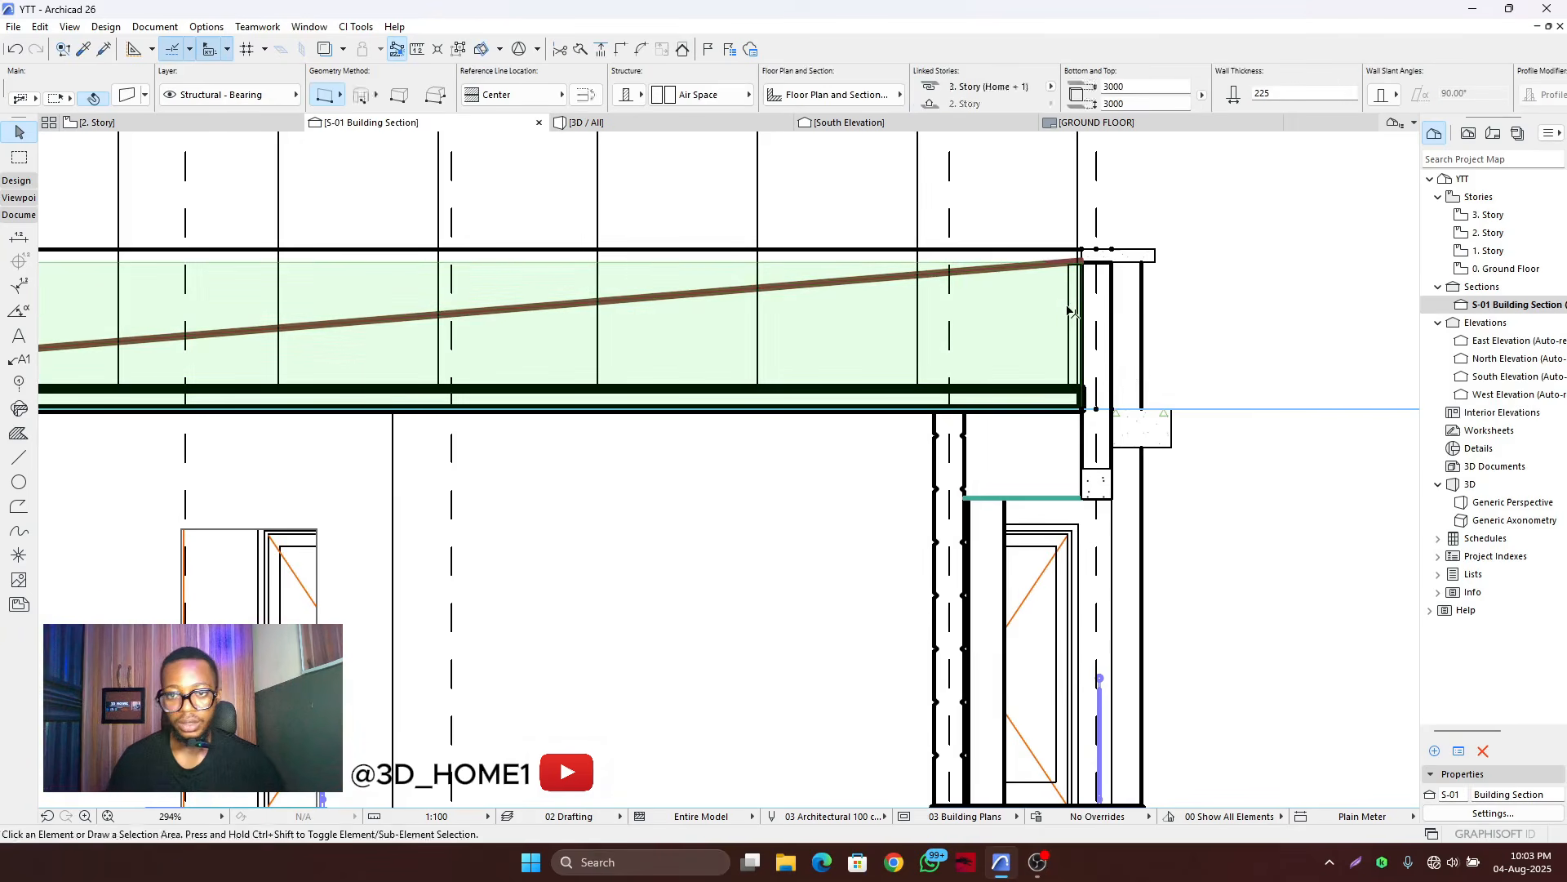
click(1069, 306)
key(ctrl+shift+d)
click(1069, 306)
scroll(915, 311, up, 3)
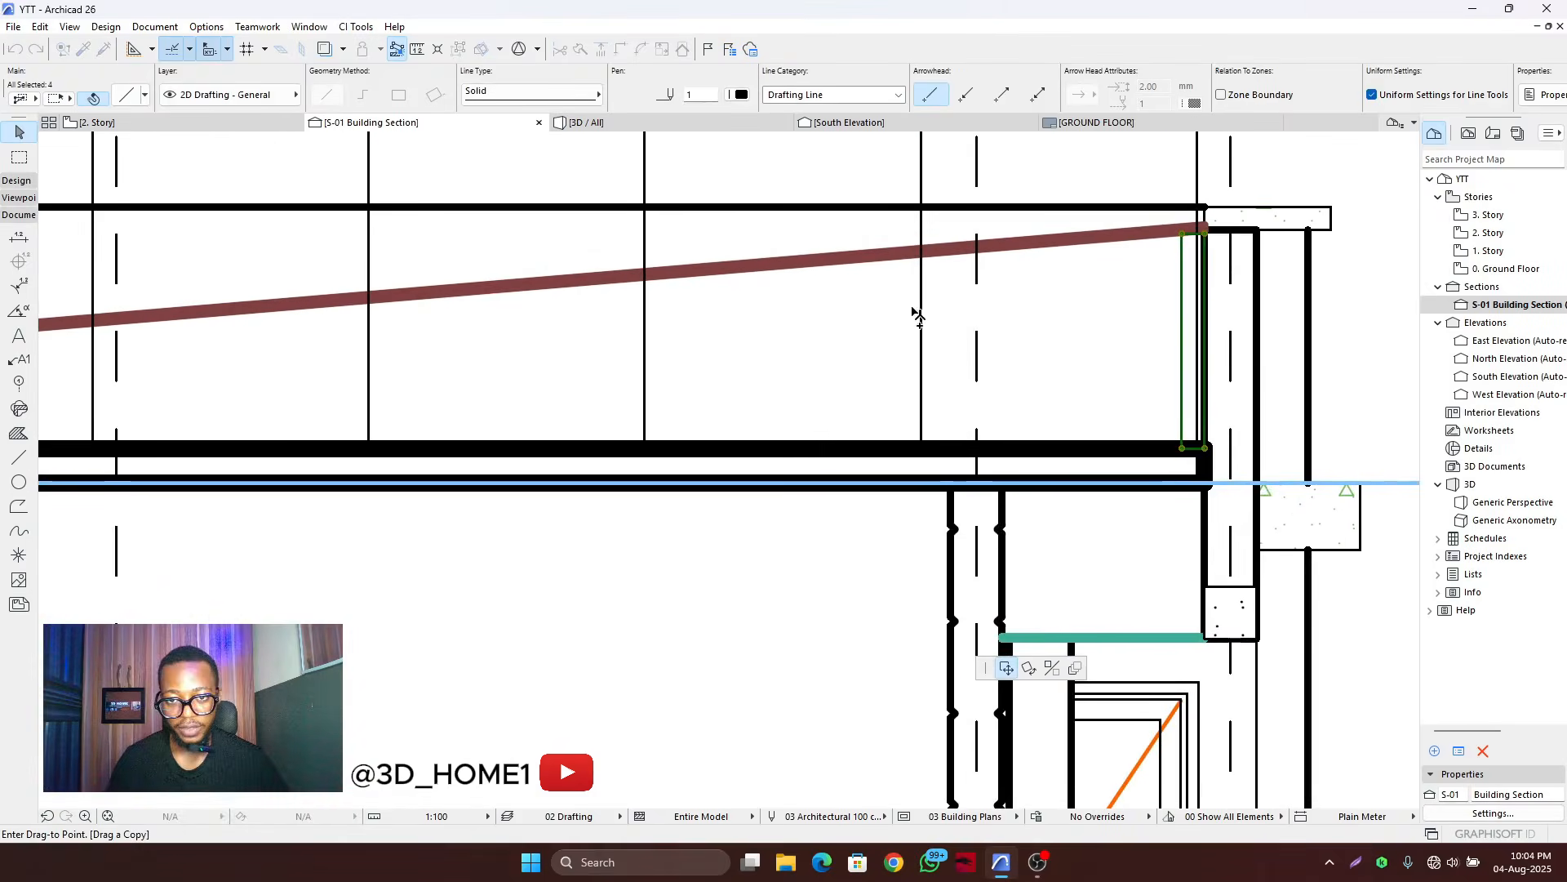
click(915, 311)
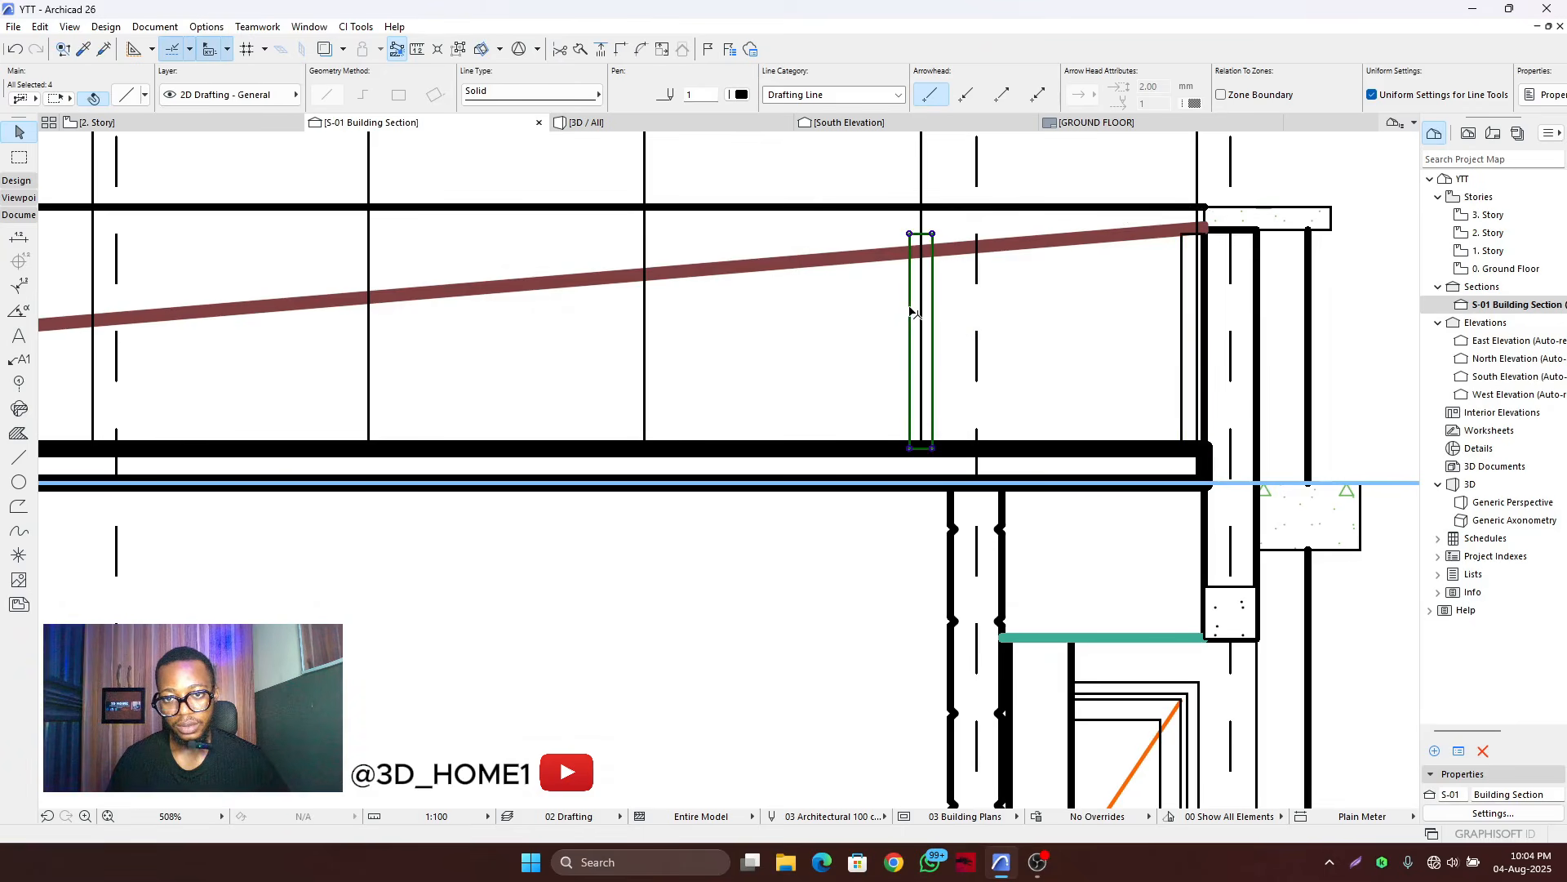
- Multiply the copied upright towards the staircase wall with Increment and Spread at about 1202 mm spacing, making seven copies on the guide lines
click(915, 313)
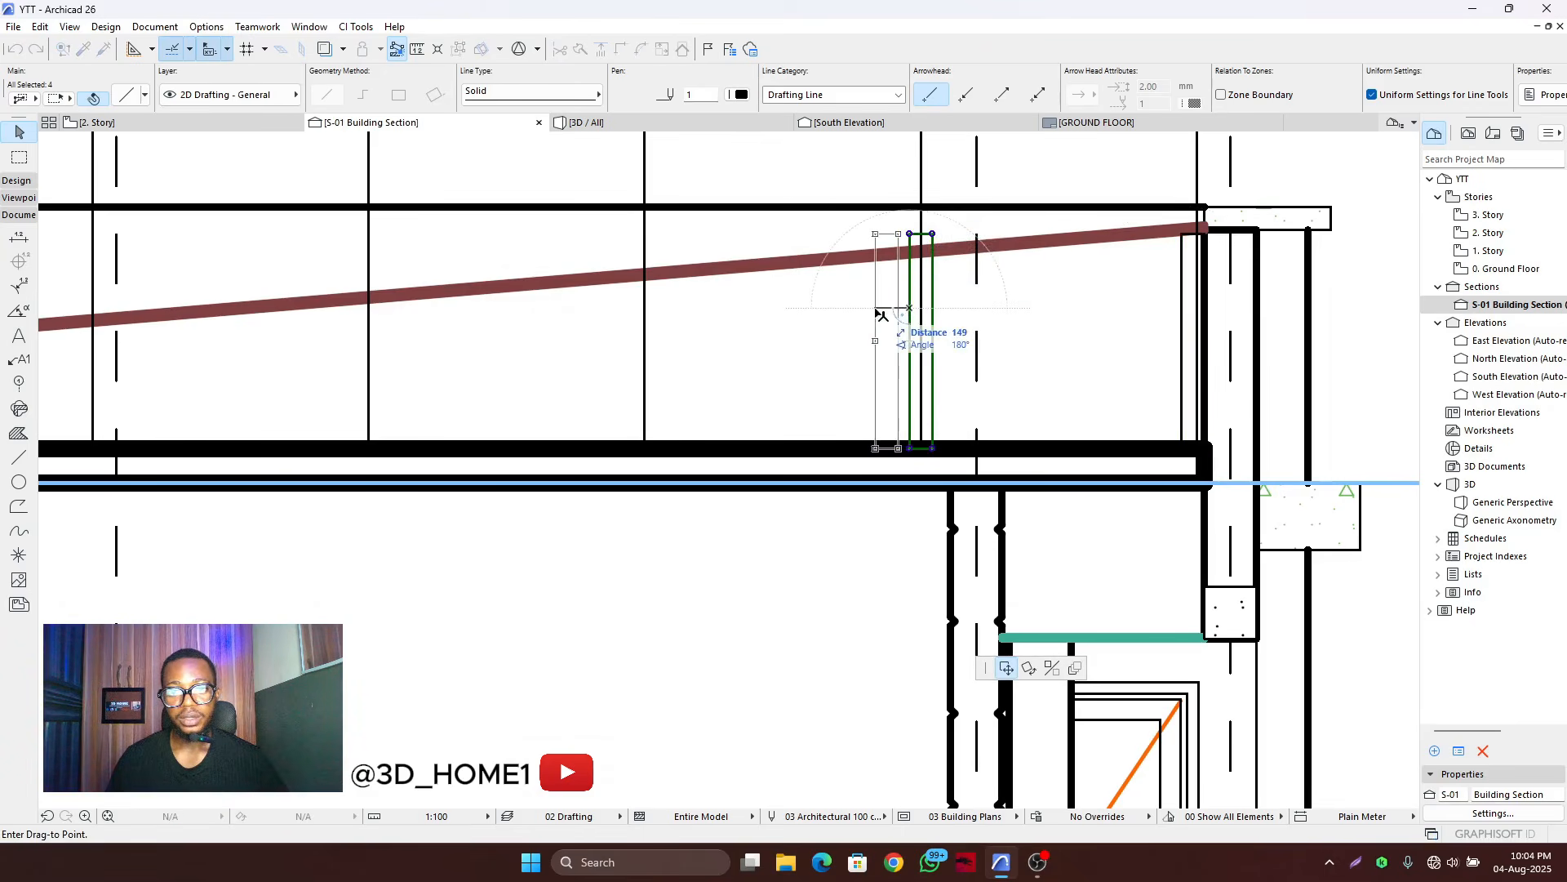
click(1074, 668)
click(939, 552)
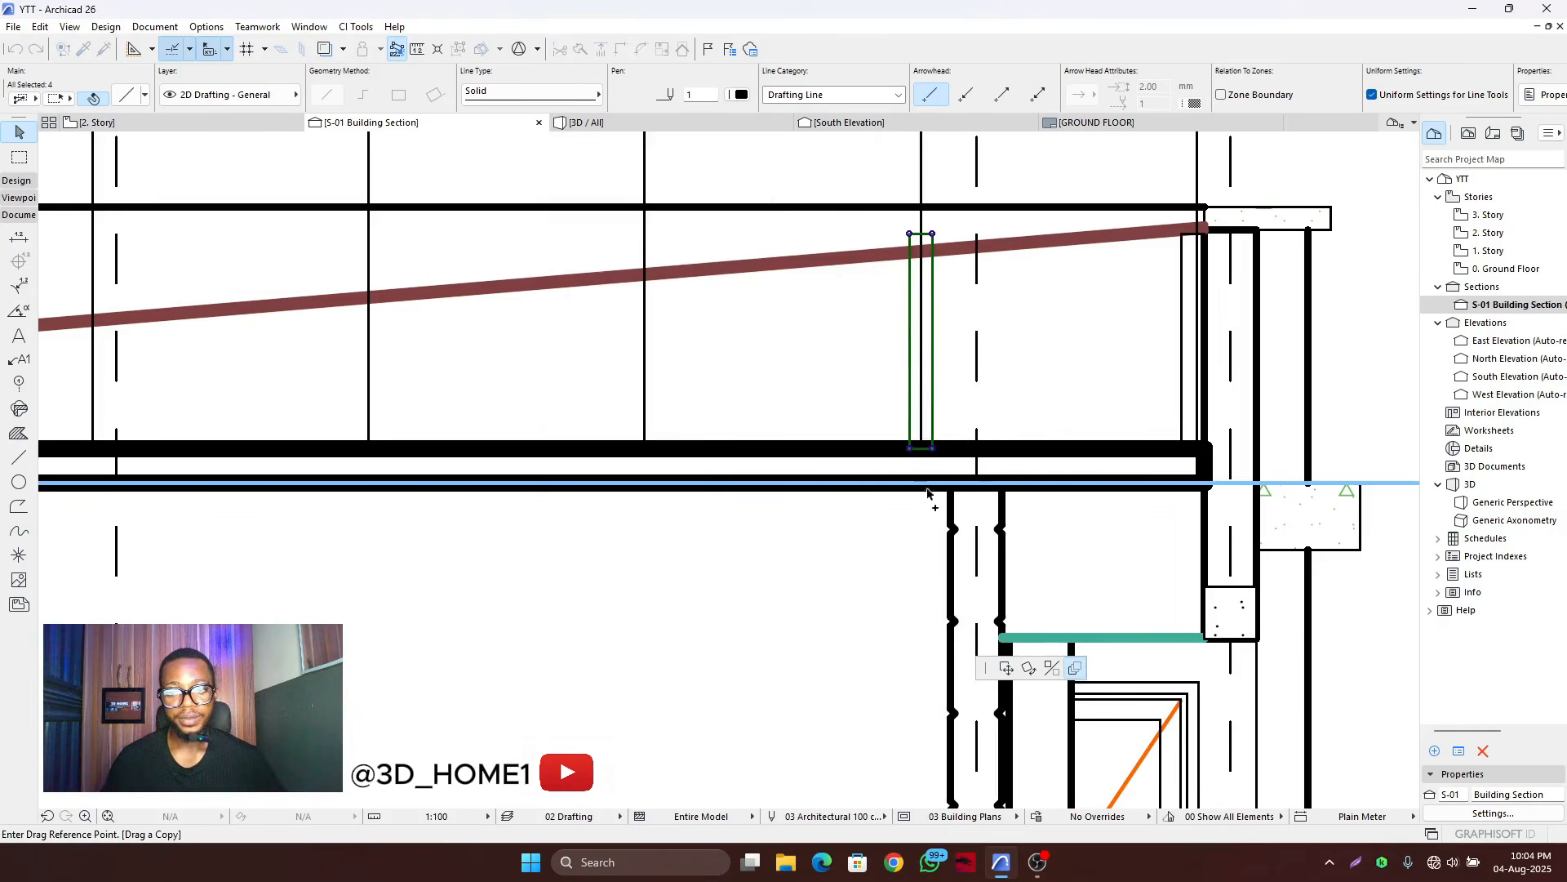
click(911, 343)
scroll(1013, 367, down, 4)
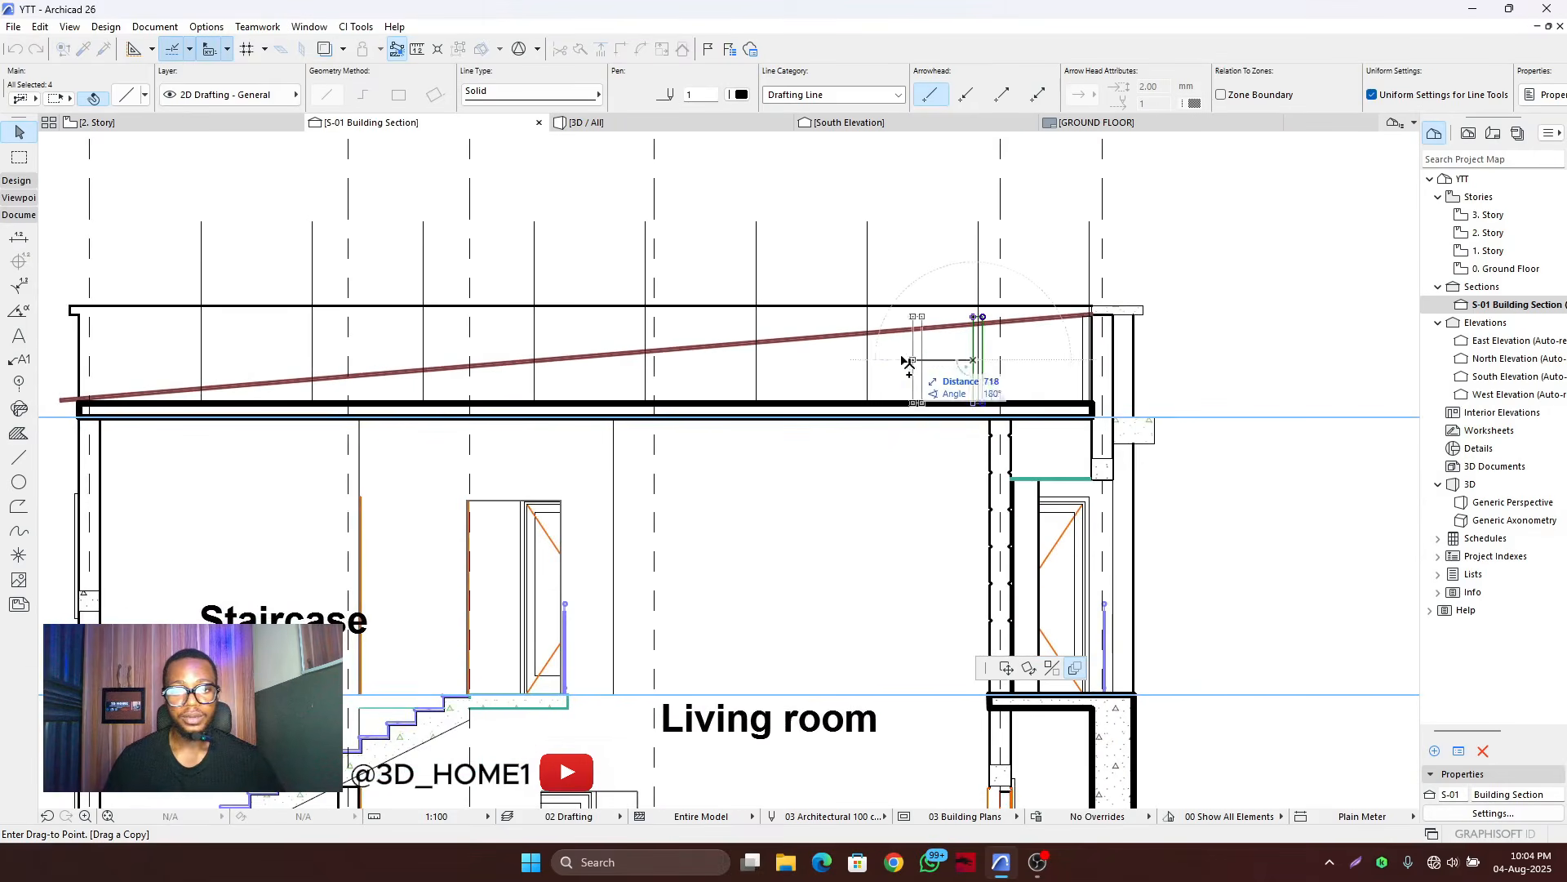
scroll(857, 356, up, 3)
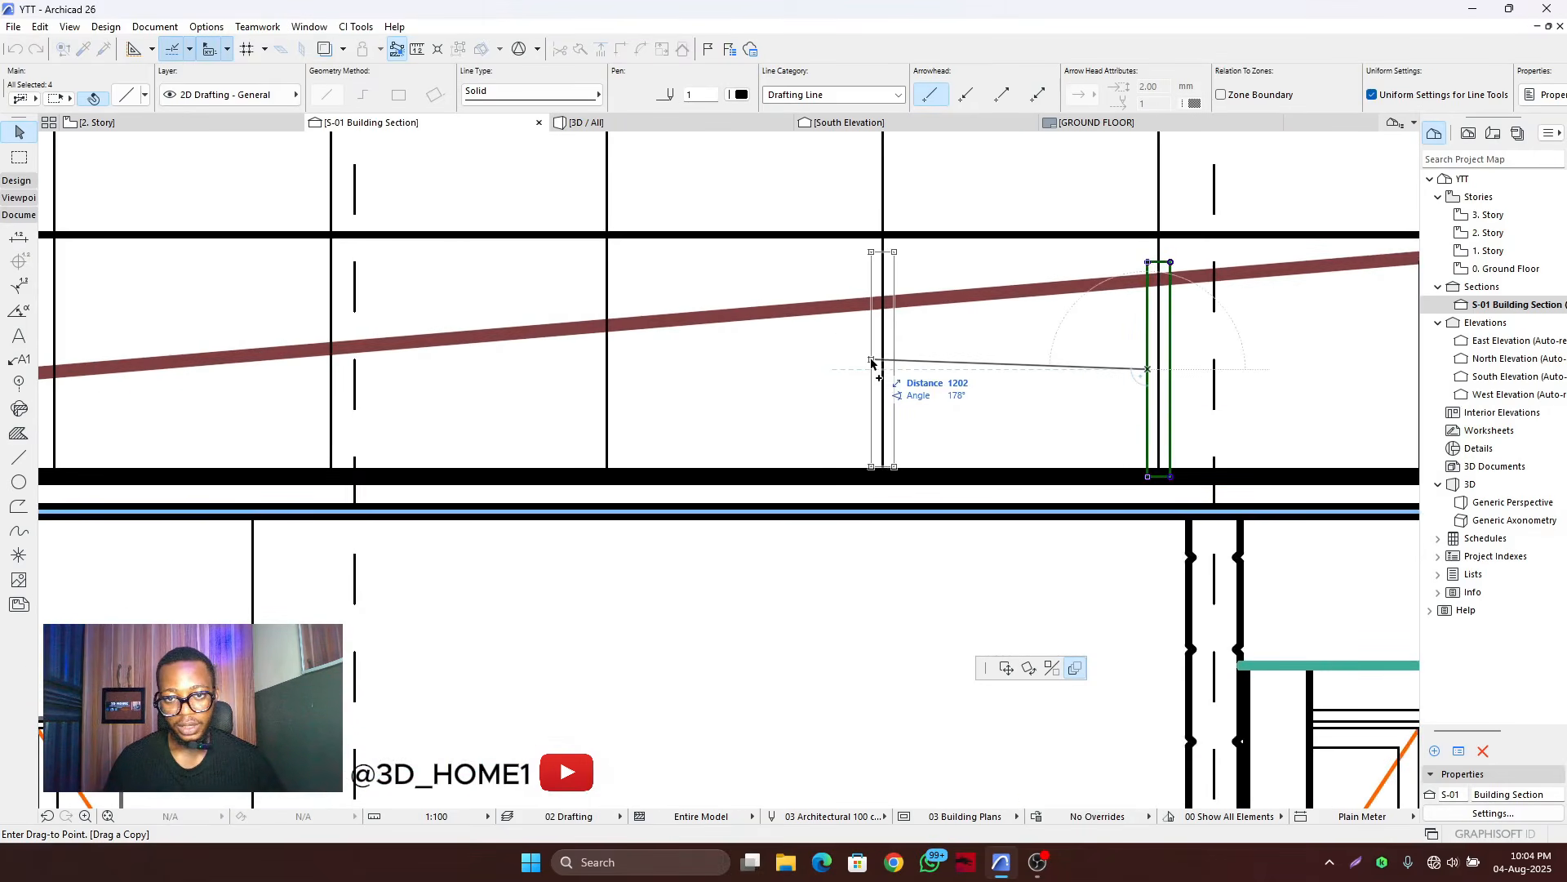
scroll(476, 335, down, 3)
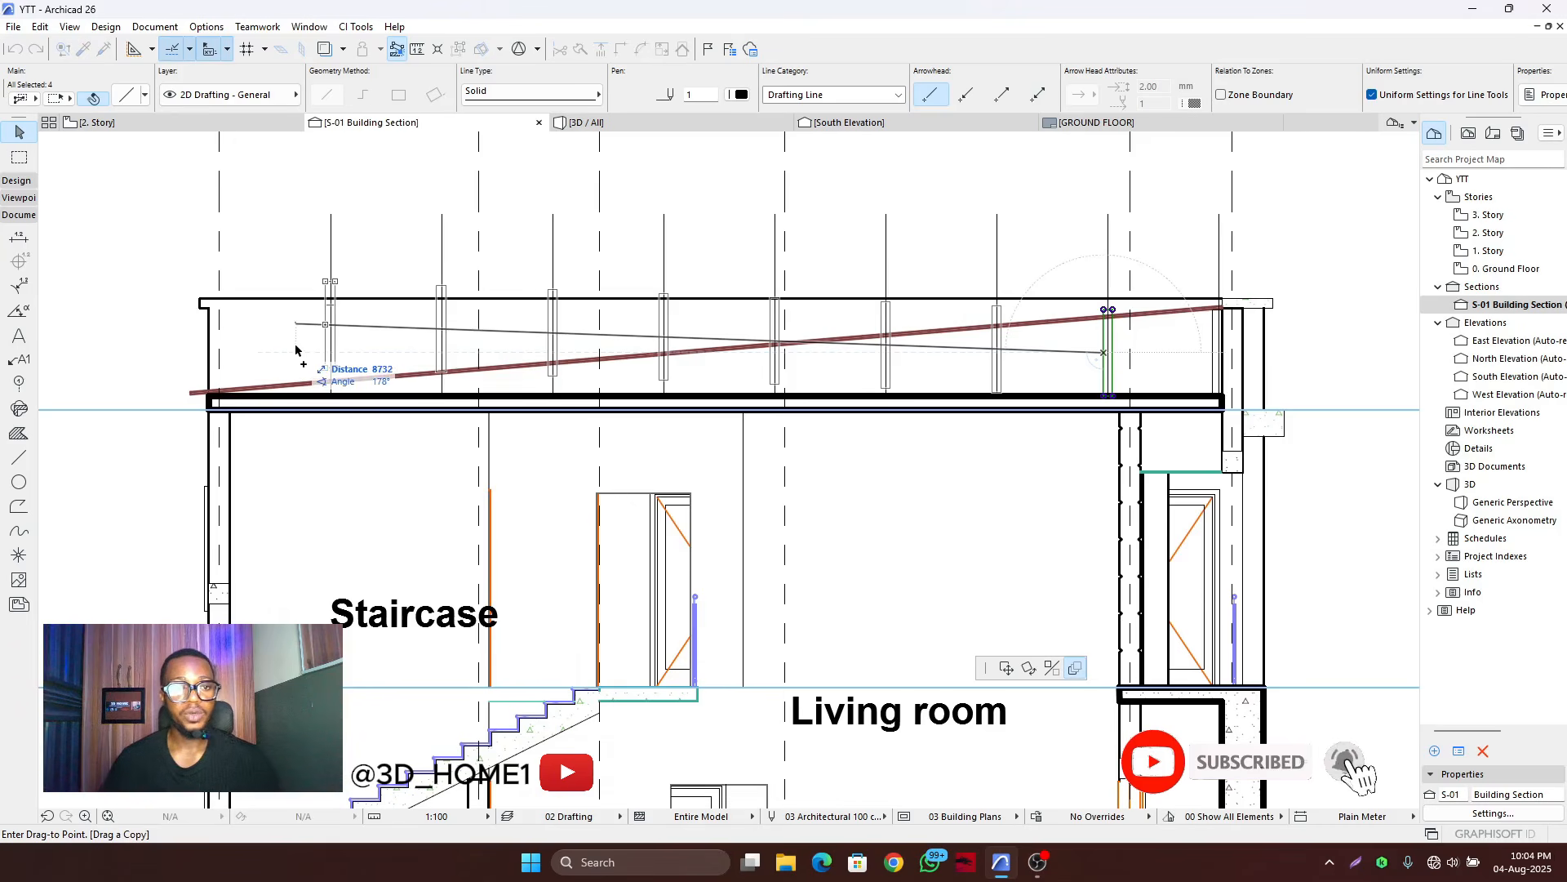
click(307, 351)
key(Escape)
- Lower the third upright from the far parapet onto the long member and, with groups suspended, trim its sides above the sloping roof
scroll(318, 352, up, 3)
scroll(812, 375, down, 3)
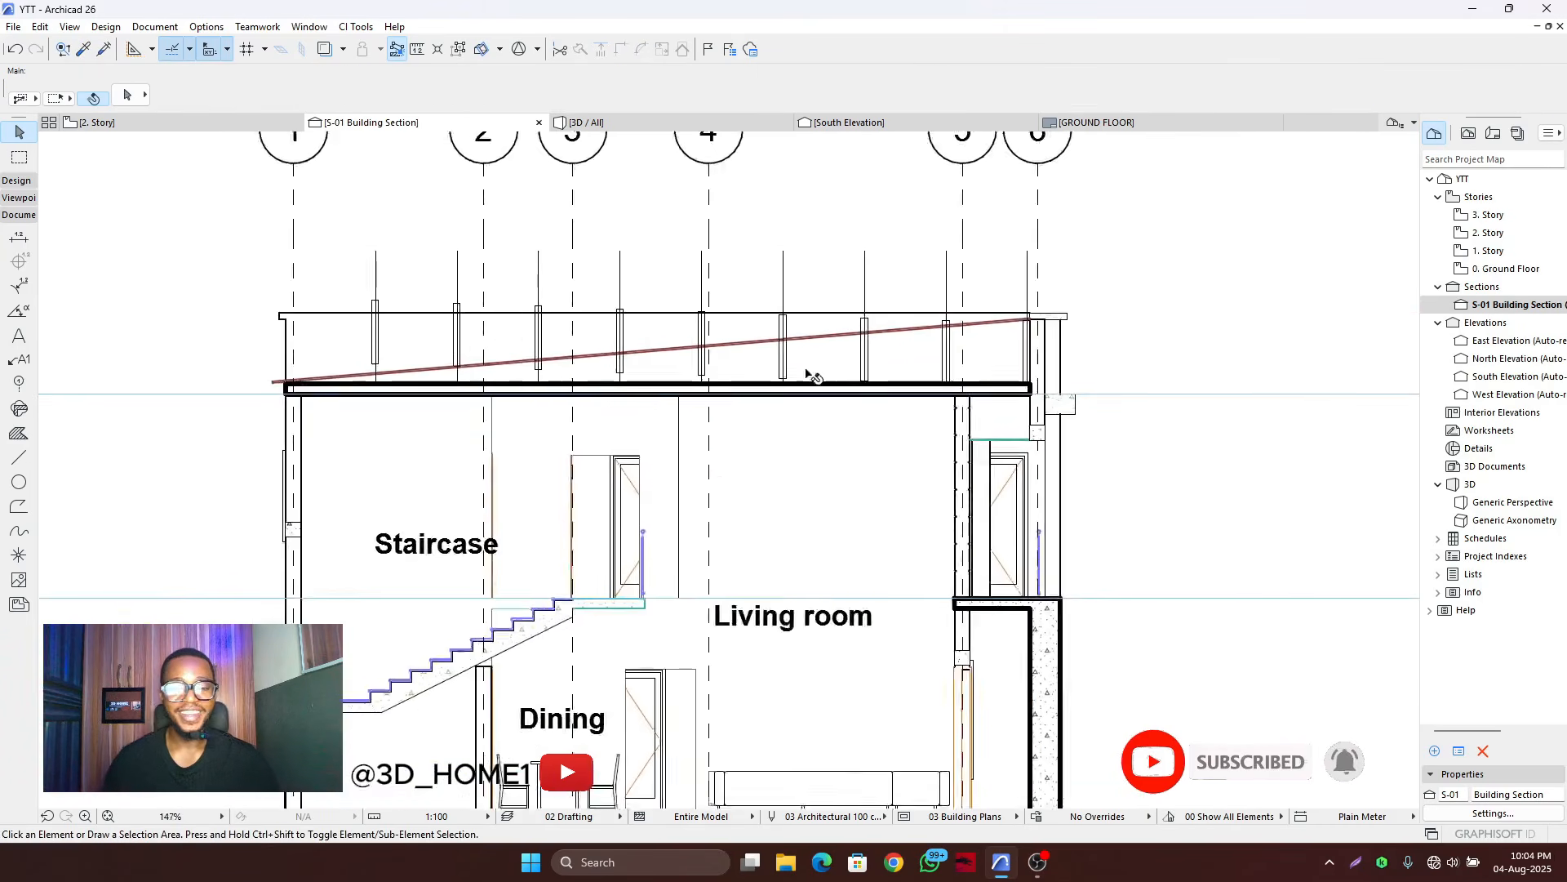
scroll(882, 353, up, 4)
scroll(699, 384, up, 2)
scroll(694, 383, up, 1)
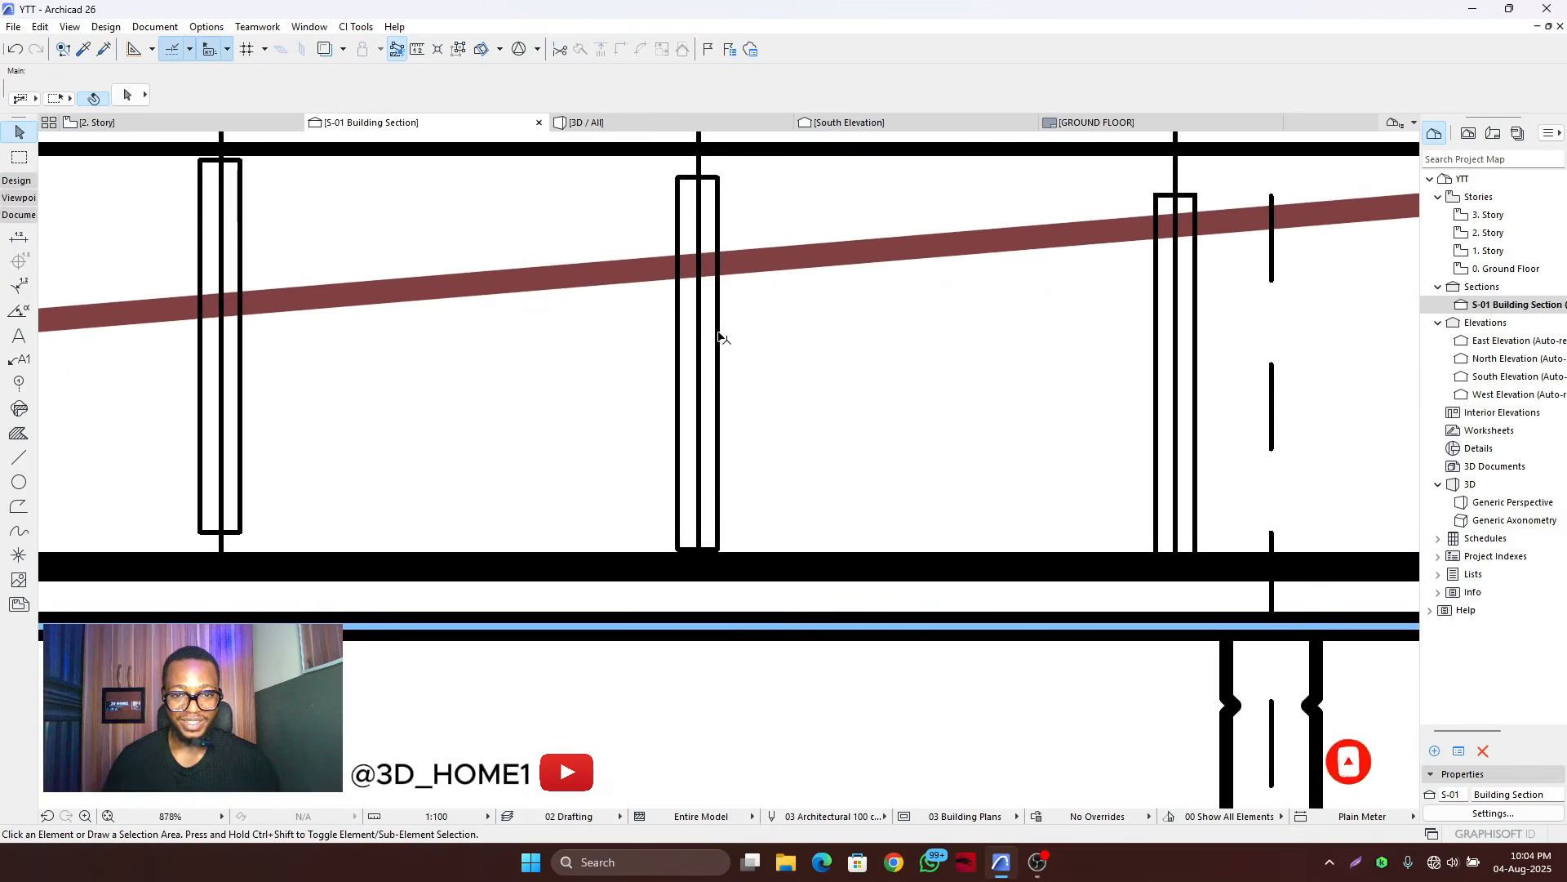
click(718, 343)
key(shift+Down)
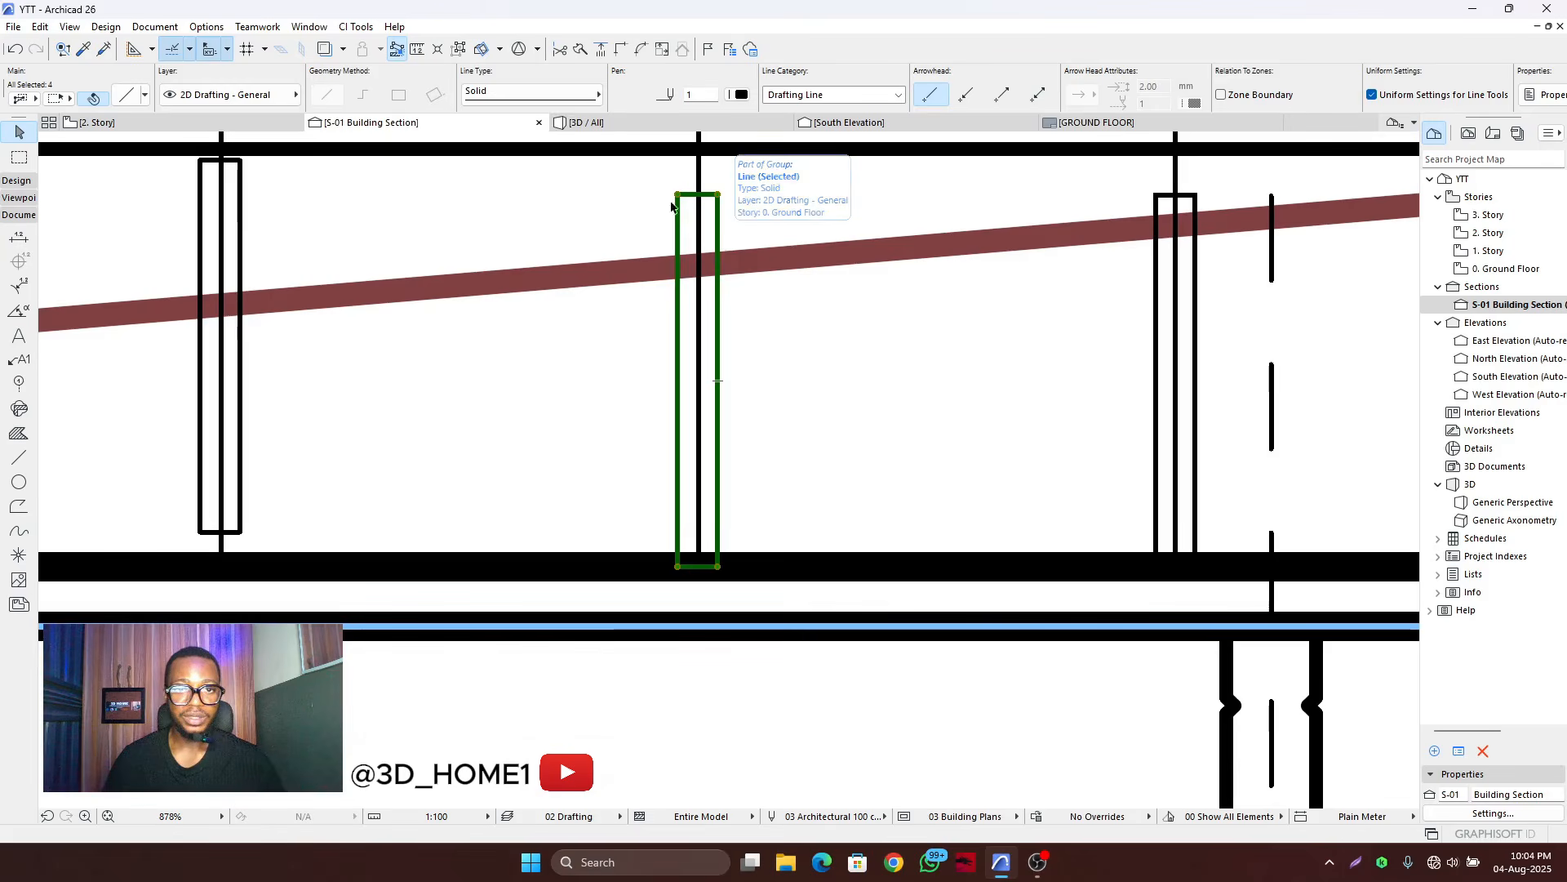
key(Escape)
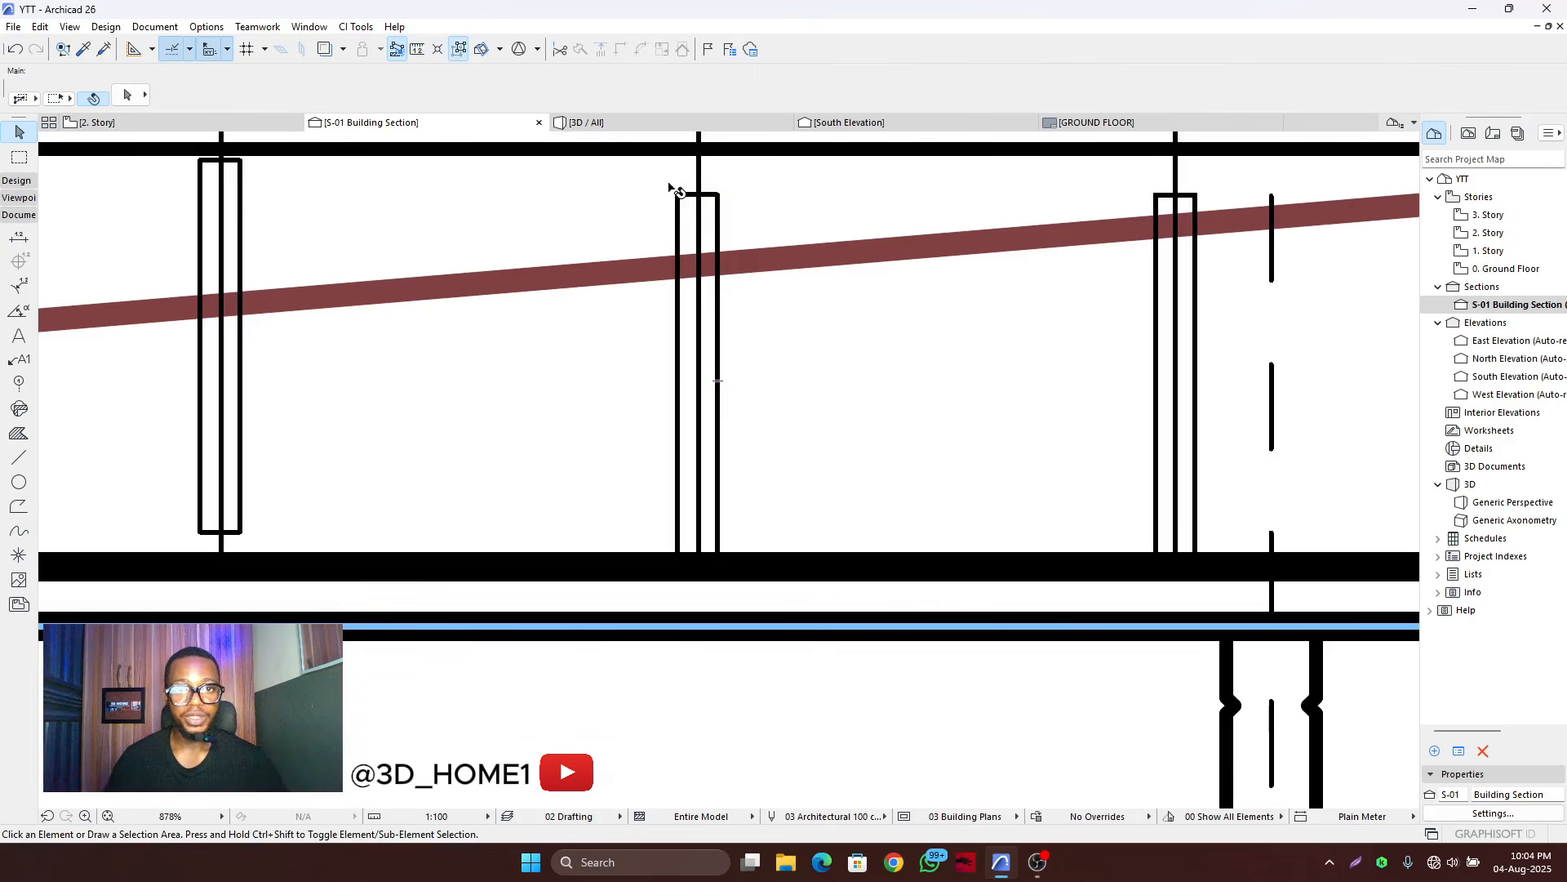
ctrl+click(682, 238)
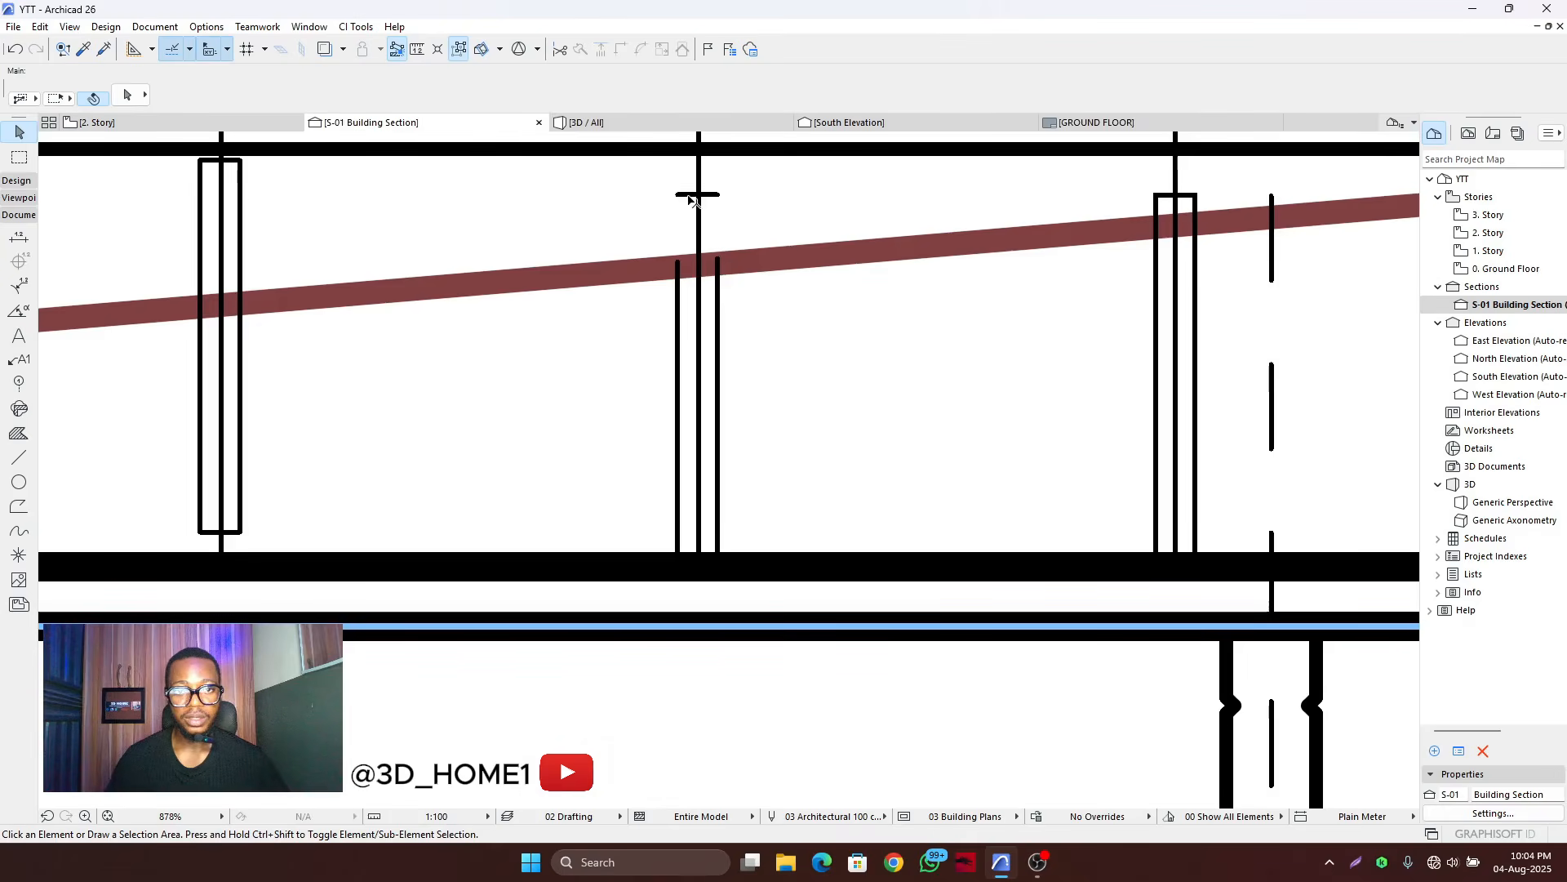
- Restore grouping and move the fourth upright from the far parapet straight down until its base meets the long member
scroll(805, 256, down, 4)
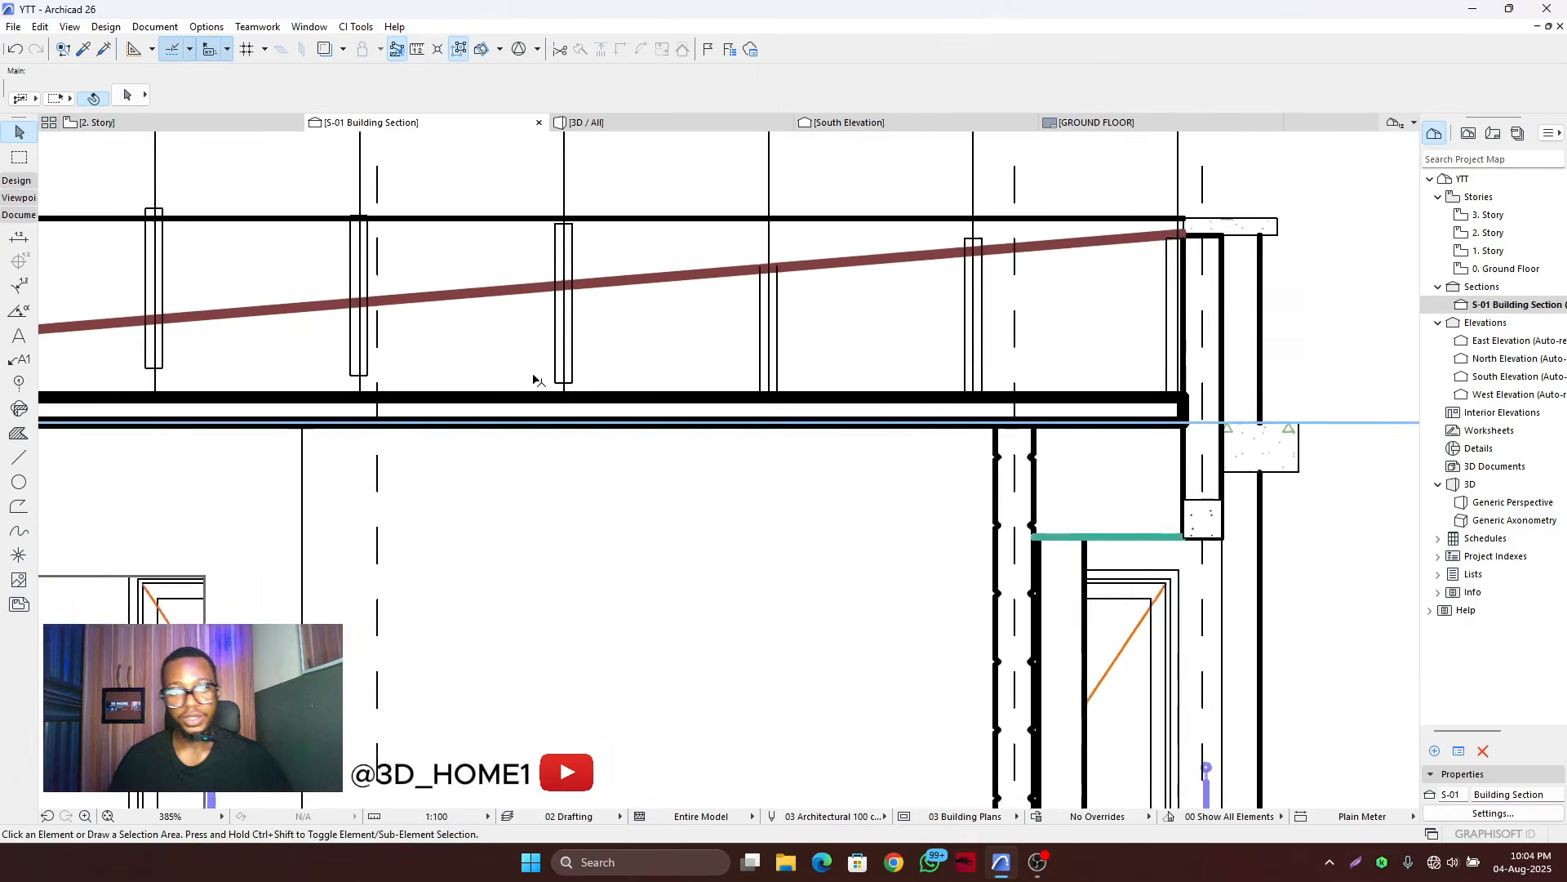
scroll(612, 290, up, 3)
click(611, 290)
scroll(643, 345, down, 2)
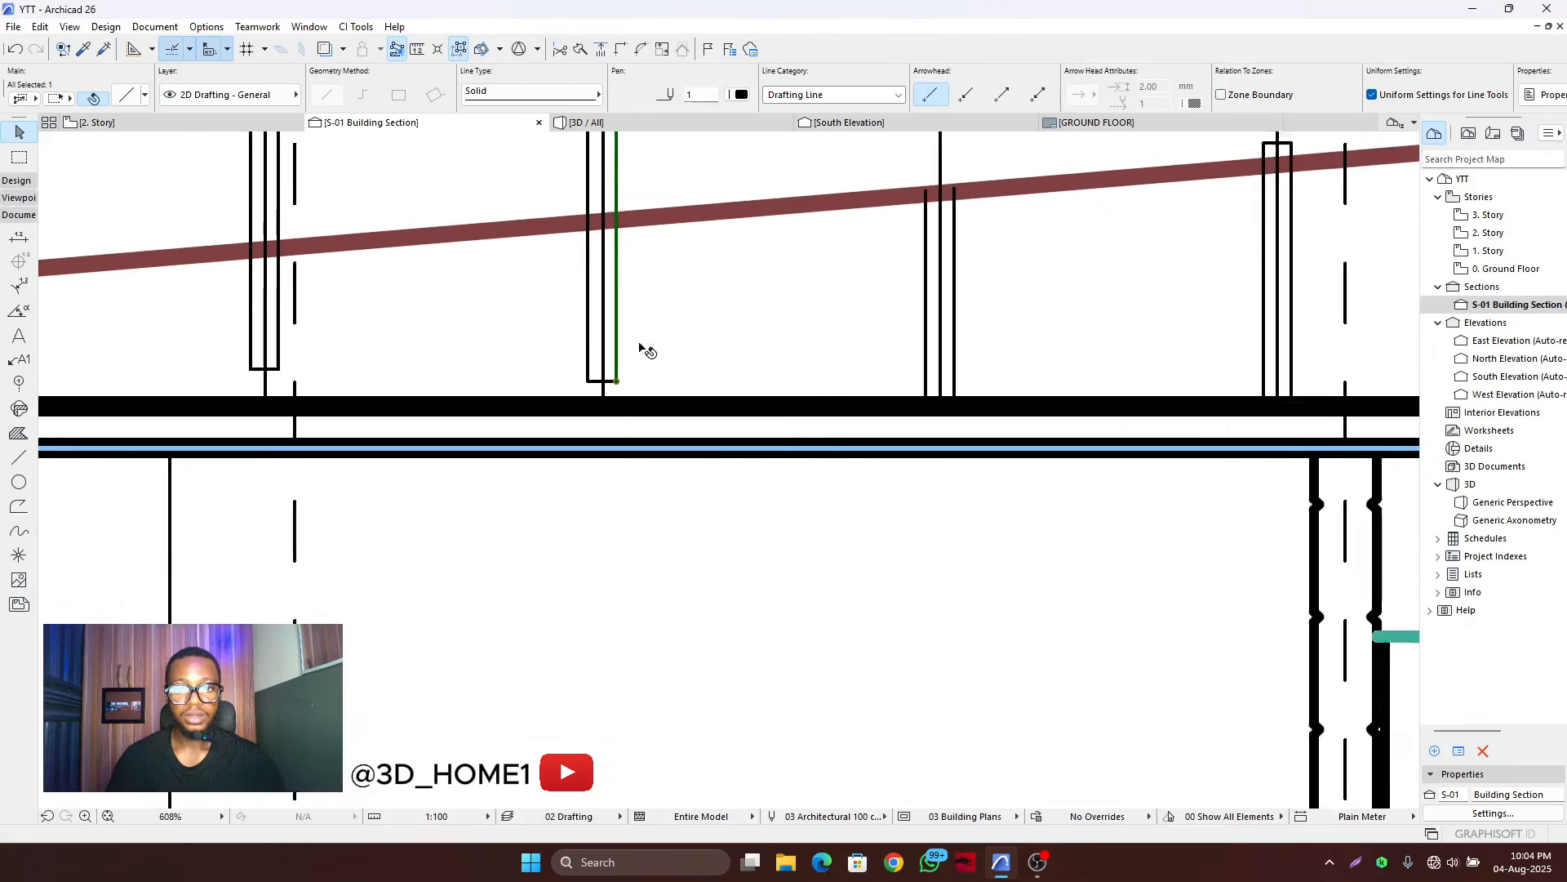
click(646, 285)
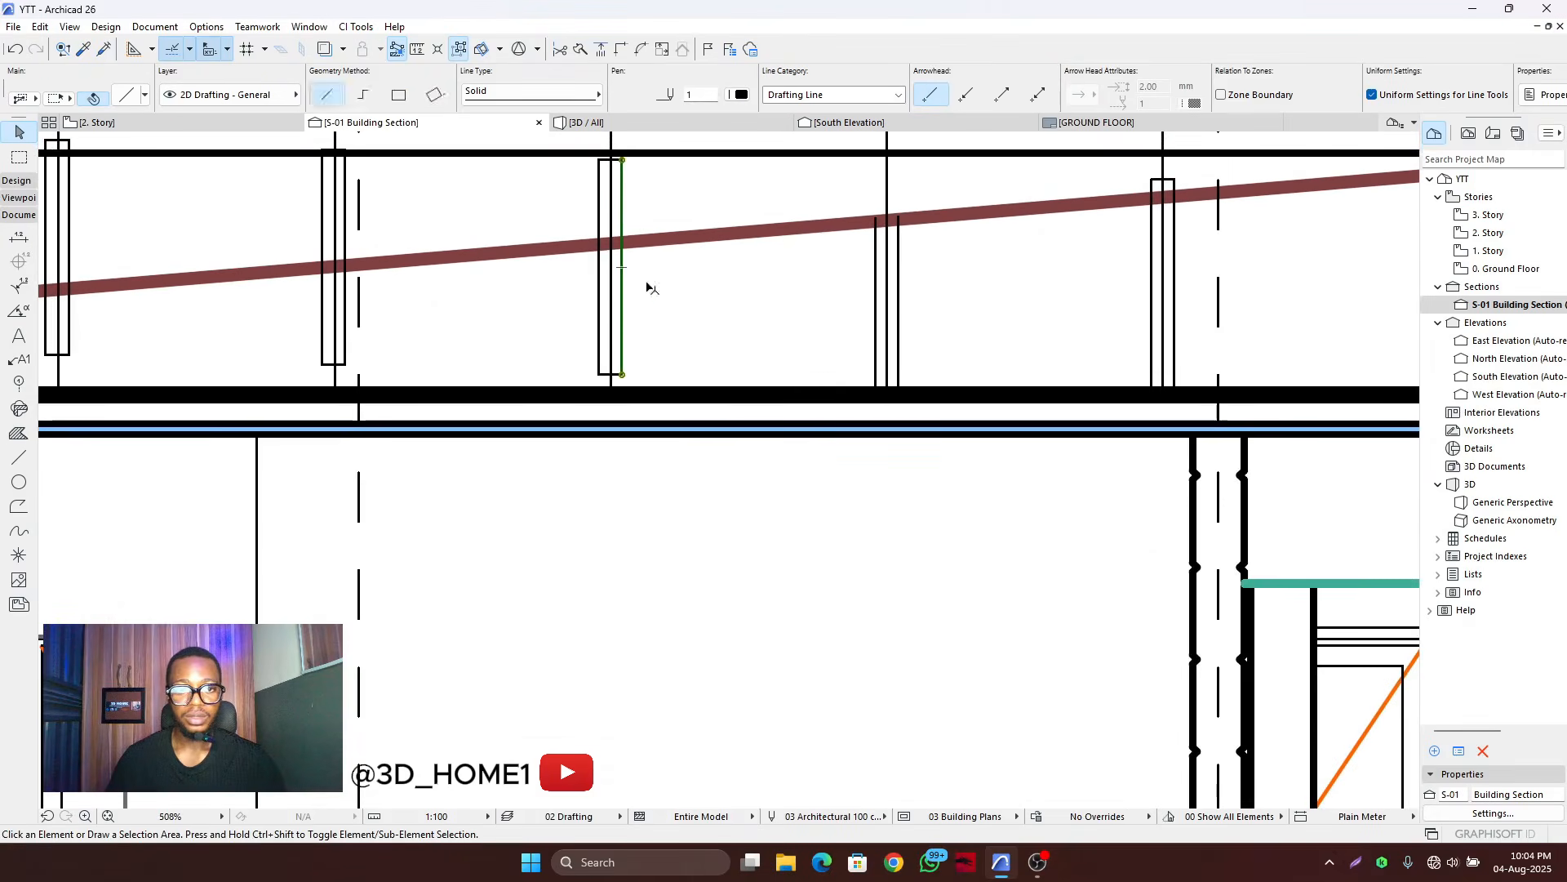
click(623, 191)
click(623, 190)
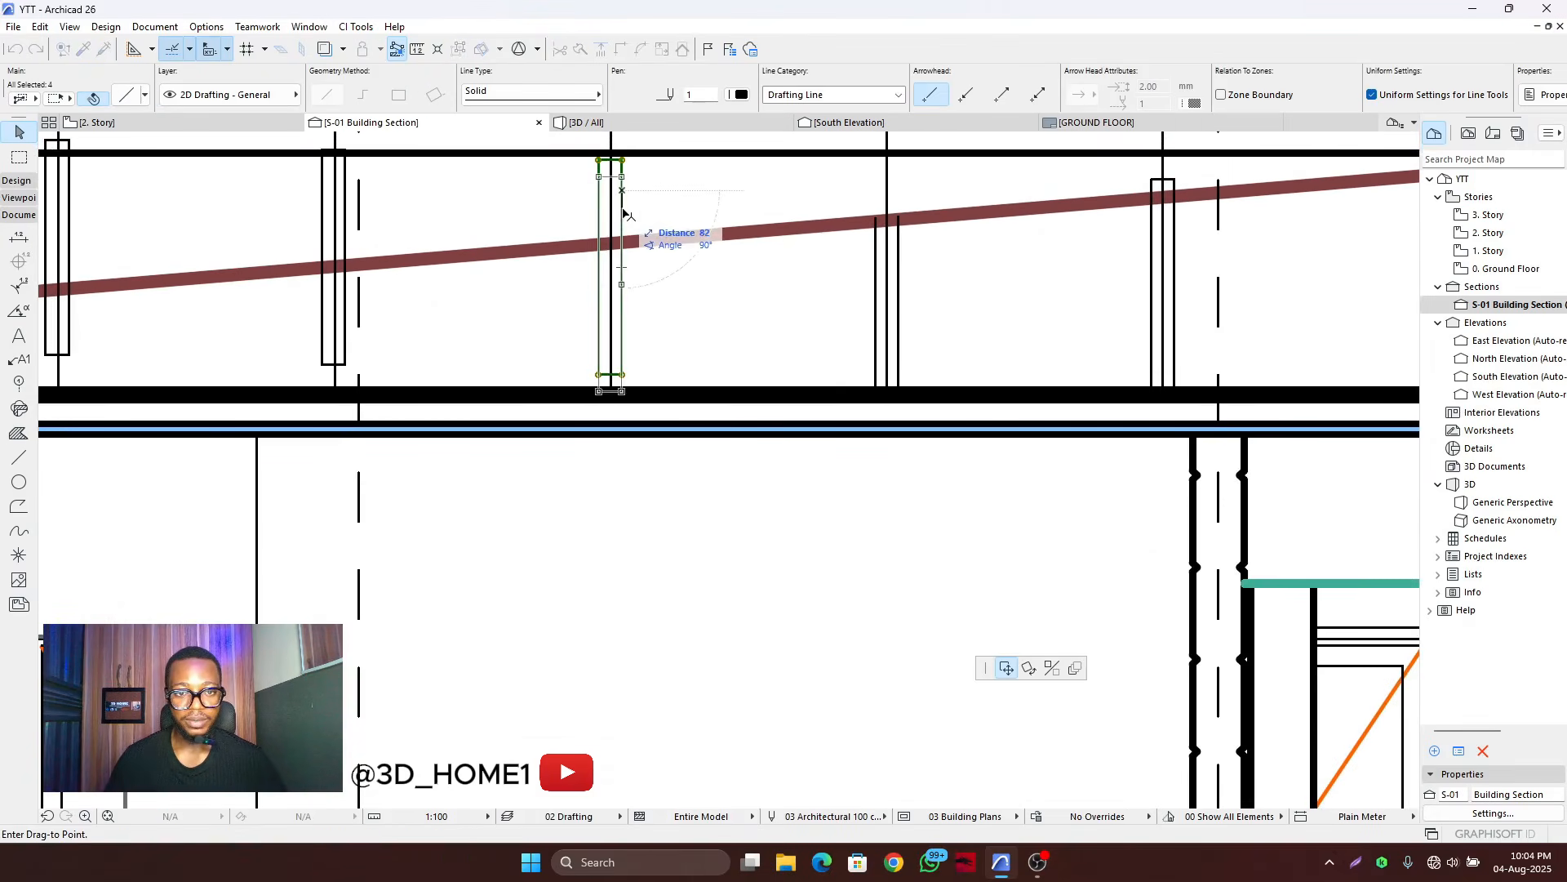
click(623, 210)
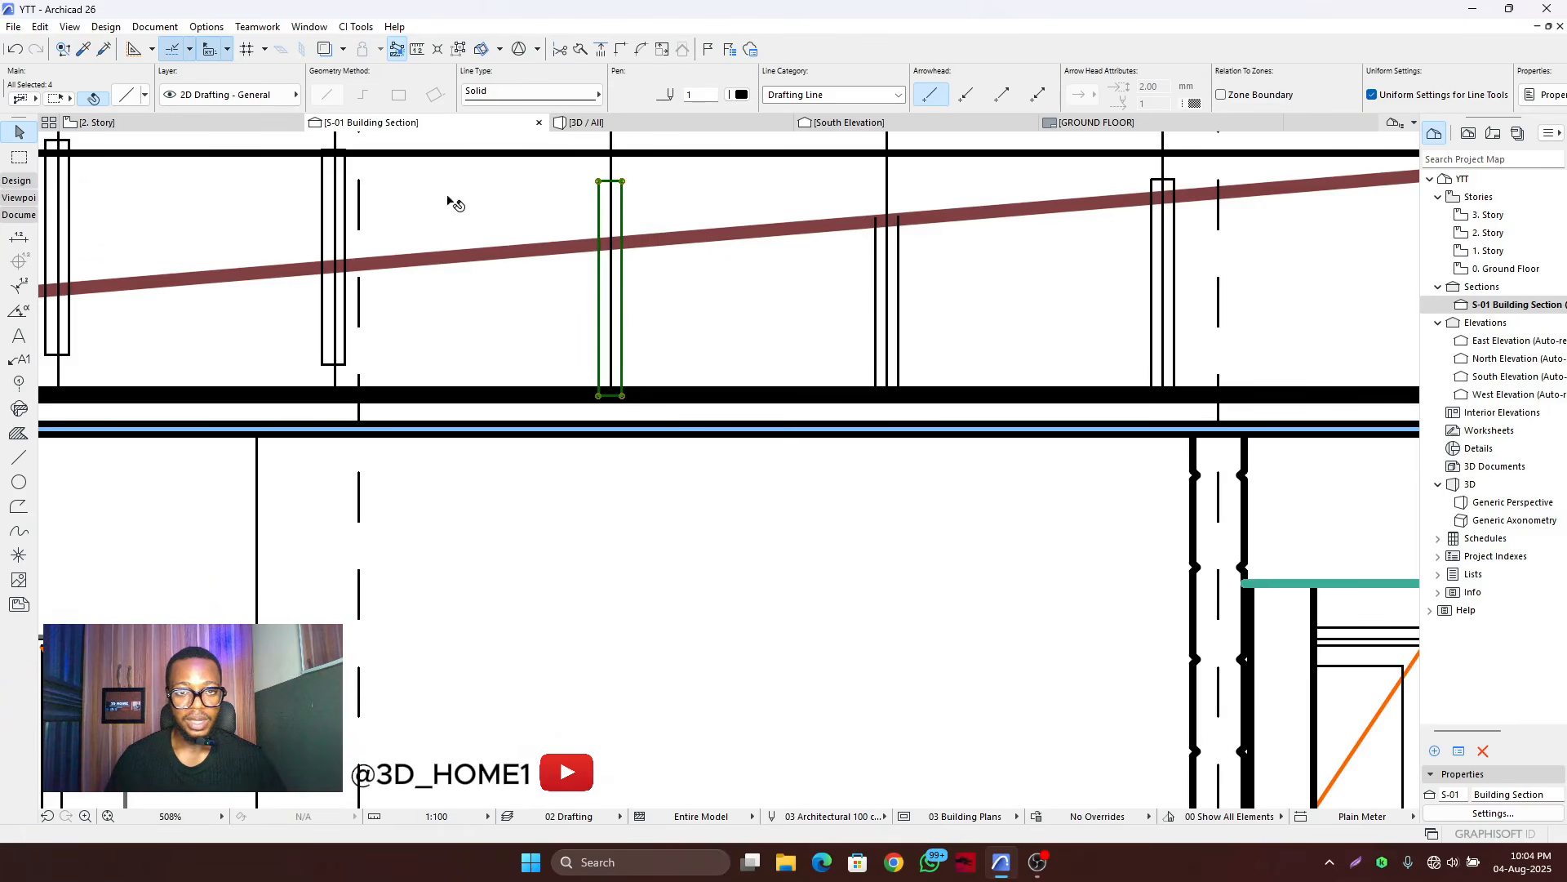
- Move the fifth, sixth and seventh uprights from the far parapet straight down so their bases meet the long member
click(346, 186)
click(345, 179)
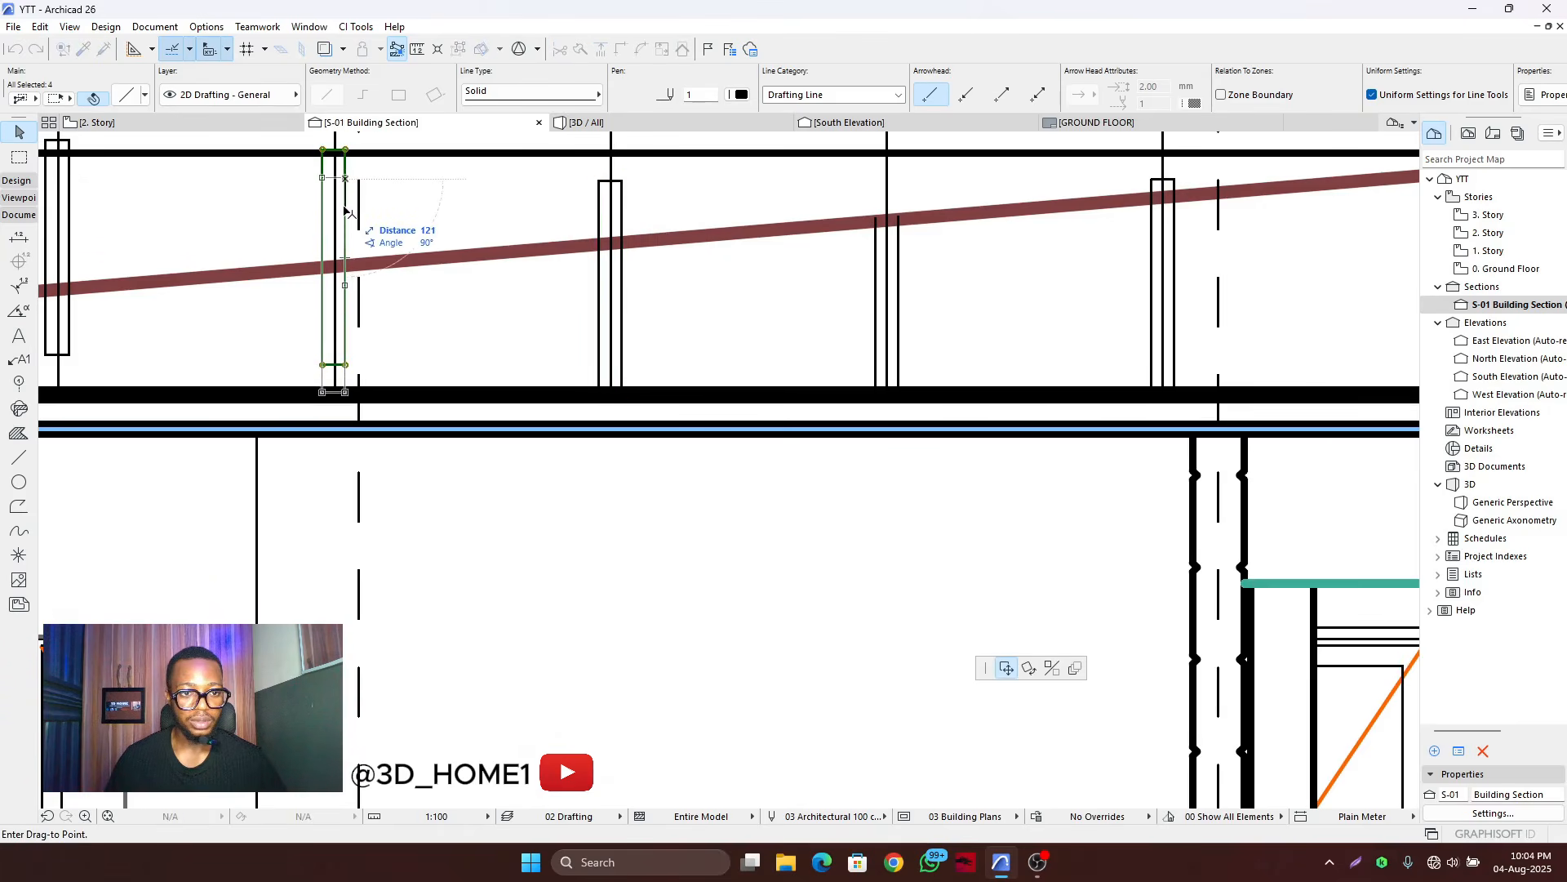
click(345, 210)
scroll(1135, 387, down, 4)
scroll(658, 330, up, 2)
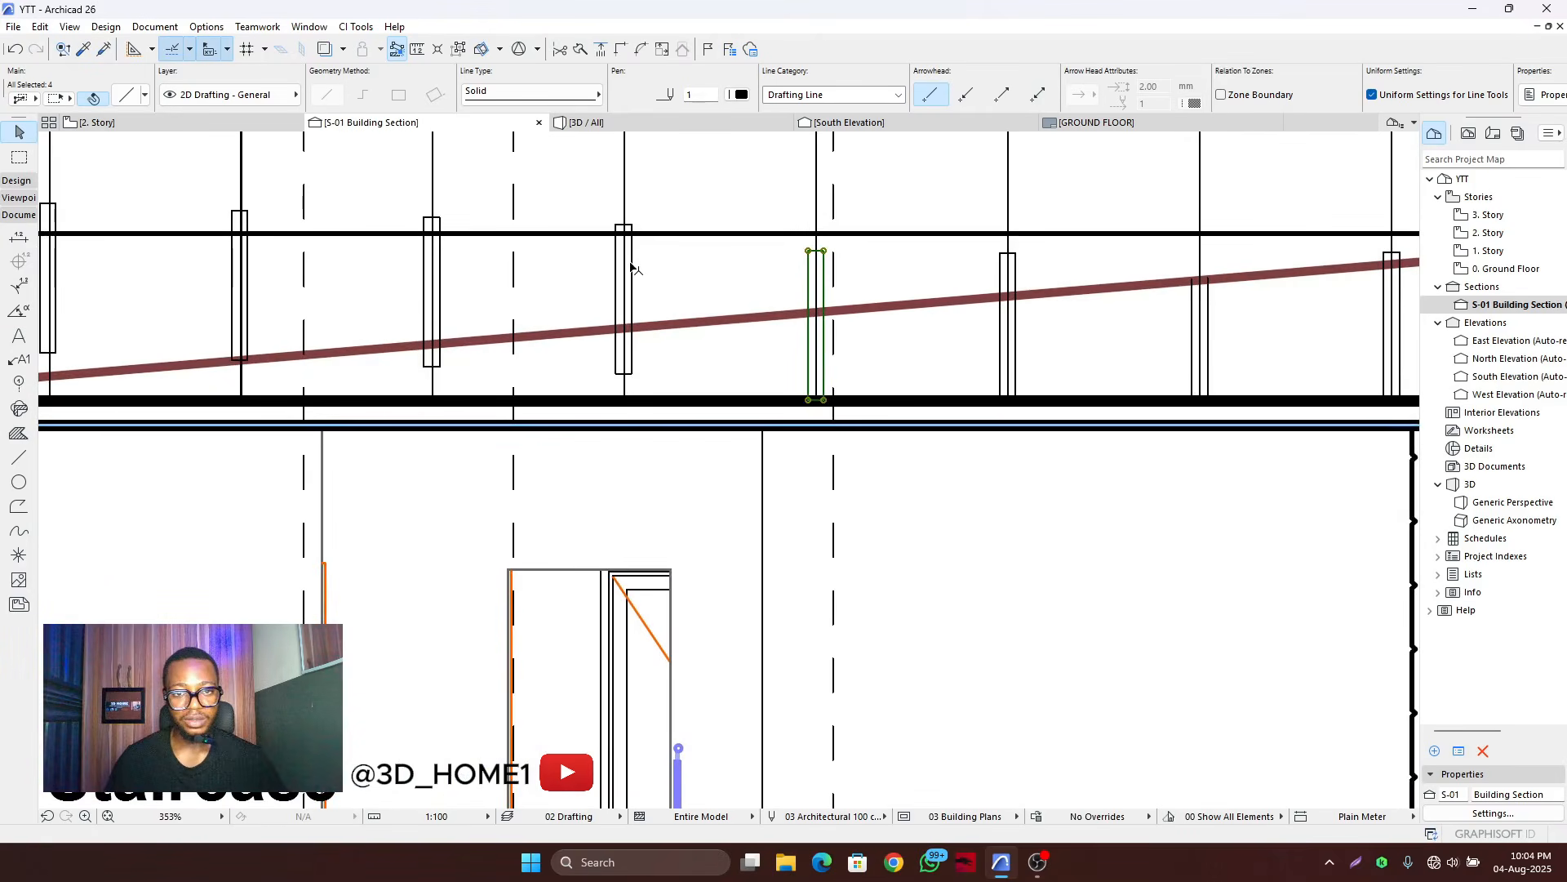
click(631, 267)
click(631, 260)
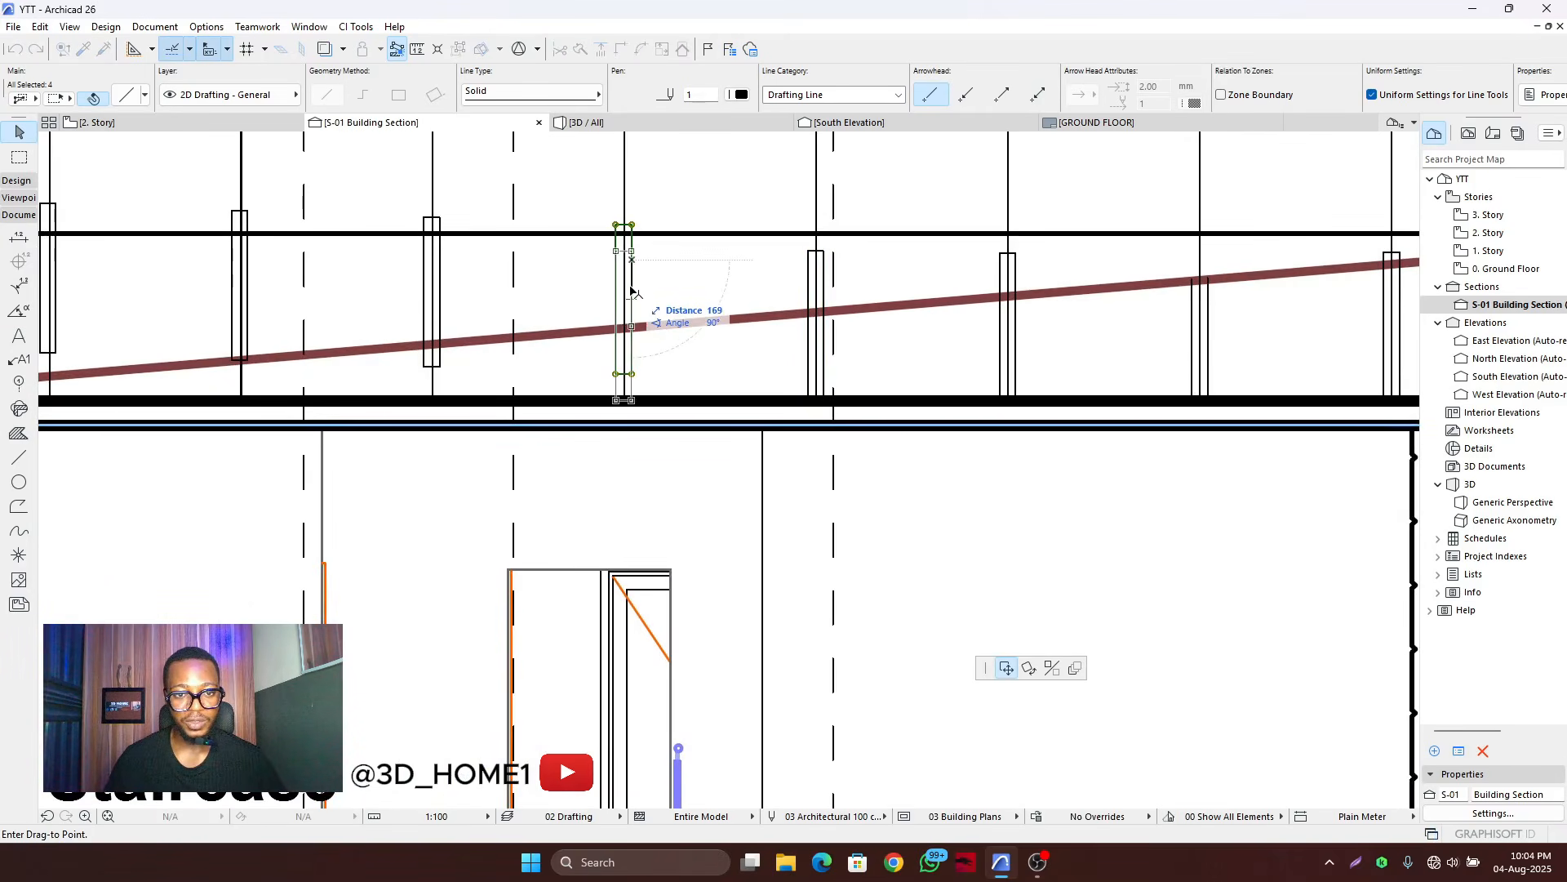
click(632, 292)
click(441, 259)
click(441, 252)
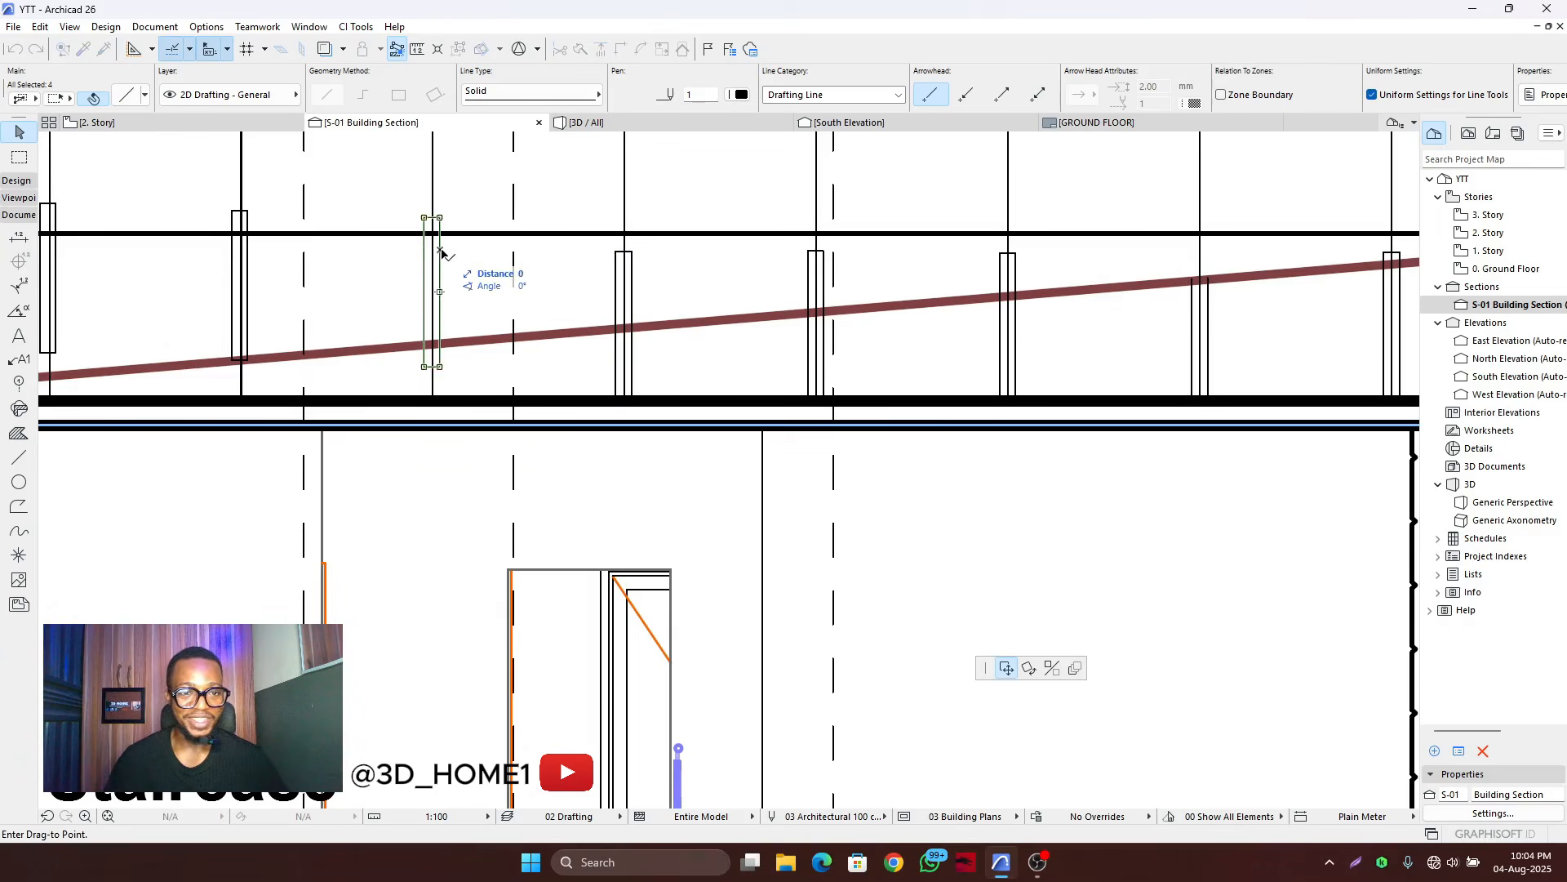
click(441, 290)
- Move the last two uprights nearest the staircase wall straight down so their bases meet the long member
scroll(1042, 375, down, 3)
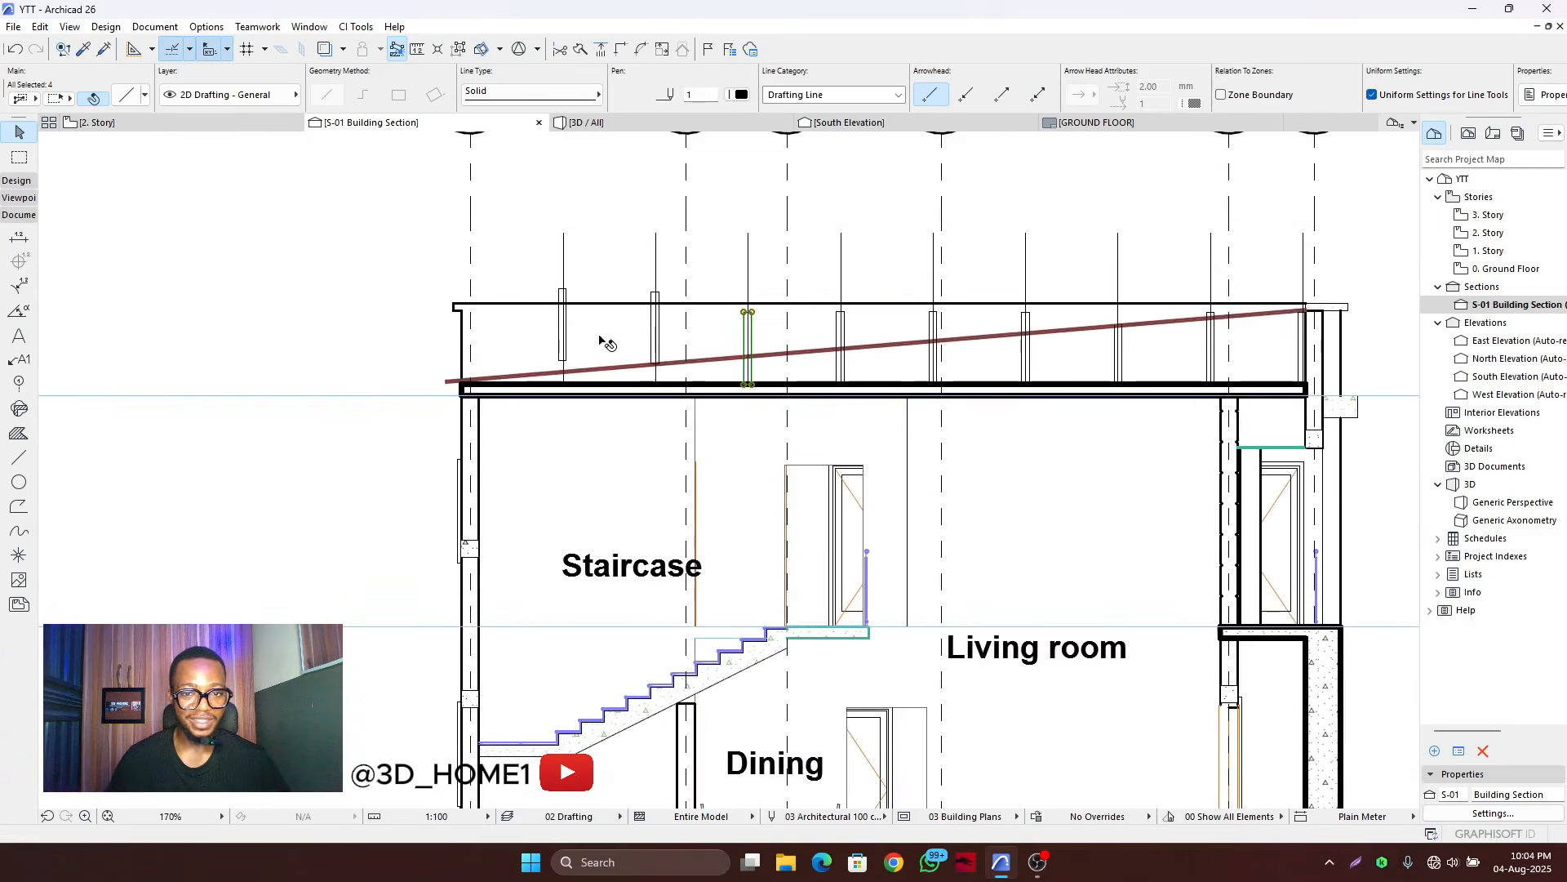
scroll(602, 340, up, 6)
click(700, 286)
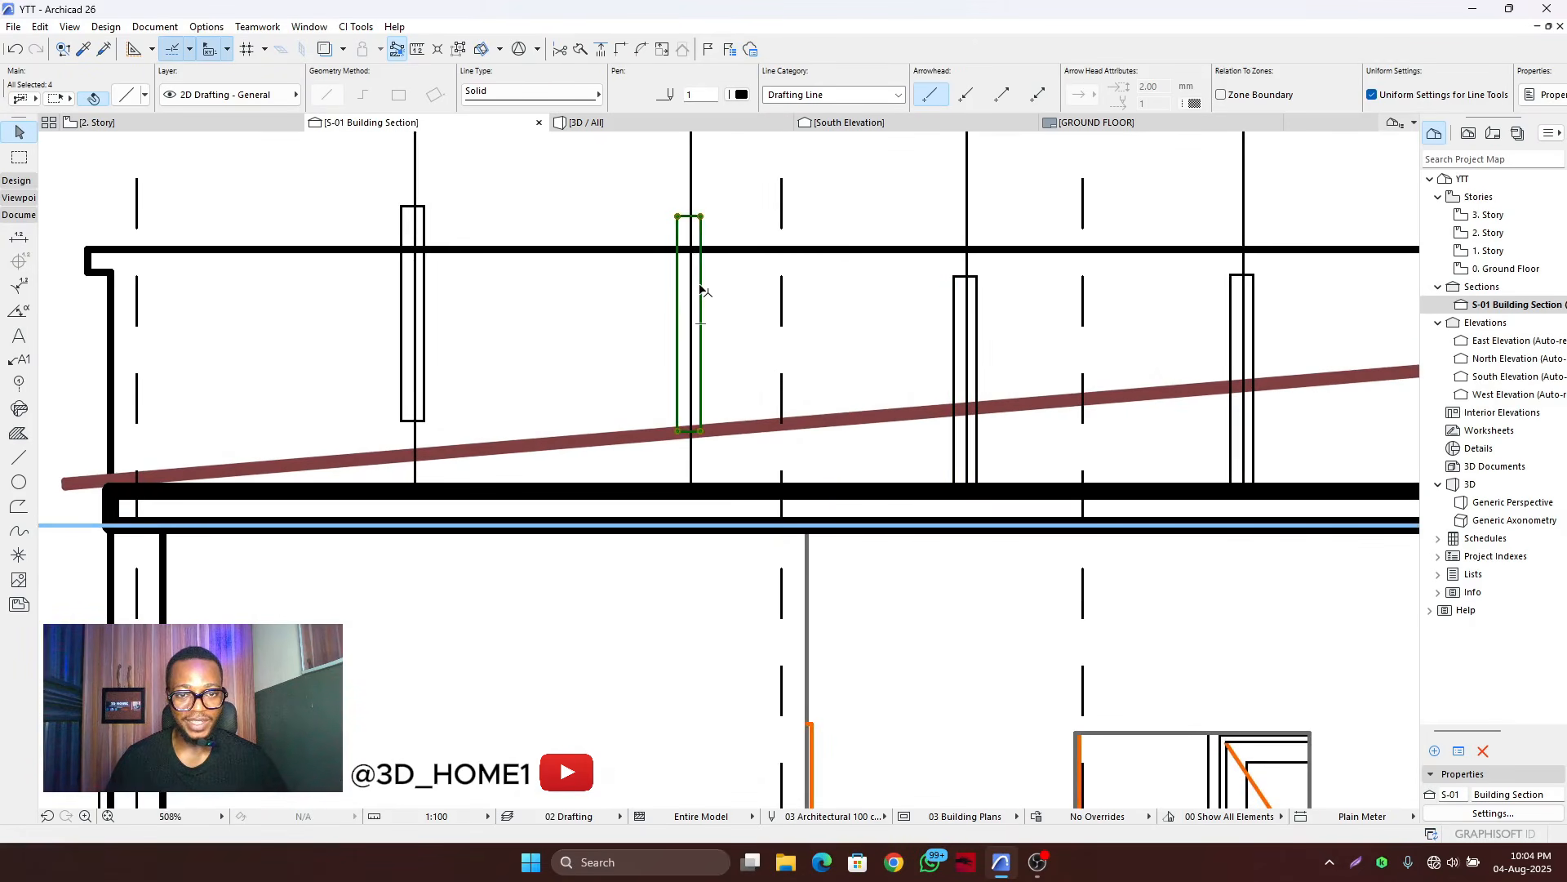
click(700, 282)
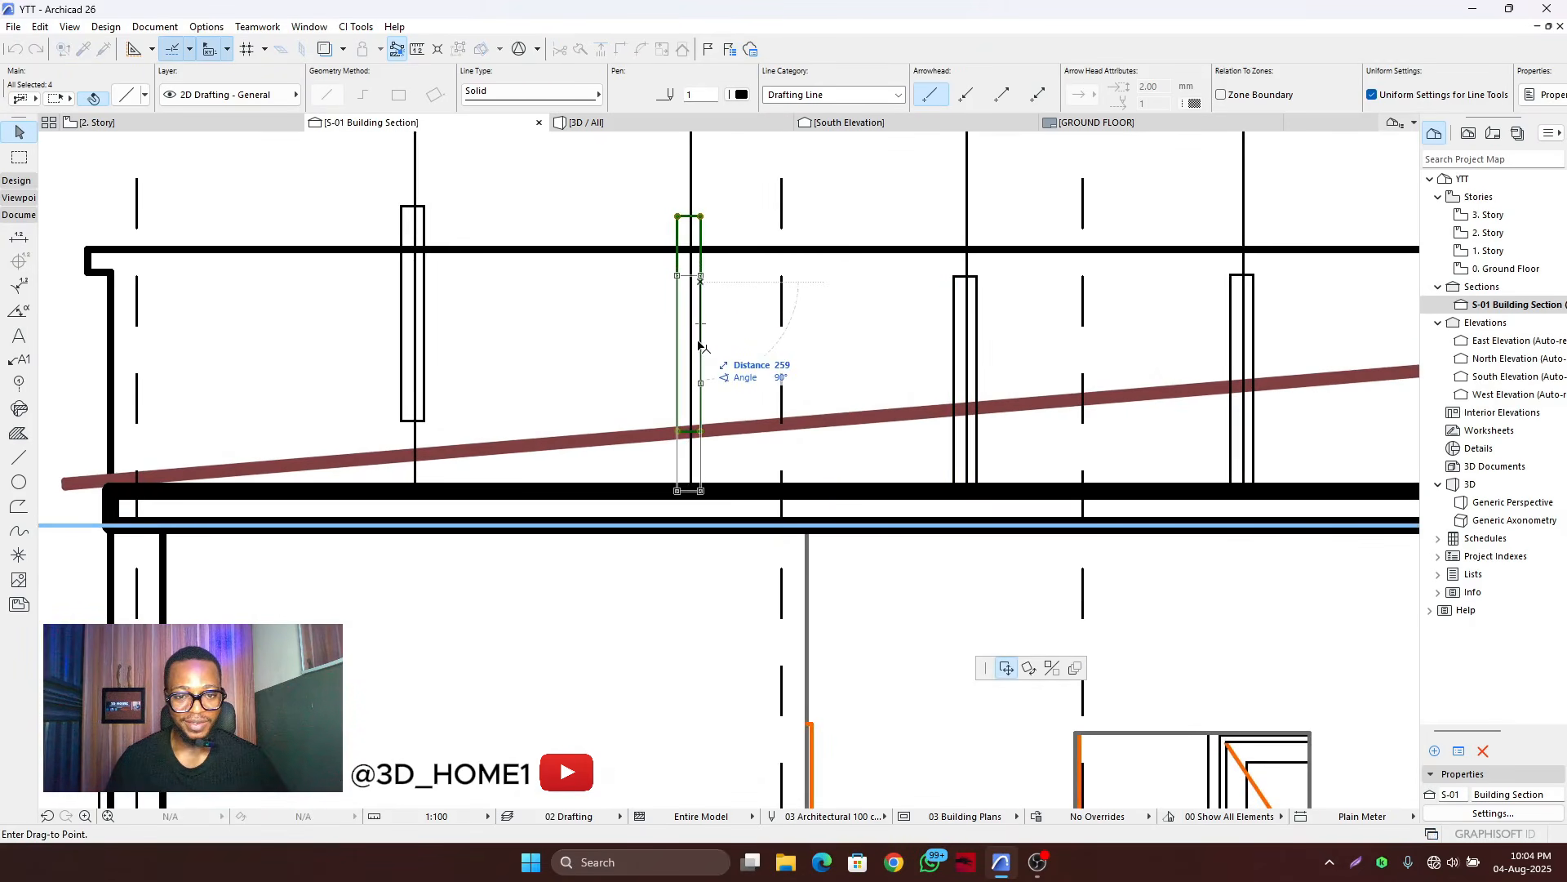
key(Escape)
click(424, 267)
click(424, 270)
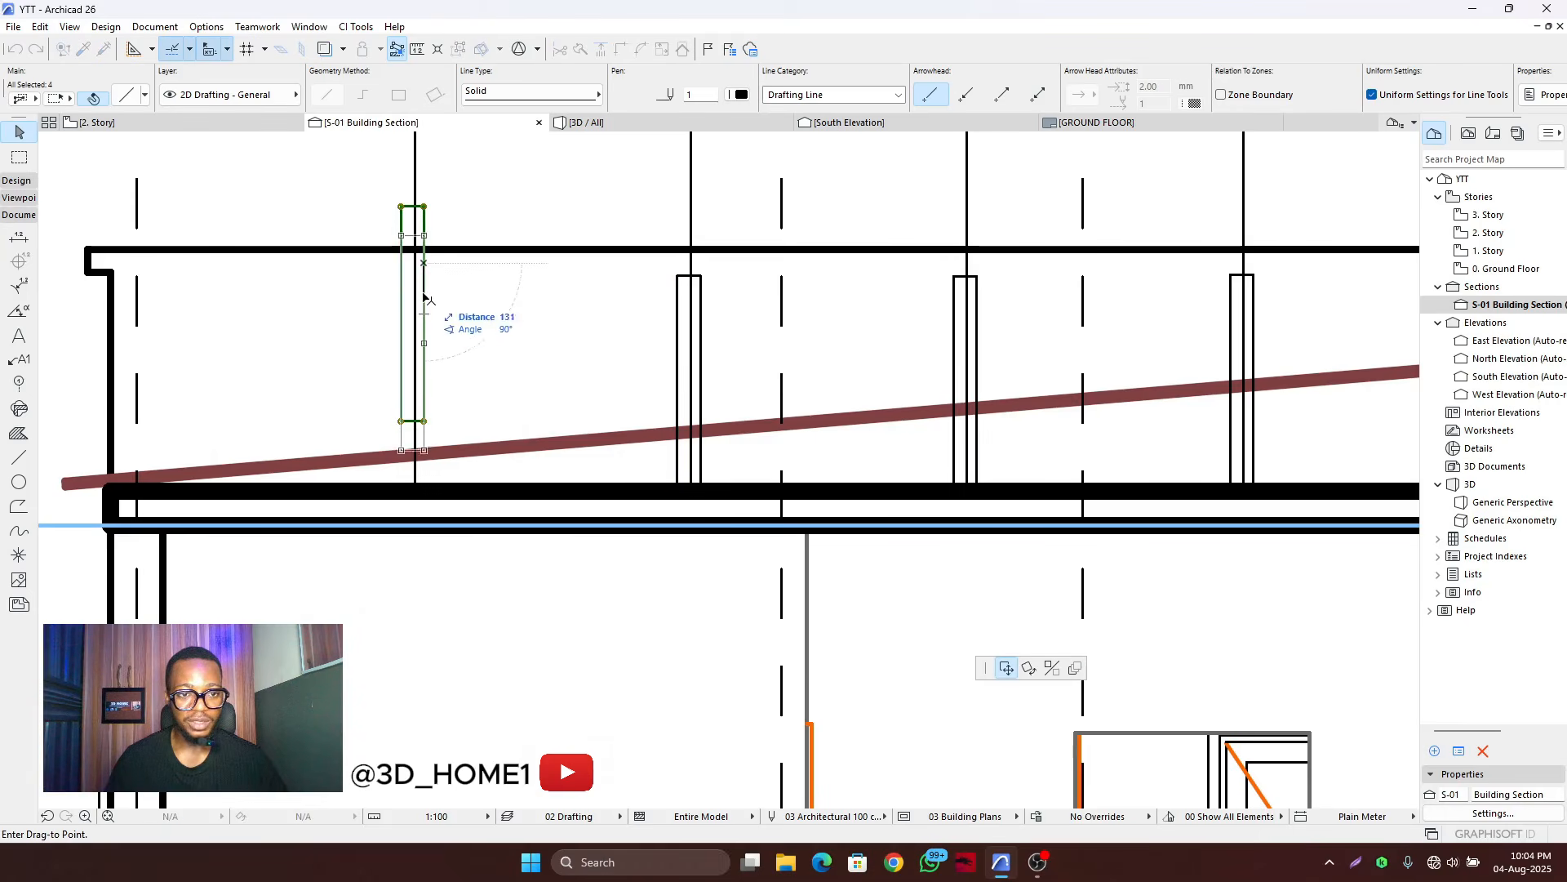
click(427, 338)
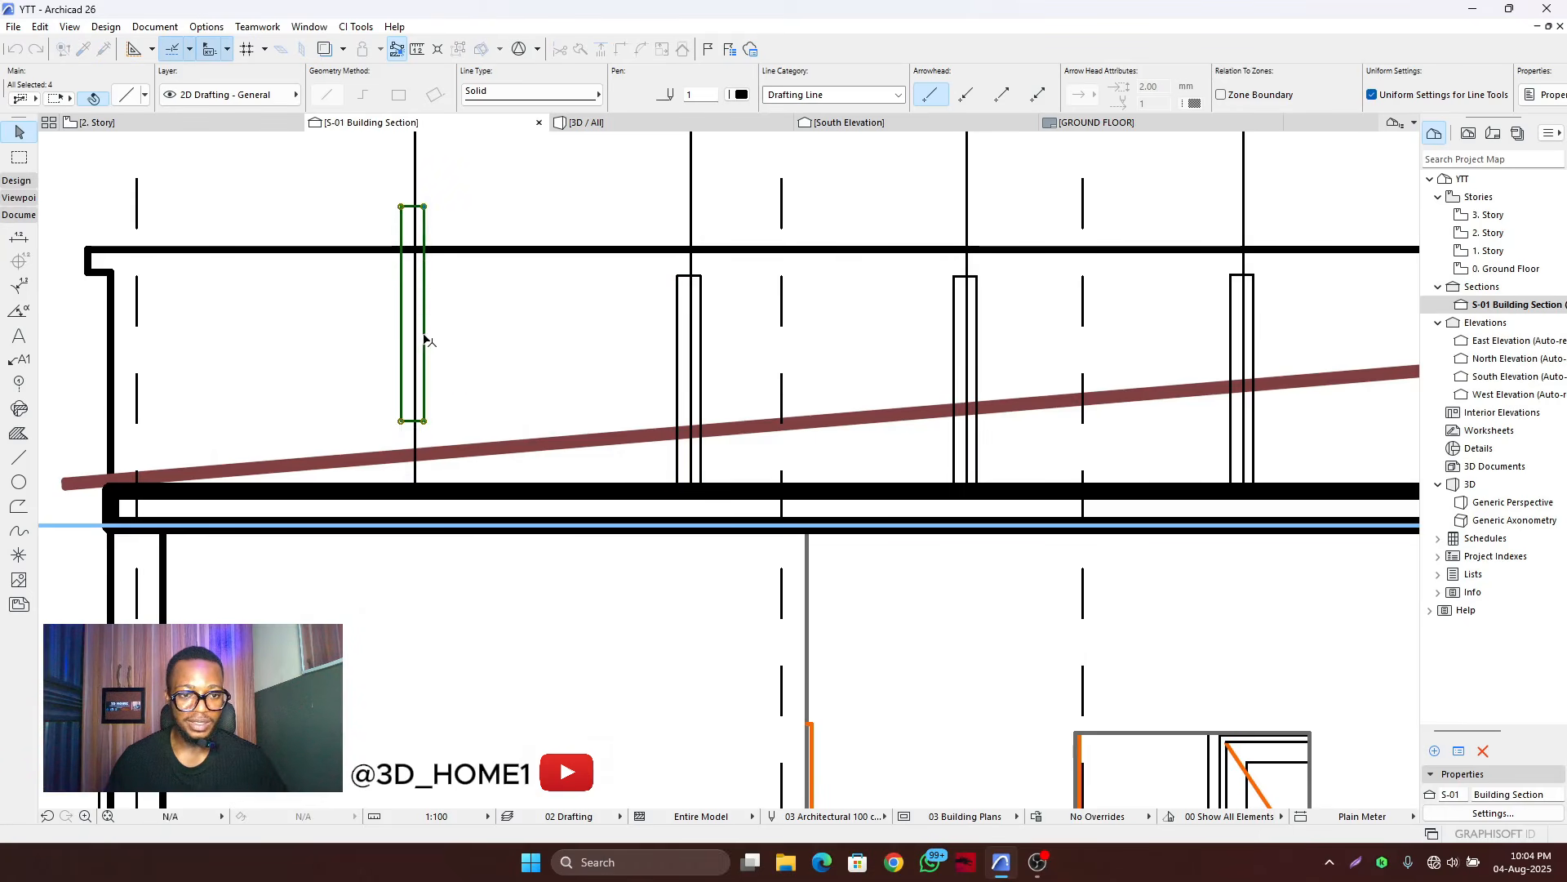
- Lower the upright nearest the staircase wall until its base meets the long member, and deselect it
scroll(806, 354, down, 2)
scroll(561, 360, up, 2)
key(Escape)
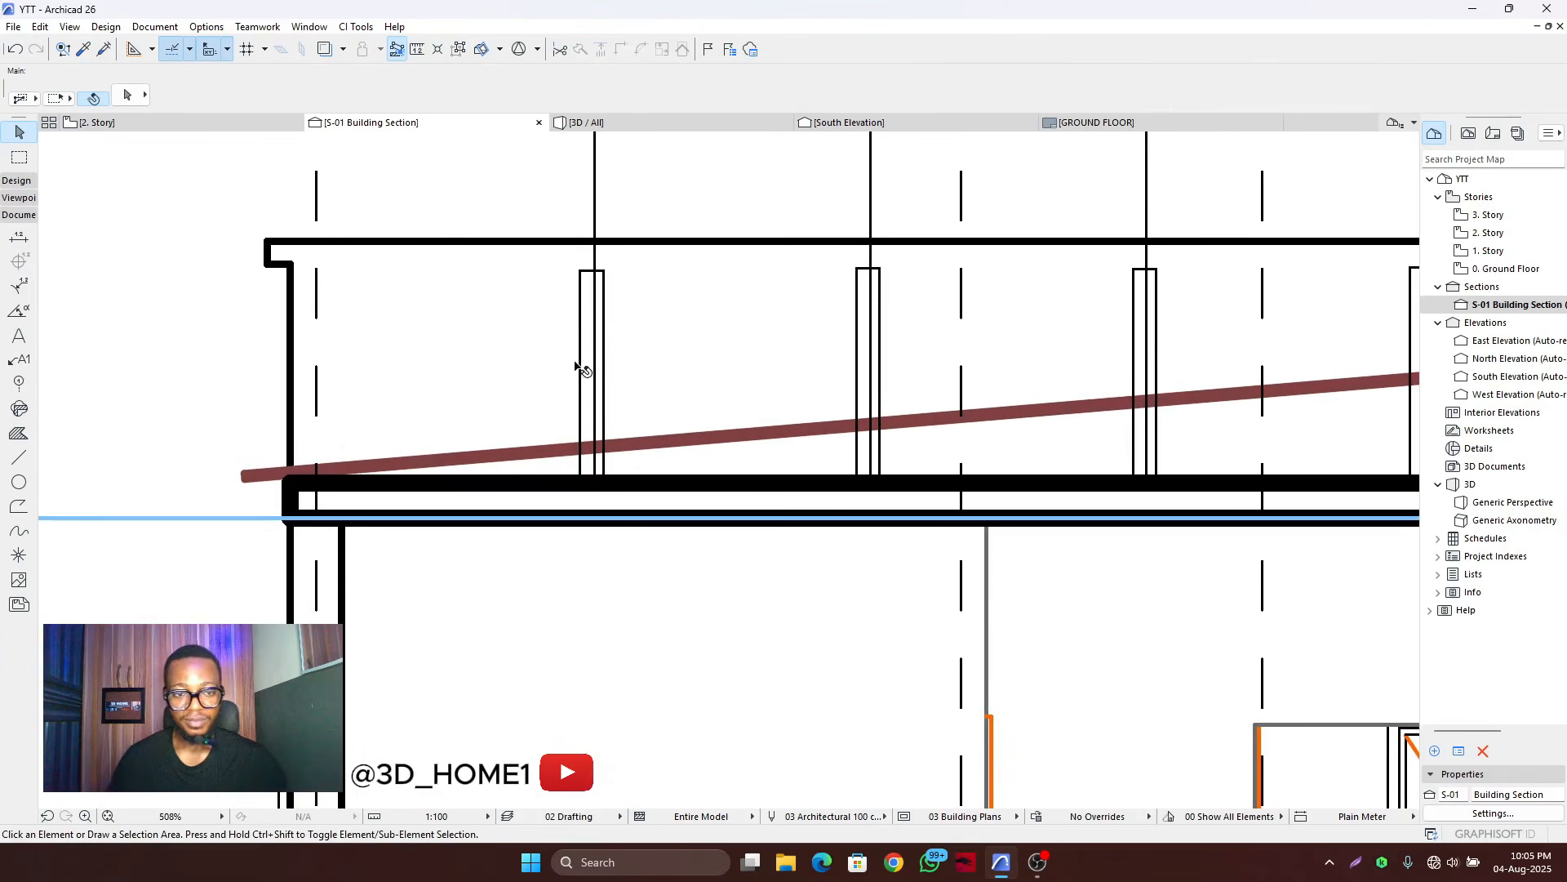
click(604, 293)
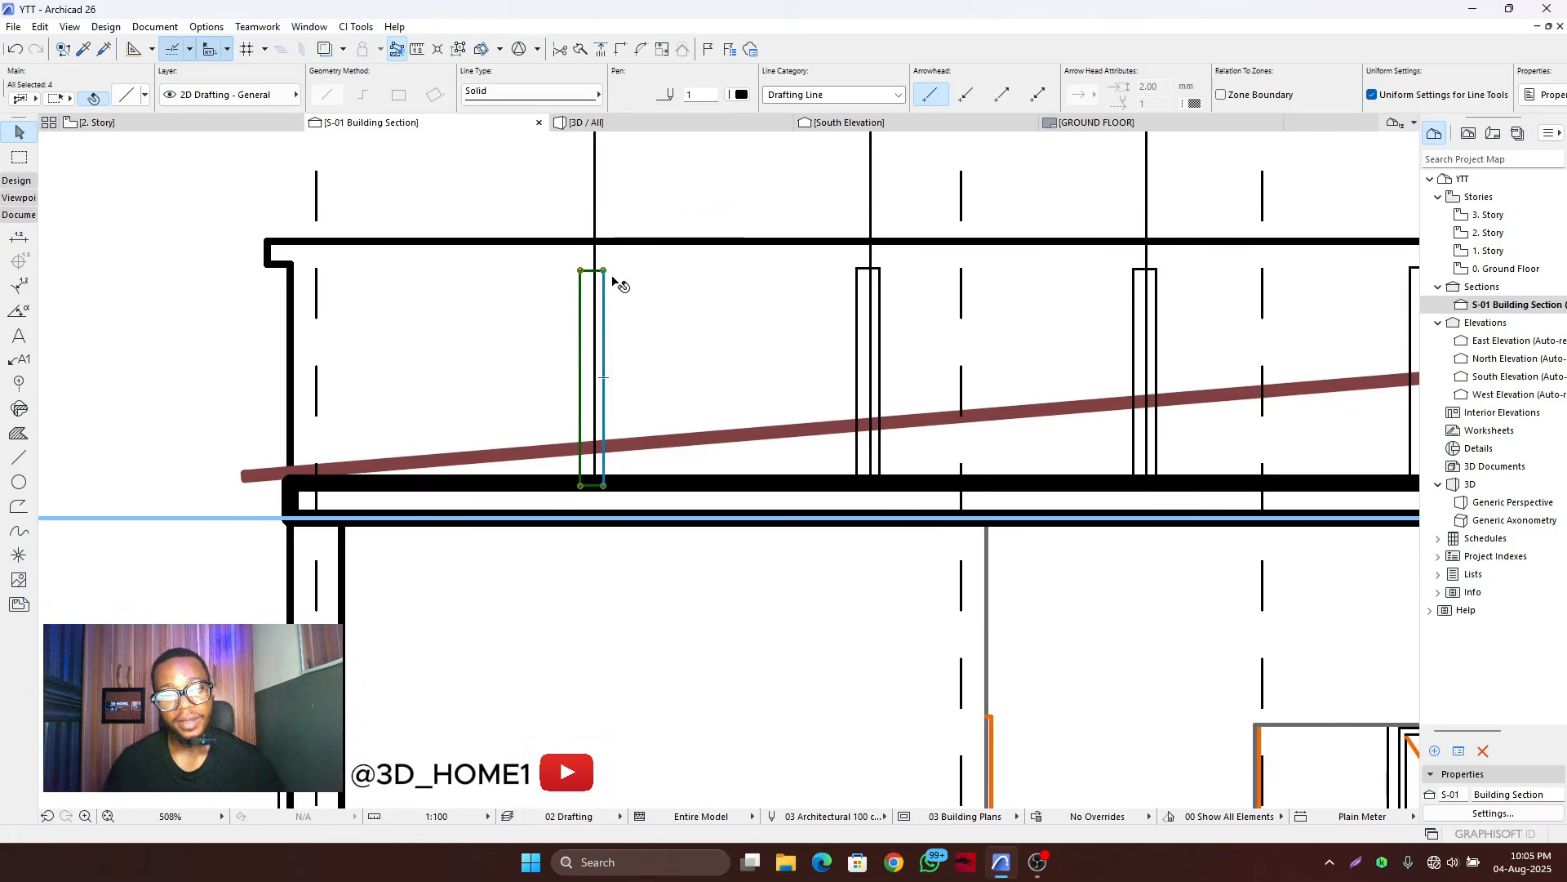
scroll(618, 282, up, 2)
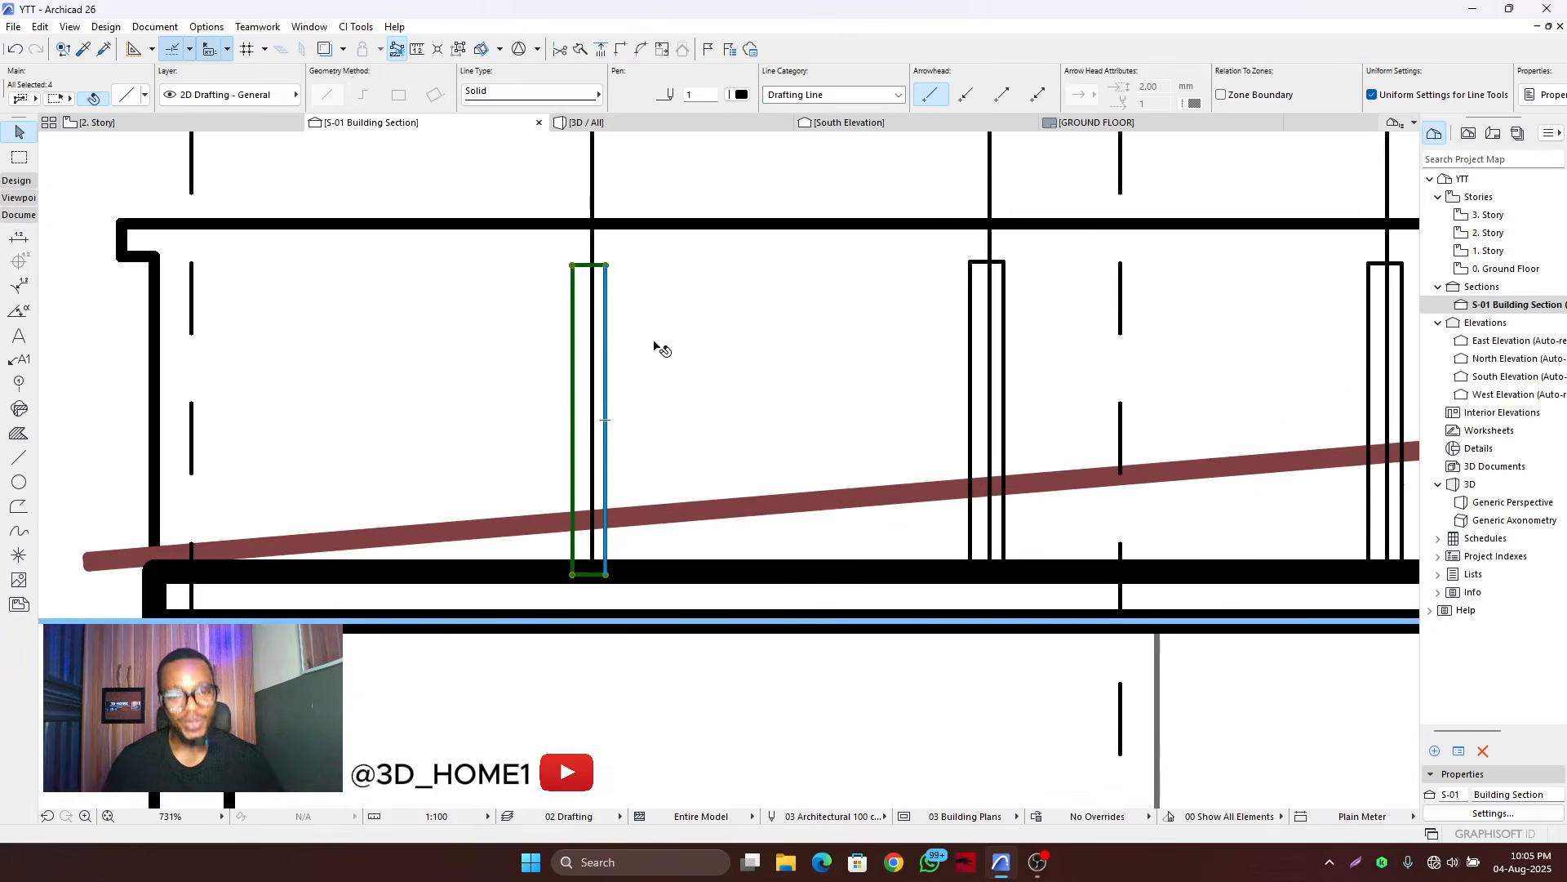
scroll(612, 406, down, 3)
scroll(588, 352, up, 2)
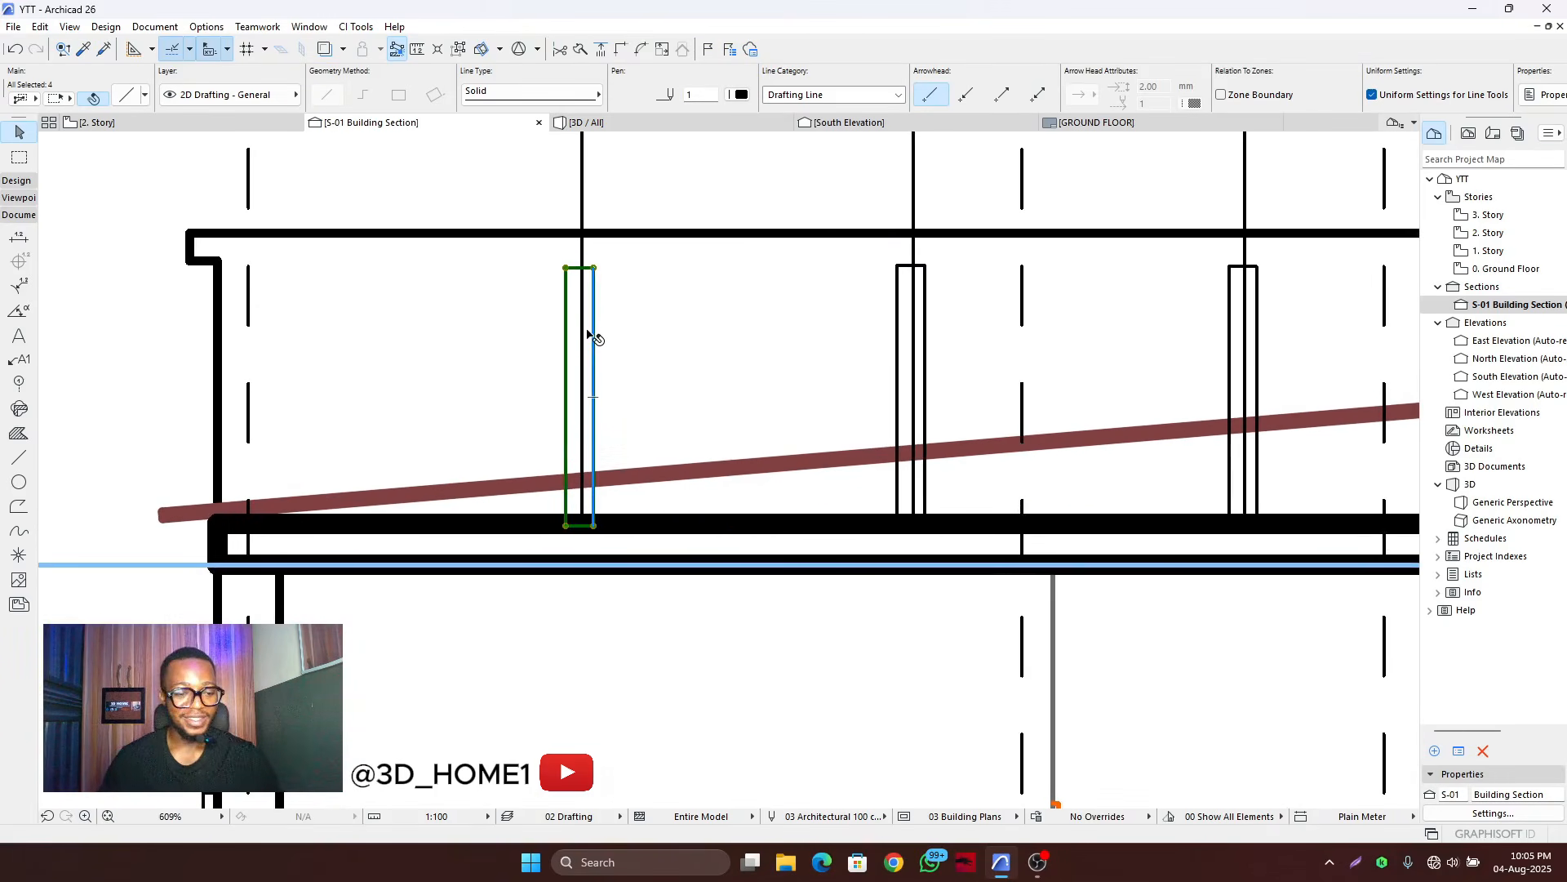
key(Escape)
scroll(556, 380, down, 2)
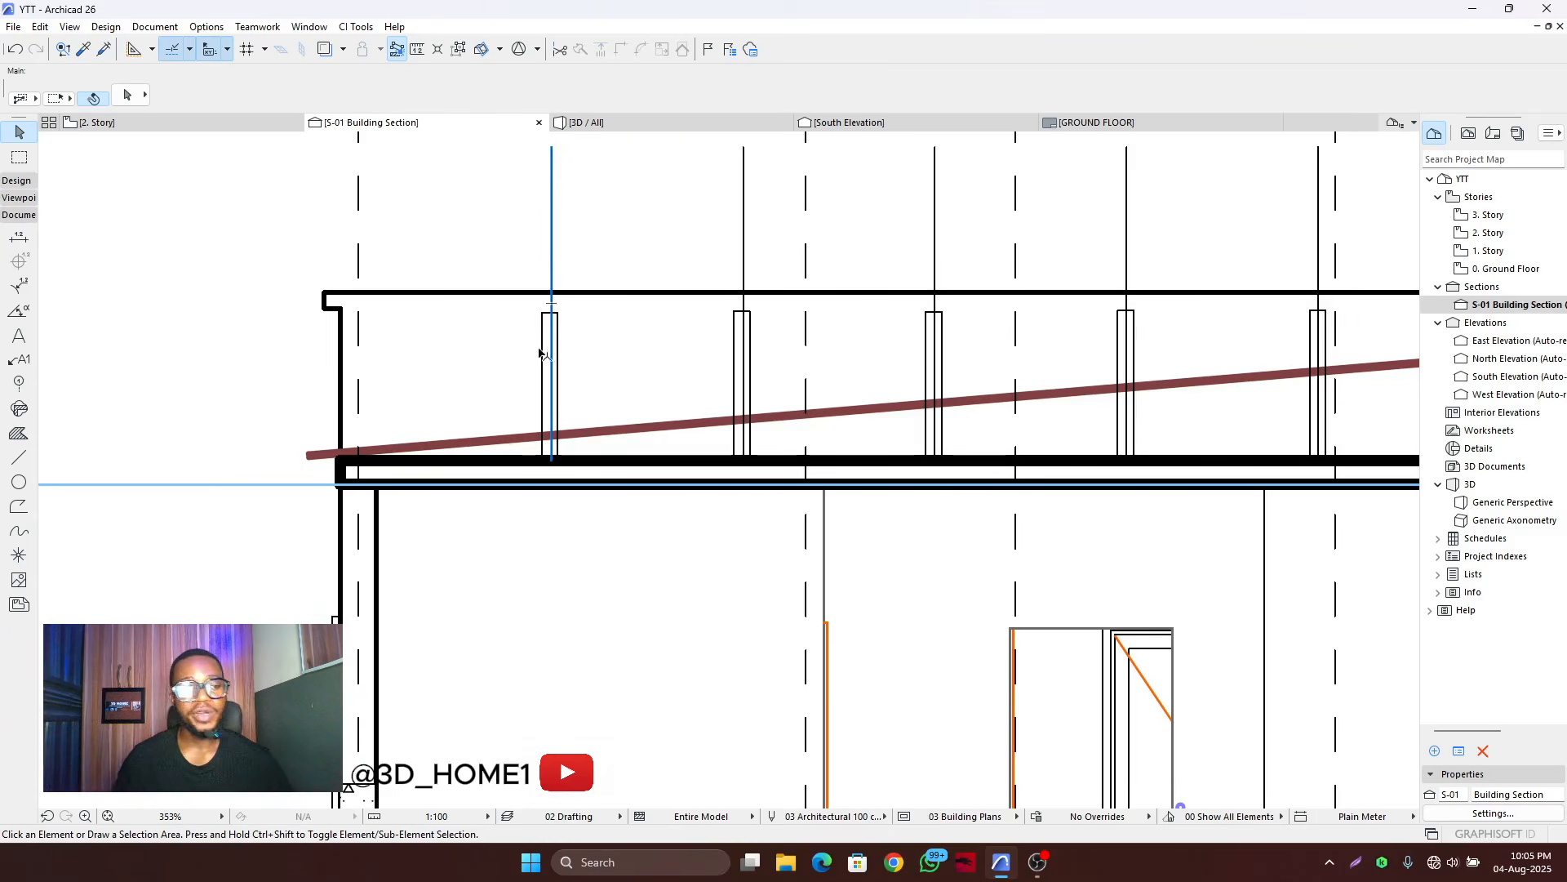
scroll(514, 344, up, 3)
scroll(490, 365, up, 4)
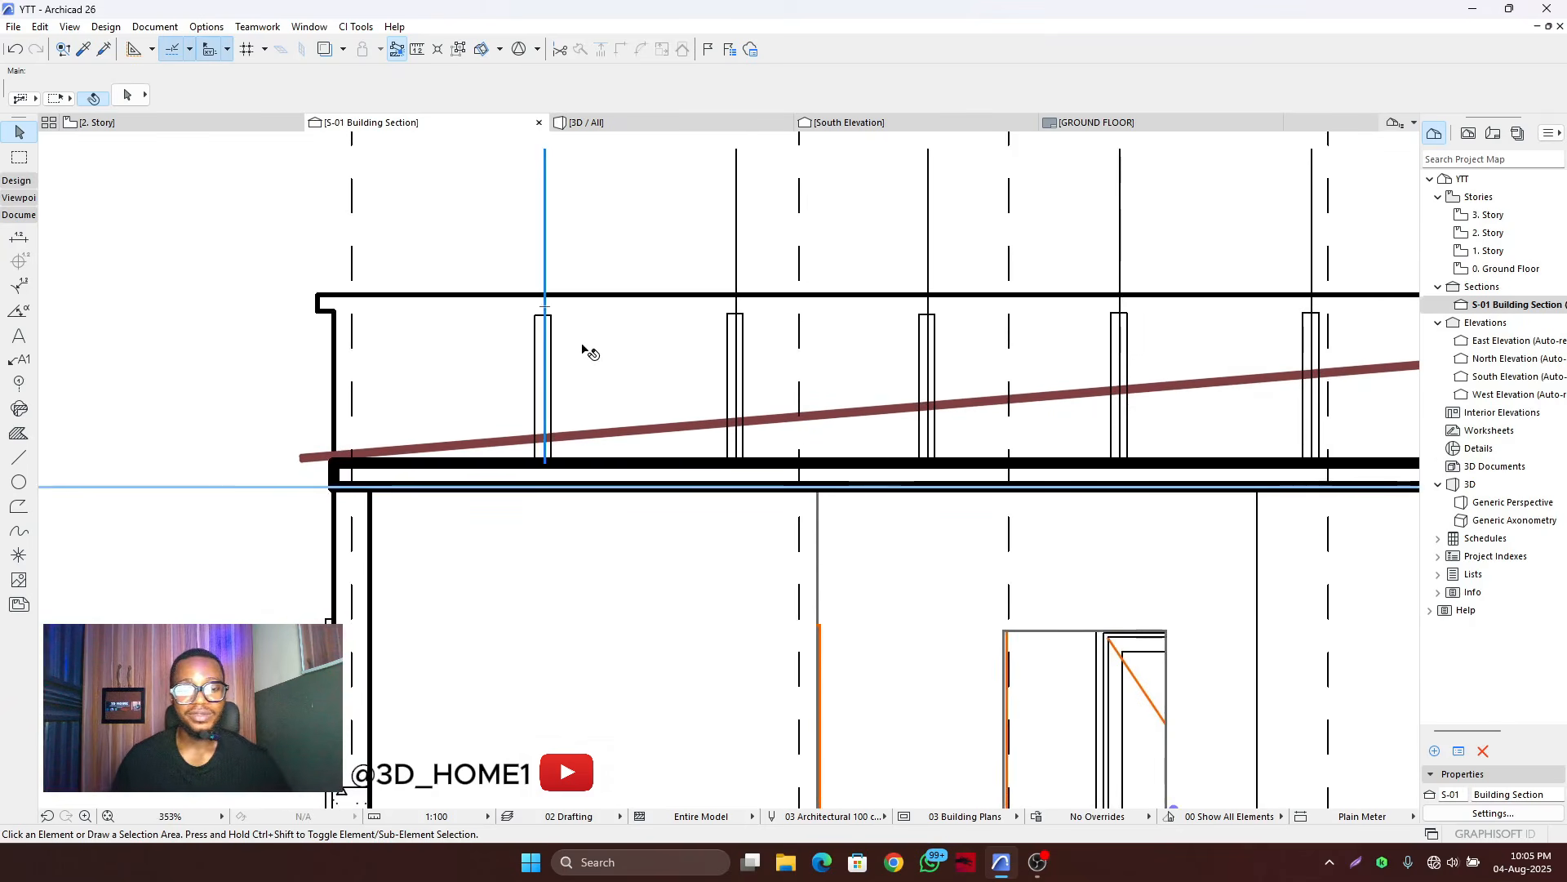
scroll(508, 331, down, 3)
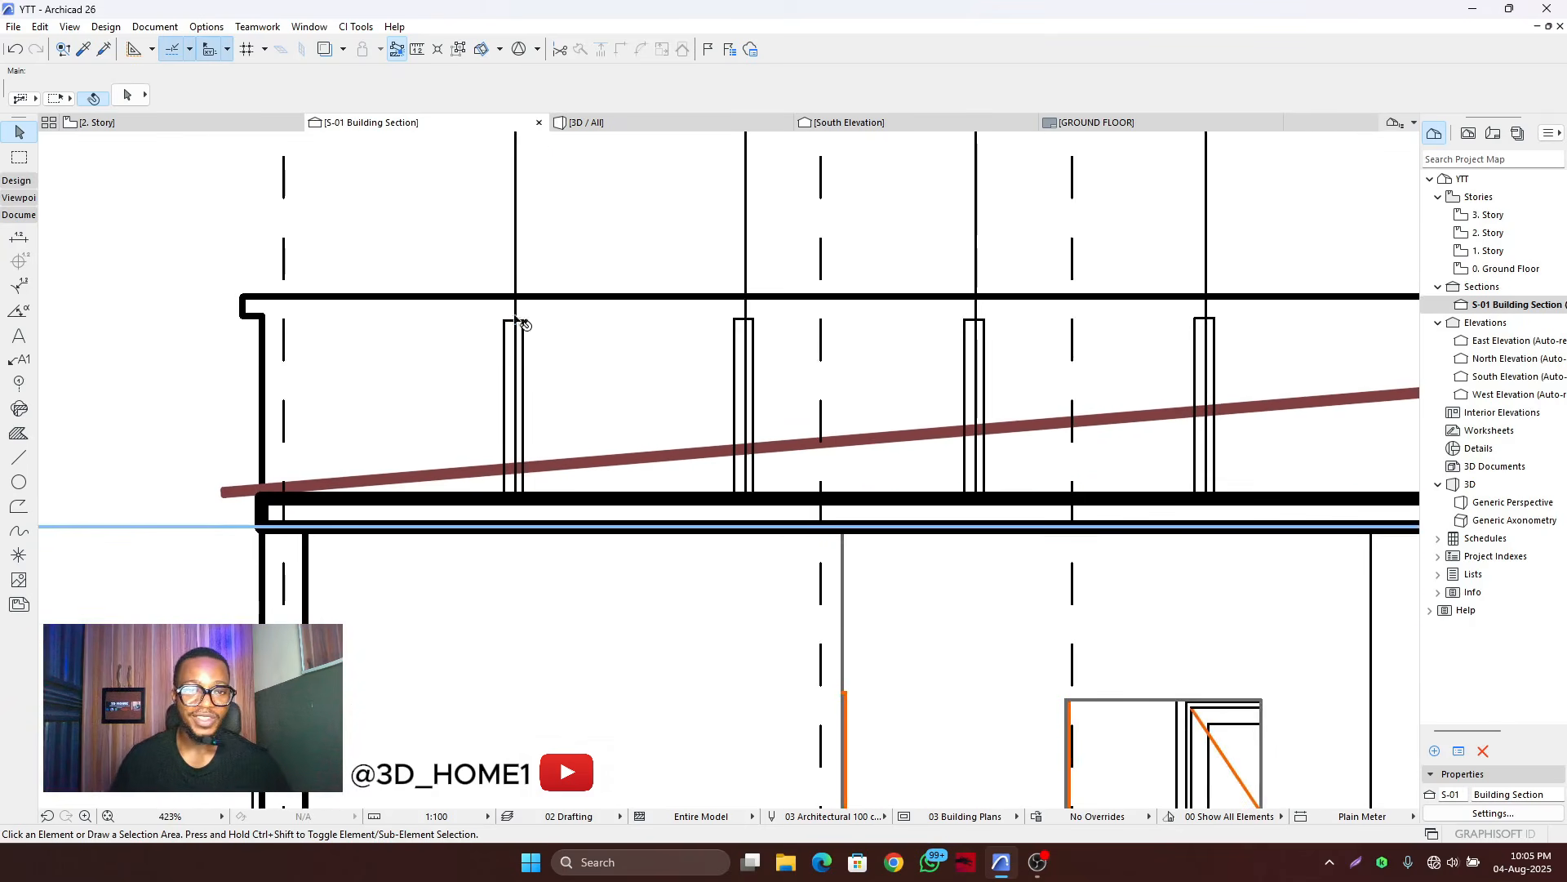
scroll(514, 335, up, 2)
scroll(522, 339, down, 3)
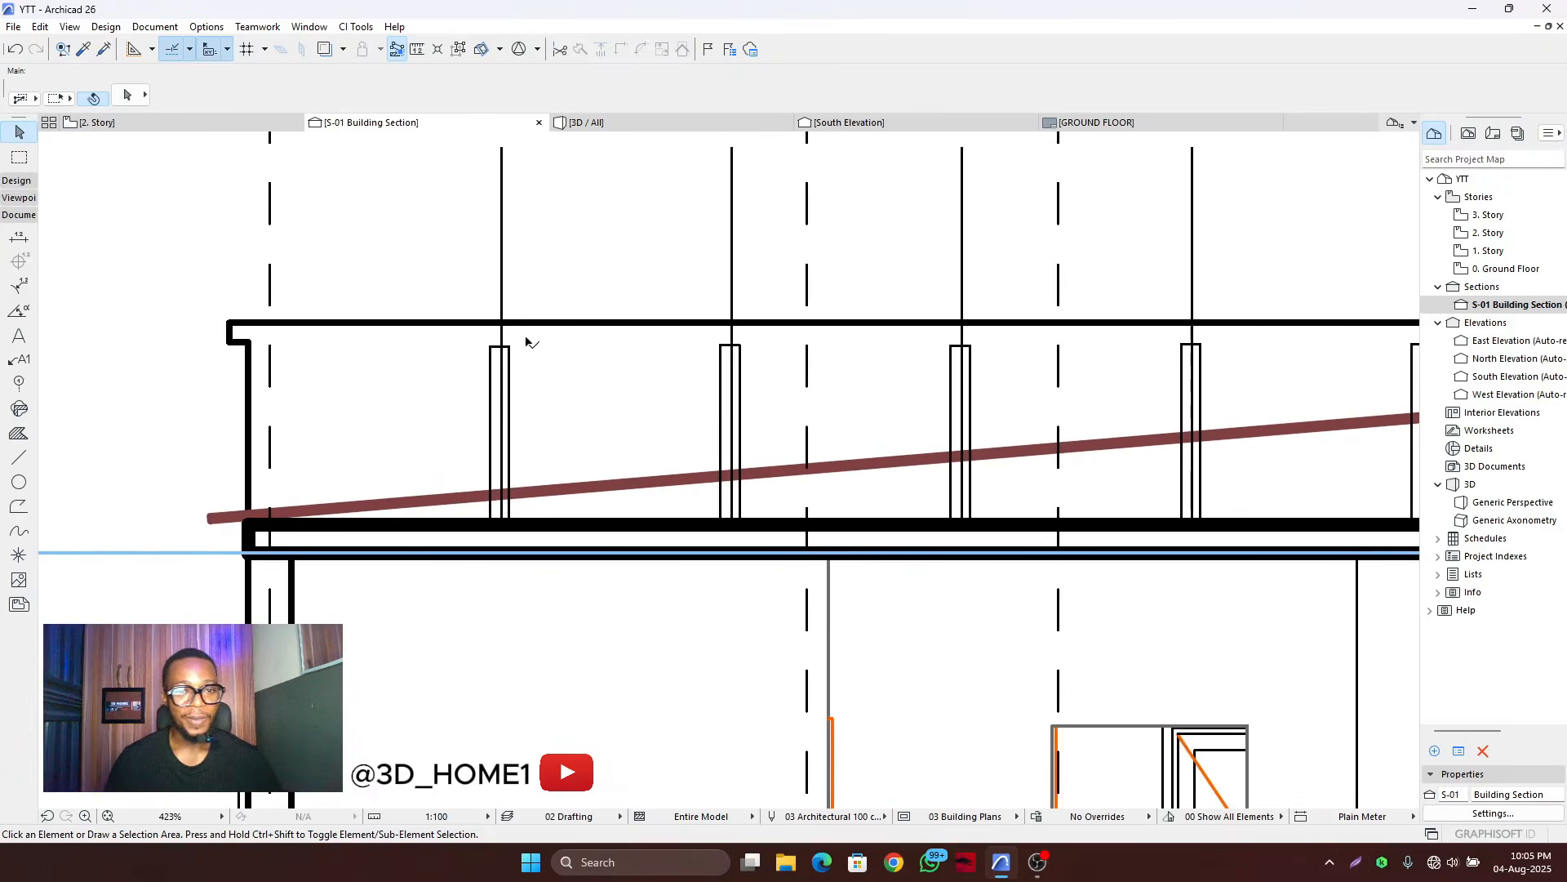
- Suspend groups and trim both sides of the first two uprights from the roof's low end above the sloping roof
click(459, 49)
scroll(522, 400, up, 4)
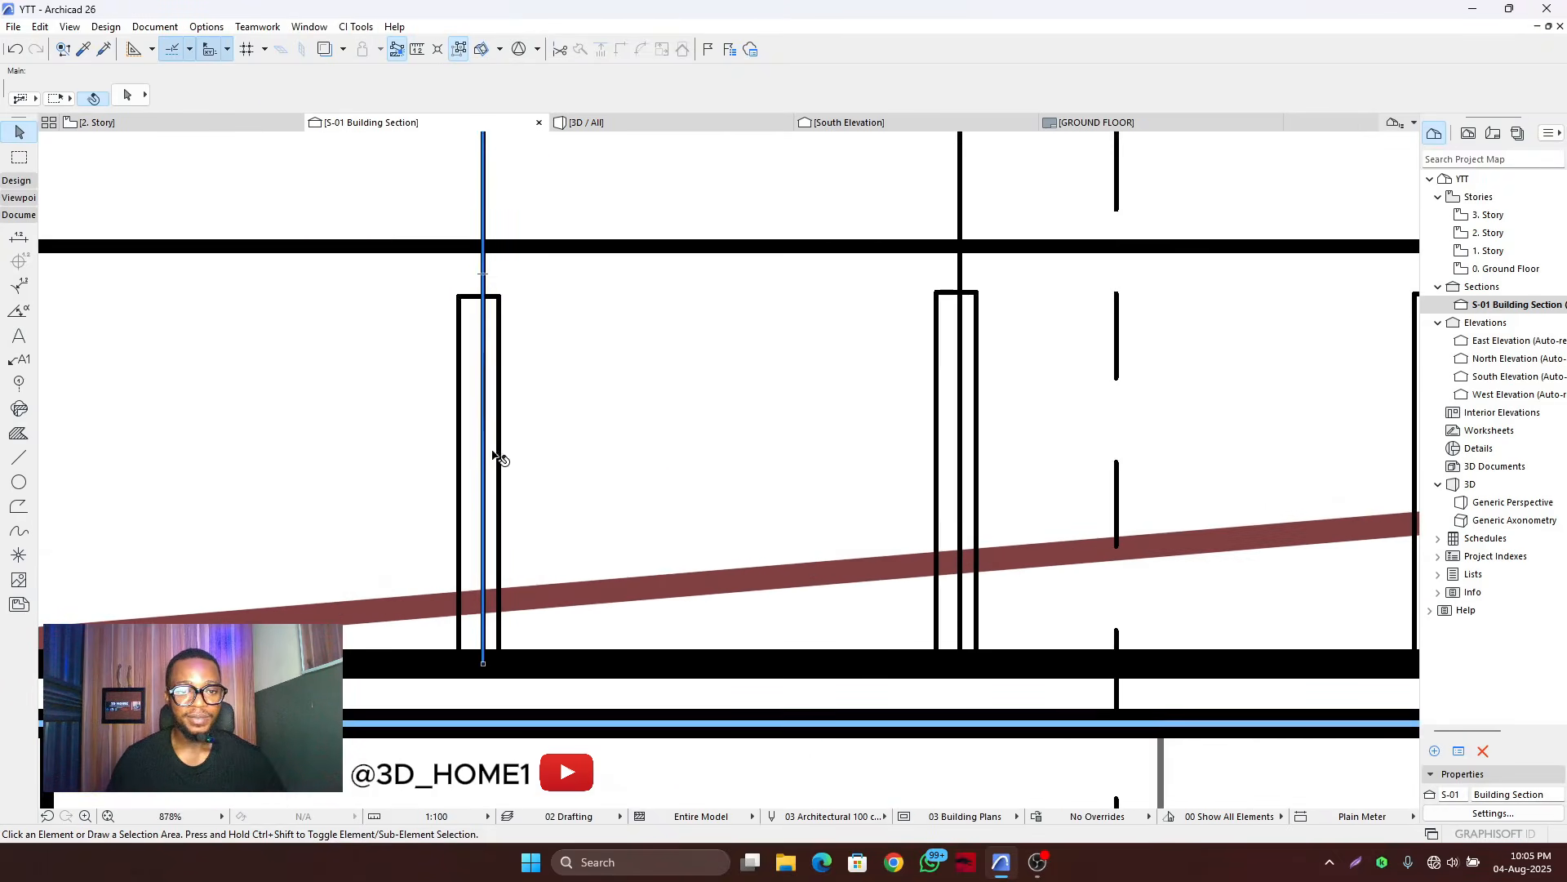
ctrl+click(499, 490)
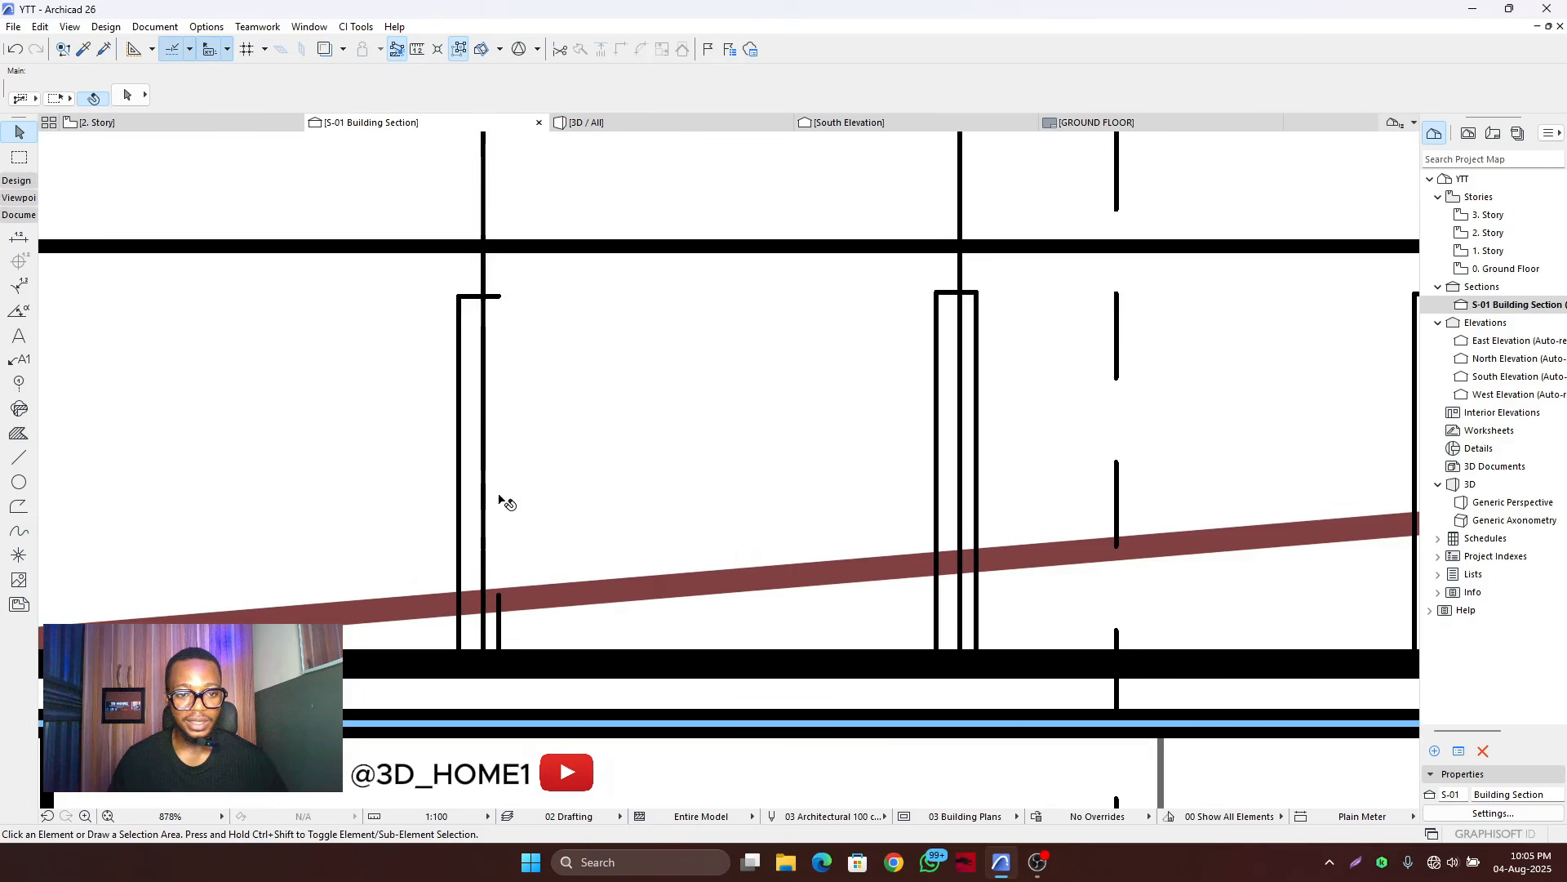
ctrl+click(458, 544)
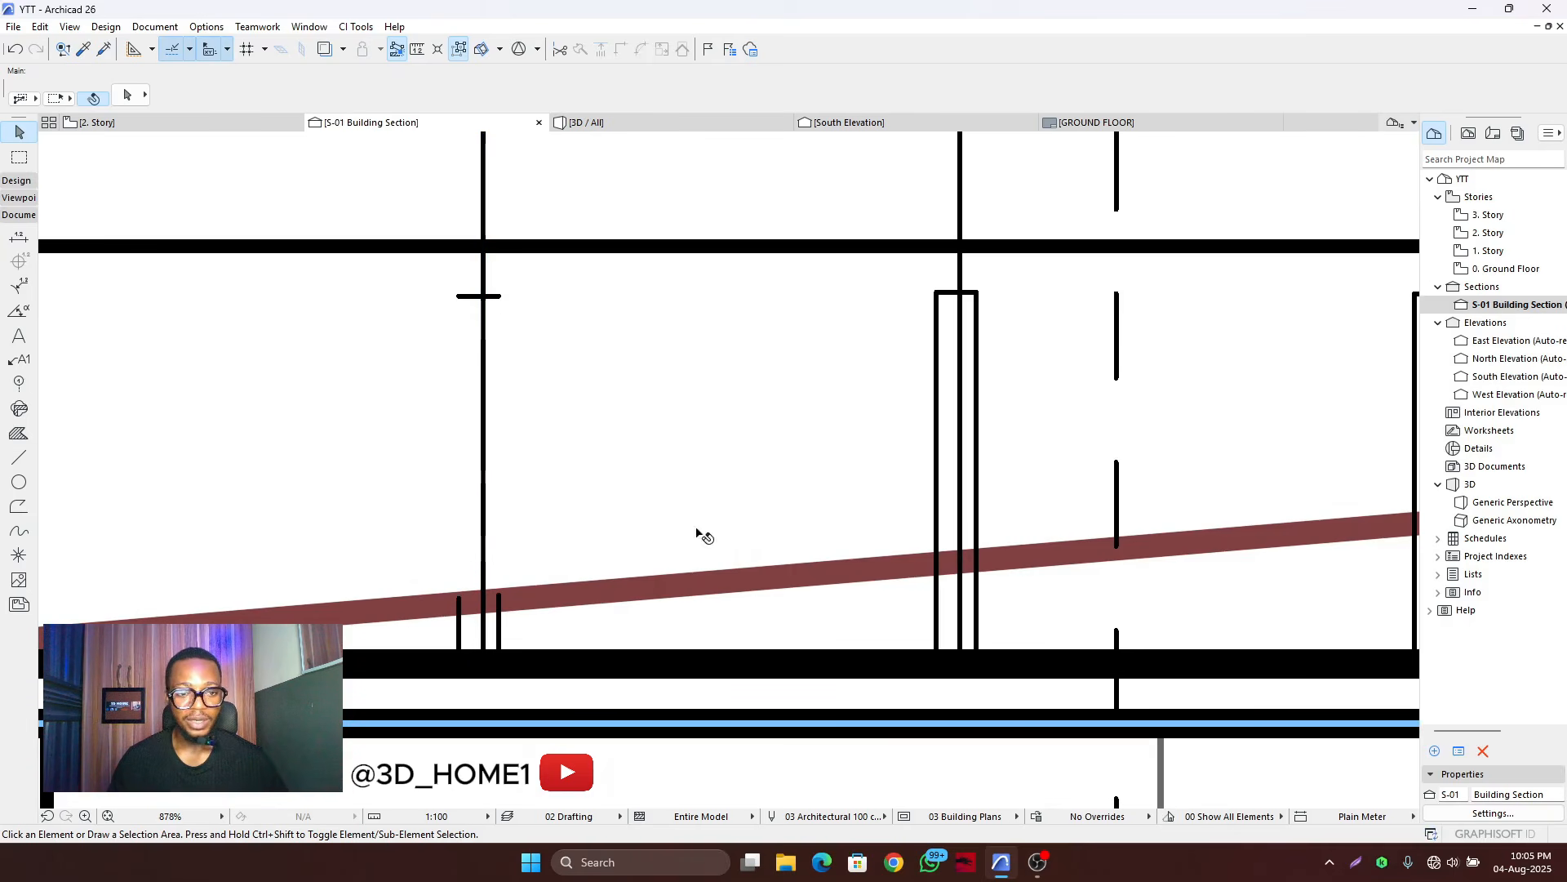
ctrl+click(936, 512)
ctrl+click(976, 517)
scroll(522, 486, down, 3)
scroll(964, 493, up, 2)
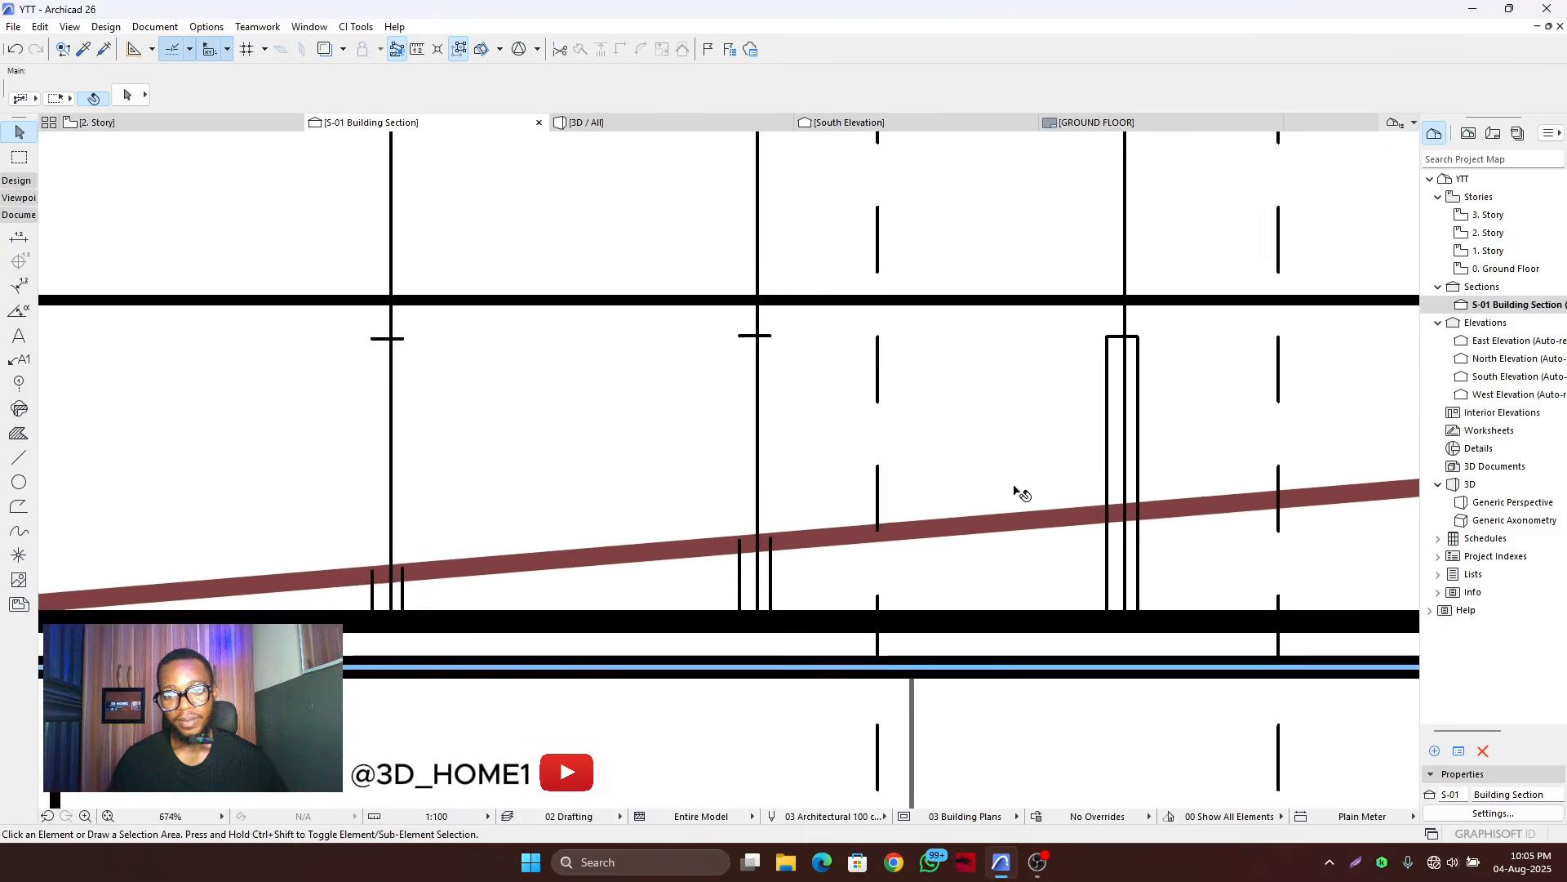
- Delete the top line of the third upright from the roof's low end
scroll(409, 474, down, 2)
scroll(866, 454, up, 2)
scroll(690, 445, down, 2)
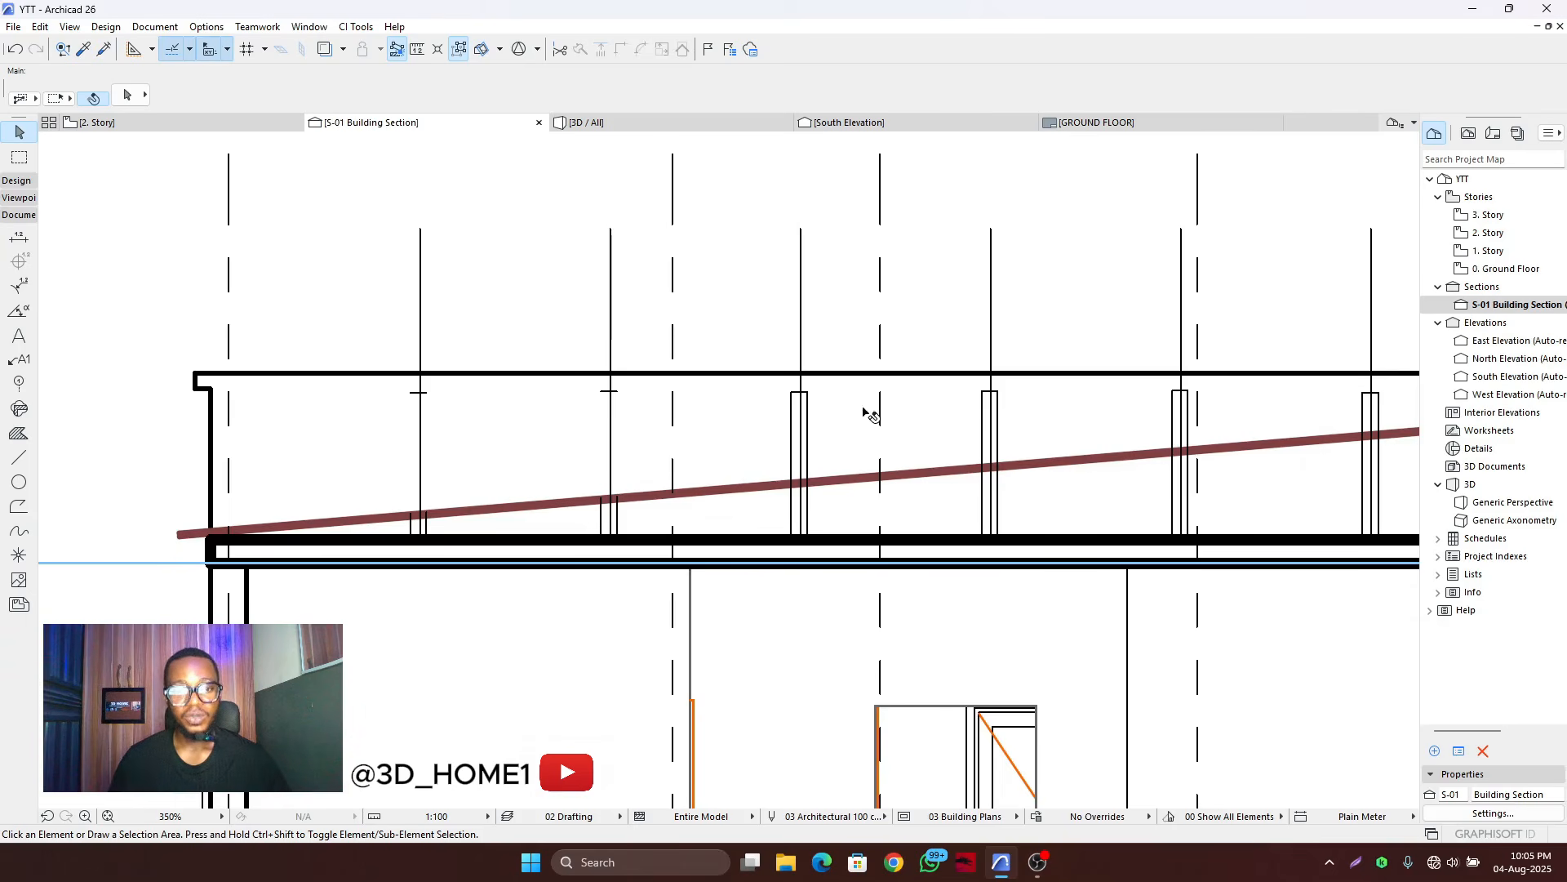
scroll(1027, 396, up, 2)
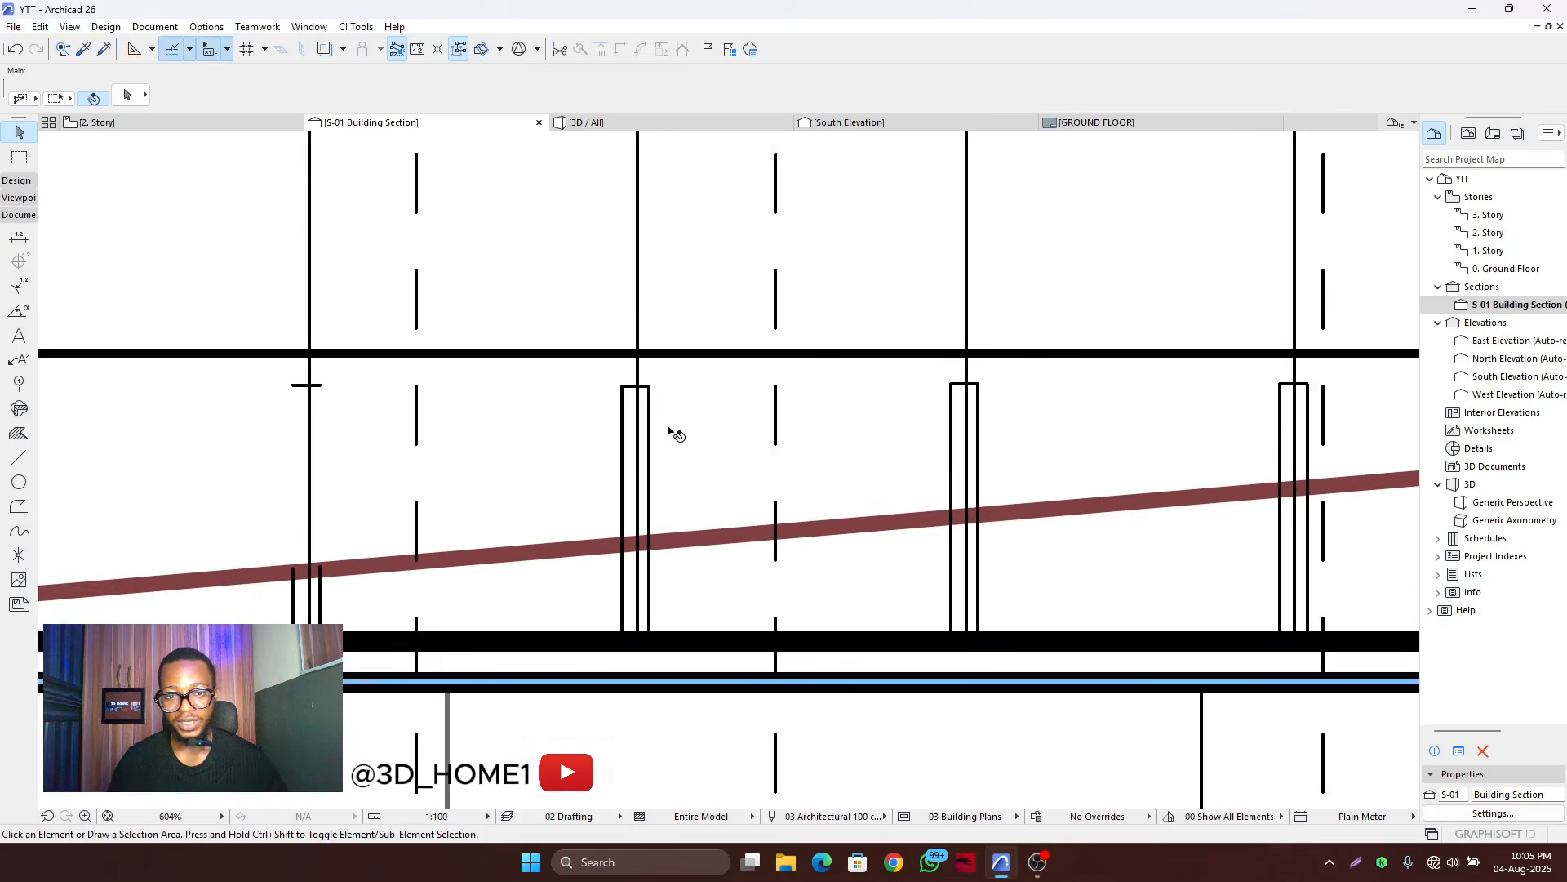
click(649, 421)
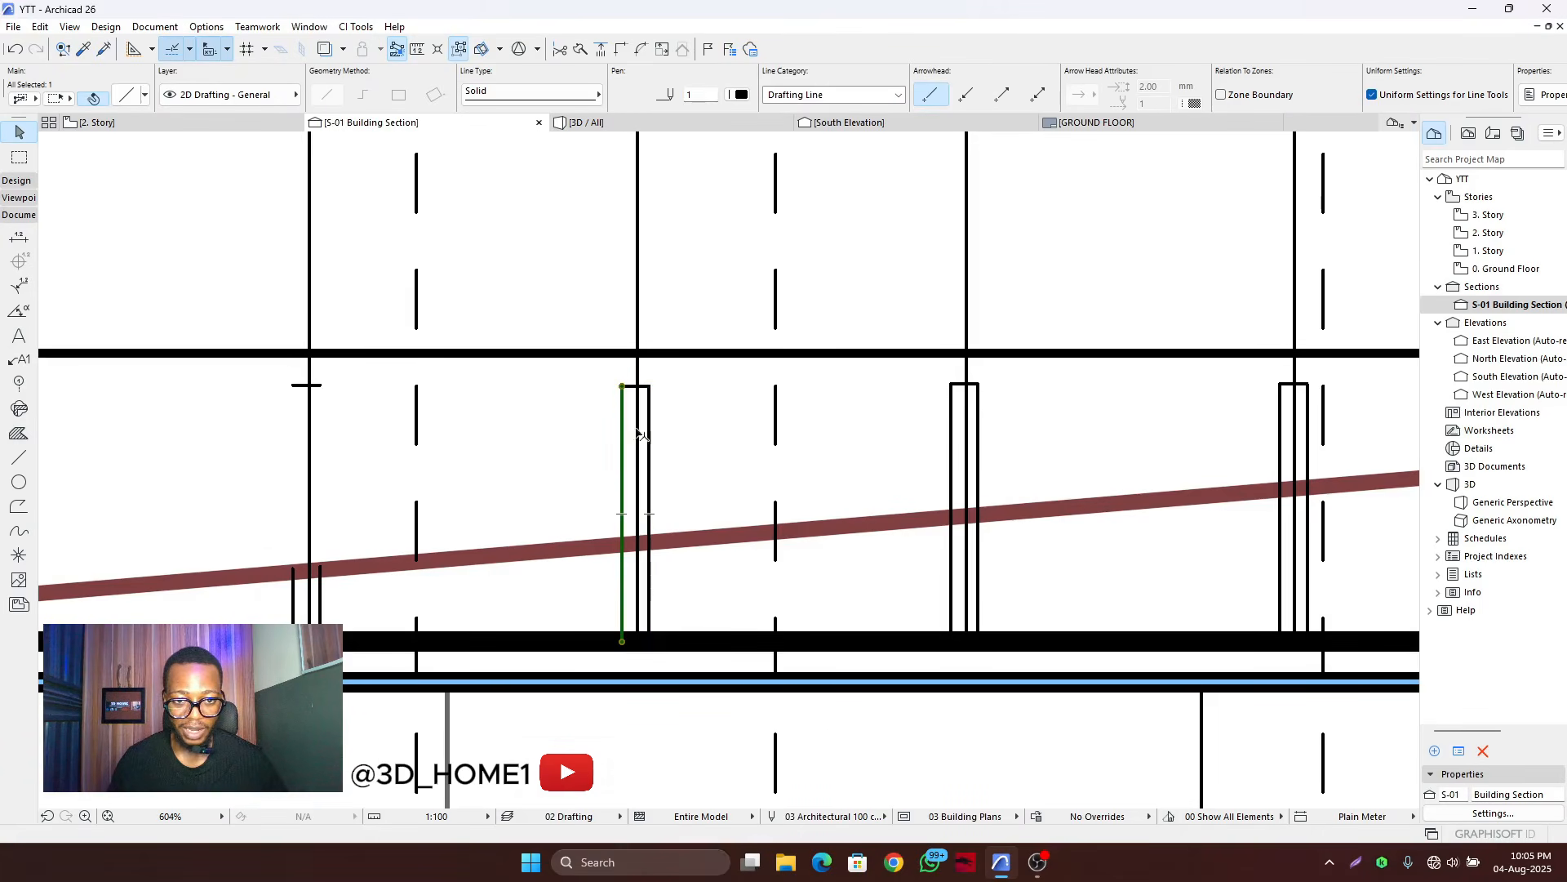
key(Escape)
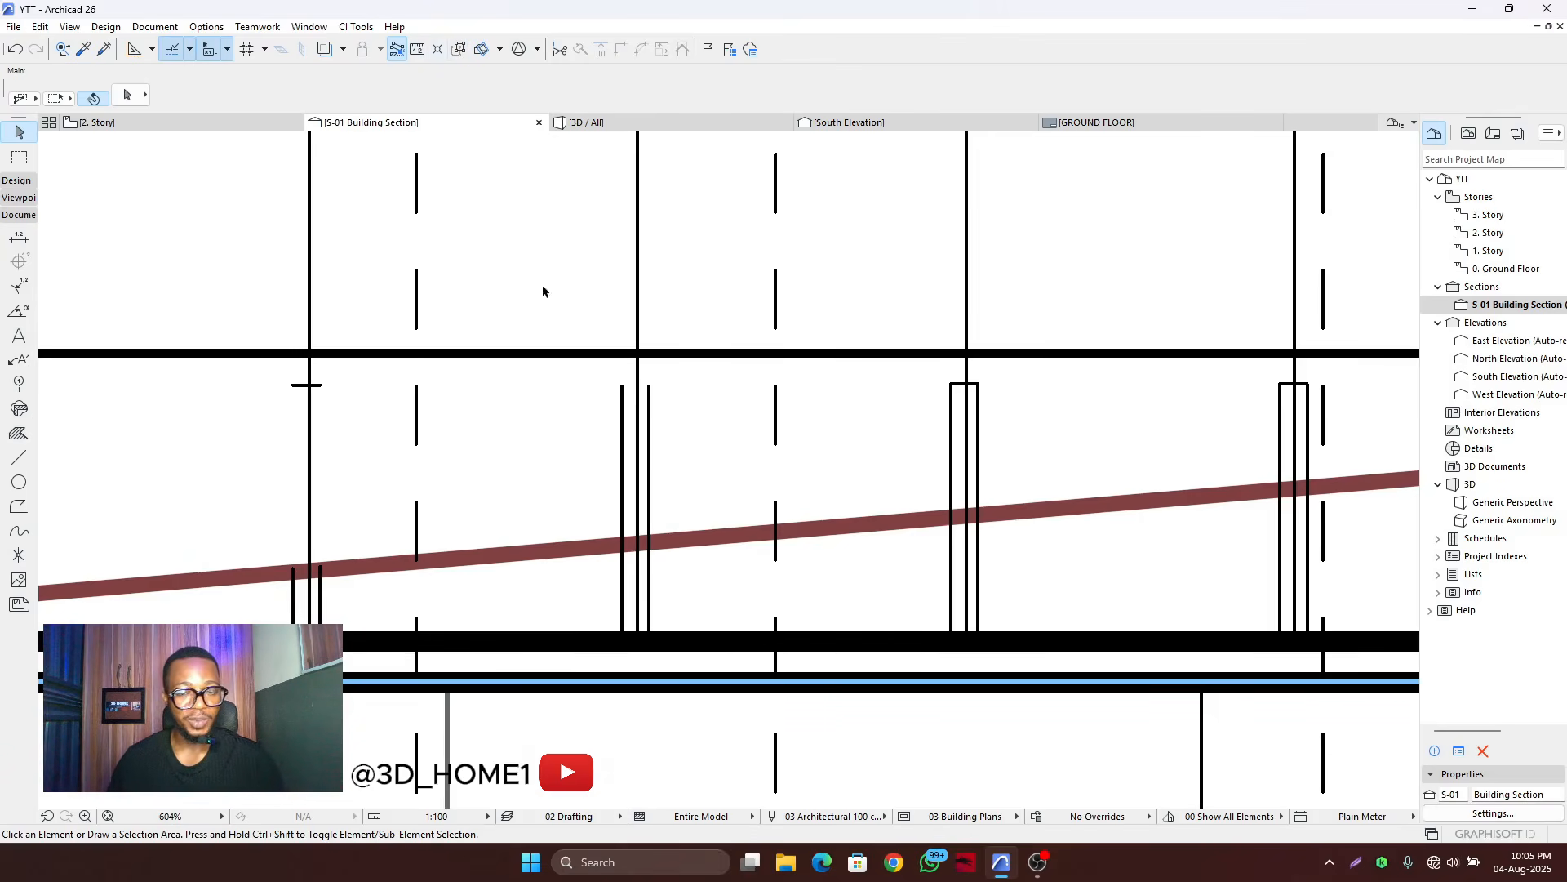
- Check how the third and fourth uprights select with grouping restored, and suspend groups again
click(612, 401)
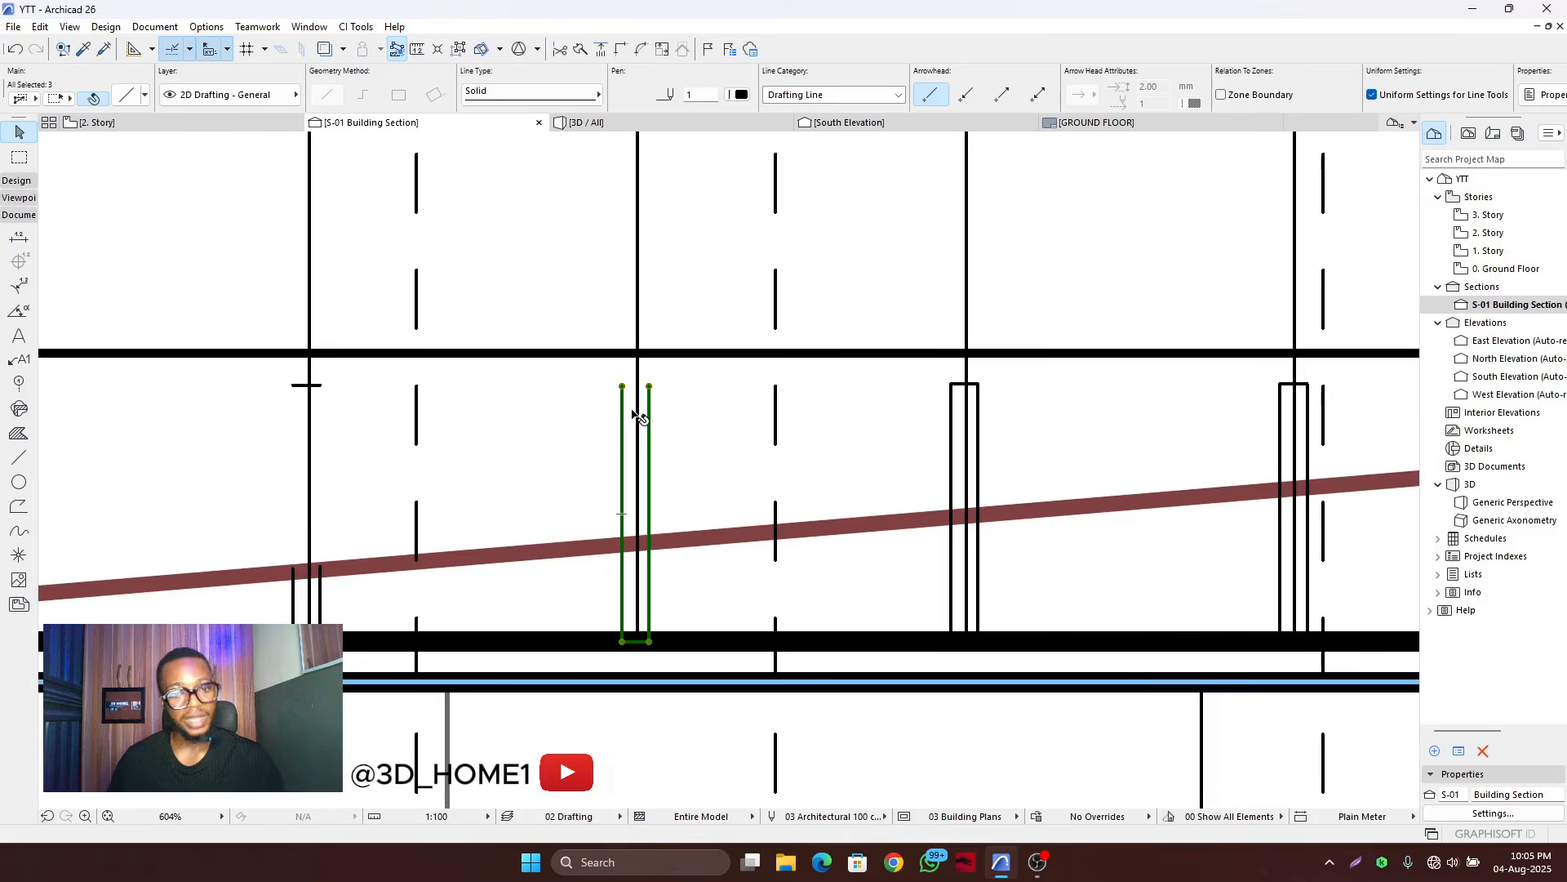
key(Escape)
click(968, 463)
key(Escape)
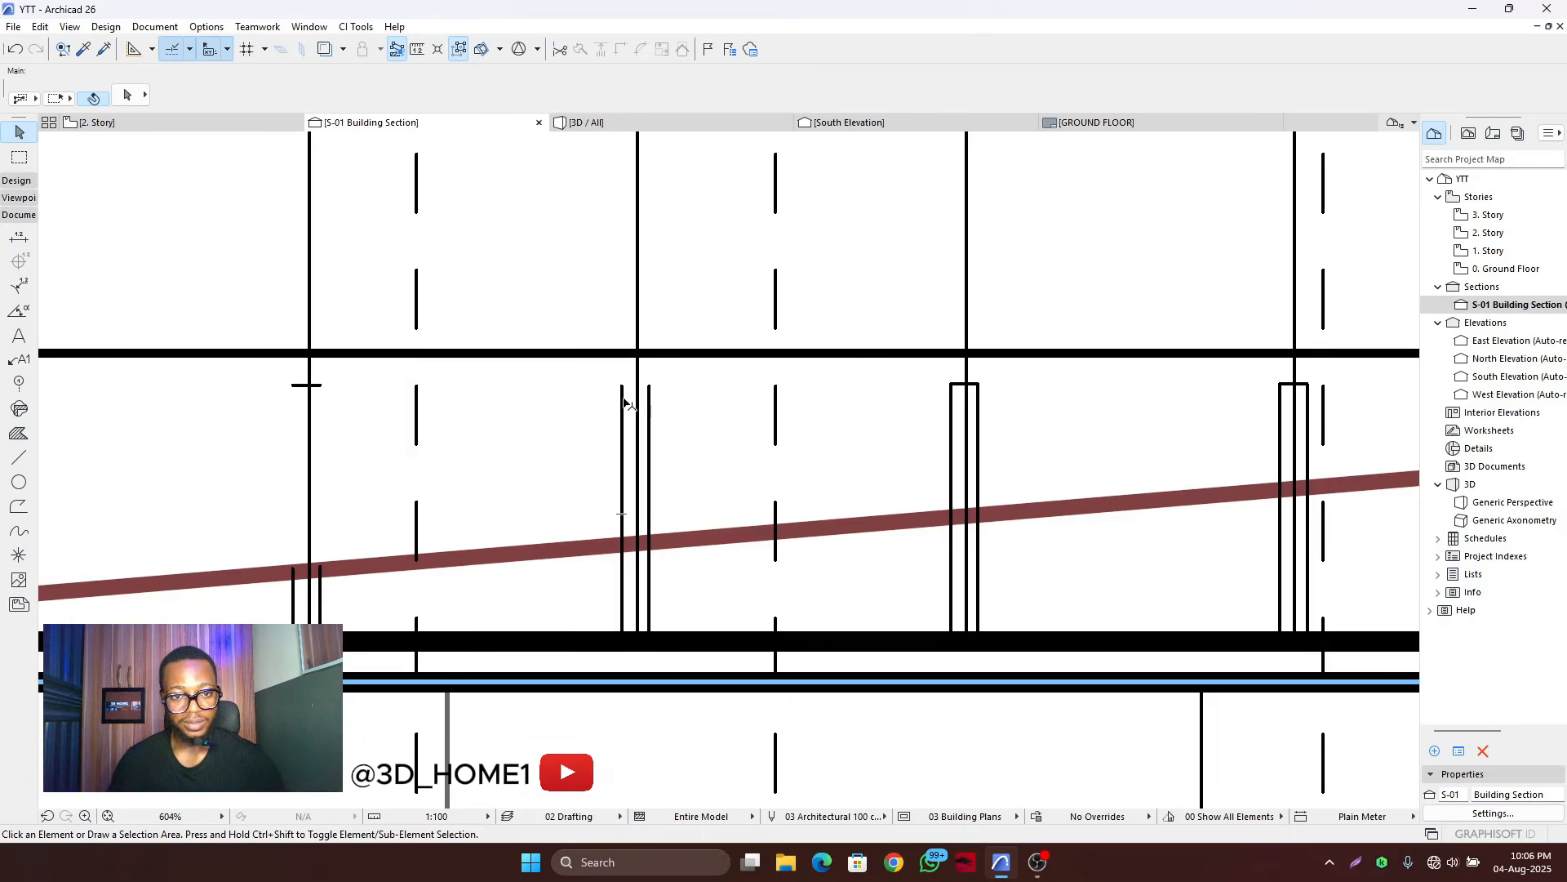
- Trim the sides of the third and fourth uprights from the low end where they rise above the sloping roof
ctrl+click(620, 403)
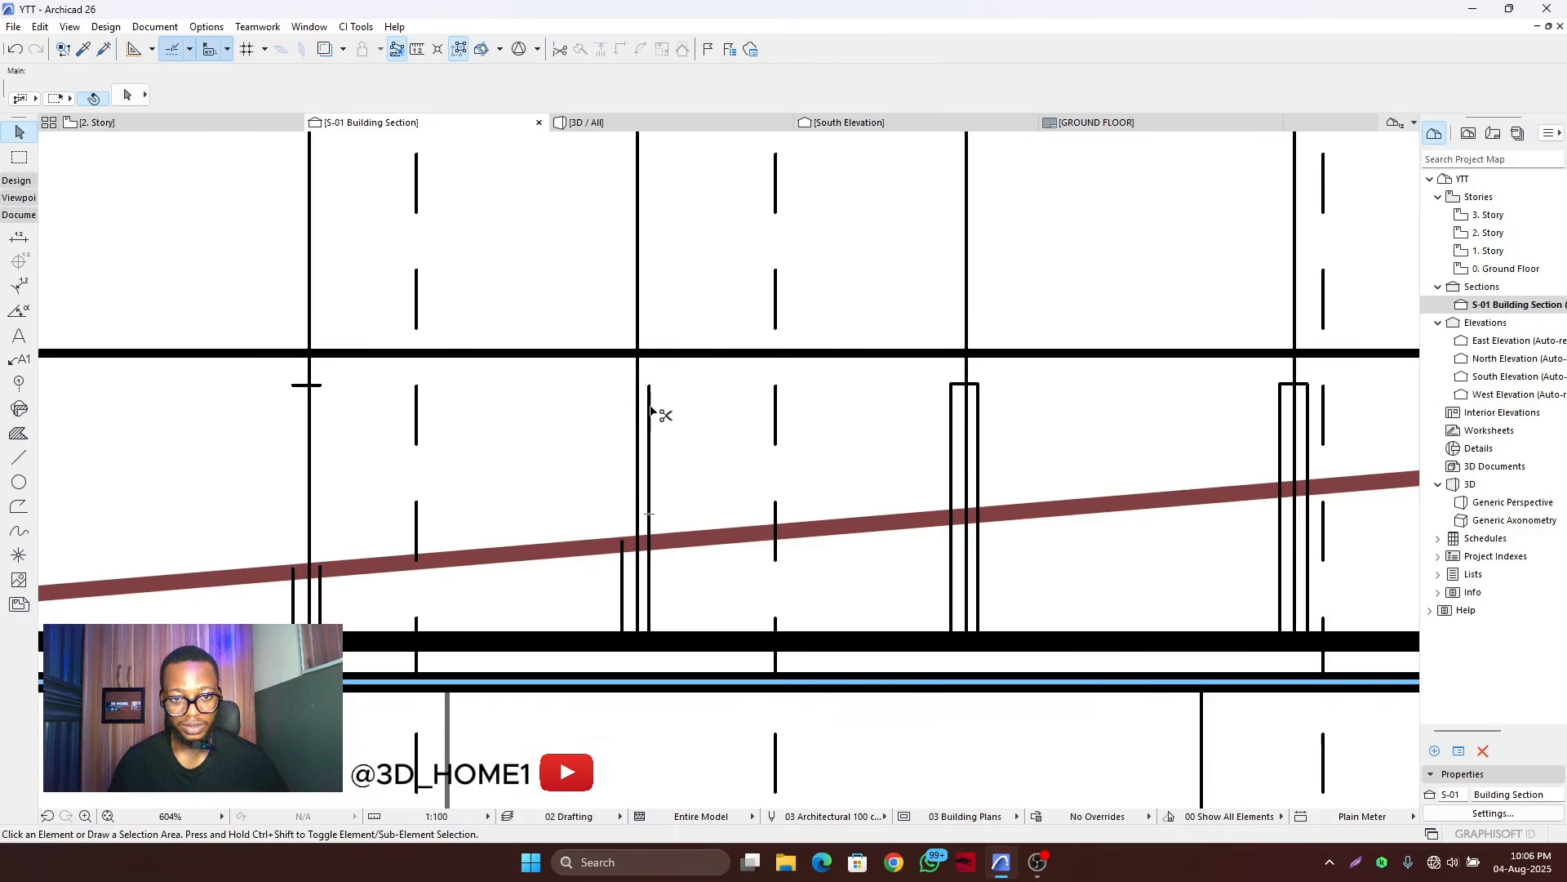
ctrl+click(650, 412)
ctrl+click(953, 430)
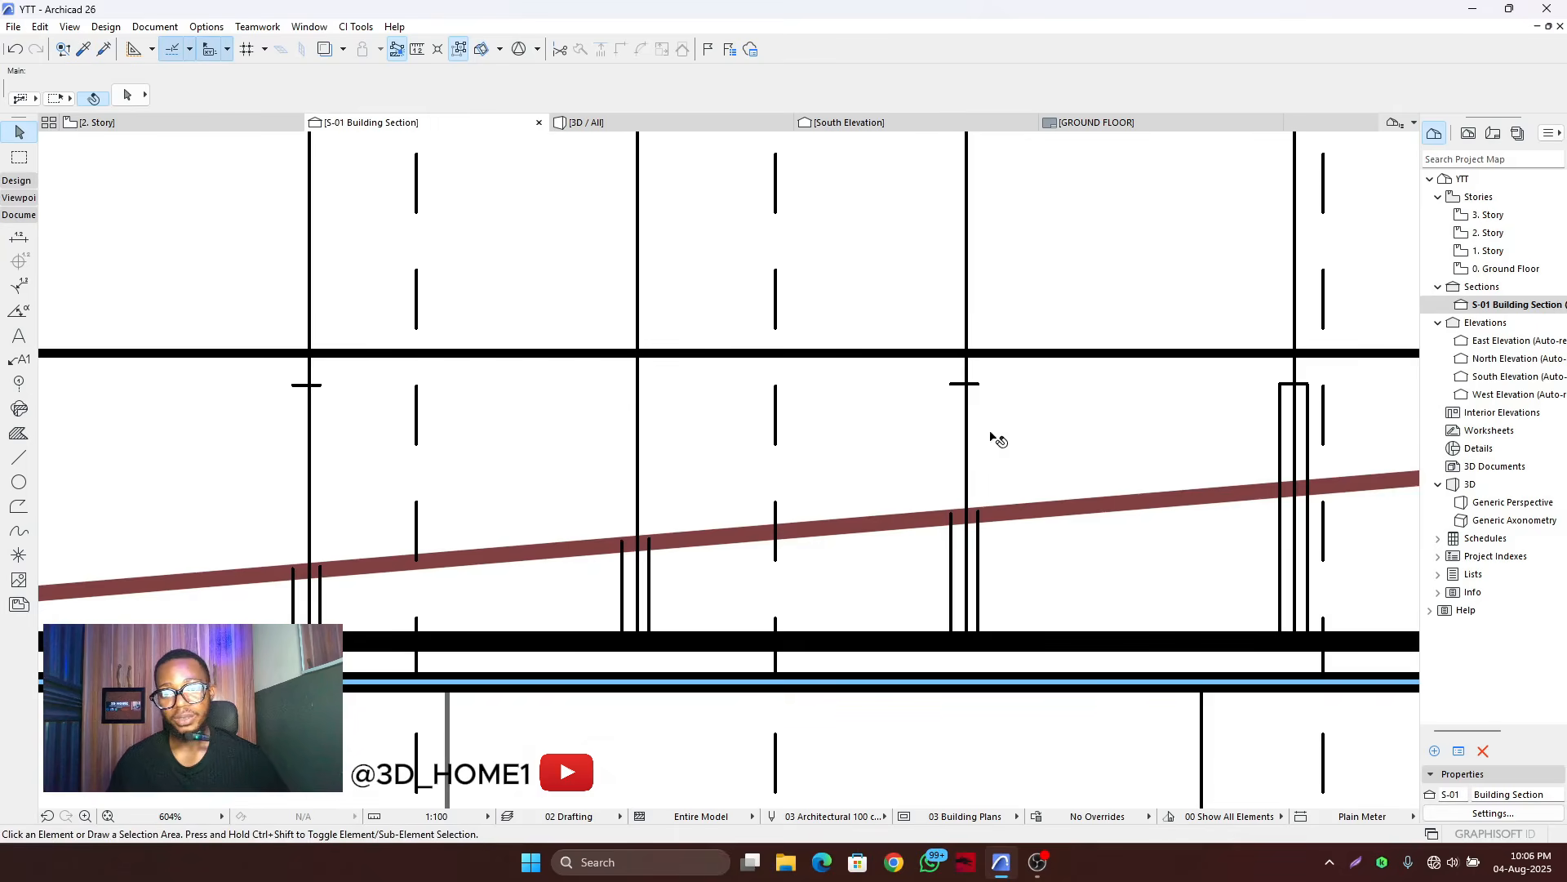
- Trim the sides of the fifth and sixth uprights from the low end above the sloping roof
scroll(992, 434, down, 2)
scroll(1095, 465, up, 2)
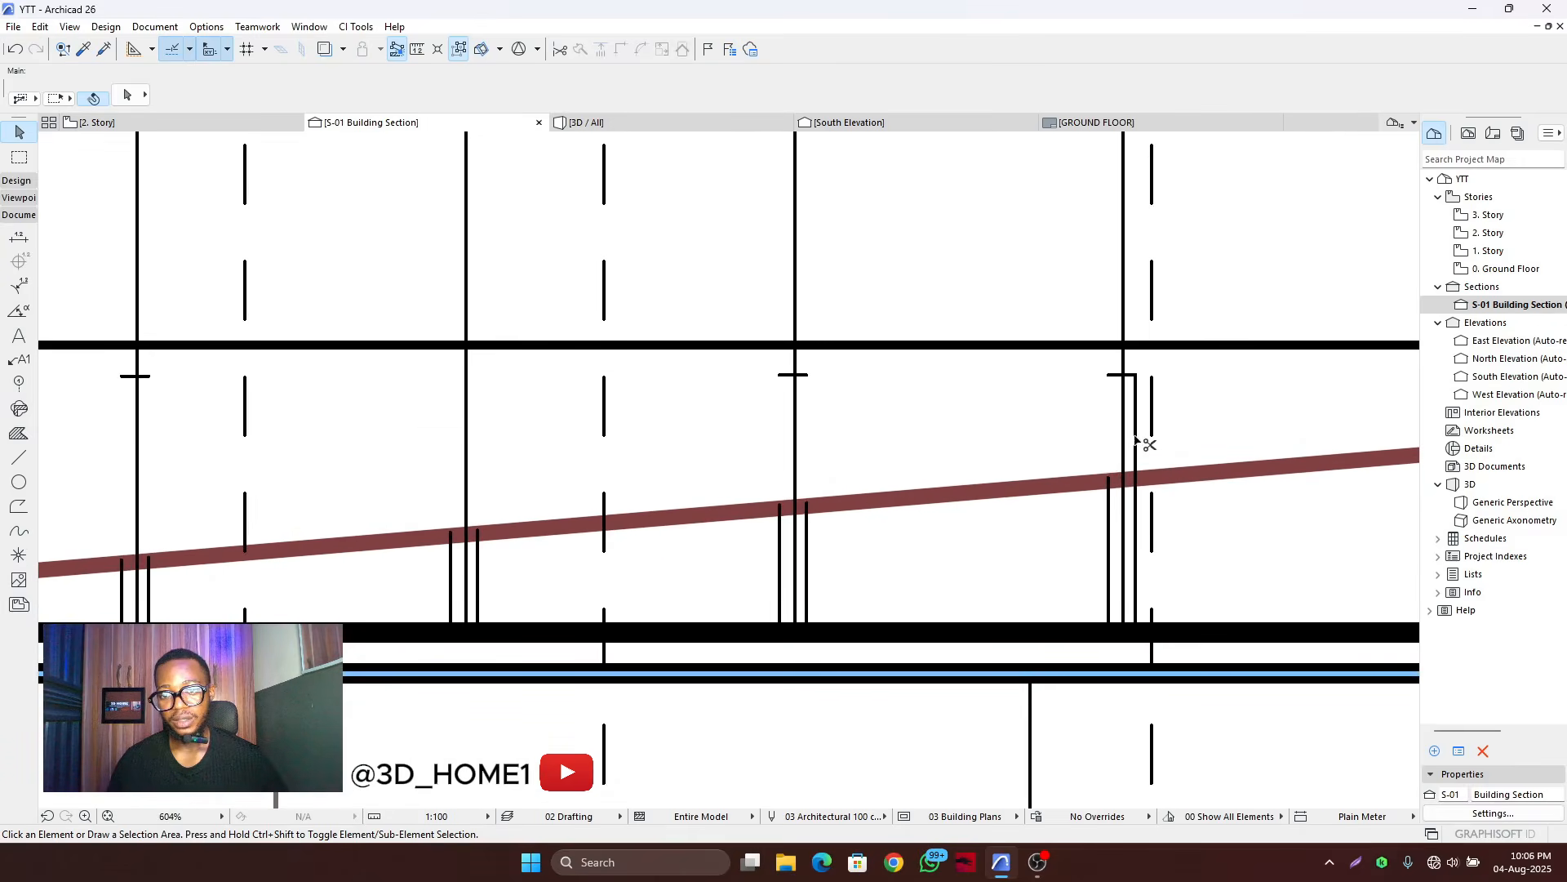
scroll(1135, 438, down, 2)
scroll(1022, 438, up, 2)
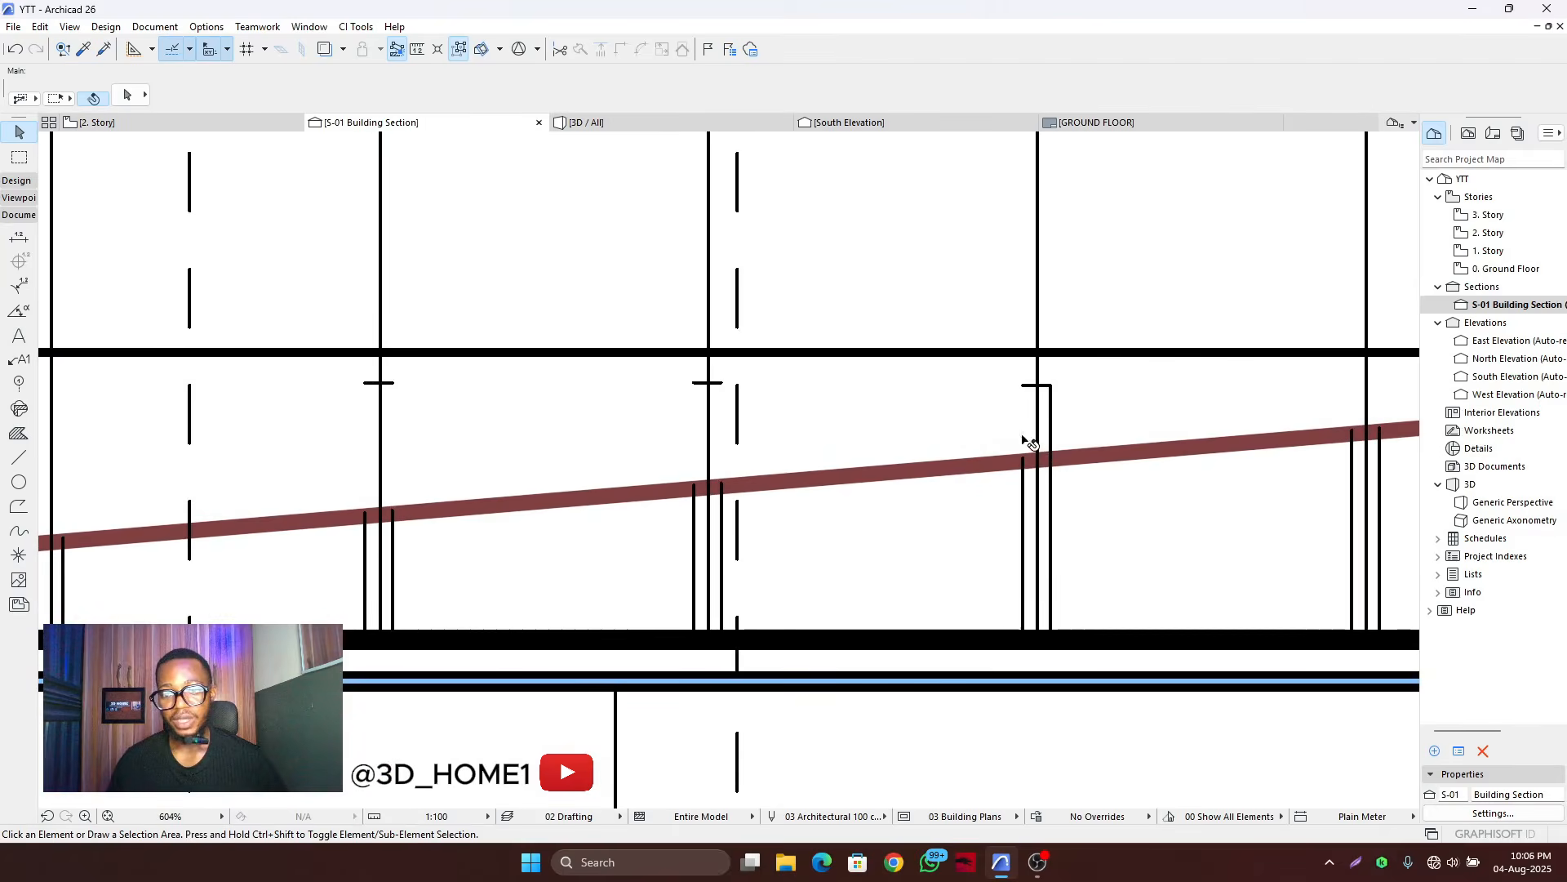
ctrl+click(1052, 437)
scroll(1053, 436, down, 3)
scroll(998, 422, up, 2)
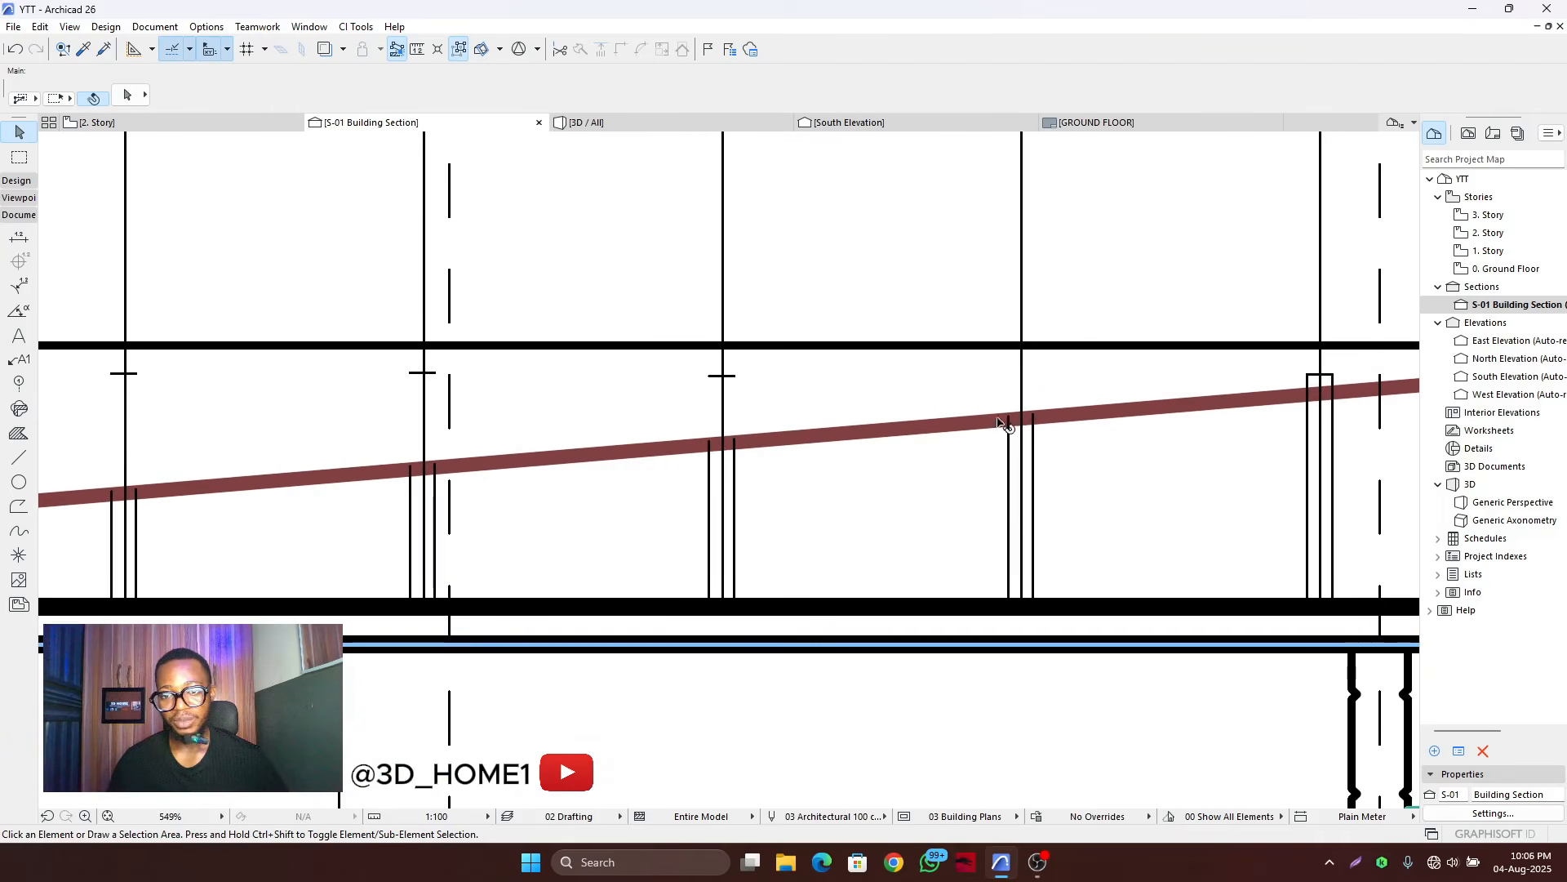
- Delete the leftover top lines above the sixth, fifth, fourth, second and first uprights from the low end
click(709, 377)
key(Delete)
click(442, 378)
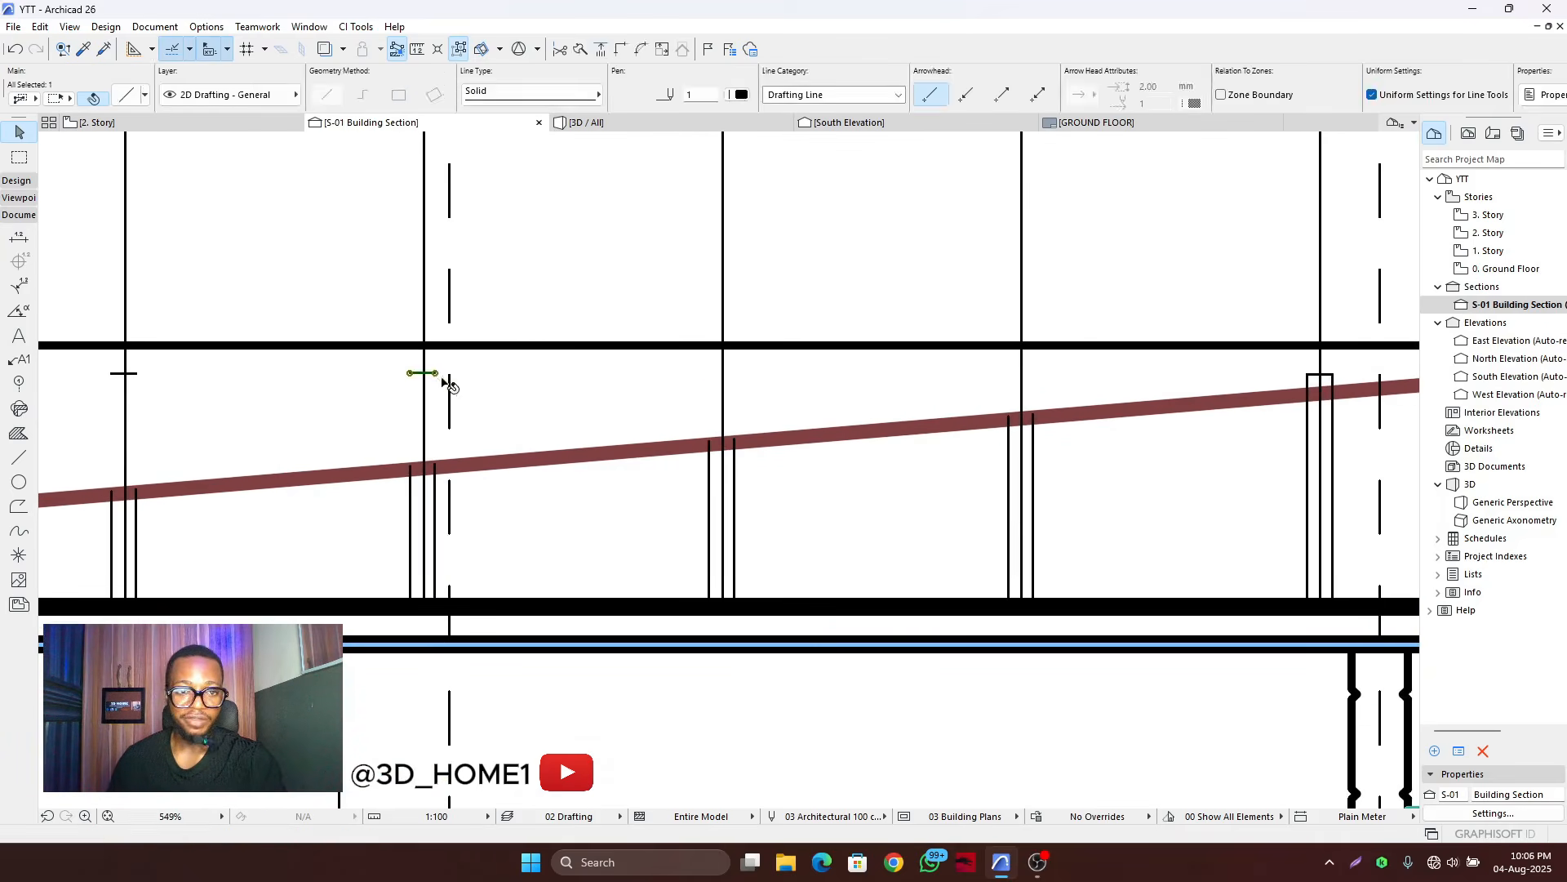
key(Delete)
scroll(458, 387, down, 3)
scroll(629, 406, up, 3)
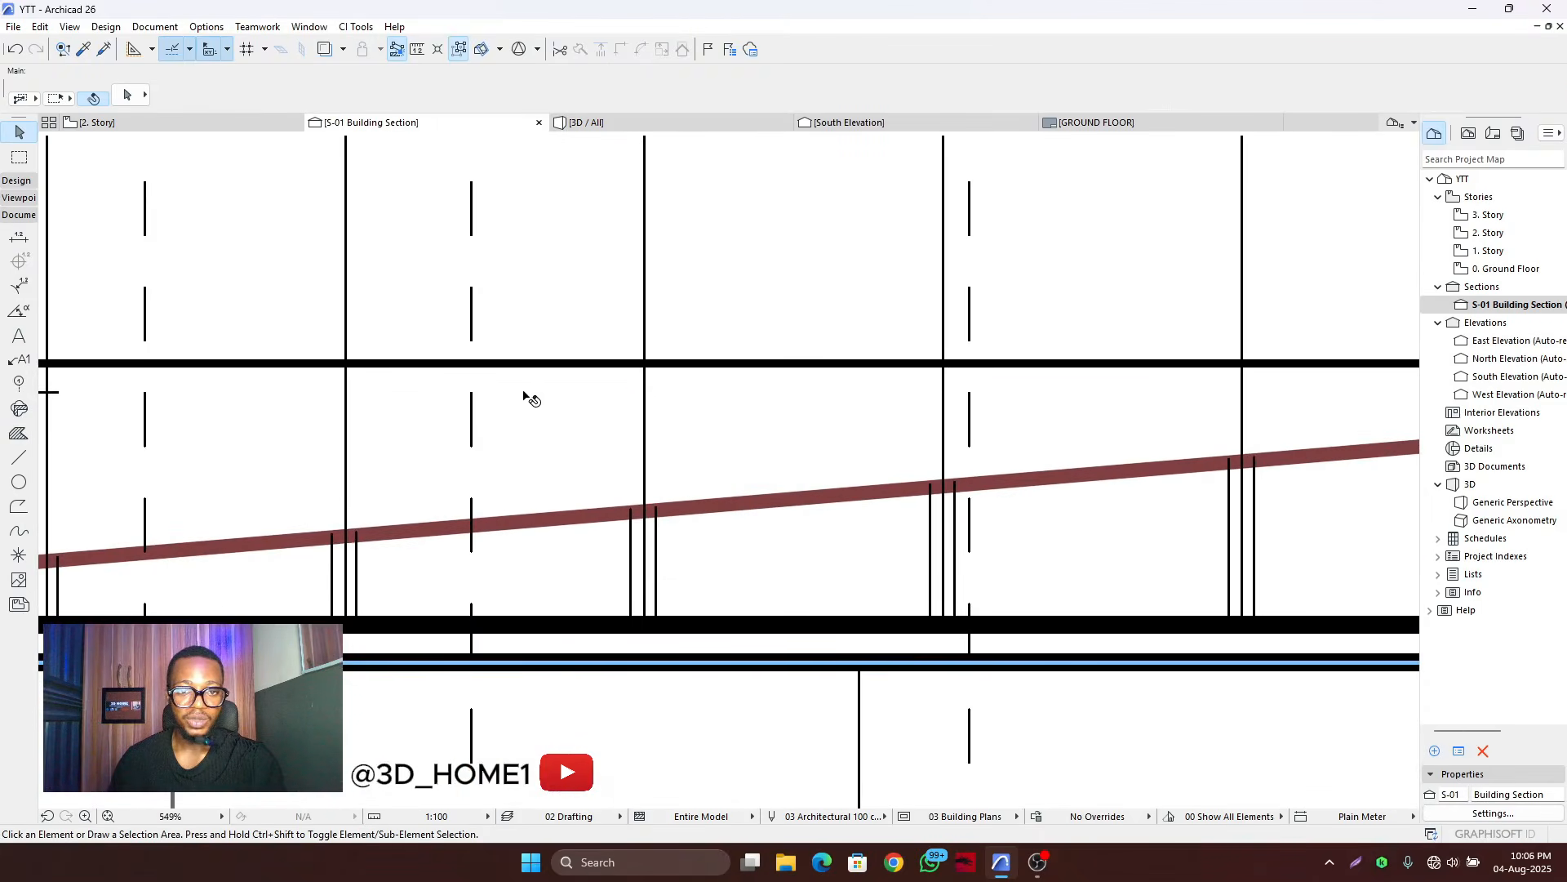
scroll(539, 408, down, 3)
scroll(481, 410, up, 2)
click(450, 403)
key(Delete)
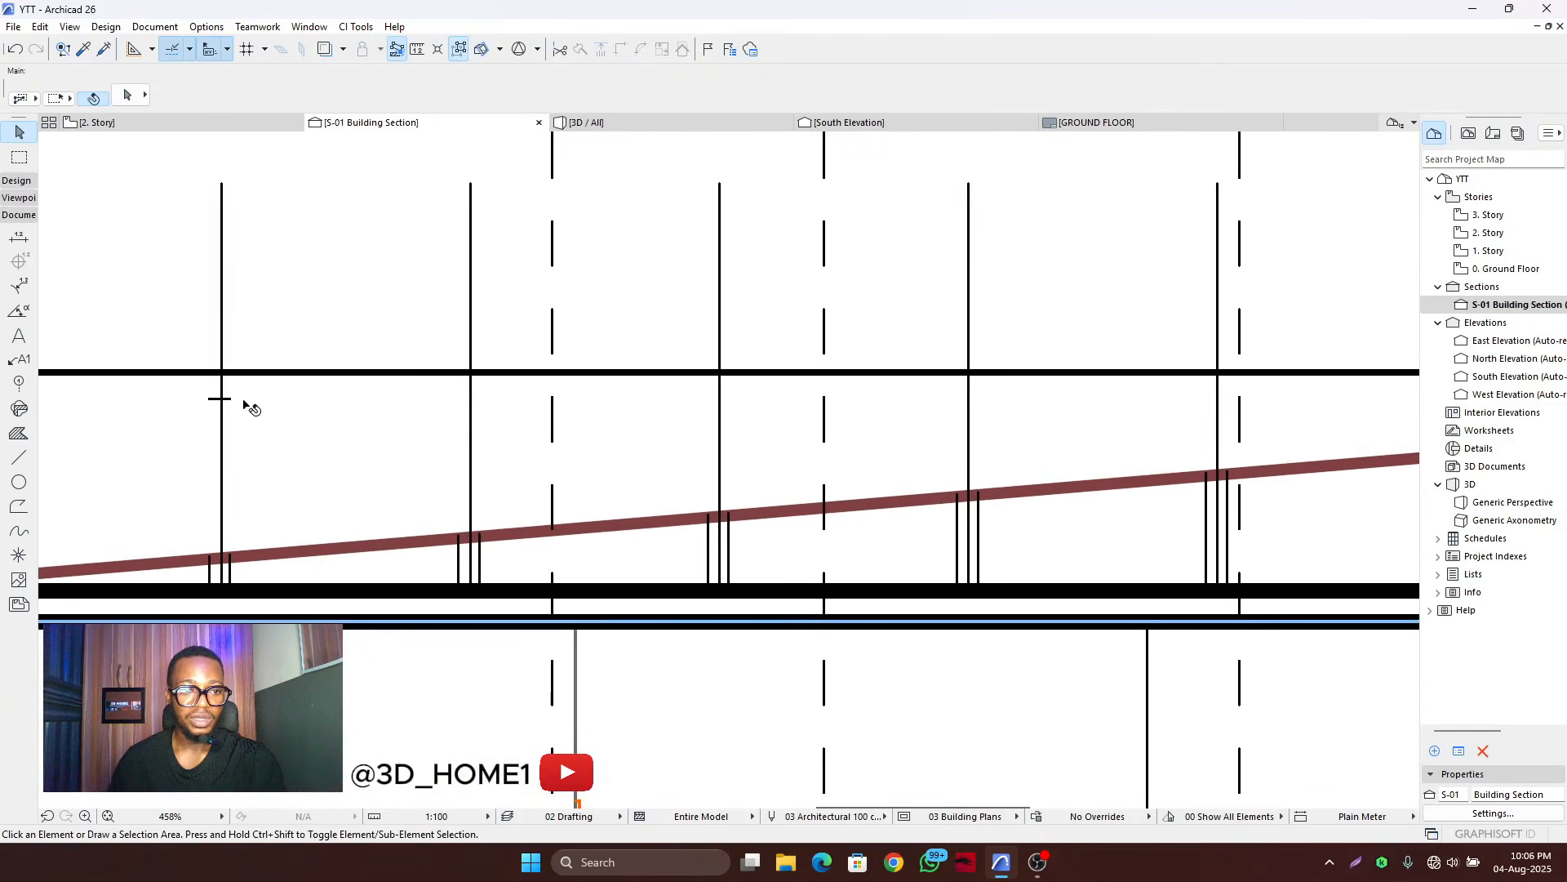
click(227, 398)
key(Delete)
- Delete the tall vertical guide lines running through the first three uprights from the low end
click(222, 349)
key(Delete)
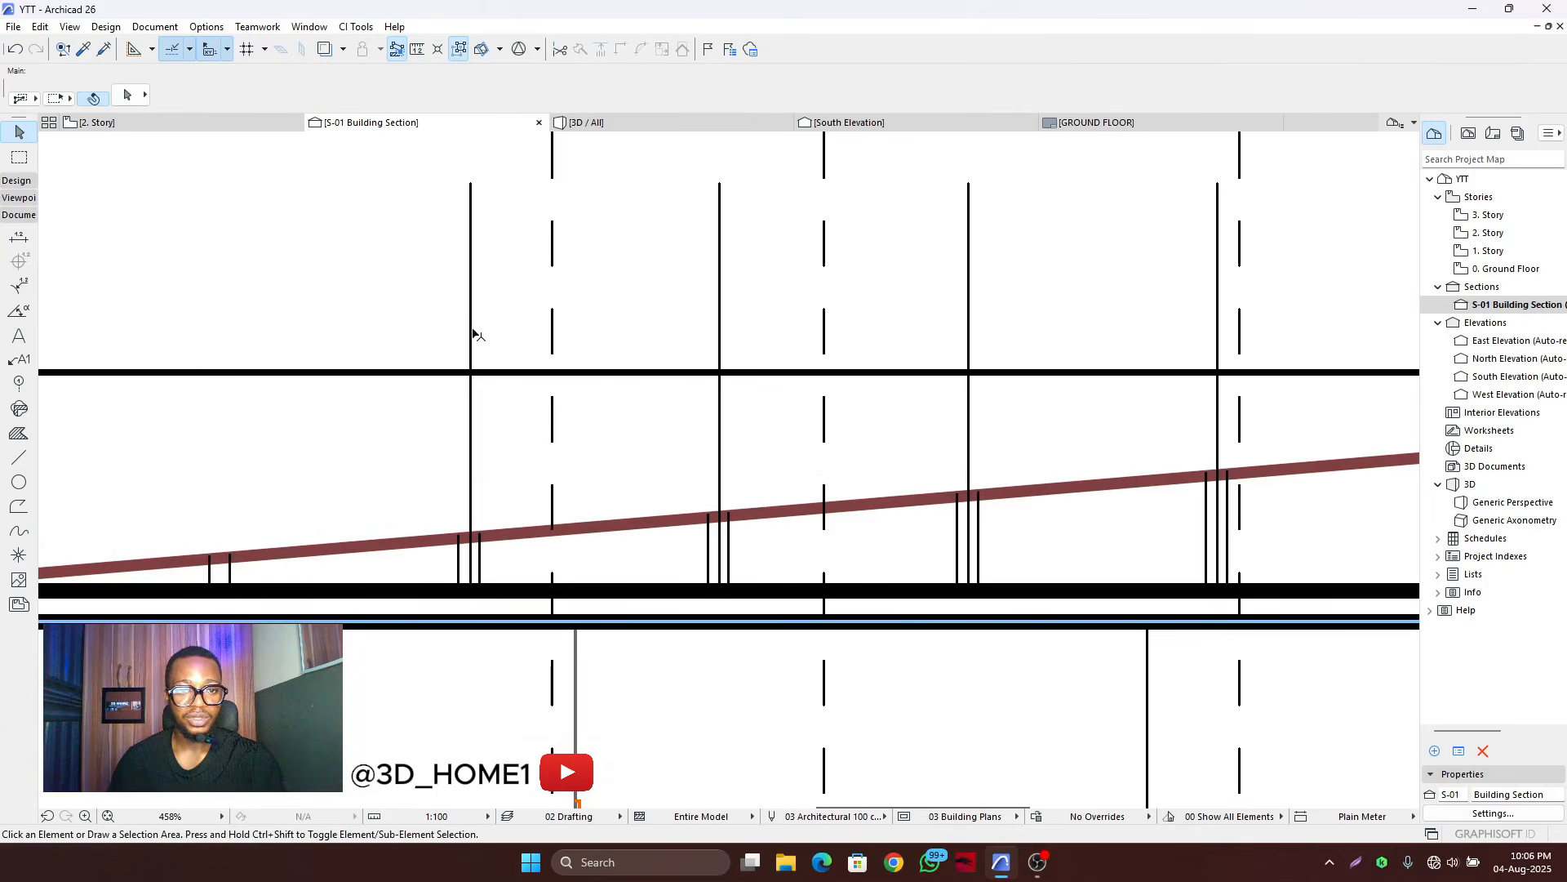
click(472, 334)
key(Delete)
click(719, 323)
key(Delete)
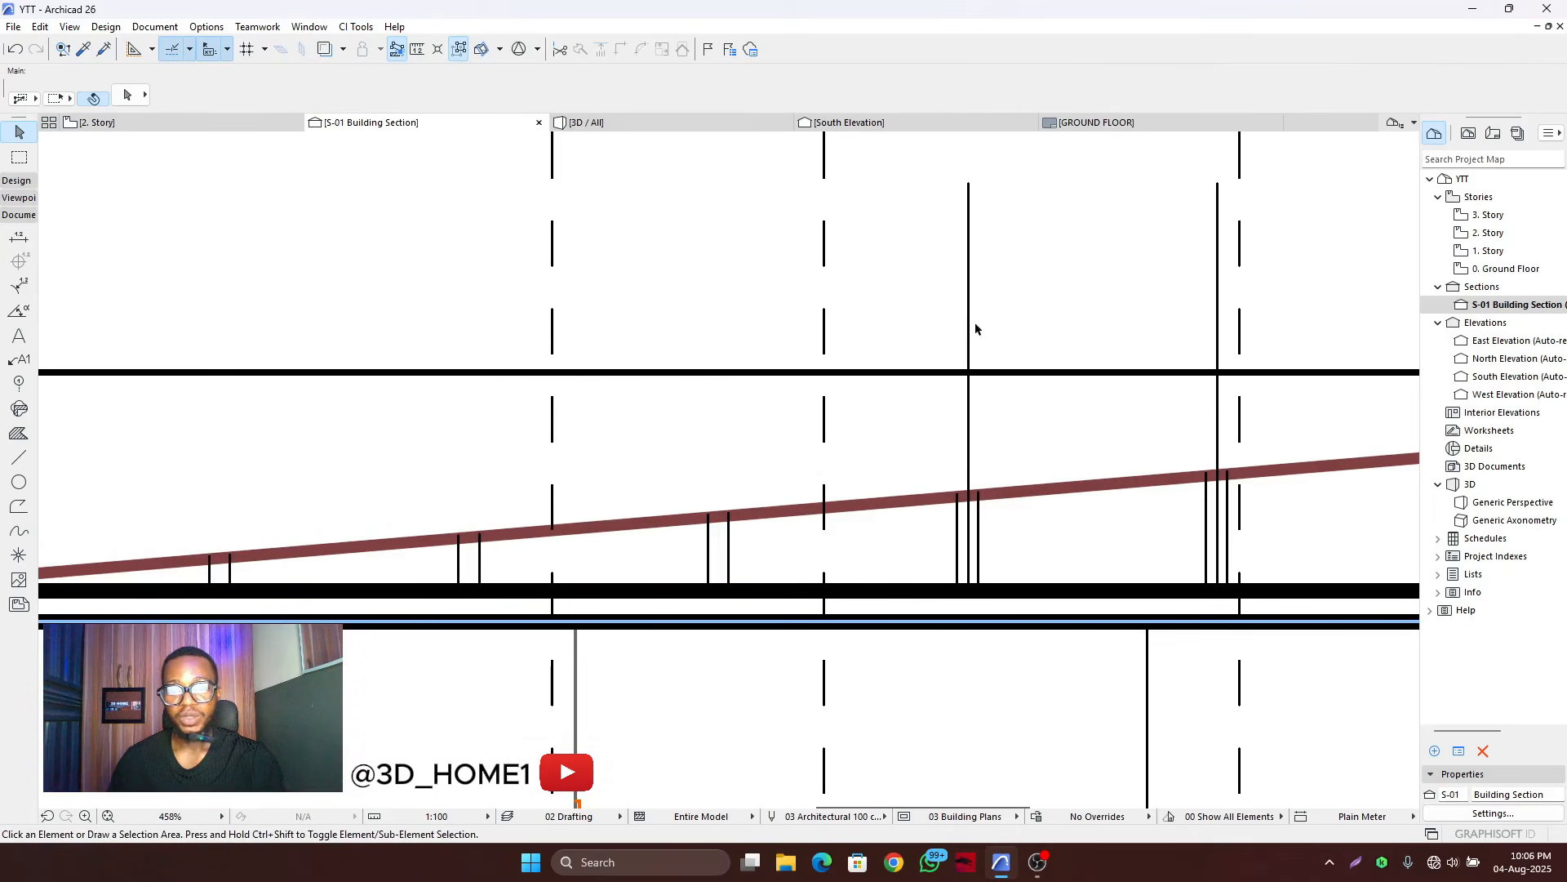
- Delete the tall vertical guide lines through the fourth to eighth uprights from the low end
scroll(796, 384, down, 3)
scroll(825, 310, up, 2)
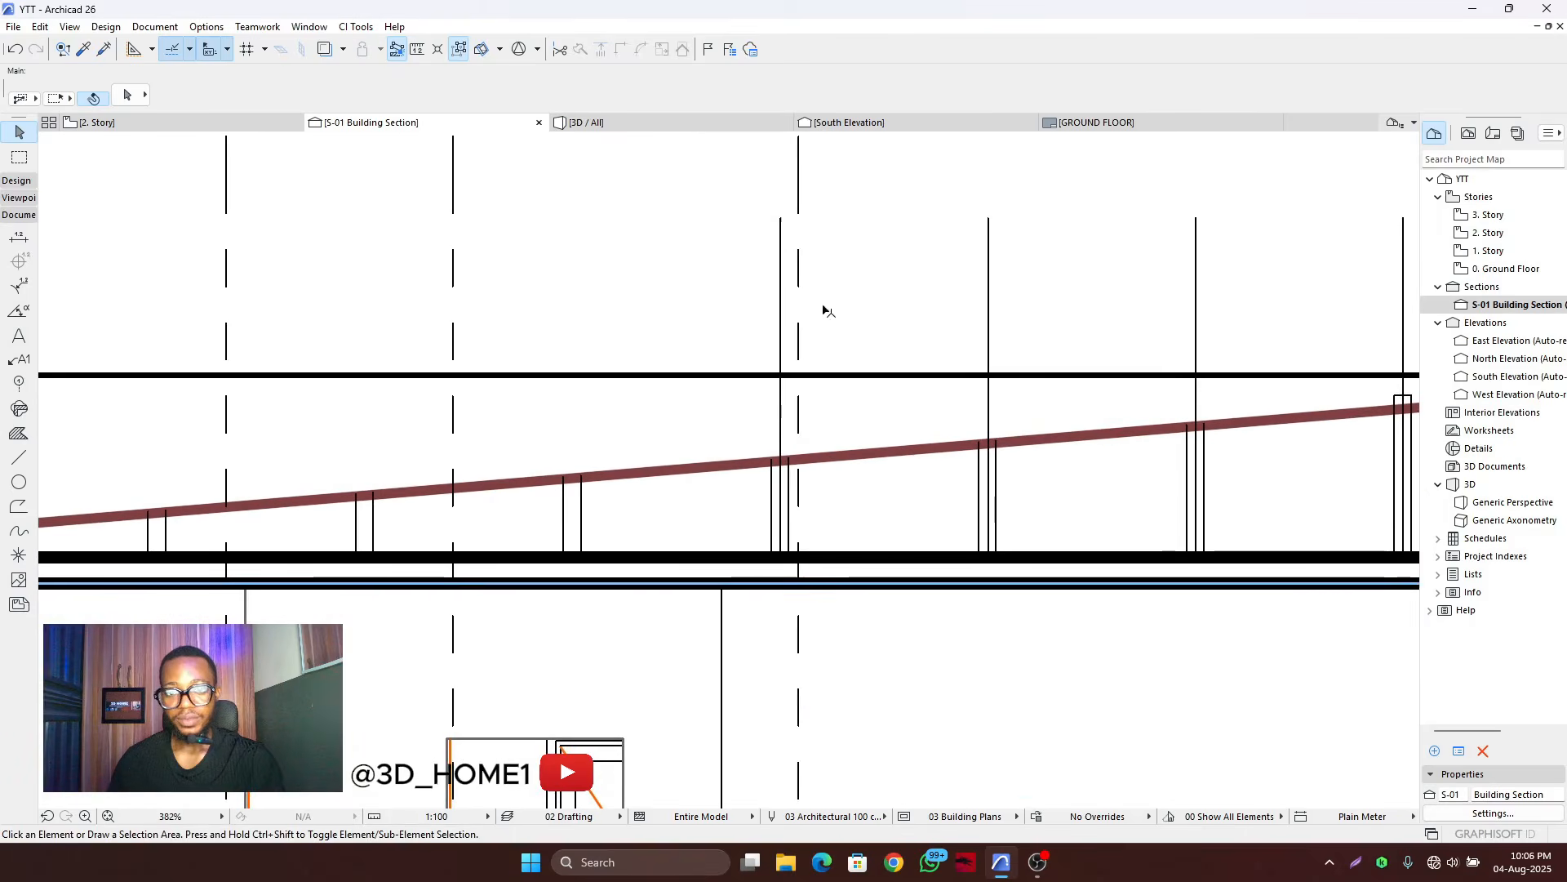
click(779, 322)
key(Delete)
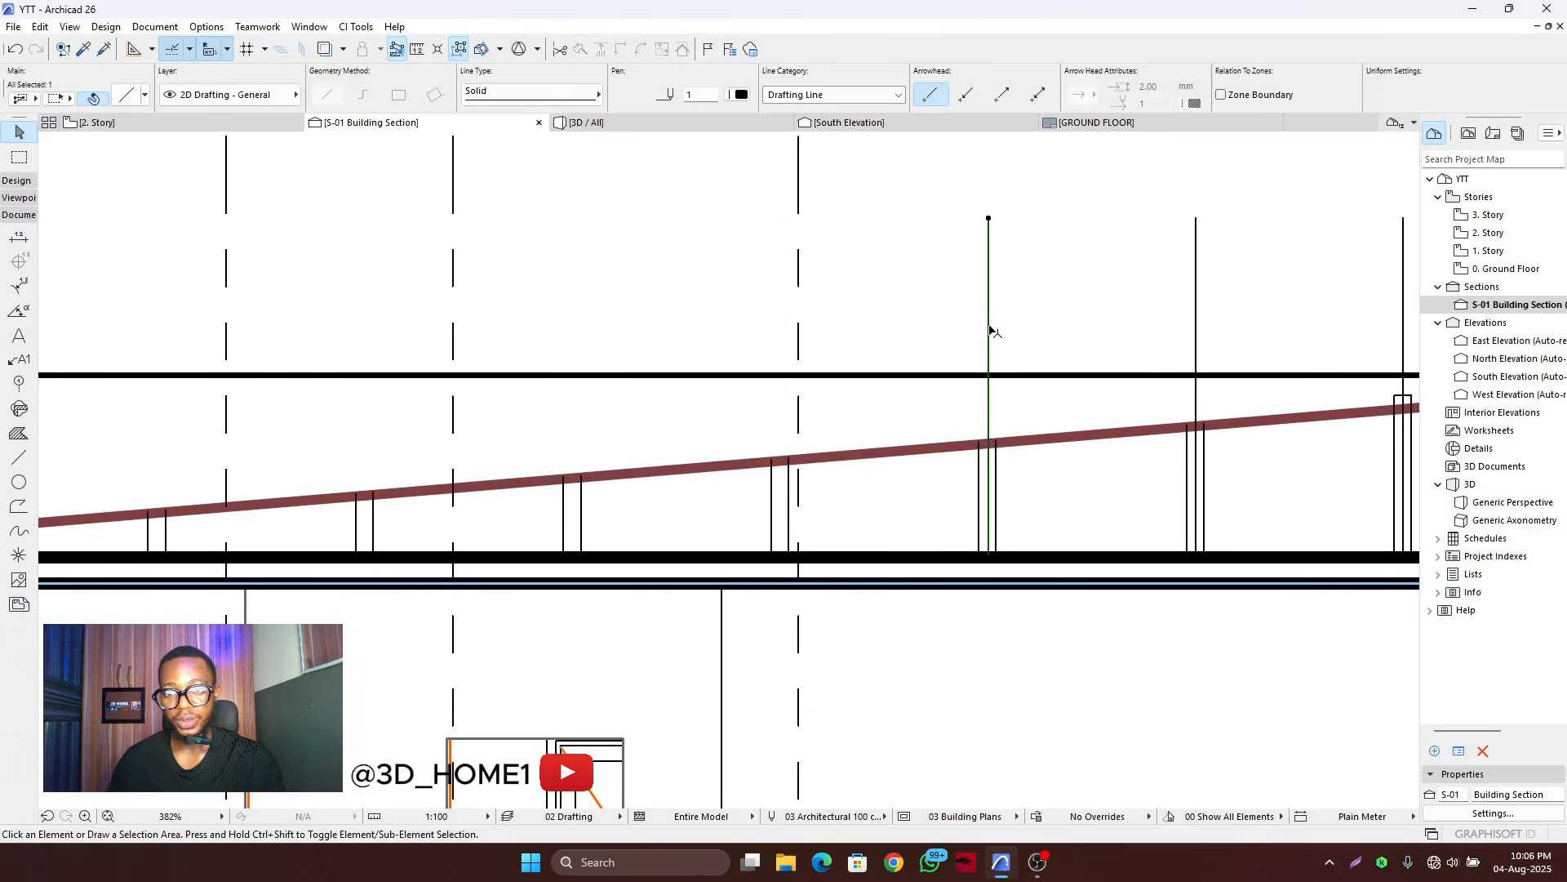
scroll(952, 375, down, 3)
scroll(994, 329, up, 3)
click(997, 330)
key(Delete)
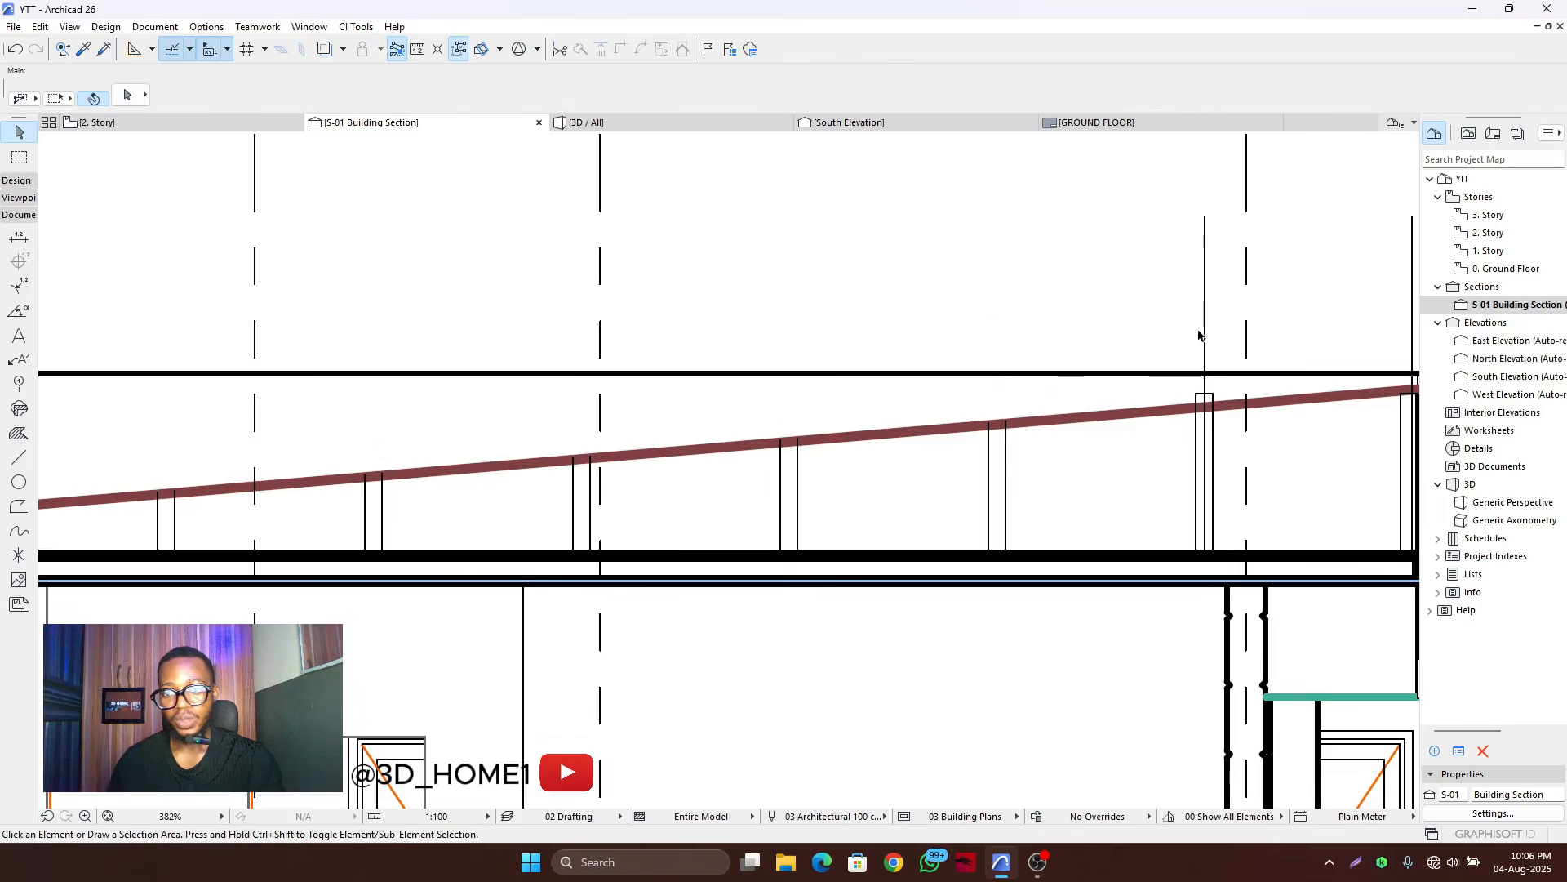
click(1205, 339)
key(Delete)
- Trim the eighth upright's sides above the sloping roof and delete its leftover top line
scroll(1147, 362, down, 3)
scroll(1004, 375, up, 4)
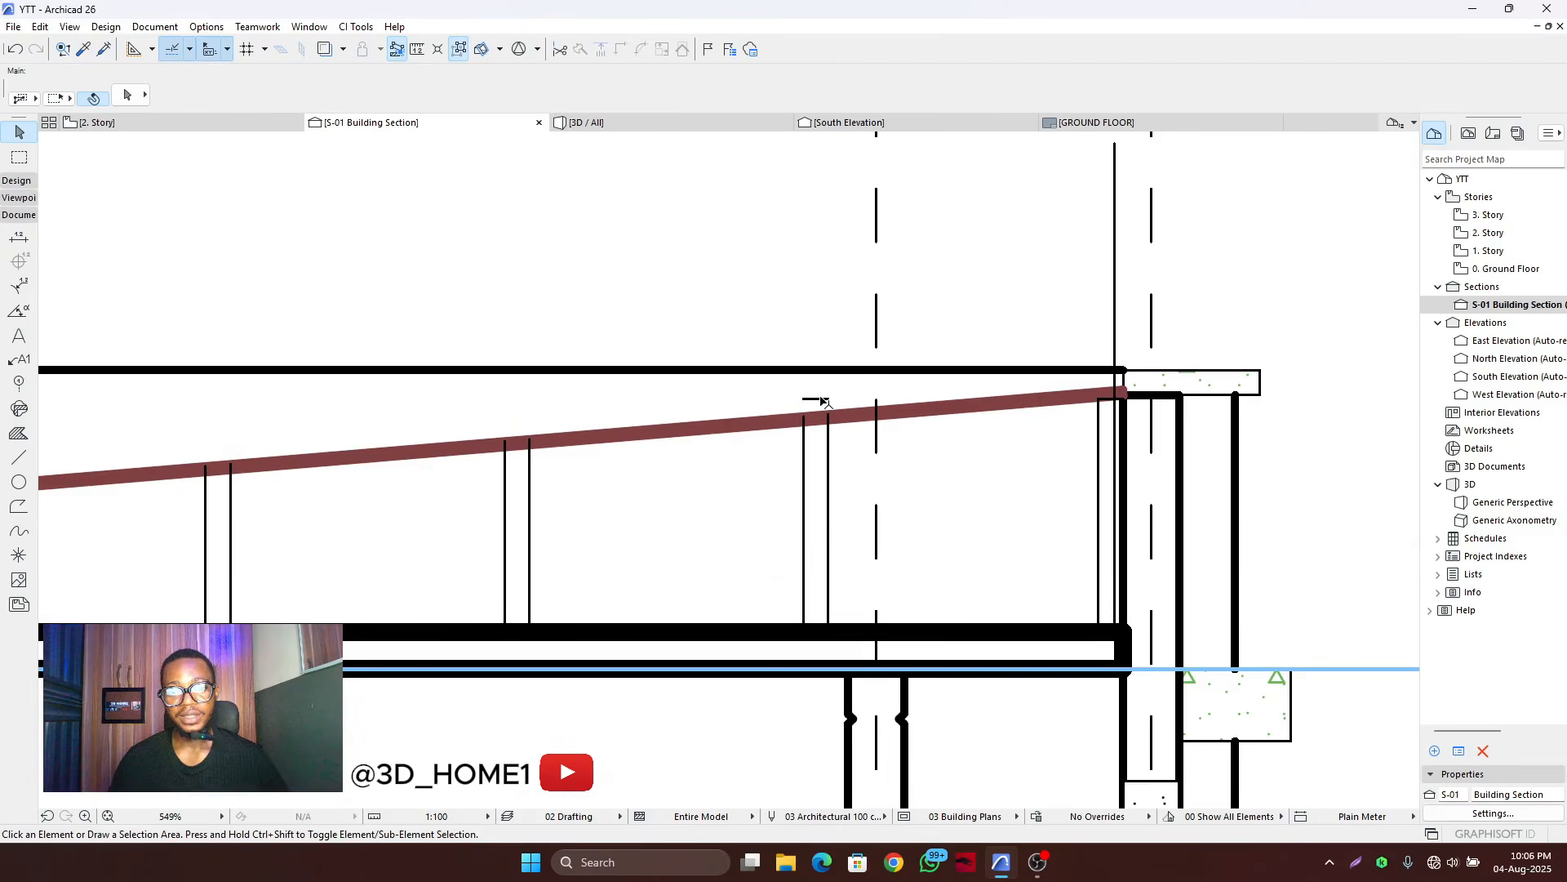
click(815, 399)
key(Delete)
- Draw a line along the underside of the sloping roof, from its low-end corner to its high-end corner
scroll(1098, 423, down, 2)
scroll(1099, 423, down, 5)
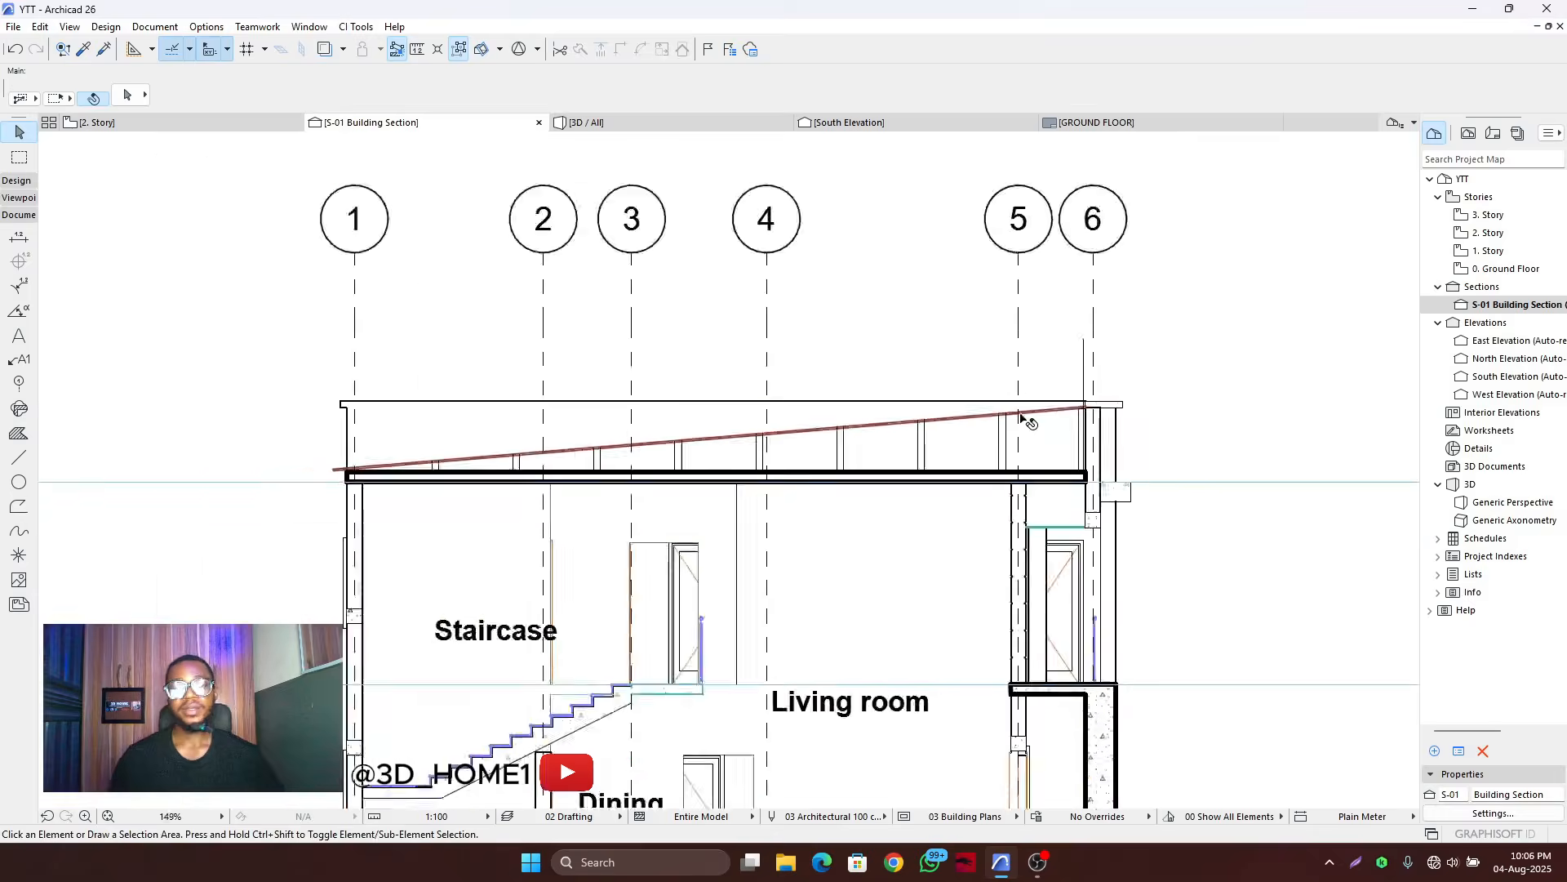
scroll(808, 409, up, 5)
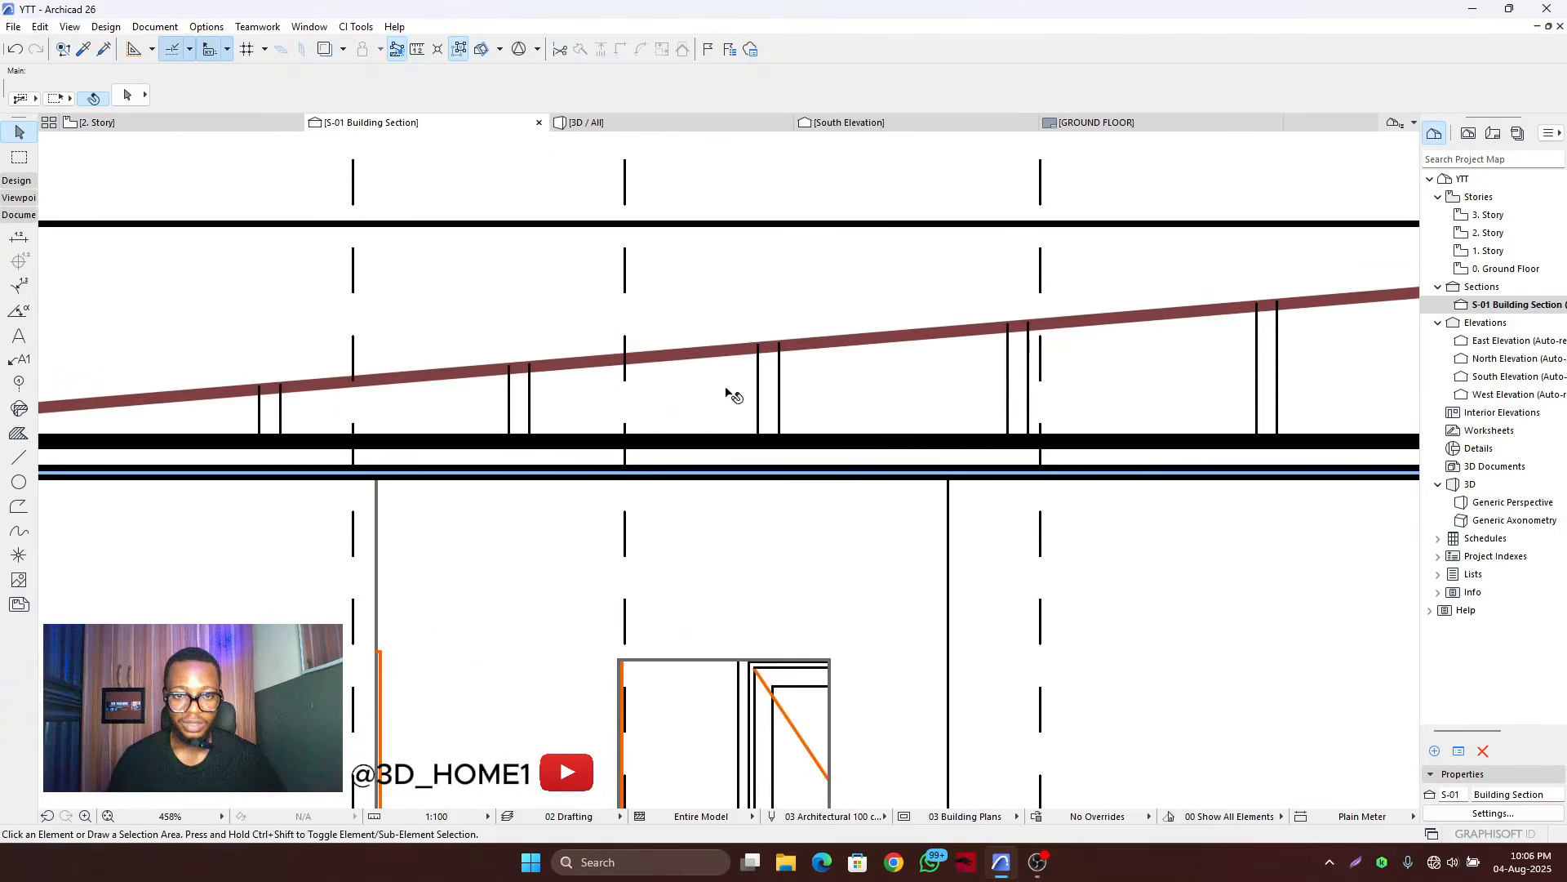
scroll(735, 396, down, 2)
click(19, 457)
scroll(278, 425, up, 10)
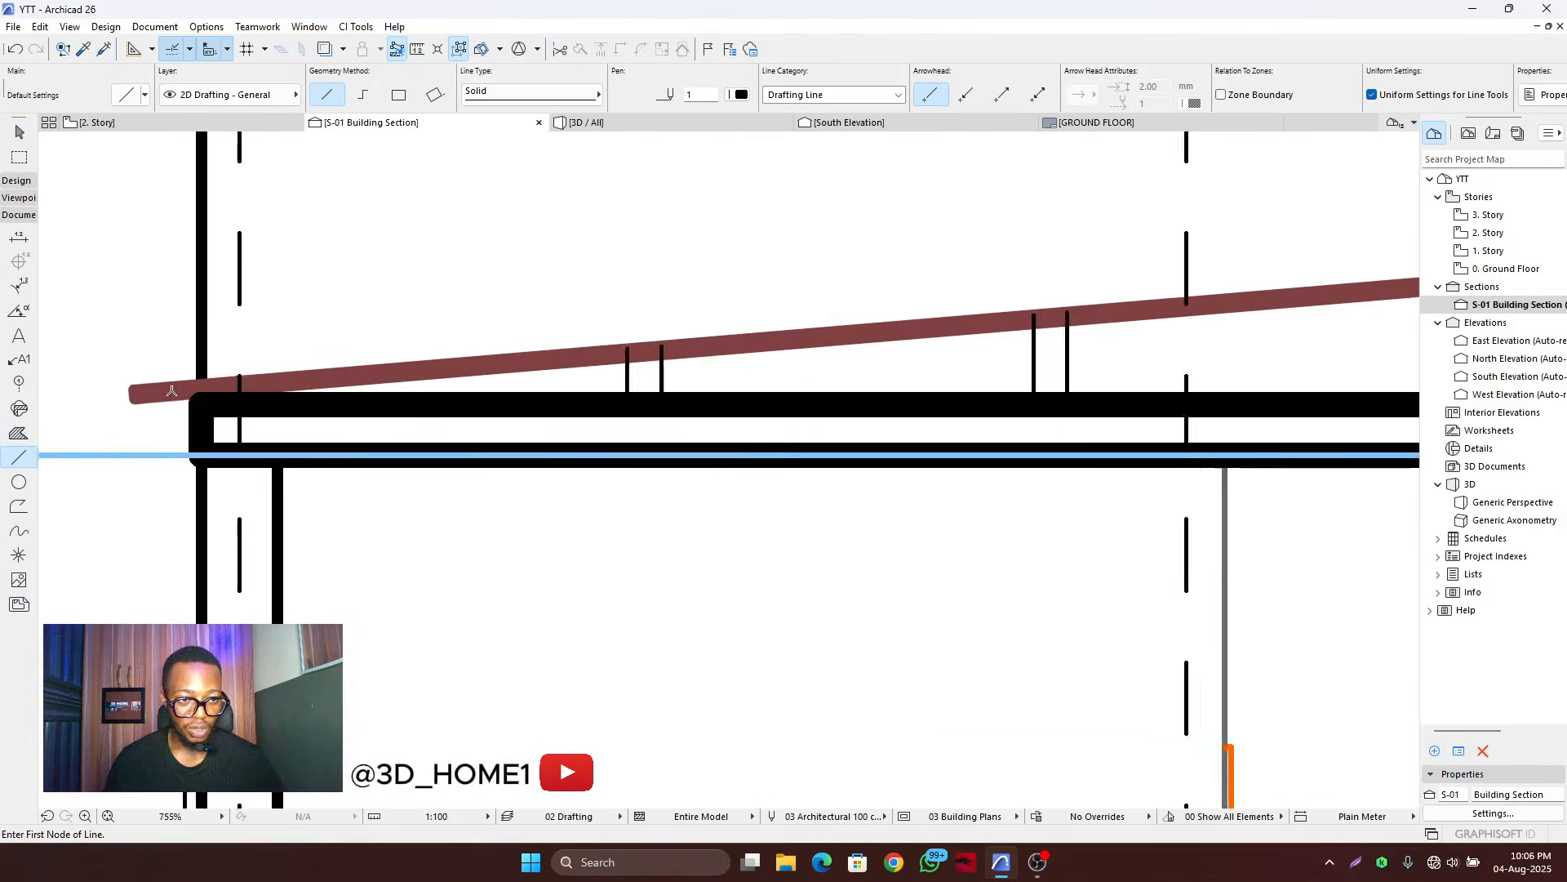
scroll(76, 416, down, 10)
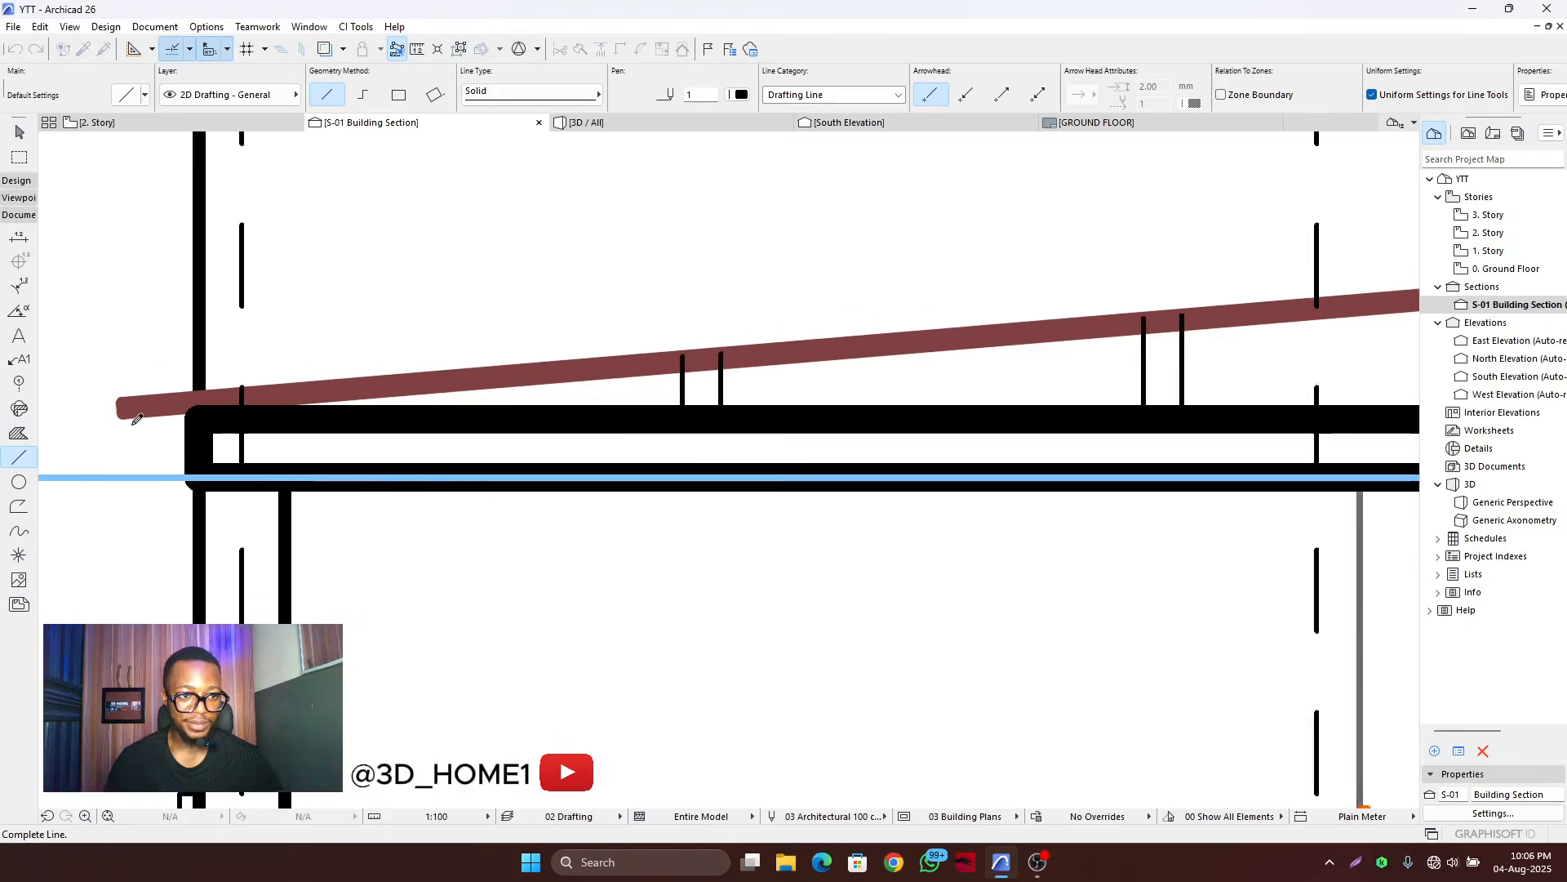
scroll(837, 340, up, 8)
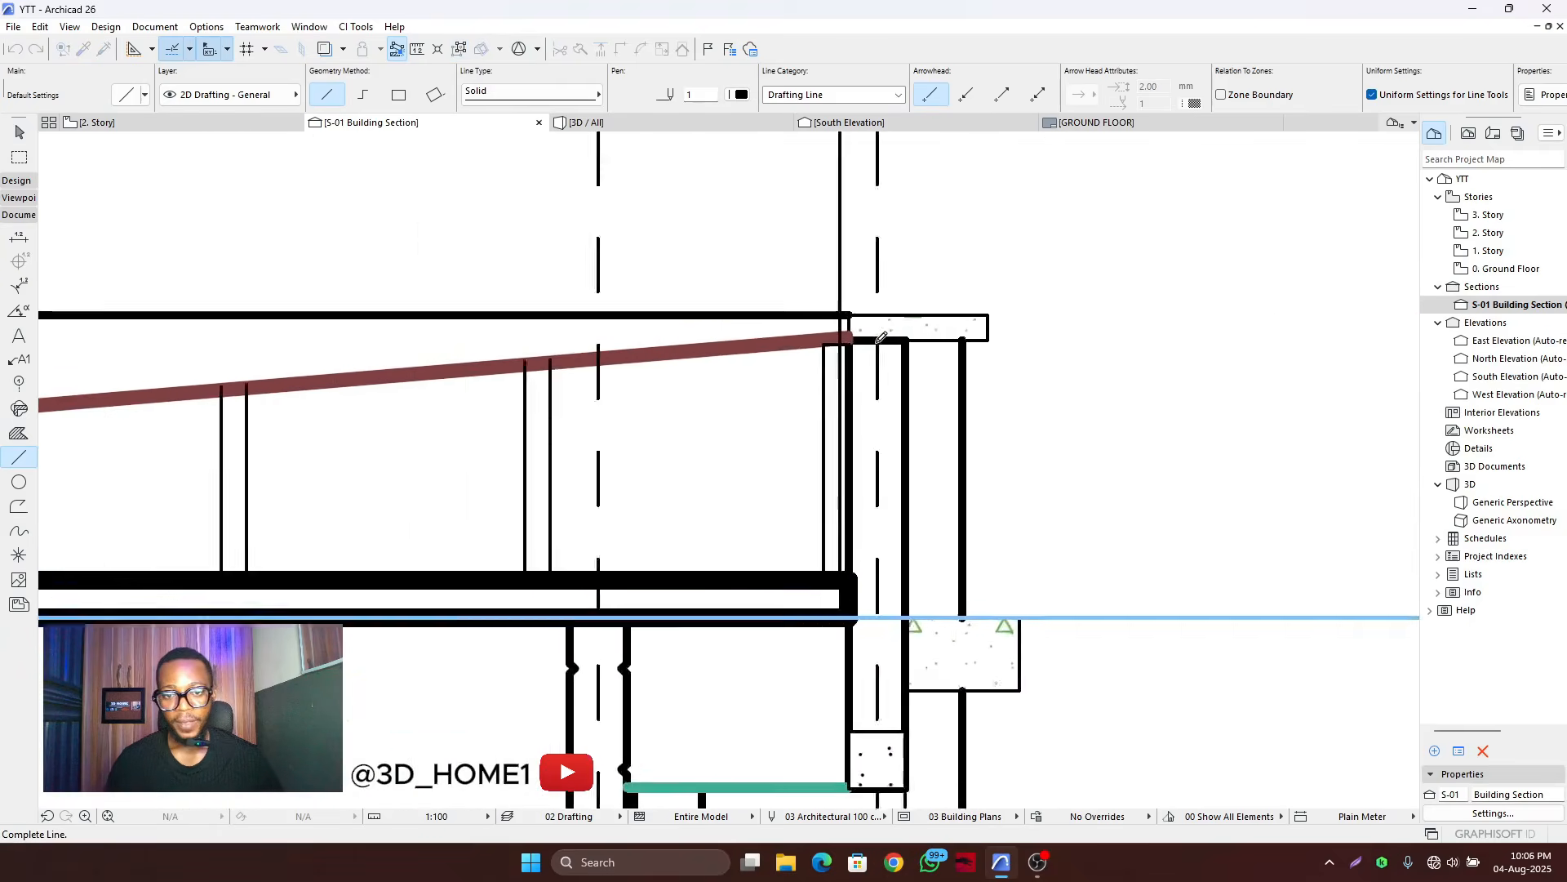
click(825, 343)
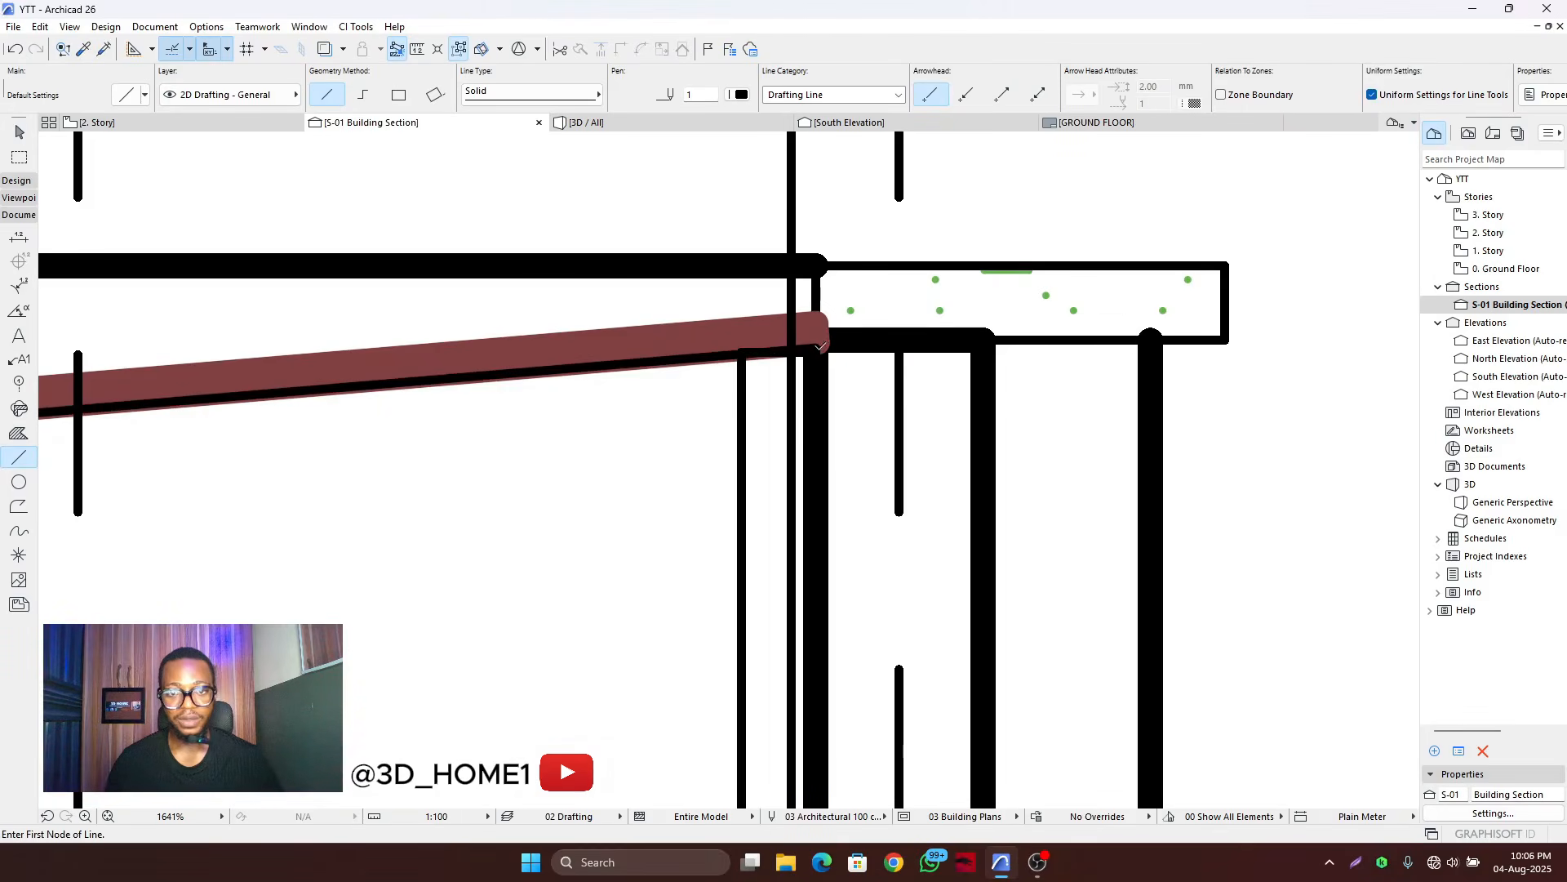
key(Escape)
- Copy the line under the sloping roof straight down by a distance of 150
click(707, 359)
click(706, 357)
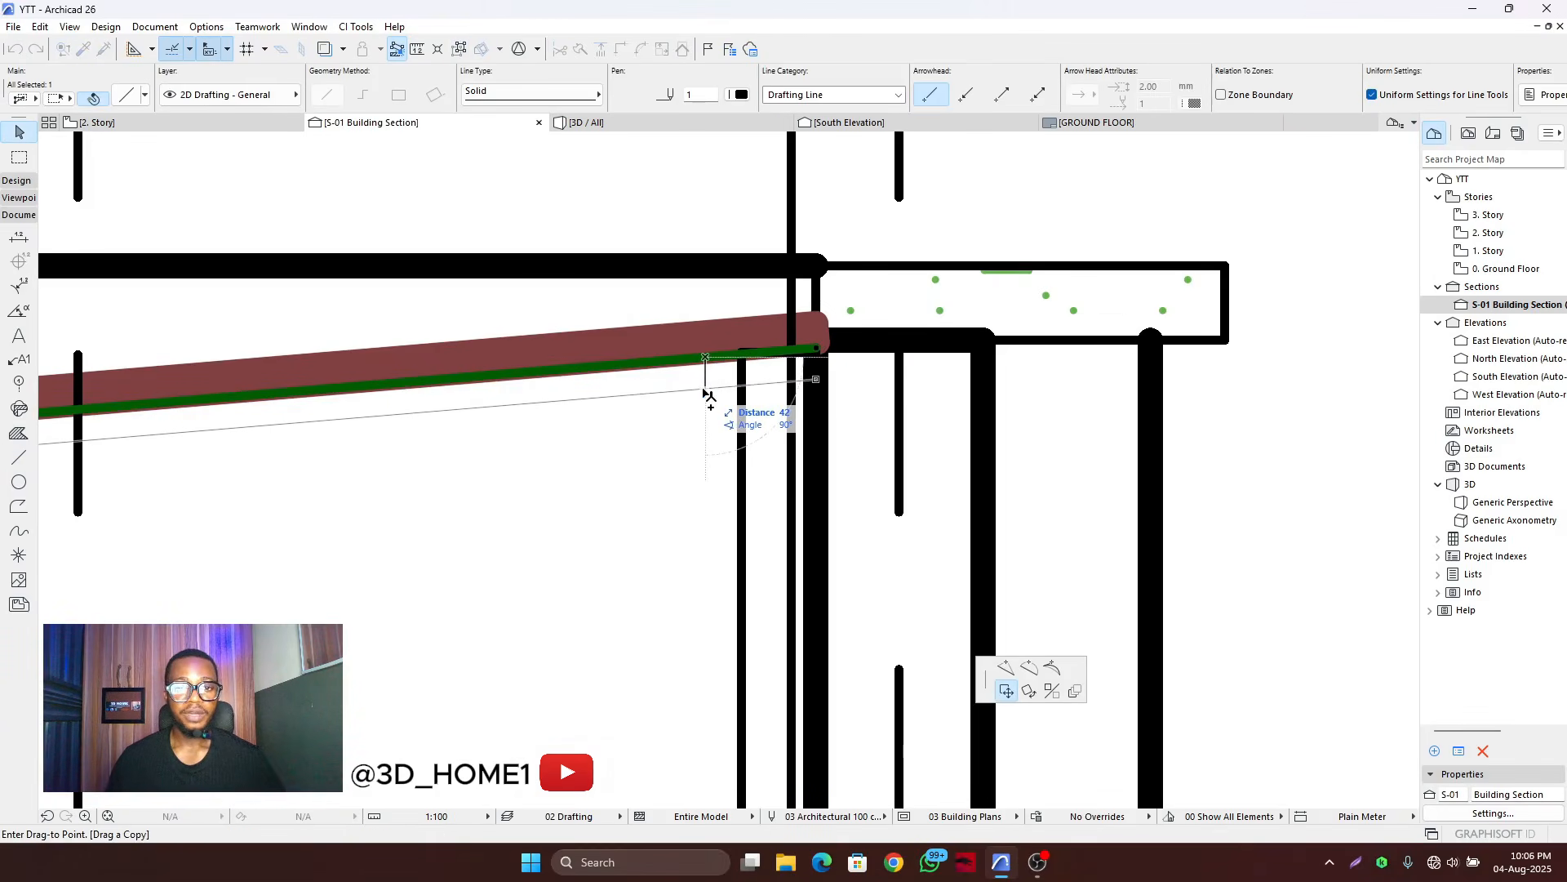
text(150)
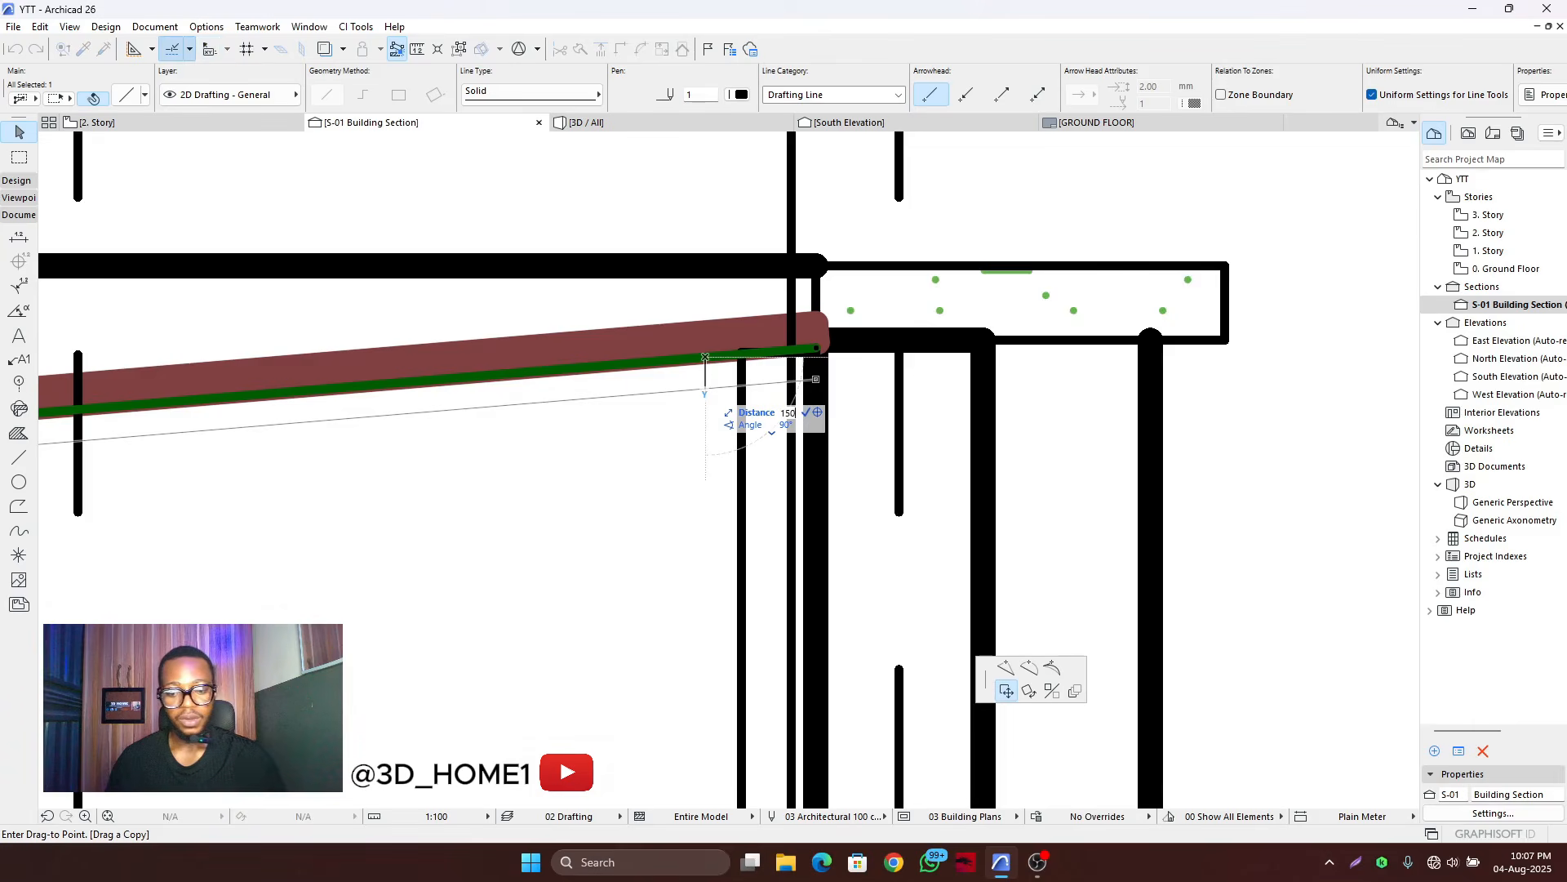
key(Return)
scroll(966, 391, down, 10)
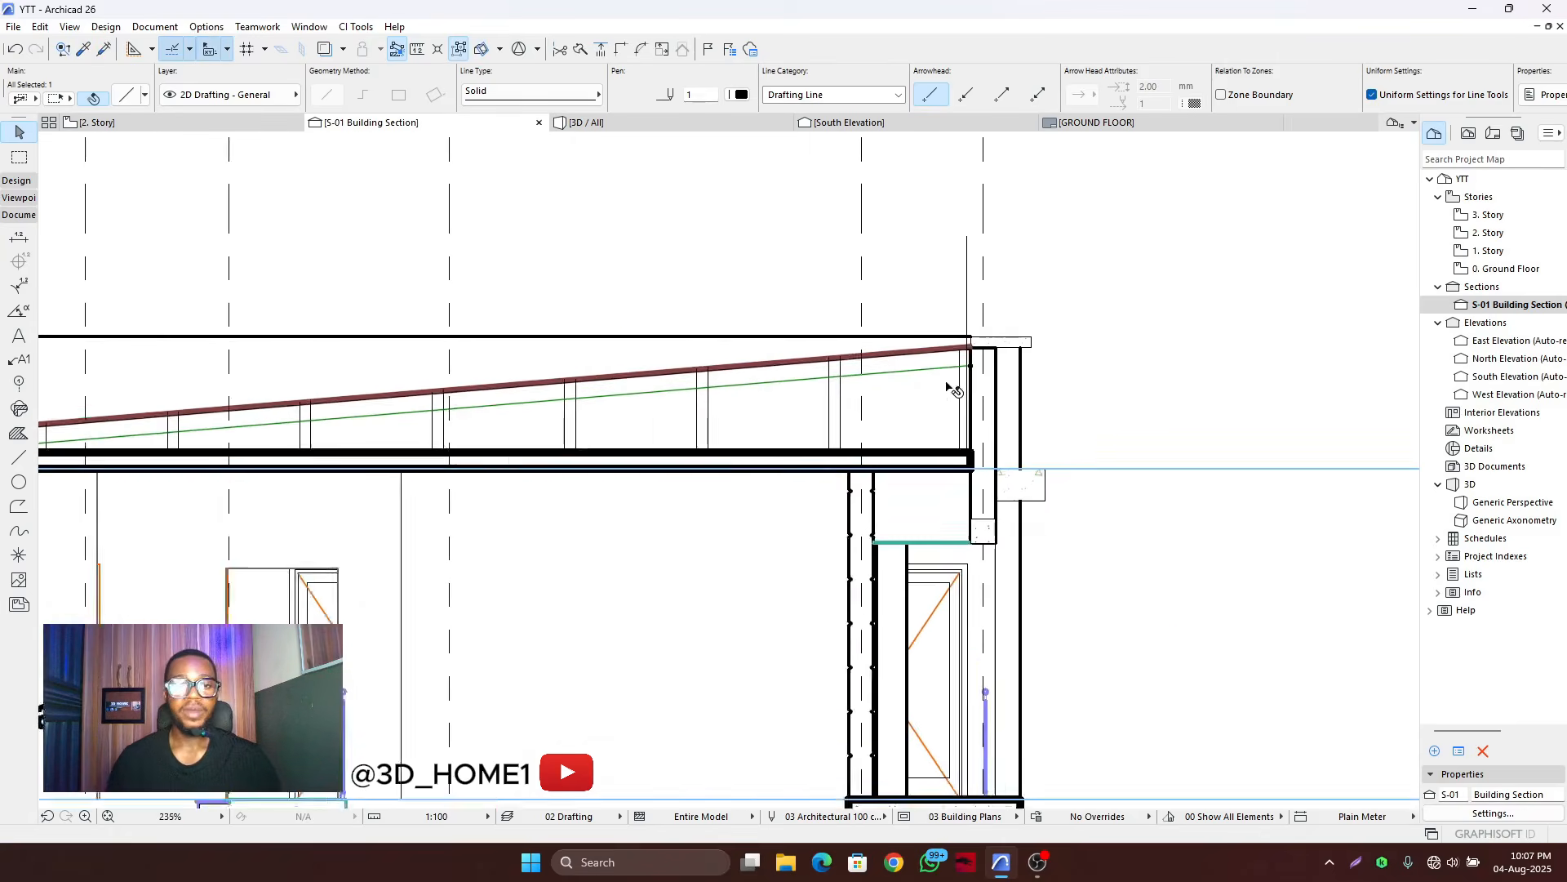
key(Escape)
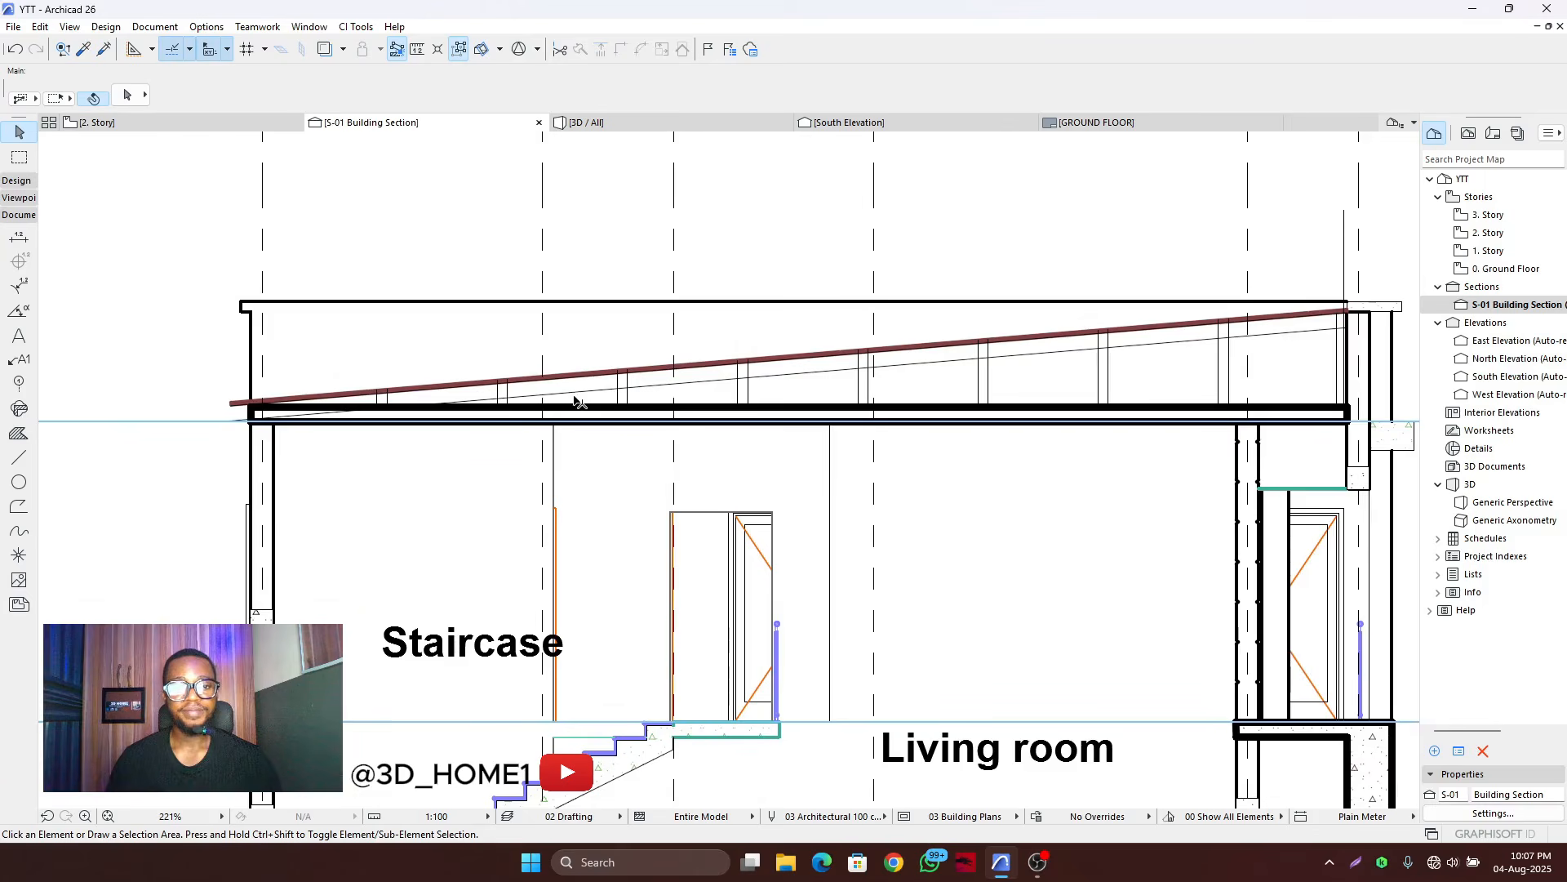
scroll(576, 400, down, 3)
scroll(899, 385, up, 4)
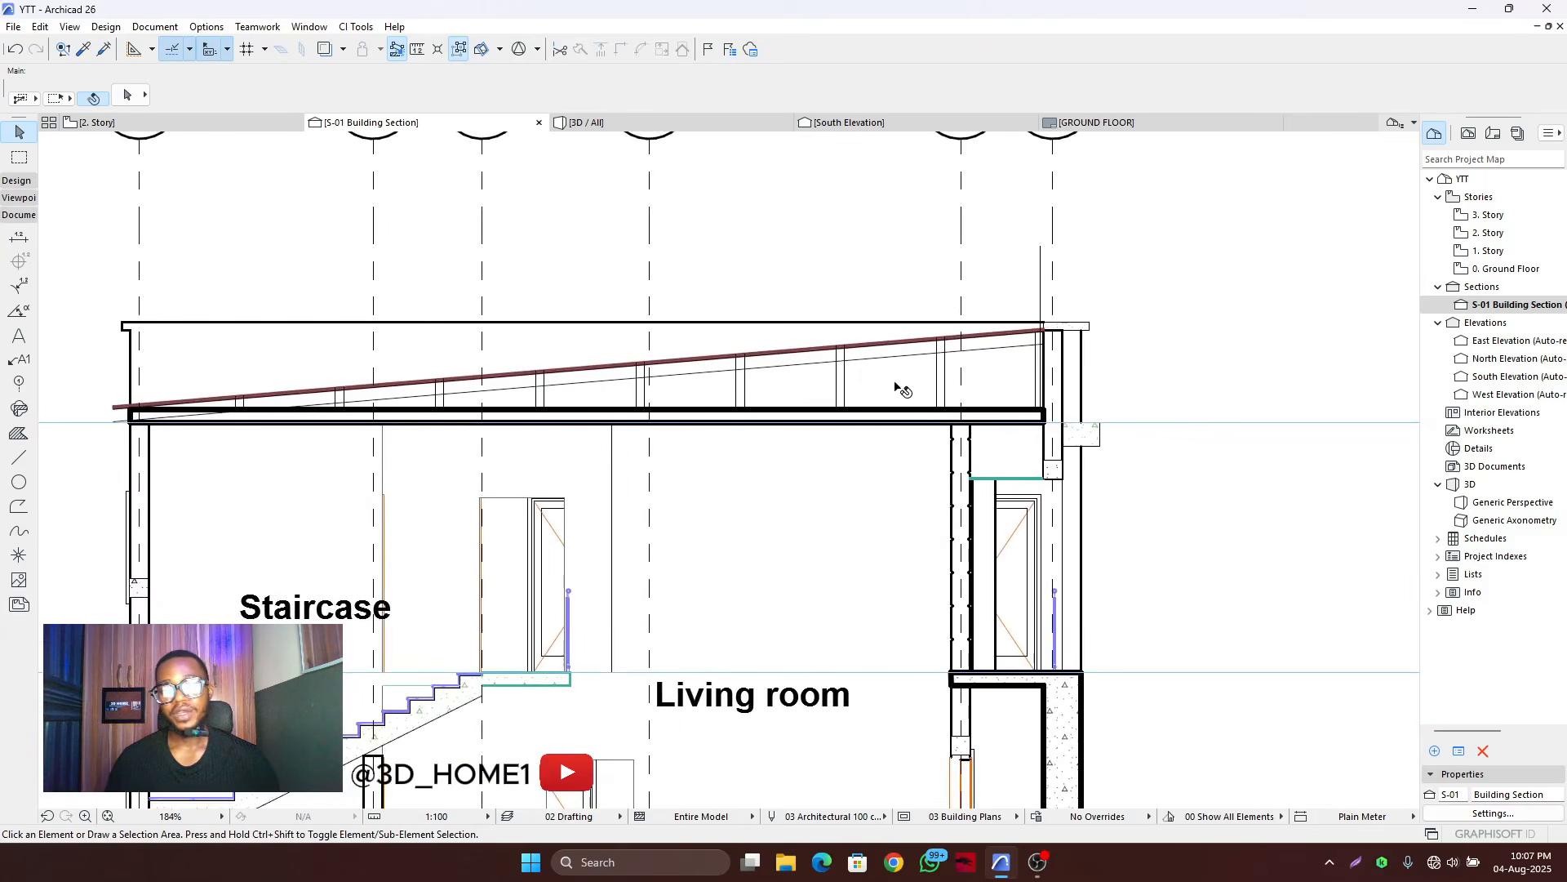
click(17, 459)
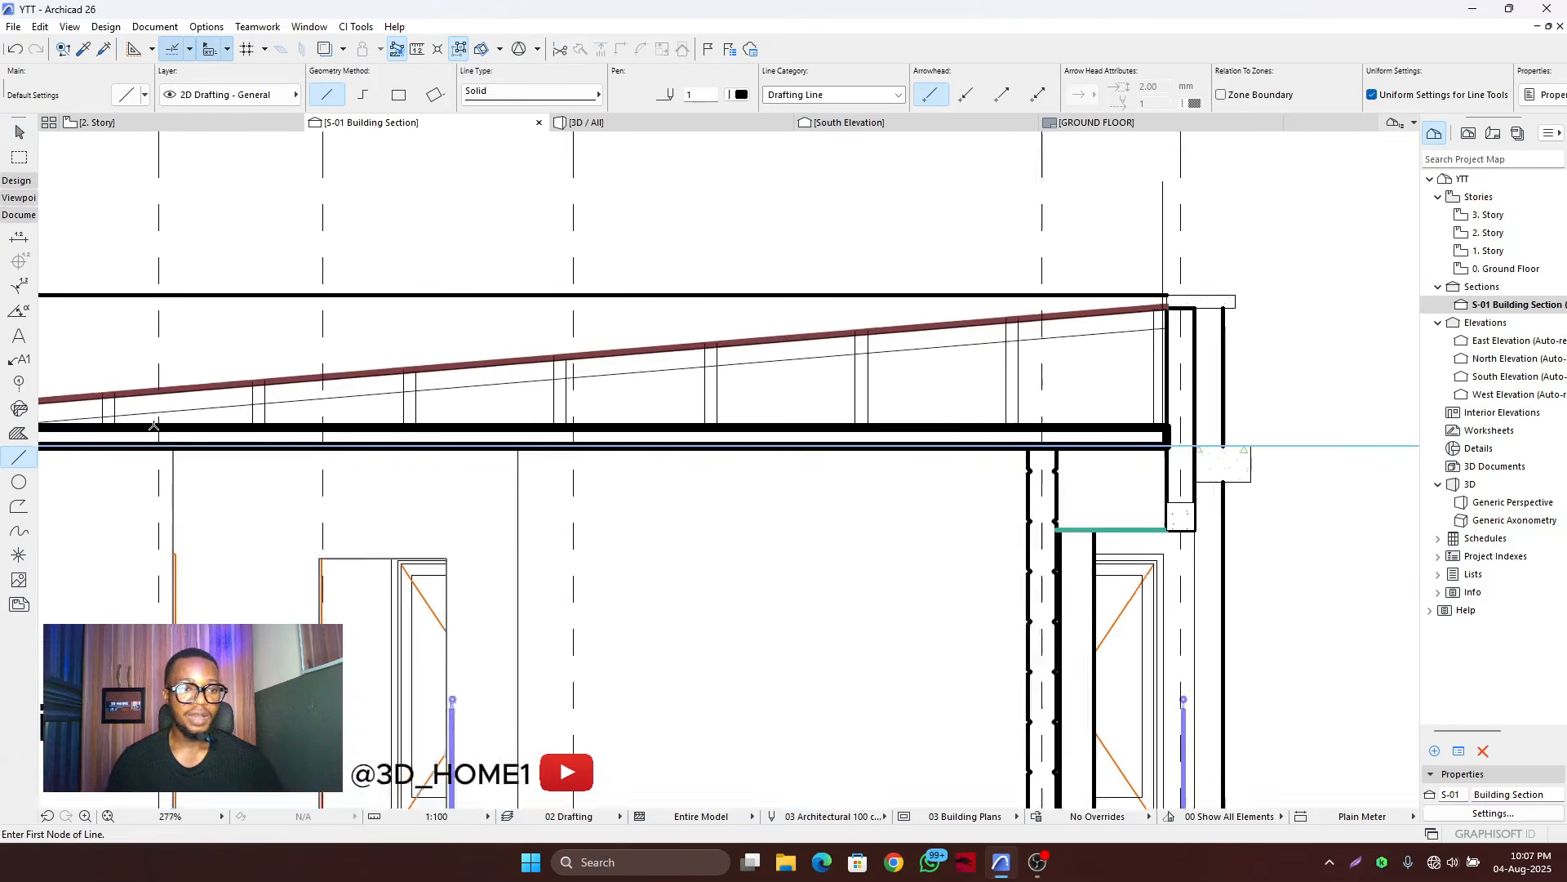
scroll(86, 426, up, 4)
click(76, 424)
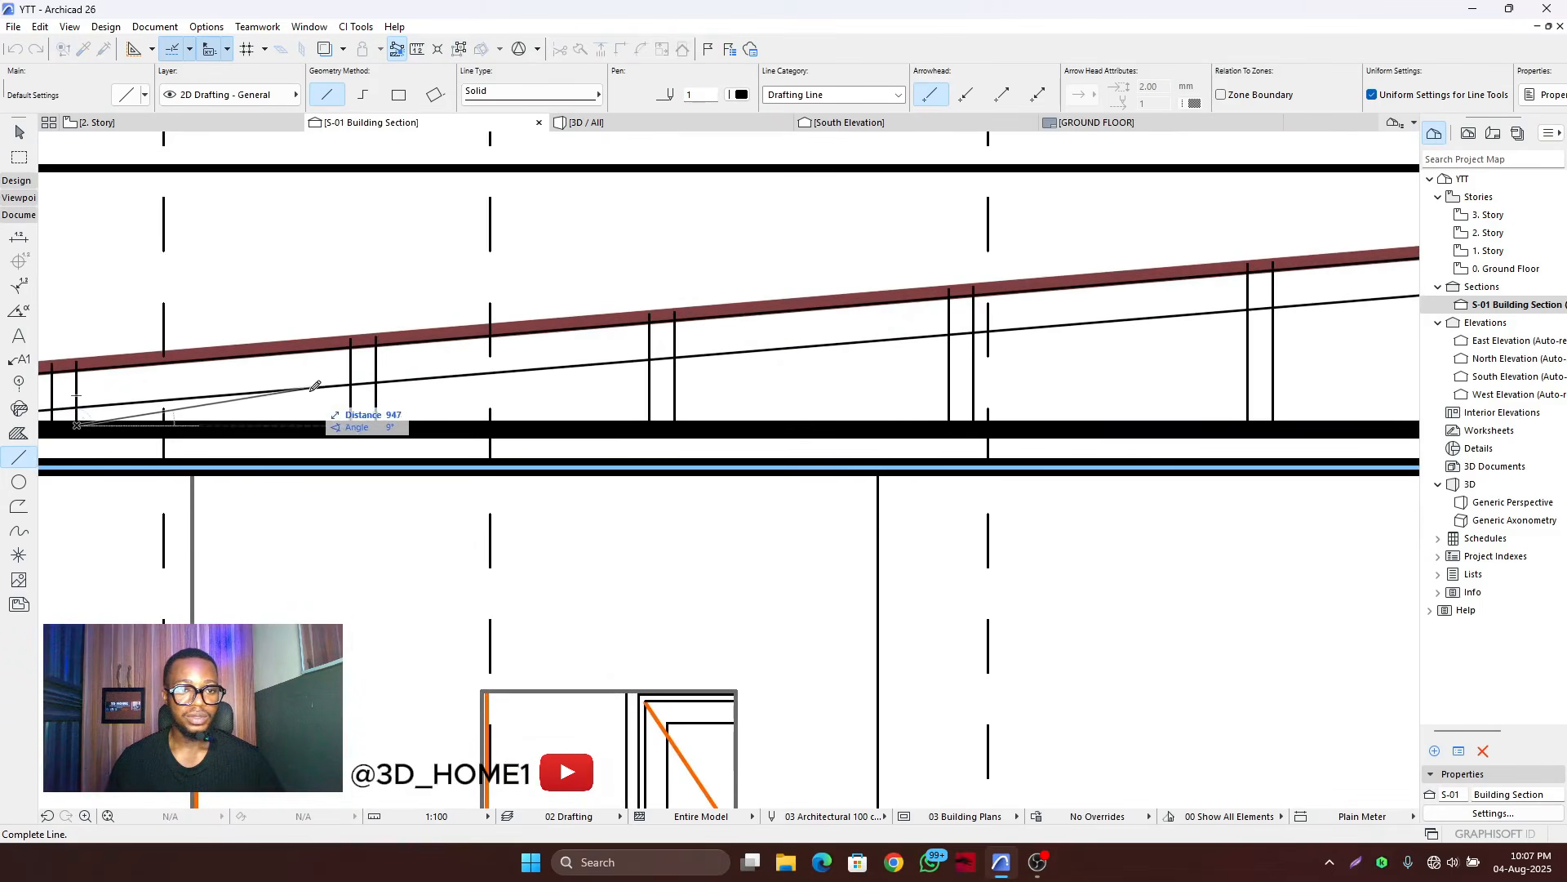
key(Escape)
click(394, 381)
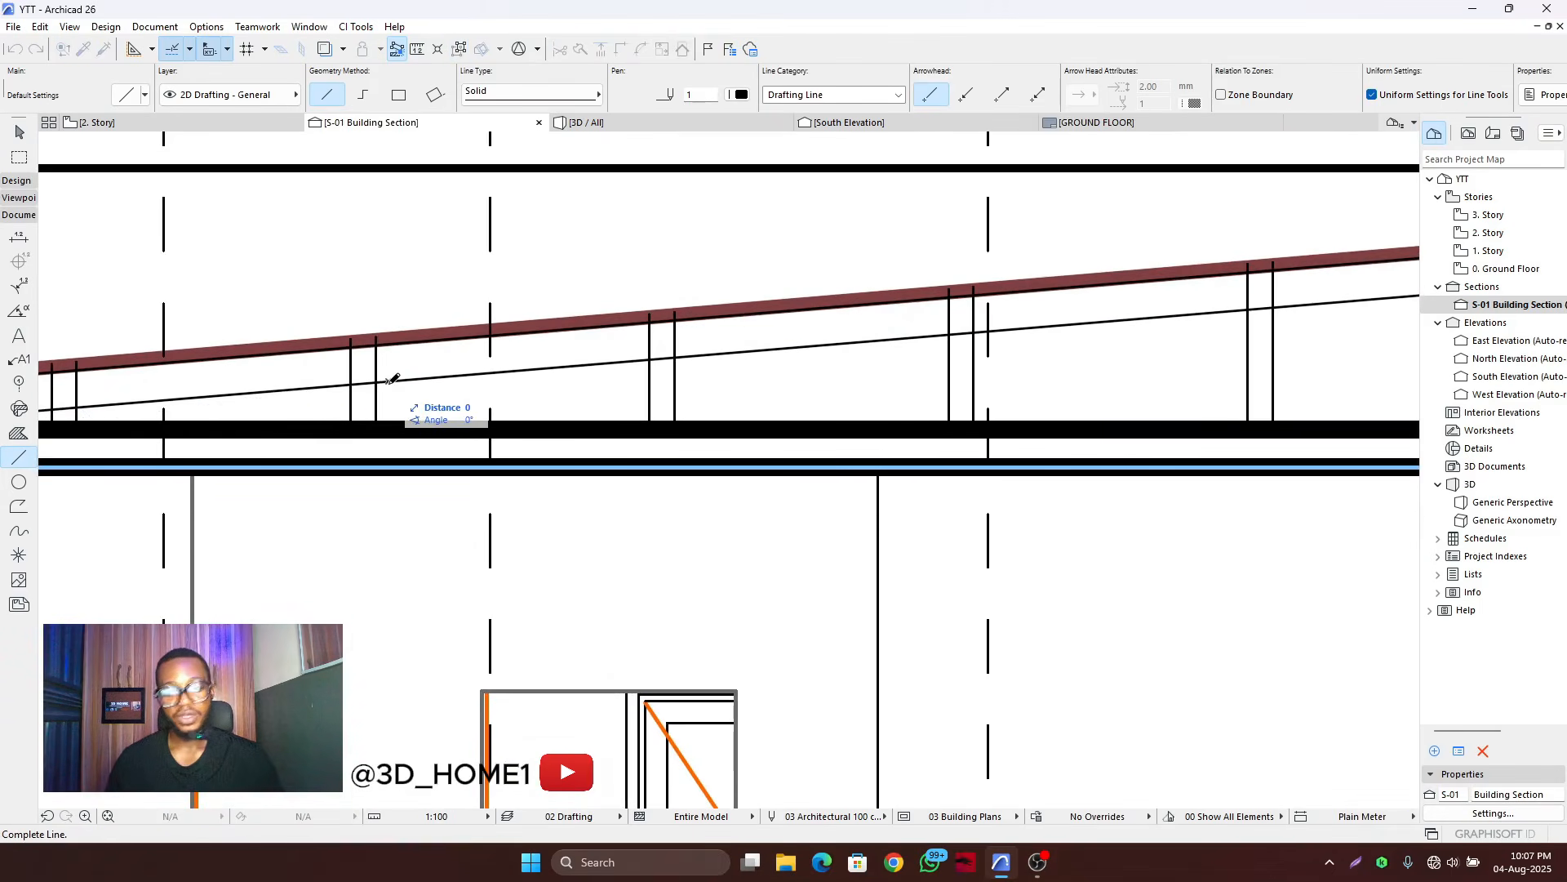
key(Escape)
key(Escape)
- Delete the sloping line copied across the uprights below the roof
click(400, 380)
key(Delete)
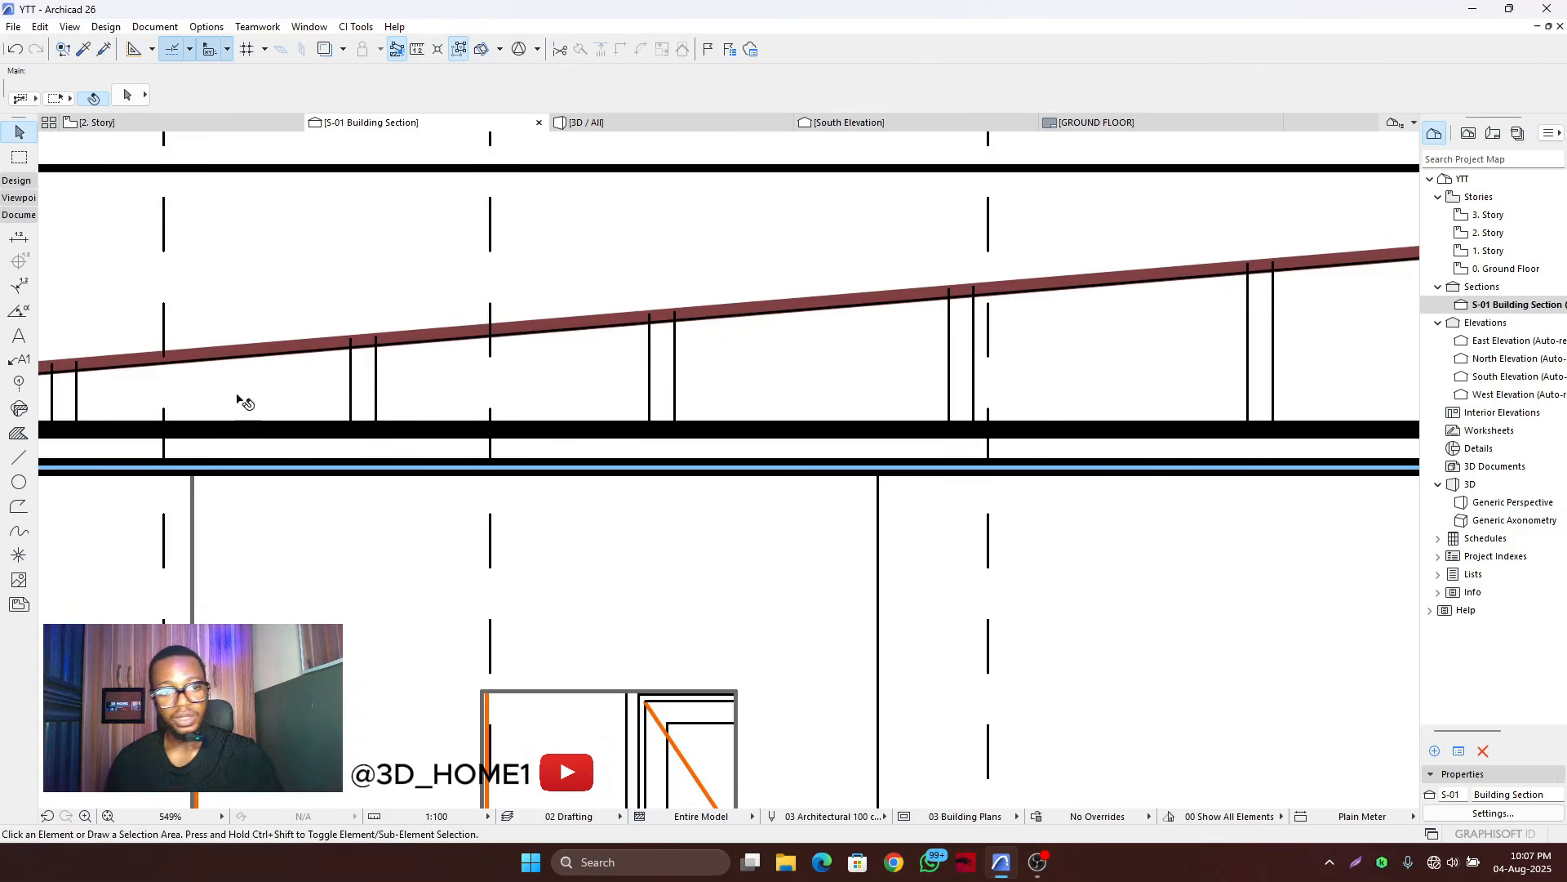
key(ctrl+z)
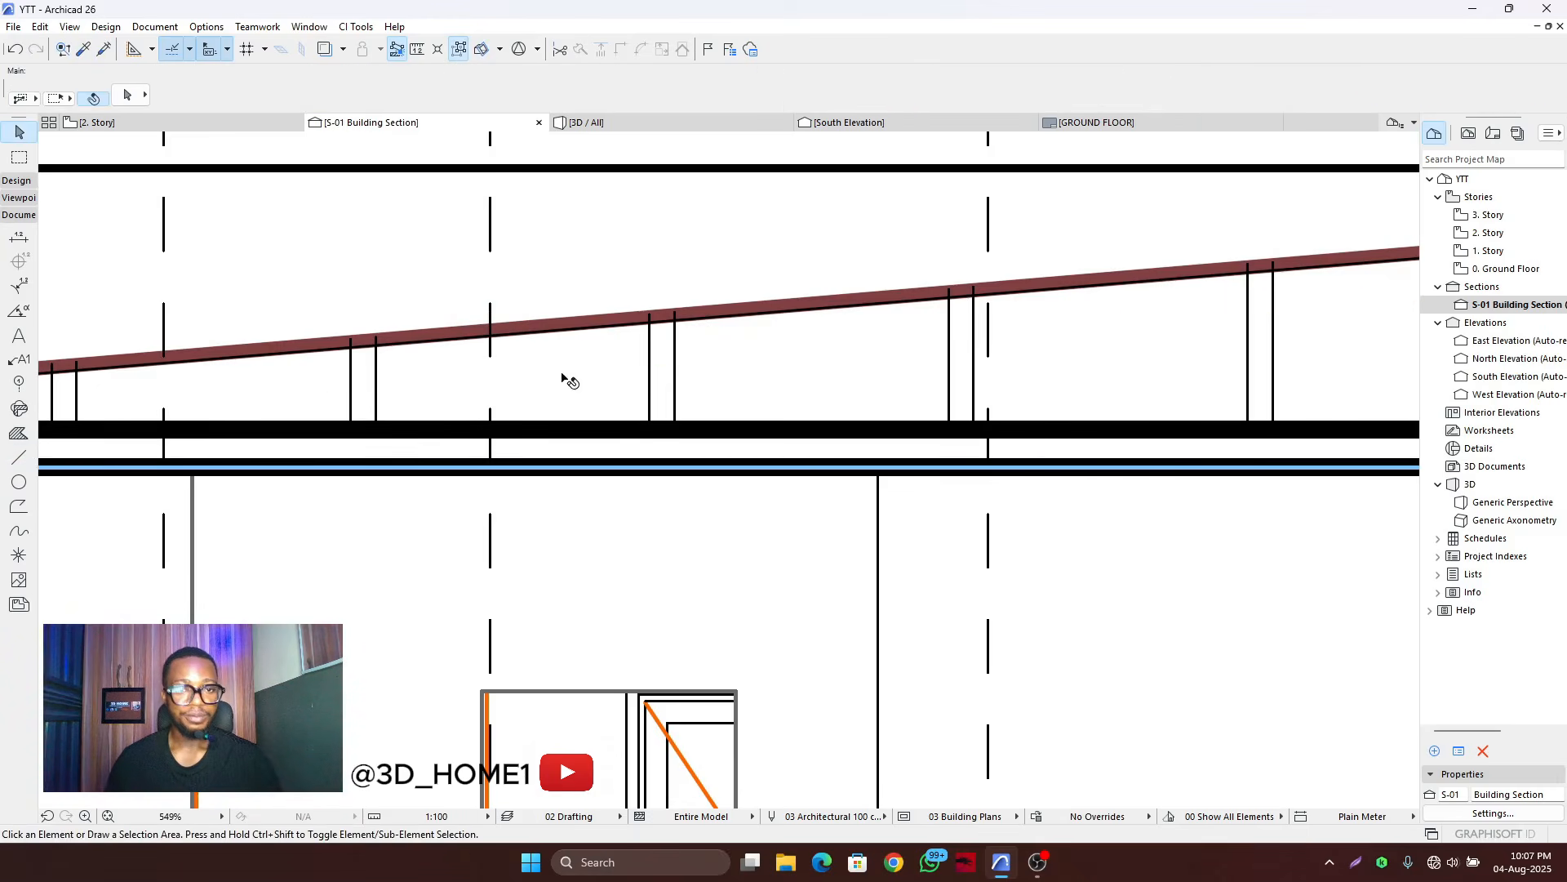
- Copy the line along the roof's underside a short distance straight down, across the tops of the uprights
scroll(564, 378, up, 2)
click(565, 326)
click(566, 326)
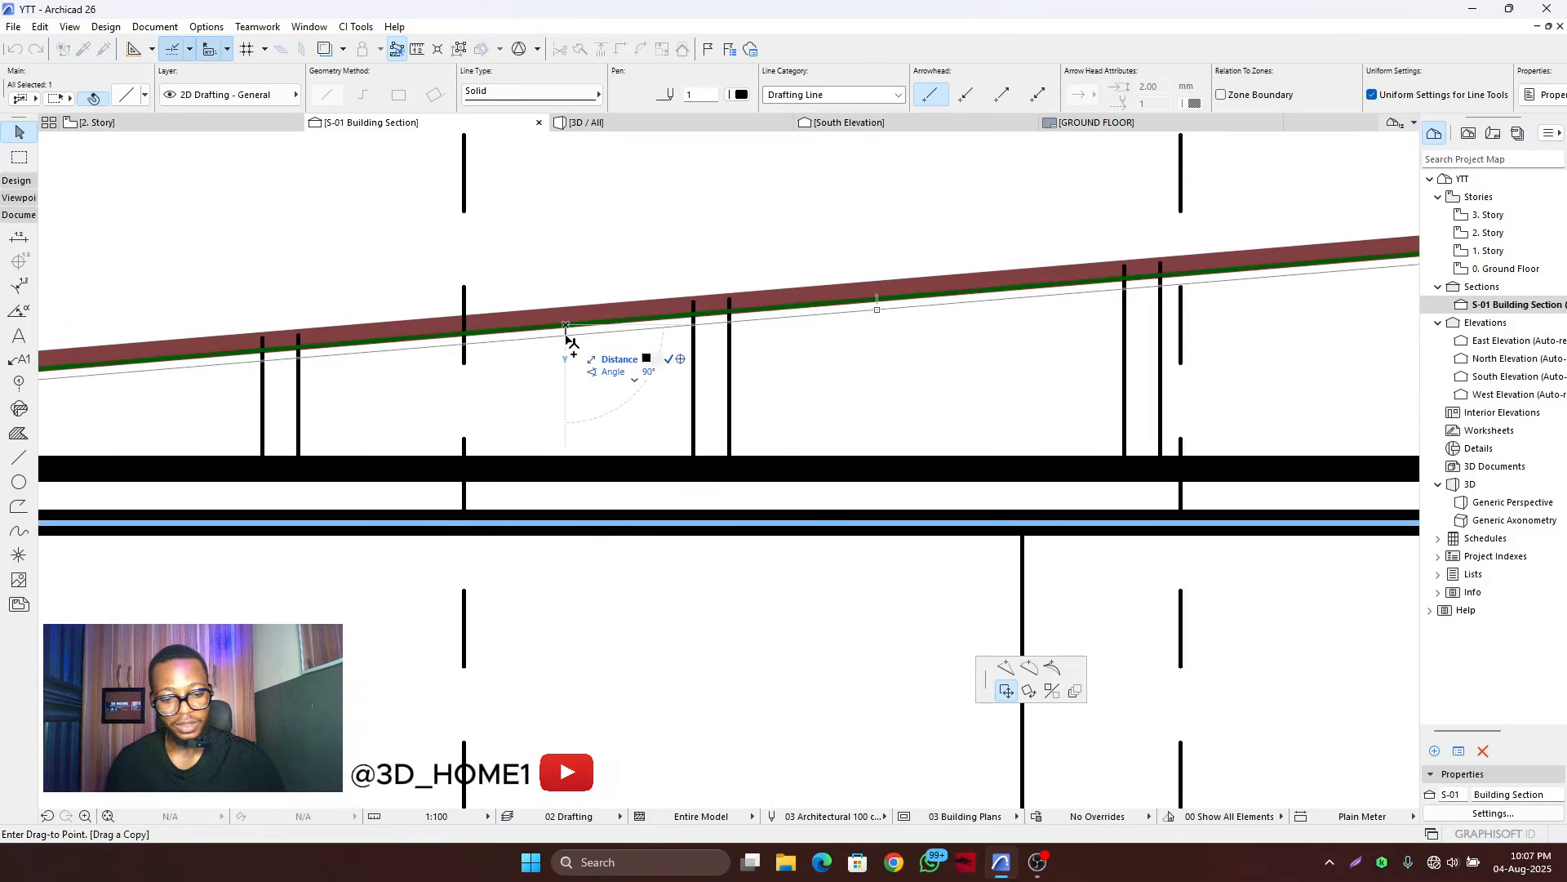
click(567, 344)
scroll(592, 333, down, 1)
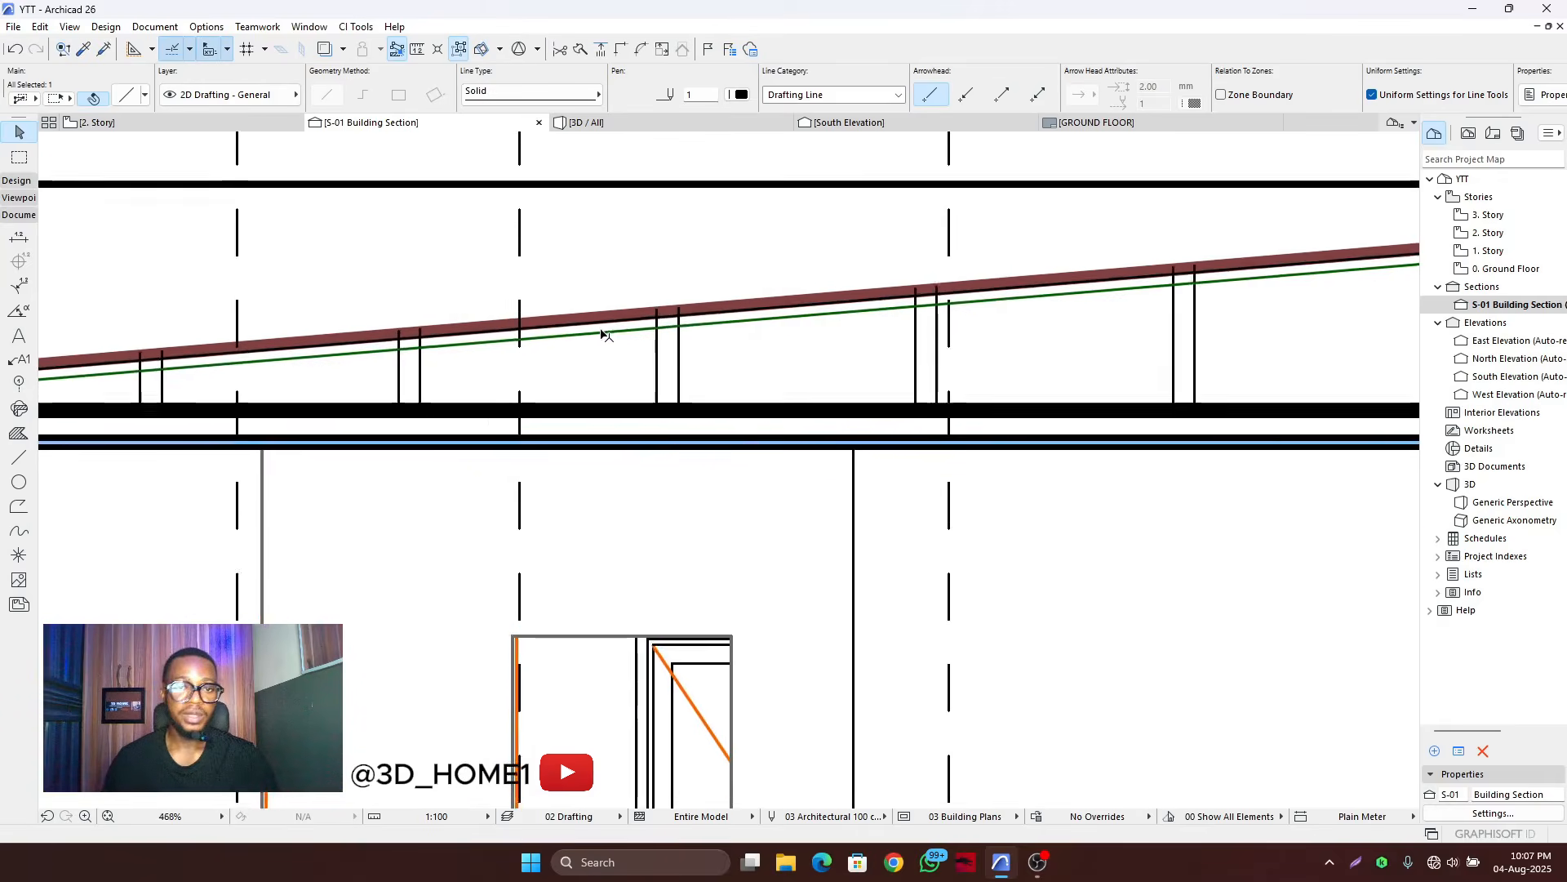
- Copy the offset sloping line straight down once more to form the lower edge of the sloping member
click(607, 332)
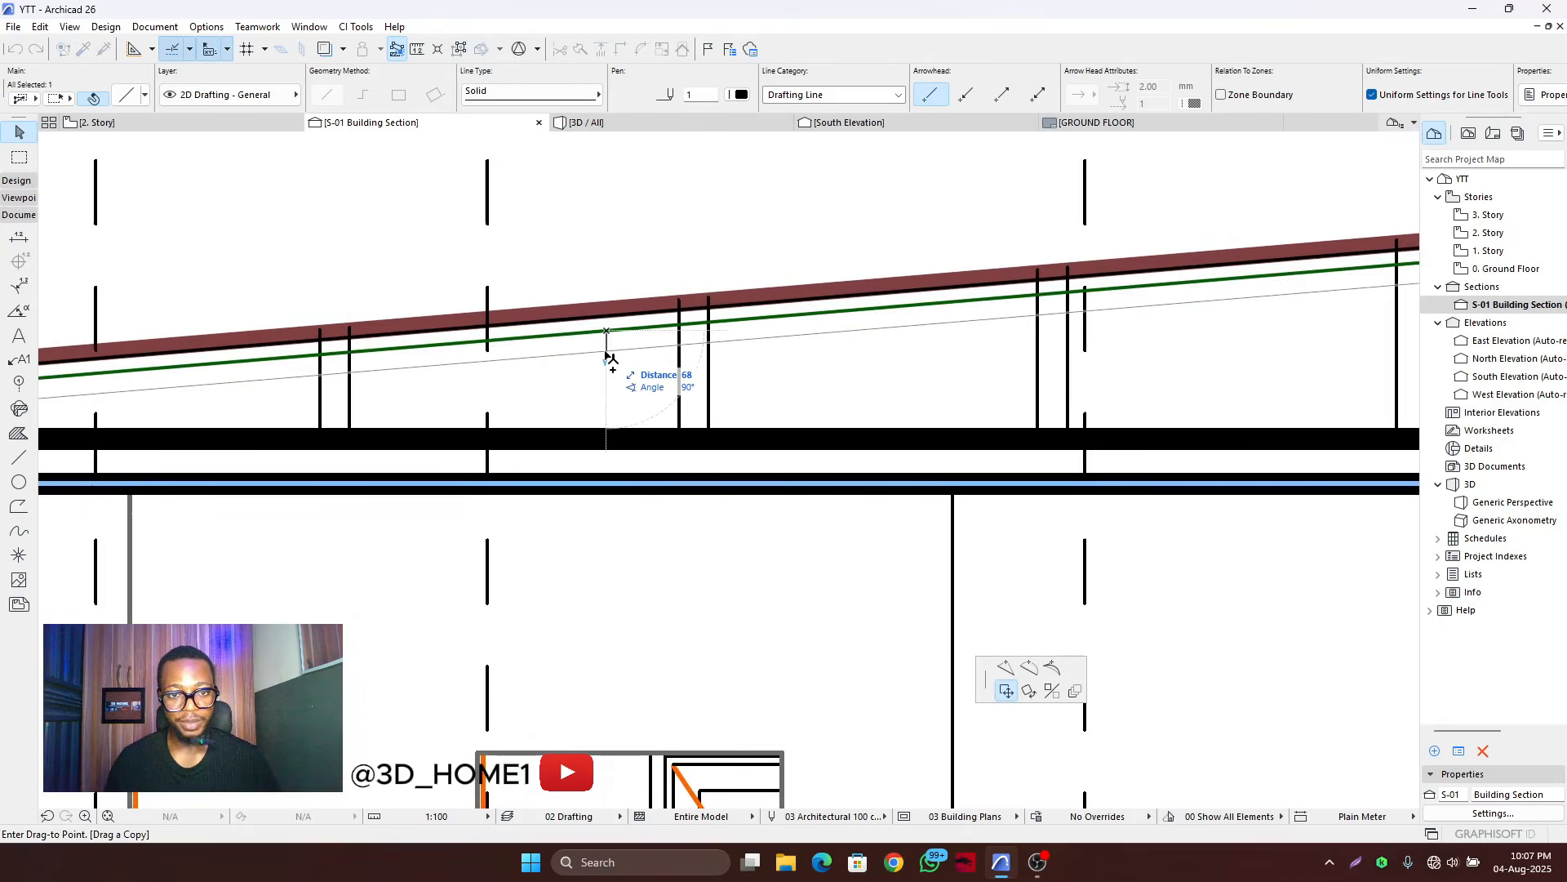
text(1)
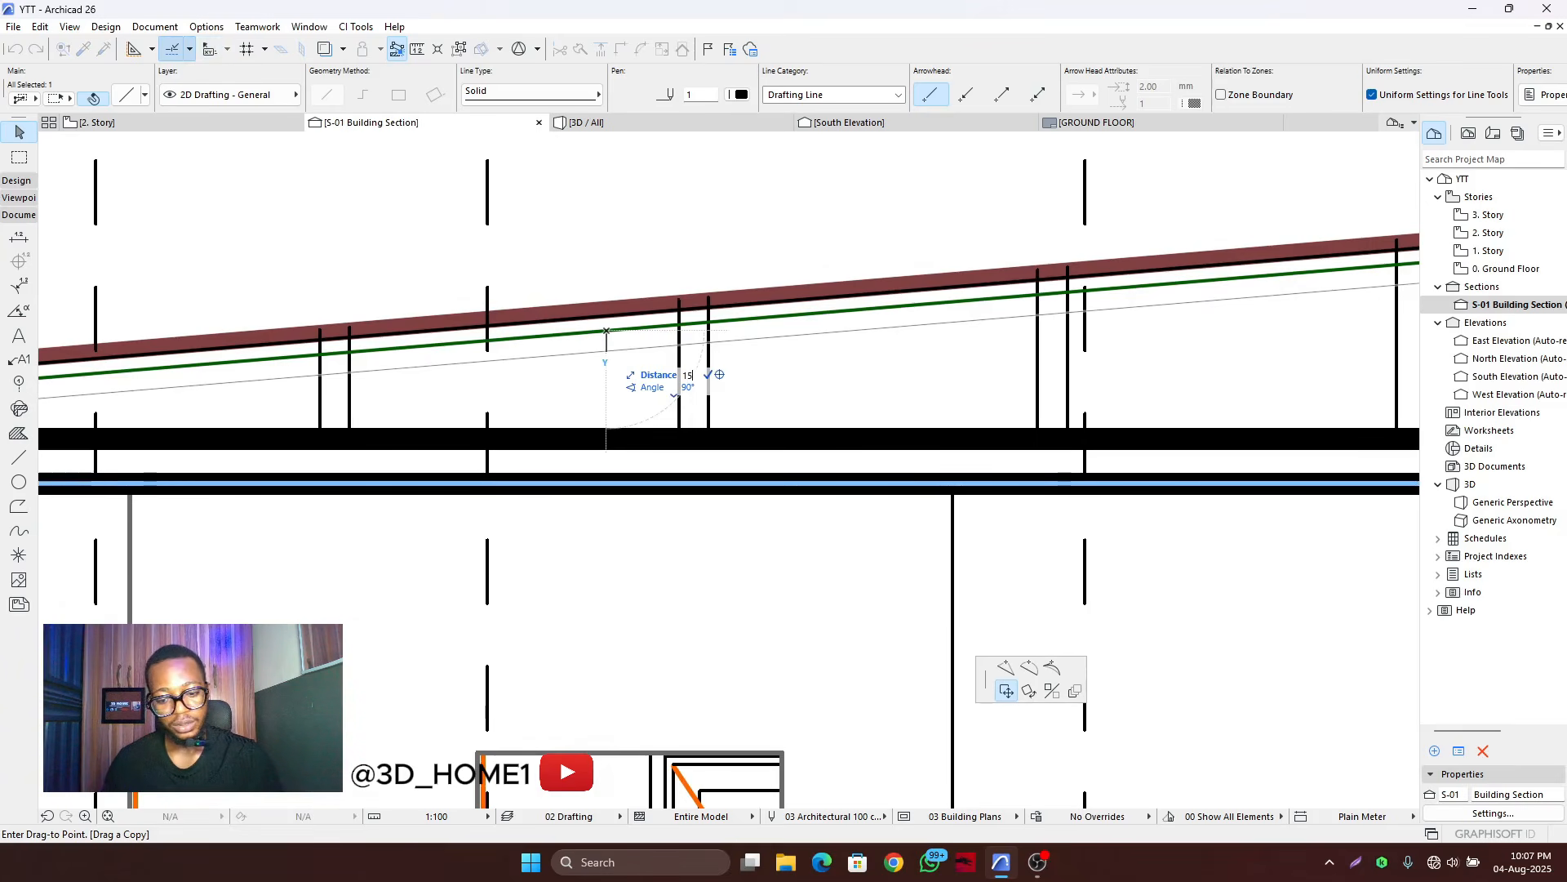
text(5)
key(Return)
scroll(690, 385, down, 5)
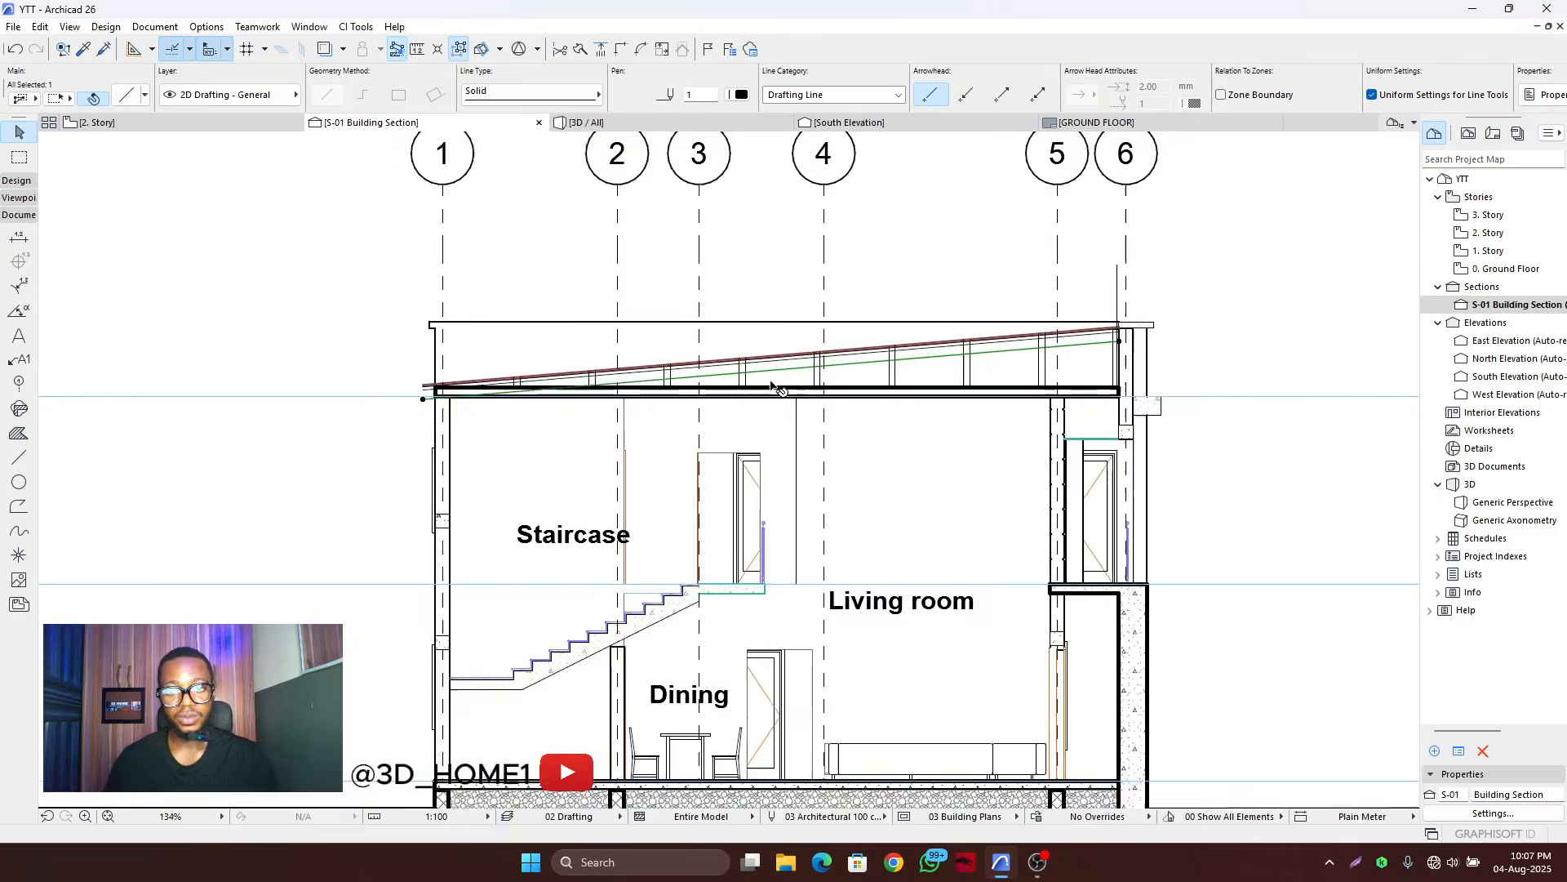
key(Escape)
- Trim the first and second uprights from the low end above the upper copied line and delete their leftover pieces
scroll(461, 390, up, 6)
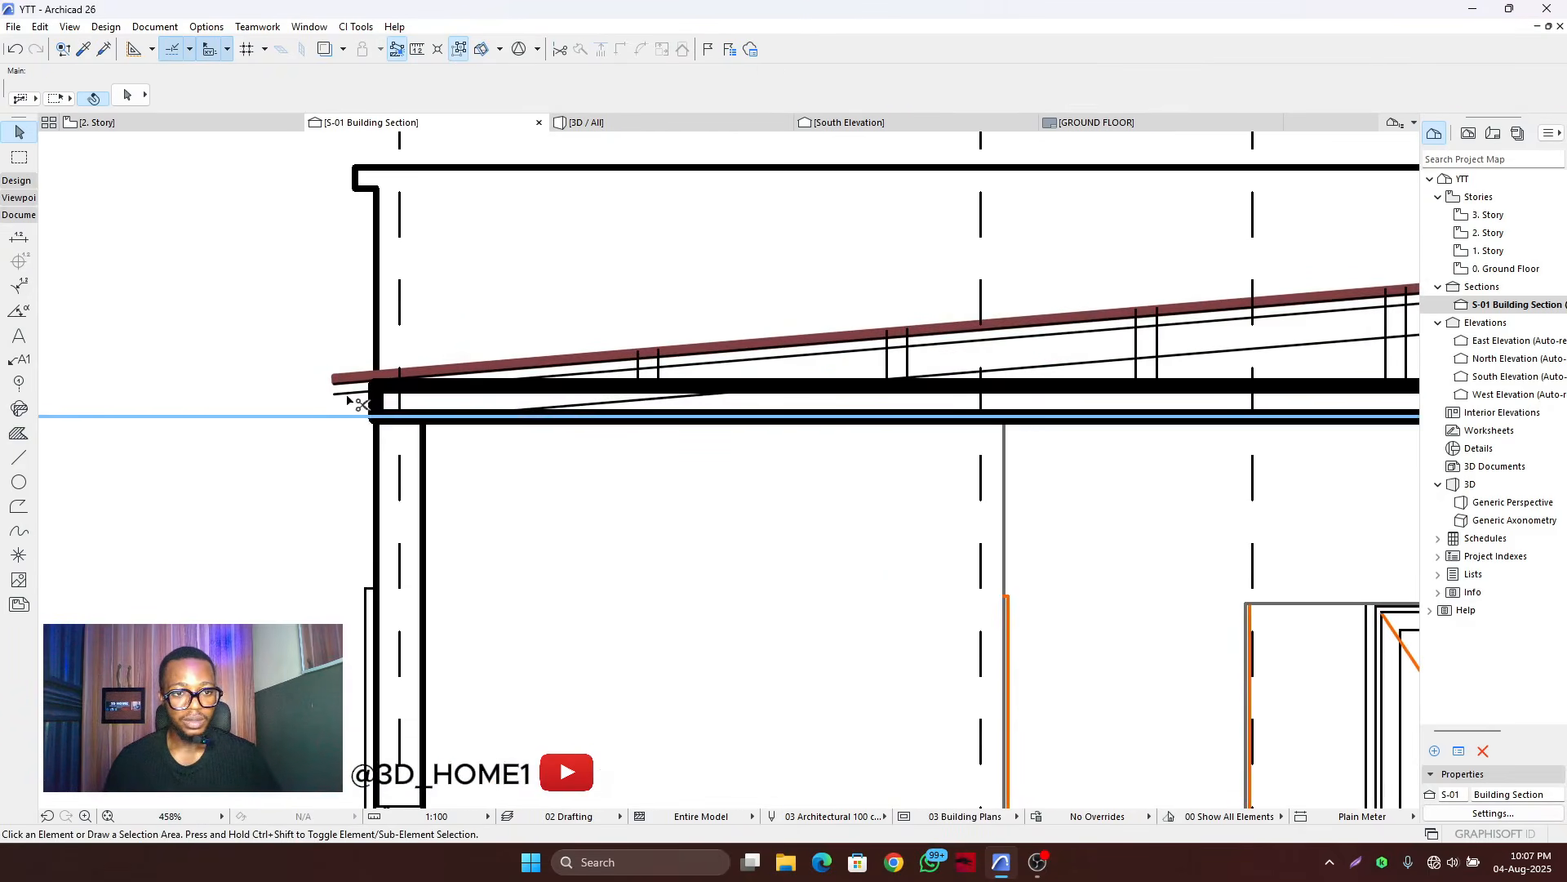
scroll(523, 408, down, 2)
scroll(665, 374, up, 5)
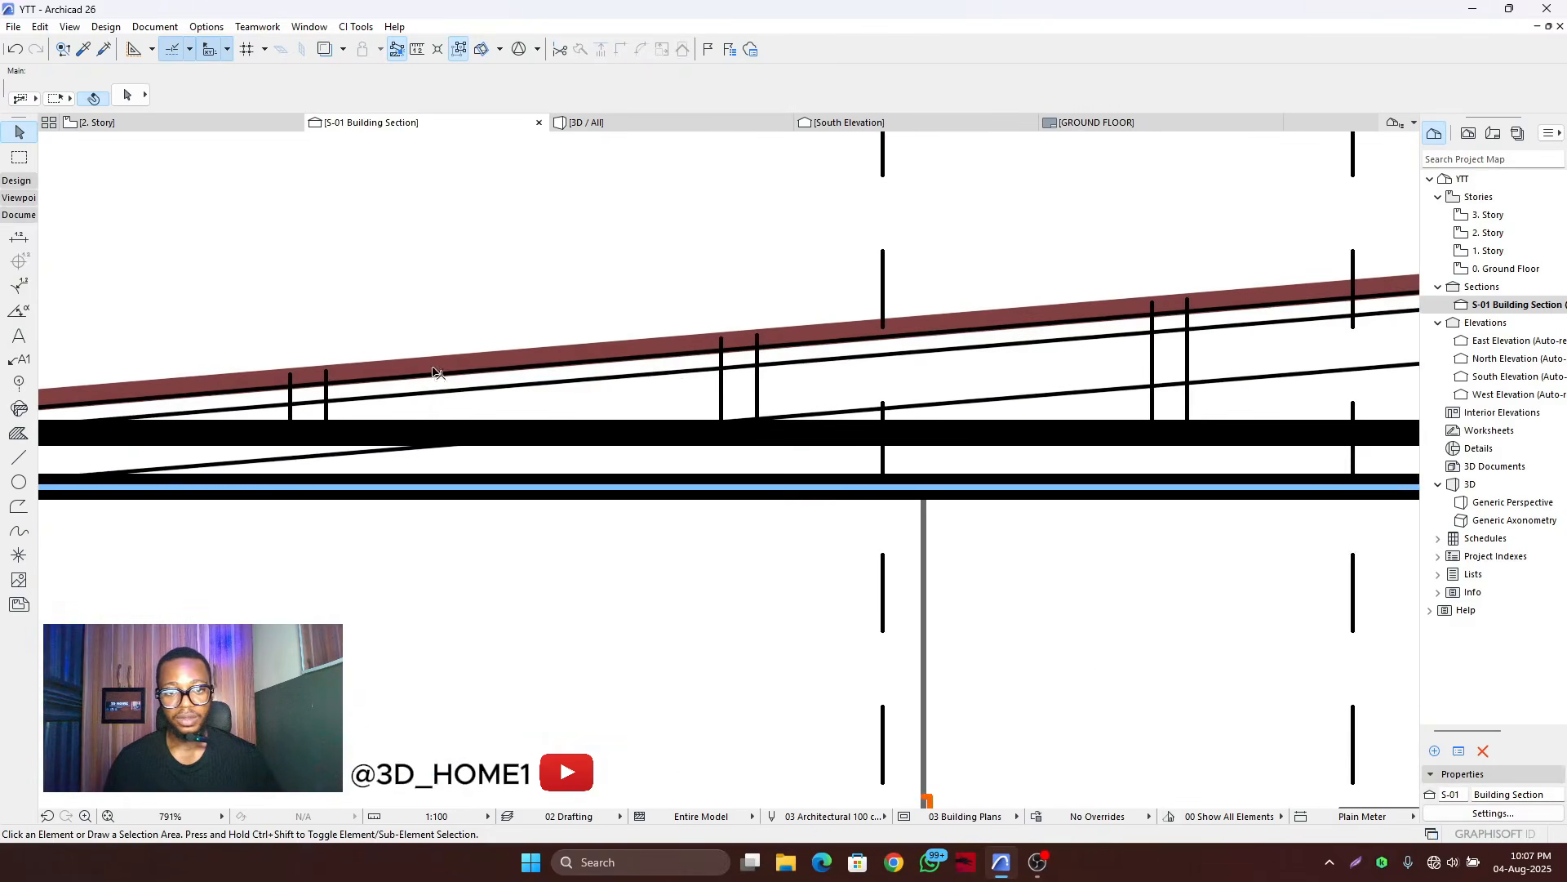
scroll(624, 367, down, 8)
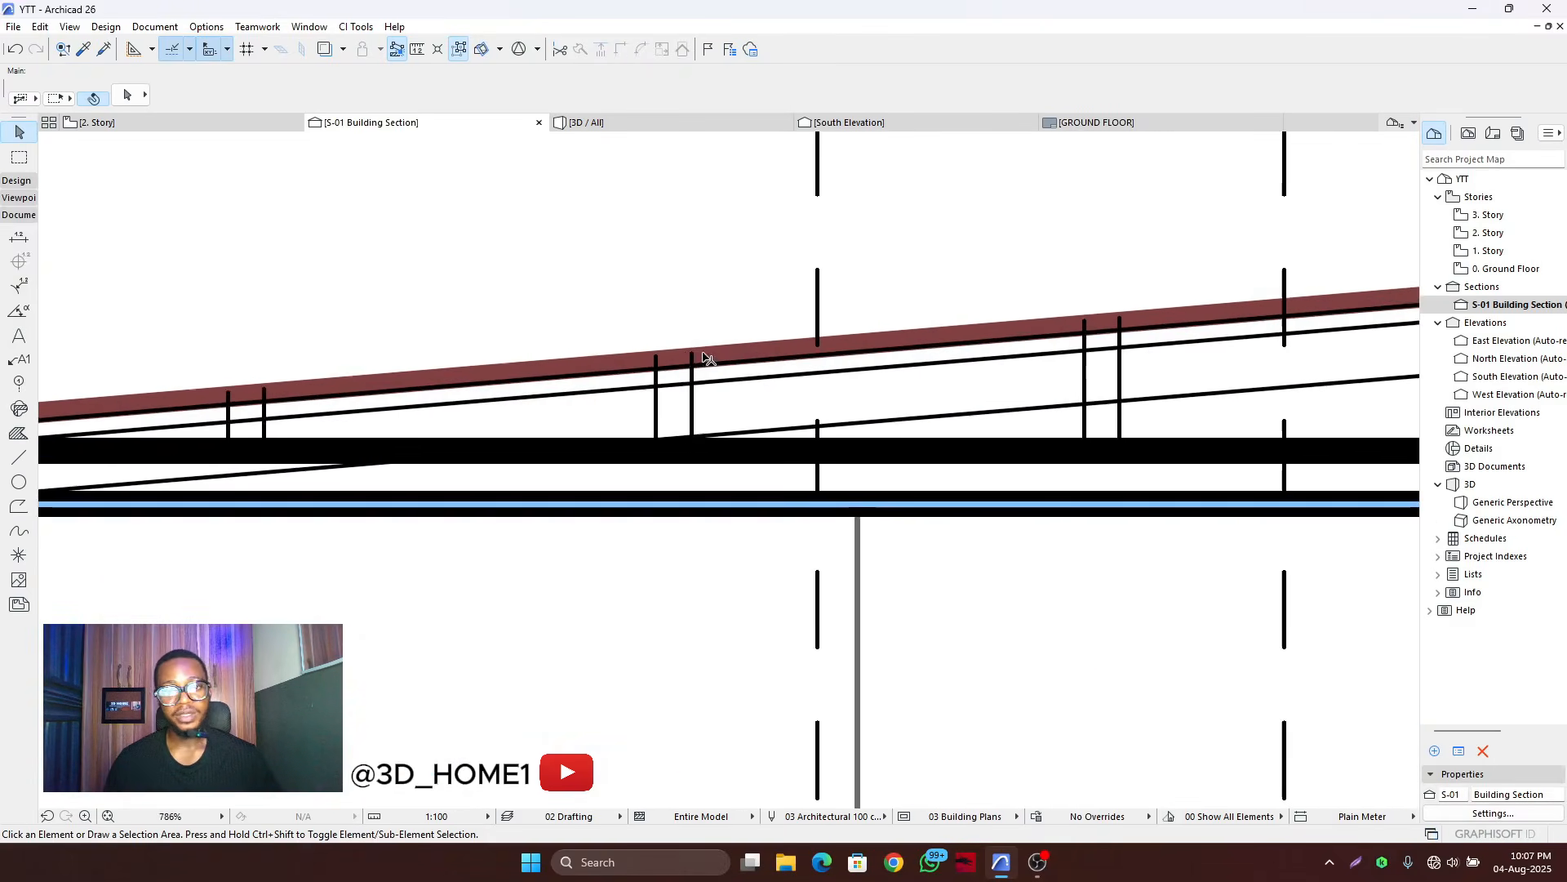
scroll(552, 403, up, 8)
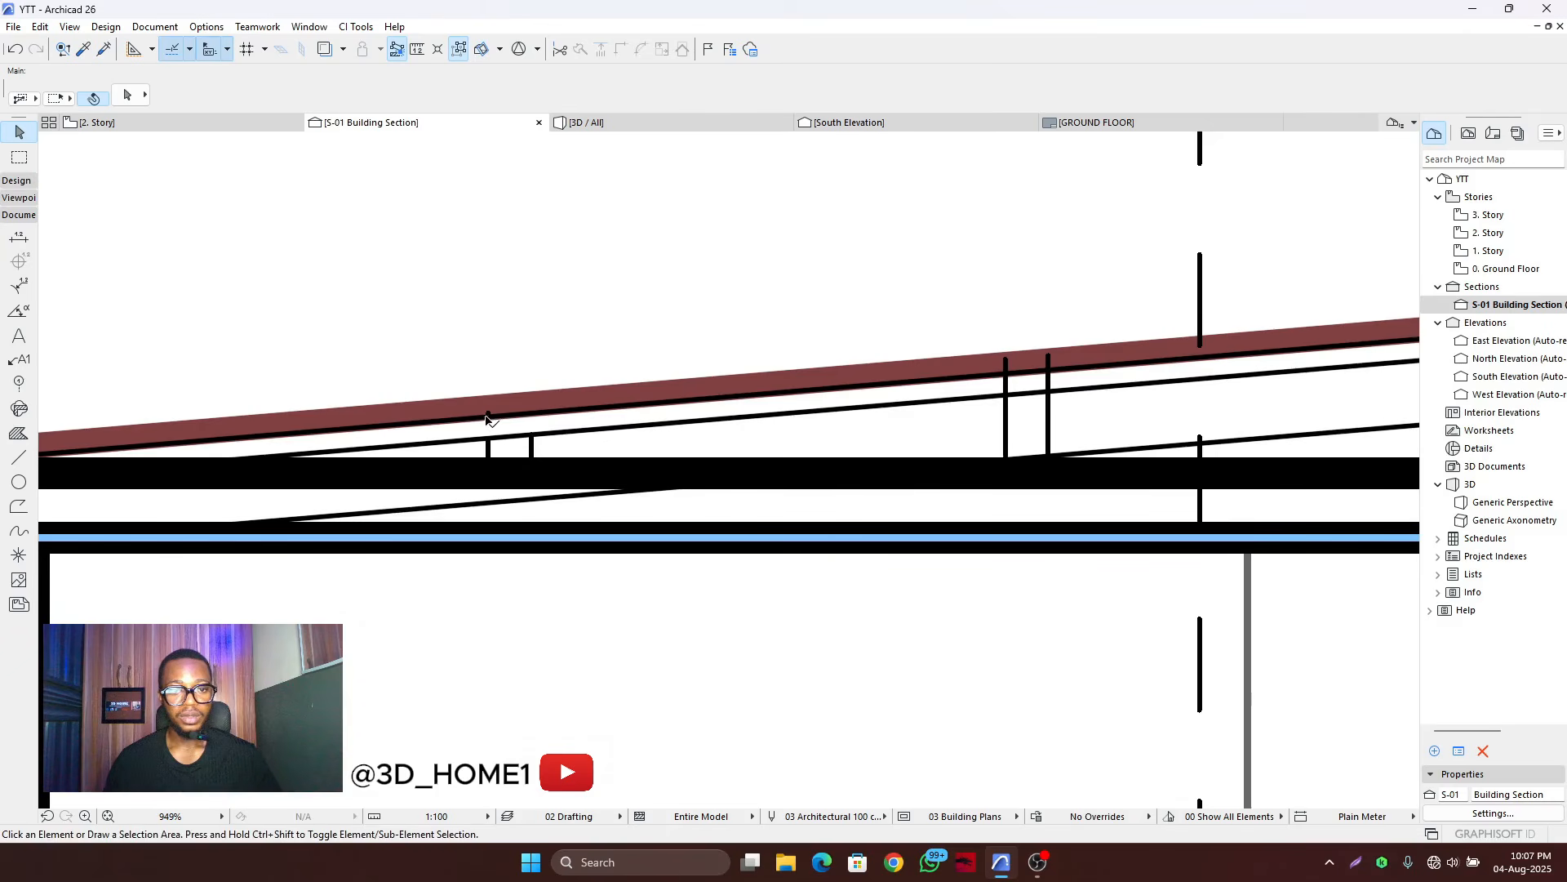
click(490, 421)
key(Delete)
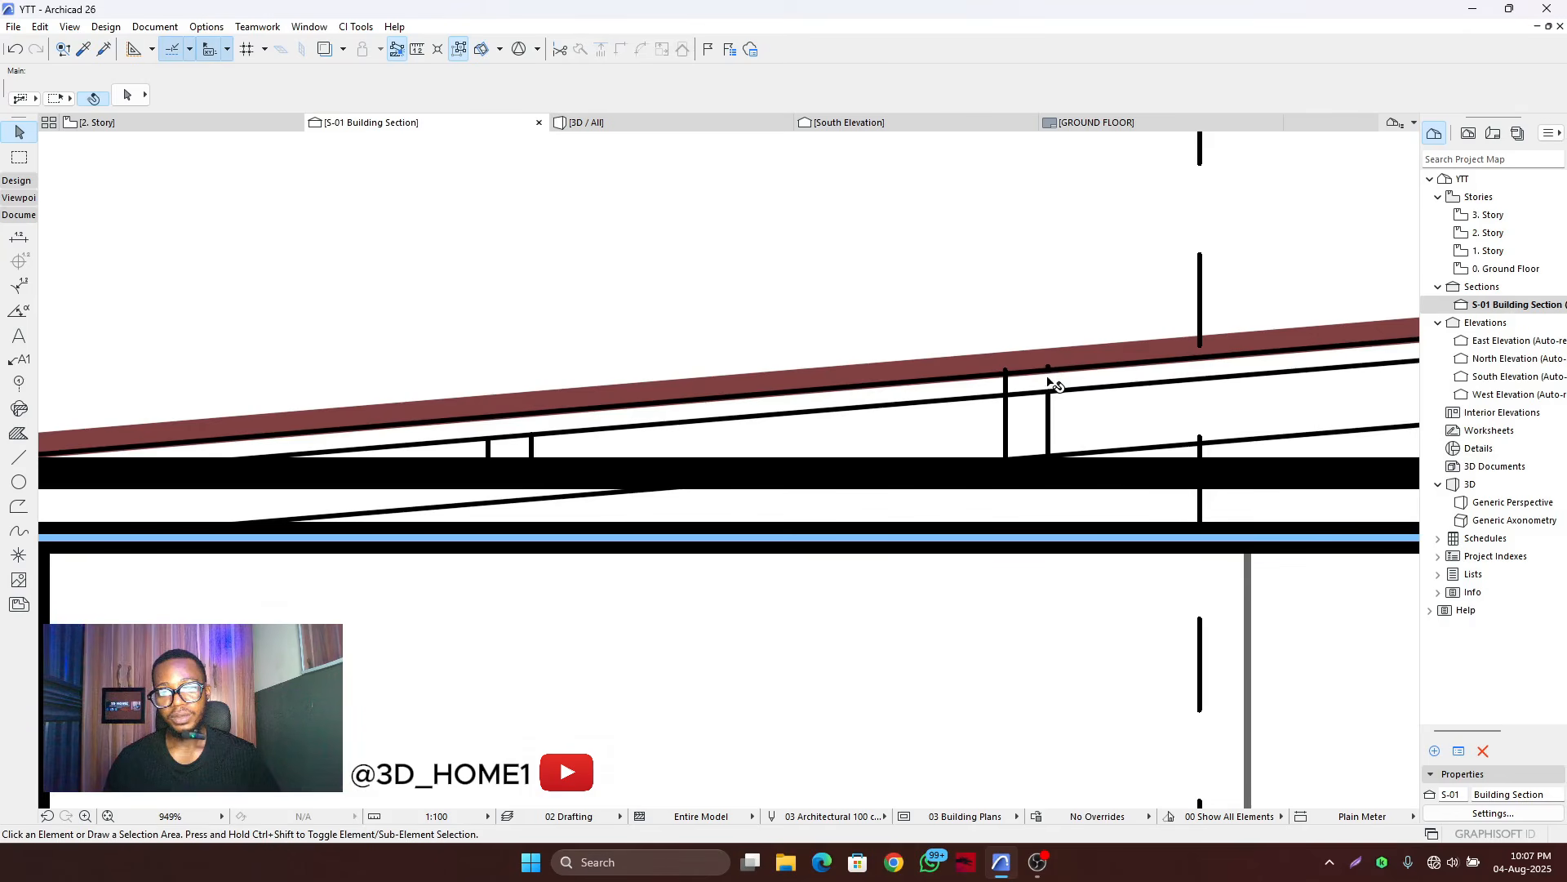
click(1007, 374)
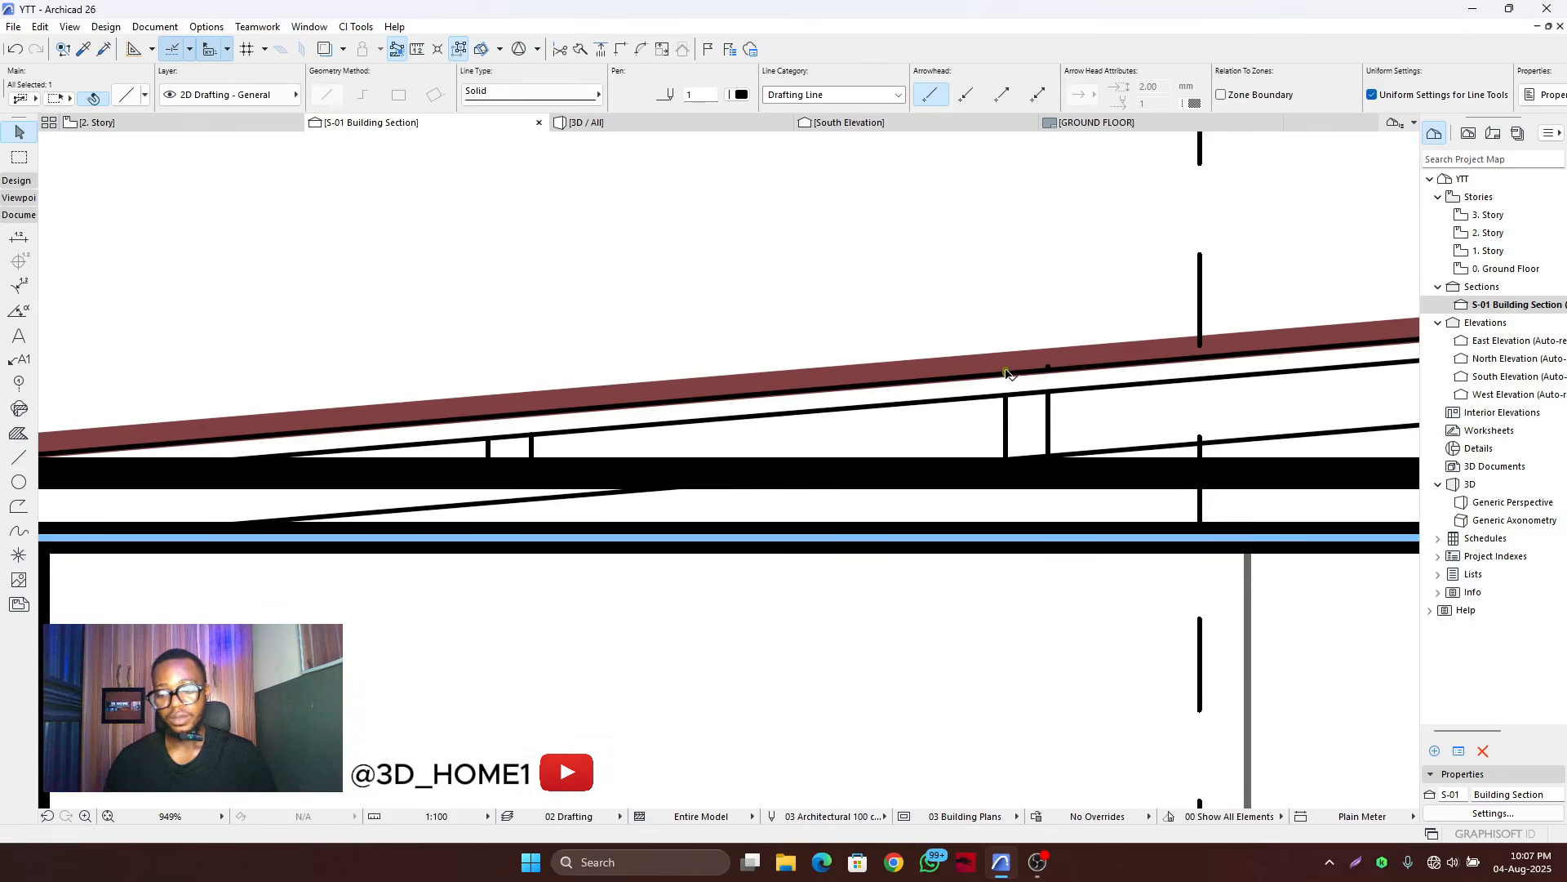
key(Delete)
- Trim both sides of the third upright from the low end above the upper copied sloping line
scroll(804, 374, down, 5)
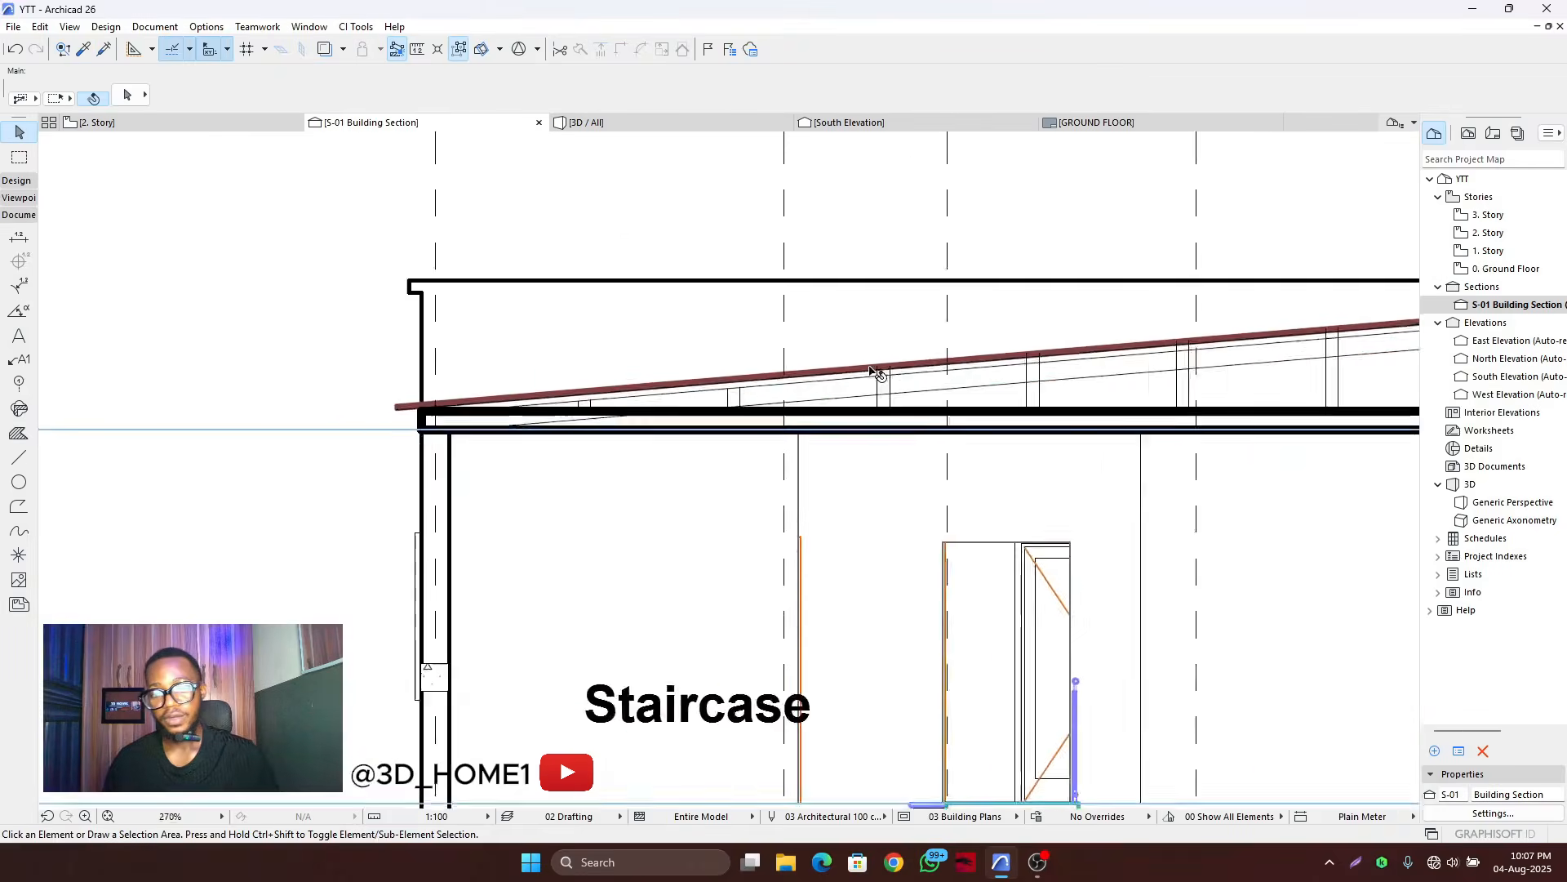
scroll(869, 367, up, 6)
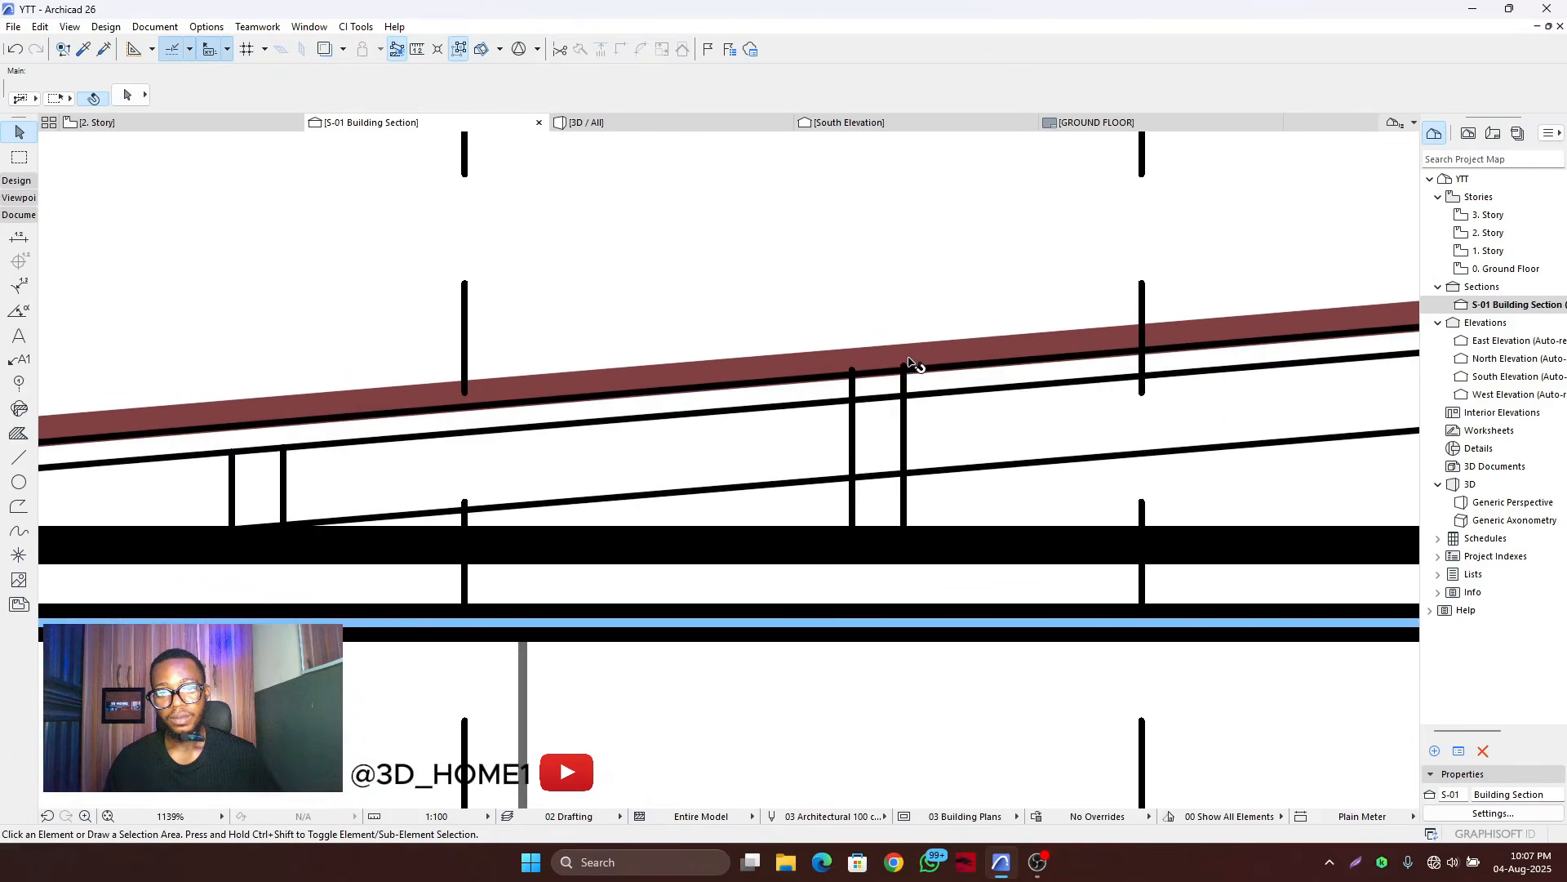
ctrl+click(852, 382)
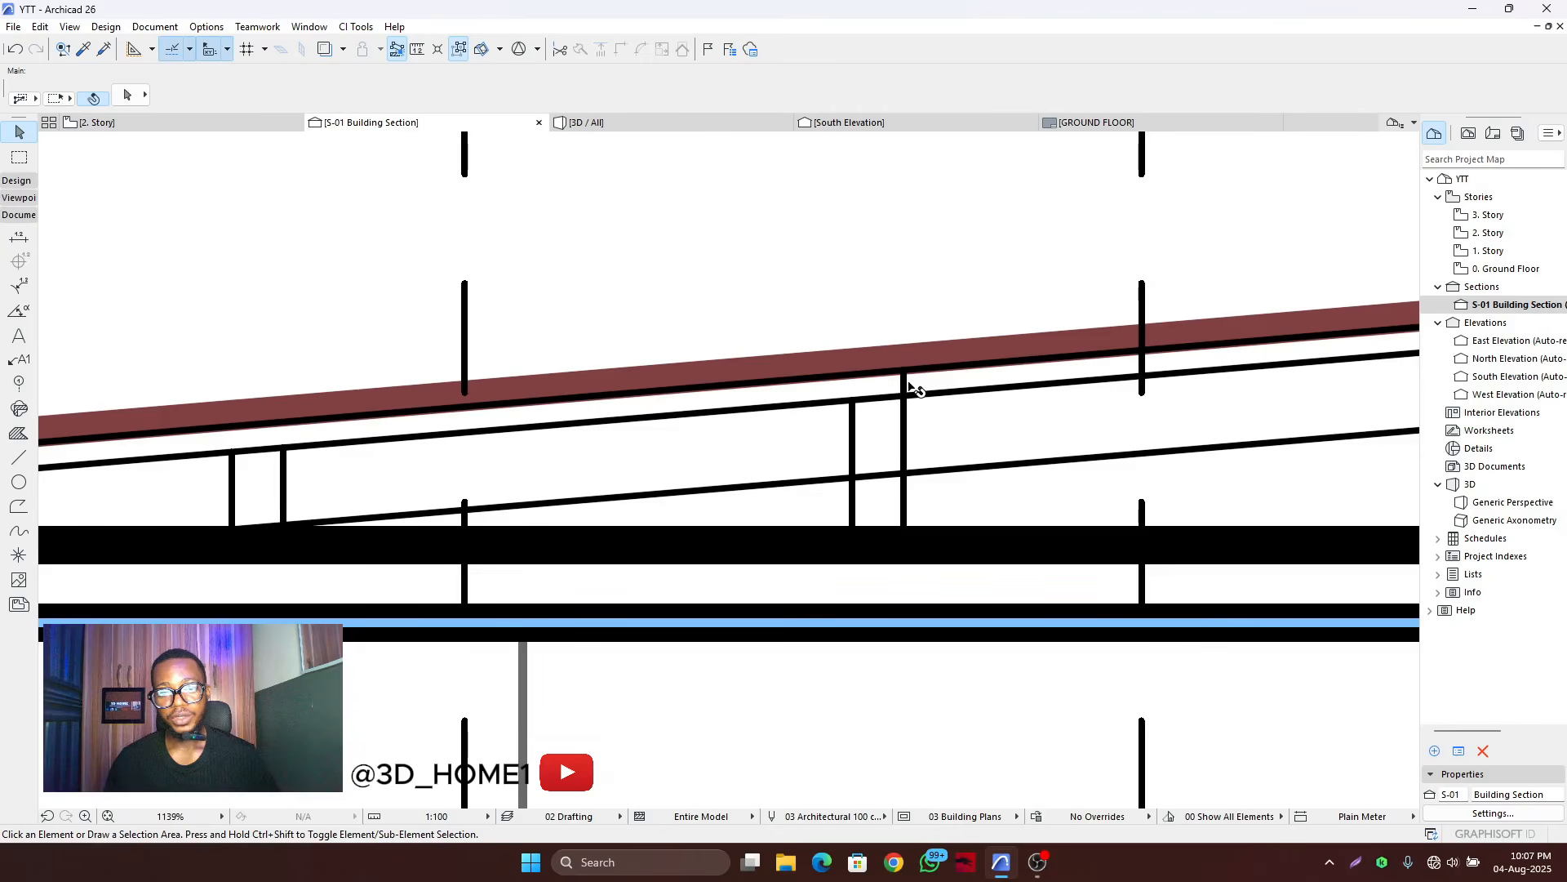
scroll(910, 391, down, 6)
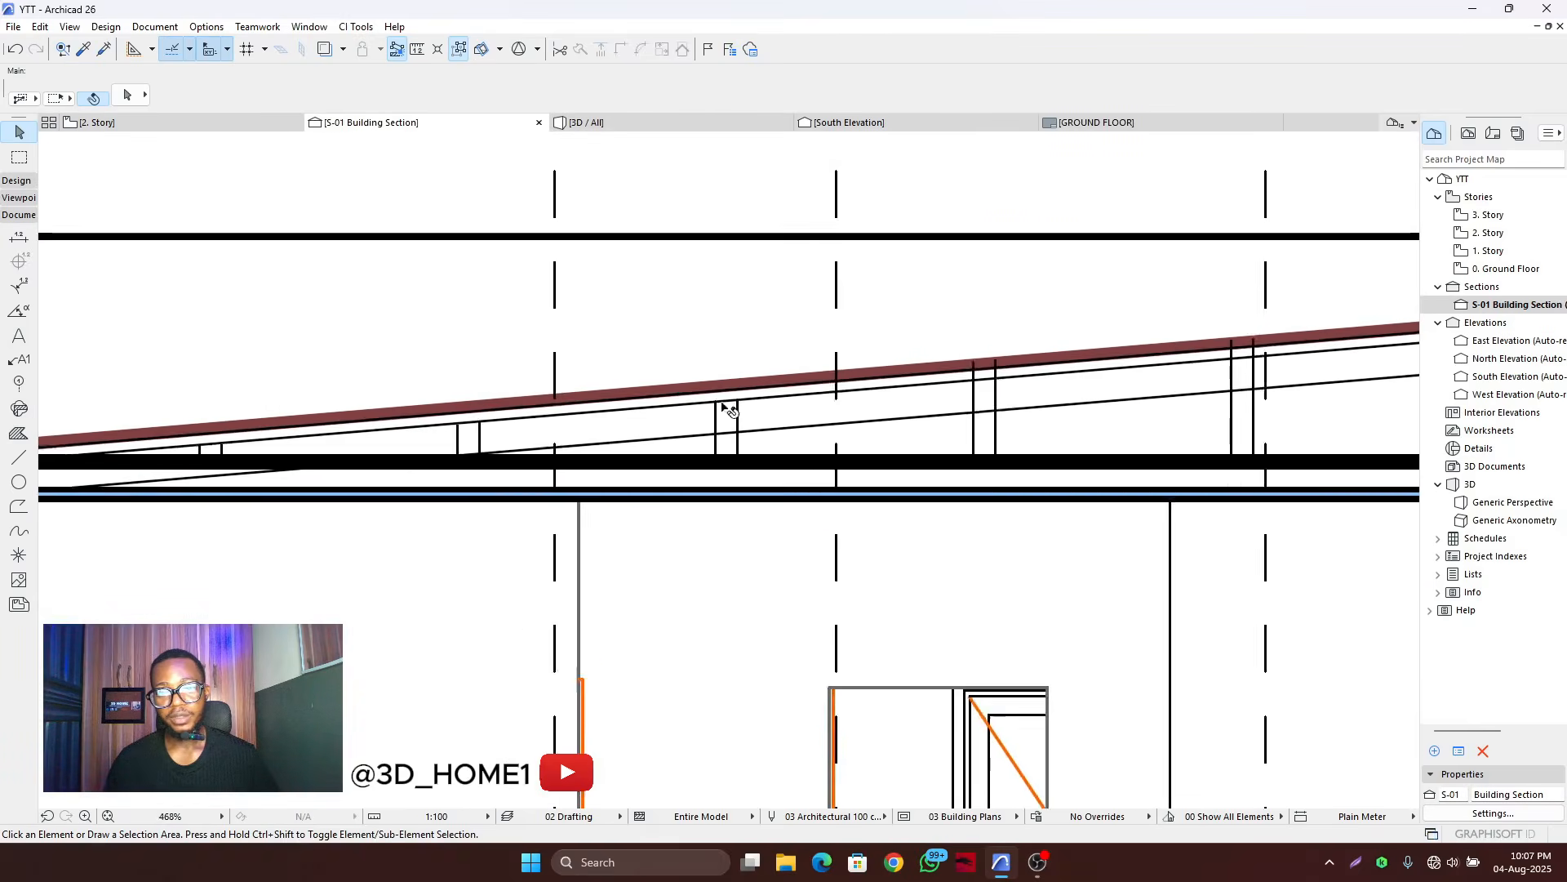
- Trim the sides of the third and fourth uprights from the low end where they cross between the two copied sloping lines
scroll(732, 390, down, 3)
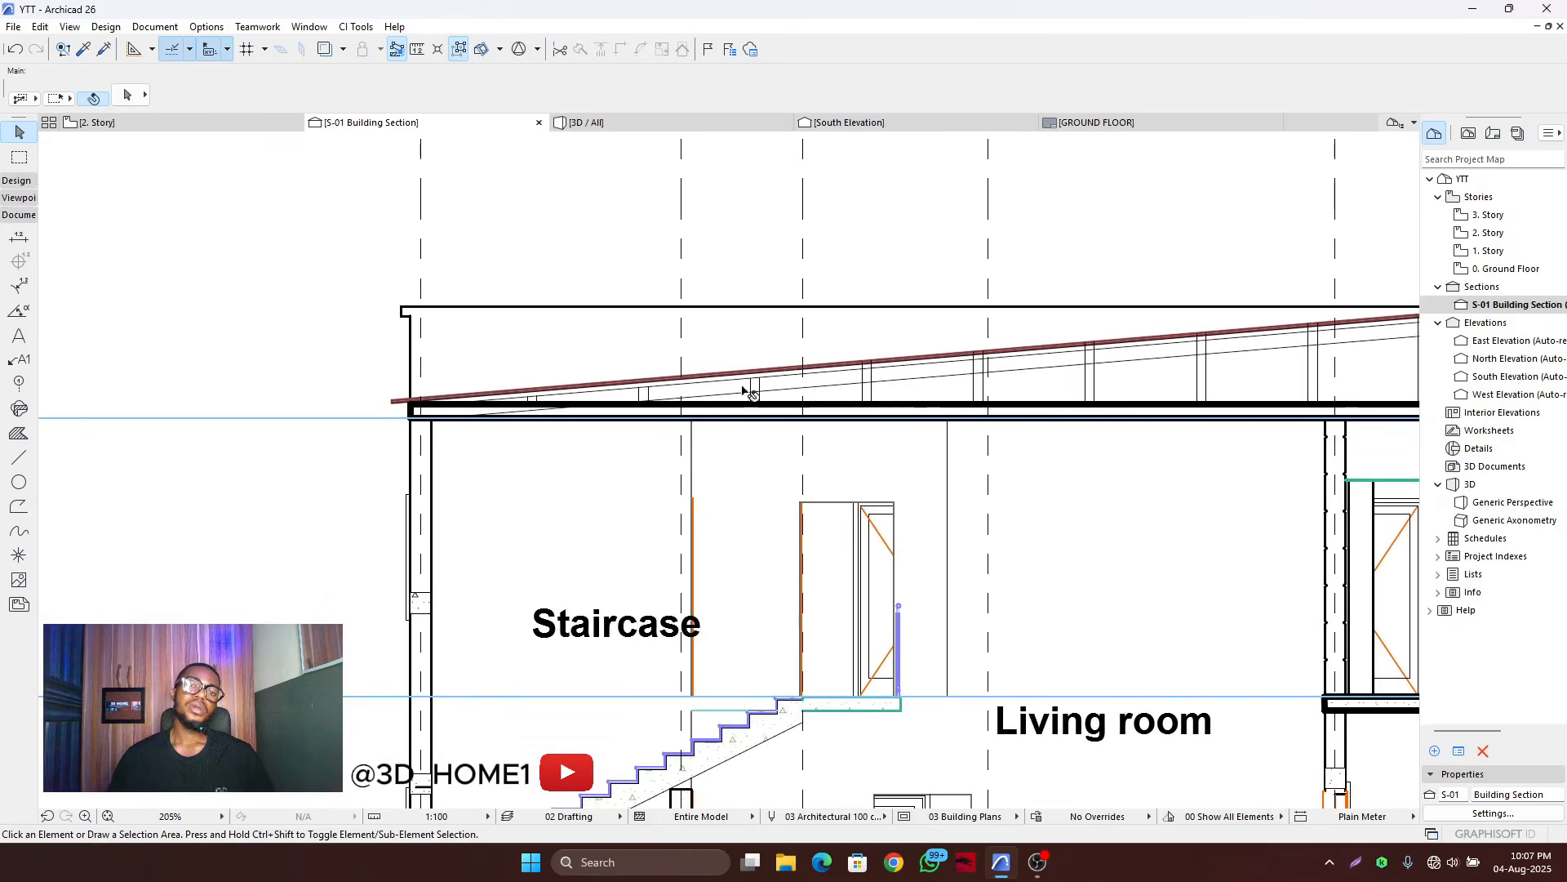
scroll(745, 389, up, 6)
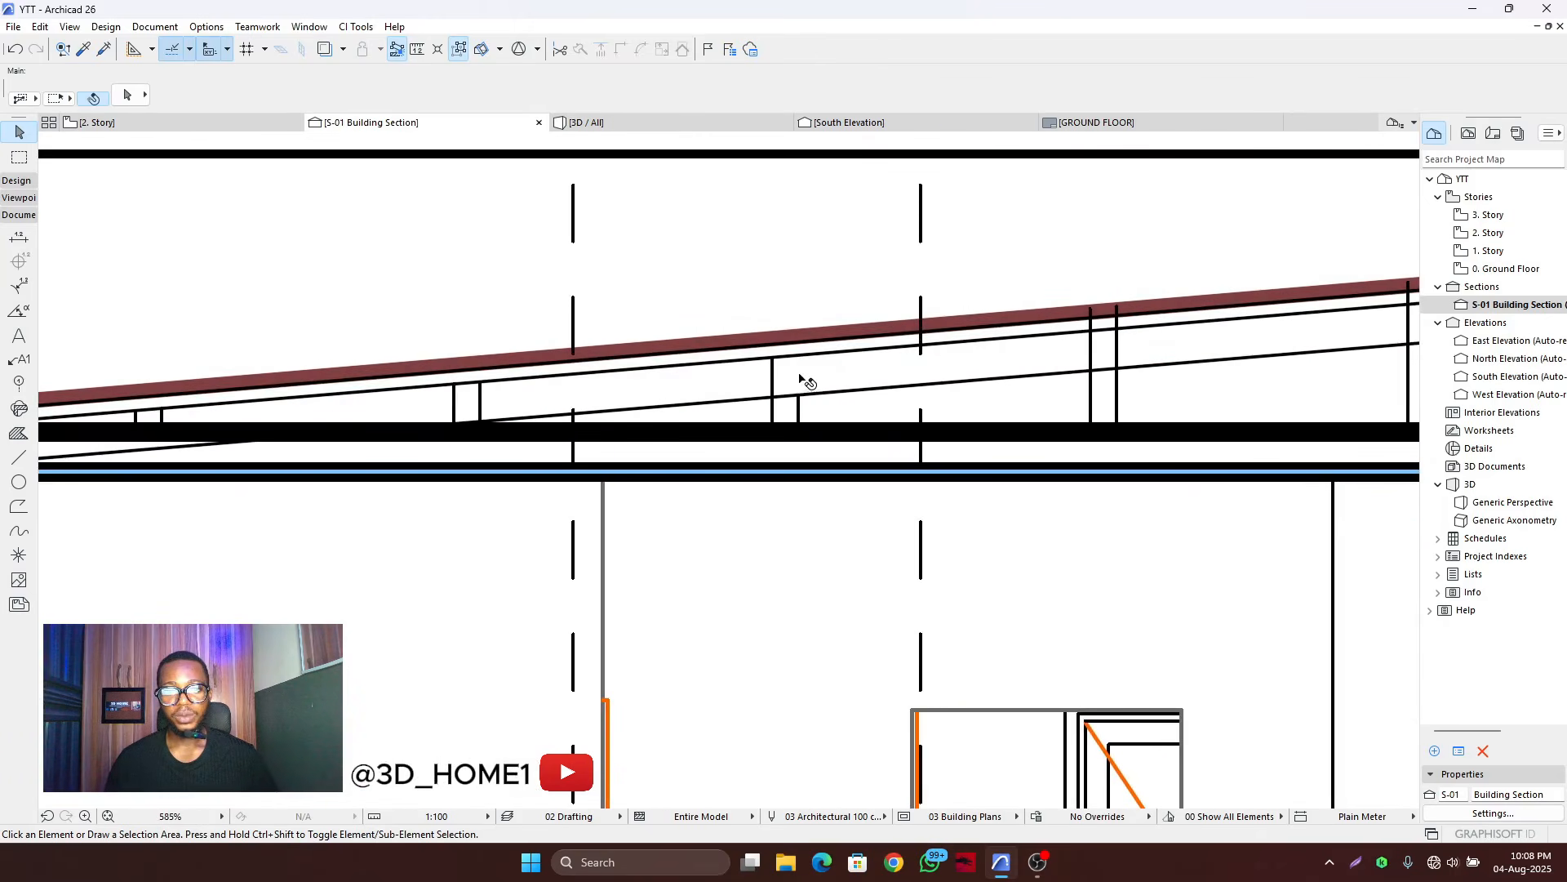
ctrl+click(770, 376)
scroll(588, 371, down, 4)
scroll(934, 360, up, 3)
ctrl+click(920, 356)
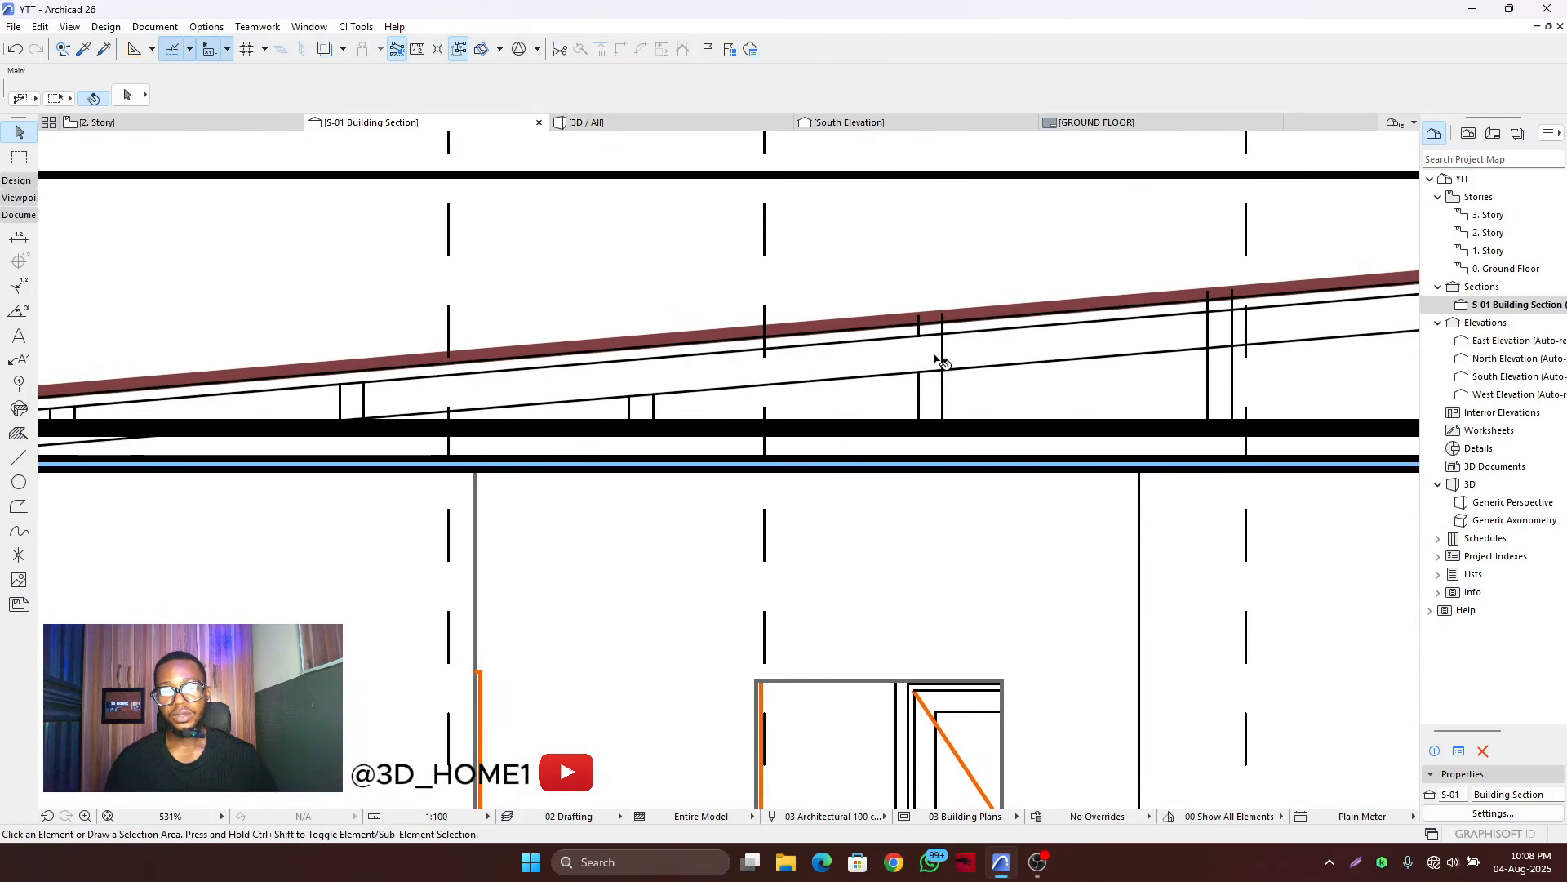
ctrl+click(942, 354)
- Trim the fifth to eighth uprights between the two sloping lines, leaving the upright beside the end wall untouched
scroll(939, 356, down, 3)
scroll(1053, 343, up, 4)
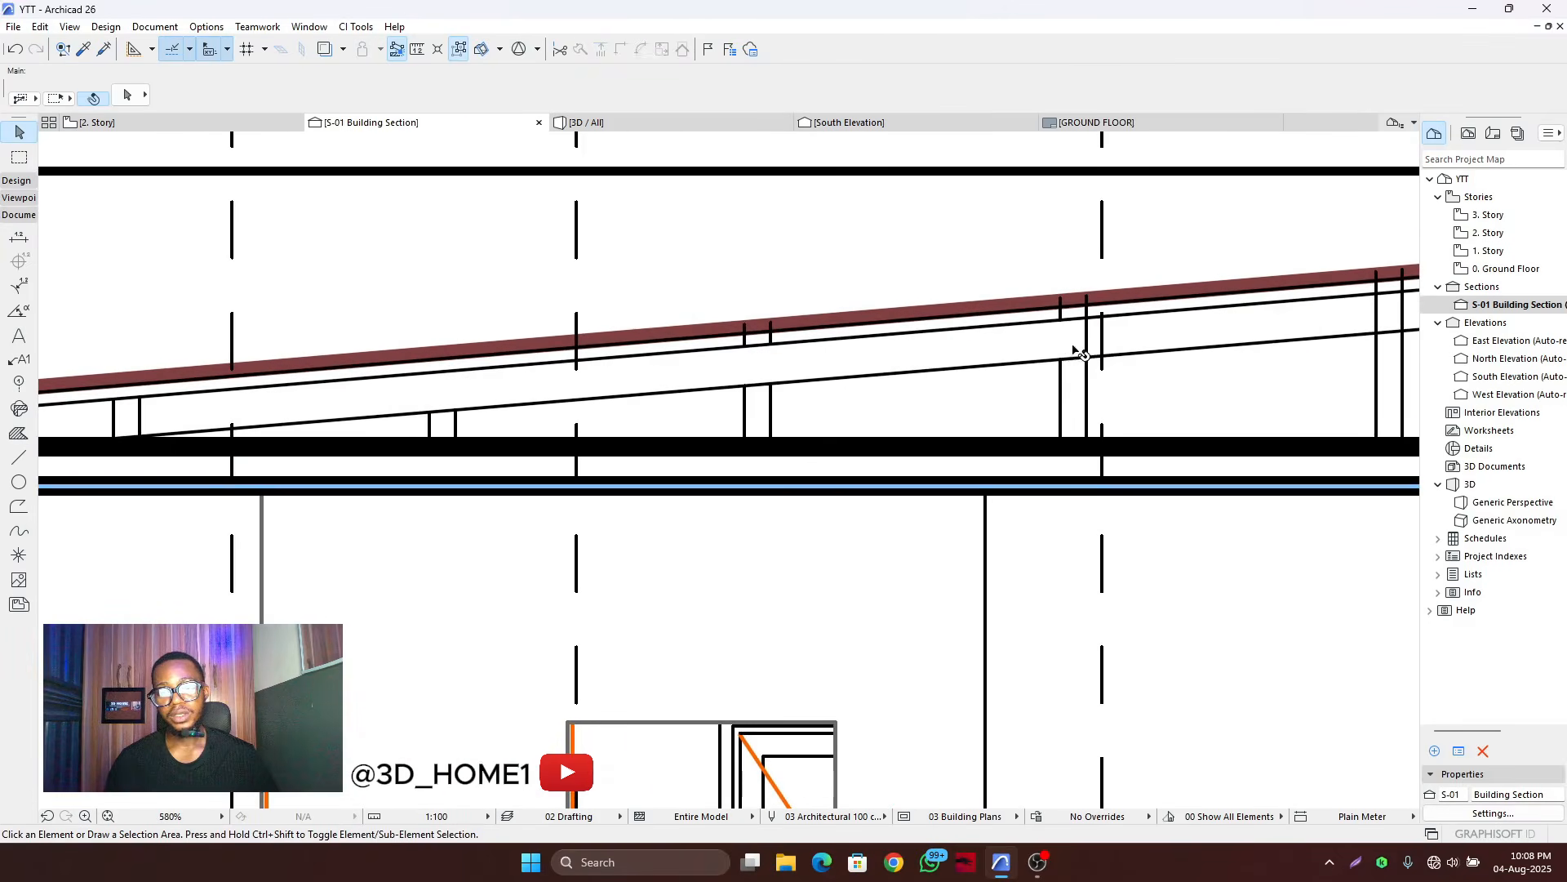
scroll(549, 360, down, 4)
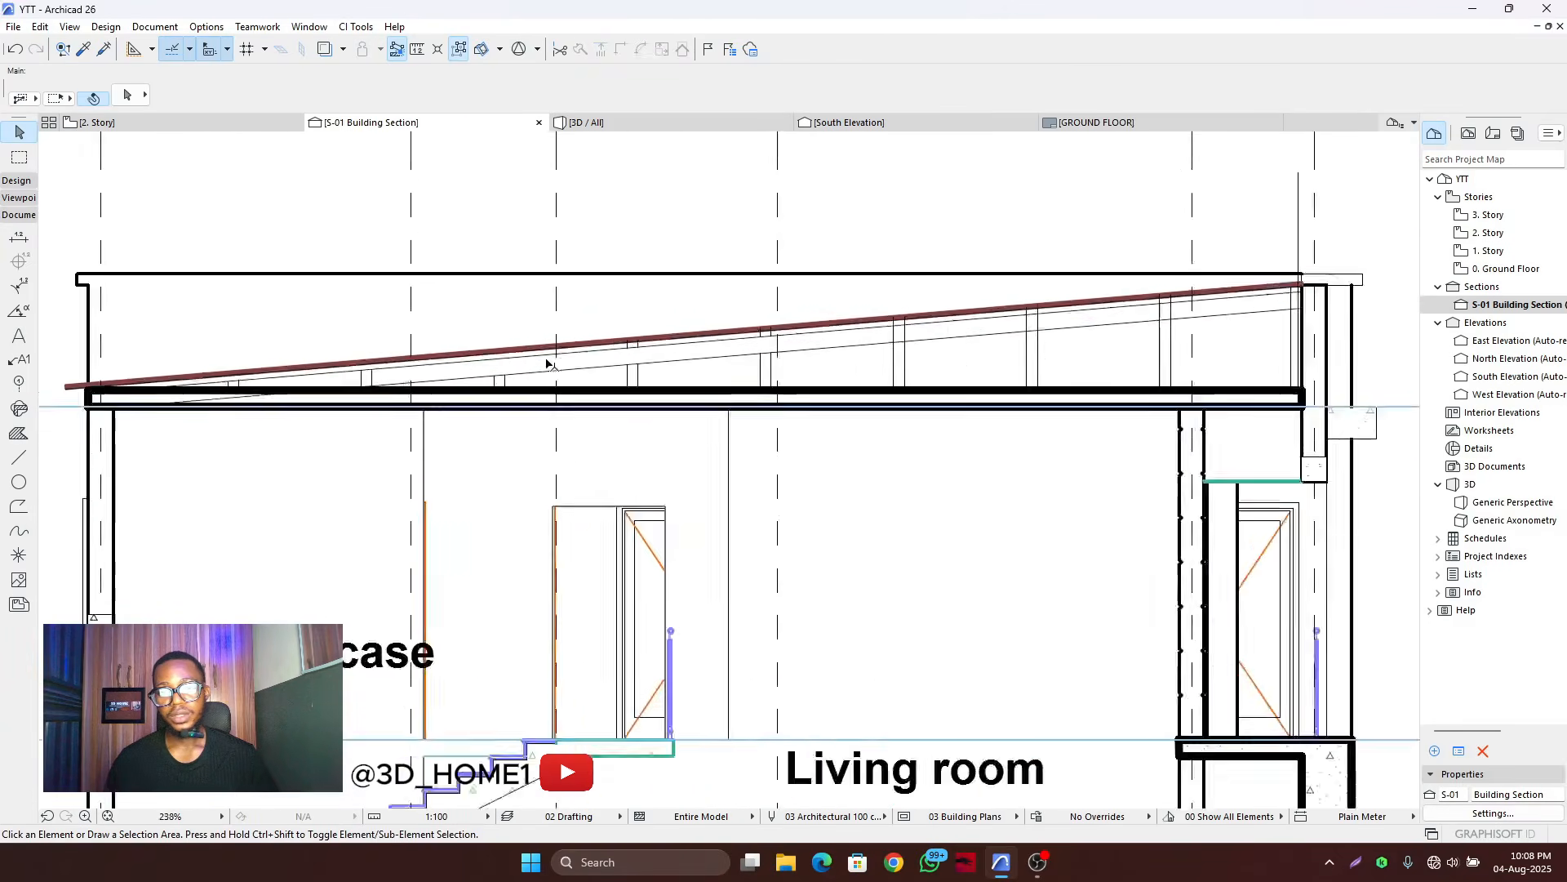
scroll(629, 333, up, 4)
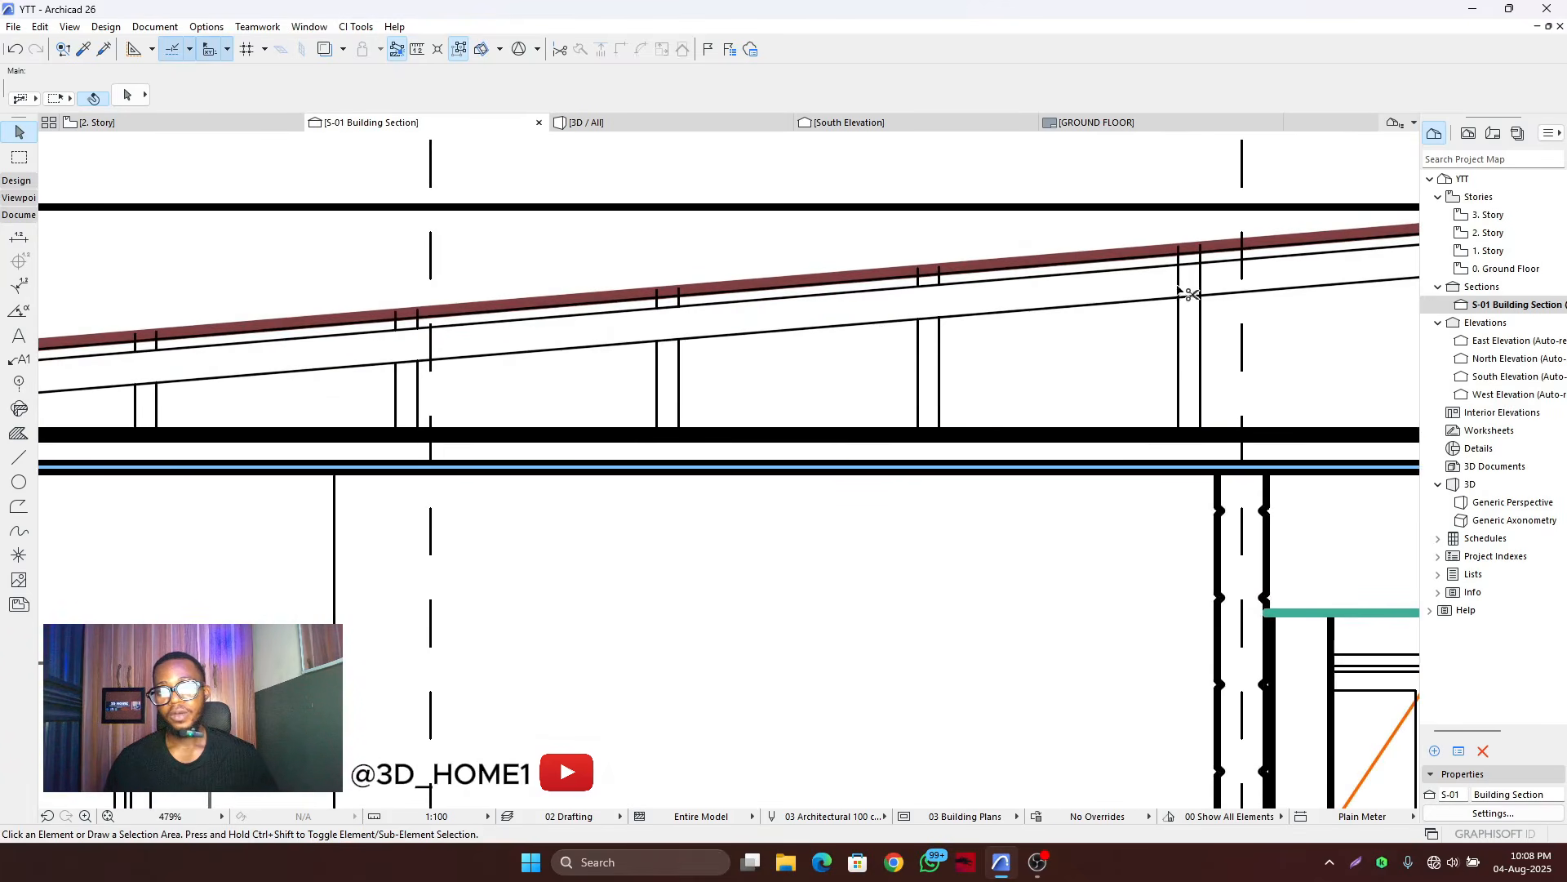
scroll(1155, 295, down, 4)
scroll(1070, 282, up, 6)
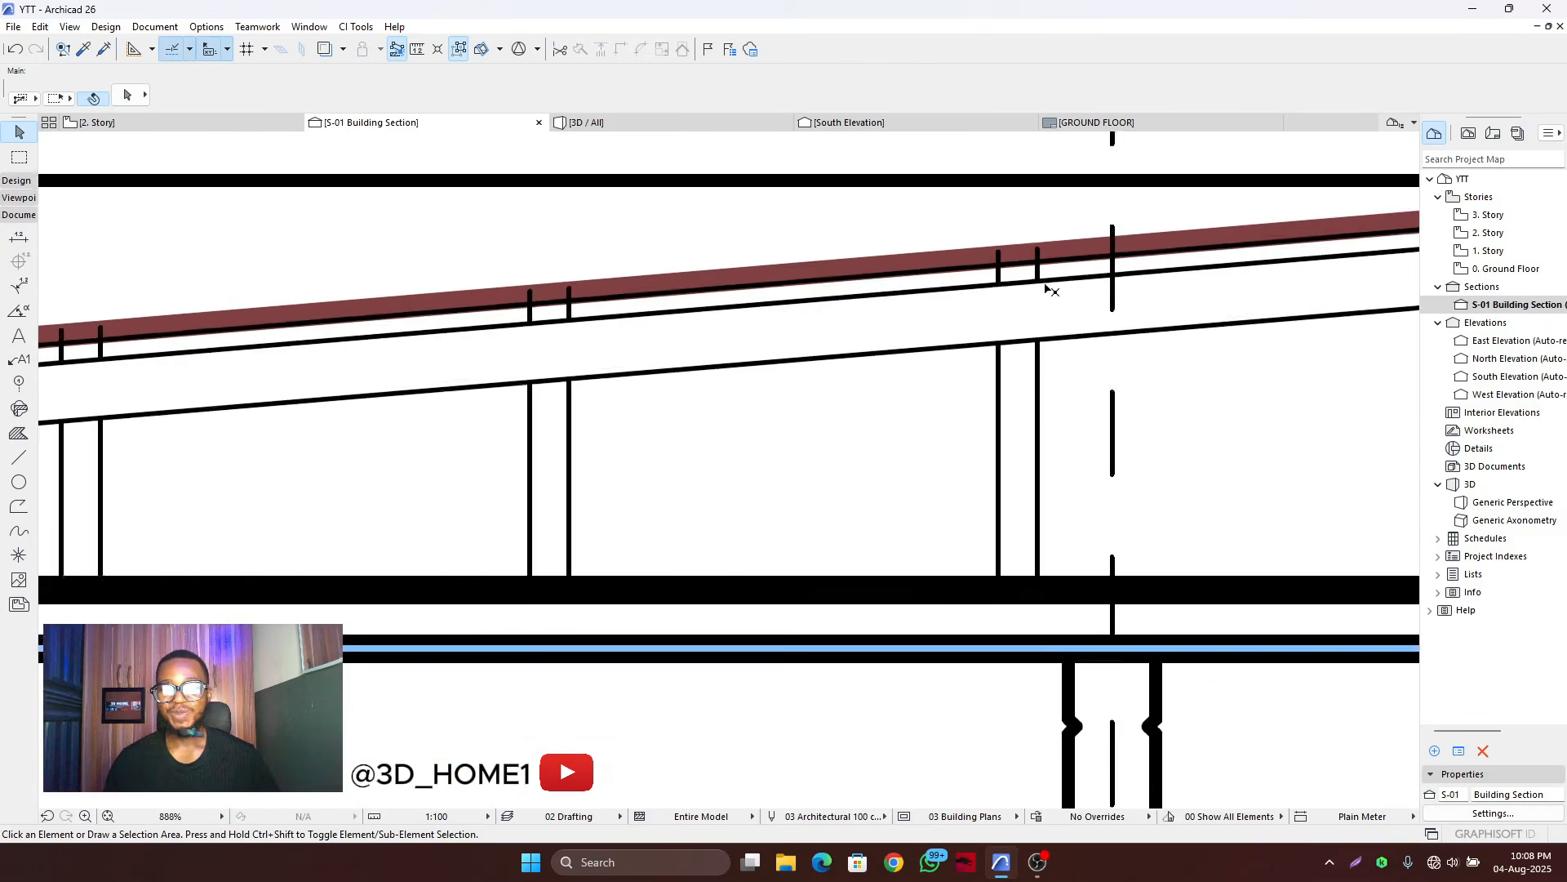
- Delete the leftover stubs above the sloping member on the eighth and seventh uprights from the low end
click(1039, 274)
key(Delete)
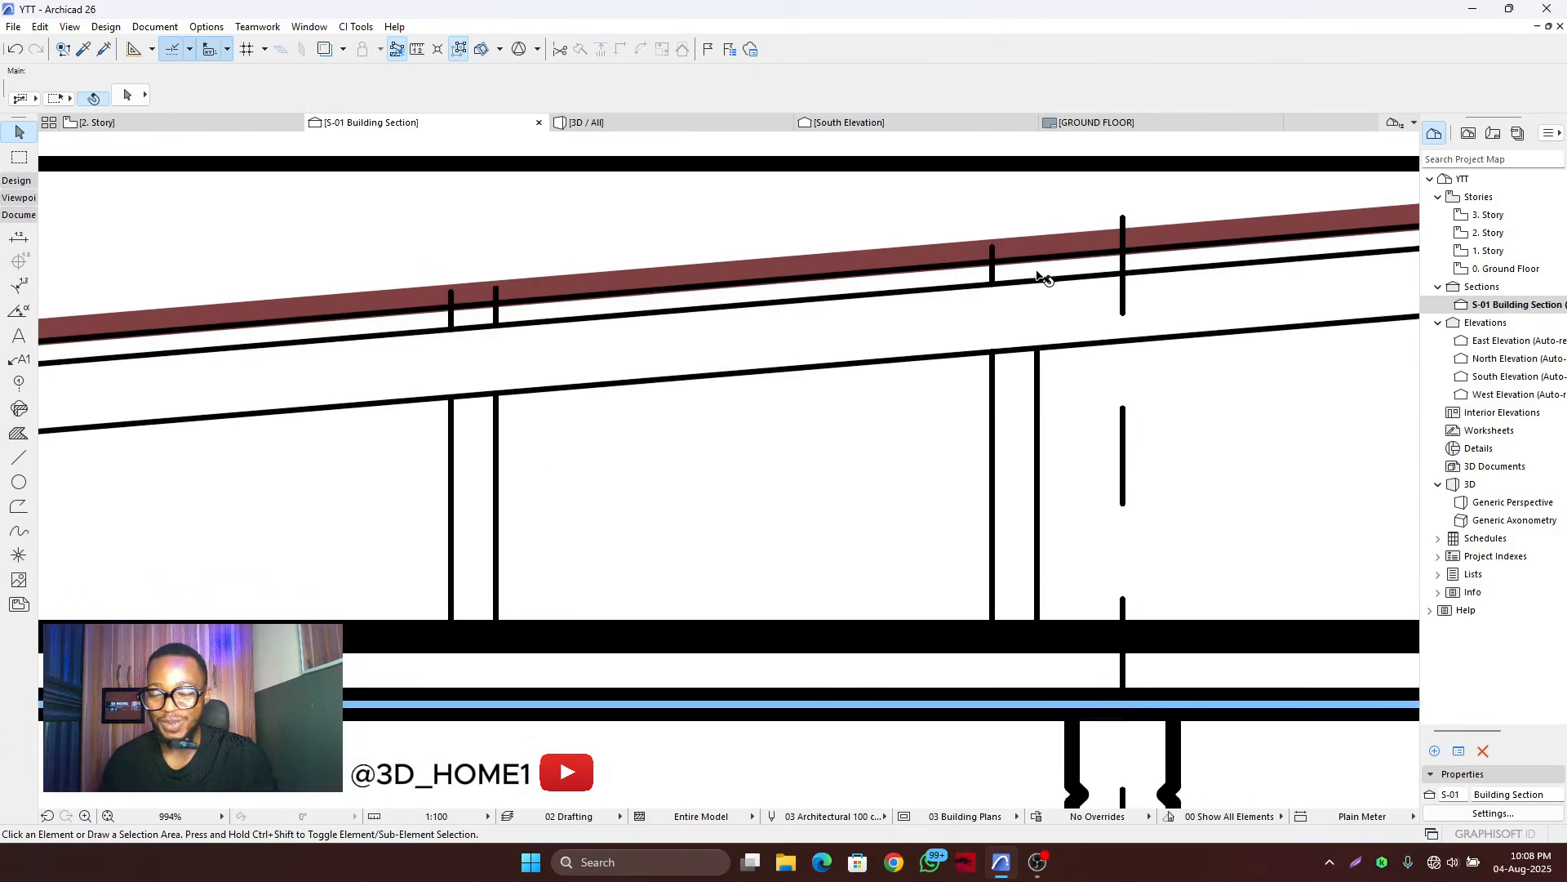
click(995, 274)
key(Delete)
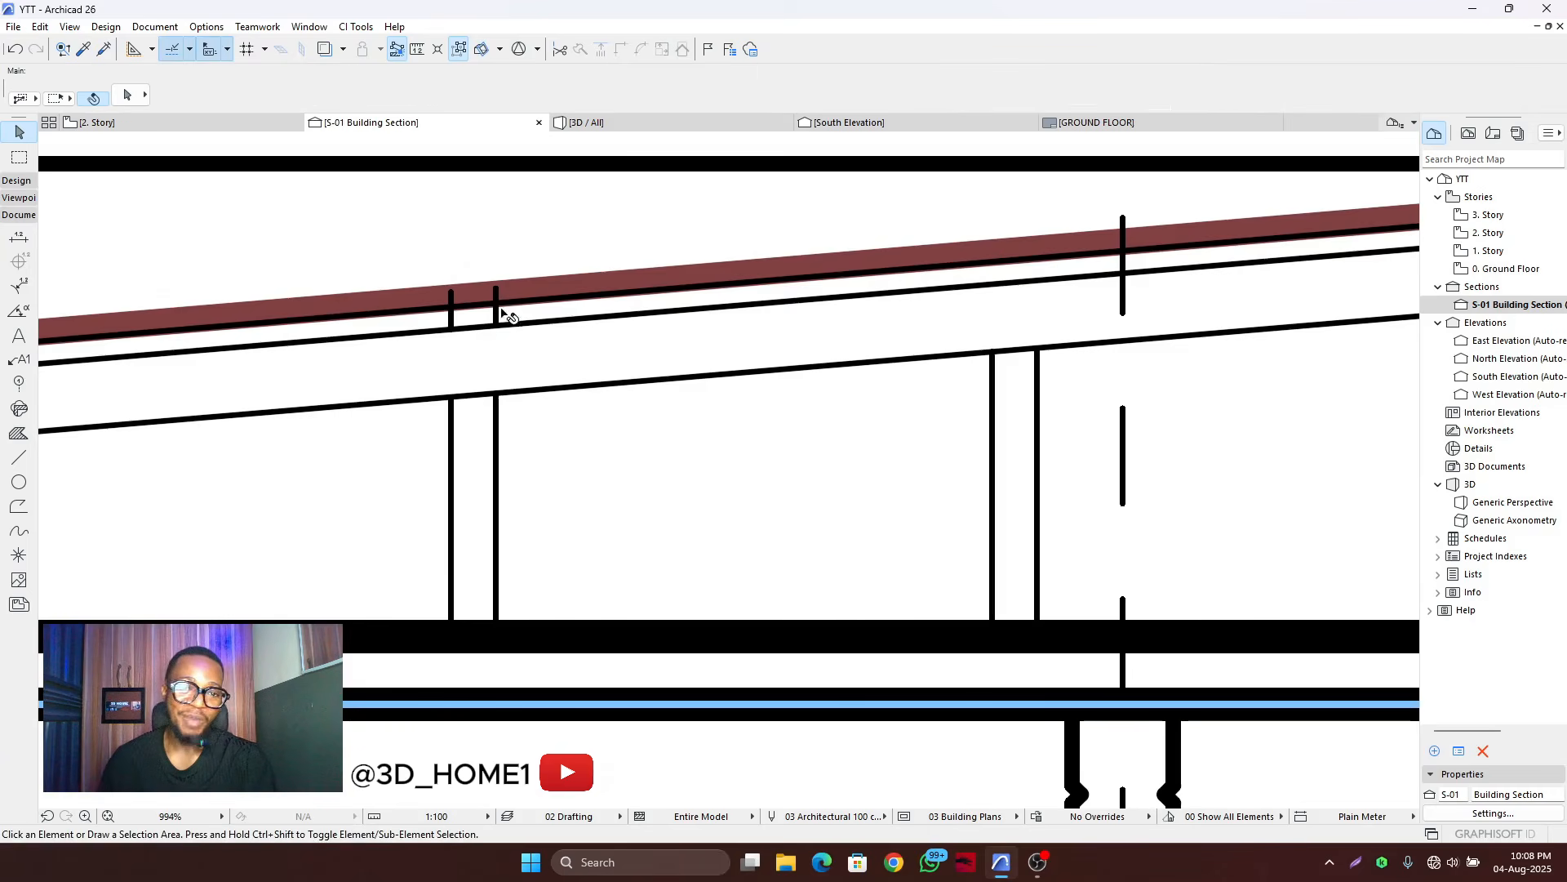
click(500, 313)
key(Delete)
click(448, 323)
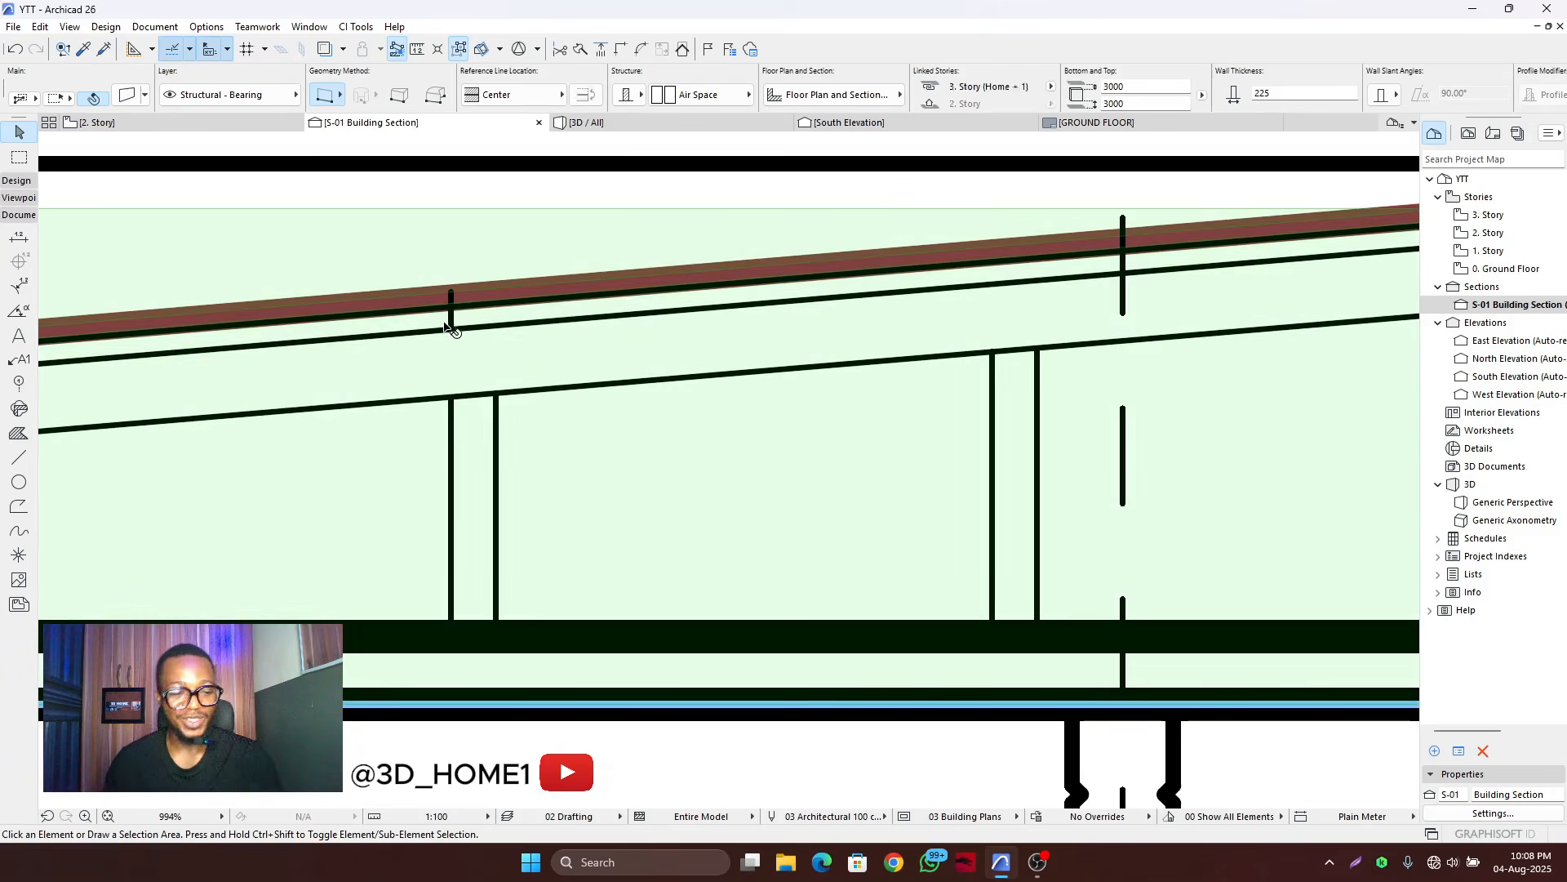
key(Delete)
- Delete the leftover stubs above the sloping member on the sixth and fifth uprights from the low end
scroll(745, 342, down, 3)
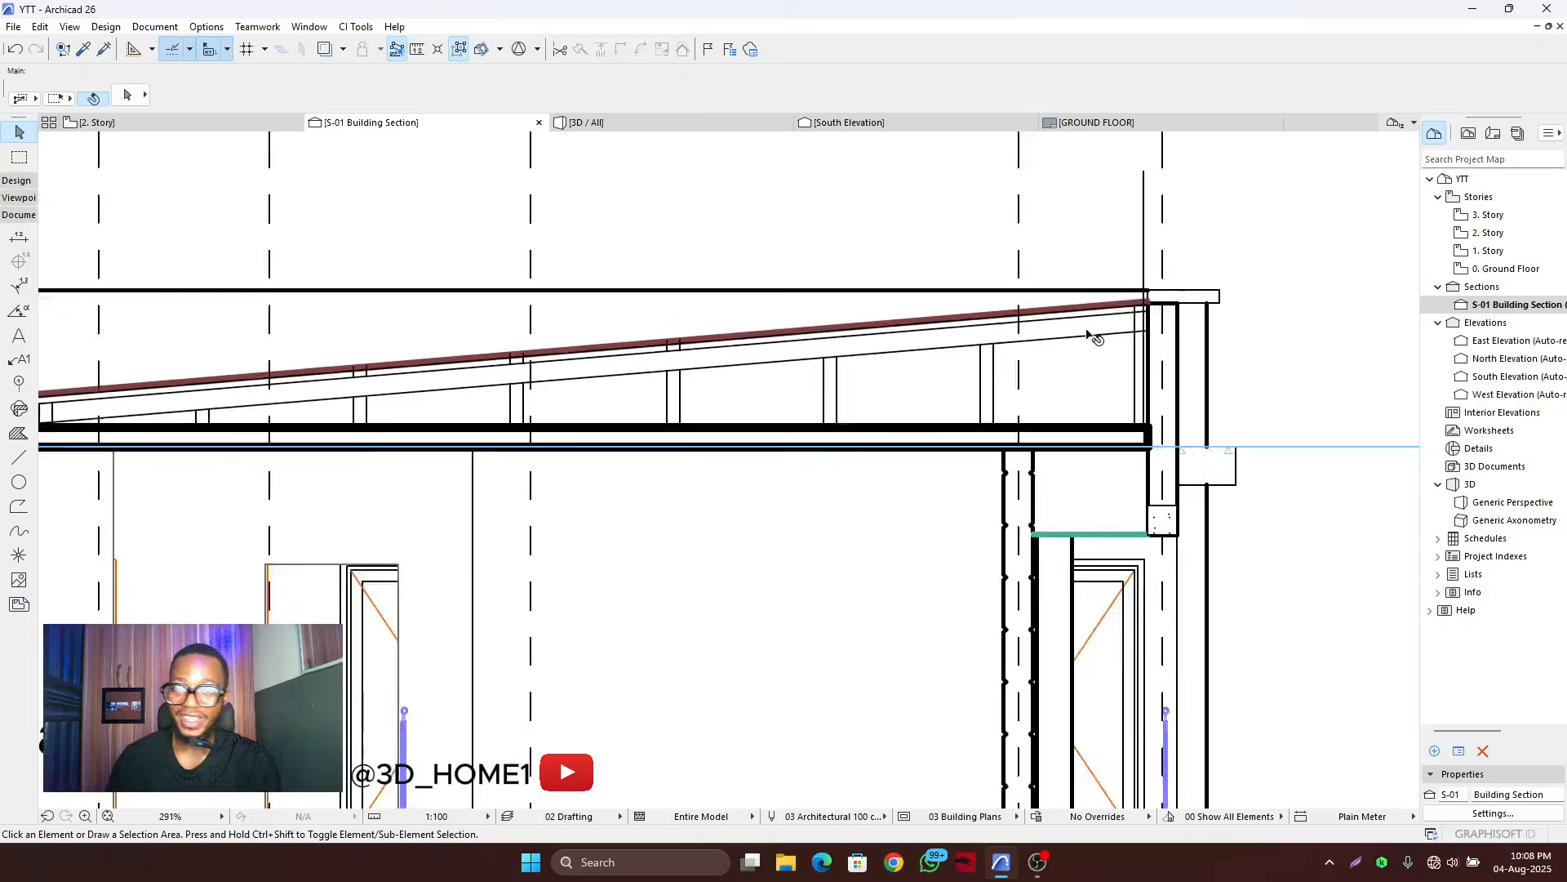
scroll(762, 343, up, 5)
key(Delete)
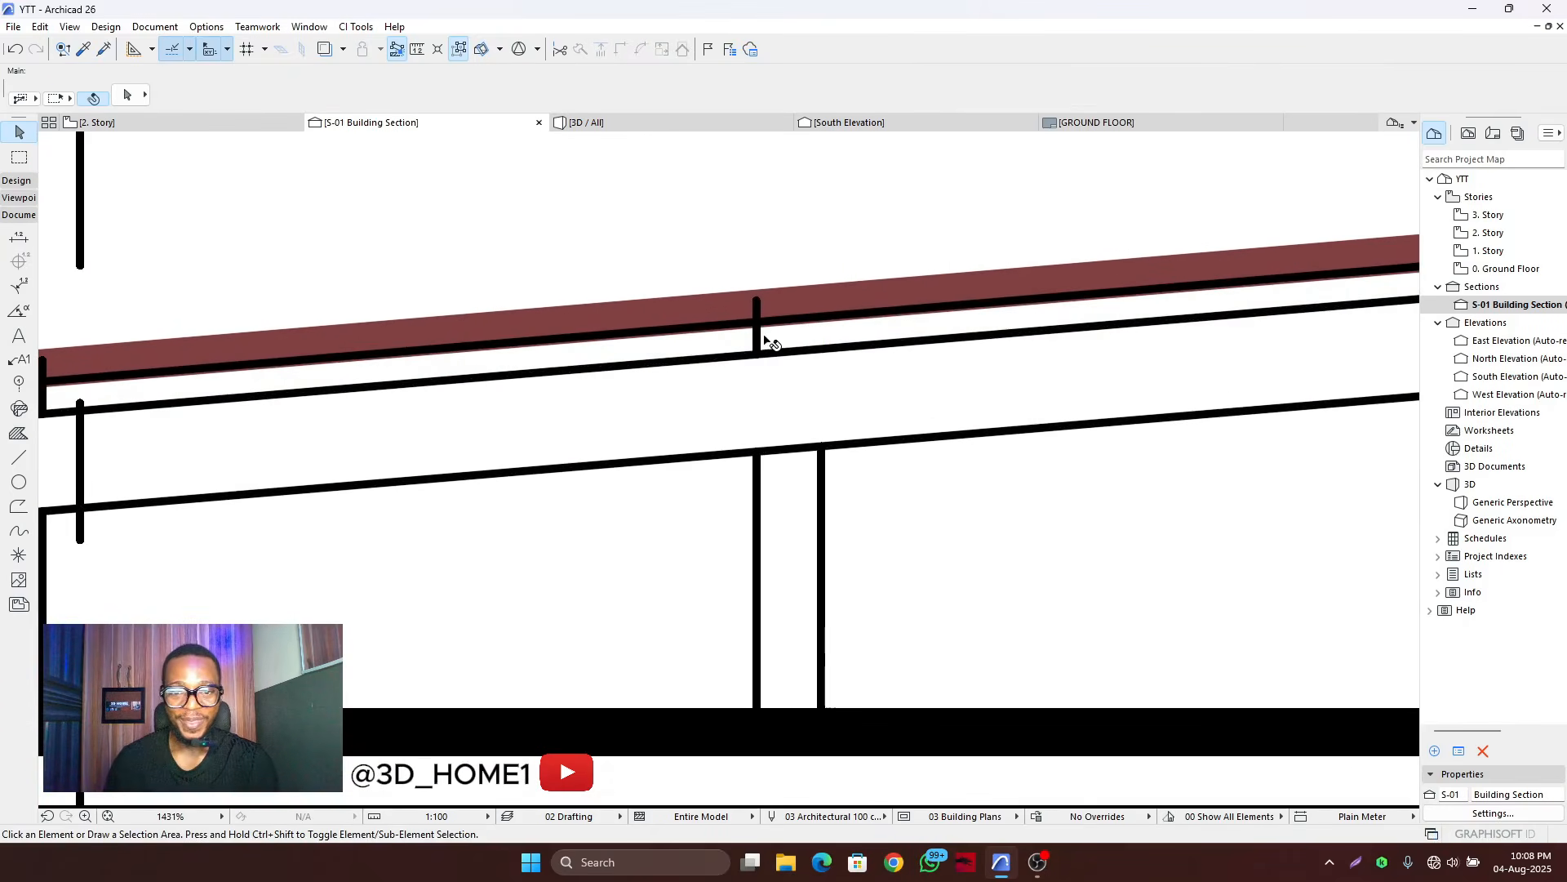
click(760, 334)
key(Delete)
scroll(1090, 320, down, 5)
scroll(856, 336, up, 2)
scroll(856, 336, up, 3)
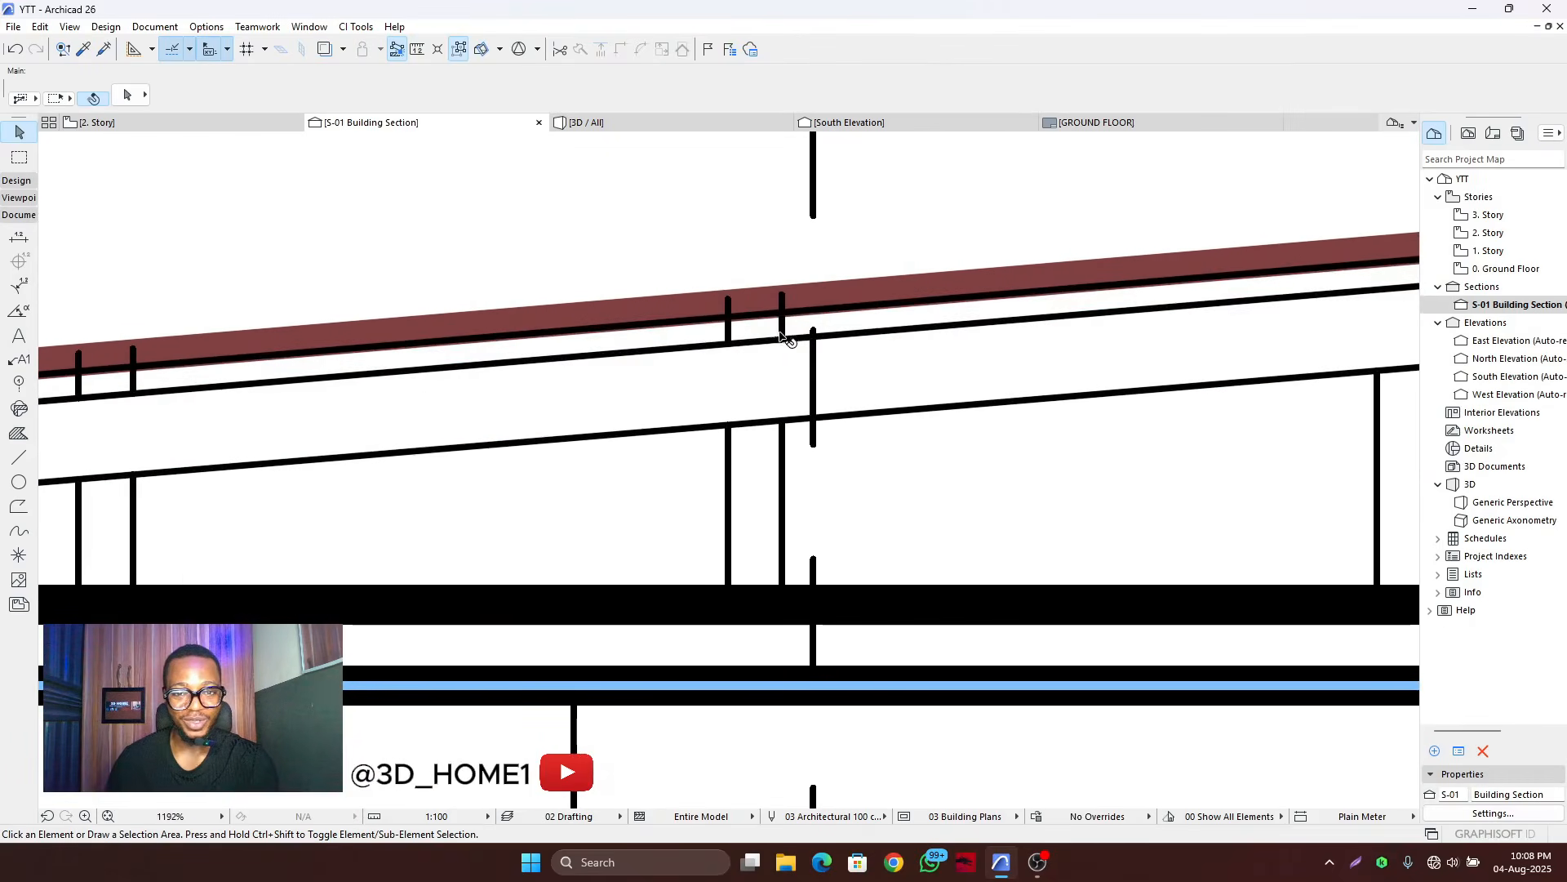
click(727, 326)
key(Delete)
- Delete both leftover stubs above the sloping member on the fourth upright from the low end
scroll(896, 313, down, 3)
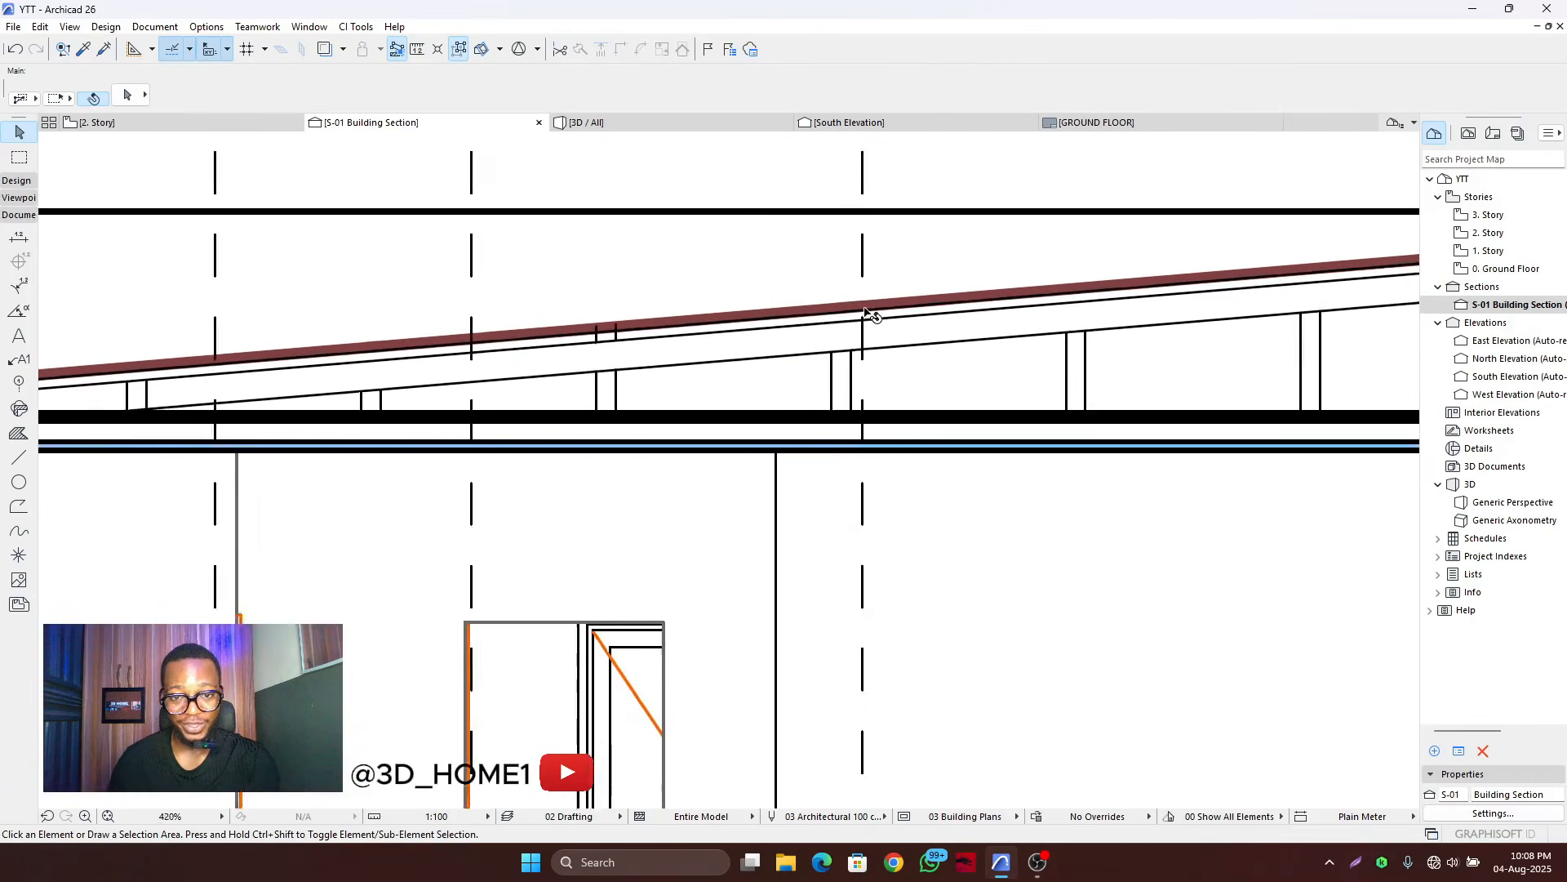
scroll(759, 315, up, 3)
click(786, 300)
key(Delete)
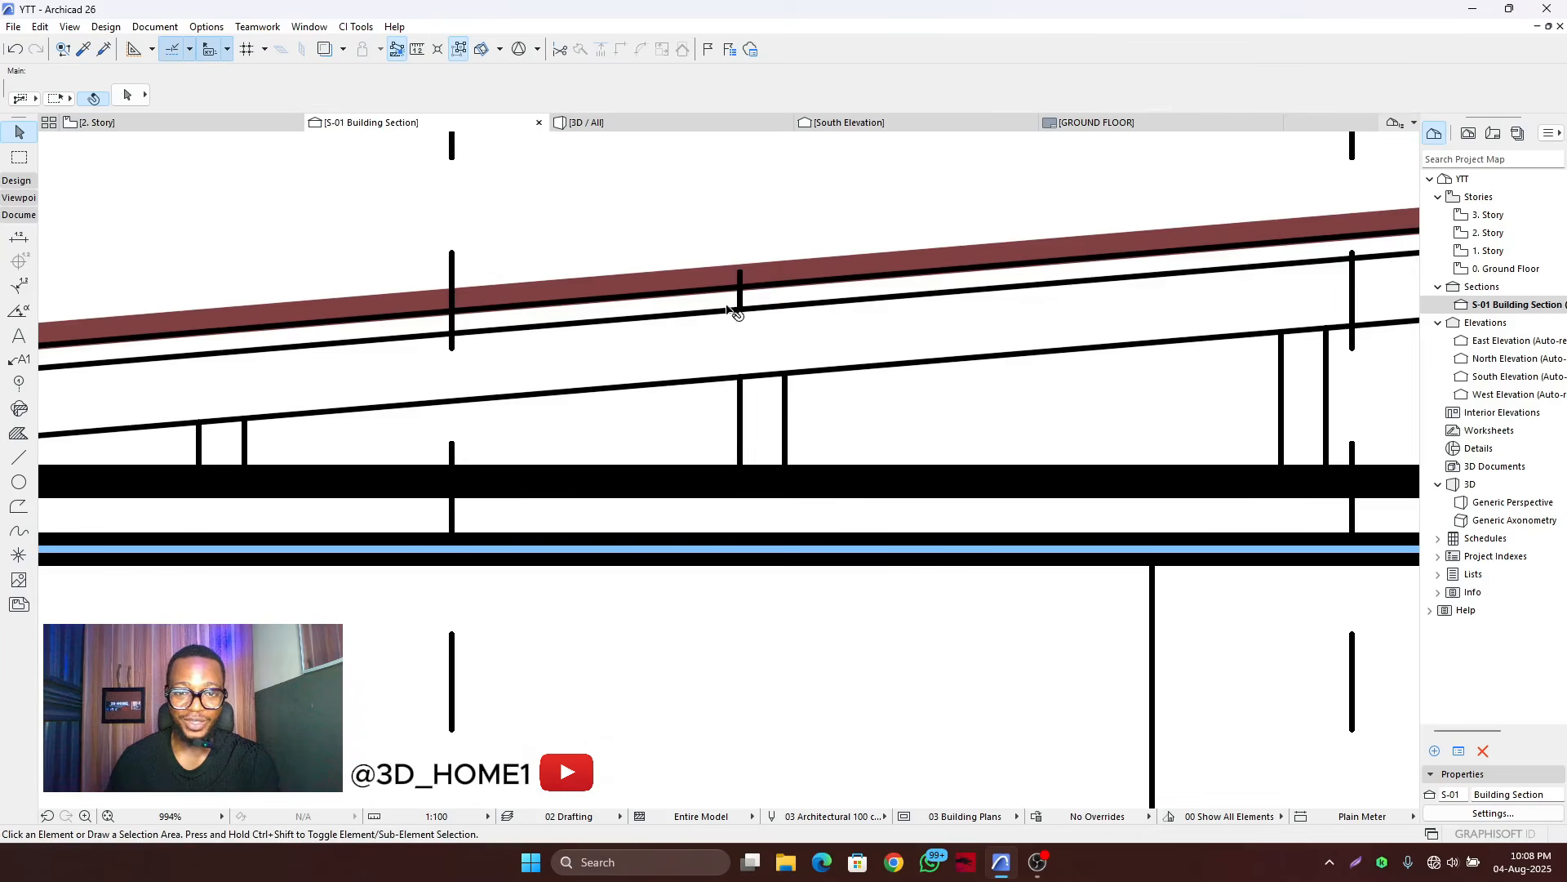
scroll(884, 339, down, 5)
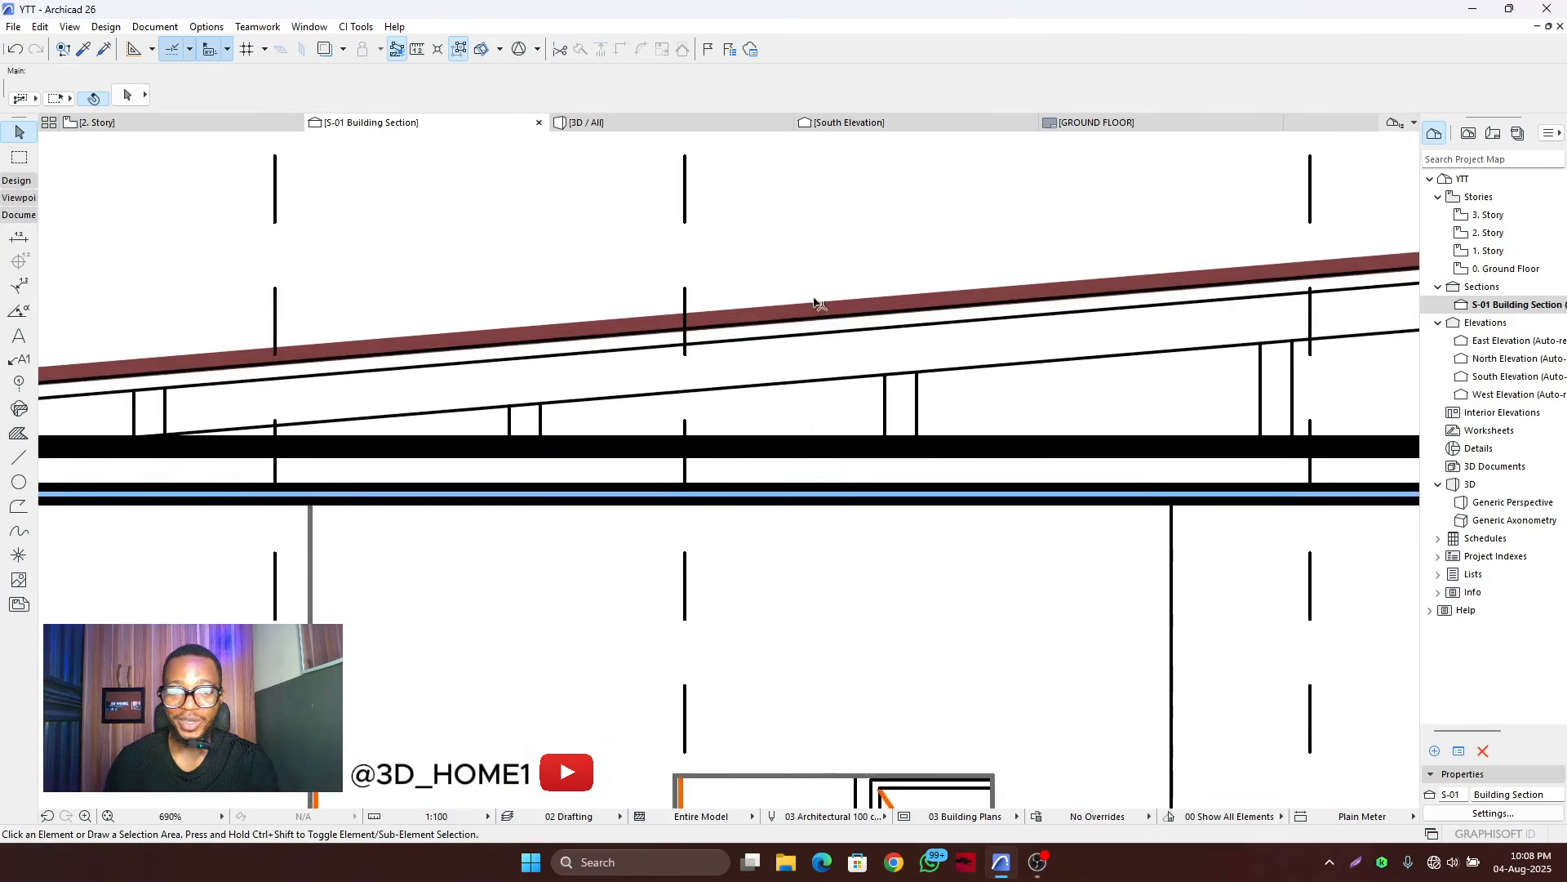
- Examine the trimmed roof framing from its low end up, and then within the whole building section
scroll(641, 339, up, 3)
scroll(572, 335, down, 3)
scroll(505, 330, up, 4)
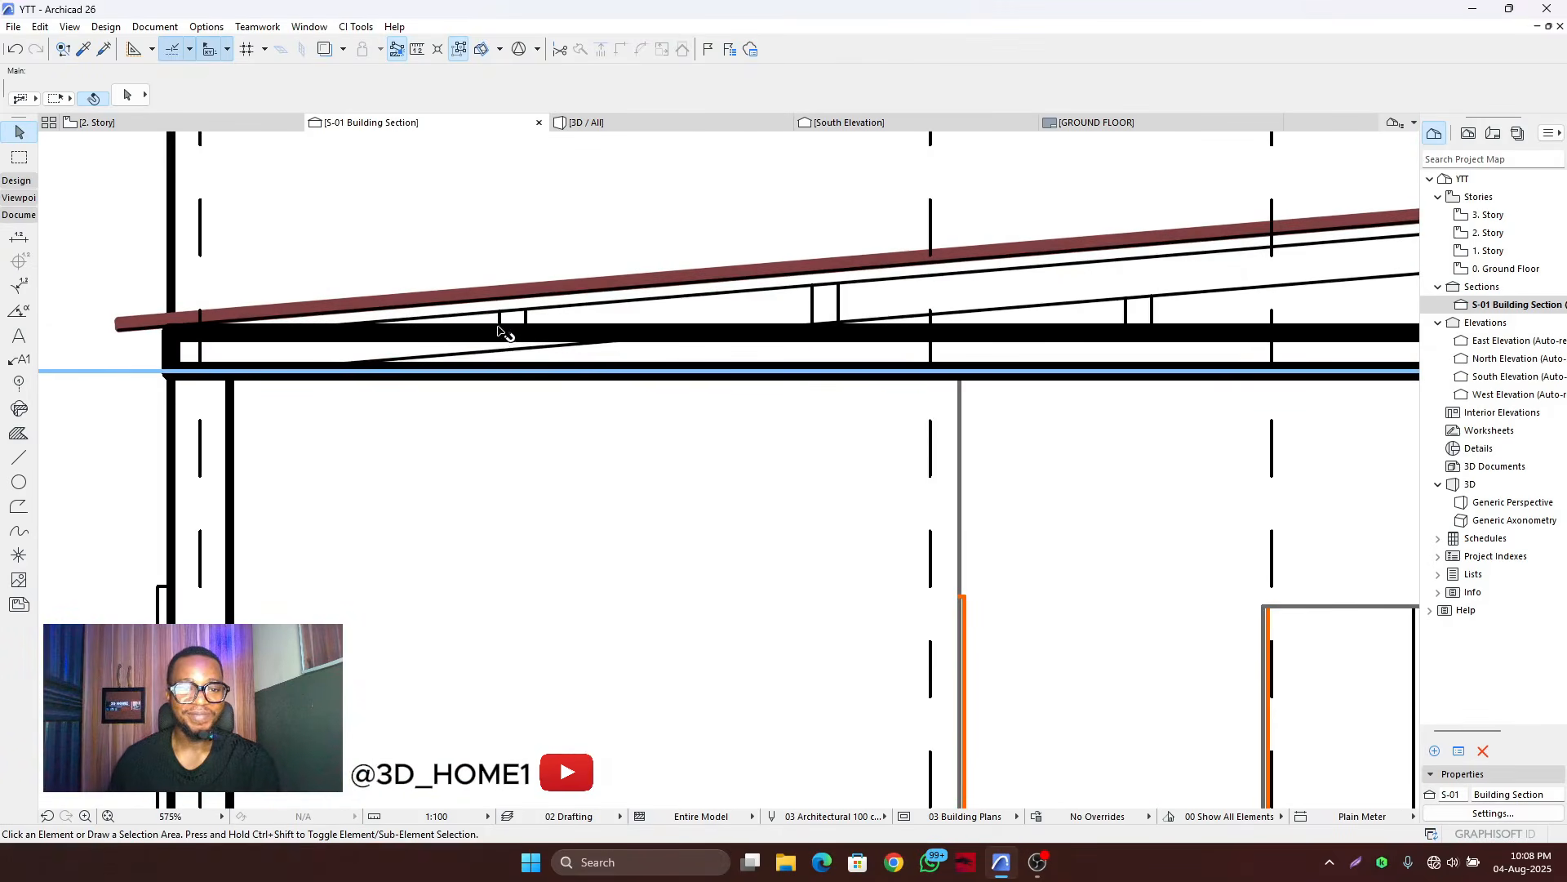
scroll(505, 331, down, 8)
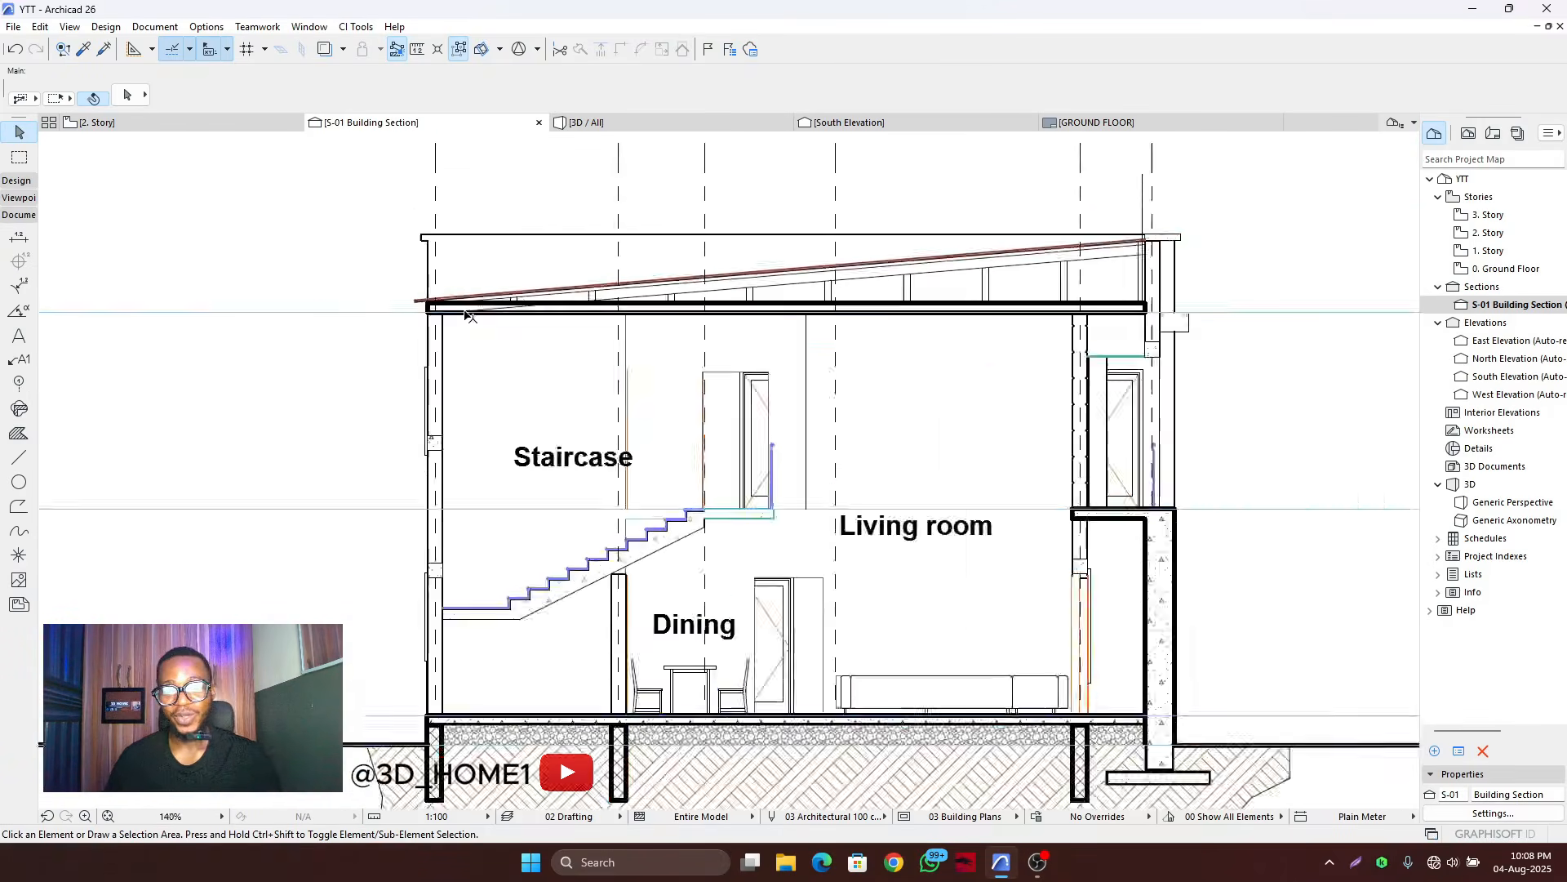
scroll(612, 323, up, 4)
scroll(734, 323, down, 3)
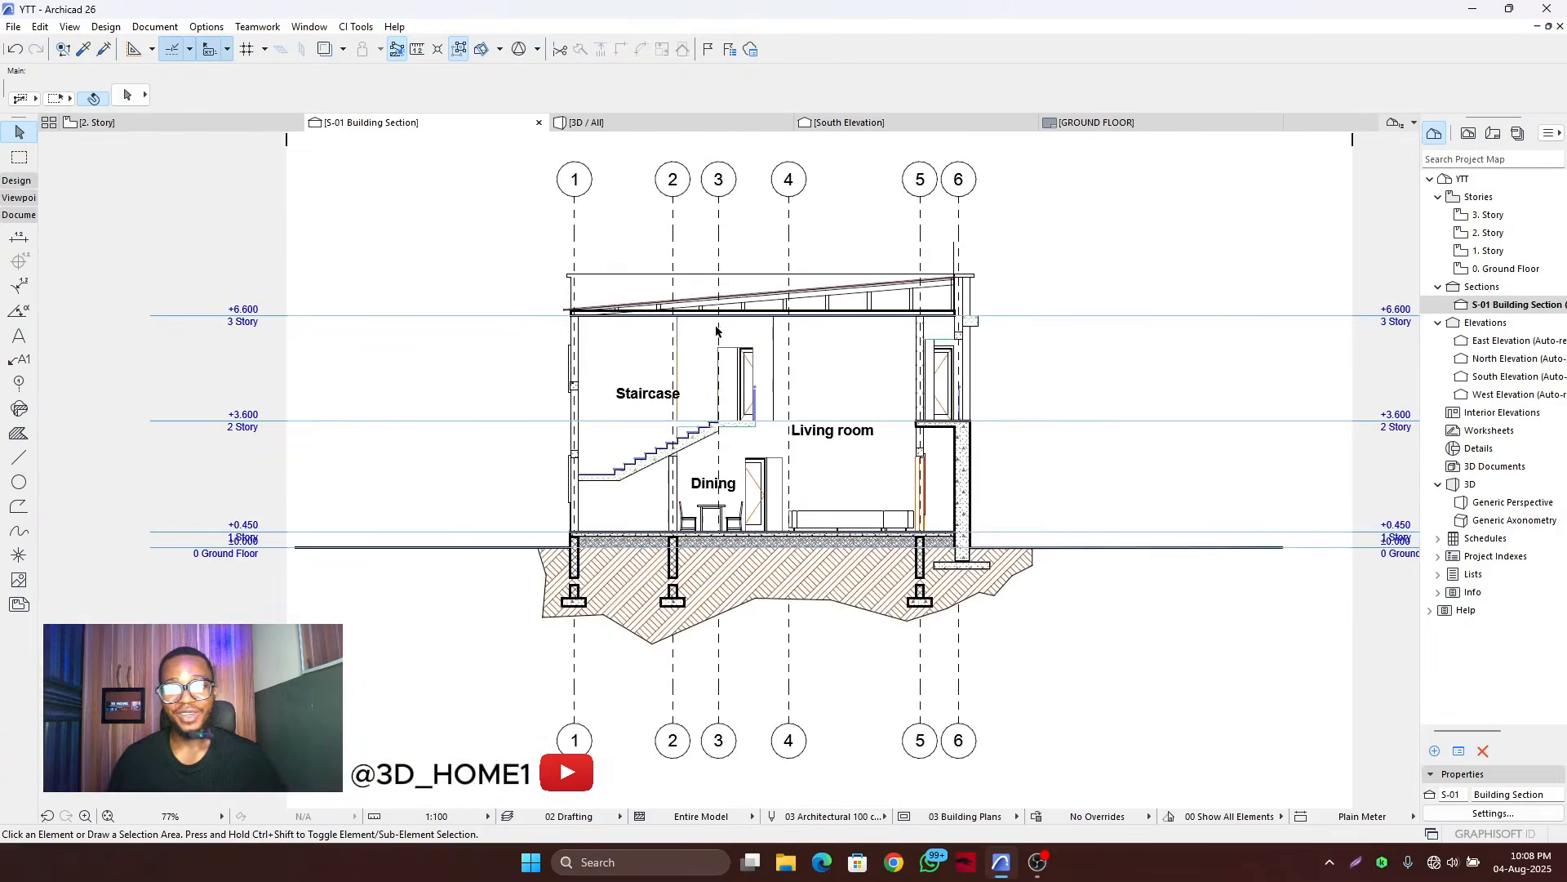
scroll(836, 320, up, 2)
scroll(825, 266, down, 3)
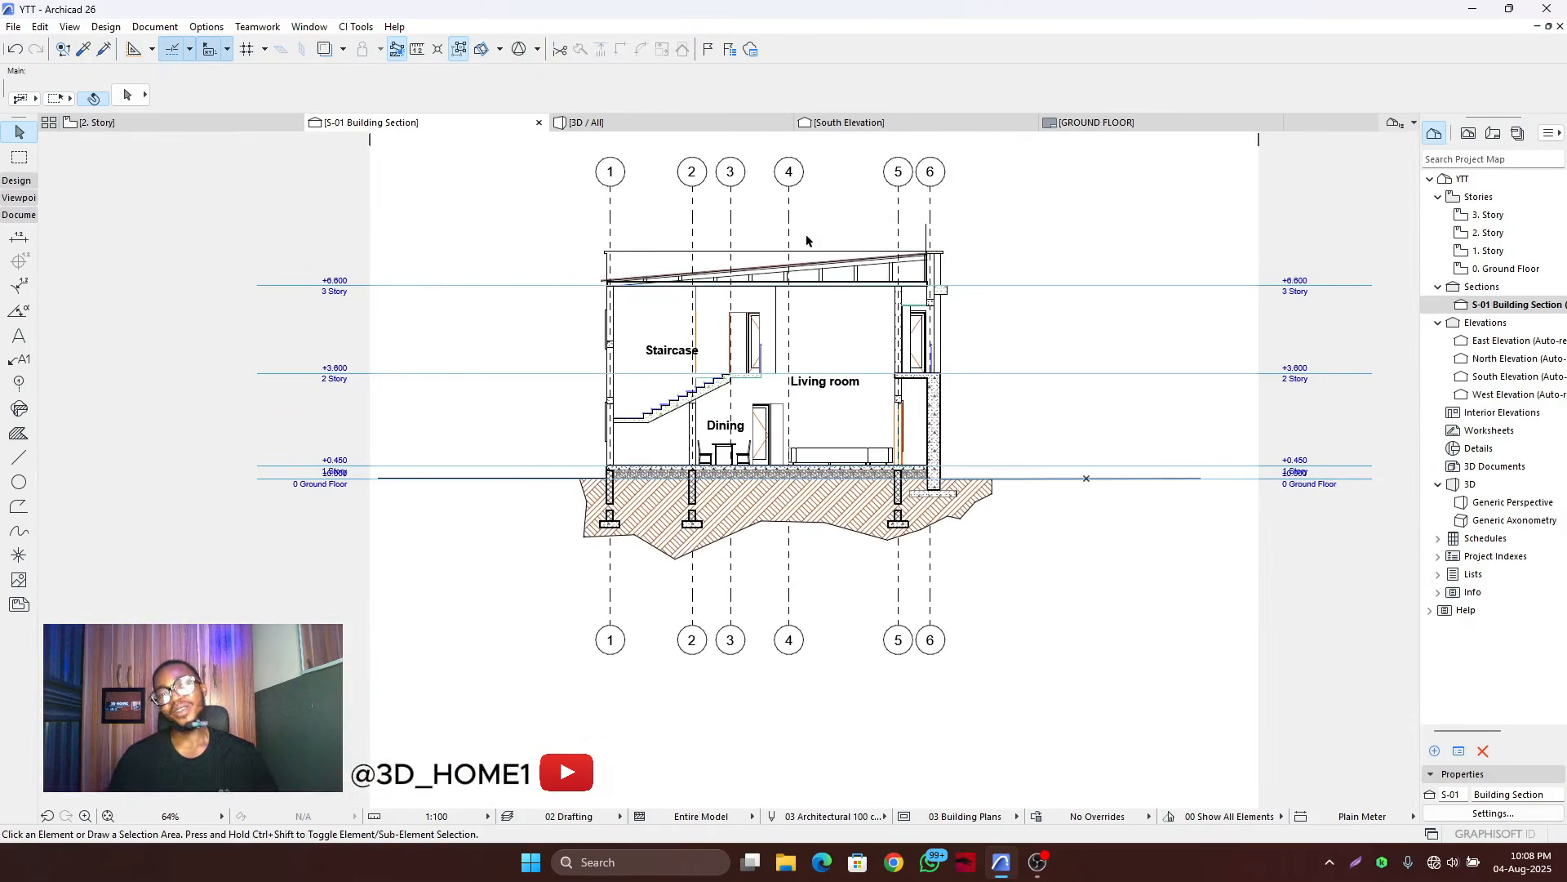
scroll(824, 263, up, 4)
scroll(819, 294, down, 2)
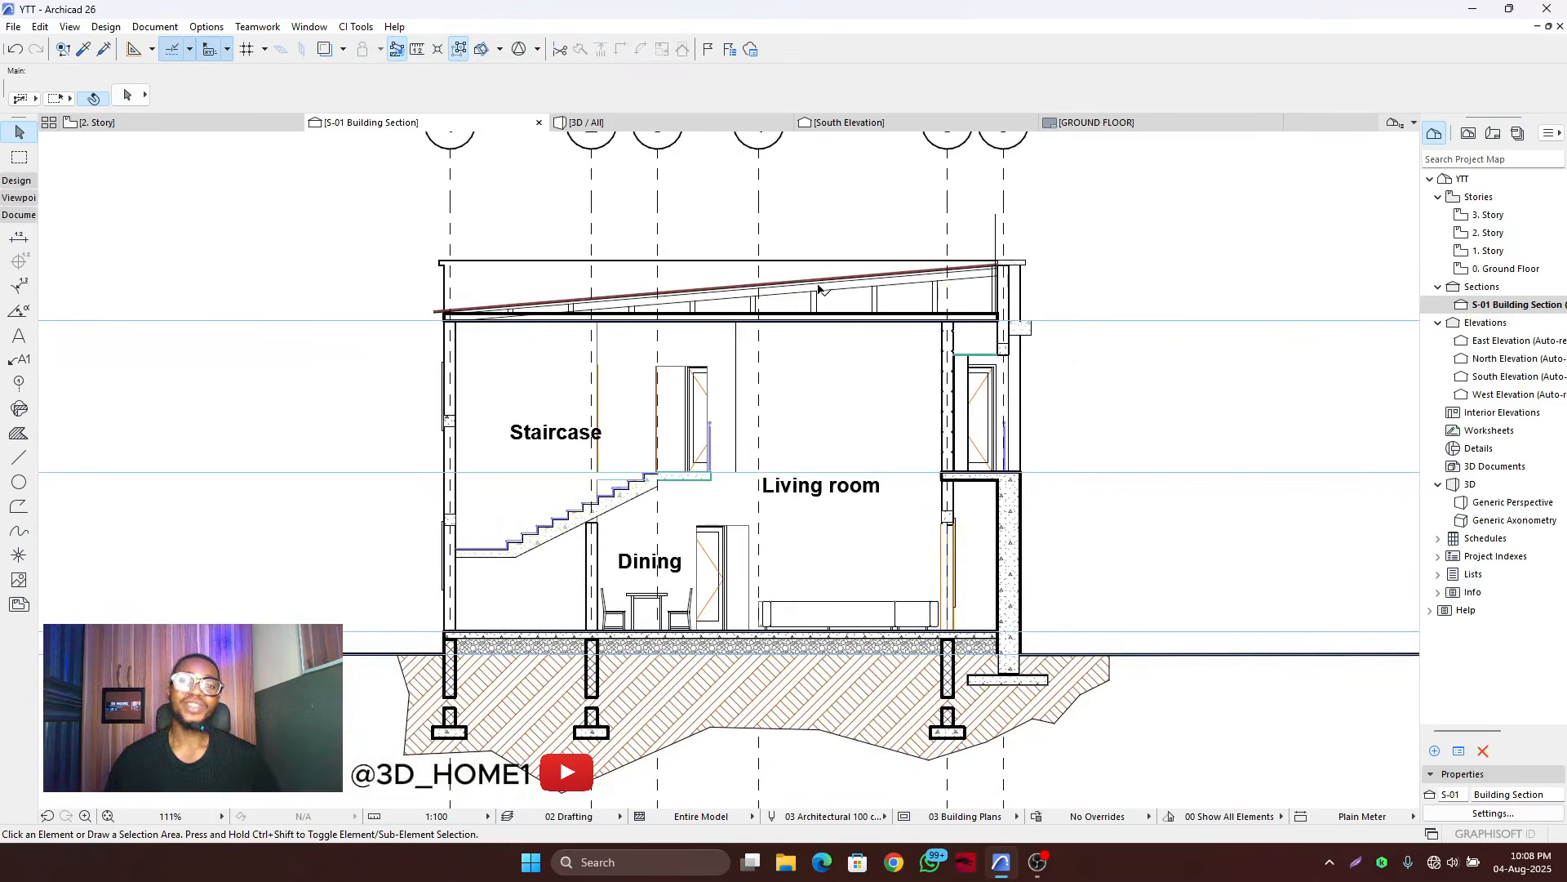
- Delete the two shortest uprights at the low end of the roof
scroll(790, 299, up, 5)
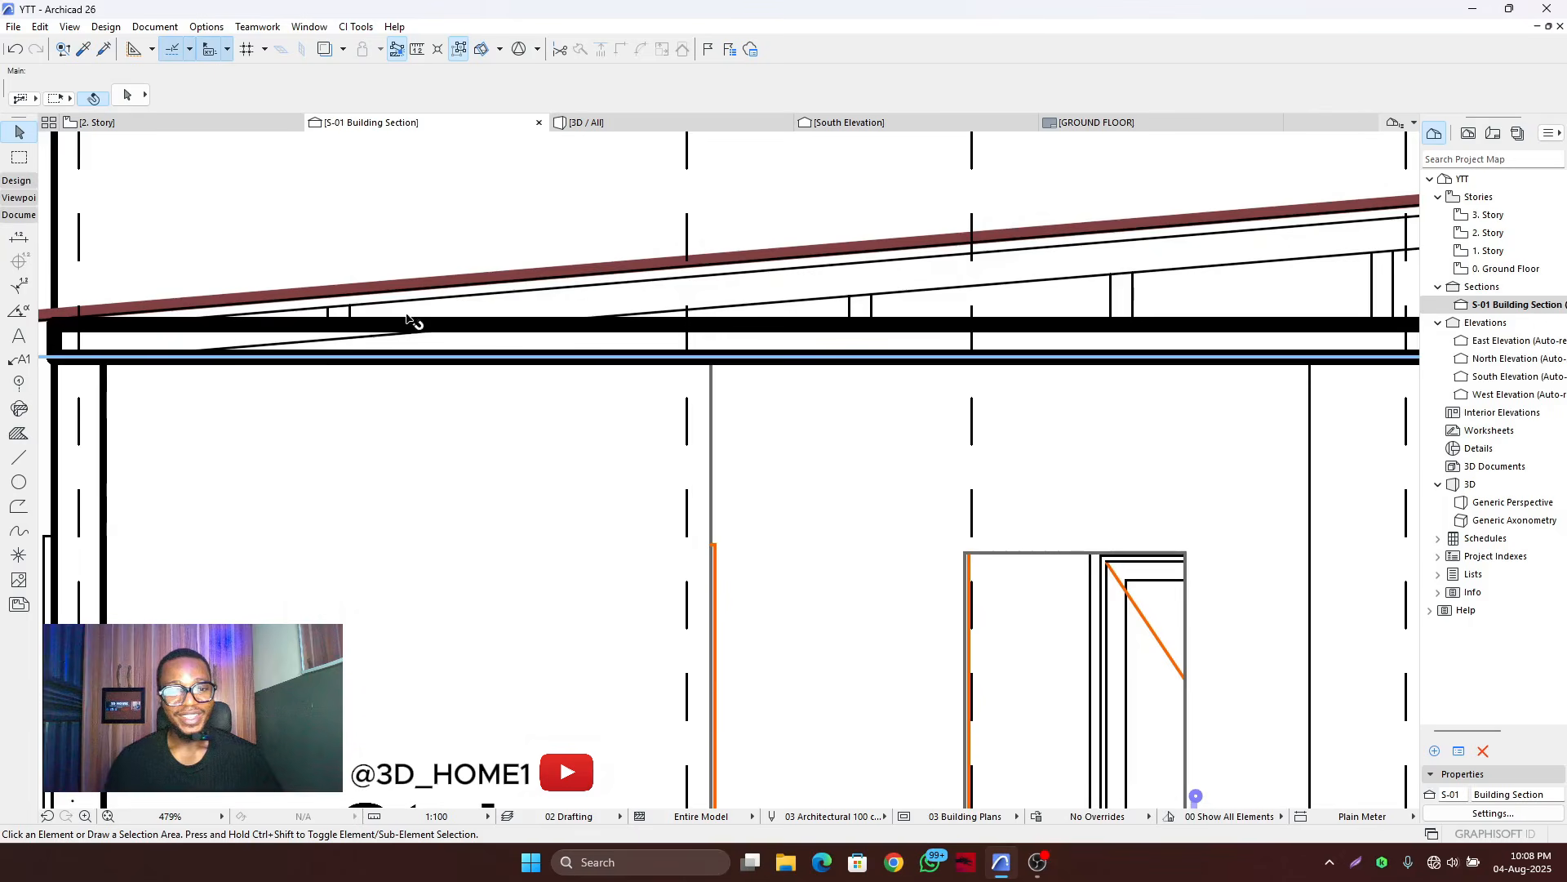
scroll(410, 320, up, 1)
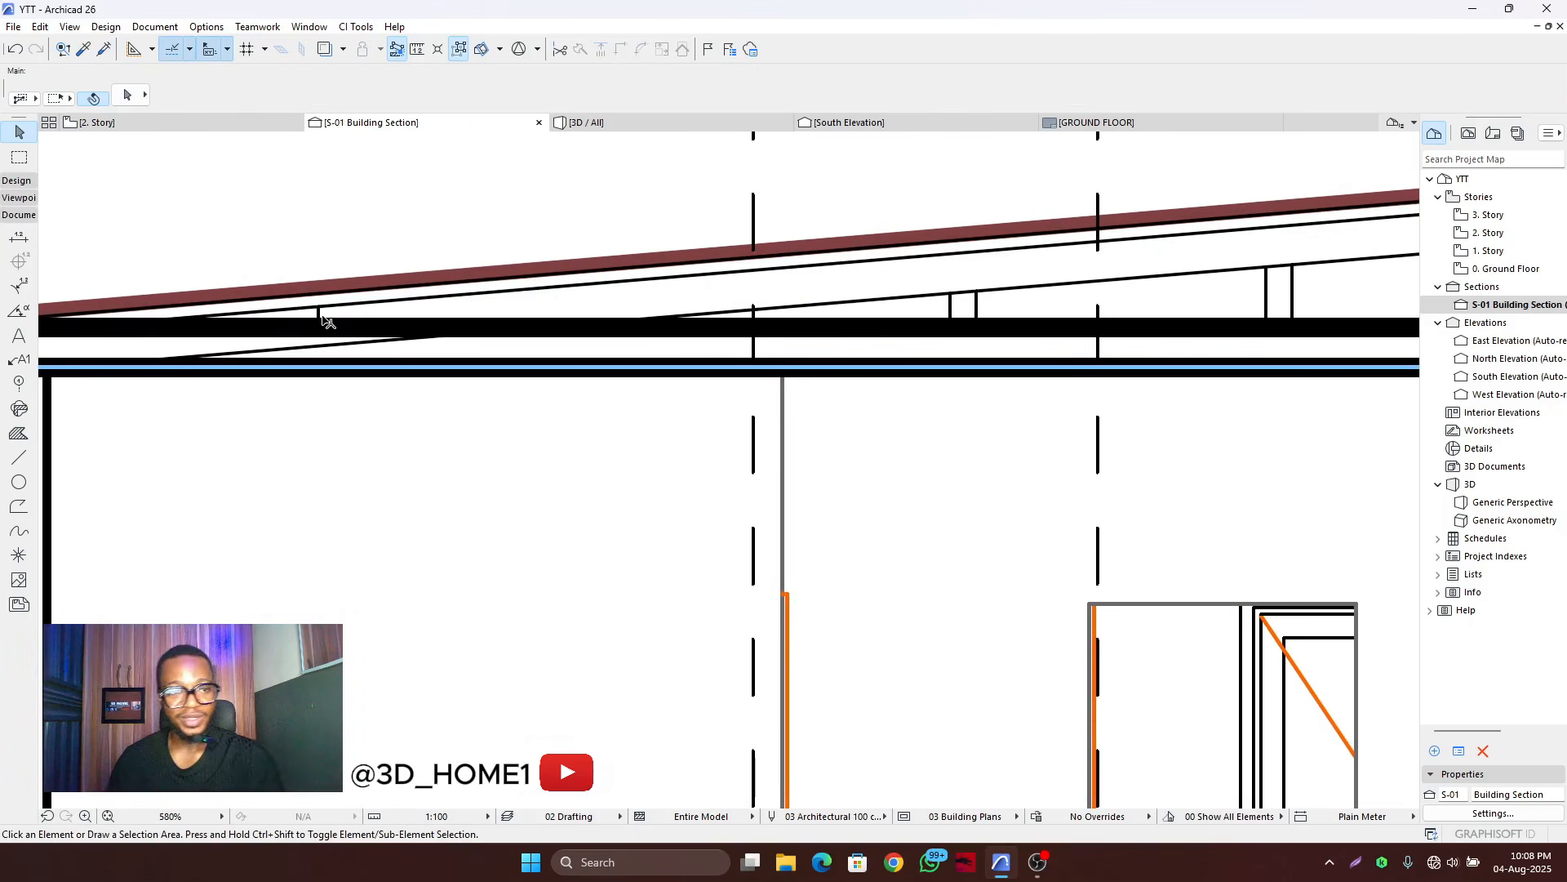
scroll(319, 294, down, 2)
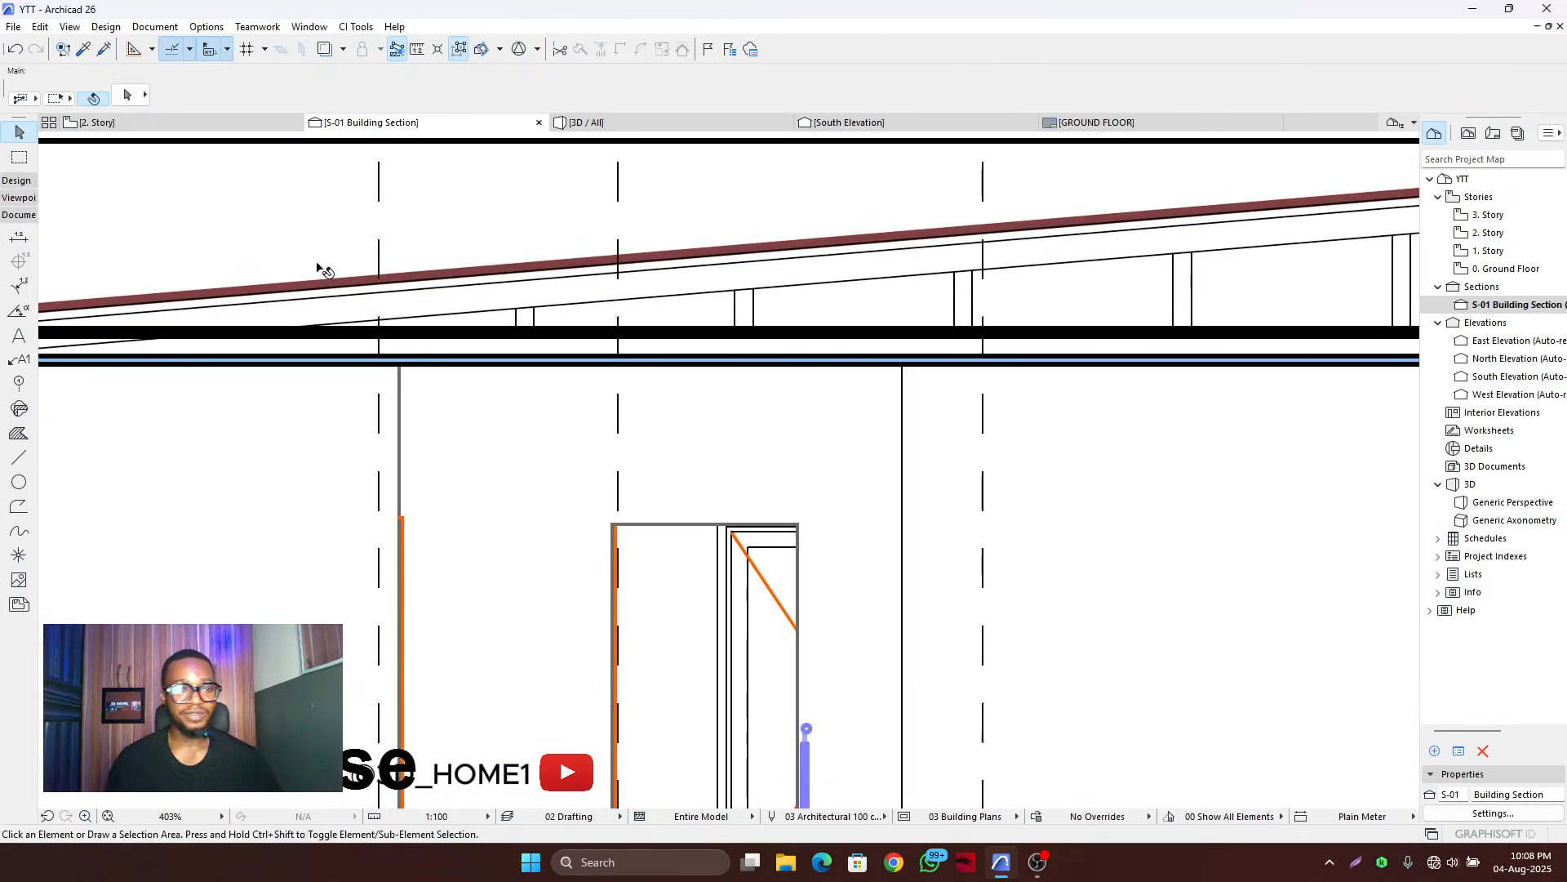
- Draw diagonal lines in the two lowest bays, each from an upright's foot to the top of the next higher upright
click(18, 457)
scroll(586, 235, up, 1)
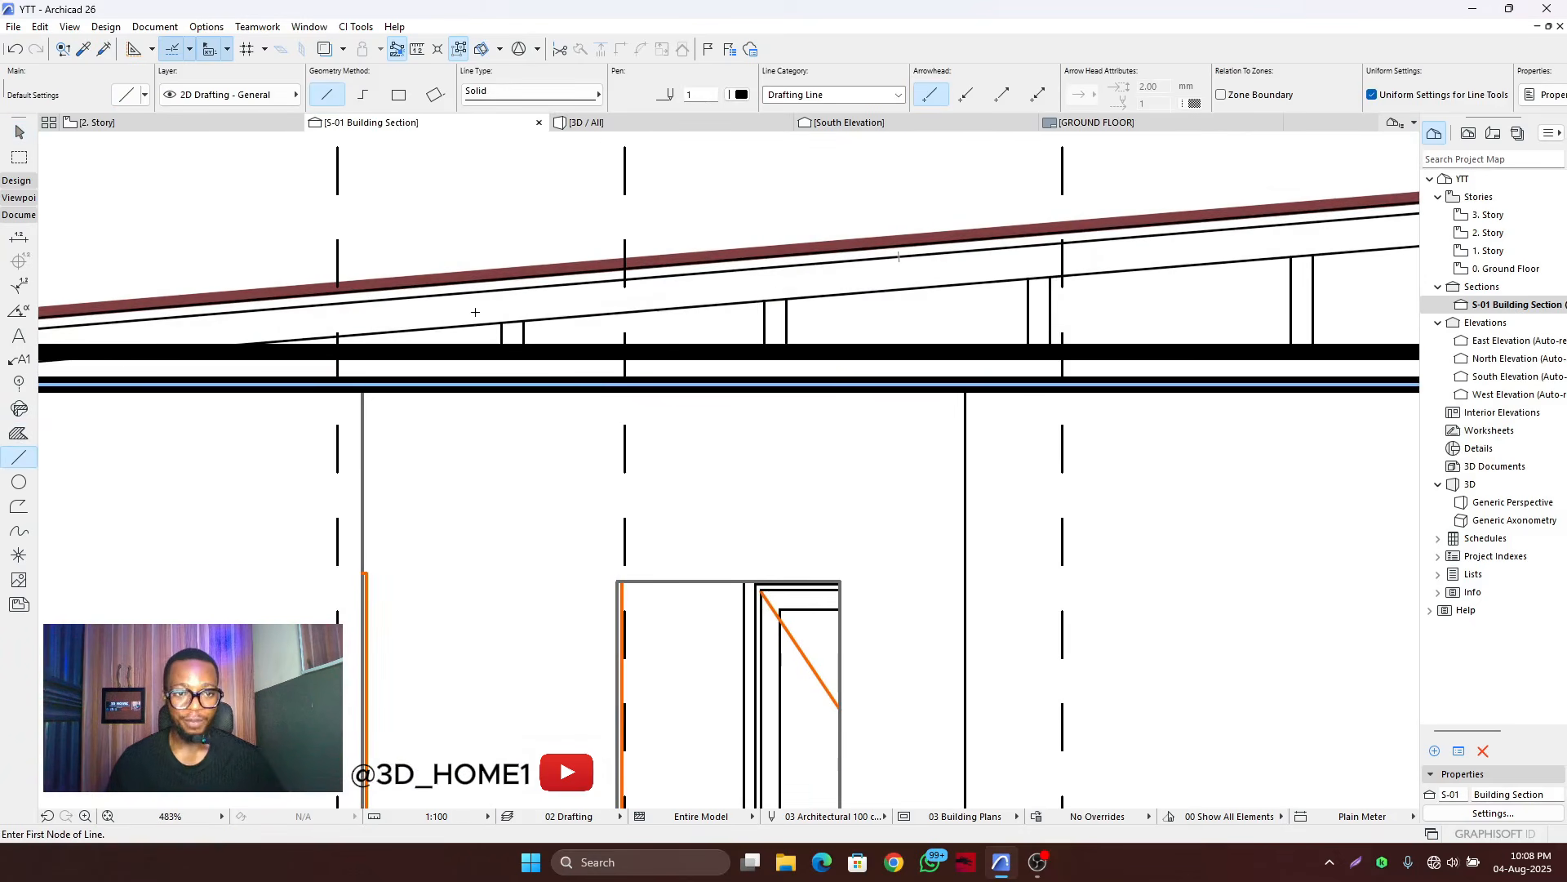
scroll(461, 325, down, 3)
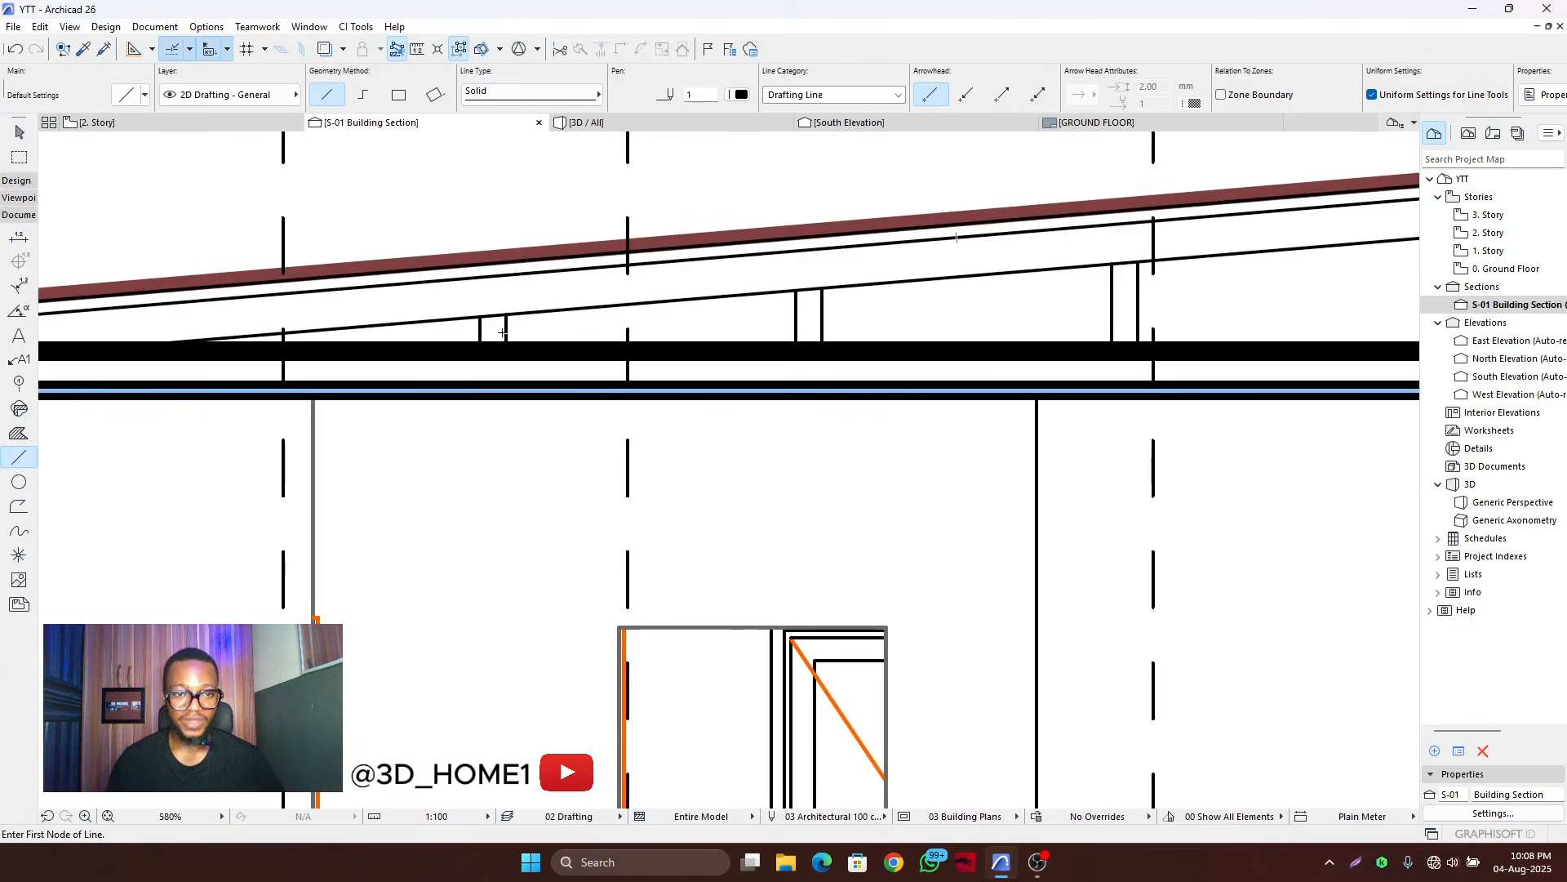
scroll(500, 361, up, 3)
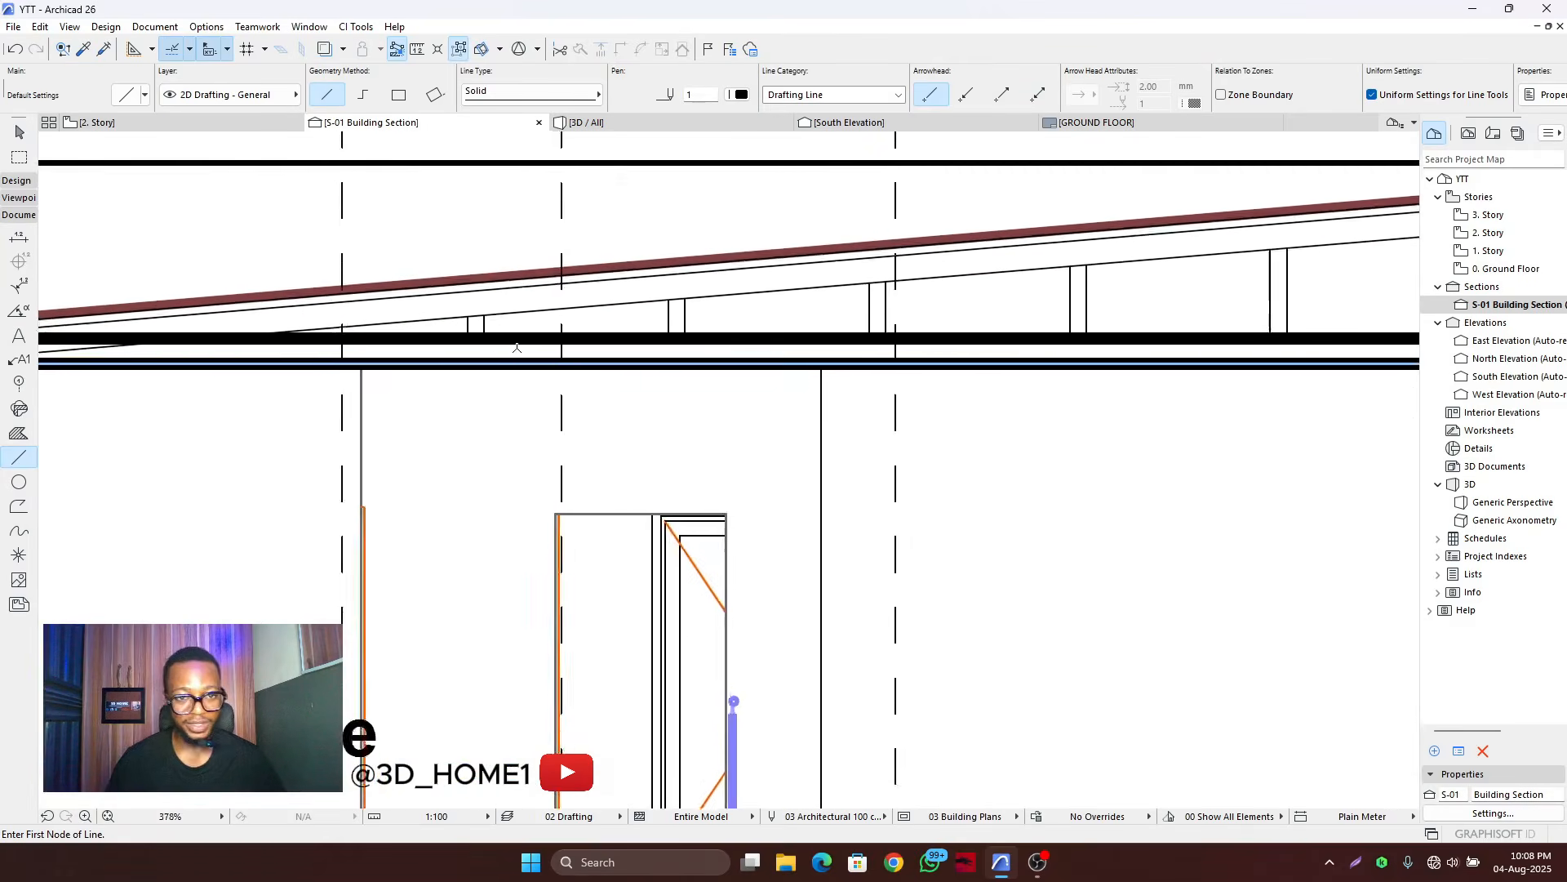
click(479, 333)
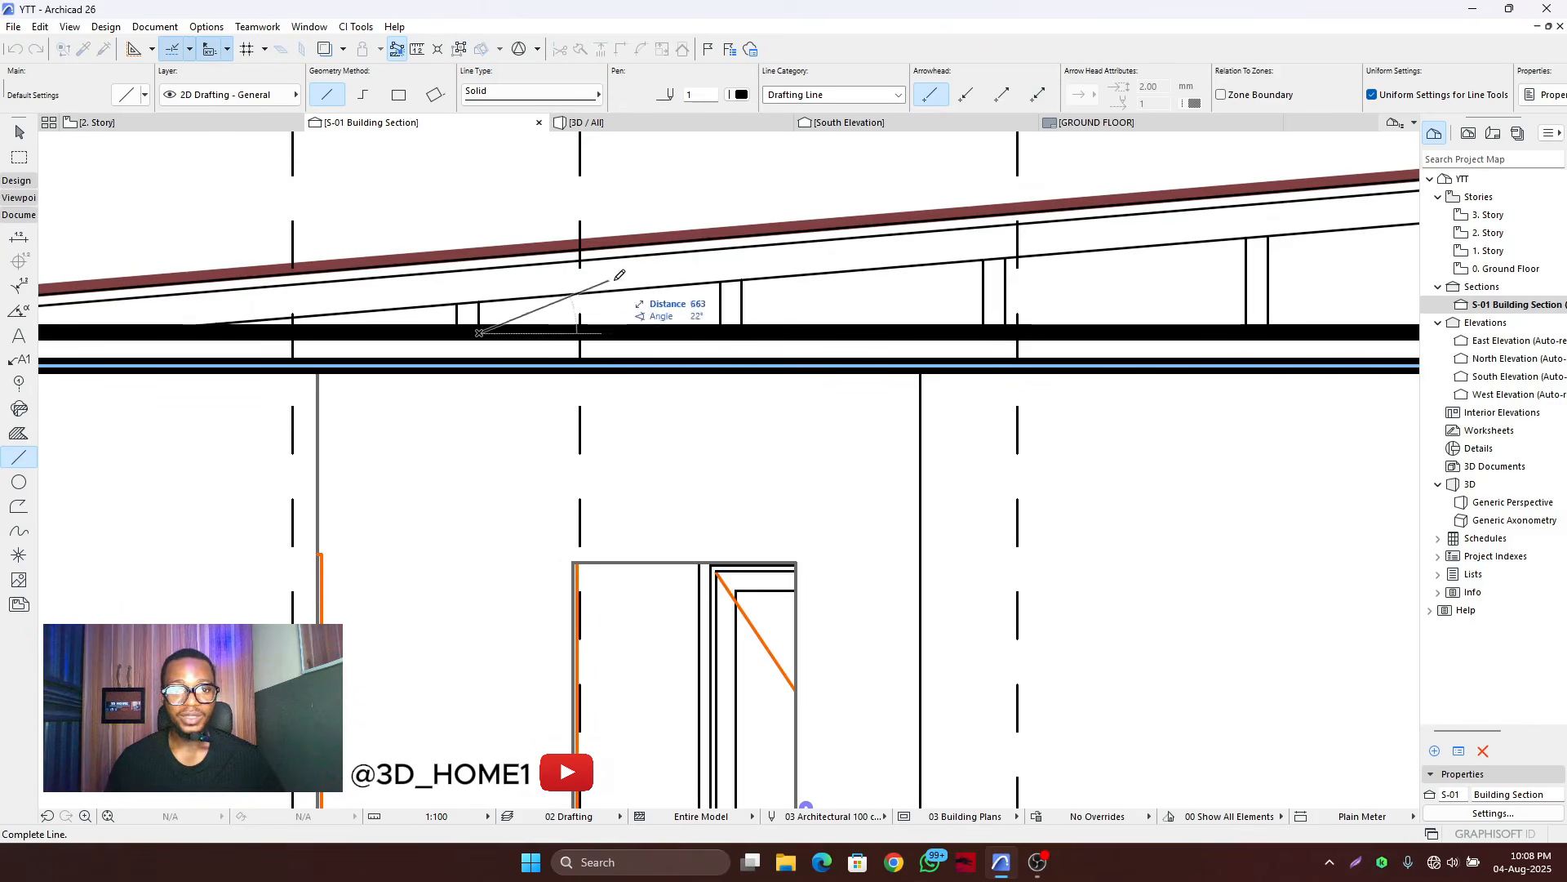
click(714, 281)
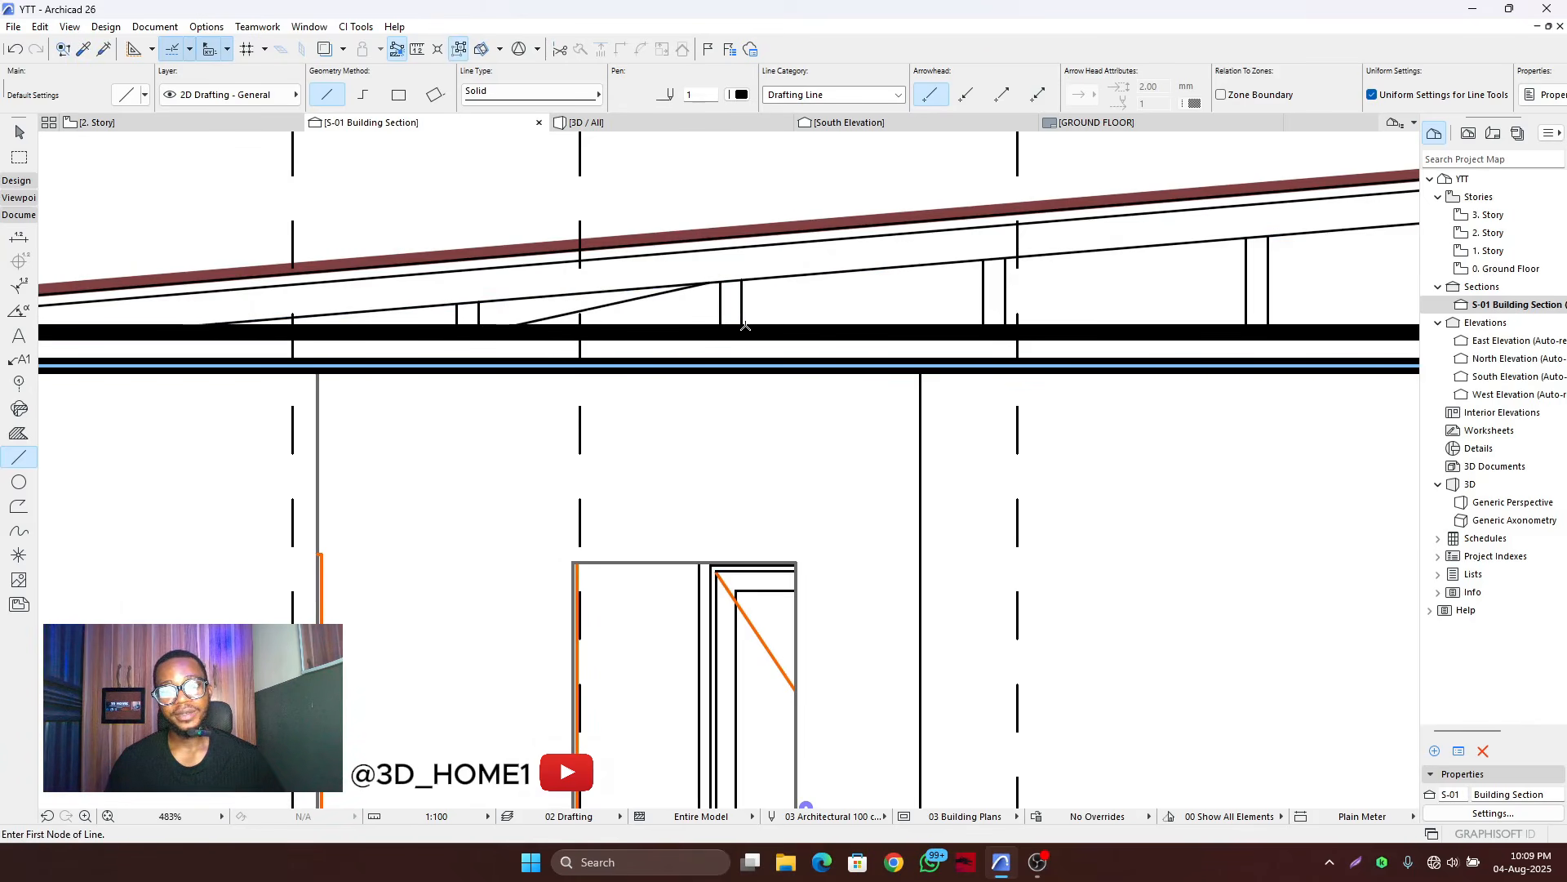
click(746, 326)
click(982, 261)
- Draw matching diagonal lines in the third, fourth and fifth bays, rising from each upright's foot to the next upright's top
scroll(512, 351, down, 1)
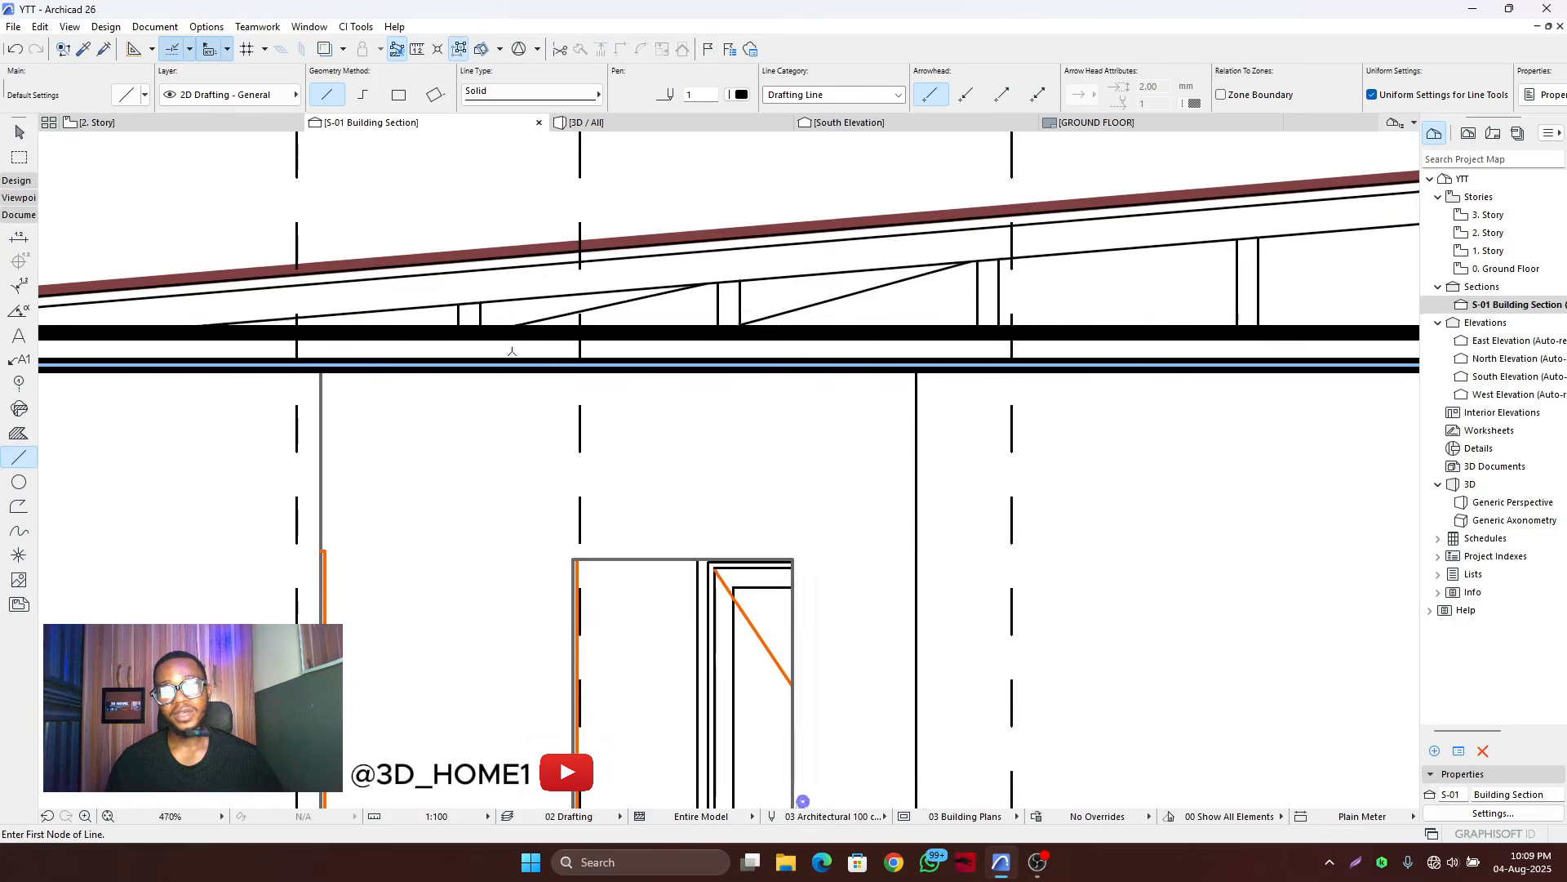
scroll(512, 351, down, 3)
scroll(629, 363, up, 2)
click(628, 363)
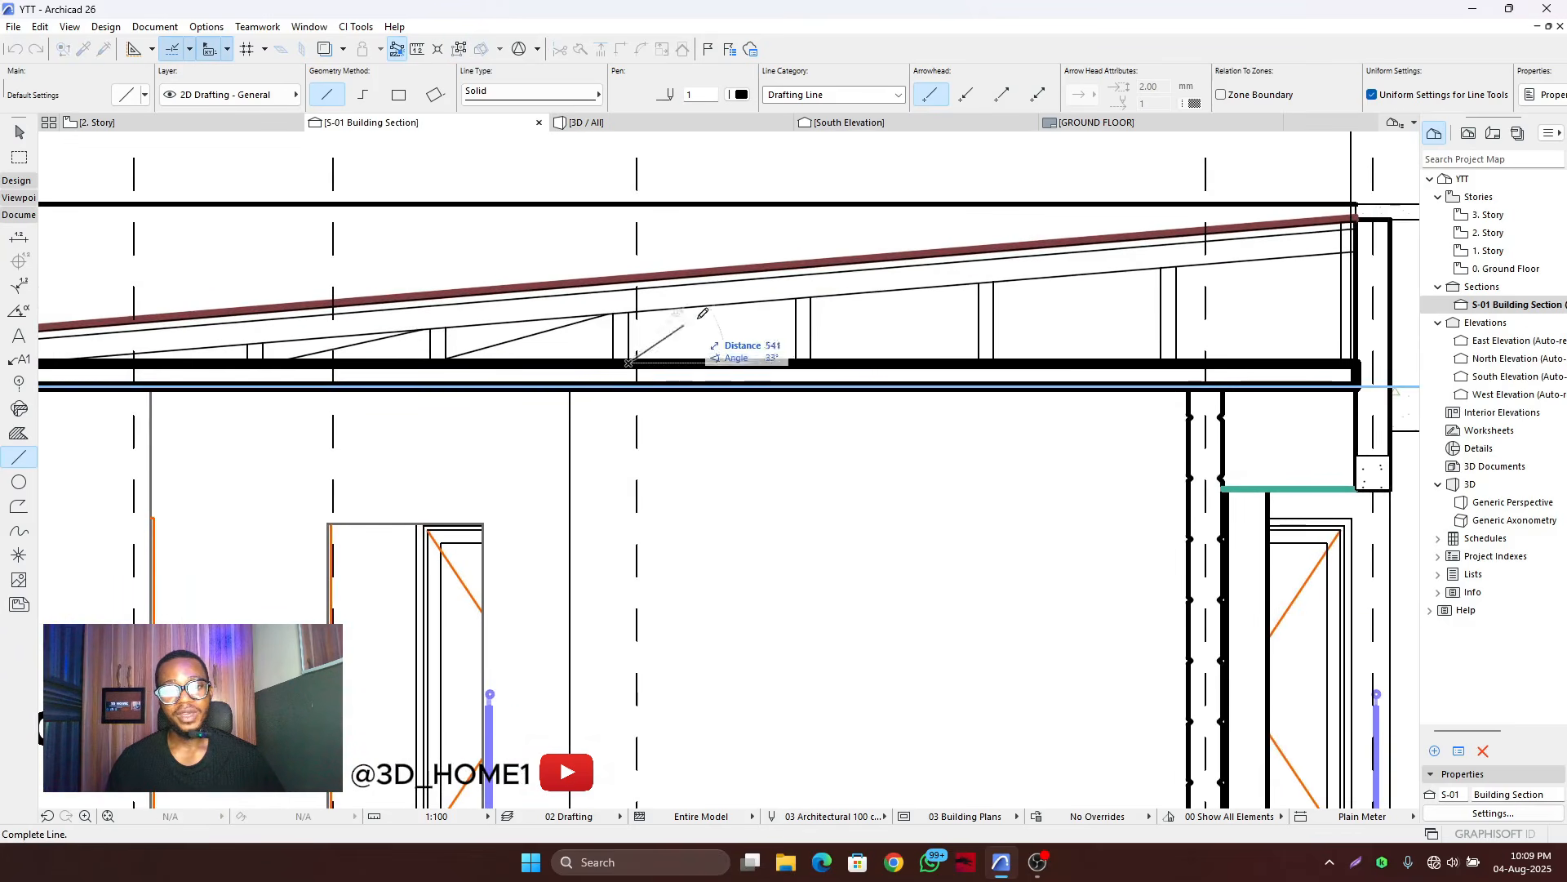
click(796, 298)
click(811, 365)
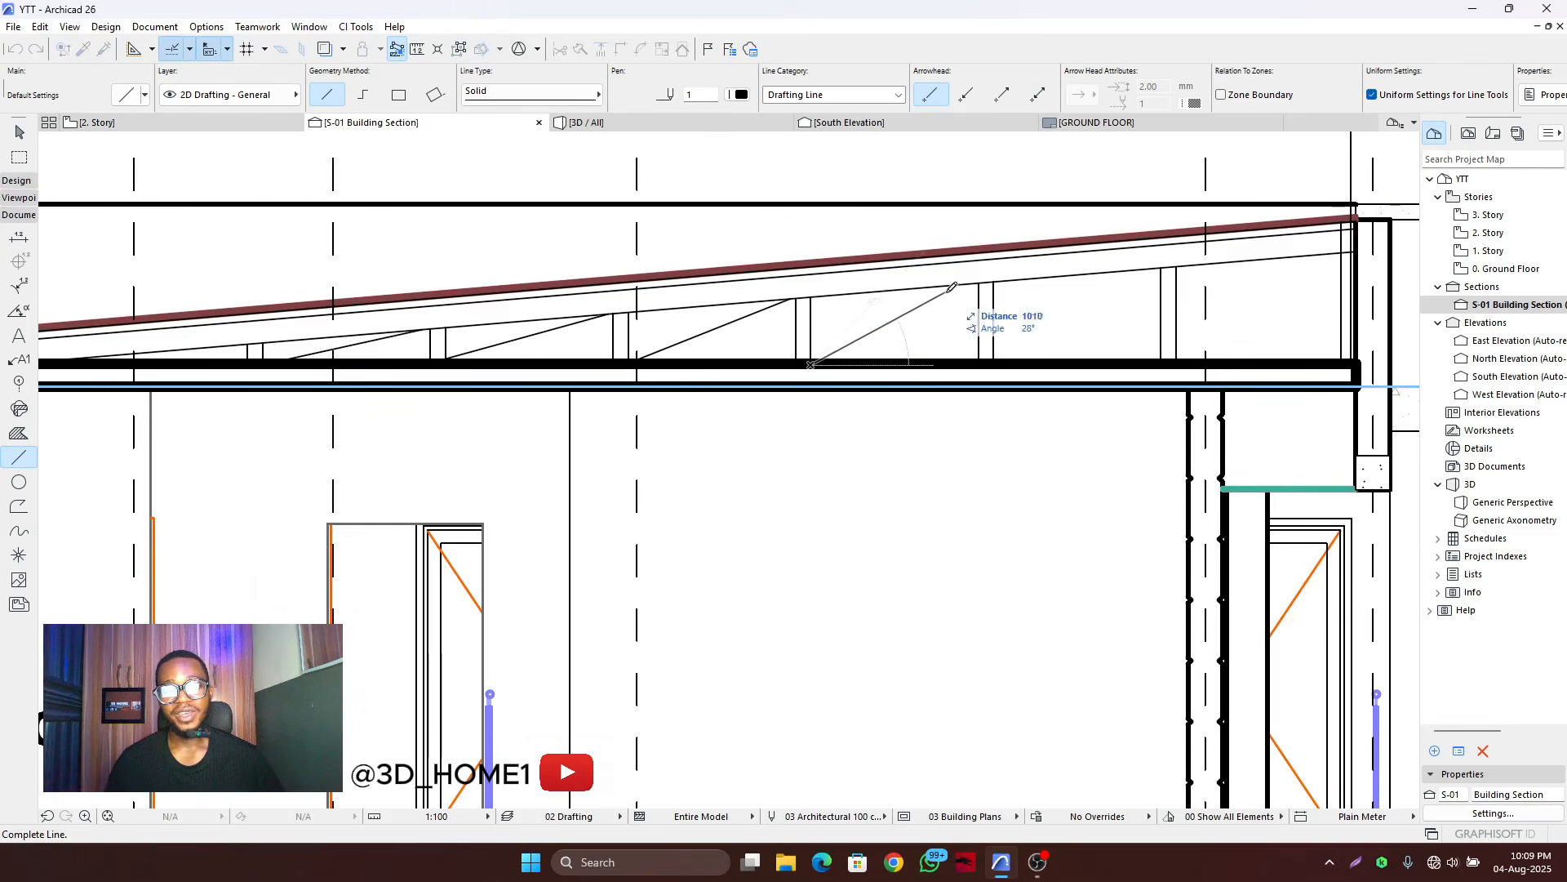
click(978, 284)
click(994, 361)
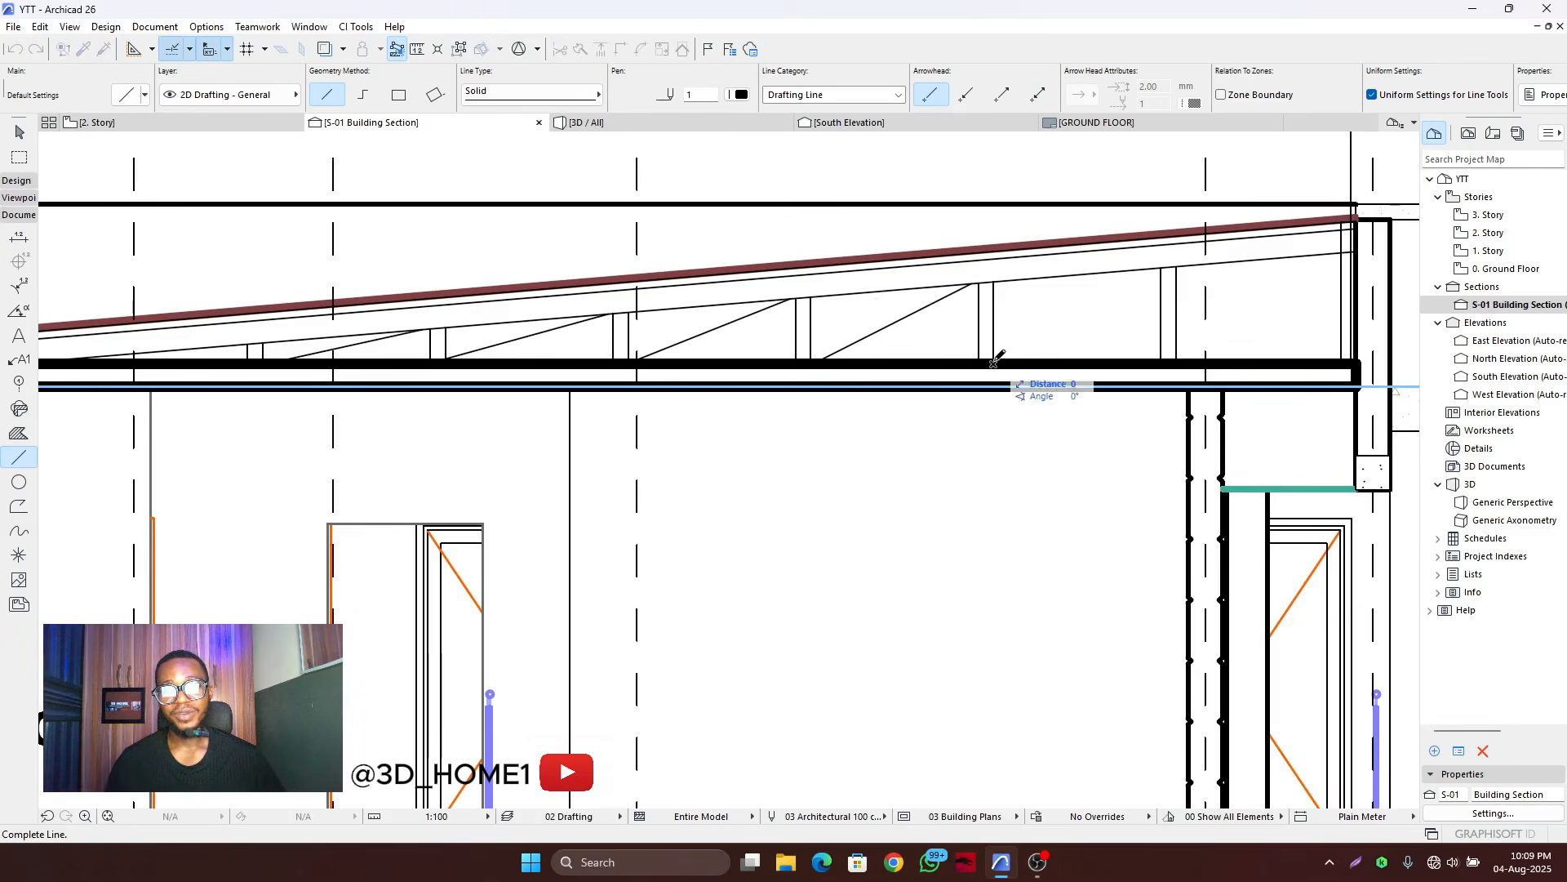
click(1161, 268)
- Draw diagonal lines in the two tallest bays at the high end, each from an upright's foot to the next upright's top
scroll(556, 439, down, 3)
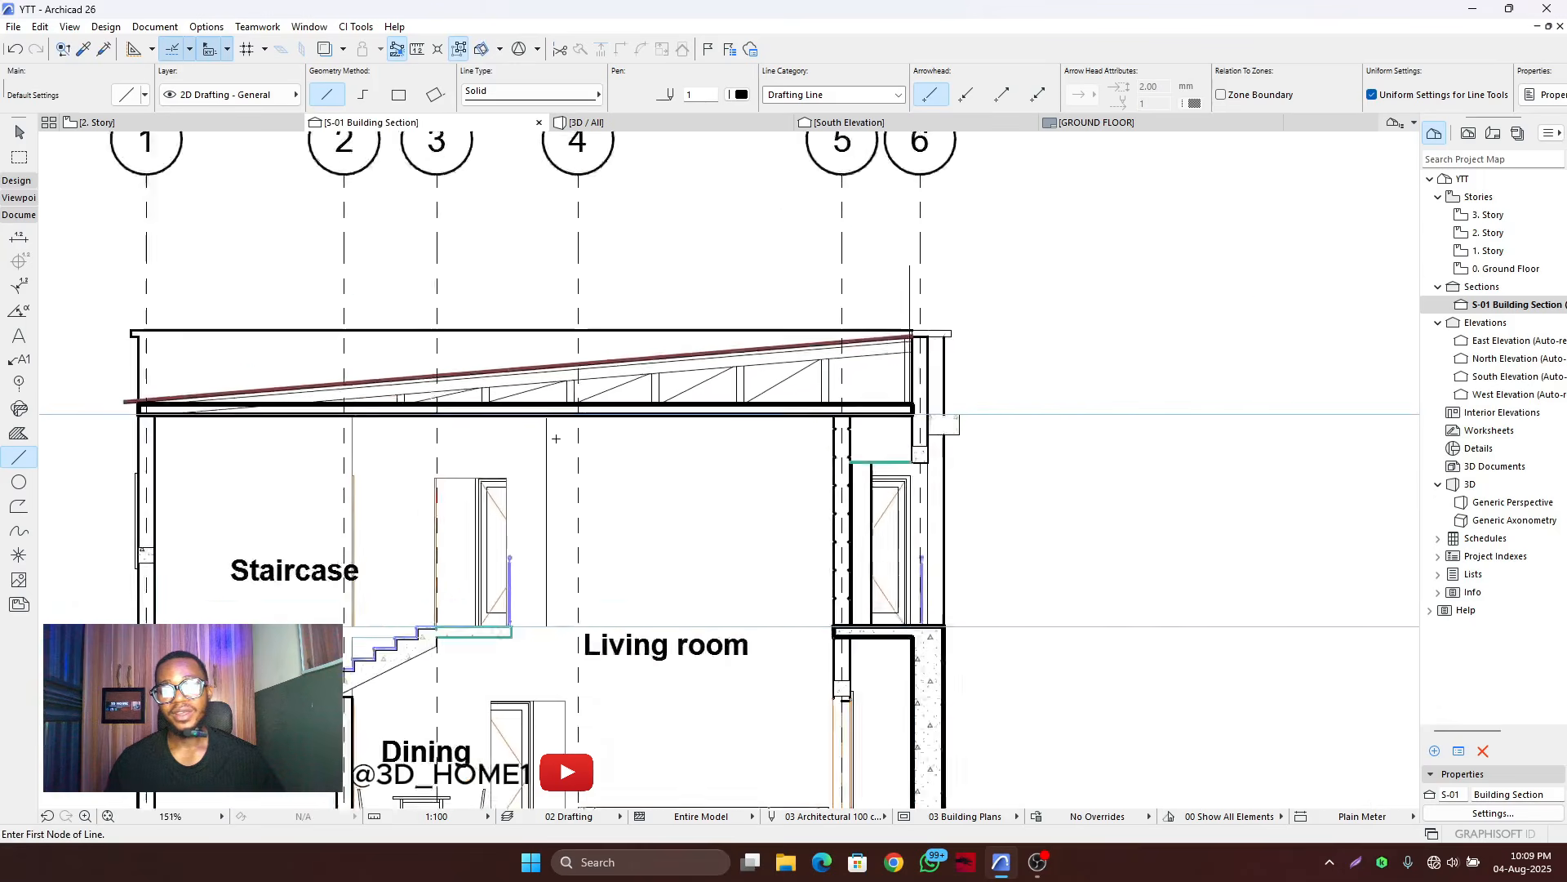
scroll(816, 408, up, 5)
click(781, 418)
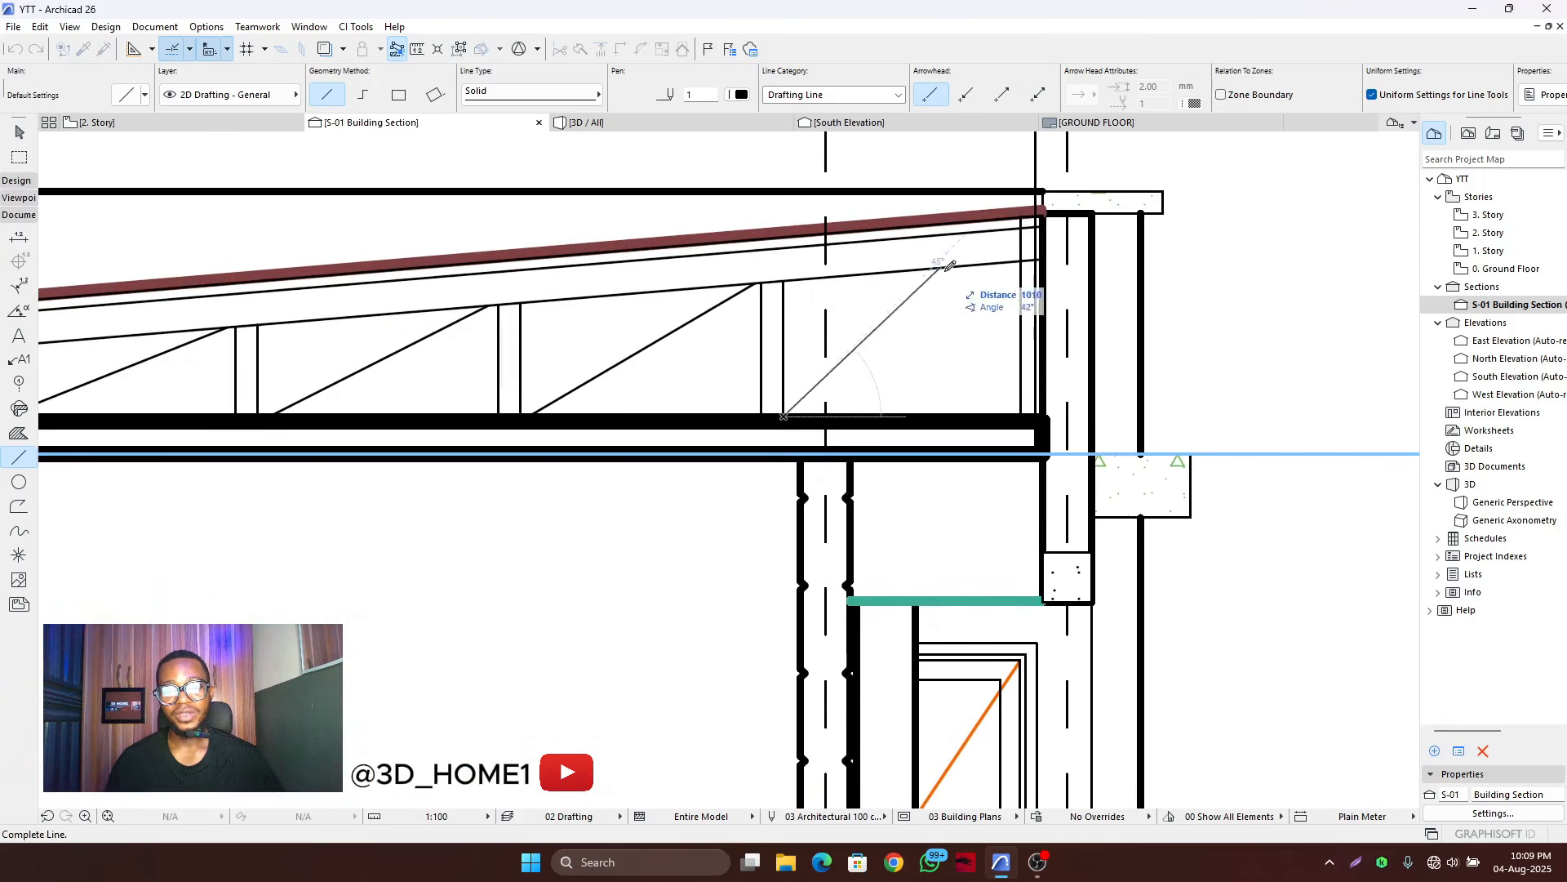
click(1005, 261)
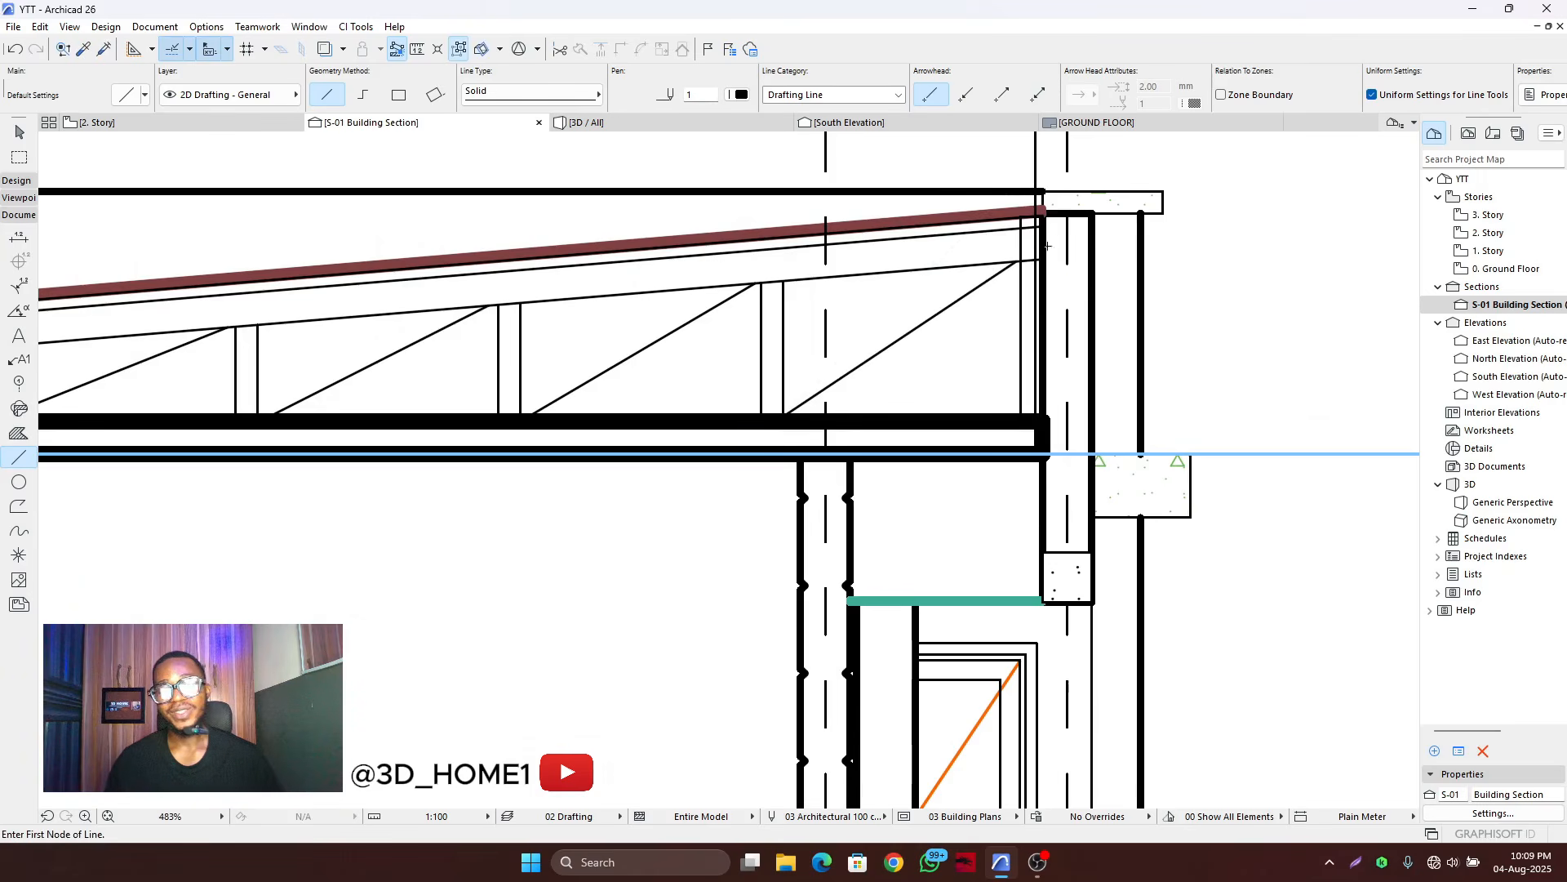
key(Escape)
scroll(1030, 231, up, 2)
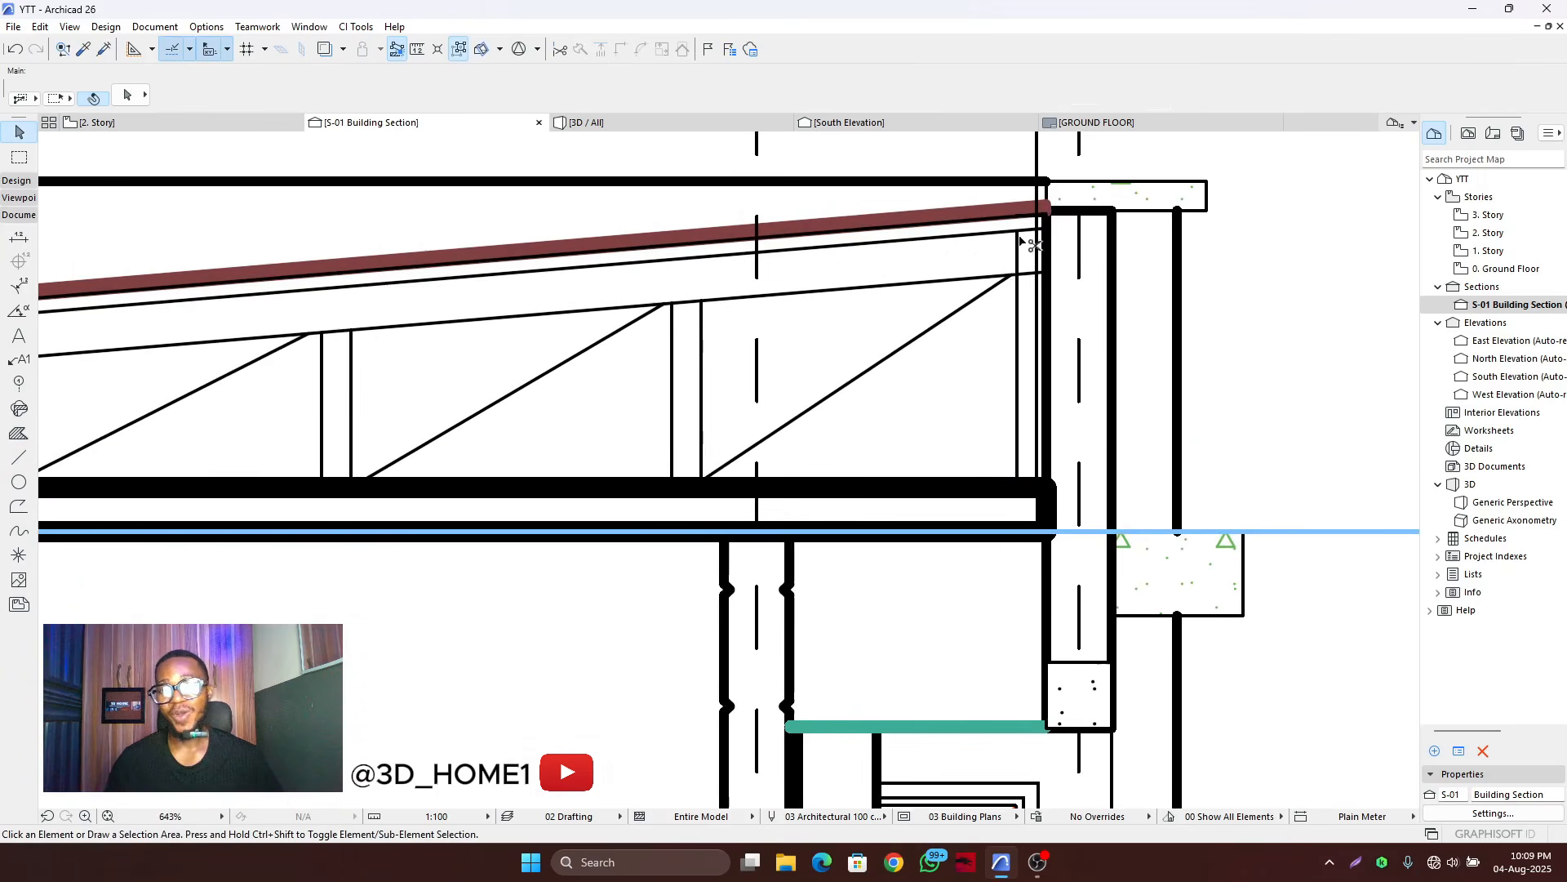
- Copy the tallest bay's diagonal 50 mm below the original to give the member thickness
scroll(1030, 241, down, 6)
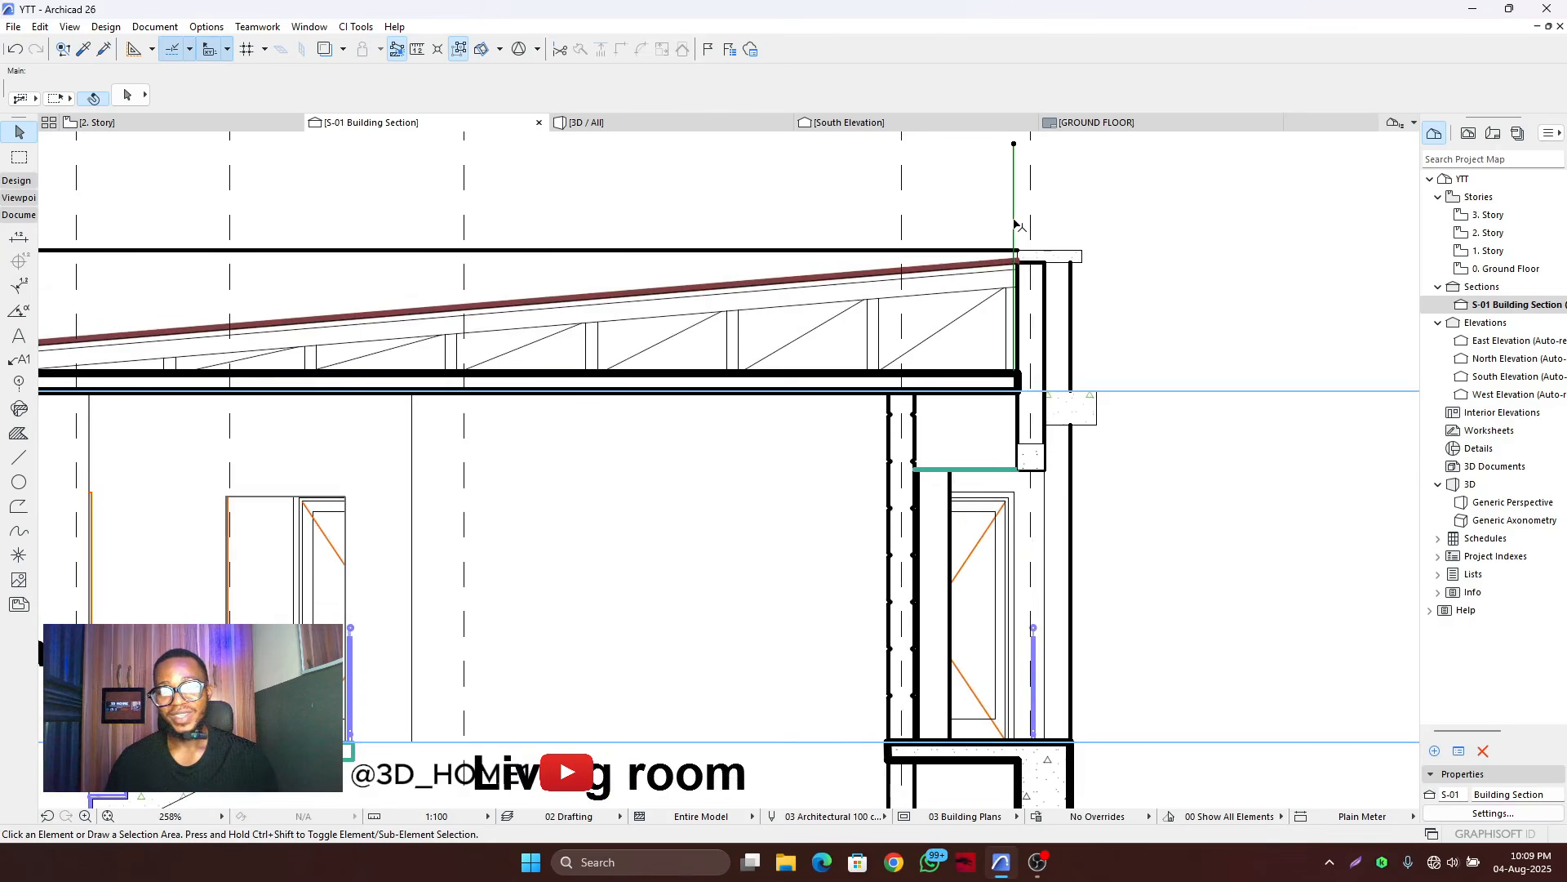
scroll(1017, 245, up, 2)
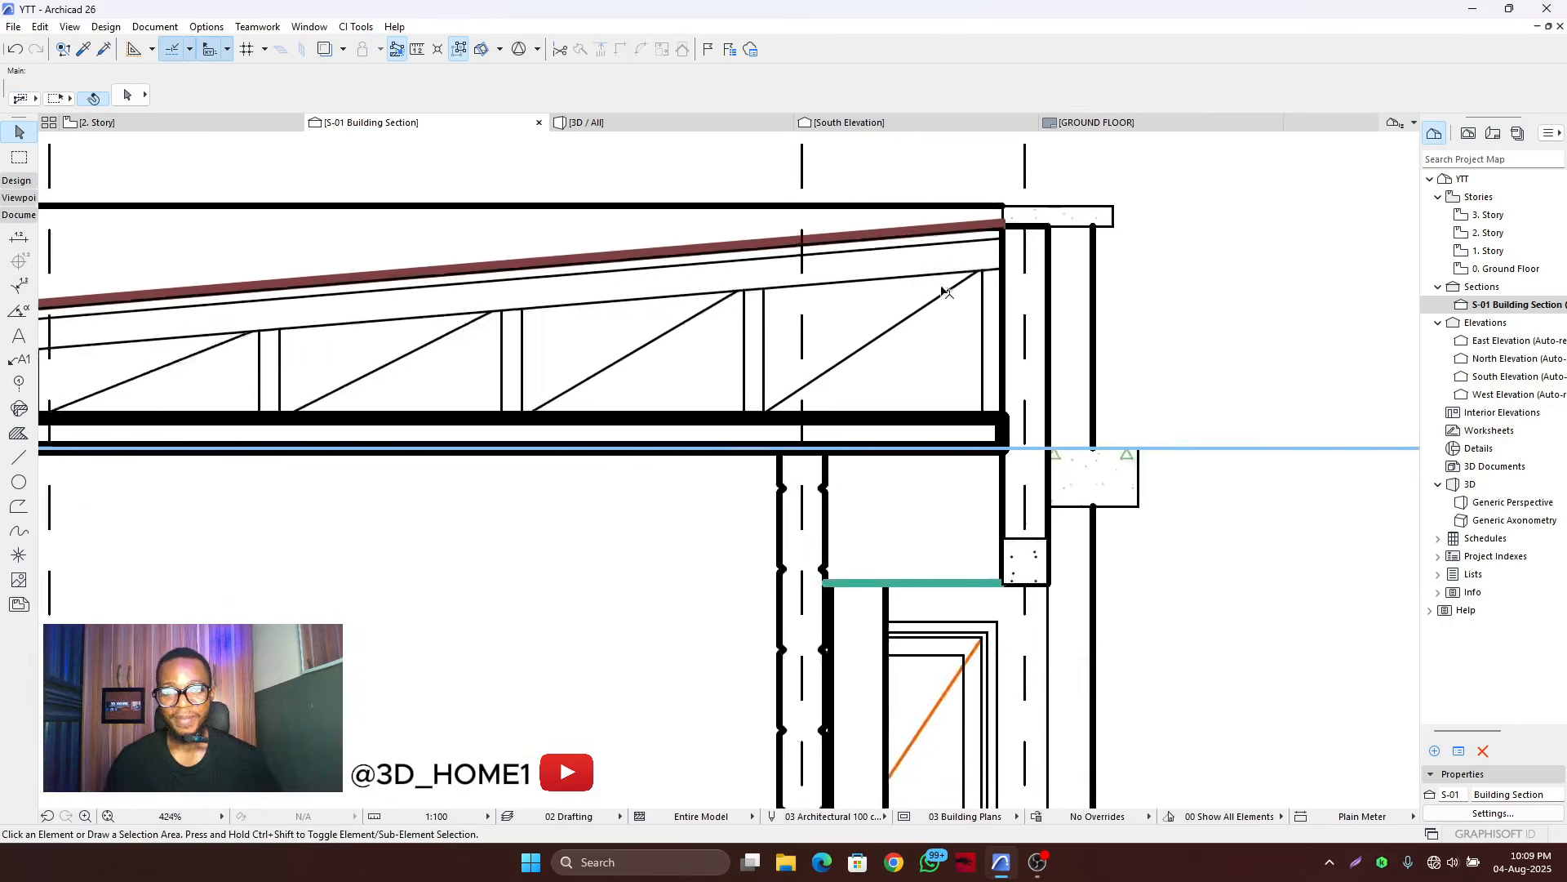
scroll(903, 326, down, 1)
scroll(909, 315, up, 1)
click(915, 313)
click(914, 314)
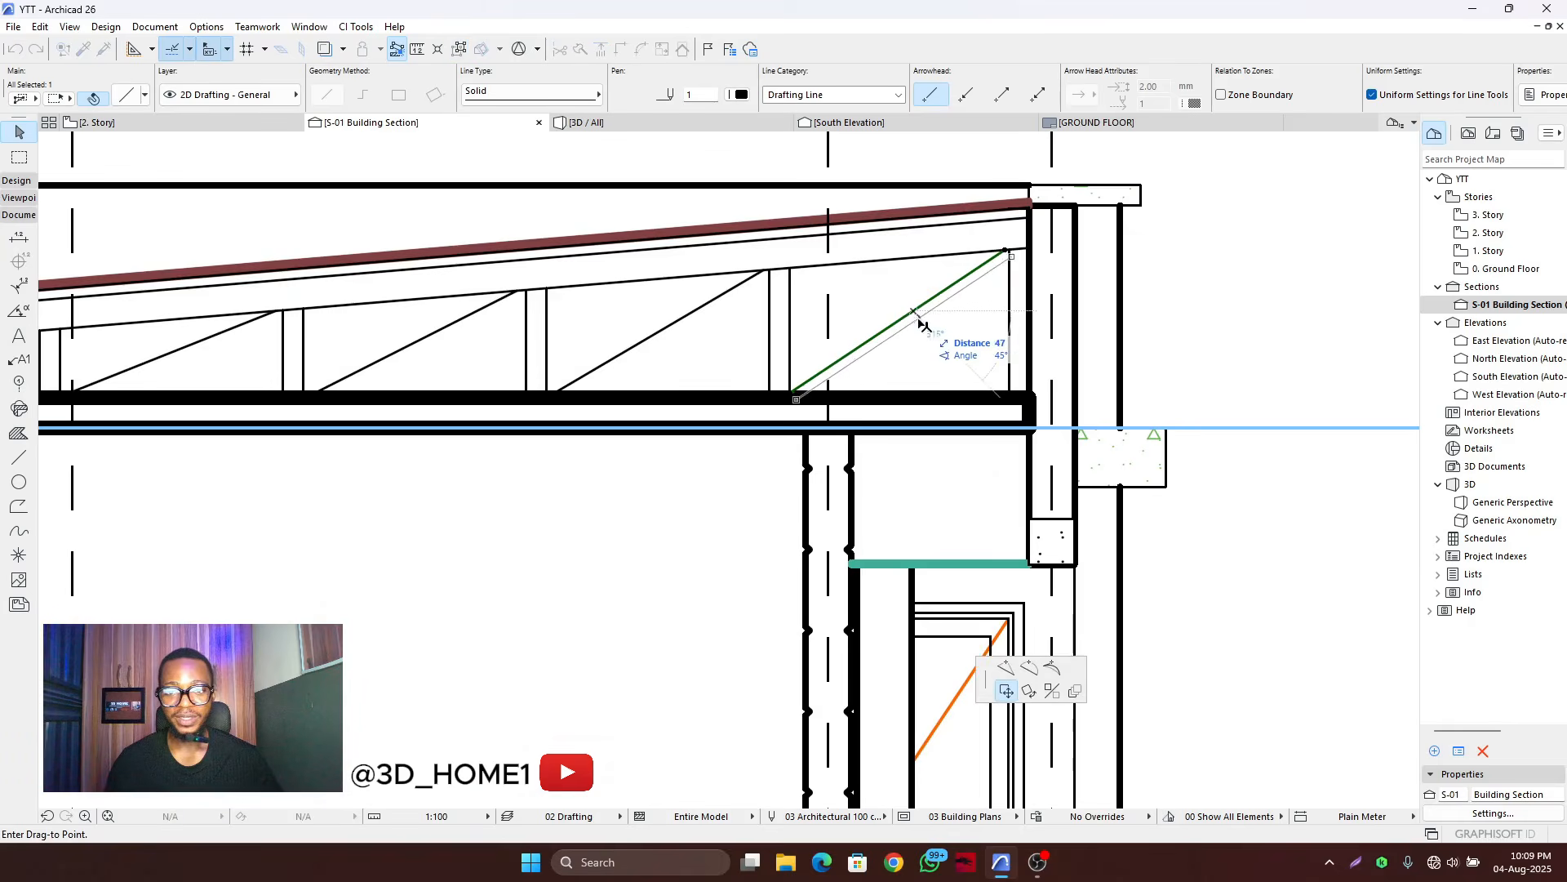
key(ctrl)
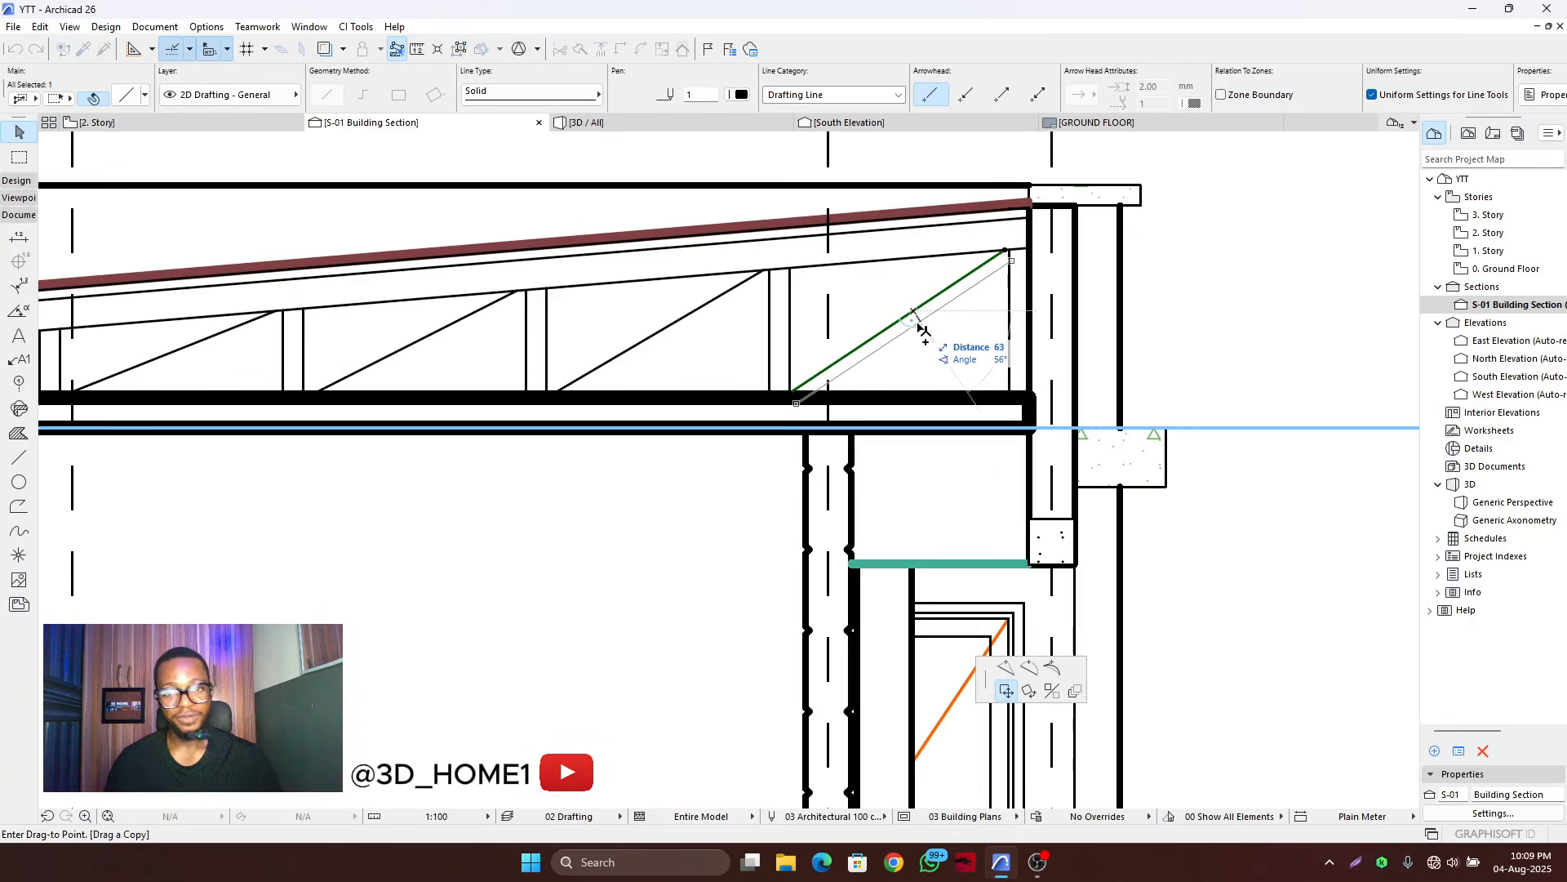
text(50)
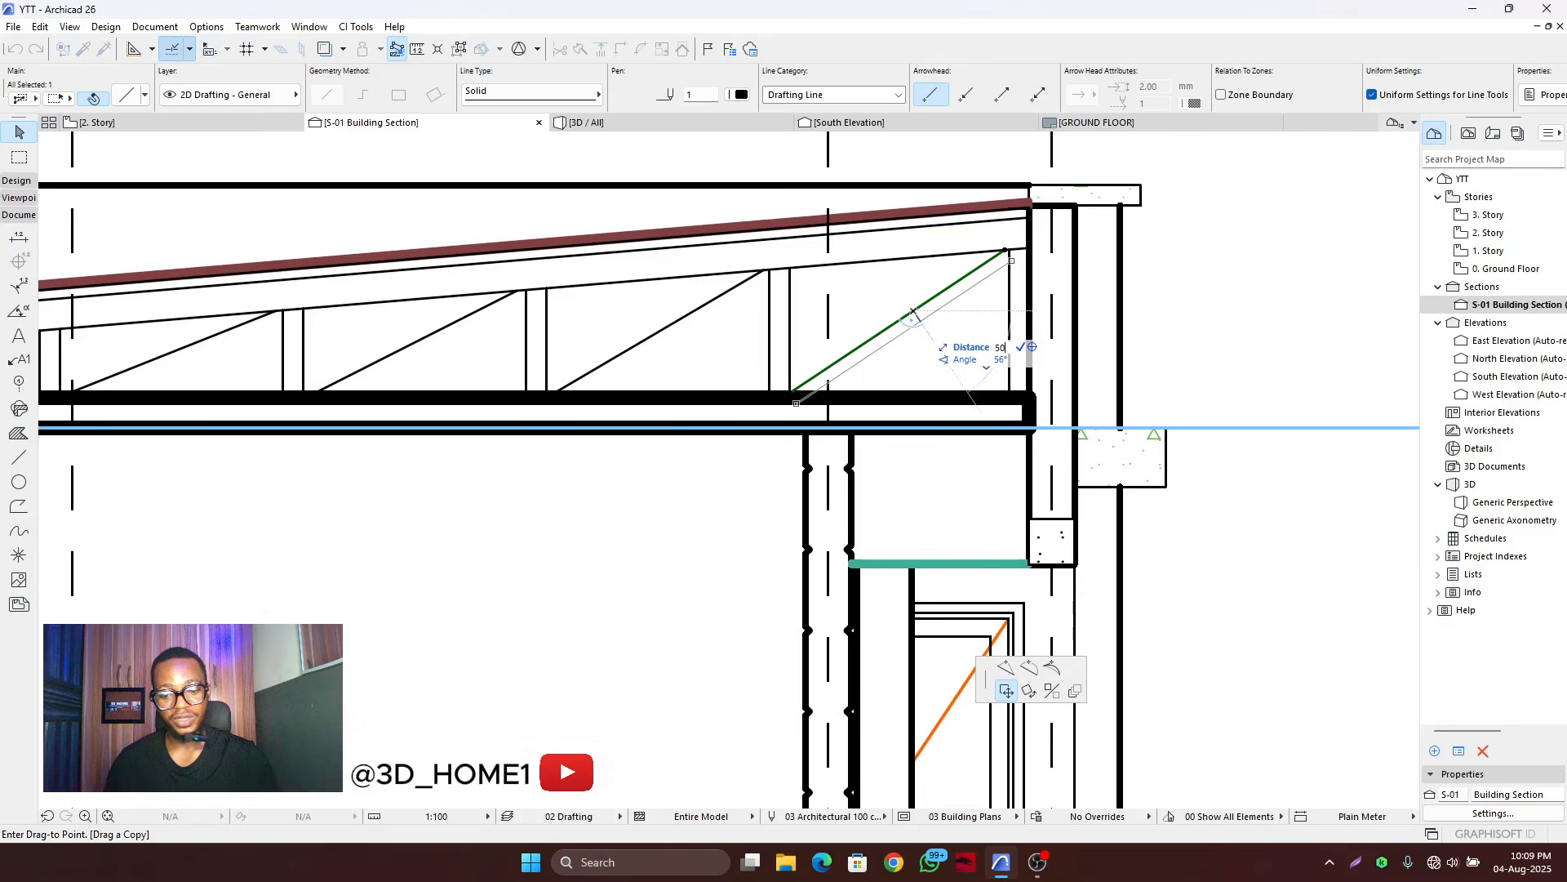
key(Return)
- Copy the diagonal of the second-tallest bay at a 50 mm distance below the original
click(697, 313)
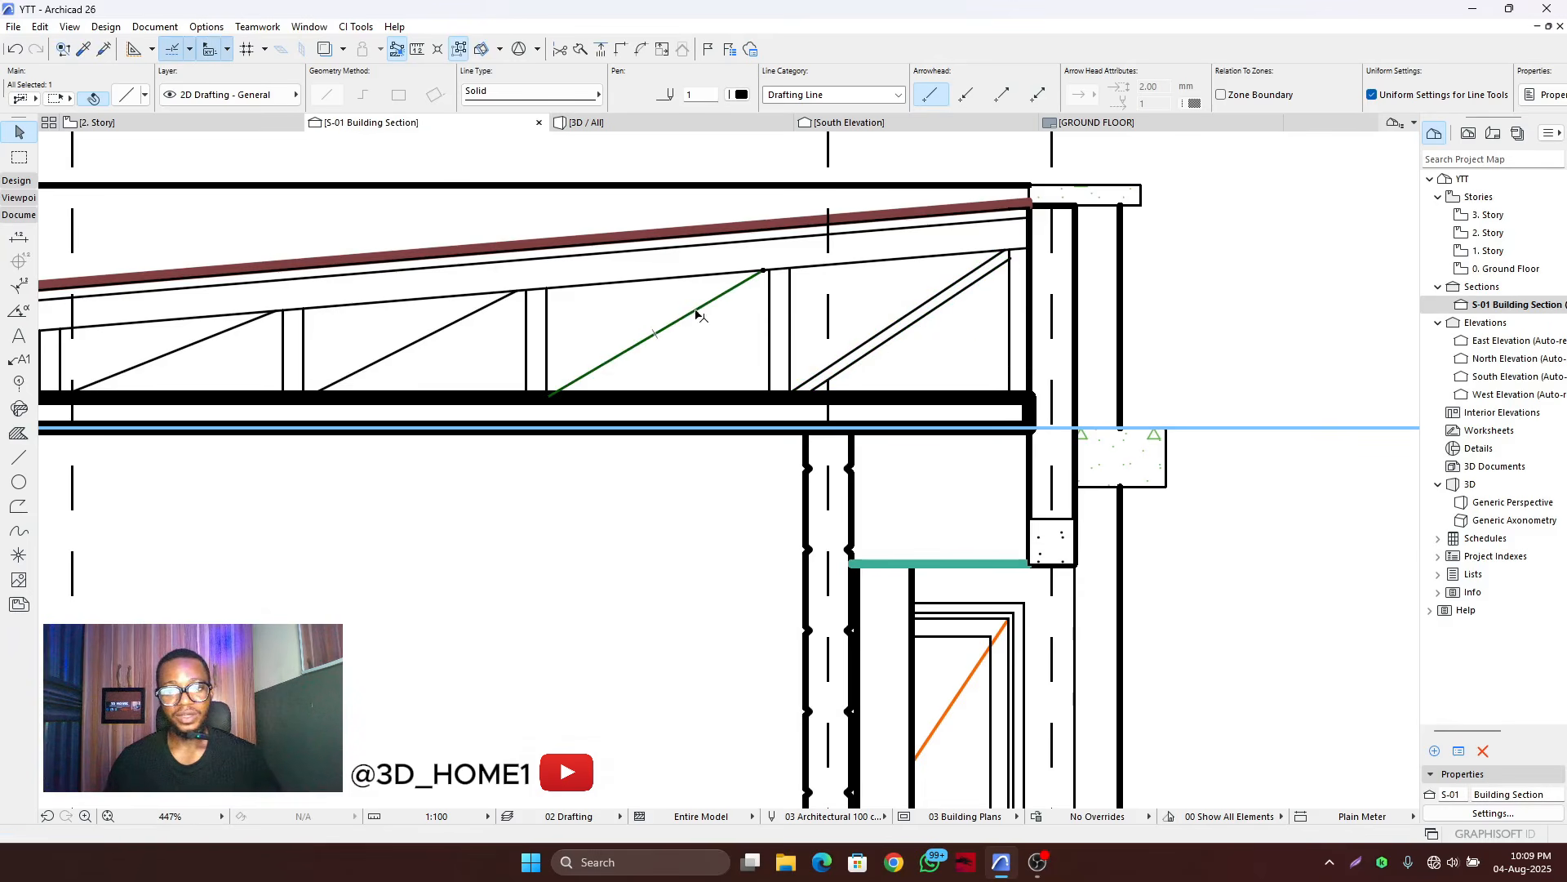
click(698, 311)
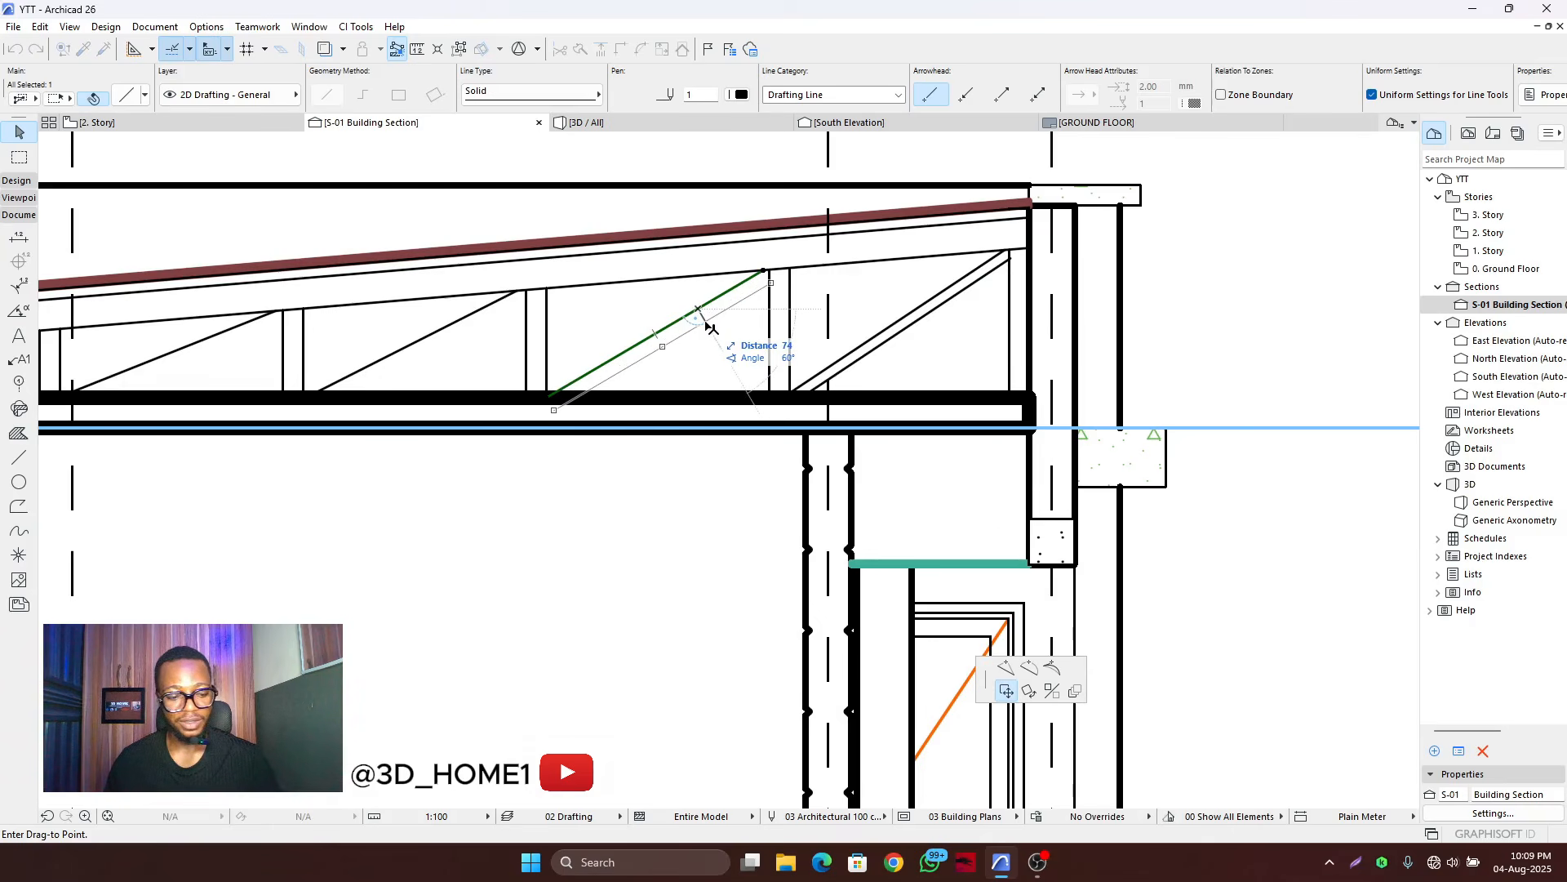
text(50)
key(Return)
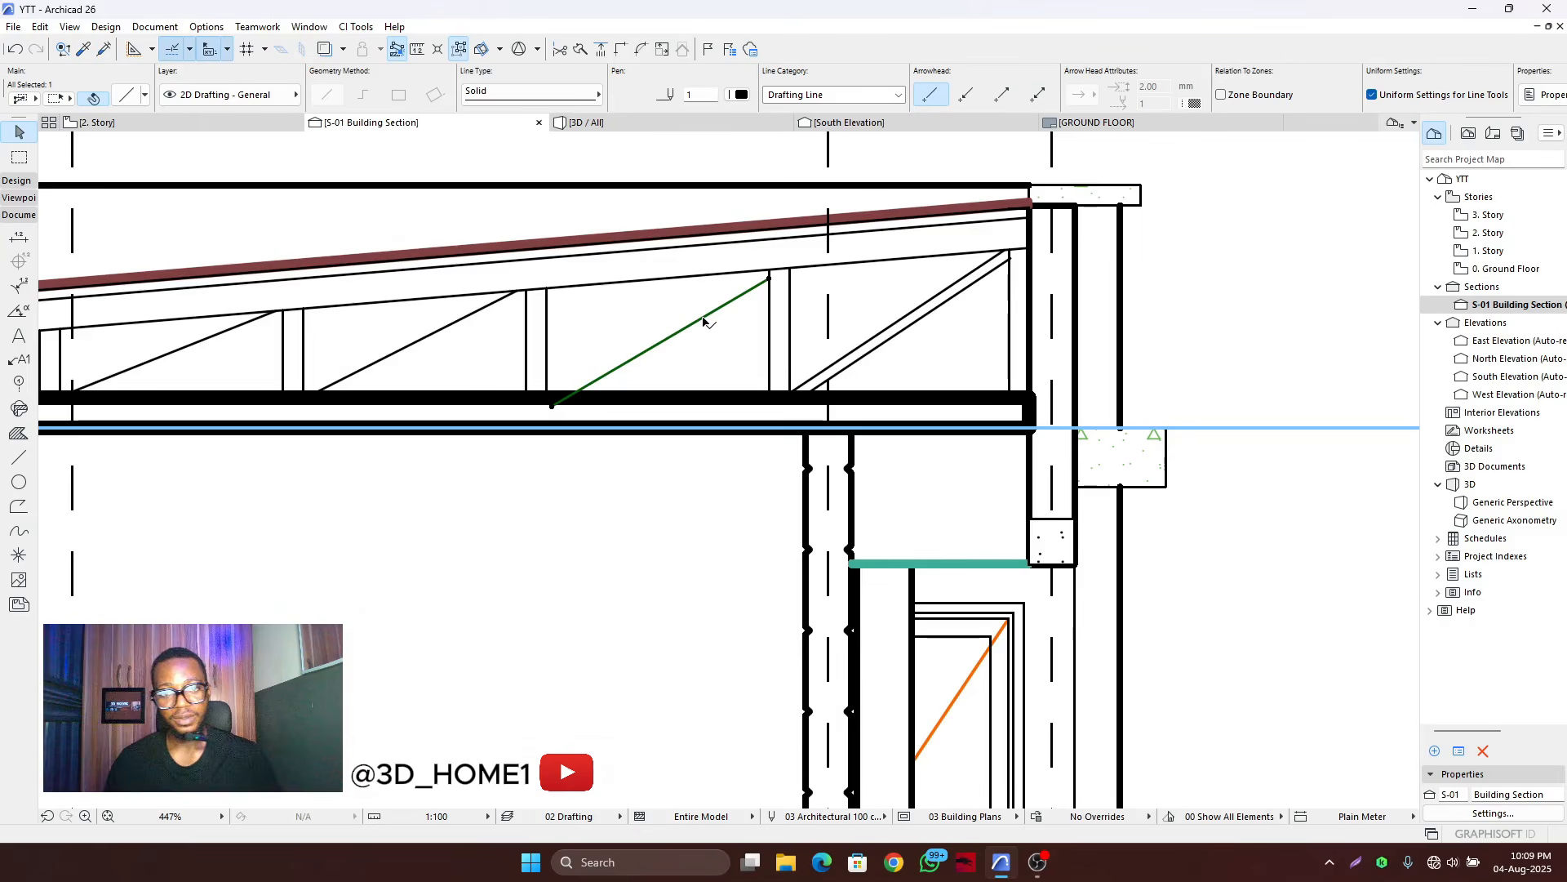
click(704, 311)
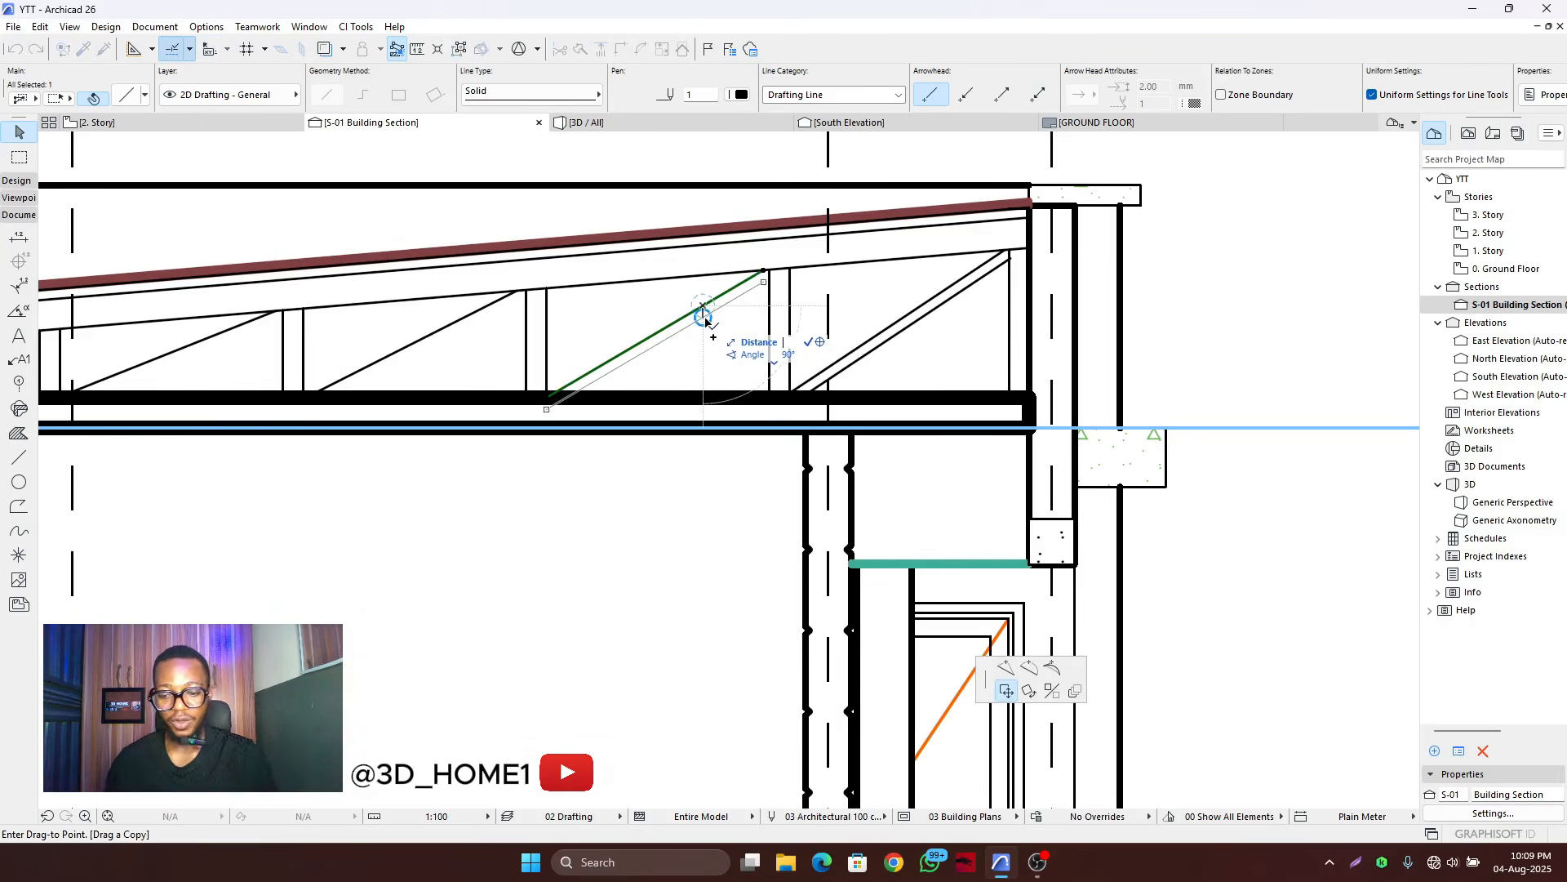
text(50)
key(Return)
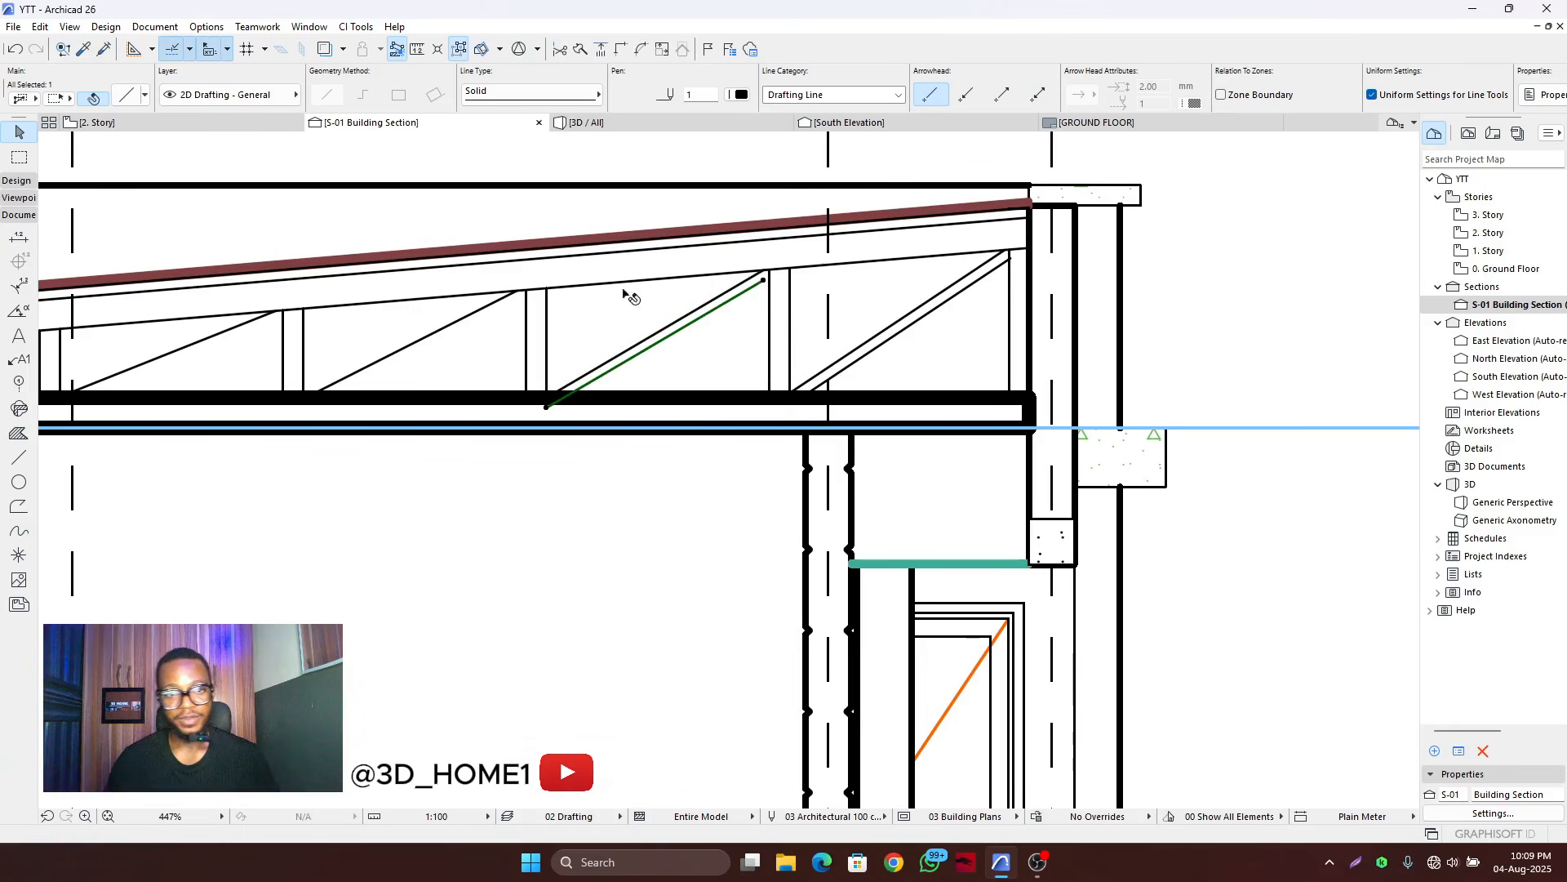
- Try to copy the diagonals of the third and fourth bays from the high end to just below the originals
click(482, 309)
click(482, 308)
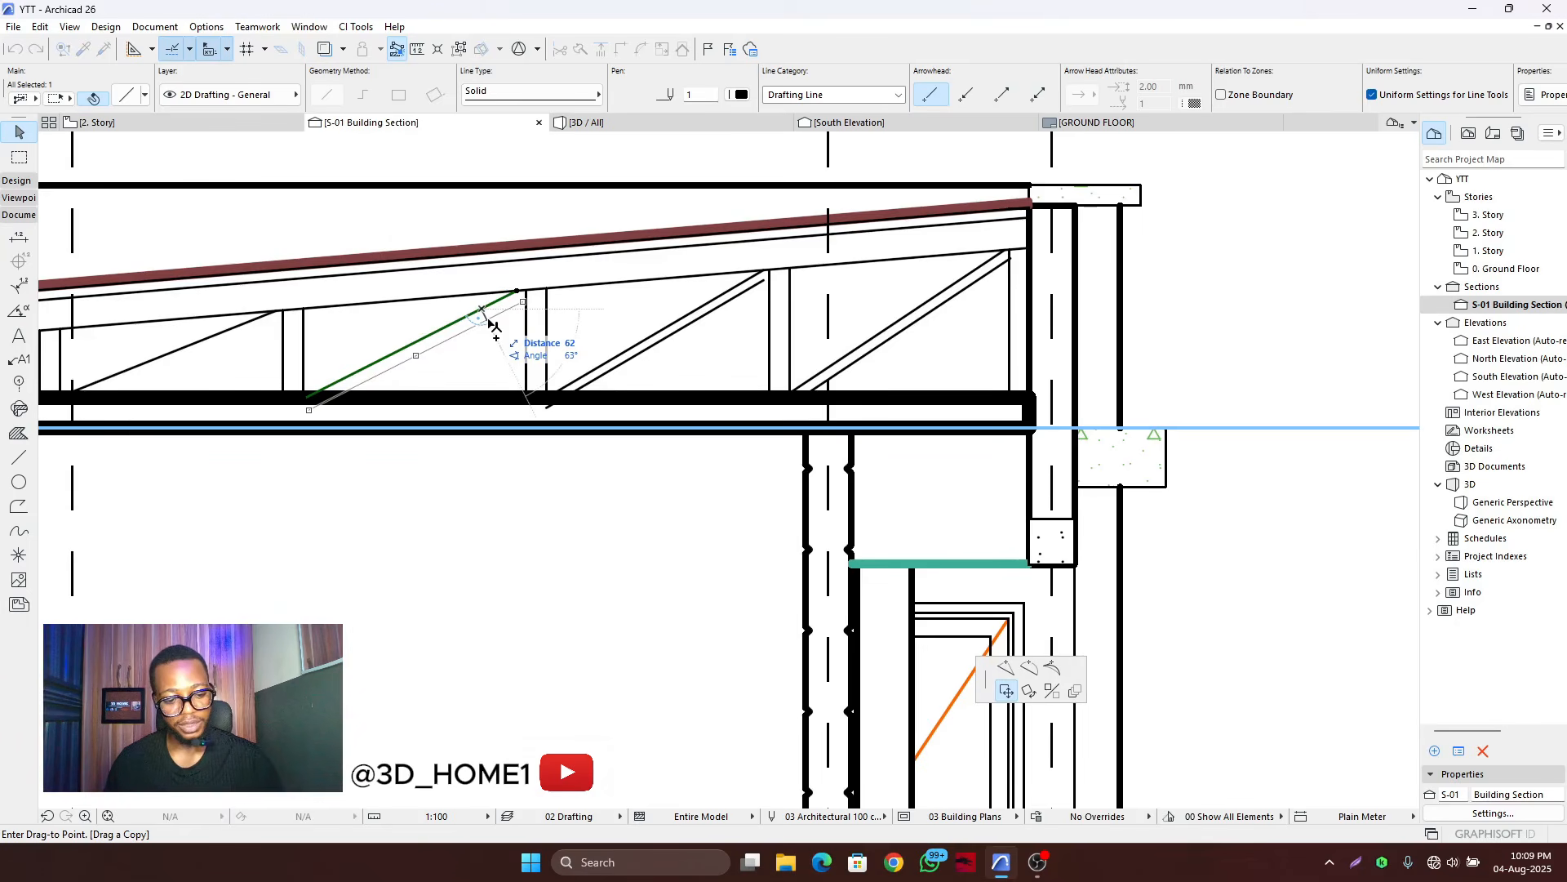
key(Return)
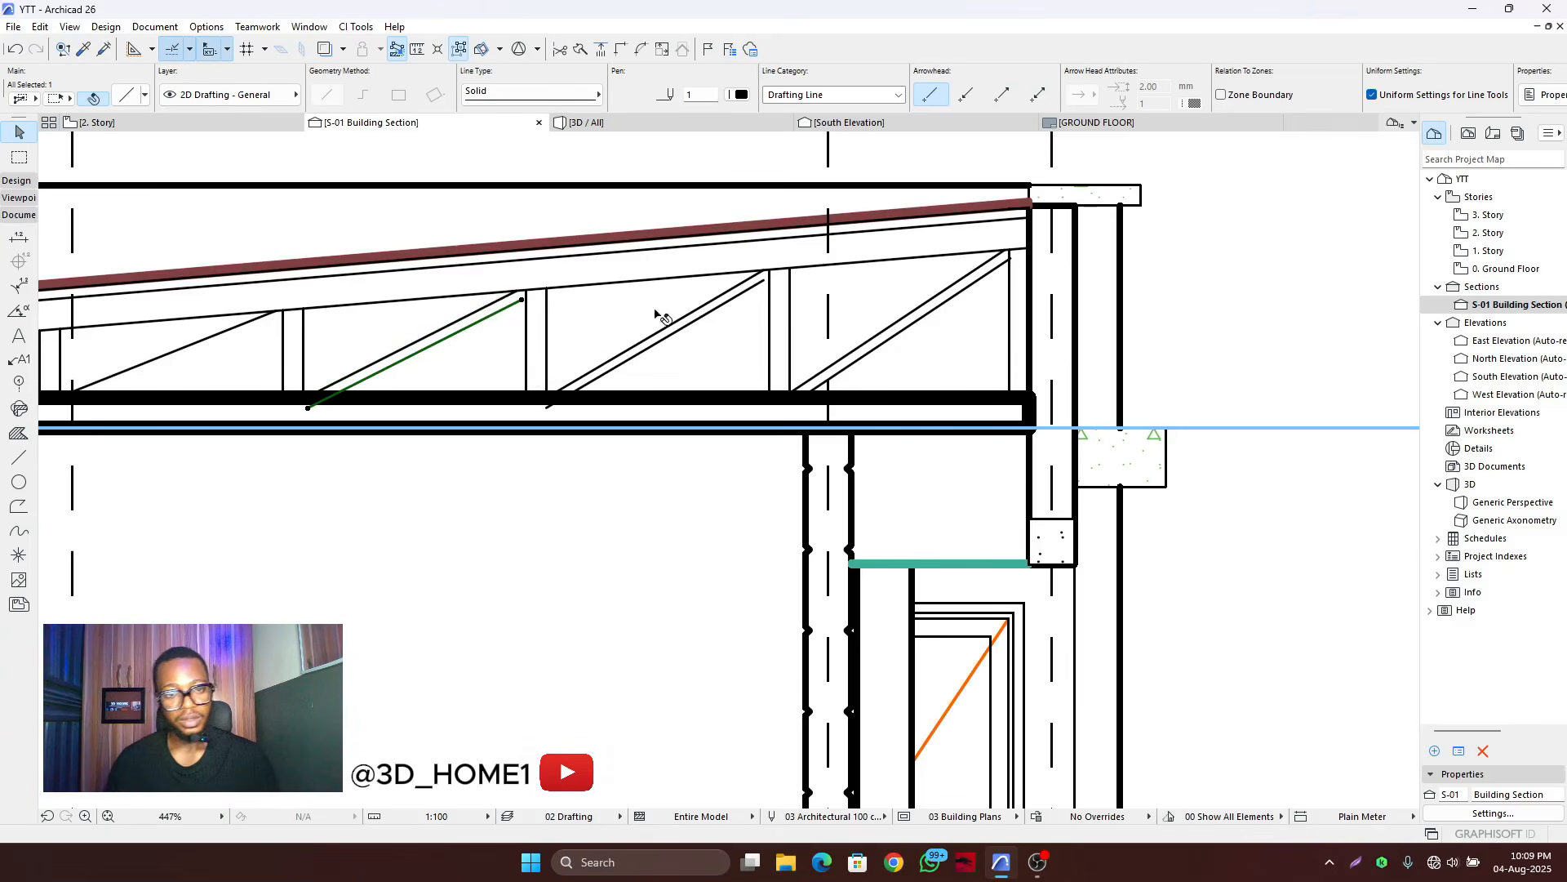
scroll(657, 313, down, 5)
scroll(622, 310, up, 5)
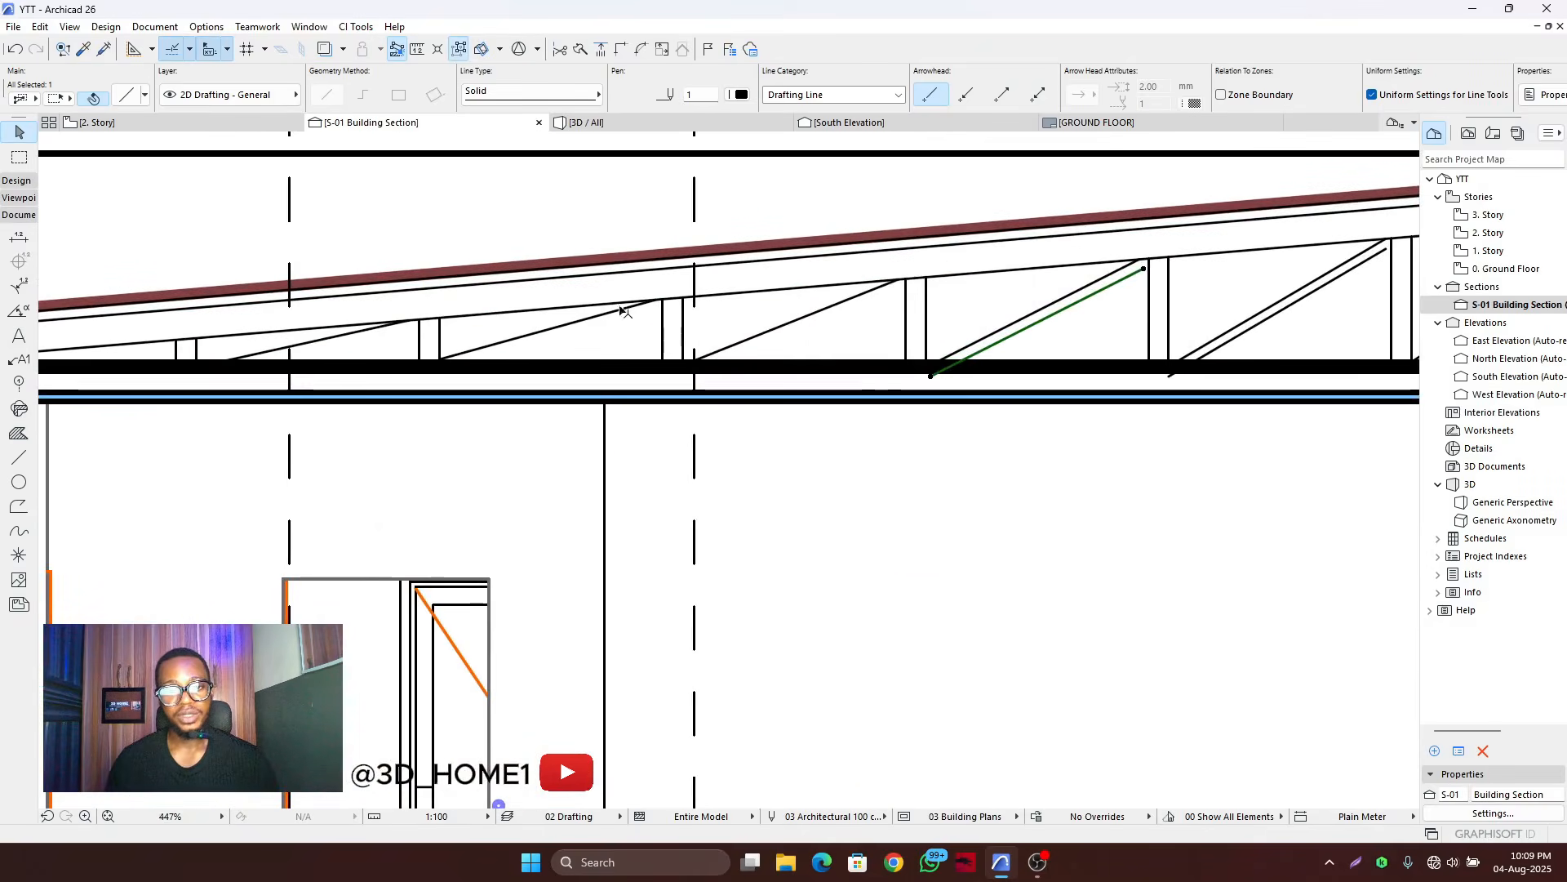
click(816, 317)
click(816, 315)
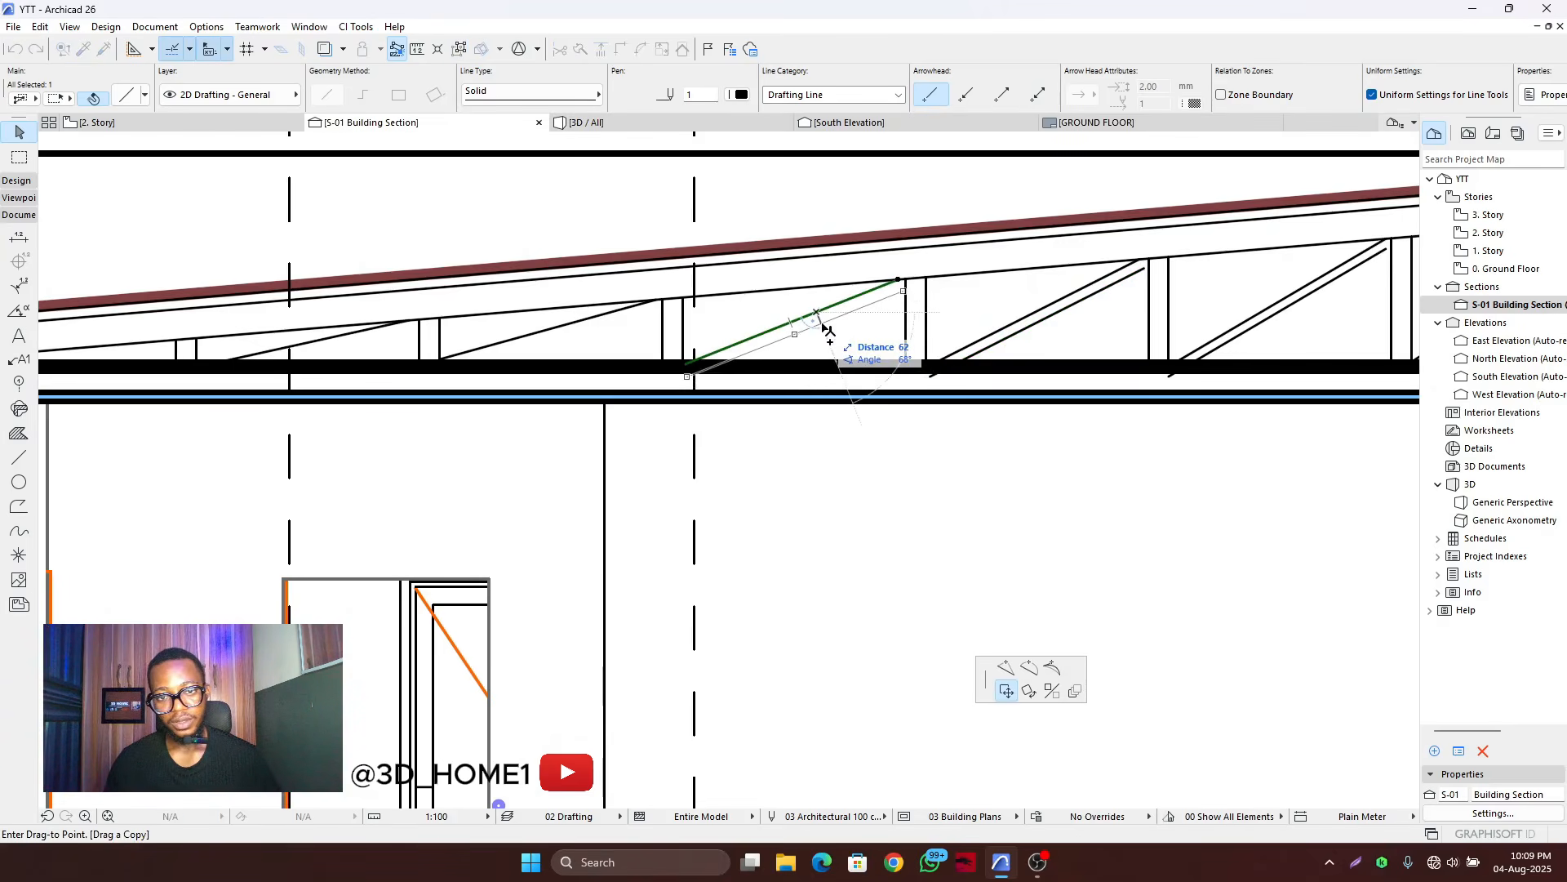
scroll(828, 329, down, 3)
scroll(845, 317, up, 4)
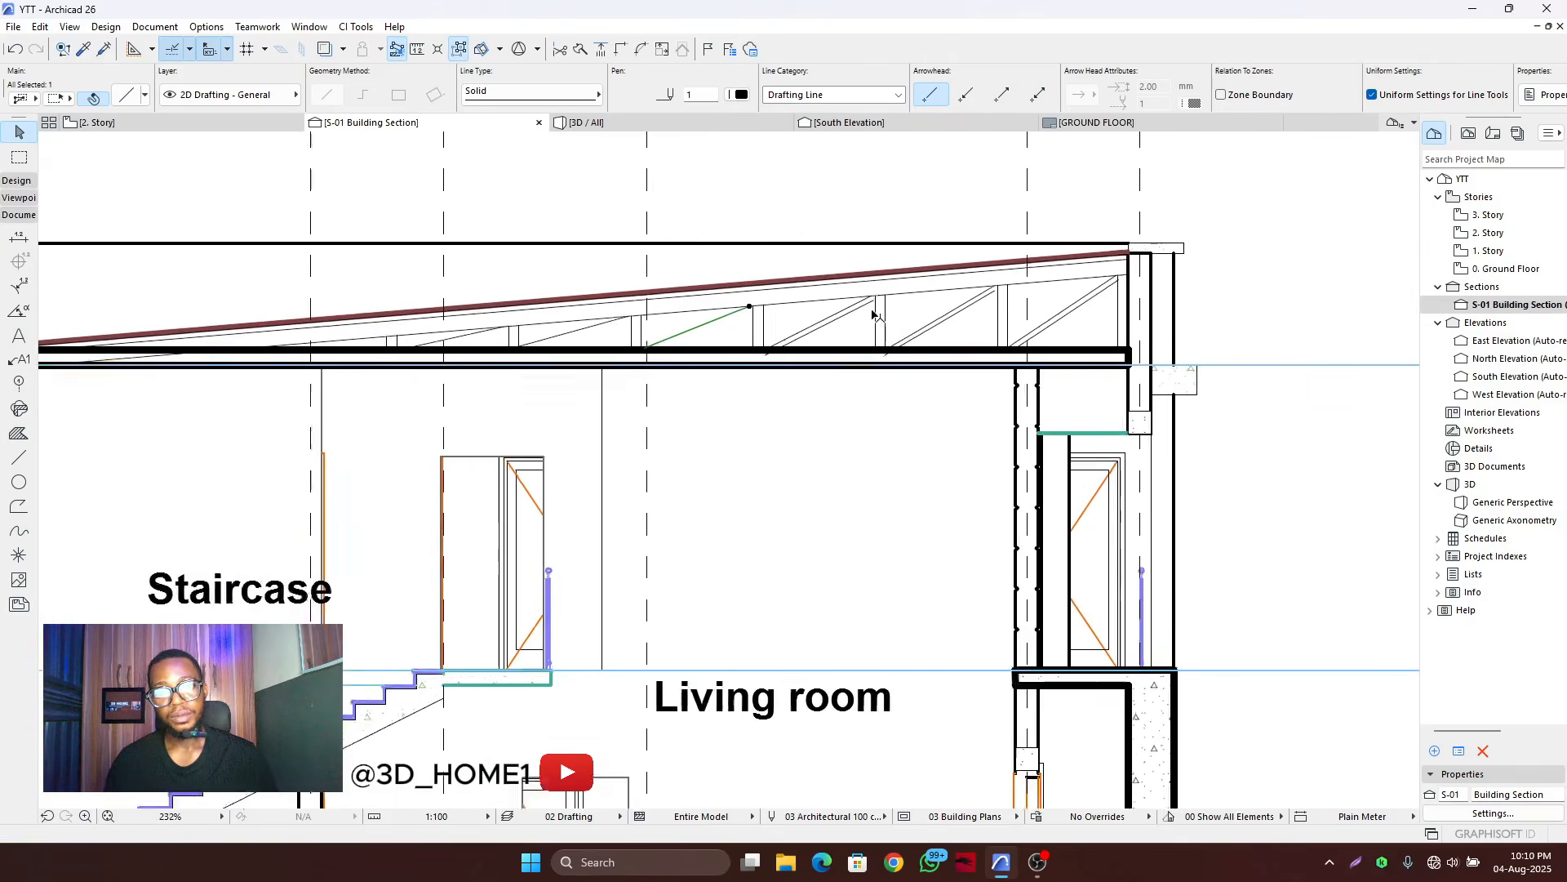
- Undo the parallel copies of the diagonals and clear the selection
key(Escape)
key(ctrl+z)
key(ctrl+z)
key(ctrl+z)
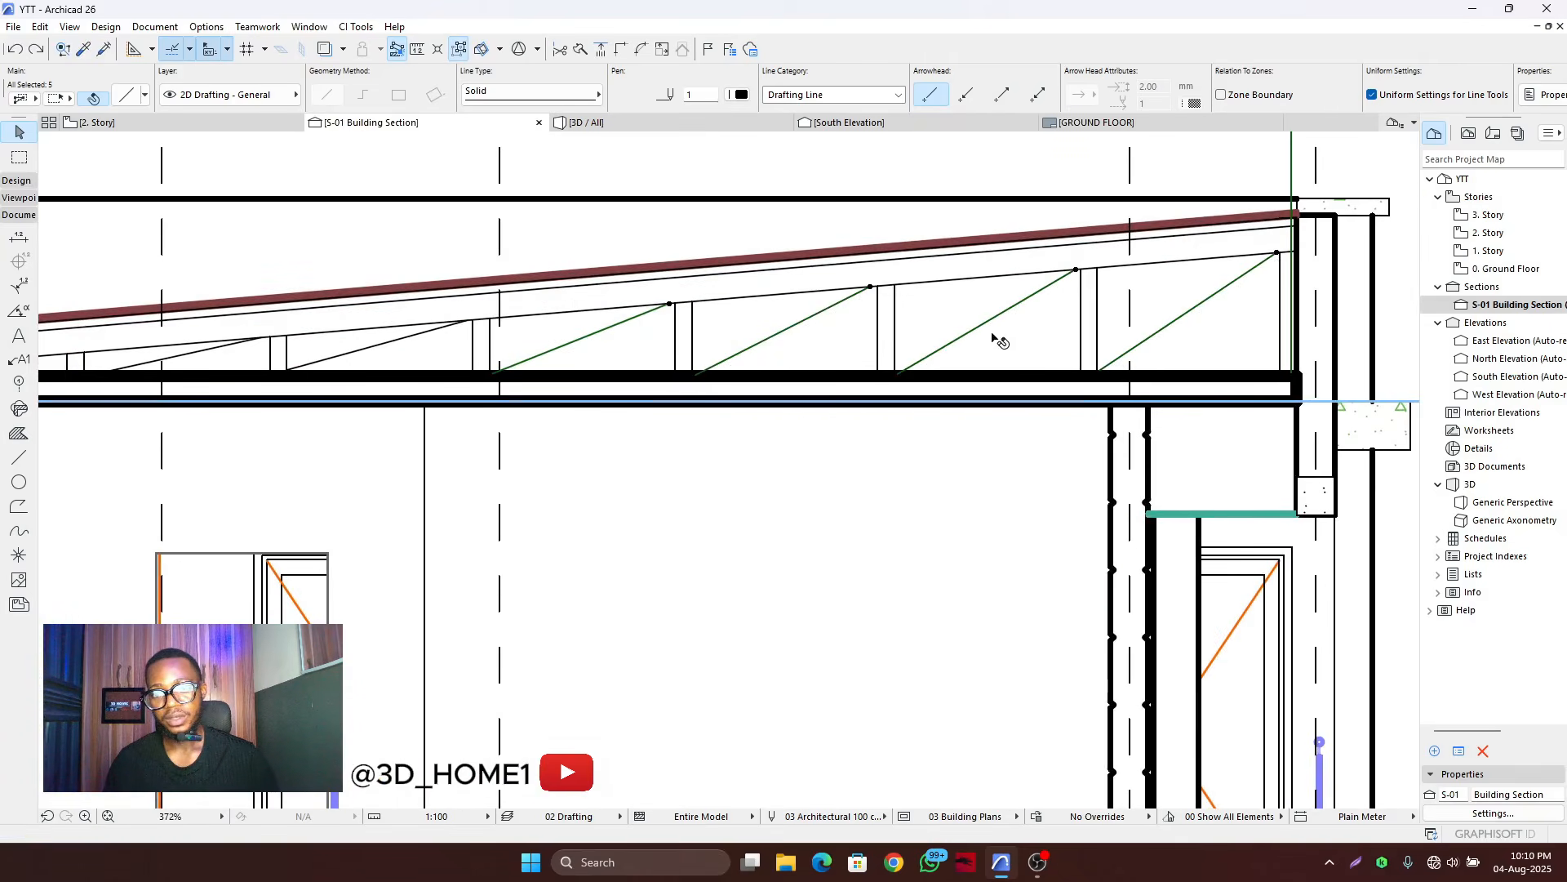
key(Escape)
- Delete the vertical line projecting above the roof at its high end
scroll(909, 318, down, 4)
scroll(1001, 372, up, 3)
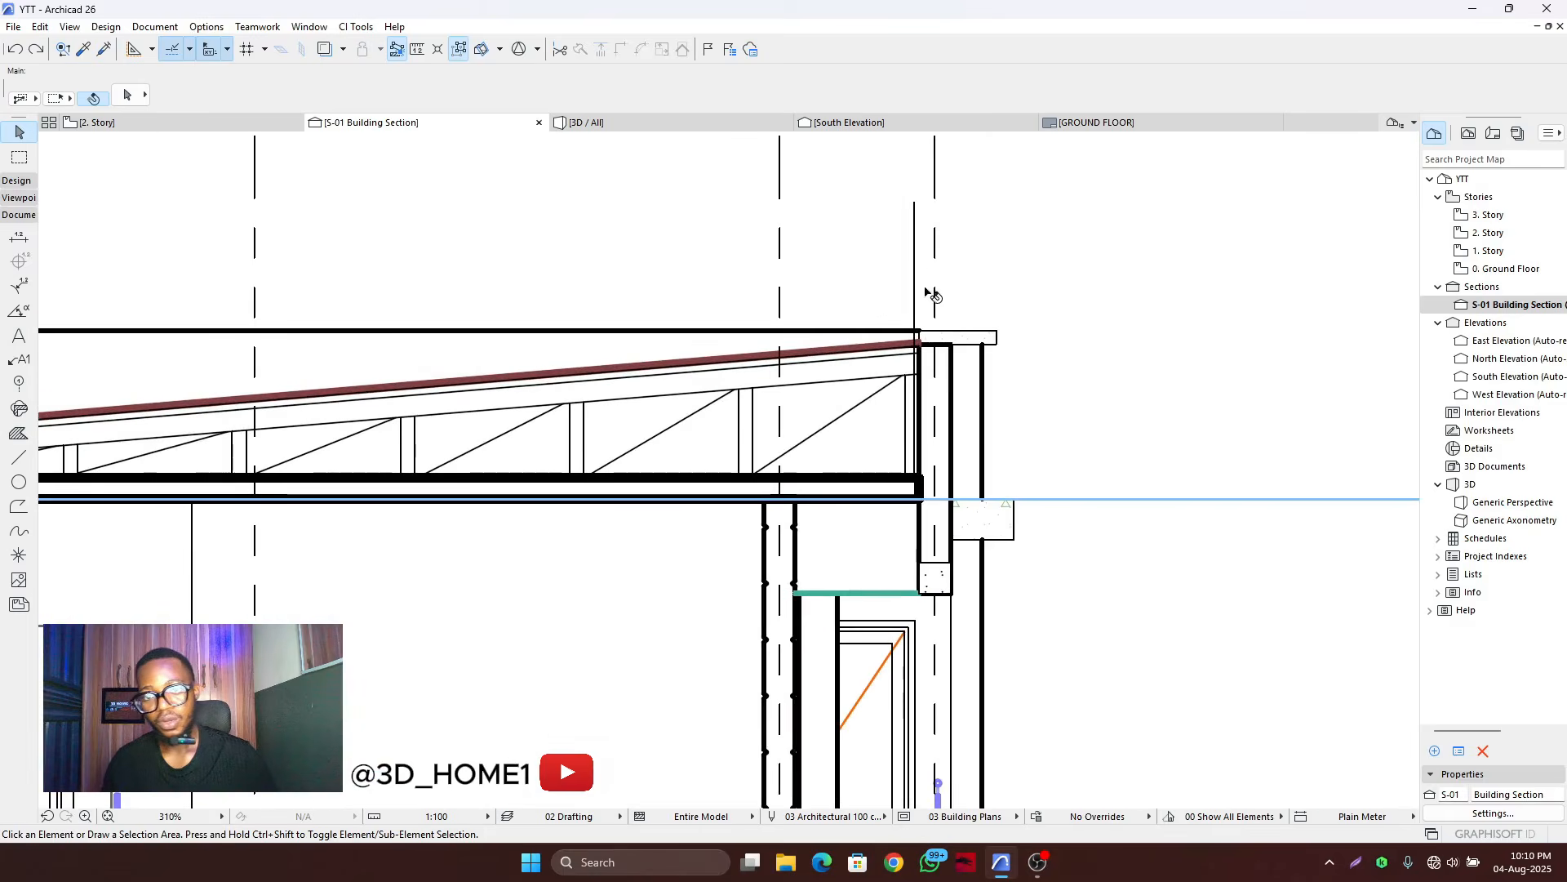
click(915, 286)
key(Delete)
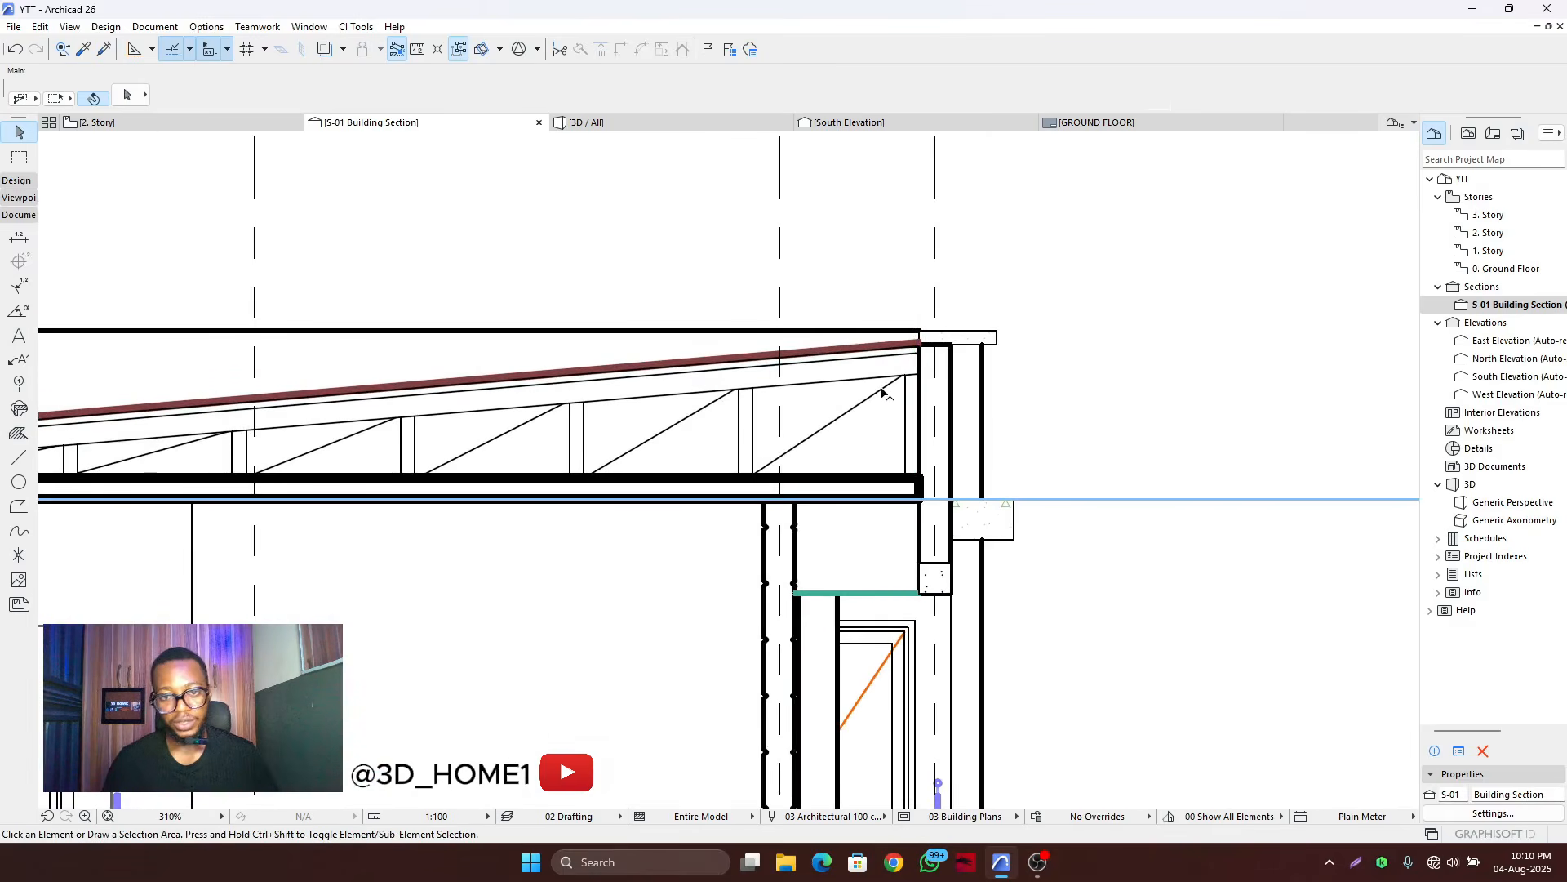
- Copy the tallest bay's diagonal 100 mm below the original
click(882, 390)
click(880, 390)
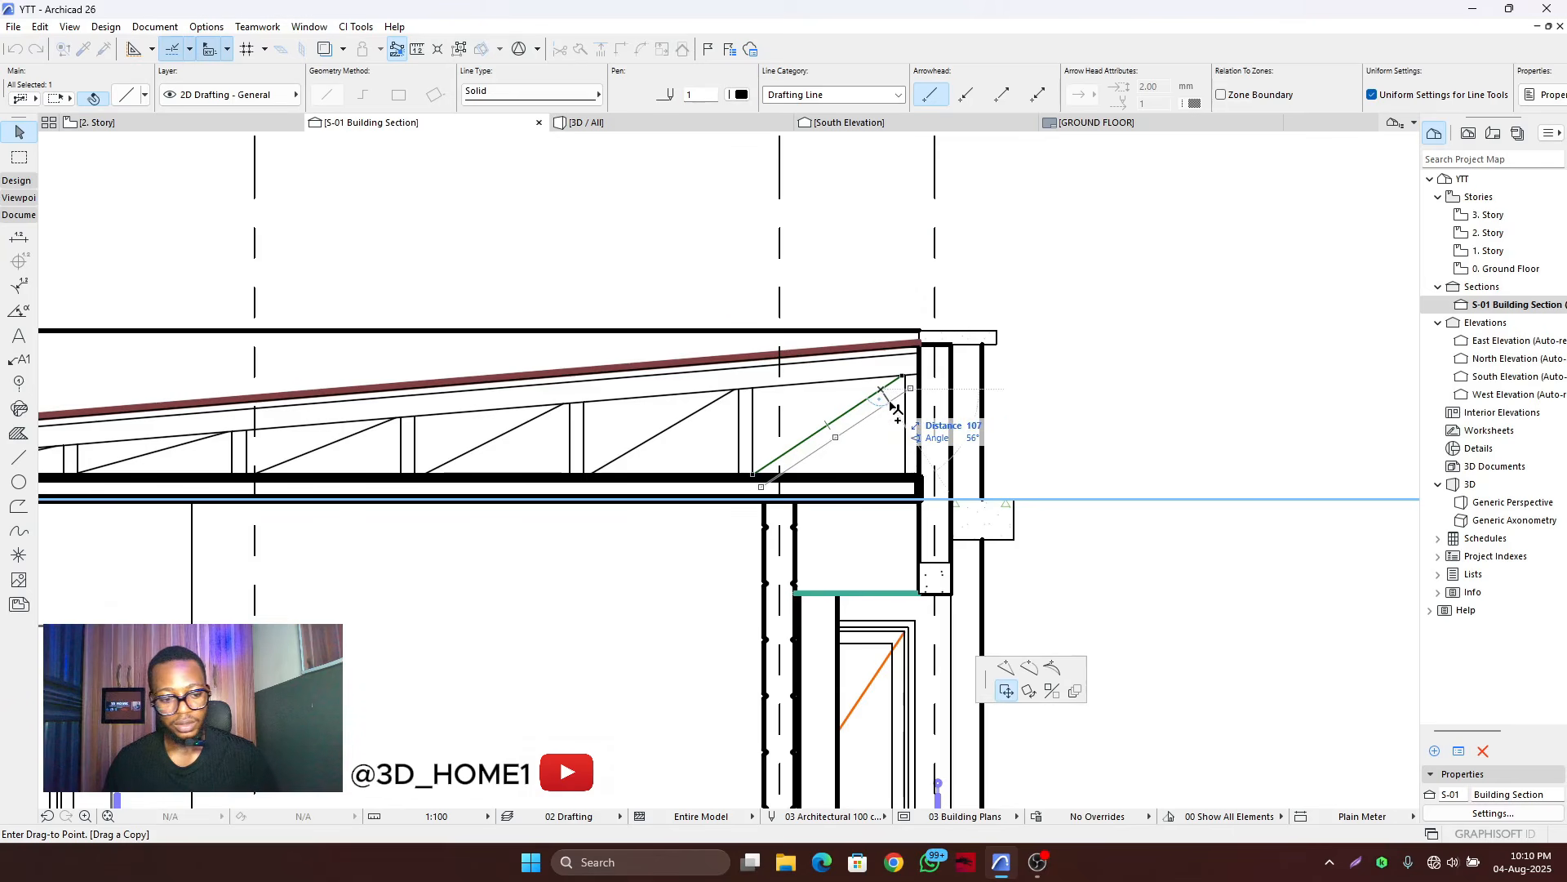
text(100)
key(Return)
scroll(889, 402, down, 3)
scroll(800, 398, up, 3)
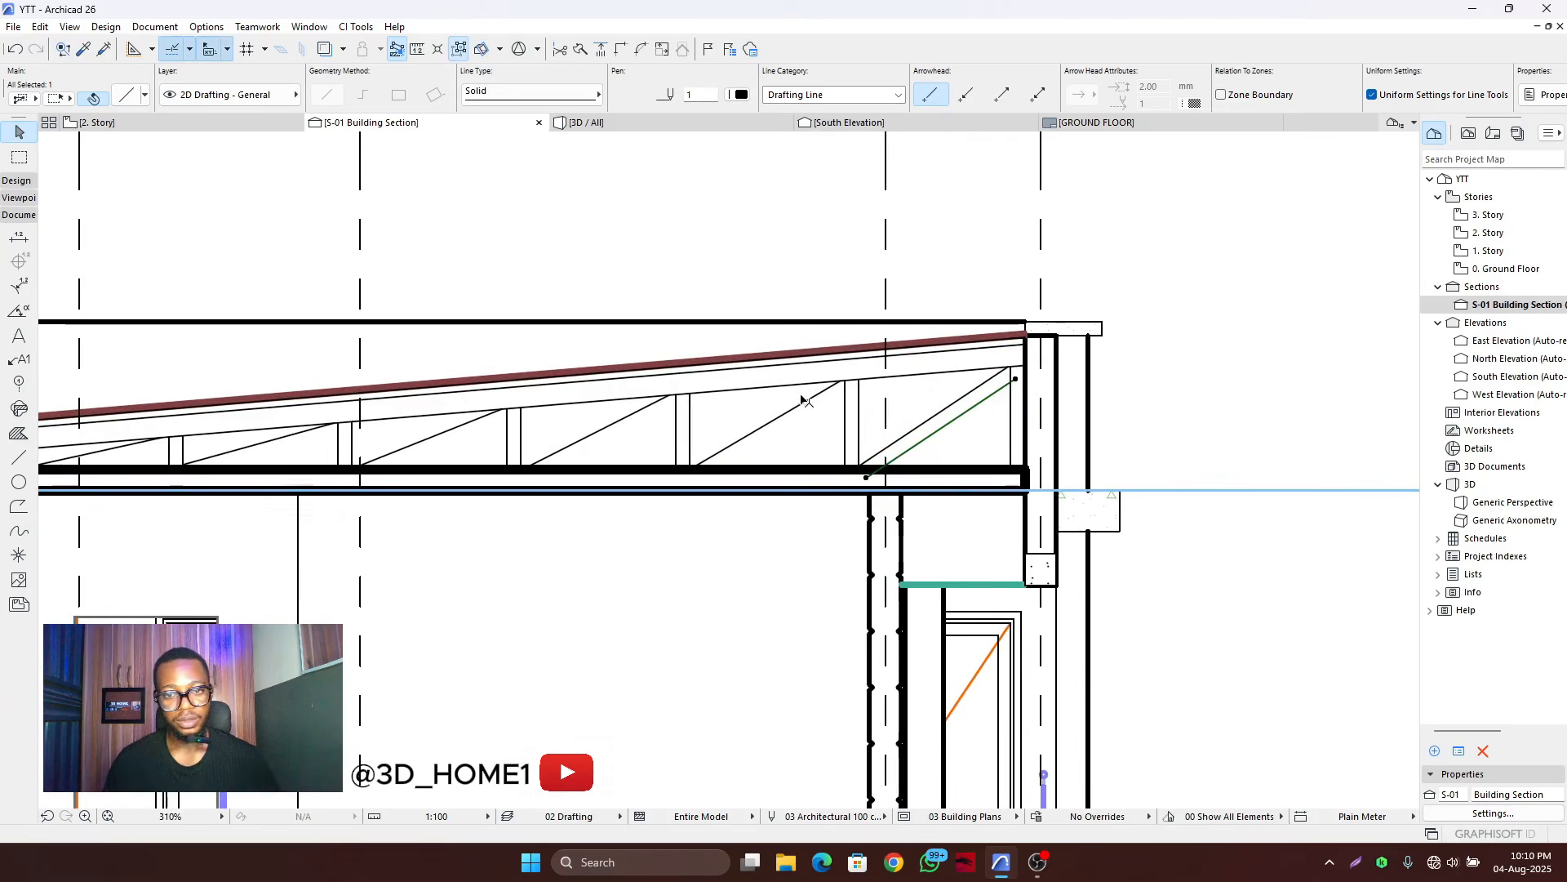
- Copy the second-tallest bay's diagonal 100 mm below the original
click(799, 404)
click(801, 409)
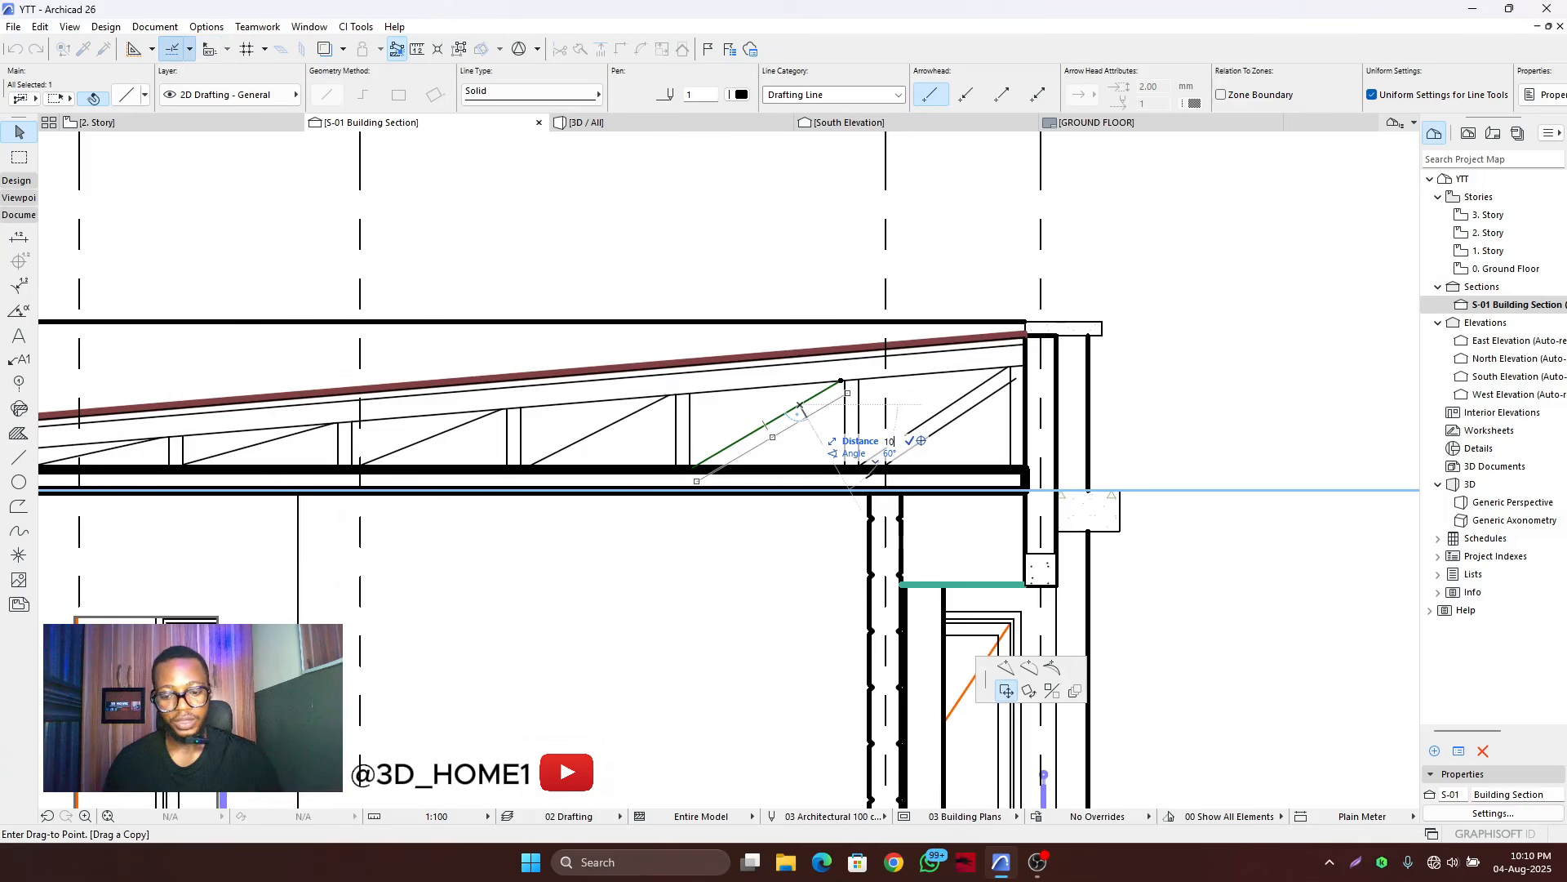
click(811, 419)
scroll(808, 418, down, 3)
scroll(737, 400, up, 3)
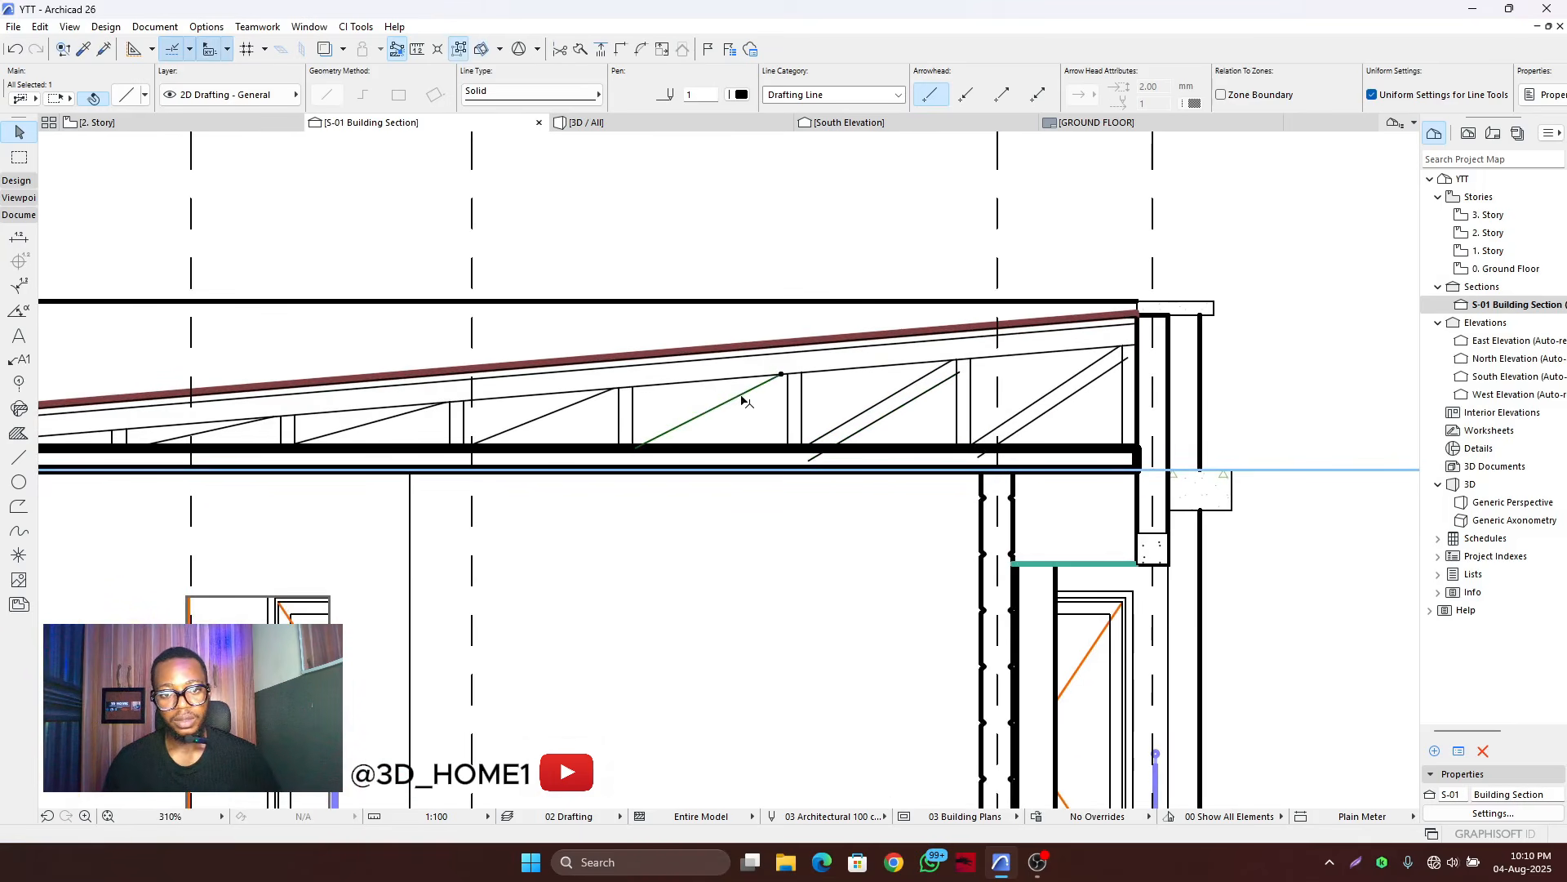
- Copy the diagonals of the third and fourth bays from the high end 100 mm below their originals
click(742, 398)
text(100)
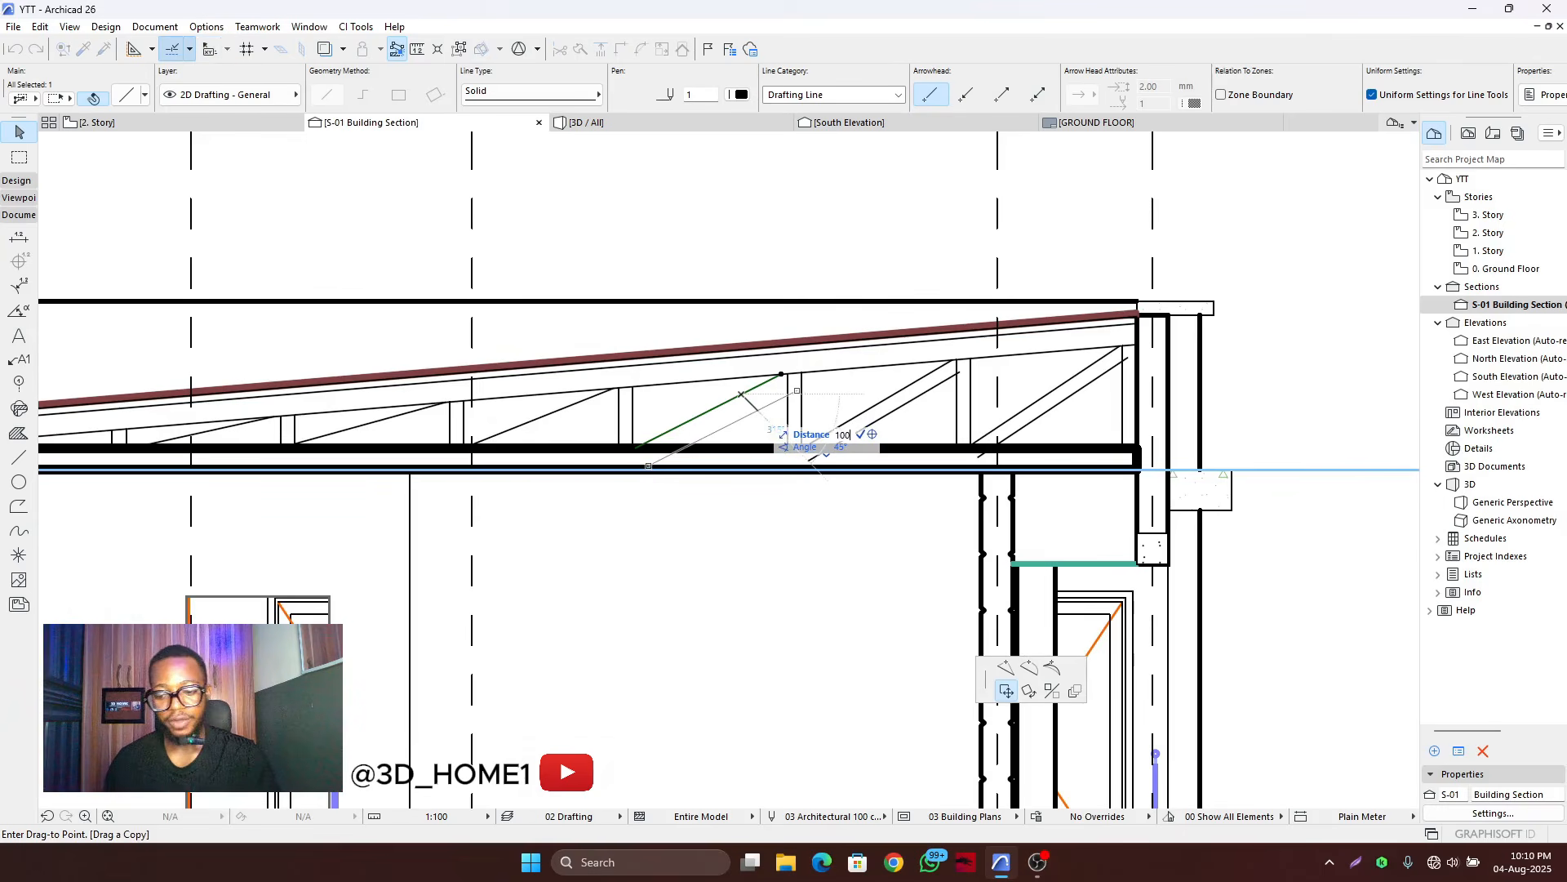
scroll(810, 390, up, 2)
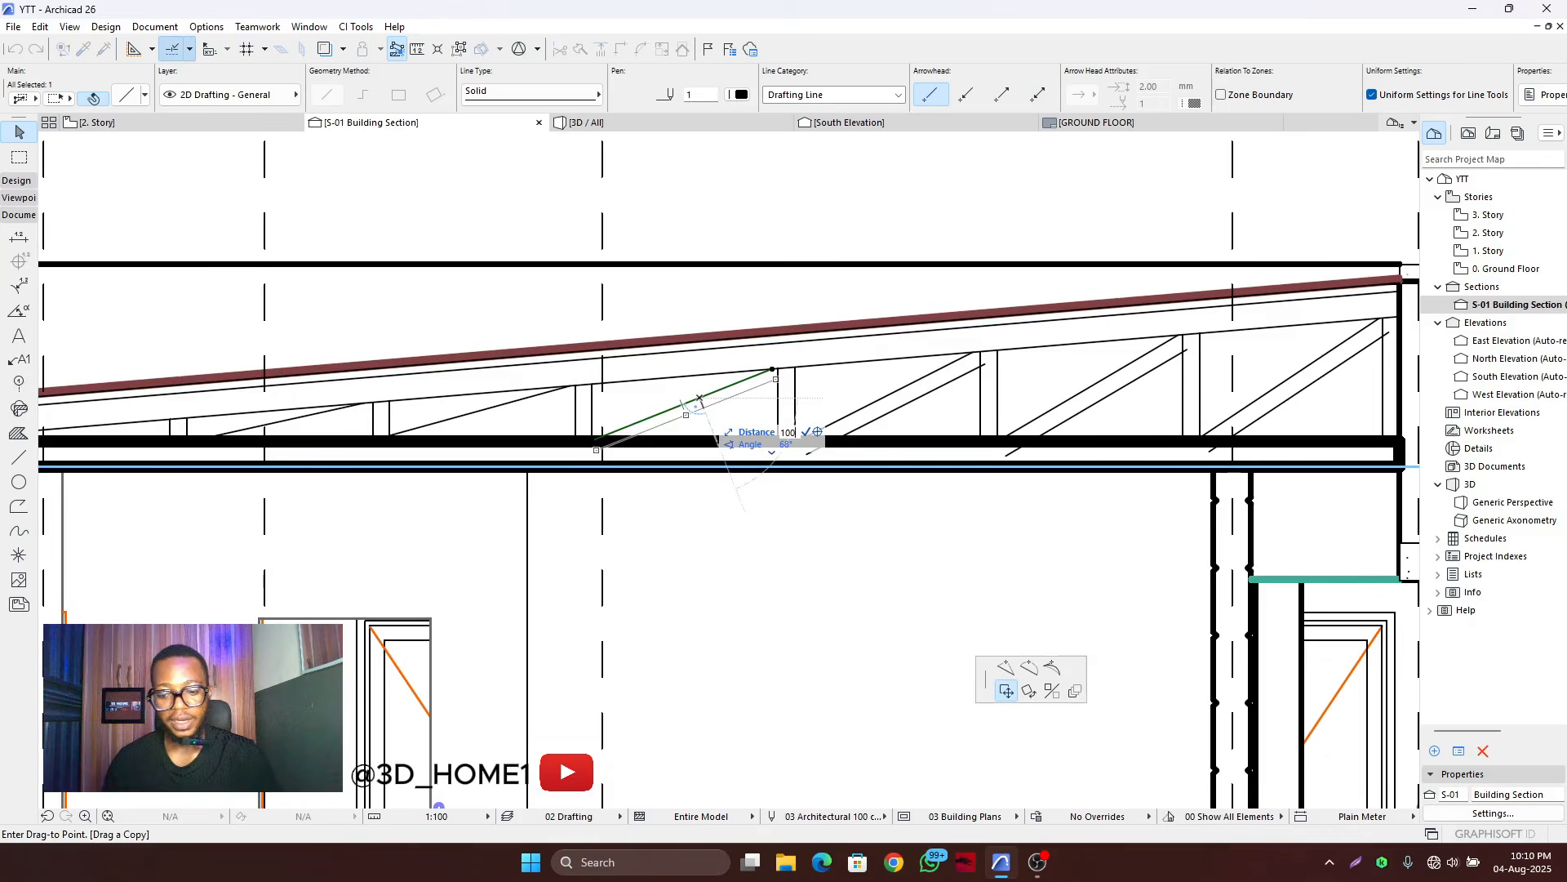
click(718, 418)
- Copy the diagonals of the fifth and sixth bays from the high end 100 mm below their originals
scroll(819, 411, up, 2)
click(639, 401)
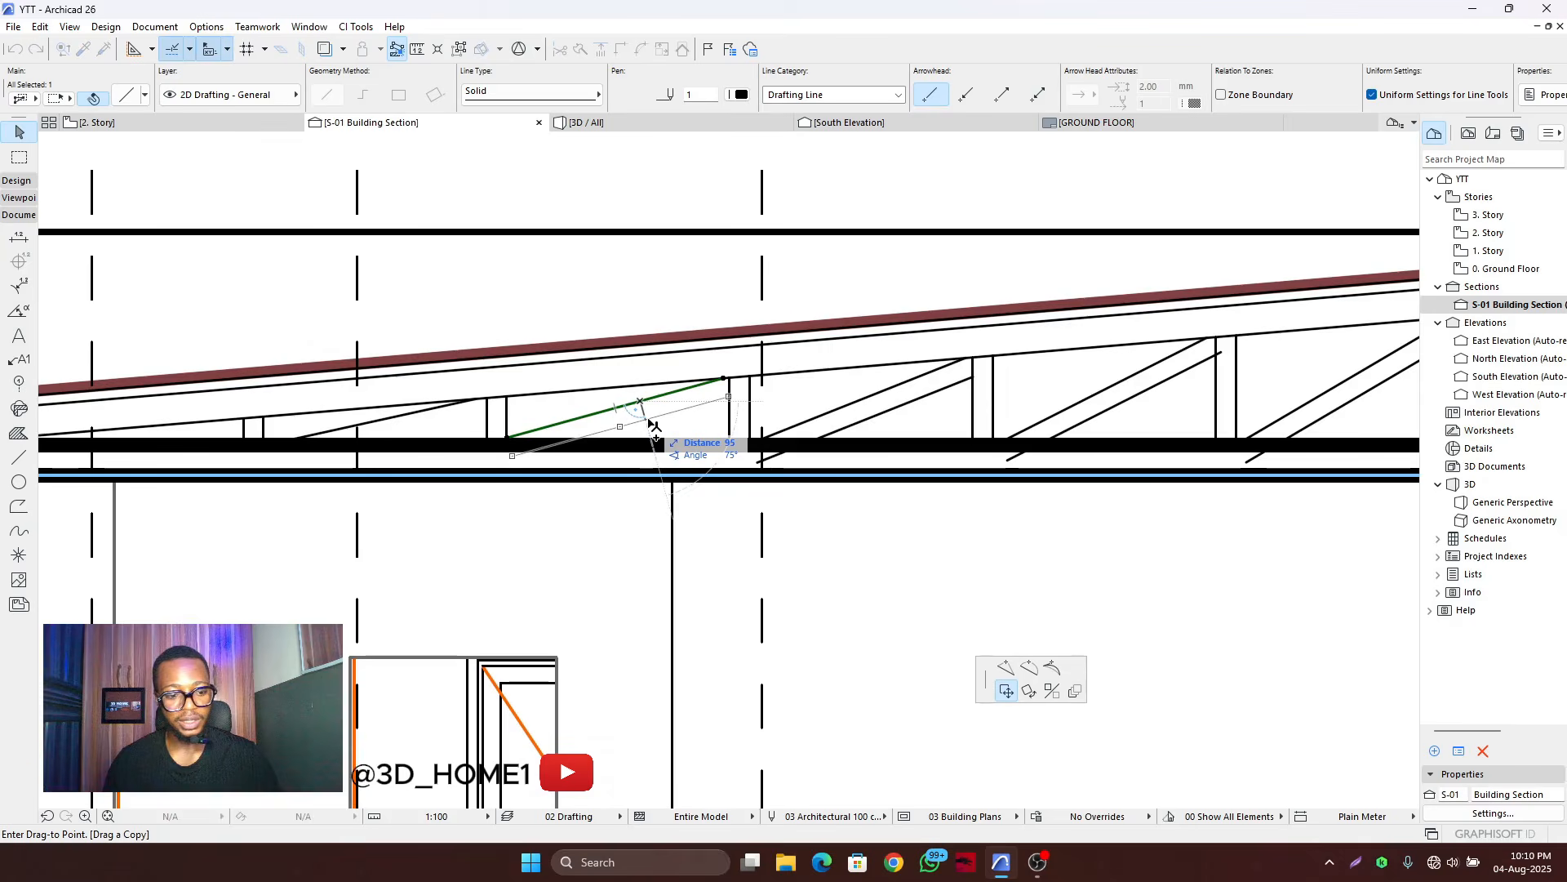
text(100)
key(Return)
scroll(694, 400, down, 2)
scroll(565, 409, up, 2)
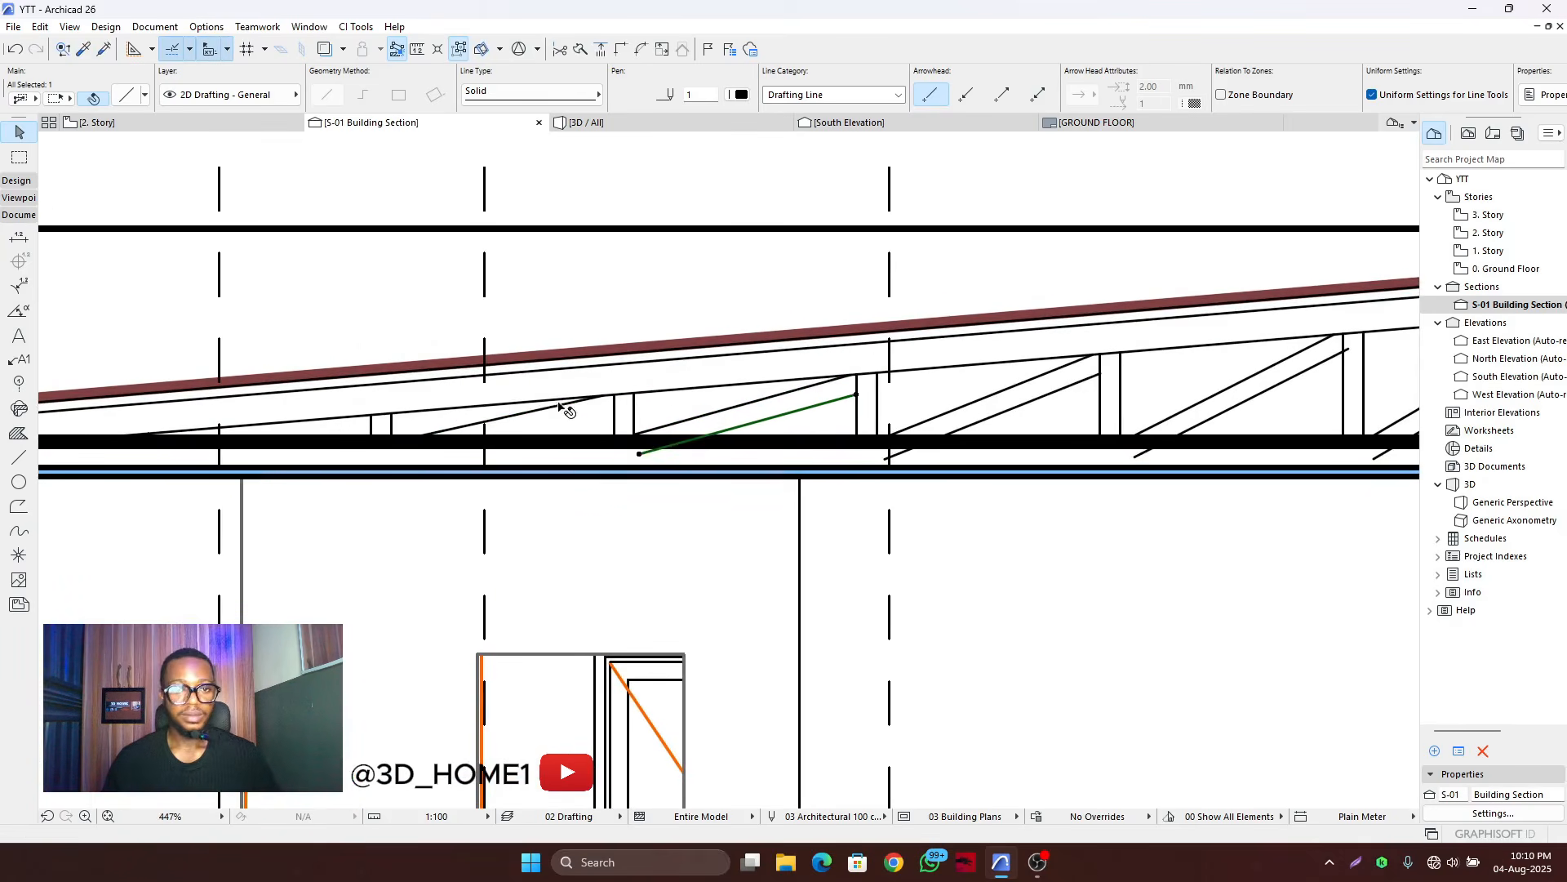
click(561, 405)
click(563, 404)
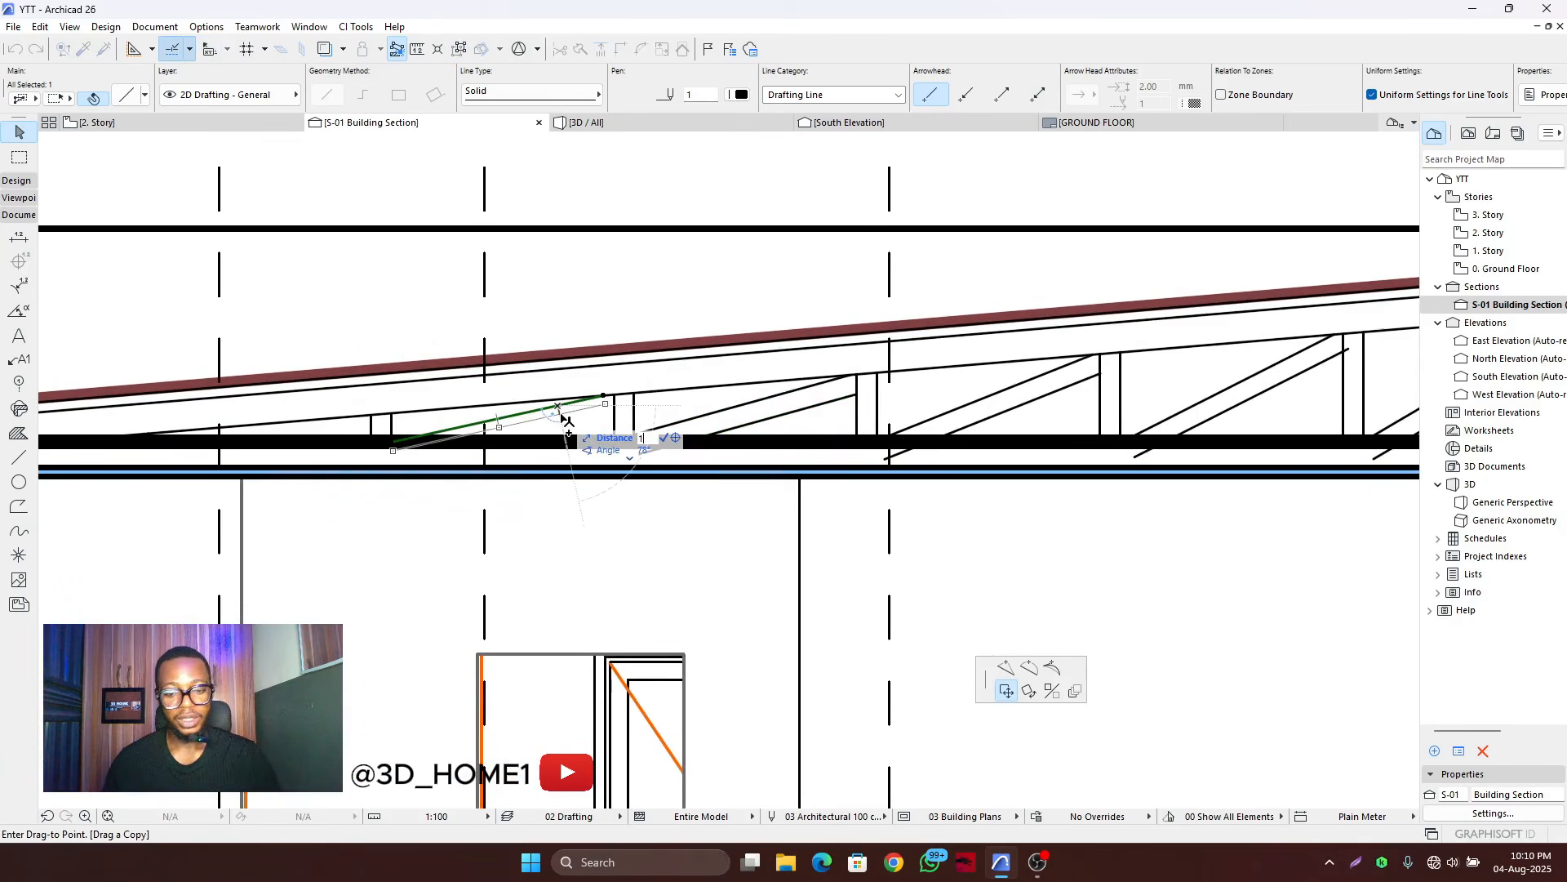
key(Return)
key(Escape)
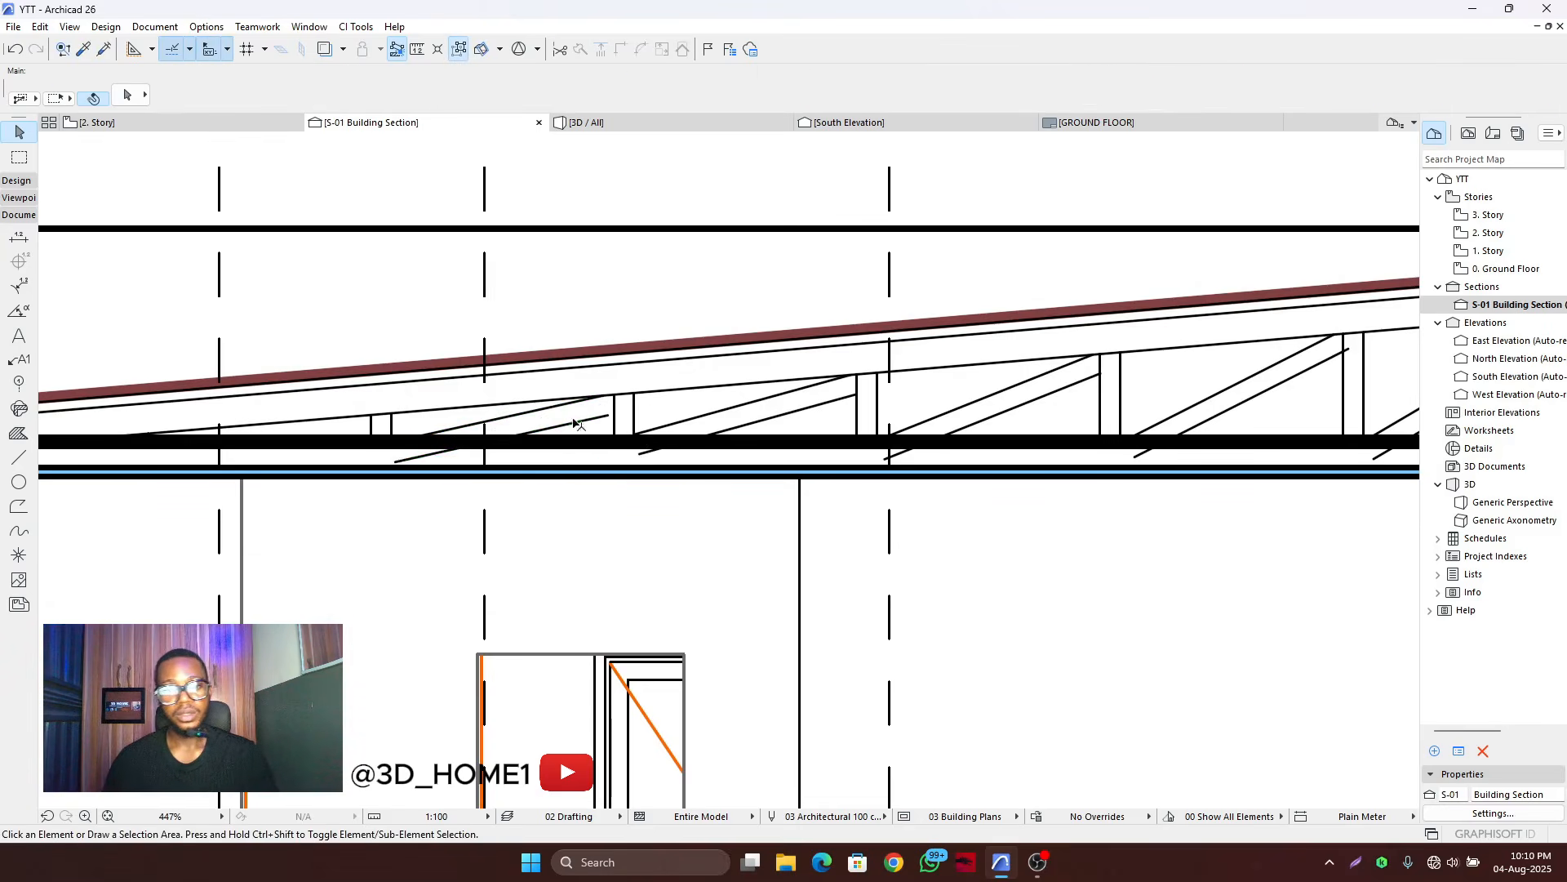
- Trim the copied diagonals' ends that overhang below the tie beam, working from the low-end bays towards the taller ones
scroll(620, 418, up, 3)
click(614, 411)
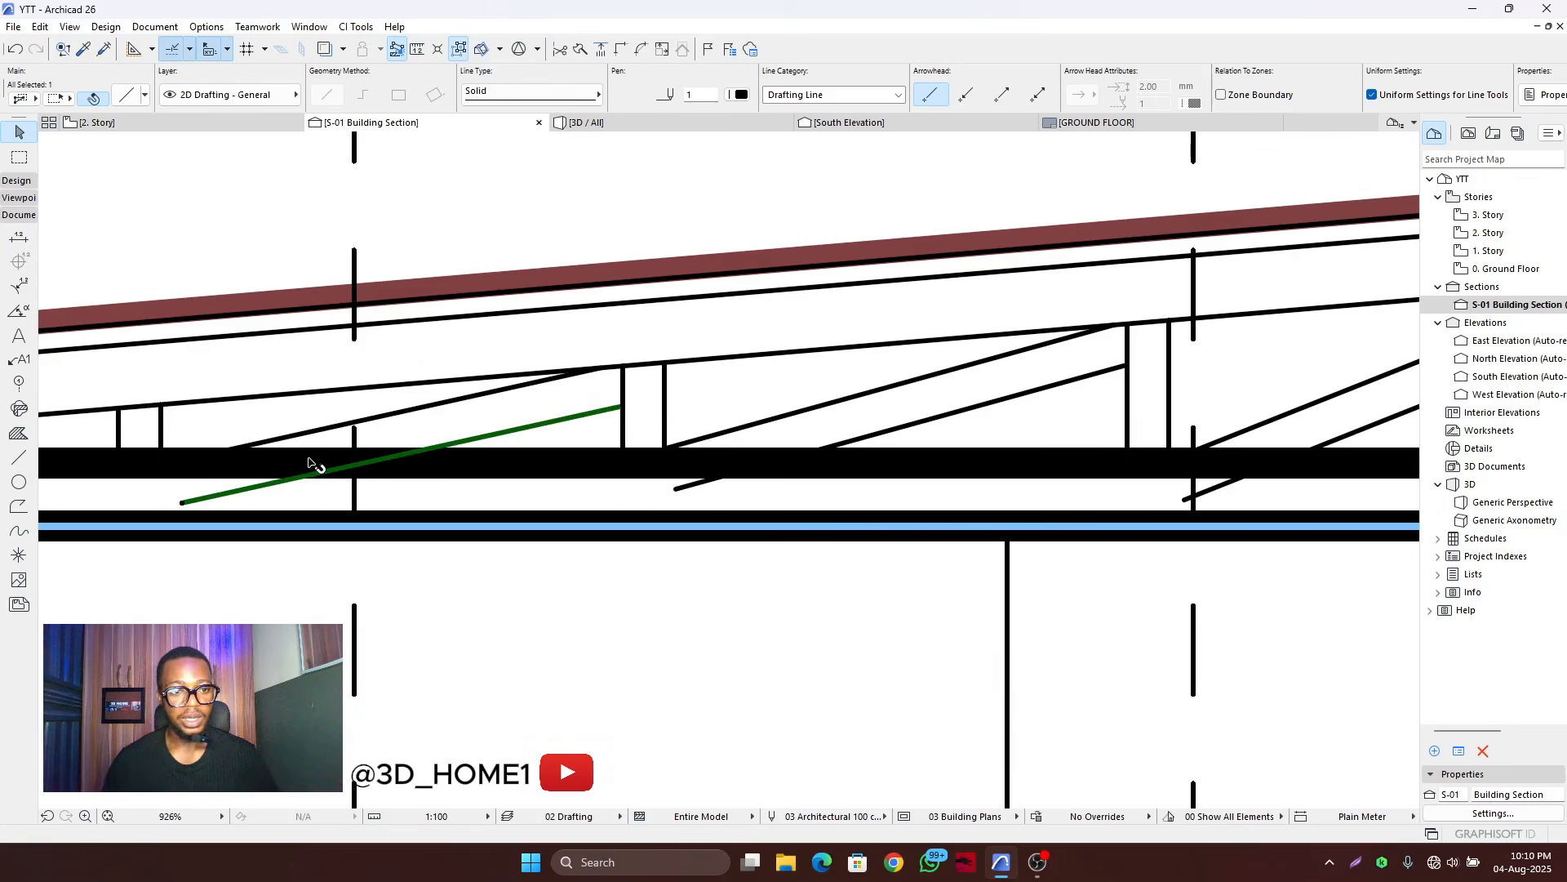
ctrl+click(250, 494)
scroll(368, 487, down, 1)
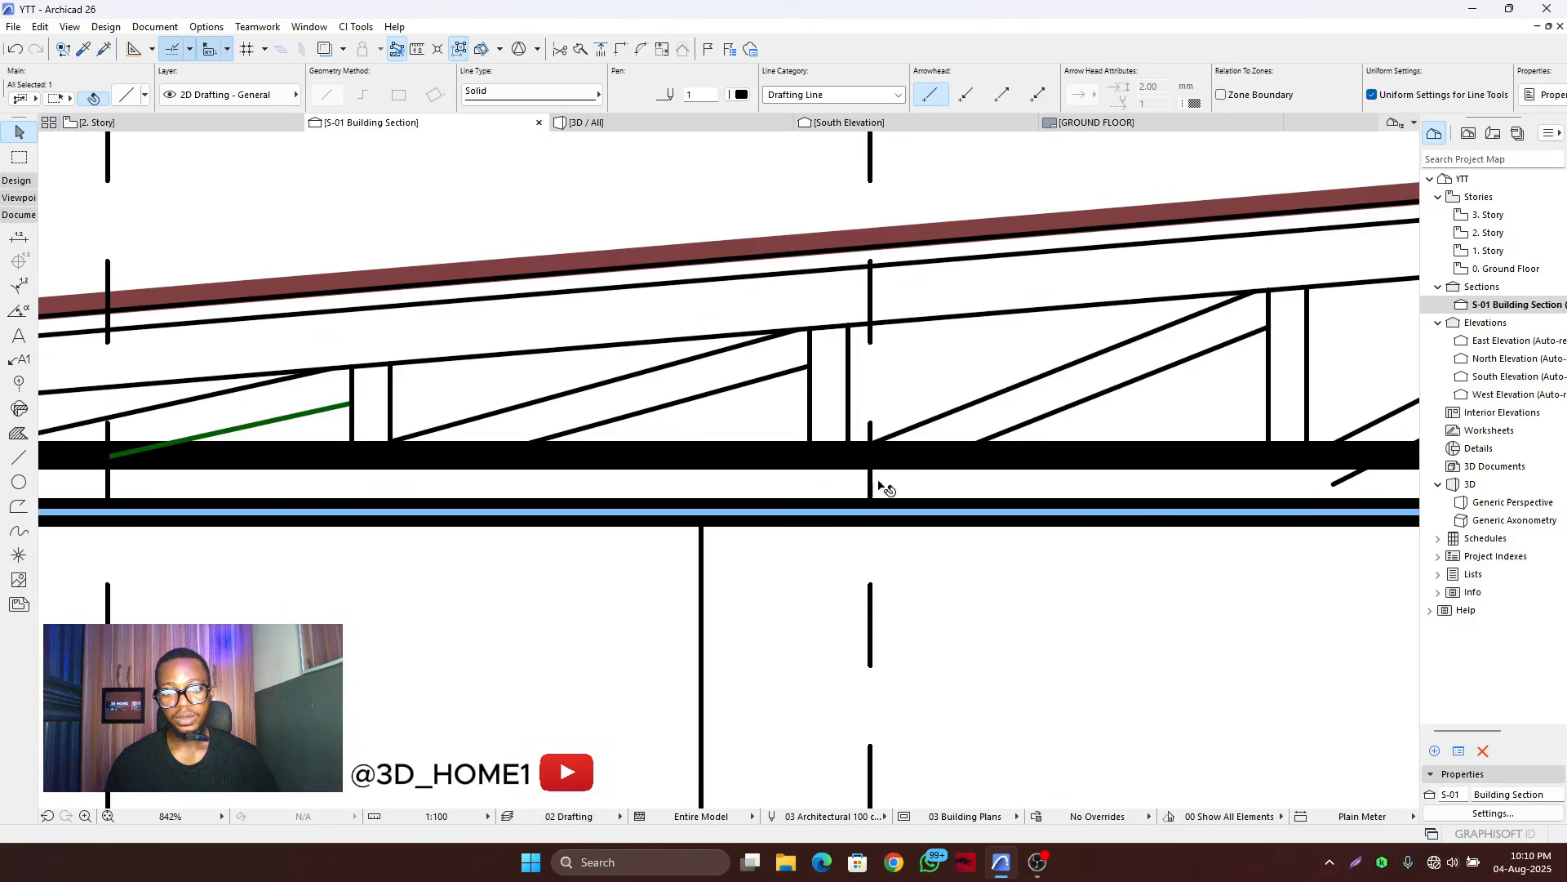
scroll(343, 415, down, 3)
scroll(850, 444, up, 4)
scroll(430, 388, down, 4)
scroll(880, 439, up, 4)
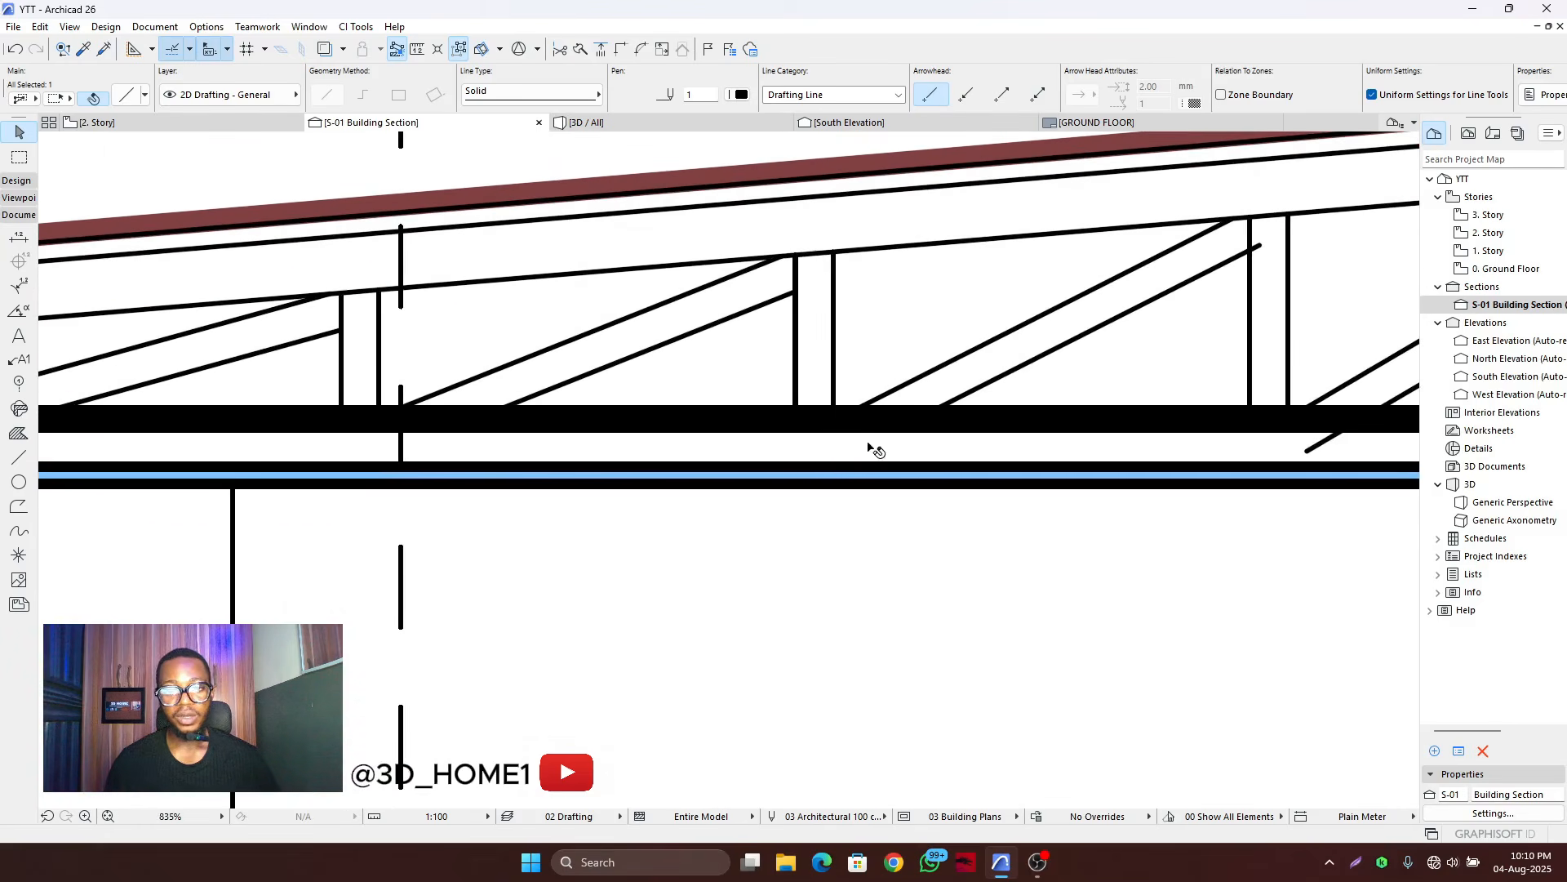
scroll(424, 412, down, 5)
scroll(975, 440, up, 4)
scroll(669, 412, down, 2)
scroll(845, 279, up, 2)
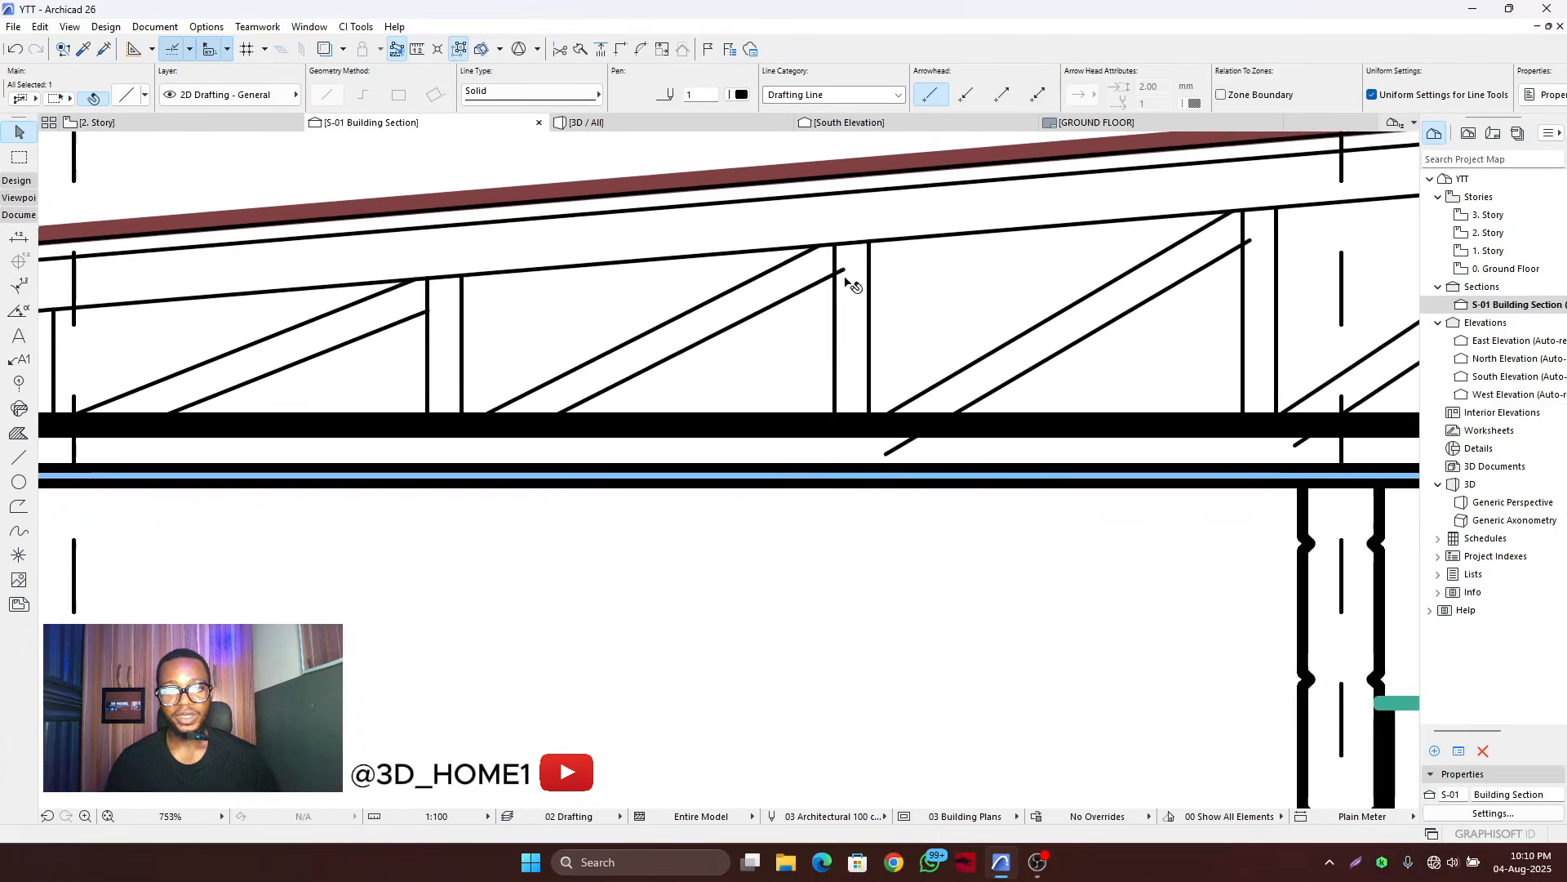
- Trim the tallest bay's copied diagonal at the tie beam and the three tallest bays' copies at their uprights
scroll(852, 283, down, 2)
scroll(864, 427, down, 2)
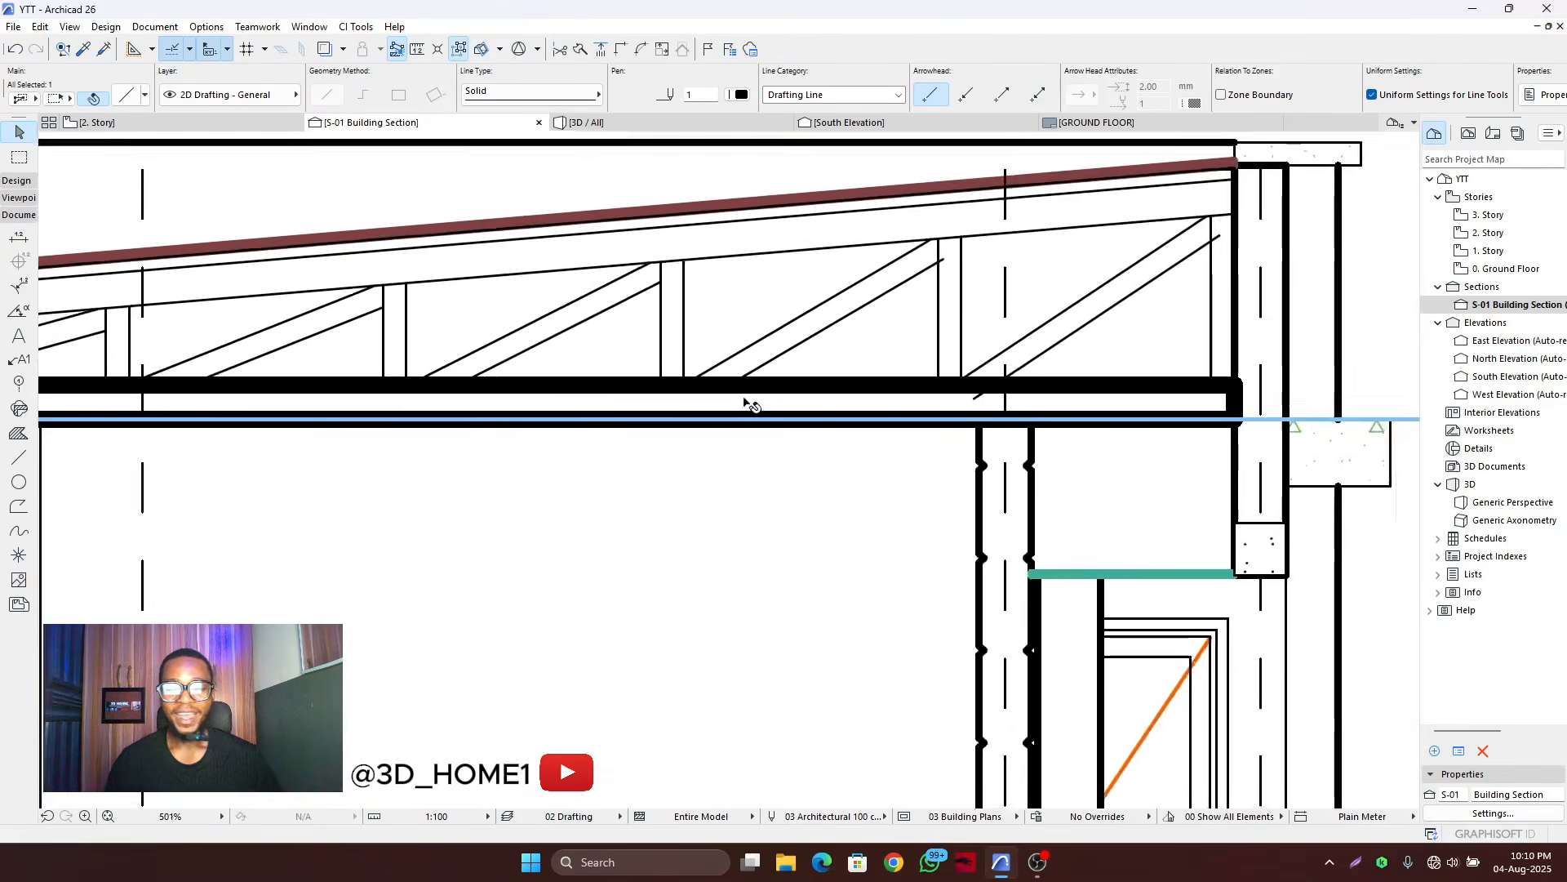
scroll(933, 400, up, 2)
scroll(864, 392, down, 2)
scroll(872, 282, up, 1)
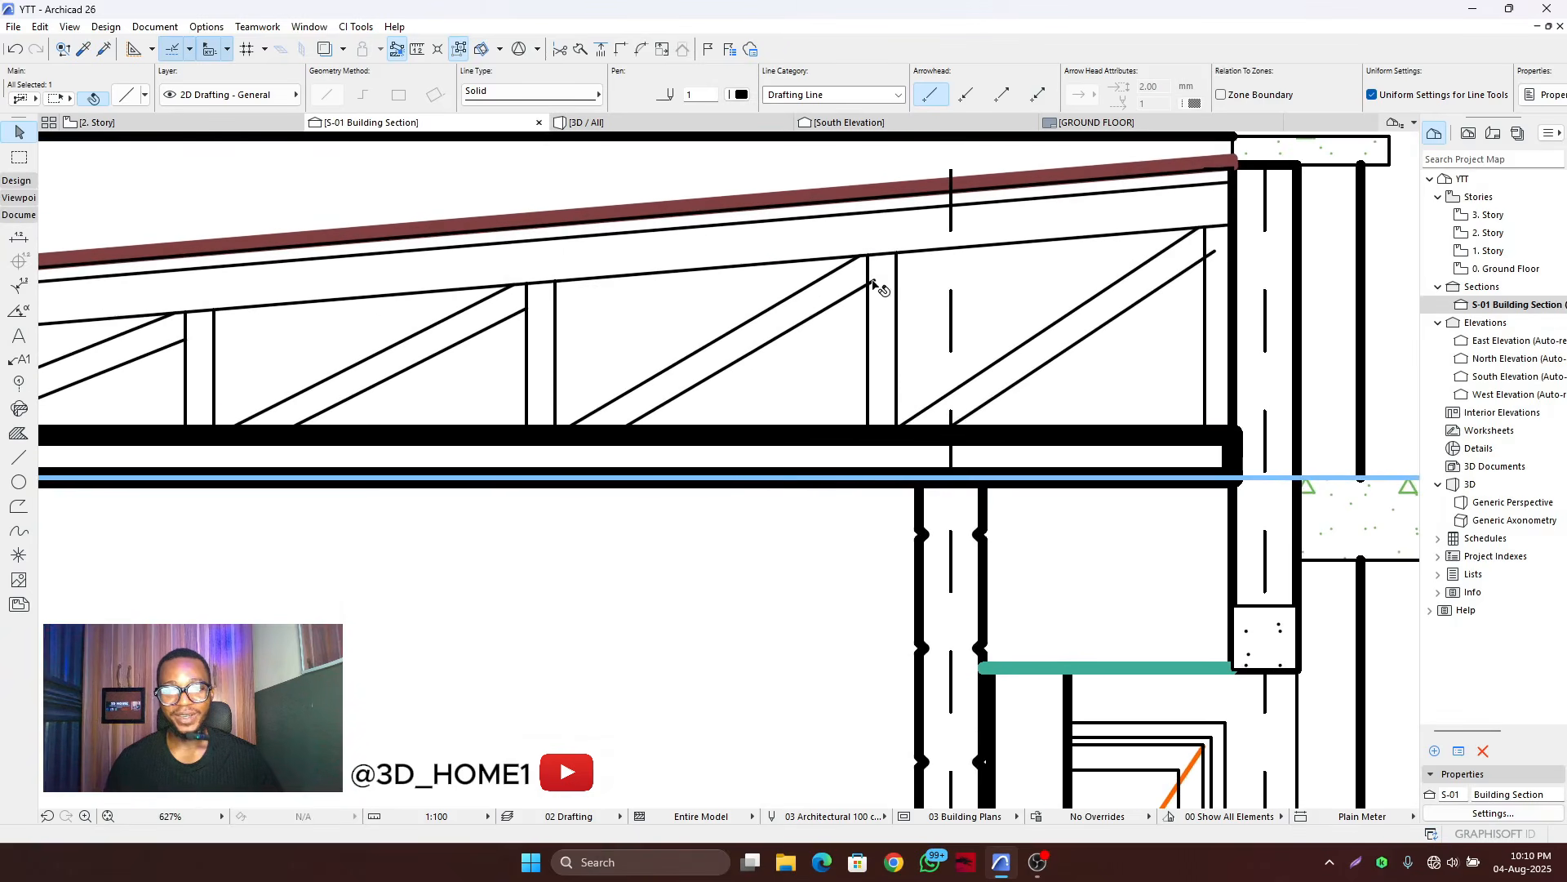
scroll(882, 286, down, 4)
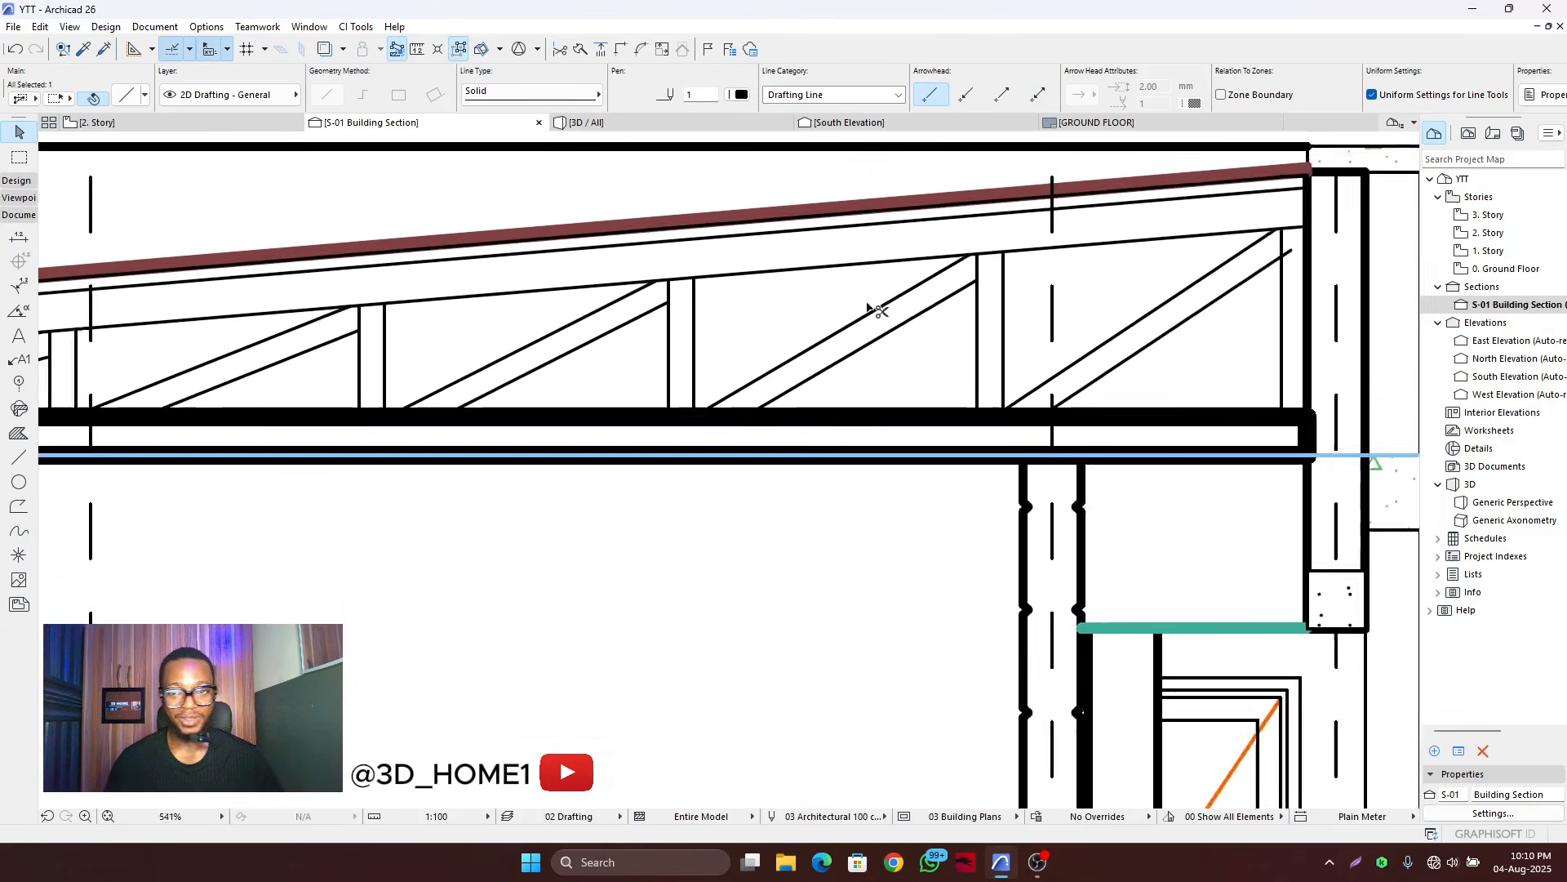
scroll(1120, 310, down, 4)
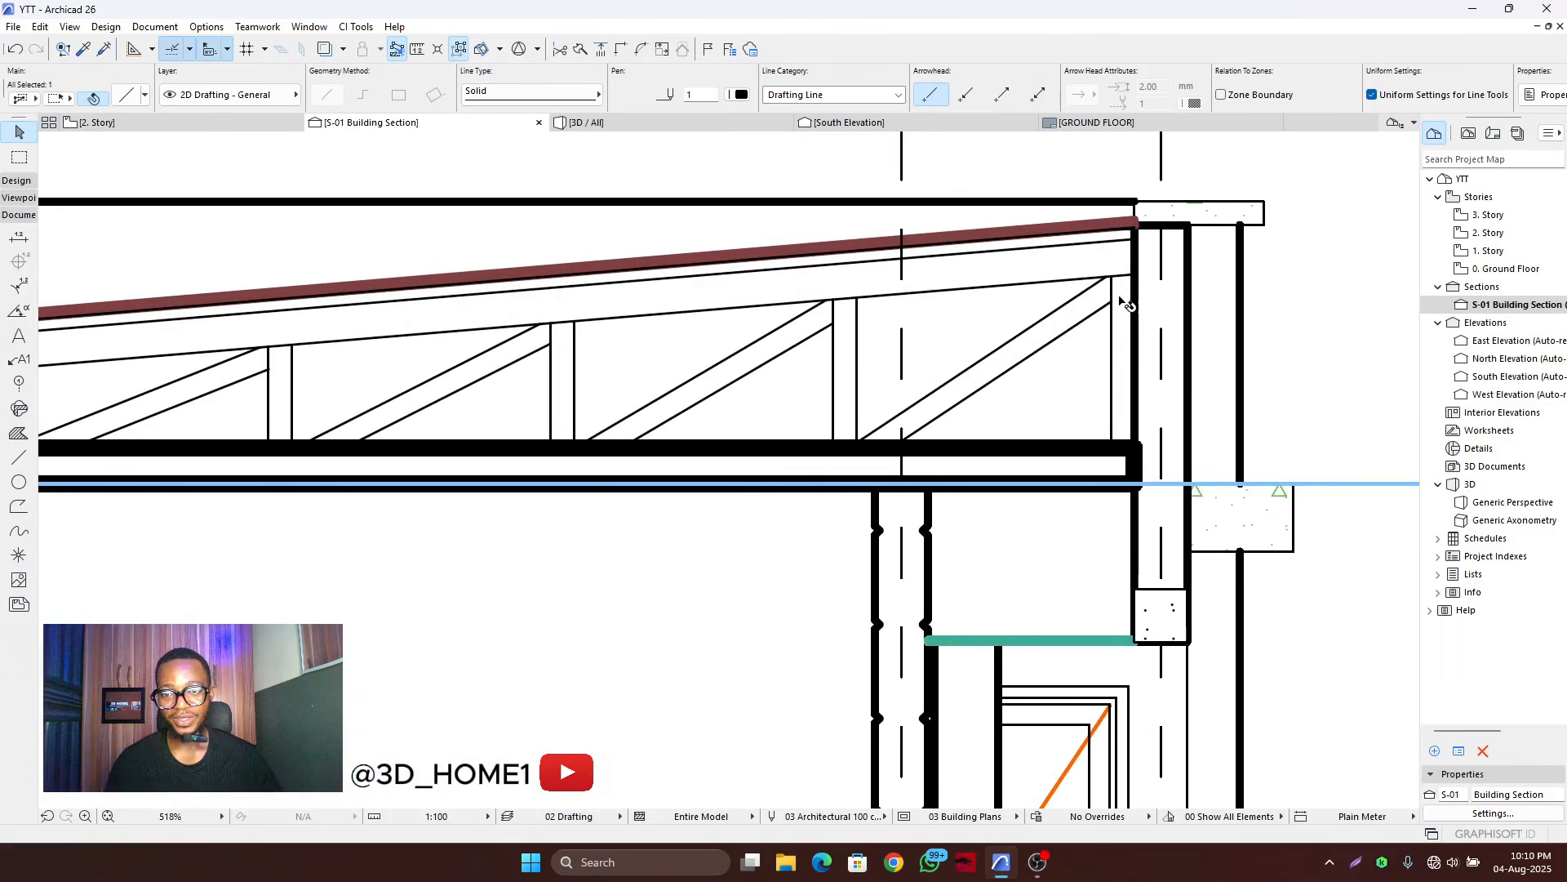
scroll(937, 294, up, 3)
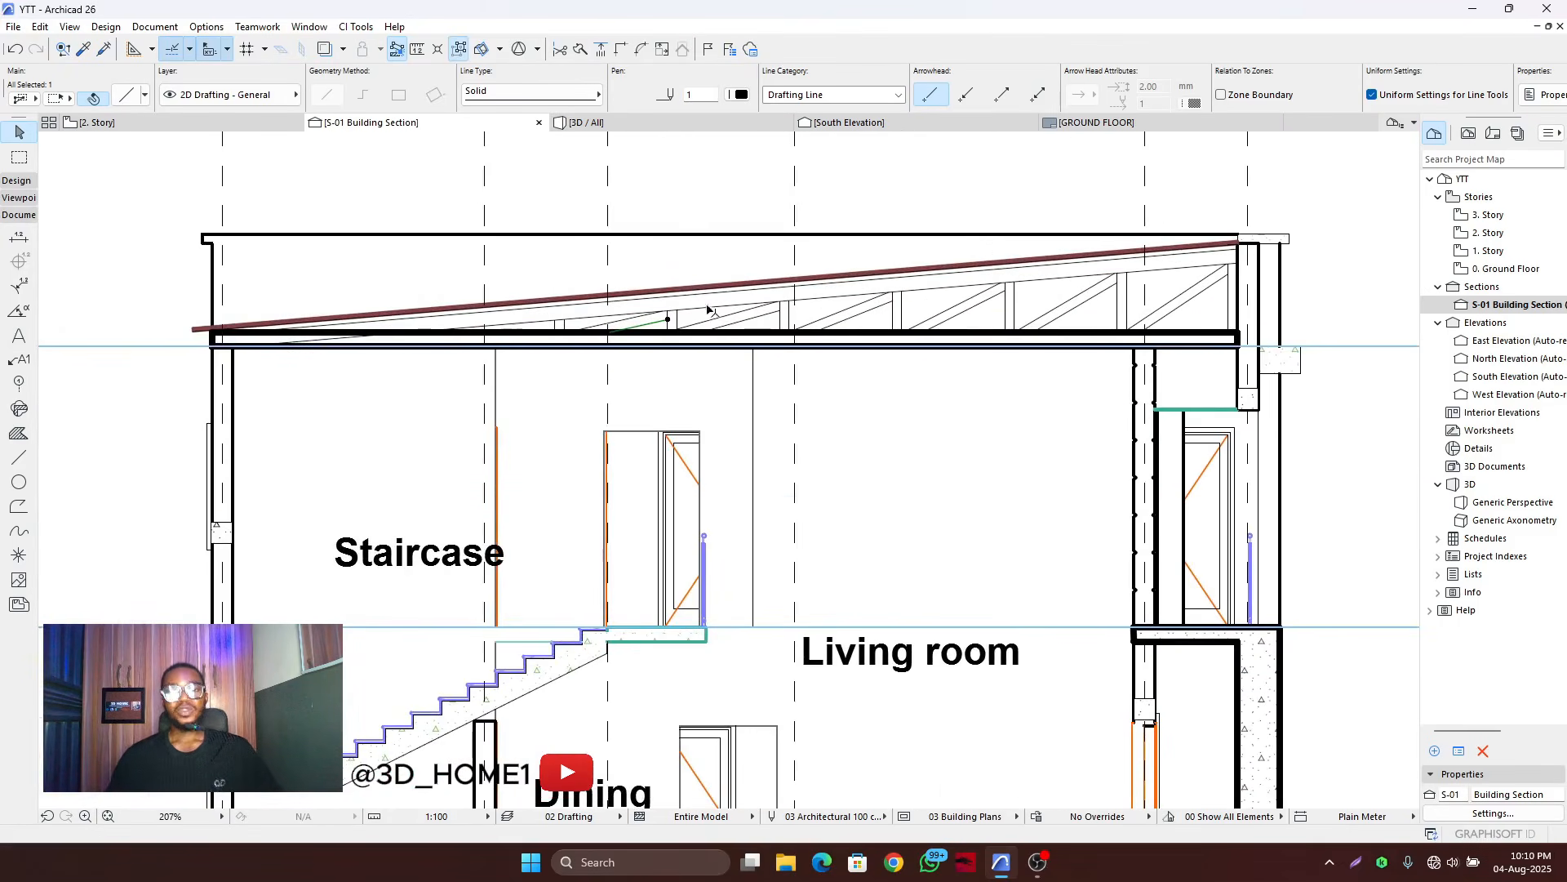
key(Escape)
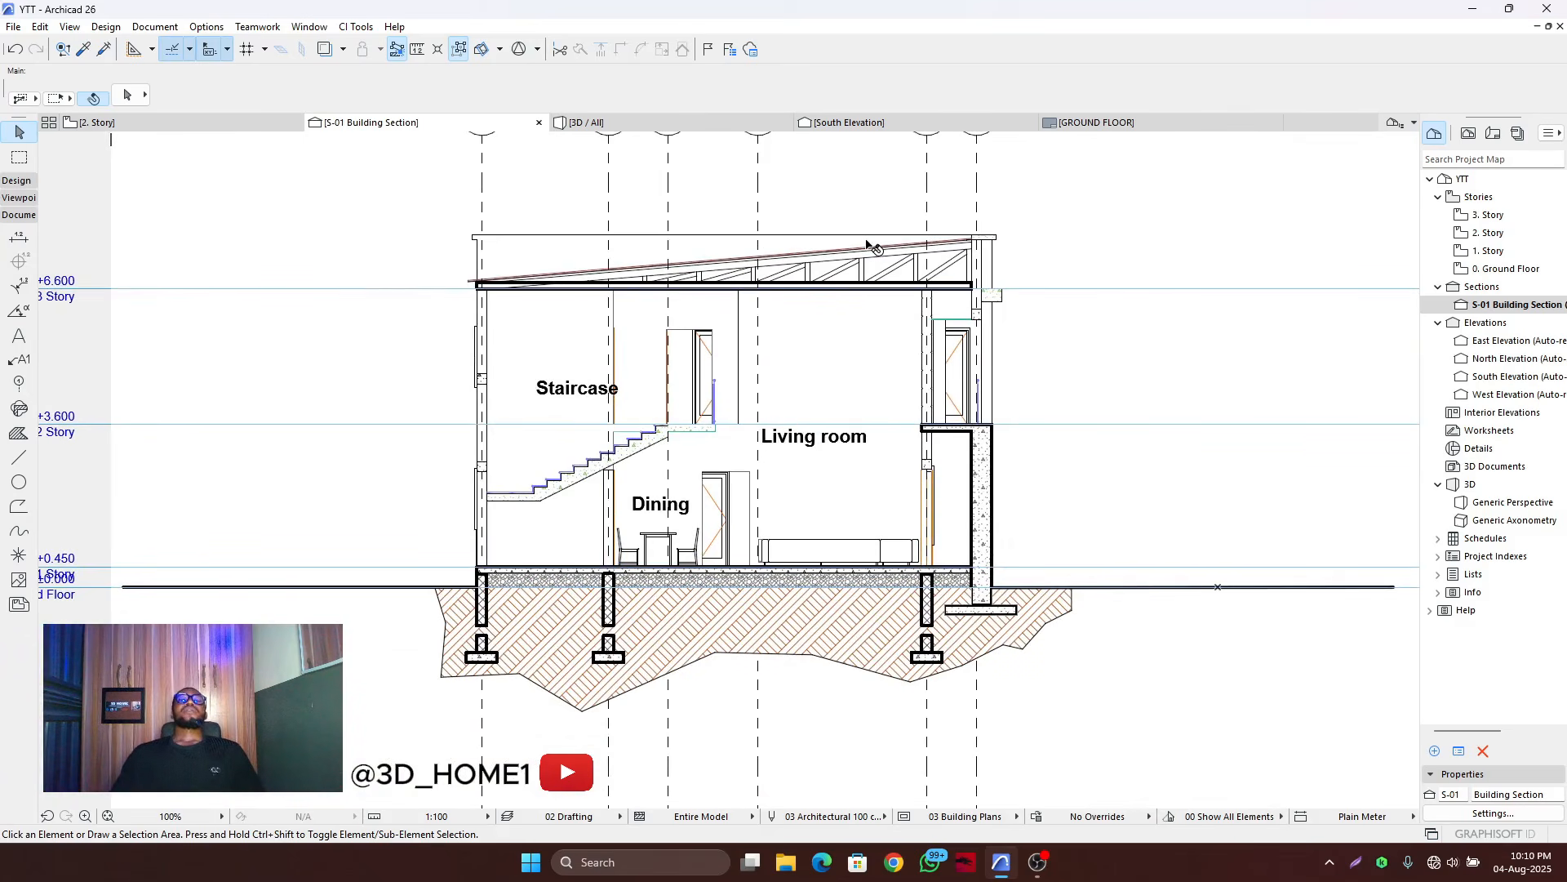
- Draw a line about 50 mm long from the rafter's upper edge to the roof underside at the high end
scroll(851, 256, up, 3)
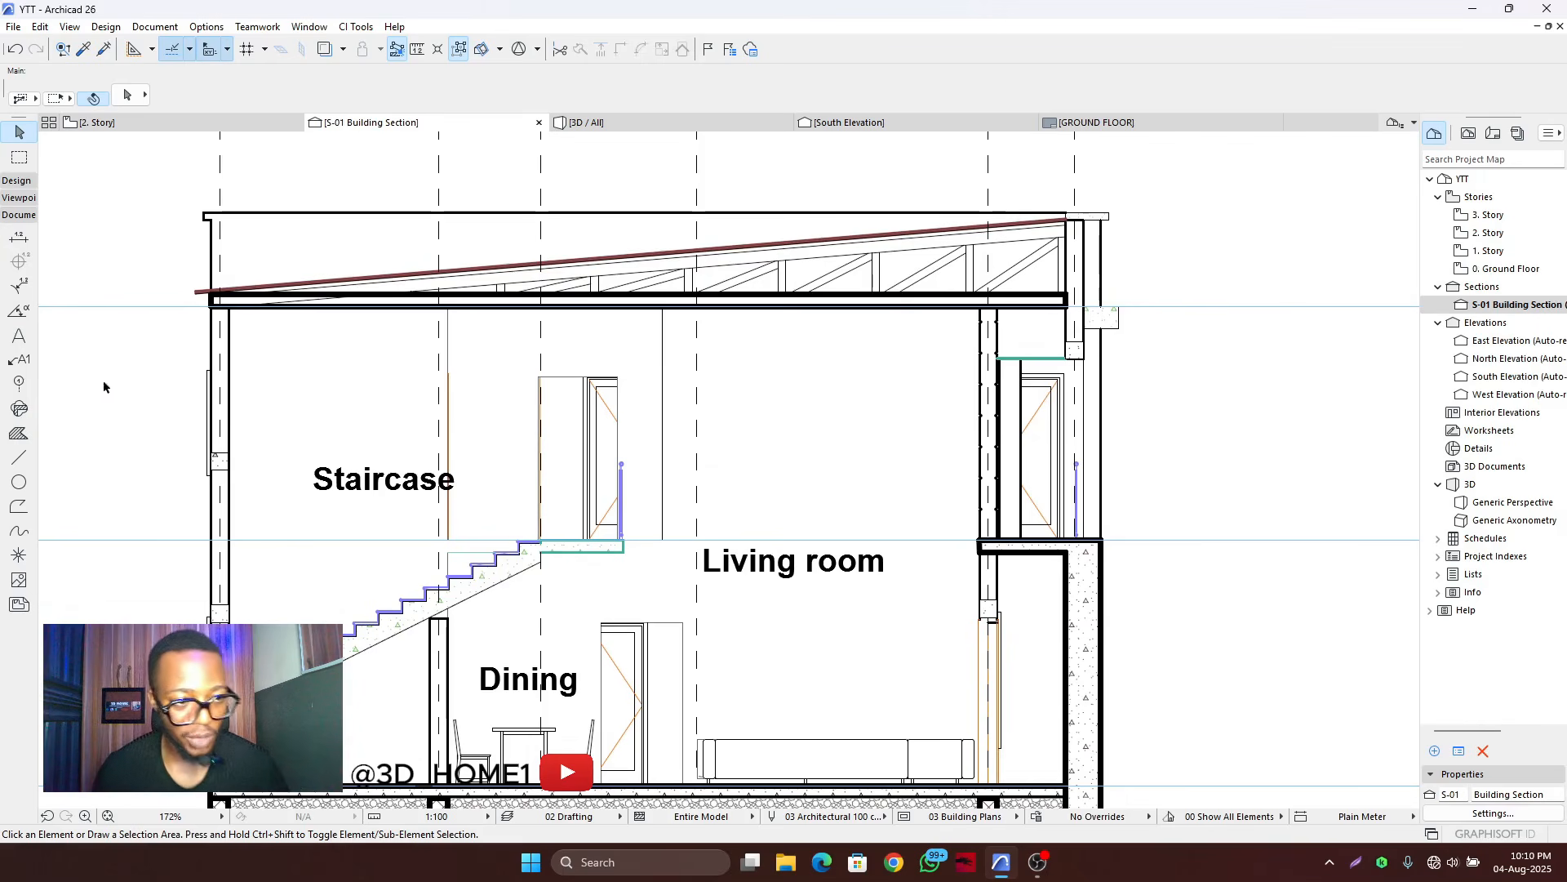
click(19, 458)
scroll(514, 235, up, 3)
scroll(498, 325, down, 4)
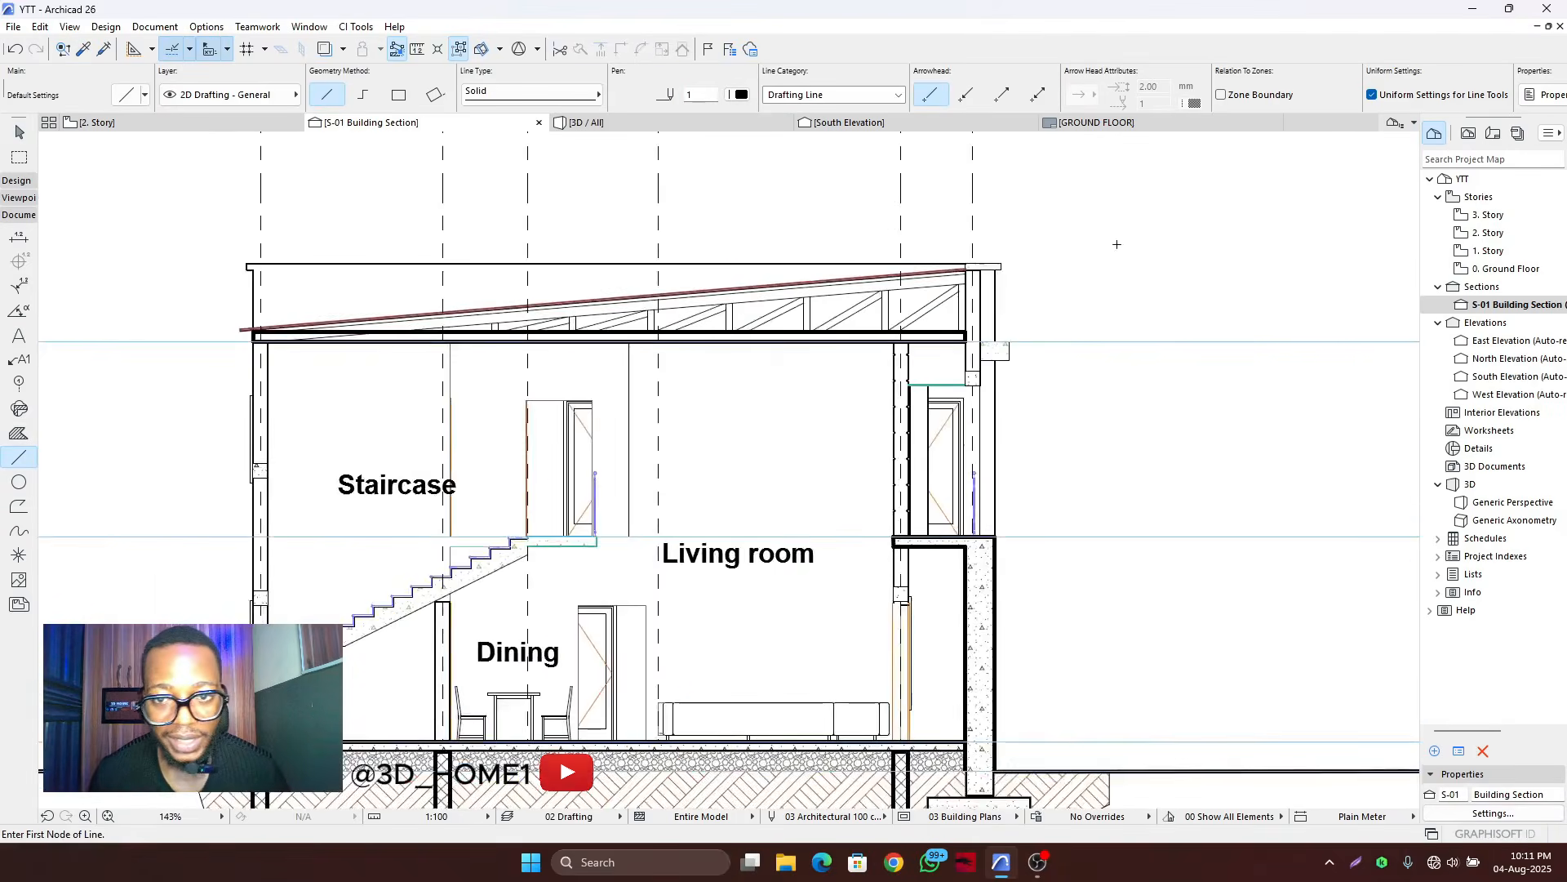
scroll(1117, 244, up, 13)
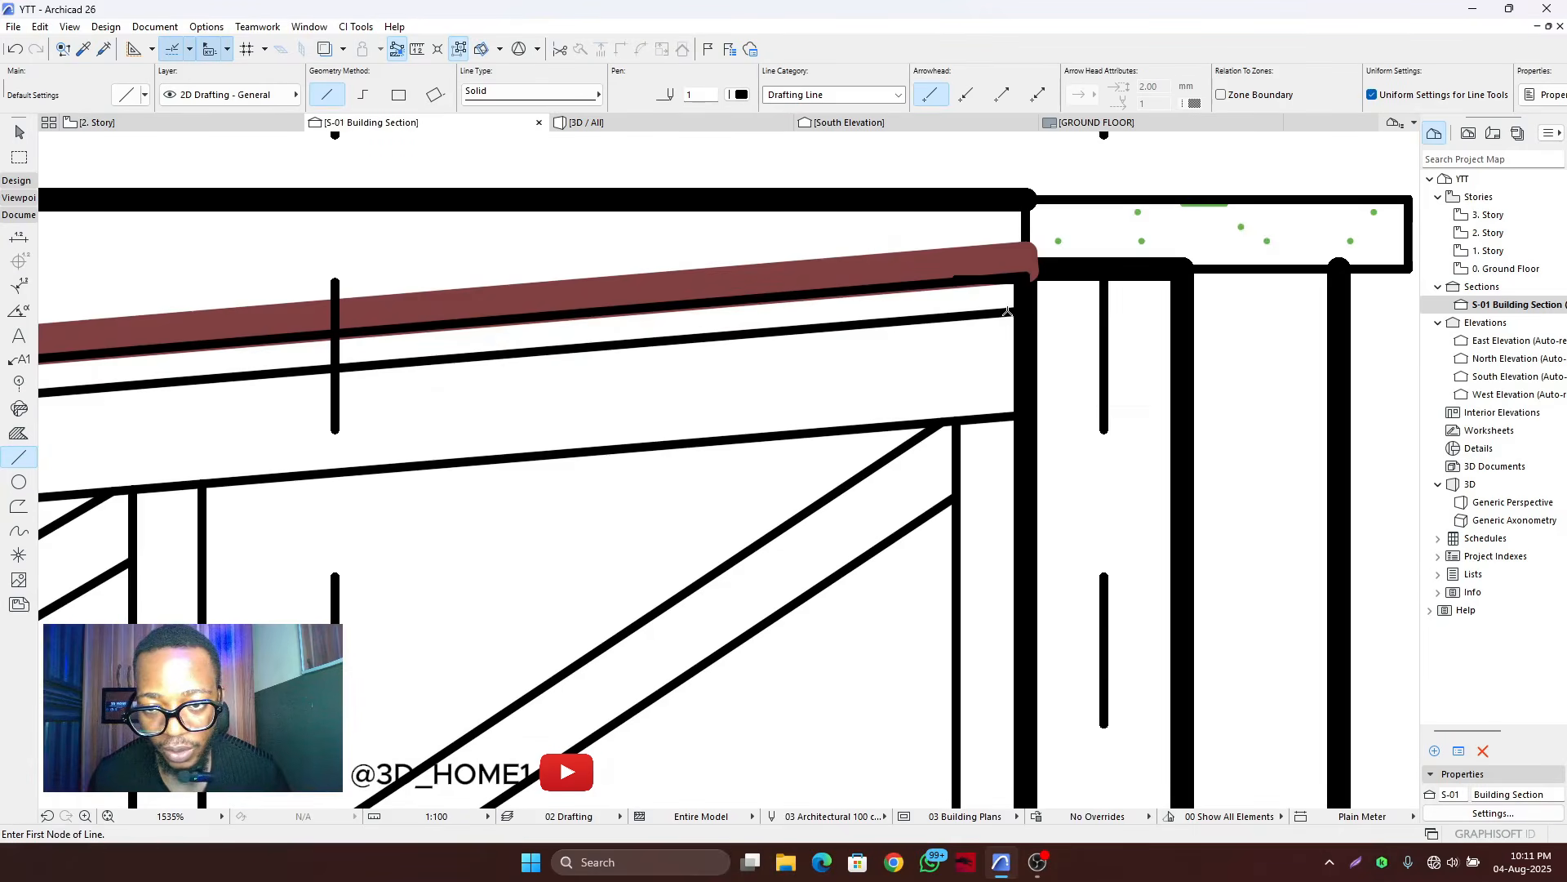
scroll(1008, 311, up, 2)
click(1018, 313)
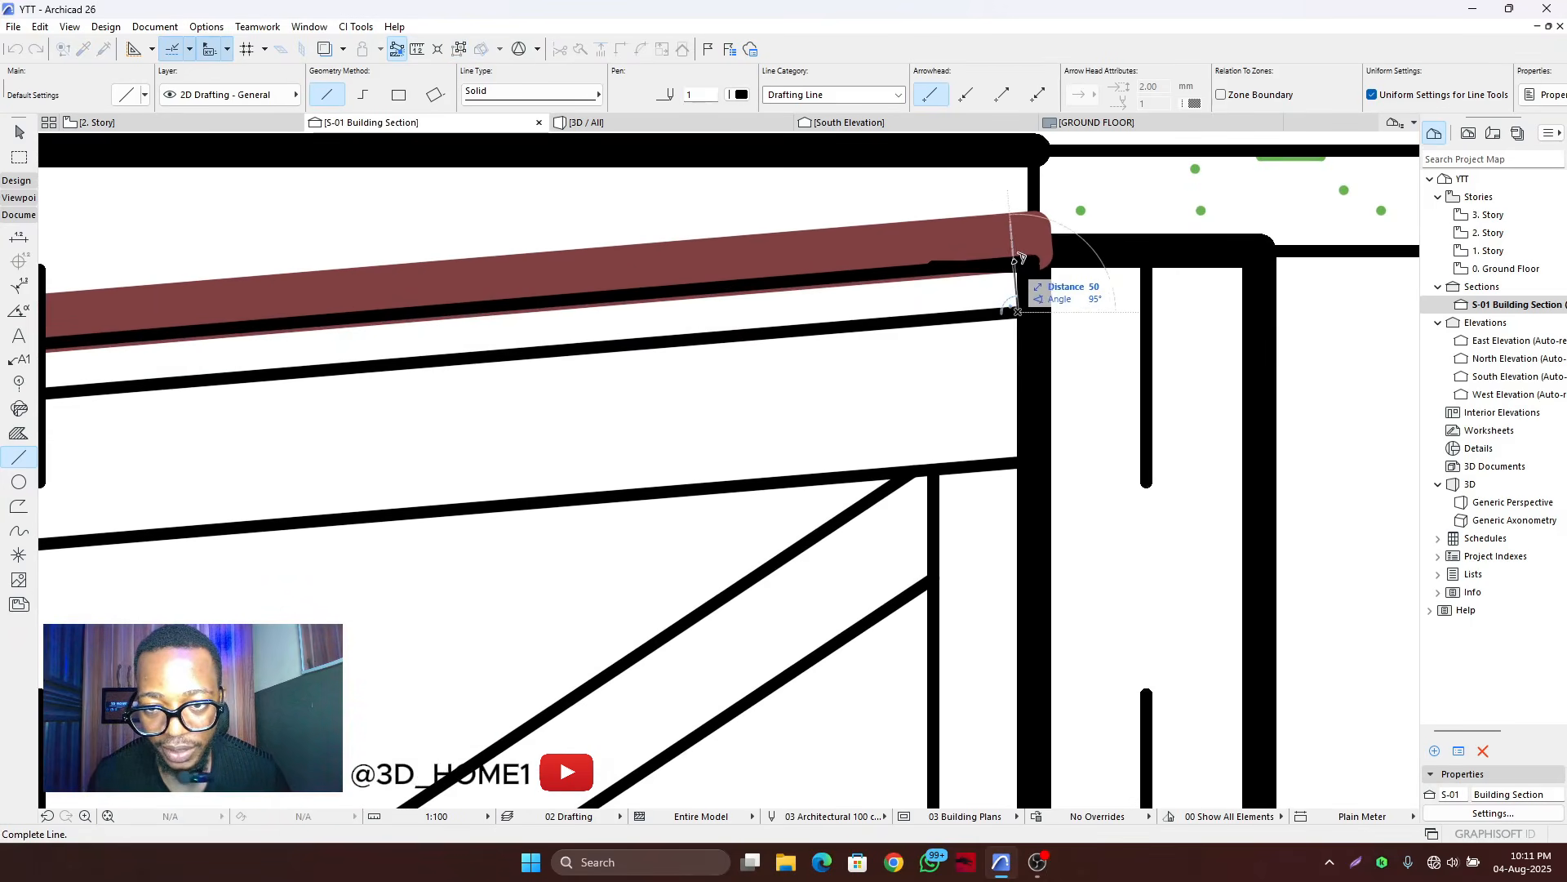
click(1017, 260)
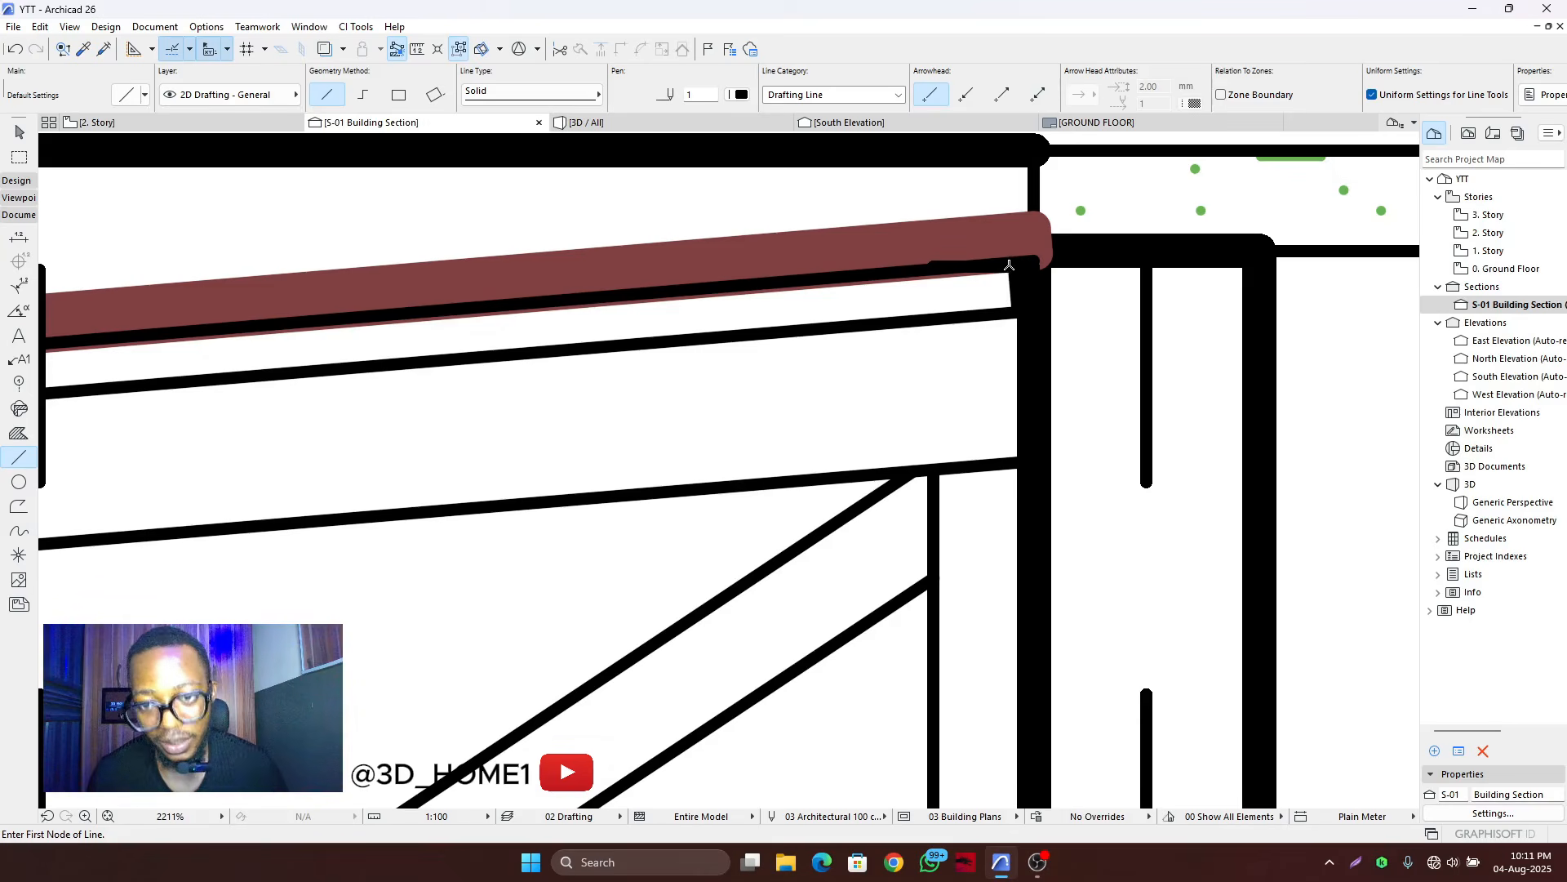
key(Escape)
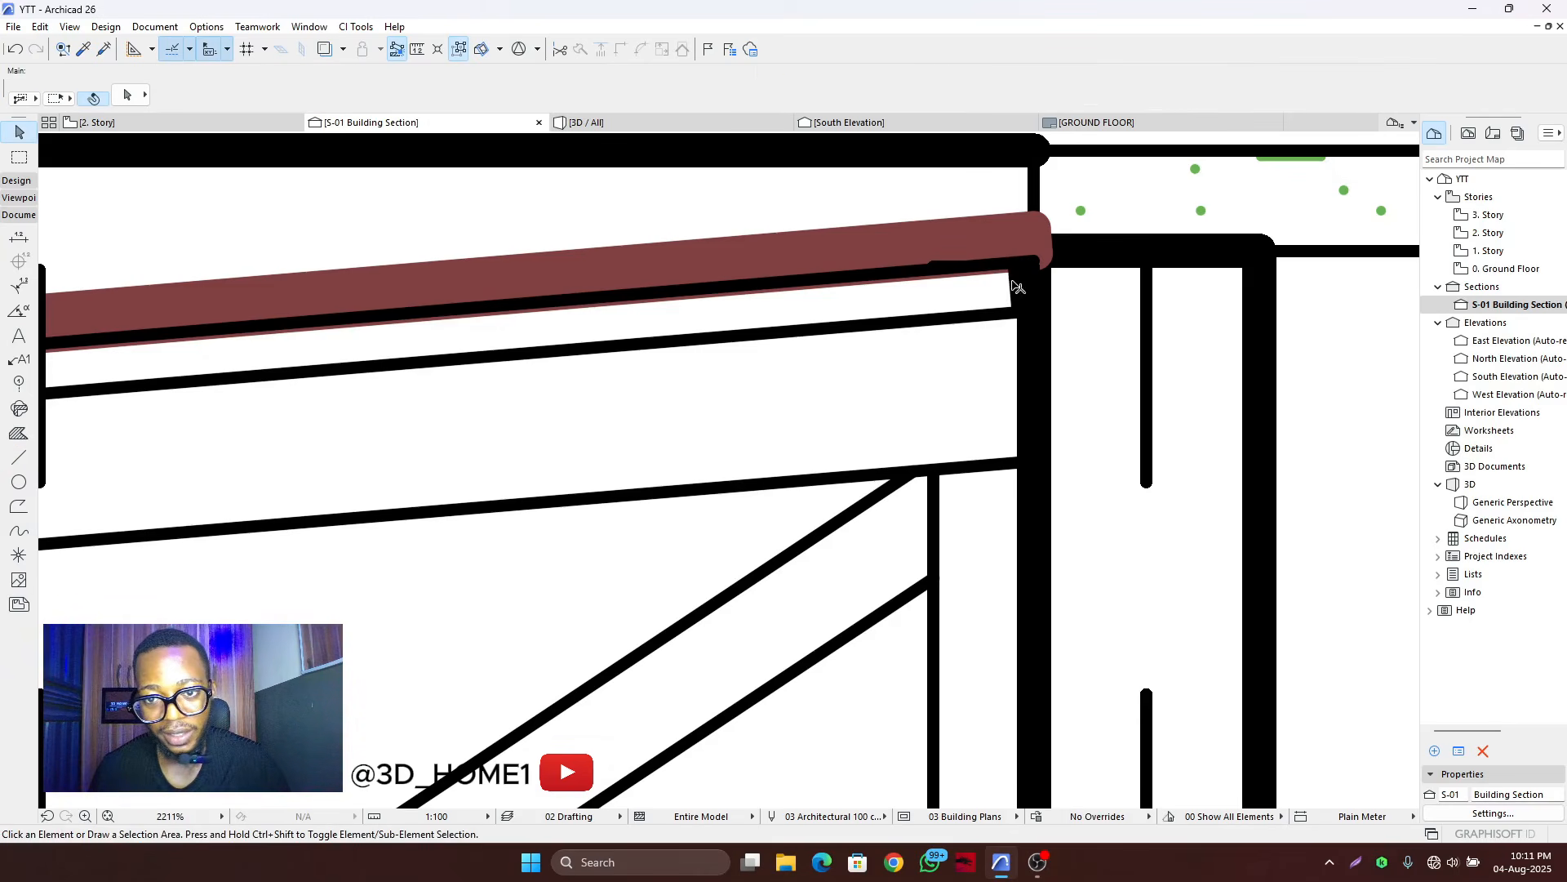
- Copy the short line at the rafter's high end 75 mm down the slope to outline a purlin
click(1014, 286)
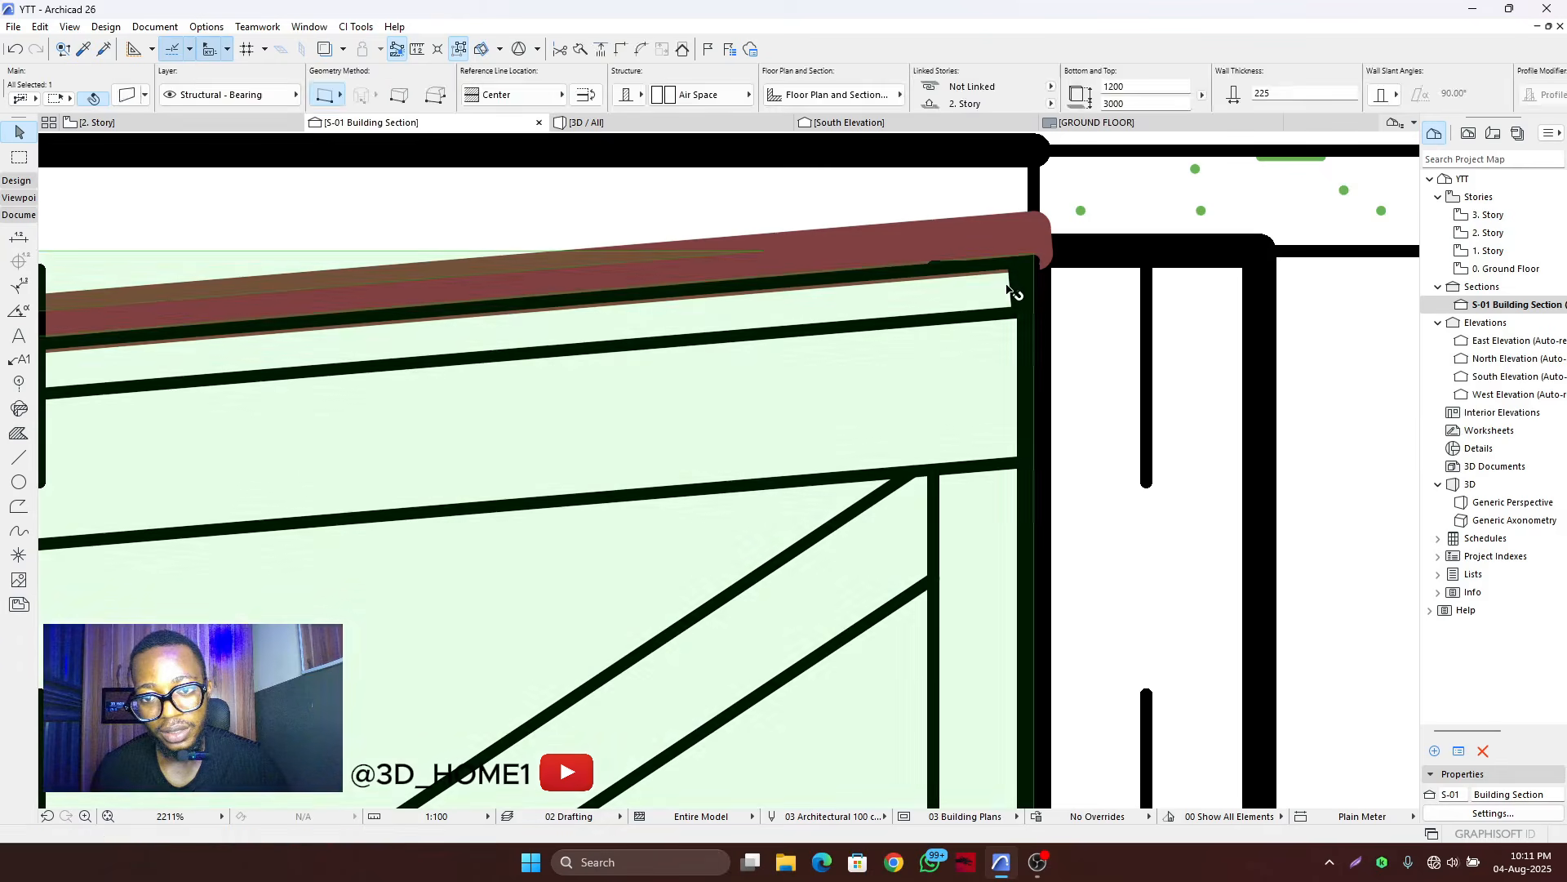
click(1015, 286)
click(1015, 289)
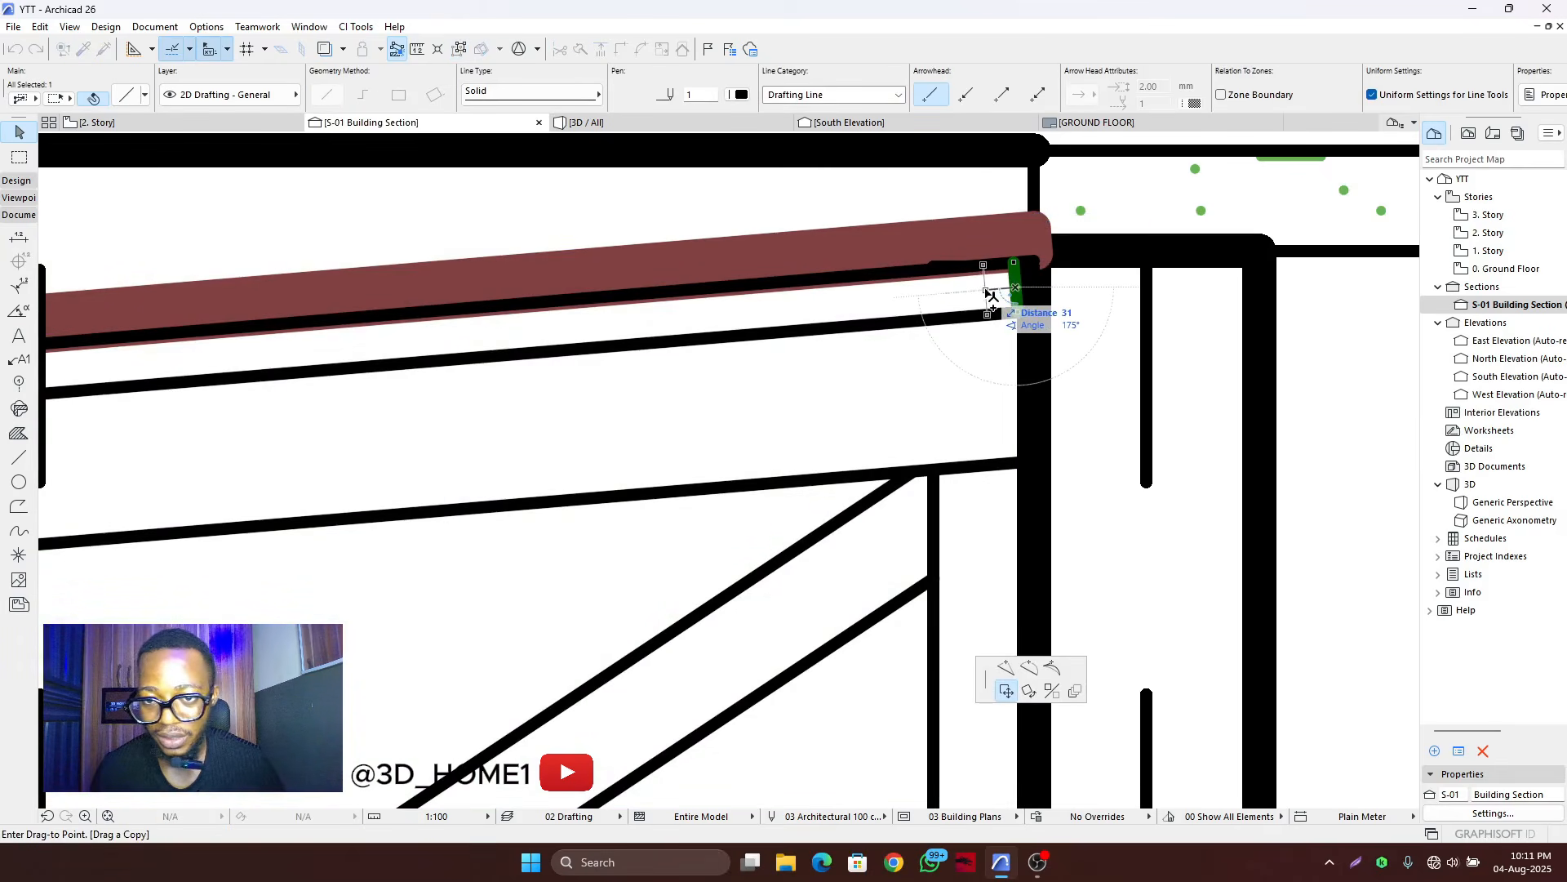
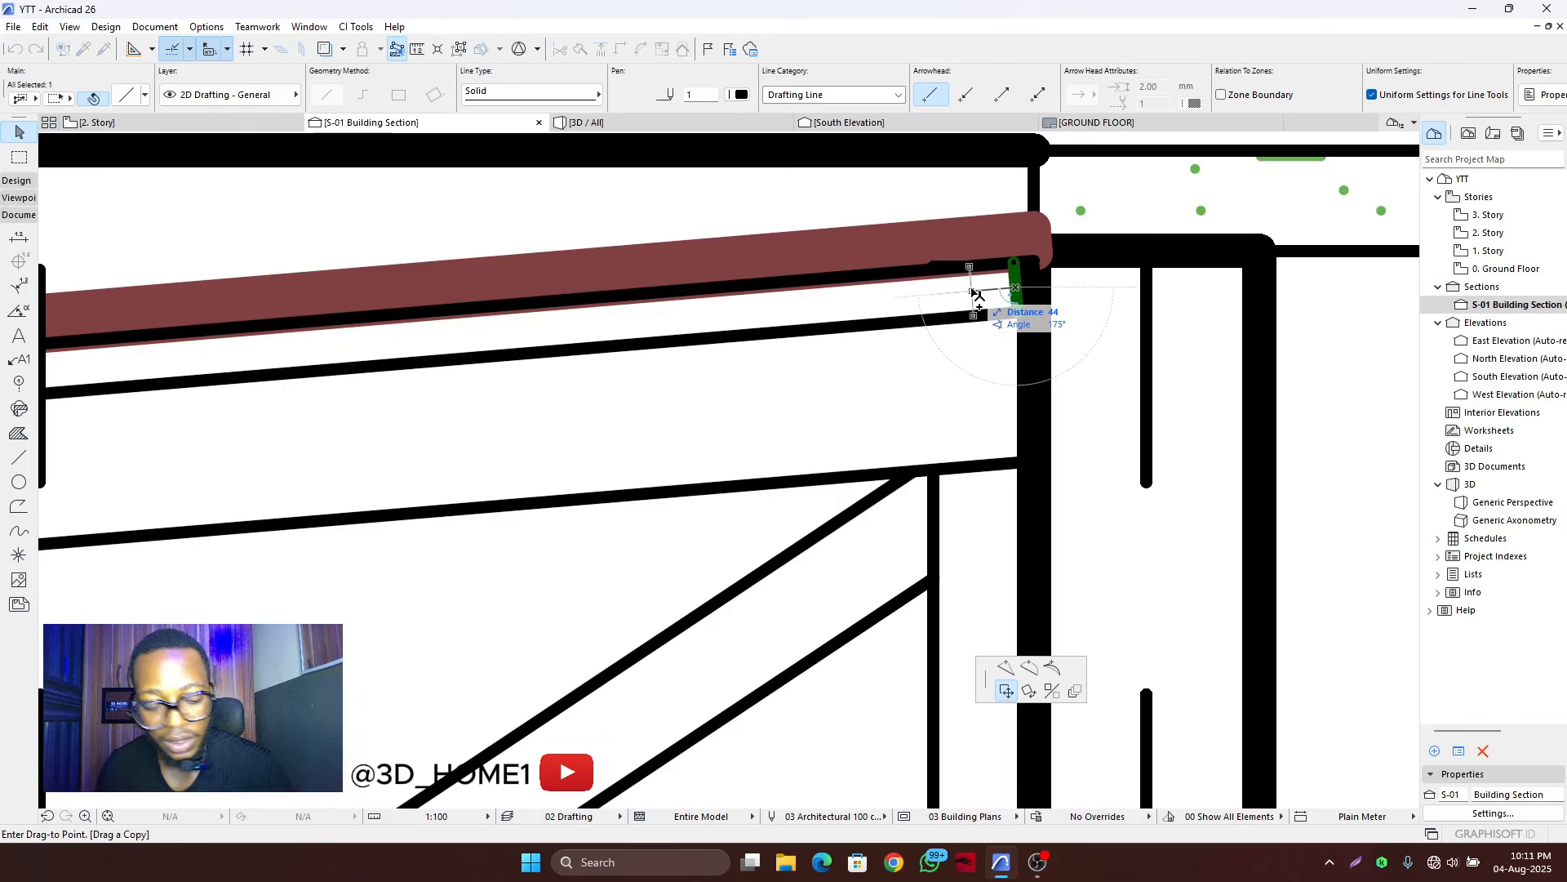
text(7)
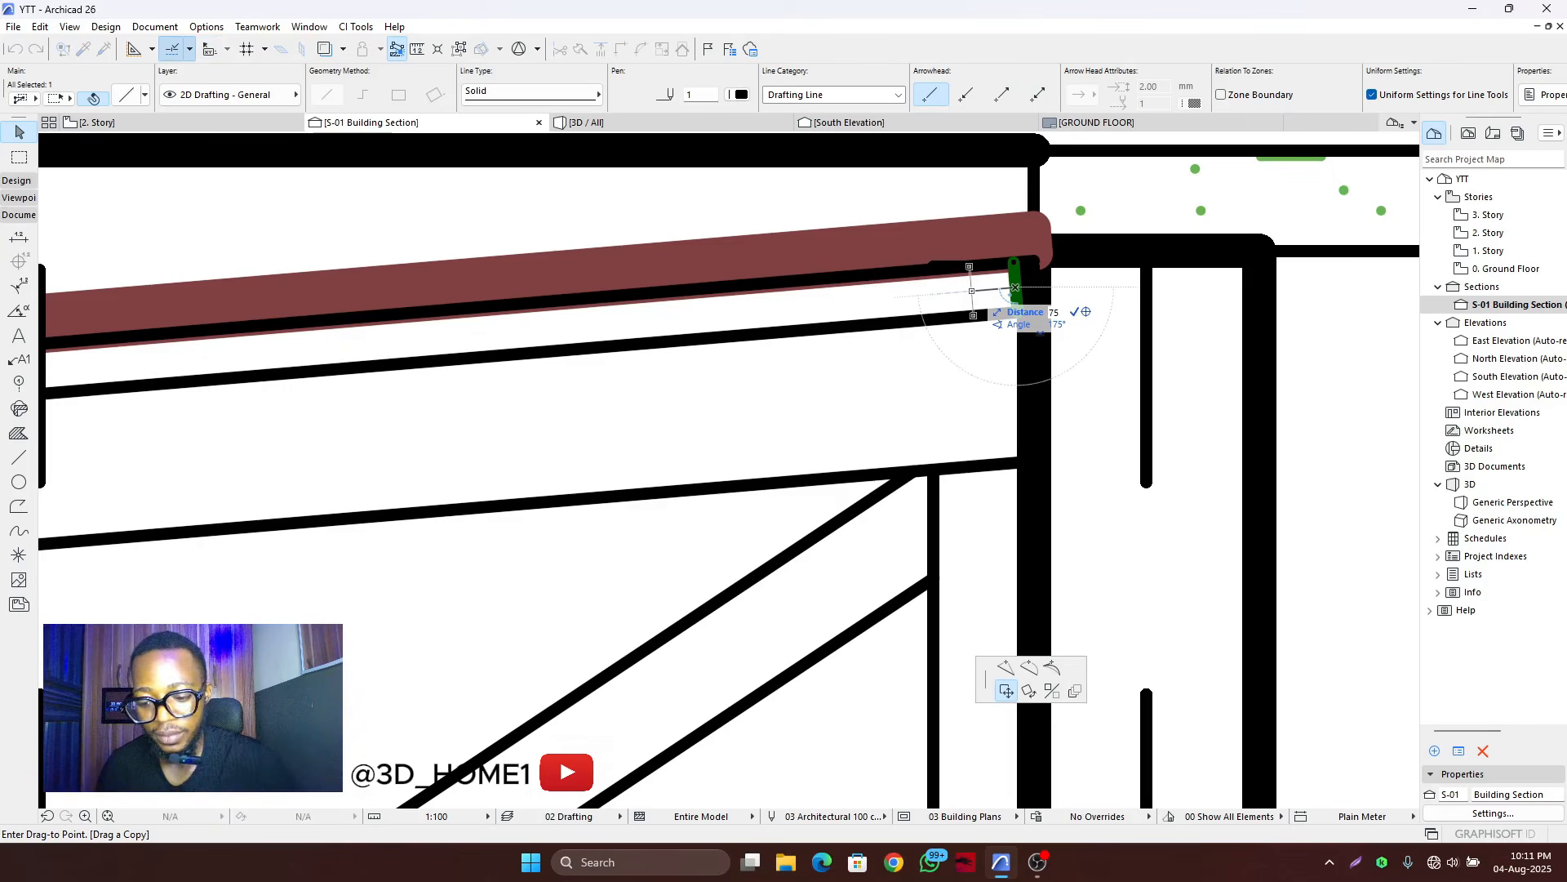
text(5)
key(Return)
click(1012, 285)
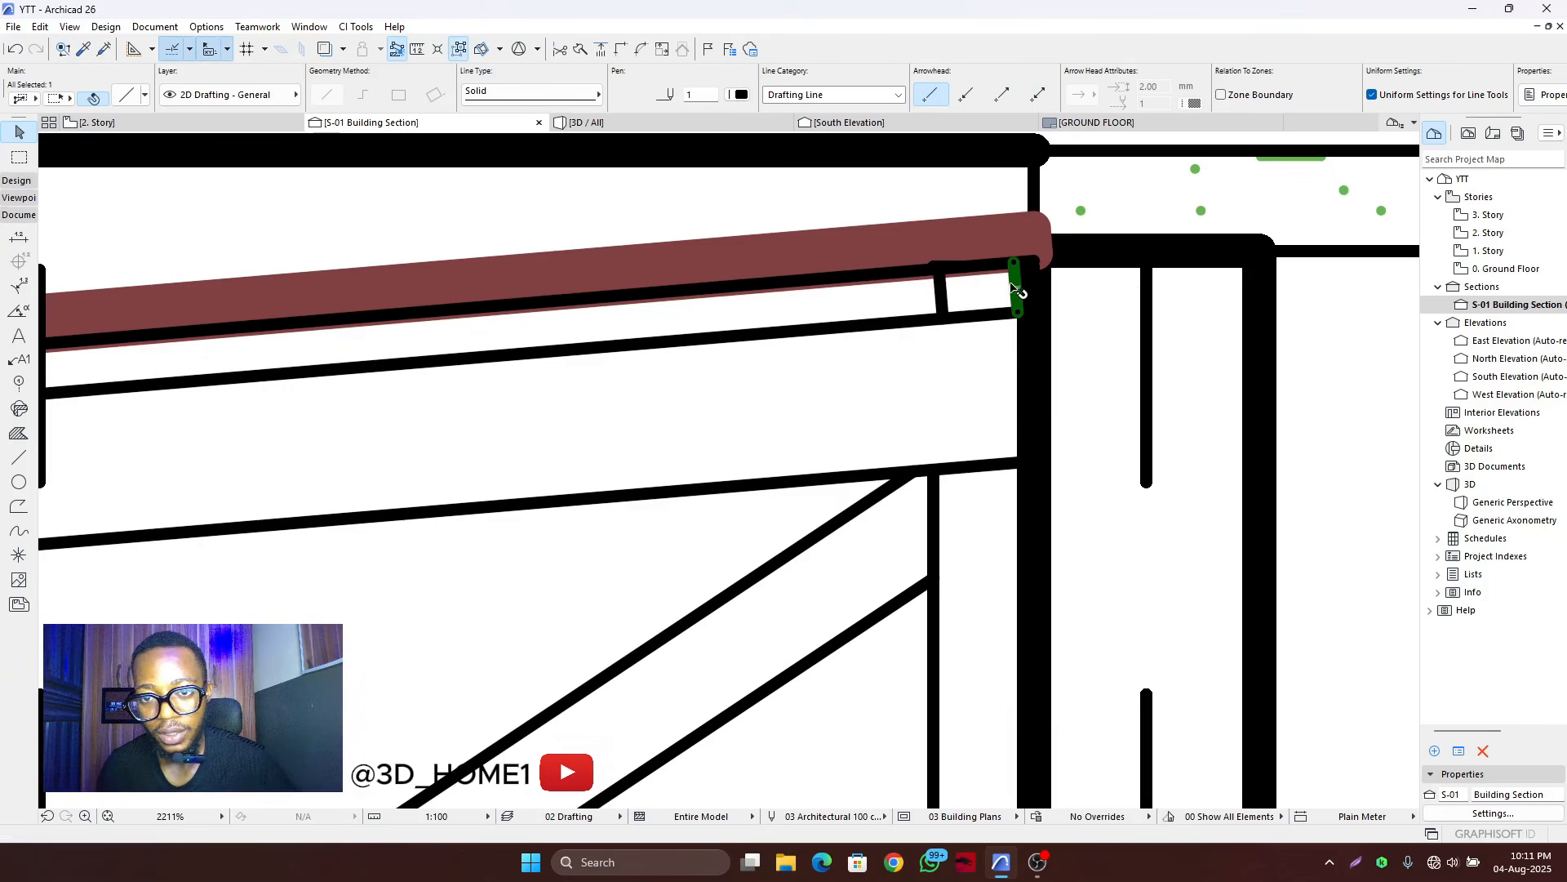
key(Escape)
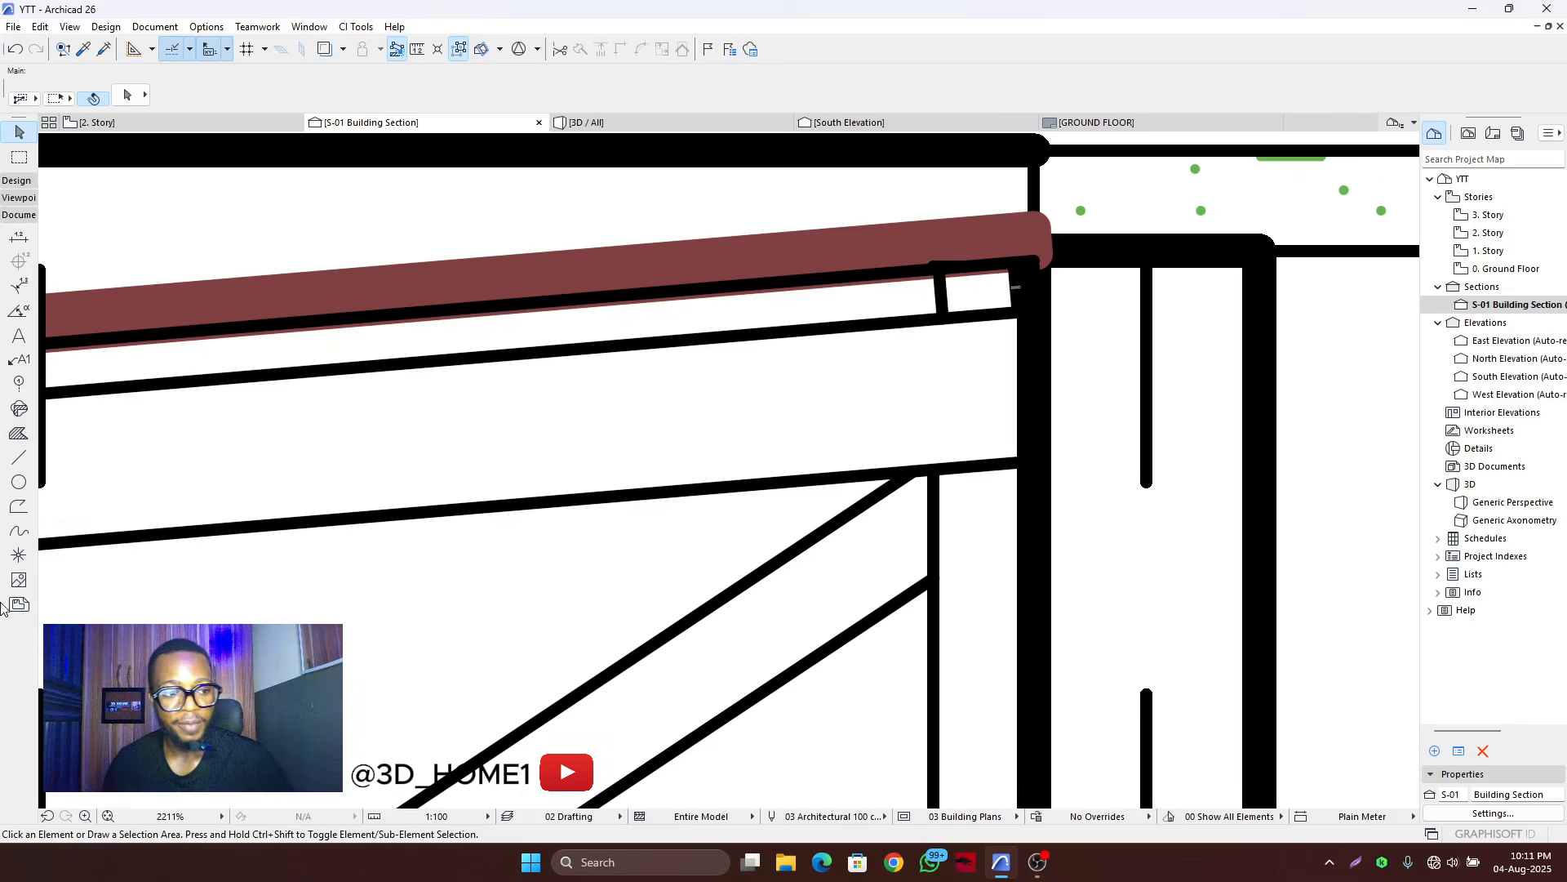
- Draw two crossing diagonal lines between the opposite corners of the purlin outline
click(18, 457)
click(949, 318)
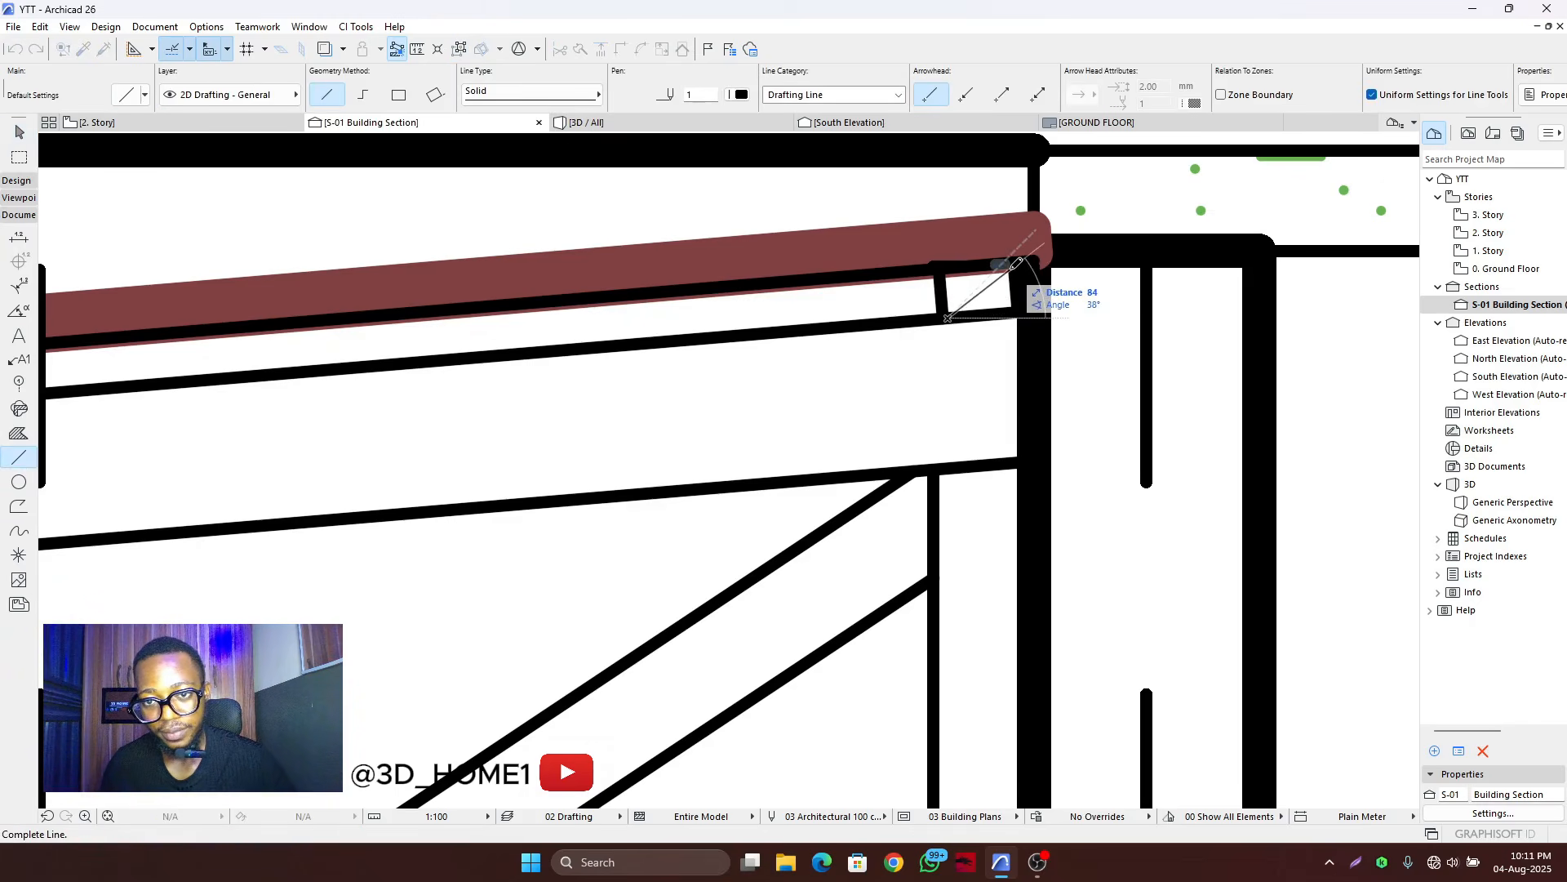
click(1011, 266)
click(944, 271)
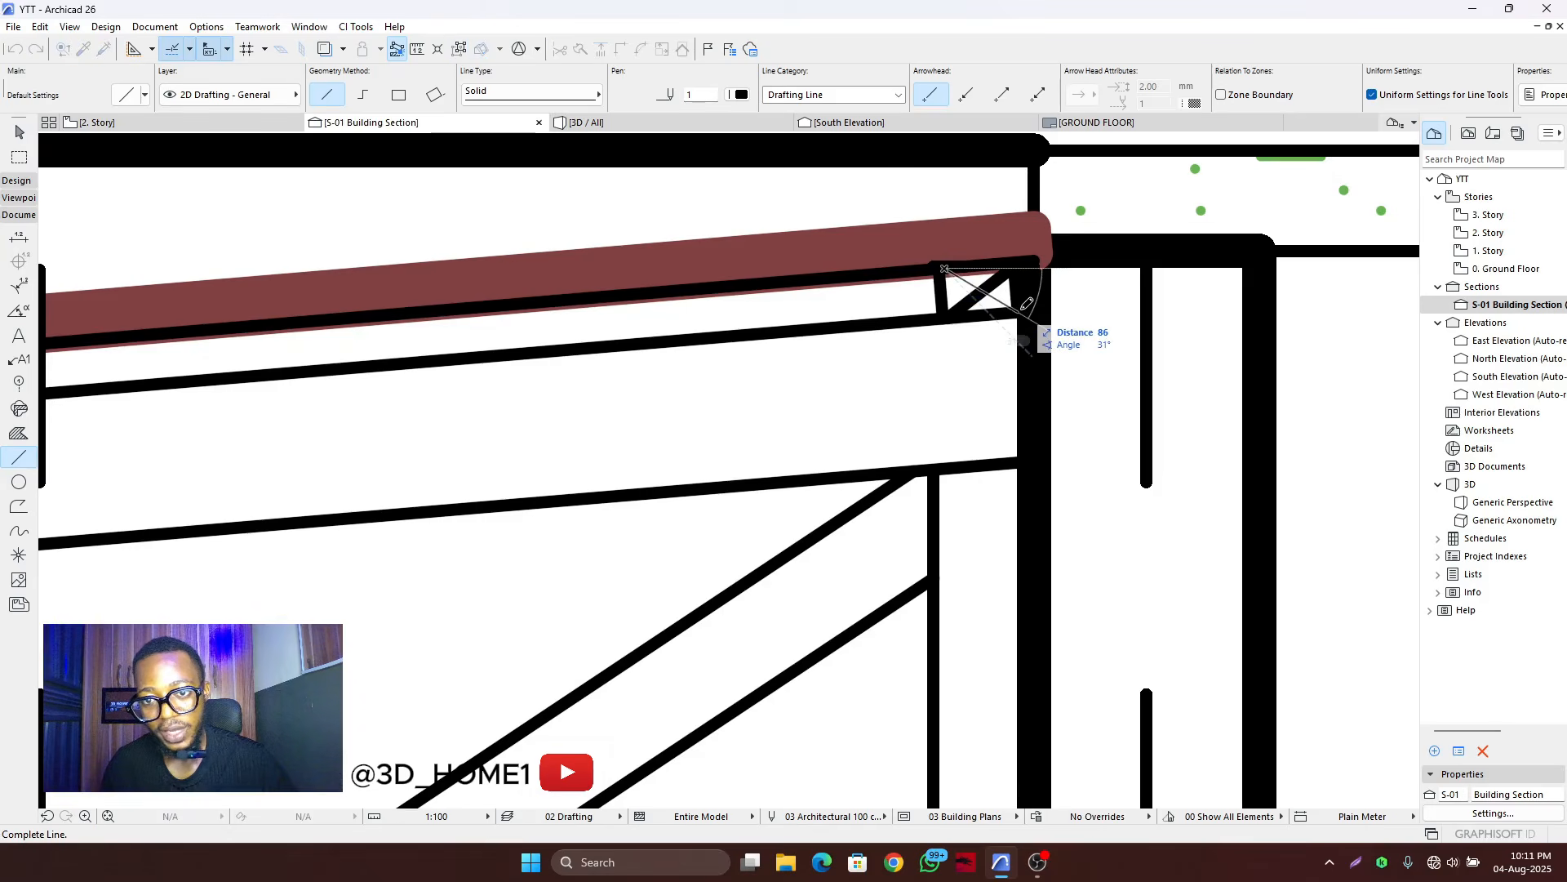
click(1014, 316)
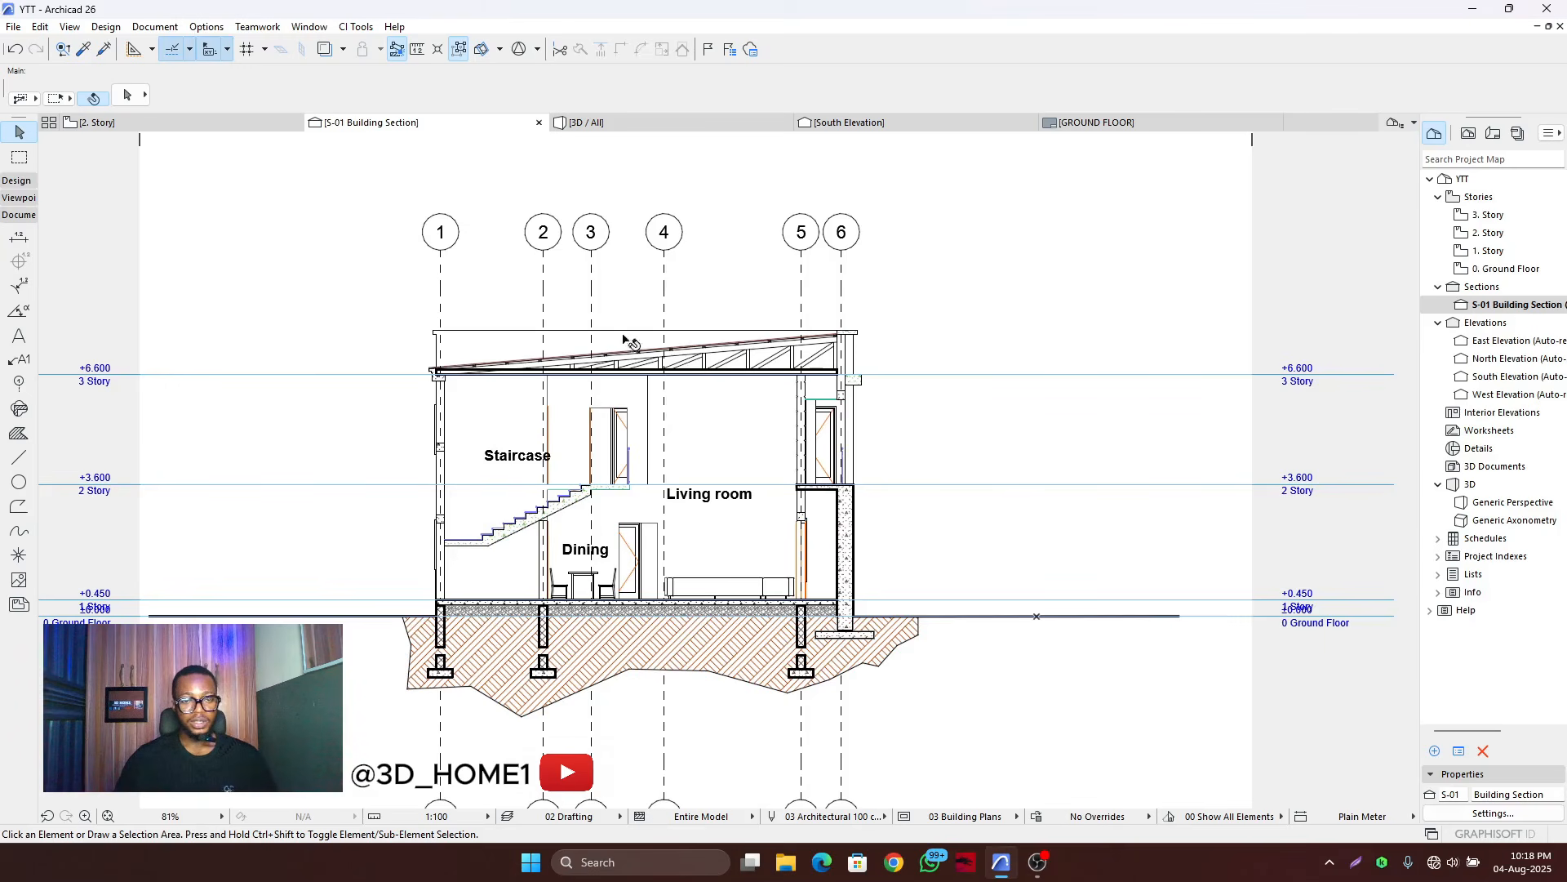
scroll(734, 367, down, 2)
scroll(710, 368, up, 1)
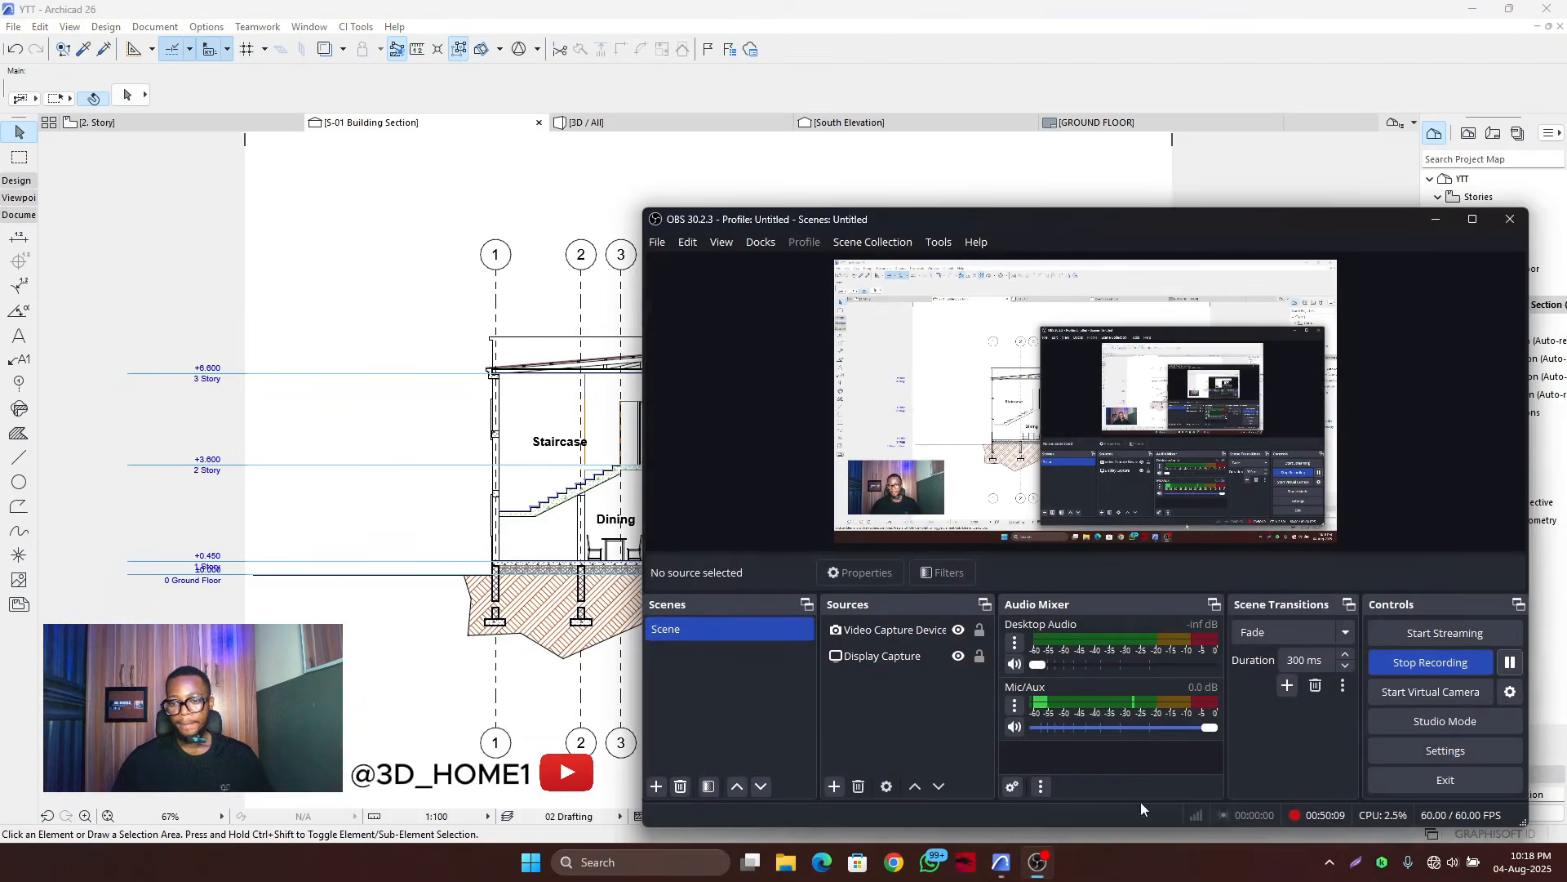
click(1037, 861)
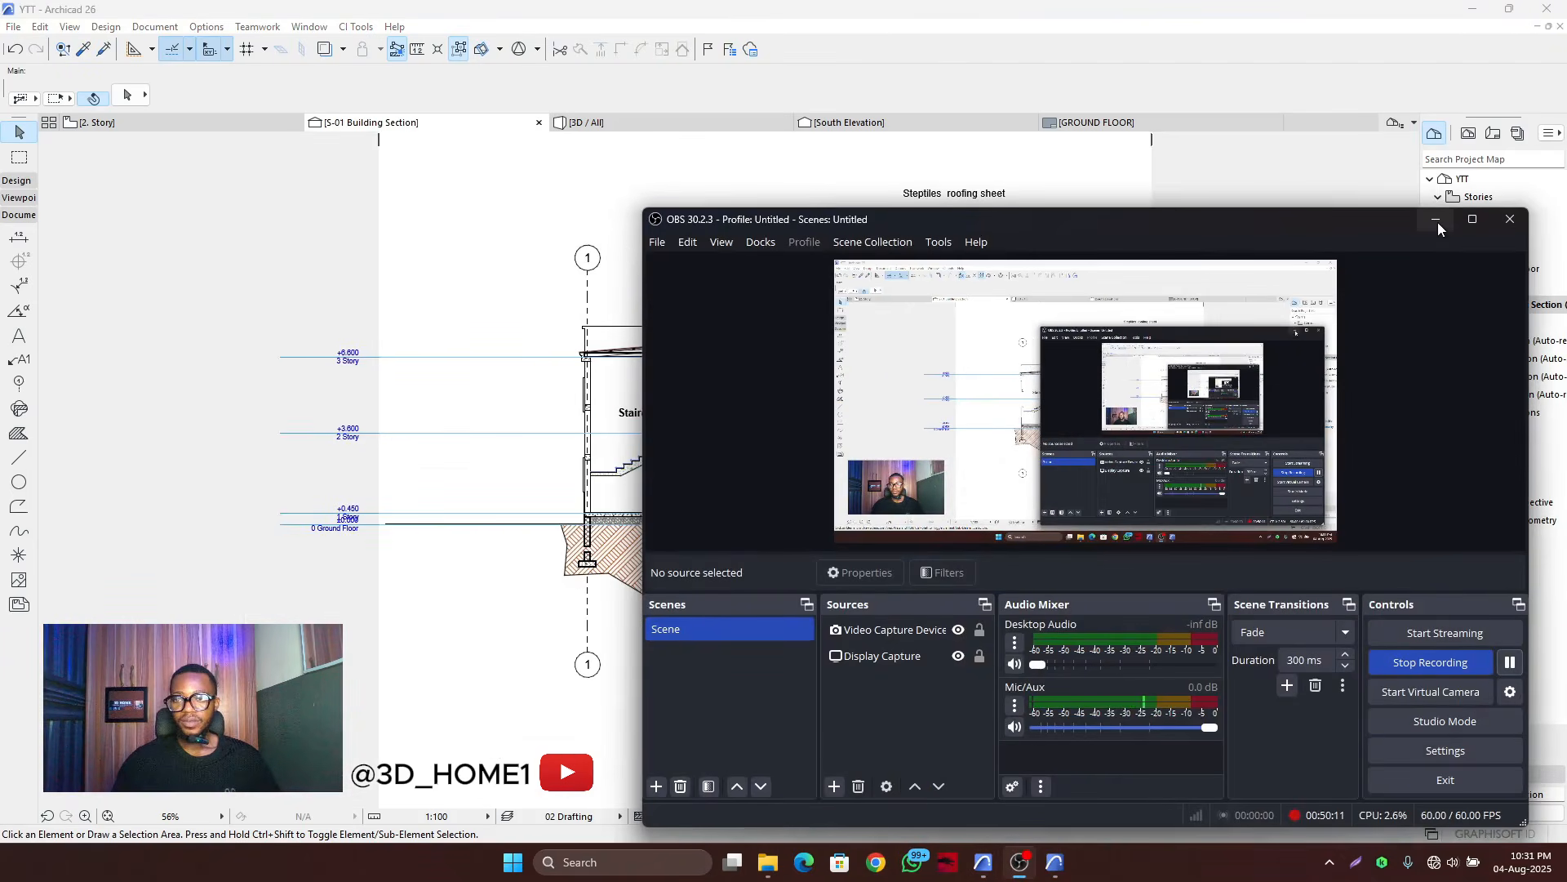
click(1437, 220)
- Change "Steptiles" to "Long span" in the roofing sheet note above the building section
scroll(732, 396, up, 2)
scroll(798, 386, down, 2)
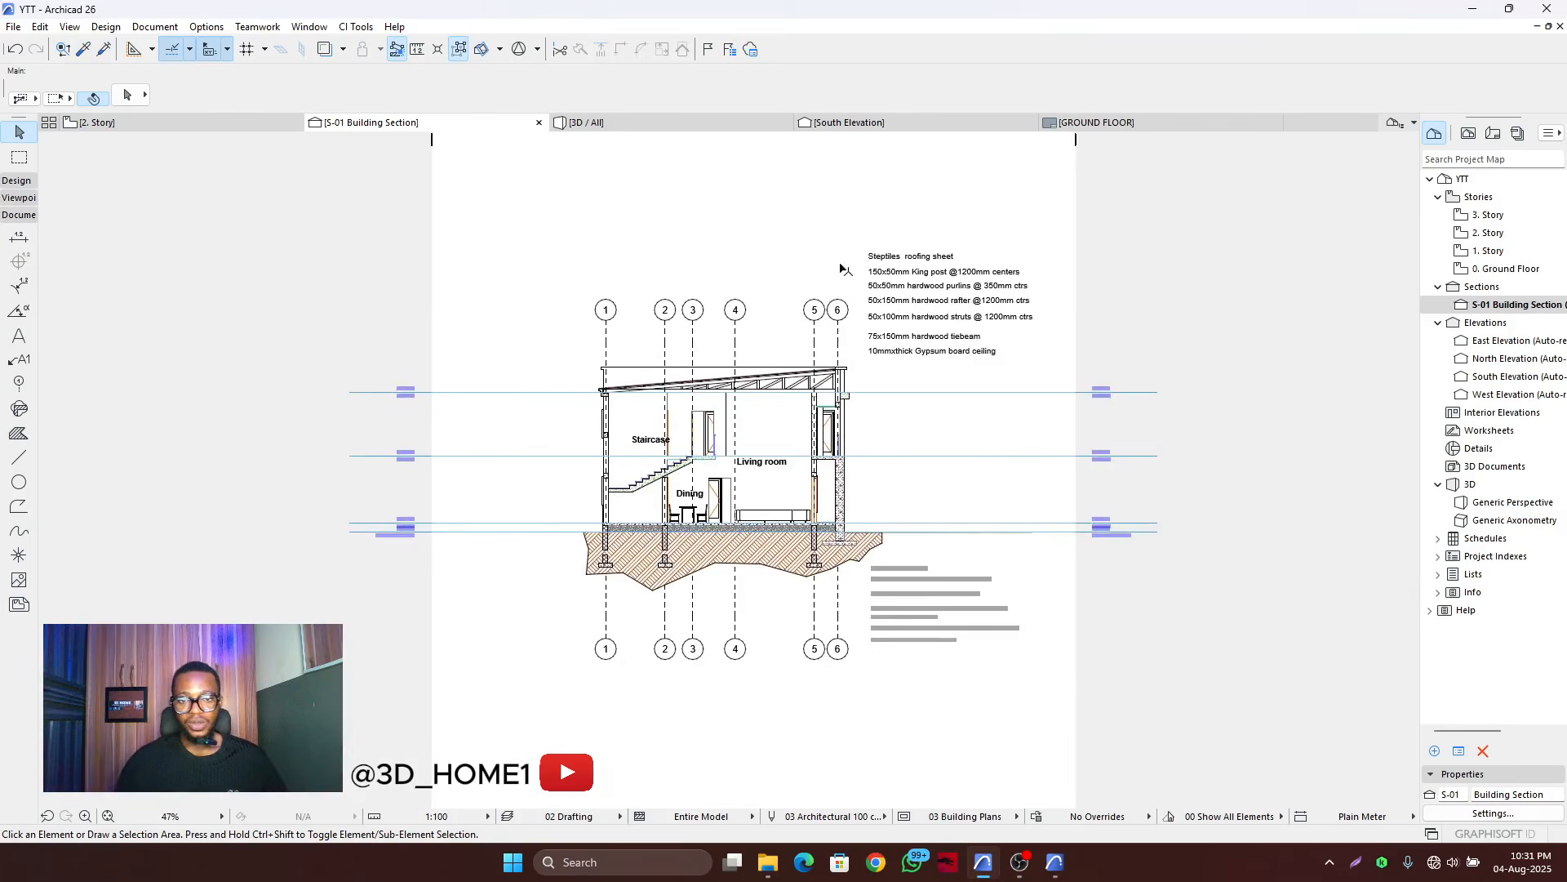
scroll(872, 377, up, 5)
scroll(872, 377, down, 3)
scroll(900, 298, up, 2)
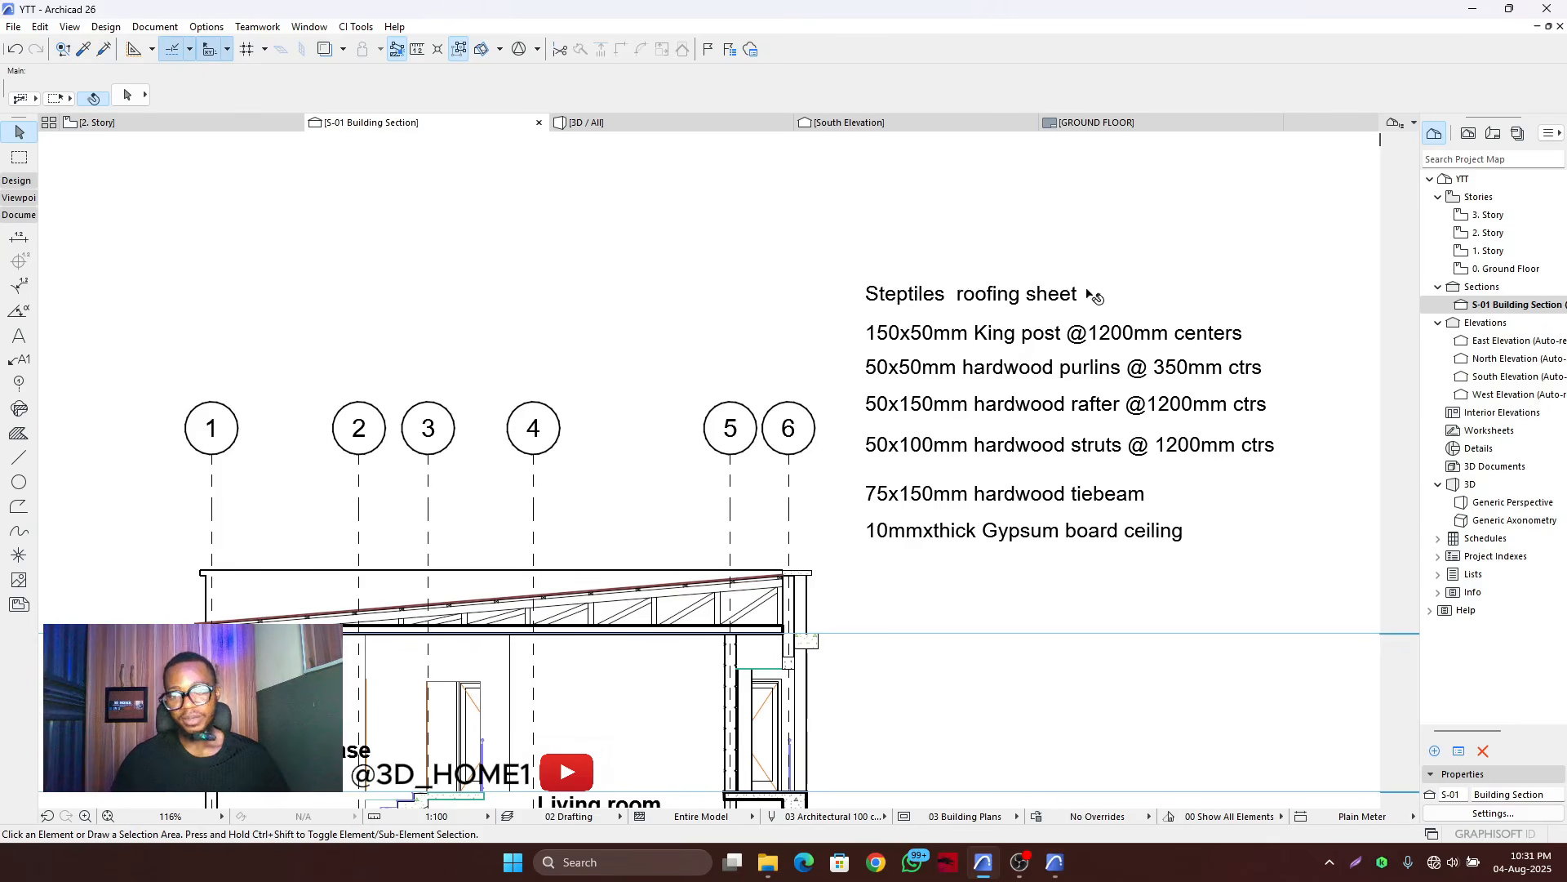
scroll(1094, 295, down, 2)
scroll(977, 337, up, 5)
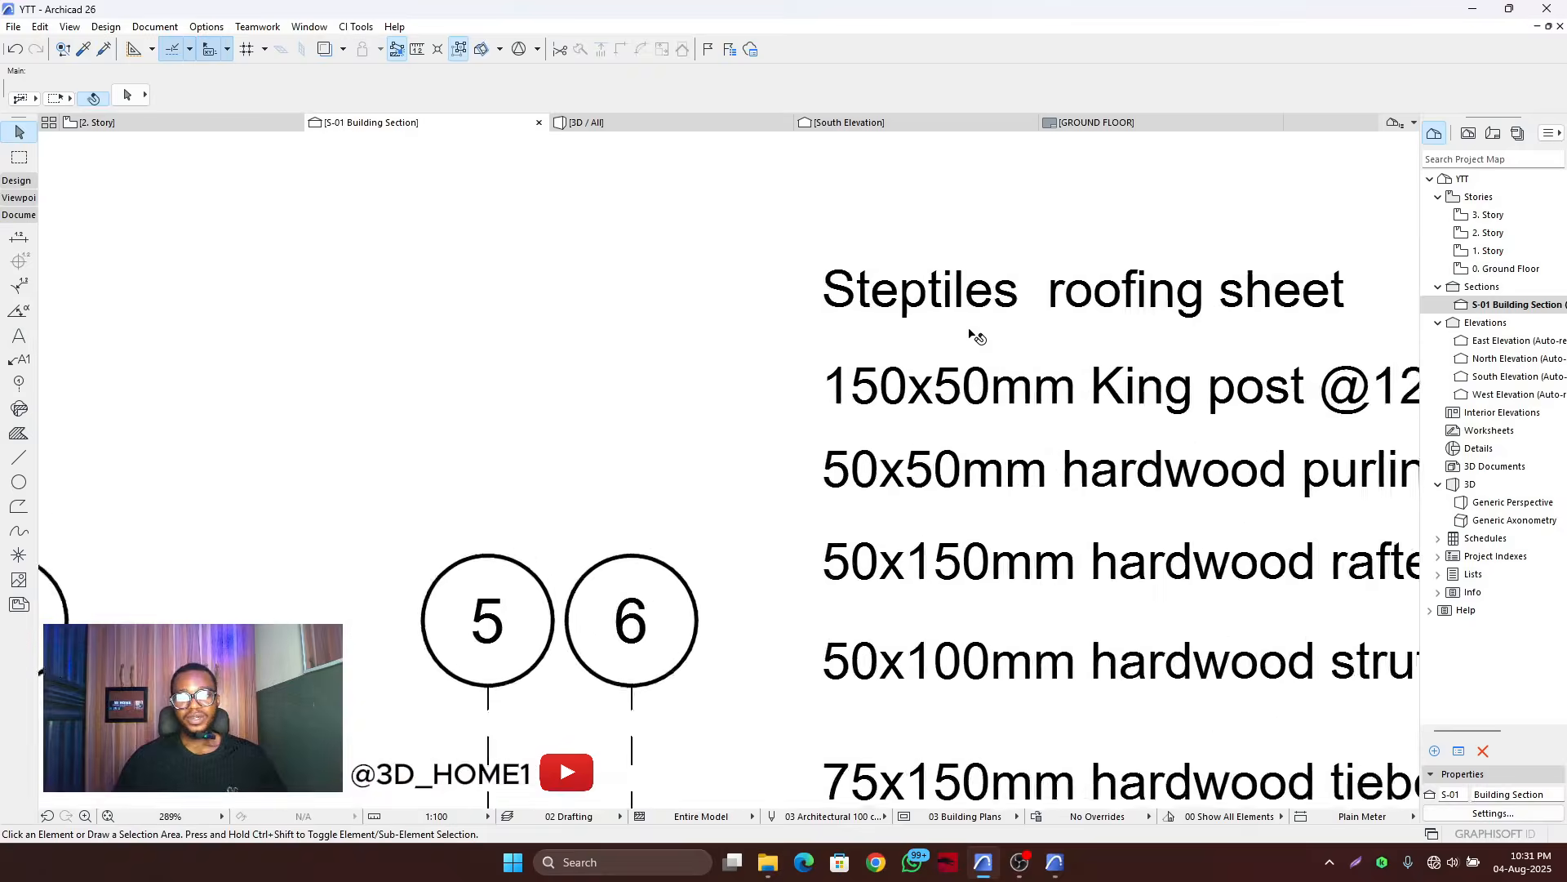
double_click(977, 310)
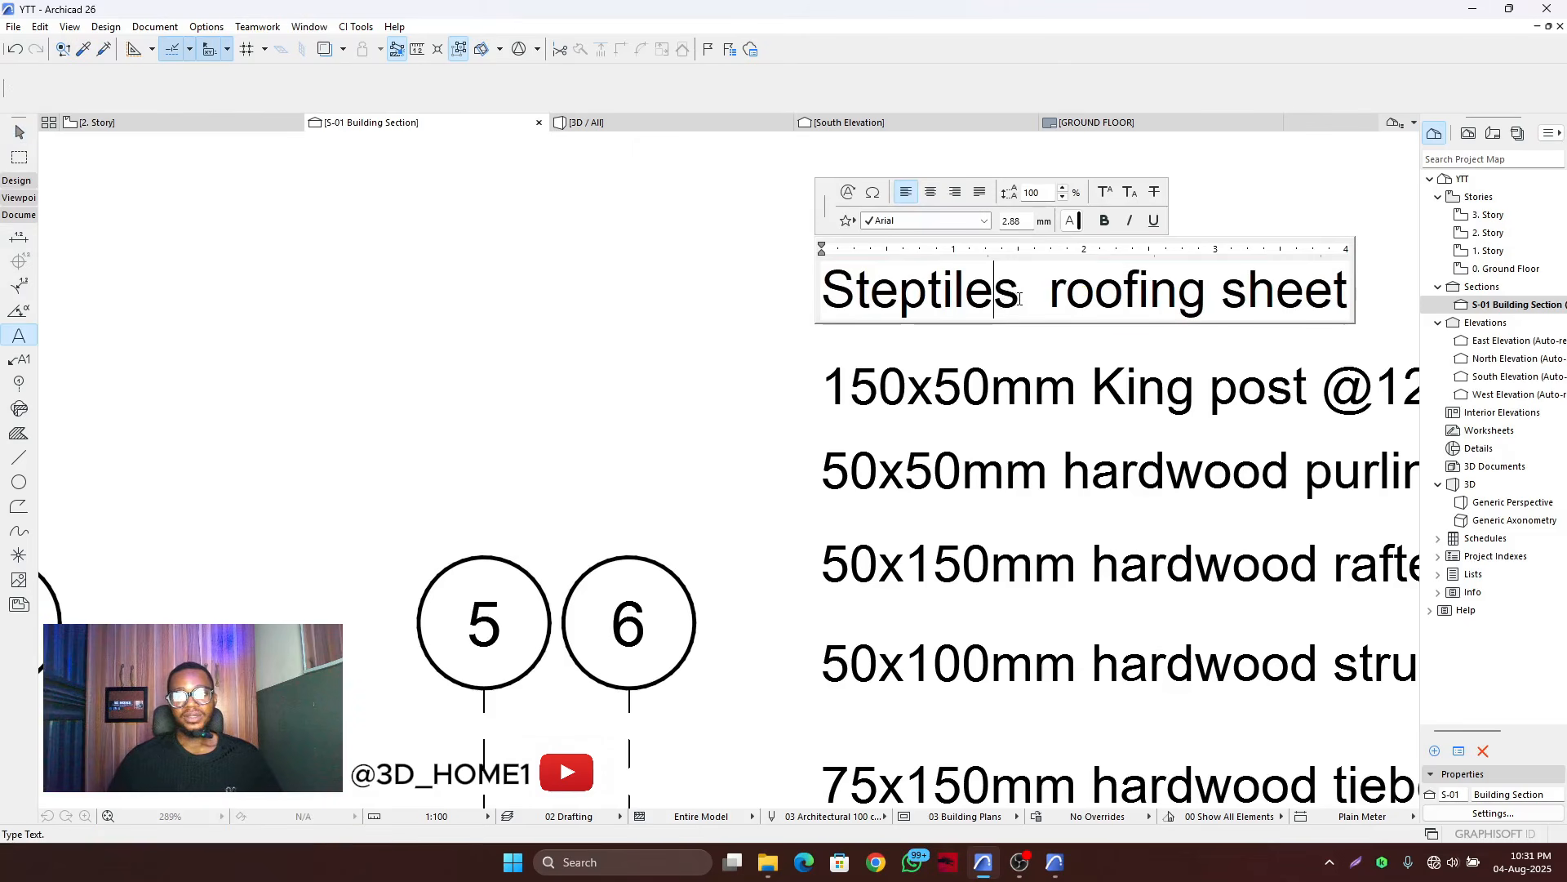
drag(1020, 296, 838, 294)
text(Long )
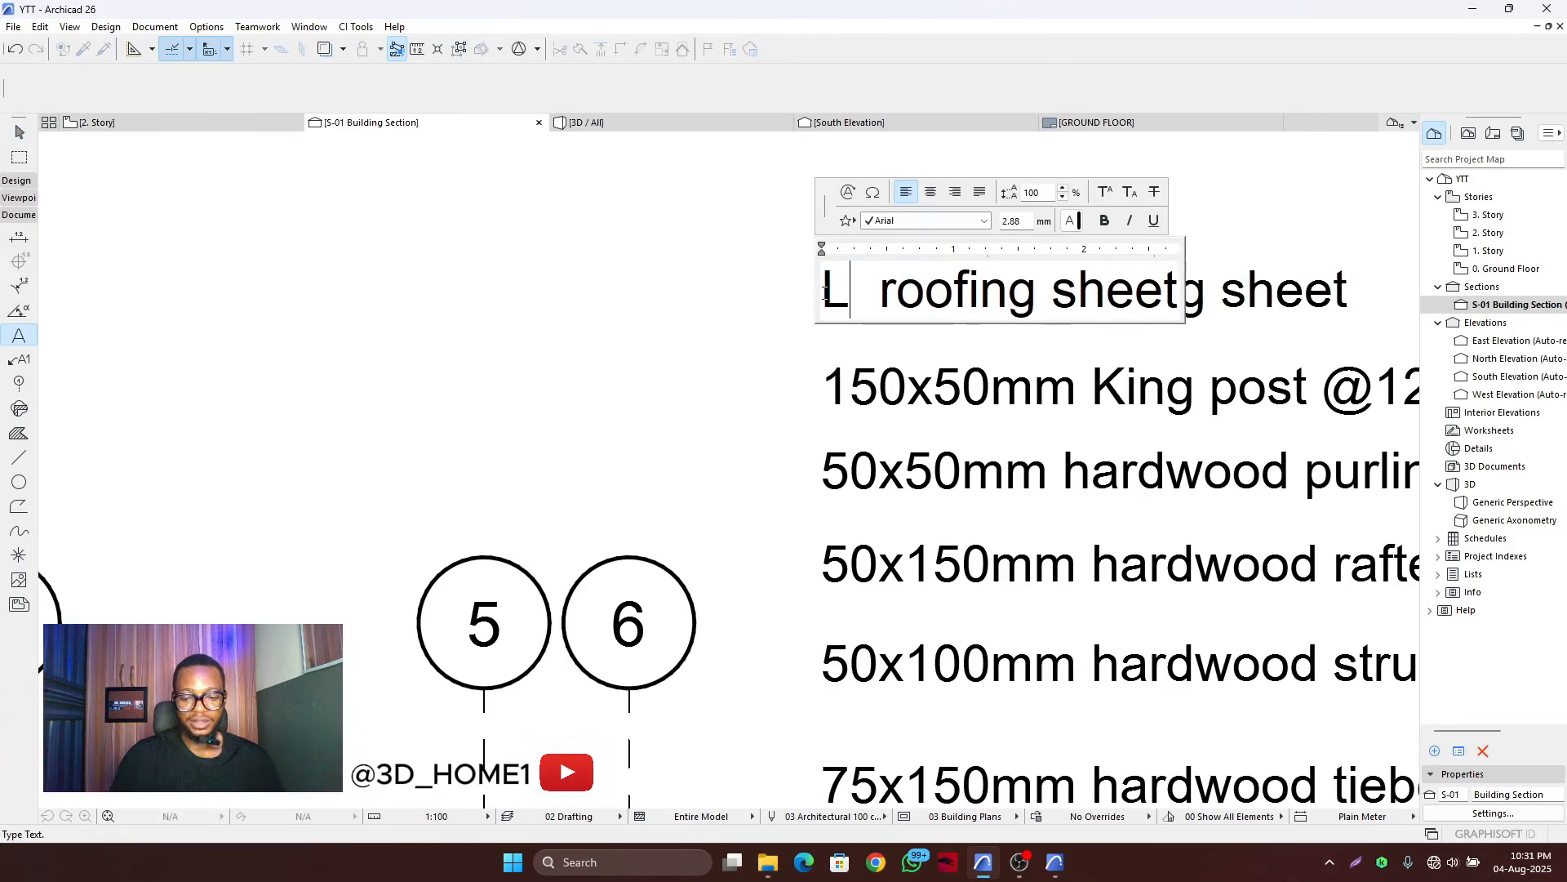
text(span)
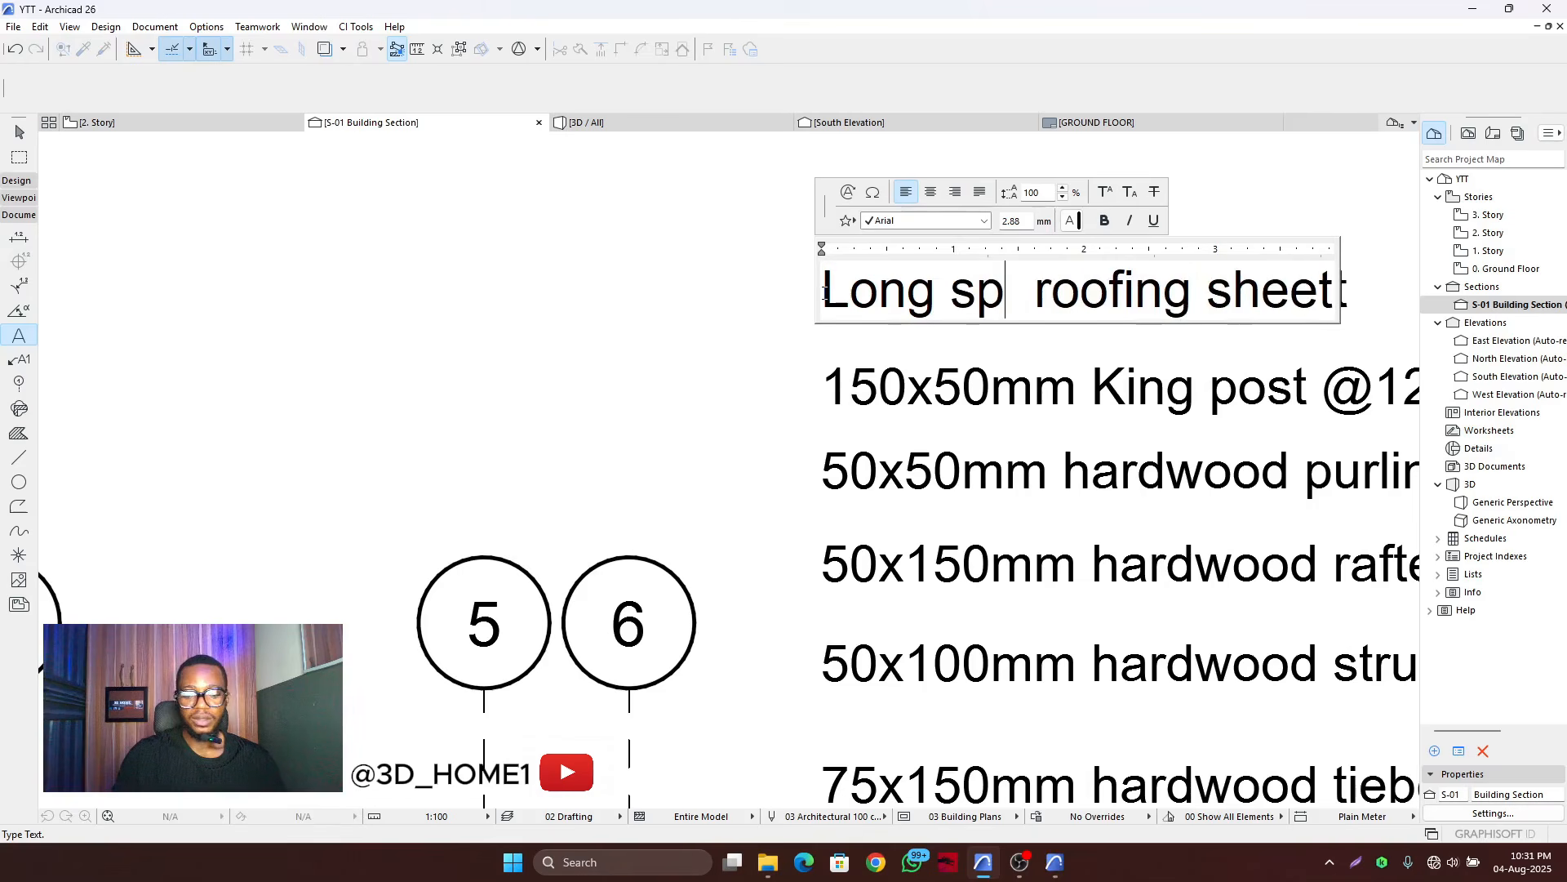
key(Escape)
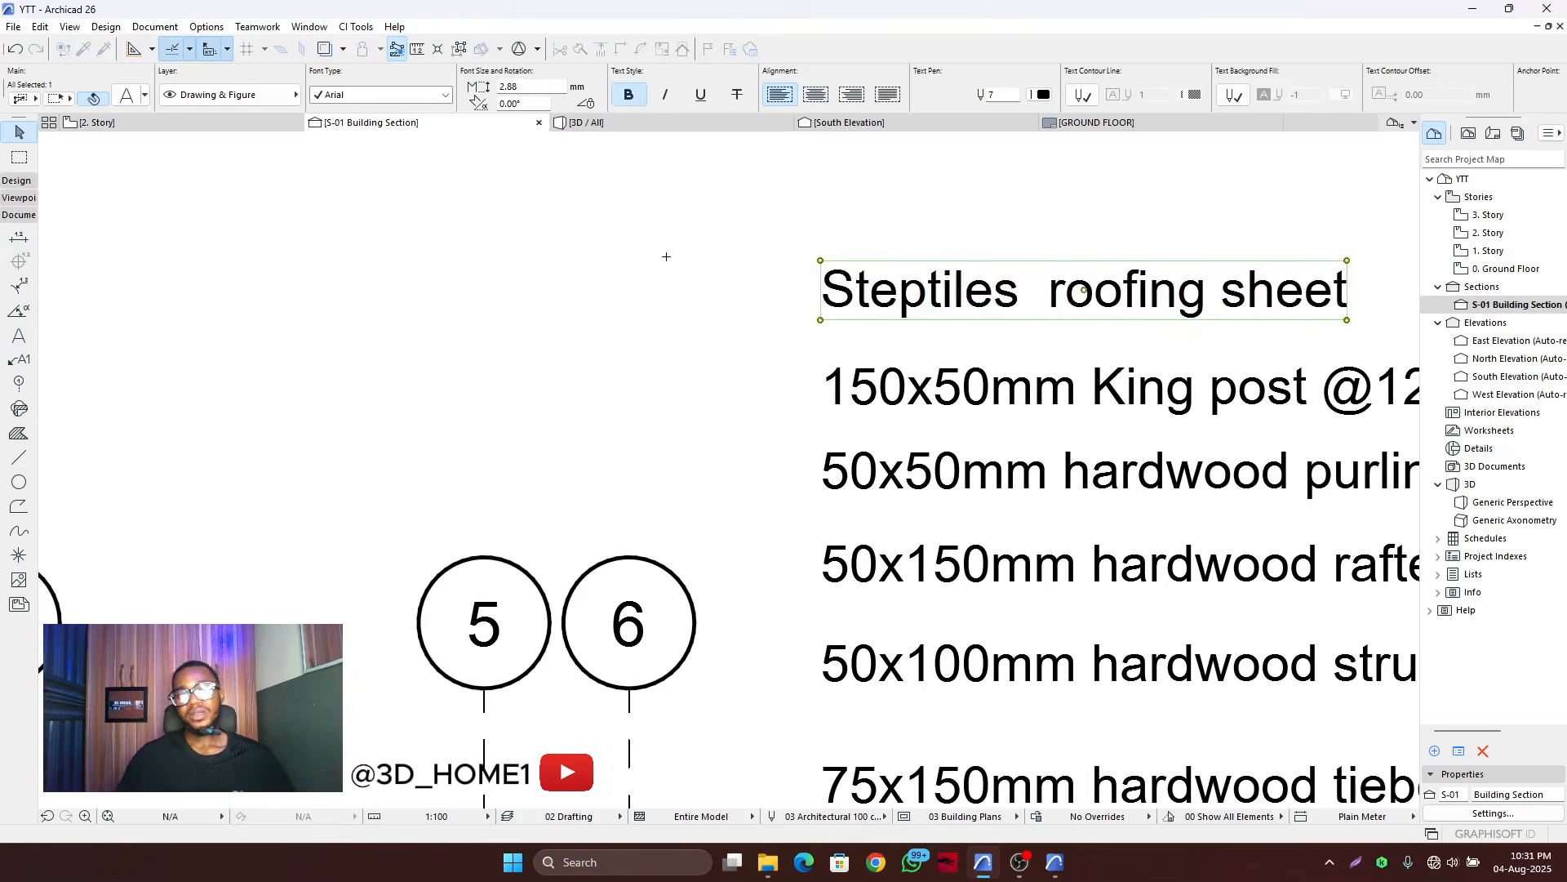
scroll(858, 351, down, 5)
scroll(841, 445, up, 5)
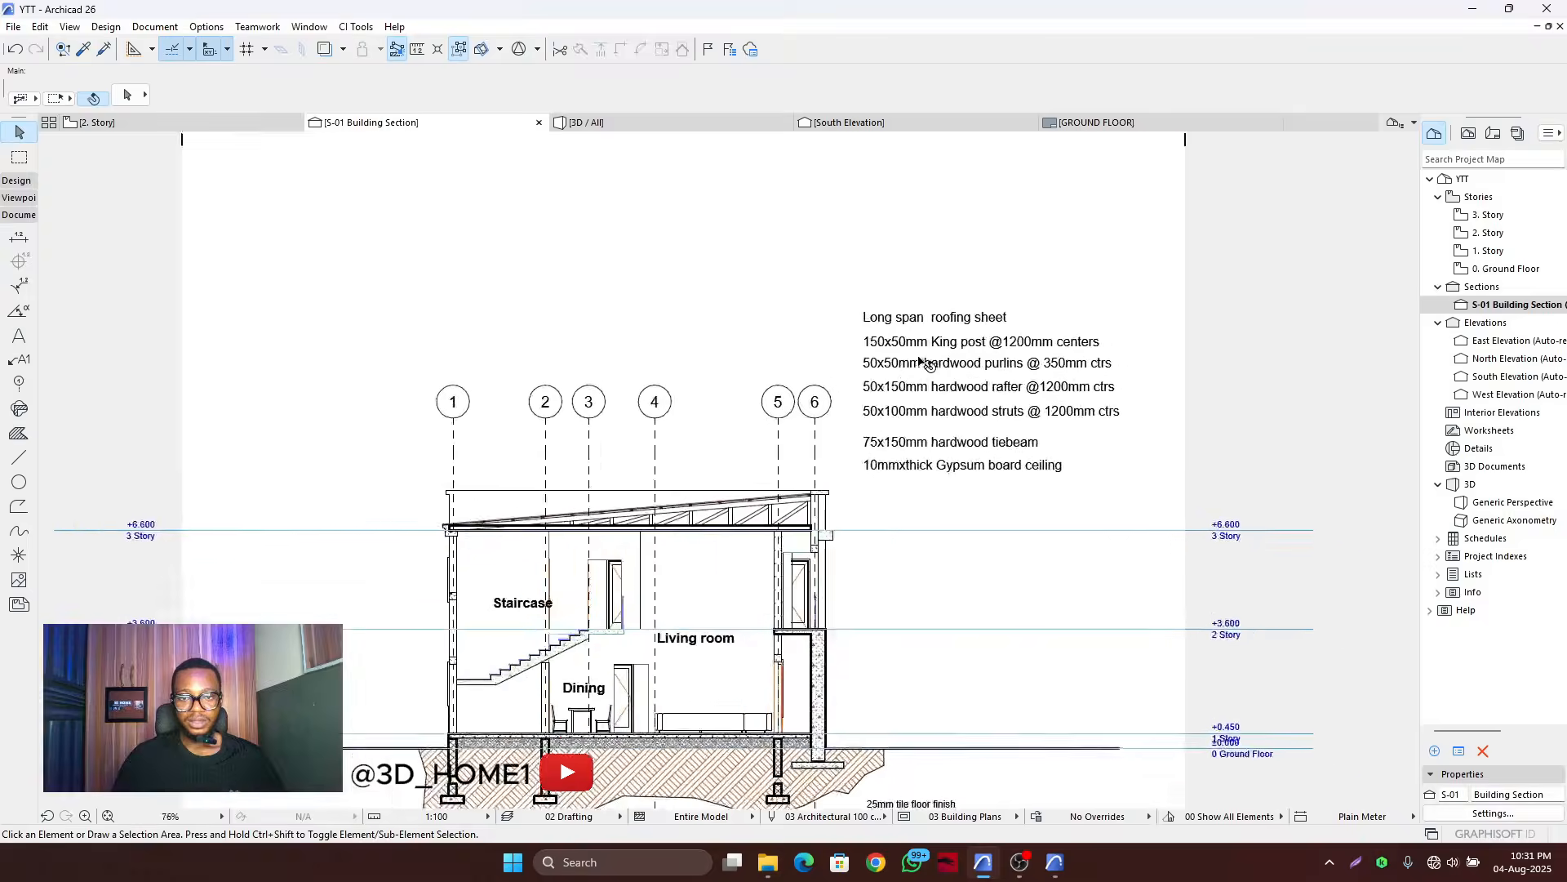
- Draw a right-angled leader line from the "Long span roofing sheet" note to the roof surface between grids 1 and 2
scroll(841, 445, down, 2)
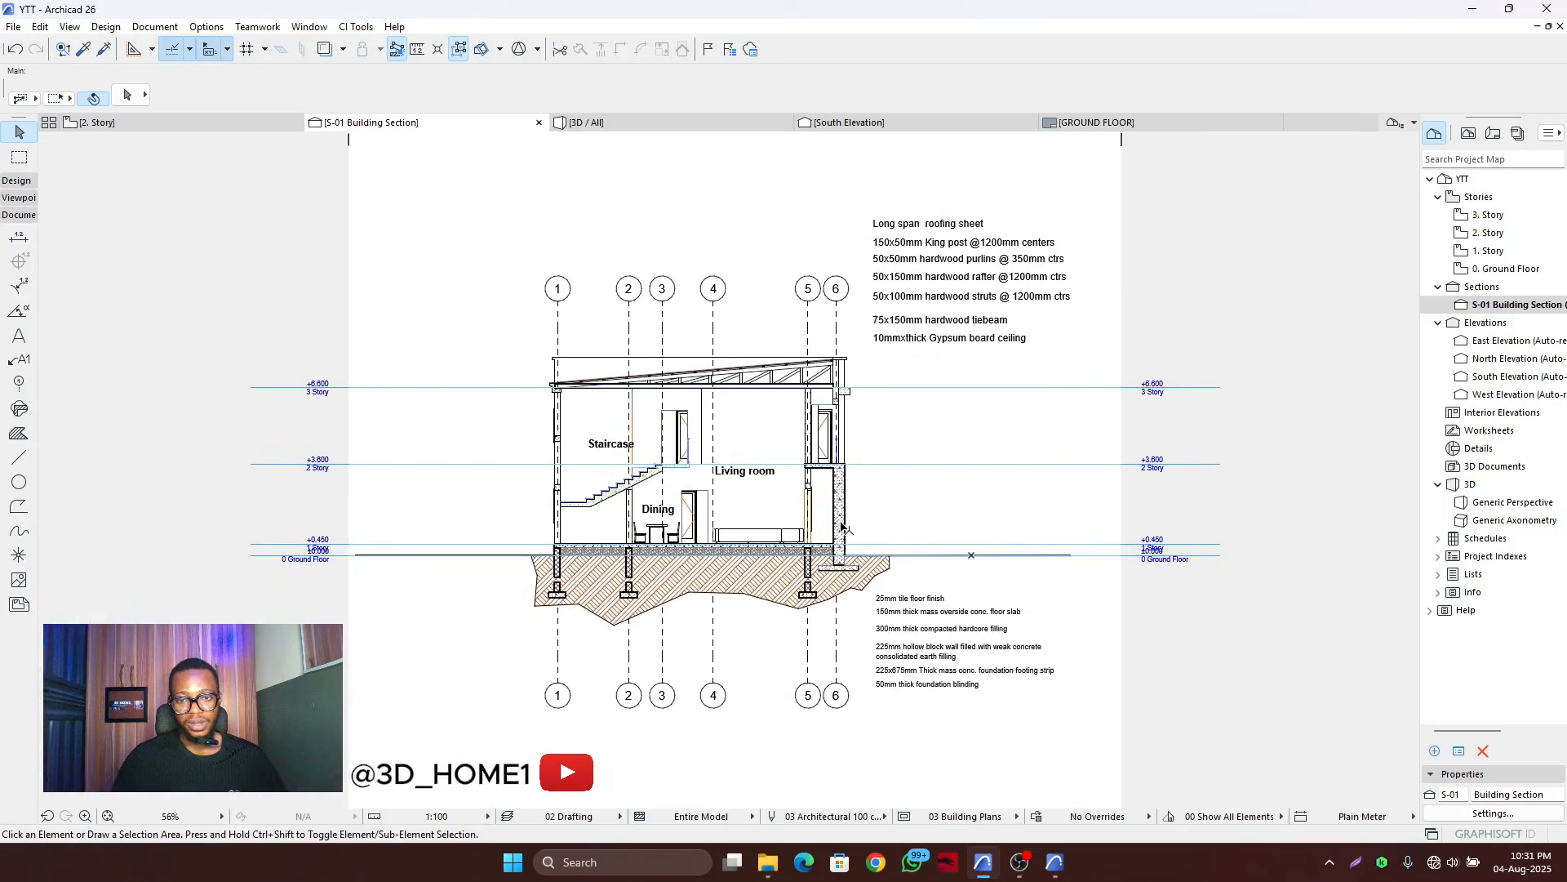
click(19, 457)
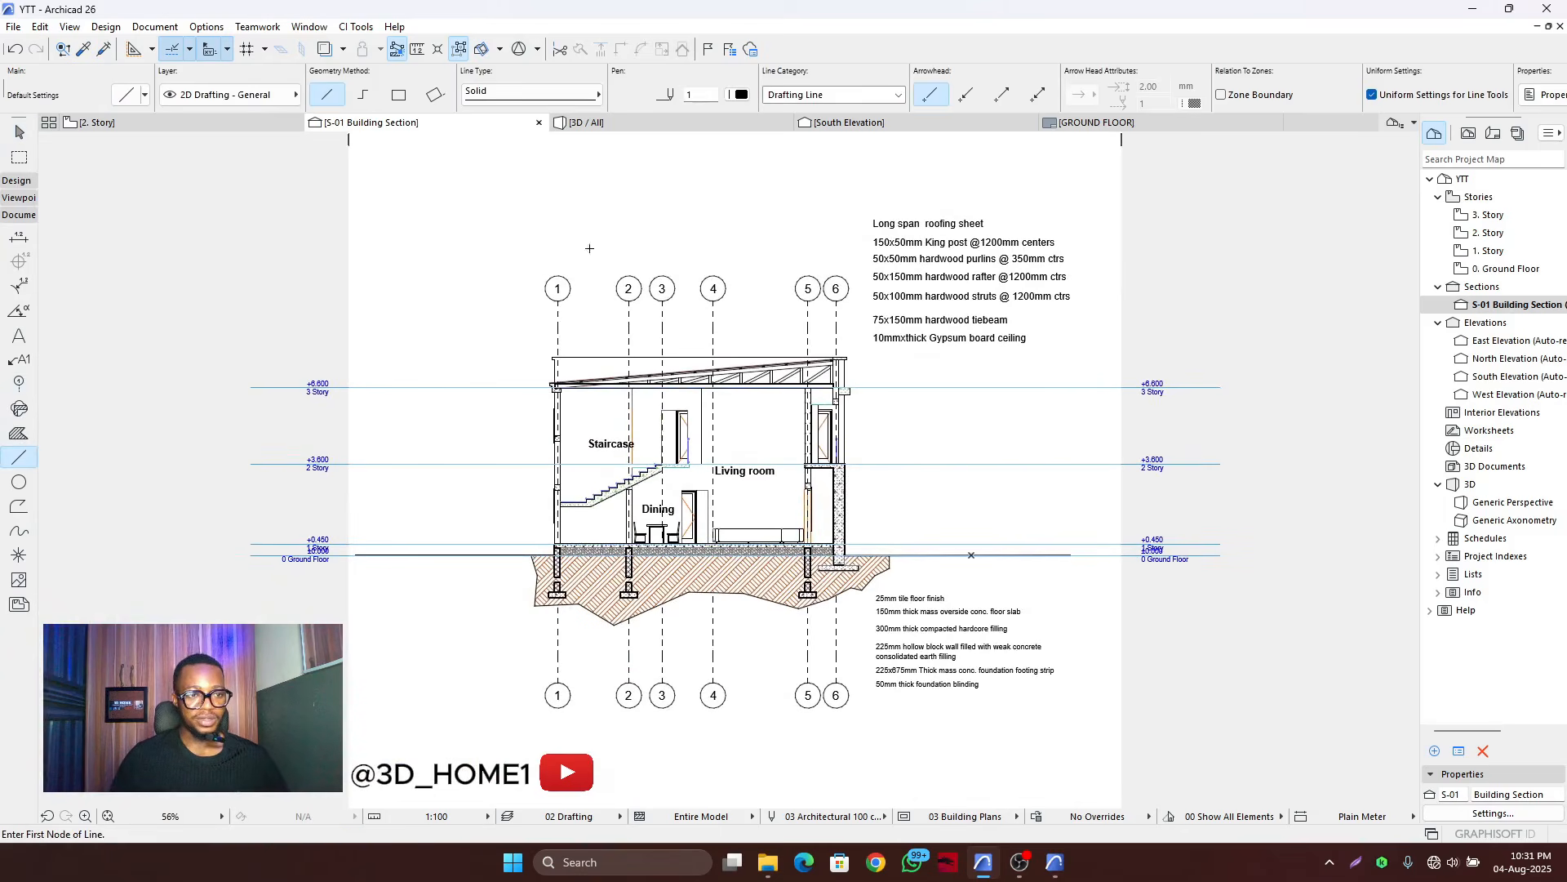
scroll(859, 235, up, 3)
scroll(859, 235, up, 4)
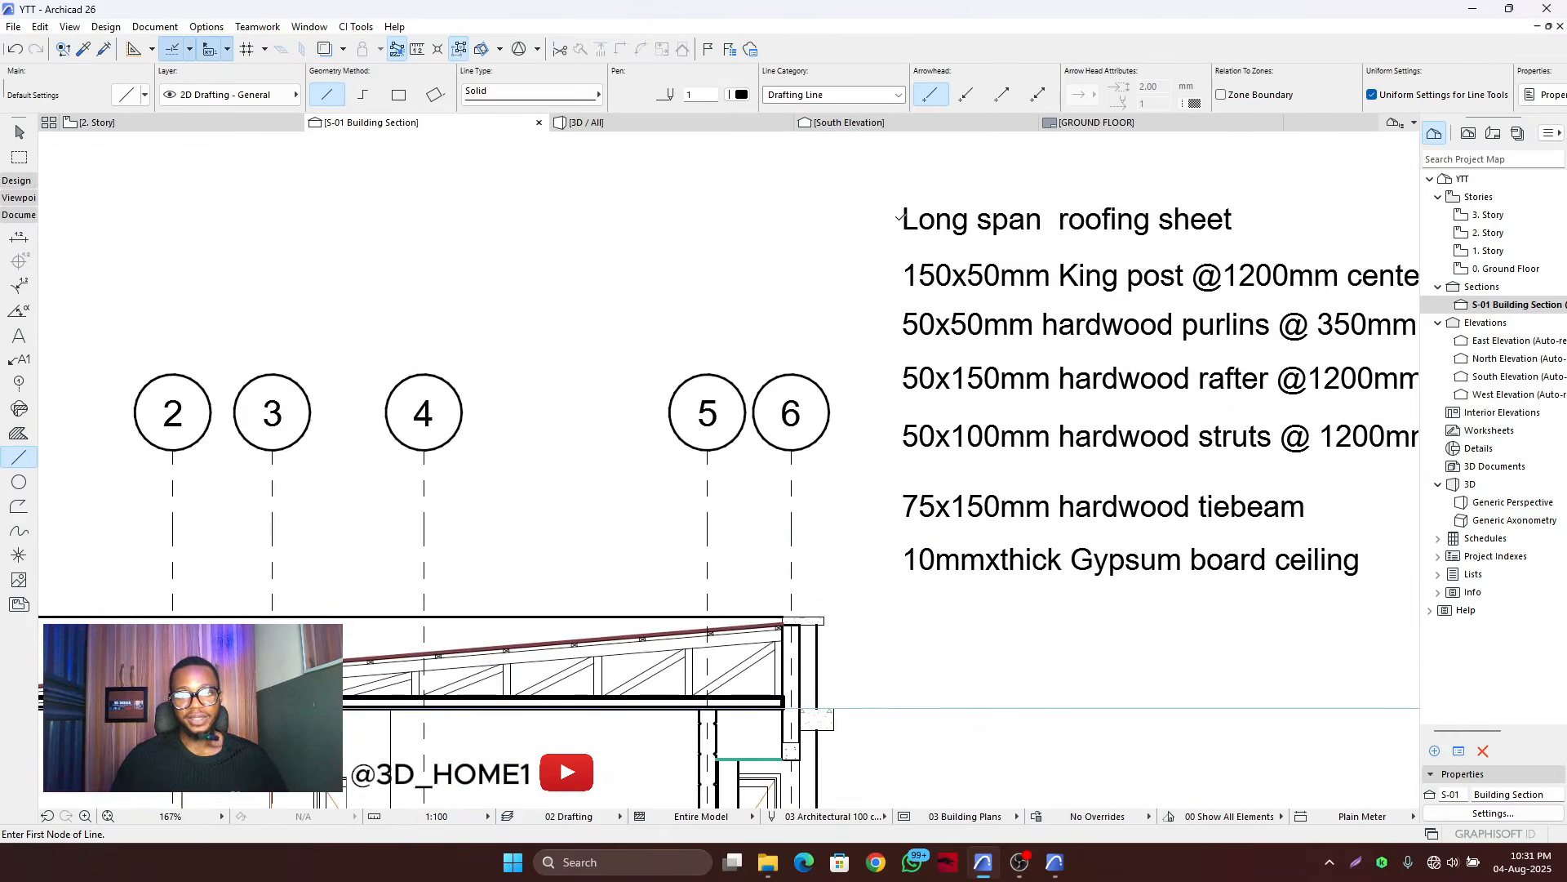
click(900, 218)
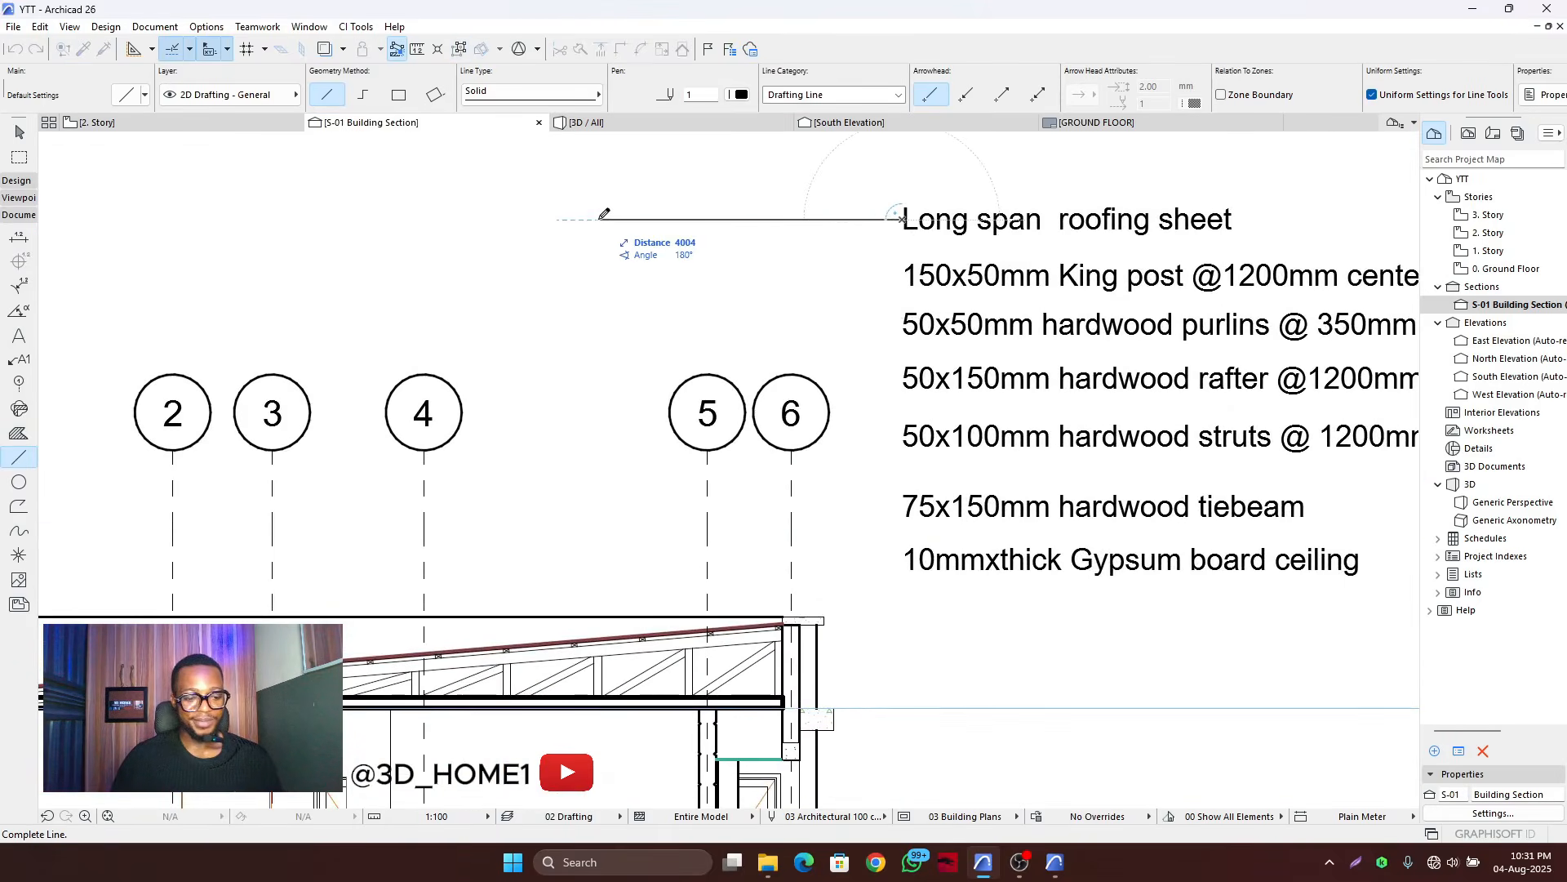
scroll(603, 213, down, 4)
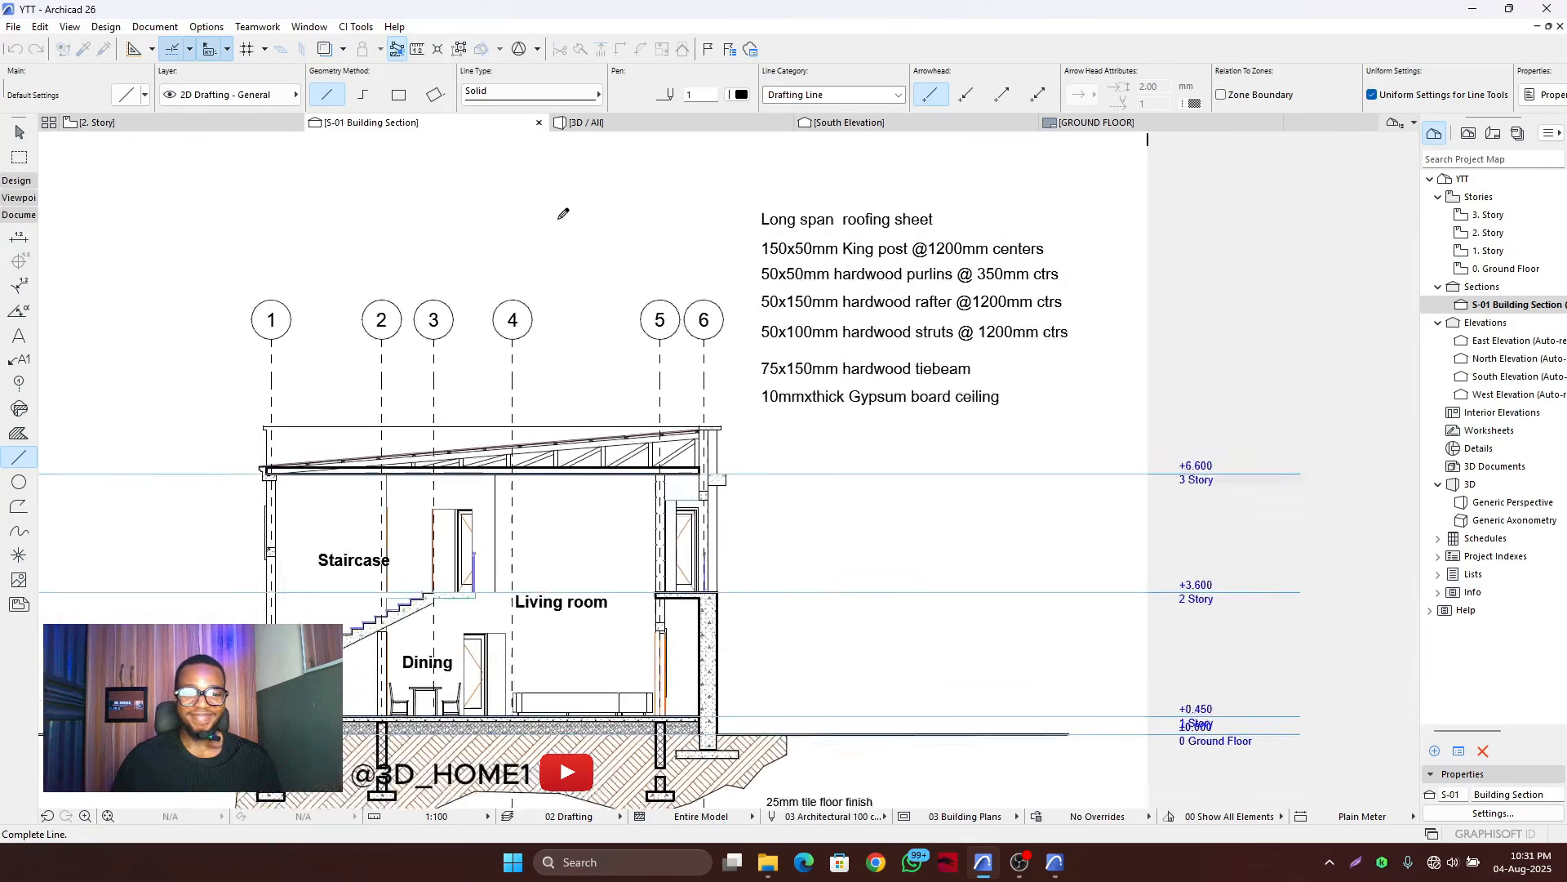
click(369, 219)
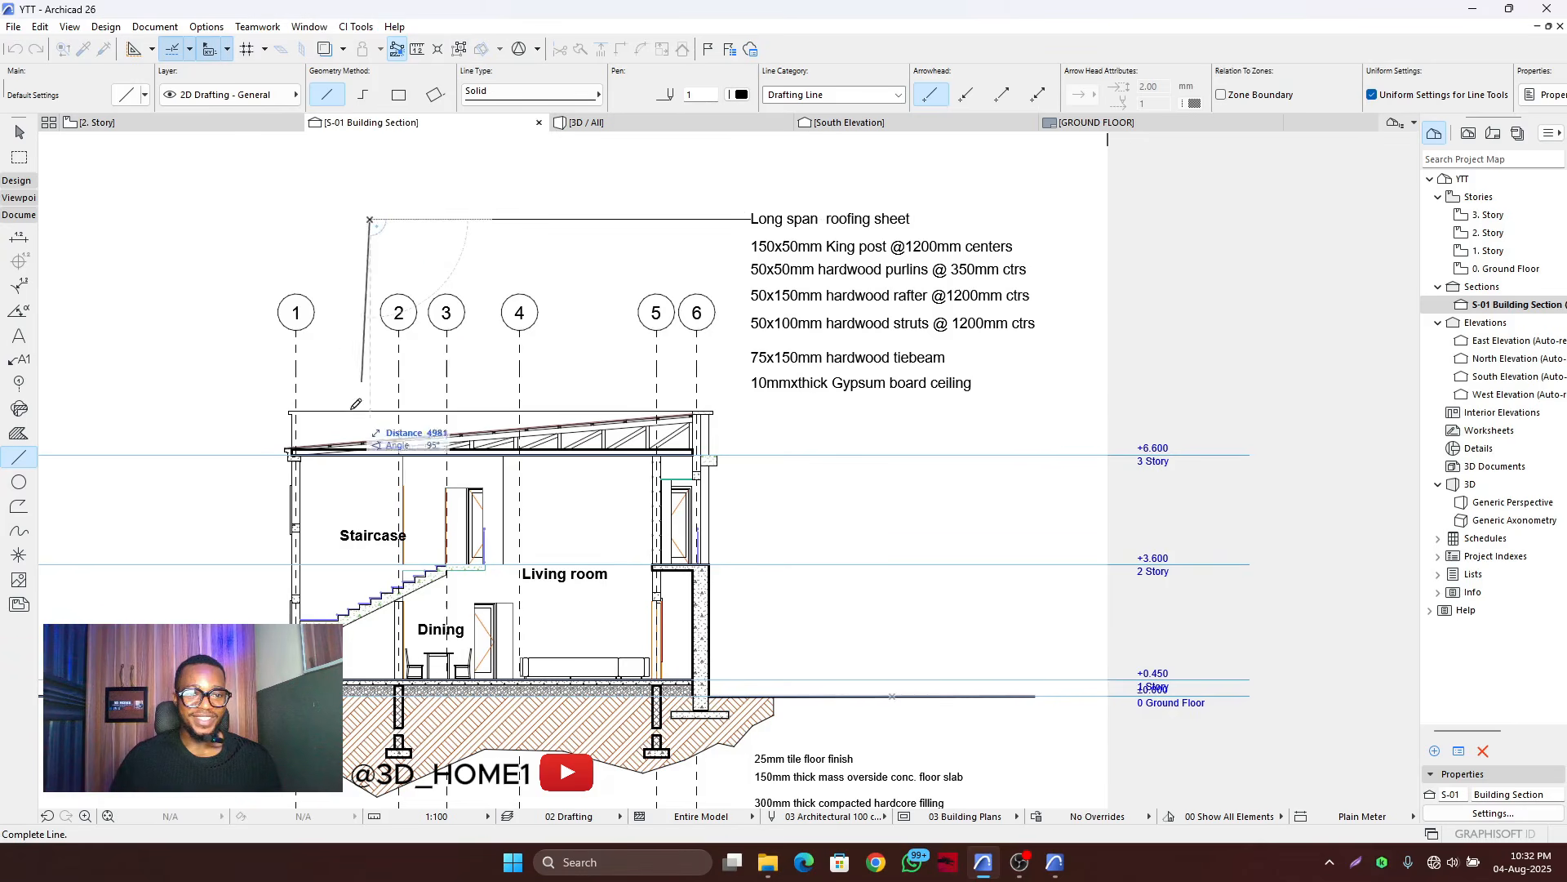
scroll(356, 405, up, 5)
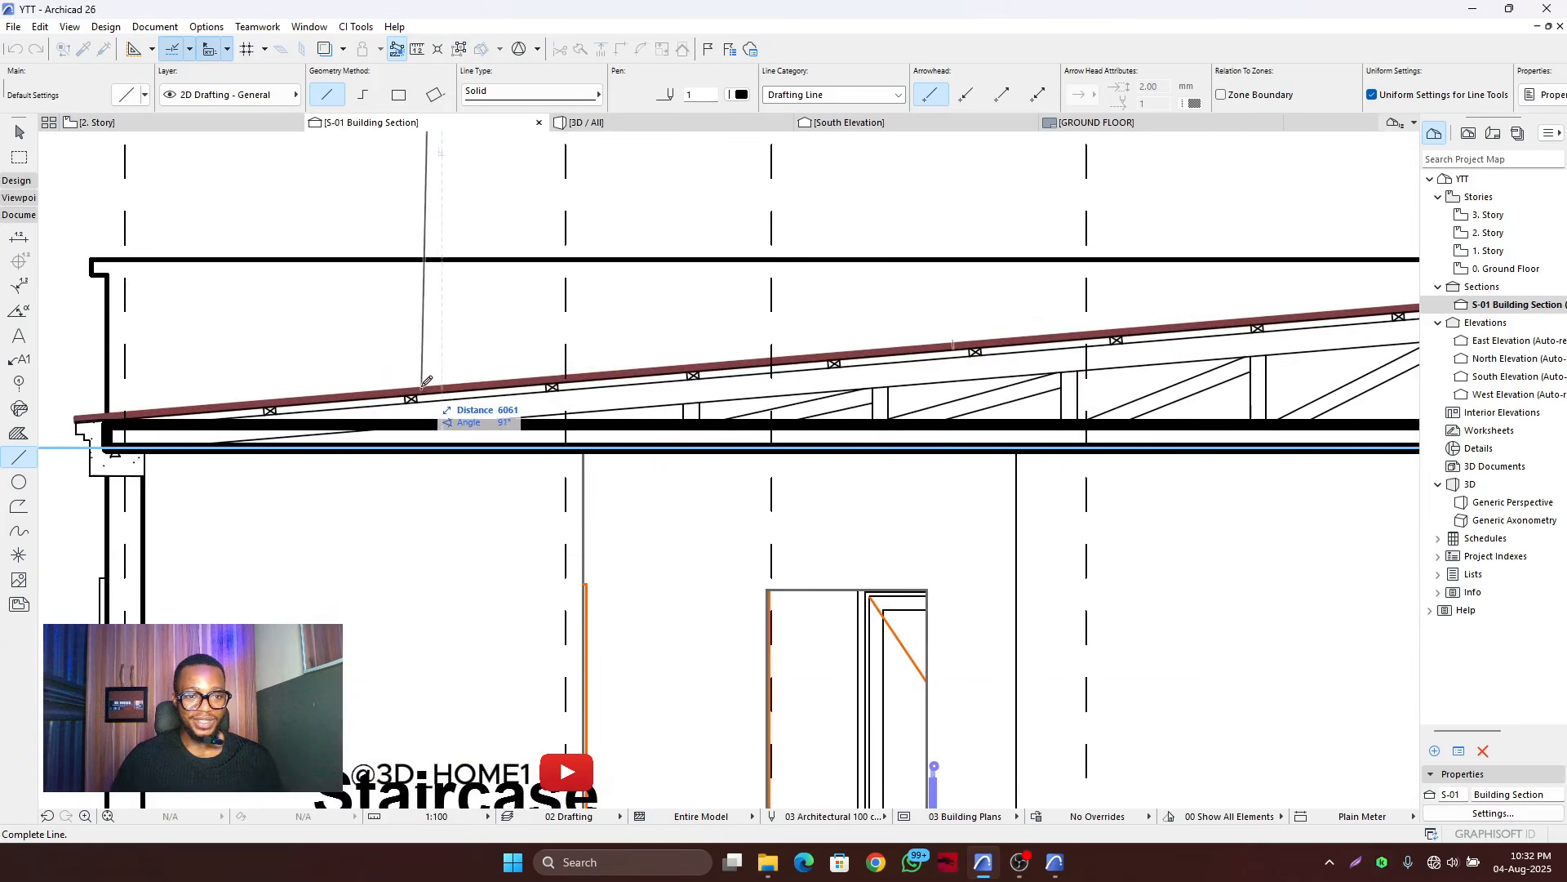
click(445, 385)
scroll(669, 258, down, 5)
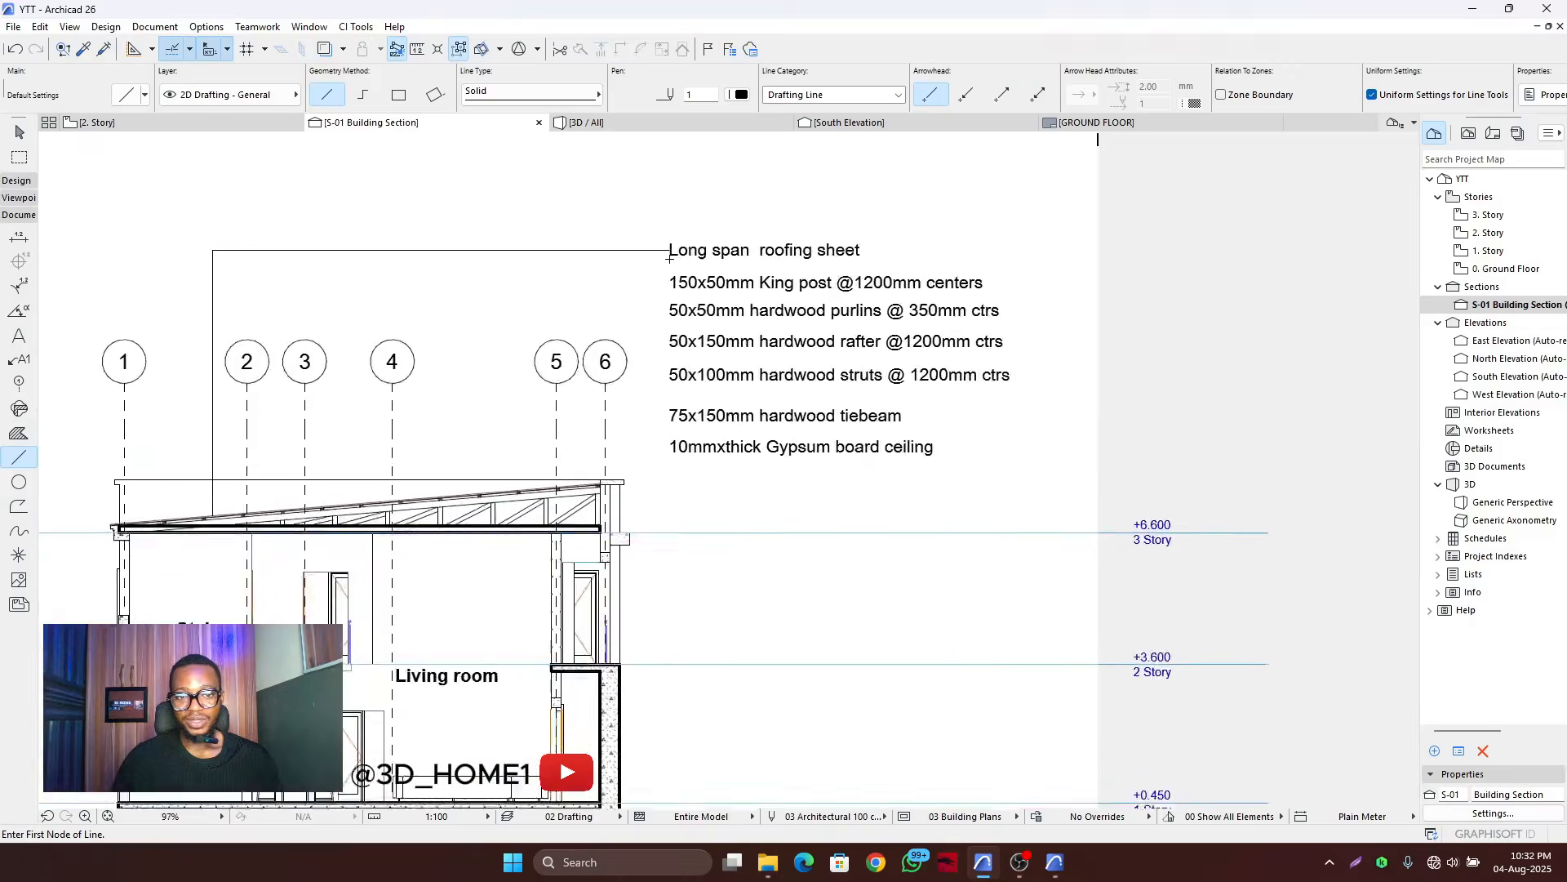
scroll(670, 258, up, 3)
click(663, 298)
scroll(616, 286, down, 5)
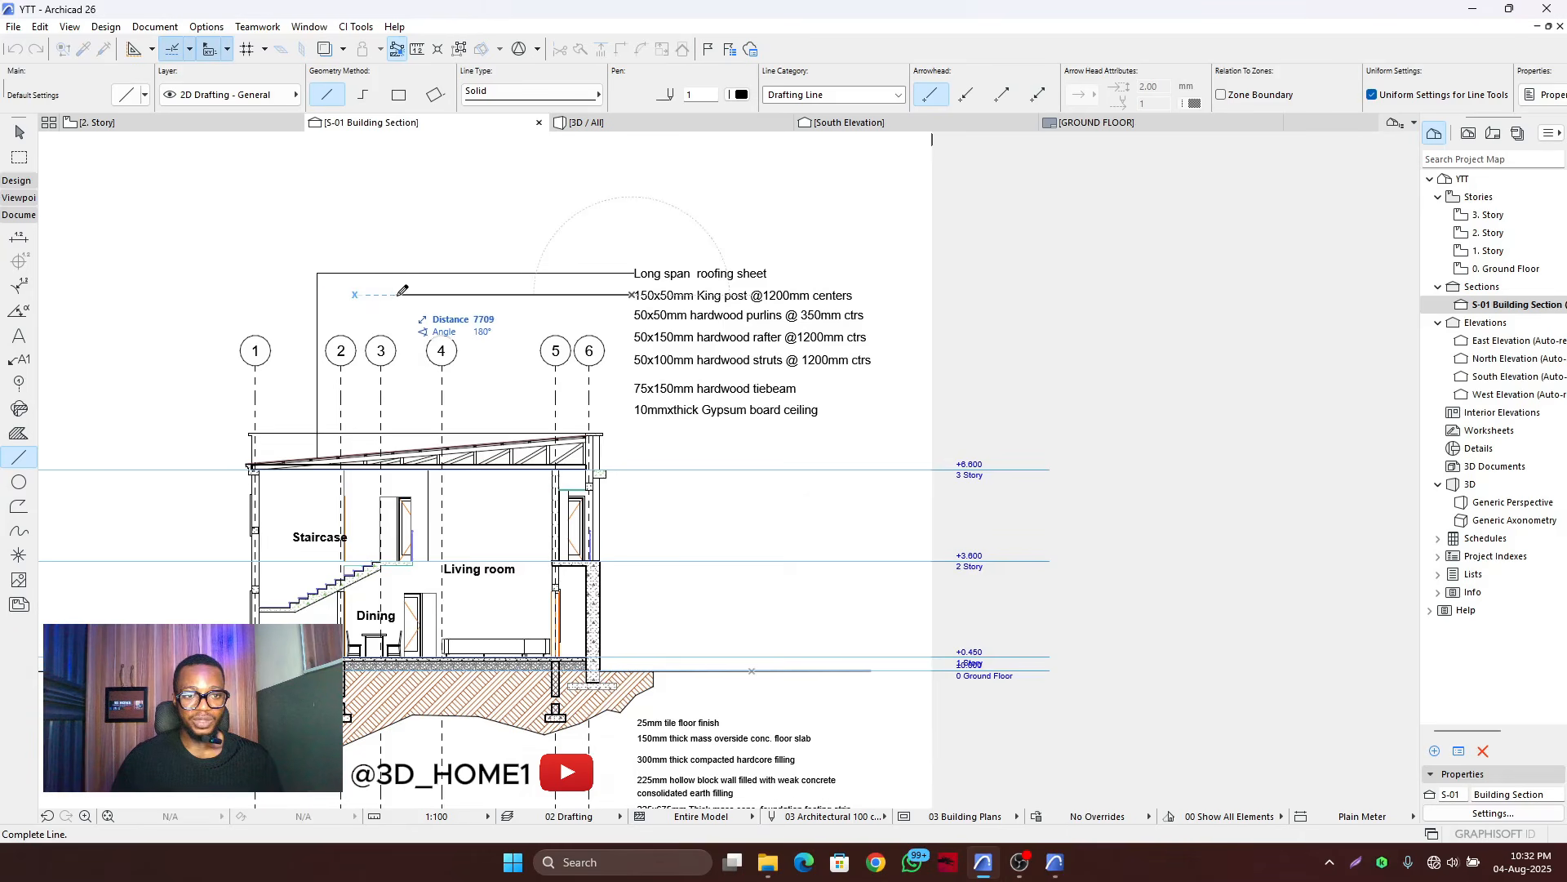
click(403, 294)
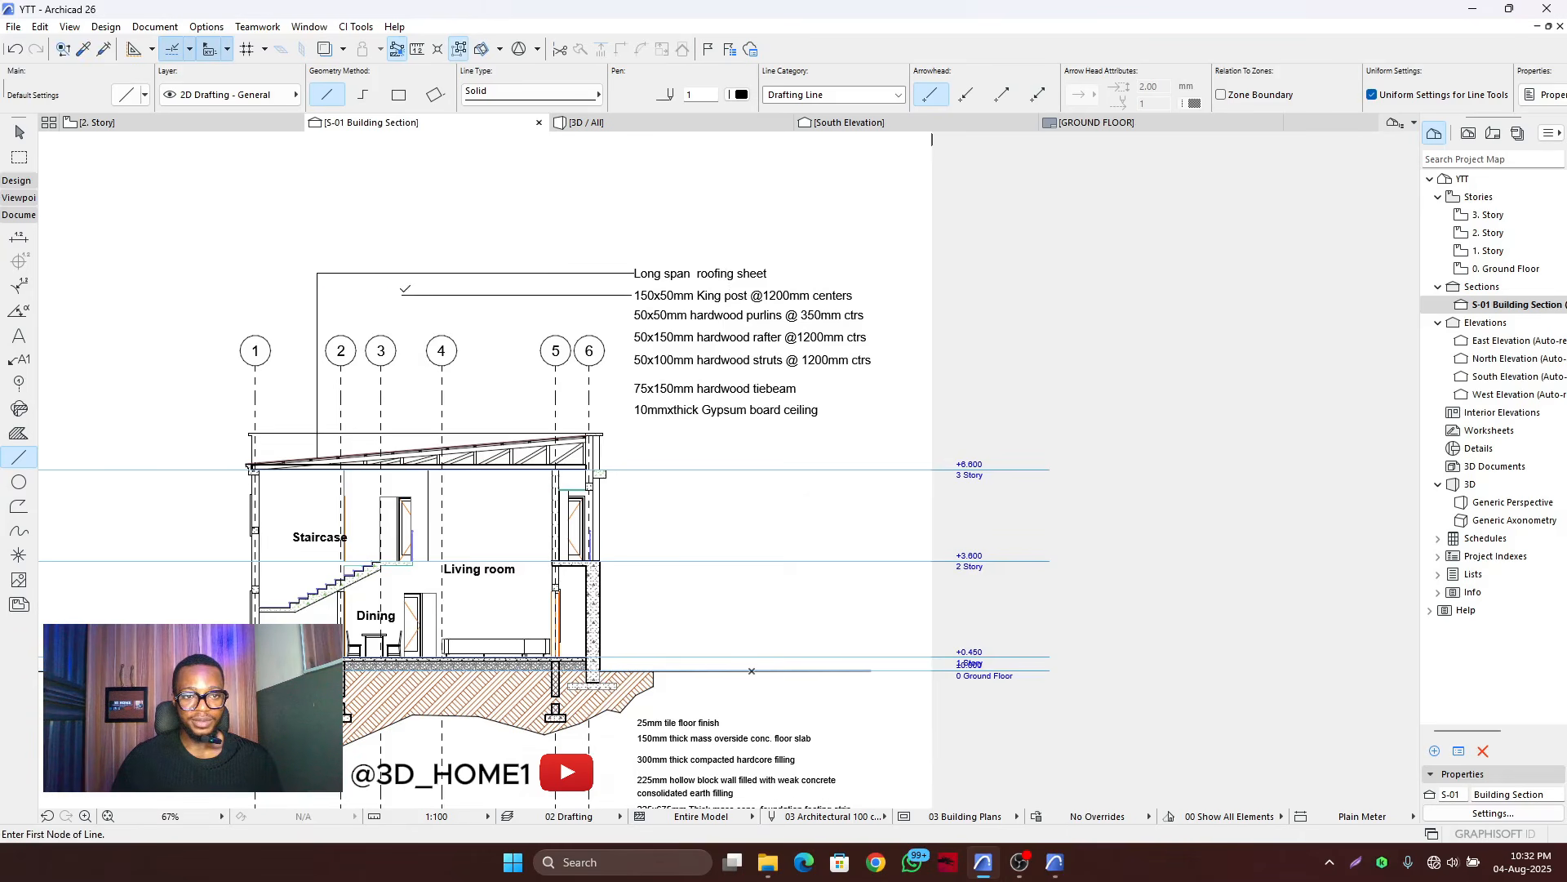
- Draw a vertical line from the king post between grids 3 and 4 up to just below the king post note's leader
click(403, 294)
scroll(408, 454, up, 5)
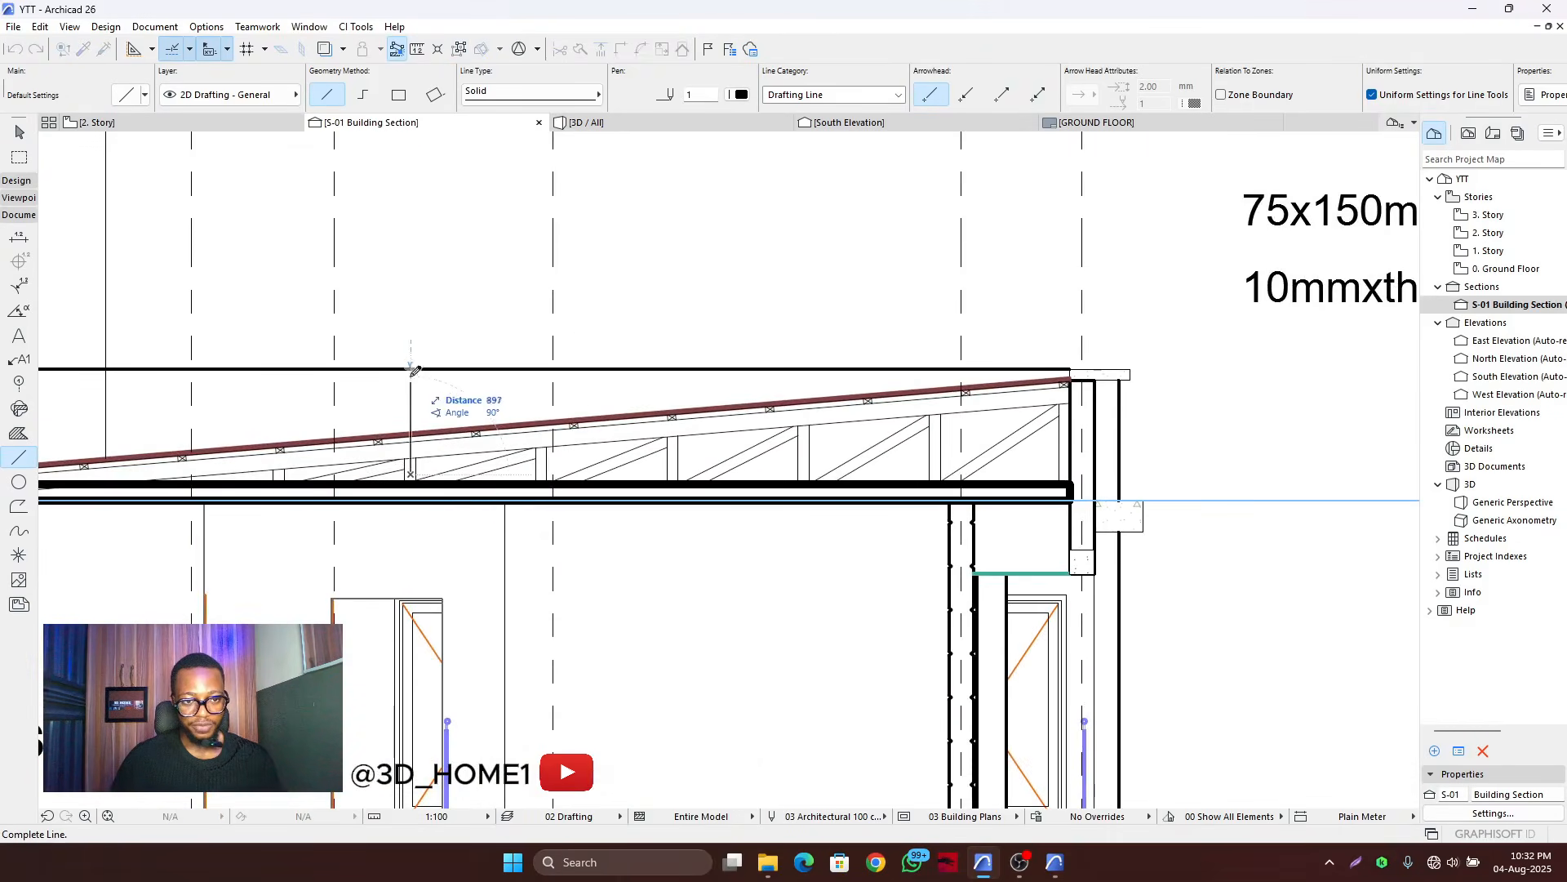
scroll(417, 441, down, 5)
scroll(410, 436, down, 3)
scroll(410, 330, up, 3)
click(409, 395)
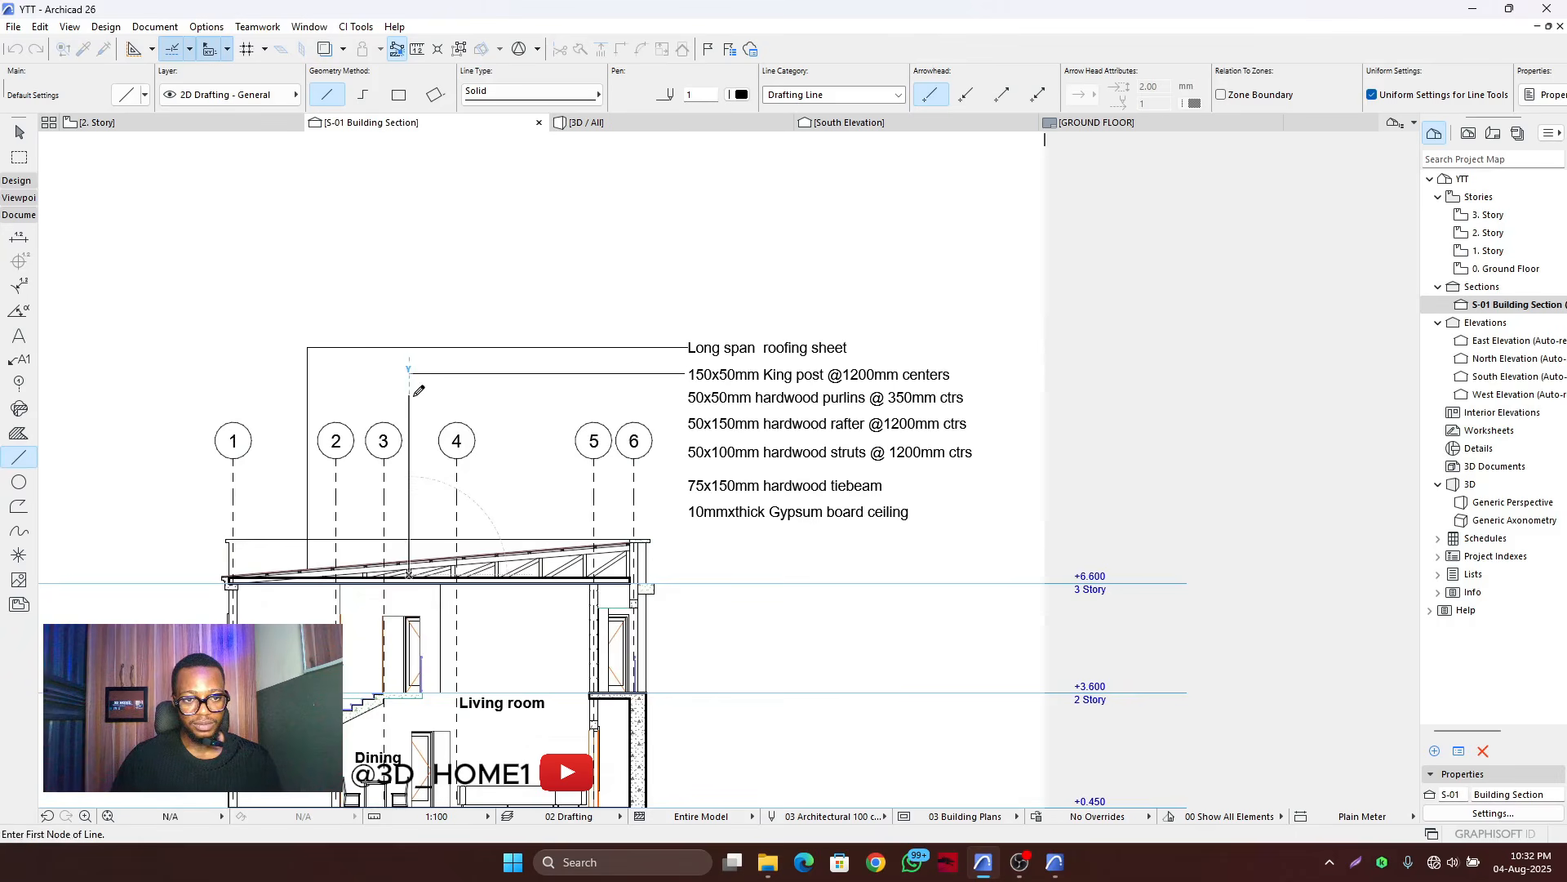
key(Escape)
- Intersect the vertical king post line with its horizontal leader so they meet in a corner
click(410, 414)
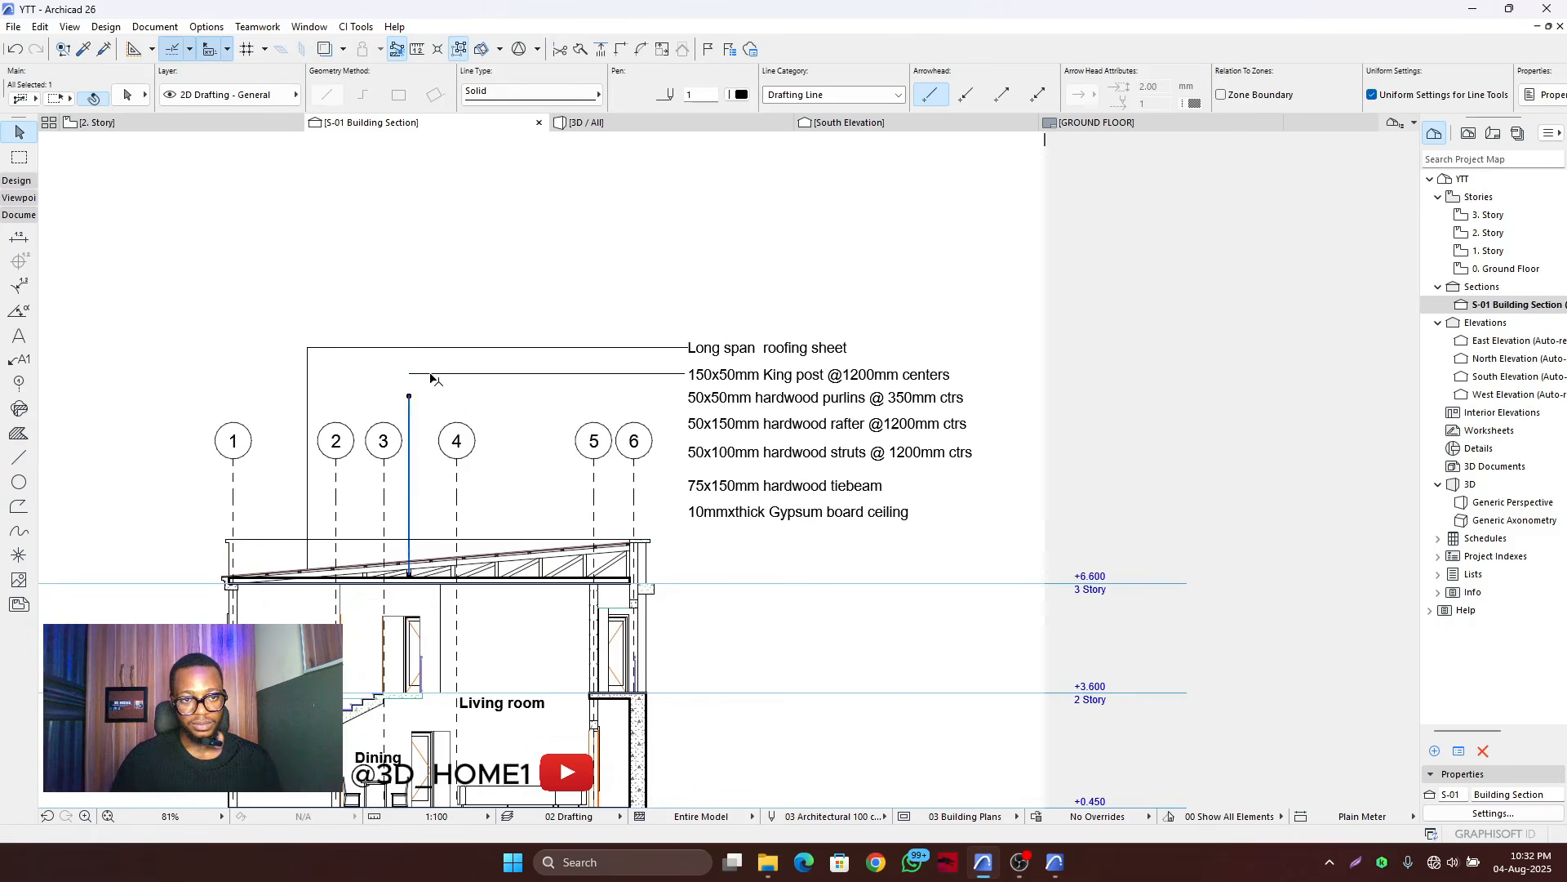
click(625, 52)
scroll(576, 151, down, 3)
middle_drag(573, 428, 571, 318)
scroll(570, 319, up, 5)
click(620, 295)
scroll(618, 343, down, 5)
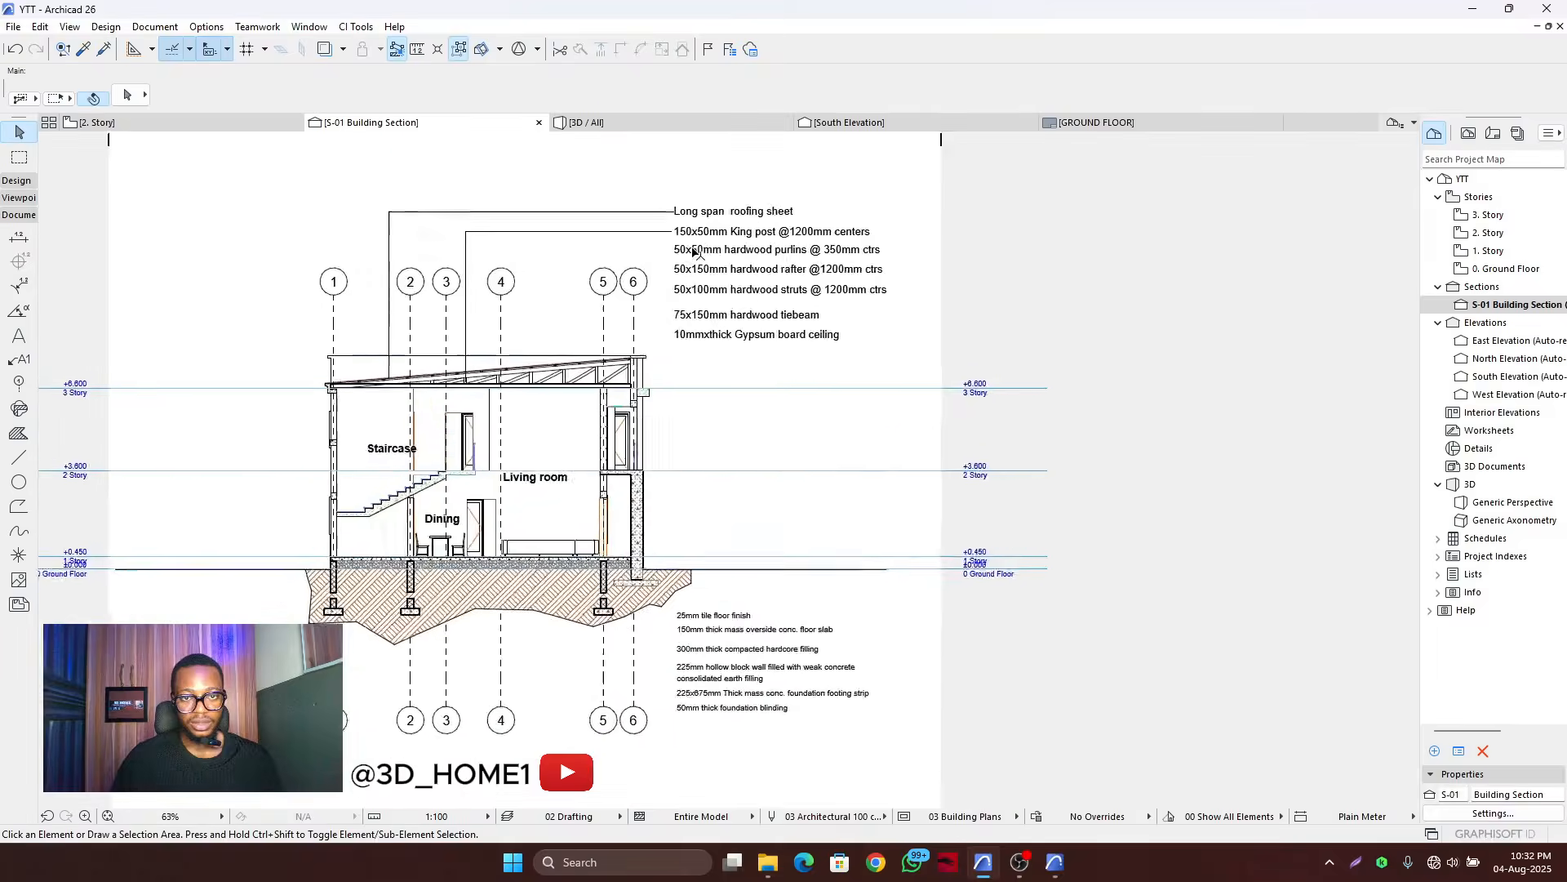
- Draw a vertical line up from a purlin between grids 3 and 4 and a horizontal line from the "50x50mm hardwood purlins" note
scroll(695, 251, up, 3)
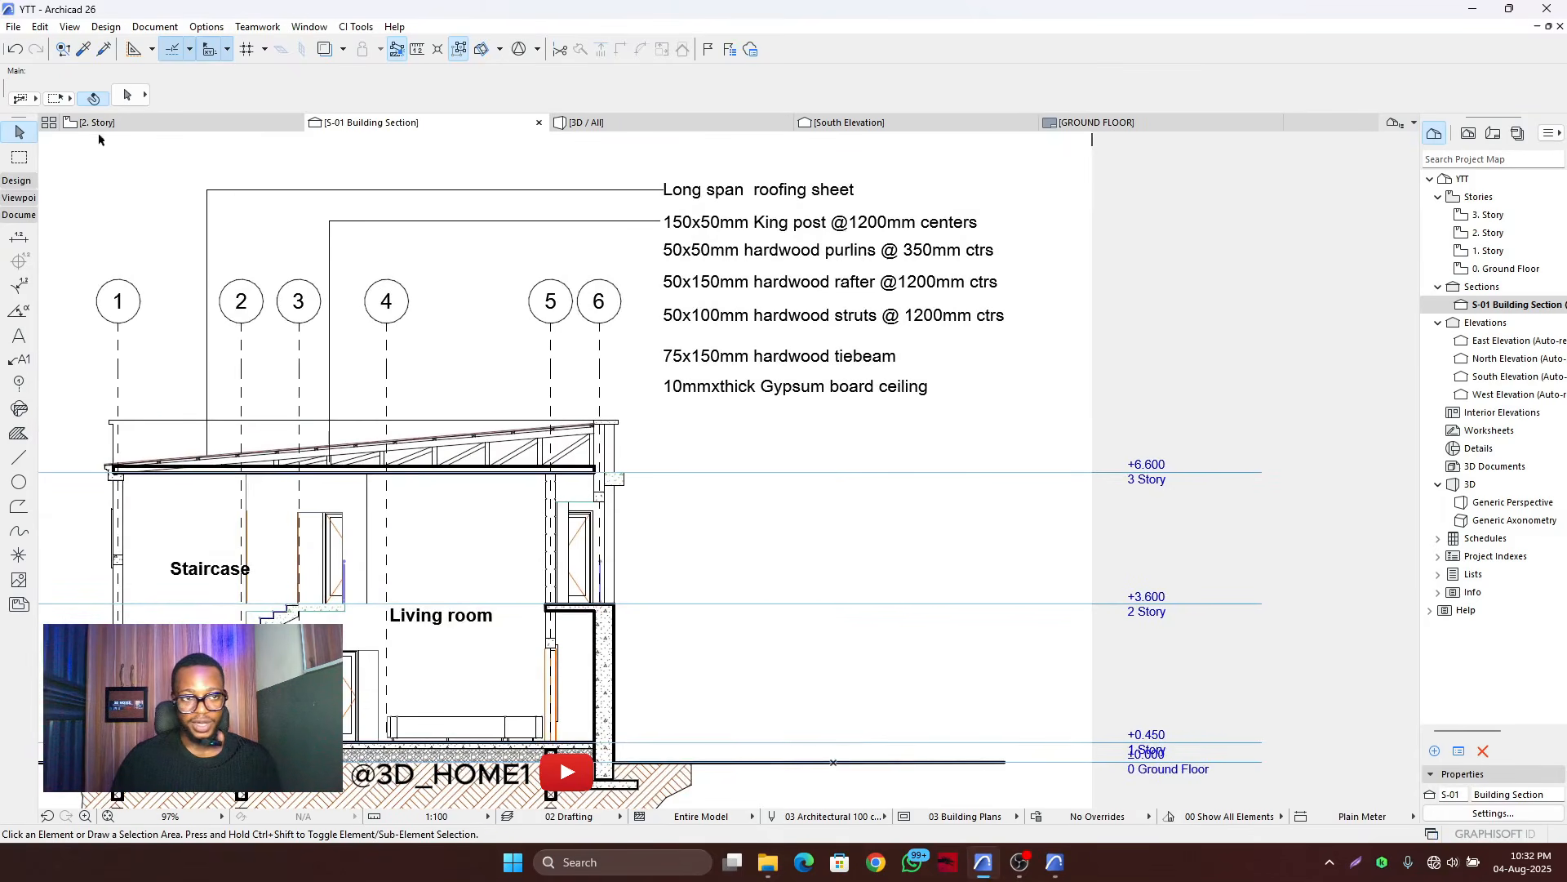
click(18, 457)
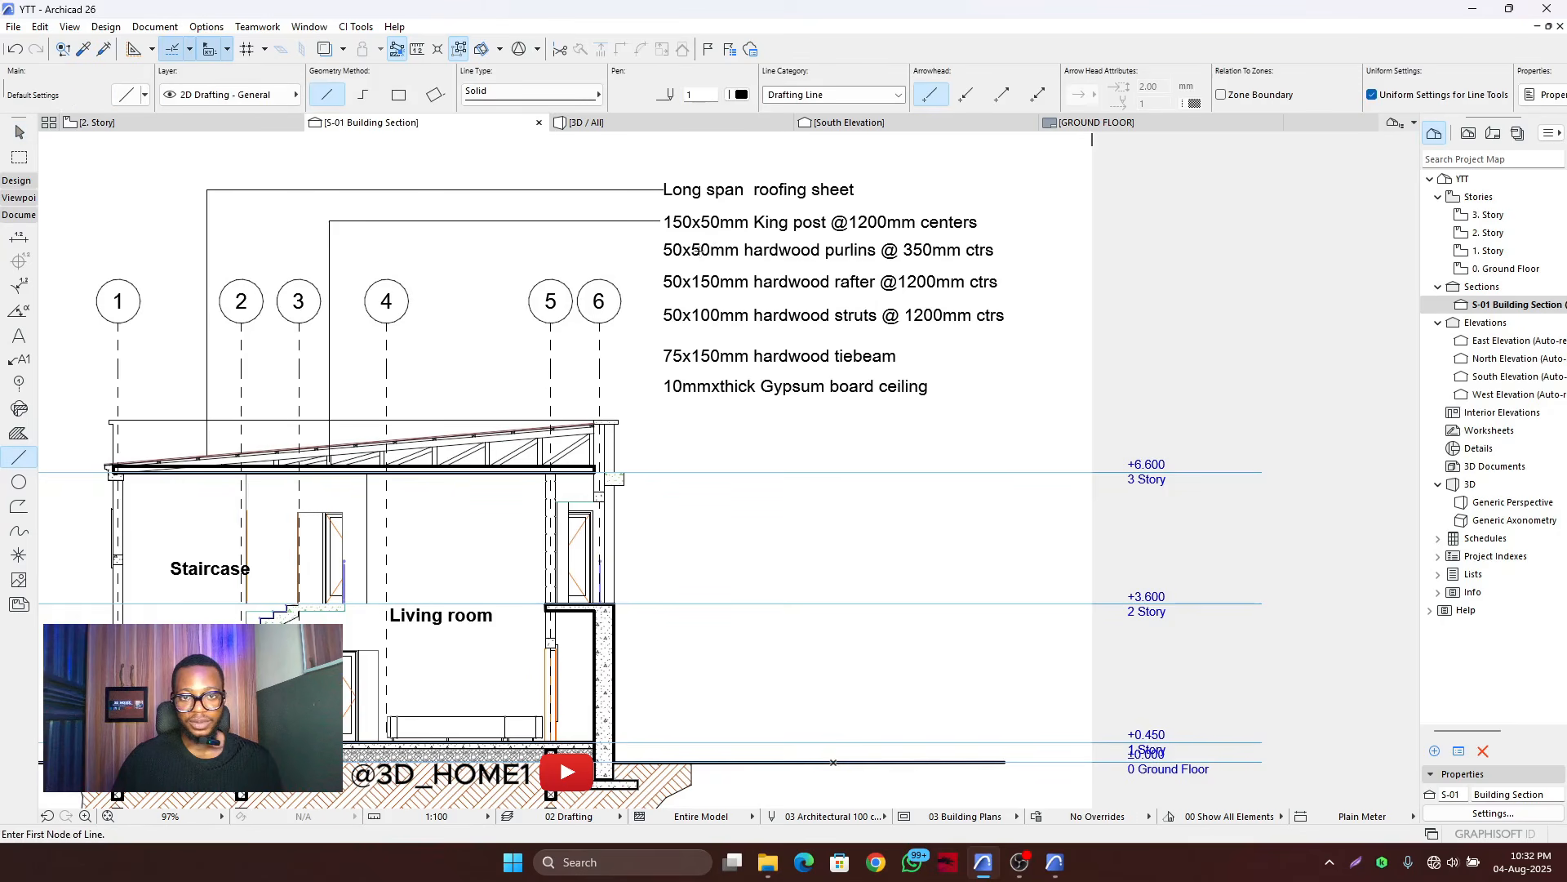
scroll(280, 447, up, 8)
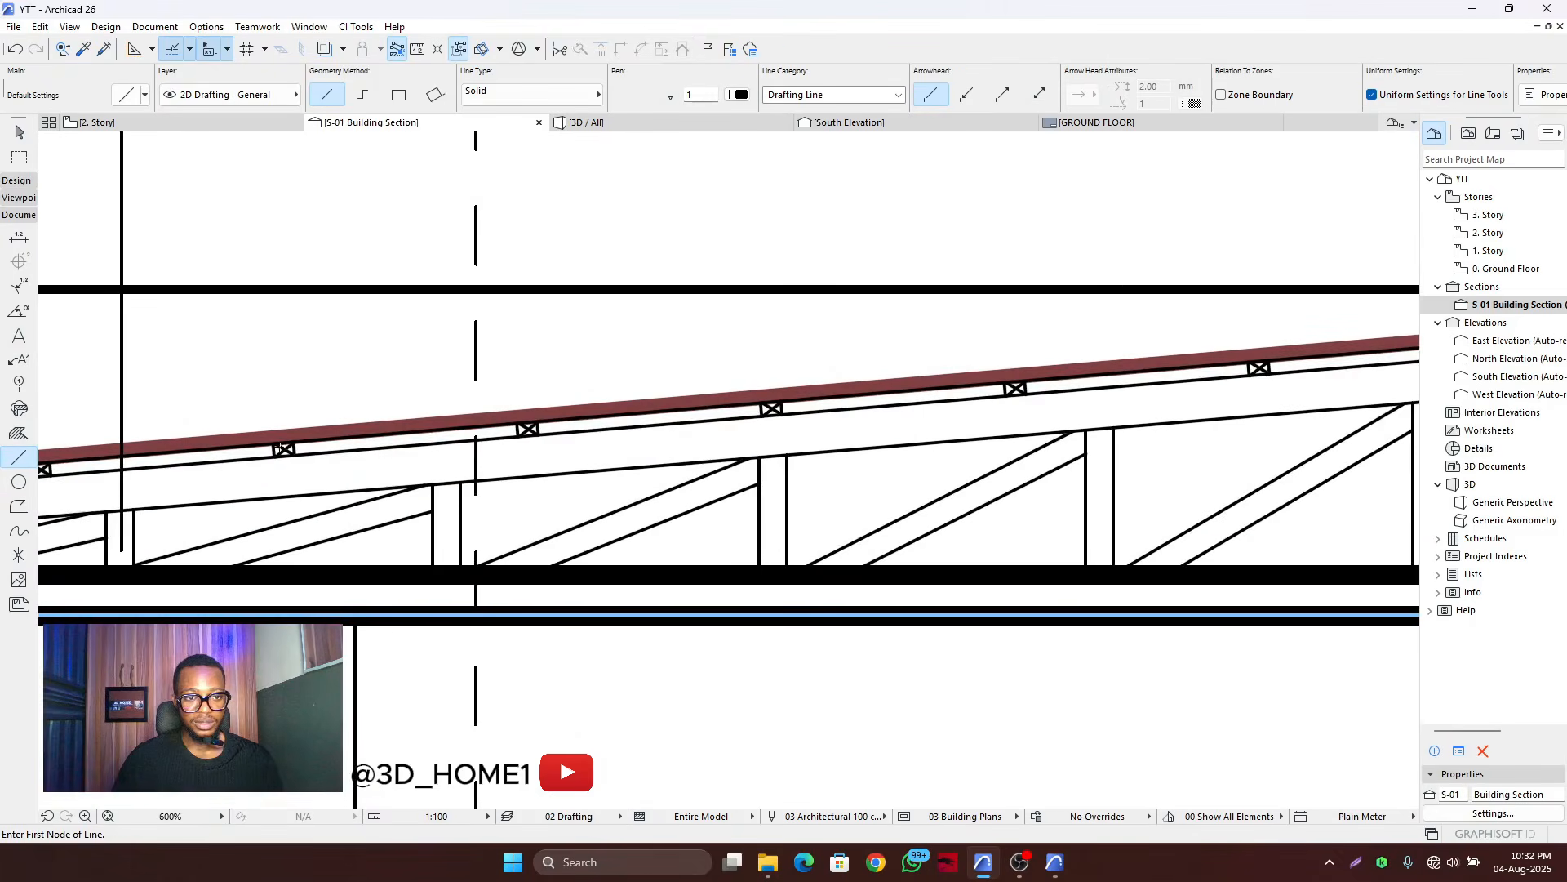
click(284, 450)
scroll(290, 351, down, 6)
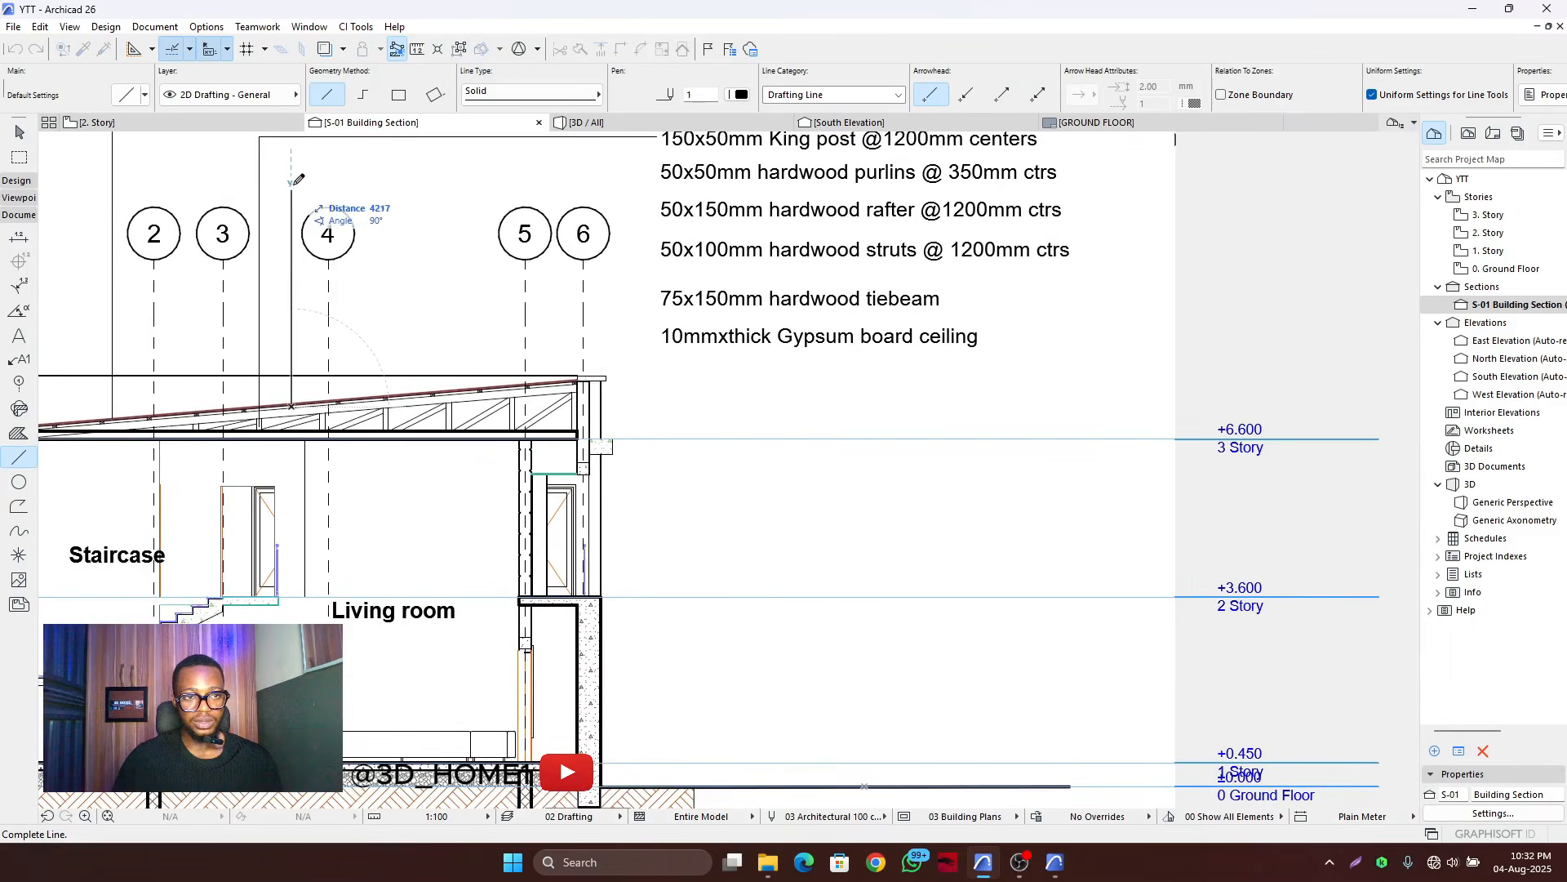
click(292, 176)
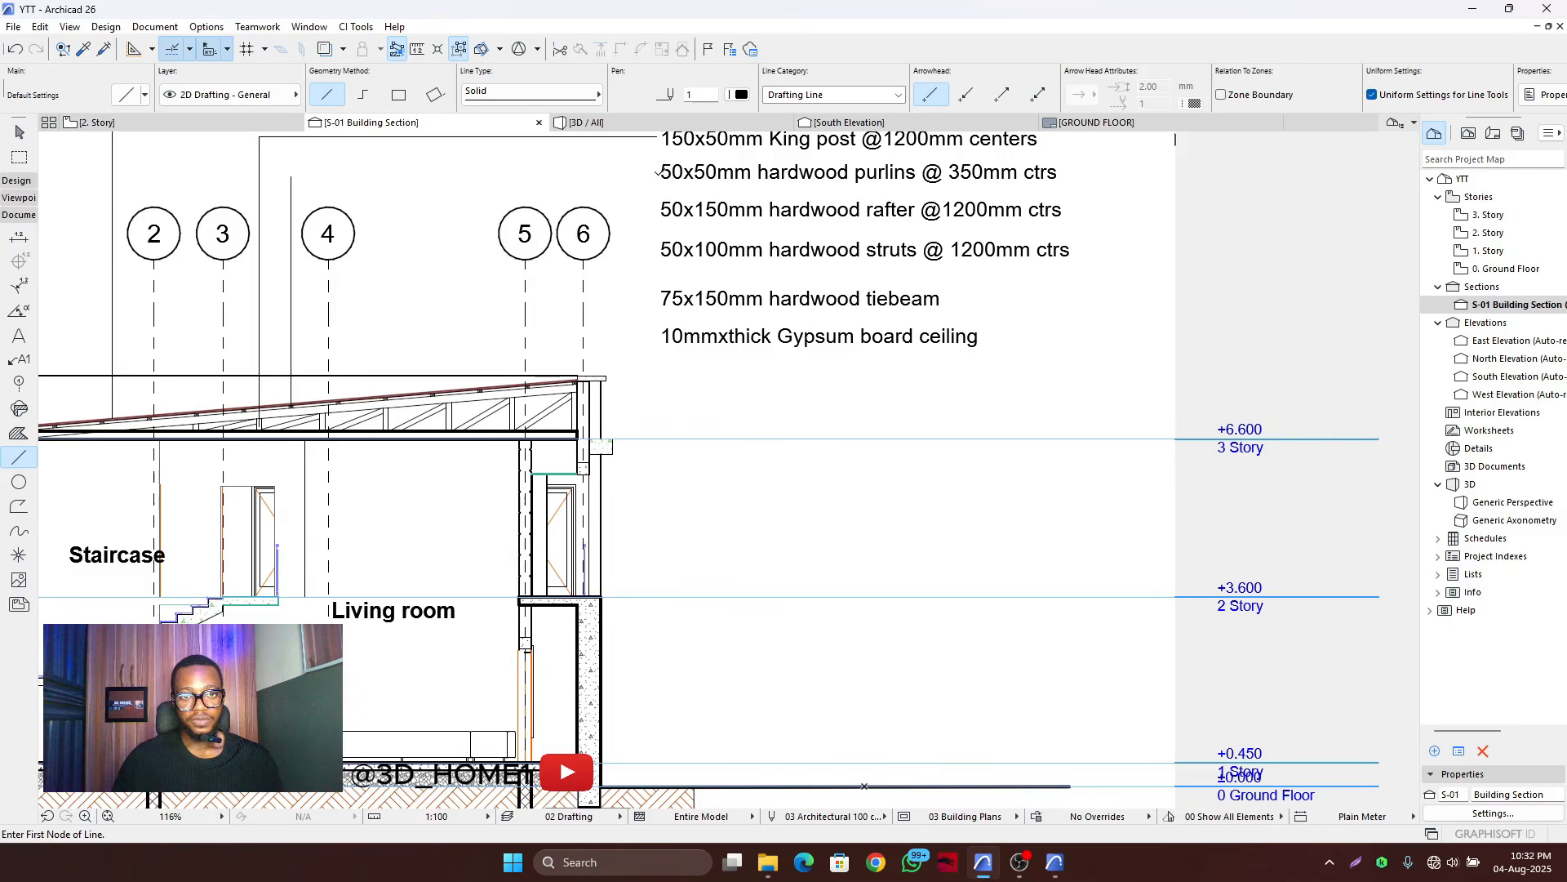
click(659, 173)
click(289, 173)
key(Escape)
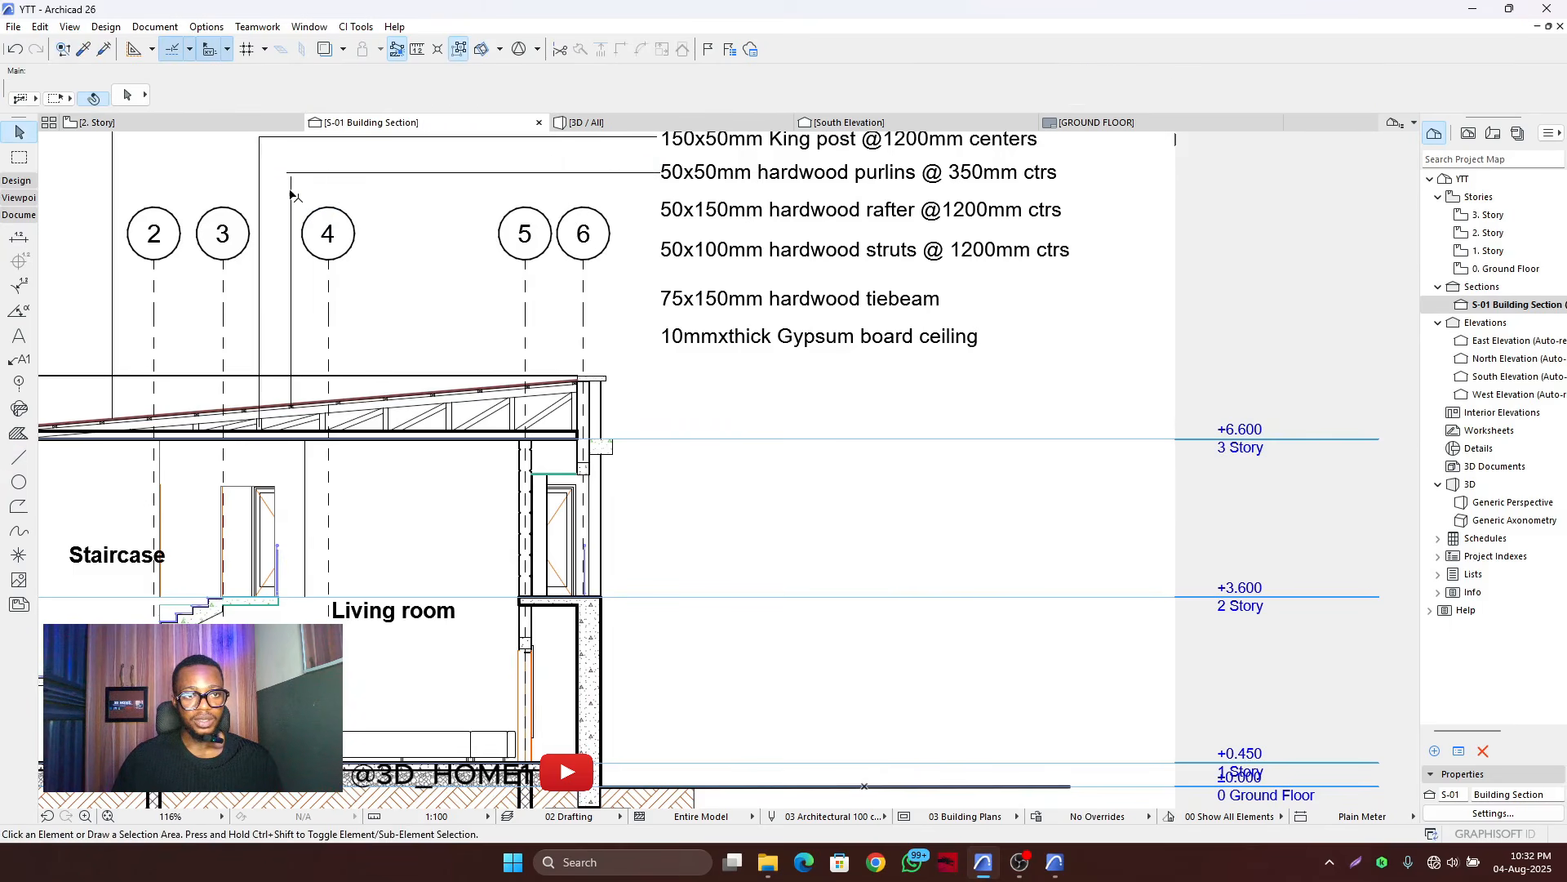
- Intersect the purlin note's vertical and horizontal leader lines into a clean corner
click(291, 193)
shift+click(306, 172)
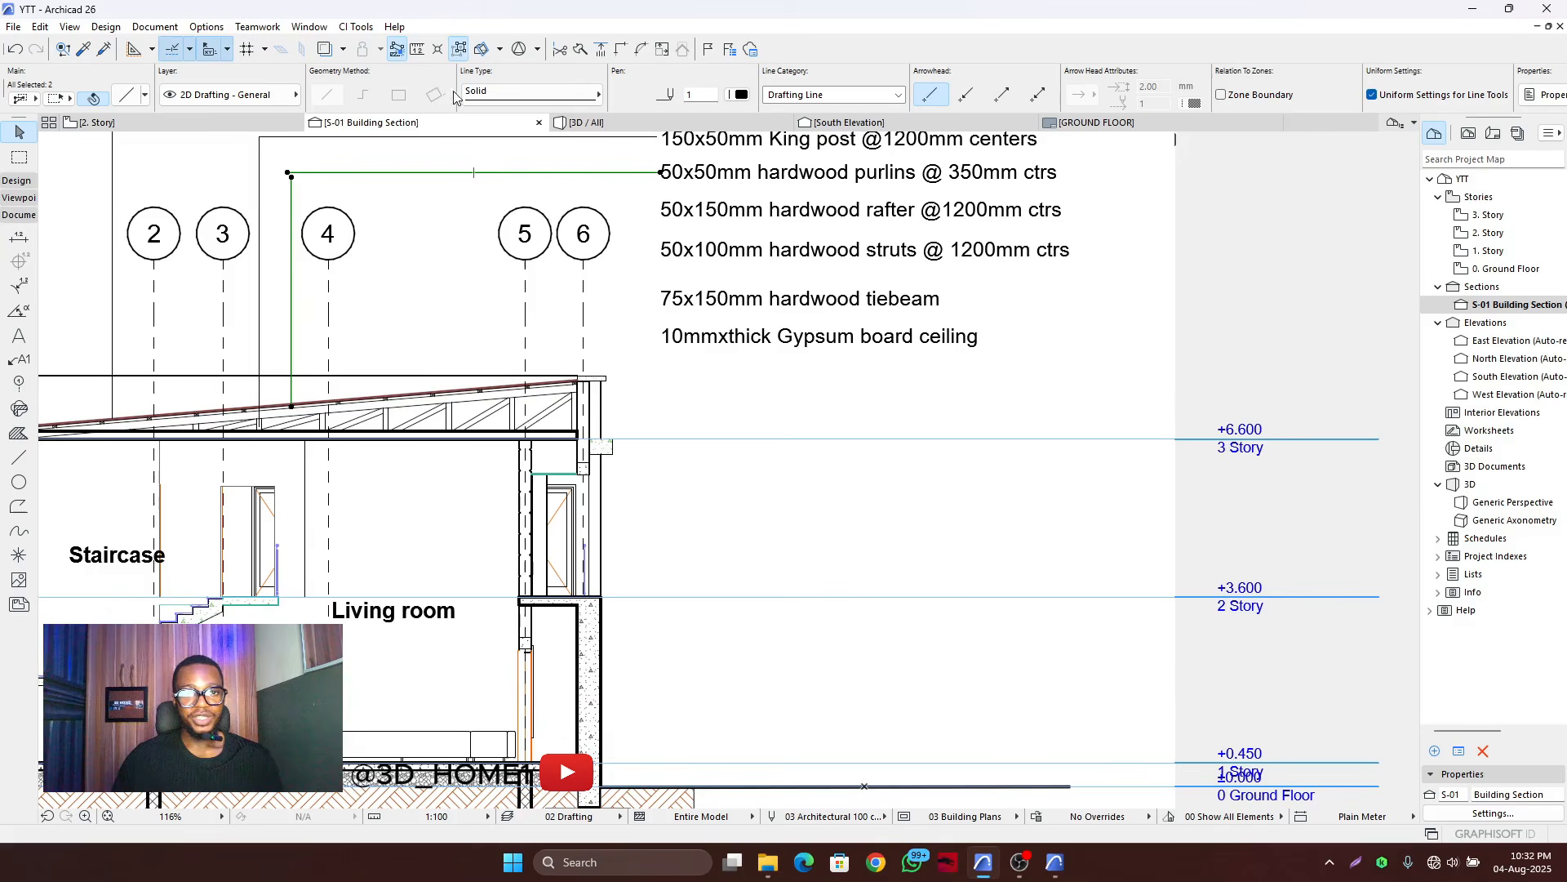
scroll(733, 278, down, 3)
scroll(479, 222, up, 6)
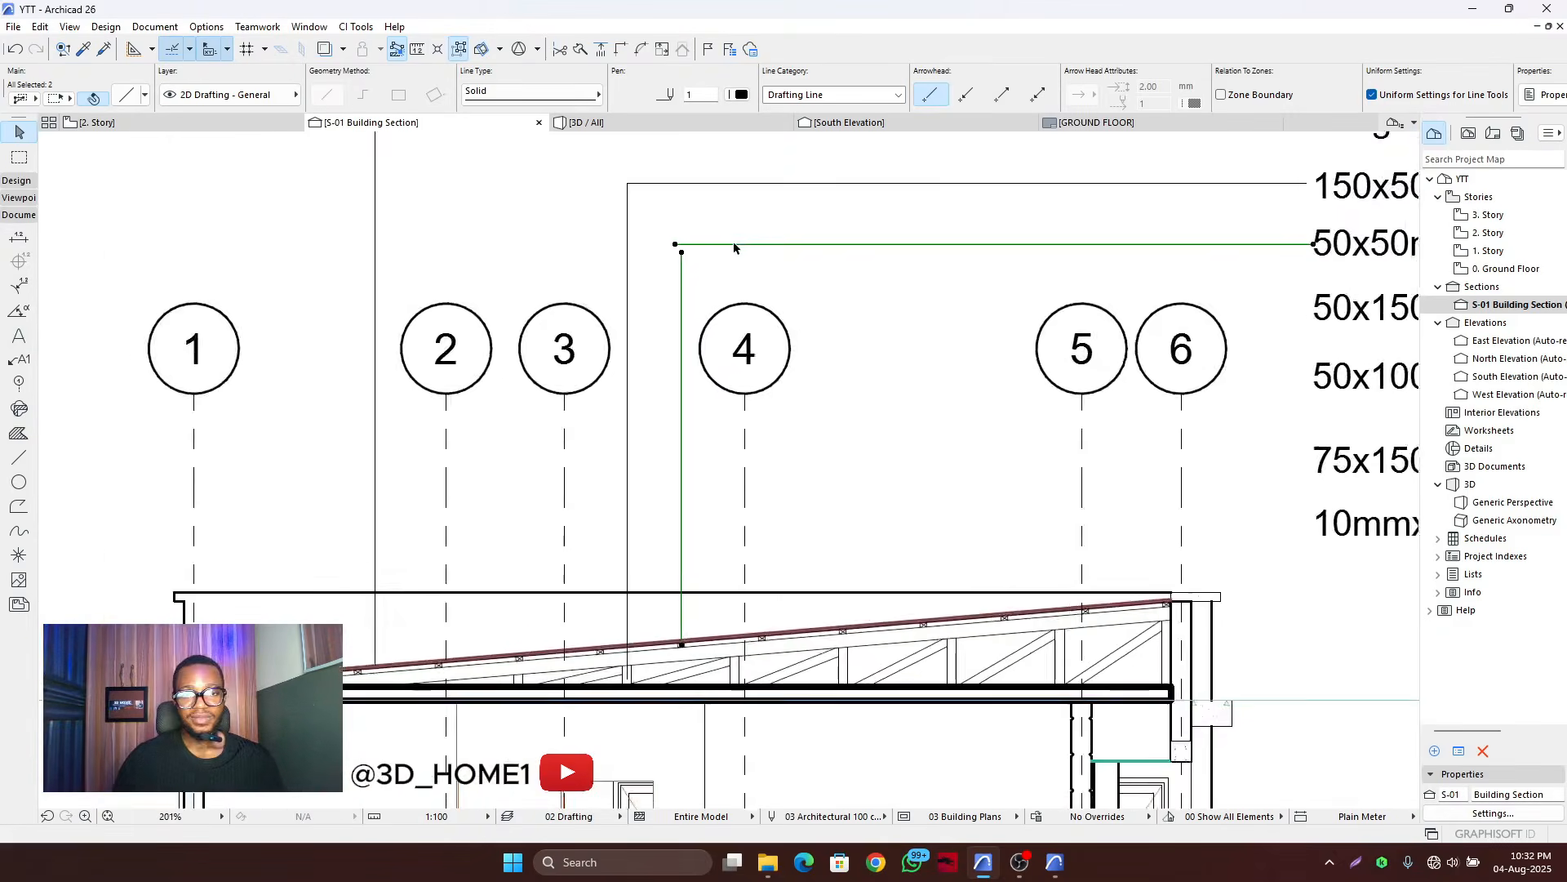
scroll(758, 244, up, 3)
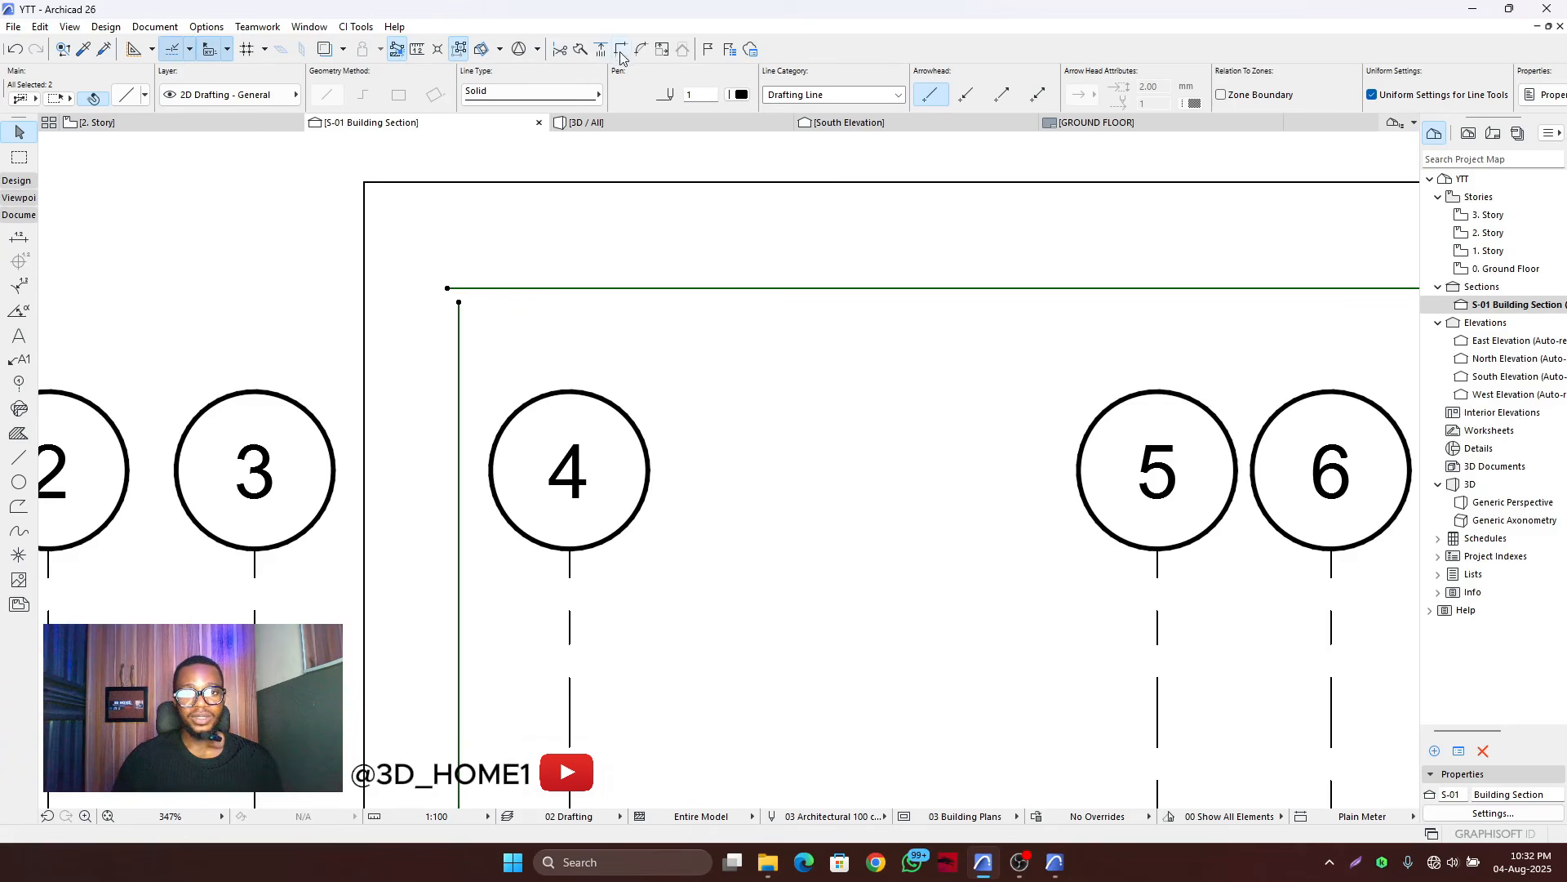
click(428, 287)
scroll(421, 291, down, 7)
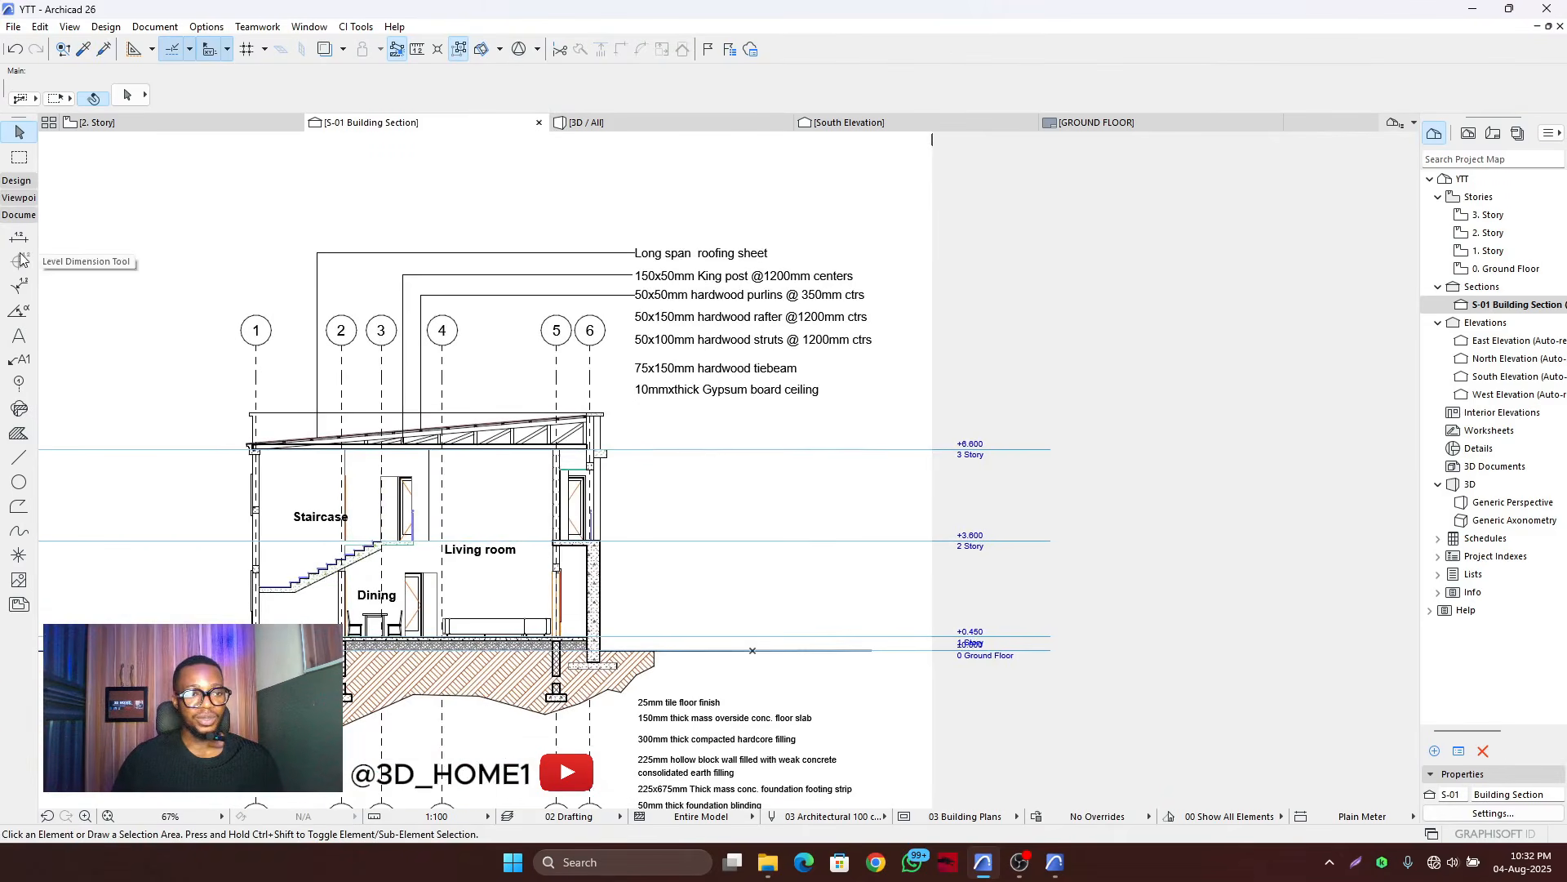
click(19, 459)
scroll(725, 262, up, 3)
scroll(720, 311, down, 3)
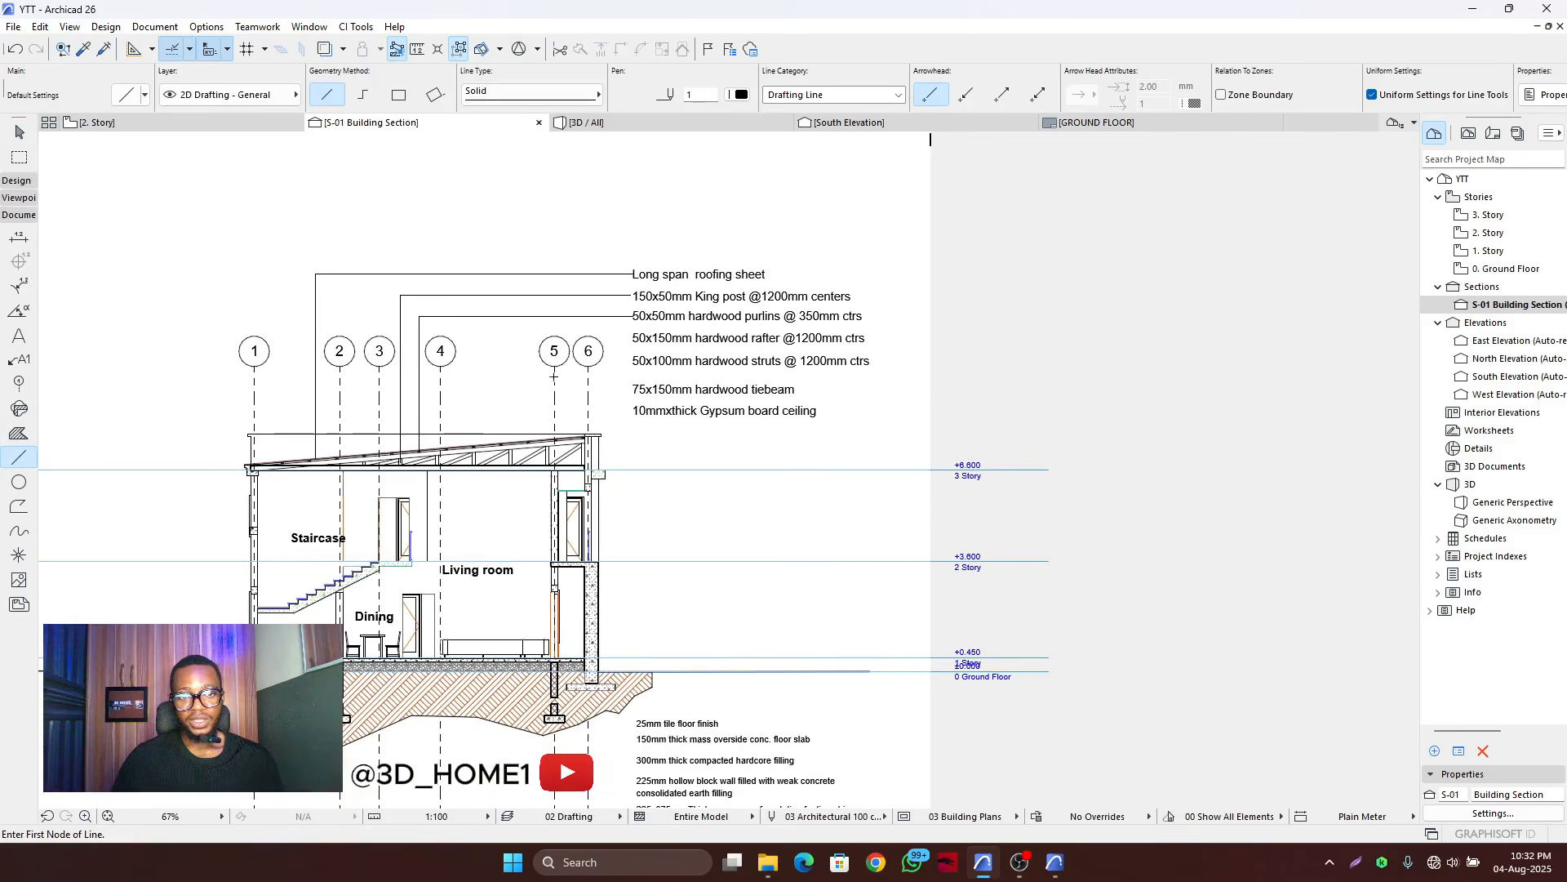
scroll(486, 431, up, 2)
scroll(550, 399, down, 4)
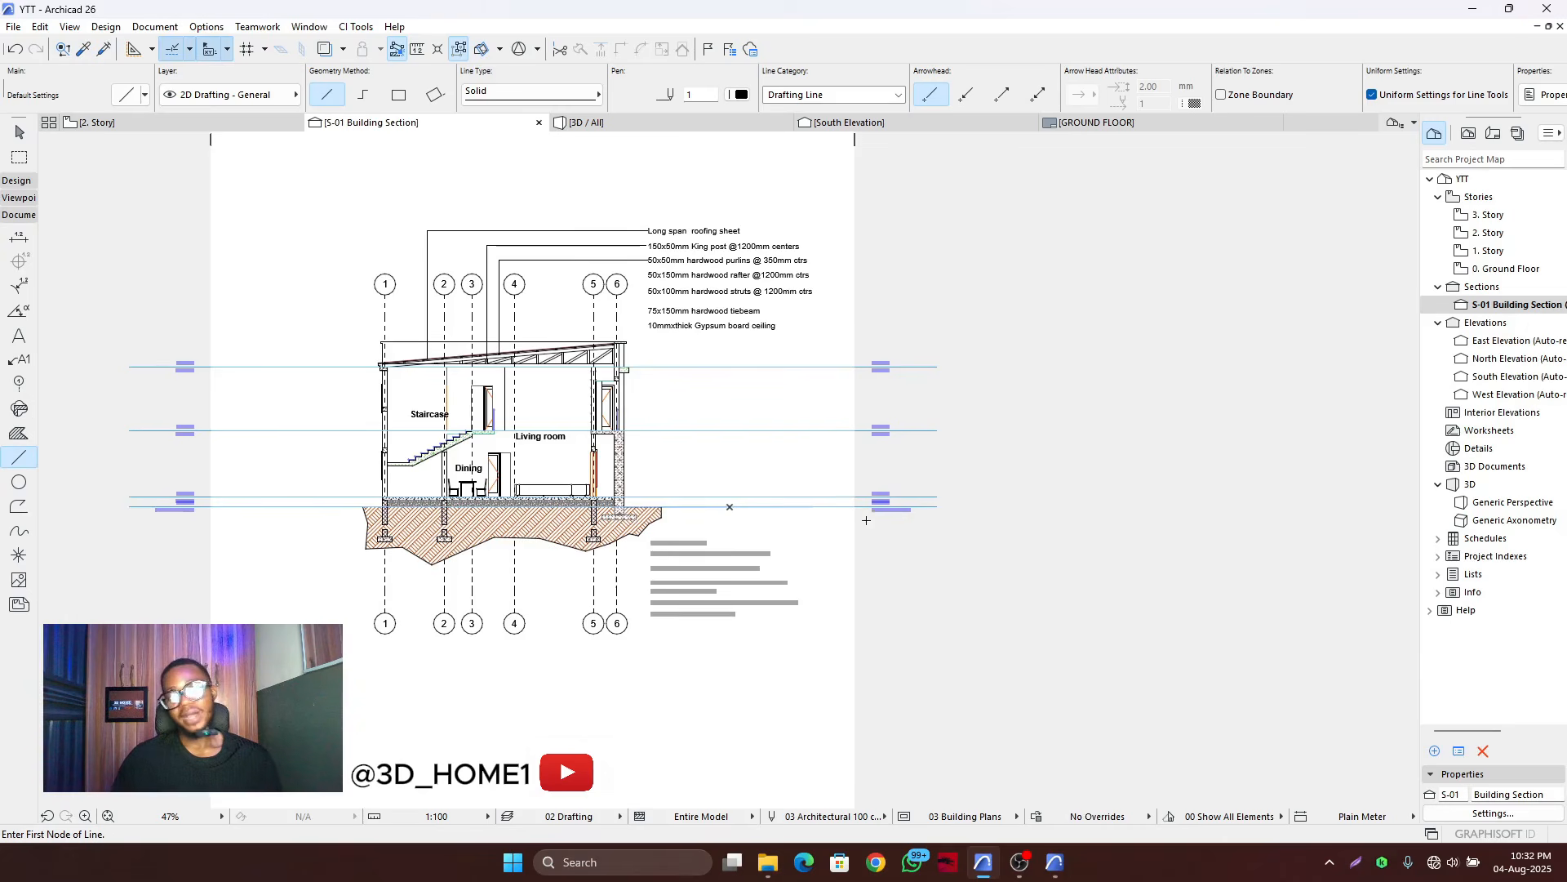
scroll(654, 375, up, 7)
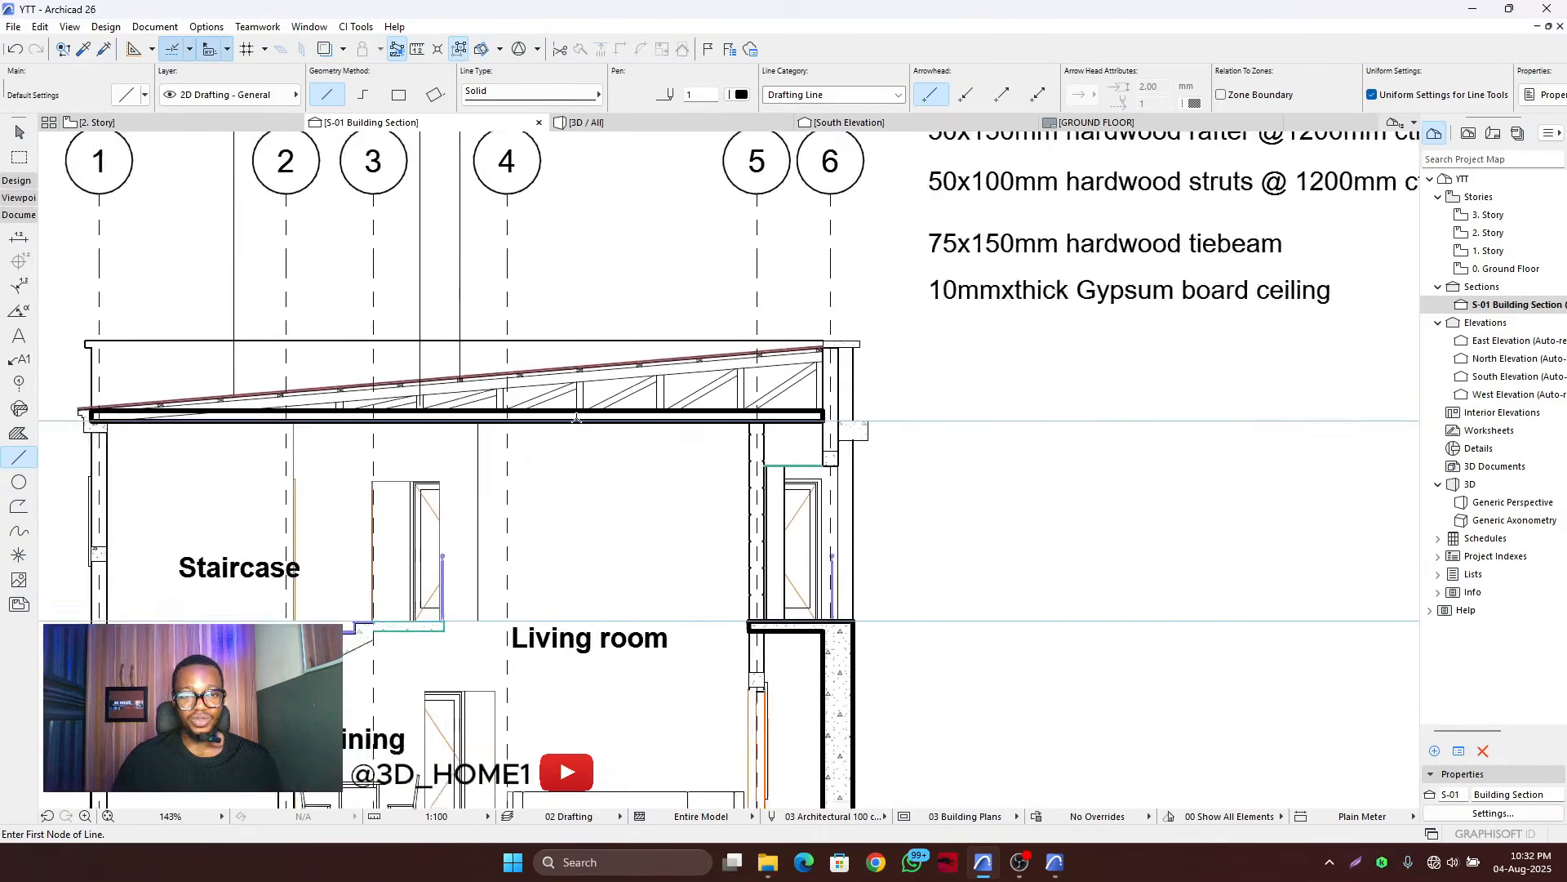
scroll(569, 420, down, 6)
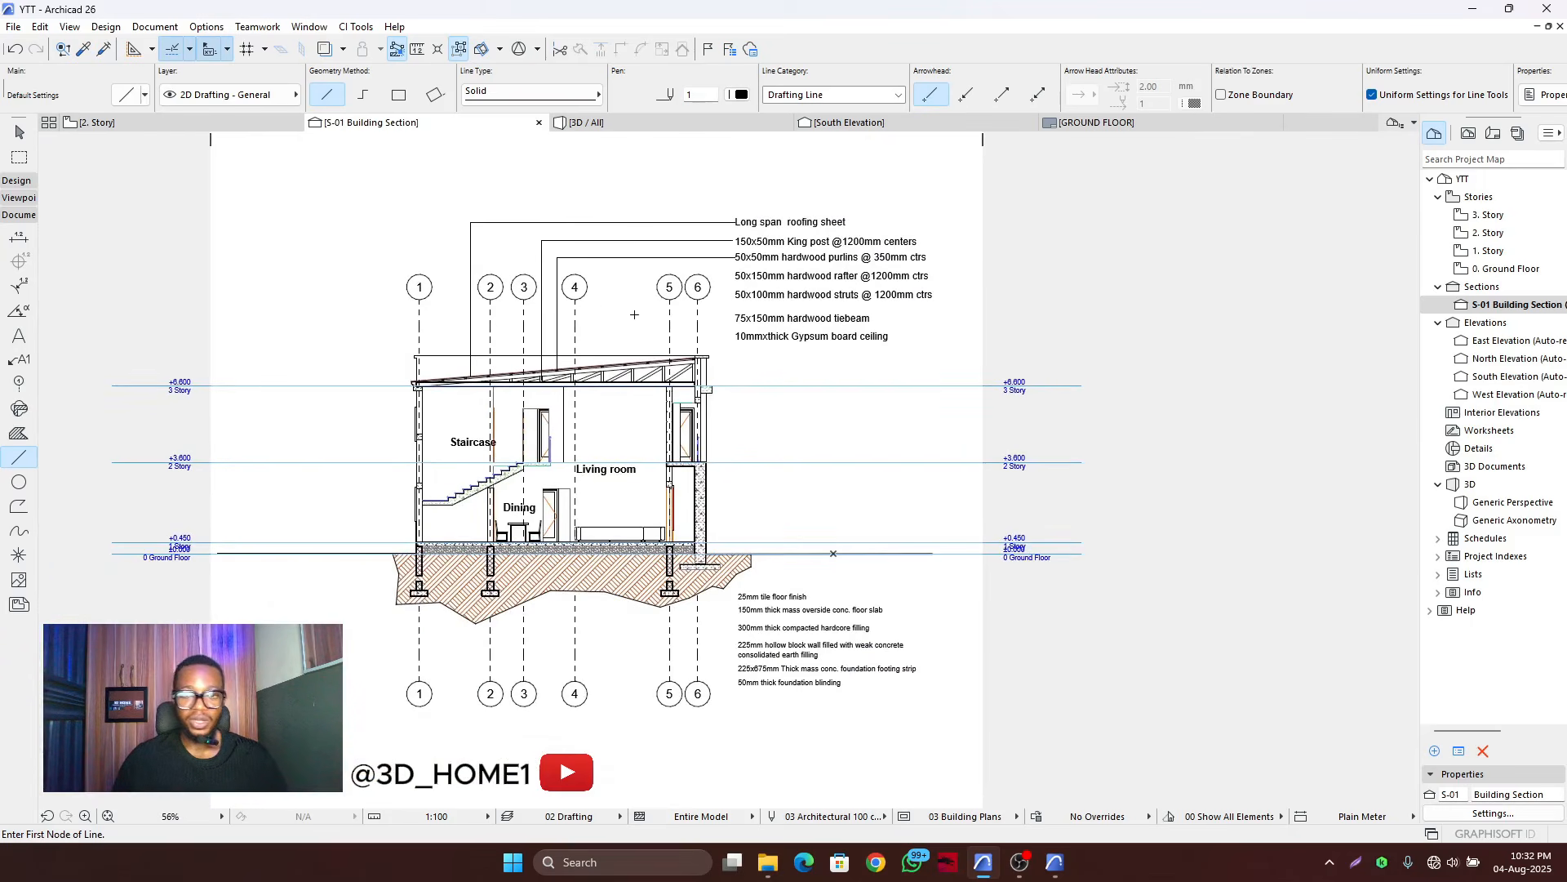
scroll(706, 294, up, 2)
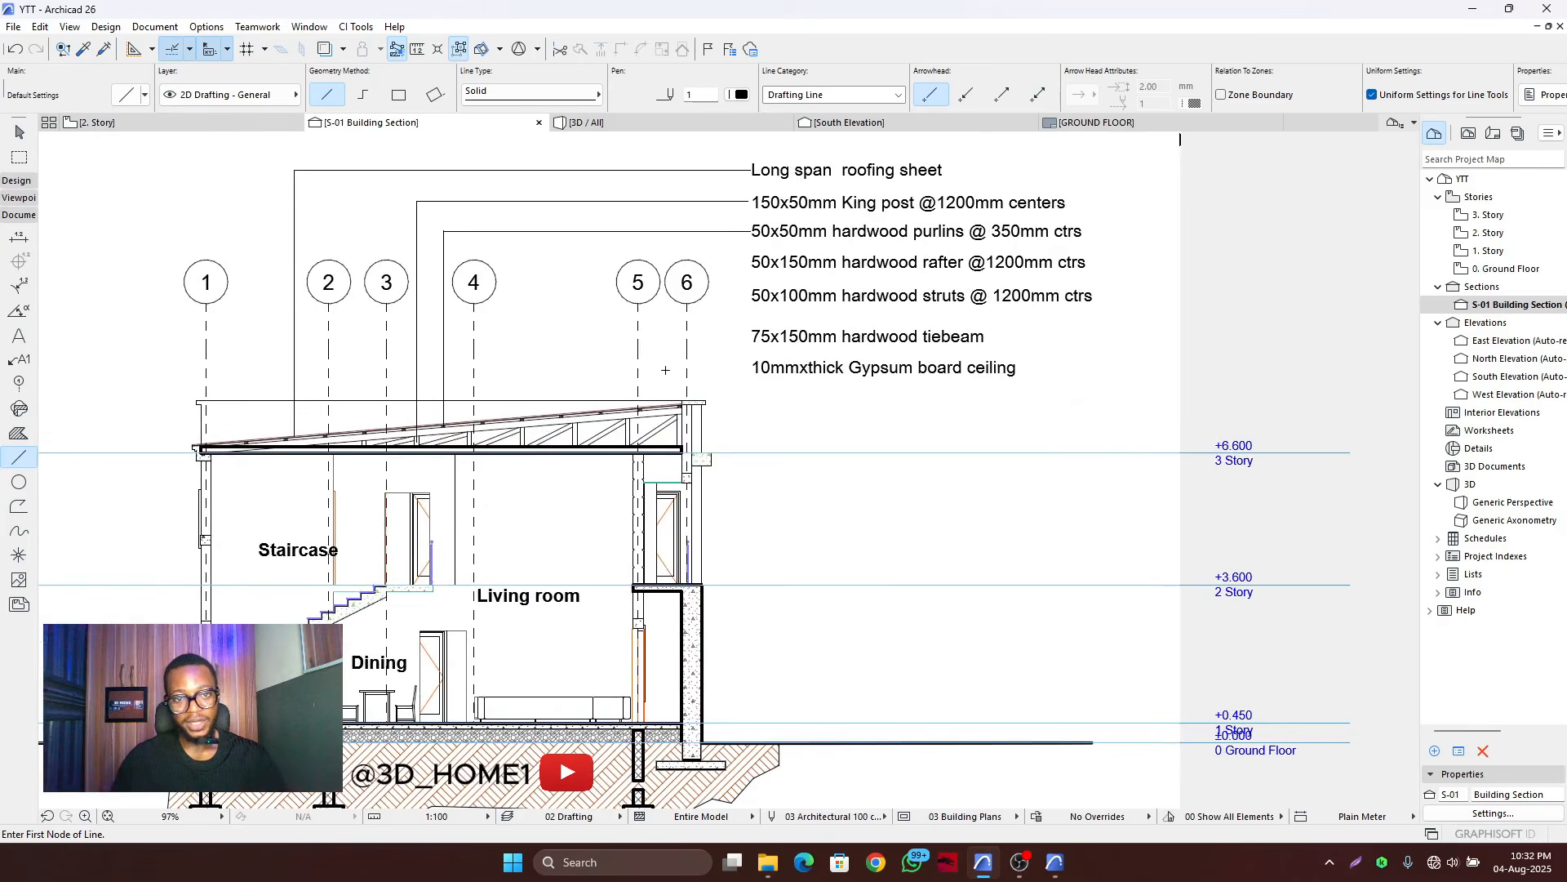
scroll(551, 360, up, 1)
scroll(540, 444, down, 3)
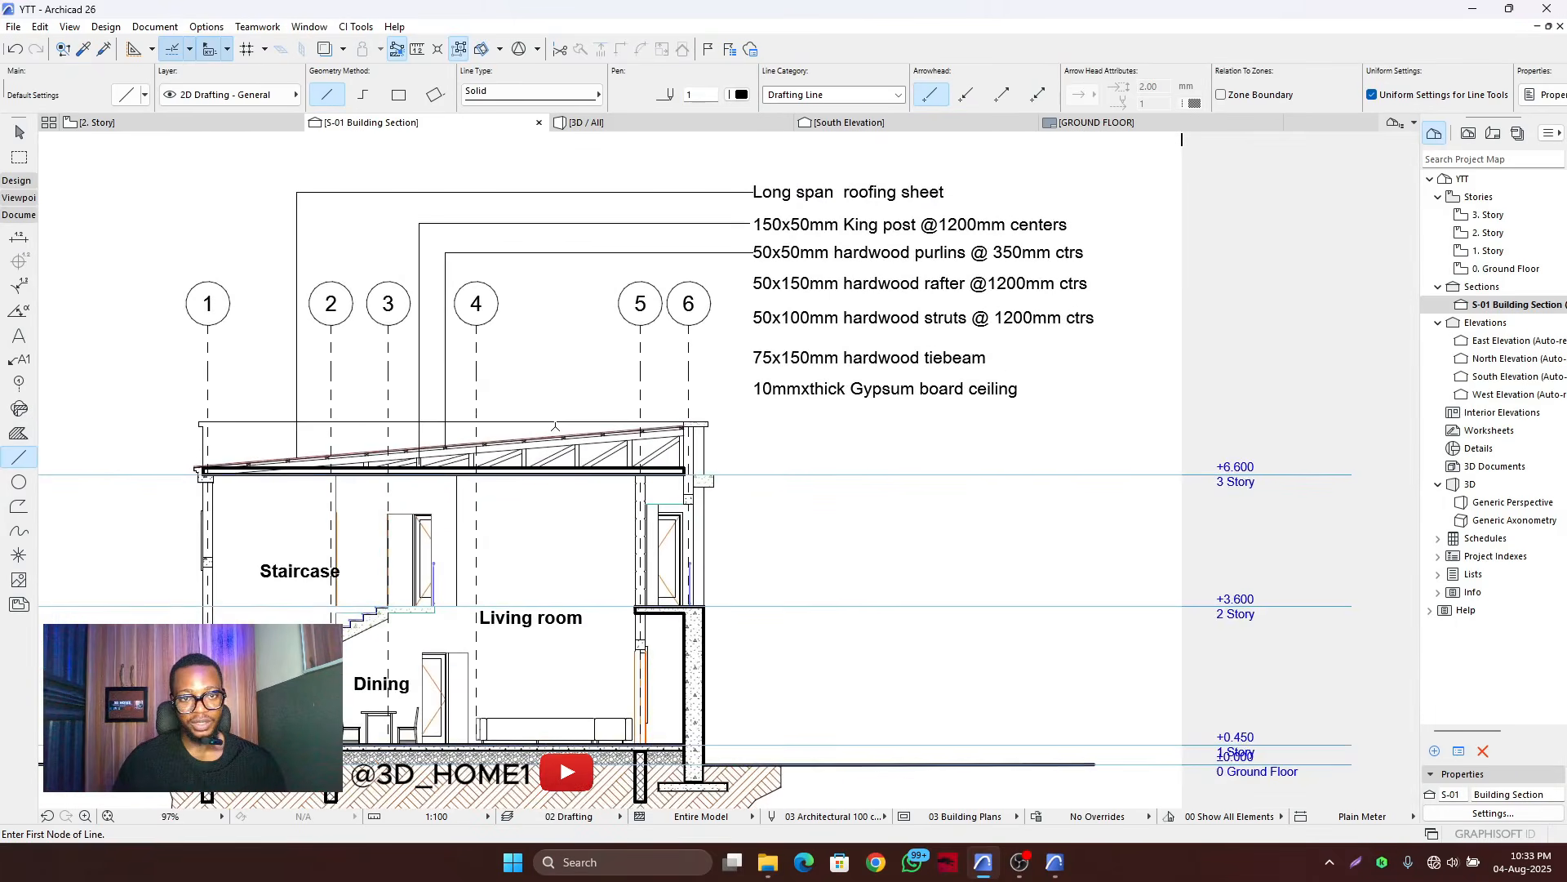
scroll(563, 457, up, 2)
scroll(602, 391, down, 3)
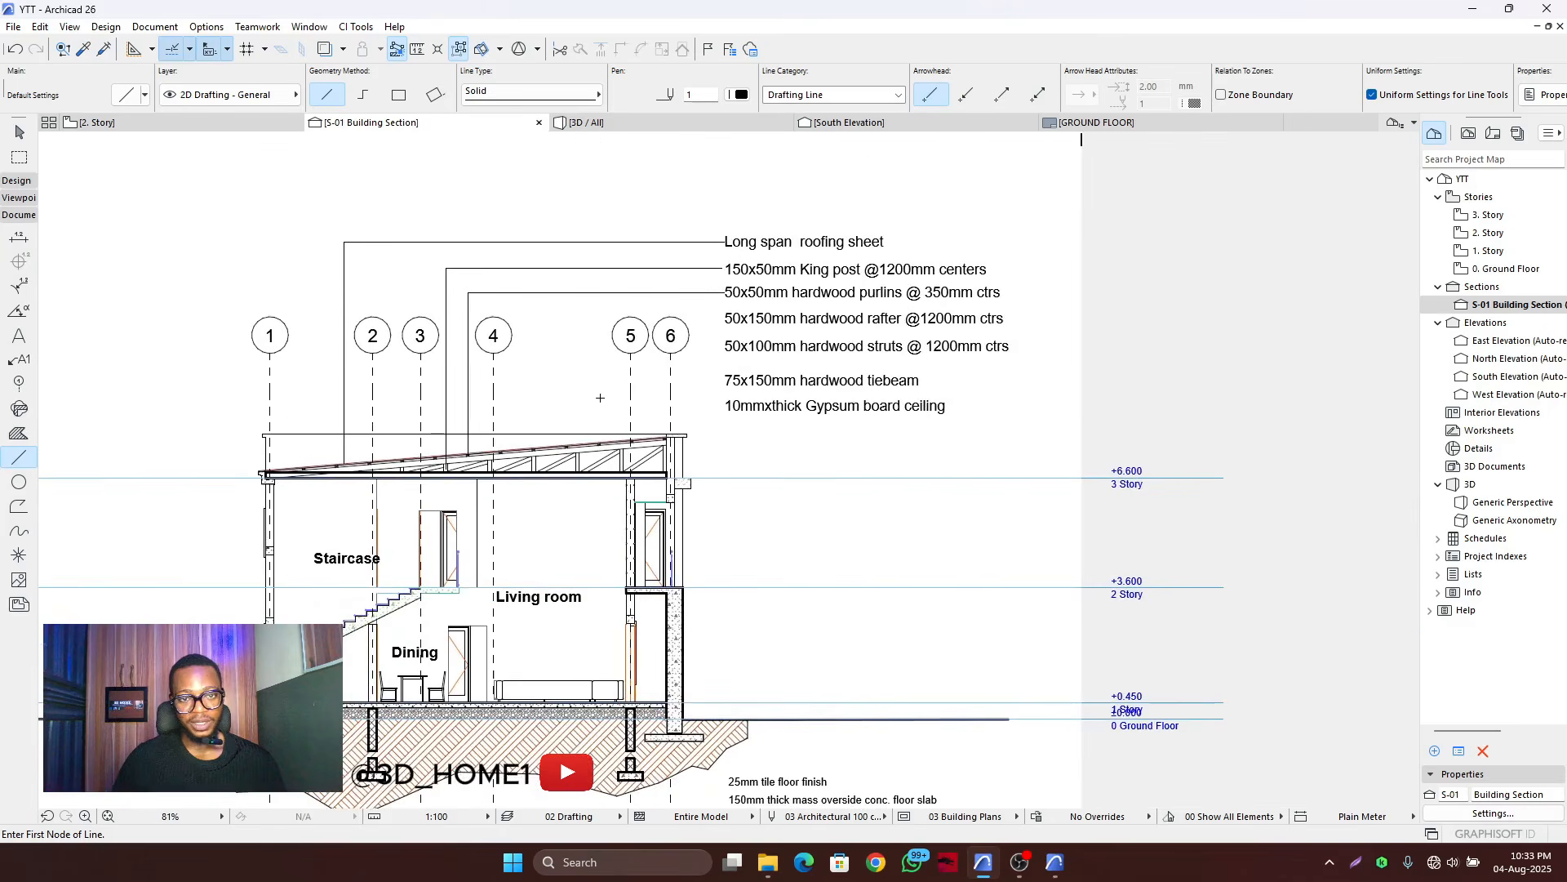
scroll(600, 385, up, 2)
- Delete all six leader lines of the roofing sheet, king post and purlin notes
key(Escape)
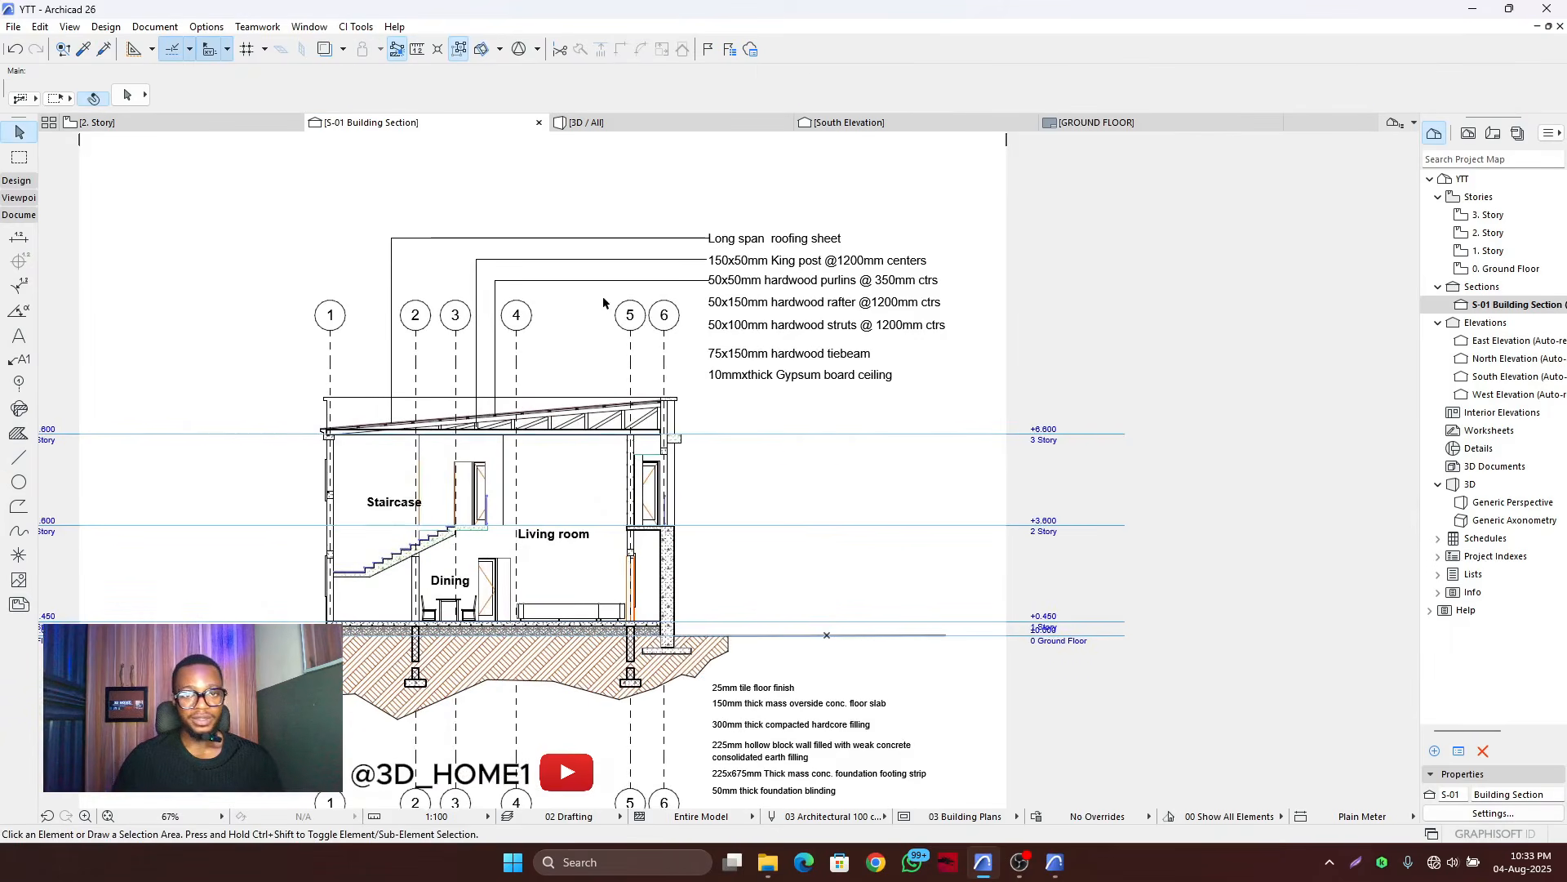
mouse_move(610, 292)
mouse_down()
mouse_move(402, 184)
mouse_move(359, 181)
mouse_up()
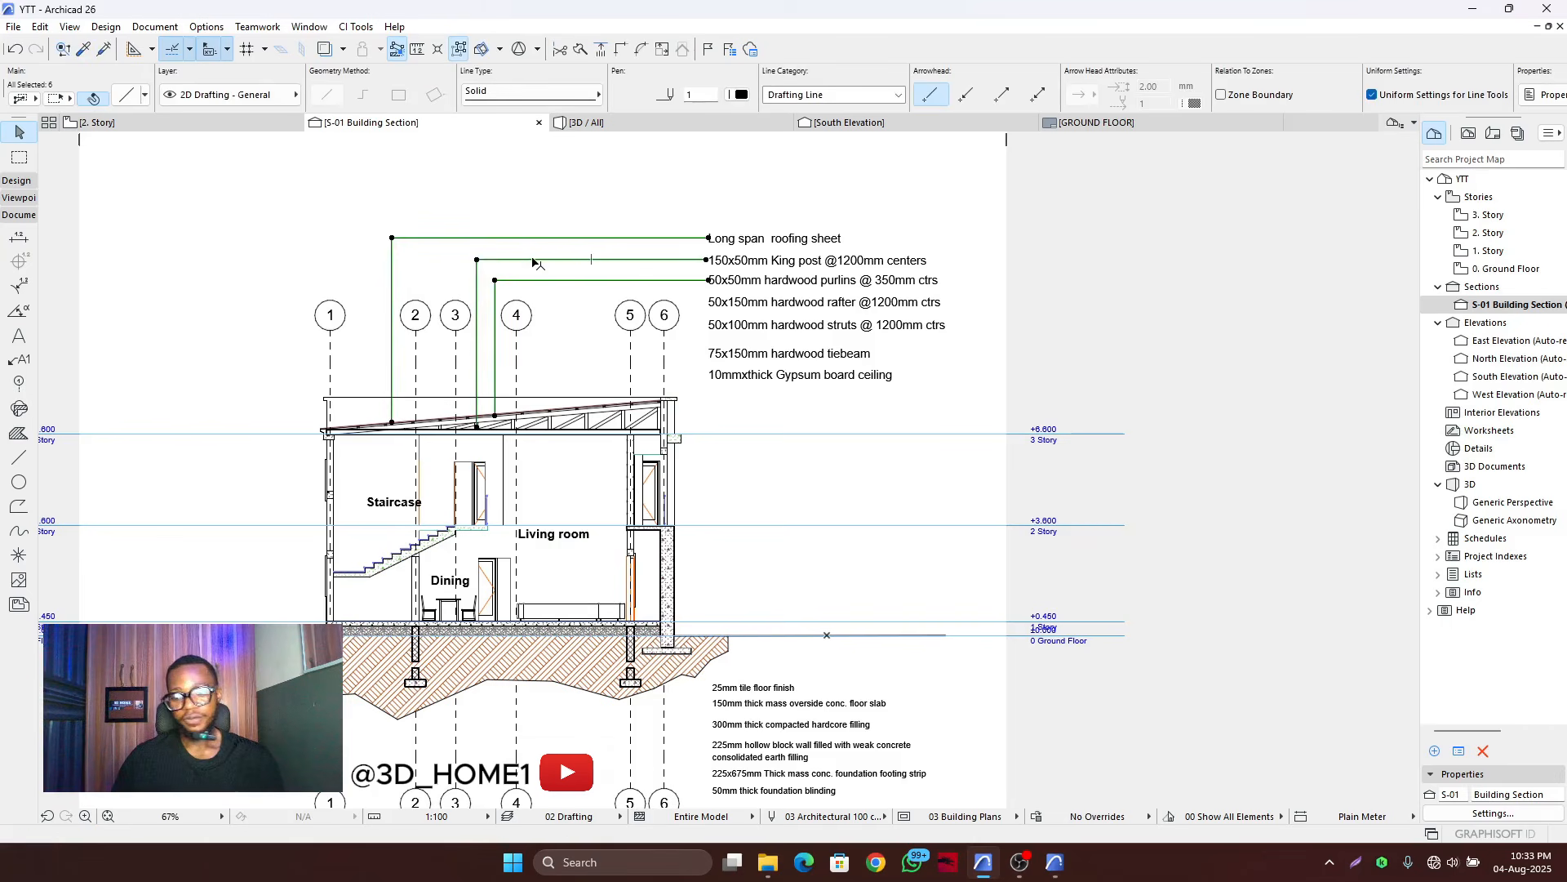
key(Delete)
- Draw a vertical leader line about 6300 mm long upward from the roof-truss king post between grids 4 and 5
click(19, 458)
scroll(509, 473, up, 8)
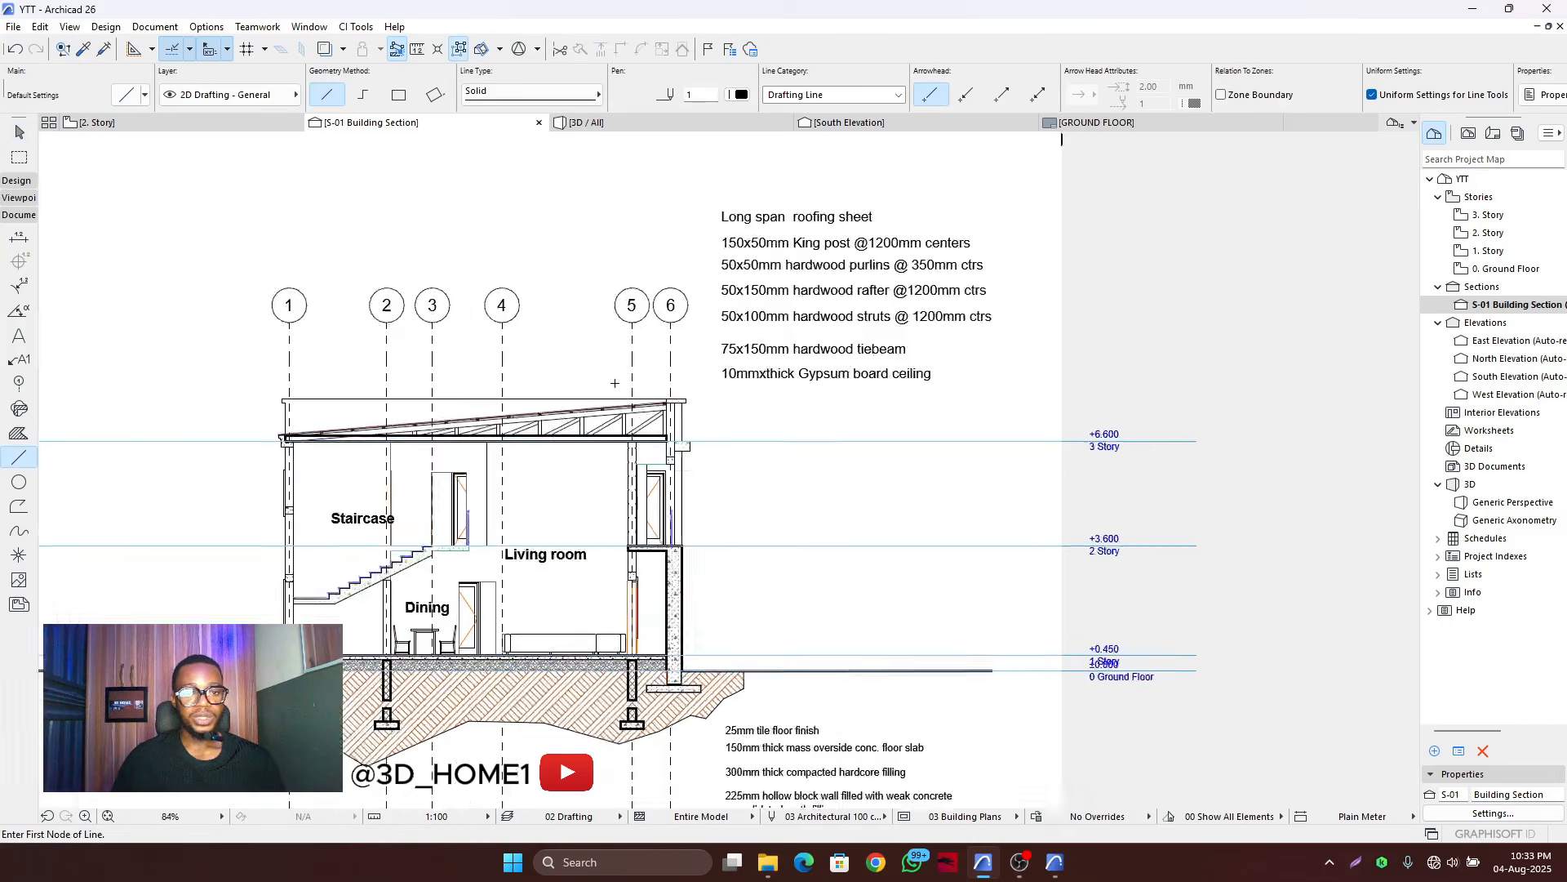
click(510, 477)
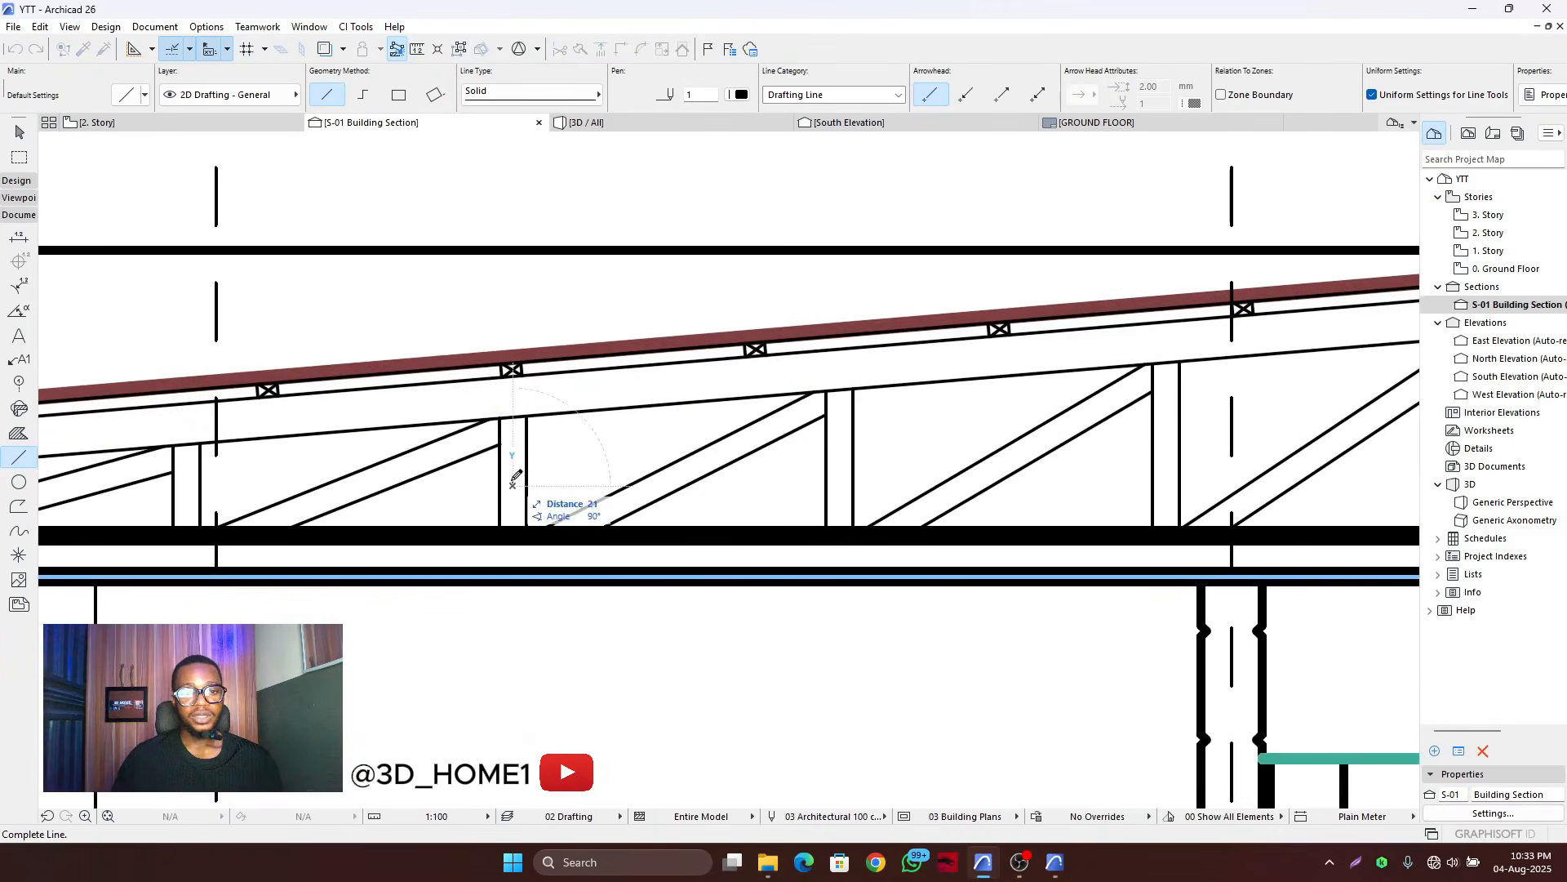
scroll(512, 482, down, 7)
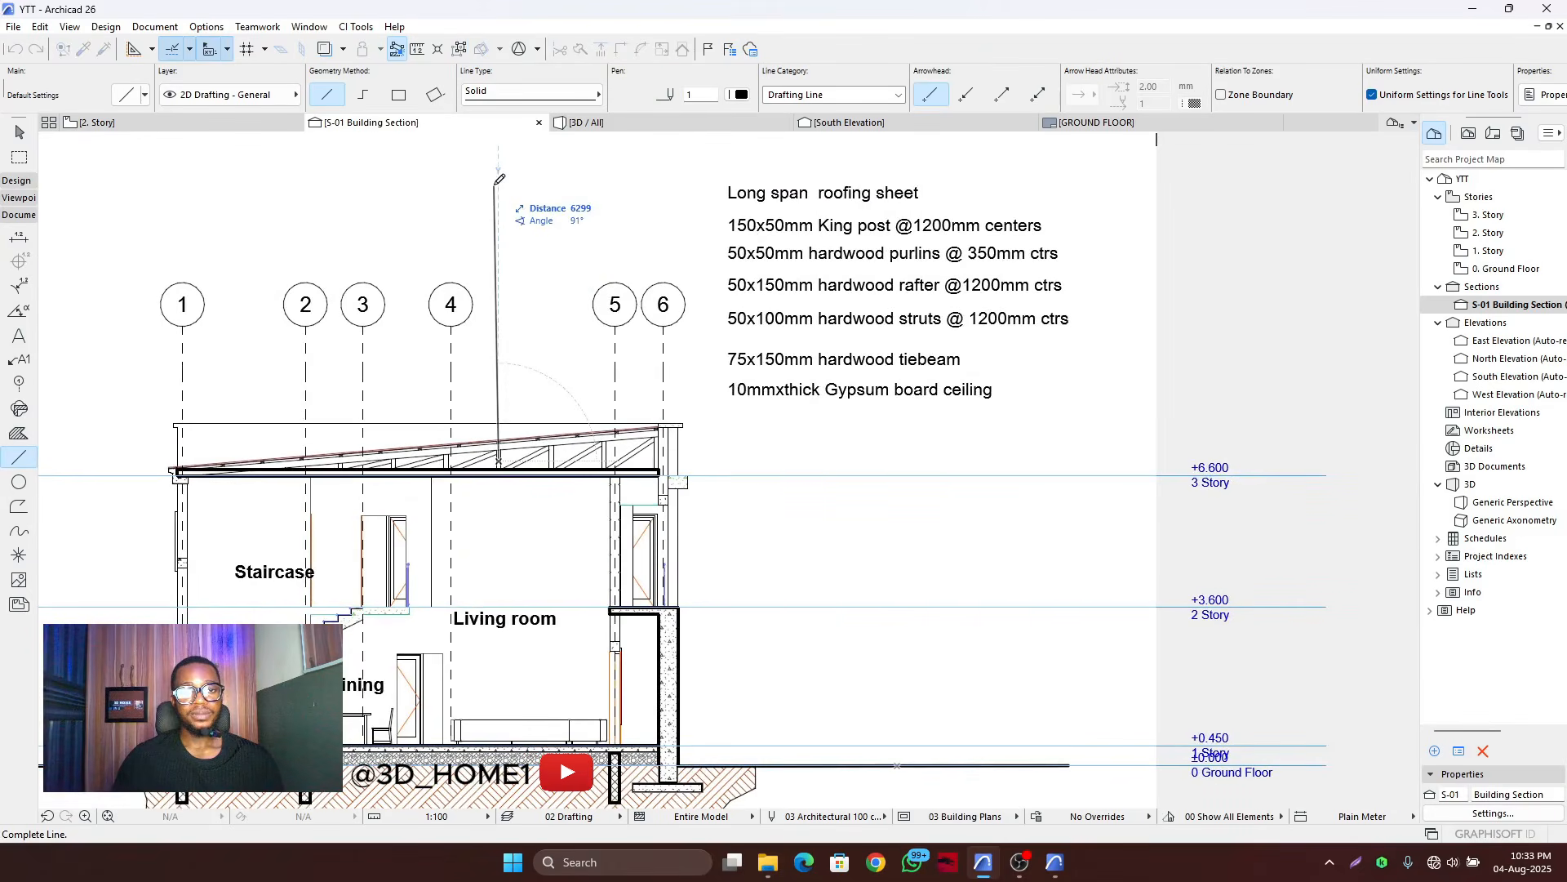
click(499, 186)
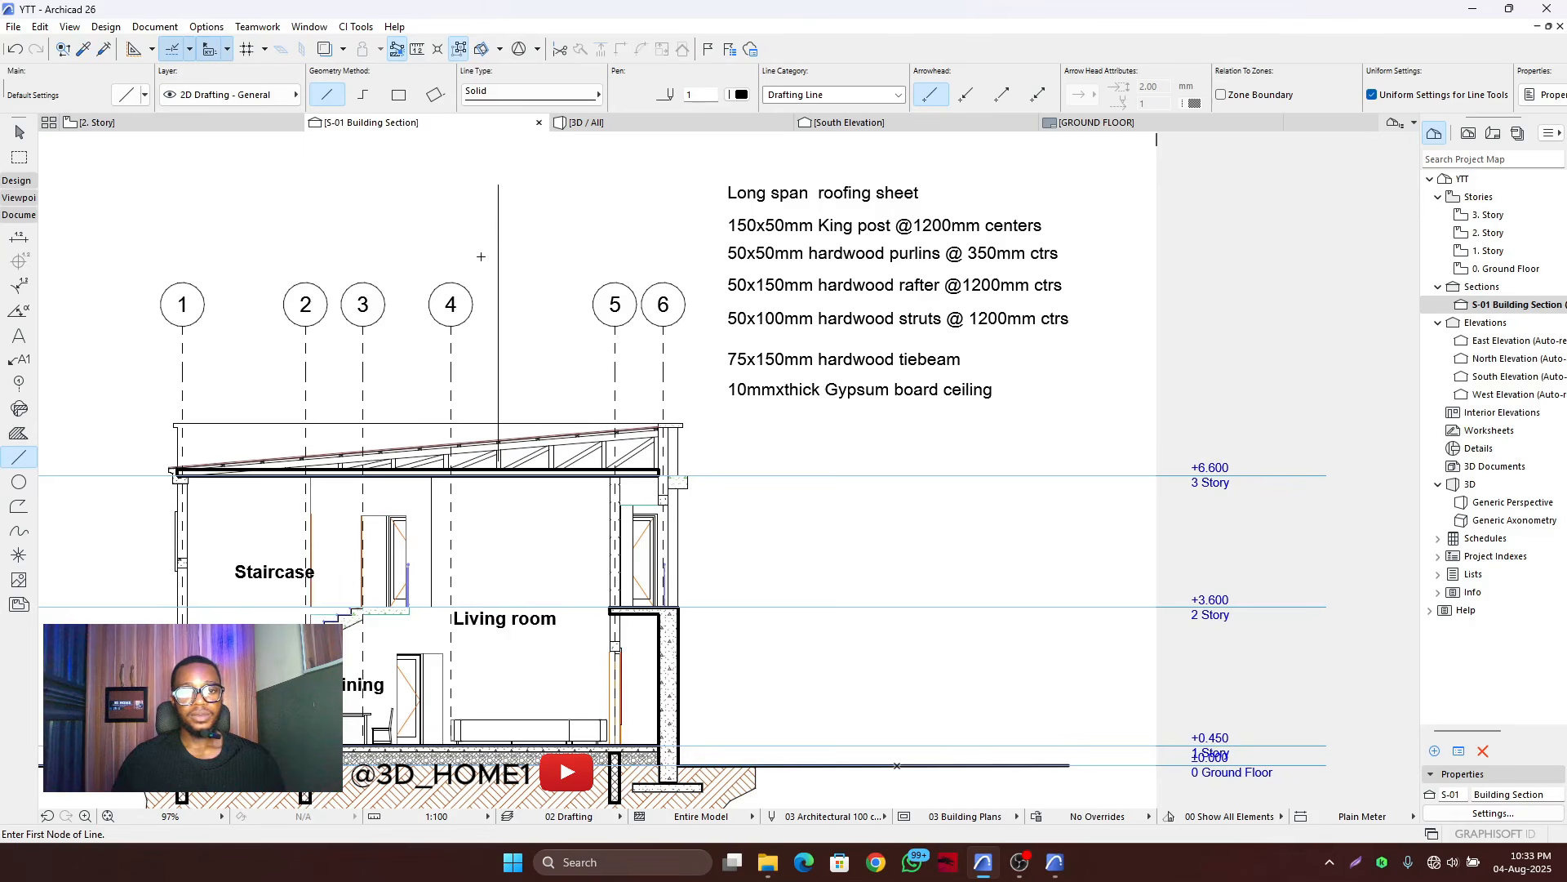
- Draw a horizontal line across the roof leader towards the notes, and a vertical line alongside the full list of roof notes
click(474, 263)
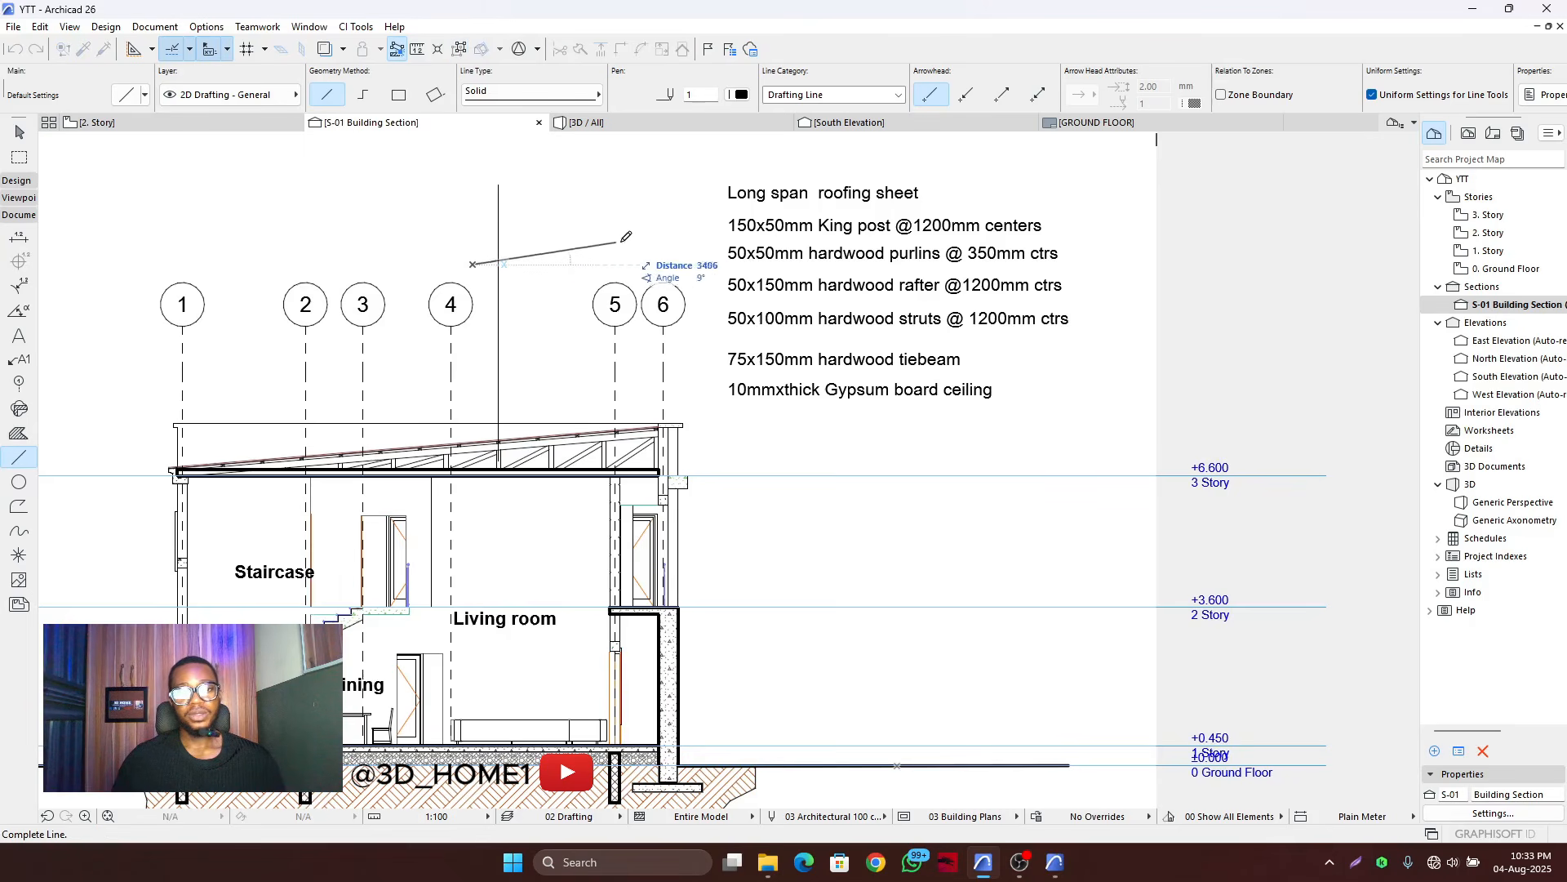
click(716, 264)
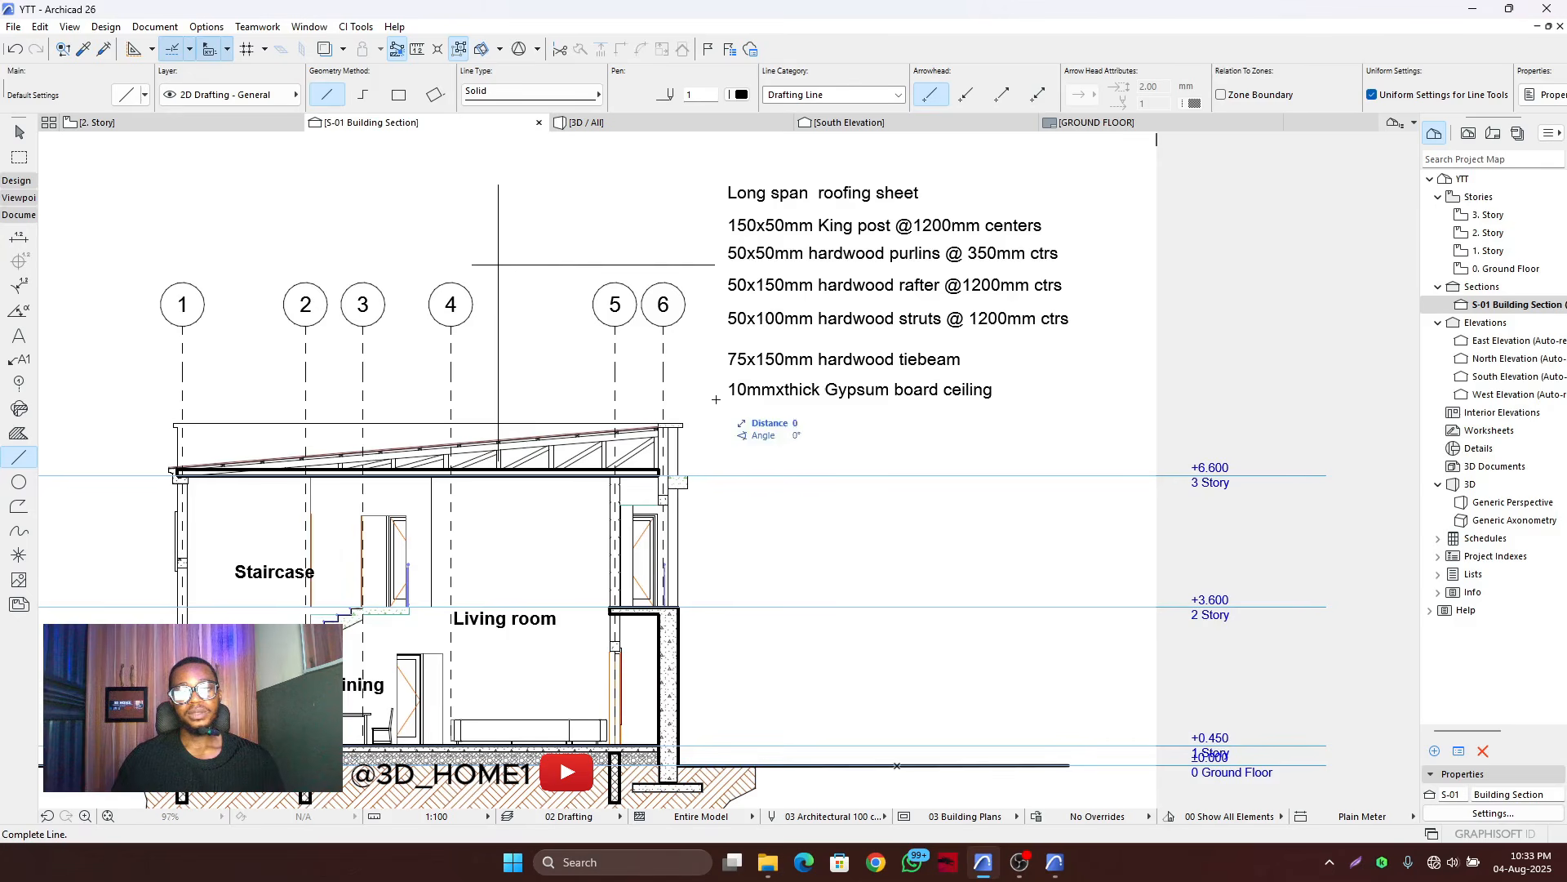
click(717, 186)
key(Escape)
- Shorten the upper end of the vertical roof leader so it ends just above the horizontal leader
scroll(694, 274, down, 5)
scroll(624, 261, up, 4)
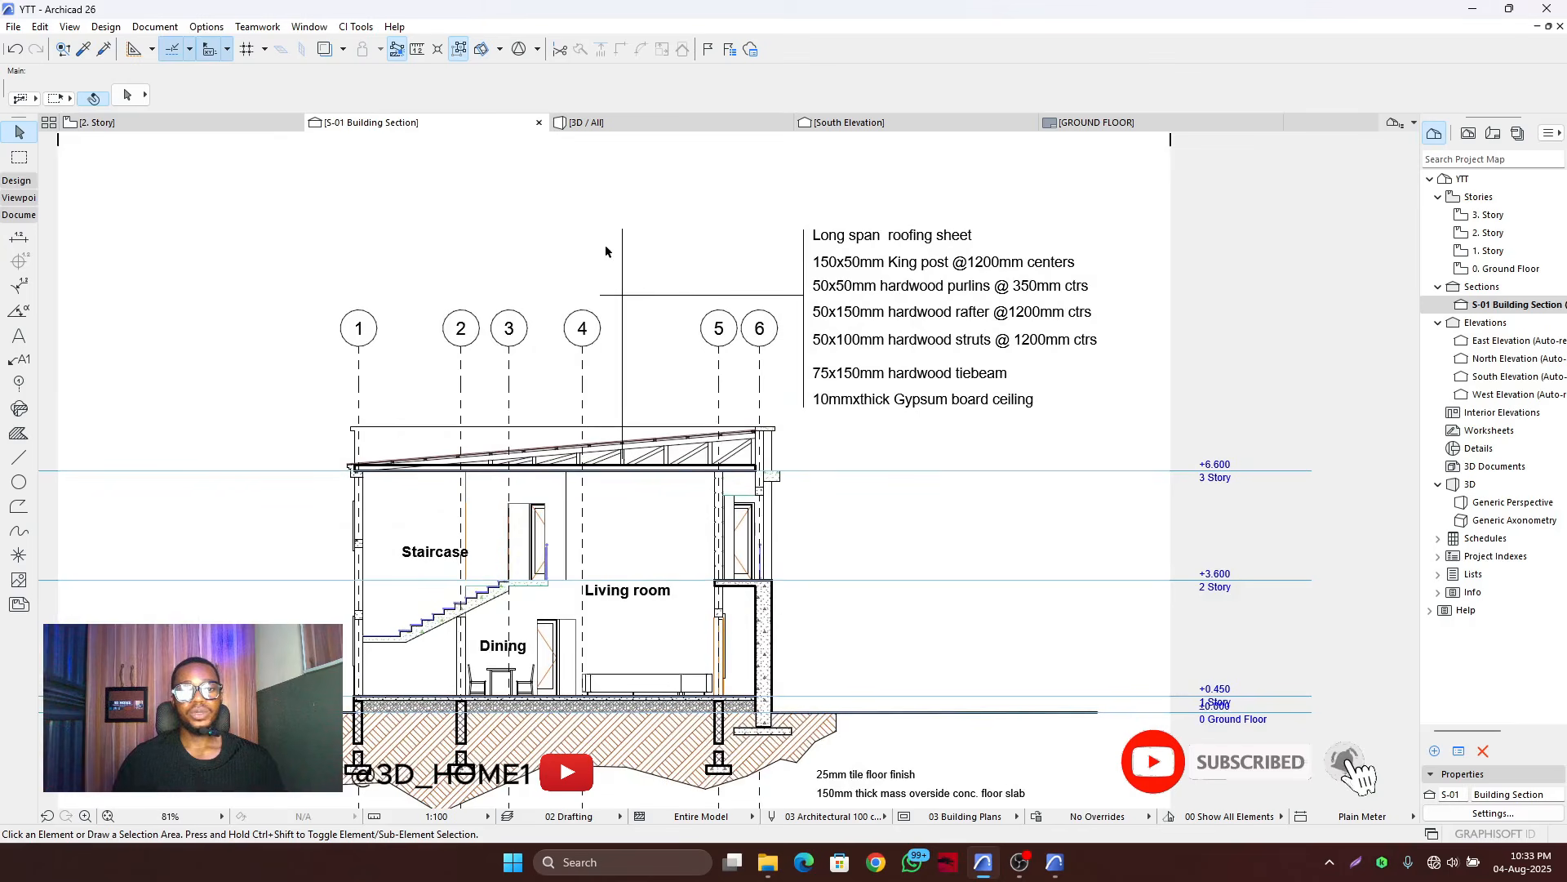
click(622, 251)
click(622, 230)
click(622, 269)
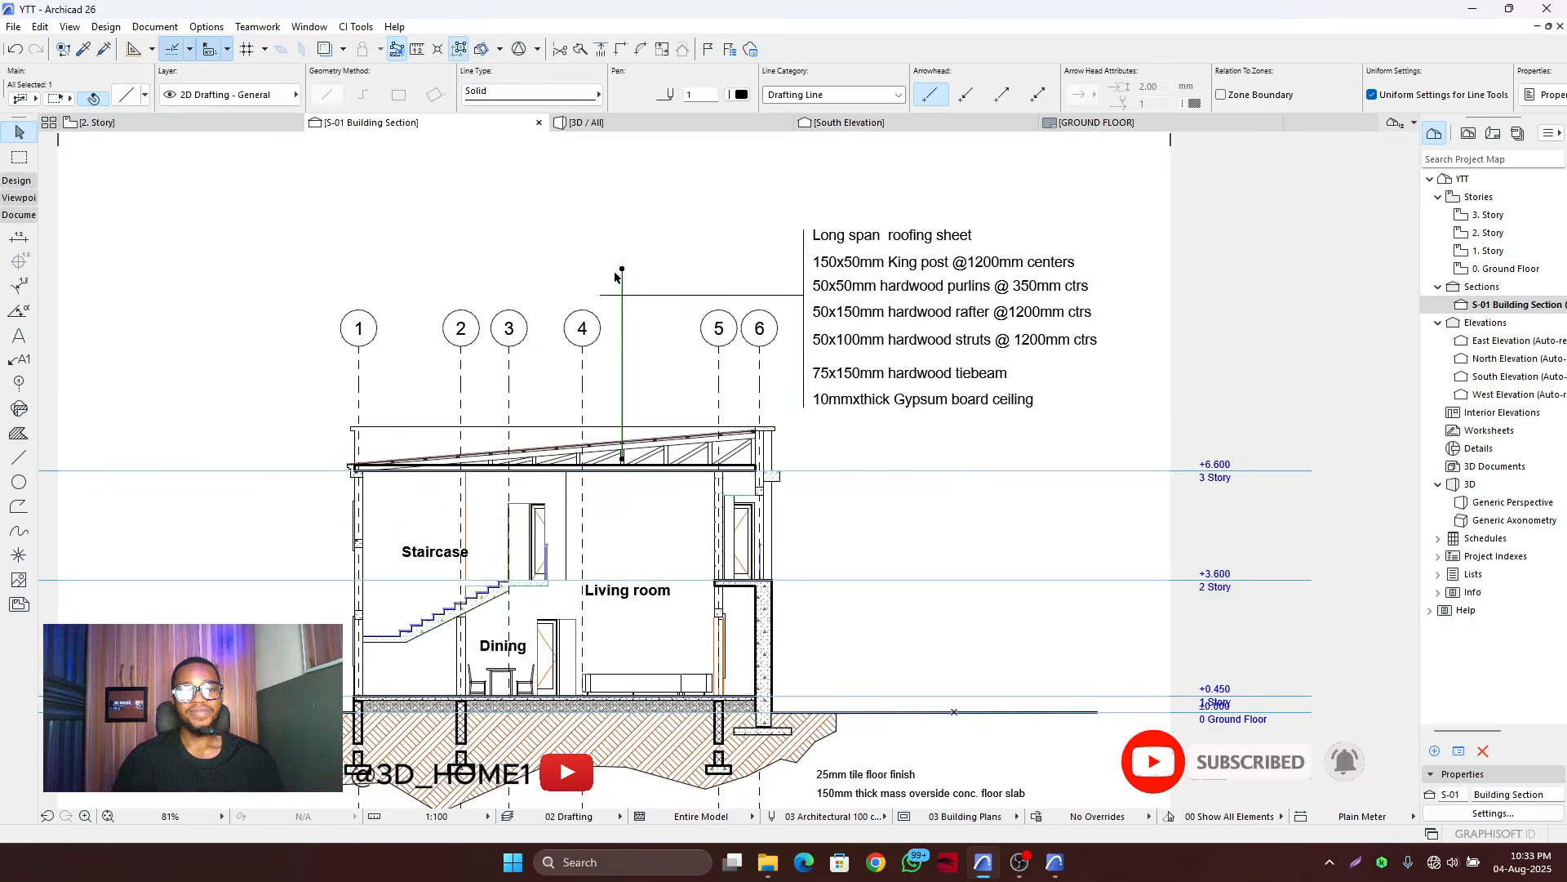
click(595, 265)
- Draw a vertical line alongside the foundation notes, from "25mm tile floor finish" down to "50mm thick foundation blinding"
click(18, 457)
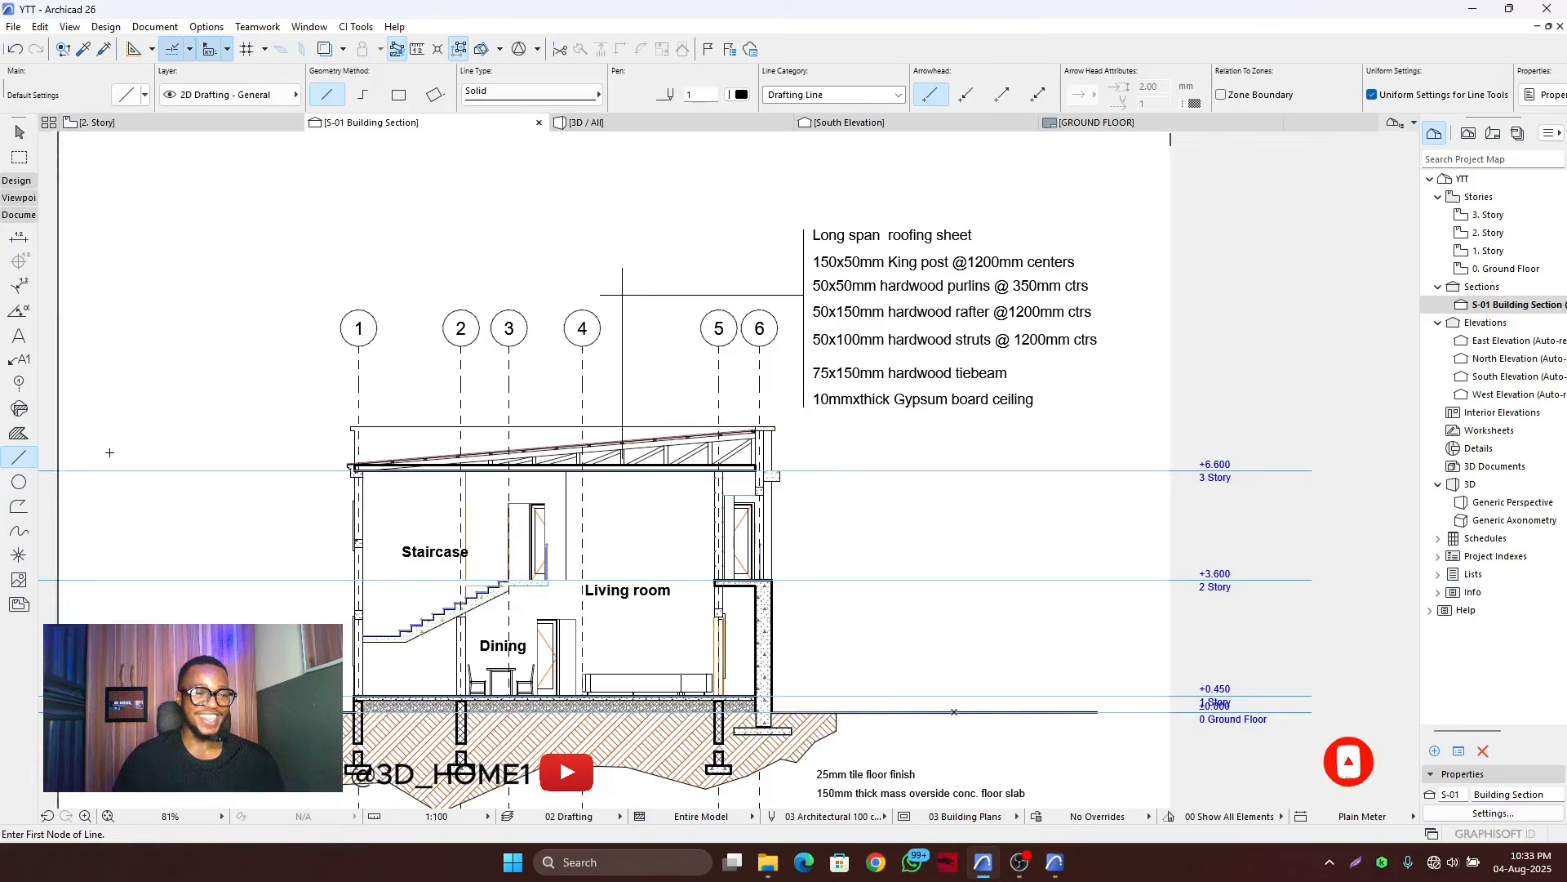
scroll(735, 458, down, 5)
scroll(746, 450, up, 6)
scroll(746, 450, up, 2)
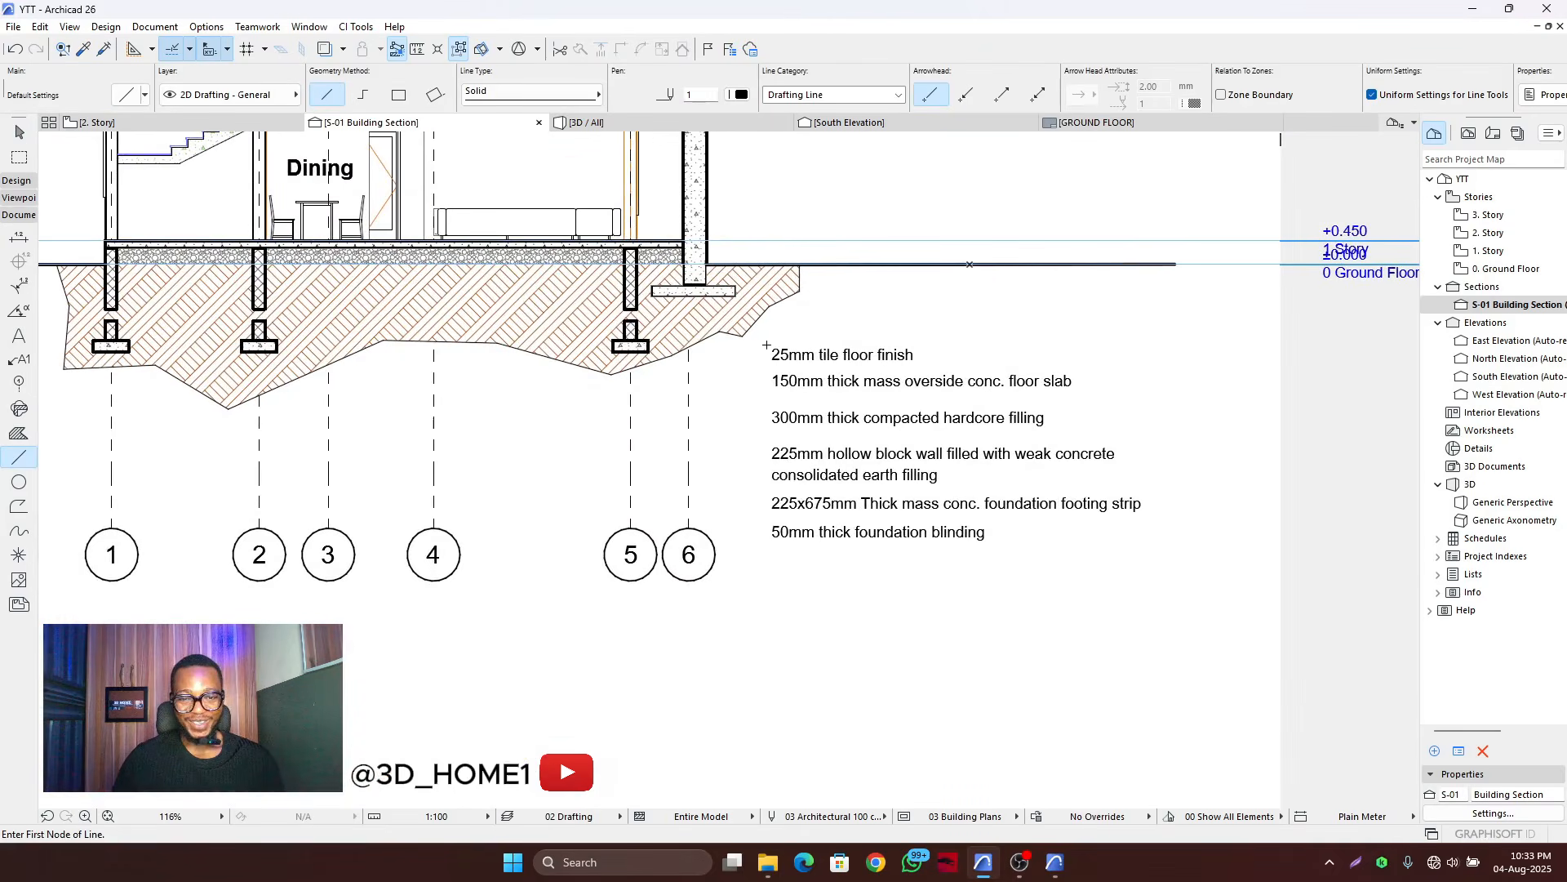
click(766, 346)
scroll(766, 346, down, 6)
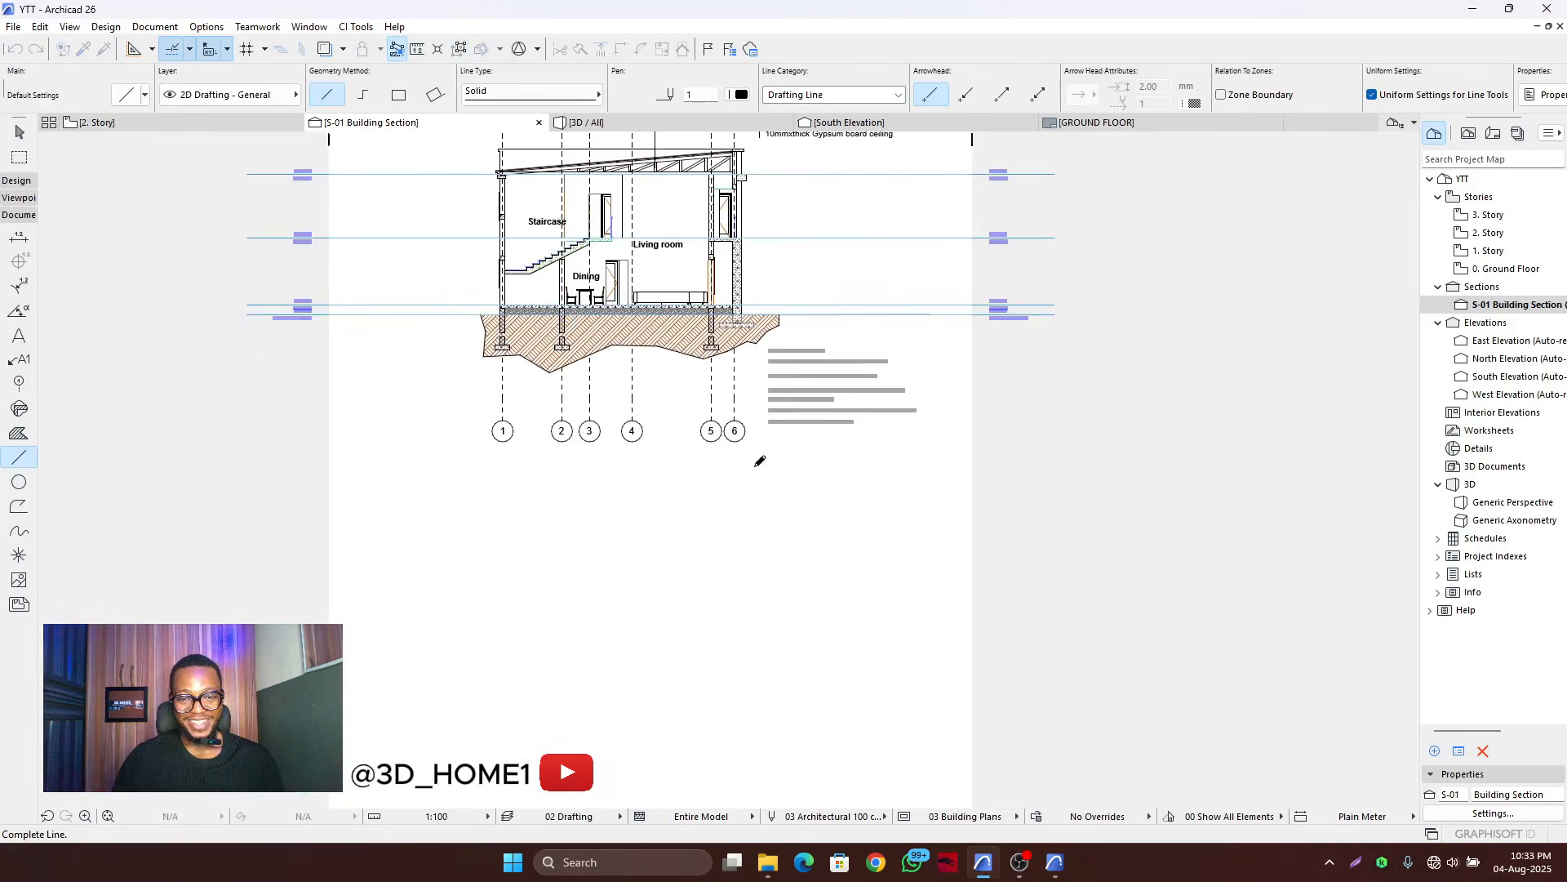
scroll(771, 423, up, 8)
click(763, 419)
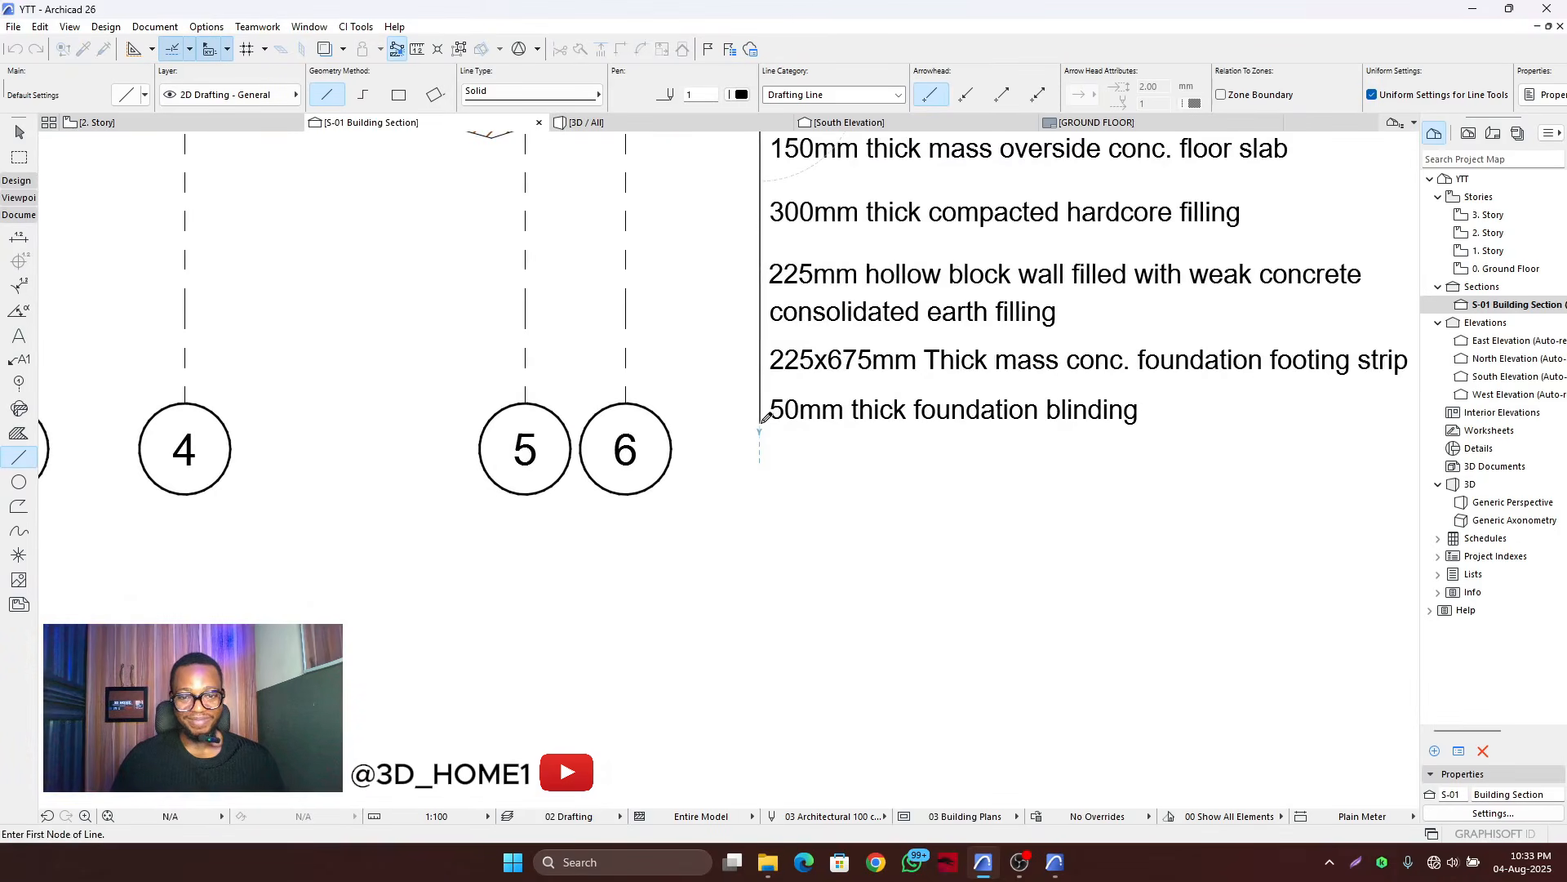
key(Escape)
- Draw a vertical leader line about 4100 mm long down from the ground floor slab, between grids 4 and 5
scroll(763, 419, down, 5)
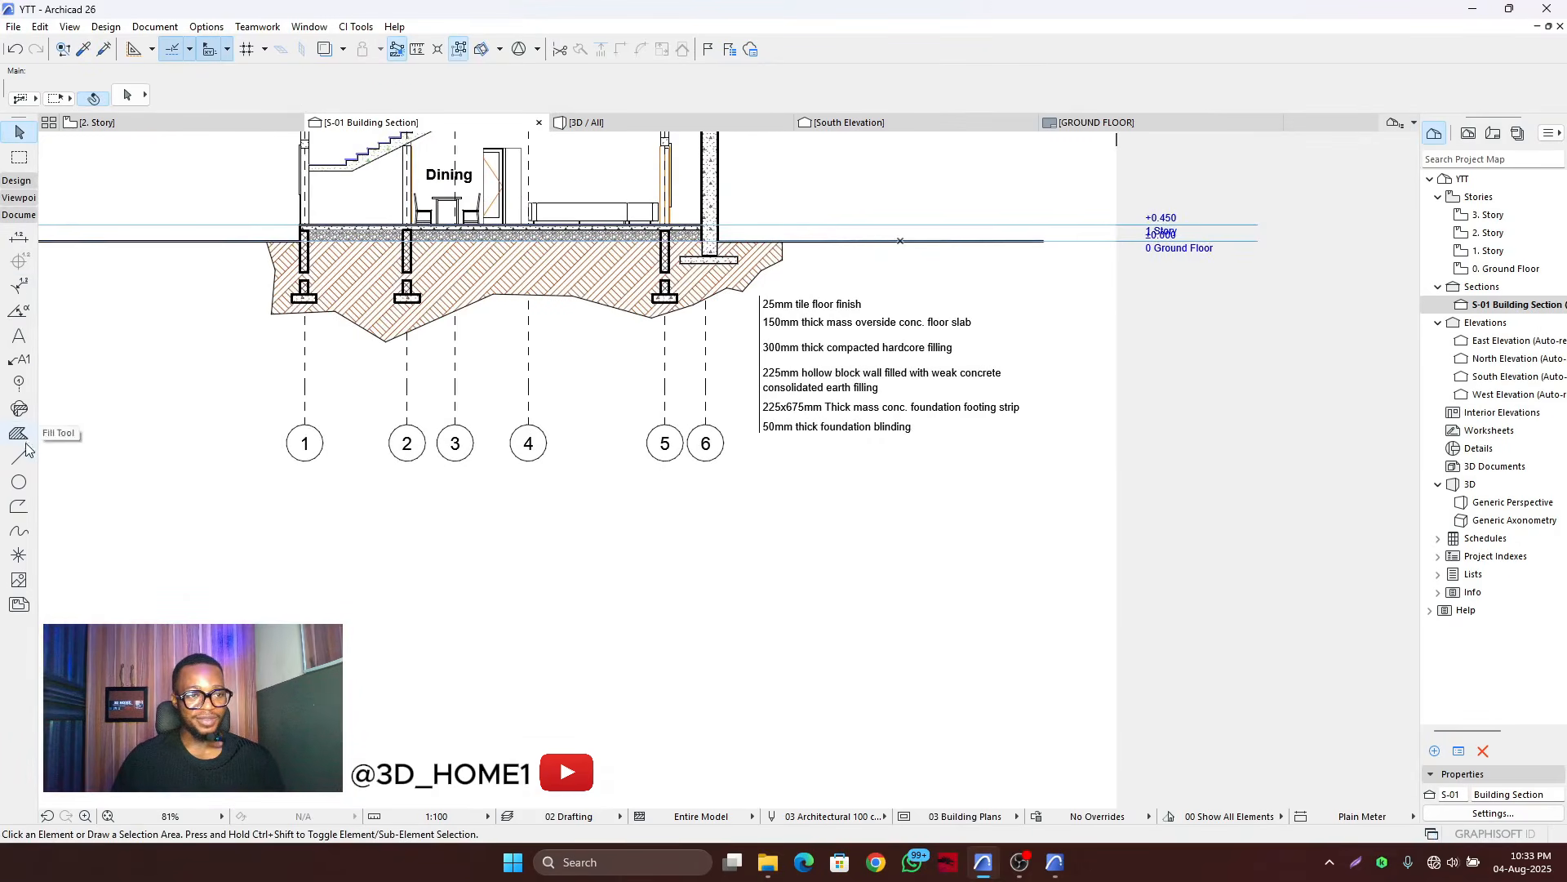
click(19, 457)
scroll(568, 247, up, 2)
scroll(708, 268, up, 3)
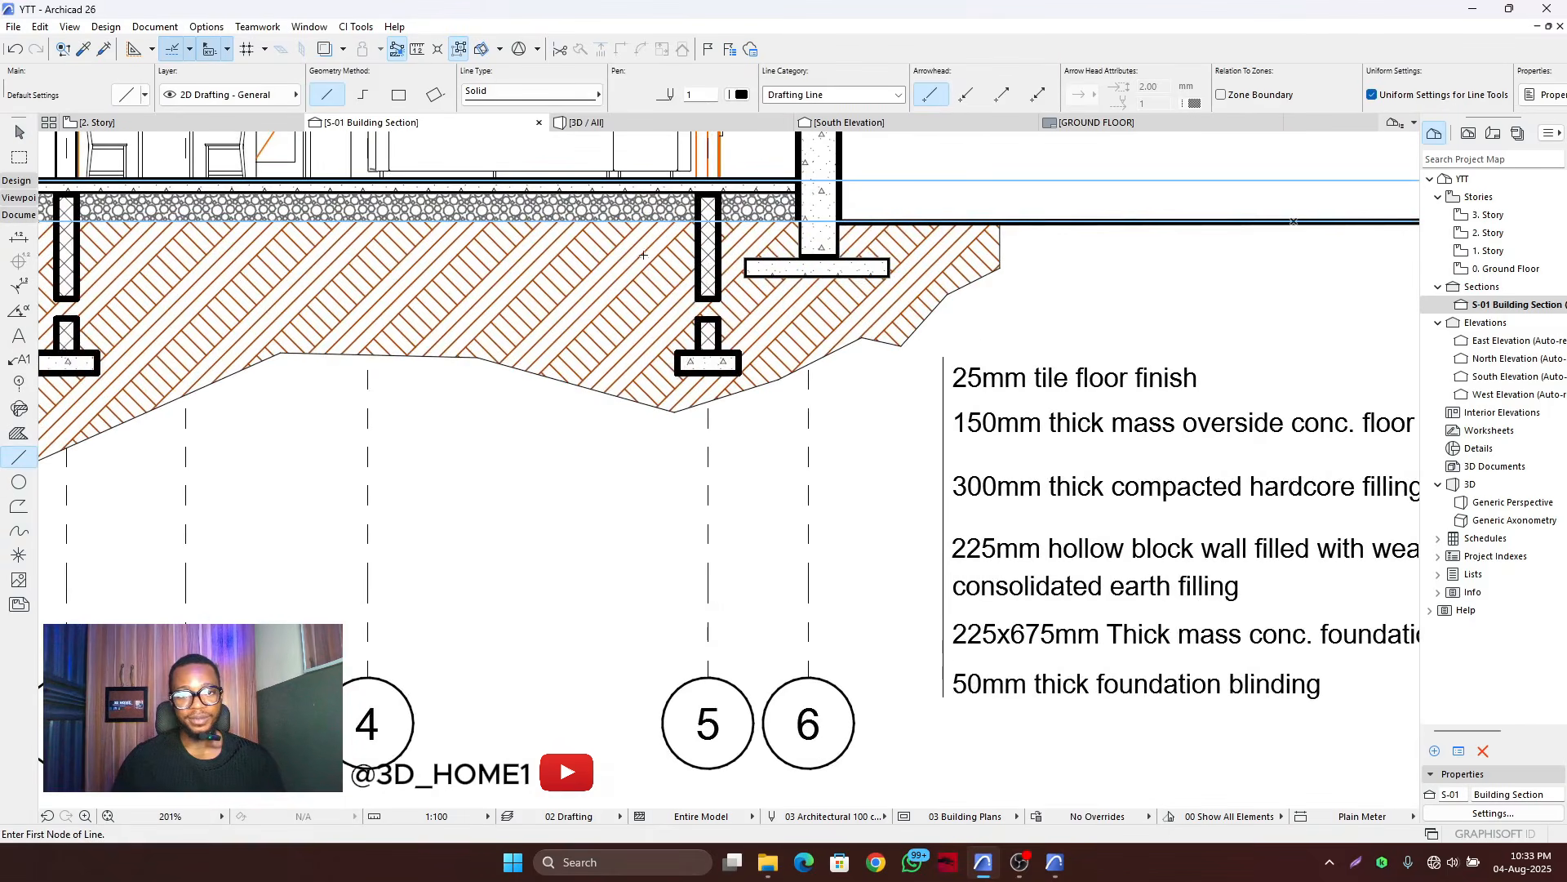
click(609, 181)
scroll(611, 290, down, 5)
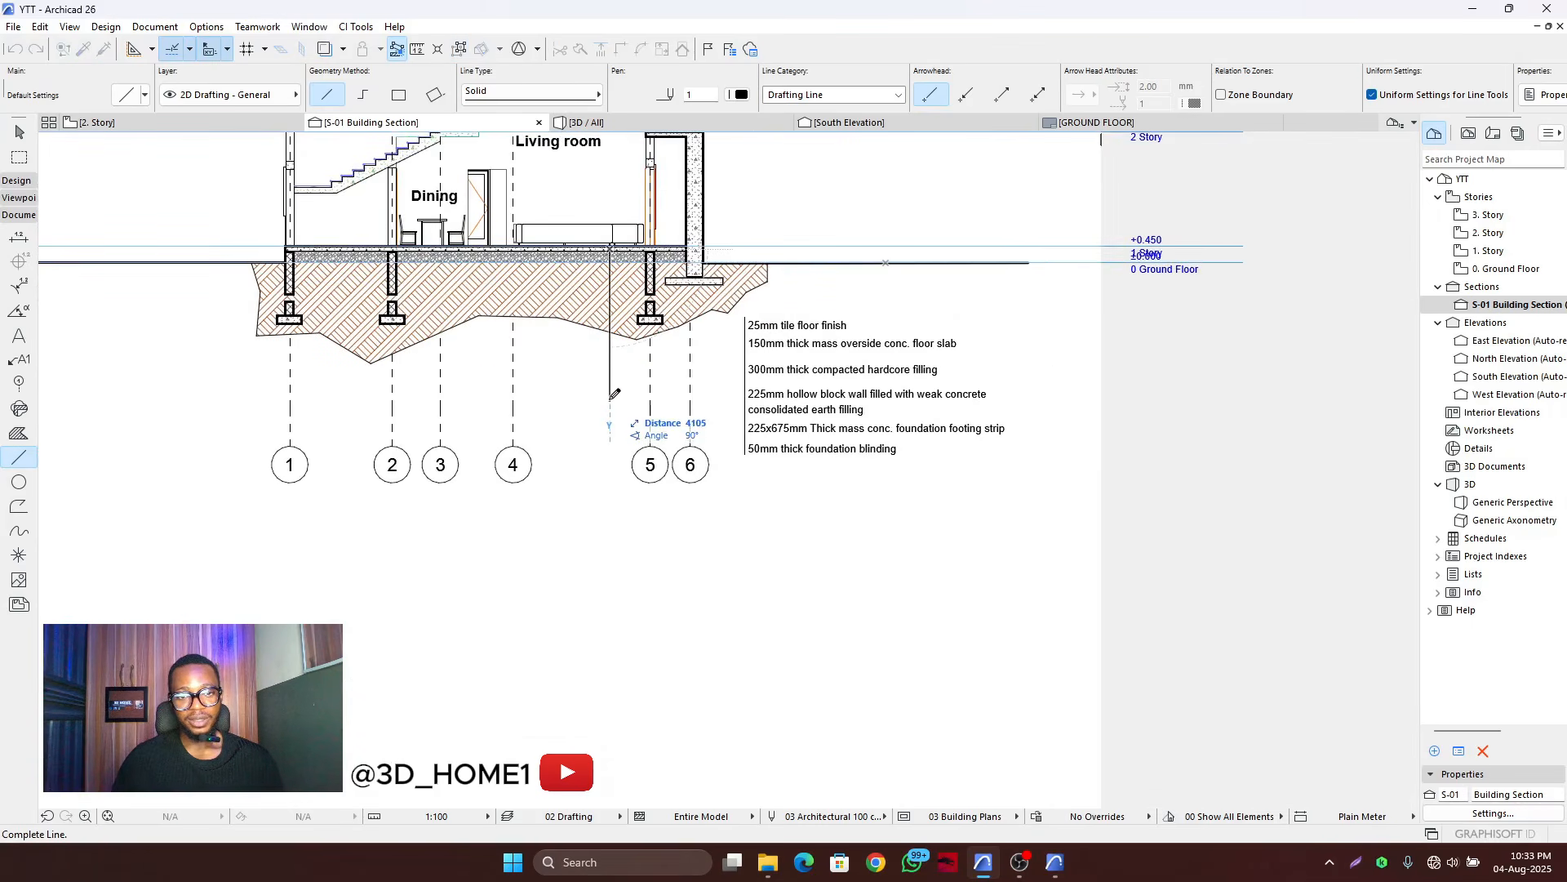
click(610, 398)
- Draw a horizontal line from the lower end of the floor leader to the vertical line beside the foundation notes
click(610, 398)
scroll(754, 385, up, 3)
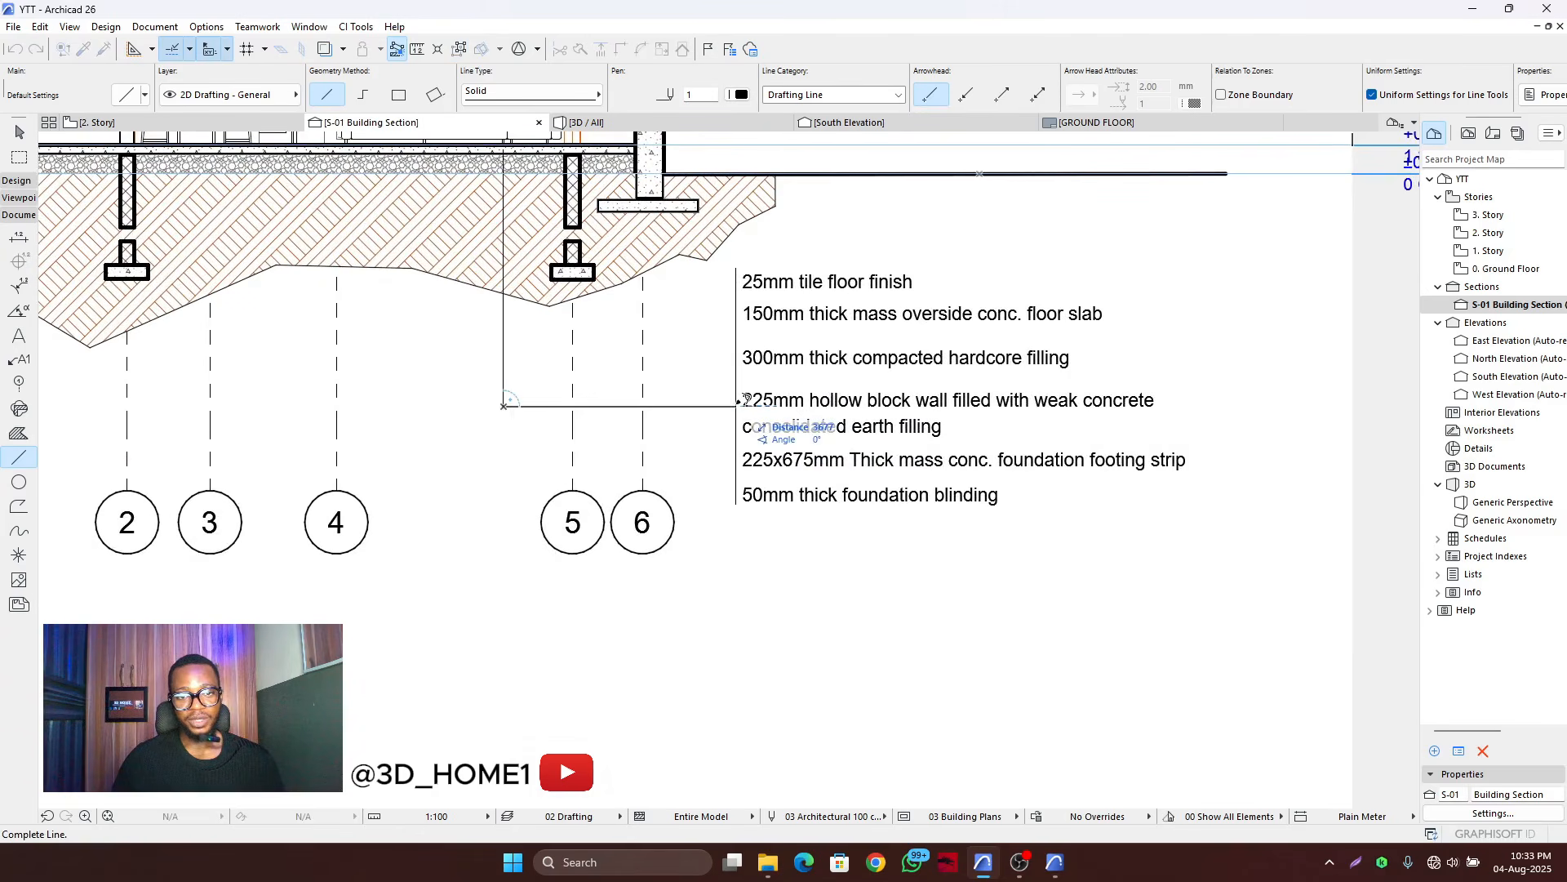
click(737, 405)
key(Escape)
- Select all six leader lines of the roof and foundation notes and change their pen to orange pen 23
click(736, 400)
shift+click(670, 407)
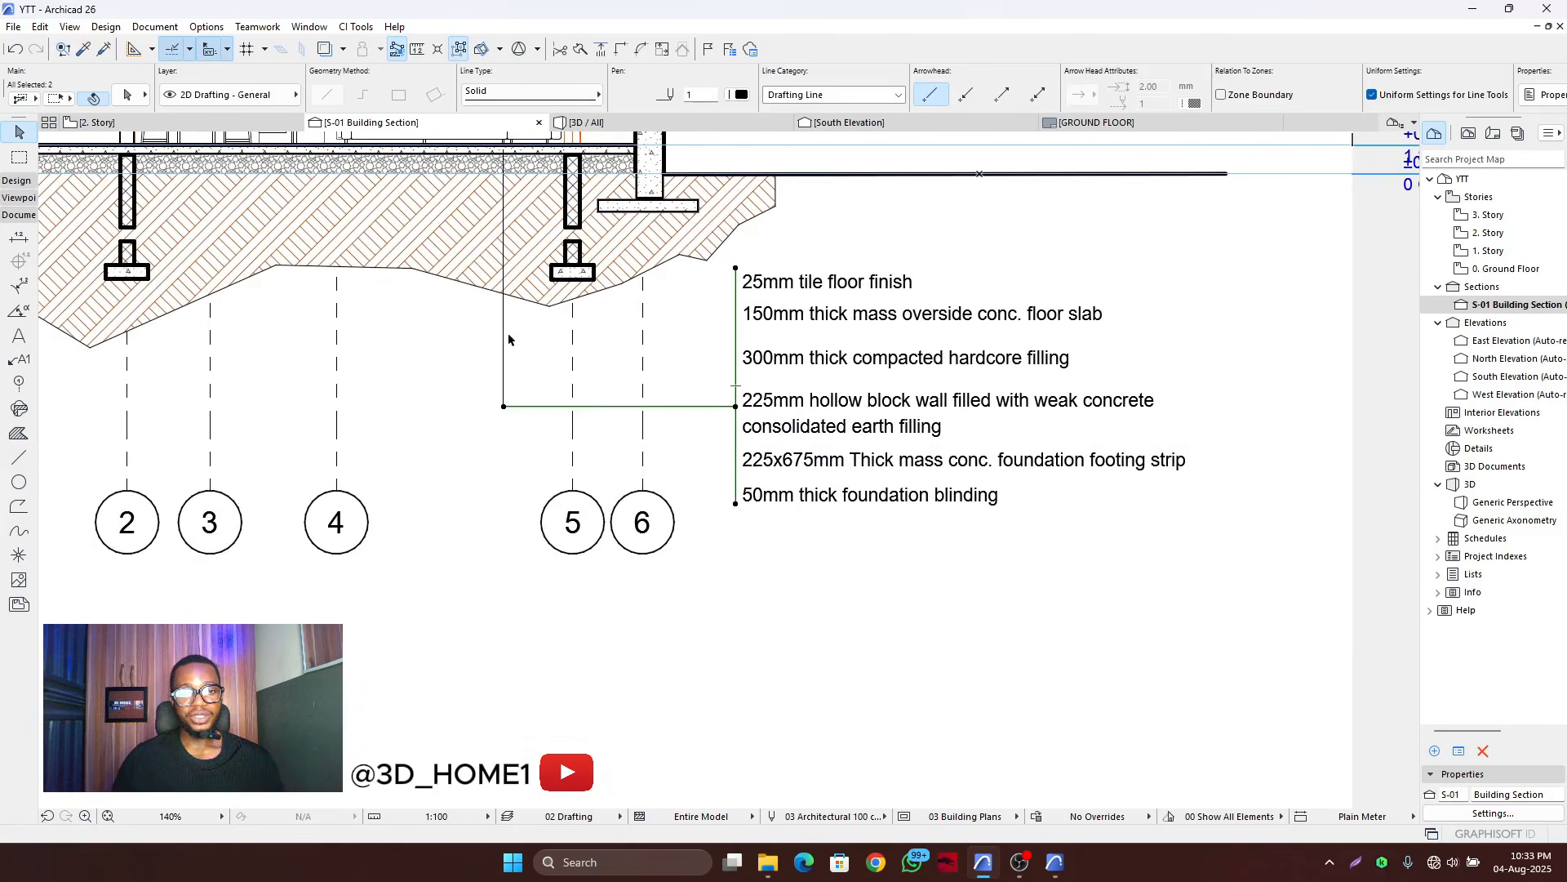
scroll(516, 367, down, 5)
scroll(533, 192, up, 4)
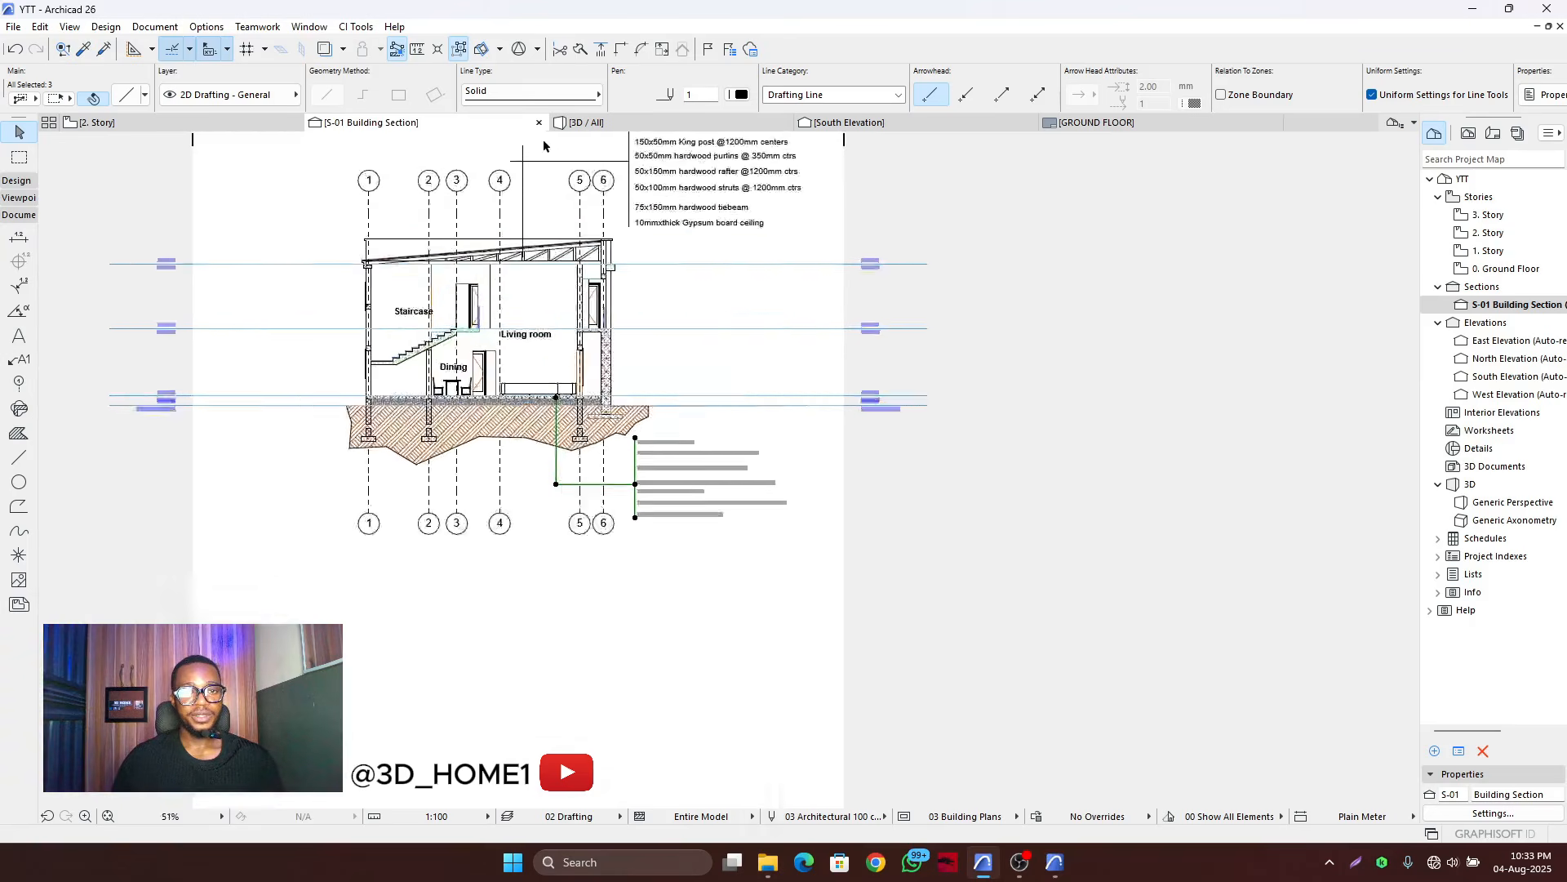
shift+click(489, 229)
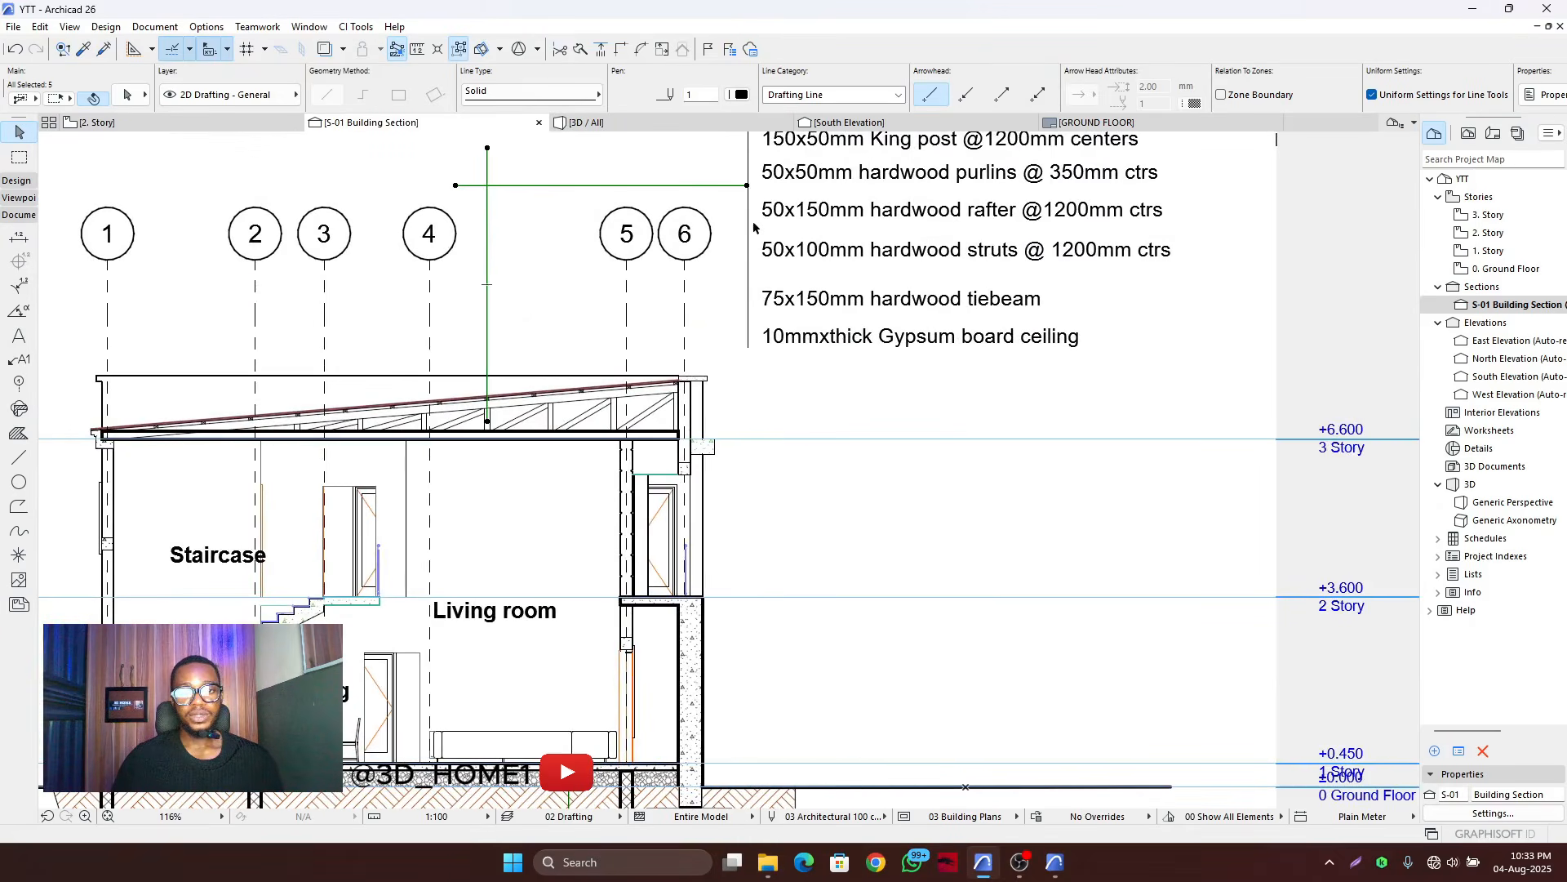
click(144, 95)
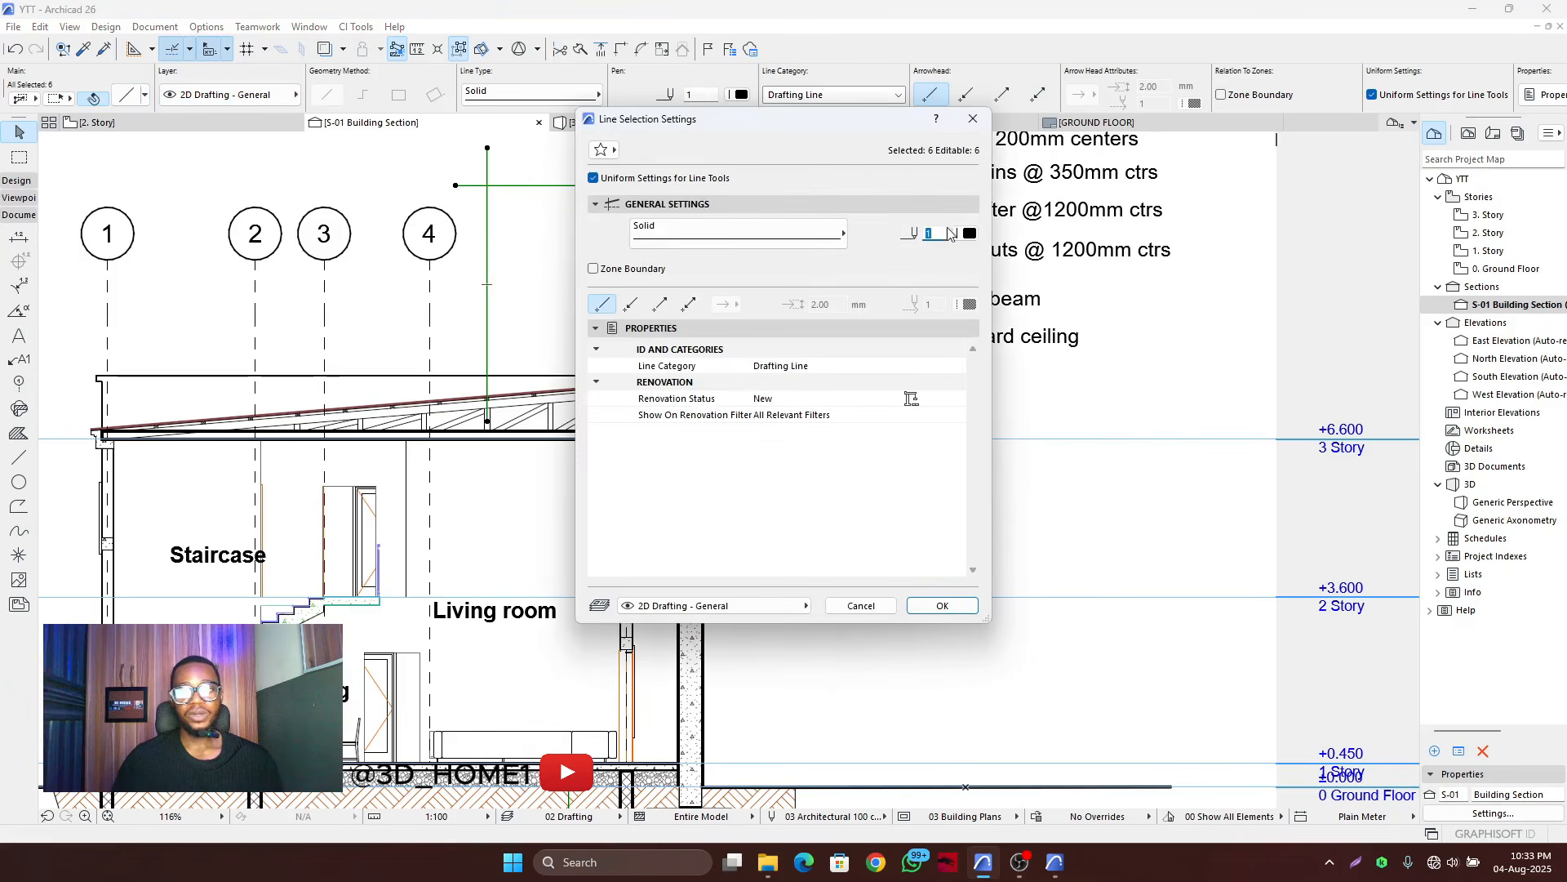
click(949, 235)
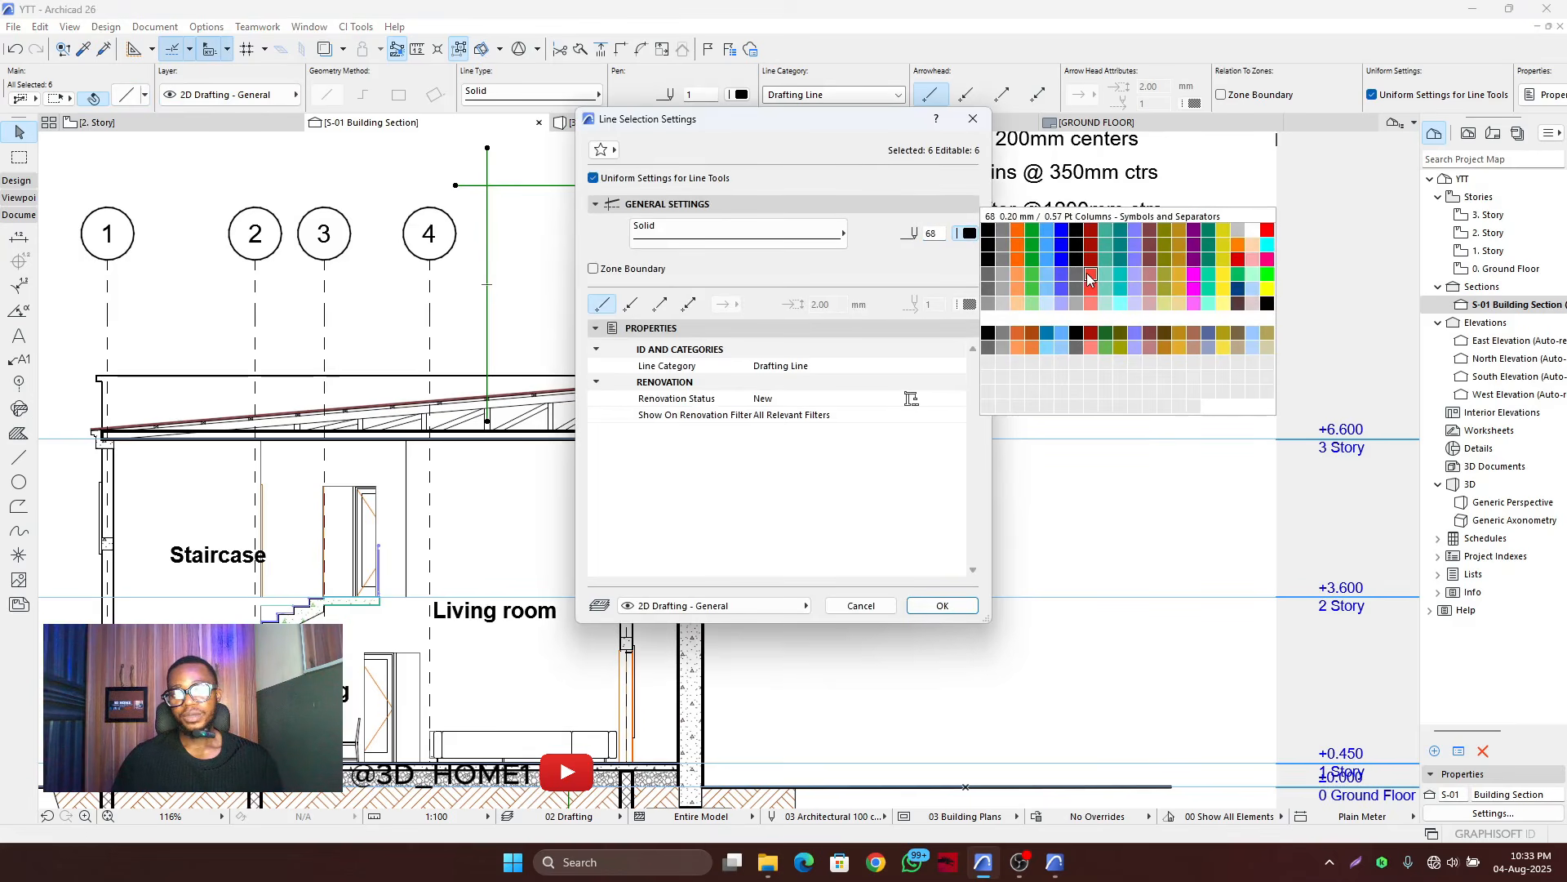
click(1018, 245)
click(943, 605)
key(Escape)
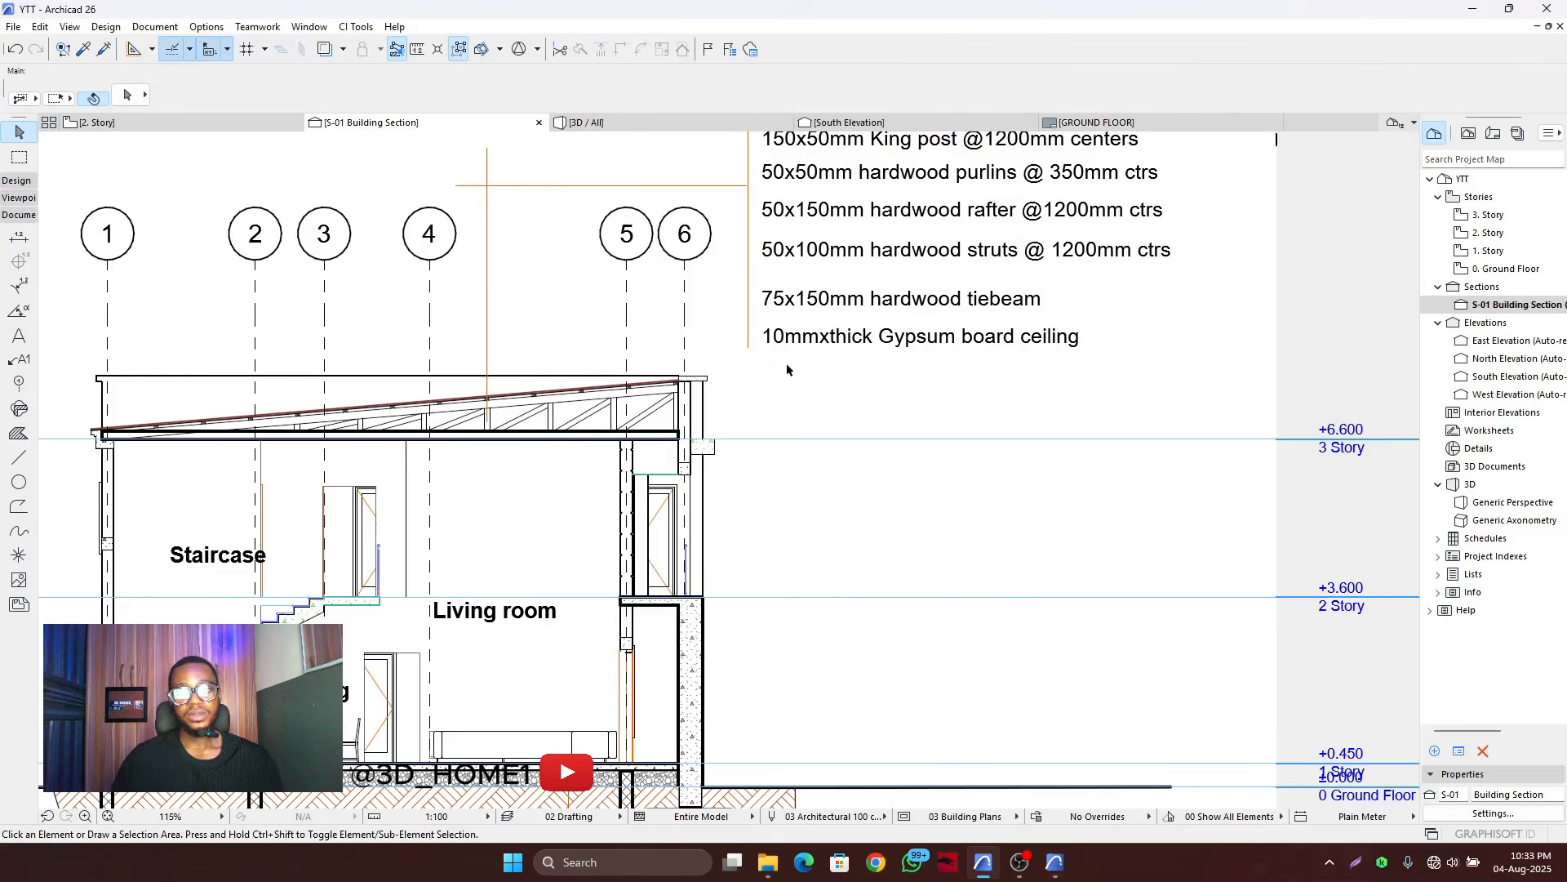
- Stretch the foundation notes' vertical and horizontal leaders slightly past their corner so that they cross
scroll(734, 490, down, 5)
scroll(726, 511, up, 5)
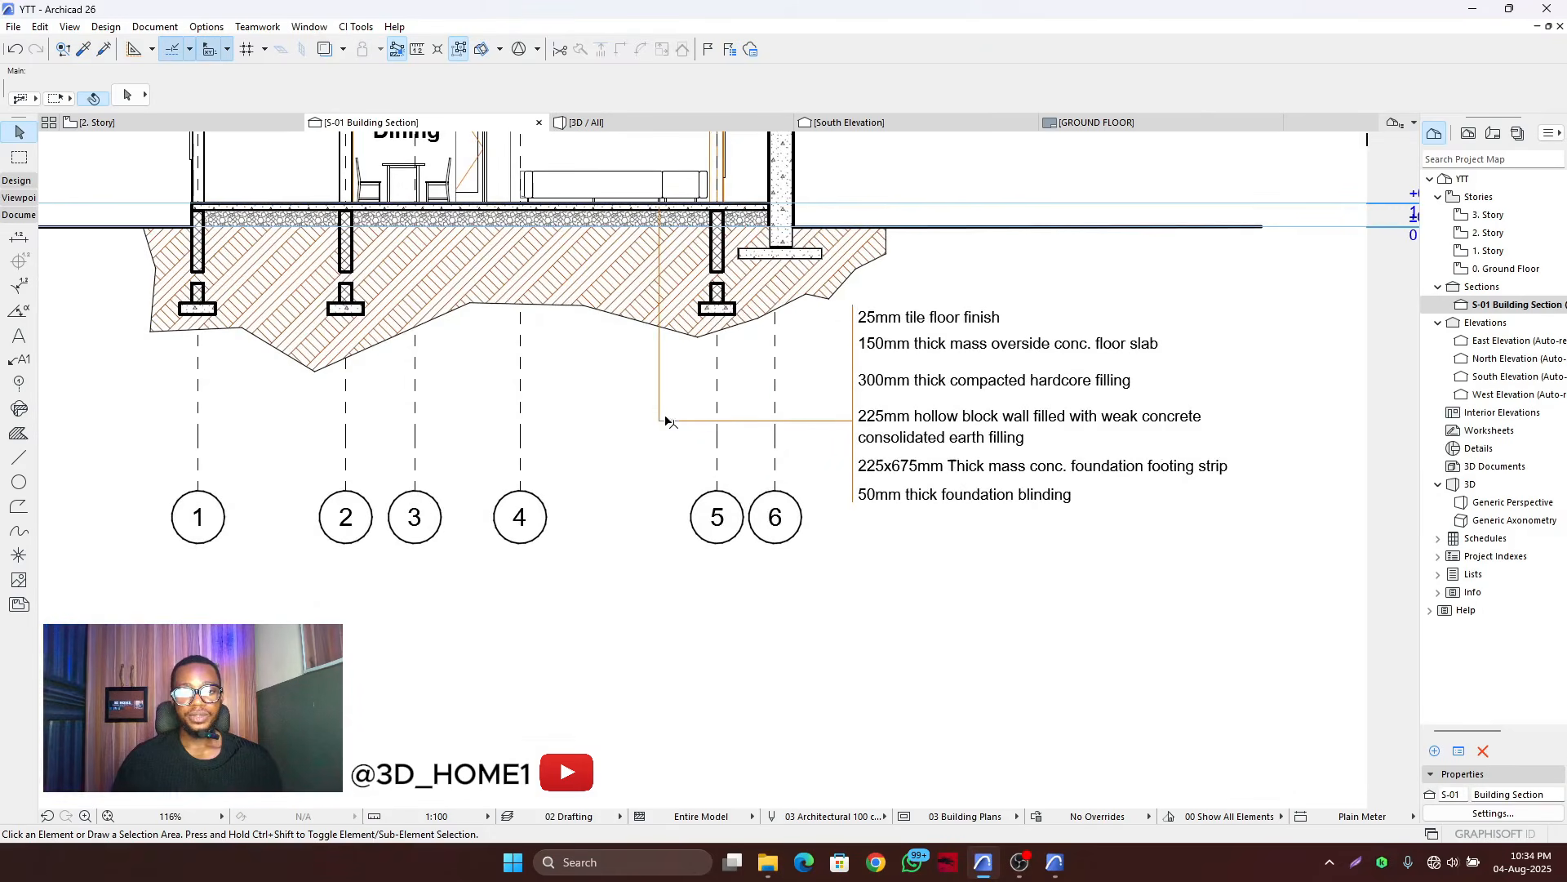
click(704, 481)
click(703, 481)
click(659, 437)
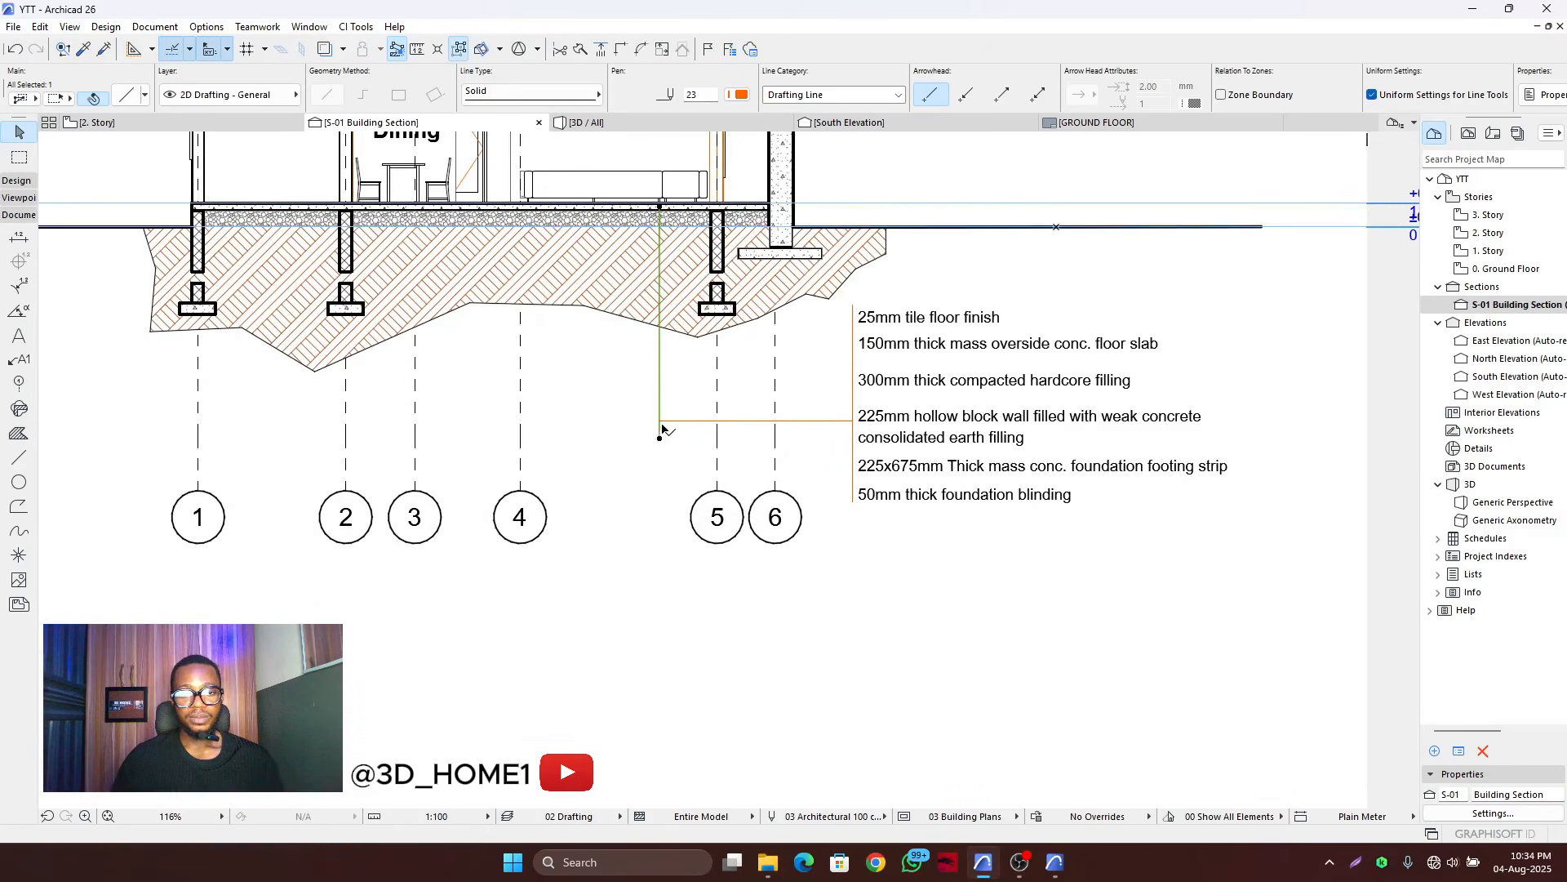
click(661, 421)
click(660, 421)
click(656, 420)
- Place a vertical dimension chain beside the staircase's outer wall, spanning the ground, floor, second and third story levels
scroll(812, 490, down, 6)
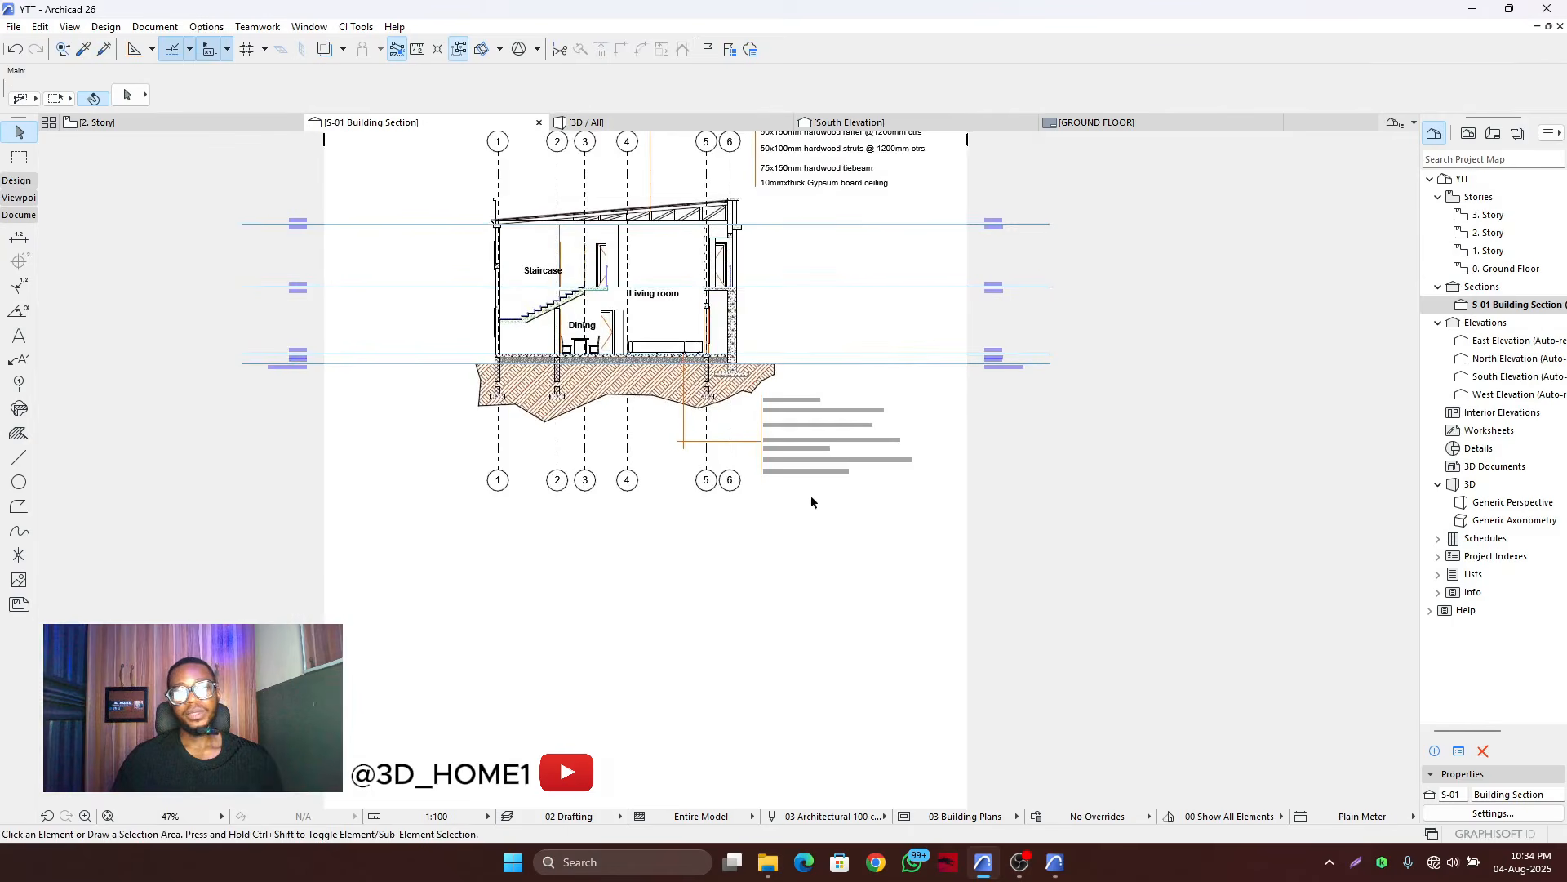
scroll(808, 376, up, 4)
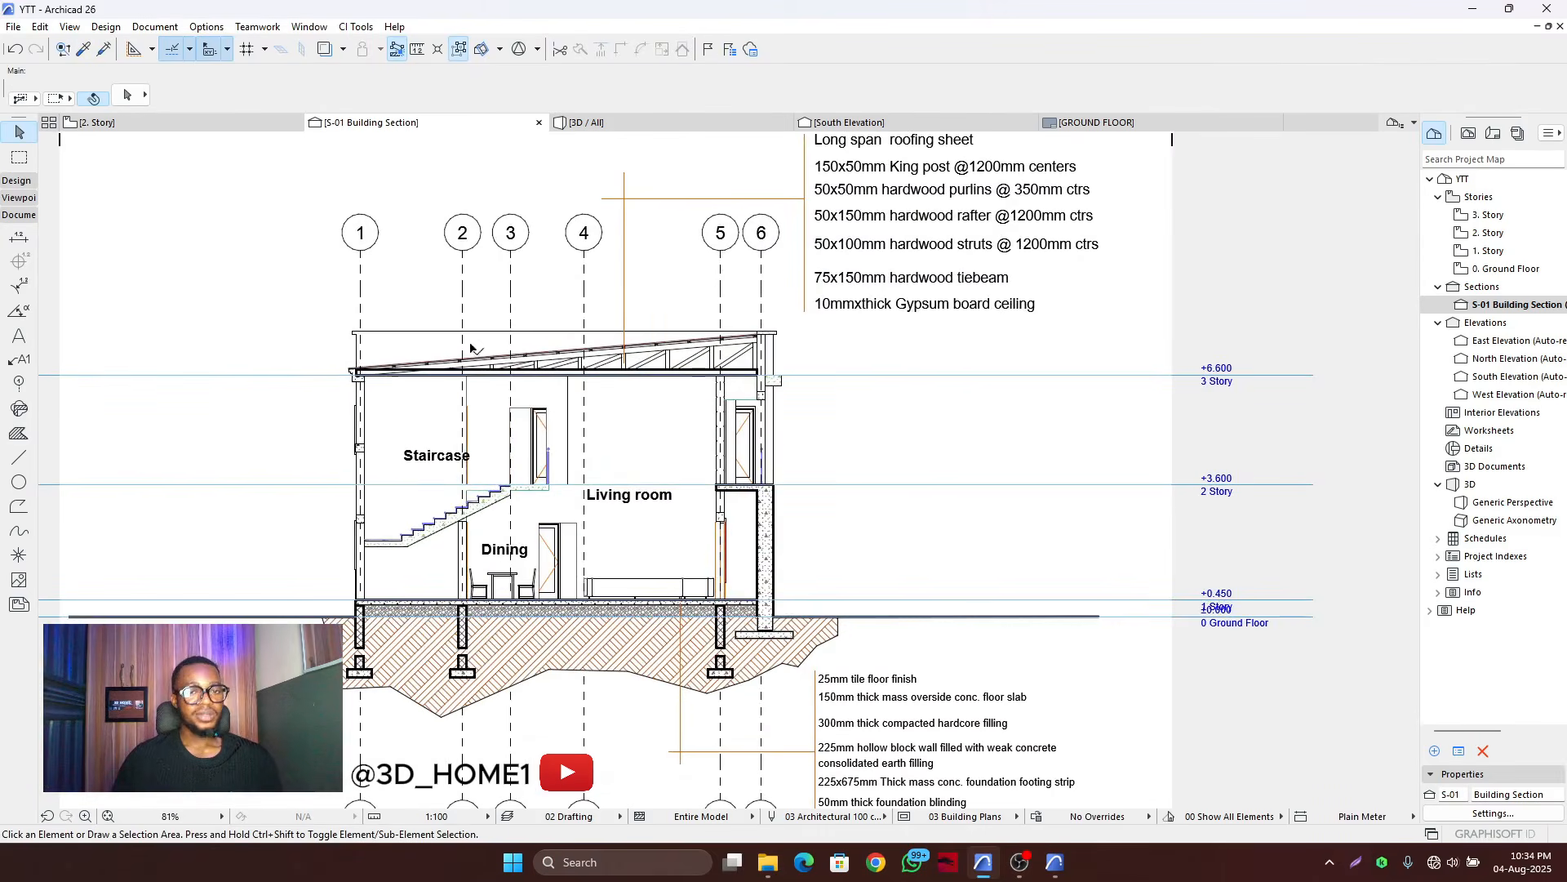
click(18, 237)
scroll(411, 582, up, 3)
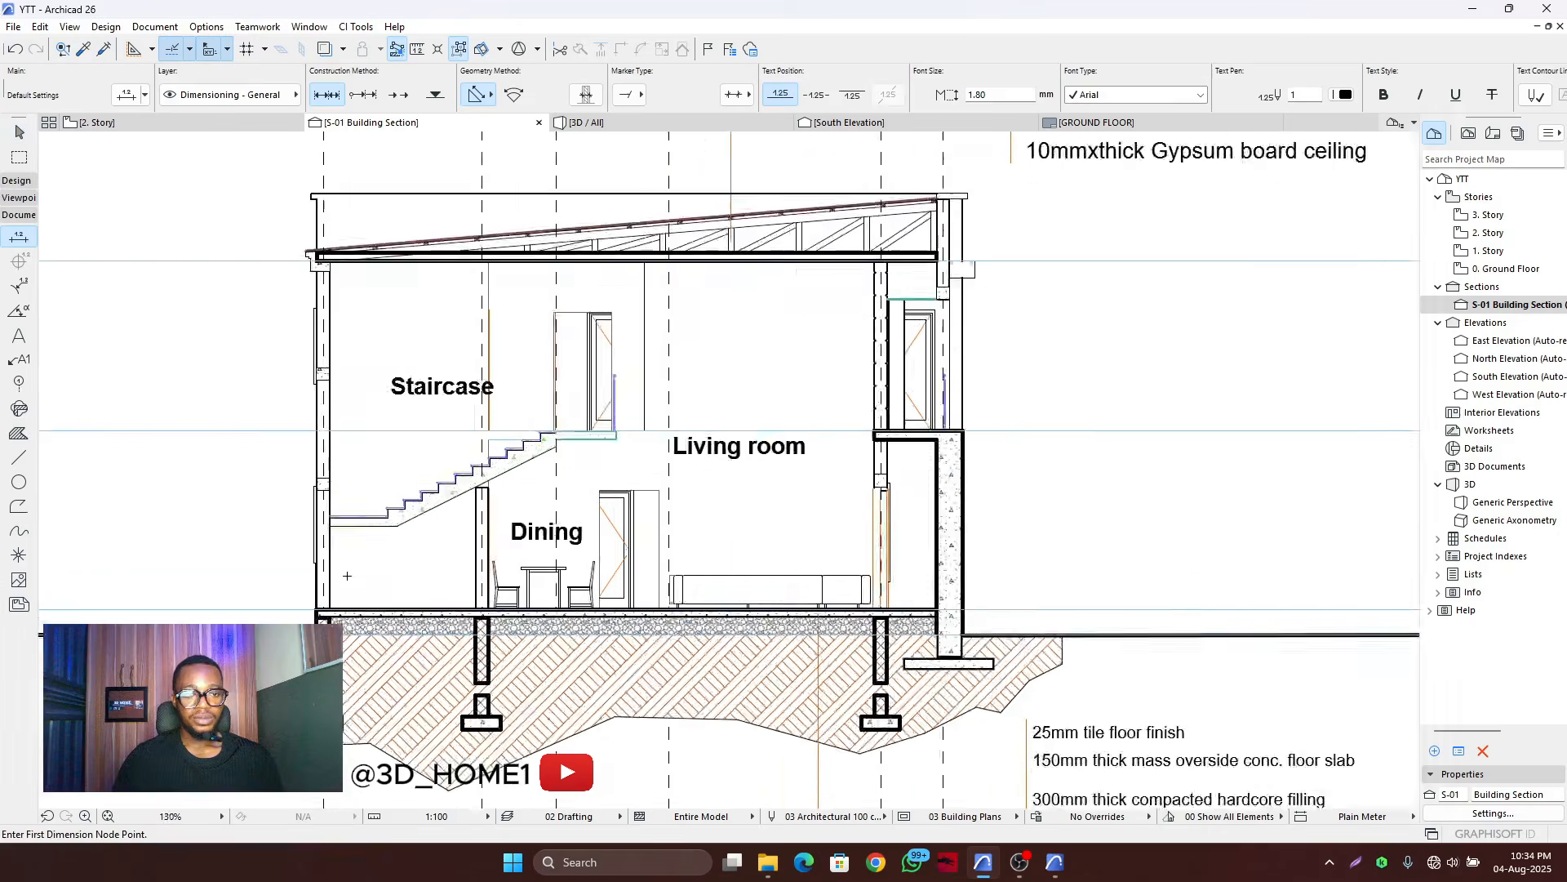
click(342, 618)
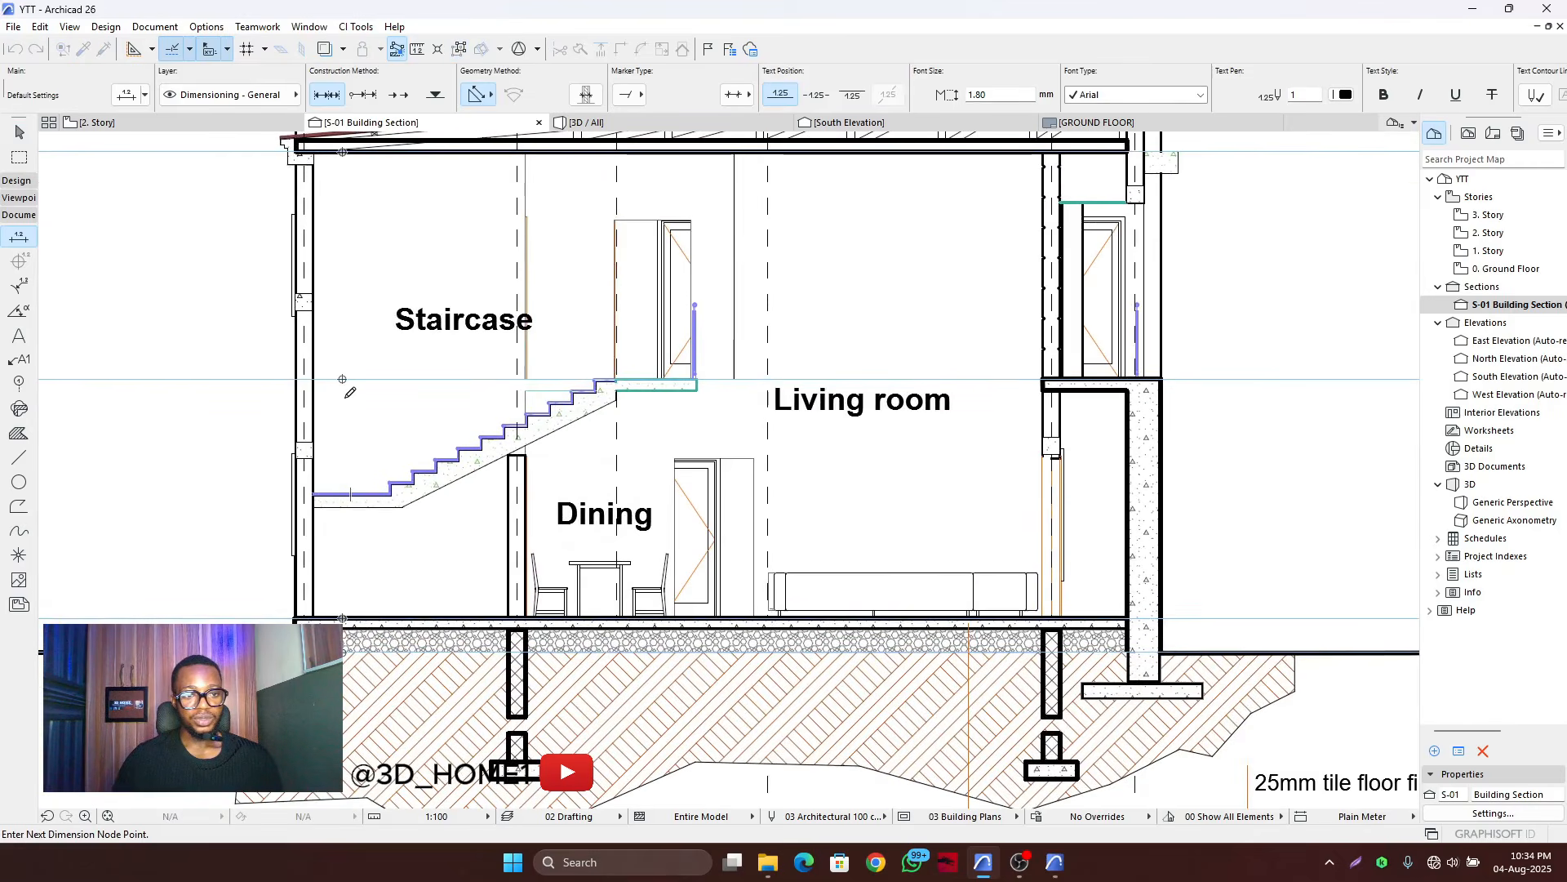
scroll(350, 393, down, 3)
scroll(360, 318, up, 2)
right_click(330, 359)
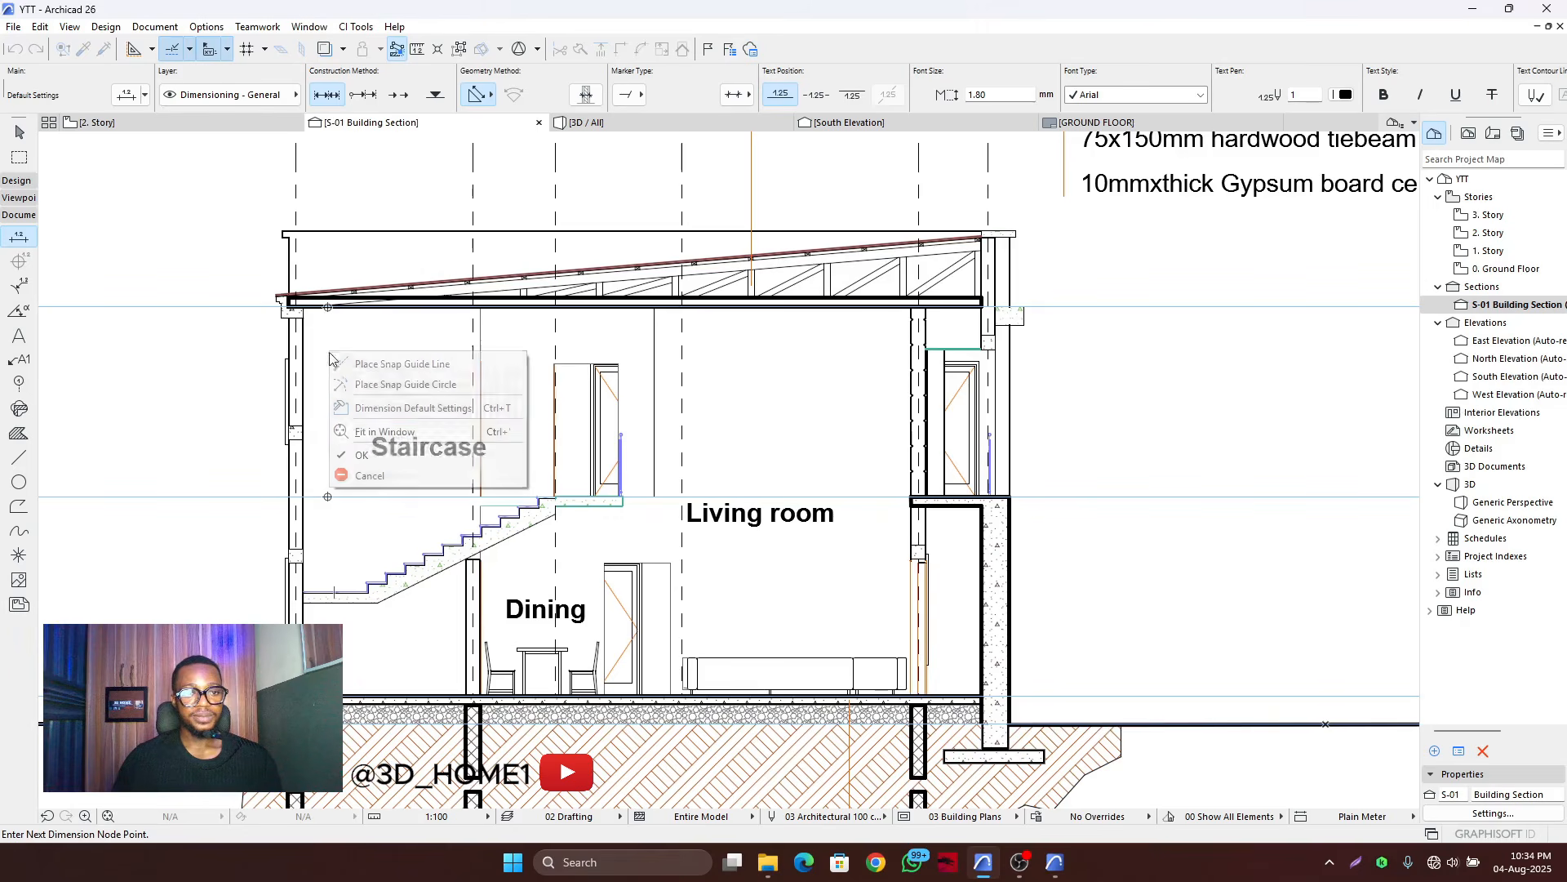
click(362, 455)
click(341, 431)
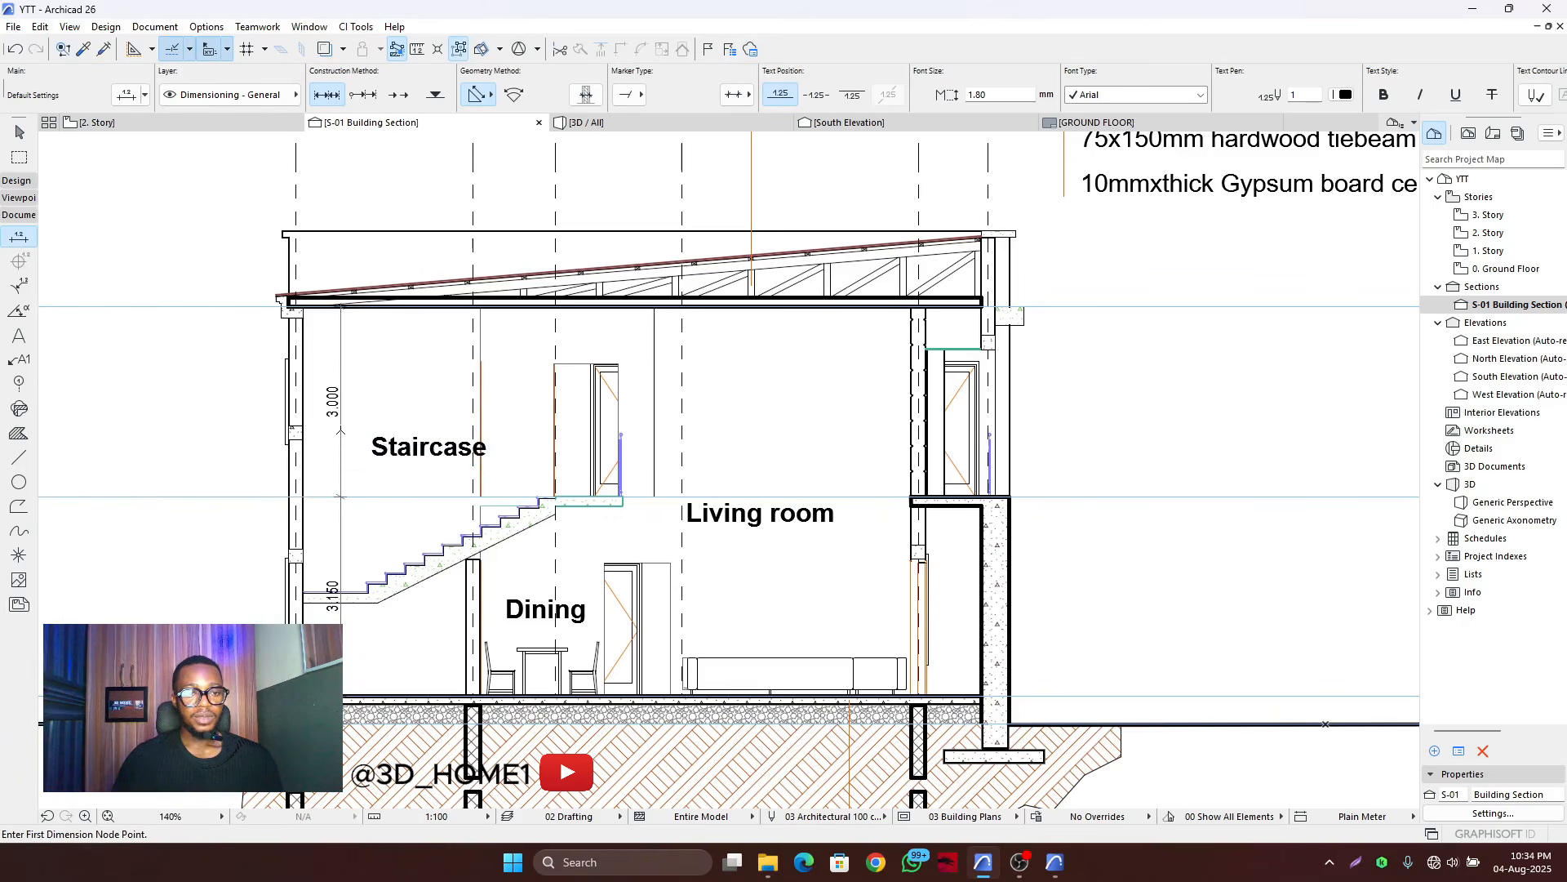
- Place a vertical dimension chain between grid lines 5 and 6, spanning the ground, floor, slab underside, second and third story levels
scroll(342, 457, down, 1)
scroll(349, 488, up, 4)
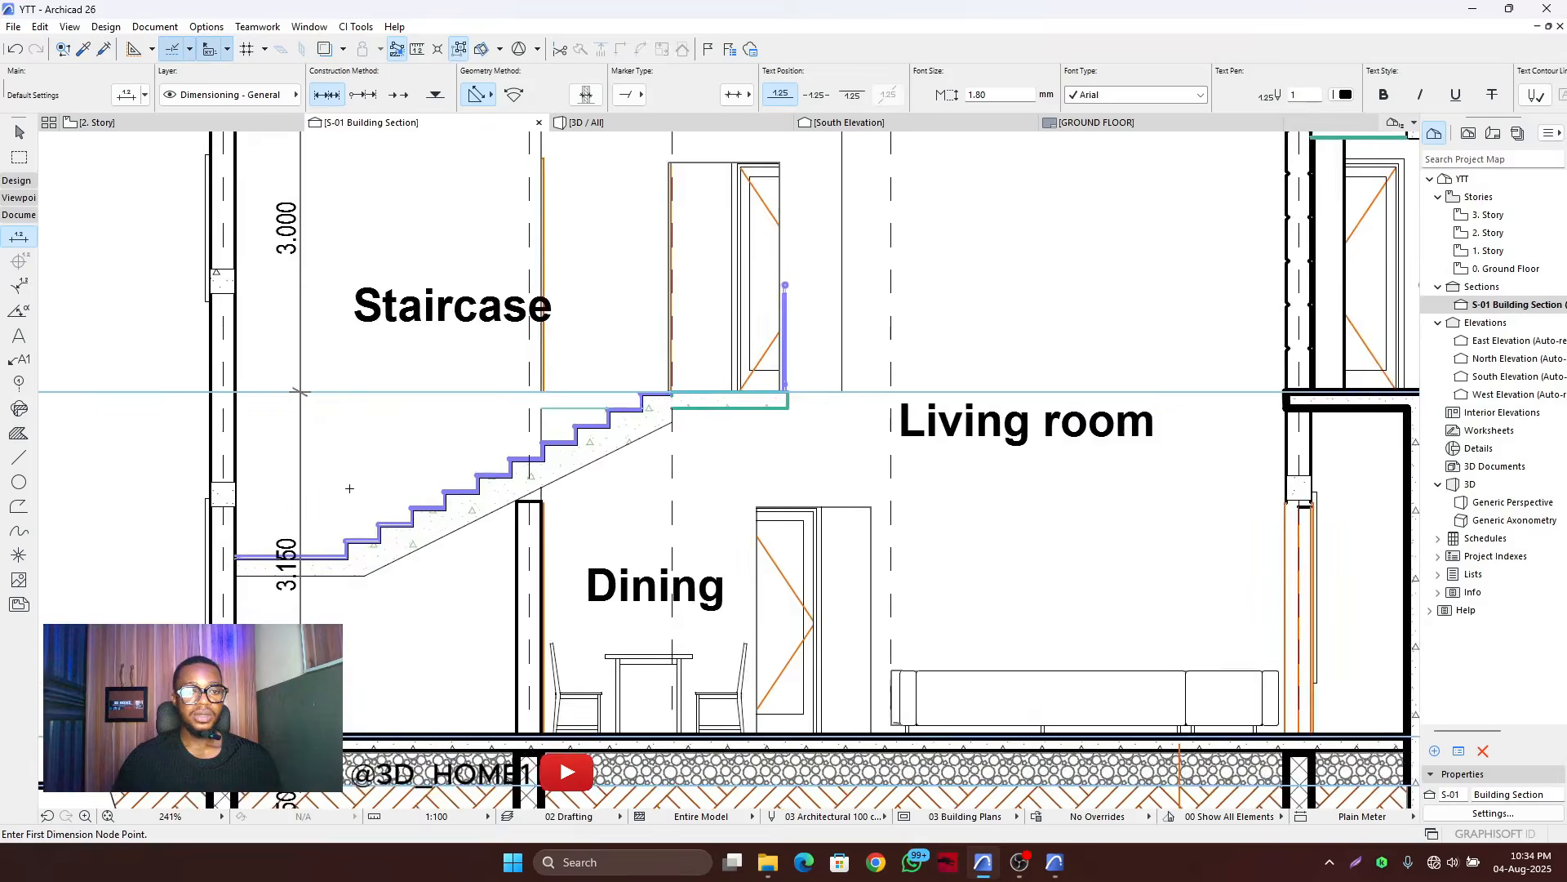
scroll(350, 488, down, 6)
scroll(756, 455, up, 3)
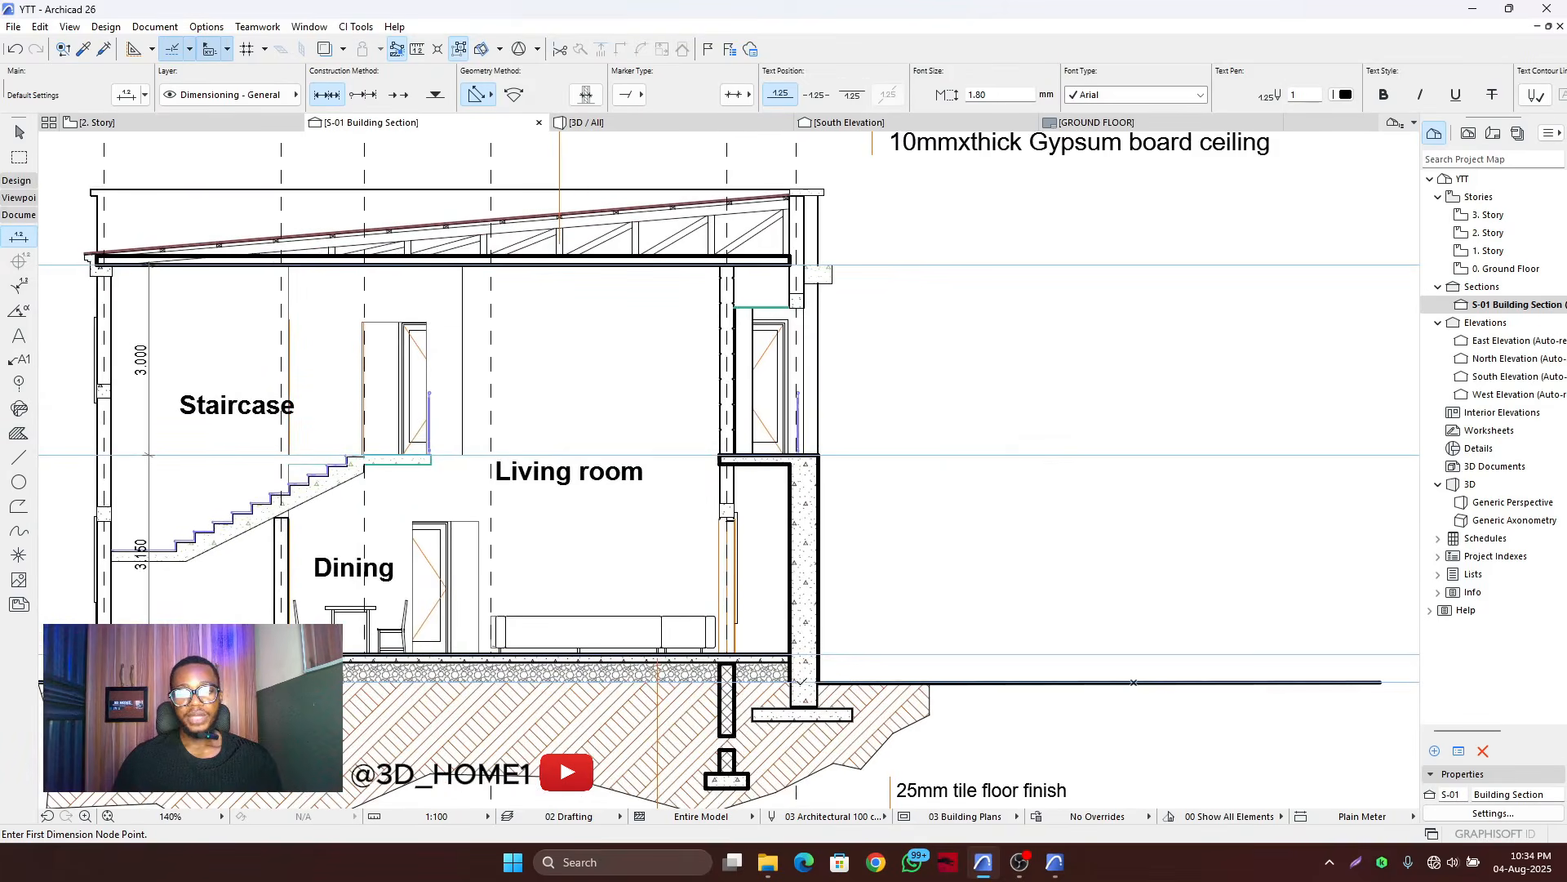
scroll(804, 657, up, 4)
click(729, 659)
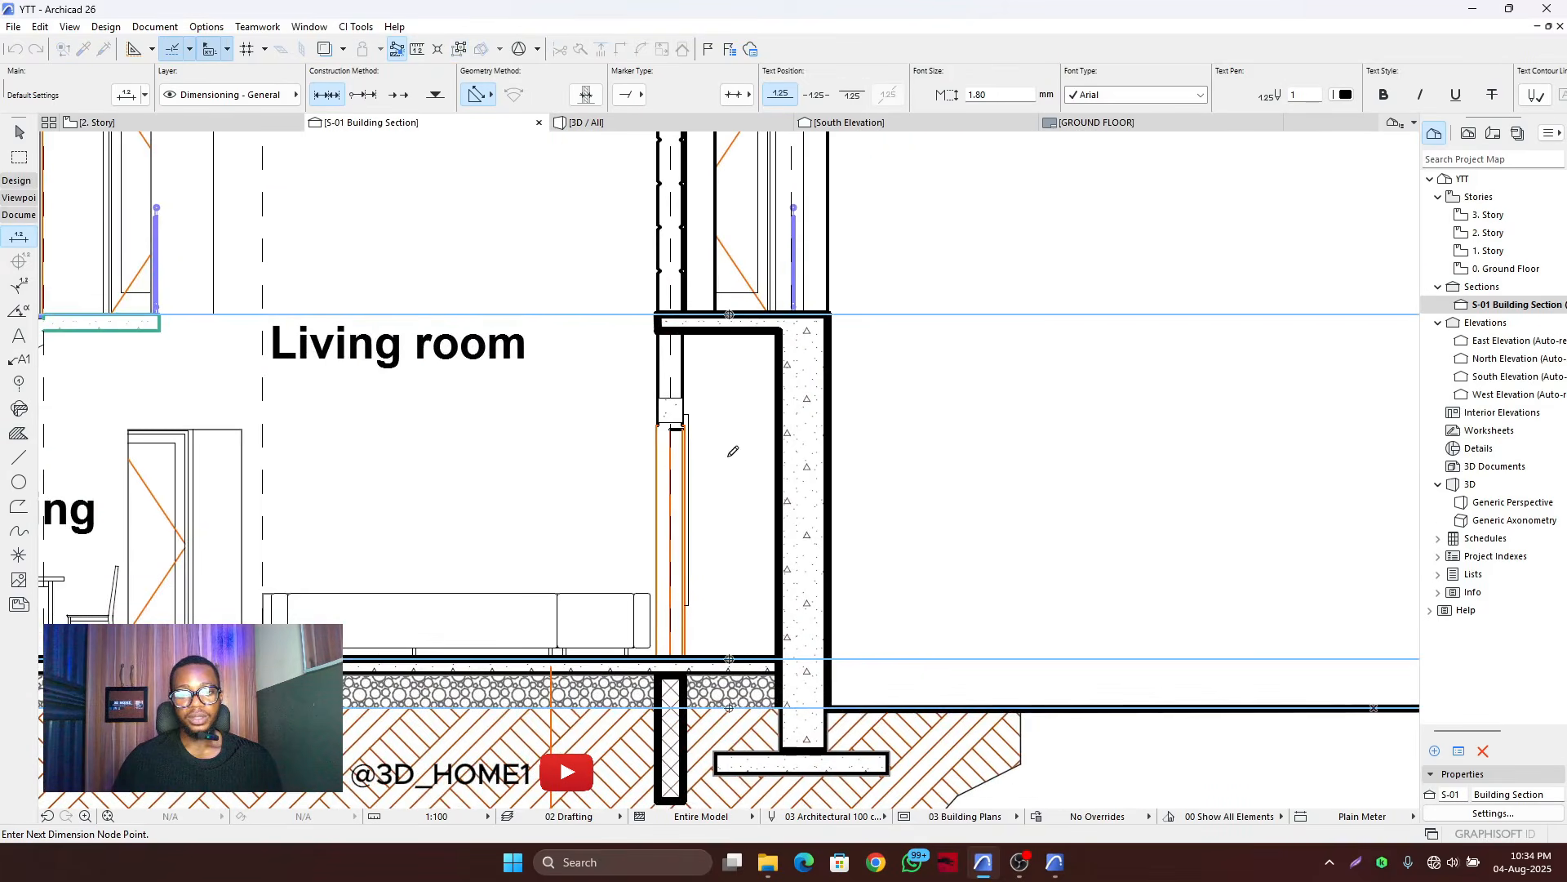
right_click(734, 331)
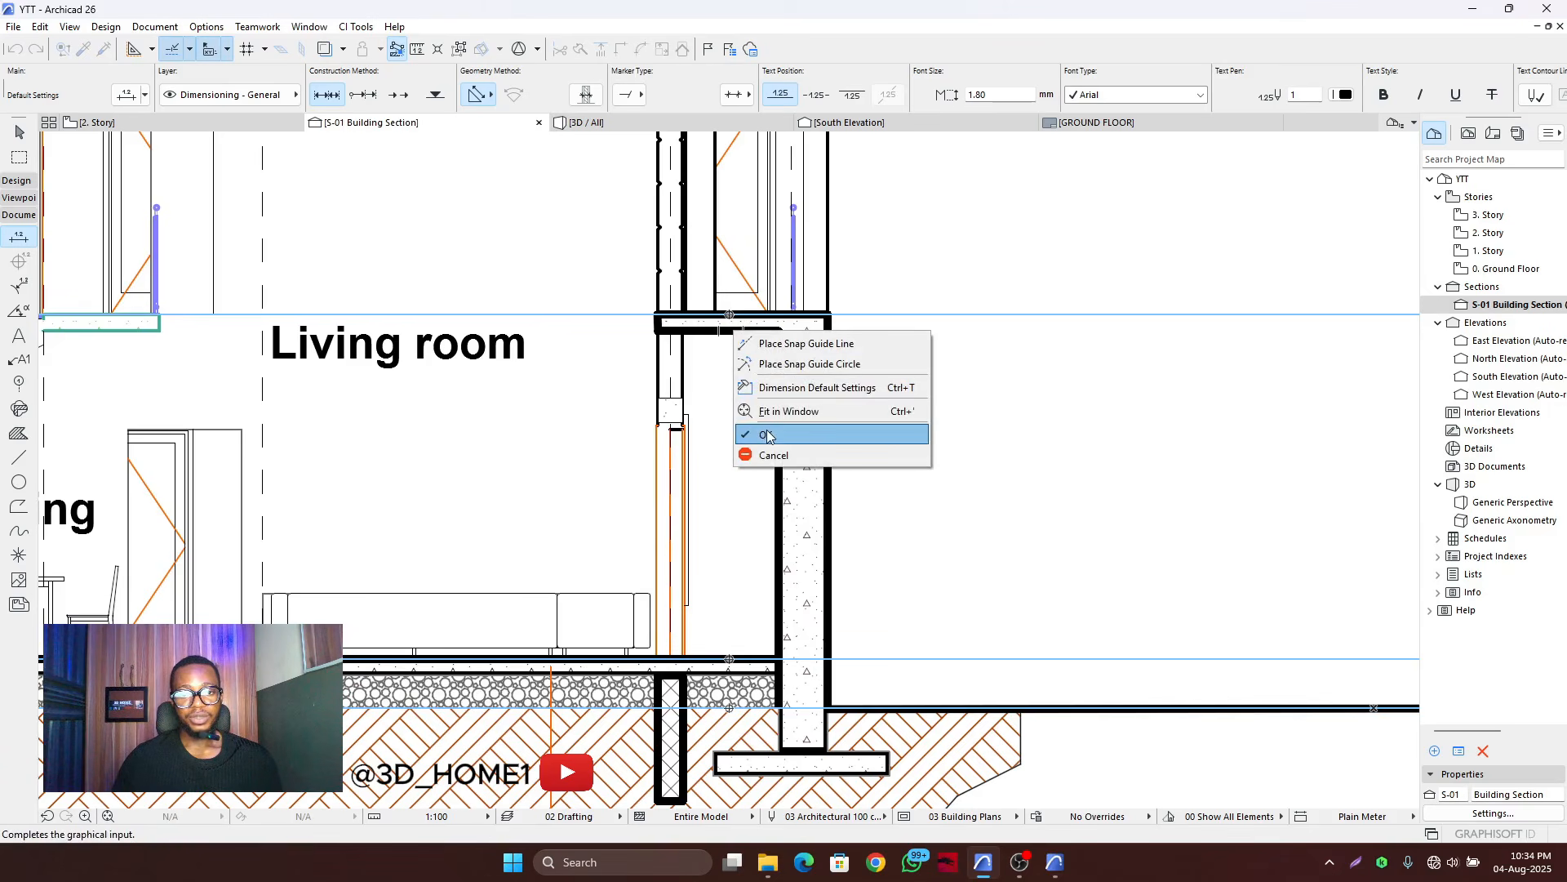
click(726, 329)
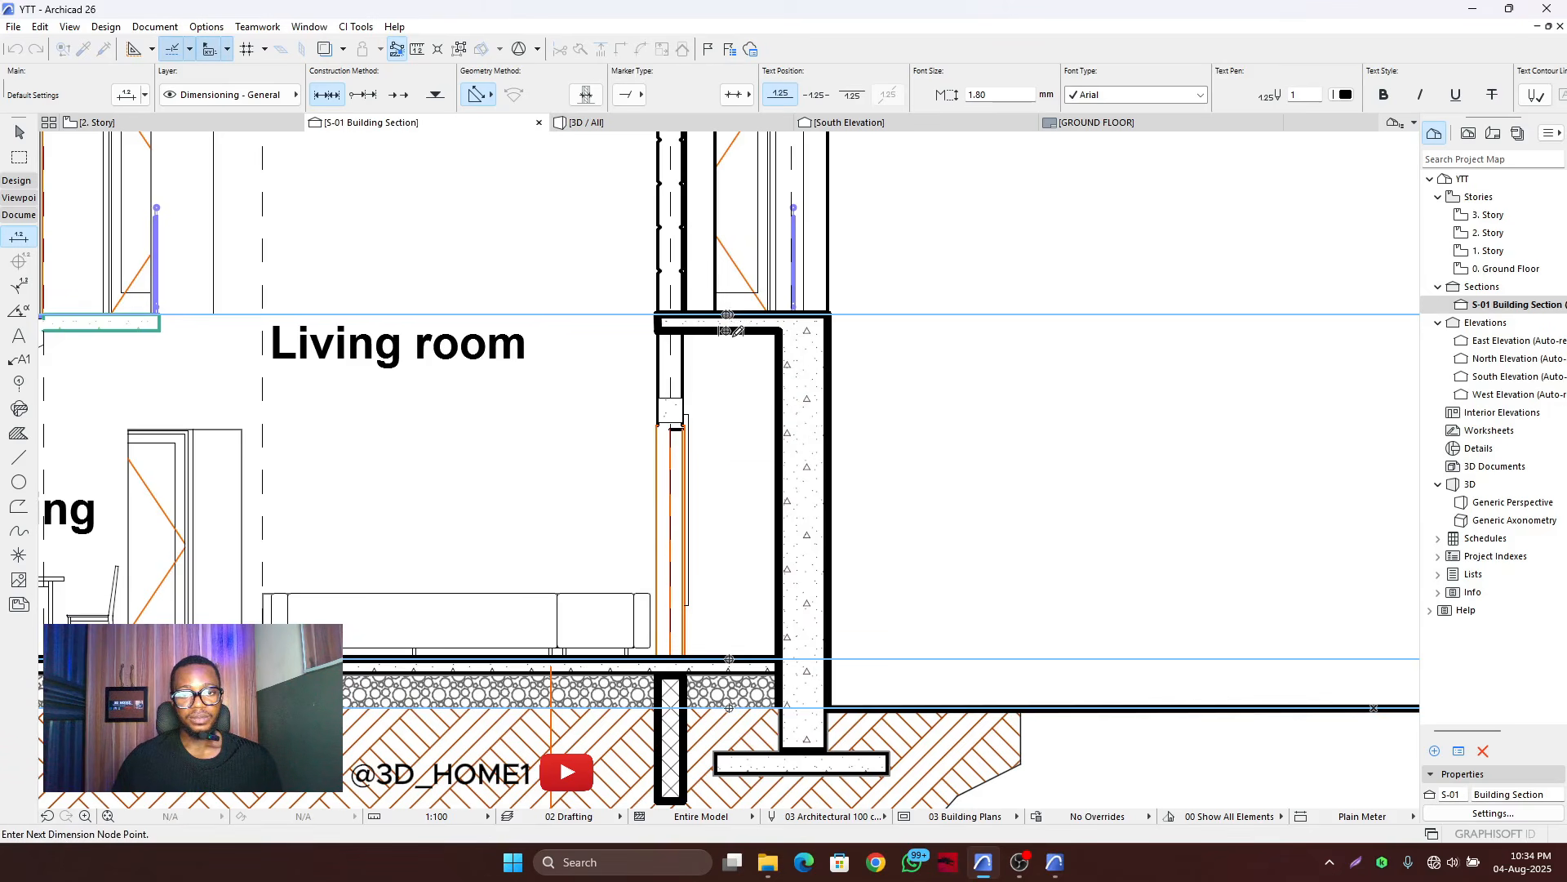
scroll(732, 330, up, 3)
scroll(723, 308, down, 6)
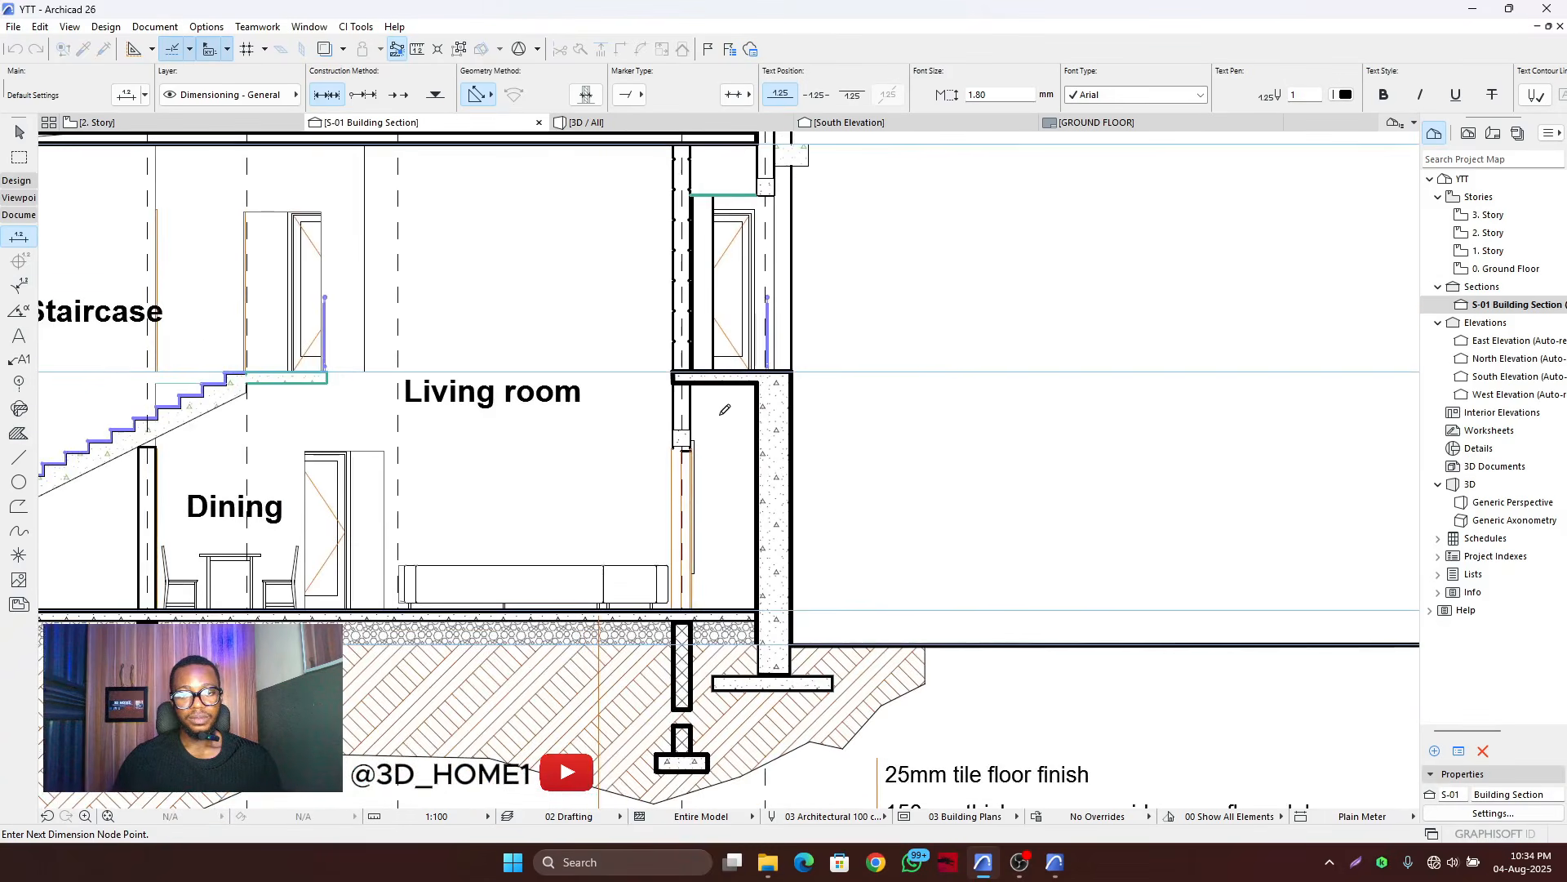
right_click(724, 450)
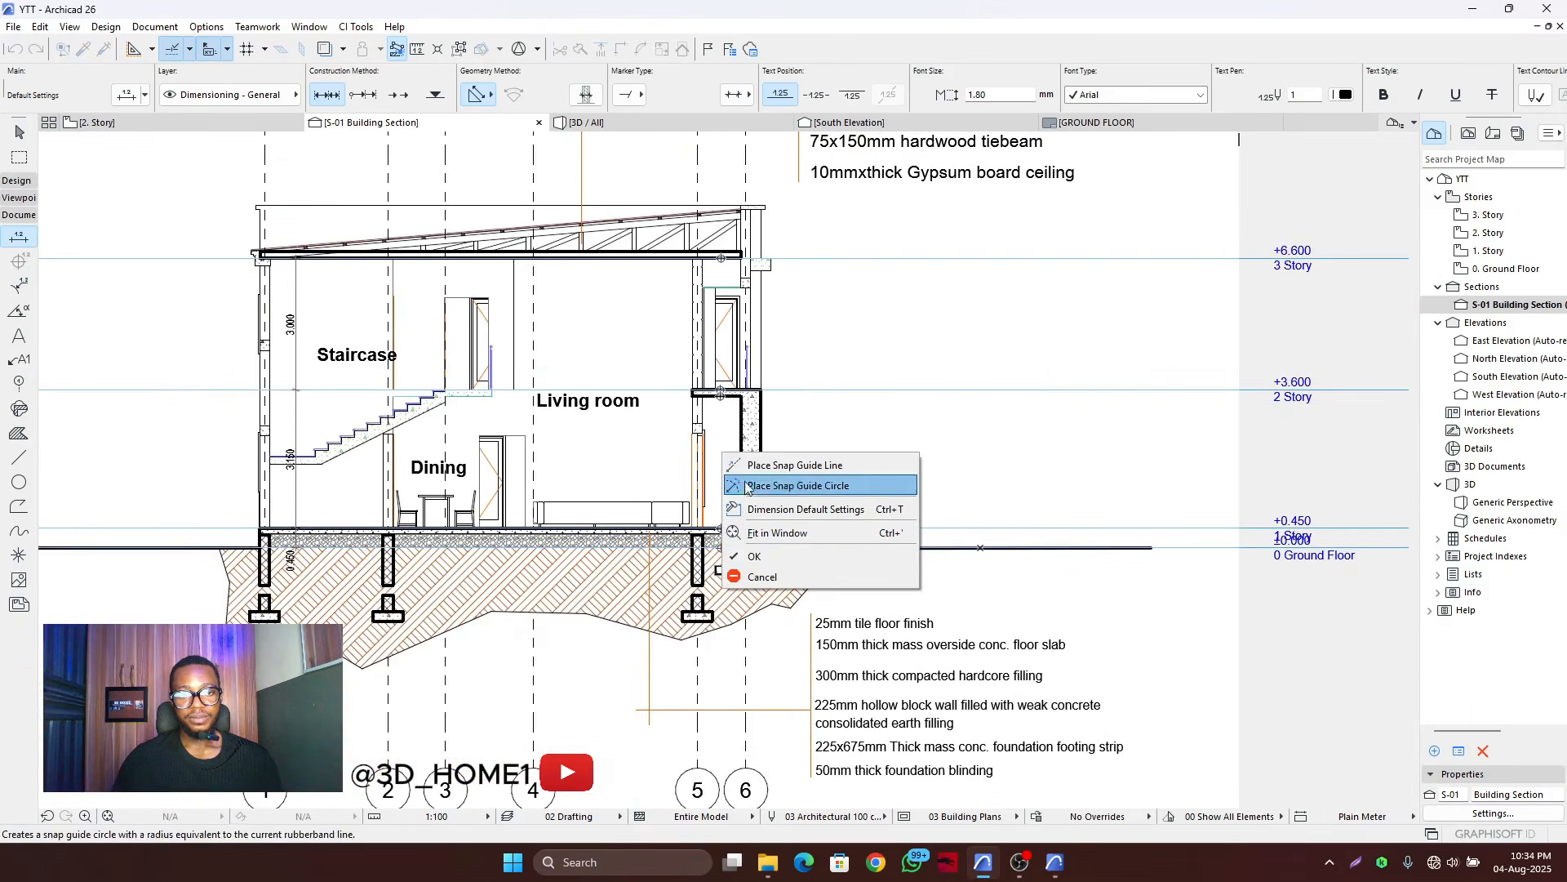
click(755, 556)
key(Escape)
- Place a vertical dimension chain outside the wall at grid line 6, from ground through the story levels and beam edges to the parapet top
scroll(602, 474, down, 3)
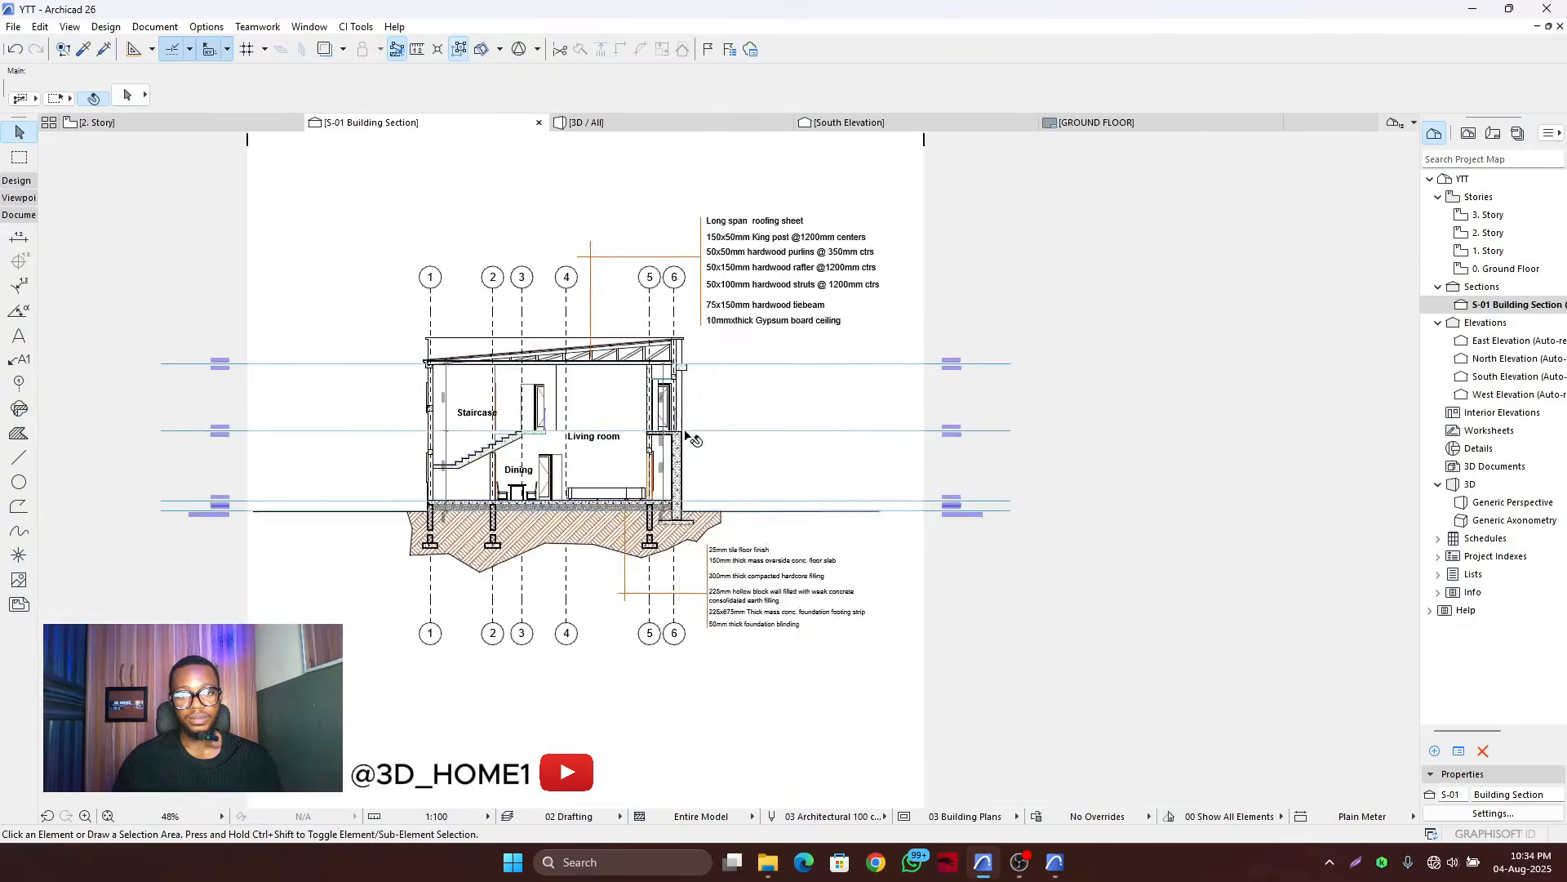
scroll(717, 402, up, 4)
scroll(107, 454, down, 1)
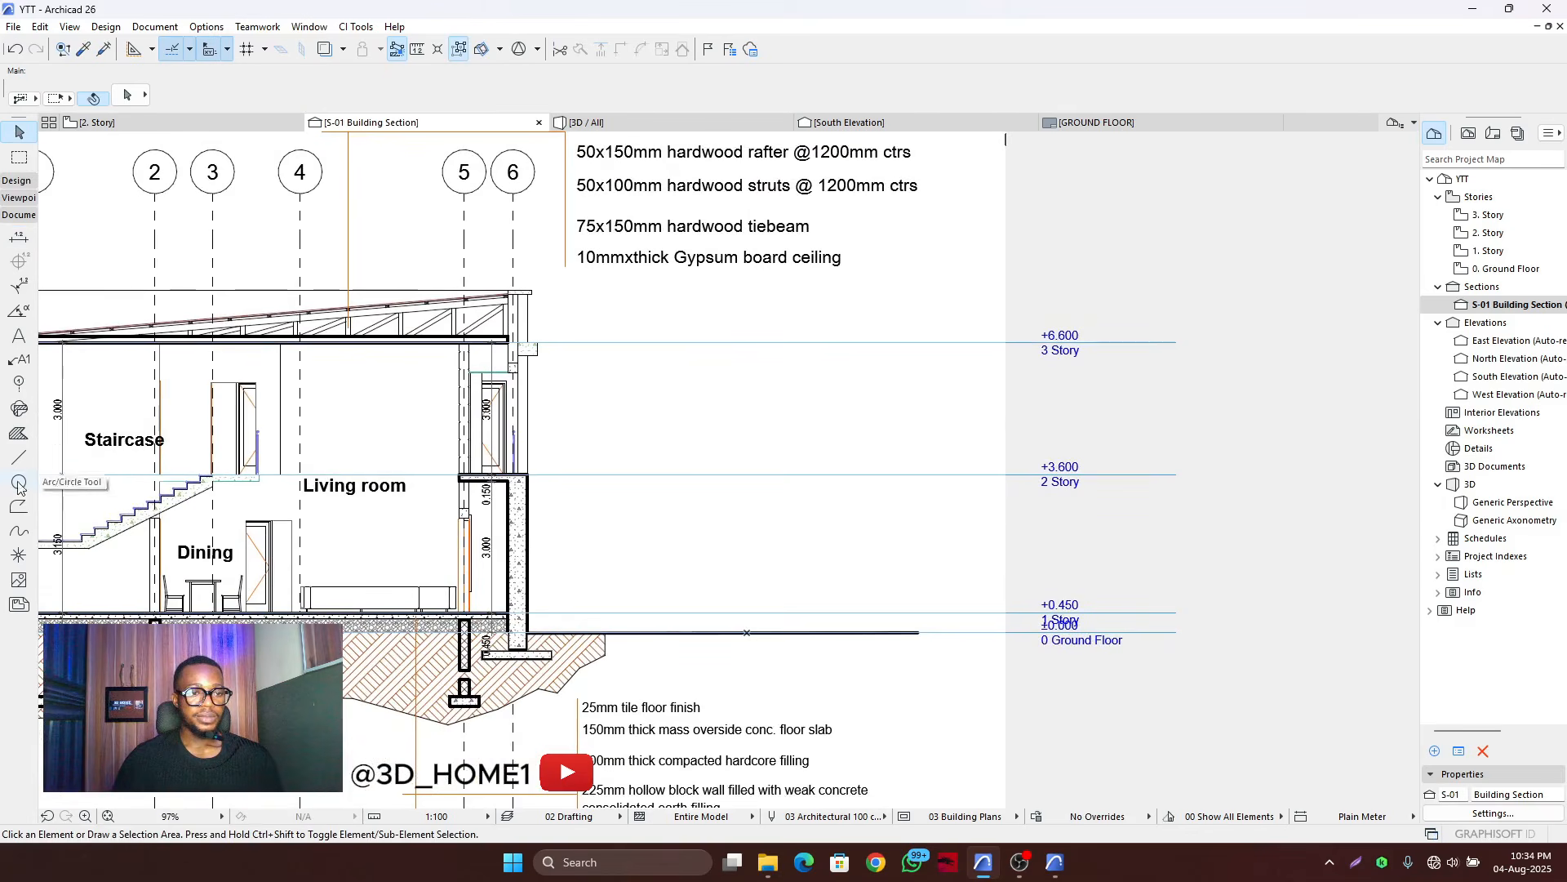
click(18, 236)
scroll(425, 594, up, 6)
click(410, 605)
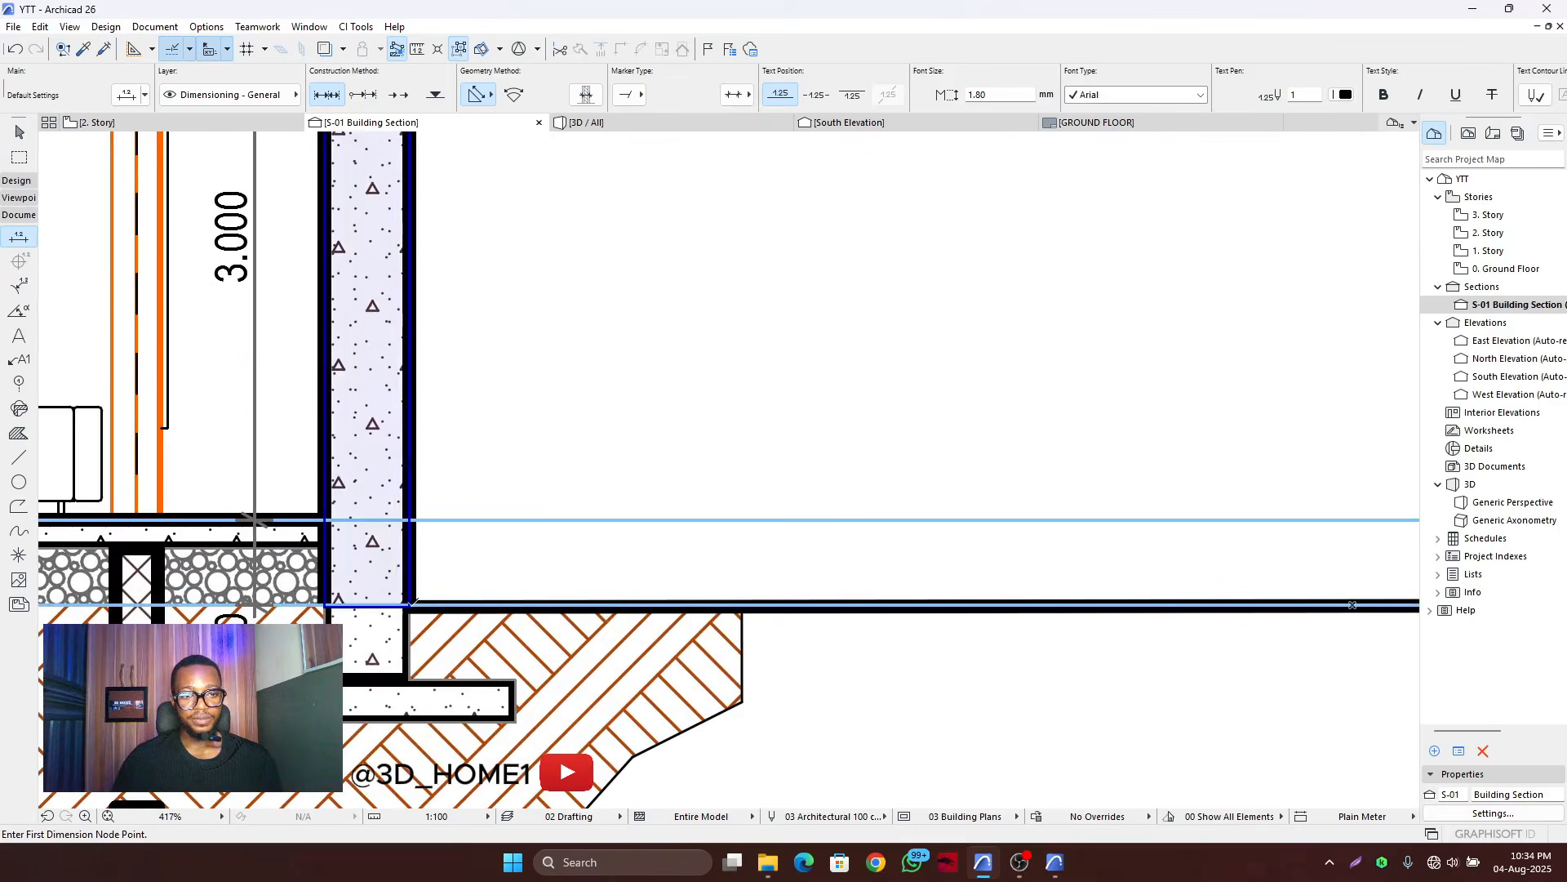
scroll(416, 545, down, 5)
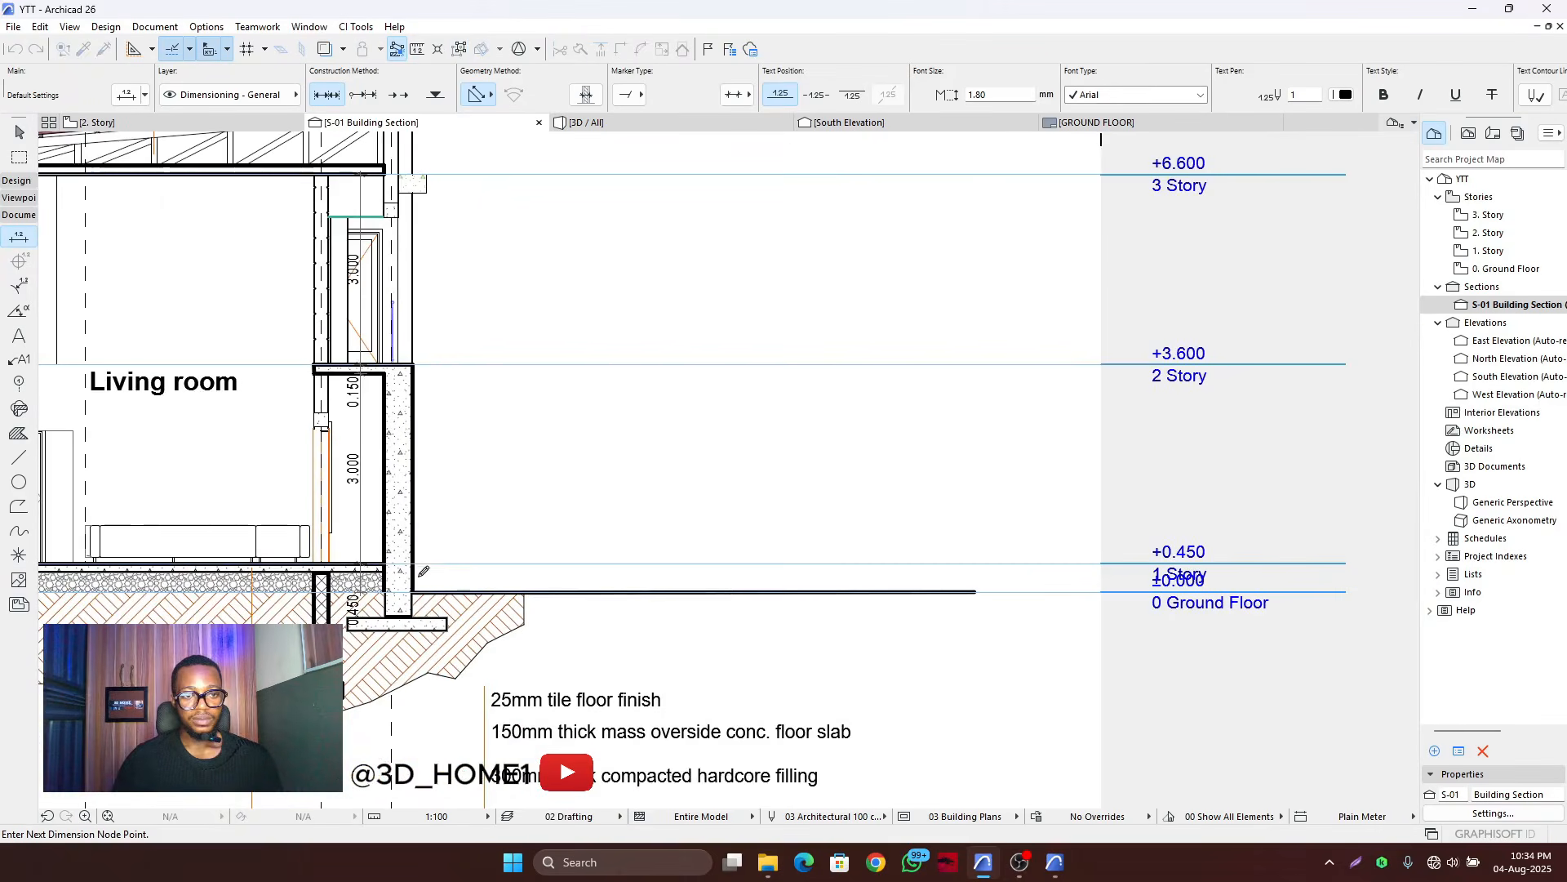
scroll(421, 367, up, 2)
scroll(421, 373, down, 1)
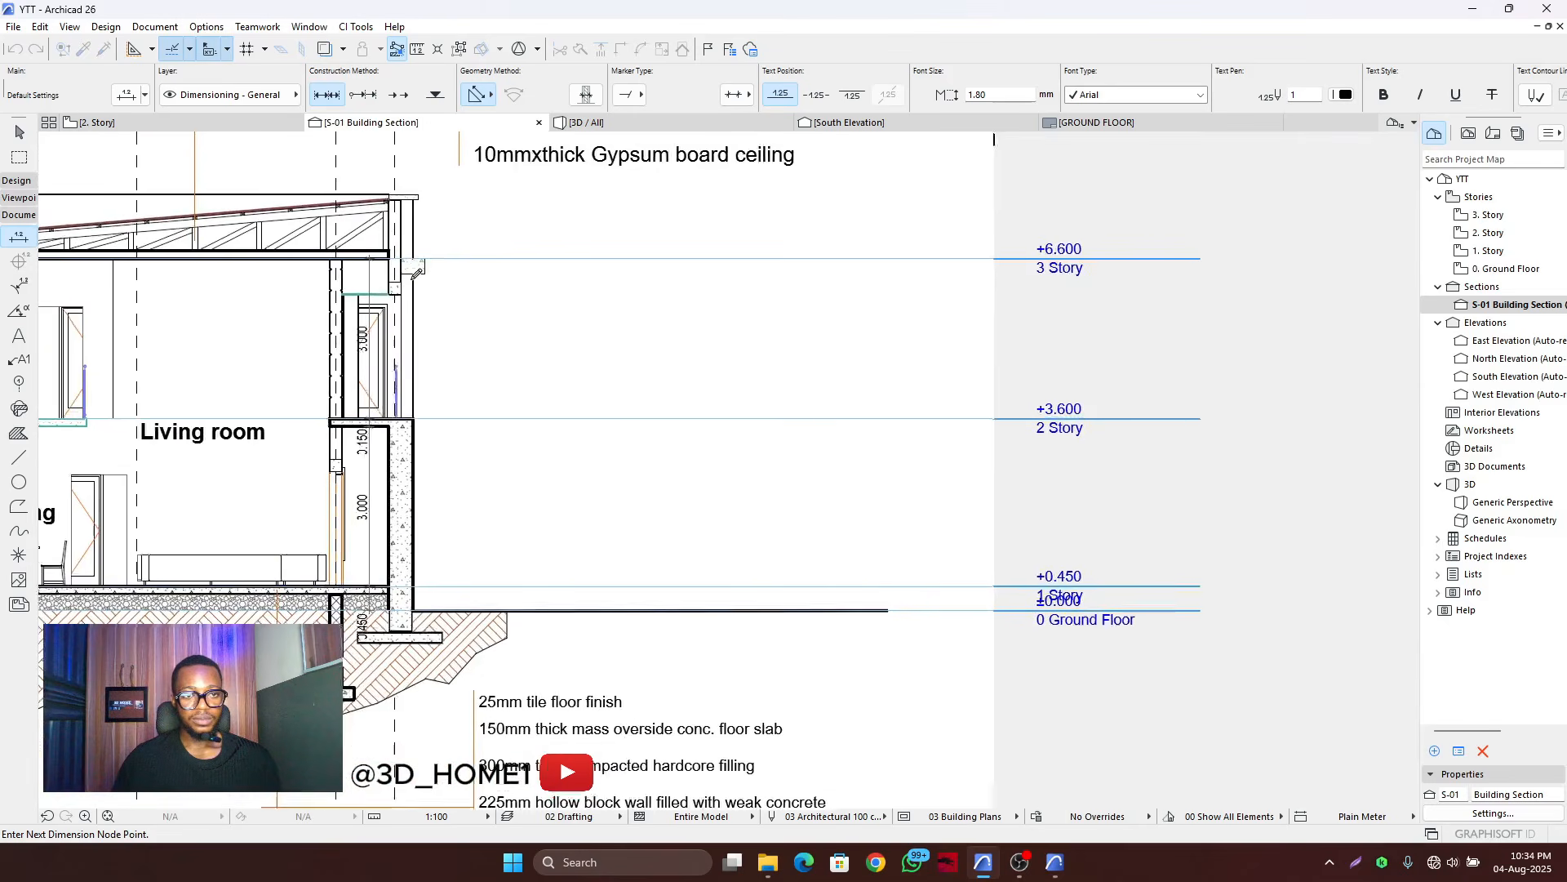
scroll(429, 327, up, 3)
scroll(392, 300, up, 2)
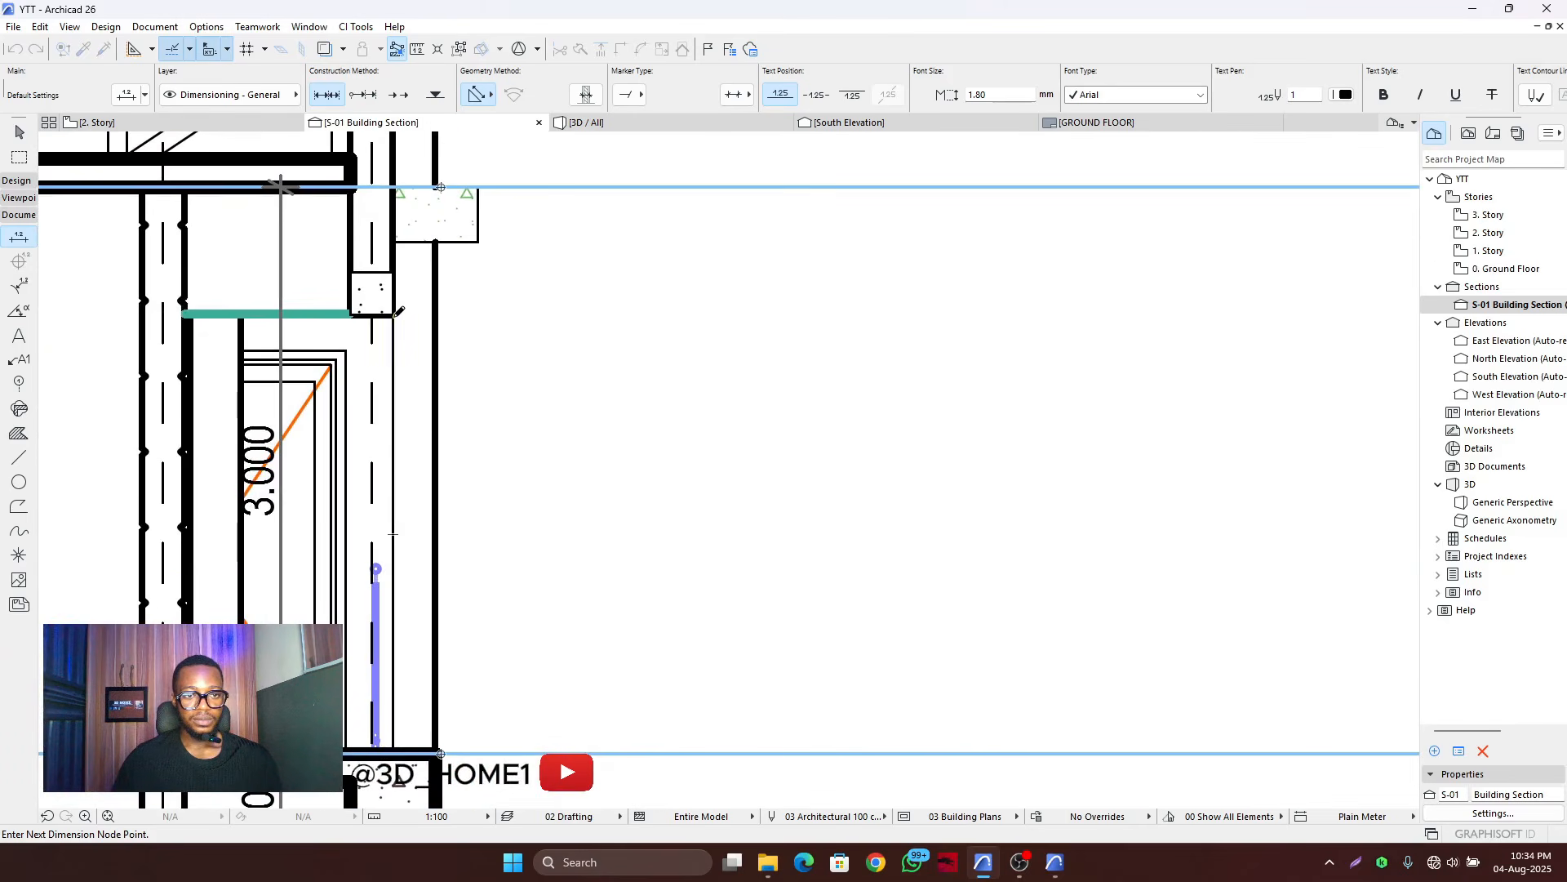
scroll(441, 383, down, 3)
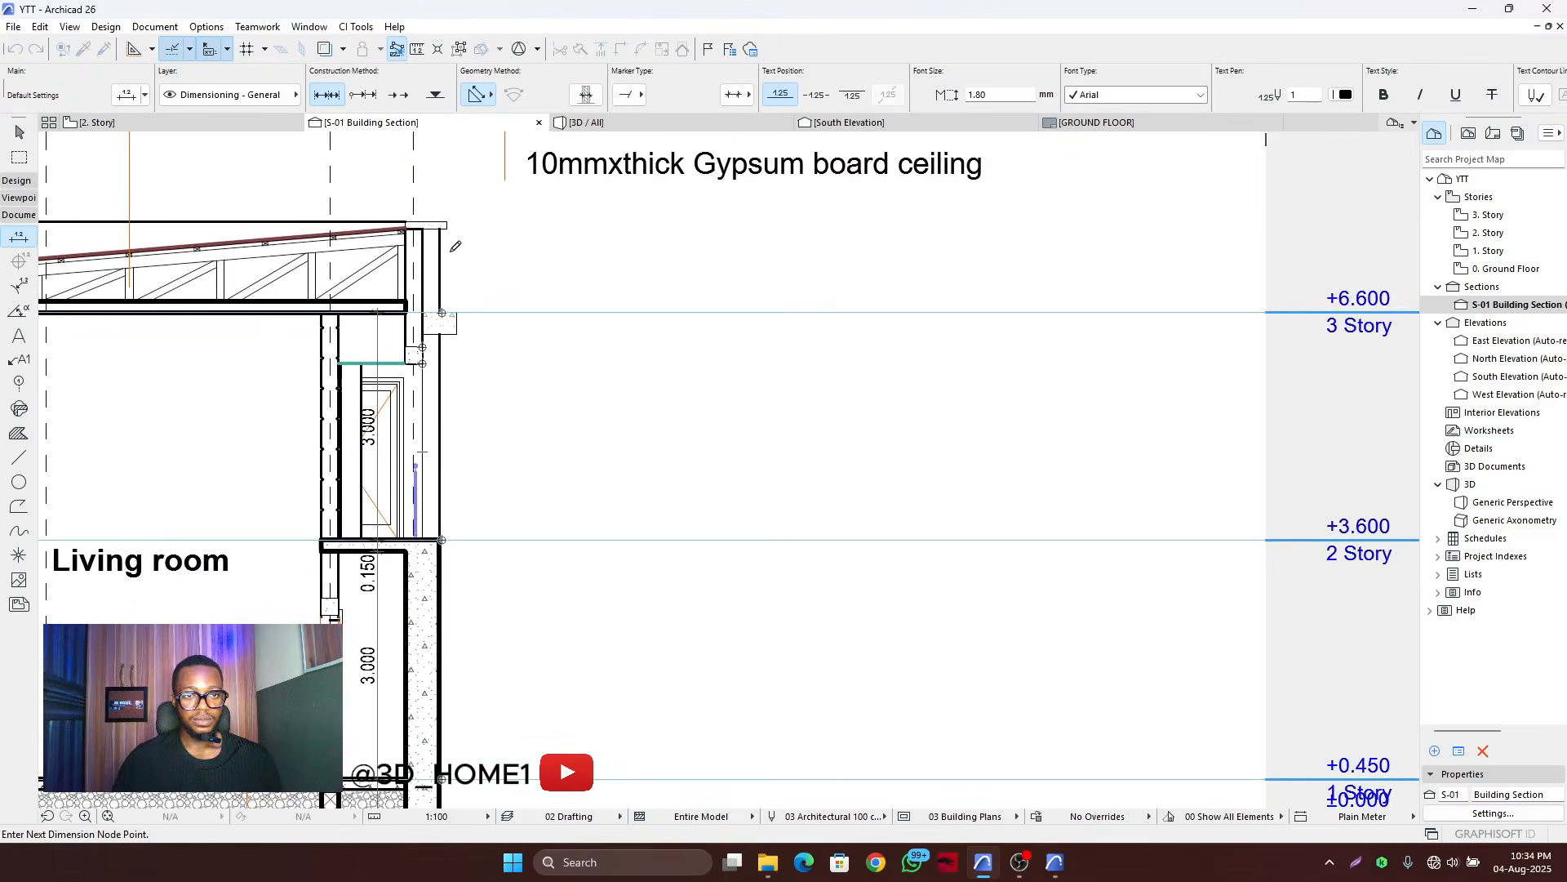
scroll(441, 234, up, 1)
scroll(441, 234, up, 1)
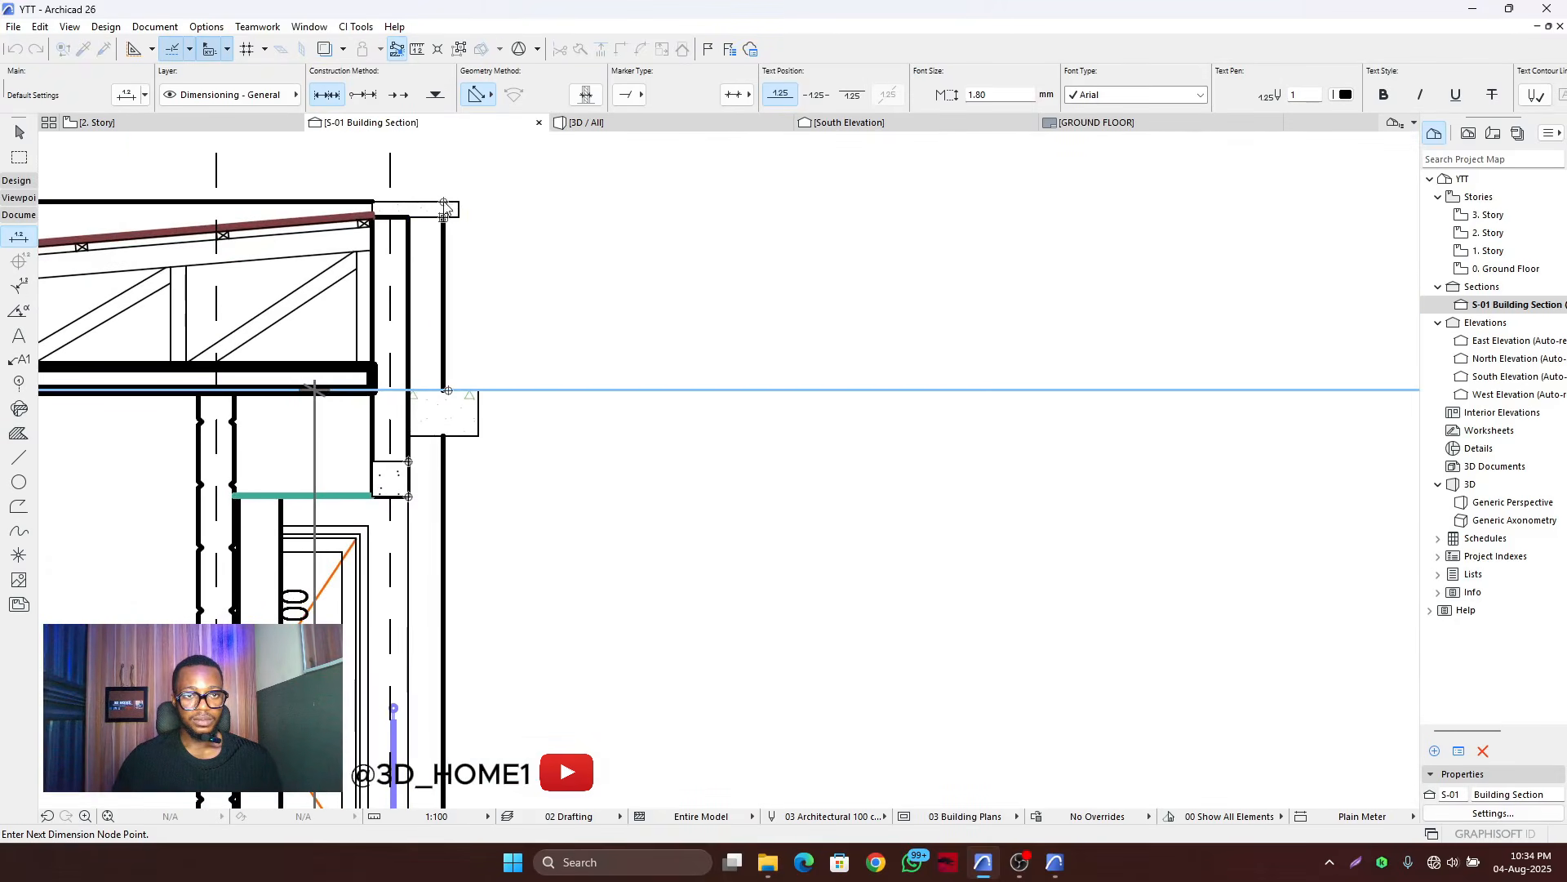
right_click(444, 203)
click(480, 306)
scroll(519, 274, down, 2)
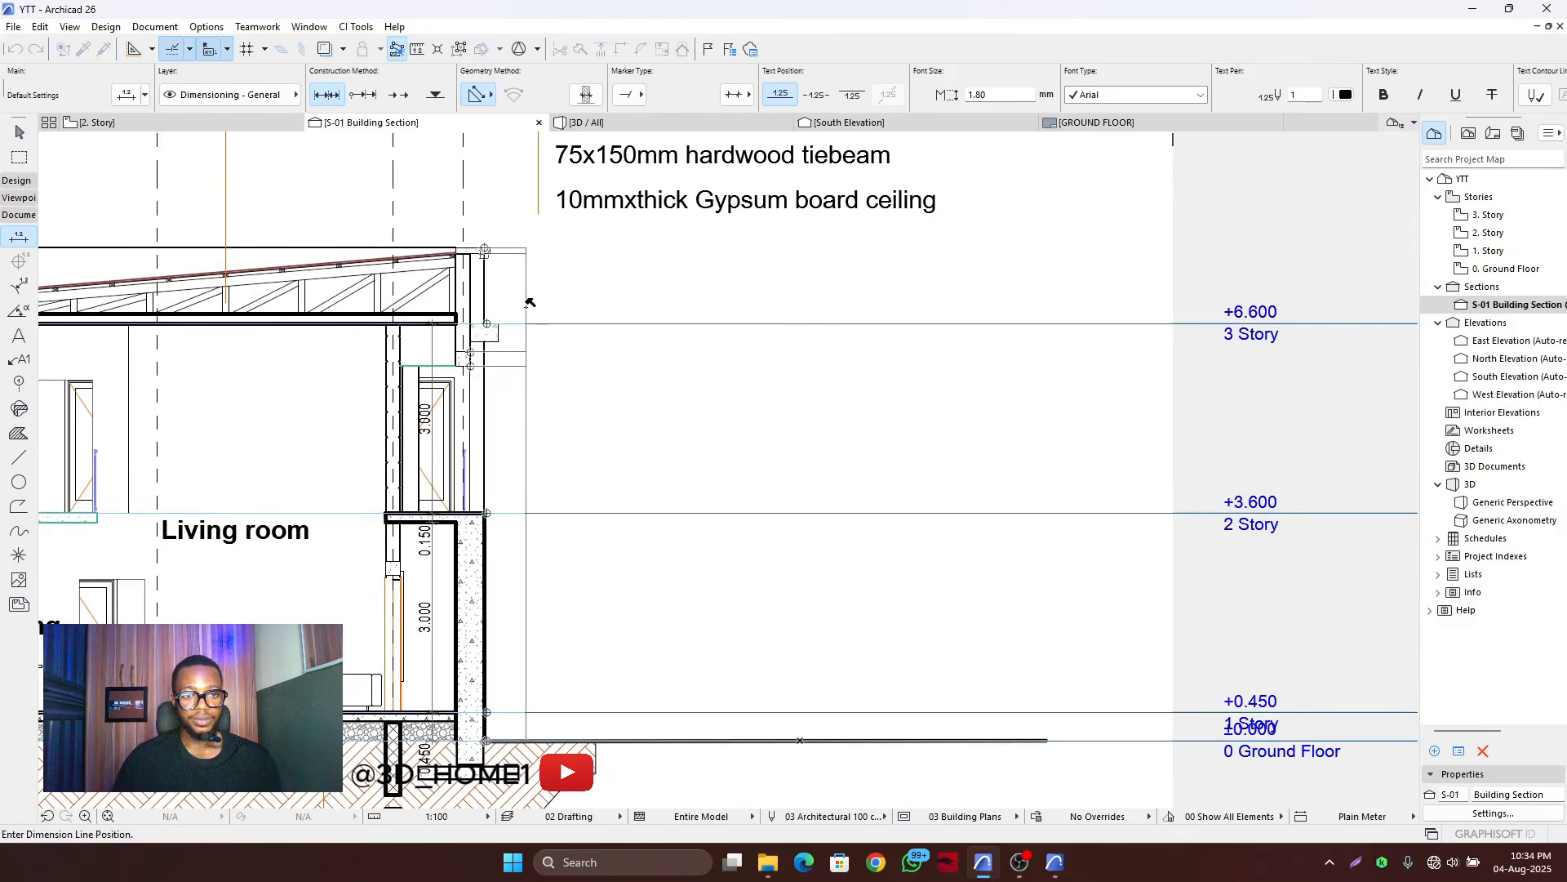
click(529, 303)
scroll(612, 343, down, 3)
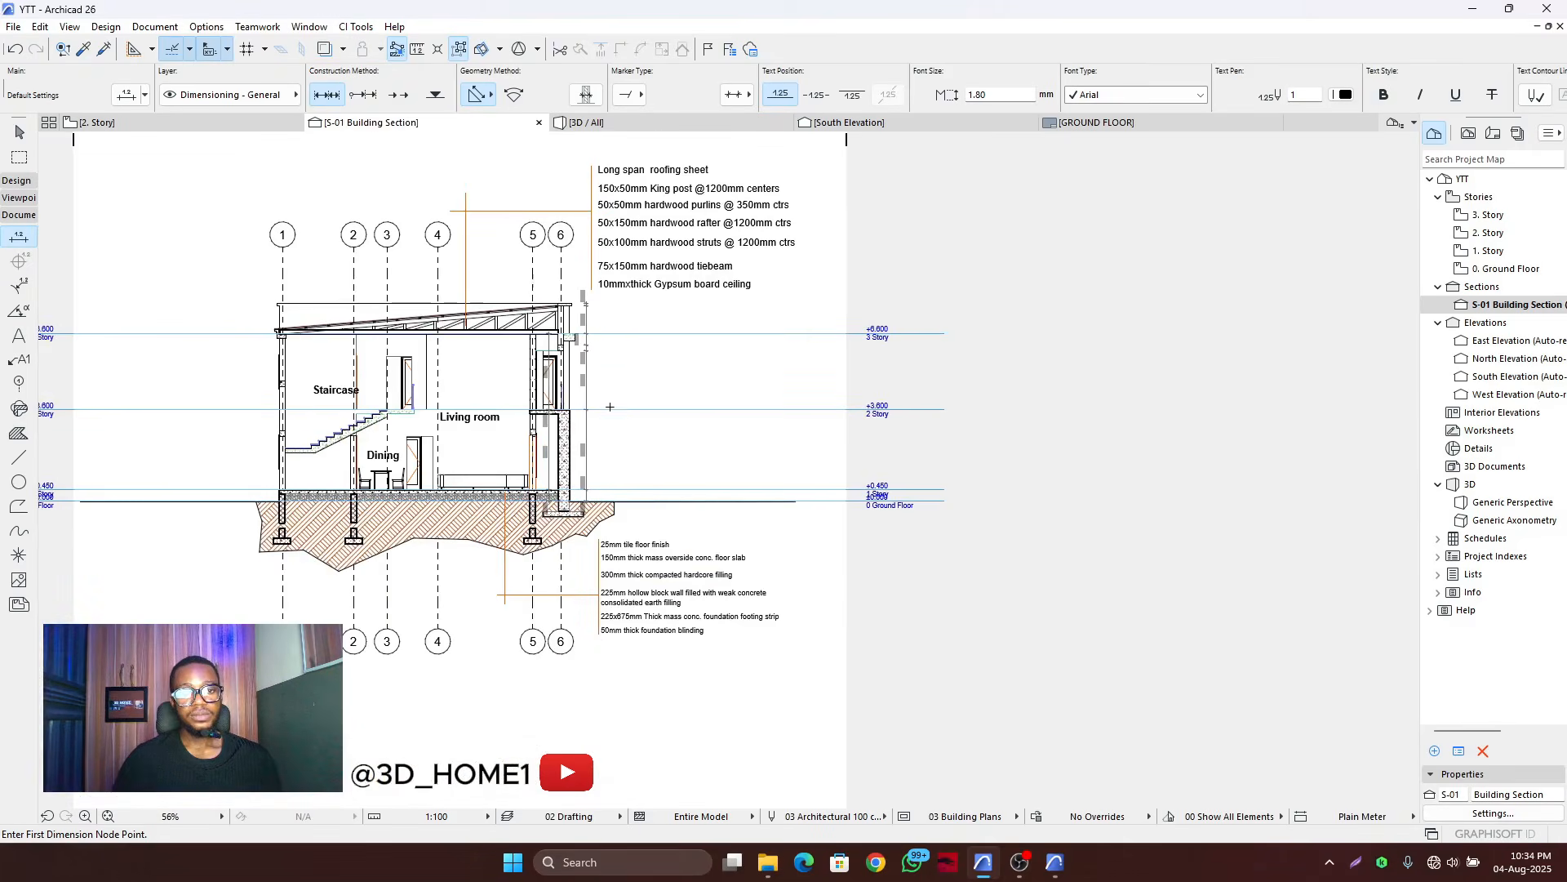
- Place a vertical dimension chain outside the staircase wall at grid line 1, from ground through the story levels to the parapet coping's top
scroll(240, 380, up, 3)
click(241, 562)
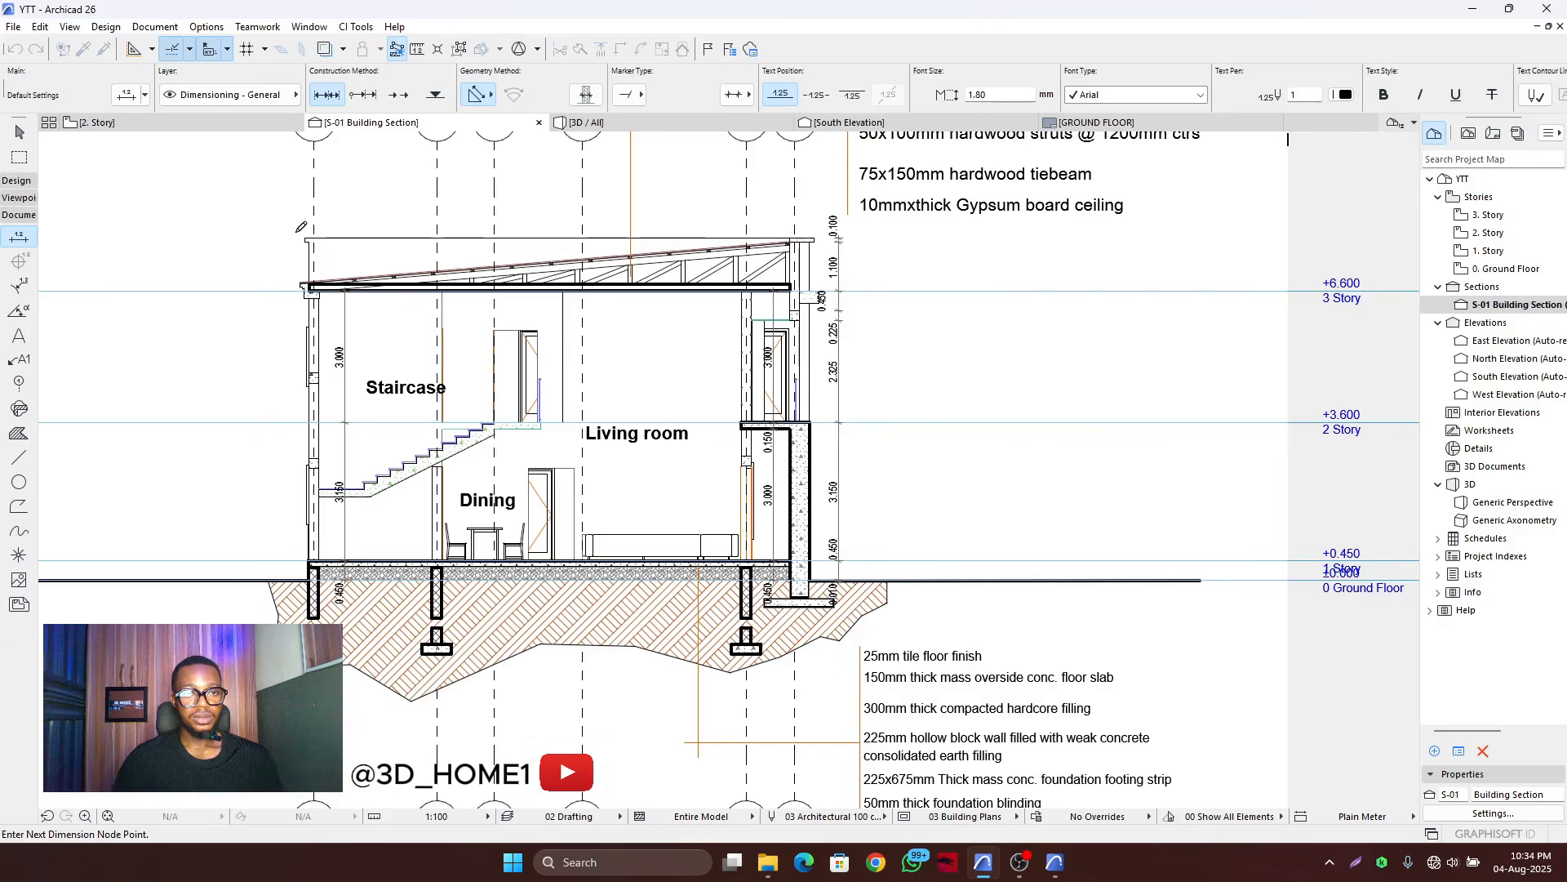
scroll(298, 230, up, 5)
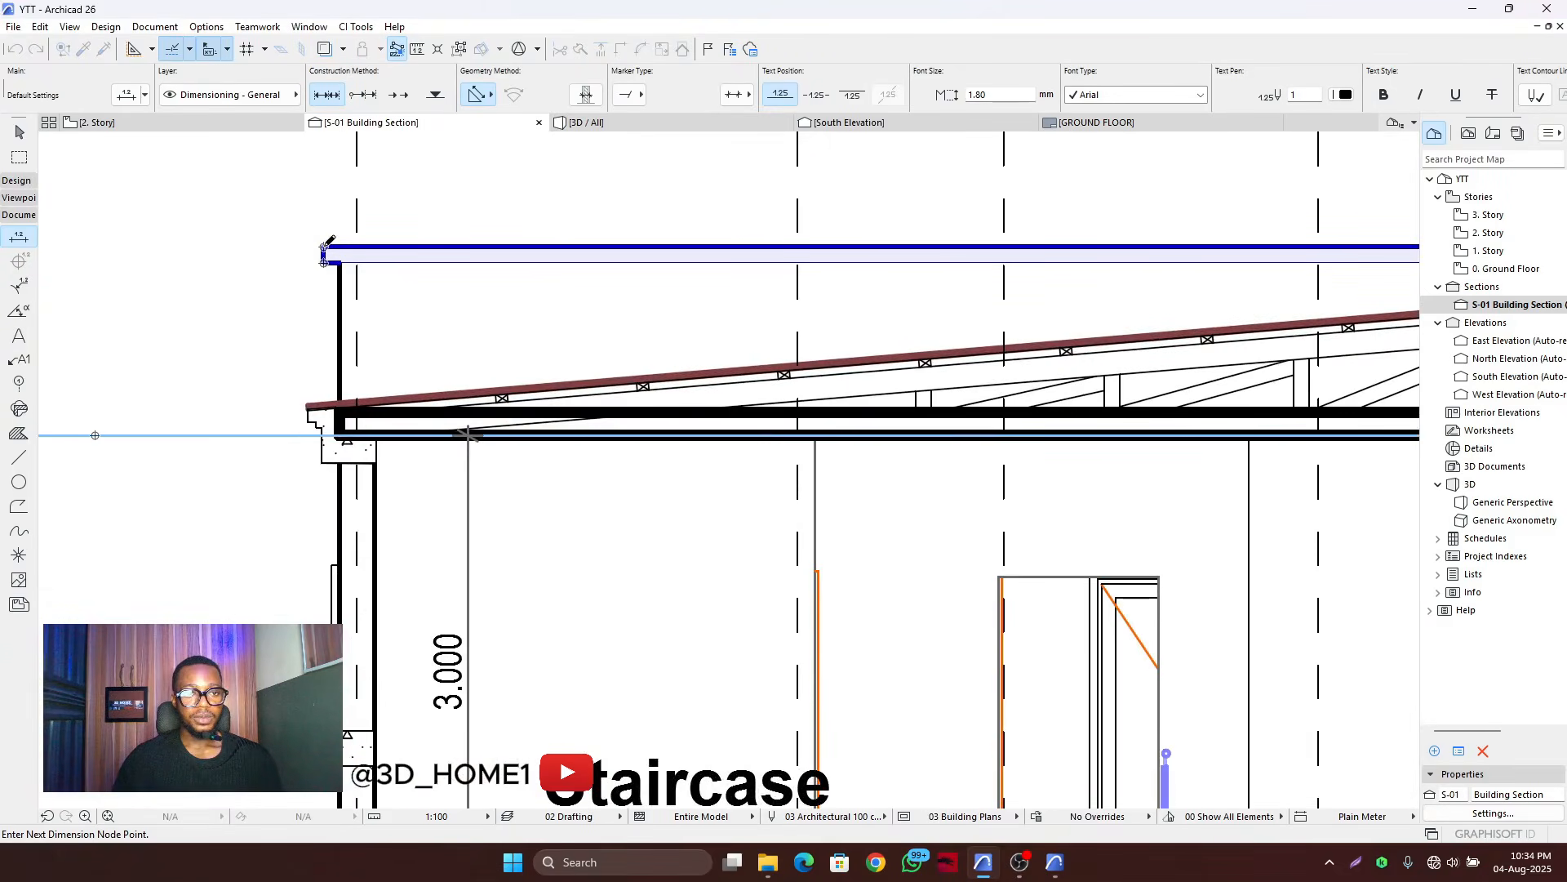
right_click(324, 247)
click(375, 351)
scroll(377, 346, down, 4)
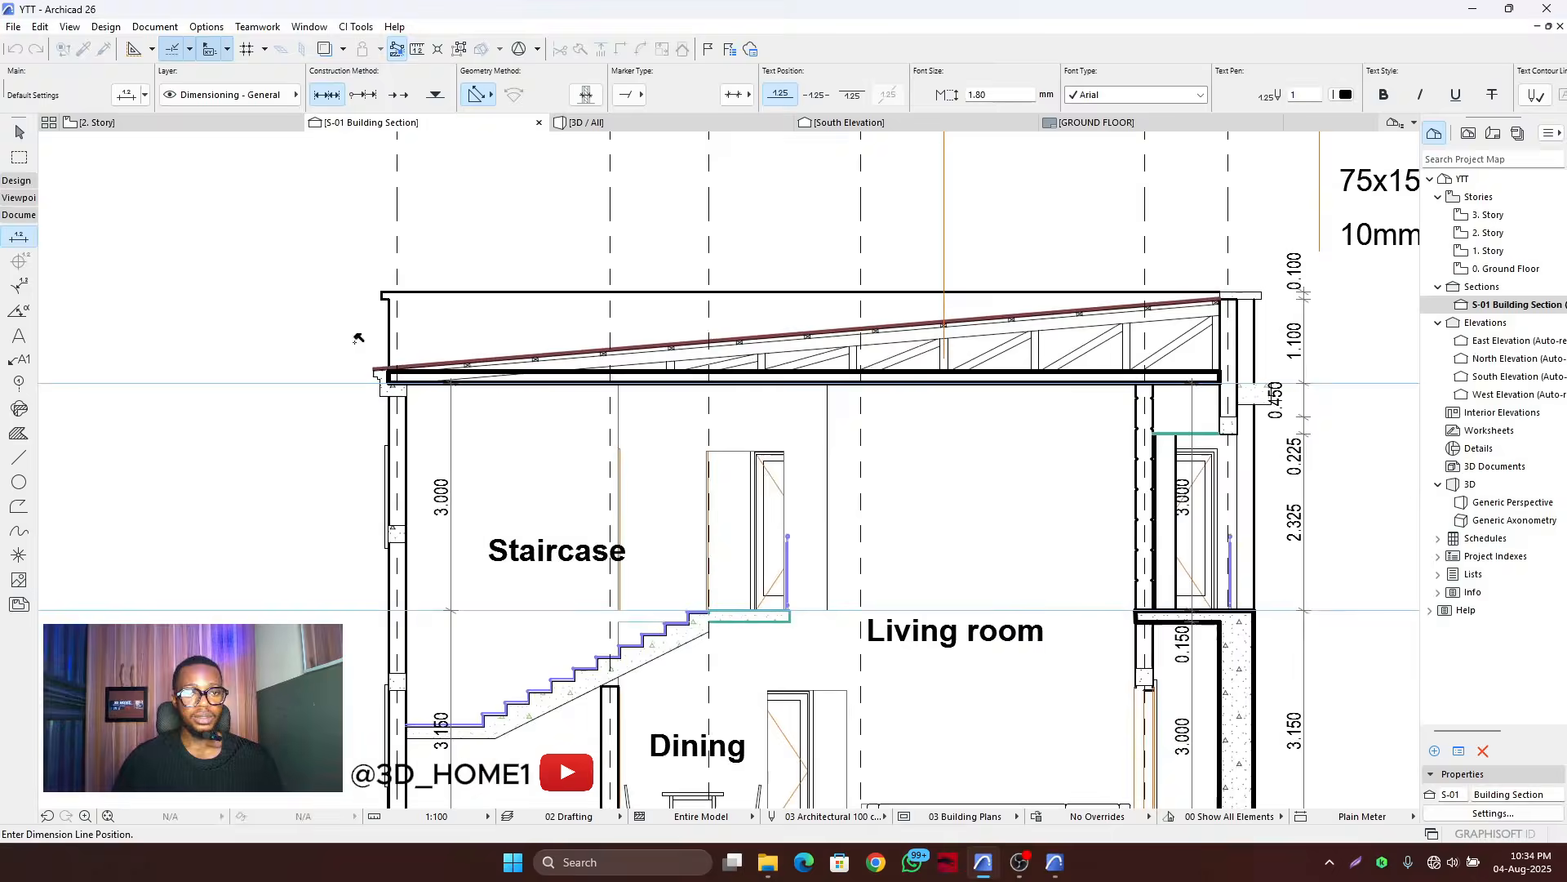
click(301, 334)
scroll(360, 327, down, 5)
scroll(374, 304, up, 4)
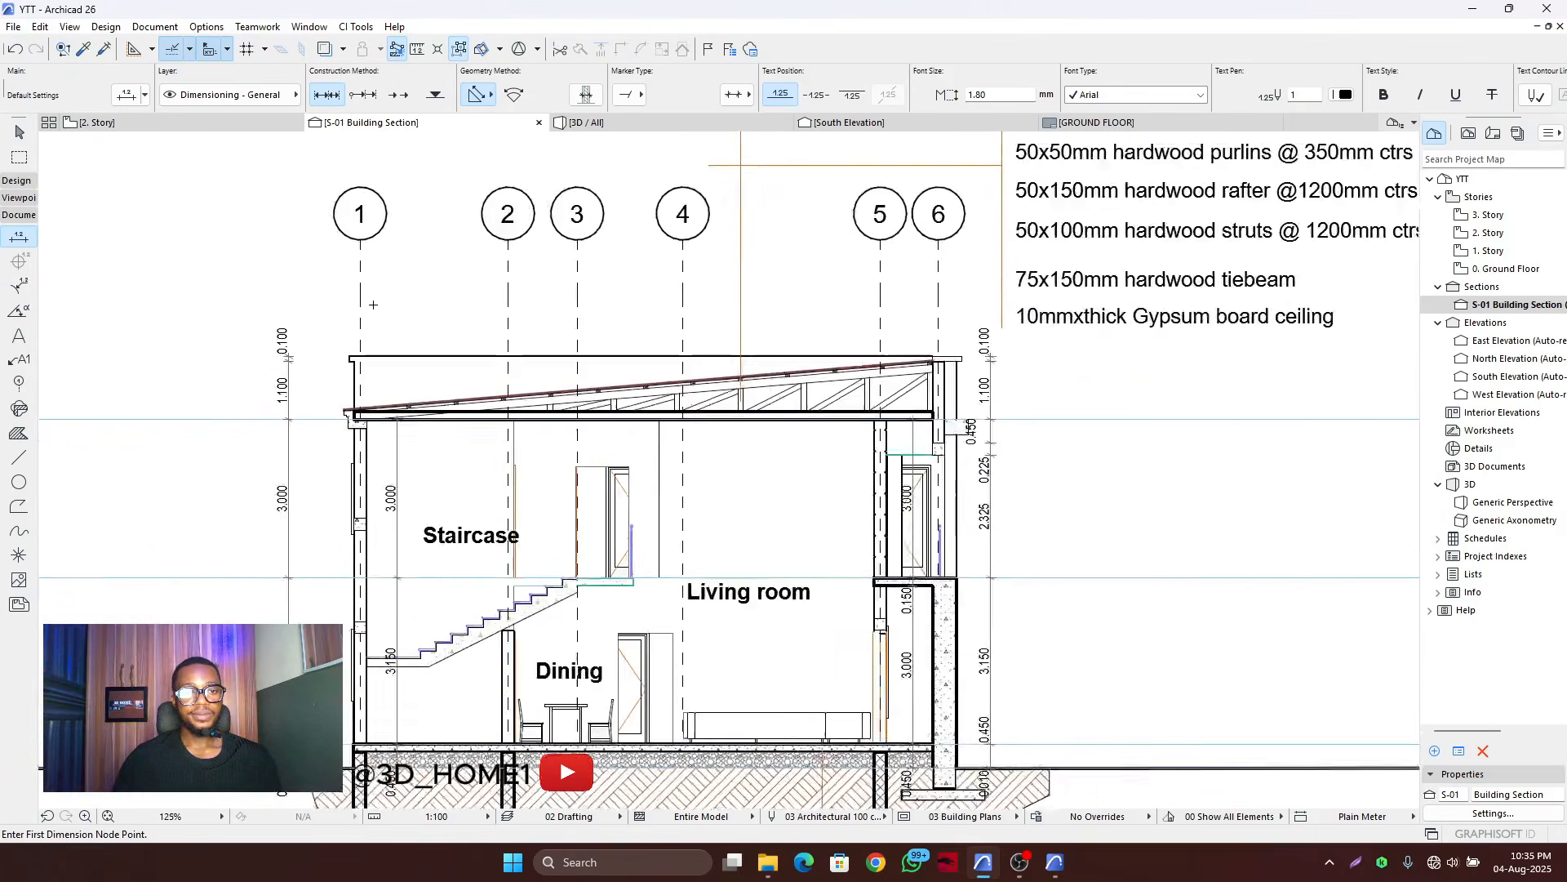
- Place a horizontal dimension chain just above the roof, spanning grid lines 1 to 6
scroll(373, 305, up, 1)
click(358, 321)
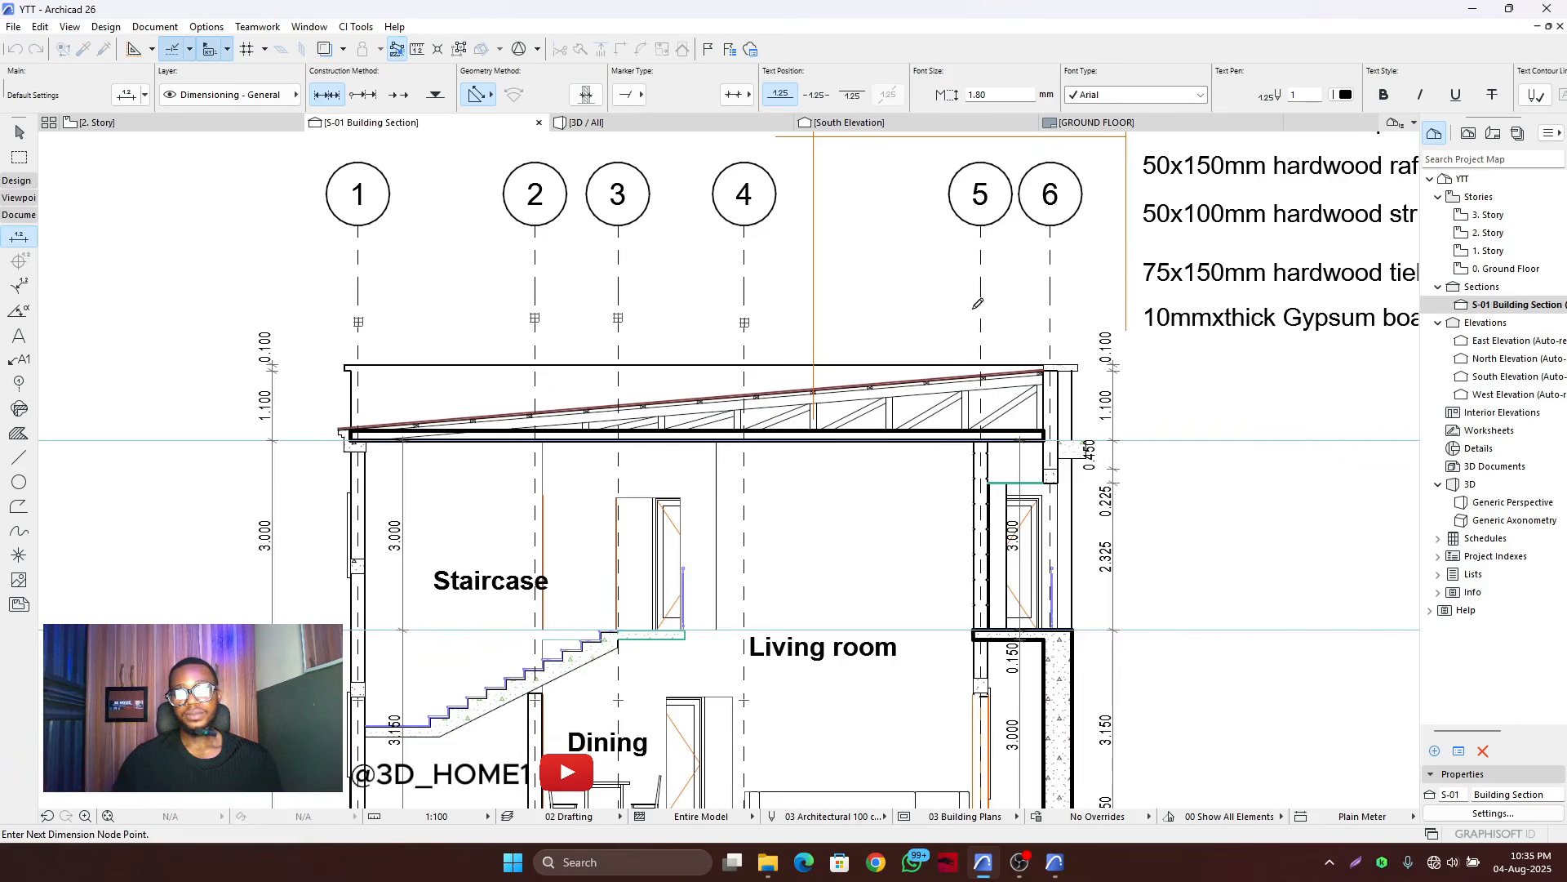
click(1053, 320)
right_click(1052, 319)
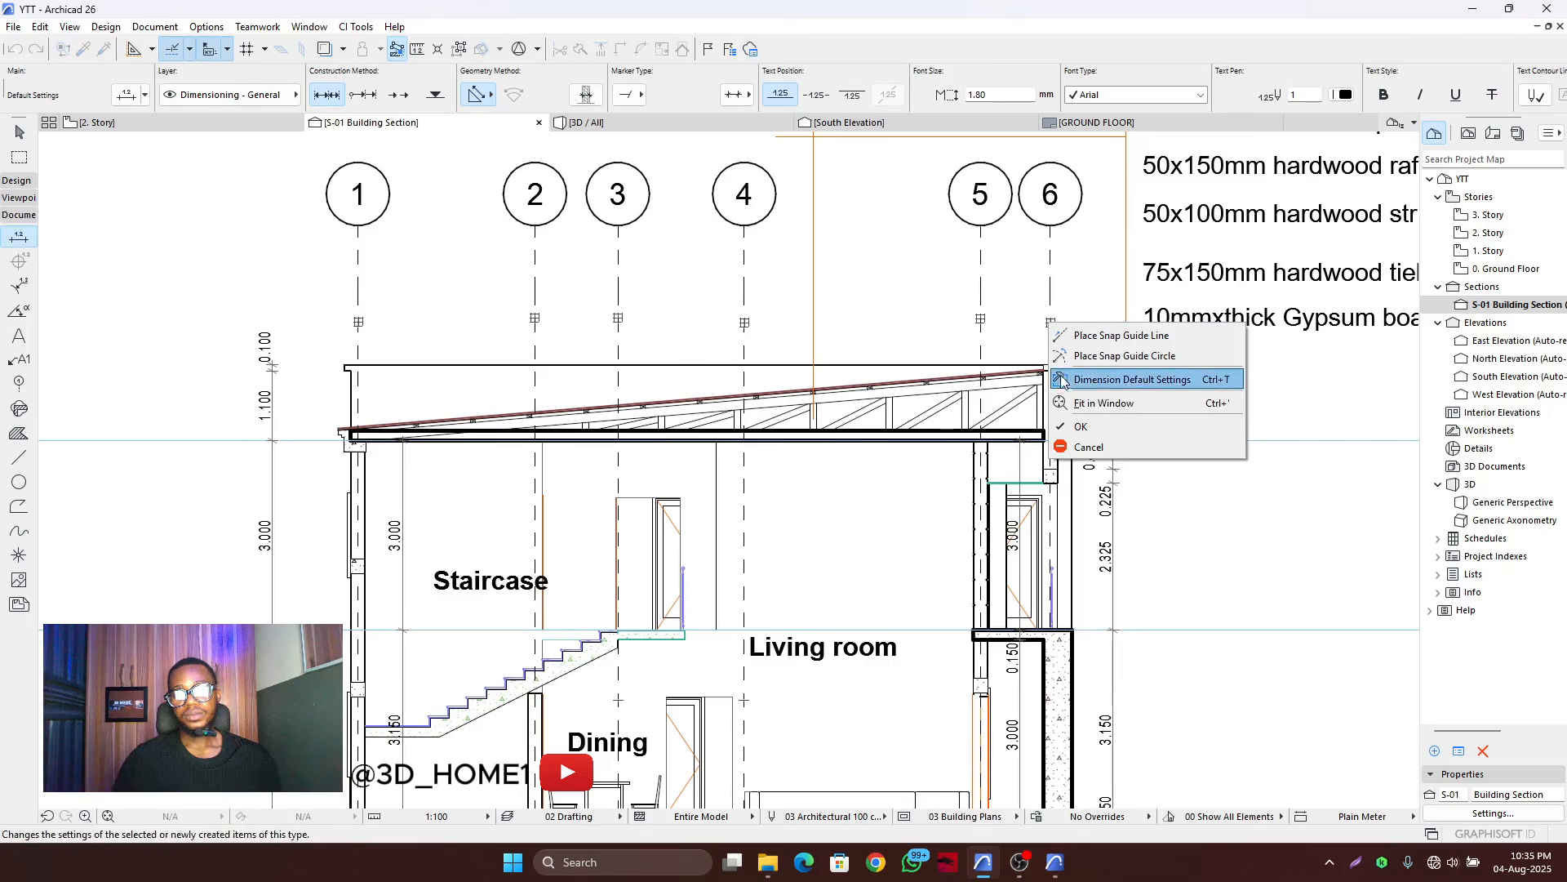
click(1086, 399)
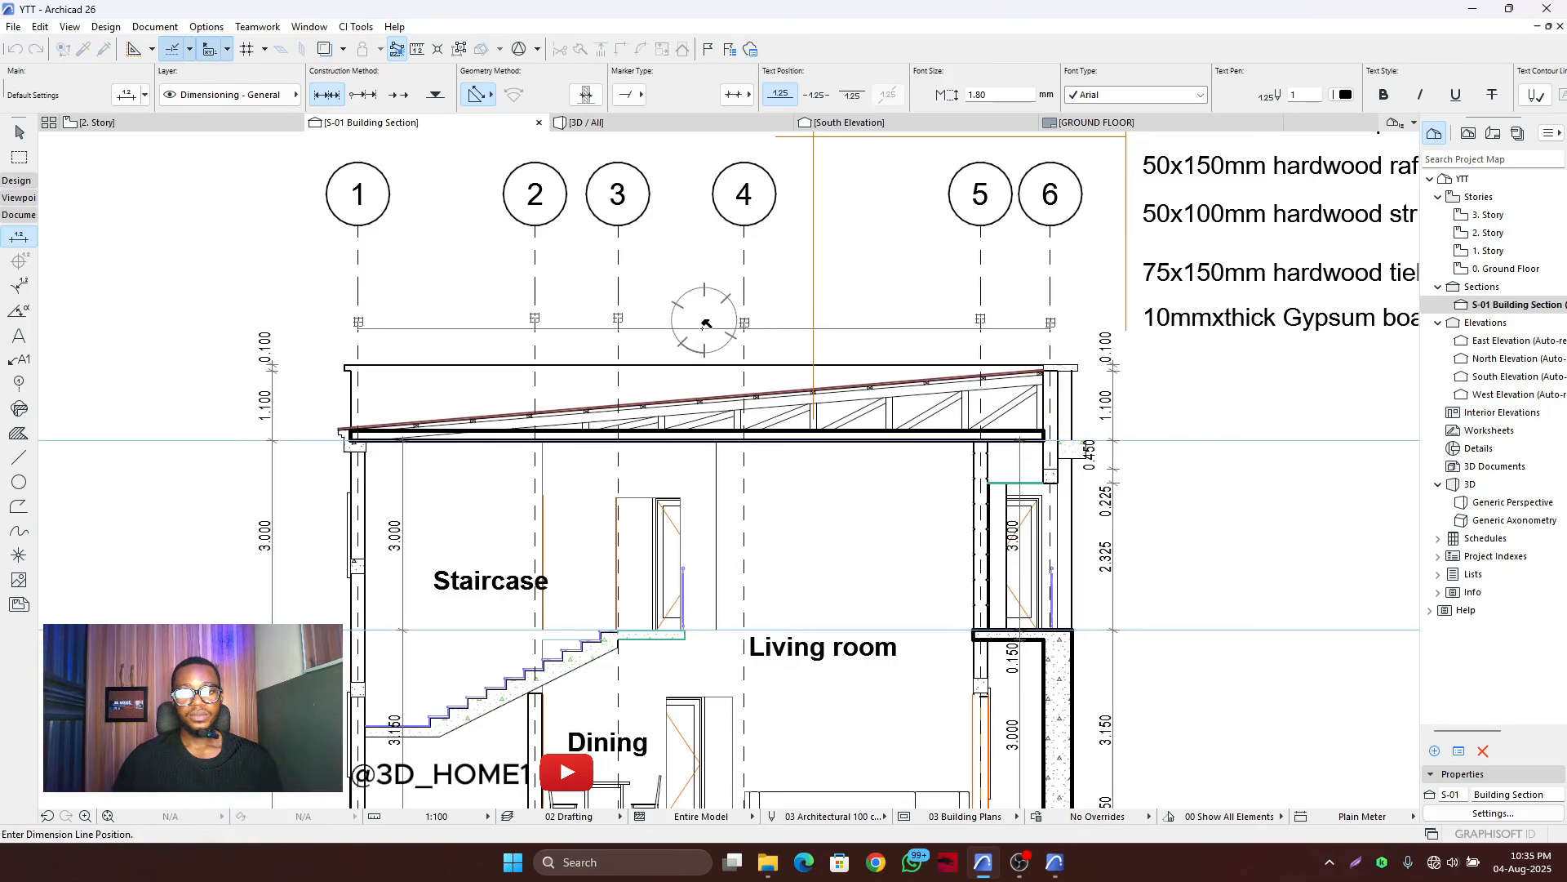
click(704, 328)
key(Escape)
- Draw a horizontal line just below the upper ceiling, from the staircase's outer wall to the wall at grid line 6
scroll(575, 307, down, 6)
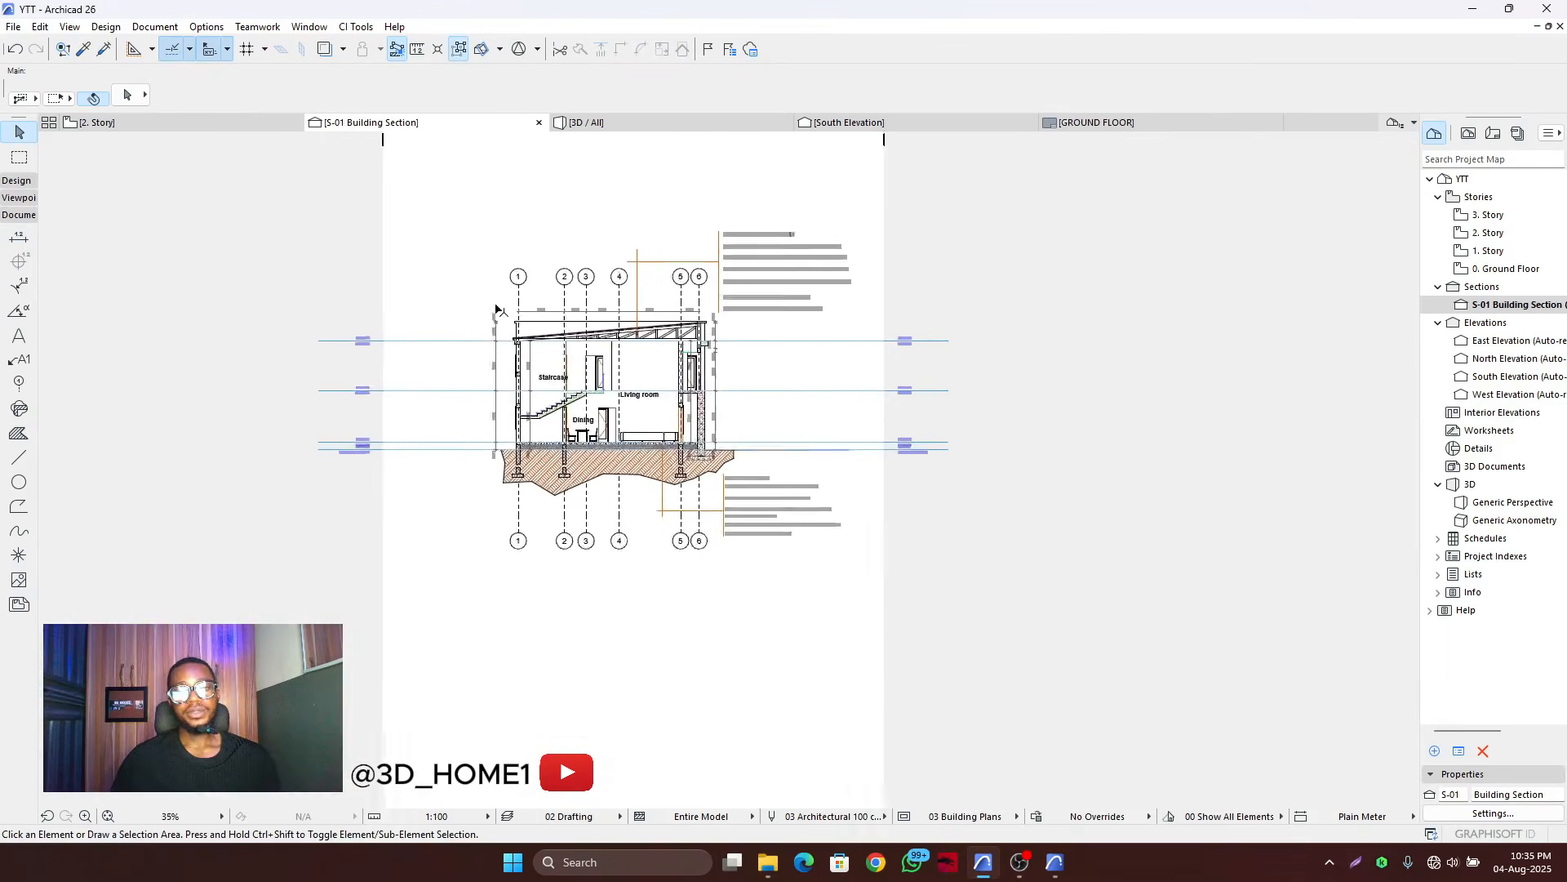
scroll(496, 309, up, 6)
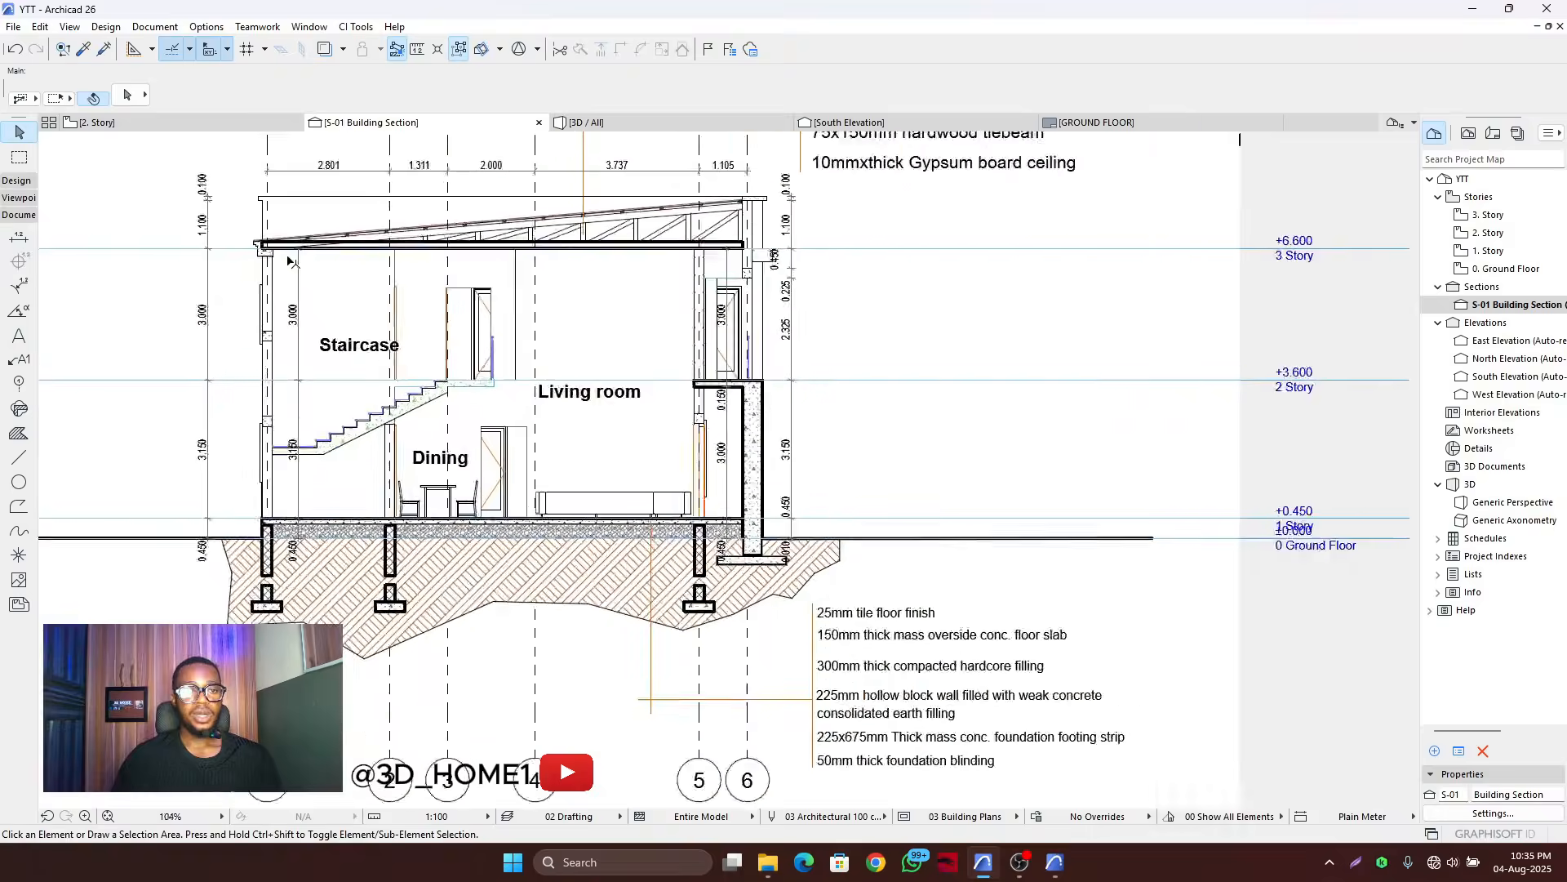
scroll(290, 262, up, 3)
click(19, 457)
scroll(311, 253, up, 3)
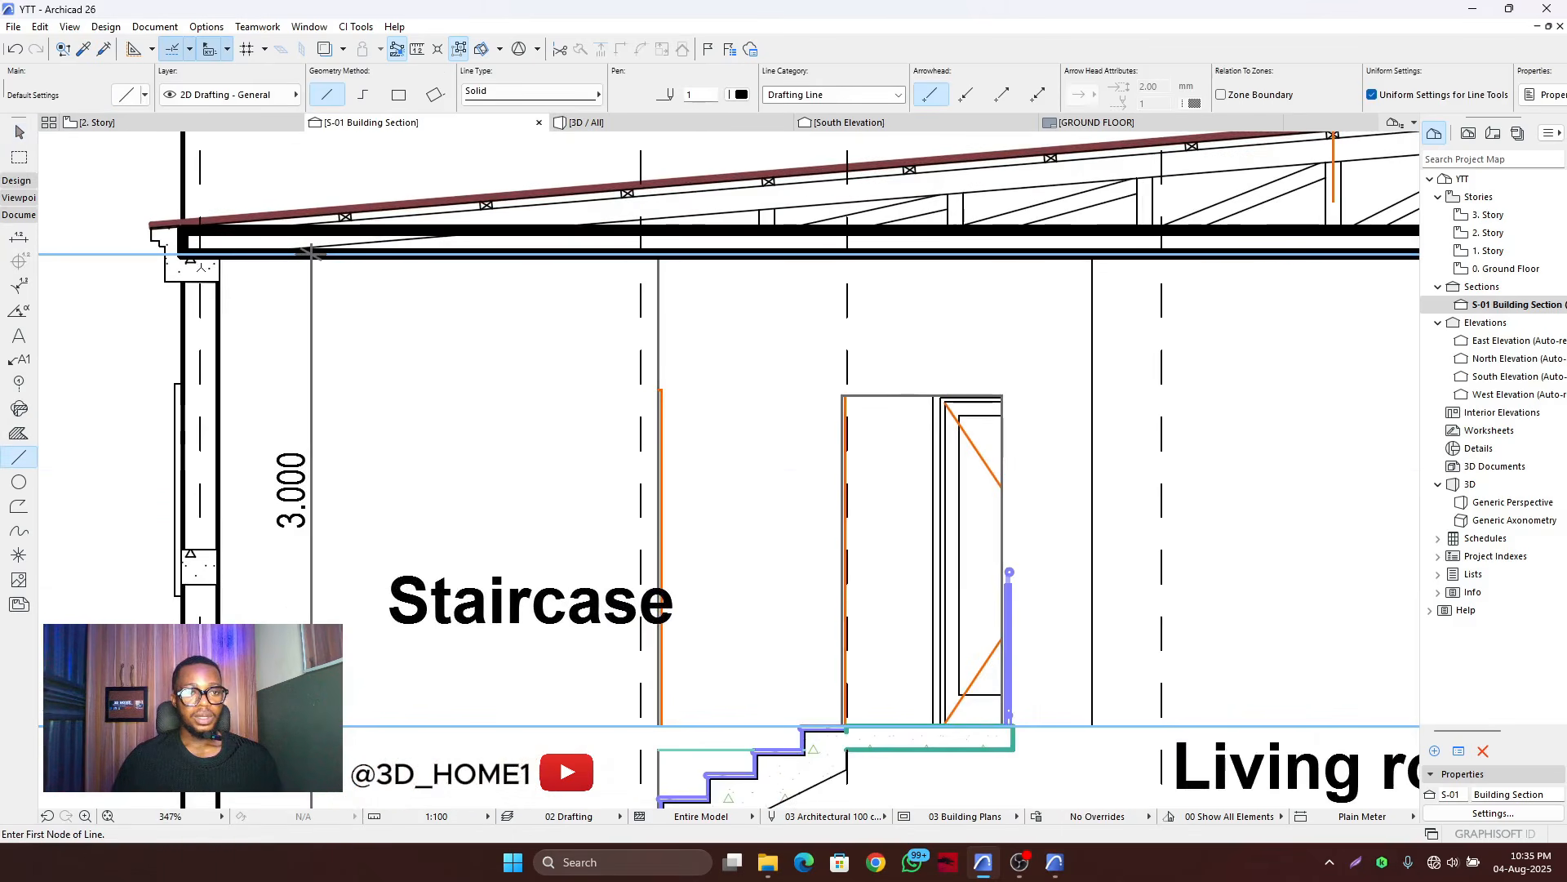
click(311, 254)
scroll(1154, 293, down, 3)
scroll(902, 279, up, 3)
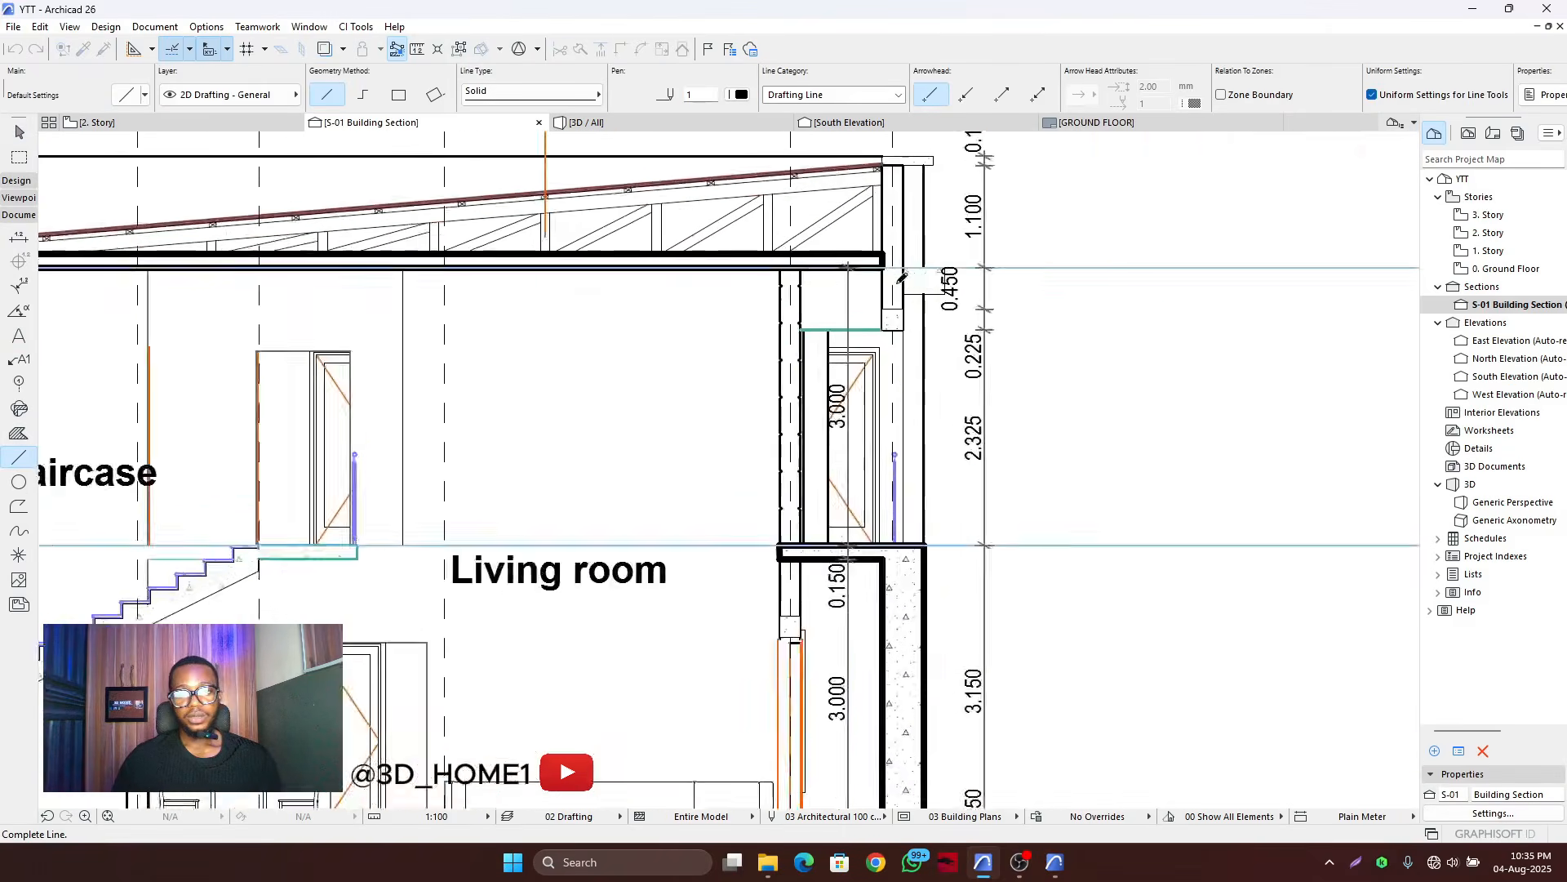
scroll(903, 278, up, 1)
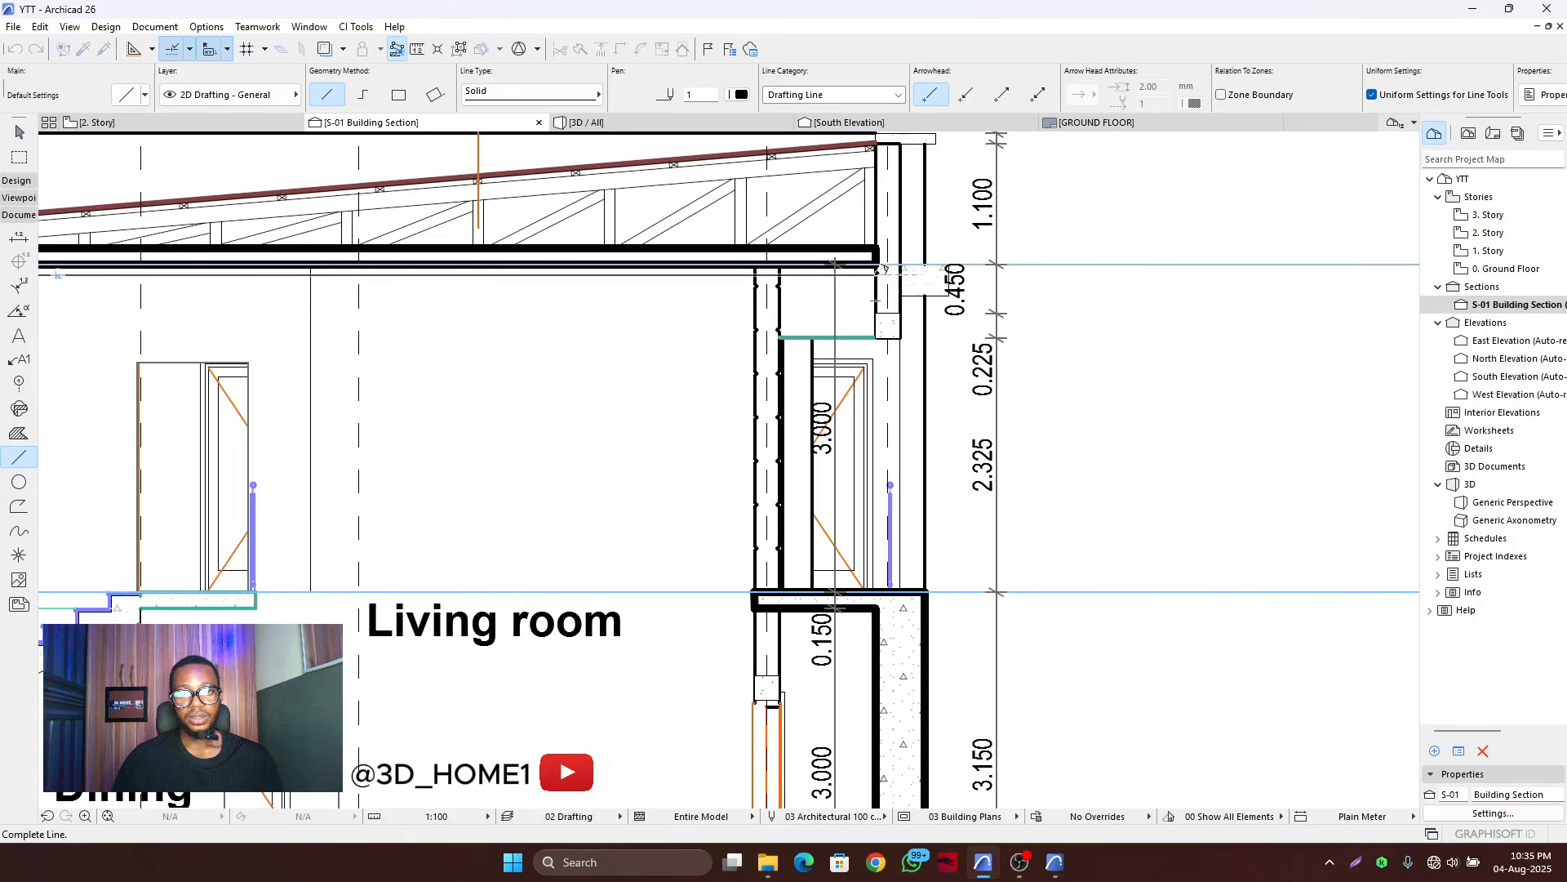
key(Escape)
key(Escape)
scroll(774, 279, up, 2)
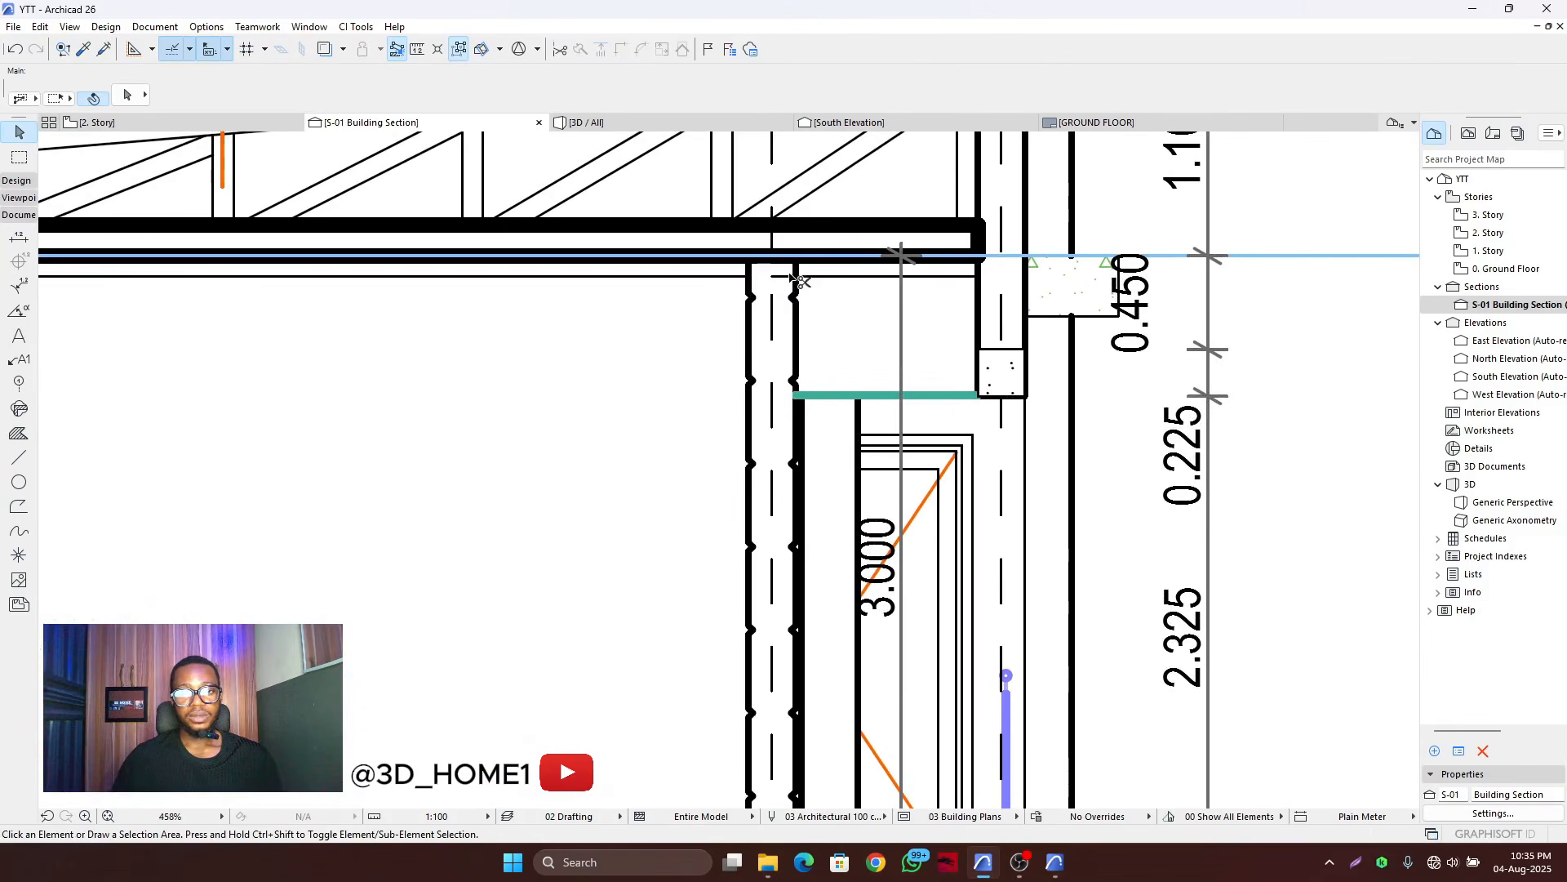
scroll(784, 280, down, 5)
scroll(454, 280, up, 3)
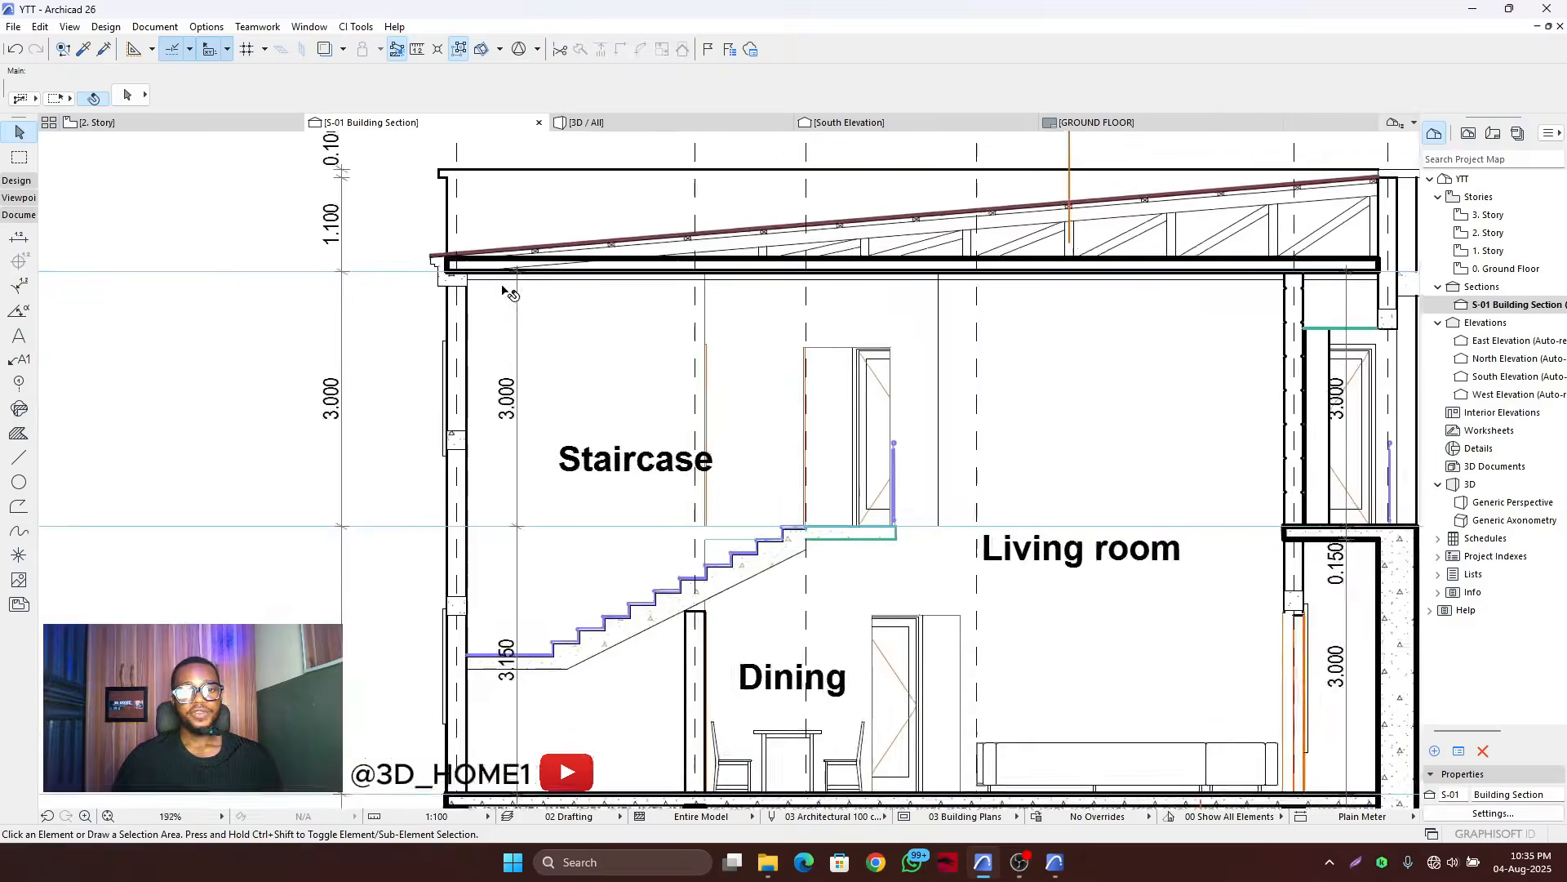
- Look over the annotated section, and examine the building's front and side facades in the 3D view
scroll(867, 263, down, 8)
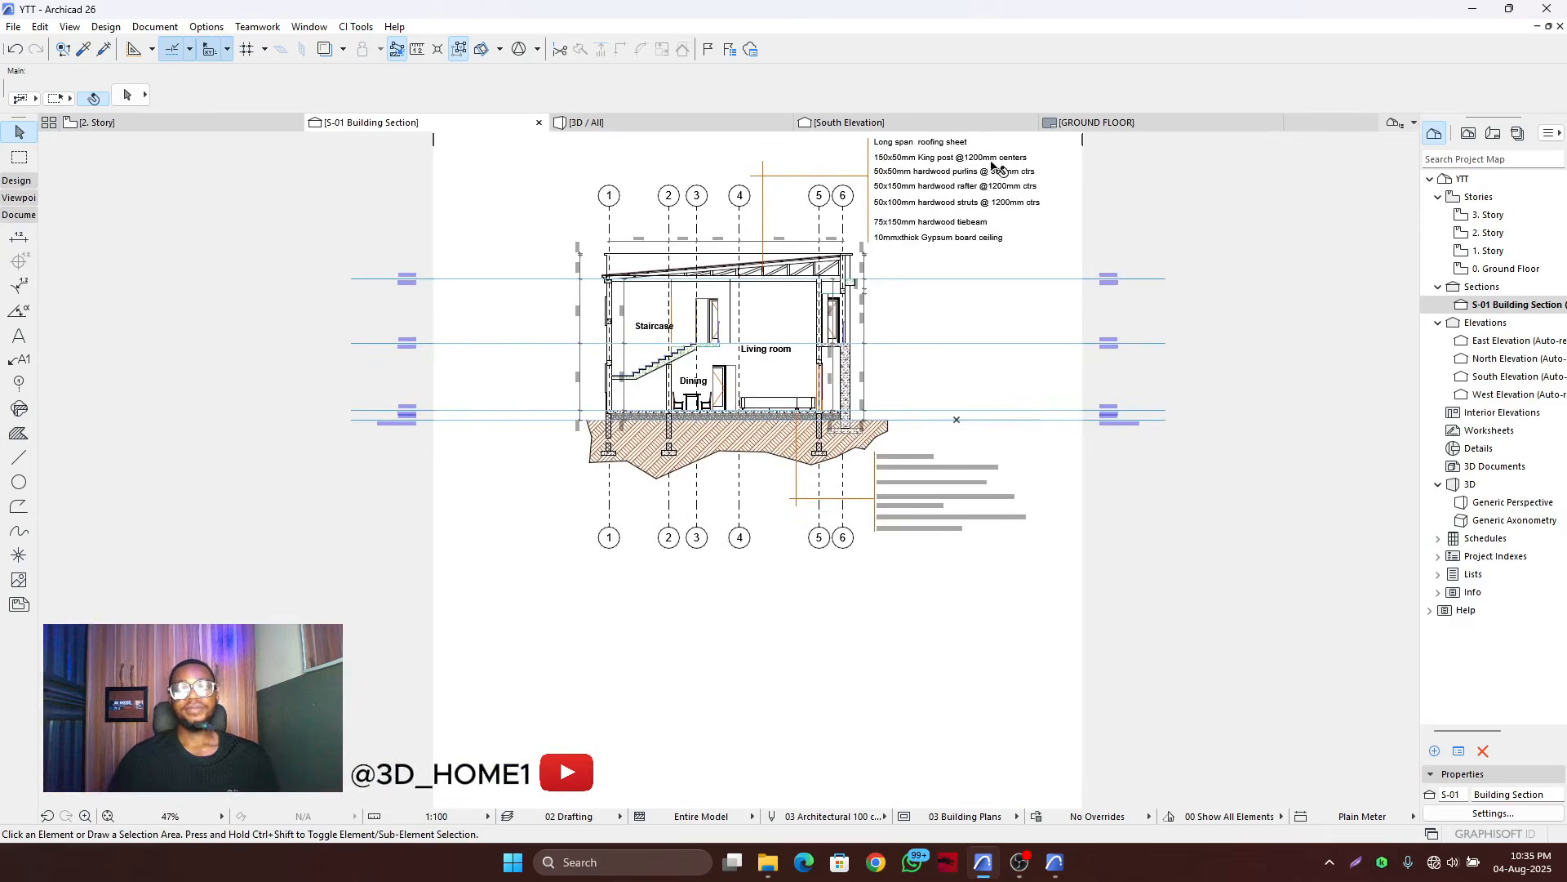
scroll(867, 263, up, 4)
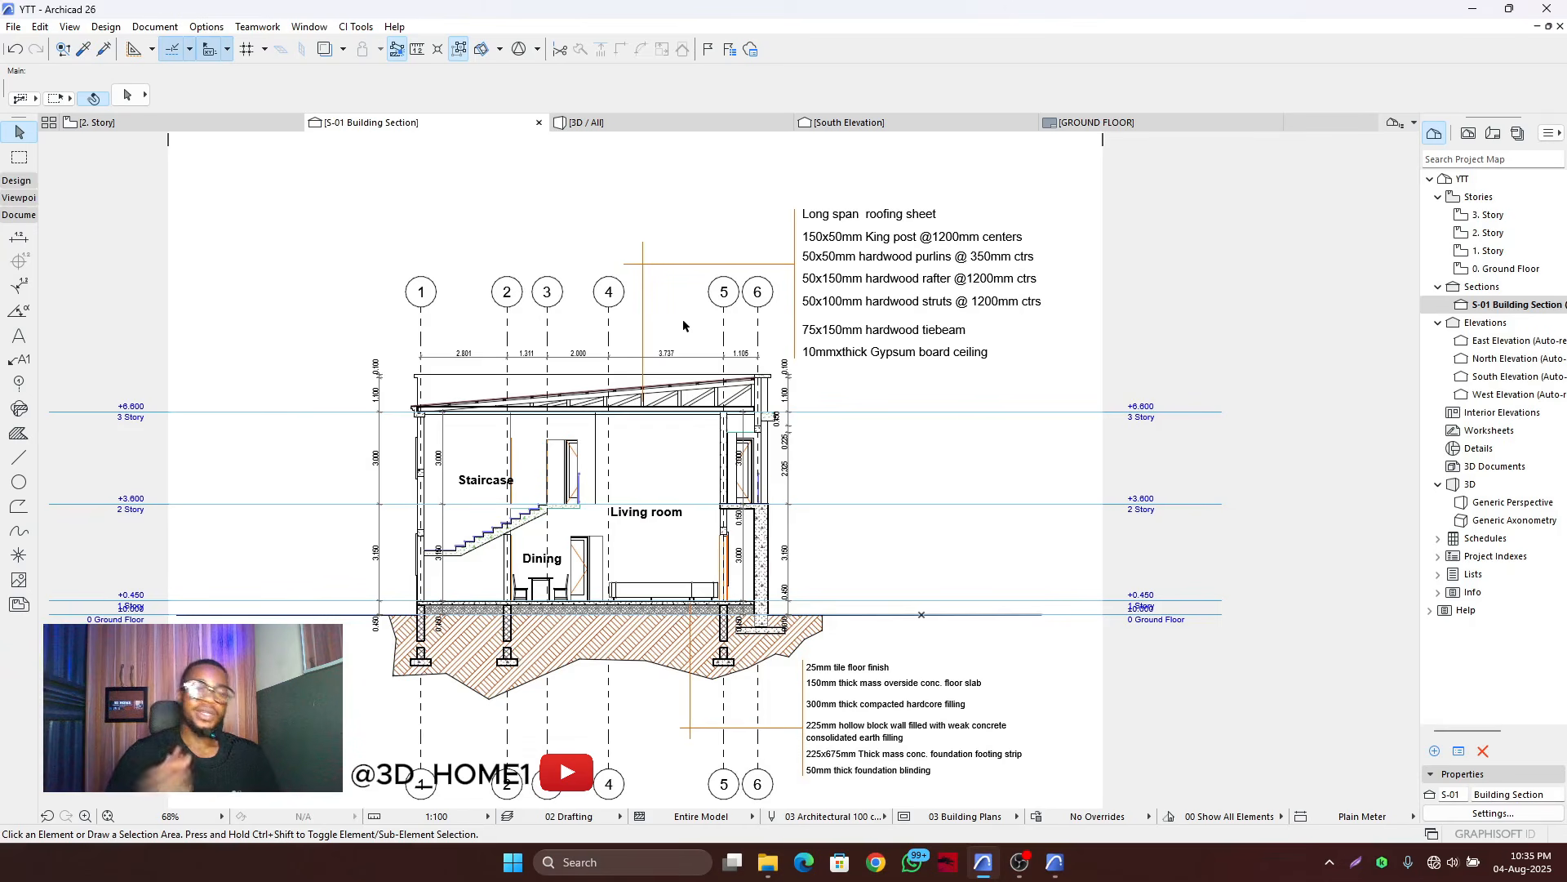
click(586, 122)
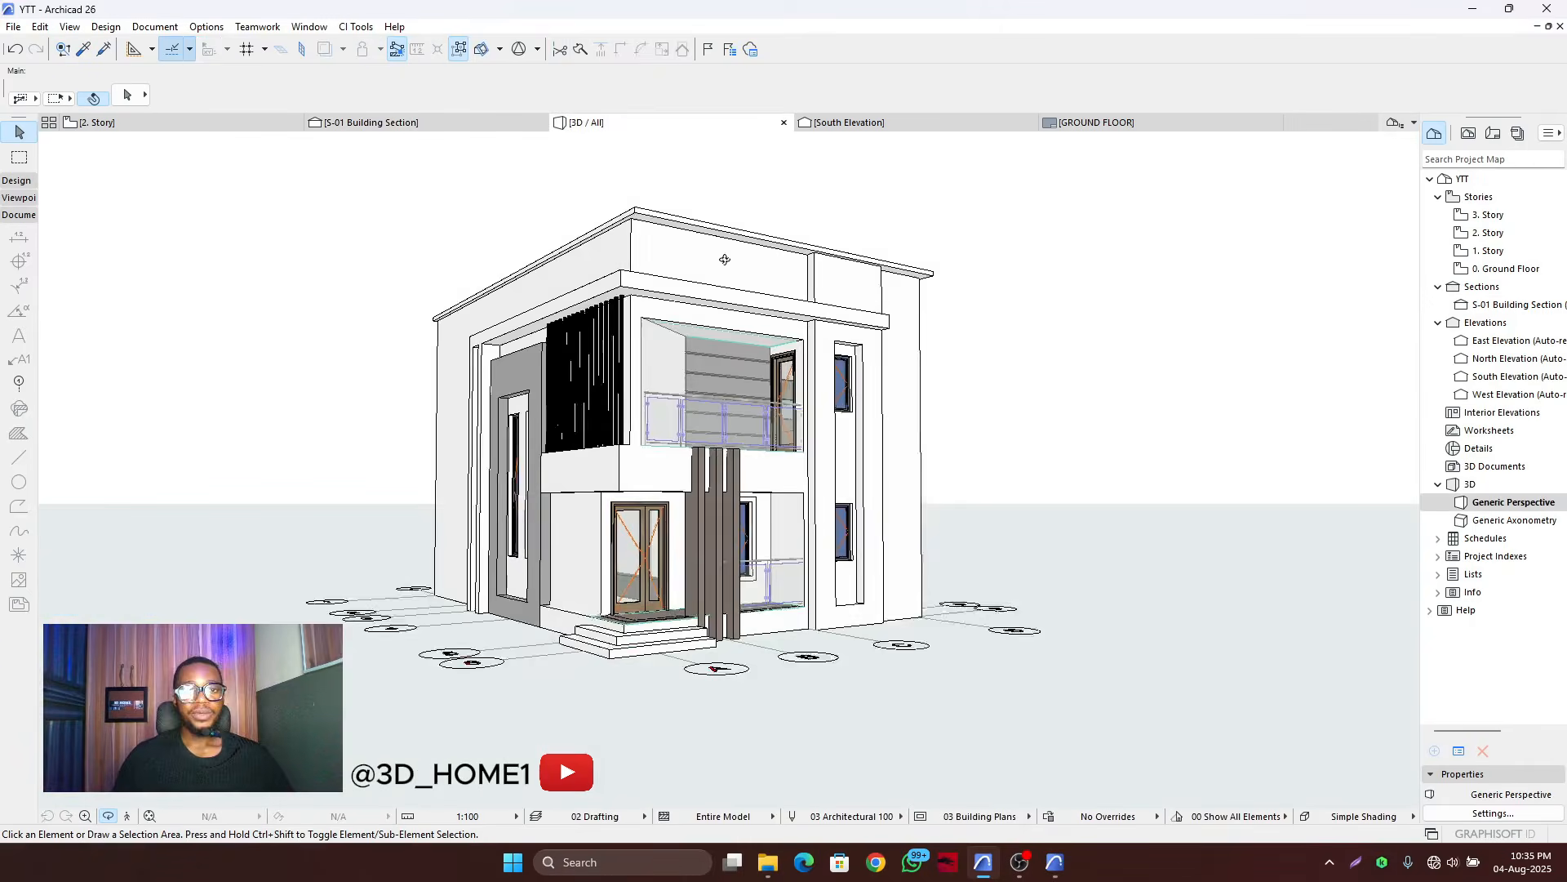
shift+middle_drag(473, 422, 425, 415)
shift+middle_drag(987, 391, 458, 396)
shift+middle_drag(1012, 445, 737, 377)
scroll(737, 376, up, 3)
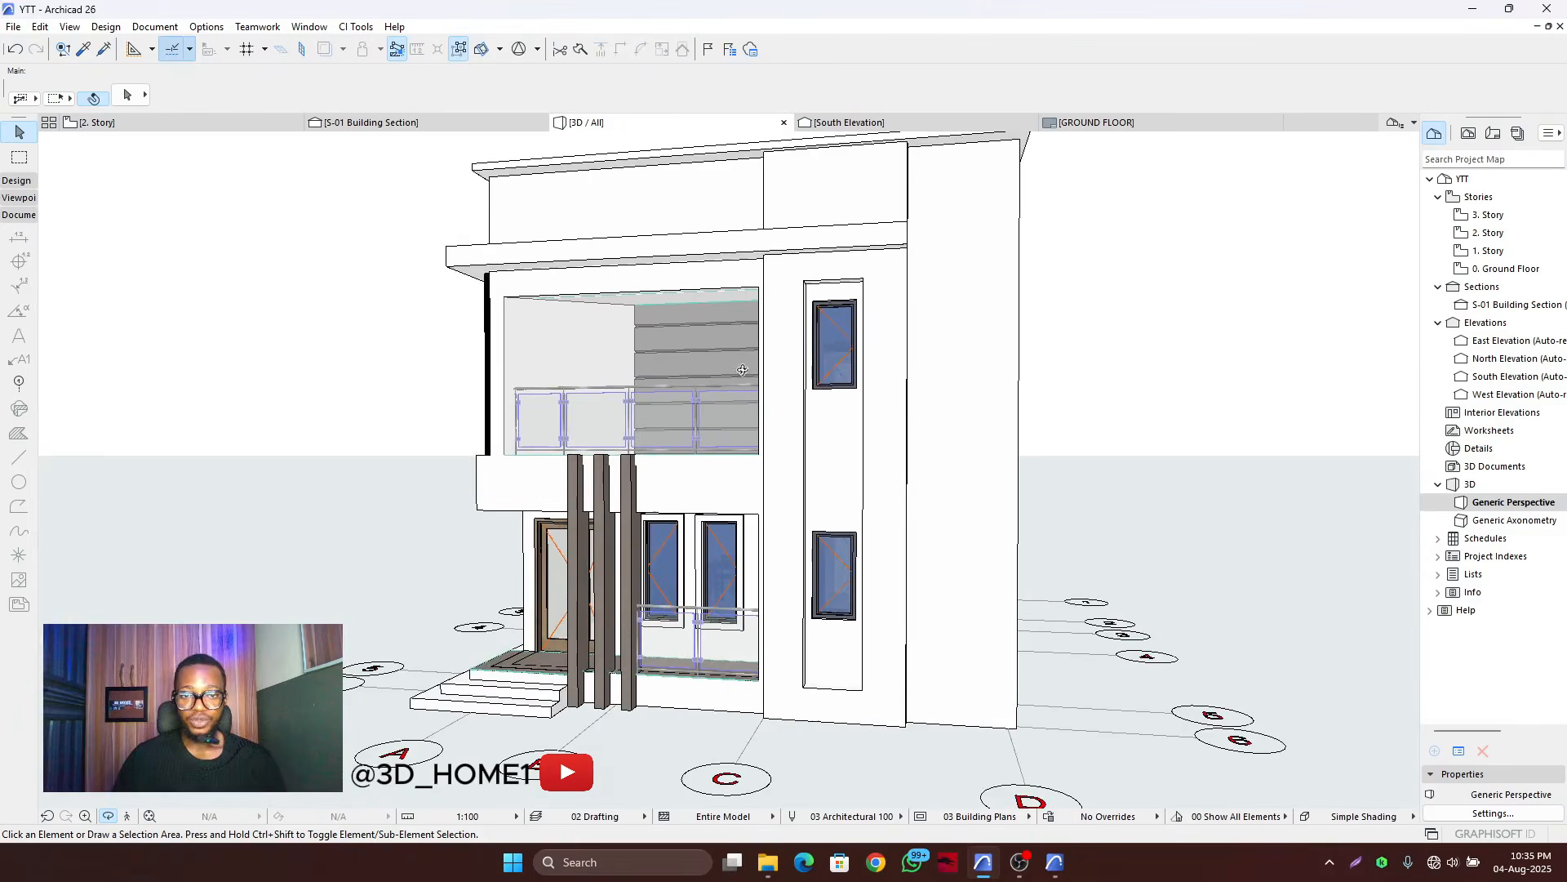
- Examine the 3D model from its front corner, with the entrance steps, columns and upper balcony in view
shift+middle_drag(512, 341, 872, 341)
scroll(783, 356, down, 3)
shift+middle_drag(653, 356, 544, 253)
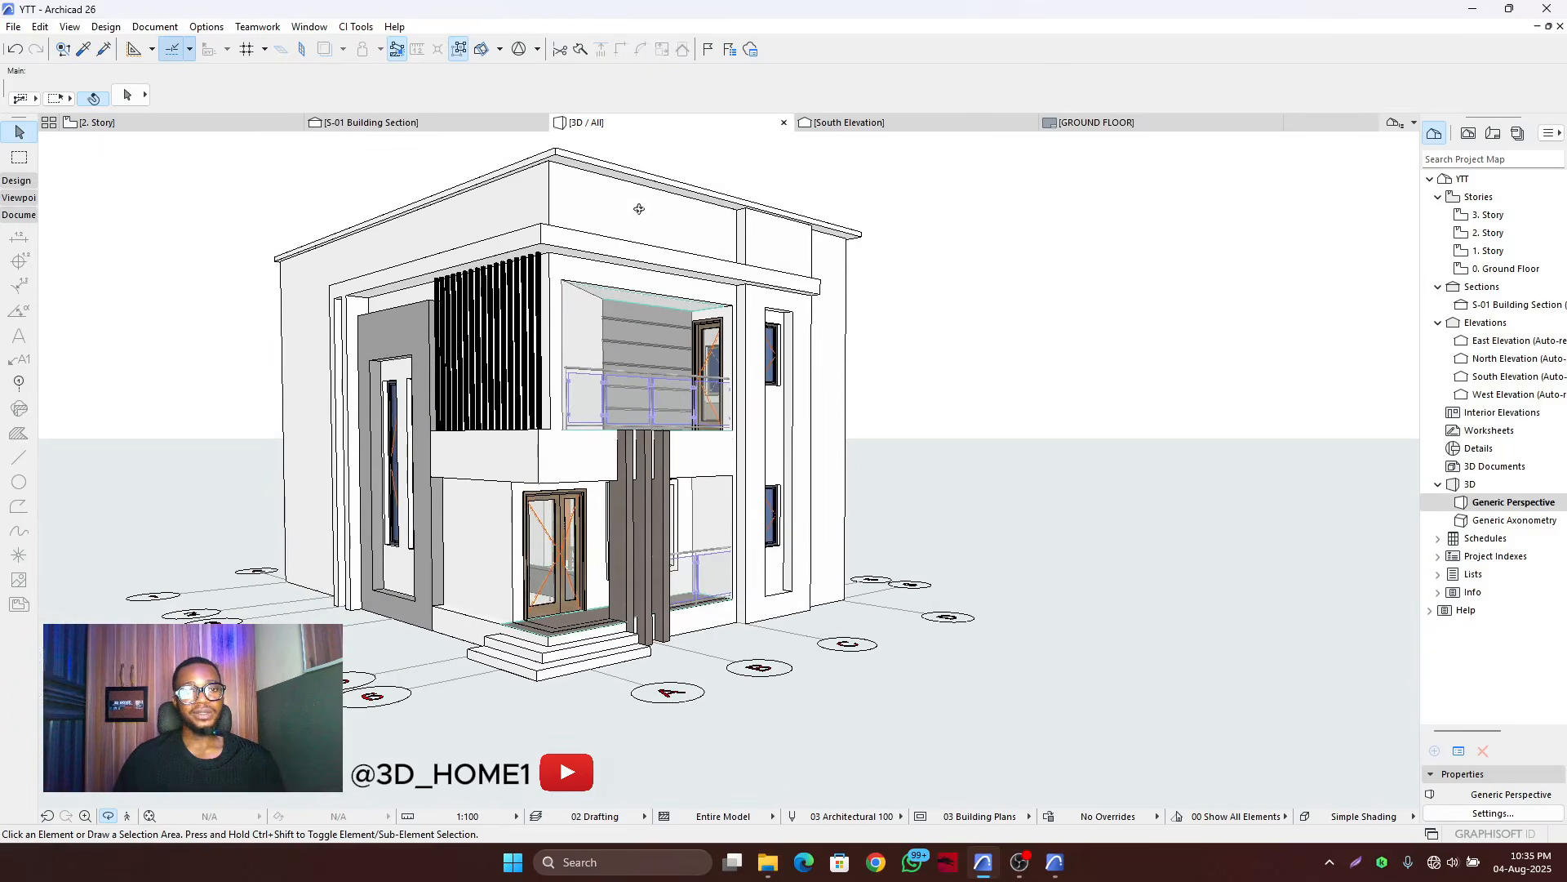
- In the building section, place a horizontal dimension chain between the foundations and the lower grid bubbles, spanning grid lines 1 to 6
click(415, 126)
scroll(671, 304, down, 4)
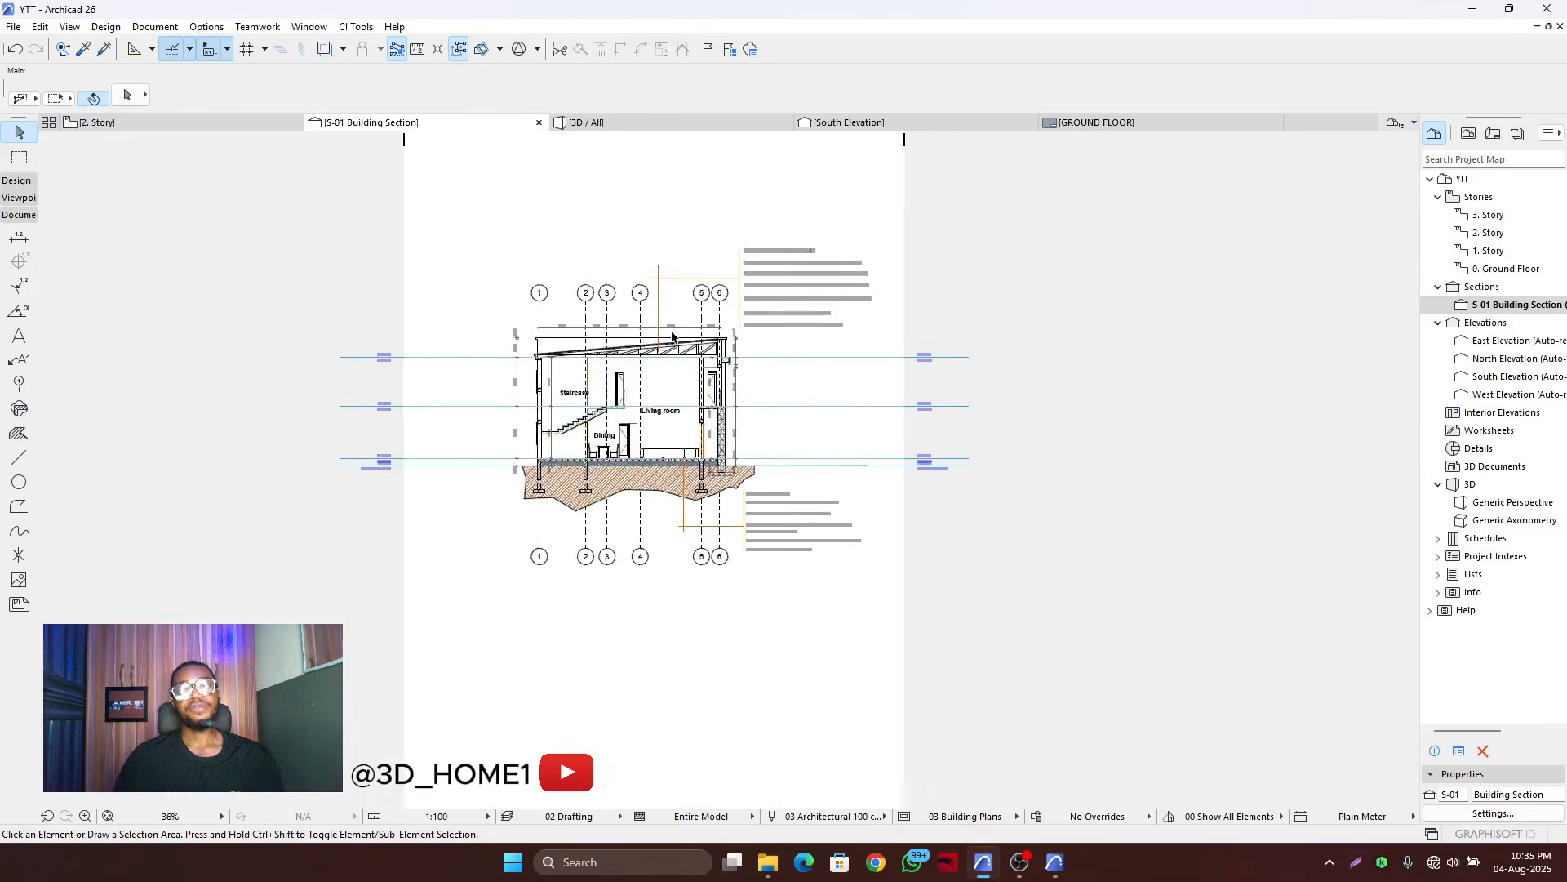
scroll(661, 352, up, 2)
scroll(454, 488, up, 2)
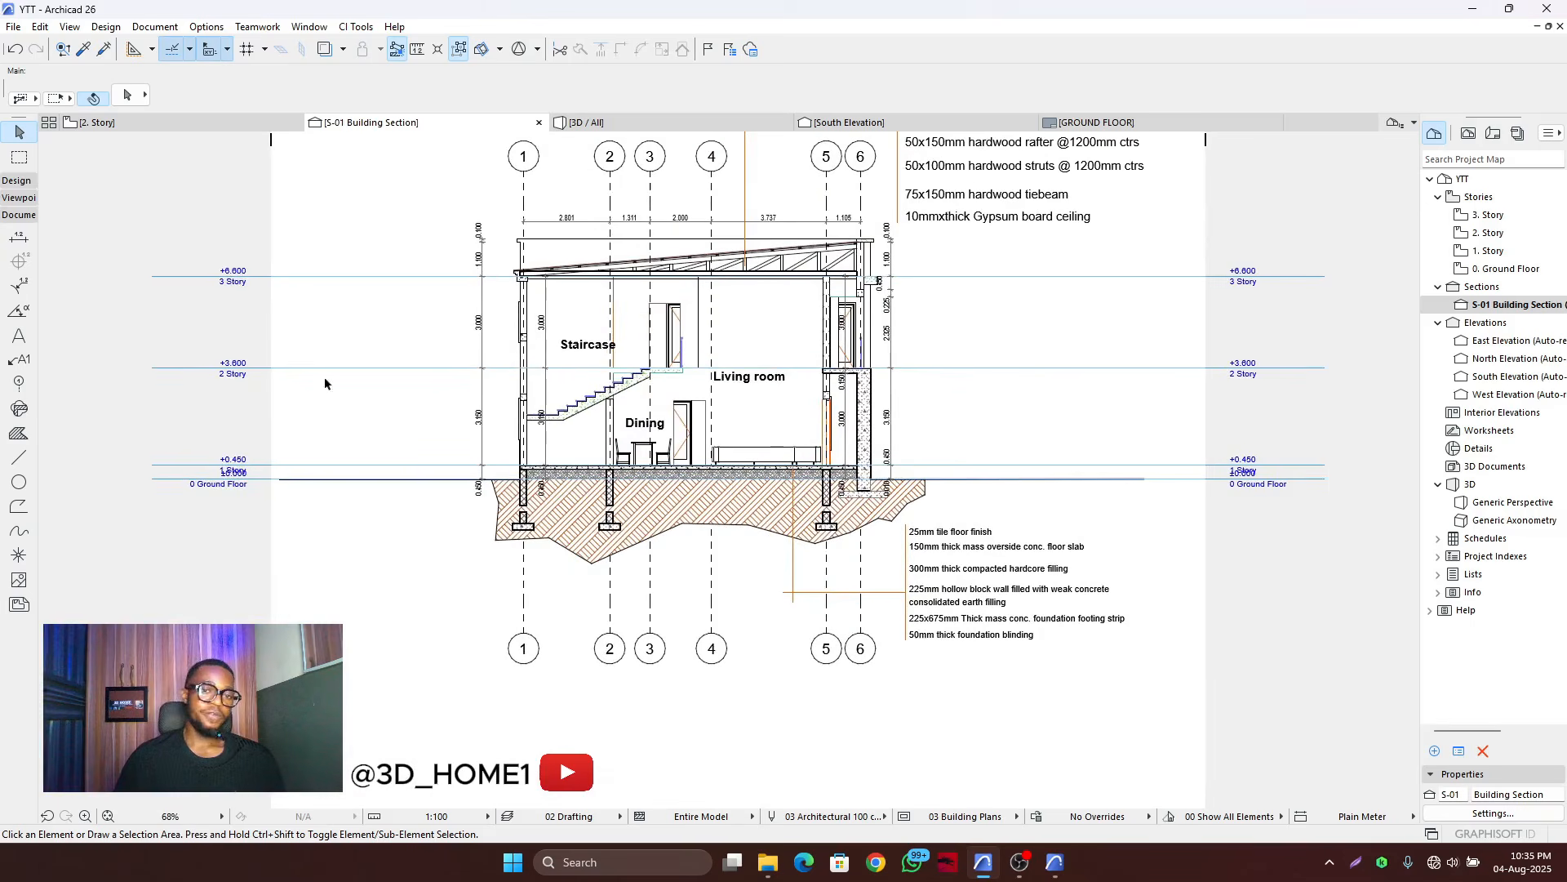
click(19, 237)
scroll(474, 514, up, 3)
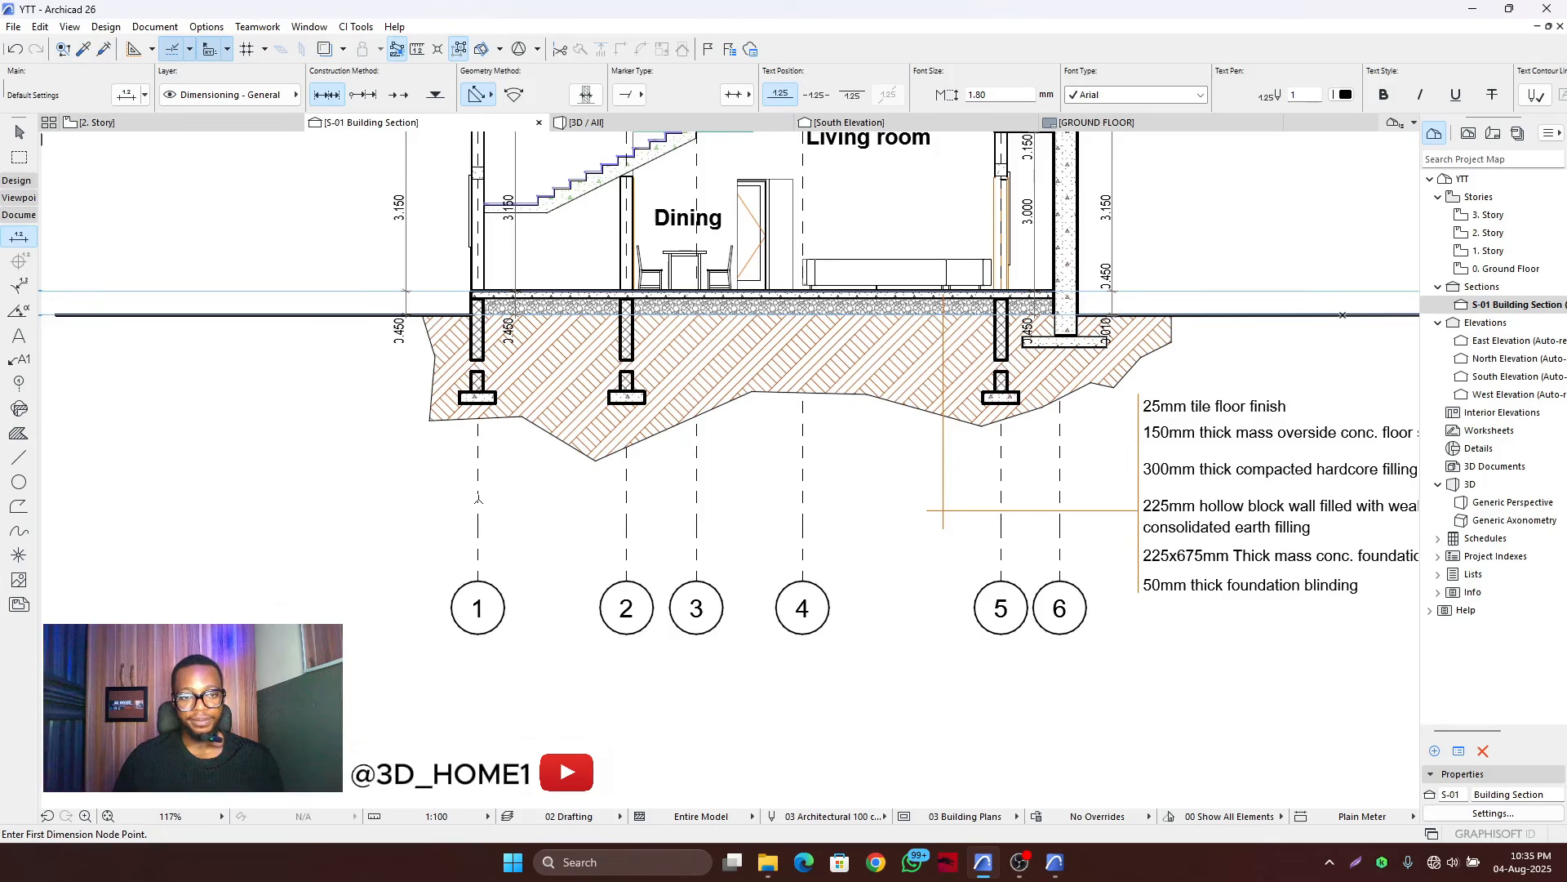
click(478, 498)
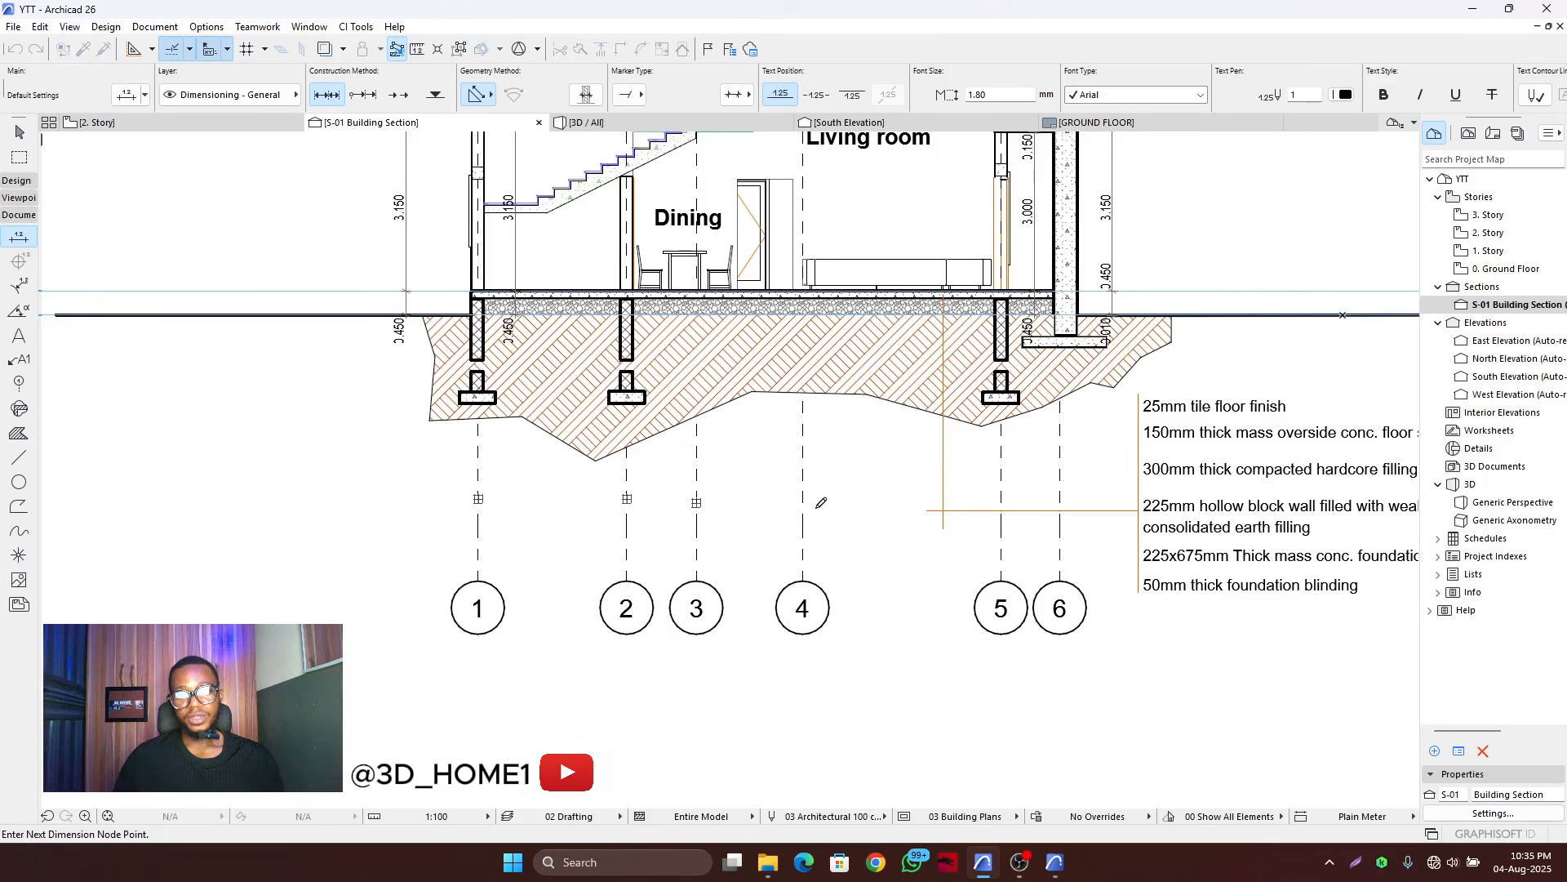
right_click(1061, 496)
click(1090, 602)
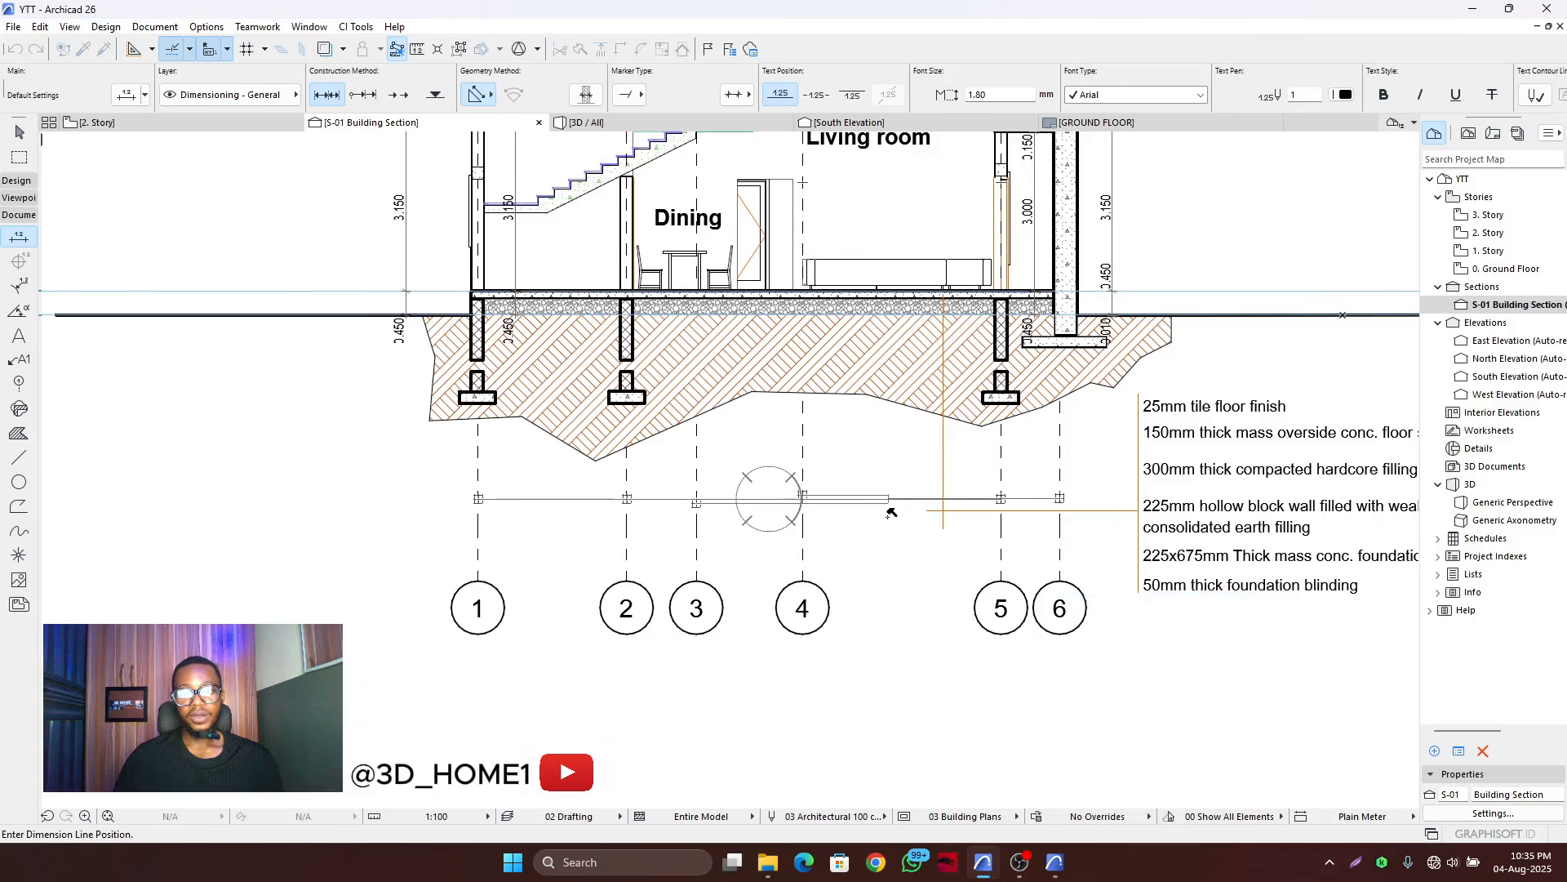
click(747, 474)
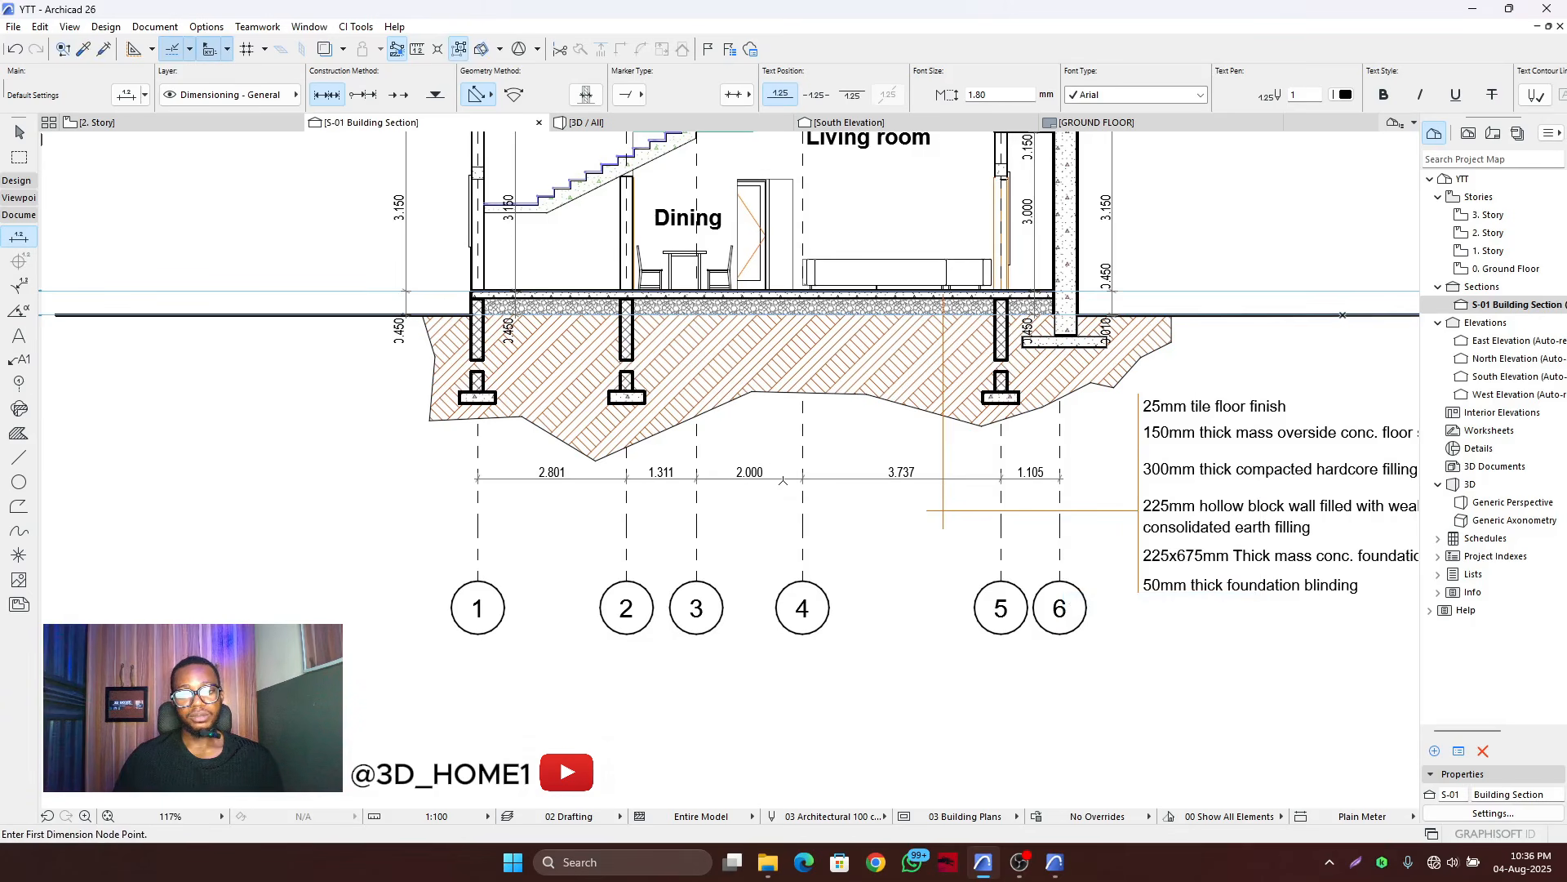
key(Escape)
- Review the completed building section, checking its dimension chains, room labels, roof structure and material notes
scroll(655, 519, down, 5)
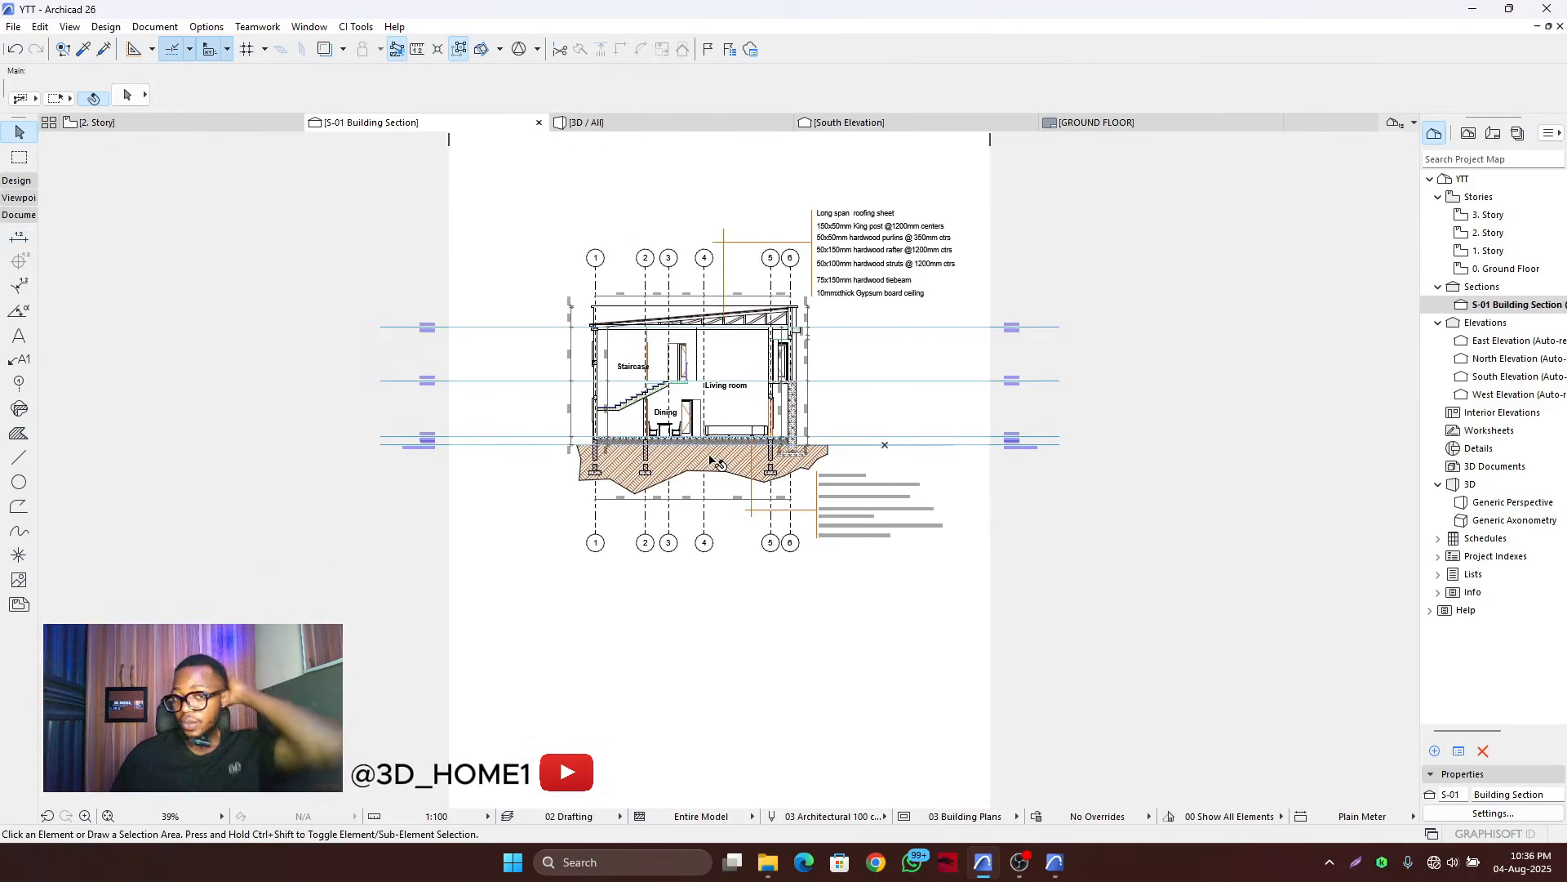
scroll(670, 359, up, 2)
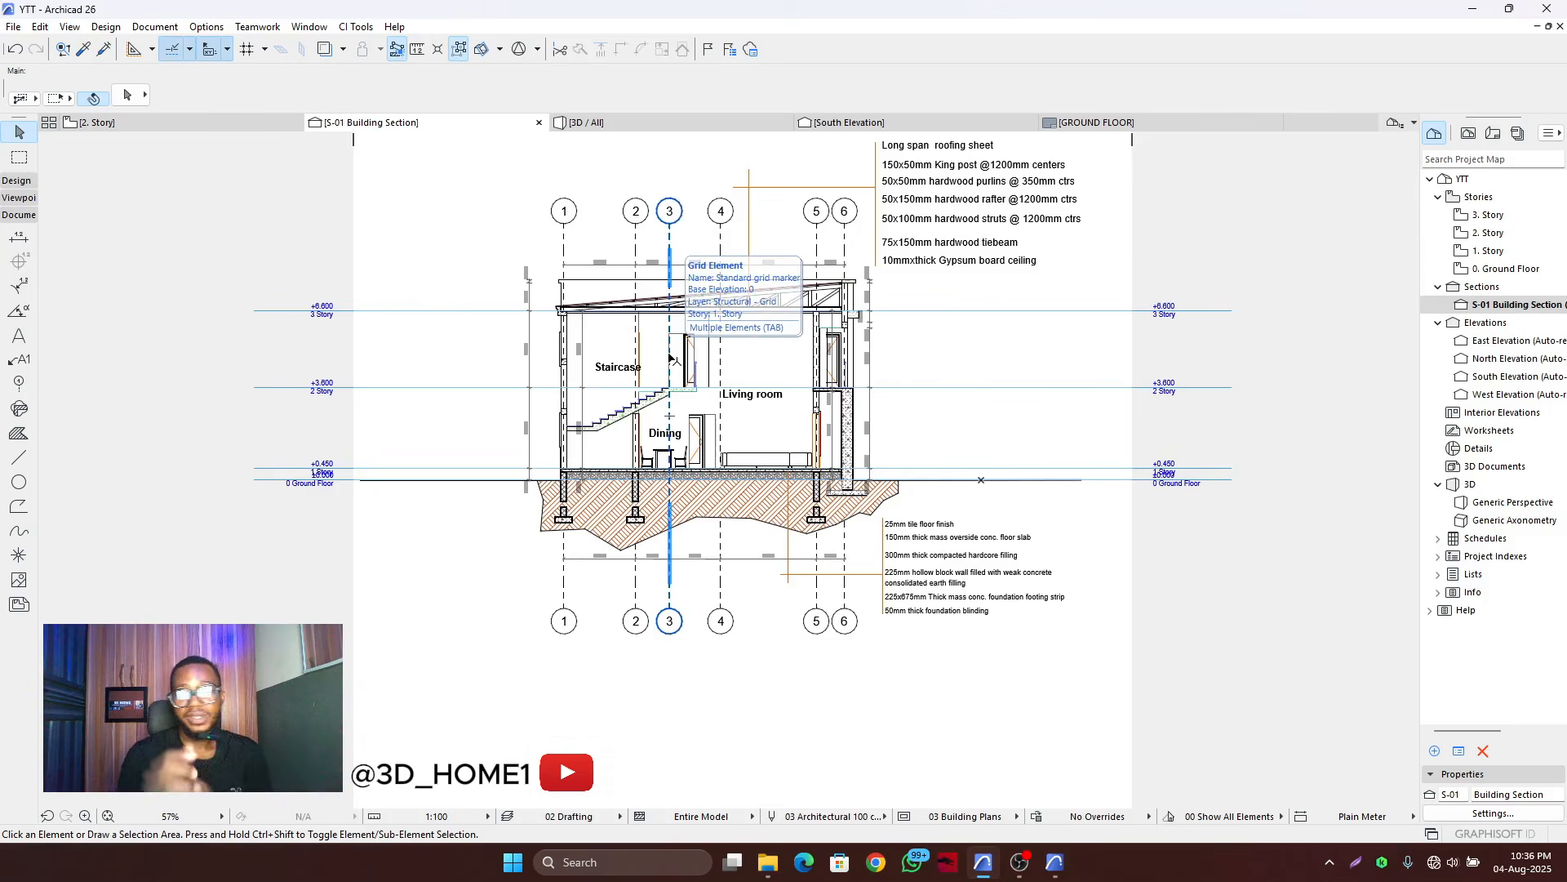
scroll(686, 327, up, 2)
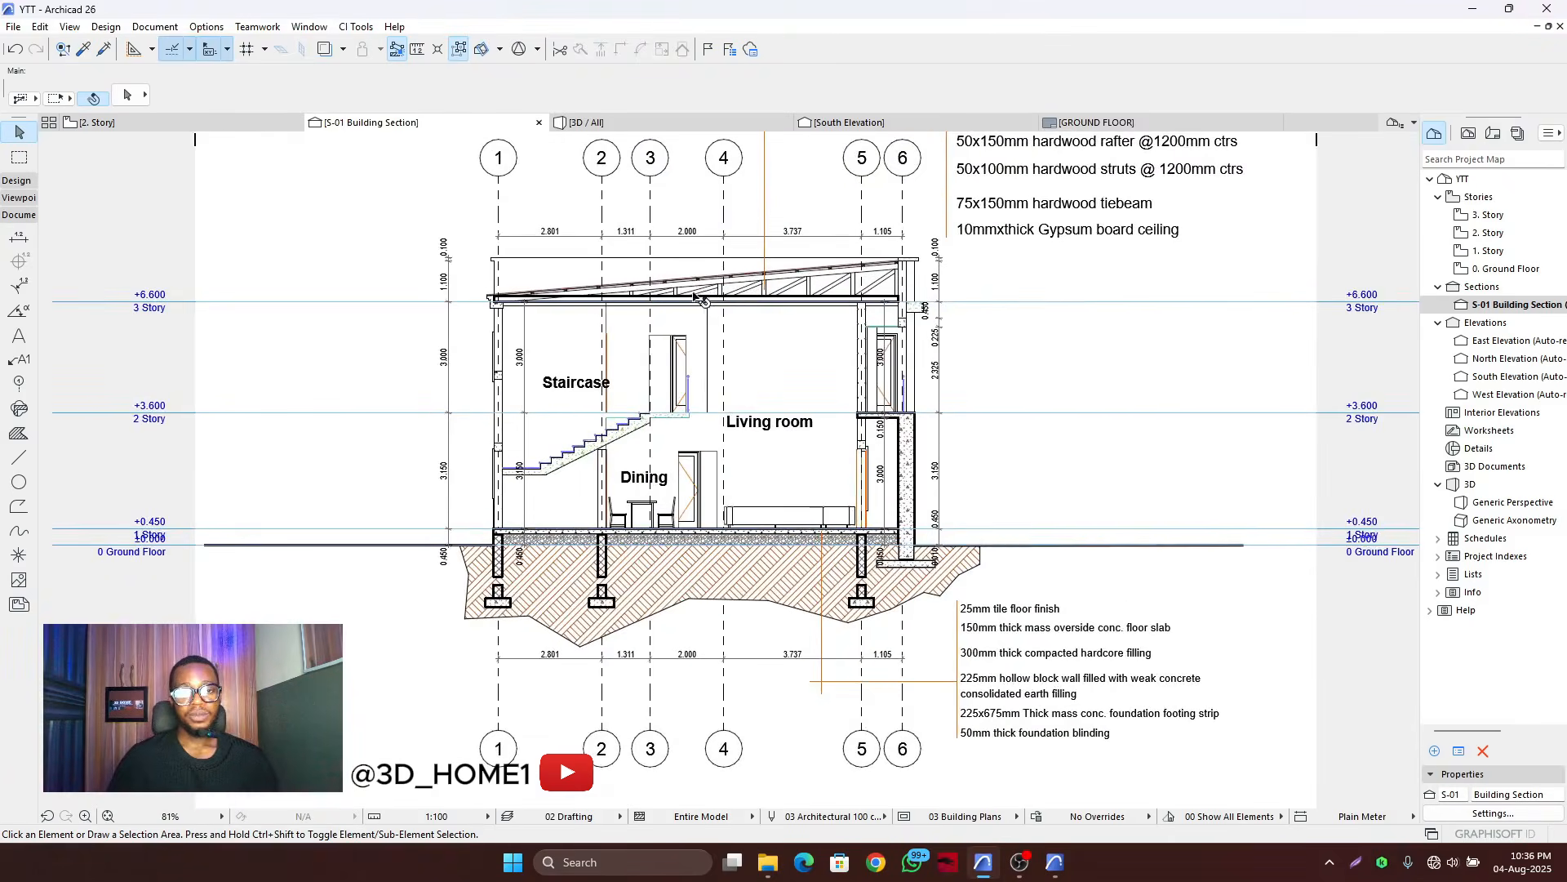
scroll(710, 286, down, 2)
scroll(726, 260, up, 1)
scroll(726, 259, up, 2)
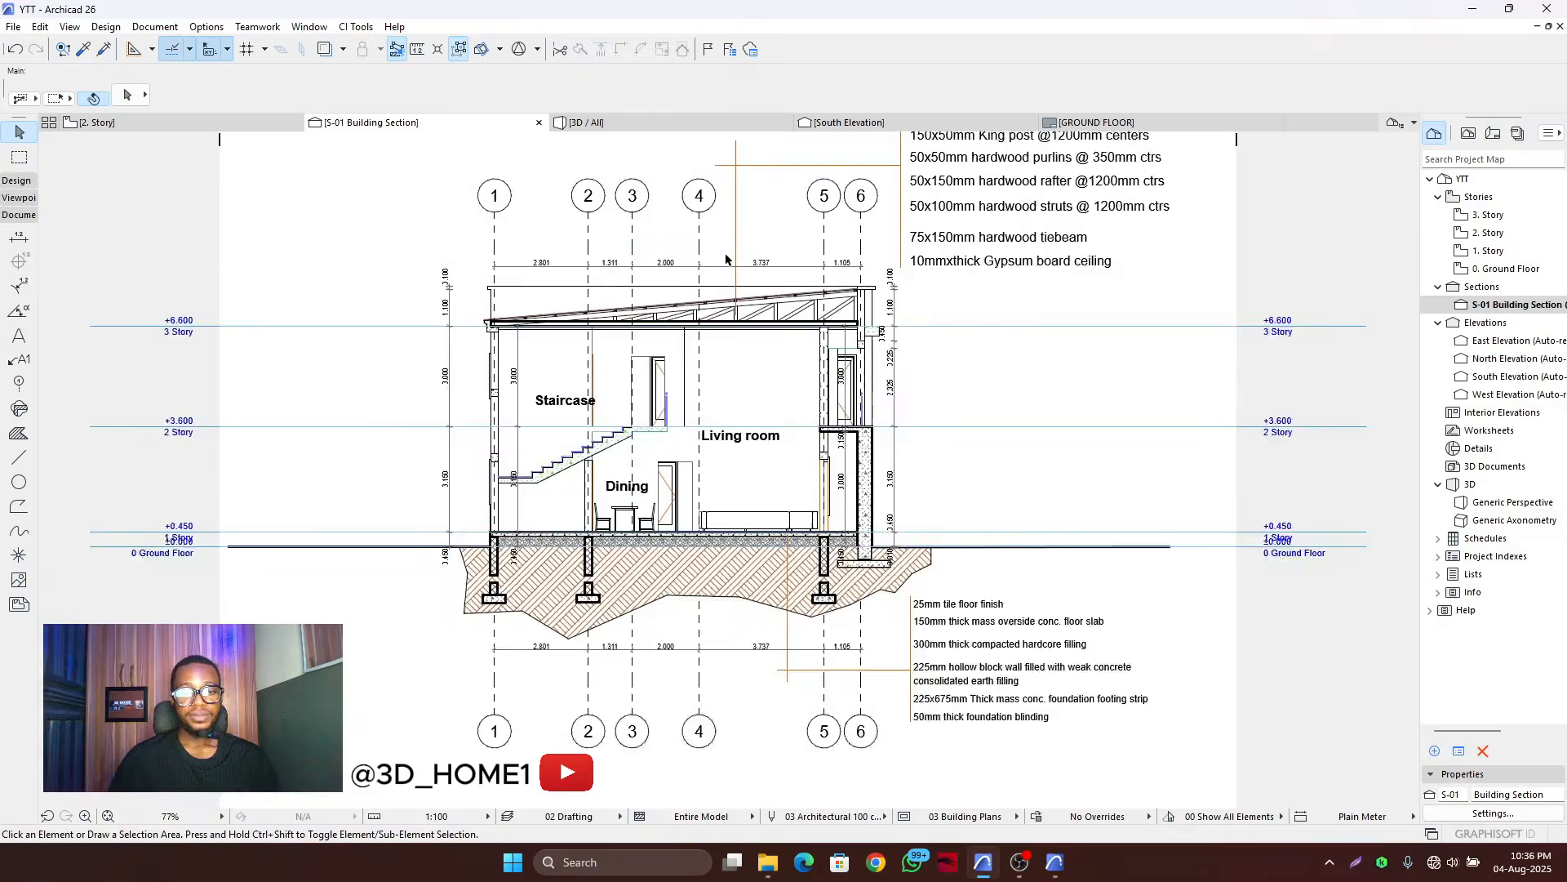
scroll(660, 389, down, 2)
scroll(660, 389, down, 1)
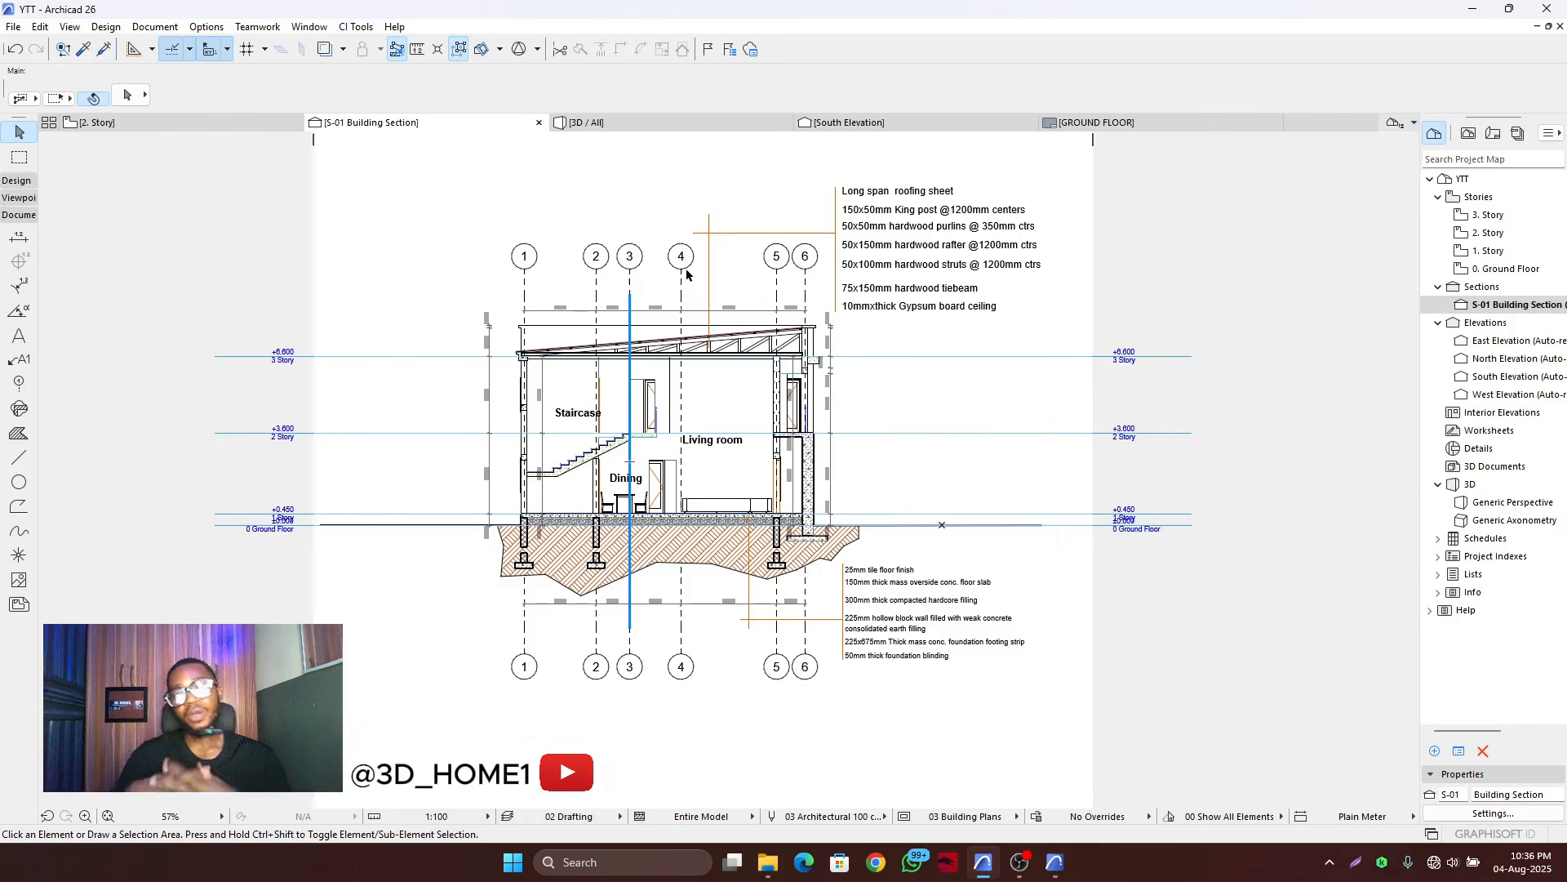
scroll(1130, 245, up, 3)
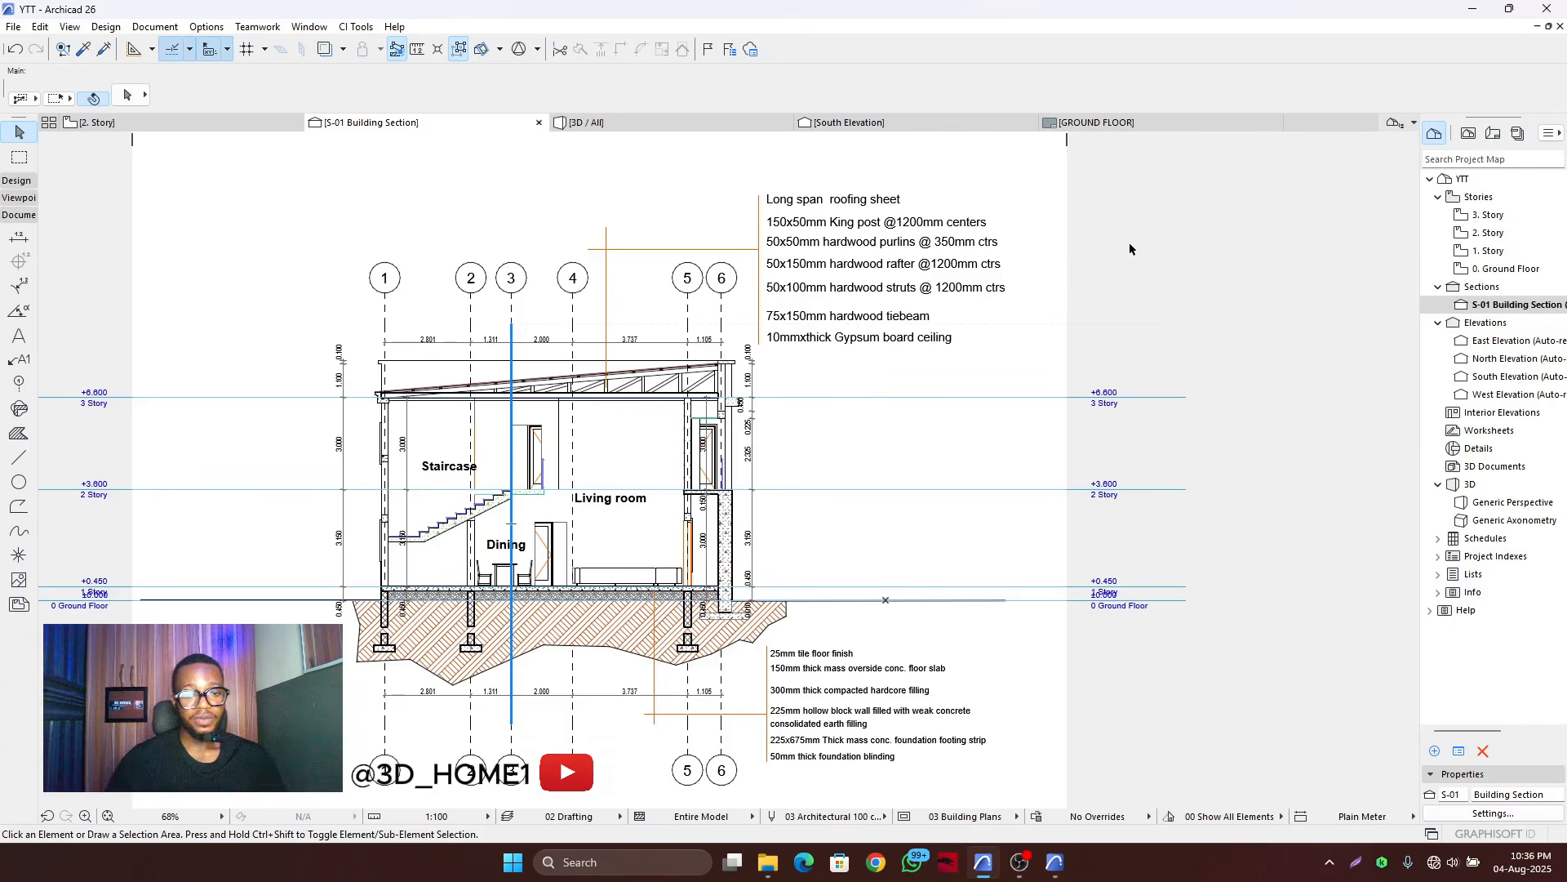
scroll(548, 253, up, 2)
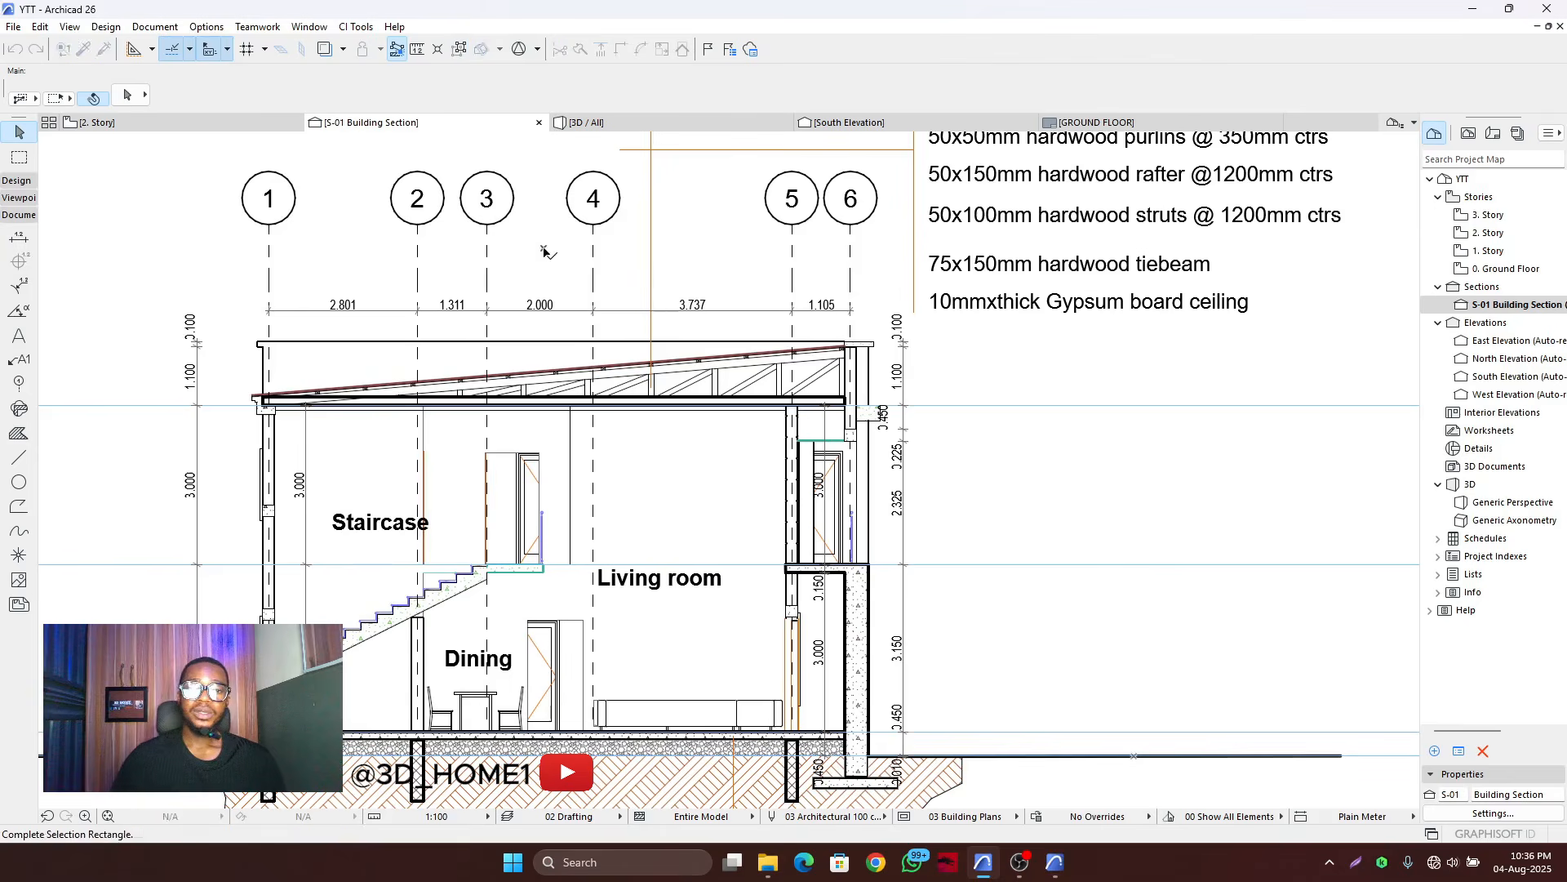
scroll(808, 506, down, 3)
scroll(816, 448, up, 1)
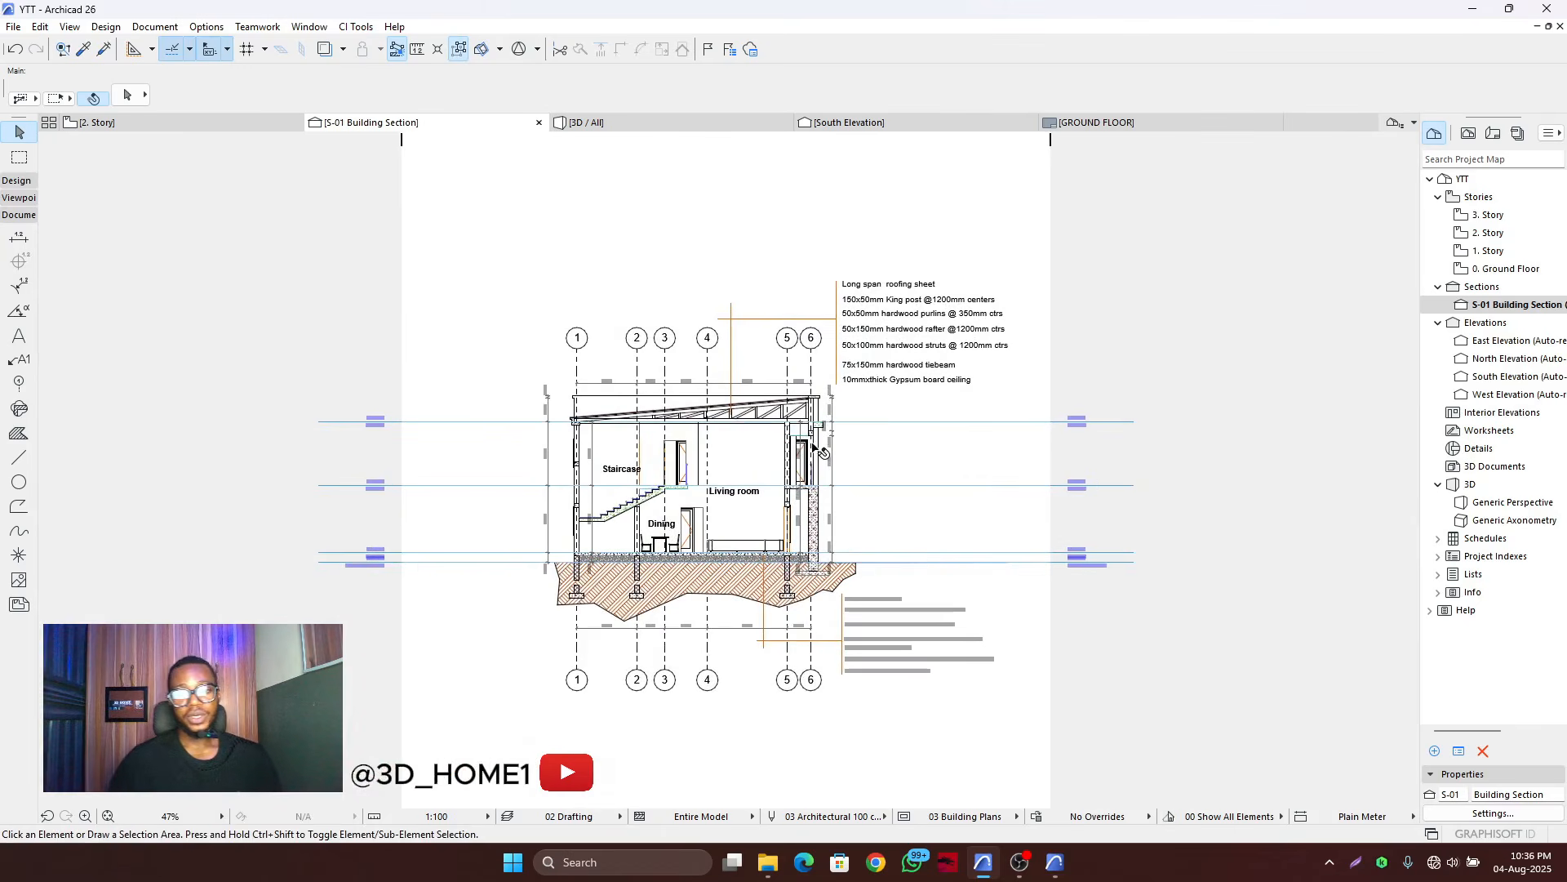